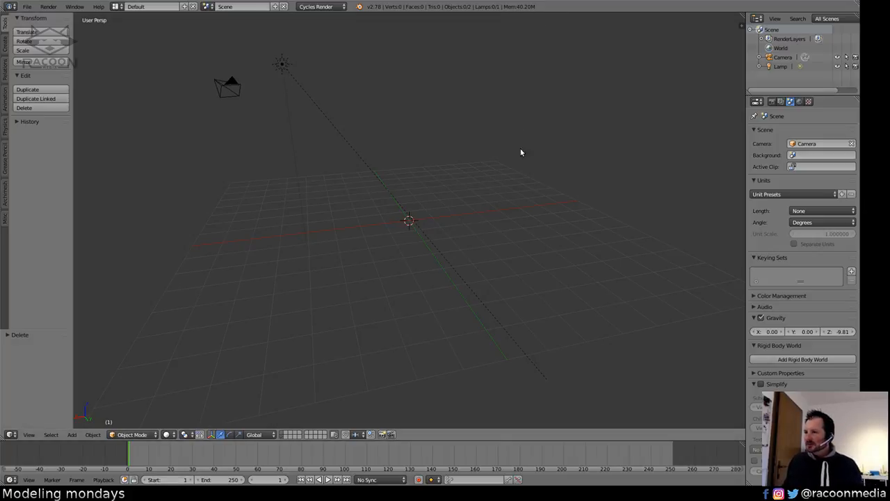
pyautogui.moveTo(515, 201); pyautogui.dragTo(432, 195, button='middle')
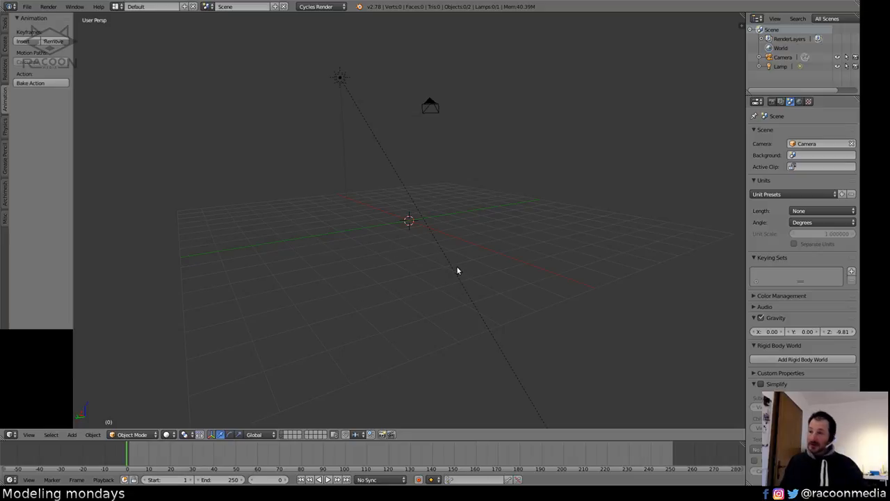
pyautogui.moveTo(433, 247)
pyautogui.mouseDown(button='middle')
pyautogui.moveTo(375, 290)
pyautogui.moveTo(423, 250)
pyautogui.mouseUp(button='middle')
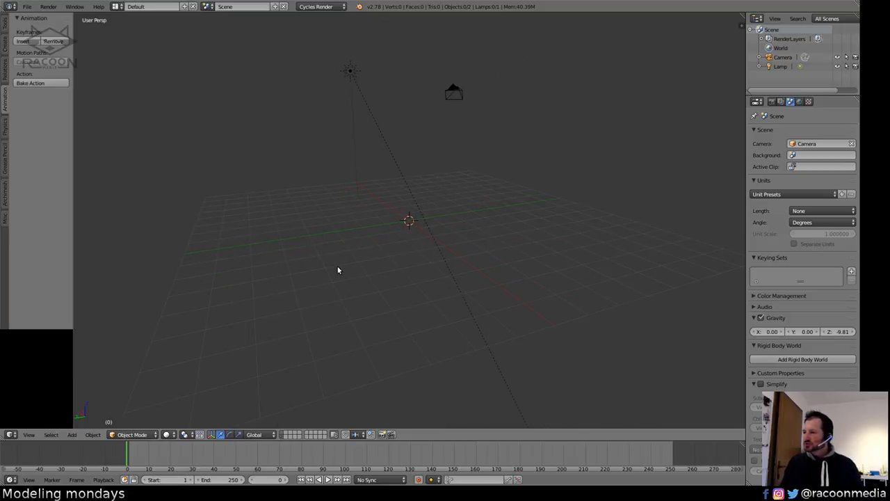
pyautogui.moveTo(338, 268); pyautogui.dragTo(489, 262, button='middle')
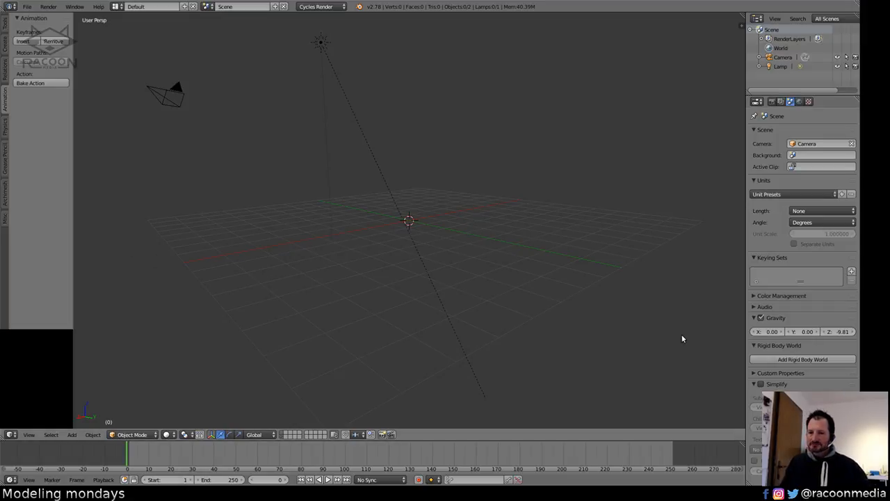
# Enable background images for the 3D viewport and expand their settings to show the empty image slot.
pyautogui.click(657, 275)
pyautogui.press('n')
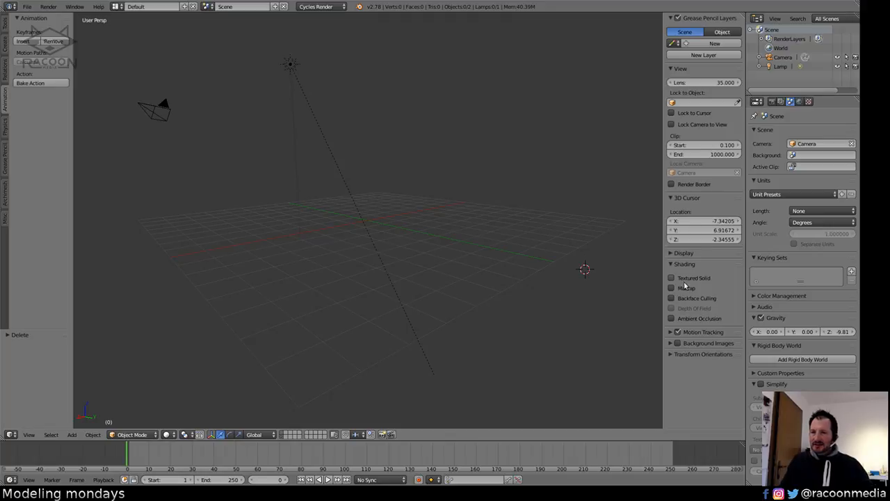
pyautogui.click(677, 343)
pyautogui.click(702, 357)
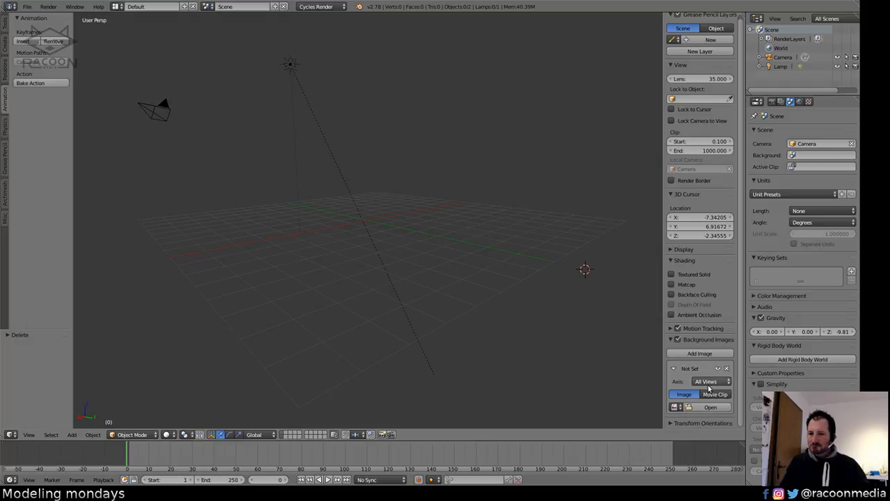
# Load blueprint_002.jpg from HD10021/RACOON_MEDIA/3D_assets/cars/iconic_streams/001_general_lee/reference as the background image, browsing with thumbnails.
pyautogui.click(710, 407)
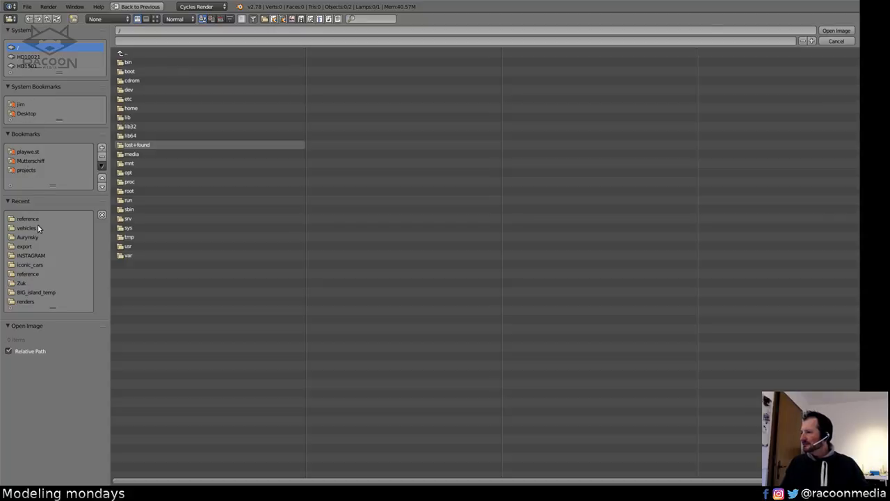
pyautogui.click(29, 57)
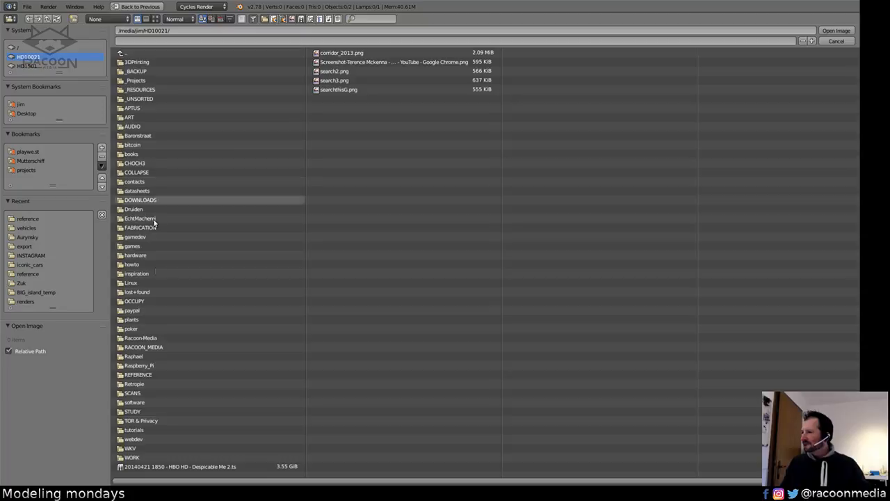
pyautogui.click(153, 347)
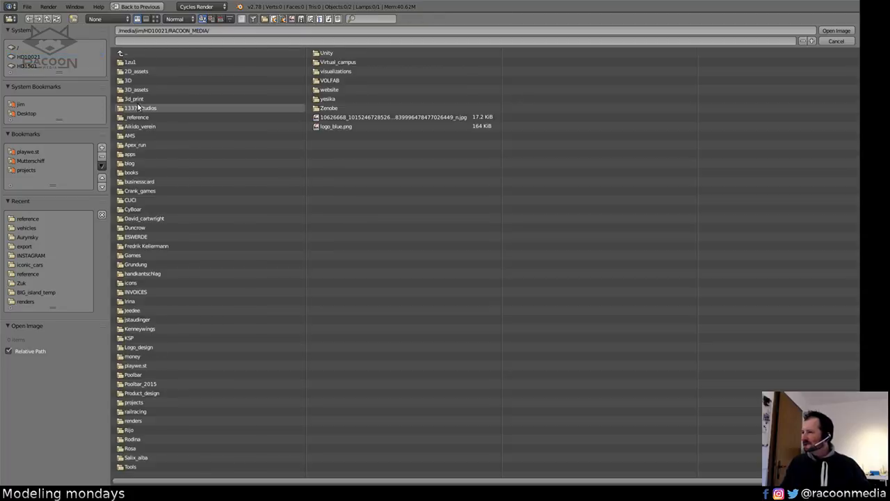
pyautogui.click(142, 90)
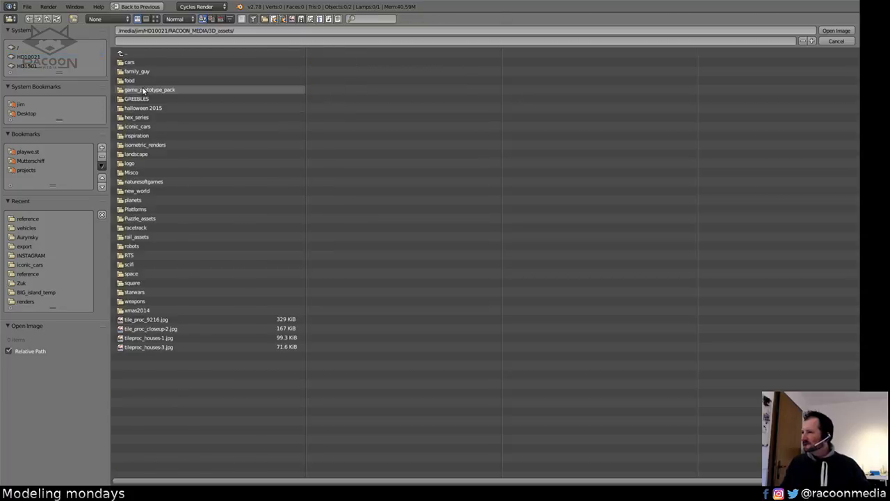
pyautogui.click(139, 62)
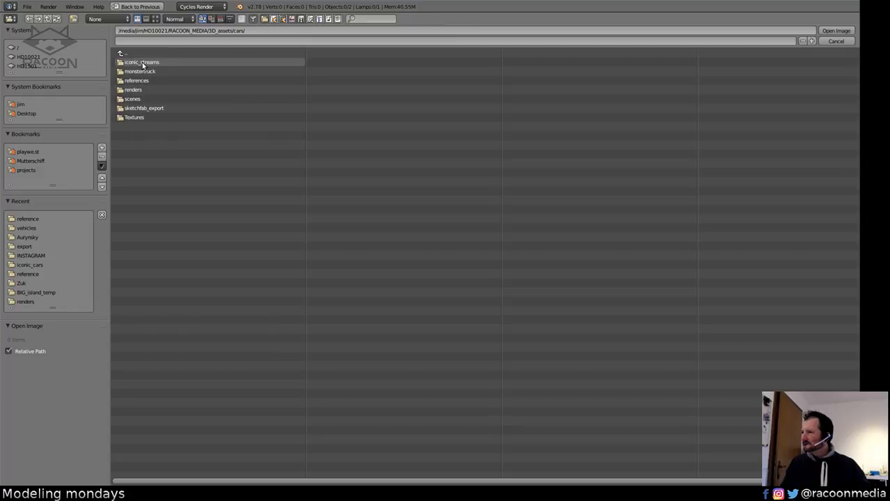
pyautogui.click(143, 64)
pyautogui.click(146, 64)
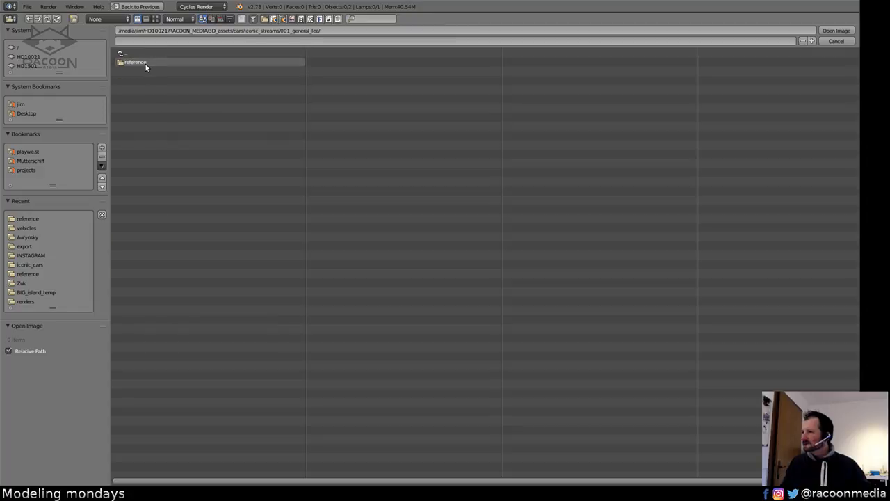
pyautogui.click(146, 64)
pyautogui.click(156, 19)
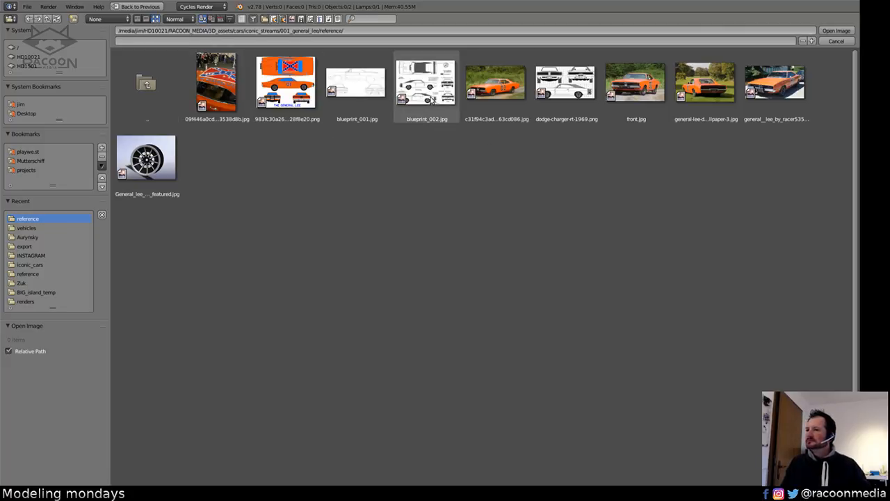
pyautogui.click(433, 100)
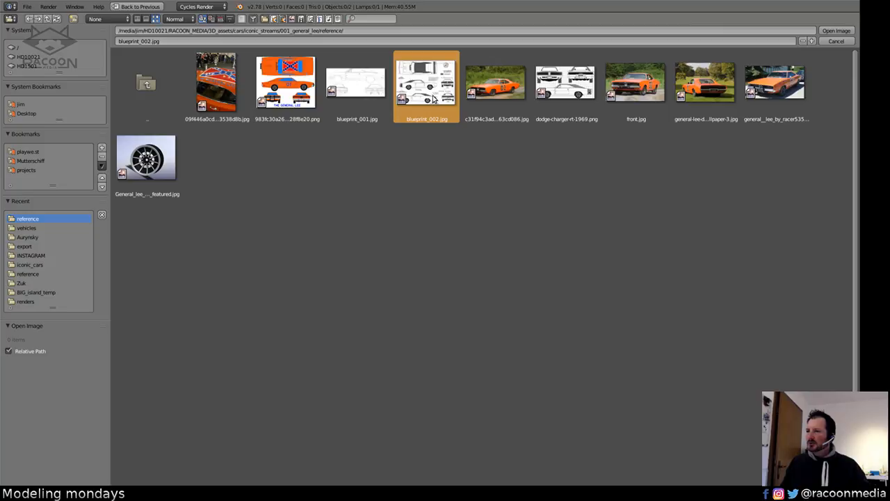
pyautogui.doubleClick(433, 100)
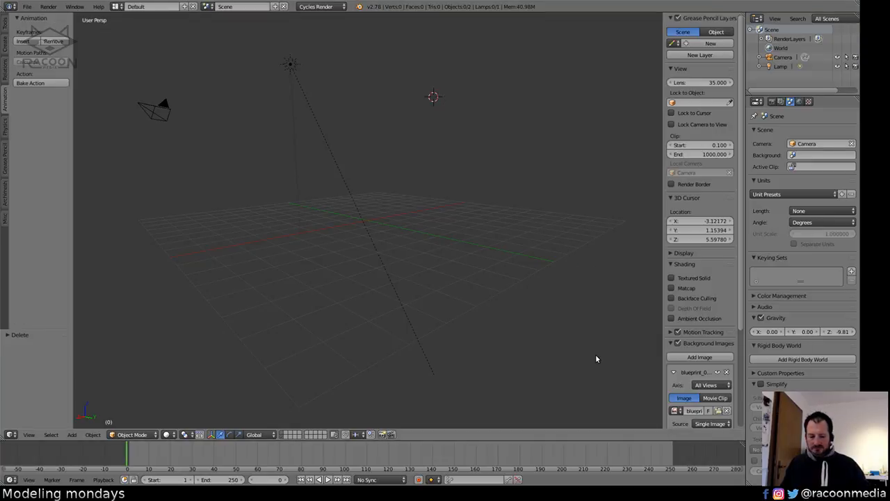
# Show the car blueprint in the front orthographic view, large enough to read.
pyautogui.press('KP_1')
pyautogui.press('KP_5')
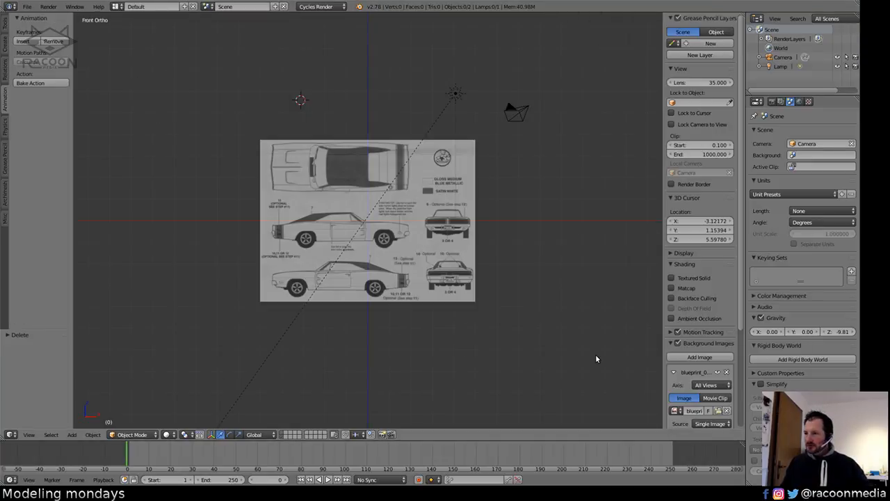
pyautogui.scroll(6, 429, 265)
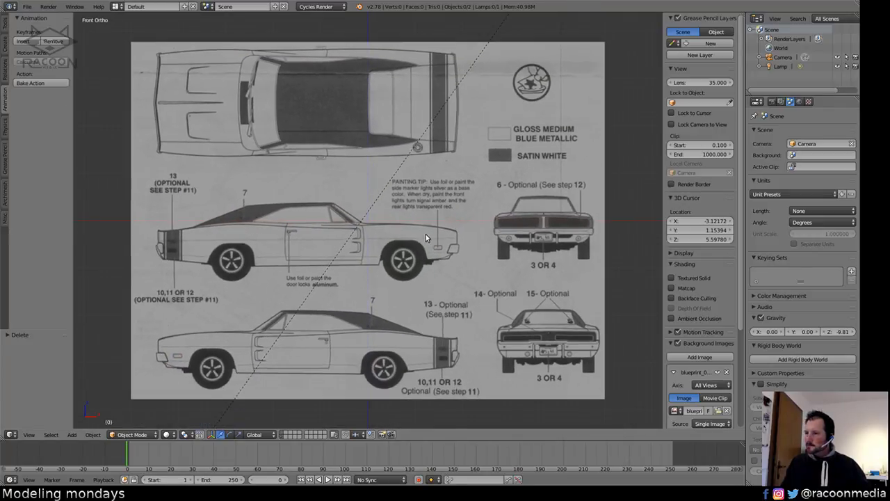
pyautogui.moveTo(740, 317); pyautogui.dragTo(735, 299)
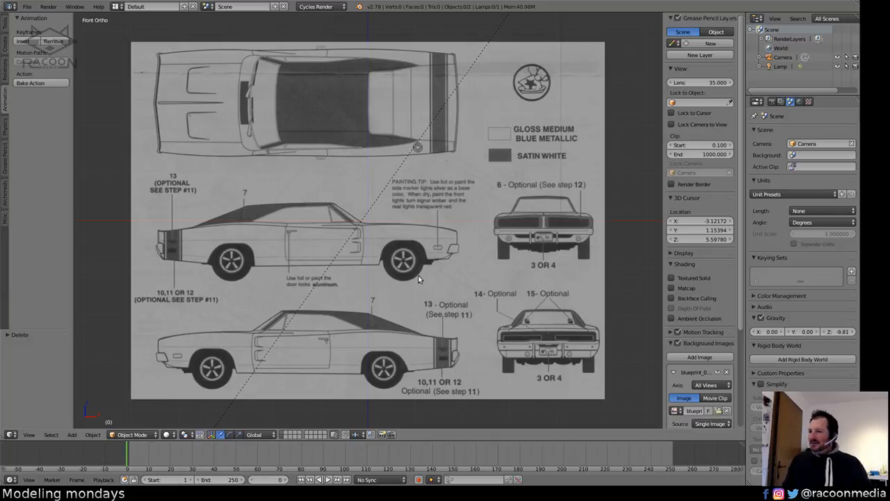
pyautogui.moveTo(417, 286); pyautogui.dragTo(417, 273, button='middle')
pyautogui.press('KP_1')
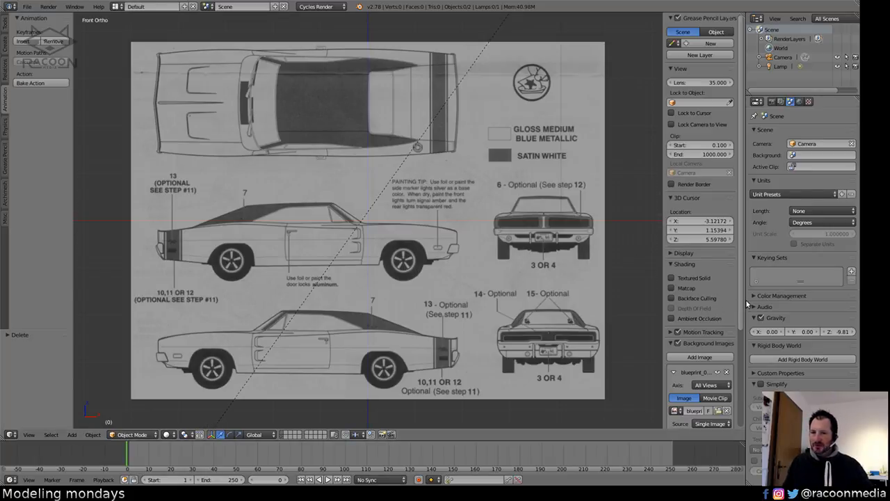
# Set the 3D cursor's location to 0 on the X, Y and Z axes.
pyautogui.scroll(-5, 741, 301)
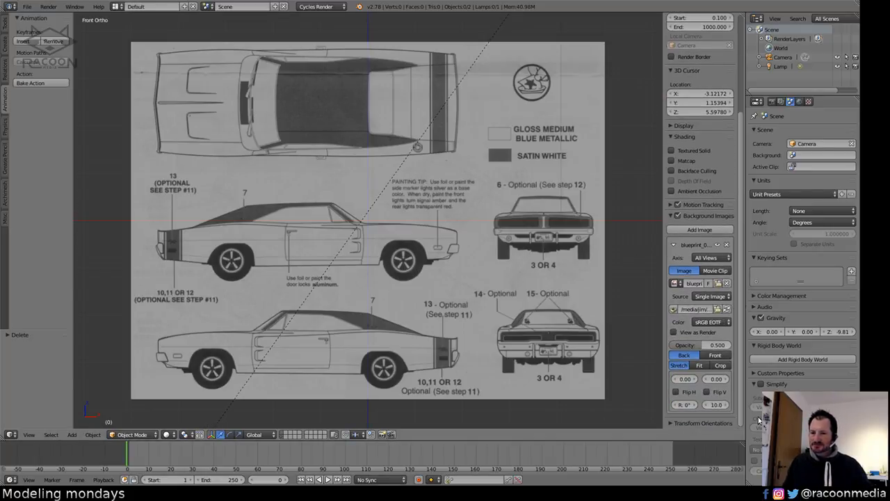
pyautogui.scroll(4, 744, 333)
pyautogui.moveTo(743, 328); pyautogui.dragTo(743, 324)
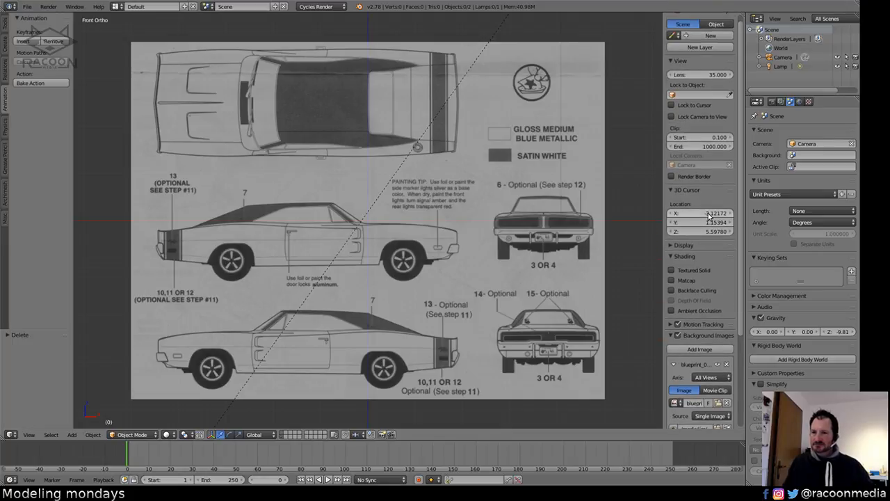
pyautogui.click(703, 210)
pyautogui.write('0')
pyautogui.press('Tab')
pyautogui.write('0')
pyautogui.press('Tab')
pyautogui.write('0')
pyautogui.press('Tab')
pyautogui.press('Return')
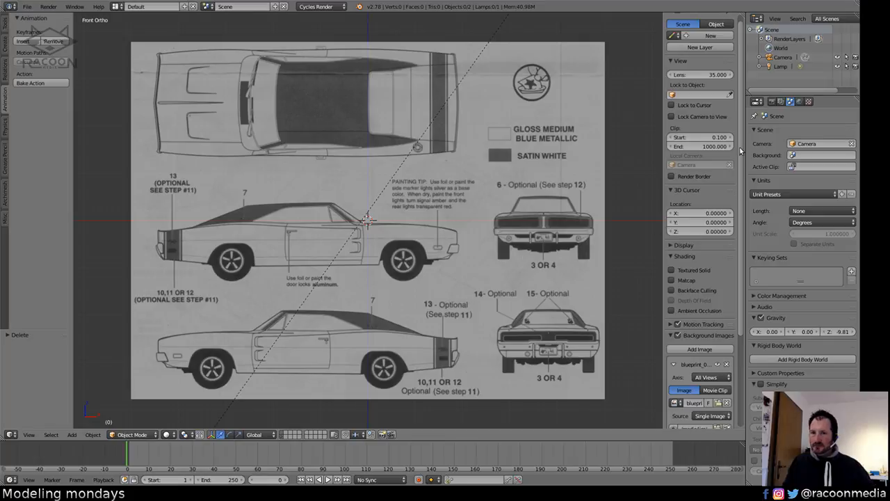
# Set the Cycles render device to GPU Compute.
pyautogui.click(772, 103)
pyautogui.click(780, 104)
pyautogui.click(772, 103)
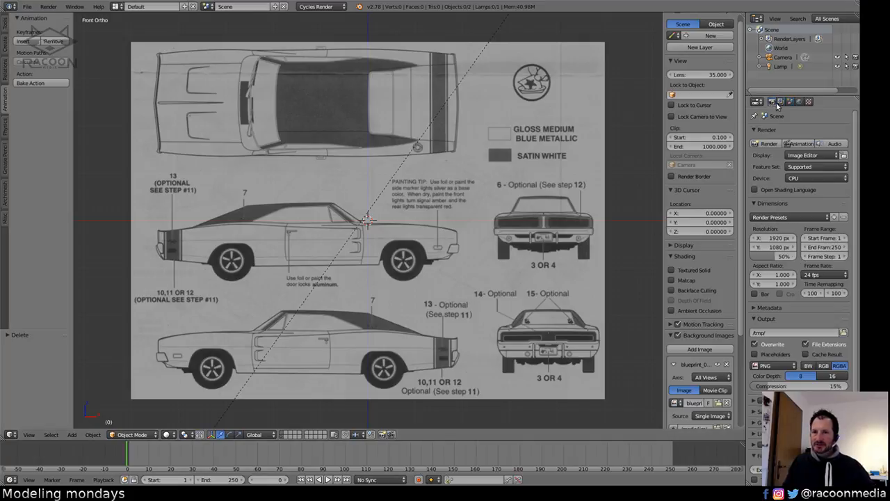
pyautogui.click(797, 179)
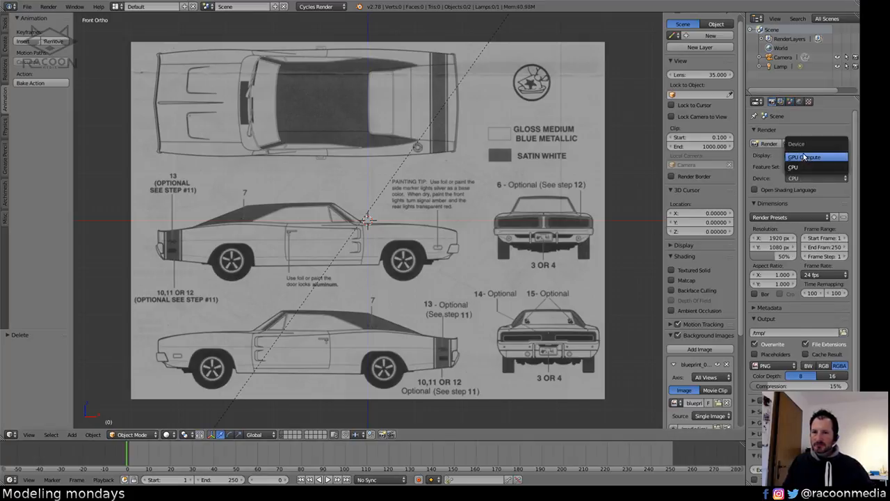
pyautogui.click(805, 157)
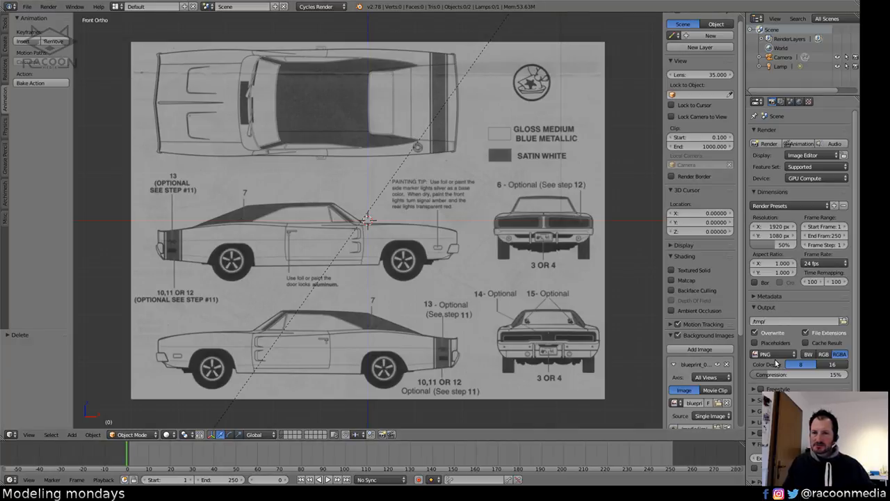
# Try the Kilometers and Centimeters unit presets for the scene and settle on Meters.
pyautogui.click(789, 101)
pyautogui.click(797, 193)
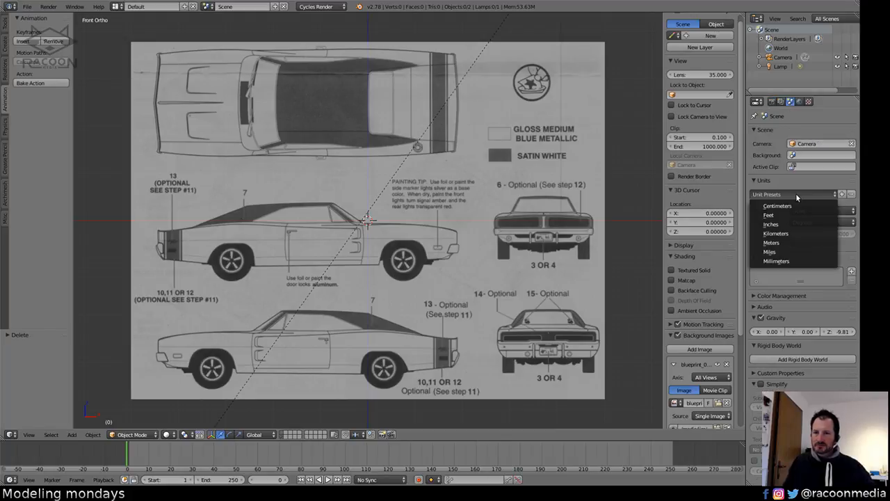
pyautogui.click(786, 233)
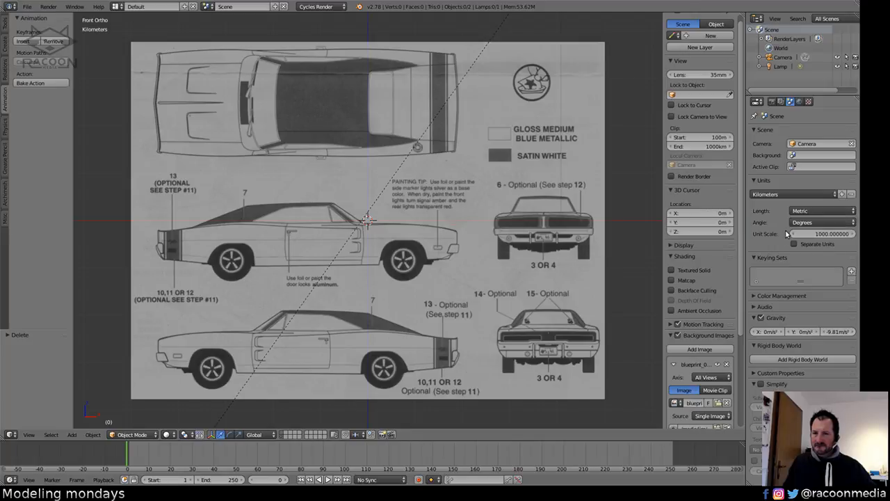
pyautogui.click(787, 194)
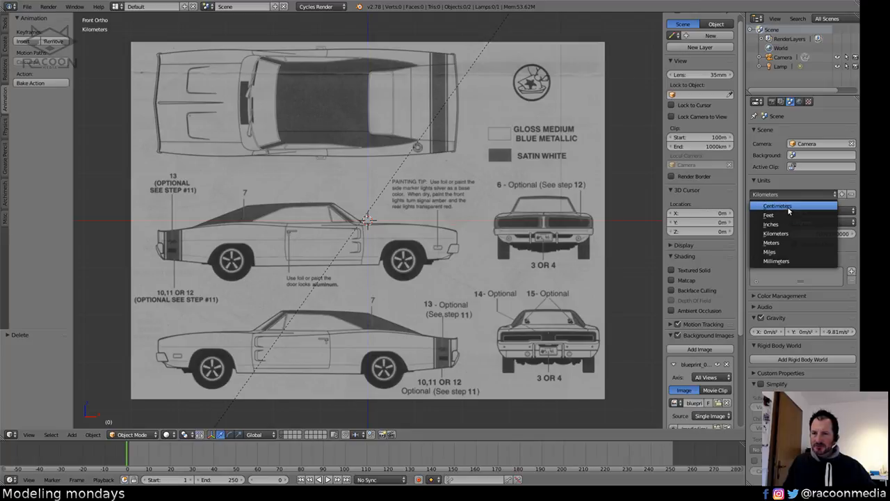
pyautogui.click(789, 207)
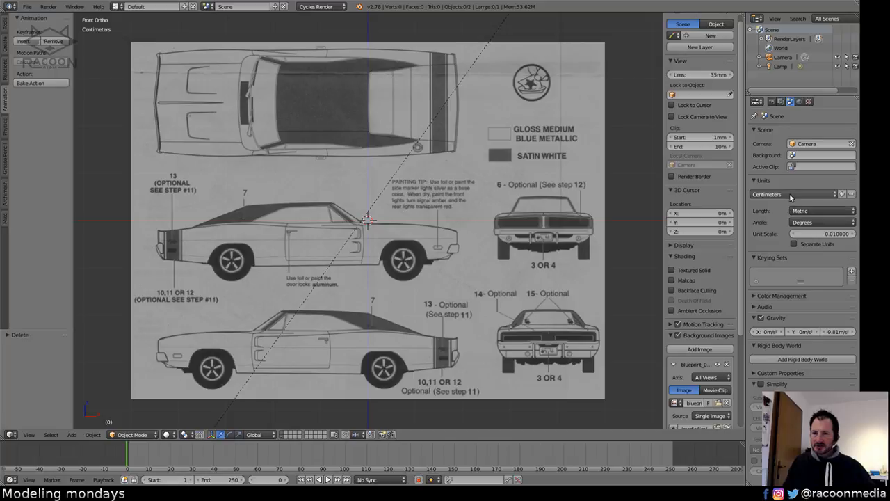
pyautogui.click(789, 195)
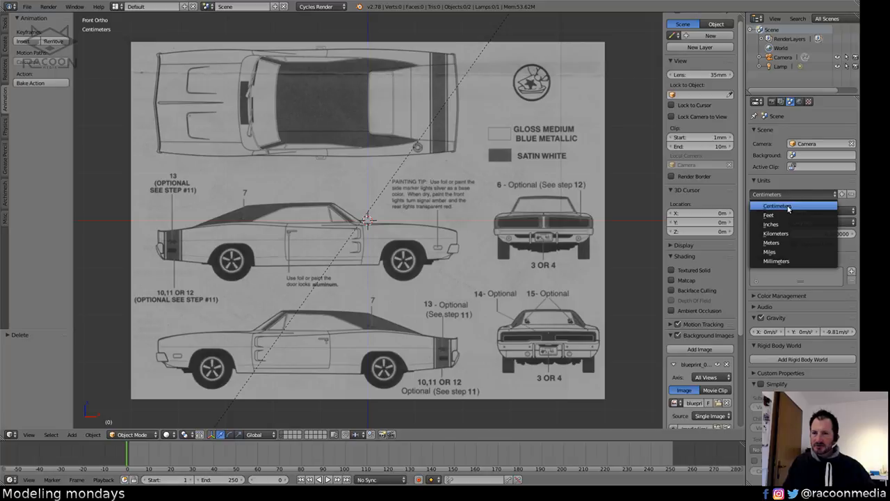
pyautogui.click(787, 243)
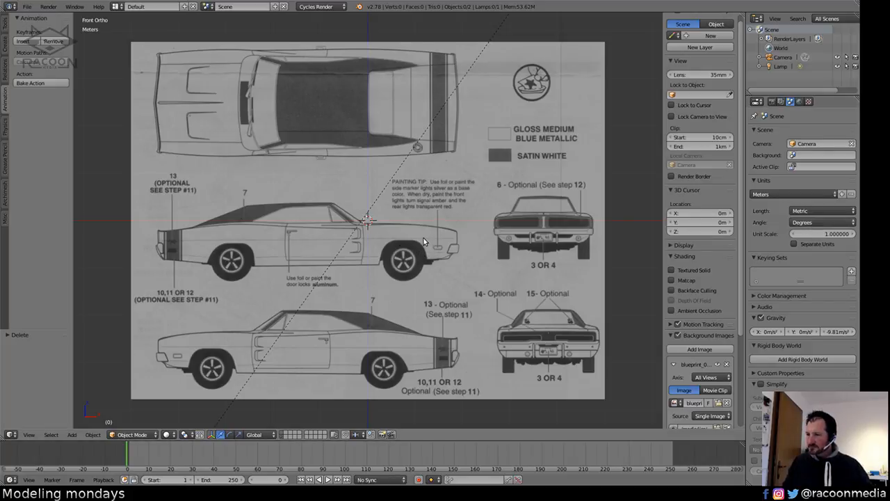
# Add a cube mesh at the 3D cursor in front of the car blueprint.
pyautogui.hotkey('shift', 'a')
pyautogui.moveTo(421, 243)
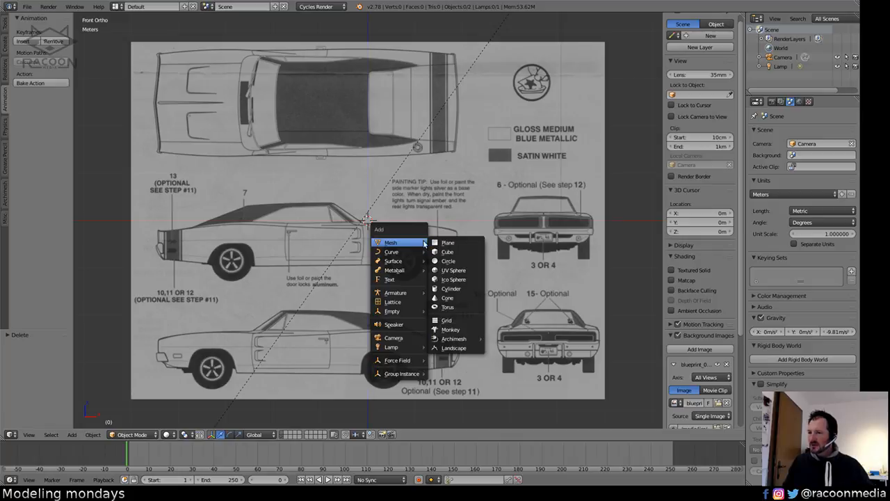
pyautogui.click(448, 251)
pyautogui.scroll(4, 417, 241)
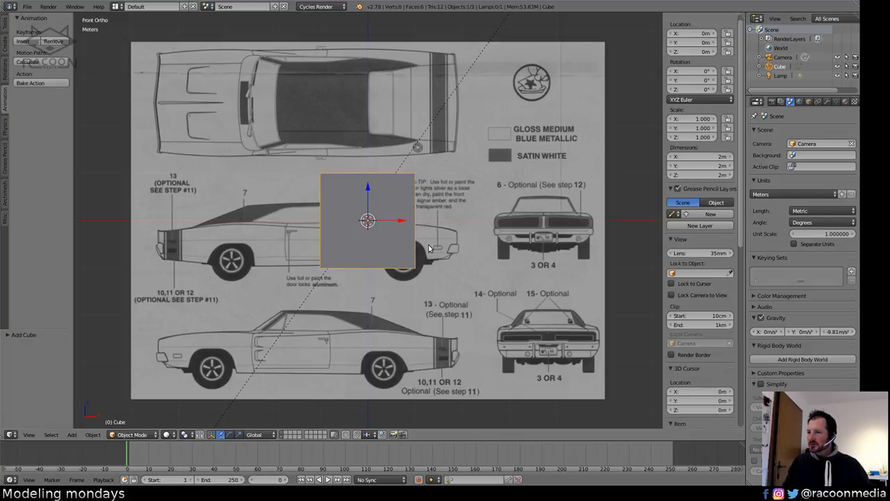
pyautogui.keyDown('ctrl'); pyautogui.moveTo(460, 242); pyautogui.dragTo(474, 289, button='middle'); pyautogui.keyUp('ctrl')
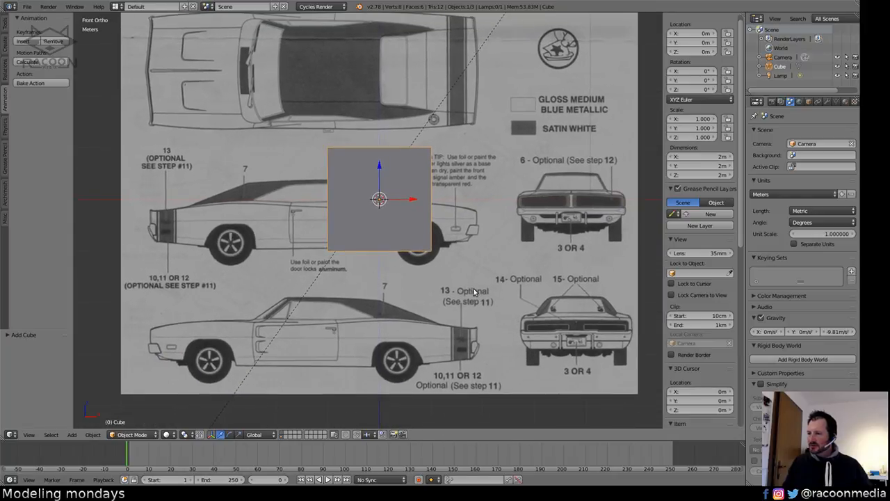
pyautogui.keyDown('shift'); pyautogui.moveTo(391, 272); pyautogui.dragTo(389, 284, button='middle'); pyautogui.keyUp('shift')
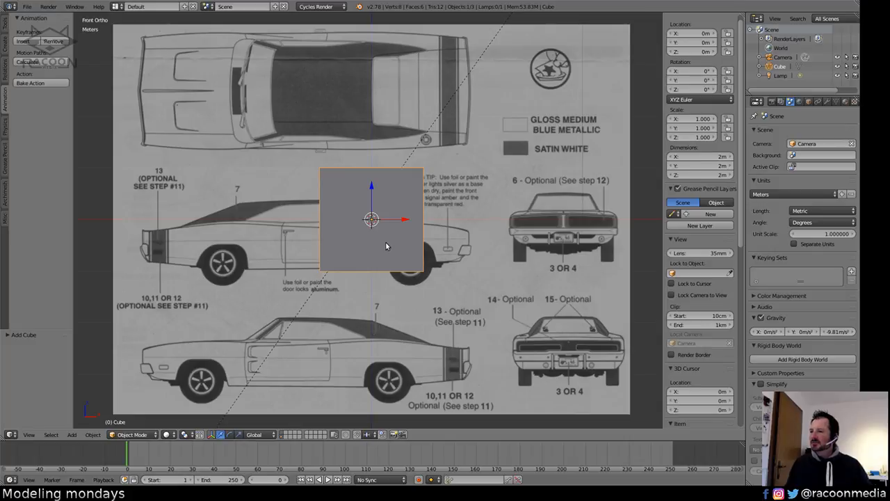
pyautogui.scroll(1, 386, 242)
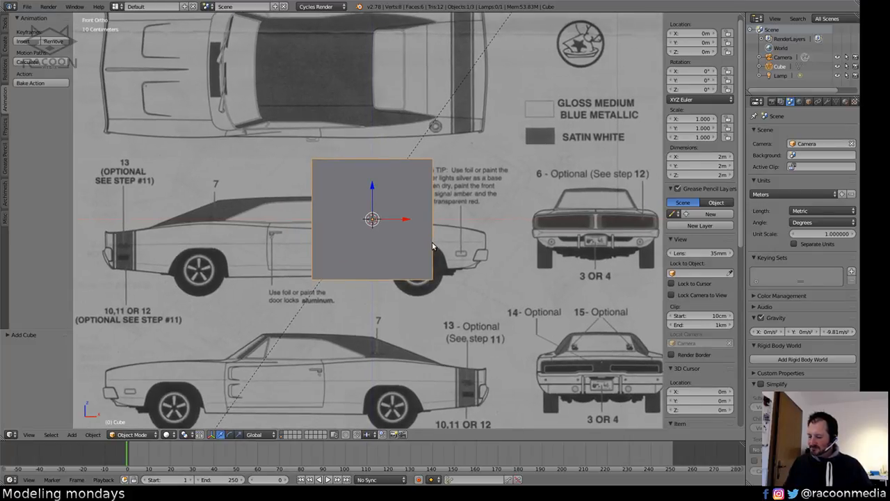
# Enter Edit Mode on the cube and try scaling its mesh along the X axis.
pyautogui.press('Tab')
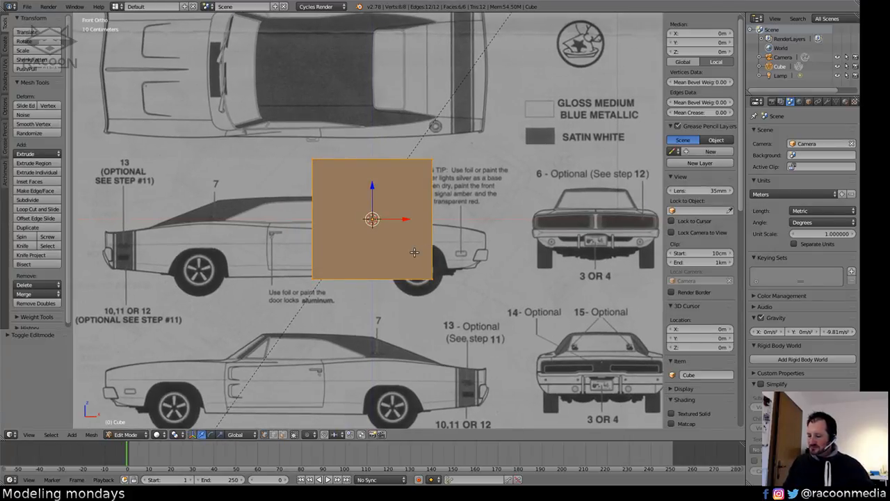
pyautogui.press('s')
pyautogui.press('x')
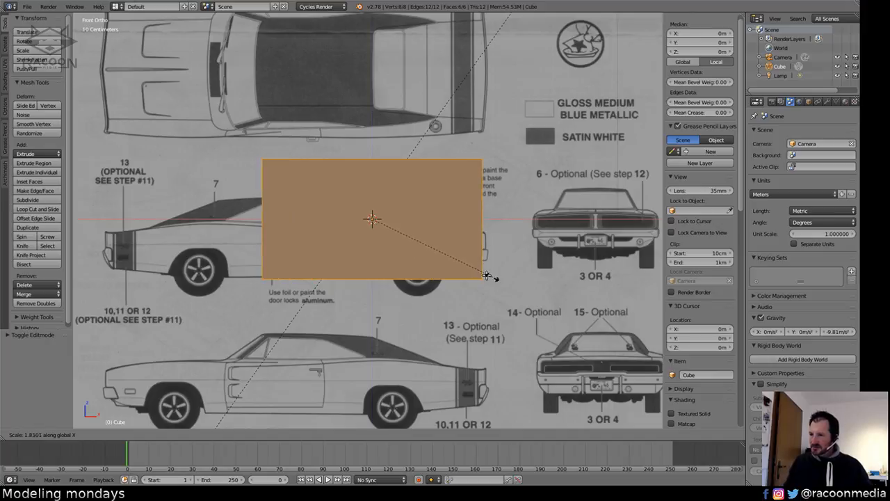
pyautogui.rightClick(481, 257)
# Restrict the blueprint background image to the Front view axis.
pyautogui.keyDown('shift'); pyautogui.moveTo(552, 256); pyautogui.dragTo(426, 255, button='middle'); pyautogui.keyUp('shift')
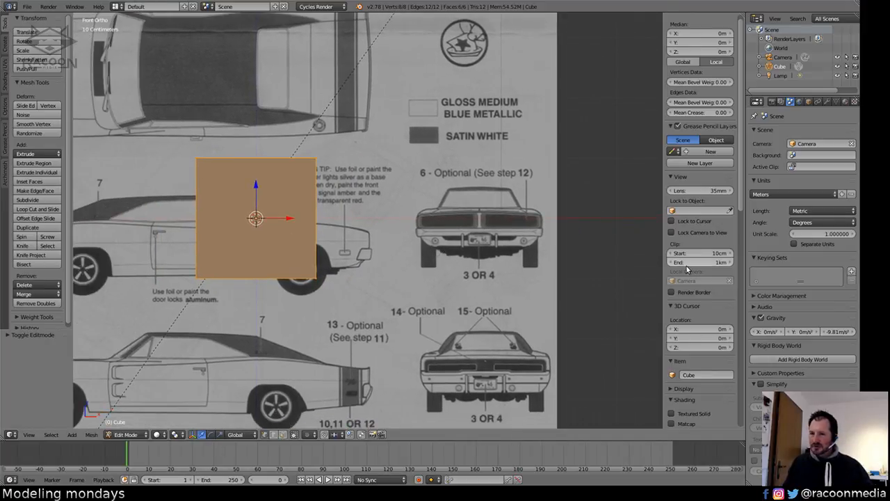
pyautogui.scroll(-3, 741, 232)
pyautogui.scroll(-15, 741, 232)
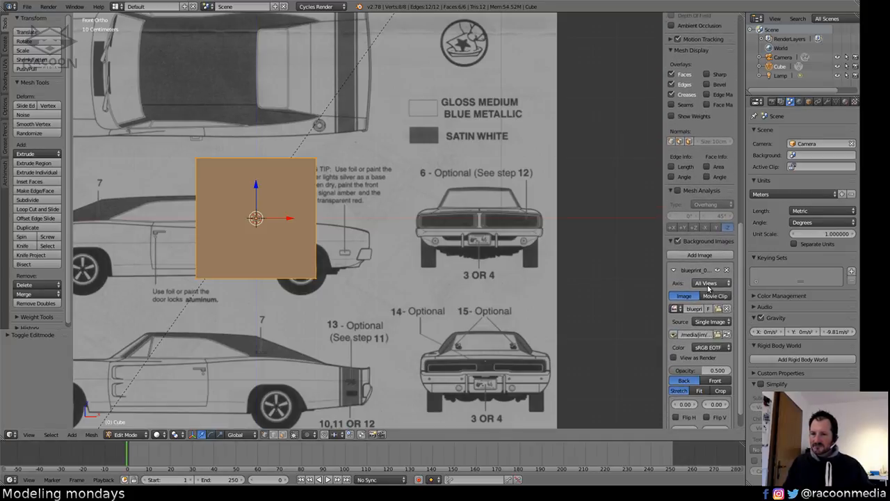
pyautogui.click(707, 283)
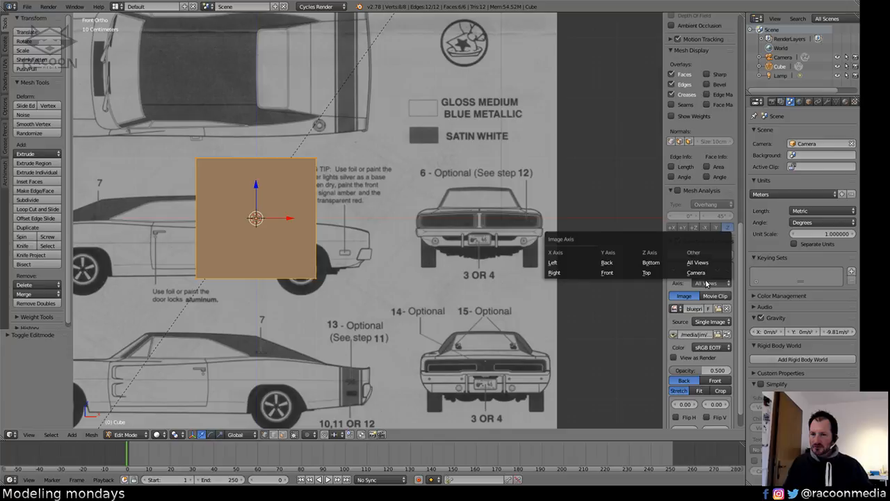
pyautogui.click(628, 276)
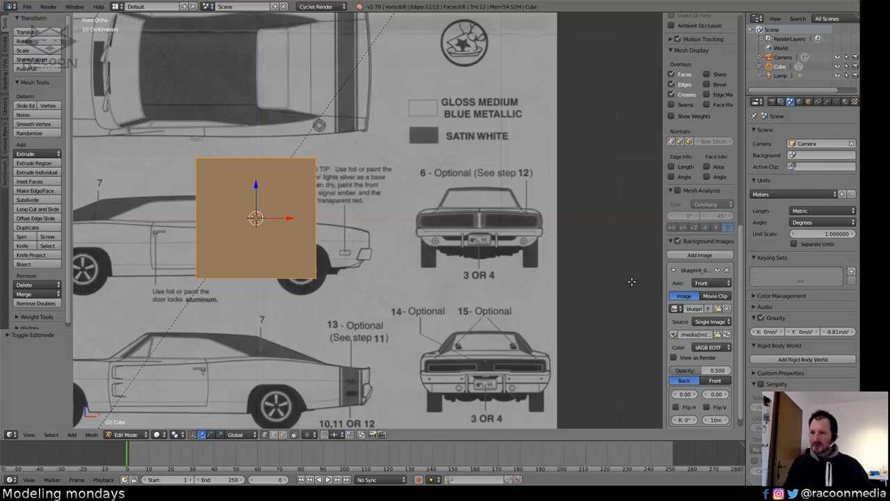
# Deselect the mesh and set the background image's X offset to -3.680, centring the blueprint's front view on the cube.
pyautogui.press('a')
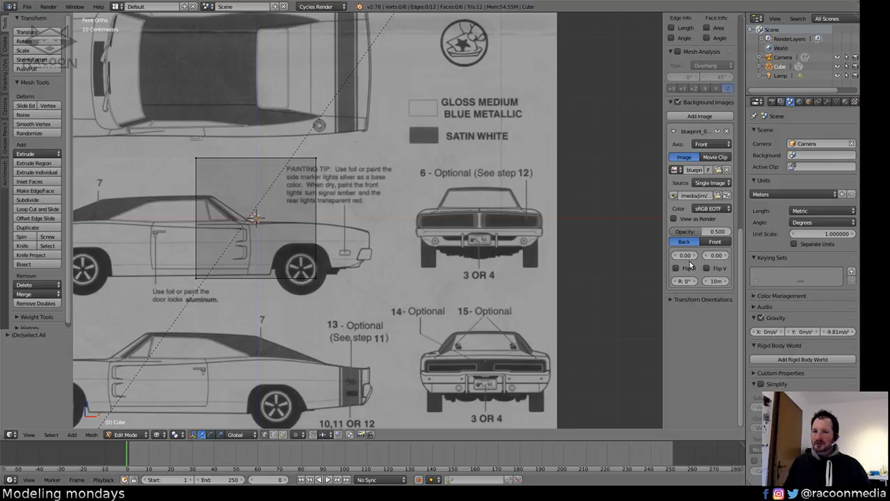
pyautogui.moveTo(664, 306); pyautogui.dragTo(624, 299)
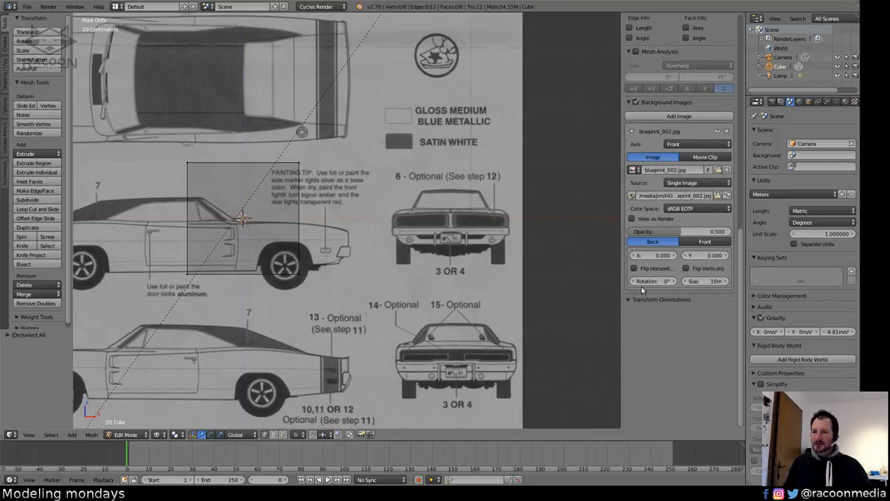
pyautogui.moveTo(652, 259); pyautogui.dragTo(483, 260)
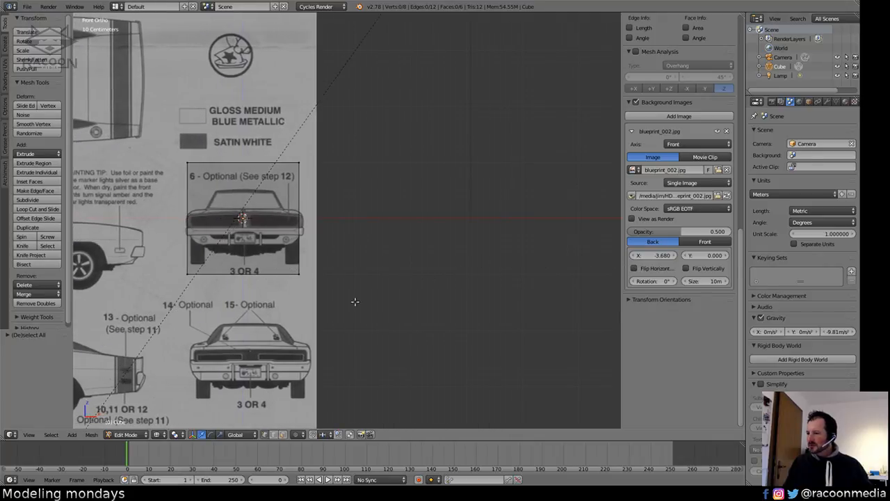
pyautogui.keyDown('shift'); pyautogui.moveTo(353, 302); pyautogui.dragTo(532, 296, button='middle'); pyautogui.keyUp('shift')
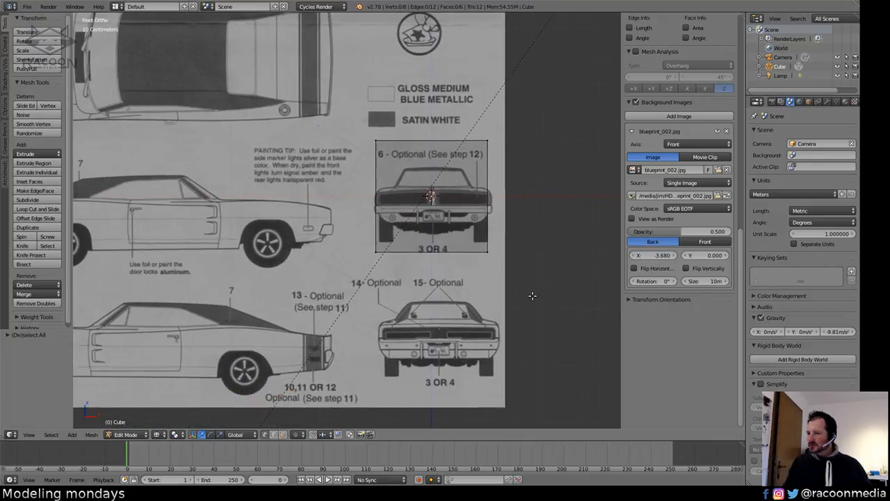
# In the right orthographic view, assign the blueprint to the Right axis and set its X offset to 1.480, putting the side view behind the cube.
pyautogui.click(691, 144)
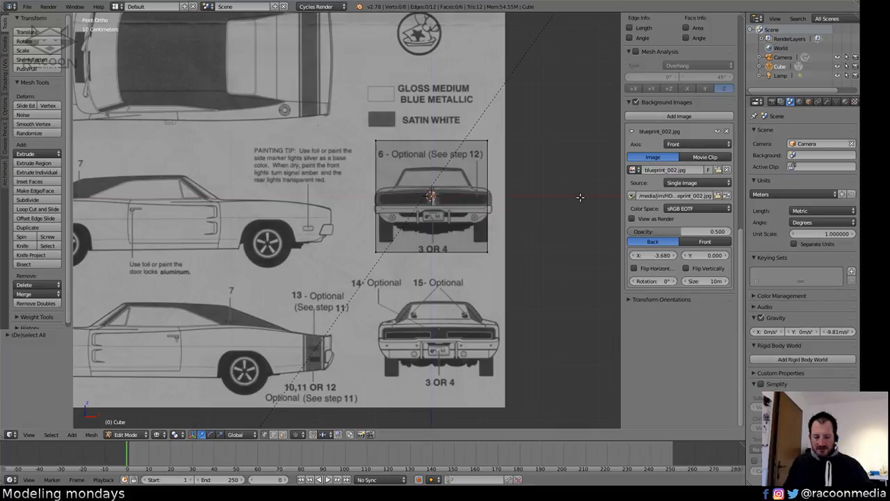
pyautogui.press('KP_3')
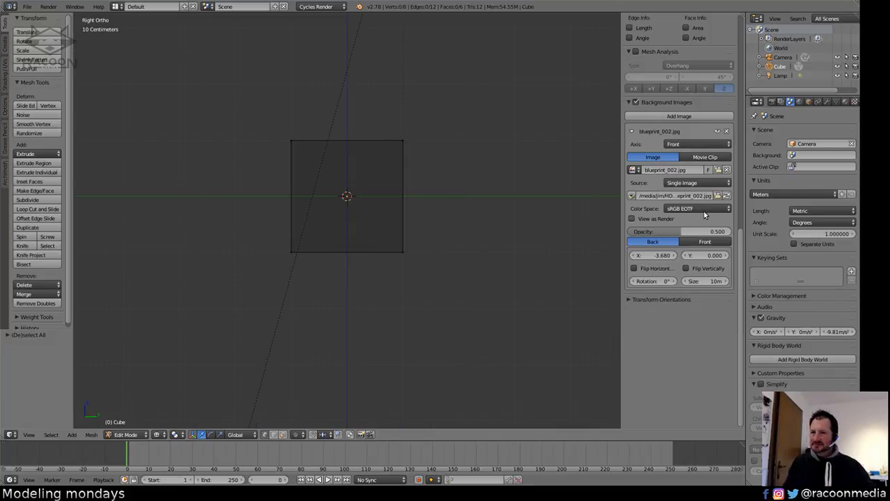
pyautogui.click(696, 145)
pyautogui.click(578, 134)
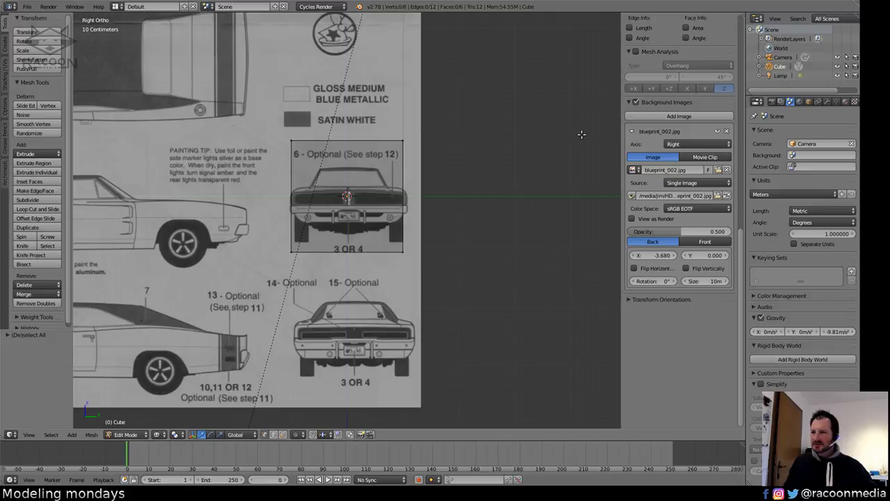
pyautogui.keyDown('shift'); pyautogui.moveTo(427, 242); pyautogui.dragTo(591, 279, button='middle'); pyautogui.keyUp('shift')
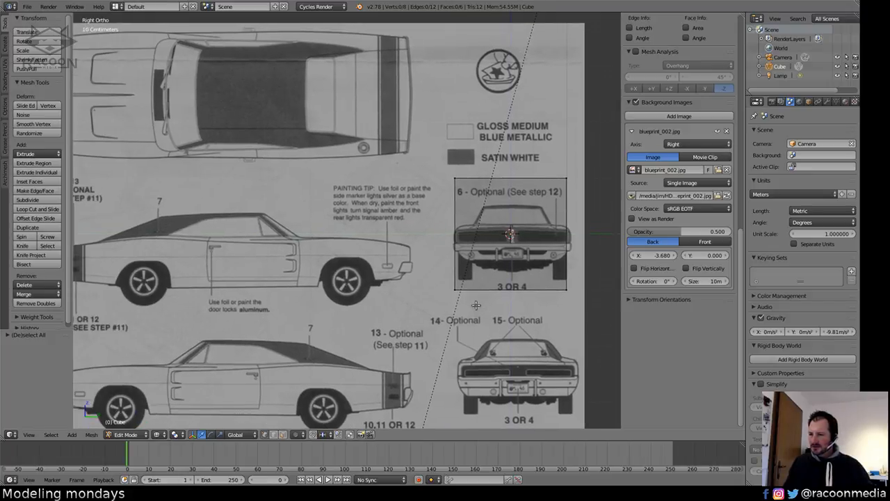
pyautogui.moveTo(673, 254); pyautogui.dragTo(731, 260)
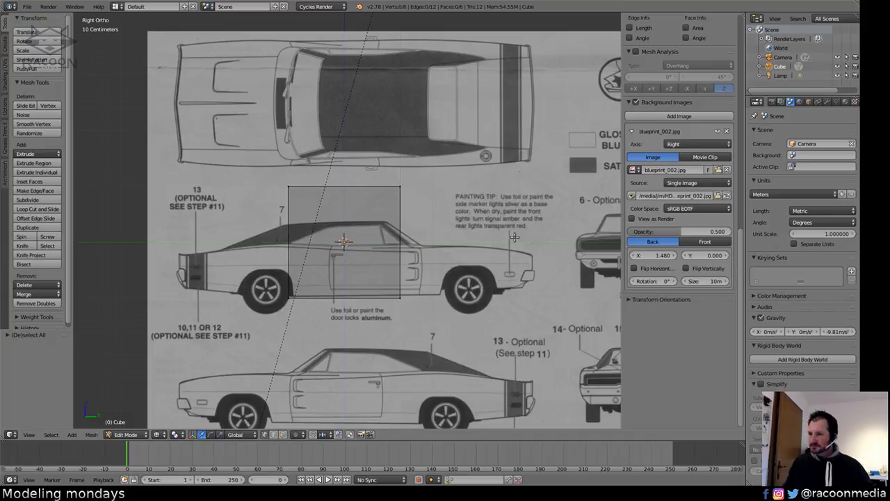
pyautogui.keyDown('shift'); pyautogui.moveTo(502, 247); pyautogui.dragTo(483, 237, button='middle'); pyautogui.keyUp('shift')
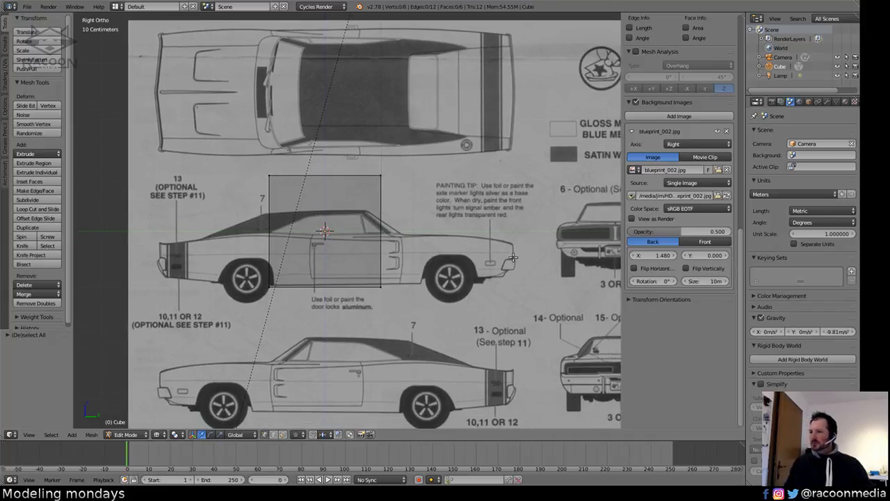
# Select the whole cube mesh and move it up about 1 m along Z so its base sits at ground level.
pyautogui.press('a')
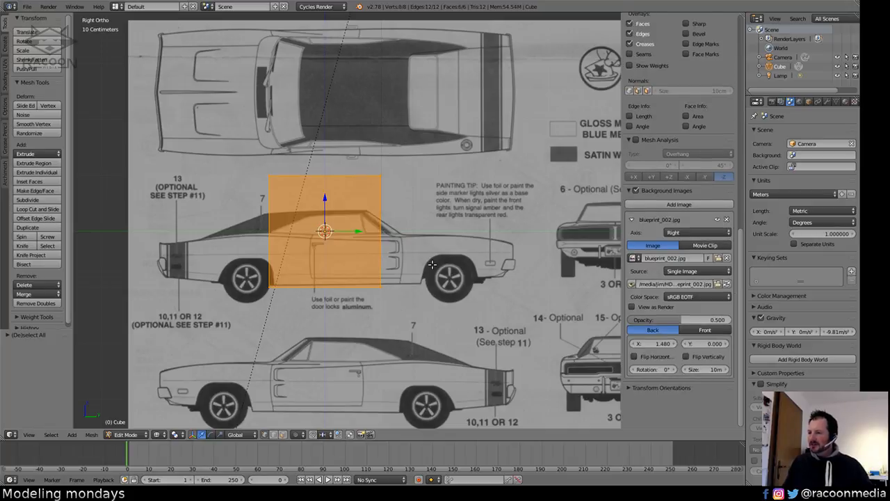
pyautogui.press('g')
pyautogui.press('z')
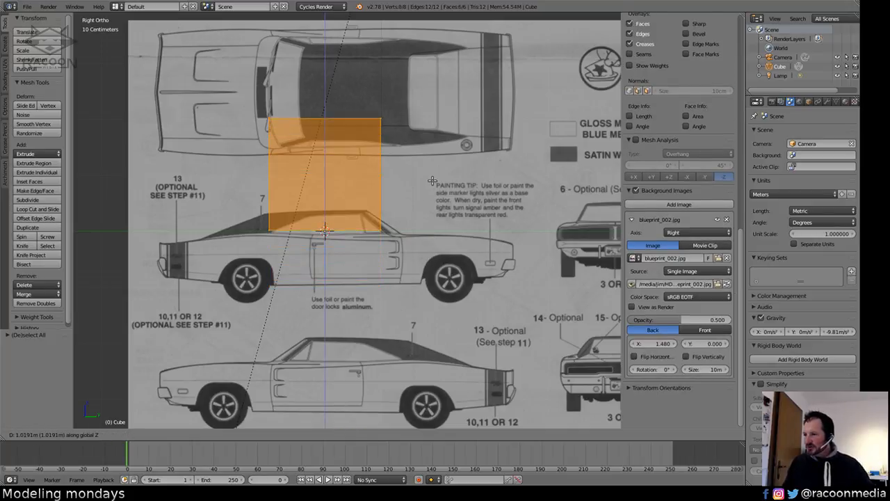
pyautogui.press('Return')
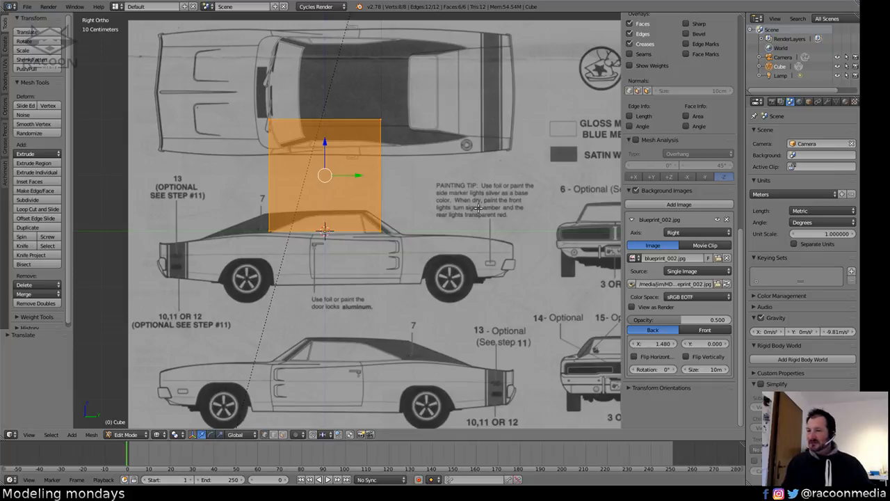
# Set the background image's Y offset to 1.710 and its size to 15 m.
pyautogui.keyDown('shift'); pyautogui.moveTo(465, 221); pyautogui.dragTo(480, 267, button='middle'); pyautogui.keyUp('shift')
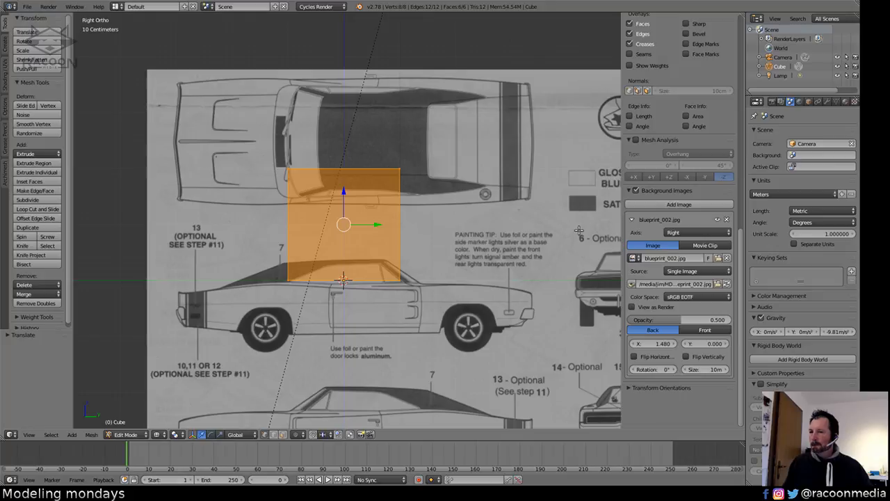
pyautogui.moveTo(703, 345); pyautogui.dragTo(782, 332)
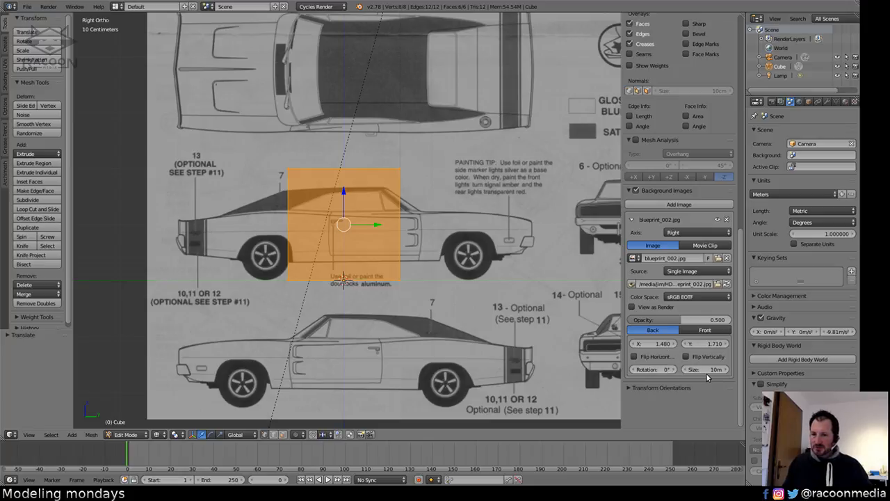
pyautogui.moveTo(706, 374); pyautogui.dragTo(727, 373)
pyautogui.click(712, 368)
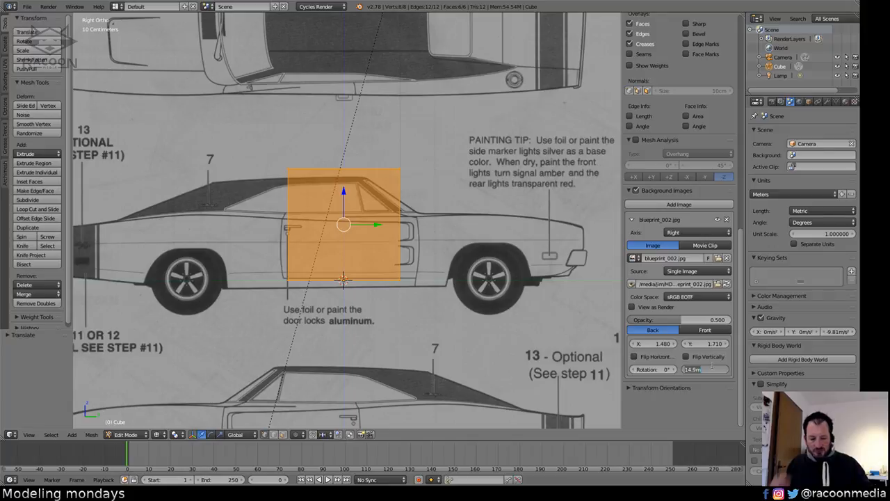
pyautogui.write('15')
pyautogui.press('Return')
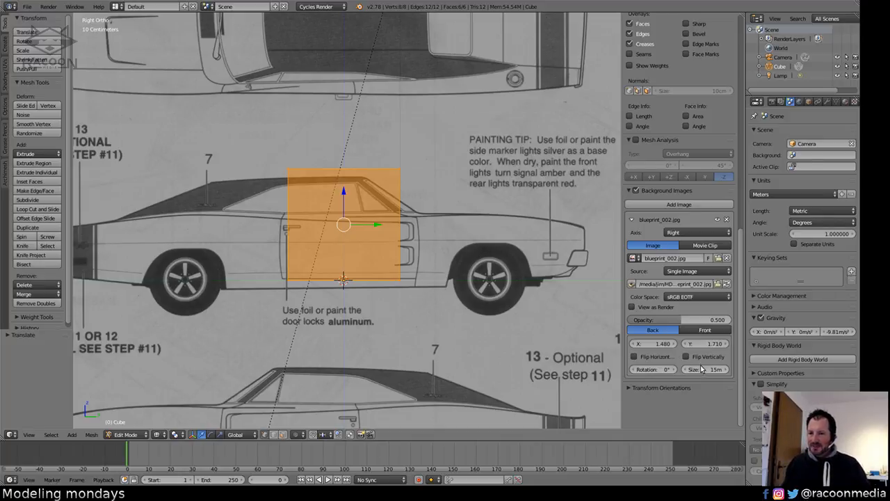
# Set the background image's Y offset to 2.560 and raise the mesh about 52 cm along Z to match the car body.
pyautogui.moveTo(699, 346); pyautogui.dragTo(740, 351)
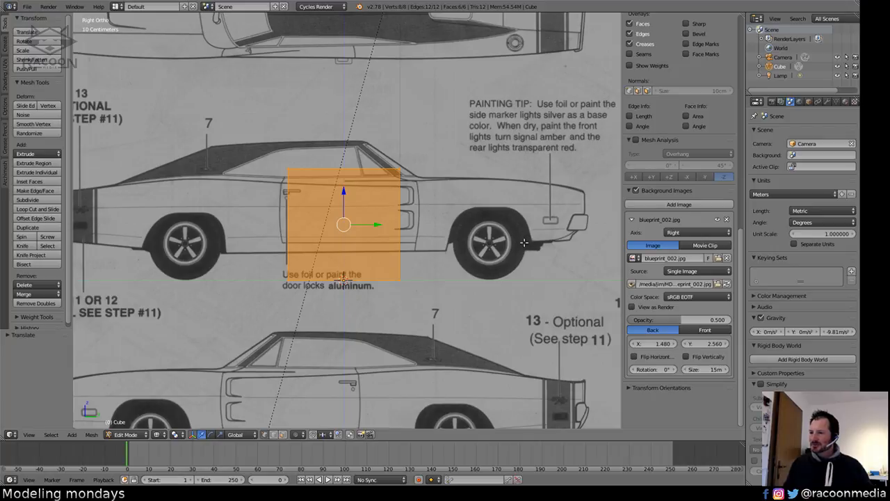
pyautogui.press('g')
pyautogui.press('z')
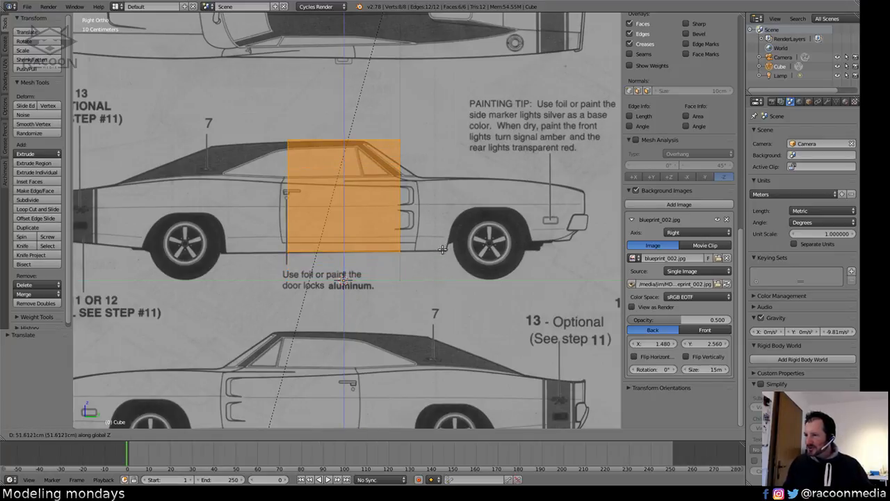
pyautogui.click(439, 250)
# Scale the mesh along Y by about 4.32 so it reaches the car's front end.
pyautogui.keyDown('shift'); pyautogui.moveTo(457, 229); pyautogui.dragTo(489, 256, button='middle'); pyautogui.keyUp('shift')
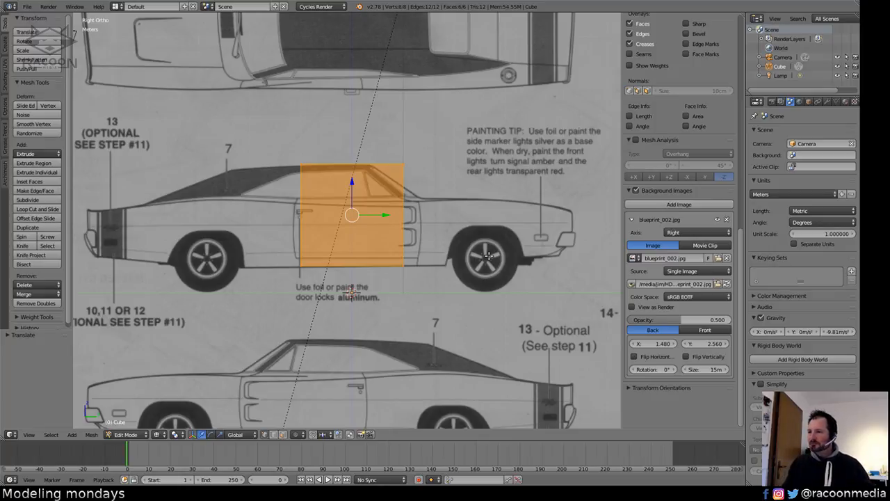
pyautogui.press('s')
pyautogui.press('y')
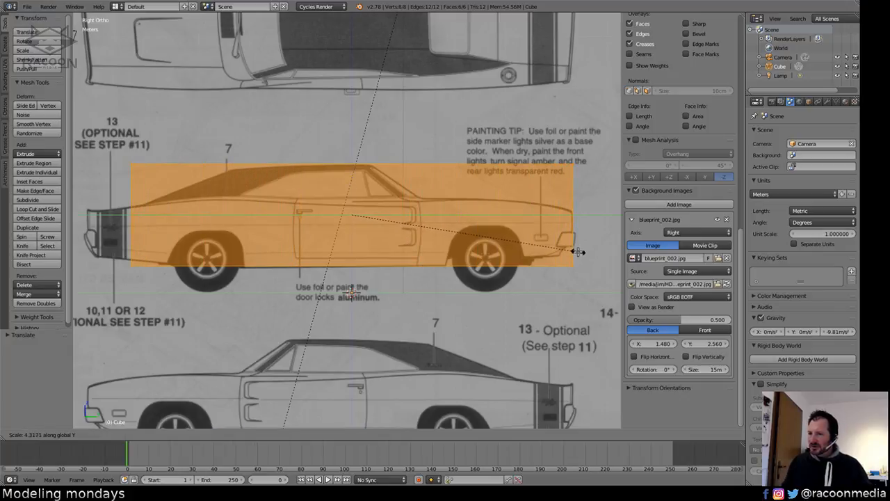
pyautogui.click(576, 251)
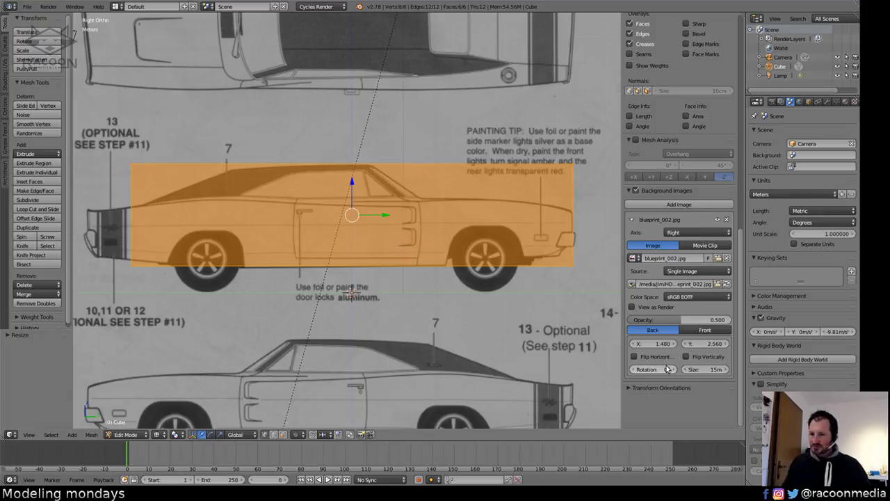
# Set the background image's X offset to 1.860 and scale the mesh along Y by about 1.09 to span the car's length.
pyautogui.moveTo(657, 344); pyautogui.dragTo(676, 348)
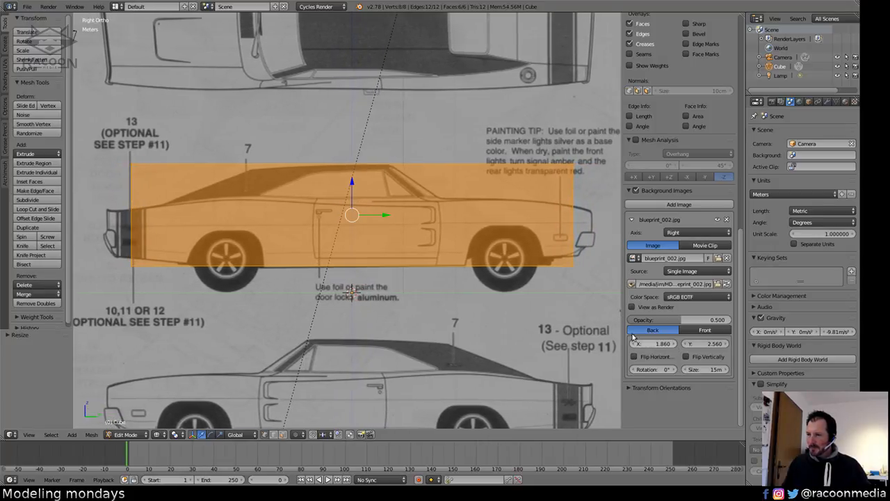
pyautogui.press('s')
pyautogui.press('y')
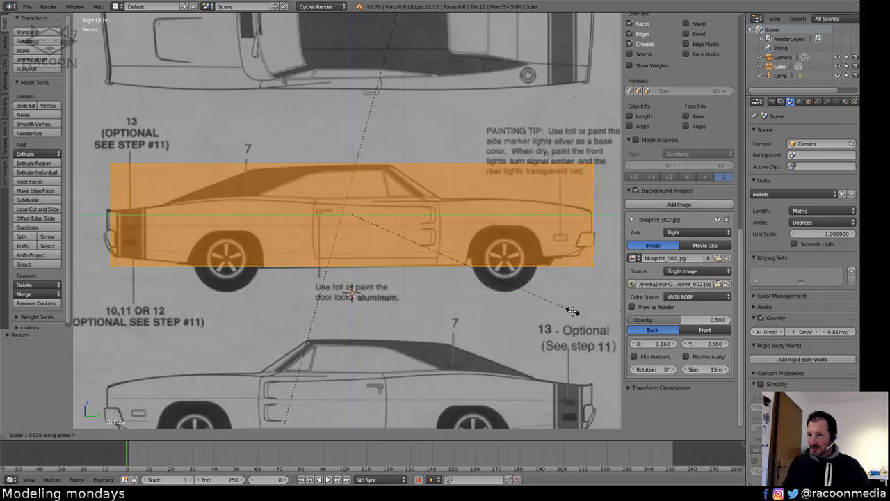
pyautogui.click(571, 310)
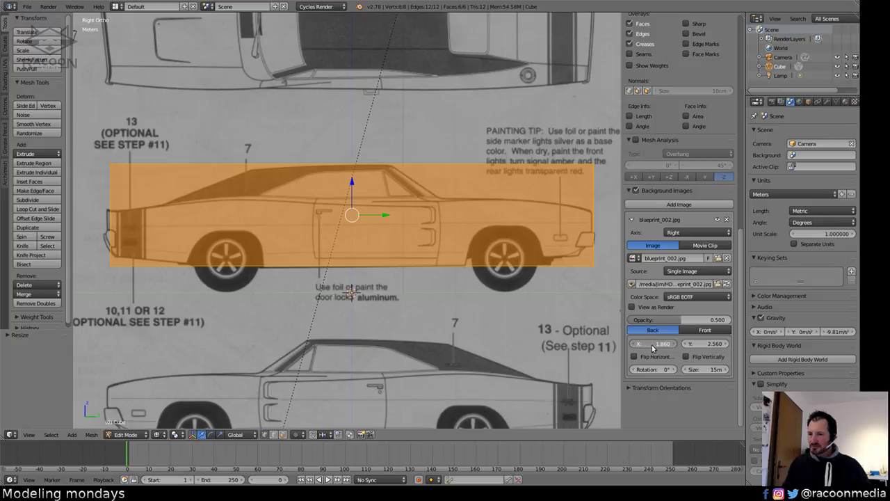
# Set the background image's X offset to 1.900 and scale the mesh along Y by about 1.01 to fit both bumpers.
pyautogui.moveTo(654, 346); pyautogui.dragTo(658, 347)
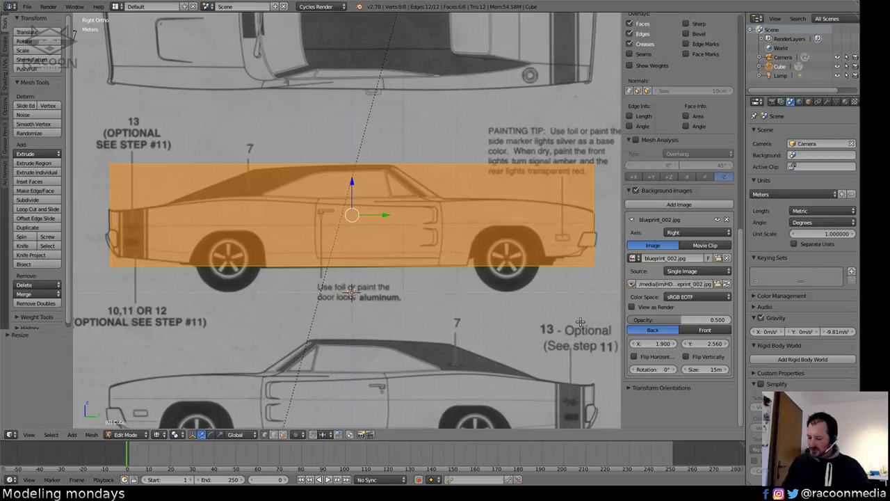
pyautogui.press('s')
pyautogui.press('x')
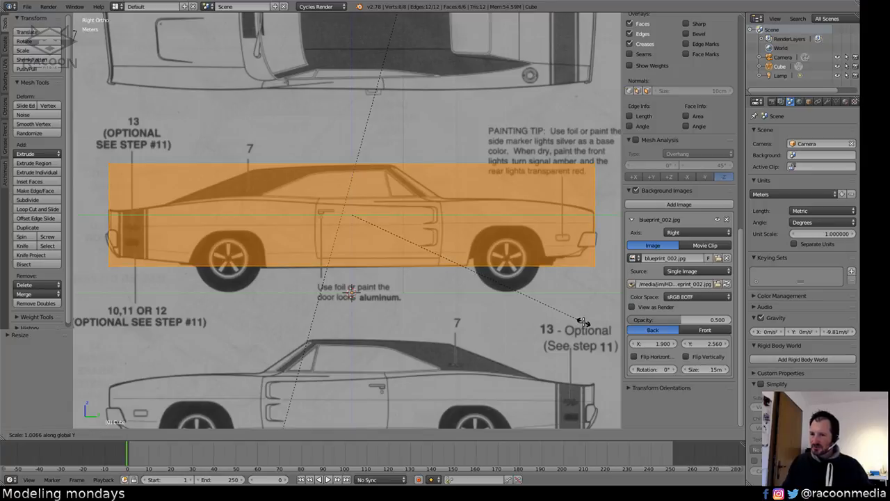
pyautogui.click(590, 321)
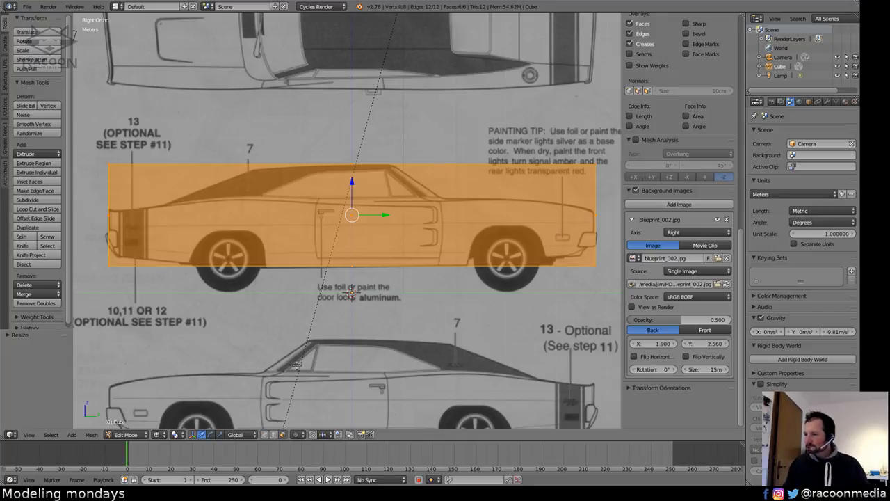
# Lower the mesh's top face about 91 cm along Z to the car's beltline.
pyautogui.rightClick(354, 160)
pyautogui.press('g')
pyautogui.press('z')
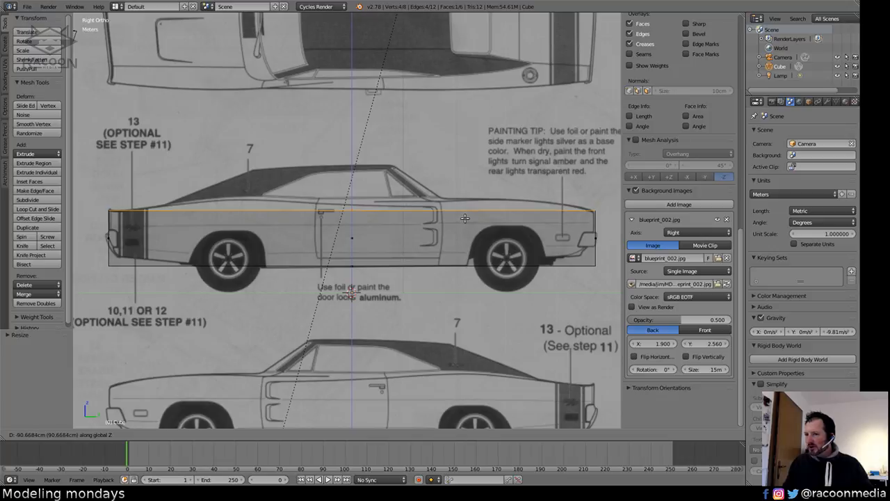
pyautogui.click(458, 217)
# Add two vertical loop cuts across the body, one through the rear wheel's center and one through the front wheel's center.
pyautogui.keyDown('shift'); pyautogui.moveTo(397, 213); pyautogui.dragTo(389, 246, button='middle'); pyautogui.keyUp('shift')
pyautogui.hotkey('ctrl', 'r')
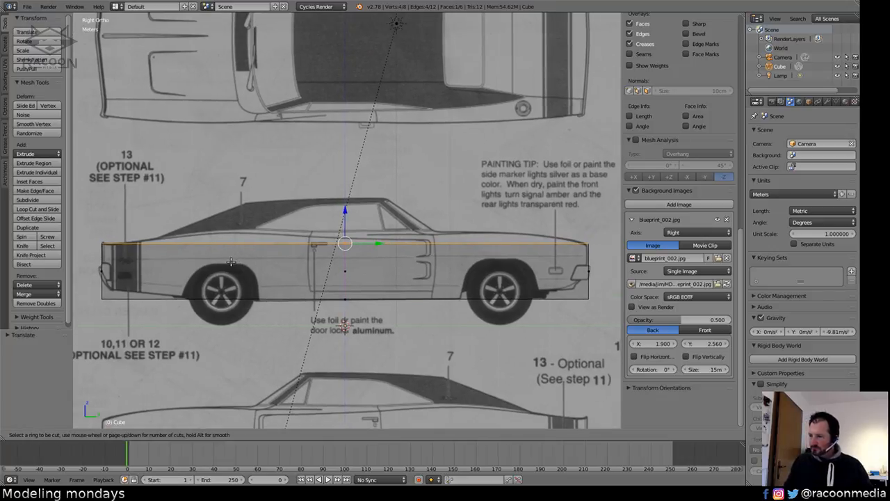
pyautogui.click(219, 257)
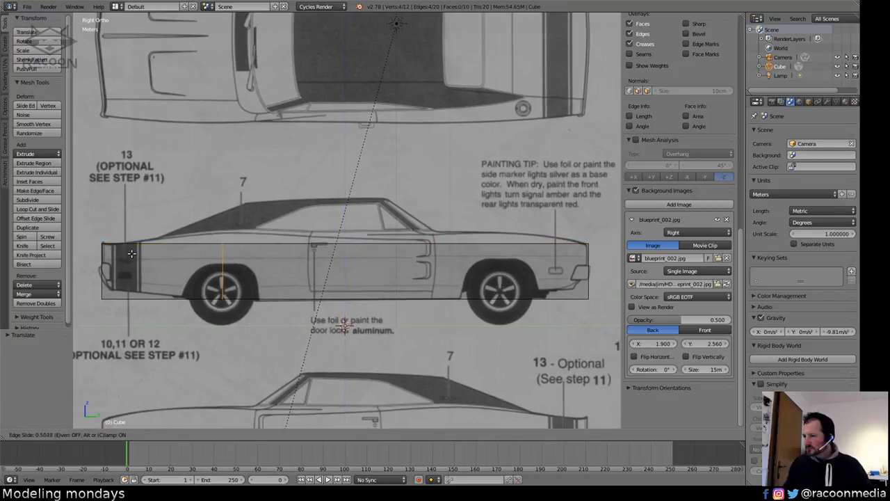
pyautogui.click(186, 240)
pyautogui.hotkey('ctrl', 'r')
pyautogui.click(487, 253)
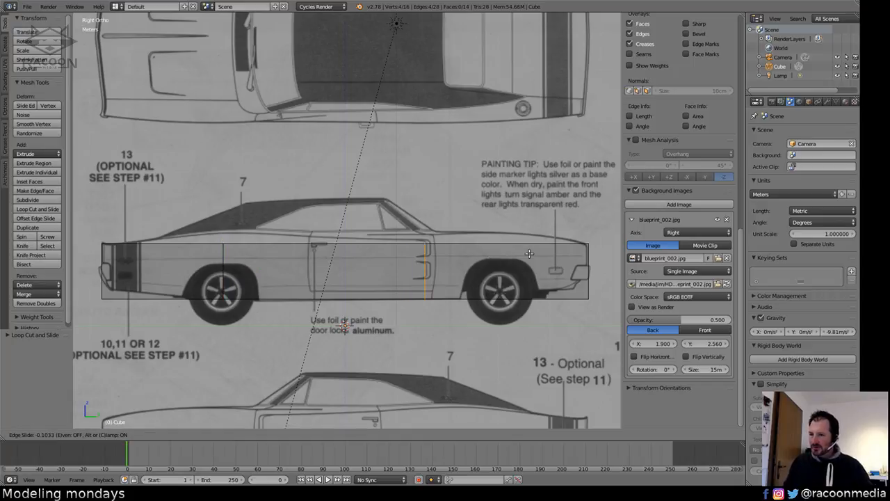
pyautogui.click(574, 257)
pyautogui.press('a')
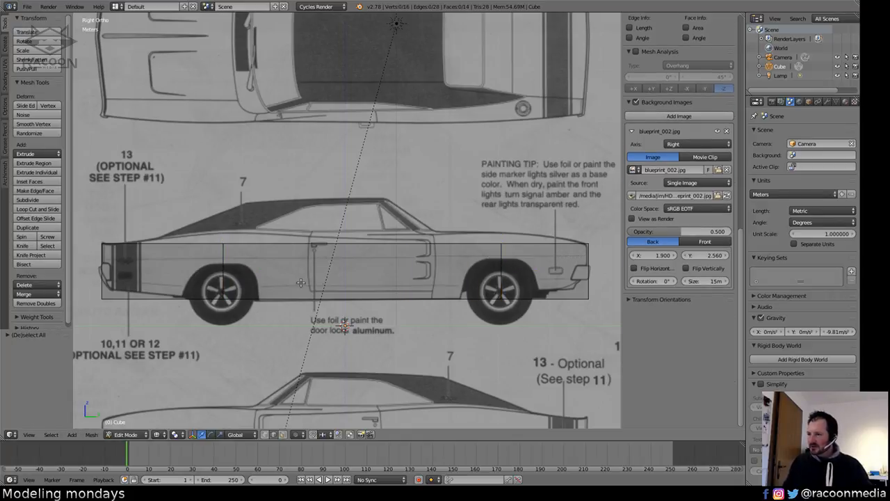
# Raise the top edge above the rear wheel about 25 cm along Z, and the one above the front wheel to the fender line.
pyautogui.rightClick(222, 243)
pyautogui.press('g')
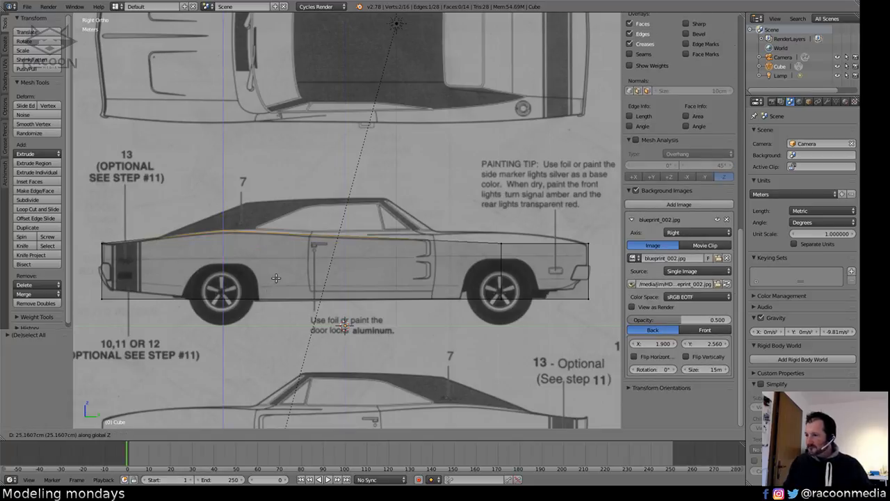
pyautogui.click(277, 280)
pyautogui.press('a')
pyautogui.rightClick(508, 259)
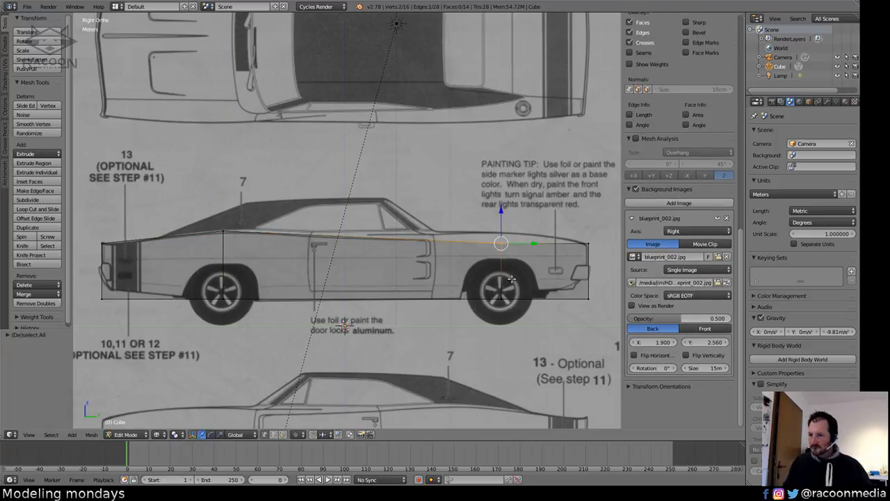
pyautogui.press('g')
pyautogui.press('z')
pyautogui.click(523, 269)
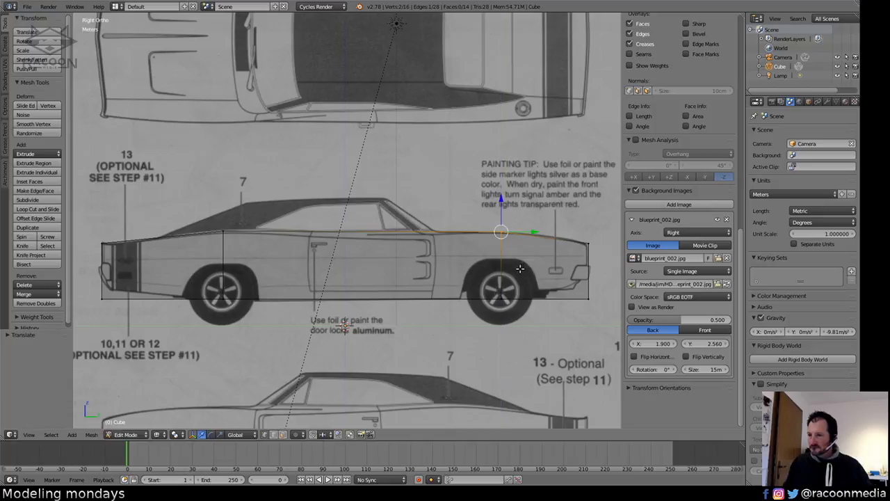
pyautogui.press('a')
# Raise the bottom edge at the car's front end along Z toward the underside of the front bumper.
pyautogui.moveTo(390, 267); pyautogui.dragTo(372, 279, button='middle')
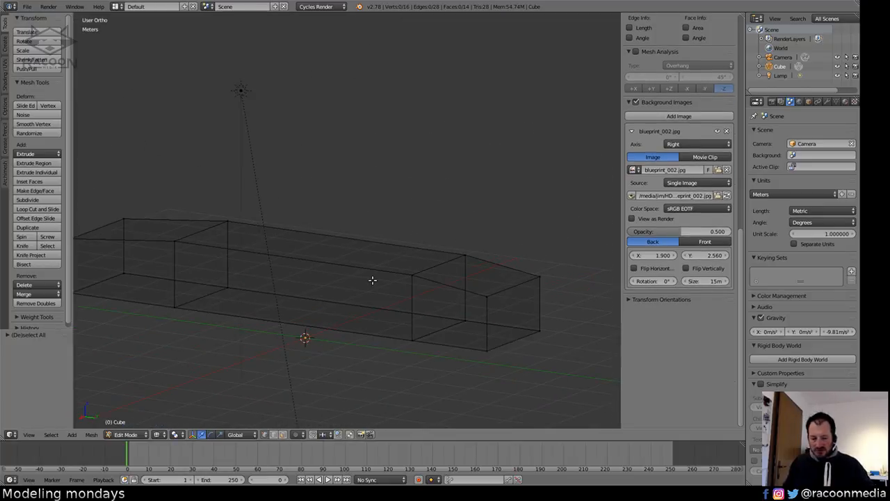
pyautogui.press('KP_1')
pyautogui.press('KP_3')
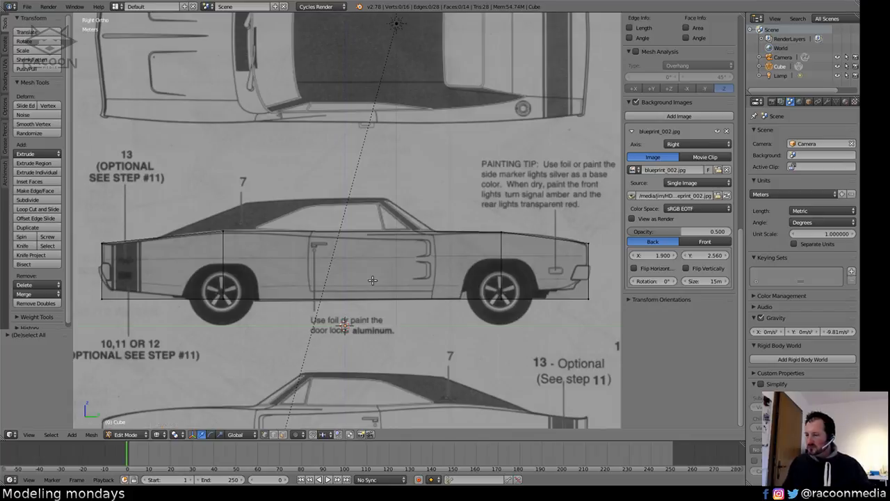
pyautogui.keyDown('shift'); pyautogui.moveTo(417, 260); pyautogui.dragTo(387, 278, button='middle'); pyautogui.keyUp('shift')
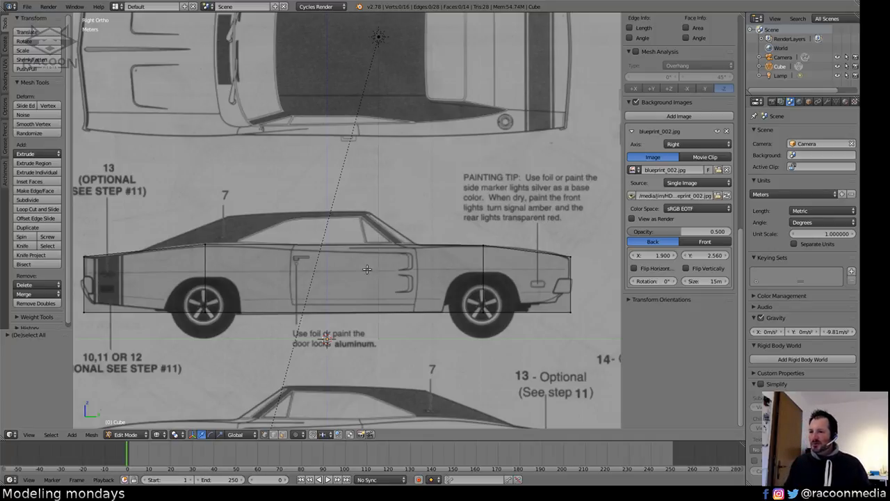
pyautogui.keyDown('shift'); pyautogui.moveTo(478, 285); pyautogui.dragTo(458, 301, button='middle'); pyautogui.keyUp('shift')
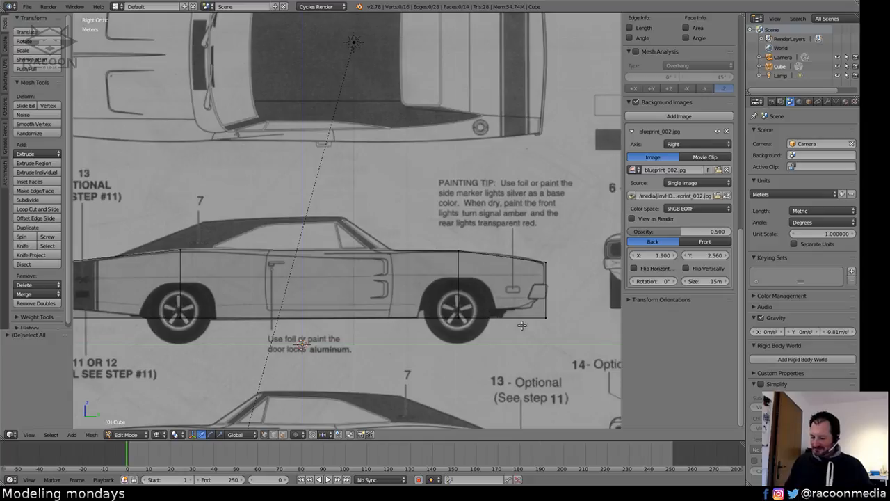
pyautogui.rightClick(566, 318)
pyautogui.press('g')
pyautogui.press('z')
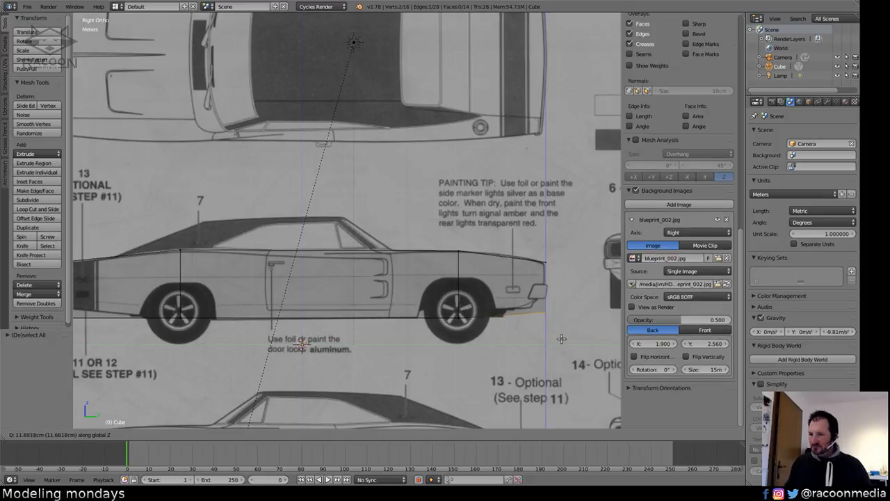
pyautogui.click(561, 333)
pyautogui.keyDown('shift'); pyautogui.moveTo(143, 335); pyautogui.dragTo(302, 323, button='middle'); pyautogui.keyUp('shift')
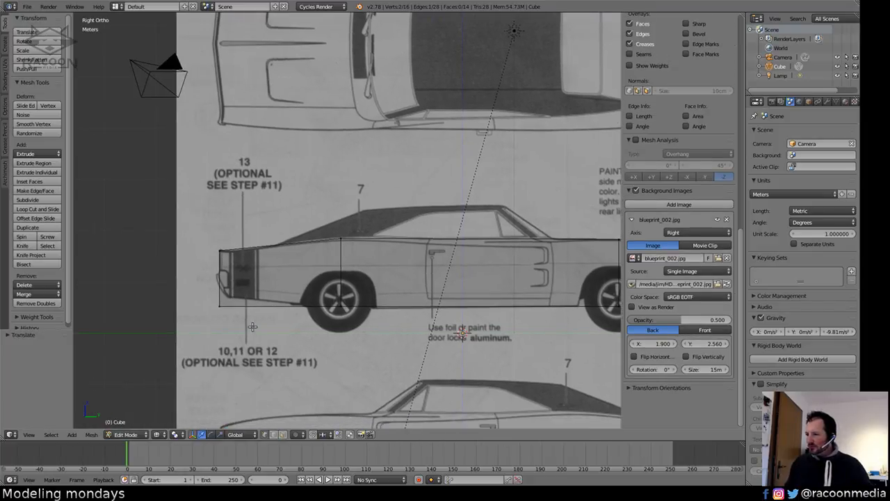
# Add the rear end's bottom edge to the selection and raise both end edges about 23 cm along Z.
pyautogui.keyDown('shift'); pyautogui.rightClick(228, 321); pyautogui.keyUp('shift')
pyautogui.press('g')
pyautogui.press('z')
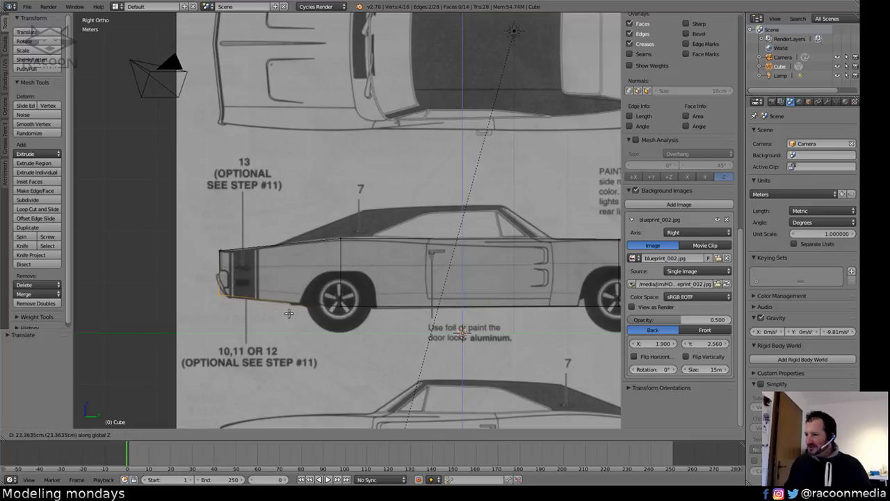
pyautogui.click(288, 314)
pyautogui.press('a')
pyautogui.scroll(-3, 374, 342)
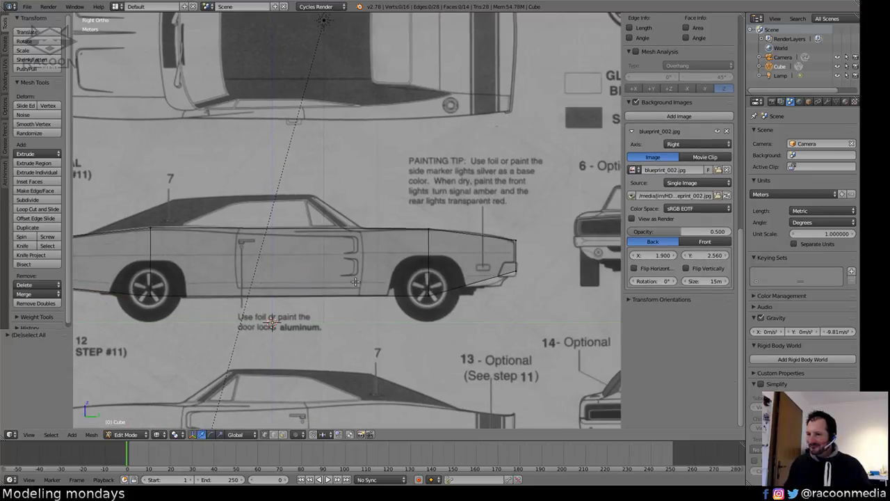
pyautogui.moveTo(374, 342); pyautogui.dragTo(394, 339, button='middle')
pyautogui.press('KP_3')
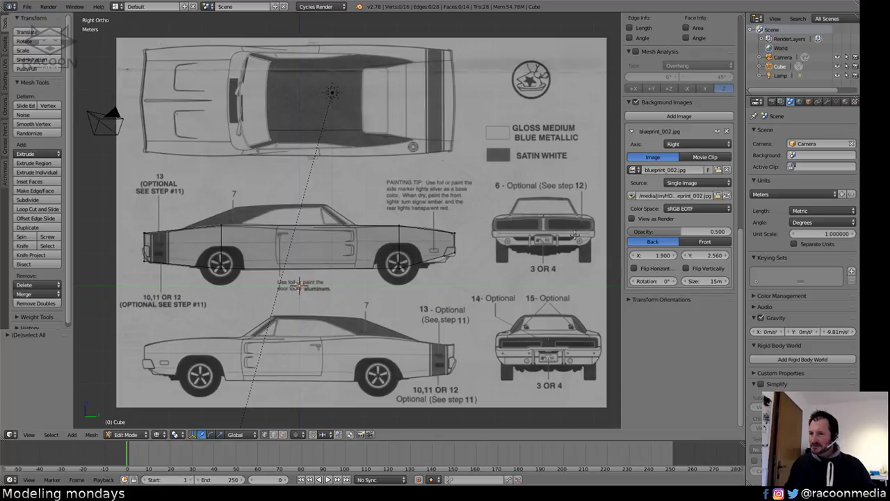
# Add a second background image for the Front view using blueprint_002.jpg.
pyautogui.click(678, 116)
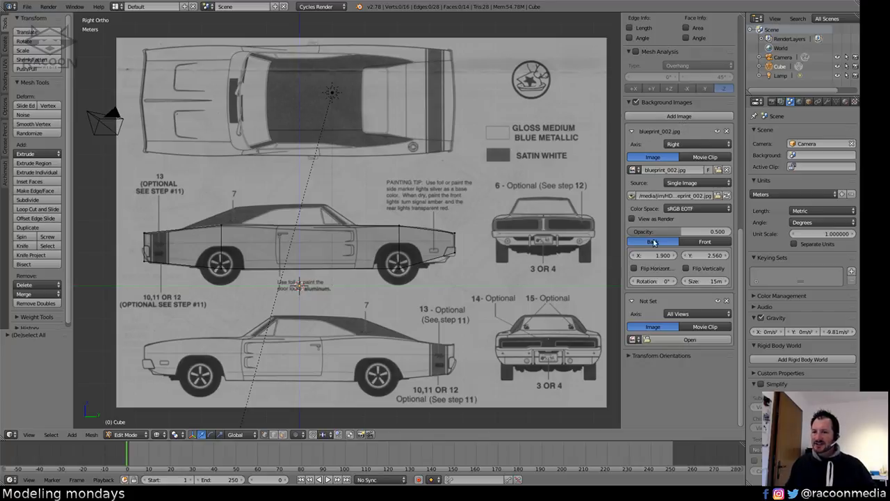
pyautogui.click(692, 314)
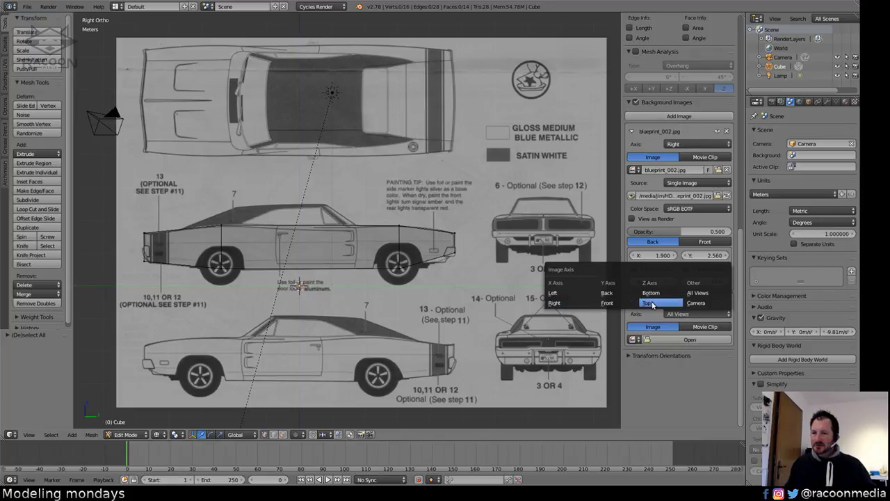
pyautogui.click(615, 302)
pyautogui.press('KP_1')
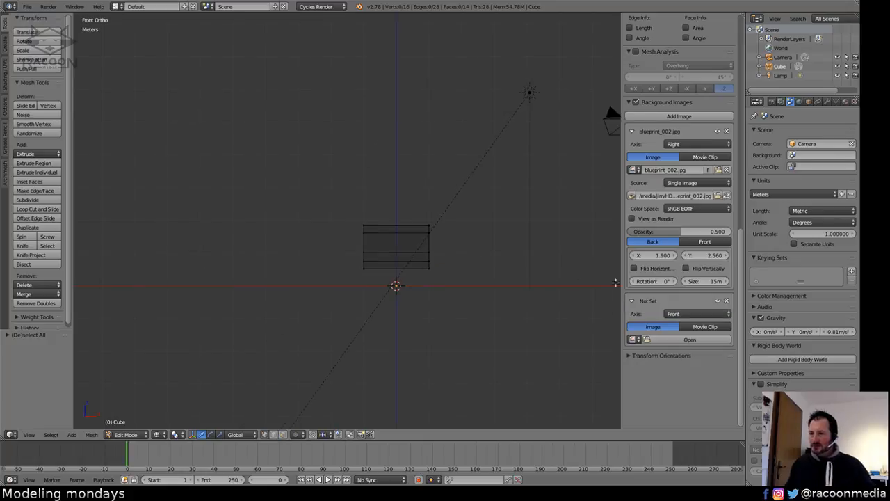
pyautogui.click(632, 339)
pyautogui.click(643, 353)
# Set the front-view background image's size to 15 m.
pyautogui.keyDown('shift'); pyautogui.moveTo(508, 276); pyautogui.dragTo(397, 281, button='middle'); pyautogui.keyUp('shift')
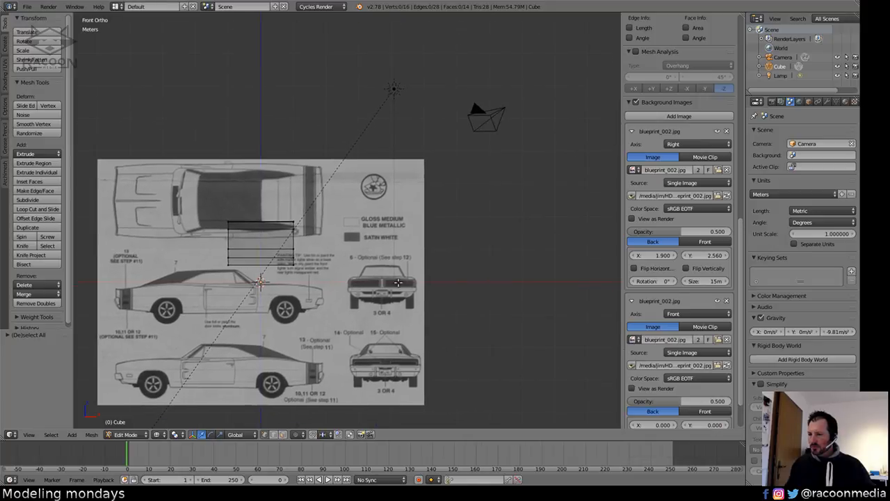
pyautogui.moveTo(742, 381); pyautogui.dragTo(742, 419)
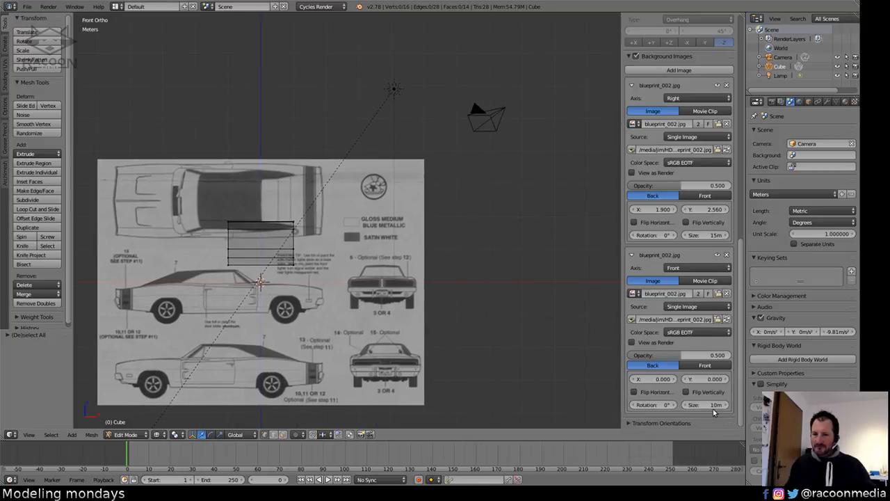
pyautogui.click(713, 403)
pyautogui.write('15')
pyautogui.press('Return')
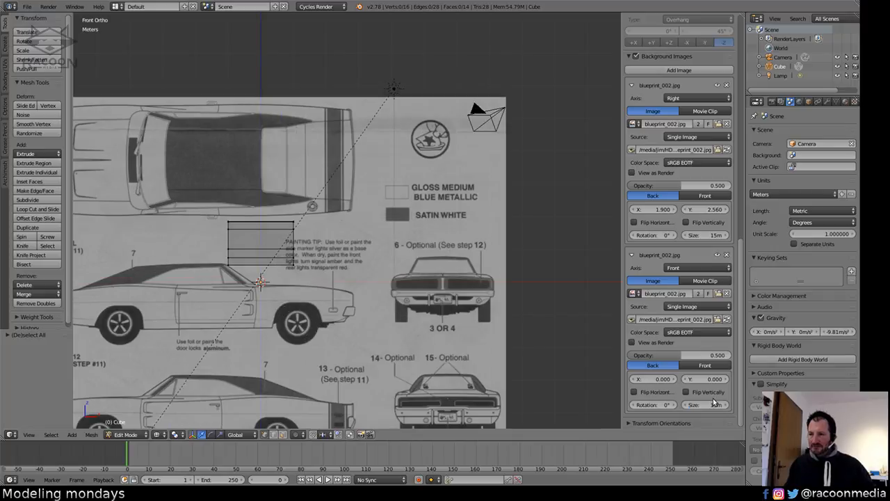
# Set the front-view background image's X offset to -5.570 and Y offset to 1.620 to align the car's front with the mesh.
pyautogui.keyDown('shift'); pyautogui.moveTo(352, 272); pyautogui.dragTo(467, 270, button='middle'); pyautogui.keyUp('shift')
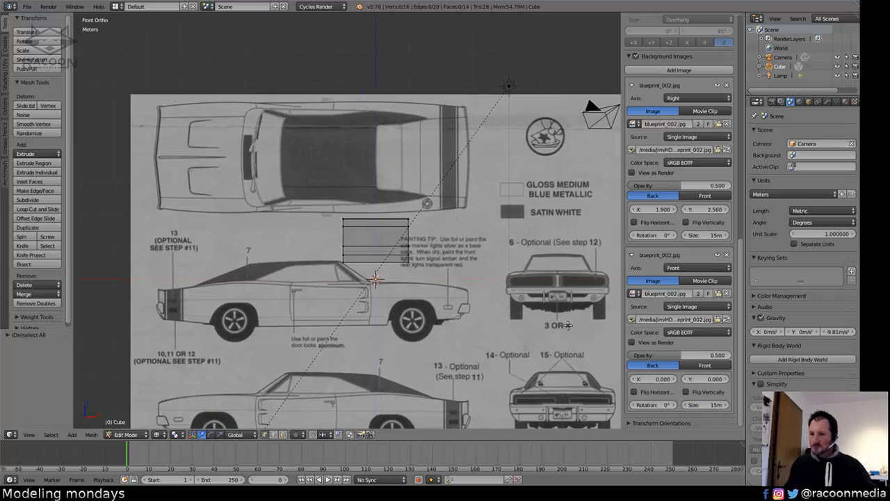
pyautogui.scroll(3, 523, 318)
pyautogui.scroll(2, 423, 296)
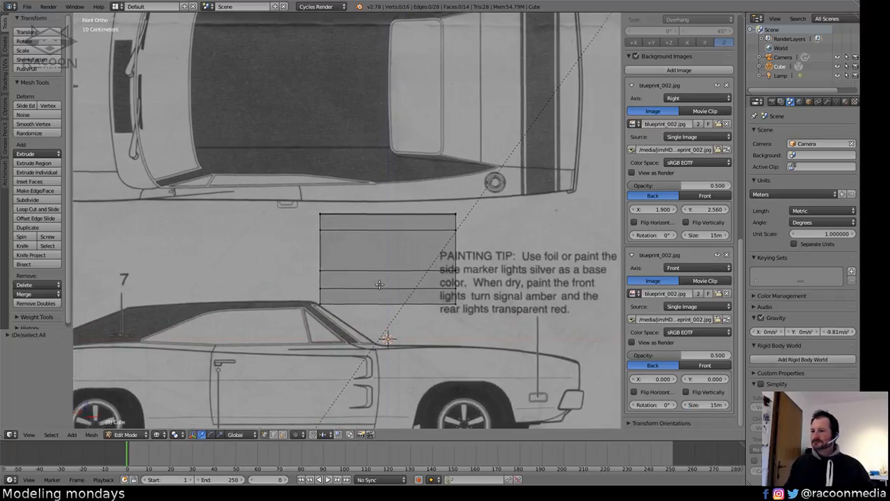
pyautogui.moveTo(709, 380); pyautogui.dragTo(650, 384)
pyautogui.moveTo(538, 377); pyautogui.dragTo(404, 383)
pyautogui.moveTo(689, 379)
pyautogui.mouseDown()
pyautogui.moveTo(727, 380)
pyautogui.moveTo(703, 380)
pyautogui.mouseUp()
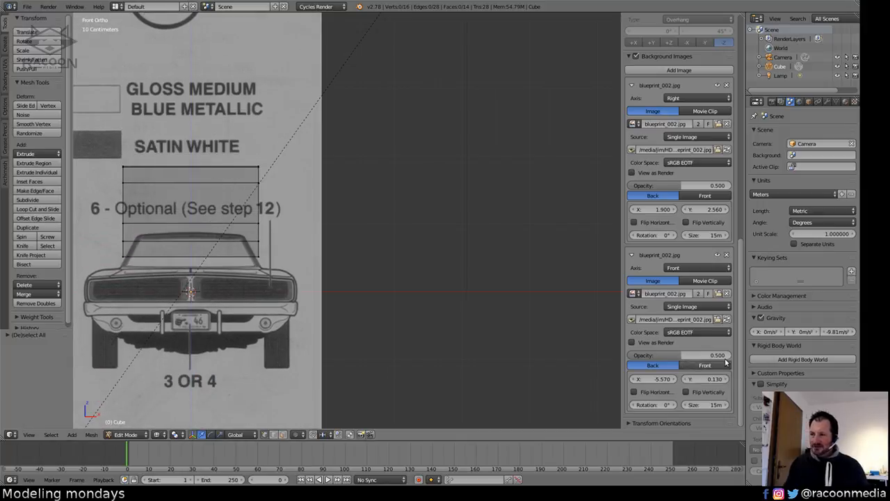
pyautogui.moveTo(693, 381); pyautogui.dragTo(709, 381)
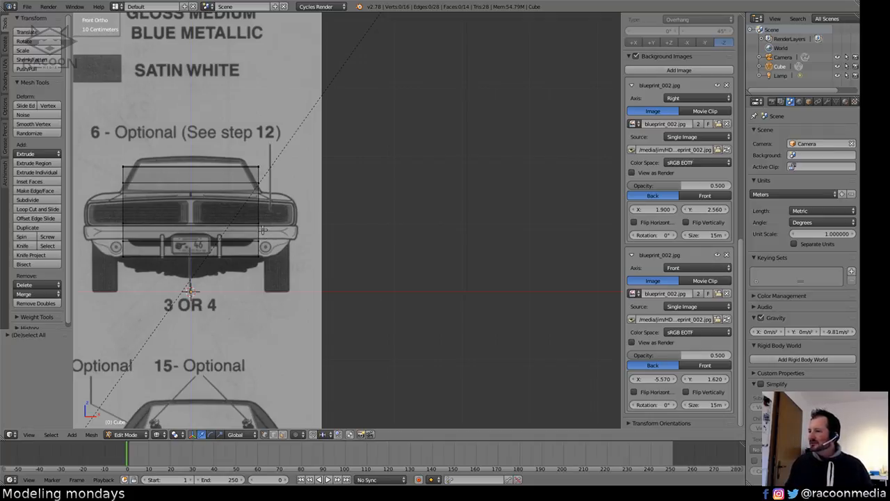
# Scale the whole mesh along X by about 1.56 to match the car's width in the front view.
pyautogui.moveTo(250, 333); pyautogui.dragTo(344, 315, button='middle')
pyautogui.press('KP_1')
pyautogui.keyDown('shift'); pyautogui.moveTo(260, 262); pyautogui.dragTo(355, 269, button='middle'); pyautogui.keyUp('shift')
pyautogui.scroll(3, 497, 257)
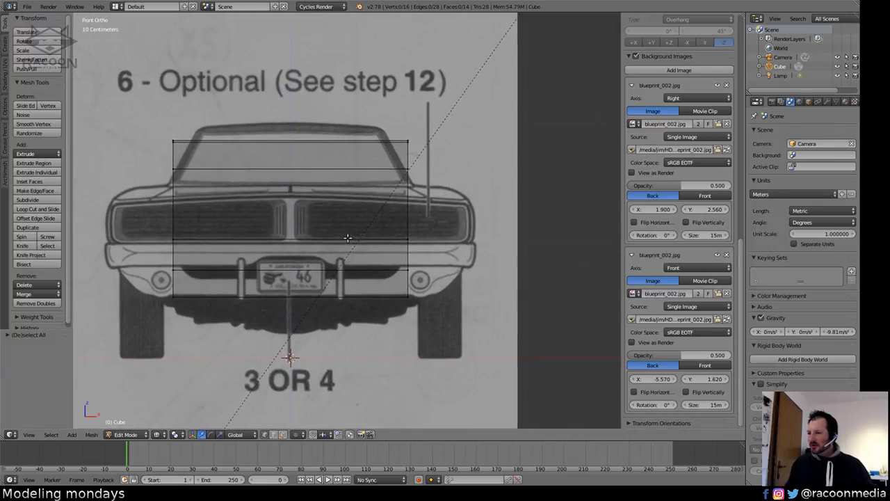
pyautogui.press('a')
pyautogui.press('s')
pyautogui.press('x')
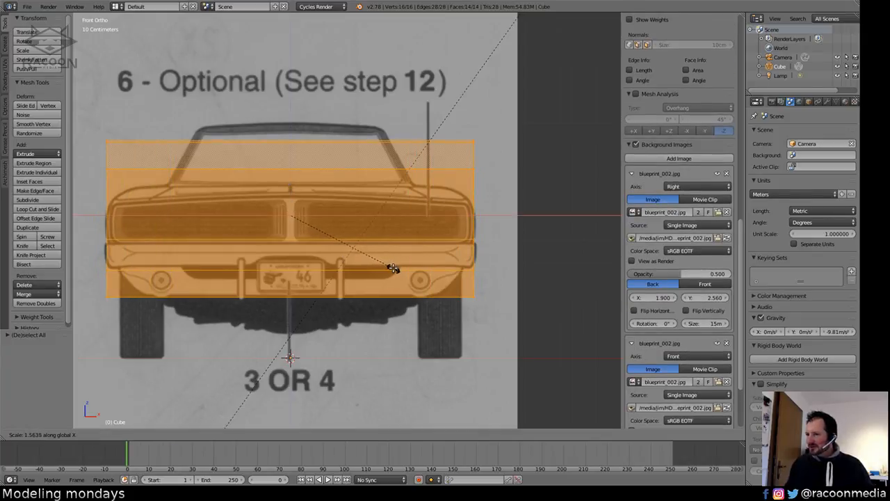
pyautogui.click(392, 268)
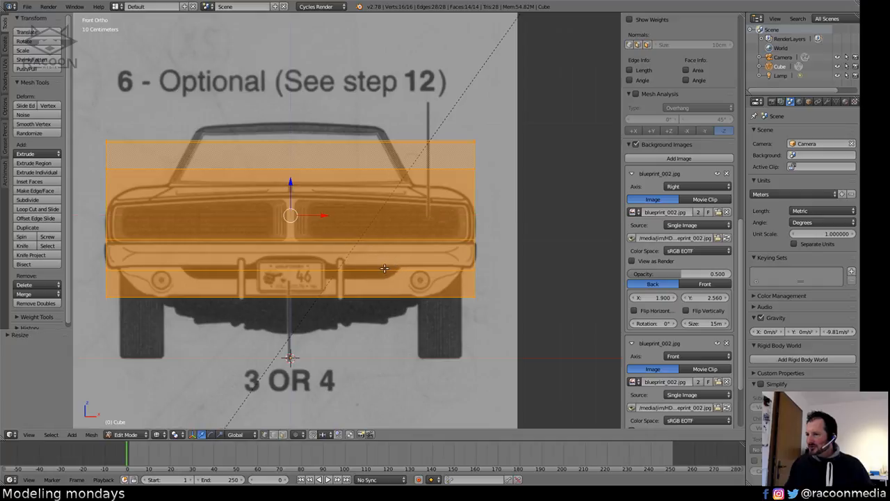
# Compare the body mesh with the blueprint in the right and front views.
pyautogui.press('KP_3')
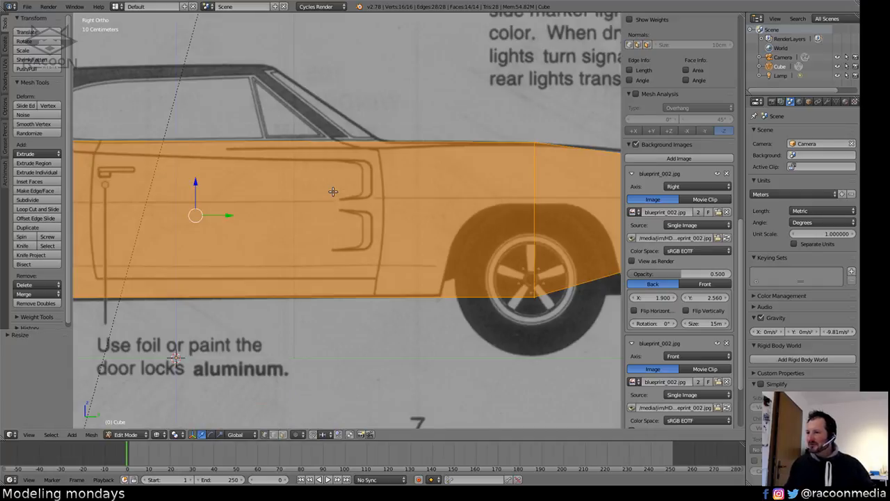
pyautogui.scroll(-5, 333, 191)
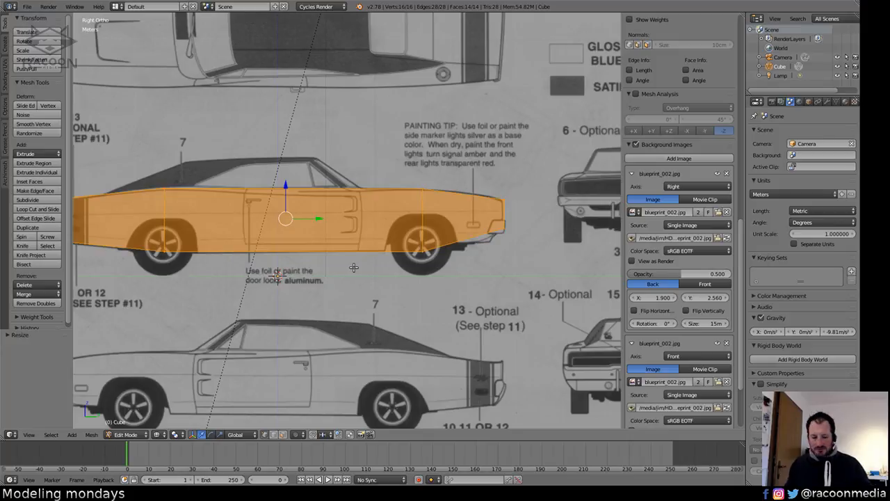
pyautogui.press('KP_1')
pyautogui.scroll(2, 353, 267)
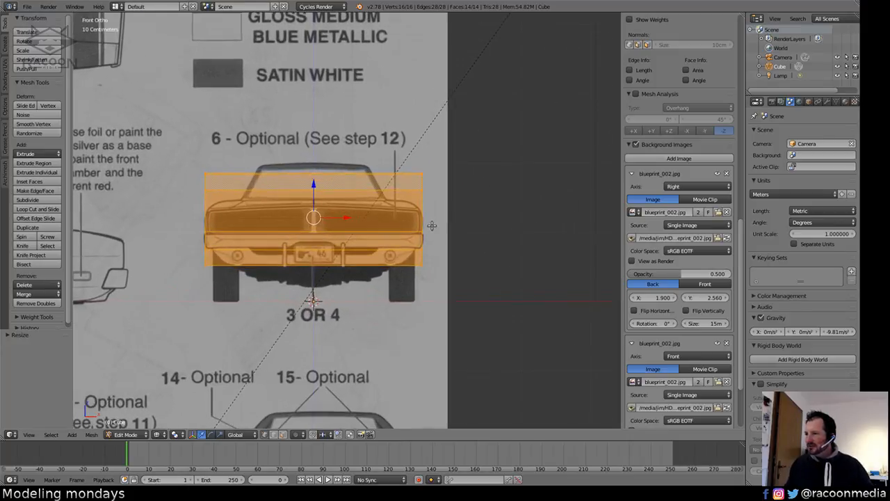
pyautogui.press('KP_3')
pyautogui.scroll(-4, 390, 272)
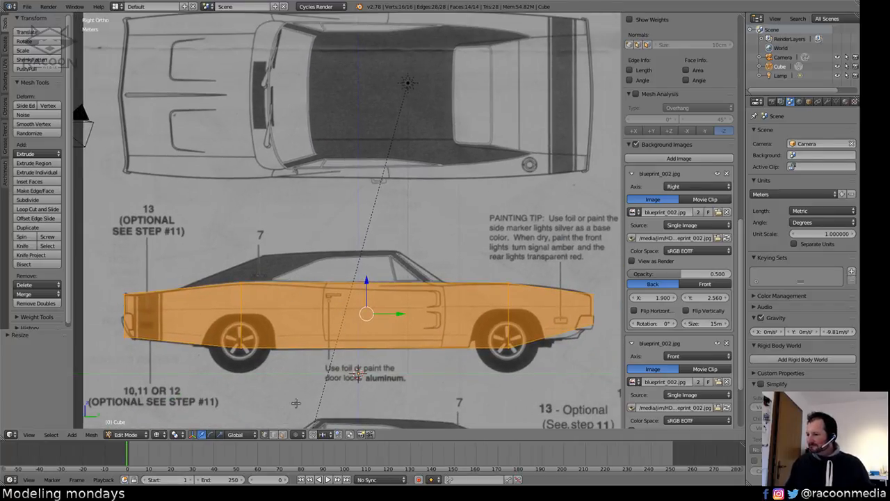
# Duplicate the middle top face of the body and raise the copy along Z to the blueprint's roofline.
pyautogui.click(282, 435)
pyautogui.moveTo(268, 305); pyautogui.dragTo(333, 297, button='middle')
pyautogui.rightClick(362, 239)
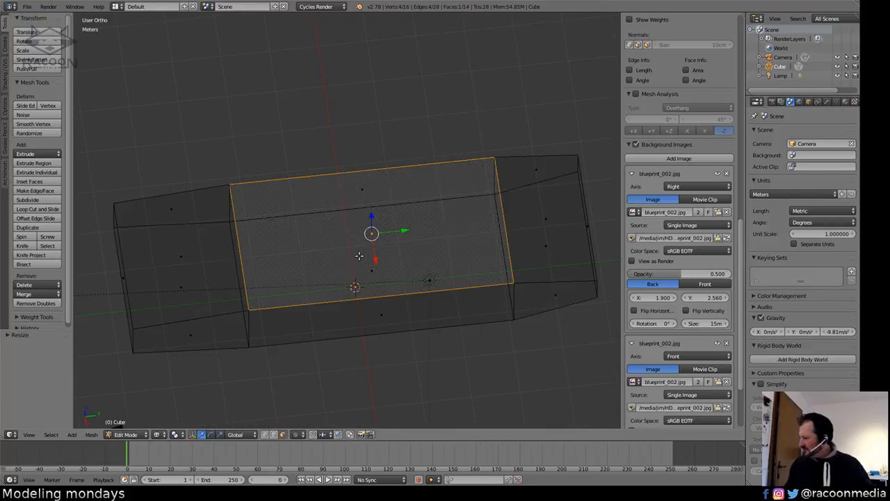
pyautogui.press('KP_3')
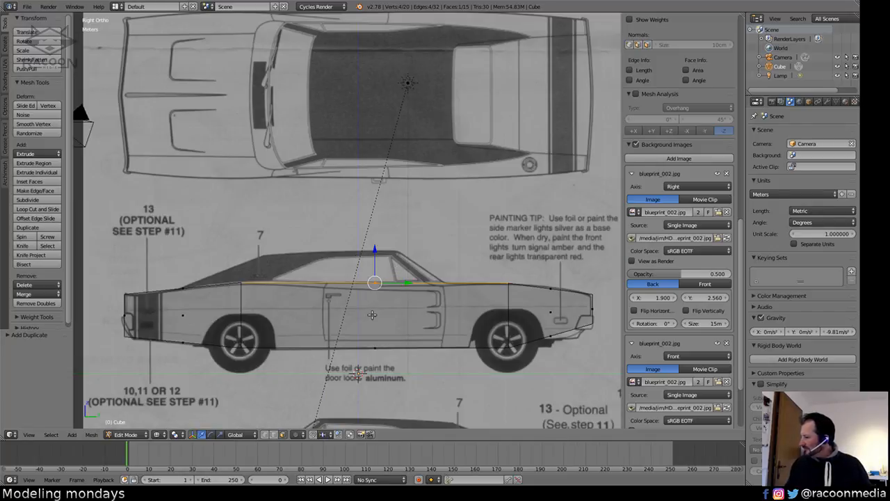
pyautogui.keyDown('shift'); pyautogui.moveTo(372, 316); pyautogui.dragTo(396, 318, button='middle'); pyautogui.keyUp('shift')
pyautogui.press('g')
pyautogui.press('z')
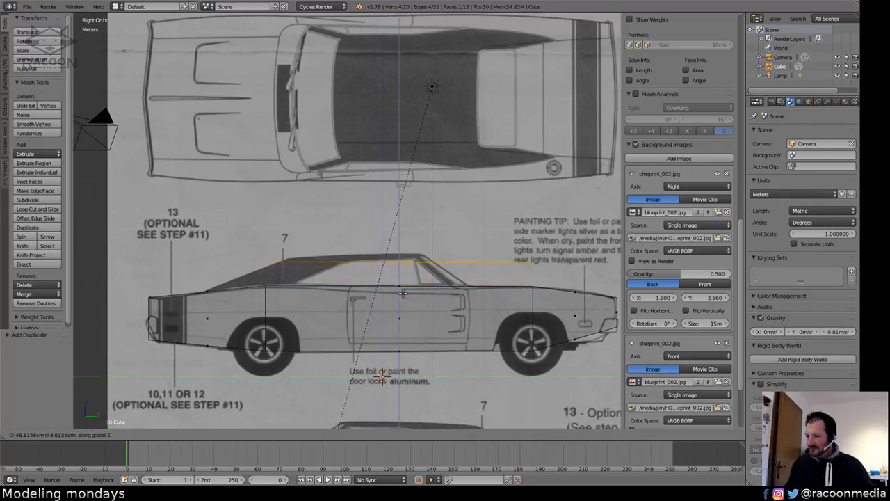
pyautogui.click(404, 286)
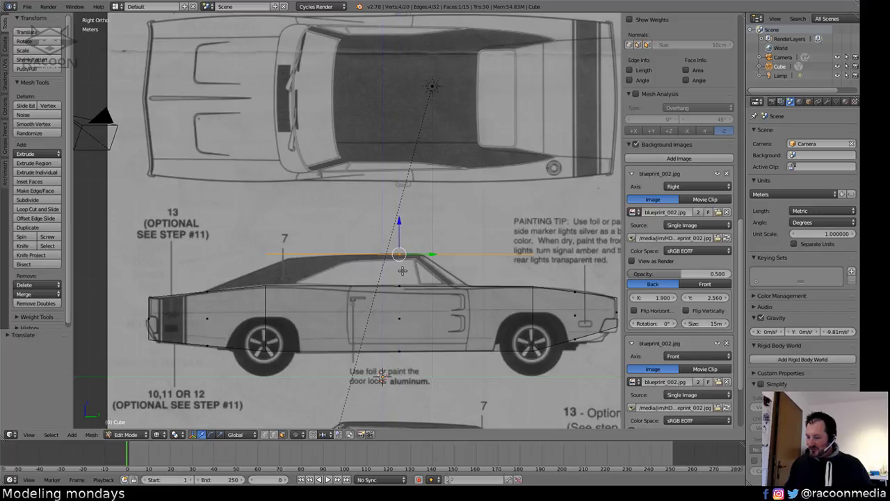
# Flatten the duplicated roof face by scaling it to 0 along Z.
pyautogui.press('s')
pyautogui.press('z')
pyautogui.press('0')
pyautogui.press('Return')
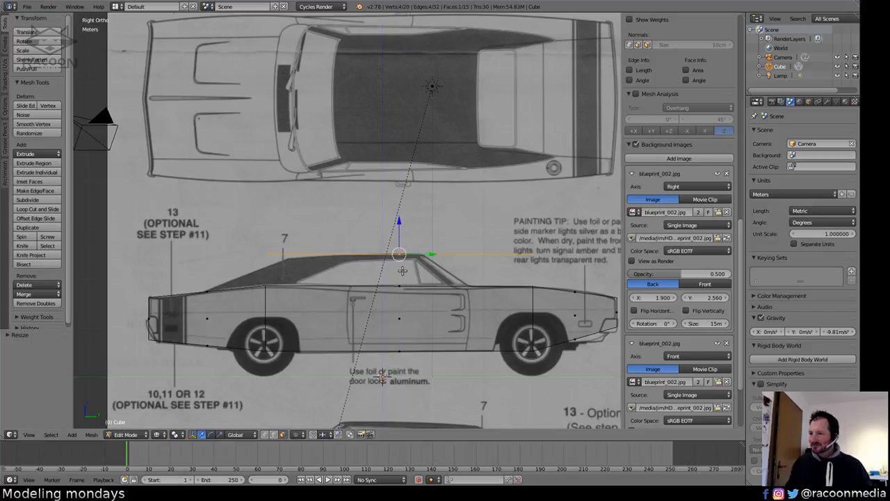
# Extrude the roof face downward along Z to slightly below the body's upper edge.
pyautogui.keyDown('shift'); pyautogui.moveTo(402, 271); pyautogui.dragTo(485, 289, button='middle'); pyautogui.keyUp('shift')
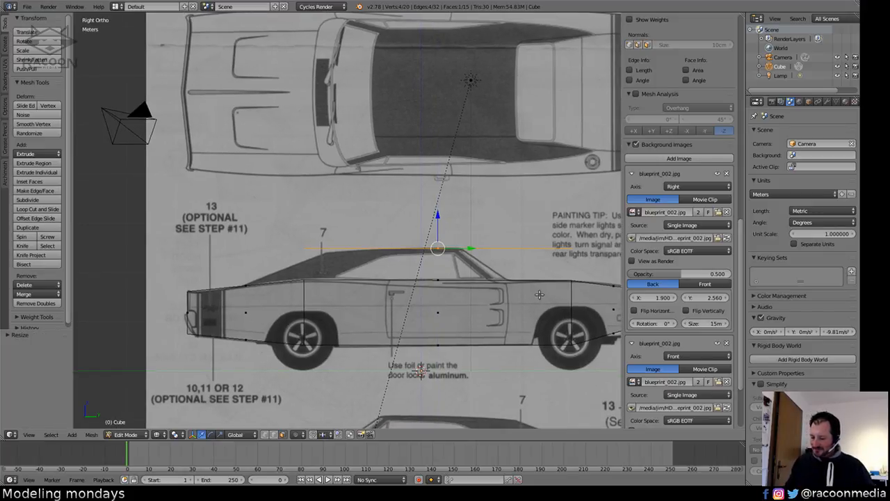
pyautogui.press('e')
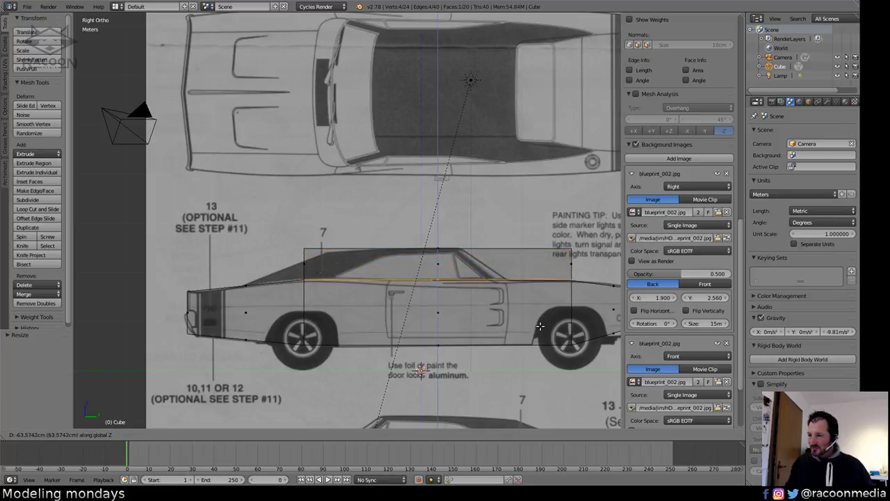
pyautogui.click(507, 322)
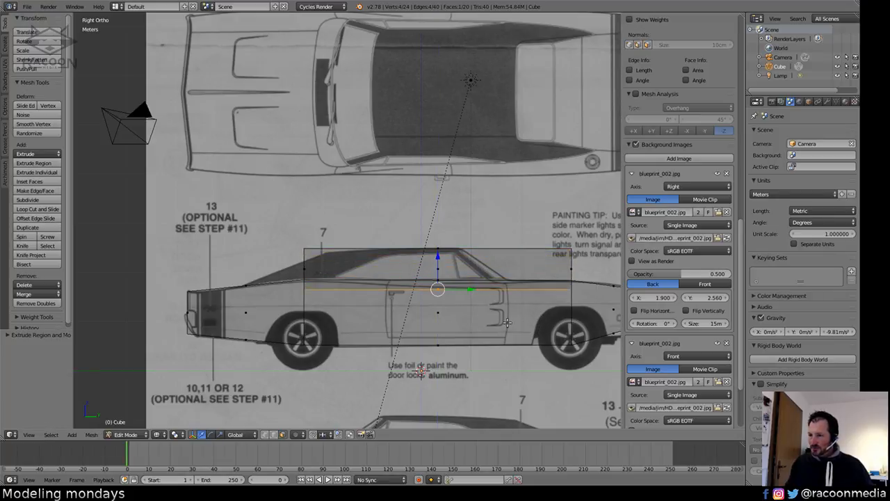
# Expand the selection to the whole cabin block and move it along Y toward the car's rear.
pyautogui.keyDown('shift'); pyautogui.moveTo(507, 322); pyautogui.dragTo(532, 337, button='middle'); pyautogui.keyUp('shift')
pyautogui.press('ctrl+KP_Add')
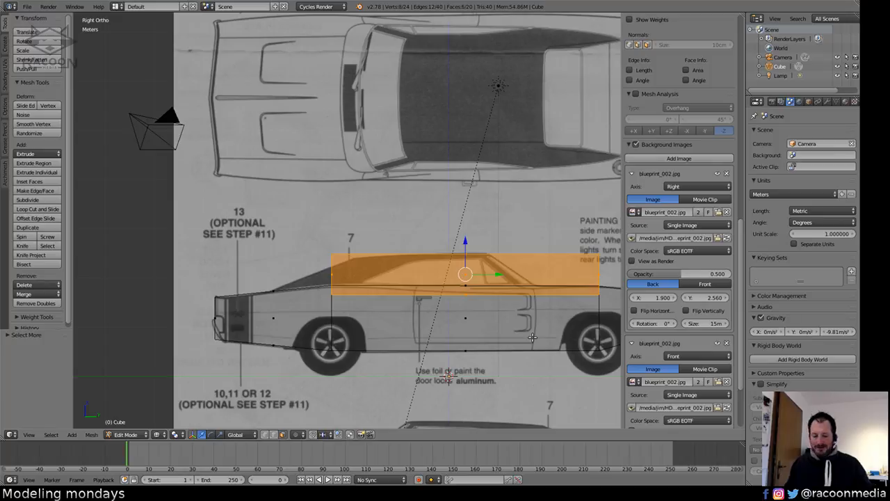
pyautogui.press('g')
pyautogui.press('y')
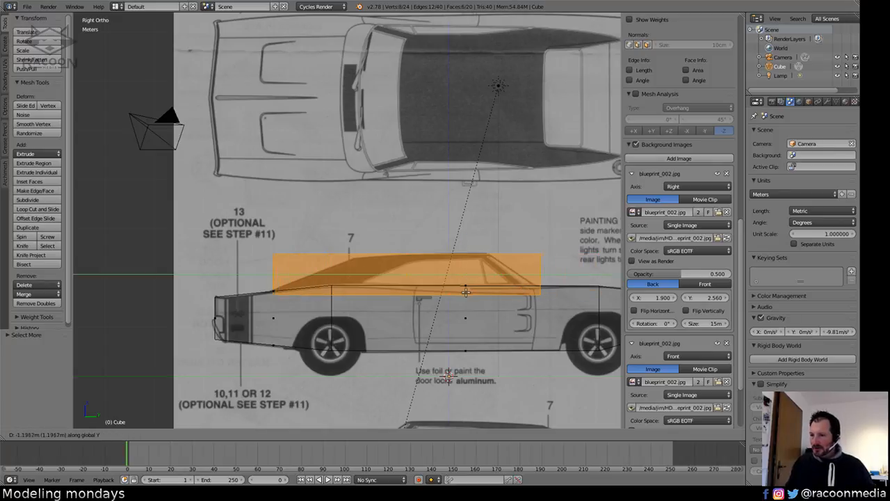
pyautogui.click(487, 294)
# Select only the cabin block's top face and scale it down along Y to match the roof's length.
pyautogui.press('ctrl+KP_Subtract')
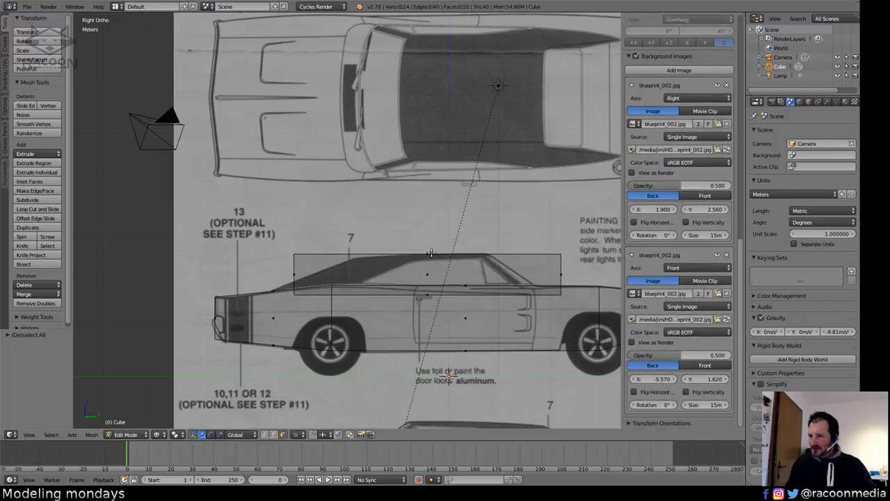
pyautogui.press('s')
pyautogui.press('y')
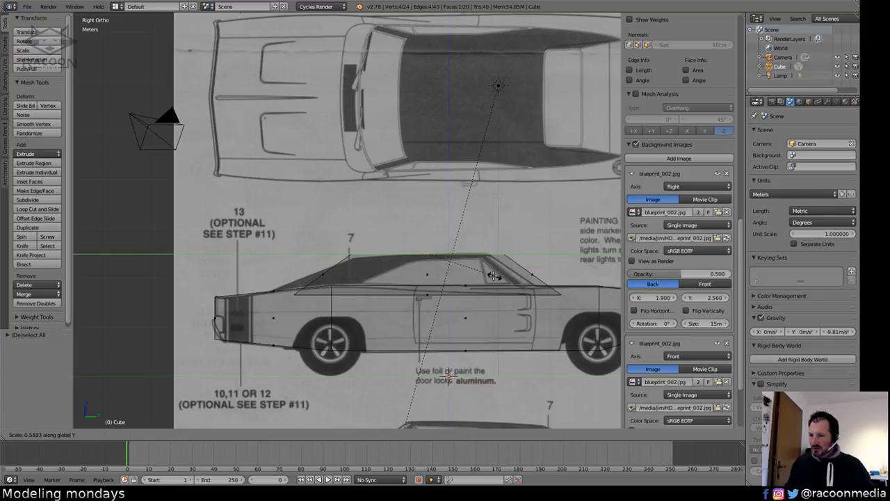
pyautogui.click(485, 274)
# Select the whole cabin block again and shift it slightly rearward along Y to line up with the windshield.
pyautogui.press('ctrl+KP_Add')
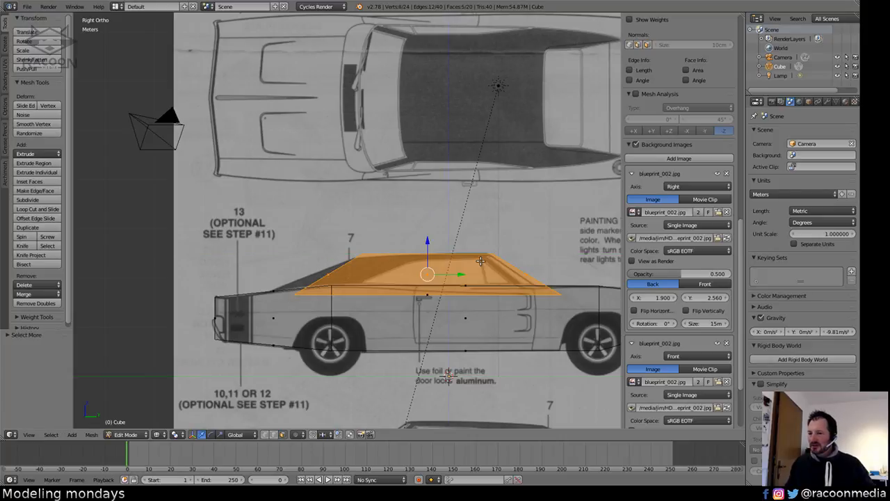
pyautogui.press('g')
pyautogui.press('y')
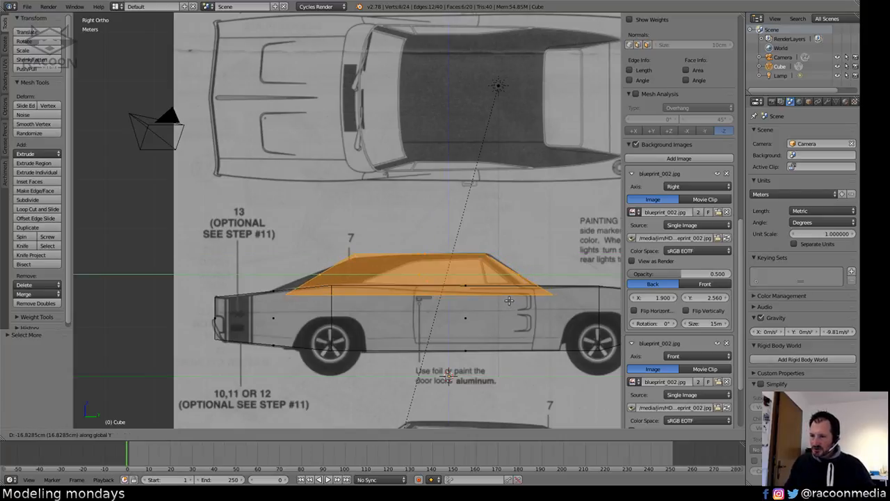
pyautogui.click(515, 308)
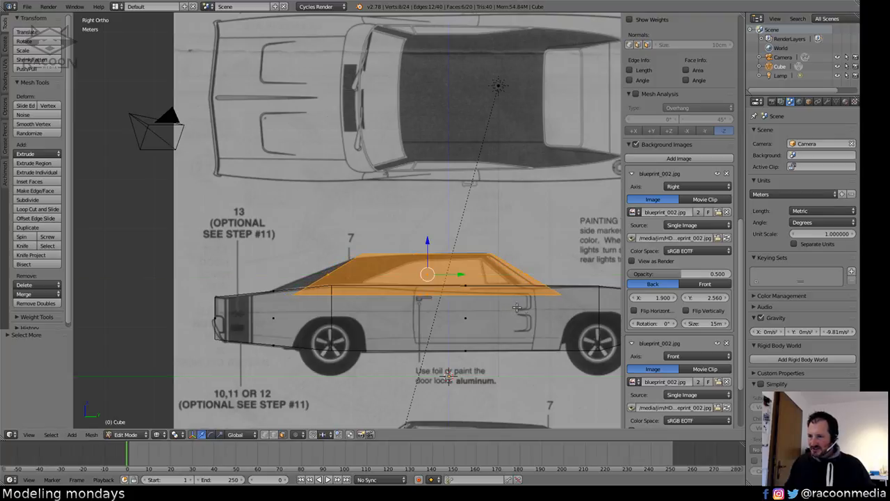
pyautogui.press('g')
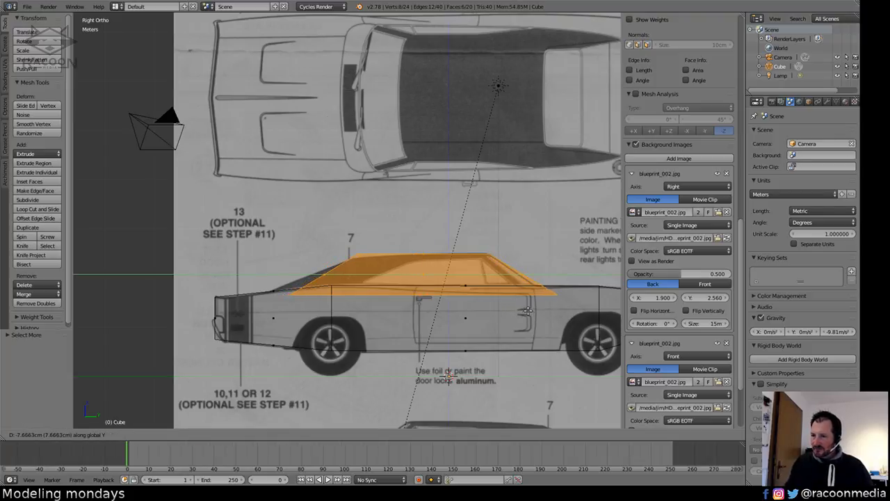
pyautogui.click(525, 306)
pyautogui.press('a')
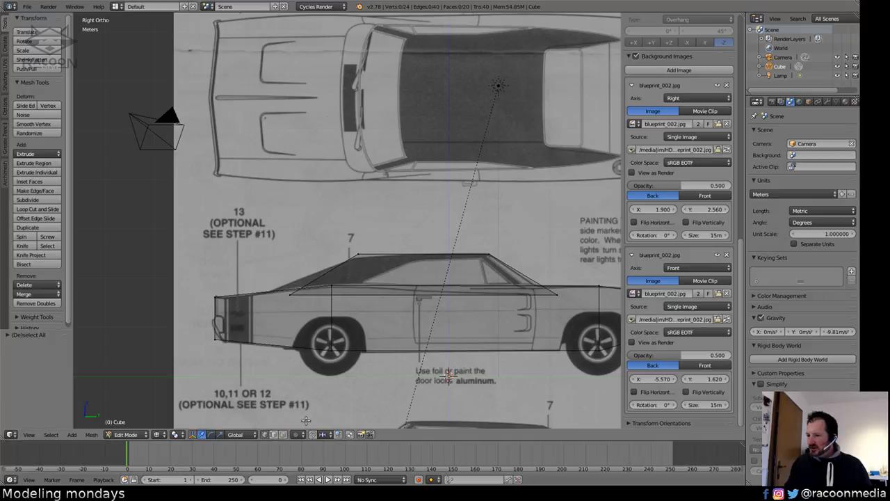
# Move the cabin's lower front edge slightly rearward along Y to follow the windshield slope.
pyautogui.rightClick(556, 309)
pyautogui.press('g')
pyautogui.press('y')
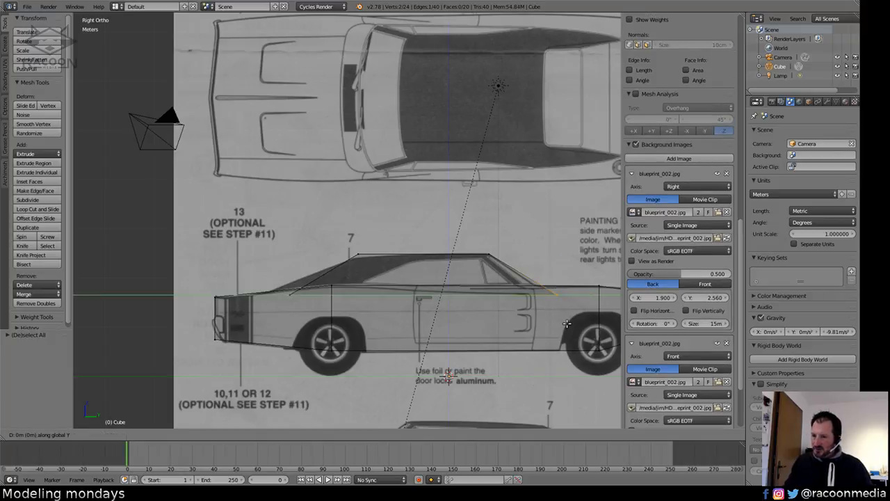
pyautogui.click(558, 319)
pyautogui.press('a')
# Move the cabin's lower rear edge about 50 cm rearward along Y to follow the rear window slope.
pyautogui.keyDown('shift'); pyautogui.moveTo(303, 311); pyautogui.dragTo(372, 308, button='middle'); pyautogui.keyUp('shift')
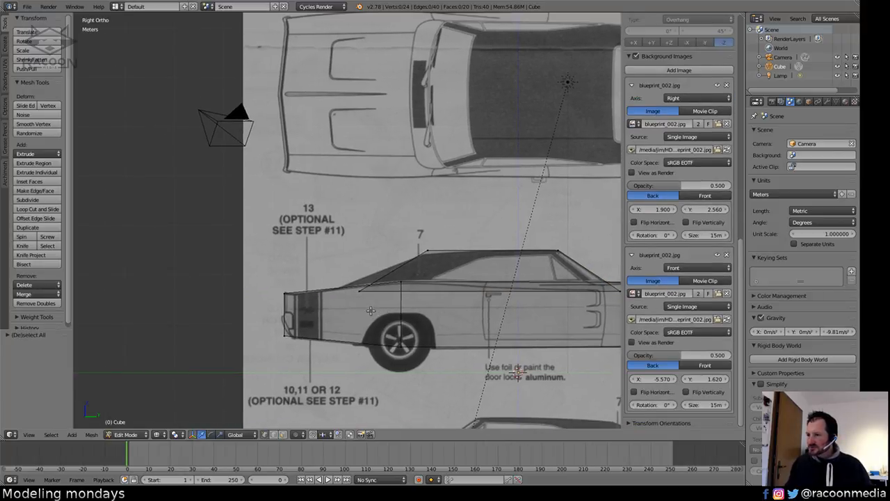
pyautogui.moveTo(368, 308)
pyautogui.keyDown('ctrl'); pyautogui.mouseDown()
pyautogui.moveTo(372, 290)
pyautogui.moveTo(367, 305)
pyautogui.mouseUp(); pyautogui.keyUp('ctrl')
pyautogui.press('g')
pyautogui.press('y')
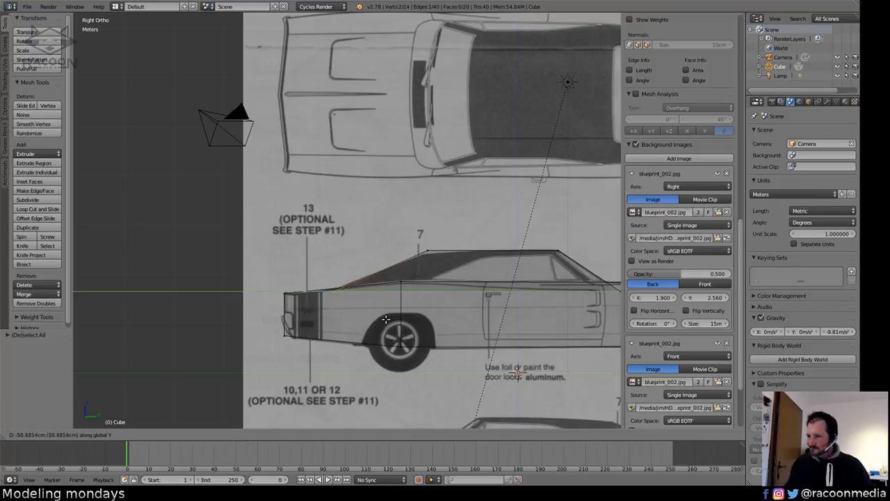
pyautogui.click(386, 319)
pyautogui.press('a')
# Reposition the cabin's upper rear edge to fit the blueprint's roof curve in the right view.
pyautogui.keyDown('shift'); pyautogui.moveTo(454, 258); pyautogui.dragTo(384, 266, button='middle'); pyautogui.keyUp('shift')
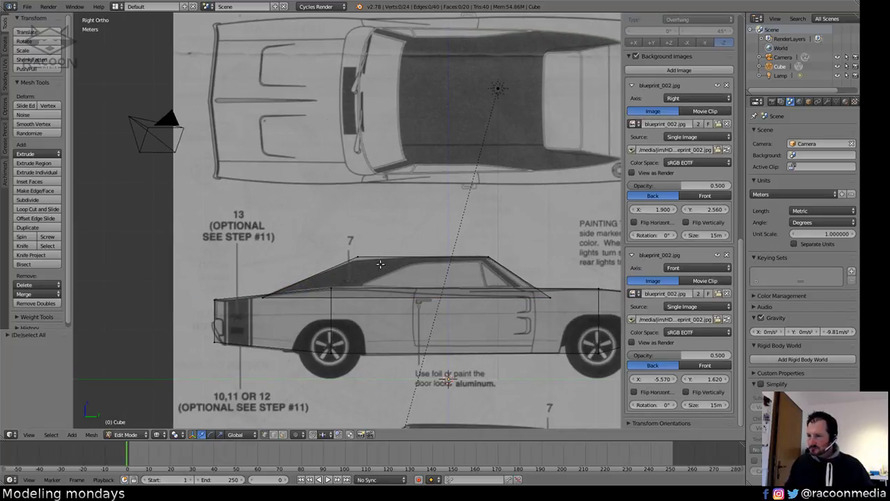
pyautogui.keyDown('ctrl'); pyautogui.moveTo(383, 267); pyautogui.dragTo(388, 274); pyautogui.keyUp('ctrl')
pyautogui.press('g')
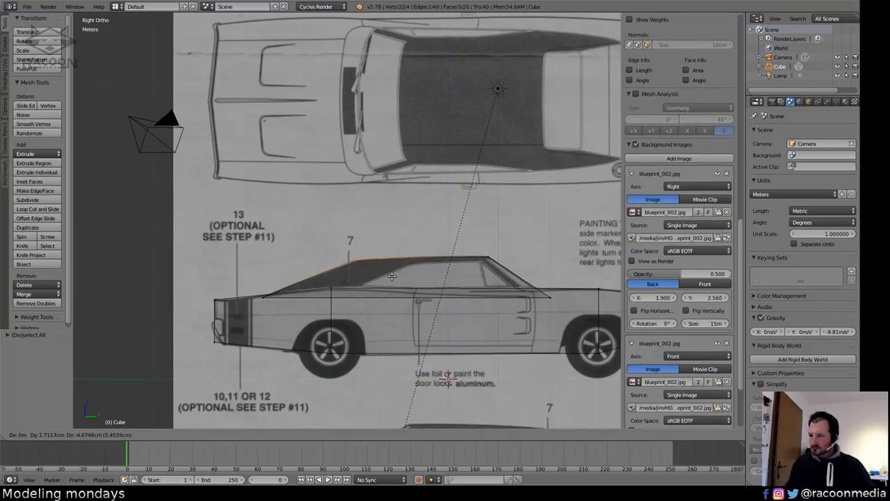
pyautogui.click(407, 281)
pyautogui.press('a')
# Inspect the model in solid shading, then select the entire mesh and make its normals consistent.
pyautogui.moveTo(406, 280); pyautogui.dragTo(377, 322, button='middle')
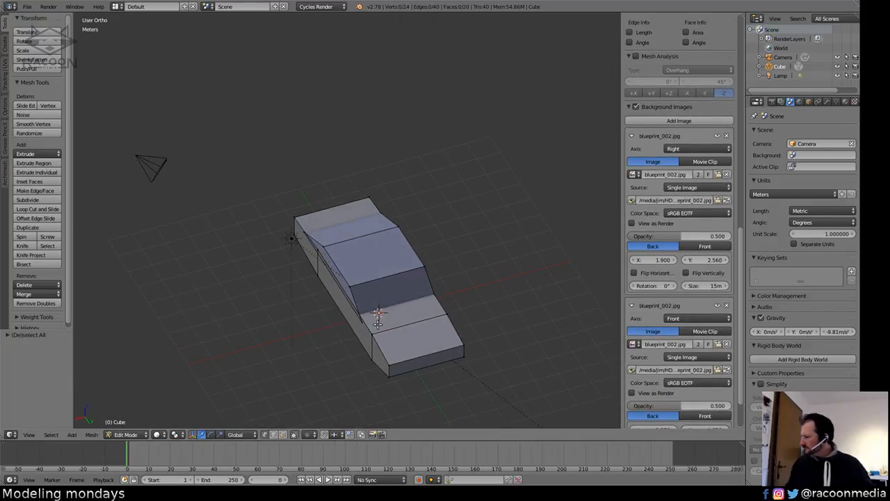
pyautogui.press('KP_3')
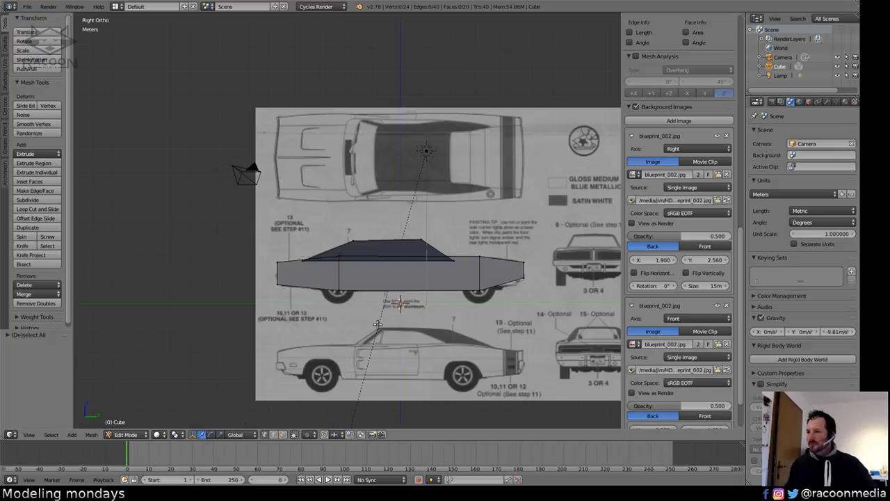
pyautogui.press('a')
pyautogui.press('a')
pyautogui.press('a')
pyautogui.press('a')
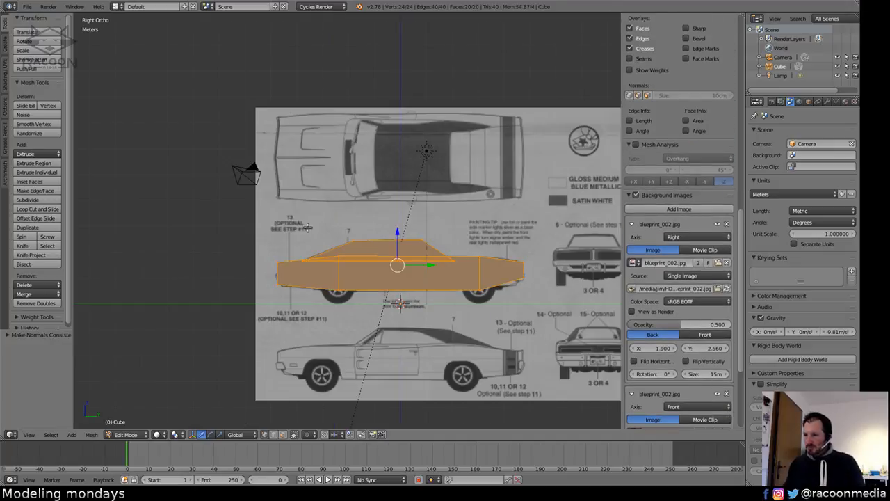
# Select the whole cabin block and shift it toward negative X in the front view so one side sits inward of the body.
pyautogui.scroll(4, 413, 227)
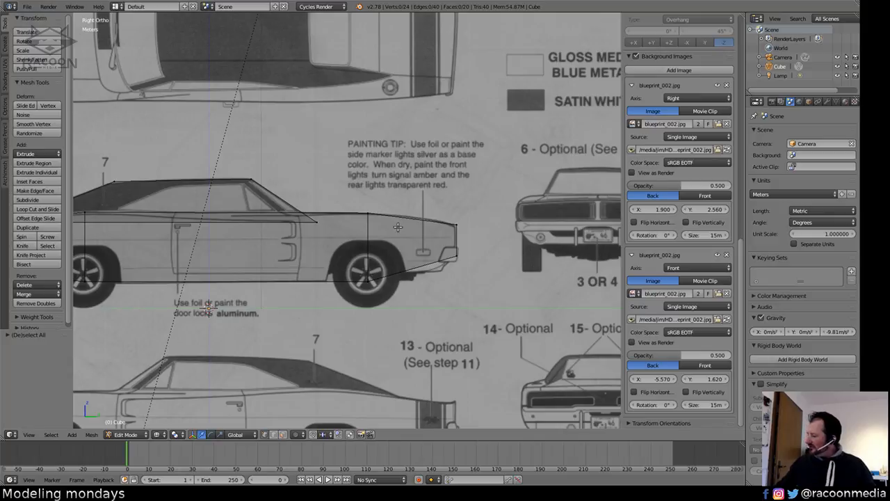
pyautogui.keyDown('shift'); pyautogui.moveTo(337, 241); pyautogui.dragTo(387, 255, button='middle'); pyautogui.keyUp('shift')
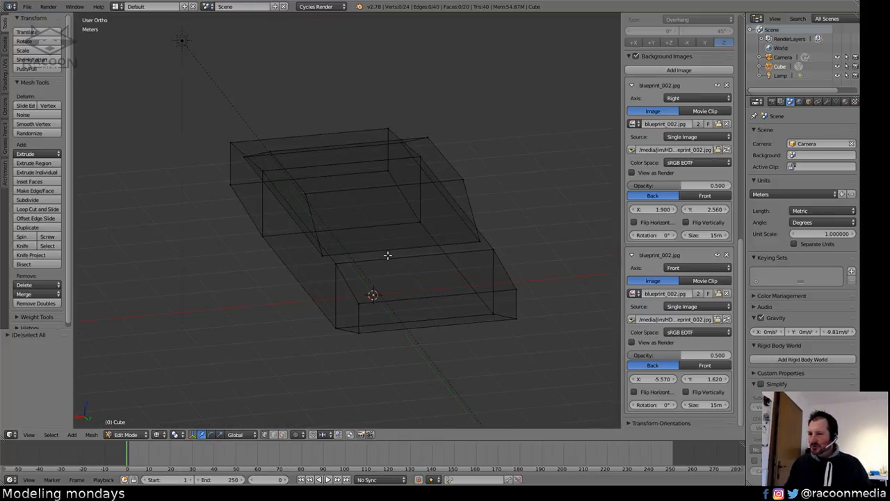
pyautogui.press('KP_3')
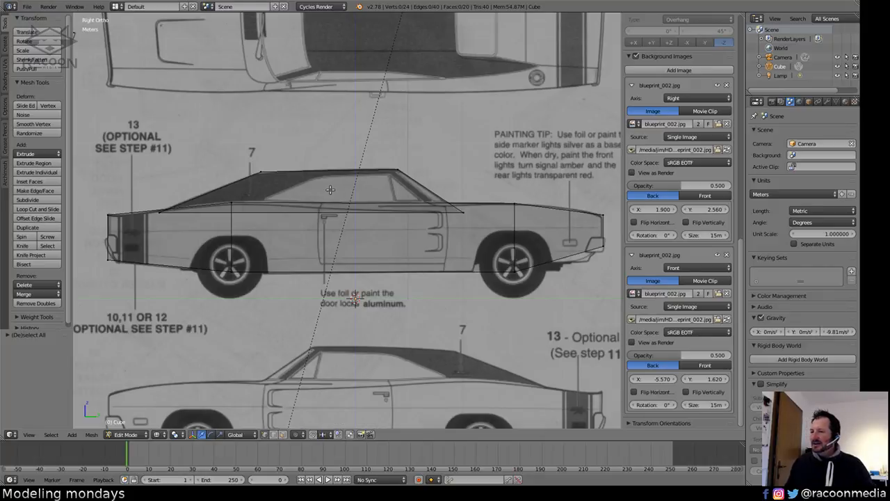
pyautogui.press('l')
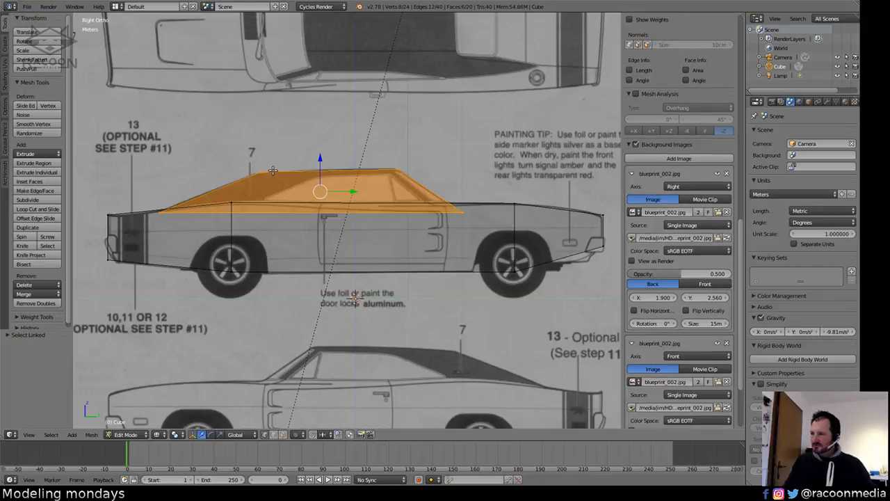
pyautogui.press('KP_1')
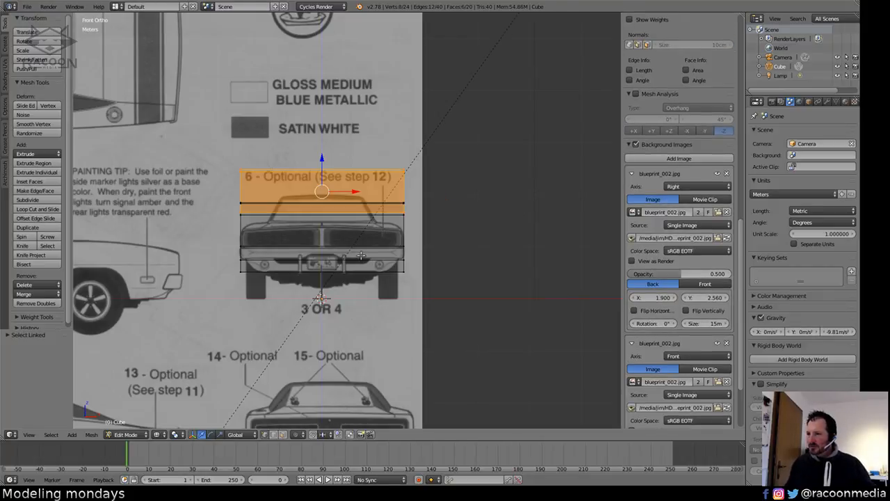
pyautogui.scroll(4, 361, 255)
pyautogui.press('g')
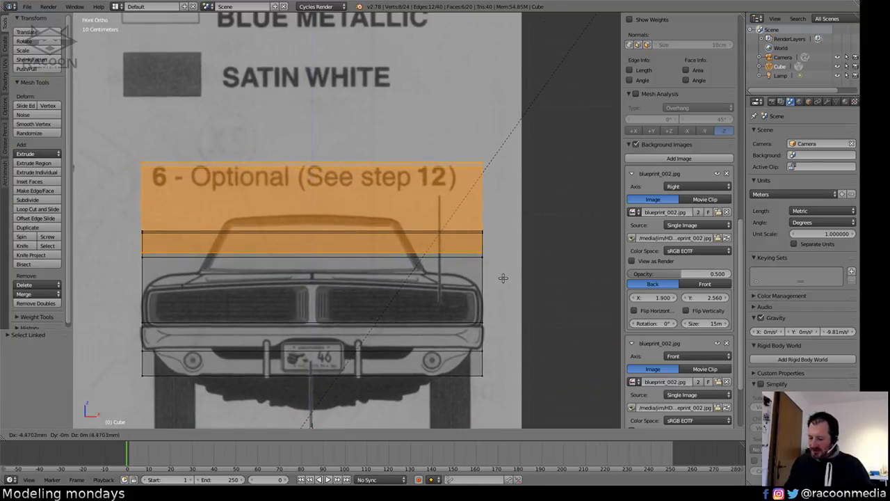
pyautogui.click(489, 273)
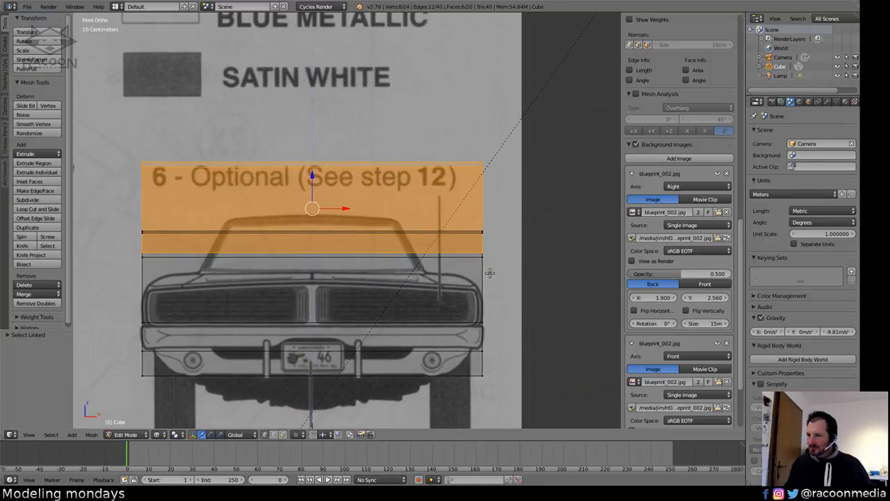
pyautogui.press('g')
pyautogui.press('x')
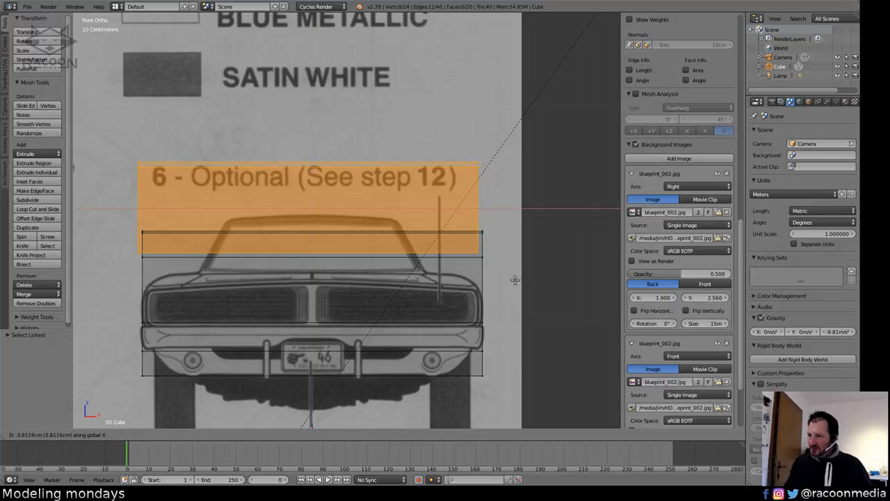
pyautogui.click(495, 277)
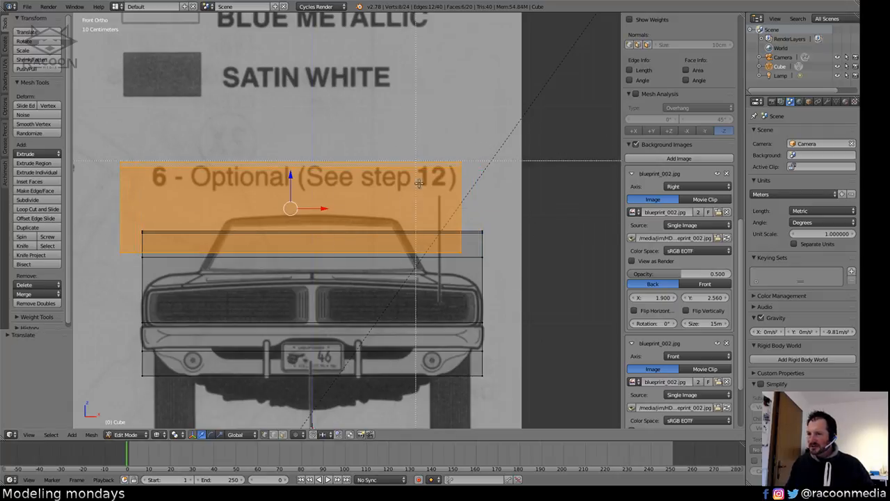
# Narrow the cabin by moving only its negative-X side face 40 cm inward along X, leaving nothing selected.
pyautogui.moveTo(506, 187)
pyautogui.keyDown('ctrl'); pyautogui.keyDown('shift'); pyautogui.mouseDown()
pyautogui.moveTo(373, 199)
pyautogui.moveTo(533, 153)
pyautogui.mouseUp(); pyautogui.keyUp('shift'); pyautogui.keyUp('ctrl')
pyautogui.press('g')
pyautogui.press('x')
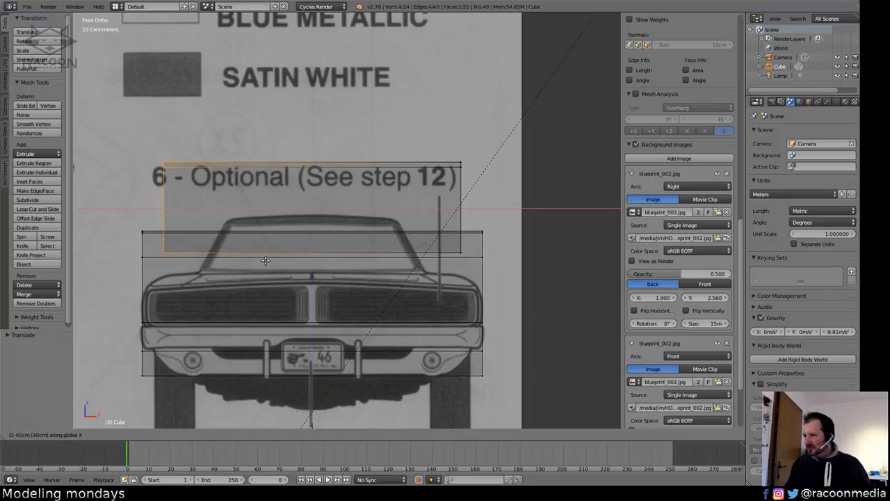
pyautogui.click(266, 260)
pyautogui.press('a')
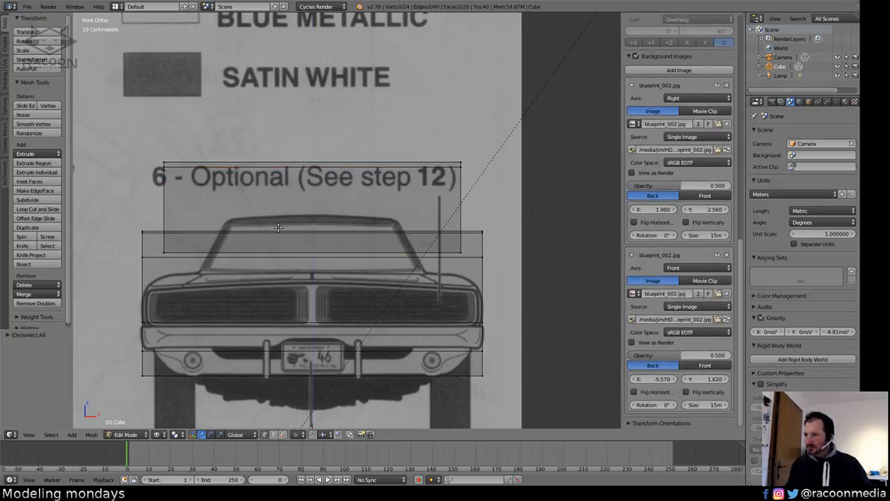
# Examine the body and narrowed cabin against the right- and front-view blueprints and in solid shading from several angles.
pyautogui.press('KP_3')
pyautogui.scroll(-5, 279, 227)
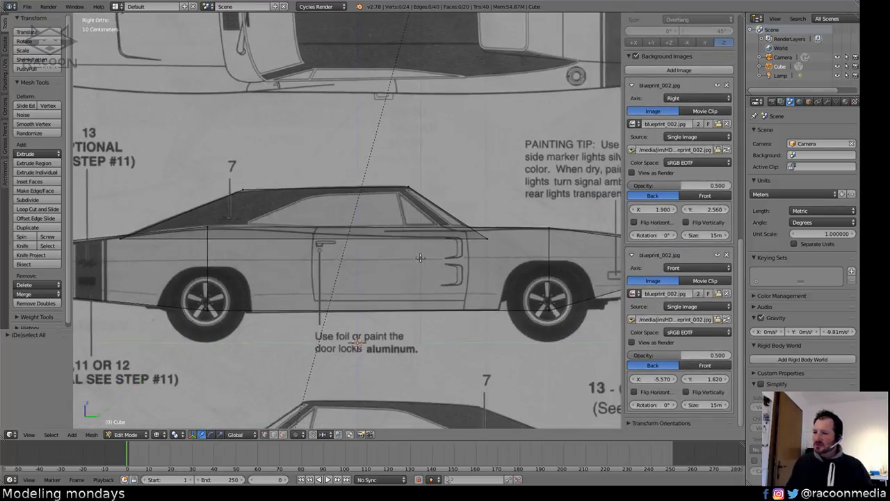
pyautogui.keyDown('shift'); pyautogui.moveTo(412, 290); pyautogui.dragTo(395, 278, button='middle'); pyautogui.keyUp('shift')
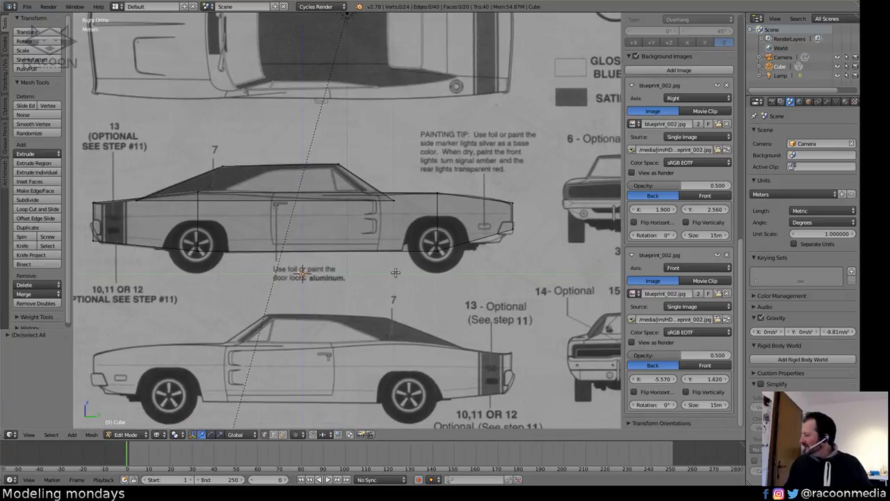
pyautogui.scroll(2, 396, 273)
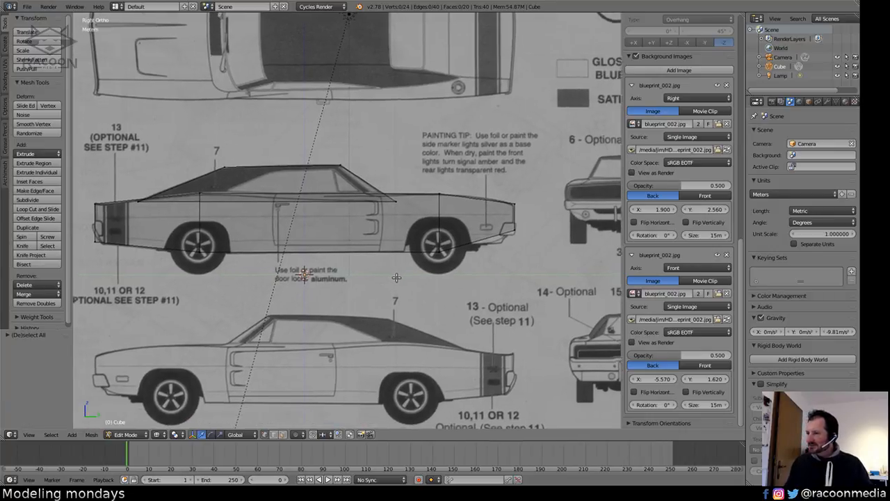
pyautogui.scroll(5, 397, 262)
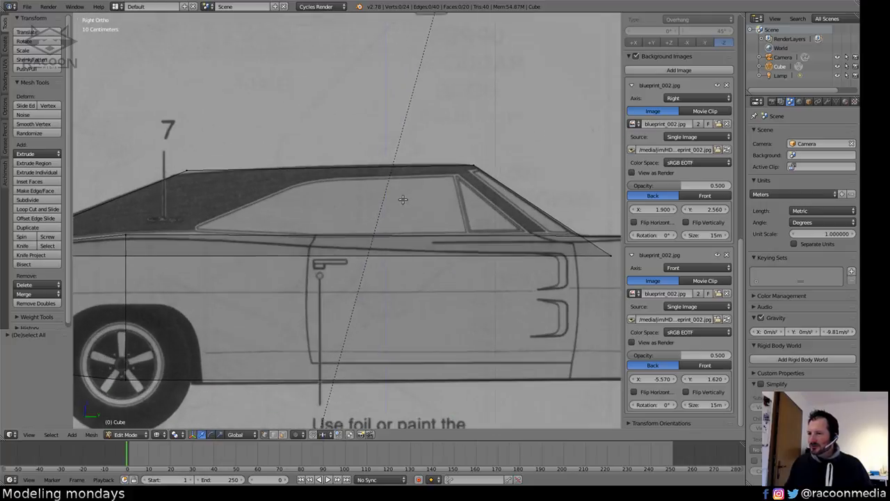
pyautogui.scroll(-3, 374, 237)
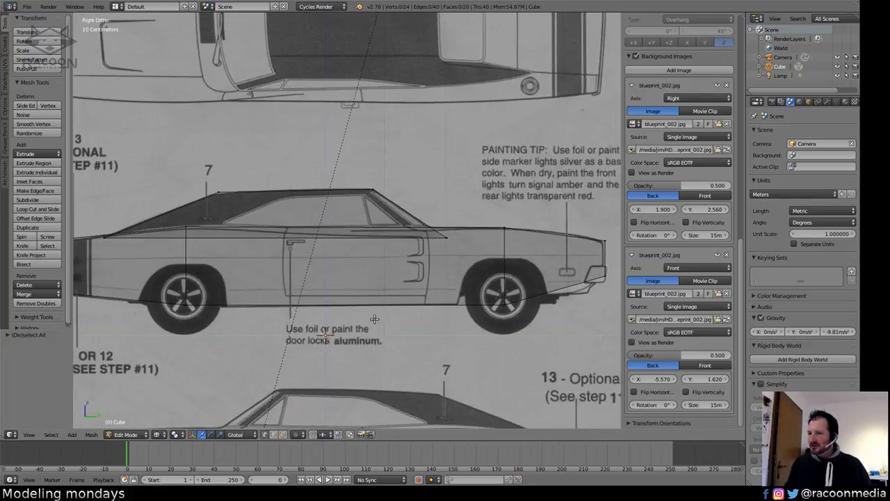
pyautogui.moveTo(374, 293); pyautogui.dragTo(380, 276, button='middle')
pyautogui.press('z')
pyautogui.moveTo(413, 241)
pyautogui.mouseDown(button='middle')
pyautogui.moveTo(397, 301)
pyautogui.moveTo(340, 292)
pyautogui.moveTo(358, 301)
pyautogui.moveTo(383, 290)
pyautogui.mouseUp(button='middle')
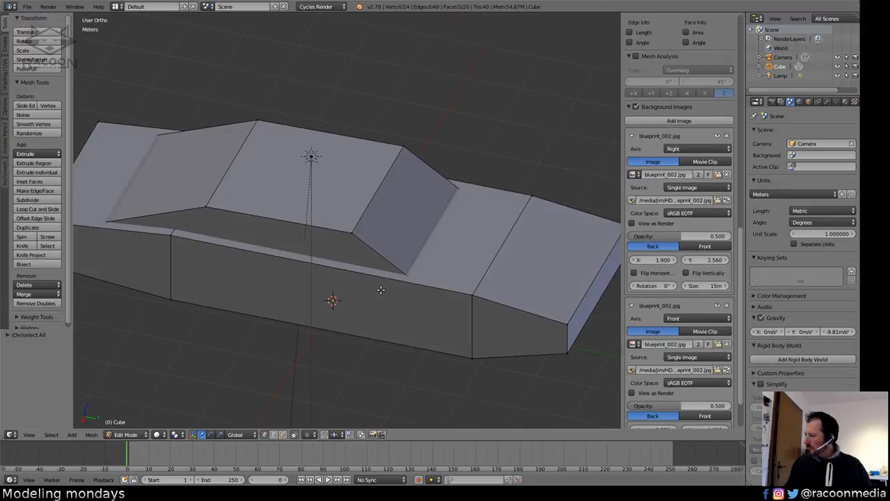
pyautogui.press('KP_1')
pyautogui.press('z')
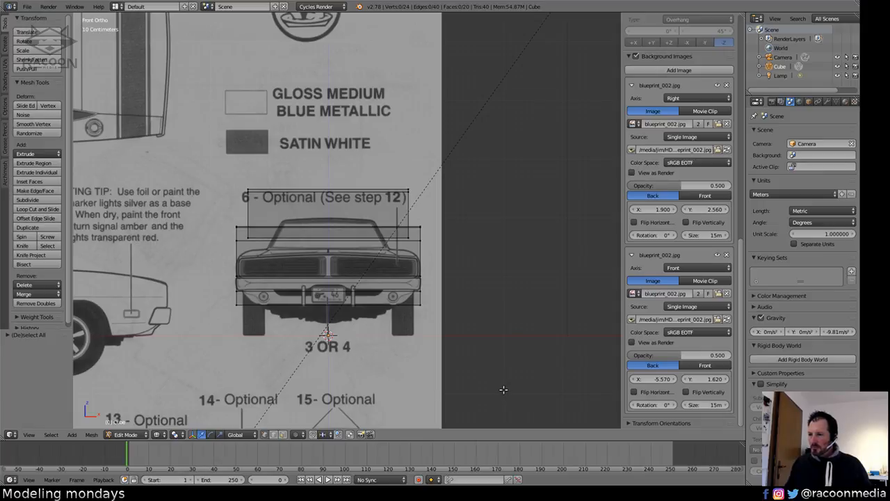
pyautogui.press('z')
pyautogui.moveTo(509, 366)
pyautogui.mouseDown(button='middle')
pyautogui.moveTo(465, 356)
pyautogui.moveTo(391, 365)
pyautogui.moveTo(395, 336)
pyautogui.moveTo(383, 392)
pyautogui.moveTo(320, 333)
pyautogui.moveTo(280, 371)
pyautogui.moveTo(431, 373)
pyautogui.moveTo(408, 380)
pyautogui.moveTo(387, 291)
pyautogui.mouseUp(button='middle')
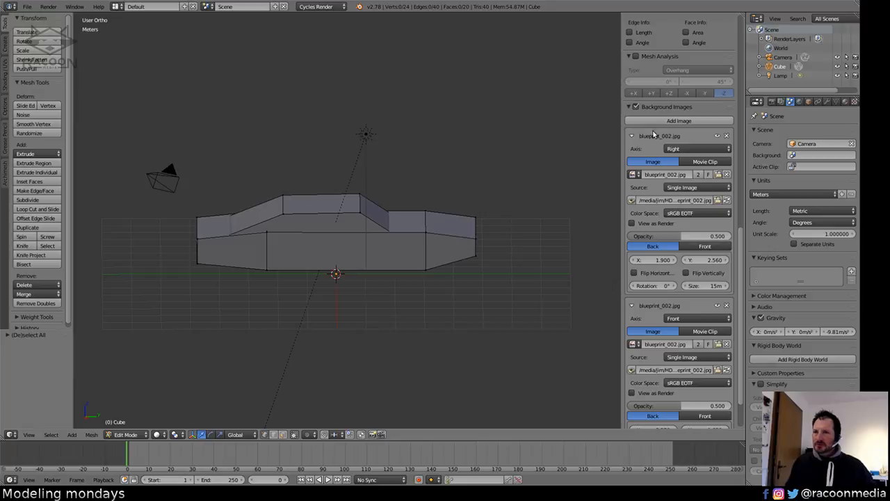
# Set up two stacked UV/Image Editors in a new narrow column split off from the 3D view.
pyautogui.moveTo(742, 34); pyautogui.dragTo(600, 33)
pyautogui.moveTo(741, 15); pyautogui.dragTo(706, 227)
pyautogui.click(614, 257)
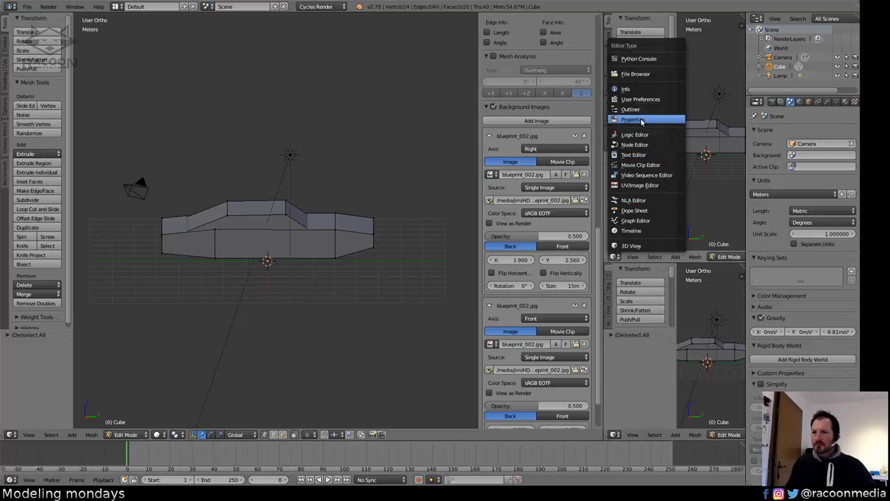
pyautogui.click(640, 186)
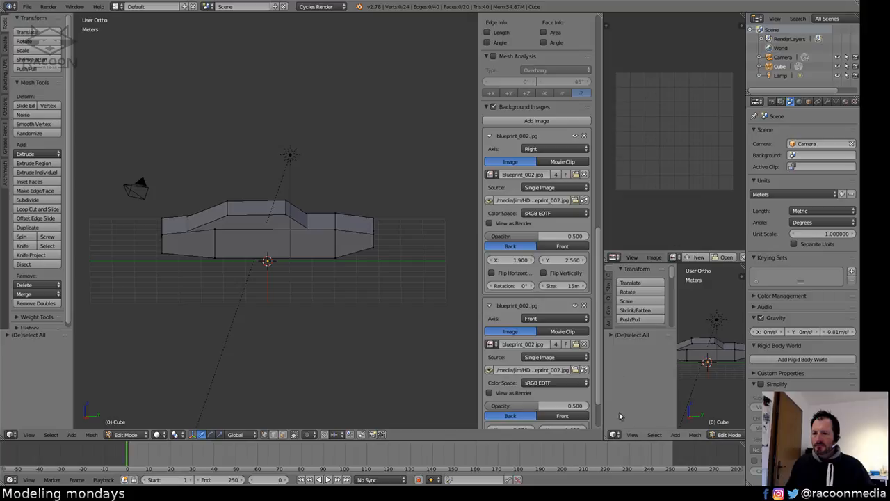
pyautogui.click(615, 434)
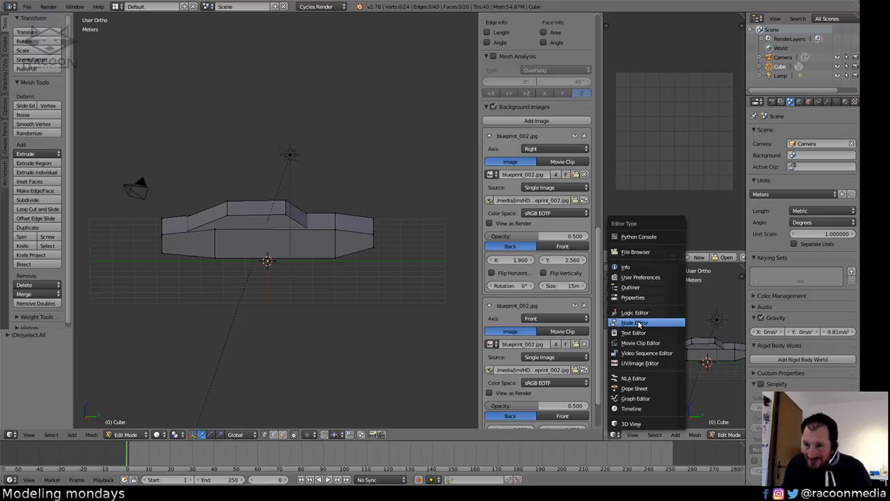
pyautogui.click(640, 363)
# Open the reference photo general__lee_by_racer5353.jpg from the reference folder in the lower image editor, browsing the files as thumbnails.
pyautogui.click(657, 435)
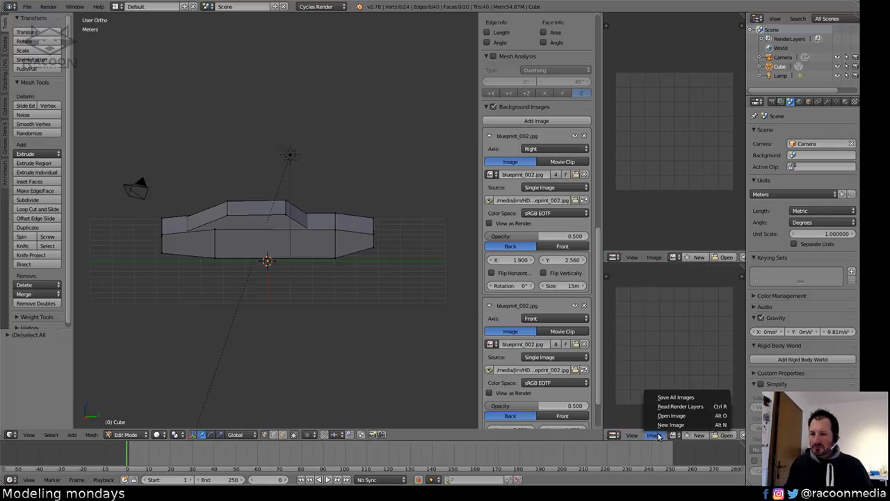
pyautogui.click(666, 415)
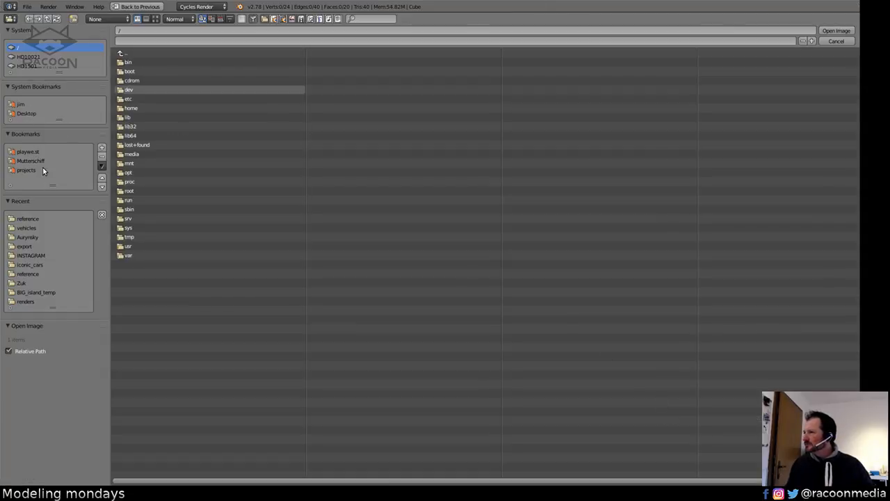
pyautogui.click(27, 218)
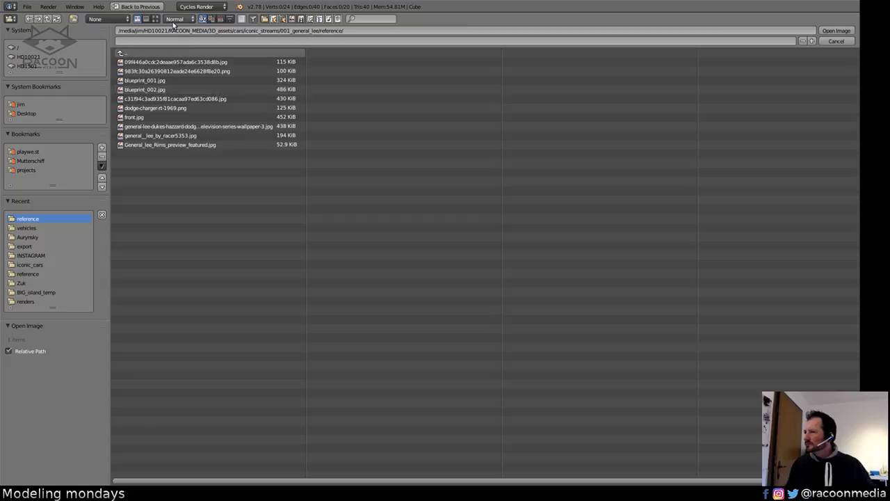
pyautogui.click(156, 19)
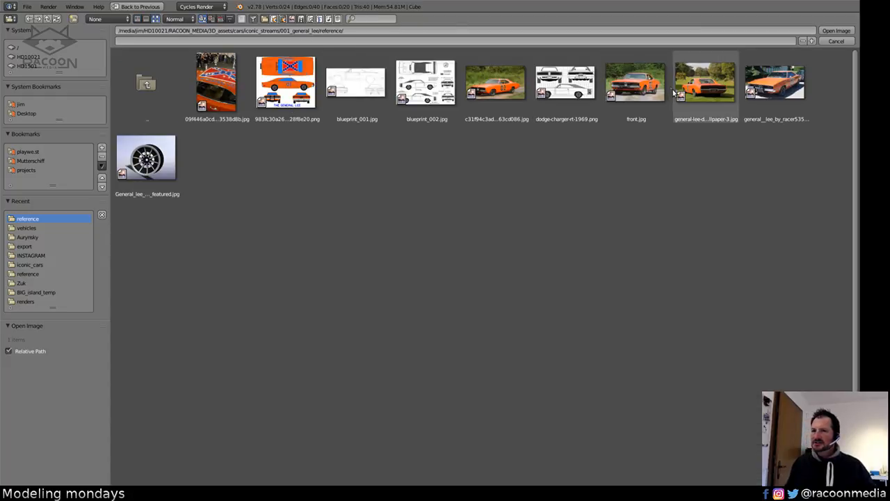
pyautogui.click(776, 91)
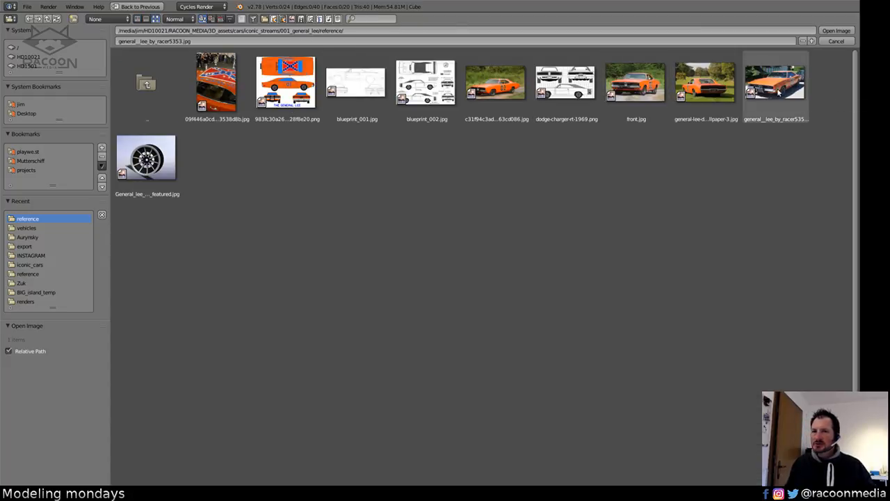
pyautogui.doubleClick(768, 96)
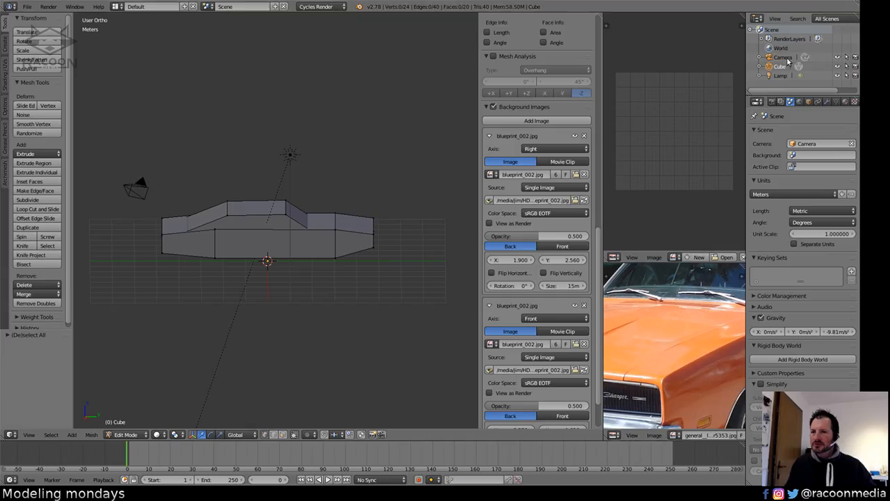
# Frame the reference photo in the lower image editor so the car's front and side fill the area.
pyautogui.scroll(-2, 661, 341)
pyautogui.scroll(-6, 655, 378)
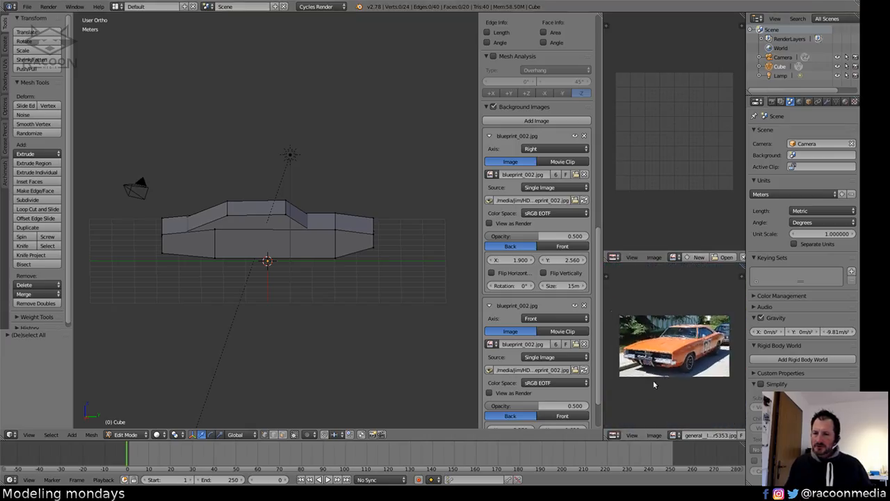
pyautogui.scroll(2, 654, 383)
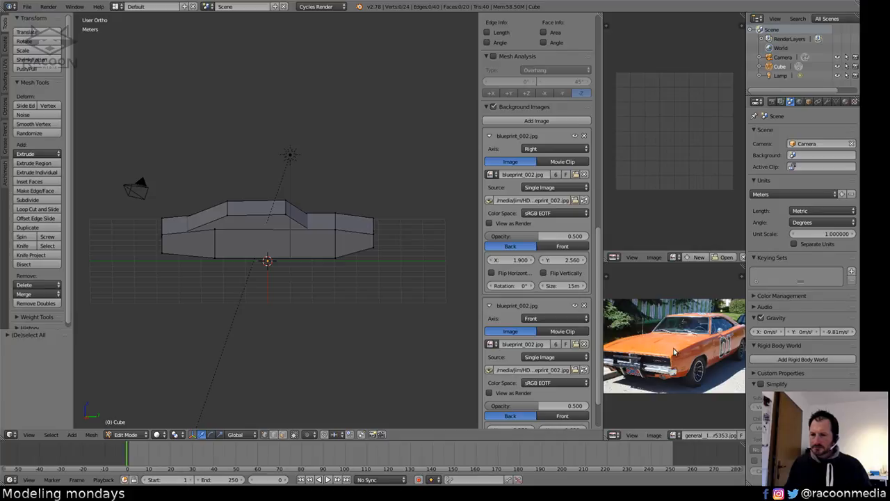
pyautogui.scroll(5, 658, 348)
pyautogui.scroll(-3, 691, 345)
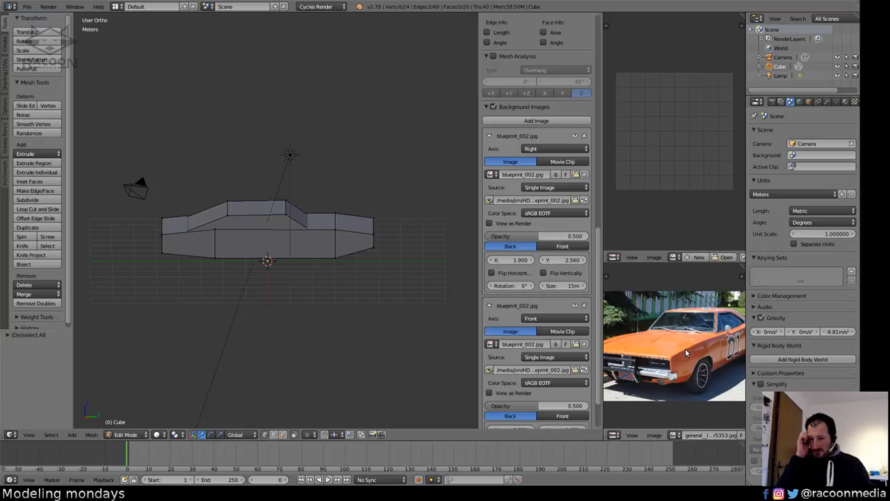
pyautogui.scroll(-1, 685, 349)
pyautogui.moveTo(675, 348)
pyautogui.mouseDown(button='middle')
pyautogui.moveTo(607, 343)
pyautogui.moveTo(682, 356)
pyautogui.mouseUp(button='middle')
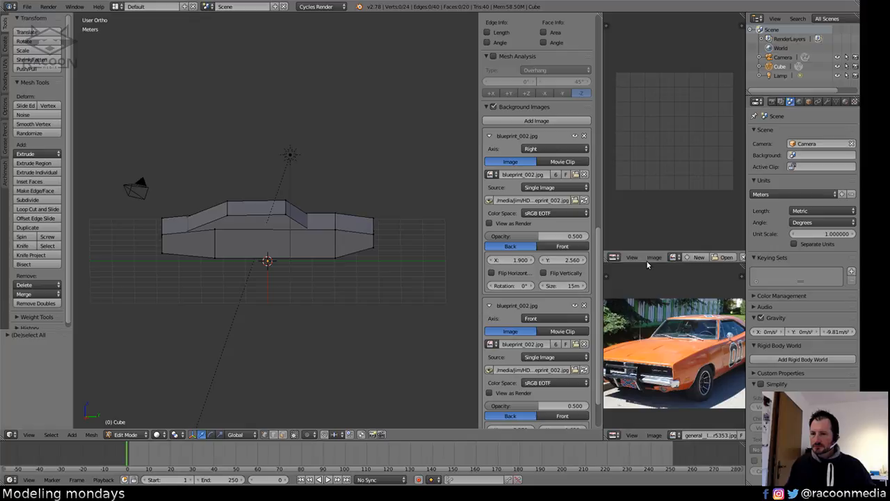
# Open the rear-view reference photo, the general-lee-dukes-hazzard wallpaper-3.jpg file, in the upper image editor, browsing the reference folder as thumbnails.
pyautogui.click(653, 257)
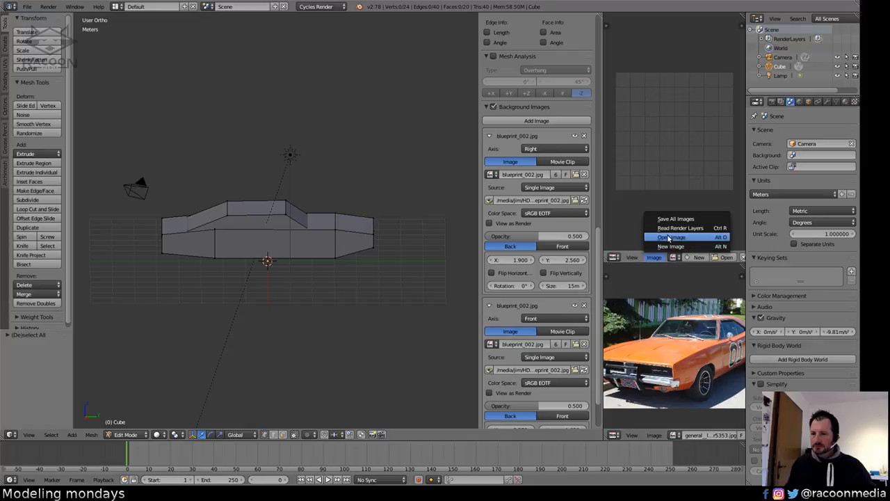
pyautogui.click(669, 241)
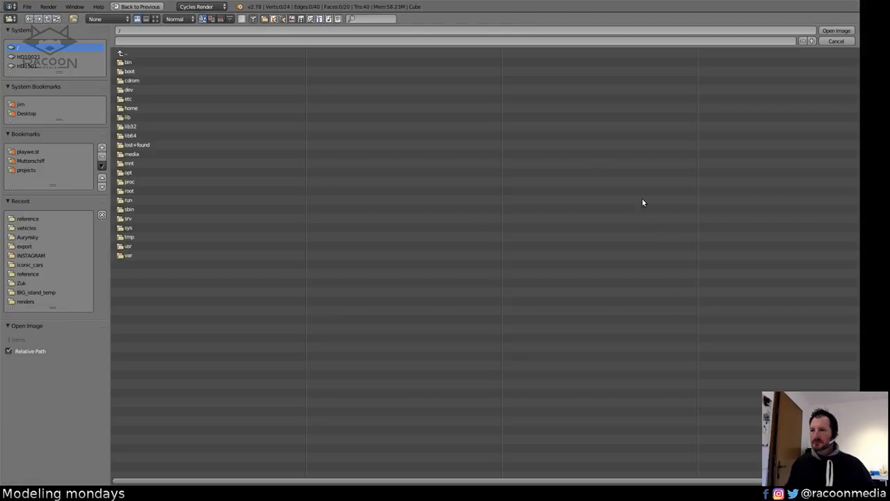
pyautogui.click(43, 220)
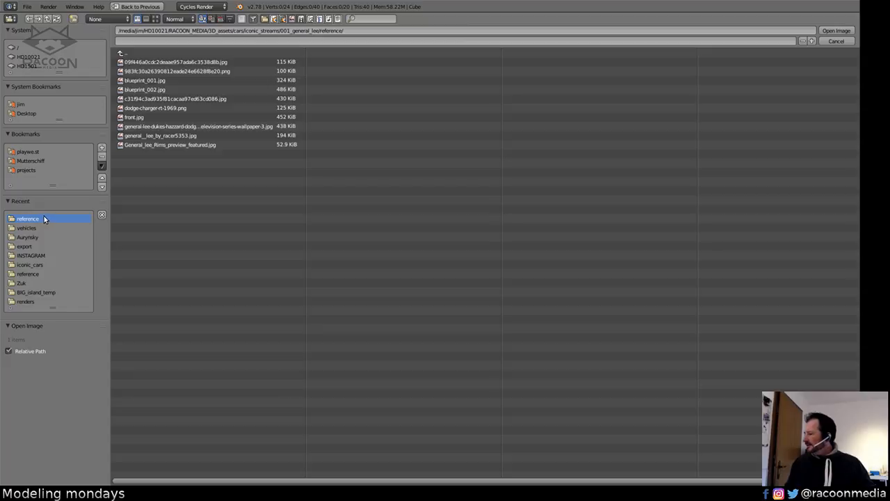
pyautogui.click(155, 18)
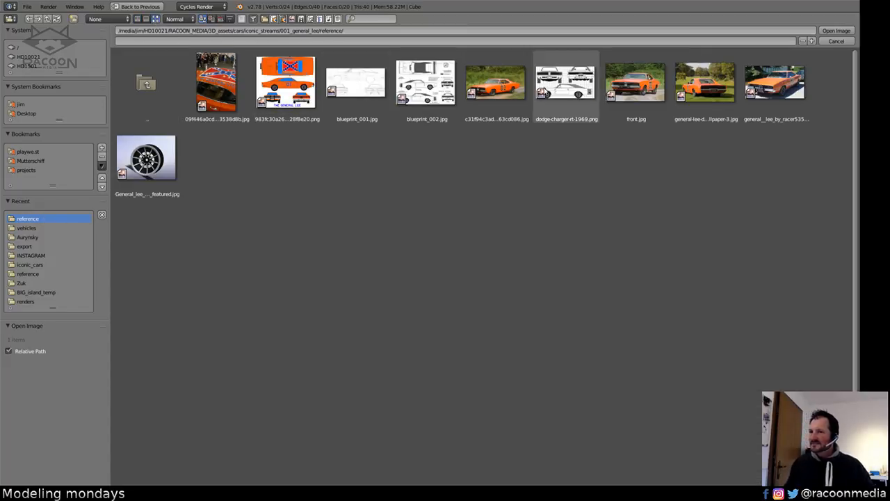
pyautogui.click(626, 96)
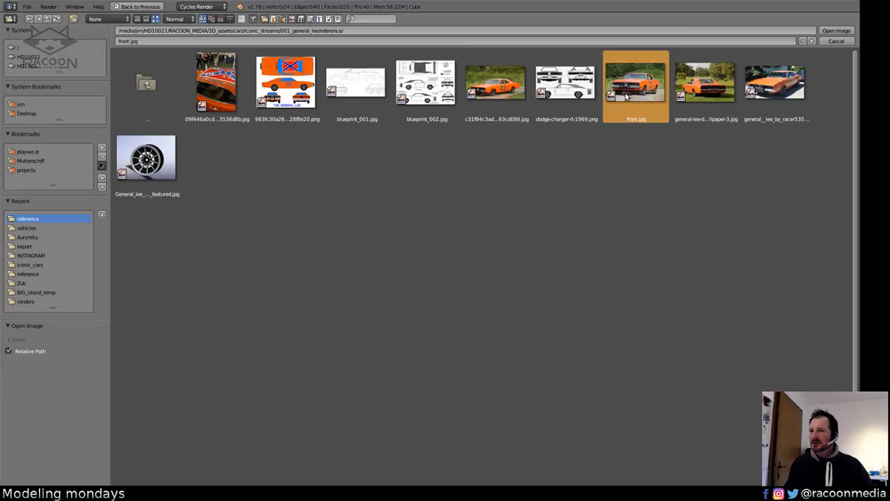
pyautogui.click(707, 96)
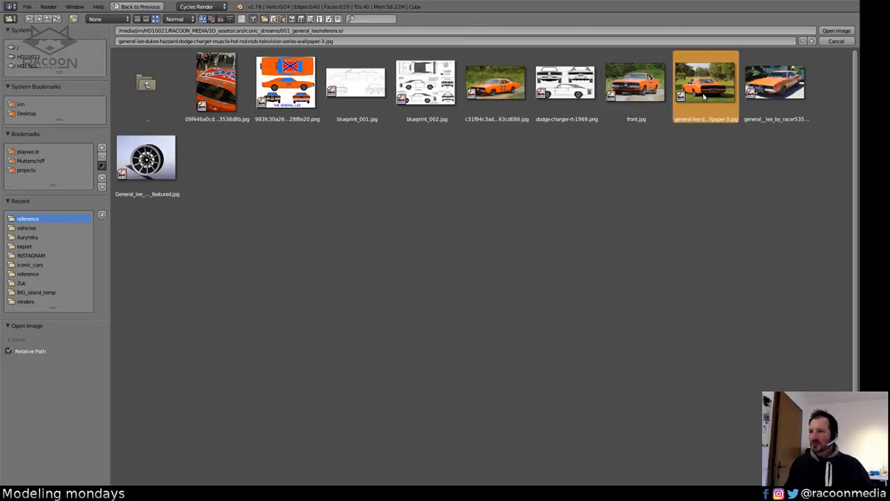
pyautogui.click(827, 33)
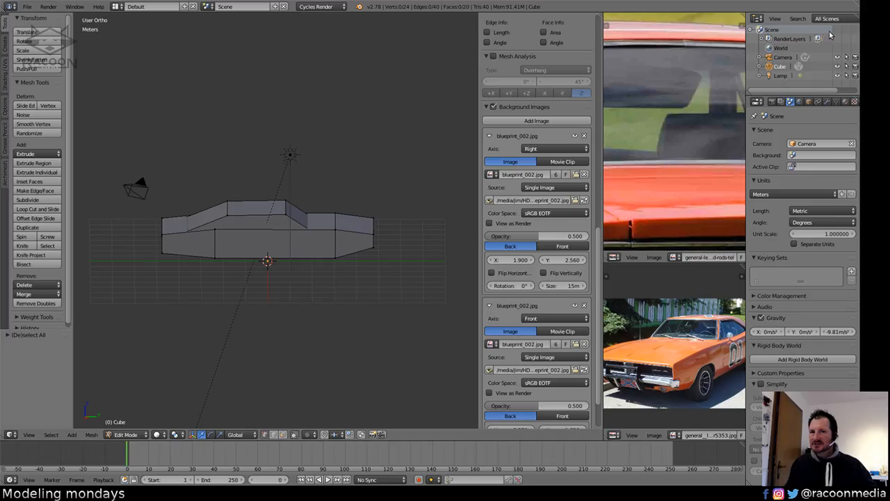
# Frame the rear-view photo in the upper image editor so the car's tail, bumper and rear window fill the area.
pyautogui.scroll(-2, 656, 180)
pyautogui.scroll(-3, 656, 180)
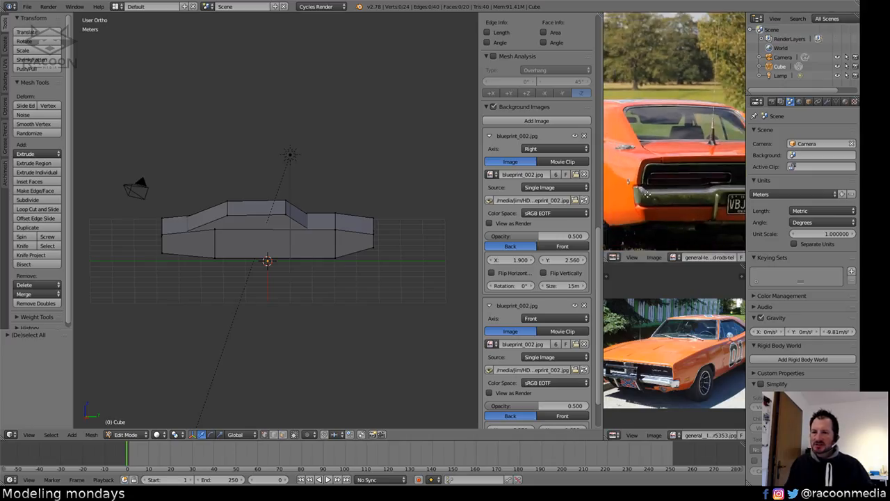
pyautogui.moveTo(656, 183); pyautogui.dragTo(688, 214, button='middle')
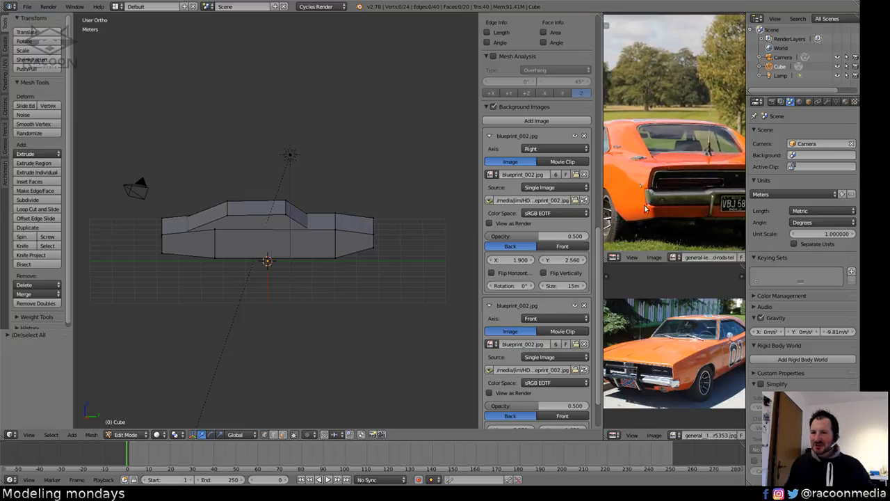
pyautogui.moveTo(625, 204)
pyautogui.mouseDown(button='middle')
pyautogui.moveTo(673, 211)
pyautogui.moveTo(635, 213)
pyautogui.mouseUp(button='middle')
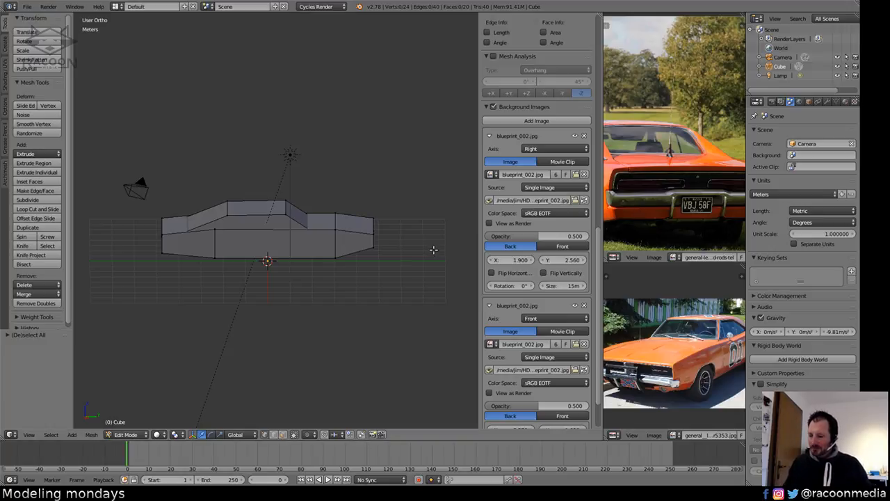
# Hide the 3D view's side panels, widen the reference photo column and give the upper photo more height, reframing the lower one.
pyautogui.press('n')
pyautogui.press('t')
pyautogui.moveTo(513, 264); pyautogui.dragTo(419, 267, button='middle')
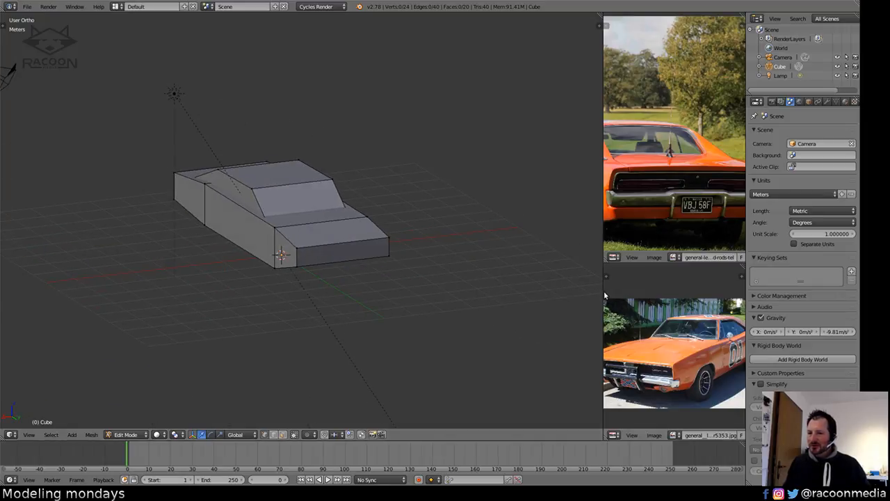
pyautogui.moveTo(602, 292); pyautogui.dragTo(534, 279)
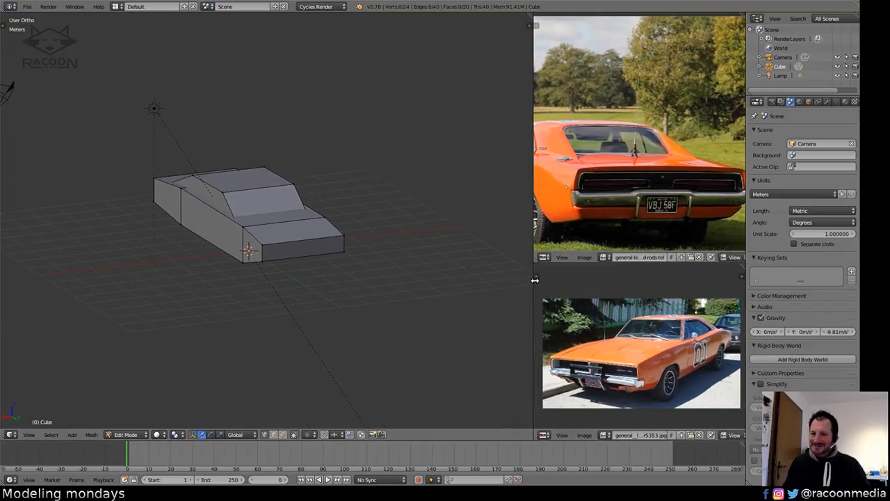
pyautogui.moveTo(618, 263); pyautogui.dragTo(630, 302)
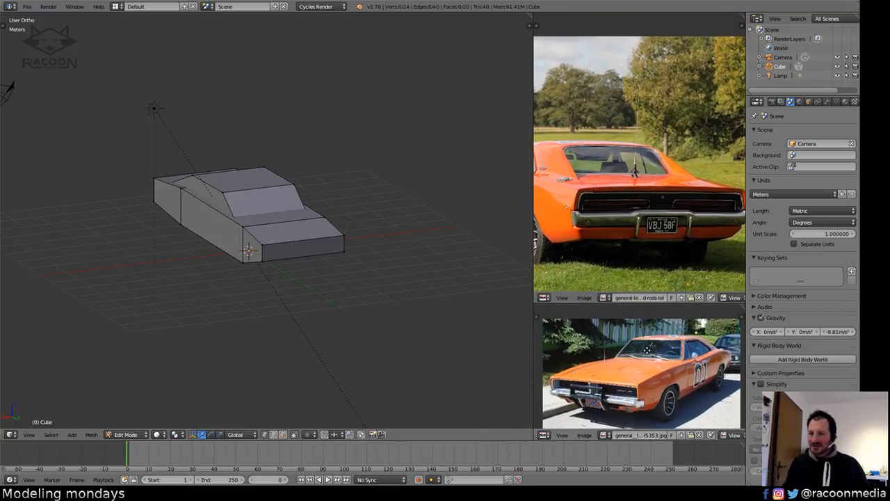
pyautogui.moveTo(647, 349); pyautogui.dragTo(647, 340, button='middle')
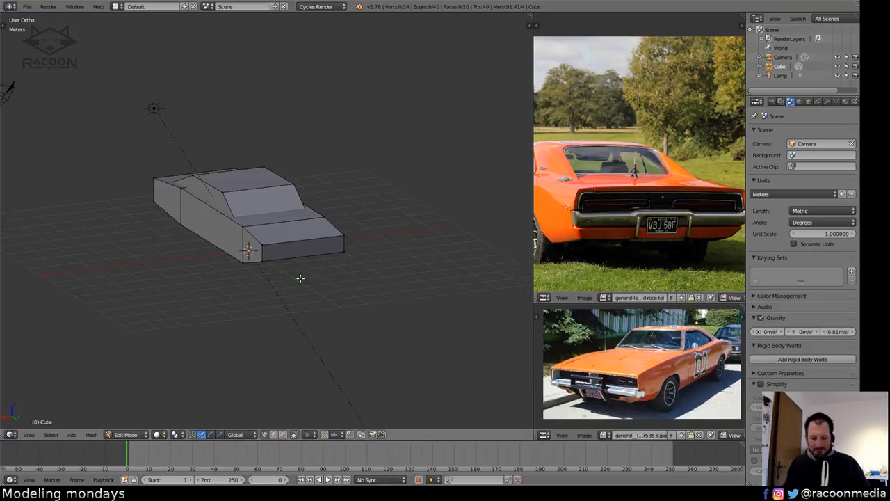
# Scale the whole car mesh slightly wider along the X axis in front view and check its proportions.
pyautogui.press('KP_1')
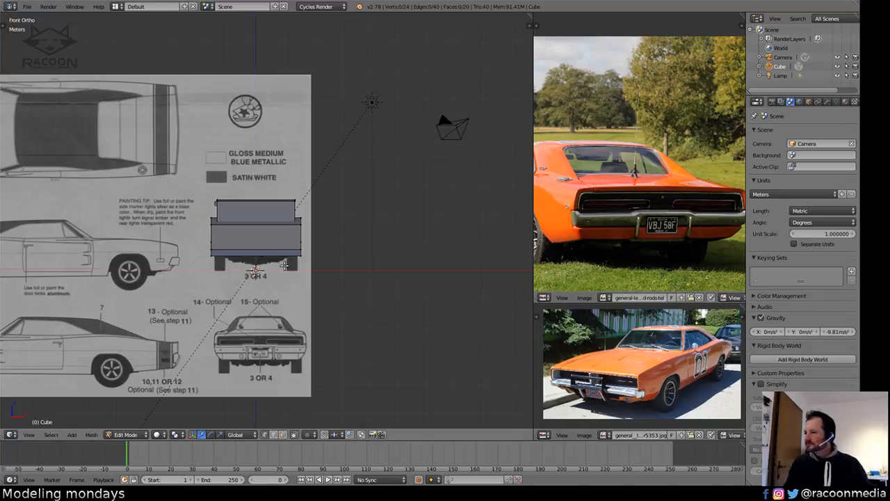
pyautogui.keyDown('shift'); pyautogui.moveTo(289, 279); pyautogui.dragTo(330, 273, button='middle'); pyautogui.keyUp('shift')
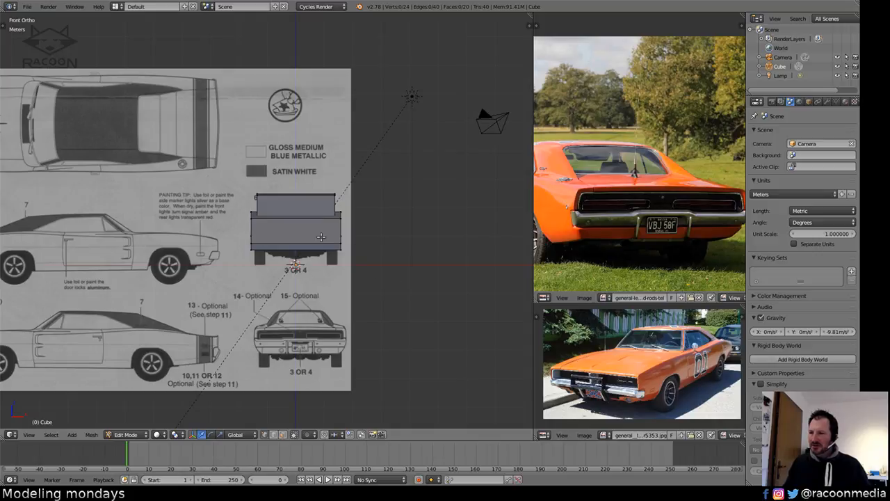
pyautogui.press('a')
pyautogui.press('s')
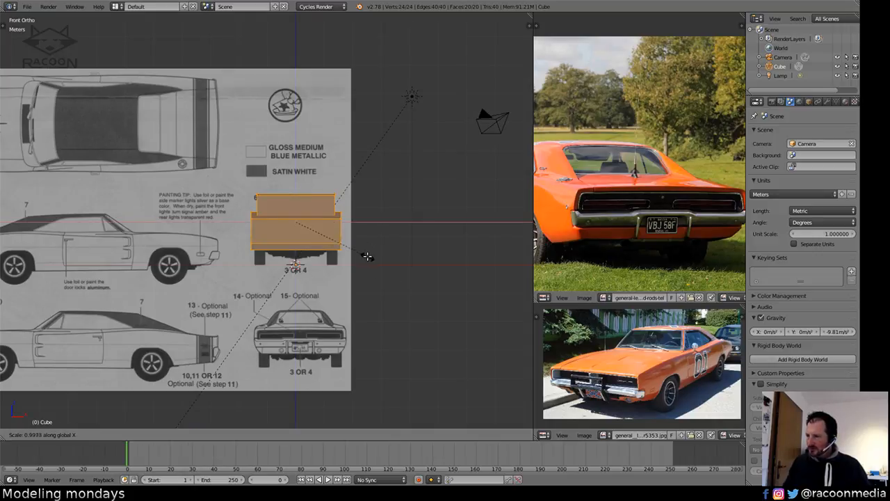
pyautogui.press('x')
pyautogui.click(380, 259)
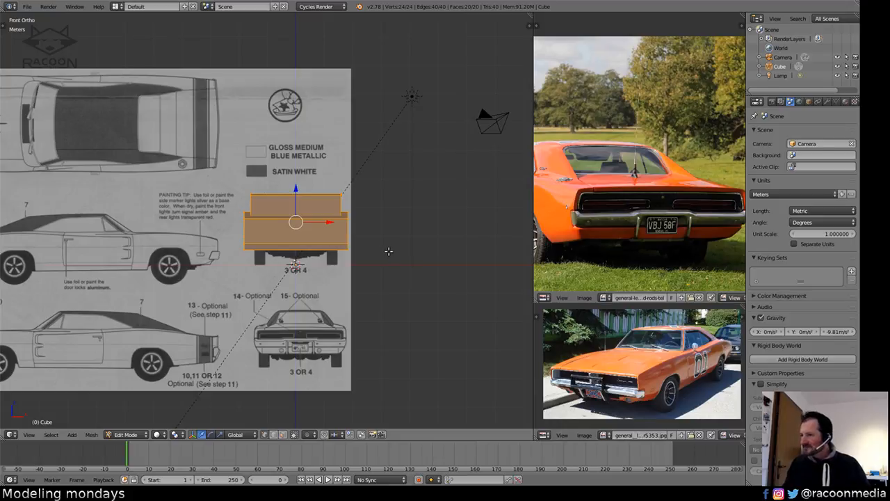
pyautogui.moveTo(388, 250); pyautogui.dragTo(314, 284, button='middle')
pyautogui.press('KP_1')
pyautogui.keyDown('shift'); pyautogui.moveTo(313, 265); pyautogui.dragTo(339, 312, button='middle'); pyautogui.keyUp('shift')
# Reassign the front blueprint_002.jpg background image to the Top axis and show it in top view.
pyautogui.press('KP_7')
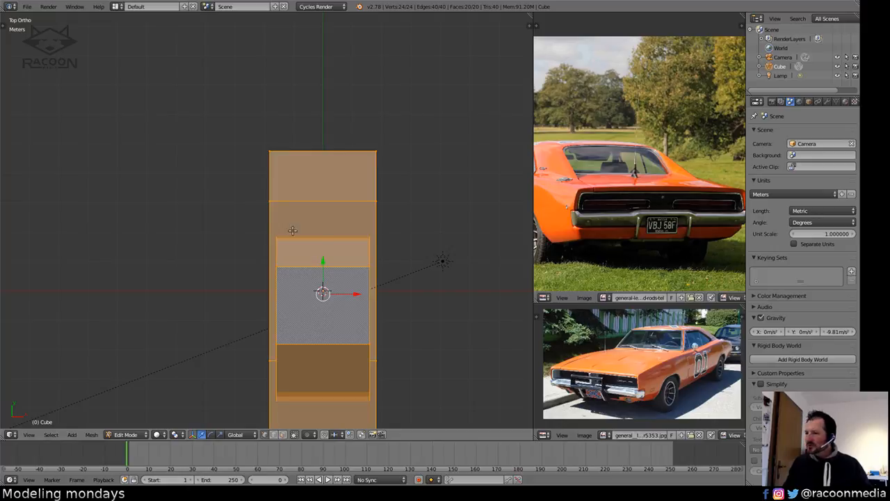
pyautogui.scroll(-2, 361, 297)
pyautogui.press('KP_1')
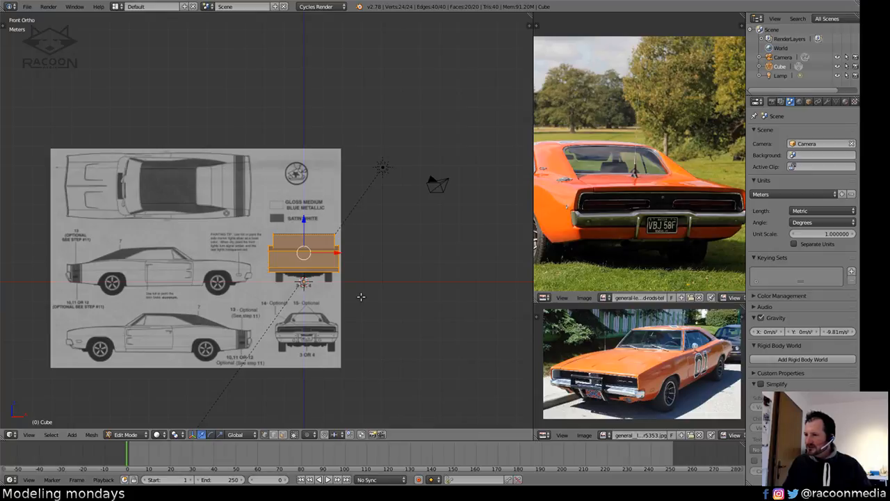
pyautogui.press('n')
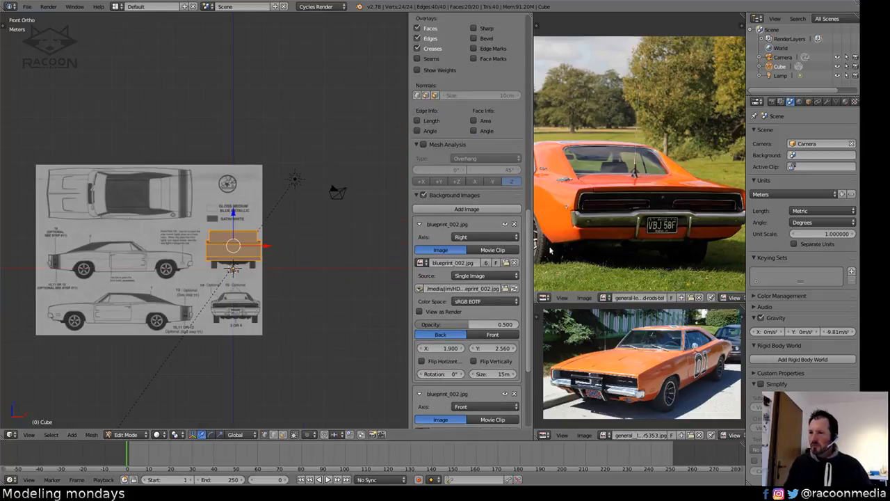
pyautogui.click(419, 225)
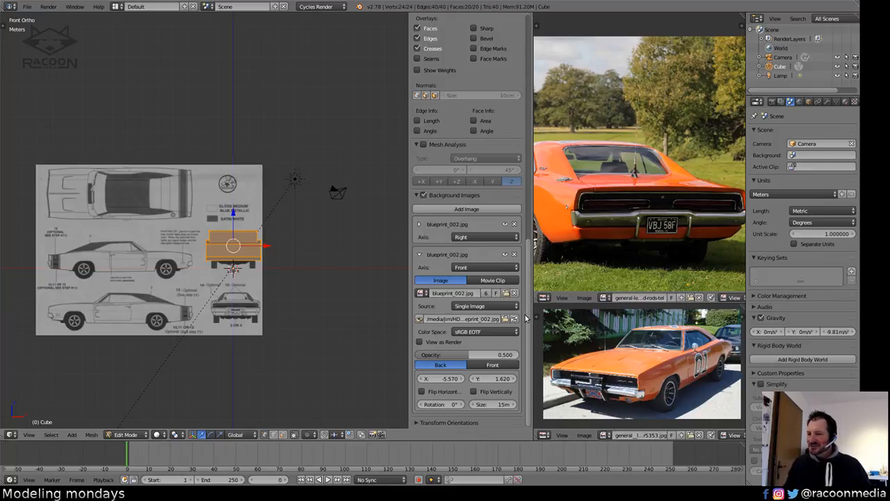
pyautogui.moveTo(527, 317); pyautogui.dragTo(528, 317)
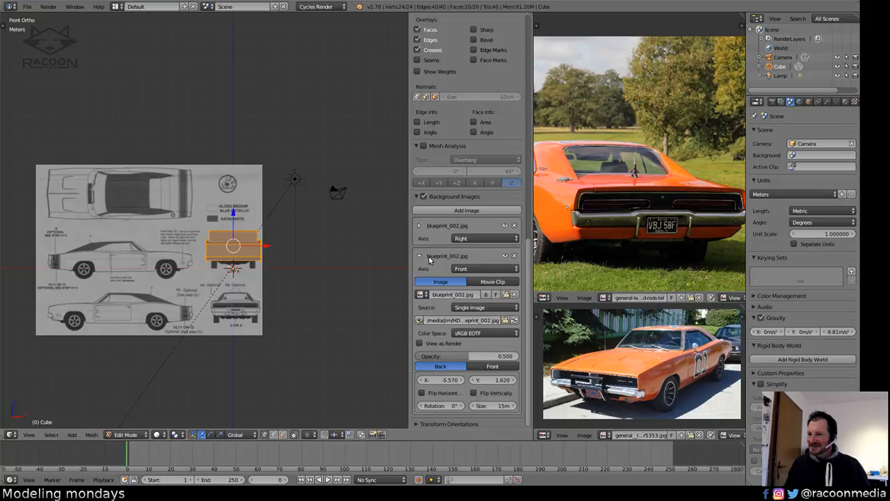
pyautogui.click(470, 270)
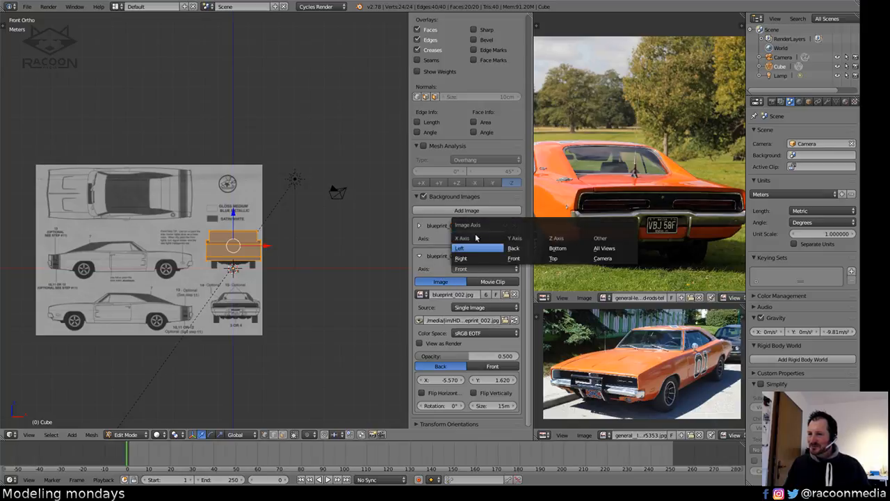
pyautogui.click(563, 257)
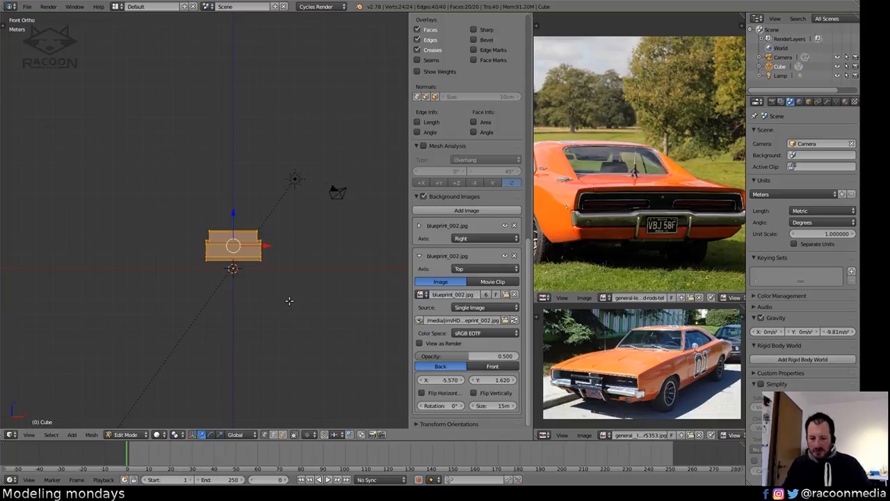
pyautogui.press('KP_7')
pyautogui.scroll(3, 368, 243)
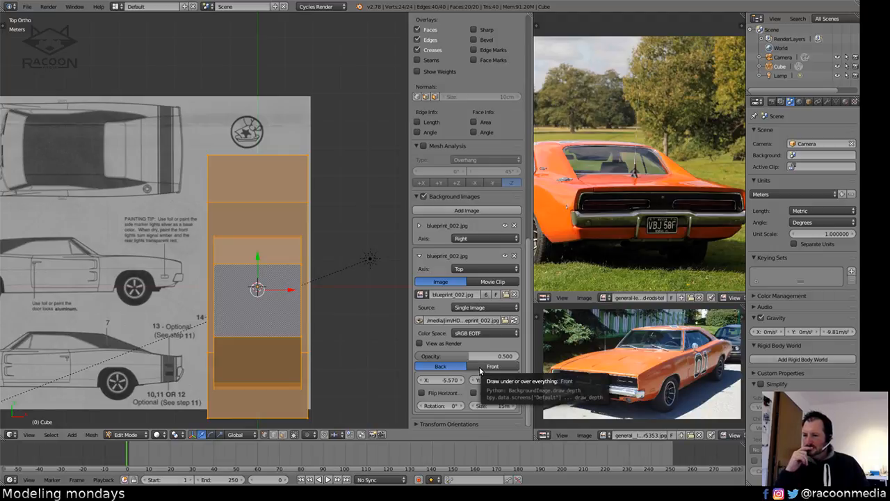
pyautogui.click(495, 394)
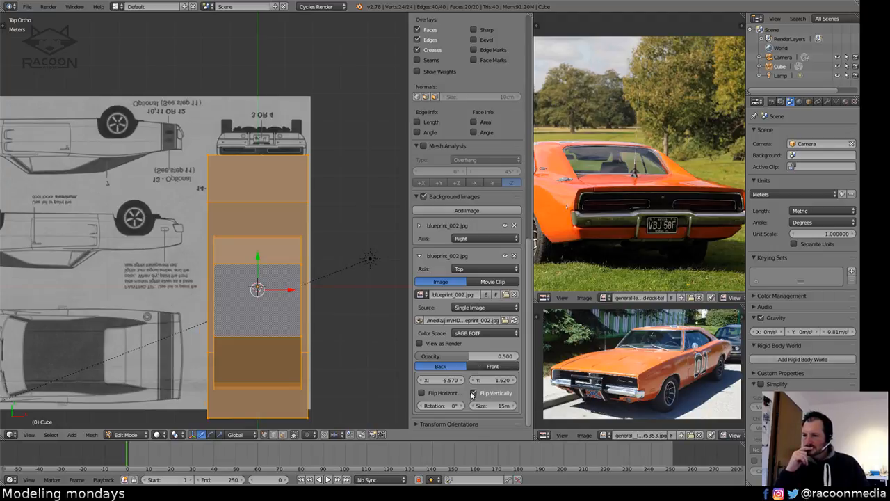
pyautogui.click(472, 393)
pyautogui.click(447, 393)
pyautogui.click(445, 392)
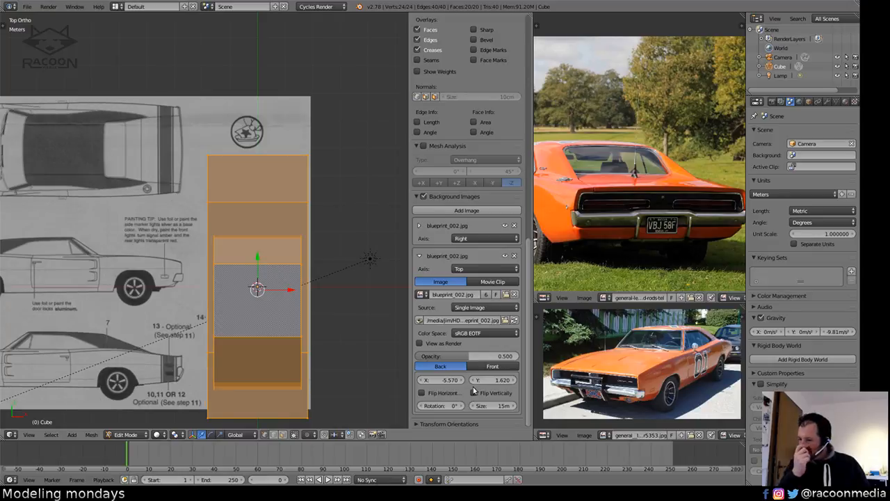
# Set the top blueprint's rotation to 90° so its car outline runs lengthwise with the mesh.
pyautogui.moveTo(445, 405); pyautogui.dragTo(475, 405)
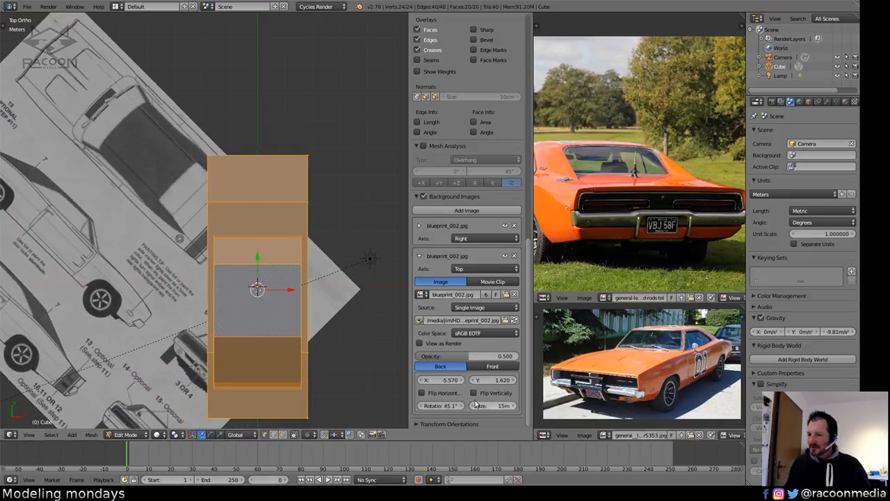
pyautogui.click(442, 404)
pyautogui.write('90')
pyautogui.press('Return')
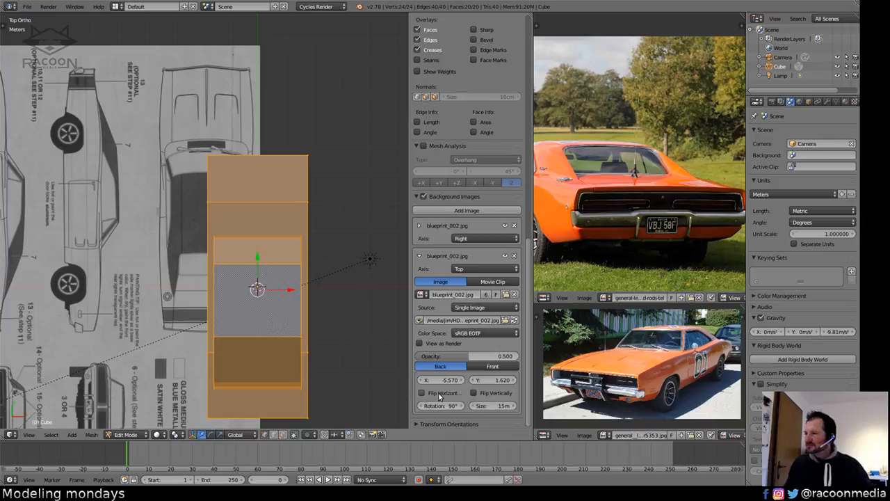
# Switch the mesh to wireframe and offset the top blueprint to X -3.740, Y -2.750 so its top-view car lies under the mesh.
pyautogui.moveTo(351, 342); pyautogui.dragTo(278, 310, button='middle')
pyautogui.press('KP_7')
pyautogui.press('z')
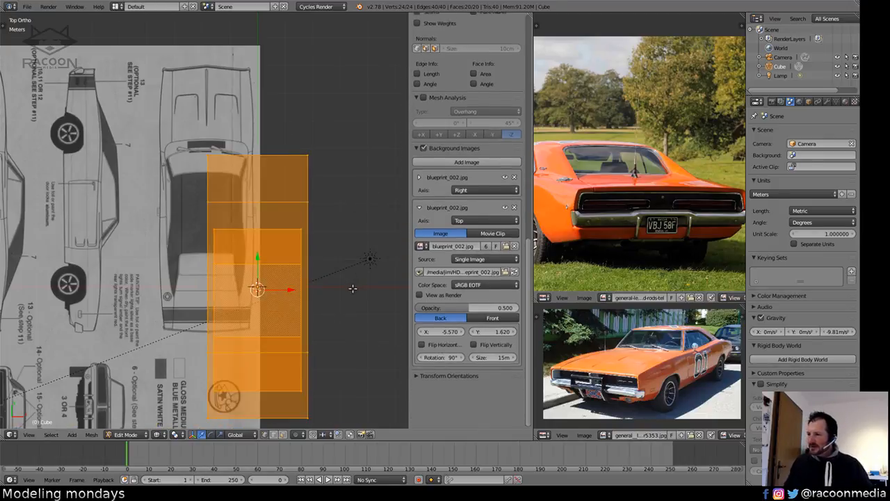
pyautogui.keyDown('ctrl'); pyautogui.moveTo(353, 286); pyautogui.dragTo(386, 292, button='middle'); pyautogui.keyUp('ctrl')
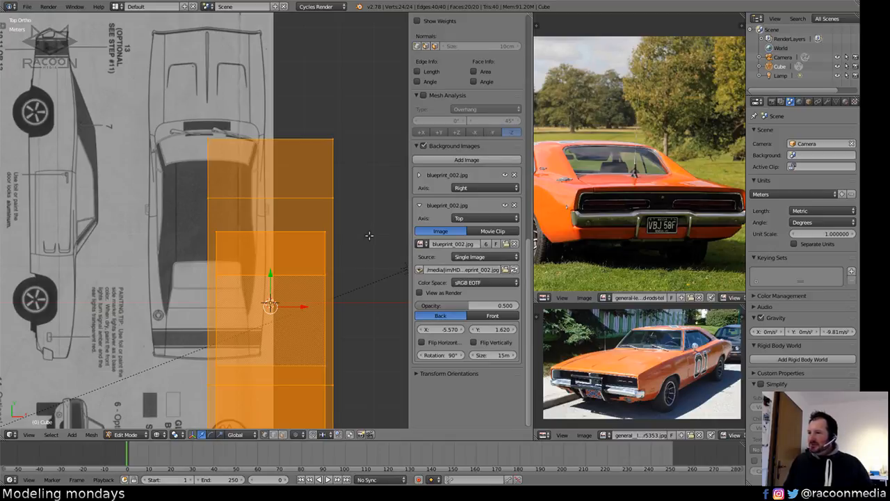
pyautogui.moveTo(442, 329); pyautogui.dragTo(298, 347)
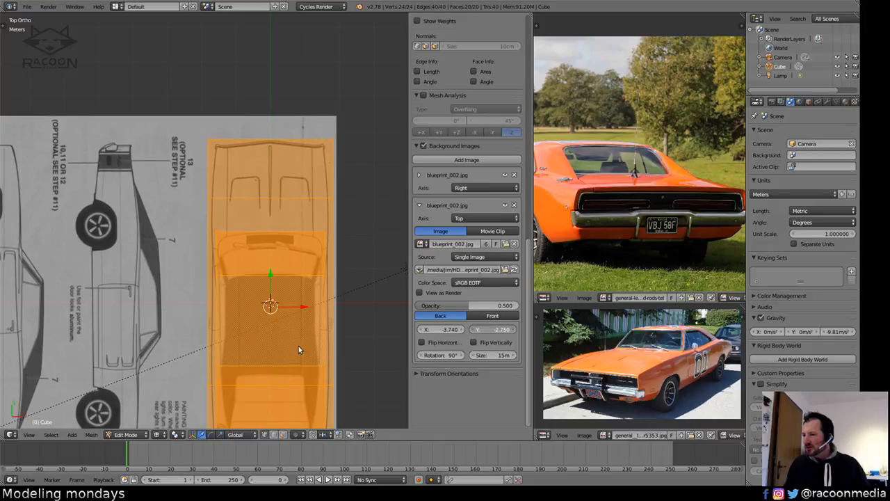
pyautogui.moveTo(298, 347); pyautogui.dragTo(298, 346)
pyautogui.scroll(3, 347, 319)
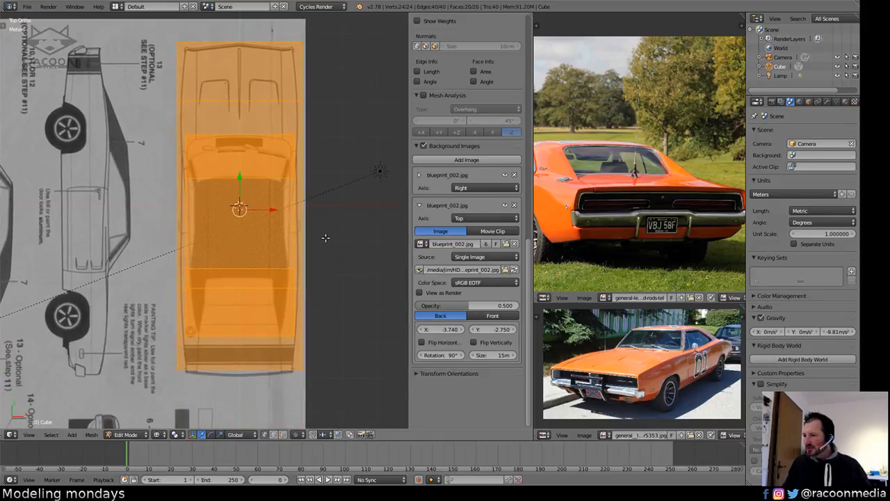
pyautogui.moveTo(335, 286)
pyautogui.keyDown('shift'); pyautogui.mouseDown(button='middle')
pyautogui.moveTo(333, 256)
pyautogui.moveTo(346, 316)
pyautogui.mouseUp(button='middle'); pyautogui.keyUp('shift')
pyautogui.keyDown('shift'); pyautogui.moveTo(346, 268); pyautogui.dragTo(344, 328, button='middle'); pyautogui.keyUp('shift')
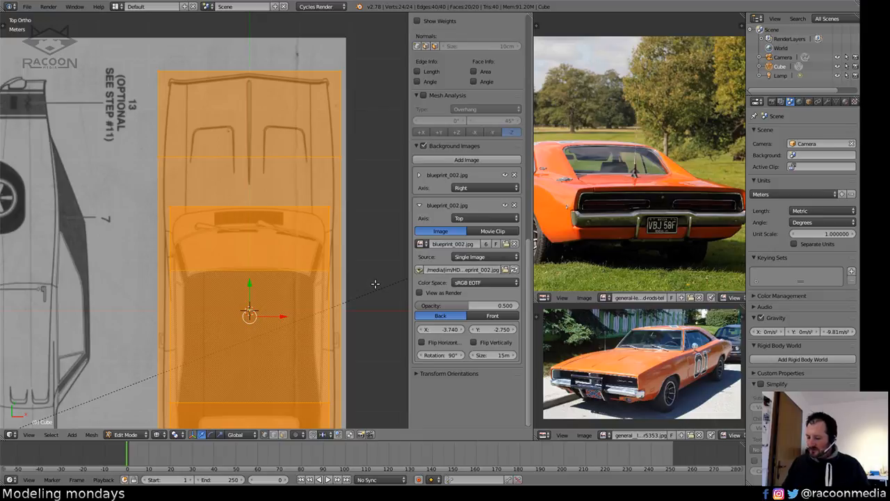
# Scale the whole car mesh along X to about 0.93 so its width matches the top blueprint.
pyautogui.press('s')
pyautogui.press('x')
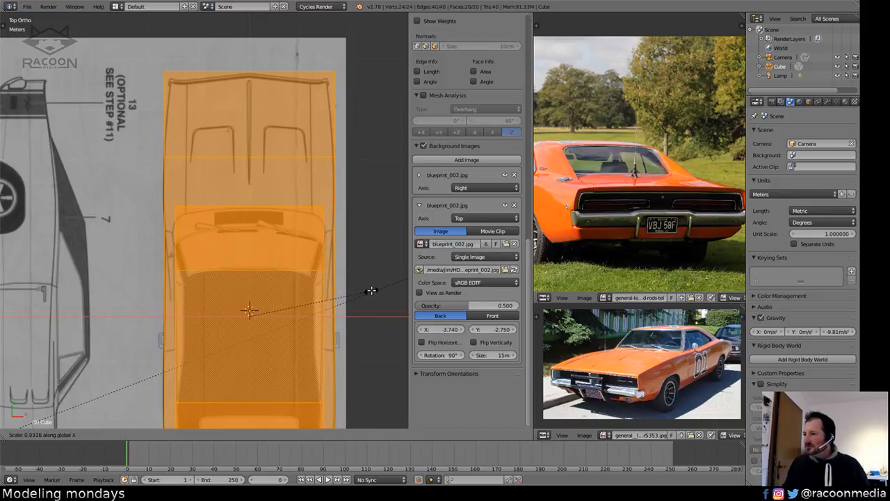
pyautogui.click(372, 289)
# Select the cabin's roof face and narrow it along X to about 0.85 to match the roof on the top blueprint.
pyautogui.keyDown('shift'); pyautogui.moveTo(357, 305); pyautogui.dragTo(337, 256, button='middle'); pyautogui.keyUp('shift')
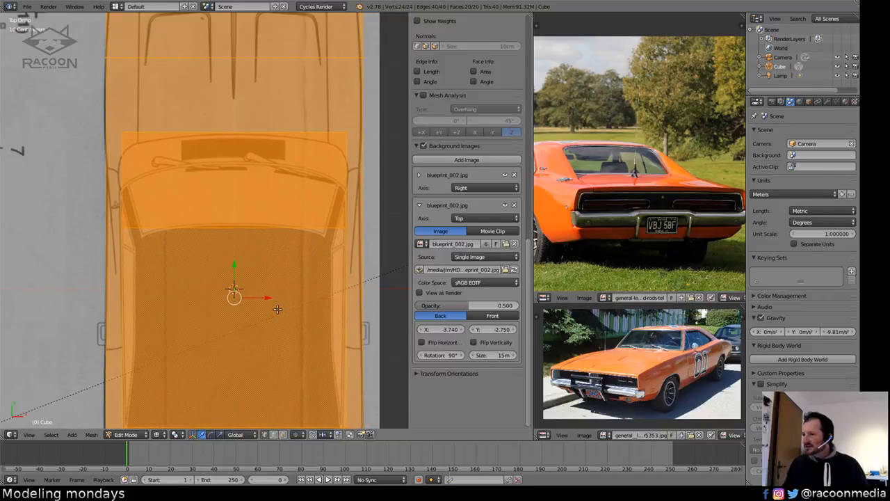
pyautogui.click(283, 435)
pyautogui.rightClick(240, 315)
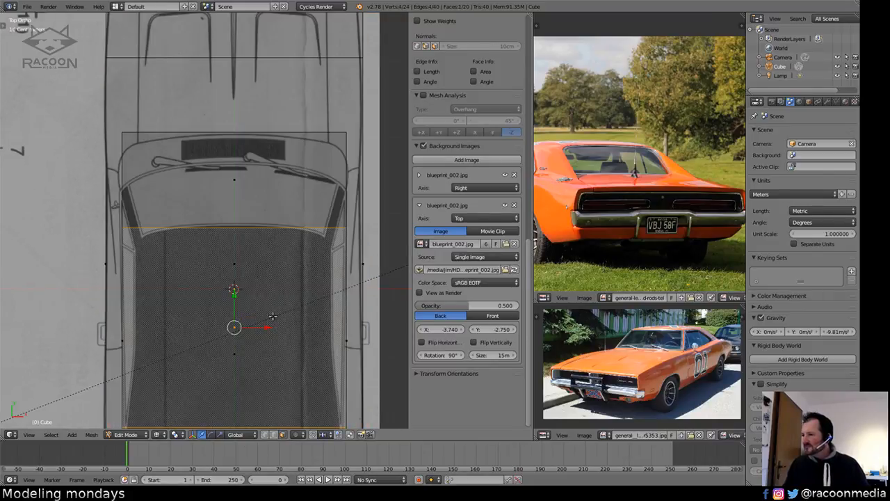
pyautogui.press('s')
pyautogui.press('x')
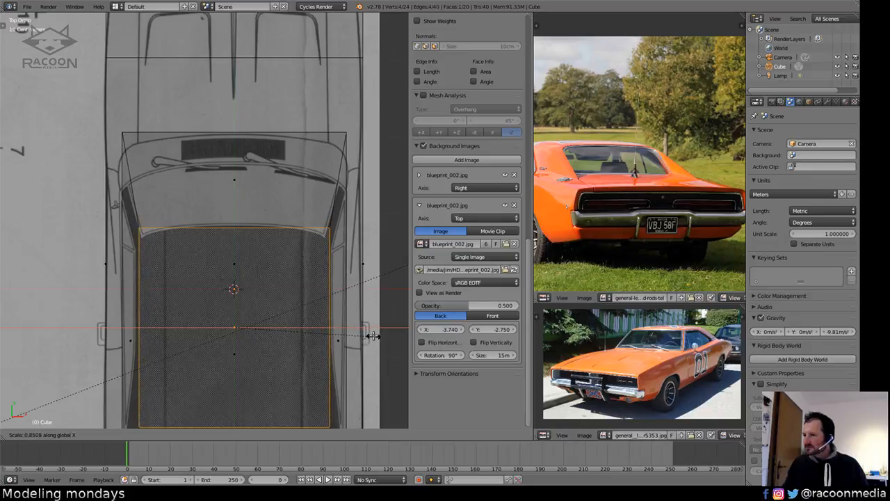
pyautogui.click(369, 335)
# Add two evenly spaced lengthwise loop cuts through the cabin, then clear the selection.
pyautogui.keyDown('shift'); pyautogui.moveTo(246, 247); pyautogui.dragTo(272, 228, button='middle'); pyautogui.keyUp('shift')
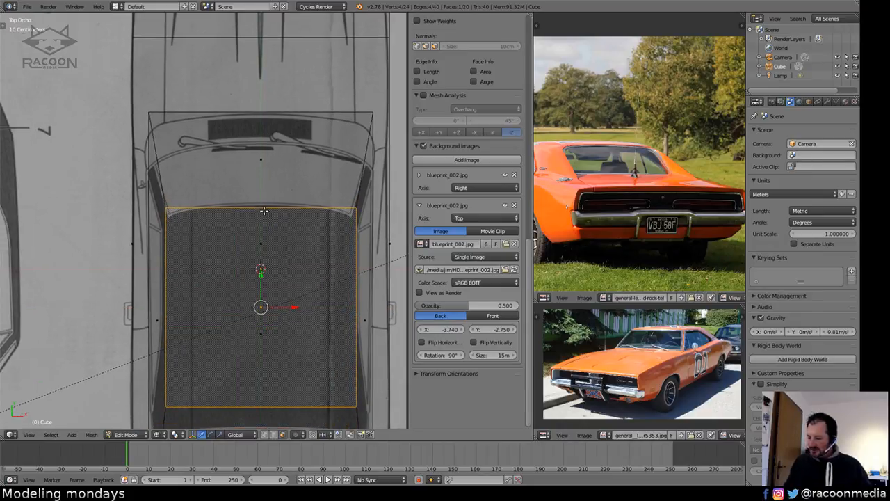
pyautogui.hotkey('ctrl', 'r')
pyautogui.scroll(1, 262, 211)
pyautogui.click(261, 210)
pyautogui.rightClick(262, 210)
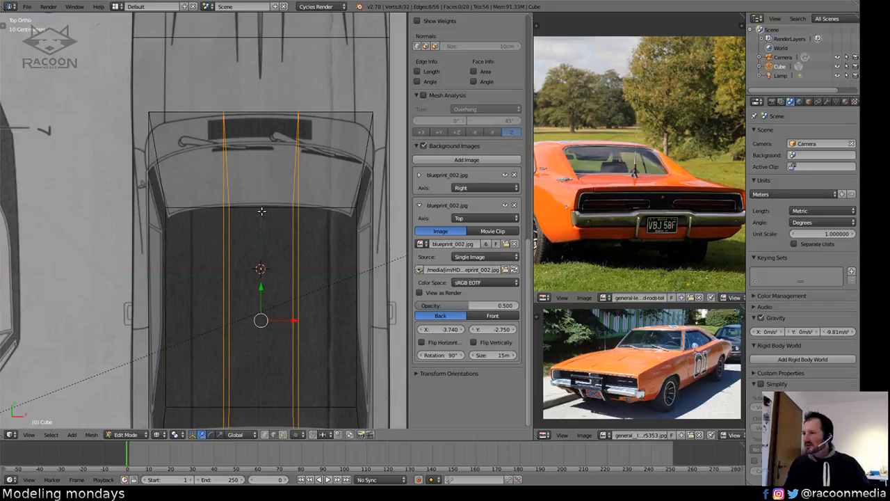
pyautogui.press('a')
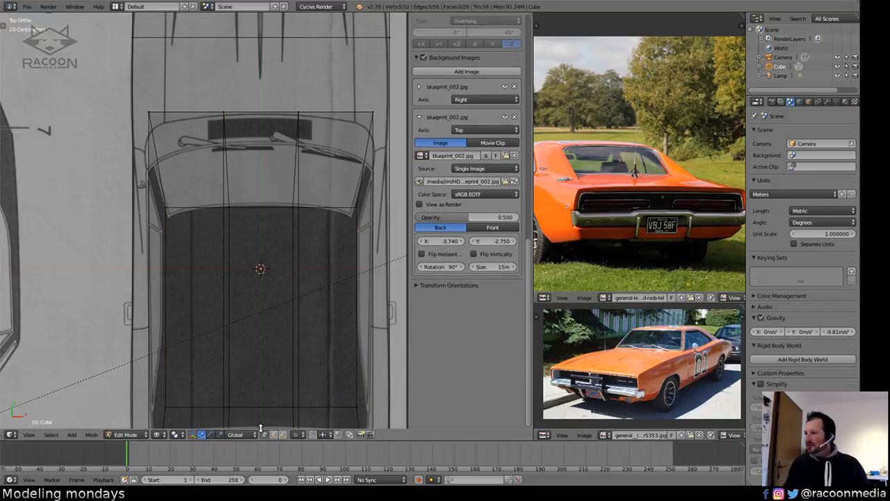
# Move the outer corner vertices of the windshield's base and top edges rearward along Y to follow the blueprint's curve.
pyautogui.moveTo(144, 105)
pyautogui.keyDown('ctrl'); pyautogui.mouseDown()
pyautogui.moveTo(185, 264)
pyautogui.moveTo(195, 181)
pyautogui.moveTo(180, 90)
pyautogui.mouseUp(); pyautogui.keyUp('ctrl')
pyautogui.moveTo(346, 109)
pyautogui.keyDown('ctrl'); pyautogui.keyDown('shift'); pyautogui.mouseDown()
pyautogui.moveTo(363, 267)
pyautogui.moveTo(384, 208)
pyautogui.moveTo(375, 99)
pyautogui.moveTo(356, 100)
pyautogui.mouseUp(); pyautogui.keyUp('shift'); pyautogui.keyUp('ctrl')
pyautogui.press('g')
pyautogui.press('y')
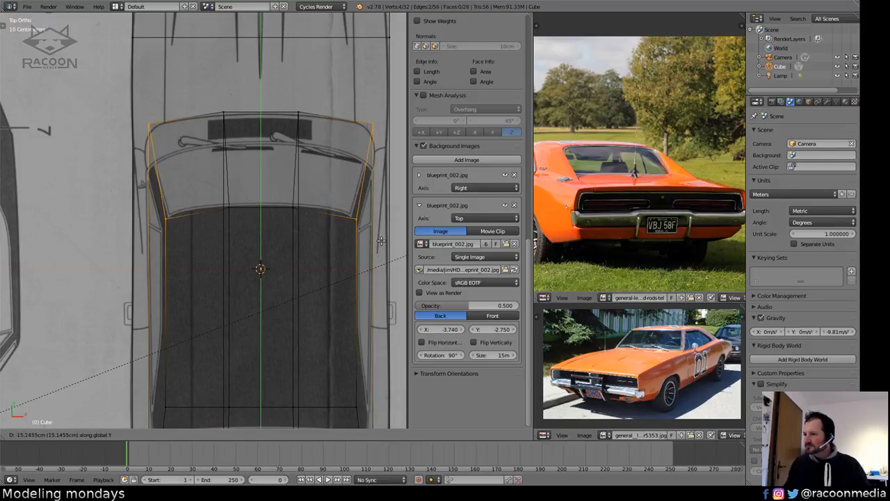
pyautogui.click(380, 239)
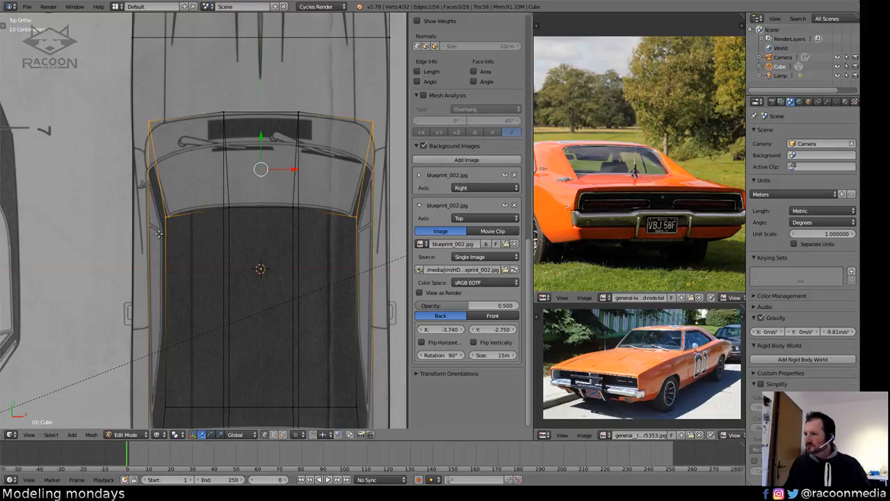
# Shift only the windshield's two outer base corners about 5 cm further back along Y, and select the full base edge.
pyautogui.moveTo(159, 231)
pyautogui.keyDown('ctrl'); pyautogui.mouseDown()
pyautogui.moveTo(313, 251)
pyautogui.moveTo(287, 182)
pyautogui.moveTo(208, 258)
pyautogui.moveTo(272, 181)
pyautogui.moveTo(289, 200)
pyautogui.mouseUp(); pyautogui.keyUp('ctrl')
pyautogui.press('g')
pyautogui.press('y')
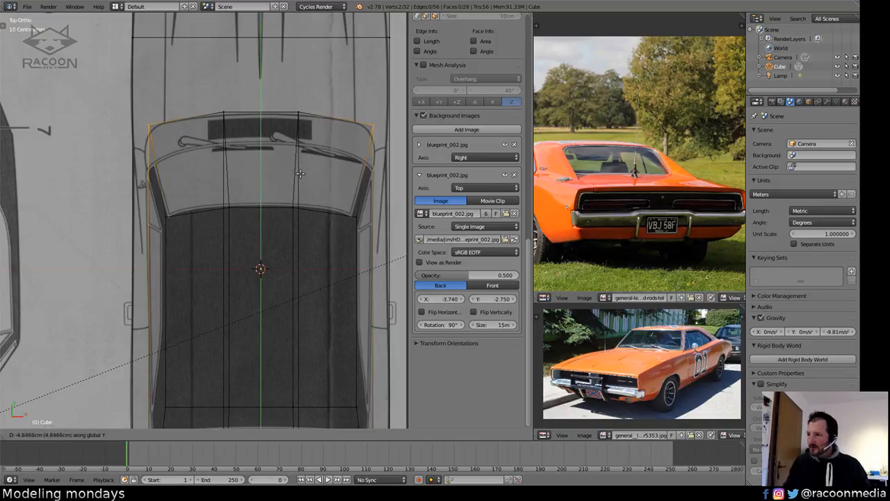
pyautogui.click(300, 173)
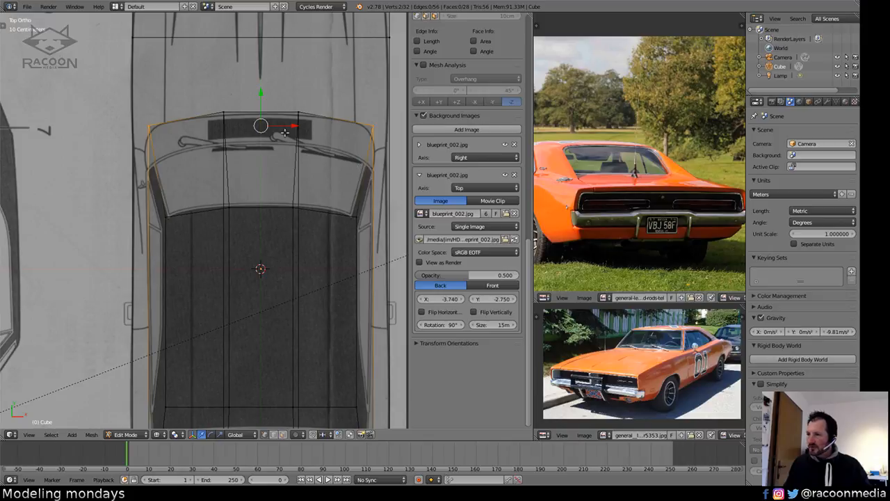
pyautogui.moveTo(223, 123)
pyautogui.keyDown('ctrl'); pyautogui.mouseDown()
pyautogui.moveTo(187, 101)
pyautogui.moveTo(198, 116)
pyautogui.mouseUp(); pyautogui.keyUp('ctrl')
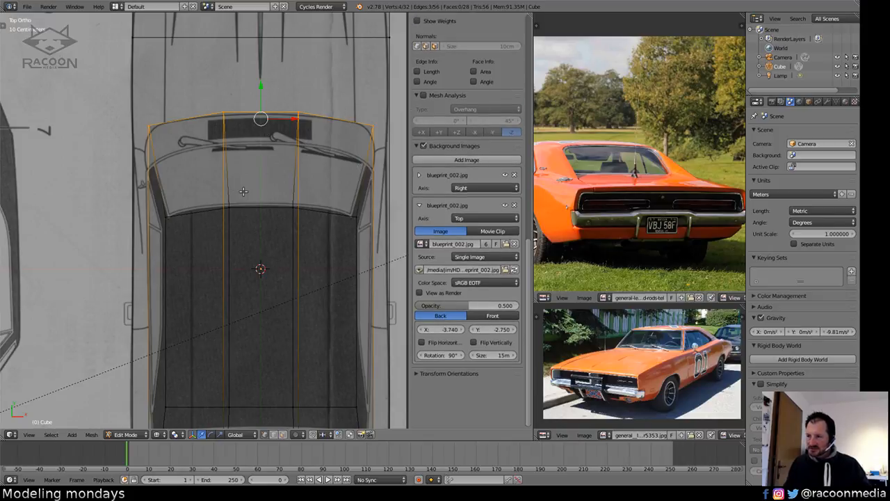
# In side view, cut a horizontal edge loop around the cabin and slide it down to the blueprint's beltline.
pyautogui.press('KP_3')
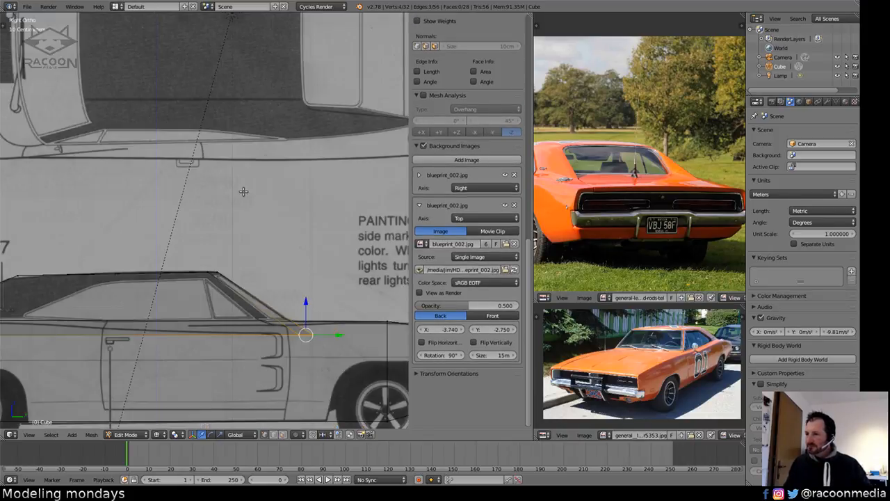
pyautogui.scroll(-3, 275, 296)
pyautogui.keyDown('shift'); pyautogui.moveTo(250, 297); pyautogui.dragTo(253, 281, button='middle'); pyautogui.keyUp('shift')
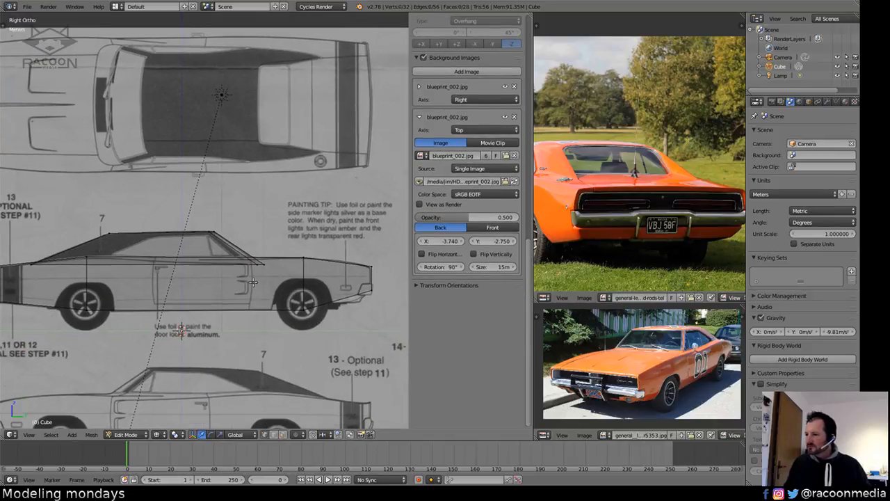
pyautogui.scroll(5, 287, 221)
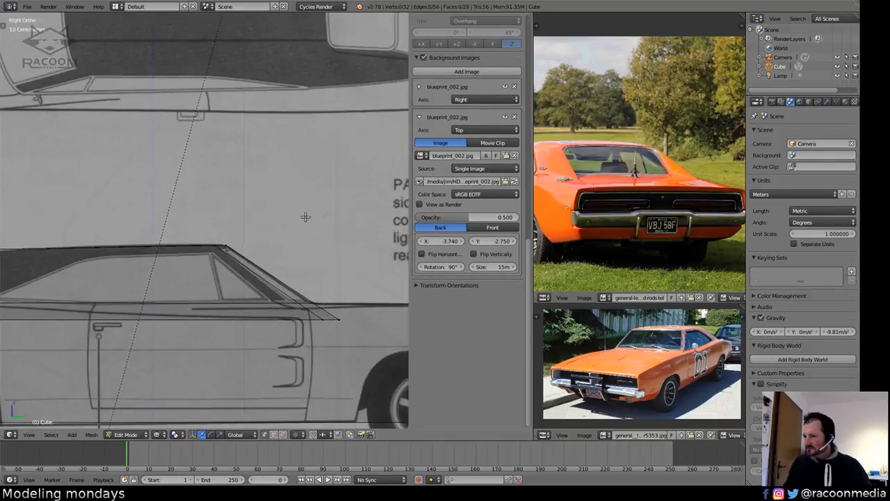
pyautogui.hotkey('ctrl', 'r')
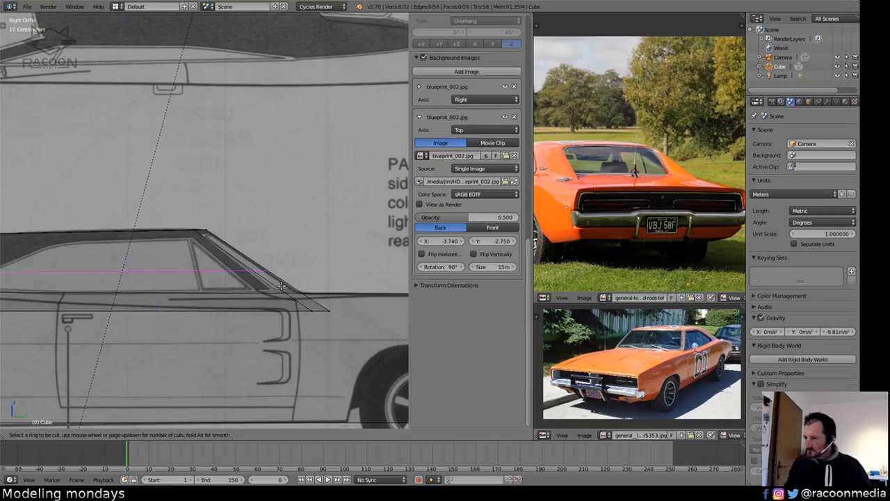
pyautogui.click(285, 287)
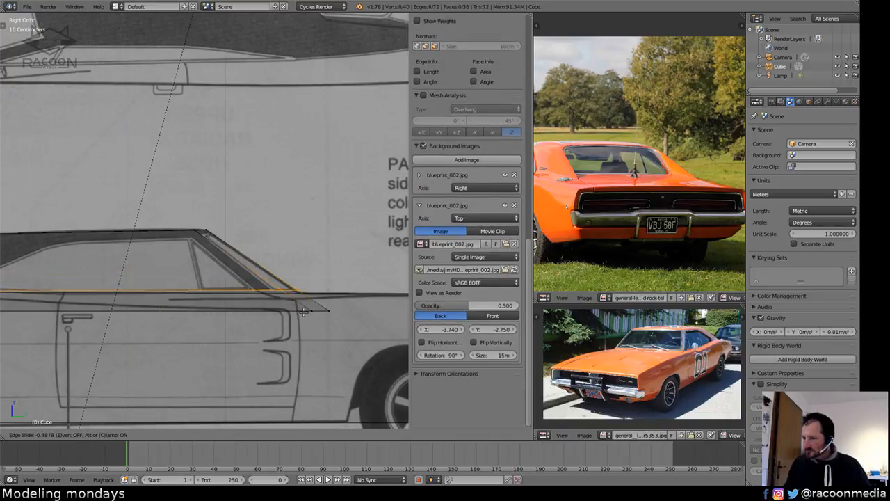
pyautogui.click(308, 315)
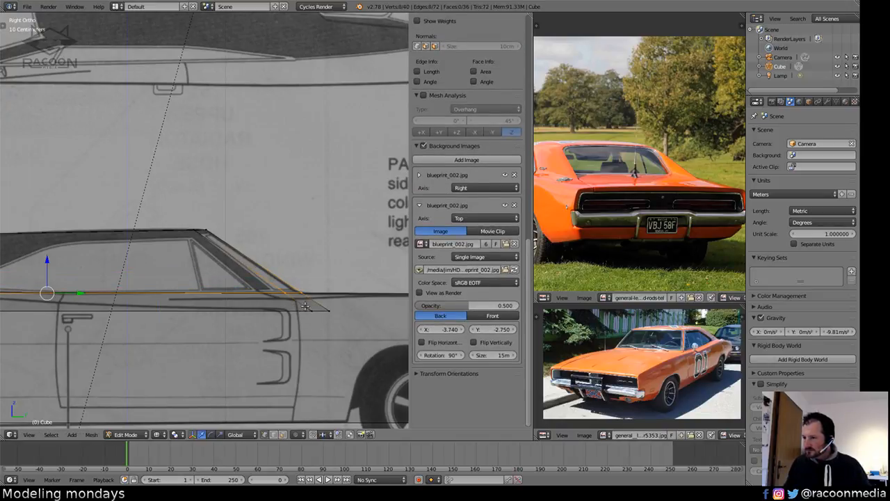
# In top view, select the new loop's front row of windshield vertices and move it rearward along Y onto the blueprint's windshield base.
pyautogui.press('KP_7')
pyautogui.keyDown('shift'); pyautogui.moveTo(249, 233); pyautogui.dragTo(200, 312, button='middle'); pyautogui.keyUp('shift')
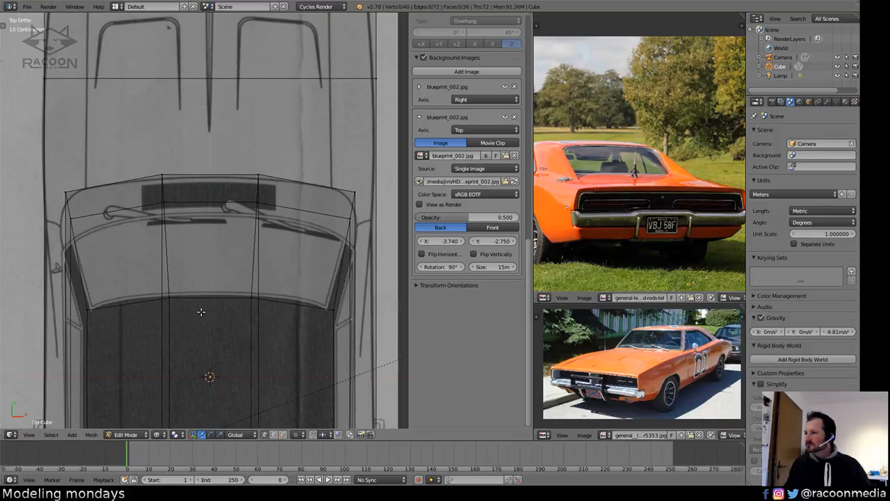
pyautogui.rightClick(69, 218)
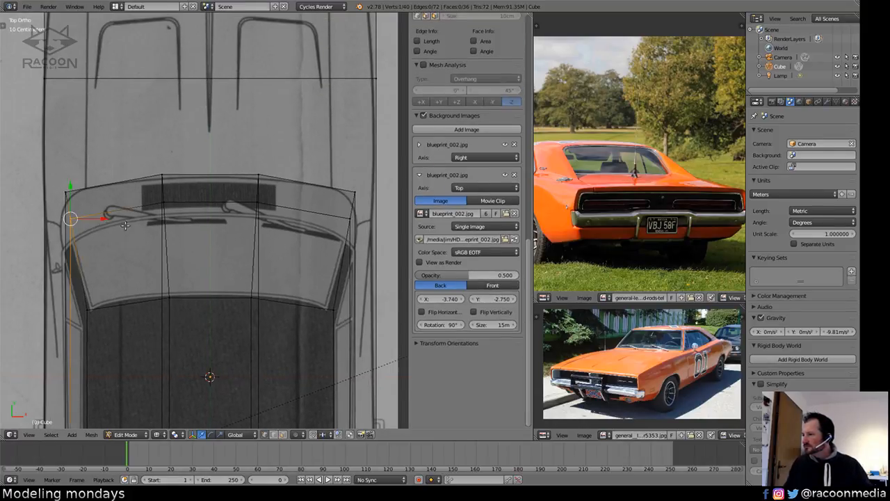
pyautogui.moveTo(148, 222)
pyautogui.keyDown('ctrl'); pyautogui.mouseDown()
pyautogui.moveTo(184, 187)
pyautogui.moveTo(351, 223)
pyautogui.moveTo(160, 237)
pyautogui.moveTo(153, 230)
pyautogui.mouseUp(); pyautogui.keyUp('ctrl')
pyautogui.press('g')
pyautogui.press('y')
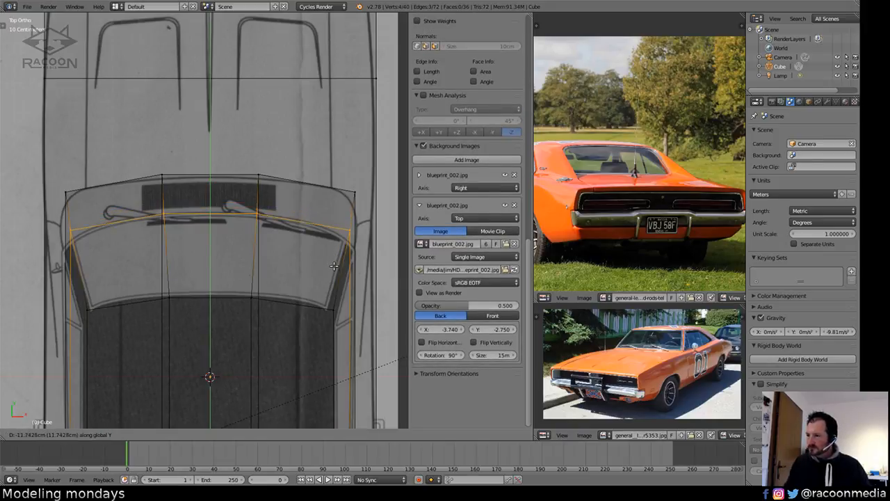
pyautogui.click(331, 262)
# Examine the cabin and body outline against the side blueprint from the windshield to the tail.
pyautogui.press('KP_3')
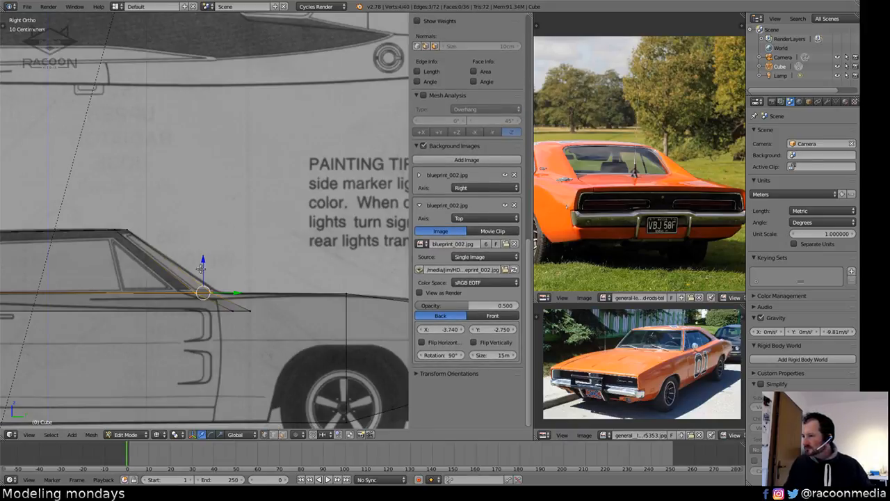
pyautogui.keyDown('shift'); pyautogui.moveTo(197, 271); pyautogui.dragTo(264, 265, button='middle'); pyautogui.keyUp('shift')
pyautogui.press('z')
pyautogui.moveTo(282, 309)
pyautogui.keyDown('ctrl'); pyautogui.mouseDown(button='middle')
pyautogui.moveTo(304, 252)
pyautogui.moveTo(288, 337)
pyautogui.mouseUp(button='middle'); pyautogui.keyUp('ctrl')
pyautogui.press('z')
pyautogui.keyDown('shift'); pyautogui.moveTo(179, 314); pyautogui.dragTo(271, 316, button='middle'); pyautogui.keyUp('shift')
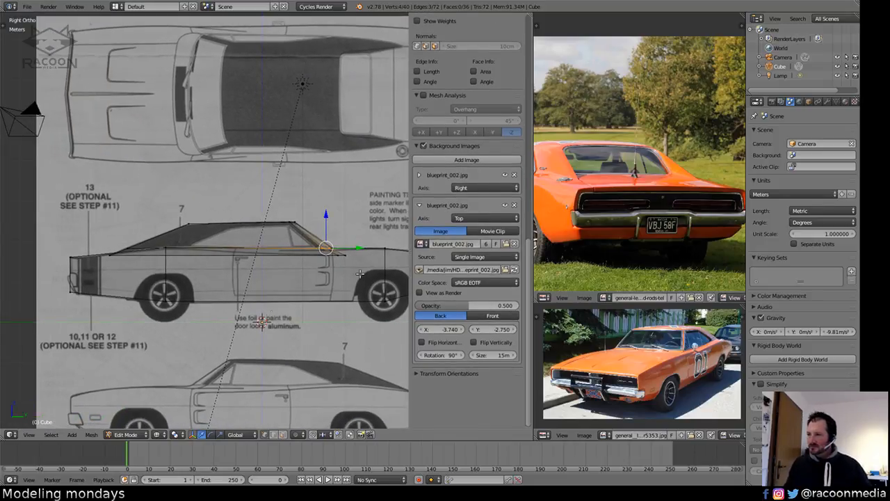
pyautogui.scroll(3, 189, 271)
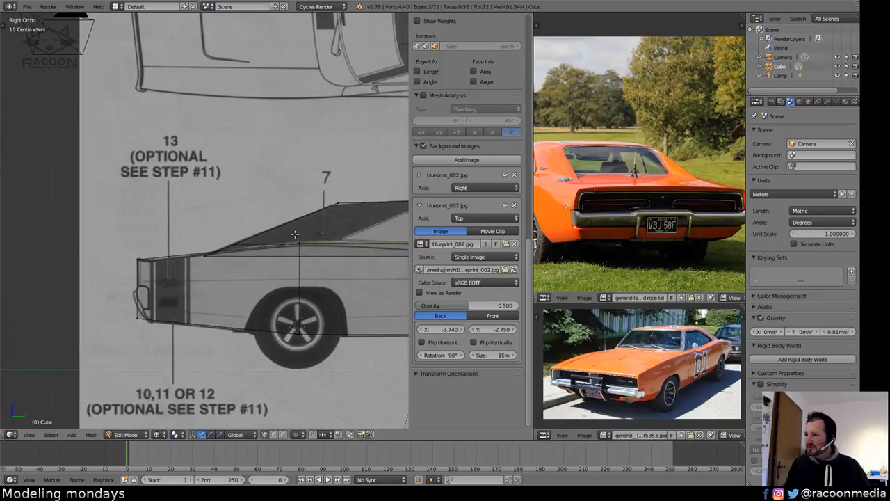
pyautogui.keyDown('shift'); pyautogui.moveTo(265, 277); pyautogui.dragTo(235, 285, button='middle'); pyautogui.keyUp('shift')
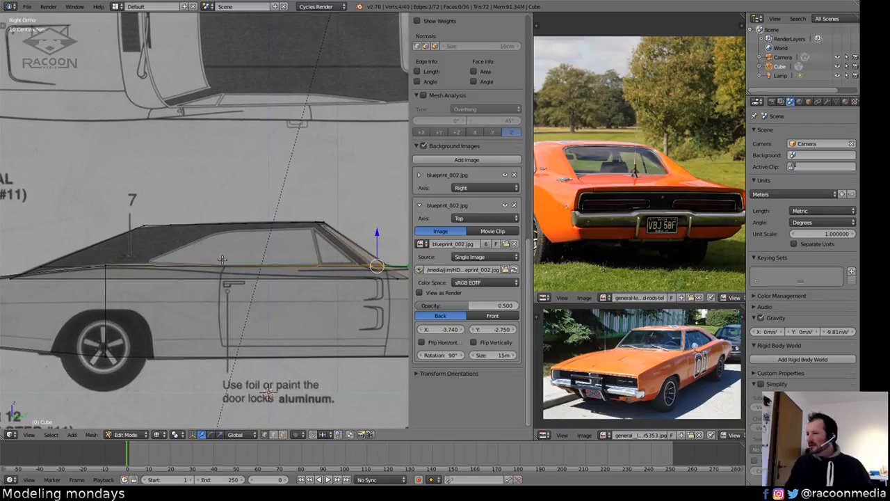
# Select the cabin's side face above the beltline and inset it by about 0.06 for the side window.
pyautogui.click(289, 435)
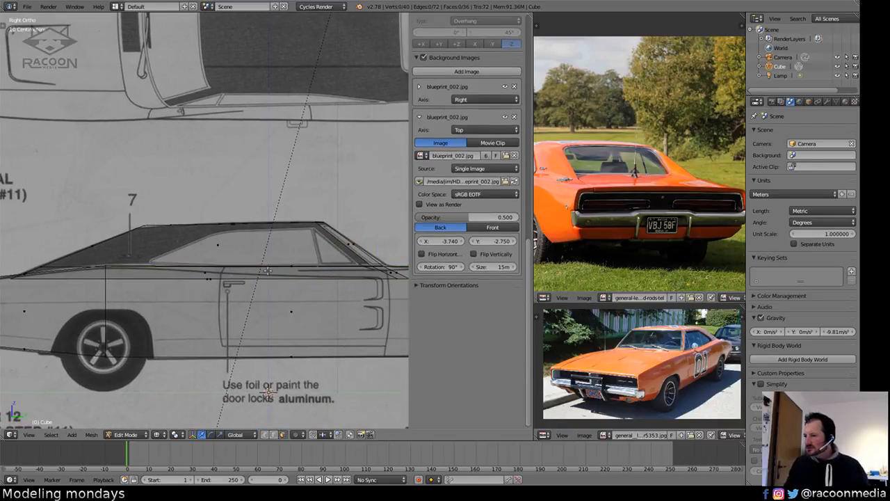
pyautogui.click(226, 238)
pyautogui.press('i')
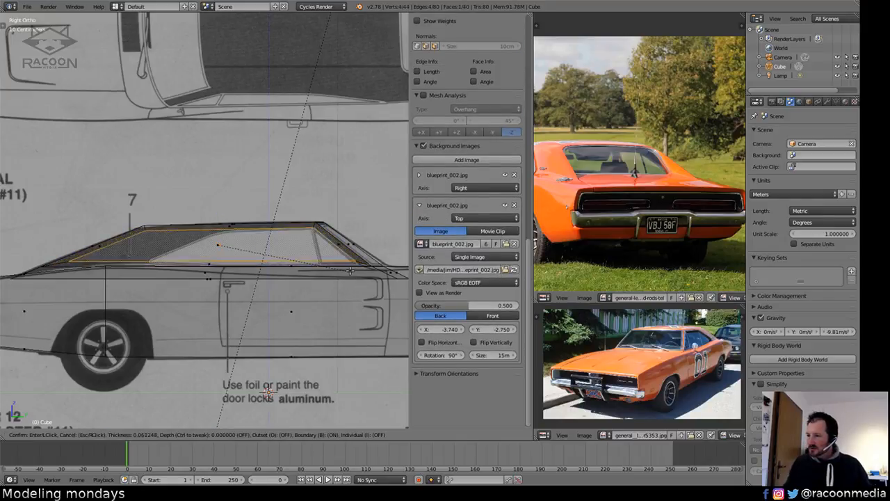
pyautogui.click(350, 271)
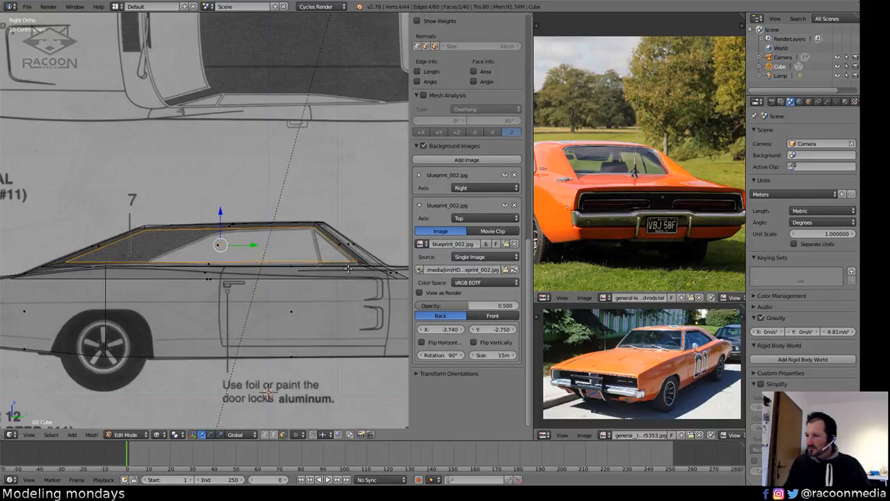
pyautogui.scroll(1, 330, 288)
# Move the inset window's rear edge forward to the blueprint's side window and slide its upper vertex forward along the top edge.
pyautogui.click(265, 434)
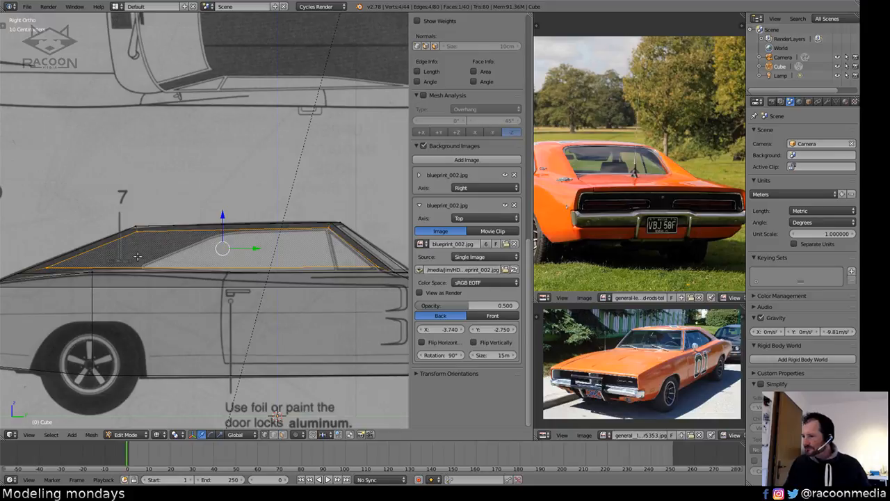
pyautogui.rightClick(141, 233)
pyautogui.keyDown('shift'); pyautogui.rightClick(49, 269); pyautogui.keyUp('shift')
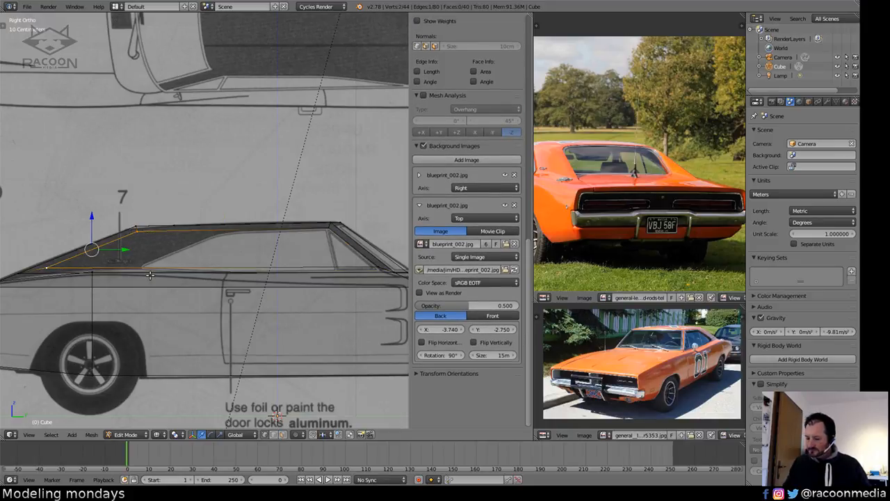
pyautogui.press('g')
pyautogui.click(197, 265)
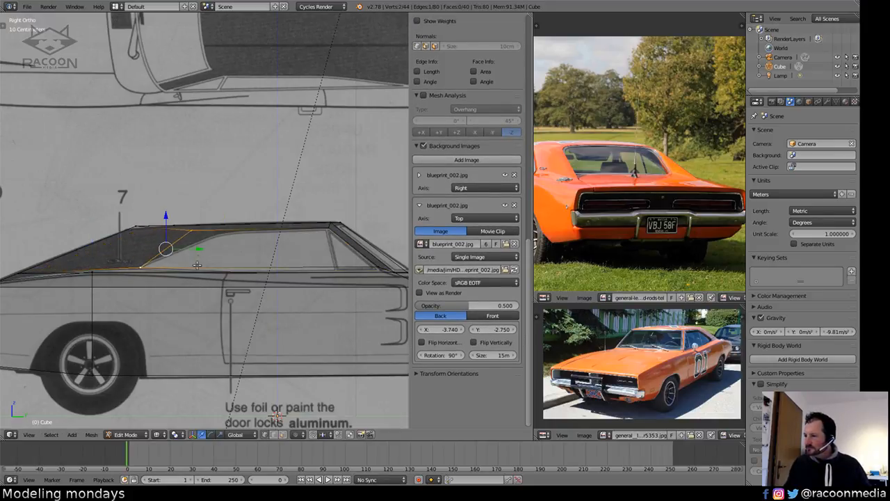
pyautogui.hotkey('shift', 'v')
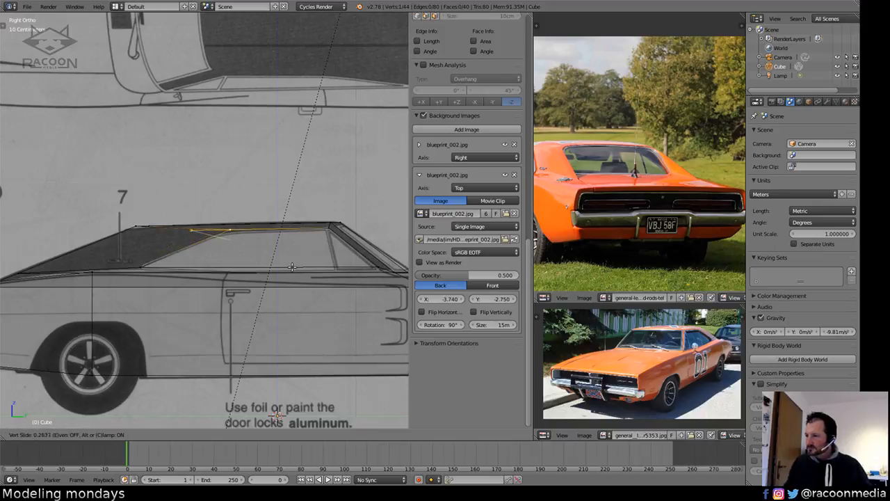
pyautogui.click(292, 270)
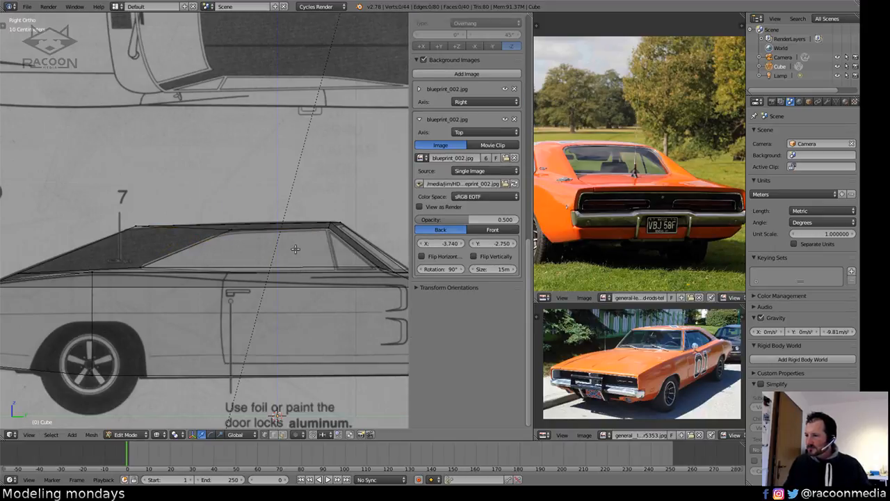
# Inspect the blocked-out cabin in a solid perspective angle and compare its rear window area with the top blueprint.
pyautogui.scroll(-5, 296, 249)
pyautogui.moveTo(296, 251); pyautogui.dragTo(250, 327, button='middle')
pyautogui.scroll(5, 271, 235)
pyautogui.moveTo(241, 281)
pyautogui.mouseDown(button='middle')
pyautogui.moveTo(238, 255)
pyautogui.moveTo(193, 258)
pyautogui.moveTo(158, 273)
pyautogui.moveTo(240, 282)
pyautogui.mouseUp(button='middle')
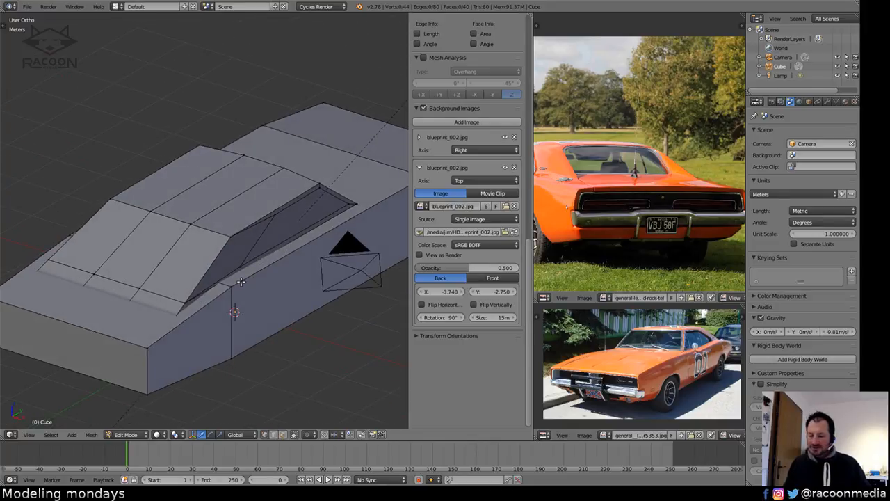
pyautogui.press('KP_7')
pyautogui.scroll(4, 287, 281)
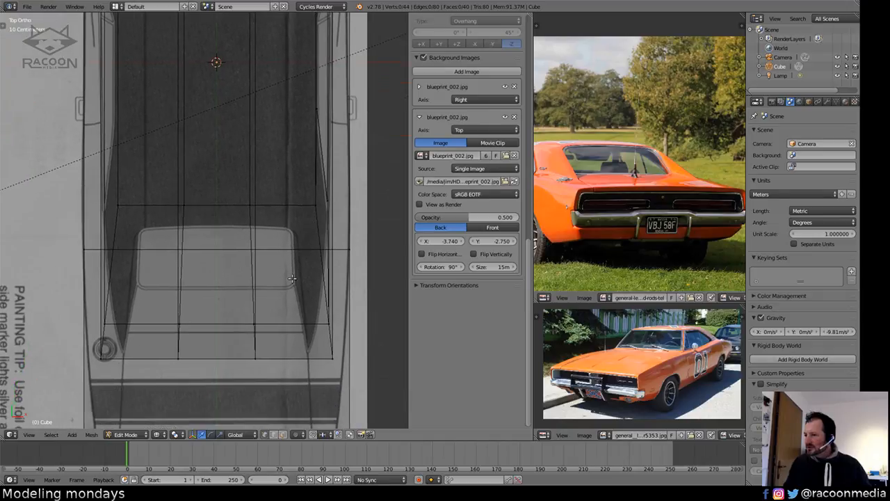
# Select the three sloped faces at the cabin's rear and duplicate them in place as a separate rear window panel.
pyautogui.press('z')
pyautogui.keyDown('shift'); pyautogui.moveTo(290, 299); pyautogui.dragTo(305, 303, button='middle'); pyautogui.keyUp('shift')
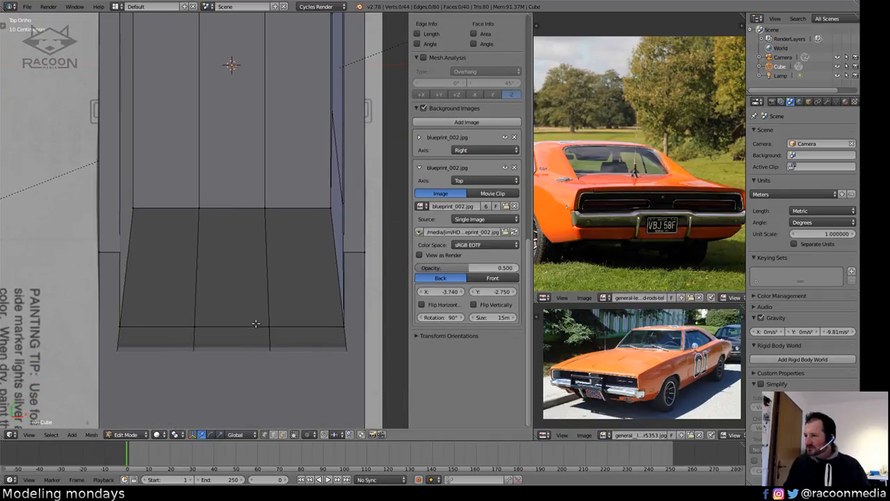
pyautogui.press('z')
pyautogui.keyDown('shift'); pyautogui.moveTo(288, 269); pyautogui.dragTo(284, 288, button='middle'); pyautogui.keyUp('shift')
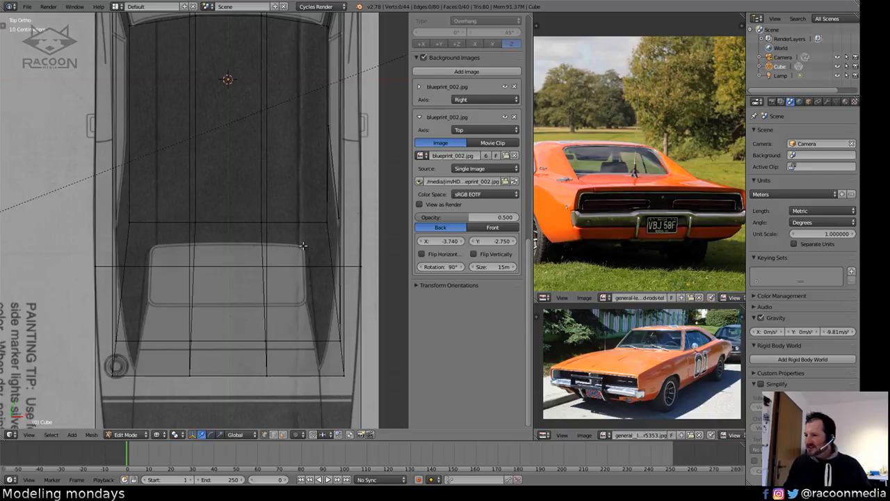
pyautogui.press('z')
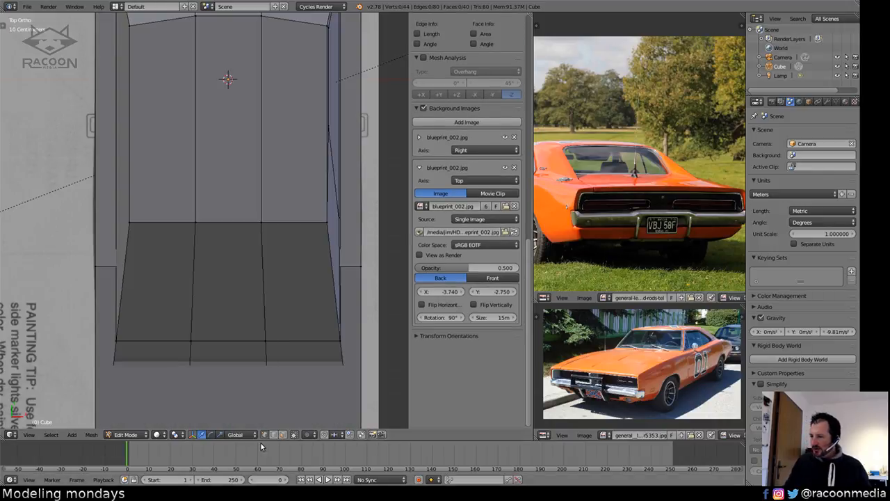
pyautogui.click(283, 436)
pyautogui.rightClick(297, 281)
pyautogui.keyDown('shift'); pyautogui.rightClick(229, 295); pyautogui.keyUp('shift')
pyautogui.keyDown('shift'); pyautogui.rightClick(172, 283); pyautogui.keyUp('shift')
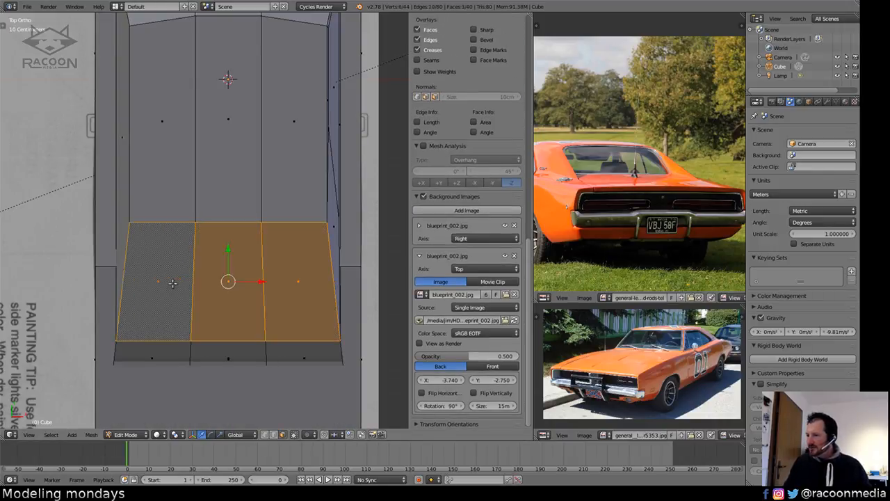
pyautogui.hotkey('shift', 'd')
pyautogui.rightClick(354, 281)
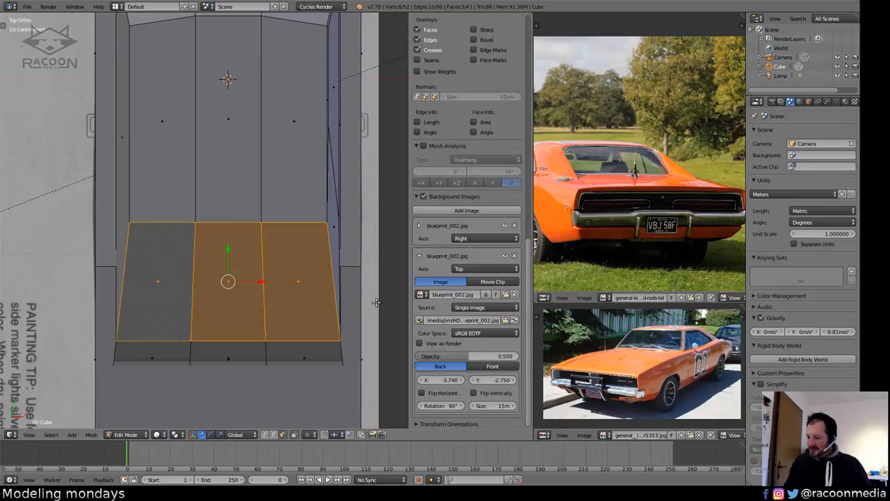
# Scale the duplicated rear window panel down evenly toward the window outline on the top blueprint.
pyautogui.press('s')
pyautogui.click(351, 299)
pyautogui.press('z')
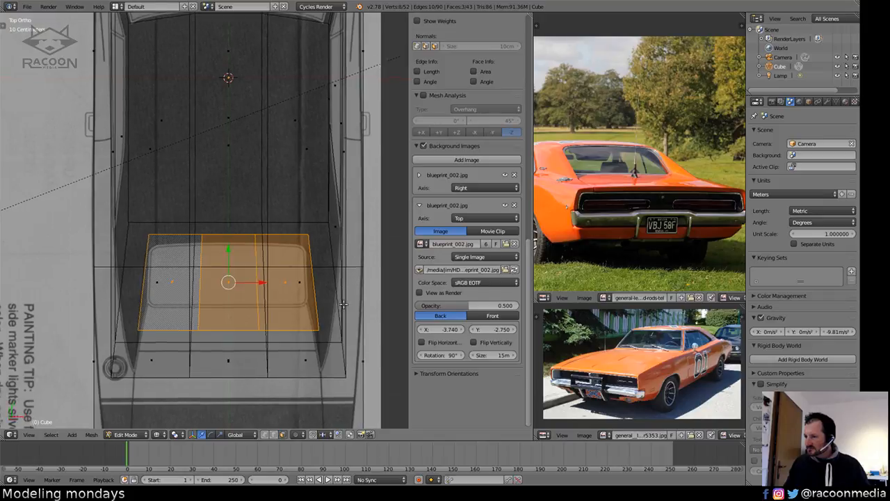
pyautogui.scroll(1, 355, 299)
pyautogui.press('s')
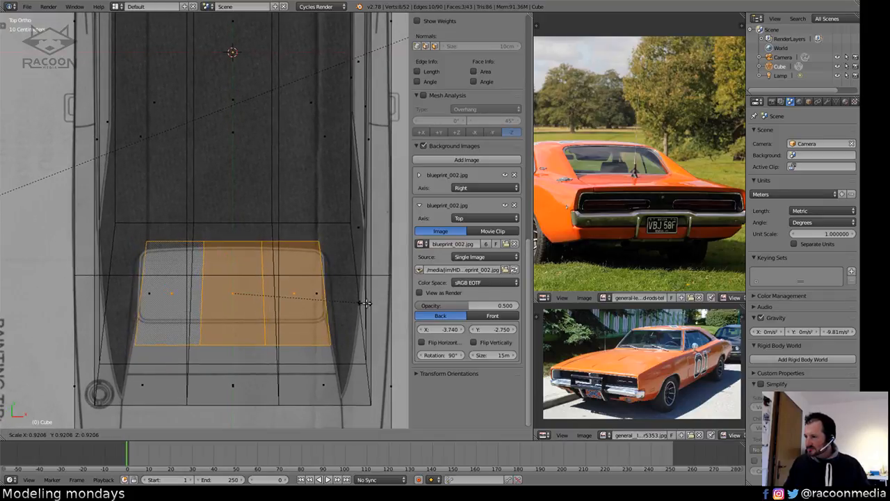
pyautogui.click(367, 303)
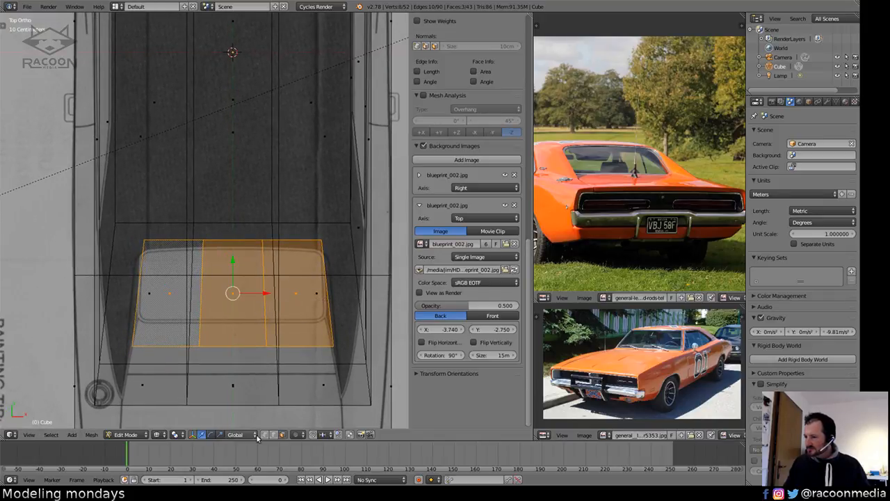
pyautogui.moveTo(168, 269)
pyautogui.keyDown('ctrl'); pyautogui.mouseDown()
pyautogui.moveTo(224, 177)
pyautogui.moveTo(64, 260)
pyautogui.mouseUp(); pyautogui.keyUp('ctrl')
pyautogui.press('a')
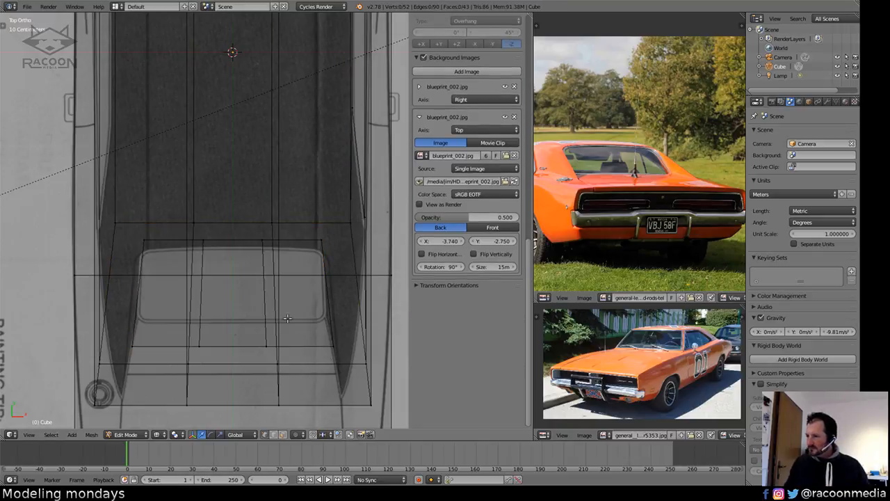
# Reselect the whole window panel and scale it evenly and along X until its front edge matches the blueprint's rear window.
pyautogui.keyDown('ctrl'); pyautogui.keyDown('alt'); pyautogui.rightClick(204, 332); pyautogui.keyUp('alt'); pyautogui.keyUp('ctrl')
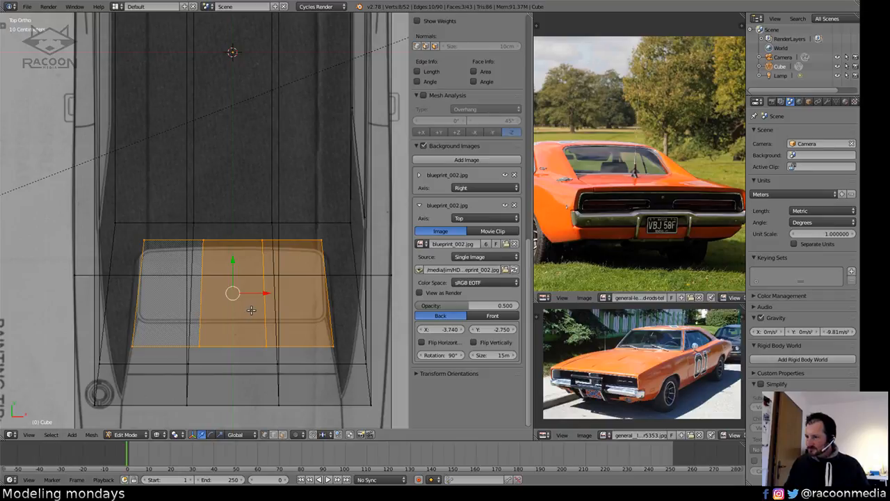
pyautogui.press('s')
pyautogui.press('x')
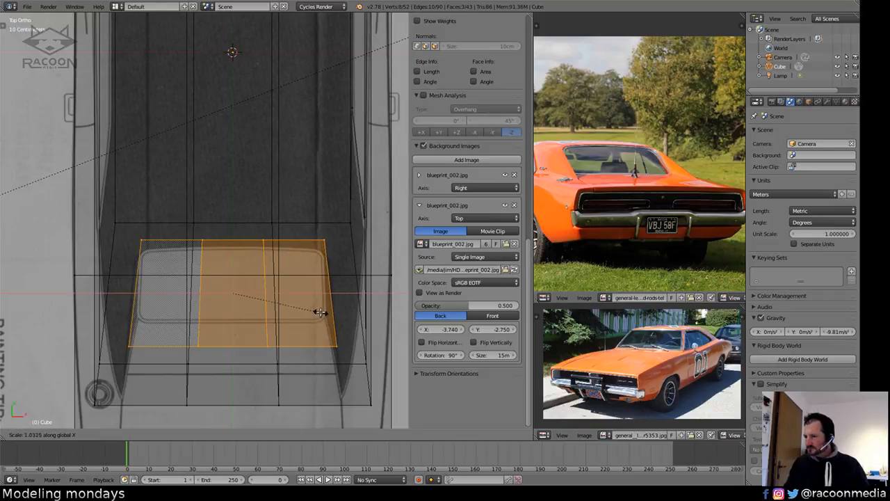
pyautogui.click(317, 313)
pyautogui.press('s')
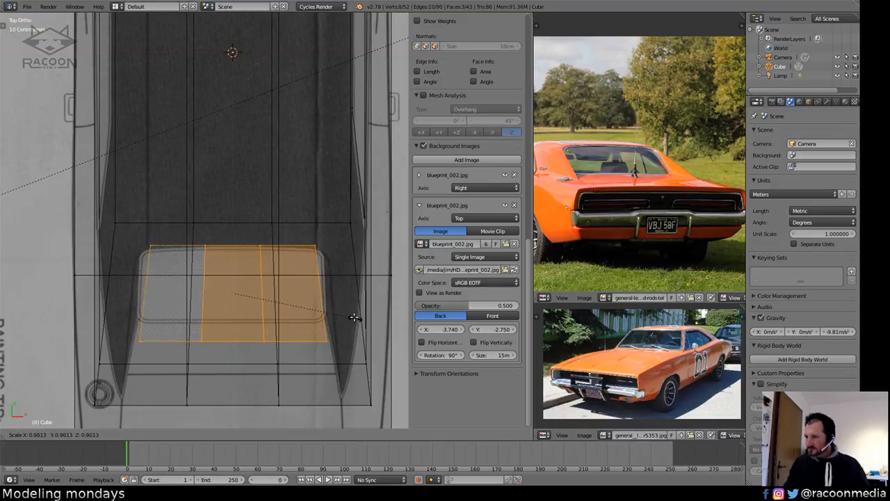
pyautogui.click(344, 317)
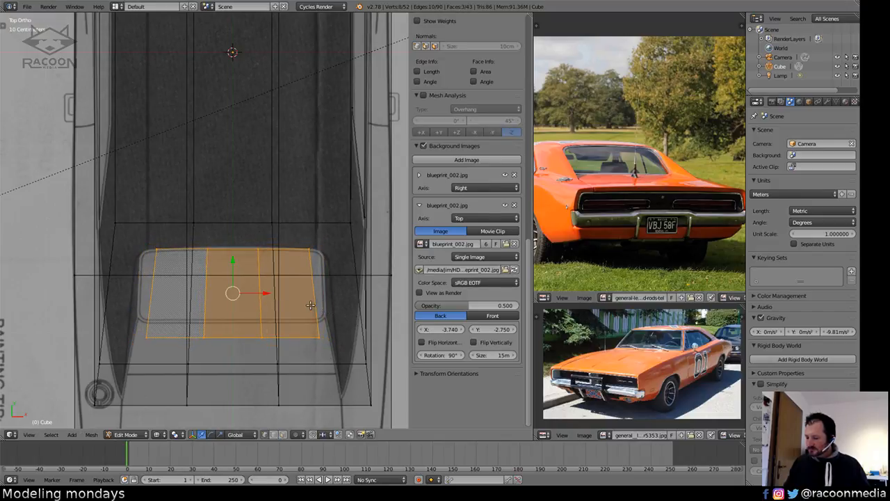
pyautogui.press('s')
pyautogui.press('x')
pyautogui.click(323, 308)
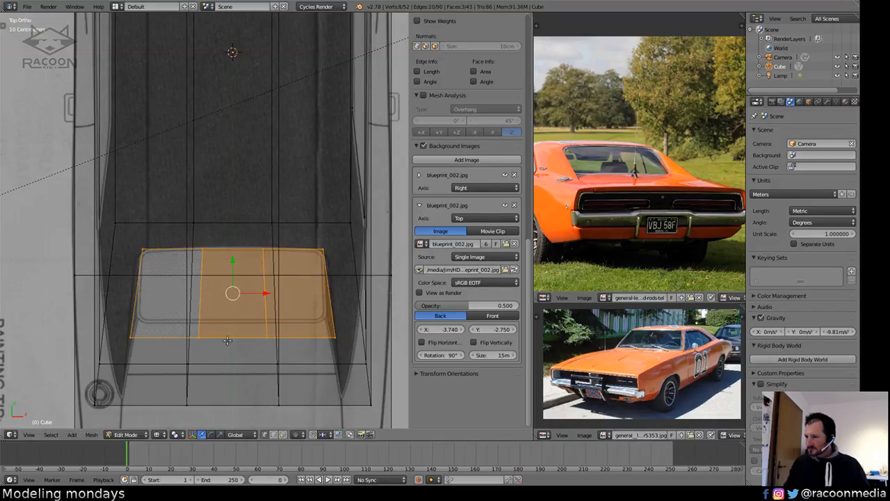
# Narrow the panel's rear edge to about 0.91 along X and move it about 17 cm forward along Y to the blueprint window.
pyautogui.moveTo(133, 287)
pyautogui.keyDown('ctrl'); pyautogui.keyDown('shift'); pyautogui.mouseDown()
pyautogui.moveTo(377, 264)
pyautogui.moveTo(159, 268)
pyautogui.mouseUp(); pyautogui.keyUp('shift'); pyautogui.keyUp('ctrl')
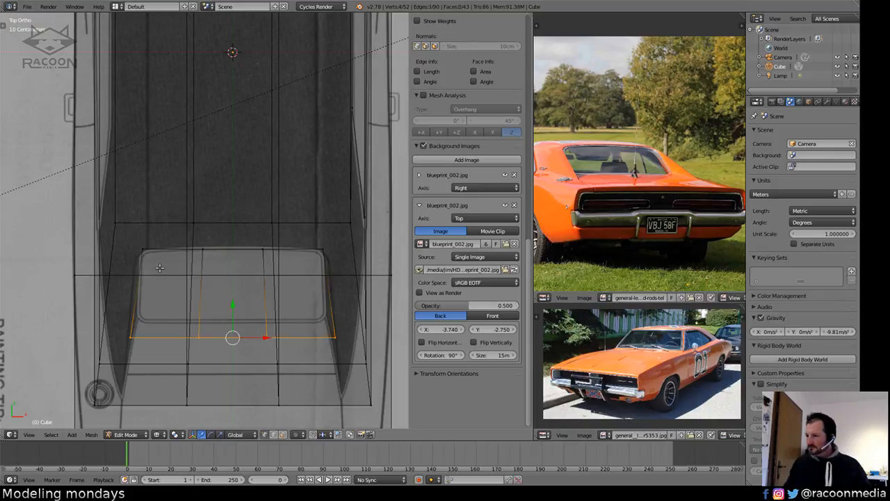
pyautogui.press('s')
pyautogui.press('x')
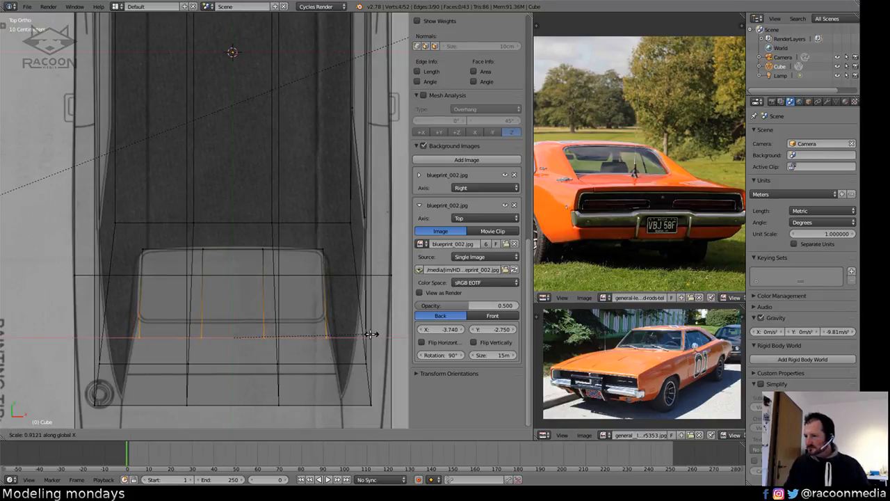
pyautogui.click(371, 333)
pyautogui.press('g')
pyautogui.press('y')
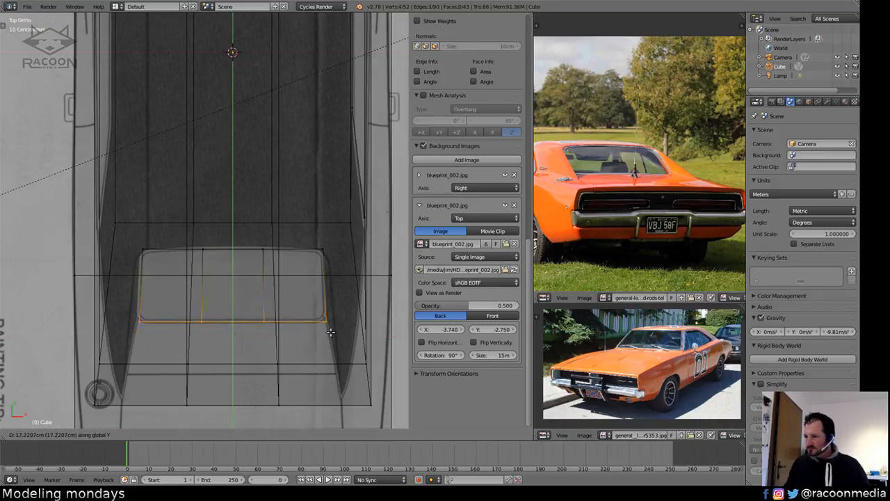
pyautogui.click(331, 333)
# Select the whole rear window panel and lower it about 12.3 cm along Z beneath the sloped cabin roofline.
pyautogui.press('KP_3')
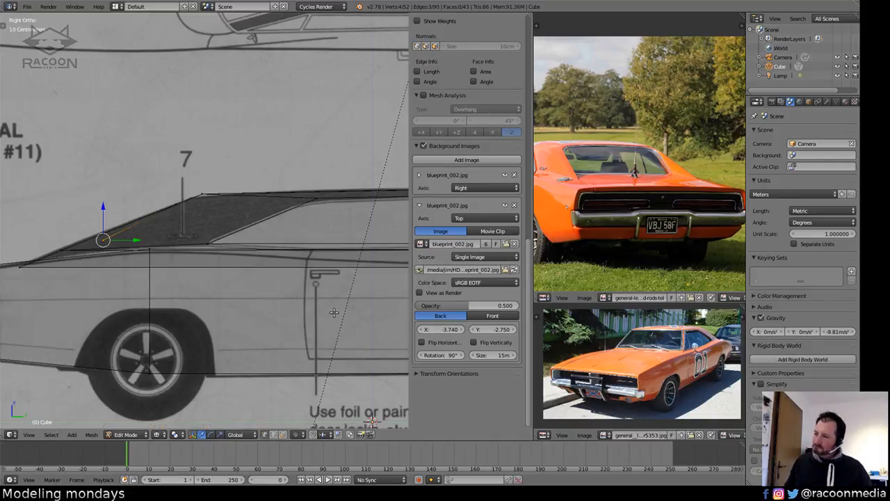
pyautogui.press('ctrl+KP_Add')
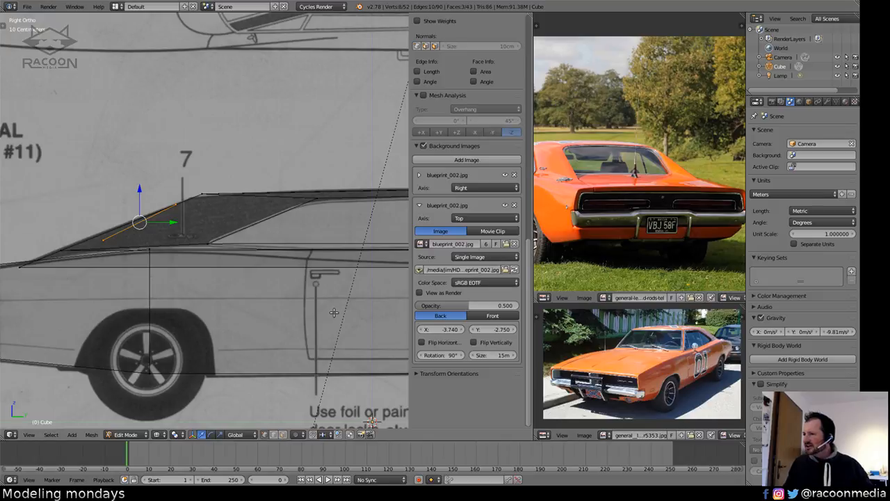
pyautogui.press('KP_7')
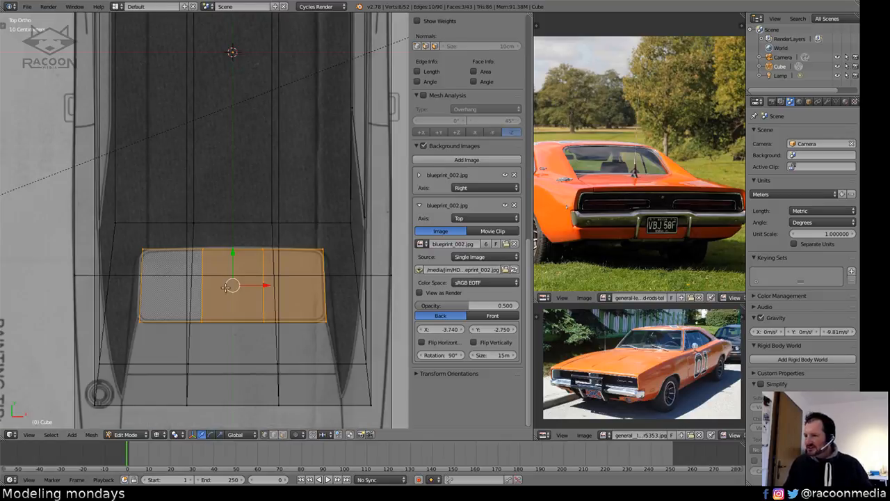
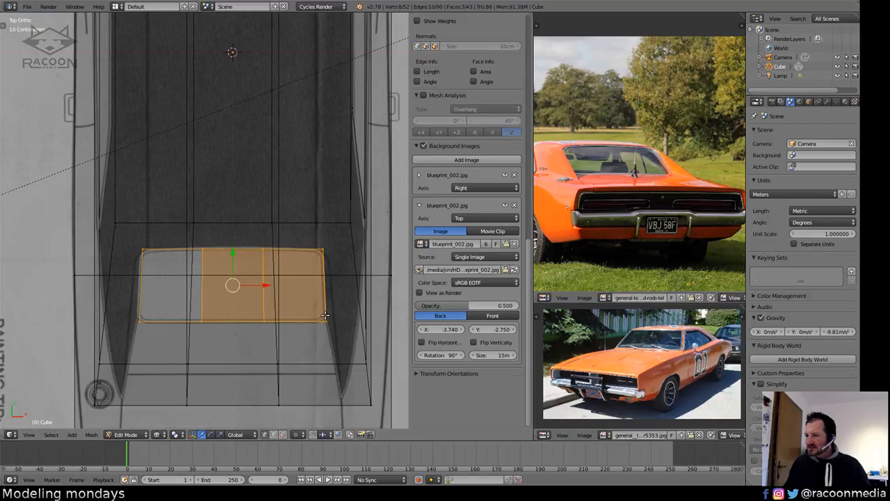
pyautogui.press('KP_3')
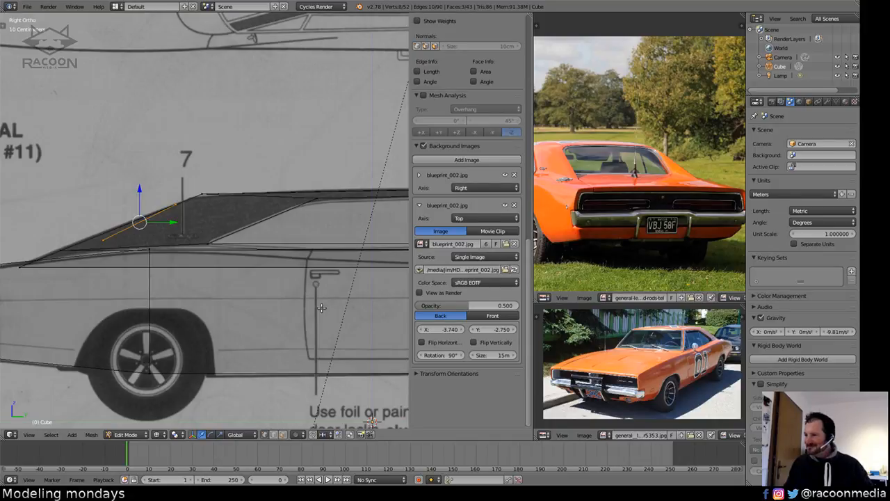
pyautogui.keyDown('shift'); pyautogui.moveTo(146, 280); pyautogui.dragTo(233, 271, button='middle'); pyautogui.keyUp('shift')
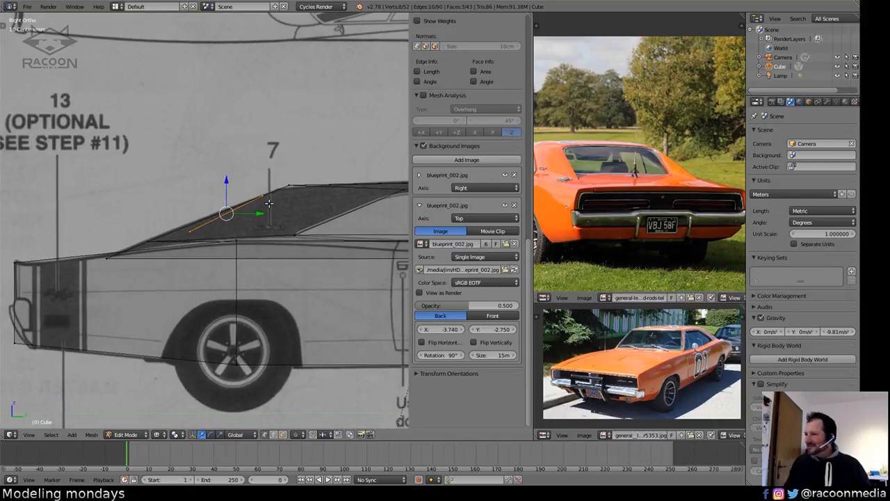
pyautogui.keyDown('shift'); pyautogui.moveTo(267, 217); pyautogui.dragTo(239, 242, button='middle'); pyautogui.keyUp('shift')
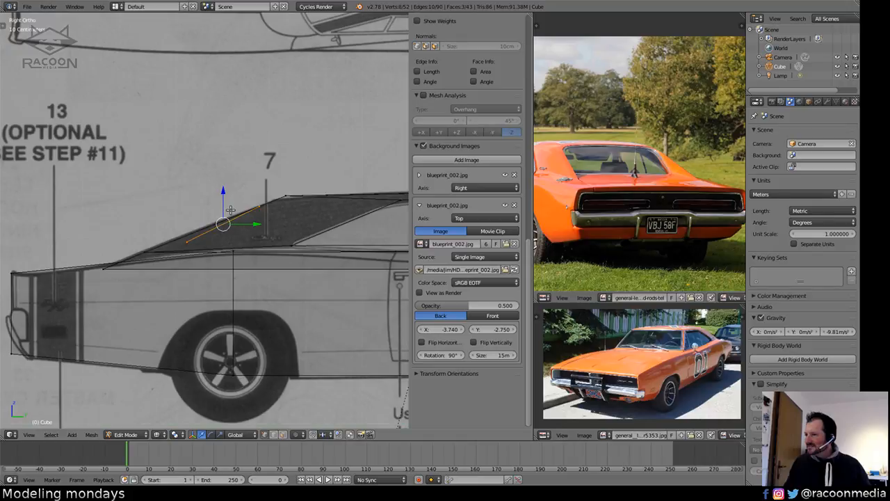
pyautogui.press('g')
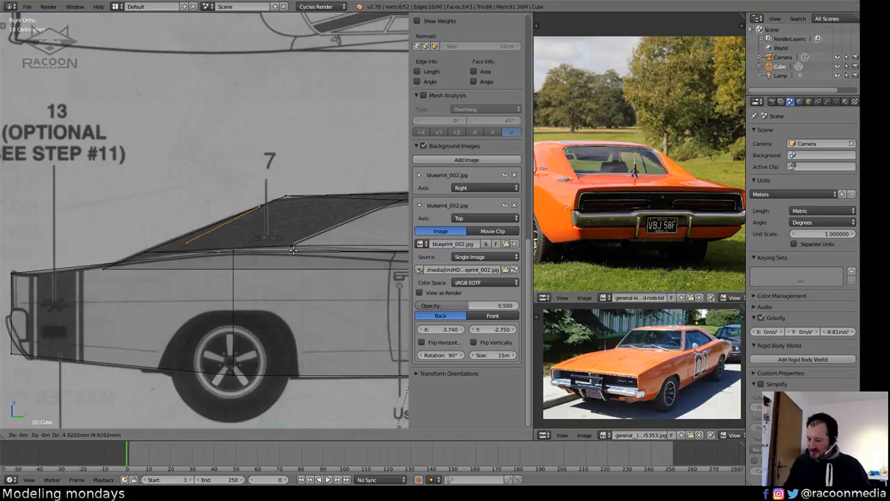
pyautogui.press('z')
pyautogui.click(296, 260)
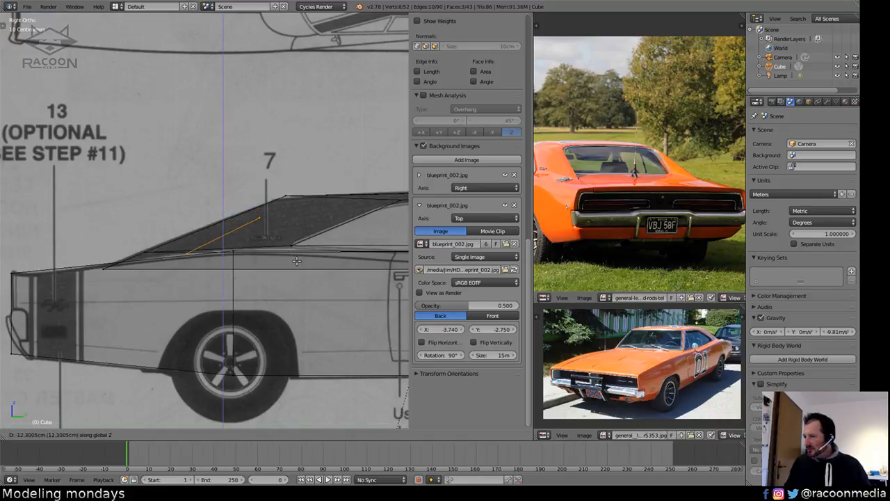
pyautogui.scroll(-1, 291, 236)
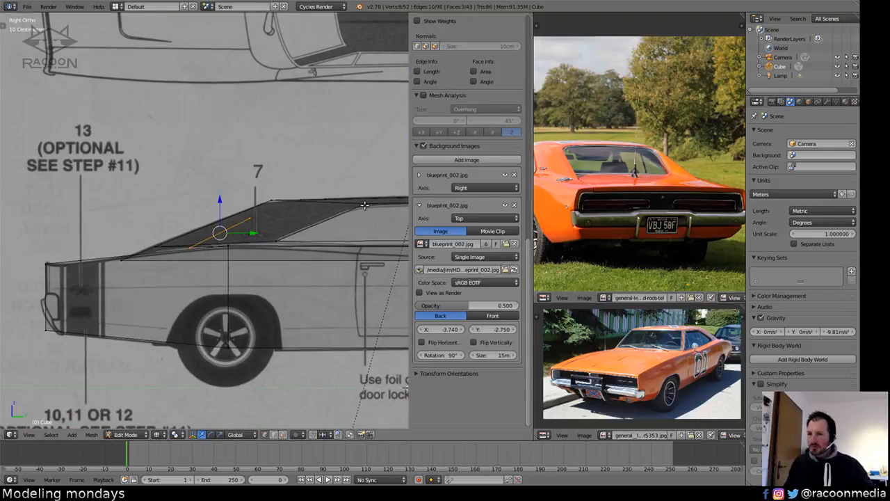
# Select the window panel's four upper vertices in front view and compare the window's shape with the rear reference photo.
pyautogui.press('KP_1')
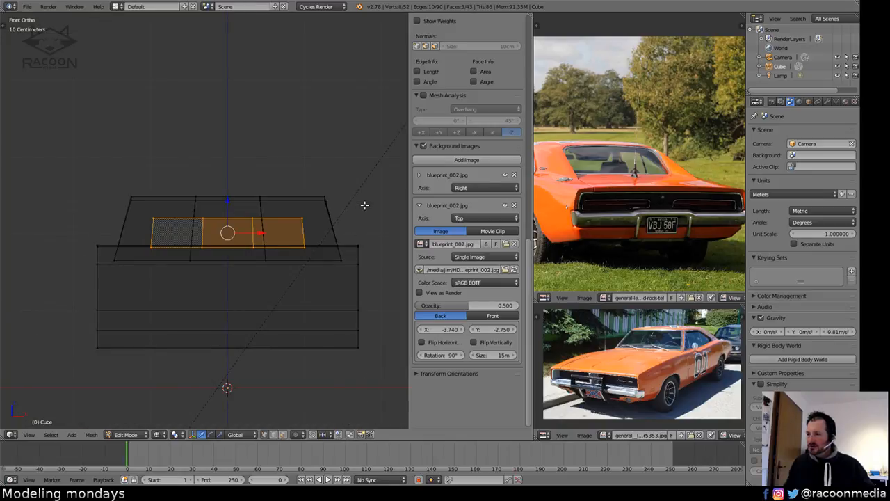
pyautogui.rightClick(159, 218)
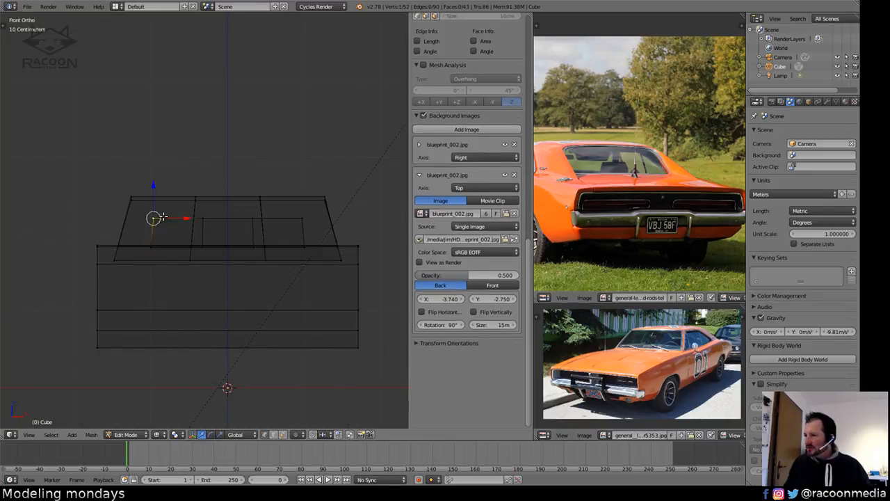
pyautogui.keyDown('shift'); pyautogui.rightClick(213, 218); pyautogui.keyUp('shift')
pyautogui.keyDown('shift'); pyautogui.rightClick(252, 218); pyautogui.keyUp('shift')
pyautogui.keyDown('shift'); pyautogui.rightClick(303, 218); pyautogui.keyUp('shift')
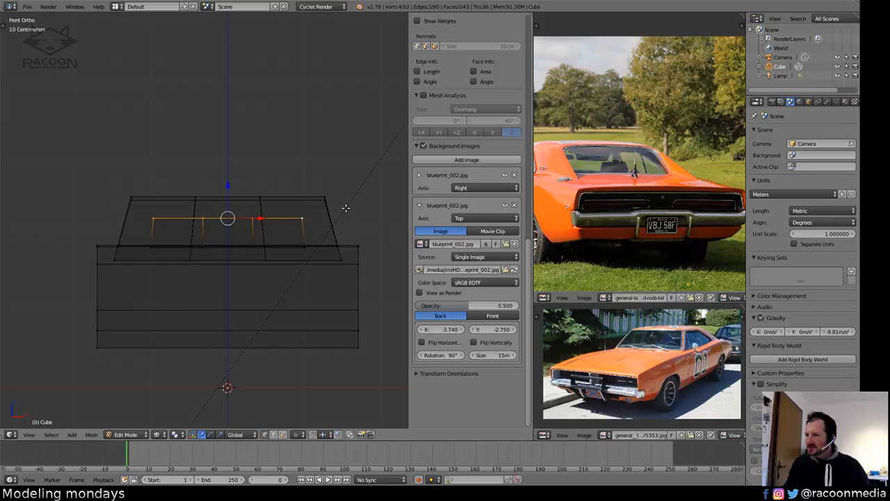
pyautogui.keyDown('shift'); pyautogui.moveTo(345, 208); pyautogui.dragTo(344, 254, button='middle'); pyautogui.keyUp('shift')
pyautogui.scroll(2, 631, 186)
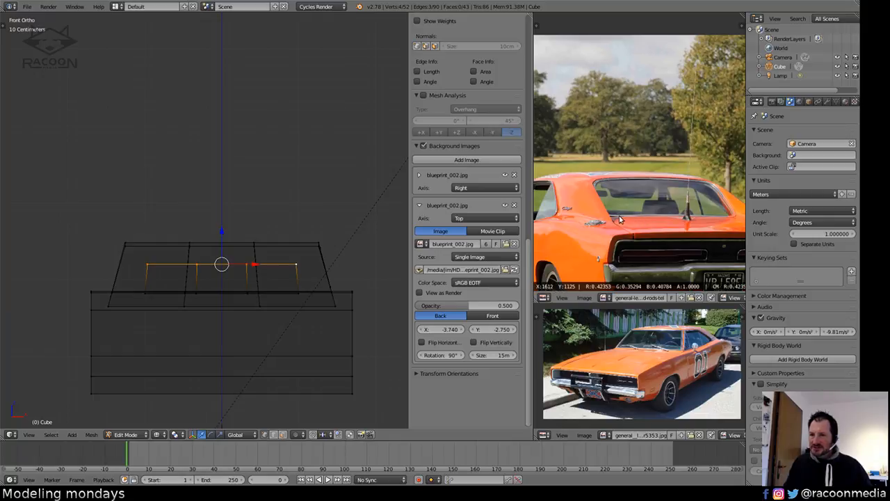
pyautogui.moveTo(622, 221); pyautogui.dragTo(560, 221)
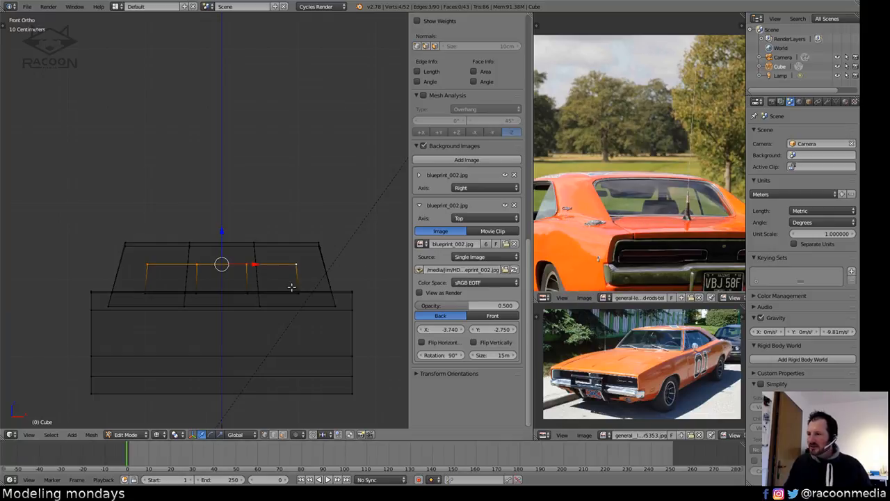
# In side view, select the rear window panel's lower vertices and move them about 50 cm forward along Y and 6.4 cm up.
pyautogui.press('KP_3')
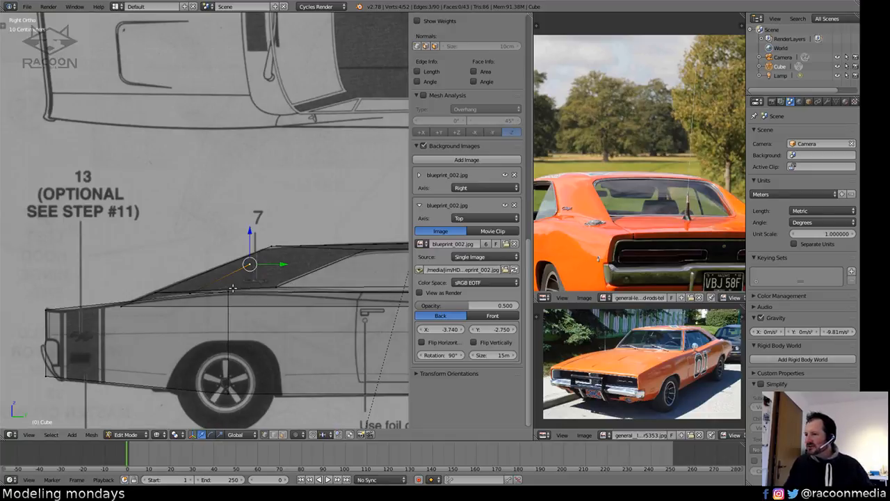
pyautogui.scroll(3, 230, 287)
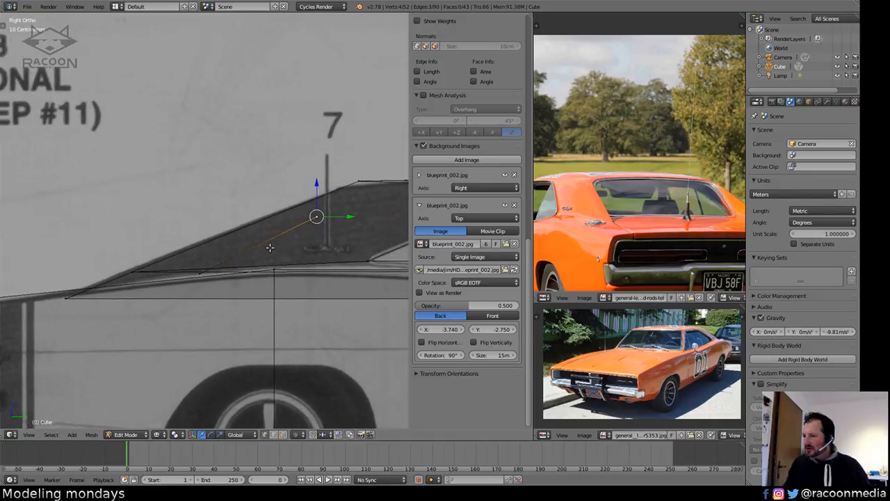
pyautogui.rightClick(189, 276)
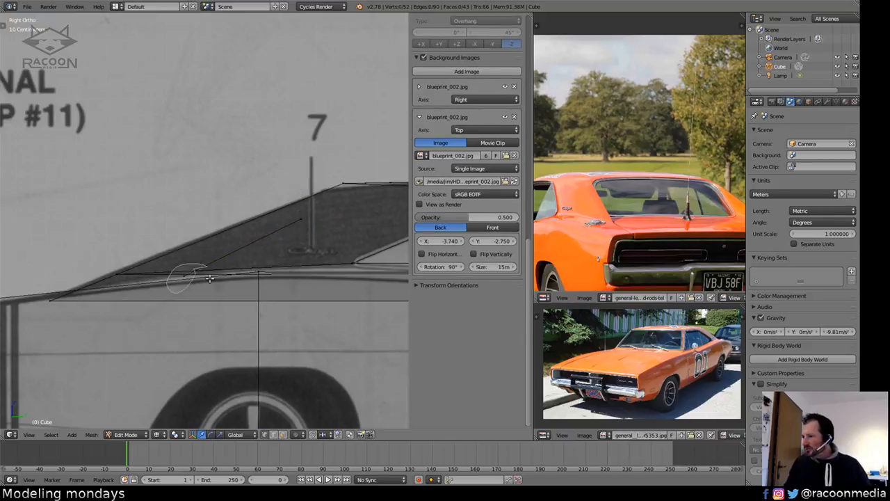
pyautogui.press('g')
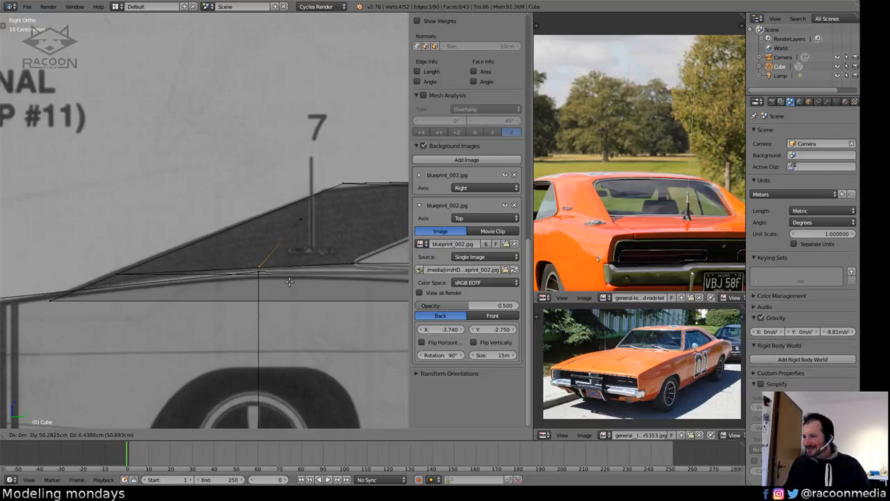
pyautogui.click(288, 281)
pyautogui.keyDown('shift'); pyautogui.moveTo(315, 218); pyautogui.dragTo(278, 242, button='middle'); pyautogui.keyUp('shift')
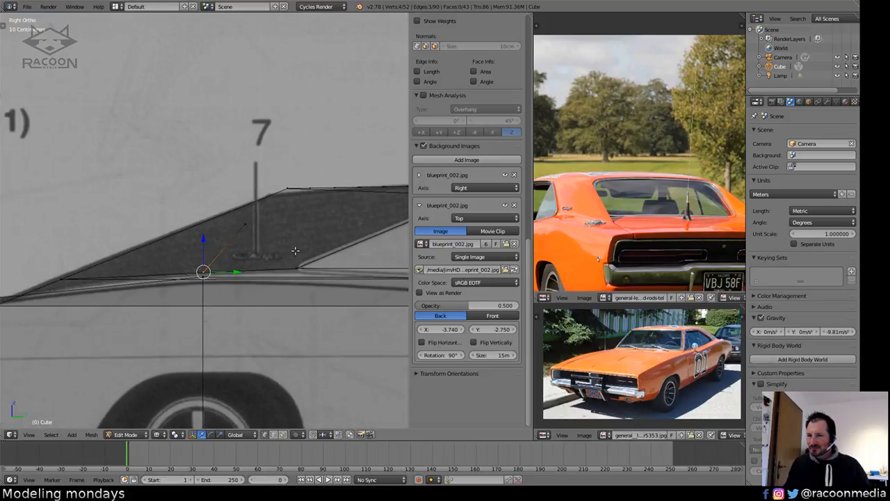
# Move the window panel's lower vertices back about 14 cm along Y, just above the blueprint's body line.
pyautogui.scroll(-2, 296, 249)
pyautogui.moveTo(614, 241); pyautogui.dragTo(577, 242, button='middle')
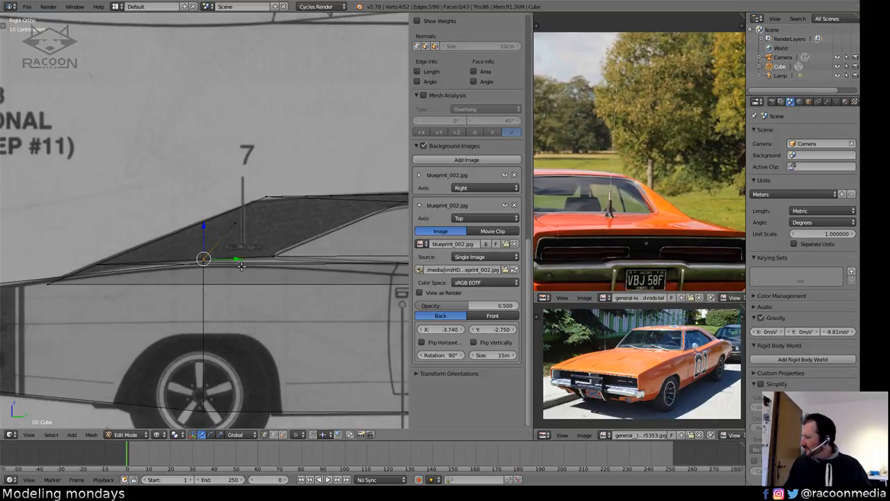
pyautogui.keyDown('shift'); pyautogui.moveTo(272, 271); pyautogui.dragTo(293, 274, button='middle'); pyautogui.keyUp('shift')
pyautogui.press('g')
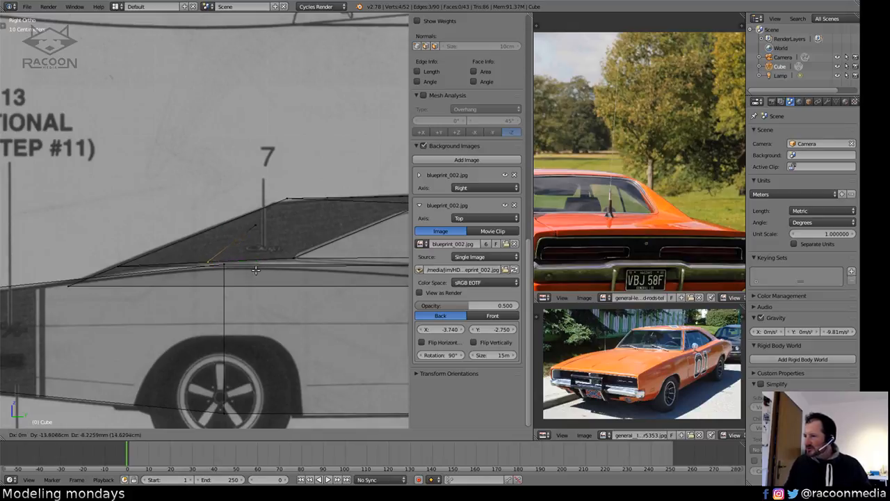
pyautogui.click(255, 268)
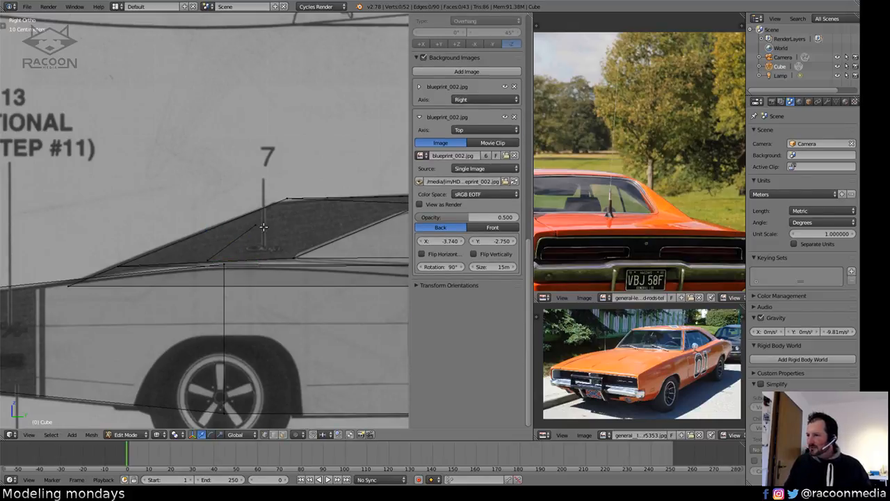
# Select the window panel's upper vertices in side view and move them about 19 cm forward along Y and 16 cm up toward the roof.
pyautogui.rightClick(260, 226)
pyautogui.press('g')
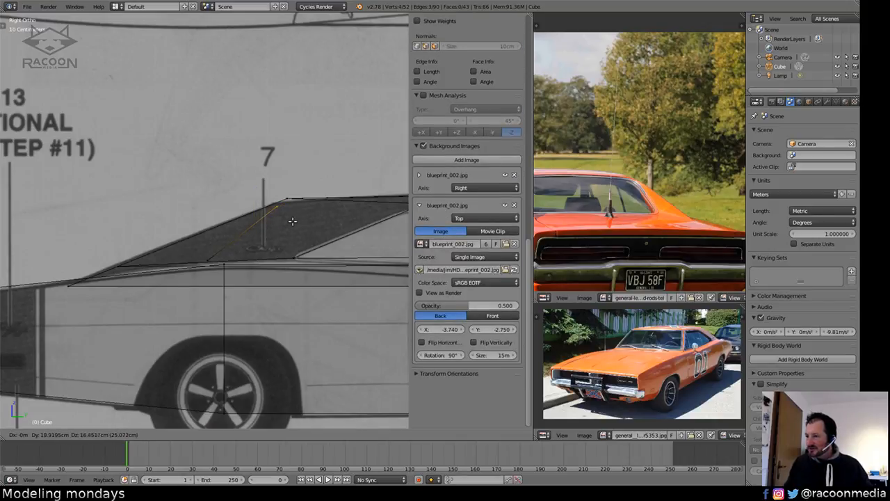
pyautogui.click(290, 222)
# Compare the rear window's proportions and slope in front, side and angled views with the blueprint and rear reference photo.
pyautogui.press('KP_1')
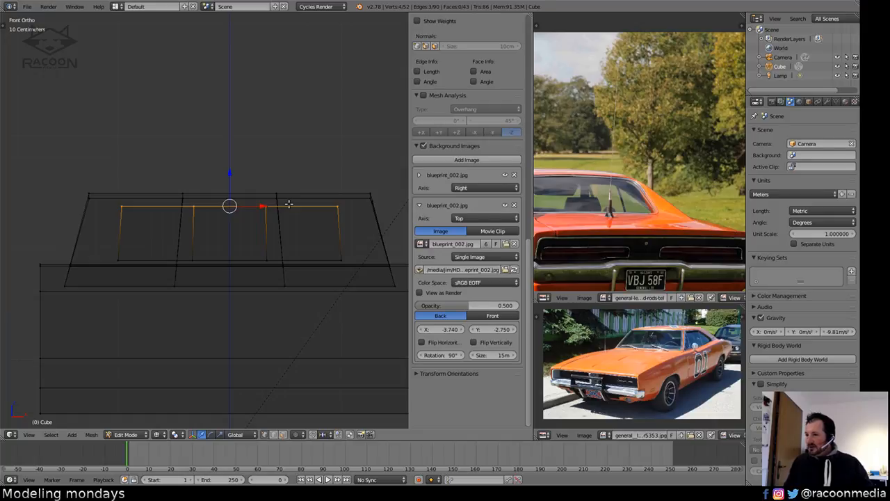
pyautogui.scroll(-4, 313, 271)
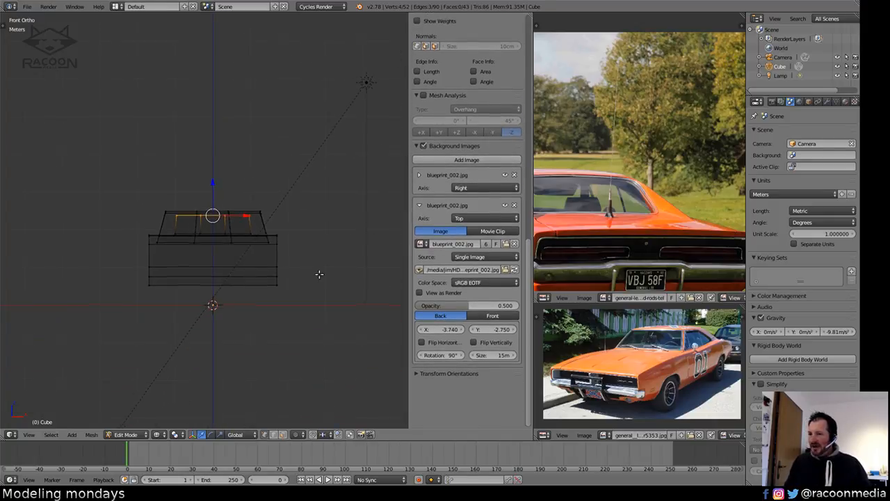
pyautogui.scroll(4, 318, 274)
pyautogui.press('KP_3')
pyautogui.press('KP_1')
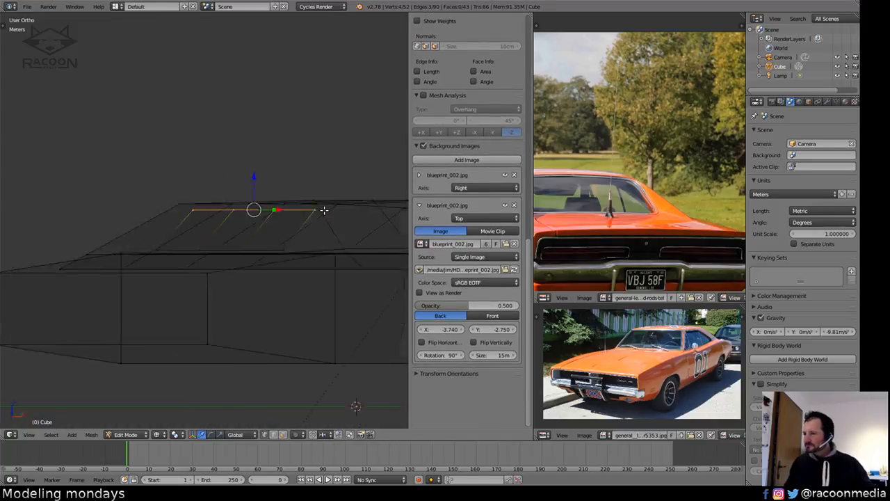
pyautogui.scroll(-1, 246, 210)
pyautogui.scroll(-5, 245, 210)
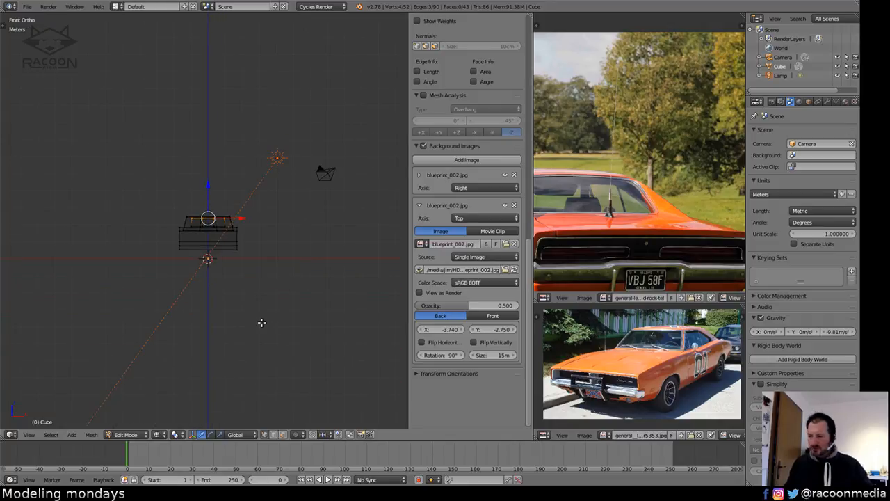
pyautogui.press('KP_3')
pyautogui.rightClick(299, 252)
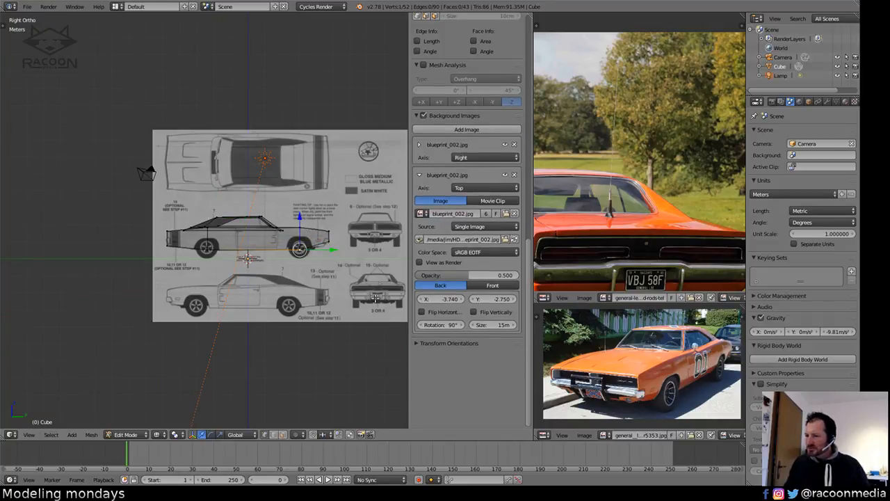
pyautogui.press('KP_1')
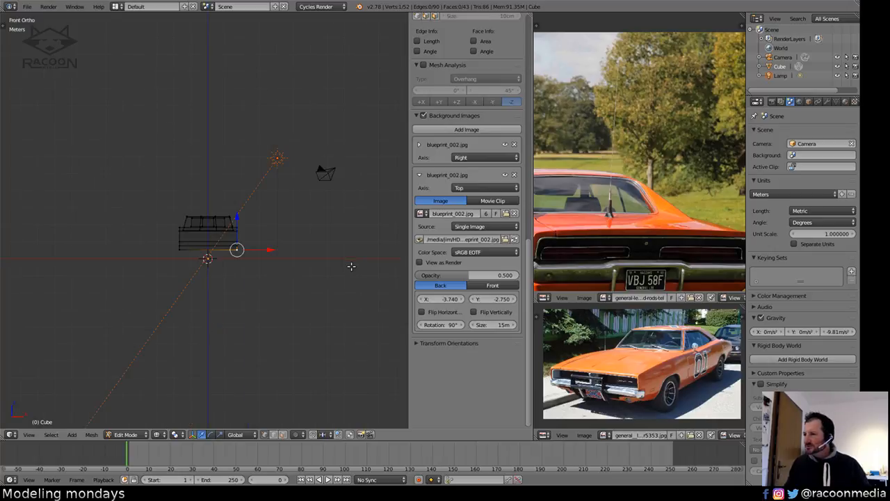
pyautogui.scroll(6, 274, 244)
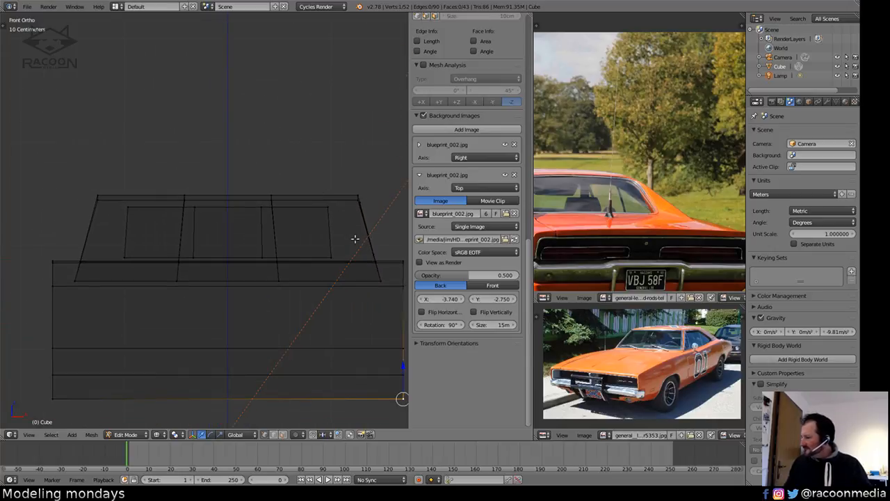
pyautogui.press('z')
pyautogui.moveTo(359, 226)
pyautogui.mouseDown(button='middle')
pyautogui.moveTo(278, 263)
pyautogui.moveTo(122, 263)
pyautogui.moveTo(325, 263)
pyautogui.mouseUp(button='middle')
pyautogui.press('z')
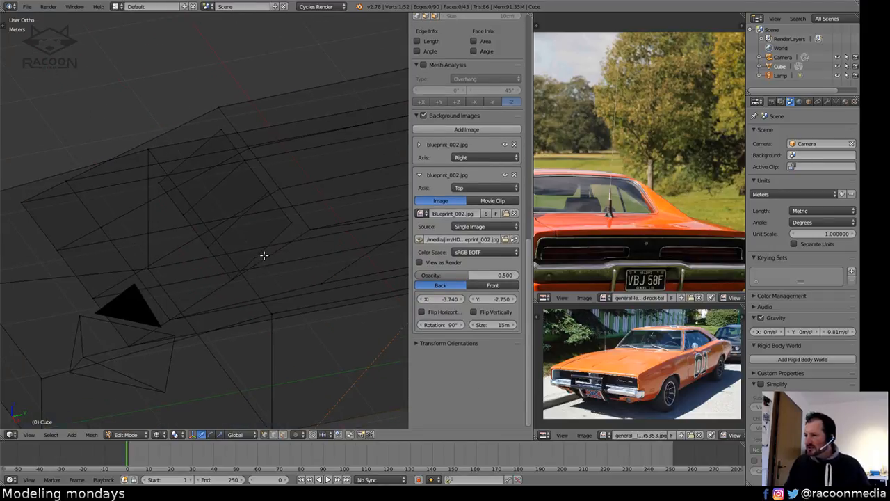
# In top view, select the whole rear window panel and move it about 27 cm backward along Y onto the blueprint window.
pyautogui.press('KP_7')
pyautogui.keyDown('shift'); pyautogui.moveTo(260, 247); pyautogui.dragTo(316, 285, button='middle'); pyautogui.keyUp('shift')
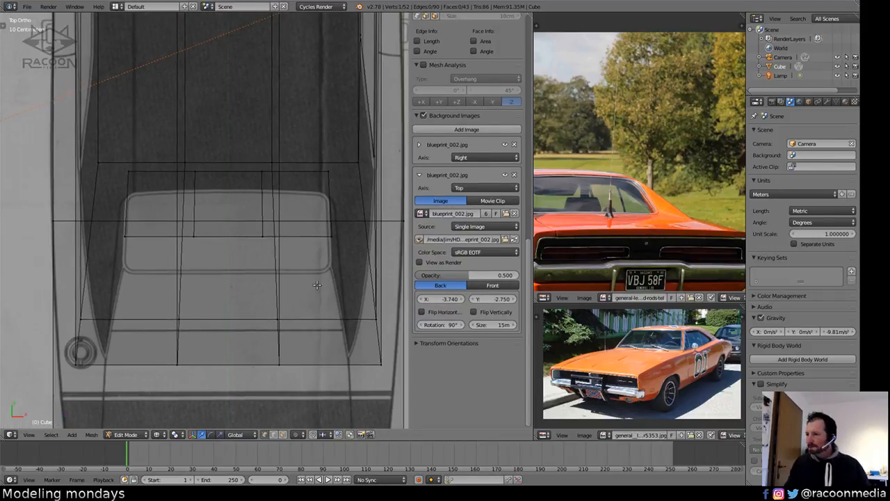
pyautogui.keyDown('shift'); pyautogui.moveTo(303, 230); pyautogui.dragTo(339, 248, button='middle'); pyautogui.keyUp('shift')
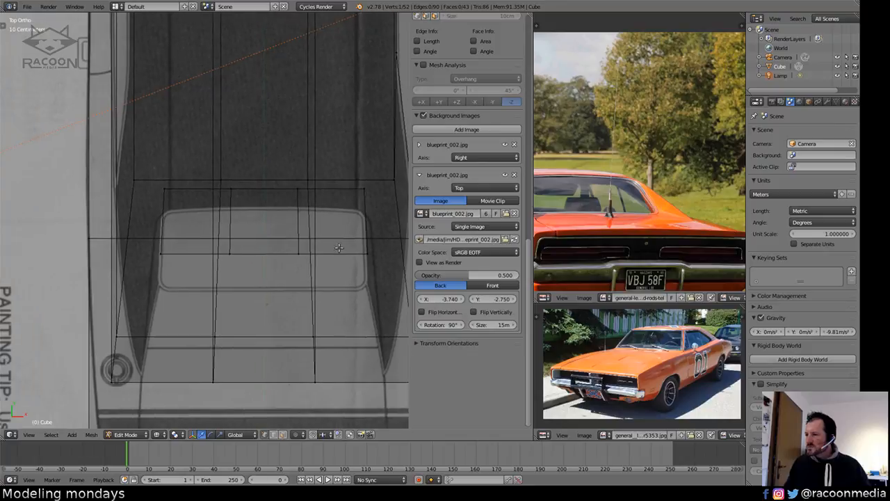
pyautogui.rightClick(167, 190)
pyautogui.press('ctrl+KP_Add')
pyautogui.press('ctrl+KP_Add')
pyautogui.press('ctrl+KP_Add')
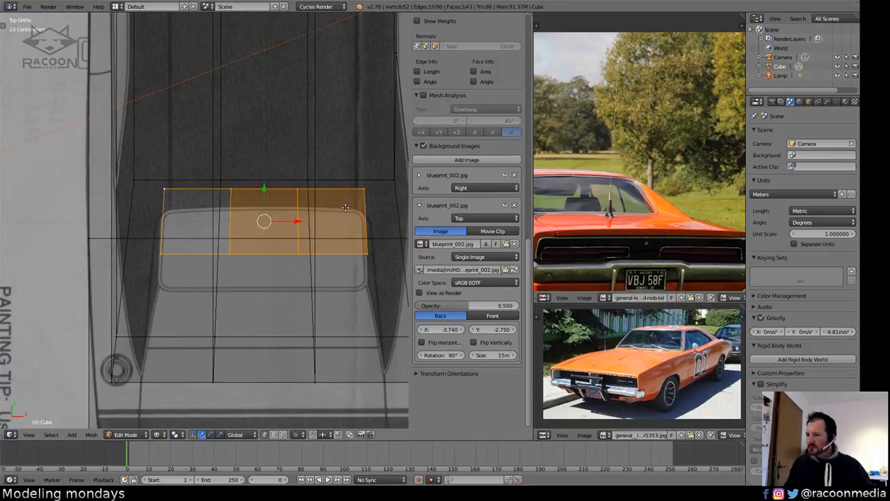
pyautogui.press('g')
pyautogui.press('y')
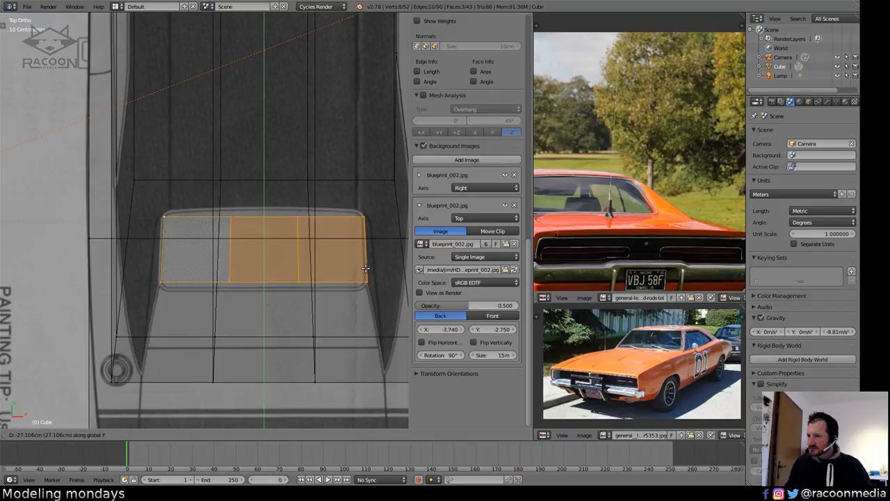
pyautogui.click(364, 267)
# Scale the window panel along Y until its front and rear edges match the blueprint's window outline.
pyautogui.press('s')
pyautogui.press('y')
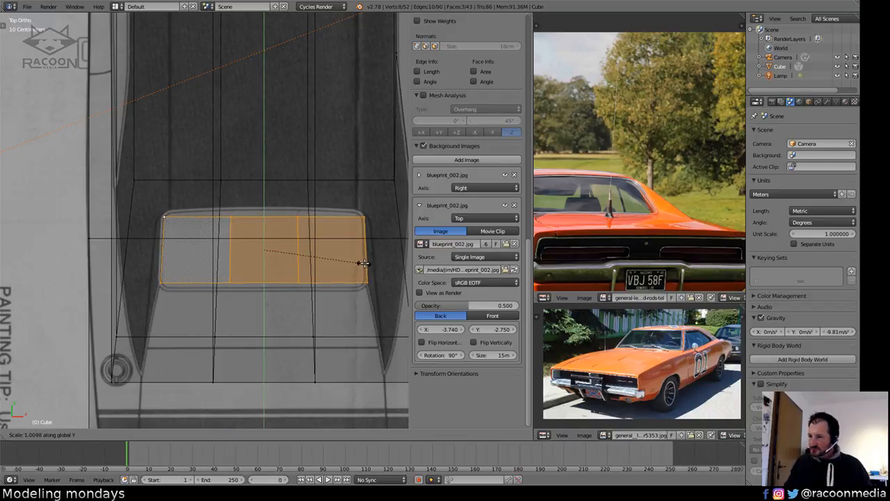
pyautogui.click(381, 267)
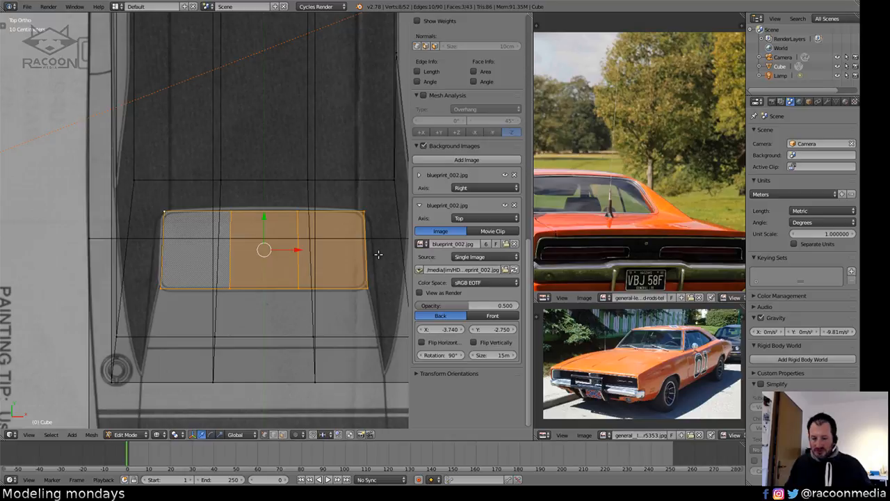
# Examine how the fitted window panel sits in the cabin's sloped rear, using front, top and angled views in wireframe and solid shading.
pyautogui.press('KP_1')
pyautogui.press('z')
pyautogui.scroll(-3, 379, 255)
pyautogui.moveTo(385, 261)
pyautogui.mouseDown(button='middle')
pyautogui.moveTo(243, 307)
pyautogui.moveTo(199, 299)
pyautogui.moveTo(224, 295)
pyautogui.moveTo(248, 302)
pyautogui.moveTo(218, 308)
pyautogui.moveTo(215, 299)
pyautogui.moveTo(264, 310)
pyautogui.mouseUp(button='middle')
pyautogui.press('z')
pyautogui.press('KP_7')
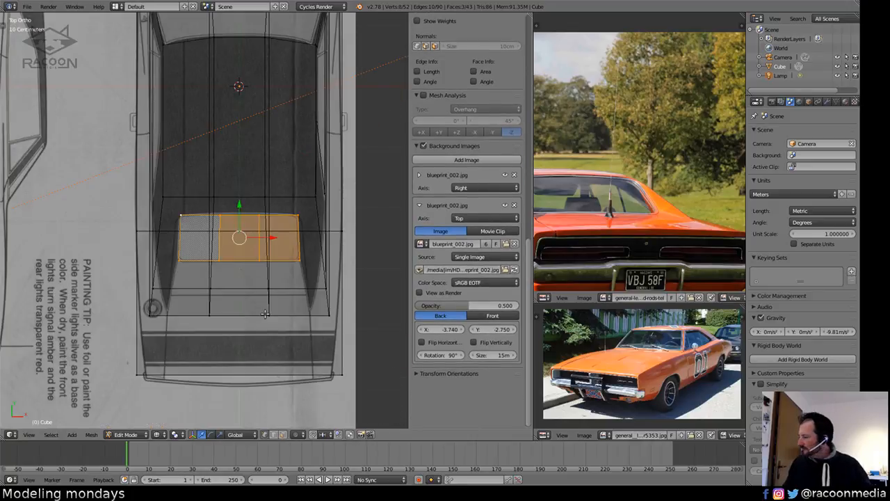
pyautogui.keyDown('ctrl'); pyautogui.moveTo(217, 278); pyautogui.dragTo(259, 248, button='middle'); pyautogui.keyUp('ctrl')
pyautogui.keyDown('shift'); pyautogui.moveTo(389, 336); pyautogui.dragTo(291, 298, button='middle'); pyautogui.keyUp('shift')
pyautogui.keyDown('shift'); pyautogui.moveTo(310, 266); pyautogui.dragTo(321, 343, button='middle'); pyautogui.keyUp('shift')
pyautogui.press('z')
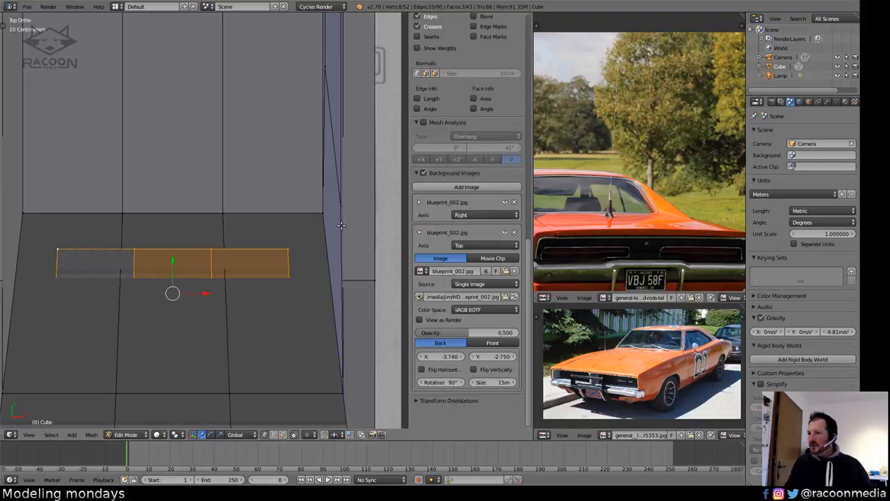
pyautogui.moveTo(351, 224)
pyautogui.keyDown('ctrl'); pyautogui.mouseDown(button='middle')
pyautogui.moveTo(350, 301)
pyautogui.moveTo(314, 309)
pyautogui.moveTo(285, 294)
pyautogui.mouseUp(button='middle'); pyautogui.keyUp('ctrl')
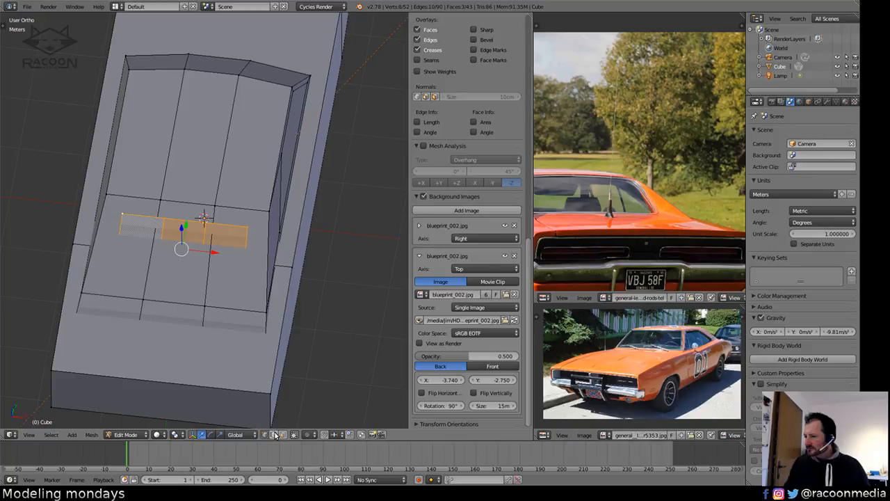
# Try to narrow the two outer side edges at the cabin's rear end along X, to about 0.84 in top view.
pyautogui.rightClick(87, 304)
pyautogui.keyDown('shift'); pyautogui.rightClick(244, 320); pyautogui.keyUp('shift')
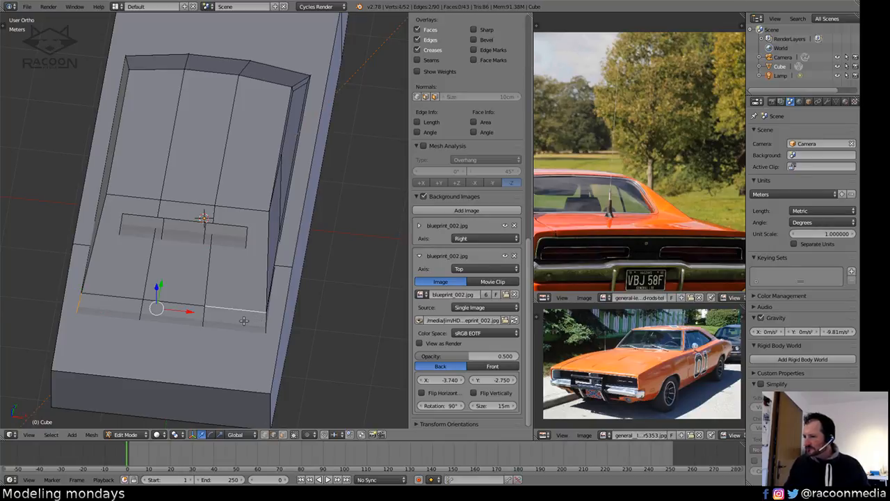
pyautogui.rightClick(262, 324)
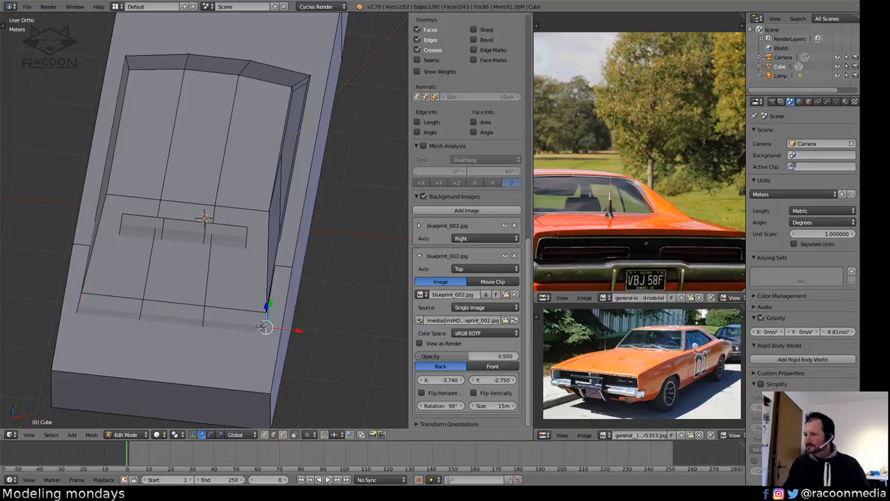
pyautogui.keyDown('shift'); pyautogui.rightClick(80, 295); pyautogui.keyUp('shift')
pyautogui.press('KP_7')
pyautogui.press('z')
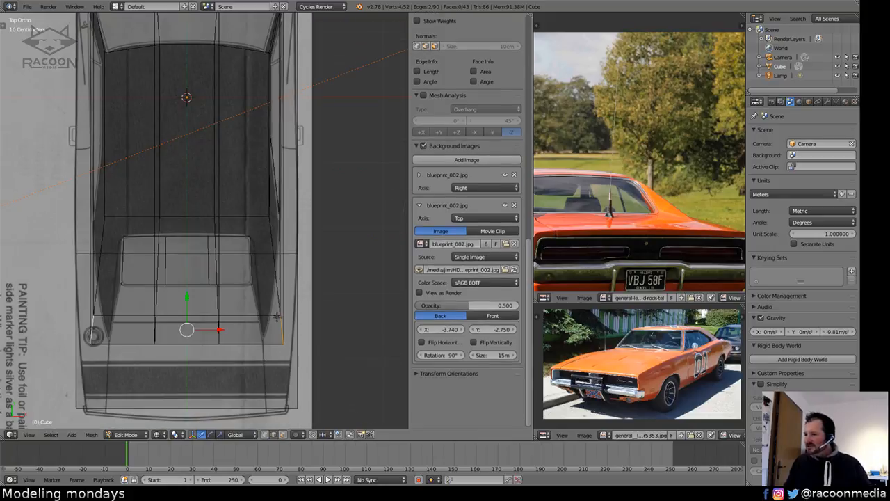
pyautogui.moveTo(304, 334)
pyautogui.keyDown('shift'); pyautogui.mouseDown(button='middle')
pyautogui.moveTo(329, 302)
pyautogui.moveTo(351, 308)
pyautogui.mouseUp(button='middle'); pyautogui.keyUp('shift')
pyautogui.scroll(3, 329, 302)
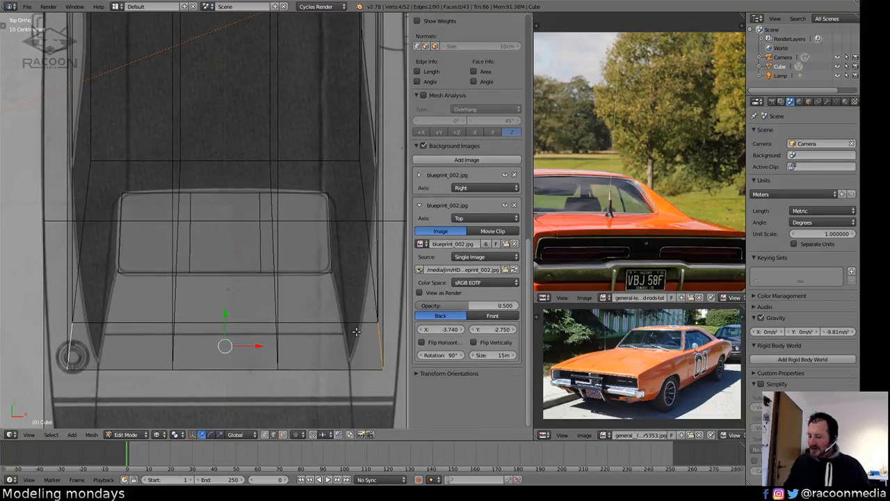
pyautogui.press('s')
pyautogui.press('x')
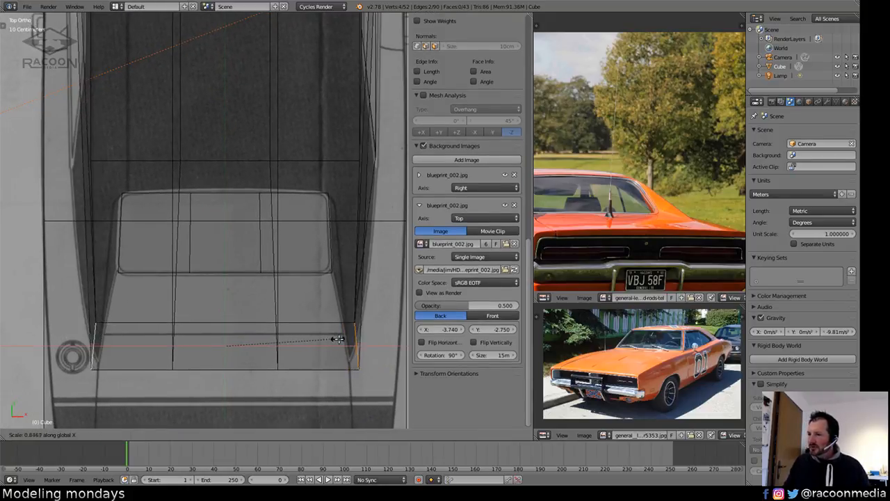
pyautogui.click(349, 328)
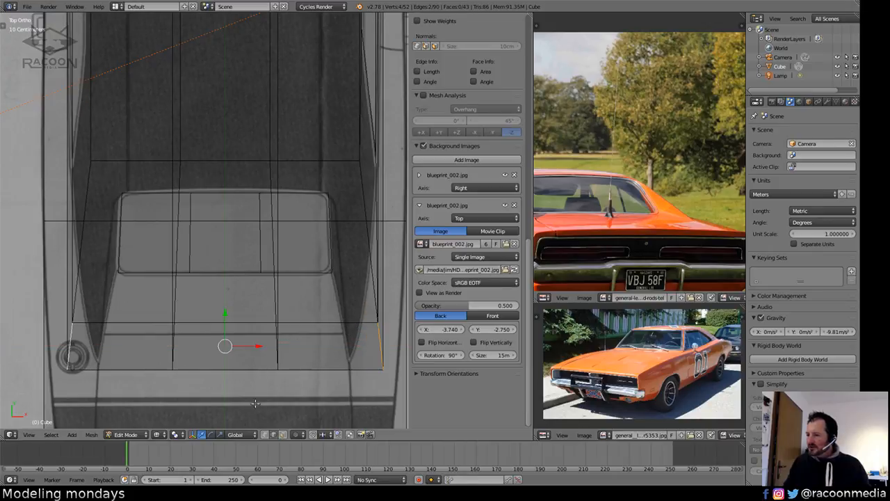
# In top view, select the cabin's rearmost row of four vertices and narrow it along X to about 0.80, matching the blueprint's pillar tips.
pyautogui.click(265, 435)
pyautogui.press('a')
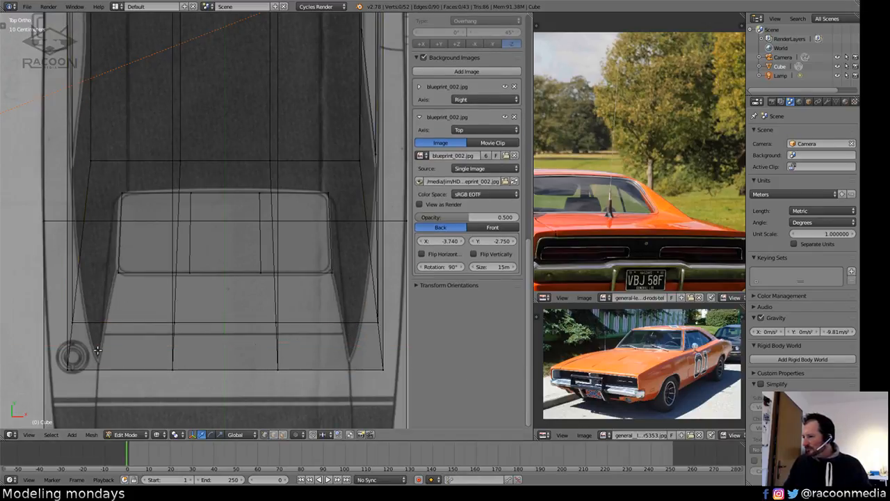
pyautogui.moveTo(58, 352)
pyautogui.keyDown('ctrl'); pyautogui.mouseDown()
pyautogui.moveTo(176, 341)
pyautogui.moveTo(382, 367)
pyautogui.moveTo(101, 400)
pyautogui.moveTo(56, 361)
pyautogui.mouseUp(); pyautogui.keyUp('ctrl')
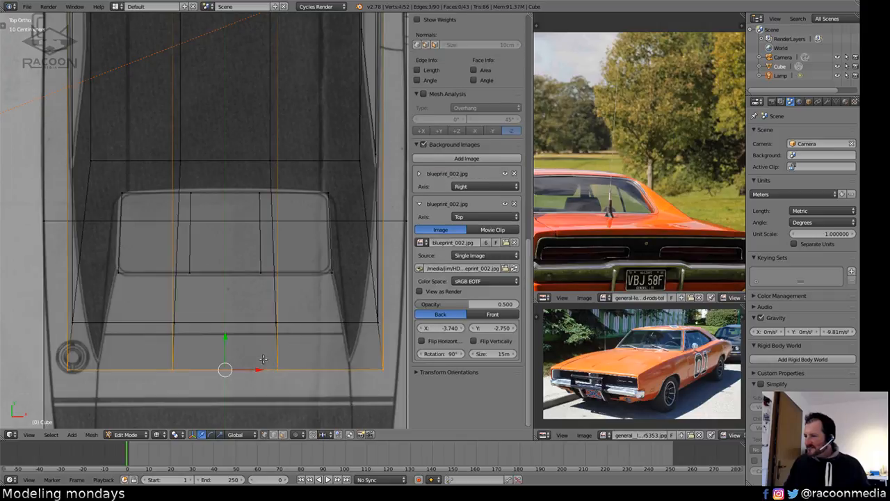
pyautogui.press('s')
pyautogui.press('x')
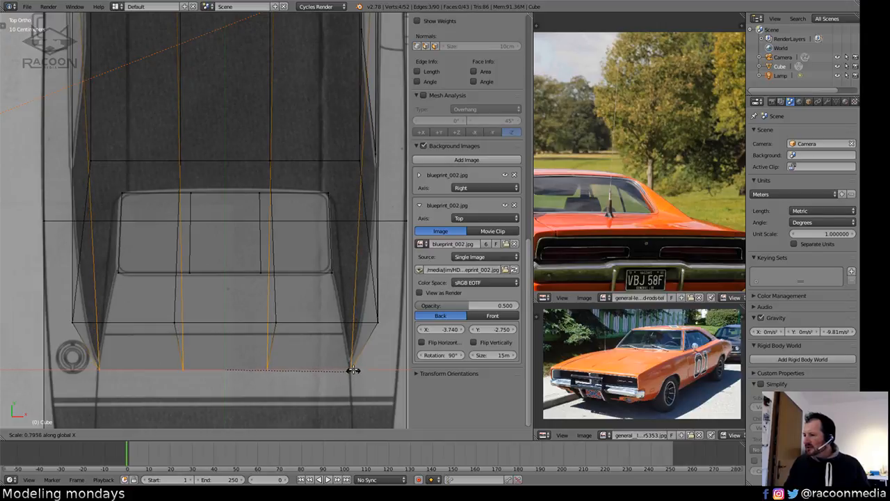
pyautogui.click(356, 368)
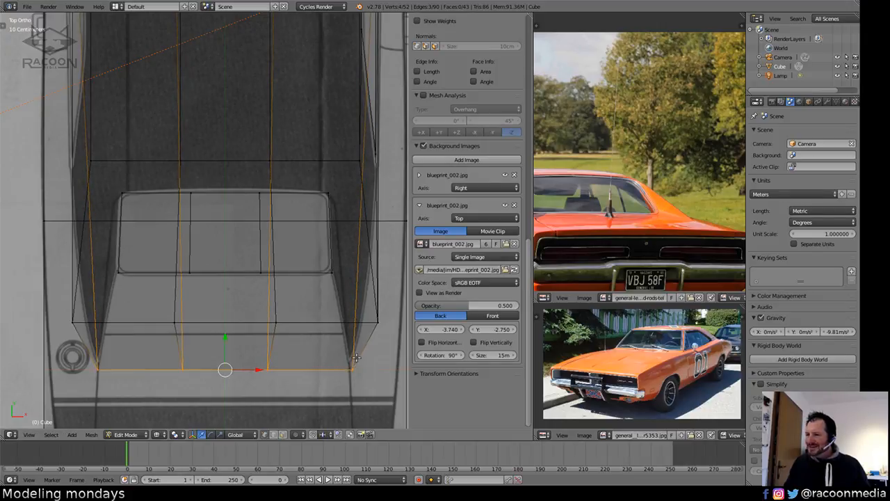
# Select the vertex row just ahead of the cabin's rear end and scale it along X to about 0.83, in line with the narrowed end.
pyautogui.press('a')
pyautogui.moveTo(43, 308)
pyautogui.keyDown('ctrl'); pyautogui.mouseDown()
pyautogui.moveTo(139, 290)
pyautogui.moveTo(393, 305)
pyautogui.moveTo(250, 331)
pyautogui.moveTo(61, 333)
pyautogui.moveTo(46, 311)
pyautogui.mouseUp(); pyautogui.keyUp('ctrl')
pyautogui.keyDown('shift'); pyautogui.moveTo(292, 293); pyautogui.dragTo(270, 313, button='middle'); pyautogui.keyUp('shift')
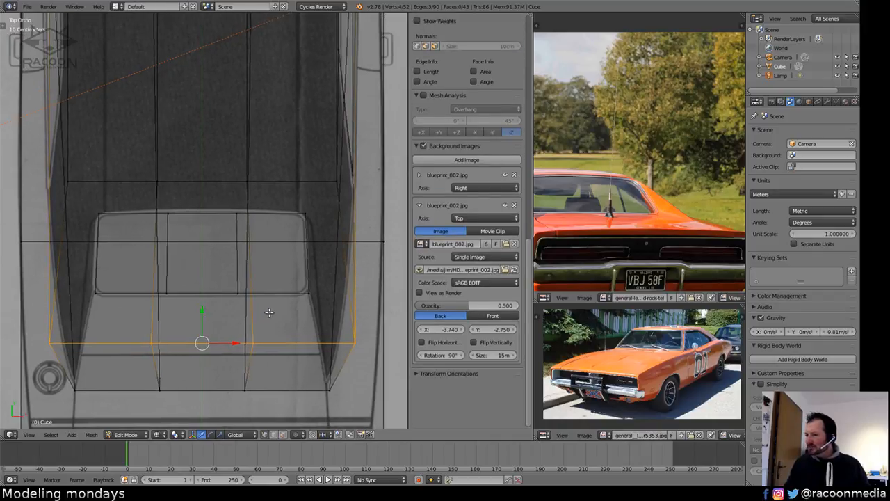
pyautogui.press('s')
pyautogui.press('x')
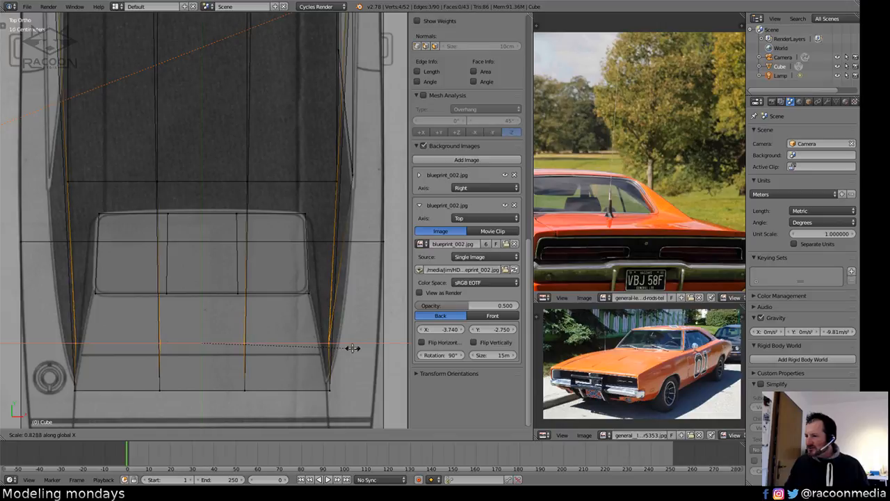
pyautogui.click(342, 345)
# Examine the cabin's tapered rear end and pillars in solid shading from several angled views.
pyautogui.press('z')
pyautogui.moveTo(336, 343)
pyautogui.mouseDown(button='middle')
pyautogui.moveTo(166, 292)
pyautogui.moveTo(240, 256)
pyautogui.moveTo(290, 308)
pyautogui.moveTo(266, 395)
pyautogui.mouseUp(button='middle')
pyautogui.click(283, 435)
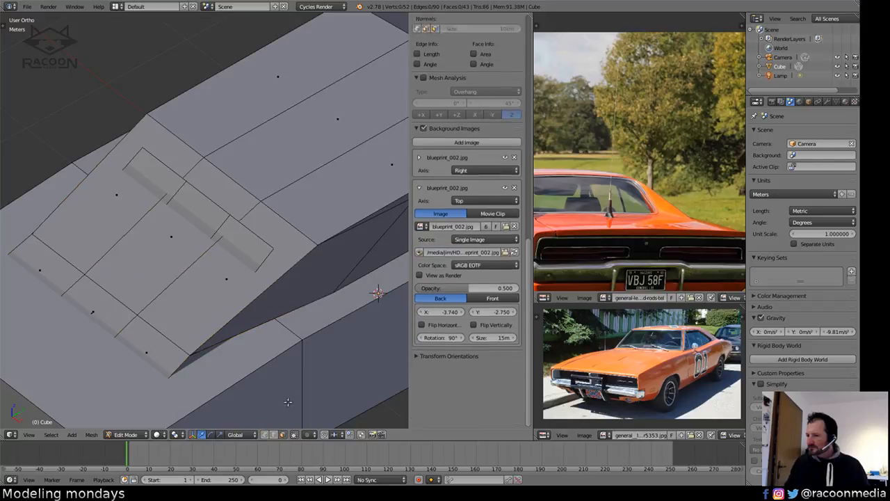
pyautogui.rightClick(297, 290)
pyautogui.moveTo(201, 320); pyautogui.dragTo(253, 364, button='middle')
pyautogui.keyDown('shift'); pyautogui.rightClick(141, 300); pyautogui.keyUp('shift')
pyautogui.press('a')
pyautogui.scroll(-3, 251, 360)
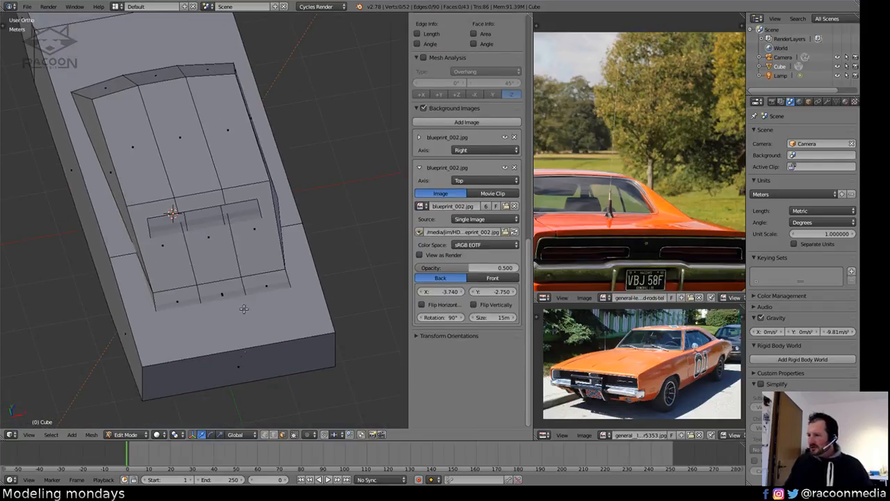
# Add centred lengthwise loop cuts down the middle of the cabin and down the middle of the main body.
pyautogui.hotkey('ctrl', 'r')
pyautogui.click(201, 200)
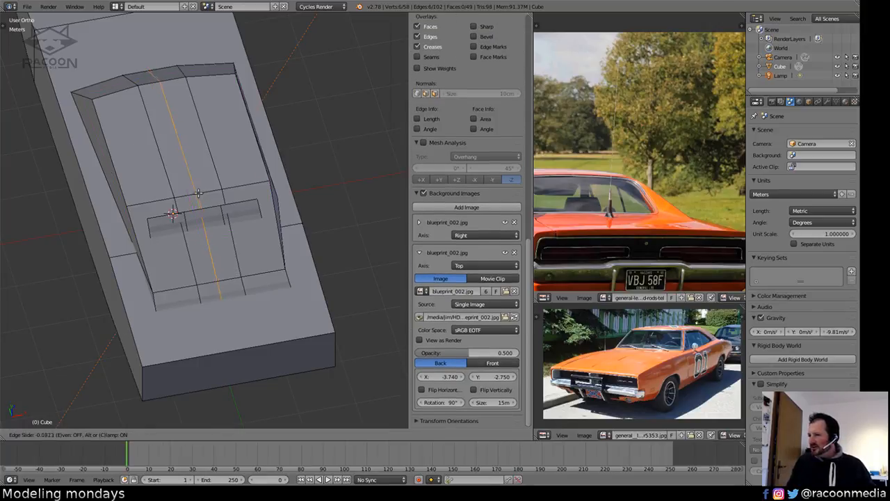
pyautogui.rightClick(203, 205)
pyautogui.hotkey('ctrl', 'r')
pyautogui.click(241, 344)
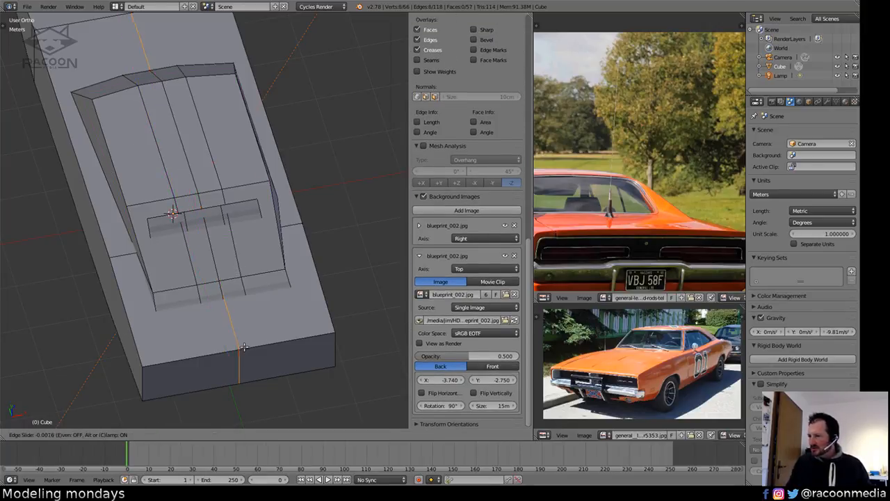
pyautogui.rightClick(241, 331)
# In front view, add a centred vertical loop cut through the middle section of the rear window panel.
pyautogui.press('KP_1')
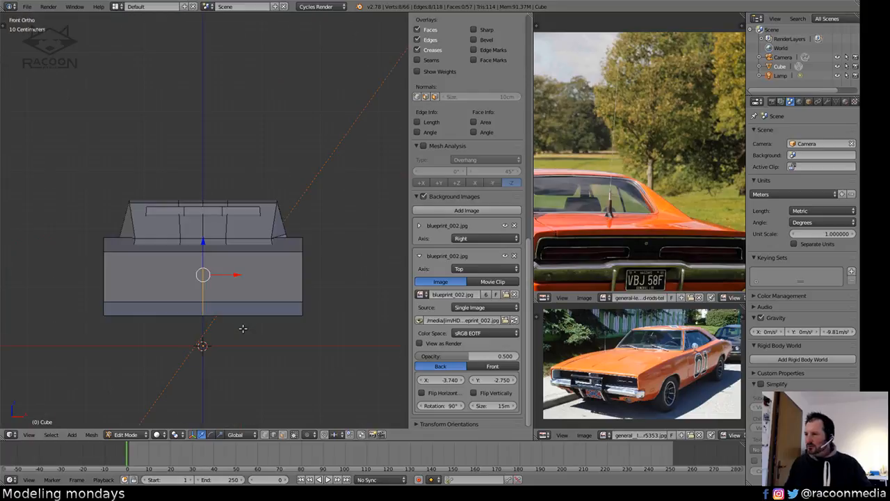
pyautogui.scroll(2, 257, 226)
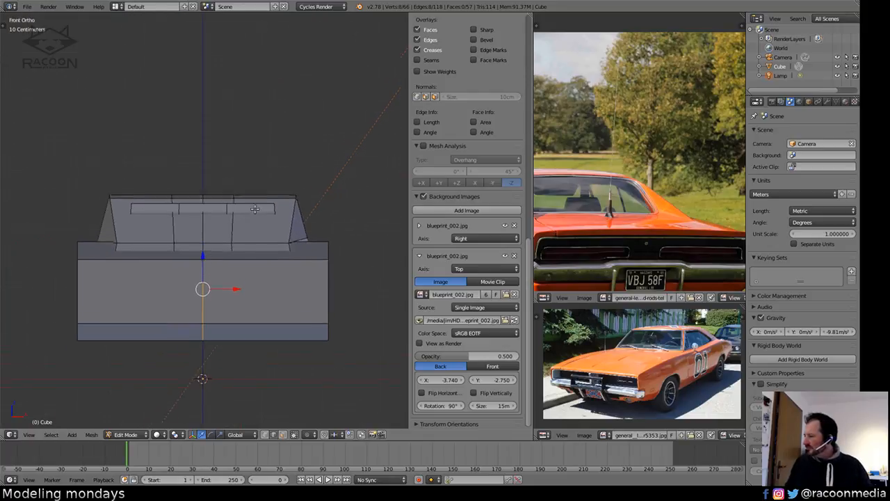
pyautogui.hotkey('ctrl', 'r')
pyautogui.click(210, 205)
pyautogui.rightClick(208, 205)
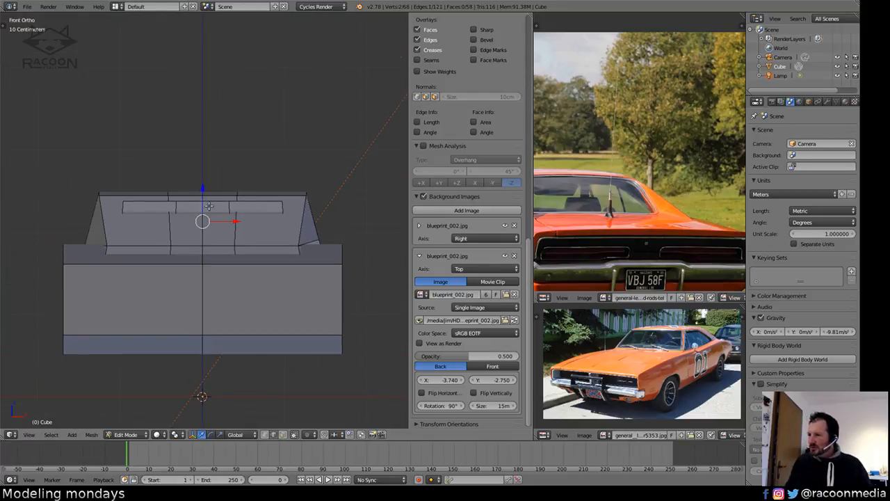
pyautogui.press('a')
pyautogui.press('z')
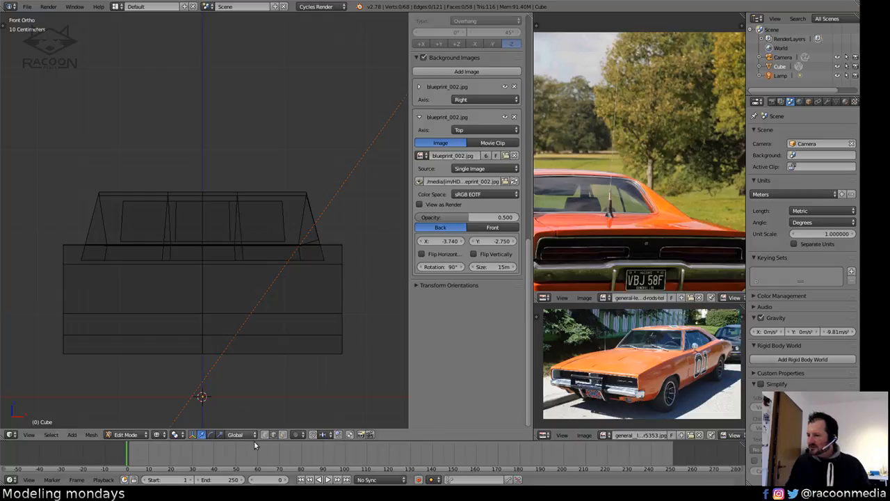
pyautogui.press('a')
pyautogui.press('a')
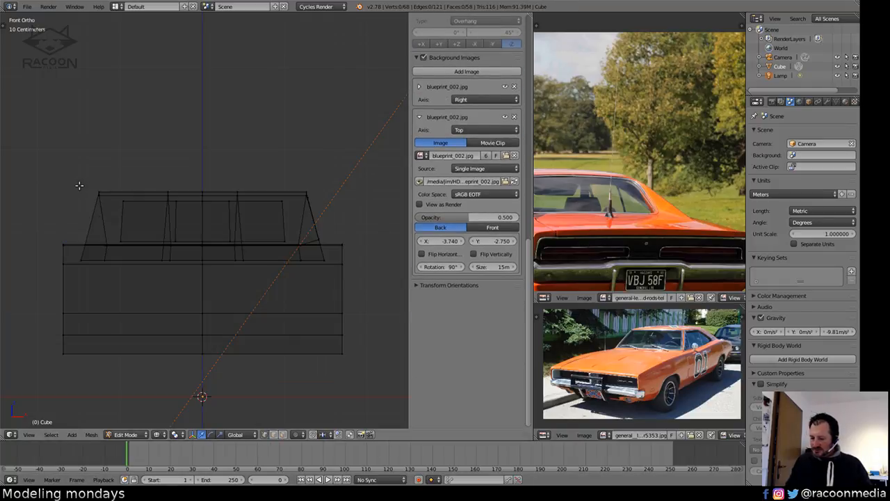
pyautogui.press('z')
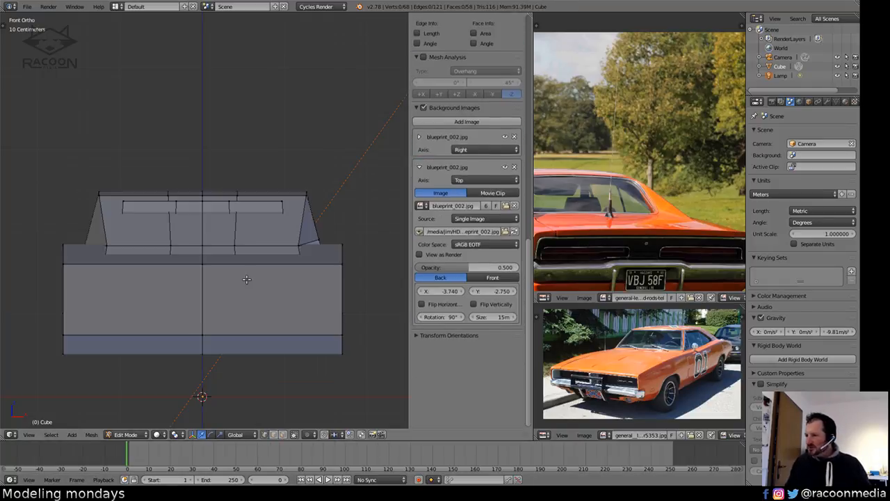
pyautogui.moveTo(249, 259); pyautogui.dragTo(267, 283, button='middle')
pyautogui.press('KP_1')
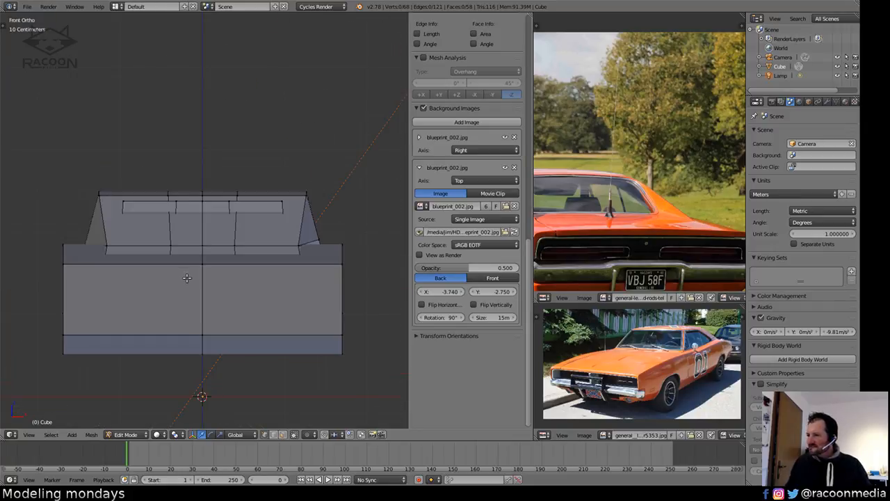
# In top view, set the top blueprint background image's rotation to -90°.
pyautogui.press('KP_7')
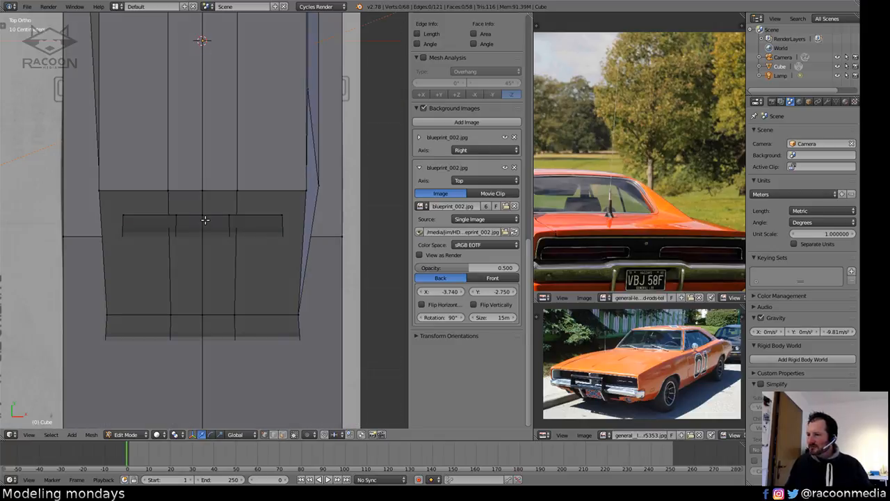
pyautogui.scroll(-5, 204, 203)
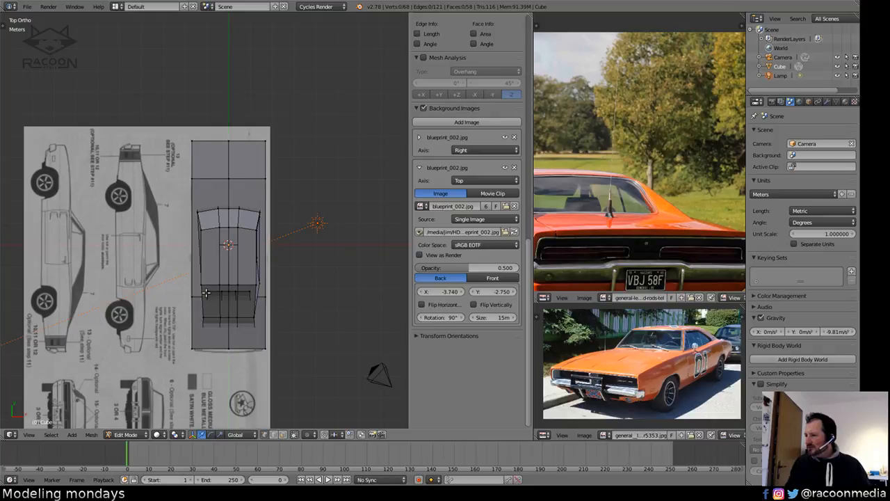
pyautogui.click(446, 317)
pyautogui.write('90d')
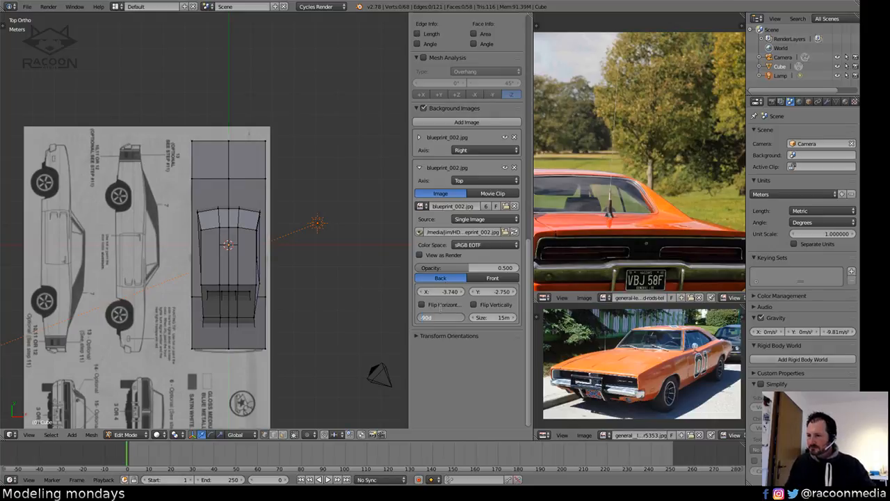
pyautogui.press('Return')
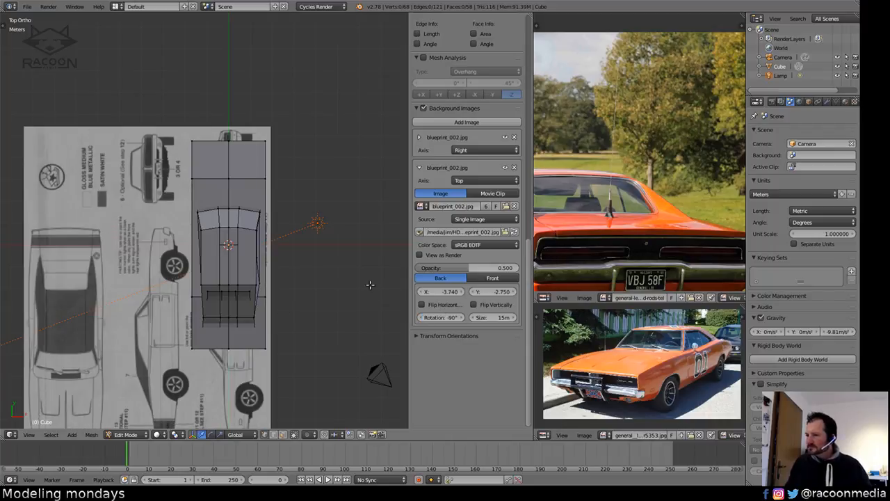
# Offset the top blueprint to X 3.720 and Y 2.910, keeping its rotation at -90°.
pyautogui.moveTo(442, 292); pyautogui.dragTo(685, 300)
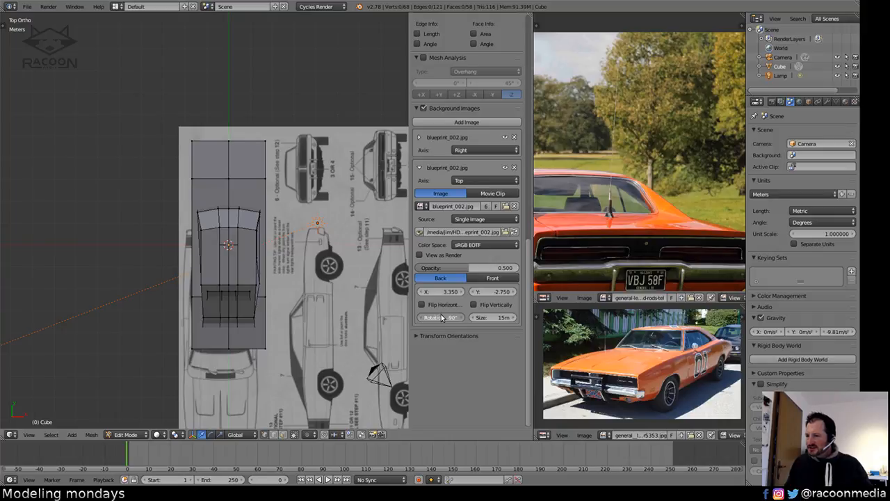
pyautogui.moveTo(440, 317); pyautogui.dragTo(445, 317)
pyautogui.click(445, 318)
pyautogui.press('BackSpace')
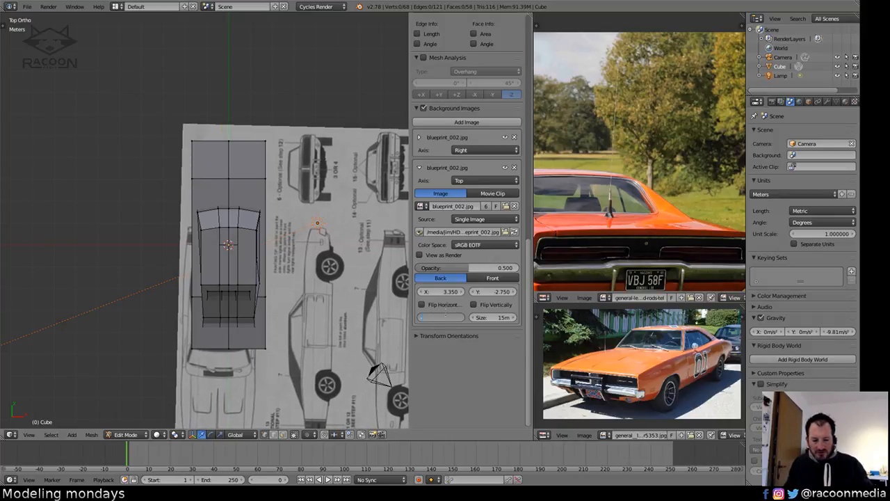
pyautogui.write('-90')
pyautogui.press('Return')
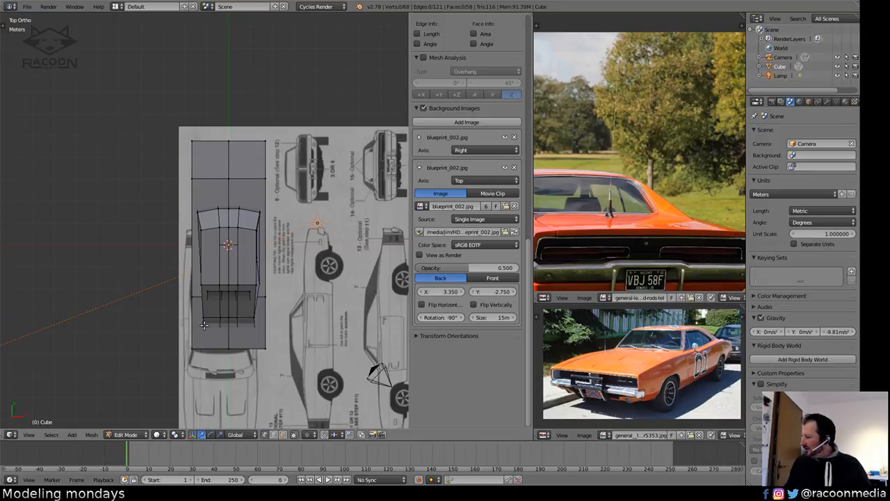
pyautogui.moveTo(447, 301); pyautogui.dragTo(763, 302)
pyautogui.moveTo(503, 293); pyautogui.dragTo(510, 294)
# In Object Mode, turn the car body 180° in top view with two -90° rotations, and apply its rotation.
pyautogui.press('Tab')
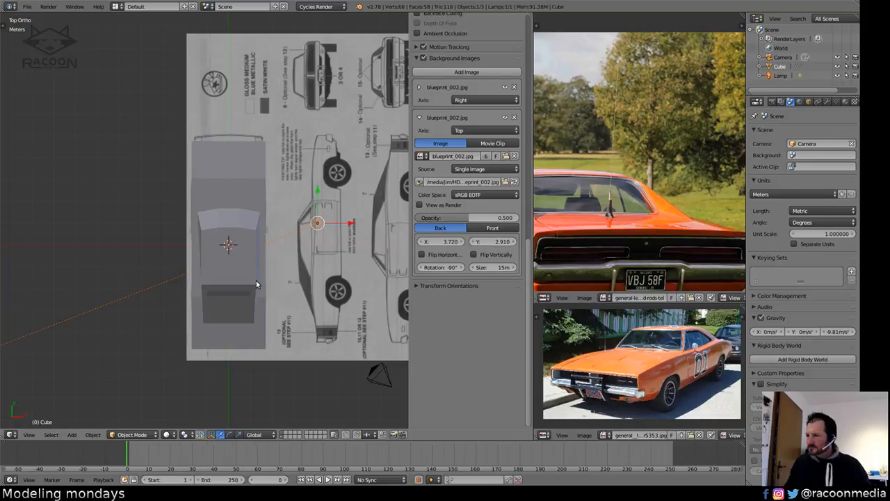
pyautogui.rightClick(245, 278)
pyautogui.write('r')
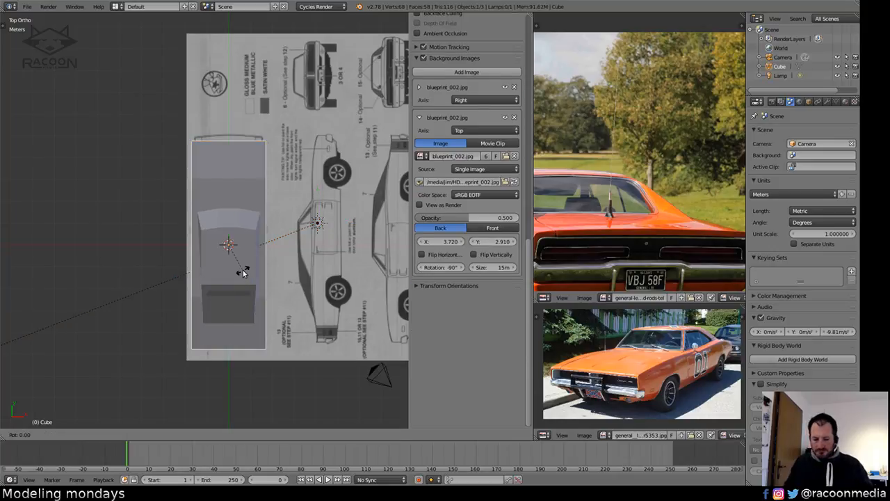
pyautogui.write('-90')
pyautogui.press('Return')
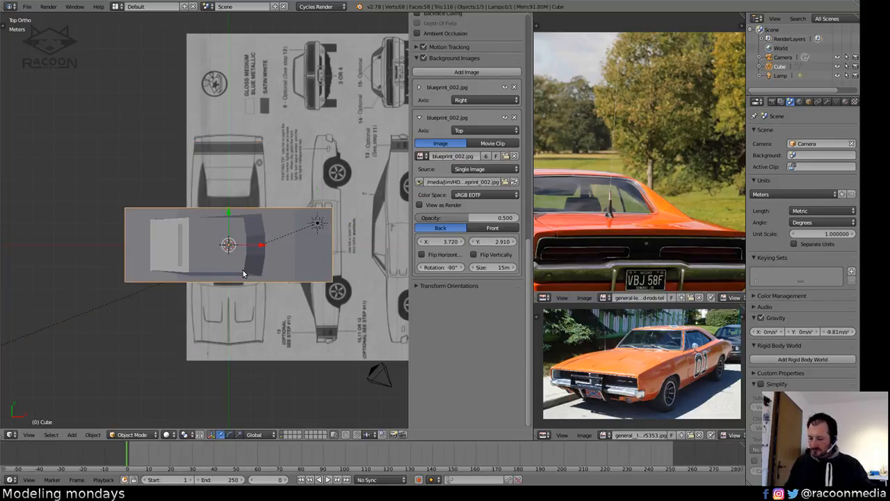
pyautogui.hotkey('shift', 'r')
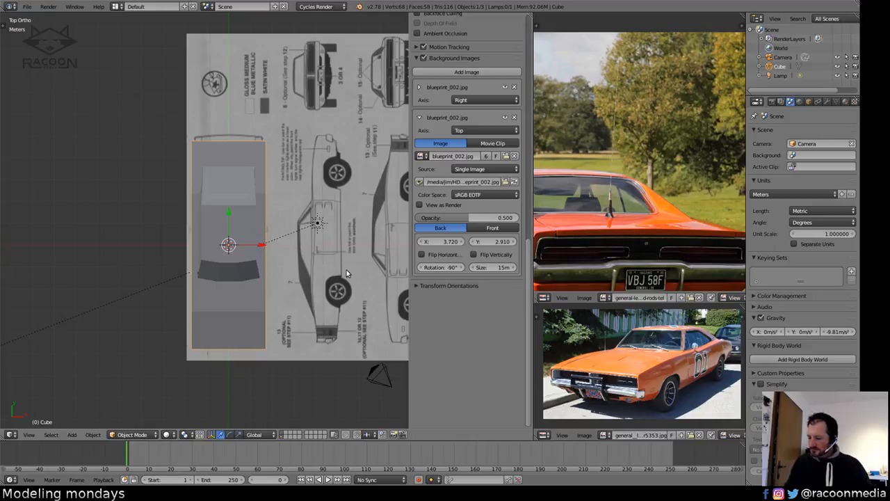
pyautogui.hotkey('ctrl', 'a')
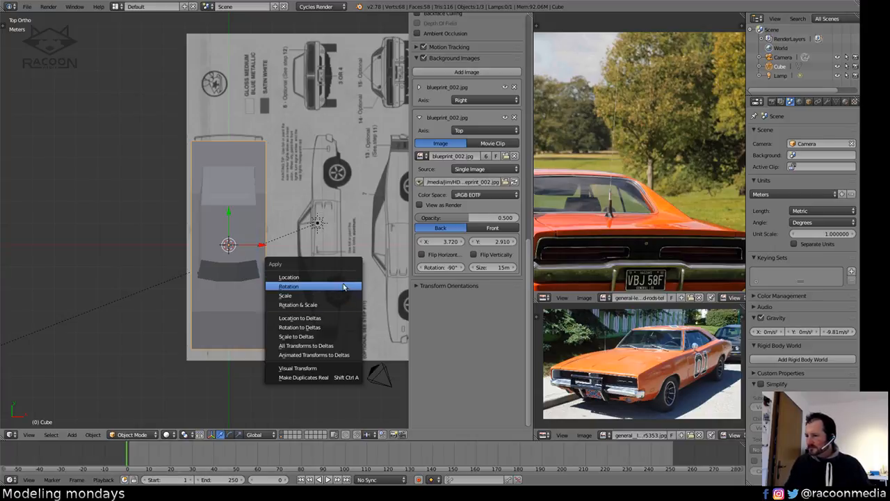
pyautogui.click(345, 295)
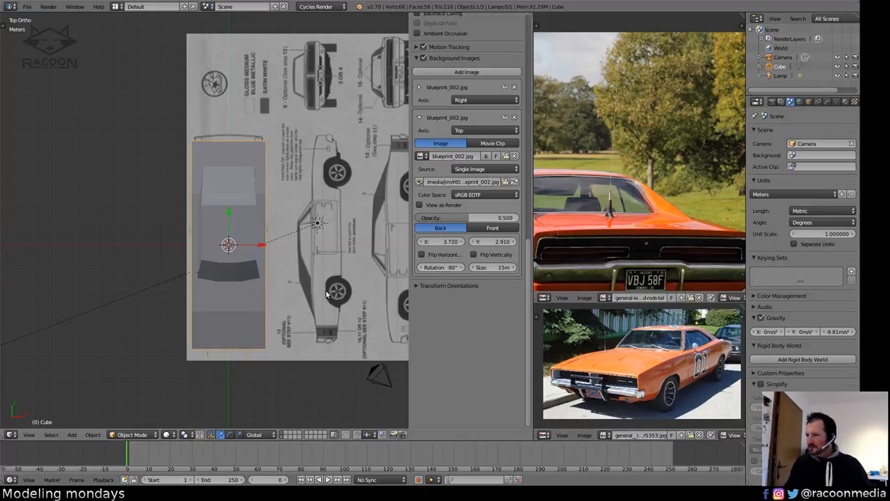
# Check in wireframe how the turned body's nose, hood, cabin and tail line up with the repositioned top blueprint.
pyautogui.scroll(5, 284, 274)
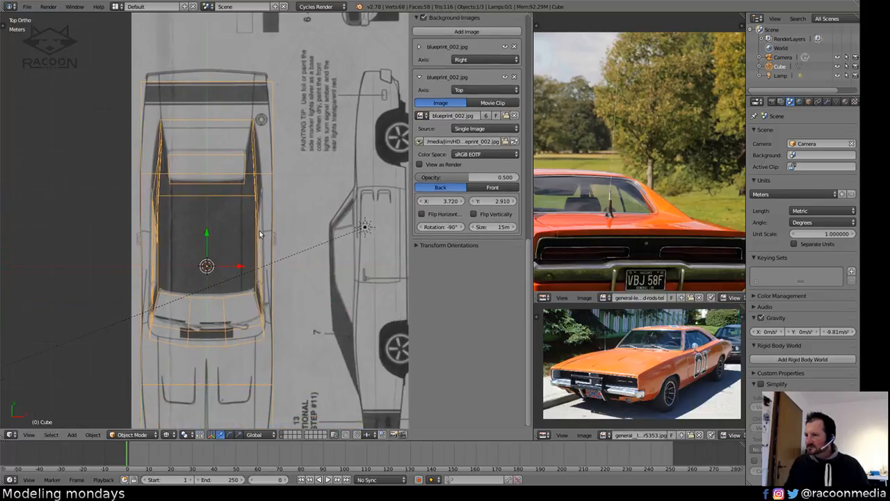
pyautogui.keyDown('ctrl'); pyautogui.moveTo(312, 248); pyautogui.dragTo(314, 230, button='middle'); pyautogui.keyUp('ctrl')
pyautogui.keyDown('shift'); pyautogui.moveTo(323, 260); pyautogui.dragTo(306, 46, button='middle'); pyautogui.keyUp('shift')
pyautogui.moveTo(299, 251)
pyautogui.keyDown('shift'); pyautogui.mouseDown(button='middle')
pyautogui.moveTo(328, 158)
pyautogui.moveTo(328, 219)
pyautogui.mouseUp(button='middle'); pyautogui.keyUp('shift')
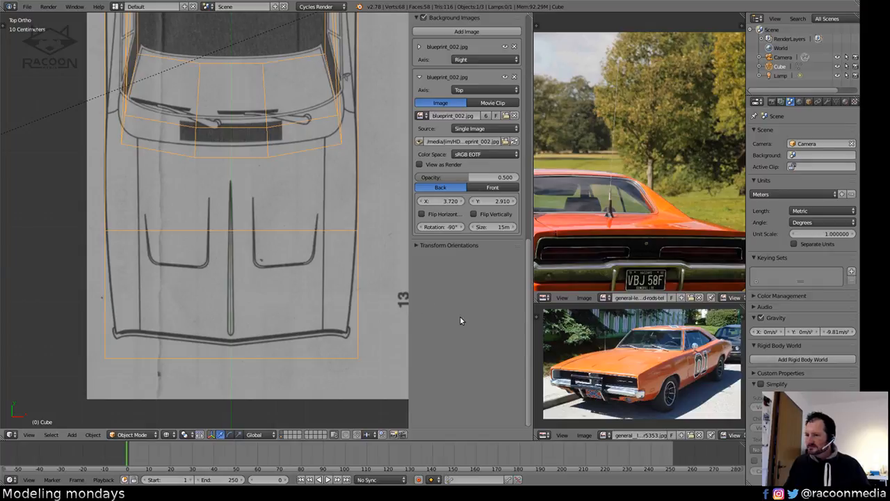
pyautogui.moveTo(444, 200); pyautogui.dragTo(445, 199)
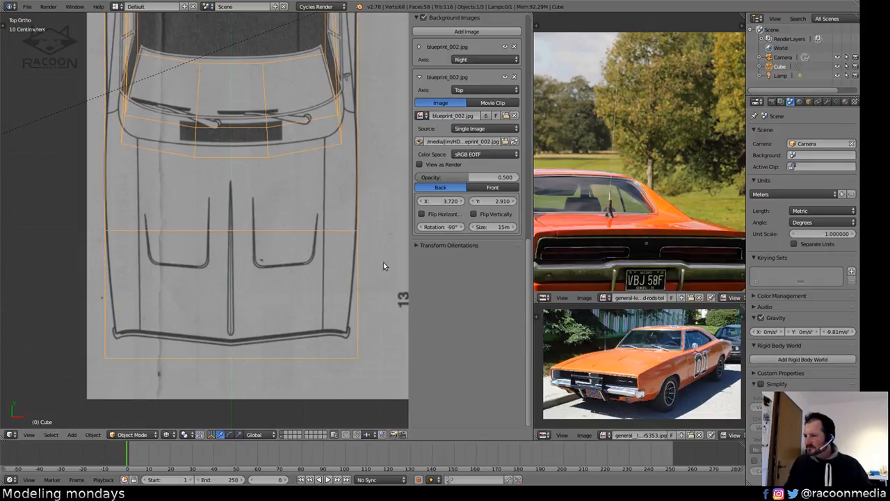
pyautogui.press('Tab')
pyautogui.scroll(-6, 292, 306)
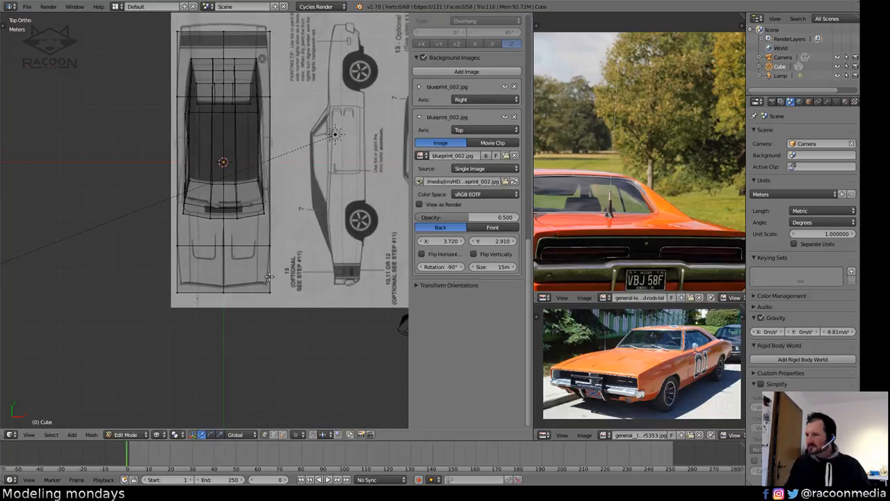
pyautogui.press('a')
pyautogui.press('a')
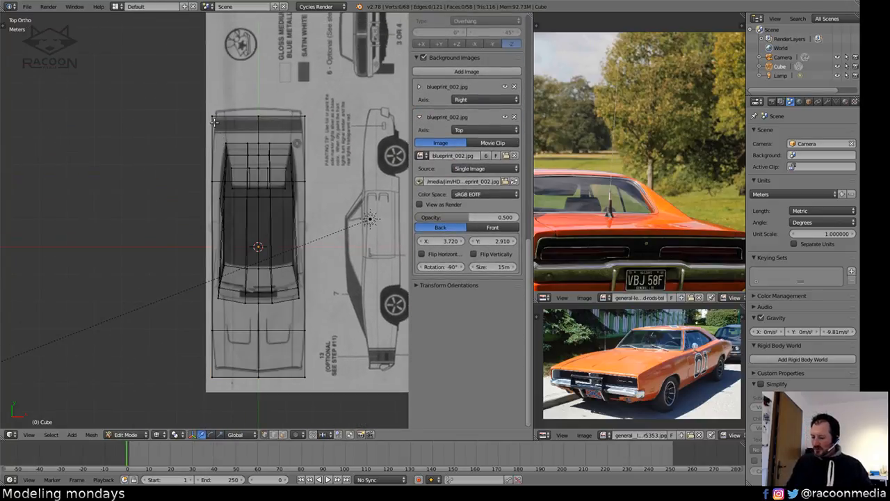
# Box-select the vertices on the negative-X side of the centre line, delete that half of the car body, and return to Object Mode.
pyautogui.moveTo(197, 102)
pyautogui.keyDown('ctrl'); pyautogui.mouseDown()
pyautogui.moveTo(216, 416)
pyautogui.moveTo(257, 268)
pyautogui.moveTo(253, 111)
pyautogui.mouseUp(); pyautogui.keyUp('ctrl')
pyautogui.press('a')
pyautogui.press('b')
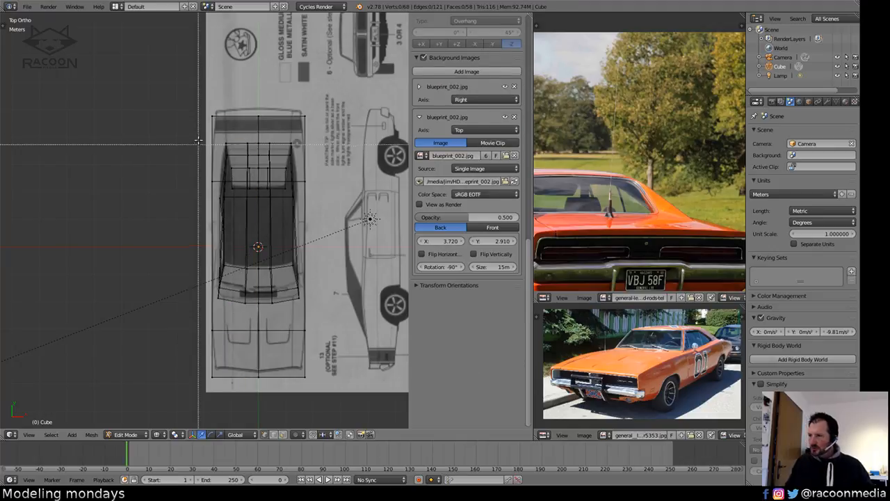
pyautogui.moveTo(136, 67); pyautogui.dragTo(258, 405)
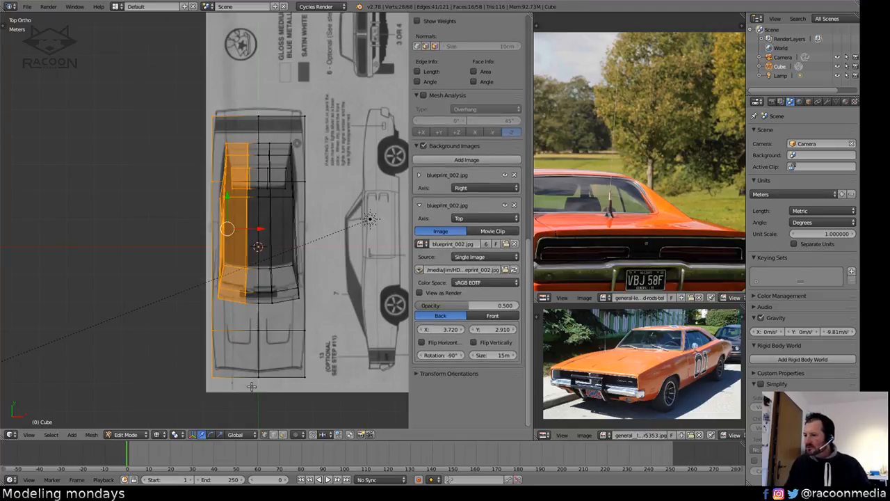
pyautogui.press('x')
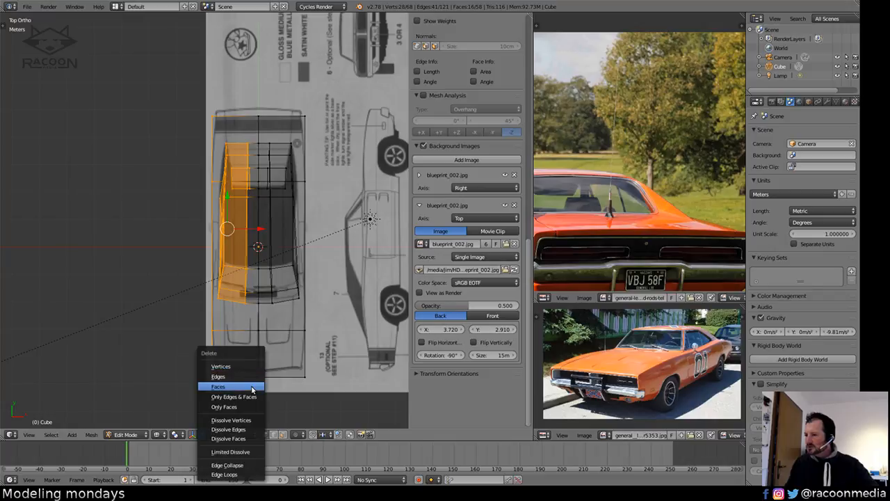
pyautogui.click(245, 365)
pyautogui.press('Tab')
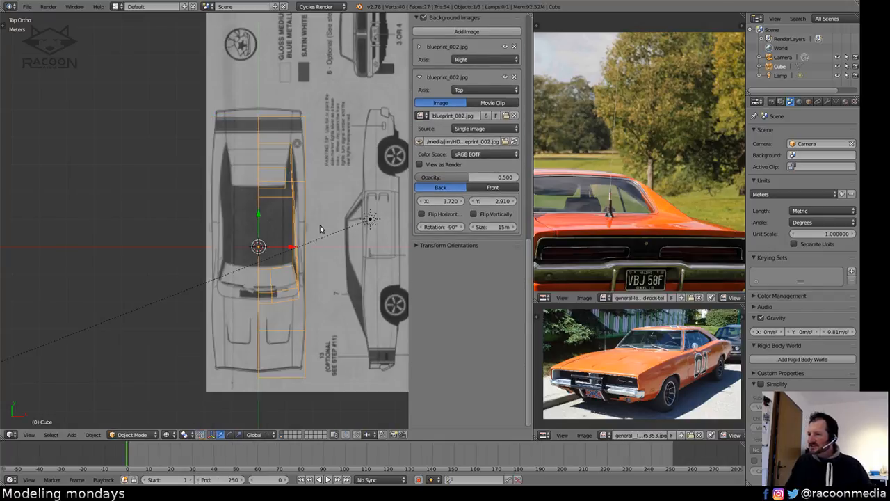
# Add a Mirror modifier to the half body, mirroring across the X axis.
pyautogui.click(826, 102)
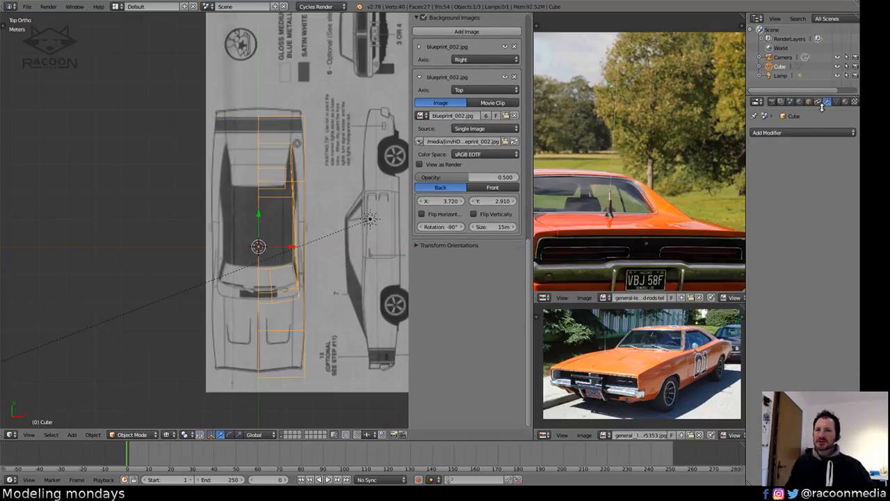
pyautogui.click(790, 133)
pyautogui.click(668, 225)
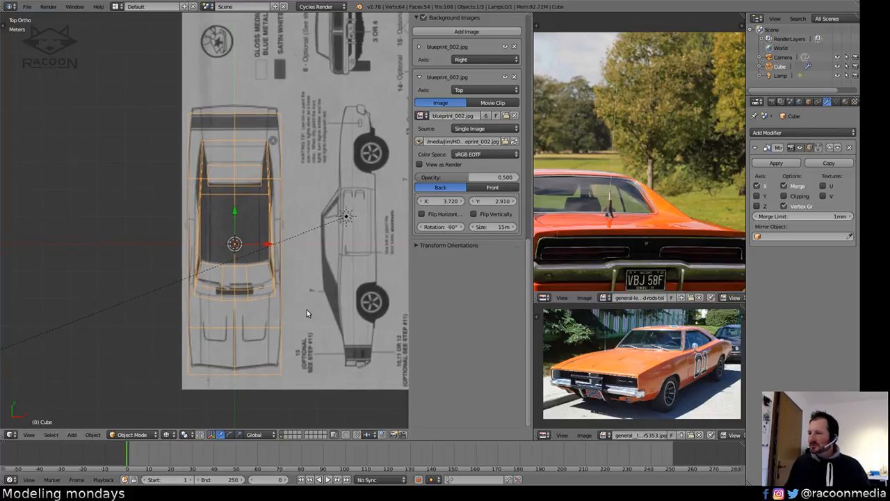
# Inspect the mirrored body's symmetry and overall shape from angled and front views.
pyautogui.moveTo(306, 309); pyautogui.dragTo(228, 255, button='middle')
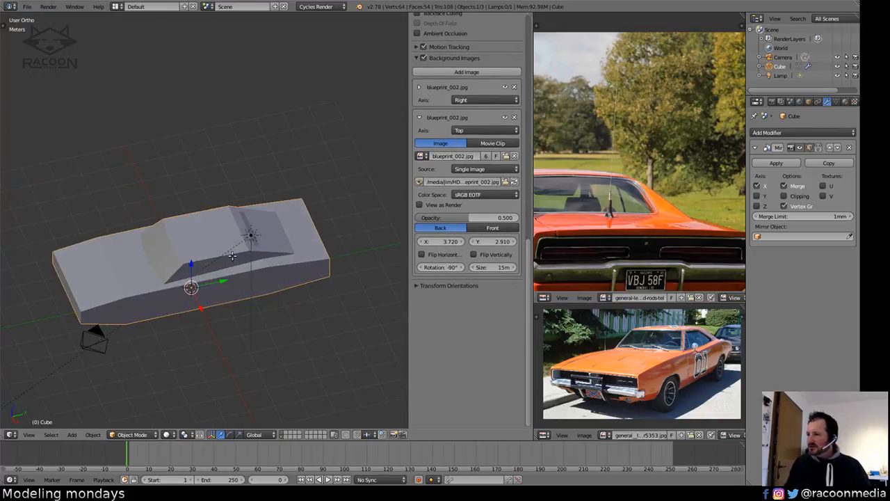
pyautogui.press('Tab')
pyautogui.rightClick(235, 258)
pyautogui.press('Tab')
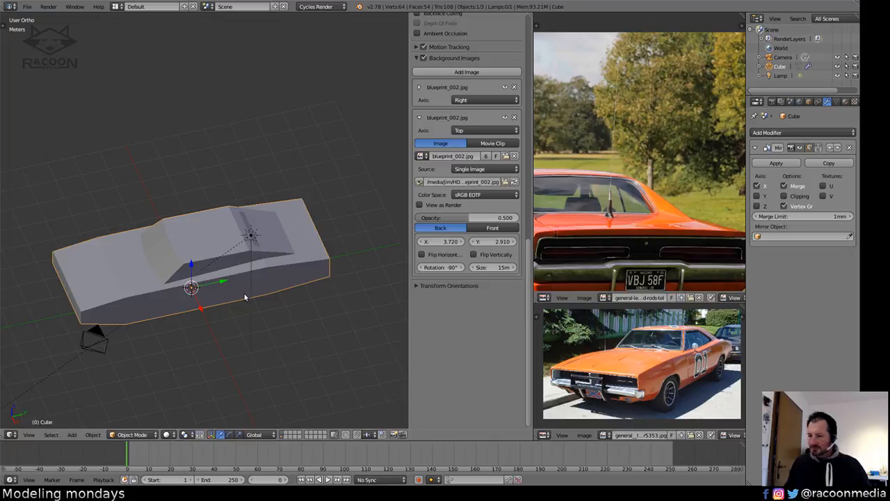
pyautogui.moveTo(245, 297); pyautogui.dragTo(294, 308, button='middle')
pyautogui.press('KP_1')
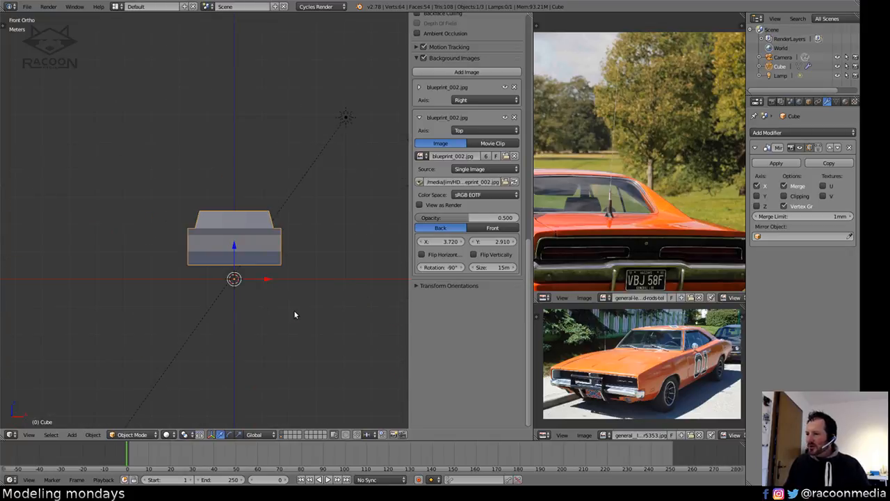
pyautogui.moveTo(247, 268); pyautogui.dragTo(221, 325, button='middle')
pyautogui.press('KP_1')
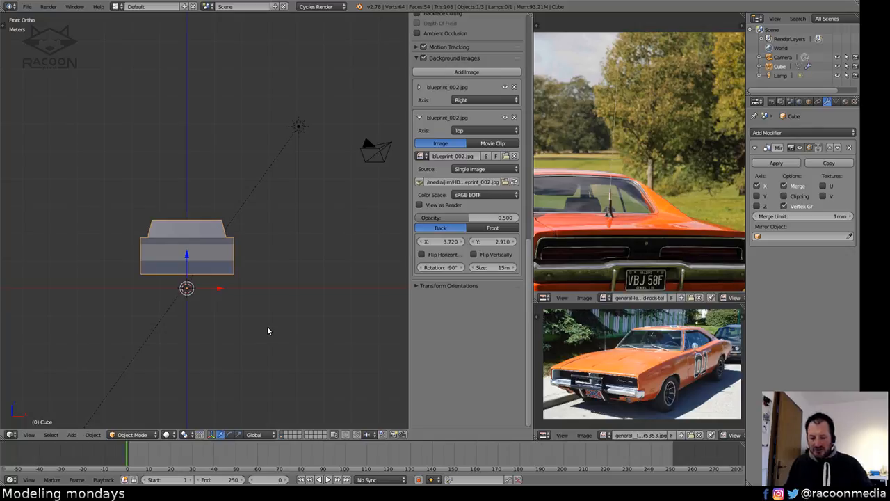
# Offset the right-view blueprint to Y 7.090 so its lower side drawing lines up with the body.
pyautogui.press('KP_3')
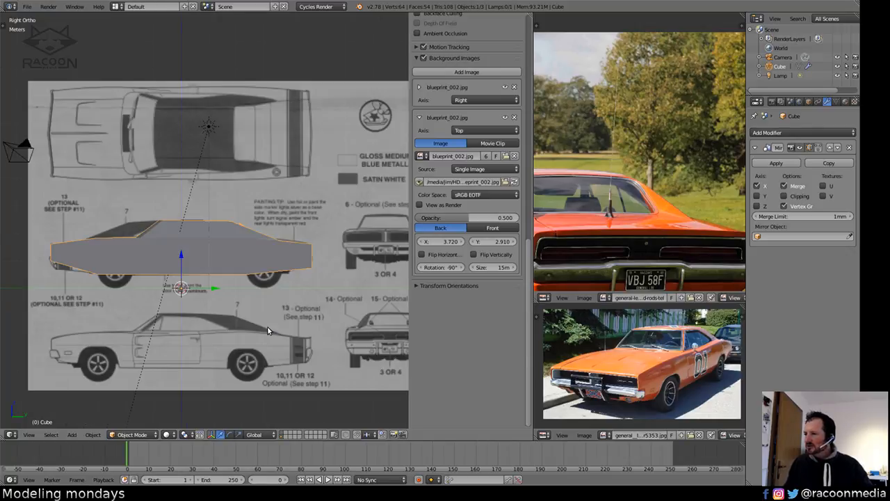
pyautogui.press('KP_1')
pyautogui.press('KP_3')
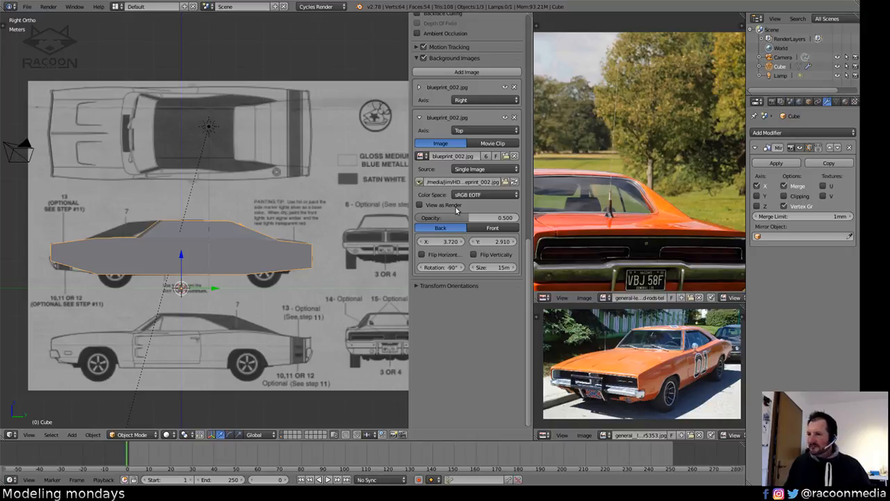
pyautogui.click(419, 88)
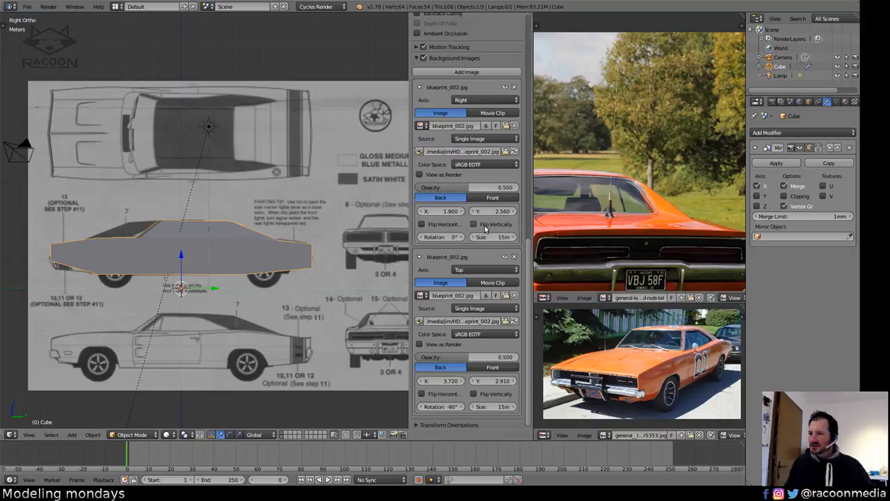
pyautogui.moveTo(491, 211); pyautogui.dragTo(699, 225)
# Check in wireframe side view how the roofline, windshield and rear slope follow the blueprint's lower car drawing.
pyautogui.press('z')
pyautogui.scroll(7, 272, 296)
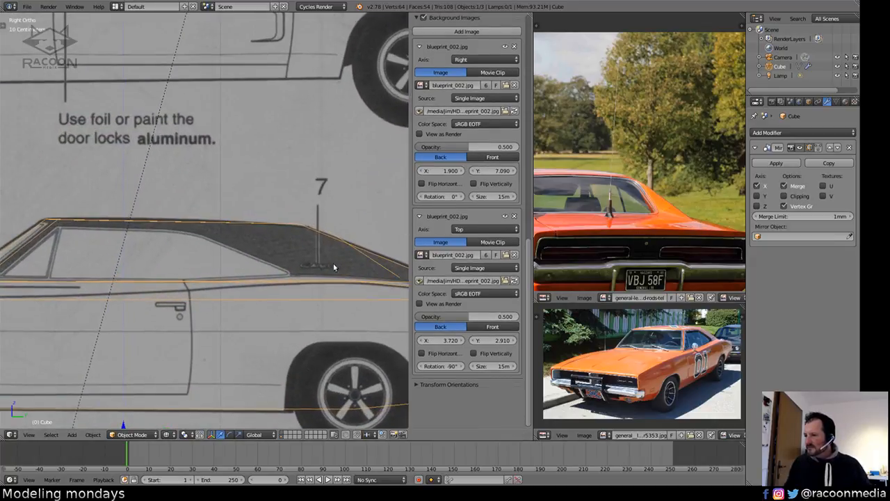
pyautogui.keyDown('shift'); pyautogui.moveTo(333, 266); pyautogui.dragTo(124, 252, button='middle'); pyautogui.keyUp('shift')
pyautogui.moveTo(198, 308)
pyautogui.keyDown('shift'); pyautogui.mouseDown(button='middle')
pyautogui.moveTo(218, 313)
pyautogui.moveTo(185, 313)
pyautogui.moveTo(346, 325)
pyautogui.mouseUp(button='middle'); pyautogui.keyUp('shift')
pyautogui.keyDown('shift'); pyautogui.moveTo(195, 323); pyautogui.dragTo(347, 334, button='middle'); pyautogui.keyUp('shift')
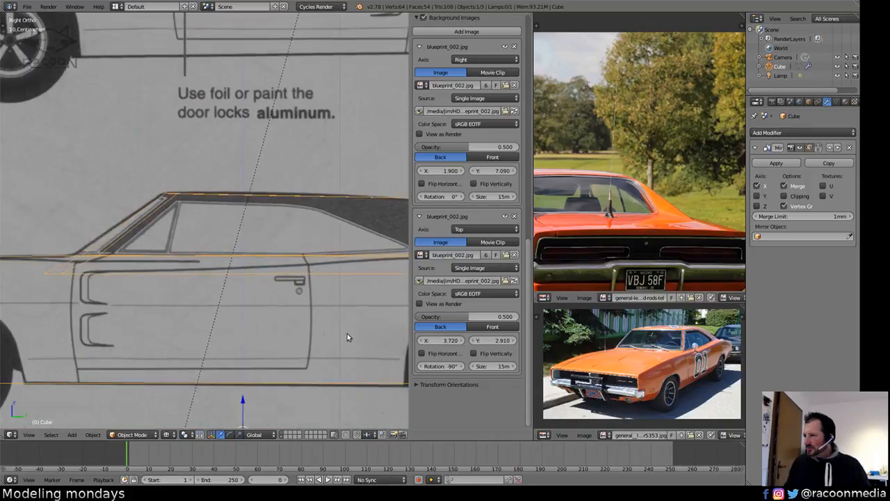
pyautogui.keyDown('shift'); pyautogui.moveTo(126, 330); pyautogui.dragTo(267, 328, button='middle'); pyautogui.keyUp('shift')
pyautogui.moveTo(169, 334)
pyautogui.keyDown('shift'); pyautogui.mouseDown(button='middle')
pyautogui.moveTo(307, 324)
pyautogui.moveTo(226, 308)
pyautogui.mouseUp(button='middle'); pyautogui.keyUp('shift')
# In Edit Mode, delete the large top face in front of and beside the cabin.
pyautogui.press('Tab')
pyautogui.moveTo(338, 313)
pyautogui.keyDown('shift'); pyautogui.mouseDown(button='middle')
pyautogui.moveTo(201, 302)
pyautogui.moveTo(258, 331)
pyautogui.moveTo(235, 315)
pyautogui.mouseUp(button='middle'); pyautogui.keyUp('shift')
pyautogui.press('z')
pyautogui.scroll(-3, 235, 316)
pyautogui.moveTo(229, 368); pyautogui.dragTo(252, 390, button='middle')
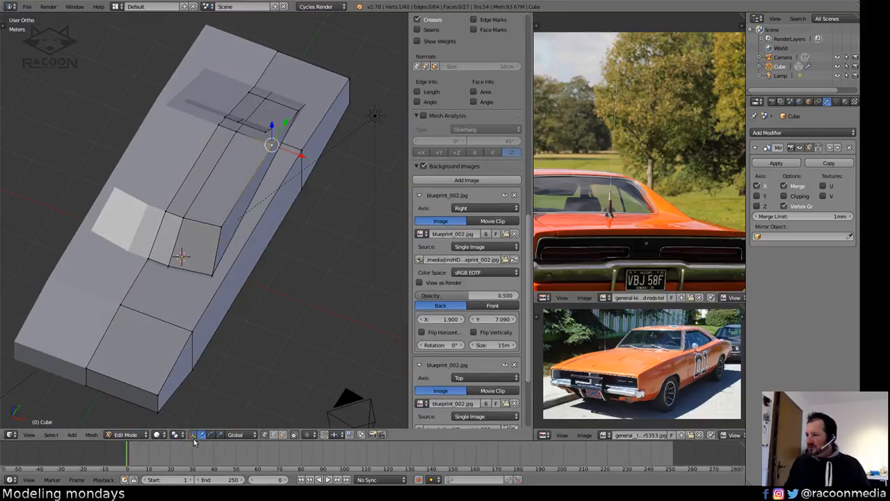
pyautogui.click(281, 434)
pyautogui.rightClick(188, 300)
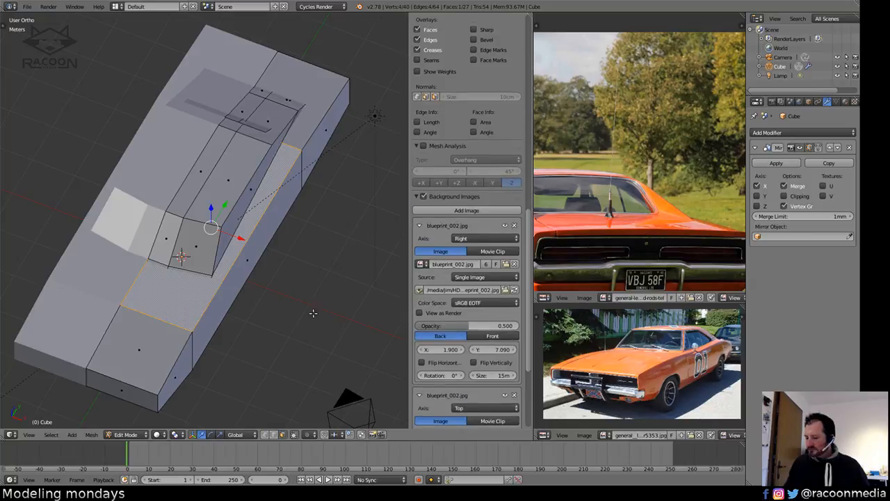
pyautogui.press('x')
pyautogui.click(325, 333)
# Select the loop of narrow flat faces around the cabin's base and delete those faces.
pyautogui.moveTo(292, 275); pyautogui.dragTo(141, 268, button='middle')
pyautogui.keyDown('alt'); pyautogui.rightClick(142, 269); pyautogui.keyUp('alt')
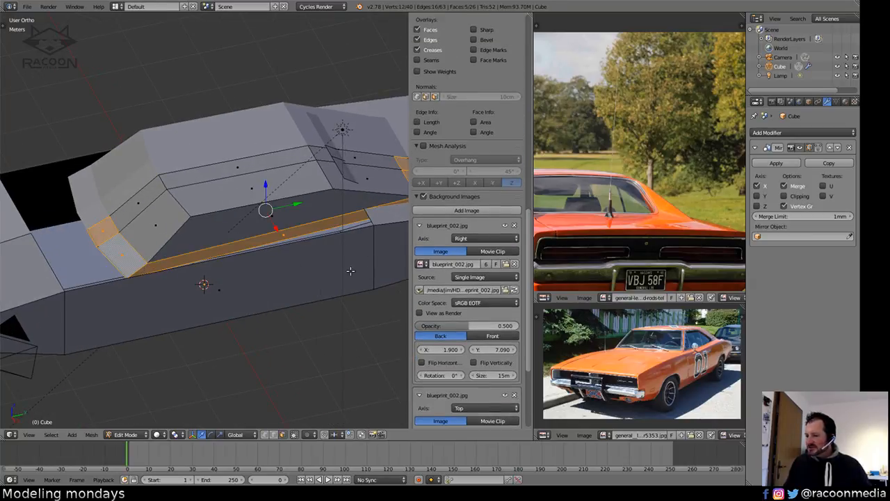
pyautogui.press('x')
pyautogui.click(350, 294)
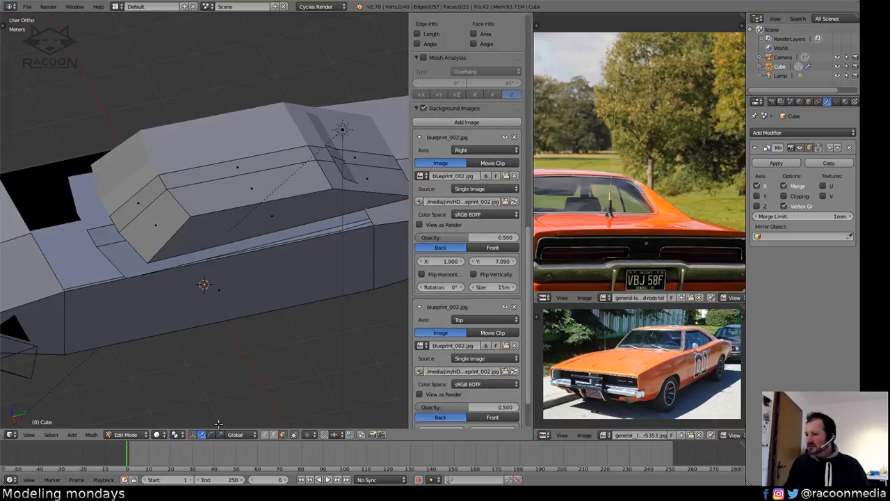
# Add a lengthwise loop cut through the hood and nose, slid toward the centre line near the cabin's own cut.
pyautogui.click(274, 435)
pyautogui.rightClick(130, 254)
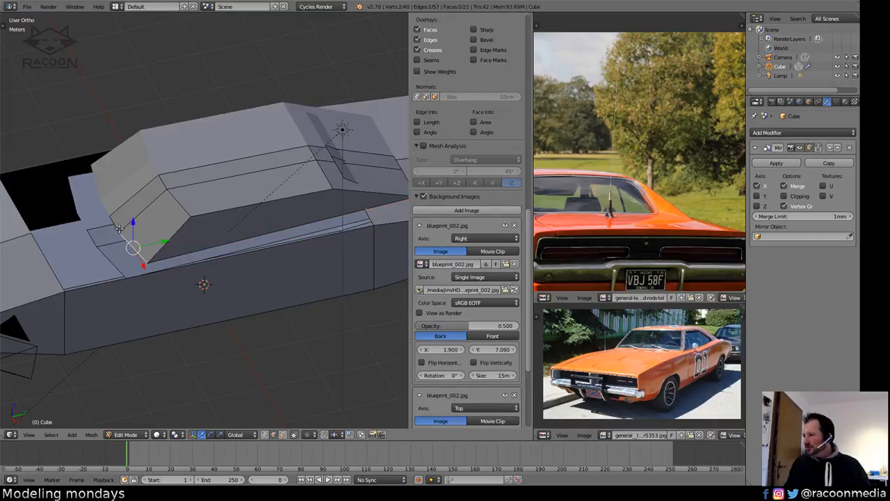
pyautogui.keyDown('shift'); pyautogui.moveTo(120, 283); pyautogui.dragTo(210, 272, button='middle'); pyautogui.keyUp('shift')
pyautogui.hotkey('ctrl', 'r')
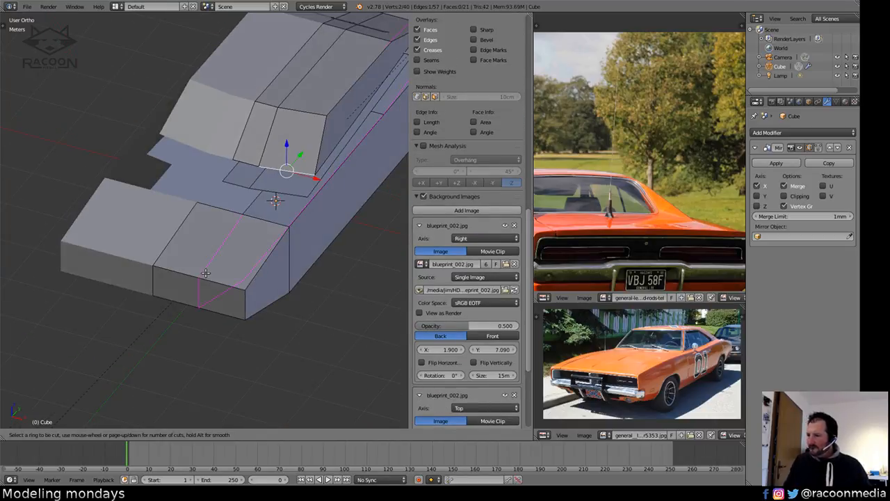
pyautogui.click(198, 271)
pyautogui.click(184, 267)
pyautogui.press('a')
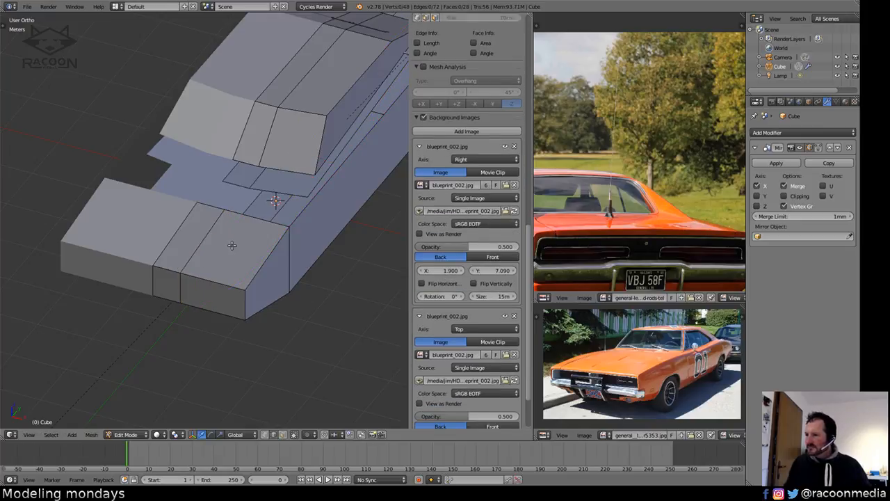
# Try to bridge the body's open top edge loop to the cabin's bottom edge loop.
pyautogui.moveTo(233, 246); pyautogui.dragTo(195, 298, button='middle')
pyautogui.keyDown('alt'); pyautogui.rightClick(206, 233); pyautogui.keyUp('alt')
pyautogui.keyDown('shift'); pyautogui.moveTo(325, 287); pyautogui.dragTo(157, 329, button='middle'); pyautogui.keyUp('shift')
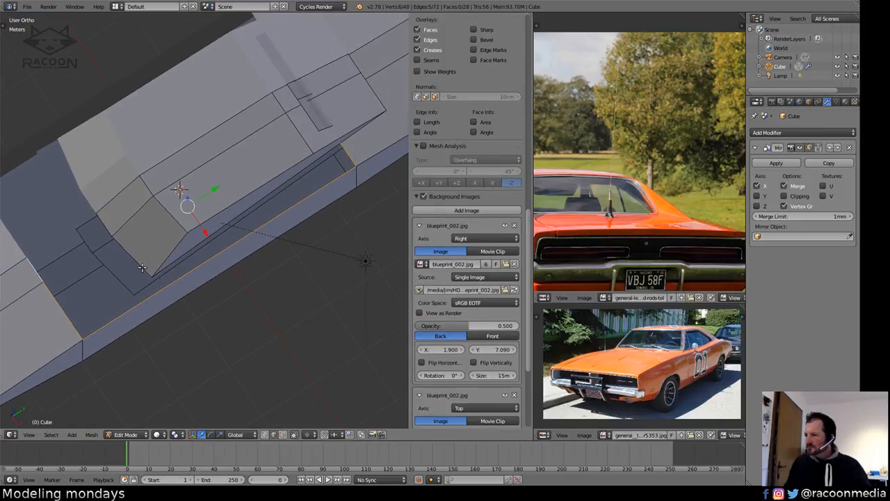
pyautogui.keyDown('alt'); pyautogui.keyDown('shift'); pyautogui.rightClick(136, 262); pyautogui.keyUp('shift'); pyautogui.keyUp('alt')
pyautogui.press('w')
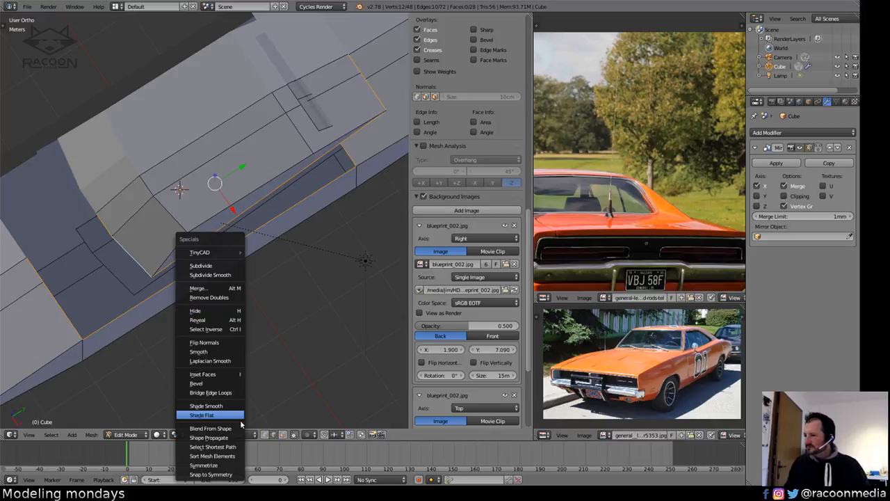
pyautogui.click(232, 393)
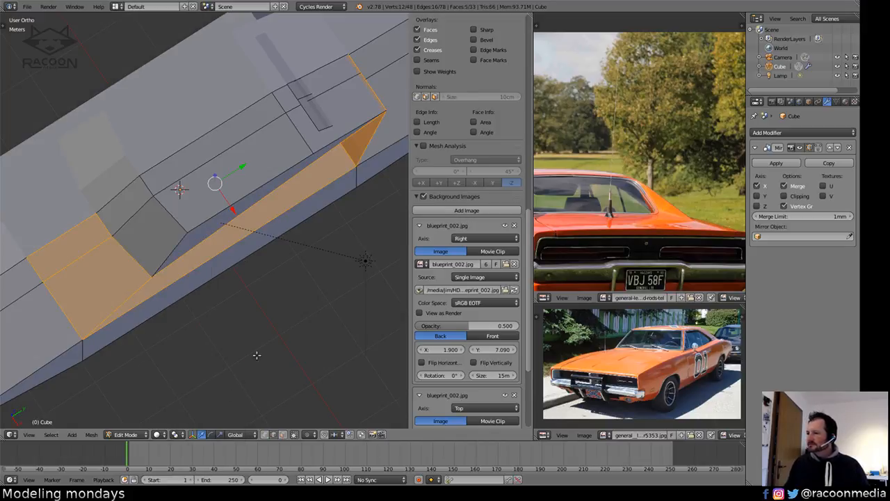
# Remove the faces just bridged between the body opening and the cabin.
pyautogui.press('a')
pyautogui.moveTo(256, 355); pyautogui.dragTo(236, 311, button='middle')
pyautogui.keyDown('alt'); pyautogui.rightClick(236, 311); pyautogui.keyUp('alt')
pyautogui.press('x')
pyautogui.click(240, 313)
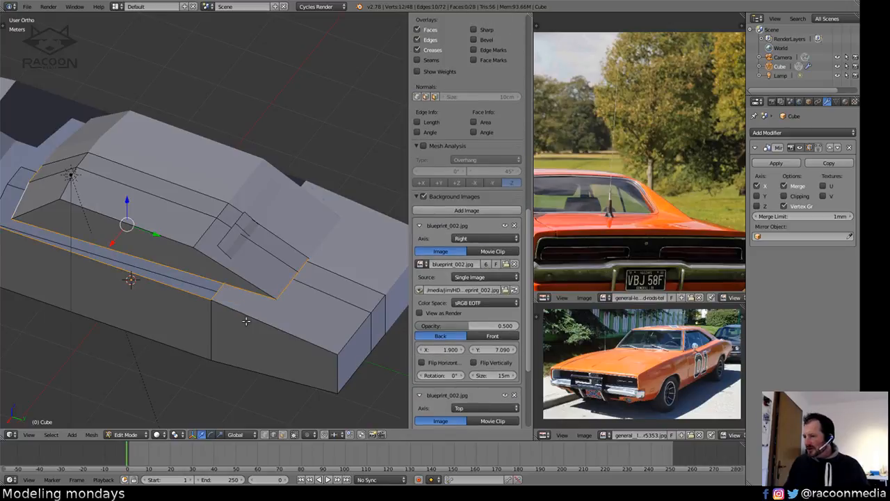
# Delete the two trunk deck faces behind the cabin, keeping the surrounding side and tail faces.
pyautogui.click(282, 435)
pyautogui.rightClick(323, 296)
pyautogui.press('x')
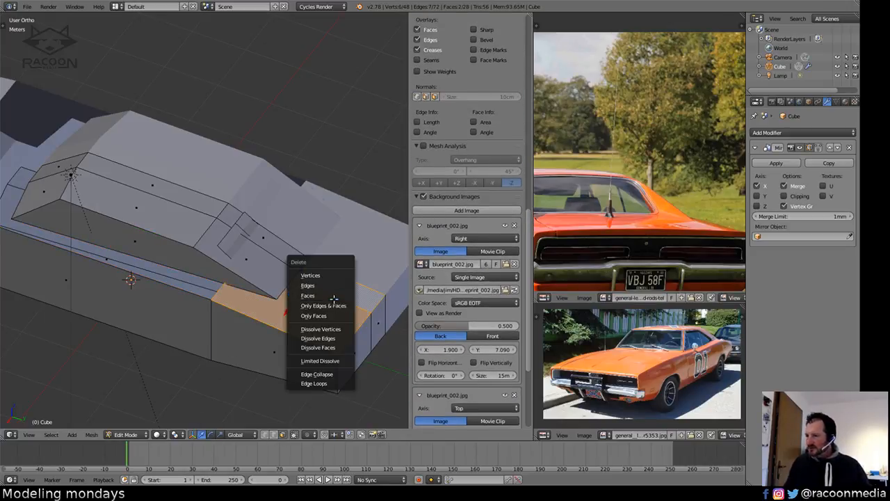
pyautogui.click(334, 301)
pyautogui.hotkey('ctrl', 'z')
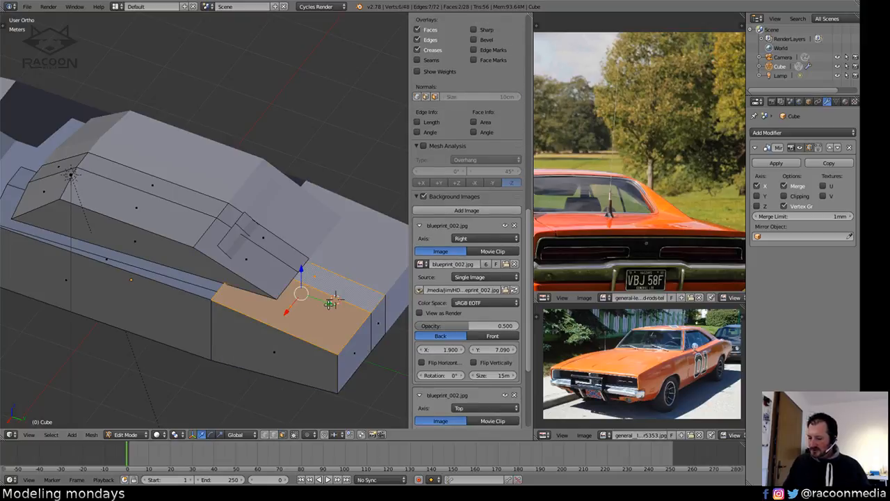
pyautogui.press('x')
pyautogui.click(327, 304)
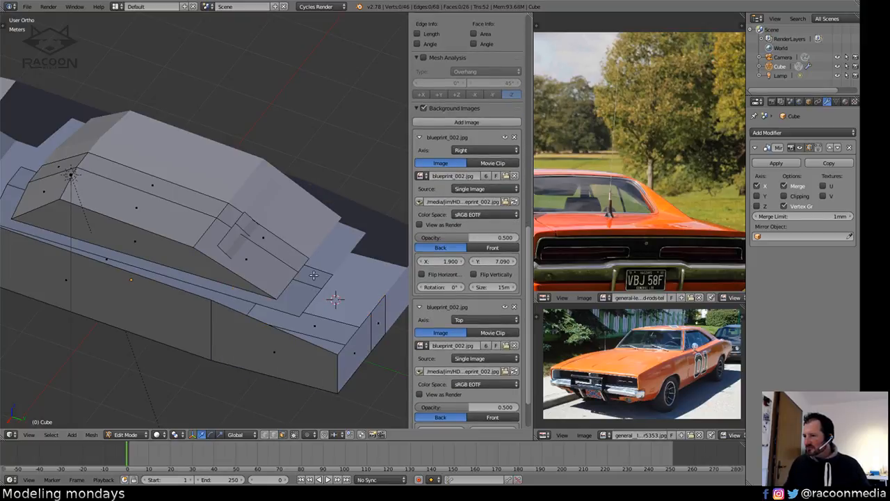
# Select the two leftover floor faces beneath the cabin in wireframe and delete them.
pyautogui.moveTo(332, 292); pyautogui.dragTo(265, 270, button='middle')
pyautogui.rightClick(183, 265)
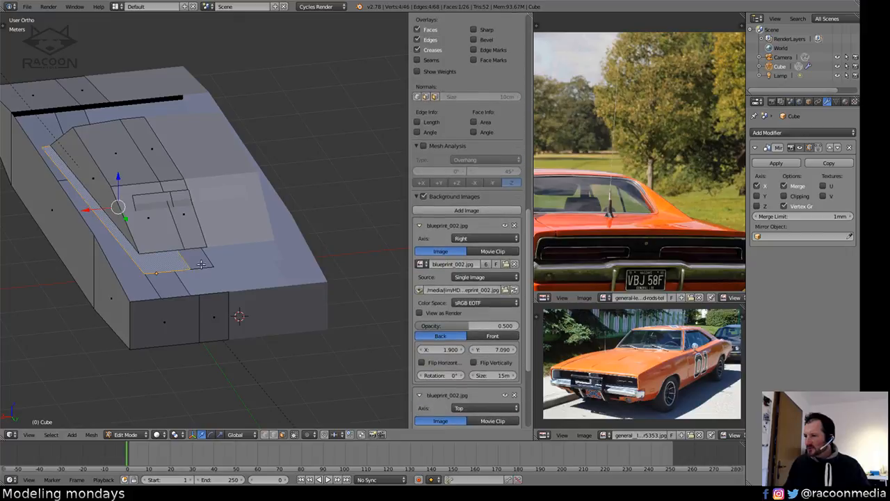
pyautogui.keyDown('shift'); pyautogui.rightClick(200, 267); pyautogui.keyUp('shift')
pyautogui.press('z')
pyautogui.press('x')
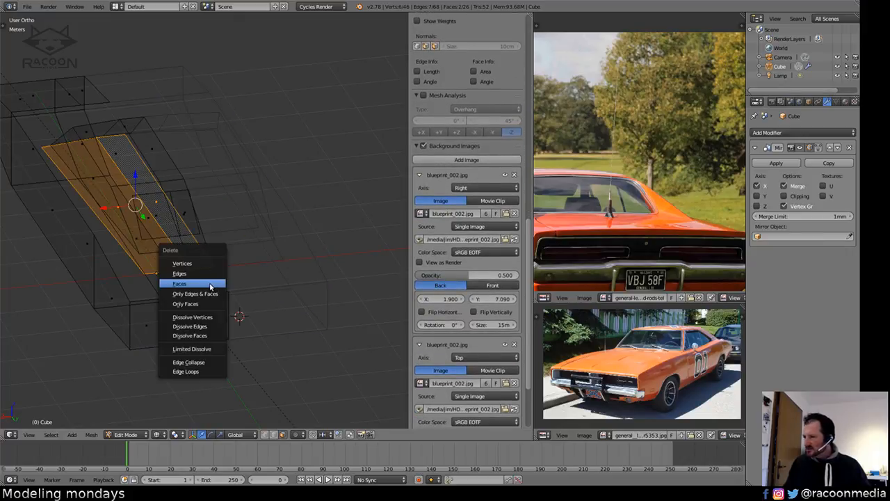
pyautogui.click(212, 285)
pyautogui.press('z')
pyautogui.moveTo(214, 276)
pyautogui.mouseDown(button='middle')
pyautogui.moveTo(273, 317)
pyautogui.moveTo(302, 323)
pyautogui.mouseUp(button='middle')
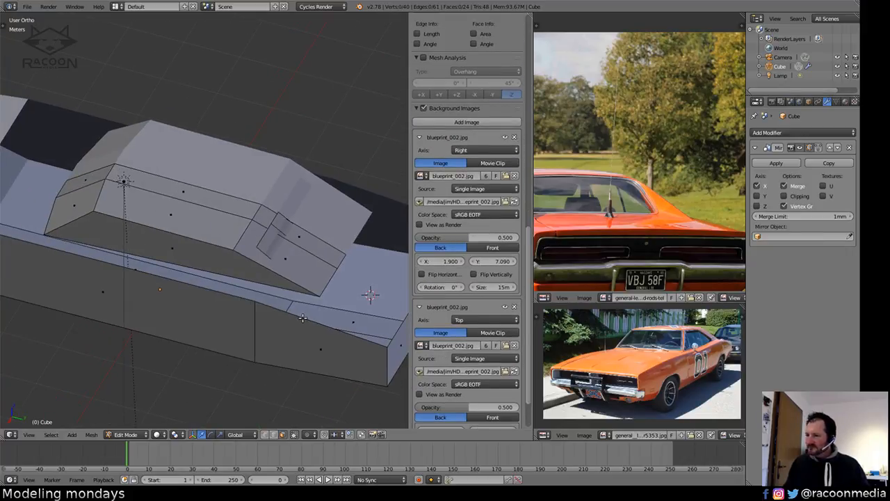
# Bridge the open edge loops between the cabin's base and the body to close the hood, side strip and trunk deck.
pyautogui.click(273, 435)
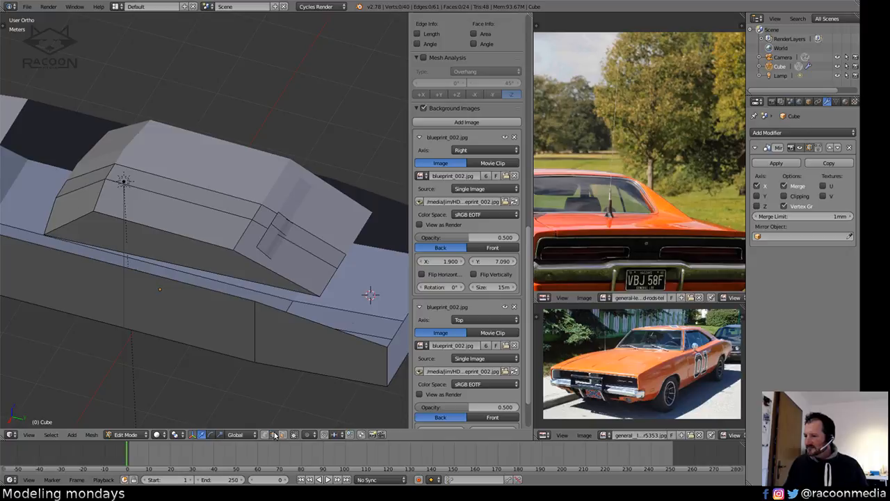
pyautogui.keyDown('alt'); pyautogui.click(293, 287); pyautogui.keyUp('alt')
pyautogui.press('w')
pyautogui.click(299, 303)
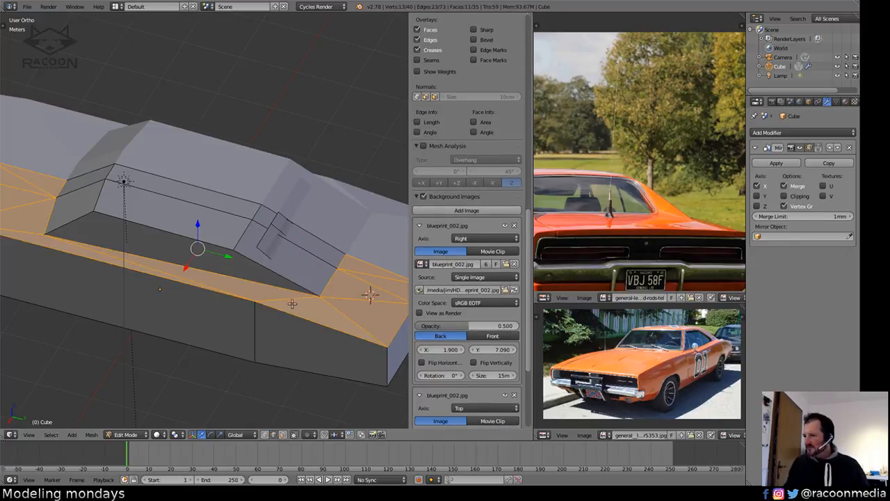
pyautogui.press('a')
pyautogui.moveTo(293, 303)
pyautogui.mouseDown(button='middle')
pyautogui.moveTo(229, 330)
pyautogui.moveTo(308, 313)
pyautogui.moveTo(258, 322)
pyautogui.moveTo(281, 315)
pyautogui.mouseUp(button='middle')
pyautogui.scroll(-2, 229, 330)
pyautogui.press('KP_3')
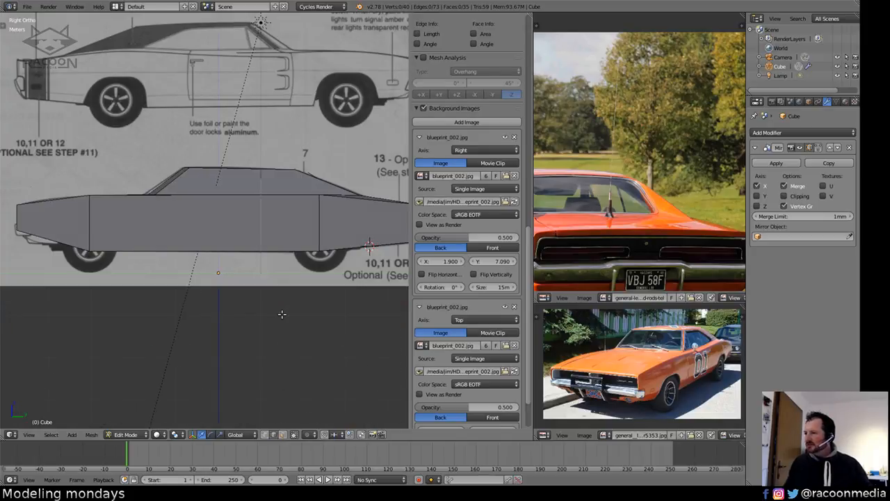
# Cut a vertical edge loop through the front body section between the nose and the front wheel, slid toward the nose.
pyautogui.press('z')
pyautogui.keyDown('shift'); pyautogui.moveTo(241, 245); pyautogui.dragTo(233, 251, button='middle'); pyautogui.keyUp('shift')
pyautogui.keyDown('shift'); pyautogui.moveTo(94, 296); pyautogui.dragTo(144, 315, button='middle'); pyautogui.keyUp('shift')
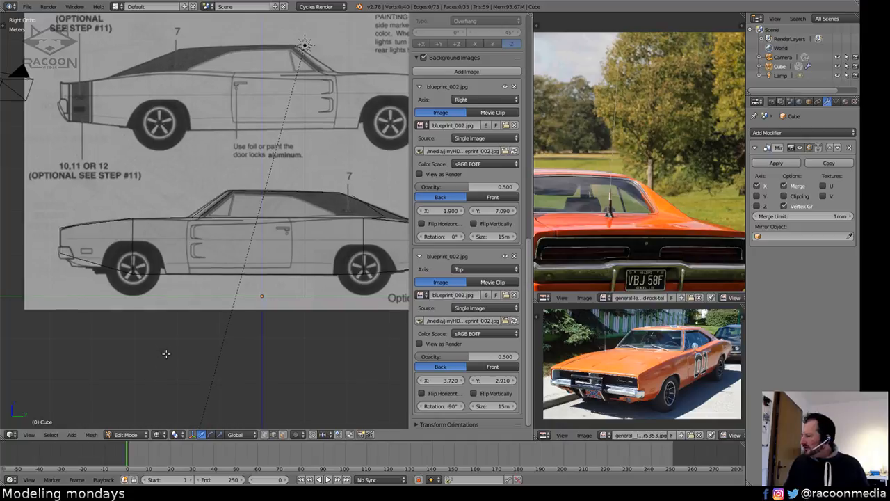
pyautogui.scroll(2, 164, 322)
pyautogui.scroll(1, 164, 323)
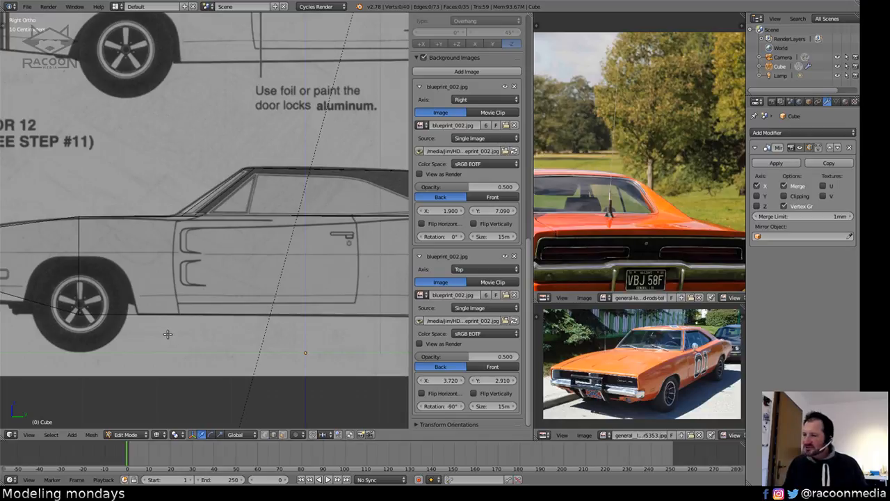
pyautogui.keyDown('shift'); pyautogui.moveTo(168, 334); pyautogui.dragTo(237, 335, button='middle'); pyautogui.keyUp('shift')
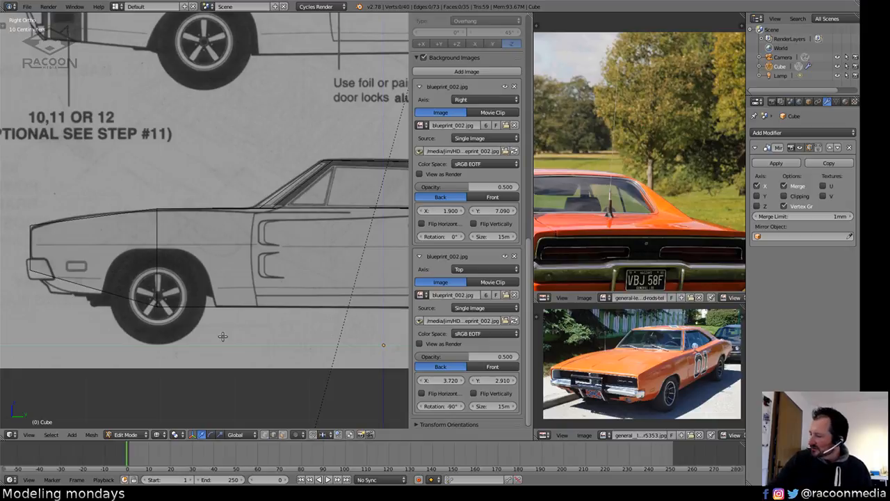
pyautogui.keyDown('shift'); pyautogui.moveTo(128, 322); pyautogui.dragTo(227, 331, button='middle'); pyautogui.keyUp('shift')
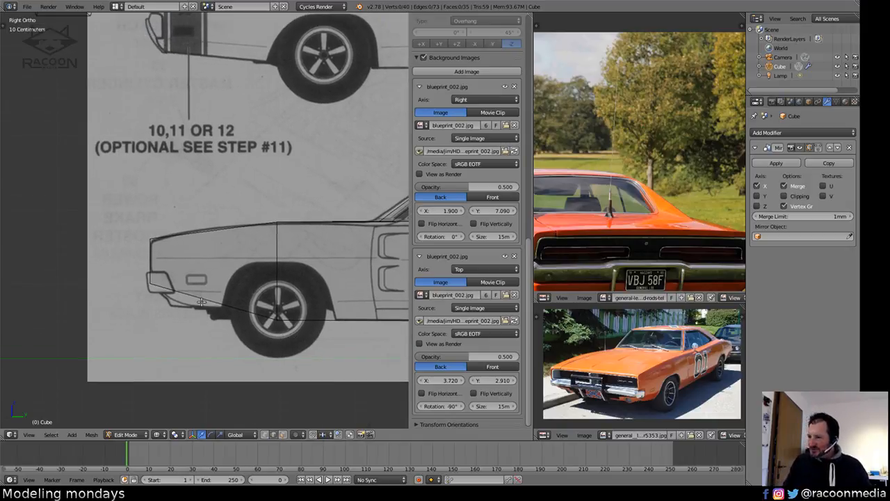
pyautogui.hotkey('ctrl', 'r')
pyautogui.click(199, 299)
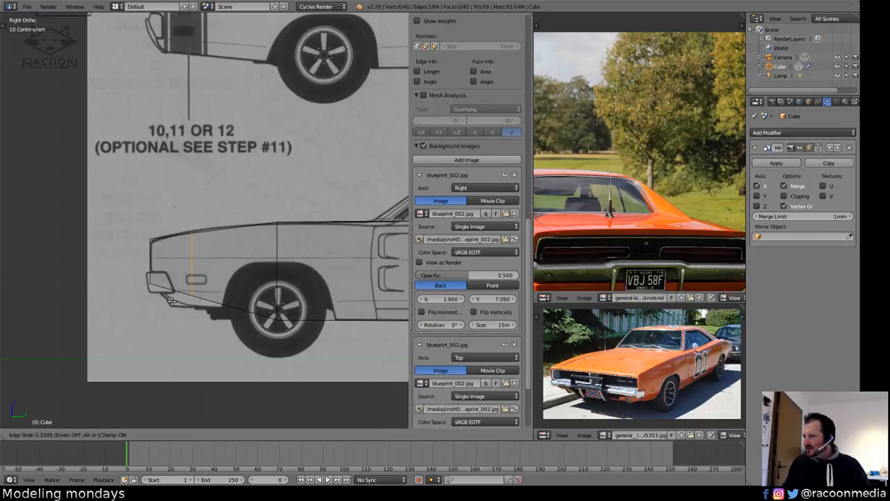
pyautogui.click(170, 301)
pyautogui.press('a')
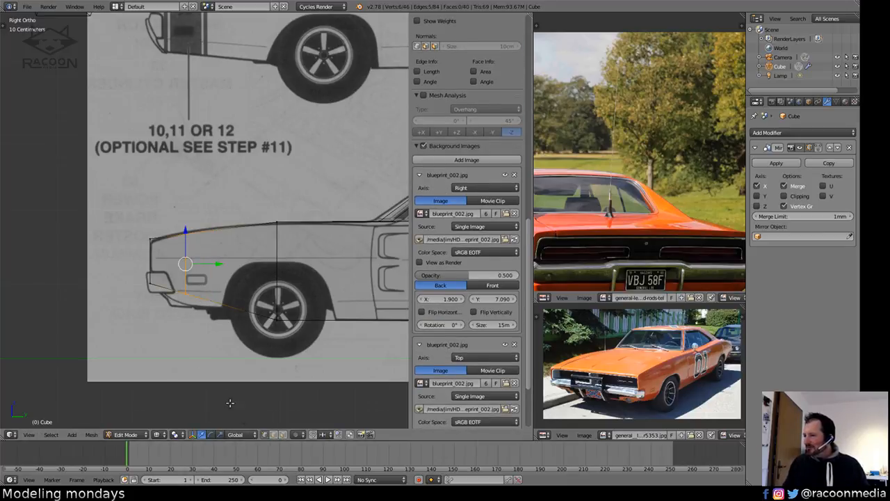
# Lower the new front loop's bottom vertices about 14 cm along Z to match the blueprint's lower bumper line.
pyautogui.press('b')
pyautogui.moveTo(169, 285); pyautogui.dragTo(203, 313)
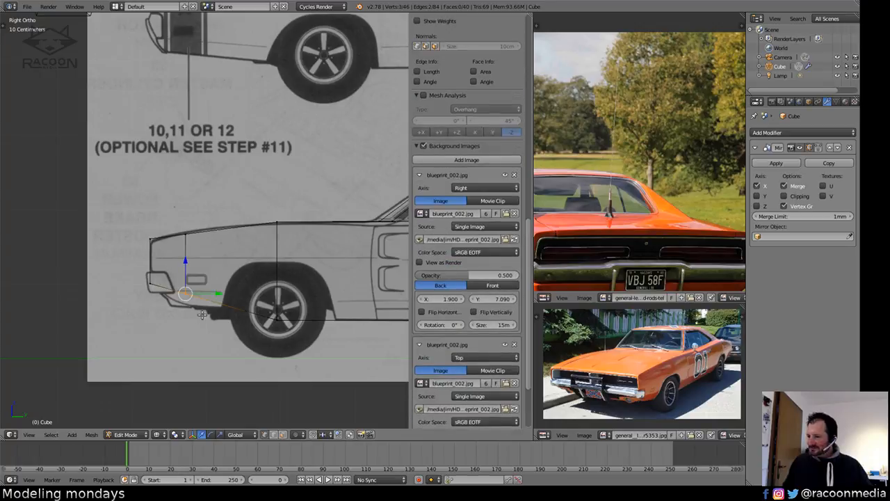
pyautogui.press('g')
pyautogui.press('z')
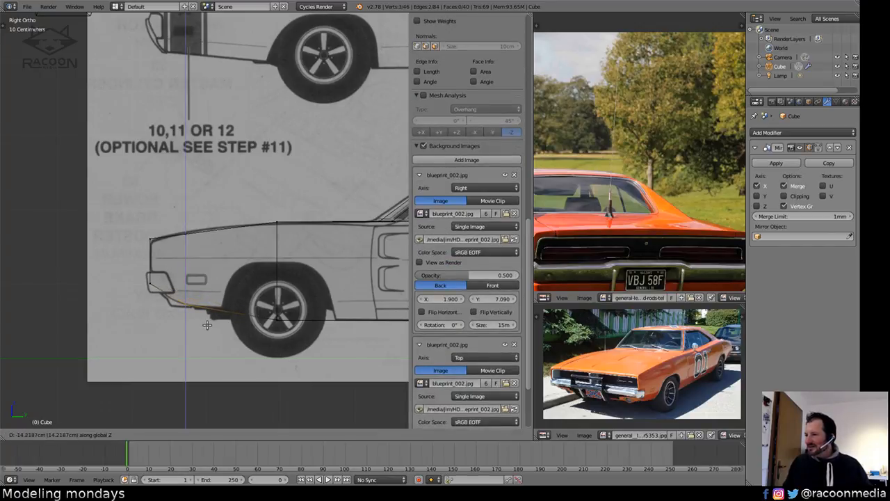
pyautogui.click(206, 324)
pyautogui.press('a')
# Lower the vertices at the base of the sloping rear roof about 8 cm along Z to follow the blueprint's body line.
pyautogui.keyDown('shift'); pyautogui.moveTo(304, 337); pyautogui.dragTo(41, 318, button='middle'); pyautogui.keyUp('shift')
pyautogui.keyDown('ctrl'); pyautogui.moveTo(146, 300); pyautogui.dragTo(216, 414, button='middle'); pyautogui.keyUp('ctrl')
pyautogui.keyDown('shift'); pyautogui.moveTo(248, 334); pyautogui.dragTo(117, 348, button='middle'); pyautogui.keyUp('shift')
pyautogui.keyDown('ctrl'); pyautogui.moveTo(167, 382); pyautogui.dragTo(270, 274, button='middle'); pyautogui.keyUp('ctrl')
pyautogui.keyDown('shift'); pyautogui.moveTo(235, 312); pyautogui.dragTo(281, 306, button='middle'); pyautogui.keyUp('shift')
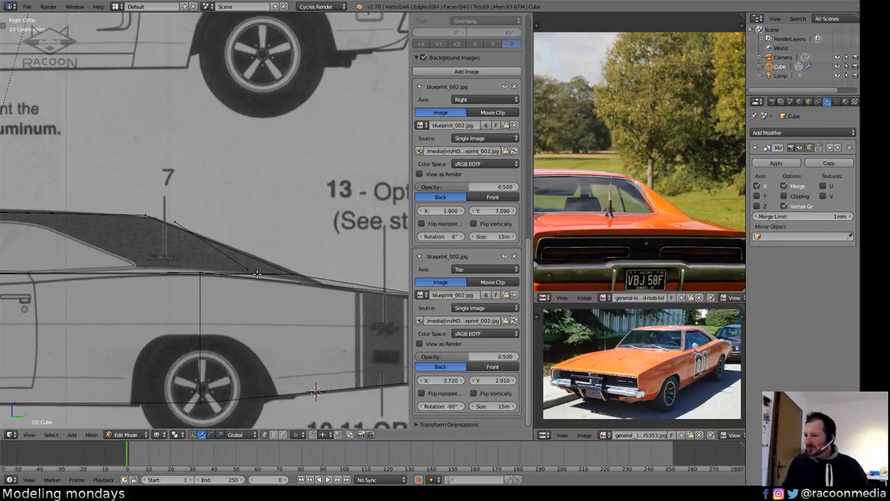
pyautogui.keyDown('ctrl'); pyautogui.moveTo(303, 265); pyautogui.dragTo(308, 270); pyautogui.keyUp('ctrl')
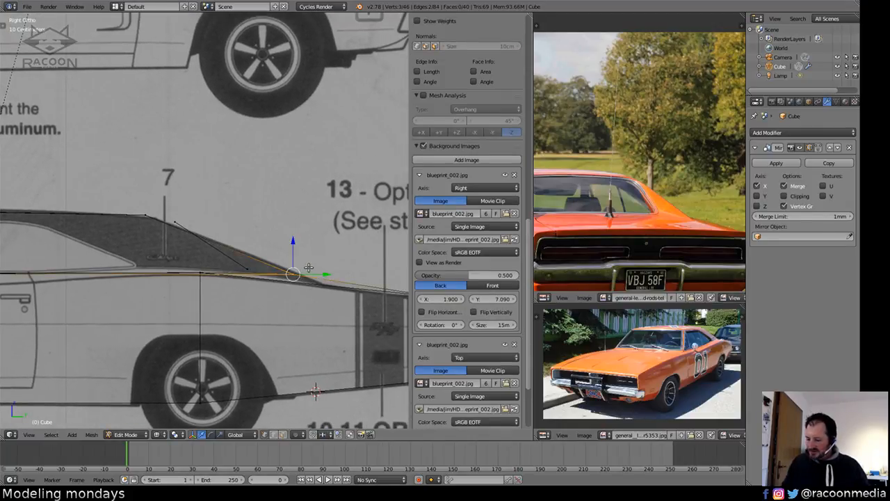
pyautogui.press('g')
pyautogui.press('z')
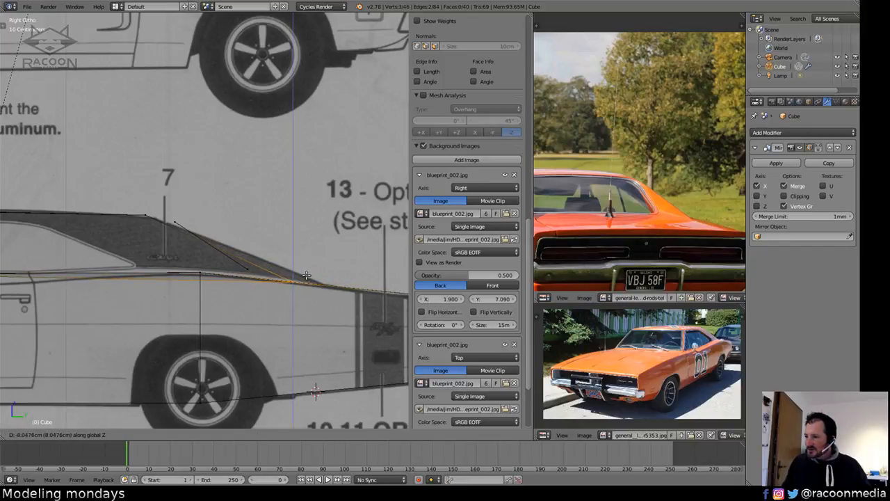
pyautogui.click(309, 276)
pyautogui.press('a')
# Recalculate the normals of the entire car mesh to face outside, with the model shown in solid shading.
pyautogui.moveTo(259, 278)
pyautogui.keyDown('ctrl'); pyautogui.mouseDown(button='middle')
pyautogui.moveTo(239, 312)
pyautogui.moveTo(224, 314)
pyautogui.moveTo(251, 334)
pyautogui.moveTo(243, 342)
pyautogui.moveTo(273, 334)
pyautogui.moveTo(270, 324)
pyautogui.moveTo(236, 336)
pyautogui.moveTo(142, 317)
pyautogui.mouseUp(button='middle'); pyautogui.keyUp('ctrl')
pyautogui.press('z')
pyautogui.press('a')
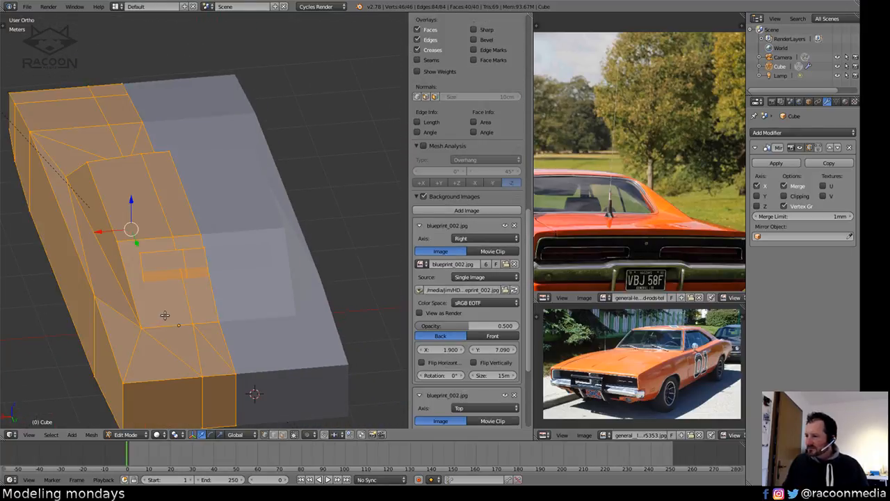
pyautogui.press('a')
pyautogui.press('a')
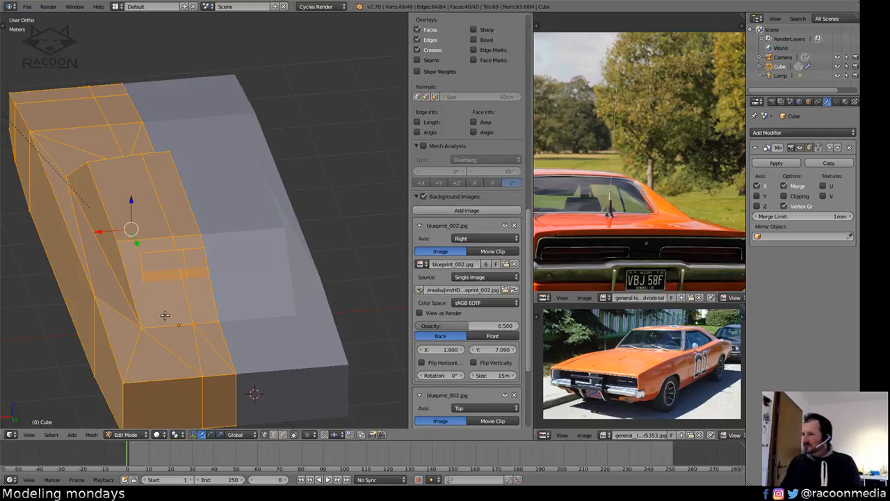
pyautogui.hotkey('ctrl', 'shift', 'n')
pyautogui.hotkey('ctrl', 'n')
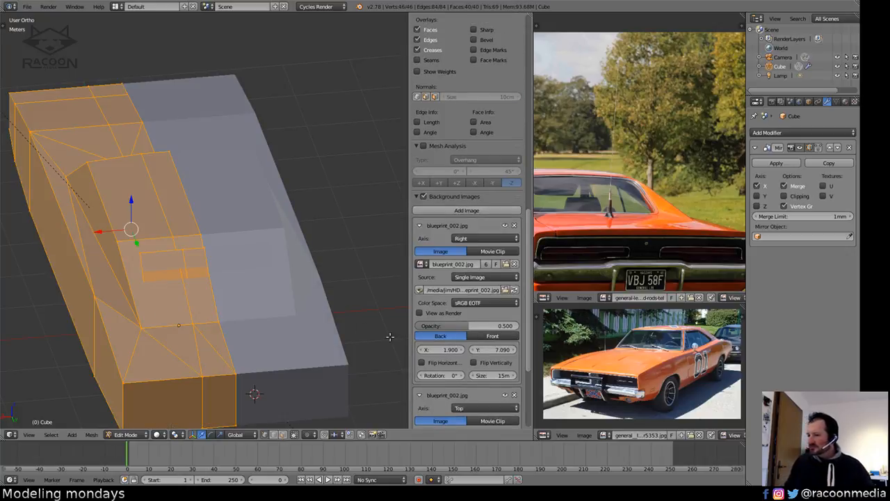
# Collapse the settings of both blueprint background images and turn on the face normals display.
pyautogui.click(419, 225)
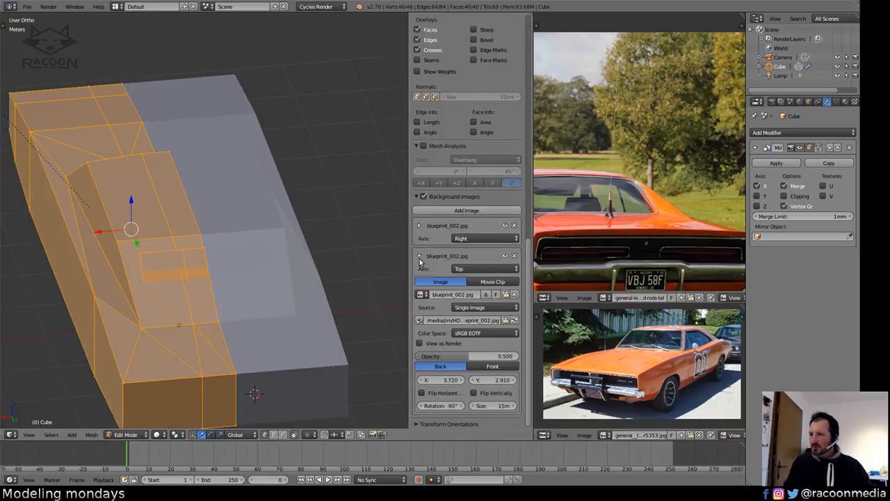
pyautogui.click(420, 256)
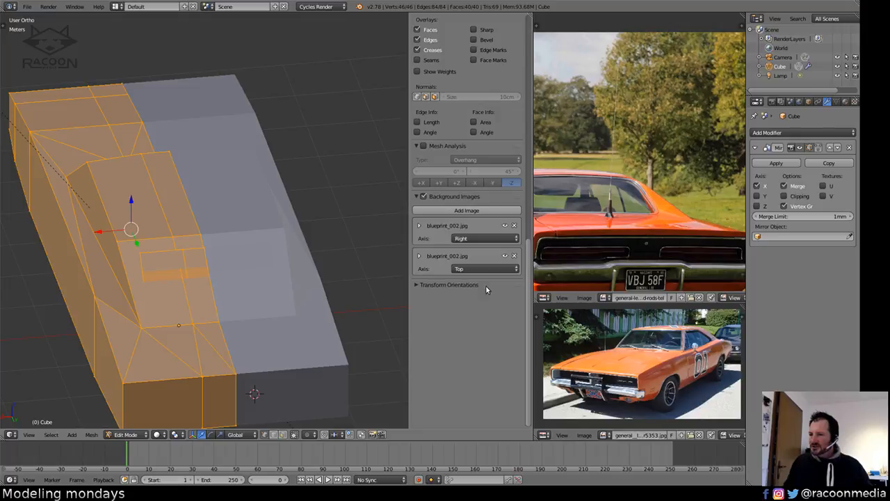
pyautogui.click(434, 98)
# Cut two evenly spaced edge loops across the roof and down the side window faces.
pyautogui.moveTo(294, 210); pyautogui.dragTo(211, 287, button='middle')
pyautogui.scroll(3, 362, 241)
pyautogui.hotkey('ctrl', 'r')
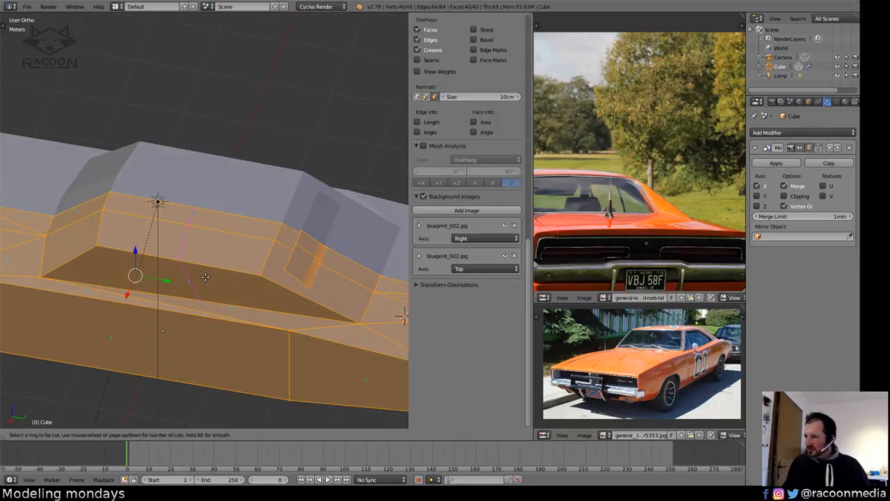
pyautogui.scroll(1, 205, 277)
pyautogui.click(205, 277)
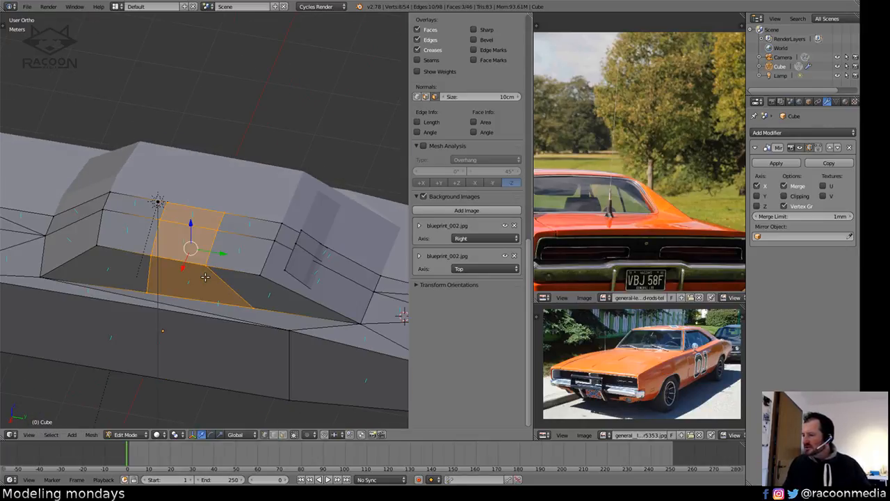
# Triangulate the long shoulder face beneath the side windows.
pyautogui.keyDown('alt'); pyautogui.rightClick(276, 318); pyautogui.keyUp('alt')
pyautogui.hotkey('ctrl', 't')
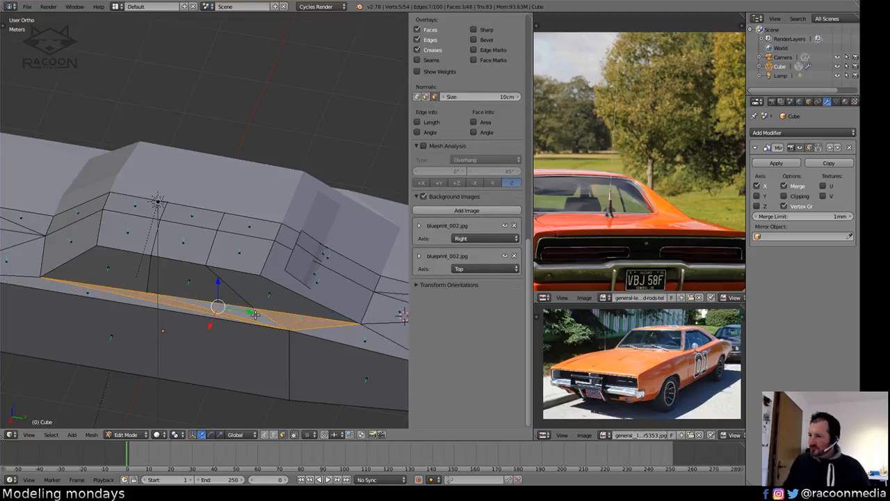
pyautogui.moveTo(256, 314); pyautogui.dragTo(300, 337, button='middle')
pyautogui.press('a')
pyautogui.moveTo(253, 320); pyautogui.dragTo(233, 313, button='middle')
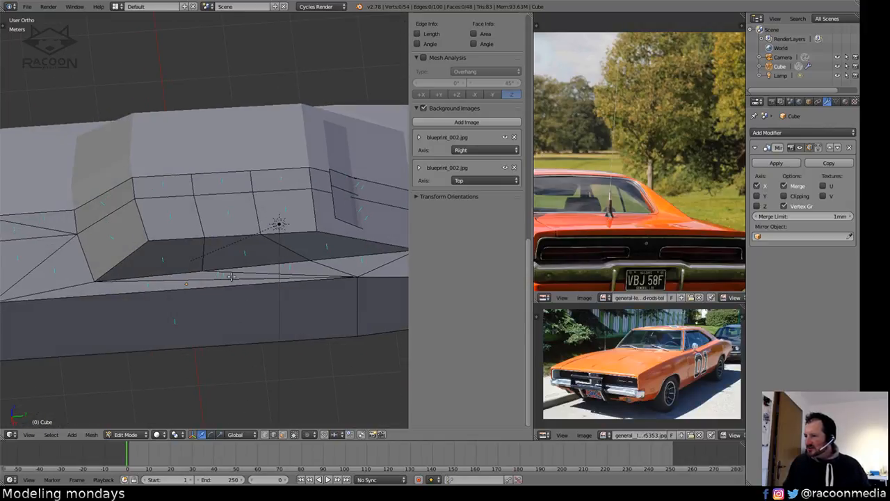
# Delete the three triangular shoulder faces between the side windows and the body side.
pyautogui.keyDown('alt'); pyautogui.rightClick(209, 281); pyautogui.keyUp('alt')
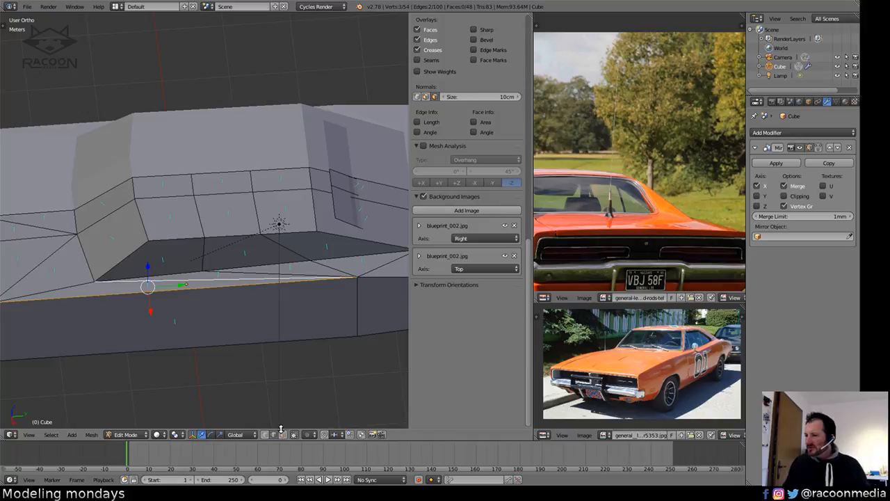
pyautogui.press('a')
pyautogui.rightClick(294, 269)
pyautogui.keyDown('shift'); pyautogui.rightClick(227, 276); pyautogui.keyUp('shift')
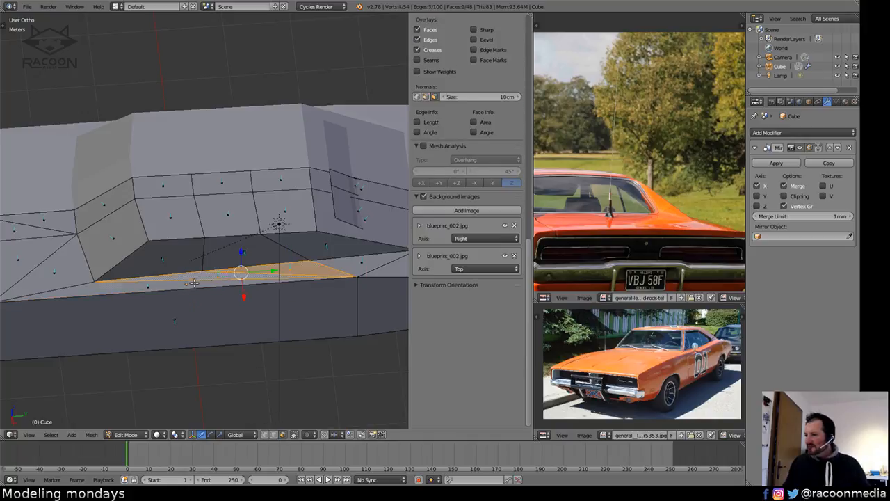
pyautogui.keyDown('shift'); pyautogui.rightClick(194, 282); pyautogui.keyUp('shift')
pyautogui.press('x')
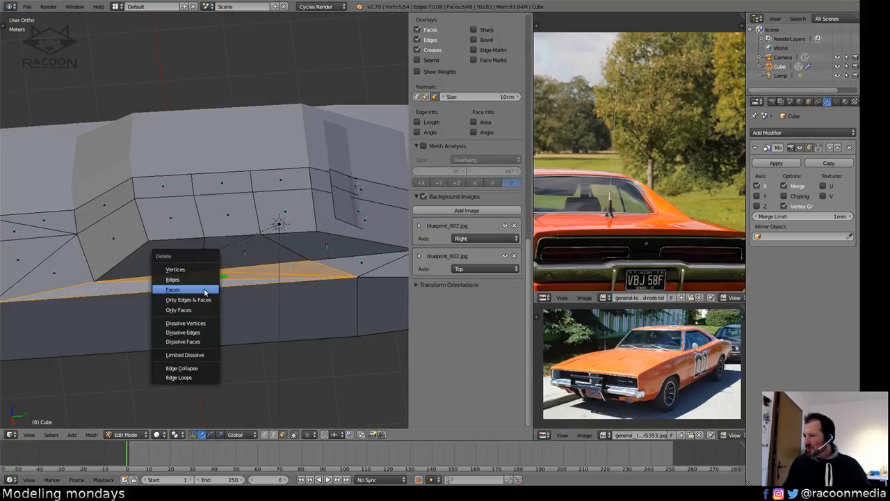
pyautogui.click(205, 292)
# Cut two evenly spaced vertical edge loops through the body side between the wheels, without sliding them.
pyautogui.hotkey('ctrl', 'r')
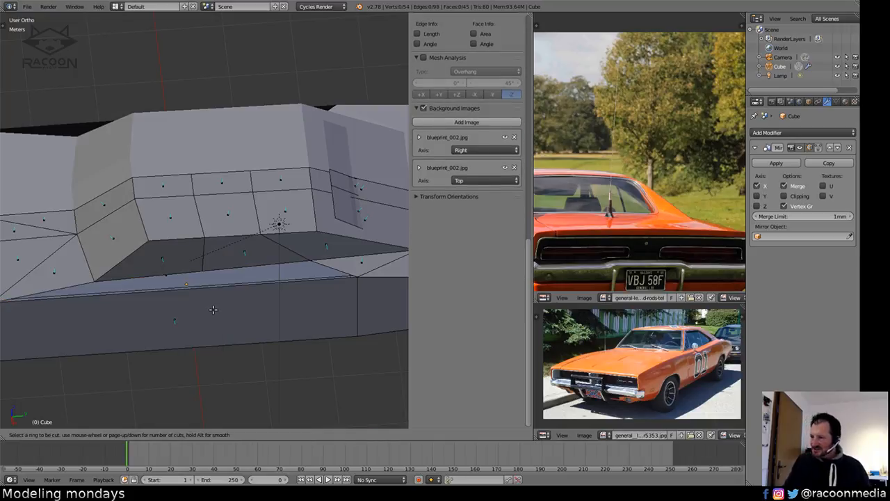
pyautogui.scroll(1, 189, 292)
pyautogui.click(188, 293)
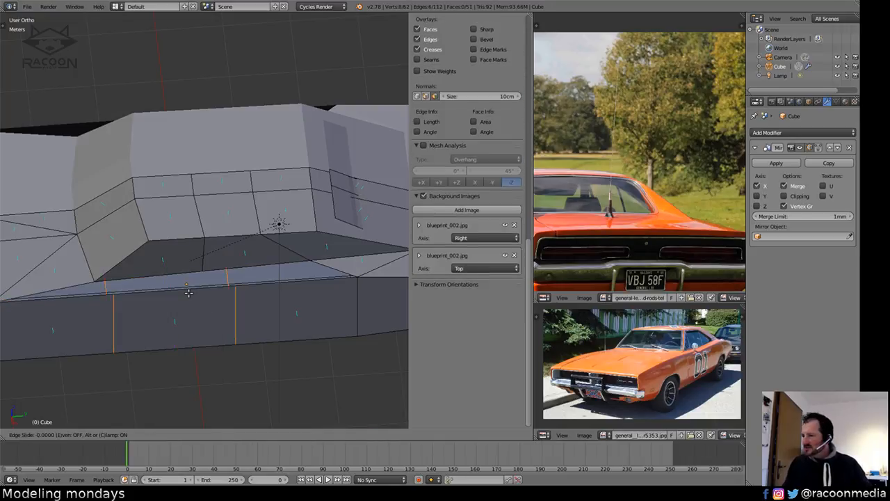
pyautogui.rightClick(189, 294)
pyautogui.press('a')
# Maximize the 3D view and show the car in wireframe from the right orthographic view over the blueprint.
pyautogui.moveTo(226, 306); pyautogui.dragTo(309, 399, button='middle')
pyautogui.hotkey('shift', 'space')
pyautogui.press('KP_5')
pyautogui.moveTo(432, 317); pyautogui.dragTo(361, 285, button='middle')
pyautogui.press('KP_3')
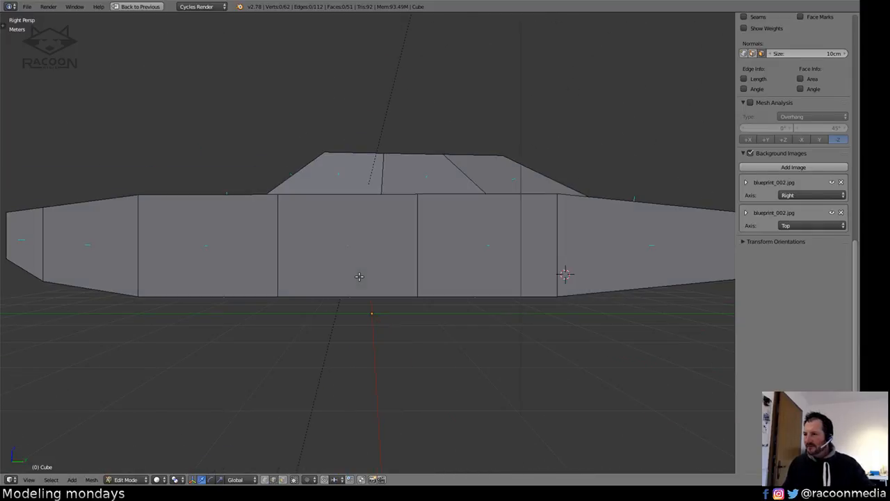
pyautogui.press('z')
pyautogui.press('KP_5')
pyautogui.scroll(4, 359, 276)
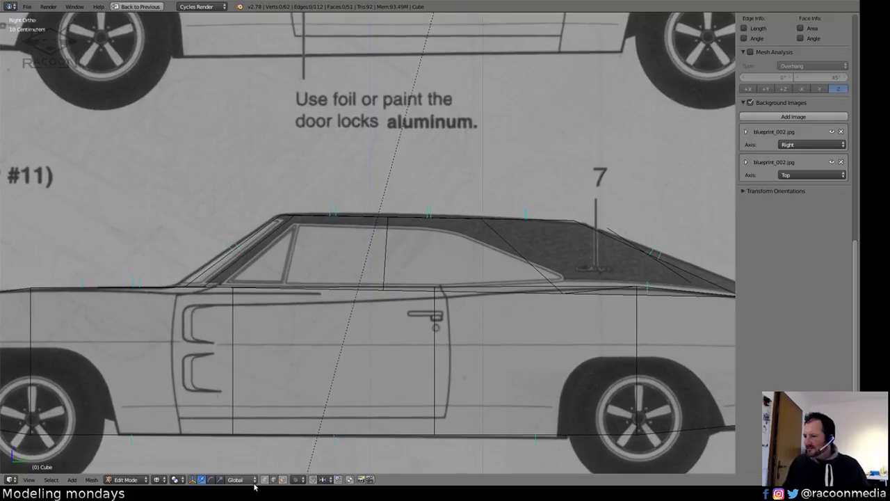
pyautogui.press('z')
pyautogui.press('z')
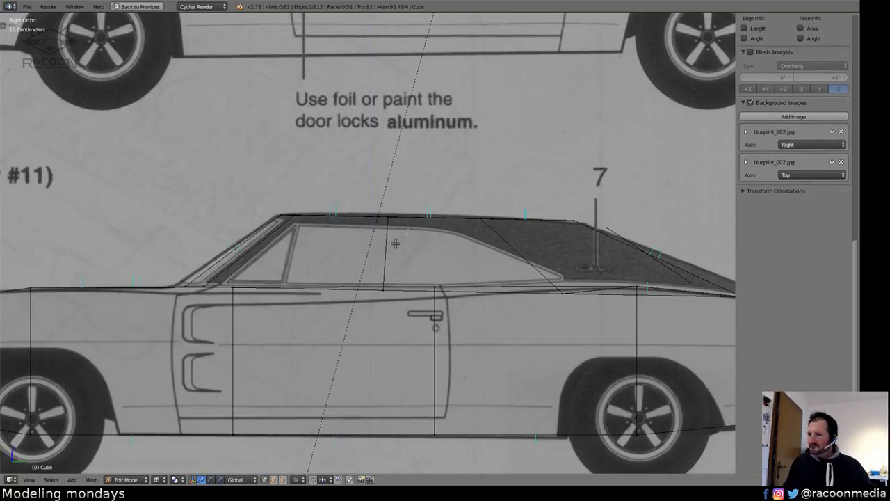
# Move the roof vertices above the door about 7.4 cm forward and 3.3 cm up to fit the blueprint's roofline.
pyautogui.press('b')
pyautogui.moveTo(354, 203); pyautogui.dragTo(413, 239)
pyautogui.press('g')
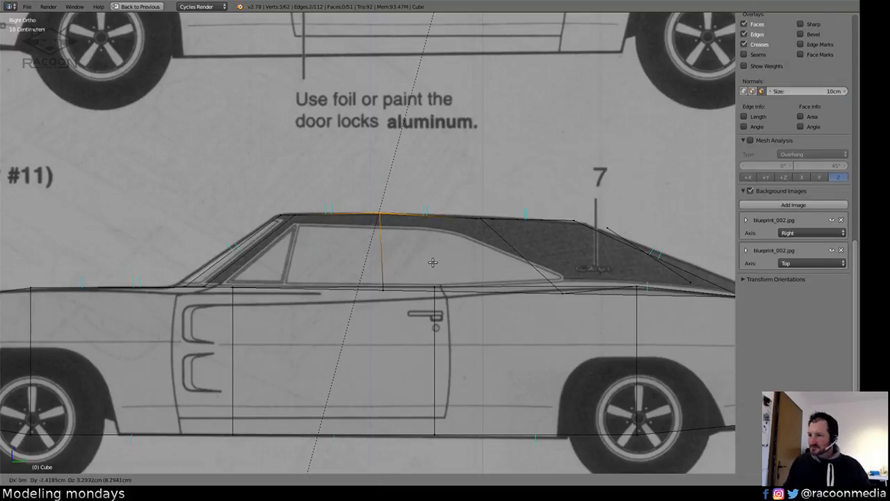
pyautogui.click(435, 262)
pyautogui.press('a')
# Move the vertices at the roof's rear edge slightly back and down to match the blueprint's roof corner.
pyautogui.keyDown('ctrl'); pyautogui.scroll(-5, 417, 256); pyautogui.keyUp('ctrl')
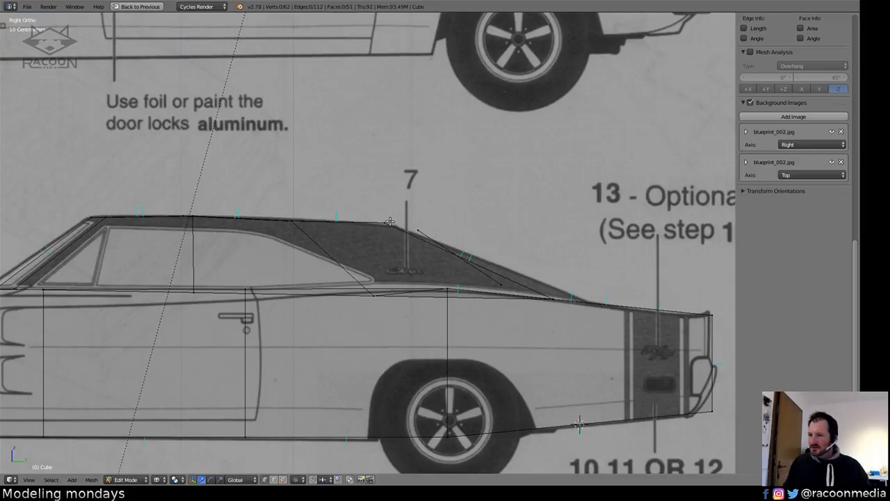
pyautogui.press('b')
pyautogui.moveTo(368, 208); pyautogui.dragTo(391, 232)
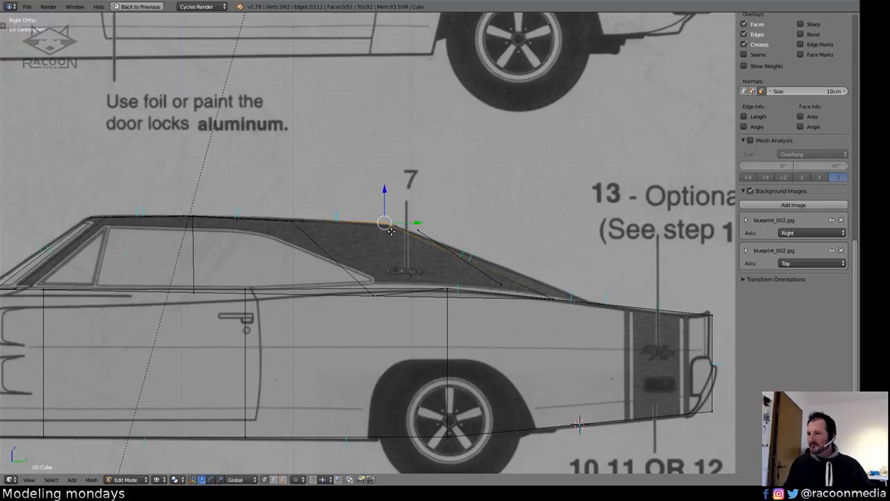
pyautogui.press('g')
pyautogui.click(401, 235)
pyautogui.press('a')
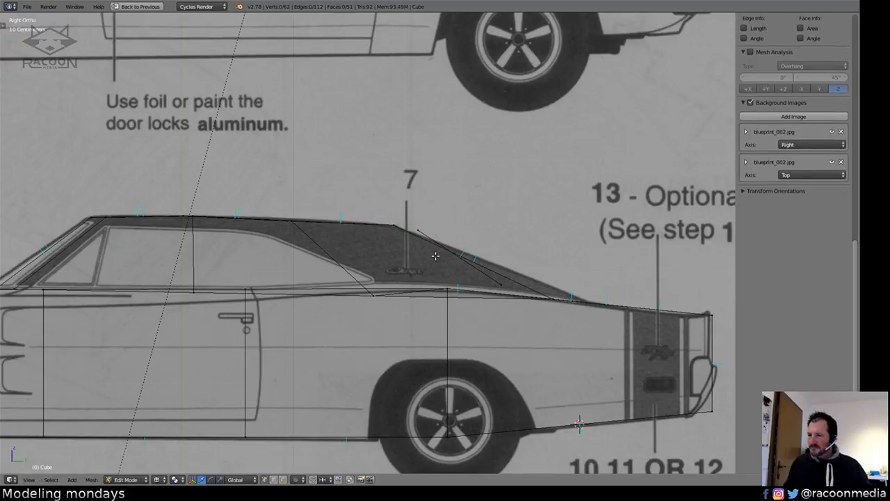
# Select the whole separate rear window piece and move it about 45 cm forward along Y, inside the roof outline.
pyautogui.press('l')
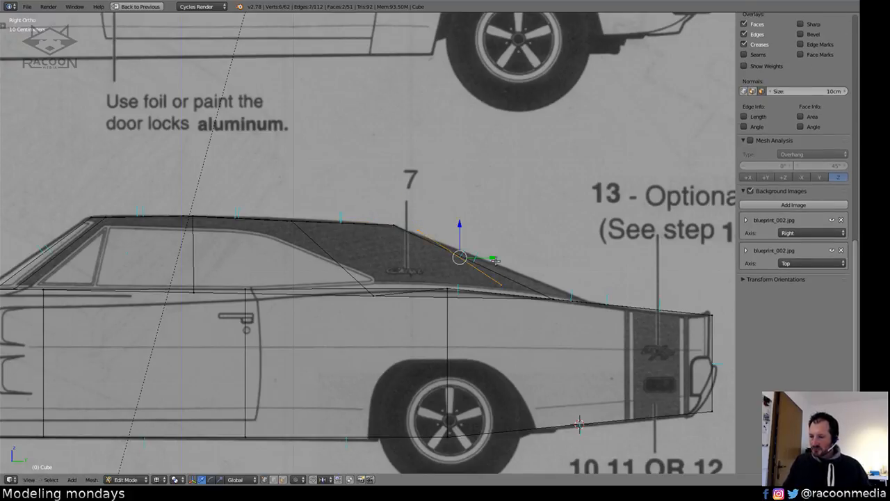
pyautogui.press('g')
pyautogui.press('y')
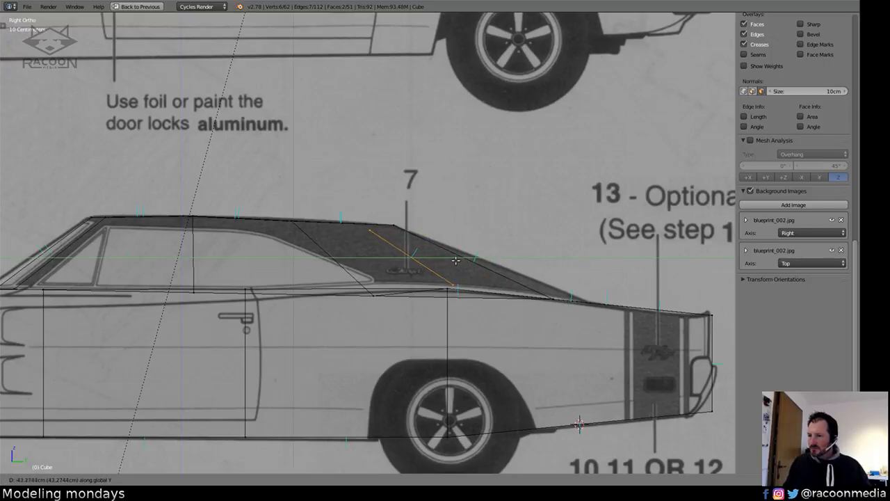
pyautogui.click(452, 262)
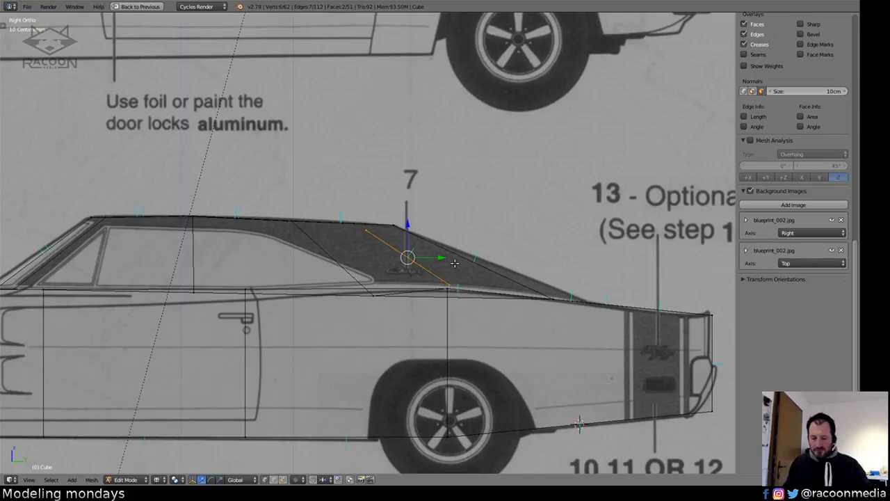
# Shift the top-view blueprint background image to a Y offset of 2.520.
pyautogui.press('KP_7')
pyautogui.keyDown('shift'); pyautogui.moveTo(434, 220); pyautogui.dragTo(411, 296, button='middle'); pyautogui.keyUp('shift')
pyautogui.scroll(-5, 394, 314)
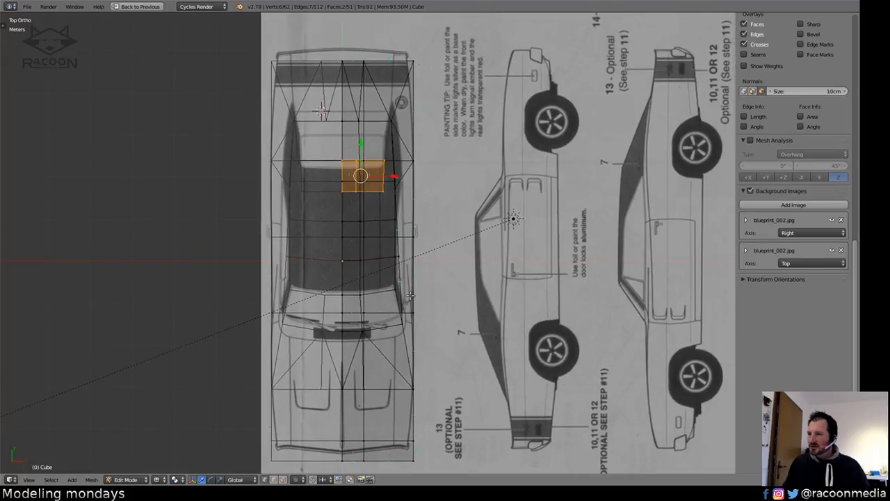
pyautogui.click(746, 251)
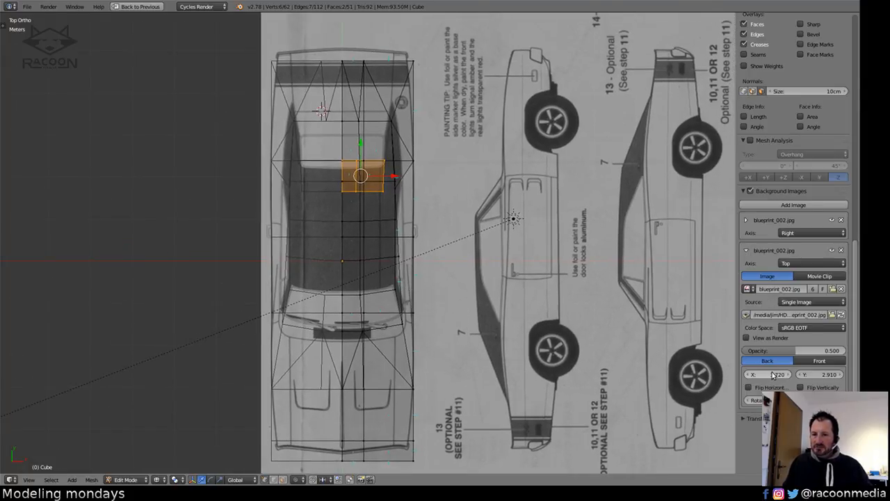
pyautogui.moveTo(774, 375); pyautogui.dragTo(808, 376)
# Move the separate rear window piece back along Y until its upper edge meets the roof's rear corner in the blueprint.
pyautogui.press('g')
pyautogui.press('y')
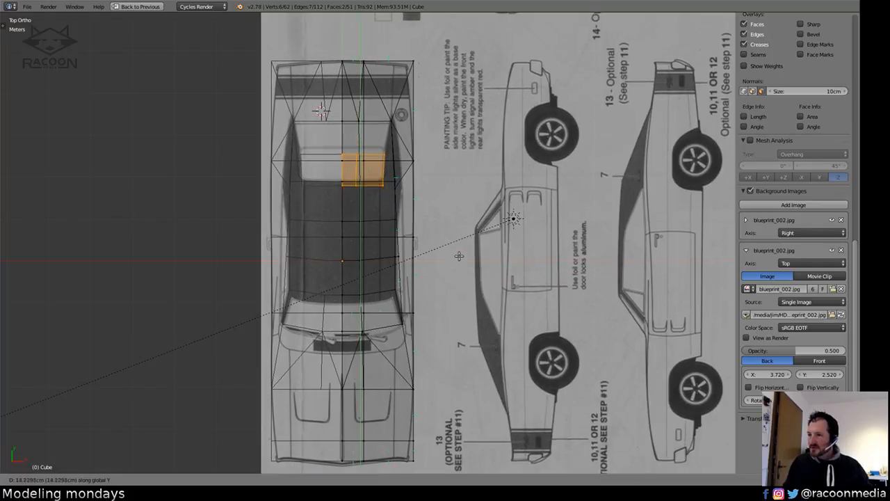
pyautogui.click(457, 255)
pyautogui.press('KP_3')
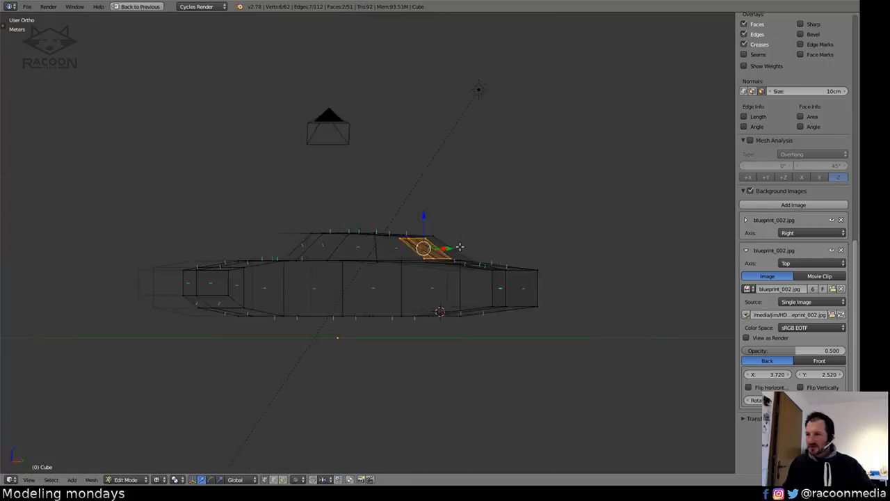
pyautogui.scroll(5, 513, 308)
pyautogui.press('z')
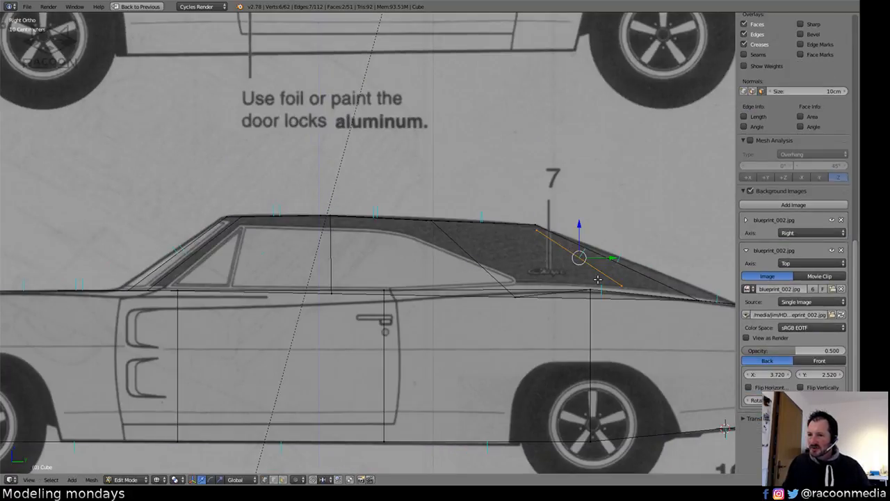
pyautogui.press('z')
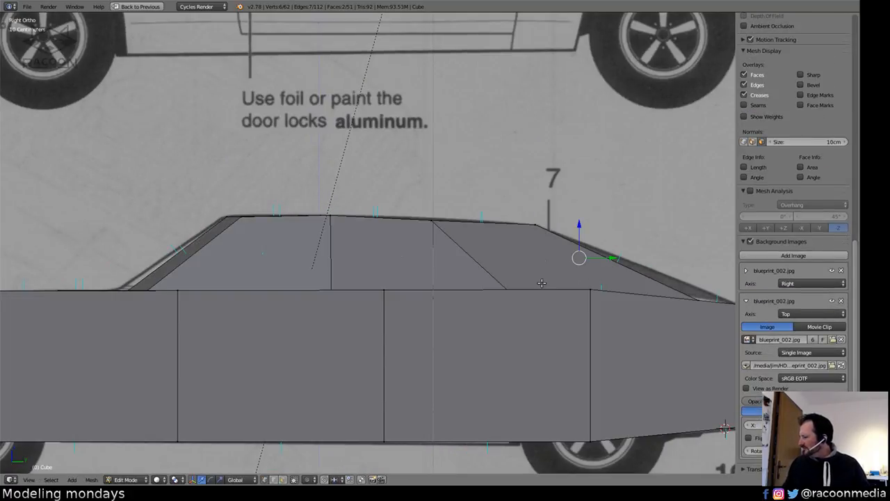
pyautogui.keyDown('shift'); pyautogui.moveTo(482, 286); pyautogui.dragTo(453, 284, button='middle'); pyautogui.keyUp('shift')
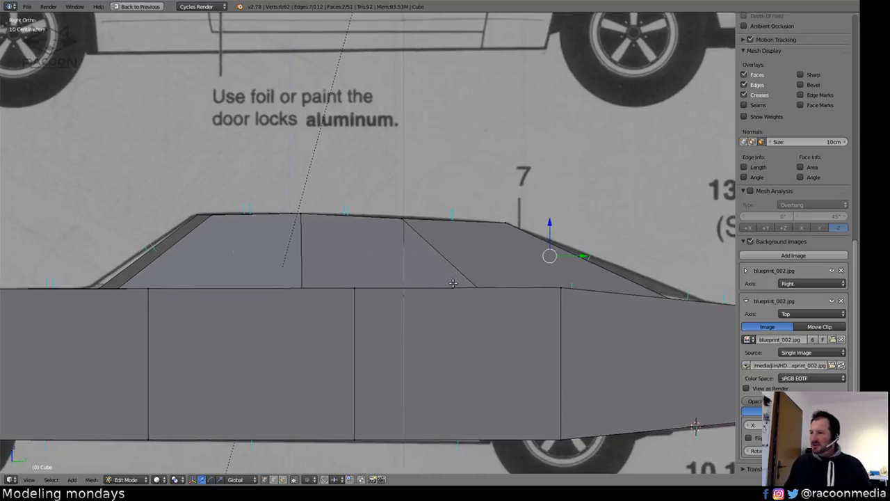
pyautogui.keyDown('shift'); pyautogui.moveTo(344, 303); pyautogui.dragTo(507, 300, button='middle'); pyautogui.keyUp('shift')
pyautogui.keyDown('shift'); pyautogui.moveTo(277, 295); pyautogui.dragTo(318, 292, button='middle'); pyautogui.keyUp('shift')
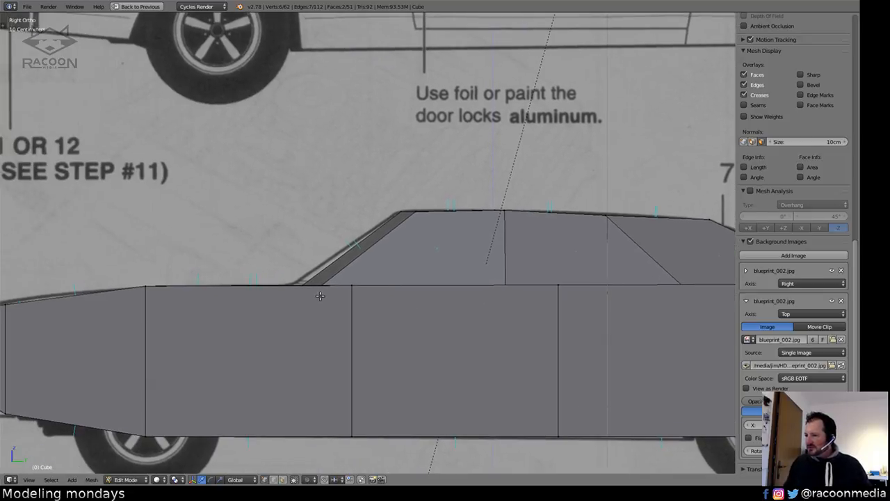
pyautogui.press('z')
pyautogui.press('b')
pyautogui.moveTo(337, 278); pyautogui.dragTo(279, 299)
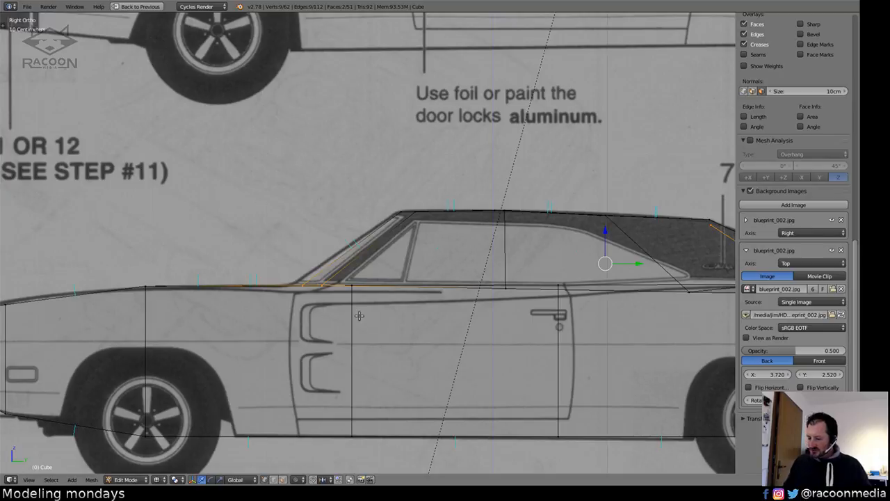
pyautogui.press('g')
pyautogui.press('y')
pyautogui.click(345, 316)
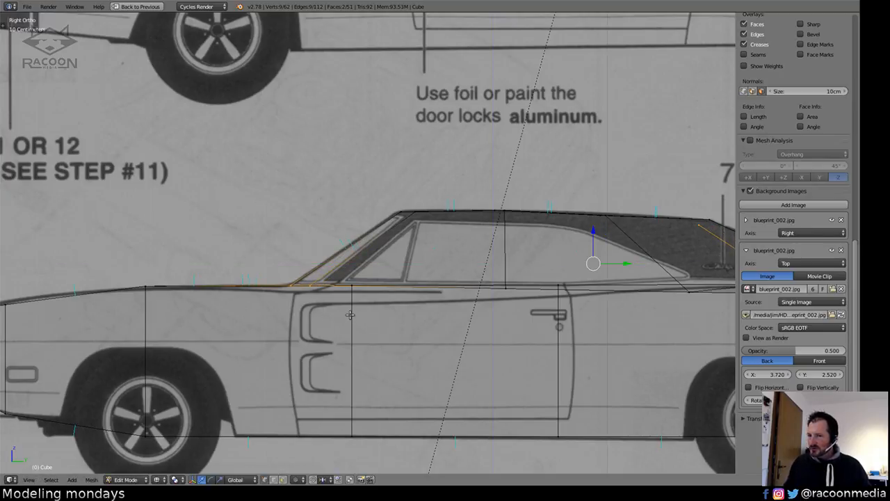
# Select only the three vertices at the windshield's base and move them forward along Y to fit the blueprint.
pyautogui.press('a')
pyautogui.press('b')
pyautogui.moveTo(330, 302); pyautogui.dragTo(288, 265)
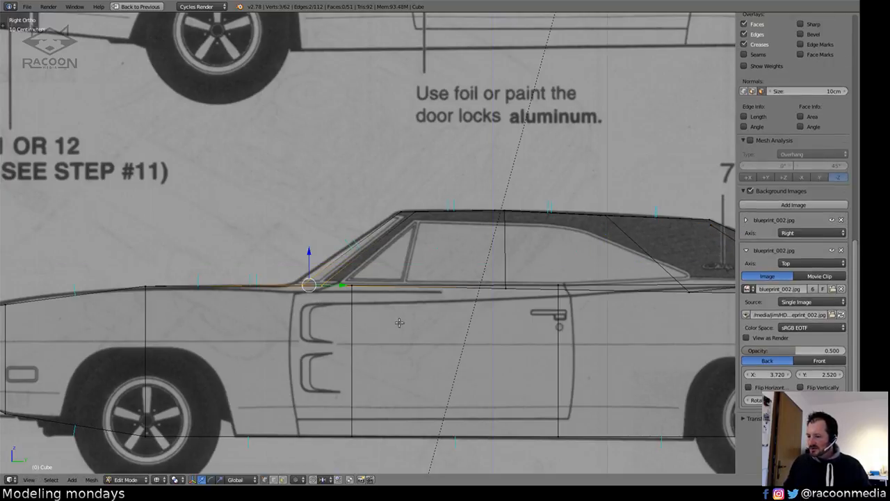
pyautogui.press('g')
pyautogui.press('y')
pyautogui.click(406, 323)
pyautogui.moveTo(407, 317); pyautogui.dragTo(437, 260, button='middle')
pyautogui.press('KP_1')
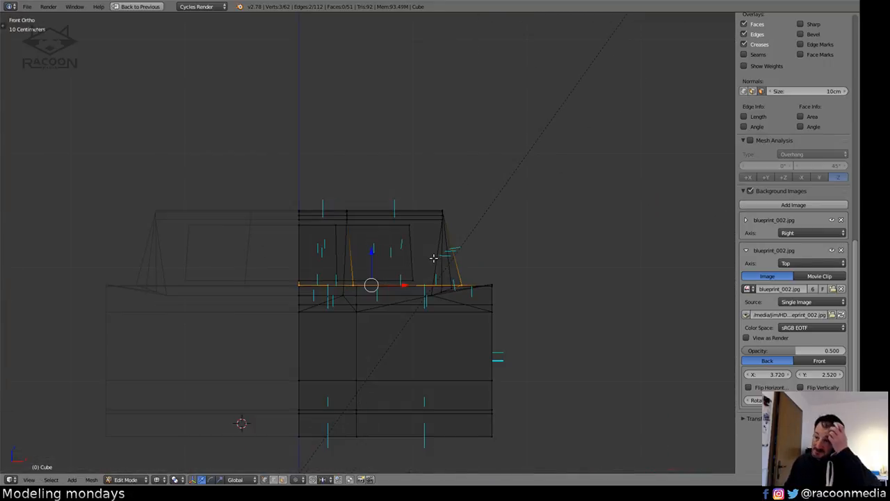
pyautogui.press('z')
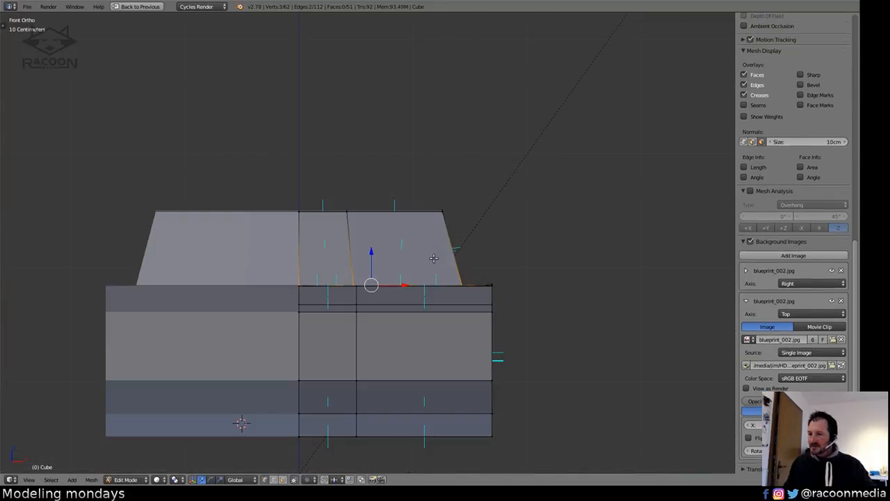
# Edge-slide the edge loop at the rear window's base backward to where the blueprint's roof slope meets the trunk.
pyautogui.press('KP_3')
pyautogui.scroll(-4, 411, 281)
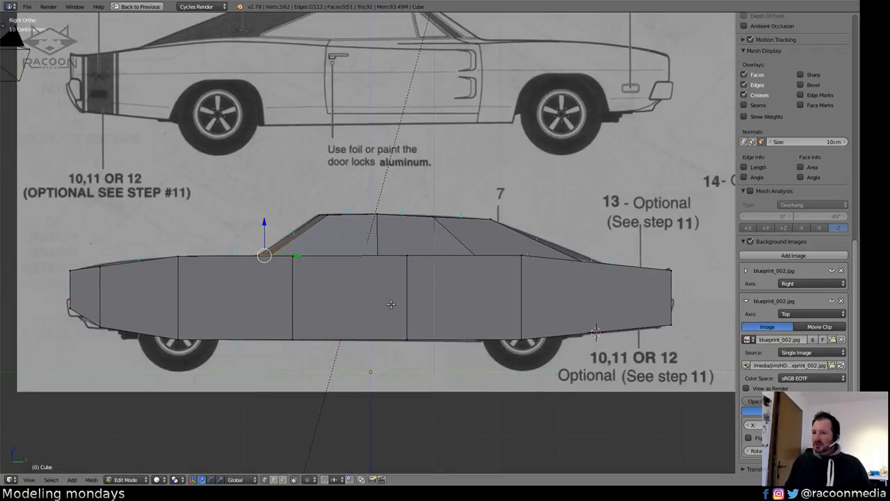
pyautogui.keyDown('shift'); pyautogui.moveTo(422, 290); pyautogui.dragTo(264, 306, button='middle'); pyautogui.keyUp('shift')
pyautogui.keyDown('ctrl'); pyautogui.moveTo(438, 313); pyautogui.dragTo(437, 257, button='middle'); pyautogui.keyUp('ctrl')
pyautogui.keyDown('shift'); pyautogui.moveTo(496, 297); pyautogui.dragTo(403, 305, button='middle'); pyautogui.keyUp('shift')
pyautogui.press('z')
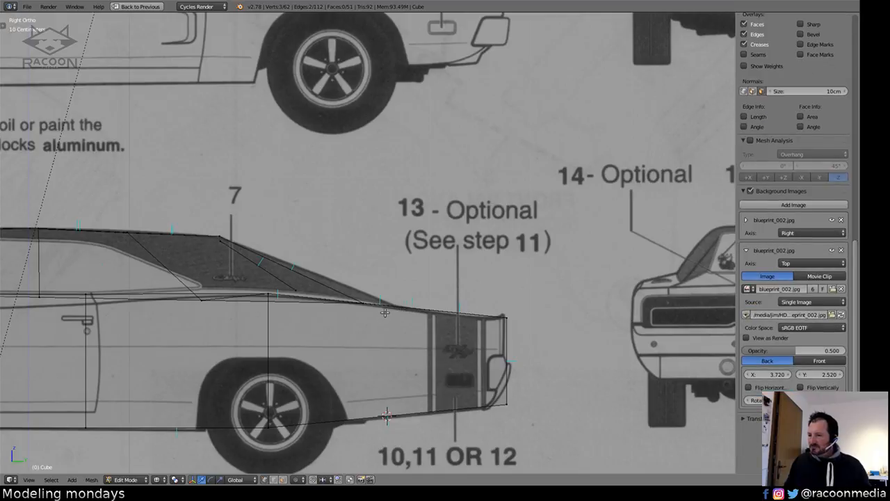
pyautogui.keyDown('alt'); pyautogui.keyDown('shift'); pyautogui.rightClick(390, 329); pyautogui.keyUp('shift'); pyautogui.keyUp('alt')
pyautogui.press('g')
pyautogui.press('g')
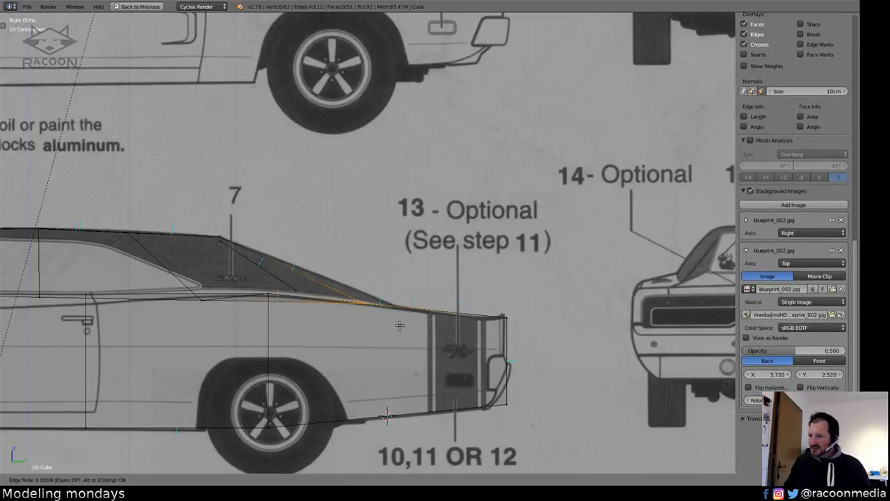
pyautogui.click(425, 328)
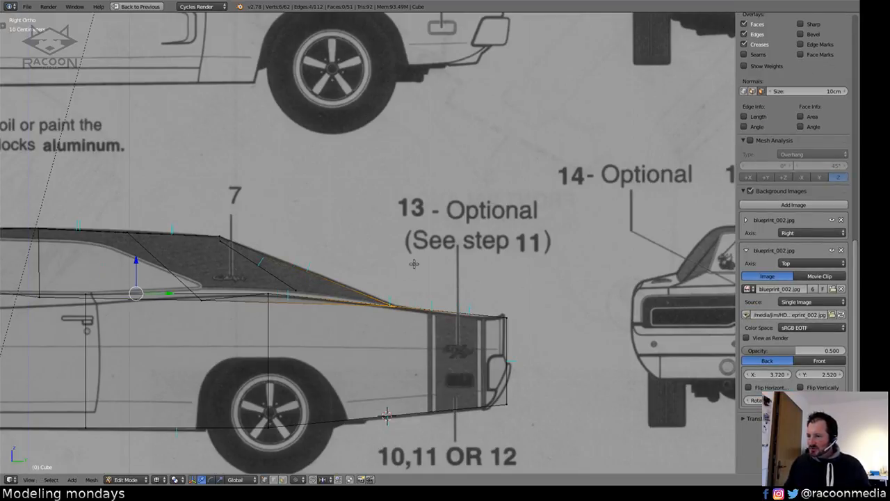
# Raise the rear pillar's base vertex and the body vertex above the rear wheel slightly along Z toward the blueprint's belt line.
pyautogui.scroll(-3, 414, 264)
pyautogui.scroll(5, 364, 322)
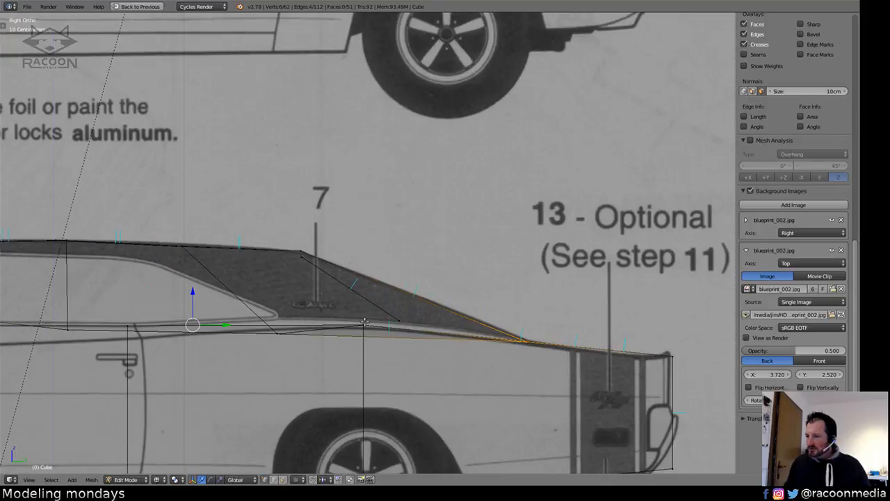
pyautogui.keyDown('shift'); pyautogui.moveTo(365, 322); pyautogui.dragTo(438, 294, button='middle'); pyautogui.keyUp('shift')
pyautogui.press('a')
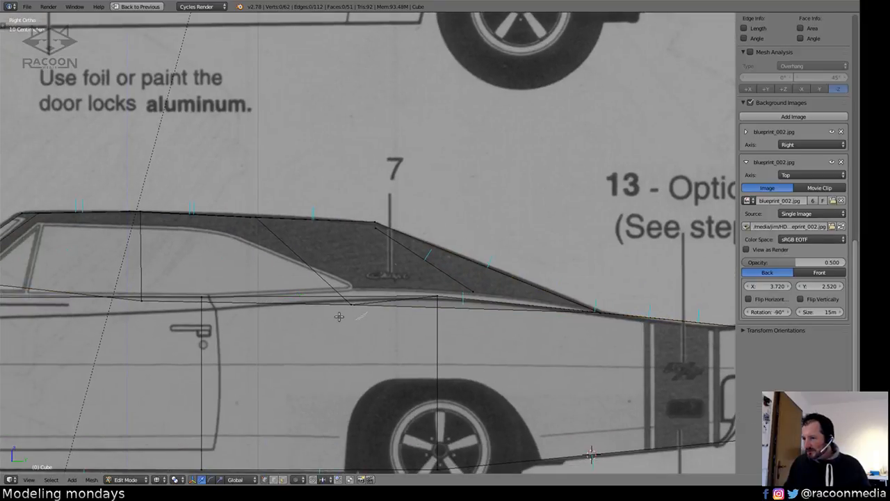
pyautogui.rightClick(347, 306)
pyautogui.keyDown('shift'); pyautogui.moveTo(337, 331); pyautogui.dragTo(379, 331, button='middle'); pyautogui.keyUp('shift')
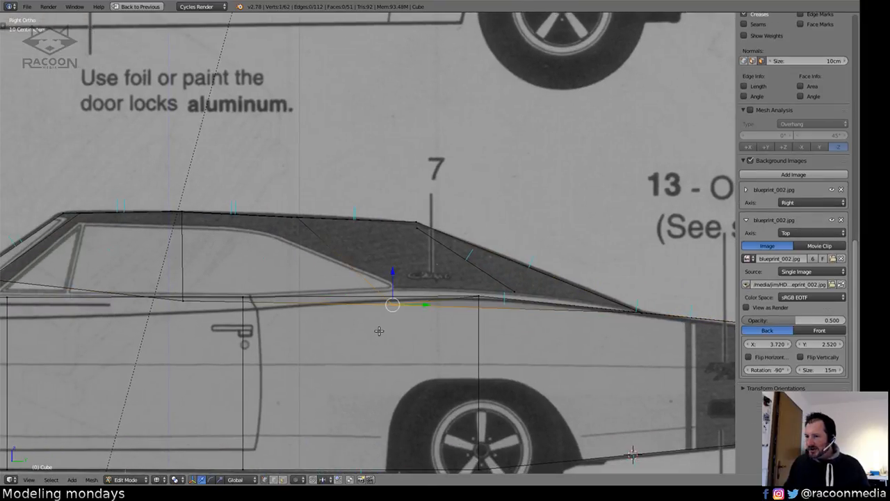
pyautogui.keyDown('shift'); pyautogui.rightClick(490, 305); pyautogui.keyUp('shift')
pyautogui.press('g')
pyautogui.press('z')
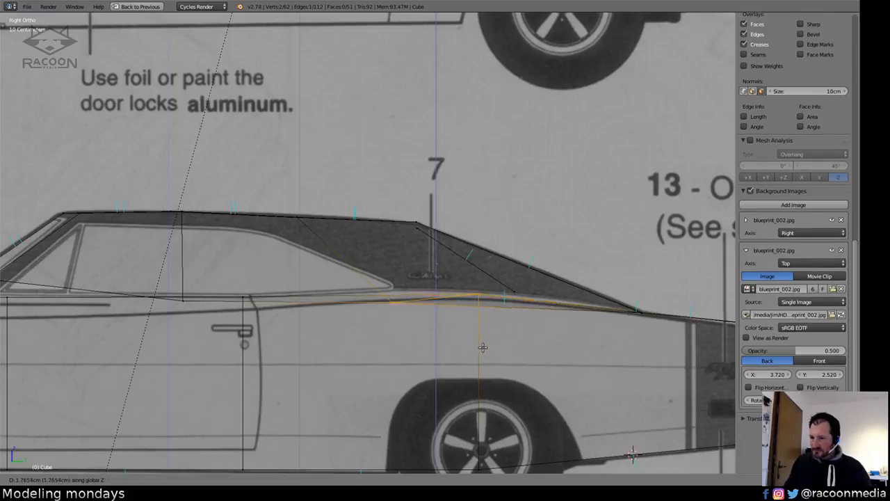
pyautogui.click(376, 331)
# Raise the rear pillar's base vertex alone by about 5.3 cm along Z to the lower corner of the side window.
pyautogui.press('a')
pyautogui.rightClick(409, 305)
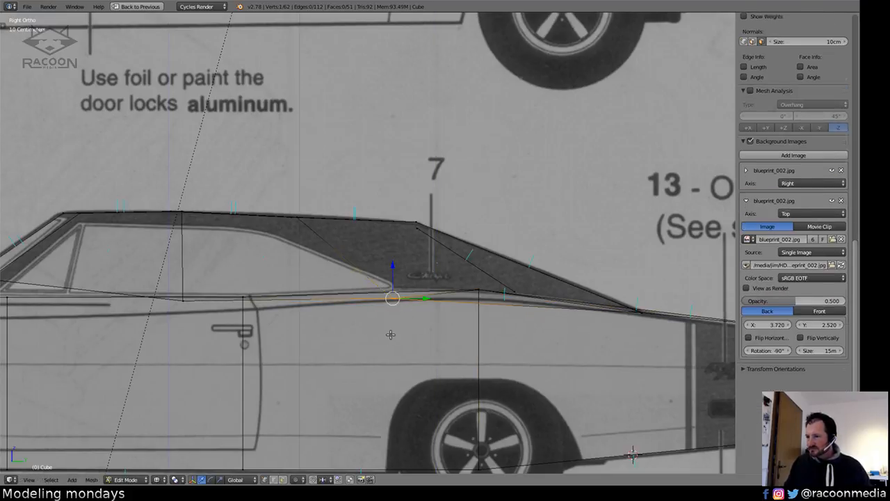
pyautogui.press('g')
pyautogui.press('z')
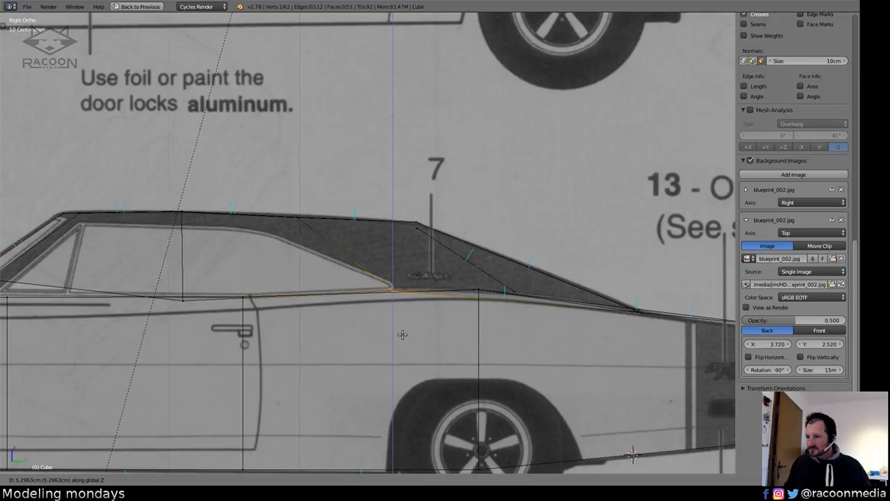
pyautogui.click(402, 334)
pyautogui.press('a')
# Delete the two adjacent triangular faces between the rear pillar's base and the rear fender.
pyautogui.scroll(-2, 403, 337)
pyautogui.moveTo(423, 364); pyautogui.dragTo(379, 362, button='middle')
pyautogui.press('z')
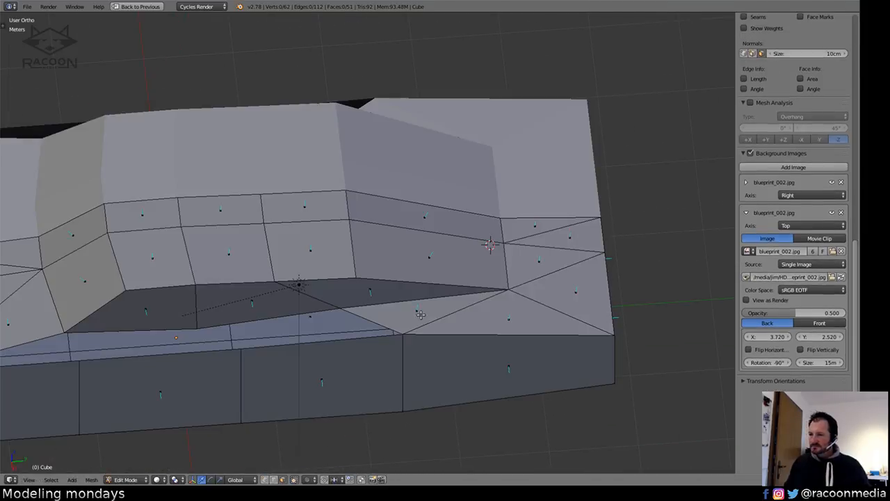
pyautogui.rightClick(419, 312)
pyautogui.moveTo(418, 326)
pyautogui.mouseDown(button='middle')
pyautogui.moveTo(337, 322)
pyautogui.moveTo(343, 339)
pyautogui.mouseUp(button='middle')
pyautogui.press('x')
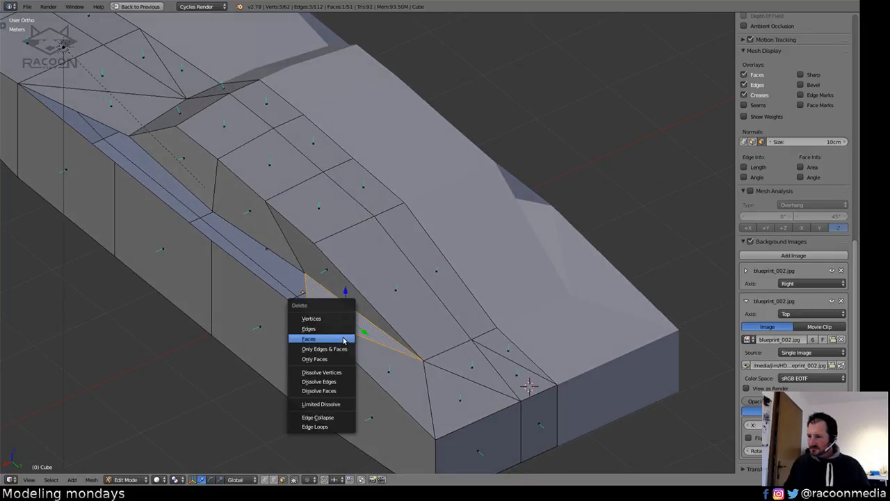
pyautogui.click(348, 339)
pyautogui.press('f')
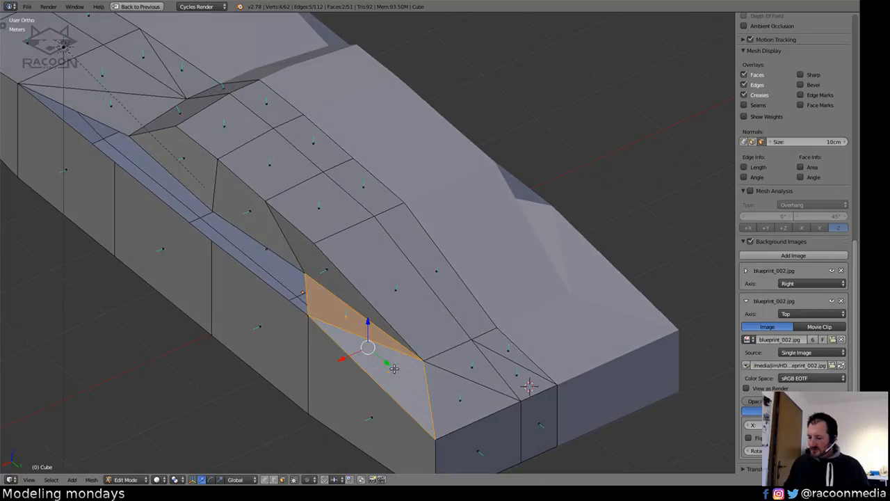
pyautogui.press('x')
pyautogui.click(393, 368)
# Raise the vertex at the middle of the side window's lower edge about 5.1 cm along Z to the blueprint's window line.
pyautogui.moveTo(393, 368)
pyautogui.mouseDown(button='middle')
pyautogui.moveTo(421, 346)
pyautogui.moveTo(353, 292)
pyautogui.moveTo(305, 395)
pyautogui.mouseUp(button='middle')
pyautogui.press('KP_1')
pyautogui.press('KP_3')
pyautogui.press('z')
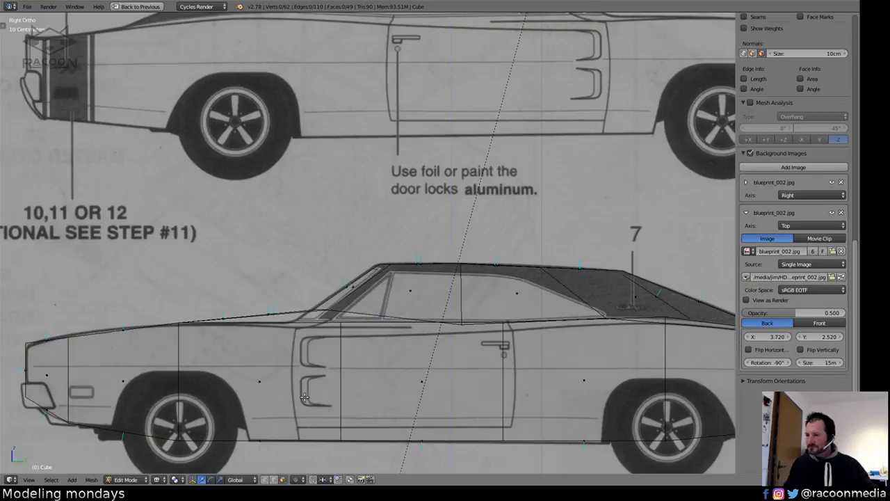
pyautogui.keyDown('shift'); pyautogui.moveTo(443, 308); pyautogui.dragTo(326, 301, button='middle'); pyautogui.keyUp('shift')
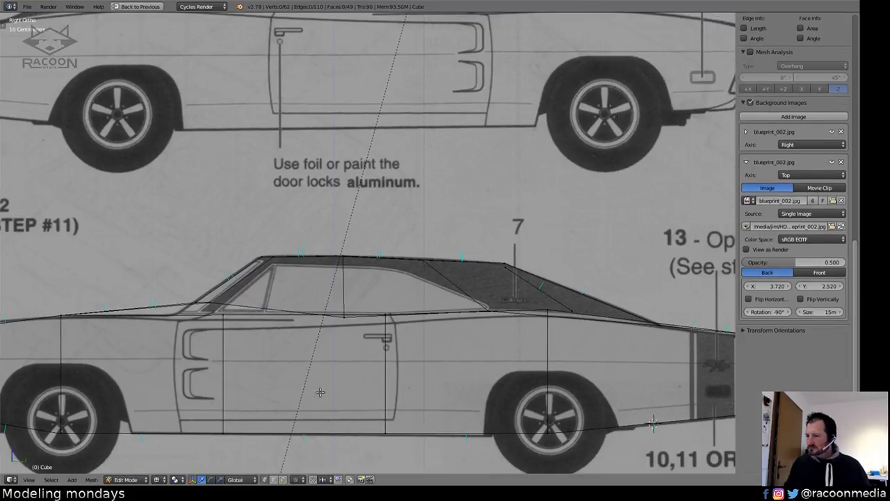
pyautogui.rightClick(343, 297)
pyautogui.press('g')
pyautogui.press('z')
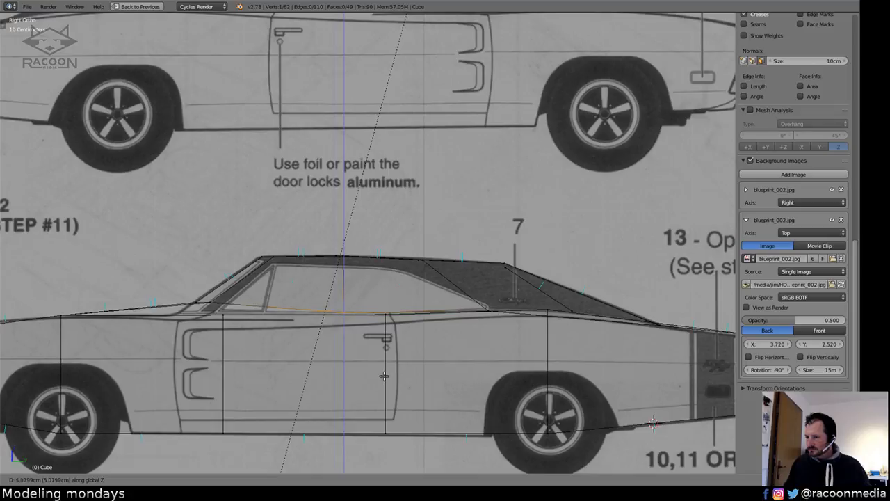
pyautogui.click(383, 378)
# Select the edge loop at the windshield's base and lower it along Z to the blueprint's hood and belt line.
pyautogui.keyDown('shift'); pyautogui.moveTo(311, 353); pyautogui.dragTo(440, 335, button='middle'); pyautogui.keyUp('shift')
pyautogui.scroll(3, 409, 320)
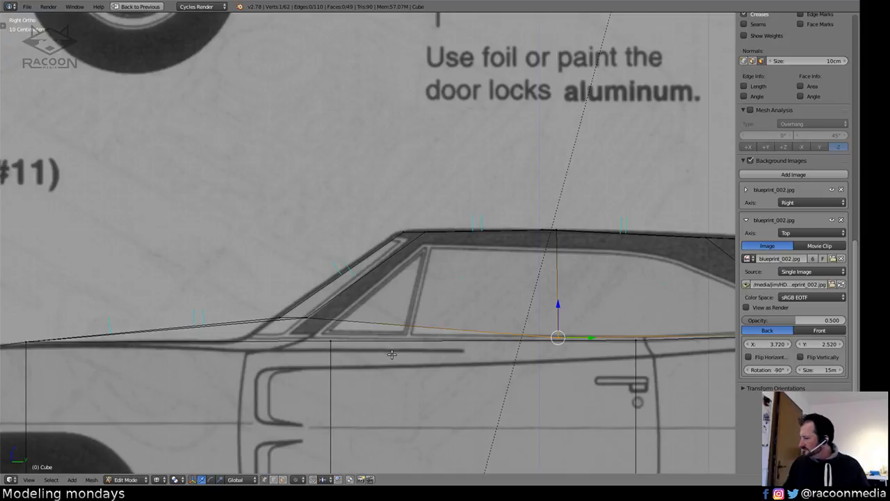
pyautogui.keyDown('shift'); pyautogui.moveTo(397, 357); pyautogui.dragTo(415, 318, button='middle'); pyautogui.keyUp('shift')
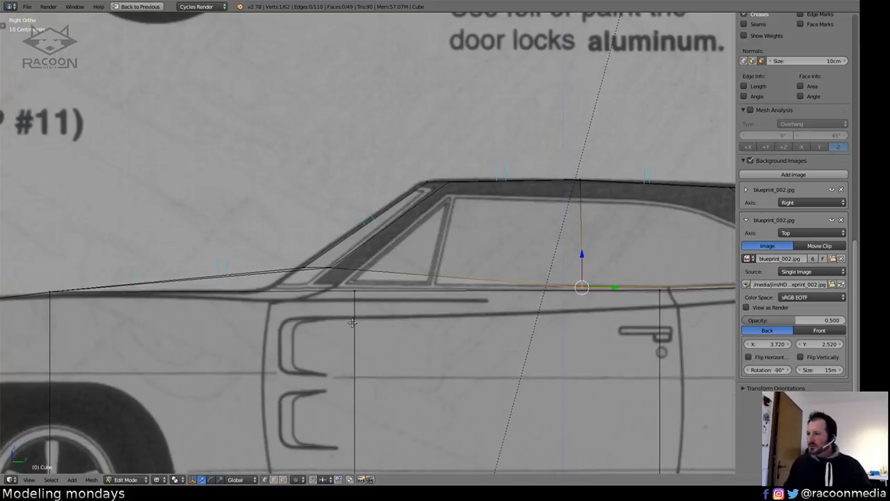
pyautogui.scroll(1, 353, 323)
pyautogui.keyDown('shift'); pyautogui.moveTo(338, 323); pyautogui.dragTo(400, 320, button='middle'); pyautogui.keyUp('shift')
pyautogui.press('a')
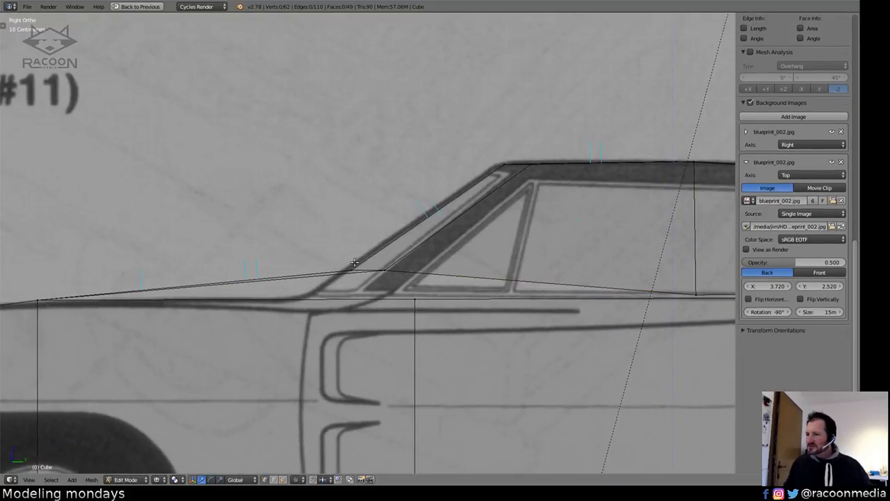
pyautogui.press('a')
pyautogui.press('a')
pyautogui.keyDown('alt'); pyautogui.rightClick(382, 272); pyautogui.keyUp('alt')
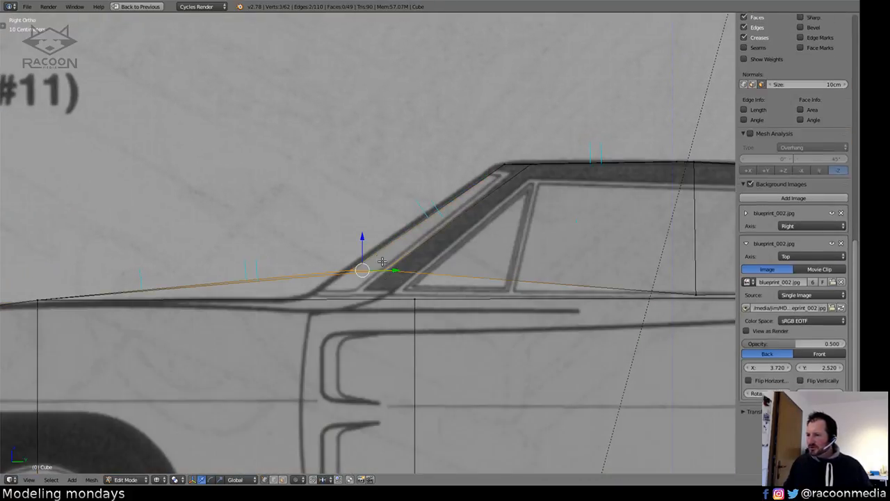
pyautogui.press('g')
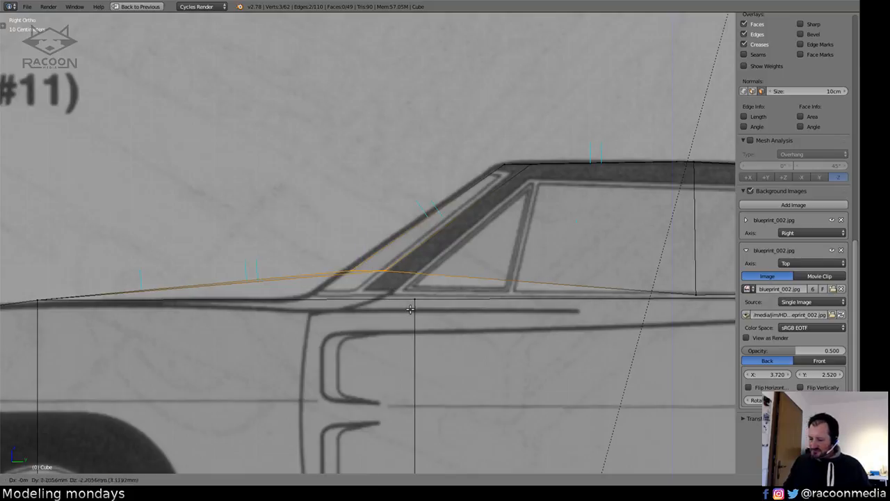
pyautogui.press('z')
pyautogui.click(405, 331)
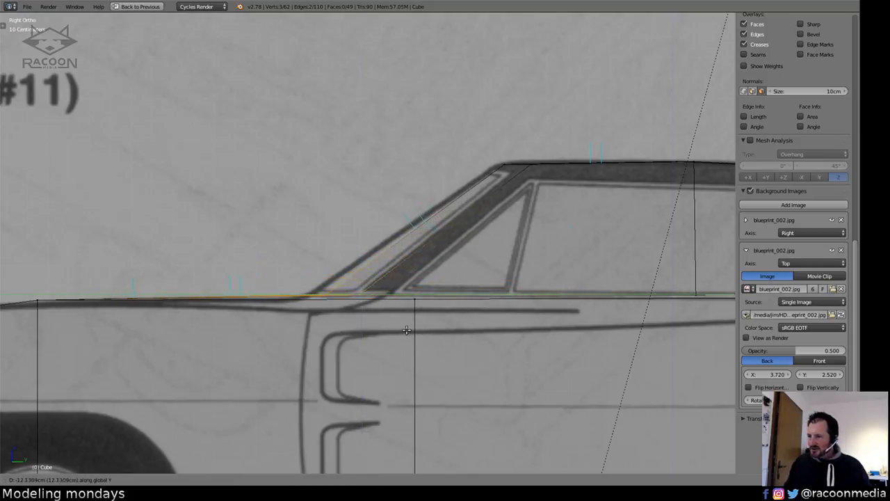
# Move the windshield pillar's base vertex alone rearward along Y to the foot of the blueprint's pillar.
pyautogui.press('a')
pyautogui.rightClick(350, 285)
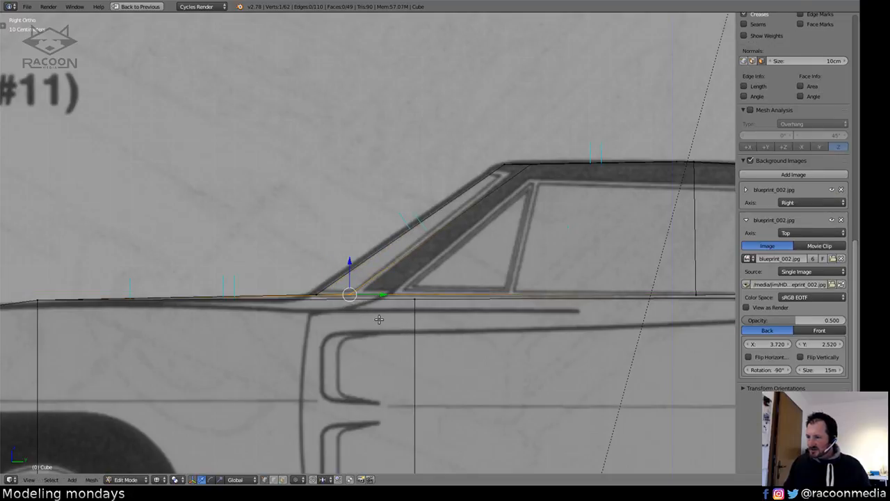
pyautogui.press('g')
pyautogui.press('y')
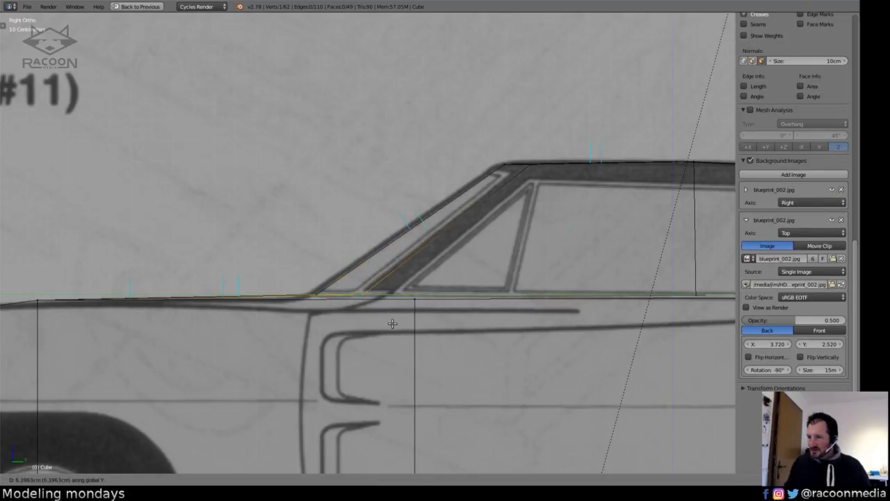
pyautogui.click(388, 322)
pyautogui.press('a')
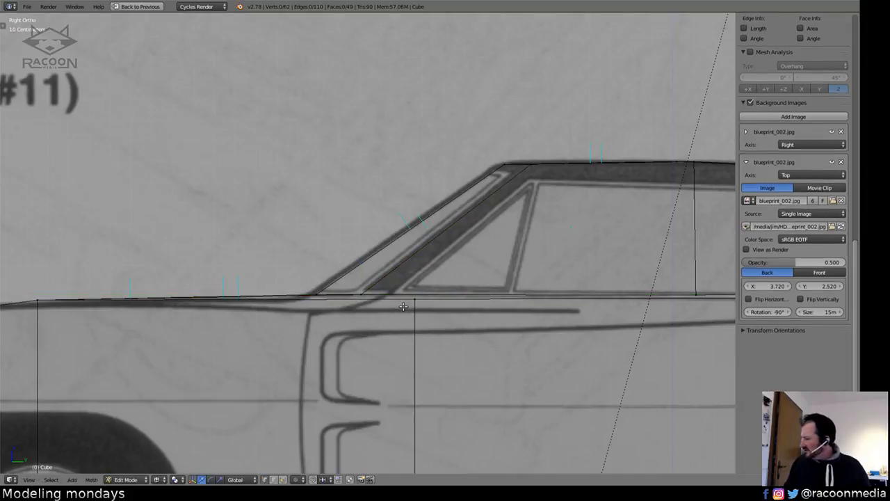
# Select the vertical body-side edge loop behind the front wheel and move it forward along Y to the blueprint's front door line.
pyautogui.keyDown('shift'); pyautogui.moveTo(463, 339); pyautogui.dragTo(458, 295, button='middle'); pyautogui.keyUp('shift')
pyautogui.keyDown('shift'); pyautogui.moveTo(390, 292); pyautogui.dragTo(420, 239, button='middle'); pyautogui.keyUp('shift')
pyautogui.keyDown('alt'); pyautogui.rightClick(450, 276); pyautogui.keyUp('alt')
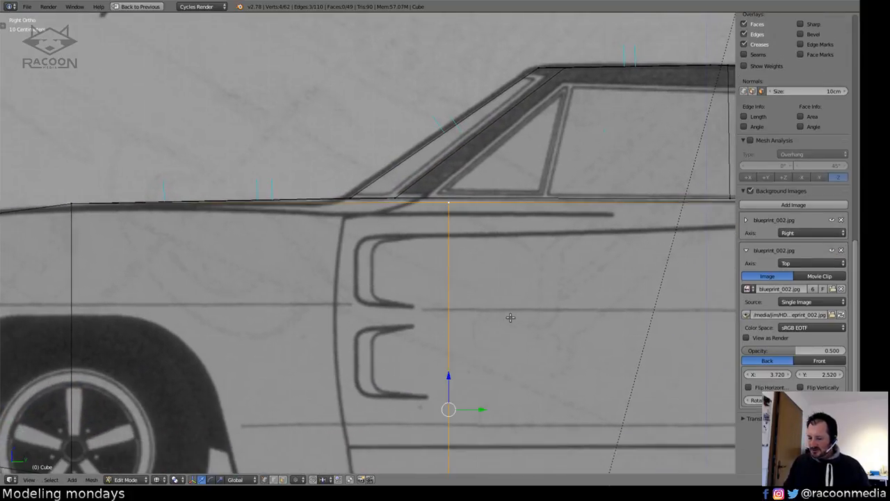
pyautogui.press('g')
pyautogui.press('y')
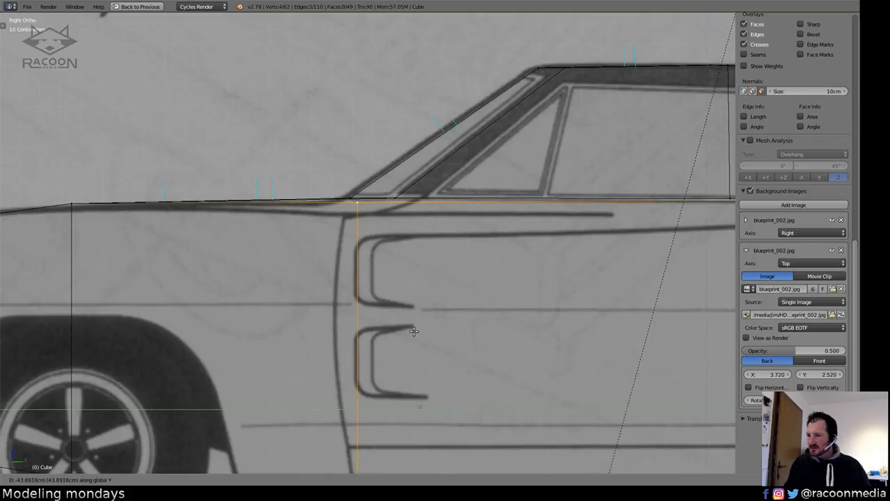
pyautogui.click(405, 332)
pyautogui.press('a')
# Move the body-side edge loop near the door handle about 14 cm rearward along Y to the blueprint's rear door edge.
pyautogui.keyDown('ctrl'); pyautogui.moveTo(381, 235); pyautogui.dragTo(228, 310, button='middle'); pyautogui.keyUp('ctrl')
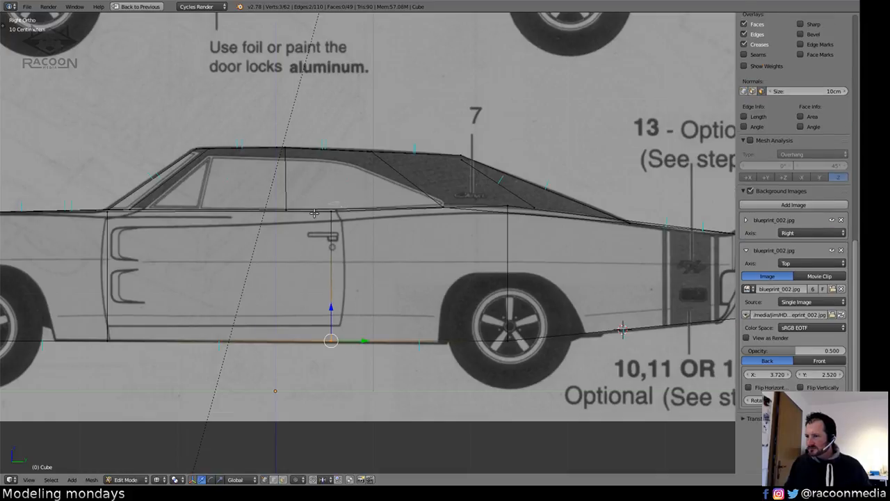
pyautogui.keyDown('alt'); pyautogui.rightClick(332, 233); pyautogui.keyUp('alt')
pyautogui.press('g')
pyautogui.press('y')
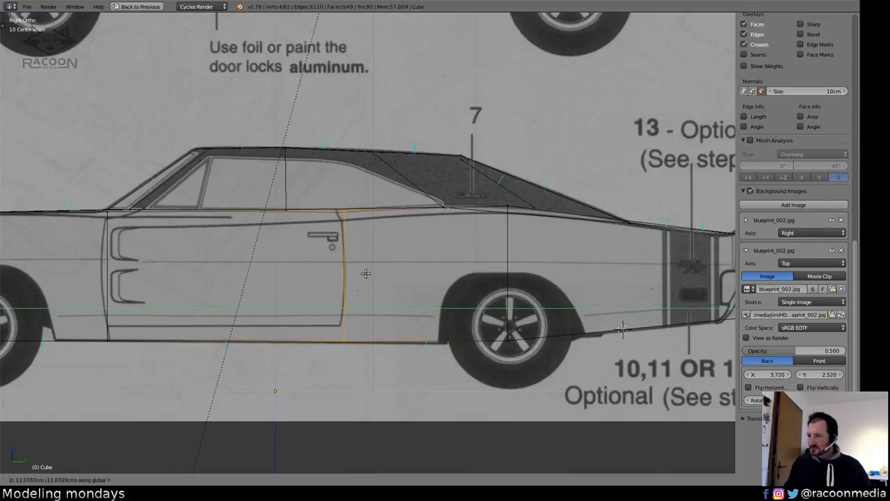
pyautogui.click(365, 273)
pyautogui.press('a')
# Add a centred loop cut across the rear roof section and down through the rear pillar.
pyautogui.keyDown('shift'); pyautogui.moveTo(499, 264); pyautogui.dragTo(366, 261, button='middle'); pyautogui.keyUp('shift')
pyautogui.keyDown('alt'); pyautogui.rightClick(244, 145); pyautogui.keyUp('alt')
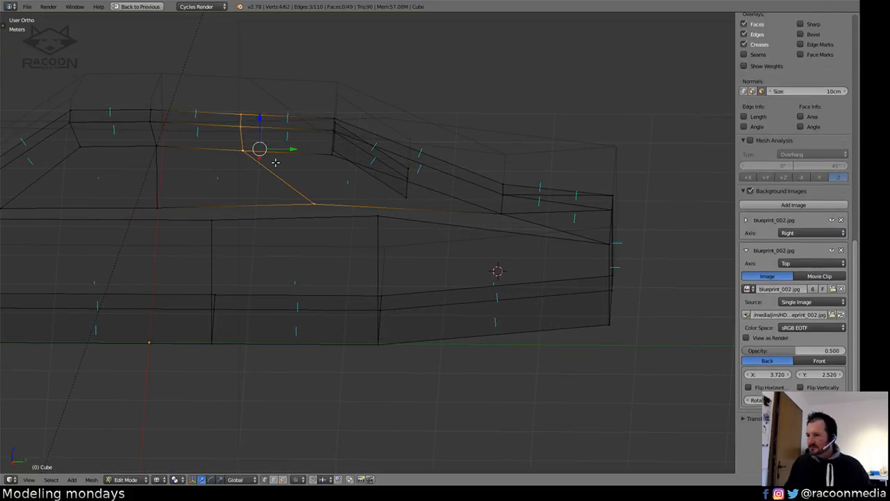
pyautogui.press('KP_3')
pyautogui.press('z')
pyautogui.press('z')
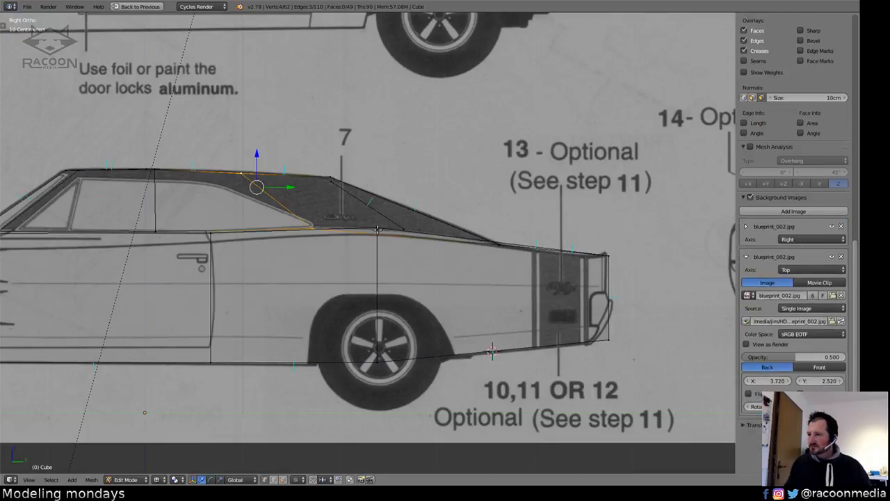
pyautogui.keyDown('shift'); pyautogui.moveTo(393, 246); pyautogui.dragTo(352, 267, button='middle'); pyautogui.keyUp('shift')
pyautogui.scroll(3, 373, 246)
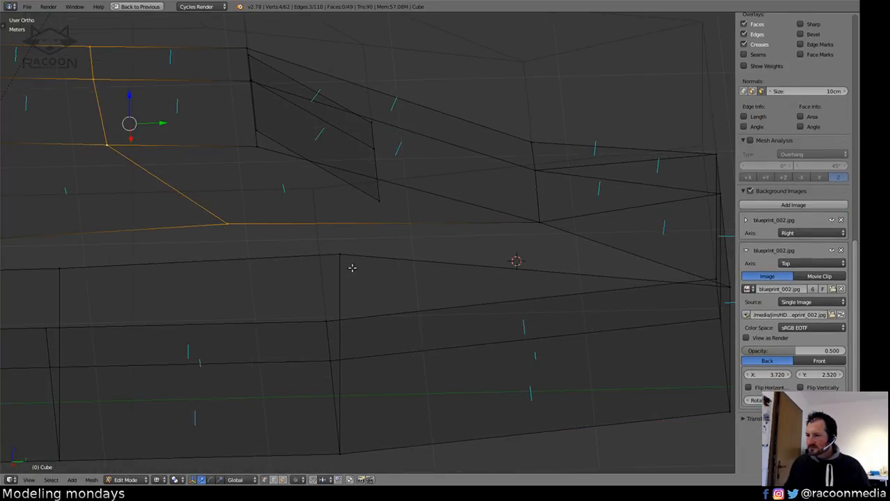
pyautogui.hotkey('ctrl', 'r')
pyautogui.click(229, 156)
pyautogui.click(234, 167)
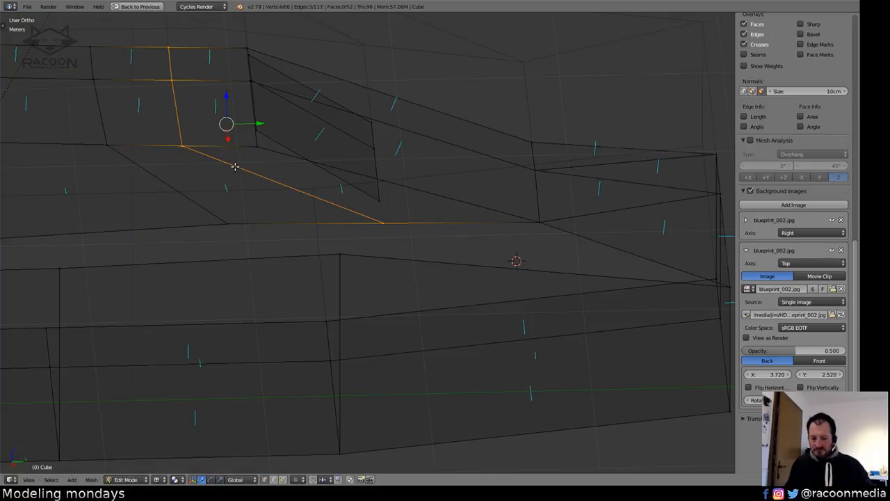
# Select the four cabin side faces from the windshield pillar to the rear pillar and flatten them by scaling to 0 along X.
pyautogui.press('KP_3')
pyautogui.press('z')
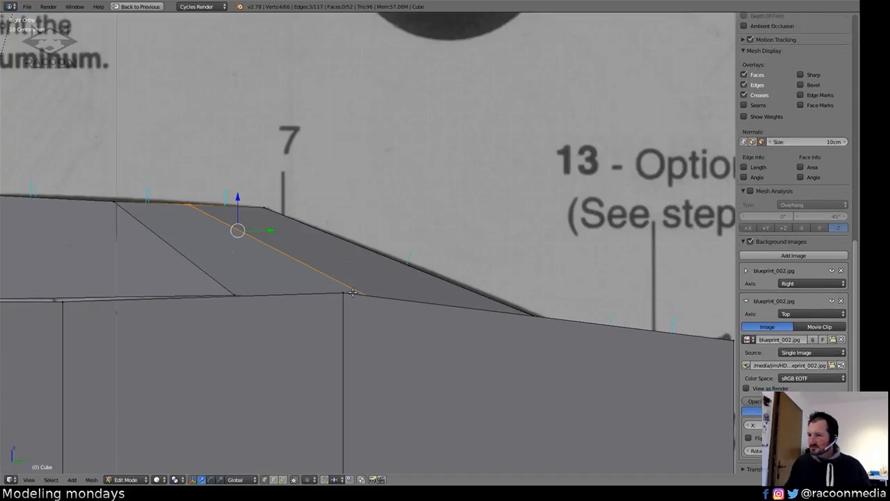
pyautogui.moveTo(344, 293)
pyautogui.mouseDown(button='middle')
pyautogui.moveTo(353, 310)
pyautogui.moveTo(415, 316)
pyautogui.moveTo(229, 284)
pyautogui.moveTo(711, 262)
pyautogui.moveTo(320, 299)
pyautogui.mouseUp(button='middle')
pyautogui.keyDown('shift'); pyautogui.moveTo(383, 306); pyautogui.dragTo(336, 260, button='middle'); pyautogui.keyUp('shift')
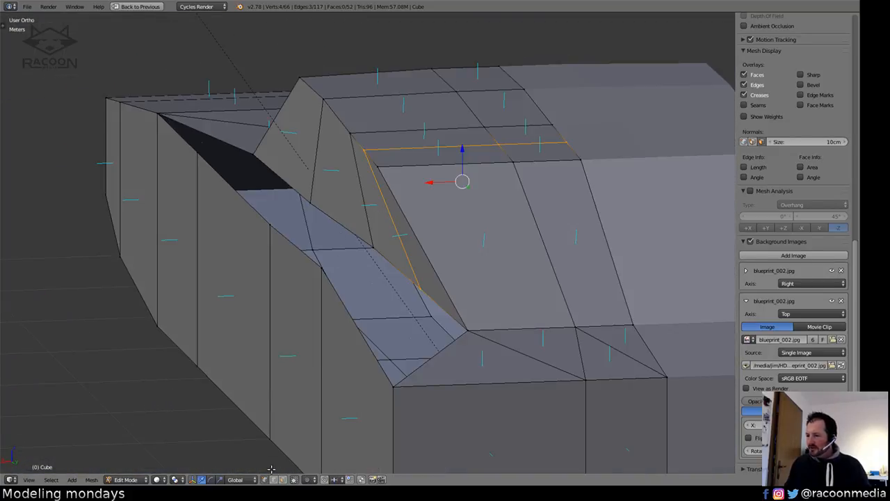
pyautogui.click(283, 479)
pyautogui.rightClick(295, 137)
pyautogui.keyDown('shift'); pyautogui.rightClick(332, 174); pyautogui.keyUp('shift')
pyautogui.keyDown('shift'); pyautogui.rightClick(375, 219); pyautogui.keyUp('shift')
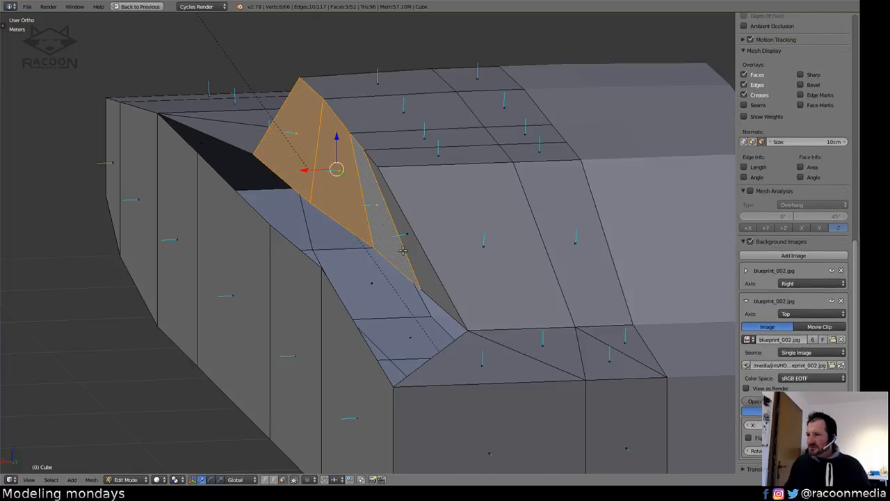
pyautogui.keyDown('shift'); pyautogui.rightClick(408, 248); pyautogui.keyUp('shift')
pyautogui.press('s')
pyautogui.press('x')
pyautogui.press('0')
pyautogui.press('Return')
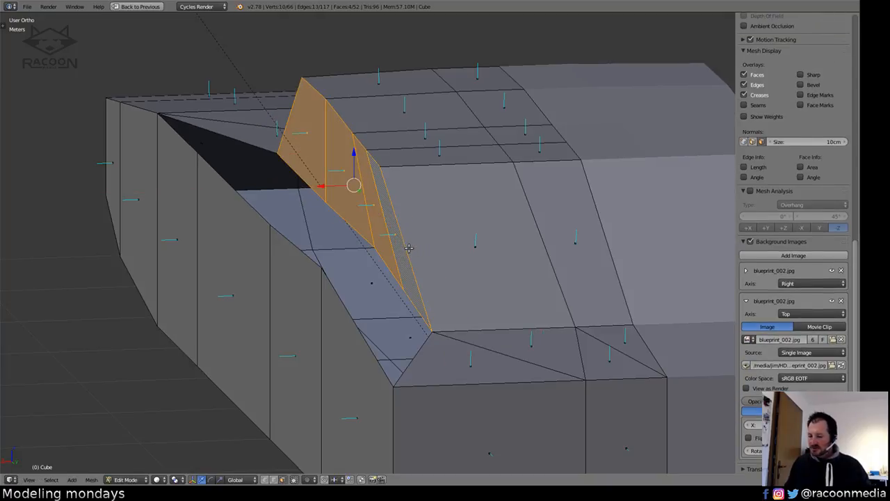
# Move the flattened cabin side faces about 24 cm outward along X in the front view.
pyautogui.press('KP_3')
pyautogui.press('KP_1')
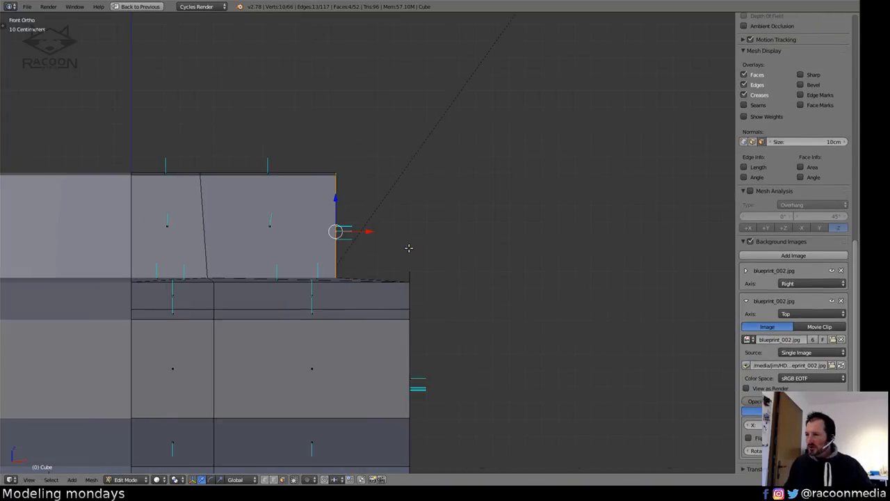
pyautogui.scroll(2, 391, 291)
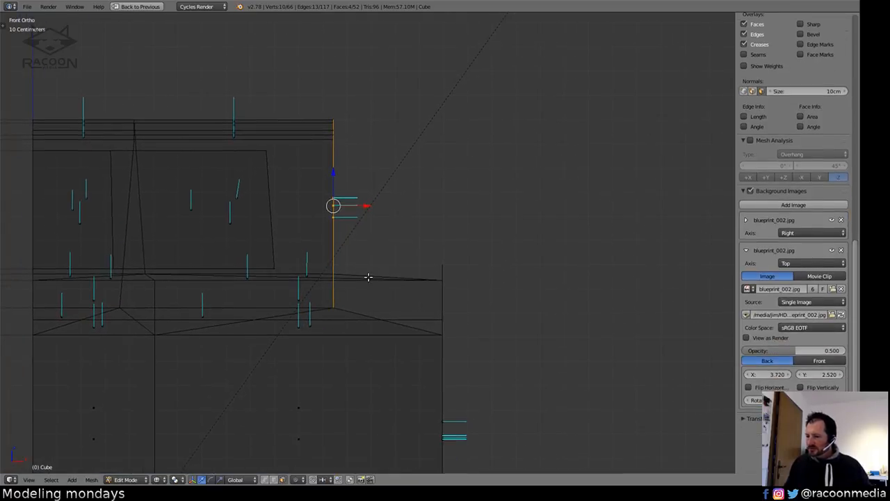
pyautogui.press('g')
pyautogui.press('x')
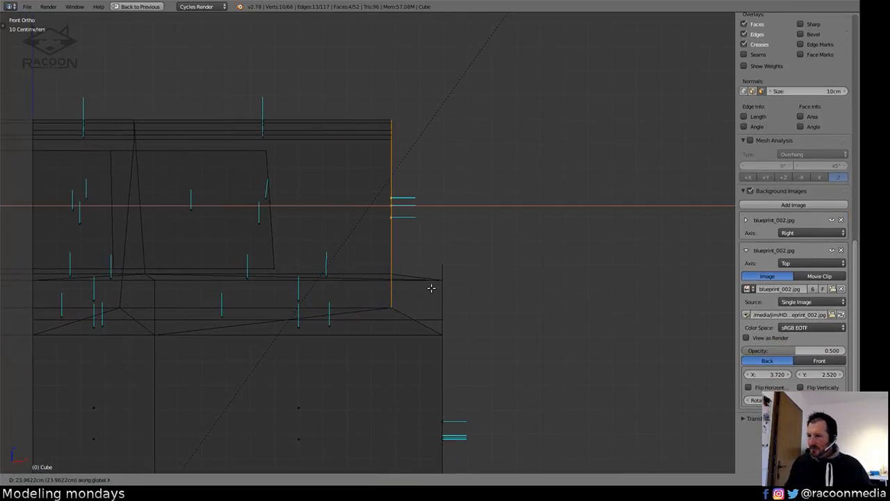
pyautogui.click(431, 286)
# Shear the cabin side in the front view so it leans inward toward the roof like the reference photos.
pyautogui.hotkey('ctrl', 'Up')
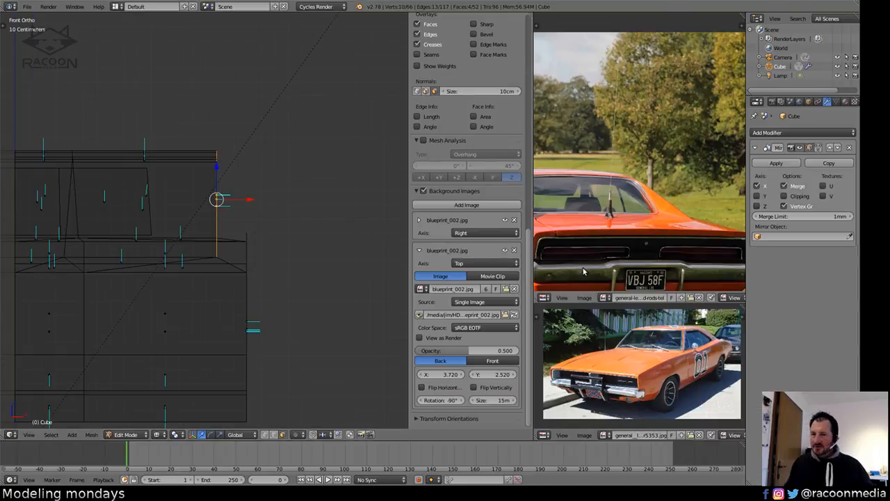
pyautogui.moveTo(635, 366); pyautogui.dragTo(629, 363, button='middle')
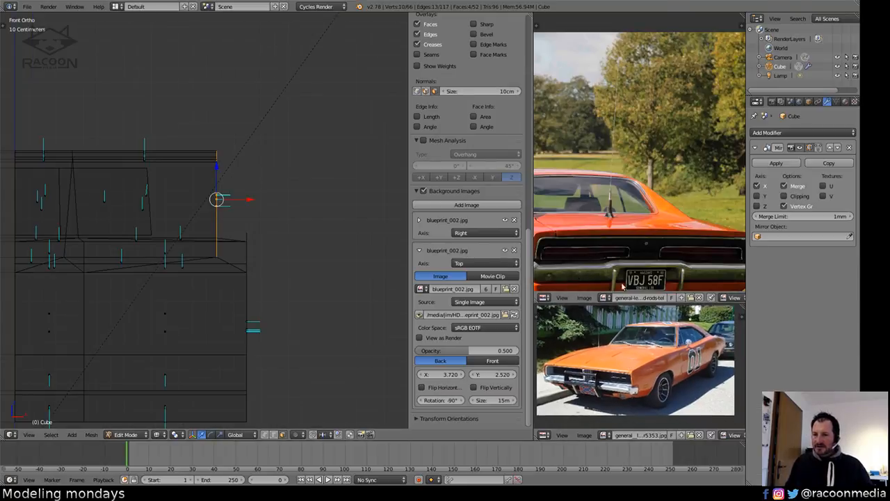
pyautogui.keyDown('shift'); pyautogui.moveTo(281, 284); pyautogui.dragTo(305, 282, button='middle'); pyautogui.keyUp('shift')
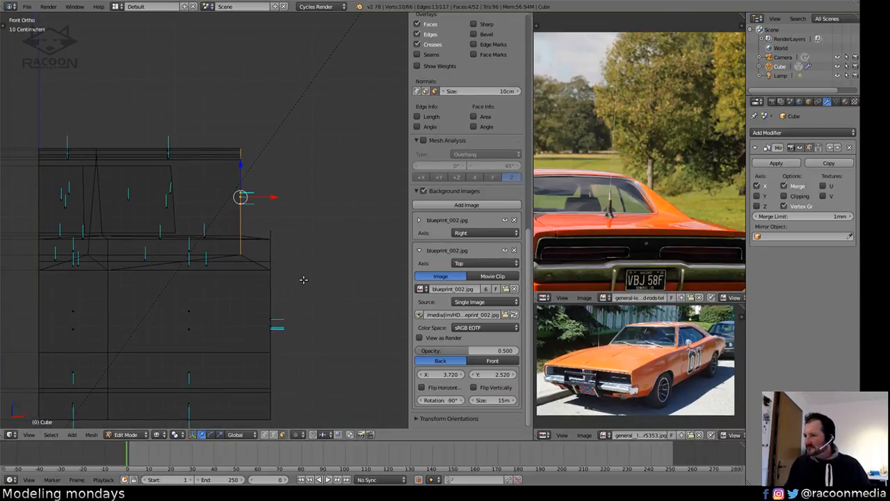
pyautogui.keyDown('shift'); pyautogui.moveTo(290, 323); pyautogui.dragTo(305, 343, button='middle'); pyautogui.keyUp('shift')
pyautogui.click(266, 435)
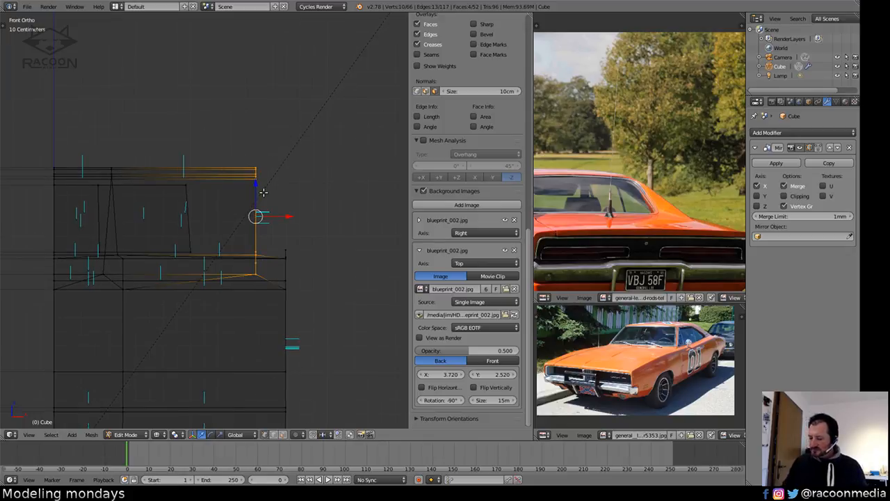
pyautogui.hotkey('shift', 'ctrl', 'alt', 's')
pyautogui.click(30, 197)
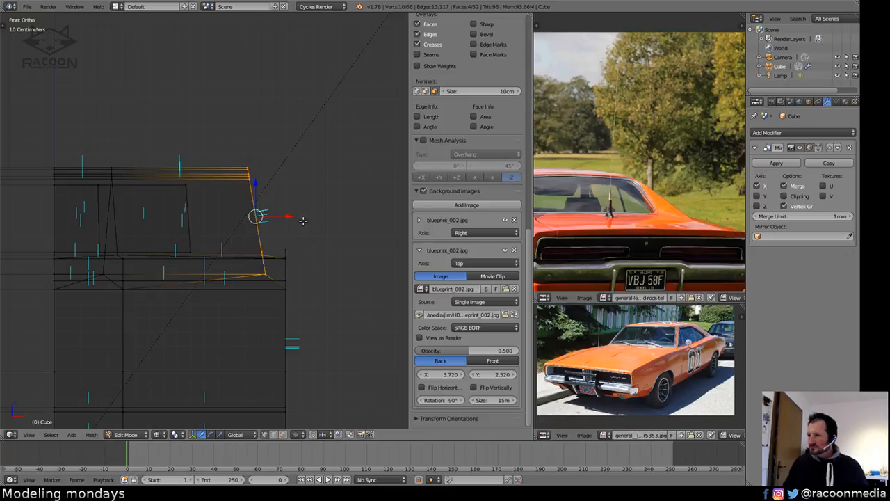
# Inspect the tapered cabin in shaded perspective, and compare the rear pillar area with the blueprint in the side view.
pyautogui.scroll(-3, 303, 220)
pyautogui.scroll(2, 303, 220)
pyautogui.press('a')
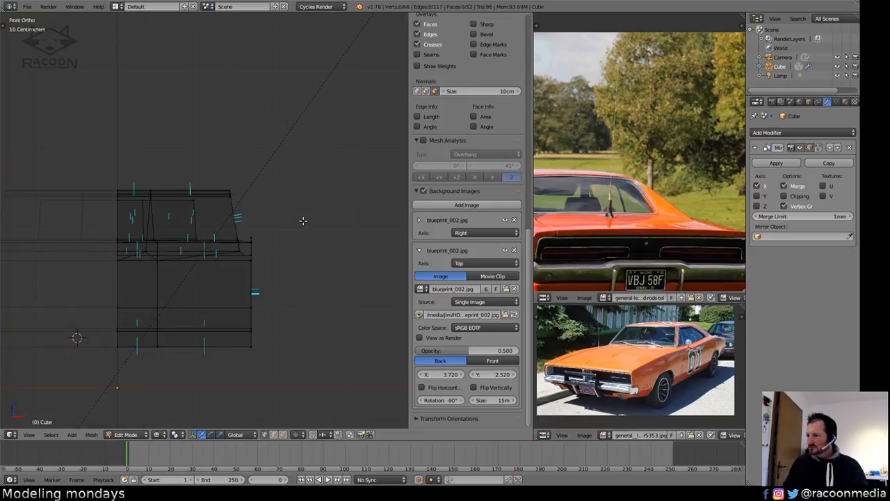
pyautogui.press('z')
pyautogui.scroll(-4, 304, 221)
pyautogui.moveTo(303, 221); pyautogui.dragTo(190, 303, button='middle')
pyautogui.press('KP_5')
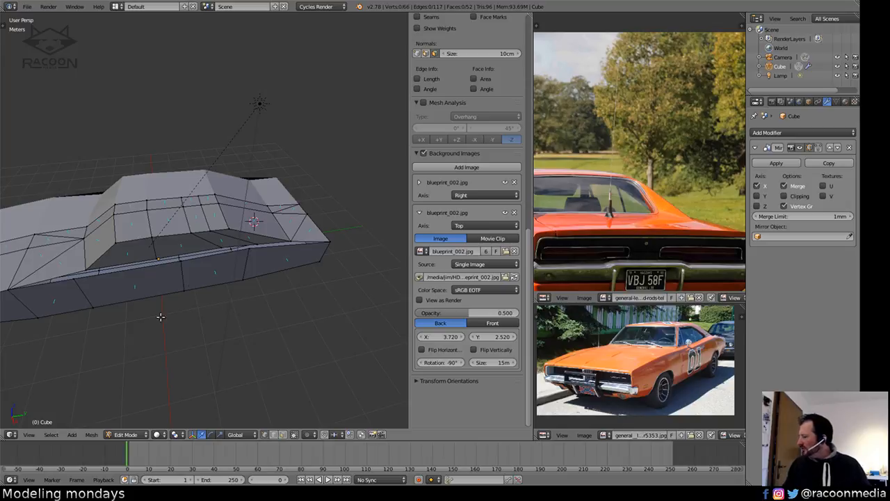
pyautogui.moveTo(161, 317); pyautogui.dragTo(202, 268, button='middle')
pyautogui.scroll(2, 255, 253)
pyautogui.press('KP_3')
pyautogui.press('z')
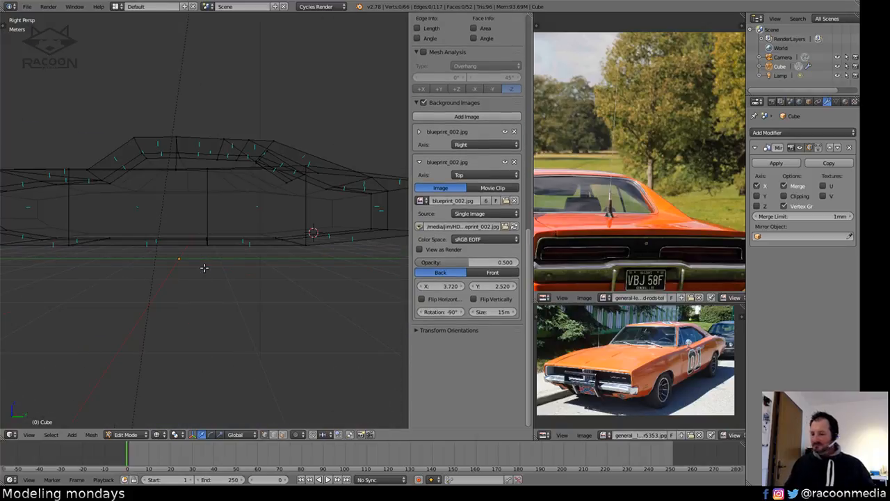
pyautogui.press('KP_5')
pyautogui.hotkey('shift', 'space')
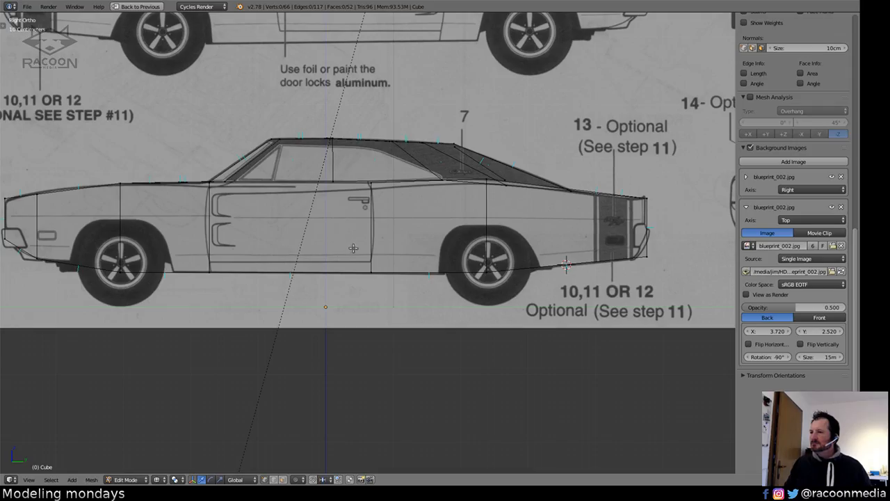
pyautogui.scroll(6, 350, 332)
pyautogui.scroll(4, 436, 328)
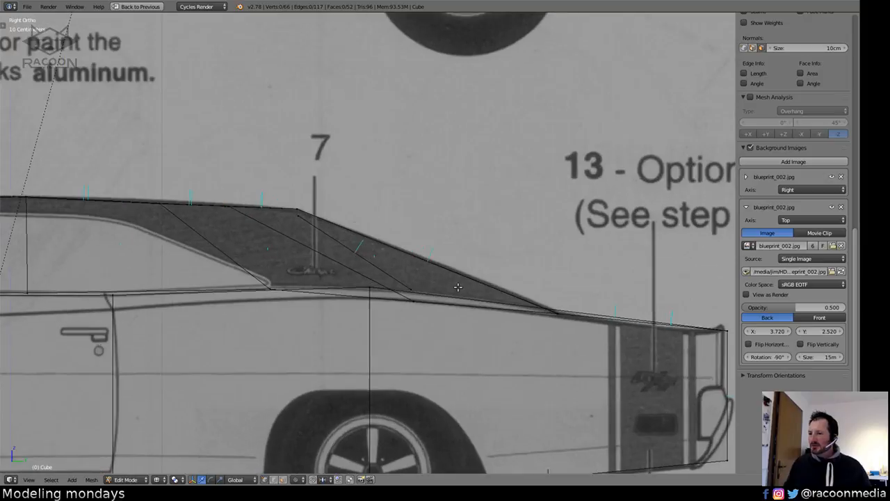
pyautogui.moveTo(414, 336)
pyautogui.keyDown('ctrl'); pyautogui.mouseDown()
pyautogui.moveTo(457, 338)
pyautogui.moveTo(443, 356)
pyautogui.mouseUp(); pyautogui.keyUp('ctrl')
pyautogui.press('g')
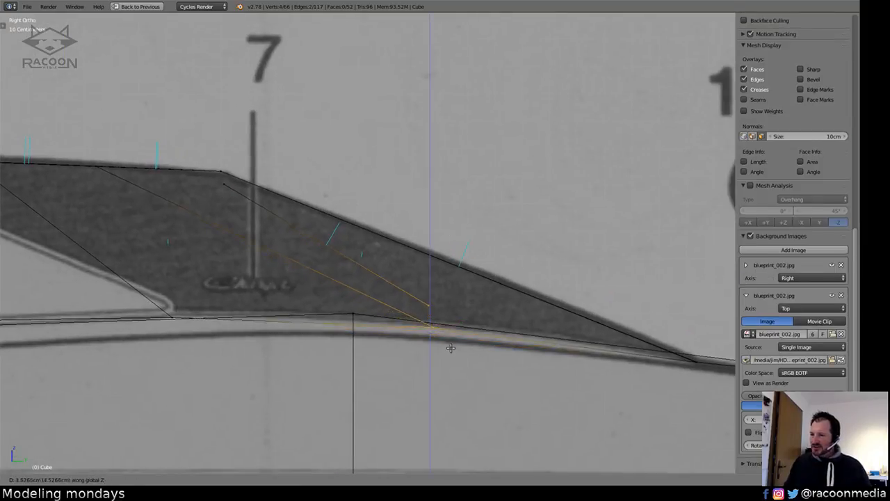
pyautogui.click(446, 332)
# Slide the rear pillar's base vertex forward to the vertical edge above the rear wheel and raise it about 7 cm along Z.
pyautogui.rightClick(437, 342)
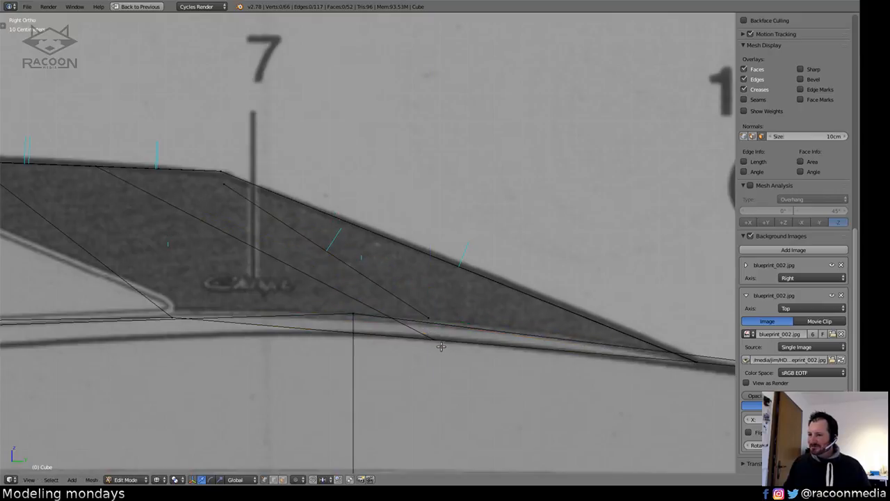
pyautogui.hotkey('shift', 'v')
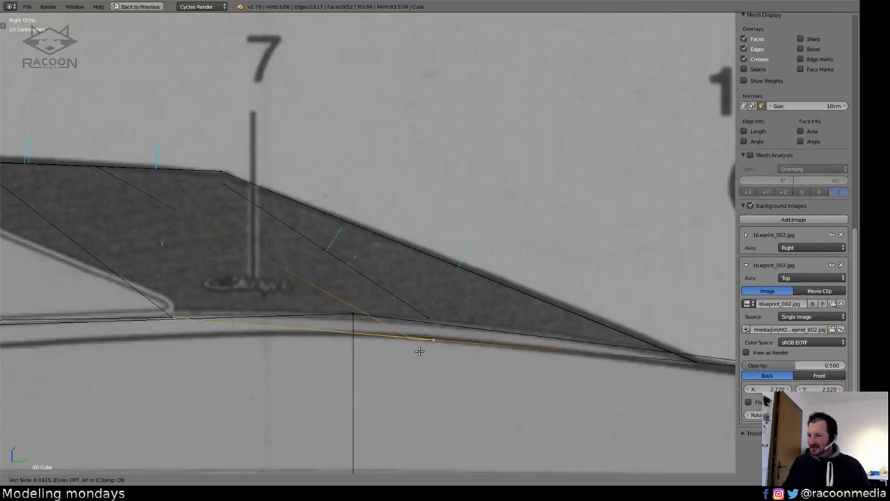
pyautogui.click(373, 348)
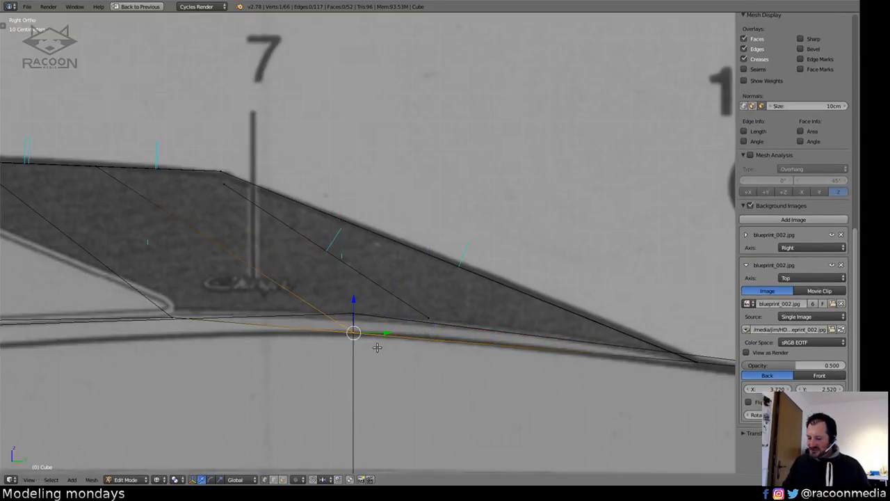
pyautogui.press('g')
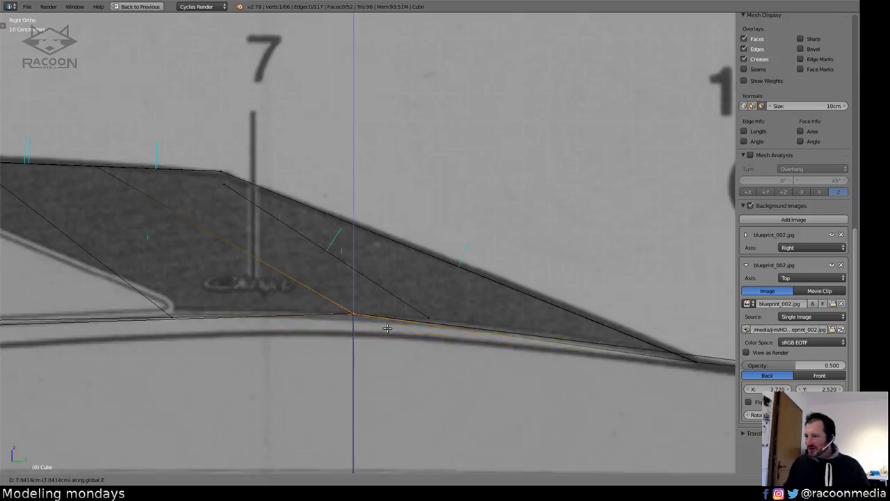
pyautogui.click(386, 328)
pyautogui.press('a')
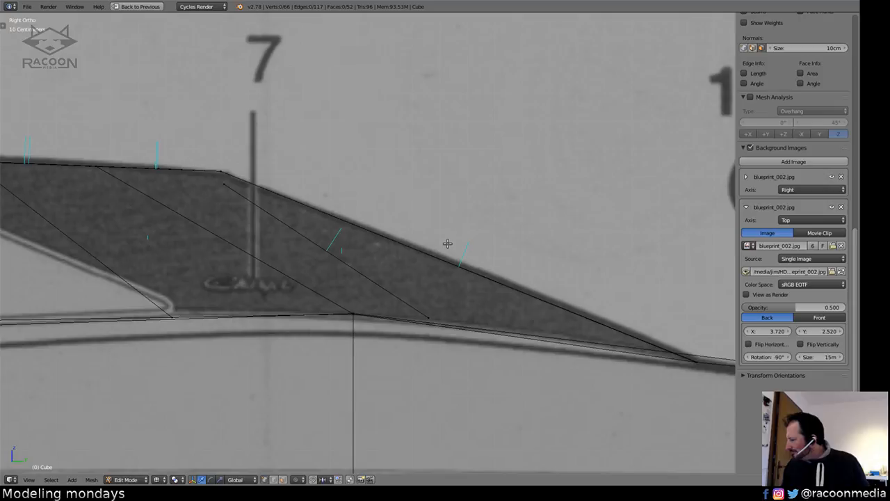
pyautogui.scroll(-8, 427, 278)
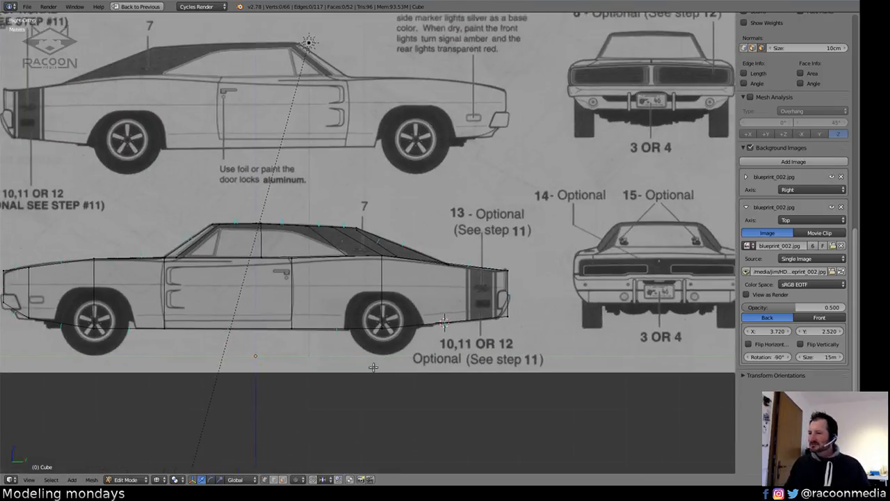
pyautogui.moveTo(379, 358); pyautogui.dragTo(451, 351, button='middle')
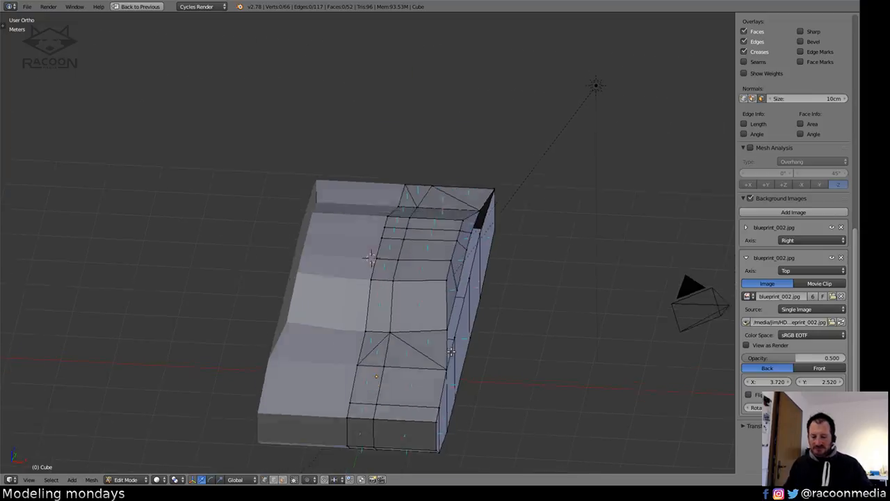
pyautogui.press('KP_7')
pyautogui.press('z')
pyautogui.scroll(3, 438, 299)
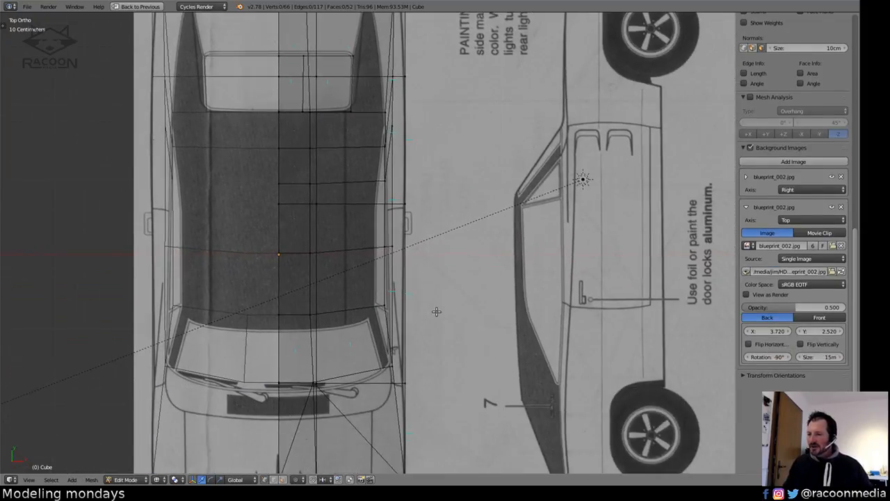
pyautogui.scroll(2, 436, 311)
pyautogui.keyDown('shift'); pyautogui.moveTo(378, 132); pyautogui.dragTo(392, 212, button='middle'); pyautogui.keyUp('shift')
pyautogui.moveTo(413, 431)
pyautogui.keyDown('ctrl'); pyautogui.mouseDown()
pyautogui.moveTo(401, 361)
pyautogui.moveTo(408, 310)
pyautogui.moveTo(415, 337)
pyautogui.mouseUp(); pyautogui.keyUp('ctrl')
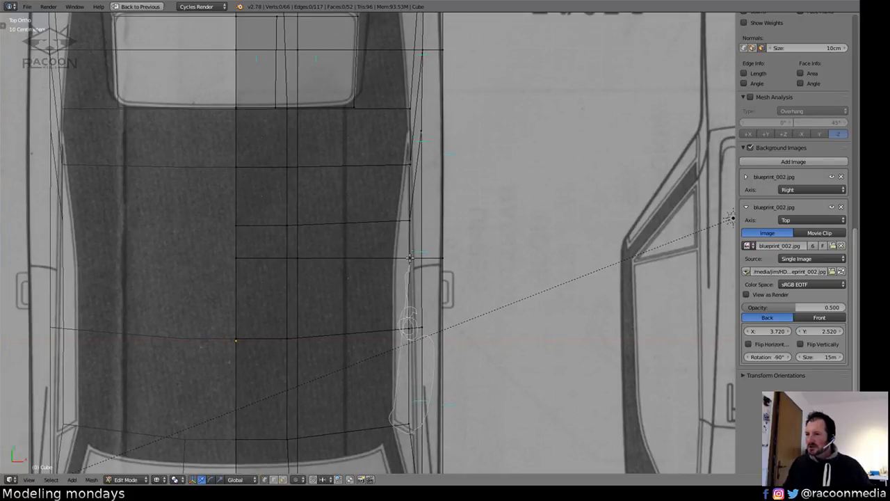
pyautogui.keyDown('ctrl'); pyautogui.moveTo(410, 258); pyautogui.dragTo(402, 94); pyautogui.keyUp('ctrl')
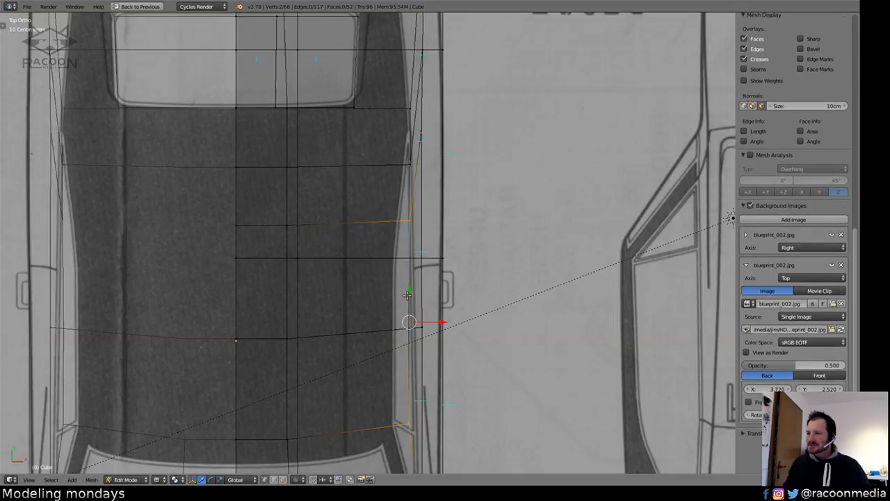
pyautogui.moveTo(407, 295); pyautogui.dragTo(355, 223, button='middle')
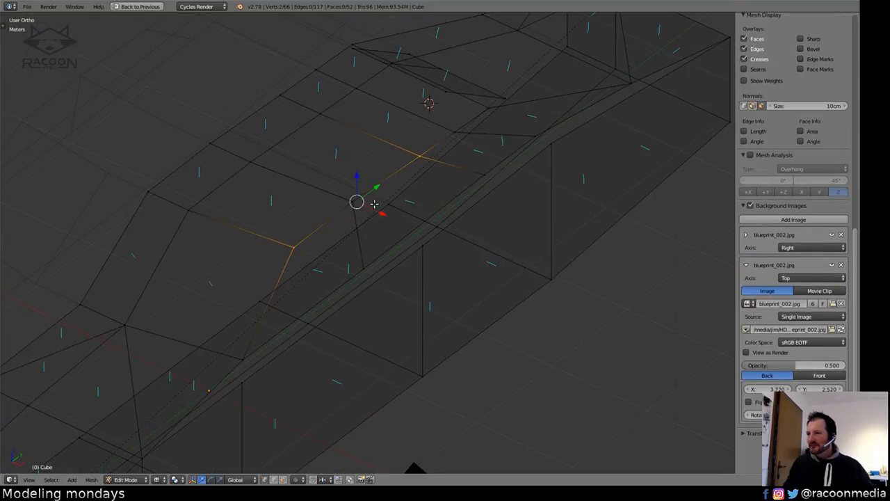
pyautogui.press('g')
pyautogui.press('z')
pyautogui.rightClick(364, 206)
pyautogui.press('g')
pyautogui.rightClick(363, 196)
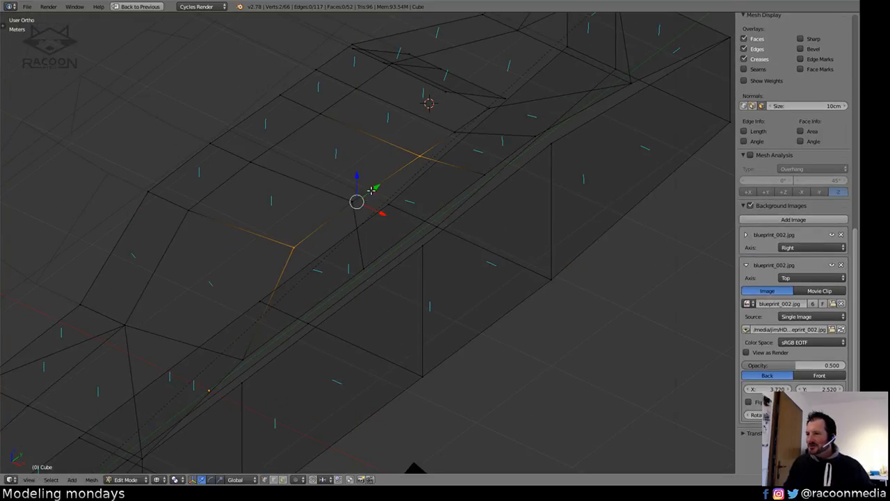
pyautogui.press('a')
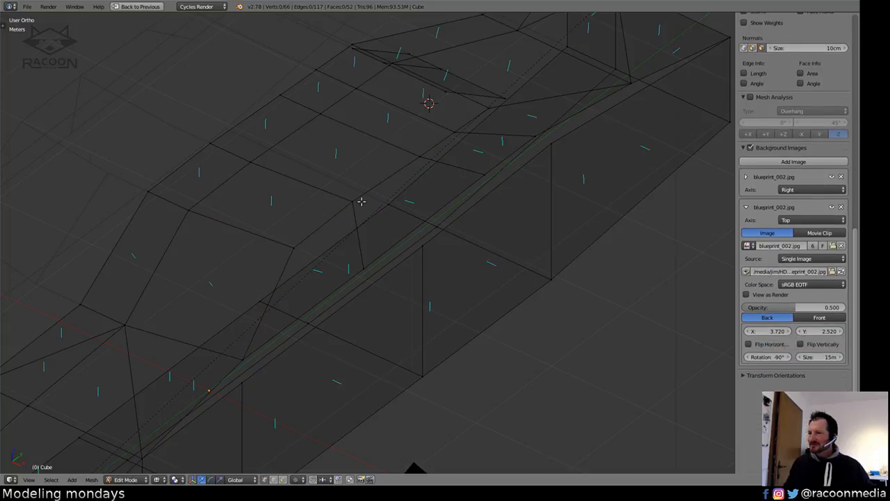
# Select the five vertices along the outer roof edge and move them about 15.5 cm inward along X in the top view.
pyautogui.rightClick(348, 202)
pyautogui.keyDown('shift'); pyautogui.rightClick(289, 243); pyautogui.keyUp('shift')
pyautogui.moveTo(290, 243); pyautogui.dragTo(365, 274, button='middle')
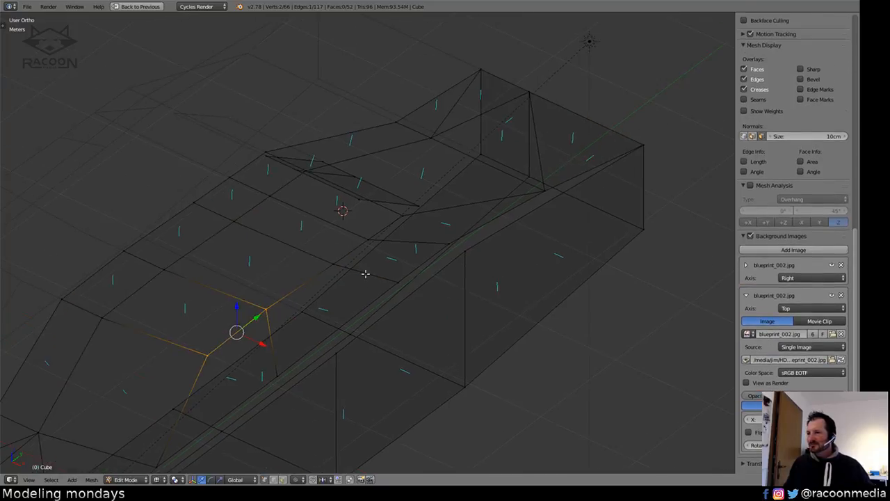
pyautogui.moveTo(375, 230); pyautogui.dragTo(398, 249, button='middle')
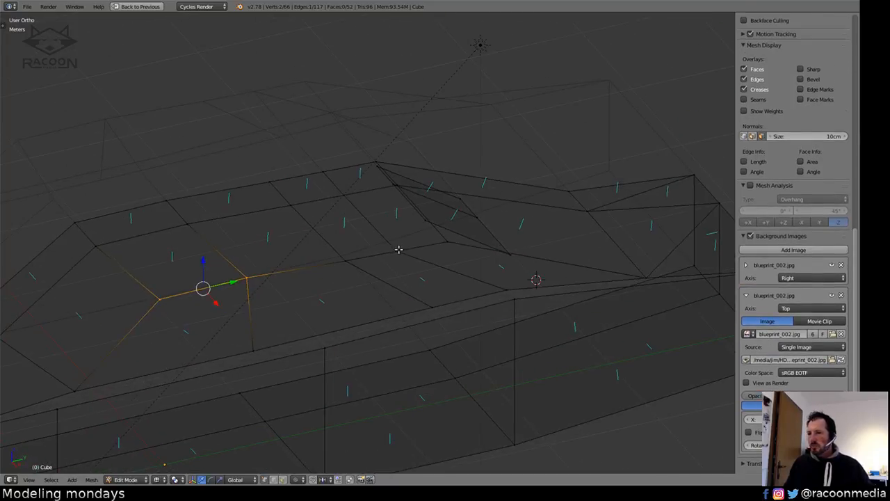
pyautogui.moveTo(327, 245)
pyautogui.keyDown('ctrl'); pyautogui.mouseDown()
pyautogui.moveTo(390, 276)
pyautogui.moveTo(459, 254)
pyautogui.moveTo(324, 278)
pyautogui.moveTo(327, 249)
pyautogui.mouseUp(); pyautogui.keyUp('ctrl')
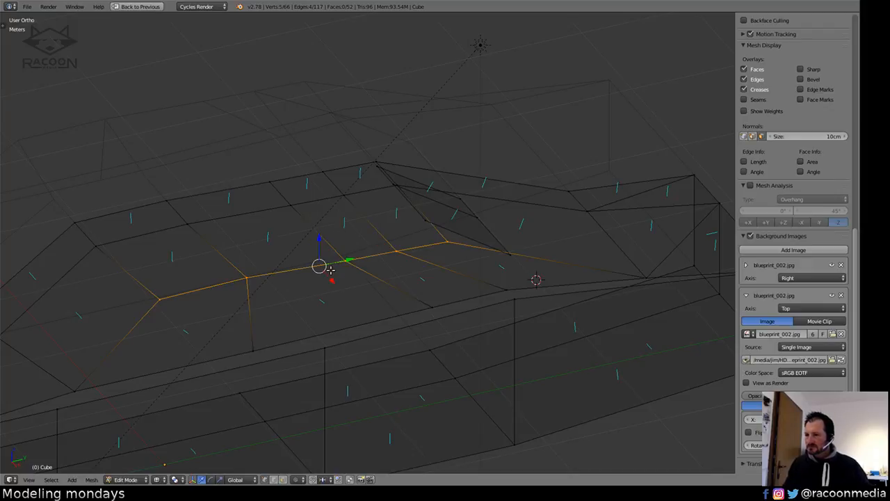
pyautogui.press('KP_7')
pyautogui.press('KP_Decimal')
pyautogui.scroll(-3, 446, 232)
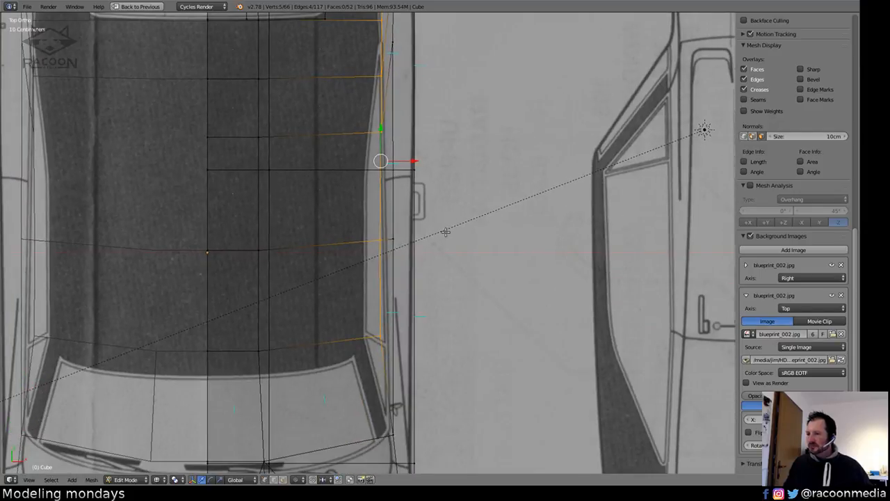
pyautogui.press('g')
pyautogui.press('x')
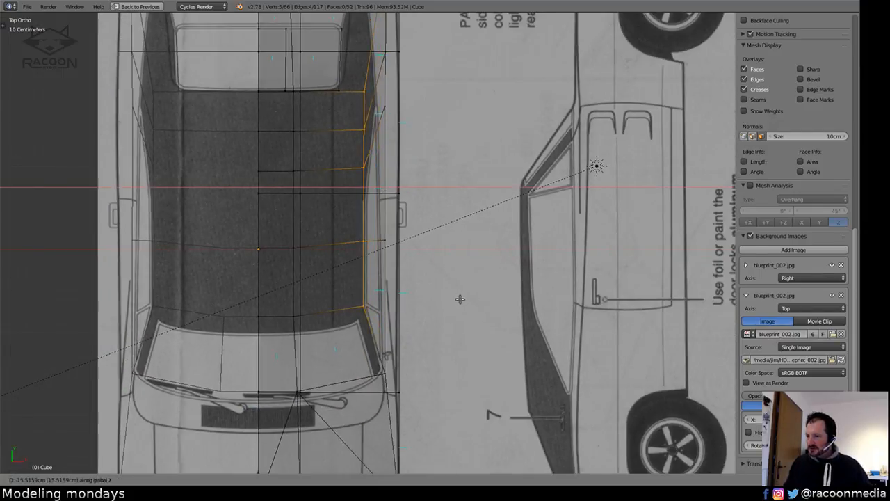
pyautogui.click(459, 297)
# Sketch a curved grease pencil guide line from the rear window's front corner forward along the outer roof edge.
pyautogui.scroll(4, 431, 286)
pyautogui.keyDown('shift'); pyautogui.moveTo(402, 268); pyautogui.dragTo(434, 282, button='middle'); pyautogui.keyUp('shift')
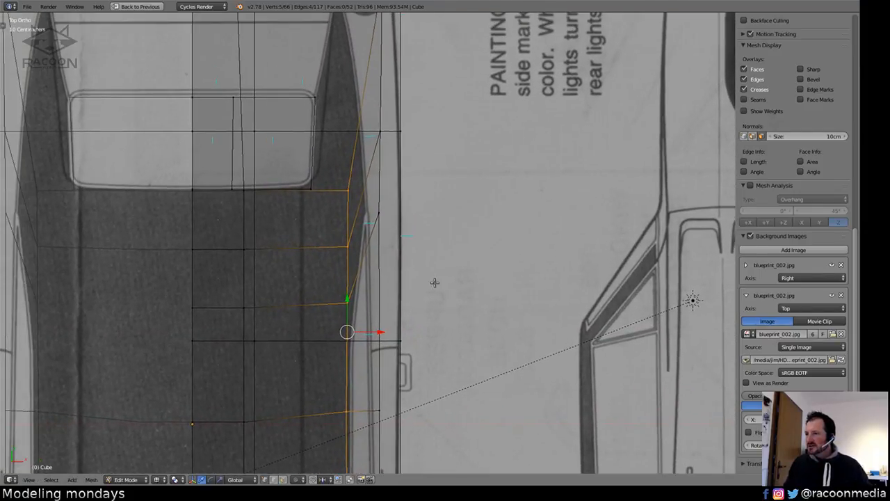
pyautogui.keyDown('shift'); pyautogui.moveTo(341, 200); pyautogui.dragTo(395, 244, button='middle'); pyautogui.keyUp('shift')
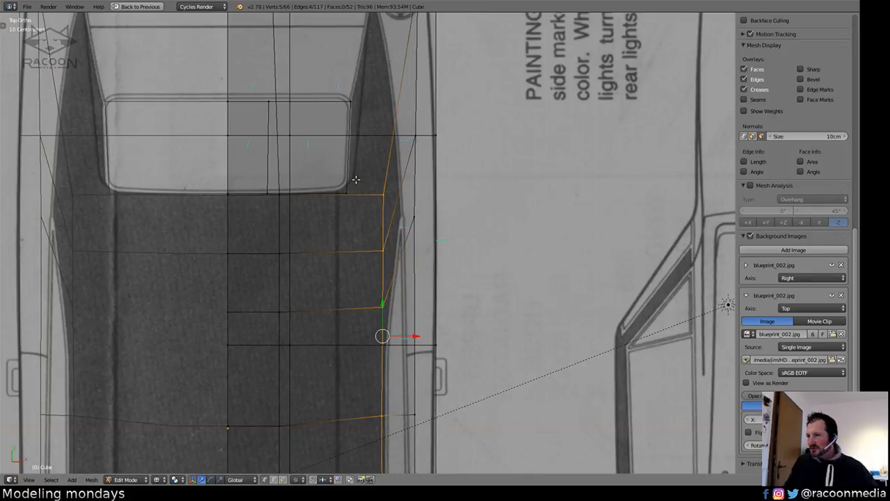
pyautogui.press('d')
pyautogui.moveTo(356, 181); pyautogui.dragTo(367, 212)
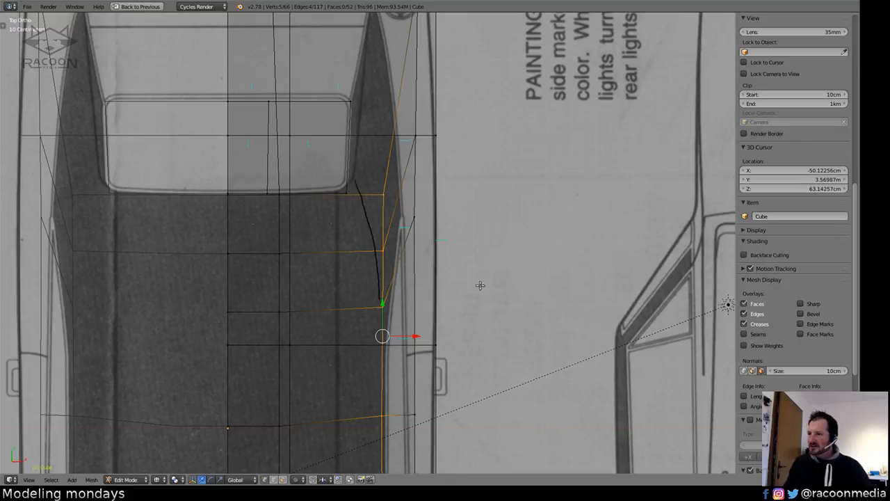
# Move the two rearmost roof-edge vertices inward along X so the forward one meets the sketched guide curve.
pyautogui.keyDown('shift'); pyautogui.moveTo(445, 290); pyautogui.dragTo(443, 324, button='middle'); pyautogui.keyUp('shift')
pyautogui.rightClick(407, 268)
pyautogui.keyDown('shift'); pyautogui.rightClick(408, 214); pyautogui.keyUp('shift')
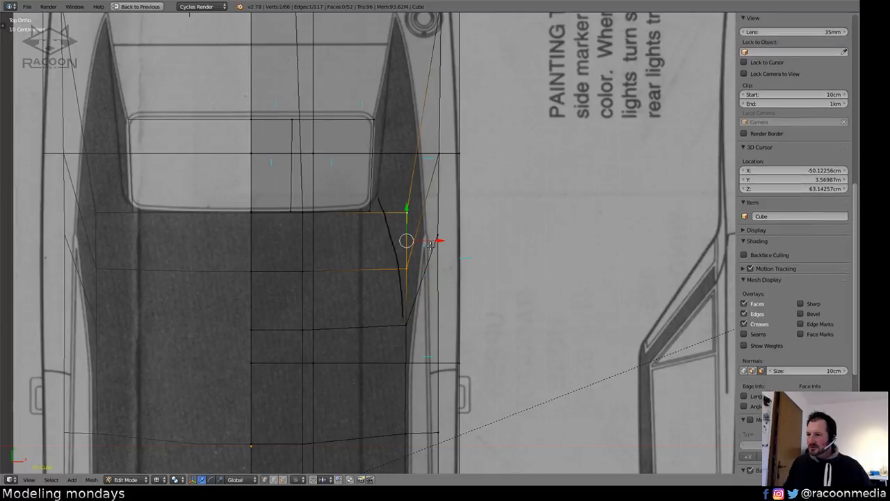
pyautogui.press('g')
pyautogui.press('x')
pyautogui.click(425, 251)
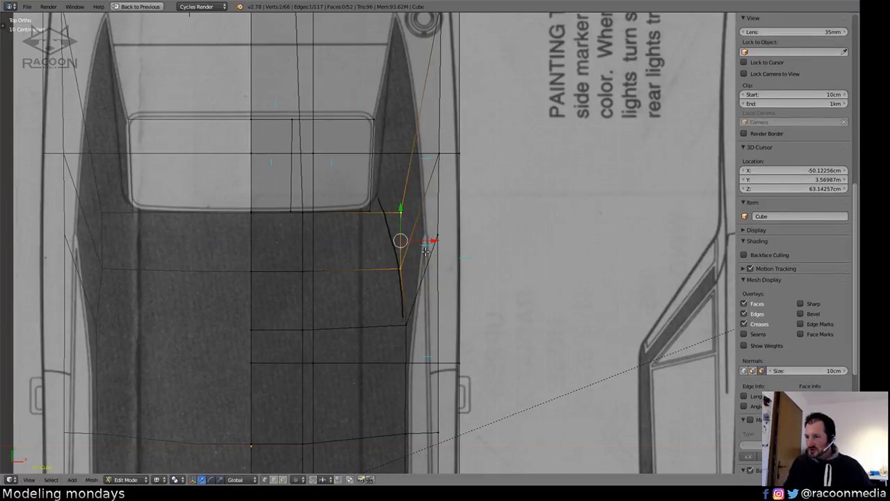
pyautogui.press('a')
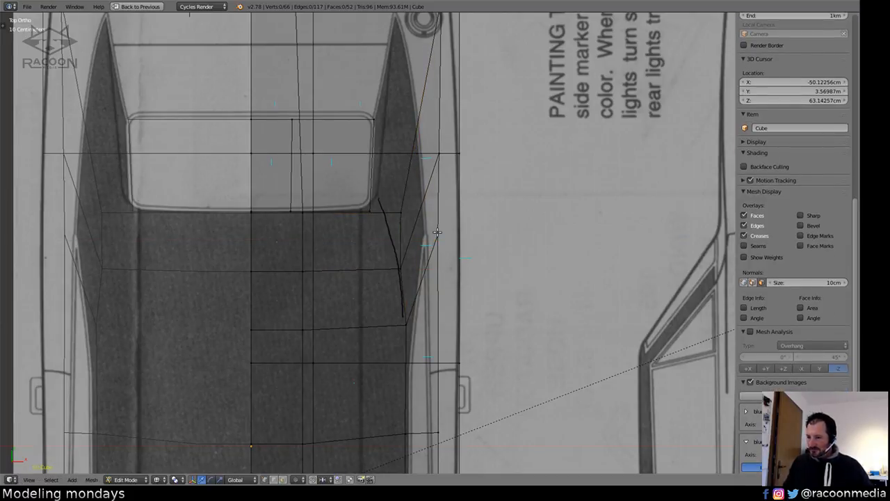
# Move the rearmost roof-edge vertex beside the rear window inward along X onto the sketched guide curve.
pyautogui.rightClick(399, 211)
pyautogui.press('g')
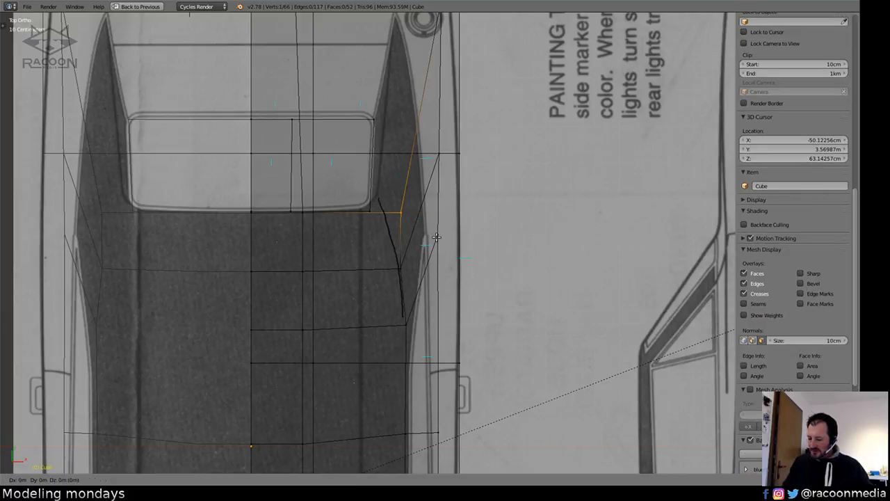
pyautogui.press('x')
pyautogui.click(419, 231)
pyautogui.press('a')
# Check the roof taper in shaded top view, and move the two rear pillar base vertices inward along X toward the blueprint outline.
pyautogui.press('z')
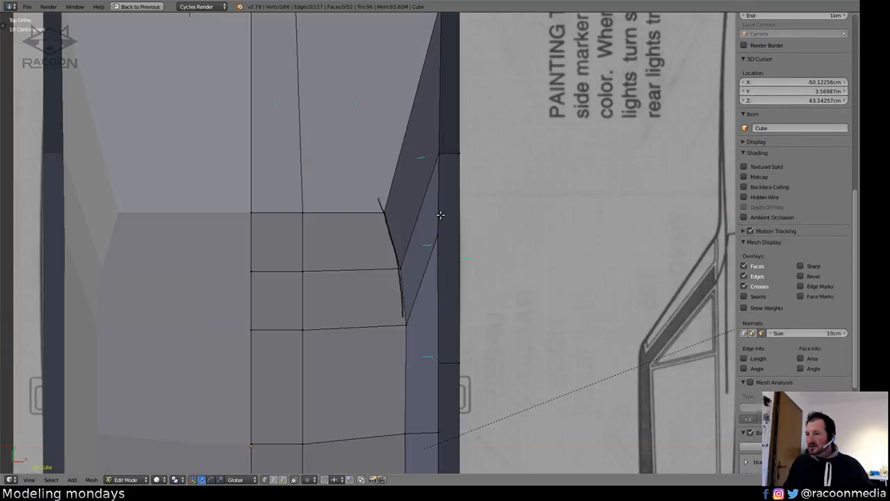
pyautogui.moveTo(441, 215)
pyautogui.keyDown('ctrl'); pyautogui.mouseDown(button='middle')
pyautogui.moveTo(442, 351)
pyautogui.moveTo(238, 274)
pyautogui.moveTo(243, 300)
pyautogui.moveTo(375, 329)
pyautogui.mouseUp(button='middle'); pyautogui.keyUp('ctrl')
pyautogui.press('KP_7')
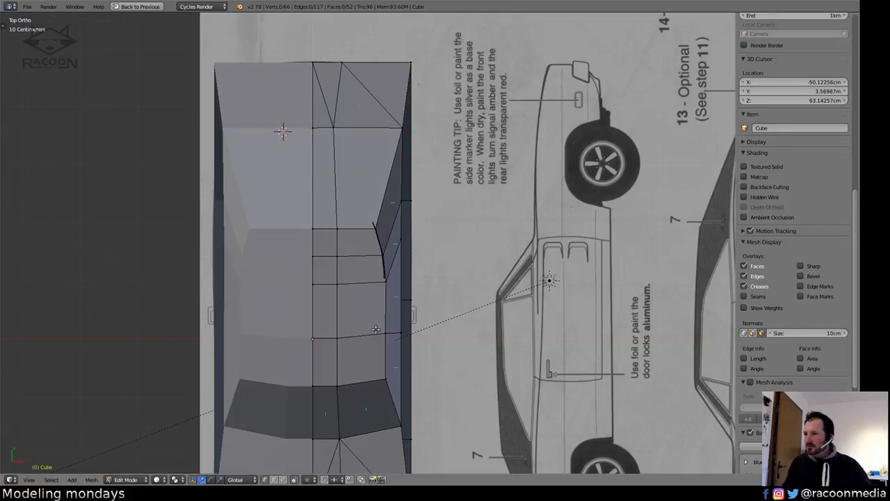
pyautogui.press('z')
pyautogui.keyDown('ctrl'); pyautogui.moveTo(455, 249); pyautogui.dragTo(462, 212, button='middle'); pyautogui.keyUp('ctrl')
pyautogui.keyDown('shift'); pyautogui.moveTo(462, 211); pyautogui.dragTo(441, 369, button='middle'); pyautogui.keyUp('shift')
pyautogui.rightClick(412, 174)
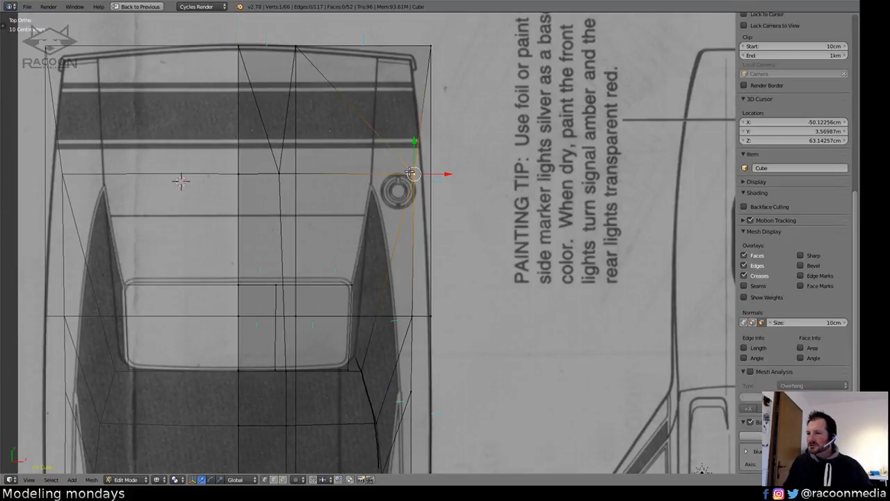
pyautogui.keyDown('shift'); pyautogui.rightClick(409, 315); pyautogui.keyUp('shift')
pyautogui.press('g')
pyautogui.press('x')
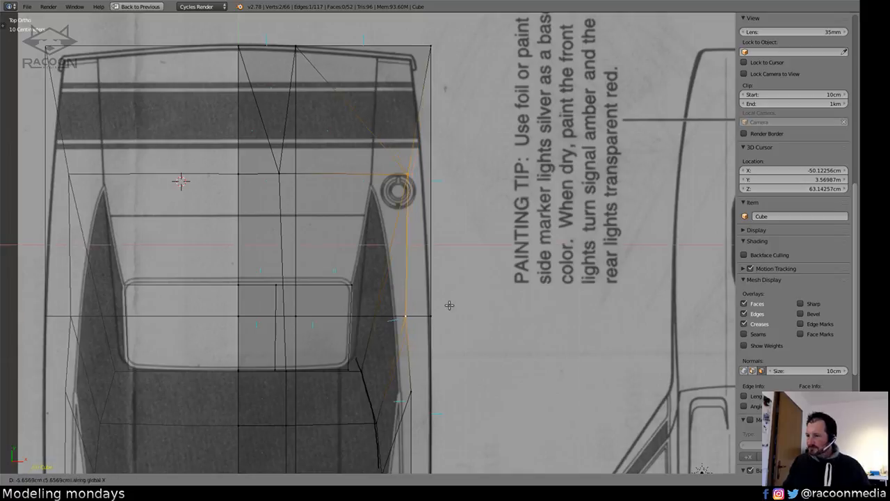
pyautogui.click(452, 302)
pyautogui.keyDown('shift'); pyautogui.moveTo(444, 230); pyautogui.dragTo(461, 264, button='middle'); pyautogui.keyUp('shift')
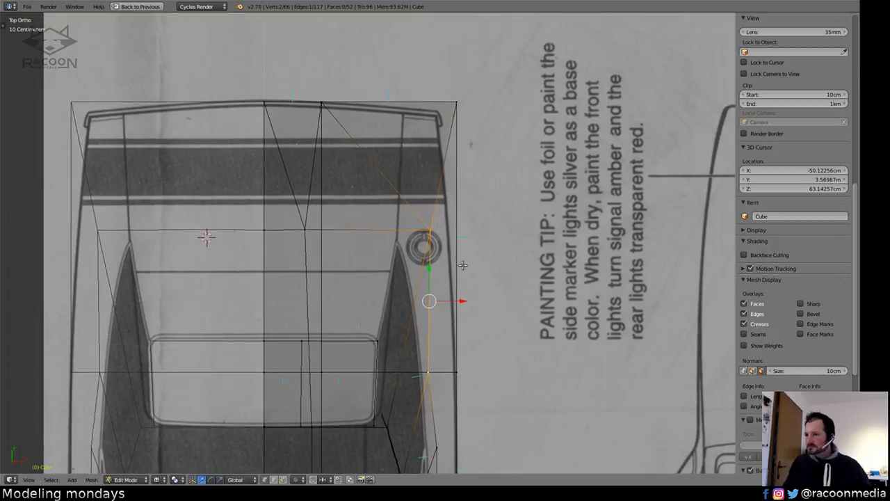
pyautogui.press('a')
# Move the rearmost pillar base vertex inward along X to the pointed rear tip of the blueprint's pillar.
pyautogui.rightClick(436, 228)
pyautogui.press('g')
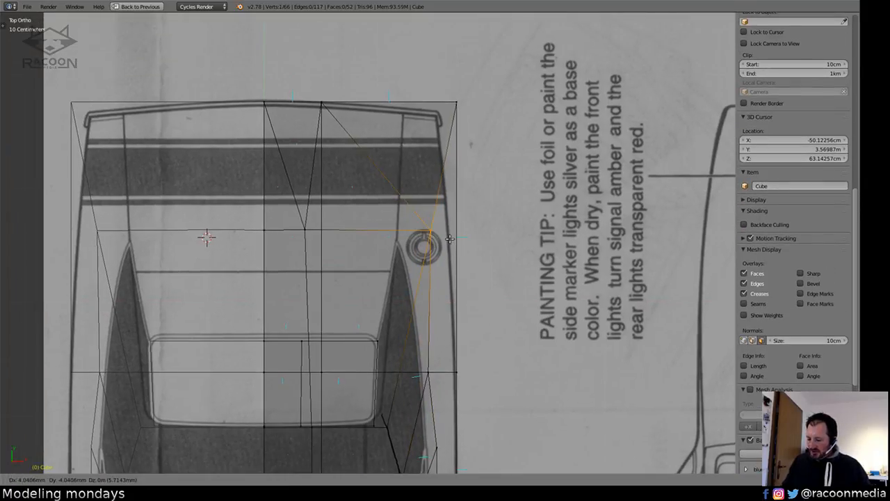
pyautogui.press('x')
pyautogui.click(418, 236)
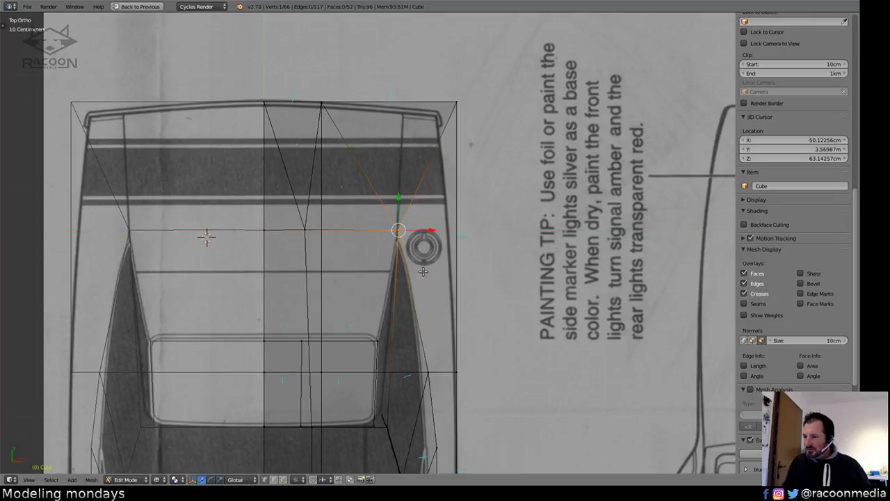
# Select the four cabin base vertices from the rear pillar to the windshield corner and move them about 3.6 cm inward along X.
pyautogui.keyDown('shift'); pyautogui.moveTo(423, 299); pyautogui.dragTo(437, 227, button='middle'); pyautogui.keyUp('shift')
pyautogui.keyDown('shift'); pyautogui.moveTo(425, 322); pyautogui.dragTo(431, 202, button='middle'); pyautogui.keyUp('shift')
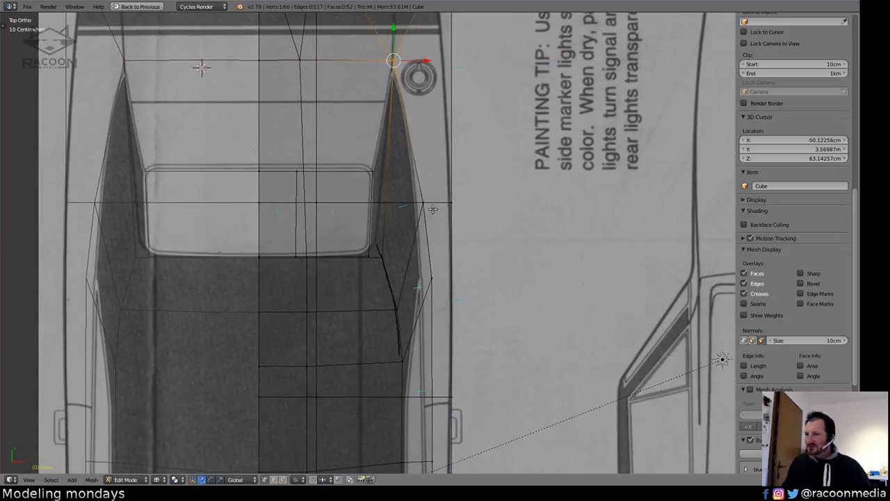
pyautogui.rightClick(425, 205)
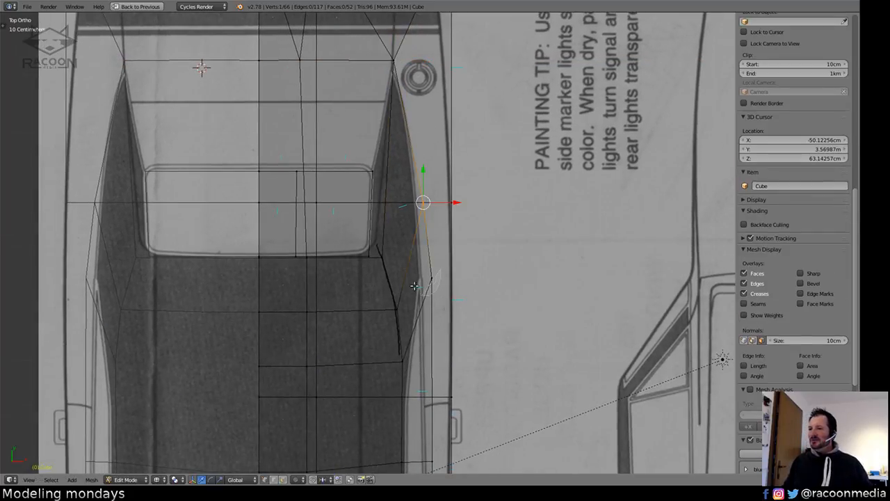
pyautogui.keyDown('shift'); pyautogui.moveTo(490, 259); pyautogui.dragTo(518, 121, button='middle'); pyautogui.keyUp('shift')
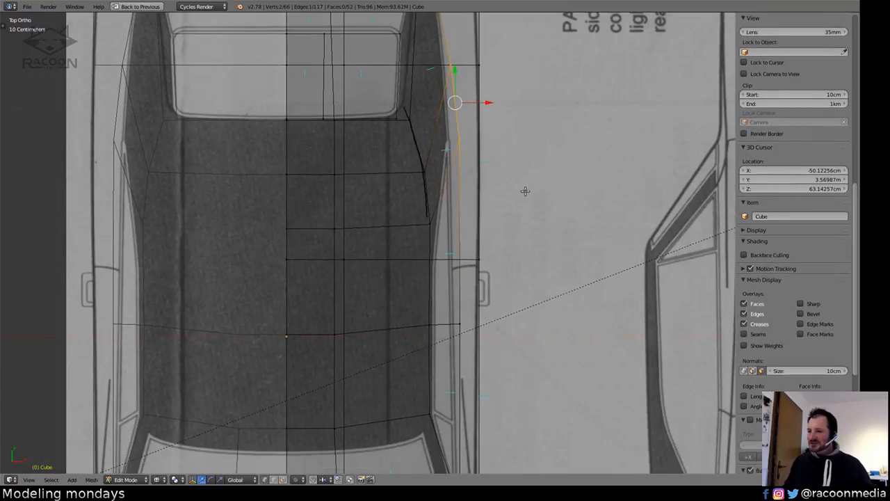
pyautogui.keyDown('shift'); pyautogui.rightClick(471, 313); pyautogui.keyUp('shift')
pyautogui.keyDown('shift'); pyautogui.moveTo(471, 313); pyautogui.dragTo(470, 220, button='middle'); pyautogui.keyUp('shift')
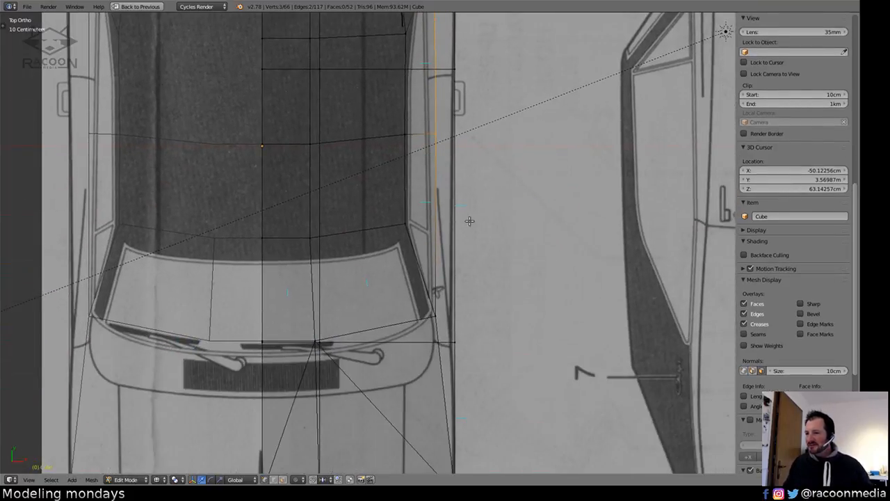
pyautogui.keyDown('shift'); pyautogui.rightClick(434, 304); pyautogui.keyUp('shift')
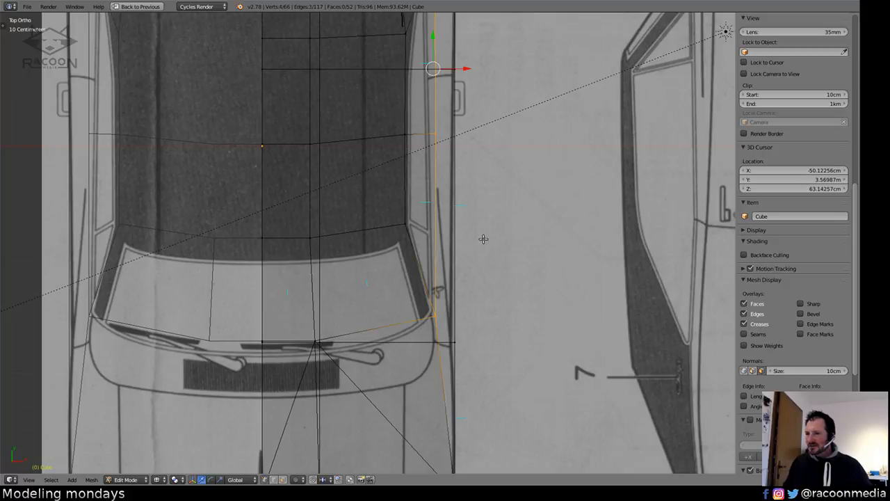
pyautogui.keyDown('shift'); pyautogui.moveTo(522, 260); pyautogui.dragTo(531, 302, button='middle'); pyautogui.keyUp('shift')
pyautogui.press('g')
pyautogui.press('x')
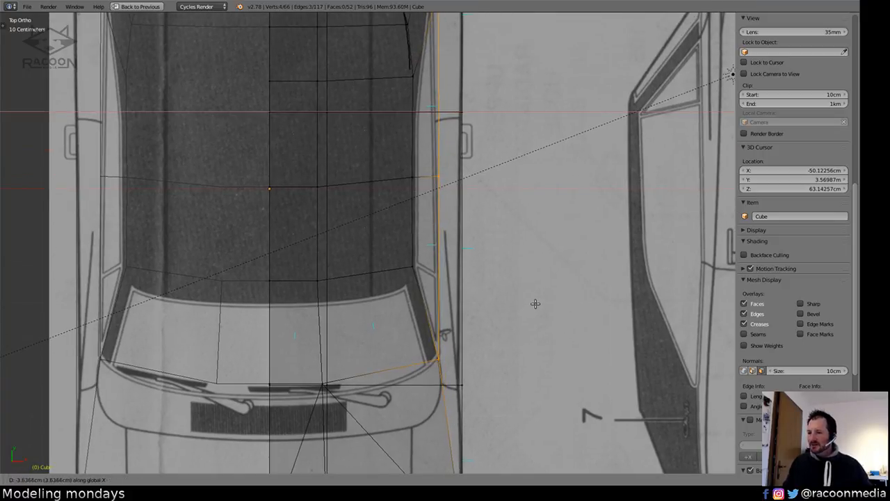
pyautogui.click(534, 304)
pyautogui.press('a')
# Select the two body-side vertices beside the rear pillar base and move them slightly inward along X toward the blueprint outline.
pyautogui.keyDown('shift'); pyautogui.moveTo(509, 174); pyautogui.dragTo(518, 431, button='middle'); pyautogui.keyUp('shift')
pyautogui.press('a')
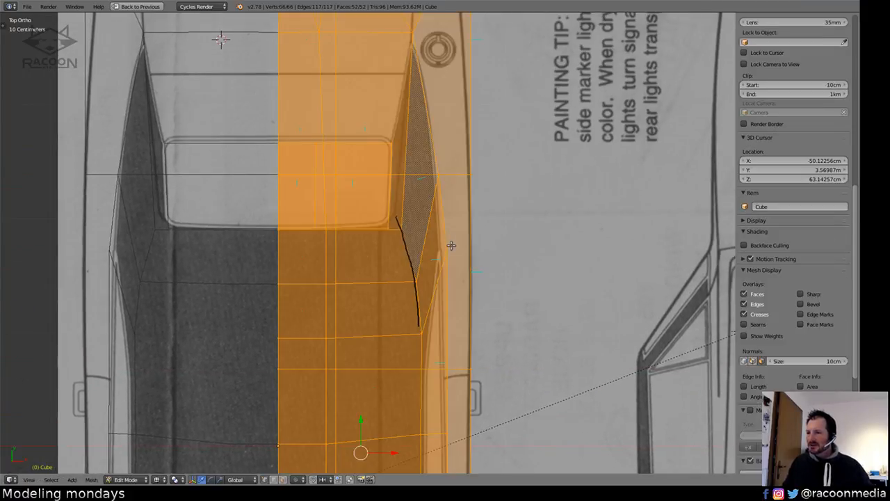
pyautogui.press('a')
pyautogui.moveTo(448, 245)
pyautogui.keyDown('ctrl'); pyautogui.mouseDown()
pyautogui.moveTo(455, 209)
pyautogui.moveTo(442, 208)
pyautogui.mouseUp(); pyautogui.keyUp('ctrl')
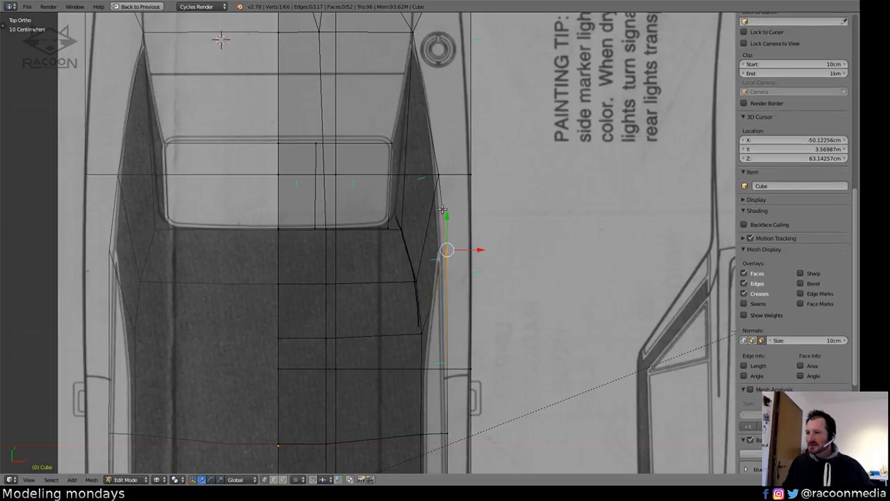
pyautogui.keyDown('shift'); pyautogui.rightClick(447, 181); pyautogui.keyUp('shift')
pyautogui.press('g')
pyautogui.press('x')
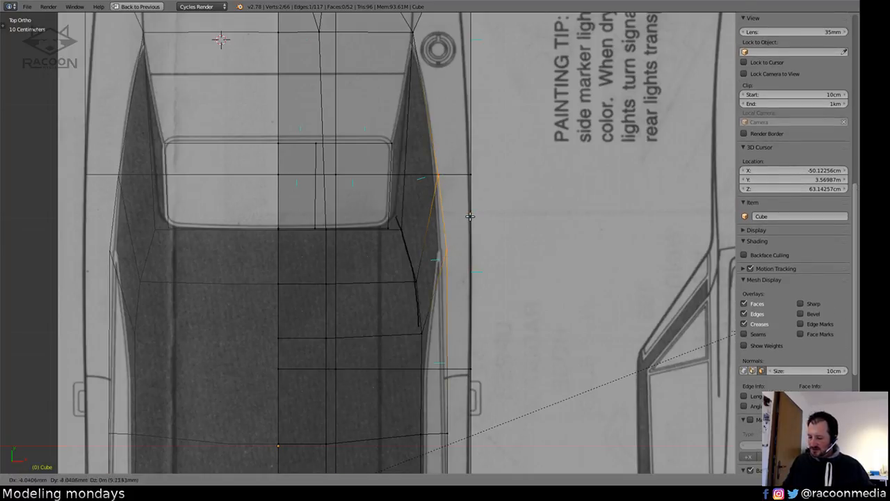
pyautogui.click(467, 215)
pyautogui.press('a')
# Examine the shaded car body in perspective and study the enlarged front three-quarter reference photo of the orange Charger.
pyautogui.press('z')
pyautogui.scroll(-6, 478, 278)
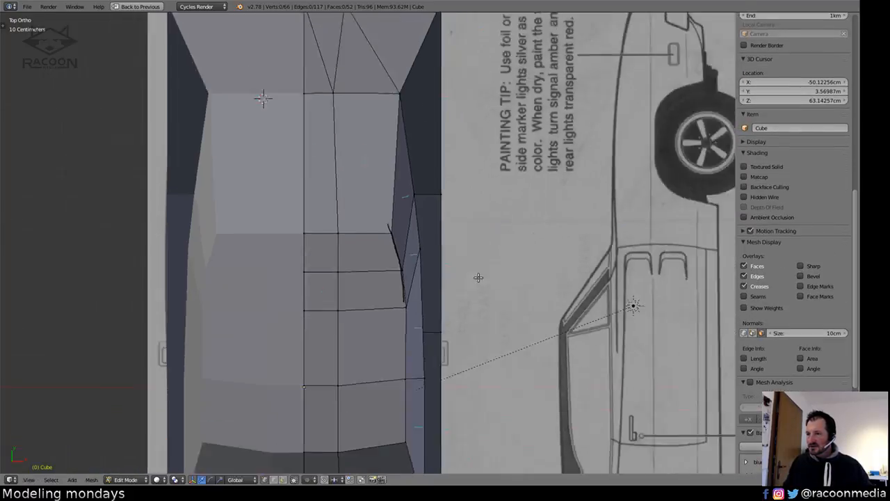
pyautogui.moveTo(478, 279)
pyautogui.mouseDown(button='middle')
pyautogui.moveTo(410, 352)
pyautogui.moveTo(292, 304)
pyautogui.moveTo(247, 304)
pyautogui.moveTo(397, 298)
pyautogui.moveTo(403, 322)
pyautogui.moveTo(441, 304)
pyautogui.moveTo(409, 307)
pyautogui.moveTo(424, 300)
pyautogui.moveTo(382, 324)
pyautogui.moveTo(321, 291)
pyautogui.moveTo(392, 300)
pyautogui.mouseUp(button='middle')
pyautogui.press('Tab')
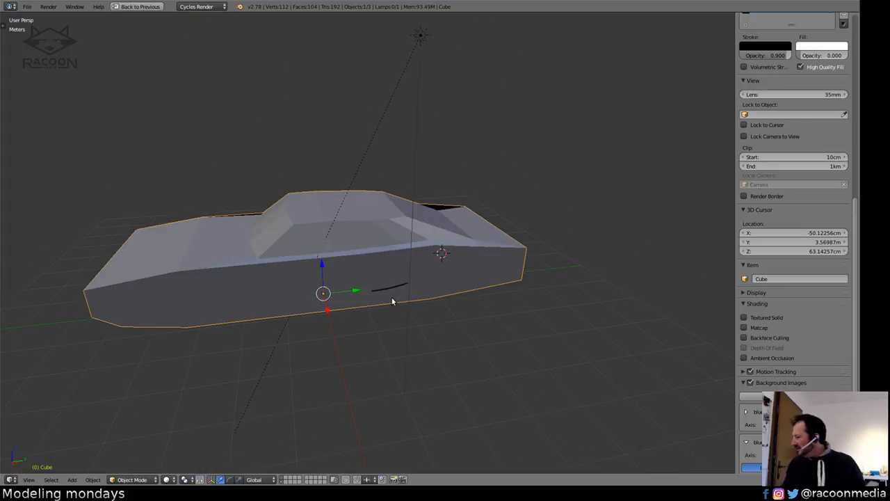
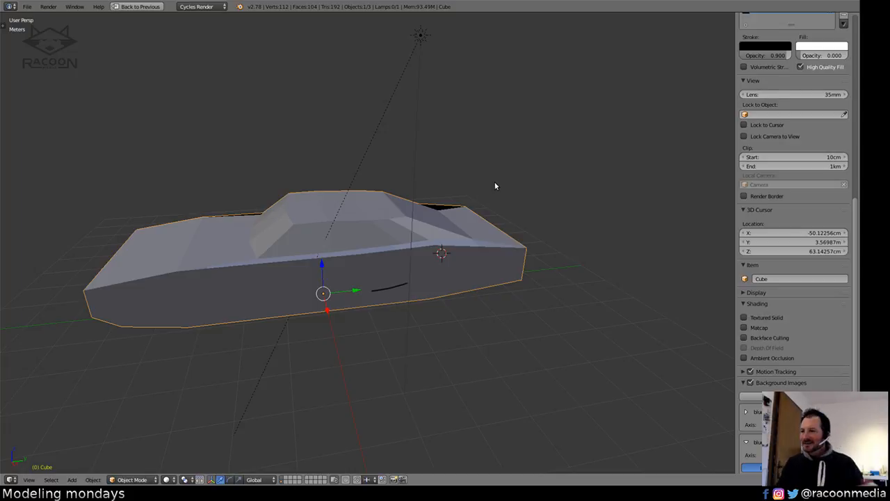
pyautogui.moveTo(408, 309); pyautogui.dragTo(432, 324, button='middle')
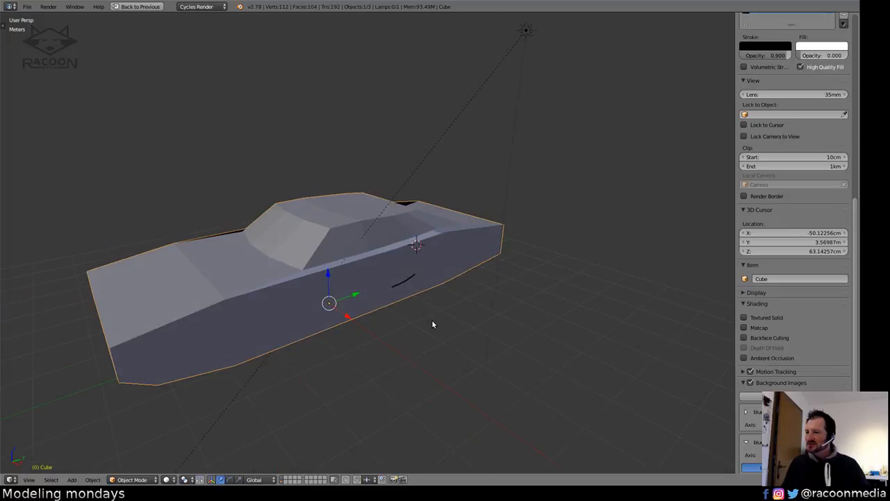
pyautogui.hotkey('ctrl', 'Up')
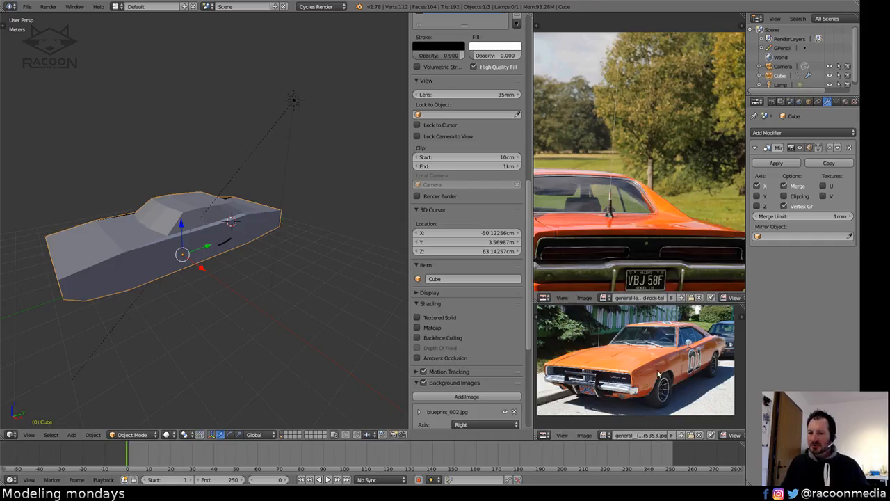
pyautogui.moveTo(658, 374); pyautogui.dragTo(645, 373, button='middle')
pyautogui.hotkey('ctrl', 'Up')
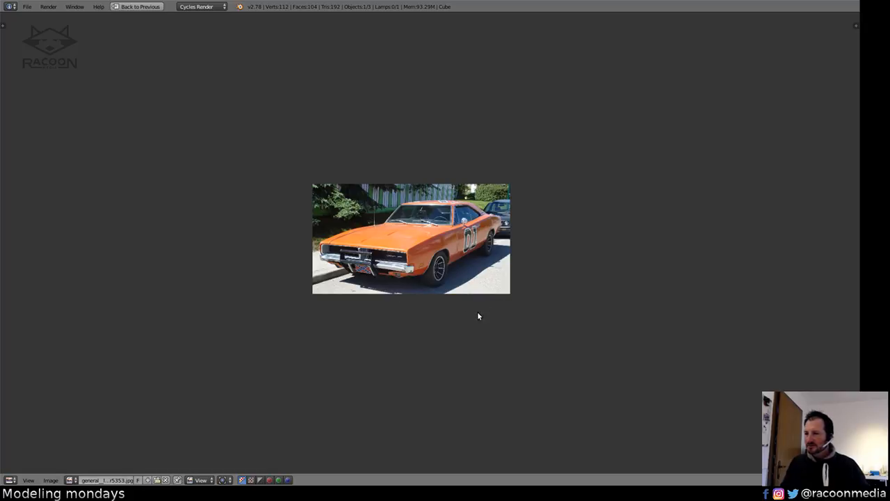
pyautogui.scroll(8, 477, 316)
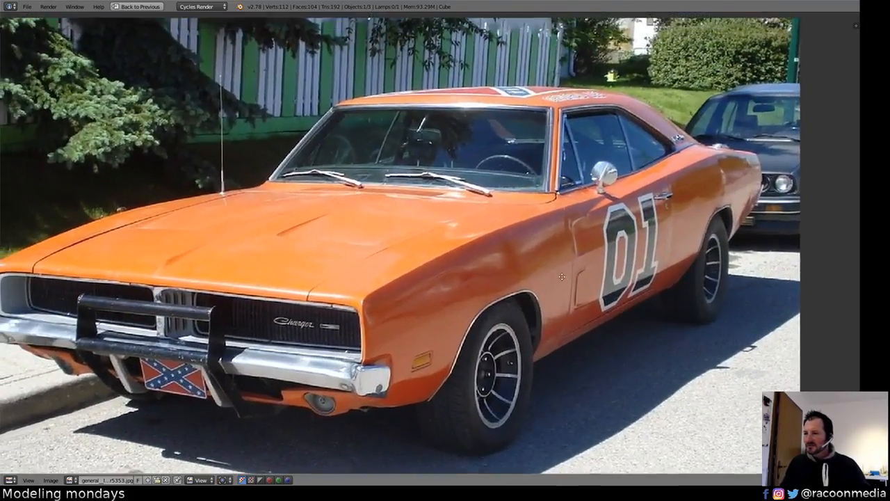
pyautogui.scroll(-3, 562, 276)
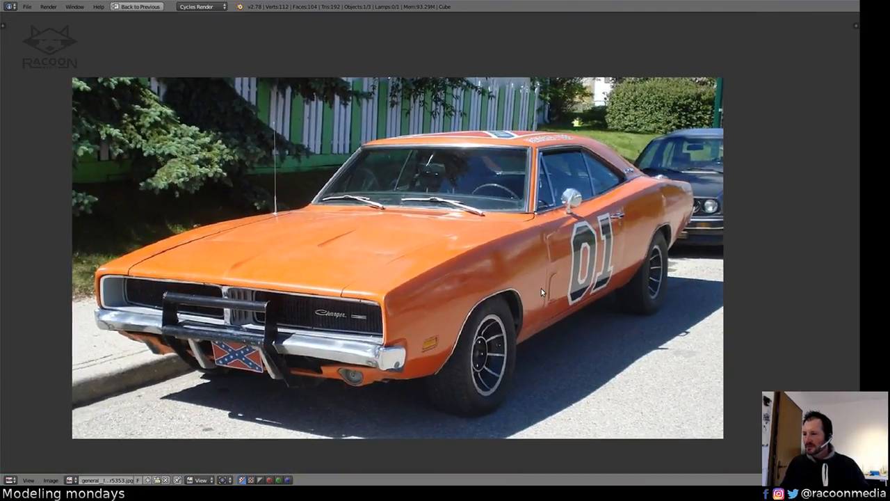
pyautogui.scroll(-5, 525, 296)
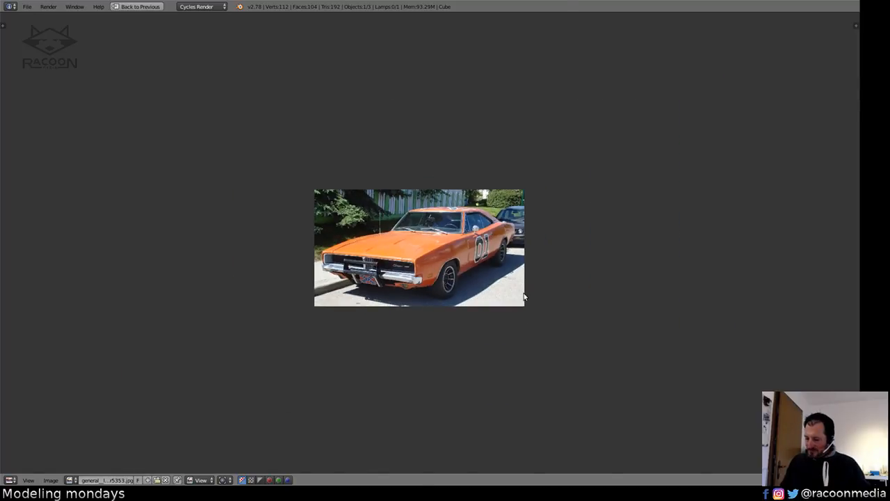
pyautogui.hotkey('shift', 'space')
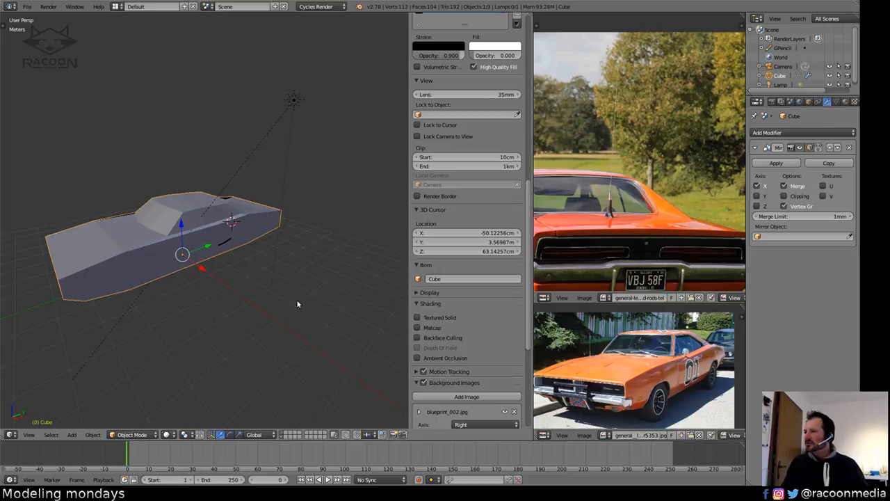
# Show the car in right orthographic view against the blueprint and remove the grease pencil guide strokes from the scene.
pyautogui.moveTo(296, 304); pyautogui.dragTo(304, 321, button='middle')
pyautogui.press('KP_1')
pyautogui.press('KP_3')
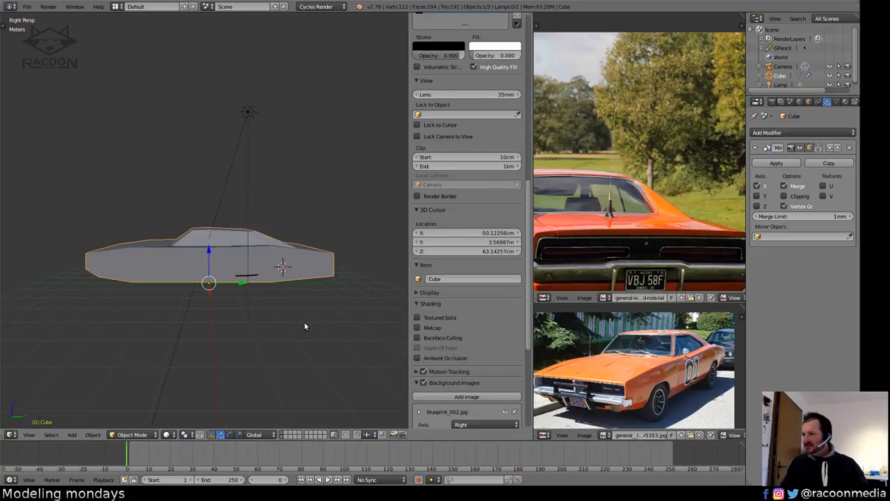
pyautogui.press('KP_5')
pyautogui.scroll(3, 376, 295)
pyautogui.keyDown('shift'); pyautogui.moveTo(370, 230); pyautogui.dragTo(321, 280, button='middle'); pyautogui.keyUp('shift')
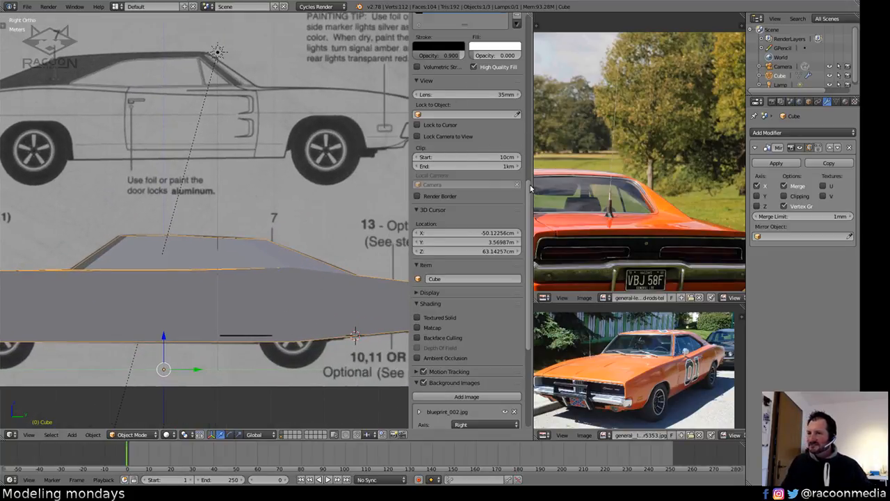
pyautogui.scroll(8, 530, 196)
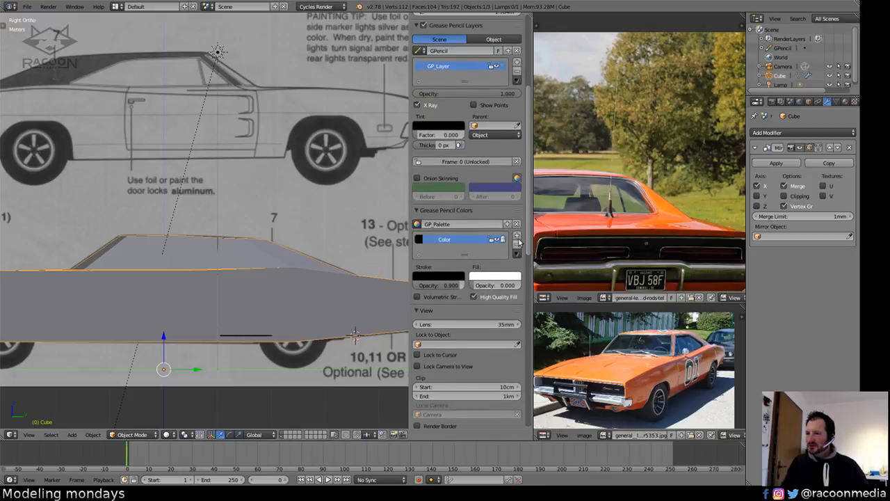
pyautogui.click(516, 225)
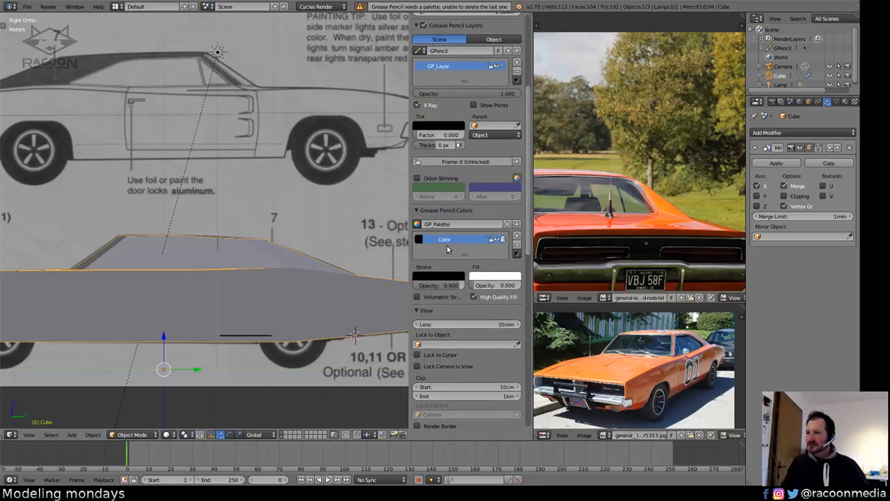
pyautogui.click(516, 51)
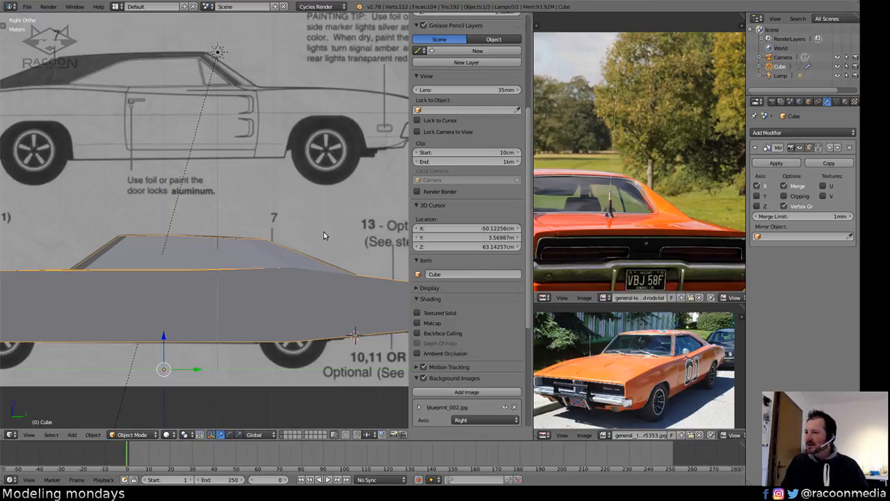
# In wireframe side view, raise the roof-edge vertex above the rear of the side window along Z to the blueprint roofline.
pyautogui.hotkey('shift', 'space')
pyautogui.scroll(-3, 408, 253)
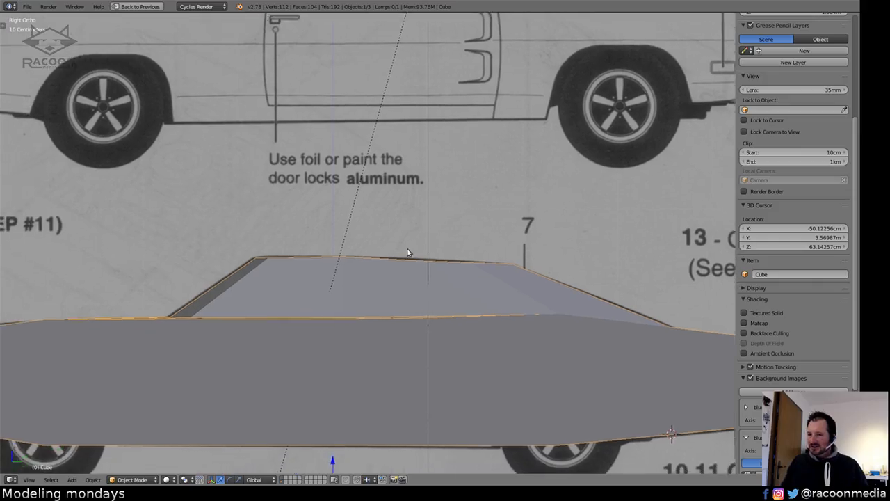
pyautogui.scroll(5, 414, 305)
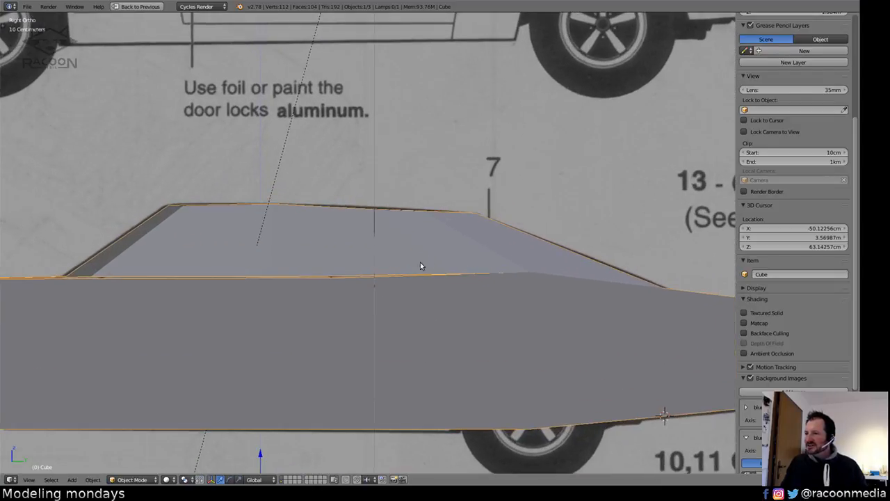
pyautogui.press('Tab')
pyautogui.press('z')
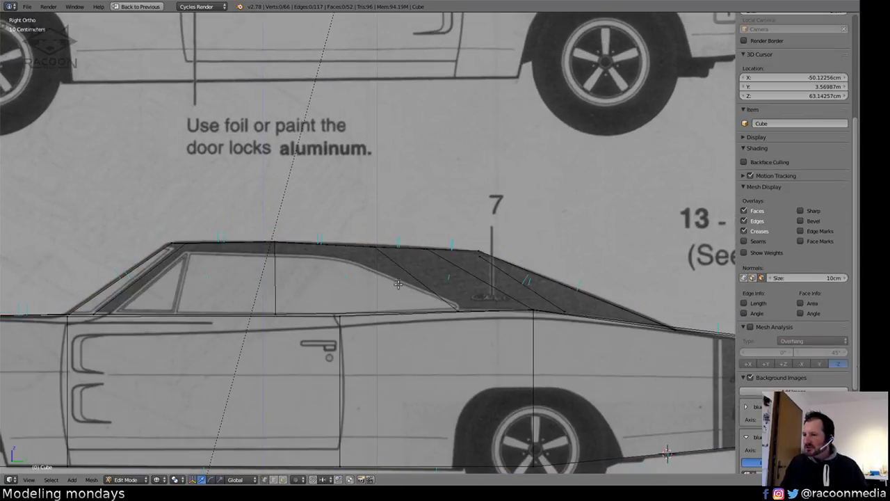
pyautogui.scroll(2, 390, 275)
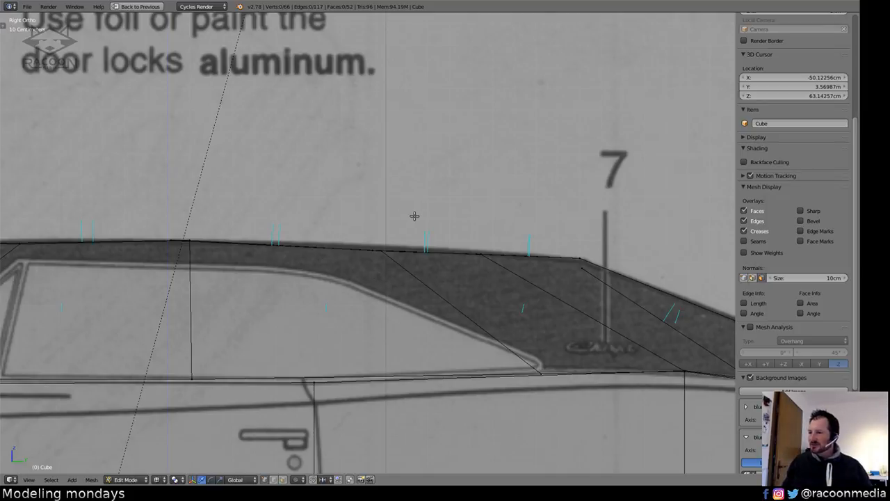
pyautogui.rightClick(379, 247)
pyautogui.press('g')
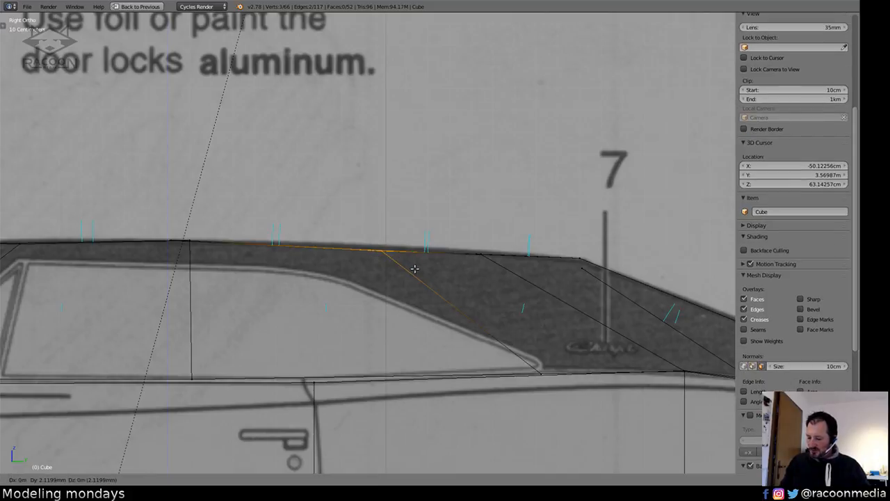
pyautogui.press('z')
pyautogui.click(417, 265)
pyautogui.press('a')
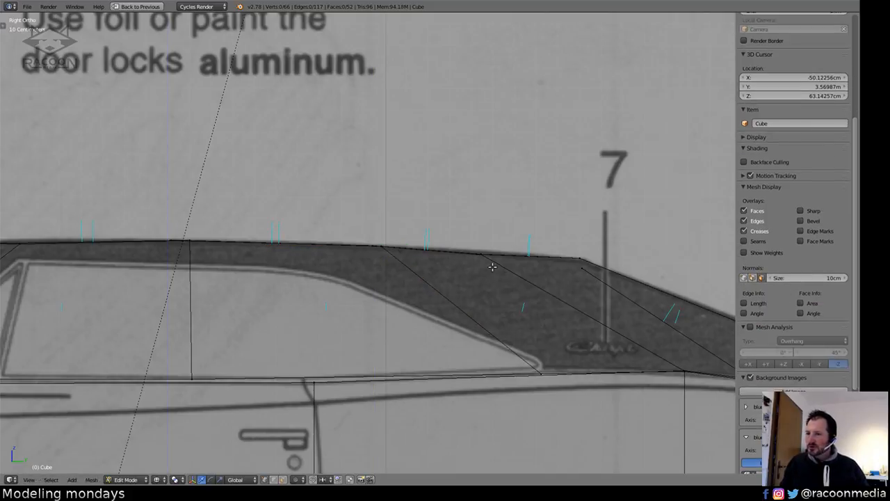
# Raise the next roof-edge vertex toward the rear along Z onto the blueprint roofline.
pyautogui.moveTo(499, 264)
pyautogui.keyDown('ctrl'); pyautogui.mouseDown()
pyautogui.moveTo(469, 229)
pyautogui.moveTo(513, 278)
pyautogui.mouseUp(); pyautogui.keyUp('ctrl')
pyautogui.keyDown('shift'); pyautogui.moveTo(512, 278); pyautogui.dragTo(472, 274, button='middle'); pyautogui.keyUp('shift')
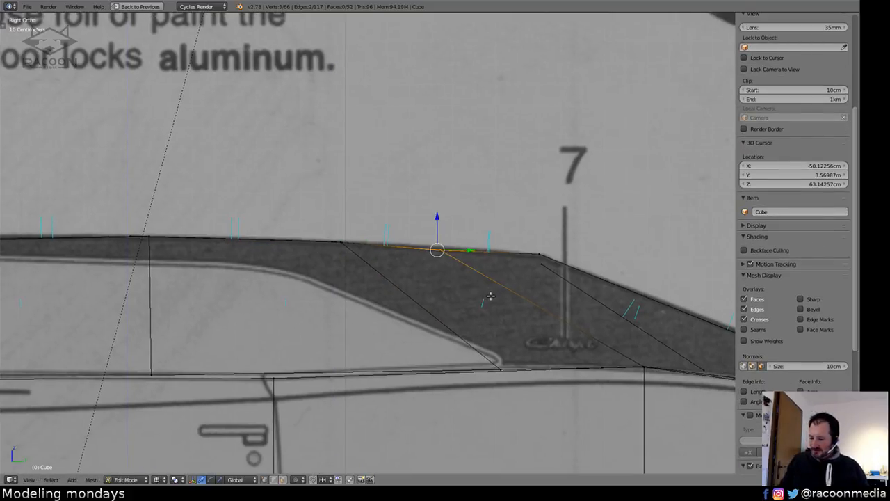
pyautogui.press('g')
pyautogui.press('z')
pyautogui.click(491, 293)
pyautogui.press('a')
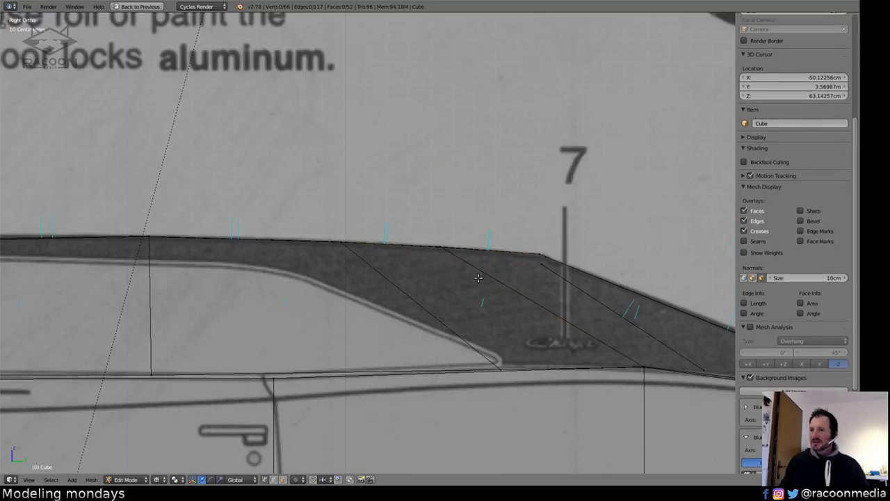
# Select the two side window faces of the cabin and inset them together to form a window frame.
pyautogui.keyDown('shift'); pyautogui.moveTo(315, 305); pyautogui.dragTo(555, 271, button='middle'); pyautogui.keyUp('shift')
pyautogui.keyDown('ctrl'); pyautogui.moveTo(542, 261); pyautogui.dragTo(355, 274, button='middle'); pyautogui.keyUp('ctrl')
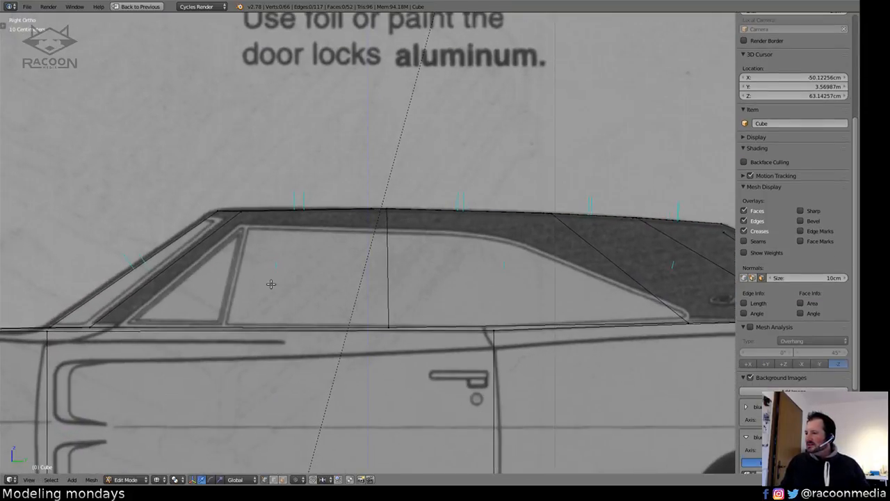
pyautogui.click(282, 479)
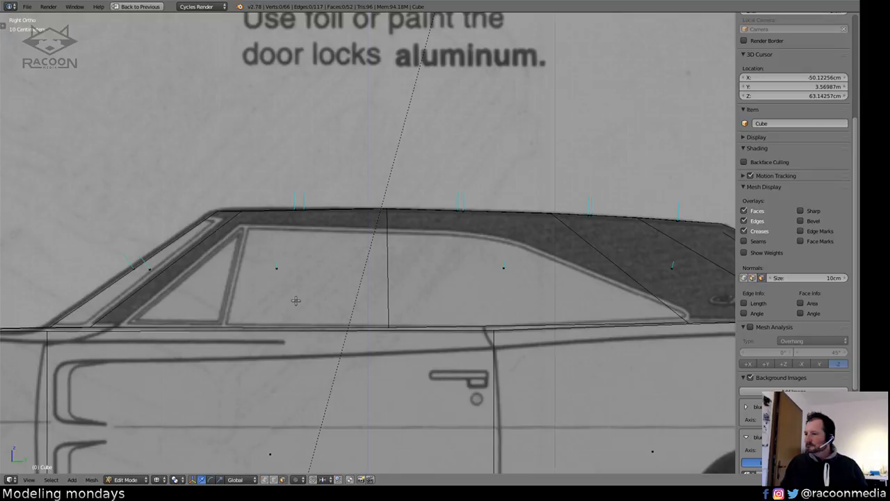
pyautogui.rightClick(288, 267)
pyautogui.keyDown('shift'); pyautogui.rightClick(515, 266); pyautogui.keyUp('shift')
pyautogui.keyDown('shift'); pyautogui.moveTo(523, 295); pyautogui.dragTo(447, 299, button='middle'); pyautogui.keyUp('shift')
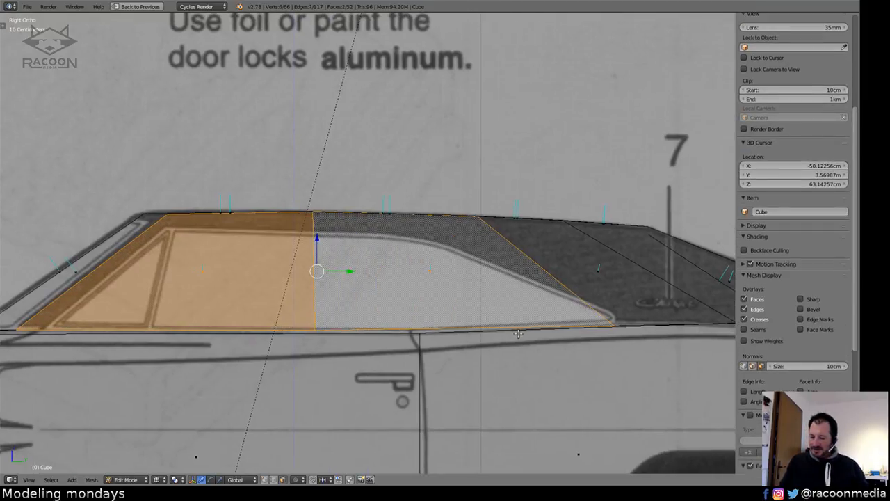
pyautogui.press('i')
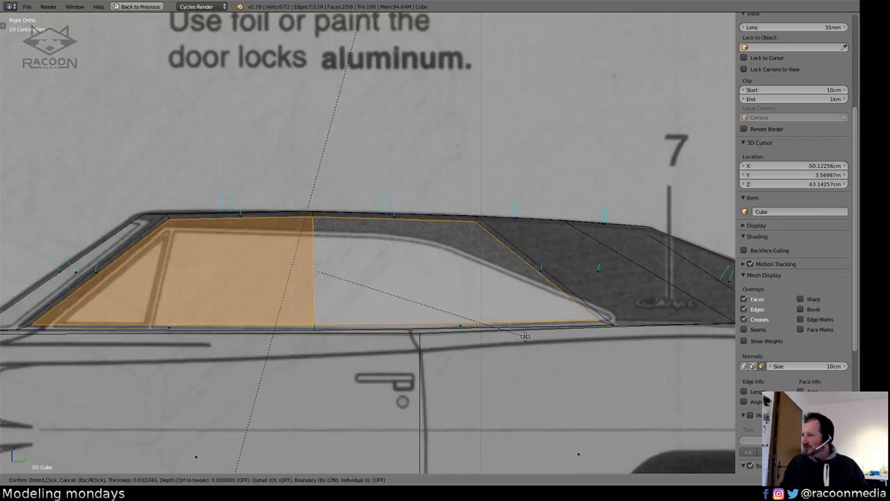
pyautogui.click(524, 335)
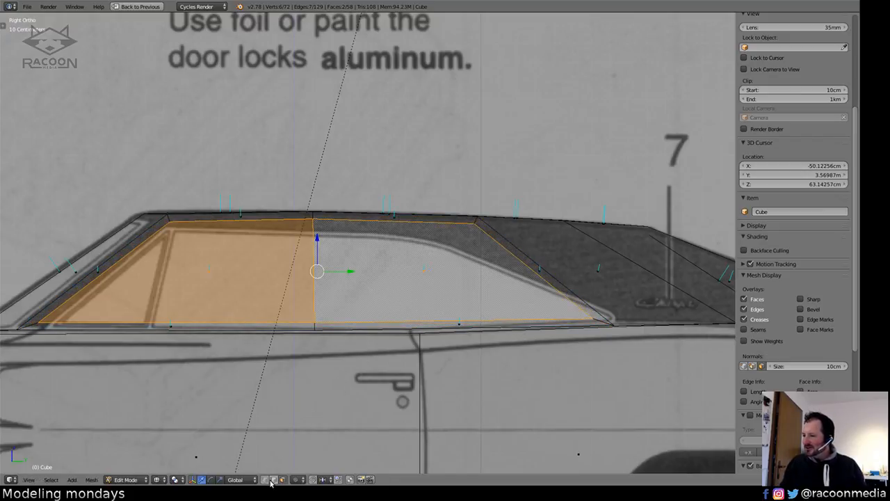
# Slide the slanted front edge of the inset window backward to the blueprint's front window line.
pyautogui.rightClick(93, 287)
pyautogui.press('g')
pyautogui.press('g')
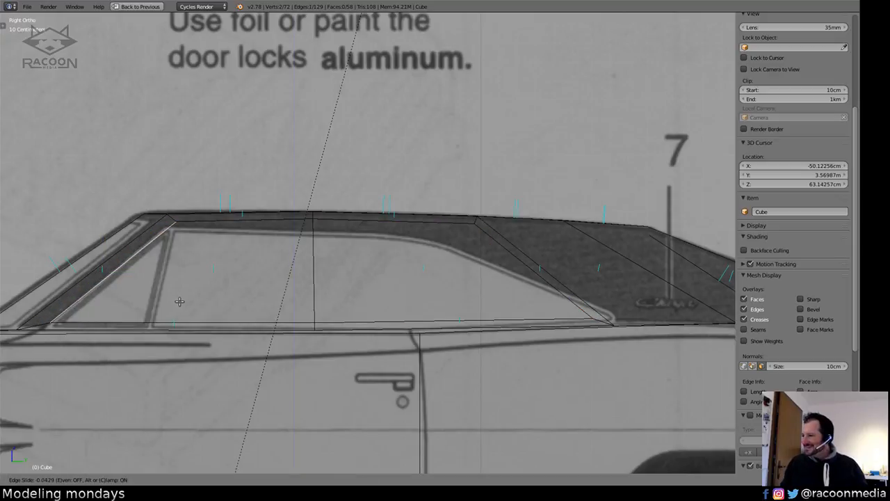
pyautogui.click(179, 301)
pyautogui.press('a')
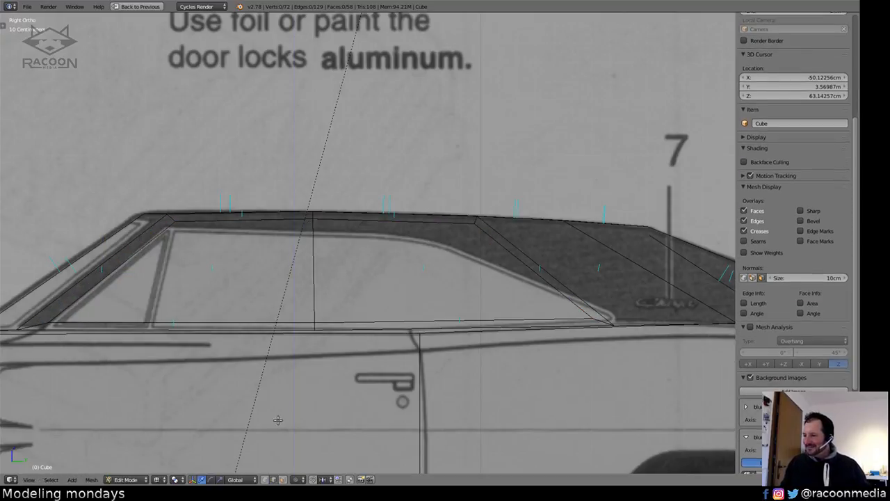
# Move the middle vertex of the inset window's upper edge straight down onto the blueprint's window outline.
pyautogui.rightClick(313, 219)
pyautogui.hotkey('shift', 'v')
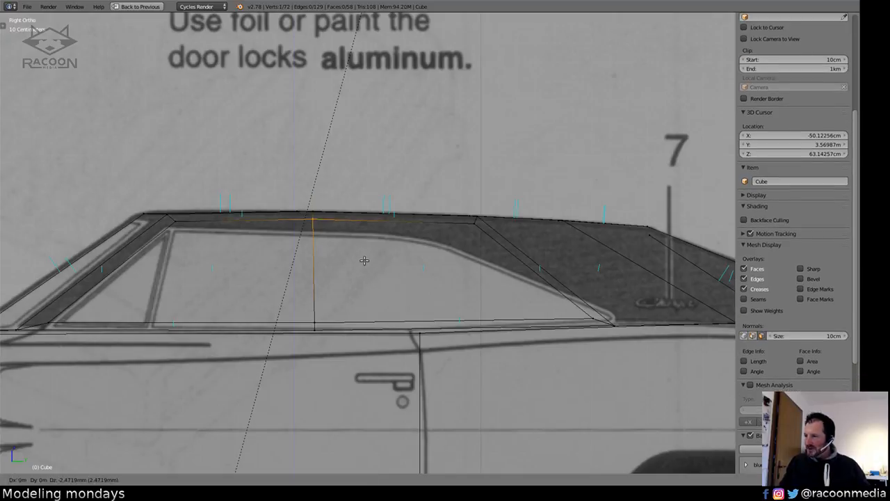
pyautogui.click(369, 271)
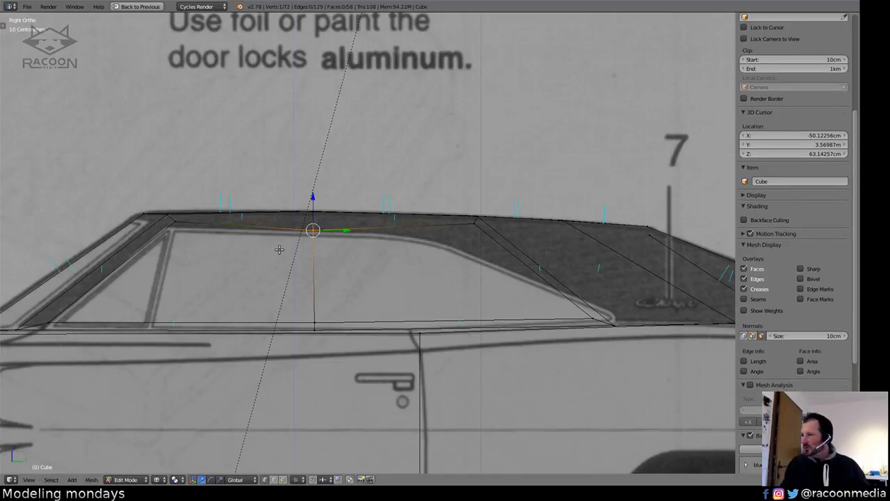
# Move the upper front corner vertex of the inset side window down onto the blueprint's window corner.
pyautogui.press('a')
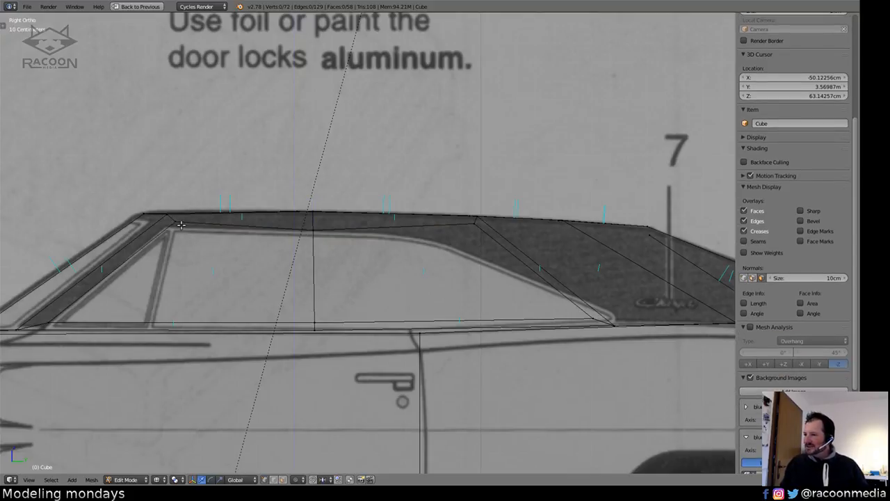
pyautogui.rightClick(174, 221)
pyautogui.hotkey('shift', 'v')
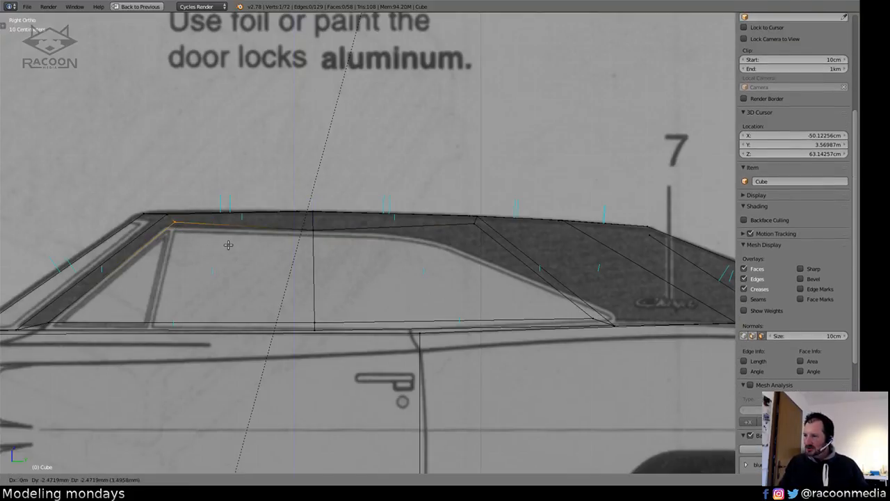
pyautogui.click(220, 250)
pyautogui.press('a')
# Try to slide the inset window's upper rear vertex forward along the upper edge and down the rear edge onto the blueprint's curve.
pyautogui.keyDown('shift'); pyautogui.moveTo(428, 249); pyautogui.dragTo(298, 255, button='middle'); pyautogui.keyUp('shift')
pyautogui.rightClick(344, 230)
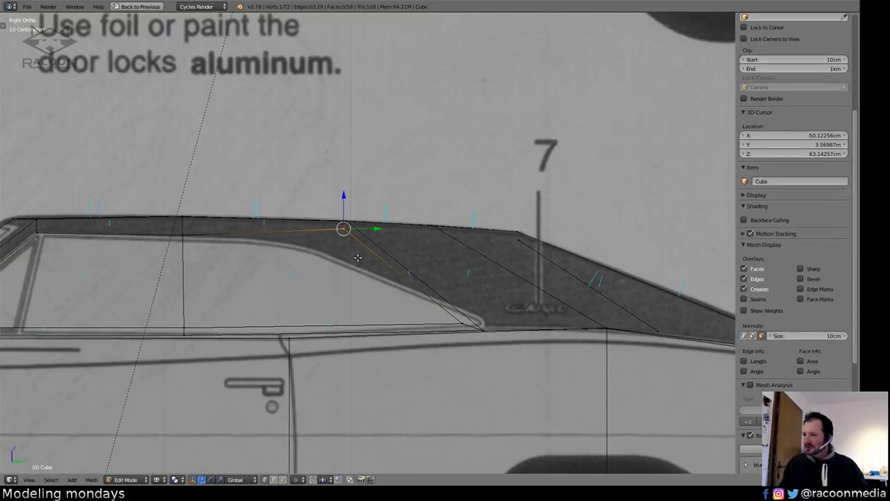
pyautogui.hotkey('shift', 'v')
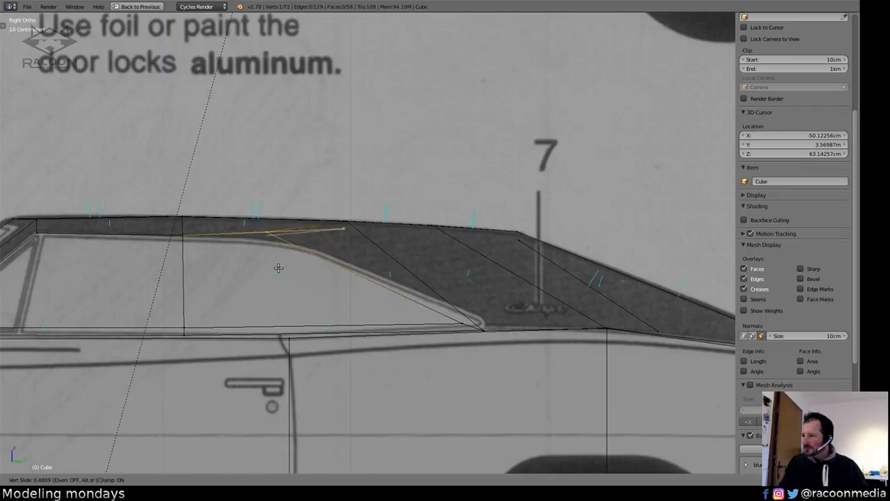
pyautogui.click(270, 269)
pyautogui.hotkey('shift', 'v')
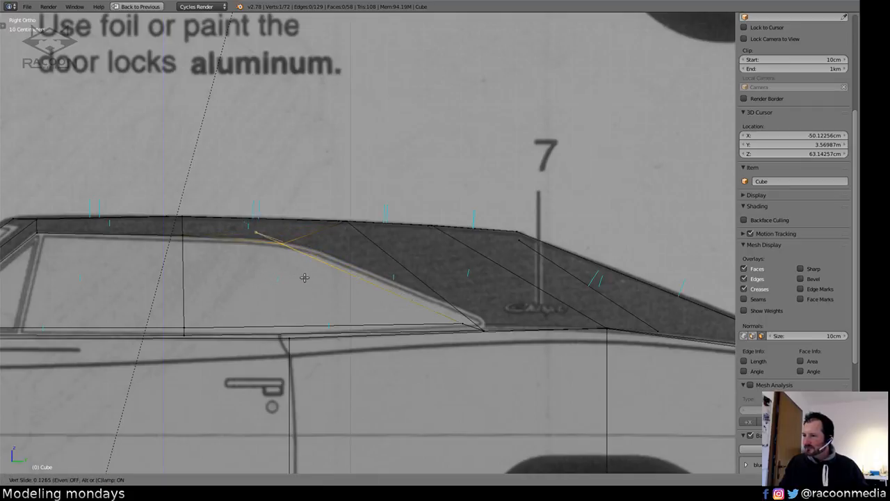
pyautogui.click(304, 276)
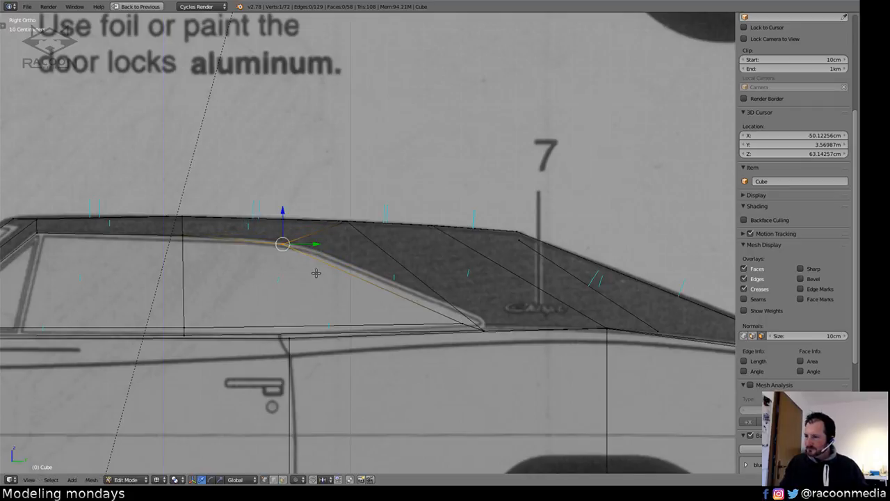
pyautogui.hotkey('shift', 'v')
pyautogui.click(341, 263)
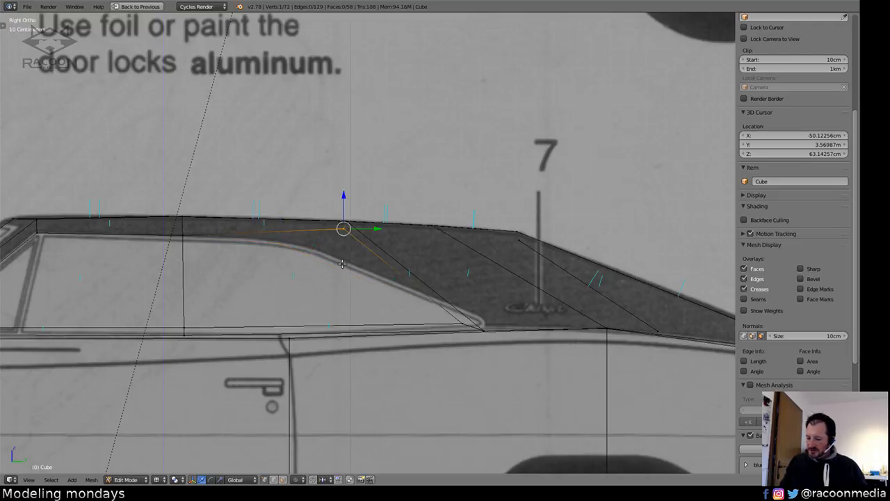
# Slide the inset window's upper rear vertex slightly down the rear edge, and forward onto the bend of the blueprint's window outline.
pyautogui.hotkey('shift', 'v')
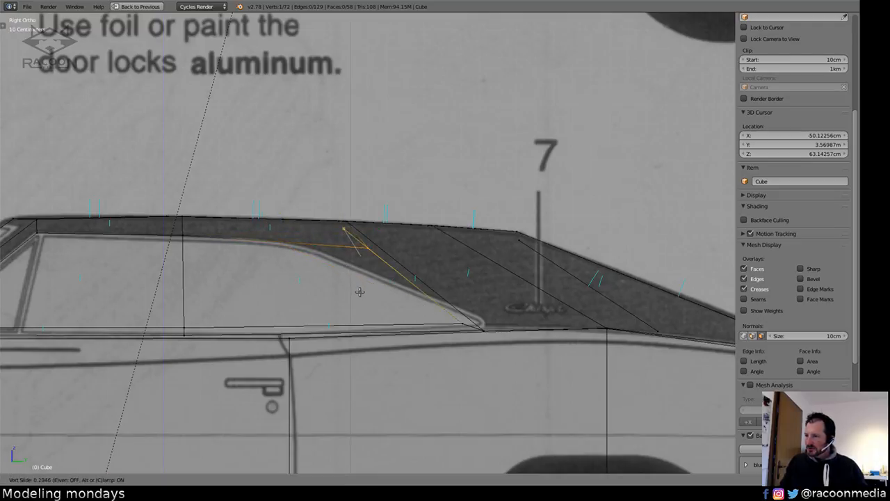
pyautogui.click(360, 291)
pyautogui.hotkey('shift', 'v')
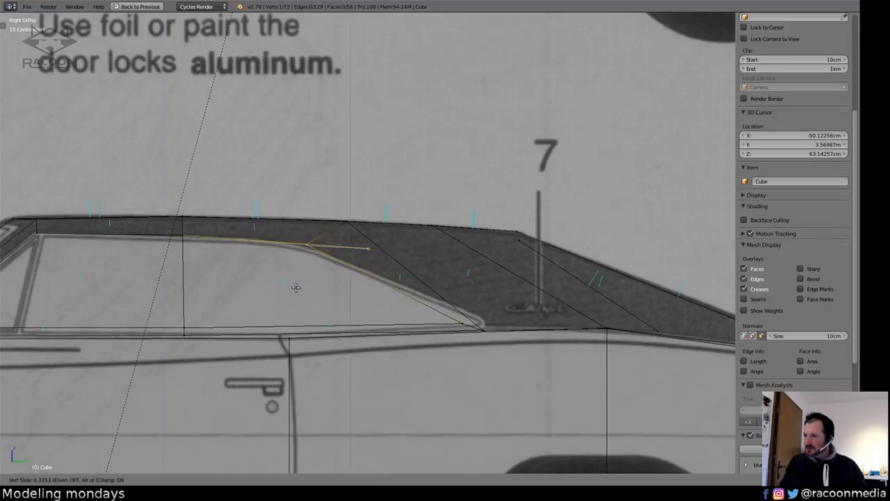
pyautogui.click(285, 290)
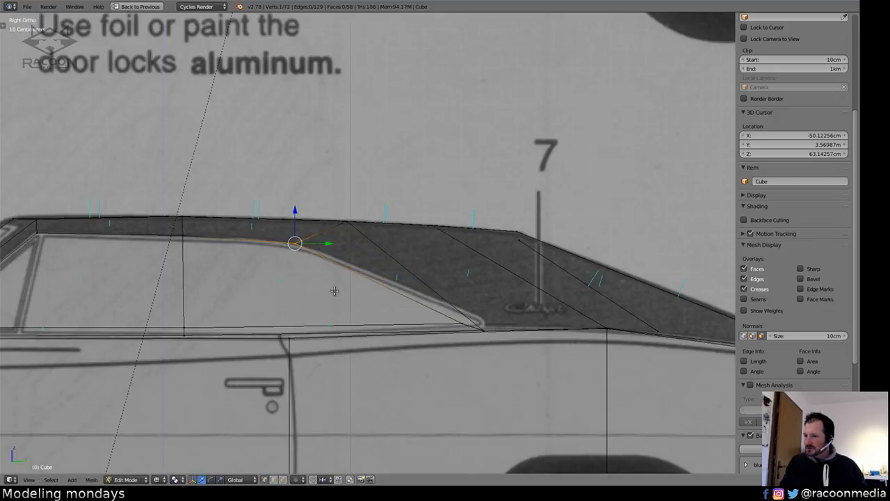
# Move the inner and outer vertices at the side window's lower rear corner together, backward and slightly up to the blueprint's window tip.
pyautogui.keyDown('shift'); pyautogui.rightClick(481, 331); pyautogui.keyUp('shift')
pyautogui.press('g')
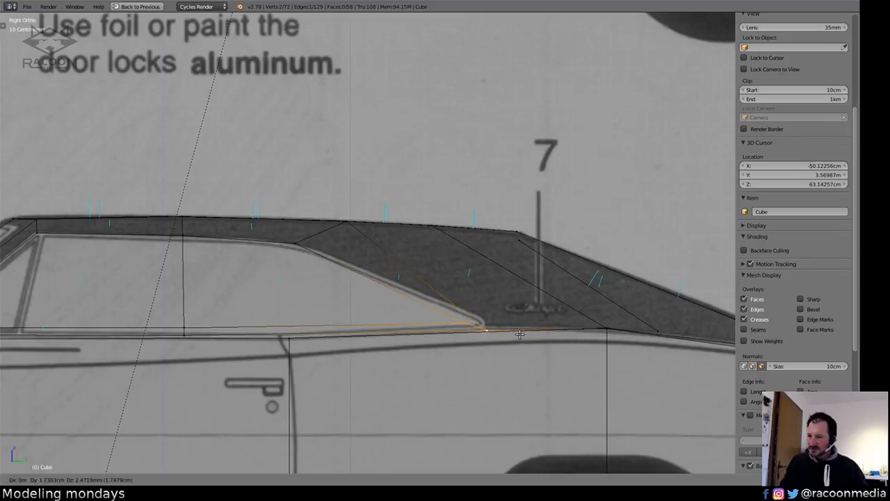
pyautogui.click(528, 332)
pyautogui.press('a')
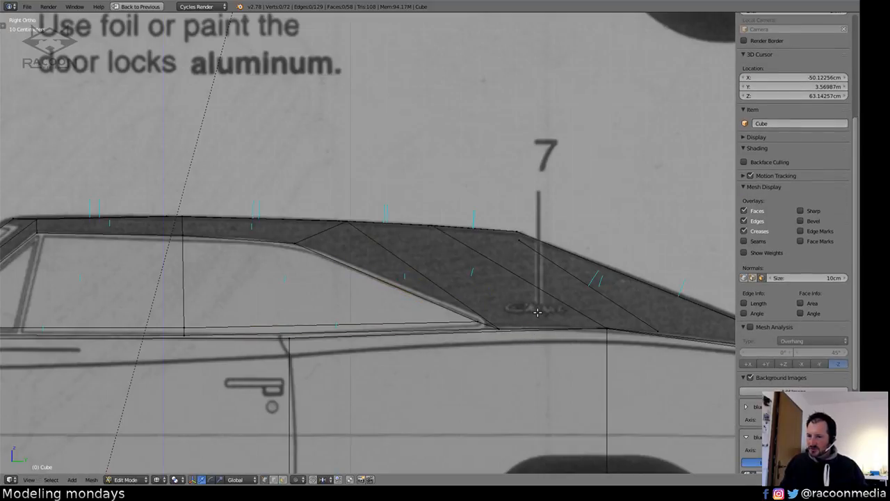
pyautogui.scroll(-3, 480, 331)
pyautogui.hotkey('ctrl', 'z')
# Display the car in solid shading with face selection active and nothing selected, and restore the multi-editor layout with the reference photos.
pyautogui.press('z')
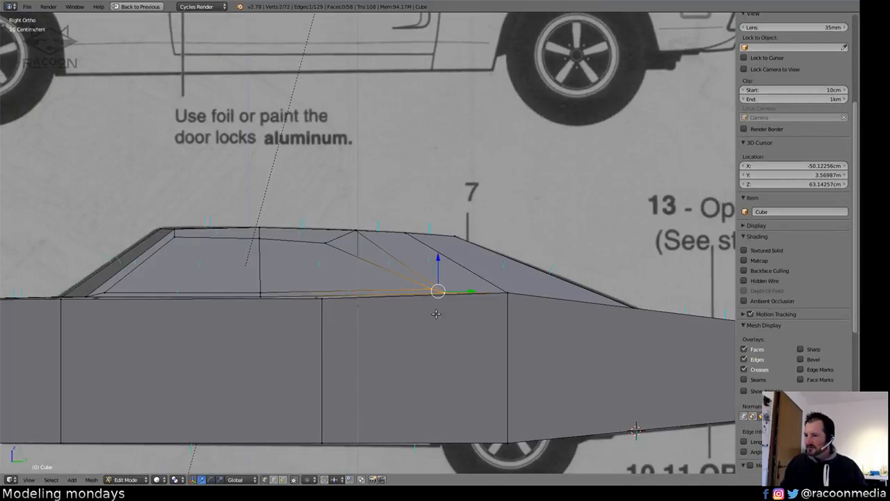
pyautogui.press('a')
pyautogui.moveTo(435, 313); pyautogui.dragTo(379, 424, button='middle')
pyautogui.click(283, 480)
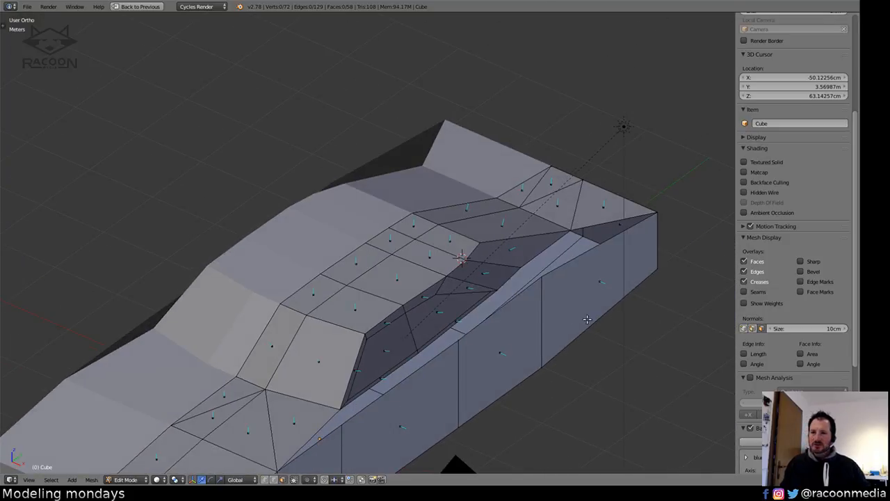
pyautogui.hotkey('ctrl', 'space')
pyautogui.moveTo(601, 378); pyautogui.dragTo(712, 358, button='middle')
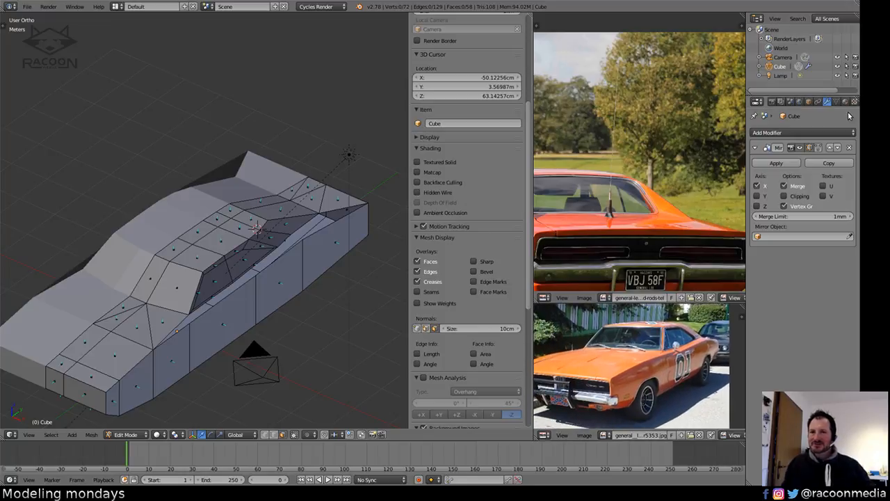
# Add a new material to the car mesh and name it car_body.
pyautogui.click(845, 102)
pyautogui.click(851, 133)
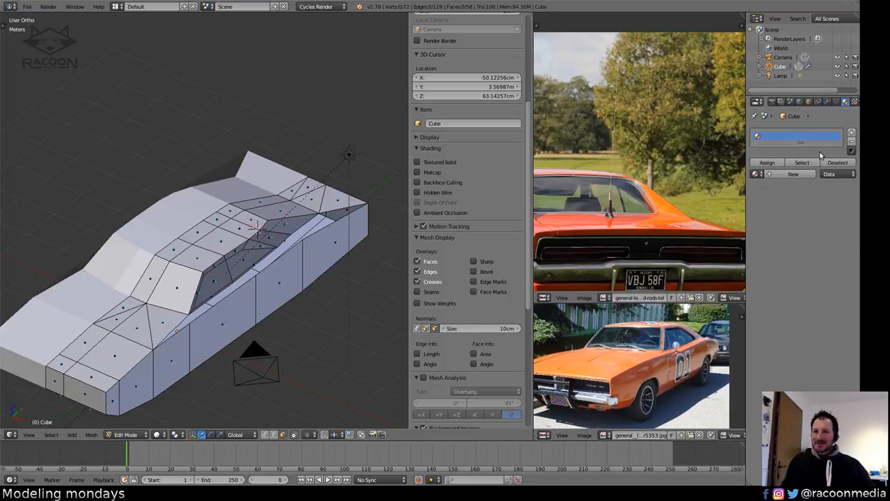
pyautogui.click(789, 174)
pyautogui.click(776, 173)
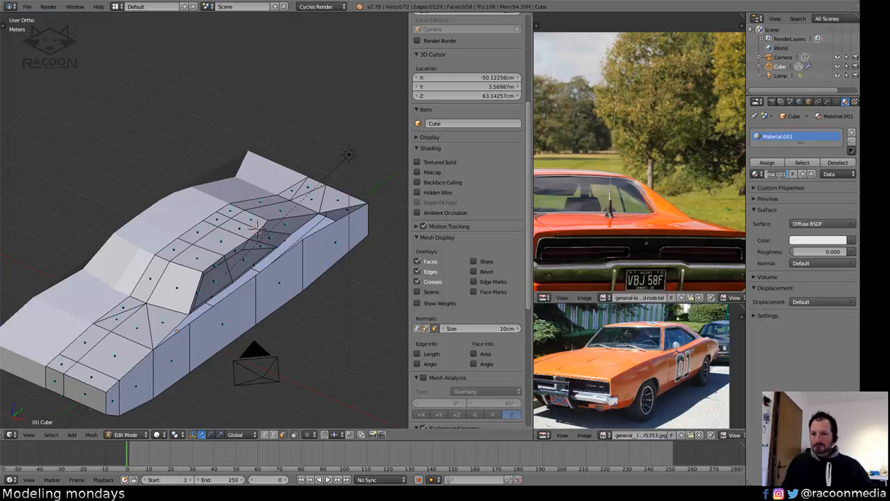
pyautogui.press('BackSpace')
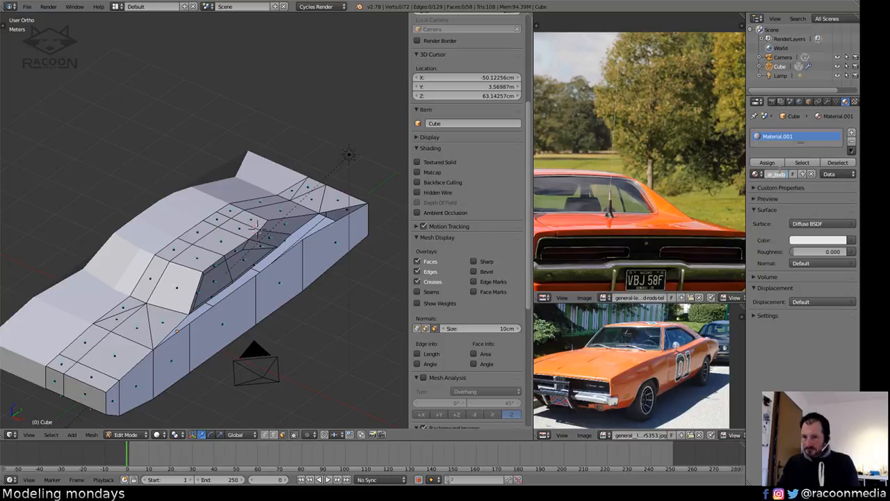
pyautogui.write('car_body')
pyautogui.press('Return')
# Try sampling the car_body diffuse colour from the orange car in the front-view reference photo.
pyautogui.click(817, 240)
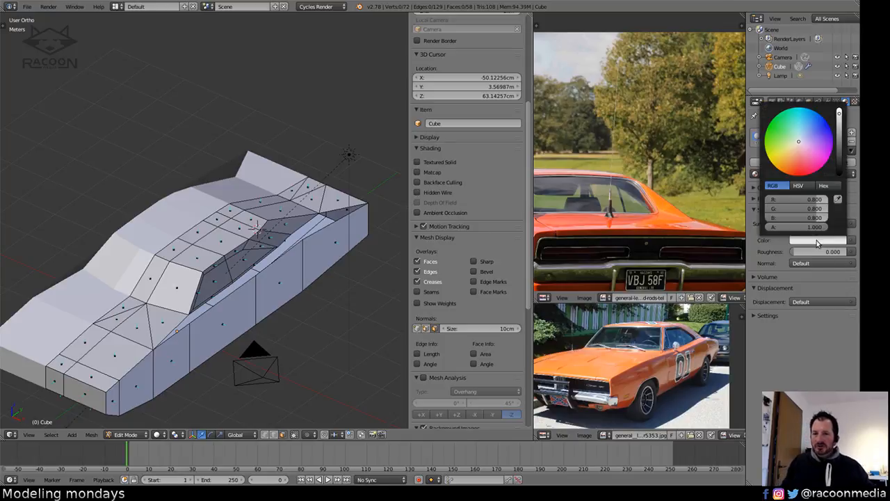
pyautogui.click(837, 199)
pyautogui.click(839, 203)
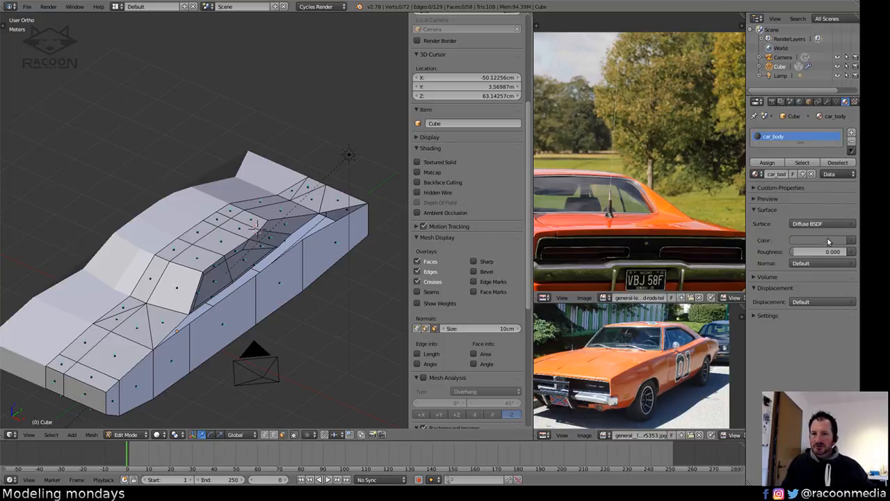
pyautogui.click(827, 240)
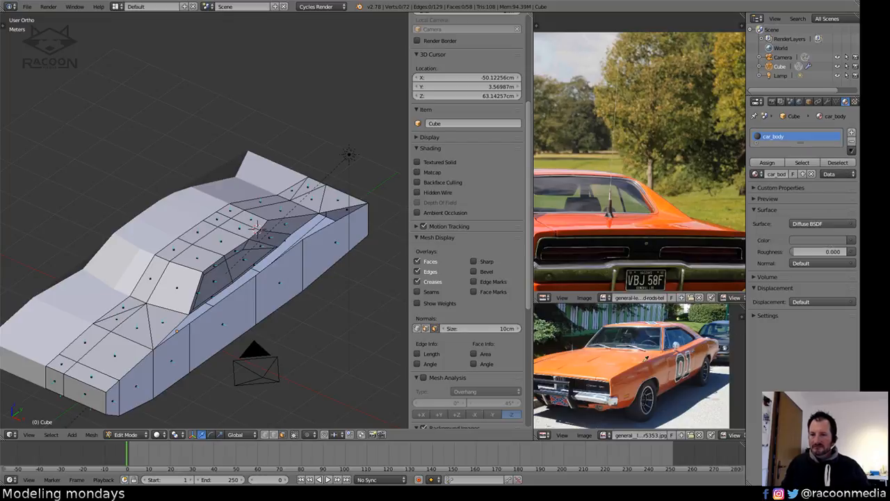
pyautogui.click(619, 366)
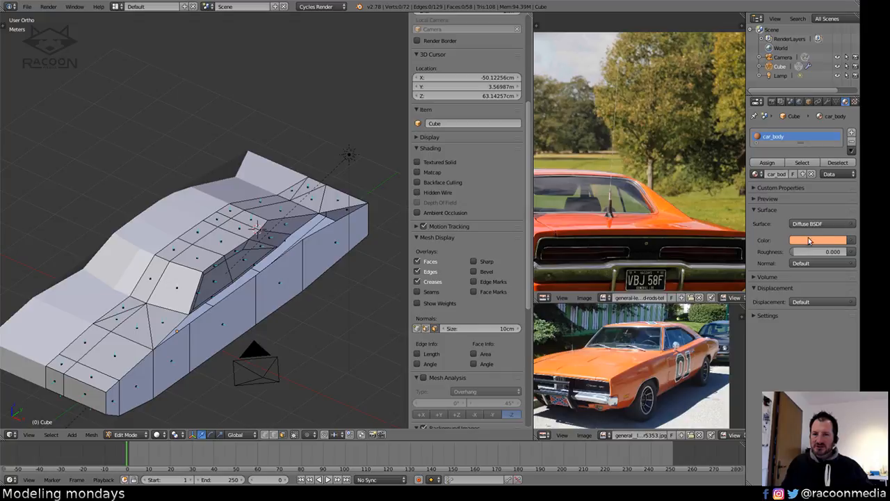
# Sample the car_body diffuse colour from the orange bodywork in the rear-view reference photo and darken it slightly.
pyautogui.click(810, 240)
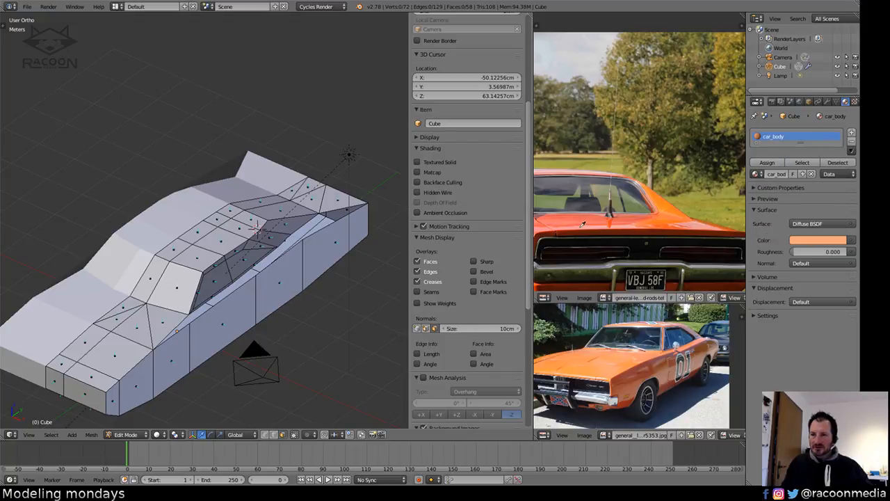
pyautogui.click(666, 204)
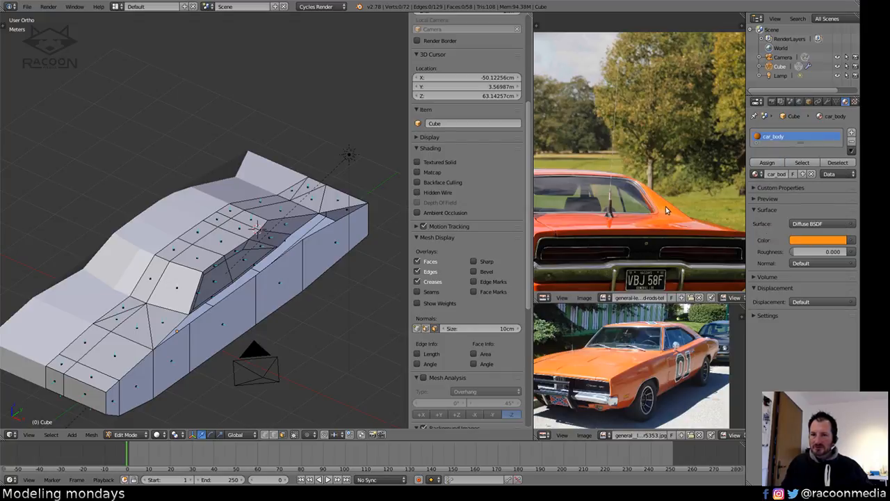
pyautogui.click(797, 240)
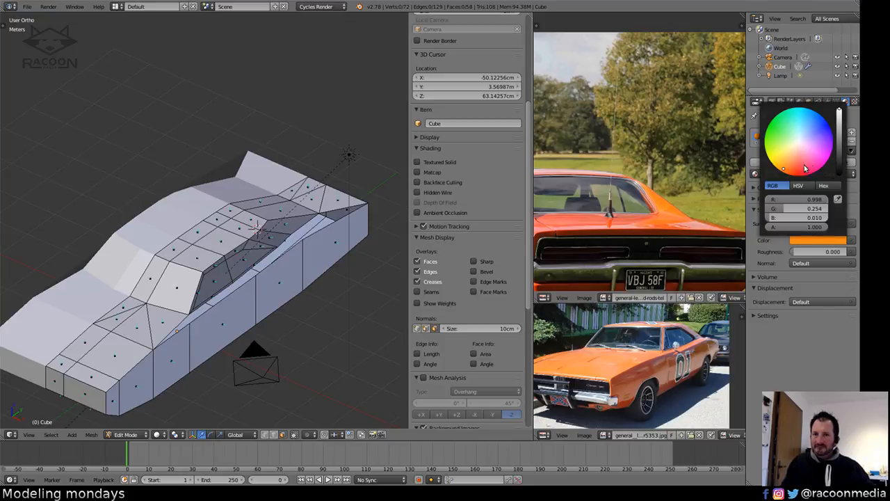
pyautogui.moveTo(839, 111)
pyautogui.mouseDown()
pyautogui.moveTo(842, 136)
pyautogui.moveTo(842, 123)
pyautogui.mouseUp()
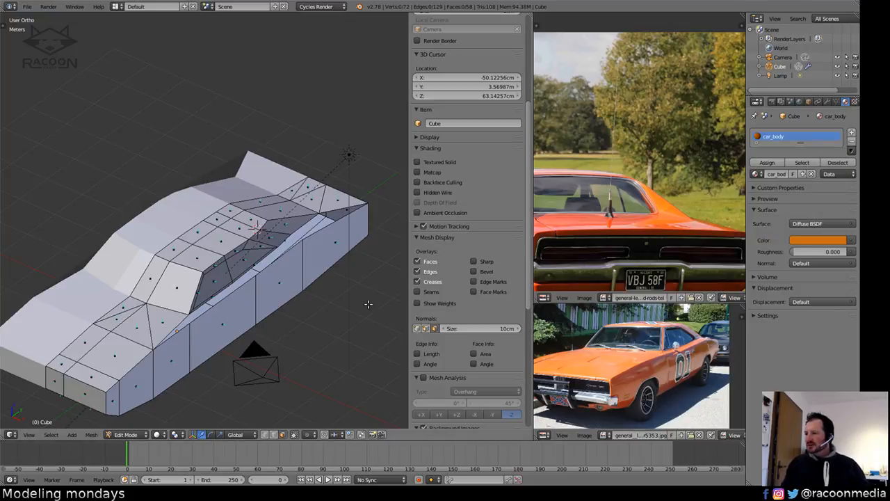
# Select the whole car mesh and apply the orange diffuse colour as the car_body material's viewport colour.
pyautogui.press('a')
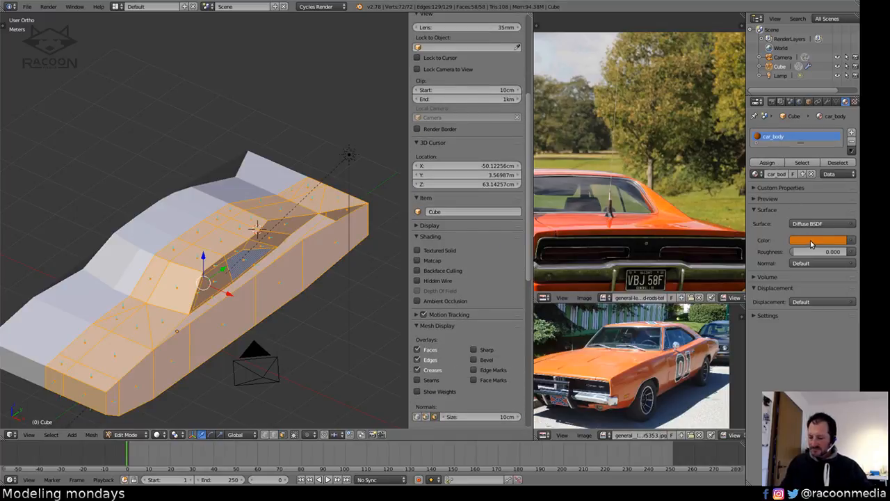
pyautogui.click(757, 322)
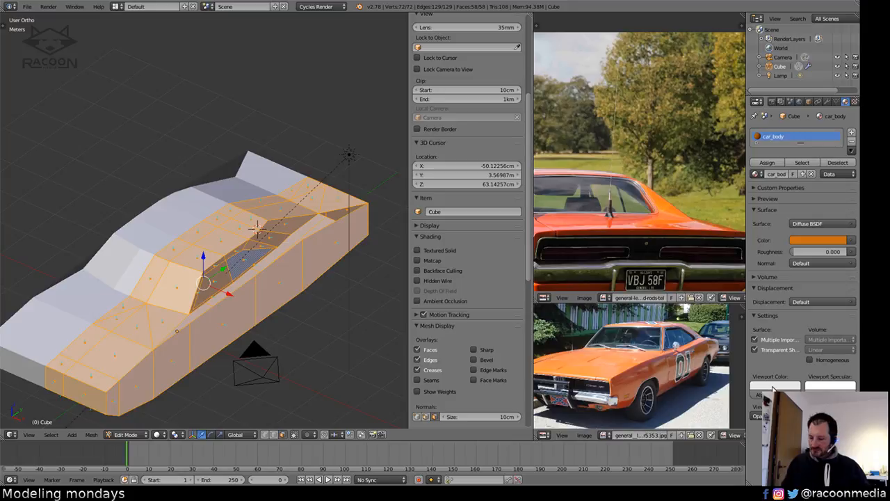
pyautogui.hotkey('ctrl', 'v')
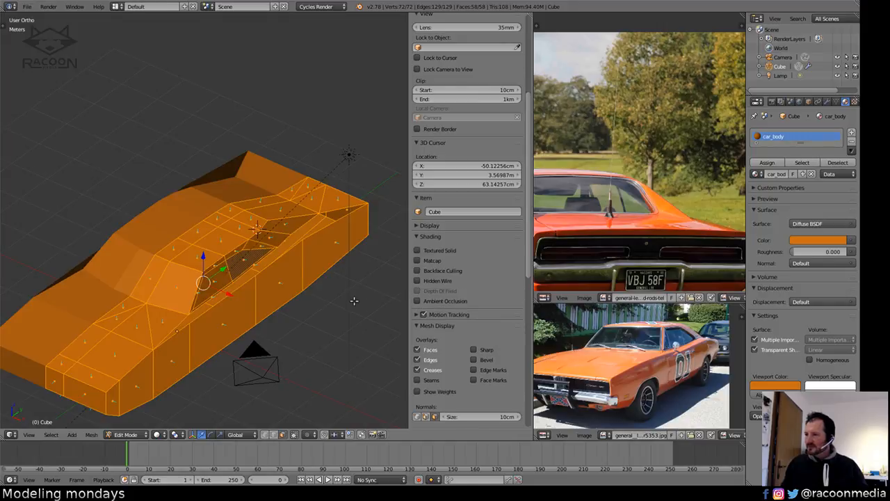
# Select the two windshield faces and add a second material slot with a new material.
pyautogui.moveTo(354, 300); pyautogui.dragTo(307, 336, button='middle')
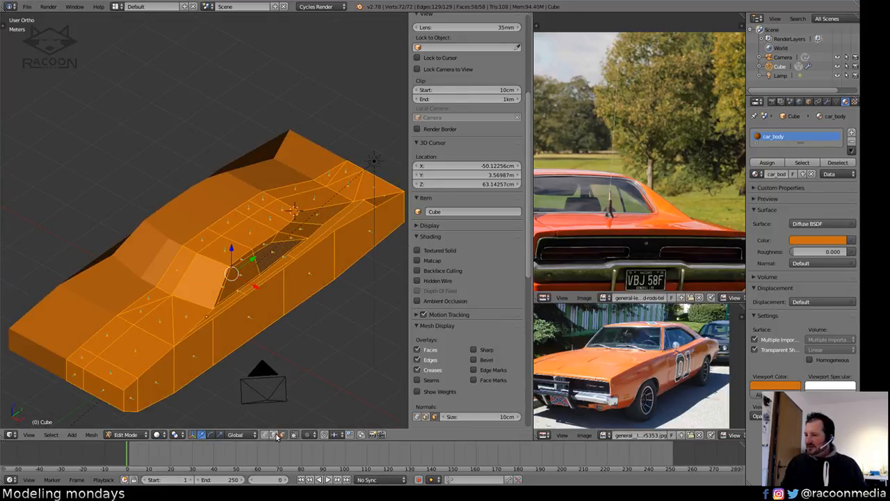
pyautogui.rightClick(173, 274)
pyautogui.keyDown('shift'); pyautogui.rightClick(195, 274); pyautogui.keyUp('shift')
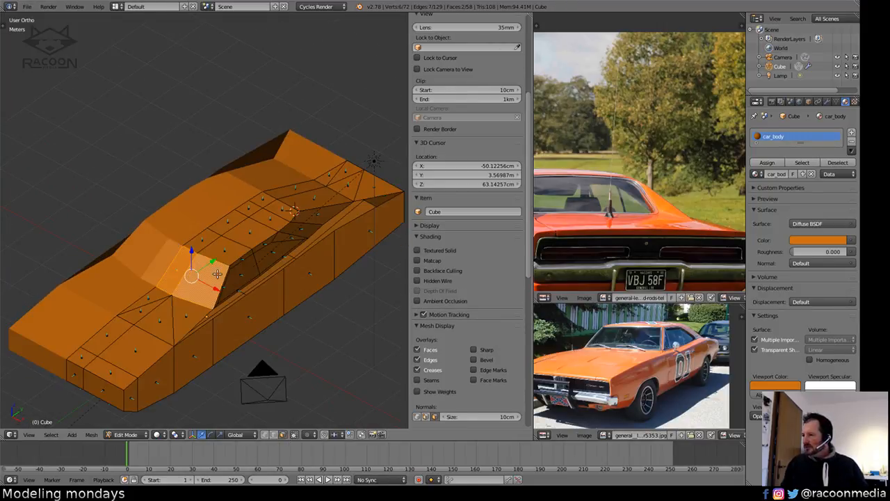
pyautogui.click(850, 132)
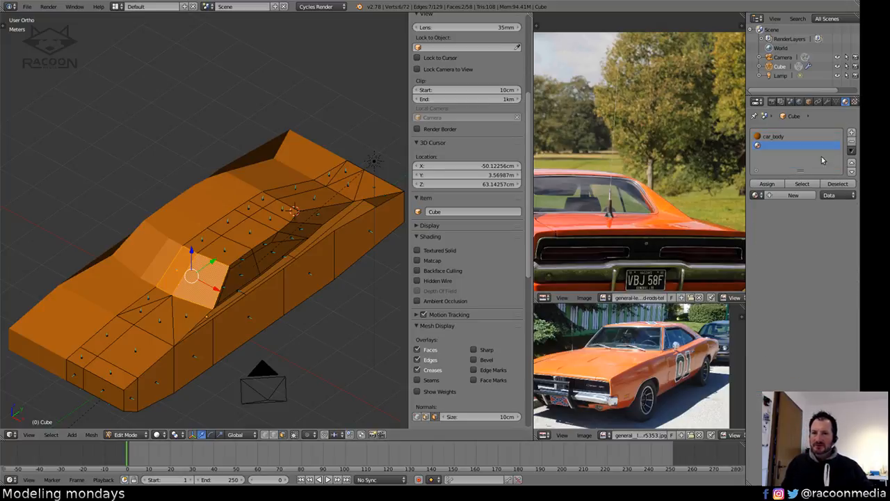
pyautogui.click(770, 197)
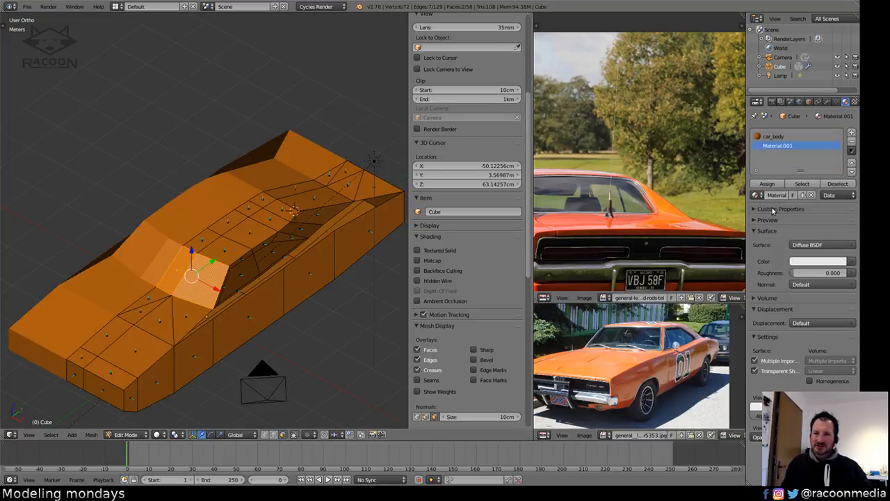
# Set the second material's diffuse colour to a light sky blue.
pyautogui.click(812, 263)
pyautogui.moveTo(801, 165)
pyautogui.mouseDown()
pyautogui.moveTo(804, 142)
pyautogui.moveTo(839, 133)
pyautogui.mouseUp()
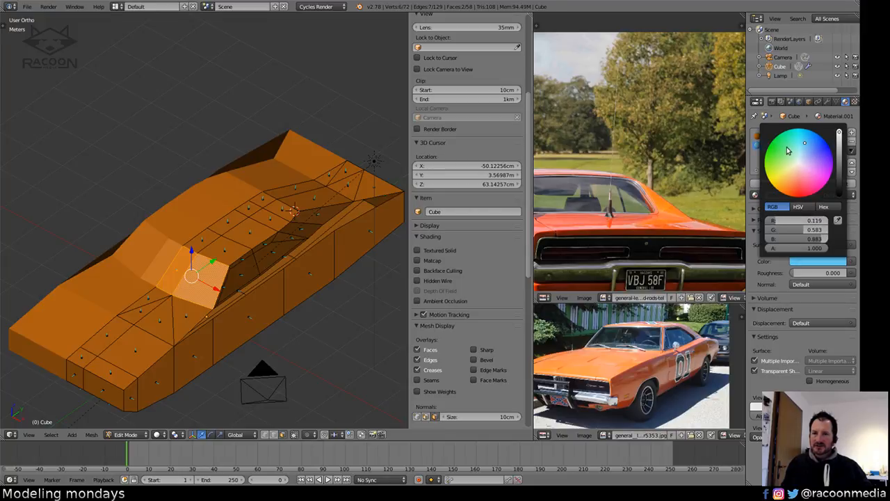
pyautogui.moveTo(788, 150)
pyautogui.mouseDown()
pyautogui.moveTo(806, 136)
pyautogui.moveTo(805, 155)
pyautogui.moveTo(801, 144)
pyautogui.mouseUp()
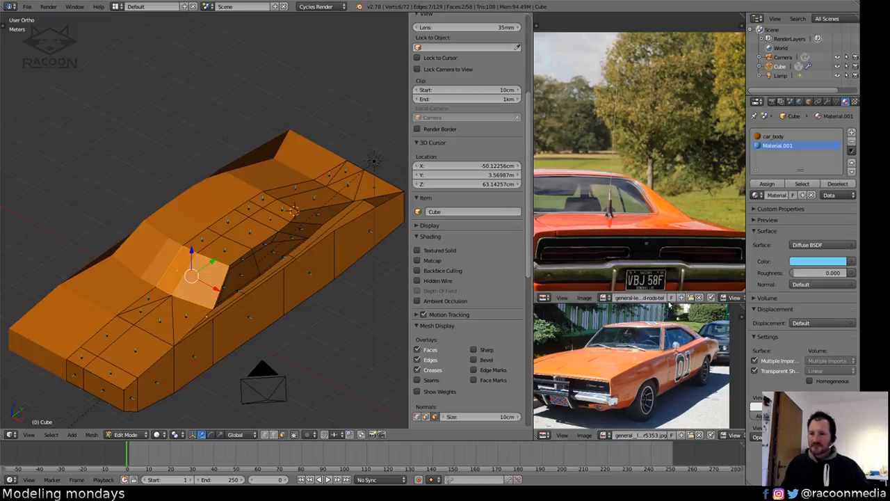
# Rename the light-blue second material as windows.
pyautogui.click(772, 195)
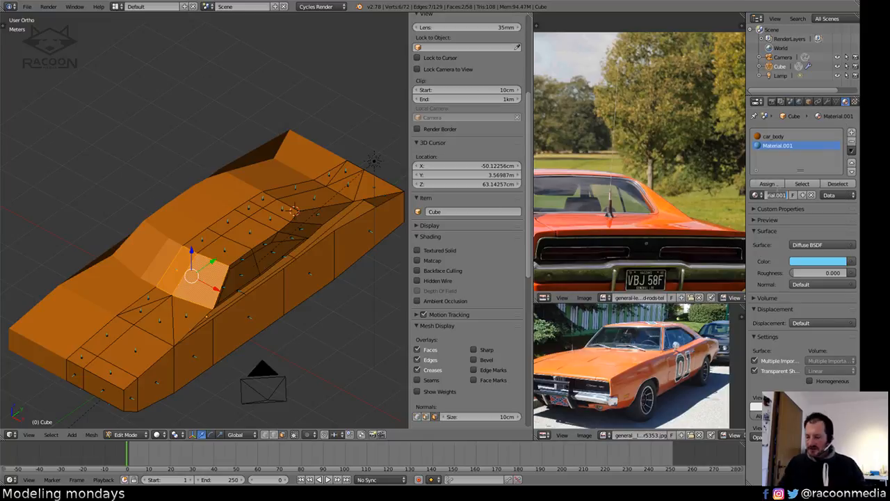
pyautogui.write('windows')
pyautogui.press('Return')
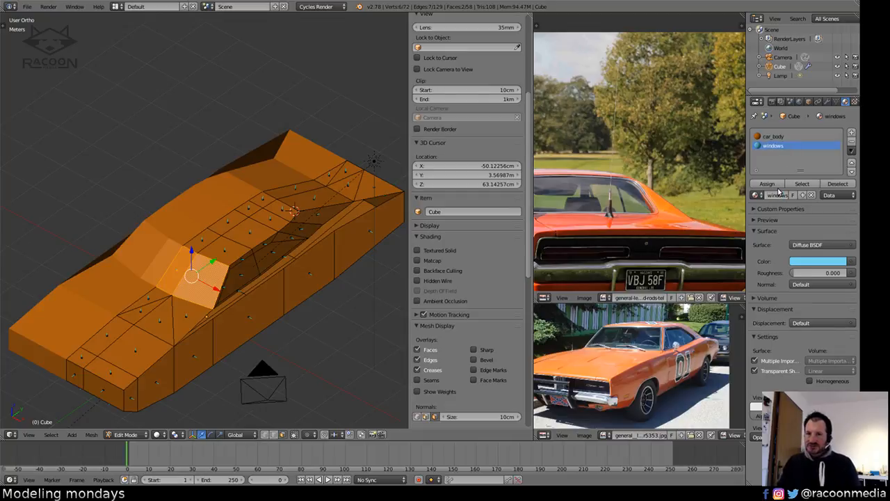
# Add the two side window faces to the windshield selection, assign the windows material to them all and clear the selection.
pyautogui.keyDown('shift'); pyautogui.rightClick(251, 275); pyautogui.keyUp('shift')
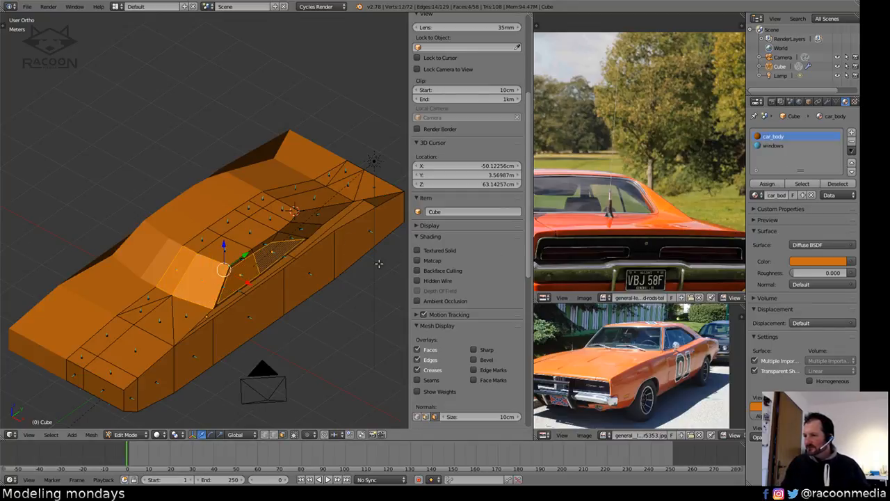
pyautogui.click(773, 187)
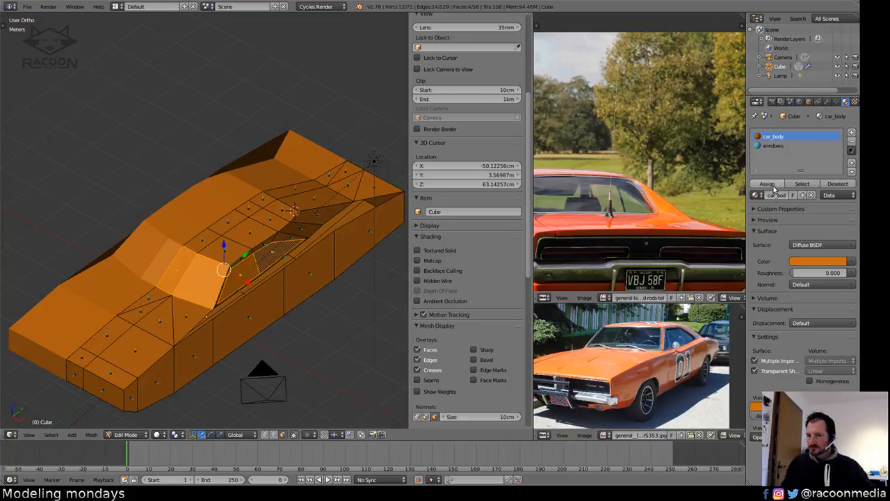
pyautogui.click(773, 146)
pyautogui.click(768, 185)
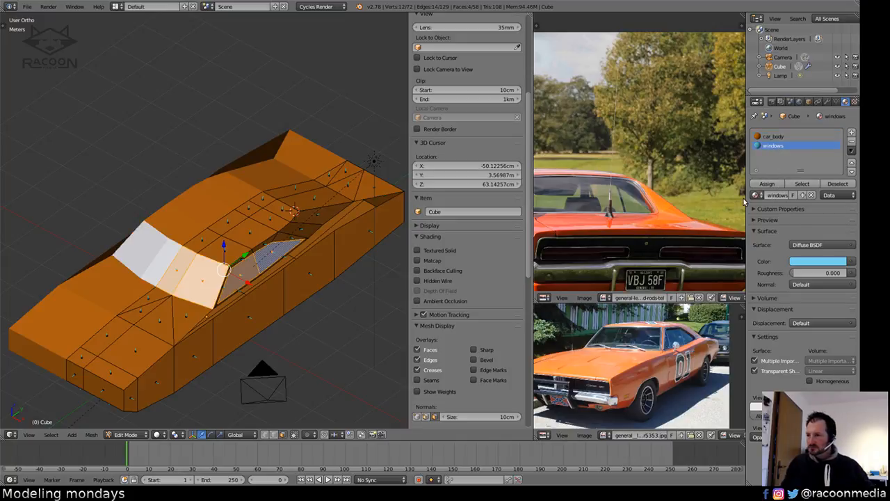
pyautogui.press('a')
# Enlarge the 3D view and examine the coloured car from several angles and in different shading modes.
pyautogui.hotkey('shift', 'space')
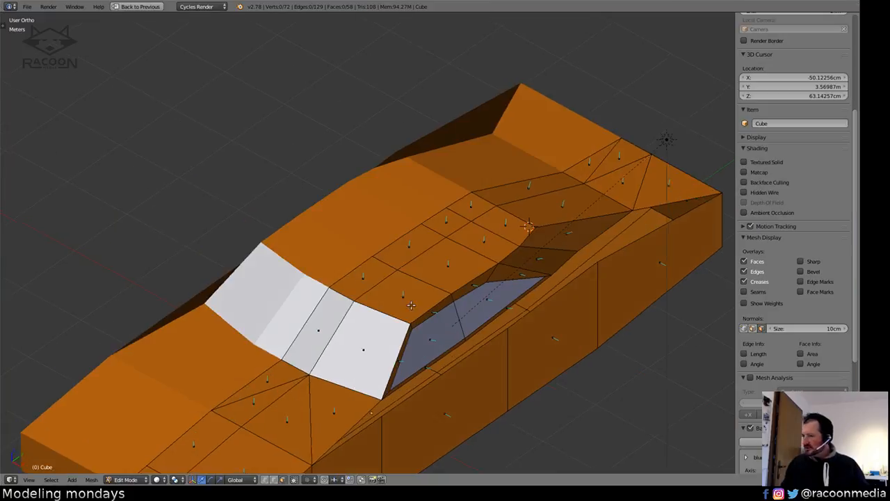
pyautogui.moveTo(411, 304); pyautogui.dragTo(397, 278, button='middle')
pyautogui.scroll(-2, 395, 318)
pyautogui.moveTo(390, 330)
pyautogui.mouseDown(button='middle')
pyautogui.moveTo(448, 302)
pyautogui.moveTo(379, 359)
pyautogui.moveTo(356, 341)
pyautogui.moveTo(360, 318)
pyautogui.moveTo(463, 269)
pyautogui.moveTo(425, 285)
pyautogui.moveTo(438, 302)
pyautogui.moveTo(319, 453)
pyautogui.moveTo(313, 421)
pyautogui.moveTo(336, 385)
pyautogui.mouseUp(button='middle')
pyautogui.hotkey('shift', 'z')
pyautogui.hotkey('shift', 'z')
pyautogui.press('Tab')
pyautogui.press('KP_1')
pyautogui.press('KP_3')
pyautogui.scroll(2, 397, 291)
pyautogui.press('Tab')
pyautogui.press('z')
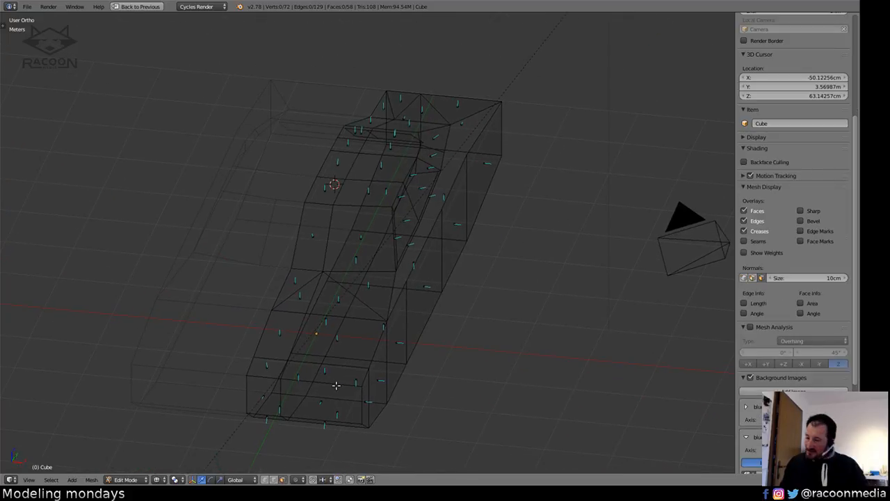
pyautogui.press('z')
pyautogui.moveTo(331, 294); pyautogui.dragTo(356, 314, button='middle')
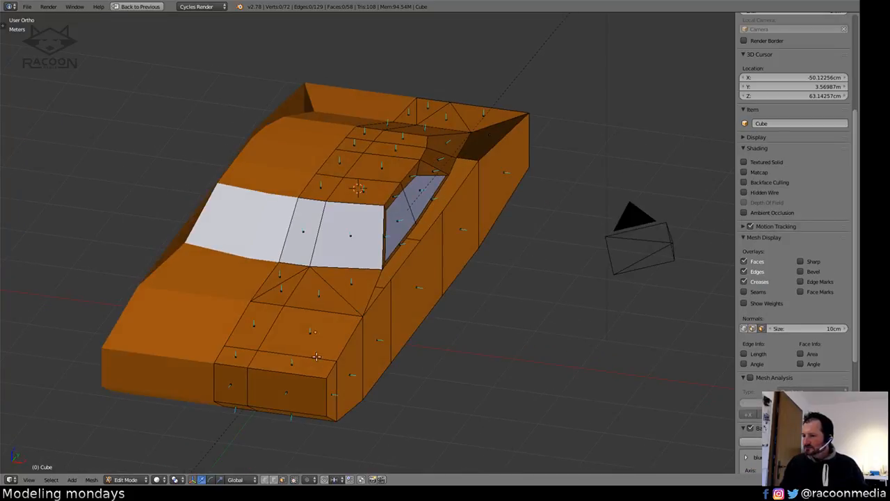
# Slide the vertical edge on the car's front face closer to the centreline.
pyautogui.click(274, 481)
pyautogui.rightClick(251, 381)
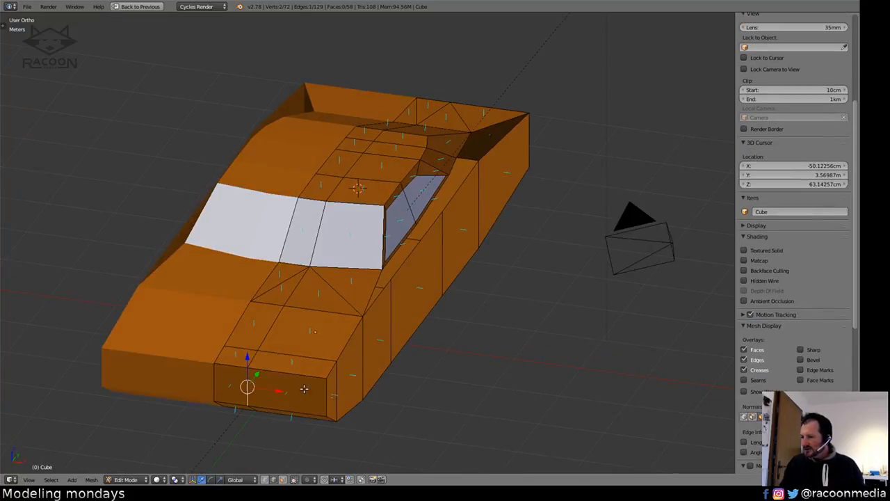
pyautogui.press('g')
pyautogui.press('g')
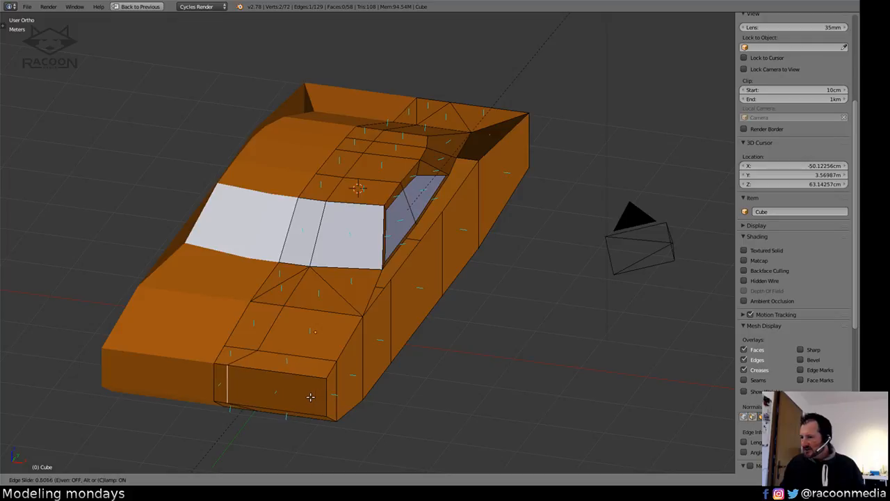
pyautogui.click(304, 395)
# Select both front faces of the nose and inset them together by about 3.6 cm to outline the grille.
pyautogui.click(283, 479)
pyautogui.rightClick(280, 392)
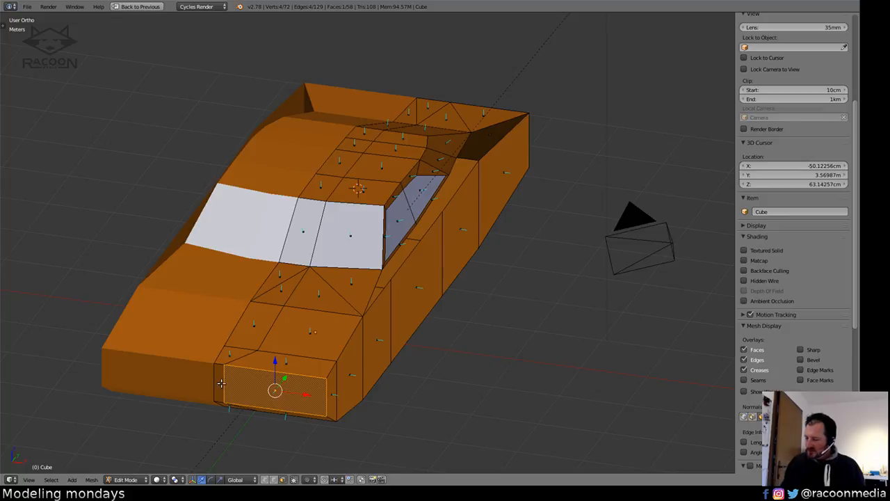
pyautogui.keyDown('shift'); pyautogui.rightClick(220, 382); pyautogui.keyUp('shift')
pyautogui.press('i')
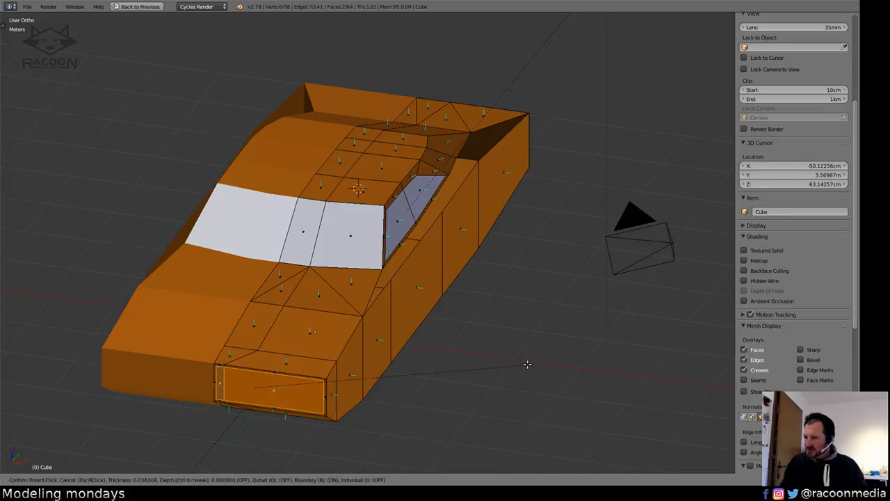
pyautogui.click(527, 362)
pyautogui.click(527, 361)
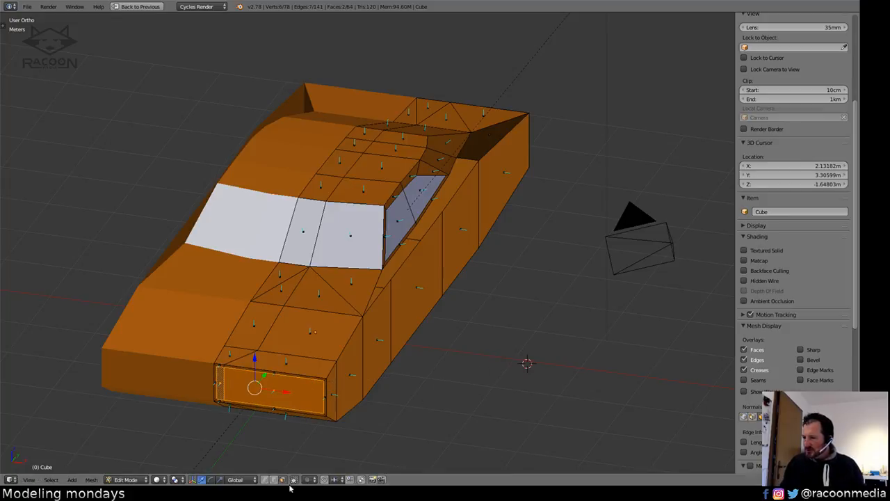
# Select the lower edges of the grille inset and raise them about 8 cm along Z.
pyautogui.click(273, 479)
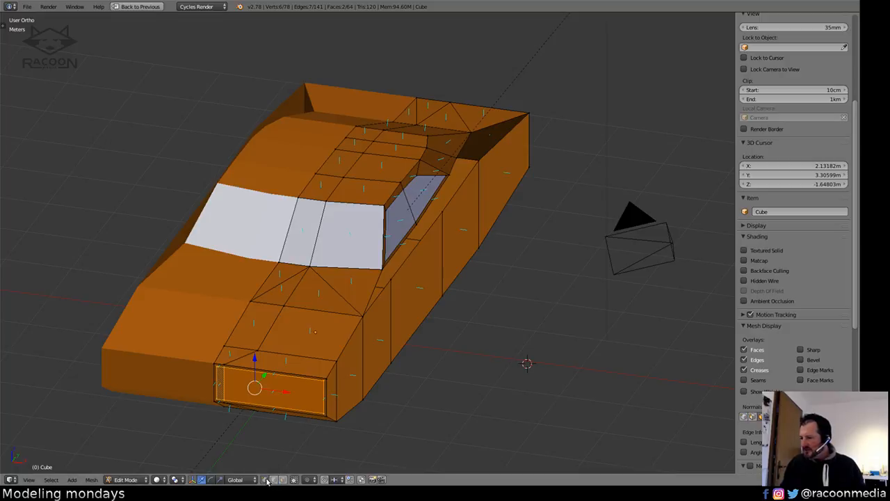
pyautogui.click(228, 403)
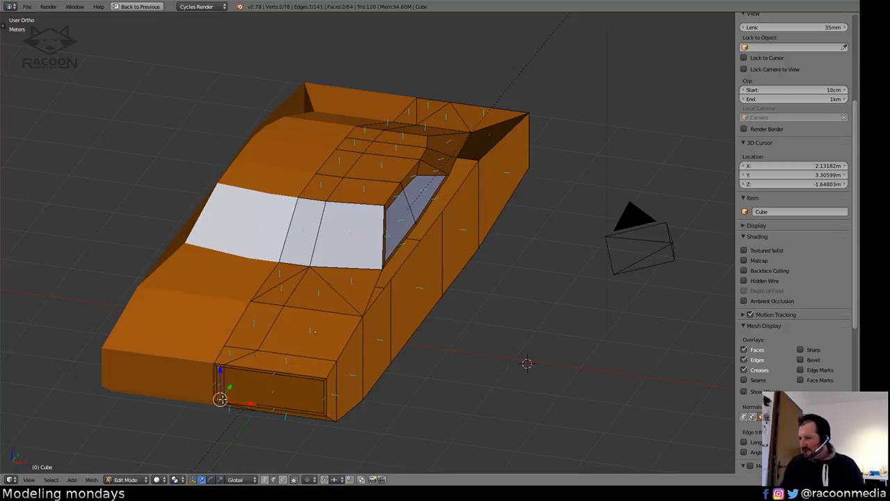
pyautogui.keyDown('shift'); pyautogui.click(235, 399); pyautogui.keyUp('shift')
pyautogui.press('g')
pyautogui.press('z')
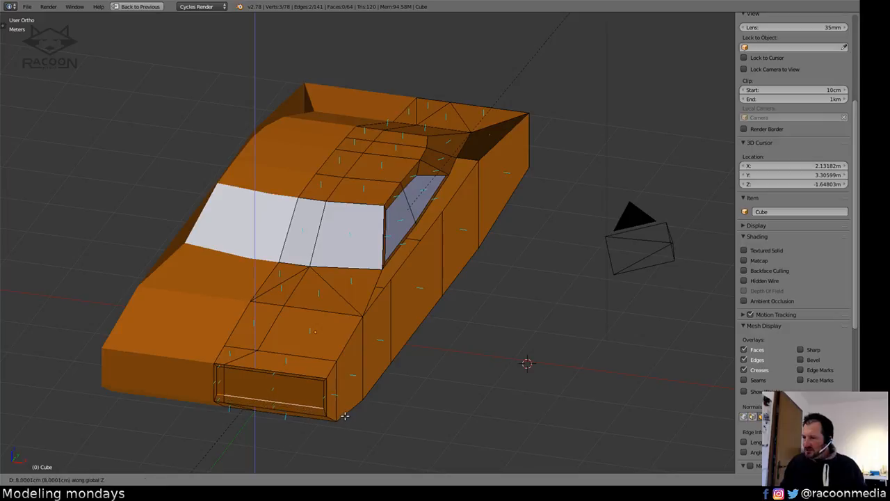
pyautogui.click(338, 413)
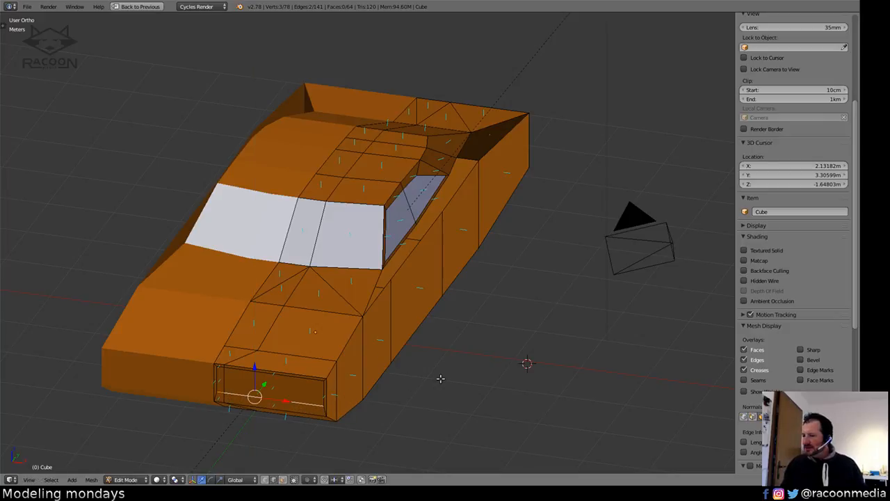
# Raise the grille inset's lower edges a little further along Z, to just above the bumper in the side-view blueprint.
pyautogui.moveTo(440, 378); pyautogui.dragTo(382, 374, button='middle')
pyautogui.press('KP_3')
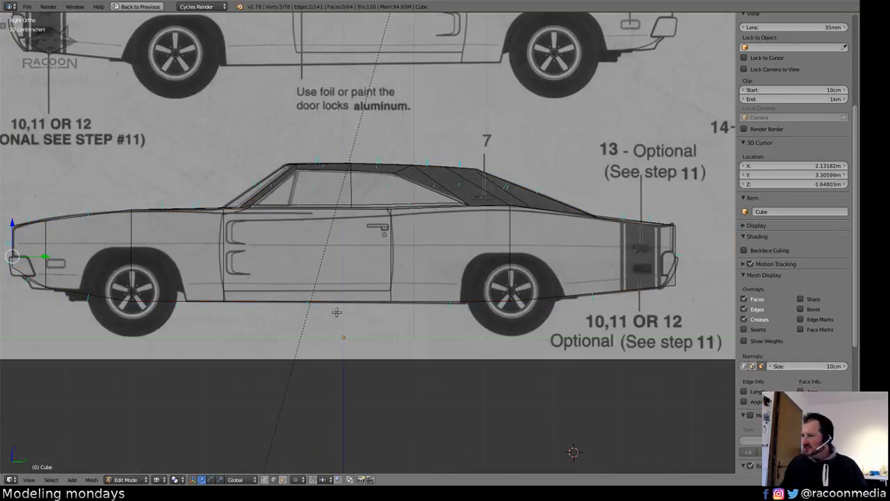
pyautogui.keyDown('shift'); pyautogui.moveTo(337, 312); pyautogui.dragTo(351, 268, button='middle'); pyautogui.keyUp('shift')
pyautogui.keyDown('shift'); pyautogui.moveTo(259, 313); pyautogui.dragTo(426, 295, button='middle'); pyautogui.keyUp('shift')
pyautogui.keyDown('shift'); pyautogui.moveTo(277, 318); pyautogui.dragTo(419, 320, button='middle'); pyautogui.keyUp('shift')
pyautogui.keyDown('ctrl'); pyautogui.moveTo(419, 320); pyautogui.dragTo(418, 293, button='middle'); pyautogui.keyUp('ctrl')
pyautogui.keyDown('ctrl'); pyautogui.moveTo(233, 330); pyautogui.dragTo(233, 307, button='middle'); pyautogui.keyUp('ctrl')
pyautogui.keyDown('shift'); pyautogui.moveTo(233, 307); pyautogui.dragTo(309, 309, button='middle'); pyautogui.keyUp('shift')
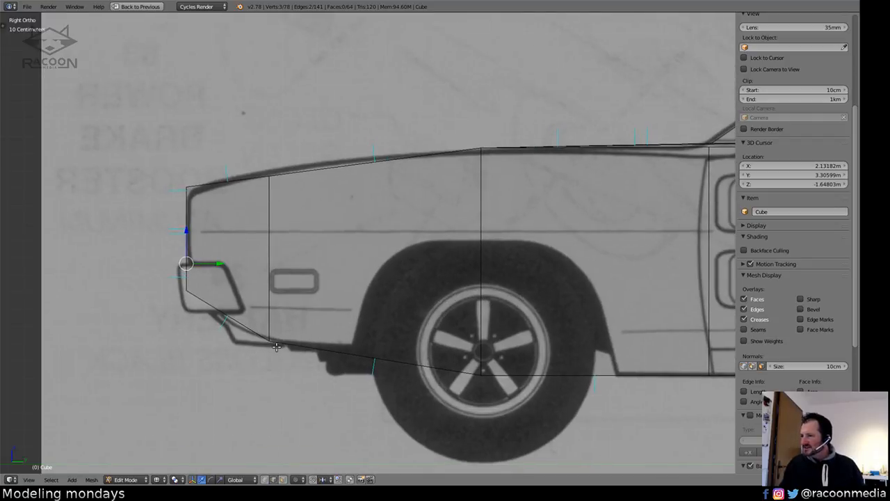
pyautogui.press('z')
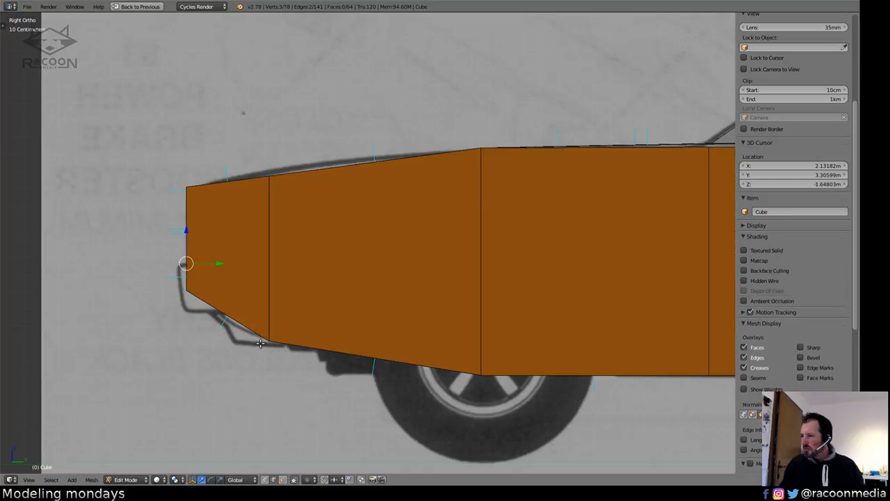
pyautogui.press('z')
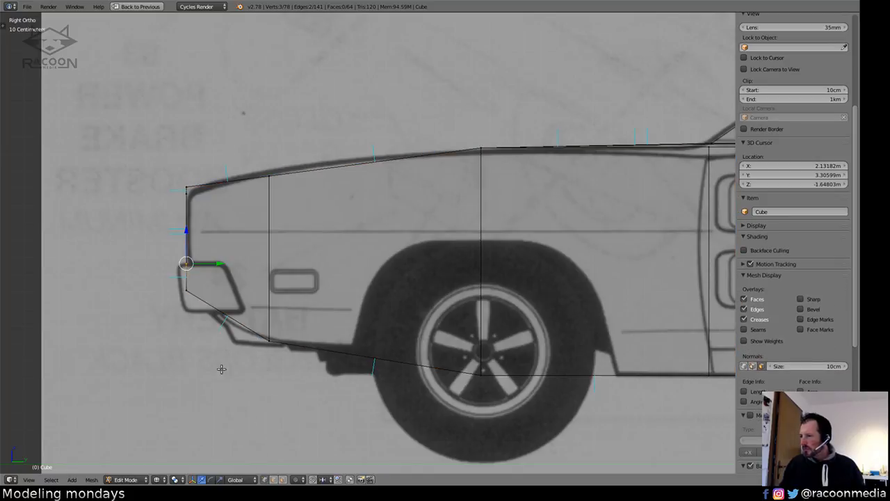
pyautogui.keyDown('shift'); pyautogui.moveTo(198, 293); pyautogui.dragTo(224, 302, button='middle'); pyautogui.keyUp('shift')
pyautogui.keyDown('ctrl'); pyautogui.moveTo(236, 298); pyautogui.dragTo(306, 327, button='middle'); pyautogui.keyUp('ctrl')
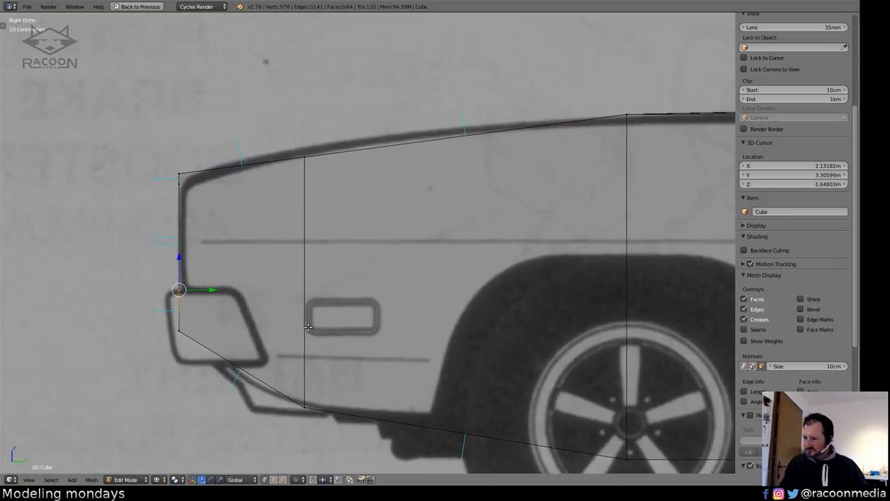
pyautogui.press('g')
pyautogui.press('z')
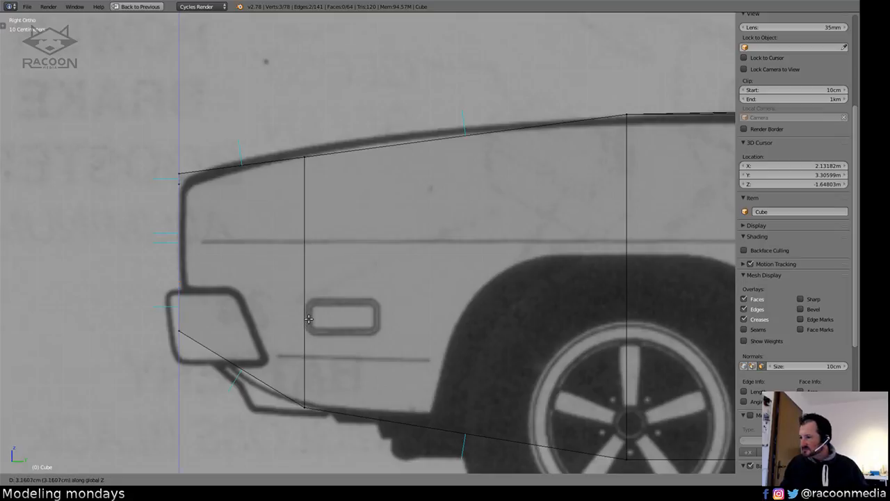
pyautogui.click(307, 316)
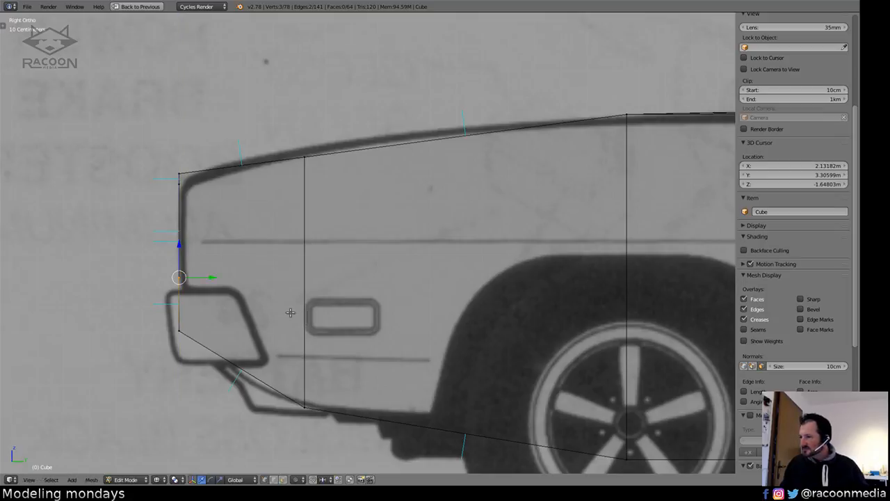
# Select the grille inset's upper edges in the side view and lower them slightly along Z.
pyautogui.press('a')
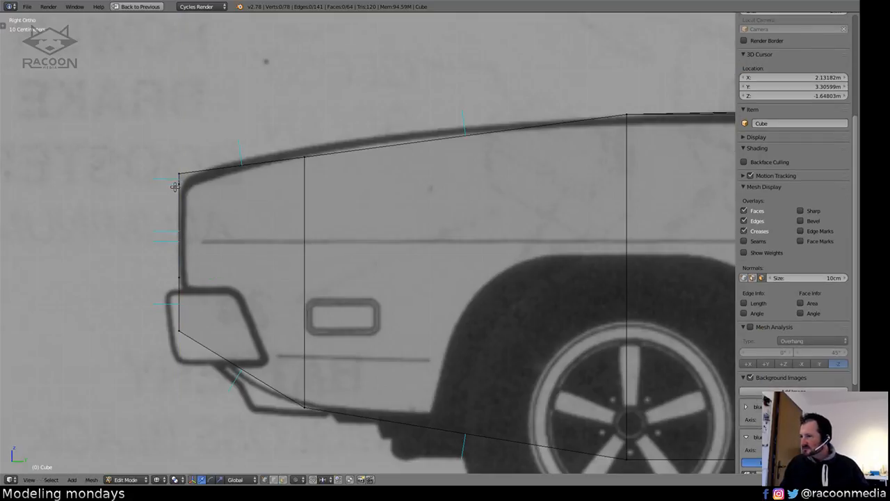
pyautogui.press('b')
pyautogui.moveTo(194, 191); pyautogui.dragTo(173, 175)
pyautogui.press('g')
pyautogui.press('z')
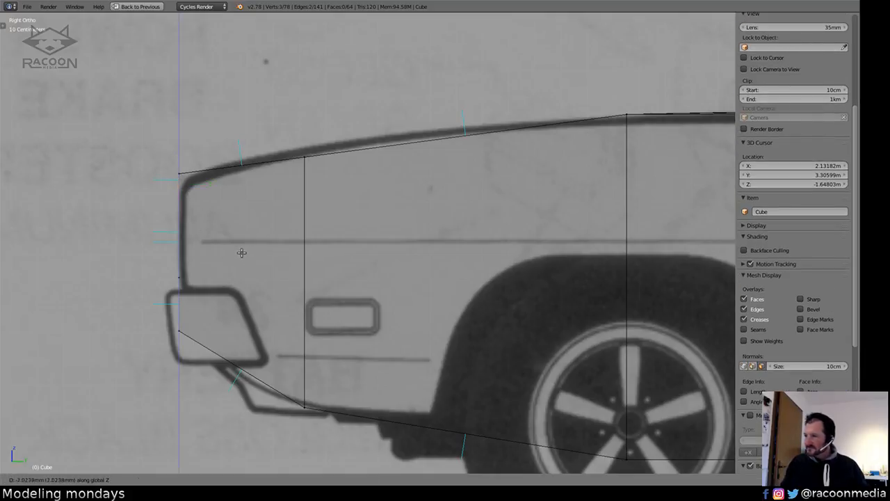
pyautogui.click(242, 252)
pyautogui.press('a')
pyautogui.press('z')
# Delete the narrow inset border face beside the grille at the car's centreline.
pyautogui.moveTo(263, 259); pyautogui.dragTo(334, 378, button='middle')
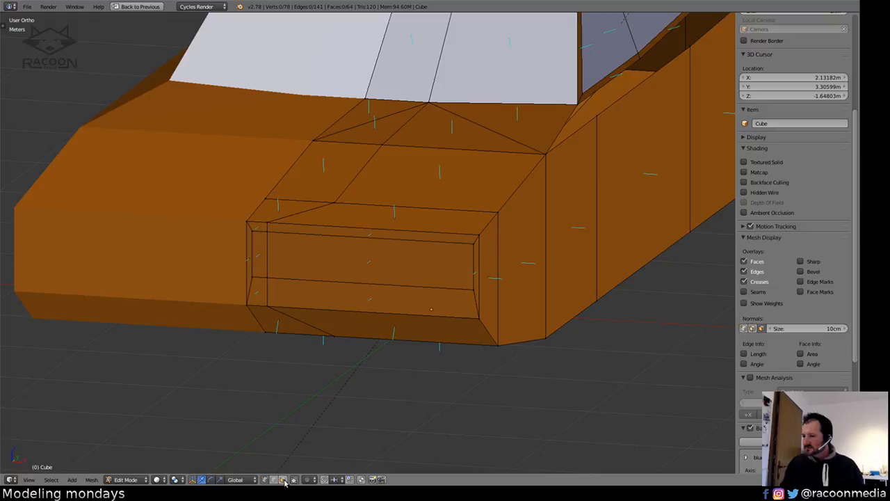
pyautogui.click(283, 480)
pyautogui.rightClick(259, 254)
pyautogui.keyDown('shift'); pyautogui.rightClick(341, 261); pyautogui.keyUp('shift')
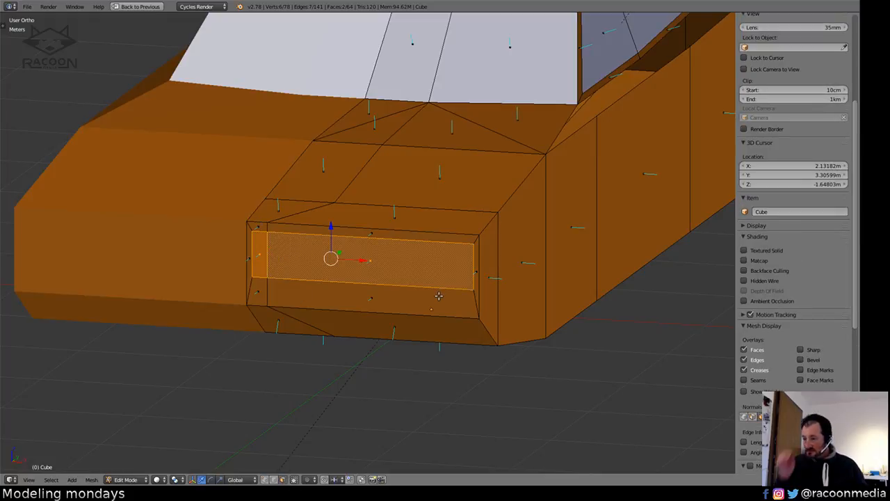
pyautogui.moveTo(434, 306); pyautogui.dragTo(392, 327, button='middle')
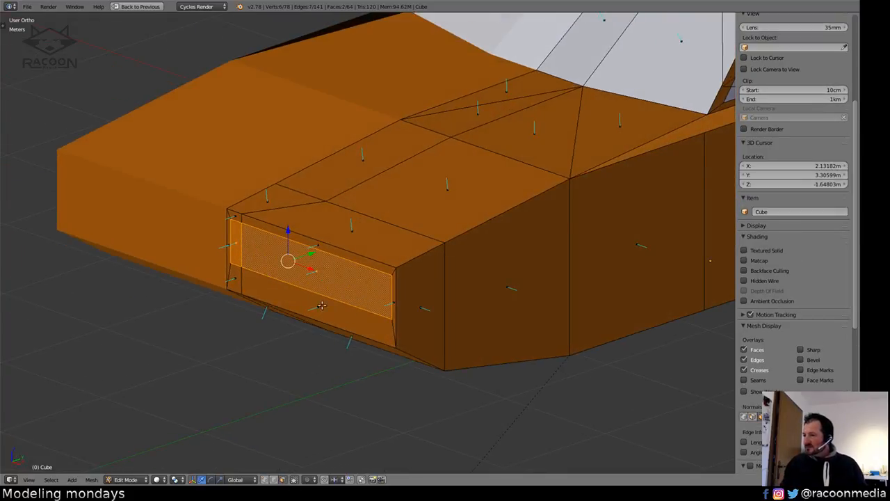
pyautogui.moveTo(321, 305); pyautogui.dragTo(280, 327, button='middle')
pyautogui.rightClick(237, 251)
pyautogui.press('x')
pyautogui.click(276, 325)
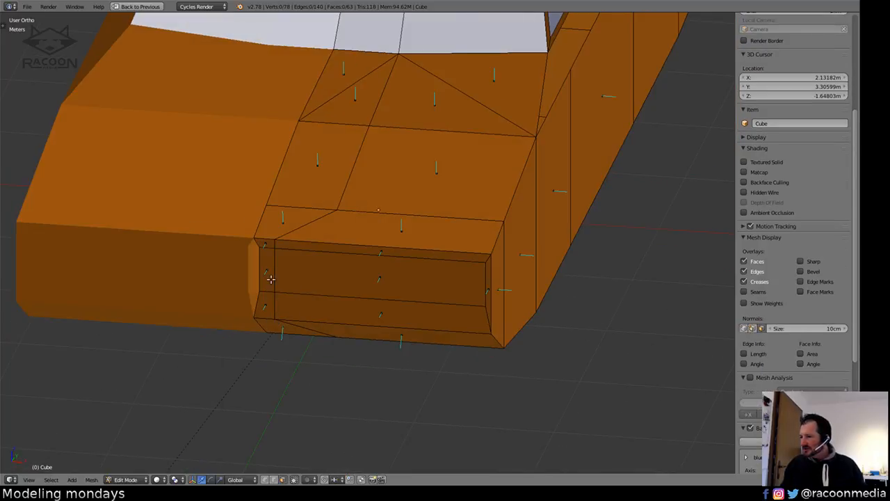
# Enable Clipping on the car's Mirror modifier.
pyautogui.click(273, 479)
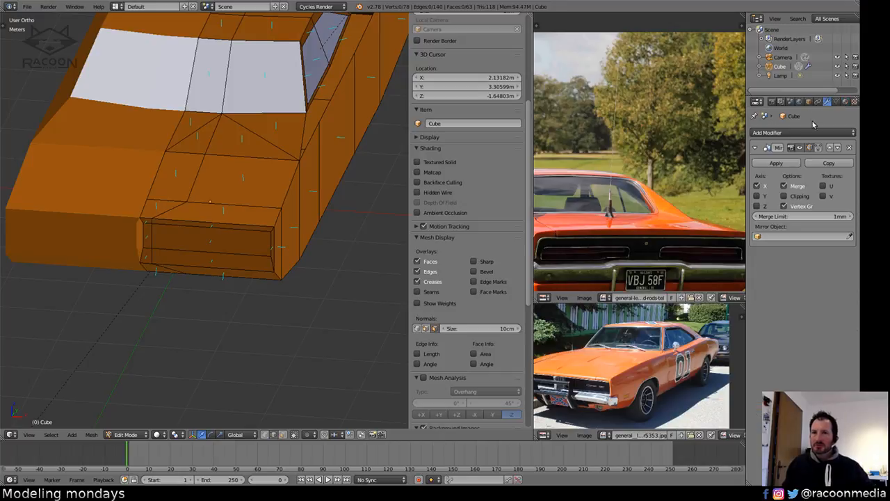
pyautogui.hotkey('ctrl', 'space')
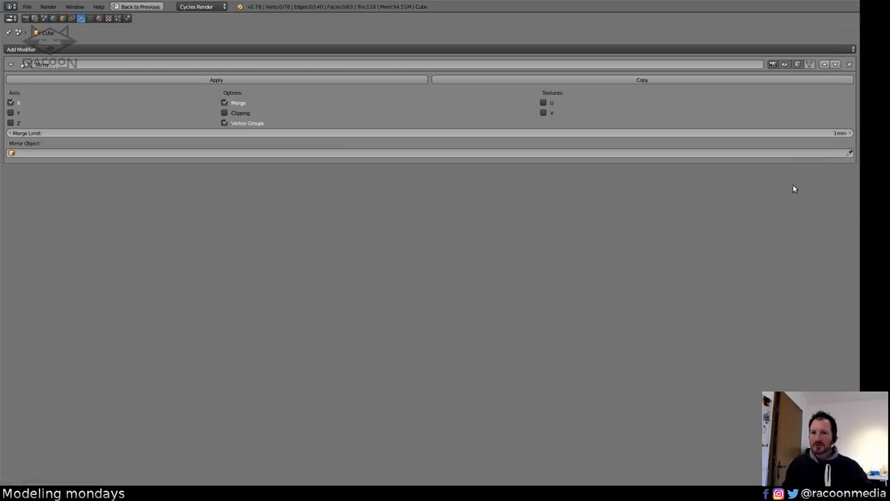
pyautogui.hotkey('ctrl', 'space')
pyautogui.click(784, 195)
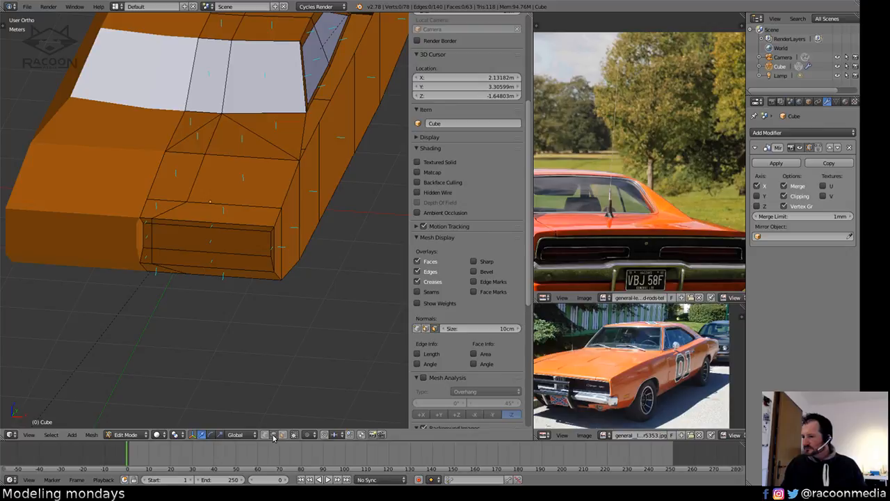
# Move the grille's open inner edge along X onto the mirror plane to close the gap between both halves.
pyautogui.rightClick(142, 235)
pyautogui.press('g')
pyautogui.press('x')
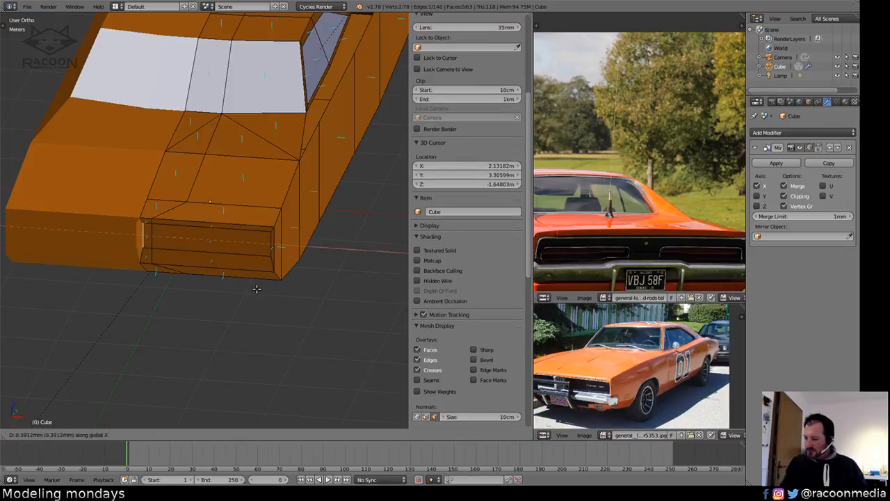
pyautogui.click(180, 293)
pyautogui.press('a')
pyautogui.moveTo(193, 296); pyautogui.dragTo(220, 313, button='middle')
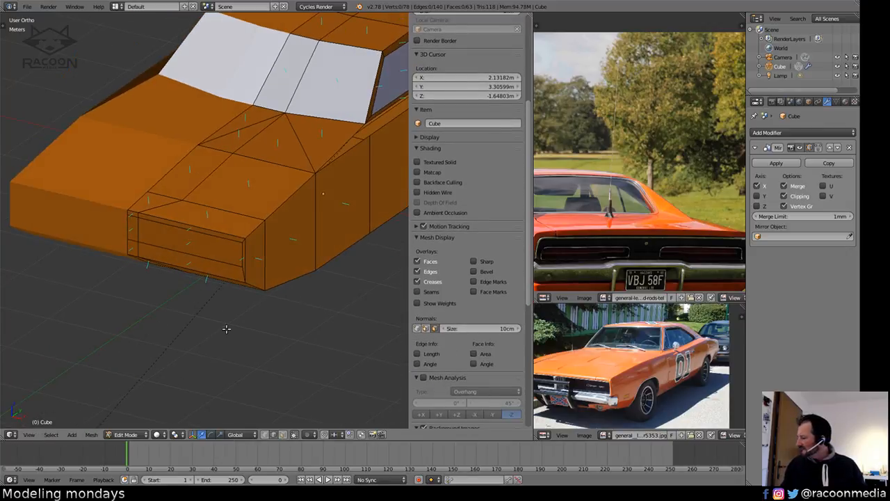
# Extrude the grille's upper inset face and the narrow face beside it at the centreline inward along Y.
pyautogui.moveTo(230, 382); pyautogui.dragTo(230, 358, button='middle')
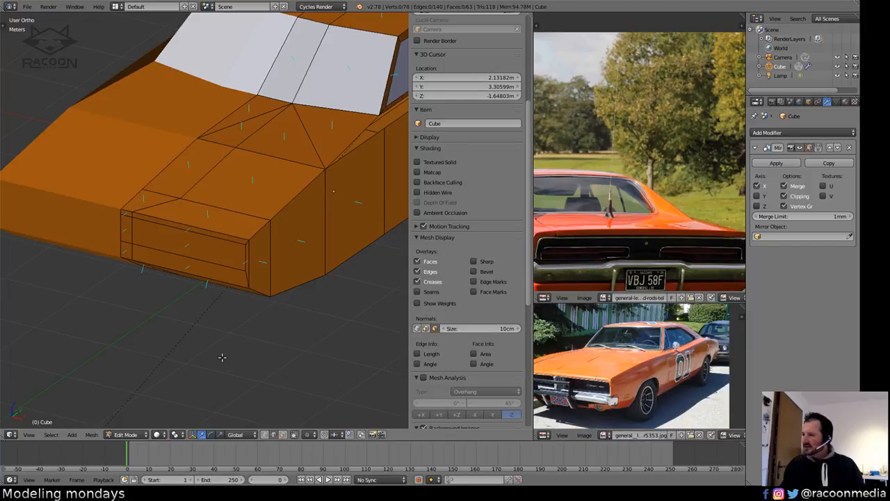
pyautogui.click(283, 433)
pyautogui.rightClick(127, 228)
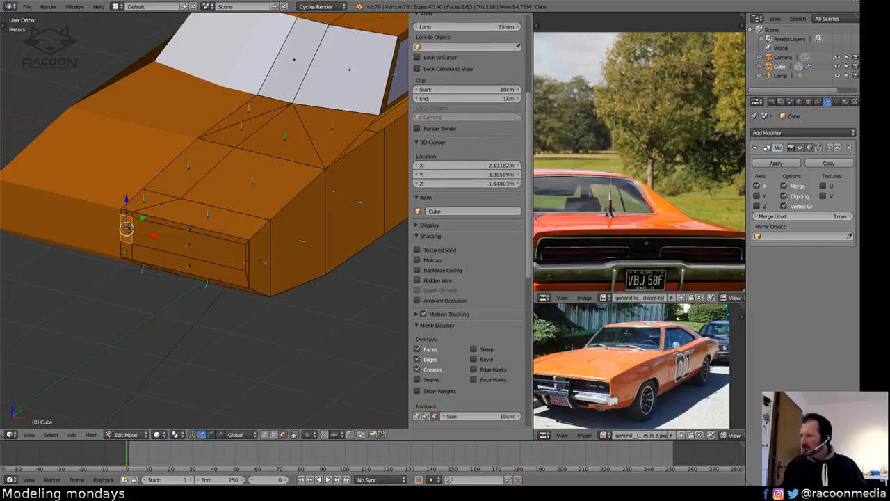
pyautogui.keyDown('shift'); pyautogui.rightClick(167, 239); pyautogui.keyUp('shift')
pyautogui.press('e')
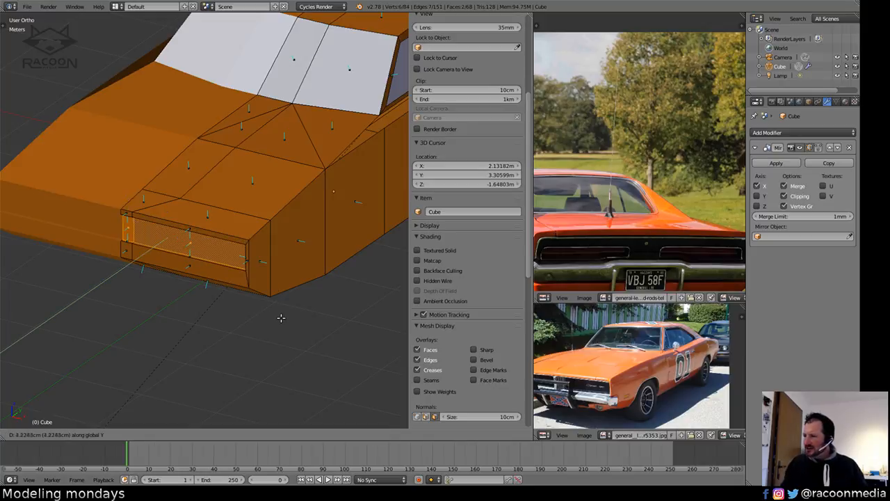
pyautogui.click(285, 316)
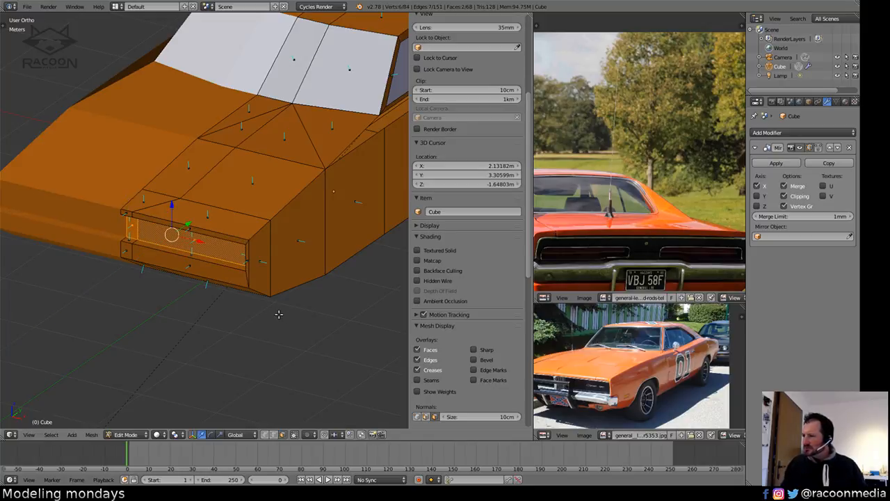
# Try to move the grille recess's vertical inner edge at the centreline along Y.
pyautogui.press('1')
pyautogui.rightClick(128, 234)
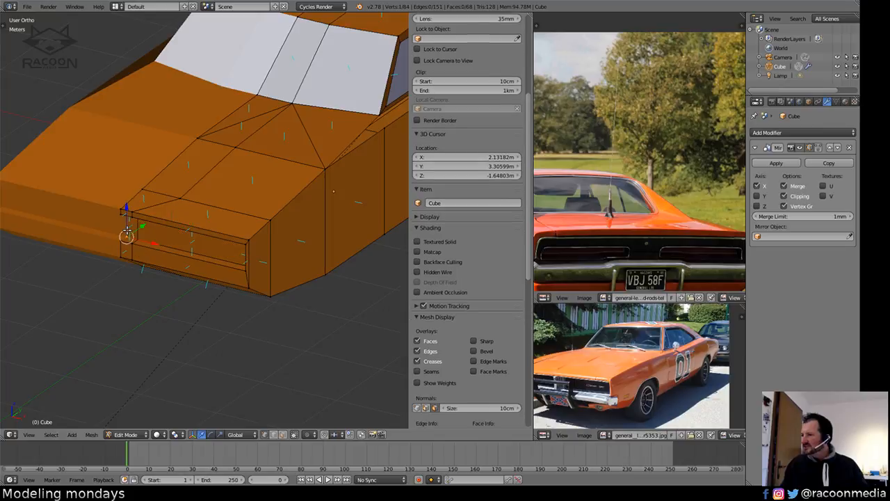
pyautogui.press('a')
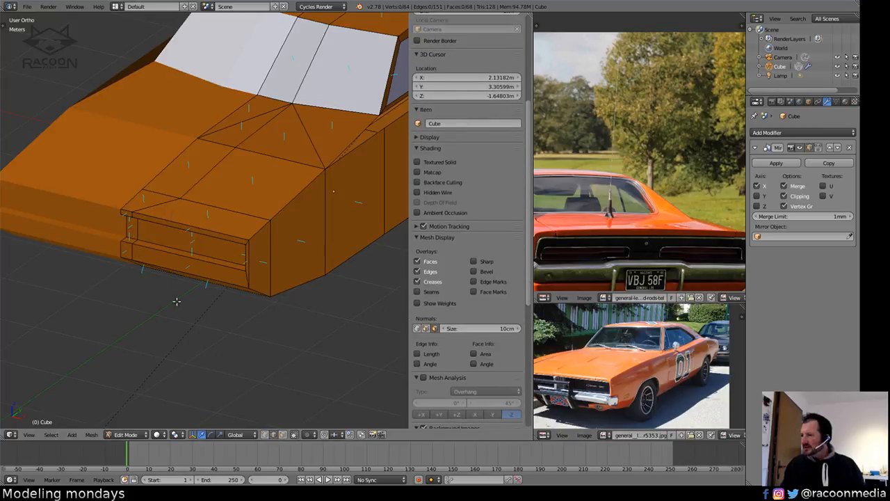
pyautogui.rightClick(127, 229)
pyautogui.press('g')
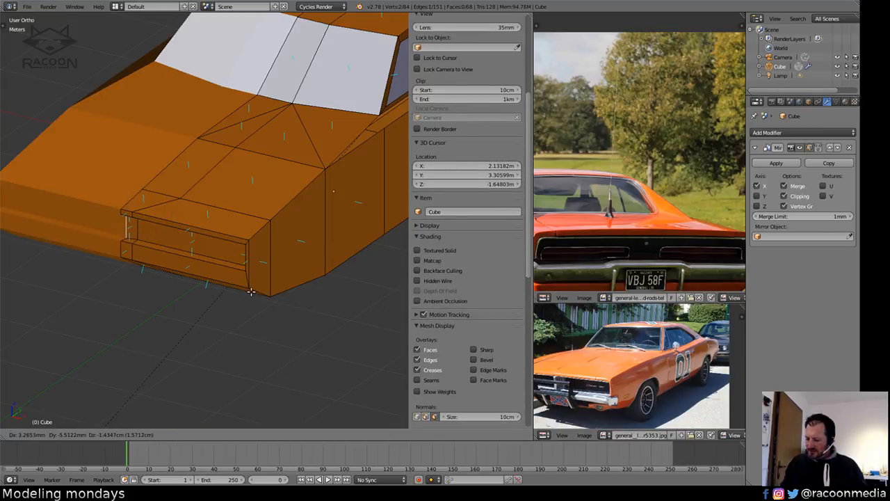
pyautogui.press('y')
pyautogui.click(246, 293)
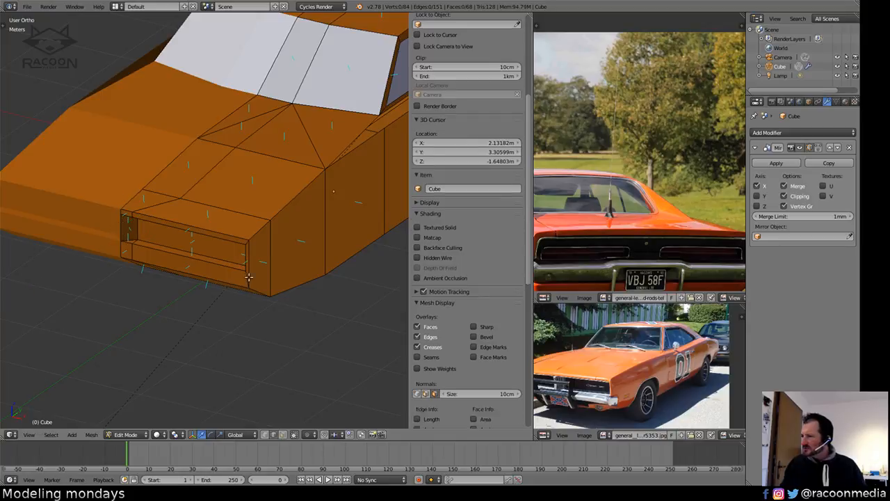
# Examine the mirrored grille recess in Object Mode and compare it with a close-up of the front reference photo.
pyautogui.press('a')
pyautogui.moveTo(233, 284); pyautogui.dragTo(259, 349, button='middle')
pyautogui.press('Tab')
pyautogui.scroll(6, 644, 338)
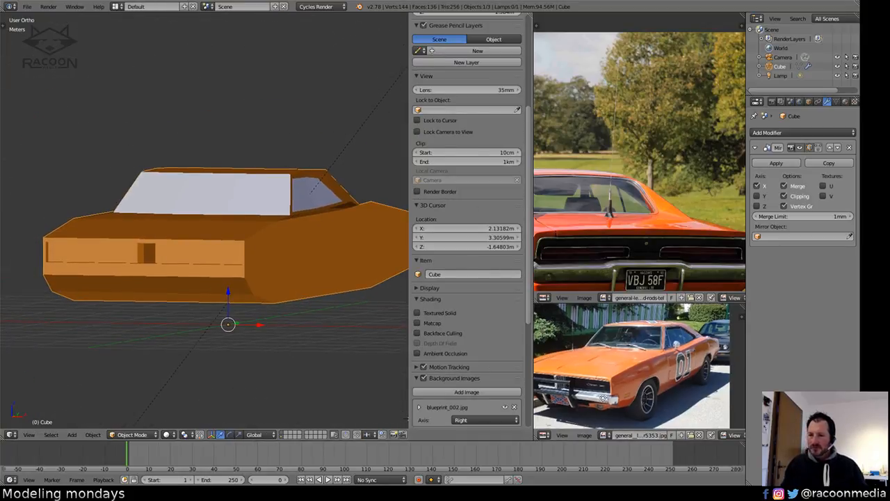
pyautogui.moveTo(644, 338)
pyautogui.mouseDown(button='middle')
pyautogui.moveTo(706, 335)
pyautogui.moveTo(602, 328)
pyautogui.moveTo(657, 336)
pyautogui.mouseUp(button='middle')
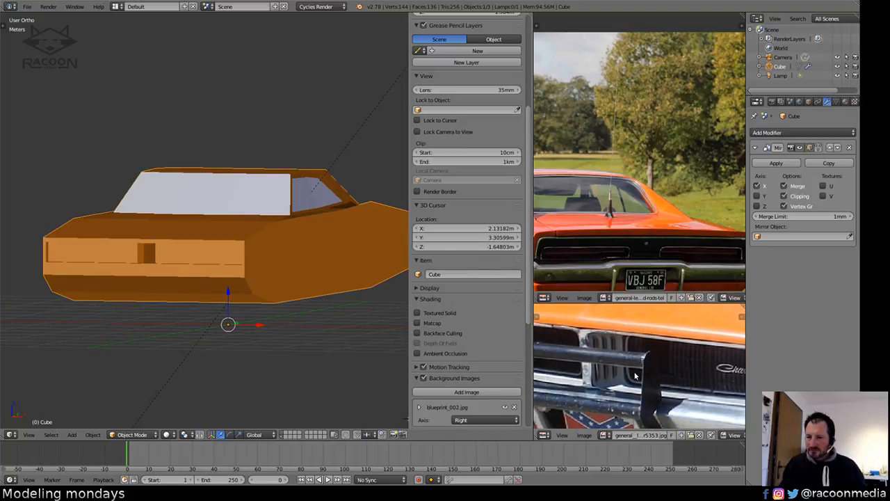
pyautogui.moveTo(642, 364); pyautogui.dragTo(622, 364, button='middle')
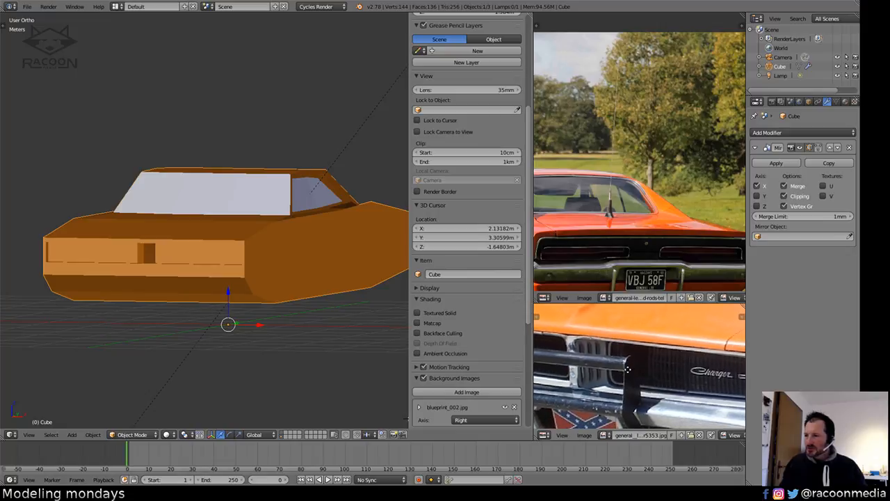
pyautogui.moveTo(238, 318); pyautogui.dragTo(235, 334, button='middle')
pyautogui.scroll(5, 235, 336)
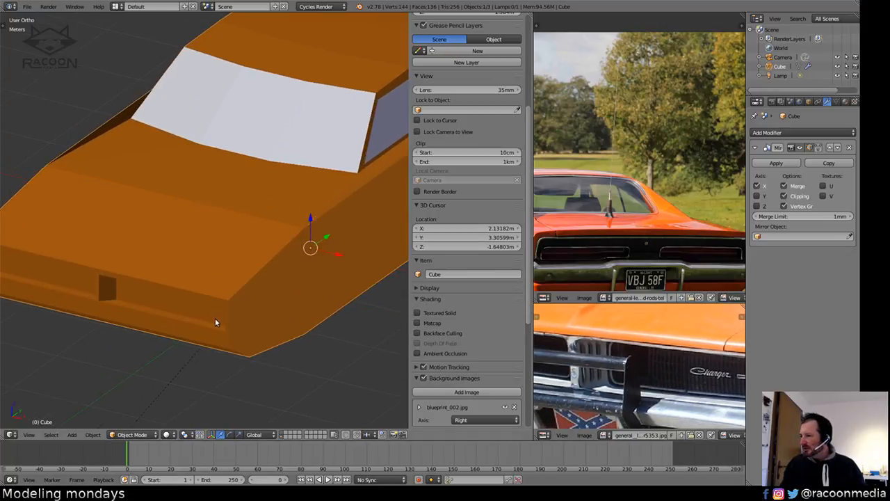
pyautogui.press('Tab')
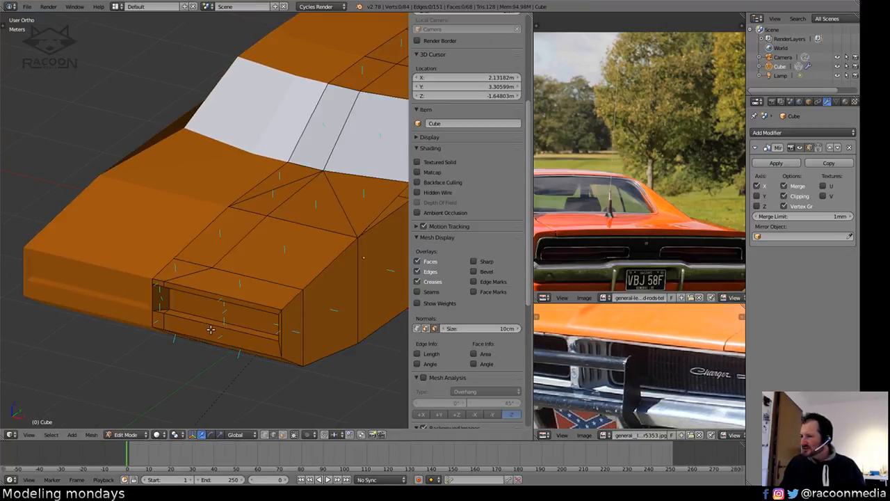
# Undo the centreline edge's Y move and try to bevel that edge.
pyautogui.hotkey('ctrl', 'z')
pyautogui.hotkey('ctrl', 'z')
pyautogui.scroll(2, 213, 334)
pyautogui.keyDown('shift'); pyautogui.moveTo(208, 318); pyautogui.dragTo(234, 321, button='middle'); pyautogui.keyUp('shift')
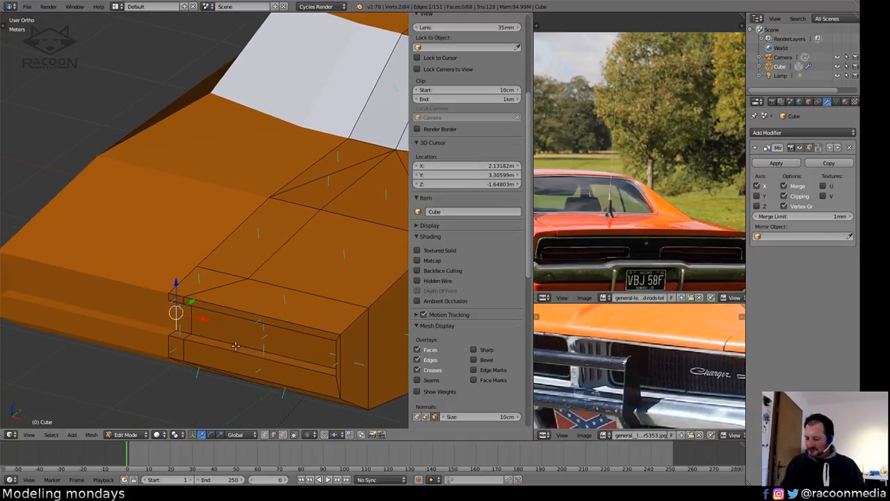
pyautogui.hotkey('ctrl', 'b')
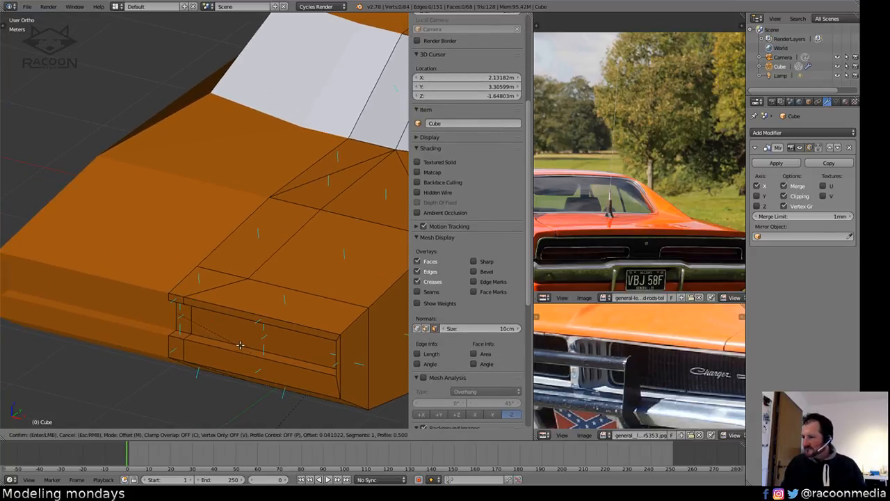
pyautogui.press('Escape')
pyautogui.press('a')
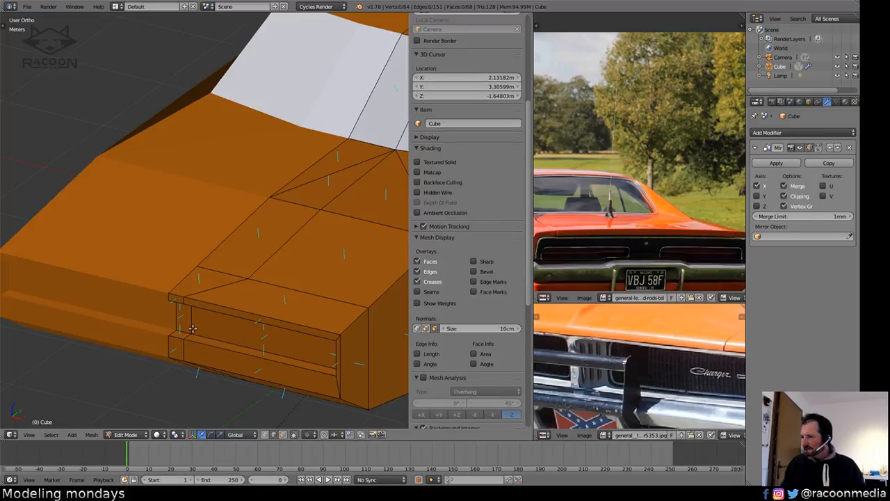
# Open the User Preferences.
pyautogui.click(26, 7)
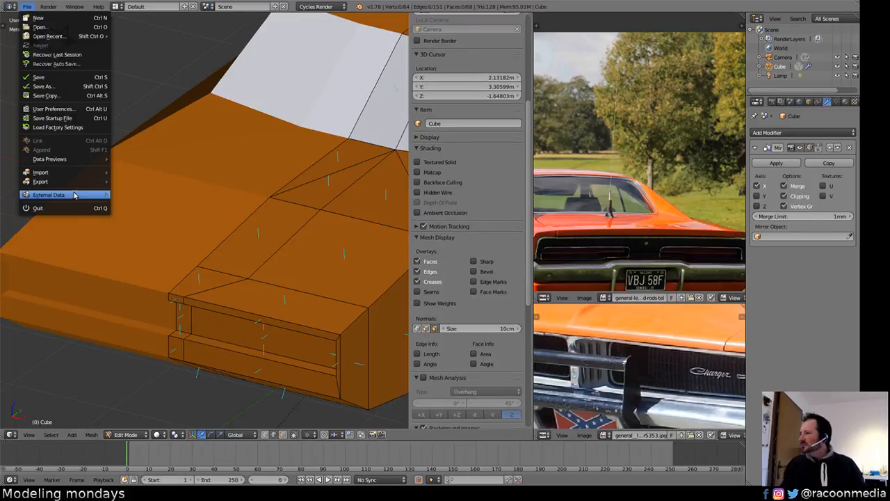
pyautogui.click(71, 110)
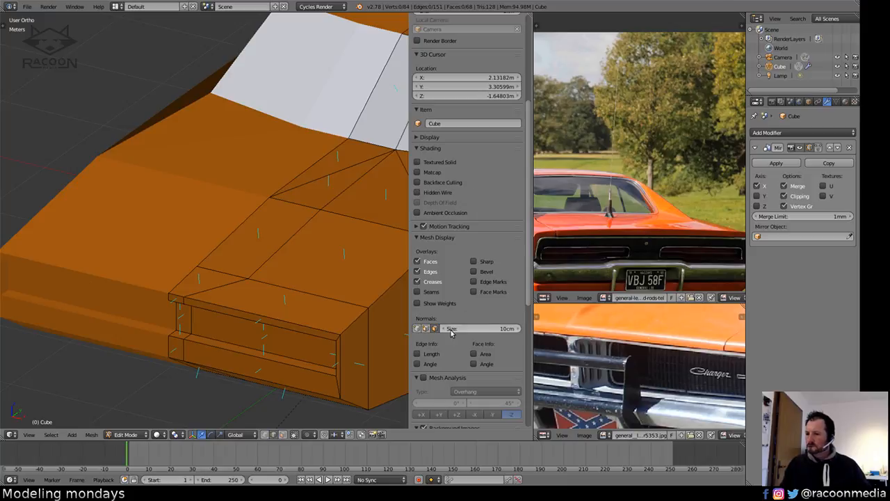
# Collapse the Background Images settings and check the Properties and Transform Orientations sections.
pyautogui.scroll(-6, 525, 371)
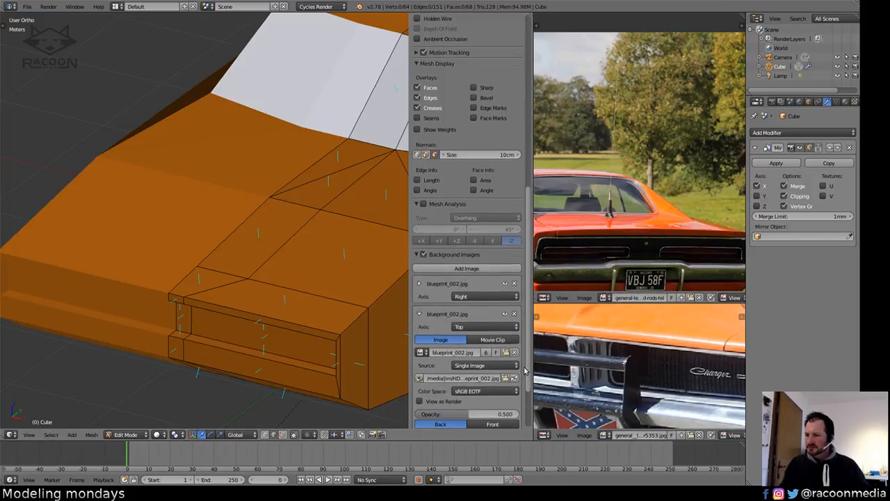
pyautogui.moveTo(525, 371); pyautogui.dragTo(525, 369)
pyautogui.click(417, 257)
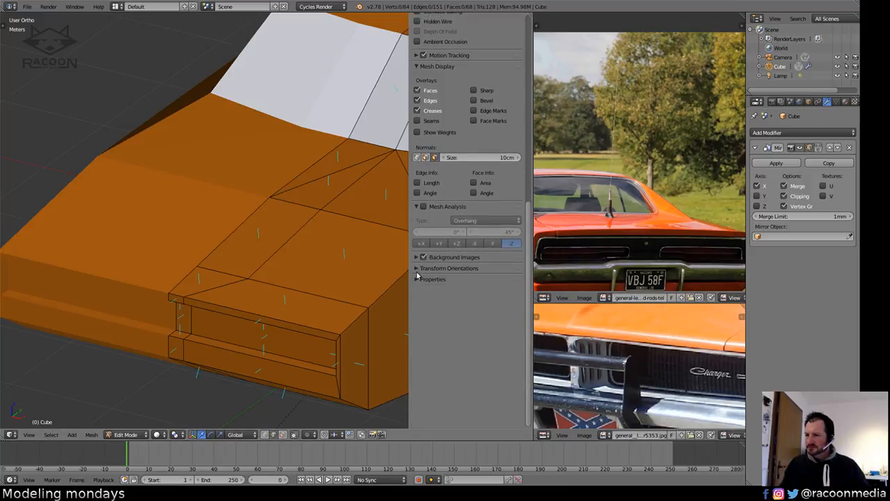
pyautogui.click(417, 279)
pyautogui.click(417, 279)
pyautogui.click(417, 269)
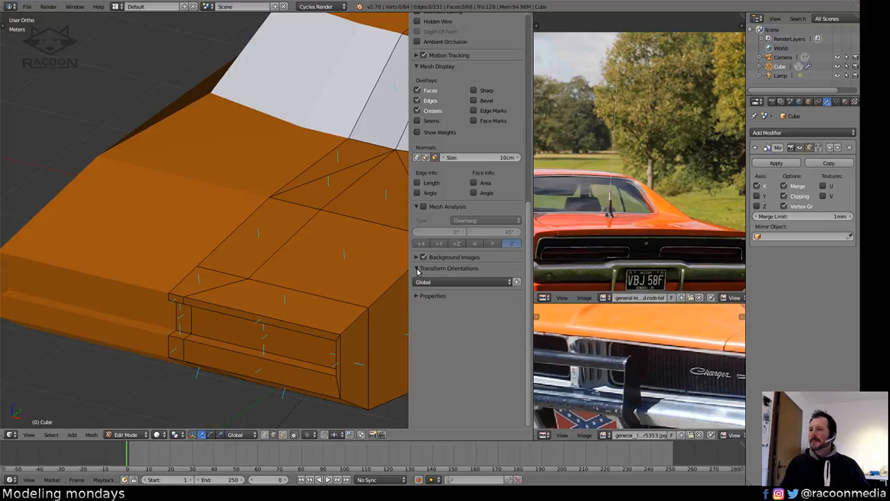
pyautogui.click(417, 269)
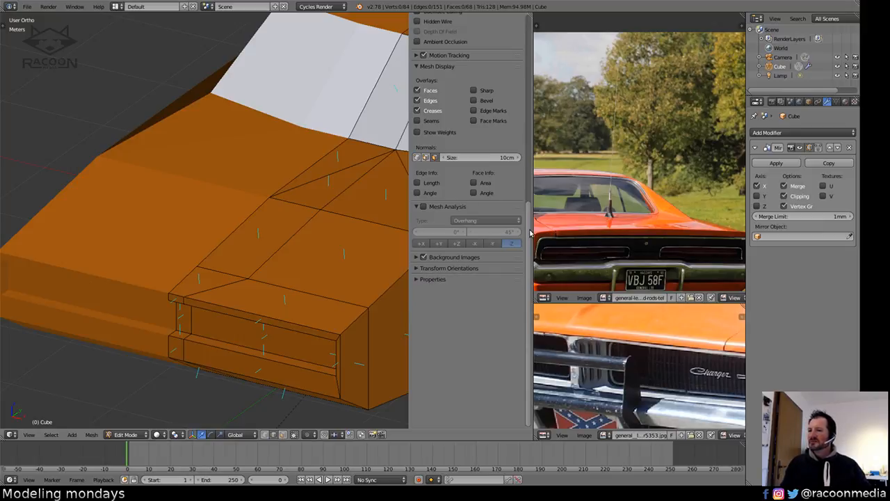
# Check the viewport Display options, and collapse the Mesh Display, Mesh Analysis, Display and Item sections.
pyautogui.scroll(8, 530, 233)
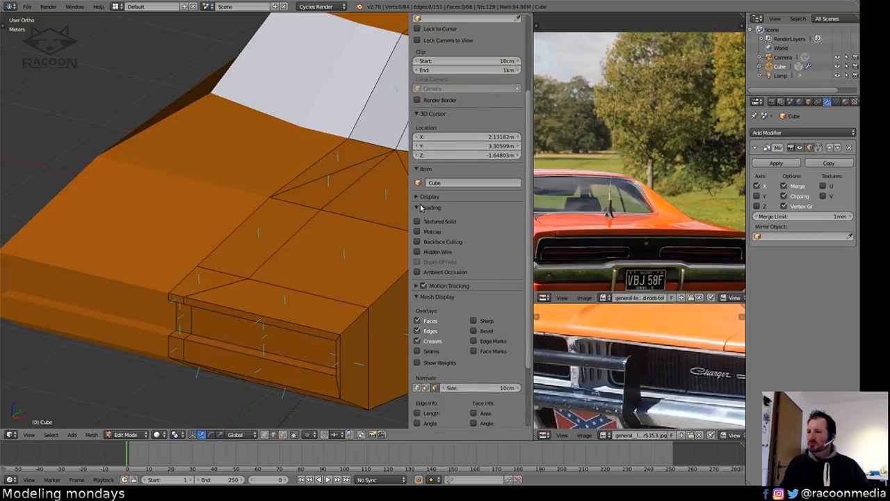
pyautogui.click(419, 197)
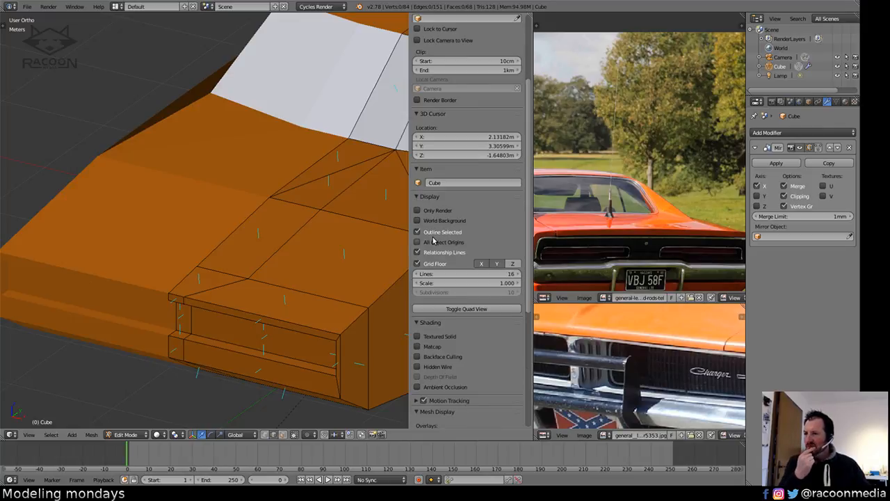
pyautogui.scroll(4, 476, 192)
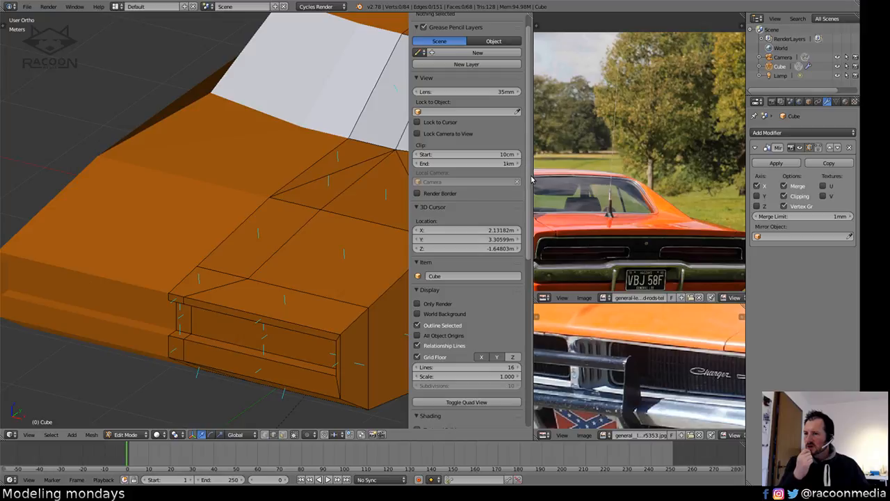
pyautogui.scroll(1, 531, 179)
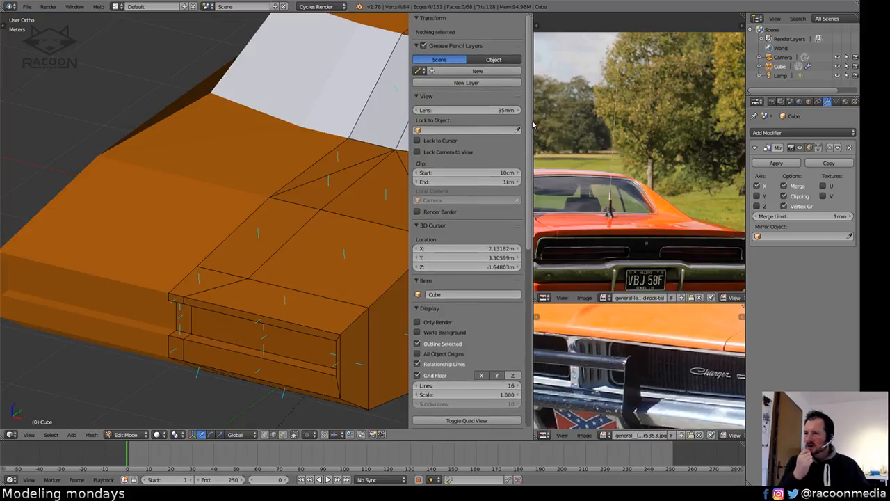
pyautogui.scroll(-9, 511, 244)
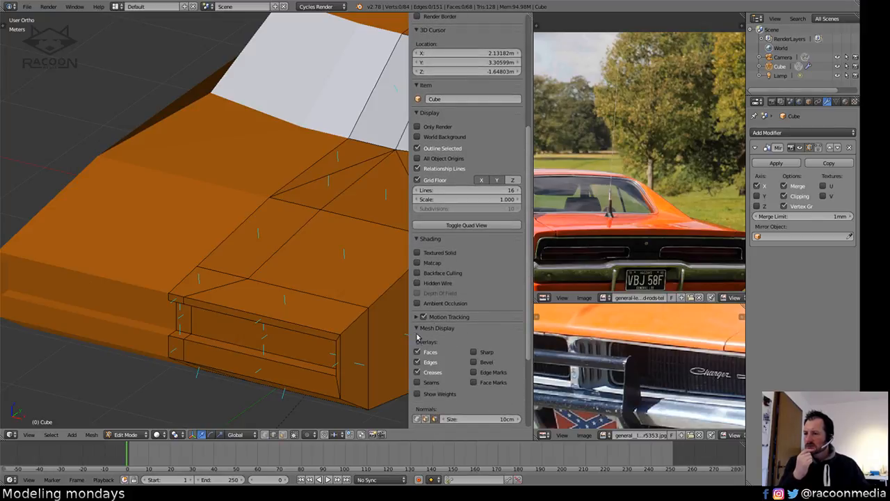
pyautogui.click(419, 330)
pyautogui.click(417, 340)
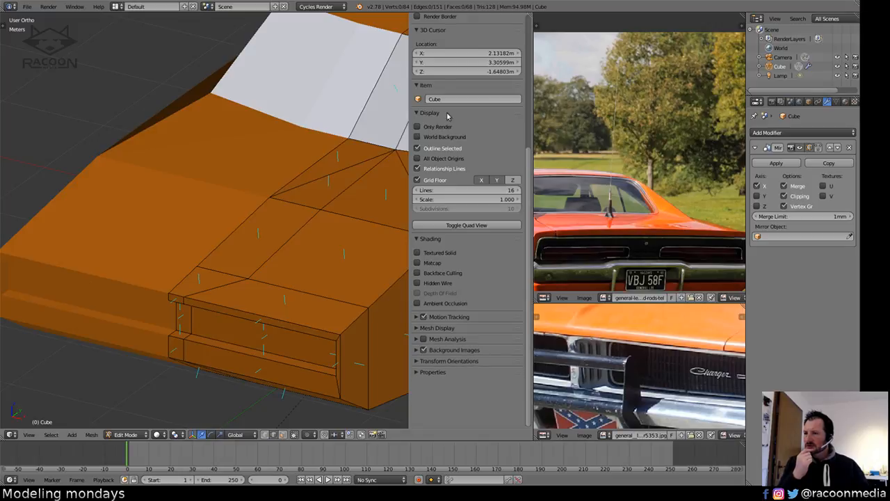
pyautogui.click(416, 114)
pyautogui.click(418, 86)
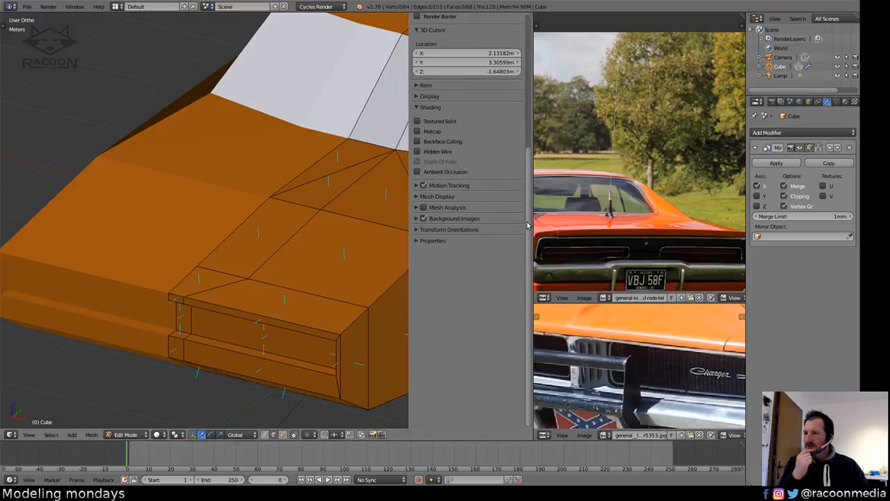
# Collapse the remaining view properties except Transform, 3D Cursor and Properties, and show the tool shelf in place of the properties region.
pyautogui.scroll(5, 526, 224)
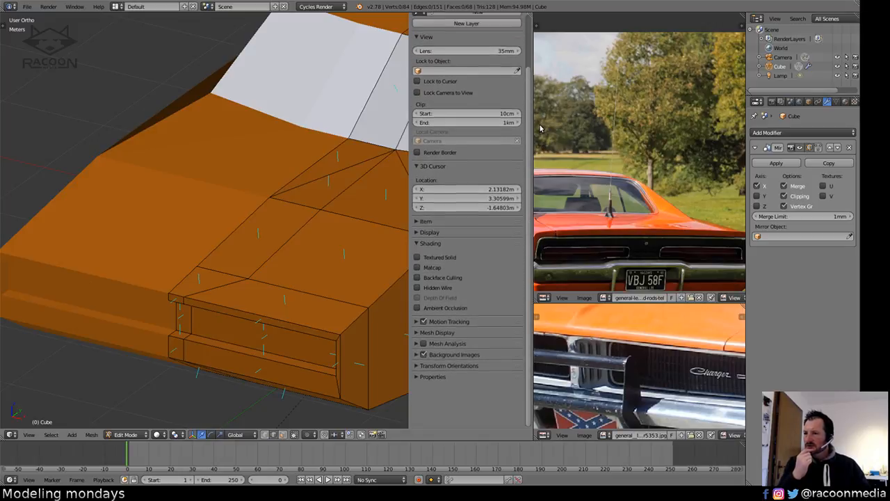
pyautogui.keyDown('ctrl'); pyautogui.click(452, 199); pyautogui.keyUp('ctrl')
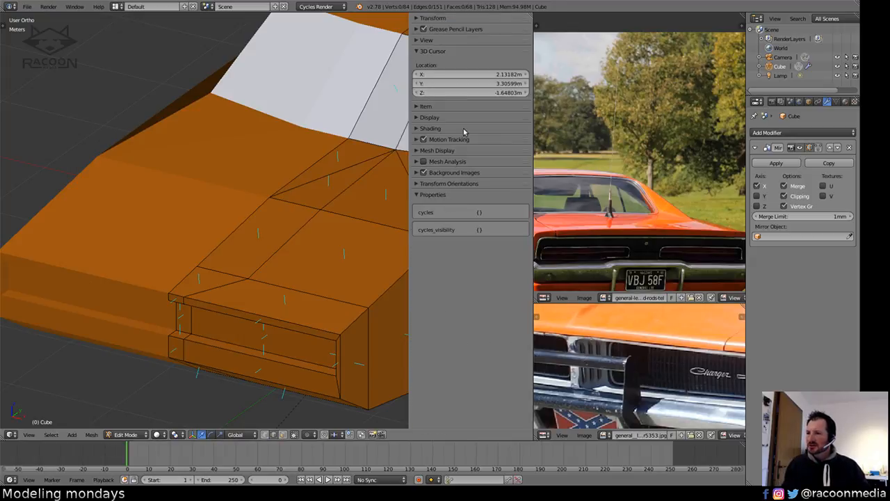
pyautogui.click(419, 41)
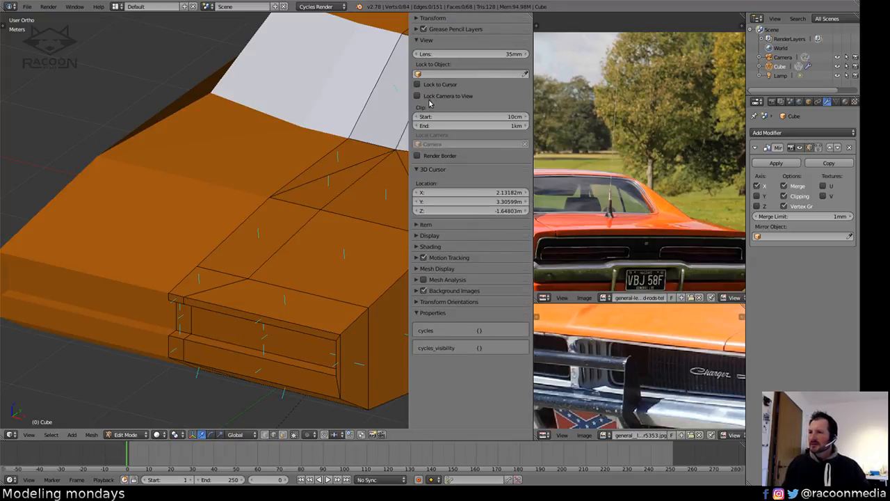
pyautogui.click(425, 39)
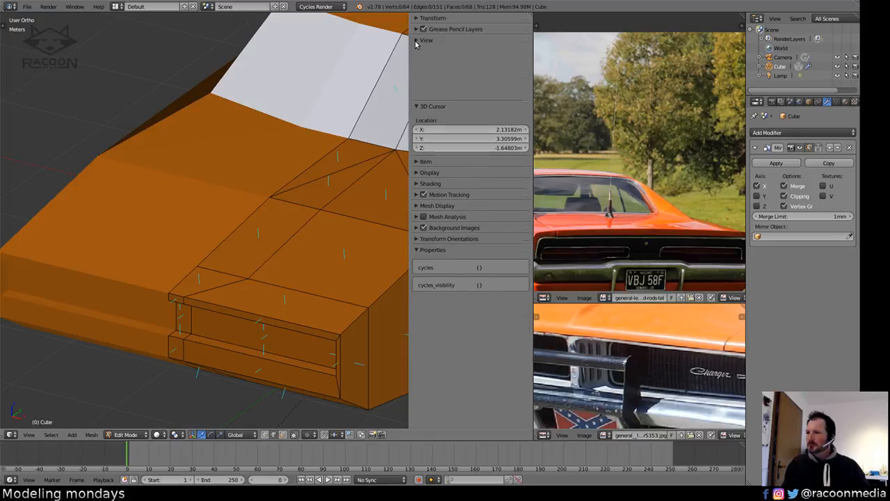
pyautogui.click(423, 19)
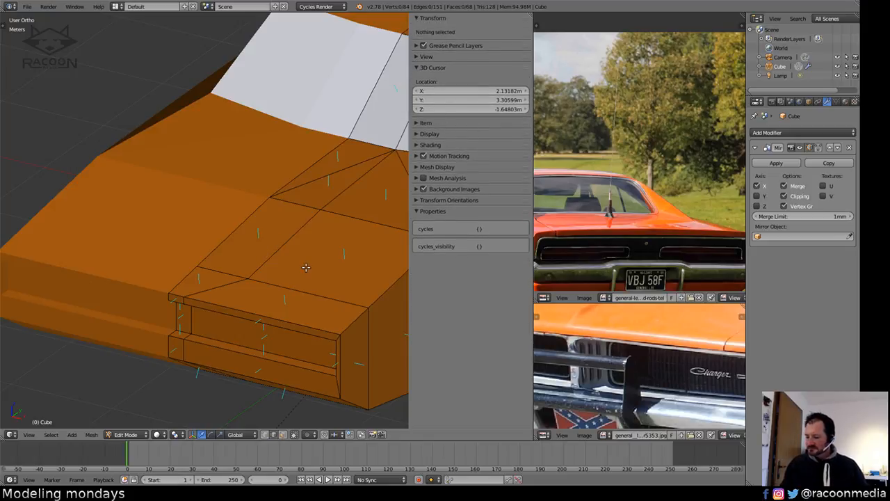
pyautogui.press('t')
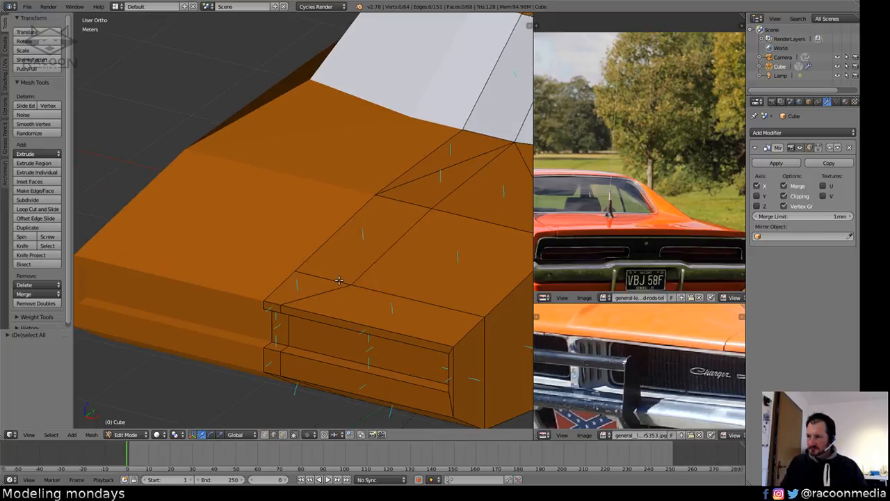
# Hide the tool shelf, then add a third material slot to the car and create a new material in it.
pyautogui.press('t')
pyautogui.scroll(-3, 399, 276)
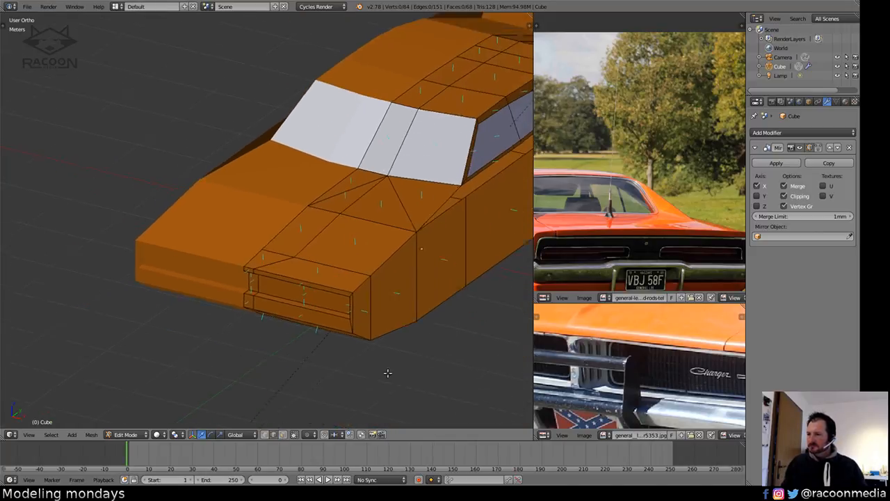
pyautogui.moveTo(387, 372); pyautogui.dragTo(334, 327, button='middle')
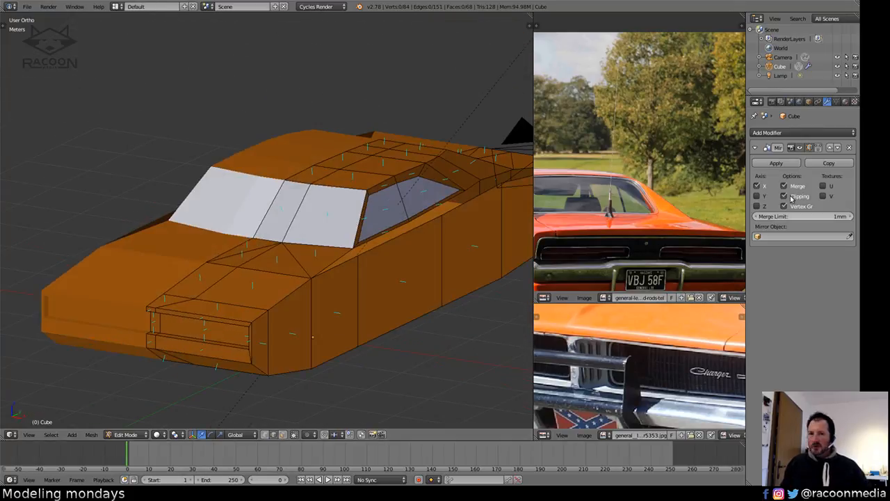
pyautogui.click(844, 101)
pyautogui.click(851, 132)
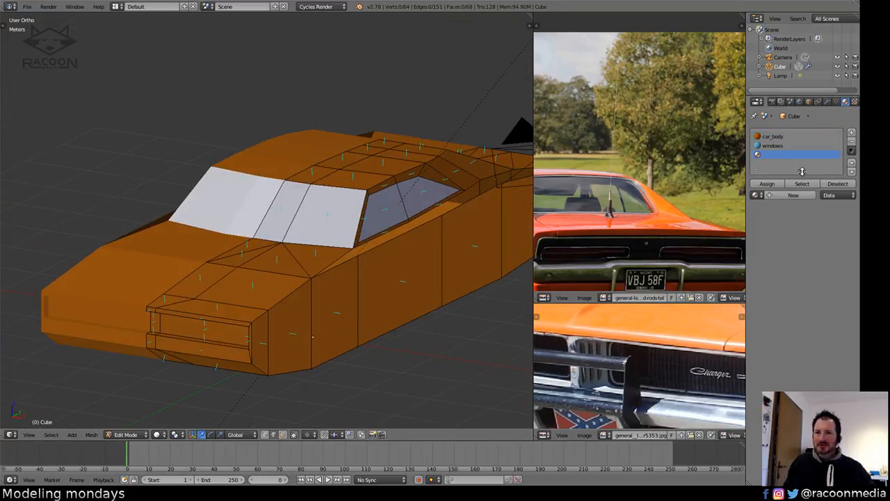
pyautogui.click(773, 196)
pyautogui.click(812, 263)
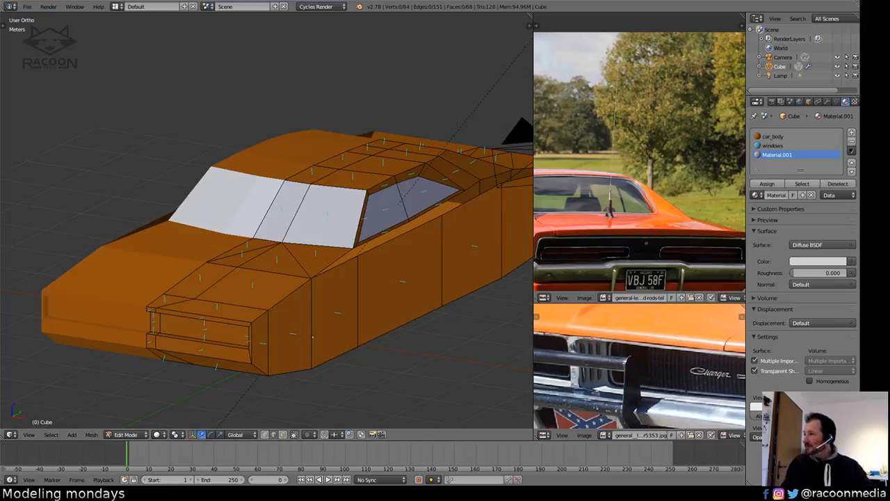
# Open the Save As file browser and go to the 001_general_lee folder above the reference folder.
pyautogui.click(26, 7)
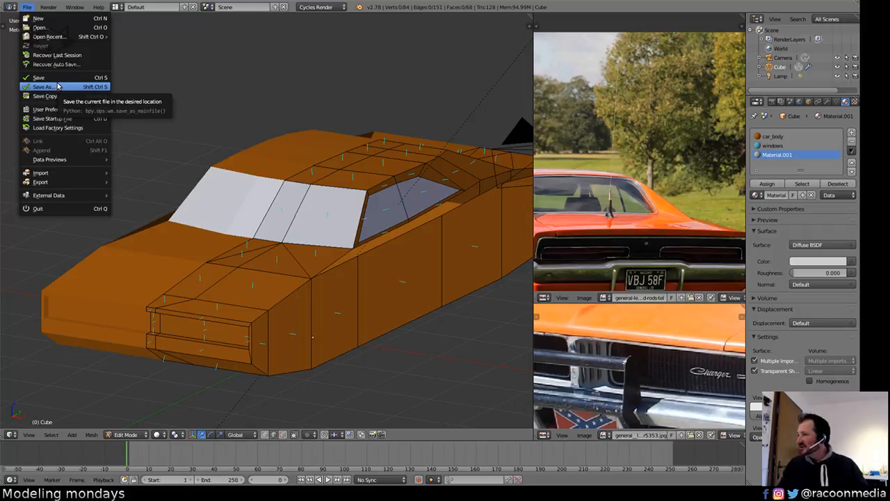
pyautogui.click(58, 86)
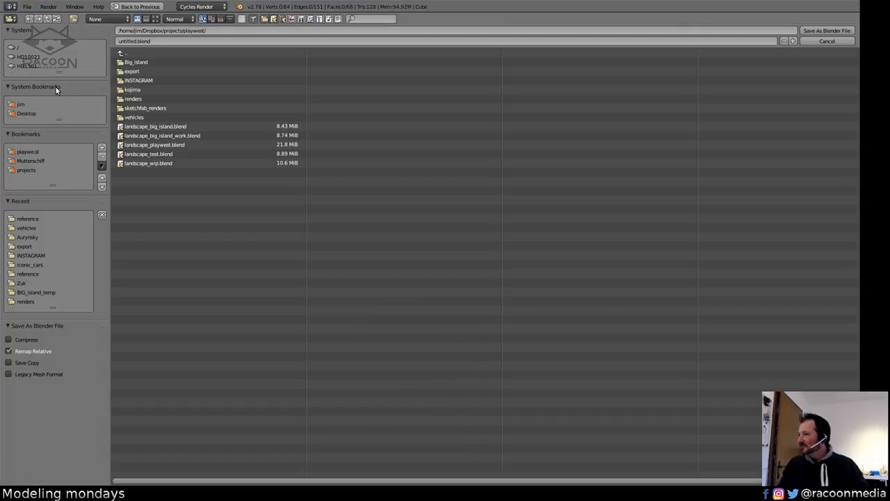
pyautogui.click(52, 221)
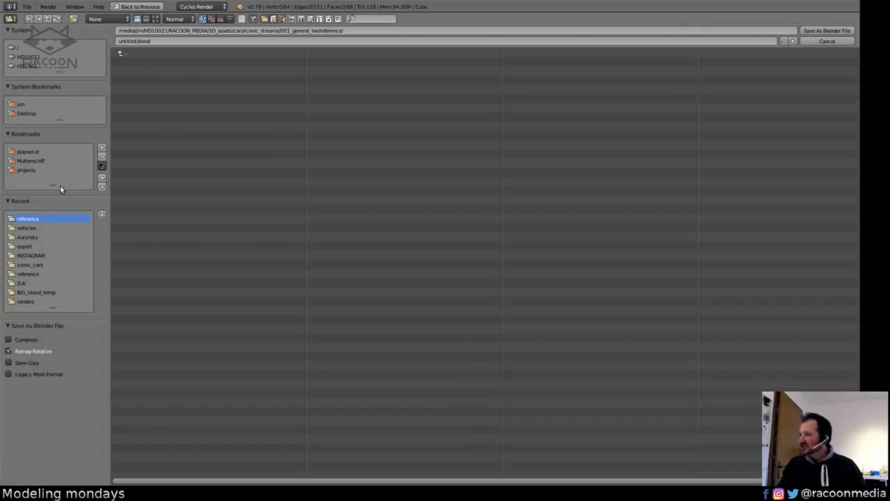
pyautogui.click(124, 53)
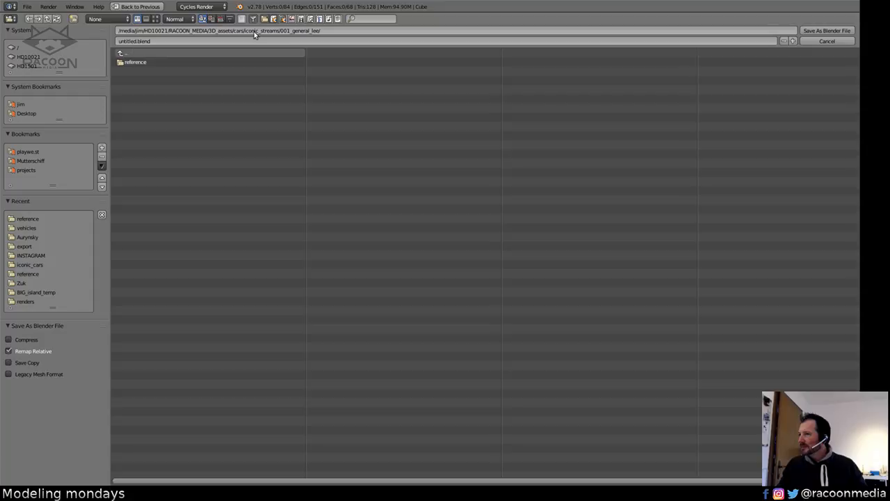
# Name the file 001_general-lee_stream.blend and save it in the current folder.
pyautogui.click(189, 41)
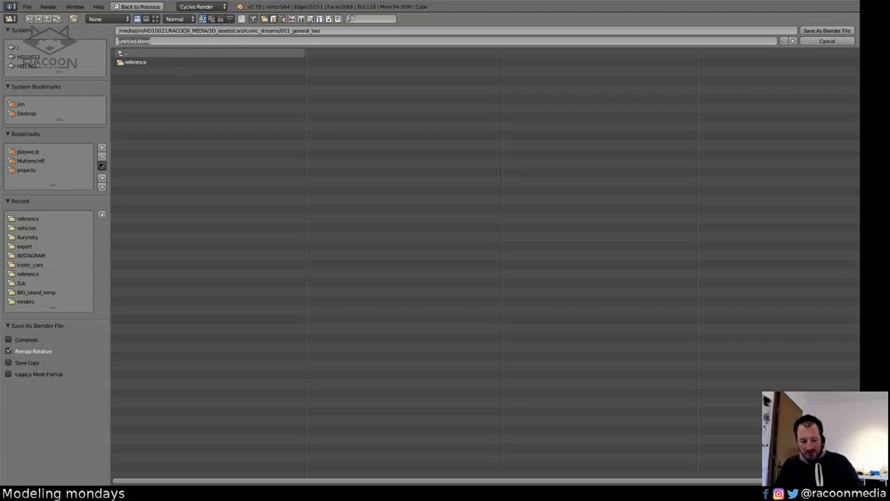
pyautogui.write('001_general_Lee_stream')
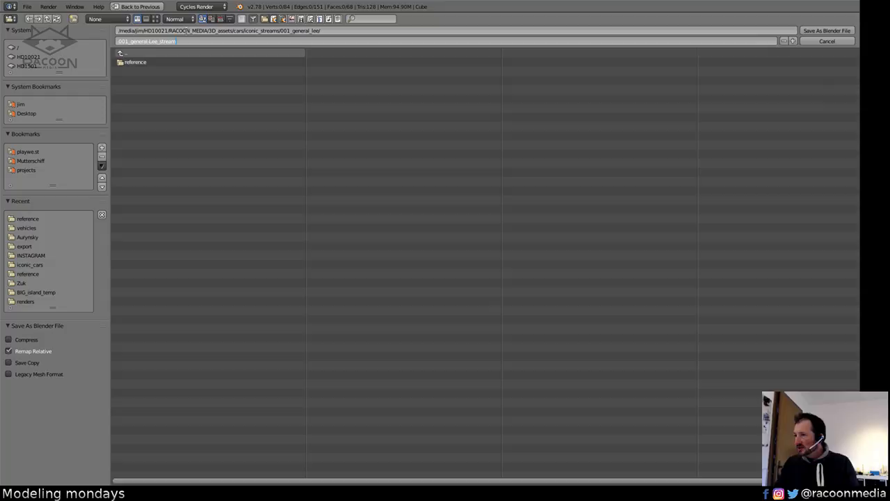
pyautogui.press('Return')
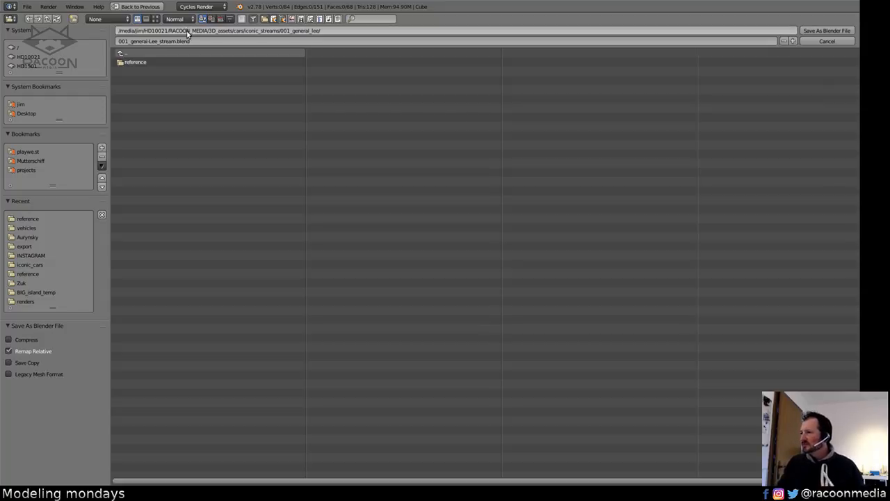
pyautogui.click(151, 42)
pyautogui.click(151, 41)
pyautogui.press('Delete')
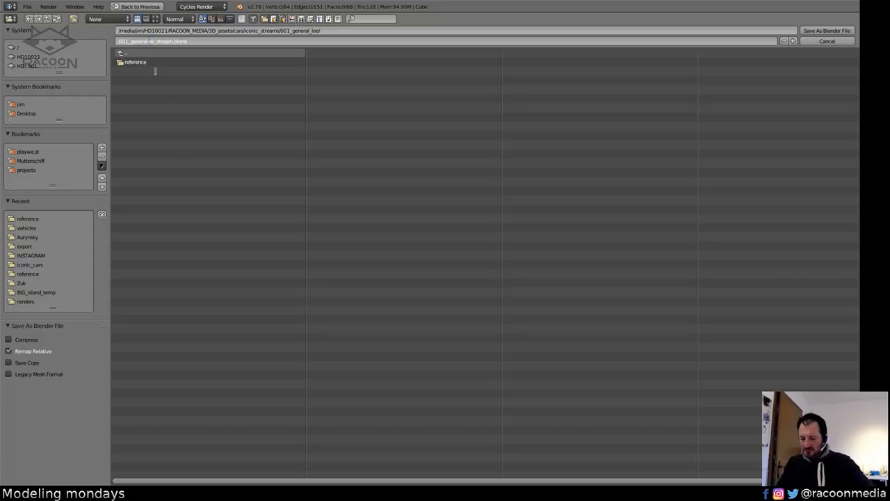
pyautogui.write('l')
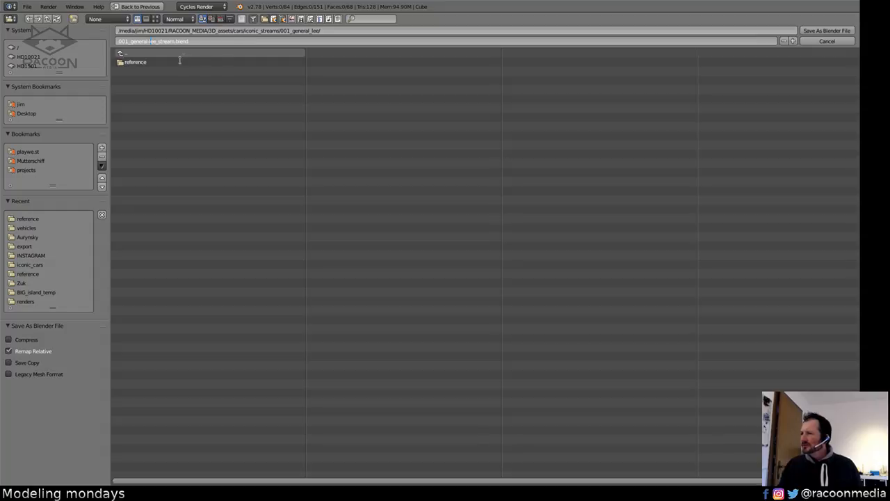
pyautogui.click(818, 32)
pyautogui.click(825, 31)
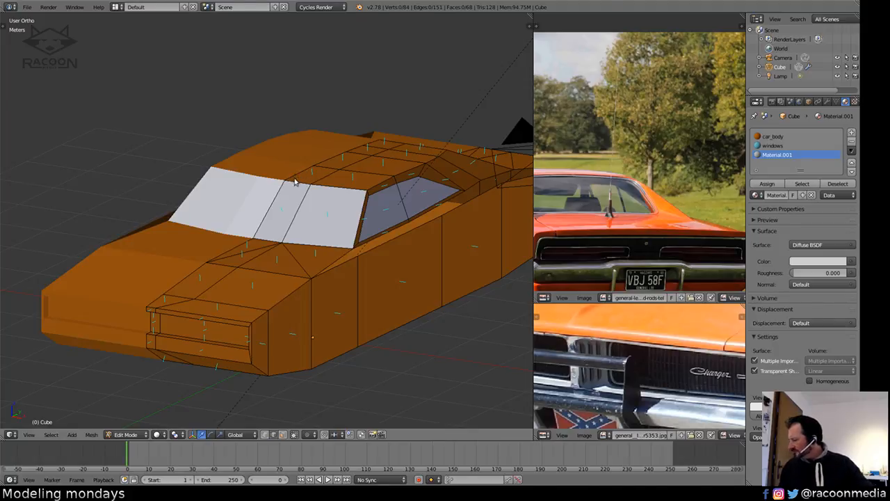
# Switch to the Compositing layout, show the new material's shader nodes and disconnect the Diffuse BSDF from the Material Output.
pyautogui.hotkey('ctrl', 'Left')
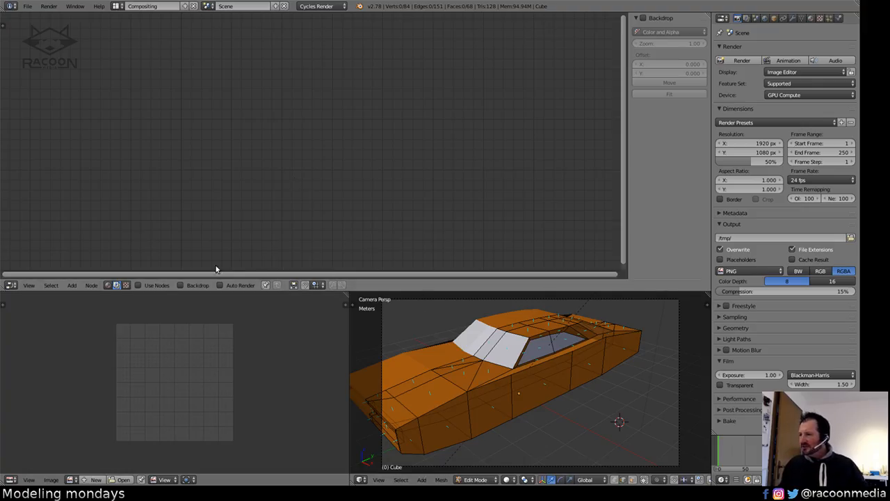
pyautogui.click(107, 285)
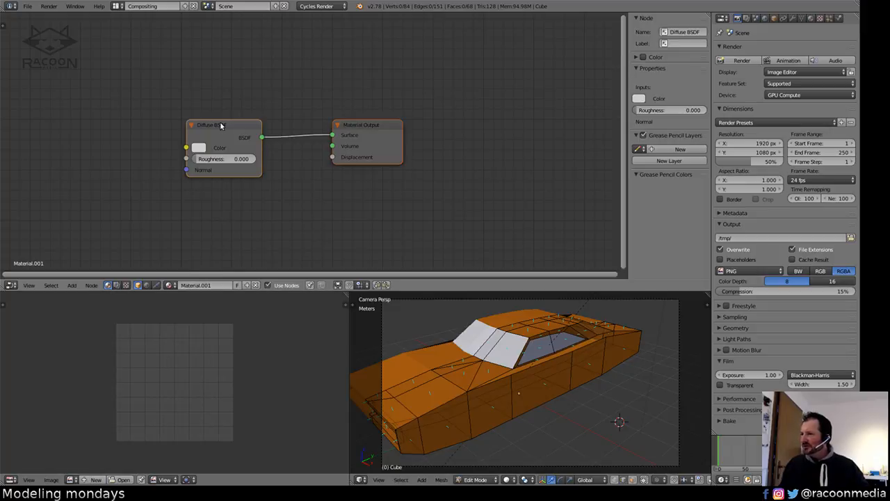
pyautogui.moveTo(222, 127); pyautogui.dragTo(199, 218)
pyautogui.keyDown('ctrl'); pyautogui.moveTo(262, 207); pyautogui.dragTo(277, 251, button='right'); pyautogui.keyUp('ctrl')
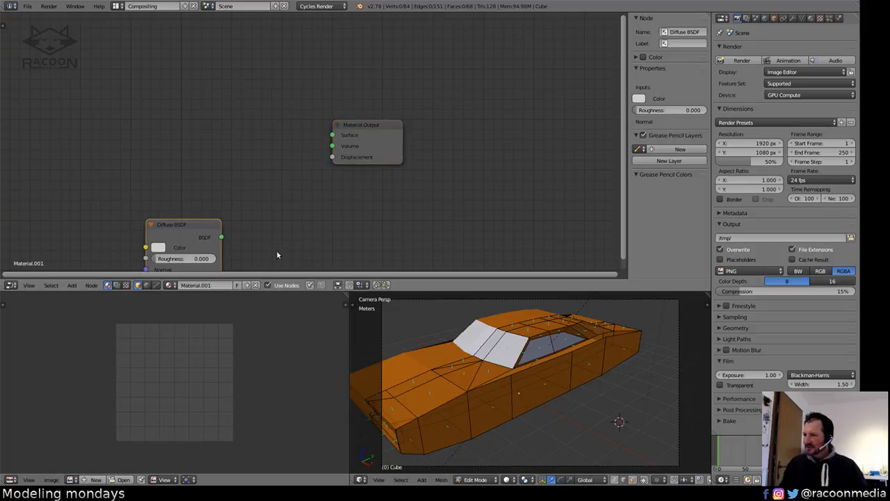
# Add a Glossy BSDF shader node above the Diffuse BSDF node.
pyautogui.hotkey('shift', 'a')
pyautogui.moveTo(216, 219)
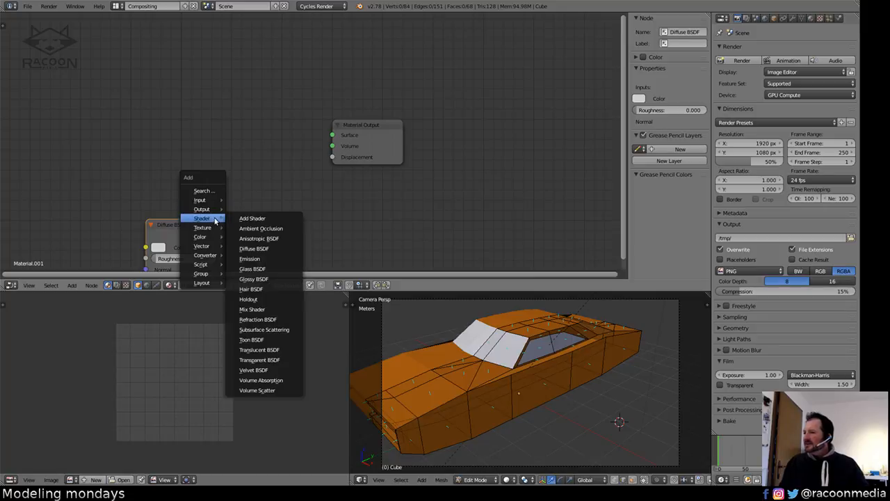
pyautogui.click(253, 278)
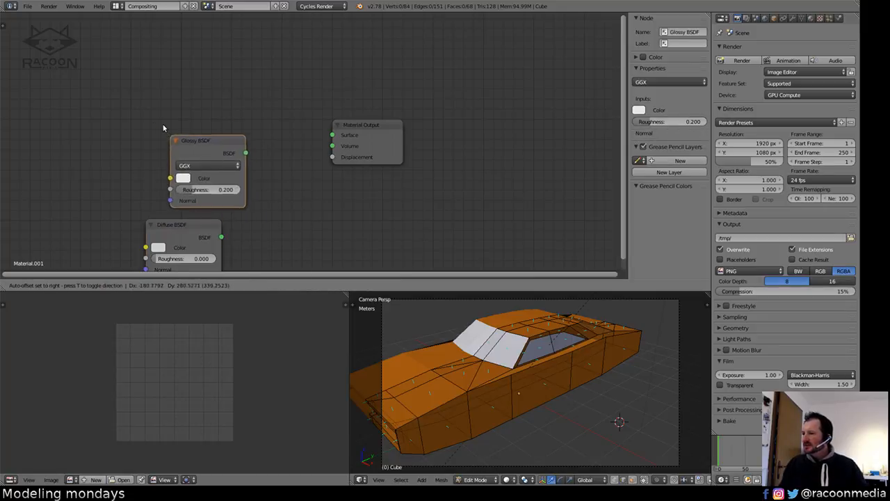
pyautogui.click(145, 105)
# Make room before the Material Output node and add a Mix Shader node between it and the two BSDF nodes.
pyautogui.moveTo(370, 127); pyautogui.dragTo(468, 136)
pyautogui.hotkey('shift', 'a')
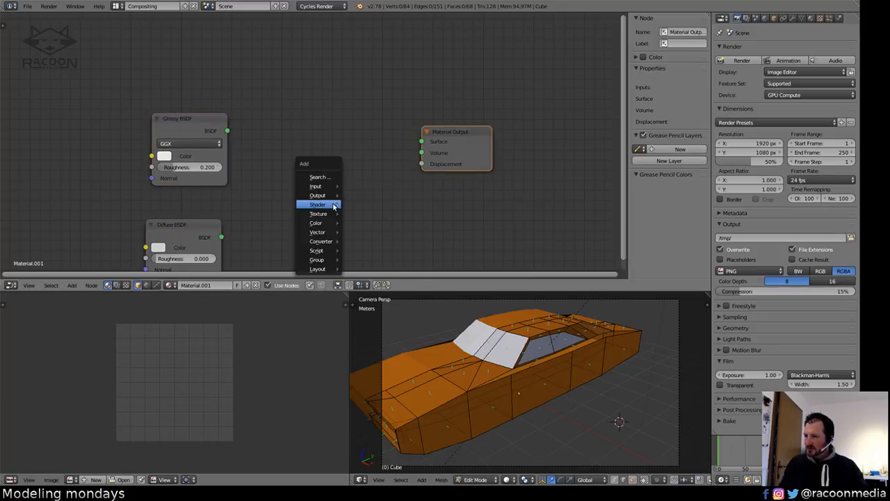
pyautogui.moveTo(336, 205)
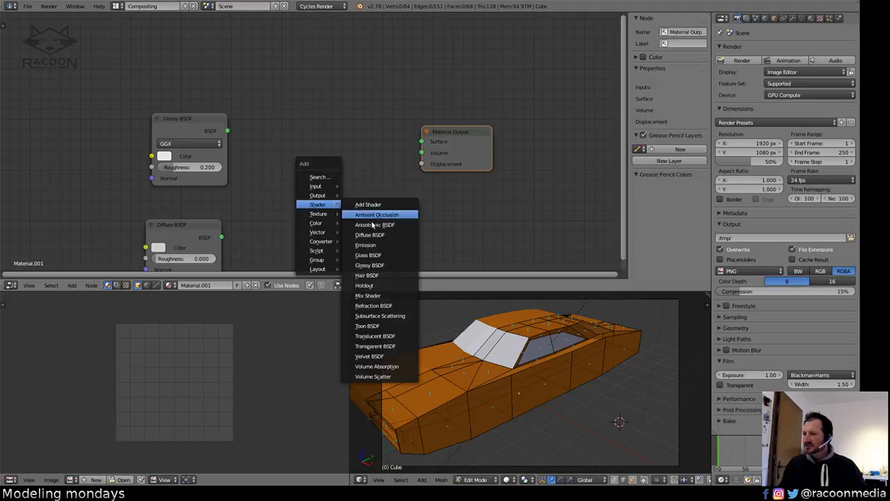
pyautogui.click(379, 295)
pyautogui.click(323, 167)
# Feed the Glossy BSDF and Diffuse BSDF into the Mix Shader and connect its output to the Material Output's Surface.
pyautogui.moveTo(228, 131); pyautogui.dragTo(291, 173)
pyautogui.press('g')
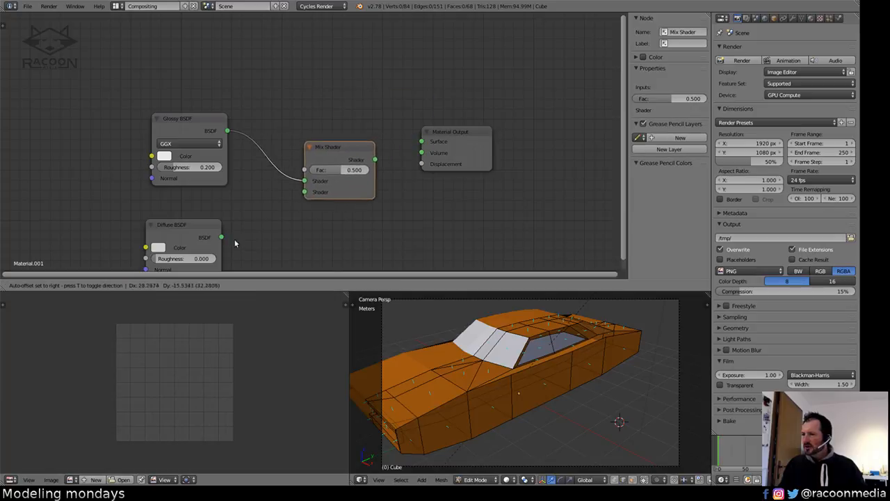
pyautogui.click(222, 240)
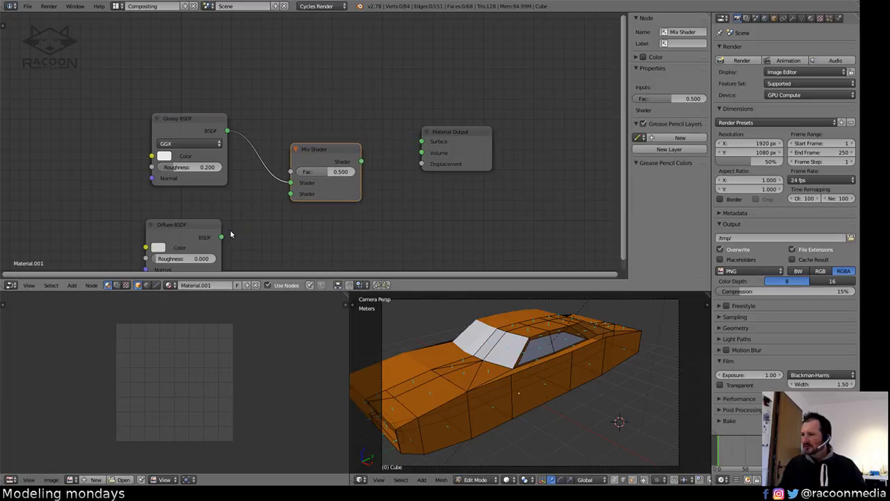
pyautogui.moveTo(223, 237); pyautogui.dragTo(291, 194)
pyautogui.moveTo(360, 162); pyautogui.dragTo(421, 142)
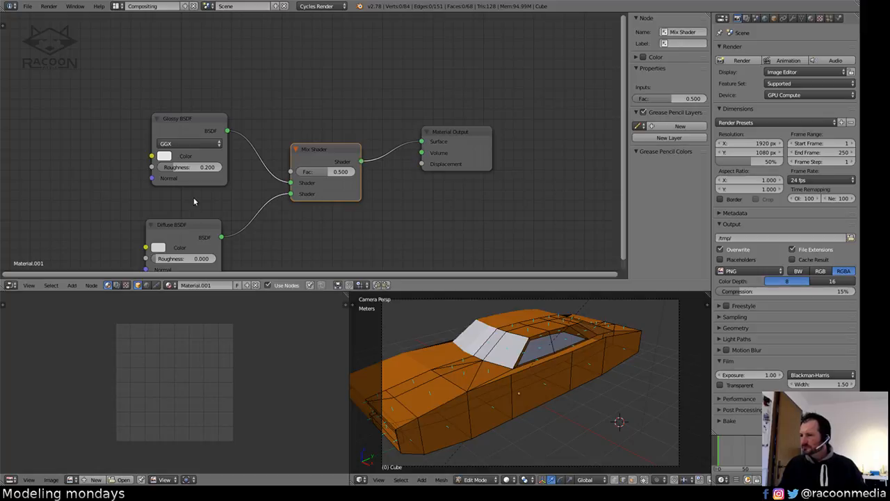
# Try to select the recessed grille faces at the car's front and grow the selection.
pyautogui.moveTo(442, 375); pyautogui.dragTo(543, 339, button='middle')
pyautogui.scroll(5, 543, 338)
pyautogui.scroll(5, 542, 344)
pyautogui.scroll(-3, 507, 371)
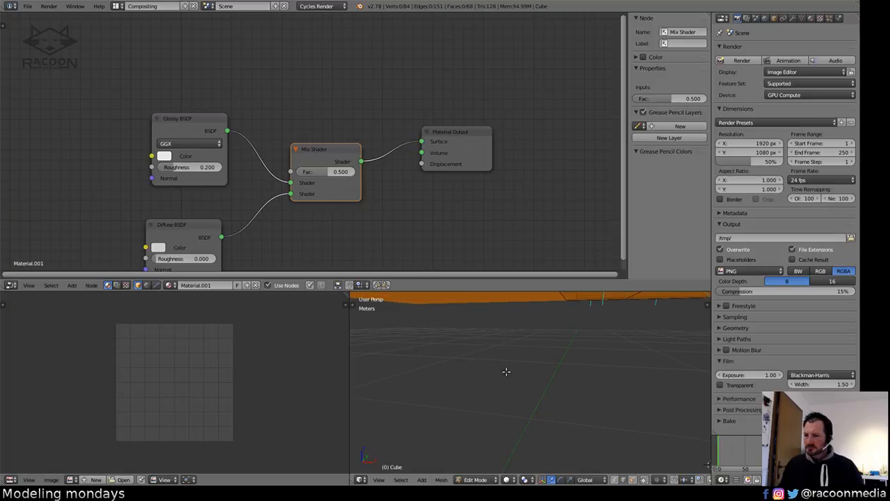
pyautogui.scroll(-6, 494, 397)
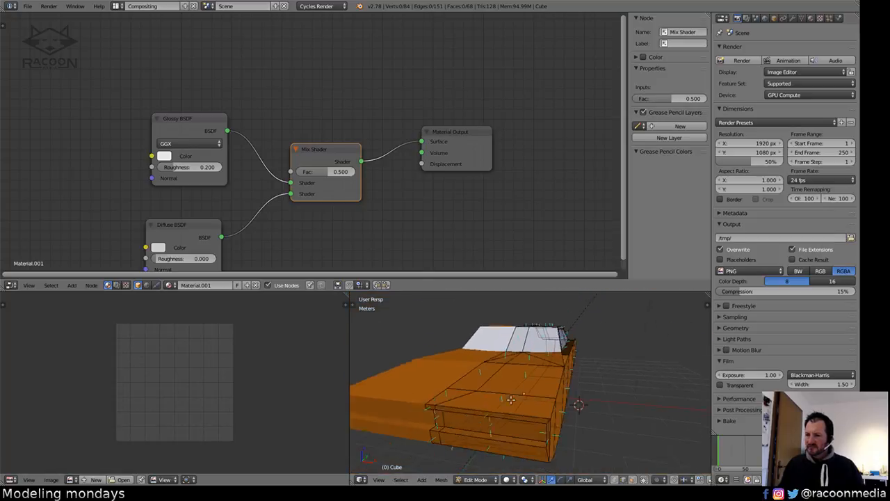
pyautogui.moveTo(515, 386); pyautogui.dragTo(475, 402, button='middle')
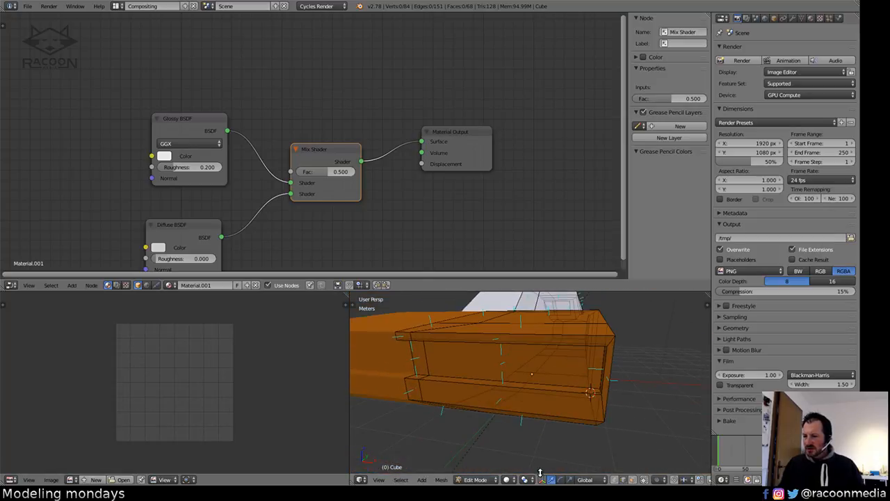
pyautogui.keyDown('alt'); pyautogui.rightClick(420, 354); pyautogui.keyUp('alt')
pyautogui.press('a')
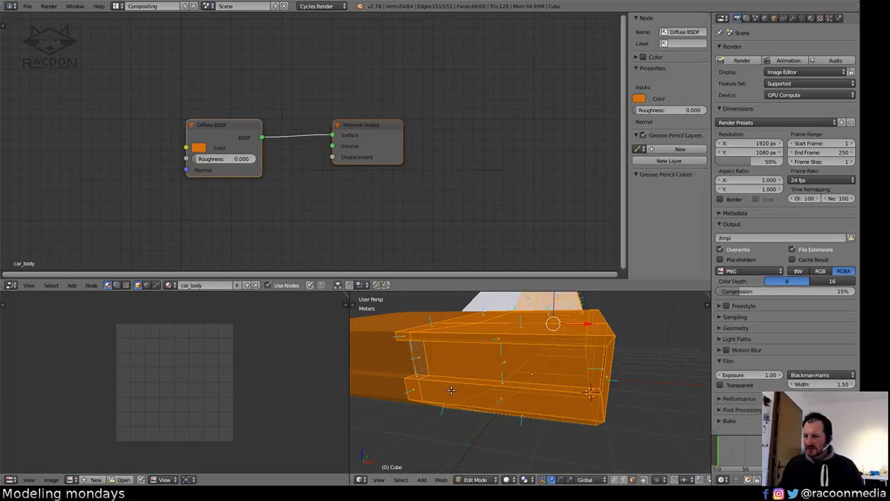
pyautogui.press('a')
pyautogui.rightClick(423, 357)
pyautogui.keyDown('shift'); pyautogui.rightClick(505, 362); pyautogui.keyUp('shift')
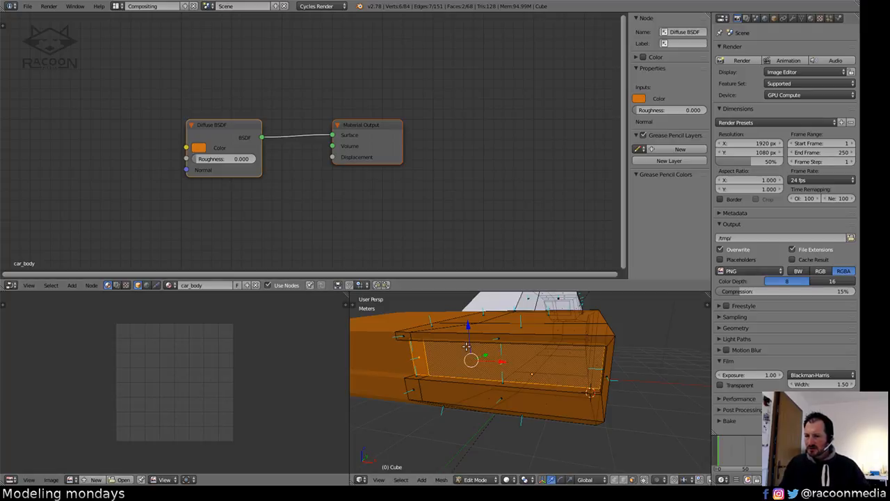
pyautogui.press('ctrl+KP_Add')
pyautogui.rightClick(423, 357)
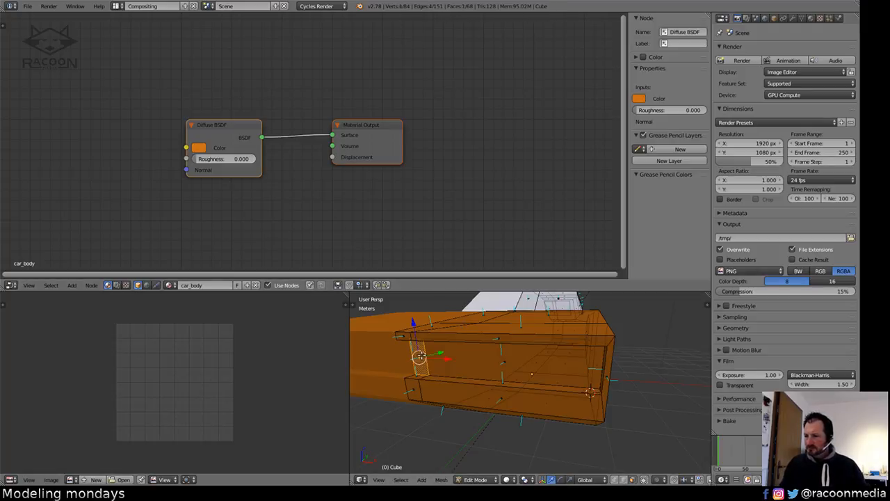
pyautogui.press('a')
# Inset the two recessed faces of the front grille by about 0.04 and scale them about 1.2 times along Z.
pyautogui.rightClick(517, 359)
pyautogui.keyDown('shift'); pyautogui.rightClick(424, 362); pyautogui.keyUp('shift')
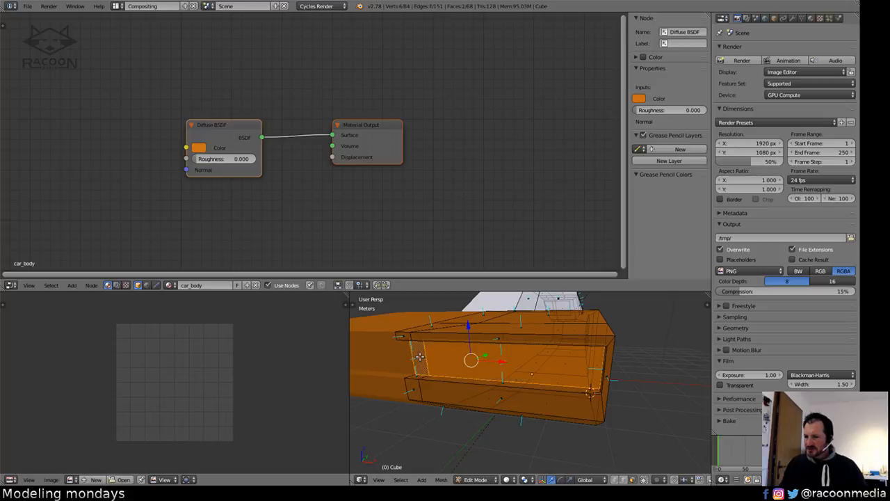
pyautogui.press('i')
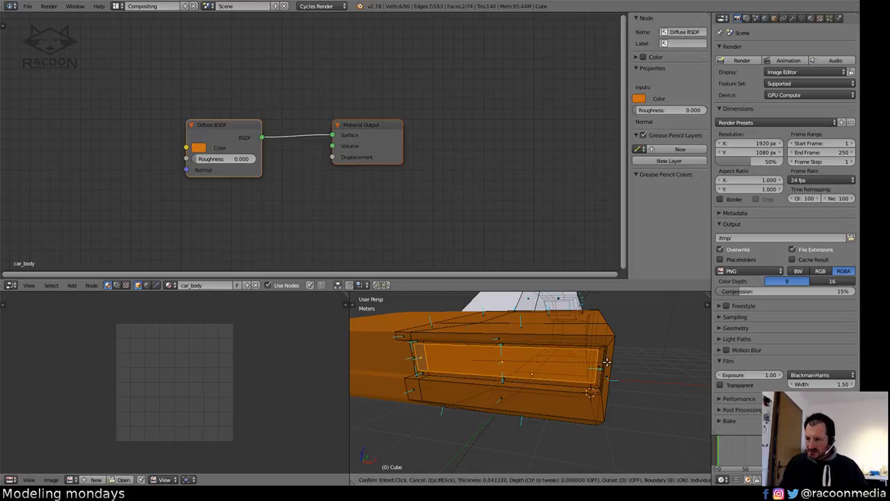
pyautogui.click(607, 363)
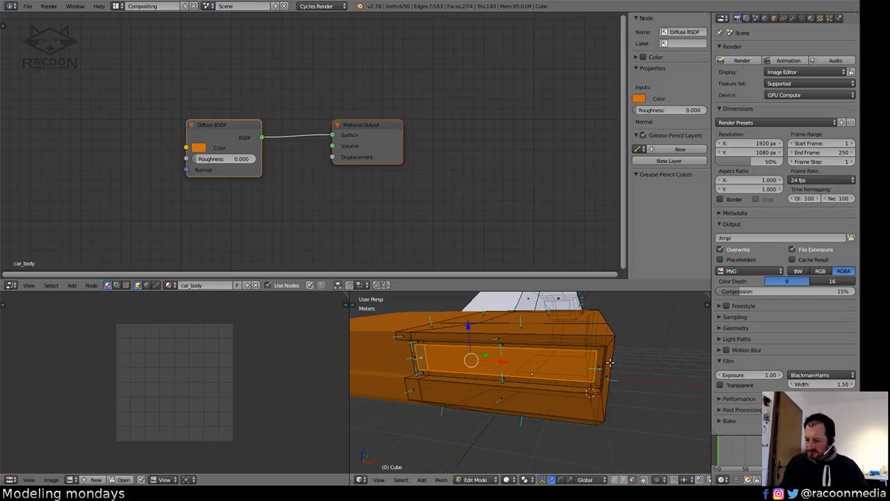
pyautogui.press('s')
pyautogui.press('z')
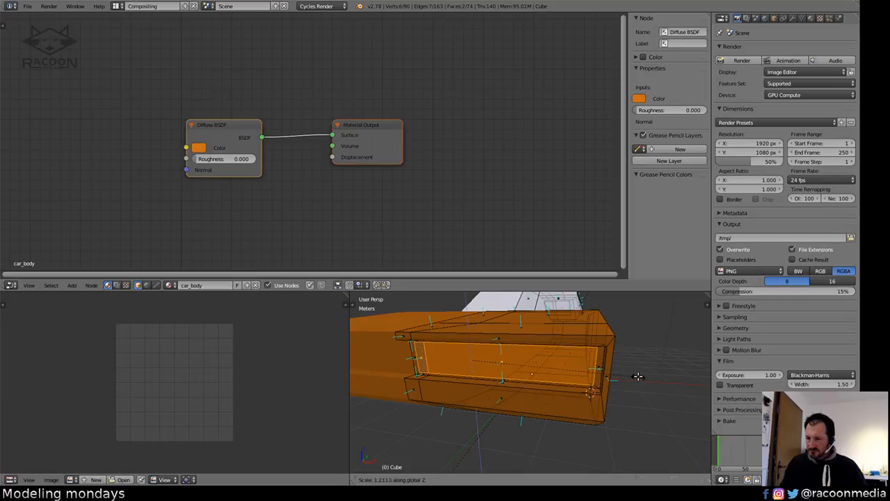
pyautogui.click(640, 373)
# Add a new material to the car mesh and name it "black".
pyautogui.click(810, 18)
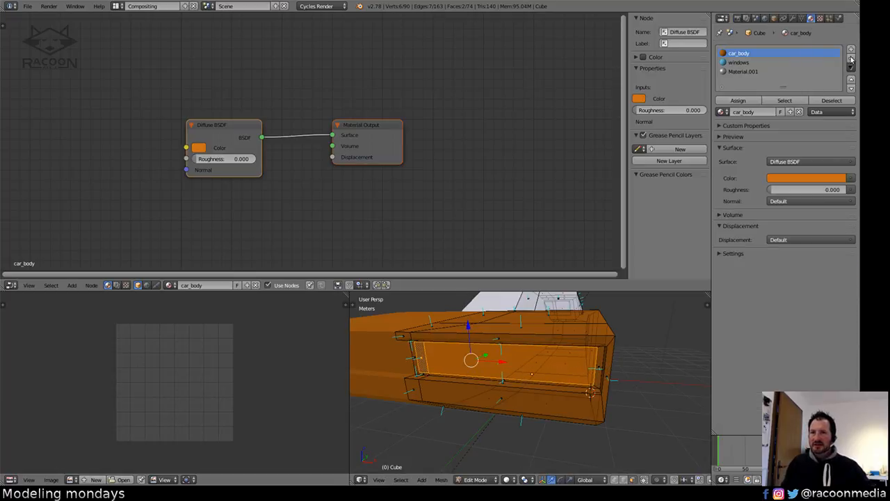
pyautogui.click(851, 49)
pyautogui.click(734, 112)
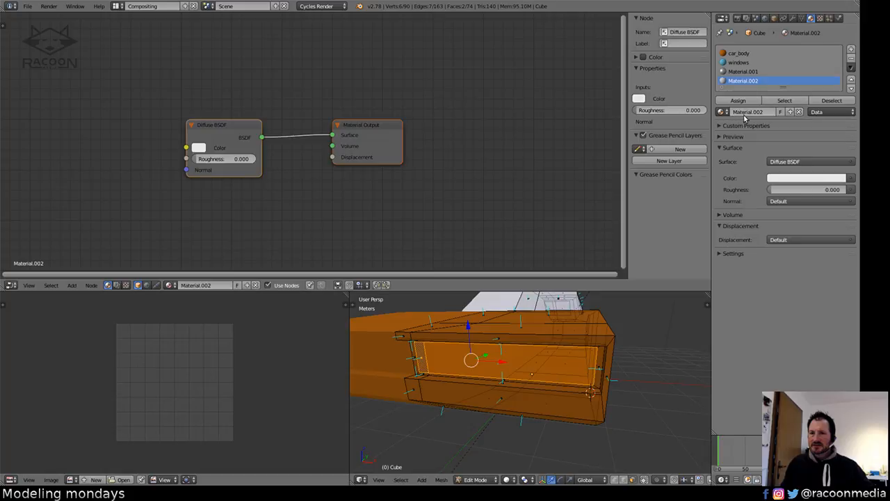
pyautogui.press('BackSpace')
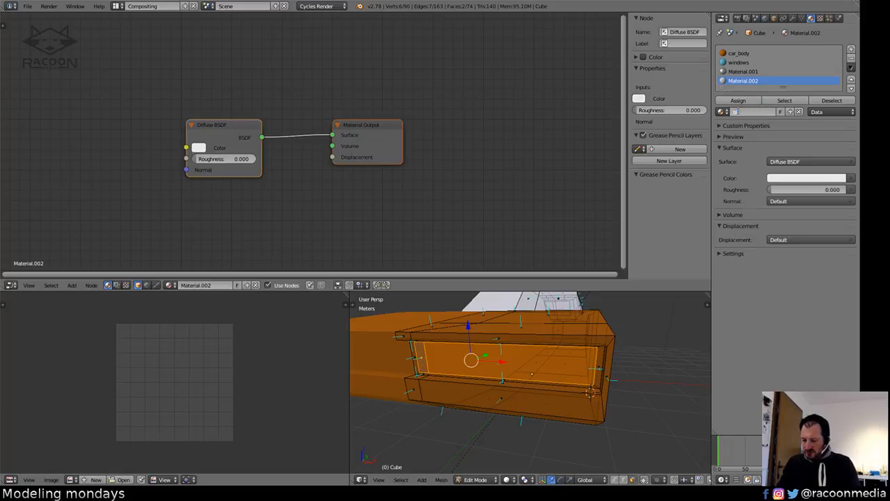
pyautogui.press('Return')
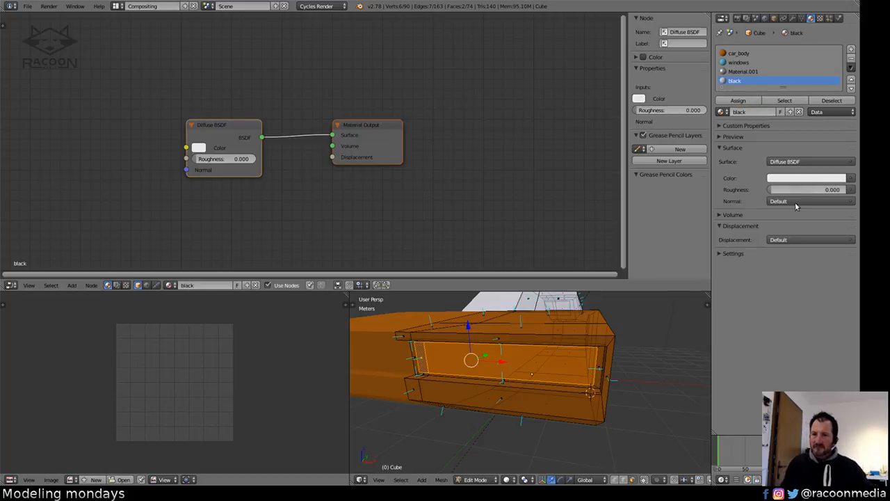
# Set the black material's diffuse color to pure black and assign it to the selected recessed grille faces.
pyautogui.click(801, 179)
pyautogui.moveTo(840, 68); pyautogui.dragTo(839, 111)
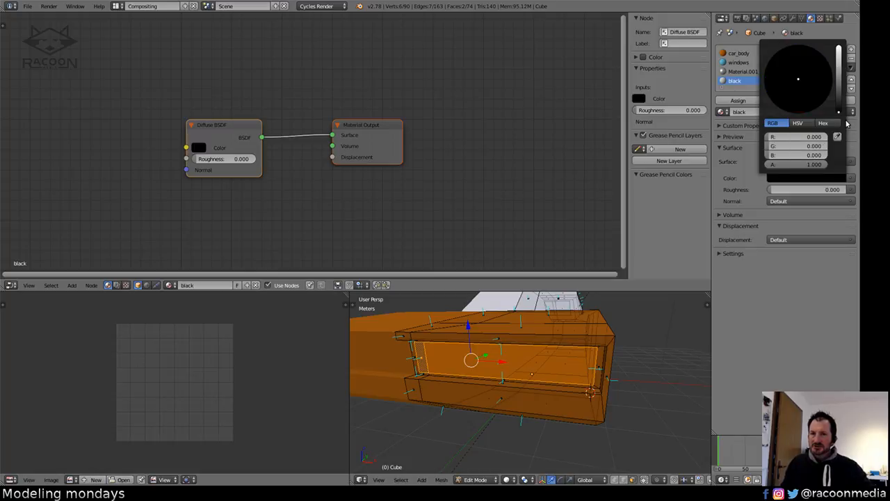
pyautogui.click(738, 100)
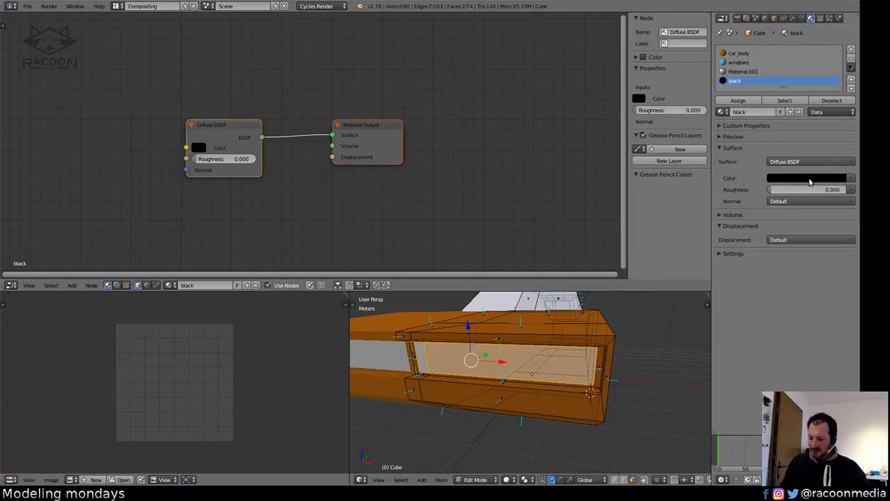
# Paste black as the material's viewport color and deselect the grille faces.
pyautogui.click(723, 254)
pyautogui.hotkey('ctrl', 'v')
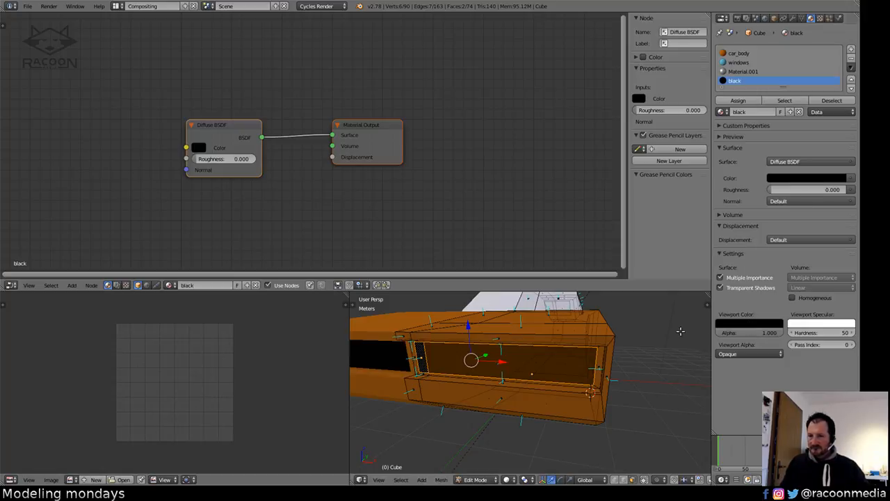
pyautogui.press('a')
# Maximize the 3D view and try to select the two black grille faces at the car's front.
pyautogui.press('z')
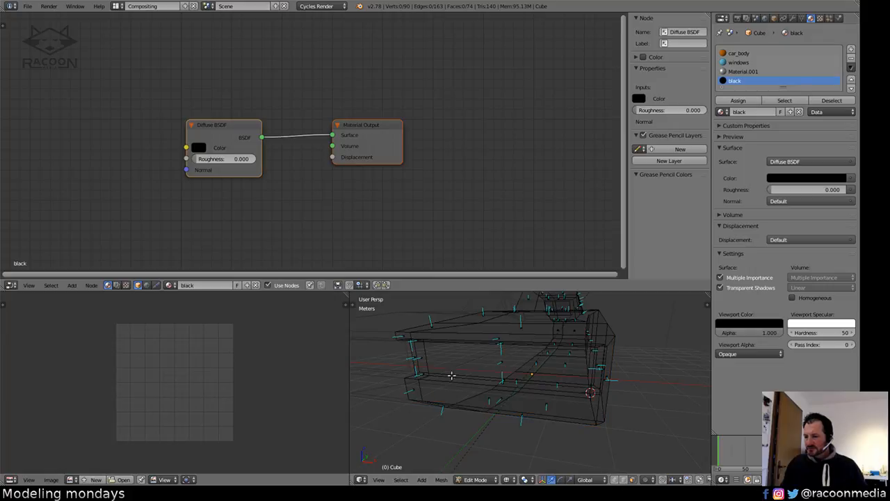
pyautogui.scroll(-5, 457, 358)
pyautogui.hotkey('shift', 'space')
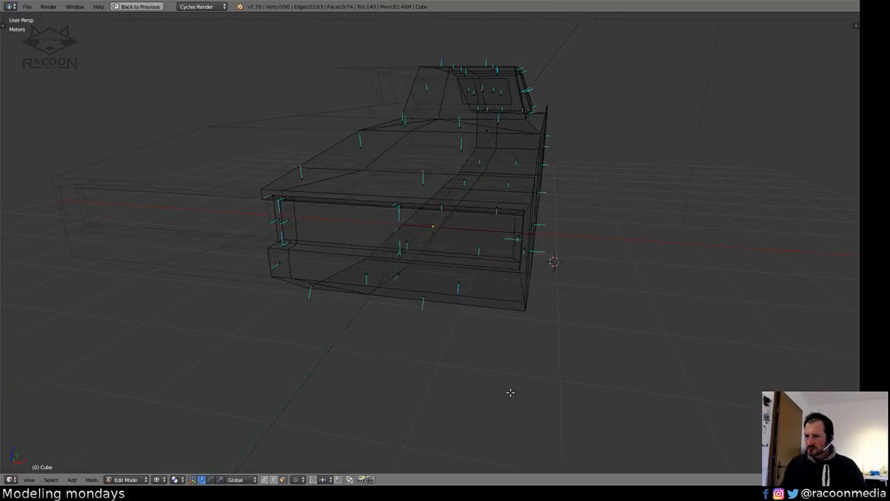
pyautogui.moveTo(507, 389)
pyautogui.mouseDown(button='middle')
pyautogui.moveTo(523, 371)
pyautogui.moveTo(528, 377)
pyautogui.moveTo(479, 349)
pyautogui.mouseUp(button='middle')
pyautogui.press('z')
pyautogui.scroll(4, 515, 357)
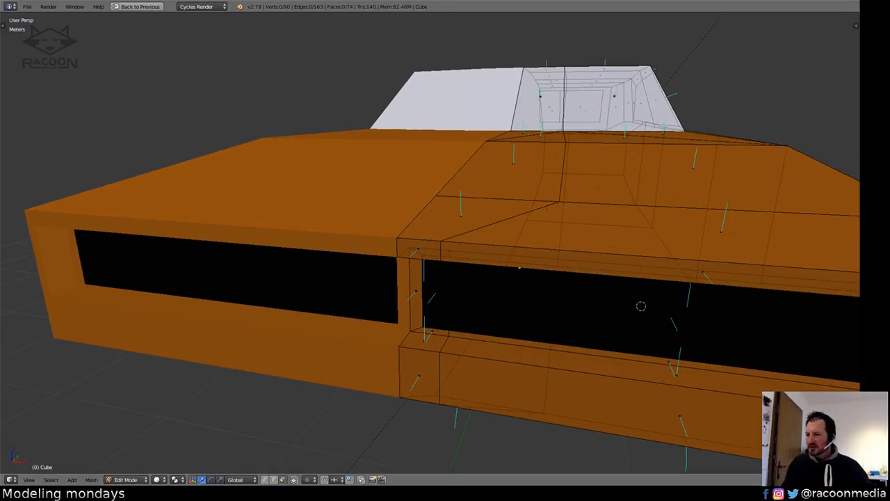
pyautogui.rightClick(437, 293)
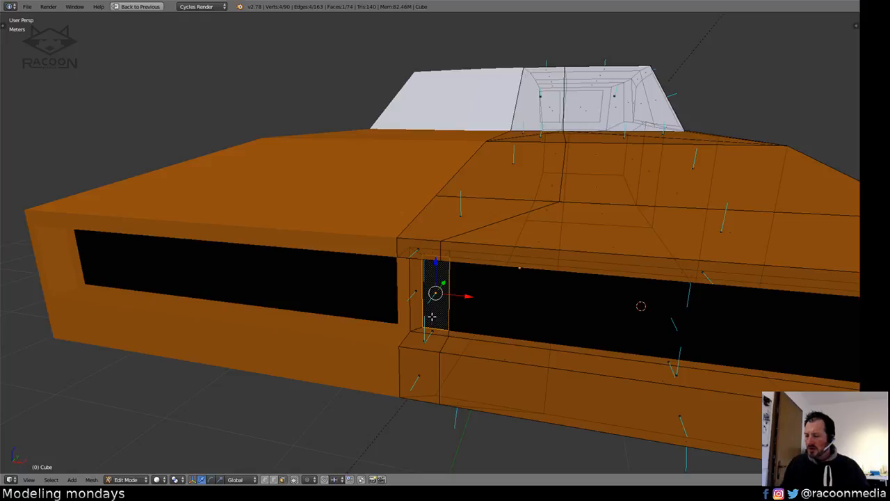
pyautogui.keyDown('shift'); pyautogui.rightClick(633, 312); pyautogui.keyUp('shift')
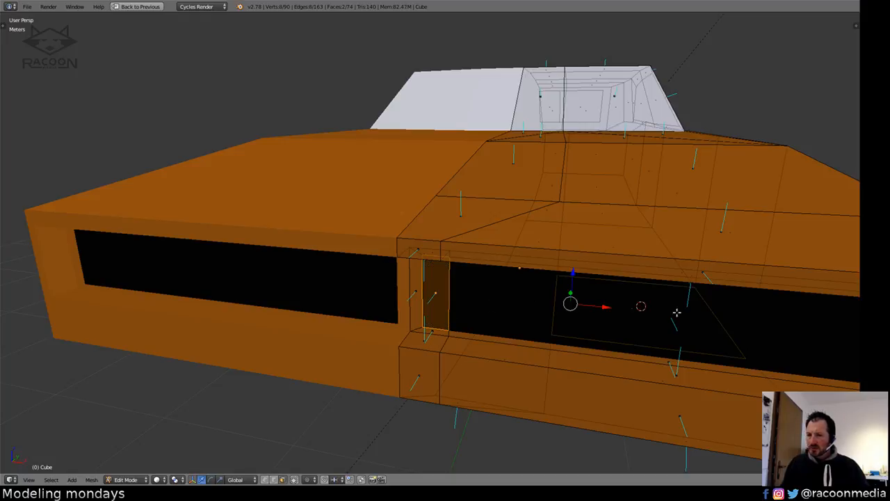
pyautogui.moveTo(669, 320); pyautogui.dragTo(555, 318, button='middle')
pyautogui.press('z')
pyautogui.press('z')
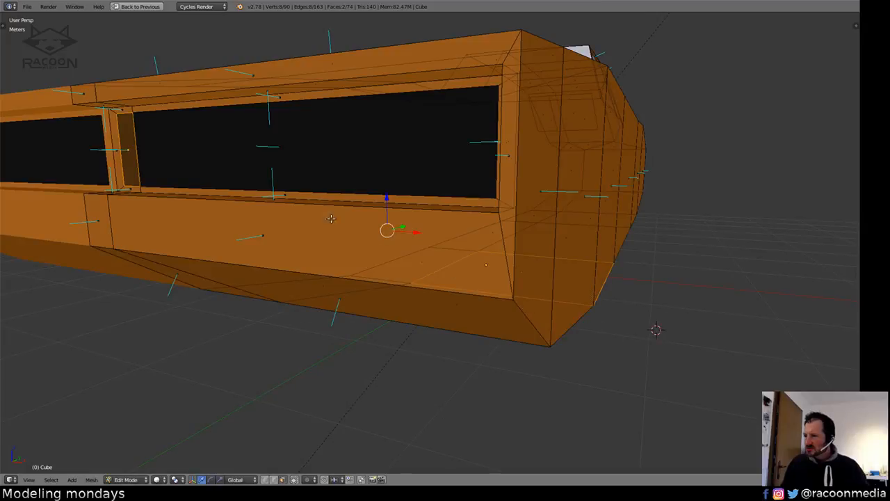
# Select both recessed black grille faces and scale them about 1.1 times along Z.
pyautogui.rightClick(279, 146)
pyautogui.keyDown('shift'); pyautogui.rightClick(129, 148); pyautogui.keyUp('shift')
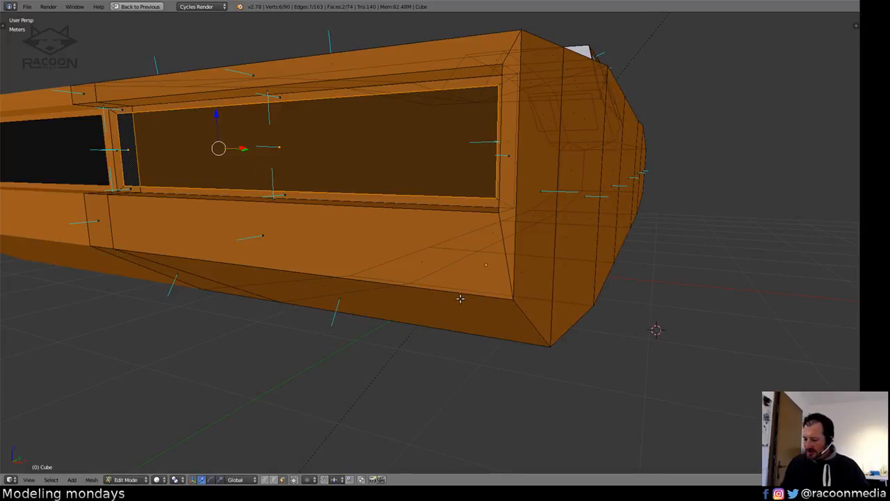
pyautogui.press('s')
pyautogui.press('z')
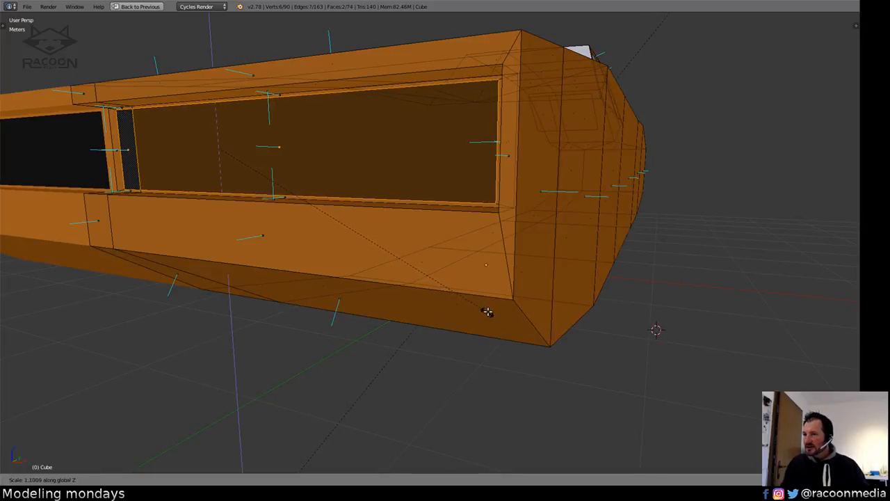
pyautogui.click(483, 302)
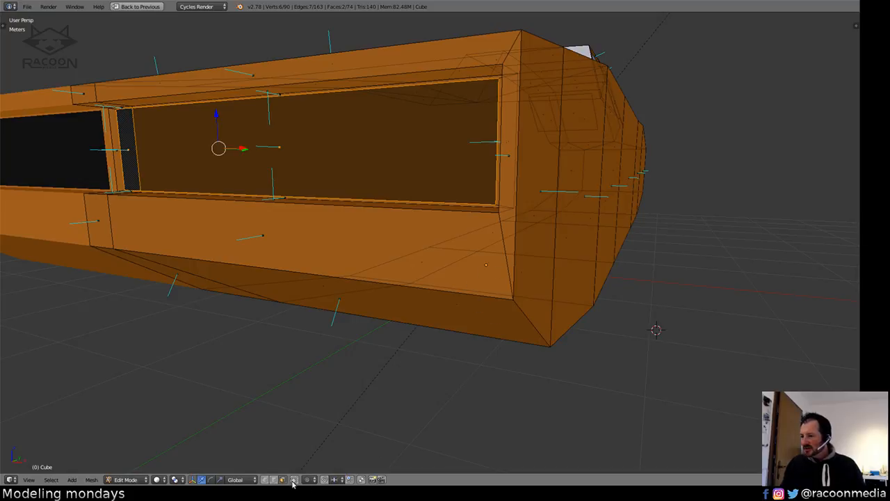
# Move the outer vertical edge of the black grille face about 3.7 cm outward along X.
pyautogui.rightClick(492, 187)
pyautogui.press('g')
pyautogui.press('x')
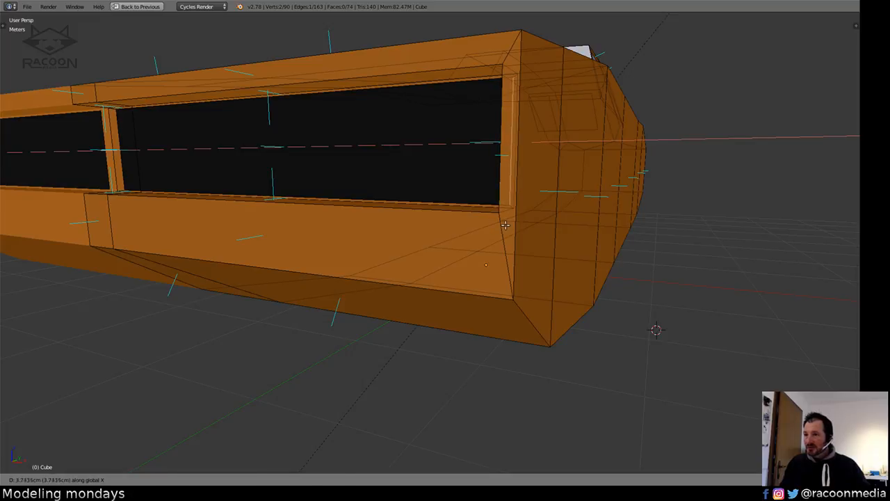
pyautogui.click(505, 224)
pyautogui.press('a')
# Try to move the narrow divider face at the grille's inner end forward about 10.7 cm along Y.
pyautogui.moveTo(172, 227); pyautogui.dragTo(219, 238, button='middle')
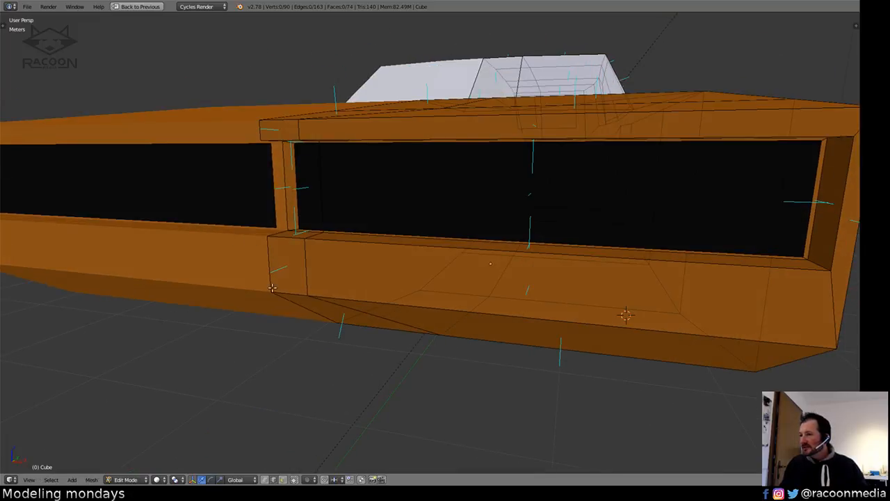
pyautogui.click(282, 480)
pyautogui.rightClick(304, 184)
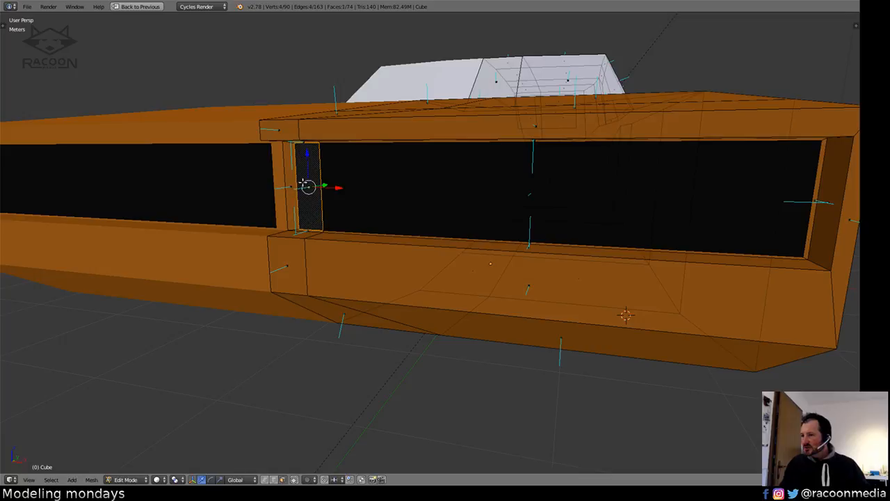
pyautogui.rightClick(309, 201)
pyautogui.press('g')
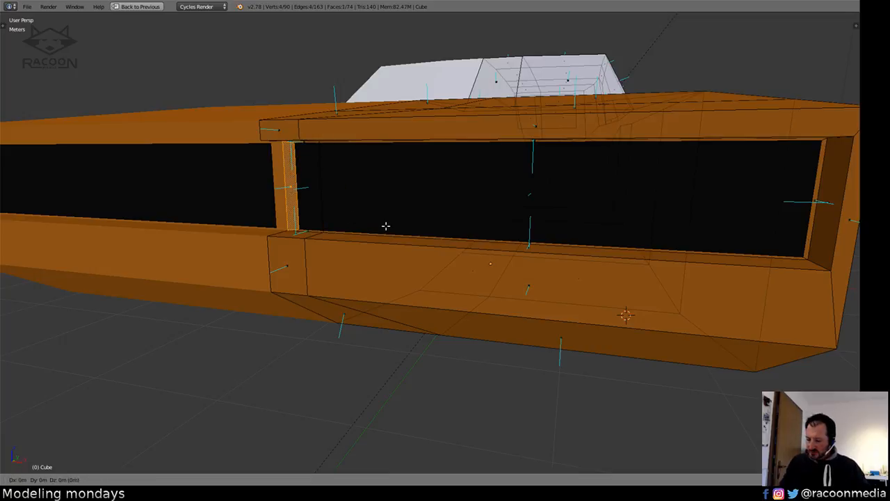
pyautogui.press('y')
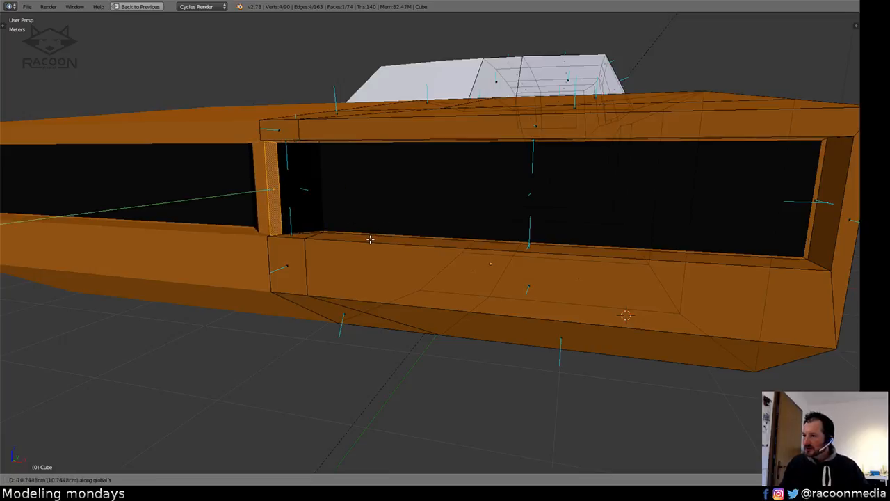
pyautogui.click(380, 230)
pyautogui.press('a')
# Undo the divider move and try selecting the thin upper and lower faces at the grille's inner end in wireframe.
pyautogui.moveTo(379, 231)
pyautogui.mouseDown(button='middle')
pyautogui.moveTo(381, 244)
pyautogui.moveTo(382, 235)
pyautogui.mouseUp(button='middle')
pyautogui.press('z')
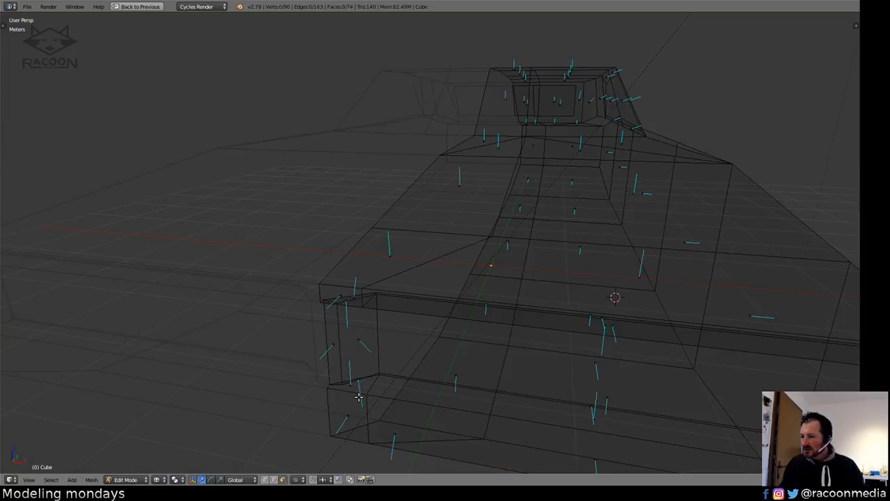
pyautogui.rightClick(356, 394)
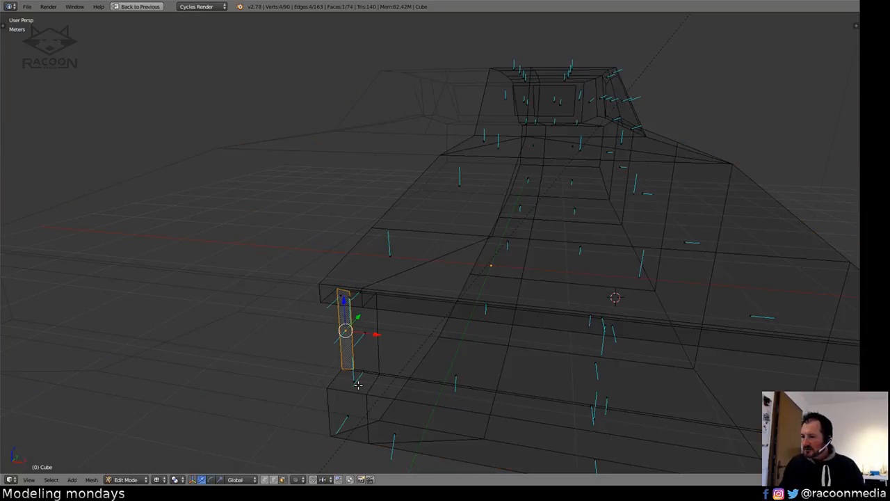
pyautogui.press('a')
pyautogui.moveTo(383, 388); pyautogui.dragTo(372, 372, button='middle')
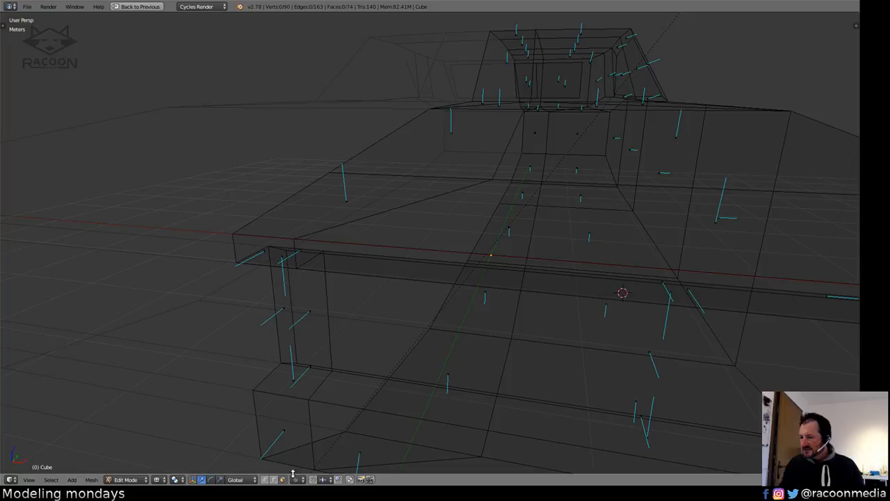
pyautogui.click(283, 479)
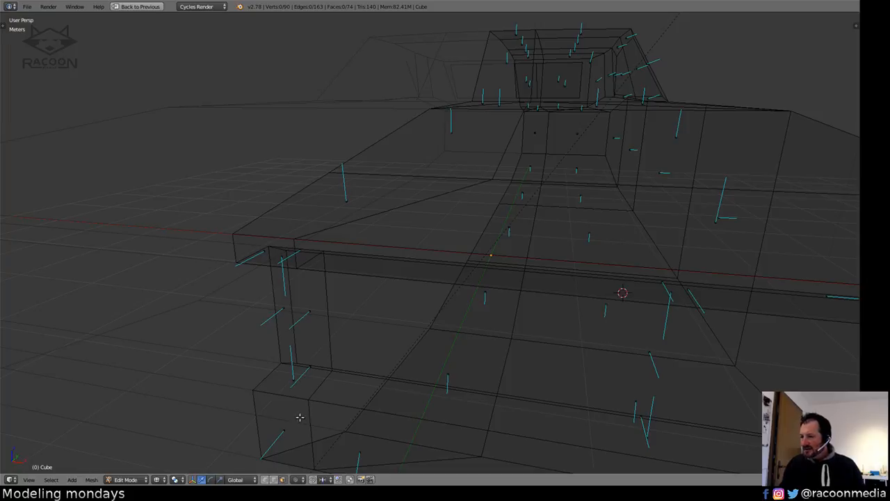
pyautogui.rightClick(312, 368)
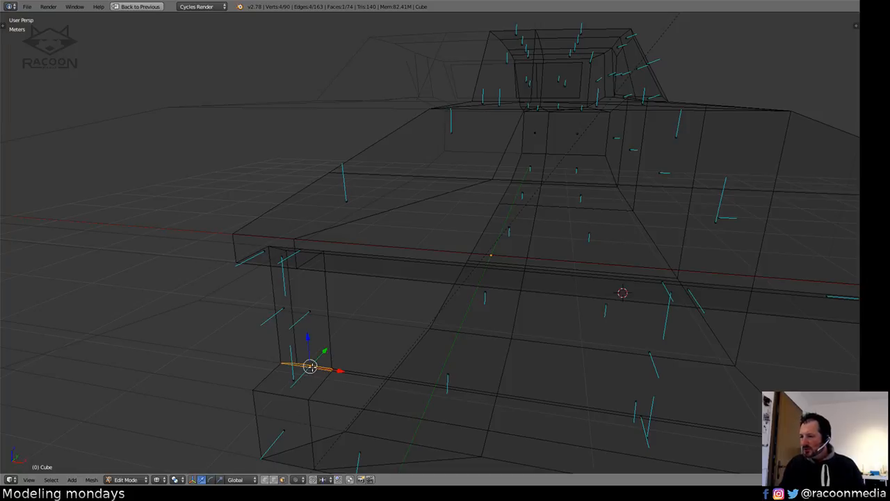
pyautogui.keyDown('shift'); pyautogui.rightClick(298, 251); pyautogui.keyUp('shift')
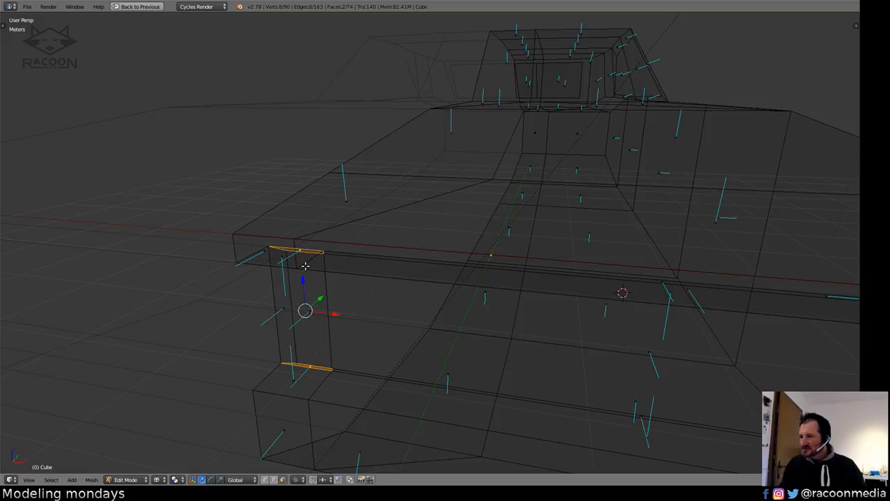
pyautogui.scroll(-2, 362, 296)
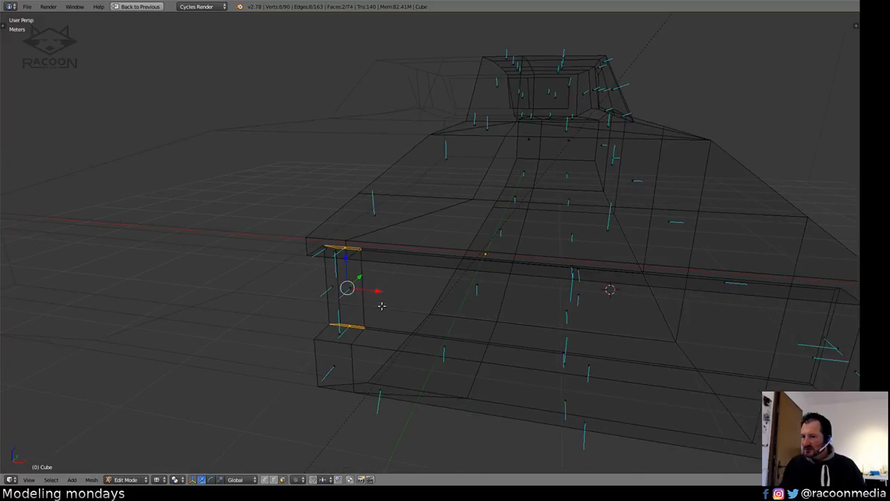
# Select the wide and narrow black grille faces and extrude them inward to deepen the recess.
pyautogui.rightClick(565, 319)
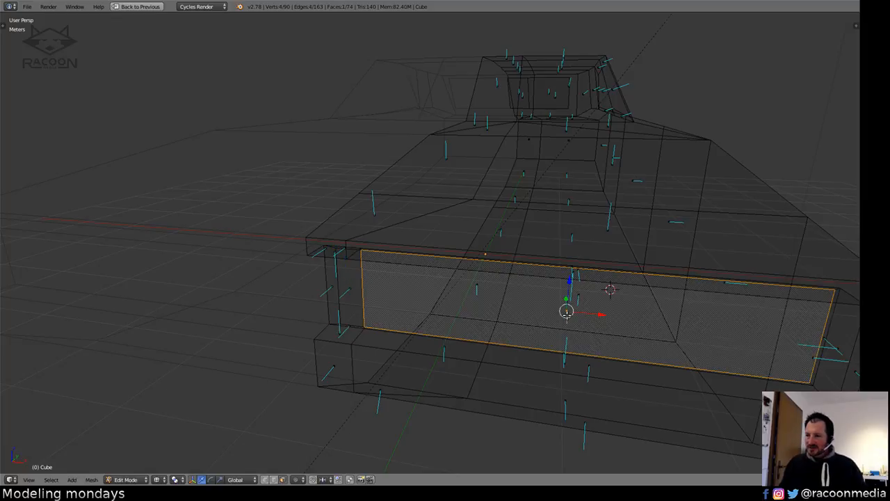
pyautogui.keyDown('shift'); pyautogui.rightClick(350, 292); pyautogui.keyUp('shift')
pyautogui.moveTo(415, 306); pyautogui.dragTo(446, 346, button='middle')
pyautogui.press('e')
pyautogui.press('y')
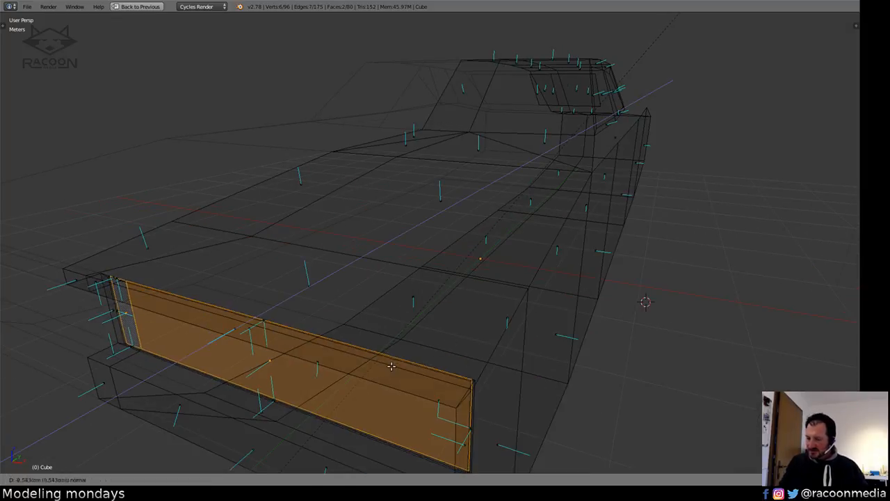
pyautogui.click(411, 371)
pyautogui.press('z')
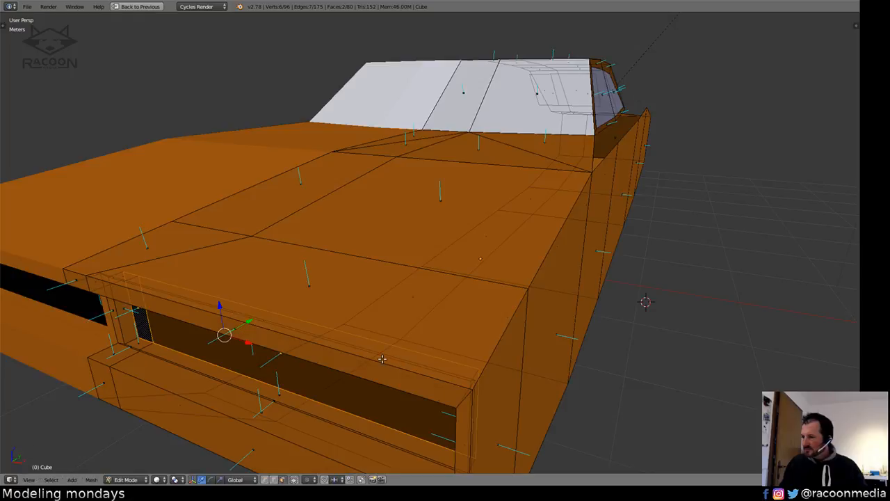
# Move the inner vertical edge of the black grille back face slightly away from the car's centre.
pyautogui.moveTo(383, 360); pyautogui.dragTo(410, 354, button='middle')
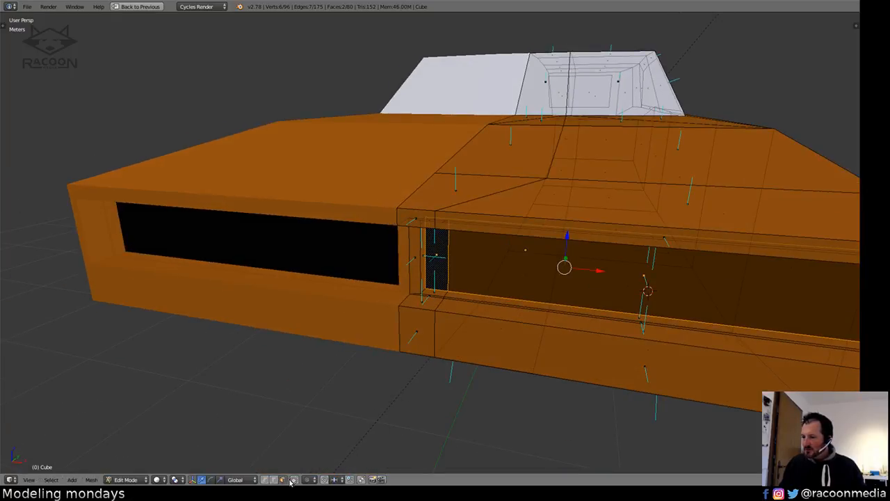
pyautogui.rightClick(426, 271)
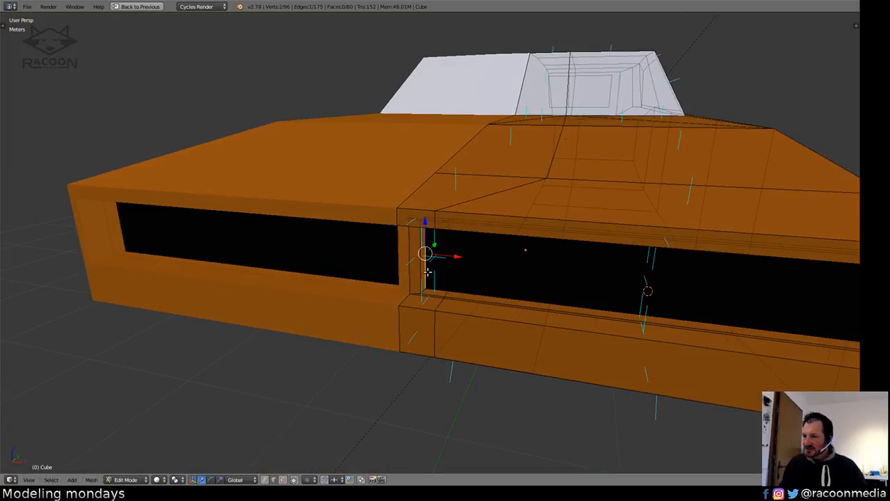
pyautogui.press('g')
pyautogui.click(471, 287)
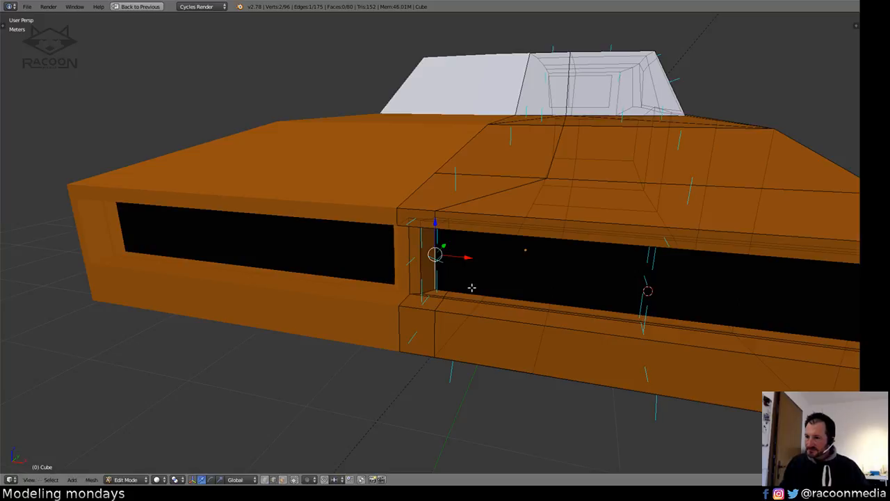
pyautogui.press('a')
pyautogui.moveTo(520, 346); pyautogui.dragTo(454, 350, button='middle')
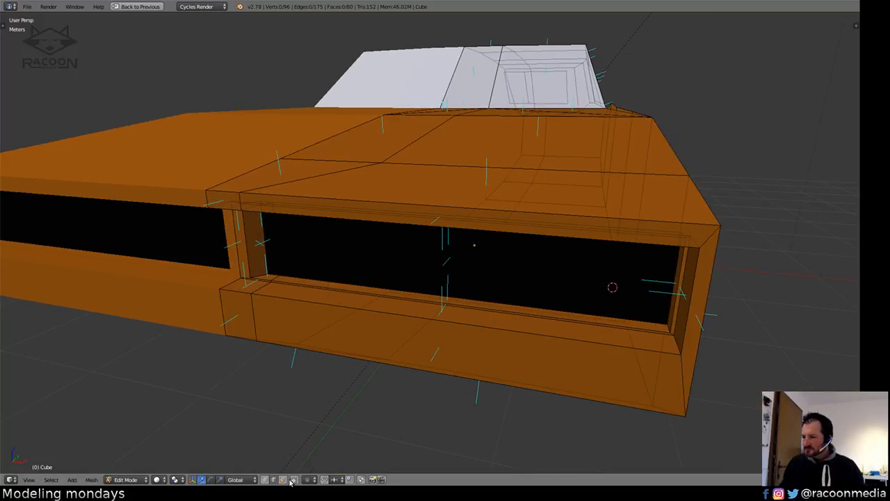
# Select the front grille's recess and back faces in face selection mode, excluding the body faces above and below its inner end.
pyautogui.click(265, 479)
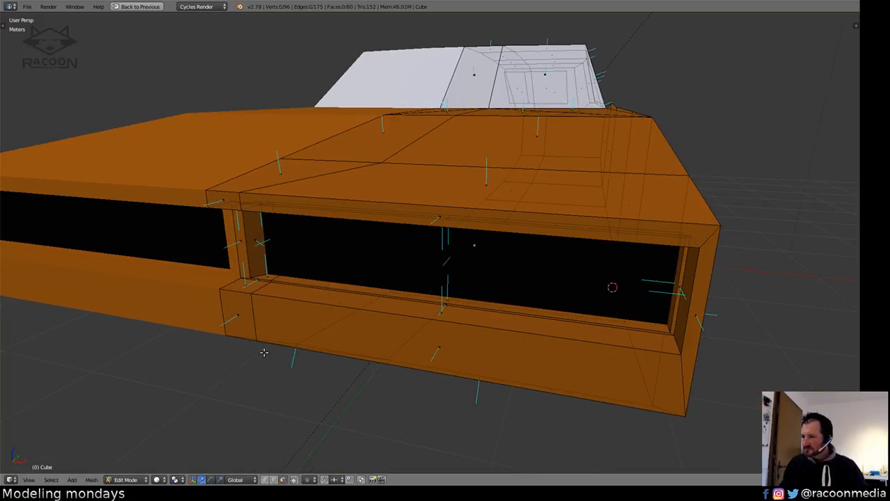
pyautogui.keyDown('alt'); pyautogui.rightClick(253, 268); pyautogui.keyUp('alt')
pyautogui.keyDown('shift'); pyautogui.rightClick(244, 259); pyautogui.keyUp('shift')
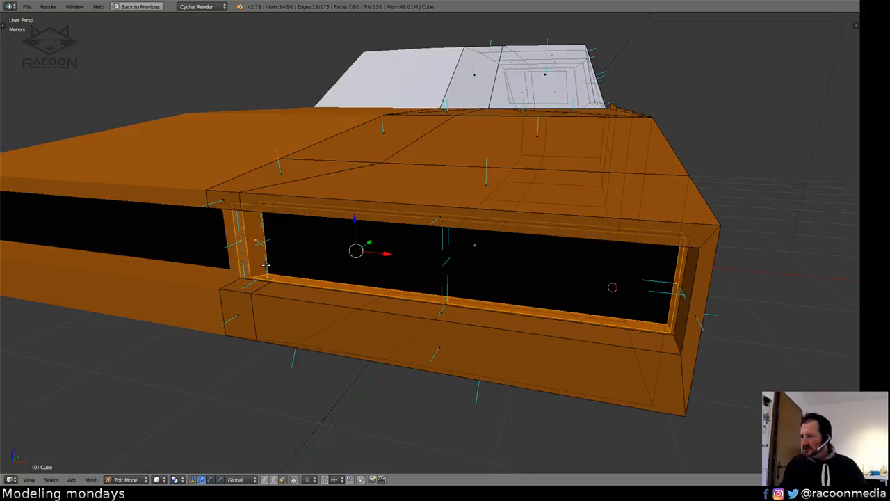
pyautogui.press('ctrl+KP_Add')
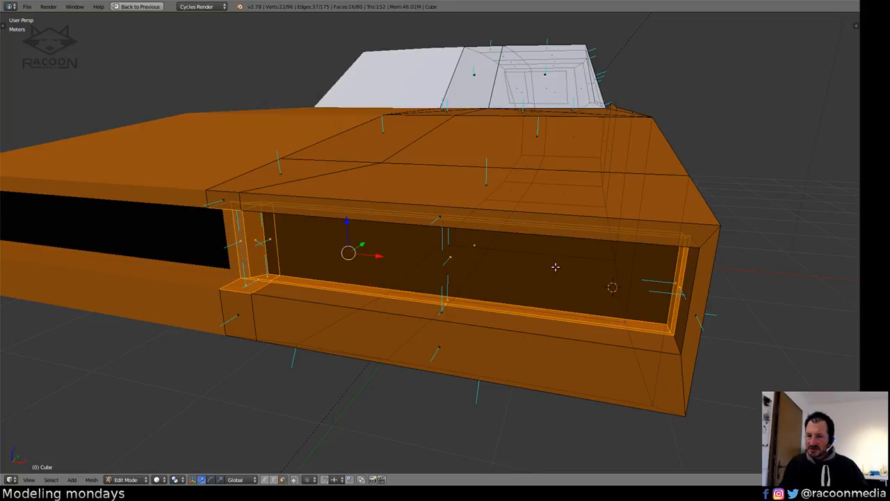
pyautogui.keyDown('shift'); pyautogui.rightClick(252, 285); pyautogui.keyUp('shift')
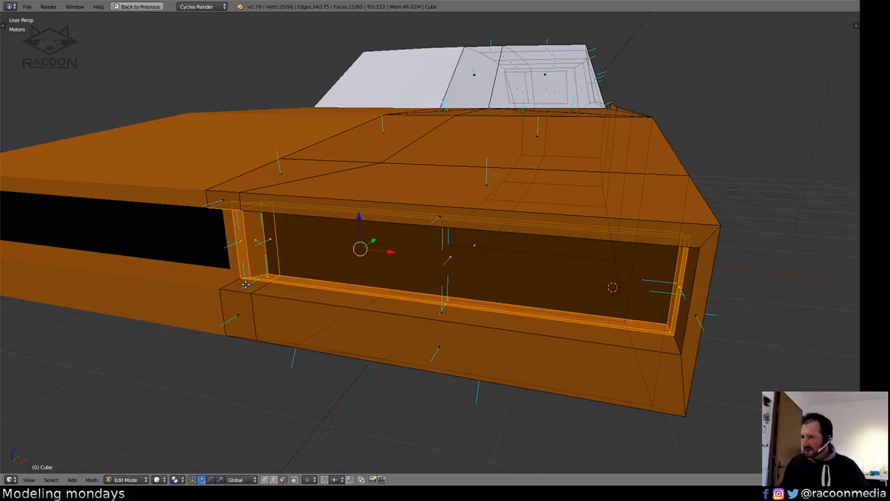
pyautogui.press('g')
pyautogui.press('y')
pyautogui.rightClick(476, 271)
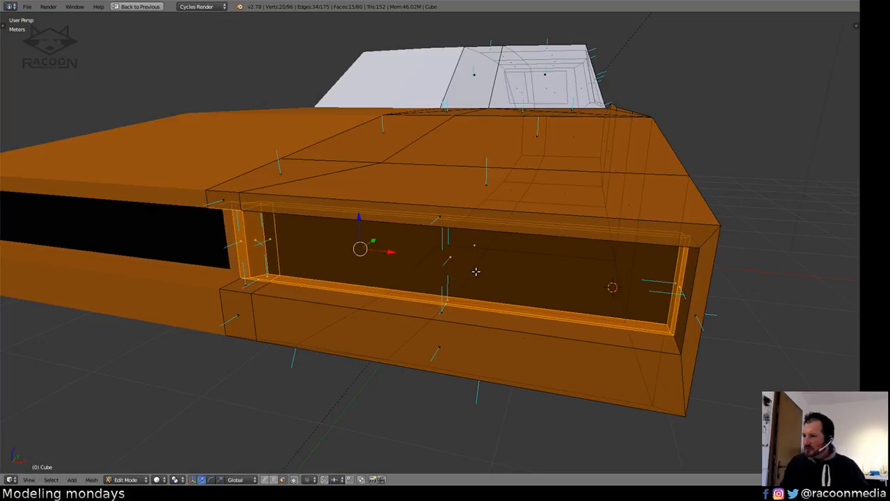
pyautogui.press('z')
pyautogui.keyDown('shift'); pyautogui.rightClick(237, 207); pyautogui.keyUp('shift')
pyautogui.press('z')
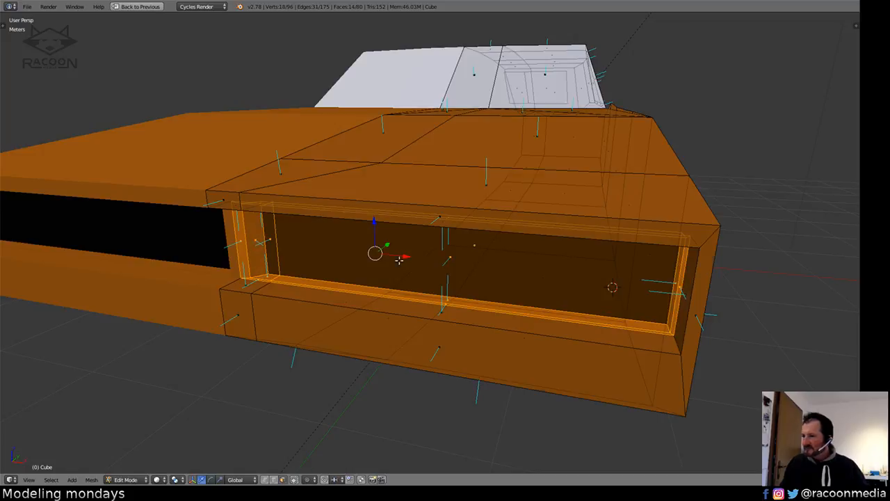
# Move the selected grille faces forward about 3.9 cm along the Y axis and clear the selection.
pyautogui.press('g')
pyautogui.press('y')
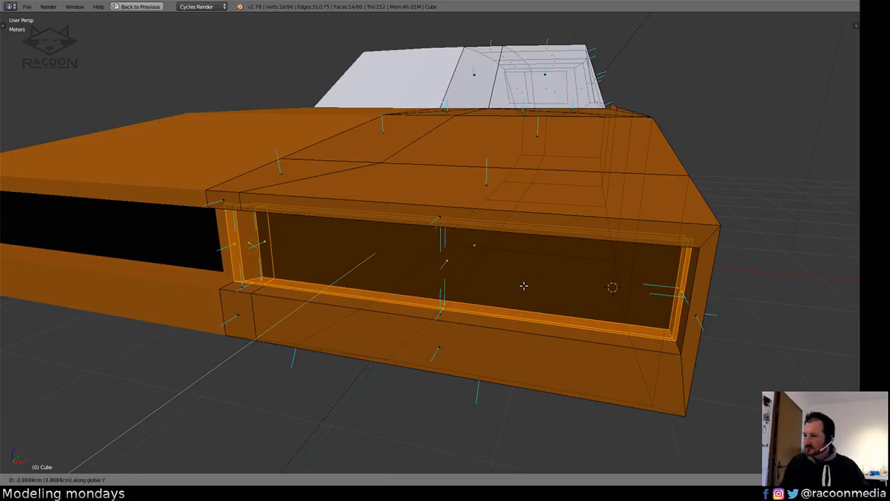
pyautogui.click(510, 299)
pyautogui.press('a')
pyautogui.scroll(-5, 507, 283)
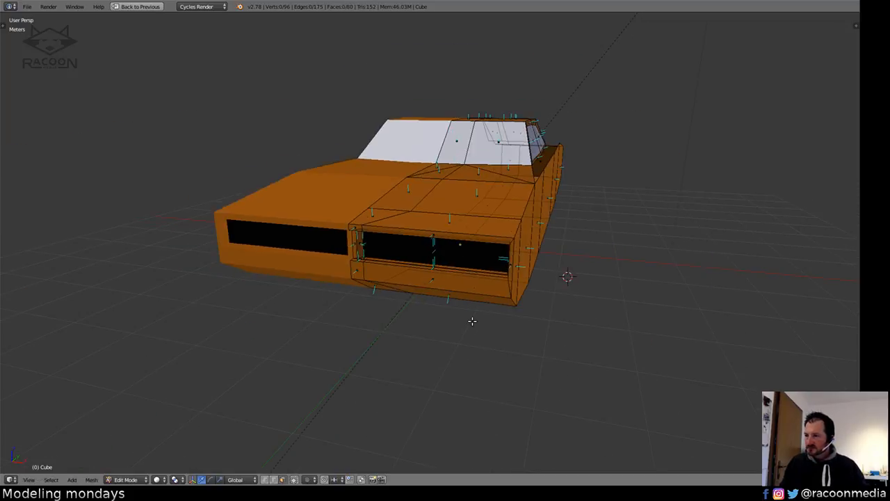
# Select the thin frame faces around the front grille recess, leaving out its two black back faces.
pyautogui.press('z')
pyautogui.moveTo(471, 322); pyautogui.dragTo(427, 330, button='middle')
pyautogui.press('z')
pyautogui.scroll(8, 438, 306)
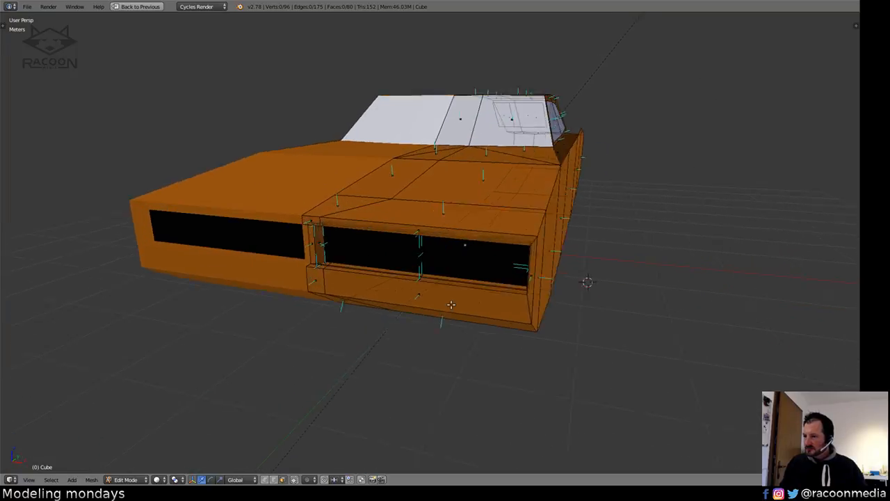
pyautogui.keyDown('alt'); pyautogui.rightClick(237, 270); pyautogui.keyUp('alt')
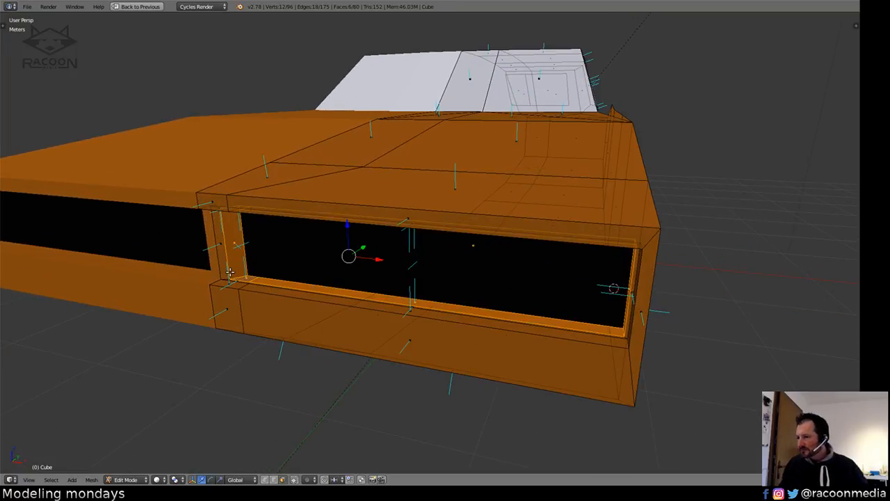
pyautogui.press('ctrl+KP_Add')
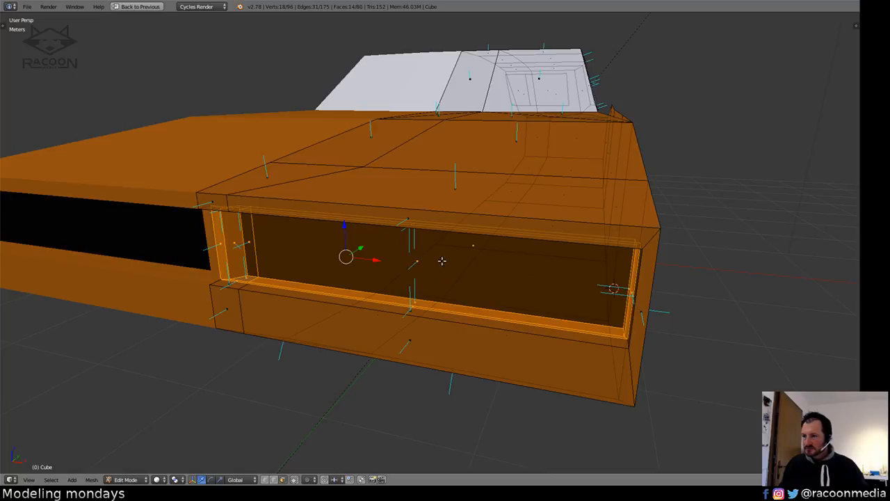
pyautogui.keyDown('shift'); pyautogui.rightClick(416, 259); pyautogui.keyUp('shift')
pyautogui.keyDown('shift'); pyautogui.rightClick(255, 239); pyautogui.keyUp('shift')
# Restore the full editor layout and assign Material.001 to the selected grille frame faces.
pyautogui.hotkey('ctrl', 'Up')
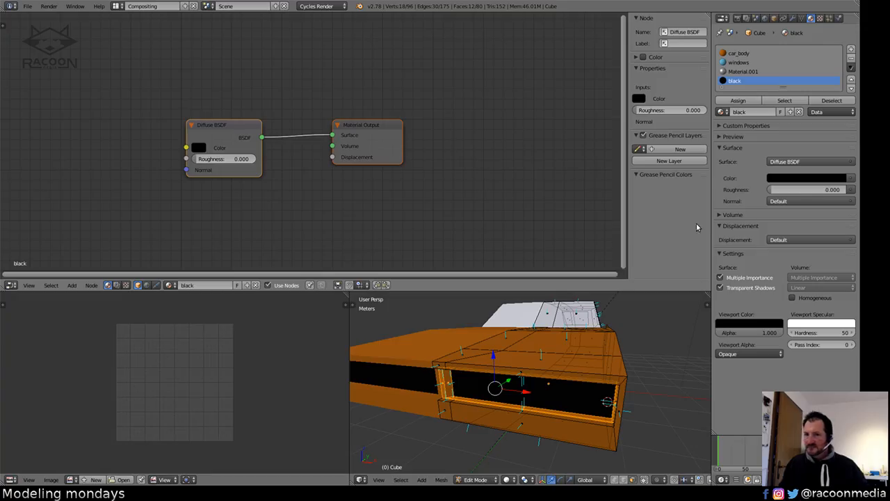
pyautogui.click(751, 71)
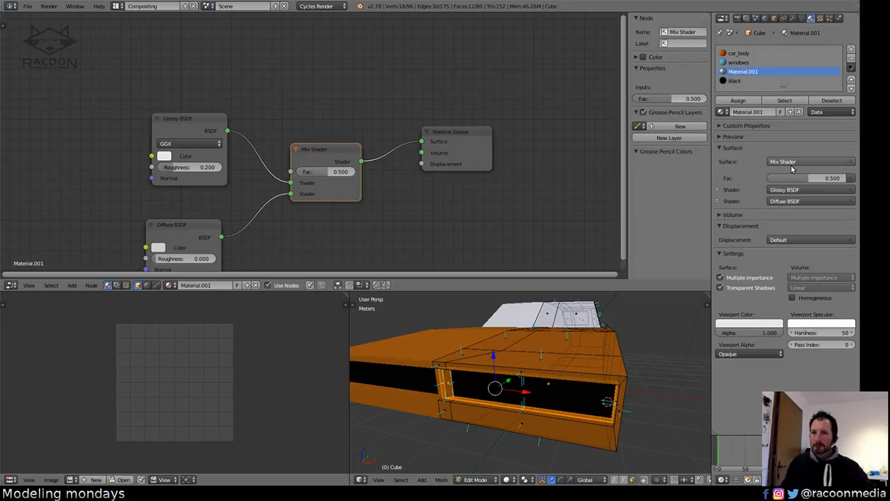
pyautogui.click(738, 100)
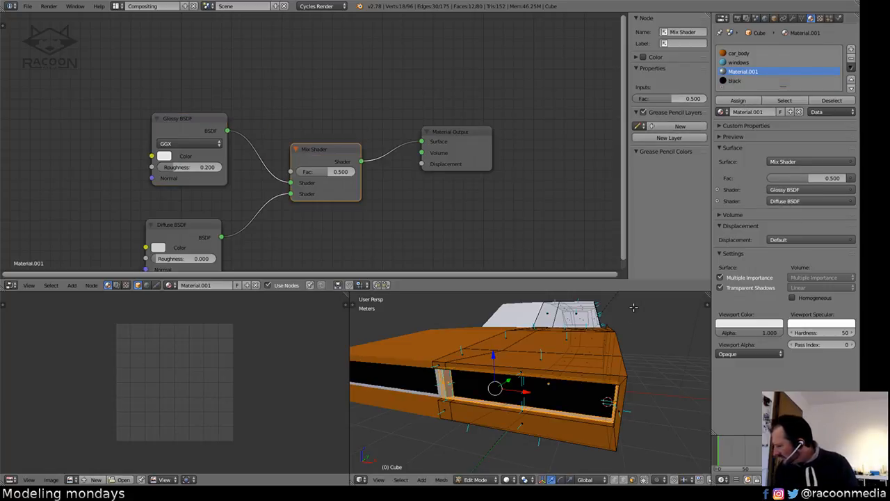
# Check the car from the camera view and return to Object Mode.
pyautogui.hotkey('shift', 'z')
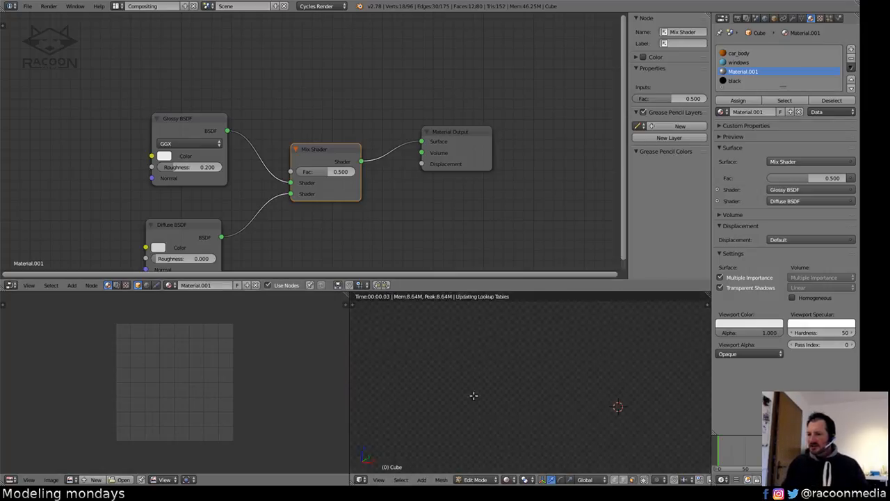
pyautogui.hotkey('shift', 'z')
pyautogui.scroll(-6, 491, 394)
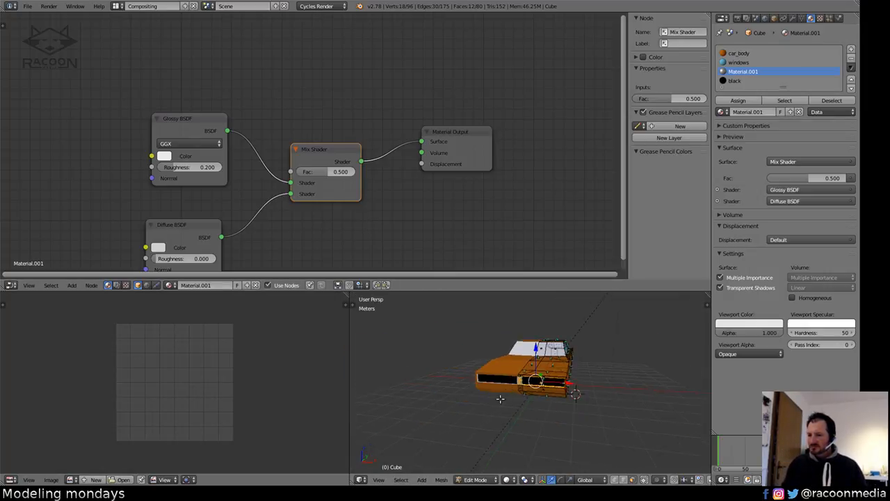
pyautogui.scroll(5, 482, 387)
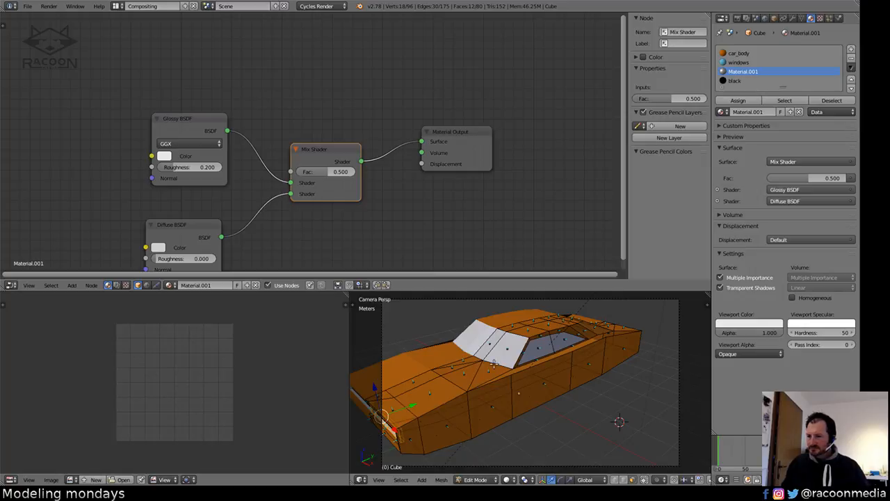
pyautogui.scroll(-3, 567, 336)
pyautogui.press('KP_0')
pyautogui.press('Tab')
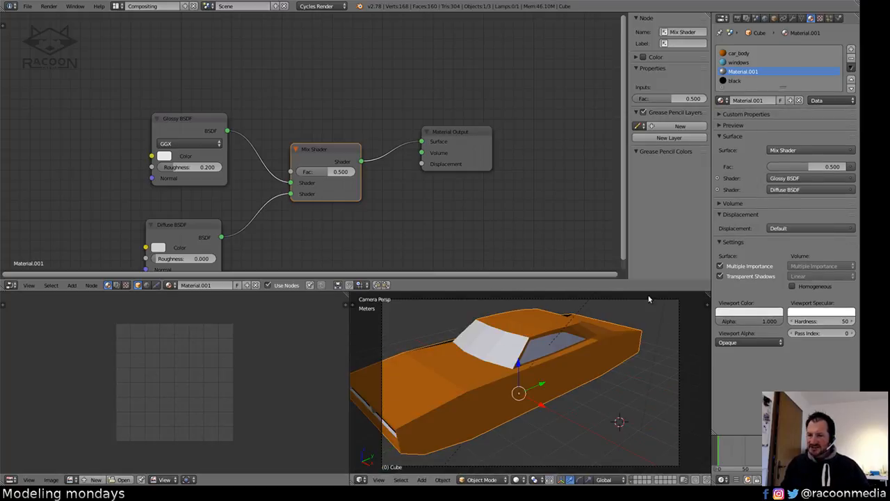
# Switch to the Default screen layout, look through the camera, select the camera and turn on Lock Camera to View.
pyautogui.hotkey('ctrl', 'Right')
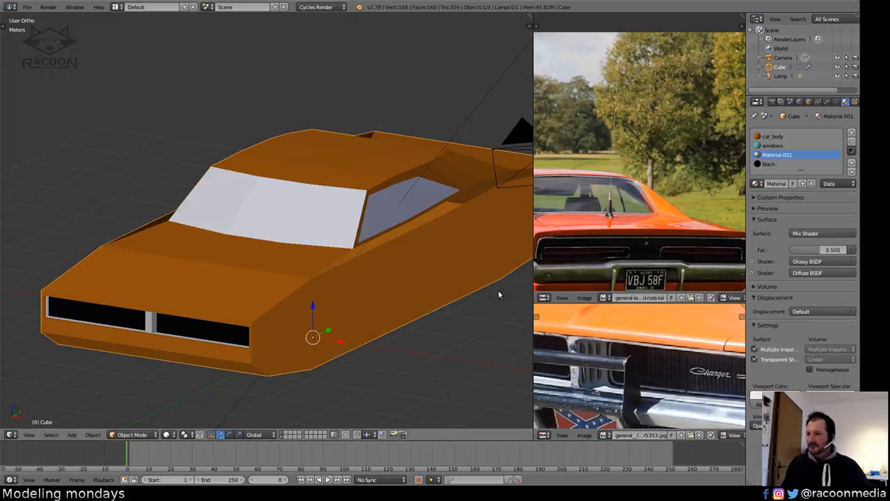
pyautogui.moveTo(480, 297); pyautogui.dragTo(396, 327, button='middle')
pyautogui.press('KP_0')
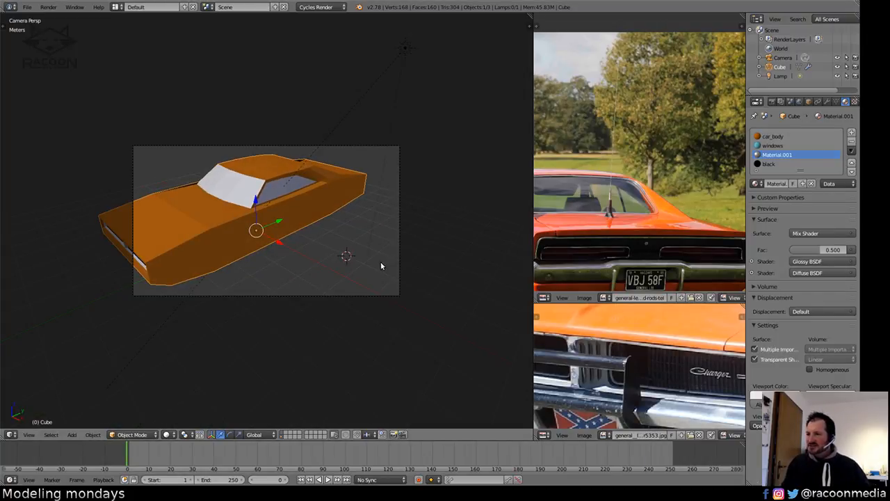
pyautogui.rightClick(400, 265)
pyautogui.press('n')
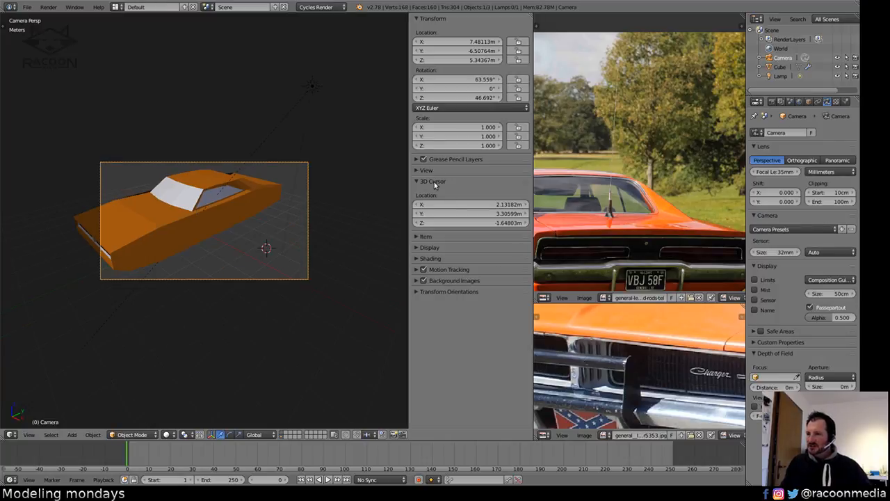
pyautogui.click(420, 170)
pyautogui.click(418, 226)
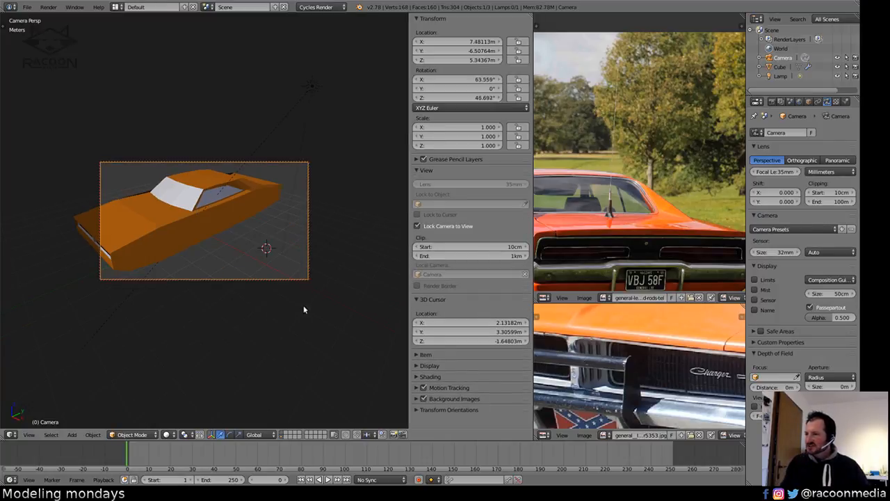
# Orbit the locked camera to a low front three-quarter view of the car, using the full reference photo of the orange Charger as a guide.
pyautogui.moveTo(303, 310); pyautogui.dragTo(368, 299, button='middle')
pyautogui.scroll(-5, 636, 376)
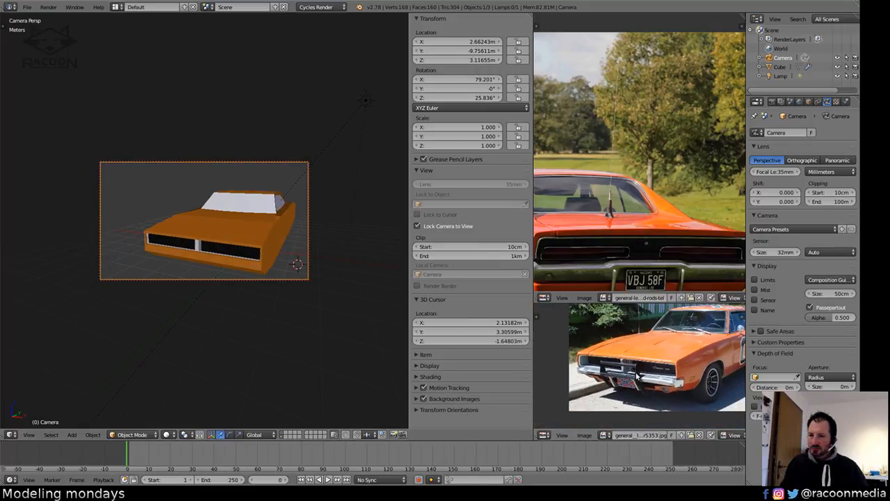
pyautogui.moveTo(675, 364); pyautogui.dragTo(640, 369, button='middle')
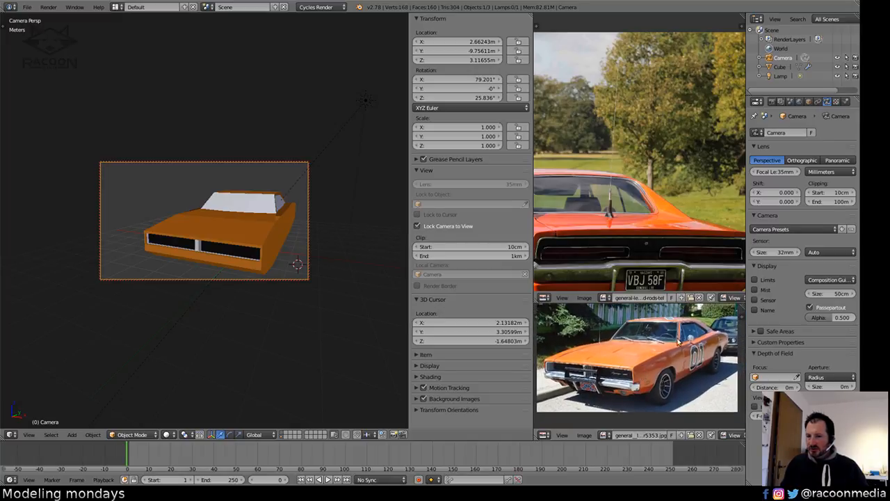
pyautogui.moveTo(332, 298)
pyautogui.mouseDown(button='middle')
pyautogui.moveTo(276, 300)
pyautogui.moveTo(292, 299)
pyautogui.moveTo(308, 317)
pyautogui.moveTo(334, 300)
pyautogui.moveTo(332, 312)
pyautogui.mouseUp(button='middle')
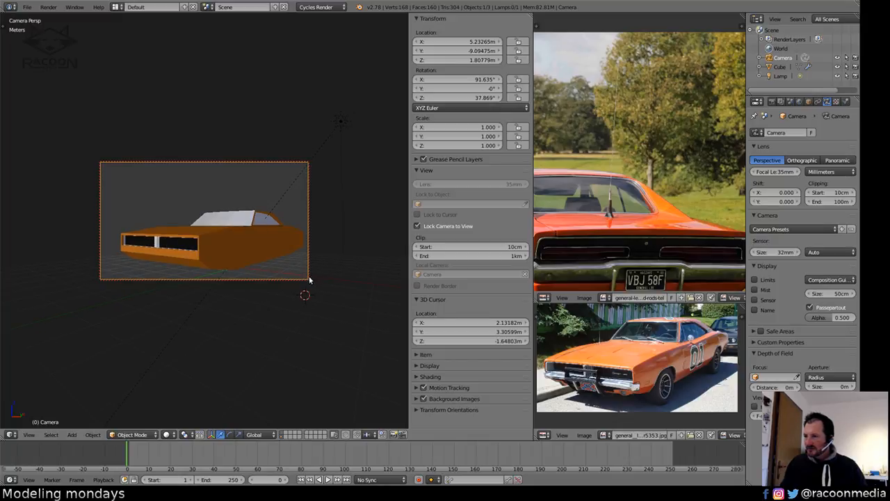
pyautogui.moveTo(312, 281); pyautogui.dragTo(292, 299, button='middle')
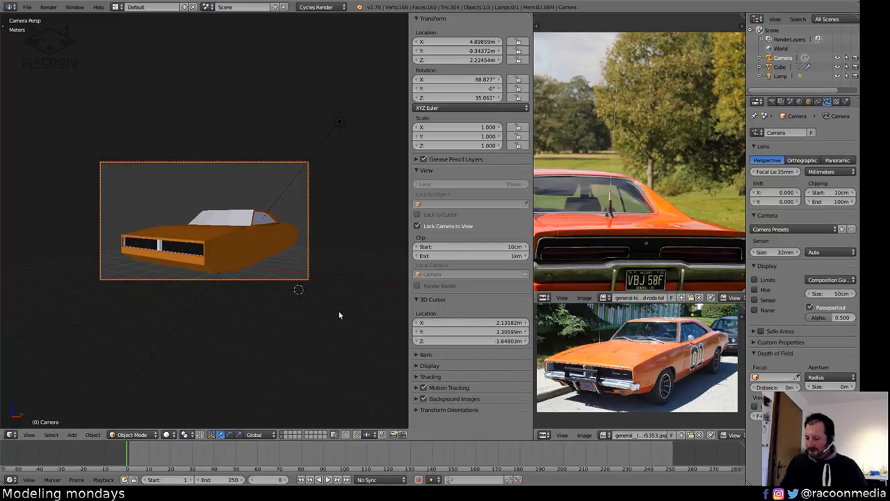
pyautogui.keyDown('shift'); pyautogui.moveTo(339, 315); pyautogui.dragTo(340, 298, button='middle'); pyautogui.keyUp('shift')
# Tilt the camera down about its local X axis to about 68.6° and raise it along Z to about 4.55 m.
pyautogui.press('r')
pyautogui.press('x')
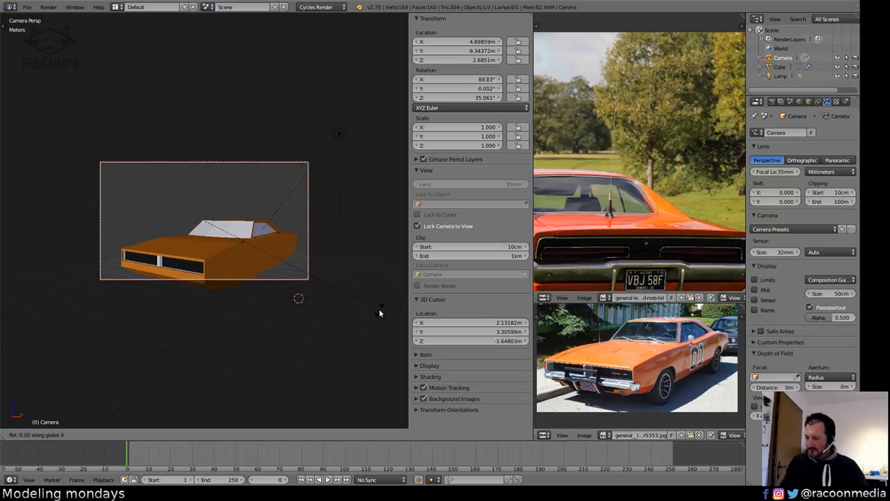
pyautogui.press('x')
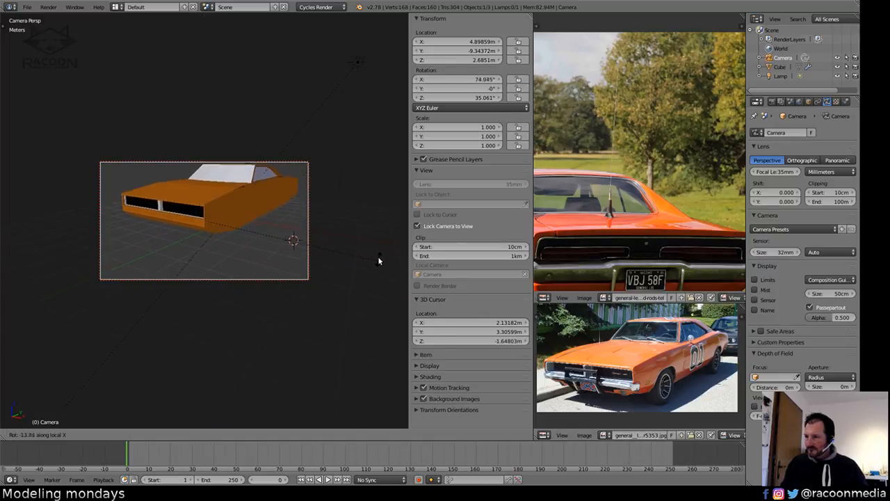
pyautogui.click(377, 241)
pyautogui.press('g')
pyautogui.press('z')
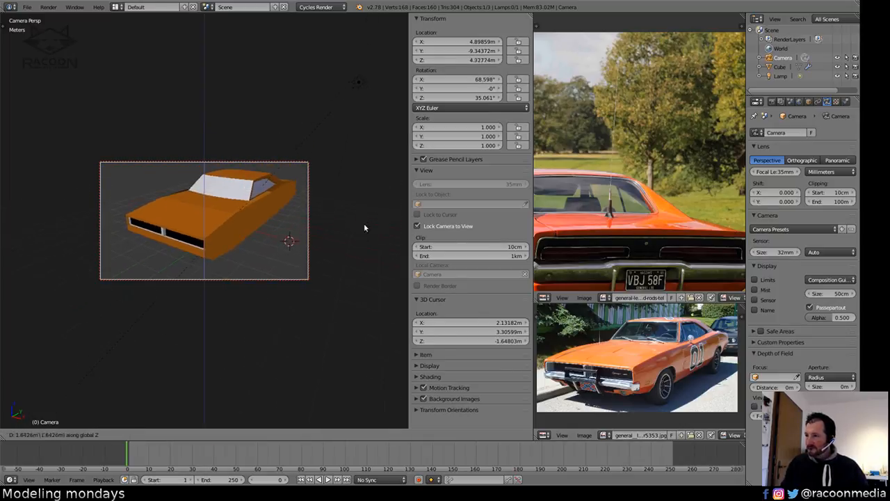
pyautogui.click(373, 235)
# Tilt the camera up about its local X axis to about 83.6°, lower it to about 2.99 m in Z, and briefly preview the render.
pyautogui.press('r')
pyautogui.press('x')
pyautogui.press('x')
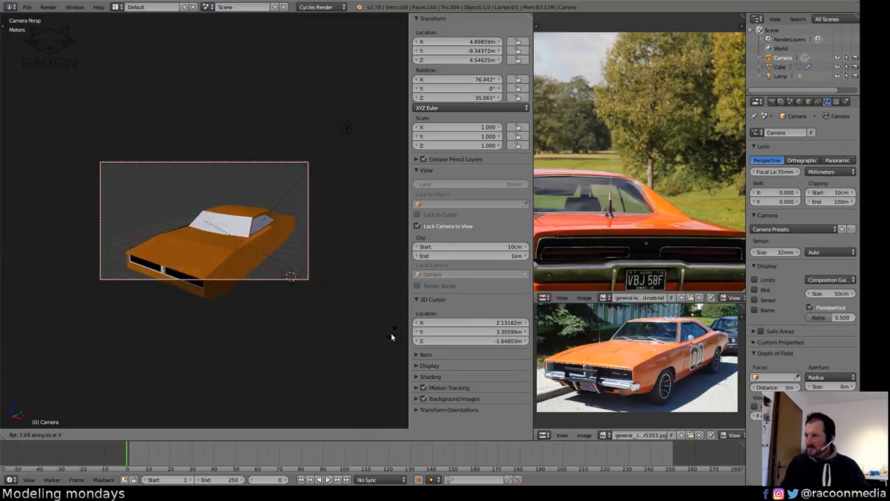
pyautogui.click(356, 285)
pyautogui.press('g')
pyautogui.press('z')
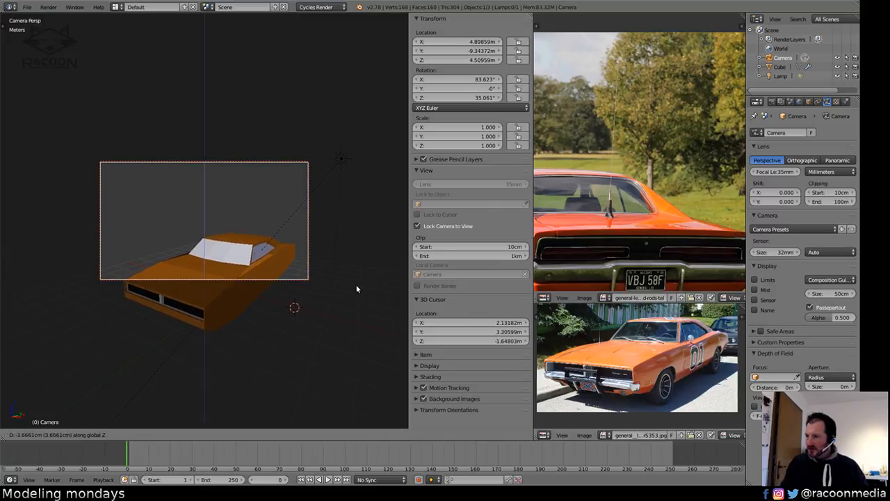
pyautogui.click(362, 339)
pyautogui.hotkey('shift', 'z')
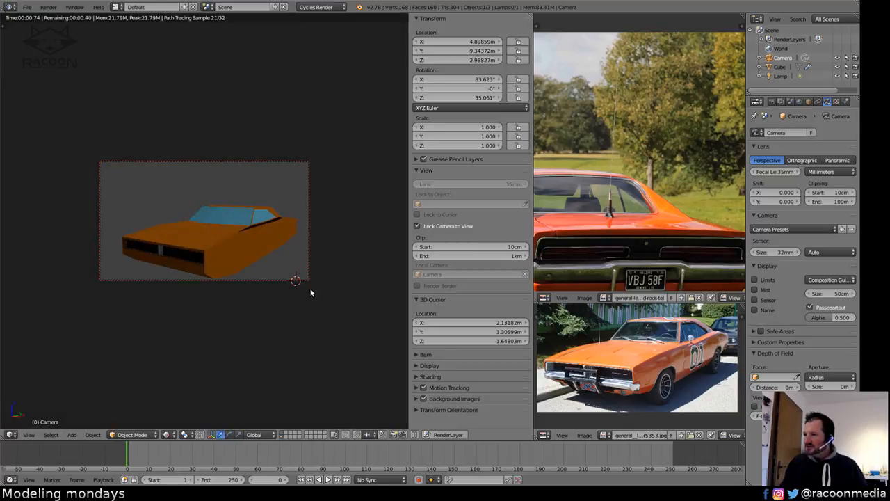
pyautogui.hotkey('shift', 'z')
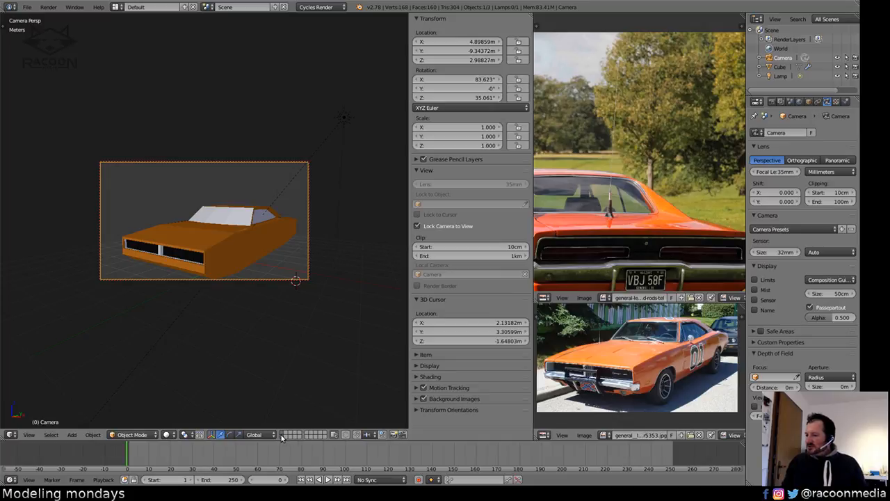
# Move the car body to its own layer and show that layer together with the first layer.
pyautogui.rightClick(227, 243)
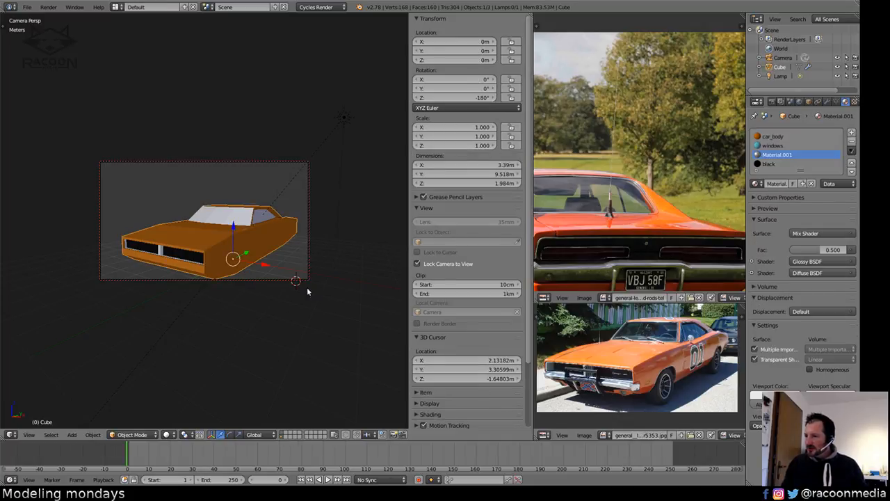
pyautogui.press('n')
pyautogui.press('m')
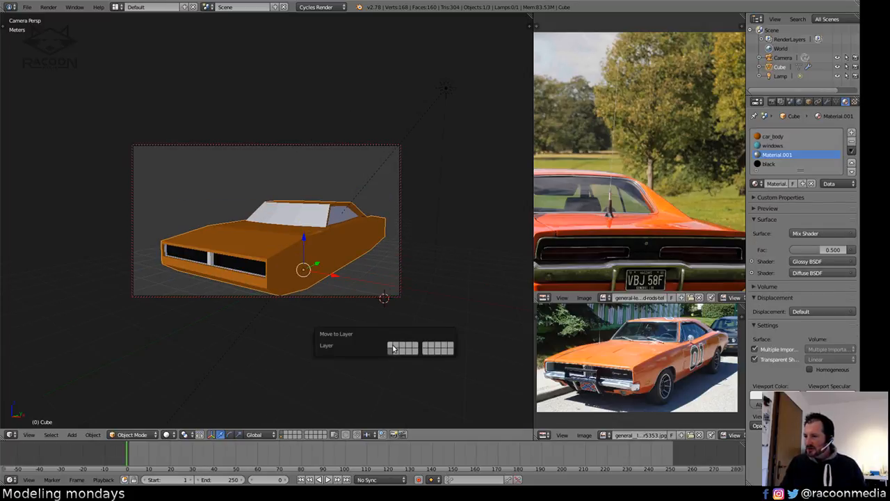
pyautogui.click(293, 434)
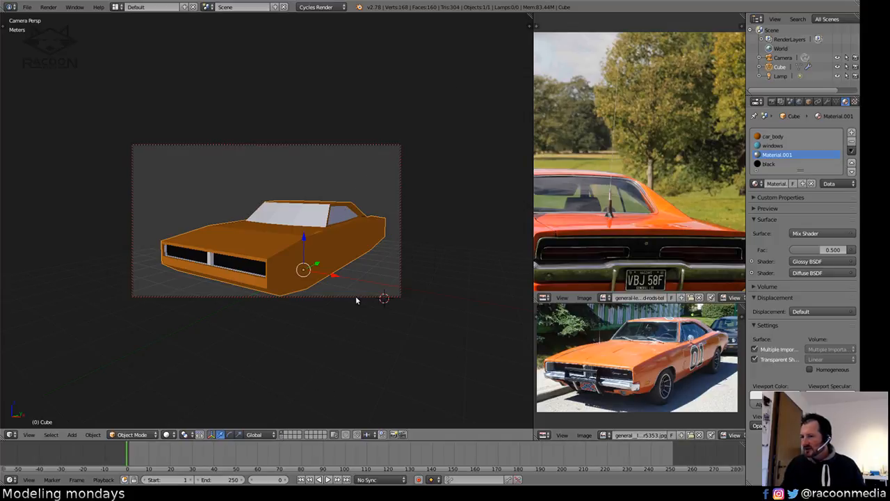
pyautogui.press('z')
pyautogui.press('z')
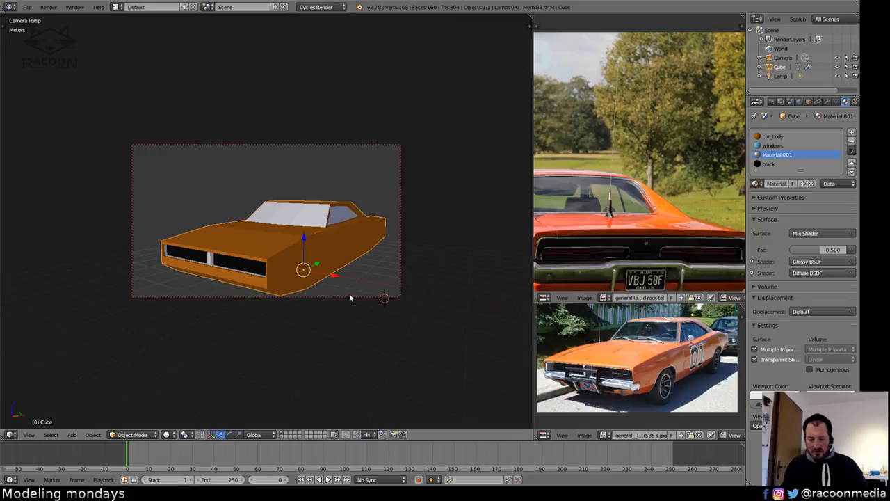
pyautogui.keyDown('shift'); pyautogui.click(282, 434); pyautogui.keyUp('shift')
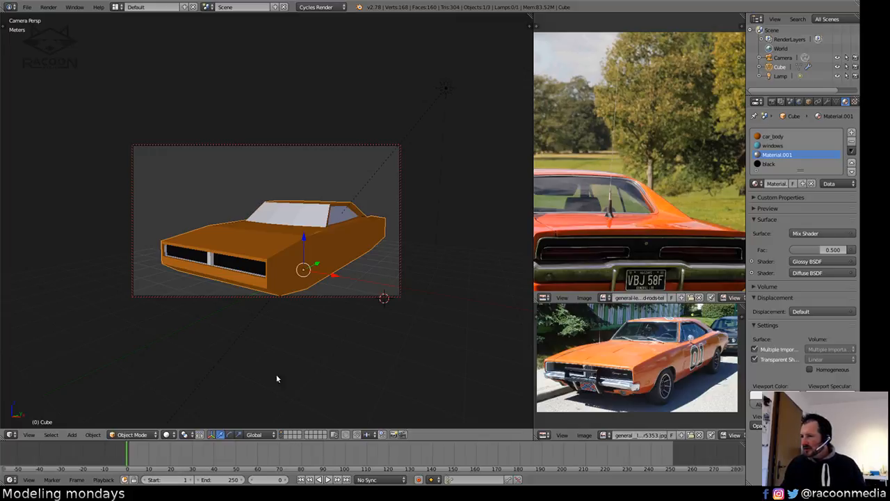
# Set the 3D cursor location to 0 on X, Y and Z.
pyautogui.press('KP_7')
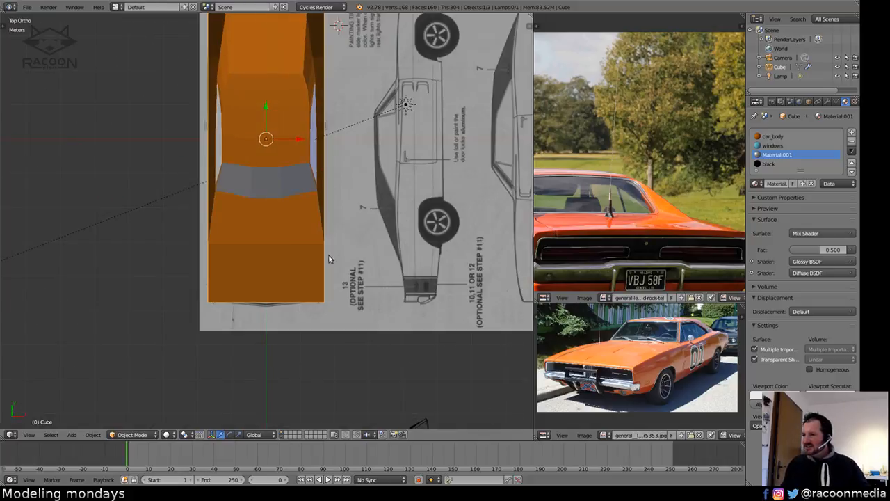
pyautogui.scroll(-3, 285, 358)
pyautogui.moveTo(314, 351); pyautogui.dragTo(245, 293, button='middle')
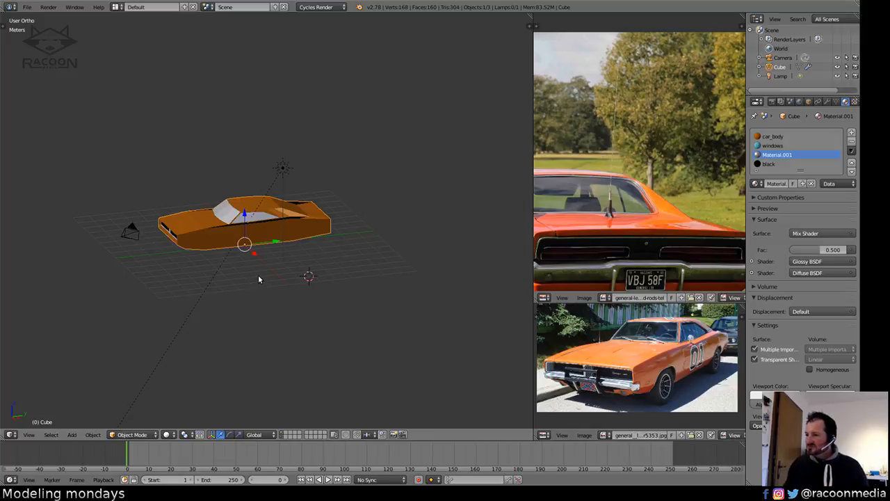
pyautogui.press('n')
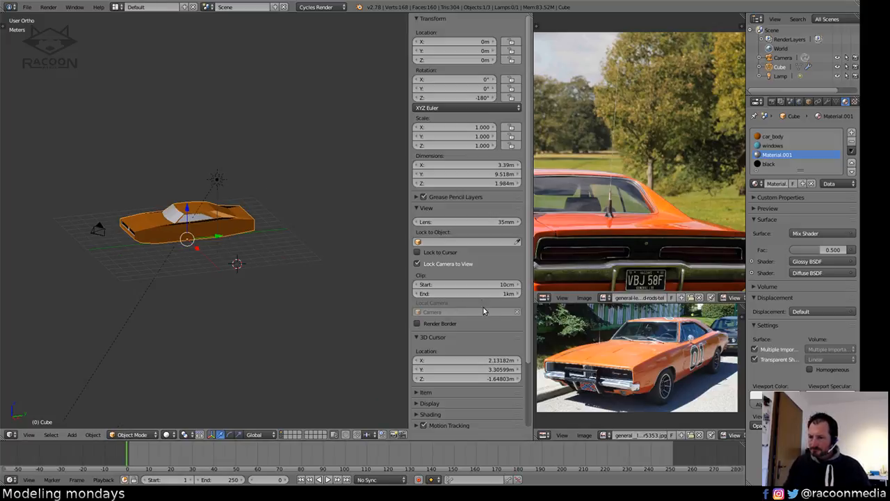
pyautogui.click(494, 359)
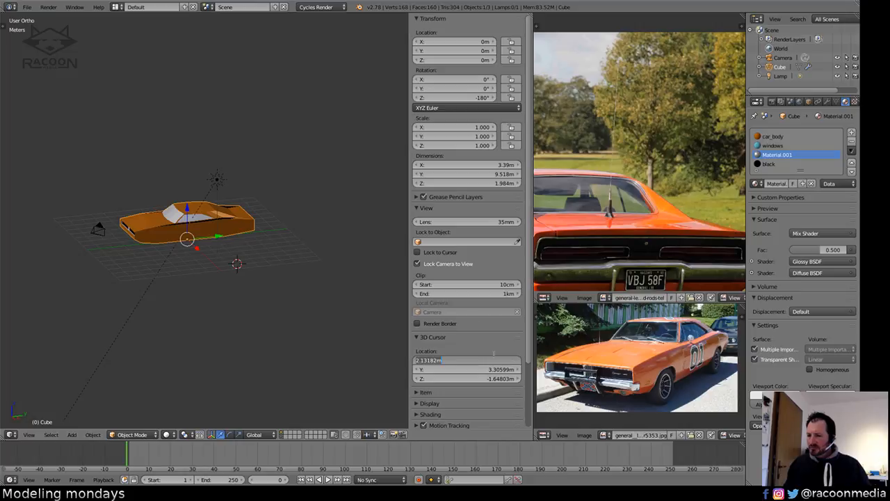
pyautogui.write('0')
pyautogui.press('Tab')
pyautogui.write('0')
pyautogui.press('Tab')
pyautogui.write('0')
pyautogui.press('Return')
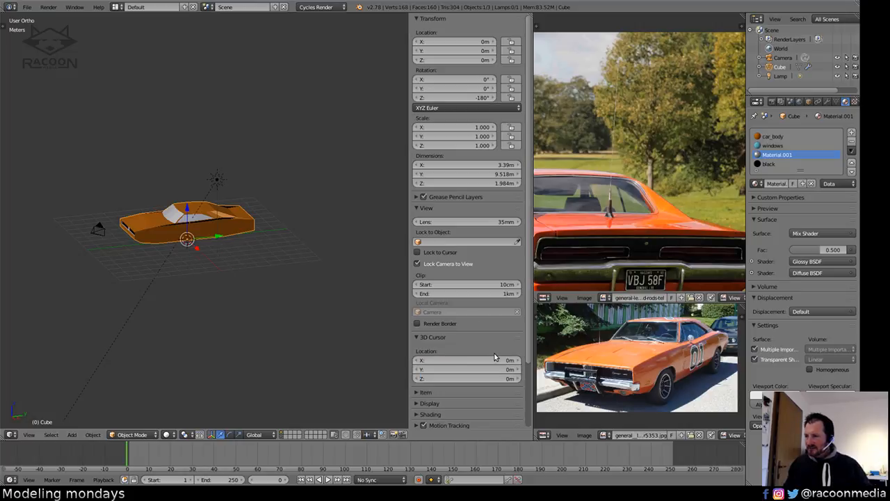
# Add a plane at the 3D cursor under the car and scale it by 10.
pyautogui.hotkey('shift', 'a')
pyautogui.moveTo(226, 296)
pyautogui.click(258, 297)
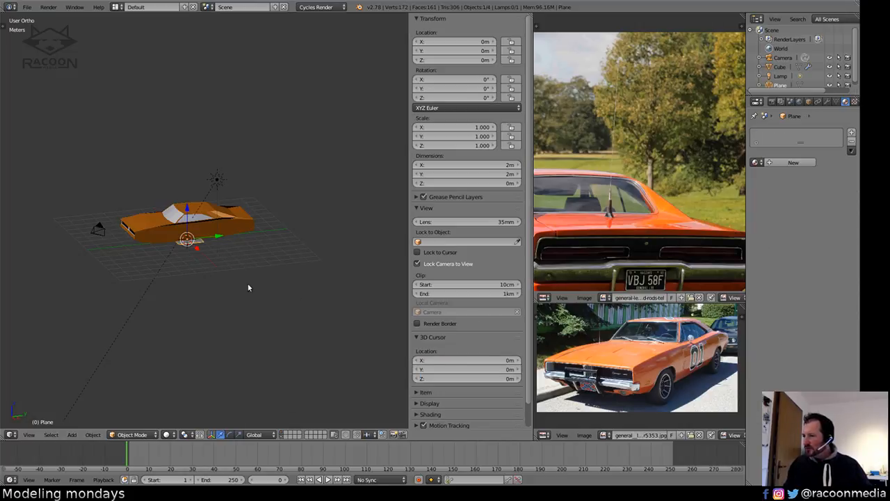
pyautogui.write('s10')
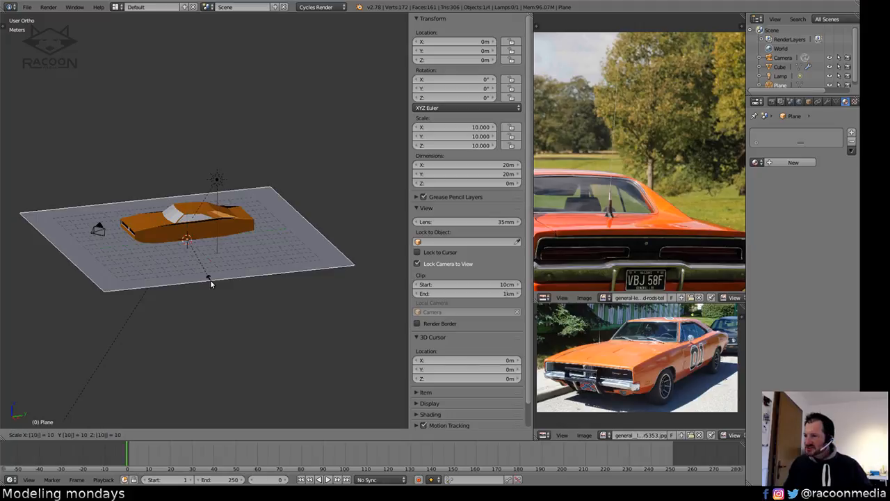
pyautogui.press('Return')
pyautogui.press('KP_Decimal')
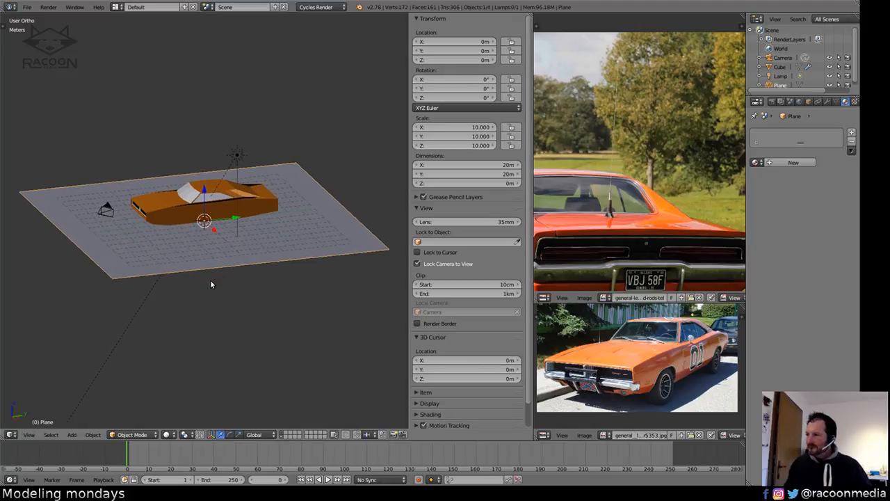
pyautogui.moveTo(211, 281); pyautogui.dragTo(322, 279, button='middle')
pyautogui.hotkey('shift', 'z')
pyautogui.hotkey('shift', 'z')
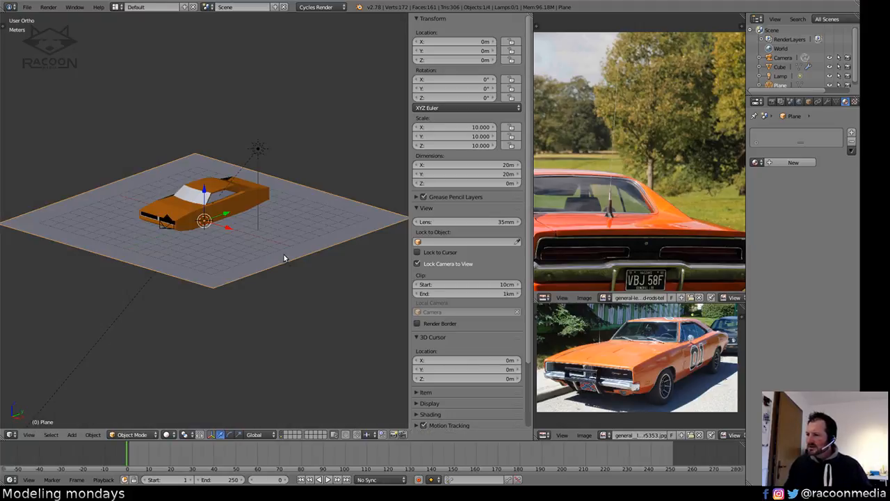
pyautogui.press('KP_5')
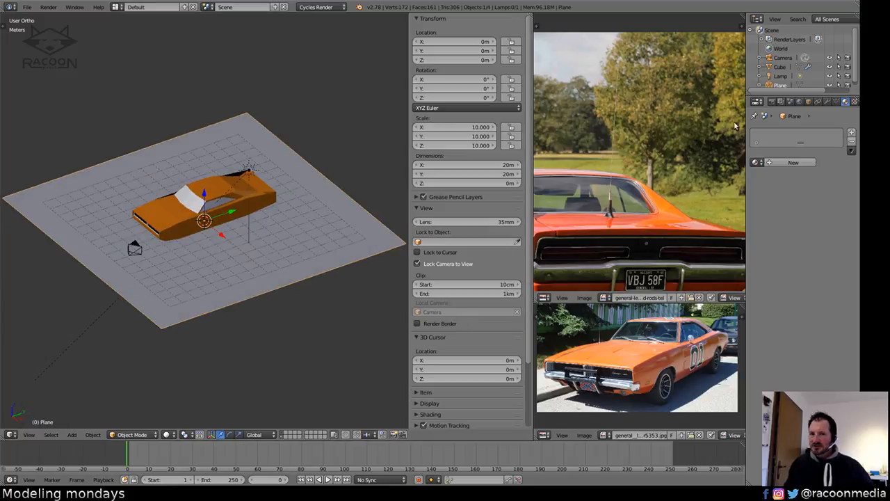
# Assign the black material to the ground plane, make it a separate copy and name it road.
pyautogui.click(756, 162)
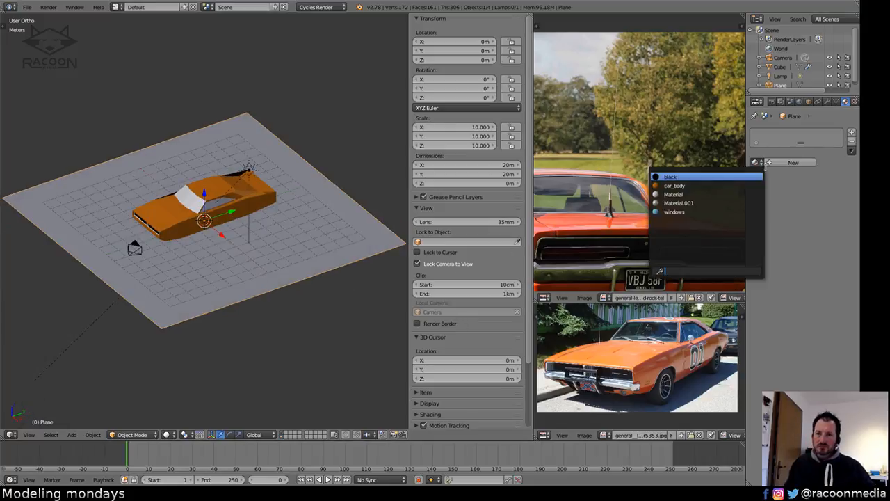
pyautogui.click(733, 179)
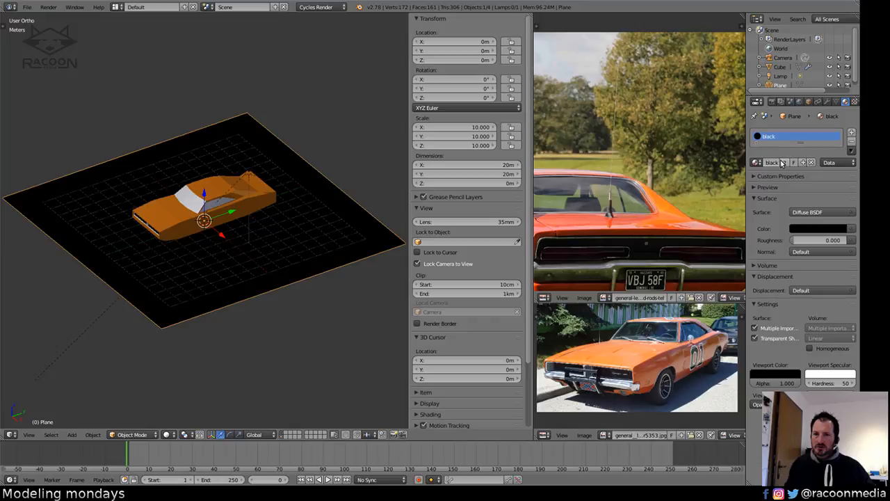
pyautogui.click(785, 162)
pyautogui.click(780, 162)
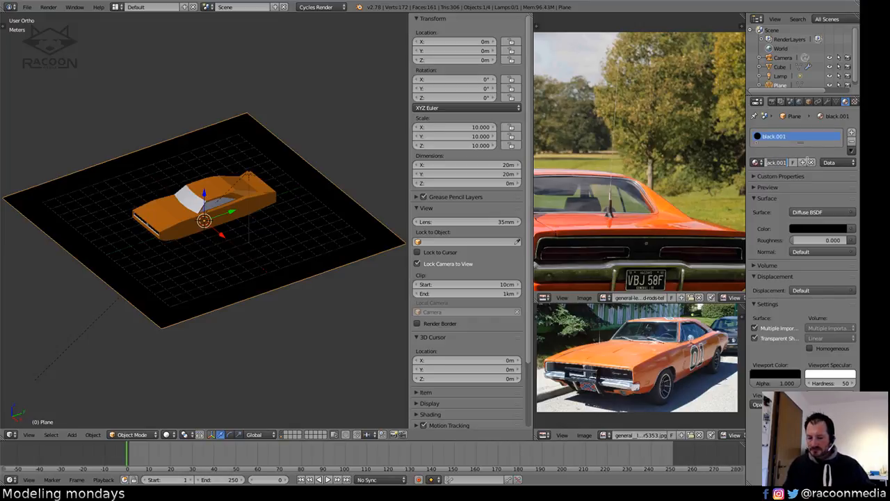
pyautogui.hotkey('ctrl', 'a')
pyautogui.press('BackSpace')
pyautogui.write('road')
pyautogui.press('Return')
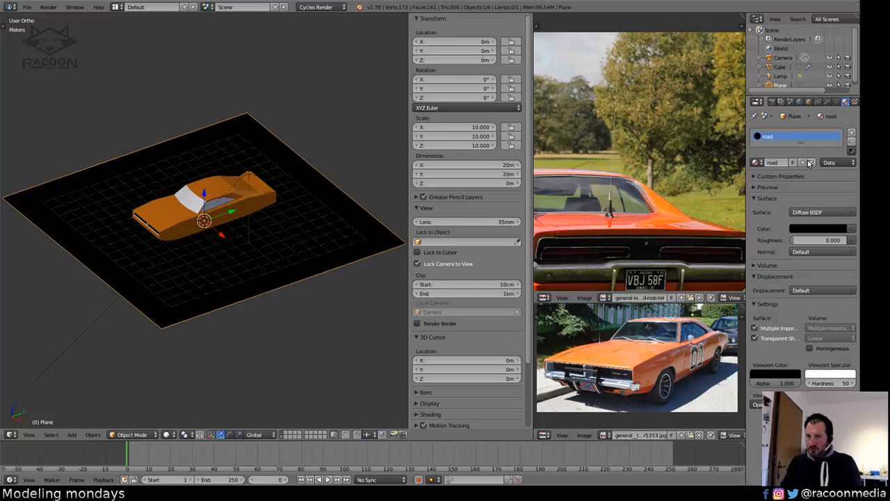
# Lighten the road material's diffuse colour to dark grey, copy it to the viewport colour and preview the rendered result.
pyautogui.click(819, 230)
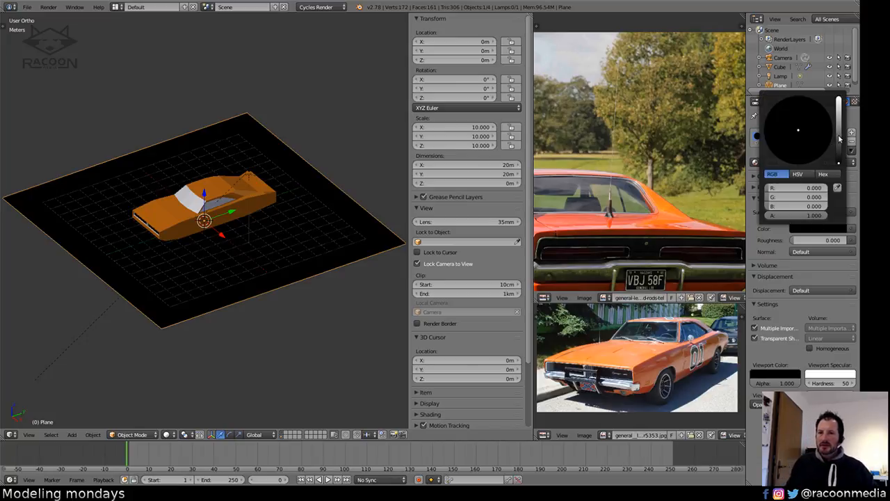
pyautogui.moveTo(840, 140); pyautogui.dragTo(842, 141)
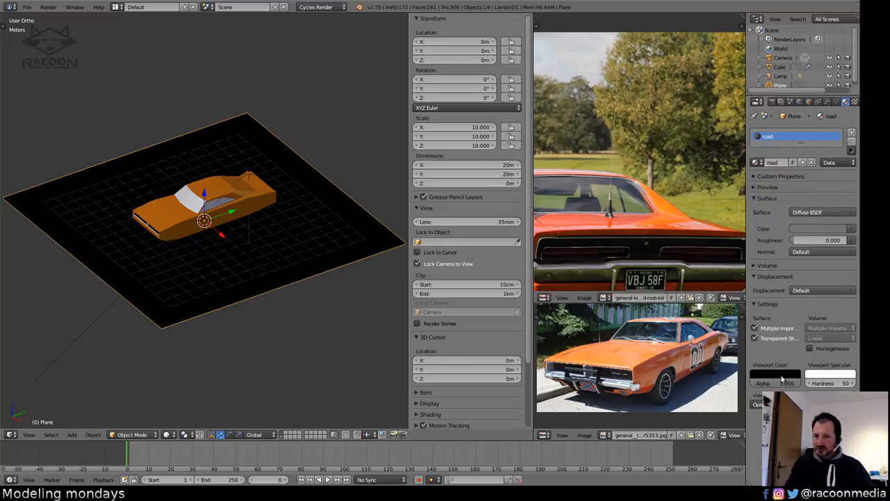
pyautogui.hotkey('ctrl', 'v')
pyautogui.hotkey('shift', 'z')
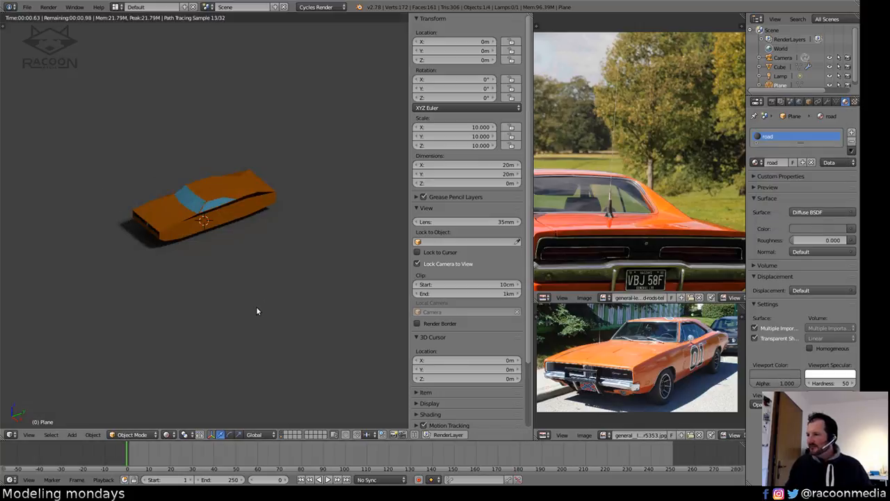
pyautogui.hotkey('shift', 'z')
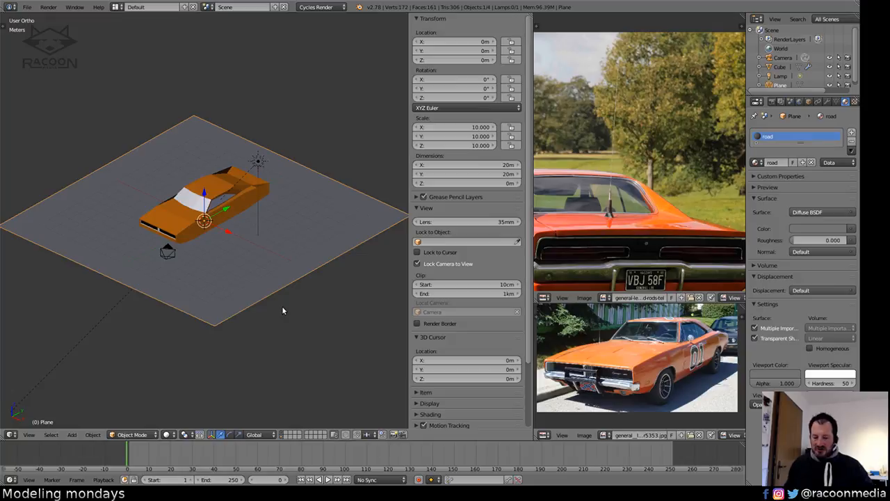
# Compare the ground plane's height with the bottoms of both tyres on the side-view blueprint.
pyautogui.press('KP_3')
pyautogui.press('KP_5')
pyautogui.scroll(2, 323, 195)
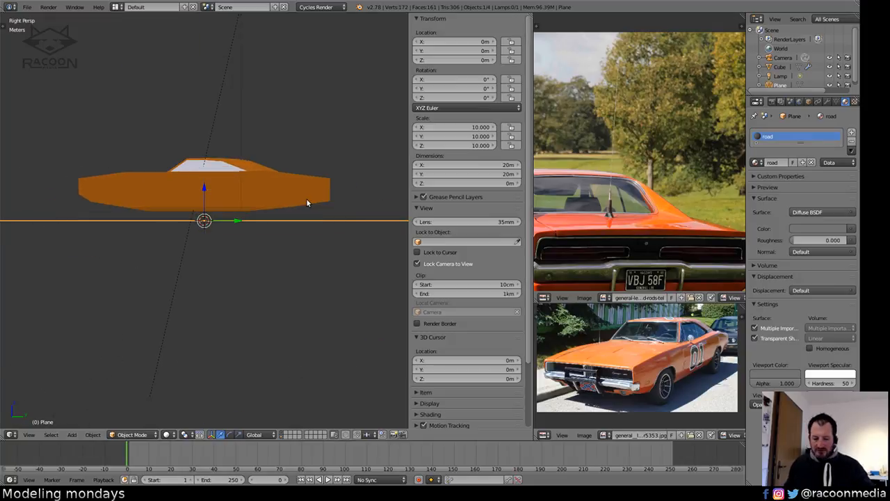
pyautogui.hotkey('ctrl', 'space')
pyautogui.press('KP_5')
pyautogui.keyDown('ctrl'); pyautogui.moveTo(507, 208); pyautogui.dragTo(333, 276, button='middle'); pyautogui.keyUp('ctrl')
pyautogui.keyDown('shift'); pyautogui.moveTo(430, 301); pyautogui.dragTo(439, 299, button='middle'); pyautogui.keyUp('shift')
pyautogui.keyDown('shift'); pyautogui.moveTo(490, 281); pyautogui.dragTo(470, 286, button='middle'); pyautogui.keyUp('shift')
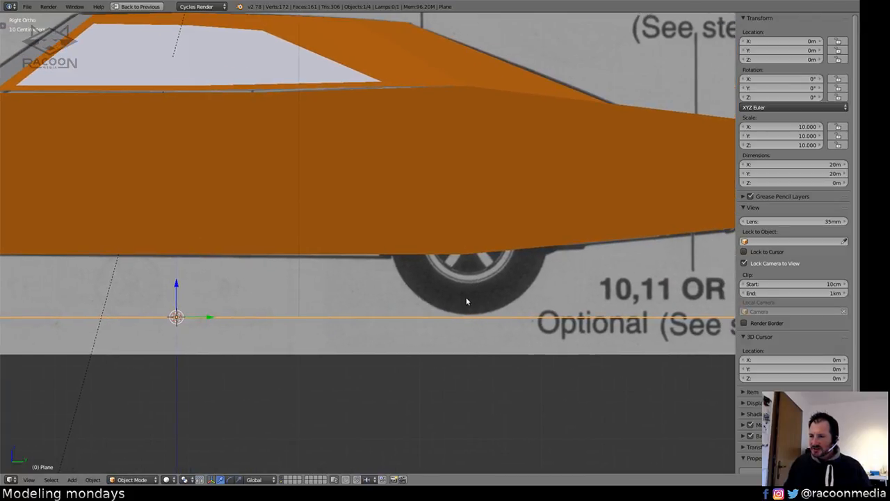
pyautogui.scroll(-3, 456, 297)
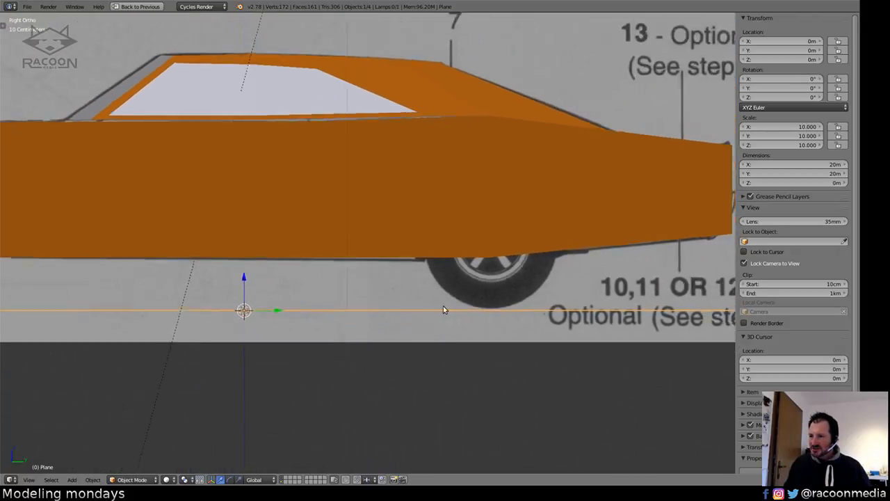
pyautogui.keyDown('shift'); pyautogui.moveTo(316, 295); pyautogui.dragTo(393, 297, button='middle'); pyautogui.keyUp('shift')
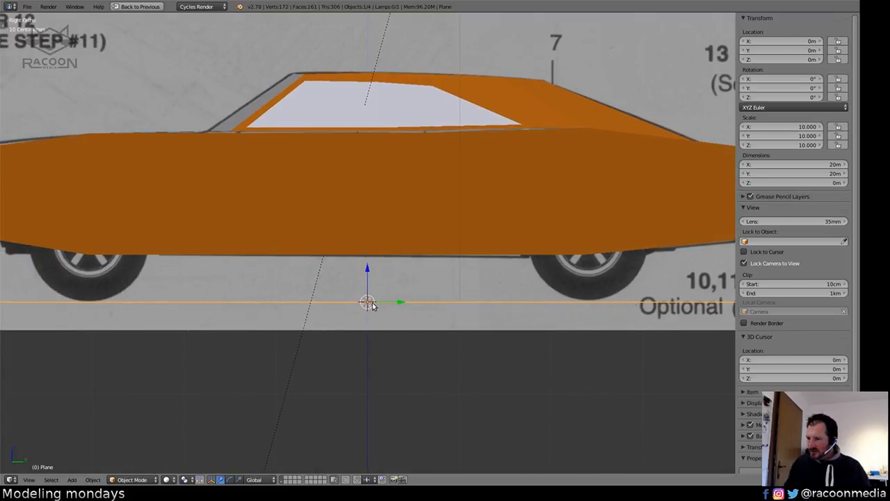
# Isolate the car body's layer to inspect the car on its own, and turn the ground plane's layer back on.
pyautogui.press('a')
pyautogui.rightClick(363, 307)
pyautogui.moveTo(363, 310); pyautogui.dragTo(371, 323, button='middle')
pyautogui.press('m')
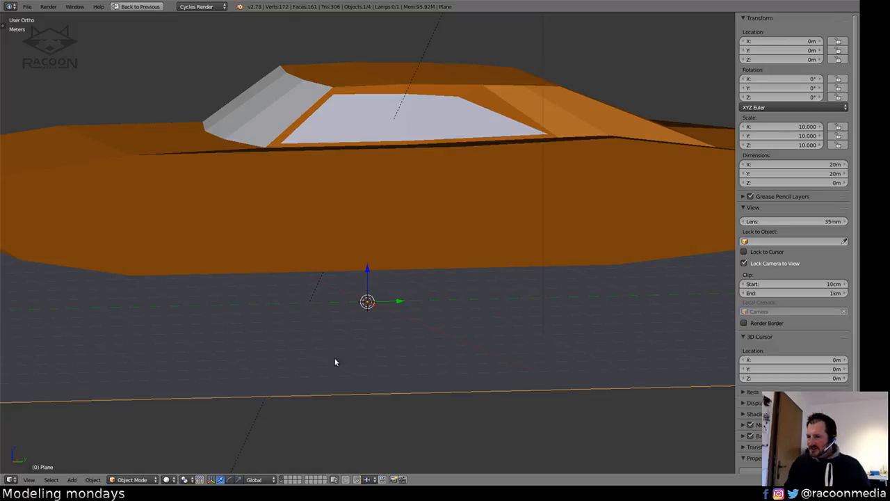
pyautogui.click(283, 477)
pyautogui.scroll(-2, 308, 374)
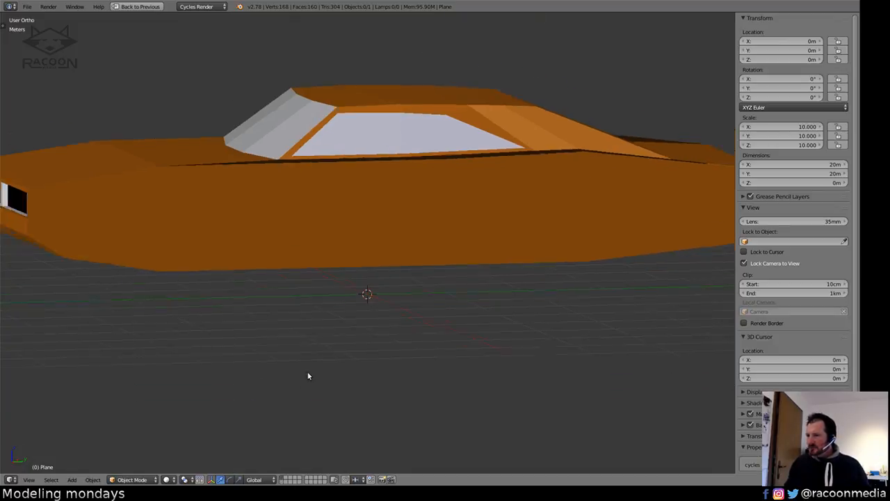
pyautogui.moveTo(341, 317); pyautogui.dragTo(411, 351, button='middle')
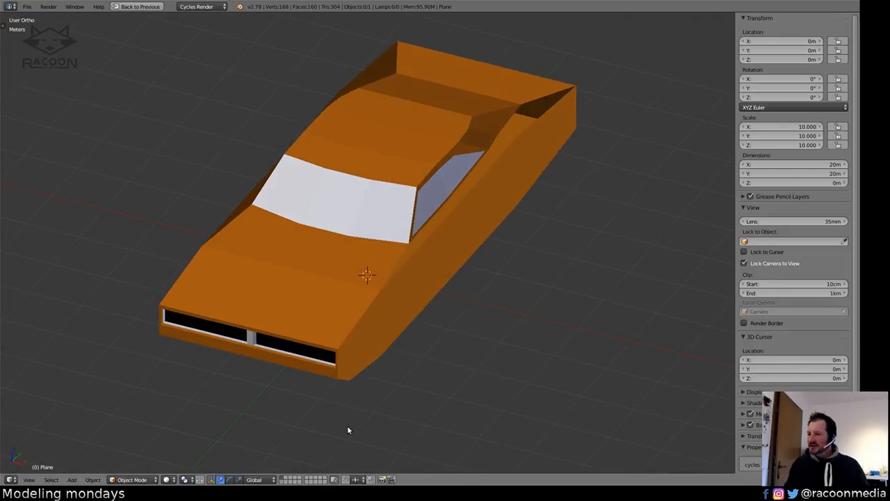
pyautogui.keyDown('shift'); pyautogui.click(283, 479); pyautogui.keyUp('shift')
# Switch to a wireframe side view of the car over the blueprint and add a mesh cylinder at the 3D cursor.
pyautogui.moveTo(441, 379); pyautogui.dragTo(382, 336, button='middle')
pyautogui.press('KP_1')
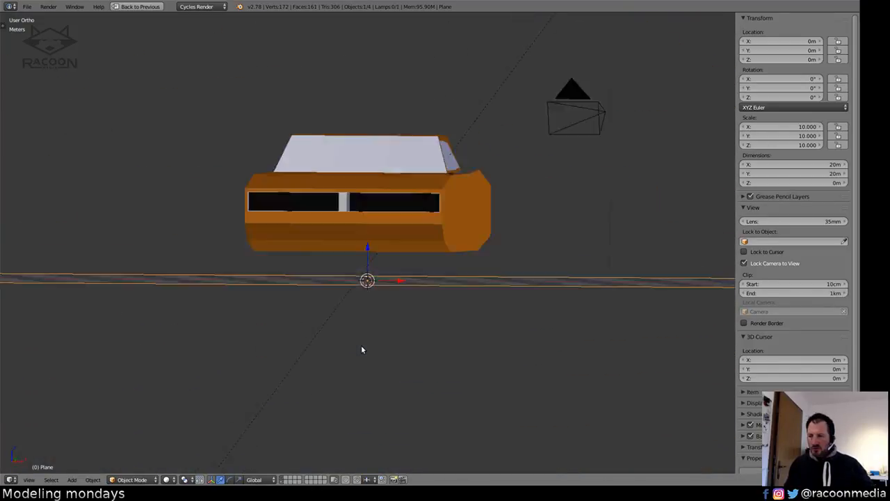
pyautogui.press('KP_3')
pyautogui.press('z')
pyautogui.scroll(3, 286, 258)
pyautogui.keyDown('shift'); pyautogui.moveTo(286, 260); pyautogui.dragTo(326, 296, button='middle'); pyautogui.keyUp('shift')
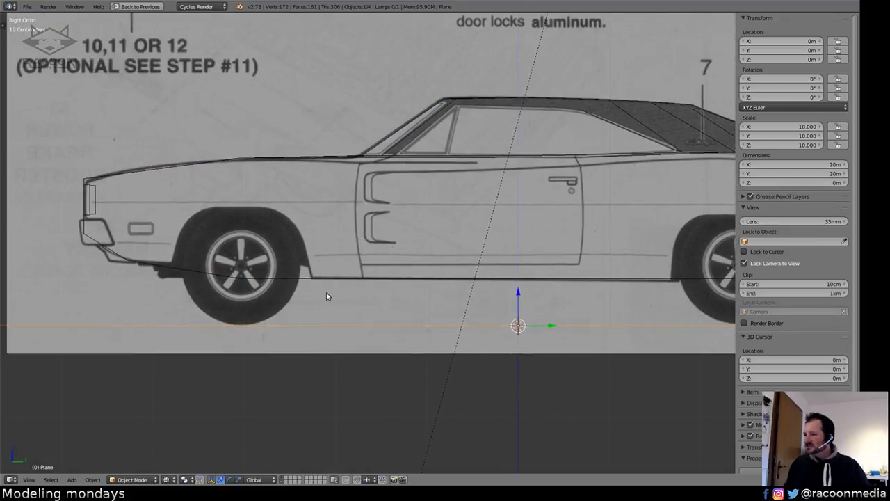
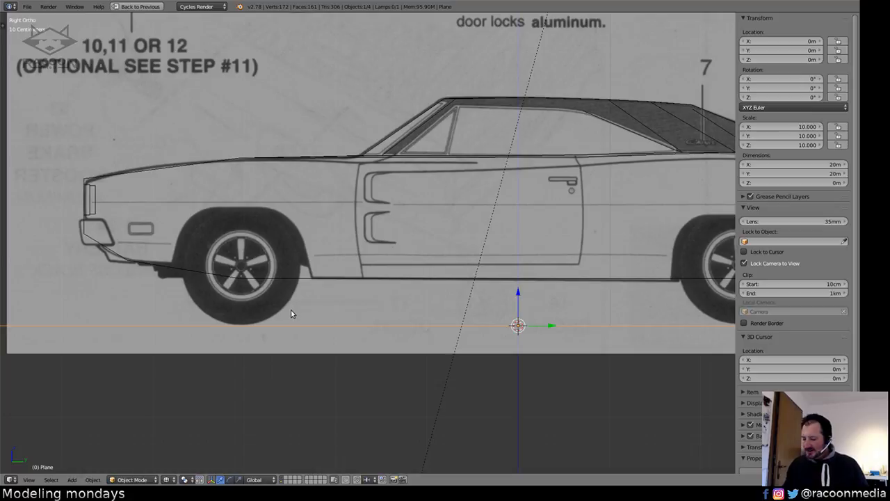
pyautogui.hotkey('shift', 'a')
pyautogui.moveTo(294, 305)
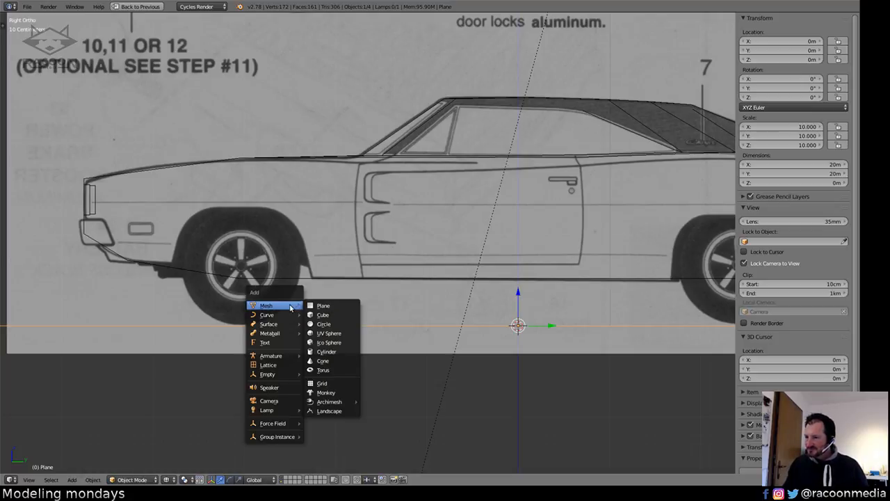
pyautogui.click(326, 351)
pyautogui.keyDown('shift'); pyautogui.moveTo(518, 312); pyautogui.dragTo(454, 313, button='middle'); pyautogui.keyUp('shift')
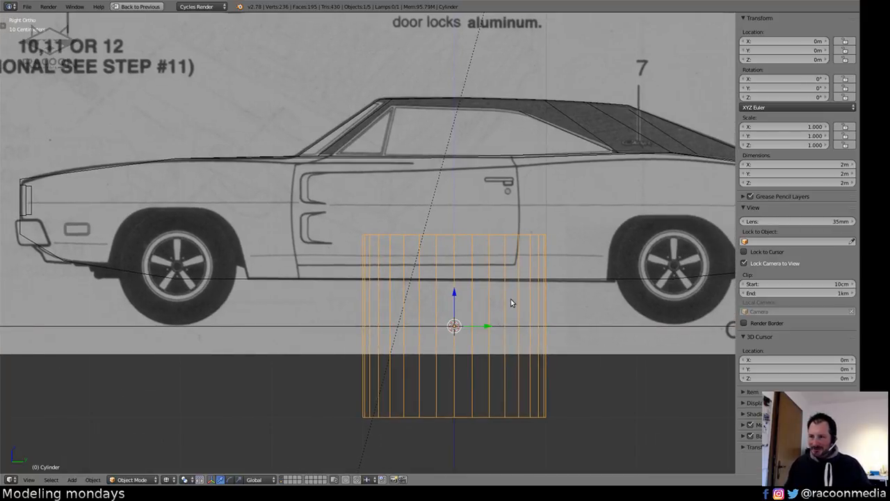
# Examine the new cylinder from above against the car and open its creation settings.
pyautogui.press('KP_7')
pyautogui.scroll(-1, 397, 228)
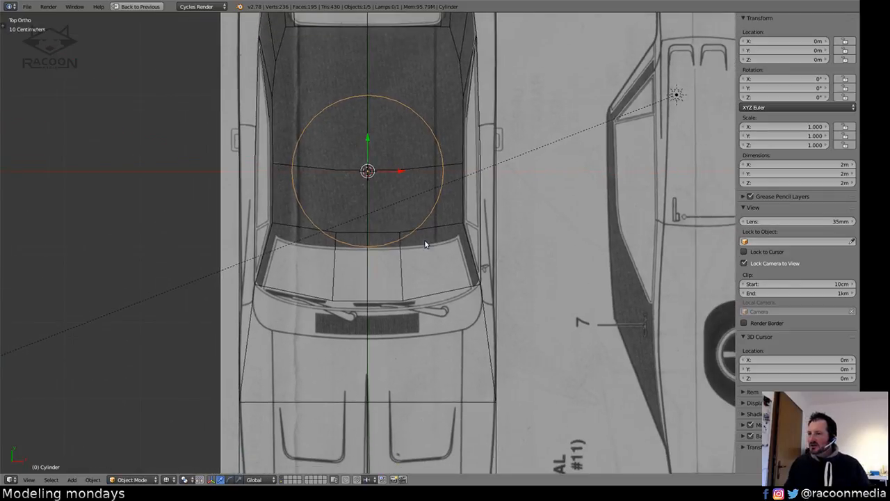
pyautogui.press('z')
pyautogui.press('z')
pyautogui.moveTo(441, 248)
pyautogui.keyDown('shift'); pyautogui.mouseDown(button='middle')
pyautogui.moveTo(436, 308)
pyautogui.moveTo(450, 264)
pyautogui.moveTo(444, 246)
pyautogui.mouseUp(button='middle'); pyautogui.keyUp('shift')
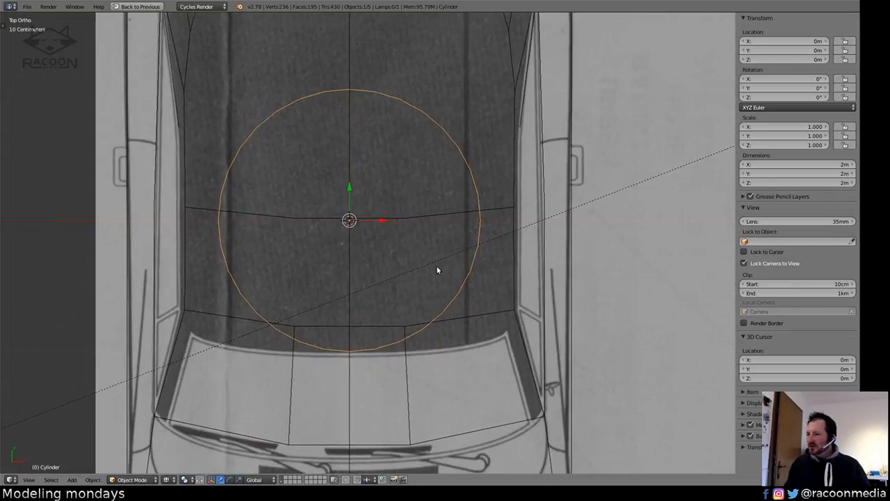
pyautogui.press('t')
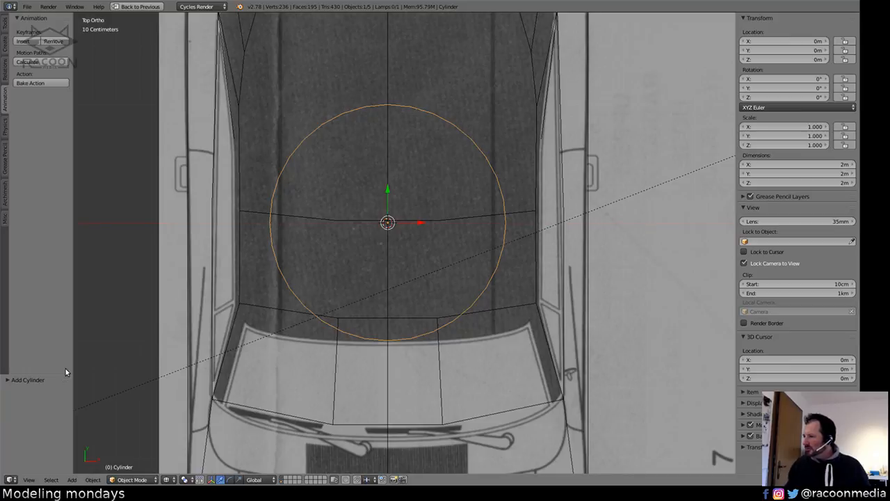
pyautogui.click(13, 381)
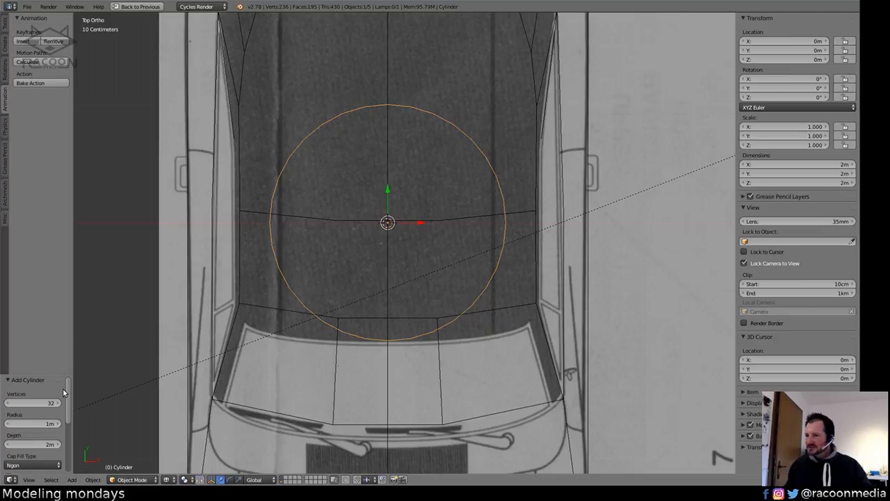
pyautogui.click(630, 312)
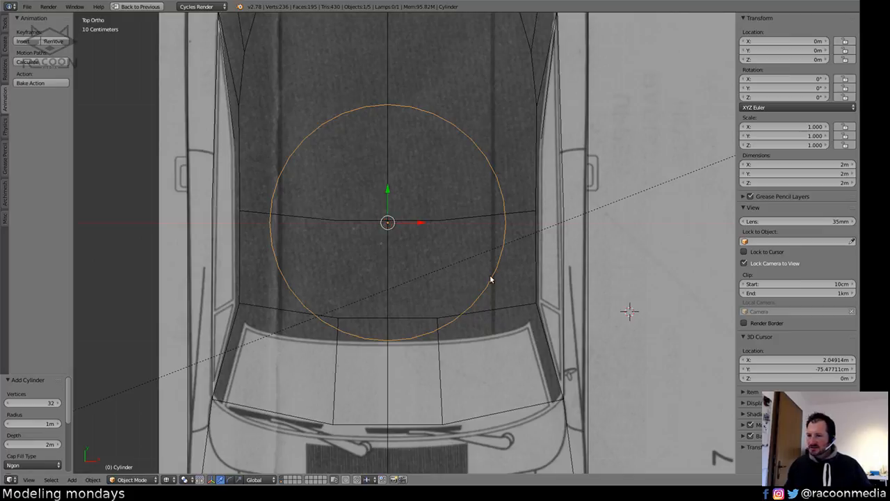
# Rotate the cylinder 90° around the Y axis so its round faces point to the car's sides.
pyautogui.press('KP_1')
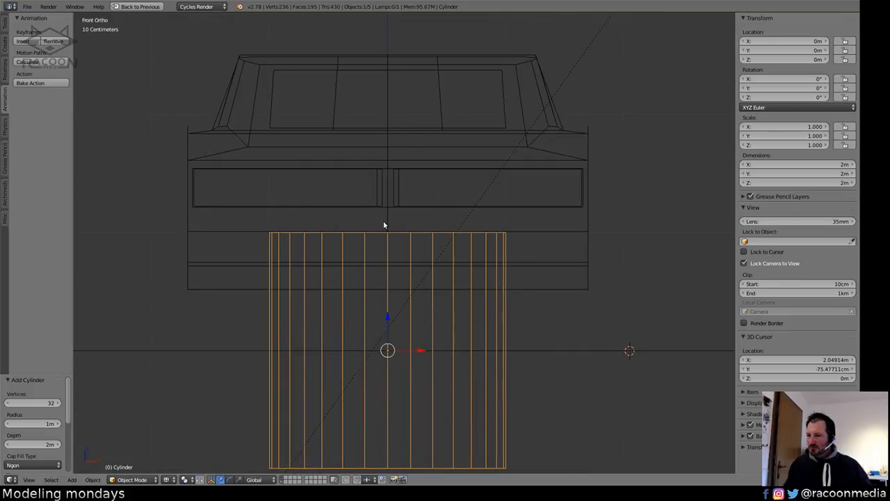
pyautogui.press('r')
pyautogui.press('y')
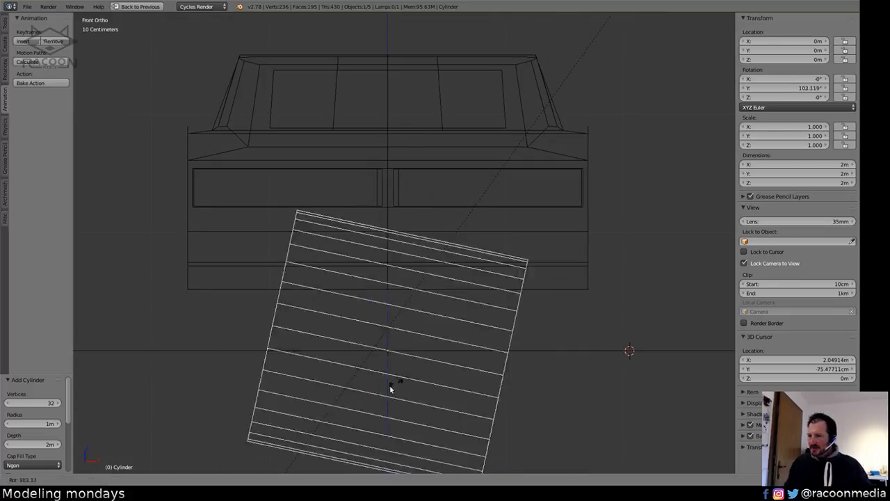
pyautogui.write('90')
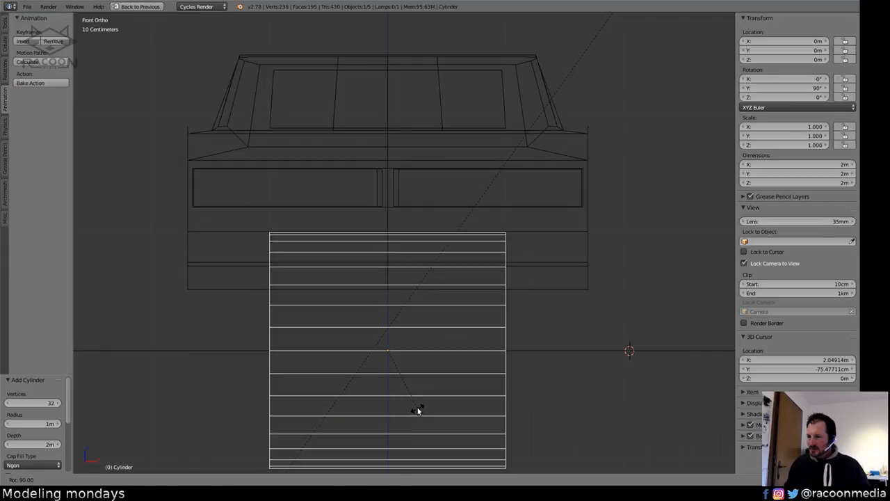
pyautogui.press('Return')
# Move the cylinder onto the front wheel in the side blueprint and scale it to about 0.657 to match the tyre.
pyautogui.press('KP_3')
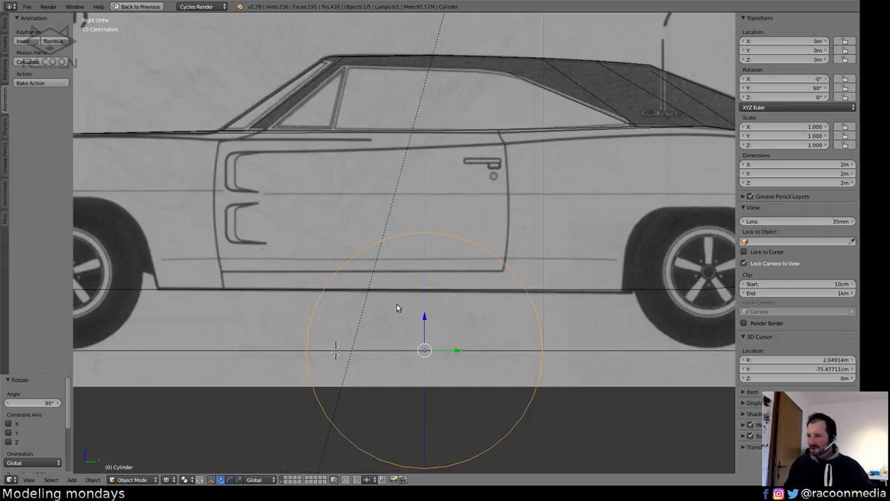
pyautogui.keyDown('ctrl'); pyautogui.scroll(-4, 397, 308); pyautogui.keyUp('ctrl')
pyautogui.press('g')
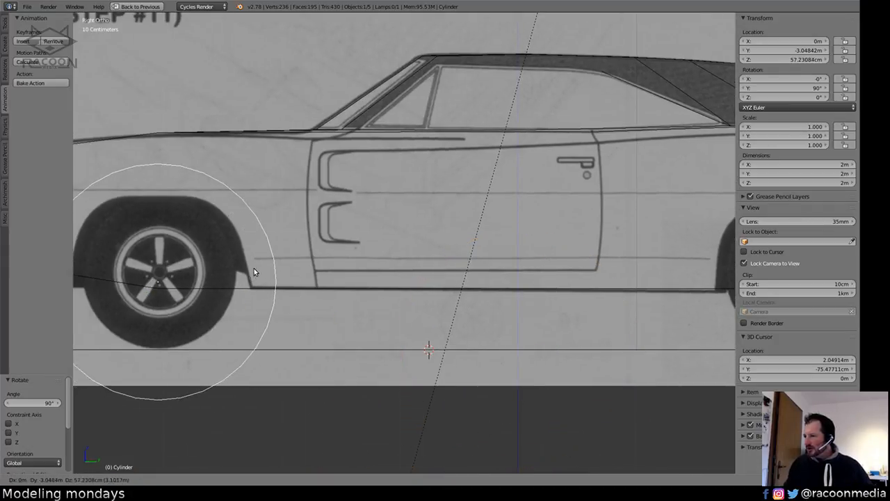
pyautogui.click(253, 264)
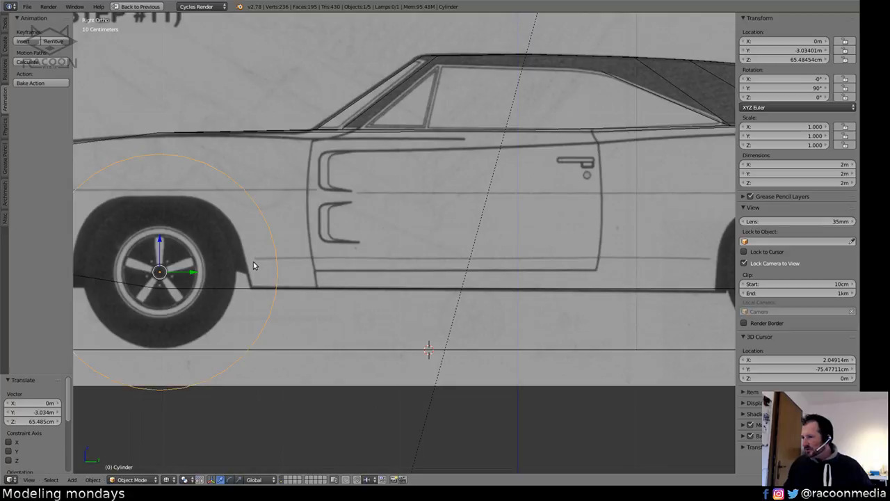
pyautogui.keyDown('ctrl'); pyautogui.scroll(-6, 398, 307); pyautogui.keyUp('ctrl')
pyautogui.press('s')
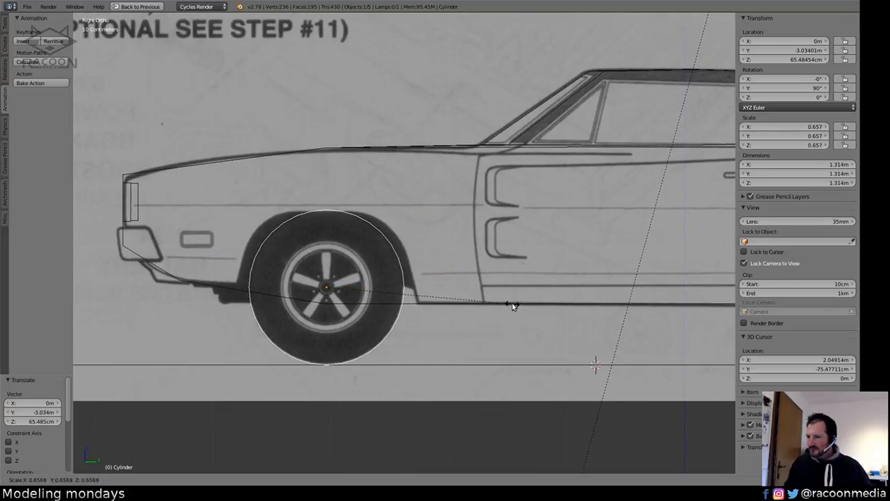
pyautogui.click(512, 306)
# Narrow the wheel cylinder along the X axis by a factor of about 0.354.
pyautogui.keyDown('shift'); pyautogui.moveTo(570, 322); pyautogui.dragTo(391, 298, button='middle'); pyautogui.keyUp('shift')
pyautogui.scroll(-4, 397, 361)
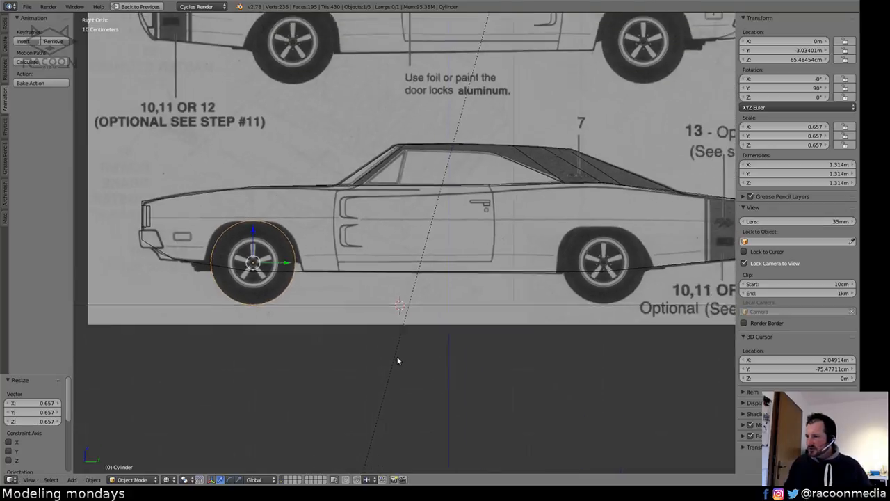
pyautogui.press('KP_1')
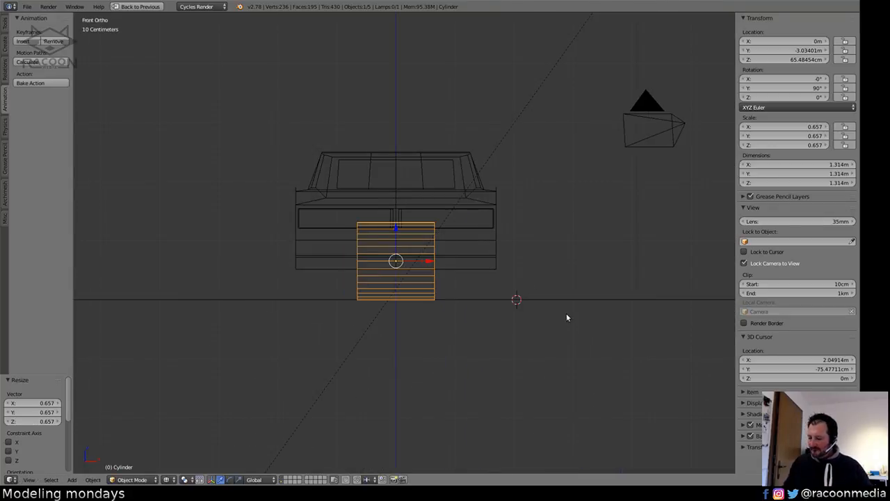
pyautogui.press('s')
pyautogui.press('x')
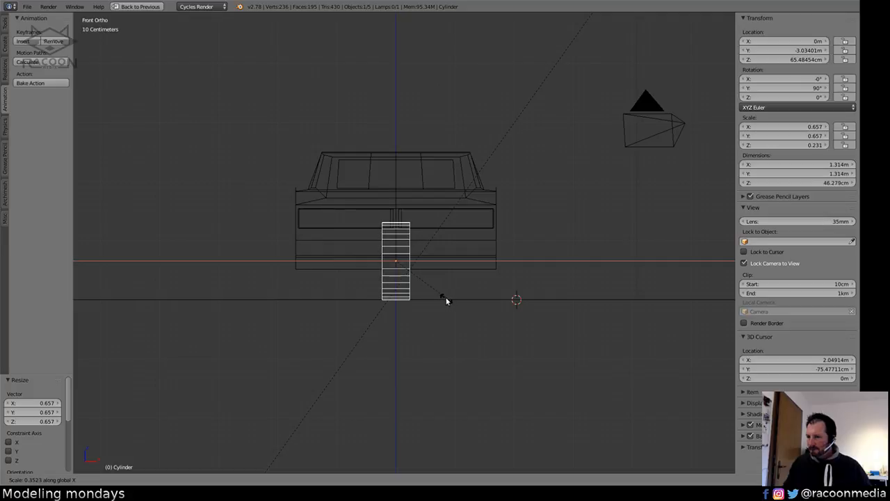
pyautogui.click(446, 300)
# Move the wheel cylinder about 1.42 m along the X axis to just inside the car body's side.
pyautogui.scroll(1, 436, 306)
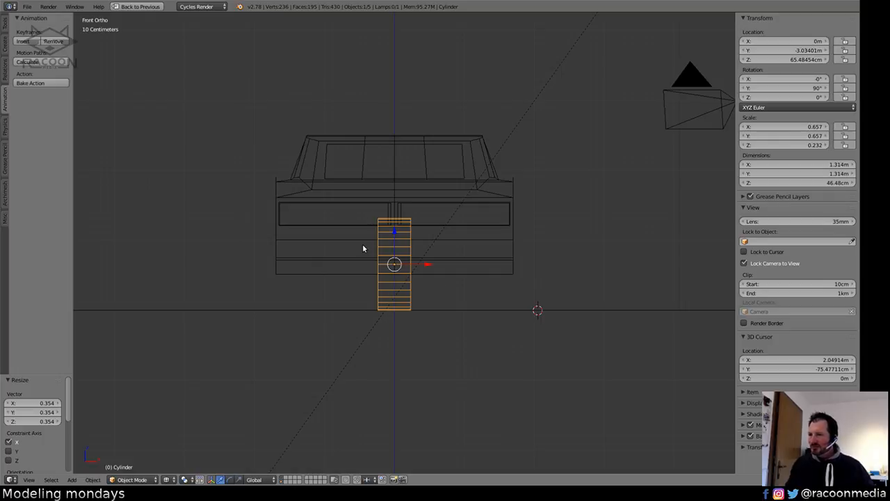
pyautogui.scroll(3, 498, 237)
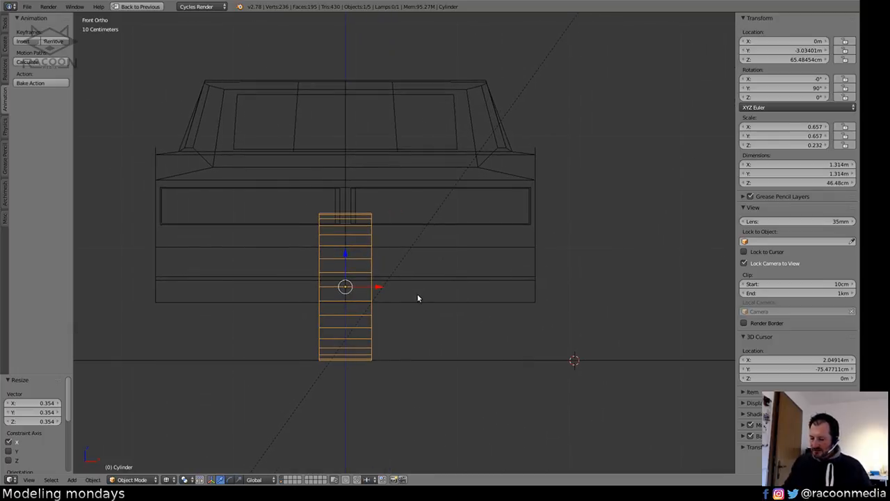
pyautogui.press('g')
pyautogui.press('x')
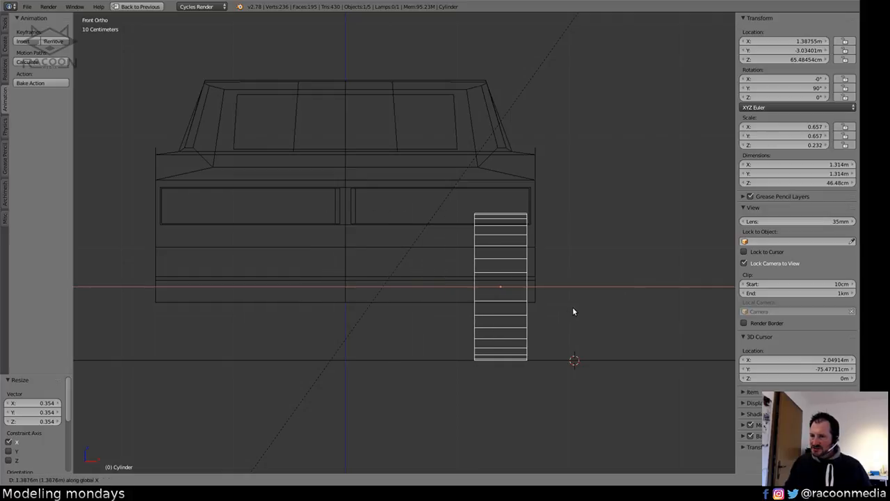
pyautogui.click(575, 306)
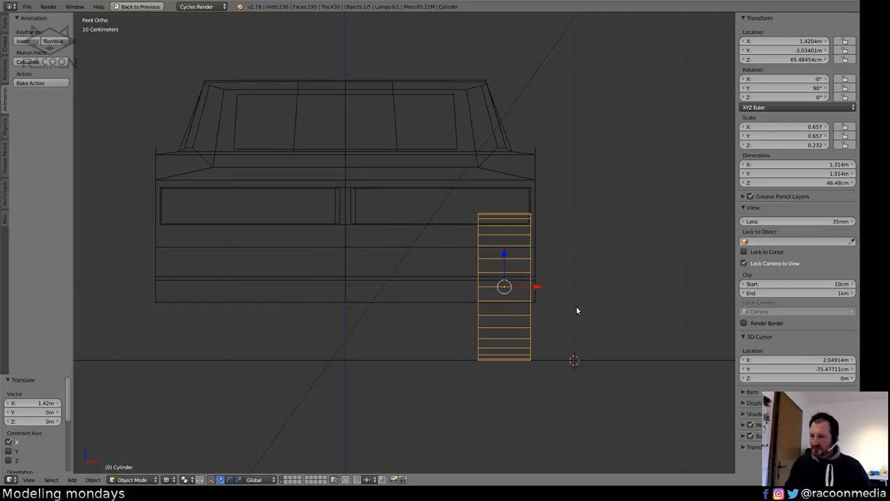
# Restore the multi-editor layout and load General_lee_Rims_preview_featured.jpg into the image editor showing the car's rear.
pyautogui.keyDown('shift'); pyautogui.moveTo(585, 291); pyautogui.dragTo(553, 286, button='middle'); pyautogui.keyUp('shift')
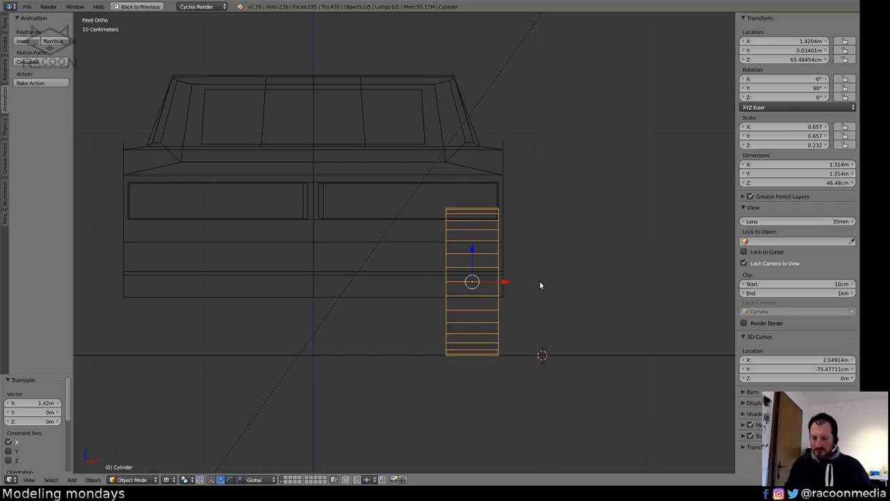
pyautogui.press('KP_3')
pyautogui.keyDown('shift'); pyautogui.moveTo(270, 287); pyautogui.dragTo(453, 290, button='middle'); pyautogui.keyUp('shift')
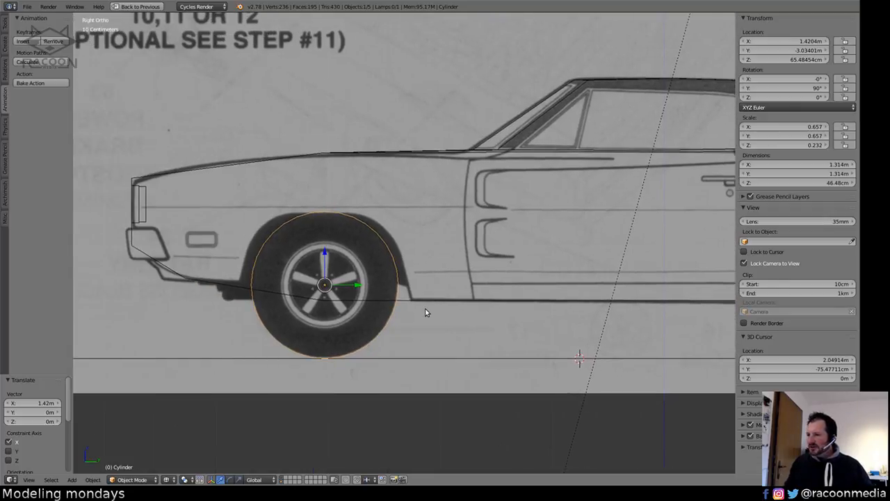
pyautogui.scroll(3, 427, 255)
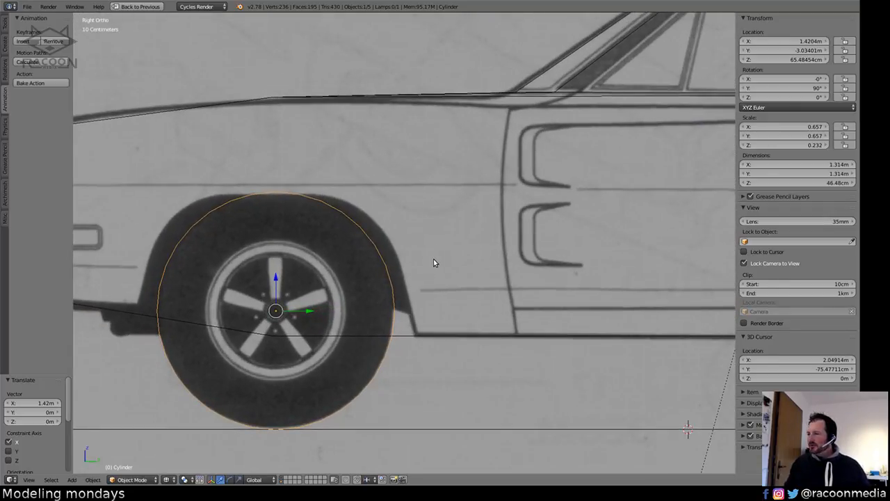
pyautogui.hotkey('shift', 'space')
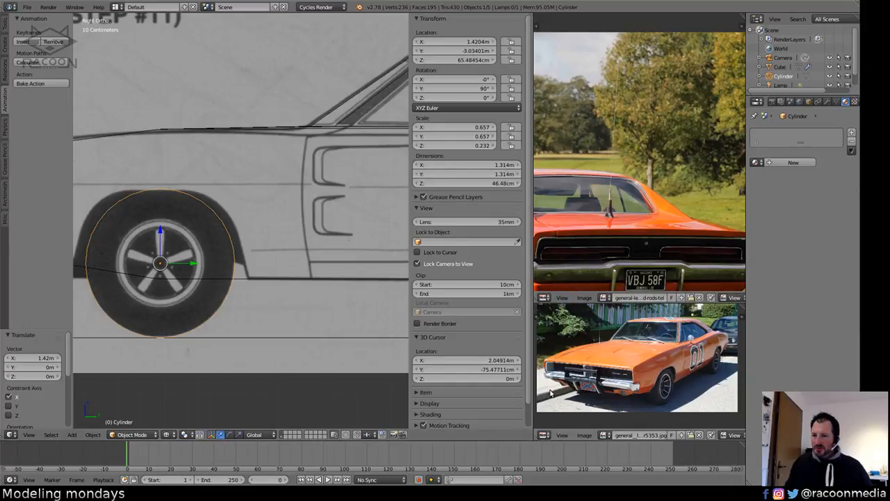
pyautogui.click(546, 298)
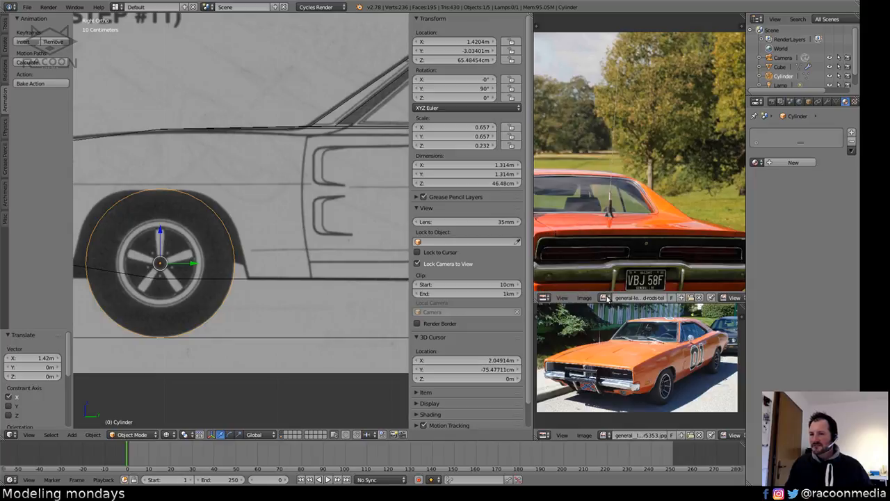
pyautogui.click(584, 297)
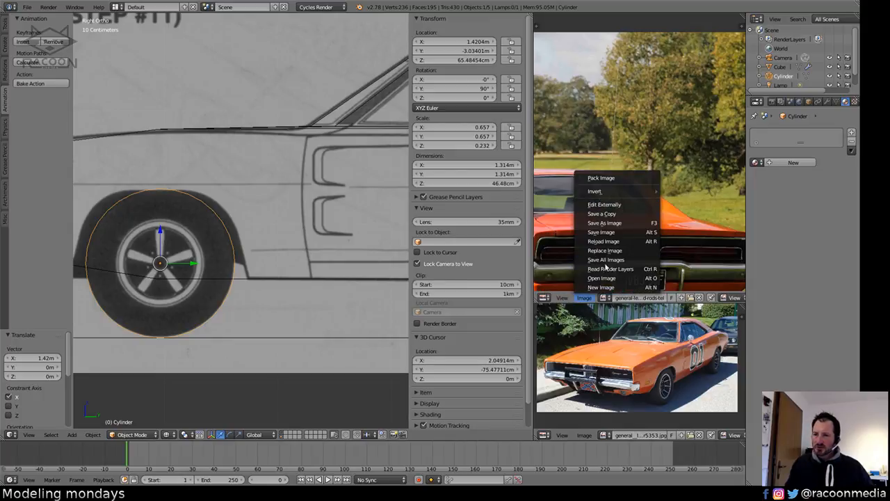
pyautogui.click(601, 277)
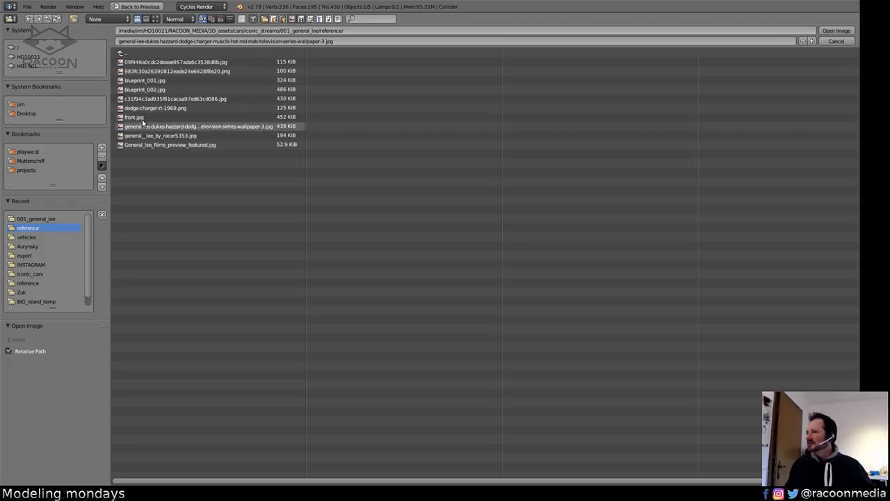
pyautogui.click(156, 18)
pyautogui.click(161, 157)
pyautogui.doubleClick(161, 156)
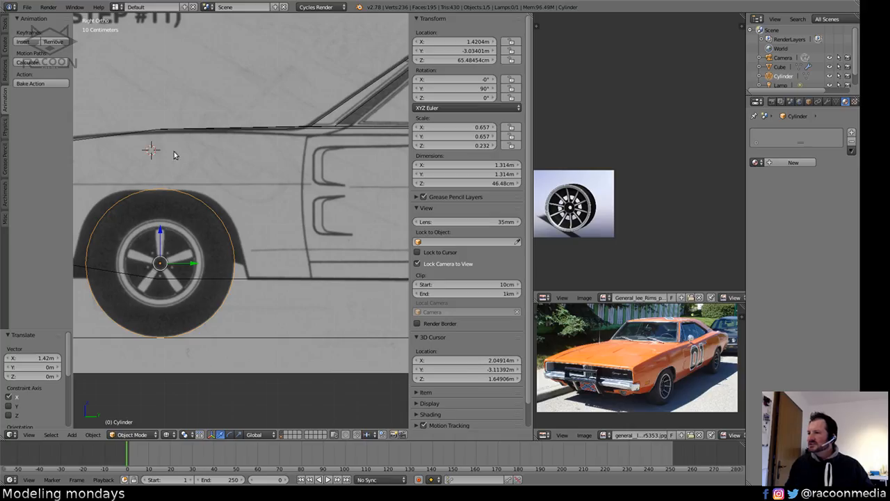
# Examine the rim design up close in the rim reference image and on the front wheel of the orange car photo.
pyautogui.moveTo(627, 229); pyautogui.dragTo(673, 166, button='middle')
pyautogui.keyDown('ctrl'); pyautogui.moveTo(655, 183); pyautogui.dragTo(671, 155, button='middle'); pyautogui.keyUp('ctrl')
pyautogui.keyDown('ctrl'); pyautogui.moveTo(655, 218); pyautogui.dragTo(767, 222, button='middle'); pyautogui.keyUp('ctrl')
pyautogui.keyDown('shift'); pyautogui.moveTo(383, 271); pyautogui.dragTo(421, 272, button='middle'); pyautogui.keyUp('shift')
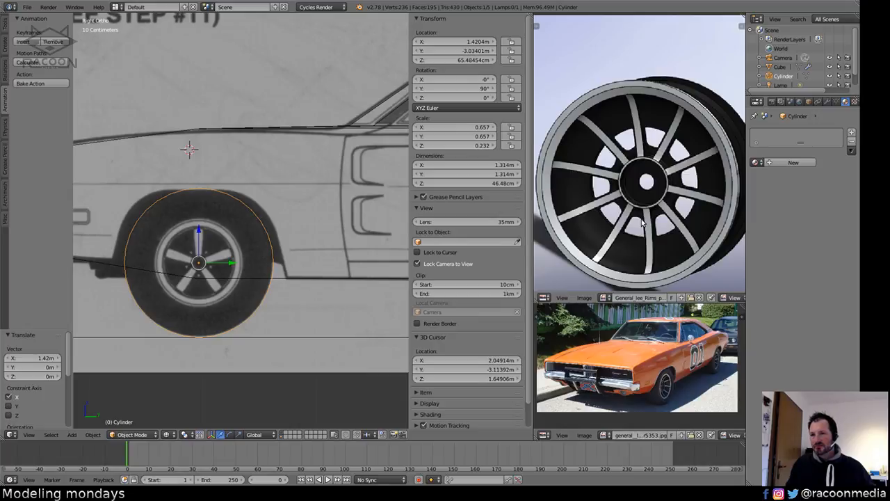
pyautogui.keyDown('shift'); pyautogui.moveTo(327, 253); pyautogui.dragTo(342, 261, button='middle'); pyautogui.keyUp('shift')
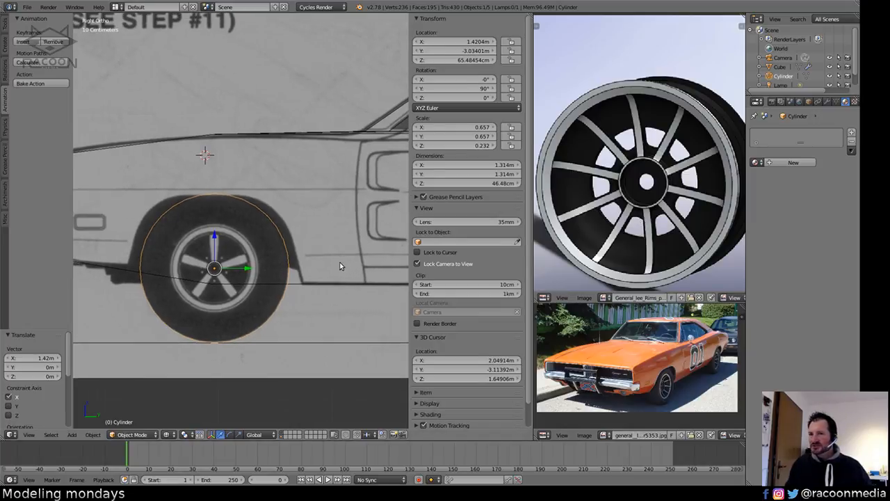
pyautogui.scroll(5, 691, 360)
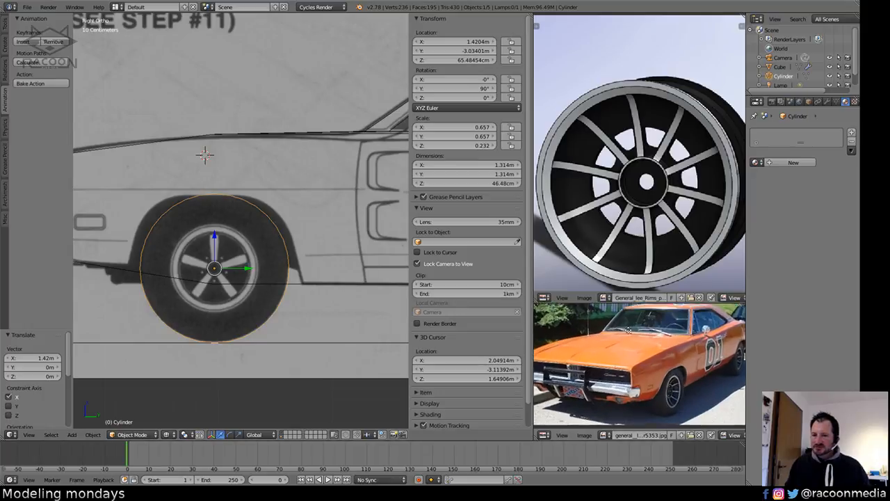
pyautogui.moveTo(691, 359); pyautogui.dragTo(583, 299, button='middle')
pyautogui.scroll(2, 616, 342)
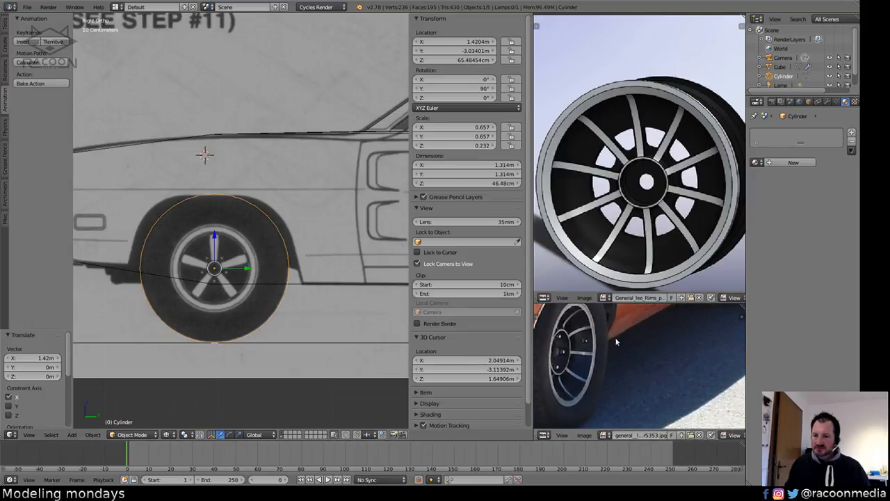
pyautogui.moveTo(612, 334); pyautogui.dragTo(652, 374, button='middle')
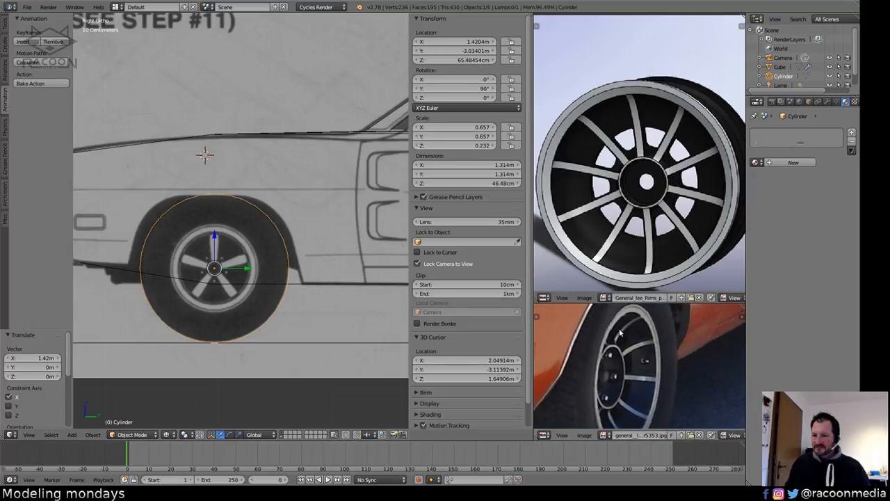
pyautogui.moveTo(625, 407); pyautogui.dragTo(639, 379, button='middle')
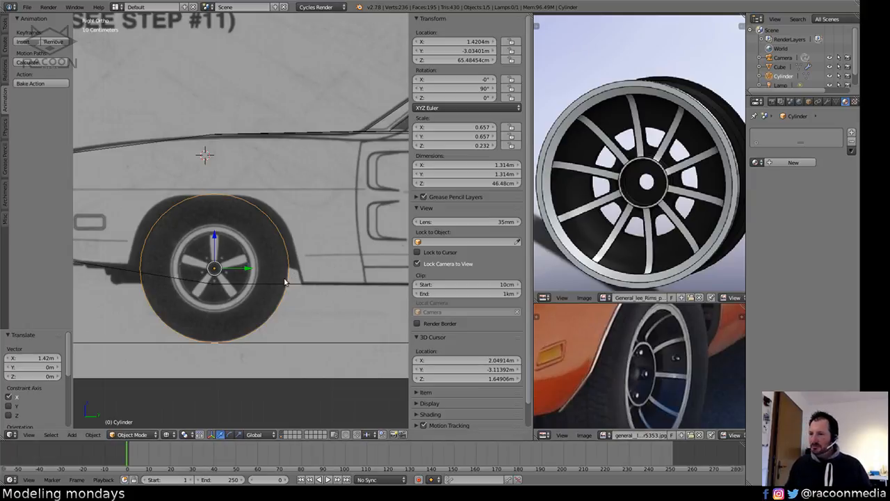
# Inset the wheel cylinder's outward-facing round face by about 28.5 cm towards the rim edge in the side blueprint.
pyautogui.keyDown('shift'); pyautogui.moveTo(283, 281); pyautogui.dragTo(330, 258, button='middle'); pyautogui.keyUp('shift')
pyautogui.scroll(3, 333, 278)
pyautogui.press('Tab')
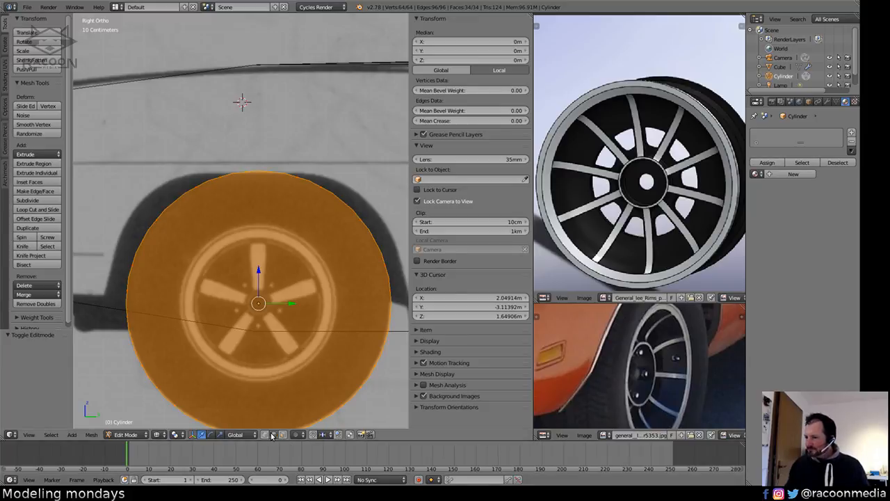
pyautogui.rightClick(261, 312)
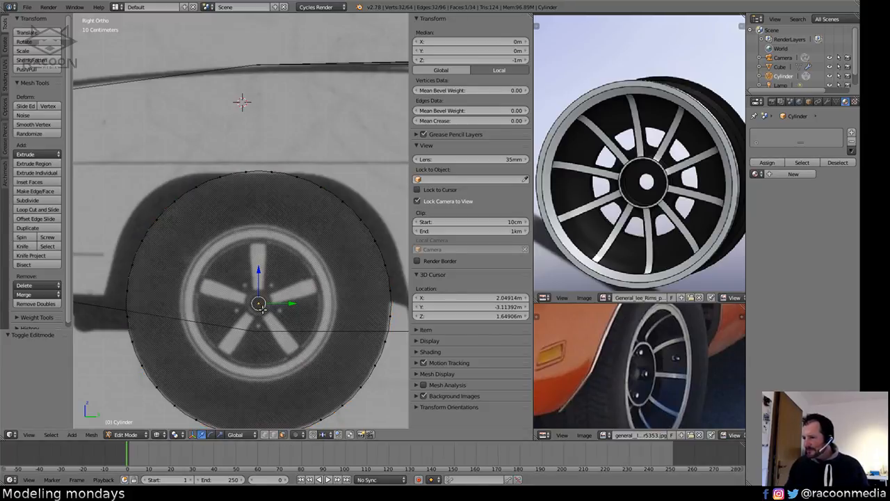
pyautogui.moveTo(272, 329); pyautogui.dragTo(317, 338, button='middle')
pyautogui.moveTo(275, 304); pyautogui.dragTo(293, 308, button='middle')
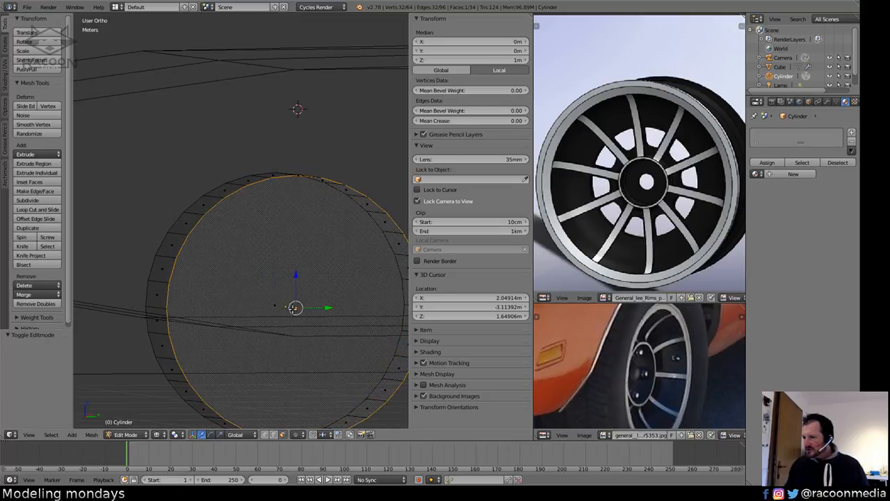
pyautogui.press('KP_3')
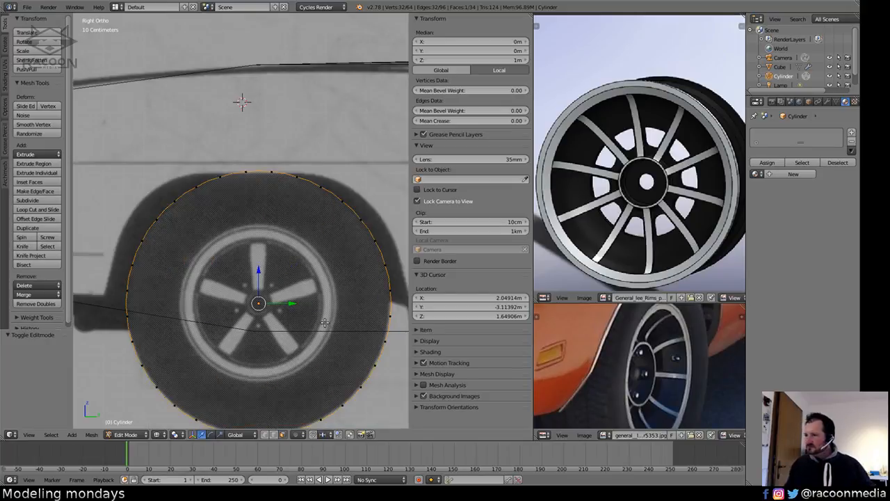
pyautogui.press('i')
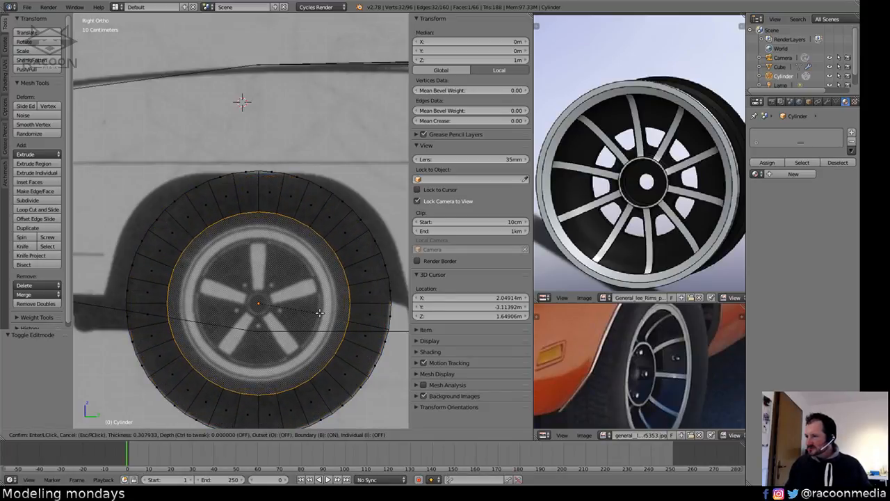
pyautogui.click(325, 316)
# Scale the inset round face to 0.945 to bring it closer to the blueprint rim.
pyautogui.keyDown('ctrl'); pyautogui.moveTo(350, 280); pyautogui.dragTo(333, 309, button='middle'); pyautogui.keyUp('ctrl')
pyautogui.press('s')
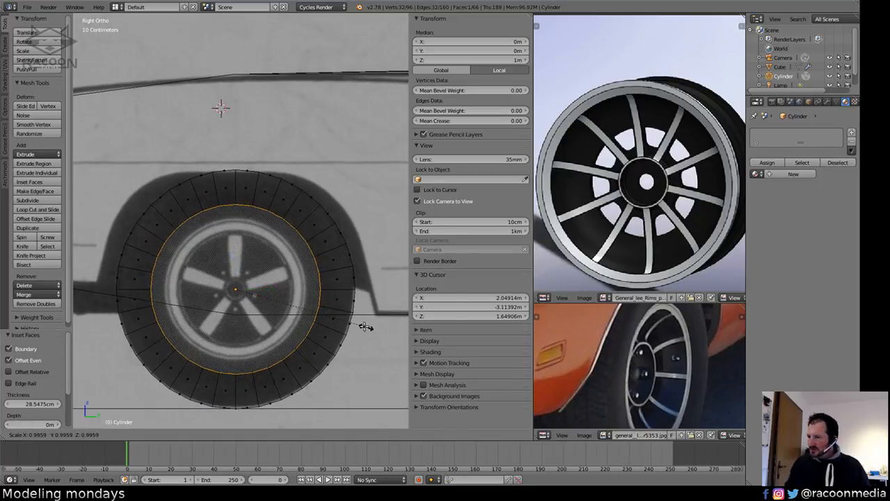
pyautogui.click(353, 324)
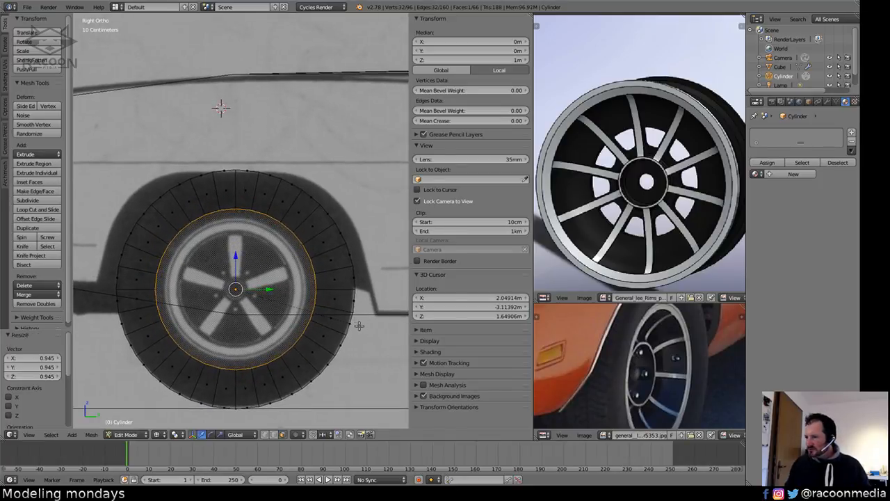
# Inset the central wheel face again by about 6.1 cm to form a narrow ring around the rim.
pyautogui.keyDown('shift'); pyautogui.moveTo(362, 313); pyautogui.dragTo(353, 307, button='middle'); pyautogui.keyUp('shift')
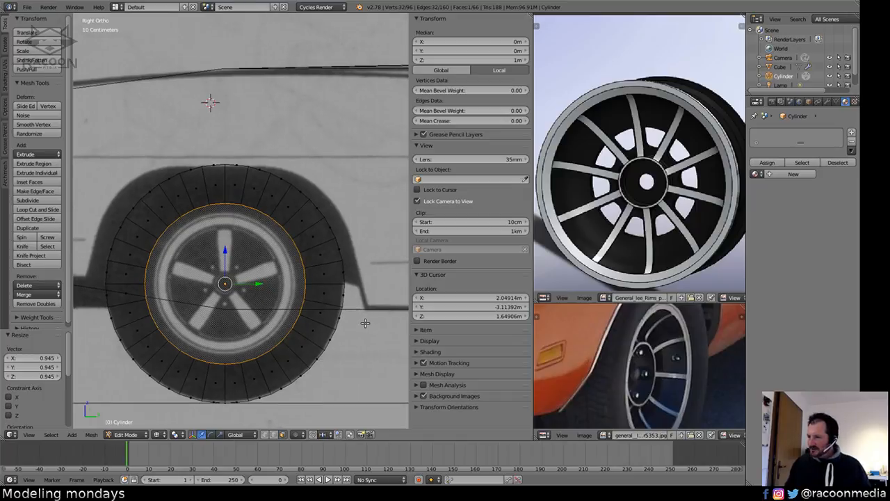
pyautogui.press('i')
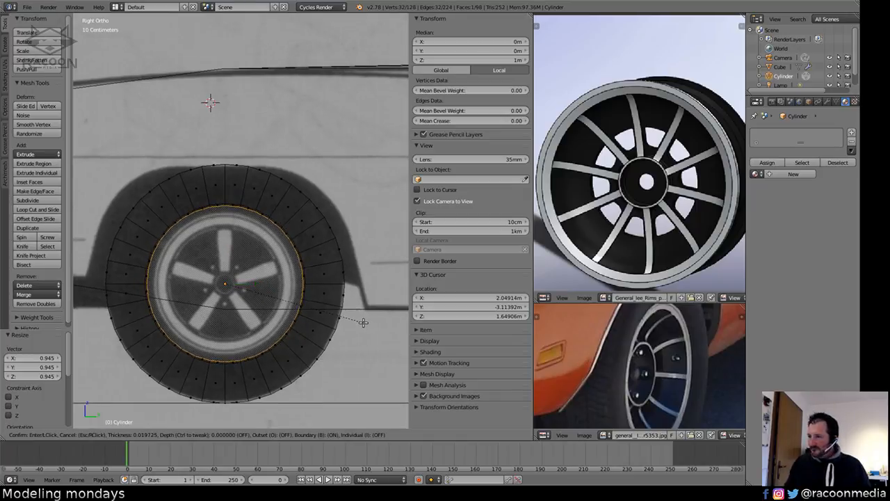
pyautogui.click(356, 324)
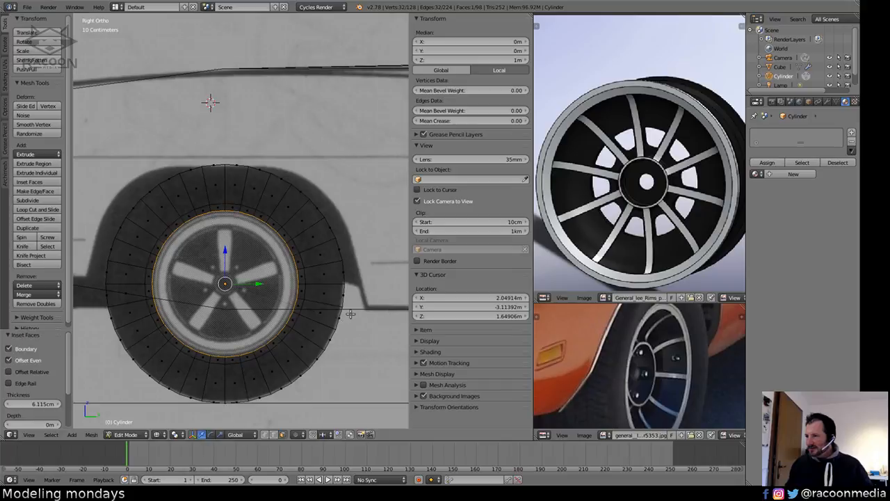
# Expand the face selection to include the narrow rim ring and give the wheel the existing black material.
pyautogui.press('ctrl+KP_Add')
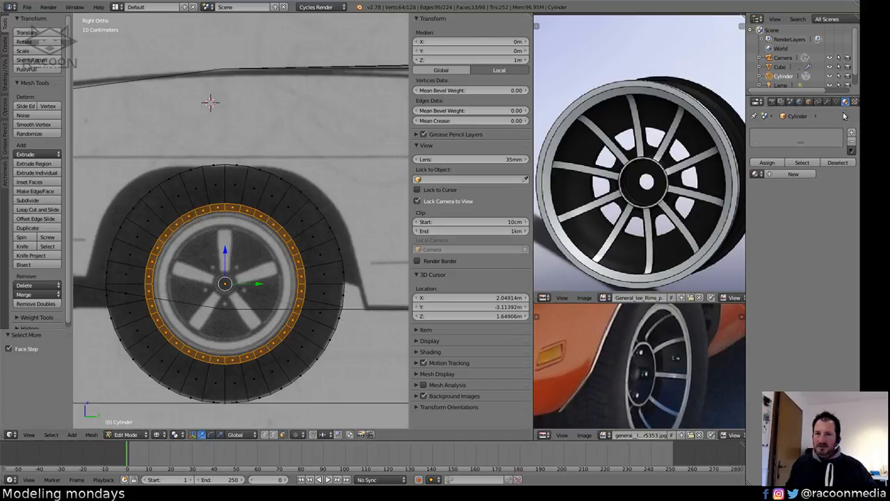
pyautogui.click(755, 174)
pyautogui.click(732, 186)
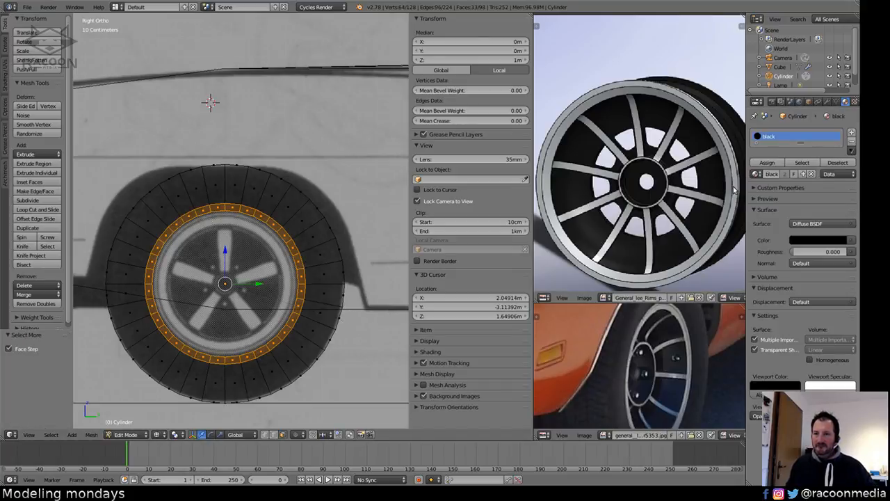
pyautogui.press('z')
pyautogui.press('z')
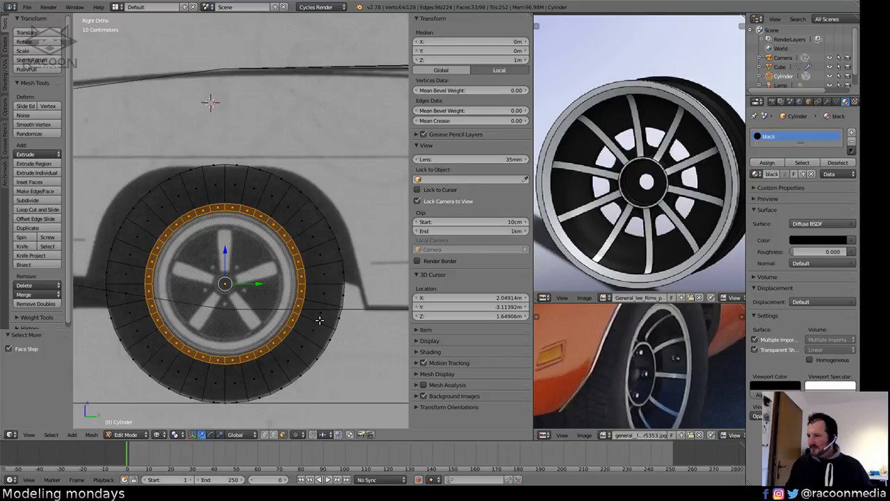
# Add a second material slot to the wheel, fill it with Material.001 and make that material a single-user copy.
pyautogui.click(850, 133)
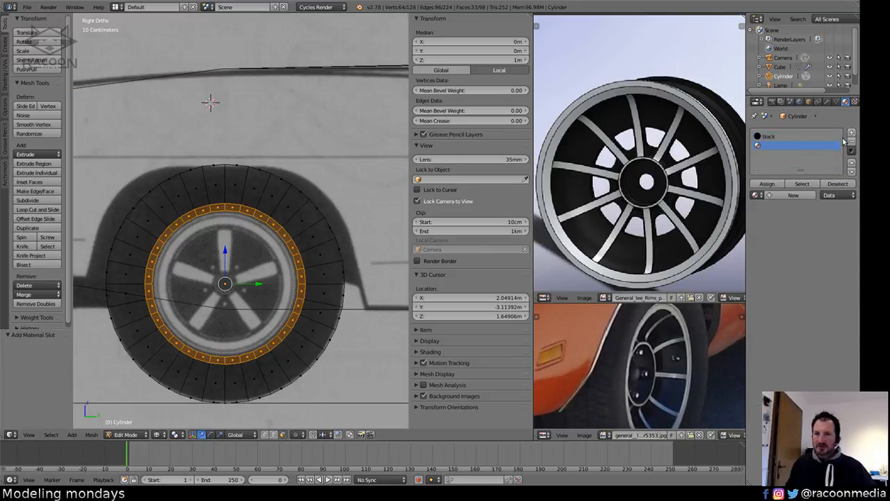
pyautogui.click(757, 196)
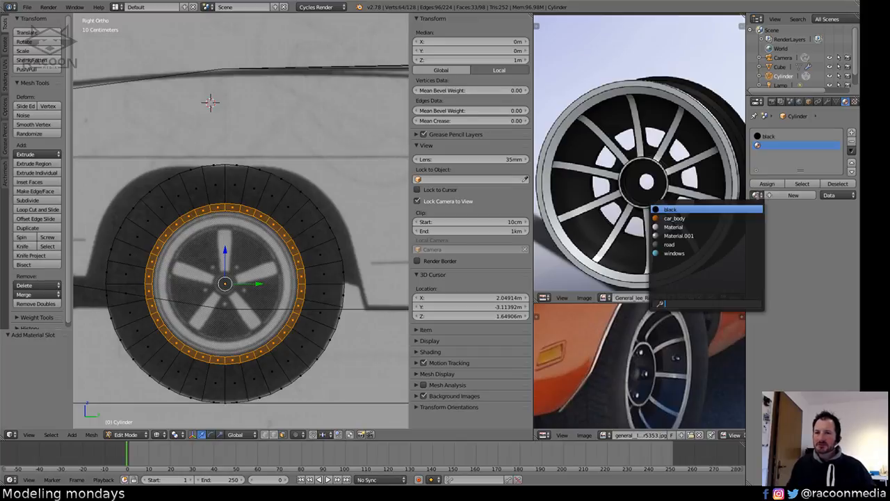
pyautogui.click(716, 235)
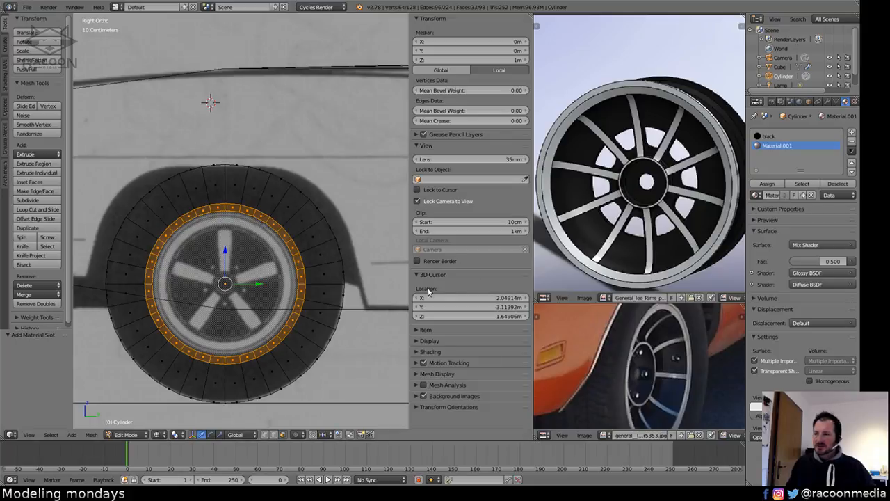
pyautogui.press('Tab')
pyautogui.click(785, 183)
pyautogui.press('Tab')
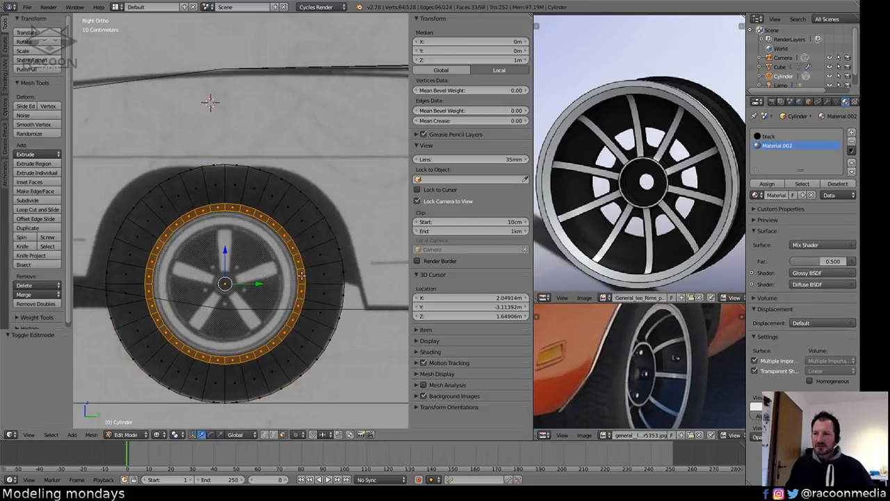
# Rename the wheel's copied second material to rims.
pyautogui.press('Tab')
pyautogui.press('Tab')
pyautogui.click(772, 195)
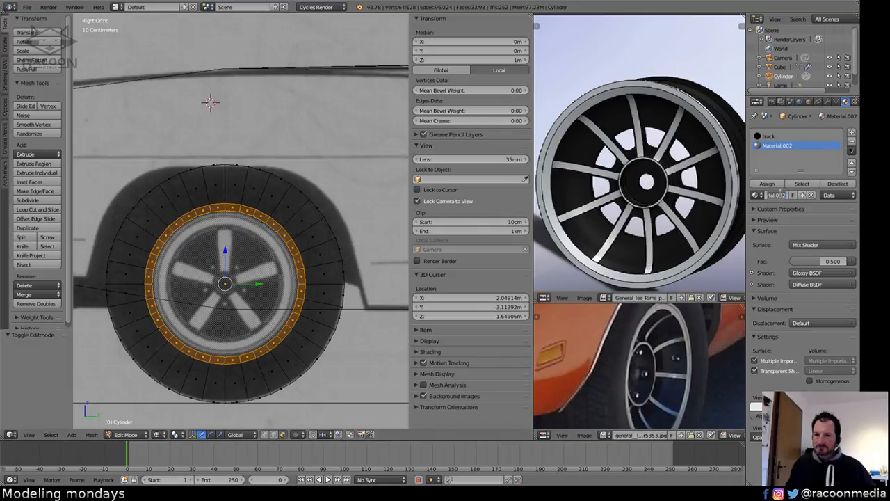
pyautogui.write('rims')
pyautogui.press('Return')
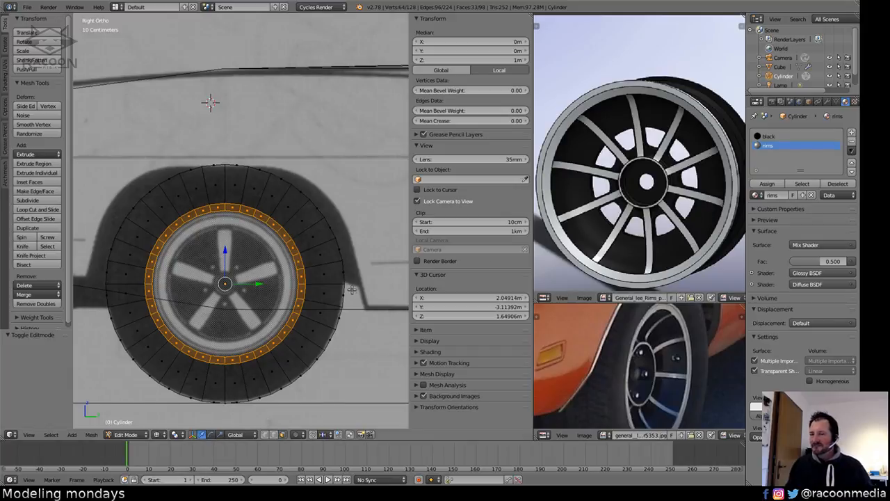
pyautogui.keyDown('shift'); pyautogui.moveTo(356, 291); pyautogui.dragTo(353, 306, button='middle'); pyautogui.keyUp('shift')
pyautogui.scroll(1, 343, 309)
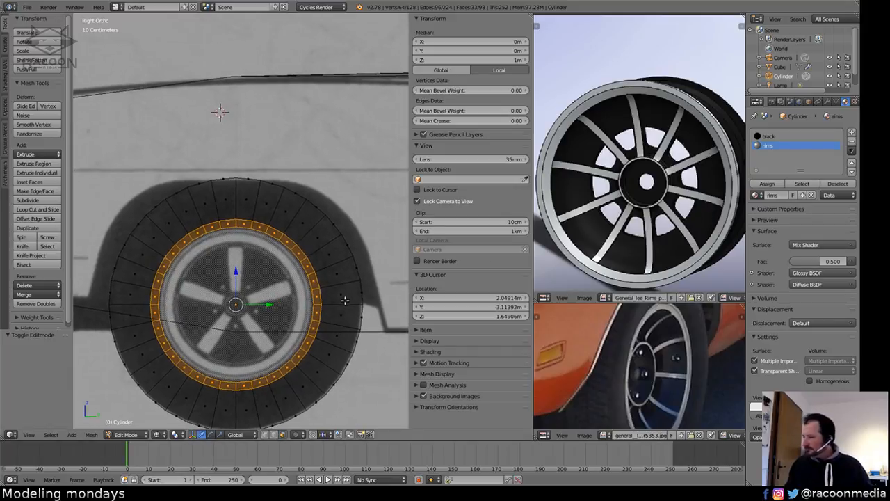
pyautogui.scroll(1, 344, 301)
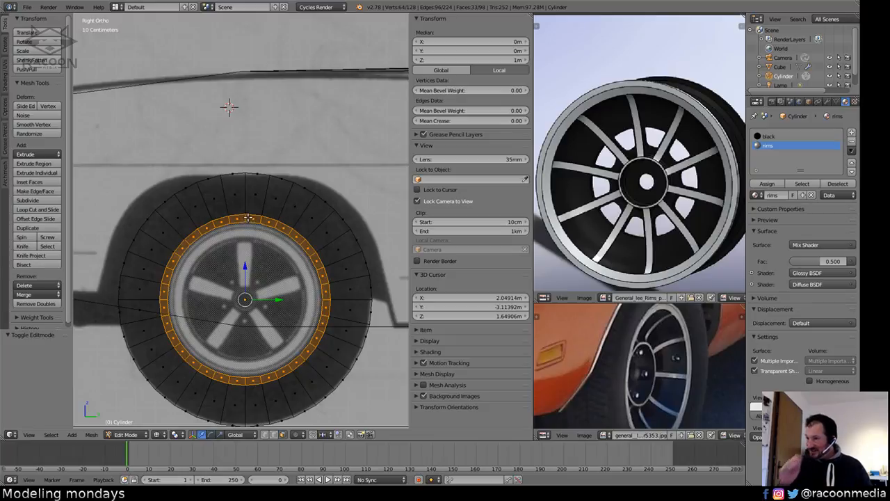
# Rotate the entire wheel mesh by 5.625° in the side view.
pyautogui.press('a')
pyautogui.press('a')
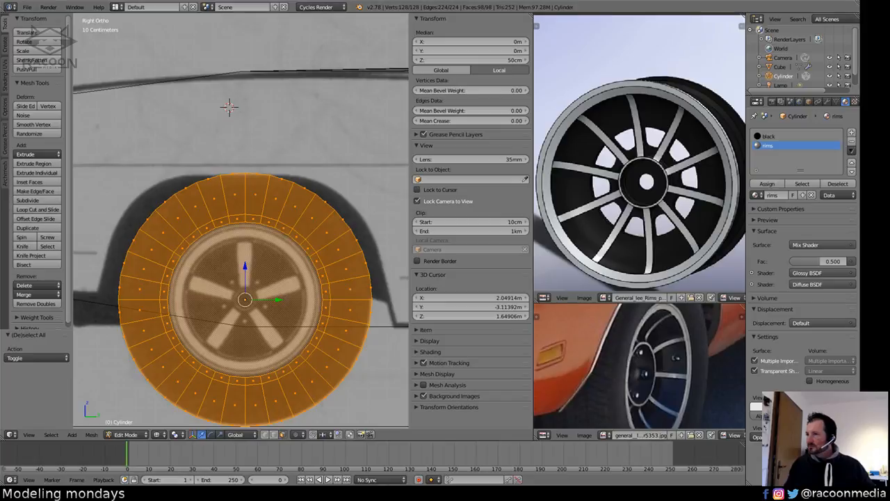
pyautogui.write('r')
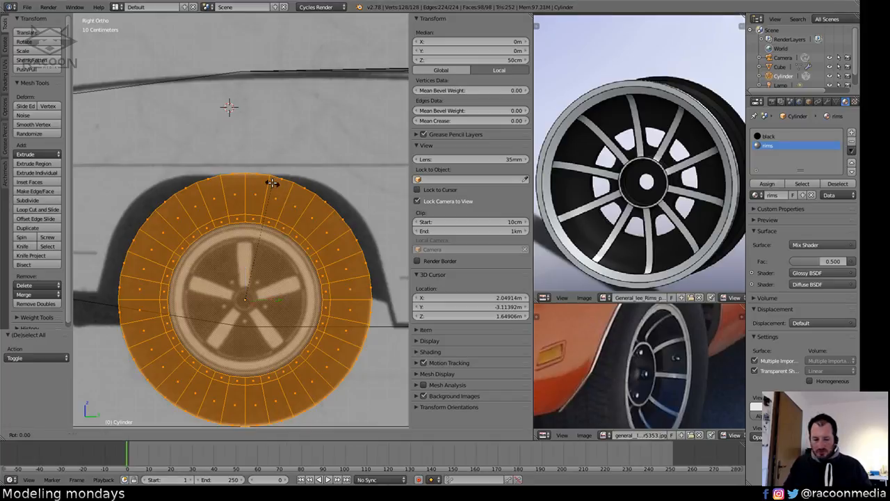
pyautogui.write('5')
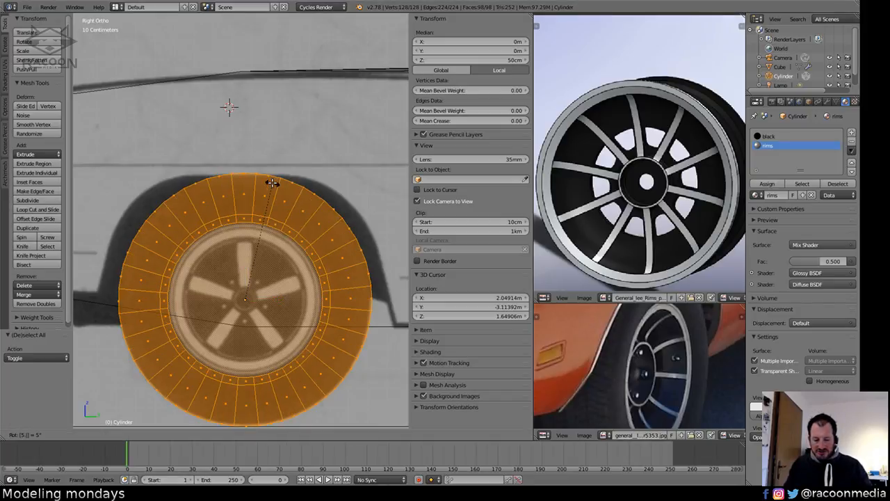
pyautogui.write('.625')
pyautogui.press('Return')
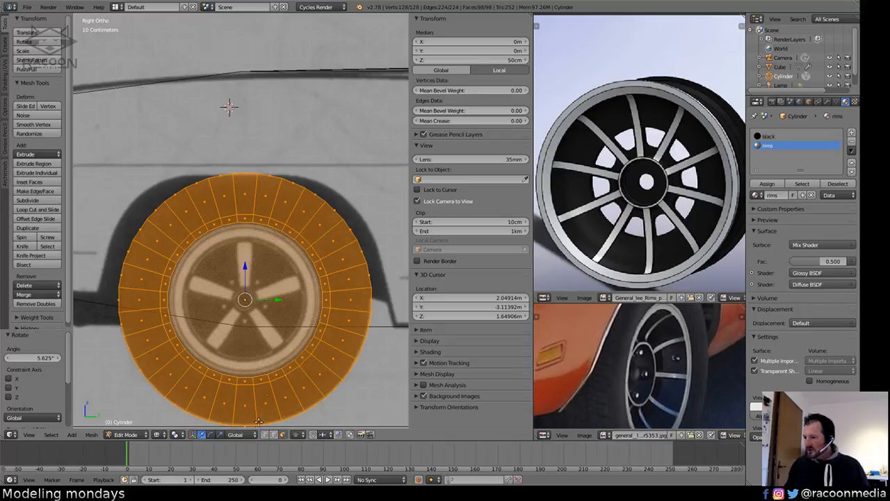
# Leave mesh editing in solid shading and replace the black material in the wheel's first slot with Material.001.
pyautogui.rightClick(245, 300)
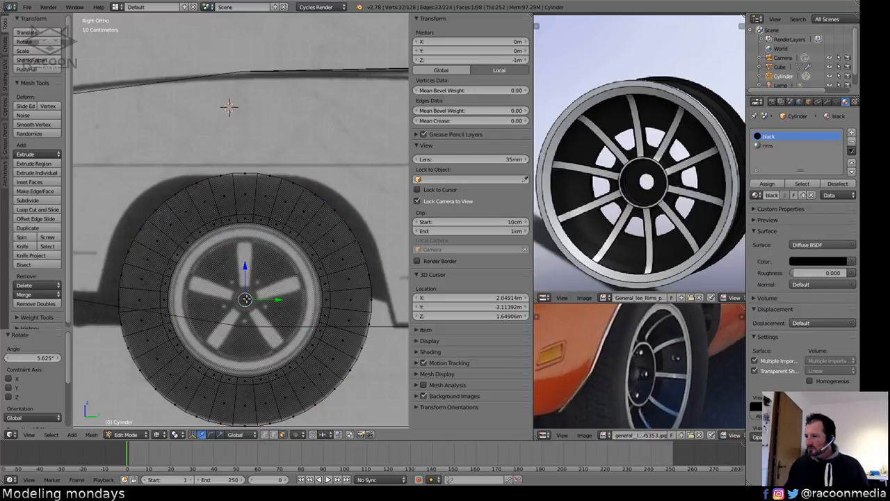
pyautogui.press('z')
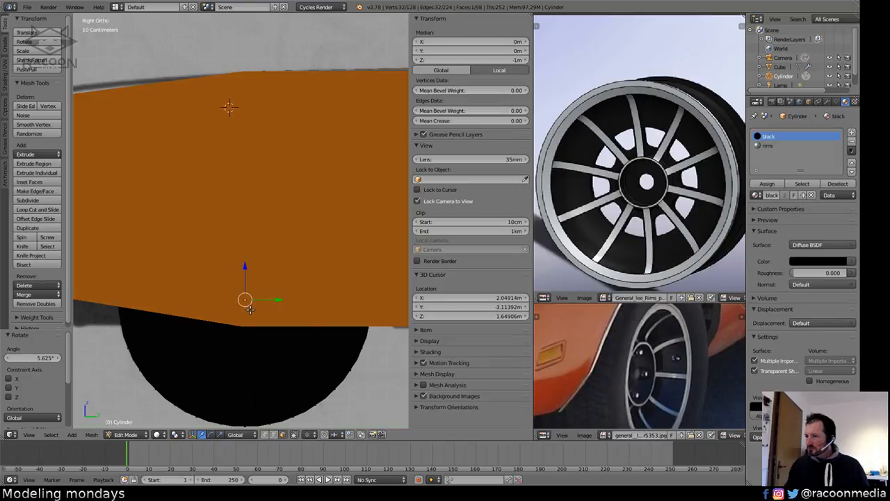
pyautogui.scroll(-5, 249, 308)
pyautogui.moveTo(238, 407); pyautogui.dragTo(277, 315, button='middle')
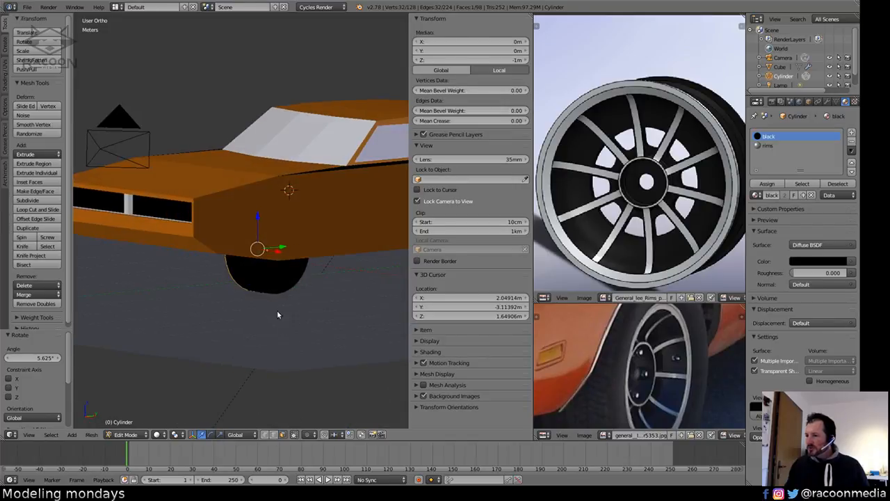
pyautogui.press('Tab')
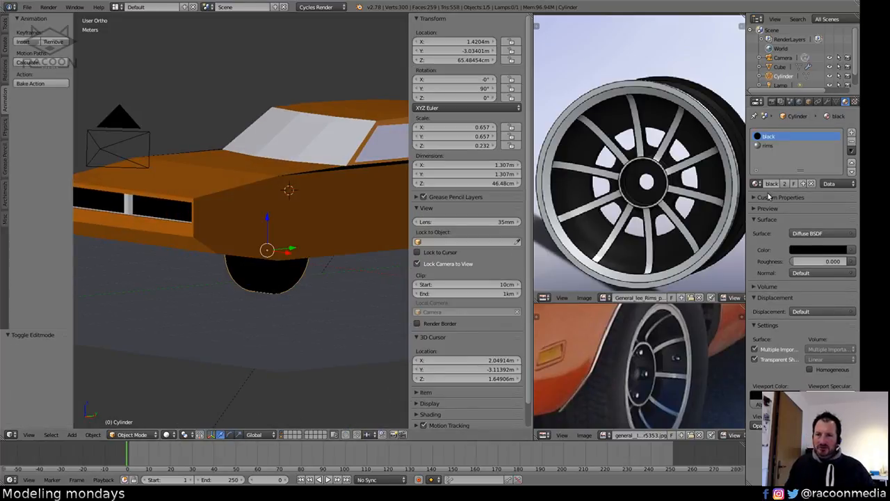
pyautogui.click(757, 183)
pyautogui.click(696, 224)
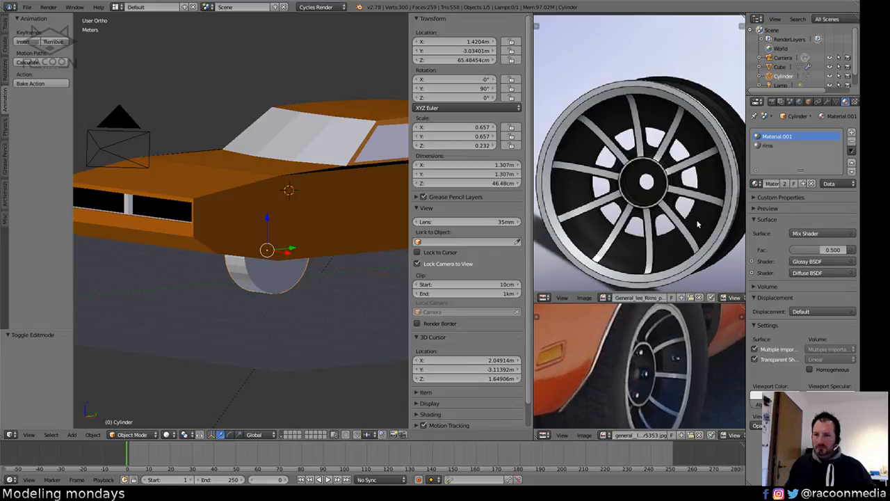
# Try the material named Material in the wheel's first slot and undo that assignment.
pyautogui.click(757, 183)
pyautogui.click(696, 215)
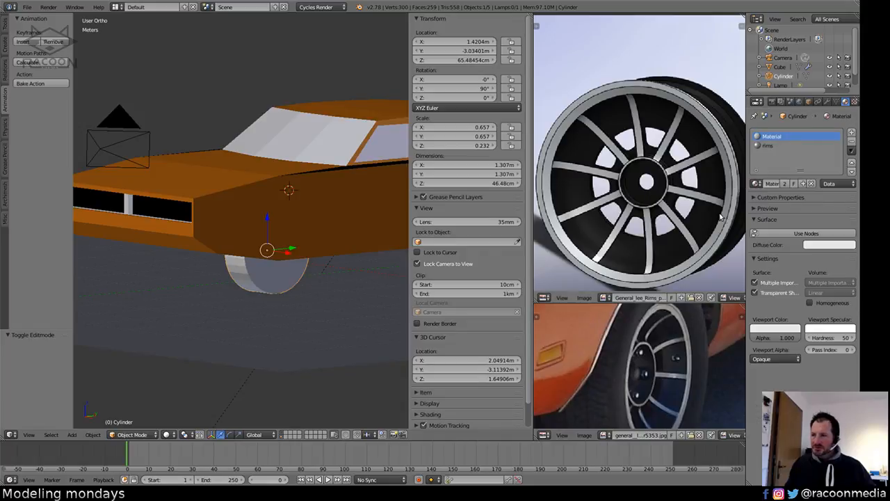
pyautogui.scroll(2, 306, 279)
pyautogui.hotkey('ctrl', 'z')
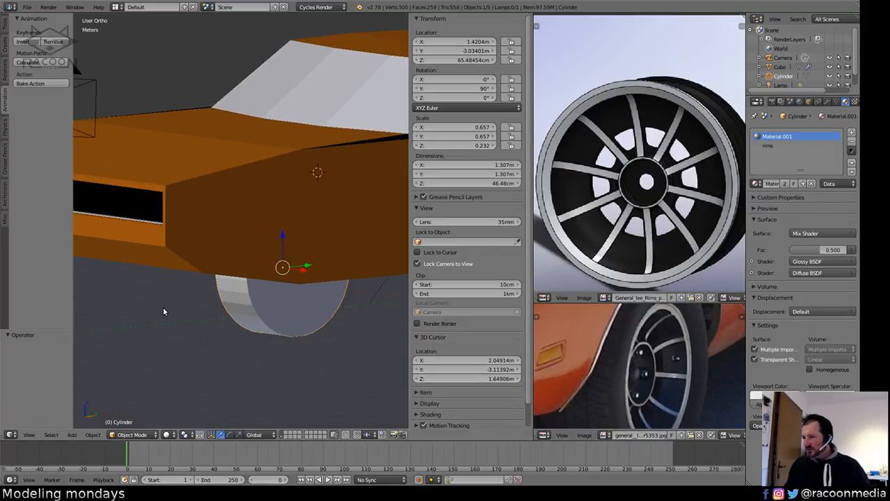
# Hide every object except the wheel and open its mesh for editing in solid shading from the right side.
pyautogui.press('KP_3')
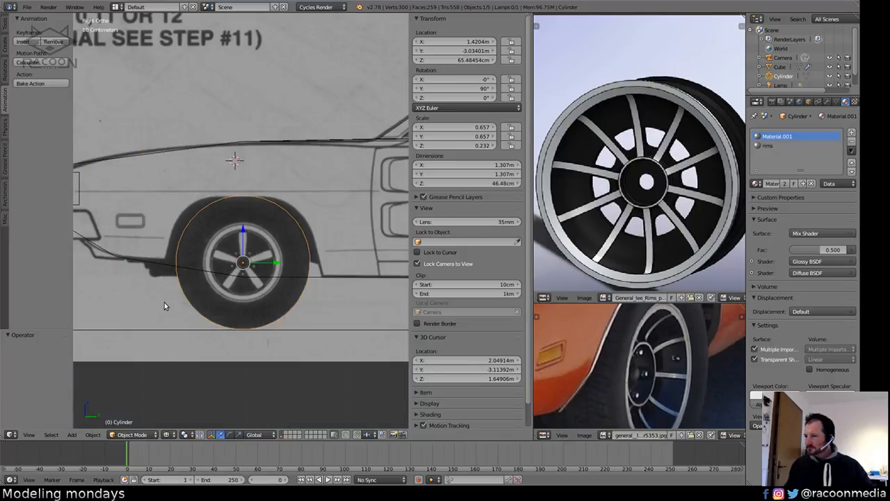
pyautogui.hotkey('shift', 'h')
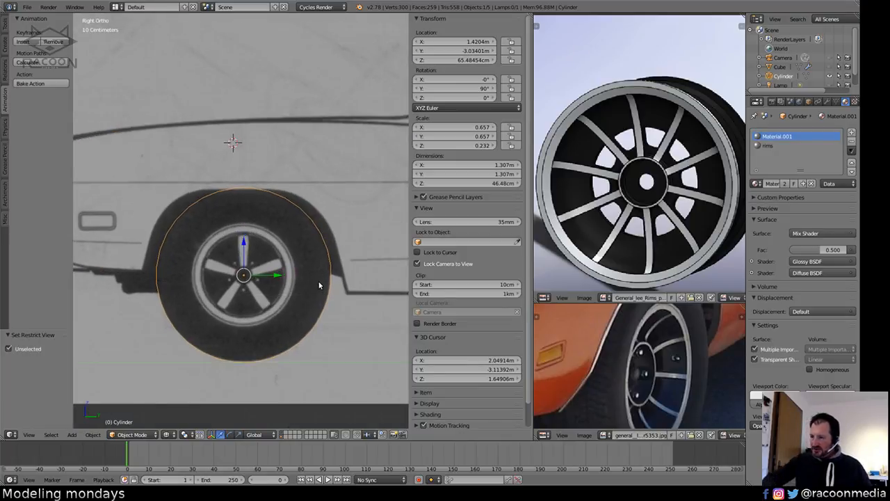
pyautogui.keyDown('ctrl'); pyautogui.moveTo(318, 272); pyautogui.dragTo(305, 288, button='middle'); pyautogui.keyUp('ctrl')
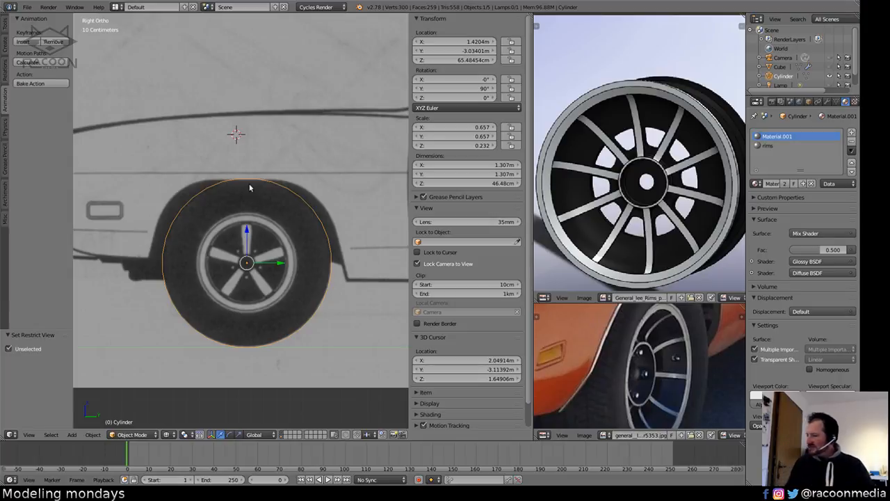
pyautogui.press('Tab')
pyautogui.scroll(2, 295, 270)
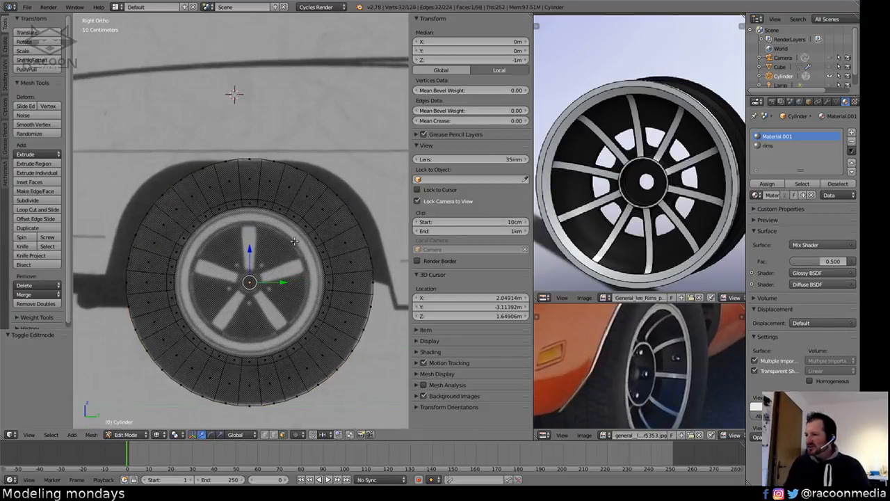
pyautogui.press('z')
# Try selecting opposite edges on the inner circle of the rim ring.
pyautogui.click(273, 435)
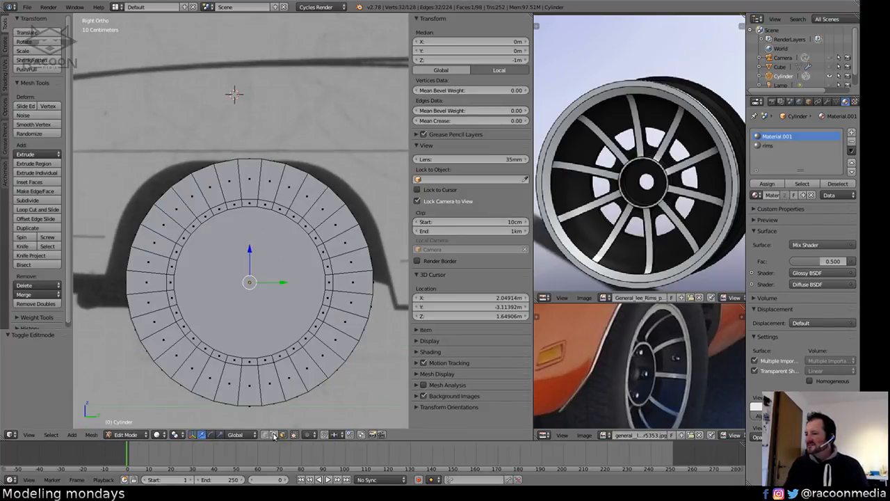
pyautogui.rightClick(247, 207)
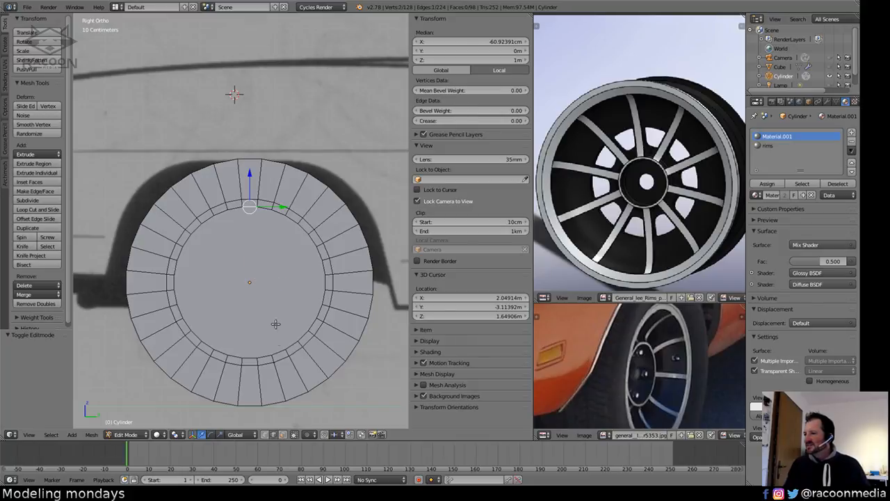
pyautogui.keyDown('shift'); pyautogui.rightClick(249, 359); pyautogui.keyUp('shift')
pyautogui.keyDown('shift'); pyautogui.rightClick(178, 288); pyautogui.keyUp('shift')
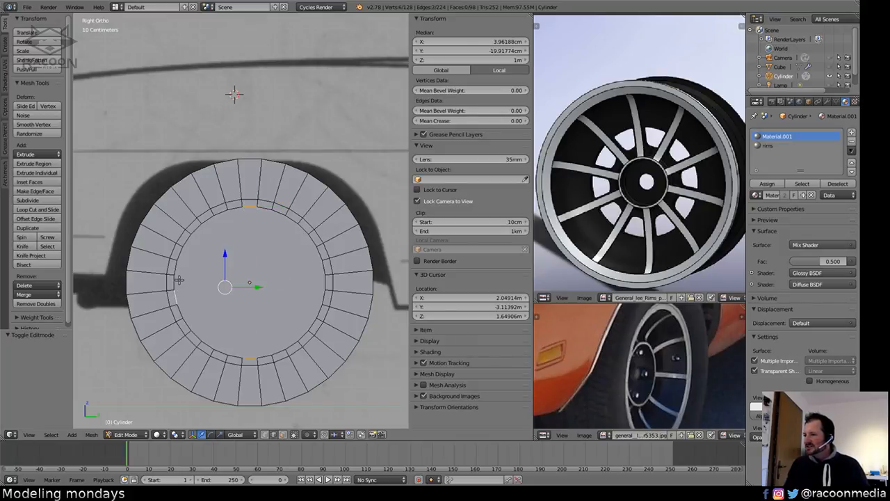
pyautogui.rightClick(177, 284)
pyautogui.keyDown('shift'); pyautogui.rightClick(257, 353); pyautogui.keyUp('shift')
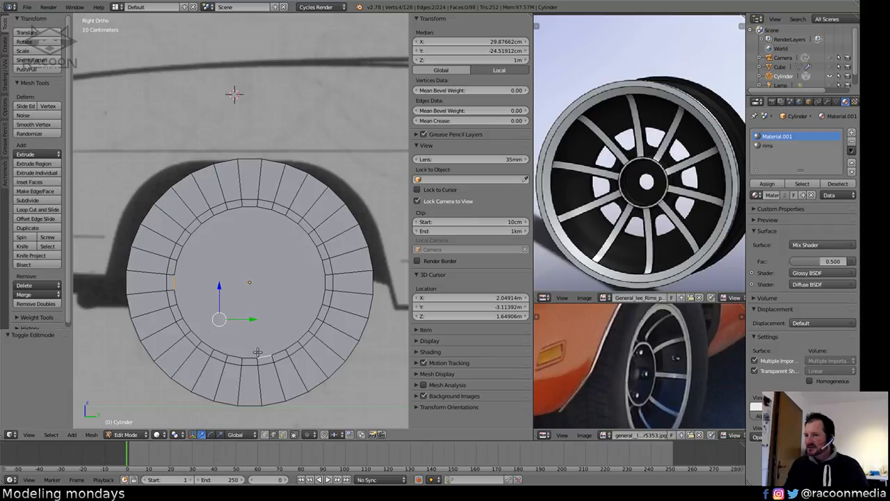
pyautogui.rightClick(248, 210)
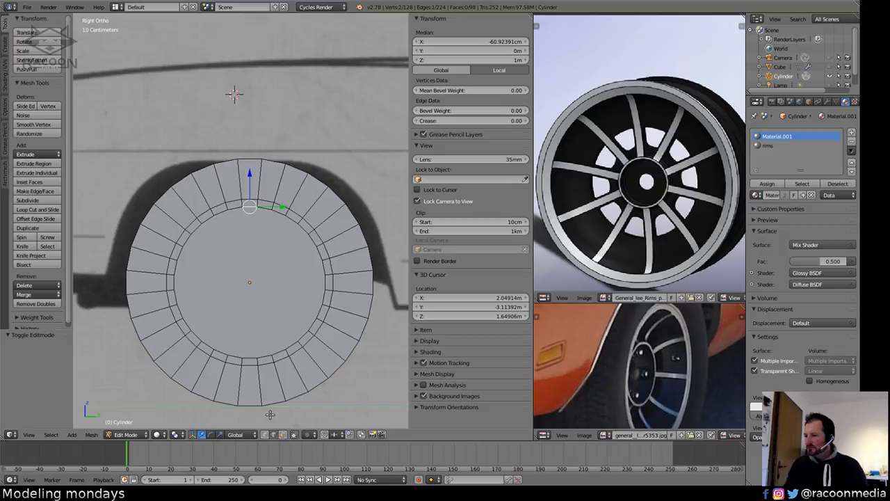
# Split the wheel's central face from the mesh and scale it down to about 0.44.
pyautogui.click(282, 435)
pyautogui.rightClick(271, 270)
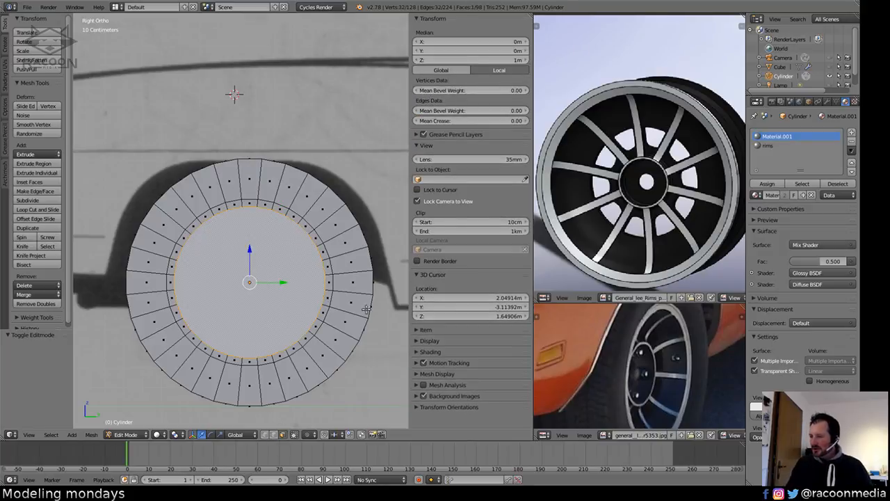
pyautogui.press('y')
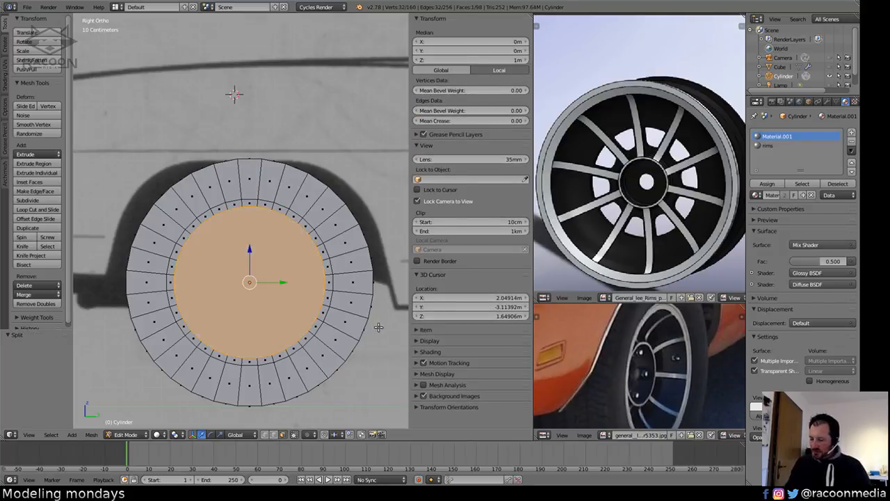
pyautogui.press('s')
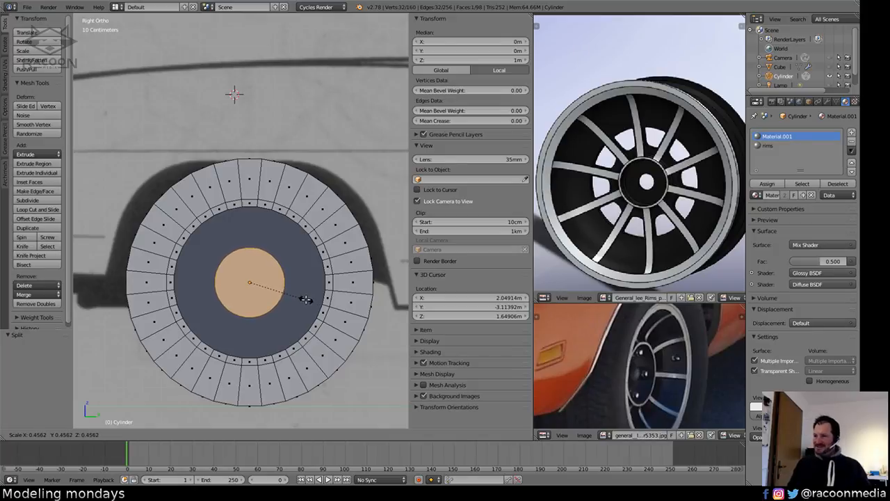
pyautogui.click(306, 298)
# Inset the small central disc by about 4.5 cm and extrude its inner face about 3.1 cm inward along X.
pyautogui.press('i')
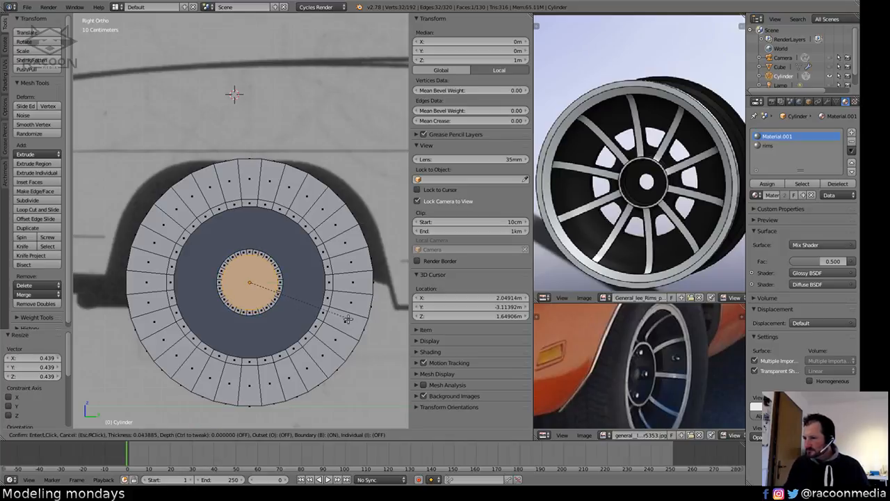
pyautogui.click(341, 318)
pyautogui.moveTo(336, 318); pyautogui.dragTo(204, 300, button='middle')
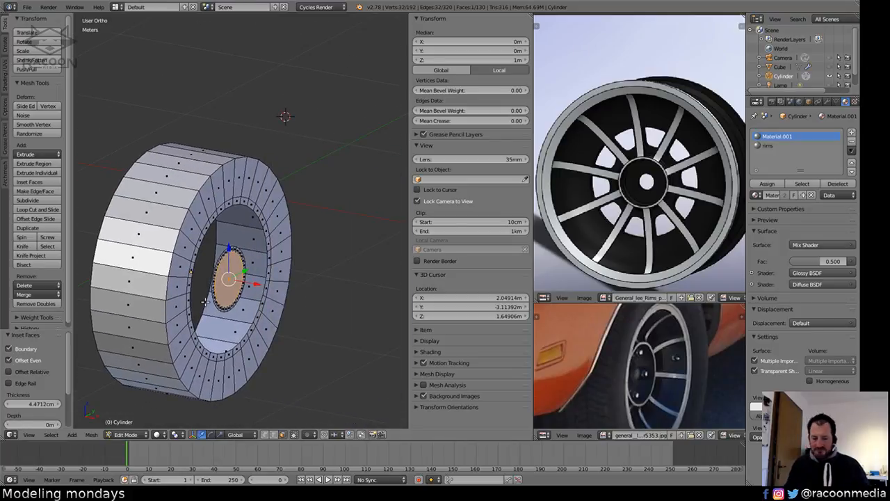
pyautogui.press('KP_Decimal')
pyautogui.press('e')
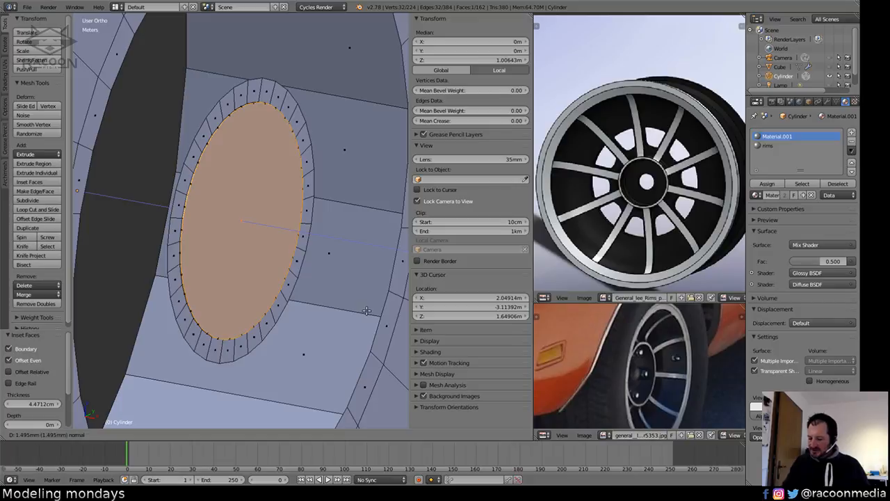
pyautogui.press('x')
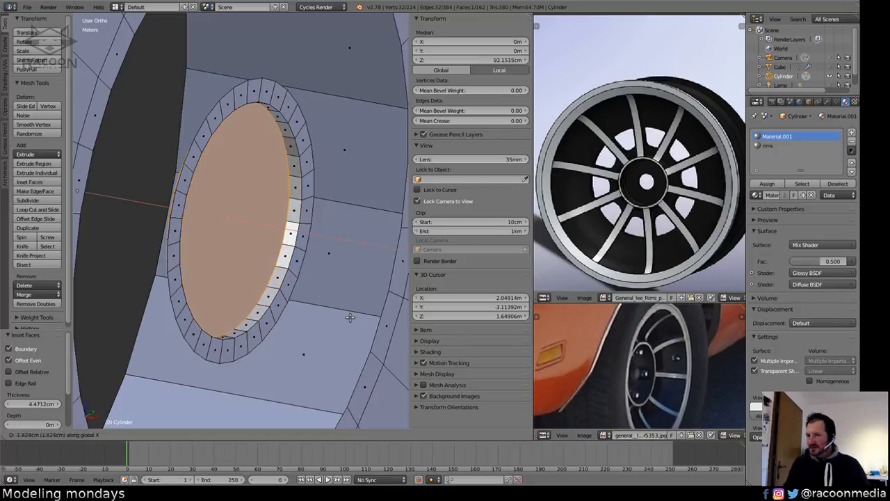
pyautogui.click(356, 311)
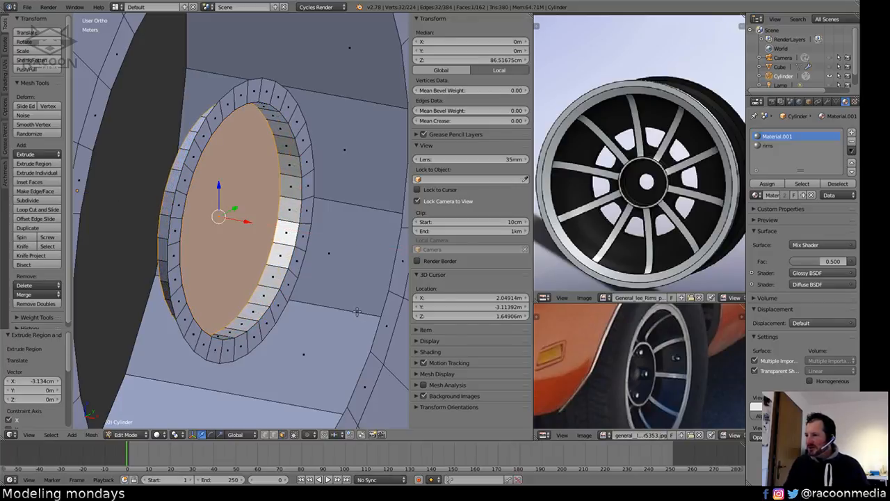
# Extrude the recessed face in place, scale it to about 0.416, and extrude it about 7.5 cm outward as a hub.
pyautogui.moveTo(356, 312); pyautogui.dragTo(241, 316, button='middle')
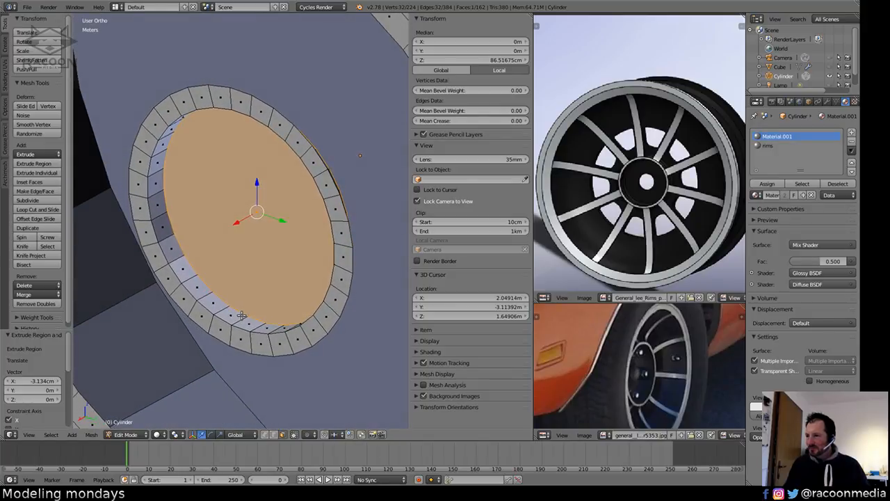
pyautogui.press('e')
pyautogui.rightClick(327, 320)
pyautogui.press('s')
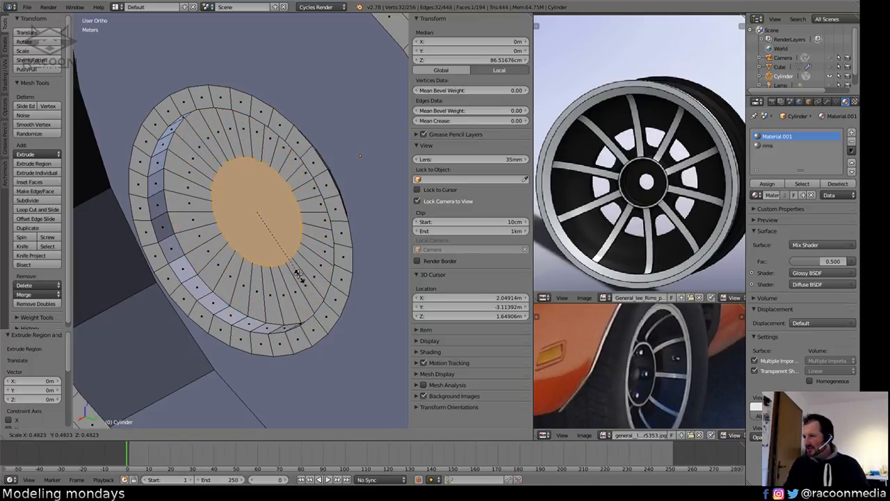
pyautogui.click(299, 275)
pyautogui.press('e')
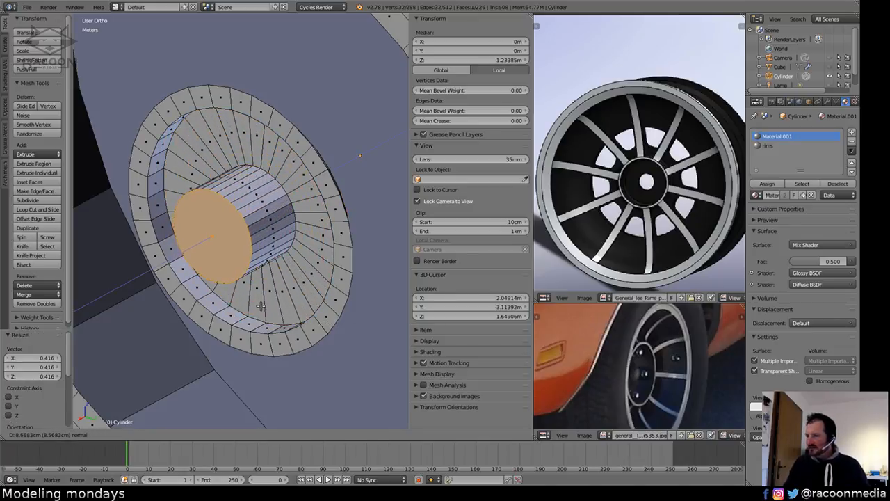
pyautogui.click(268, 302)
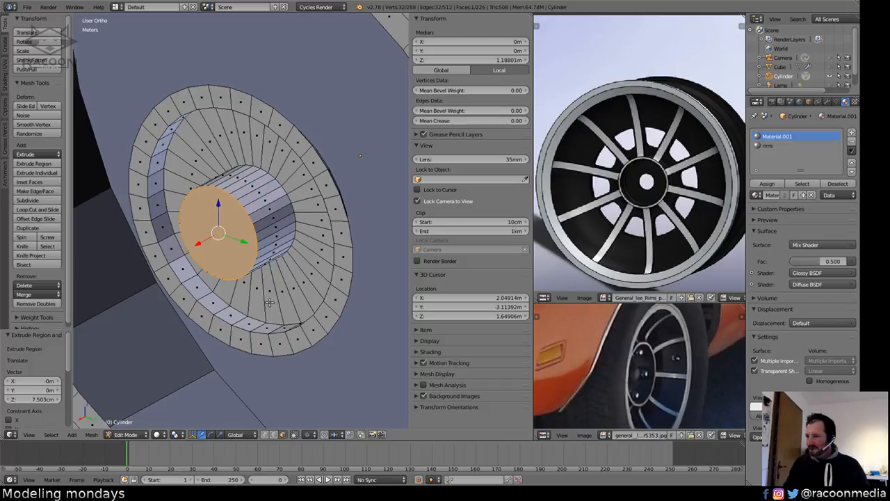
# Extrude the hub's end face about 2.4 cm further outward and scale it down to taper the tip.
pyautogui.press('e')
pyautogui.click(357, 310)
pyautogui.press('s')
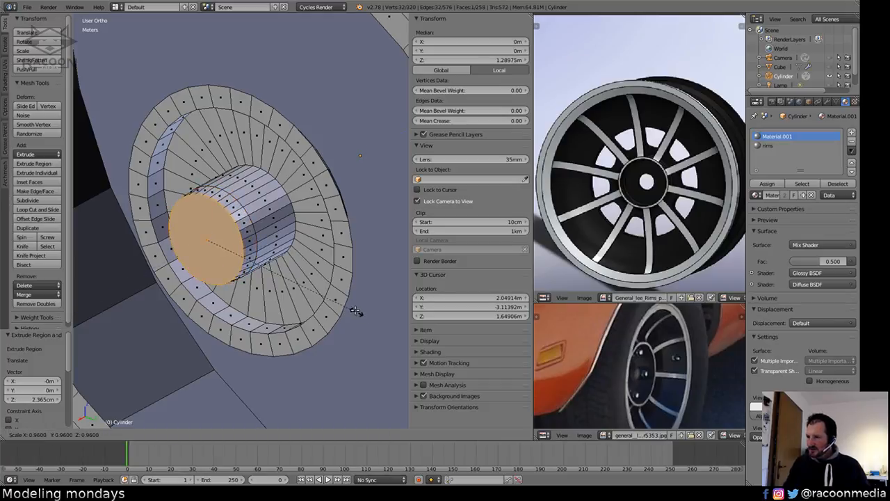
pyautogui.click(335, 299)
# Select all faces of the tapered hub, add a third material slot, and load Material.001 into it.
pyautogui.press('ctrl+KP_Add')
pyautogui.press('ctrl+KP_Add')
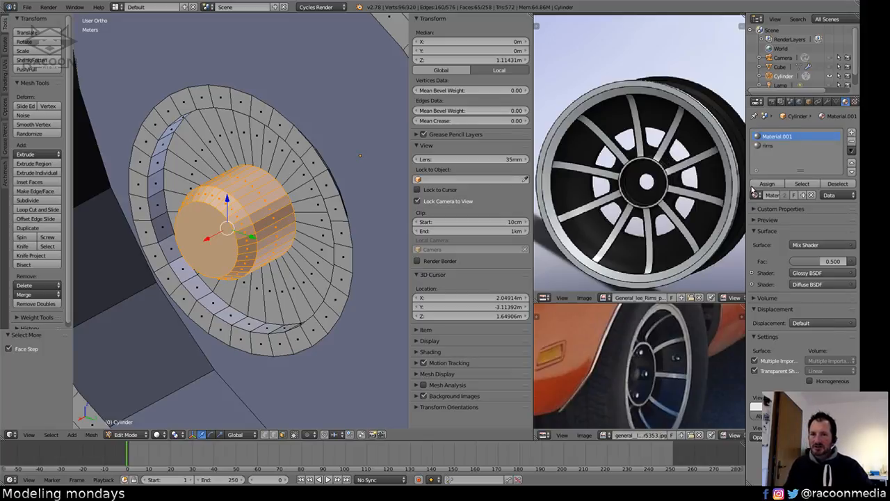
pyautogui.click(851, 132)
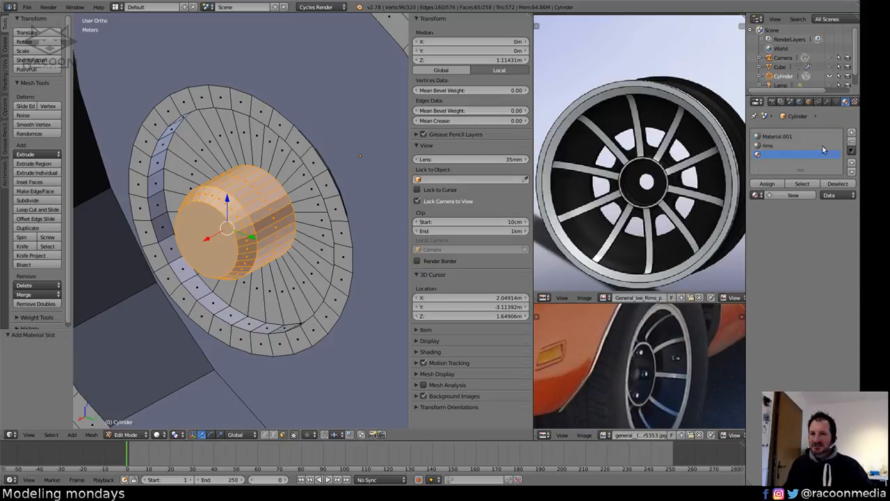
pyautogui.click(756, 195)
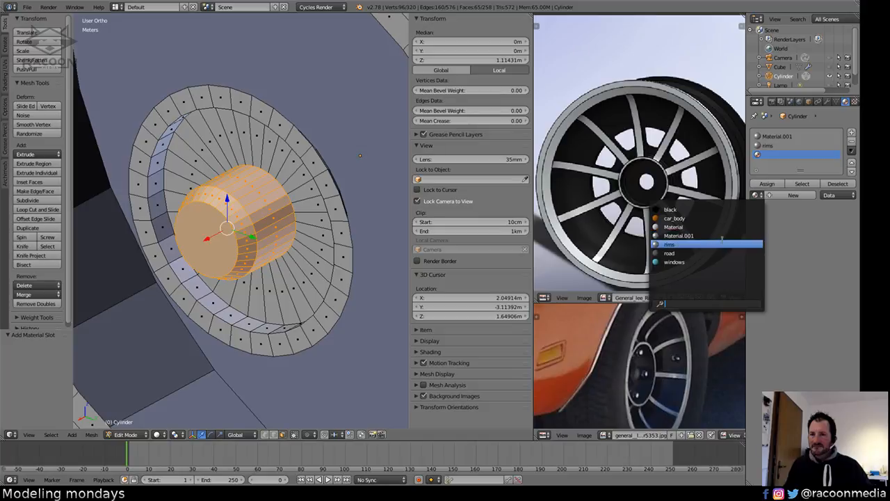
pyautogui.click(723, 236)
pyautogui.press('Tab')
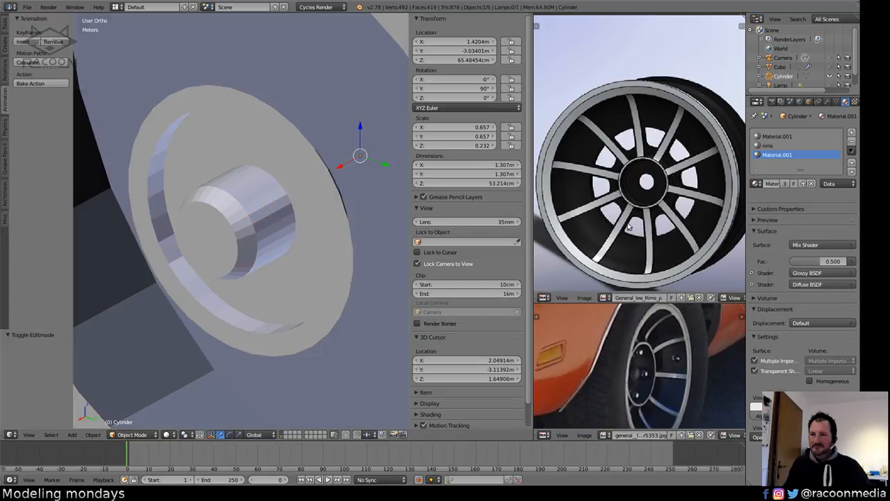
# Make the third slot's material an independent copy and name it rims_dark.
pyautogui.click(782, 185)
pyautogui.click(770, 184)
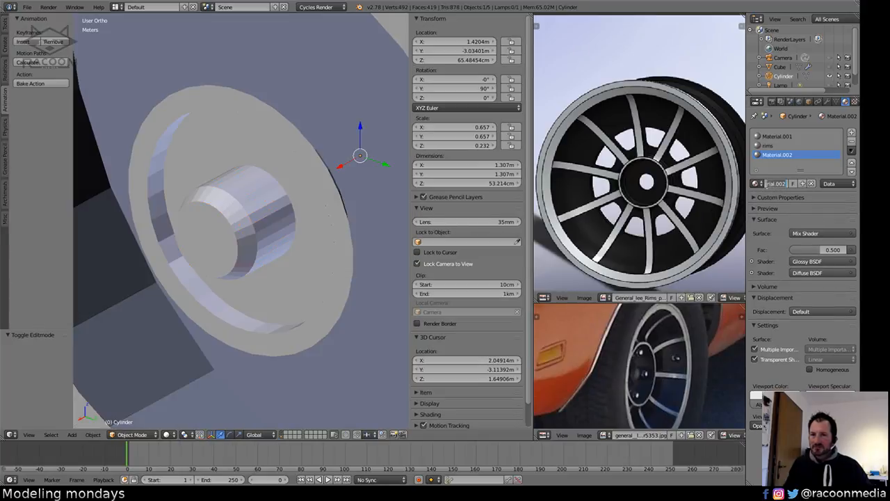
pyautogui.press('BackSpace')
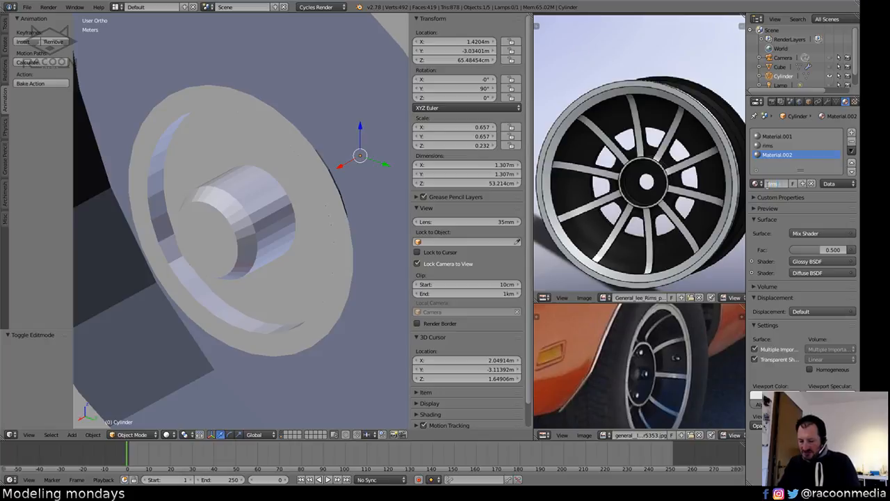
pyautogui.write('rims+dark')
pyautogui.press('Return')
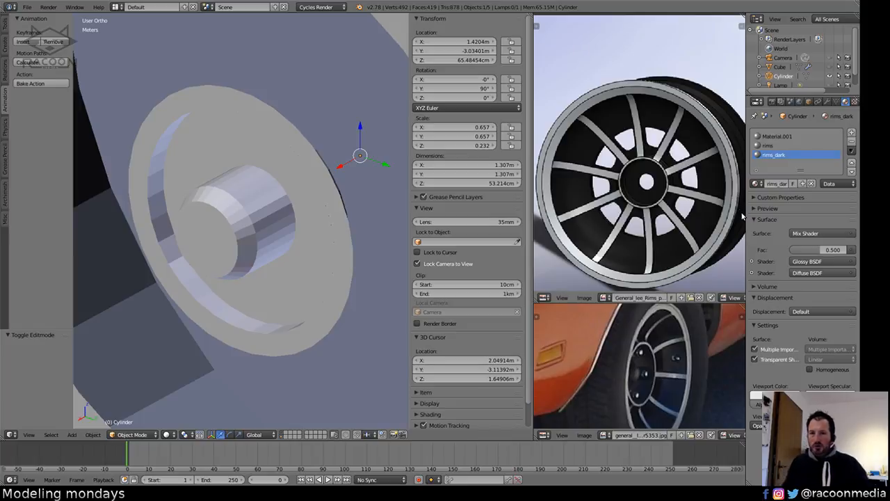
# Darken the diffuse colour of rims_dark to dark grey and set the shader mix factor to about 0.957.
pyautogui.click(758, 261)
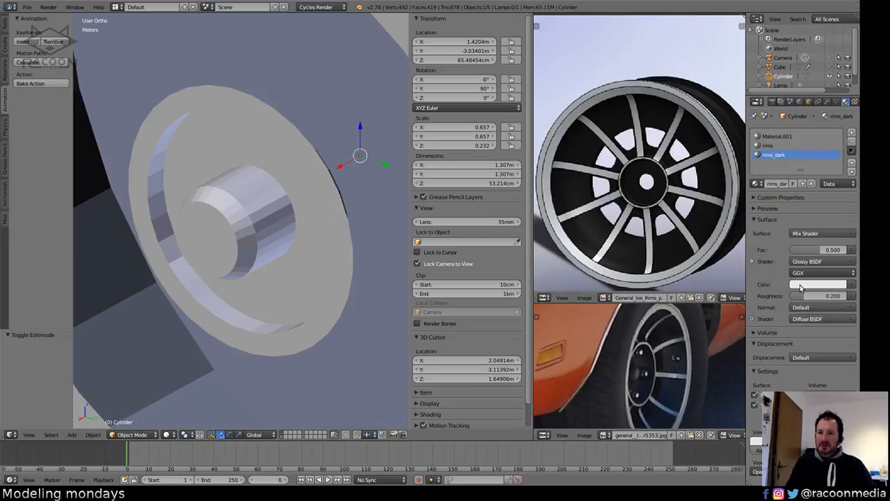
pyautogui.click(753, 319)
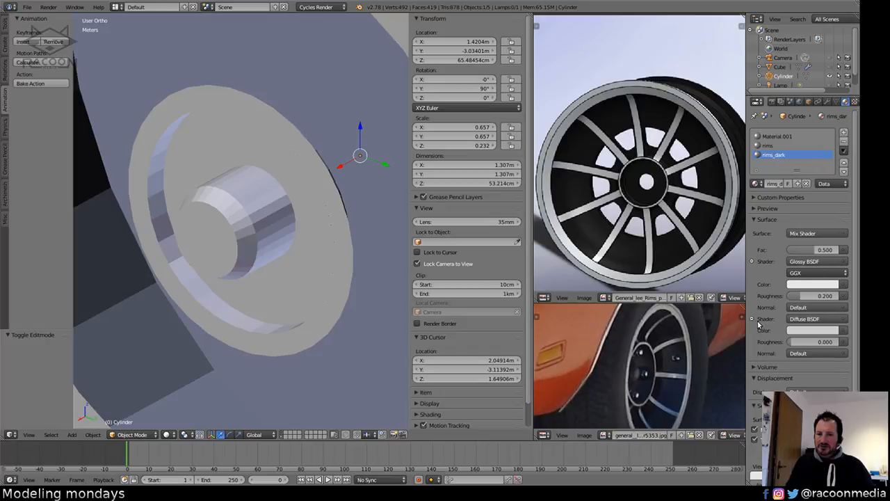
pyautogui.click(799, 330)
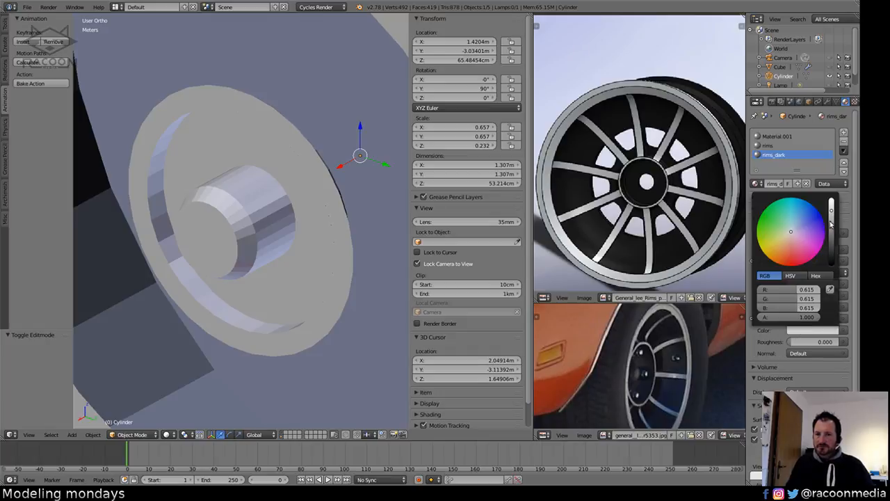
pyautogui.moveTo(830, 223); pyautogui.dragTo(836, 252)
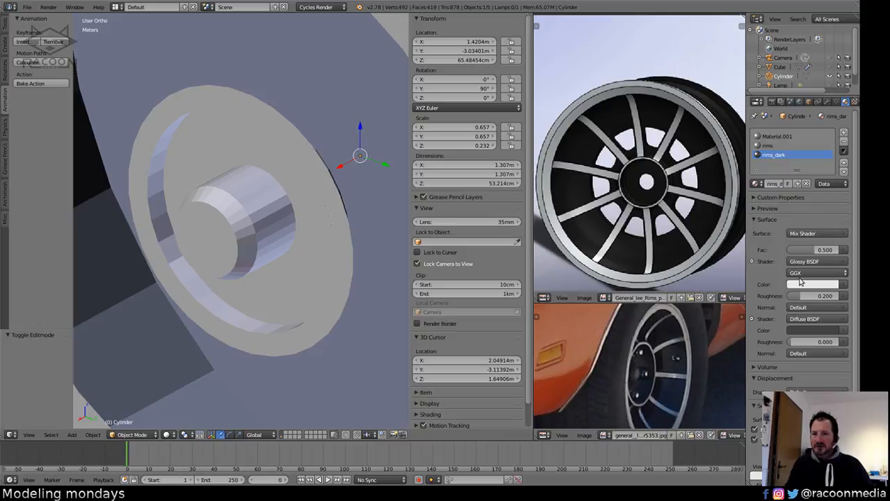
pyautogui.moveTo(816, 250); pyautogui.dragTo(840, 258)
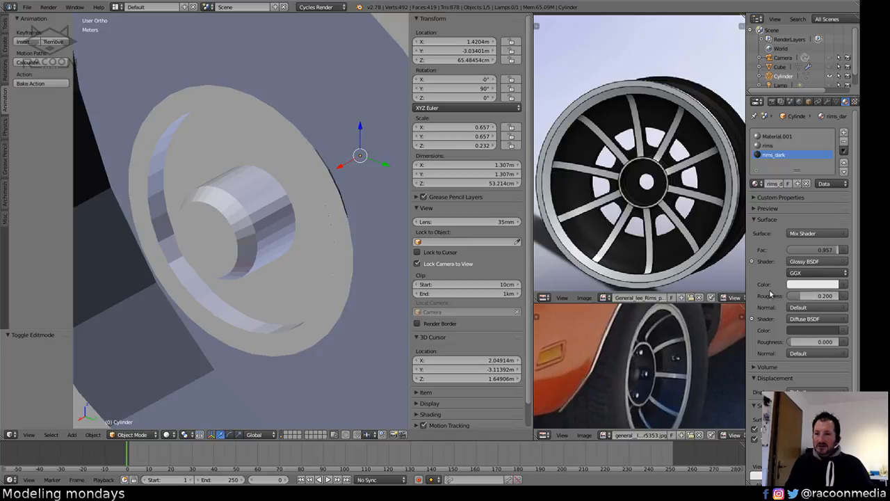
# Assign rims_dark to the selected hub faces and check it briefly in a rendered preview.
pyautogui.press('Tab')
pyautogui.moveTo(230, 269); pyautogui.dragTo(287, 278, button='middle')
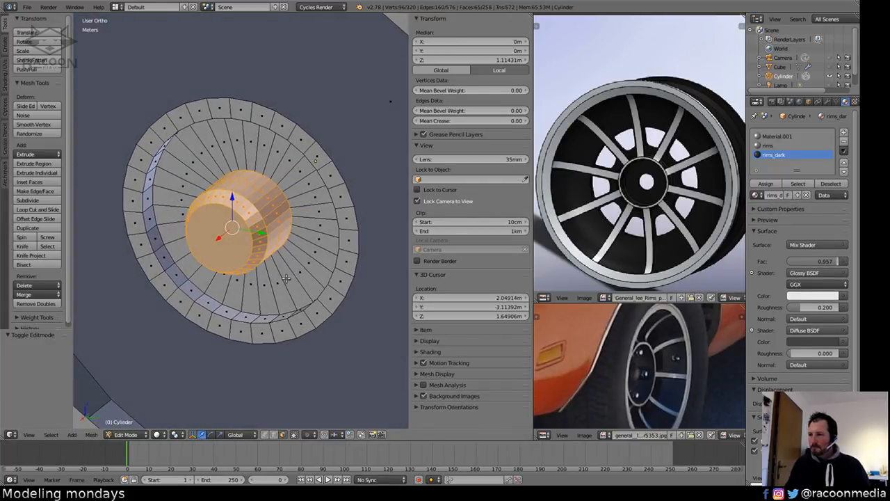
pyautogui.click(767, 185)
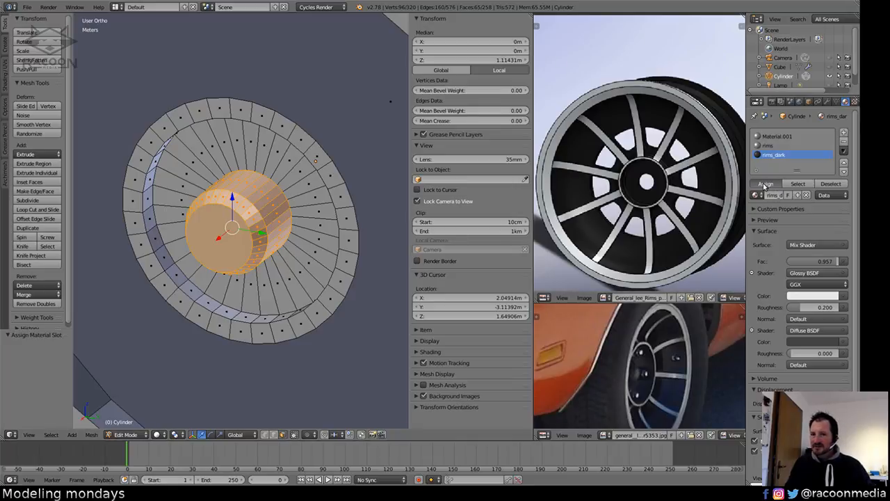
pyautogui.press('a')
pyautogui.hotkey('shift', 'z')
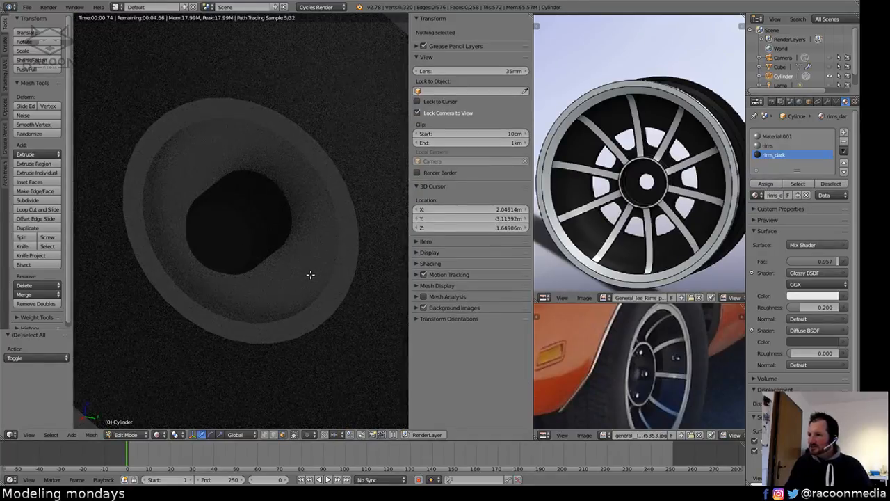
pyautogui.press('z')
pyautogui.press('z')
pyautogui.press('KP_5')
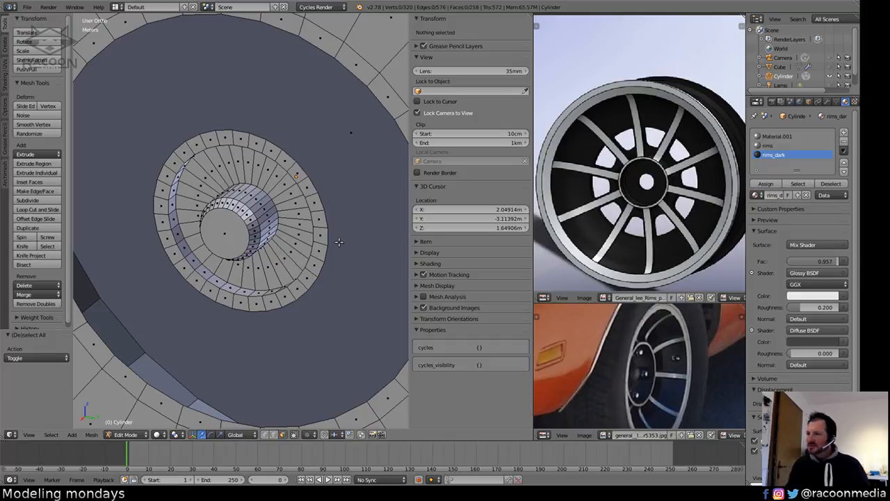
# Move the whole linked hub and disc piece about 7.6 cm inward into the wheel along X.
pyautogui.moveTo(342, 244); pyautogui.dragTo(306, 245, button='middle')
pyautogui.moveTo(307, 239); pyautogui.dragTo(273, 295, button='middle')
pyautogui.press('l')
pyautogui.press('g')
pyautogui.press('x')
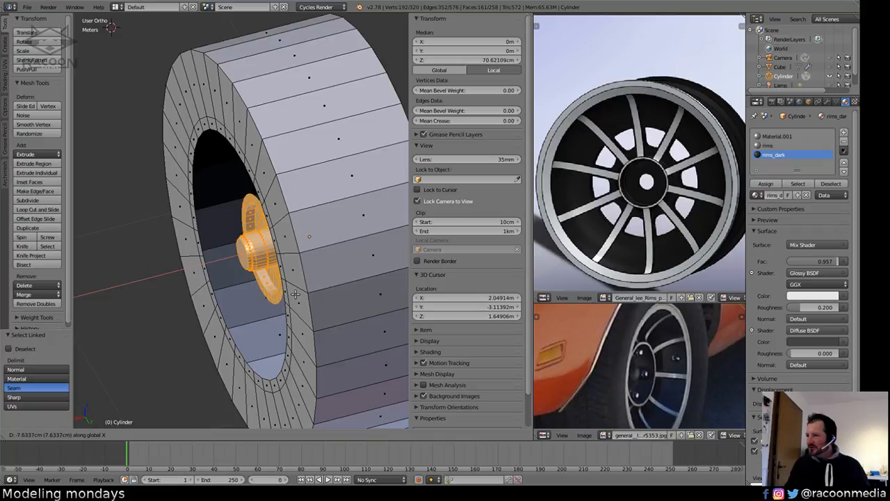
pyautogui.click(295, 295)
pyautogui.press('a')
# Select the wheel opening's inner edge loop and move it about 8.4 mm inward along X.
pyautogui.moveTo(296, 295); pyautogui.dragTo(289, 335, button='middle')
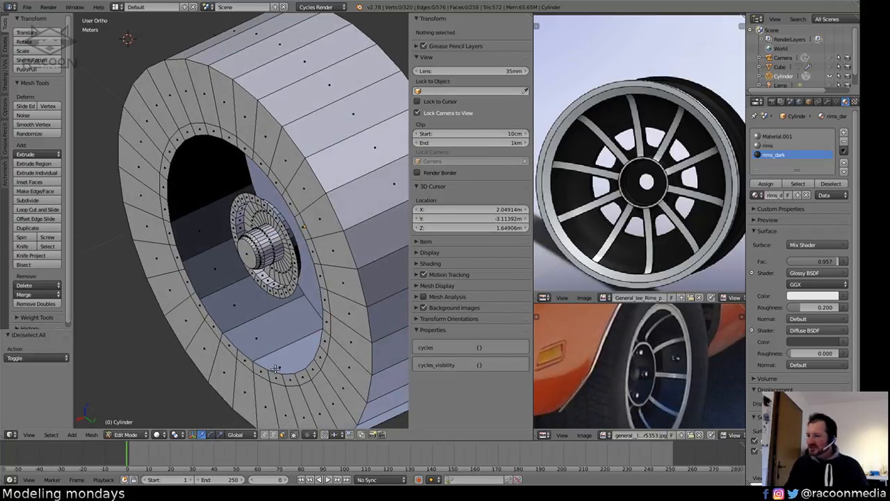
pyautogui.click(282, 436)
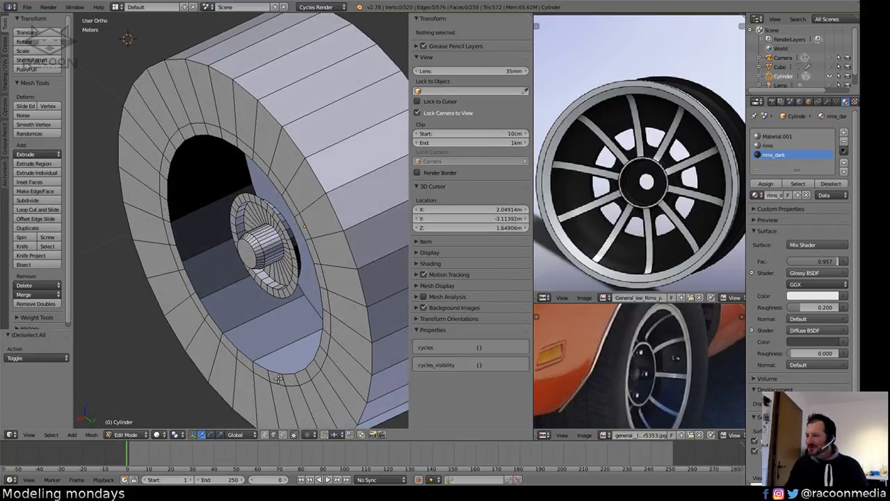
pyautogui.keyDown('alt'); pyautogui.rightClick(278, 376); pyautogui.keyUp('alt')
pyautogui.press('g')
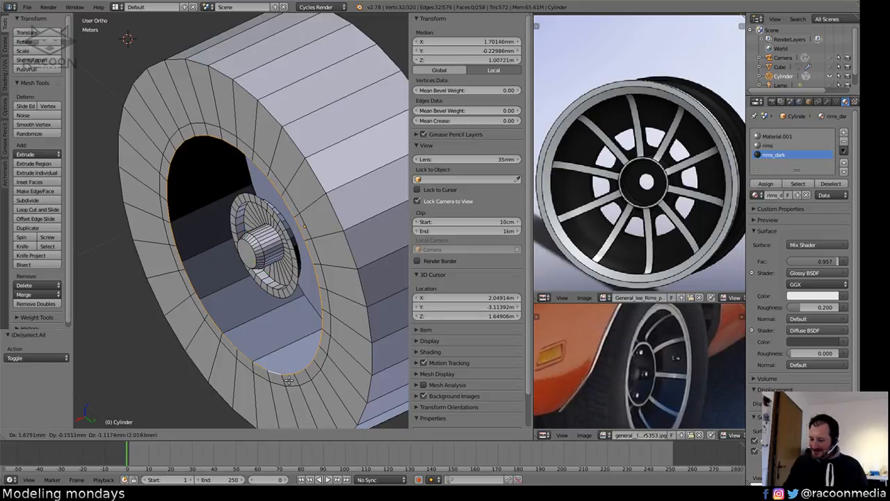
pyautogui.press('x')
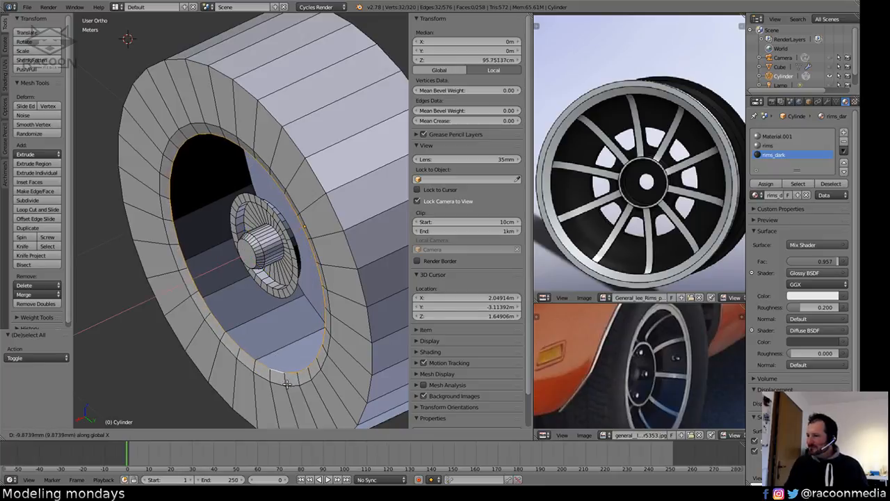
pyautogui.click(279, 376)
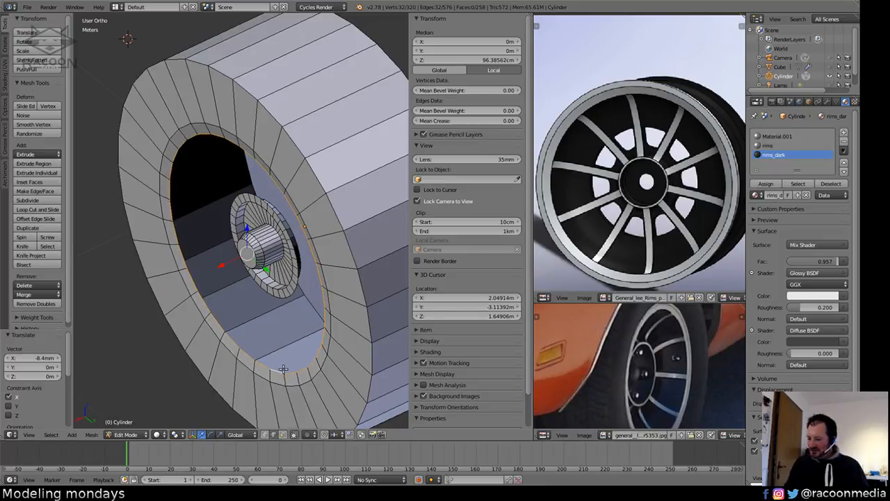
# Extrude the opening's edge loop about 3.2 cm inward along X.
pyautogui.press('e')
pyautogui.press('z')
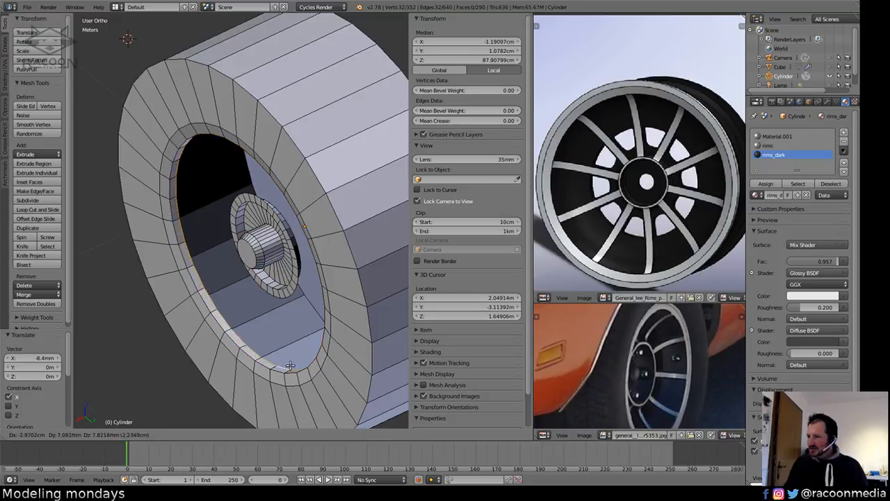
pyautogui.press('x')
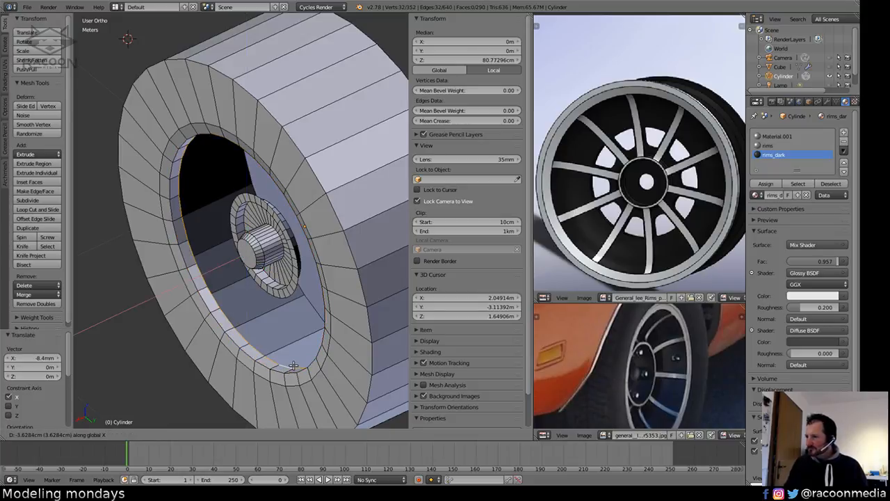
pyautogui.click(285, 363)
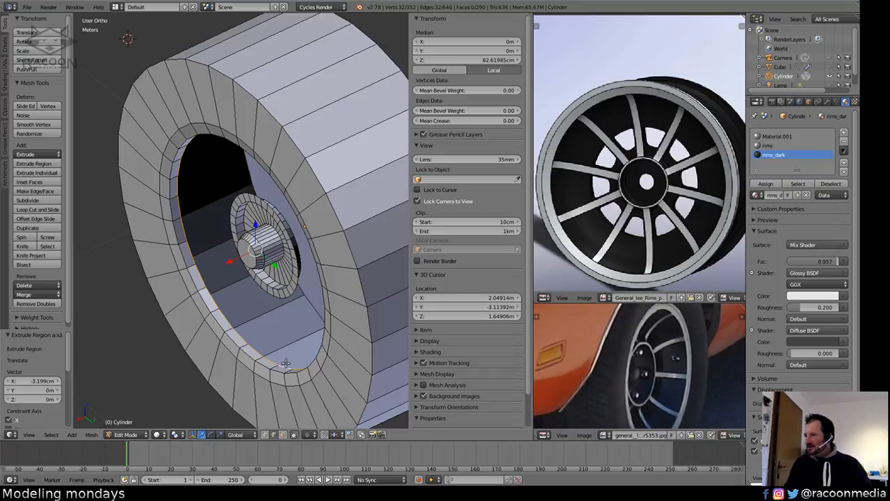
# Assign the rims material to the rim ring and the hub's disc, leaving out the rims_dark faces.
pyautogui.press('ctrl+KP_Add')
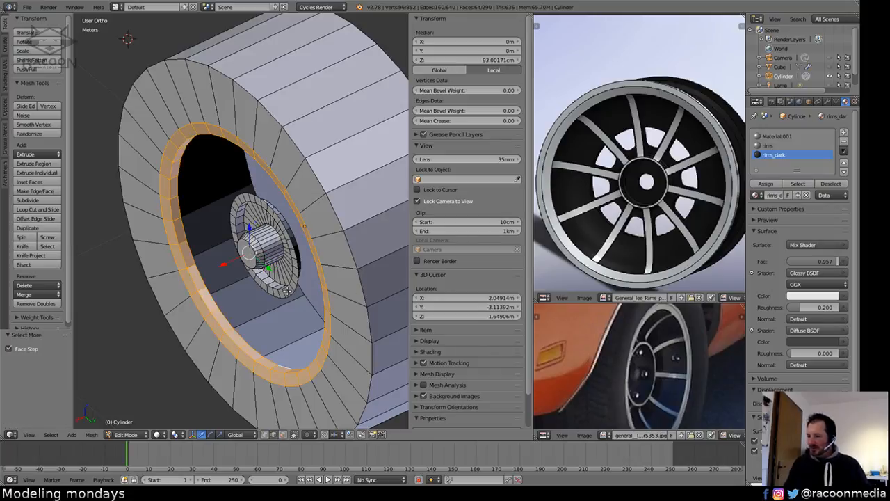
pyautogui.press('l')
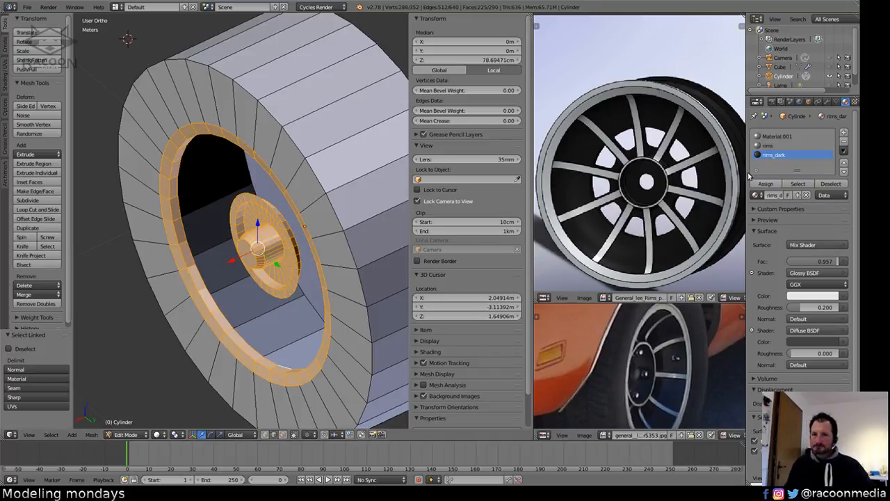
pyautogui.click(829, 184)
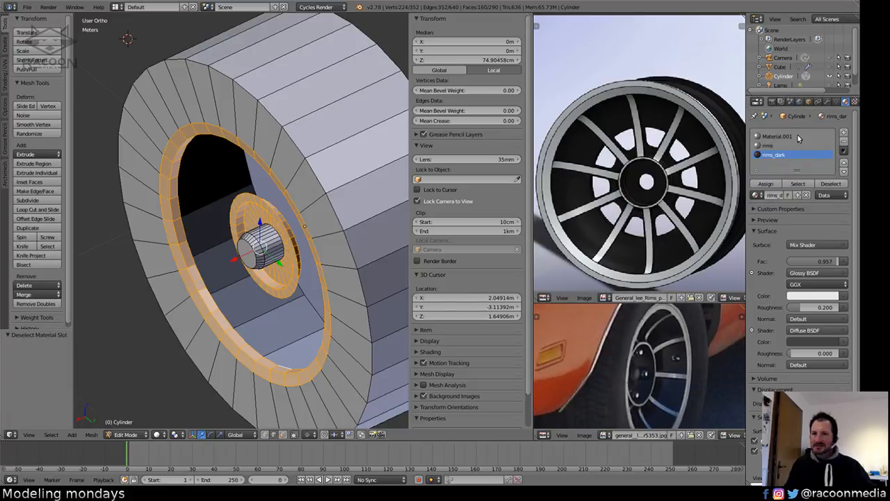
pyautogui.click(773, 146)
pyautogui.click(765, 184)
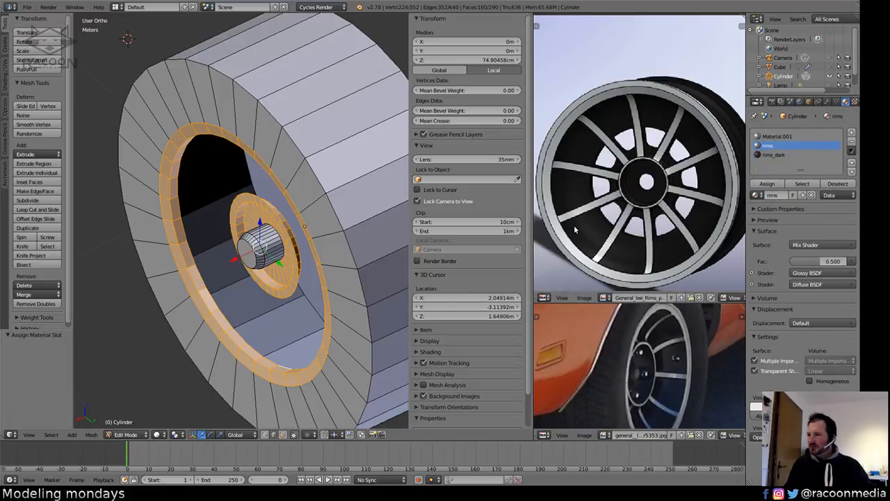
# Move the rim's innermost edge loop about 1.9 cm outward along X to make the rim lip shallower.
pyautogui.press('a')
pyautogui.moveTo(296, 284); pyautogui.dragTo(346, 295, button='middle')
pyautogui.scroll(1, 332, 274)
pyautogui.scroll(2, 364, 273)
pyautogui.keyDown('shift'); pyautogui.moveTo(348, 265); pyautogui.dragTo(228, 260, button='middle'); pyautogui.keyUp('shift')
pyautogui.keyDown('alt'); pyautogui.rightClick(236, 265); pyautogui.keyUp('alt')
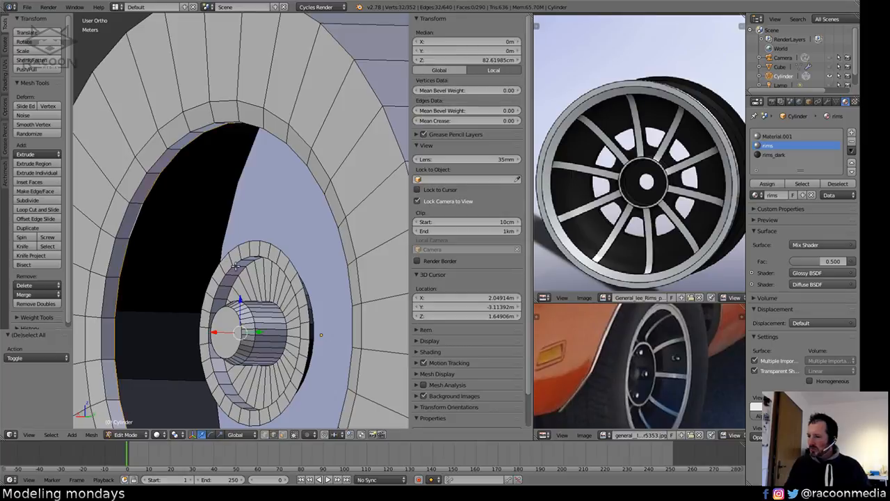
pyautogui.press('g')
pyautogui.press('x')
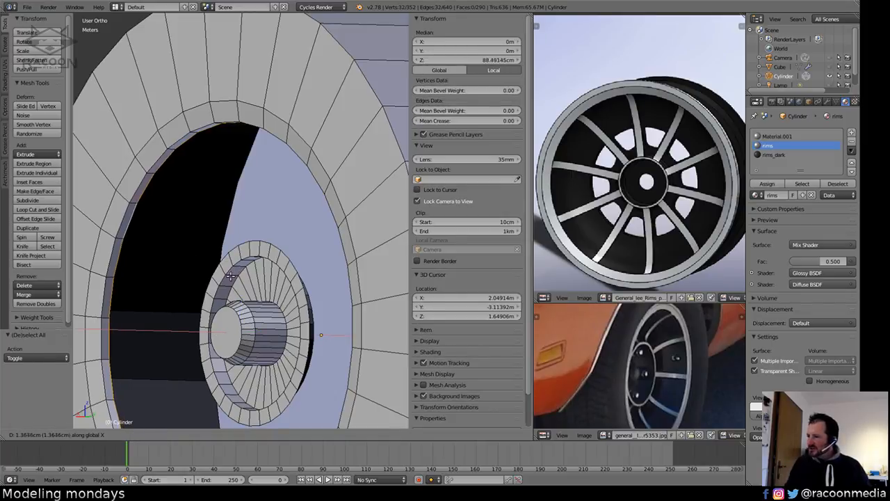
pyautogui.click(231, 267)
# Extrude the top edge of the rim's inner loop about 23.3 cm down along Z towards the hub as a spoke.
pyautogui.moveTo(231, 266); pyautogui.dragTo(321, 321, button='middle')
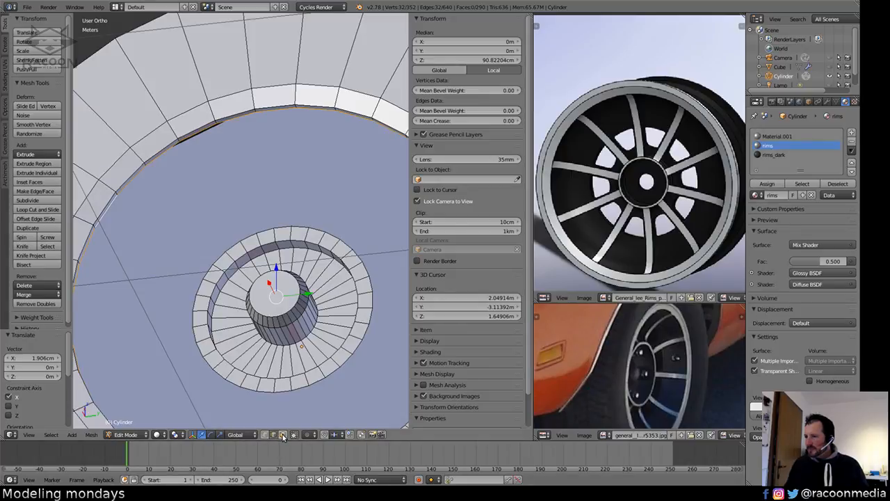
pyautogui.rightClick(279, 109)
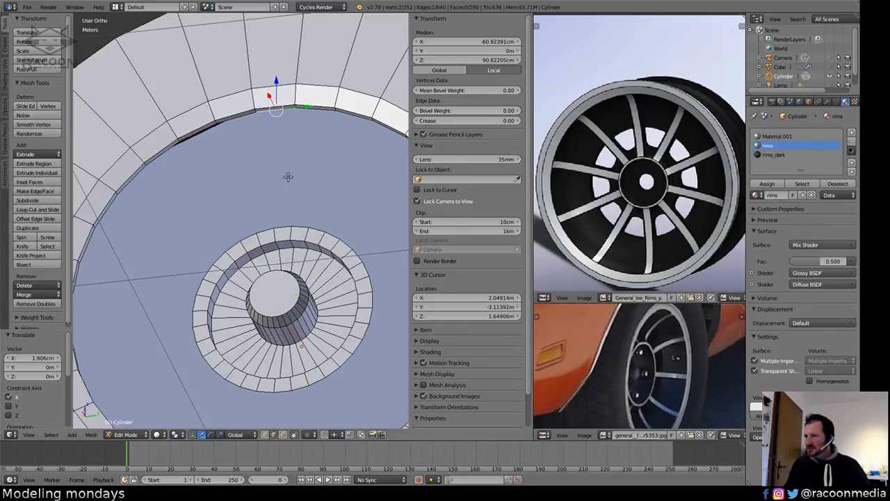
pyautogui.press('e')
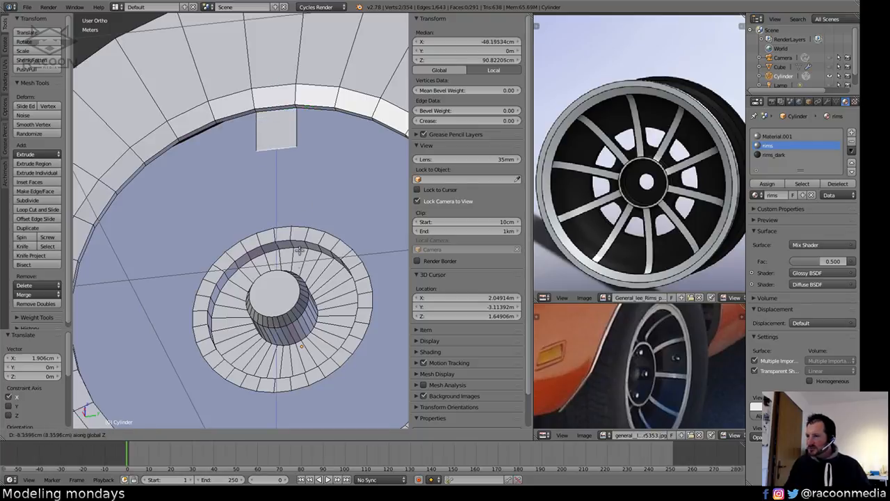
pyautogui.click(295, 299)
pyautogui.press('KP_1')
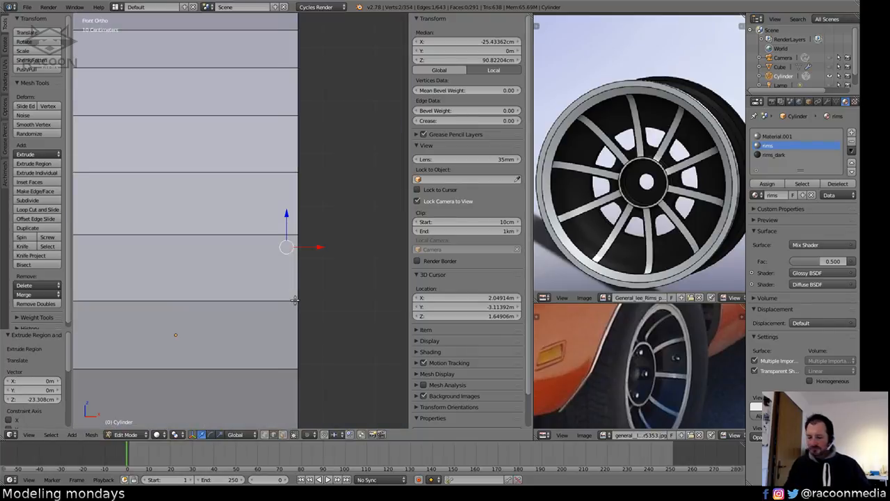
# Move the spoke's lower edge about 1.1 cm up along Z to sit just at the hub disc's outer edge.
pyautogui.press('KP_3')
pyautogui.scroll(4, 295, 299)
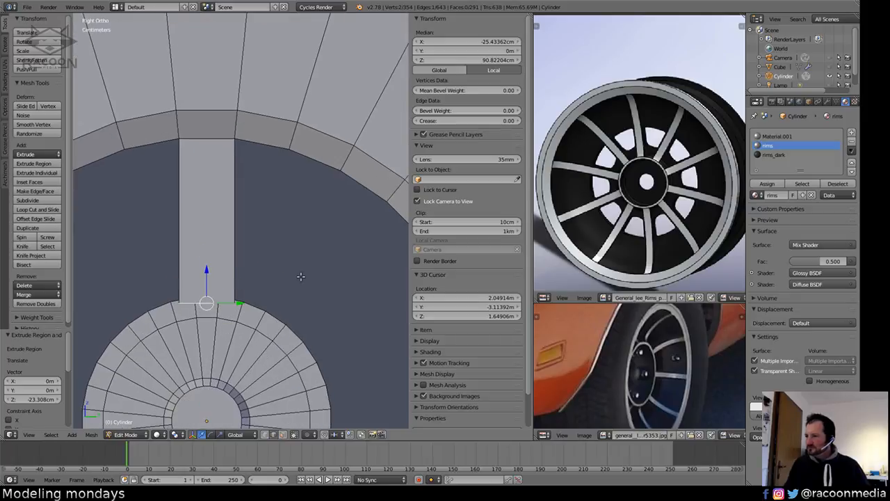
pyautogui.keyDown('shift'); pyautogui.moveTo(299, 278); pyautogui.dragTo(324, 271, button='middle'); pyautogui.keyUp('shift')
pyautogui.press('g')
pyautogui.press('z')
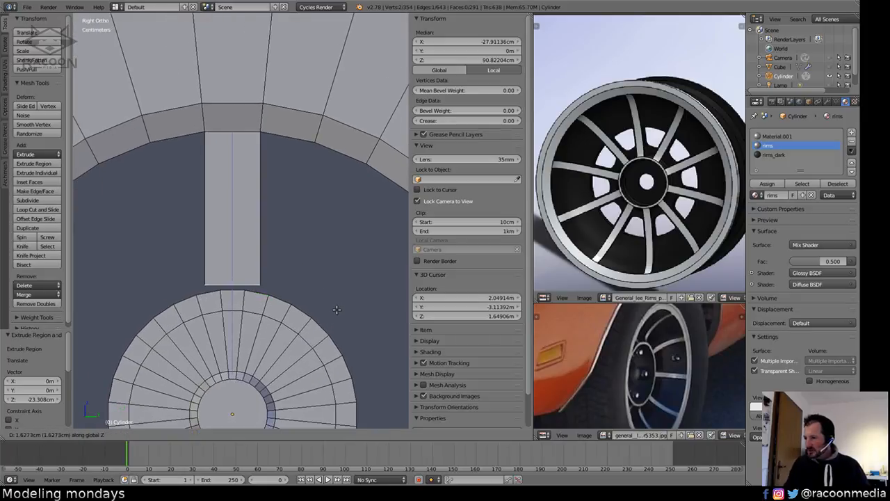
pyautogui.click(315, 298)
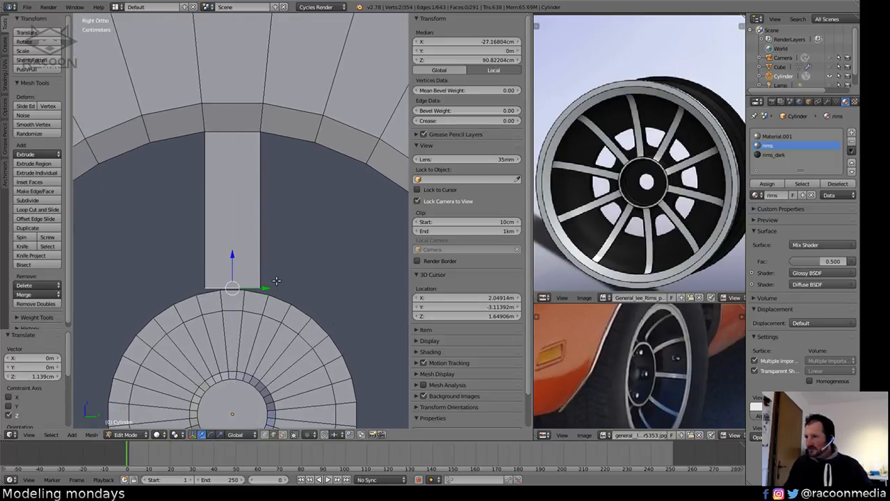
# Split the spoke face off from the rim and narrow it to about 0.68 of its width along Y.
pyautogui.press('ctrl+KP_Add')
pyautogui.press('y')
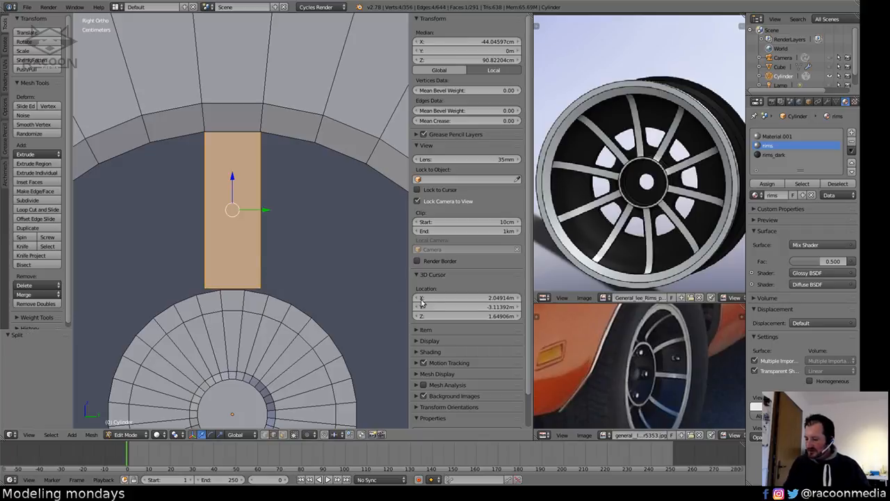
pyautogui.press('s')
pyautogui.press('x')
pyautogui.rightClick(339, 279)
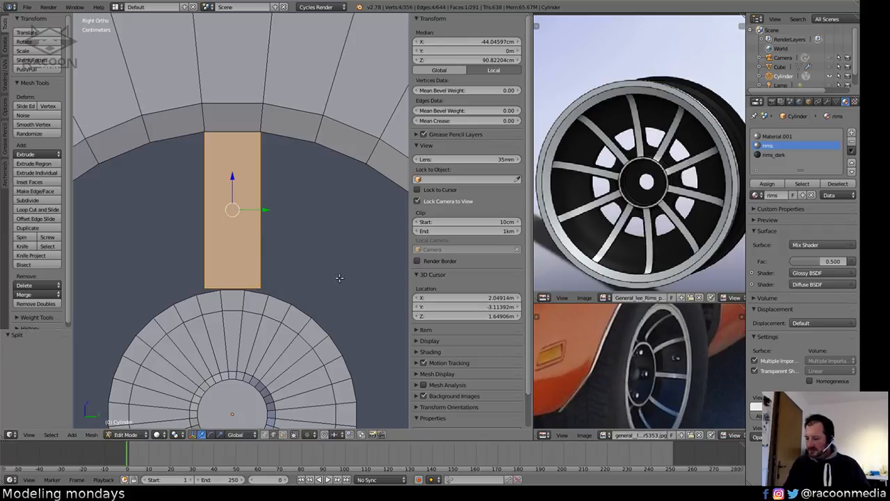
pyautogui.press('s')
pyautogui.press('y')
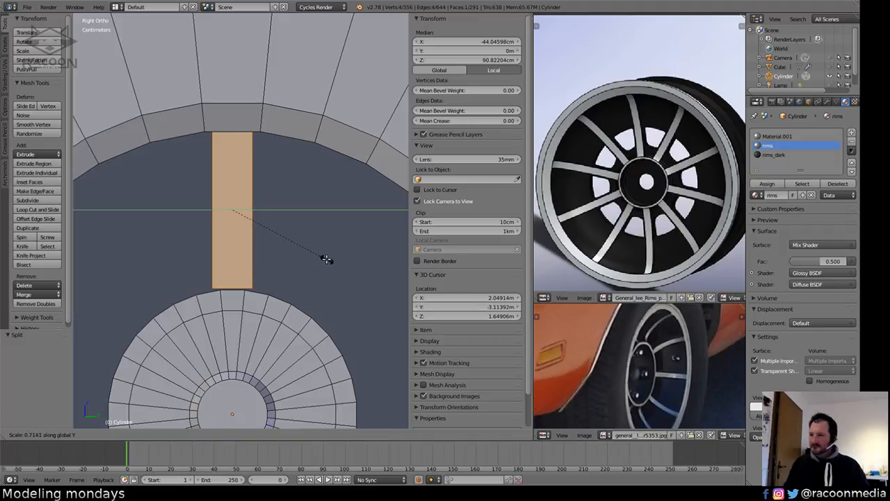
pyautogui.click(322, 256)
# Move the spoke's lower edge about 5.3 cm inward along X so the spoke slants into the wheel.
pyautogui.moveTo(333, 241); pyautogui.dragTo(312, 277, button='middle')
pyautogui.rightClick(288, 259)
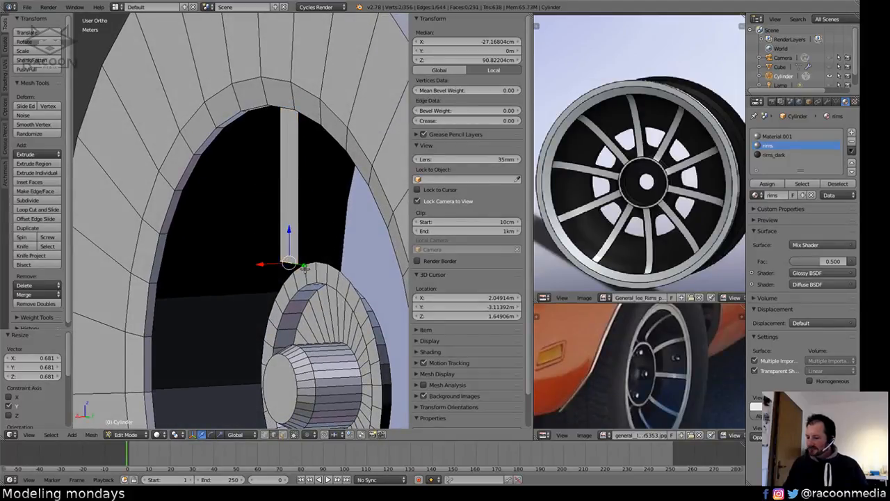
pyautogui.press('g')
pyautogui.press('x')
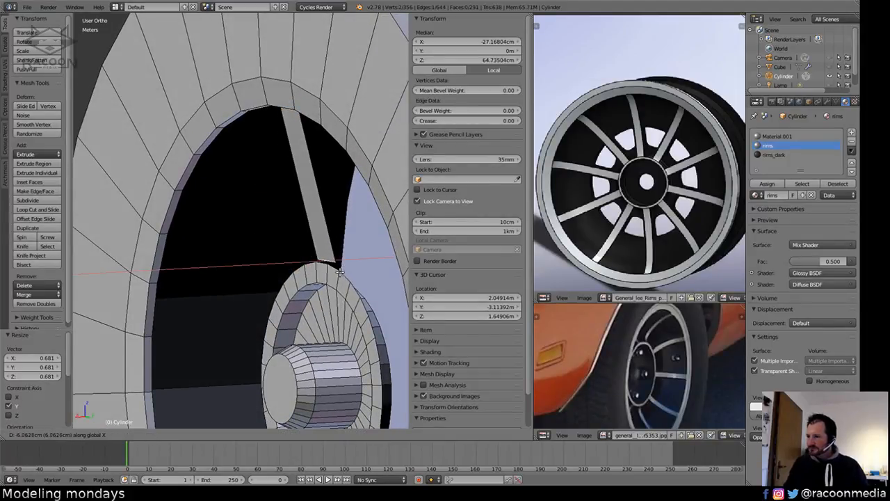
pyautogui.click(334, 267)
pyautogui.hotkey('ctrl', 'r')
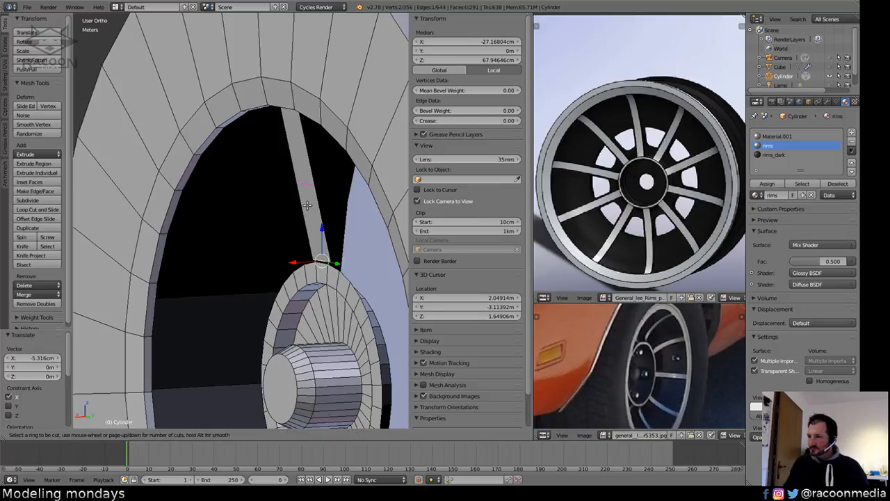
pyautogui.scroll(1, 312, 199)
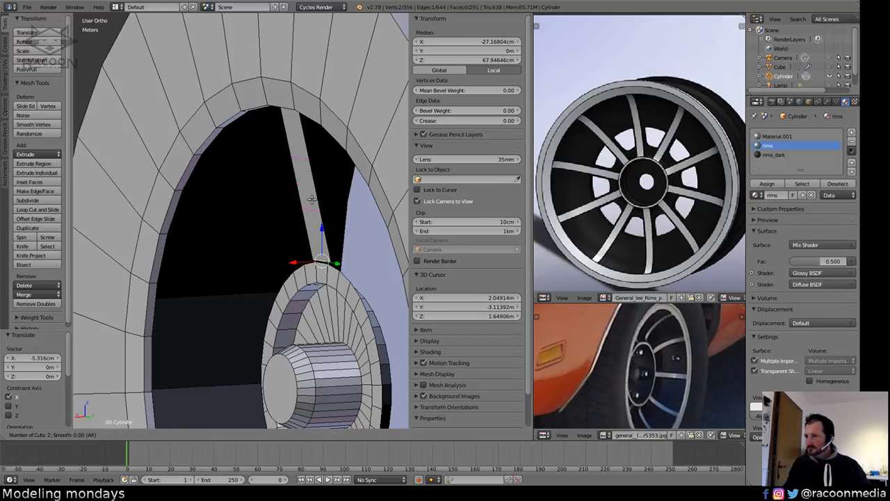
pyautogui.click(311, 199)
pyautogui.rightClick(311, 199)
pyautogui.rightClick(353, 229)
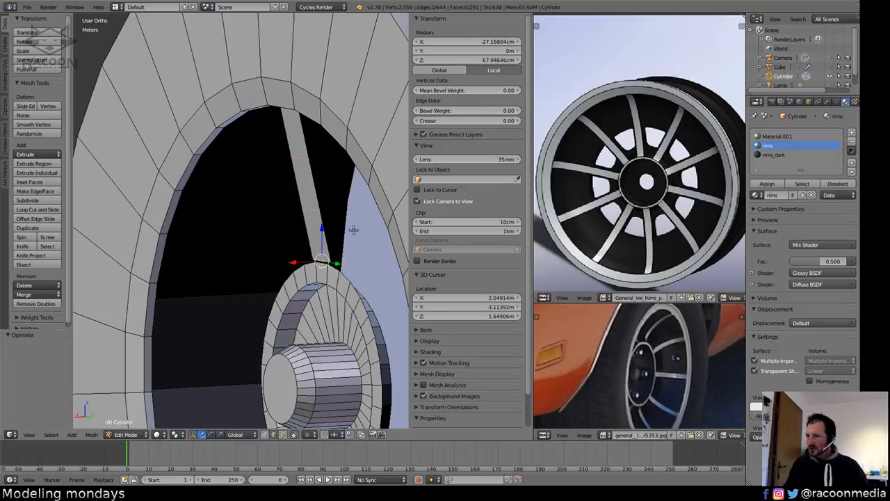
# Add one centred loop cut across the spoke and move it about 1.6 cm inward along X to bend the spoke.
pyautogui.hotkey('ctrl', 'r')
pyautogui.click(322, 201)
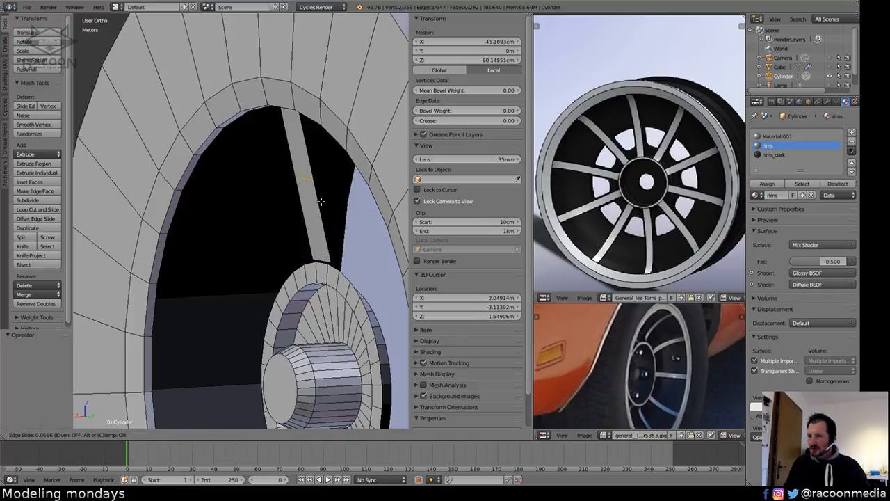
pyautogui.rightClick(321, 203)
pyautogui.press('g')
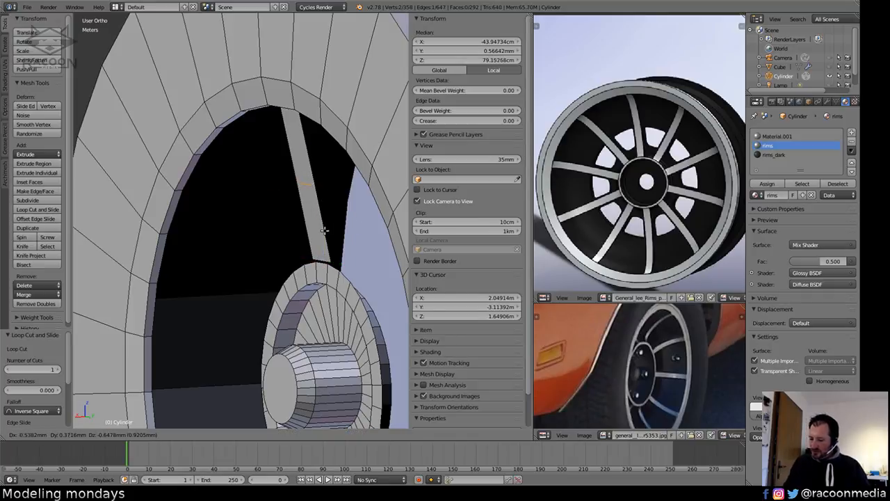
pyautogui.press('x')
pyautogui.click(334, 228)
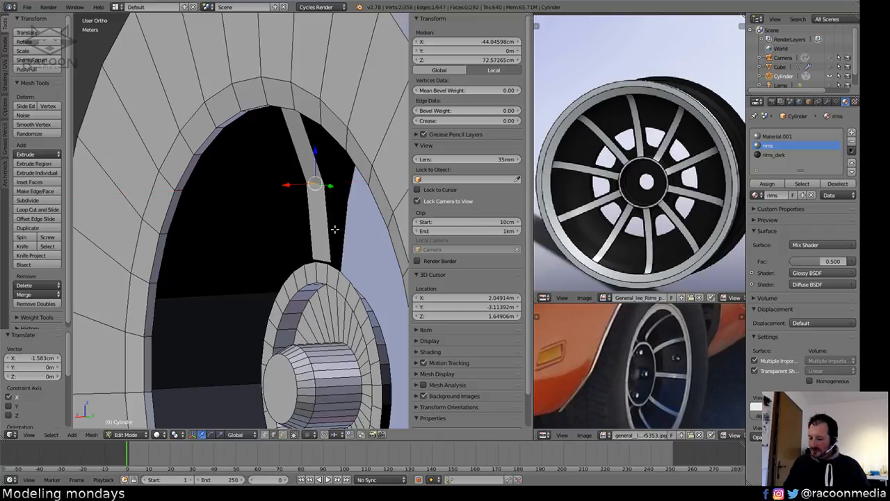
pyautogui.hotkey('ctrl', 'b')
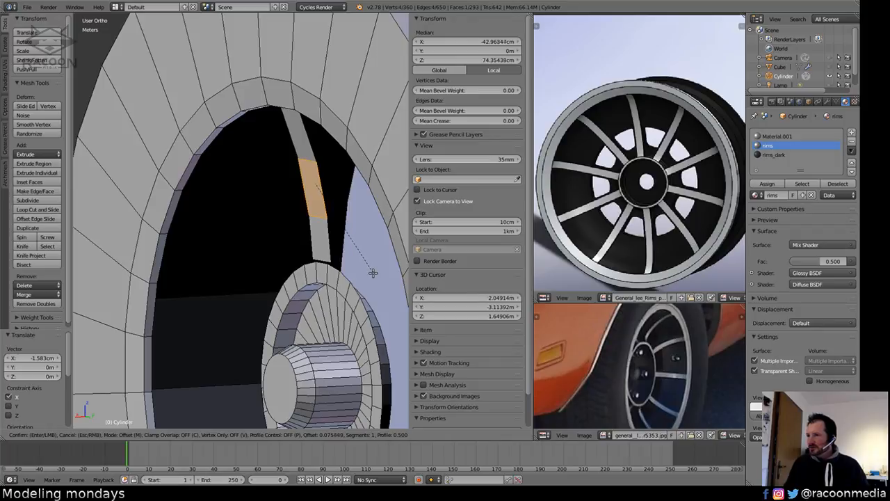
pyautogui.write('6')
pyautogui.scroll(1, 373, 272)
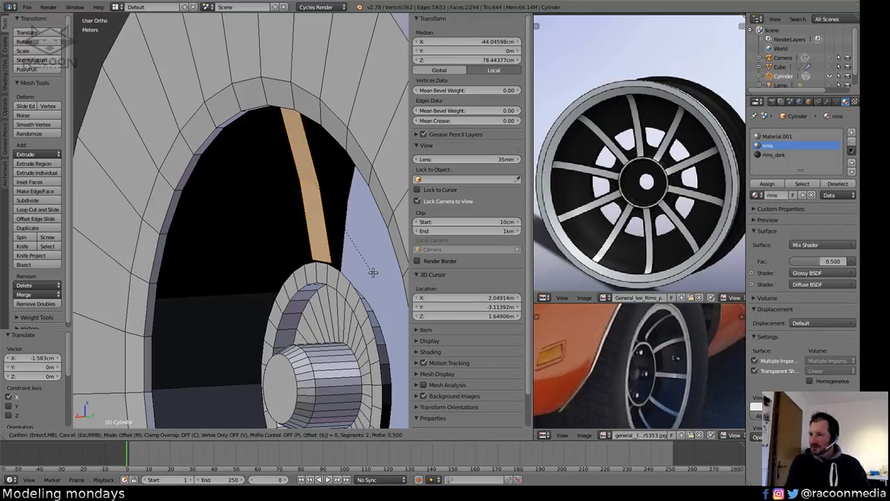
pyautogui.click(375, 258)
pyautogui.press('a')
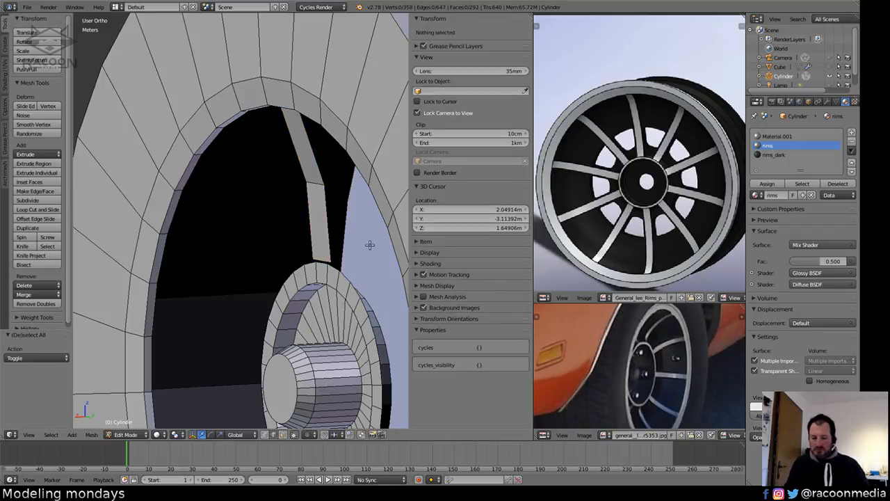
# Move the whole linked hub inward along X in the front wireframe view, deeper into the wheel than the spoke's lower end.
pyautogui.press('KP_1')
pyautogui.press('z')
pyautogui.scroll(5, 370, 244)
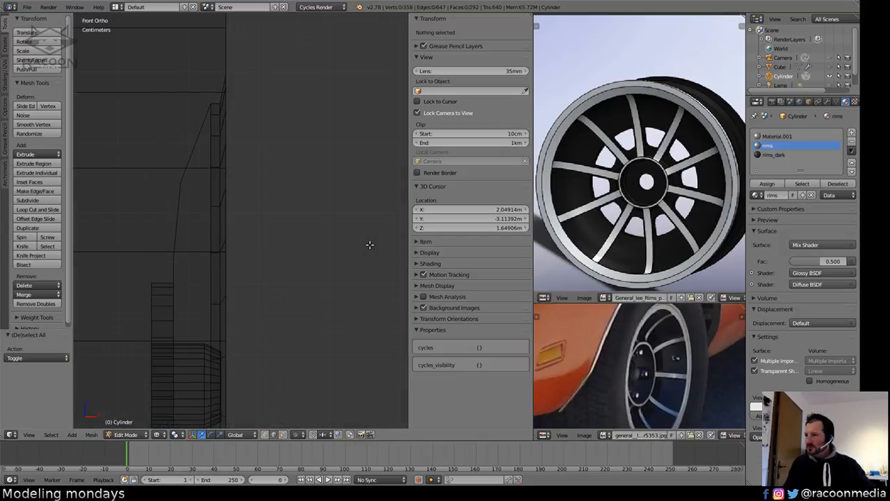
pyautogui.keyDown('shift'); pyautogui.moveTo(256, 269); pyautogui.dragTo(350, 196, button='middle'); pyautogui.keyUp('shift')
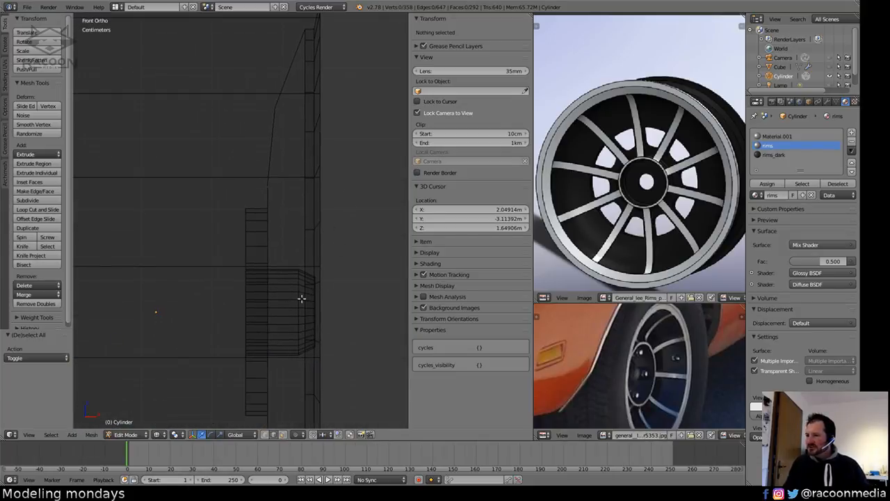
pyautogui.scroll(-2, 352, 298)
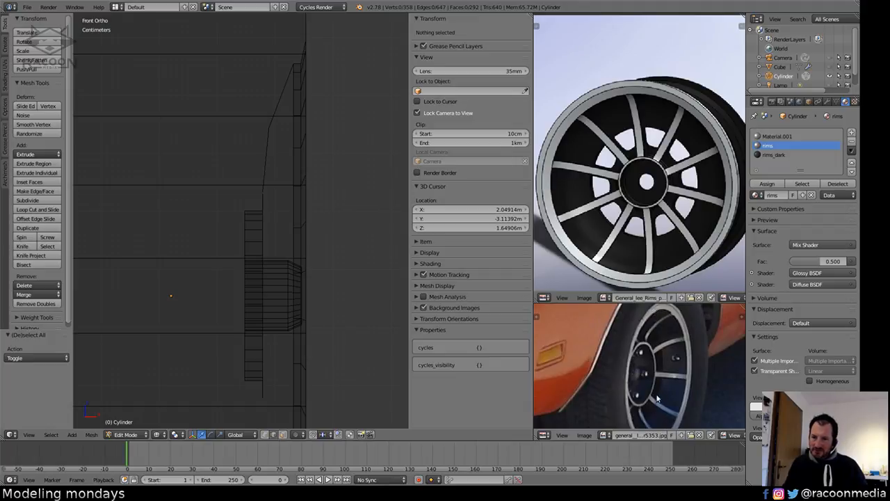
pyautogui.moveTo(670, 368); pyautogui.dragTo(634, 352, button='middle')
pyautogui.scroll(2, 633, 330)
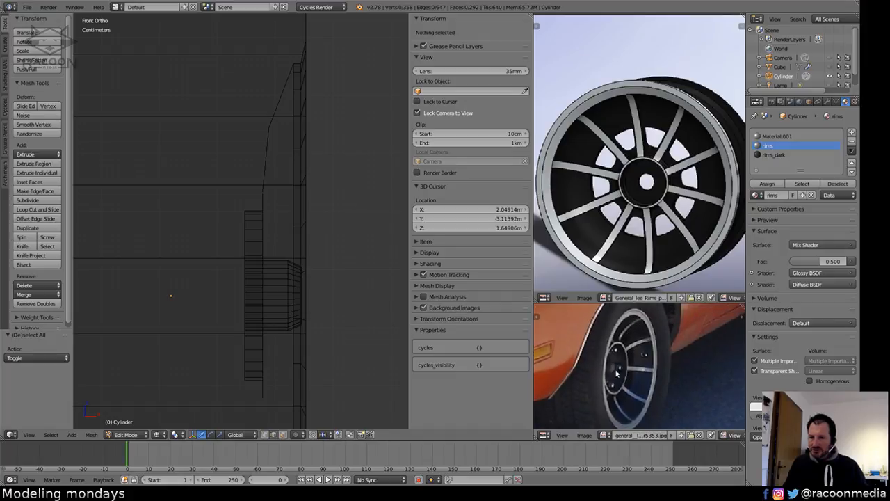
pyautogui.keyDown('shift'); pyautogui.moveTo(318, 307); pyautogui.dragTo(325, 304, button='middle'); pyautogui.keyUp('shift')
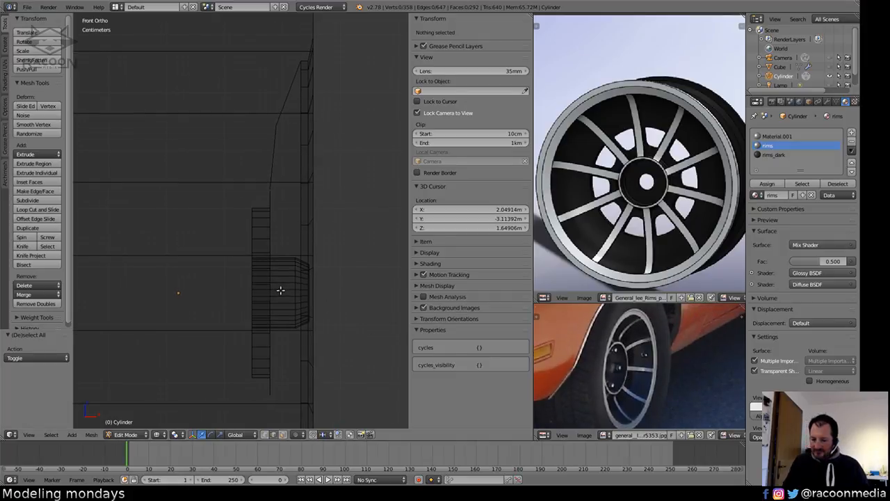
pyautogui.press('l')
pyautogui.press('g')
pyautogui.press('x')
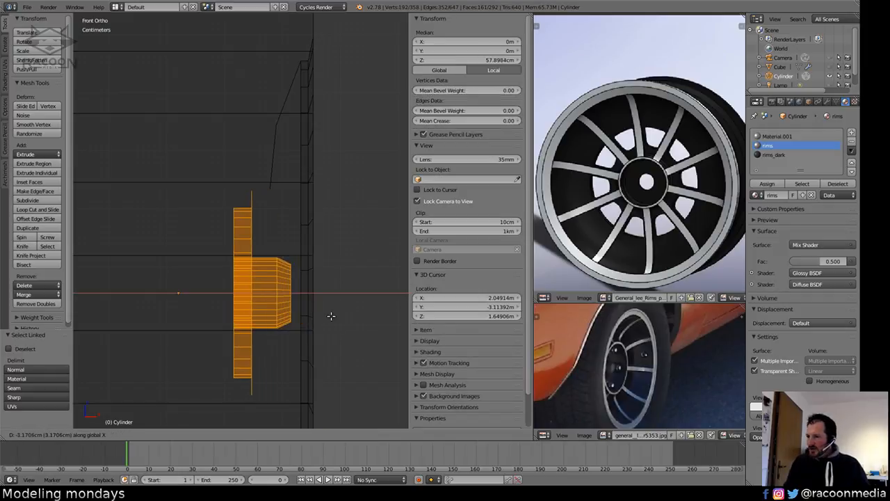
pyautogui.click(317, 313)
pyautogui.press('a')
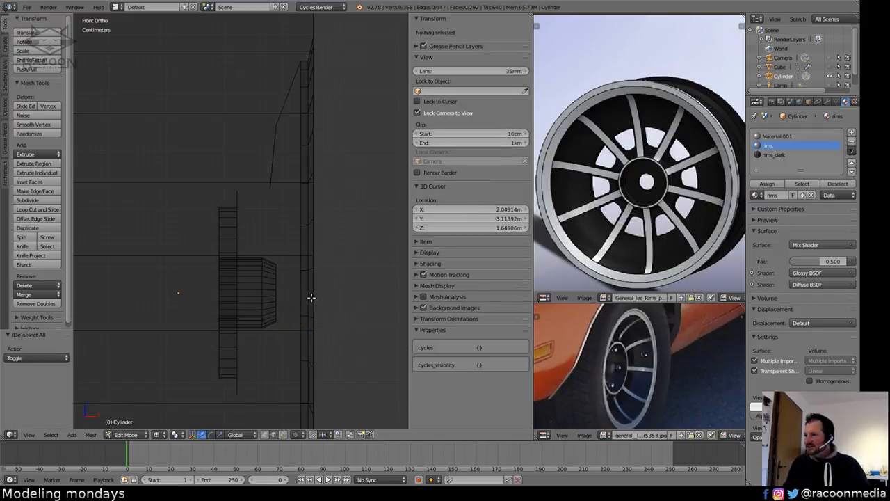
# Slide the spoke's middle edge loop down along the spoke onto its lower end to straighten the profile.
pyautogui.keyDown('shift'); pyautogui.moveTo(308, 296); pyautogui.dragTo(297, 361, button='middle'); pyautogui.keyUp('shift')
pyautogui.keyDown('shift'); pyautogui.moveTo(316, 268); pyautogui.dragTo(305, 300, button='middle'); pyautogui.keyUp('shift')
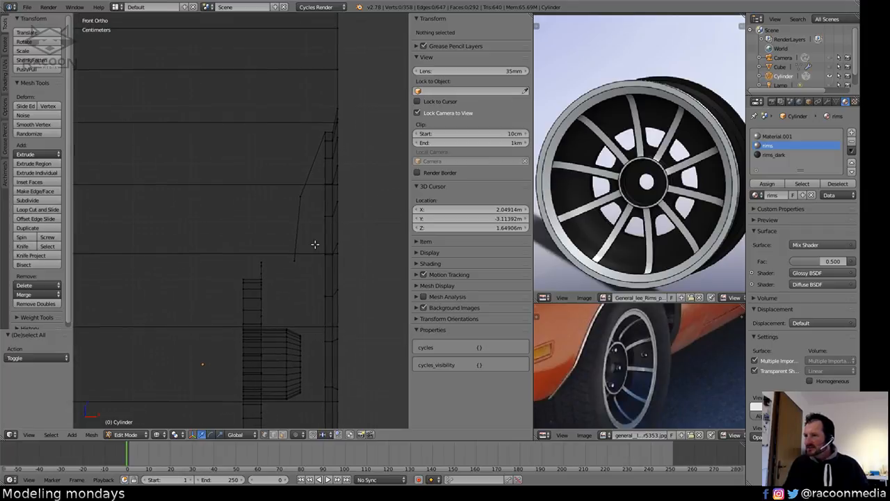
pyautogui.rightClick(305, 207)
pyautogui.press('g')
pyautogui.press('g')
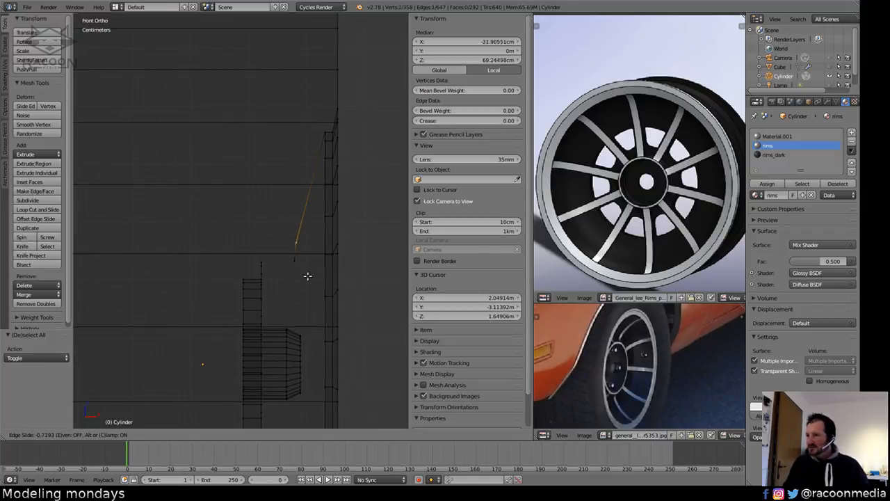
pyautogui.click(306, 336)
pyautogui.press('a')
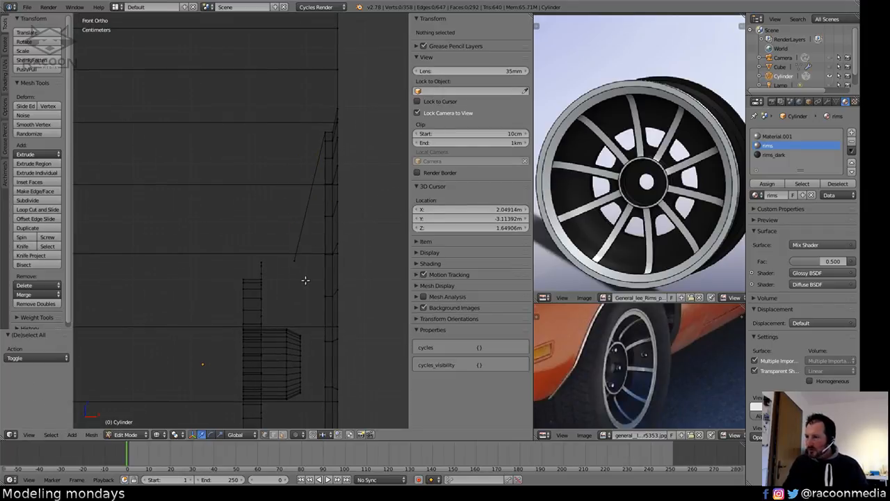
# Move the spoke's lower end about 5.8 cm inward along X to line up with the hub disc.
pyautogui.rightClick(291, 266)
pyautogui.press('g')
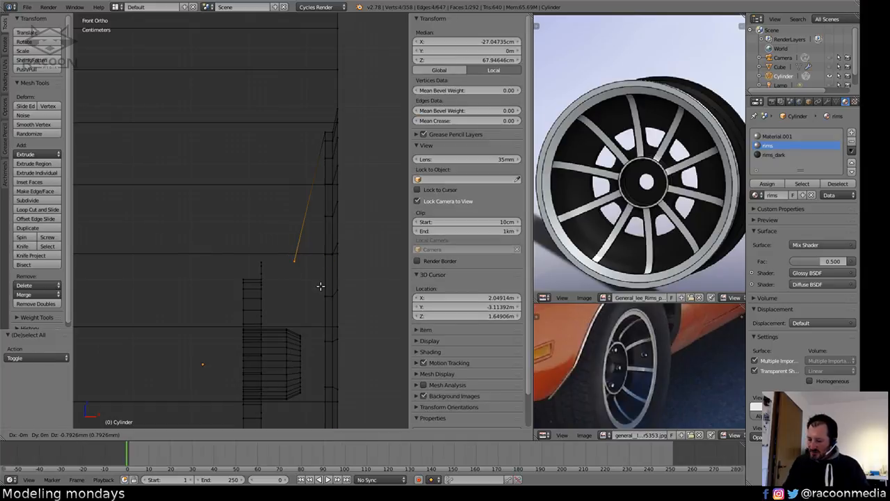
pyautogui.press('x')
pyautogui.click(287, 289)
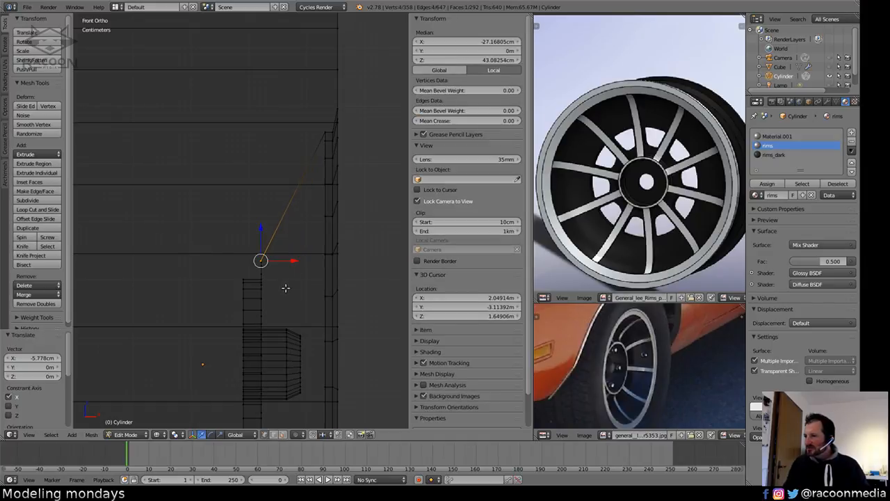
# Add a single loop cut across the middle of the slanted spoke.
pyautogui.keyDown('ctrl'); pyautogui.scroll(4, 285, 281); pyautogui.keyUp('ctrl')
pyautogui.moveTo(287, 256)
pyautogui.mouseDown(button='middle')
pyautogui.moveTo(243, 258)
pyautogui.moveTo(338, 270)
pyautogui.mouseUp(button='middle')
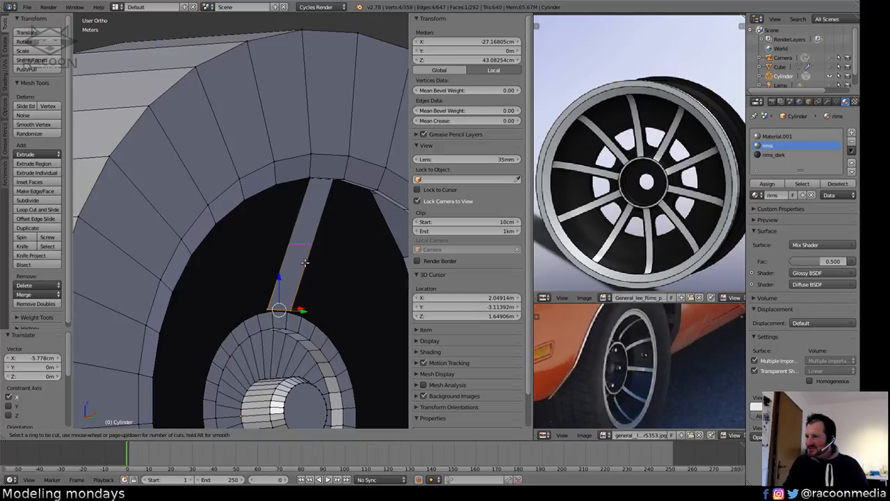
pyautogui.hotkey('ctrl', 'r')
pyautogui.click(308, 256)
pyautogui.click(308, 255)
pyautogui.press('KP_3')
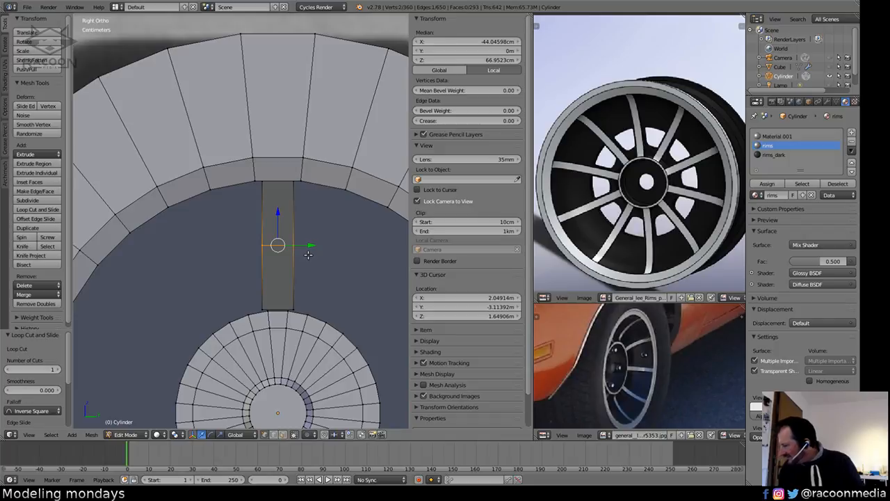
# Move the spoke's middle edge loop about 2.1 cm inward along X to give the spoke a bent profile.
pyautogui.press('KP_1')
pyautogui.press('z')
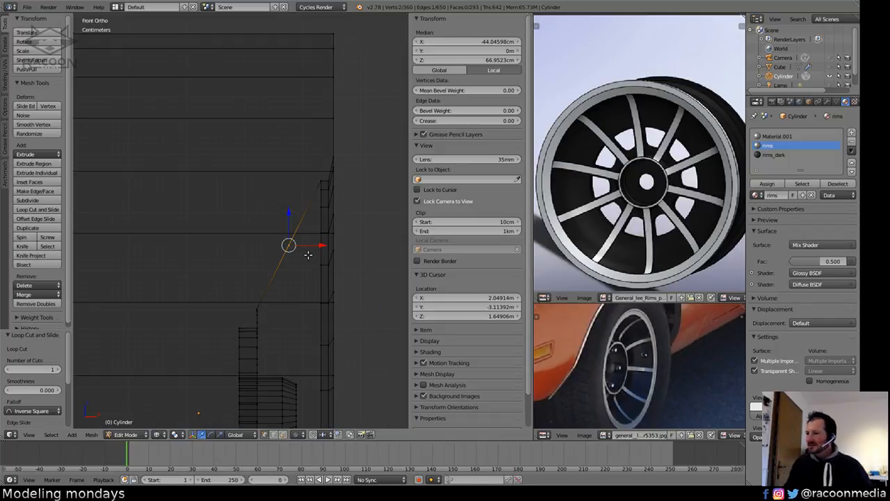
pyautogui.scroll(2, 316, 271)
pyautogui.press('g')
pyautogui.press('y')
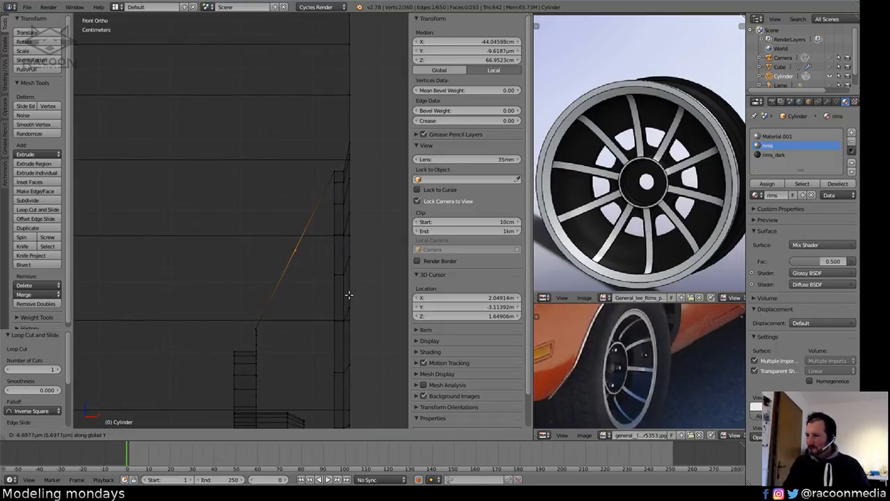
pyautogui.press('x')
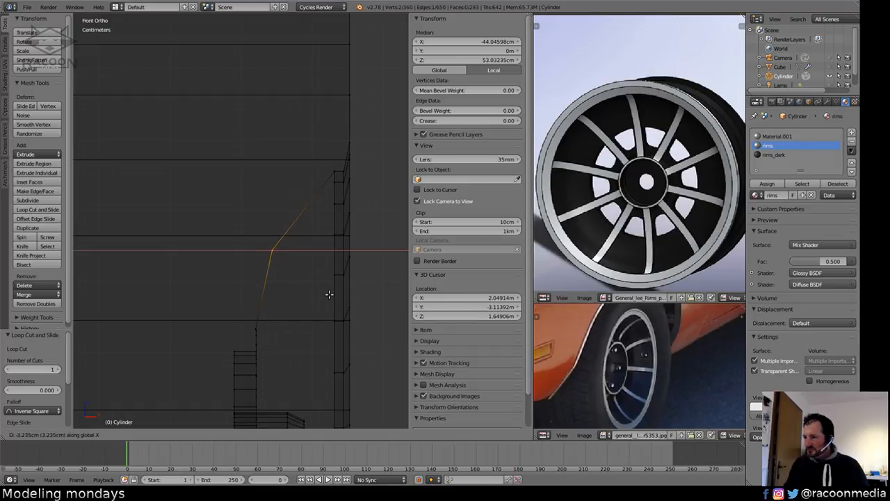
pyautogui.click(337, 296)
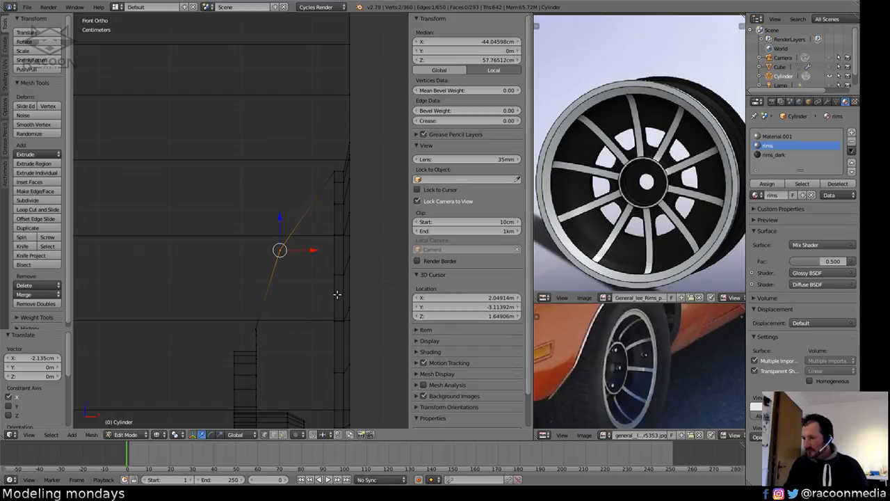
# Bevel the spoke's middle edge with an offset of 0.088 and one segment.
pyautogui.hotkey('ctrl', 'b')
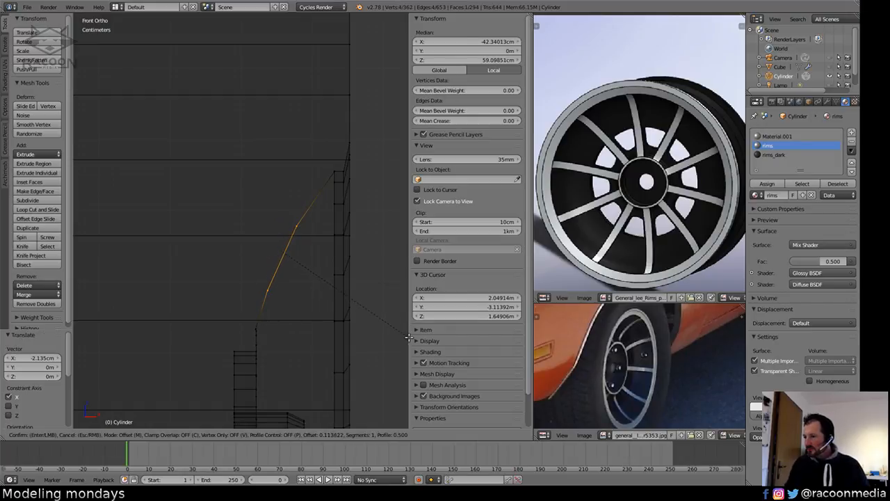
pyautogui.click(393, 328)
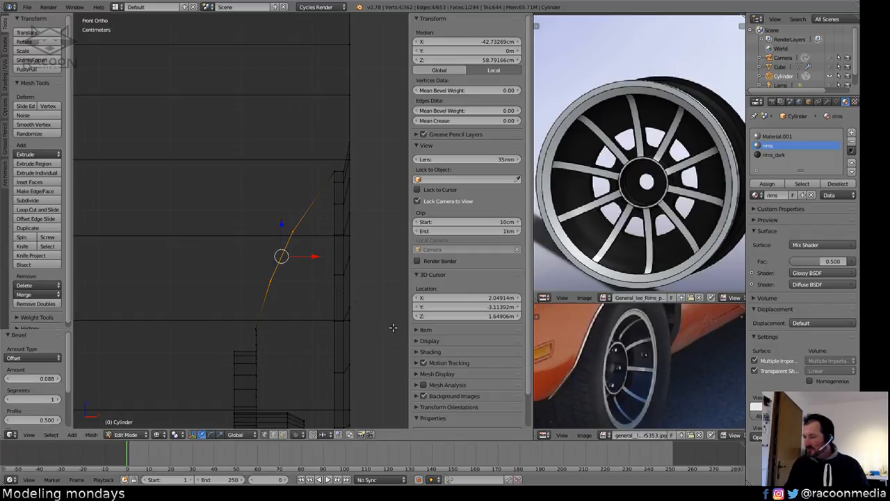
pyautogui.press('z')
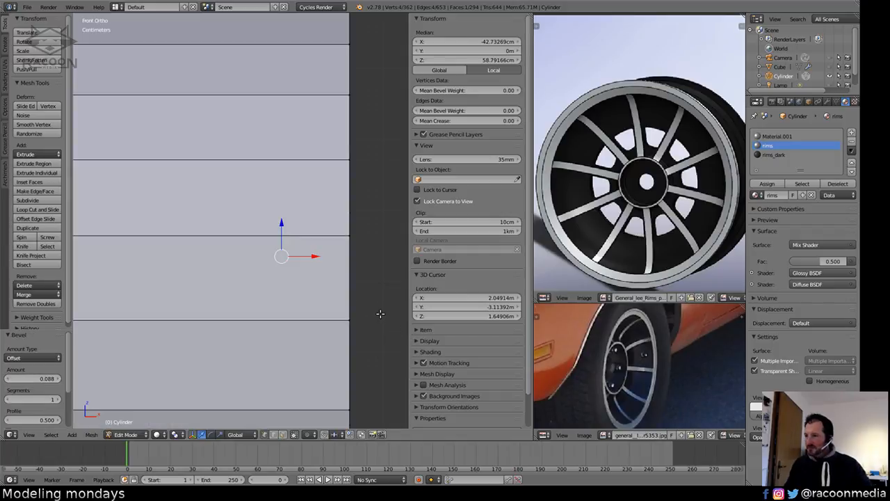
pyautogui.press('KP_3')
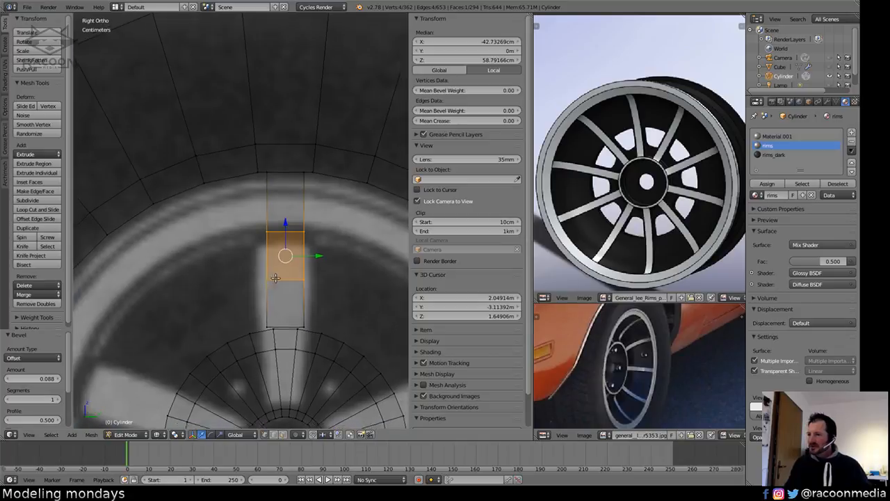
# Move the spoke's bevelled middle section up about 1.67 cm along Z and shift it slightly inward along X.
pyautogui.scroll(-3, 324, 320)
pyautogui.moveTo(323, 320); pyautogui.dragTo(404, 337, button='middle')
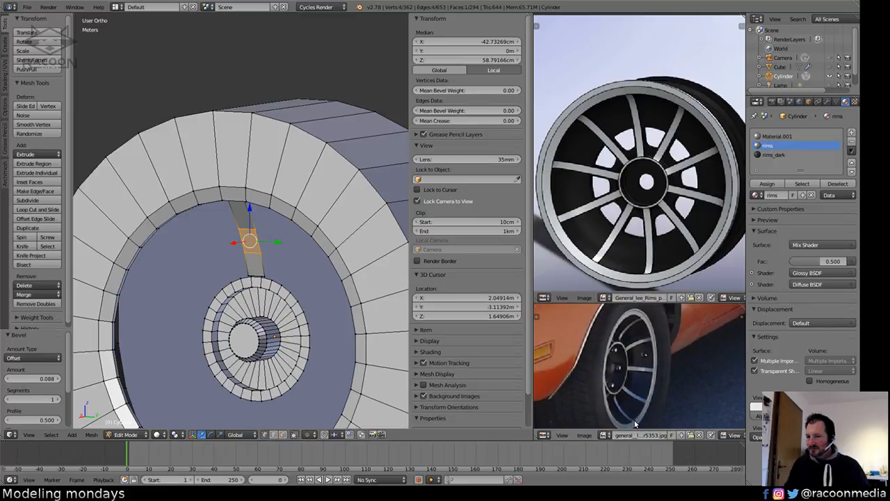
pyautogui.moveTo(305, 295); pyautogui.dragTo(279, 301, button='middle')
pyautogui.scroll(1, 279, 301)
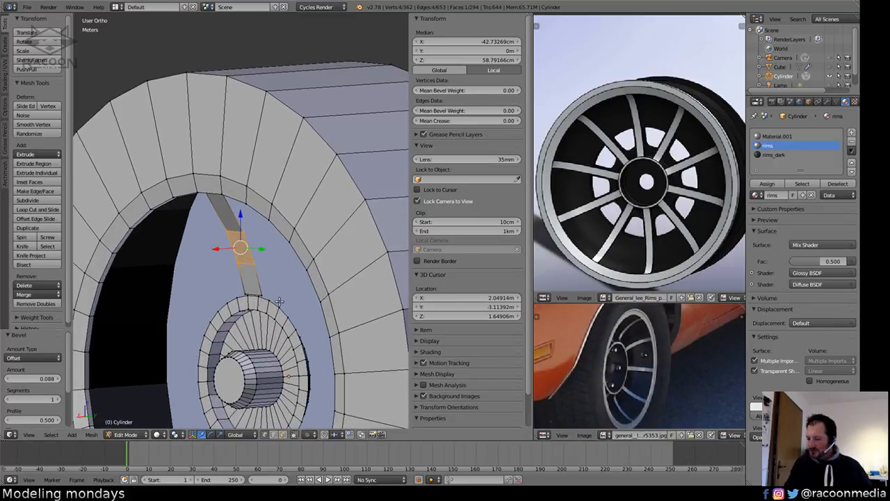
pyautogui.press('g')
pyautogui.press('z')
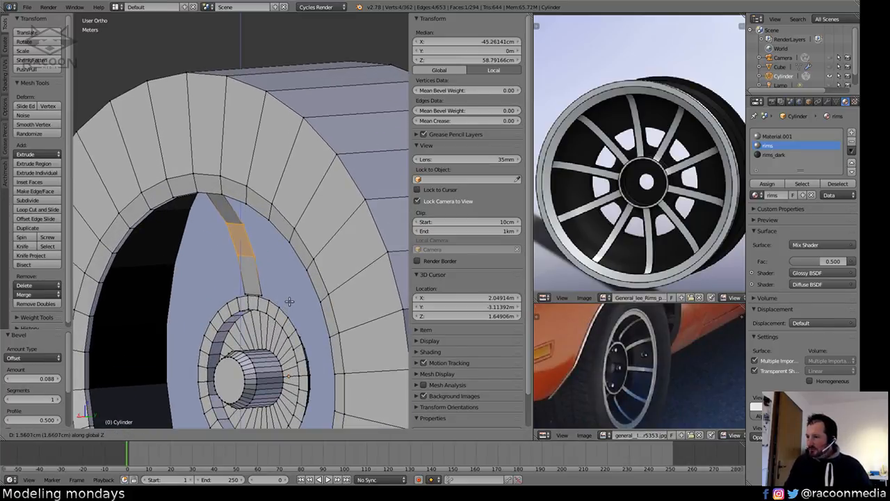
pyautogui.click(290, 300)
pyautogui.press('g')
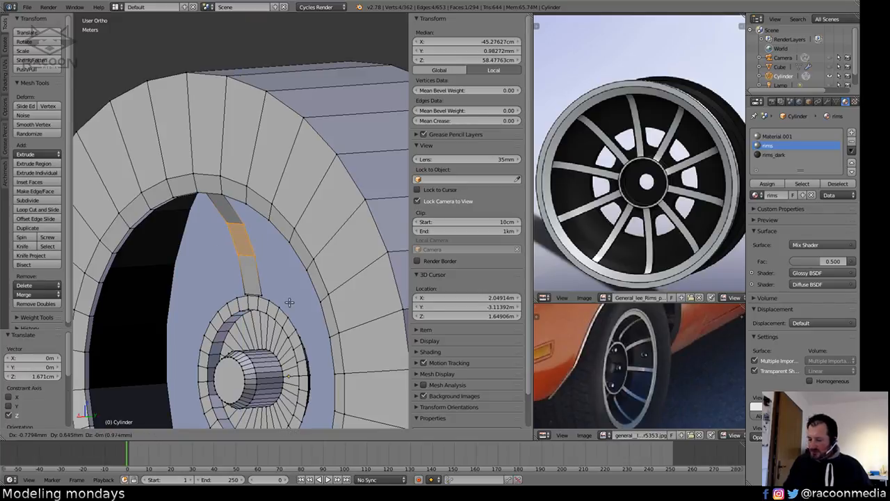
pyautogui.press('x')
pyautogui.click(291, 304)
pyautogui.press('a')
# Select only the spoke's middle face and move it about 1.2 cm outward along X.
pyautogui.moveTo(290, 304); pyautogui.dragTo(325, 310, button='middle')
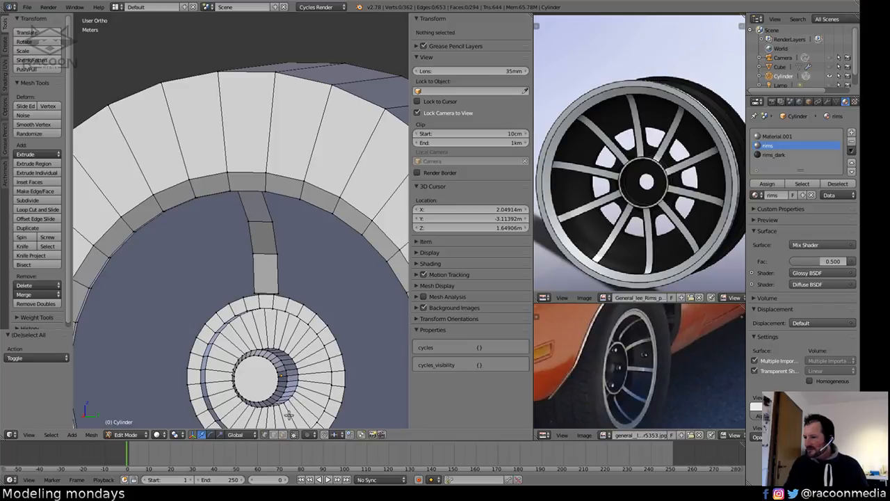
pyautogui.click(284, 435)
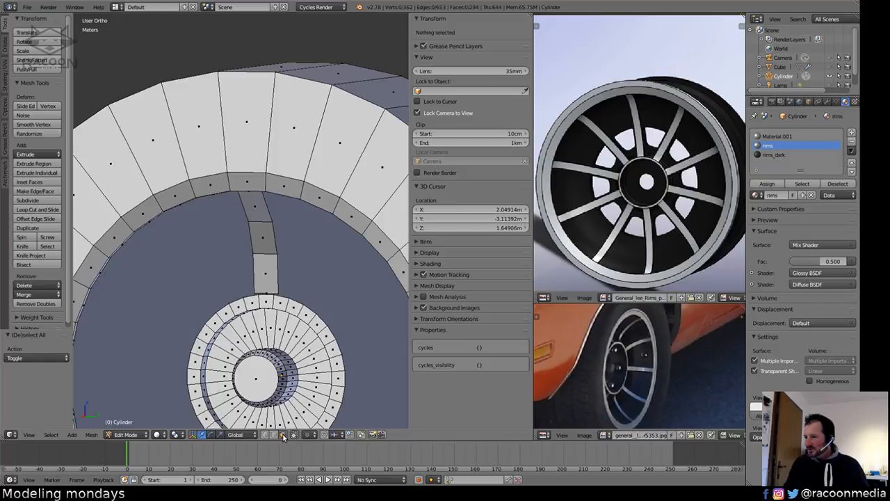
pyautogui.rightClick(254, 208)
pyautogui.keyDown('shift'); pyautogui.rightClick(265, 237); pyautogui.keyUp('shift')
pyautogui.keyDown('shift'); pyautogui.rightClick(271, 272); pyautogui.keyUp('shift')
pyautogui.moveTo(273, 273); pyautogui.dragTo(262, 286, button='middle')
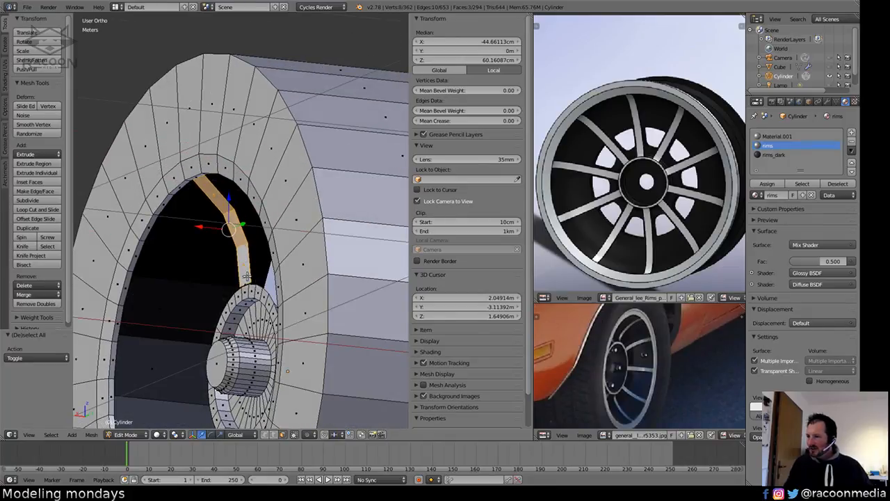
pyautogui.rightClick(235, 230)
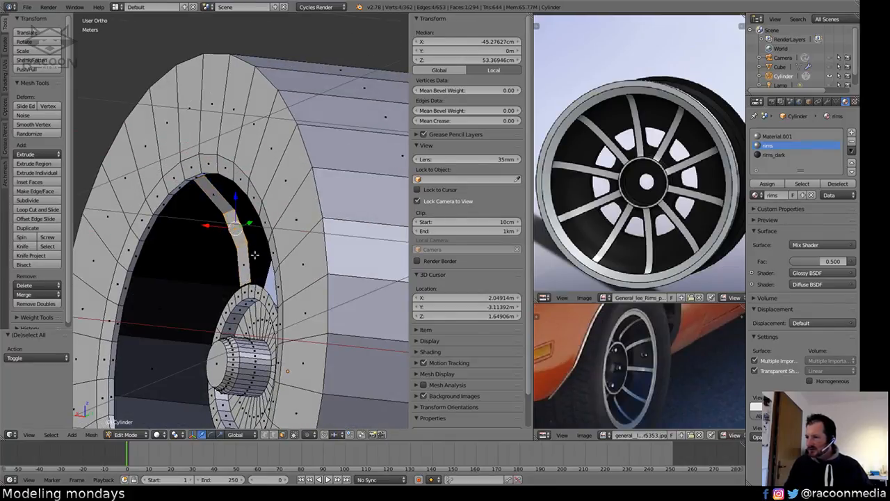
pyautogui.press('g')
pyautogui.press('x')
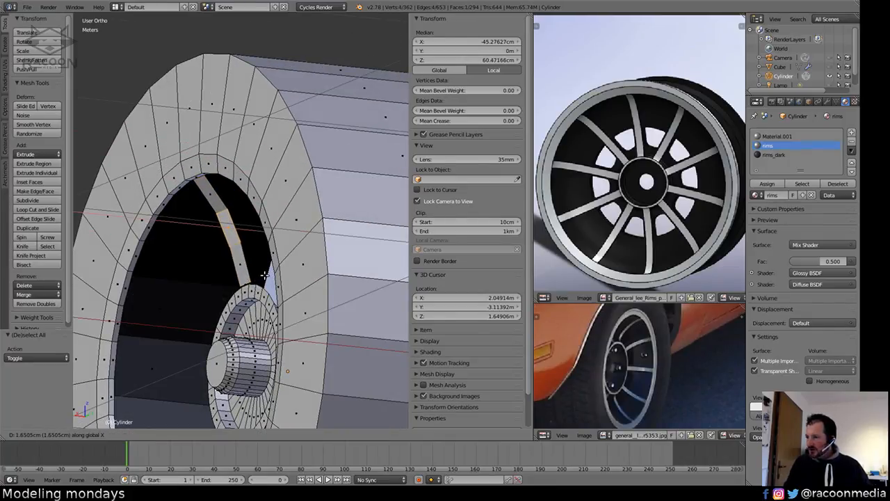
pyautogui.click(265, 276)
# Scale the spoke's middle face by about 1.157 along Z and move it slightly inward along X.
pyautogui.press('s')
pyautogui.press('z')
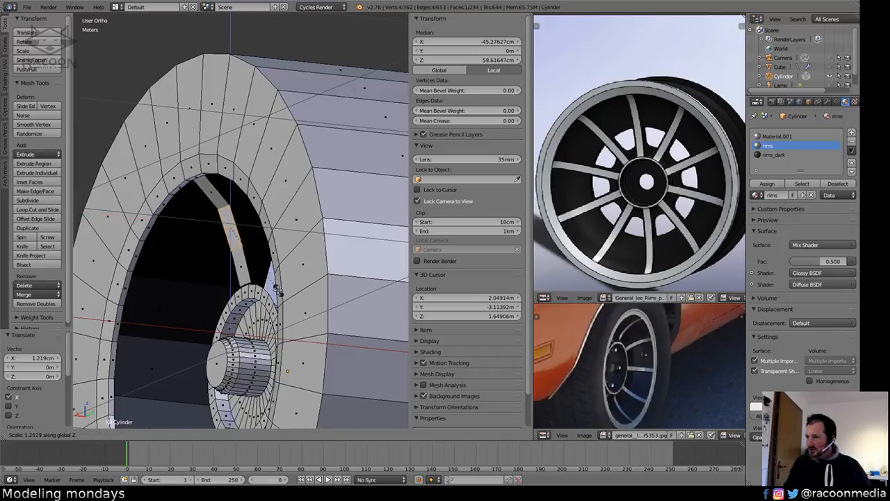
pyautogui.click(278, 290)
pyautogui.press('g')
pyautogui.press('x')
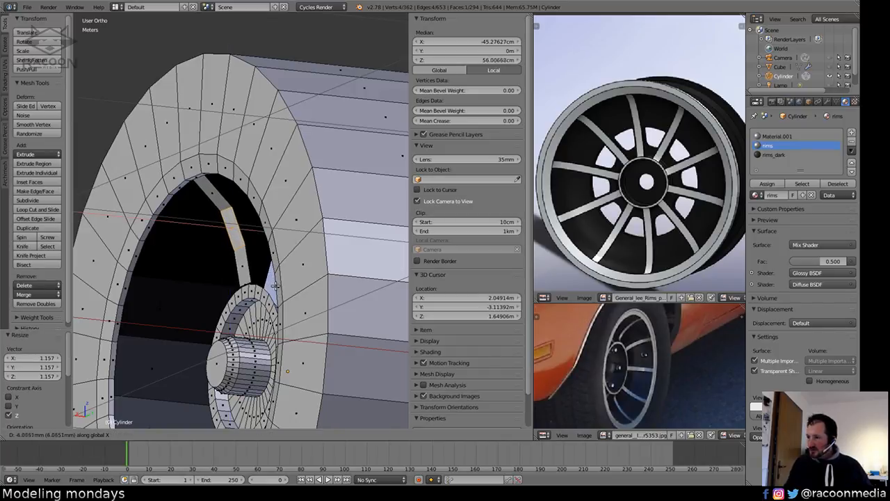
pyautogui.click(250, 265)
pyautogui.press('a')
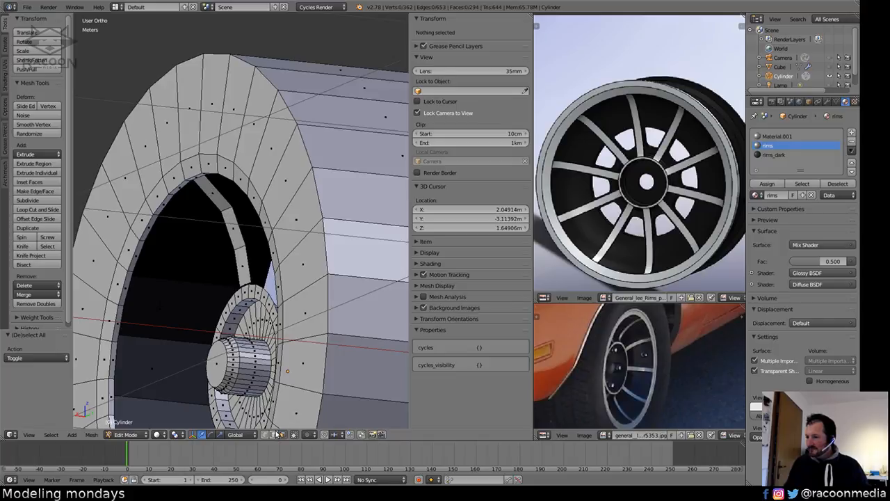
# Move only the spoke's outer end edge slightly inward along X so it sits inside the rim.
pyautogui.rightClick(211, 200)
pyautogui.press('z')
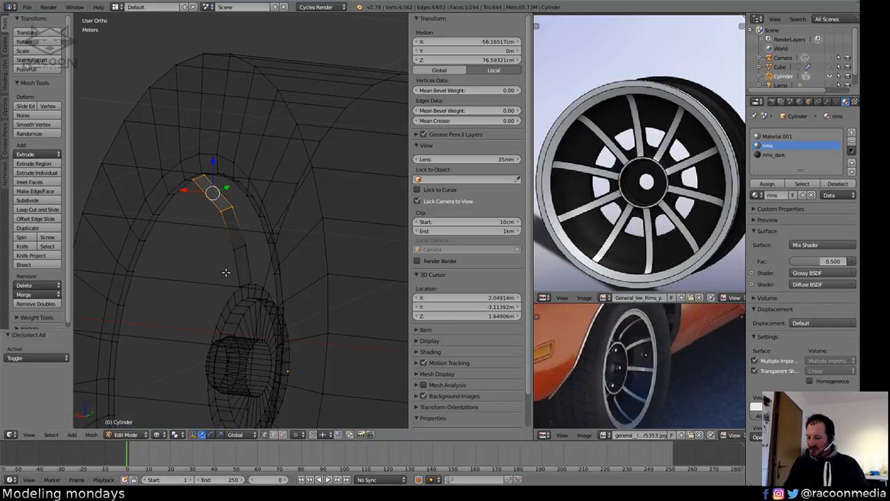
pyautogui.moveTo(224, 225)
pyautogui.keyDown('ctrl'); pyautogui.keyDown('shift'); pyautogui.mouseDown()
pyautogui.moveTo(252, 191)
pyautogui.moveTo(244, 233)
pyautogui.mouseUp(); pyautogui.keyUp('shift'); pyautogui.keyUp('ctrl')
pyautogui.press('g')
pyautogui.press('x')
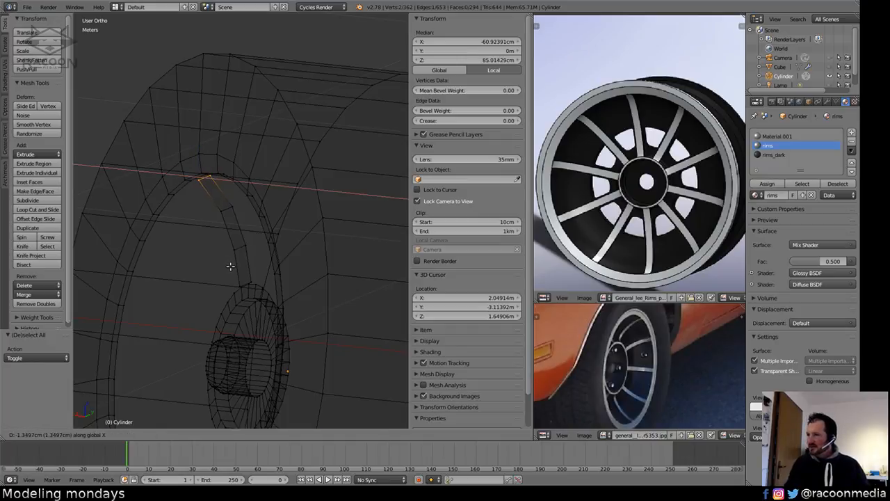
pyautogui.click(222, 264)
pyautogui.press('a')
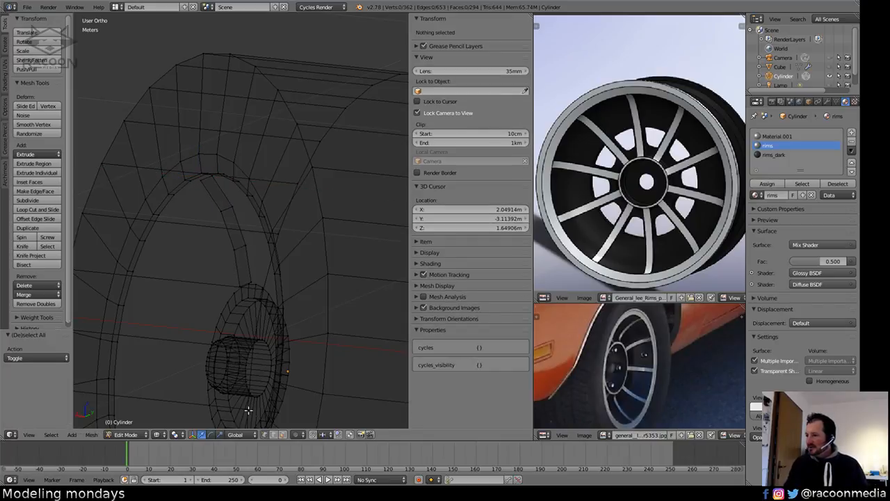
# Select all connected spoke faces and remove their duplicate vertices.
pyautogui.click(282, 434)
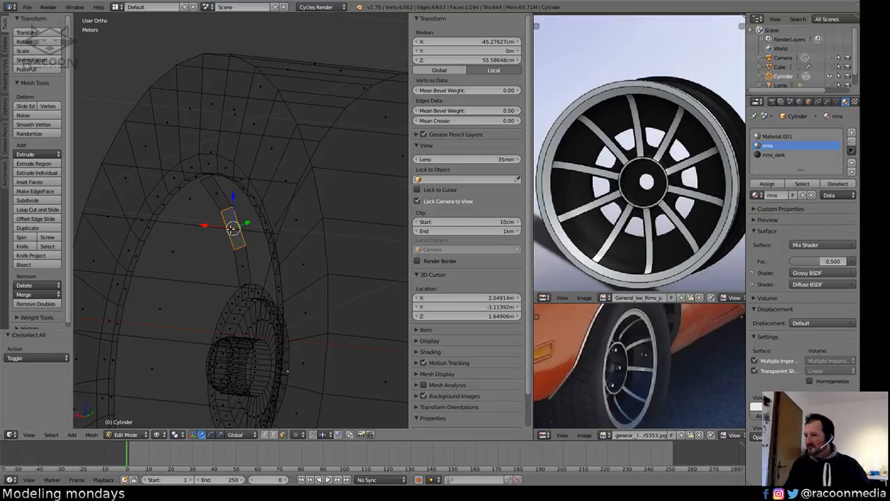
pyautogui.press('ctrl+KP_Add')
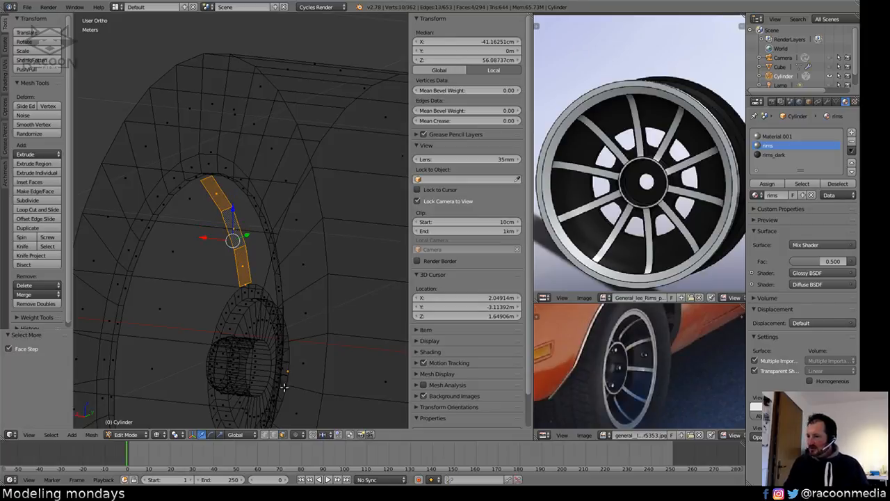
pyautogui.press('w')
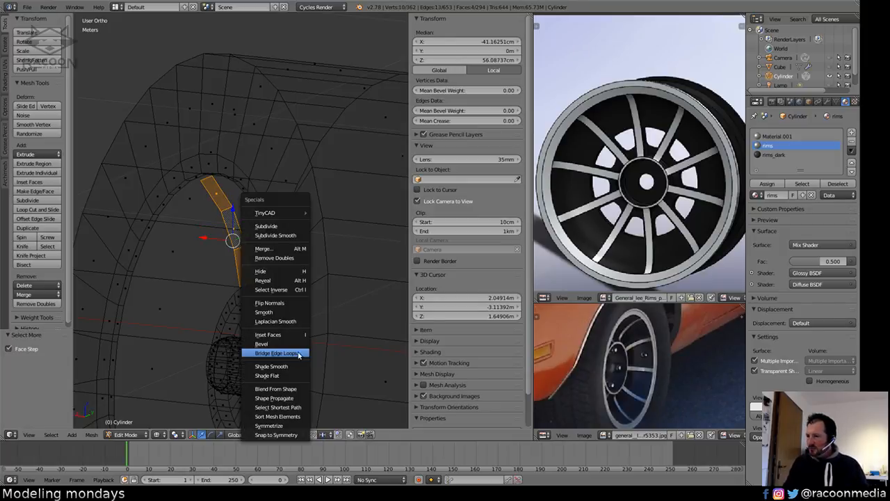
pyautogui.click(295, 259)
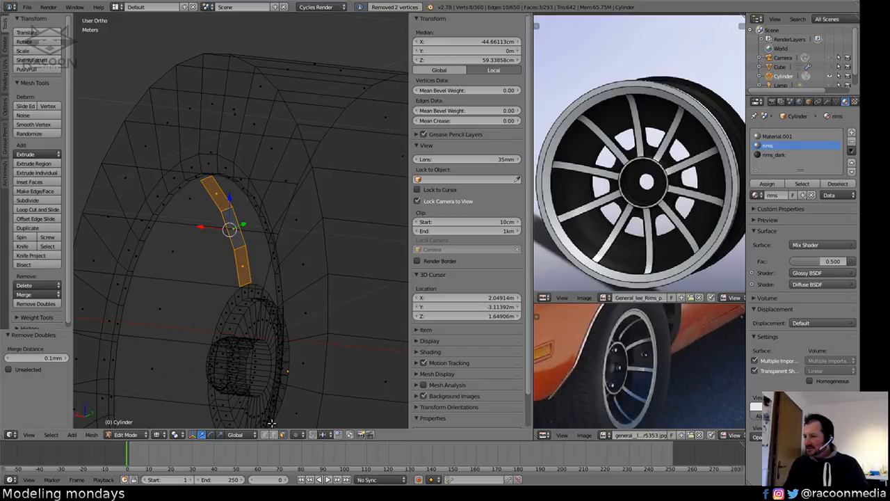
# Extrude the spoke faces about 2.74 cm outward along X to give the spoke thickness.
pyautogui.press('e')
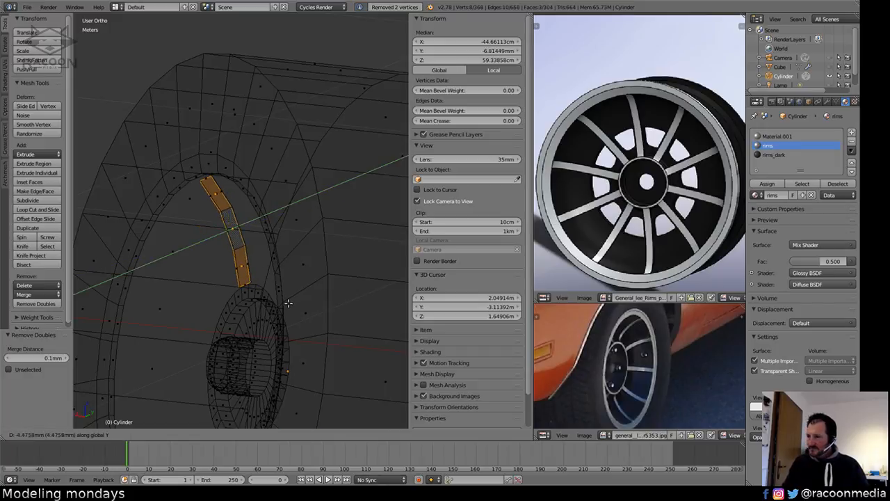
pyautogui.press('x')
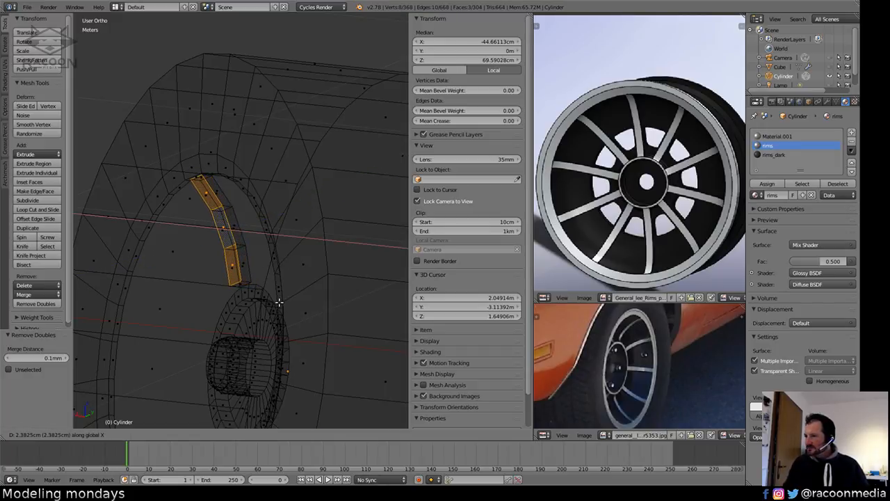
pyautogui.click(275, 301)
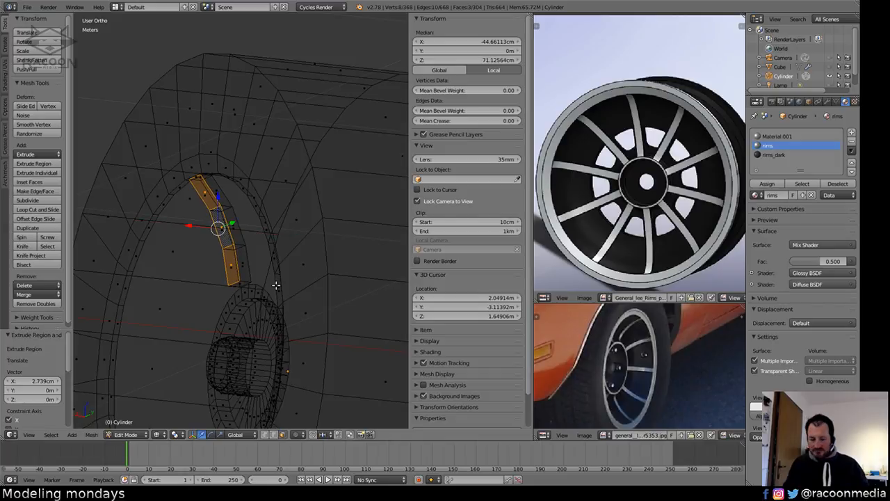
# Narrow the spoke's extruded front faces to about 0.52 along Y to taper its cross-section.
pyautogui.press('KP_1')
pyautogui.press('KP_3')
pyautogui.scroll(-2, 277, 250)
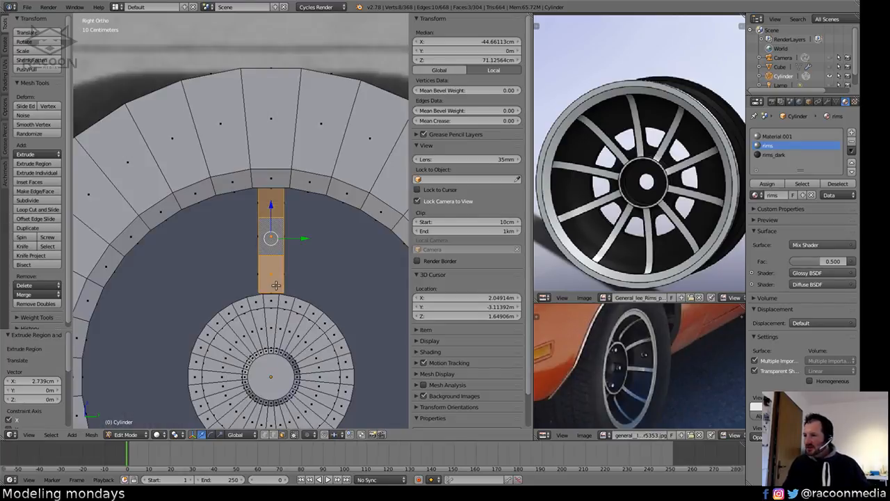
pyautogui.scroll(1, 278, 245)
pyautogui.scroll(1, 277, 245)
pyautogui.keyDown('shift'); pyautogui.moveTo(340, 285); pyautogui.dragTo(314, 289, button='middle'); pyautogui.keyUp('shift')
pyautogui.press('s')
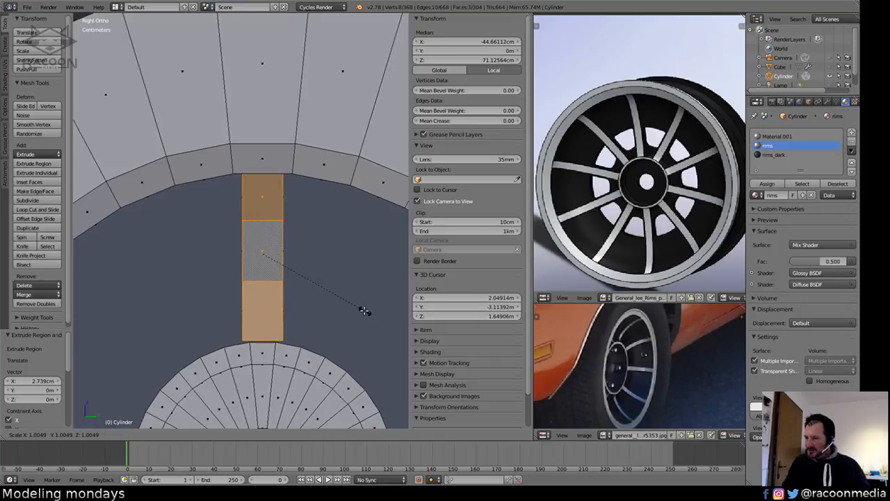
pyautogui.press('x')
pyautogui.press('y')
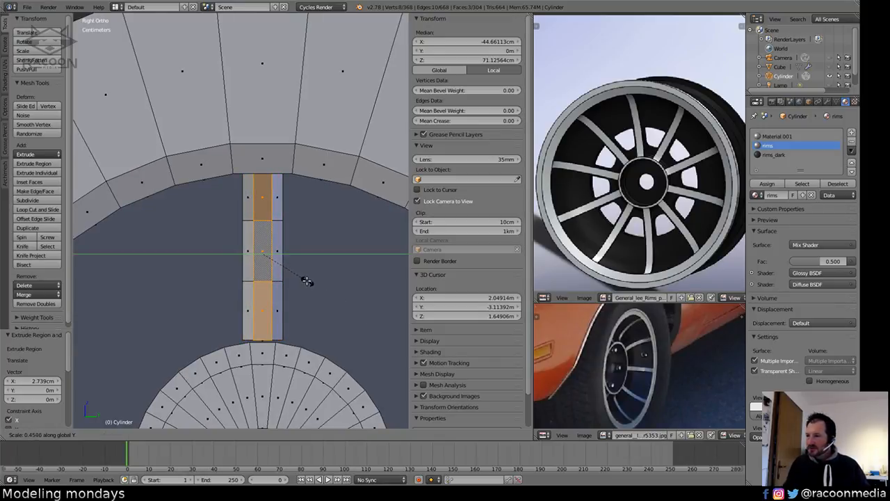
pyautogui.click(319, 281)
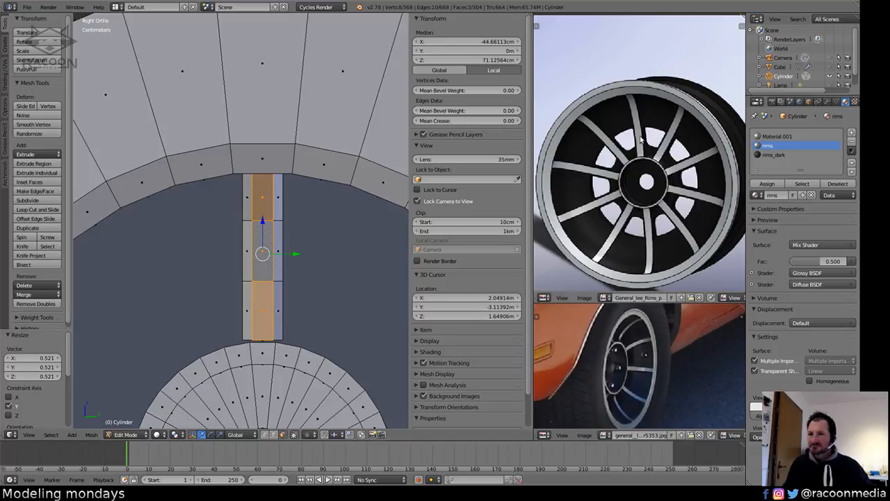
# Assign the rims material to the spoke's front faces and rims_dark to its side faces.
pyautogui.moveTo(299, 271); pyautogui.dragTo(305, 298, button='middle')
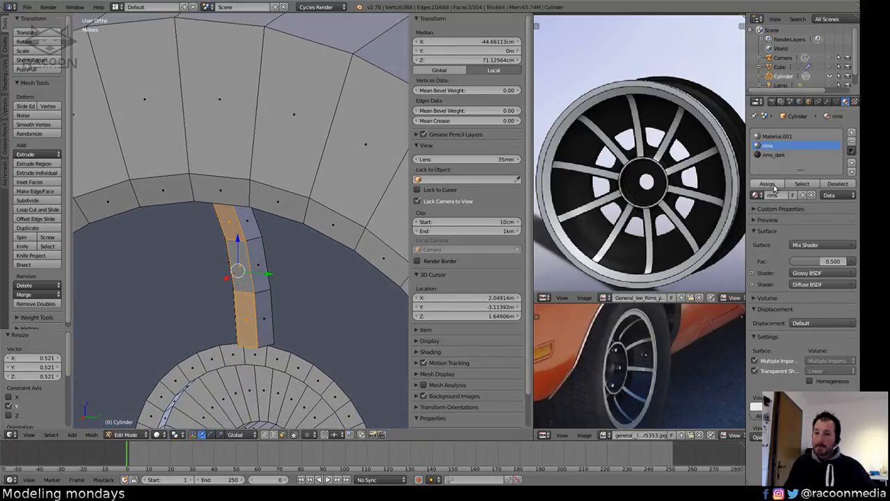
pyautogui.click(775, 186)
pyautogui.press('a')
pyautogui.keyDown('alt'); pyautogui.rightClick(278, 298); pyautogui.keyUp('alt')
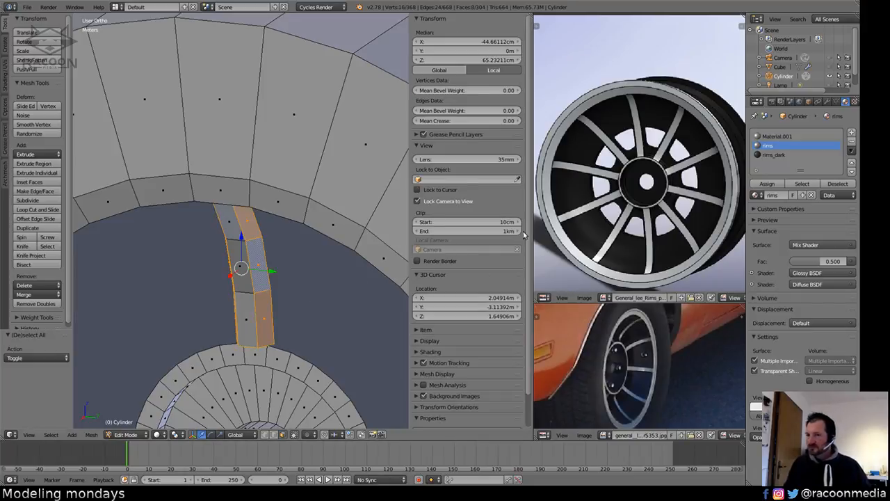
pyautogui.click(773, 154)
pyautogui.click(764, 183)
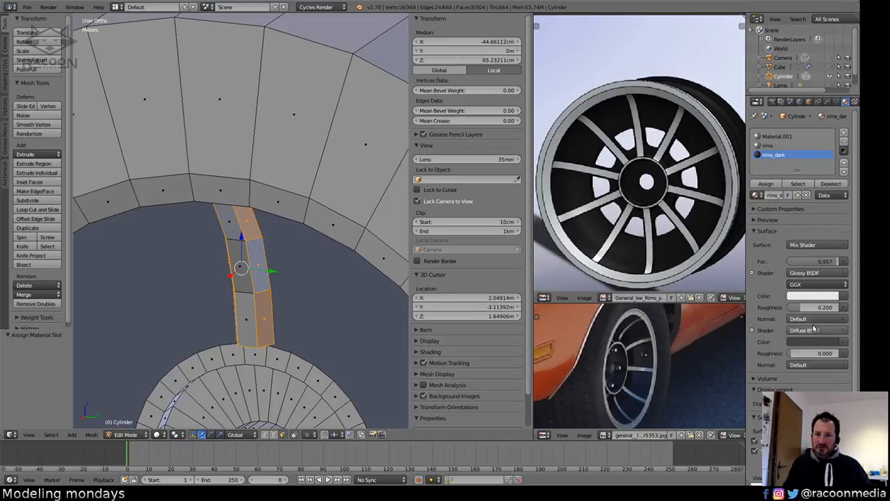
pyautogui.scroll(-3, 854, 377)
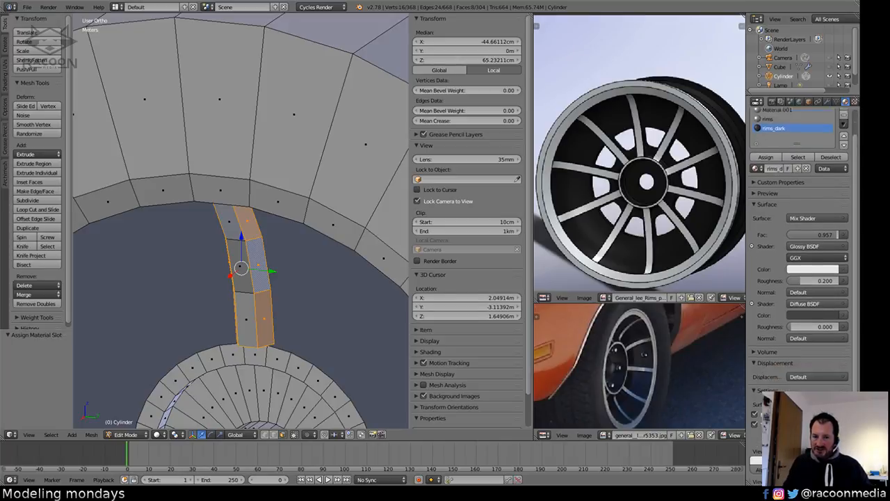
pyautogui.hotkey('ctrl', 'v')
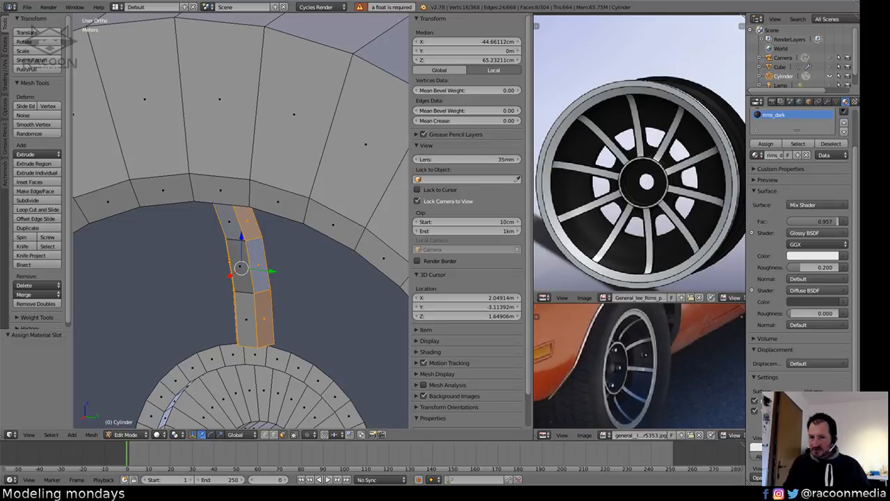
pyautogui.hotkey('ctrl', 'v')
pyautogui.press('s')
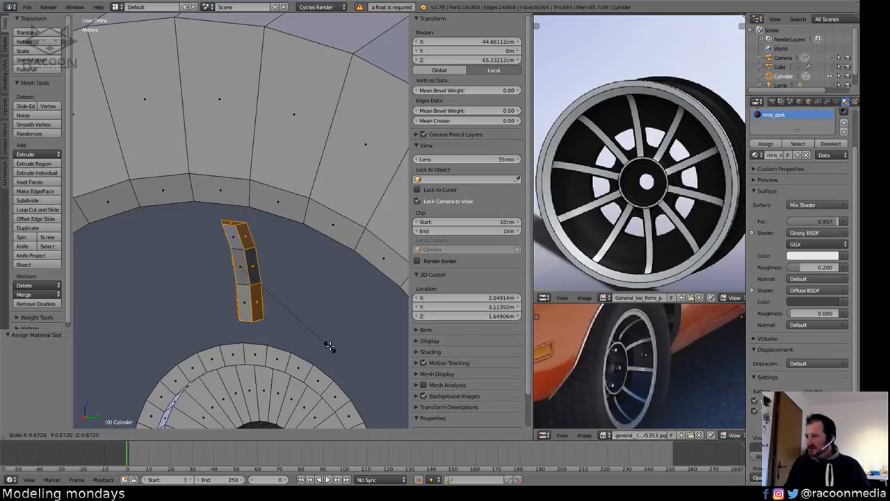
pyautogui.rightClick(356, 316)
pyautogui.press('a')
# Assign the rims_dark material to the hub's recessed disc, inner wall and protruding centre cap, leaving out the outer hub ring.
pyautogui.moveTo(333, 325); pyautogui.dragTo(316, 344, button='middle')
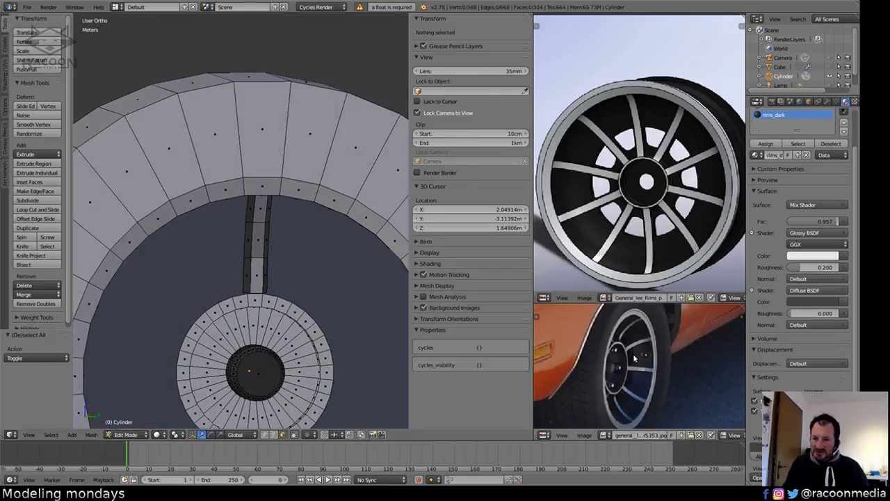
pyautogui.moveTo(306, 278); pyautogui.dragTo(321, 301, button='middle')
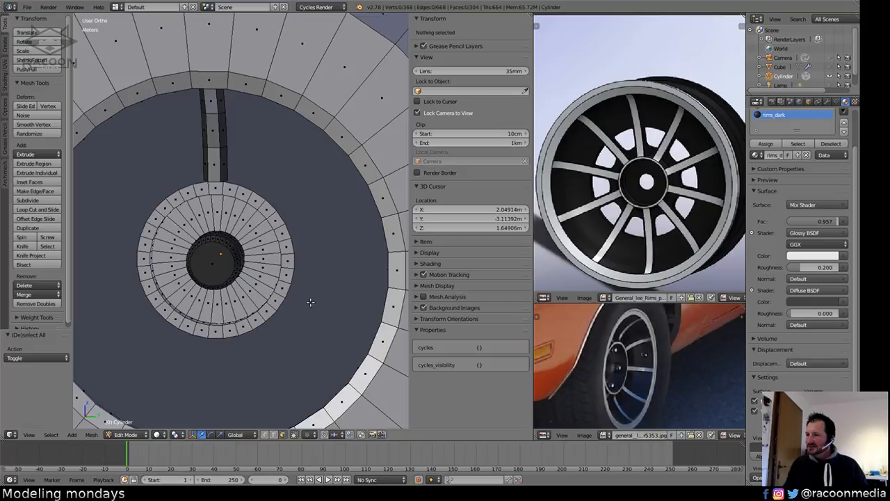
pyautogui.keyDown('shift'); pyautogui.moveTo(310, 302); pyautogui.dragTo(312, 274, button='middle'); pyautogui.keyUp('shift')
pyautogui.keyDown('alt'); pyautogui.rightClick(301, 287); pyautogui.keyUp('alt')
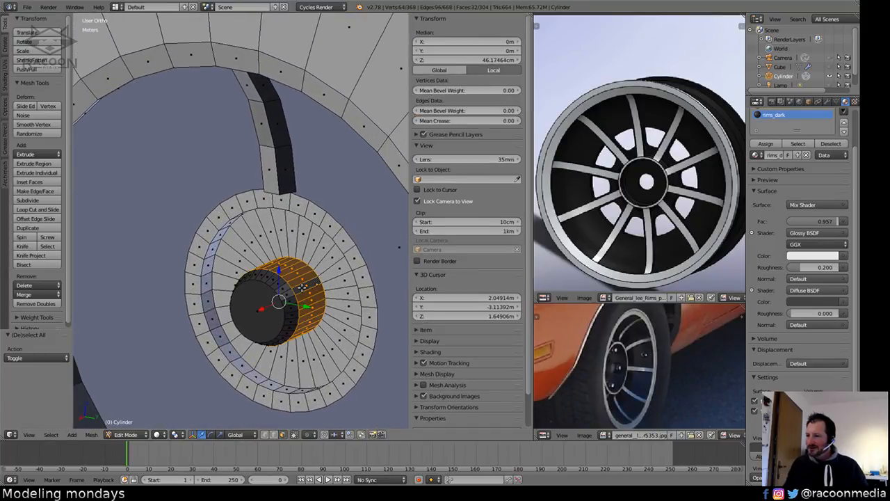
pyautogui.press('ctrl+KP_Add')
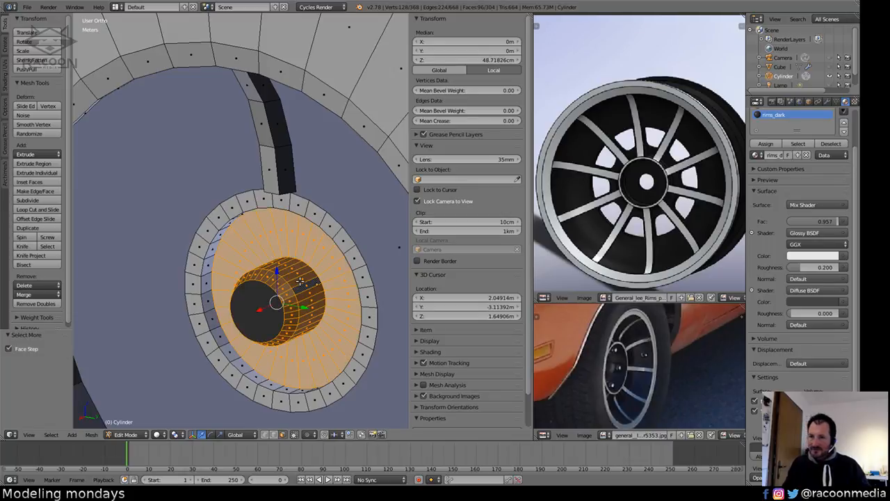
pyautogui.press('ctrl+KP_Add')
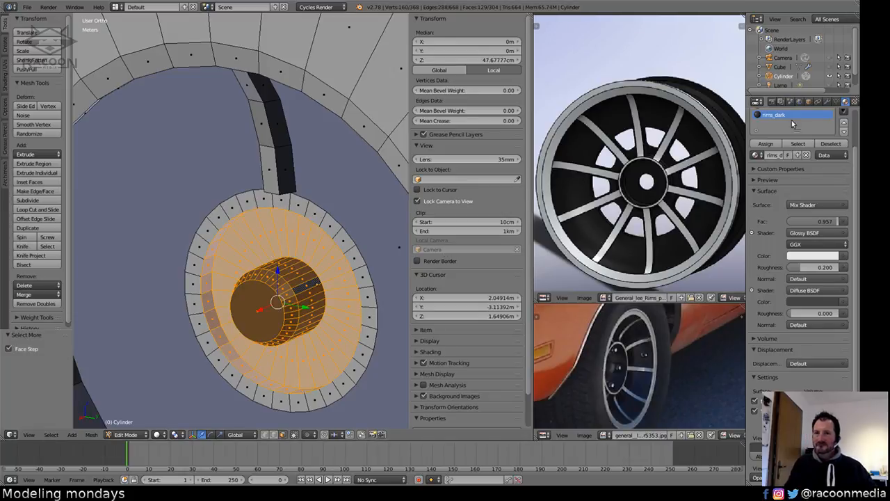
pyautogui.click(766, 143)
pyautogui.press('a')
# Check the whole wheel in other shading modes and maximise the 3D viewport.
pyautogui.press('z')
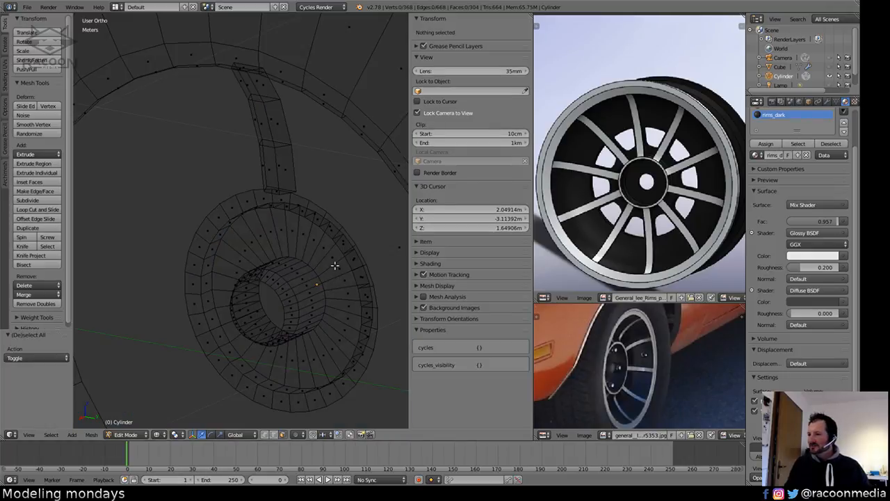
pyautogui.press('z')
pyautogui.moveTo(338, 258)
pyautogui.mouseDown(button='middle')
pyautogui.moveTo(256, 224)
pyautogui.moveTo(318, 322)
pyautogui.mouseUp(button='middle')
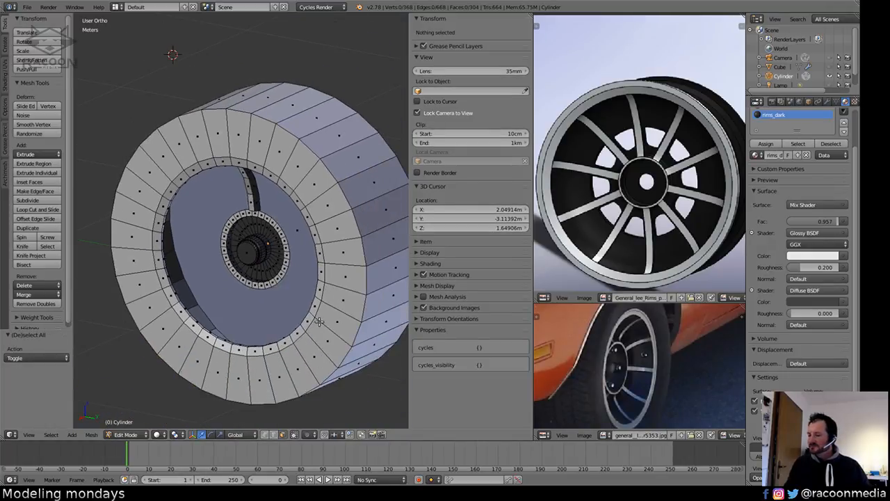
pyautogui.hotkey('shift', 'z')
pyautogui.hotkey('shift', 'z')
pyautogui.hotkey('shift', 'space')
# Delete the spoke's hidden faces: the two end caps and the three back faces.
pyautogui.moveTo(322, 320); pyautogui.dragTo(345, 161, button='middle')
pyautogui.scroll(4, 417, 324)
pyautogui.rightClick(338, 336)
pyautogui.press('z')
pyautogui.keyDown('shift'); pyautogui.rightClick(333, 154); pyautogui.keyUp('shift')
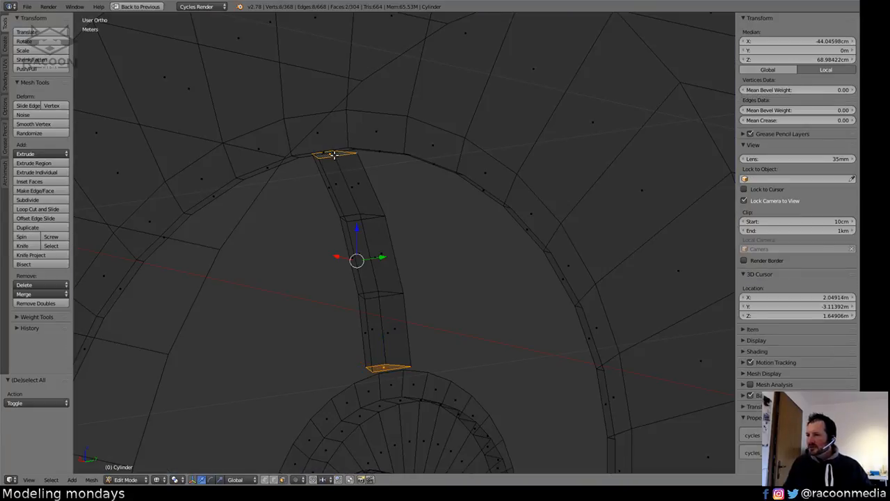
pyautogui.moveTo(399, 309)
pyautogui.mouseDown(button='middle')
pyautogui.moveTo(387, 322)
pyautogui.moveTo(396, 326)
pyautogui.mouseUp(button='middle')
pyautogui.keyDown('shift'); pyautogui.rightClick(392, 316); pyautogui.keyUp('shift')
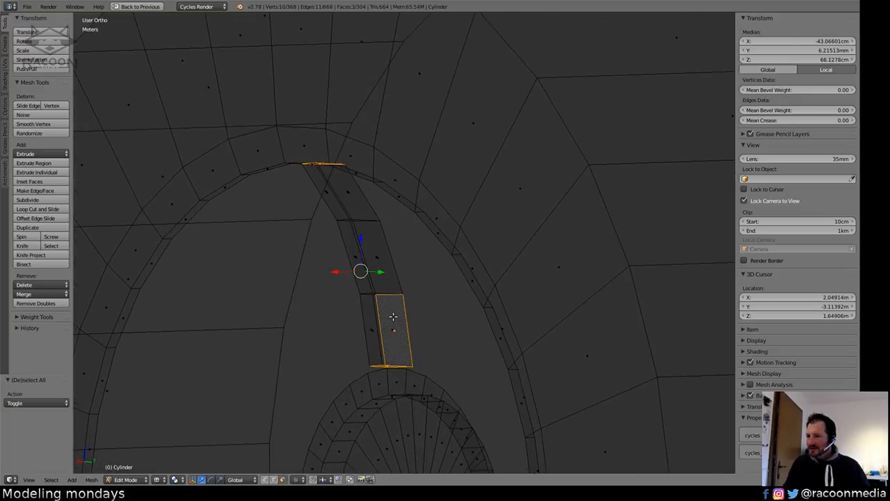
pyautogui.moveTo(376, 249); pyautogui.dragTo(385, 326, button='middle')
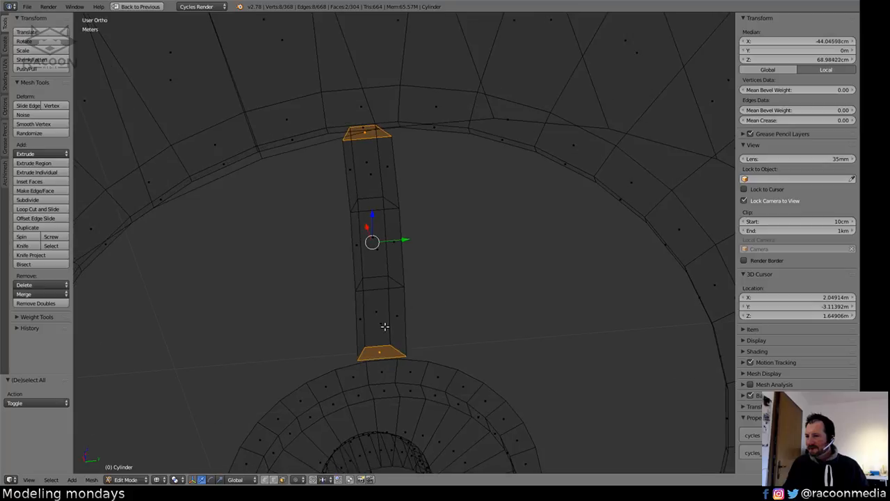
pyautogui.keyDown('shift'); pyautogui.rightClick(376, 253); pyautogui.keyUp('shift')
pyautogui.keyDown('shift'); pyautogui.rightClick(374, 180); pyautogui.keyUp('shift')
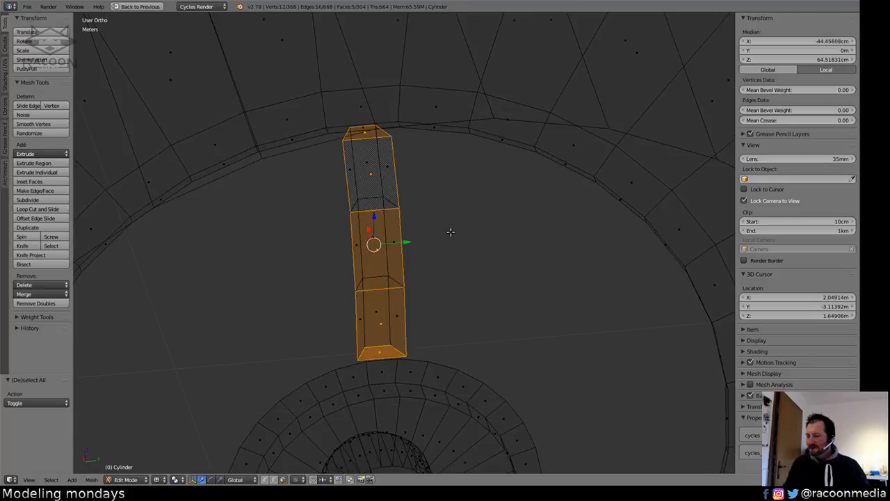
pyautogui.press('x')
pyautogui.click(464, 259)
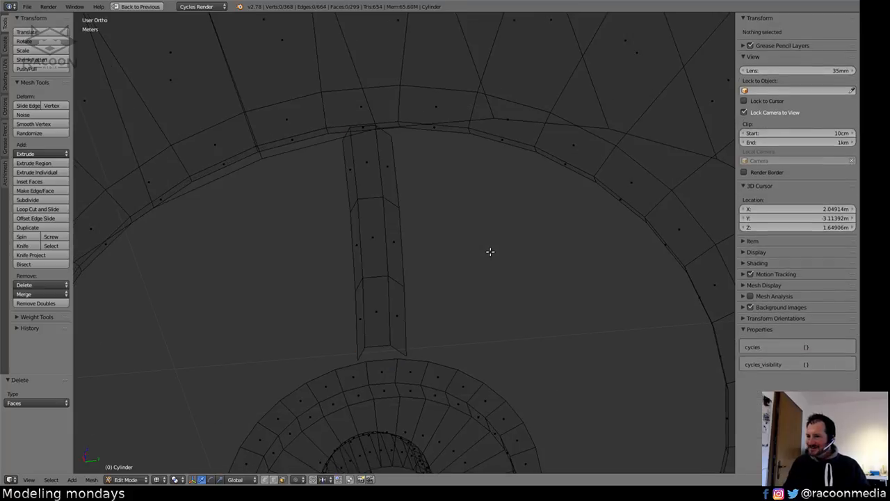
# Try moving the entire linked hub about -2.72 cm along Y relative to the spoke.
pyautogui.moveTo(491, 252)
pyautogui.mouseDown(button='middle')
pyautogui.moveTo(479, 292)
pyautogui.moveTo(423, 308)
pyautogui.moveTo(412, 324)
pyautogui.moveTo(415, 344)
pyautogui.moveTo(423, 267)
pyautogui.moveTo(451, 304)
pyautogui.mouseUp(button='middle')
pyautogui.press('z')
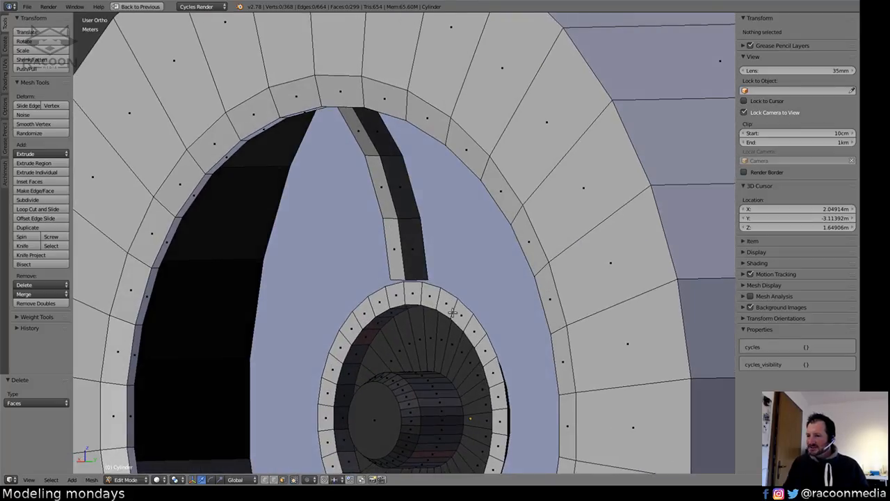
pyautogui.press('l')
pyautogui.press('g')
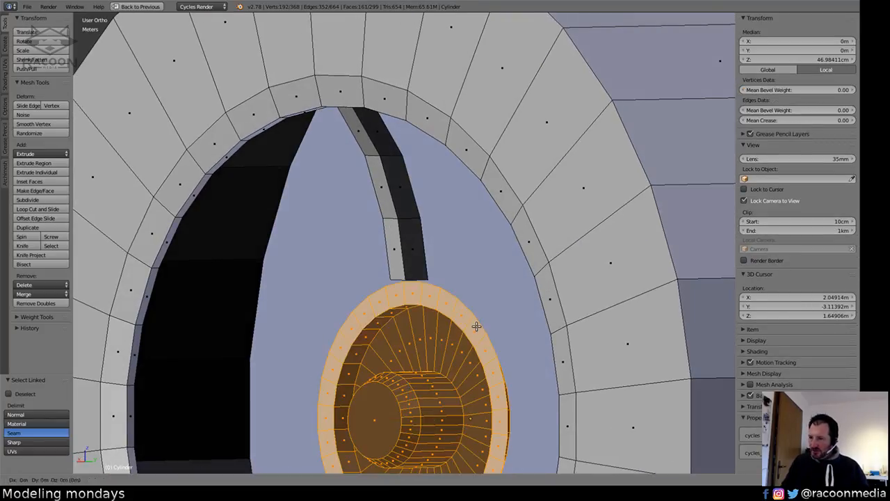
pyautogui.press('y')
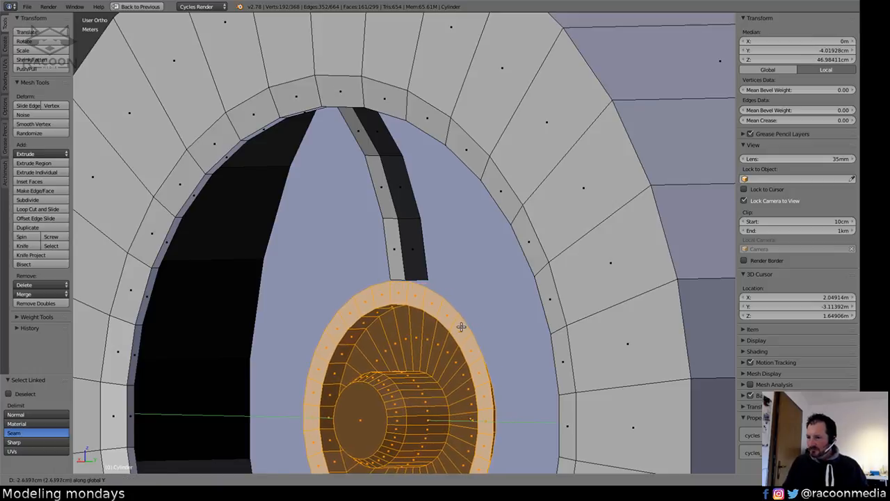
pyautogui.click(461, 327)
pyautogui.press('KP_1')
pyautogui.press('KP_3')
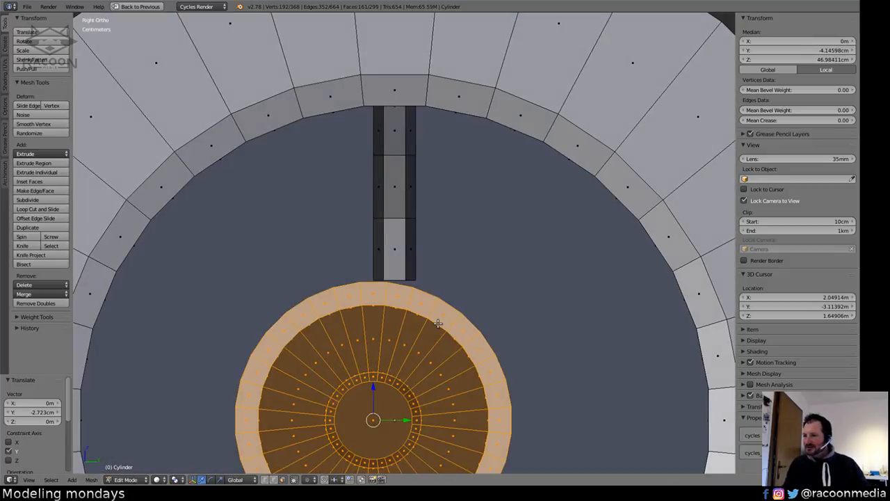
pyautogui.hotkey('ctrl', 'z')
# Select the spoke's three front faces in the right orthographic view, with the hub deselected.
pyautogui.scroll(4, 482, 290)
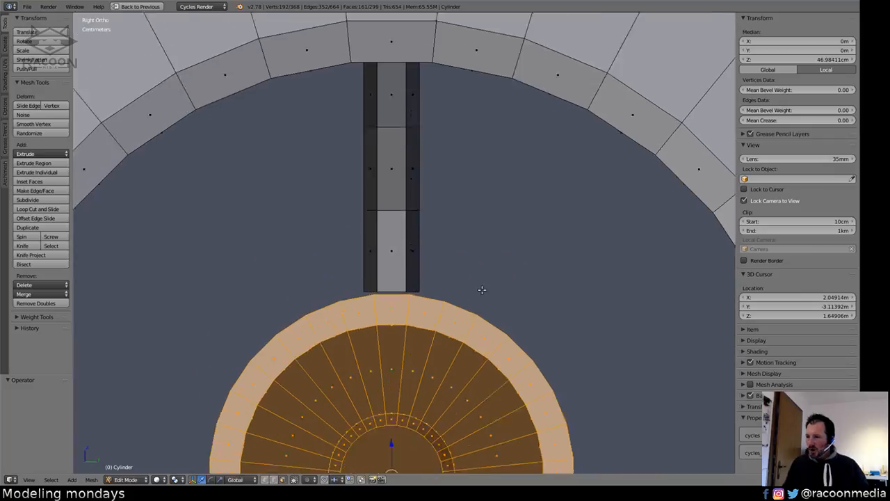
pyautogui.keyDown('ctrl'); pyautogui.moveTo(511, 262); pyautogui.dragTo(503, 240, button='middle'); pyautogui.keyUp('ctrl')
pyautogui.keyDown('shift'); pyautogui.moveTo(496, 291); pyautogui.dragTo(482, 399, button='middle'); pyautogui.keyUp('shift')
pyautogui.press('a')
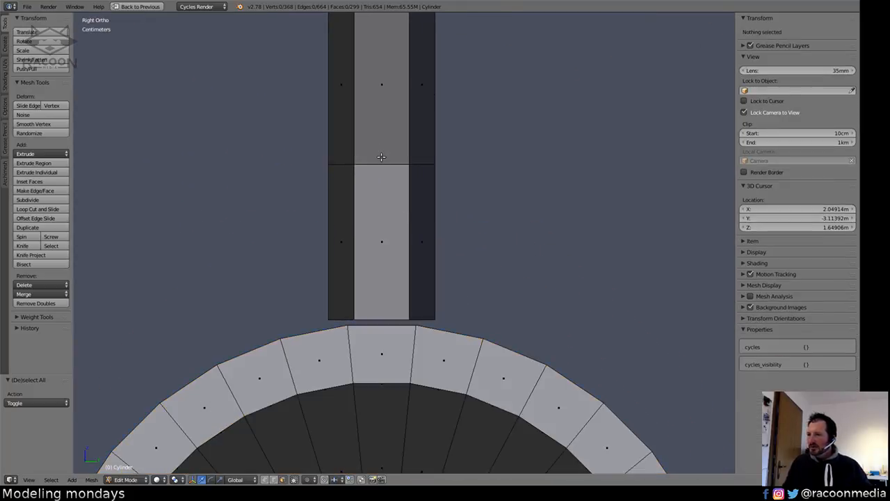
pyautogui.rightClick(383, 157)
pyautogui.keyDown('shift'); pyautogui.rightClick(386, 202); pyautogui.keyUp('shift')
pyautogui.keyDown('shift'); pyautogui.moveTo(410, 152); pyautogui.dragTo(438, 390, button='middle'); pyautogui.keyUp('shift')
pyautogui.keyDown('shift'); pyautogui.rightClick(422, 197); pyautogui.keyUp('shift')
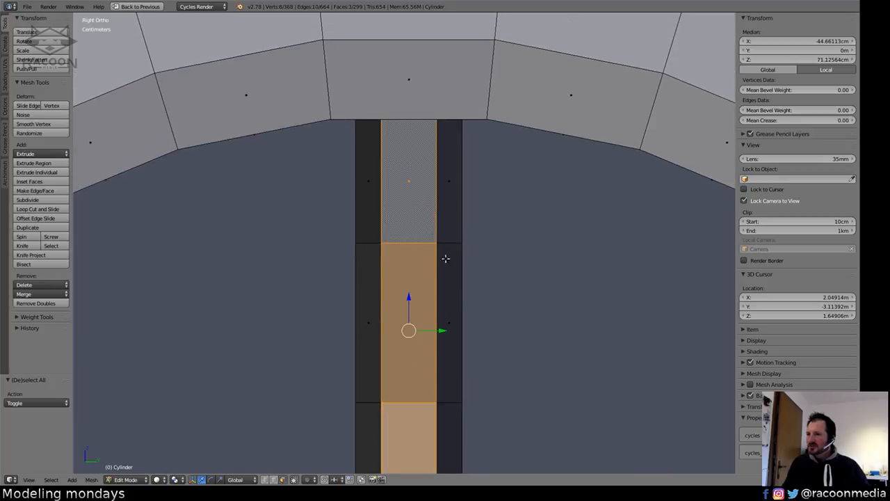
pyautogui.keyDown('shift'); pyautogui.moveTo(460, 298); pyautogui.dragTo(443, 102, button='middle'); pyautogui.keyUp('shift')
pyautogui.keyDown('shift'); pyautogui.moveTo(423, 284); pyautogui.dragTo(432, 219, button='middle'); pyautogui.keyUp('shift')
pyautogui.keyDown('ctrl'); pyautogui.moveTo(435, 332); pyautogui.dragTo(449, 263, button='middle'); pyautogui.keyUp('ctrl')
pyautogui.keyDown('shift'); pyautogui.moveTo(452, 303); pyautogui.dragTo(448, 257, button='middle'); pyautogui.keyUp('shift')
pyautogui.press('x')
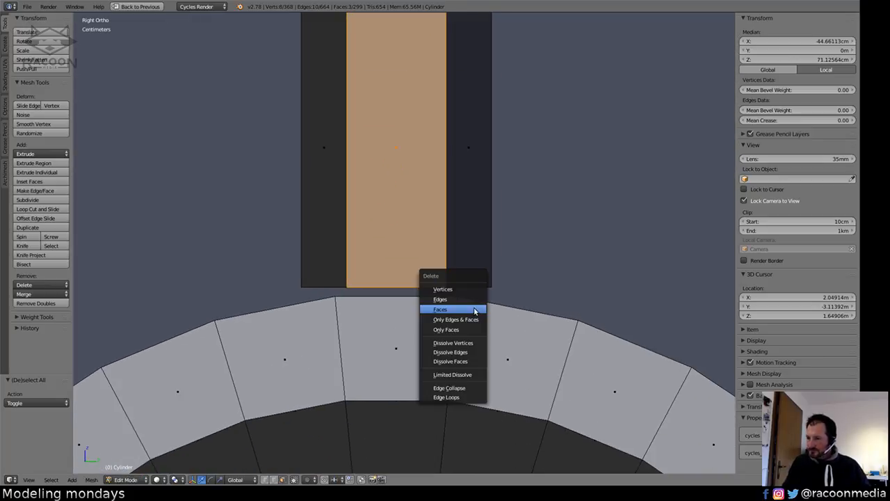
pyautogui.press('s')
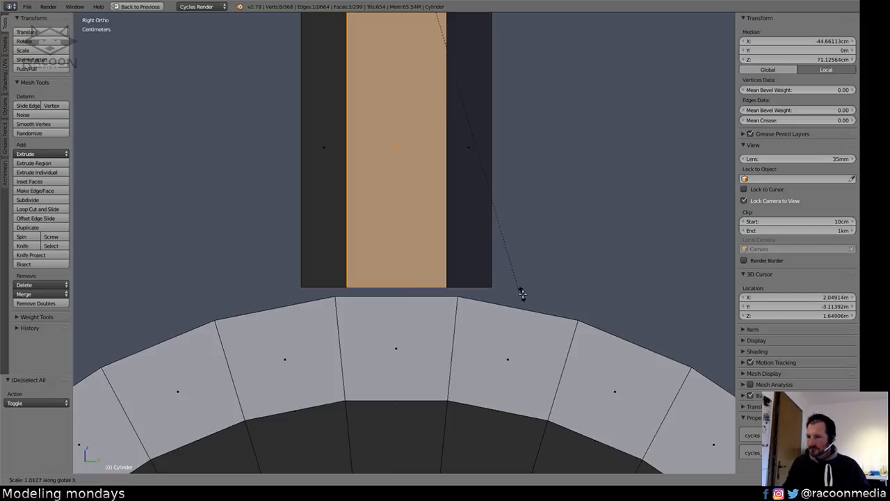
pyautogui.rightClick(545, 300)
# Scale the spoke's front faces along Y by about 1.23 and a further 1.008 to match the hub ring's top segment.
pyautogui.press('s')
pyautogui.press('y')
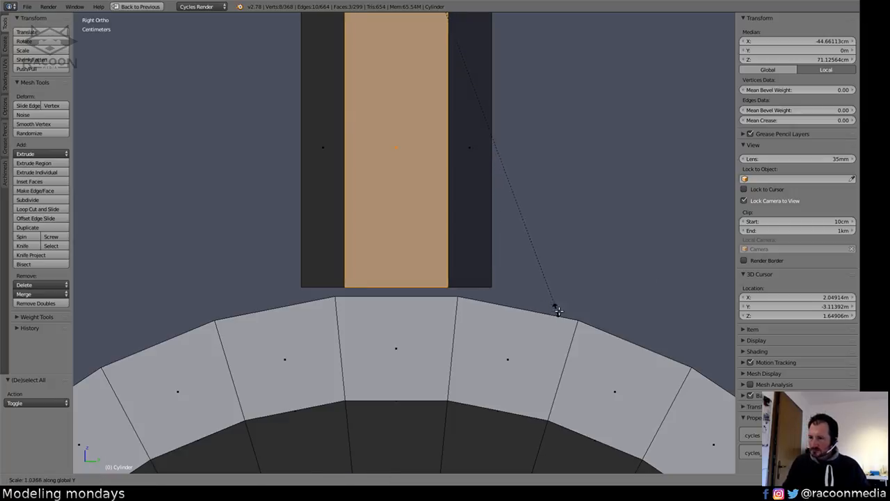
pyautogui.click(648, 358)
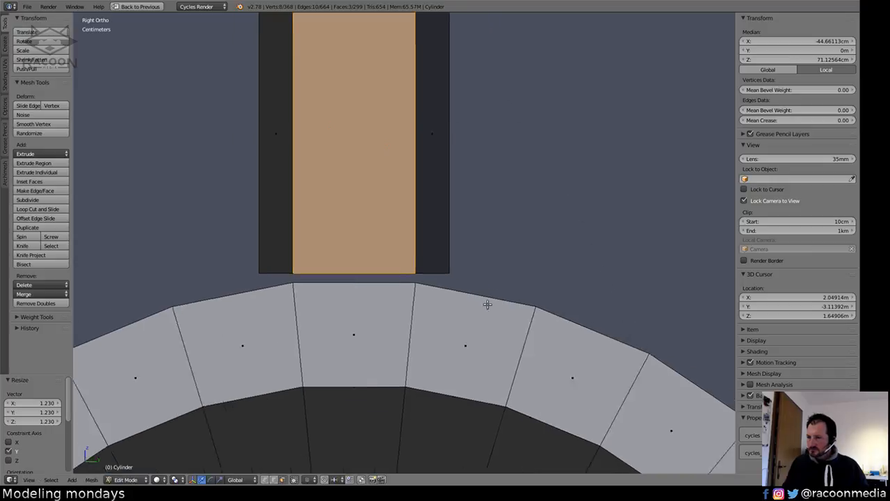
pyautogui.scroll(6, 486, 301)
pyautogui.scroll(8, 498, 275)
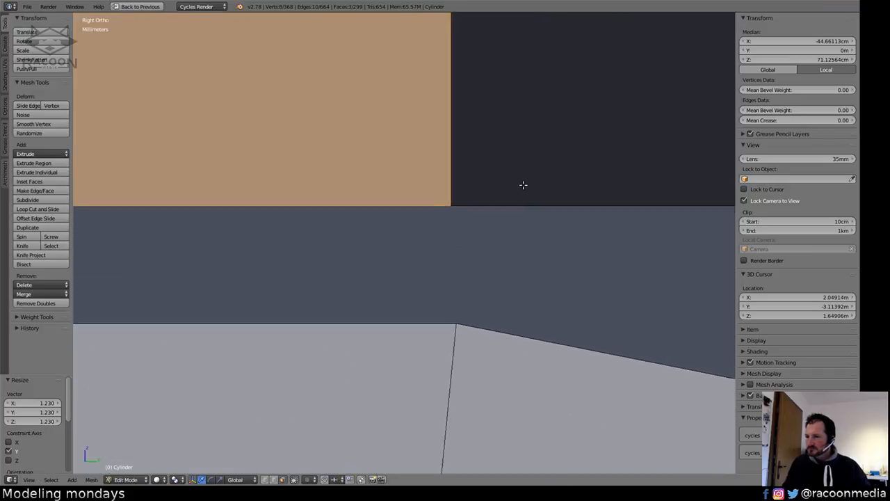
pyautogui.press('s')
pyautogui.press('y')
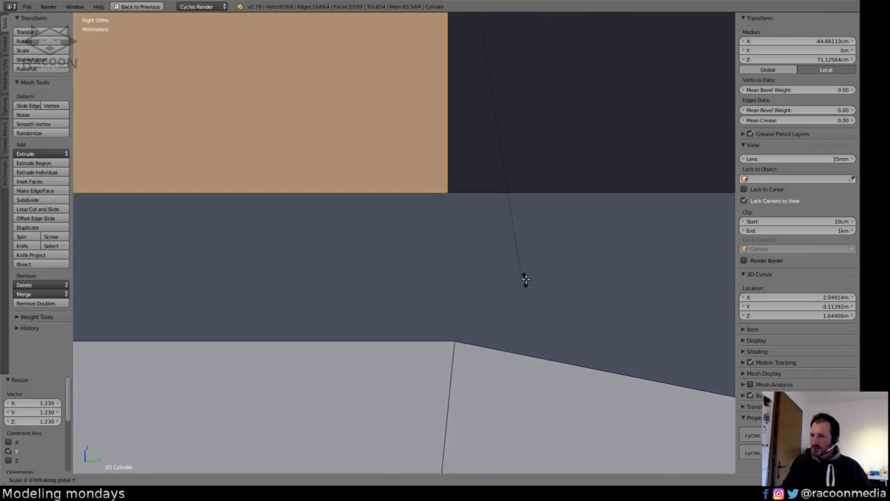
pyautogui.click(618, 316)
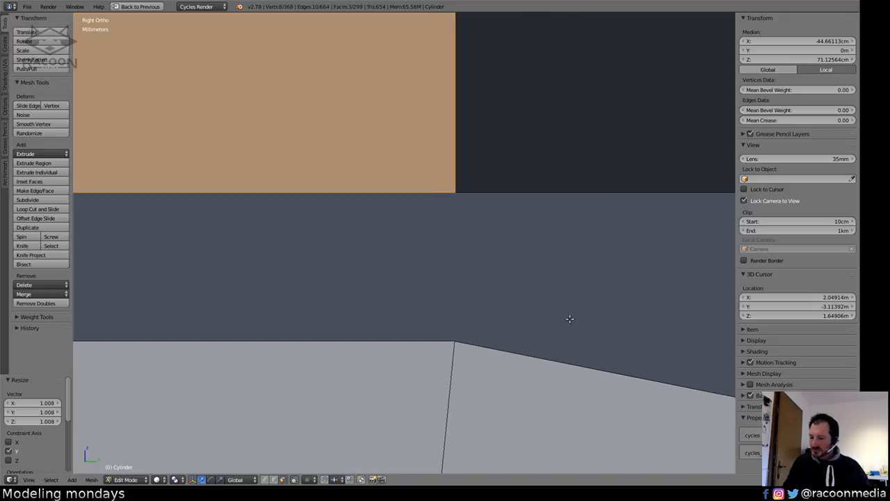
pyautogui.press('b')
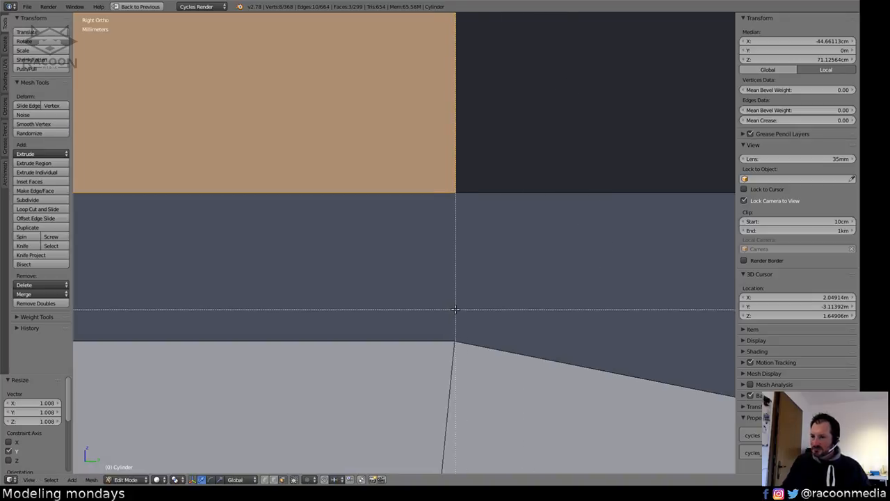
pyautogui.rightClick(515, 302)
# Select the face loop of the outer hub ring and move it about -4.55 cm along Y.
pyautogui.scroll(-10, 535, 251)
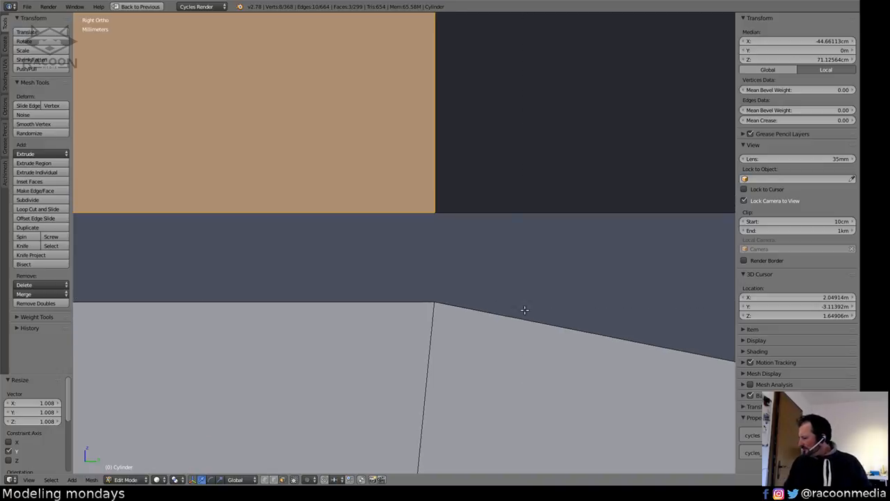
pyautogui.scroll(-5, 455, 332)
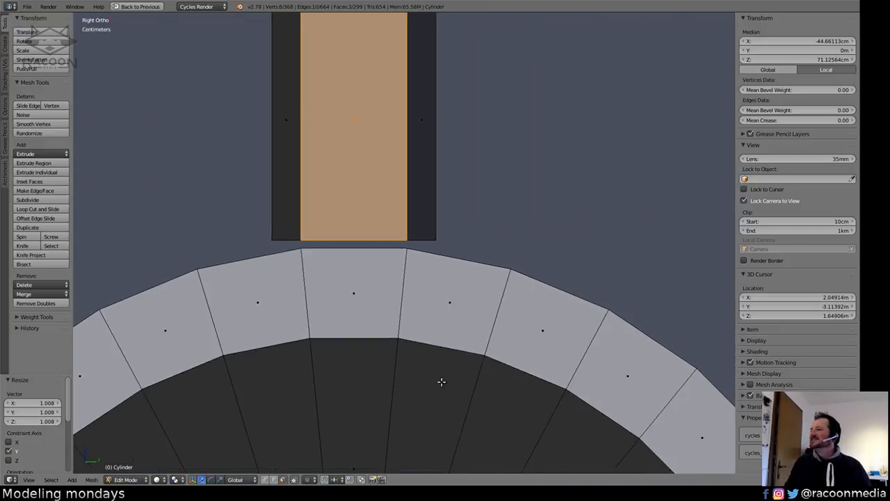
pyautogui.moveTo(450, 304)
pyautogui.mouseDown(button='middle')
pyautogui.moveTo(477, 299)
pyautogui.moveTo(420, 304)
pyautogui.moveTo(446, 287)
pyautogui.mouseUp(button='middle')
pyautogui.press('a')
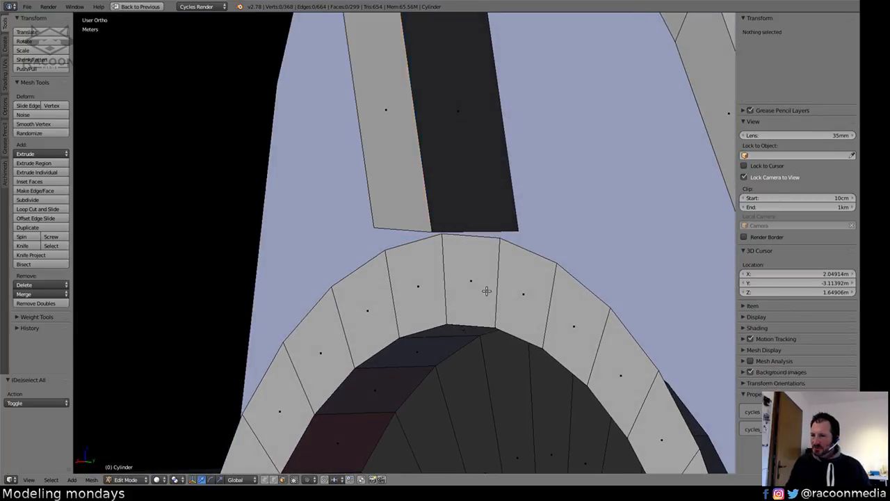
pyautogui.keyDown('alt'); pyautogui.rightClick(494, 293); pyautogui.keyUp('alt')
pyautogui.press('g')
pyautogui.press('y')
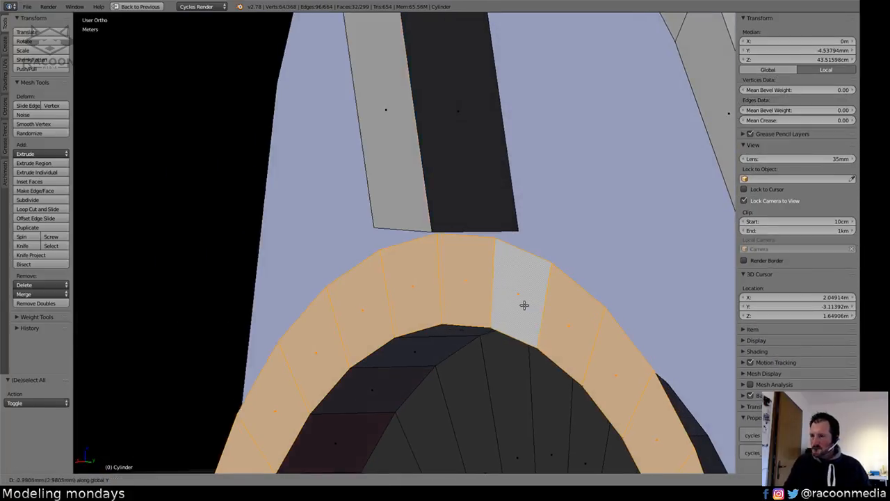
pyautogui.click(462, 295)
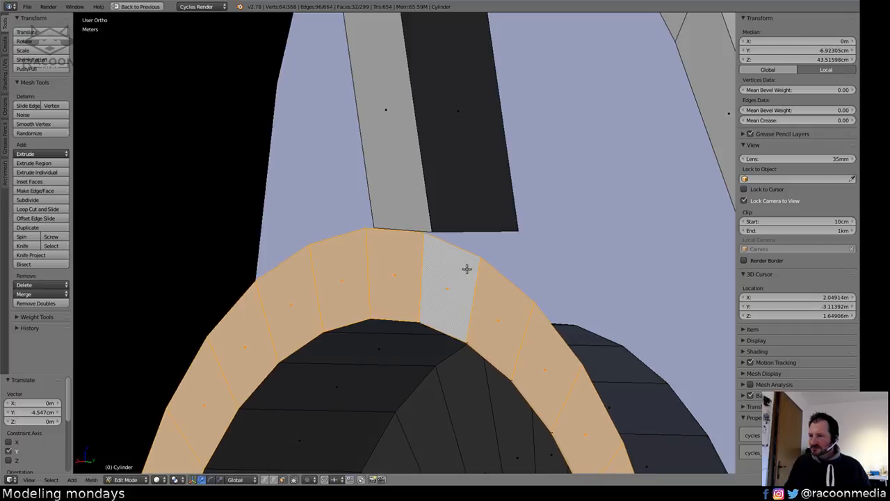
# Undo the Y-axis move of the outer hub ring and its face-loop selection, returning to the right orthographic view.
pyautogui.press('KP_3')
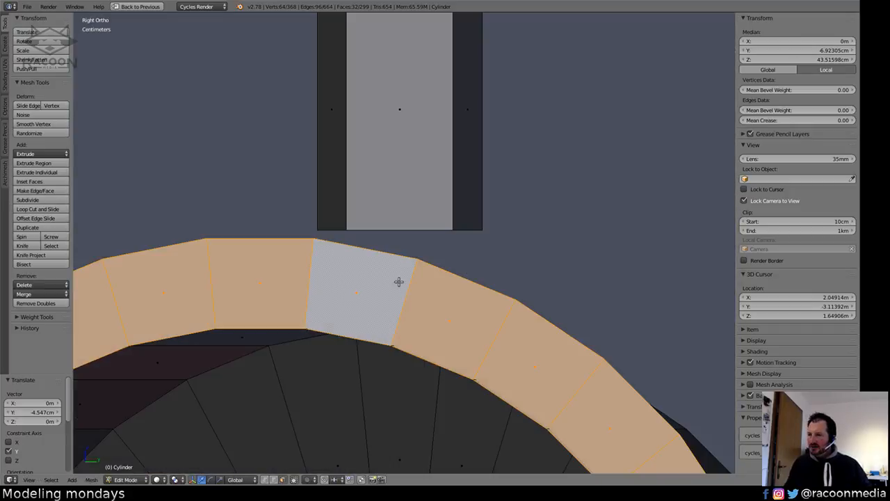
pyautogui.hotkey('ctrl', 'z')
pyautogui.hotkey('ctrl', 'z')
pyautogui.moveTo(429, 282); pyautogui.dragTo(431, 283, button='middle')
pyautogui.press('KP_3')
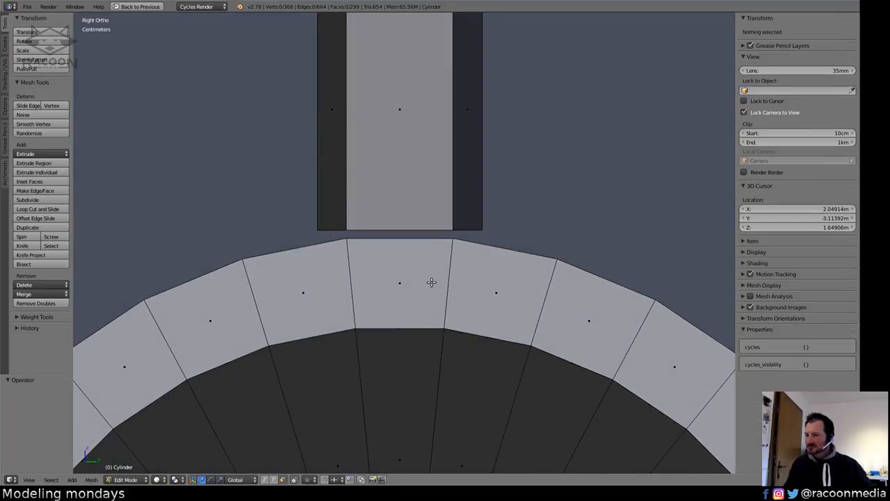
# Select the face loop of the outer hub ring in wireframe shading and view it from the front.
pyautogui.press('KP_1')
pyautogui.press('z')
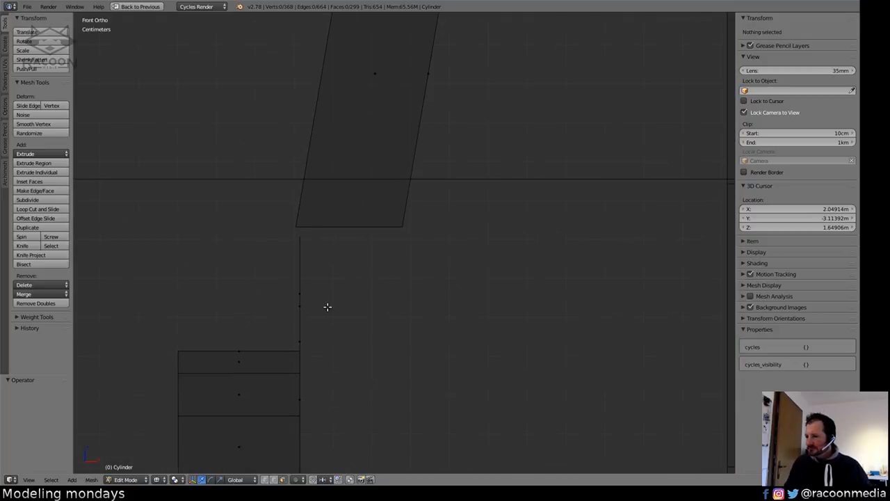
pyautogui.moveTo(327, 307); pyautogui.dragTo(329, 322, button='middle')
pyautogui.keyDown('alt'); pyautogui.rightClick(315, 290); pyautogui.keyUp('alt')
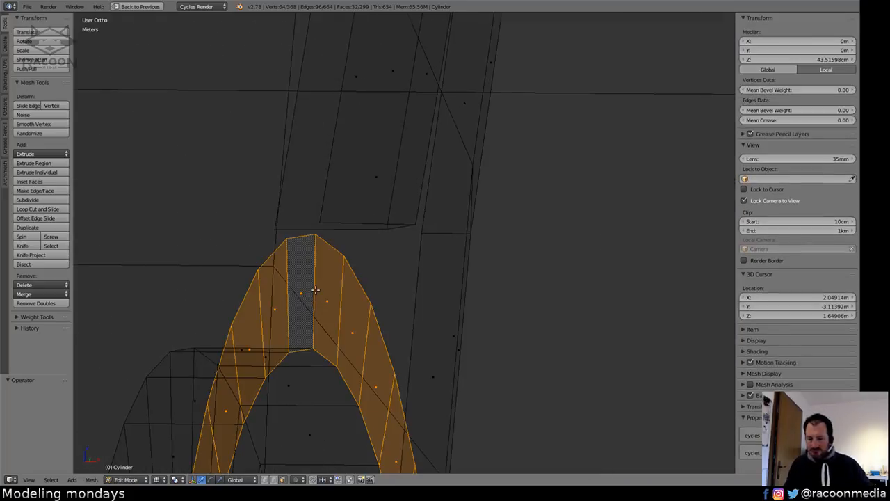
pyautogui.press('KP_1')
pyautogui.press('g')
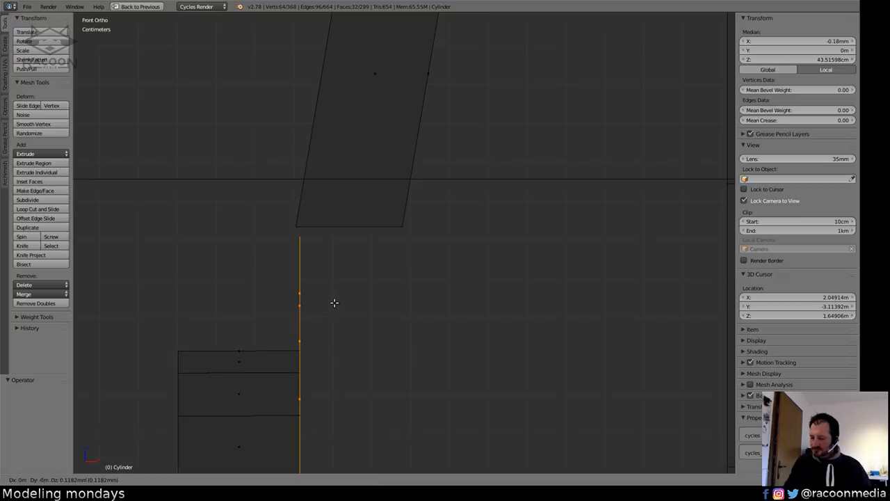
pyautogui.press('y')
pyautogui.press('Escape')
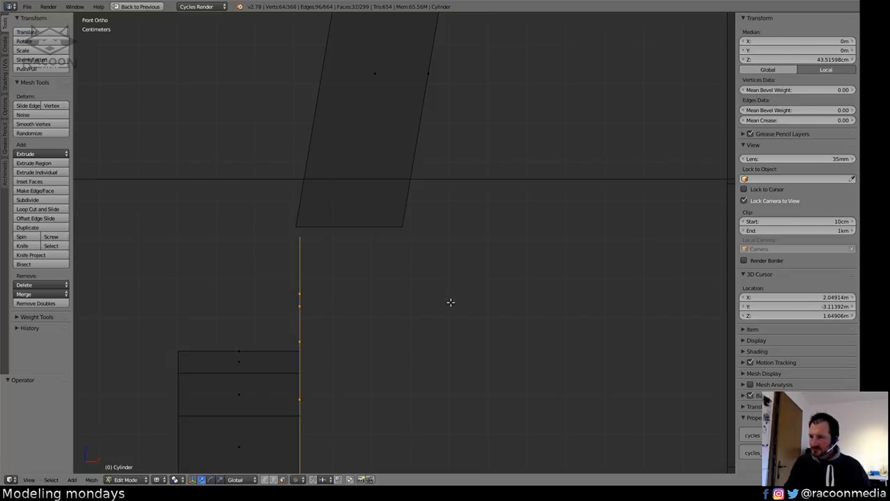
pyautogui.press('g')
pyautogui.press('y')
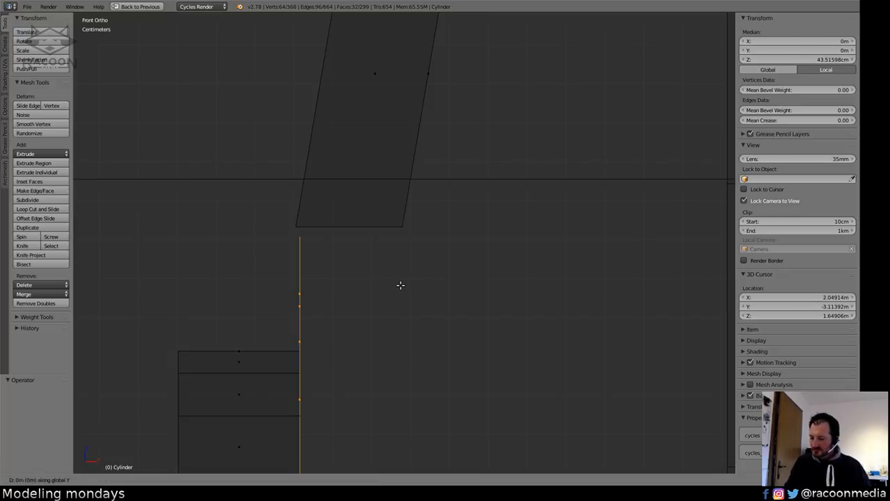
pyautogui.press('Escape')
# Move the outer hub ring's face loop about 2.63 cm along X, level with the spoke's front lower corner.
pyautogui.press('g')
pyautogui.press('x')
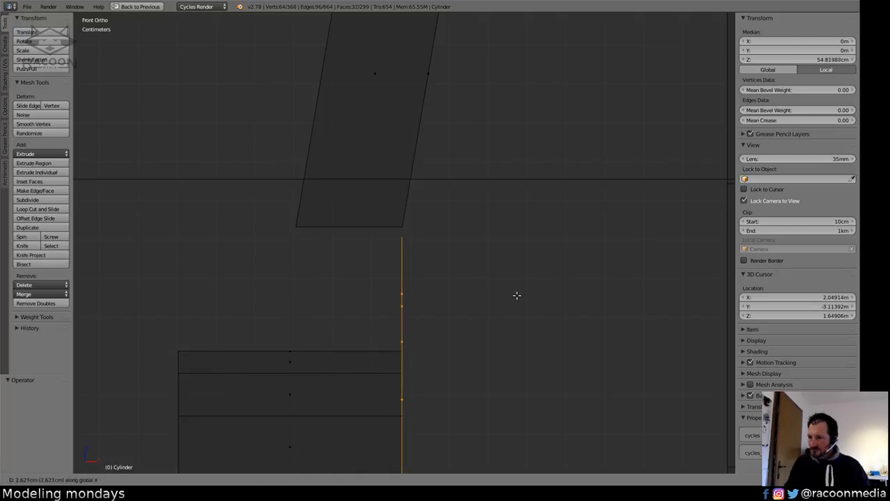
pyautogui.click(517, 295)
pyautogui.scroll(1, 481, 286)
pyautogui.scroll(-1, 387, 361)
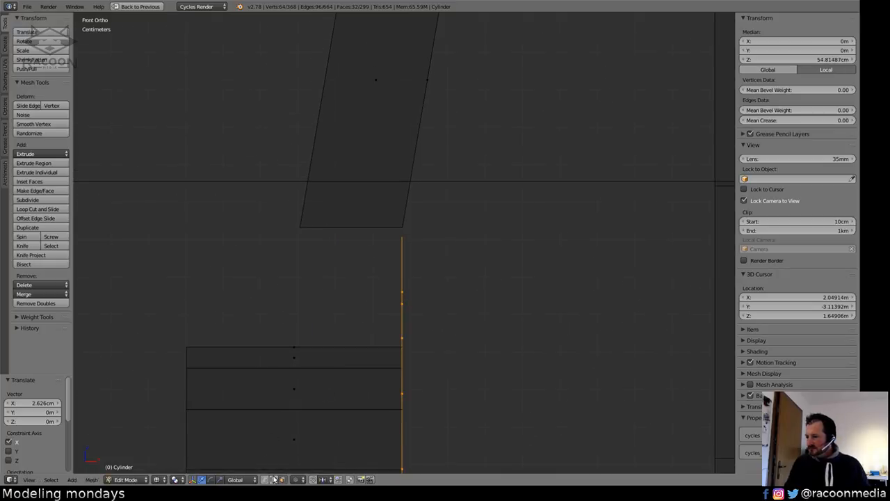
# Select only the hub ring's outer edge loop and scale it by about 1.015 so it meets the spoke's lower end.
pyautogui.press('a')
pyautogui.moveTo(323, 390); pyautogui.dragTo(374, 258, button='middle')
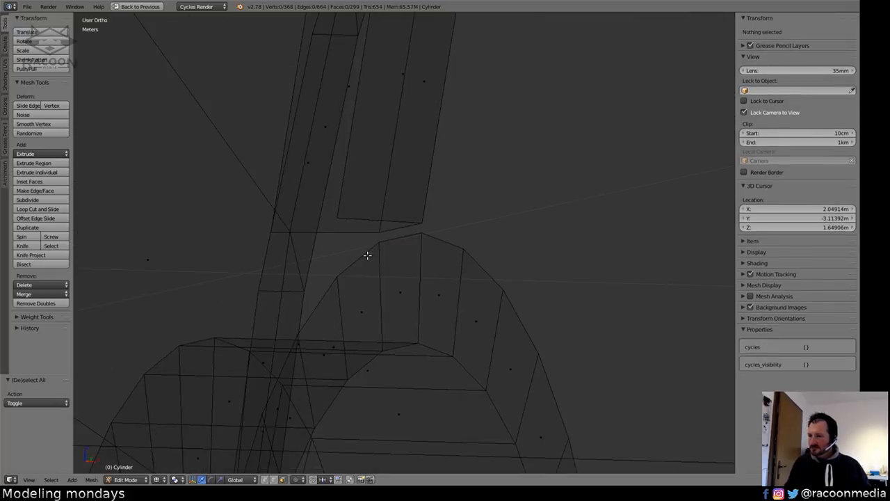
pyautogui.keyDown('alt'); pyautogui.rightClick(346, 269); pyautogui.keyUp('alt')
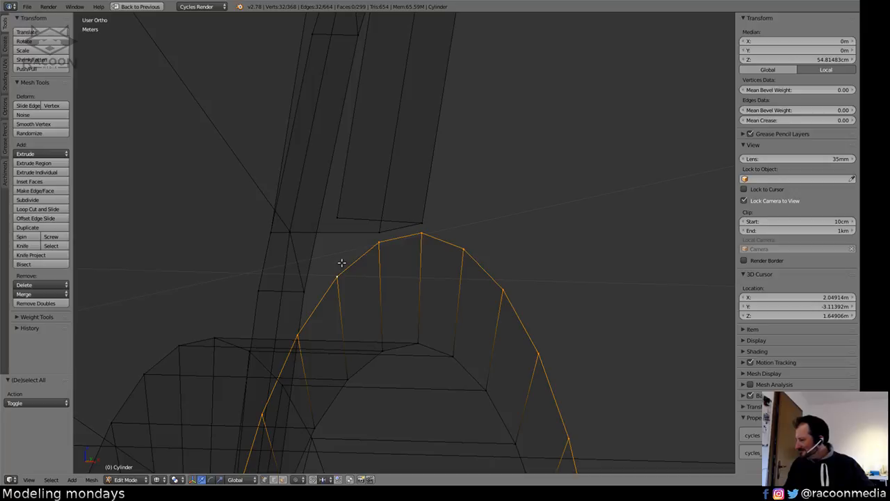
pyautogui.press('KP_1')
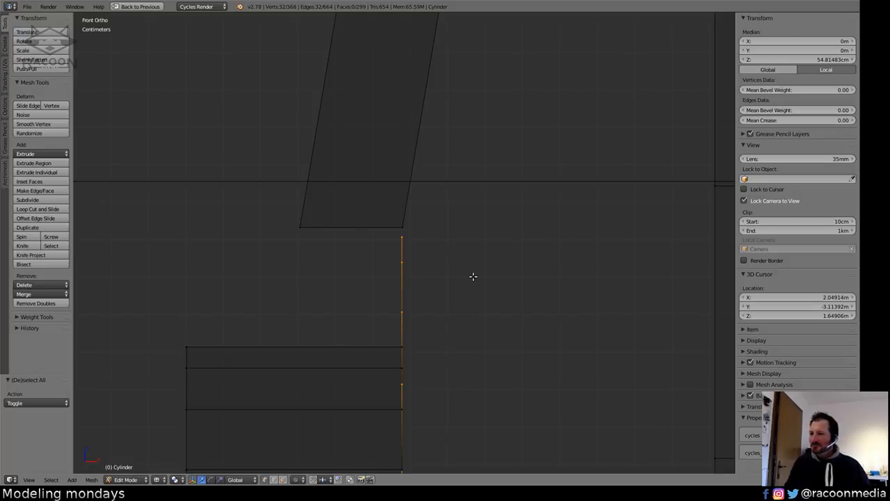
pyautogui.scroll(3, 473, 276)
pyautogui.press('s')
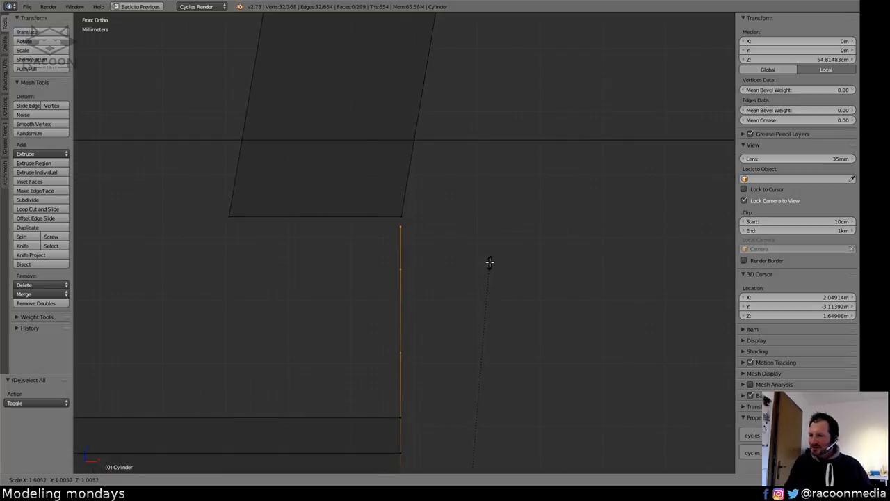
pyautogui.click(506, 255)
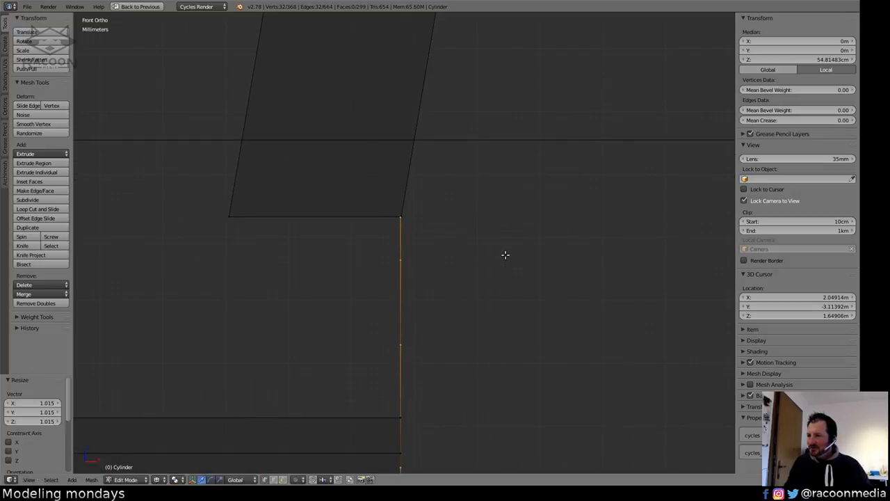
pyautogui.scroll(-5, 512, 235)
pyautogui.moveTo(512, 235); pyautogui.dragTo(397, 235, button='middle')
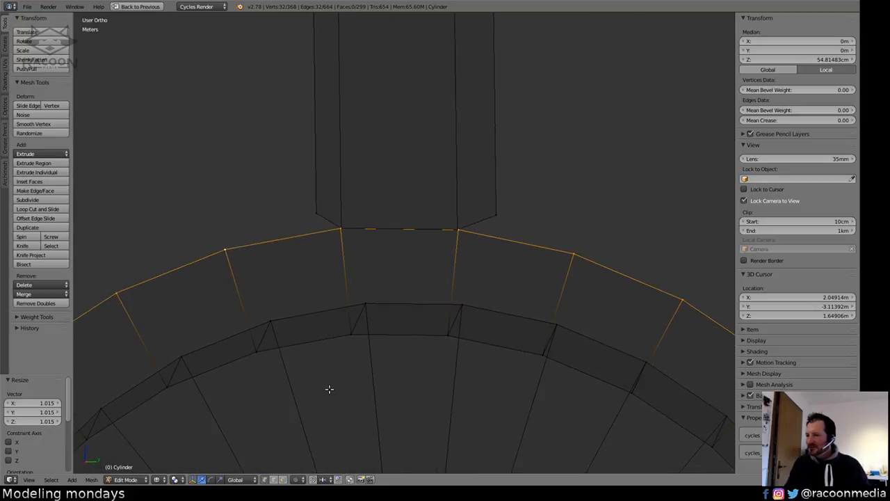
# Select the spoke's three front faces in face select mode, seen in the right orthographic view.
pyautogui.click(281, 480)
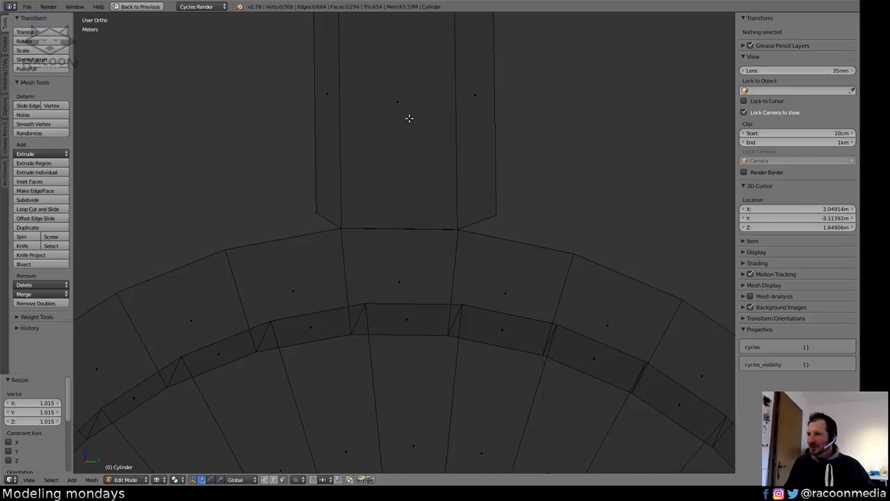
pyautogui.scroll(-4, 399, 229)
pyautogui.scroll(-1, 393, 146)
pyautogui.press('a')
pyautogui.press('a')
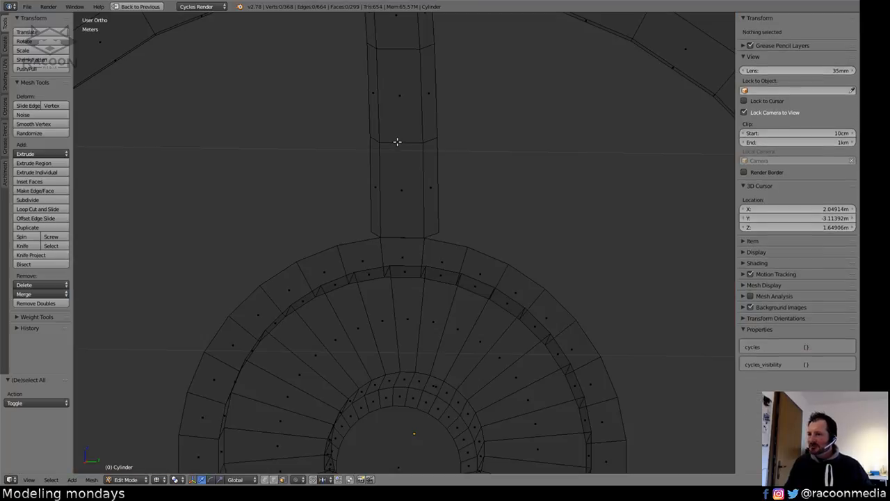
pyautogui.keyDown('alt'); pyautogui.rightClick(397, 142); pyautogui.keyUp('alt')
pyautogui.press('KP_3')
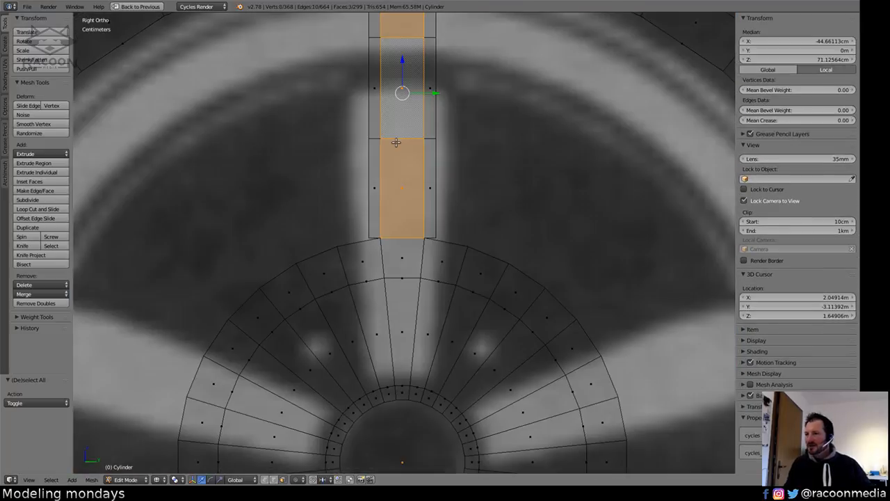
# Scale the spoke's front faces slightly along Y to align their side edges with the corners of the hub ring's top segment.
pyautogui.scroll(5, 424, 202)
pyautogui.scroll(3, 429, 202)
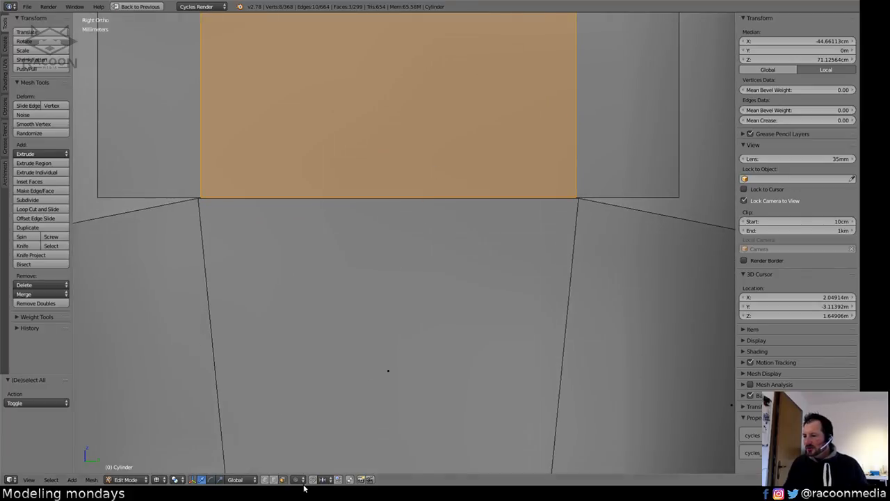
pyautogui.scroll(5, 395, 272)
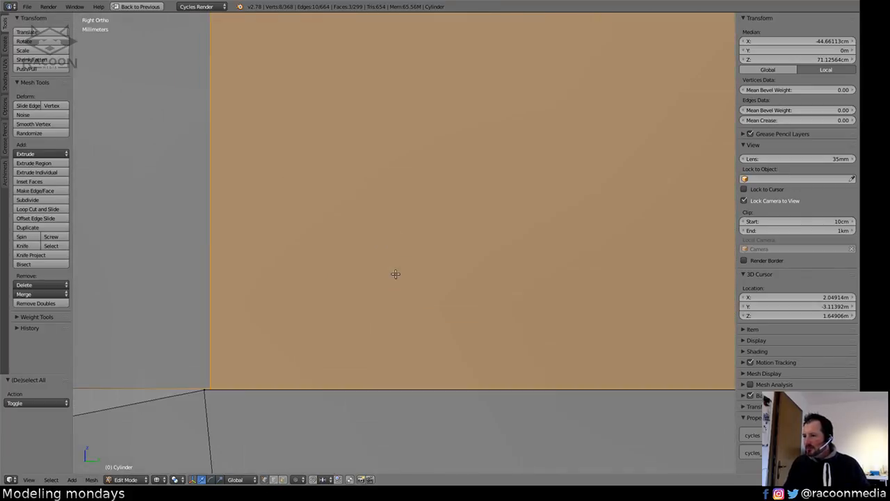
pyautogui.scroll(-4, 364, 306)
pyautogui.scroll(2, 438, 271)
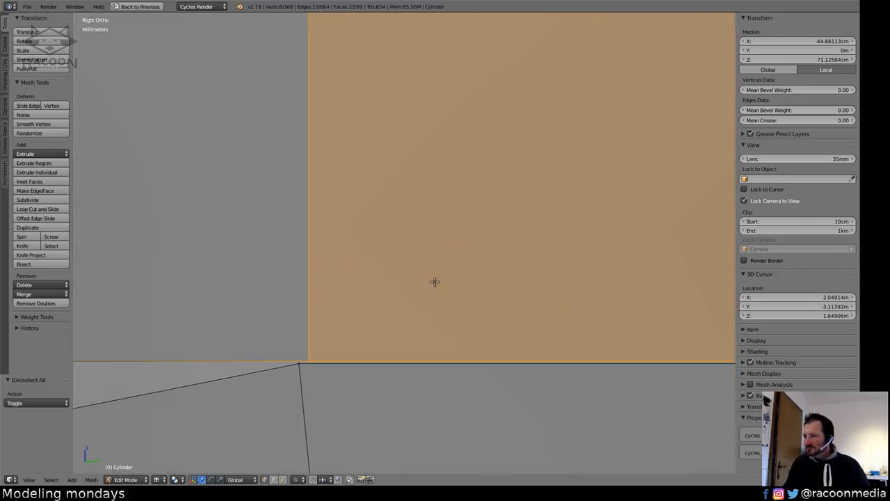
pyautogui.keyDown('shift'); pyautogui.moveTo(433, 288); pyautogui.dragTo(488, 230, button='middle'); pyautogui.keyUp('shift')
pyautogui.press('s')
pyautogui.press('y')
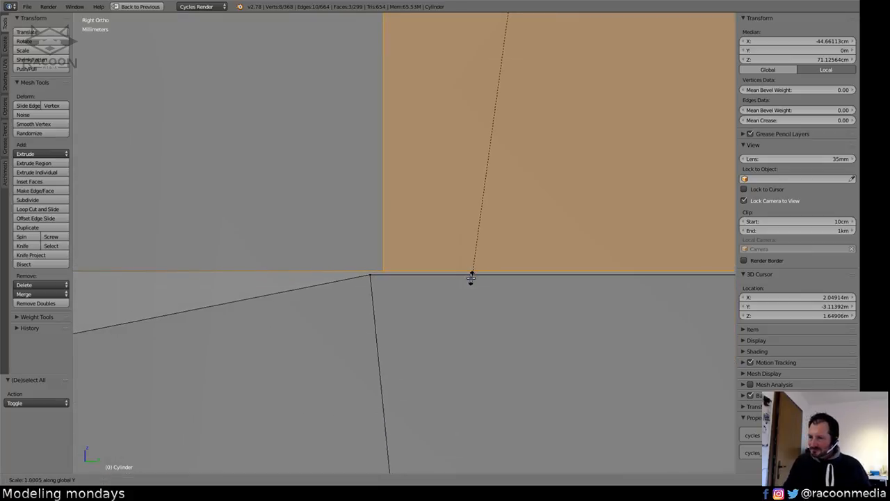
pyautogui.click(383, 353)
# Scale the hub ring's outer edge loop by about 1.0003 to meet the spoke's lower corners, and clear the selection.
pyautogui.press('a')
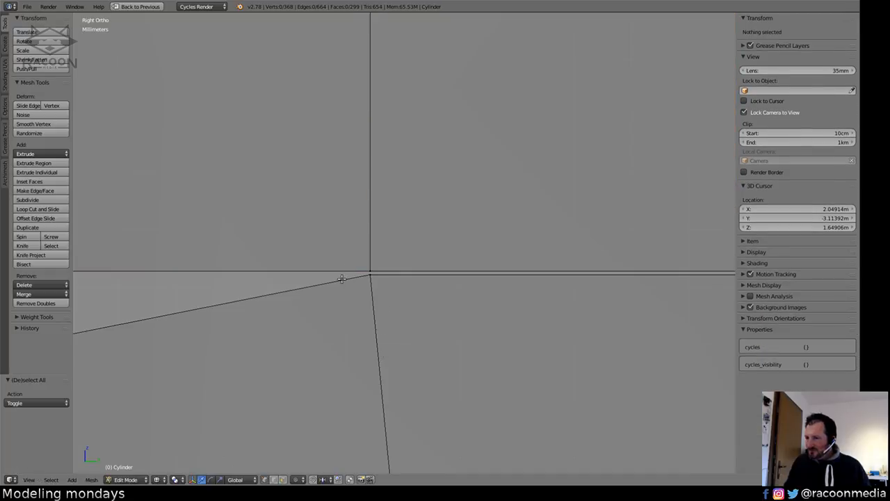
pyautogui.keyDown('alt'); pyautogui.rightClick(341, 280); pyautogui.keyUp('alt')
pyautogui.press('s')
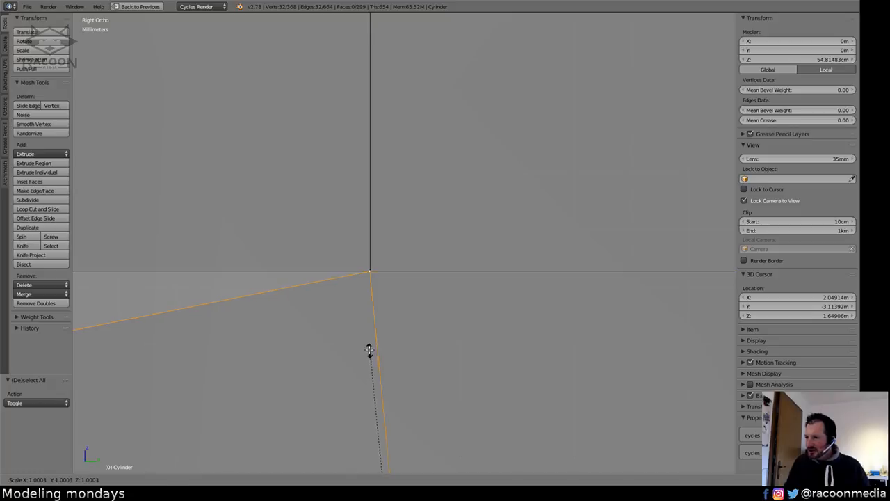
pyautogui.click(369, 349)
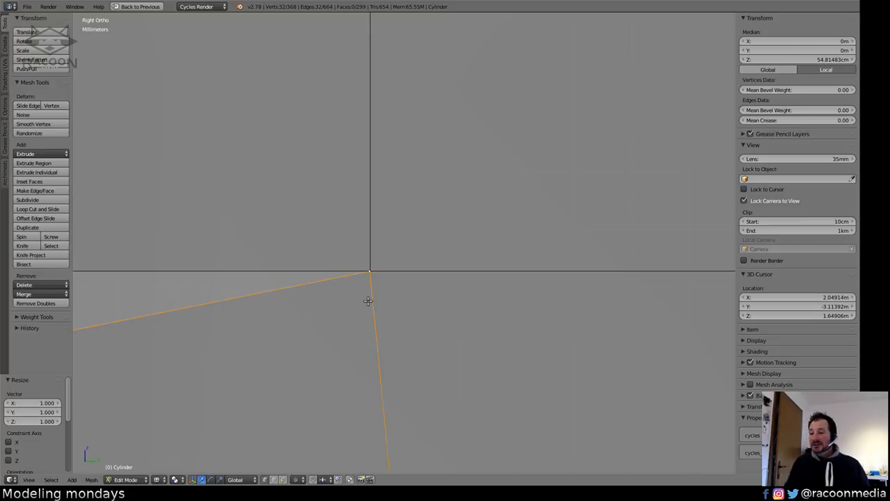
pyautogui.press('a')
pyautogui.scroll(-6, 403, 327)
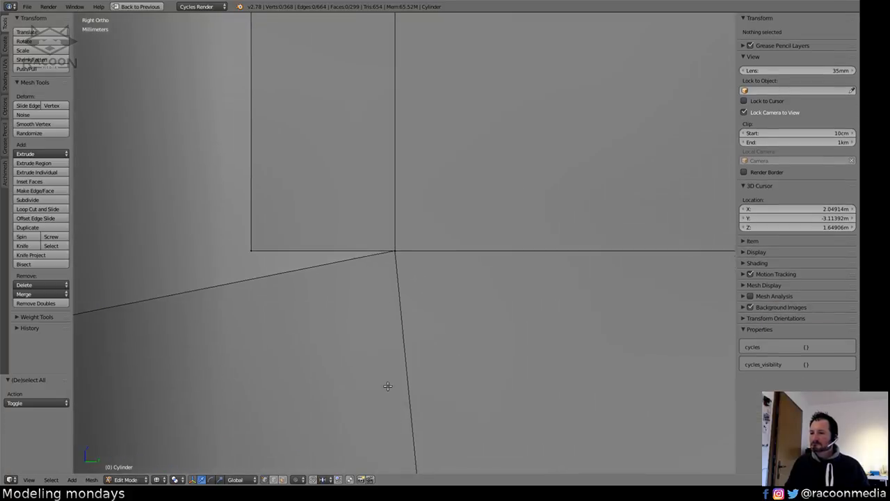
pyautogui.scroll(-8, 388, 386)
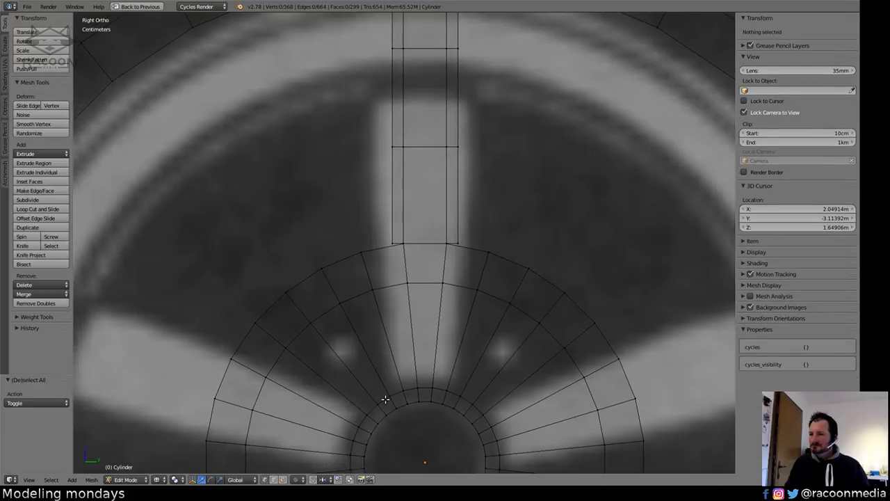
# Return the viewport to solid shading and inspect how the spoke meets the hub ring.
pyautogui.press('z')
pyautogui.keyDown('shift'); pyautogui.moveTo(449, 329); pyautogui.dragTo(413, 308, button='middle'); pyautogui.keyUp('shift')
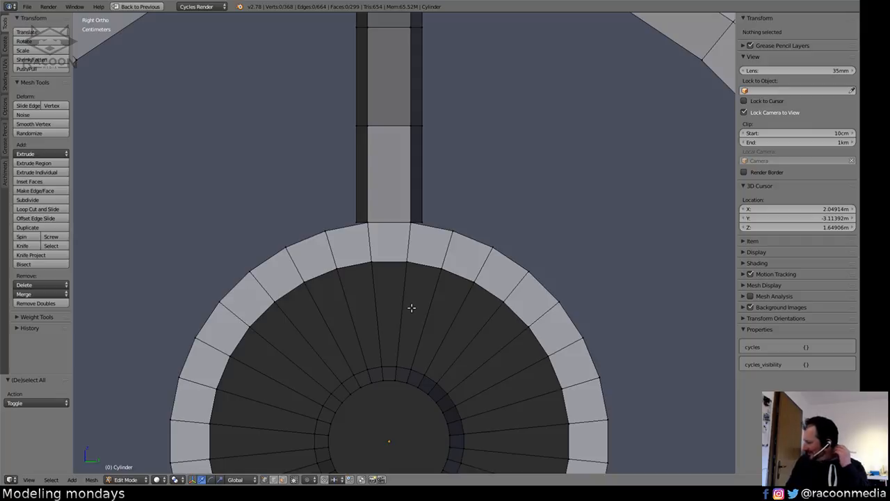
pyautogui.scroll(-5, 417, 305)
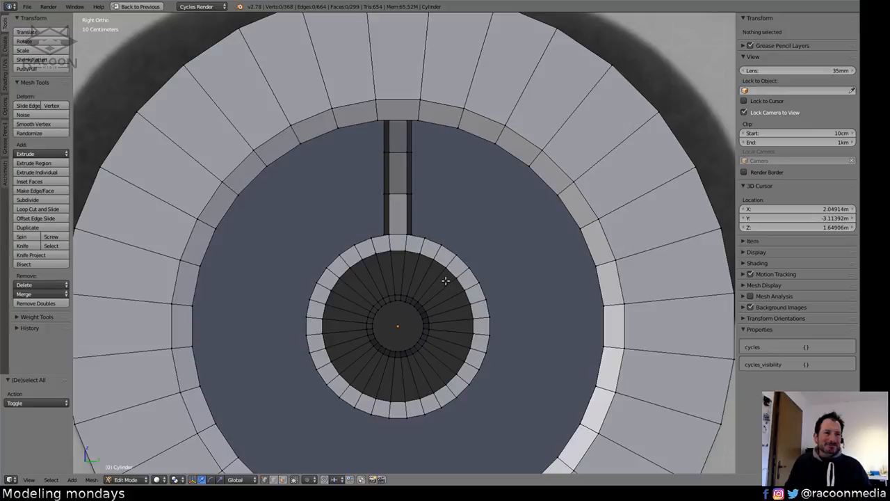
pyautogui.keyDown('shift'); pyautogui.moveTo(438, 280); pyautogui.dragTo(414, 293, button='middle'); pyautogui.keyUp('shift')
pyautogui.keyDown('ctrl'); pyautogui.moveTo(439, 271); pyautogui.dragTo(449, 215, button='middle'); pyautogui.keyUp('ctrl')
pyautogui.keyDown('shift'); pyautogui.moveTo(408, 262); pyautogui.dragTo(427, 265, button='middle'); pyautogui.keyUp('shift')
pyautogui.moveTo(426, 264); pyautogui.dragTo(419, 277, button='middle')
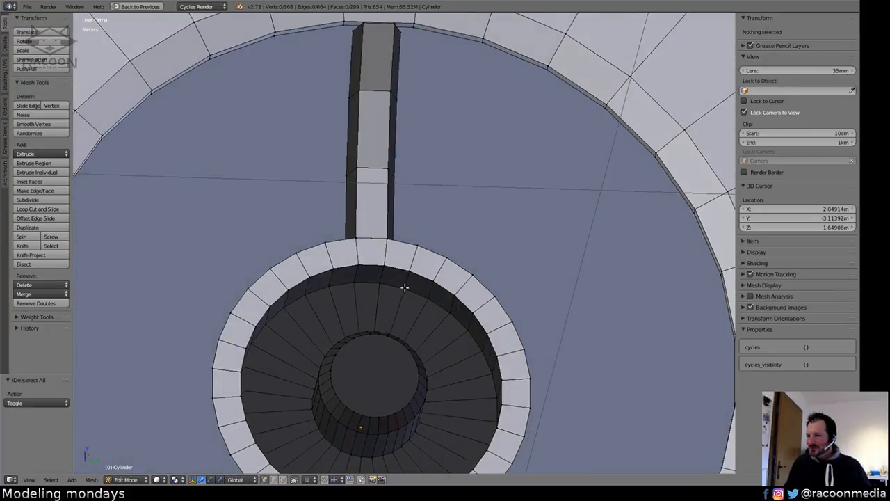
# Select the hub ring's inner edge loop and check it against the whole wheel in the right orthographic view.
pyautogui.keyDown('alt'); pyautogui.rightClick(404, 287); pyautogui.keyUp('alt')
pyautogui.press('a')
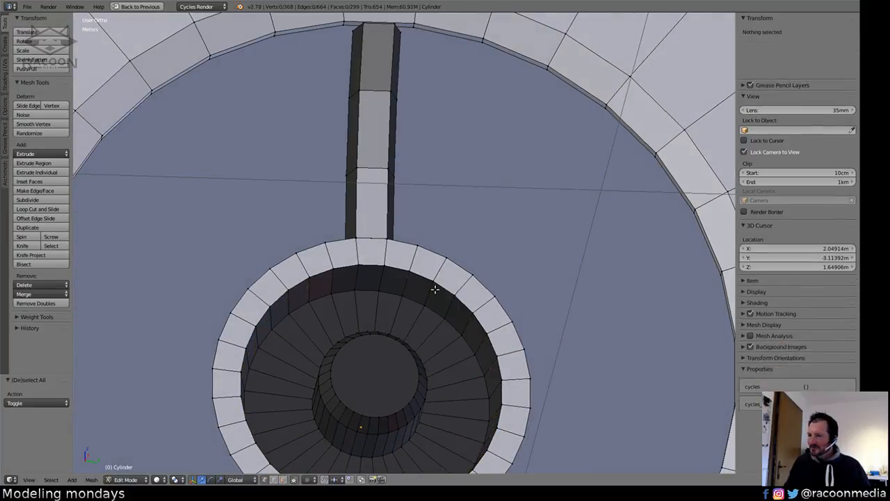
pyautogui.keyDown('alt'); pyautogui.rightClick(427, 285); pyautogui.keyUp('alt')
pyautogui.press('KP_3')
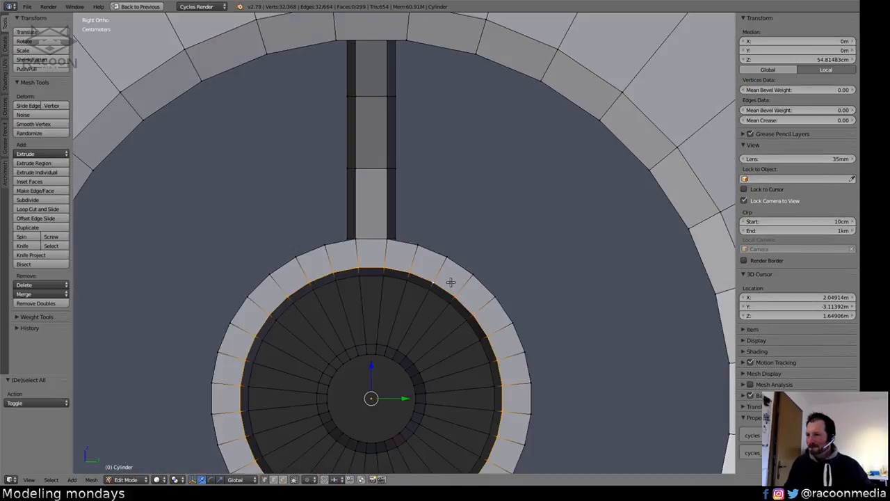
pyautogui.scroll(2, 480, 257)
pyautogui.scroll(-5, 455, 377)
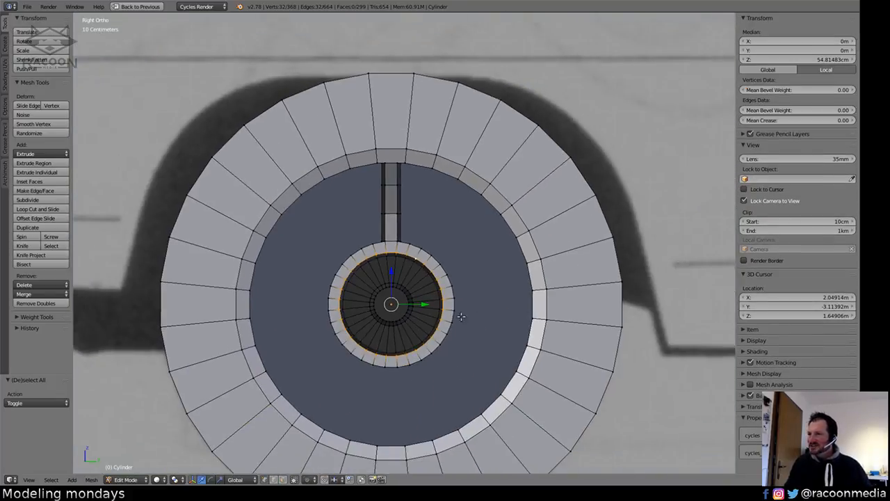
# Select the spoke's faces and examine in wireframe how its lower corners meet the hub ring.
pyautogui.press('Tab')
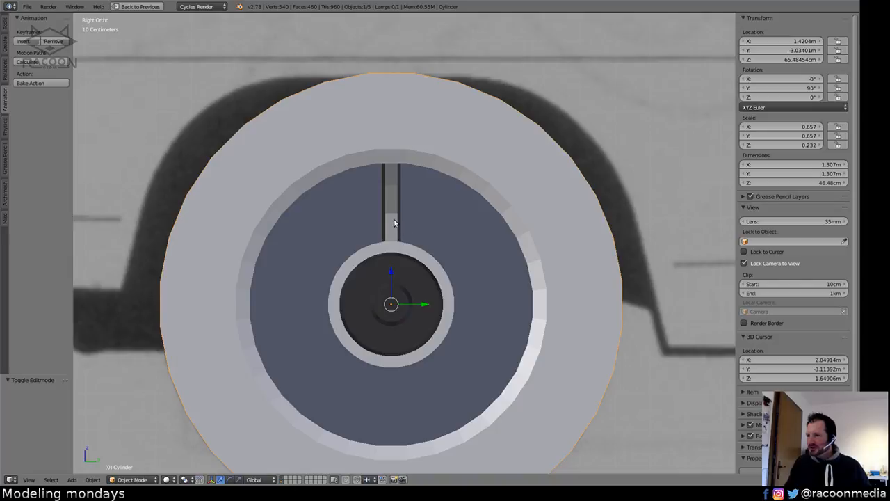
pyautogui.press('Tab')
pyautogui.rightClick(393, 217)
pyautogui.press('ctrl+KP_Add')
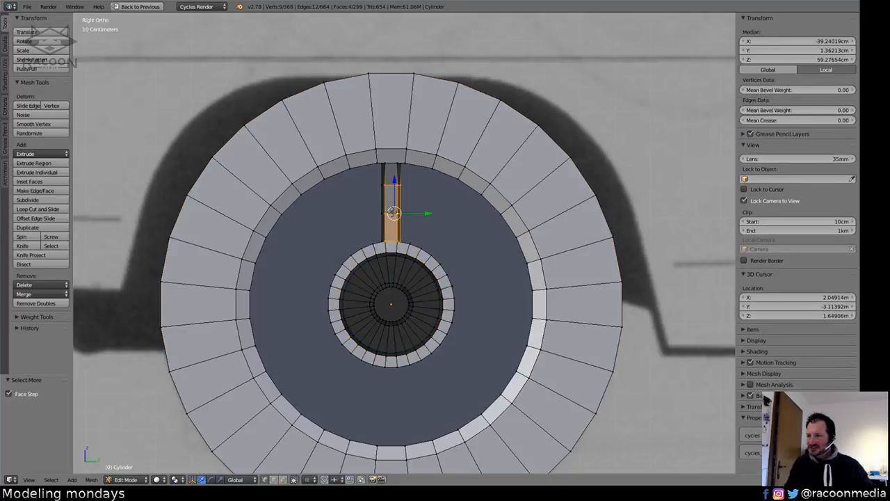
pyautogui.press('ctrl+KP_Add')
pyautogui.scroll(7, 417, 217)
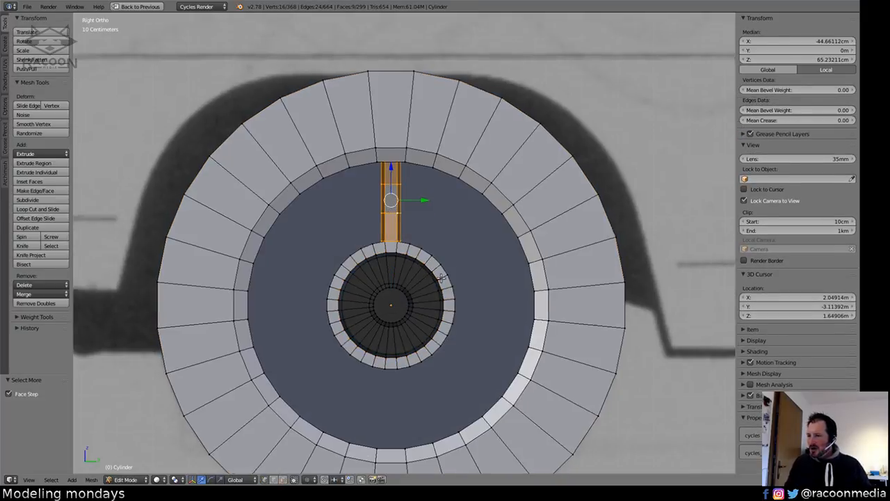
pyautogui.scroll(6, 431, 251)
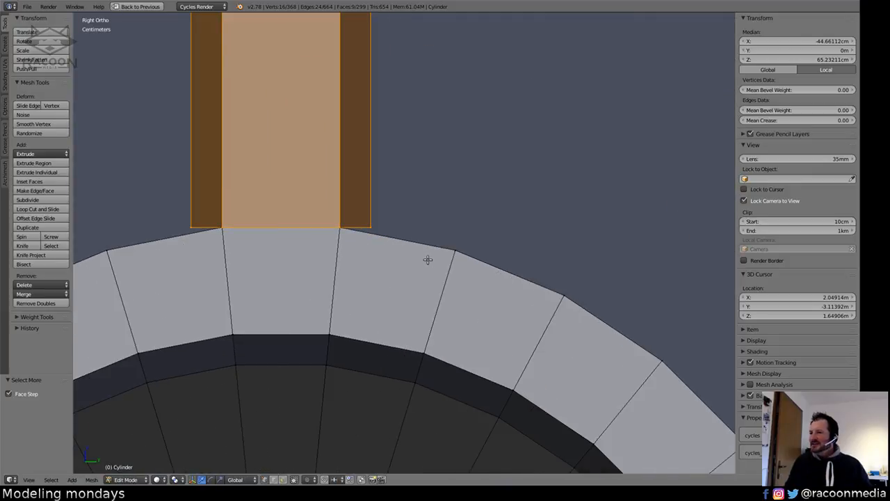
pyautogui.press('z')
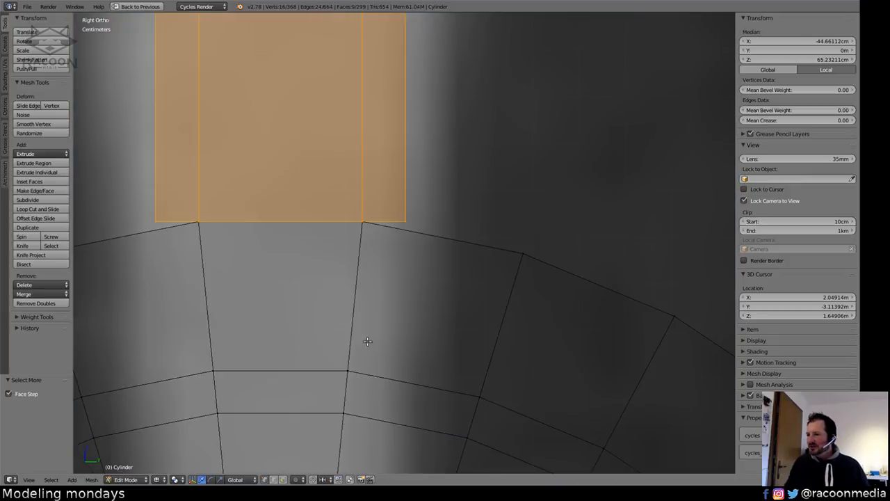
# Select the hub ring's outer edge loop and bring its junction with the spoke into close front orthographic view.
pyautogui.moveTo(367, 341)
pyautogui.mouseDown(button='middle')
pyautogui.moveTo(407, 334)
pyautogui.moveTo(343, 297)
pyautogui.moveTo(411, 308)
pyautogui.moveTo(280, 310)
pyautogui.mouseUp(button='middle')
pyautogui.press('a')
pyautogui.keyDown('alt'); pyautogui.rightClick(280, 310); pyautogui.keyUp('alt')
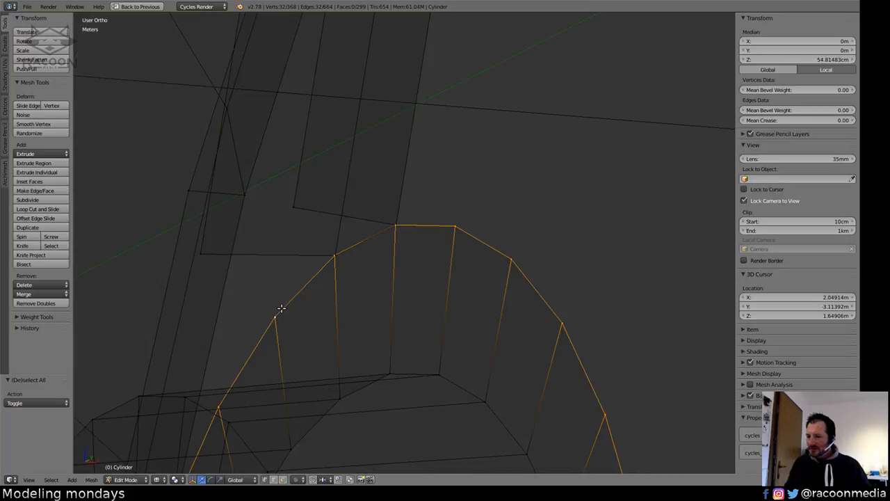
pyautogui.press('KP_1')
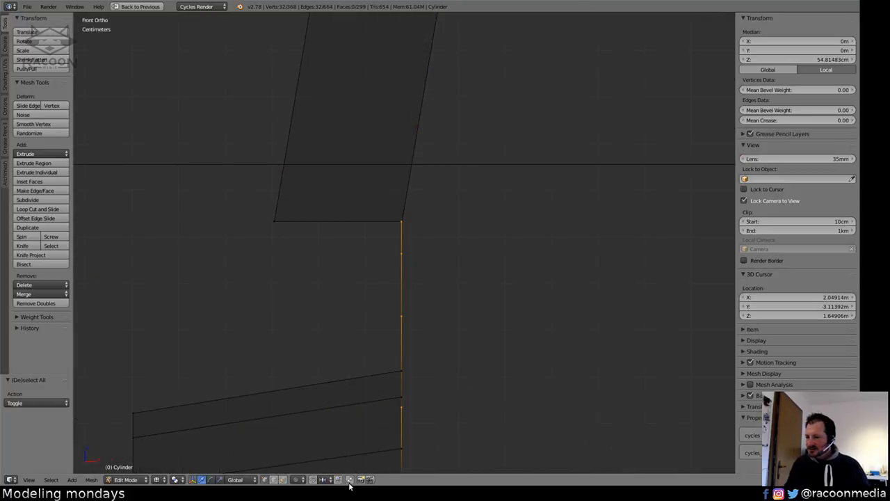
pyautogui.scroll(5, 518, 230)
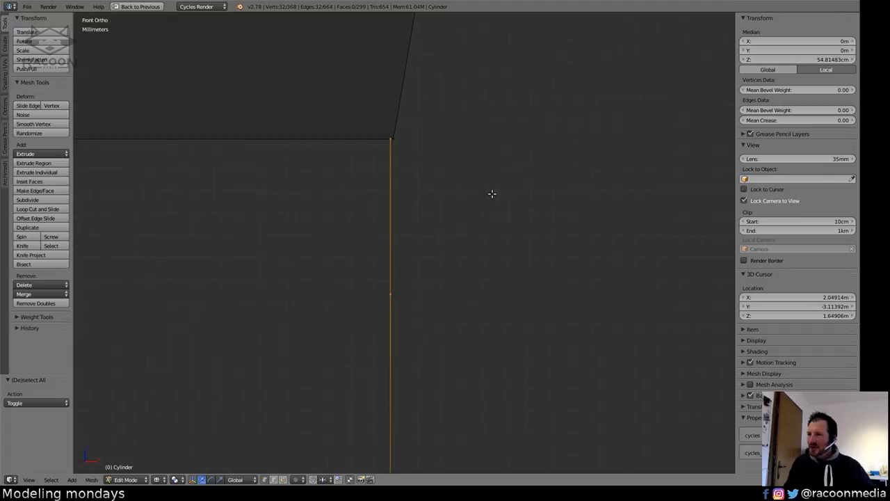
pyautogui.scroll(3, 445, 145)
pyautogui.keyDown('shift'); pyautogui.moveTo(445, 146); pyautogui.dragTo(502, 152, button='middle'); pyautogui.keyUp('shift')
pyautogui.press('KP_1')
pyautogui.keyDown('shift'); pyautogui.moveTo(357, 231); pyautogui.dragTo(367, 268, button='middle'); pyautogui.keyUp('shift')
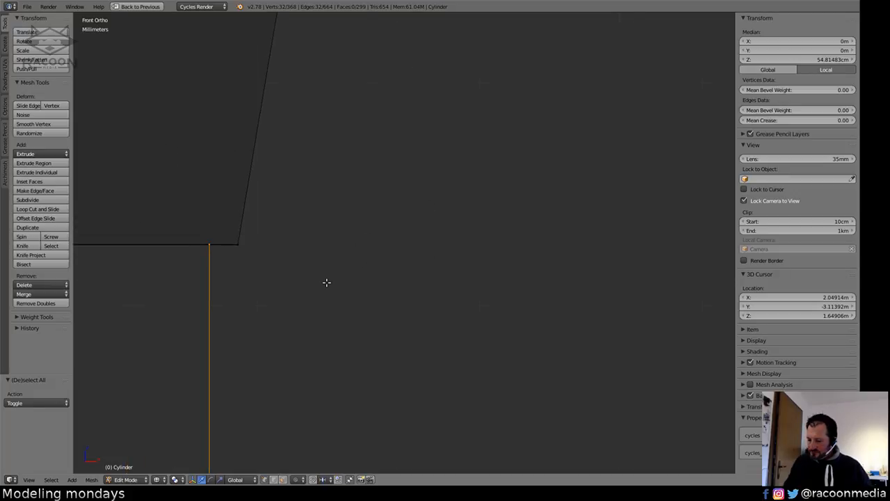
pyautogui.press('g')
pyautogui.press('y')
pyautogui.rightClick(354, 287)
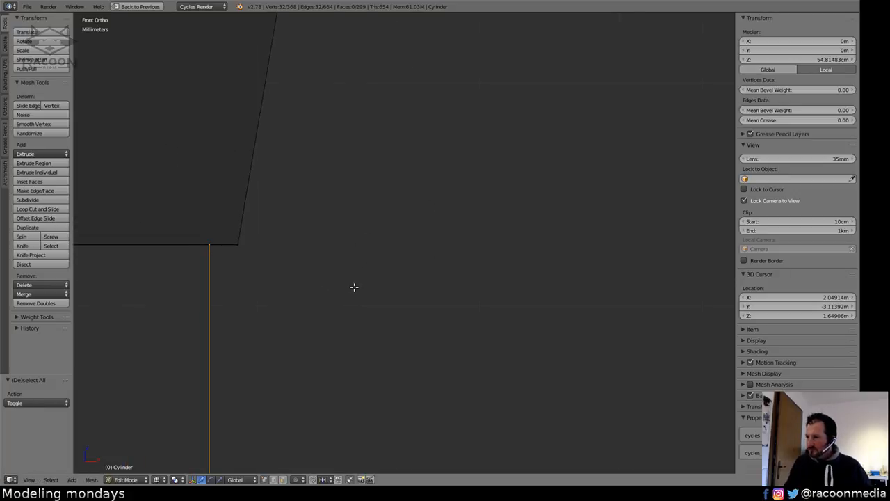
# Move the hub ring's outer edge loop about 0.13 mm along X onto the spoke's lower corner and clear the selection.
pyautogui.press('g')
pyautogui.press('x')
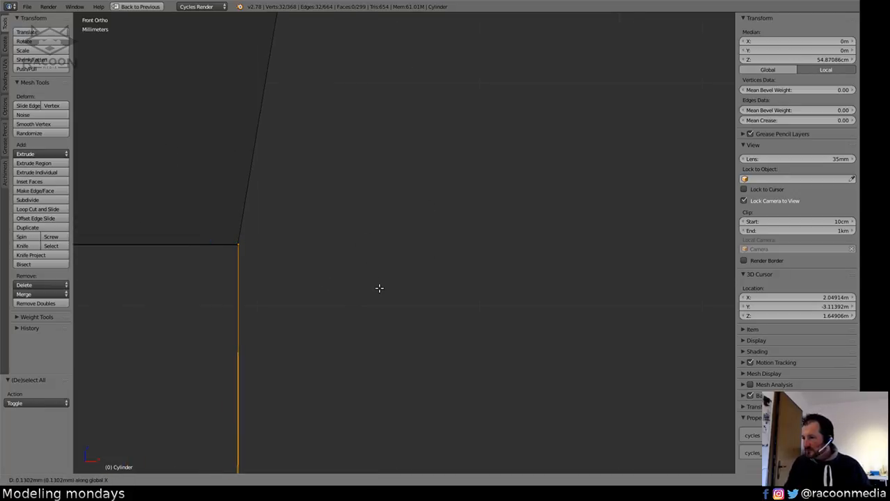
pyautogui.click(379, 289)
pyautogui.press('a')
# Examine the spoke and hub ring against the wheel reference in right view, first in wireframe and again in solid shading.
pyautogui.keyDown('ctrl'); pyautogui.scroll(-10, 389, 292); pyautogui.keyUp('ctrl')
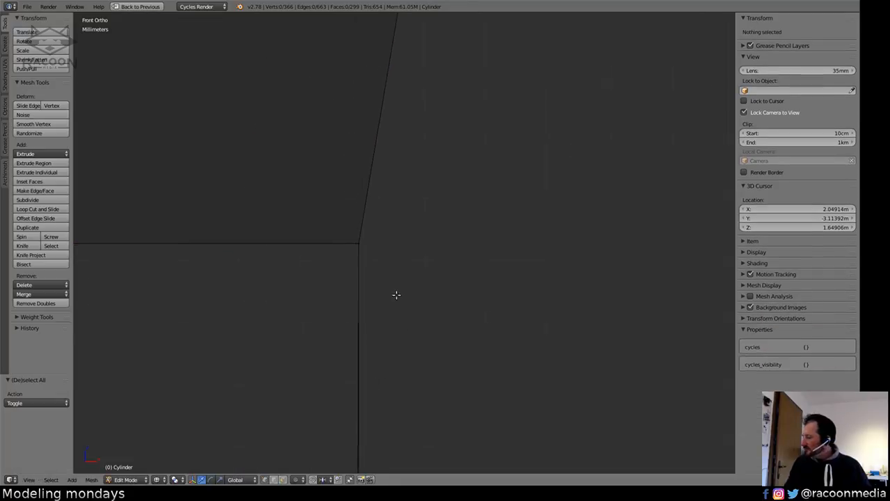
pyautogui.scroll(-8, 386, 349)
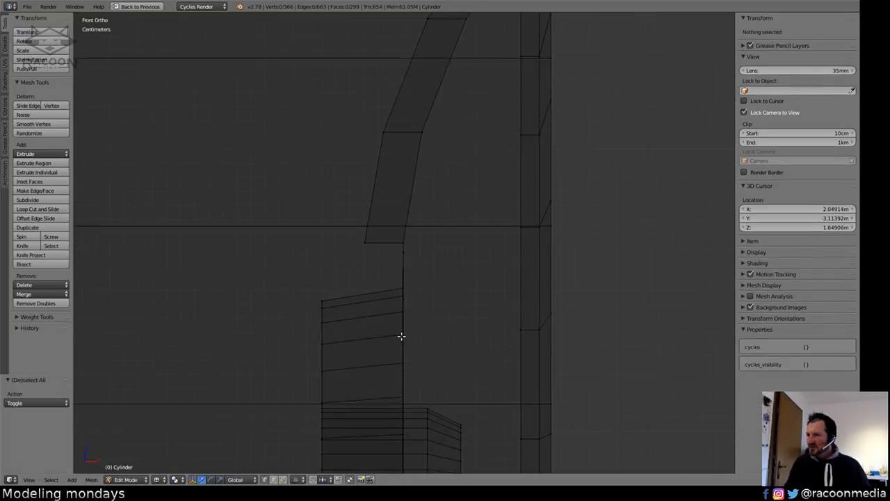
pyautogui.scroll(-5, 402, 365)
pyautogui.moveTo(403, 366); pyautogui.dragTo(408, 337, button='middle')
pyautogui.press('KP_3')
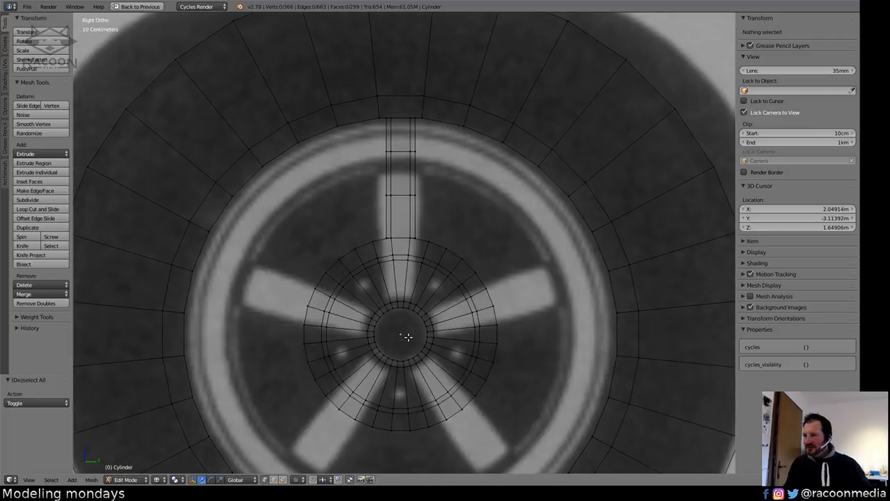
pyautogui.press('z')
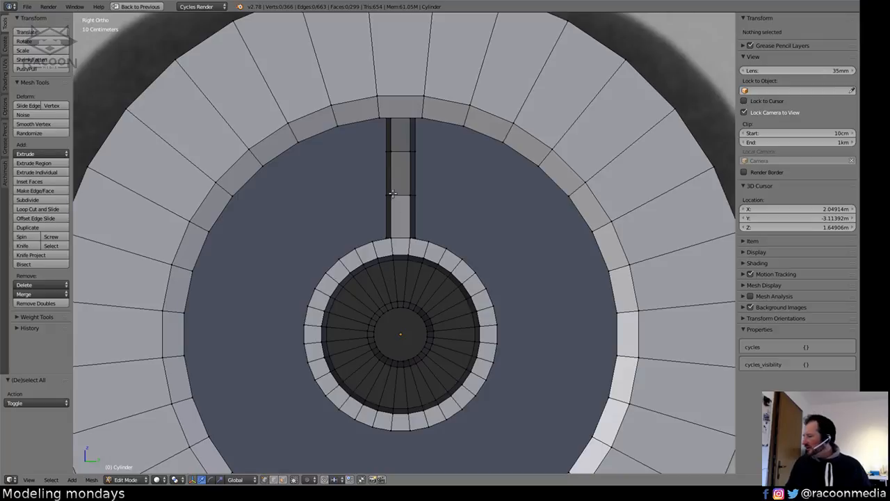
pyautogui.keyDown('shift'); pyautogui.moveTo(427, 275); pyautogui.dragTo(420, 230, button='middle'); pyautogui.keyUp('shift')
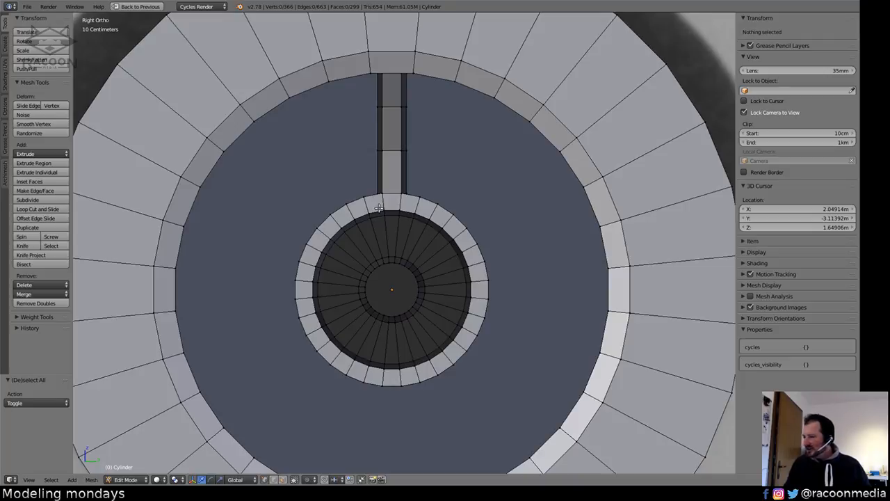
pyautogui.scroll(3, 388, 208)
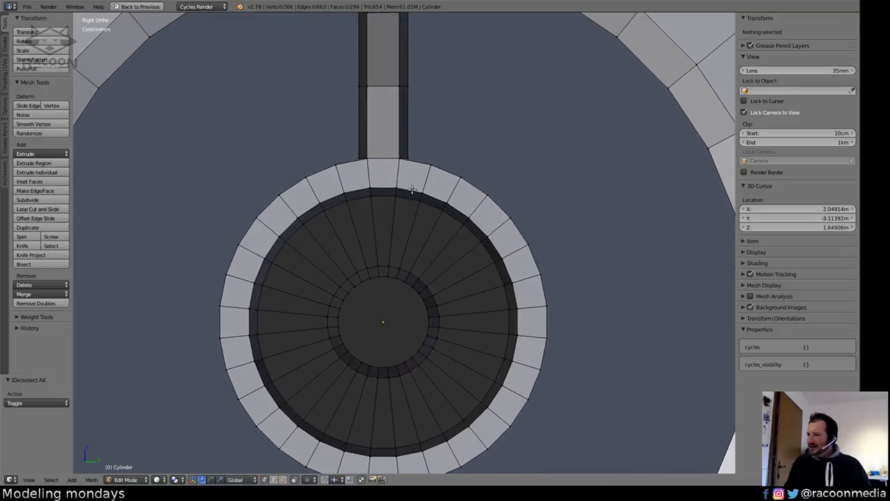
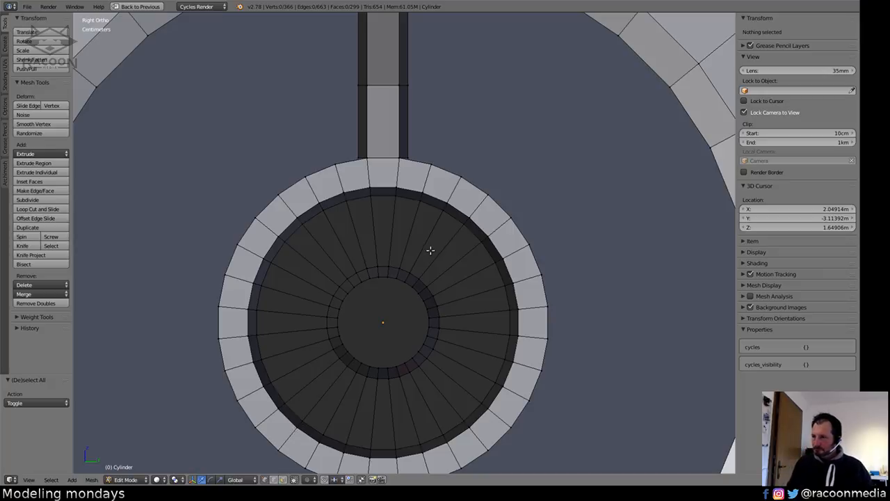
pyautogui.scroll(1, 431, 251)
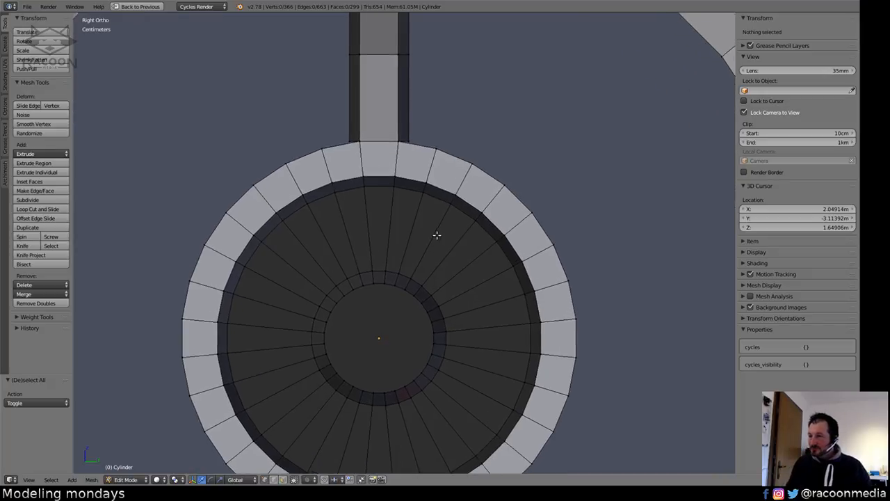
# Extrude the hub ring's outer edge loop about -3.395 cm along X, leaving out the edges around the spoke's foot.
pyautogui.keyDown('alt'); pyautogui.rightClick(179, 327); pyautogui.keyUp('alt')
pyautogui.scroll(-2, 303, 306)
pyautogui.moveTo(362, 320); pyautogui.dragTo(405, 226, button='middle')
pyautogui.keyDown('shift'); pyautogui.rightClick(367, 181); pyautogui.keyUp('shift')
pyautogui.keyDown('shift'); pyautogui.rightClick(380, 187); pyautogui.keyUp('shift')
pyautogui.keyDown('shift'); pyautogui.rightClick(402, 185); pyautogui.keyUp('shift')
pyautogui.keyDown('shift'); pyautogui.rightClick(407, 179); pyautogui.keyUp('shift')
pyautogui.moveTo(408, 180); pyautogui.dragTo(416, 301, button='middle')
pyautogui.press('e')
pyautogui.press('x')
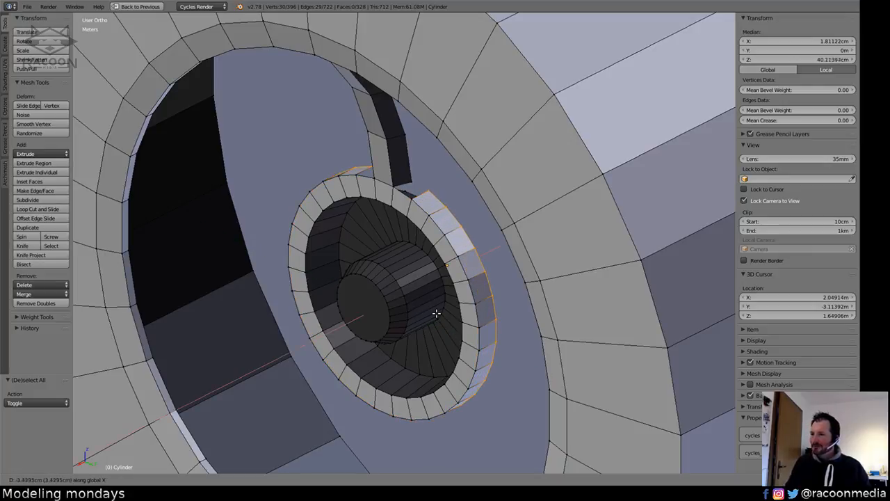
pyautogui.click(432, 310)
# Make the extruded edge's end vertex beside the spoke the active element, keeping the whole extruded edge selected.
pyautogui.moveTo(372, 214); pyautogui.dragTo(406, 203, button='middle')
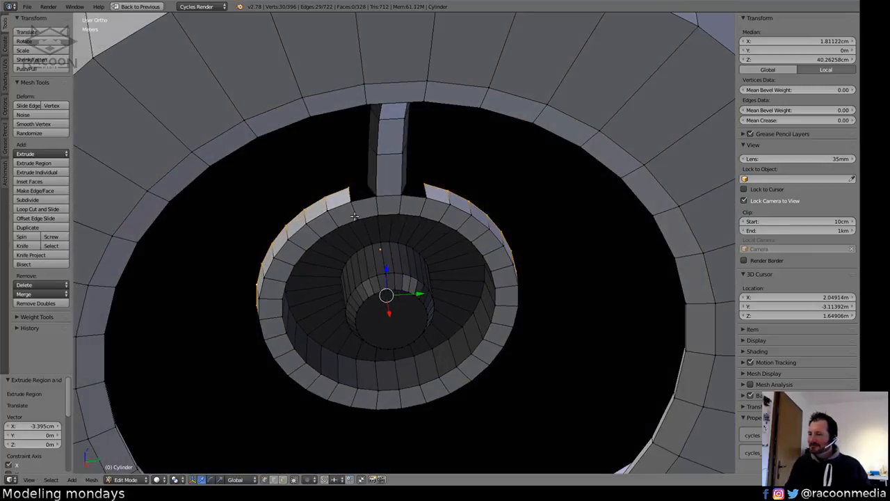
pyautogui.moveTo(354, 217); pyautogui.dragTo(413, 212, button='middle')
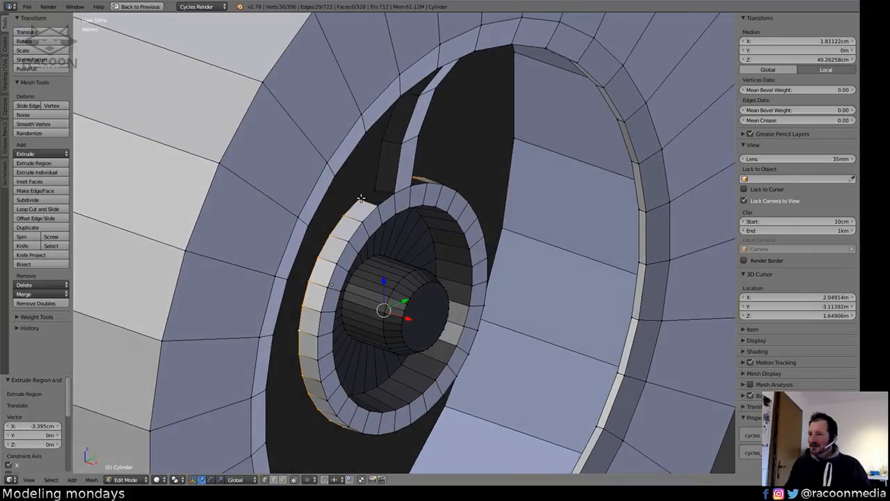
pyautogui.keyDown('shift'); pyautogui.rightClick(360, 197); pyautogui.keyUp('shift')
pyautogui.keyDown('shift'); pyautogui.rightClick(361, 197); pyautogui.keyUp('shift')
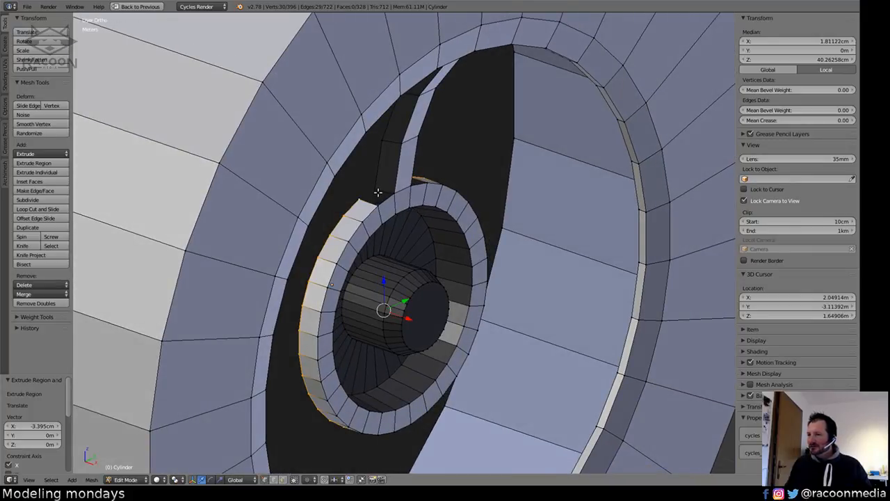
pyautogui.moveTo(416, 223); pyautogui.dragTo(400, 278, button='middle')
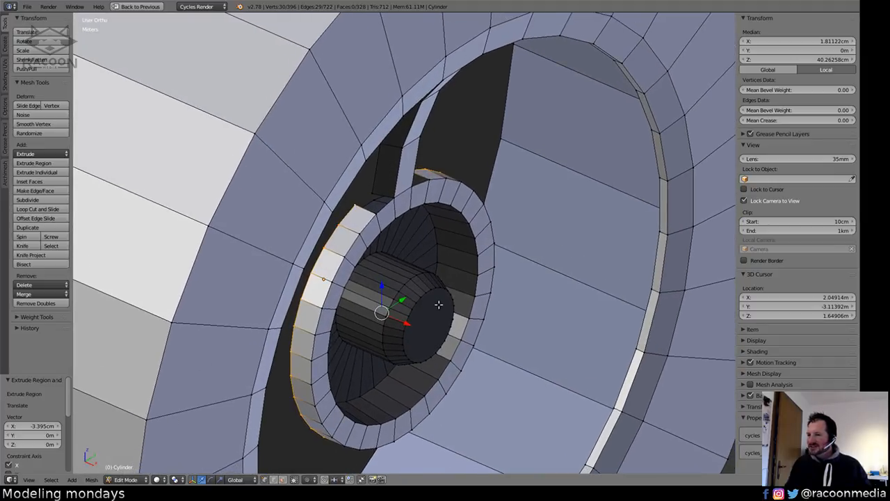
pyautogui.keyDown('ctrl'); pyautogui.moveTo(440, 304); pyautogui.dragTo(465, 254, button='middle'); pyautogui.keyUp('ctrl')
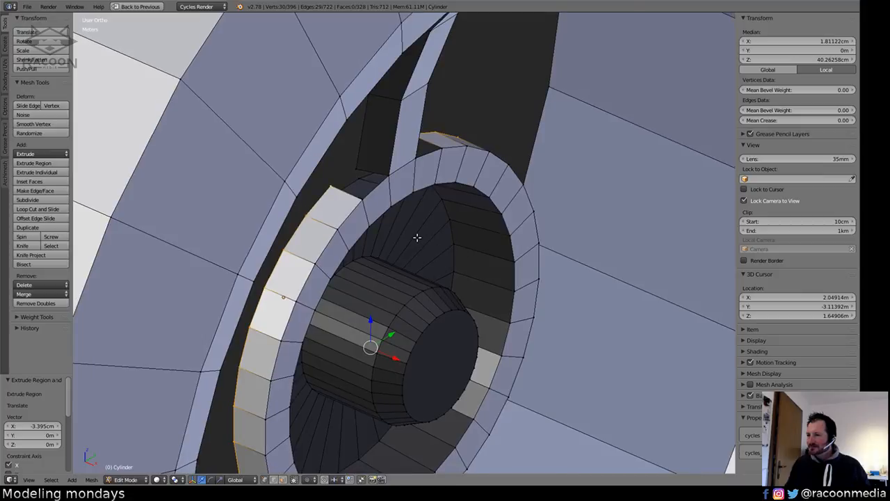
pyautogui.moveTo(416, 239); pyautogui.dragTo(401, 237, button='middle')
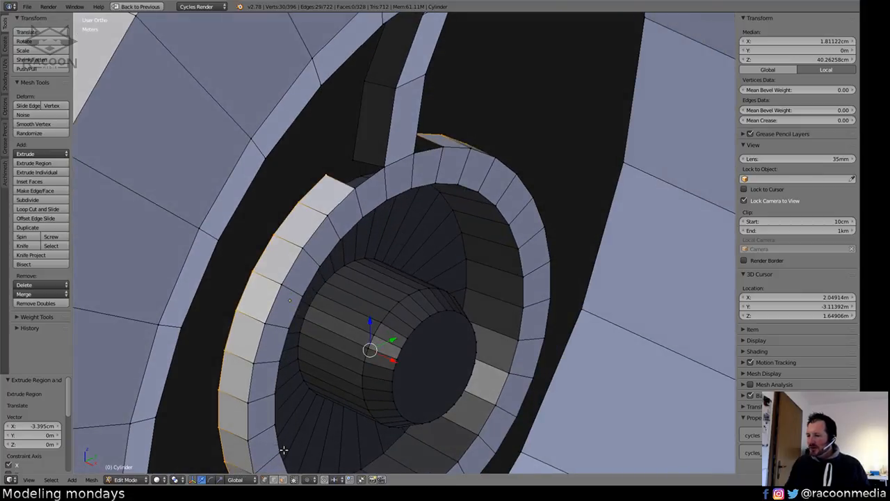
# Set the snap element to Vertex and the snap target to Active, and show the hub and spoke in wireframe.
pyautogui.click(340, 479)
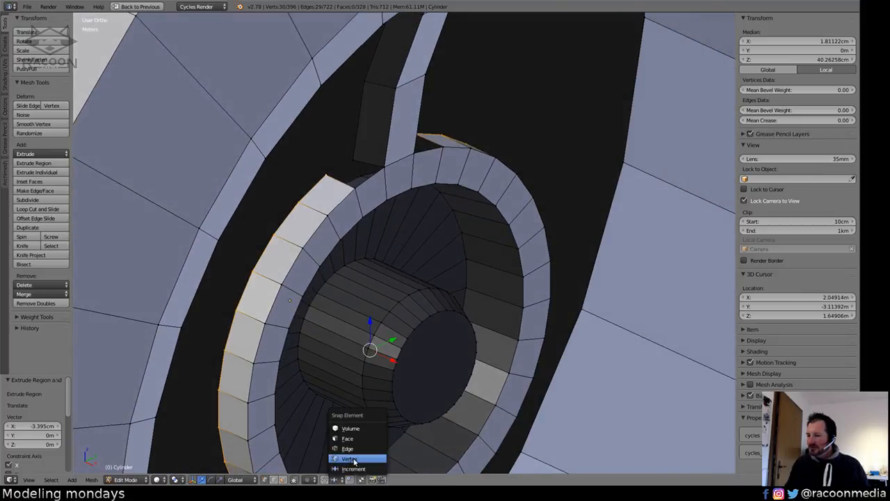
pyautogui.click(354, 461)
pyautogui.click(356, 479)
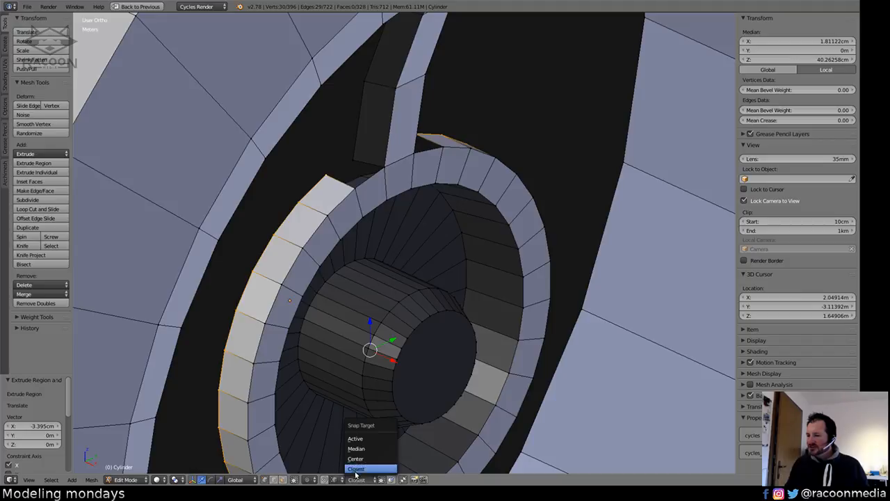
pyautogui.click(360, 439)
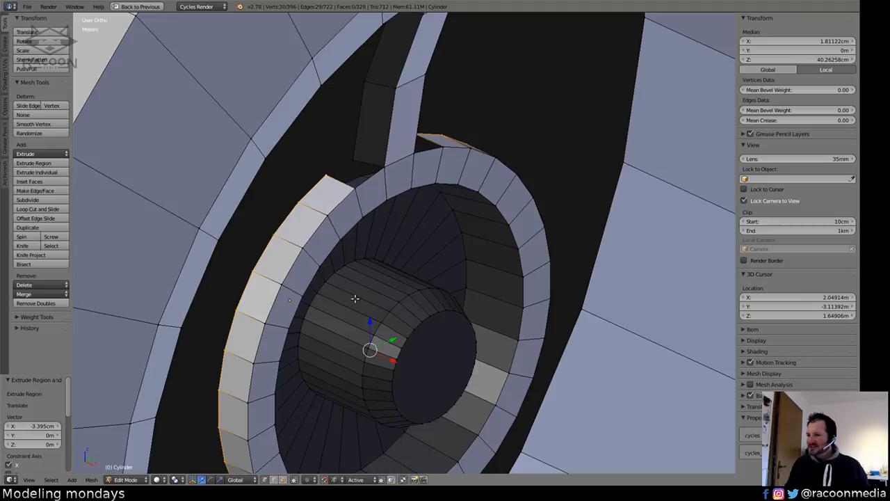
pyautogui.keyDown('shift'); pyautogui.moveTo(352, 167); pyautogui.dragTo(357, 172, button='middle'); pyautogui.keyUp('shift')
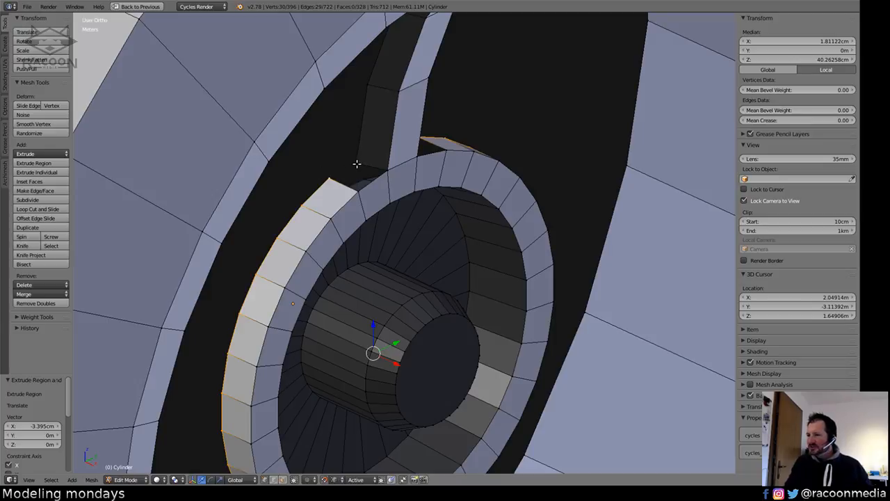
pyautogui.press('z')
pyautogui.press('g')
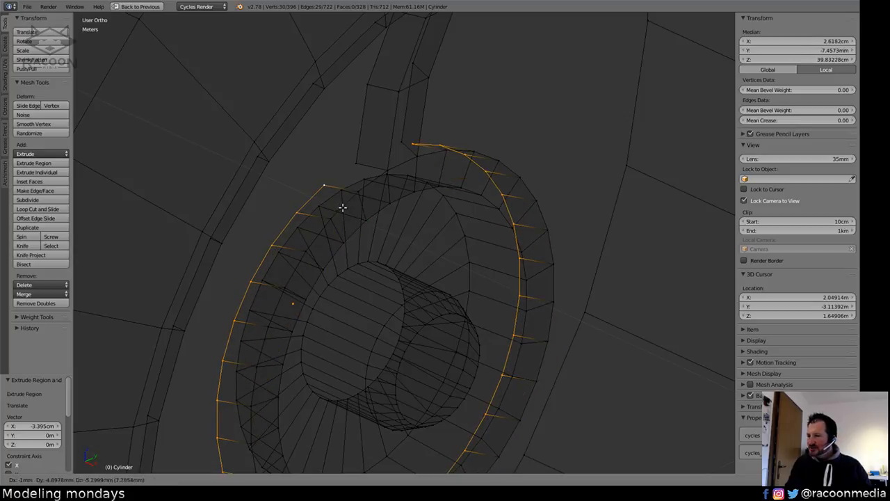
pyautogui.hotkey('shift', 'x')
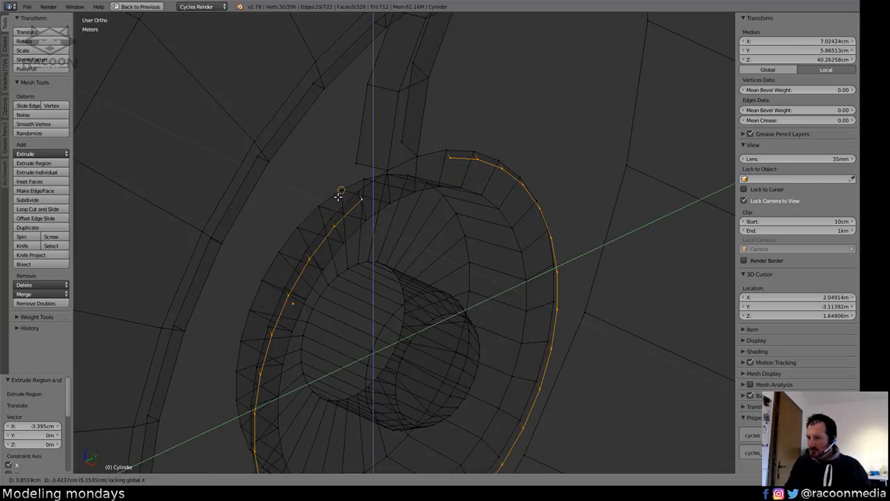
pyautogui.rightClick(339, 196)
# Move the extruded edge 6.554 mm along X, snapped to the spoke's rear lower corner, and return to solid shading.
pyautogui.press('g')
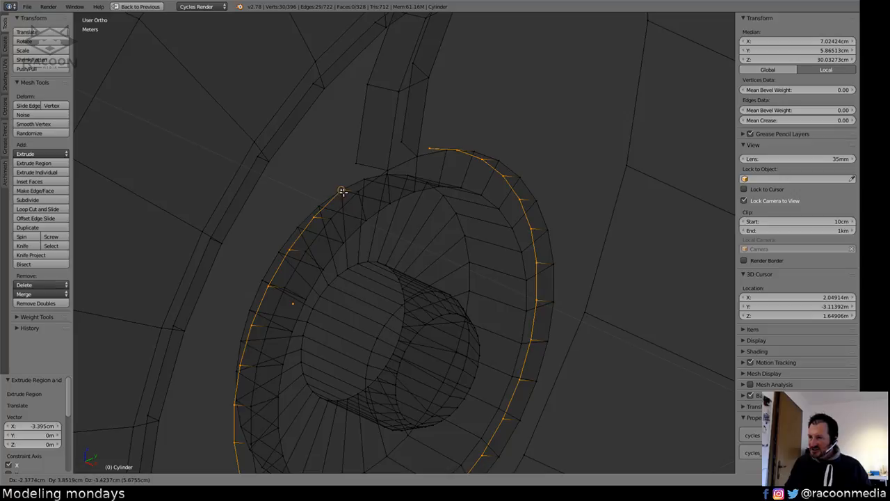
pyautogui.press('x')
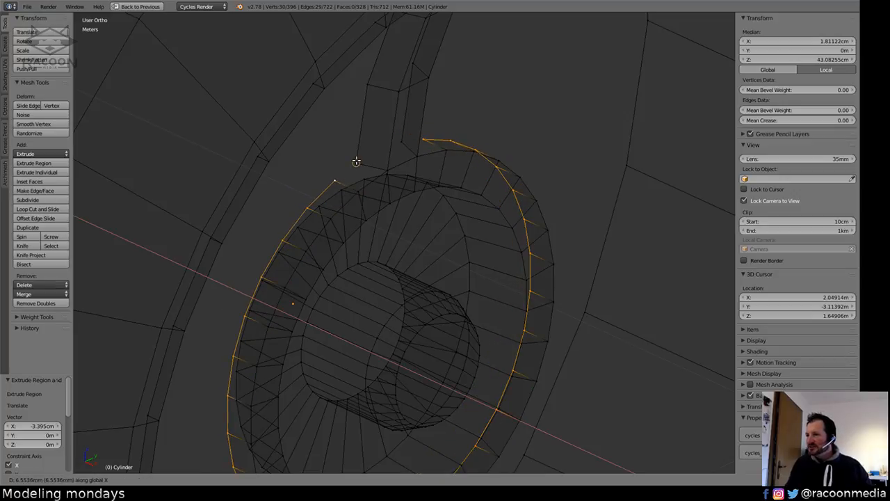
pyautogui.click(356, 162)
pyautogui.moveTo(345, 170)
pyautogui.mouseDown(button='middle')
pyautogui.moveTo(377, 241)
pyautogui.moveTo(411, 210)
pyautogui.moveTo(494, 240)
pyautogui.moveTo(376, 231)
pyautogui.moveTo(342, 252)
pyautogui.moveTo(430, 266)
pyautogui.moveTo(441, 229)
pyautogui.moveTo(445, 272)
pyautogui.moveTo(463, 254)
pyautogui.moveTo(443, 261)
pyautogui.mouseUp(button='middle')
pyautogui.press('z')
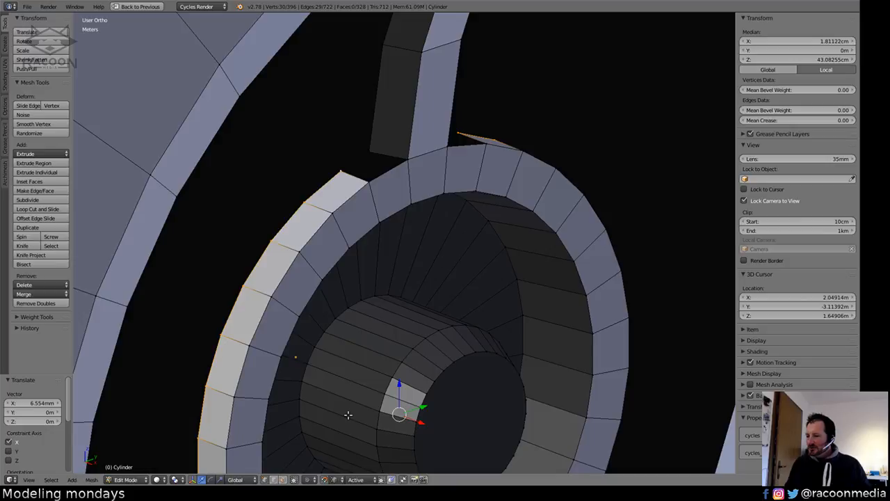
# Expand the selection to the hub ring's extruded outer band, assign it the rims_dark material, and clear the selection.
pyautogui.press('ctrl+KP_Add')
pyautogui.hotkey('shift', 'space')
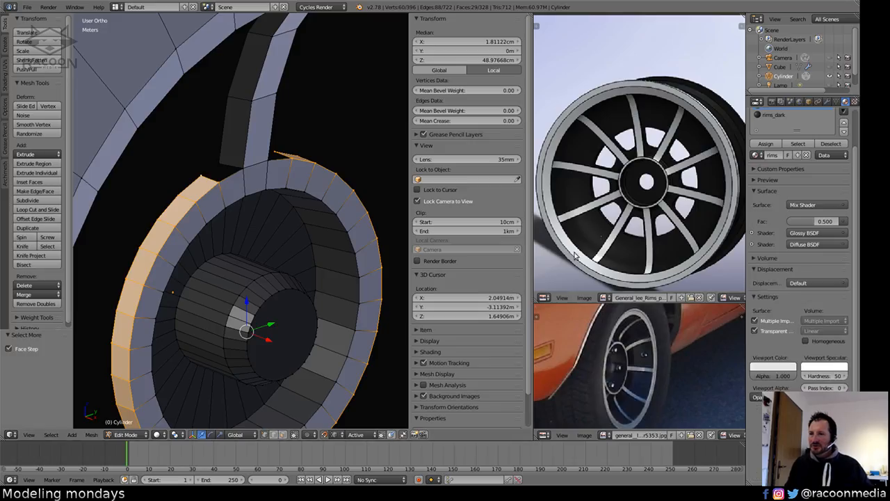
pyautogui.click(784, 116)
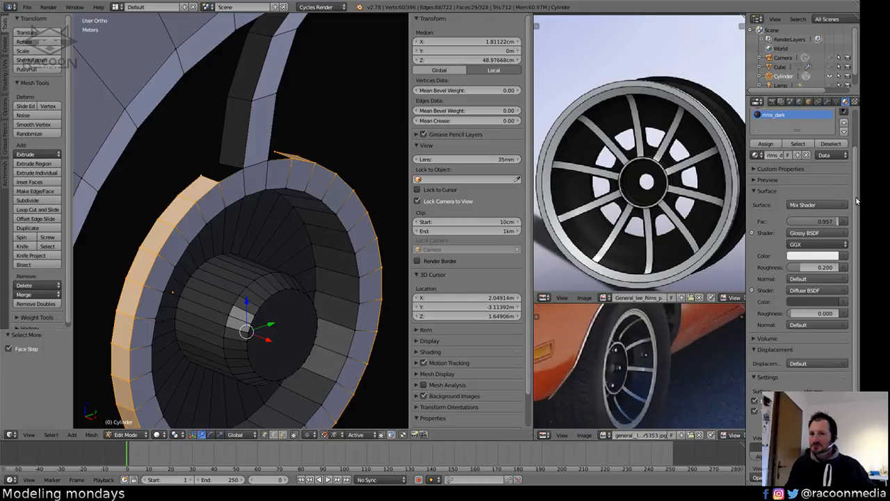
pyautogui.moveTo(854, 196); pyautogui.dragTo(859, 166)
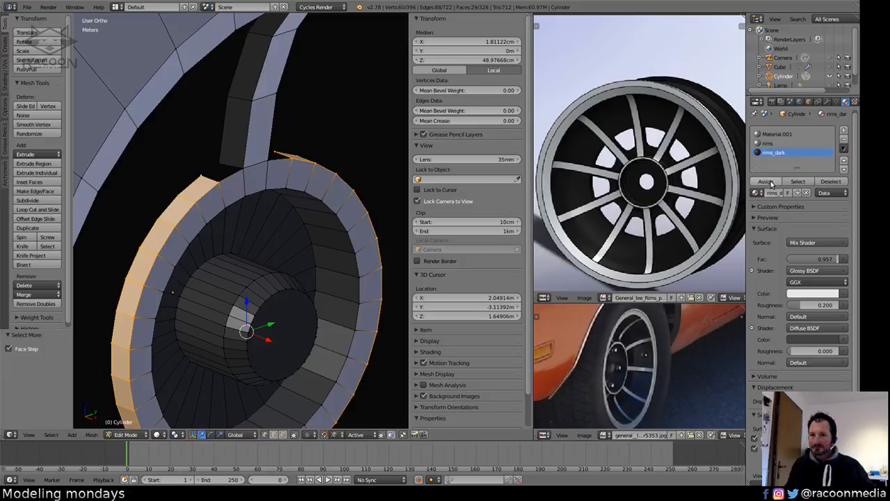
pyautogui.click(766, 181)
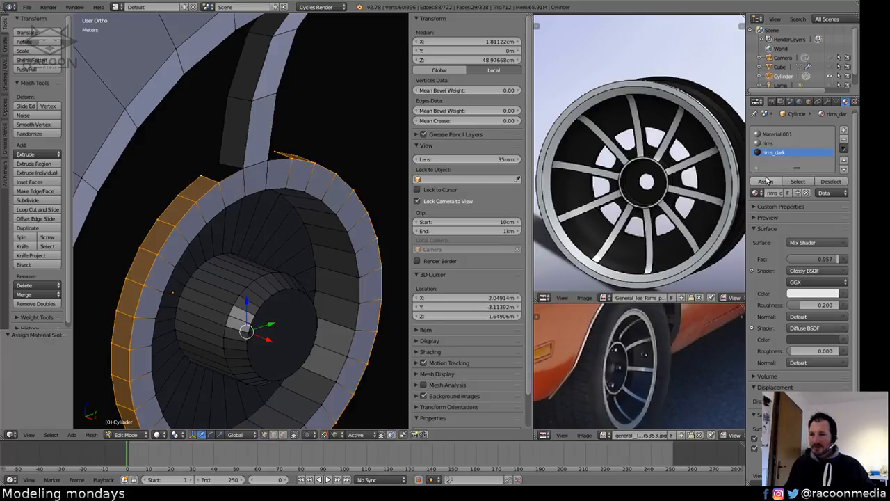
pyautogui.moveTo(313, 224); pyautogui.dragTo(294, 242, button='middle')
pyautogui.moveTo(228, 244); pyautogui.dragTo(324, 265, button='middle')
pyautogui.press('a')
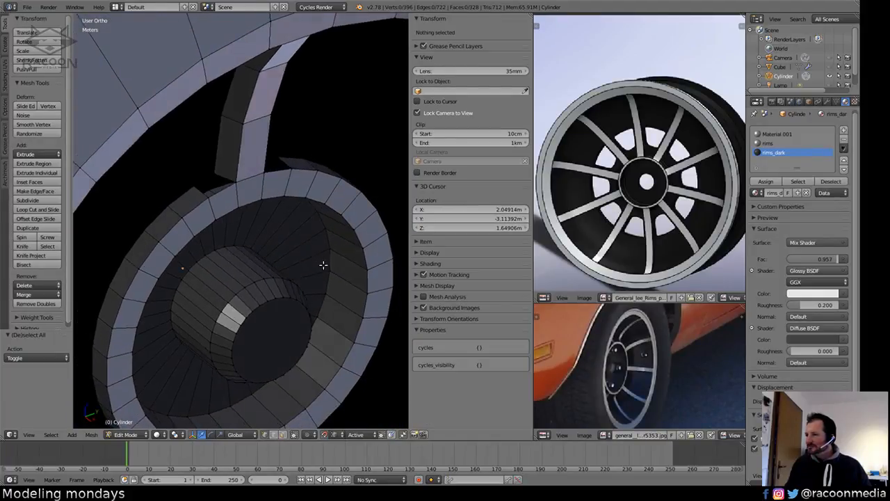
# Fill the gap on one side of the spoke's foot with a face between the spoke's side edge and the outer band's end edge.
pyautogui.scroll(3, 310, 232)
pyautogui.keyDown('shift'); pyautogui.moveTo(302, 217); pyautogui.dragTo(331, 254, button='middle'); pyautogui.keyUp('shift')
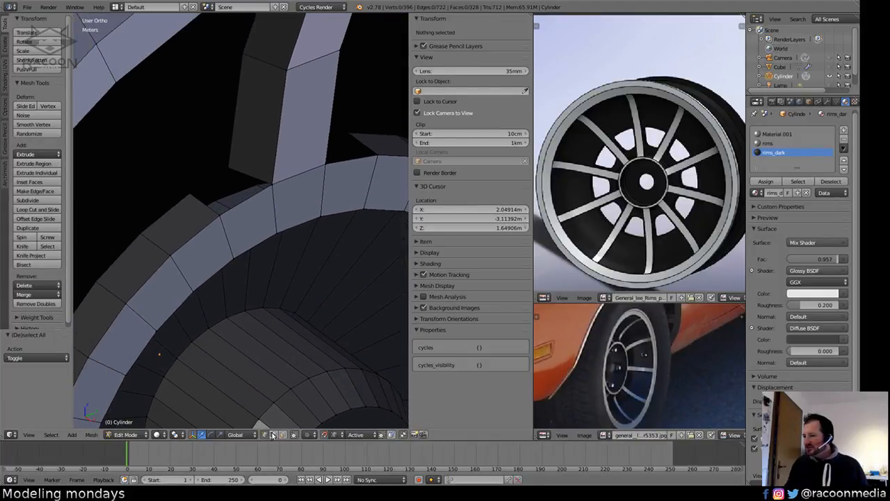
pyautogui.rightClick(243, 172)
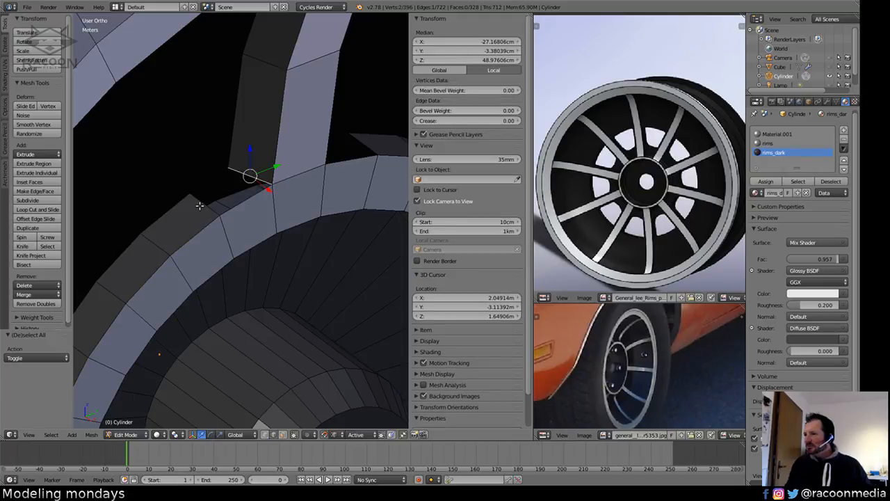
pyautogui.keyDown('shift'); pyautogui.rightClick(208, 204); pyautogui.keyUp('shift')
pyautogui.press('f')
# Fill the matching gap on the other side of the spoke's foot with a face, and clear the selection.
pyautogui.moveTo(282, 238); pyautogui.dragTo(191, 221, button='middle')
pyautogui.rightClick(229, 196)
pyautogui.keyDown('shift'); pyautogui.rightClick(281, 226); pyautogui.keyUp('shift')
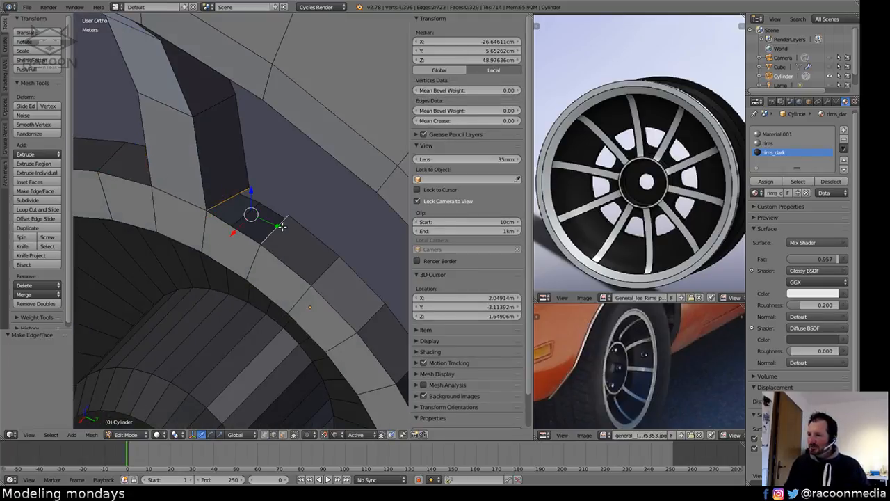
pyautogui.press('f')
pyautogui.press('a')
pyautogui.moveTo(295, 228); pyautogui.dragTo(308, 292, button='middle')
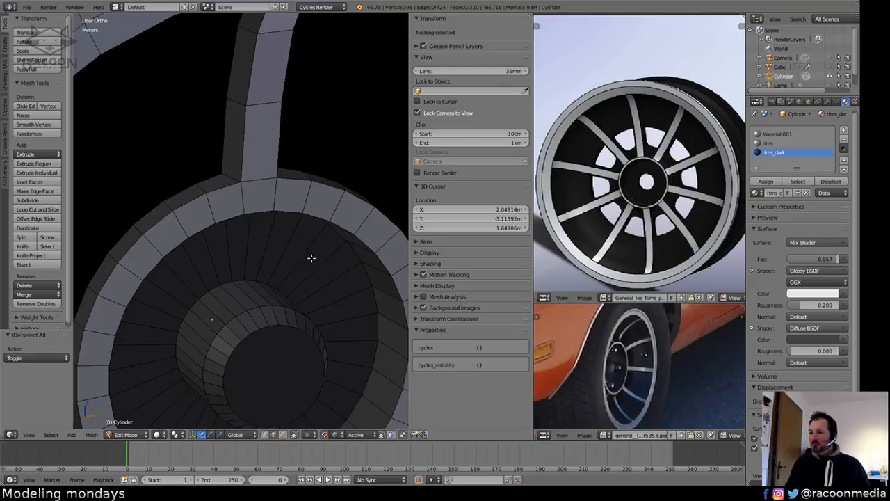
pyautogui.moveTo(311, 258); pyautogui.dragTo(252, 272, button='middle')
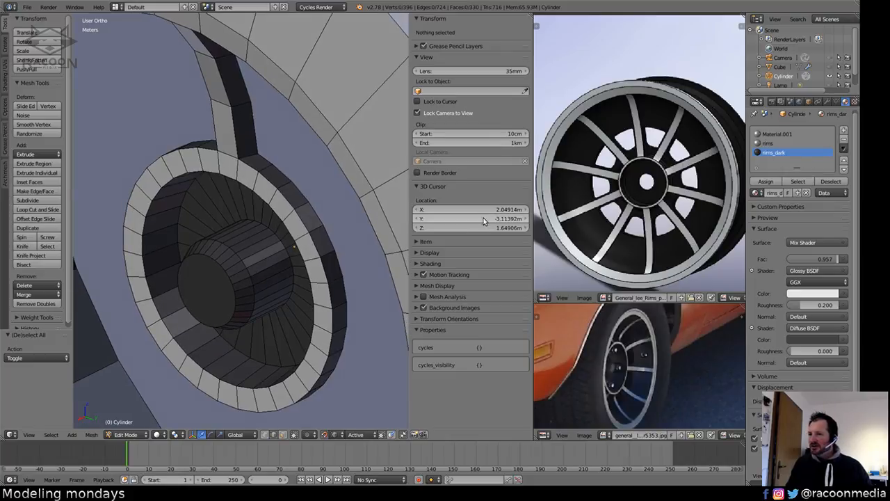
pyautogui.click(443, 209)
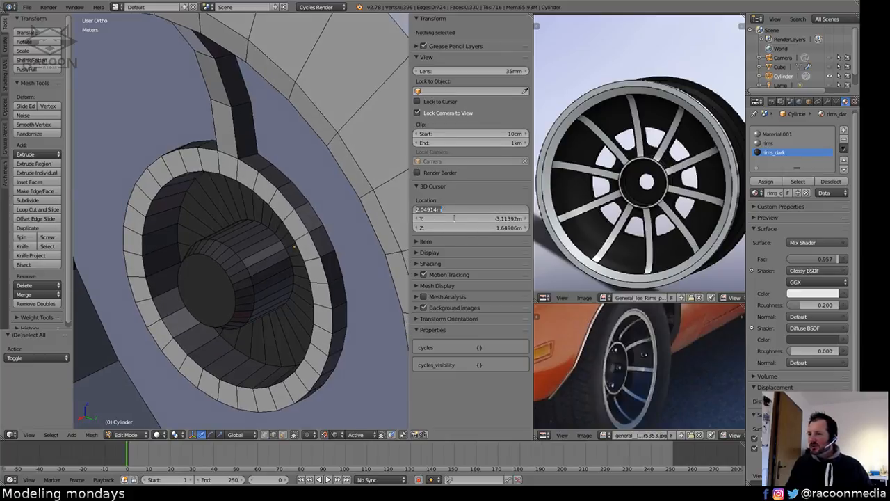
pyautogui.click(454, 218)
pyautogui.click(445, 219)
pyautogui.click(427, 228)
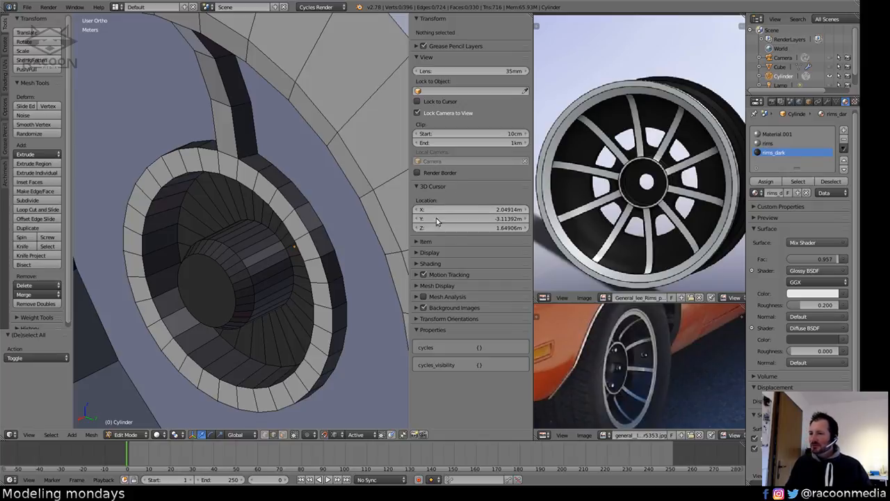
pyautogui.click(419, 48)
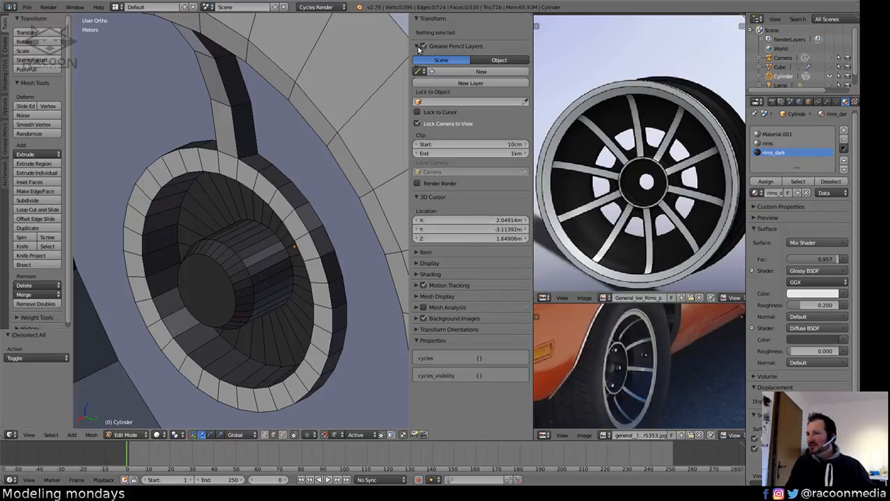
pyautogui.click(420, 46)
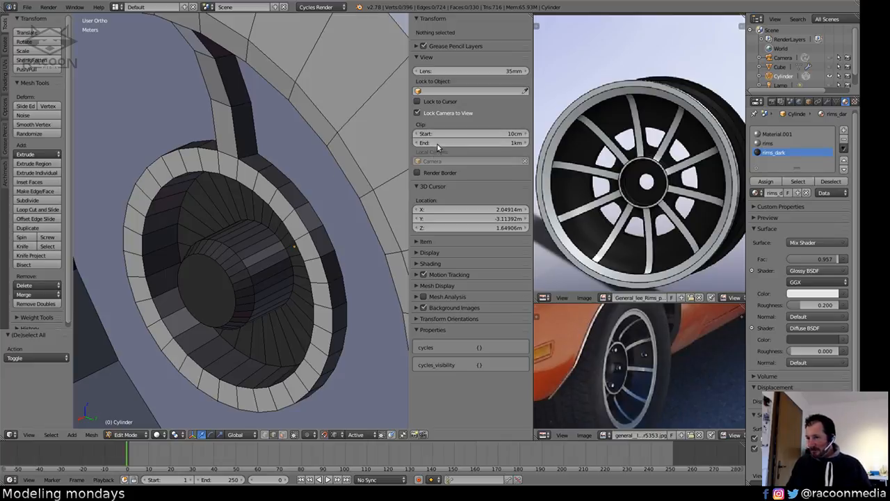
# Select the central hub cap, its cylinder and the recessed disc faces around it, and split them from the surrounding ring.
pyautogui.moveTo(328, 213); pyautogui.dragTo(373, 210, button='middle')
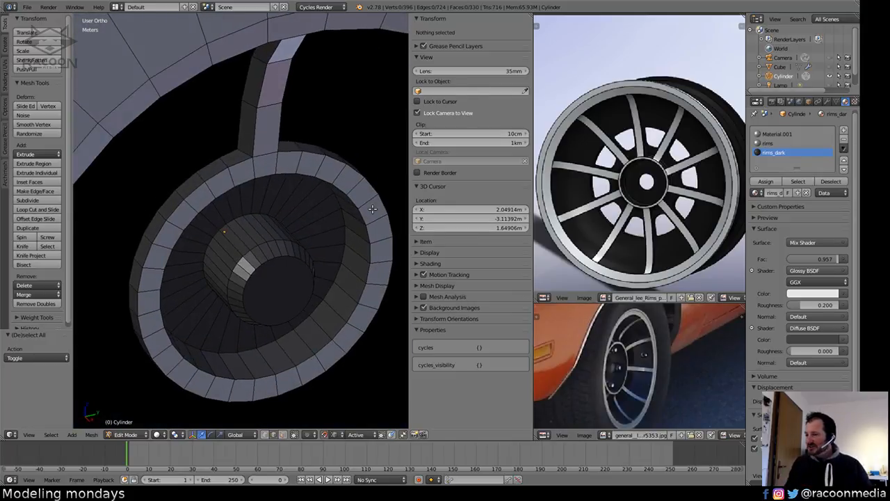
pyautogui.moveTo(291, 229); pyautogui.dragTo(258, 222, button='middle')
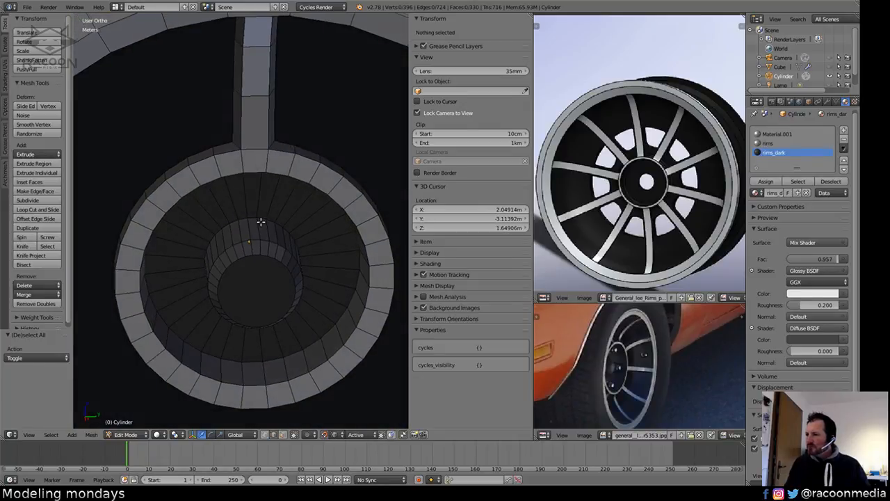
pyautogui.click(283, 434)
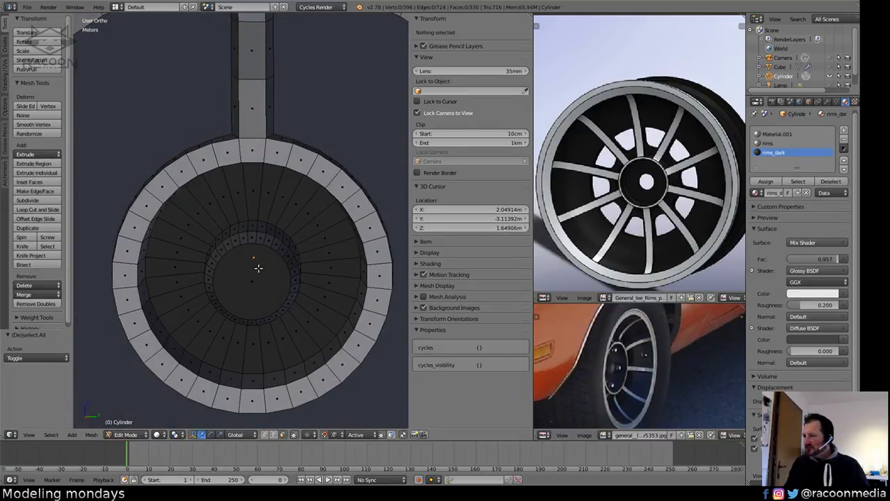
pyautogui.click(258, 268)
pyautogui.press('ctrl+KP_Add')
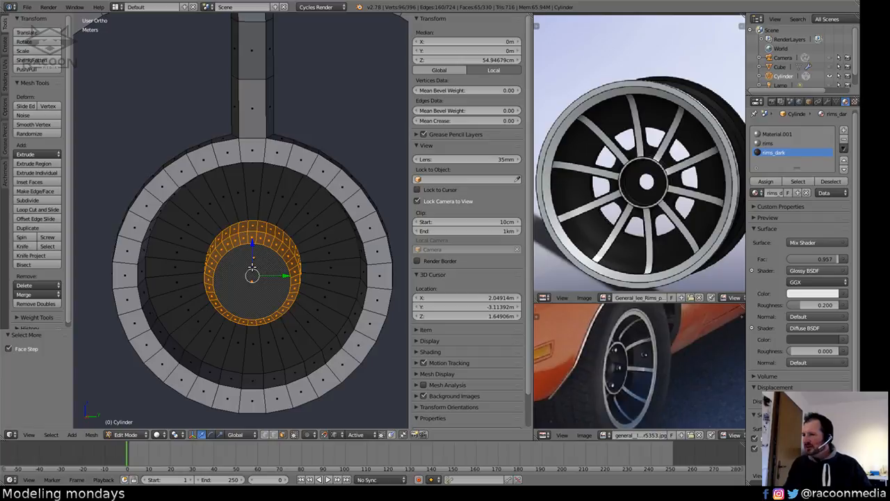
pyautogui.press('ctrl+KP_Add')
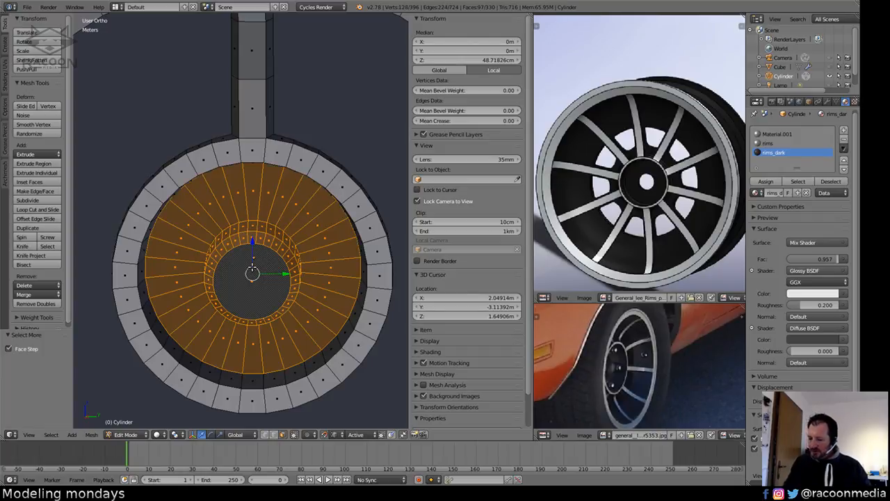
pyautogui.press('y')
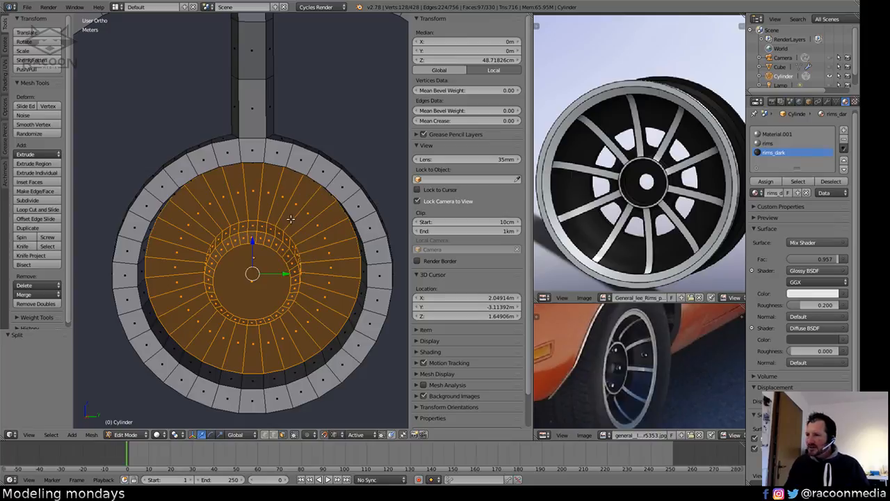
# Split the spoke, together with the hub ring's adjoining front and inner faces at its base, from the rest of the hub.
pyautogui.press('a')
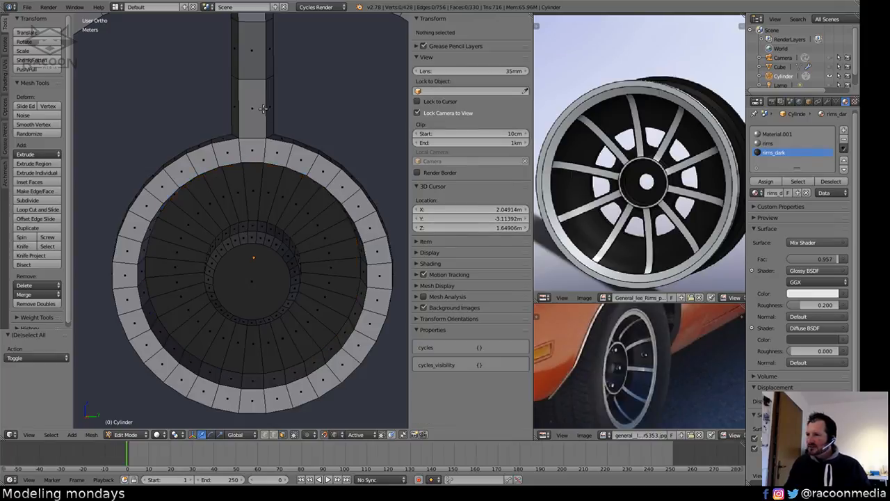
pyautogui.rightClick(255, 53)
pyautogui.press('ctrl+KP_Add')
pyautogui.press('ctrl+KP_Add')
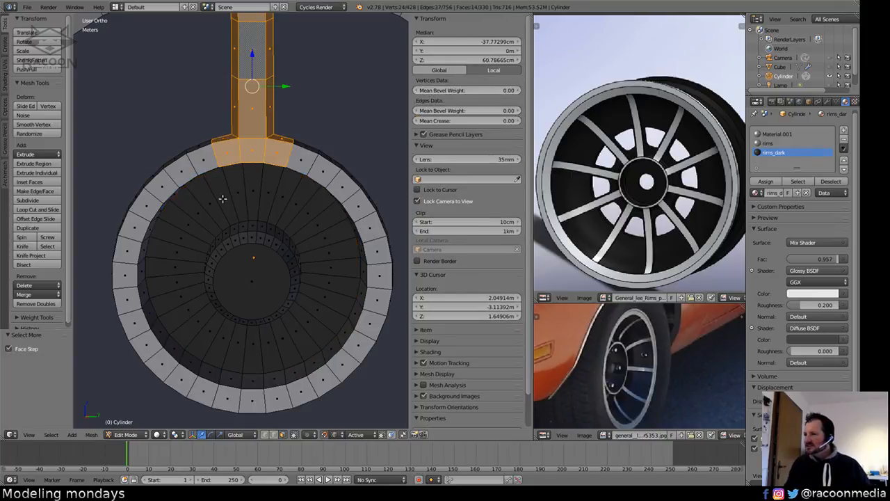
pyautogui.moveTo(223, 198); pyautogui.dragTo(207, 154, button='middle')
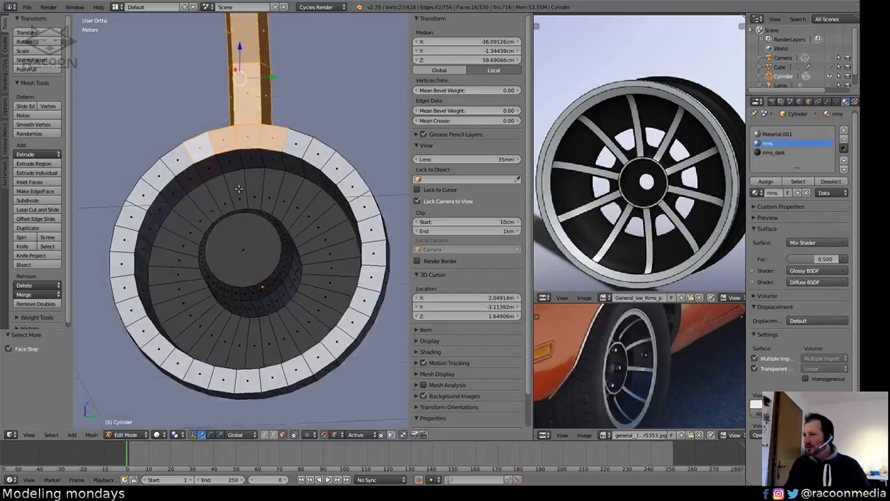
pyautogui.moveTo(238, 188); pyautogui.dragTo(216, 175, button='middle')
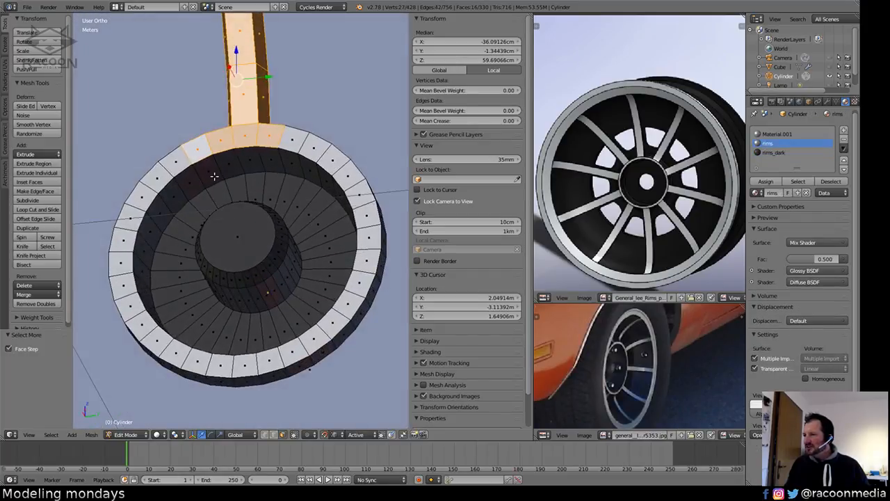
pyautogui.keyDown('shift'); pyautogui.rightClick(212, 174); pyautogui.keyUp('shift')
pyautogui.keyDown('shift'); pyautogui.rightClick(233, 171); pyautogui.keyUp('shift')
pyautogui.keyDown('shift'); pyautogui.rightClick(249, 161); pyautogui.keyUp('shift')
pyautogui.keyDown('shift'); pyautogui.rightClick(269, 163); pyautogui.keyUp('shift')
pyautogui.press('KP_7')
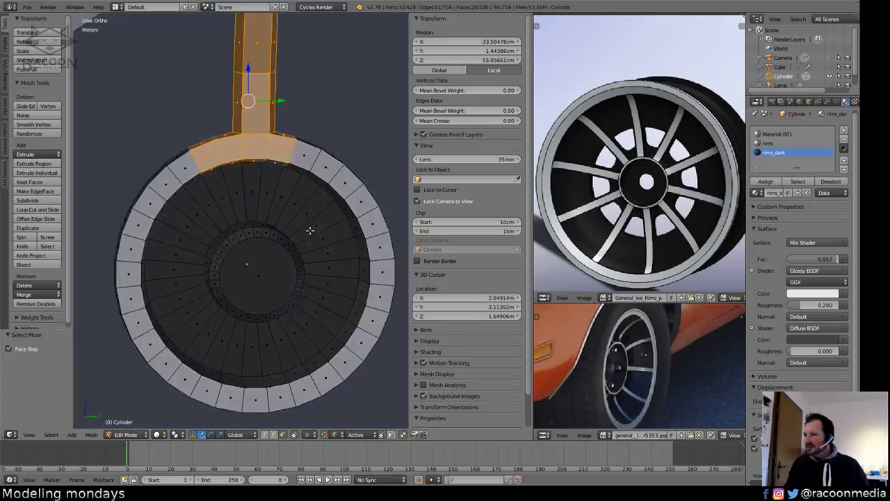
pyautogui.moveTo(308, 232); pyautogui.dragTo(303, 238, button='middle')
pyautogui.press('y')
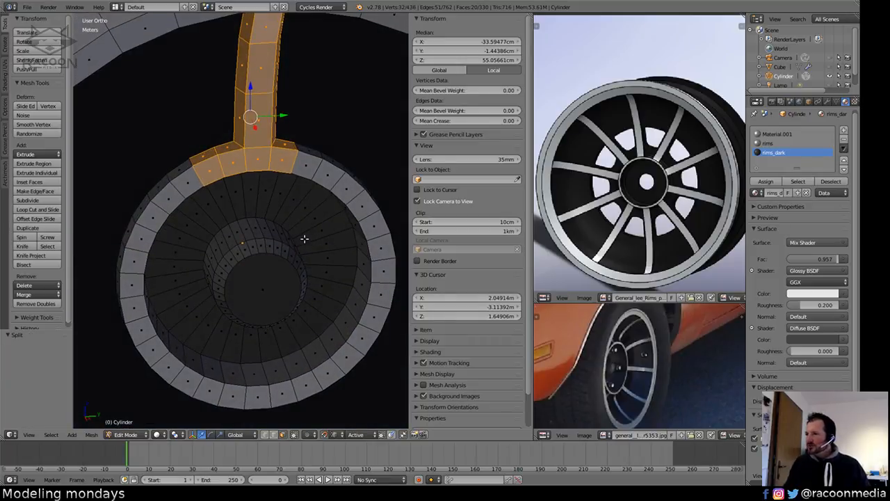
# Delete the faces of the remaining hub ring, keeping the spoke piece and the dark hub centre.
pyautogui.press('a')
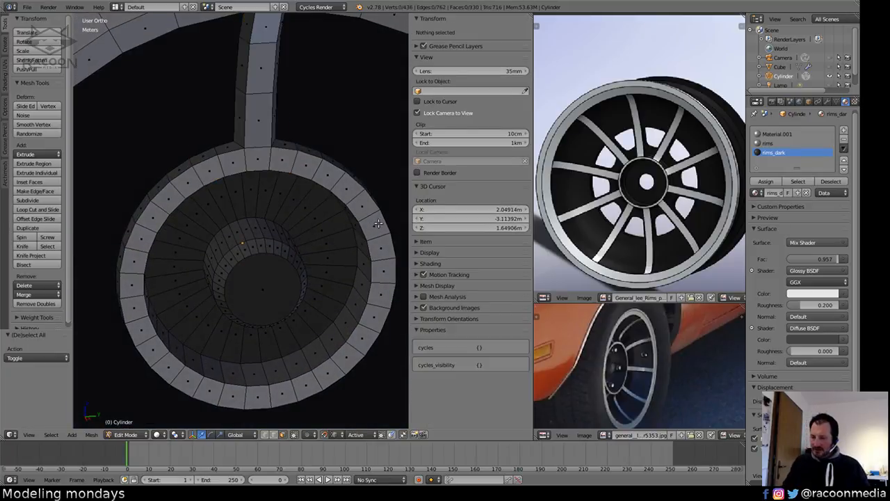
pyautogui.press('l')
pyautogui.press('x')
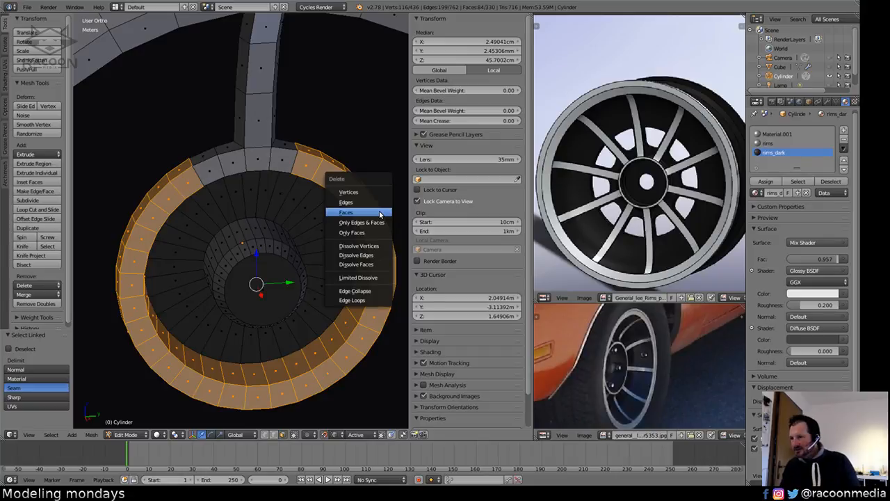
pyautogui.click(379, 210)
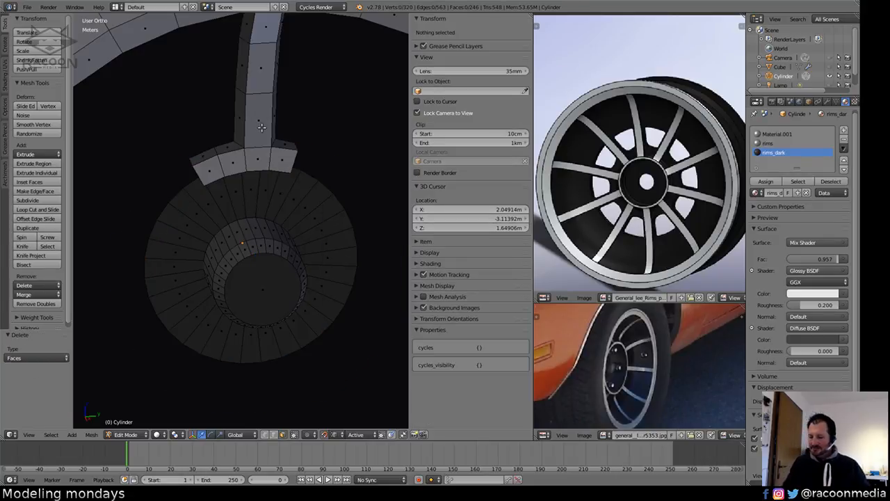
# Select the whole spoke piece and examine how its outer end meets the inner edge of the rim.
pyautogui.press('l')
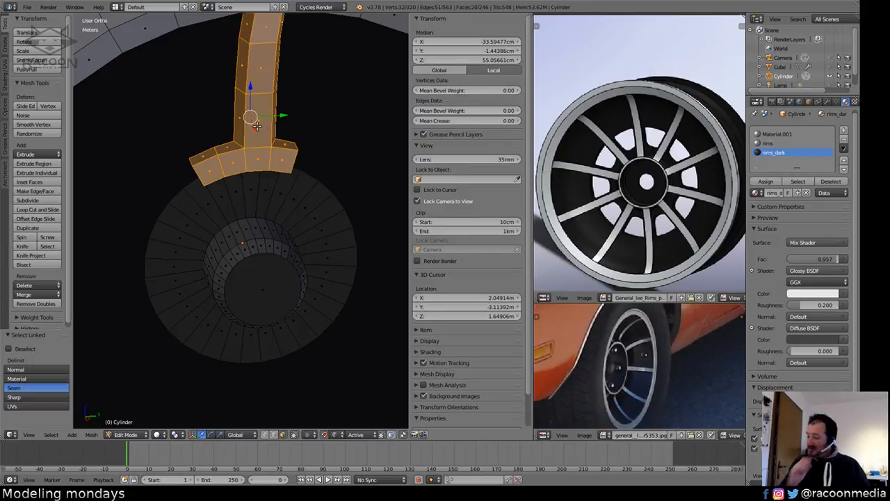
pyautogui.press('KP_3')
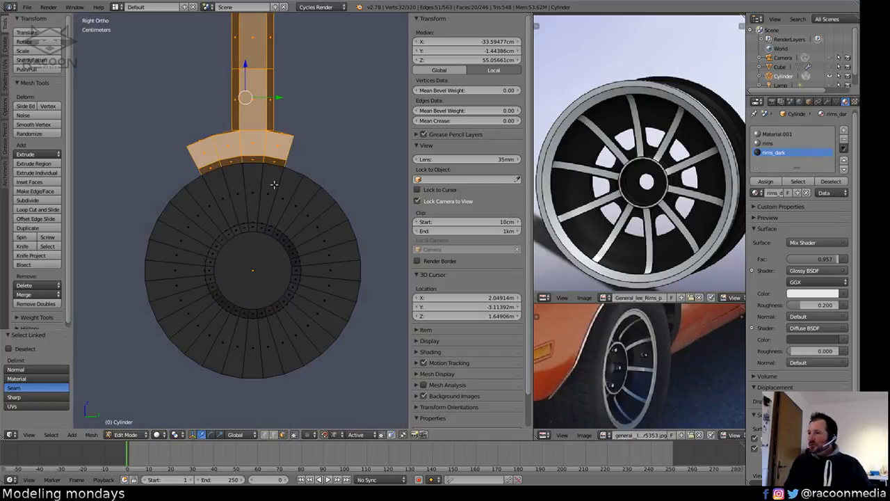
pyautogui.scroll(-4, 275, 184)
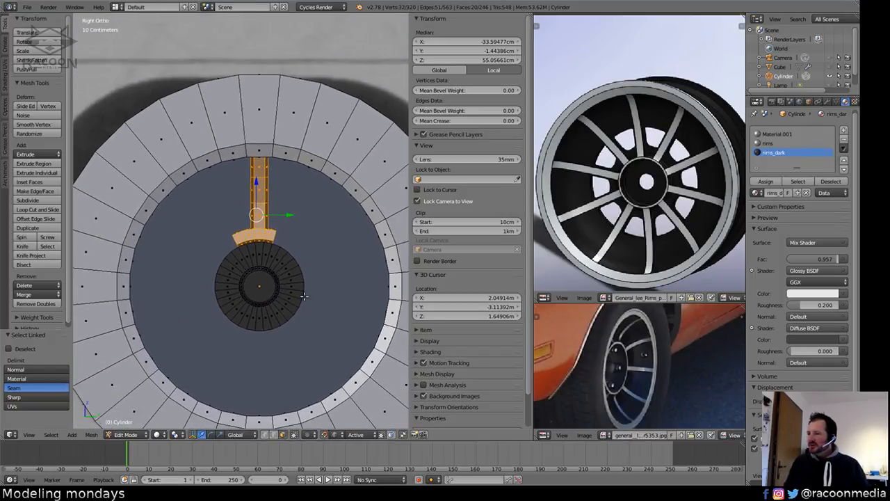
pyautogui.moveTo(303, 296); pyautogui.dragTo(275, 291, button='middle')
pyautogui.scroll(7, 275, 201)
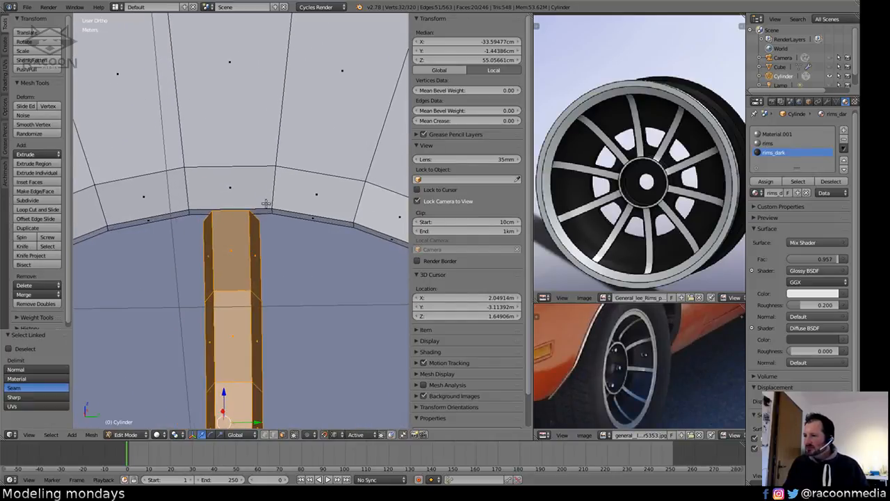
pyautogui.scroll(2, 266, 203)
pyautogui.keyDown('shift'); pyautogui.moveTo(262, 239); pyautogui.dragTo(292, 240, button='middle'); pyautogui.keyUp('shift')
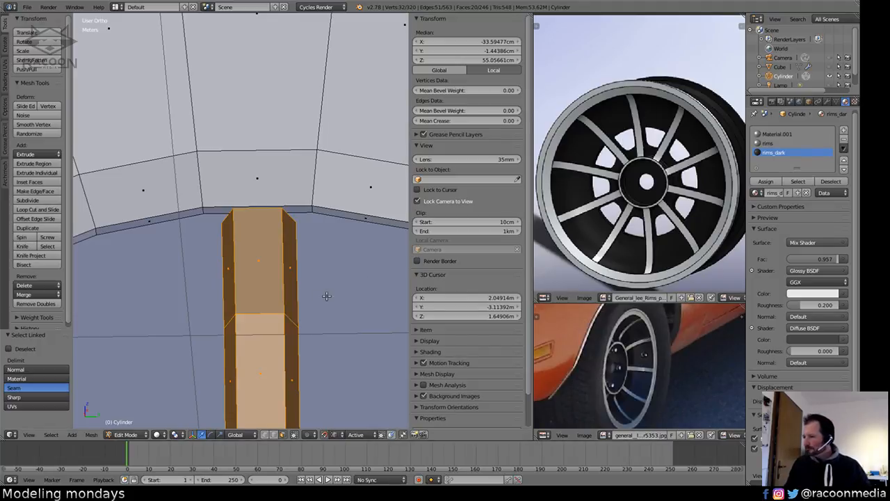
pyautogui.keyDown('shift'); pyautogui.moveTo(318, 292); pyautogui.dragTo(332, 253, button='middle'); pyautogui.keyUp('shift')
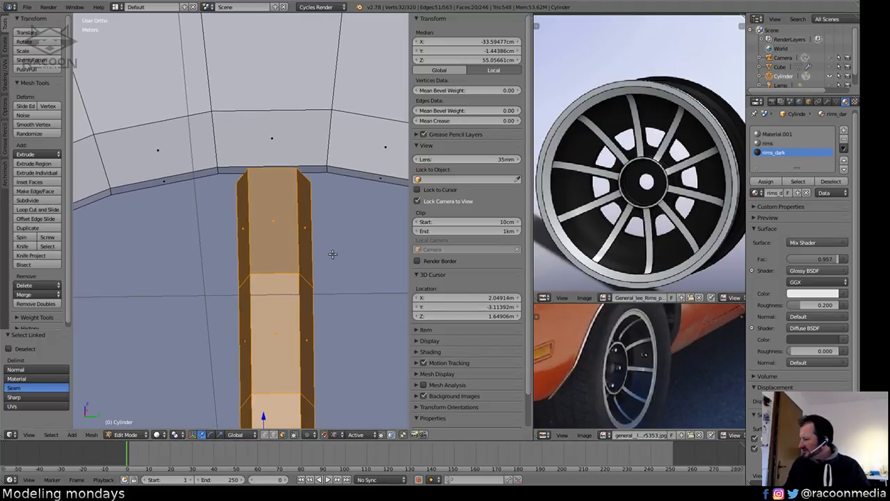
# Select the rim's inner edge loop and, in wireframe display, move it -1.795 cm along X to the depth of the spoke's outer end.
pyautogui.press('a')
pyautogui.press('a')
pyautogui.press('a')
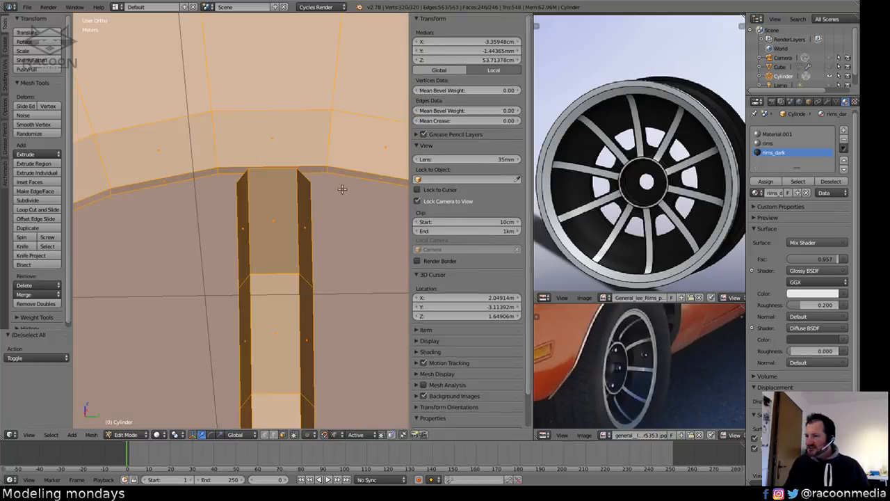
pyautogui.keyDown('alt'); pyautogui.click(358, 179); pyautogui.keyUp('alt')
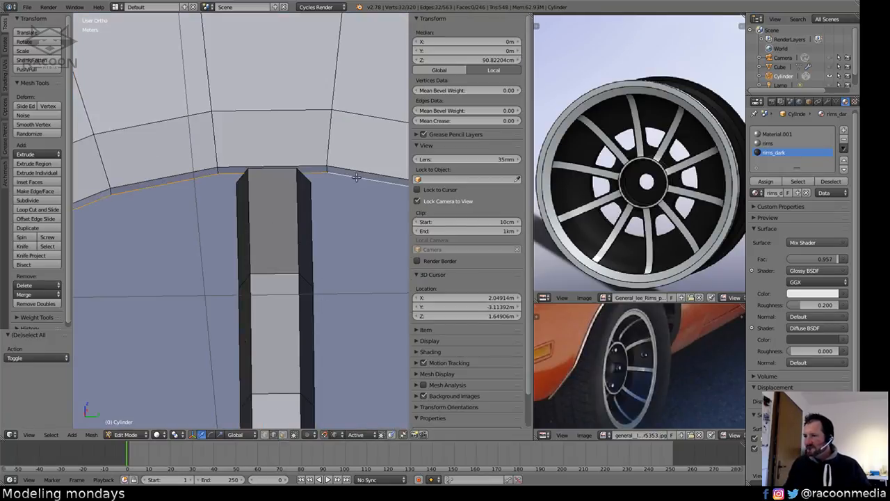
pyautogui.scroll(-2, 362, 278)
pyautogui.scroll(-3, 361, 278)
pyautogui.moveTo(342, 345); pyautogui.dragTo(268, 319, button='middle')
pyautogui.scroll(8, 268, 319)
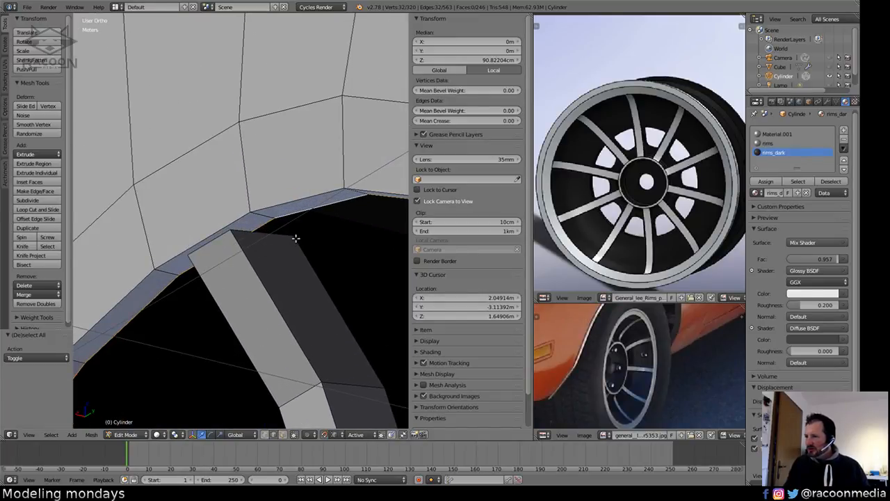
pyautogui.keyDown('alt'); pyautogui.rightClick(276, 220); pyautogui.keyUp('alt')
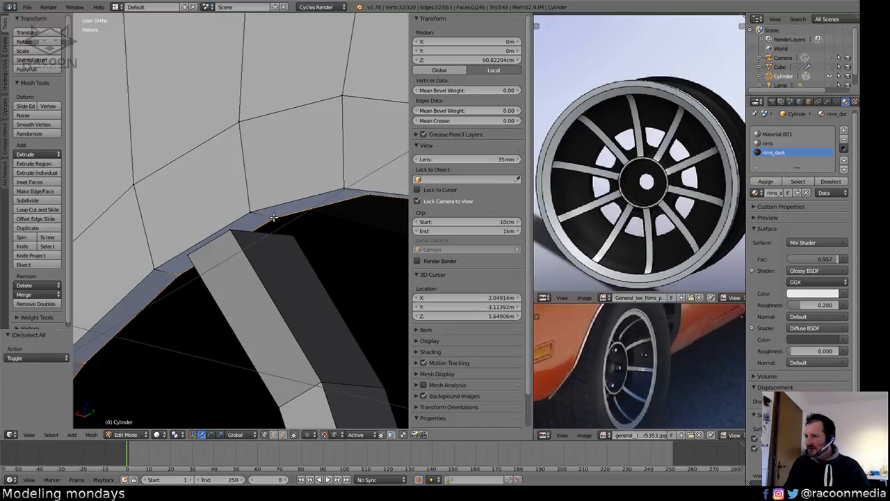
pyautogui.press('z')
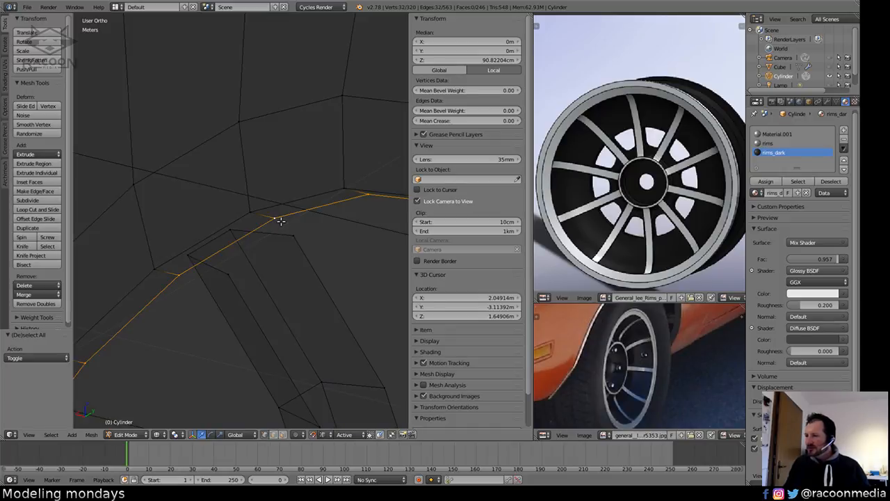
pyautogui.moveTo(313, 257)
pyautogui.mouseDown(button='middle')
pyautogui.moveTo(286, 255)
pyautogui.moveTo(306, 250)
pyautogui.mouseUp(button='middle')
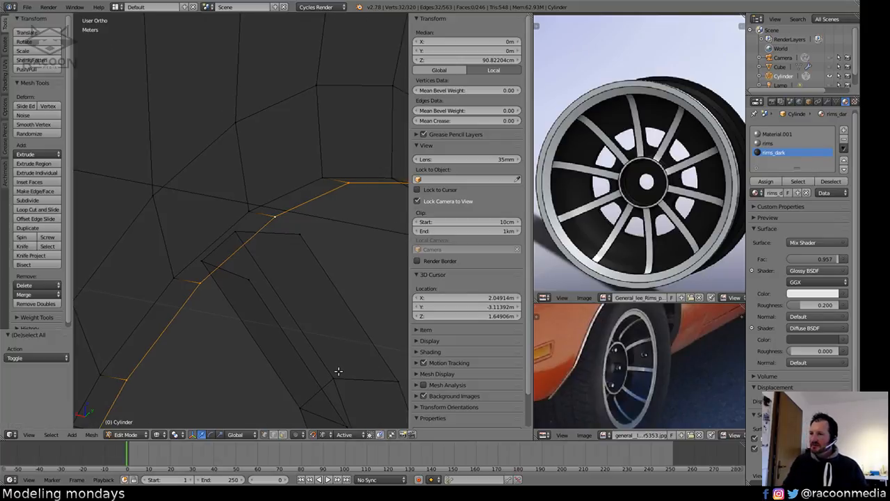
pyautogui.press('n')
pyautogui.moveTo(407, 306)
pyautogui.mouseDown(button='middle')
pyautogui.moveTo(397, 292)
pyautogui.moveTo(385, 304)
pyautogui.moveTo(392, 301)
pyautogui.mouseUp(button='middle')
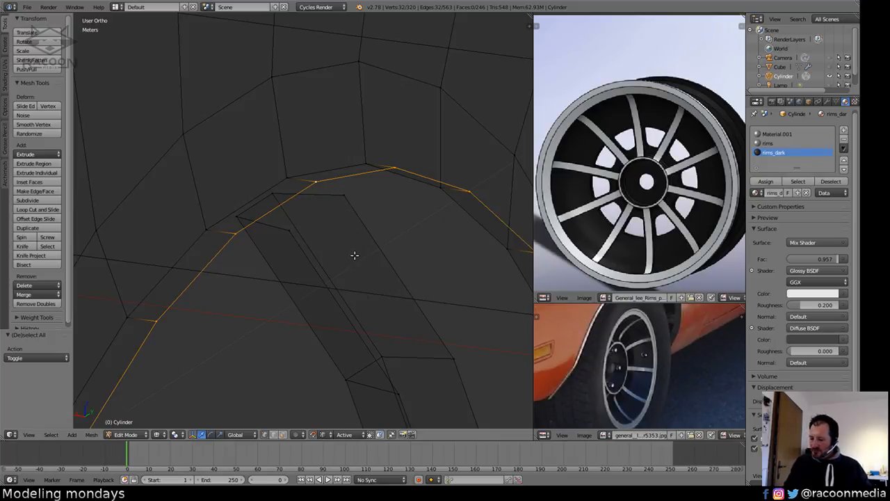
pyautogui.press('g')
pyautogui.press('x')
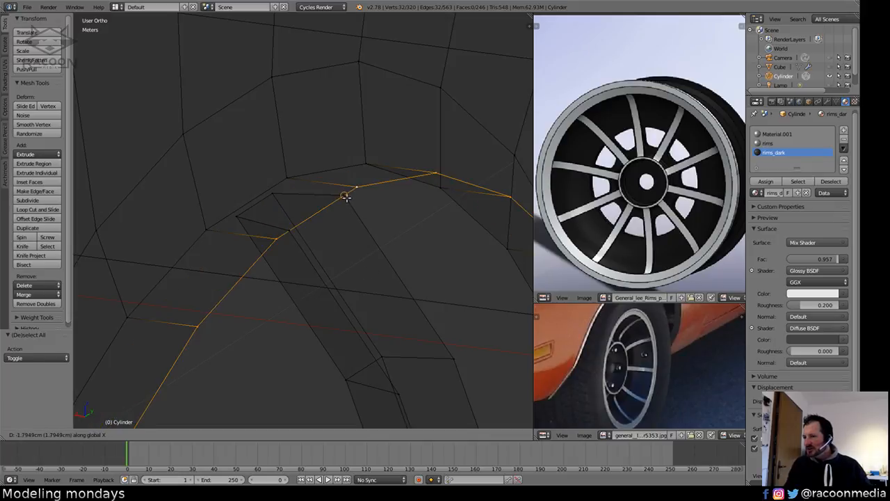
pyautogui.click(345, 197)
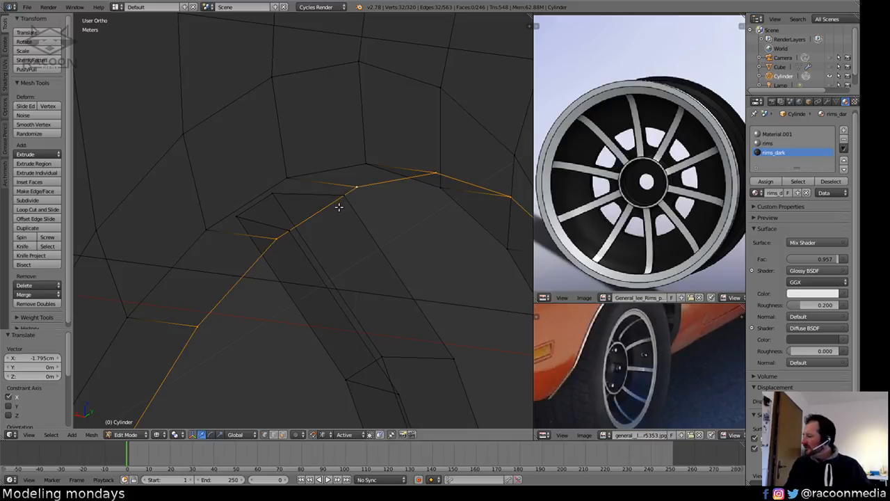
# Examine where the spokes meet the rim in the moved mesh and in both wheel reference images.
pyautogui.moveTo(398, 238); pyautogui.dragTo(297, 310, button='middle')
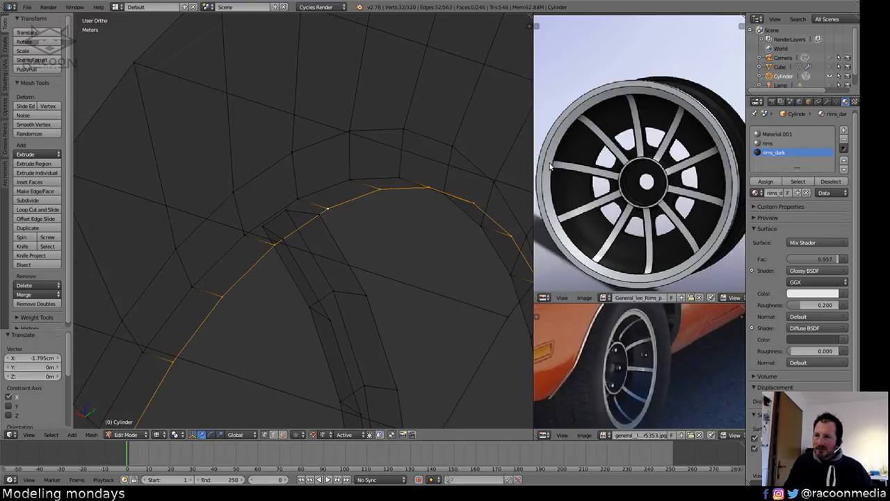
pyautogui.scroll(6, 552, 188)
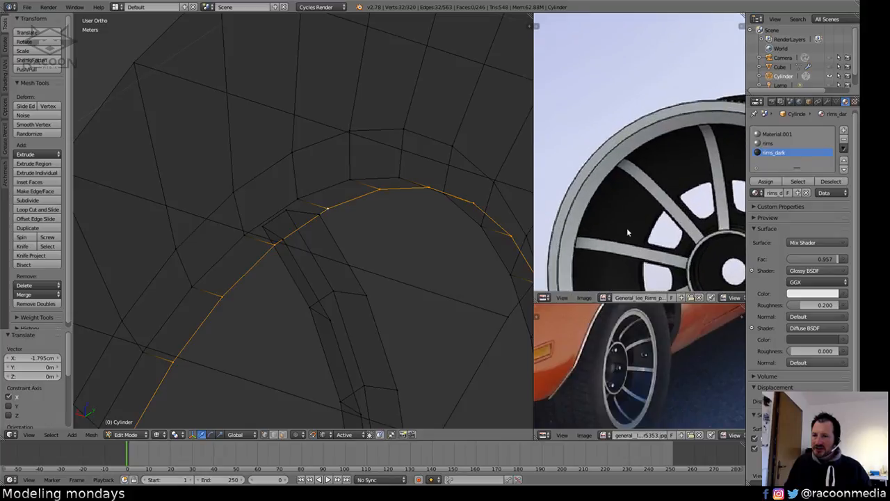
pyautogui.moveTo(607, 230); pyautogui.dragTo(650, 87, button='middle')
pyautogui.moveTo(626, 216); pyautogui.dragTo(627, 187, button='middle')
pyautogui.scroll(1, 628, 188)
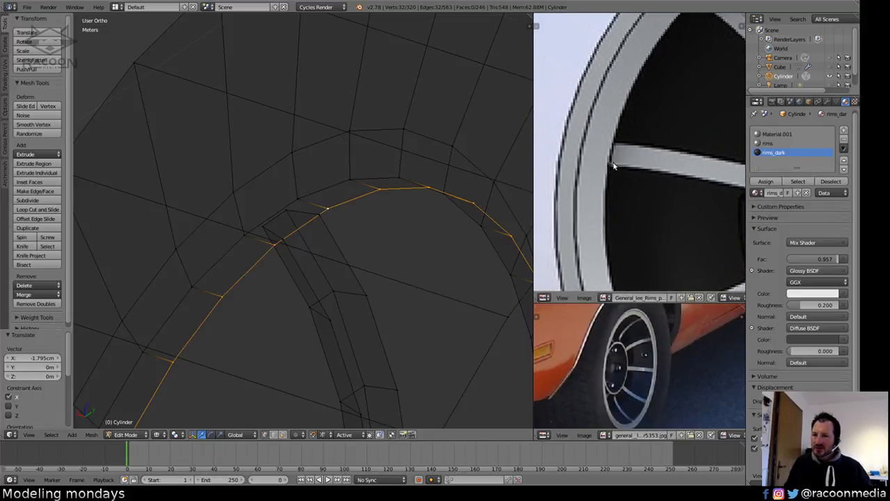
pyautogui.scroll(5, 648, 357)
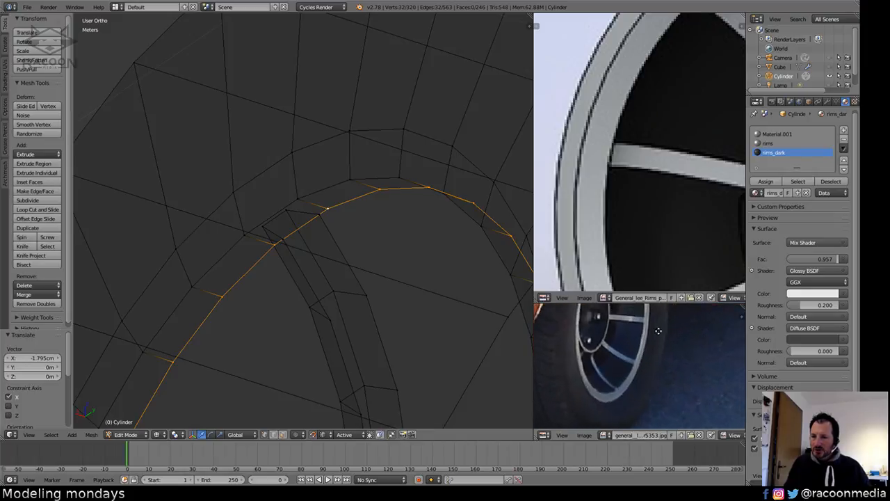
pyautogui.scroll(-6, 636, 355)
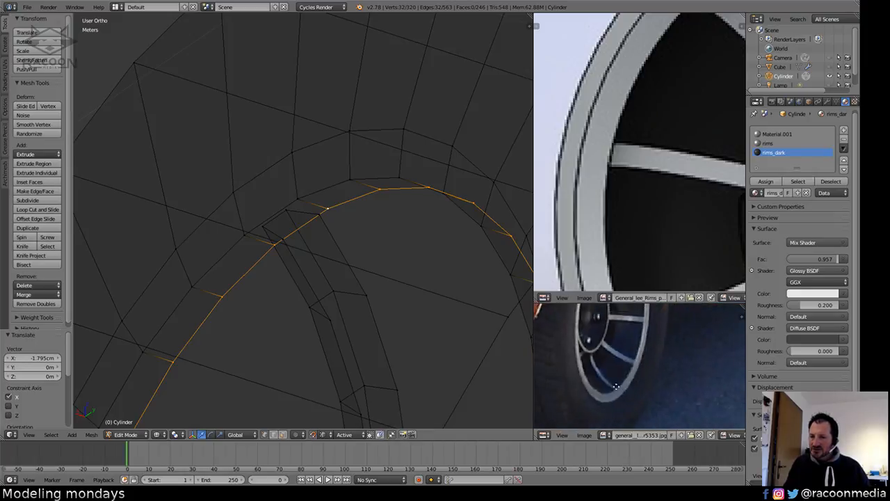
pyautogui.moveTo(654, 221); pyautogui.dragTo(643, 273, button='middle')
# Move the two front vertices at the spoke's outer end 3.485 mm along X.
pyautogui.keyDown('shift'); pyautogui.moveTo(330, 264); pyautogui.dragTo(381, 282, button='middle'); pyautogui.keyUp('shift')
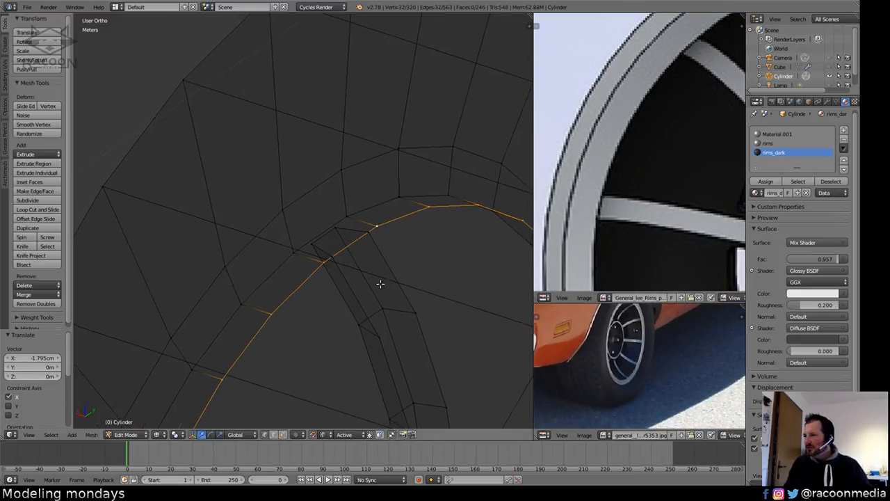
pyautogui.rightClick(339, 232)
pyautogui.keyDown('shift'); pyautogui.rightClick(321, 244); pyautogui.keyUp('shift')
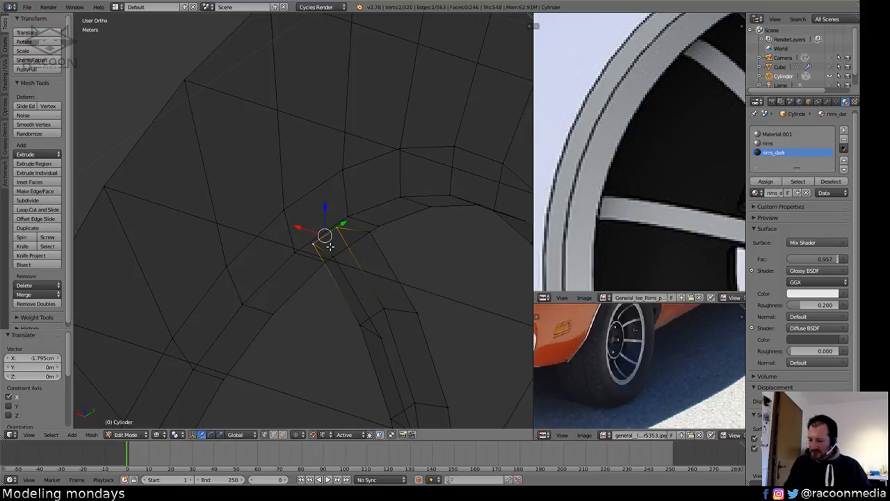
pyautogui.press('g')
pyautogui.press('x')
pyautogui.click(302, 253)
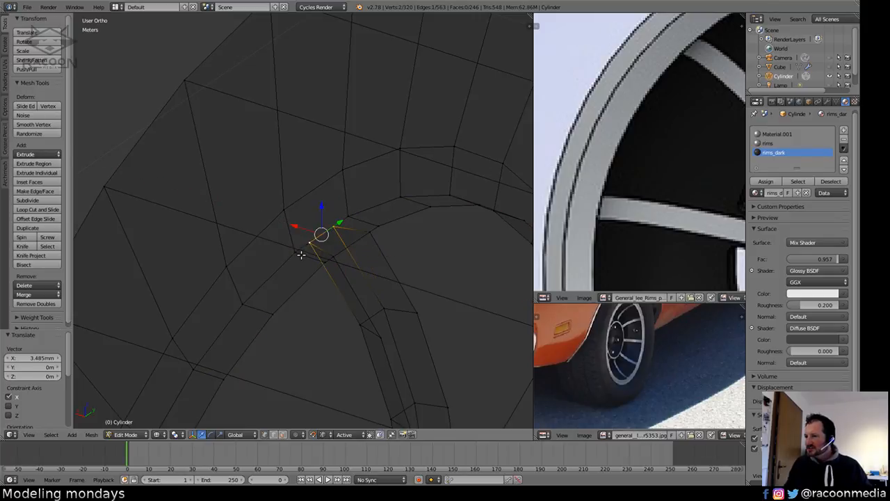
pyautogui.press('a')
# Delete the inner rim face where the spoke's outer end meets the rim, using face selection.
pyautogui.keyDown('ctrl'); pyautogui.moveTo(379, 246); pyautogui.dragTo(379, 253, button='middle'); pyautogui.keyUp('ctrl')
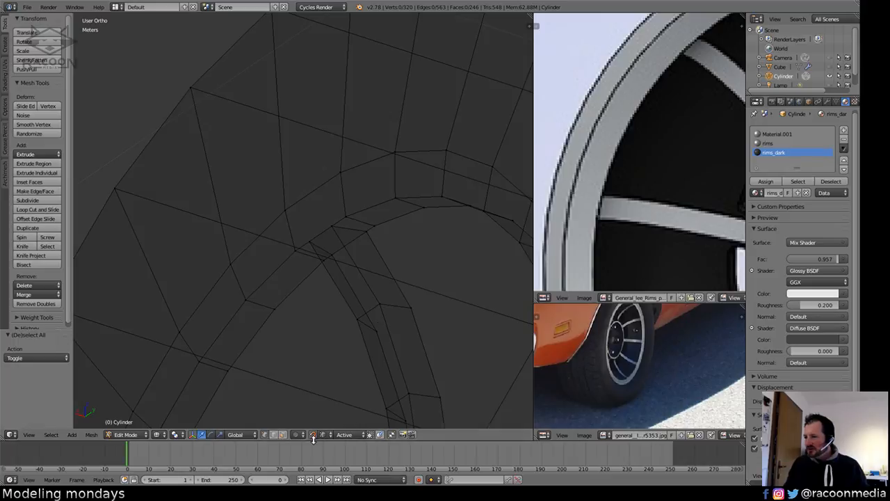
pyautogui.click(283, 434)
pyautogui.rightClick(336, 234)
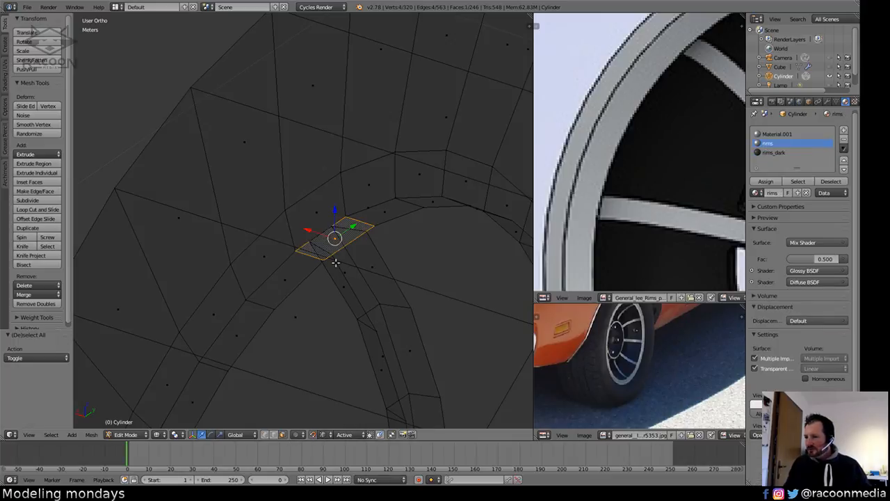
pyautogui.press('x')
pyautogui.click(346, 265)
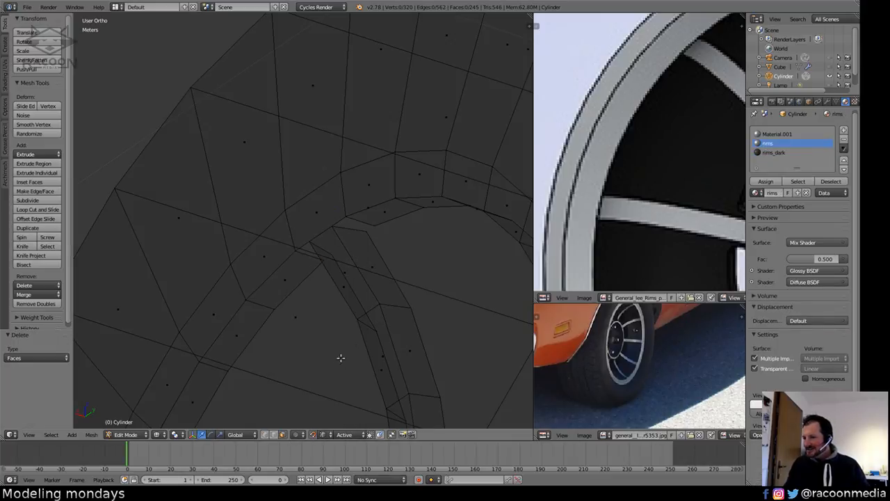
# Delete the rim's narrow front face directly above the spoke's outer end, using face selection.
pyautogui.click(275, 435)
pyautogui.rightClick(352, 227)
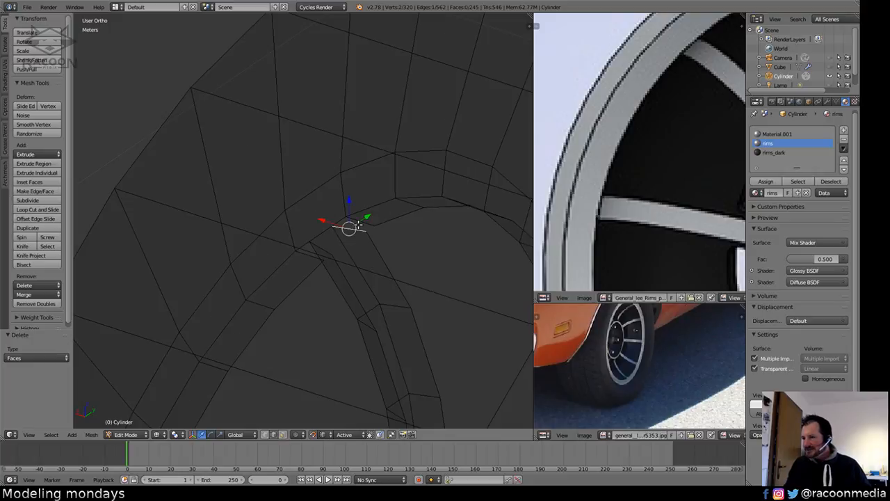
pyautogui.click(283, 434)
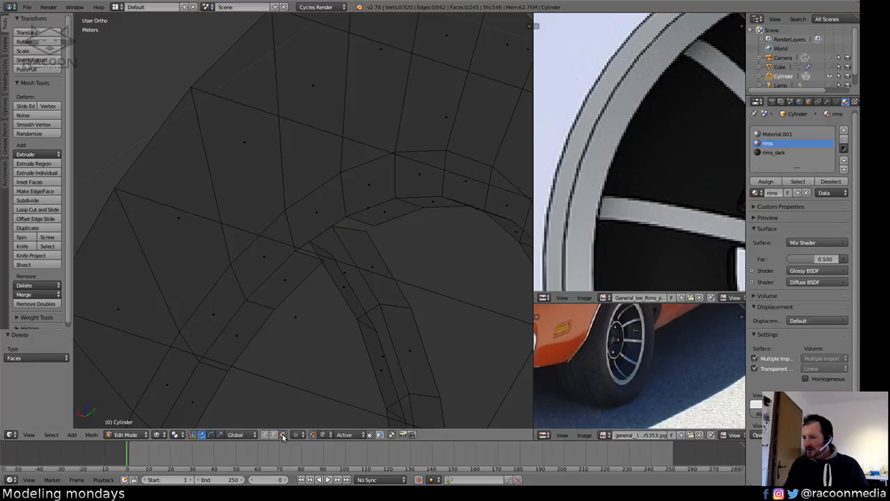
pyautogui.rightClick(316, 211)
pyautogui.press('x')
pyautogui.click(317, 211)
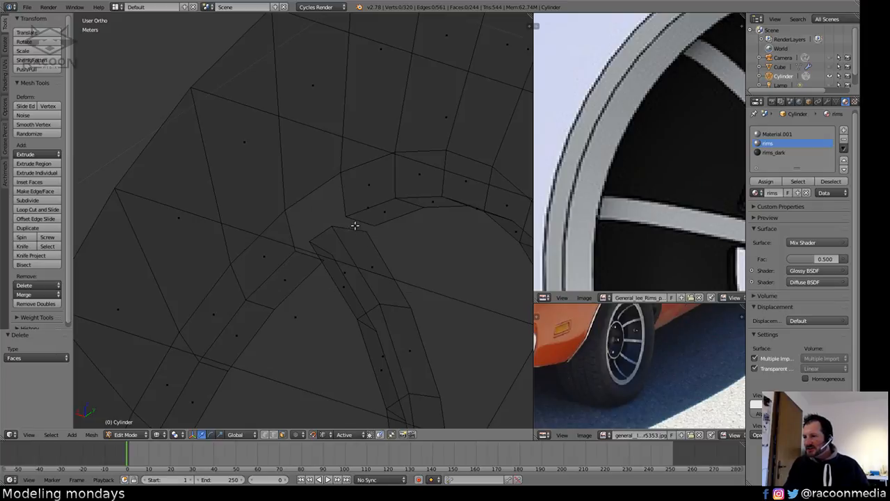
# Fill a face between the spoke's outer end and the adjoining inner rim edge on each side, using edge selection.
pyautogui.click(273, 435)
pyautogui.rightClick(350, 230)
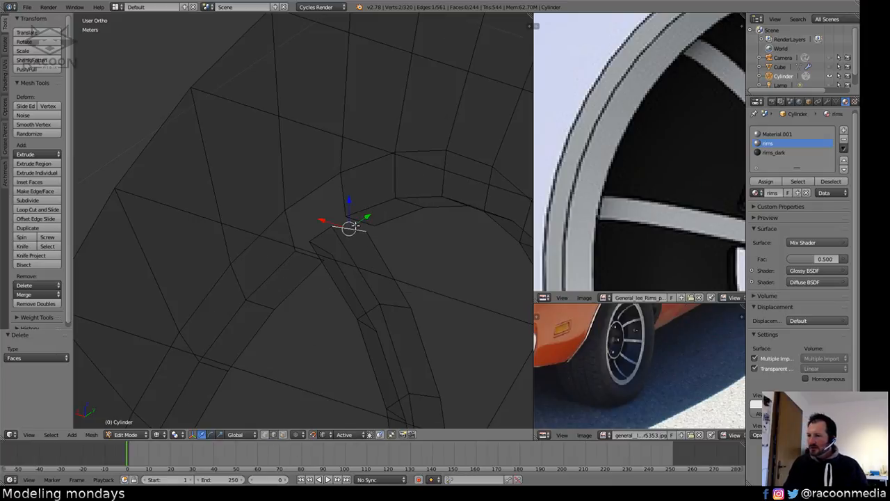
pyautogui.press('a')
pyautogui.rightClick(358, 219)
pyautogui.keyDown('shift'); pyautogui.rightClick(351, 228); pyautogui.keyUp('shift')
pyautogui.press('f')
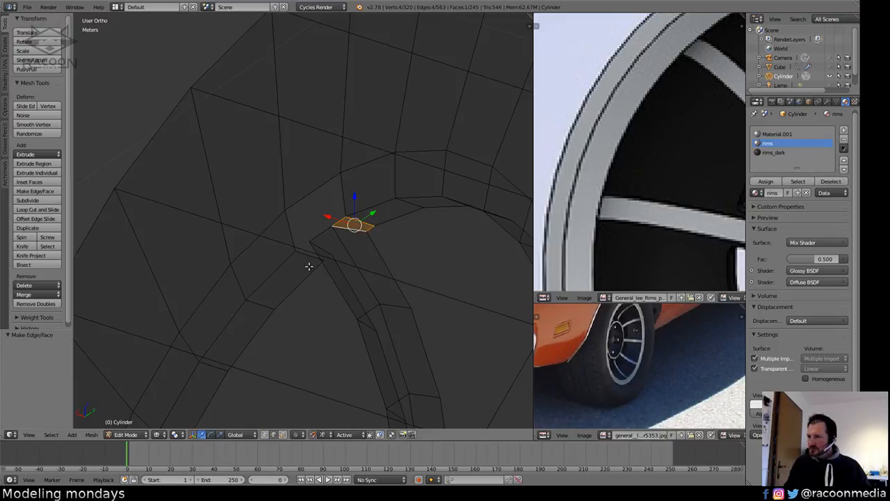
pyautogui.rightClick(309, 255)
pyautogui.keyDown('shift'); pyautogui.rightClick(320, 249); pyautogui.keyUp('shift')
pyautogui.press('f')
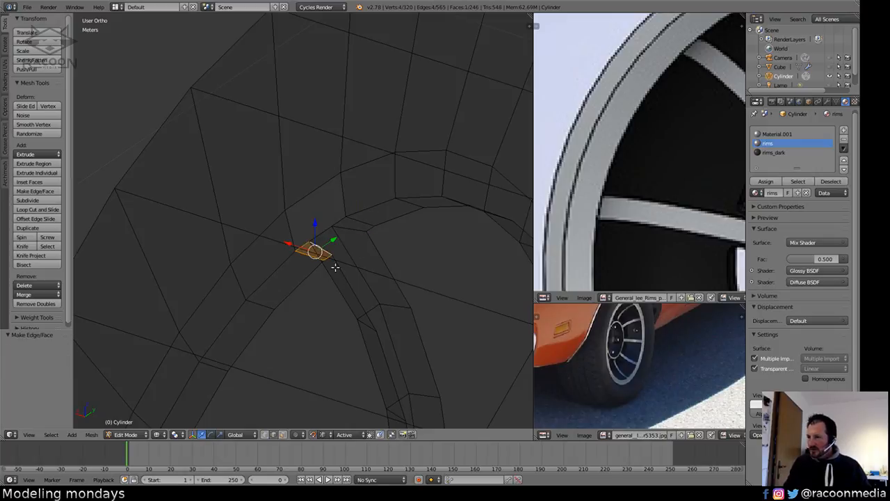
# Fill the hole in the rim's front band above the spoke with a face and triangulate it.
pyautogui.press('a')
pyautogui.keyDown('alt'); pyautogui.rightClick(320, 233); pyautogui.keyUp('alt')
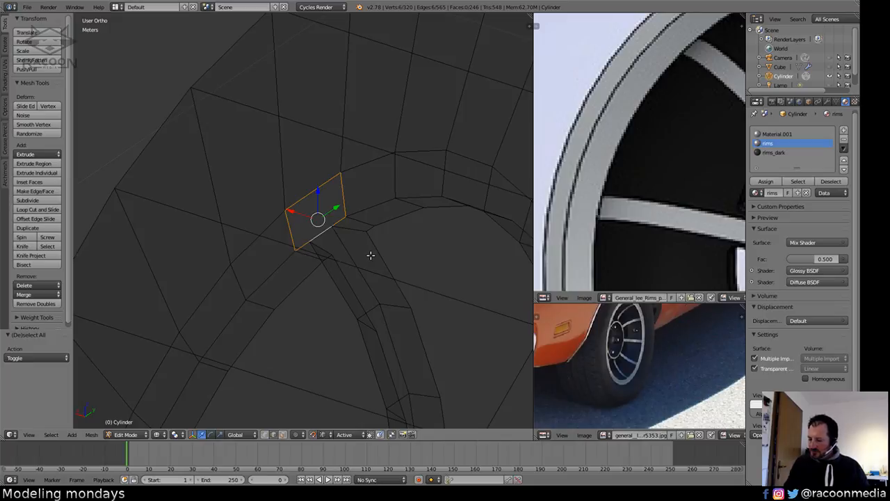
pyautogui.press('a')
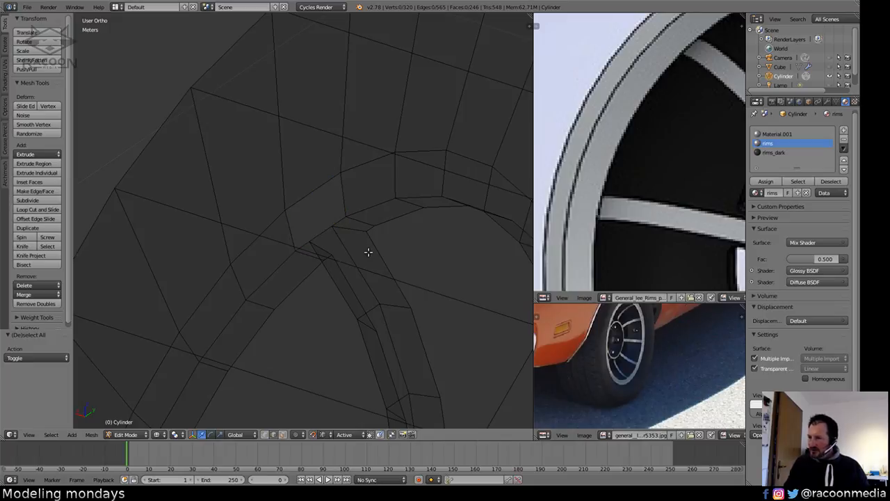
pyautogui.rightClick(324, 230)
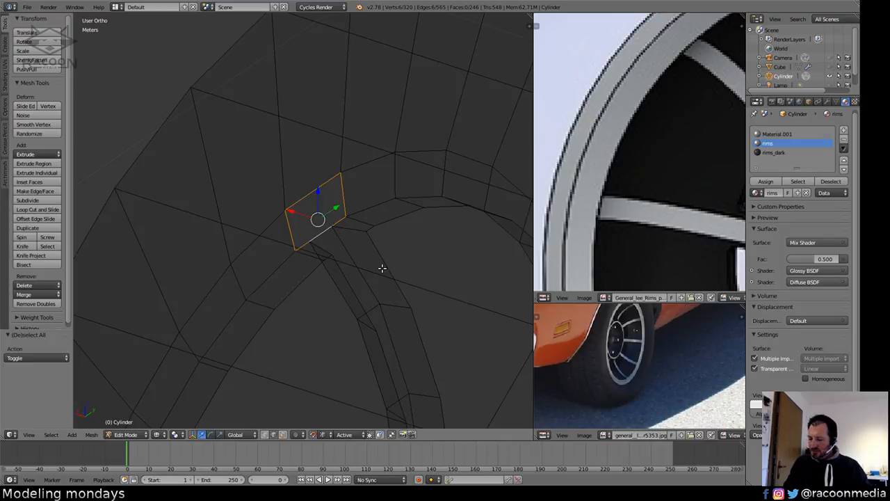
pyautogui.press('f')
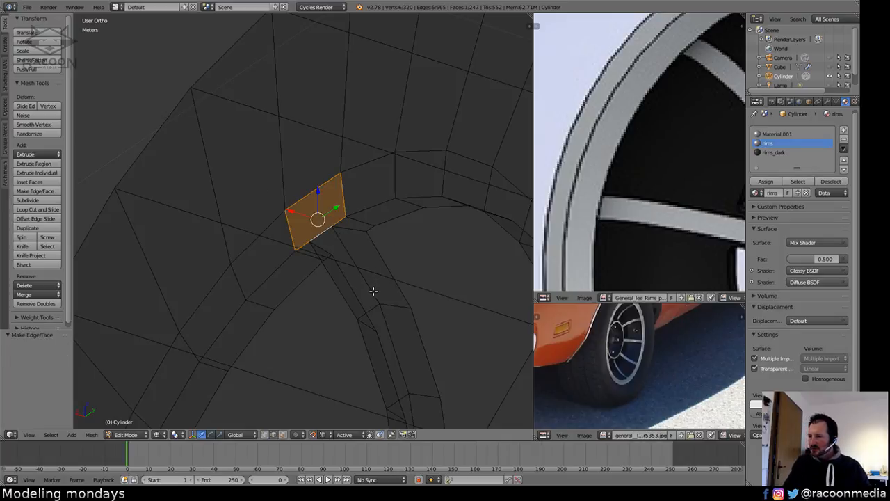
pyautogui.hotkey('ctrl', 't')
pyautogui.press('a')
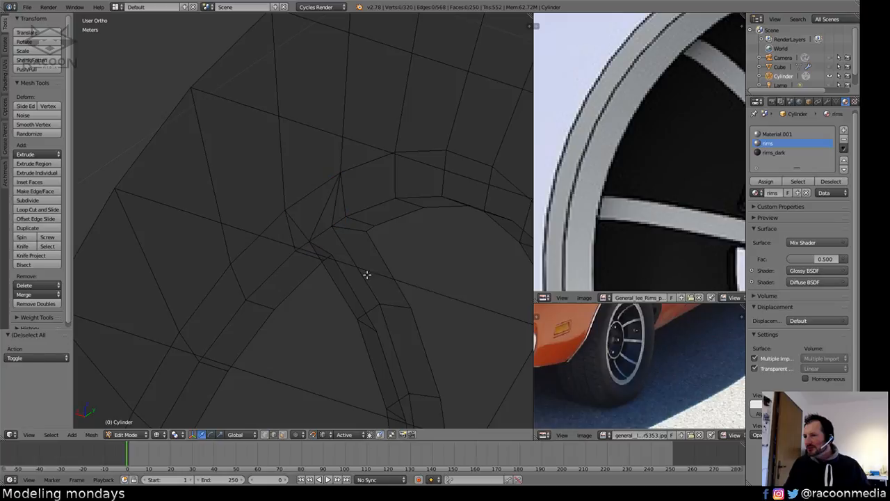
# In solid display, assign the rims_dark material to the rim's inner faces and the spoke's side faces.
pyautogui.moveTo(366, 274); pyautogui.dragTo(392, 276, button='middle')
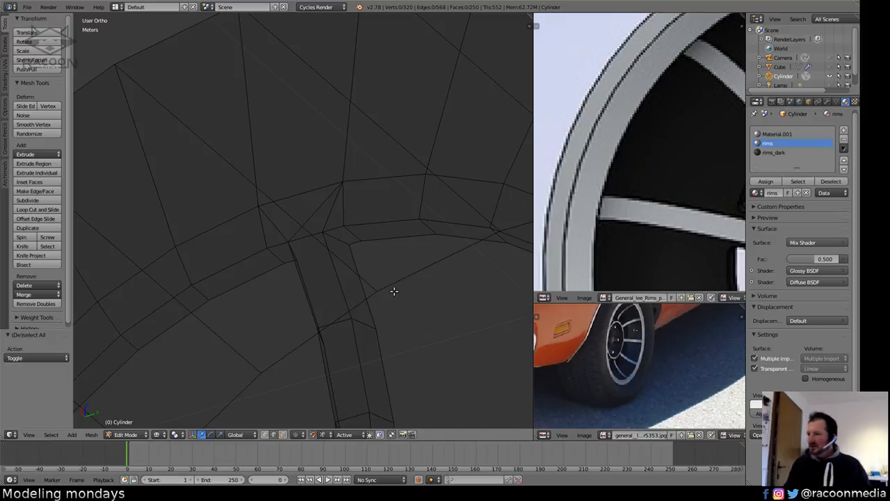
pyautogui.moveTo(391, 292)
pyautogui.mouseDown(button='middle')
pyautogui.moveTo(411, 280)
pyautogui.moveTo(397, 294)
pyautogui.moveTo(392, 247)
pyautogui.mouseUp(button='middle')
pyautogui.press('z')
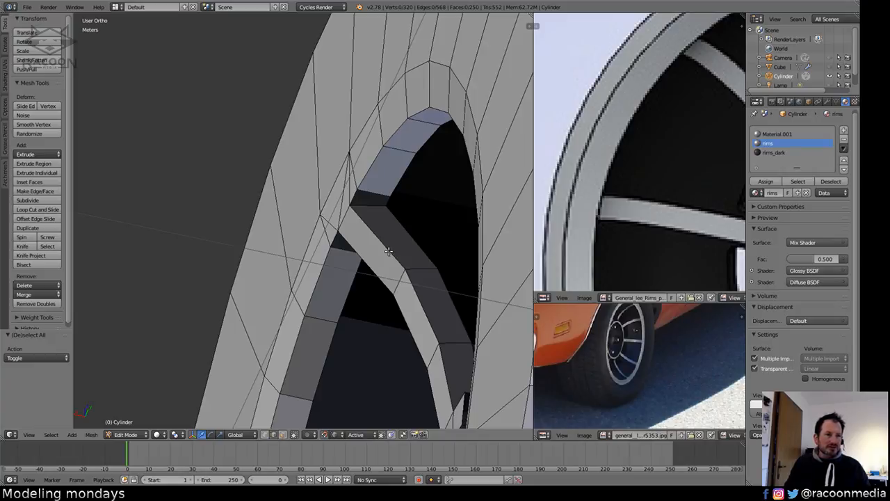
pyautogui.moveTo(382, 256); pyautogui.dragTo(392, 256, button='middle')
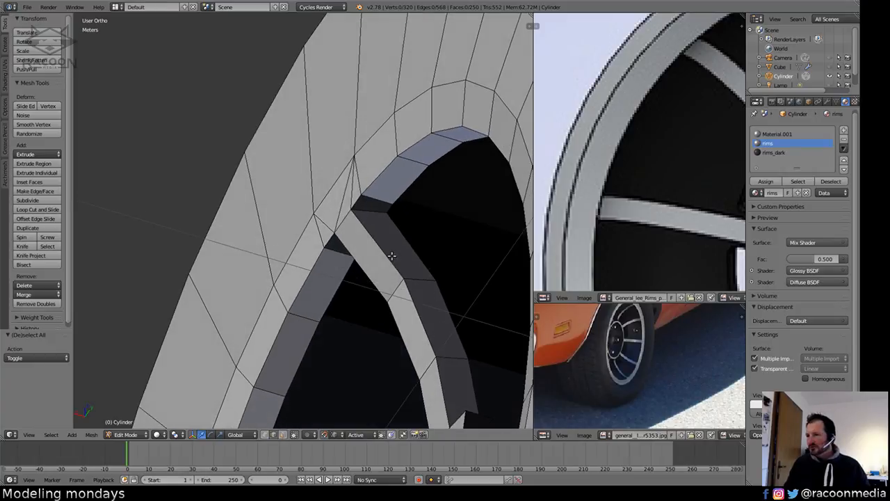
pyautogui.click(295, 434)
pyautogui.press('l')
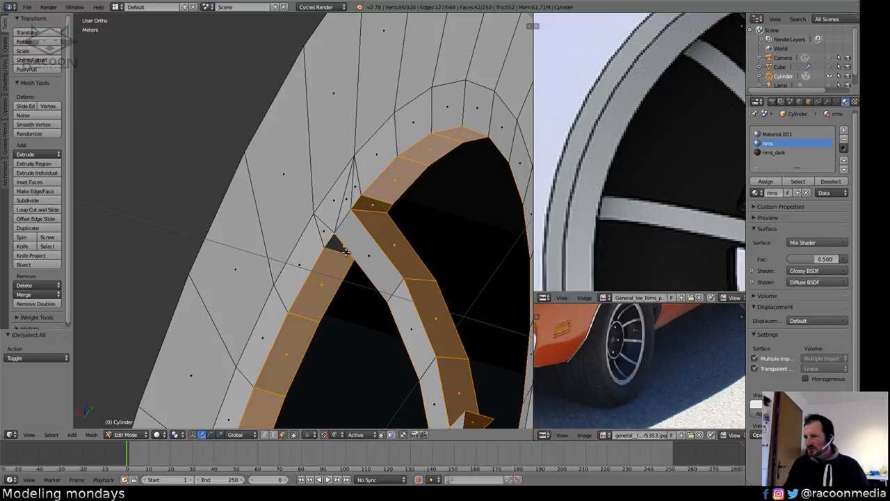
pyautogui.click(781, 153)
pyautogui.click(765, 180)
pyautogui.press('a')
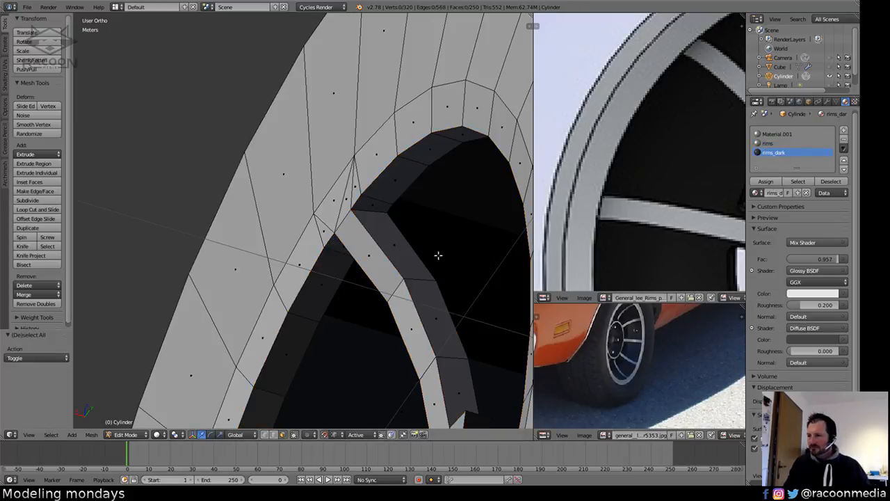
# Try to select the inner rim's edge loop beside the spoke in edge selection.
pyautogui.moveTo(437, 254); pyautogui.dragTo(394, 316, button='middle')
pyautogui.scroll(4, 397, 241)
pyautogui.moveTo(398, 241); pyautogui.dragTo(326, 363, button='middle')
pyautogui.scroll(-5, 372, 360)
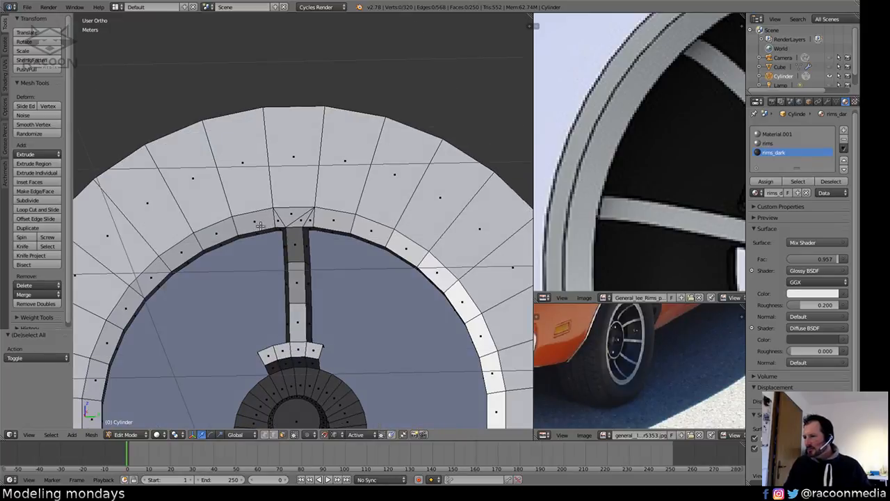
pyautogui.moveTo(310, 248); pyautogui.dragTo(391, 235, button='middle')
pyautogui.scroll(4, 381, 228)
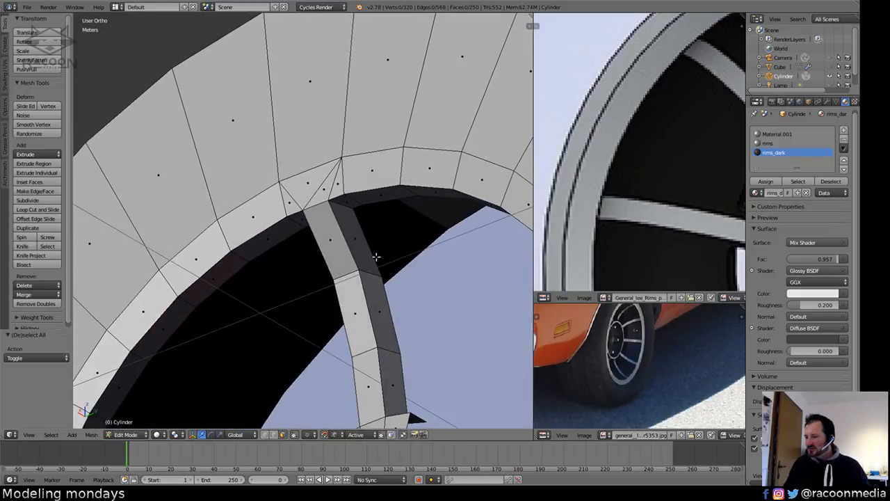
pyautogui.click(274, 435)
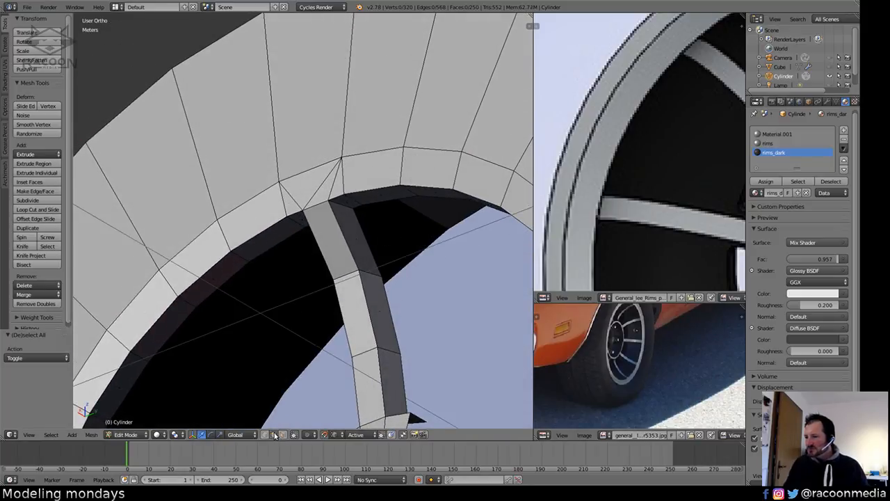
pyautogui.keyDown('alt'); pyautogui.rightClick(385, 201); pyautogui.keyUp('alt')
# Undo the material assignment, the filled faces and the deletion of the rim's front face above the spoke.
pyautogui.hotkey('ctrl', 'z')
pyautogui.hotkey('ctrl', 'z')
pyautogui.hotkey('ctrl', 'z')
pyautogui.hotkey('ctrl', 'z')
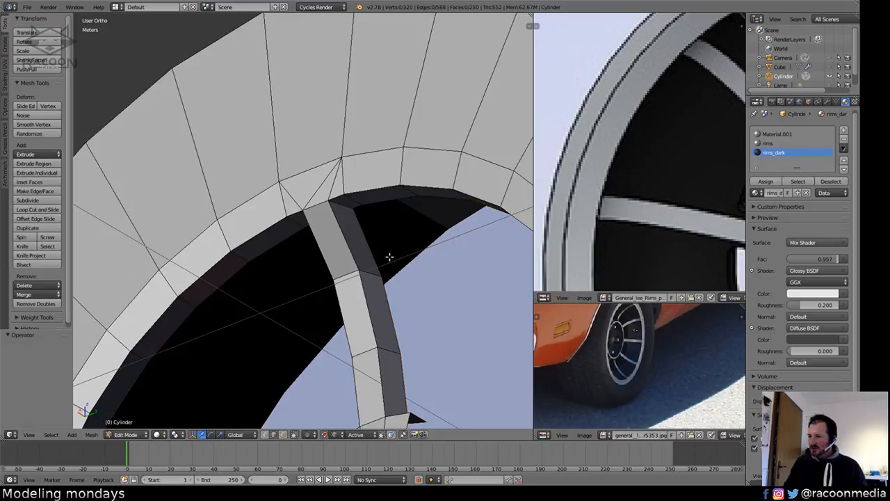
pyautogui.hotkey('ctrl', 'z')
pyautogui.hotkey('ctrl', 'z')
pyautogui.hotkey('ctrl', 'z')
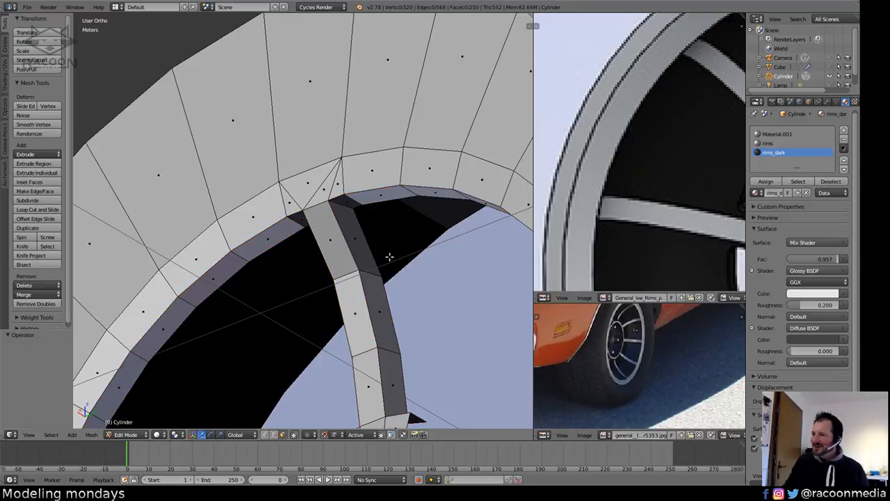
pyautogui.hotkey('ctrl', 'z')
pyautogui.hotkey('ctrl', 'z')
pyautogui.hotkey('ctrl', 'z')
pyautogui.hotkey('ctrl', 'z')
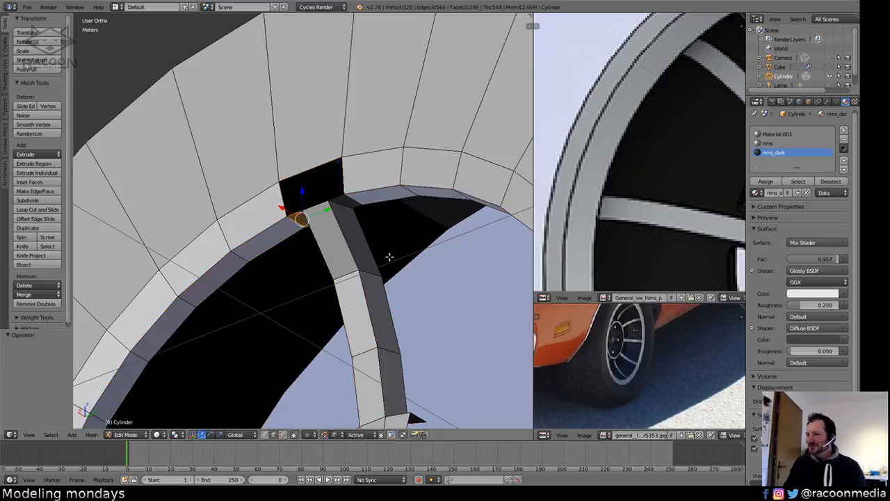
pyautogui.hotkey('ctrl', 'z')
pyautogui.hotkey('ctrl', 'z')
pyautogui.hotkey('ctrl', 'z')
pyautogui.hotkey('ctrl', 'z')
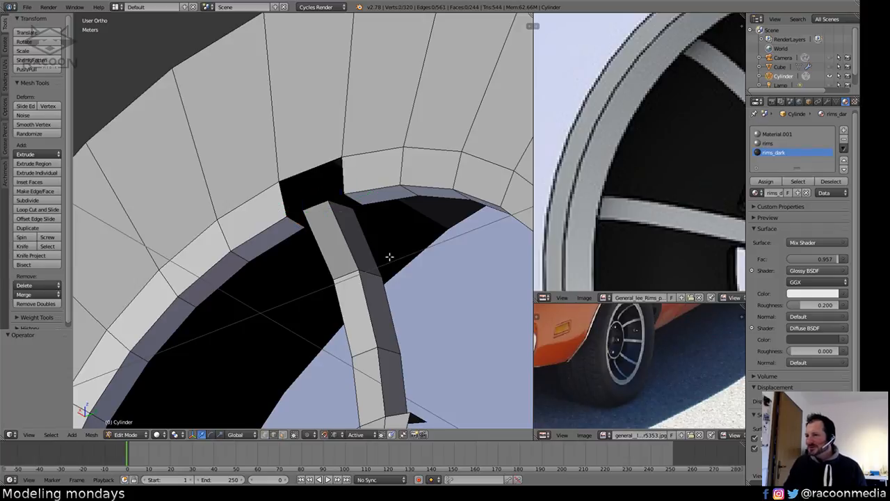
pyautogui.hotkey('ctrl', 'z')
pyautogui.hotkey('ctrl', 'z')
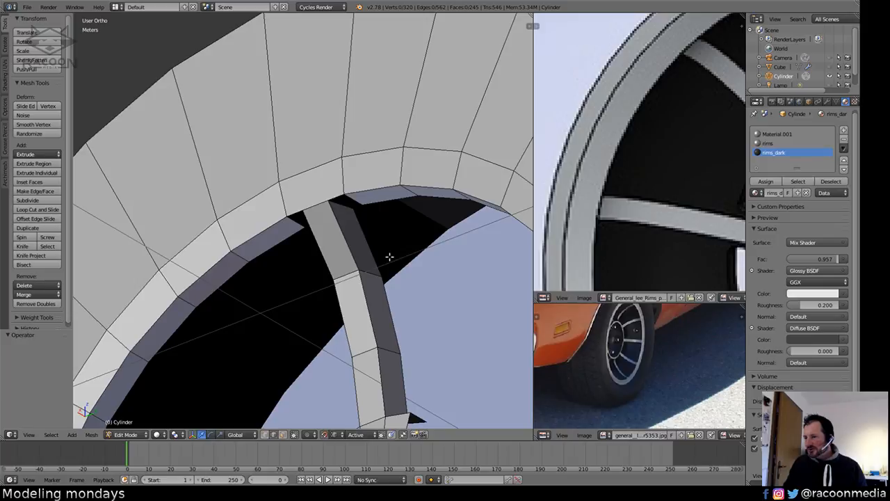
# Fill the gap in the inner rim wall behind the spoke with a face between its two open side edges.
pyautogui.rightClick(296, 216)
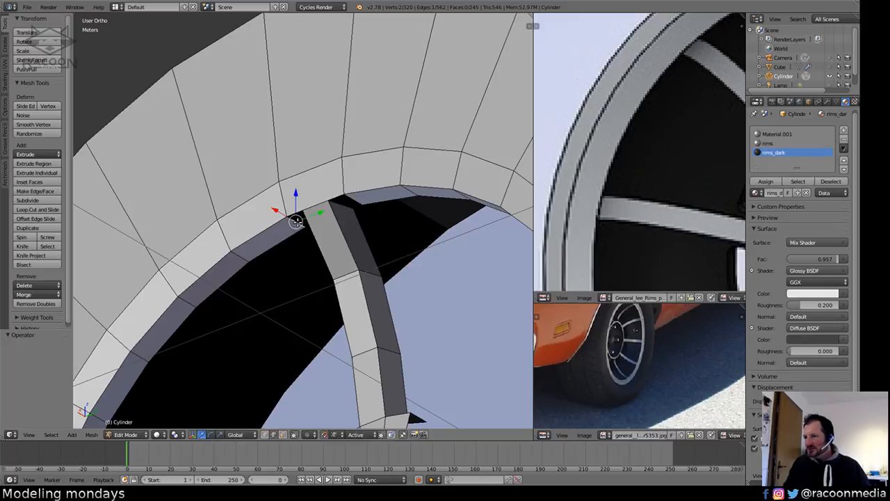
pyautogui.keyDown('shift'); pyautogui.rightClick(353, 200); pyautogui.keyUp('shift')
pyautogui.press('f')
pyautogui.press('a')
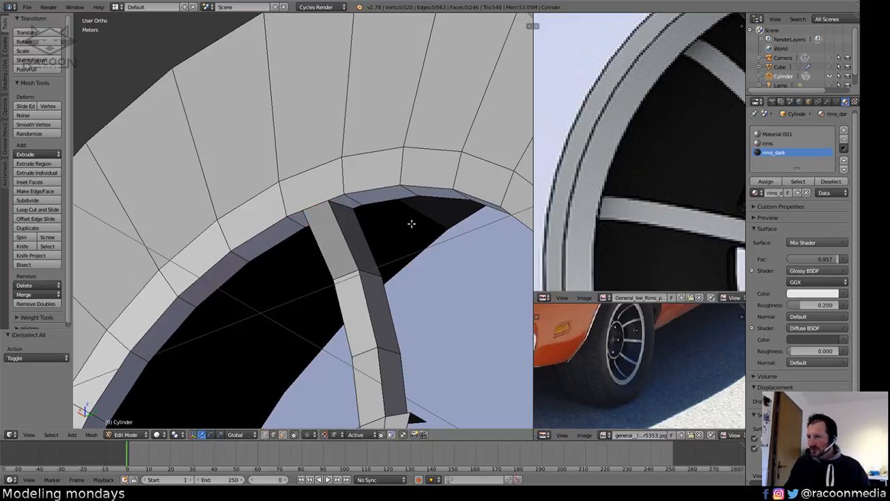
# Select the rear edge loop of the inner rim wall.
pyautogui.keyDown('alt'); pyautogui.rightClick(396, 203); pyautogui.keyUp('alt')
pyautogui.press('a')
pyautogui.keyDown('alt'); pyautogui.rightClick(393, 200); pyautogui.keyUp('alt')
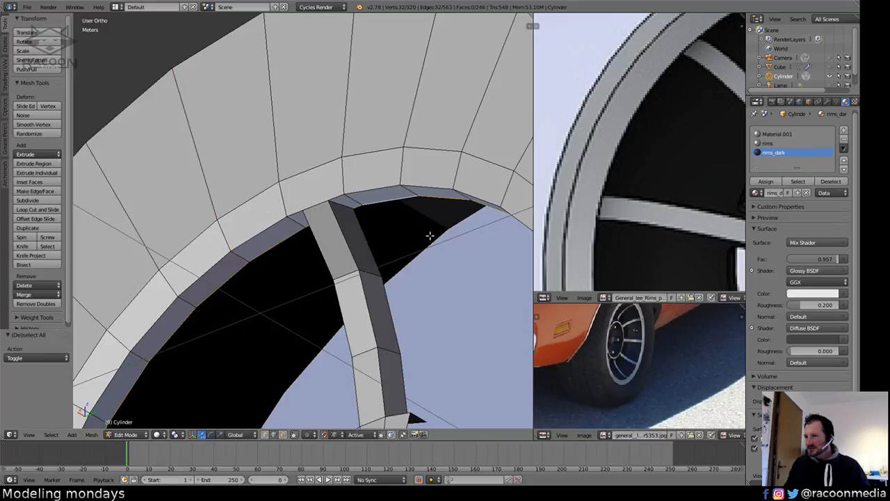
pyautogui.keyDown('shift'); pyautogui.moveTo(425, 234); pyautogui.dragTo(379, 204, button='middle'); pyautogui.keyUp('shift')
pyautogui.press('e')
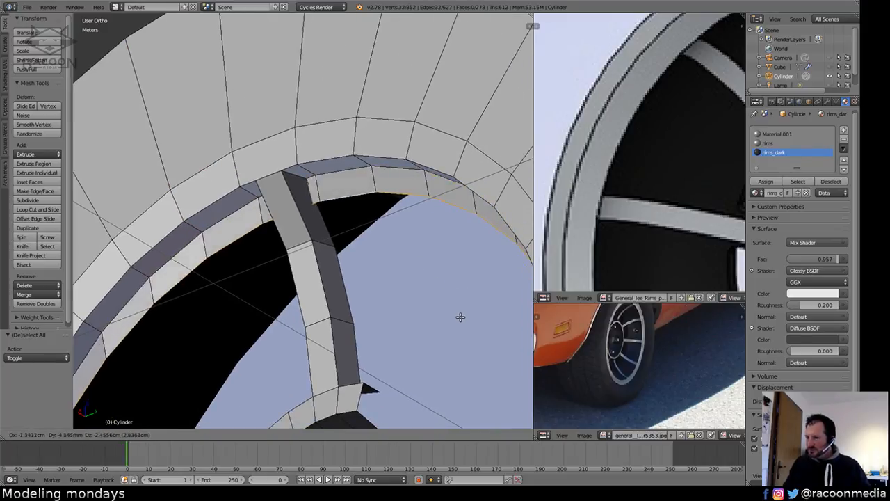
pyautogui.press('s')
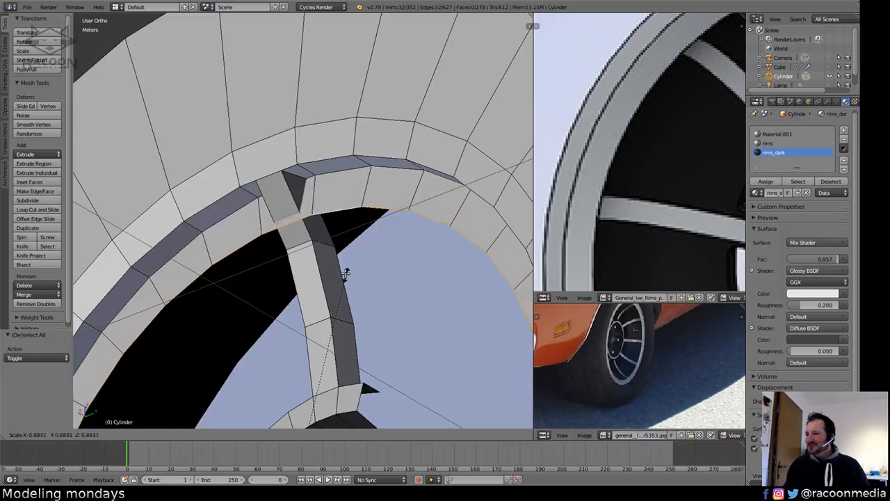
pyautogui.press('Escape')
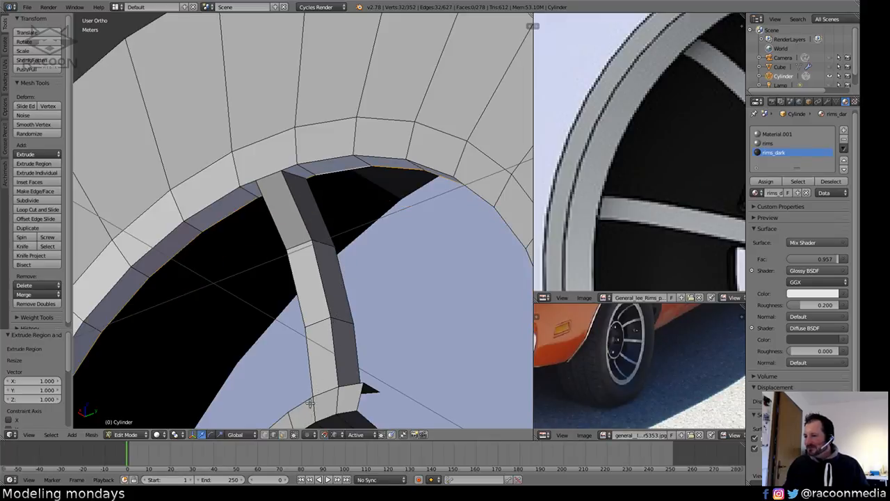
pyautogui.hotkey('ctrl', 'z')
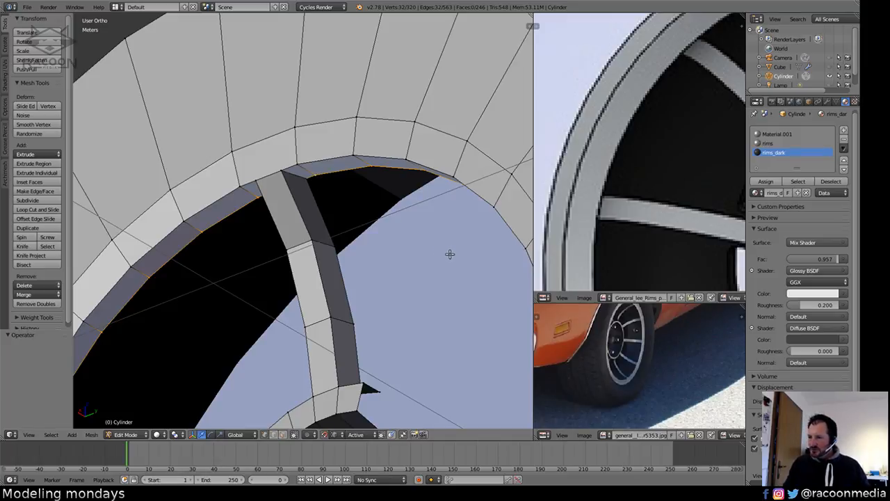
# Extrude the selected loop inward at a scale of 0.704 and compare it with the reference in the right wireframe view.
pyautogui.press('e')
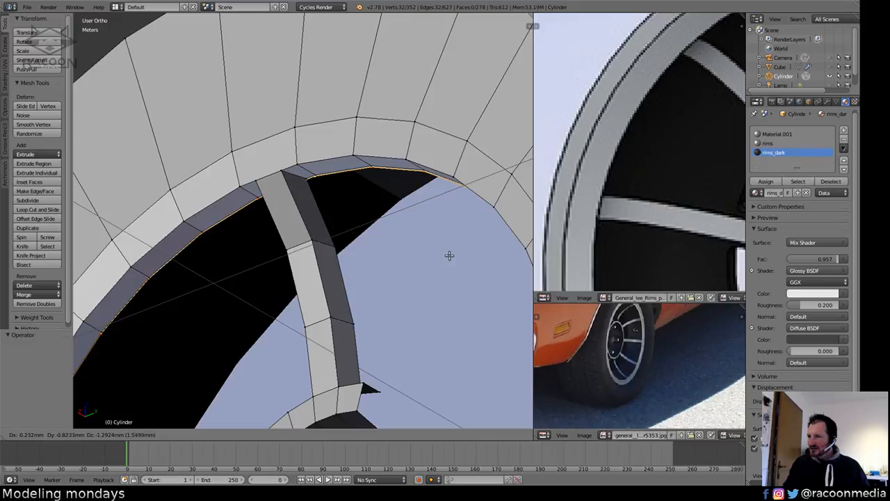
pyautogui.press('s')
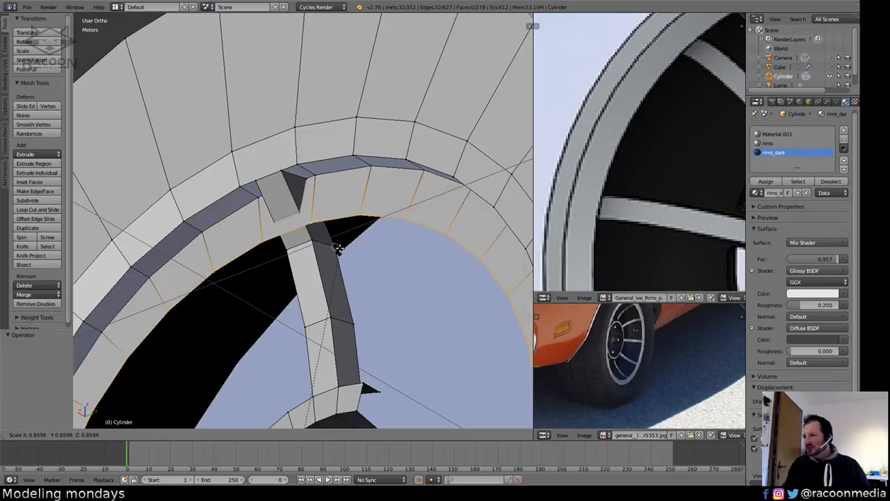
pyautogui.click(354, 324)
pyautogui.press('ctrl+KP_1')
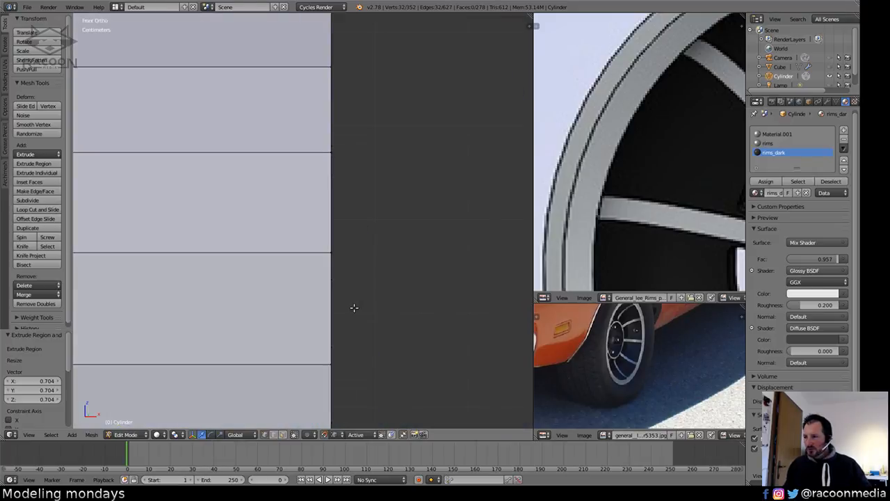
pyautogui.press('KP_3')
pyautogui.press('z')
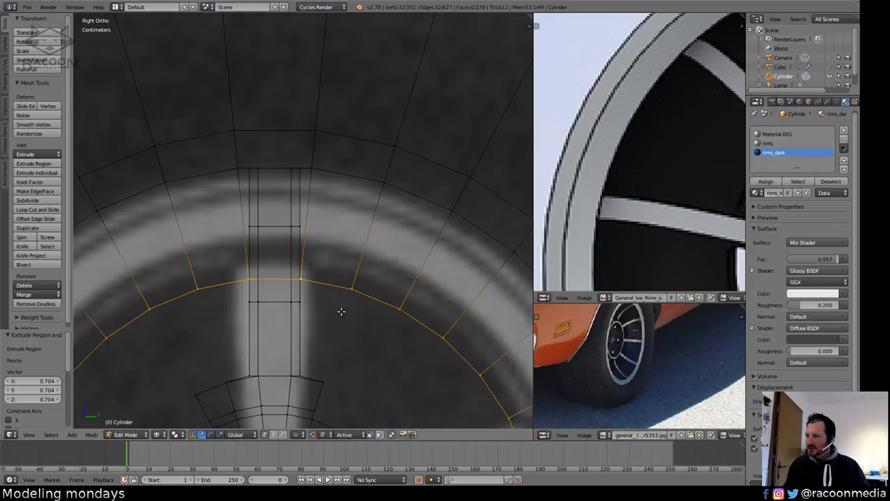
pyautogui.moveTo(331, 313)
pyautogui.keyDown('shift'); pyautogui.mouseDown(button='middle')
pyautogui.moveTo(360, 295)
pyautogui.moveTo(343, 295)
pyautogui.mouseUp(button='middle'); pyautogui.keyUp('shift')
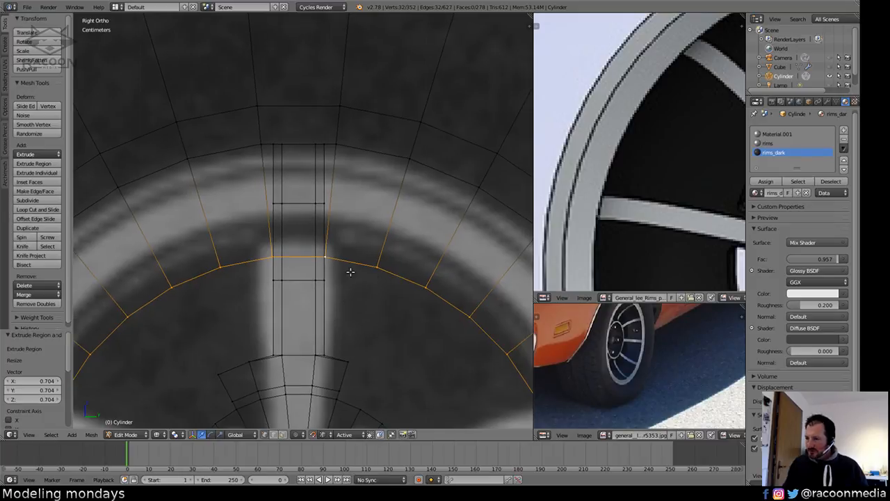
pyautogui.press('s')
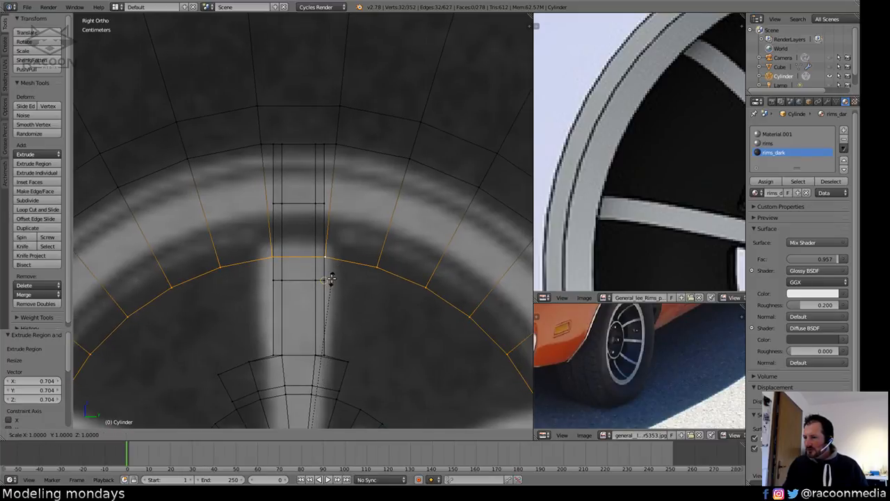
pyautogui.click(332, 279)
pyautogui.scroll(-6, 335, 353)
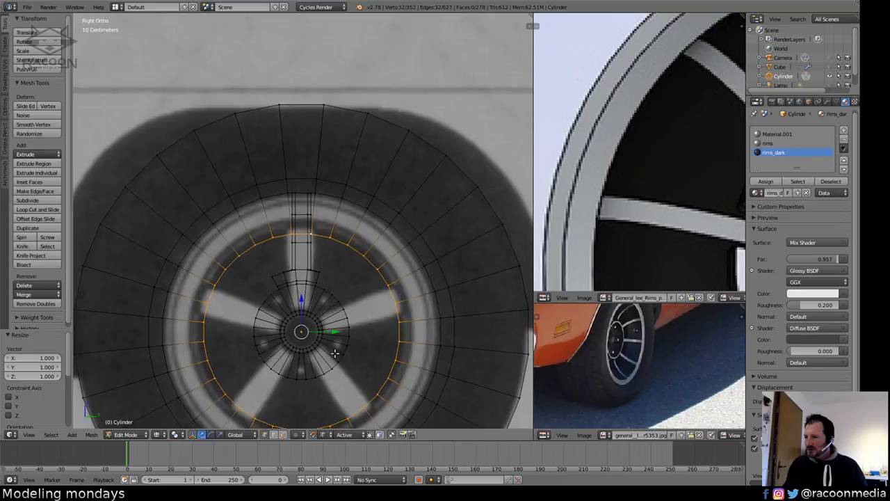
pyautogui.scroll(8, 341, 292)
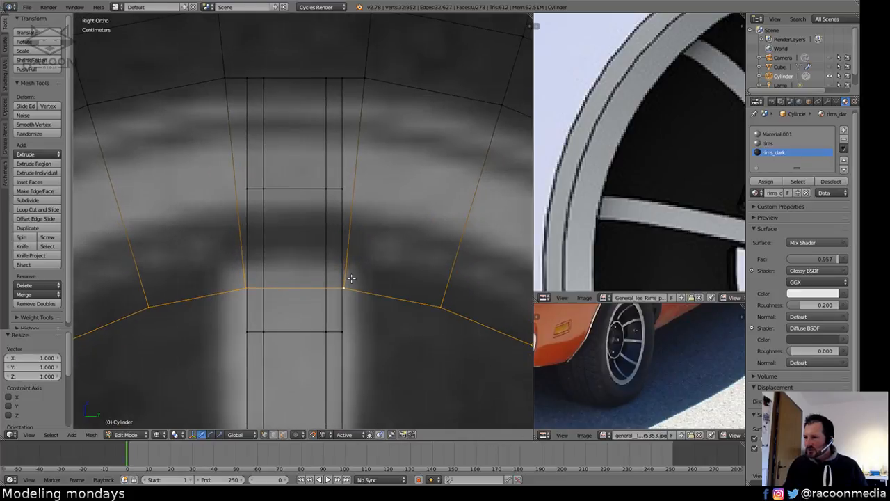
pyautogui.keyDown('shift'); pyautogui.moveTo(363, 296); pyautogui.dragTo(325, 250, button='middle'); pyautogui.keyUp('shift')
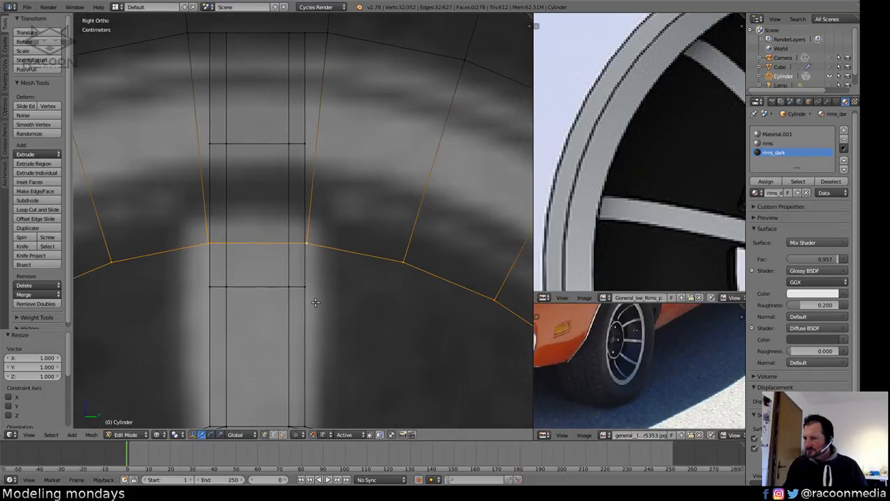
# Set the snap target to Closest and scale the extruded inner loop to 0.913, onto the spoke's second cross edge.
pyautogui.click(340, 434)
pyautogui.click(348, 413)
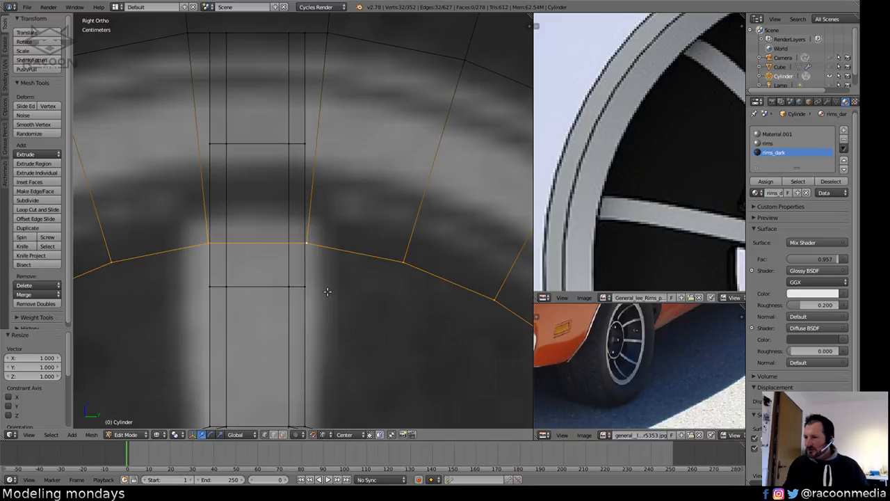
pyautogui.click(342, 434)
pyautogui.click(353, 424)
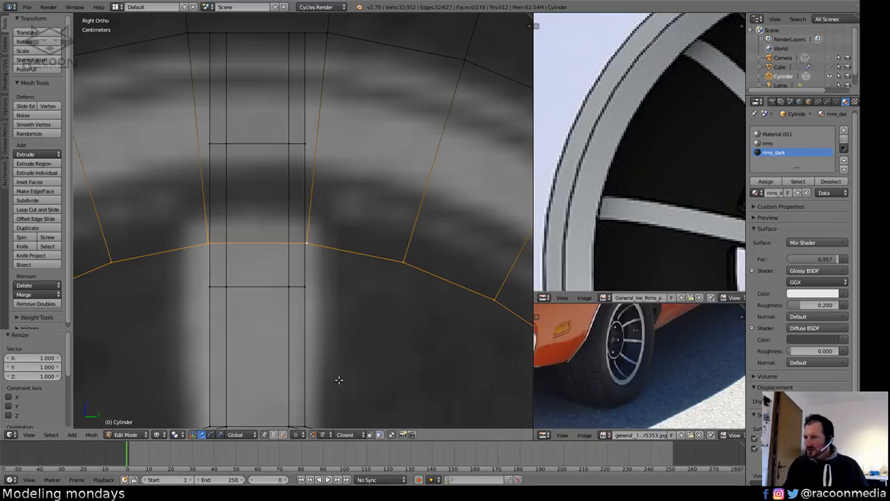
pyautogui.press('s')
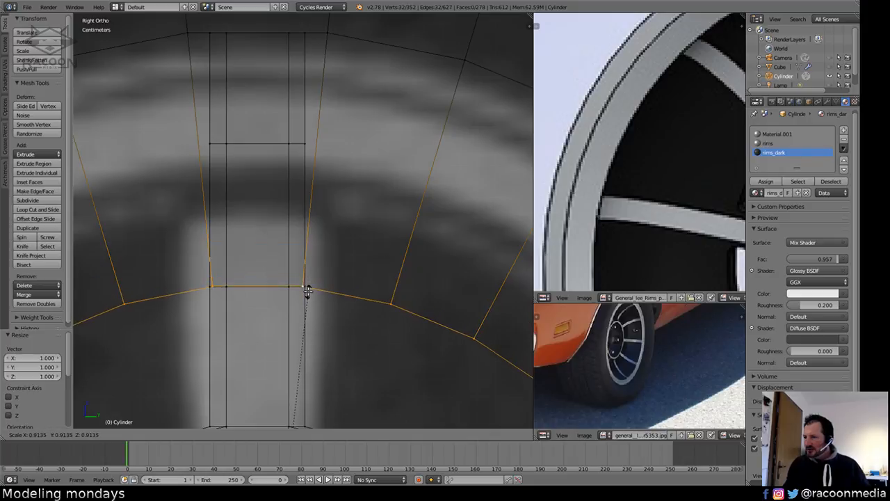
pyautogui.click(307, 292)
pyautogui.scroll(-3, 321, 341)
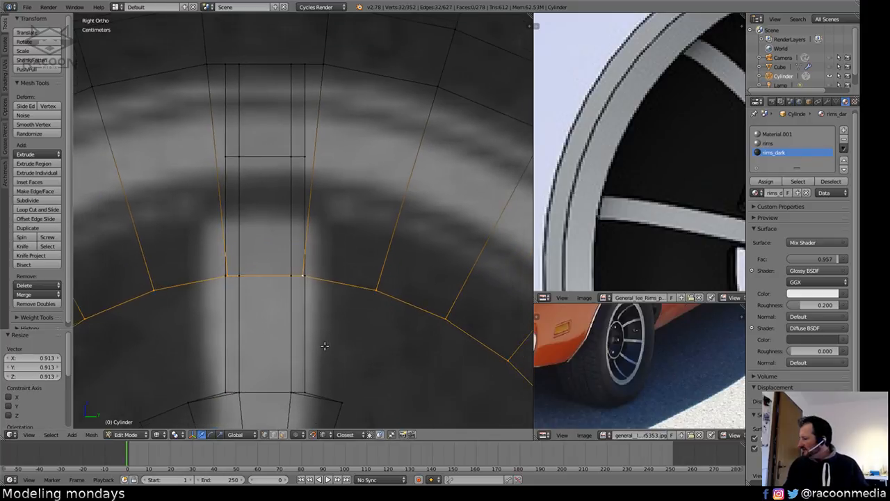
# Add one loop cut around the new rim band and slide it level with the spoke's first cross edge.
pyautogui.hotkey('ctrl', 'r')
pyautogui.click(312, 207)
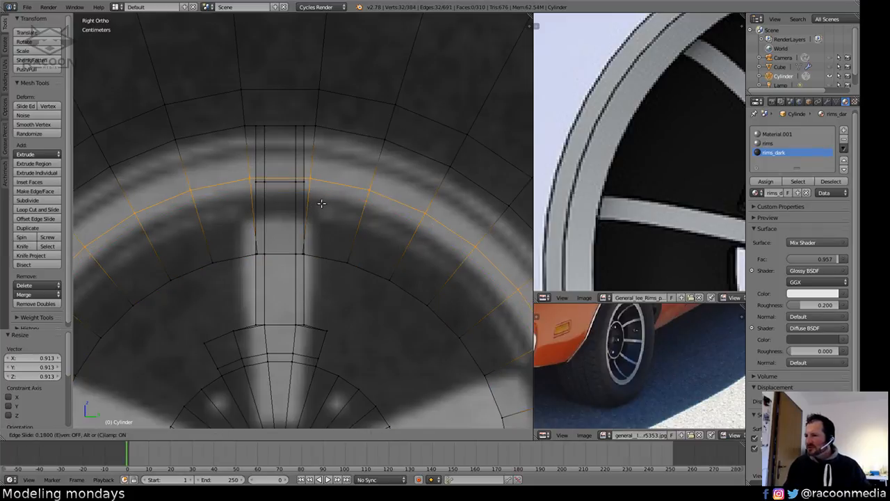
pyautogui.click(317, 232)
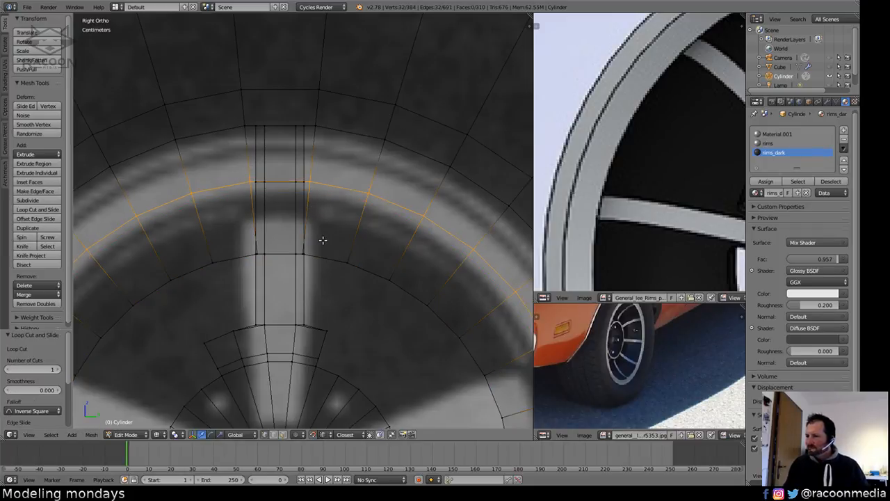
# Add the innermost loop to the selection and move both loops -4.718 cm along X to the spoke's first bend.
pyautogui.keyDown('alt'); pyautogui.keyDown('shift'); pyautogui.rightClick(321, 258); pyautogui.keyUp('shift'); pyautogui.keyUp('alt')
pyautogui.press('KP_1')
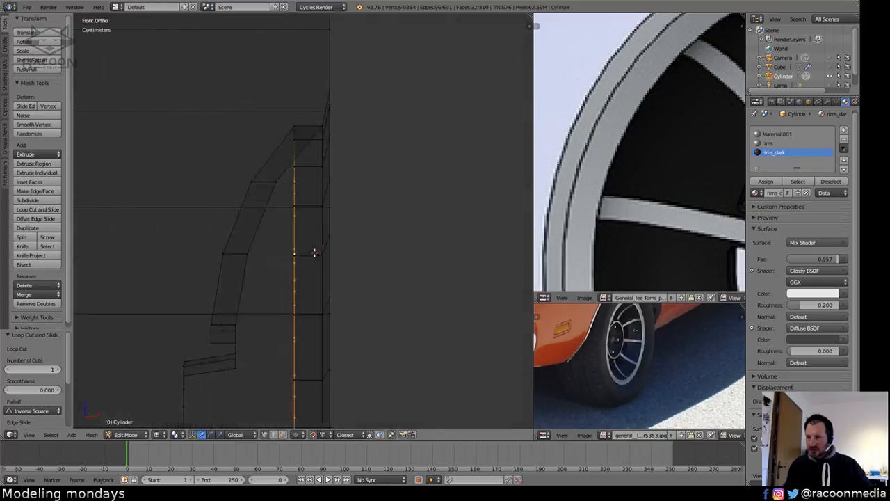
pyautogui.press('KP_3')
pyautogui.press('KP_1')
pyautogui.press('KP_3')
pyautogui.press('KP_1')
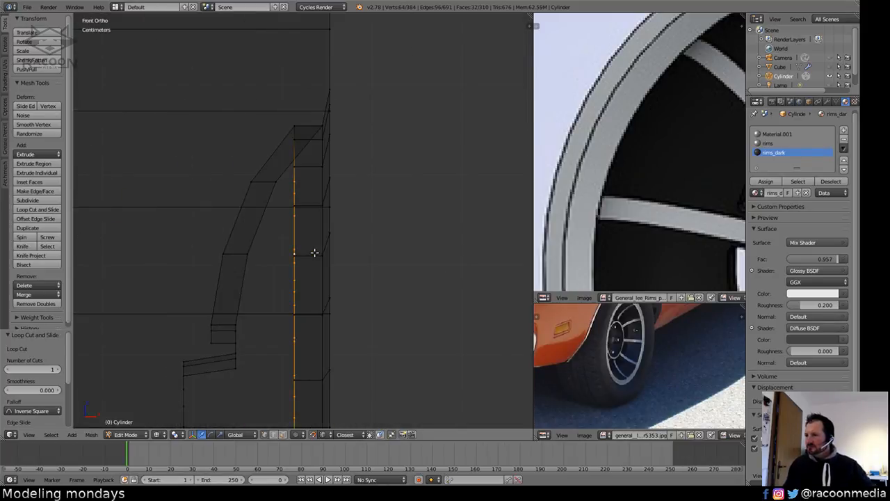
pyautogui.scroll(3, 356, 269)
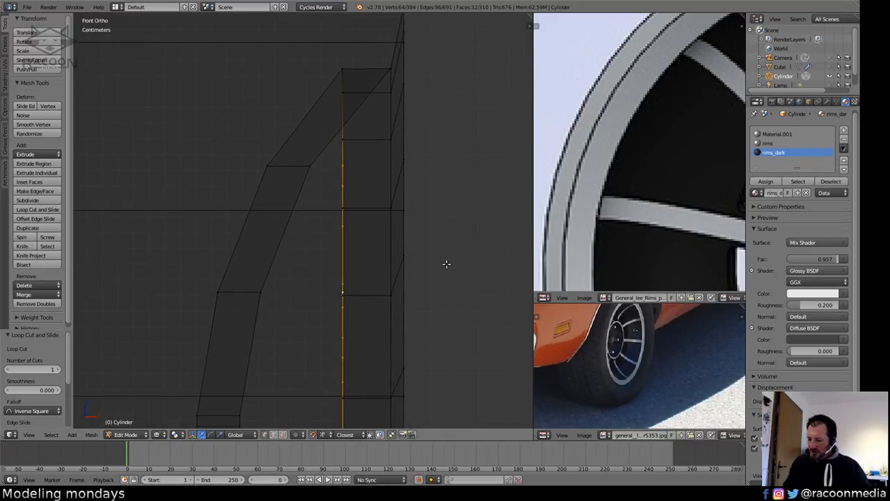
pyautogui.press('g')
pyautogui.press('x')
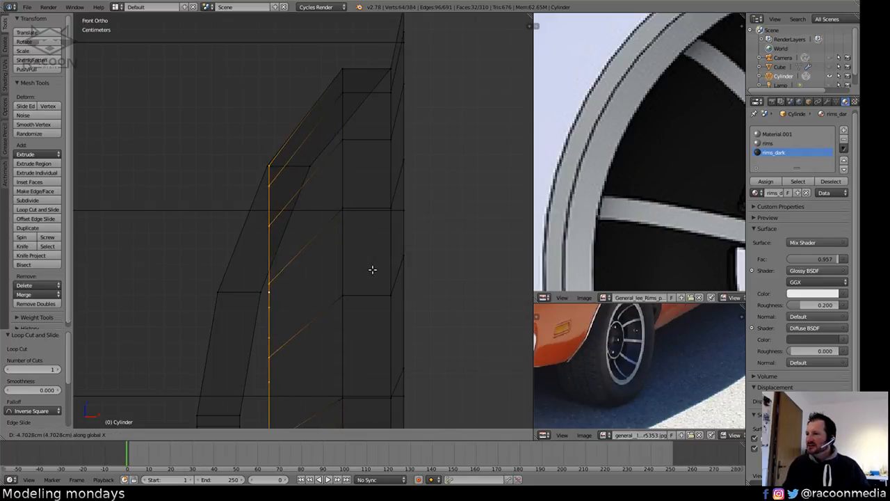
pyautogui.click(369, 268)
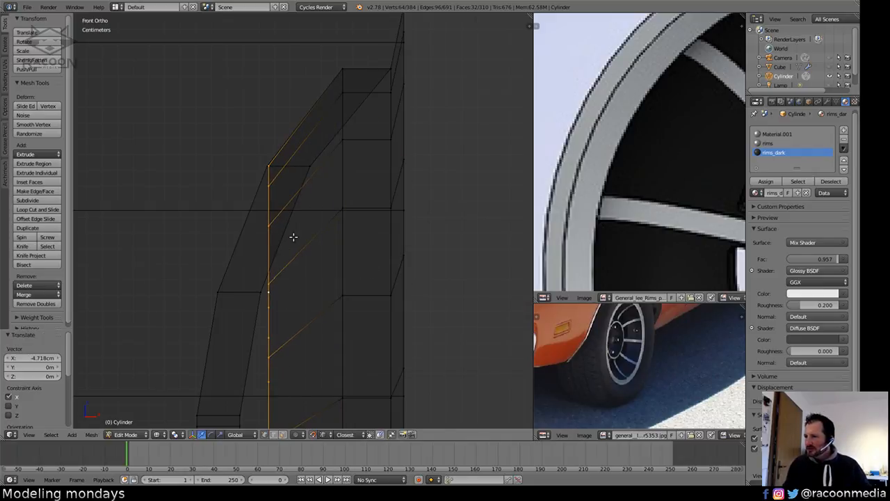
# Reduce the selection to the innermost loop and move it -3.263 cm along X to the spoke's second bend.
pyautogui.press('ctrl+KP_Subtract')
pyautogui.press('g')
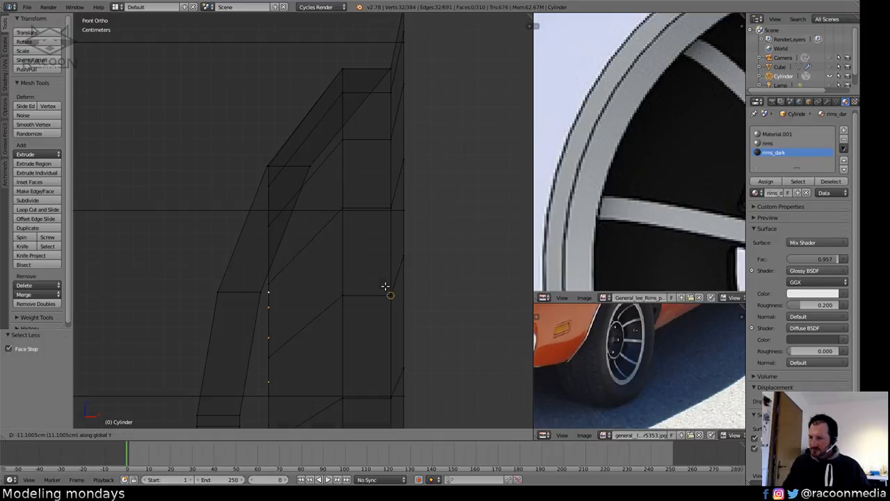
pyautogui.press('y')
pyautogui.press('x')
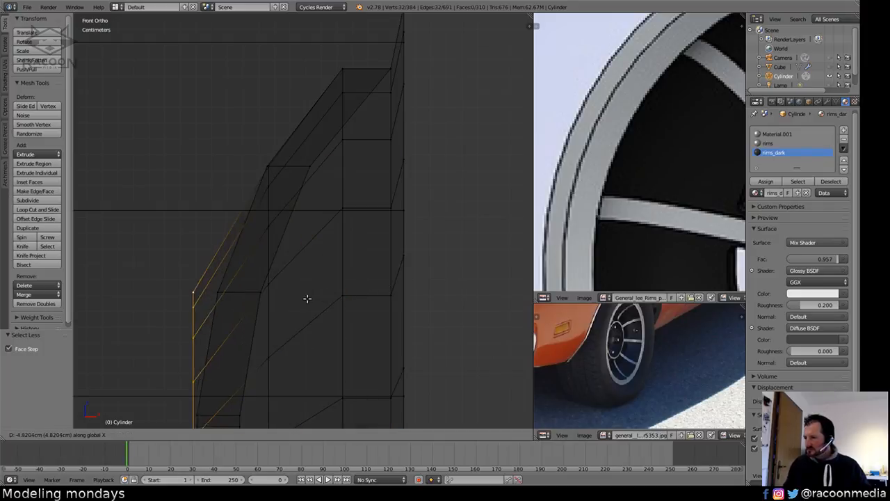
pyautogui.click(376, 301)
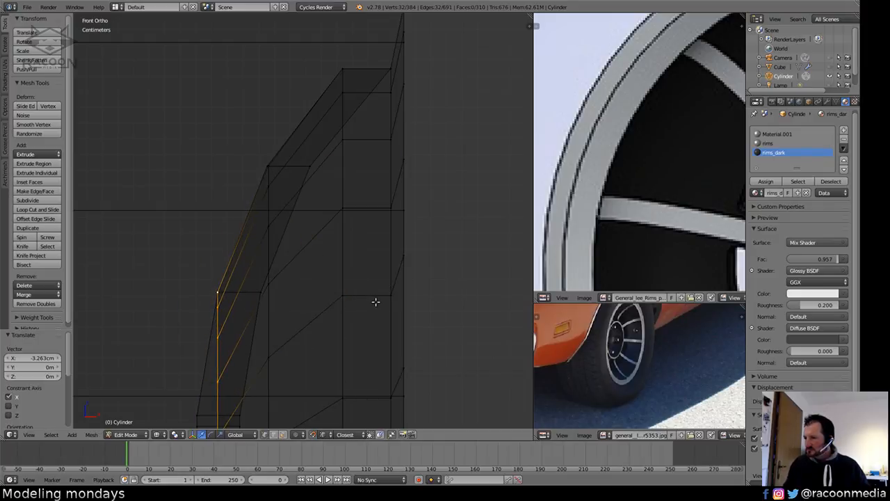
# Examine in solid shading how the curved inner rim surface meets the spoke.
pyautogui.press('z')
pyautogui.moveTo(399, 295); pyautogui.dragTo(251, 318, button='middle')
pyautogui.scroll(-6, 264, 325)
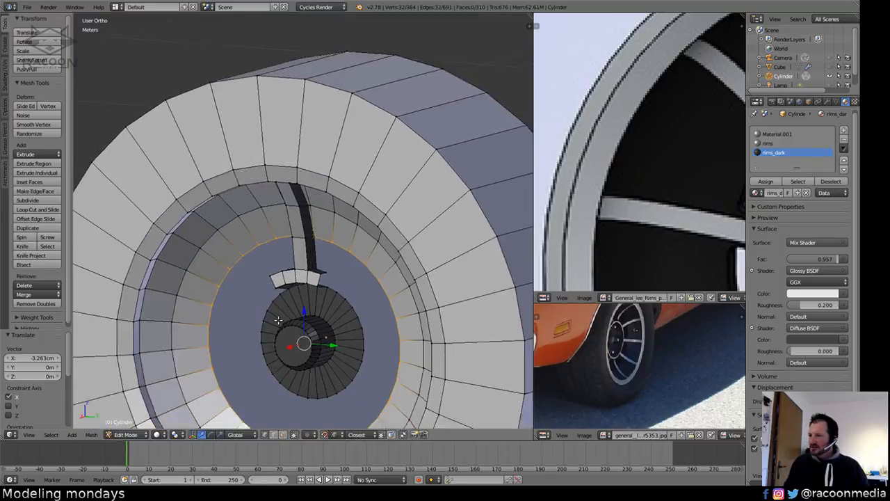
pyautogui.moveTo(342, 327); pyautogui.dragTo(362, 299, button='middle')
pyautogui.scroll(6, 371, 292)
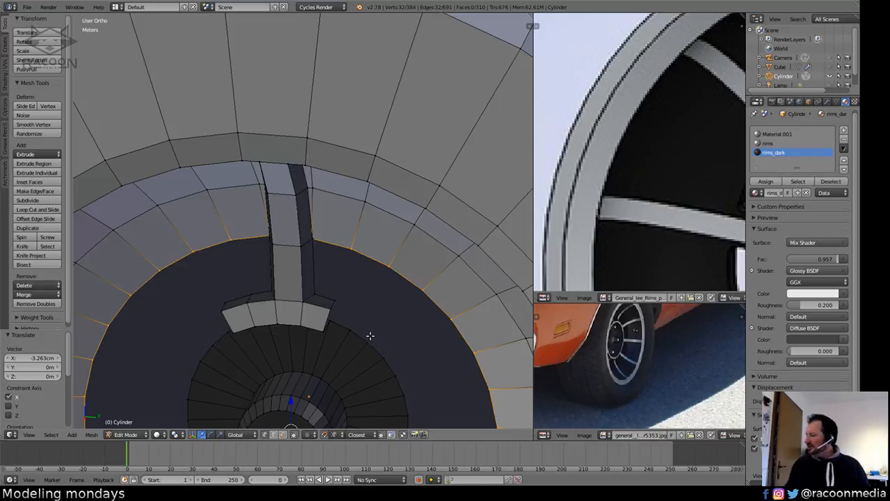
pyautogui.moveTo(370, 336); pyautogui.dragTo(373, 295, button='middle')
pyautogui.scroll(2, 371, 287)
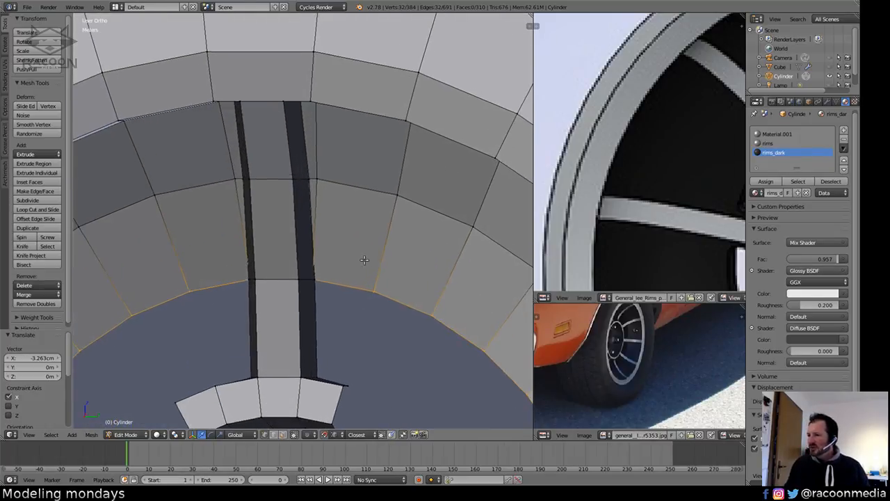
pyautogui.moveTo(364, 260)
pyautogui.mouseDown(button='middle')
pyautogui.moveTo(368, 302)
pyautogui.moveTo(381, 290)
pyautogui.moveTo(365, 271)
pyautogui.mouseUp(button='middle')
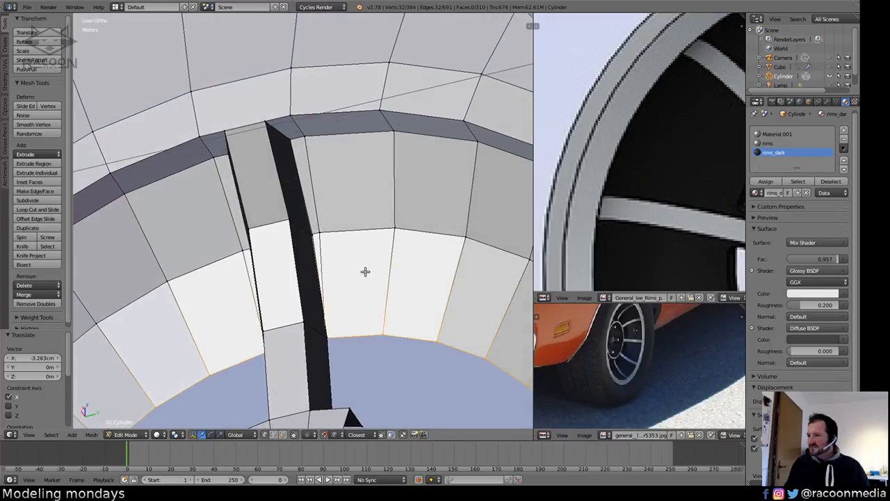
pyautogui.moveTo(358, 224)
pyautogui.mouseDown(button='middle')
pyautogui.moveTo(366, 278)
pyautogui.moveTo(327, 294)
pyautogui.moveTo(357, 285)
pyautogui.moveTo(350, 271)
pyautogui.moveTo(332, 326)
pyautogui.moveTo(342, 264)
pyautogui.moveTo(330, 238)
pyautogui.mouseUp(button='middle')
# Delete the four rim faces behind and above the spoke, from the front lip down to the innermost band.
pyautogui.press('z')
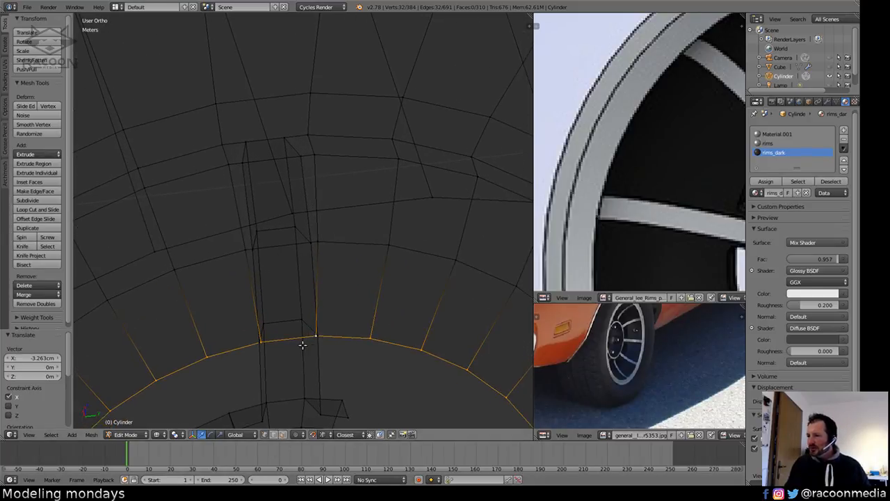
pyautogui.click(282, 434)
pyautogui.rightClick(284, 200)
pyautogui.keyDown('shift'); pyautogui.rightClick(285, 294); pyautogui.keyUp('shift')
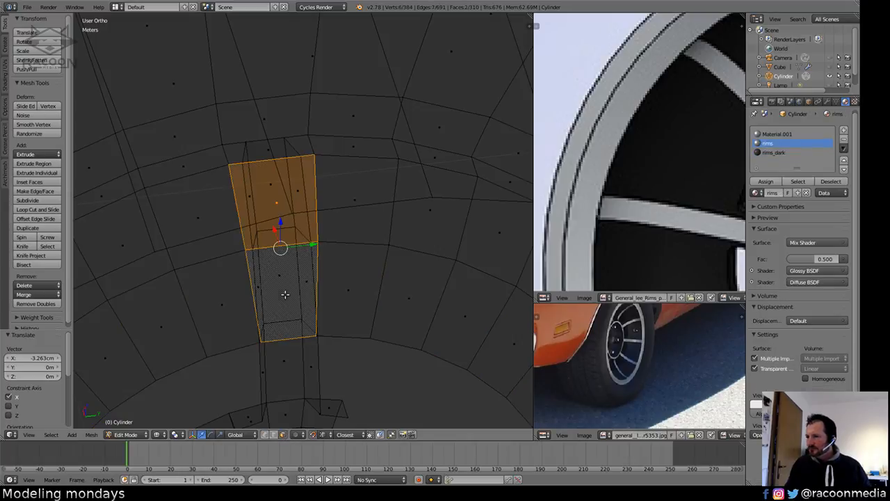
pyautogui.keyDown('shift'); pyautogui.rightClick(266, 148); pyautogui.keyUp('shift')
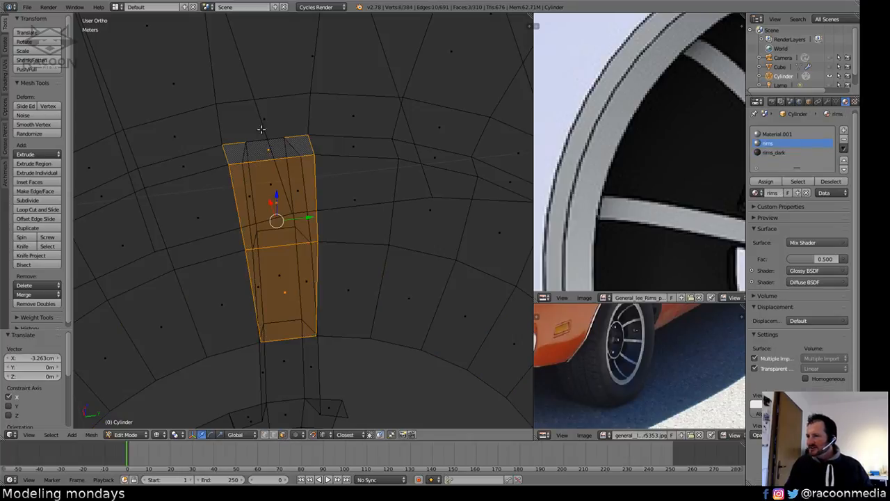
pyautogui.keyDown('shift'); pyautogui.rightClick(261, 125); pyautogui.keyUp('shift')
pyautogui.press('x')
pyautogui.click(261, 126)
pyautogui.press('z')
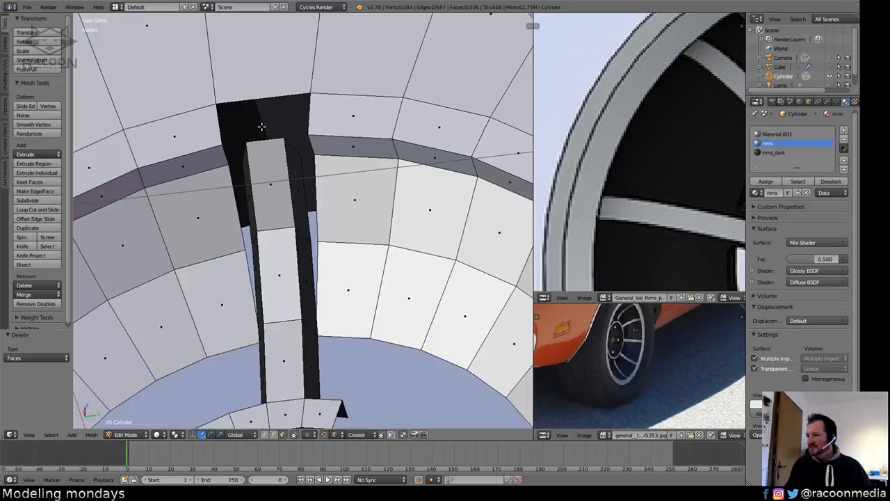
# Select only the two innermost loop vertices at the sides of the gap around the spoke.
pyautogui.press('z')
pyautogui.moveTo(341, 292)
pyautogui.mouseDown(button='middle')
pyautogui.moveTo(341, 324)
pyautogui.moveTo(341, 314)
pyautogui.mouseUp(button='middle')
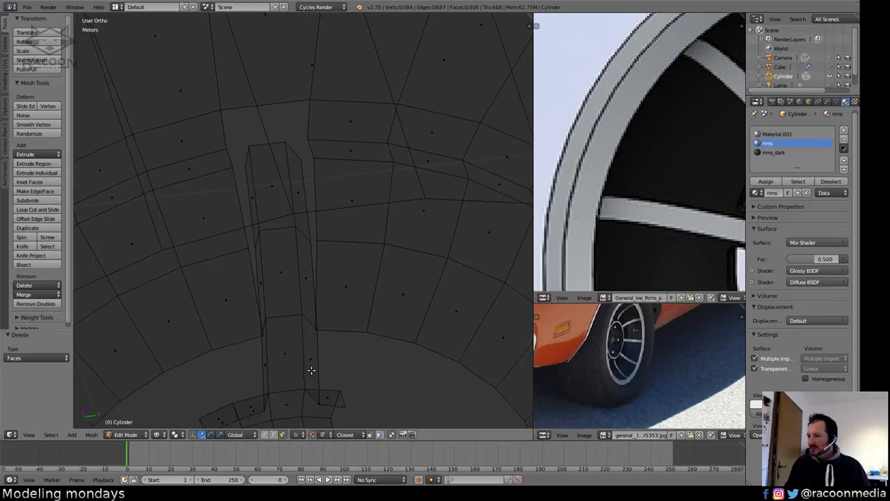
pyautogui.click(264, 435)
pyautogui.rightClick(261, 335)
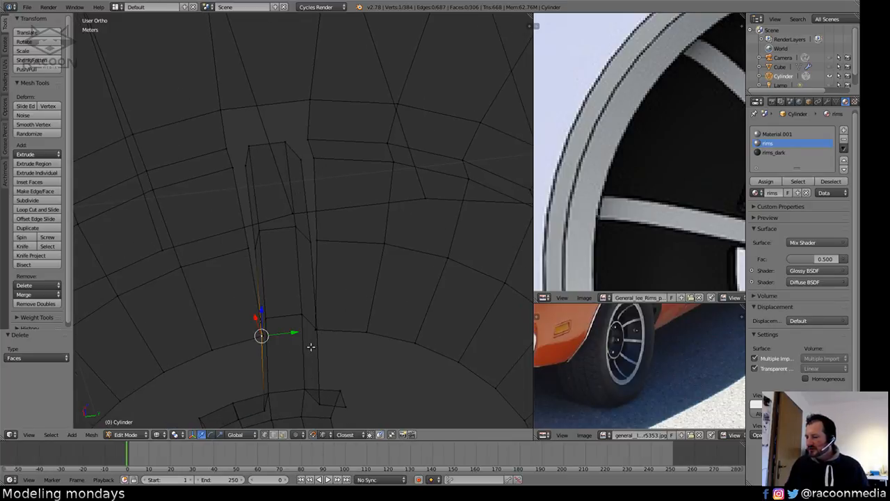
pyautogui.rightClick(363, 334)
pyautogui.keyDown('shift'); pyautogui.rightClick(213, 350); pyautogui.keyUp('shift')
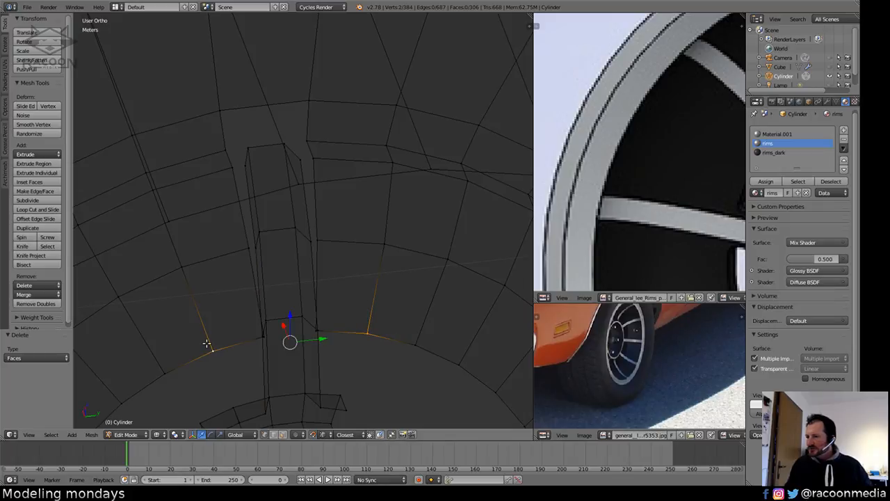
pyautogui.press('ctrl+KP_Add')
pyautogui.moveTo(101, 269)
pyautogui.keyDown('ctrl'); pyautogui.keyDown('shift'); pyautogui.mouseDown()
pyautogui.moveTo(286, 264)
pyautogui.moveTo(477, 223)
pyautogui.moveTo(311, 314)
pyautogui.mouseUp(); pyautogui.keyUp('shift'); pyautogui.keyUp('ctrl')
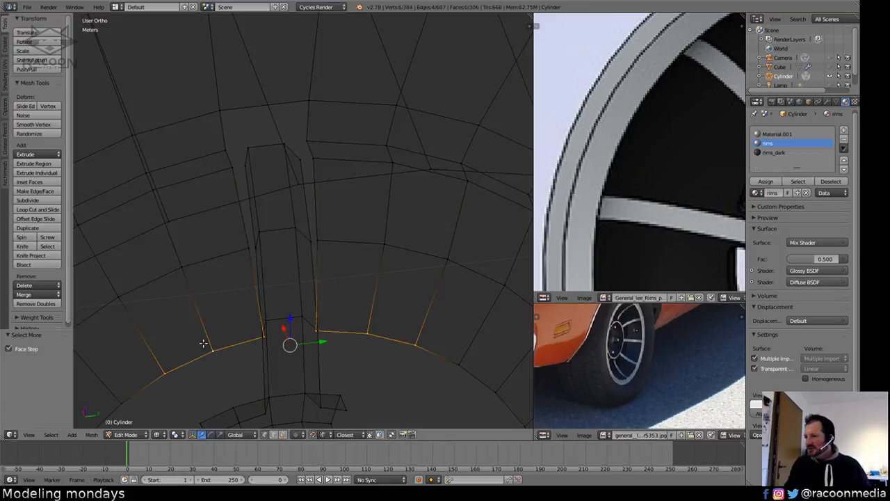
pyautogui.moveTo(139, 346)
pyautogui.keyDown('ctrl'); pyautogui.keyDown('shift'); pyautogui.mouseDown()
pyautogui.moveTo(212, 324)
pyautogui.moveTo(148, 342)
pyautogui.mouseUp(); pyautogui.keyUp('shift'); pyautogui.keyUp('ctrl')
pyautogui.moveTo(351, 309)
pyautogui.keyDown('ctrl'); pyautogui.keyDown('shift'); pyautogui.mouseDown()
pyautogui.moveTo(441, 342)
pyautogui.moveTo(368, 353)
pyautogui.mouseUp(); pyautogui.keyUp('shift'); pyautogui.keyUp('ctrl')
# Scale the two selected innermost loop vertices by about 1.059 along Y to meet the spoke's side edges.
pyautogui.press('KP_3')
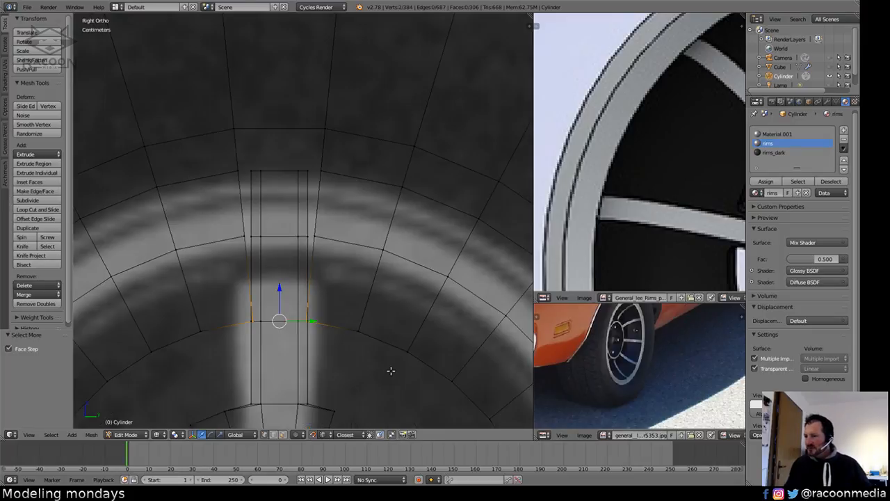
pyautogui.scroll(3, 403, 314)
pyautogui.keyDown('shift'); pyautogui.moveTo(382, 330); pyautogui.dragTo(366, 263, button='middle'); pyautogui.keyUp('shift')
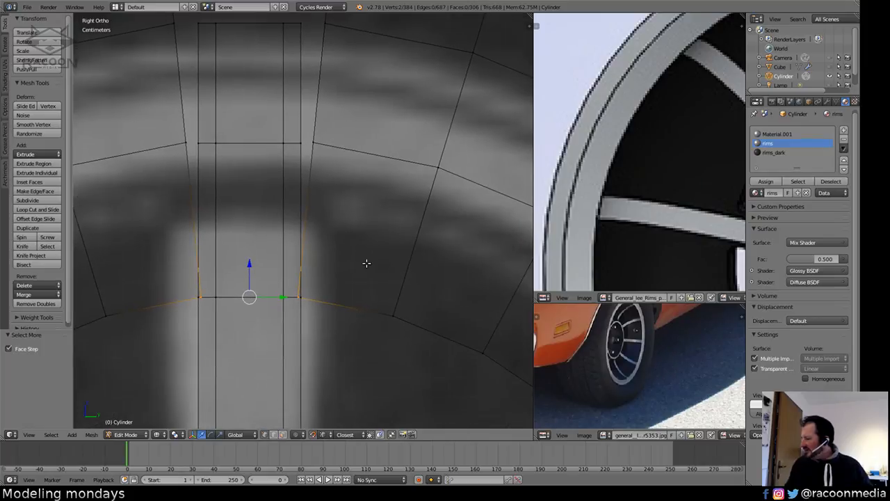
pyautogui.scroll(4, 375, 257)
pyautogui.keyDown('shift'); pyautogui.moveTo(375, 304); pyautogui.dragTo(376, 215, button='middle'); pyautogui.keyUp('shift')
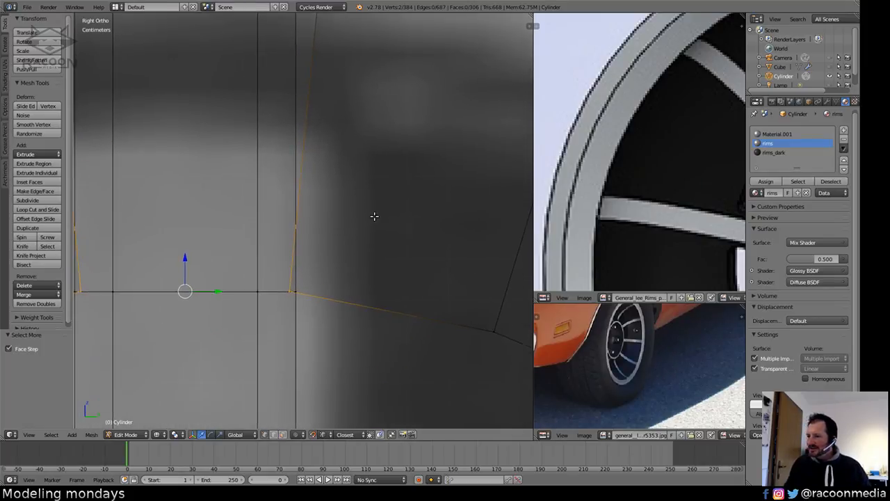
pyautogui.scroll(3, 386, 225)
pyautogui.scroll(3, 386, 225)
pyautogui.keyDown('shift'); pyautogui.moveTo(379, 299); pyautogui.dragTo(396, 195, button='middle'); pyautogui.keyUp('shift')
pyautogui.scroll(3, 393, 202)
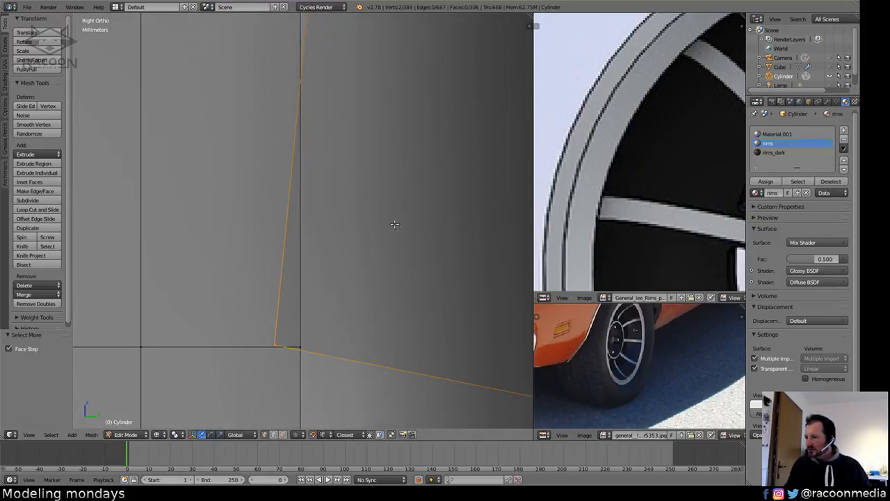
pyautogui.press('s')
pyautogui.press('x')
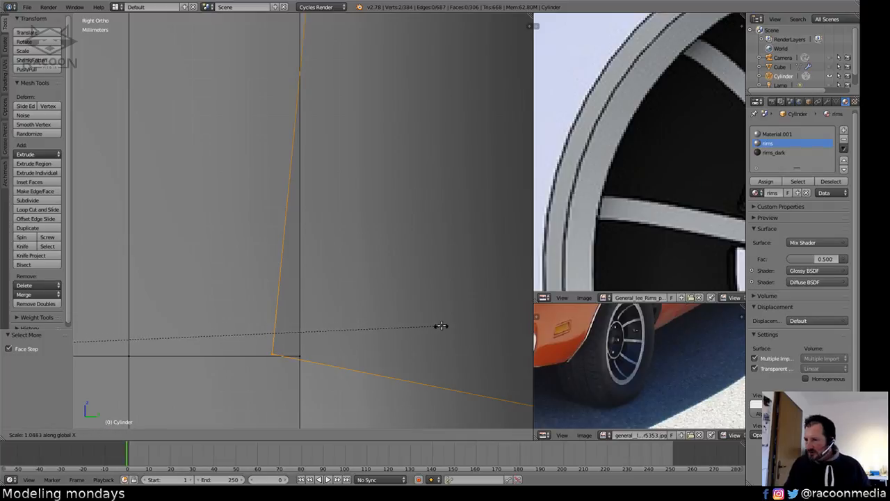
pyautogui.rightClick(450, 315)
pyautogui.press('s')
pyautogui.press('y')
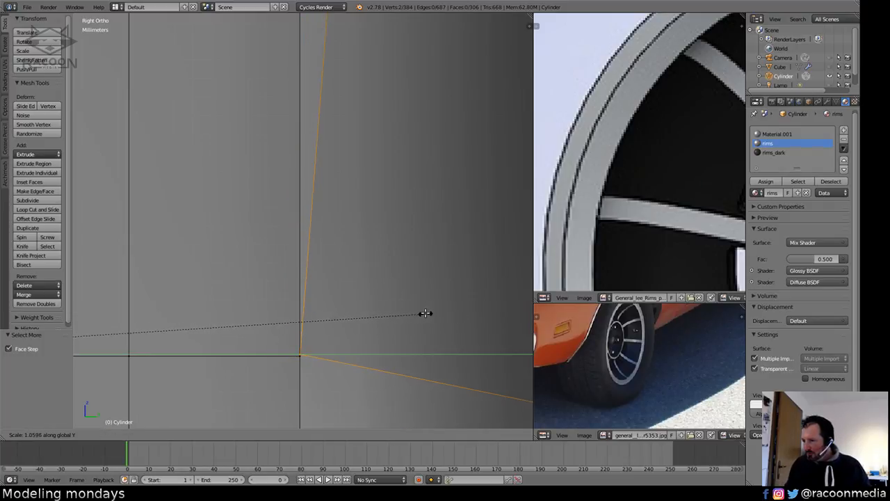
pyautogui.click(422, 312)
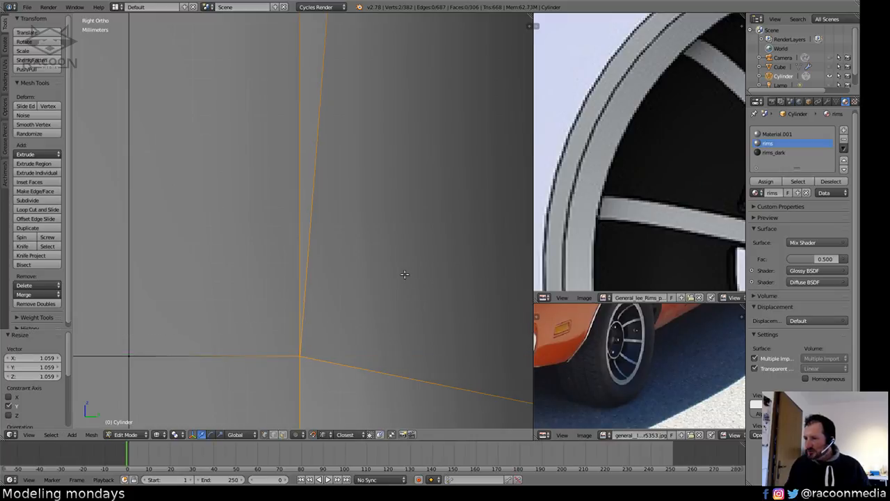
# Select the two rim vertices on either side of the spoke's upper bend and scale them by about 0.804 along Y.
pyautogui.scroll(-10, 404, 274)
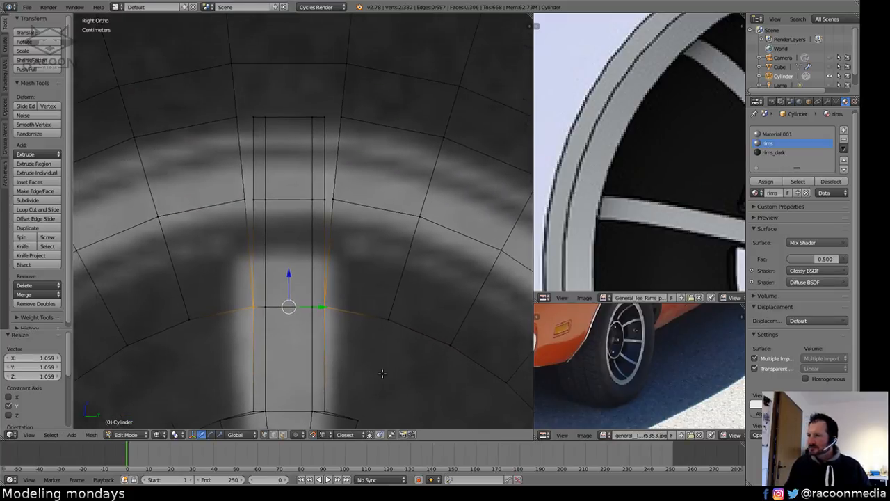
pyautogui.keyDown('shift'); pyautogui.moveTo(378, 316); pyautogui.dragTo(382, 373, button='middle'); pyautogui.keyUp('shift')
pyautogui.scroll(3, 368, 266)
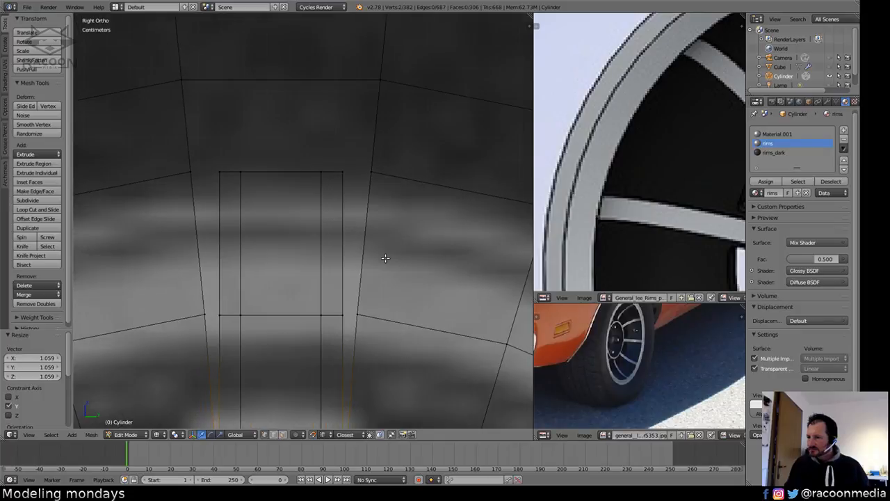
pyautogui.press('a')
pyautogui.rightClick(366, 297)
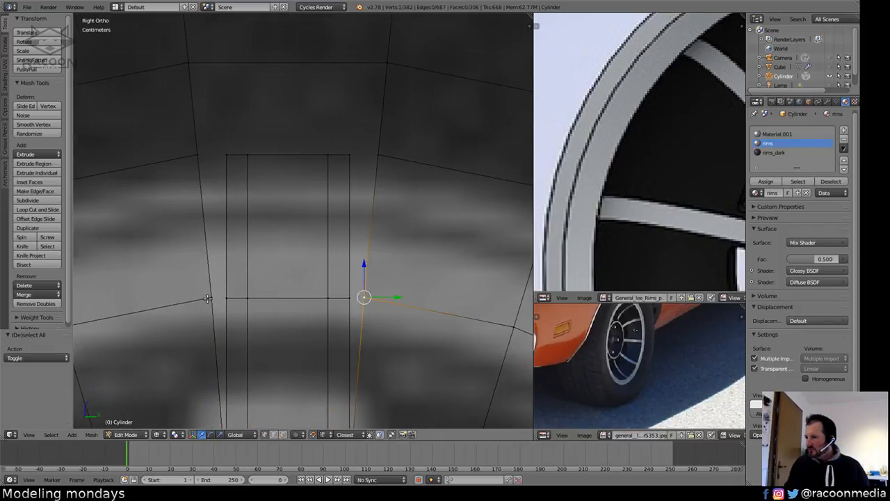
pyautogui.keyDown('shift'); pyautogui.rightClick(207, 298); pyautogui.keyUp('shift')
pyautogui.press('s')
pyautogui.press('y')
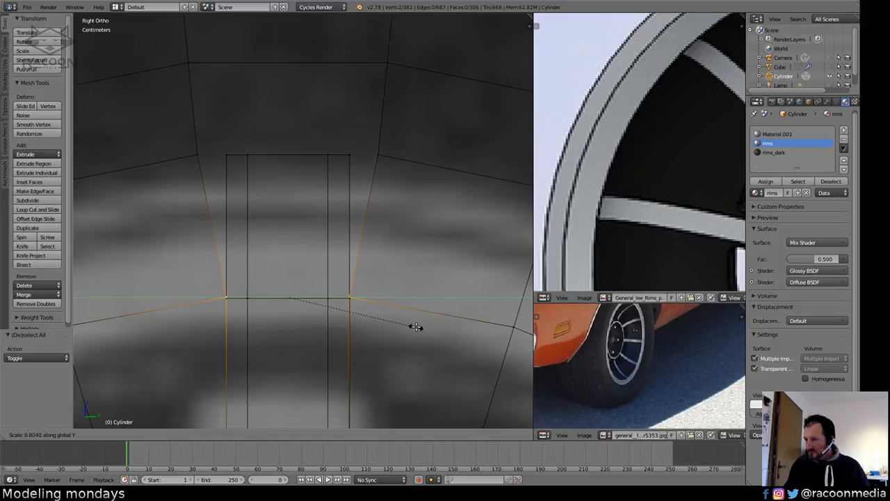
pyautogui.click(416, 326)
# Move the two vertices beside the spoke's upper bend by -0.521 mm along Z.
pyautogui.press('g')
pyautogui.press('z')
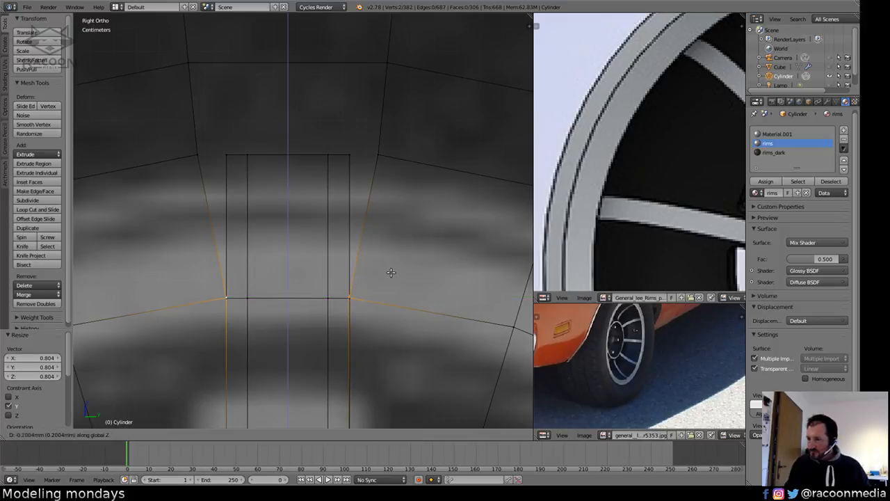
pyautogui.click(388, 271)
pyautogui.scroll(5, 388, 272)
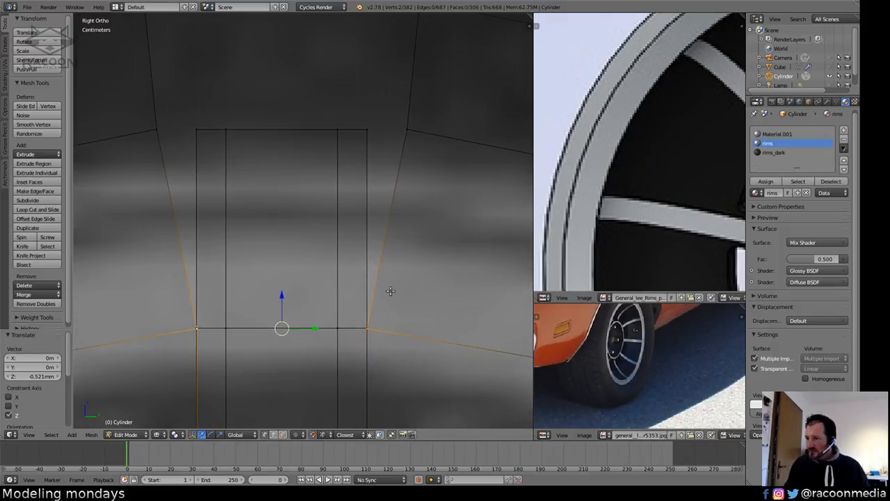
pyautogui.scroll(-5, 388, 273)
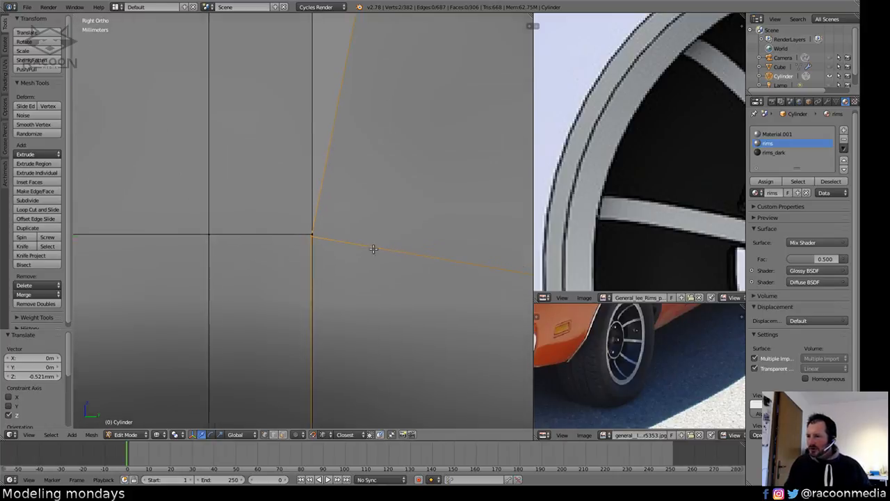
# Snap the rim vertex on the +Y side of the upper bend onto the adjacent spoke corner.
pyautogui.moveTo(387, 270); pyautogui.dragTo(337, 324, button='middle')
pyautogui.rightClick(309, 244)
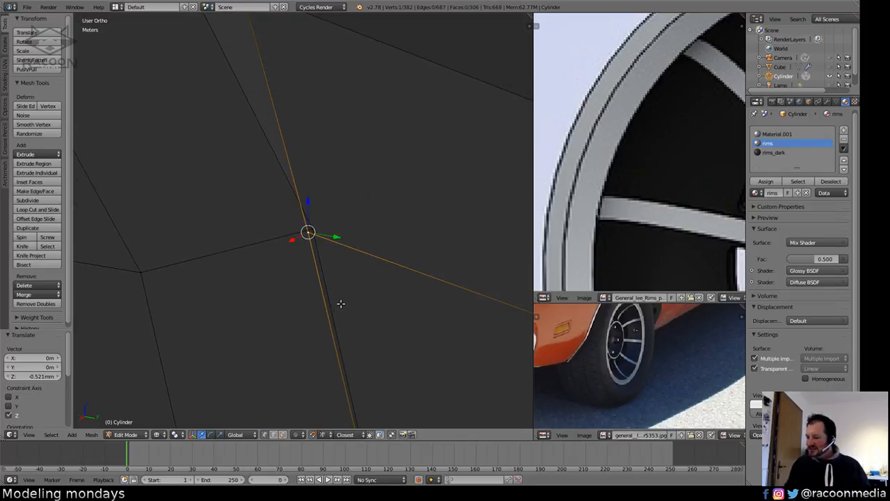
pyautogui.press('g')
pyautogui.click(317, 234)
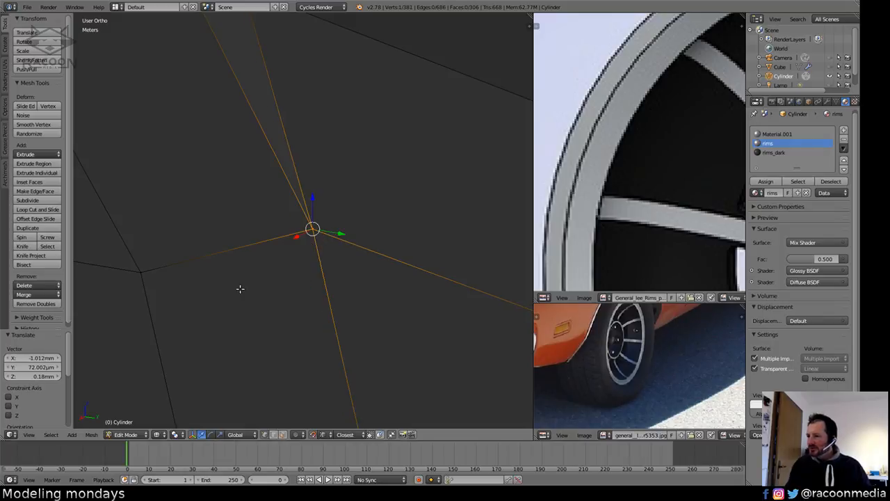
# Set the snap target to Active and snap the rim vertex on the -Y side of the bend onto its spoke corner.
pyautogui.moveTo(240, 289); pyautogui.dragTo(320, 402, button='middle')
pyautogui.click(343, 434)
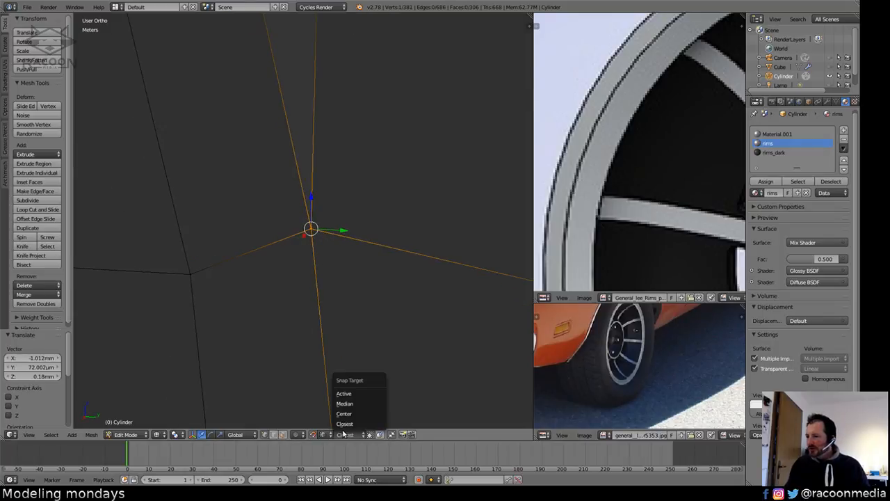
pyautogui.click(351, 393)
pyautogui.scroll(-4, 237, 364)
pyautogui.keyDown('shift'); pyautogui.moveTo(206, 316); pyautogui.dragTo(388, 322, button='middle'); pyautogui.keyUp('shift')
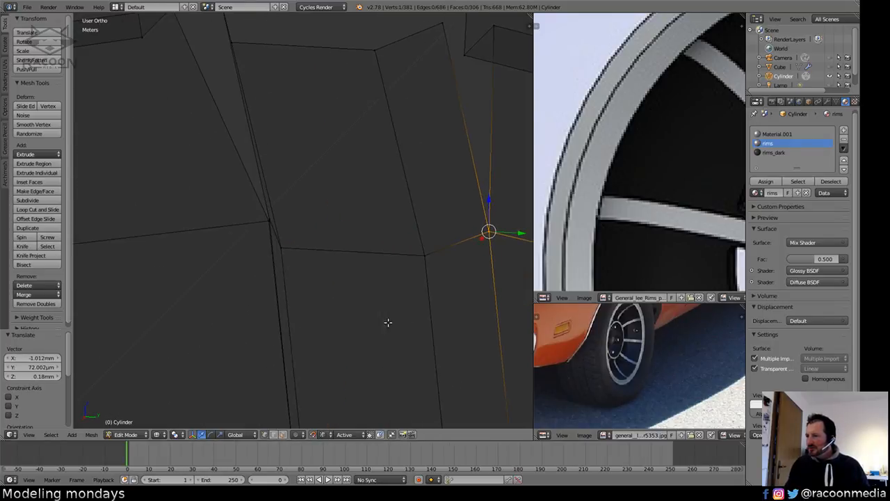
pyautogui.moveTo(313, 287); pyautogui.dragTo(232, 243, button='middle')
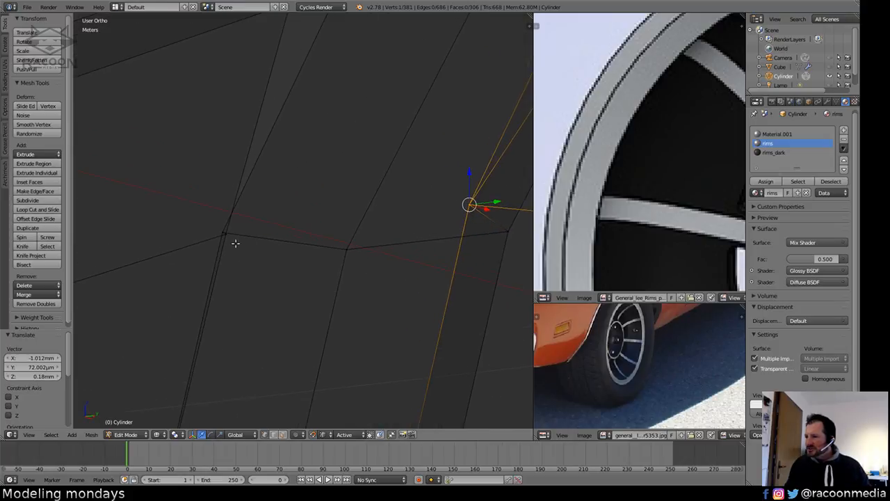
pyautogui.rightClick(225, 235)
pyautogui.press('g')
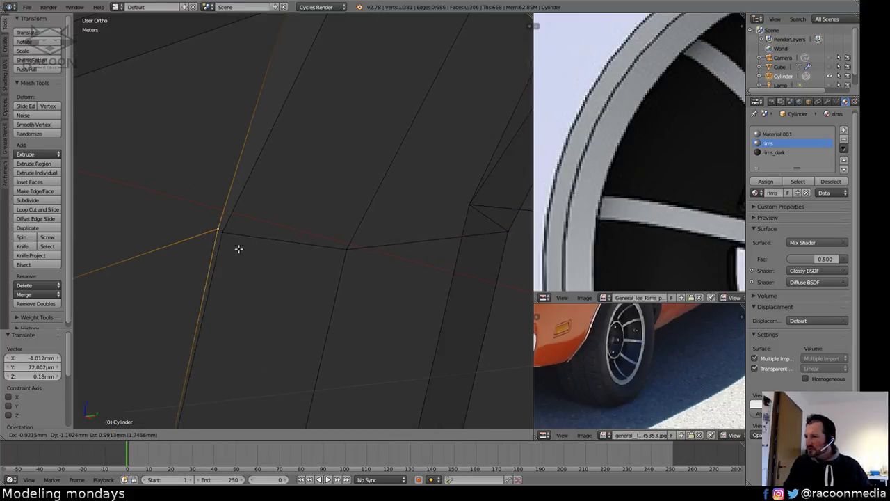
pyautogui.click(226, 235)
# Fill the narrow triangular gap between the spoke's upper end and the inner rim surface on the +Y side.
pyautogui.scroll(-3, 386, 274)
pyautogui.scroll(-1, 386, 274)
pyautogui.keyDown('shift'); pyautogui.moveTo(403, 260); pyautogui.dragTo(330, 155, button='middle'); pyautogui.keyUp('shift')
pyautogui.press('a')
pyautogui.rightClick(324, 154)
pyautogui.keyDown('shift'); pyautogui.rightClick(349, 152); pyautogui.keyUp('shift')
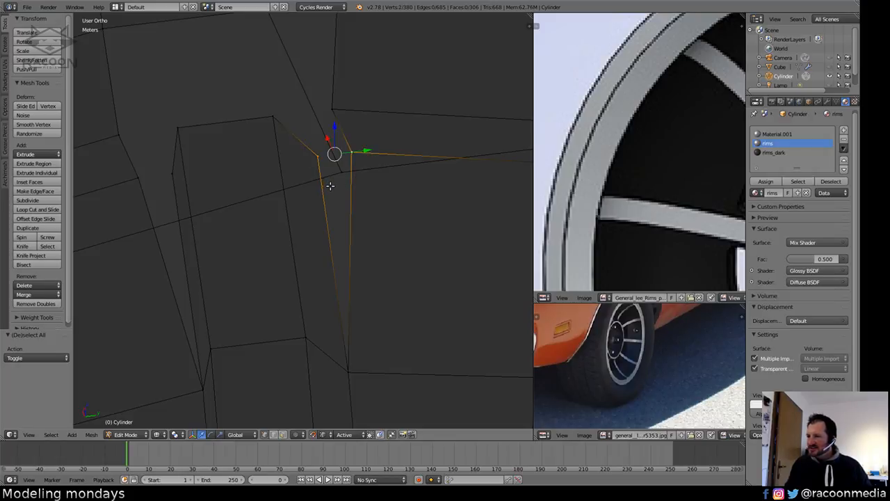
pyautogui.keyDown('shift'); pyautogui.rightClick(347, 369); pyautogui.keyUp('shift')
pyautogui.press('f')
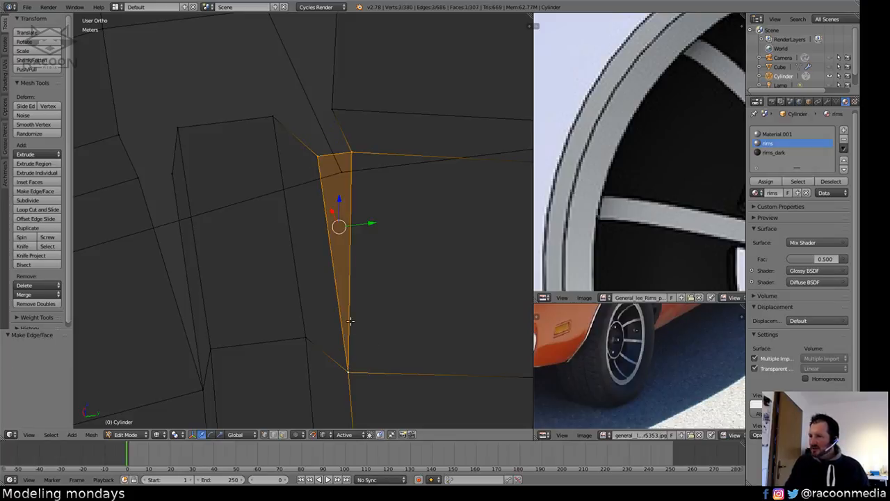
# Fill the matching triangular gap between the spoke and the inner rim surface on the -Y side.
pyautogui.rightClick(138, 179)
pyautogui.keyDown('shift'); pyautogui.rightClick(173, 176); pyautogui.keyUp('shift')
pyautogui.keyDown('shift'); pyautogui.rightClick(206, 383); pyautogui.keyUp('shift')
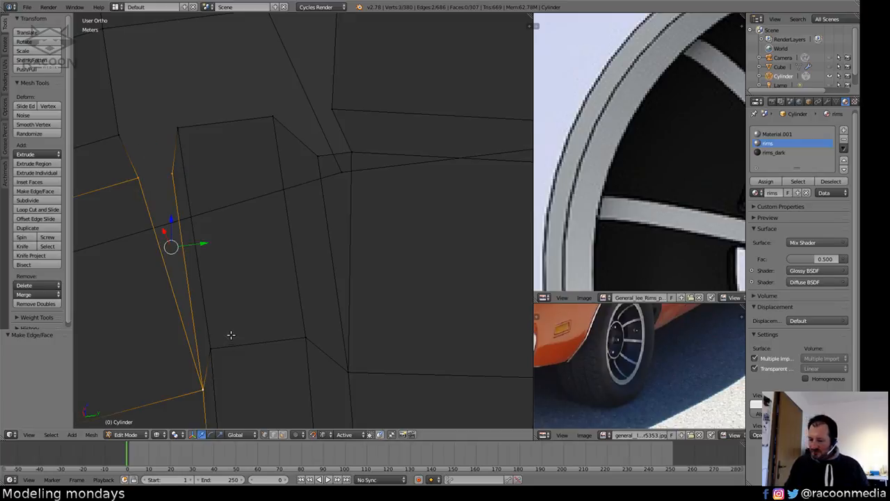
pyautogui.press('f')
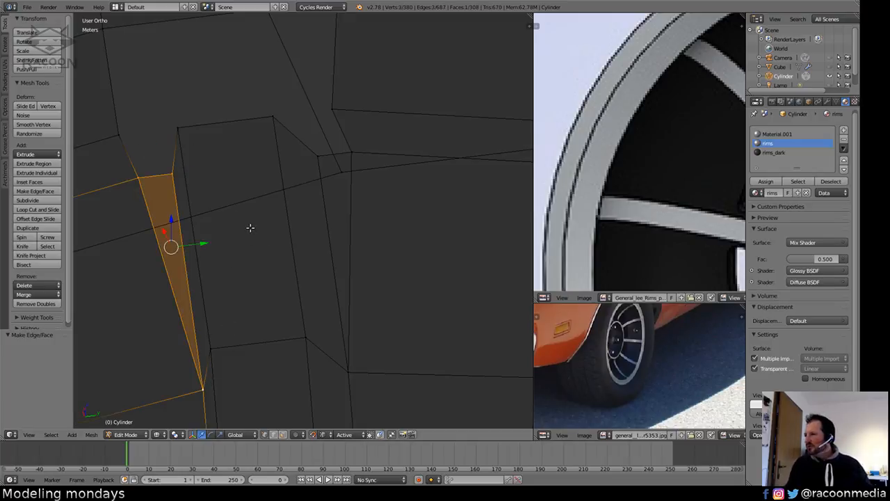
# Fill the four-sided gap in the rim lip beside the spoke's upper end on the -Y side.
pyautogui.keyDown('shift'); pyautogui.moveTo(251, 229); pyautogui.dragTo(304, 269, button='middle'); pyautogui.keyUp('shift')
pyautogui.rightClick(176, 175)
pyautogui.keyDown('shift'); pyautogui.rightClick(223, 177); pyautogui.keyUp('shift')
pyautogui.keyDown('shift'); pyautogui.rightClick(225, 212); pyautogui.keyUp('shift')
pyautogui.keyDown('shift'); pyautogui.rightClick(187, 217); pyautogui.keyUp('shift')
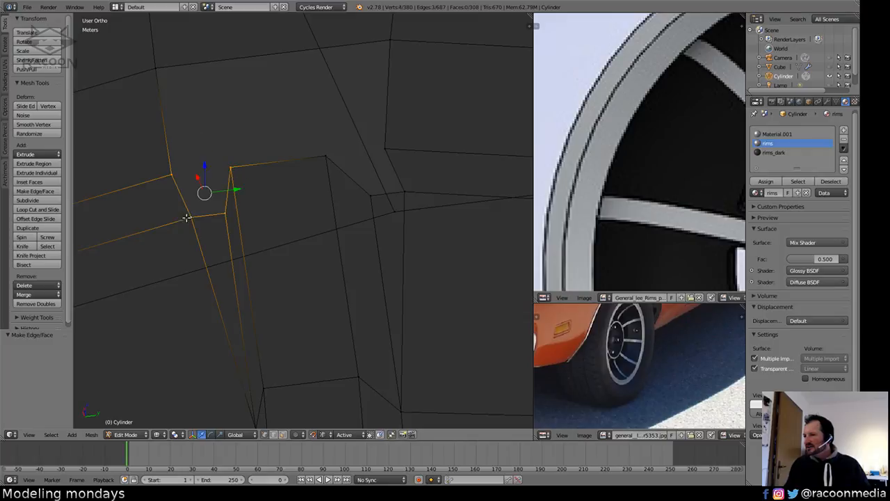
pyautogui.press('f')
# Fill the four-sided lip gap beside the spoke's upper end on the +Y side.
pyautogui.rightClick(326, 157)
pyautogui.keyDown('shift'); pyautogui.rightClick(370, 196); pyautogui.keyUp('shift')
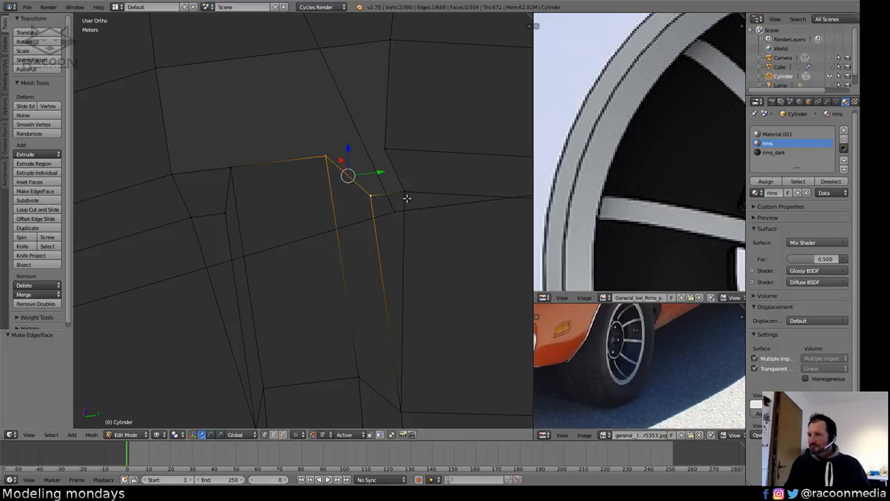
pyautogui.keyDown('shift'); pyautogui.rightClick(404, 192); pyautogui.keyUp('shift')
pyautogui.keyDown('shift'); pyautogui.rightClick(387, 150); pyautogui.keyUp('shift')
pyautogui.press('f')
# Fill the remaining opening in the front lip above the spoke and triangulate the new face.
pyautogui.keyDown('shift'); pyautogui.moveTo(243, 180); pyautogui.dragTo(278, 221, button='middle'); pyautogui.keyUp('shift')
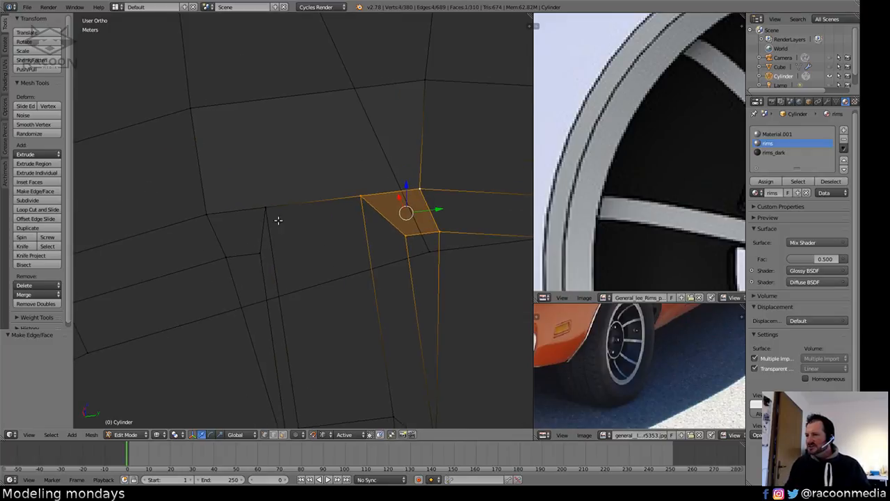
pyautogui.press('a')
pyautogui.keyDown('alt'); pyautogui.rightClick(290, 202); pyautogui.keyUp('alt')
pyautogui.press('f')
pyautogui.hotkey('ctrl', 't')
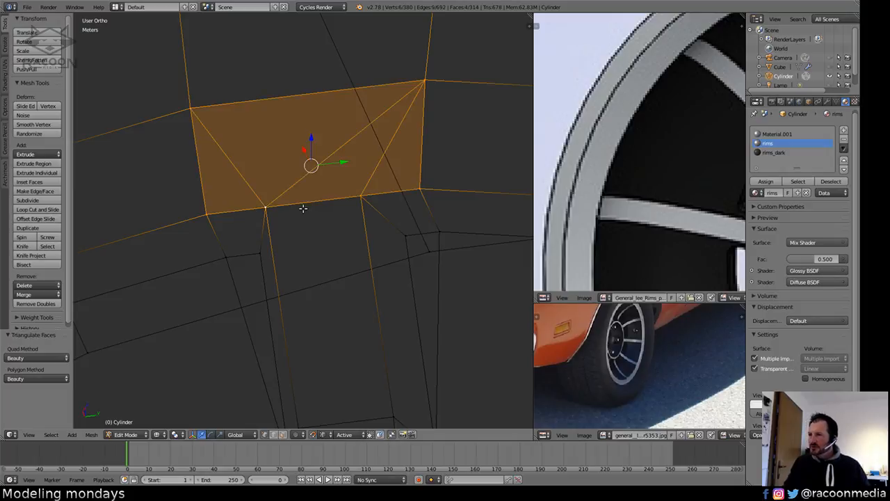
# Inspect the joint in solid shading and face selection mode, checking the material of the four small filler faces beside the spoke.
pyautogui.press('a')
pyautogui.press('z')
pyautogui.scroll(-4, 327, 251)
pyautogui.moveTo(338, 320); pyautogui.dragTo(315, 318, button='middle')
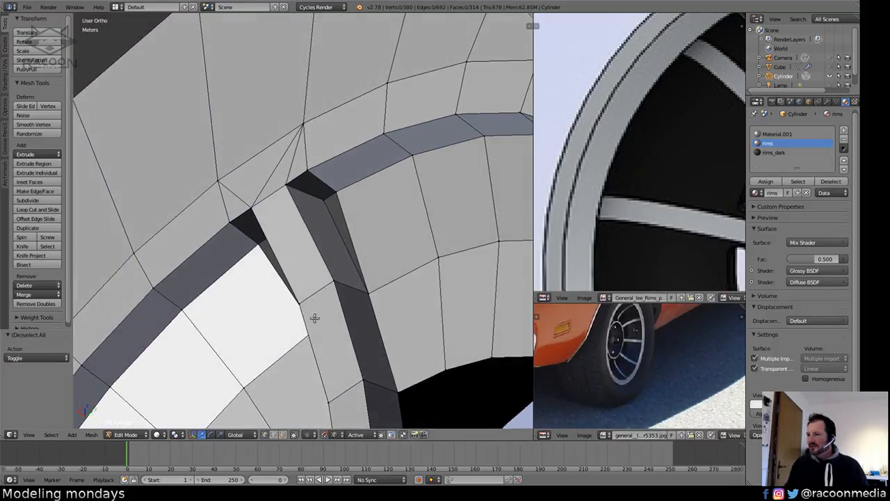
pyautogui.click(282, 436)
pyautogui.rightClick(310, 187)
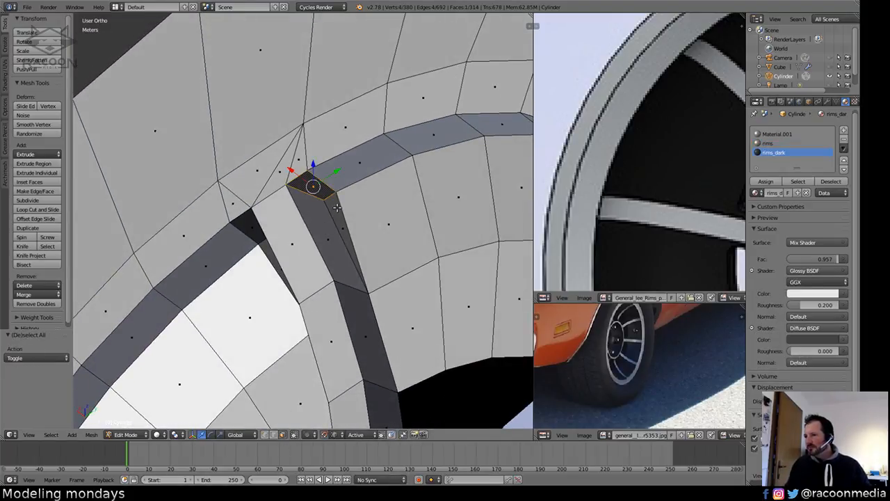
pyautogui.keyDown('shift'); pyautogui.rightClick(311, 218); pyautogui.keyUp('shift')
pyautogui.keyDown('shift'); pyautogui.rightClick(258, 233); pyautogui.keyUp('shift')
pyautogui.keyDown('shift'); pyautogui.rightClick(263, 245); pyautogui.keyUp('shift')
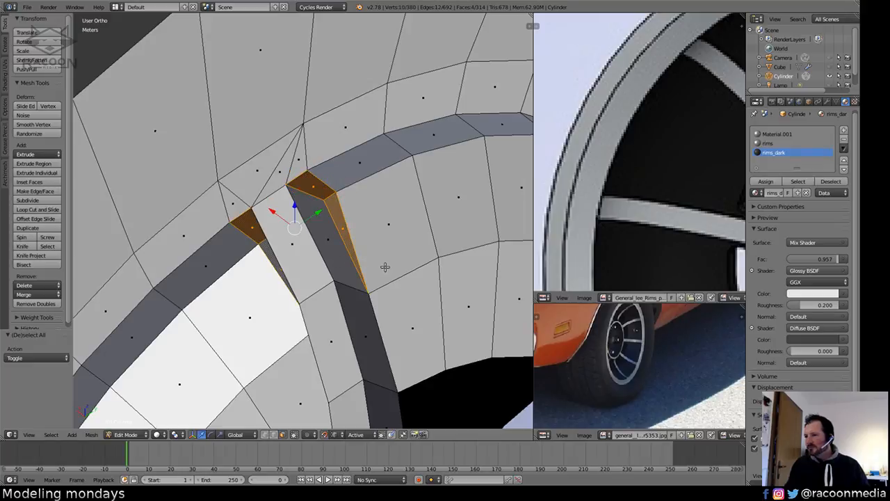
pyautogui.press('a')
# Assign the rims_dark material to the two inner rim face bands and the spoke's side faces, excluding the spoke's front face.
pyautogui.keyDown('alt'); pyautogui.rightClick(431, 217); pyautogui.keyUp('alt')
pyautogui.keyDown('alt'); pyautogui.keyDown('shift'); pyautogui.rightClick(442, 296); pyautogui.keyUp('shift'); pyautogui.keyUp('alt')
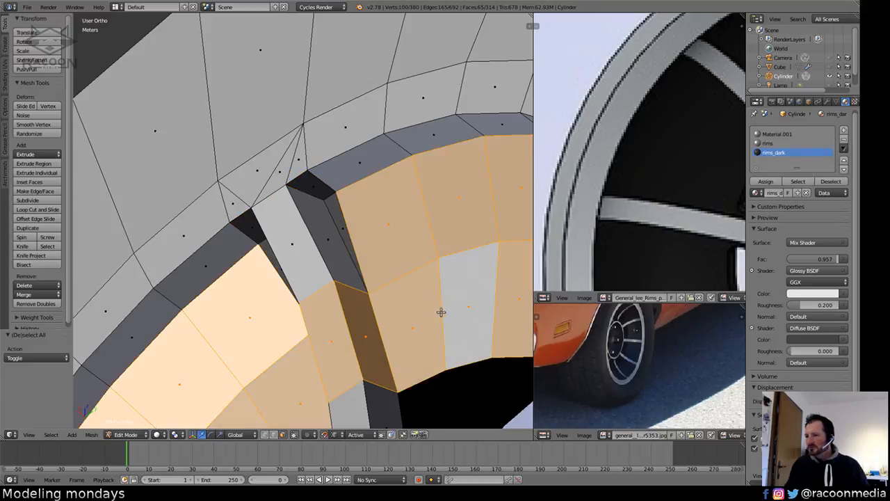
pyautogui.keyDown('shift'); pyautogui.rightClick(343, 336); pyautogui.keyUp('shift')
pyautogui.keyDown('shift'); pyautogui.rightClick(344, 336); pyautogui.keyUp('shift')
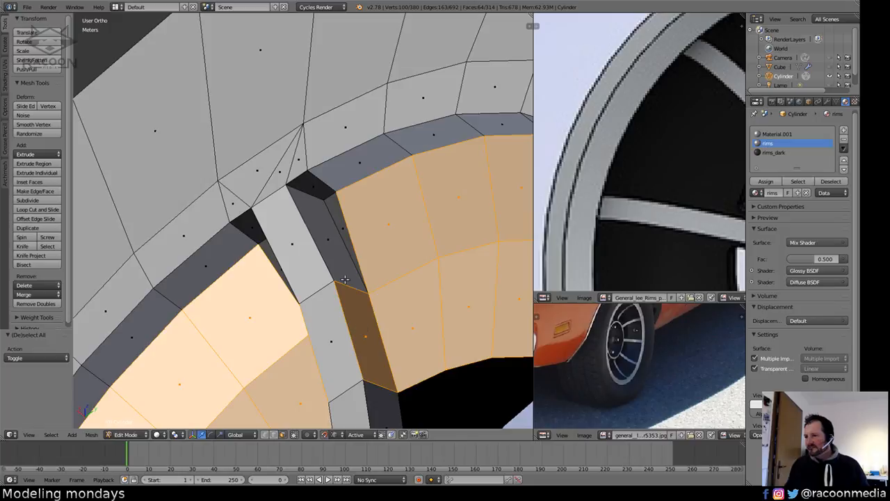
pyautogui.keyDown('shift'); pyautogui.rightClick(329, 242); pyautogui.keyUp('shift')
pyautogui.moveTo(330, 242); pyautogui.dragTo(337, 267, button='middle')
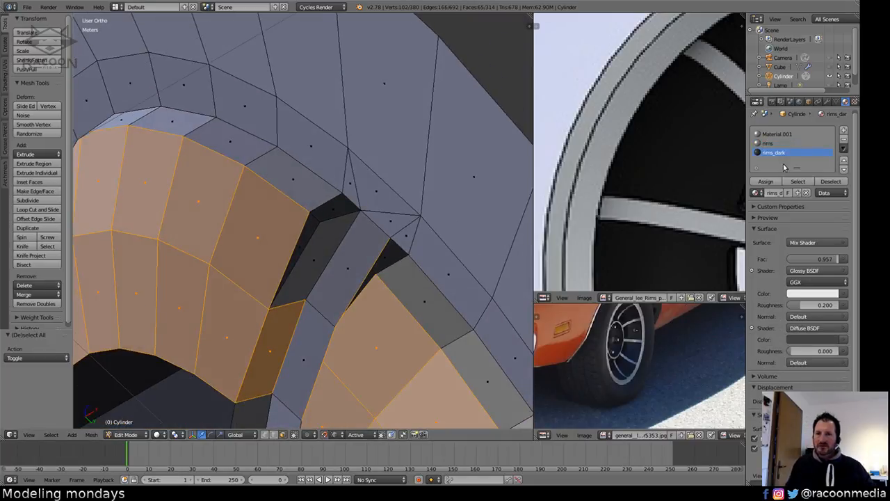
pyautogui.click(765, 181)
pyautogui.press('a')
pyautogui.moveTo(376, 305); pyautogui.dragTo(351, 309, button='middle')
pyautogui.moveTo(386, 379); pyautogui.dragTo(348, 235, button='middle')
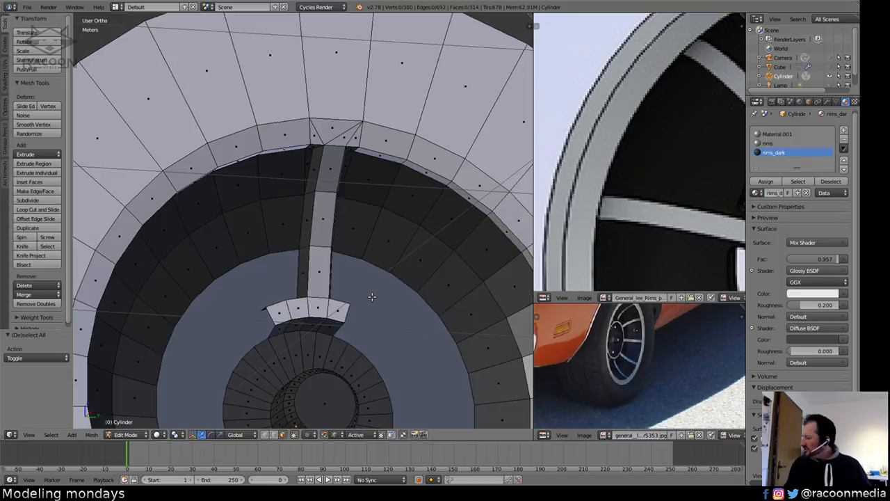
# Try to extrude the rim's inner opening edge, without the spoke edges, about 1.265 cm in the negative Y direction.
pyautogui.moveTo(372, 297)
pyautogui.mouseDown(button='middle')
pyautogui.moveTo(377, 281)
pyautogui.moveTo(384, 286)
pyautogui.moveTo(376, 267)
pyautogui.moveTo(365, 309)
pyautogui.moveTo(304, 409)
pyautogui.mouseUp(button='middle')
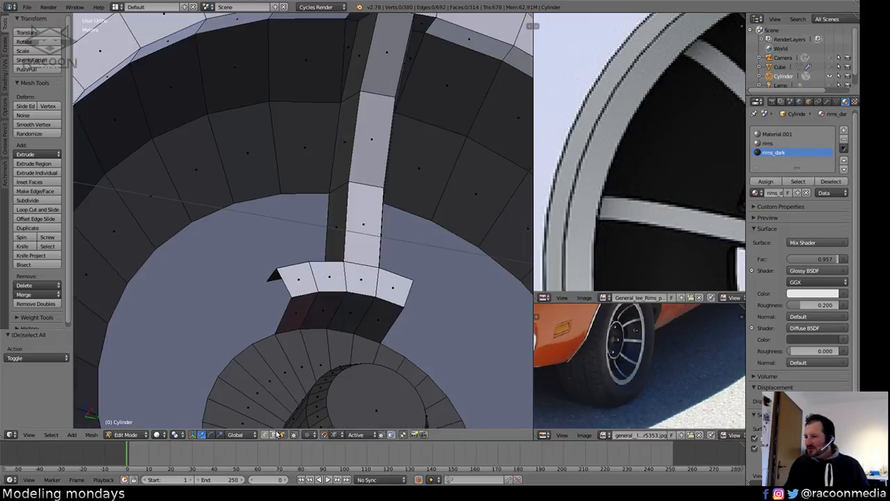
pyautogui.keyDown('alt'); pyautogui.rightClick(306, 188); pyautogui.keyUp('alt')
pyautogui.moveTo(341, 227); pyautogui.dragTo(327, 248, button='middle')
pyautogui.moveTo(325, 283); pyautogui.dragTo(256, 304, button='middle')
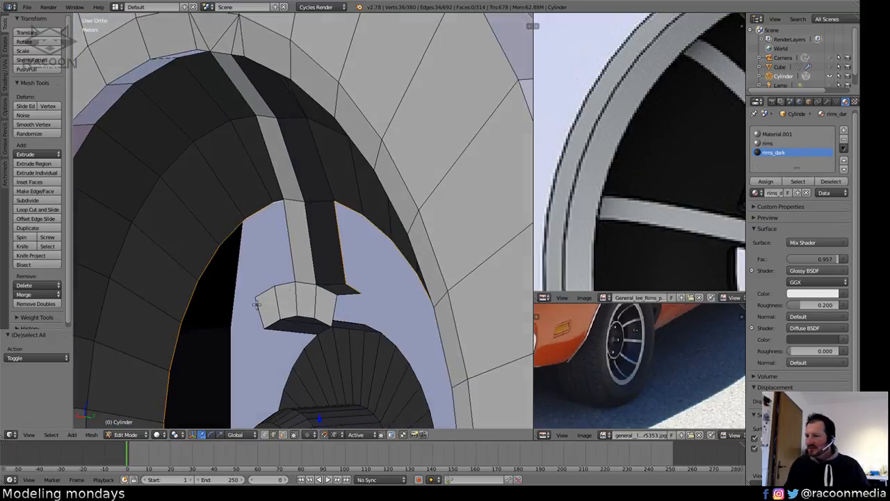
pyautogui.moveTo(347, 266); pyautogui.dragTo(371, 291, button='middle')
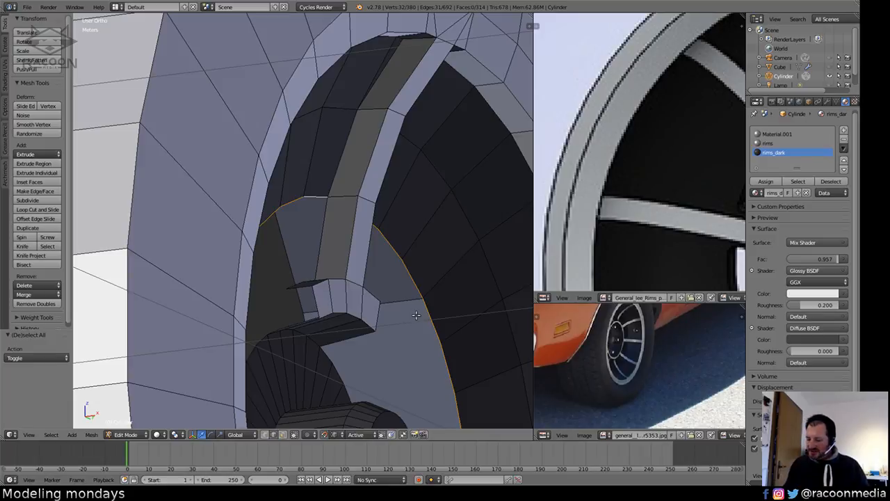
pyautogui.moveTo(414, 315); pyautogui.dragTo(387, 319, button='middle')
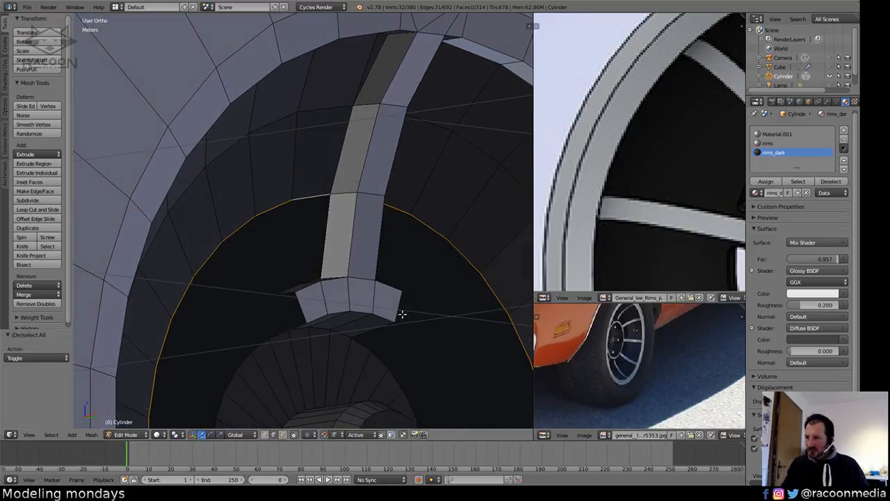
pyautogui.press('e')
pyautogui.press('y')
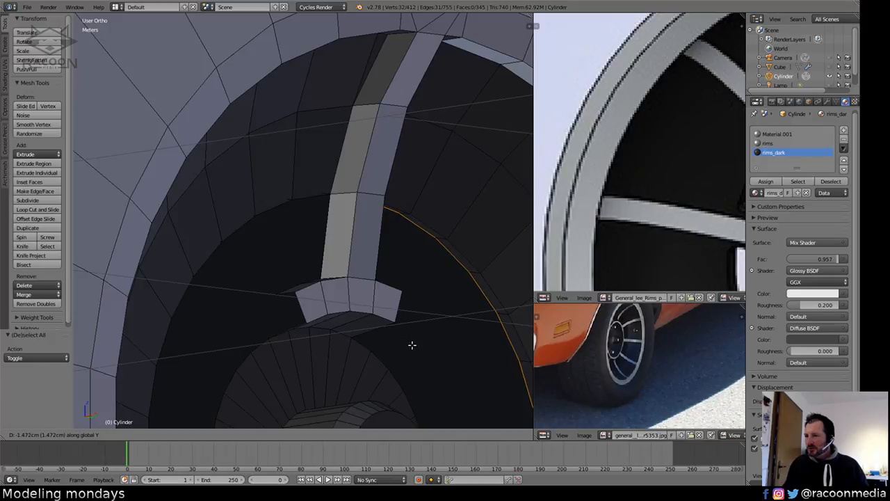
pyautogui.click(415, 343)
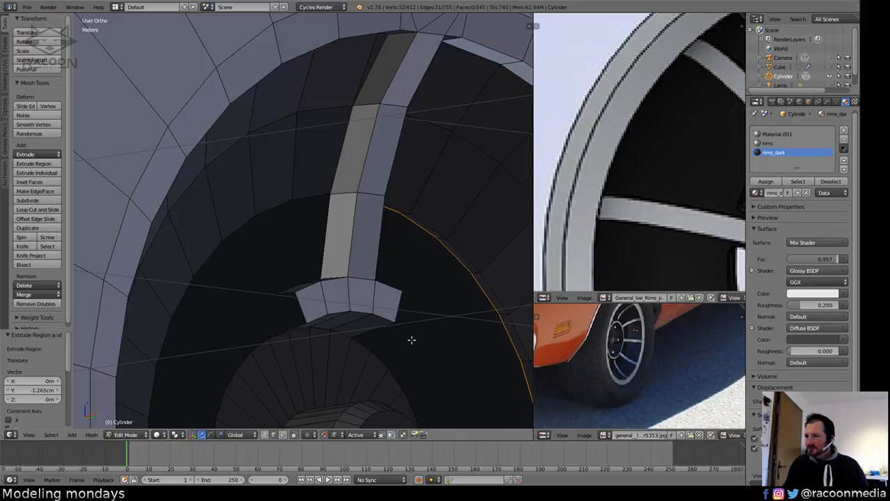
# Try to lasso-select the rim and lip faces around the spoke's upper end in the wireframe side view.
pyautogui.moveTo(411, 340); pyautogui.dragTo(342, 394, button='middle')
pyautogui.press('KP_3')
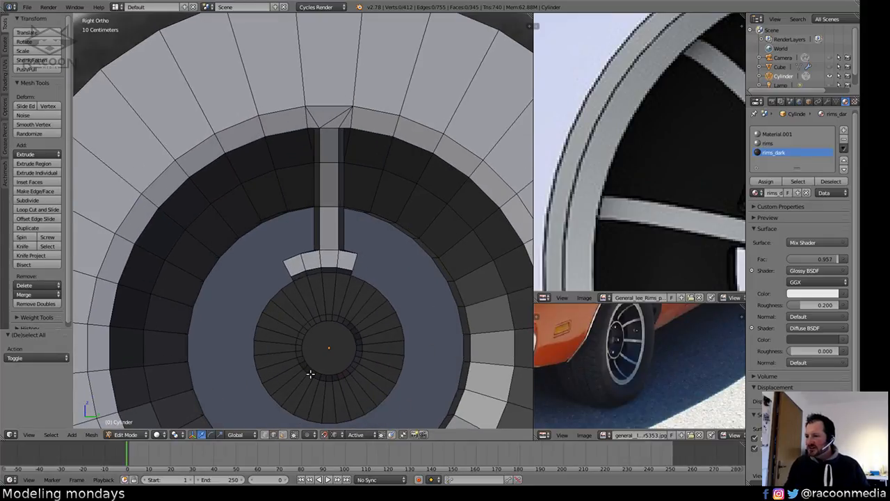
pyautogui.click(284, 437)
pyautogui.keyDown('shift'); pyautogui.moveTo(324, 145); pyautogui.dragTo(327, 205, button='middle'); pyautogui.keyUp('shift')
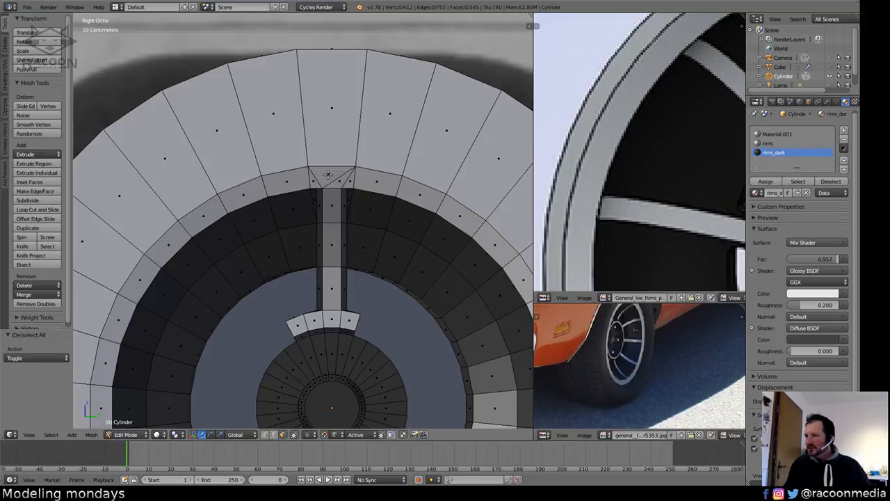
pyautogui.press('z')
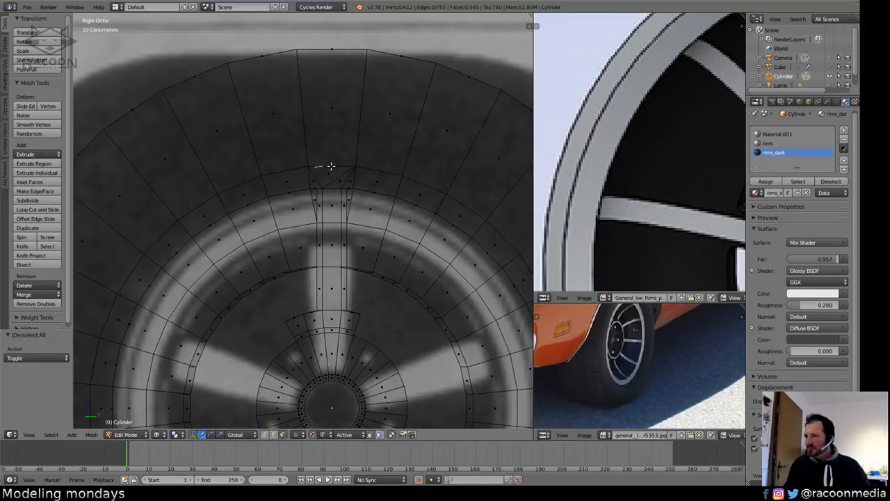
pyautogui.moveTo(330, 165)
pyautogui.keyDown('ctrl'); pyautogui.mouseDown()
pyautogui.moveTo(355, 209)
pyautogui.moveTo(375, 207)
pyautogui.moveTo(374, 265)
pyautogui.moveTo(351, 281)
pyautogui.moveTo(314, 290)
pyautogui.moveTo(259, 263)
pyautogui.moveTo(233, 195)
pyautogui.moveTo(244, 198)
pyautogui.mouseUp(); pyautogui.keyUp('ctrl')
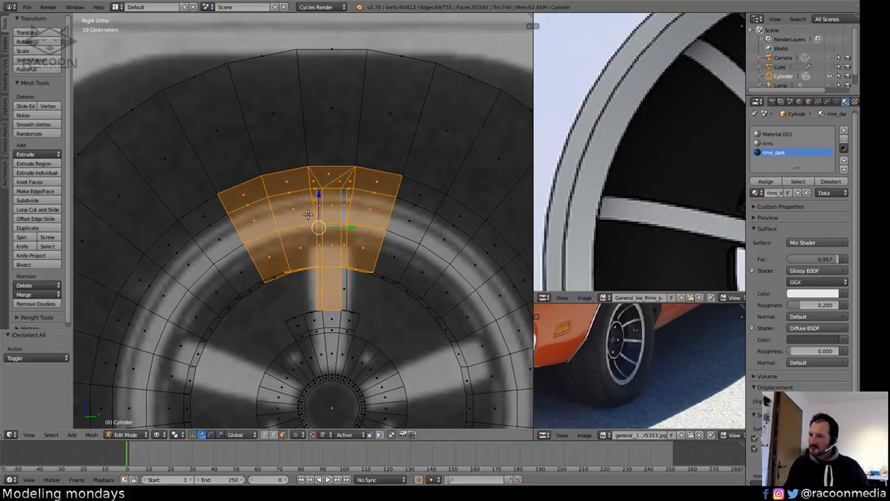
pyautogui.press('z')
pyautogui.moveTo(372, 273)
pyautogui.mouseDown(button='middle')
pyautogui.moveTo(351, 267)
pyautogui.moveTo(375, 246)
pyautogui.moveTo(390, 263)
pyautogui.mouseUp(button='middle')
pyautogui.press('a')
pyautogui.click(273, 434)
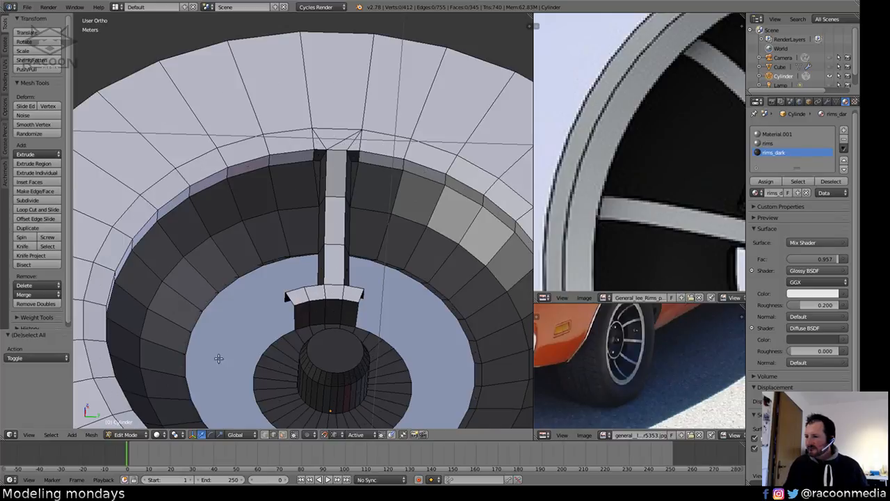
pyautogui.keyDown('alt'); pyautogui.rightClick(198, 326); pyautogui.keyUp('alt')
pyautogui.moveTo(276, 336); pyautogui.dragTo(307, 353, button='middle')
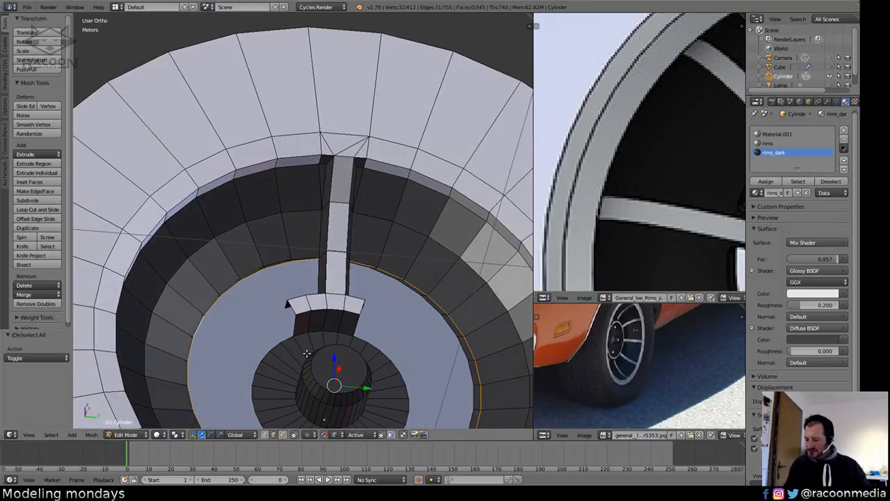
pyautogui.press('x')
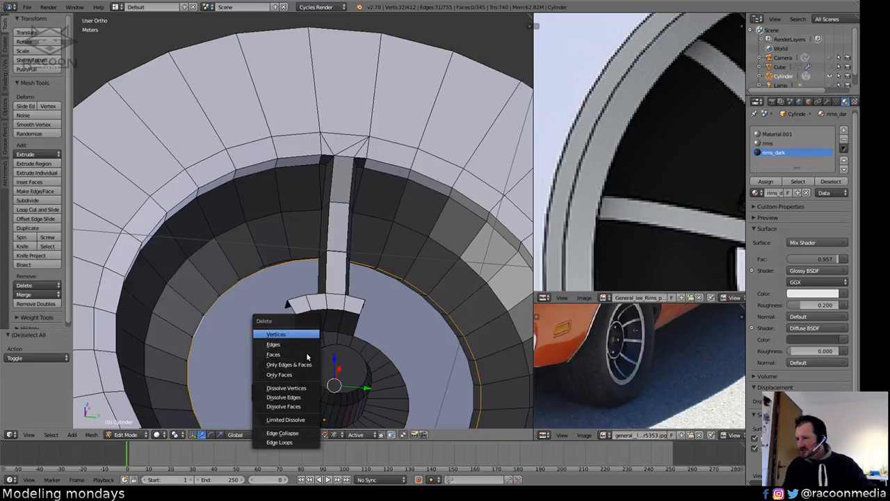
pyautogui.click(306, 352)
# Undo the Y-axis extrusion of the rim's inner opening edge, back to its original edge selection.
pyautogui.hotkey('ctrl', 'z')
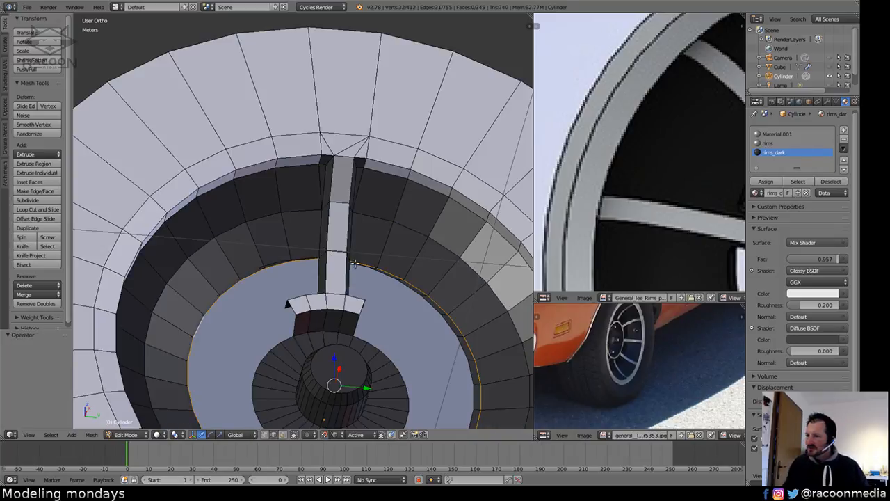
pyautogui.press('a')
pyautogui.hotkey('ctrl', 'z')
pyautogui.hotkey('ctrl', 'z')
pyautogui.hotkey('ctrl', 'z')
pyautogui.hotkey('ctrl', 'z')
pyautogui.hotkey('ctrl', 'z')
pyautogui.hotkey('ctrl', 'z')
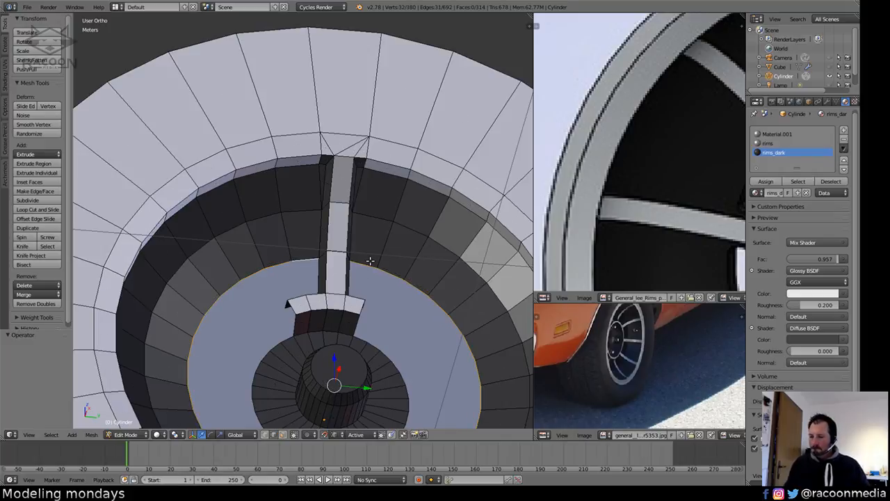
# Extrude the rim's inner opening edge about 1.307 cm in the negative X direction in the front view.
pyautogui.press('KP_1')
pyautogui.press('z')
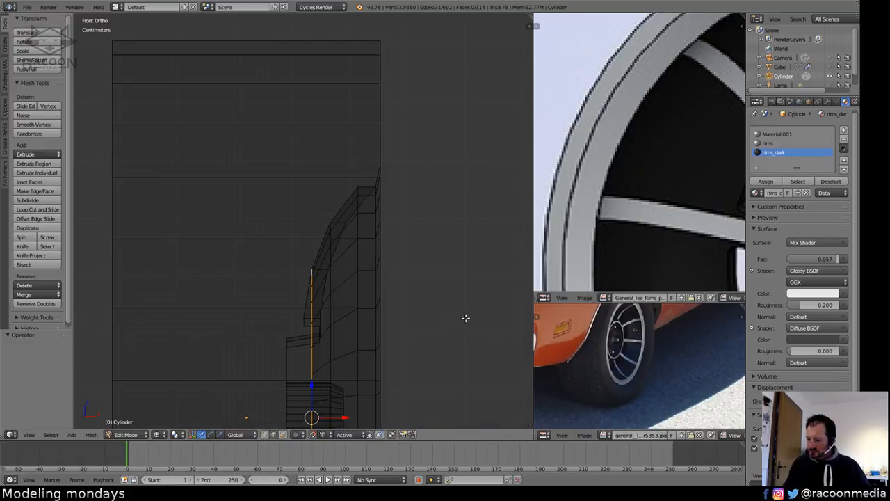
pyautogui.press('e')
pyautogui.press('x')
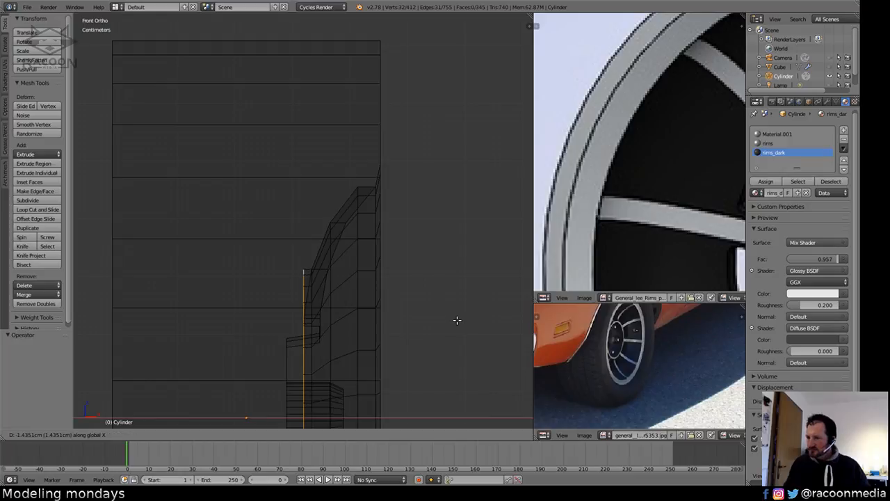
pyautogui.click(456, 319)
pyautogui.scroll(-2, 431, 298)
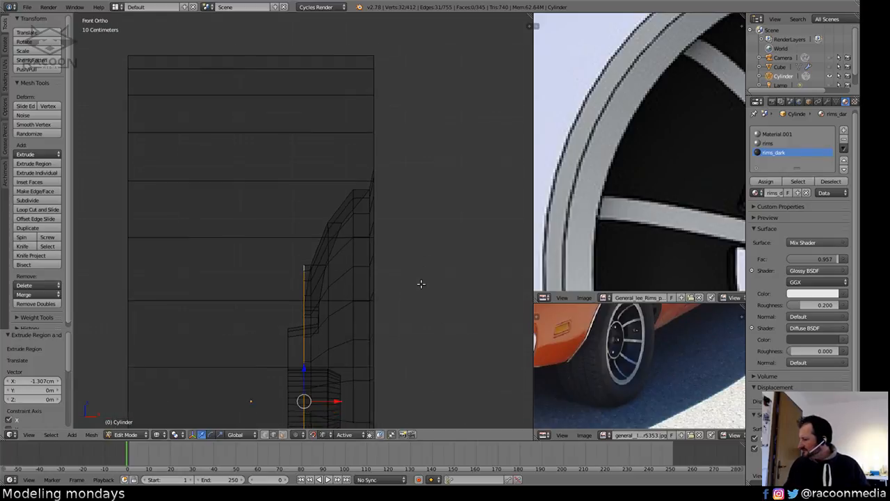
# Lasso-select the spoke, its hub connector and the adjoining rim and lip faces in the wireframe side view.
pyautogui.press('KP_3')
pyautogui.press('z')
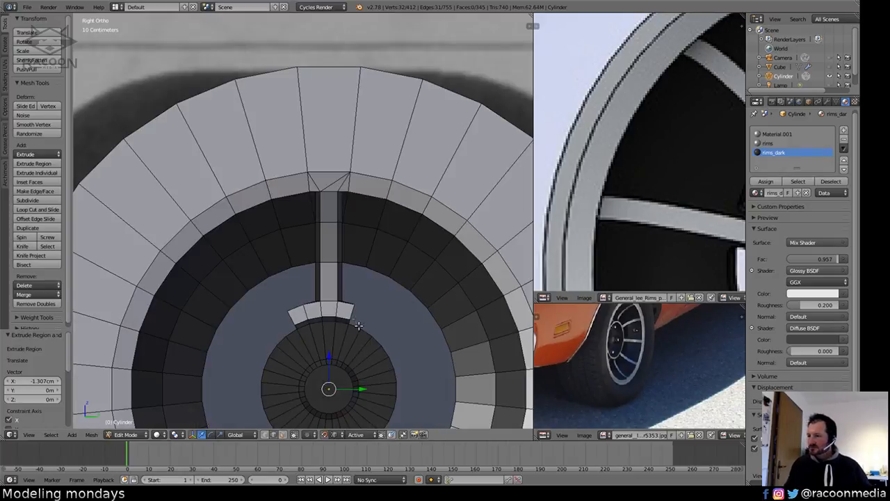
pyautogui.scroll(-4, 357, 326)
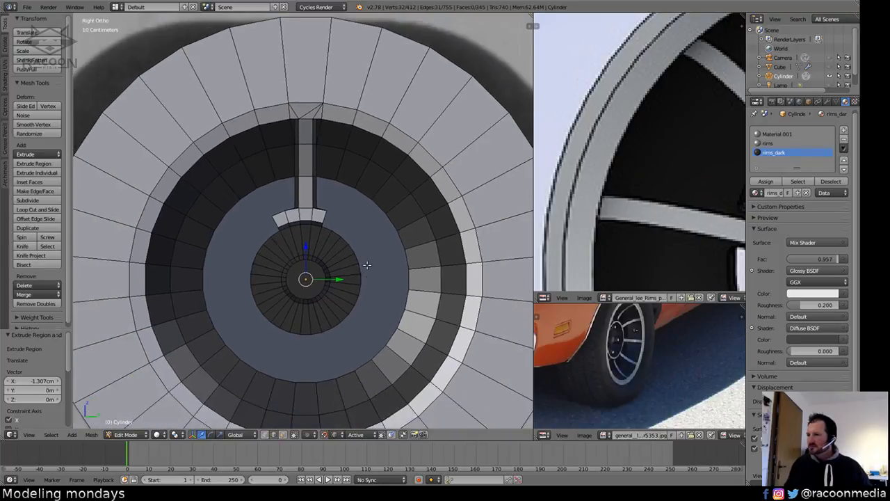
pyautogui.keyDown('shift'); pyautogui.moveTo(323, 331); pyautogui.dragTo(326, 341, button='middle'); pyautogui.keyUp('shift')
pyautogui.press('z')
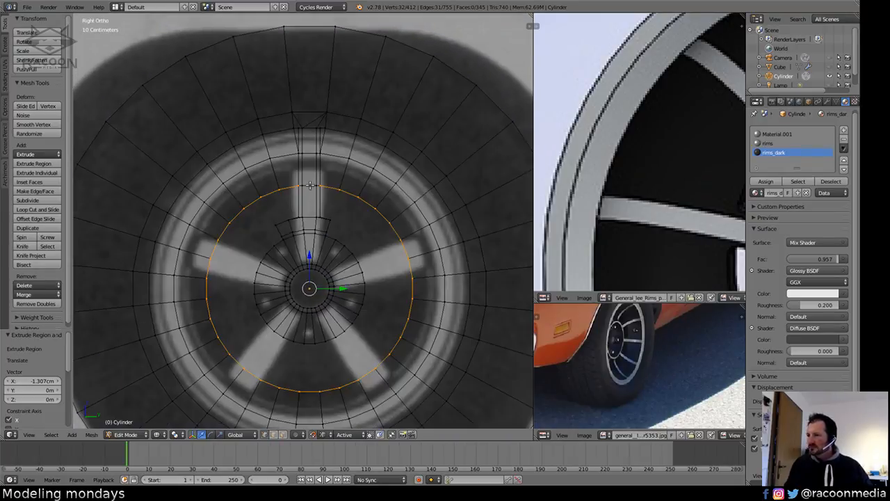
pyautogui.press('a')
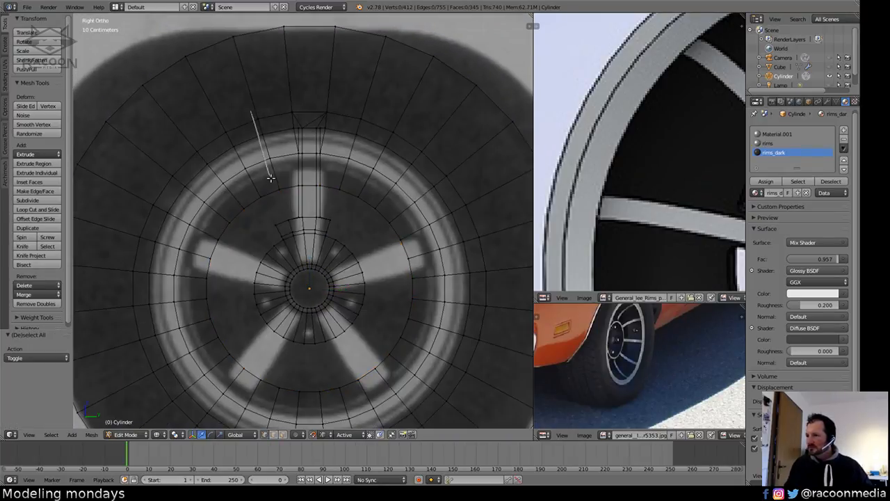
pyautogui.moveTo(270, 178)
pyautogui.keyDown('ctrl'); pyautogui.mouseDown()
pyautogui.moveTo(267, 220)
pyautogui.moveTo(286, 246)
pyautogui.moveTo(330, 236)
pyautogui.moveTo(349, 160)
pyautogui.moveTo(379, 113)
pyautogui.moveTo(361, 111)
pyautogui.mouseUp(); pyautogui.keyUp('ctrl')
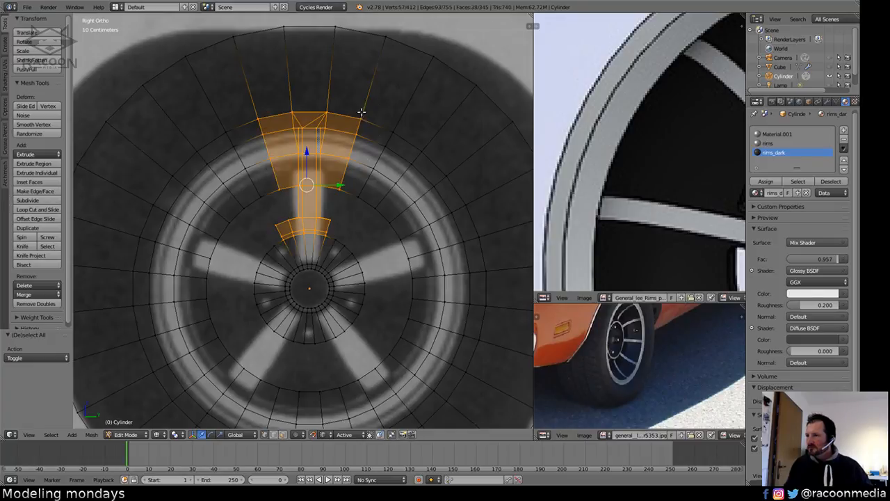
pyautogui.scroll(3, 392, 206)
pyautogui.moveTo(389, 213); pyautogui.dragTo(390, 286, button='middle')
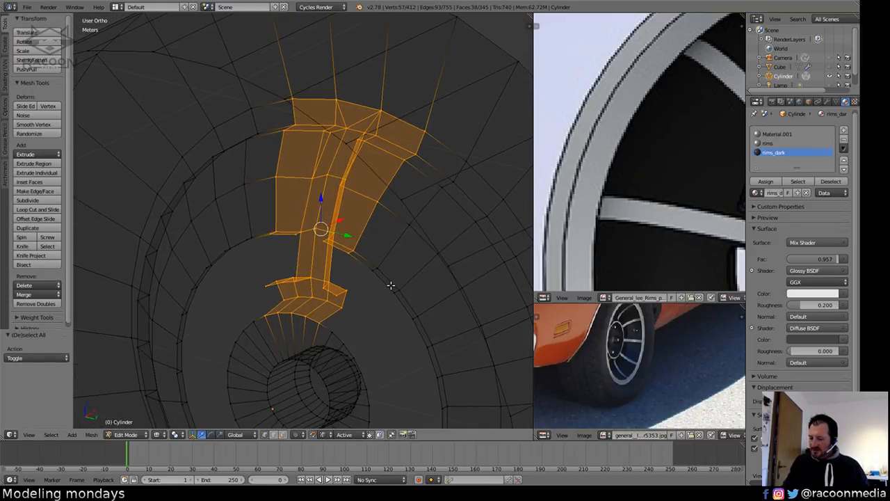
# Try to split the selected spoke section from the rest of the wheel mesh.
pyautogui.press('y')
pyautogui.scroll(-2, 393, 243)
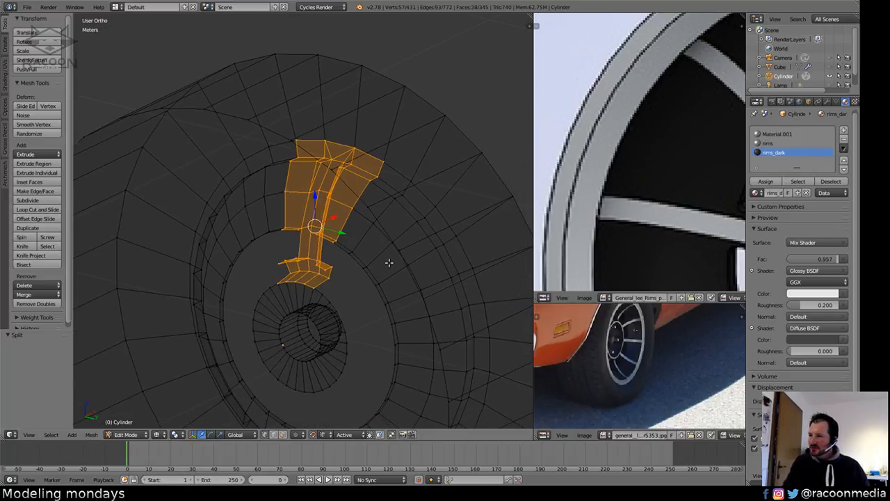
pyautogui.hotkey('ctrl', 'z')
# Add the next rim segment on the -Y side to the selection and separate the whole spoke section into its own object.
pyautogui.moveTo(428, 281); pyautogui.dragTo(379, 292, button='middle')
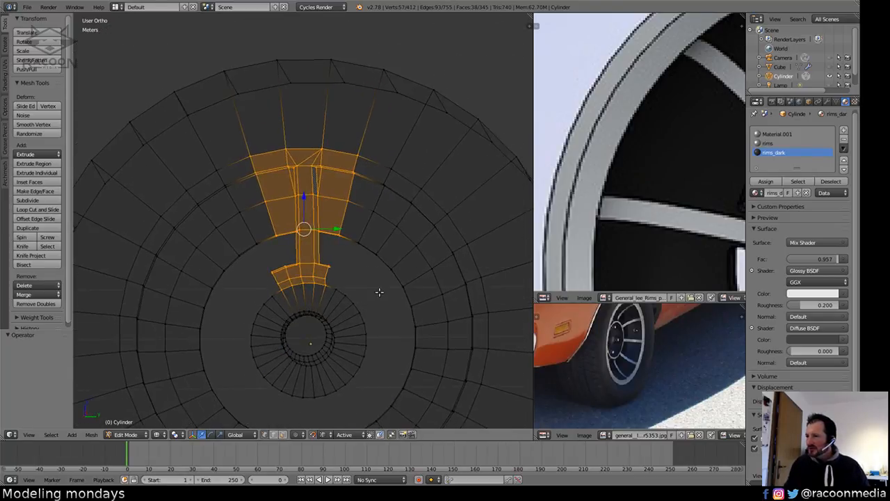
pyautogui.moveTo(207, 166)
pyautogui.keyDown('ctrl'); pyautogui.mouseDown()
pyautogui.moveTo(259, 248)
pyautogui.moveTo(210, 145)
pyautogui.mouseUp(); pyautogui.keyUp('ctrl')
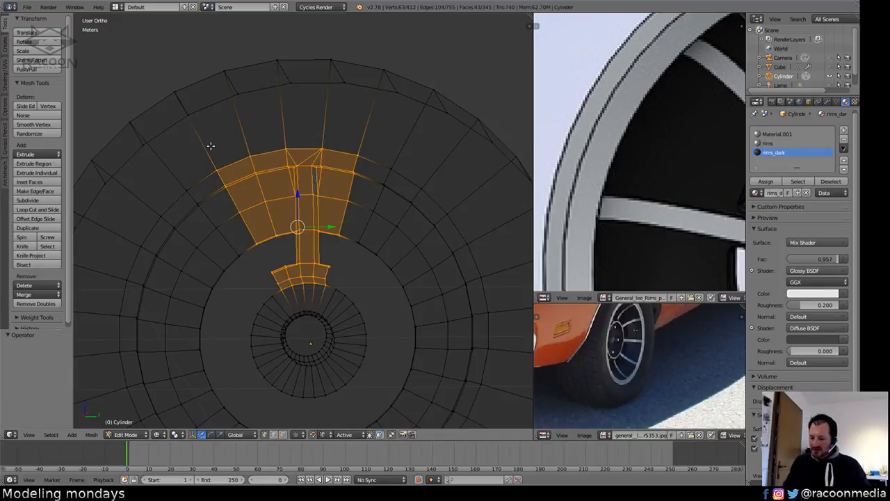
pyautogui.press('y')
pyautogui.press('p')
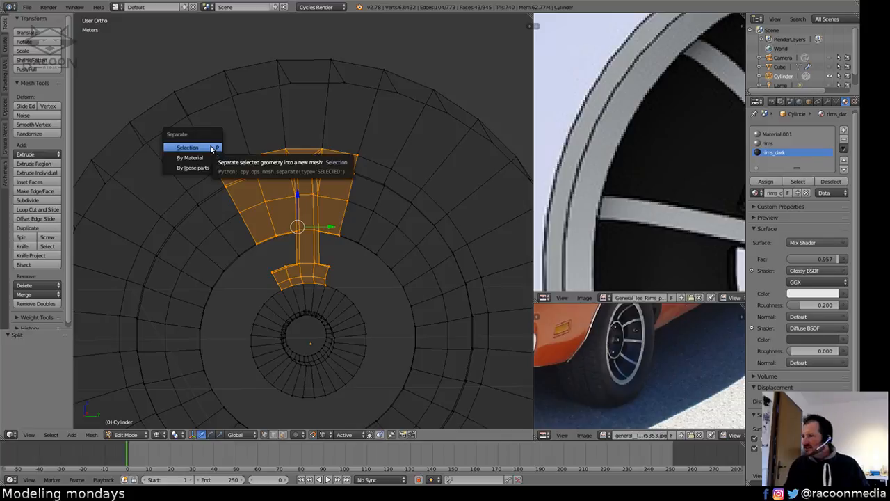
pyautogui.click(210, 146)
pyautogui.press('Tab')
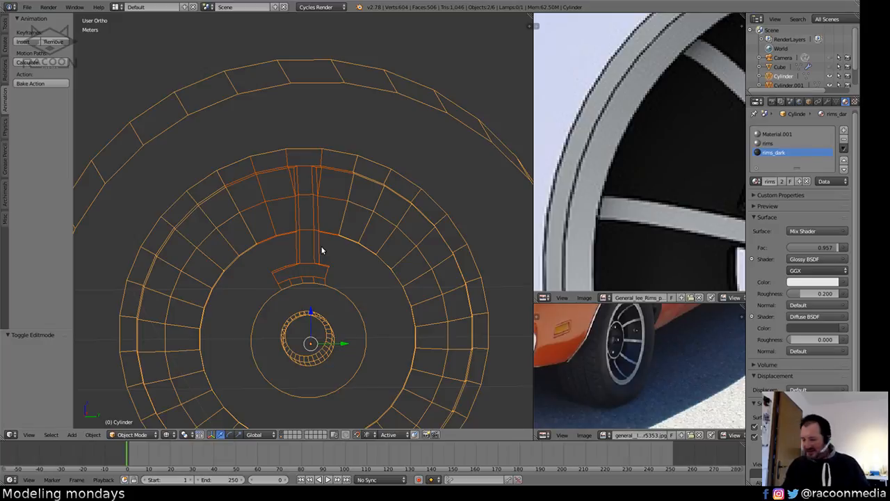
# Select the separated spoke section and check it in solid shading from the right side.
pyautogui.moveTo(322, 250); pyautogui.dragTo(322, 250, button='middle')
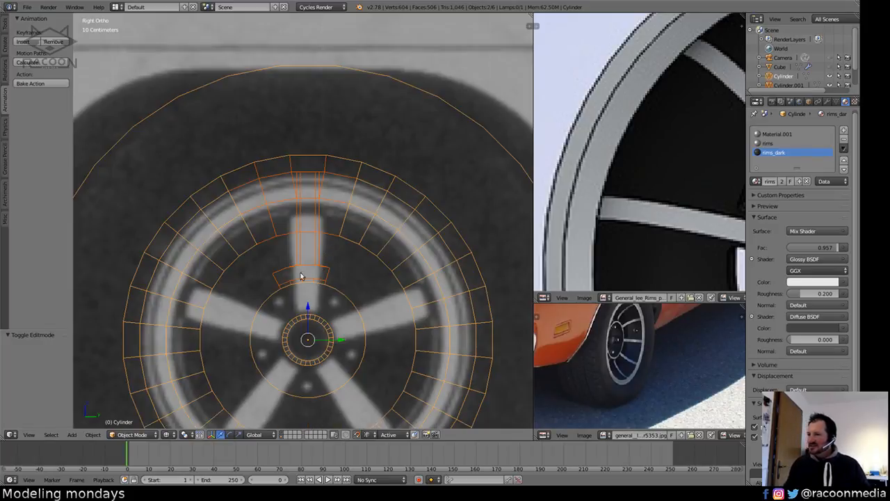
pyautogui.rightClick(318, 255)
pyautogui.press('z')
pyautogui.scroll(-2, 332, 312)
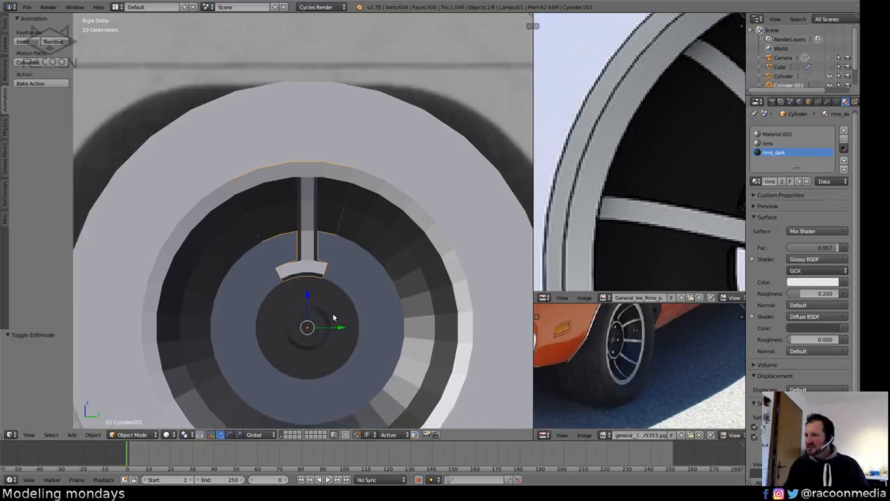
pyautogui.keyDown('shift'); pyautogui.moveTo(341, 312); pyautogui.dragTo(345, 268, button='middle'); pyautogui.keyUp('shift')
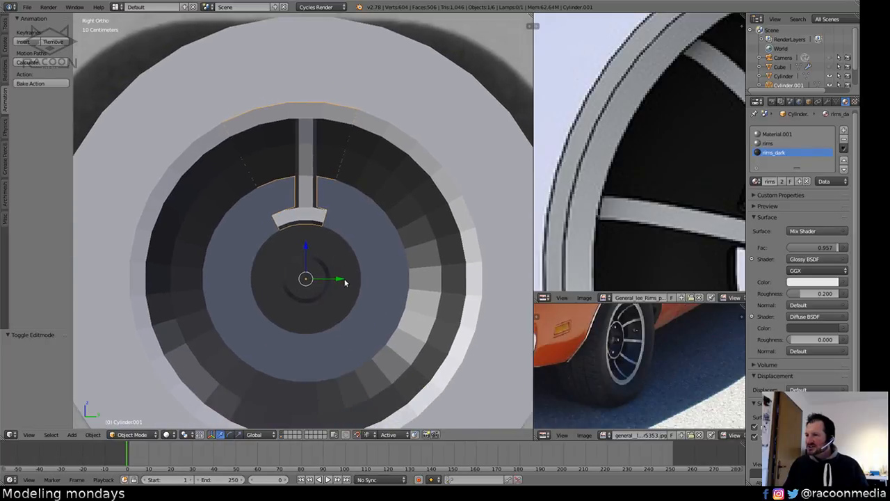
# Select the remaining inner rim wall faces of the main wheel mesh, starting from its innermost edge ring.
pyautogui.press('z')
pyautogui.rightClick(414, 278)
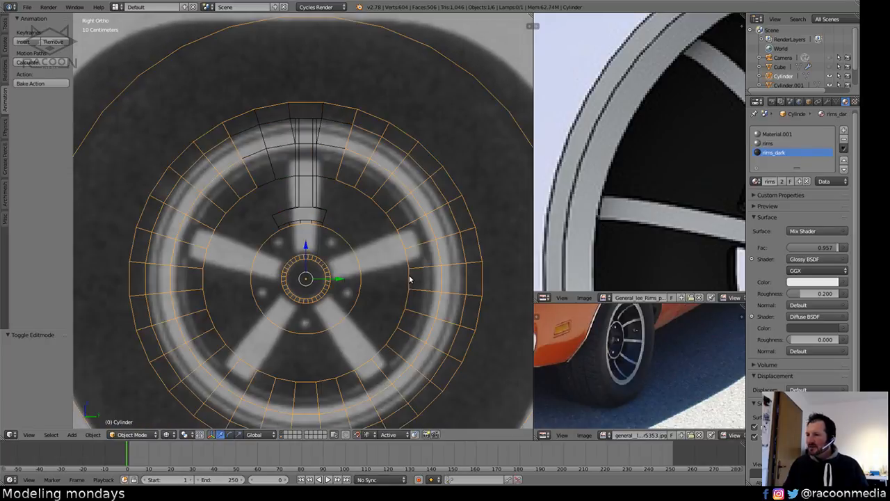
pyautogui.press('Tab')
pyautogui.press('a')
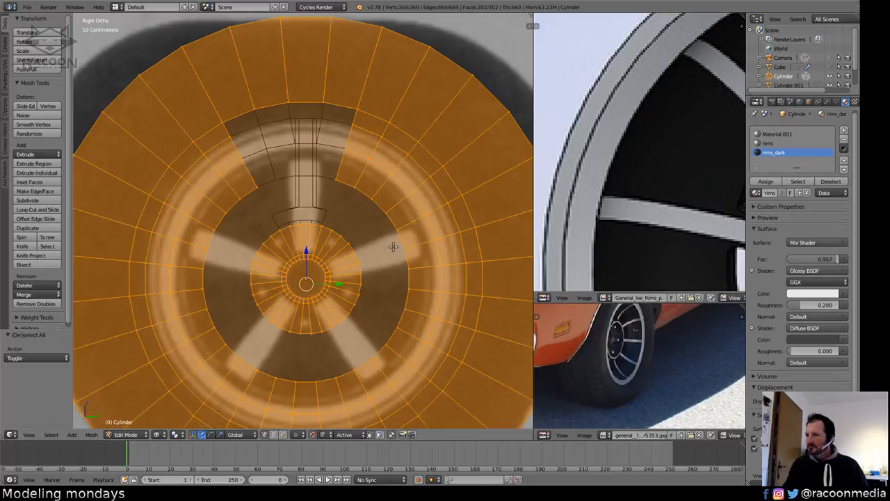
pyautogui.press('a')
pyautogui.keyDown('ctrl'); pyautogui.keyDown('alt'); pyautogui.rightClick(403, 245); pyautogui.keyUp('alt'); pyautogui.keyUp('ctrl')
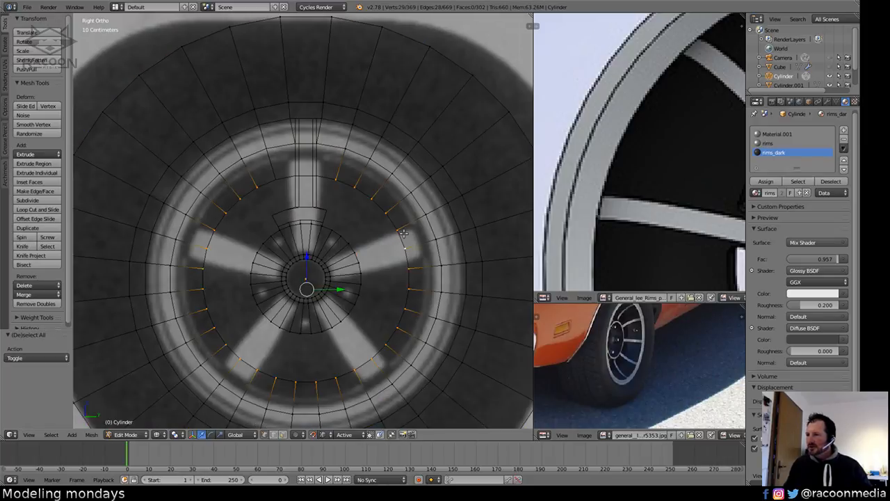
pyautogui.press('ctrl+KP_Add')
pyautogui.press('ctrl+KP_Add')
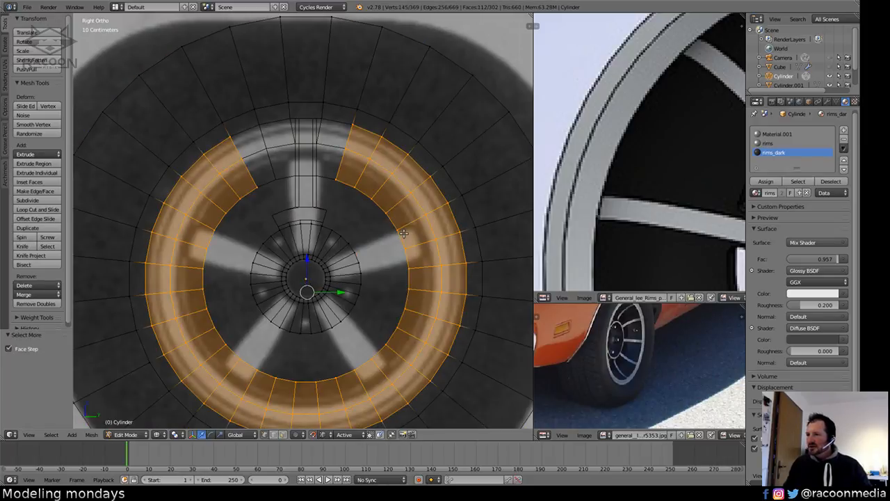
pyautogui.press('ctrl+KP_Subtract')
# Extend the selection to the rim's outer lip and delete all these faces, keeping the hub and tyre.
pyautogui.press('z')
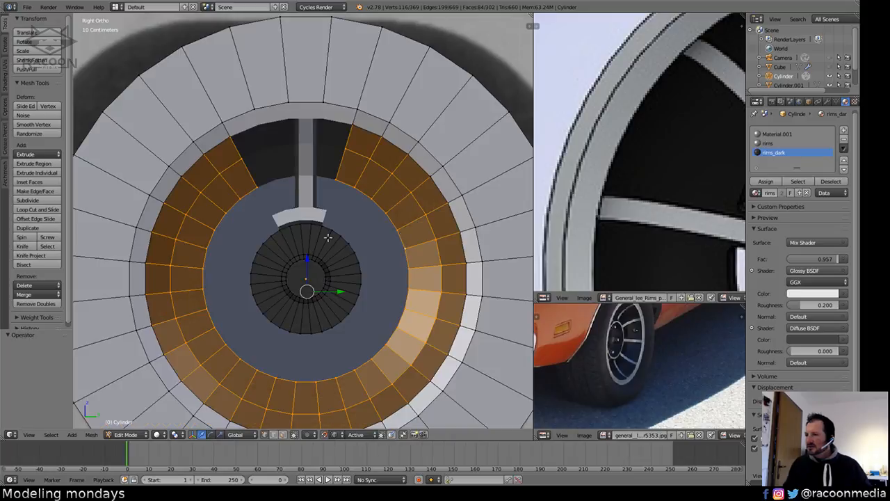
pyautogui.moveTo(340, 248); pyautogui.dragTo(358, 210, button='middle')
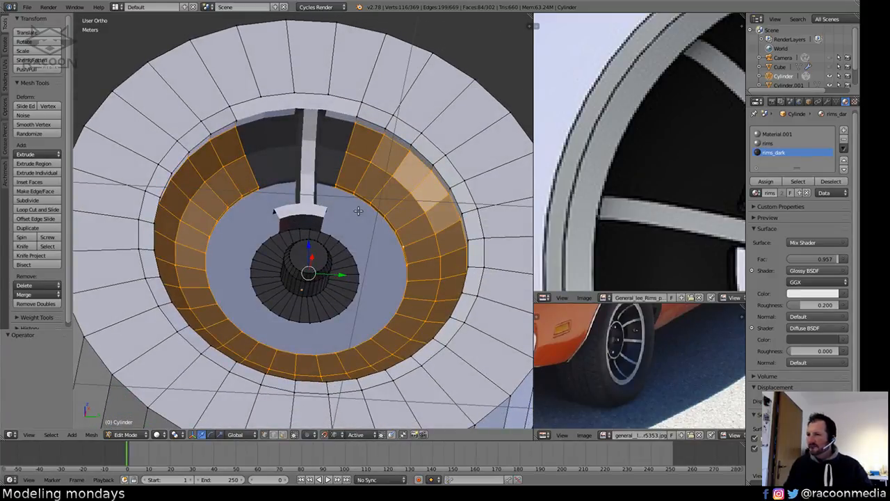
pyautogui.press('ctrl+KP_Add')
pyautogui.press('ctrl+KP_Add')
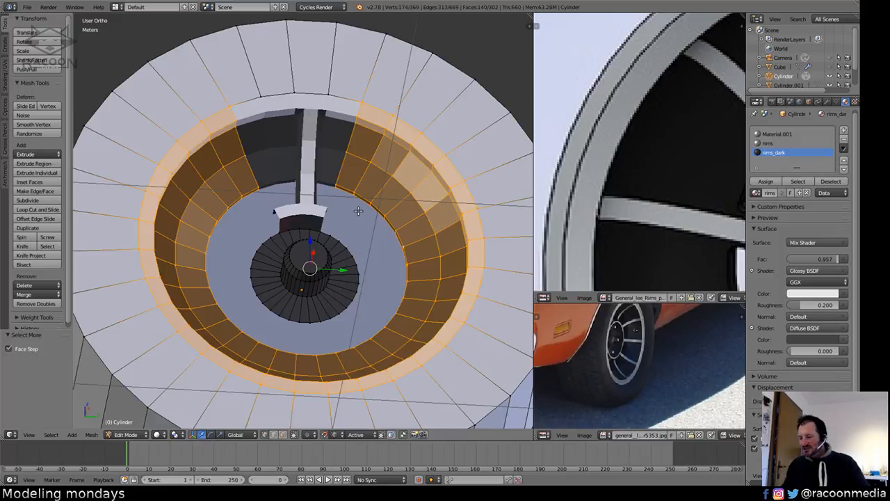
pyautogui.press('x')
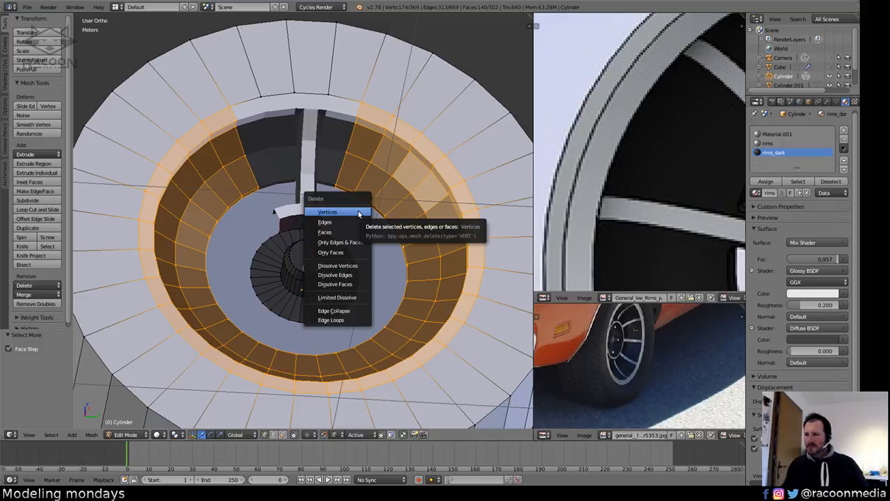
pyautogui.press('Down')
pyautogui.press('Down')
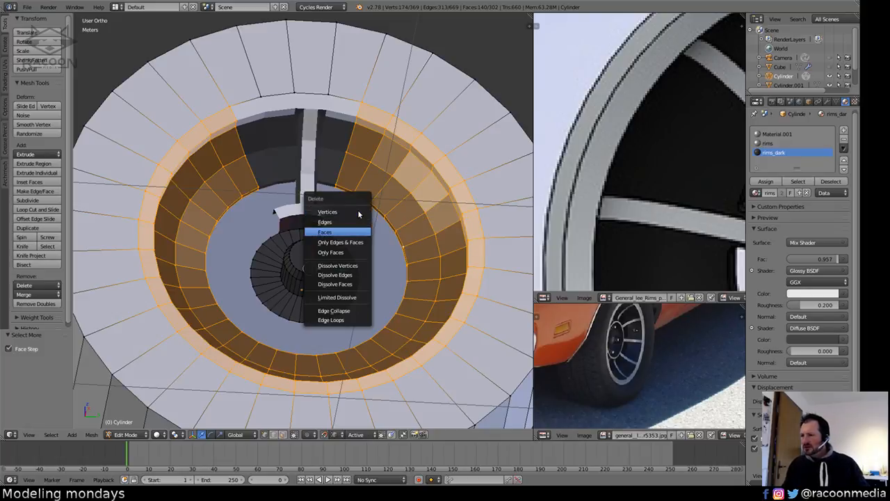
pyautogui.press('Return')
pyautogui.moveTo(358, 210); pyautogui.dragTo(282, 253, button='middle')
pyautogui.press('Tab')
# Open the separated spoke section for mesh editing with face selection.
pyautogui.moveTo(306, 226); pyautogui.dragTo(302, 210, button='middle')
pyautogui.rightClick(301, 211)
pyautogui.scroll(5, 306, 212)
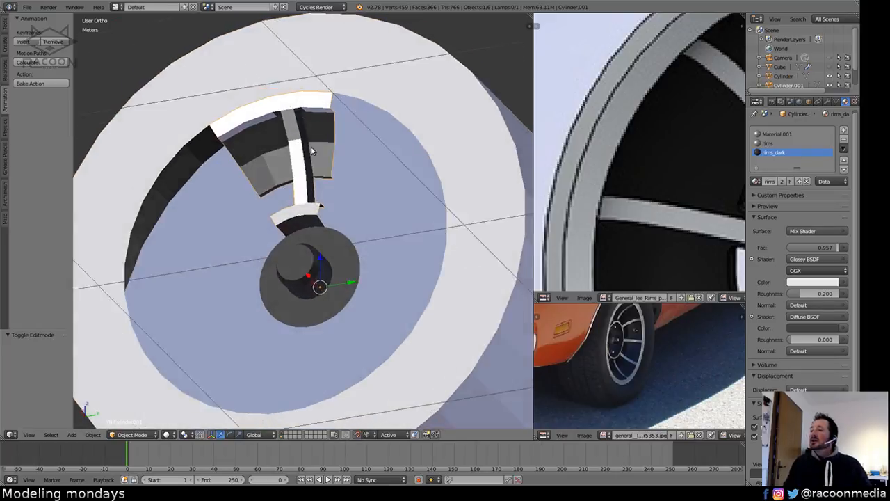
pyautogui.keyDown('shift'); pyautogui.moveTo(328, 216); pyautogui.dragTo(304, 211, button='middle'); pyautogui.keyUp('shift')
pyautogui.press('Tab')
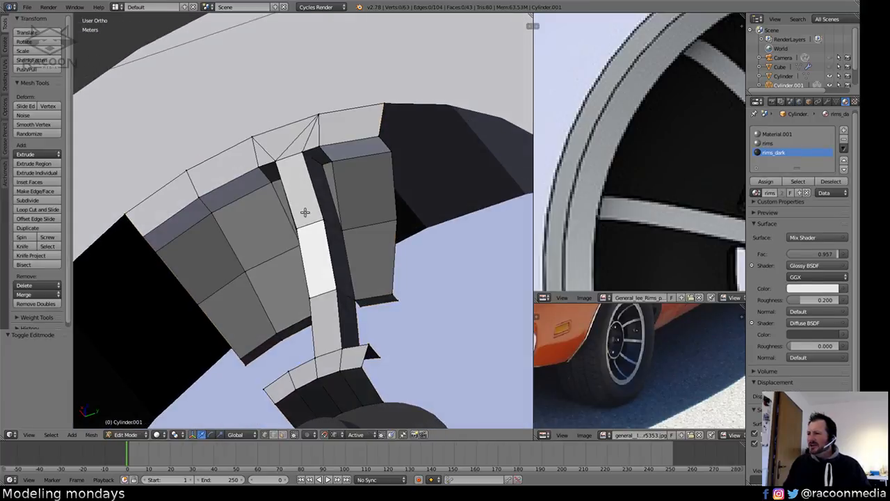
pyautogui.click(281, 434)
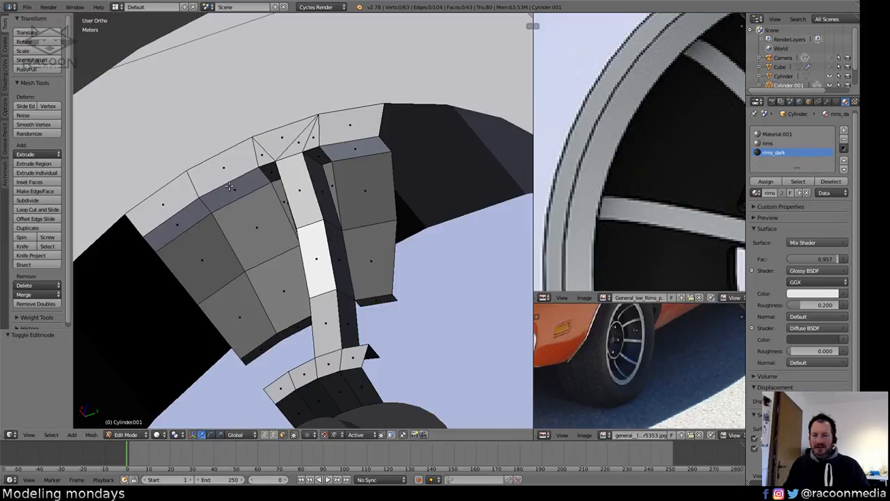
# Assign the rims_dark material to the three narrow step faces just inside the spoke section's outer lip.
pyautogui.rightClick(218, 195)
pyautogui.keyDown('shift'); pyautogui.rightClick(192, 211); pyautogui.keyUp('shift')
pyautogui.keyDown('shift'); pyautogui.rightClick(334, 153); pyautogui.keyUp('shift')
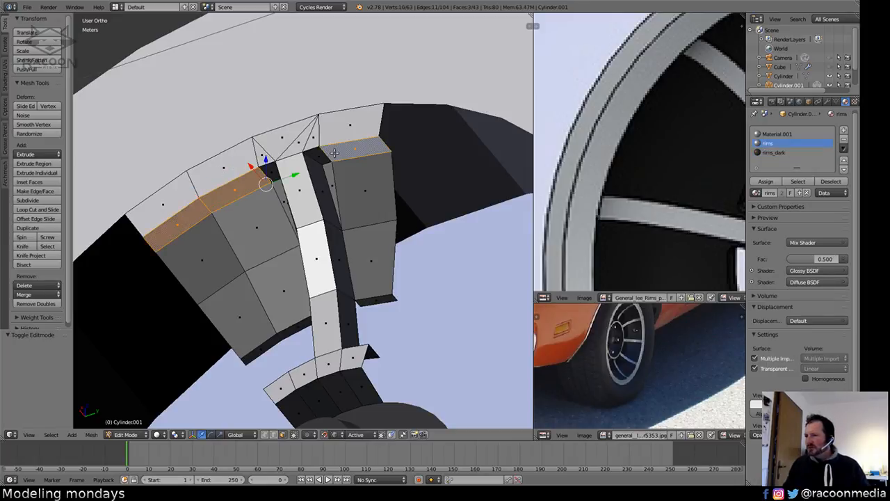
pyautogui.click(773, 152)
pyautogui.click(764, 181)
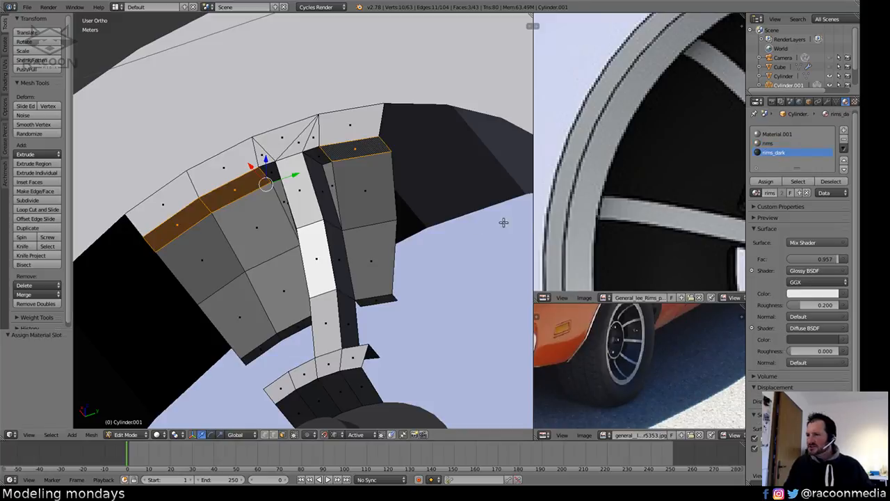
pyautogui.press('a')
pyautogui.moveTo(372, 237); pyautogui.dragTo(367, 268, button='middle')
pyautogui.press('Tab')
# Examine the spoke section and hub in the right orthographic view.
pyautogui.scroll(-3, 366, 264)
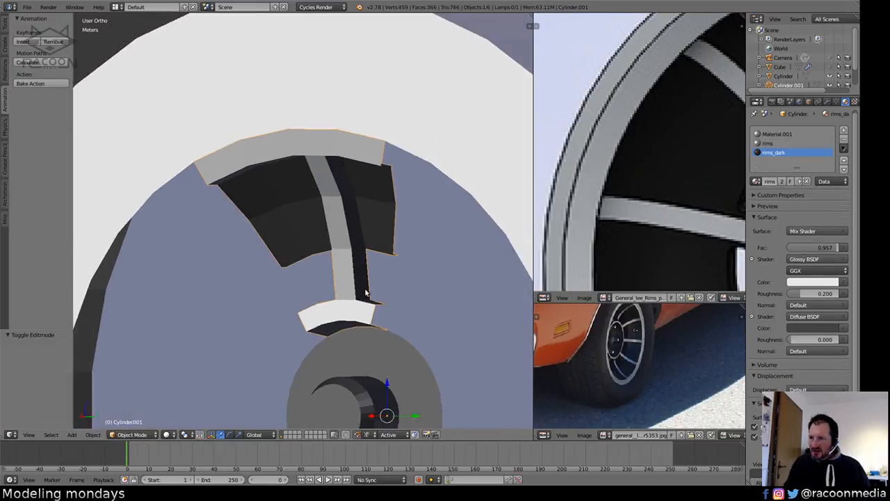
pyautogui.press('KP_1')
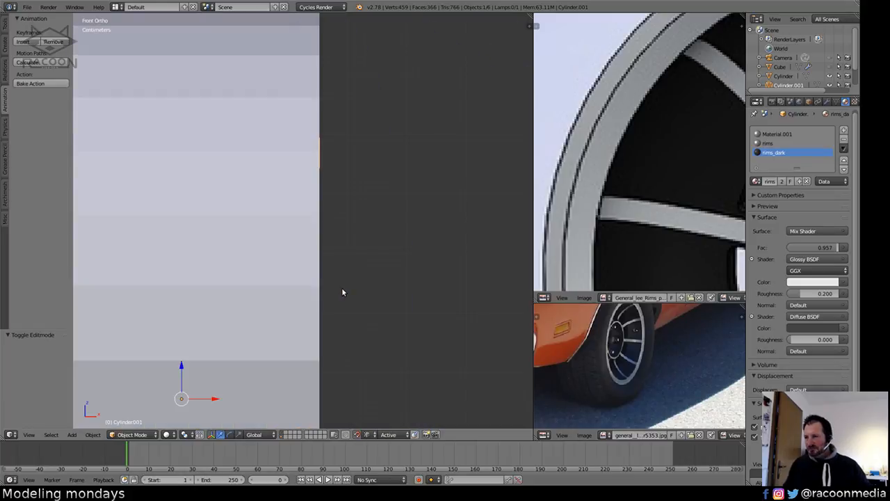
pyautogui.press('KP_3')
pyautogui.scroll(-4, 342, 292)
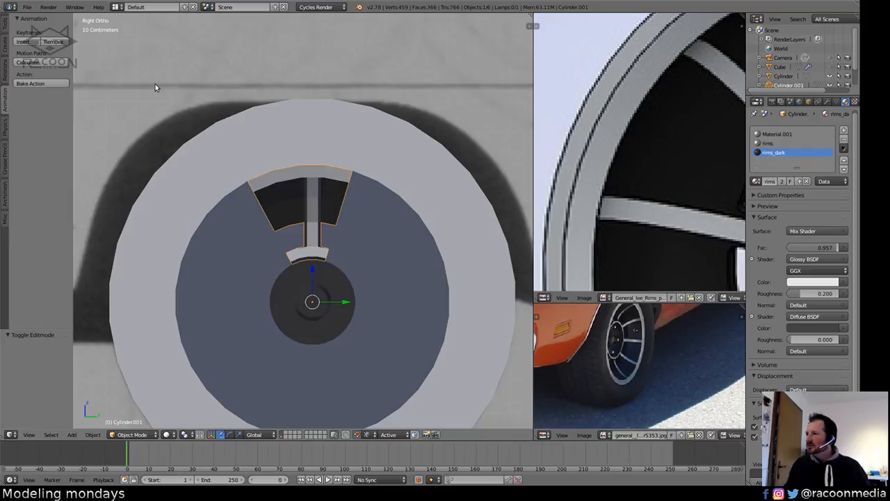
pyautogui.keyDown('shift'); pyautogui.moveTo(354, 280); pyautogui.dragTo(339, 235, button='middle'); pyautogui.keyUp('shift')
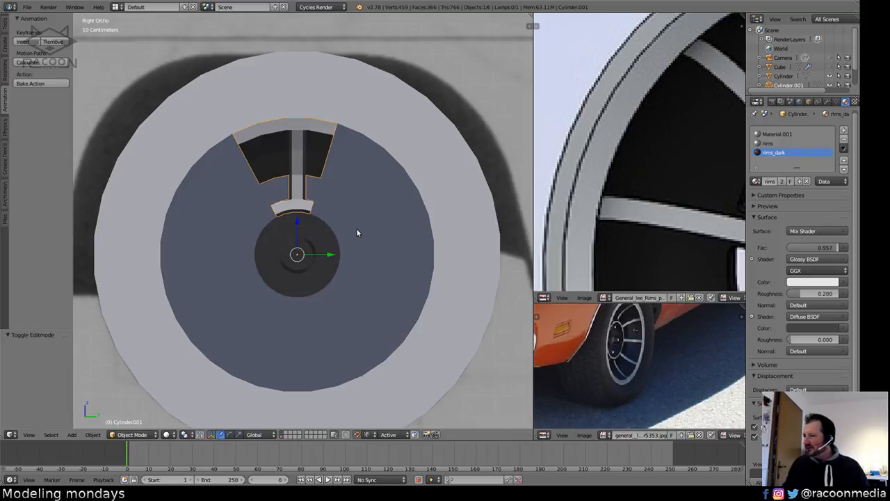
pyautogui.scroll(4, 357, 233)
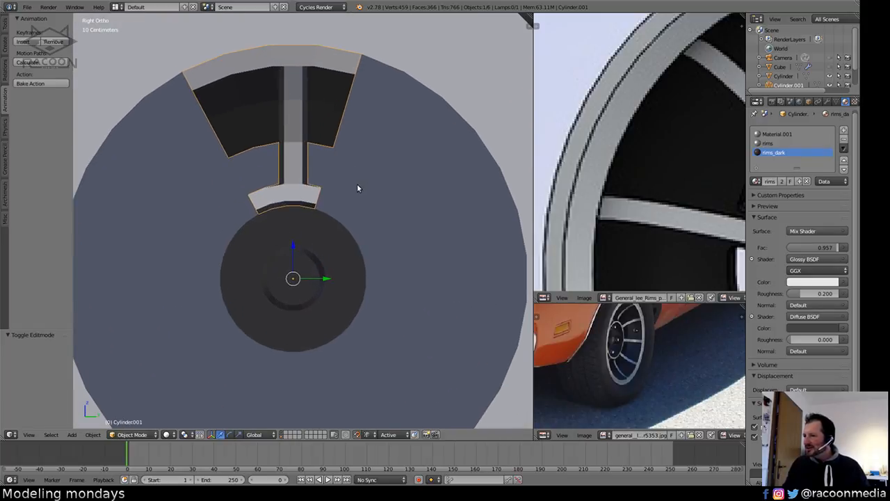
pyautogui.keyDown('shift'); pyautogui.moveTo(357, 188); pyautogui.dragTo(342, 235, button='middle'); pyautogui.keyUp('shift')
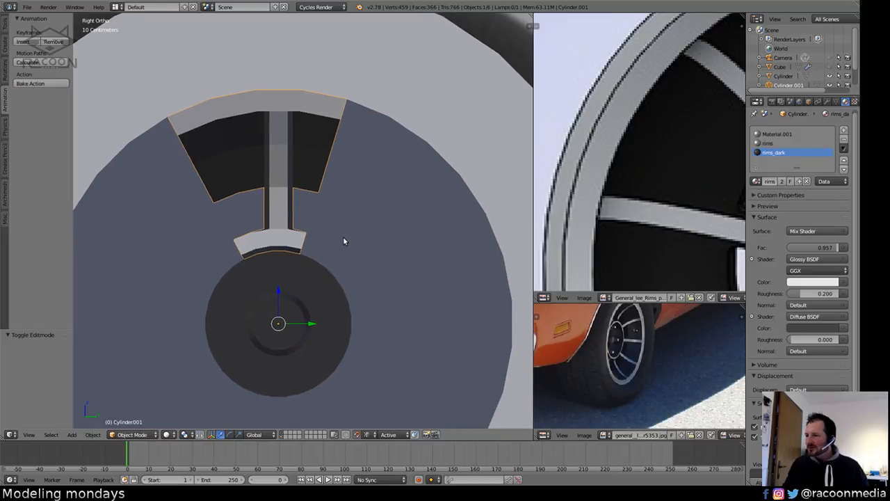
pyautogui.scroll(8, 342, 242)
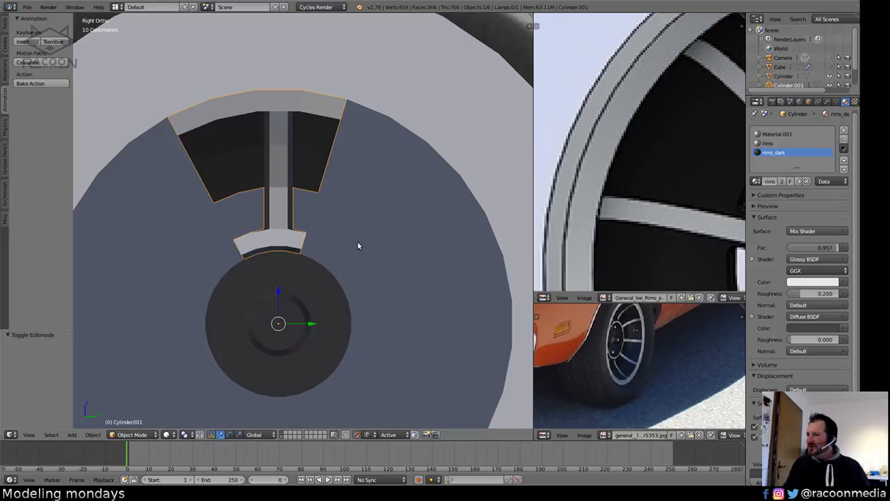
# Move the two outer vertices at the spoke's hub end about -1.815 mm along Z, onto the connector's upper edge.
pyautogui.press('Tab')
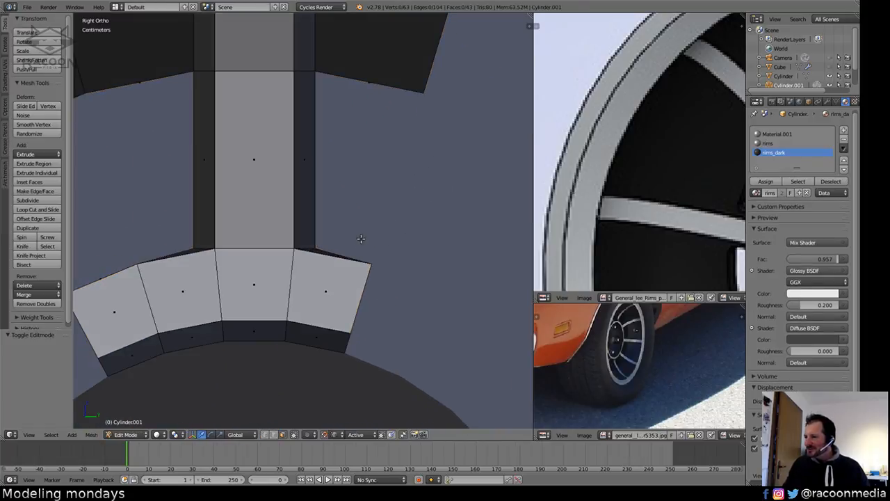
pyautogui.keyDown('ctrl'); pyautogui.scroll(1, 327, 278); pyautogui.keyUp('ctrl')
pyautogui.press('z')
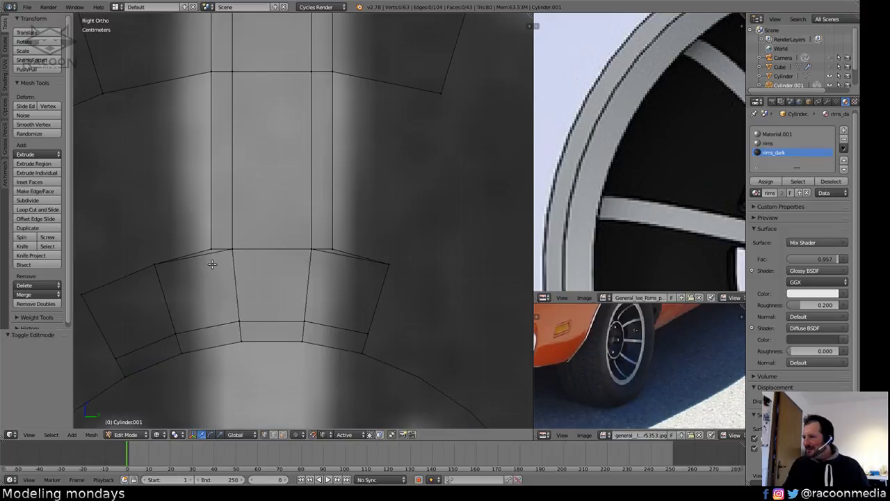
pyautogui.click(212, 249)
pyautogui.keyDown('shift'); pyautogui.click(333, 249); pyautogui.keyUp('shift')
pyautogui.keyDown('shift'); pyautogui.moveTo(336, 258); pyautogui.dragTo(367, 282, button='middle'); pyautogui.keyUp('shift')
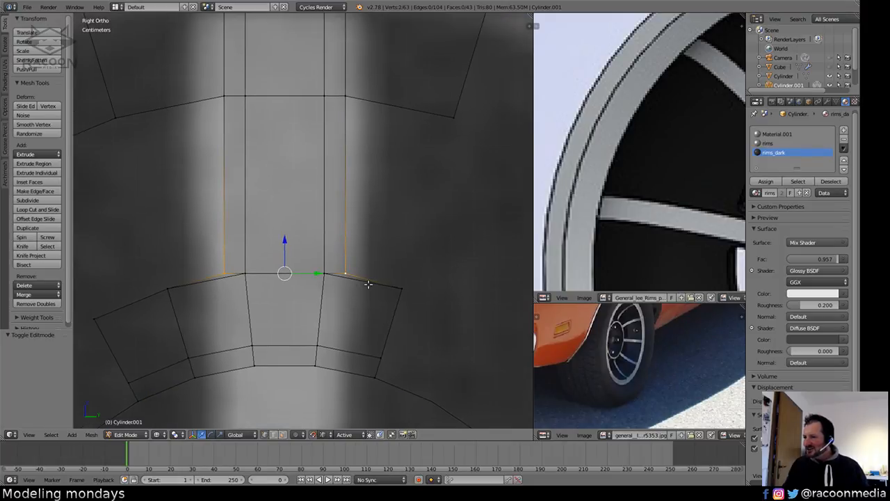
pyautogui.press('g')
pyautogui.press('z')
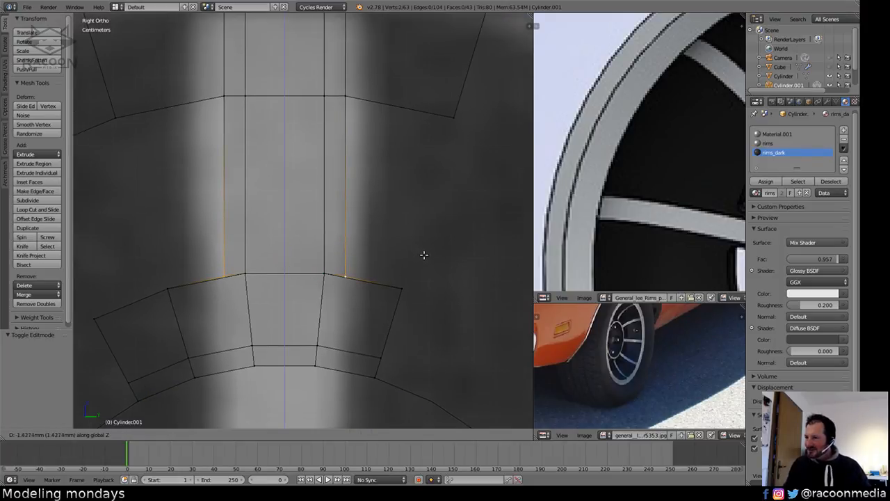
pyautogui.click(423, 258)
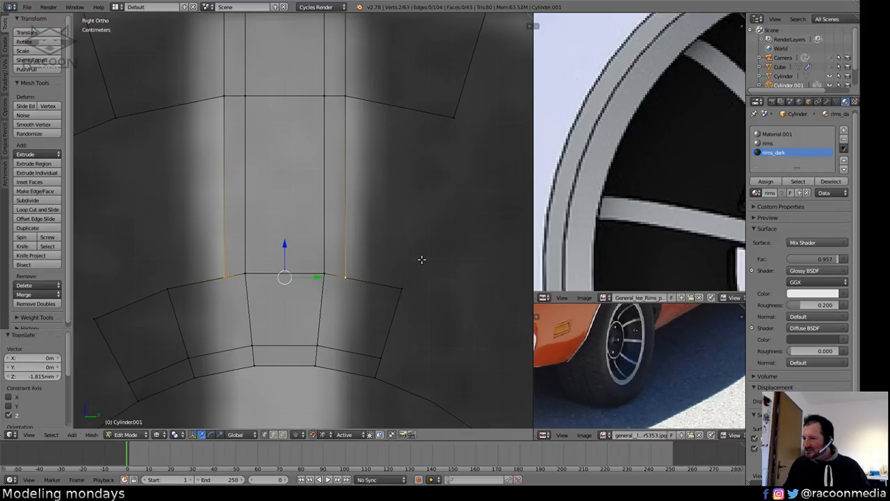
pyautogui.press('Tab')
# Compare the spoke's outer end with the side reference image and inspect the whole section from several angles.
pyautogui.keyDown('shift'); pyautogui.scroll(5, 400, 278); pyautogui.keyUp('shift')
pyautogui.press('z')
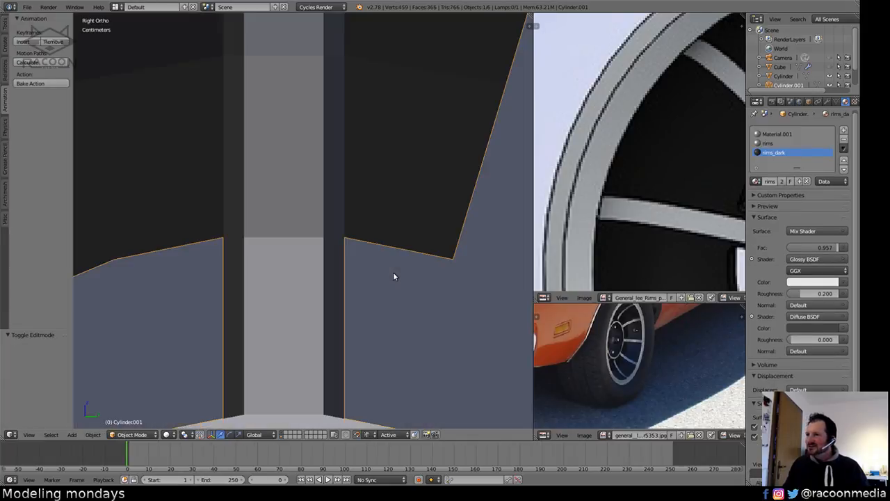
pyautogui.keyDown('shift'); pyautogui.moveTo(381, 273); pyautogui.dragTo(406, 370, button='middle'); pyautogui.keyUp('shift')
pyautogui.keyDown('shift'); pyautogui.moveTo(400, 254); pyautogui.dragTo(392, 369, button='middle'); pyautogui.keyUp('shift')
pyautogui.press('z')
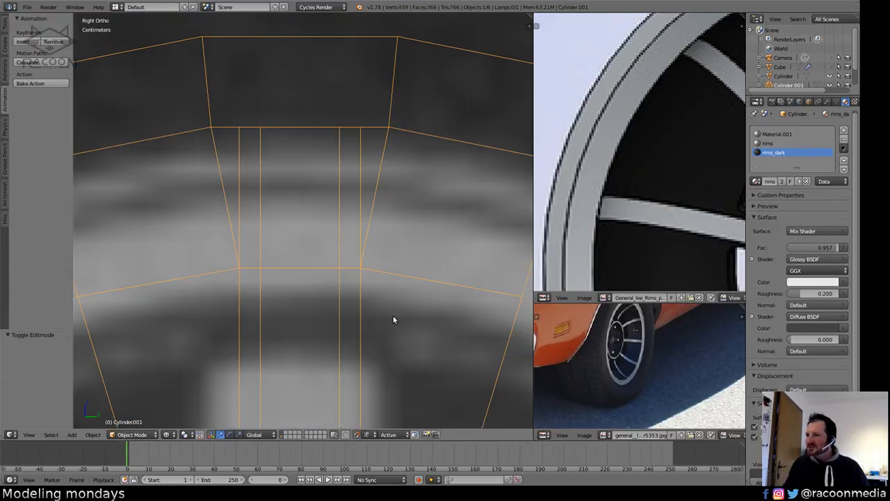
pyautogui.moveTo(408, 340)
pyautogui.keyDown('shift'); pyautogui.mouseDown(button='middle')
pyautogui.moveTo(394, 250)
pyautogui.moveTo(417, 207)
pyautogui.mouseUp(button='middle'); pyautogui.keyUp('shift')
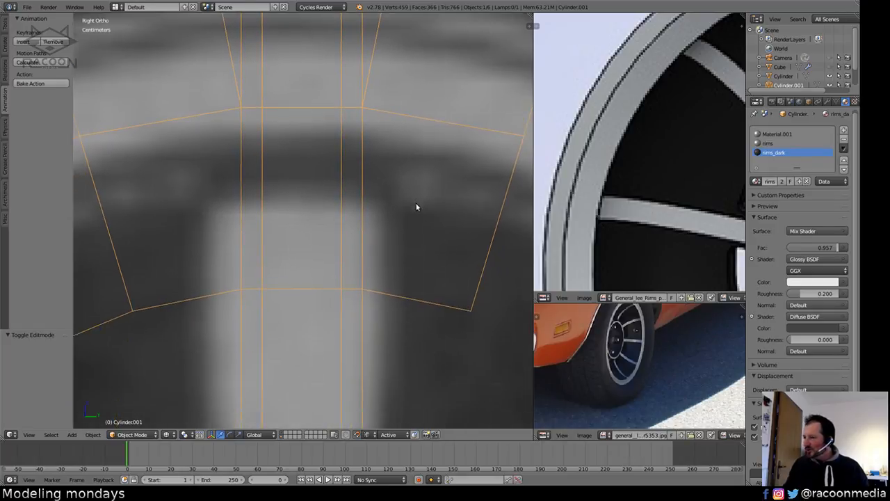
pyautogui.press('z')
pyautogui.scroll(-4, 416, 252)
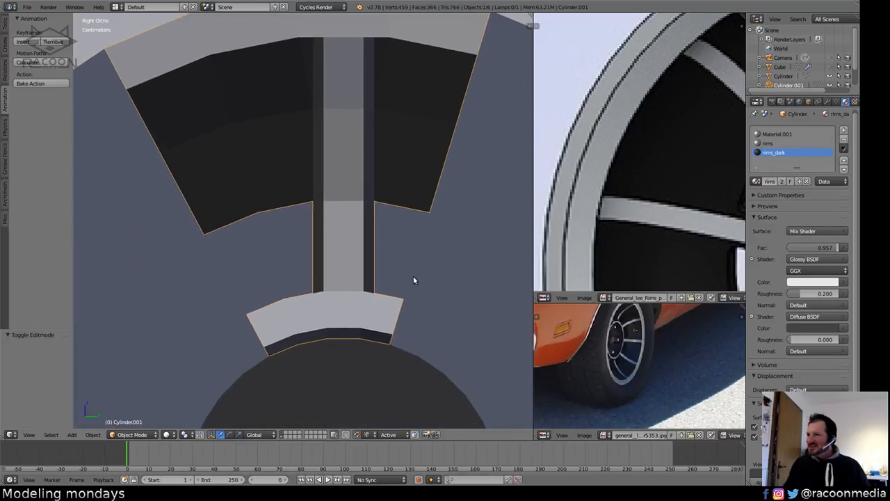
pyautogui.moveTo(407, 294); pyautogui.dragTo(367, 314, button='middle')
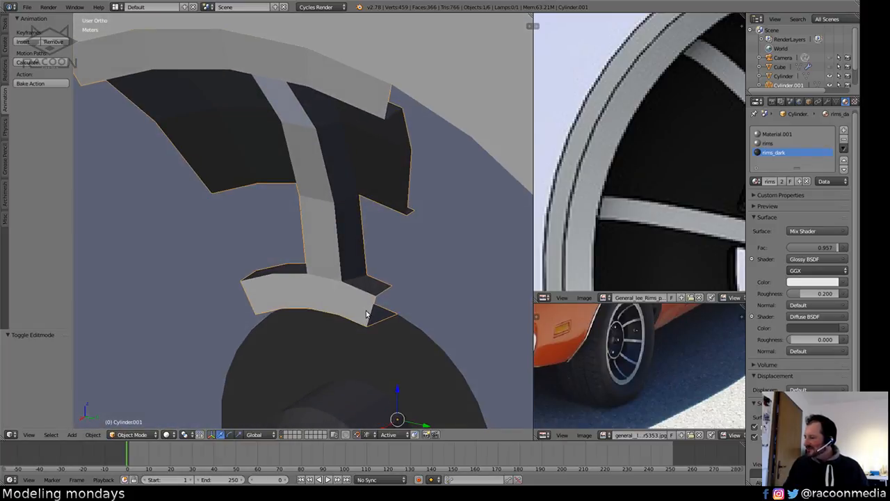
pyautogui.moveTo(367, 315)
pyautogui.mouseDown(button='middle')
pyautogui.moveTo(357, 307)
pyautogui.moveTo(331, 317)
pyautogui.moveTo(377, 298)
pyautogui.moveTo(361, 321)
pyautogui.mouseUp(button='middle')
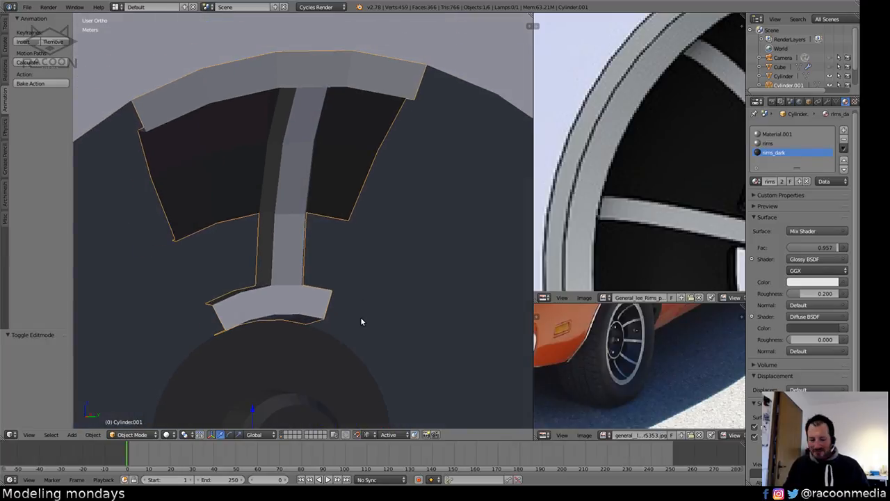
# Examine the spoke section's profile in the front and right orthographic views, compared with the side reference image.
pyautogui.press('KP_1')
pyautogui.press('z')
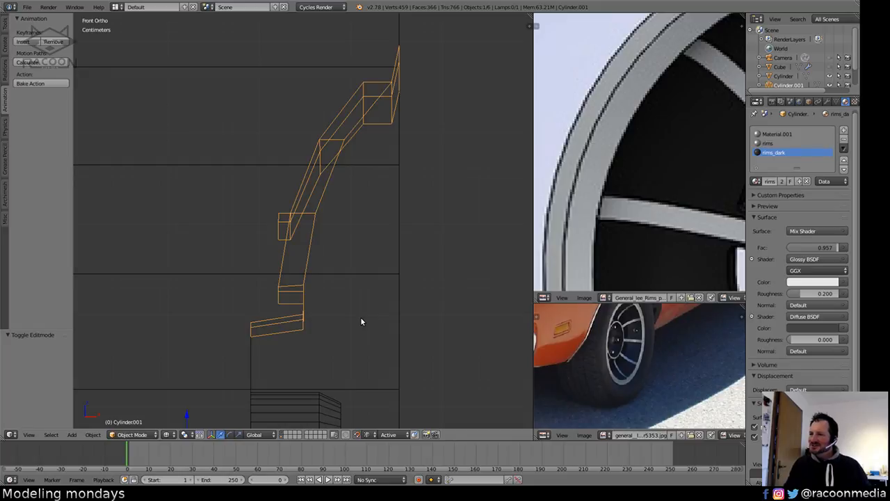
pyautogui.press('KP_3')
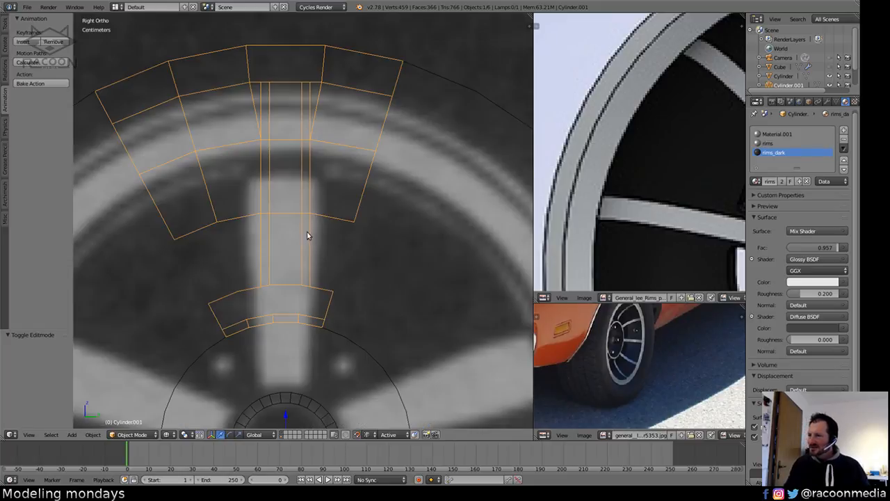
pyautogui.press('z')
pyautogui.scroll(-5, 310, 354)
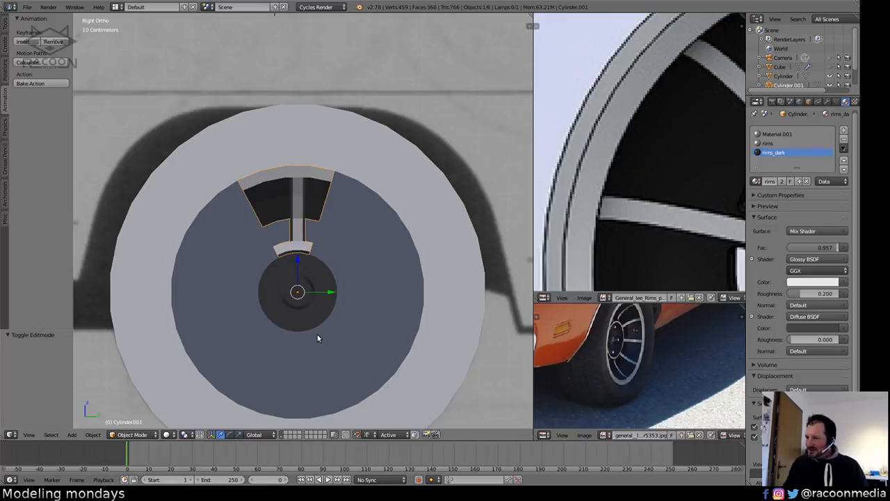
pyautogui.hotkey('shift', 'd')
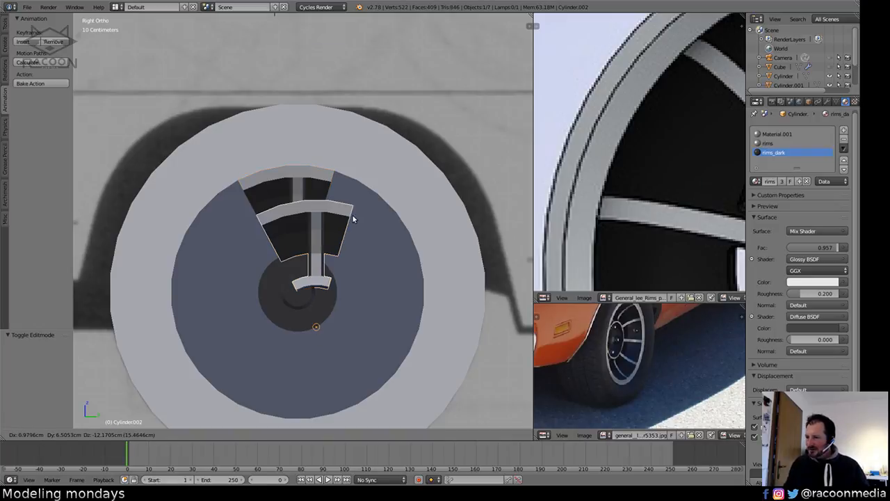
pyautogui.press('r')
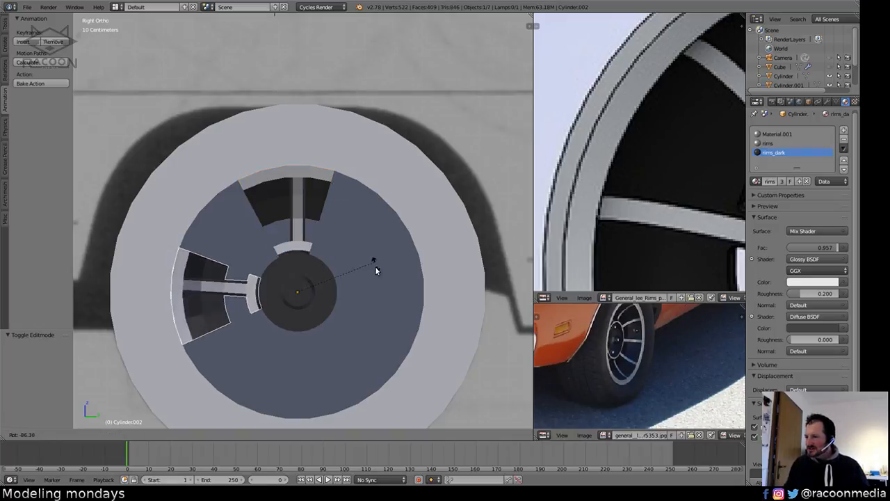
pyautogui.rightClick(380, 291)
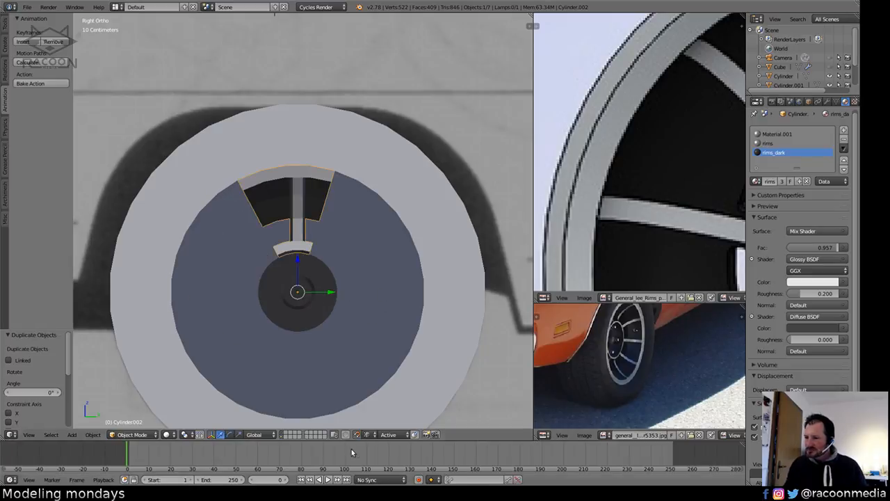
# Switch the snapping element to increments and delete the stray duplicate of the spoke section.
pyautogui.click(386, 435)
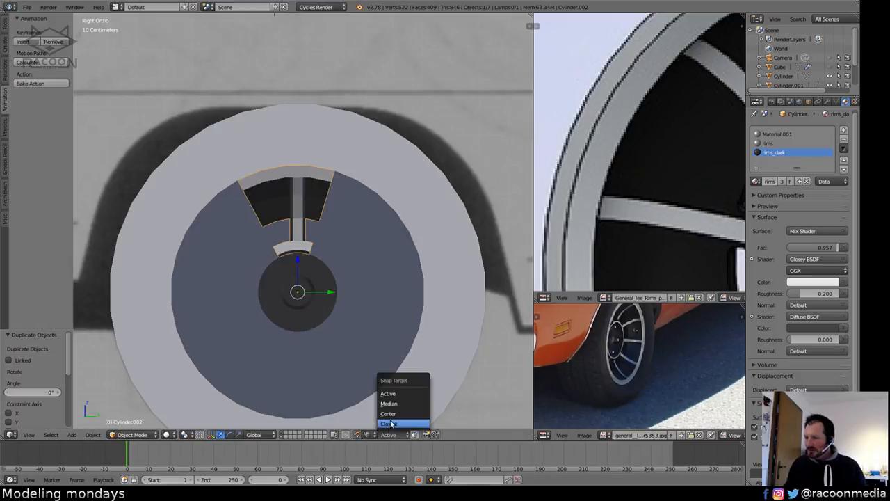
pyautogui.click(370, 434)
pyautogui.click(372, 425)
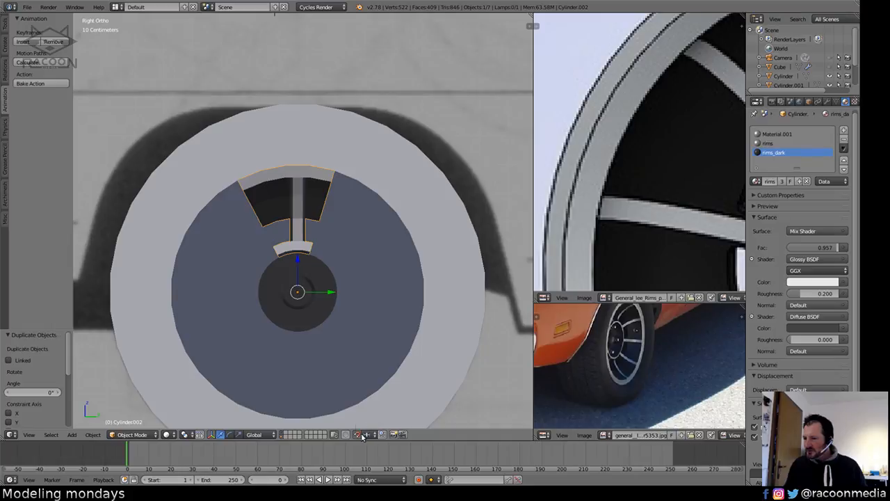
pyautogui.press('x')
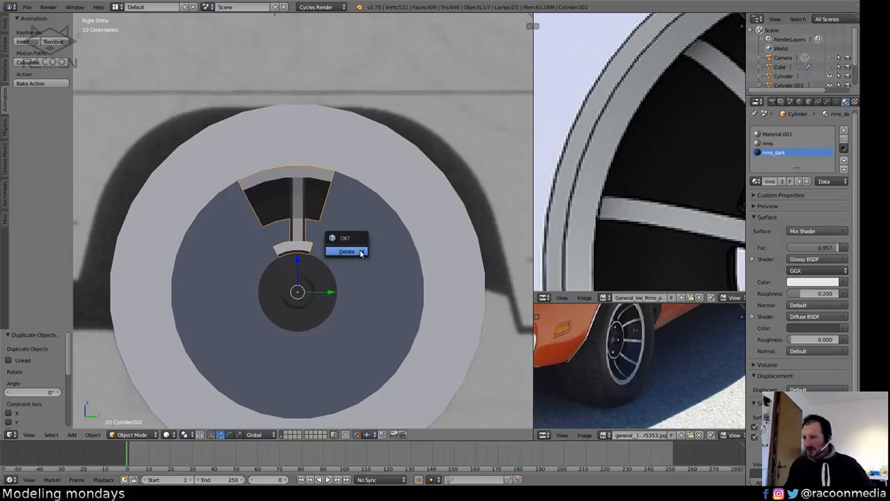
pyautogui.click(359, 249)
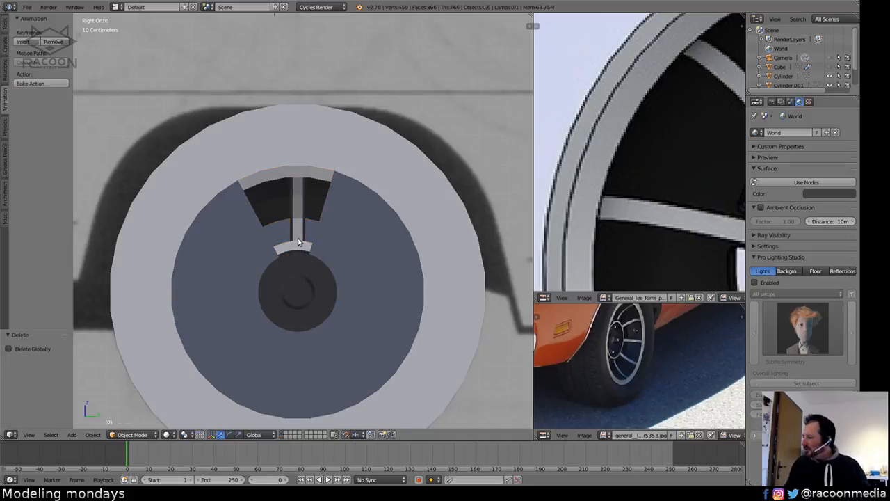
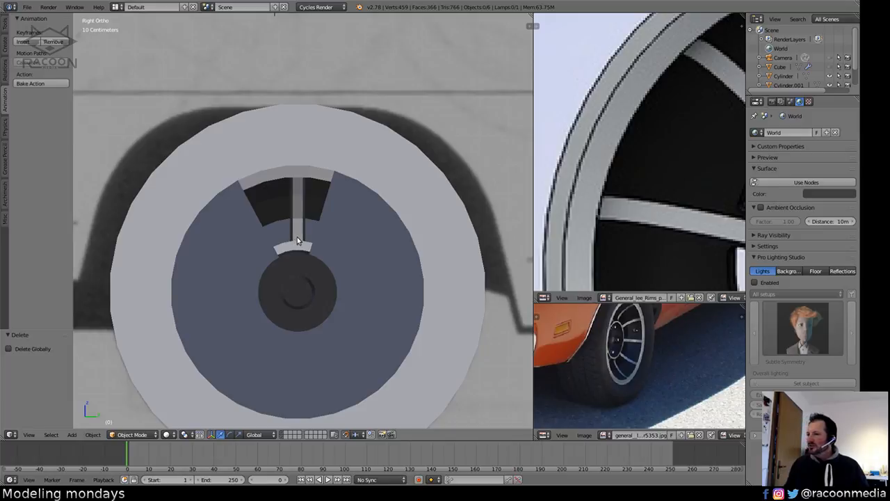
# Duplicate the spoke section with a -45° rotation around the hub and repeat until eight sections form a full rim.
pyautogui.rightClick(296, 236)
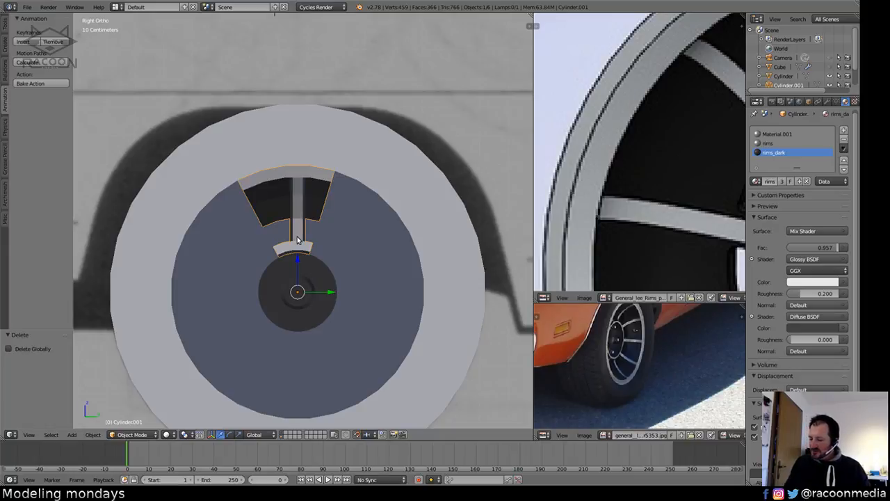
pyautogui.hotkey('shift', 'd')
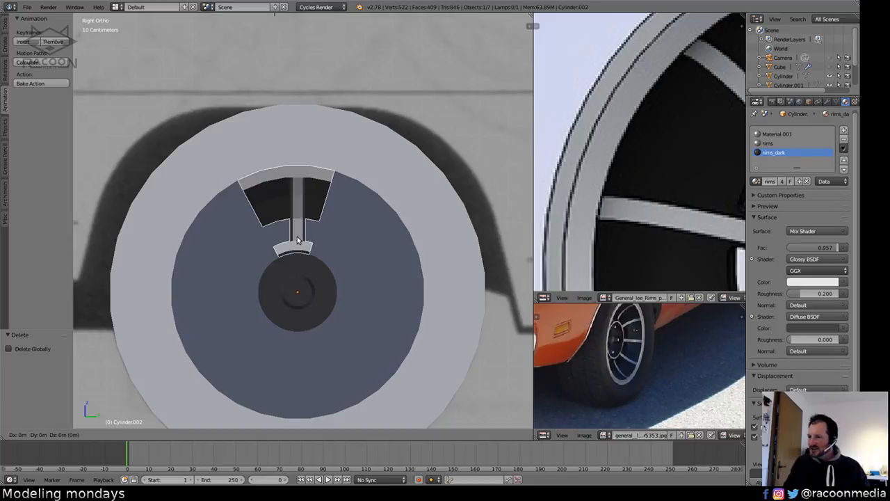
pyautogui.press('r')
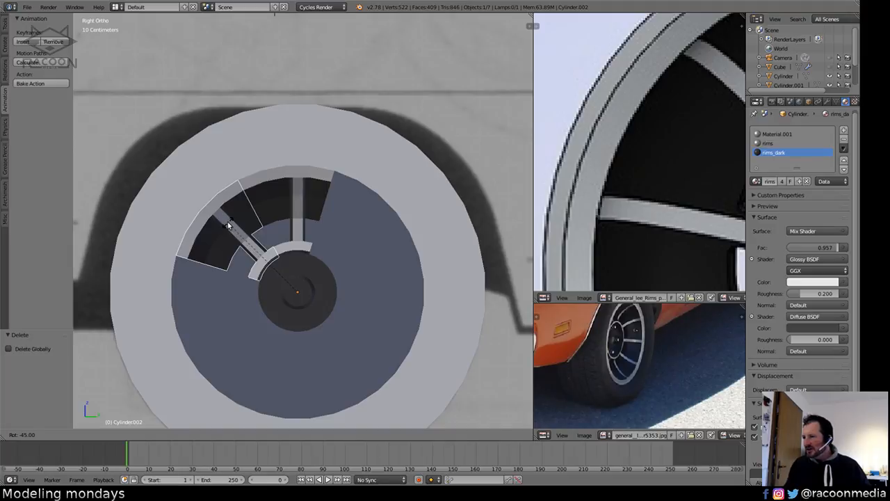
pyautogui.click(226, 223)
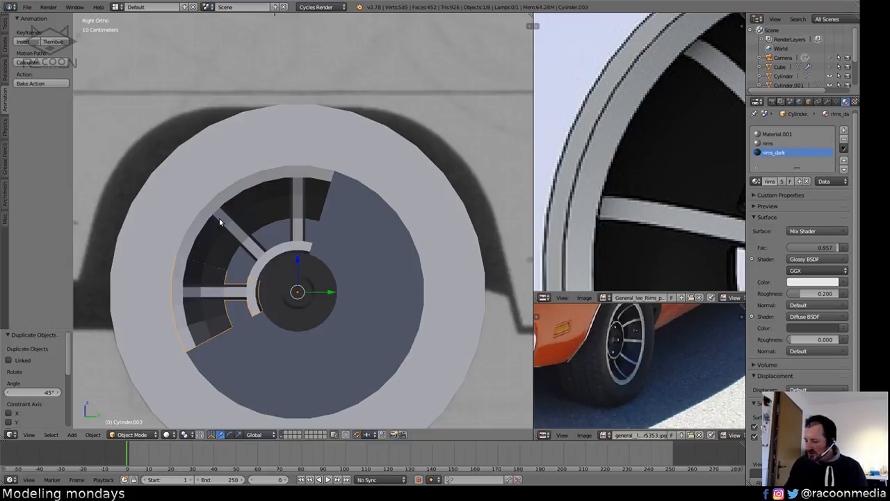
pyautogui.hotkey('shift', 'r')
pyautogui.hotkey('shift', 'r')
pyautogui.hotkey('shift', 'r')
pyautogui.hotkey('shift', 'r')
pyautogui.hotkey('shift', 'r')
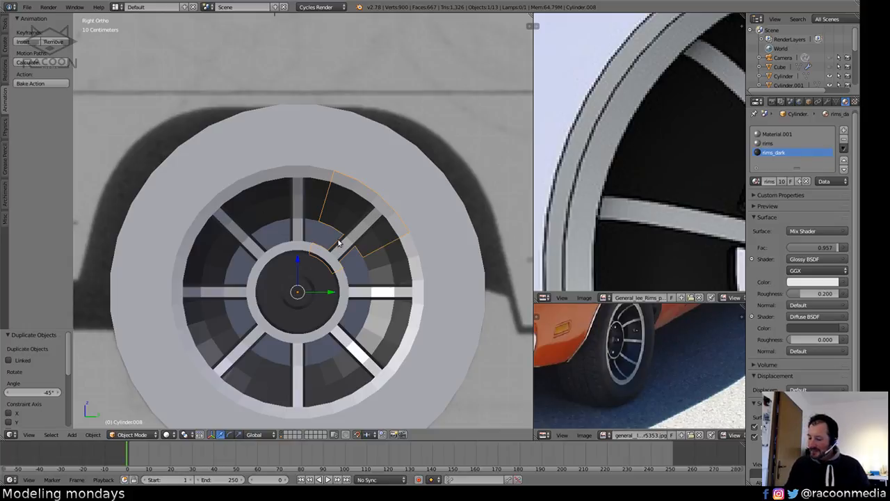
# Inspect the complete ring of spokes in perspective view with nothing selected.
pyautogui.moveTo(342, 272); pyautogui.dragTo(362, 291, button='middle')
pyautogui.press('a')
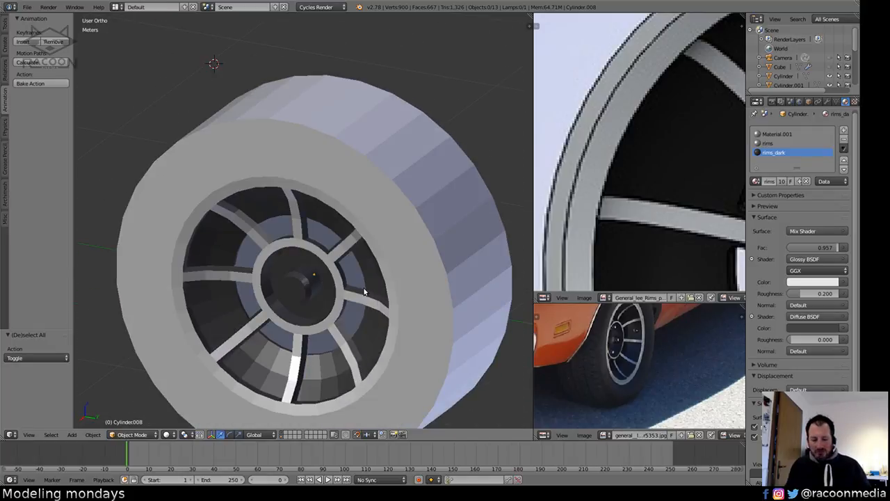
pyautogui.press('KP_5')
pyautogui.moveTo(307, 277)
pyautogui.mouseDown(button='middle')
pyautogui.moveTo(292, 257)
pyautogui.moveTo(368, 264)
pyautogui.moveTo(338, 275)
pyautogui.mouseUp(button='middle')
pyautogui.scroll(2, 339, 275)
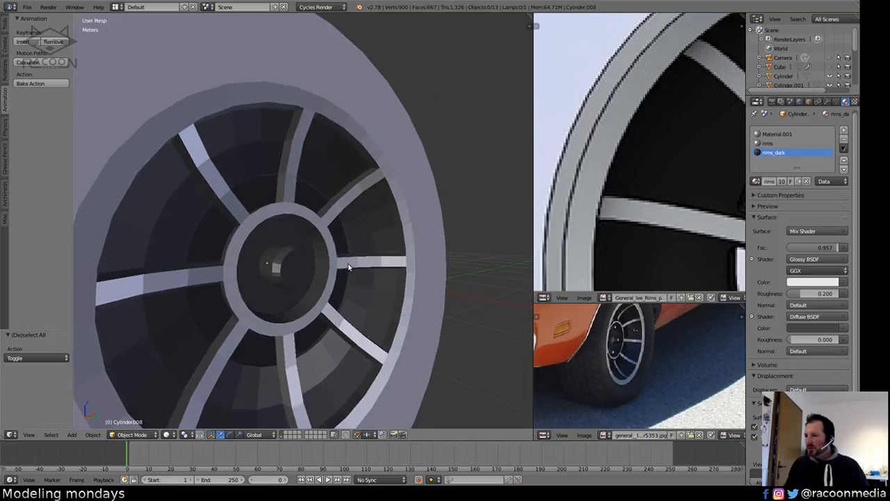
# Select all eight spoke sections of the rim and join them into a single object.
pyautogui.rightClick(342, 264)
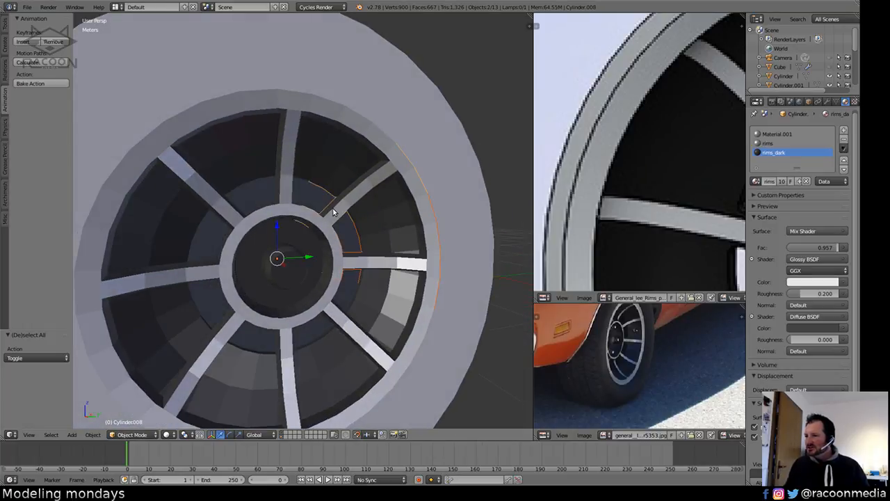
pyautogui.keyDown('shift'); pyautogui.rightClick(296, 186); pyautogui.keyUp('shift')
pyautogui.keyDown('shift'); pyautogui.rightClick(209, 237); pyautogui.keyUp('shift')
pyautogui.keyDown('shift'); pyautogui.rightClick(212, 292); pyautogui.keyUp('shift')
pyautogui.keyDown('shift'); pyautogui.rightClick(271, 334); pyautogui.keyUp('shift')
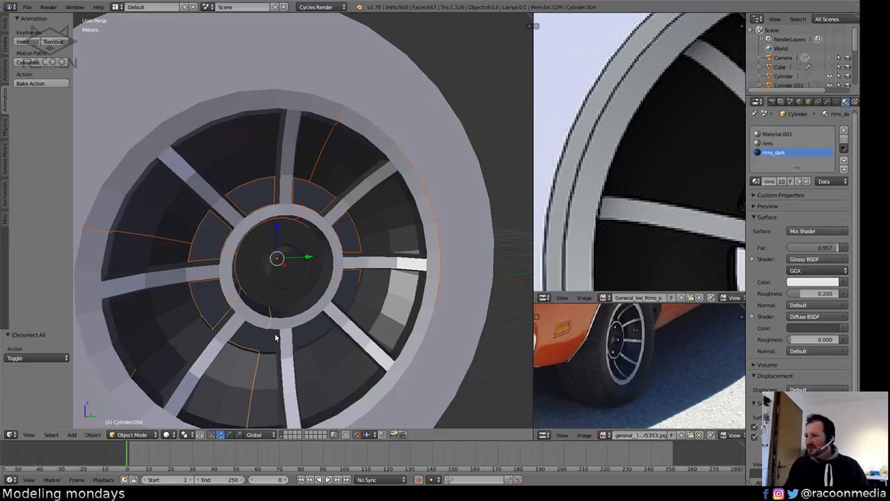
pyautogui.keyDown('shift'); pyautogui.rightClick(289, 339); pyautogui.keyUp('shift')
pyautogui.keyDown('shift'); pyautogui.rightClick(350, 321); pyautogui.keyUp('shift')
pyautogui.press('z')
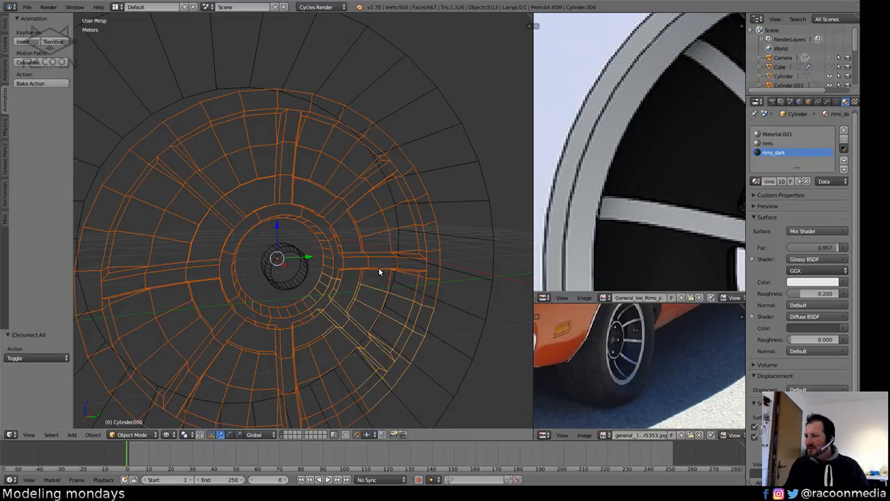
pyautogui.keyDown('shift'); pyautogui.rightClick(289, 343); pyautogui.keyUp('shift')
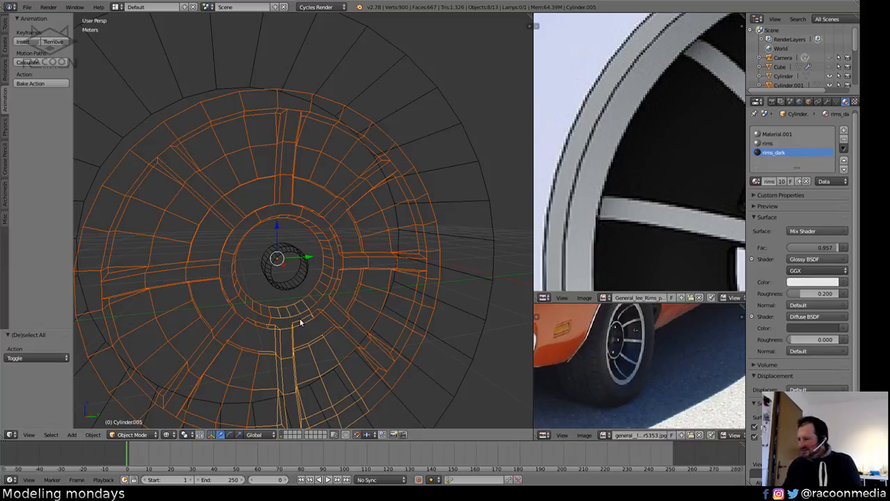
pyautogui.hotkey('ctrl', 'j')
# Remove the doubled vertices across the whole joined rim mesh and return to Object Mode in solid shading.
pyautogui.press('Tab')
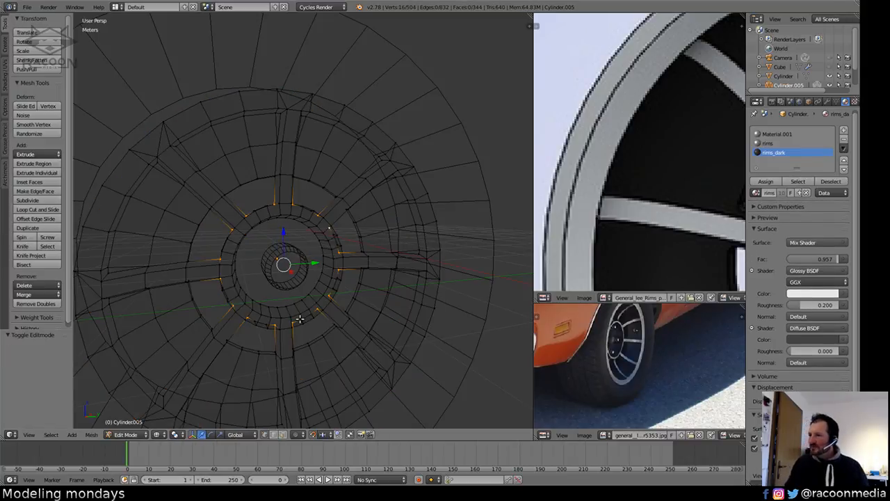
pyautogui.press('a')
pyautogui.press('w')
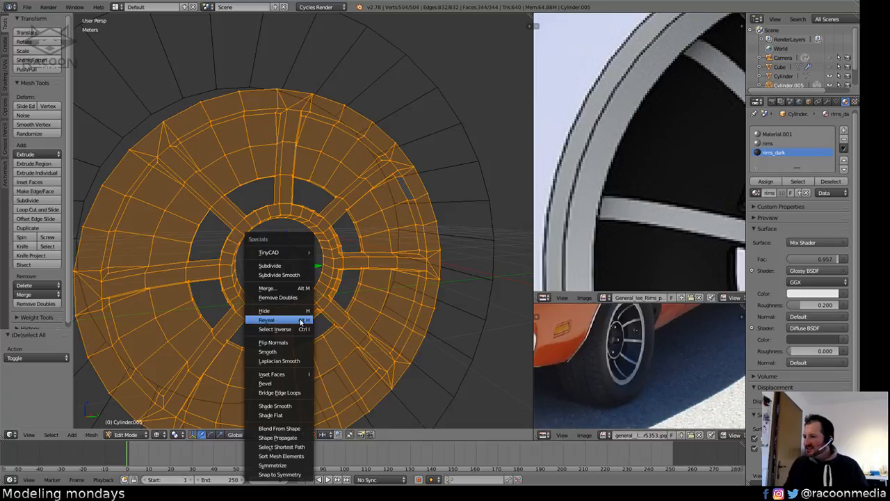
pyautogui.scroll(-4, 301, 321)
pyautogui.scroll(7, 301, 321)
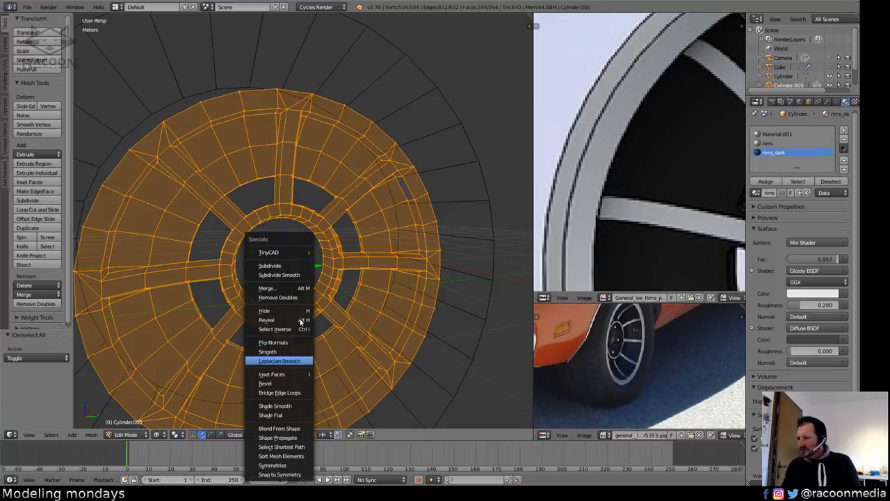
pyautogui.scroll(1, 301, 322)
pyautogui.scroll(-1, 300, 321)
pyautogui.press('Return')
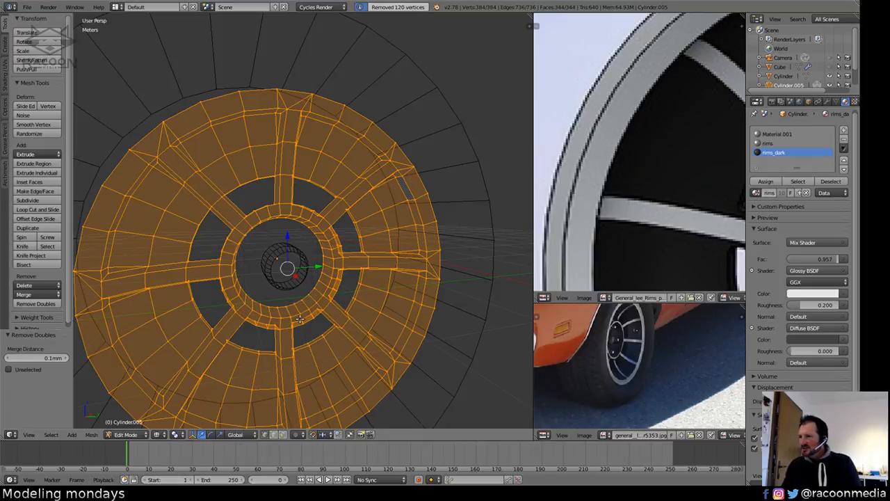
pyautogui.moveTo(431, 250); pyautogui.dragTo(319, 260, button='middle')
pyautogui.press('a')
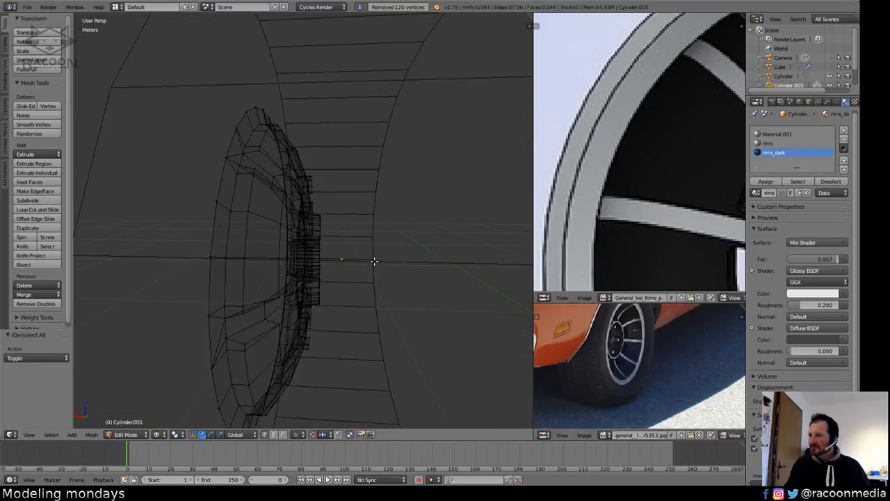
pyautogui.moveTo(374, 258)
pyautogui.mouseDown(button='middle')
pyautogui.moveTo(308, 258)
pyautogui.moveTo(354, 276)
pyautogui.moveTo(420, 267)
pyautogui.moveTo(375, 269)
pyautogui.mouseUp(button='middle')
pyautogui.press('z')
pyautogui.press('Tab')
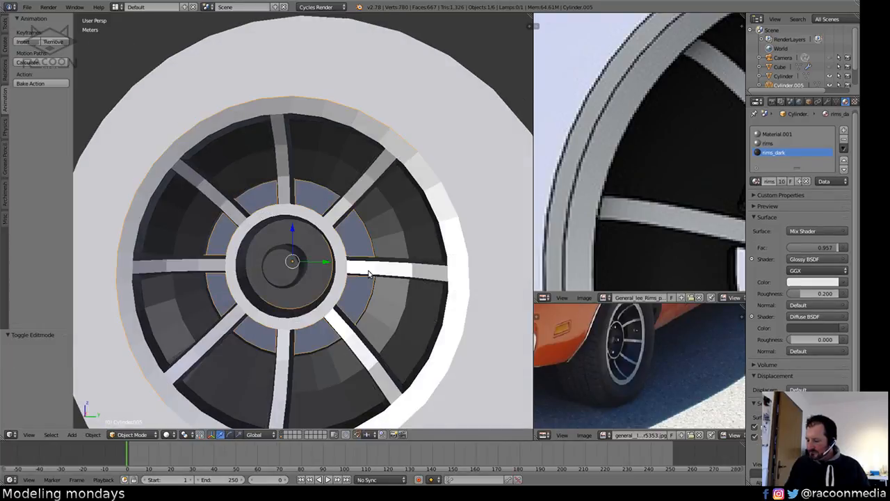
# Unhide the car body so the wheel is shown together with the rest of the car.
pyautogui.moveTo(323, 339); pyautogui.dragTo(361, 339, button='middle')
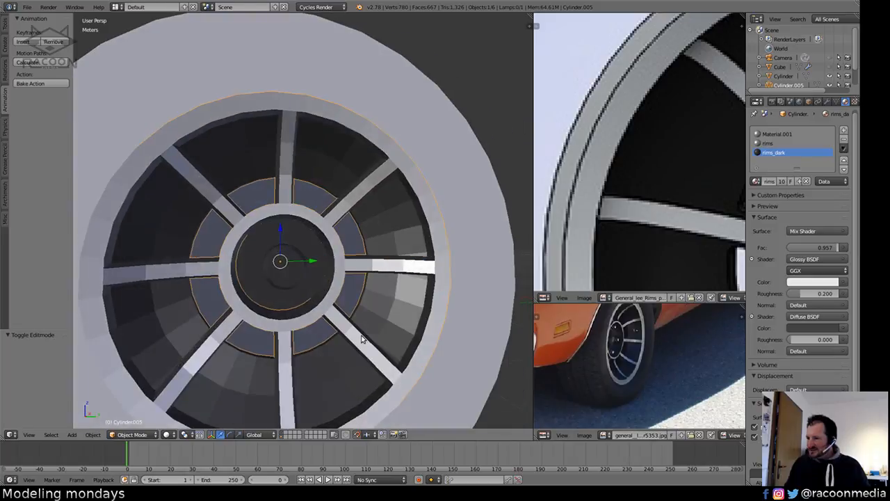
pyautogui.hotkey('alt', 'h')
pyautogui.press('a')
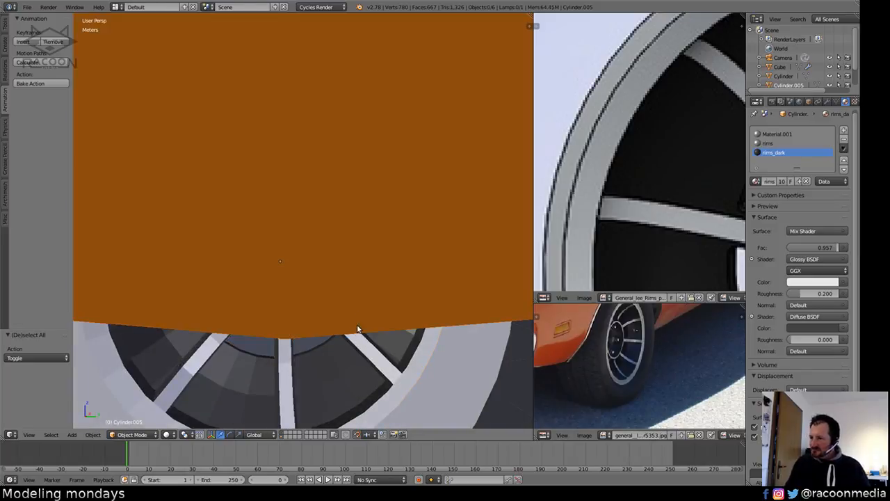
pyautogui.scroll(-6, 350, 389)
pyautogui.moveTo(359, 348); pyautogui.dragTo(262, 321, button='middle')
pyautogui.rightClick(291, 298)
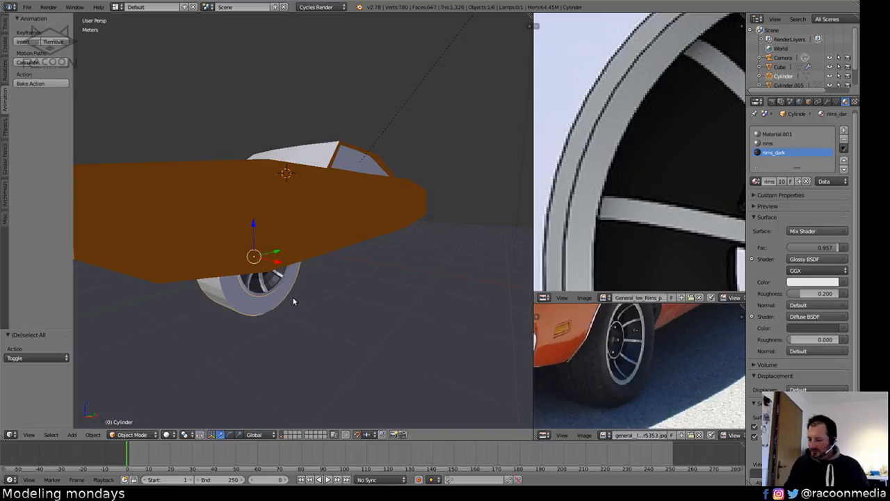
pyautogui.press('g')
pyautogui.press('y')
pyautogui.press('x')
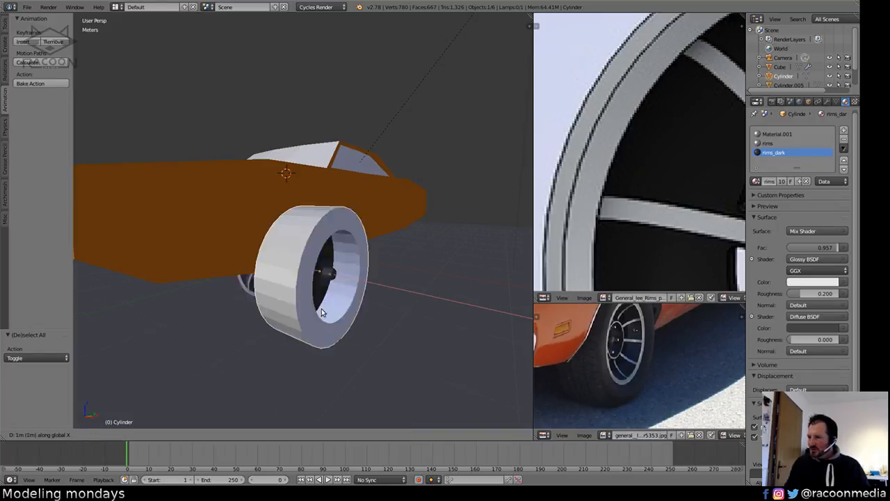
pyautogui.rightClick(308, 297)
# Select the rim together with the tyre and join them into a single wheel object.
pyautogui.keyDown('shift'); pyautogui.rightClick(265, 280); pyautogui.keyUp('shift')
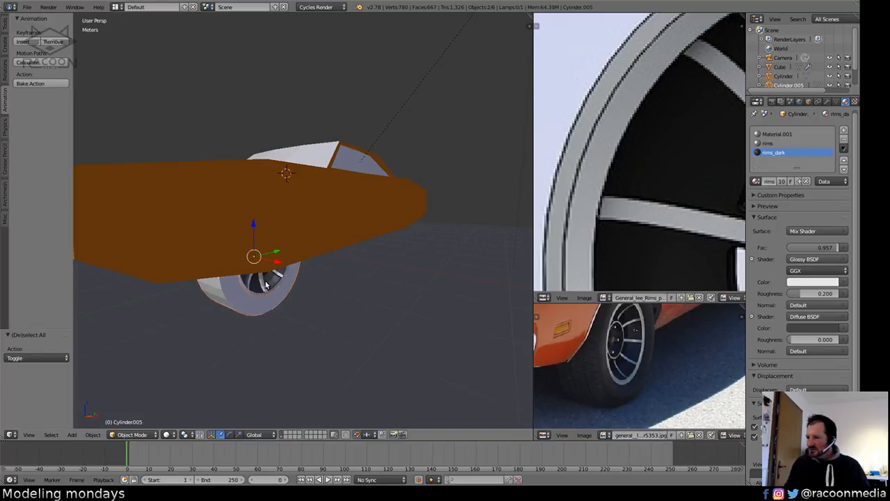
pyautogui.press('z')
pyautogui.moveTo(274, 281); pyautogui.dragTo(300, 279, button='middle')
pyautogui.scroll(2, 320, 294)
pyautogui.keyDown('shift'); pyautogui.rightClick(292, 273); pyautogui.keyUp('shift')
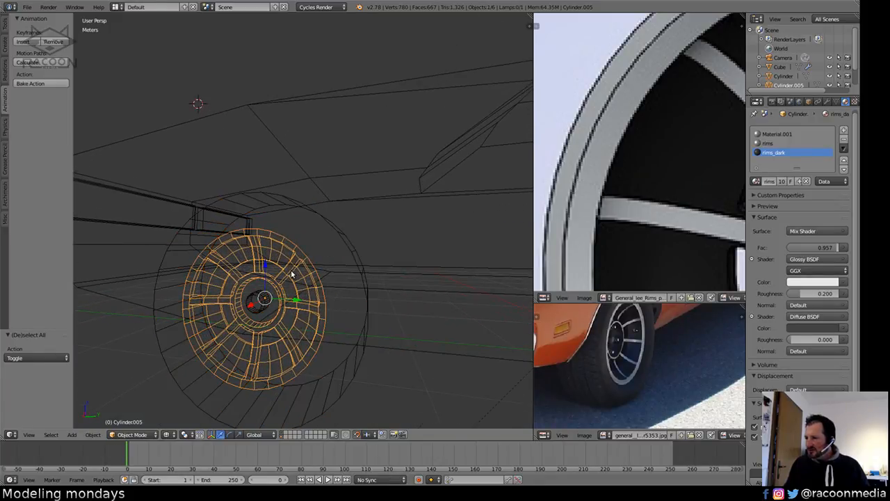
pyautogui.keyDown('shift'); pyautogui.rightClick(346, 253); pyautogui.keyUp('shift')
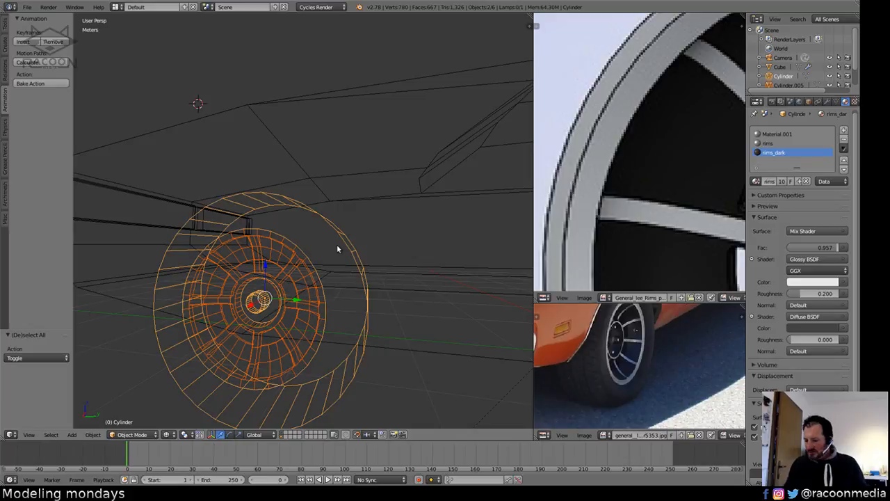
pyautogui.hotkey('ctrl', 'j')
# Remove the doubled vertices across the whole combined wheel mesh and return to Object Mode.
pyautogui.press('Tab')
pyautogui.press('a')
pyautogui.press('a')
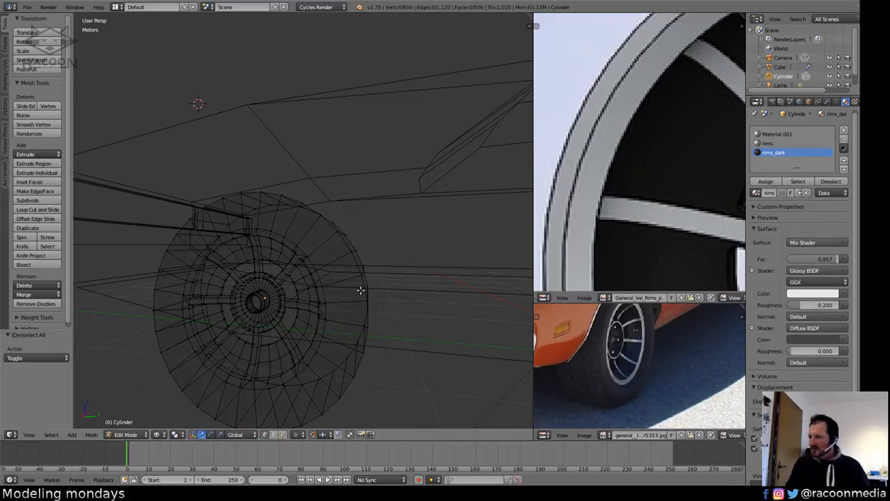
pyautogui.press('a')
pyautogui.press('w')
pyautogui.click(364, 291)
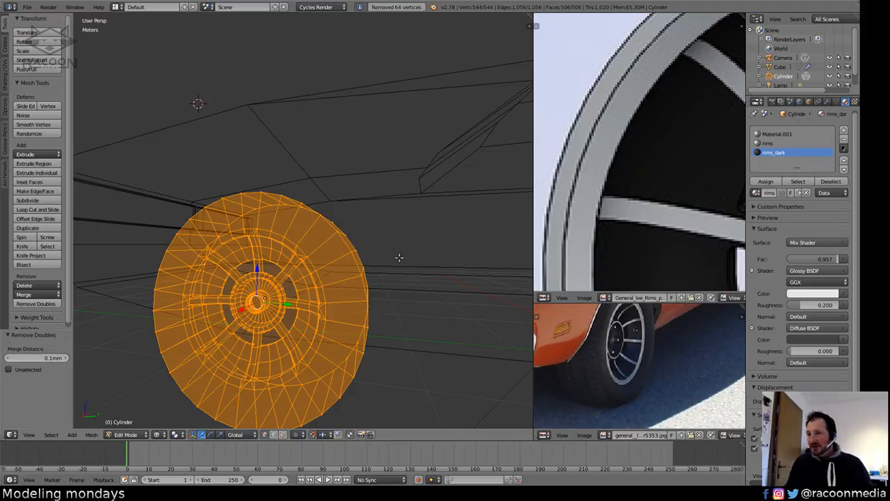
pyautogui.moveTo(381, 292); pyautogui.dragTo(404, 294, button='middle')
pyautogui.press('Tab')
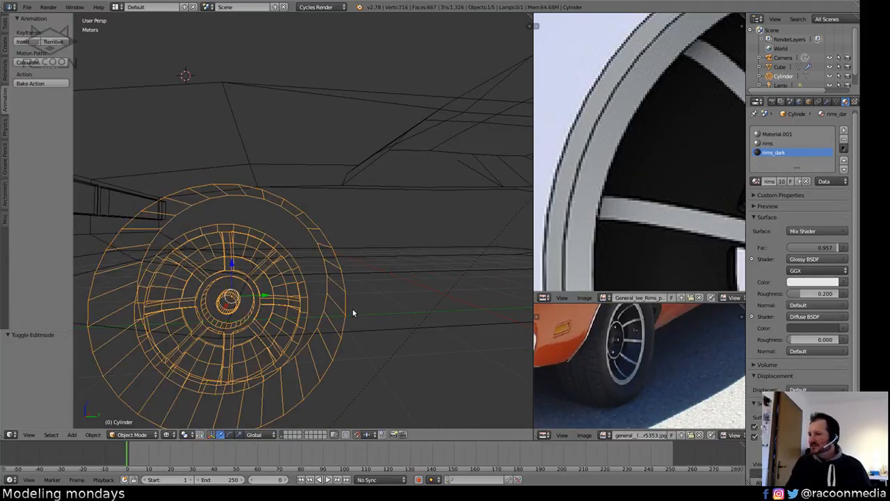
# Move the wheel about 34.4 cm along the global X axis, outward from the car body.
pyautogui.moveTo(352, 311); pyautogui.dragTo(378, 287, button='middle')
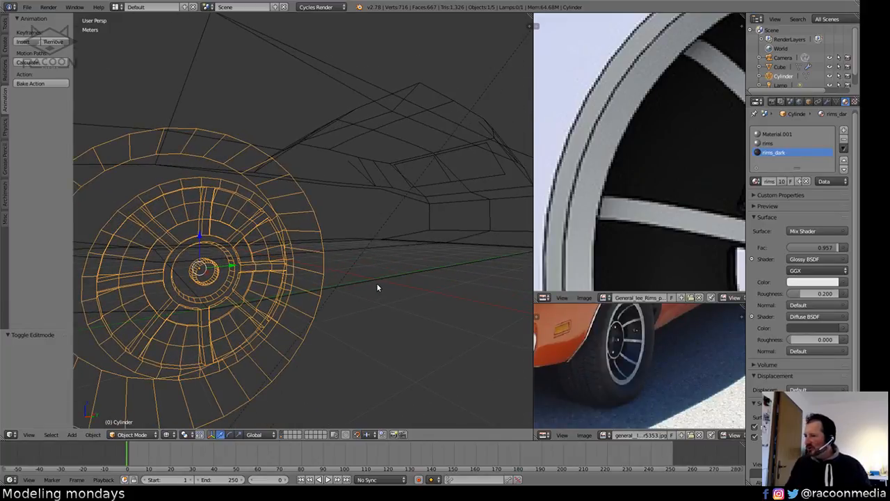
pyautogui.press('KP_5')
pyautogui.press('z')
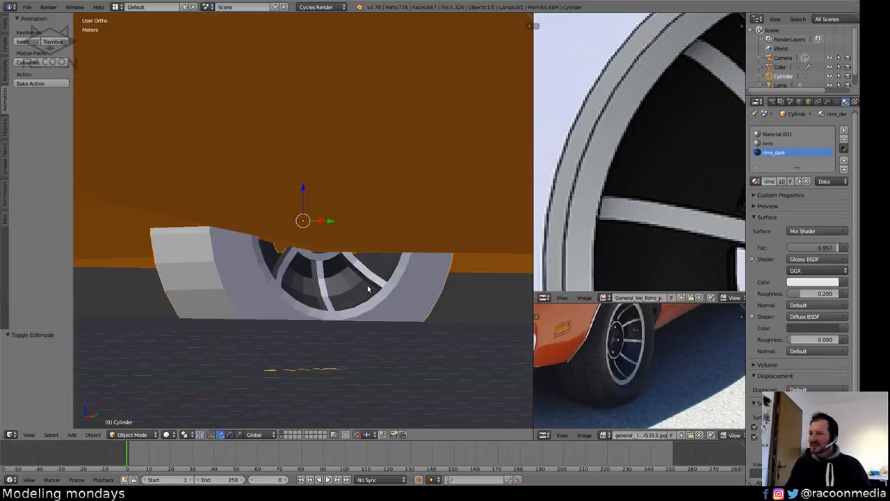
pyautogui.moveTo(367, 288); pyautogui.dragTo(389, 297, button='middle')
pyautogui.press('g')
pyautogui.press('x')
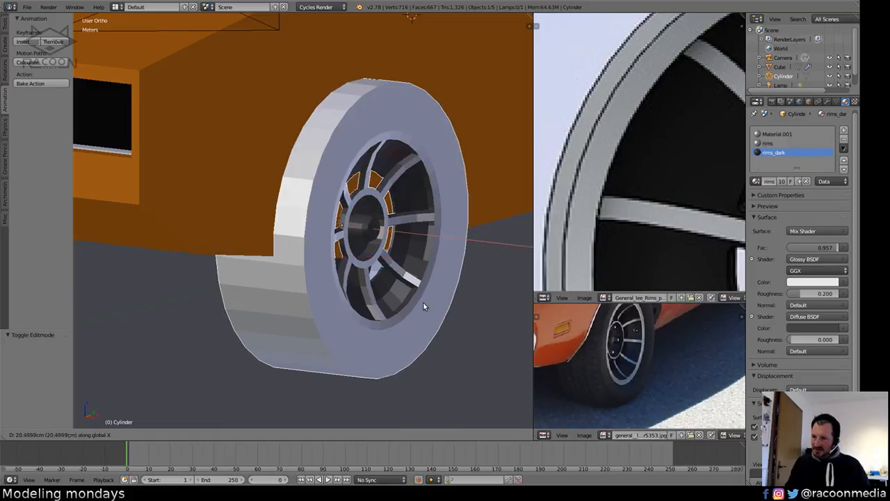
pyautogui.click(446, 306)
pyautogui.moveTo(446, 306)
pyautogui.mouseDown(button='middle')
pyautogui.moveTo(407, 319)
pyautogui.moveTo(352, 315)
pyautogui.mouseUp(button='middle')
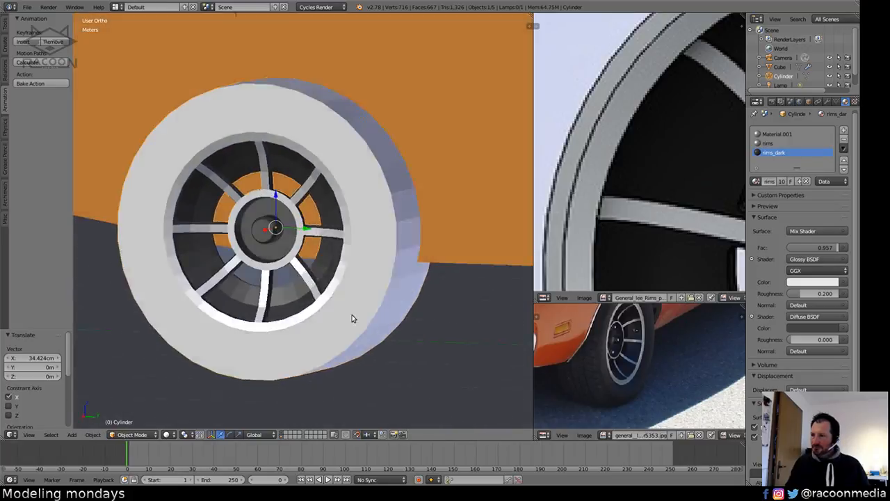
# Examine the repositioned wheel against the car body in rendered preview, both up close and from a distance.
pyautogui.hotkey('shift', 'z')
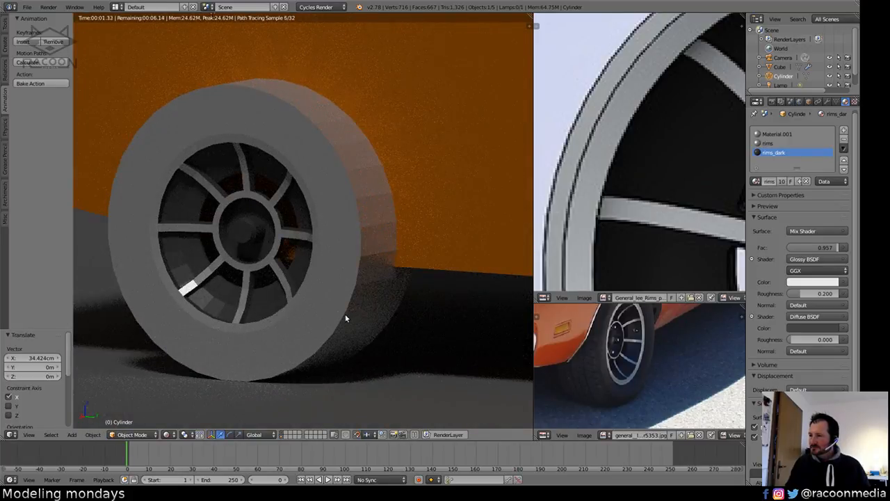
pyautogui.press('z')
pyautogui.moveTo(357, 314); pyautogui.dragTo(432, 303, button='middle')
pyautogui.press('KP_Decimal')
pyautogui.press('KP_5')
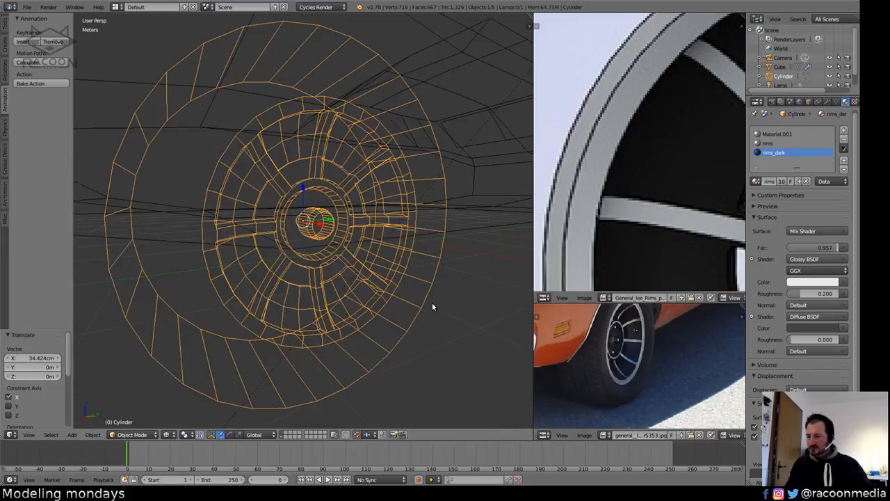
pyautogui.scroll(-5, 431, 303)
pyautogui.moveTo(331, 360)
pyautogui.mouseDown(button='middle')
pyautogui.moveTo(393, 315)
pyautogui.moveTo(404, 331)
pyautogui.moveTo(393, 287)
pyautogui.moveTo(379, 288)
pyautogui.moveTo(378, 300)
pyautogui.mouseUp(button='middle')
pyautogui.hotkey('shift', 'z')
pyautogui.hotkey('shift', 'z')
pyautogui.scroll(3, 379, 292)
pyautogui.hotkey('shift', 'z')
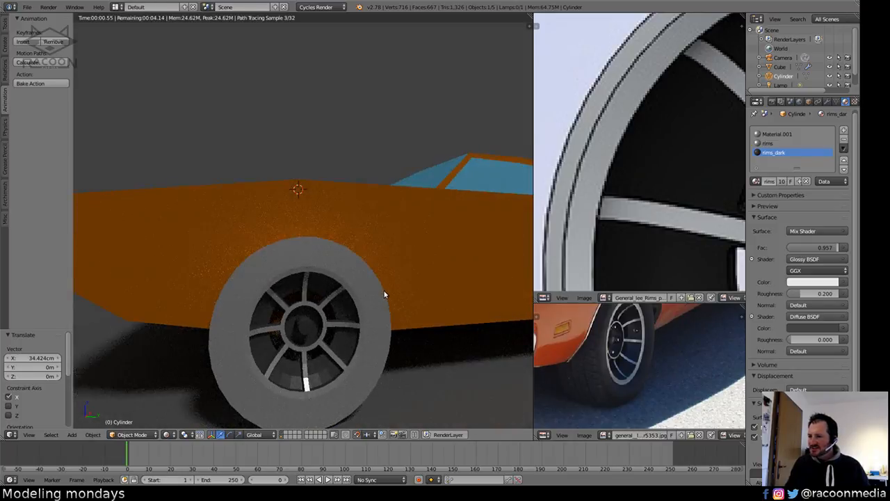
pyautogui.moveTo(395, 306); pyautogui.dragTo(404, 304, button='middle')
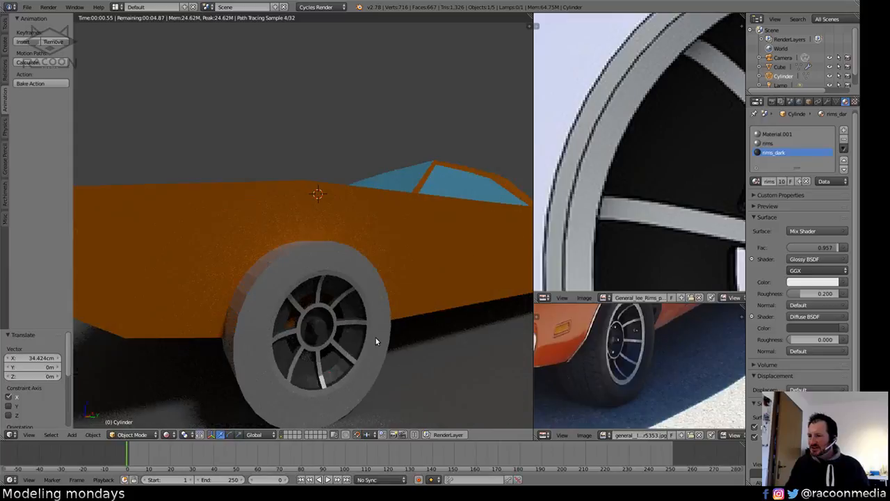
pyautogui.hotkey('shift', 'z')
pyautogui.press('KP_Decimal')
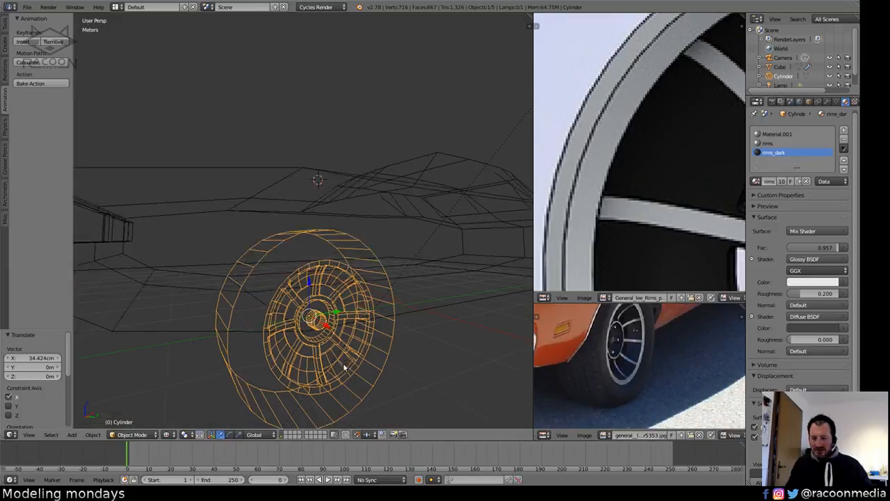
# Apply smooth shading to all faces of the wheel mesh in Edit Mode.
pyautogui.press('z')
pyautogui.moveTo(390, 307)
pyautogui.mouseDown(button='middle')
pyautogui.moveTo(348, 298)
pyautogui.moveTo(354, 303)
pyautogui.mouseUp(button='middle')
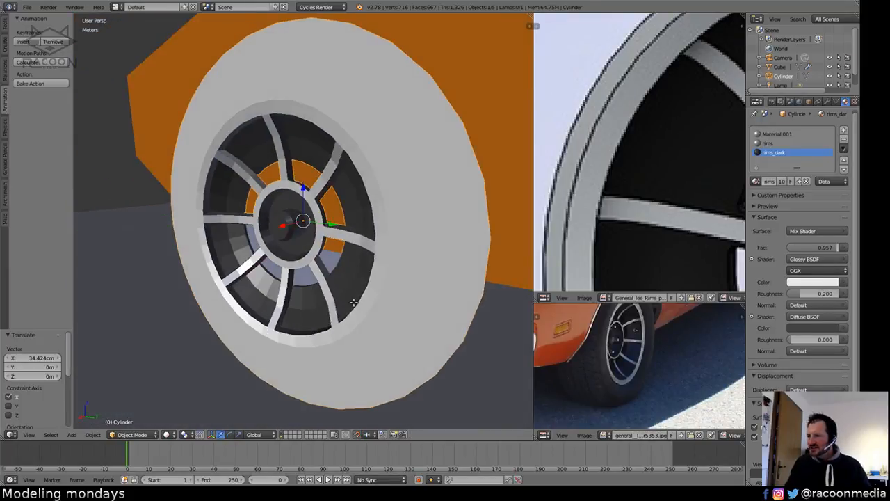
pyautogui.press('Tab')
pyautogui.press('a')
pyautogui.press('a')
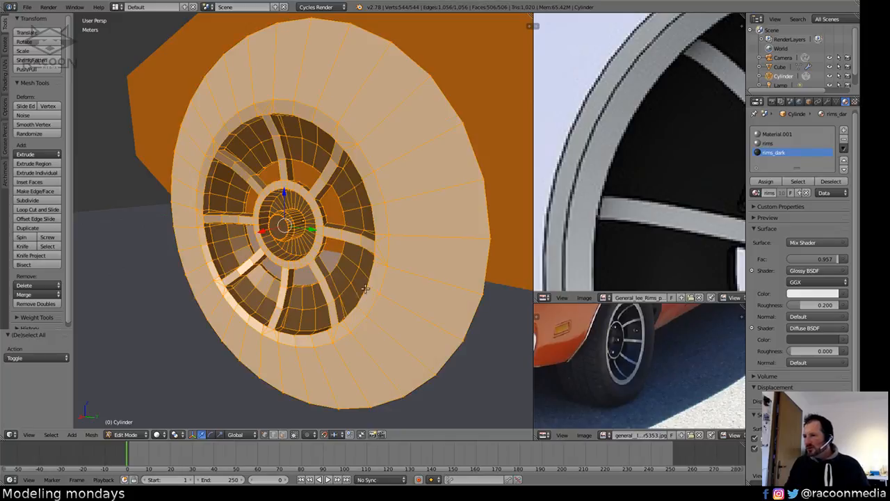
pyautogui.click(4, 73)
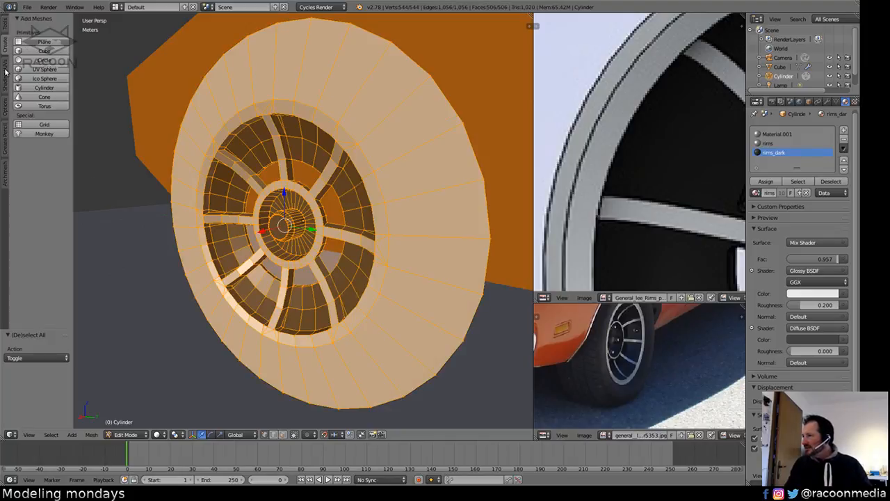
pyautogui.click(25, 41)
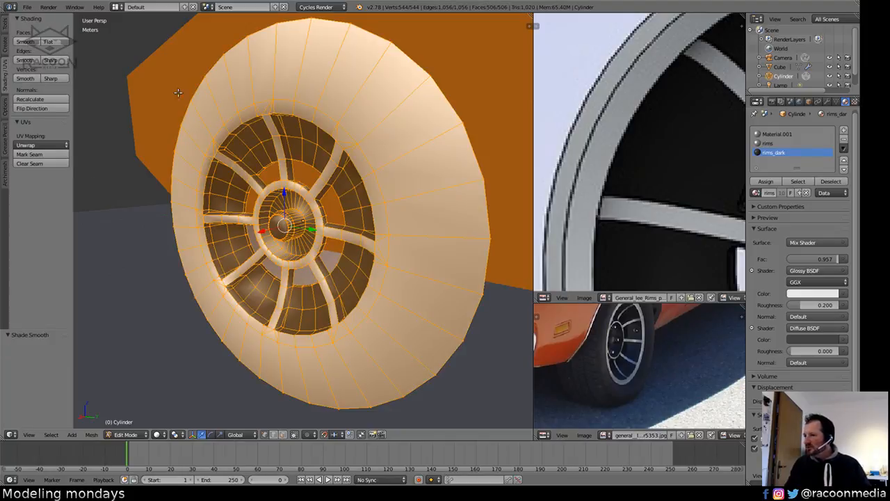
# Add an Edge Split modifier to the wheel and return to Object Mode.
pyautogui.click(826, 102)
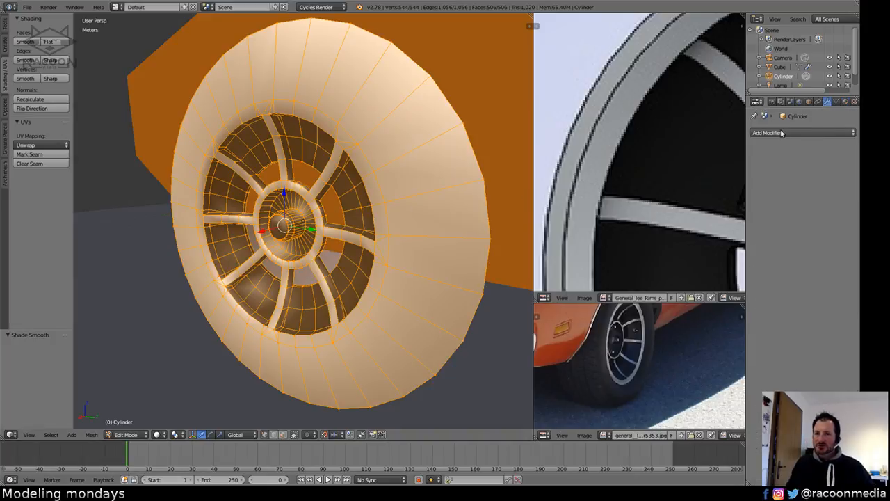
pyautogui.click(803, 132)
pyautogui.click(683, 206)
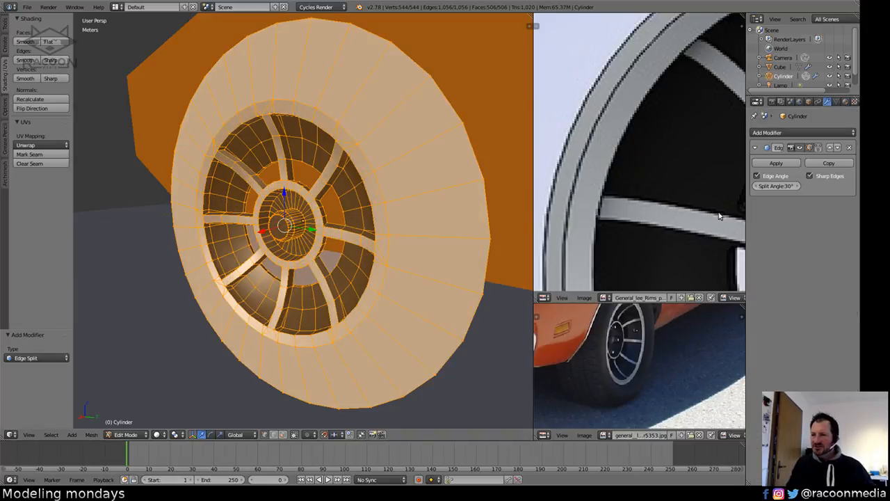
pyautogui.moveTo(387, 228); pyautogui.dragTo(456, 235, button='middle')
pyautogui.press('Tab')
pyautogui.keyDown('shift'); pyautogui.moveTo(452, 272); pyautogui.dragTo(471, 273, button='middle'); pyautogui.keyUp('shift')
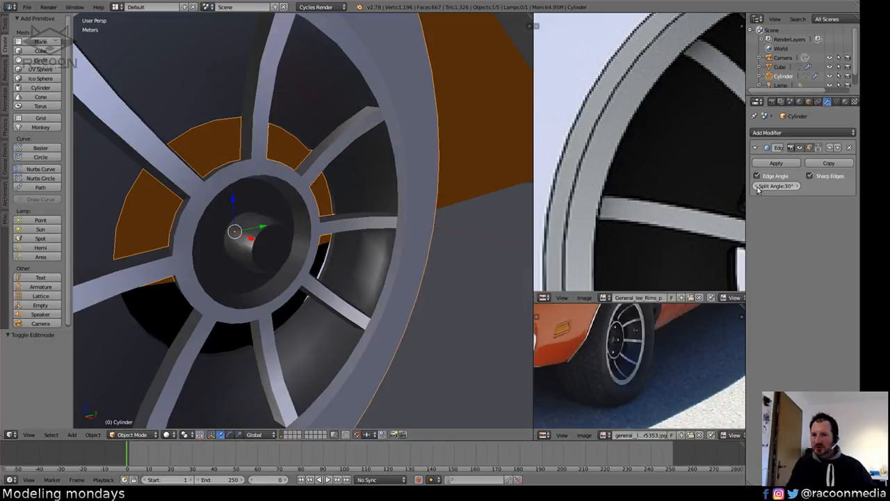
# Examine the shading of the wheel's spokes, hub and tyre from several angles in solid and rendered preview.
pyautogui.moveTo(308, 288); pyautogui.dragTo(336, 270, button='middle')
pyautogui.press('Tab')
pyautogui.moveTo(411, 281)
pyautogui.mouseDown(button='middle')
pyautogui.moveTo(396, 279)
pyautogui.moveTo(367, 304)
pyautogui.moveTo(288, 290)
pyautogui.mouseUp(button='middle')
pyautogui.press('Tab')
pyautogui.hotkey('shift', 'z')
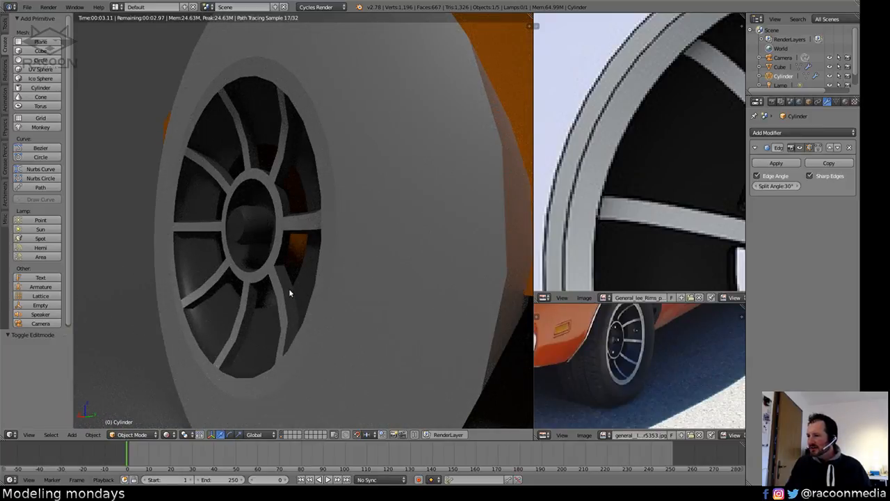
pyautogui.press('z')
pyautogui.moveTo(290, 291)
pyautogui.mouseDown(button='middle')
pyautogui.moveTo(387, 304)
pyautogui.moveTo(341, 301)
pyautogui.moveTo(332, 320)
pyautogui.moveTo(346, 326)
pyautogui.moveTo(360, 296)
pyautogui.moveTo(312, 277)
pyautogui.moveTo(339, 283)
pyautogui.moveTo(314, 305)
pyautogui.moveTo(317, 280)
pyautogui.moveTo(309, 285)
pyautogui.moveTo(321, 298)
pyautogui.moveTo(314, 279)
pyautogui.moveTo(397, 278)
pyautogui.moveTo(412, 290)
pyautogui.moveTo(393, 294)
pyautogui.moveTo(392, 282)
pyautogui.mouseUp(button='middle')
pyautogui.press('z')
pyautogui.scroll(-2, 355, 281)
pyautogui.scroll(-2, 392, 283)
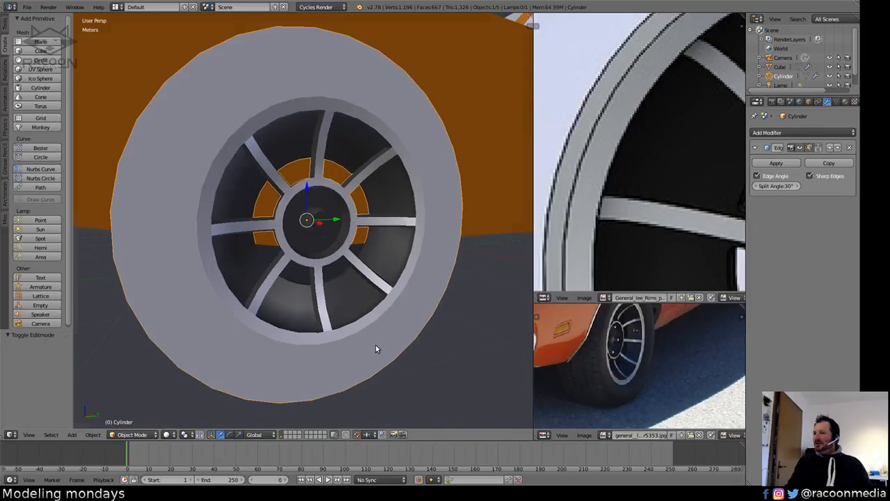
# Select the tyre's tread face loop in Edit Mode and grow the selection to include the sidewall faces.
pyautogui.moveTo(375, 345); pyautogui.dragTo(330, 294, button='middle')
pyautogui.press('Tab')
pyautogui.press('a')
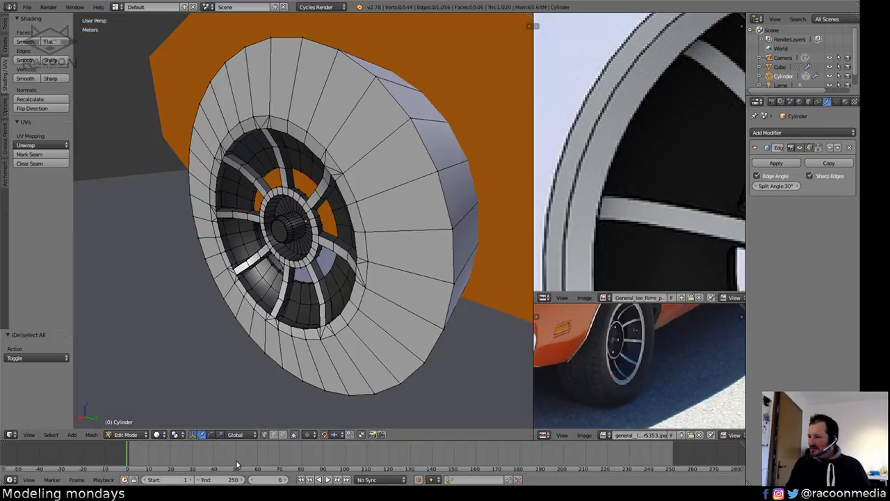
pyautogui.keyDown('alt'); pyautogui.rightClick(453, 227); pyautogui.keyUp('alt')
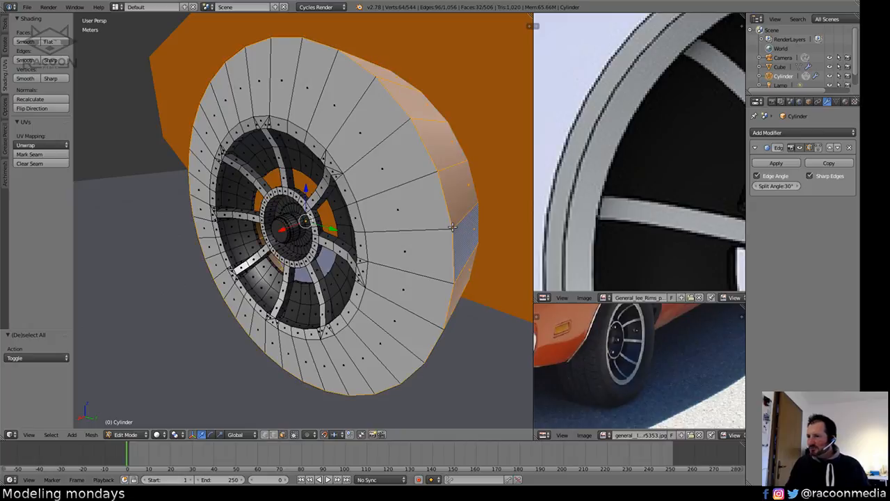
pyautogui.press('ctrl+KP_Add')
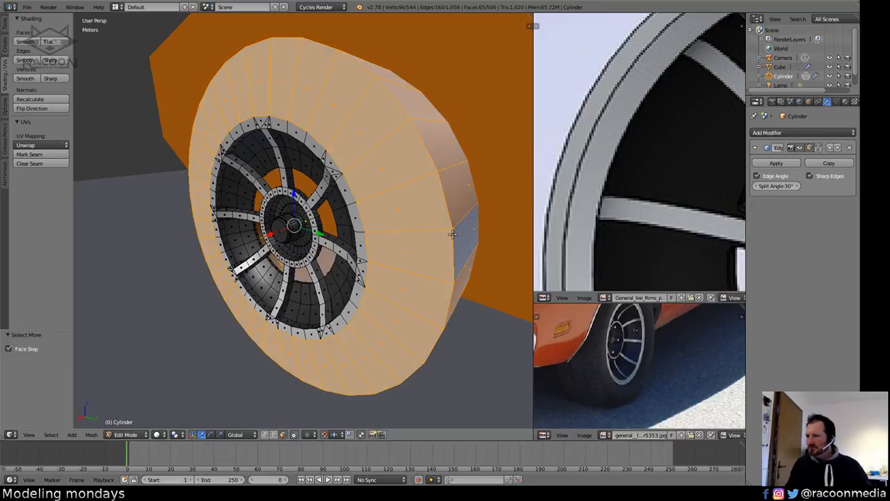
pyautogui.moveTo(452, 235); pyautogui.dragTo(521, 207, button='middle')
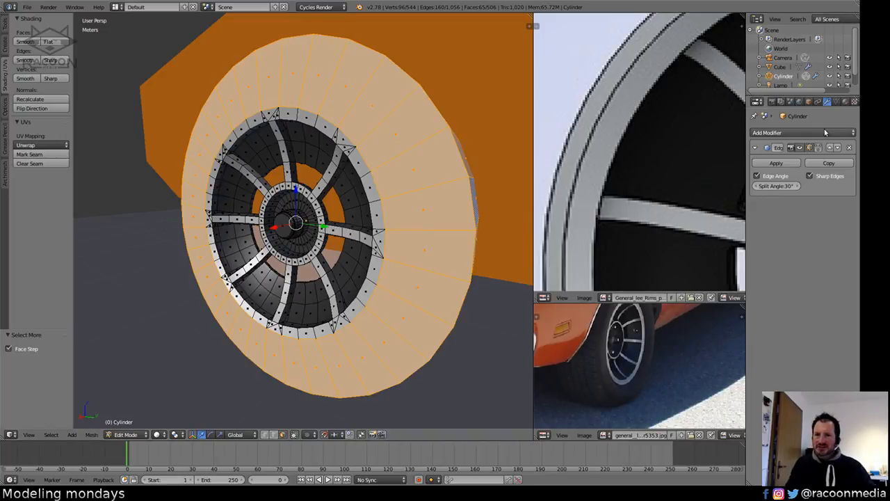
# Add a new material to the wheel and name it rubber.
pyautogui.click(843, 102)
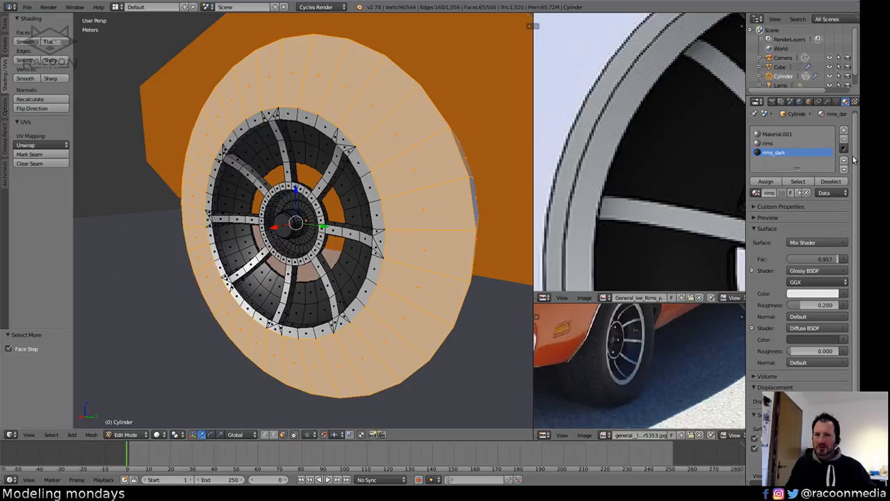
pyautogui.moveTo(856, 160); pyautogui.dragTo(856, 154)
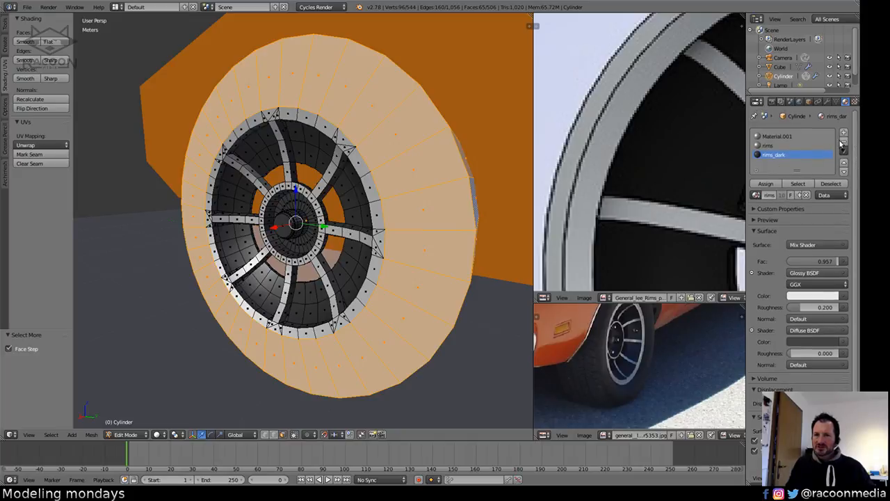
pyautogui.click(843, 132)
pyautogui.click(772, 194)
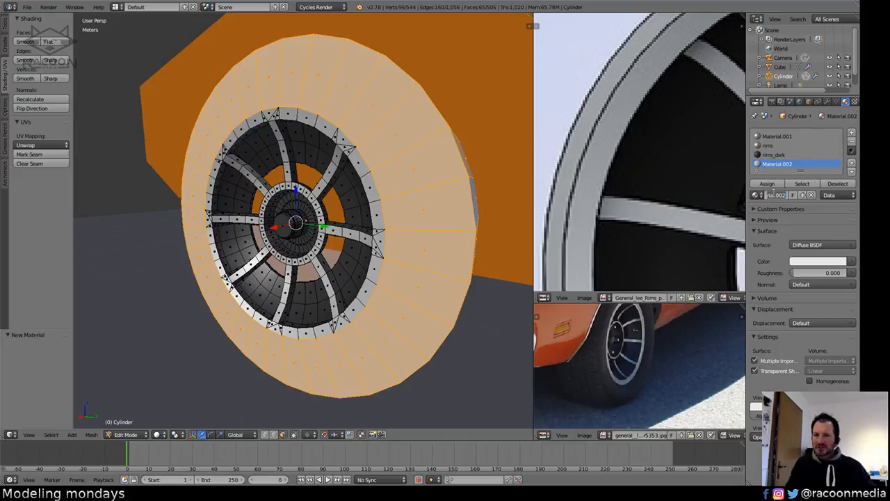
pyautogui.doubleClick(770, 195)
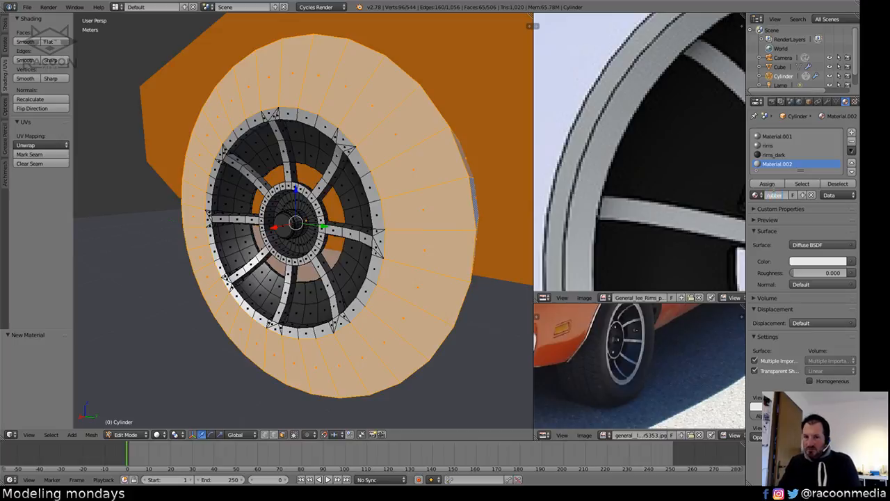
pyautogui.press('Return')
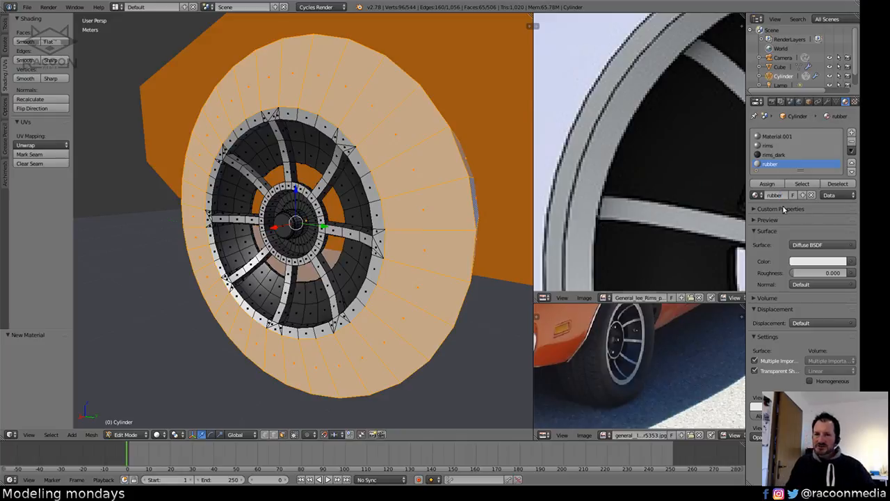
# Set the rubber material's diffuse colour to a near-black grey, assign it to the selected tyre faces and clear the selection.
pyautogui.click(813, 259)
pyautogui.moveTo(839, 166); pyautogui.dragTo(842, 191)
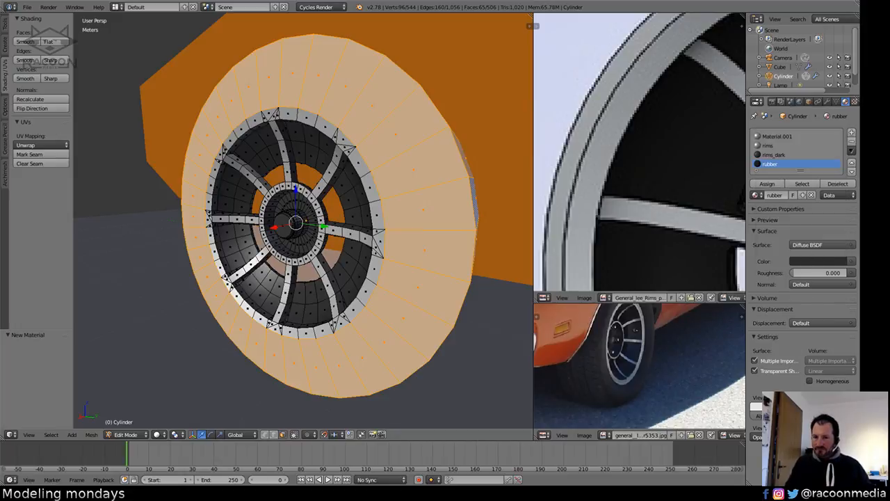
pyautogui.click(766, 183)
pyautogui.moveTo(411, 263); pyautogui.dragTo(441, 264, button='middle')
pyautogui.press('a')
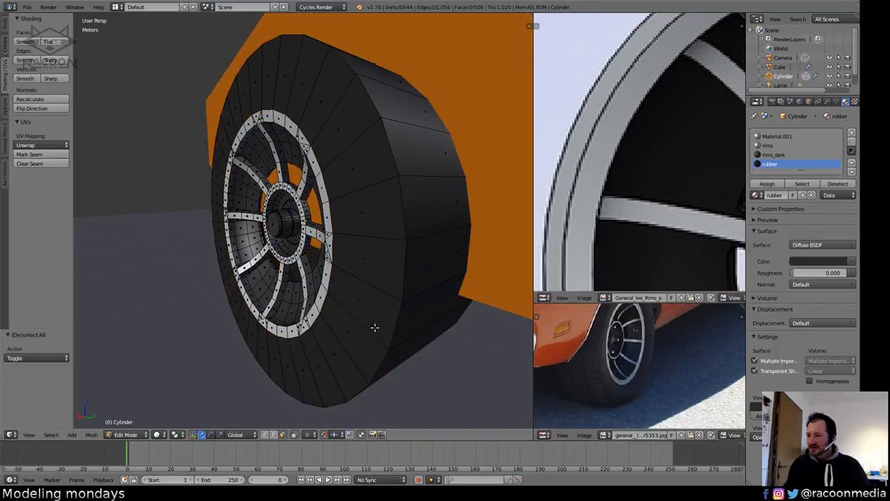
pyautogui.keyDown('alt'); pyautogui.rightClick(406, 274); pyautogui.keyUp('alt')
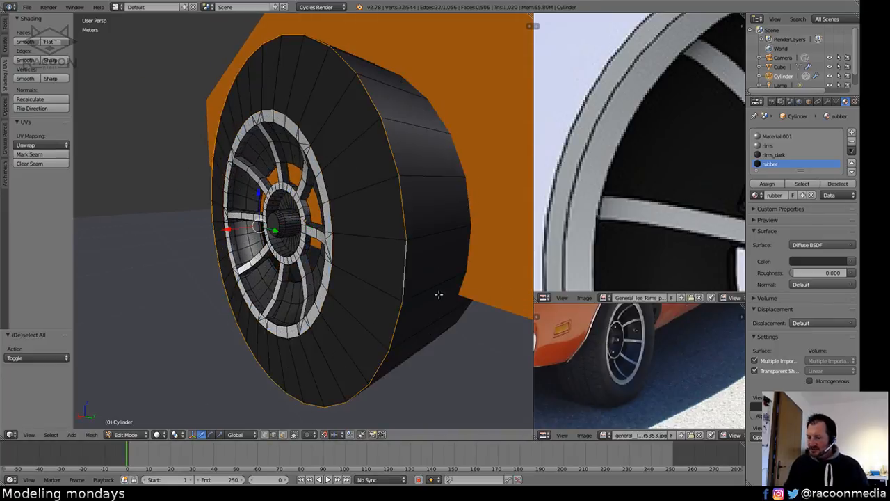
pyautogui.hotkey('ctrl', 'b')
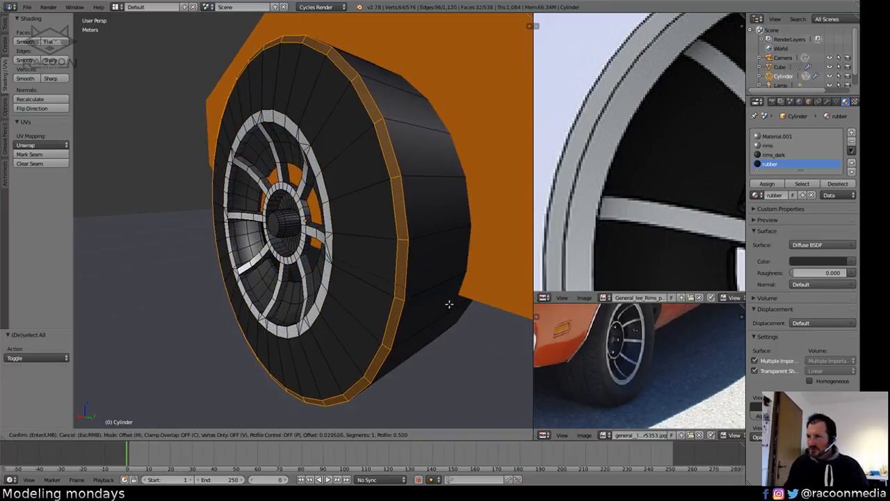
pyautogui.click(437, 293)
# Apply the wheel object's scale and return to Edit Mode.
pyautogui.press('Tab')
pyautogui.hotkey('ctrl', 'a')
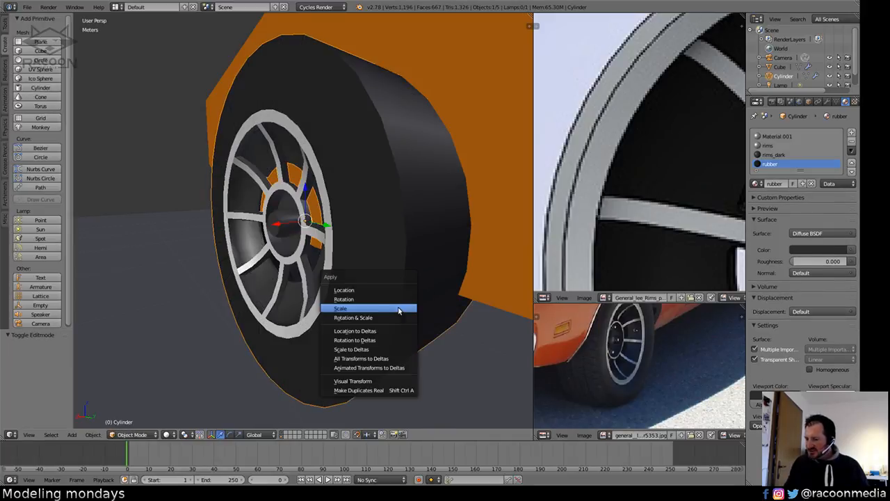
pyautogui.click(395, 308)
pyautogui.press('Tab')
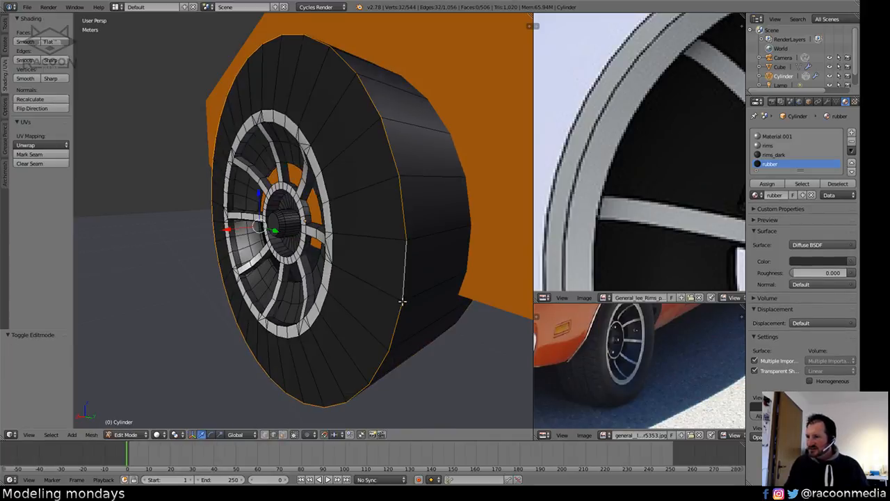
# Bevel the tyre's outer edge loop with 2 segments and an offset of about 0.024.
pyautogui.press('a')
pyautogui.keyDown('alt'); pyautogui.rightClick(405, 277); pyautogui.keyUp('alt')
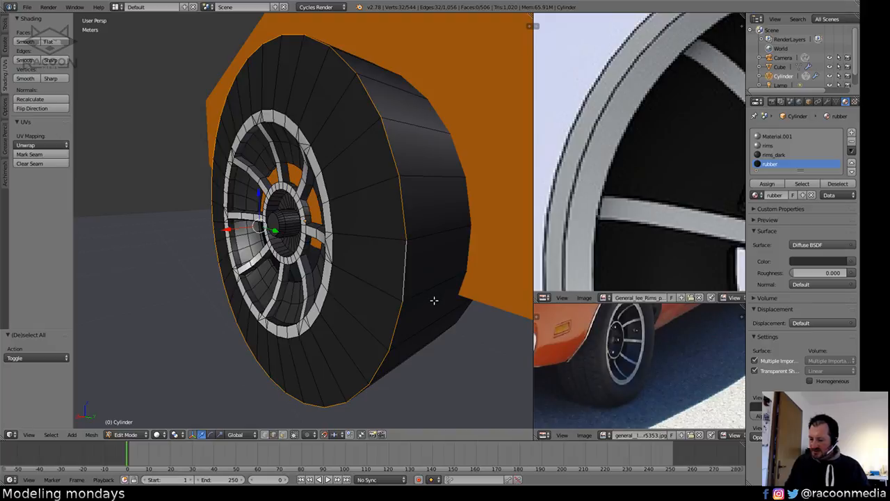
pyautogui.hotkey('ctrl', 'b')
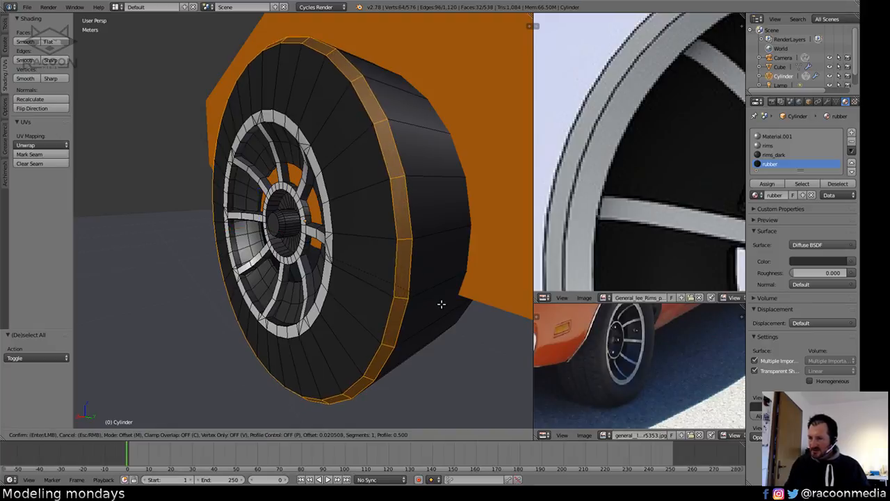
pyautogui.scroll(1, 446, 307)
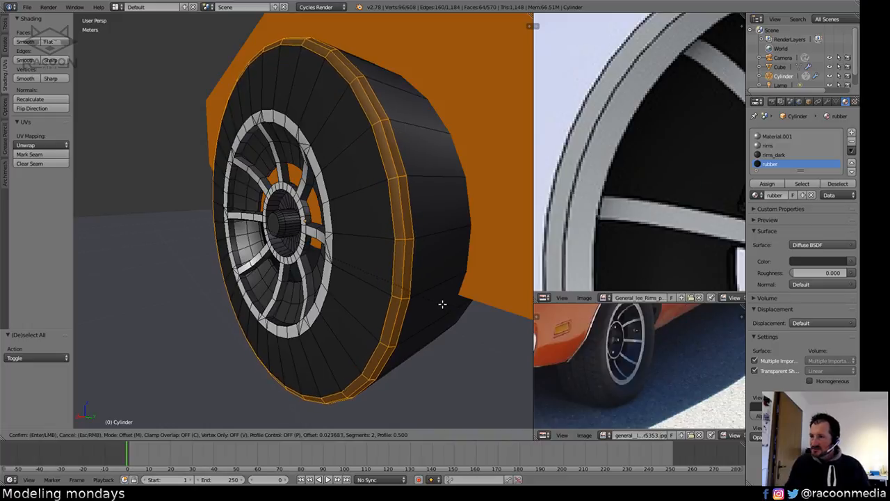
pyautogui.click(443, 312)
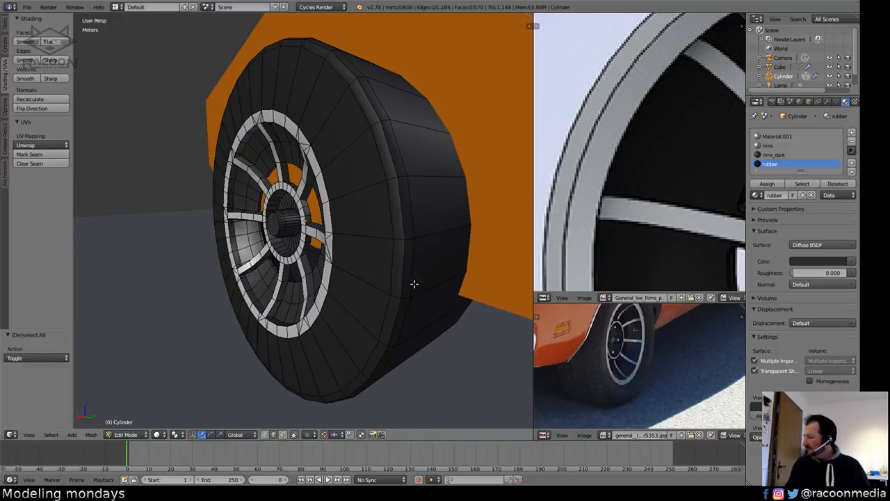
# Select all faces that use the rubber material and move them 2.062 cm along the X axis.
pyautogui.moveTo(414, 284); pyautogui.dragTo(349, 270, button='middle')
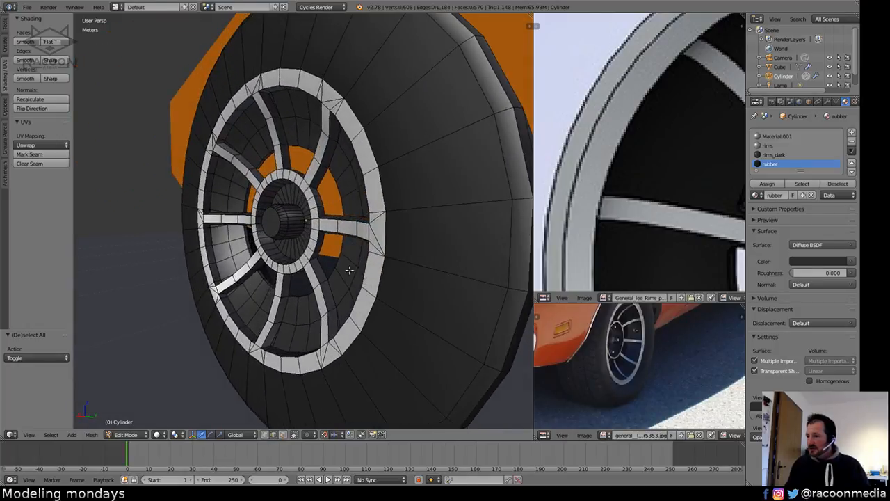
pyautogui.click(808, 186)
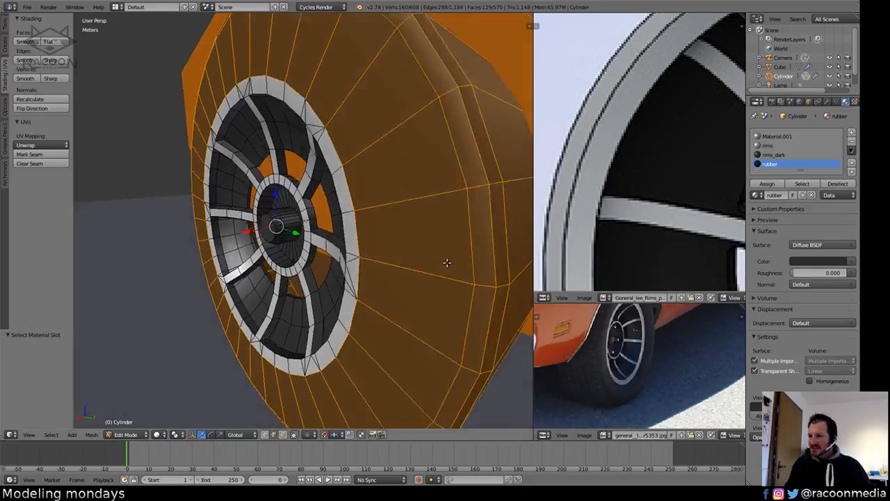
pyautogui.scroll(6, 384, 257)
pyautogui.scroll(-5, 384, 258)
pyautogui.moveTo(423, 258); pyautogui.dragTo(445, 256, button='middle')
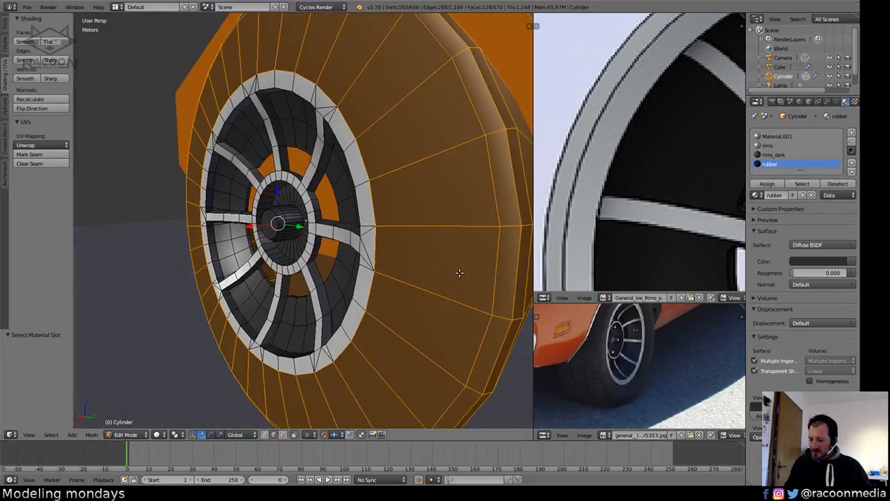
pyautogui.press('g')
pyautogui.press('x')
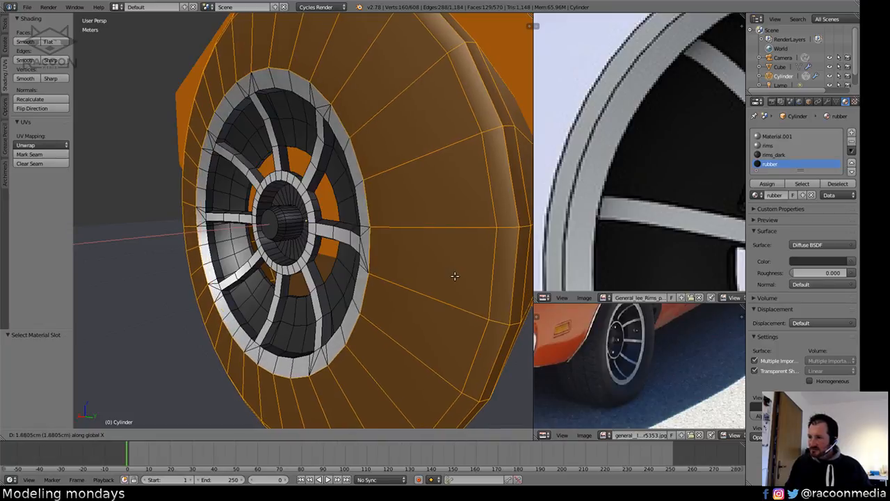
pyautogui.click(455, 274)
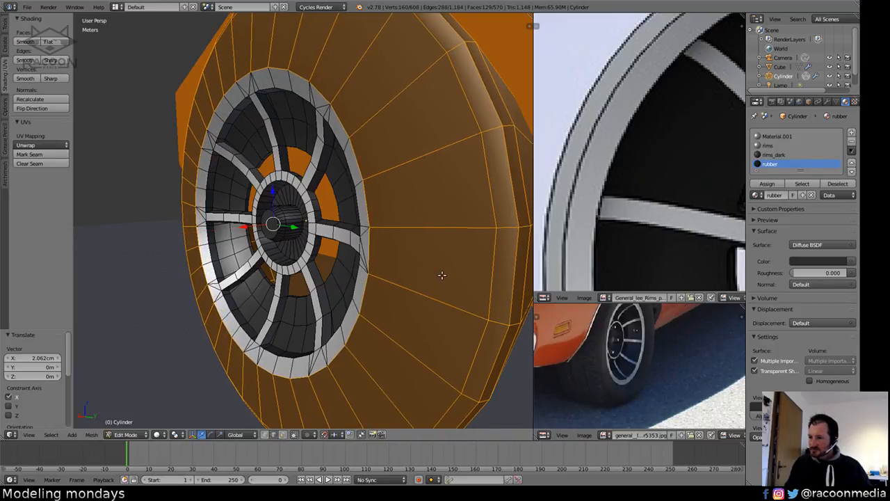
# Examine the bevelled tyre and its fit around the rim in Object Mode and rendered preview.
pyautogui.press('Tab')
pyautogui.scroll(-3, 431, 278)
pyautogui.moveTo(420, 296)
pyautogui.mouseDown(button='middle')
pyautogui.moveTo(491, 277)
pyautogui.moveTo(353, 295)
pyautogui.moveTo(426, 284)
pyautogui.mouseUp(button='middle')
pyautogui.hotkey('shift', 'z')
pyautogui.hotkey('shift', 'z')
pyautogui.press('Tab')
pyautogui.scroll(-5, 390, 341)
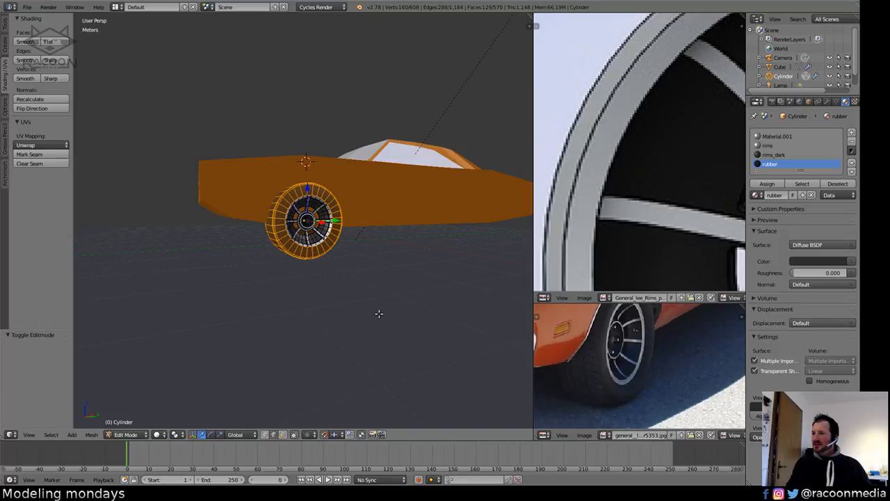
# Clear the mesh selection, return to Object Mode and show the car in a right orthographic wireframe view over the blueprint.
pyautogui.press('a')
pyautogui.press('KP_3')
pyautogui.press('z')
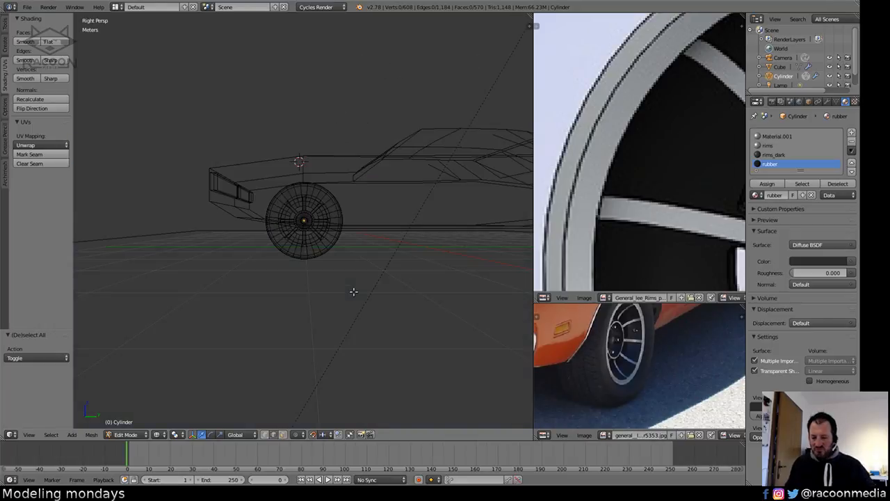
pyautogui.press('KP_5')
pyautogui.scroll(2, 334, 292)
pyautogui.press('Tab')
pyautogui.scroll(2, 299, 306)
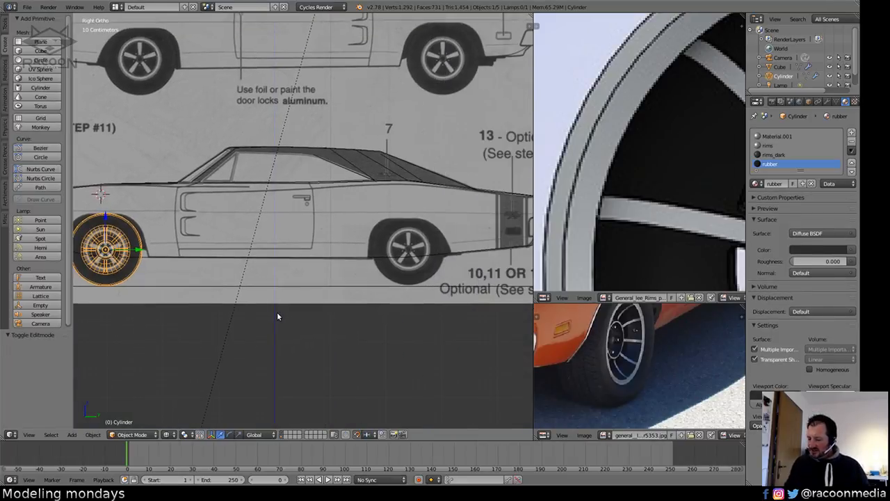
pyautogui.hotkey('shift', 'd')
pyautogui.rightClick(360, 305)
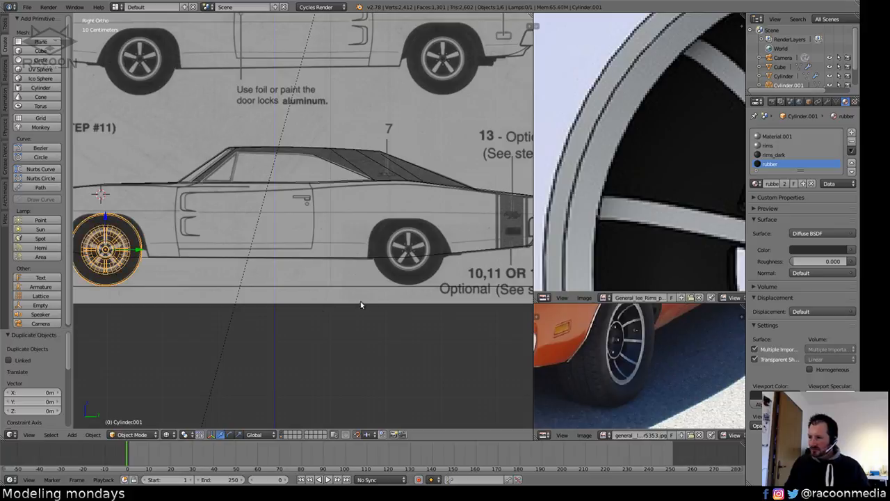
pyautogui.press('x')
pyautogui.click(139, 267)
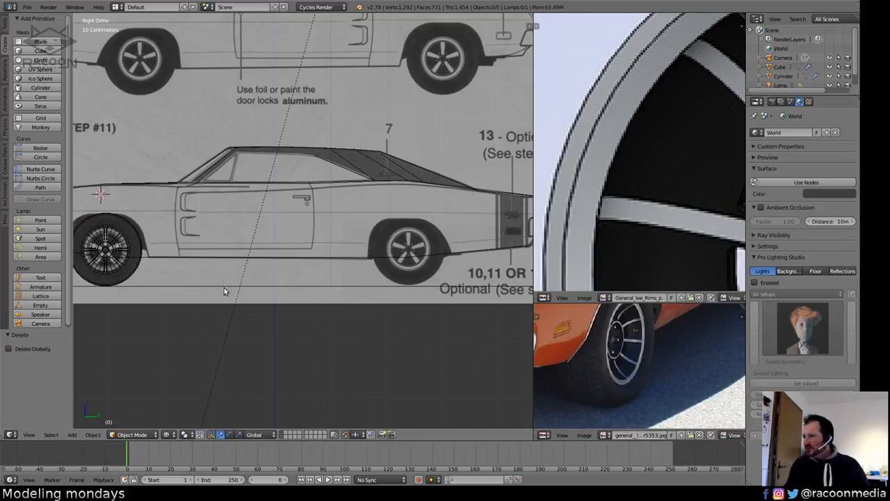
# Make a linked duplicate of the front wheel and move it 5.45 m along Y onto the blueprint's rear wheel.
pyautogui.rightClick(123, 251)
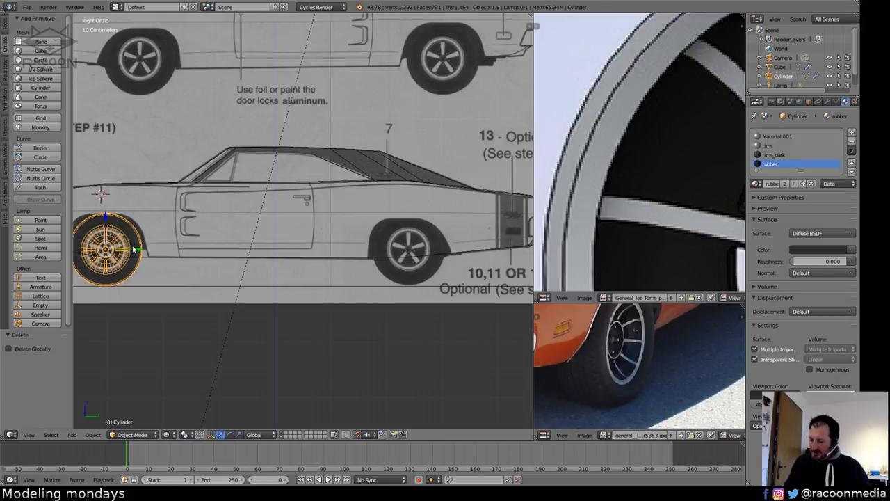
pyautogui.hotkey('shift', 'd')
pyautogui.press('y')
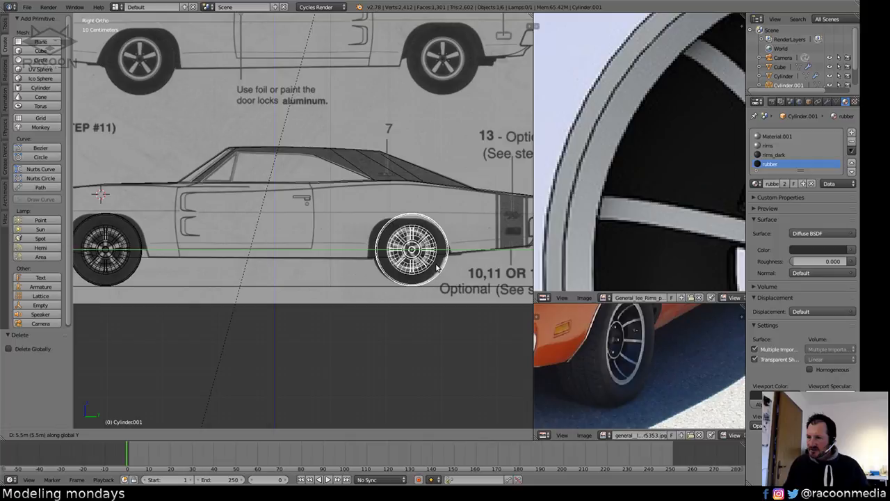
pyautogui.click(440, 267)
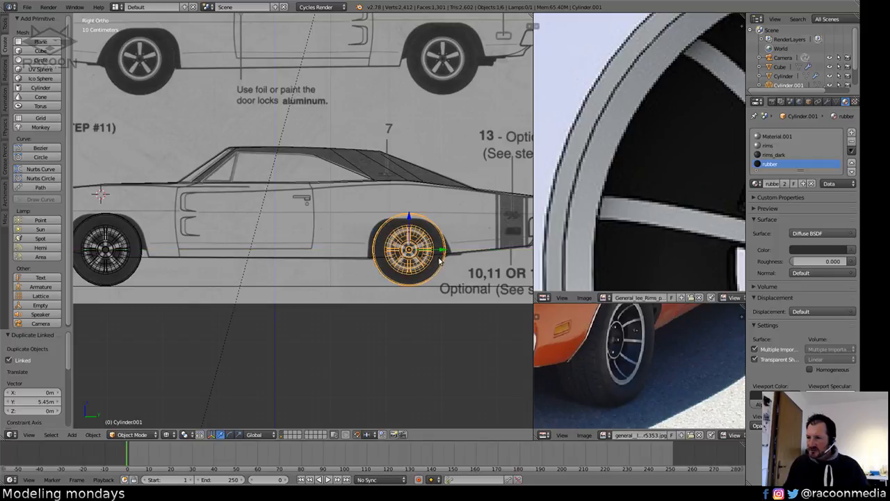
# Examine the rear wheel's alignment with the blueprint and the car body in wireframe and solid shading, enlarging the viewport.
pyautogui.scroll(4, 442, 261)
pyautogui.keyDown('shift'); pyautogui.moveTo(445, 255); pyautogui.dragTo(283, 244, button='middle'); pyautogui.keyUp('shift')
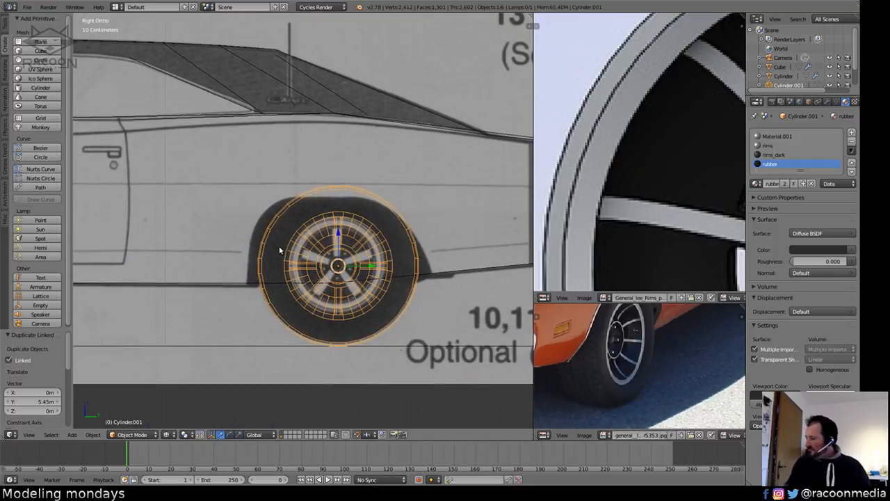
pyautogui.keyDown('shift'); pyautogui.moveTo(306, 290); pyautogui.dragTo(279, 287, button='middle'); pyautogui.keyUp('shift')
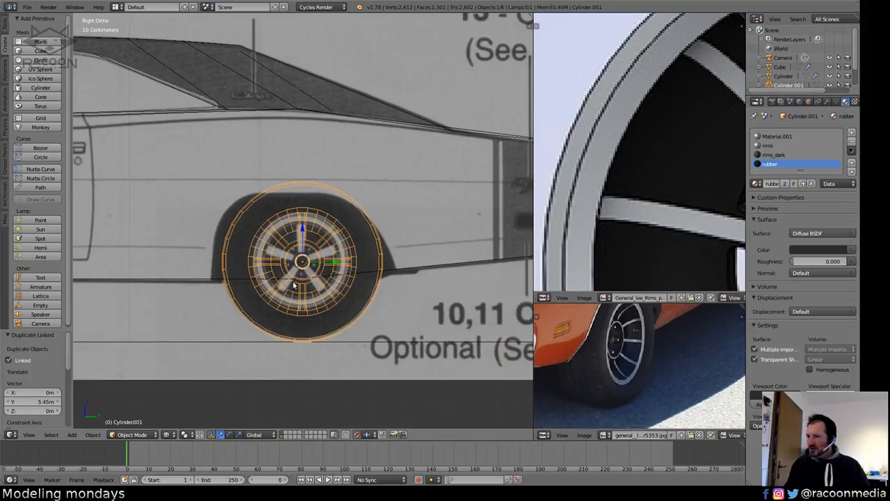
pyautogui.press('z')
pyautogui.scroll(-6, 285, 345)
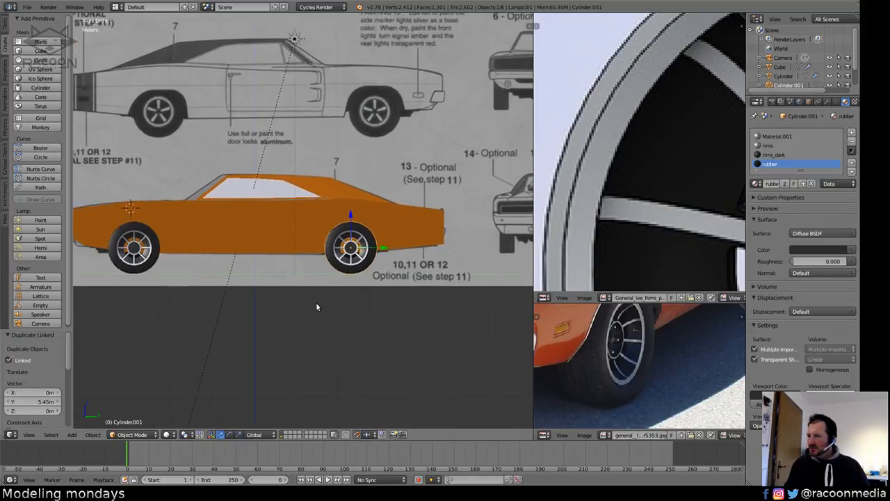
pyautogui.hotkey('shift', 'space')
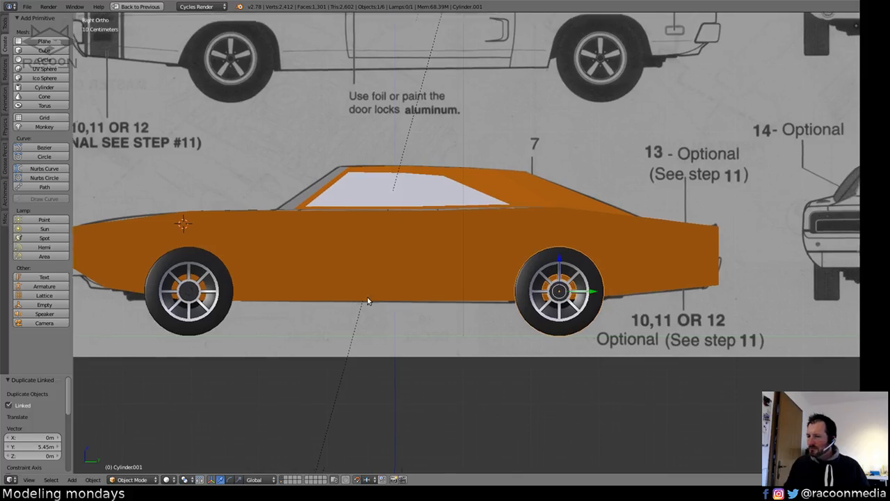
pyautogui.keyDown('shift'); pyautogui.moveTo(368, 298); pyautogui.dragTo(345, 294, button='middle'); pyautogui.keyUp('shift')
pyautogui.keyDown('shift'); pyautogui.moveTo(460, 302); pyautogui.dragTo(339, 306, button='middle'); pyautogui.keyUp('shift')
pyautogui.scroll(5, 384, 250)
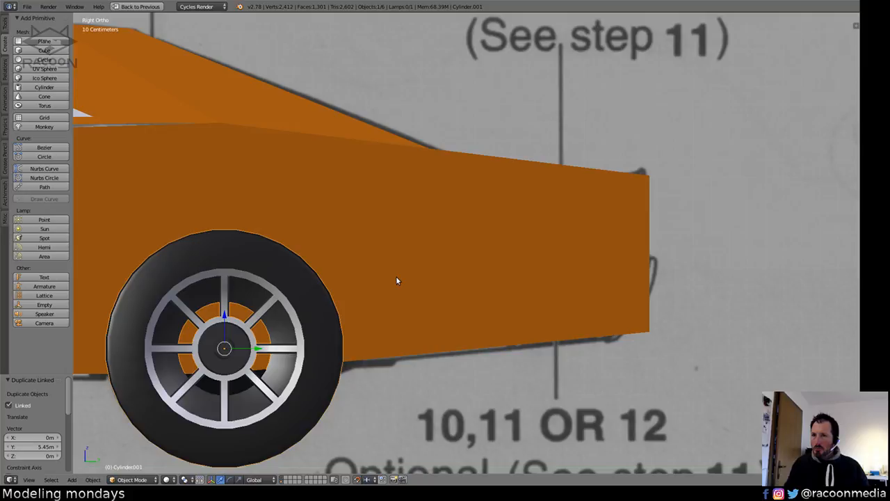
pyautogui.moveTo(354, 307)
pyautogui.keyDown('shift'); pyautogui.mouseDown(button='middle')
pyautogui.moveTo(470, 272)
pyautogui.moveTo(444, 283)
pyautogui.mouseUp(button='middle'); pyautogui.keyUp('shift')
# Select the car body's side faces around the rear wheel and the adjoining faces, using wireframe display and face selection in Edit Mode.
pyautogui.press('Tab')
pyautogui.press('z')
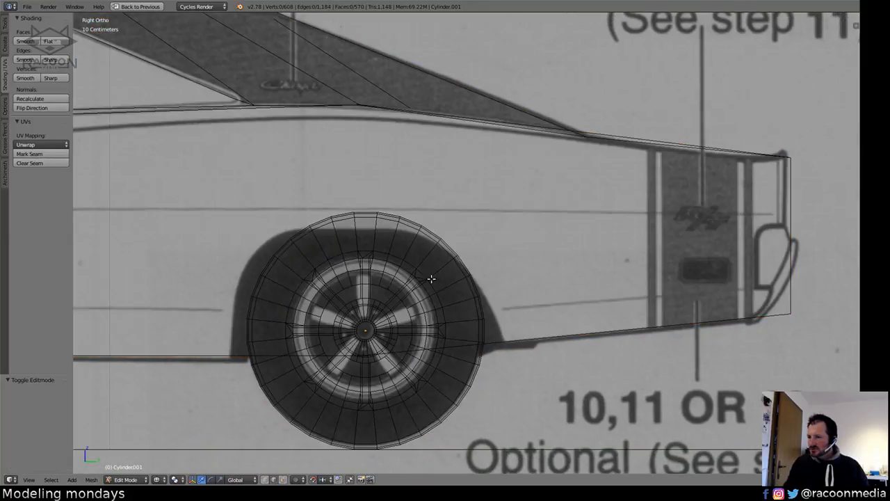
pyautogui.press('Tab')
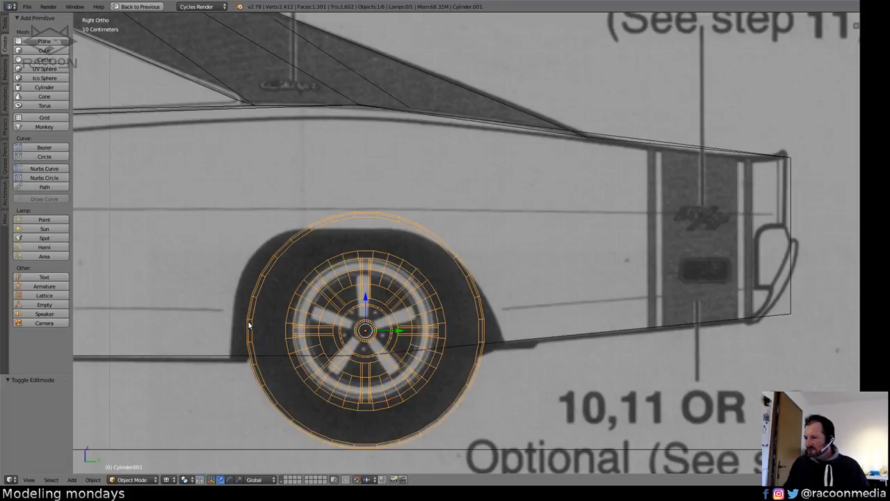
pyautogui.rightClick(232, 356)
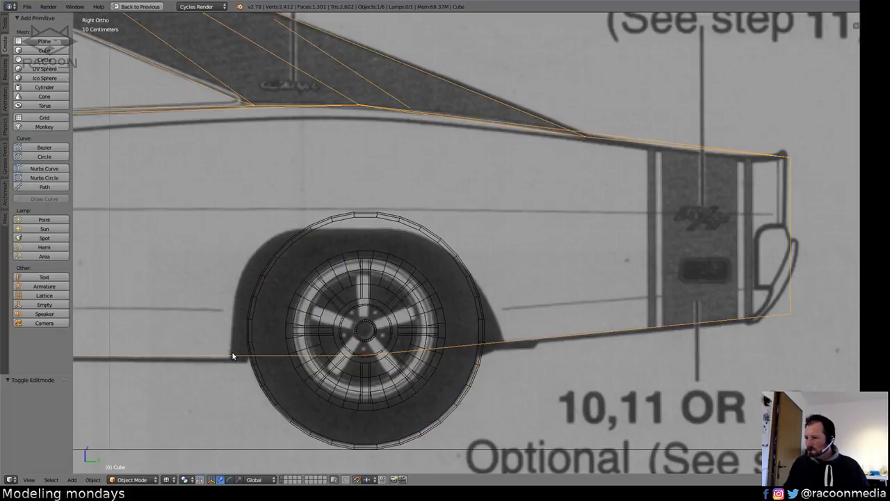
pyautogui.press('Tab')
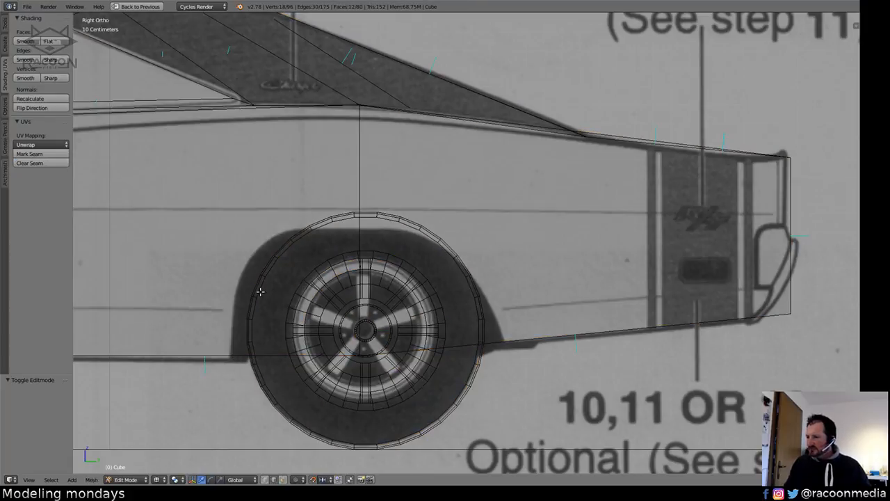
pyautogui.click(266, 480)
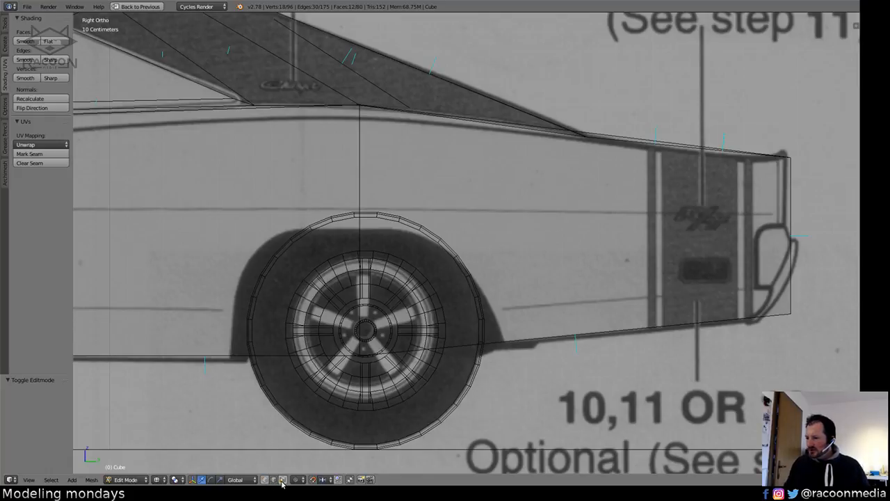
pyautogui.rightClick(213, 235)
pyautogui.keyDown('shift'); pyautogui.rightClick(584, 228); pyautogui.keyUp('shift')
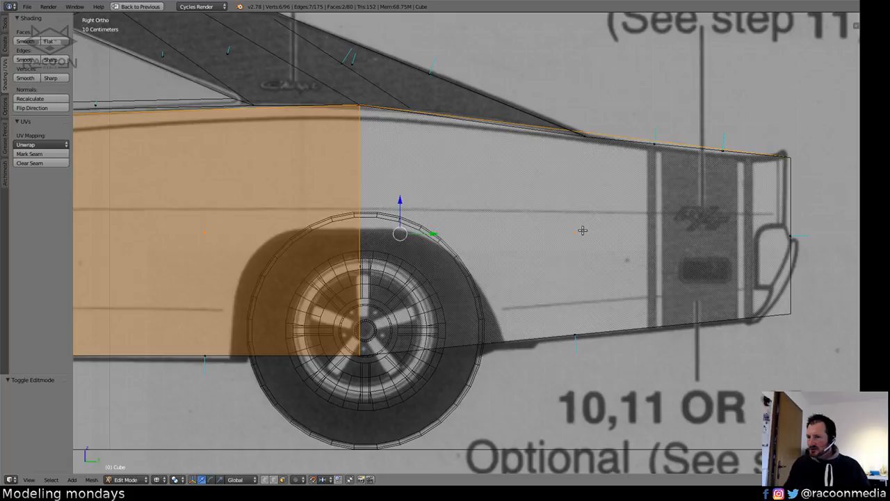
pyautogui.moveTo(618, 199)
pyautogui.keyDown('ctrl'); pyautogui.mouseDown()
pyautogui.moveTo(479, 420)
pyautogui.moveTo(112, 179)
pyautogui.moveTo(367, 186)
pyautogui.mouseUp(); pyautogui.keyUp('ctrl')
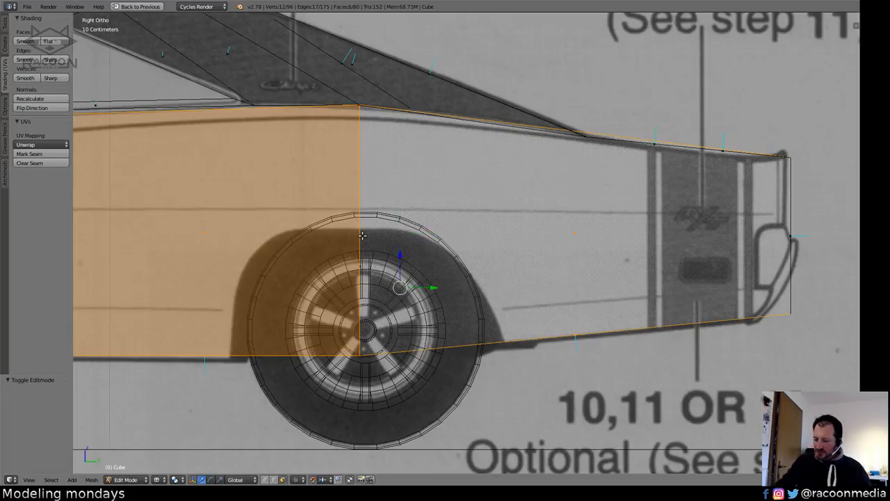
# Knife-cut the rear wheel arch outline through the selected body faces, tracing the blueprint from lower edge to lower edge.
pyautogui.press('k')
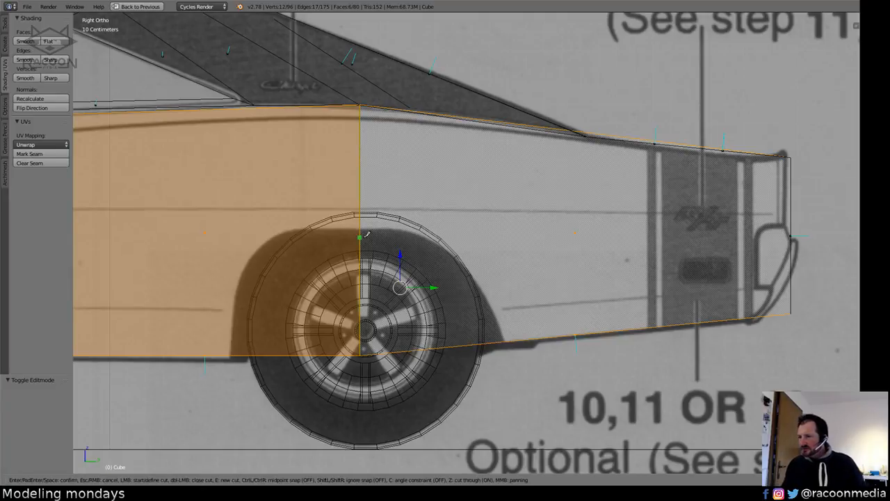
pyautogui.click(223, 355)
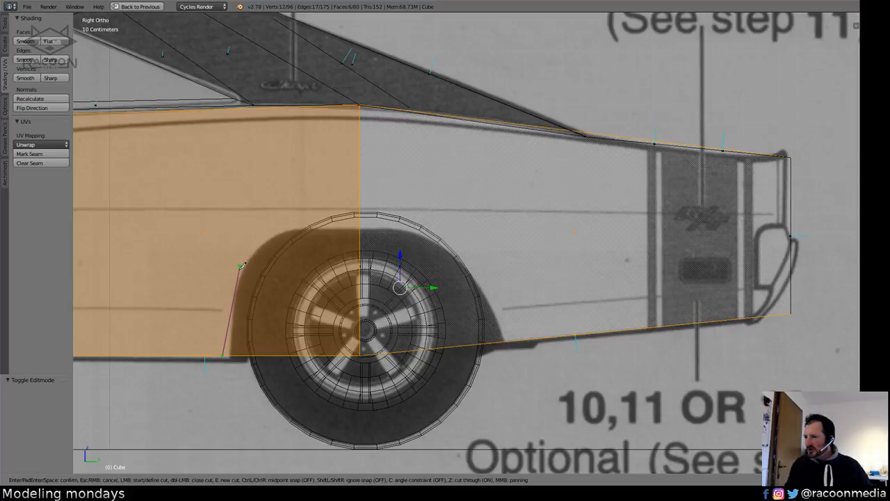
pyautogui.click(237, 274)
pyautogui.click(281, 228)
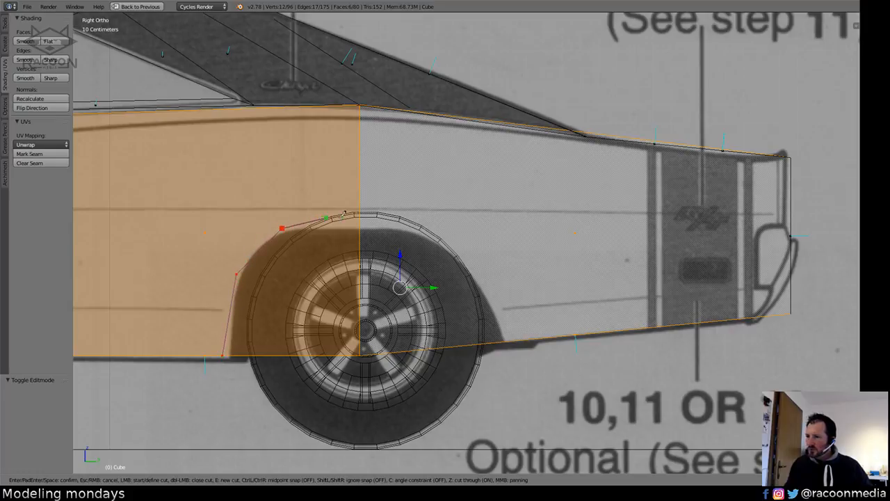
pyautogui.click(410, 229)
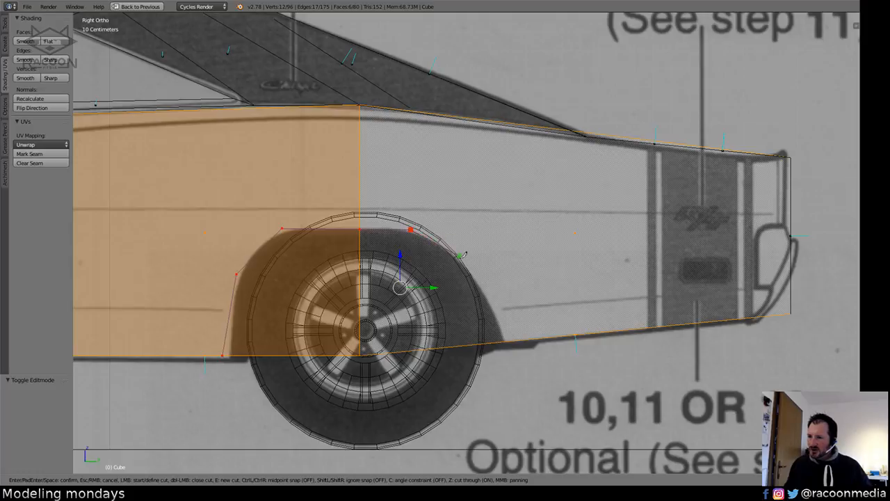
pyautogui.click(475, 273)
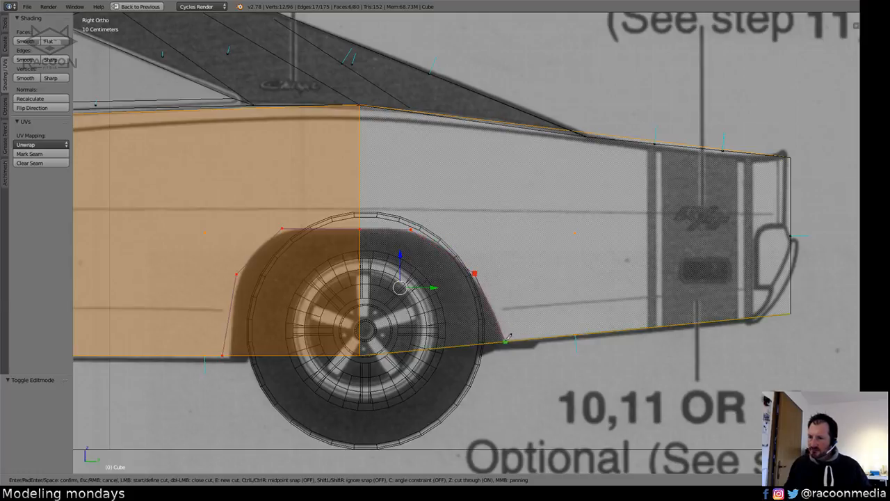
pyautogui.click(506, 339)
pyautogui.press('Return')
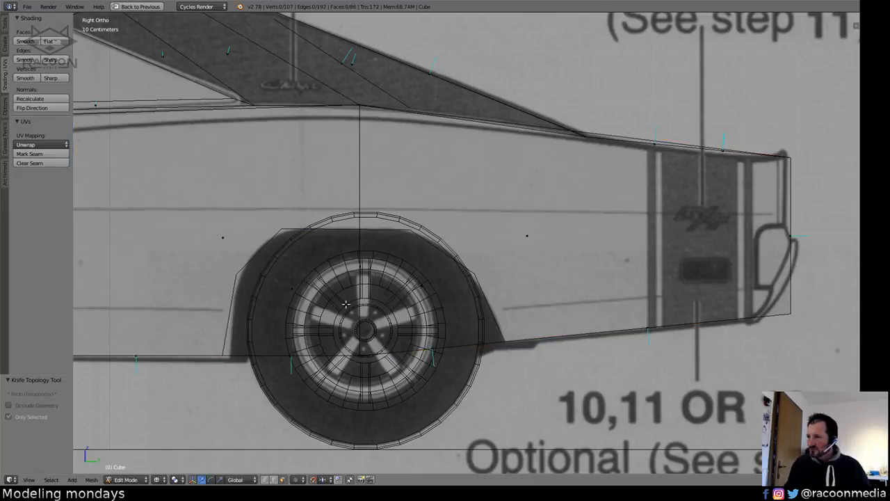
# Select the car body's side faces around the front wheel and the adjoining faces, using a right orthographic wireframe view.
pyautogui.moveTo(346, 304); pyautogui.dragTo(719, 319, button='middle')
pyautogui.press('z')
pyautogui.scroll(-2, 400, 351)
pyautogui.press('KP_3')
pyautogui.scroll(2, 393, 295)
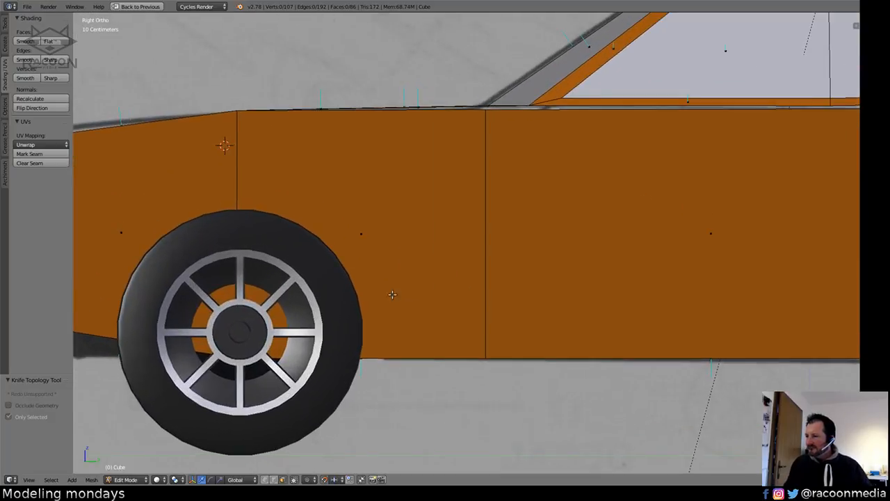
pyautogui.keyDown('shift'); pyautogui.moveTo(394, 294); pyautogui.dragTo(469, 305, button='middle'); pyautogui.keyUp('shift')
pyautogui.press('z')
pyautogui.keyDown('shift'); pyautogui.moveTo(236, 304); pyautogui.dragTo(293, 305, button='middle'); pyautogui.keyUp('shift')
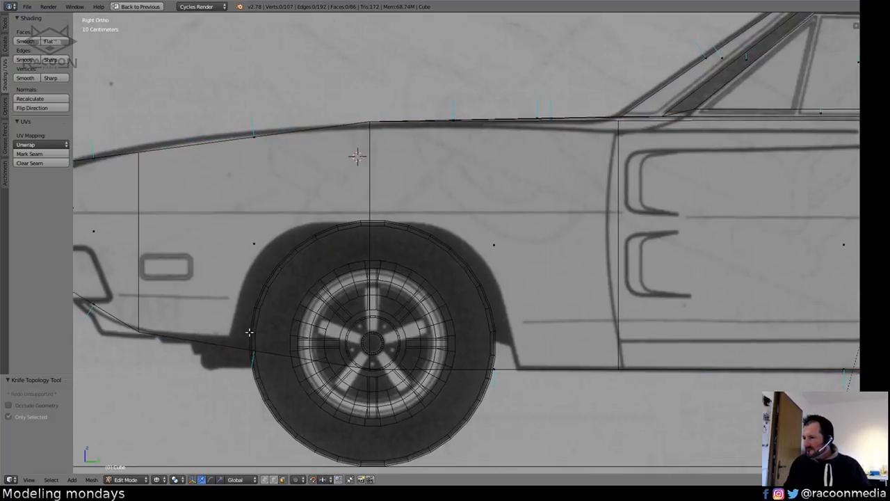
pyautogui.moveTo(218, 184)
pyautogui.keyDown('ctrl'); pyautogui.mouseDown()
pyautogui.moveTo(267, 173)
pyautogui.moveTo(577, 388)
pyautogui.moveTo(179, 366)
pyautogui.moveTo(186, 338)
pyautogui.mouseUp(); pyautogui.keyUp('ctrl')
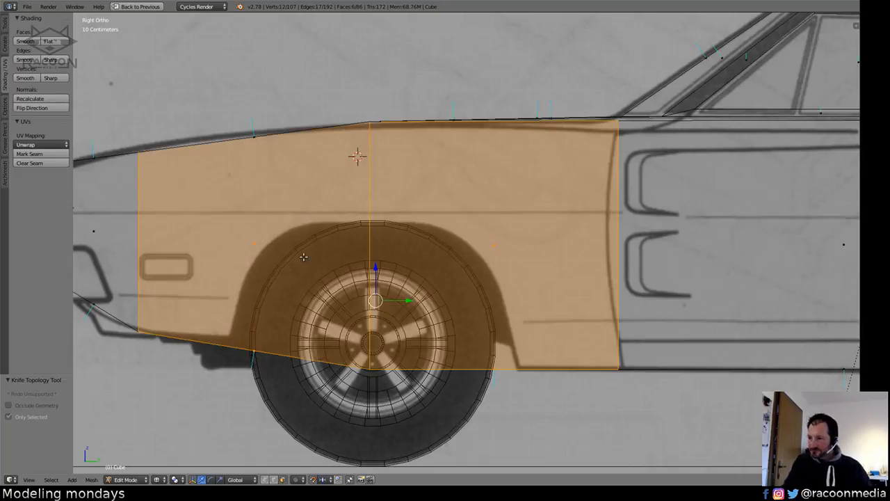
# Knife-cut the front wheel arch outline through the selected faces, following the blueprint's arch around the front wheel.
pyautogui.press('k')
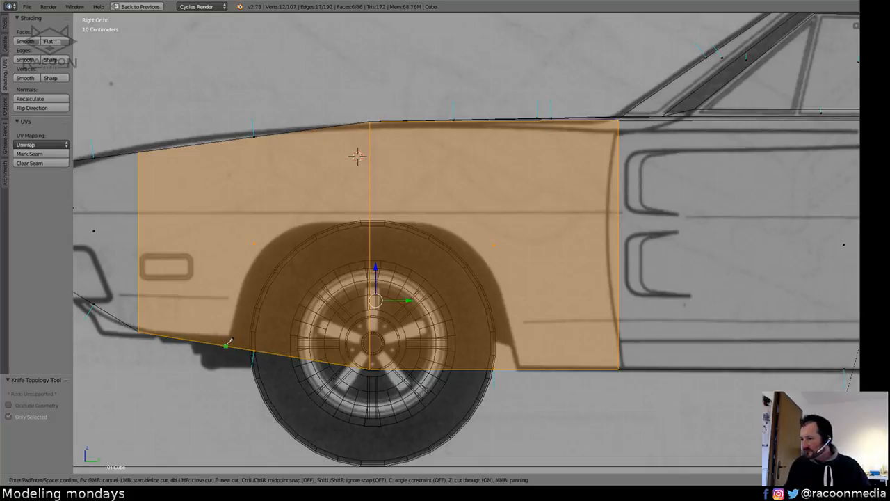
pyautogui.click(227, 343)
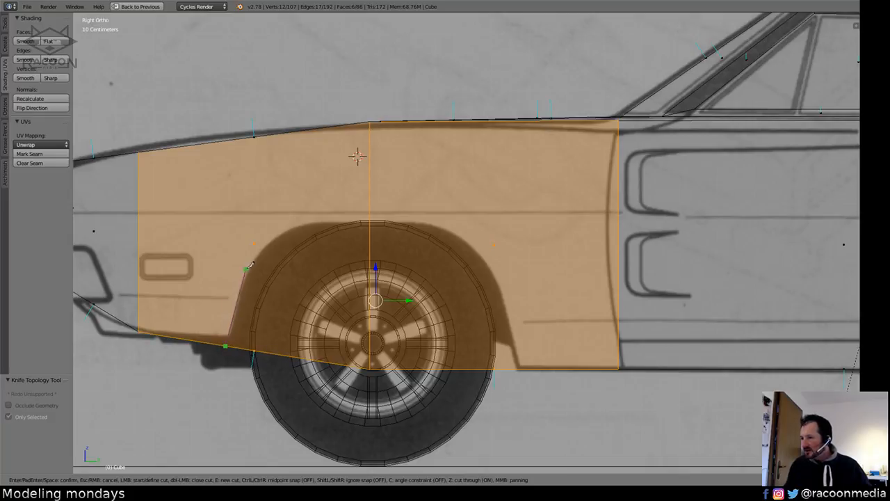
pyautogui.click(299, 223)
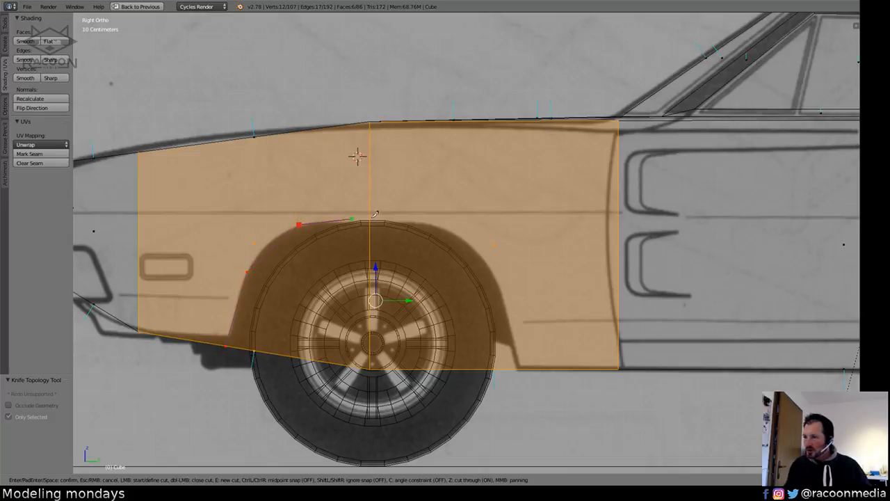
pyautogui.click(432, 223)
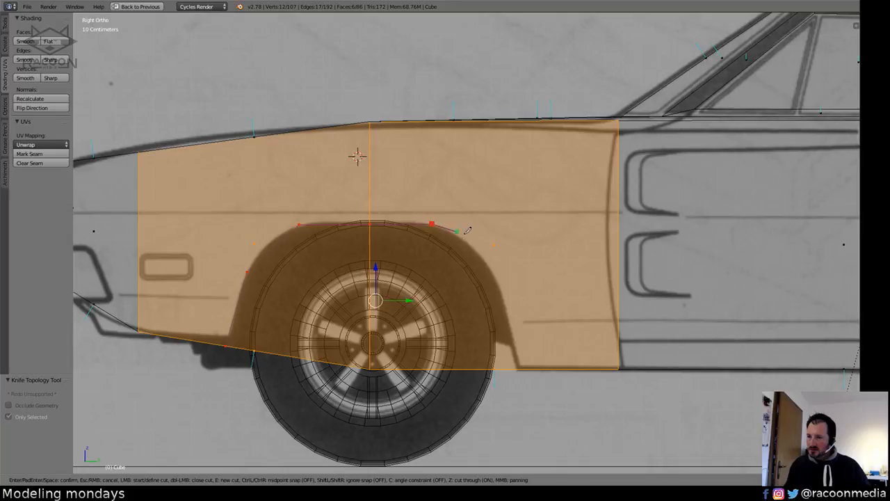
pyautogui.click(498, 282)
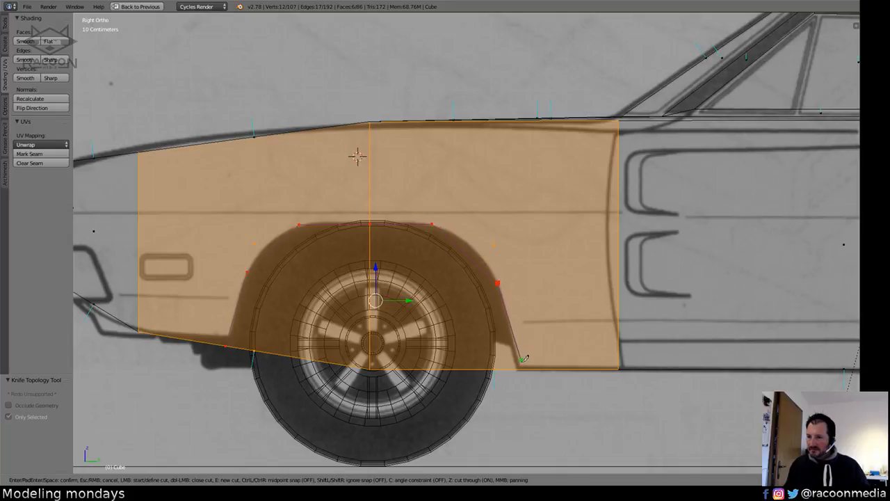
pyautogui.click(519, 366)
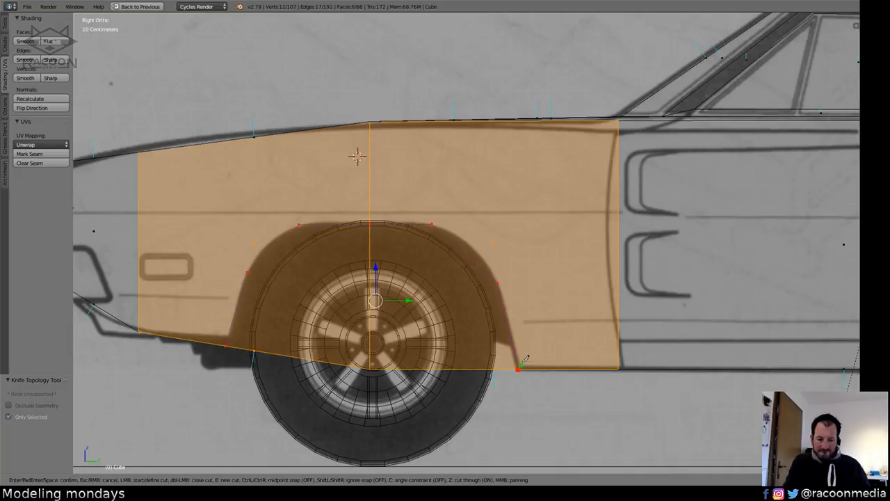
pyautogui.press('Return')
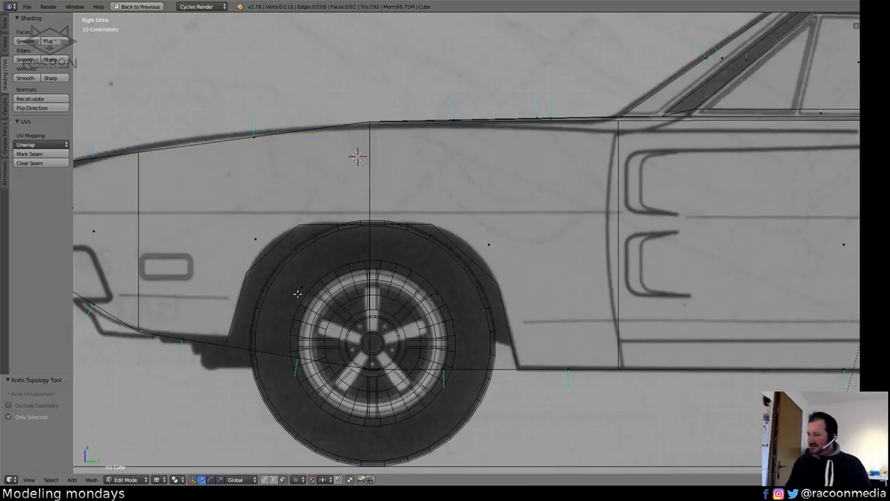
# Hide every object except the car body and show the front arch from below in solid shading in Edit Mode.
pyautogui.keyDown('shift'); pyautogui.moveTo(344, 303); pyautogui.dragTo(296, 286, button='middle'); pyautogui.keyUp('shift')
pyautogui.press('Tab')
pyautogui.hotkey('shift', 'h')
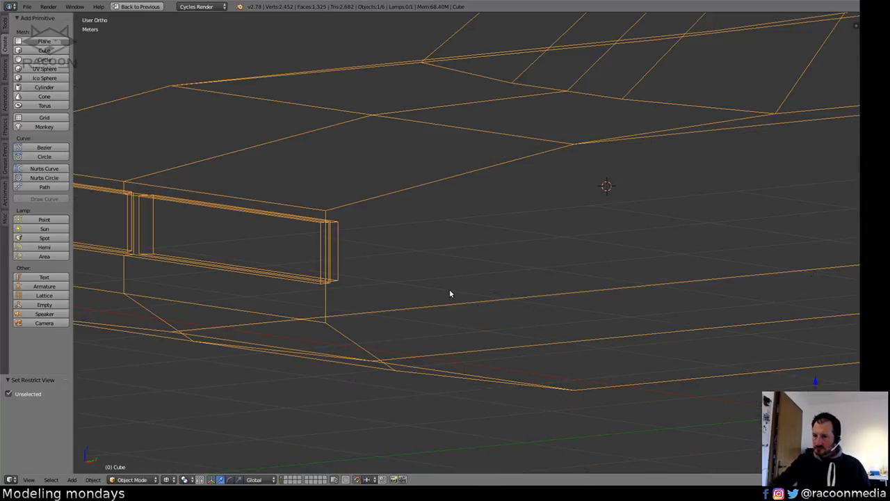
pyautogui.press('z')
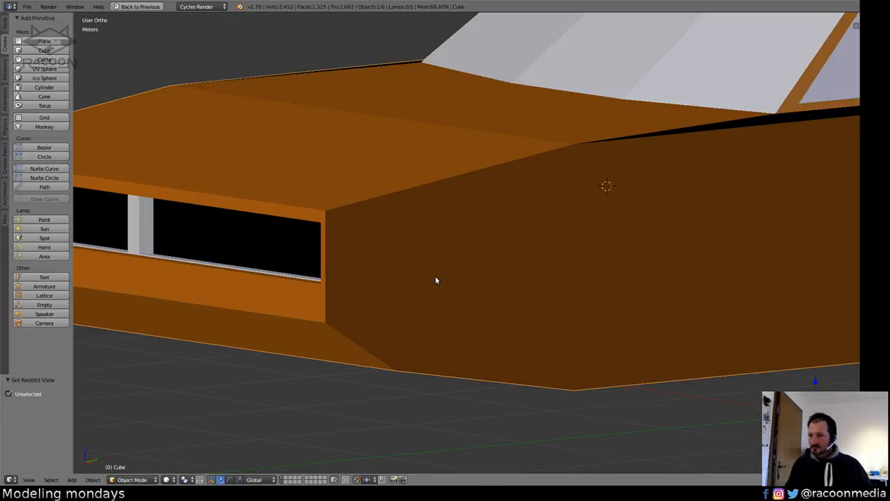
pyautogui.press('Tab')
pyautogui.keyDown('shift'); pyautogui.moveTo(569, 304); pyautogui.dragTo(433, 273, button='middle'); pyautogui.keyUp('shift')
pyautogui.moveTo(398, 328); pyautogui.dragTo(395, 310, button='middle')
pyautogui.moveTo(369, 345); pyautogui.dragTo(460, 333, button='middle')
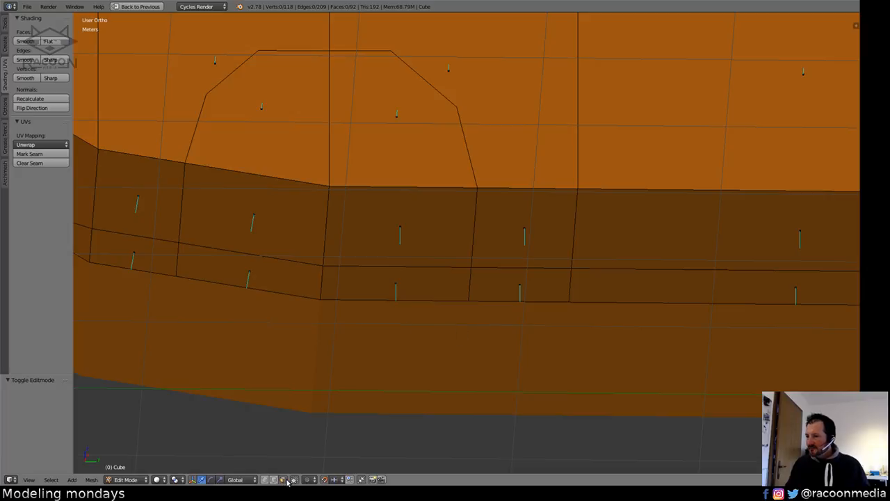
# Try triangulating the front arch's two side faces and the two adjoining underside faces, undo that, and delete the arch faces.
pyautogui.click(257, 214)
pyautogui.keyDown('shift'); pyautogui.click(268, 137); pyautogui.keyUp('shift')
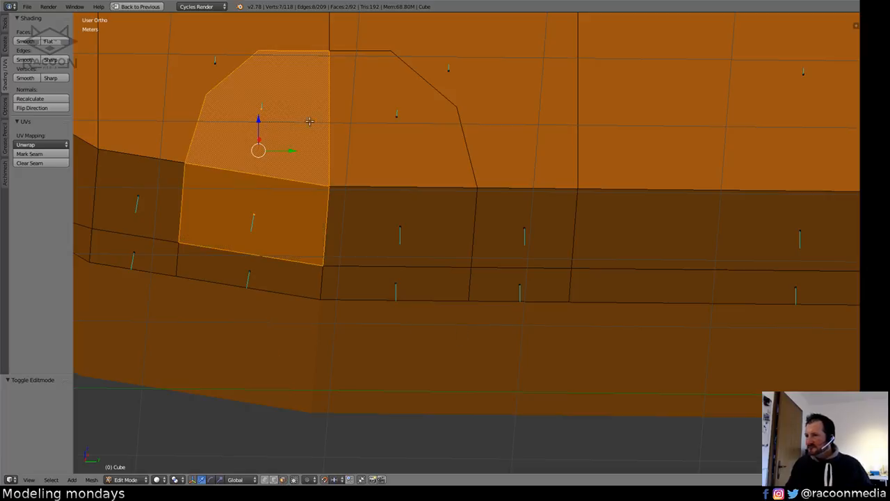
pyautogui.keyDown('shift'); pyautogui.click(389, 132); pyautogui.keyUp('shift')
pyautogui.keyDown('shift'); pyautogui.click(404, 206); pyautogui.keyUp('shift')
pyautogui.hotkey('ctrl', 't')
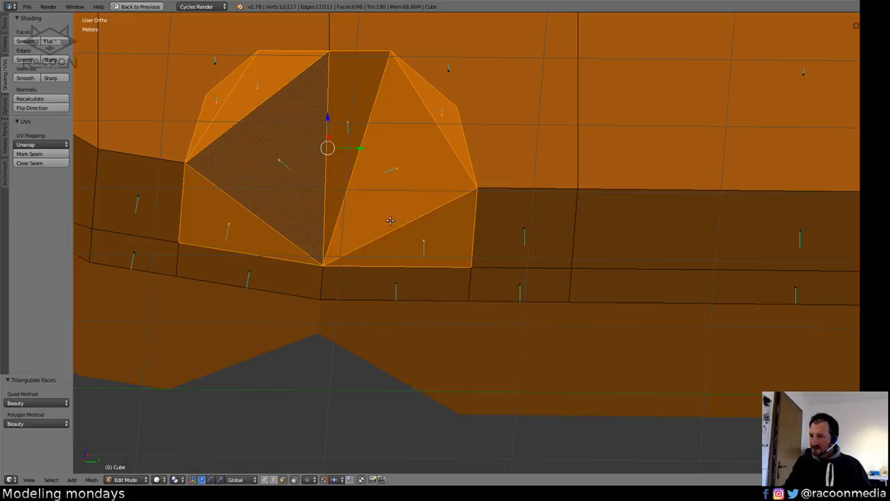
pyautogui.moveTo(384, 235); pyautogui.dragTo(380, 265, button='middle')
pyautogui.hotkey('ctrl', 'z')
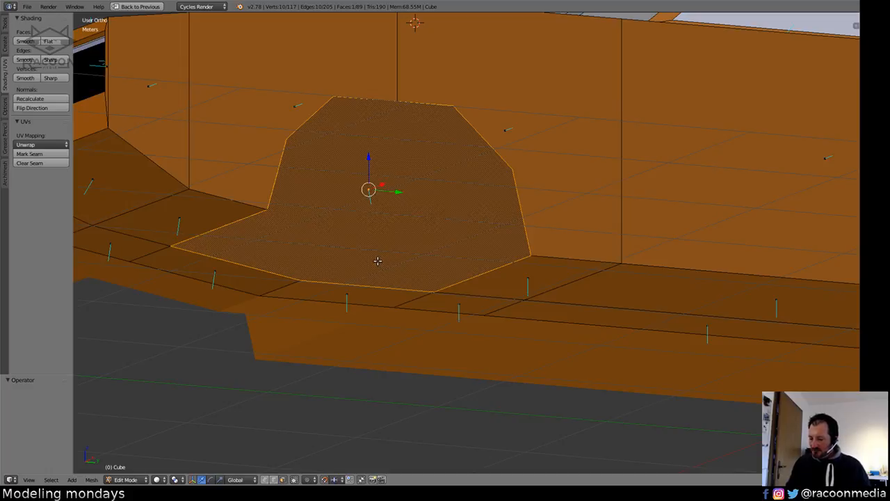
pyautogui.press('x')
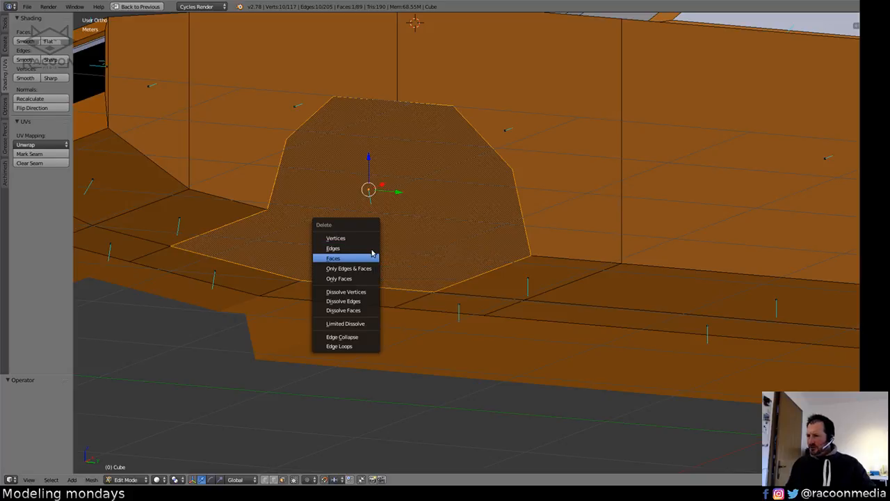
pyautogui.click(372, 256)
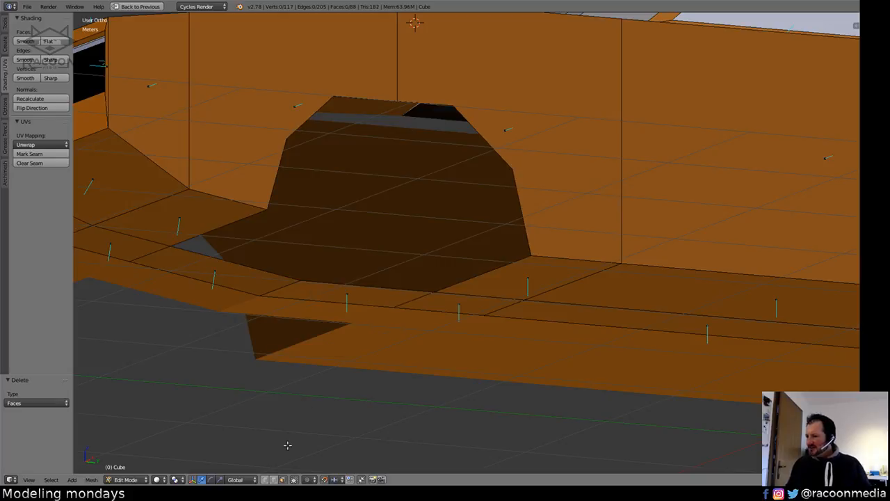
# Select the six corner vertices along the edge of the front wheel arch opening.
pyautogui.rightClick(269, 200)
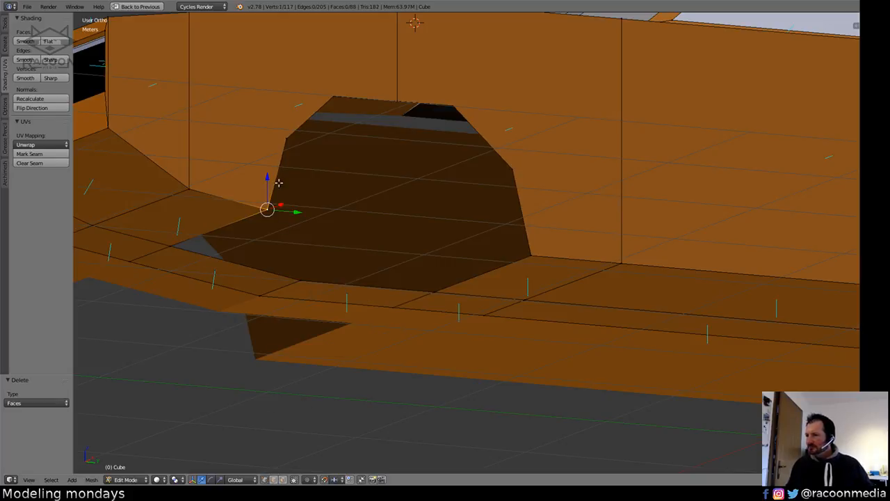
pyautogui.keyDown('shift'); pyautogui.rightClick(283, 137); pyautogui.keyUp('shift')
pyautogui.keyDown('shift'); pyautogui.rightClick(324, 105); pyautogui.keyUp('shift')
pyautogui.keyDown('shift'); pyautogui.rightClick(452, 104); pyautogui.keyUp('shift')
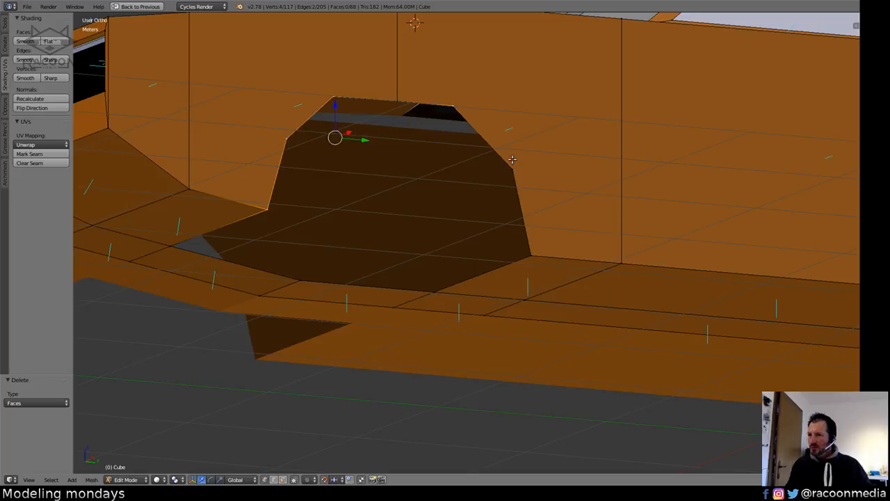
pyautogui.keyDown('shift'); pyautogui.rightClick(512, 169); pyautogui.keyUp('shift')
pyautogui.keyDown('shift'); pyautogui.rightClick(530, 254); pyautogui.keyUp('shift')
pyautogui.moveTo(479, 262); pyautogui.dragTo(477, 223, button='middle')
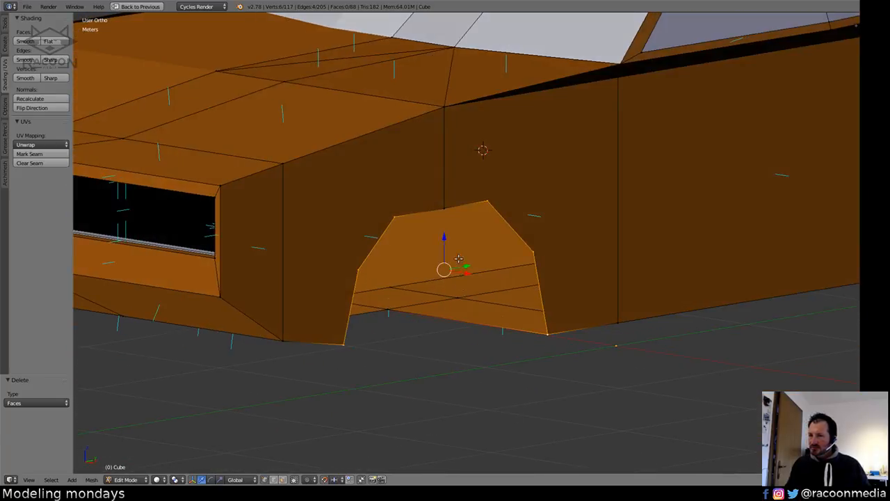
# Select the four upper corner vertices of the front wheel arch and try to bevel them.
pyautogui.rightClick(485, 201)
pyautogui.keyDown('shift'); pyautogui.rightClick(533, 250); pyautogui.keyUp('shift')
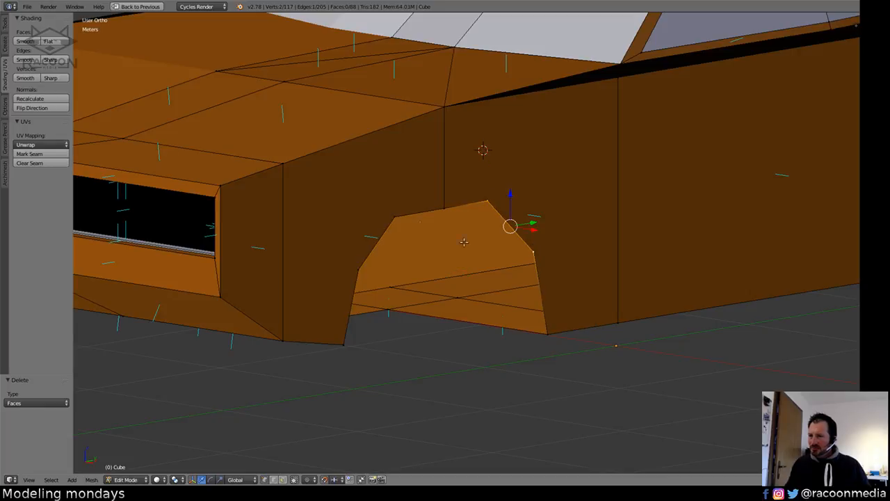
pyautogui.keyDown('shift'); pyautogui.rightClick(396, 217); pyautogui.keyUp('shift')
pyautogui.keyDown('shift'); pyautogui.rightClick(355, 272); pyautogui.keyUp('shift')
pyautogui.hotkey('ctrl', 'b')
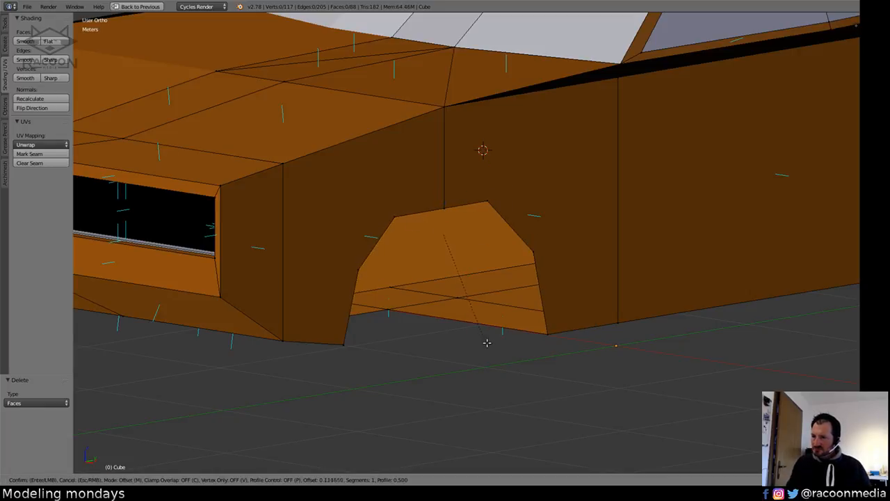
pyautogui.rightClick(494, 295)
# Add the arch's top middle and two lowest vertices to the selection and extrude the arch edge in place.
pyautogui.keyDown('shift'); pyautogui.rightClick(445, 203); pyautogui.keyUp('shift')
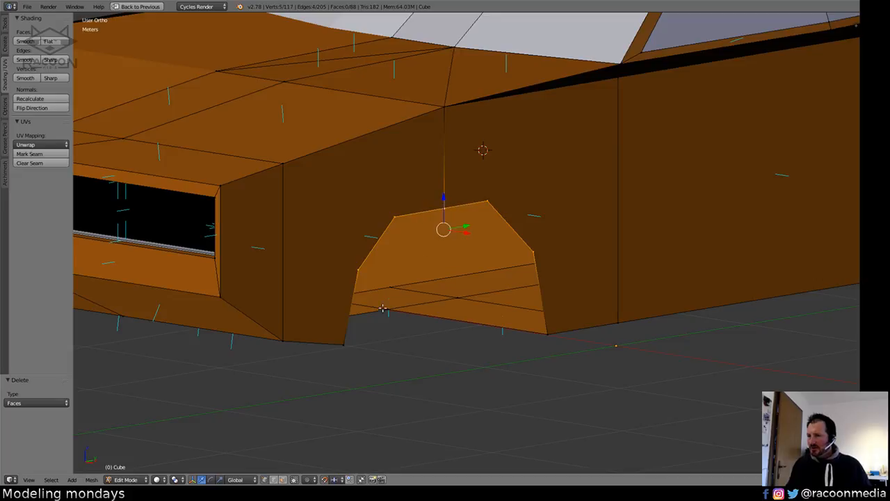
pyautogui.keyDown('shift'); pyautogui.rightClick(342, 335); pyautogui.keyUp('shift')
pyautogui.keyDown('shift'); pyautogui.rightClick(543, 331); pyautogui.keyUp('shift')
pyautogui.moveTo(545, 330); pyautogui.dragTo(577, 334, button='middle')
pyautogui.press('e')
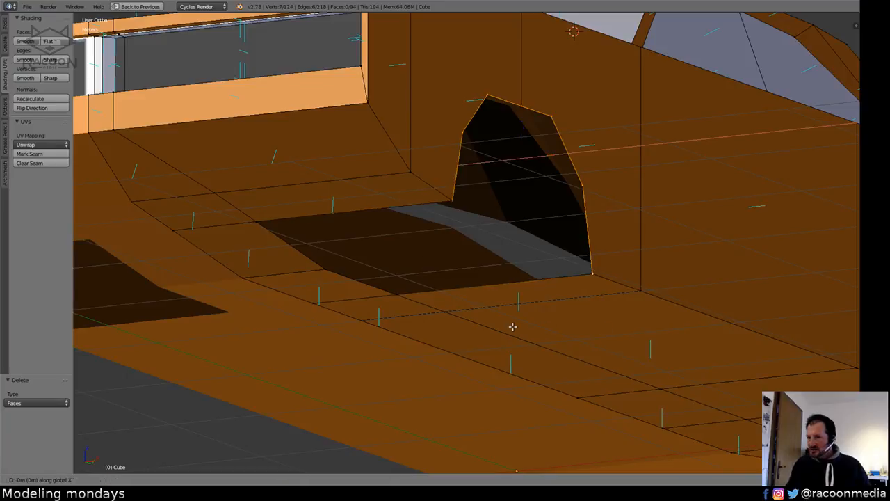
pyautogui.press('x')
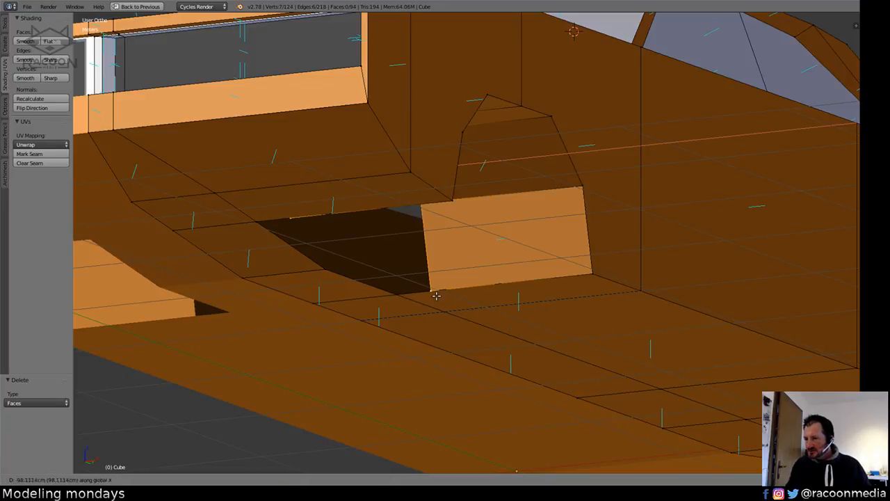
pyautogui.rightClick(455, 296)
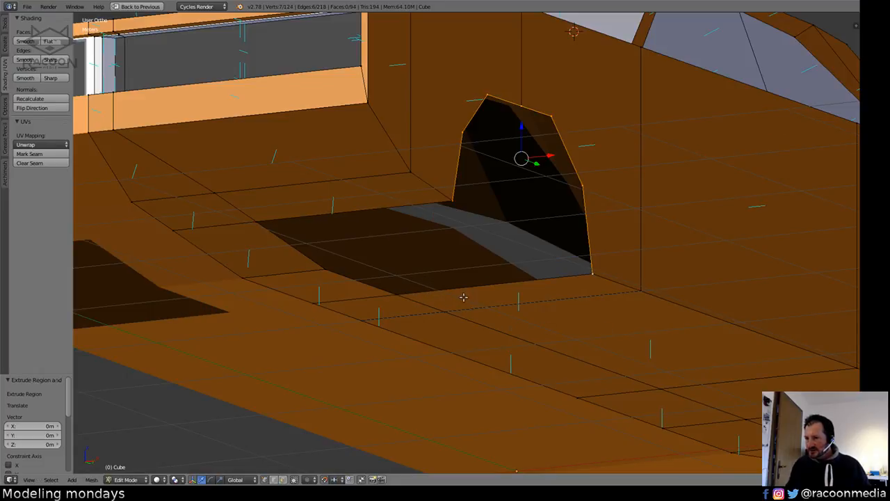
# Turn on snapping and move the extruded front arch edge inward along X to the inner corner of the underside opening.
pyautogui.click(325, 480)
pyautogui.click(340, 456)
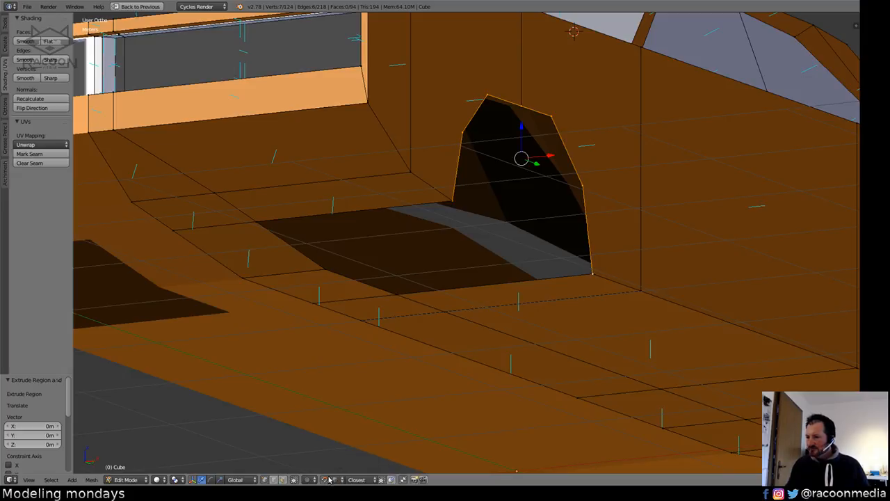
pyautogui.press('g')
pyautogui.press('x')
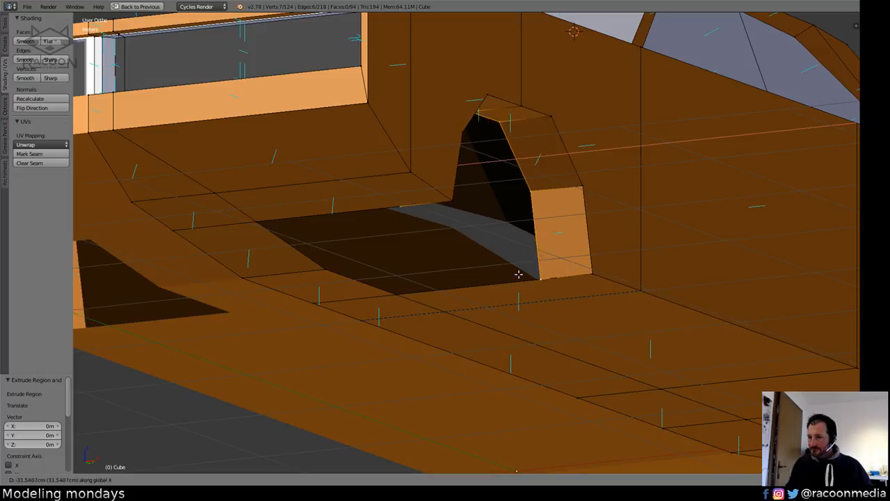
pyautogui.click(401, 295)
# Close the inner side of the front wheel well with a face.
pyautogui.moveTo(407, 287); pyautogui.dragTo(323, 296, button='middle')
pyautogui.keyDown('shift'); pyautogui.moveTo(324, 296); pyautogui.dragTo(437, 272, button='middle'); pyautogui.keyUp('shift')
pyautogui.press('f')
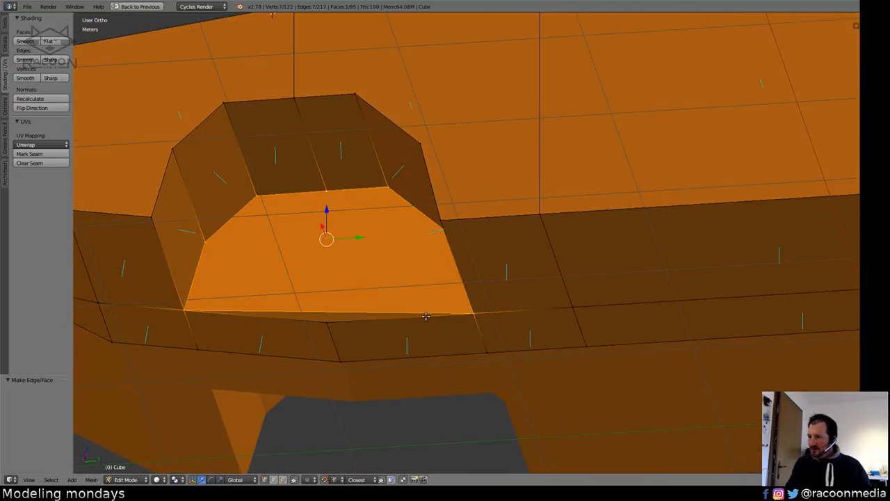
# Slide the crosswise middle edge of the underside strip beside the wheel well onto the neighbouring edge at the well's rear corner.
pyautogui.moveTo(420, 311)
pyautogui.mouseDown(button='middle')
pyautogui.moveTo(391, 286)
pyautogui.moveTo(394, 268)
pyautogui.moveTo(362, 324)
pyautogui.mouseUp(button='middle')
pyautogui.rightClick(320, 345)
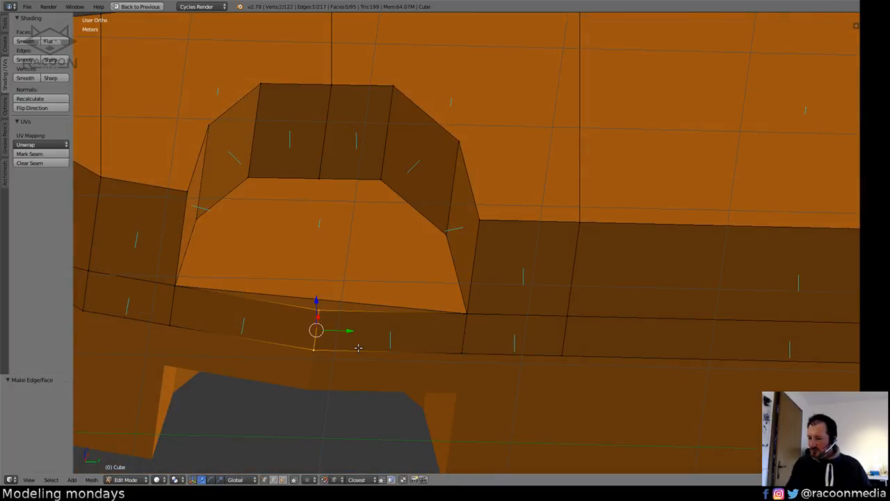
pyautogui.press('g')
pyautogui.press('g')
pyautogui.click(566, 356)
pyautogui.press('a')
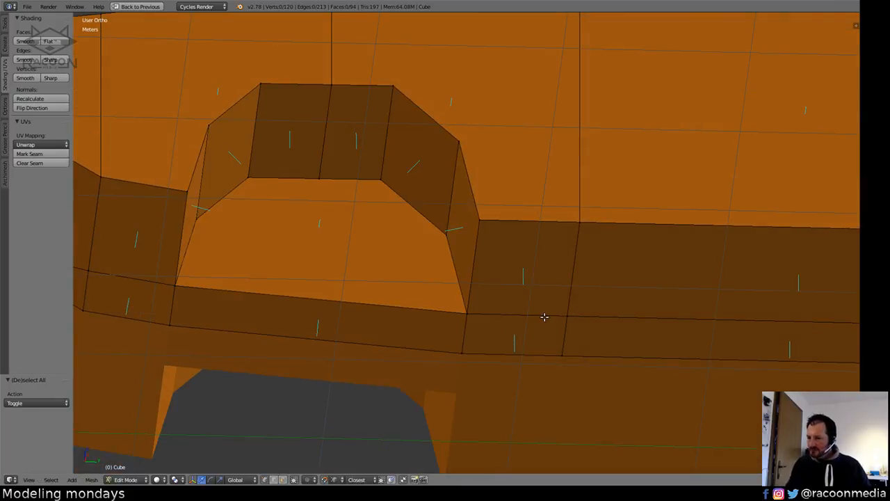
# Move the inner side face of the front wheel well outward along X to make the well shallower, and leave mesh editing.
pyautogui.moveTo(544, 317); pyautogui.dragTo(396, 294, button='middle')
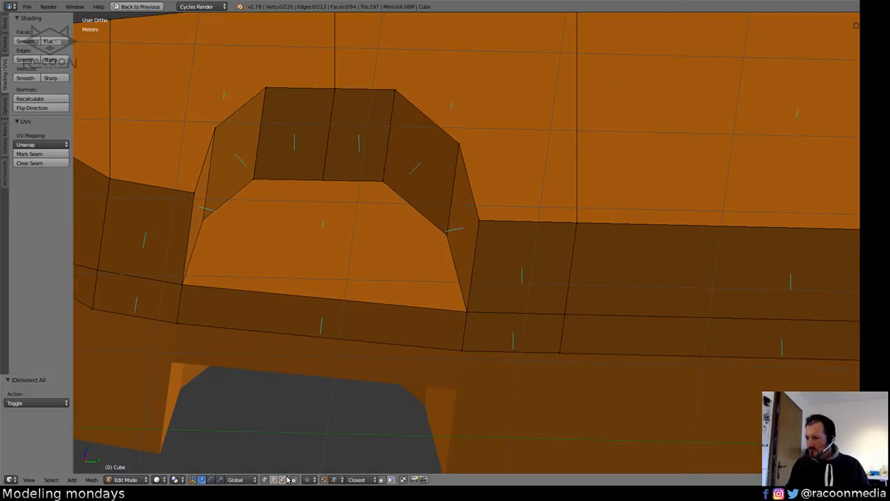
pyautogui.moveTo(353, 327); pyautogui.dragTo(447, 265, button='middle')
pyautogui.rightClick(343, 236)
pyautogui.press('g')
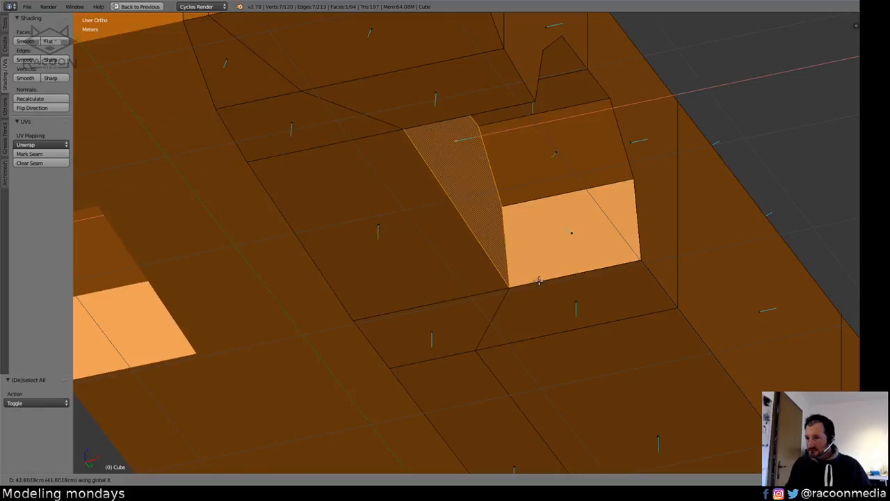
pyautogui.click(554, 274)
pyautogui.press('a')
pyautogui.press('Tab')
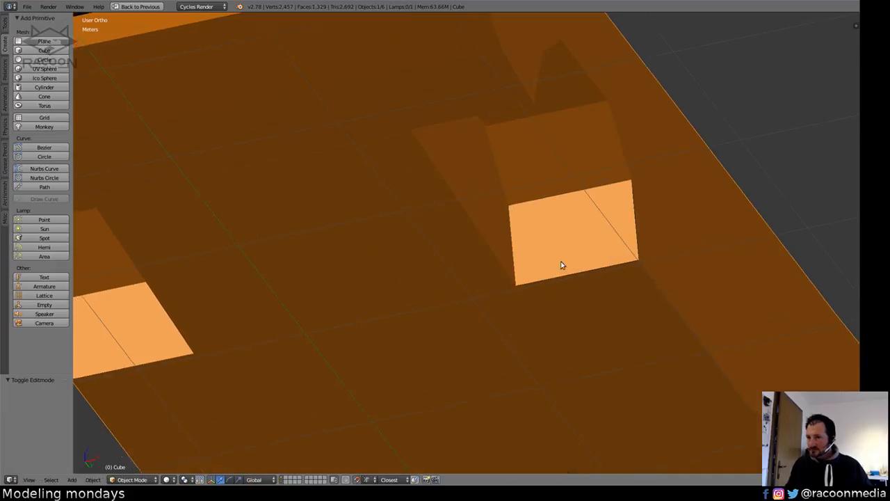
# Unhide all hidden objects and check the car against the side blueprint in wireframe.
pyautogui.scroll(-4, 562, 265)
pyautogui.moveTo(505, 309); pyautogui.dragTo(431, 361, button='middle')
pyautogui.press('KP_1')
pyautogui.press('KP_3')
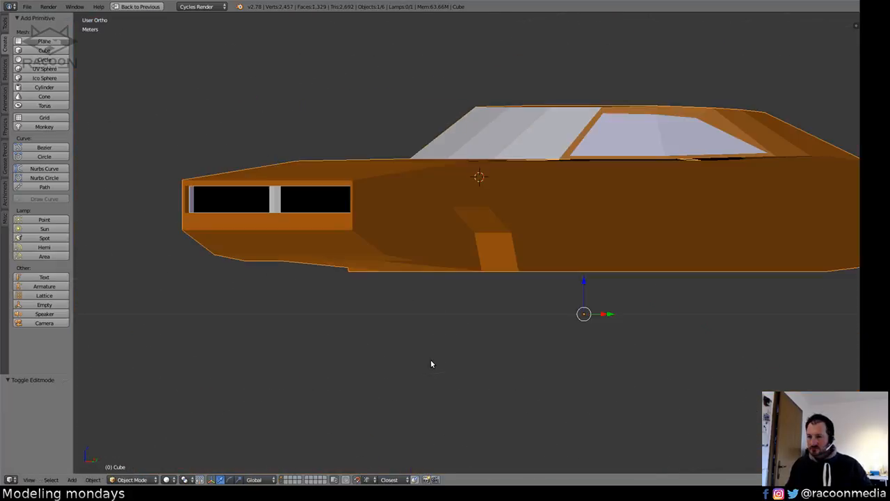
pyautogui.press('z')
pyautogui.press('a')
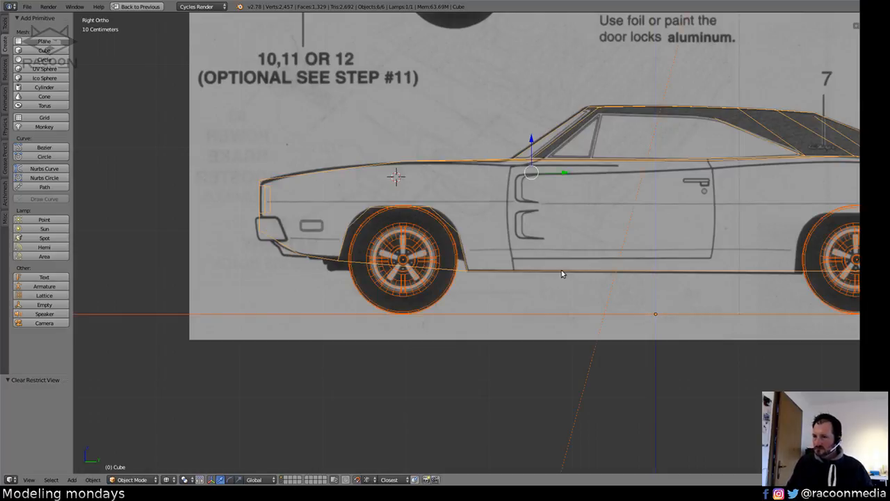
pyautogui.press('z')
# Select the front and rear wheels and move them 32.915 cm inward along X.
pyautogui.moveTo(541, 271)
pyautogui.mouseDown(button='middle')
pyautogui.moveTo(568, 295)
pyautogui.moveTo(540, 290)
pyautogui.mouseUp(button='middle')
pyautogui.rightClick(541, 290)
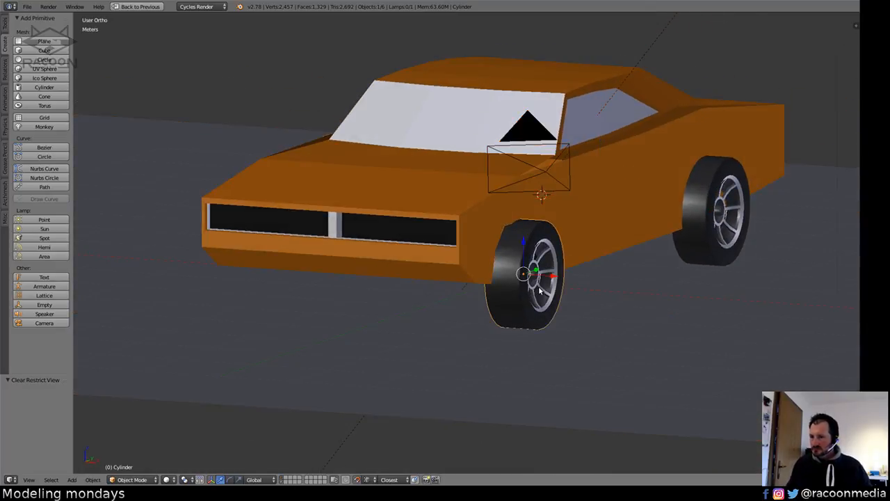
pyautogui.keyDown('shift'); pyautogui.rightClick(716, 209); pyautogui.keyUp('shift')
pyautogui.press('g')
pyautogui.press('x')
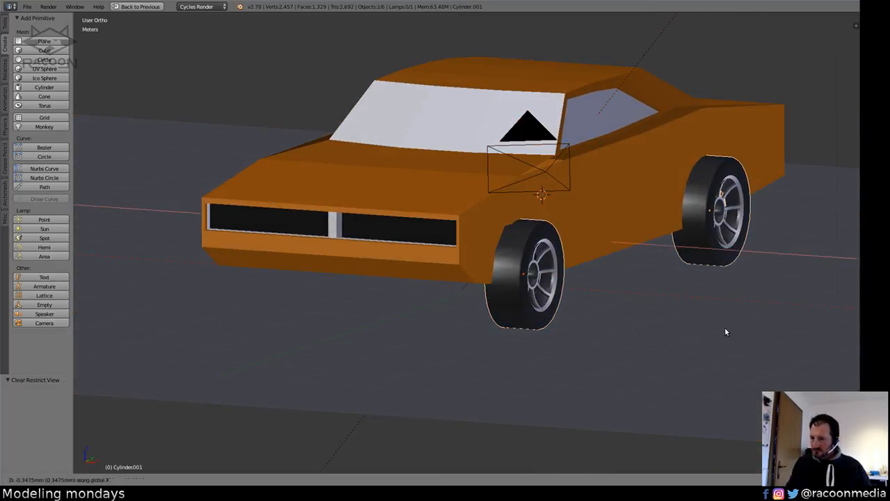
pyautogui.click(700, 334)
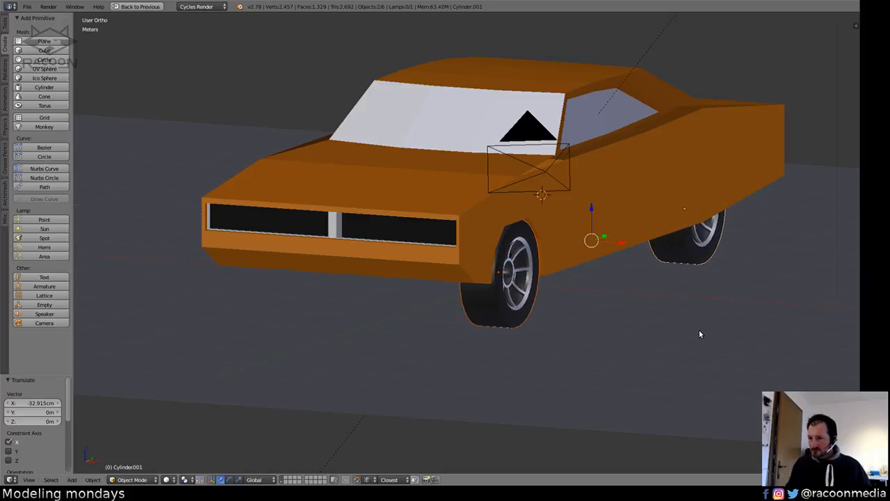
# In the car body mesh, raise the top edges of the front wheel arch about 3 cm along Z.
pyautogui.press('KP_3')
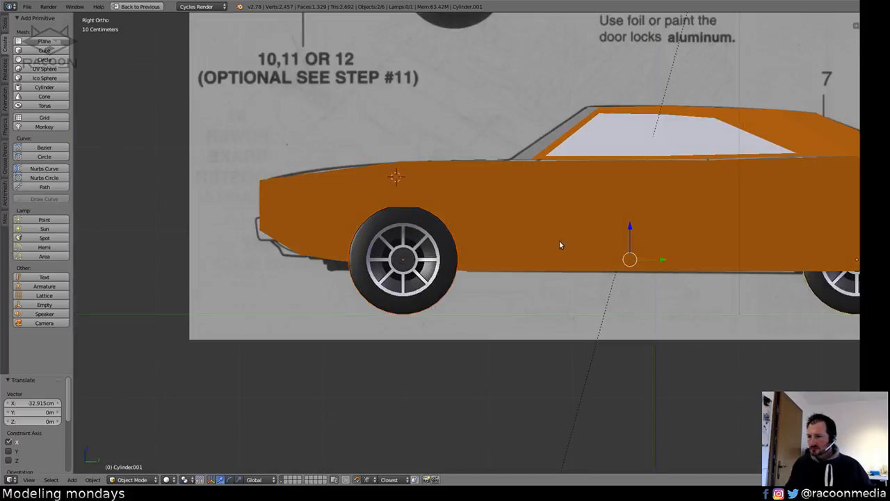
pyautogui.scroll(2, 450, 293)
pyautogui.scroll(6, 450, 293)
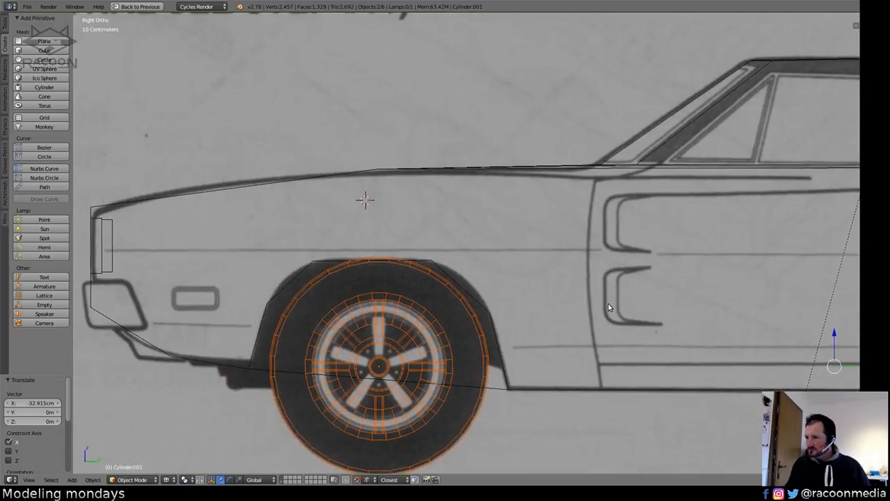
pyautogui.press('Tab')
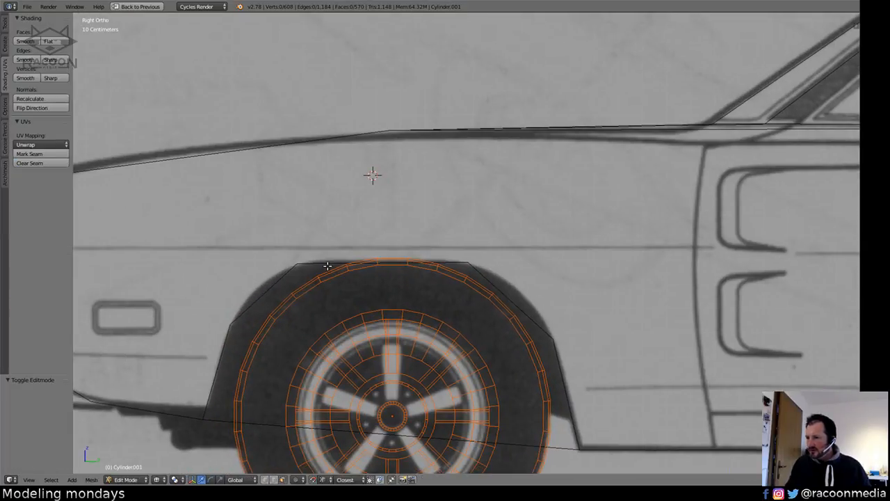
pyautogui.press('Tab')
pyautogui.rightClick(328, 264)
pyautogui.press('Tab')
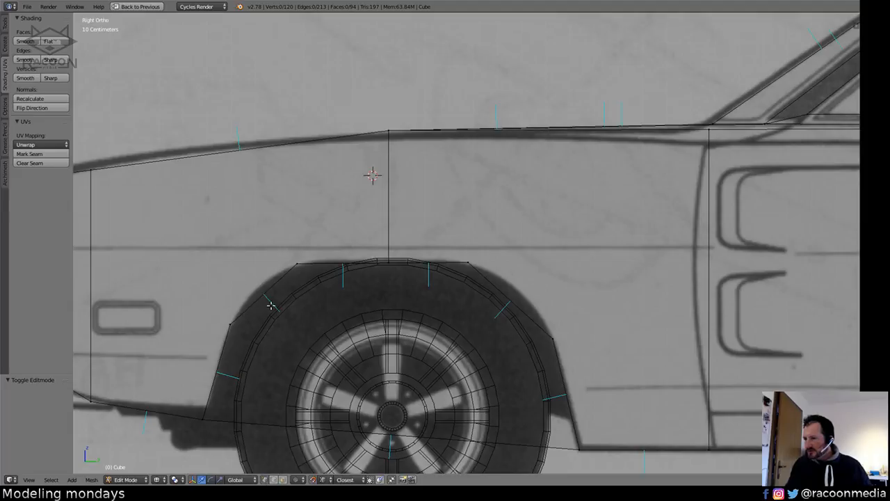
pyautogui.moveTo(261, 265)
pyautogui.keyDown('ctrl'); pyautogui.mouseDown()
pyautogui.moveTo(505, 202)
pyautogui.moveTo(470, 219)
pyautogui.mouseUp(); pyautogui.keyUp('ctrl')
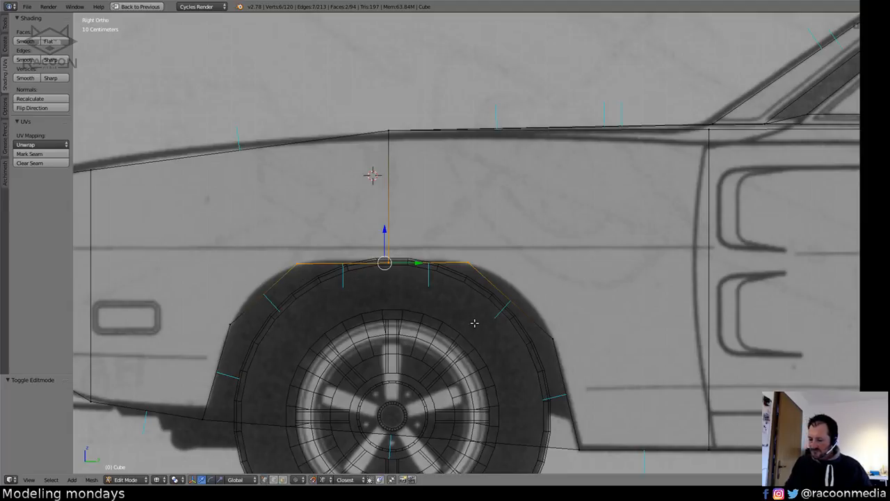
pyautogui.press('g')
pyautogui.press('z')
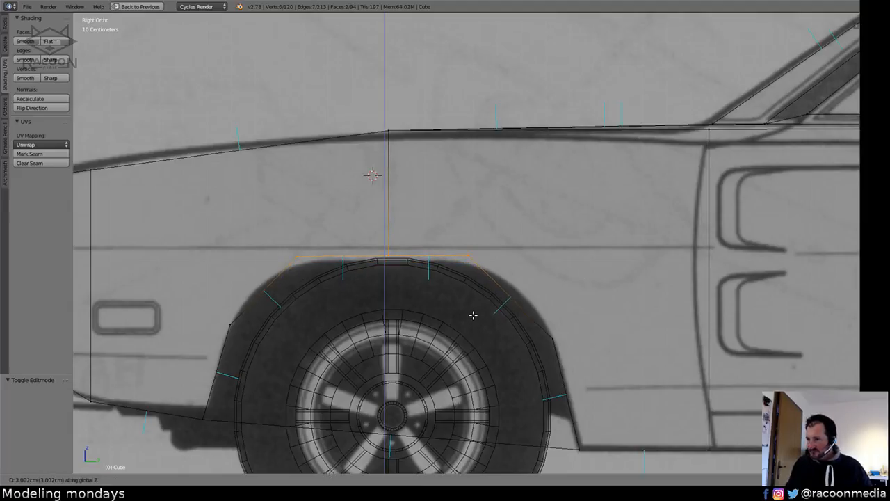
pyautogui.click(472, 315)
pyautogui.press('a')
# Move the front arch's upper rear corner edge 13.49 cm backward along Y.
pyautogui.keyDown('shift'); pyautogui.moveTo(487, 318); pyautogui.dragTo(380, 283, button='middle'); pyautogui.keyUp('shift')
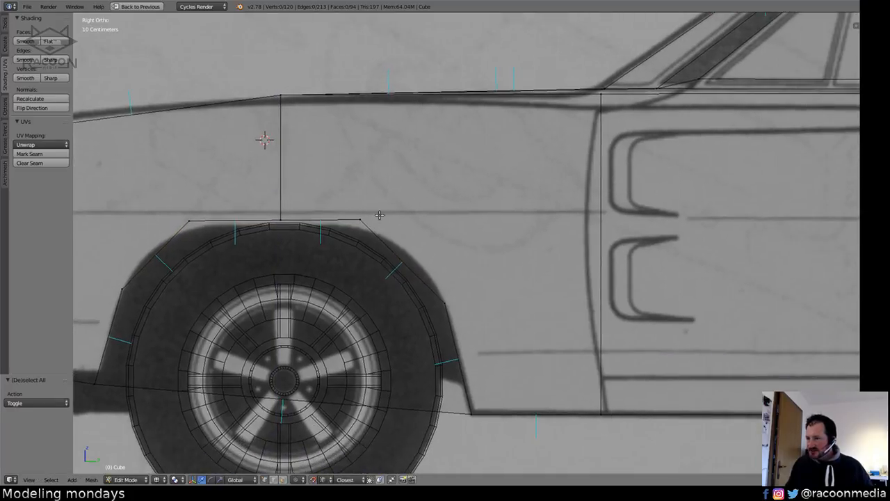
pyautogui.moveTo(361, 236)
pyautogui.keyDown('ctrl'); pyautogui.mouseDown()
pyautogui.moveTo(394, 196)
pyautogui.moveTo(391, 229)
pyautogui.mouseUp(); pyautogui.keyUp('ctrl')
pyautogui.press('g')
pyautogui.press('x')
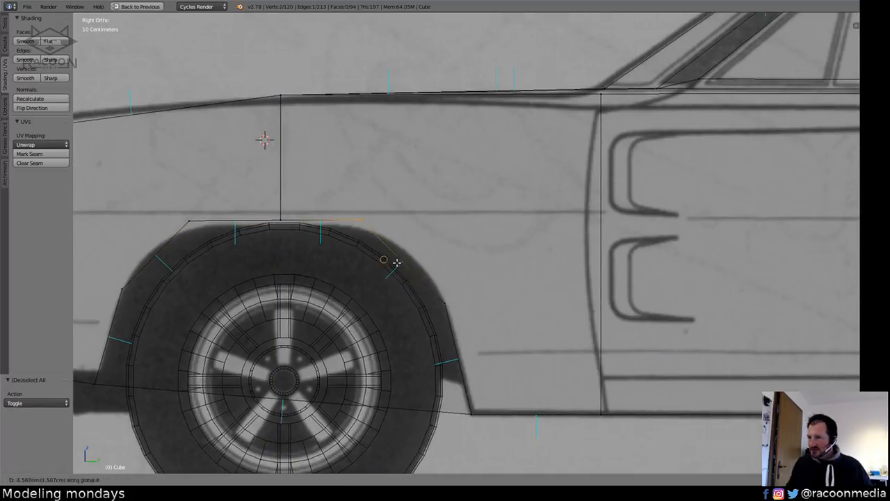
pyautogui.press('Escape')
pyautogui.press('g')
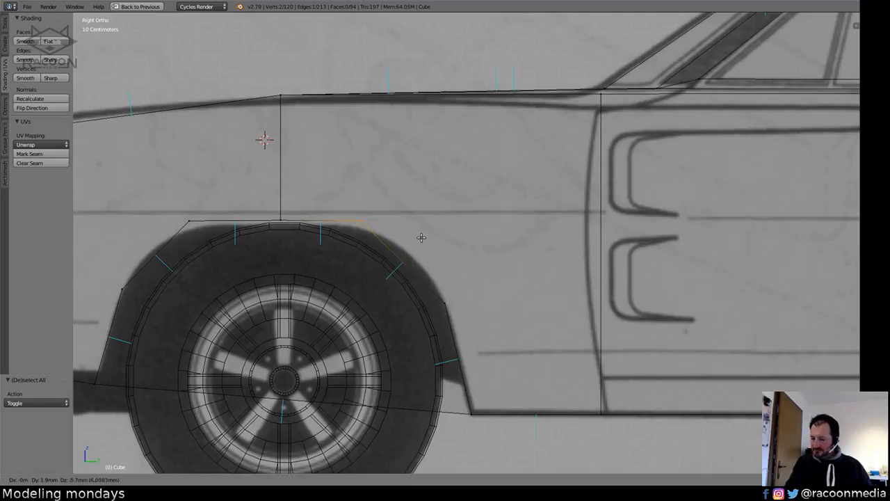
pyautogui.press('y')
pyautogui.click(392, 234)
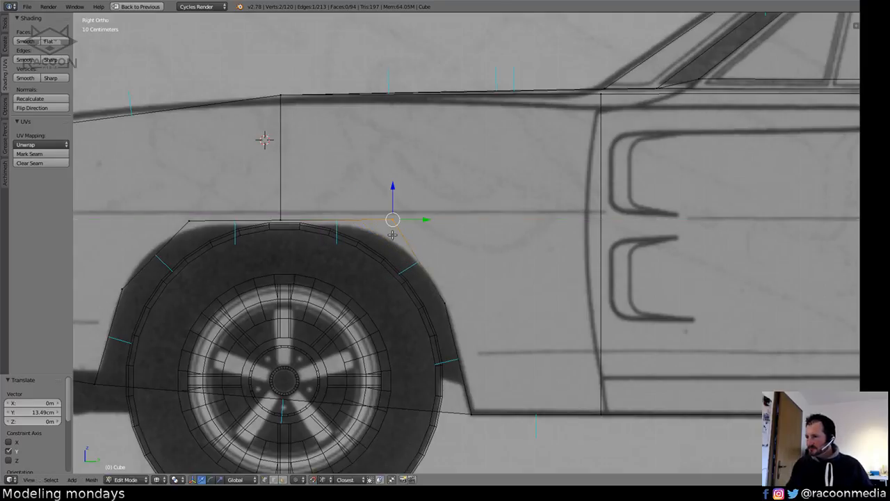
pyautogui.keyDown('shift'); pyautogui.moveTo(392, 234); pyautogui.dragTo(546, 232, button='middle'); pyautogui.keyUp('shift')
pyautogui.press('a')
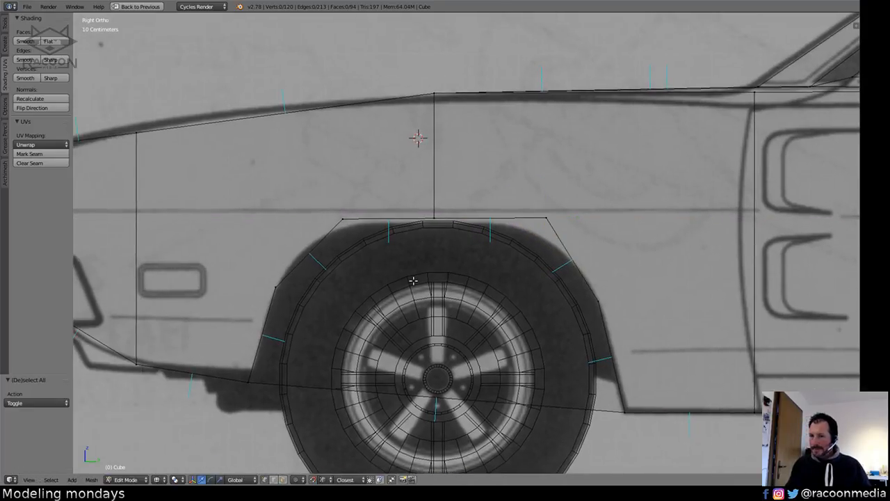
# Bevel the front arch's upper rear corner edge with one segment to follow the blueprint's curve.
pyautogui.keyDown('shift'); pyautogui.moveTo(413, 280); pyautogui.dragTo(300, 277, button='middle'); pyautogui.keyUp('shift')
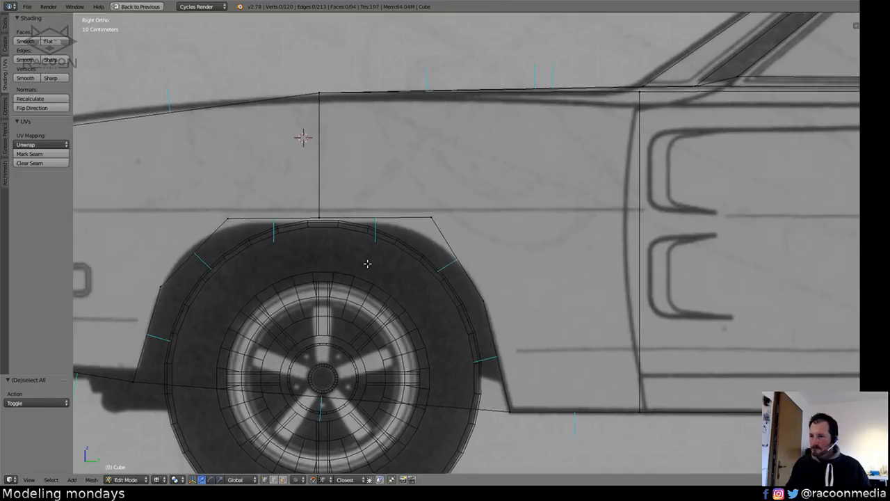
pyautogui.rightClick(450, 214)
pyautogui.hotkey('ctrl', 'b')
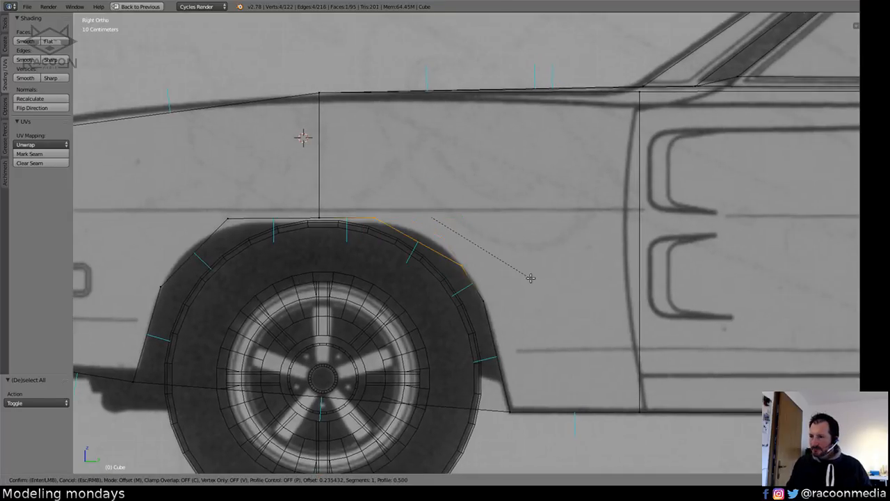
pyautogui.click(514, 267)
pyautogui.press('a')
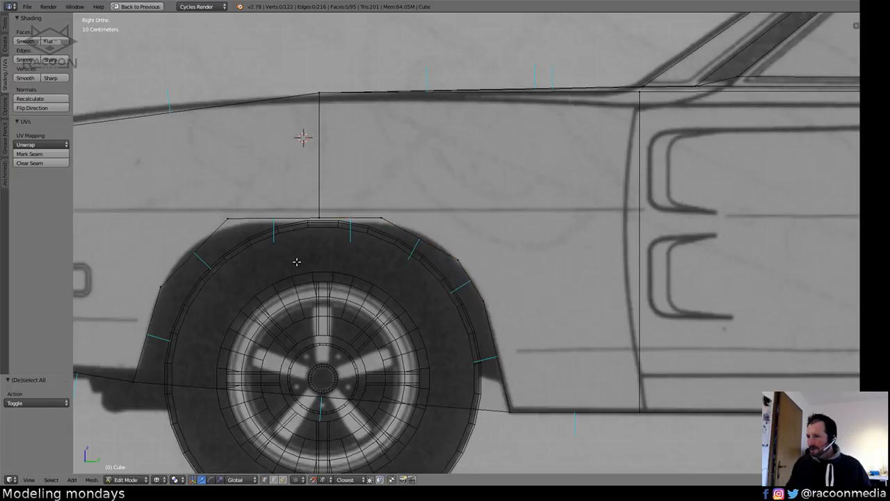
# Bevel the front arch's upper front corner edge with one segment and an offset of about 0.17.
pyautogui.keyDown('shift'); pyautogui.moveTo(296, 262); pyautogui.dragTo(425, 245, button='middle'); pyautogui.keyUp('shift')
pyautogui.rightClick(353, 210)
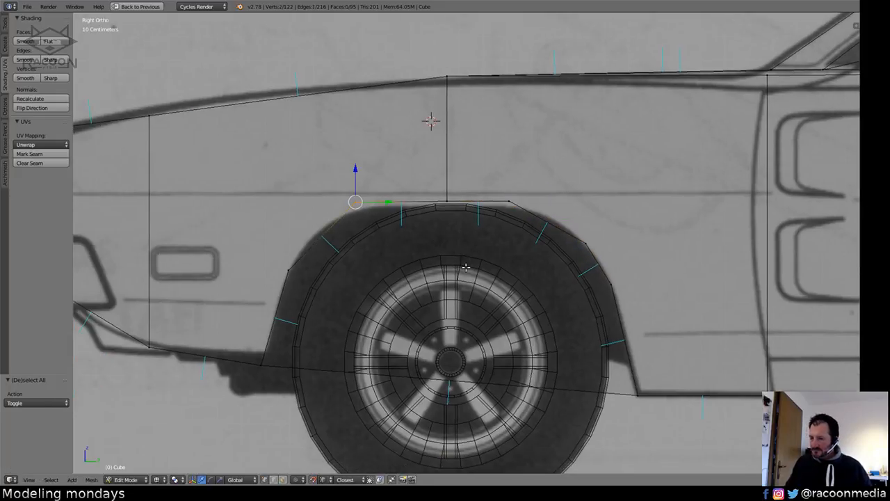
pyautogui.hotkey('ctrl', 'b')
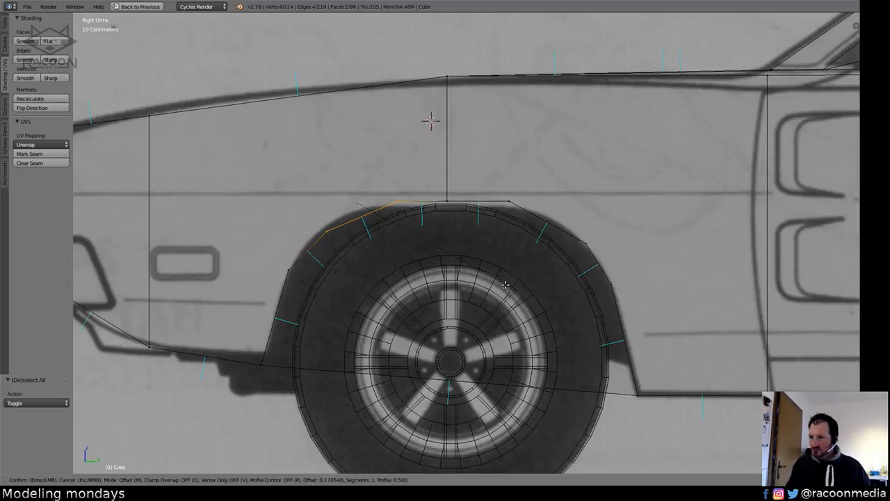
pyautogui.click(506, 284)
pyautogui.press('a')
# Move the upper edge of the arch's front bevel forward along Y to fit the blueprint outline.
pyautogui.keyDown('shift'); pyautogui.moveTo(496, 258); pyautogui.dragTo(446, 258, button='middle'); pyautogui.keyUp('shift')
pyautogui.moveTo(357, 199)
pyautogui.keyDown('ctrl'); pyautogui.mouseDown()
pyautogui.moveTo(351, 169)
pyautogui.moveTo(357, 178)
pyautogui.mouseUp(); pyautogui.keyUp('ctrl')
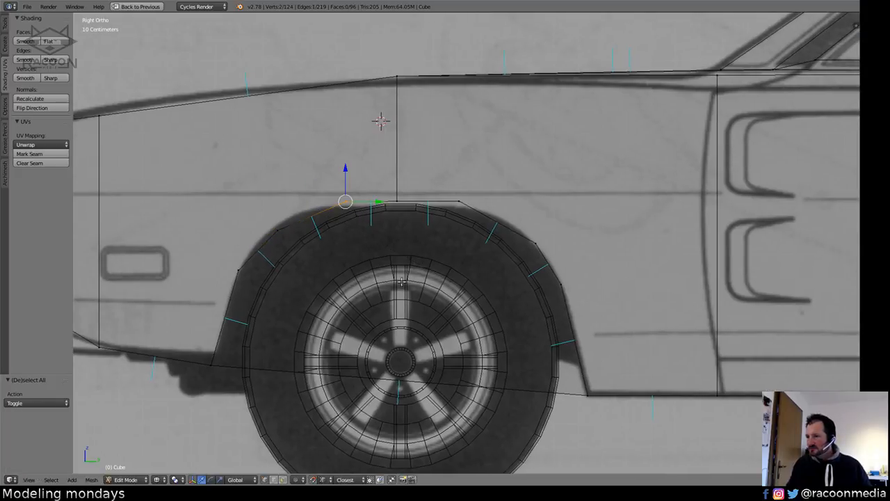
pyautogui.keyDown('shift'); pyautogui.moveTo(401, 281); pyautogui.dragTo(478, 290, button='middle'); pyautogui.keyUp('shift')
pyautogui.press('g')
pyautogui.press('y')
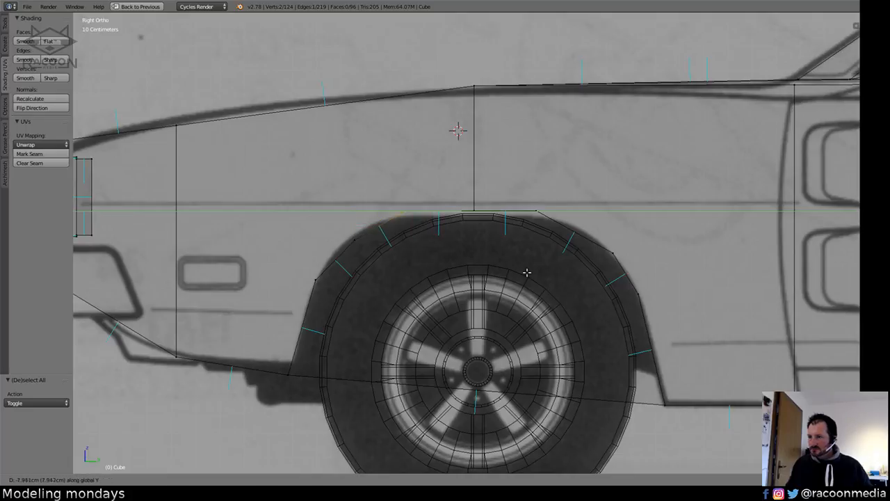
# Move the front wheel arch's two front upper vertices forward along Y, the top one about 7.98 cm and the lower one about 4.88 cm.
pyautogui.click(526, 273)
pyautogui.press('a')
pyautogui.keyDown('shift'); pyautogui.moveTo(381, 258); pyautogui.dragTo(461, 240, button='middle'); pyautogui.keyUp('shift')
pyautogui.moveTo(444, 233)
pyautogui.keyDown('ctrl'); pyautogui.mouseDown()
pyautogui.moveTo(420, 221)
pyautogui.moveTo(441, 232)
pyautogui.mouseUp(); pyautogui.keyUp('ctrl')
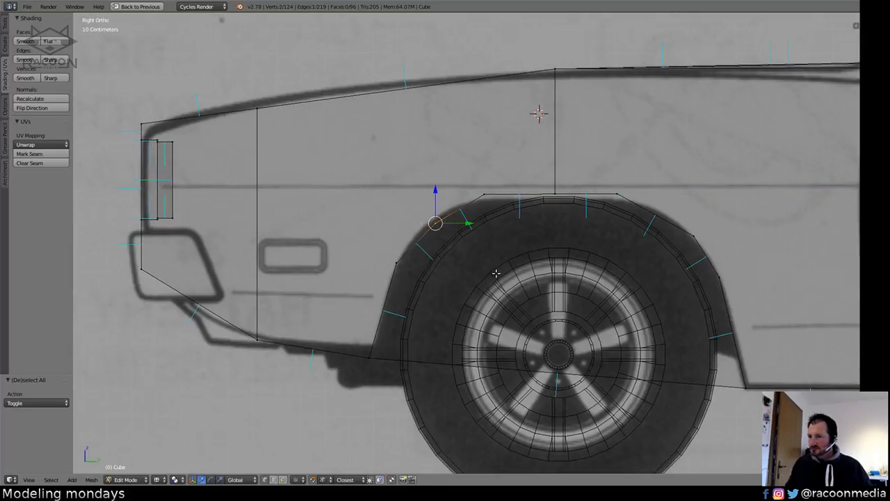
pyautogui.press('g')
pyautogui.press('y')
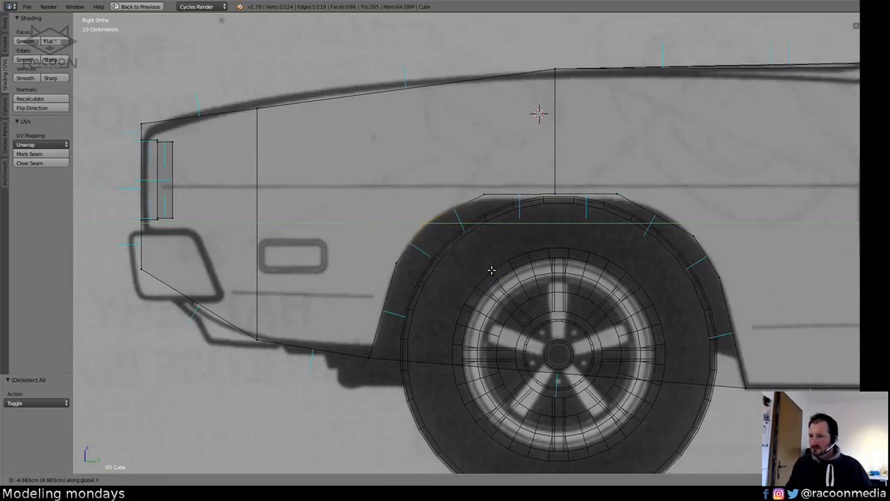
pyautogui.click(491, 269)
# Move the front wheel arch's rear top vertex backward along Y by 7.98 cm to follow the blueprint.
pyautogui.press('a')
pyautogui.keyDown('shift'); pyautogui.moveTo(619, 262); pyautogui.dragTo(399, 255, button='middle'); pyautogui.keyUp('shift')
pyautogui.moveTo(419, 195)
pyautogui.keyDown('ctrl'); pyautogui.mouseDown()
pyautogui.moveTo(452, 179)
pyautogui.moveTo(448, 167)
pyautogui.mouseUp(); pyautogui.keyUp('ctrl')
pyautogui.press('g')
pyautogui.press('y')
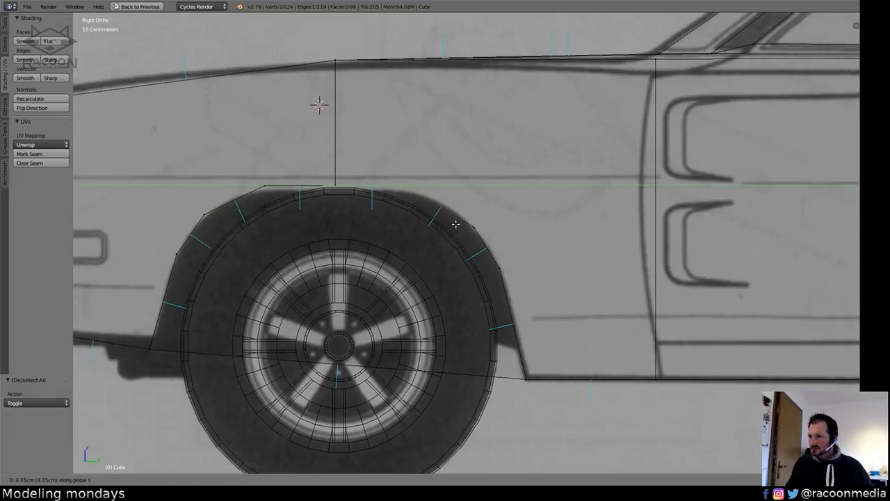
pyautogui.click(461, 224)
# Raise the arch's rear upper vertex along Z to the height of the matching vertex on the front side.
pyautogui.keyDown('shift'); pyautogui.moveTo(470, 234); pyautogui.dragTo(439, 219, button='middle'); pyautogui.keyUp('shift')
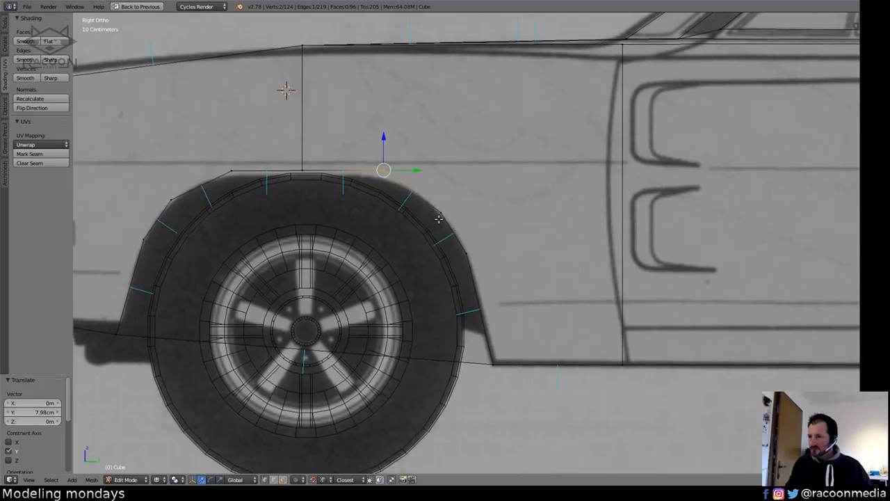
pyautogui.press('a')
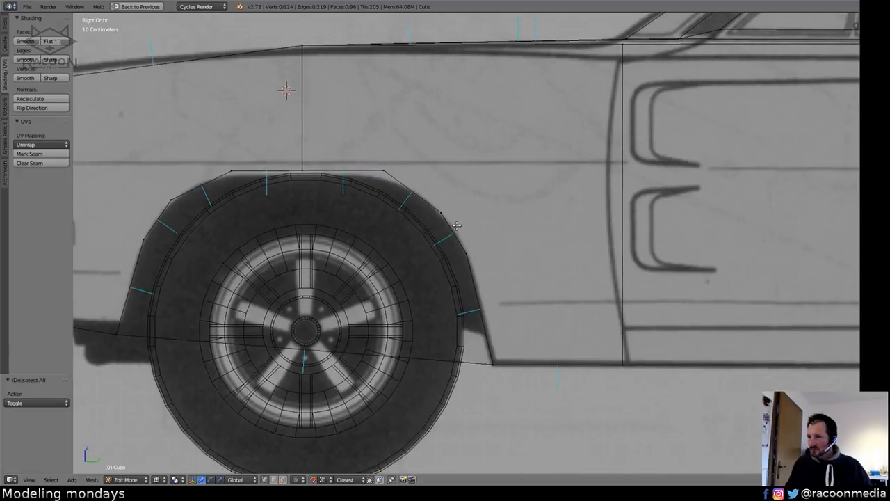
pyautogui.rightClick(437, 220)
pyautogui.press('g')
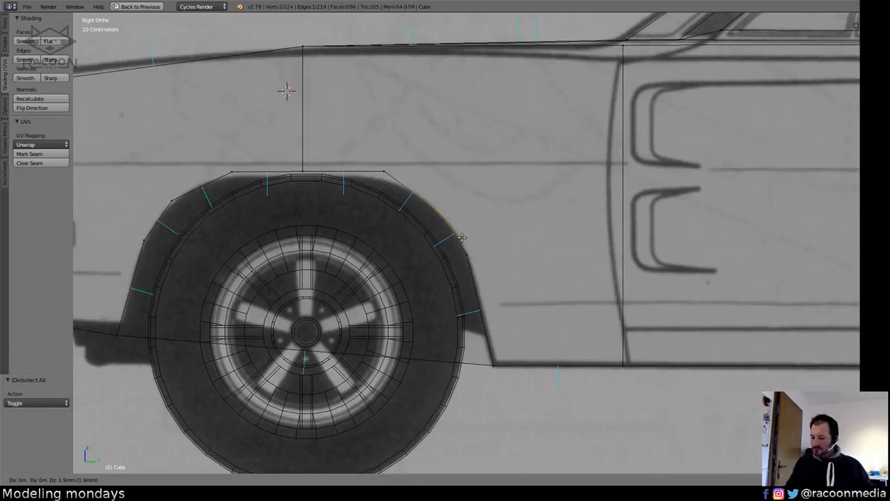
pyautogui.press('z')
pyautogui.click(465, 229)
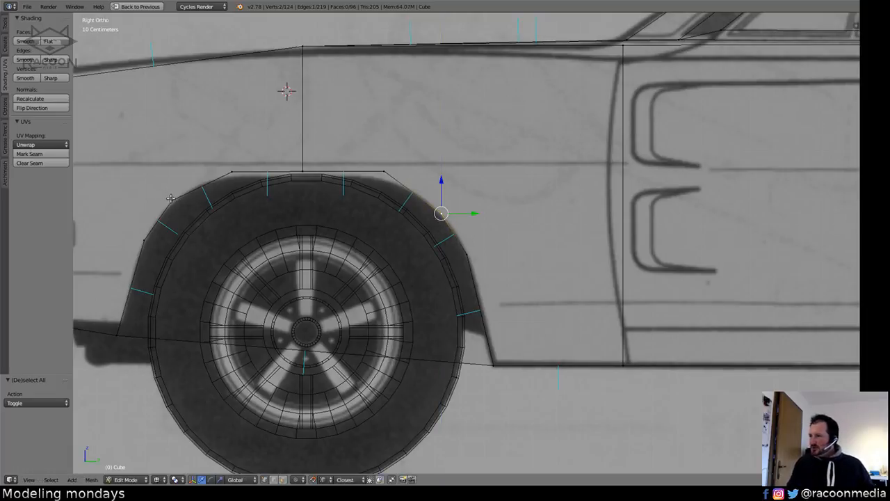
pyautogui.keyDown('shift'); pyautogui.moveTo(194, 219); pyautogui.dragTo(207, 225, button='middle'); pyautogui.keyUp('shift')
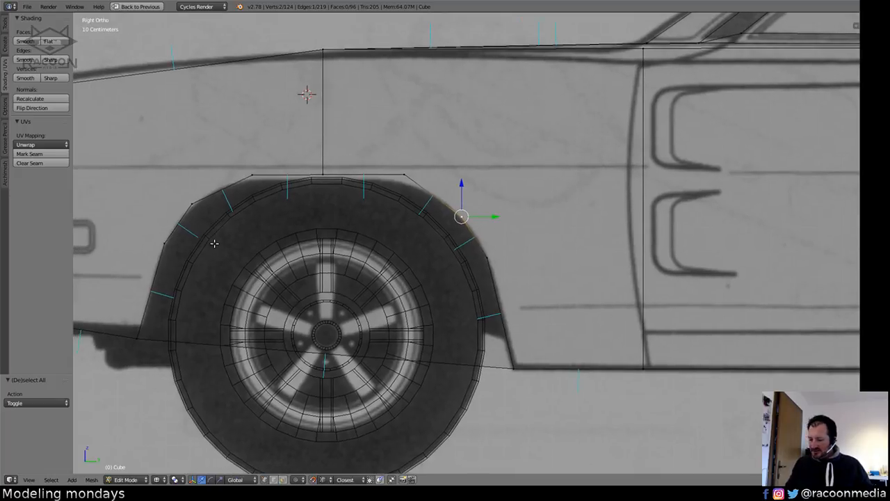
pyautogui.press('g')
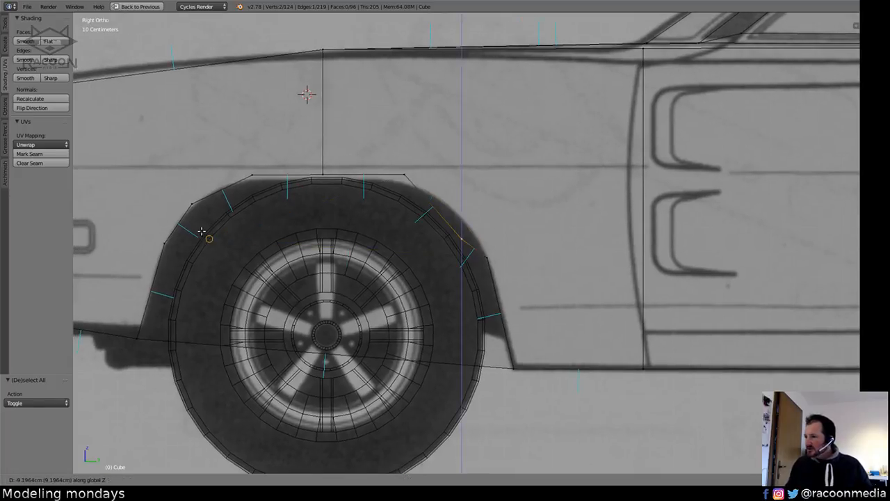
pyautogui.press('z')
pyautogui.click(193, 207)
pyautogui.press('a')
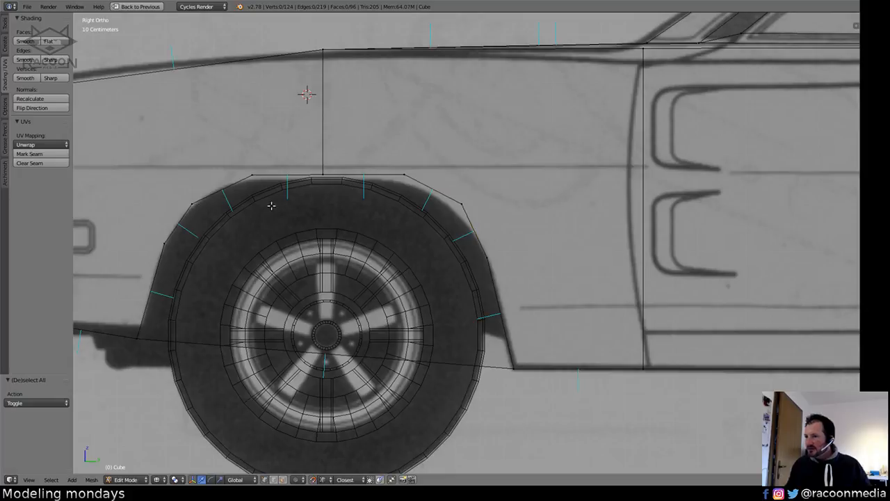
# Lower the arch's front side vertex 5.874 cm along Z, level with its rear counterpart, and adjust its position along Y.
pyautogui.keyDown('shift'); pyautogui.moveTo(258, 213); pyautogui.dragTo(269, 209, button='middle'); pyautogui.keyUp('shift')
pyautogui.keyDown('shift'); pyautogui.moveTo(358, 277); pyautogui.dragTo(364, 271, button='middle'); pyautogui.keyUp('shift')
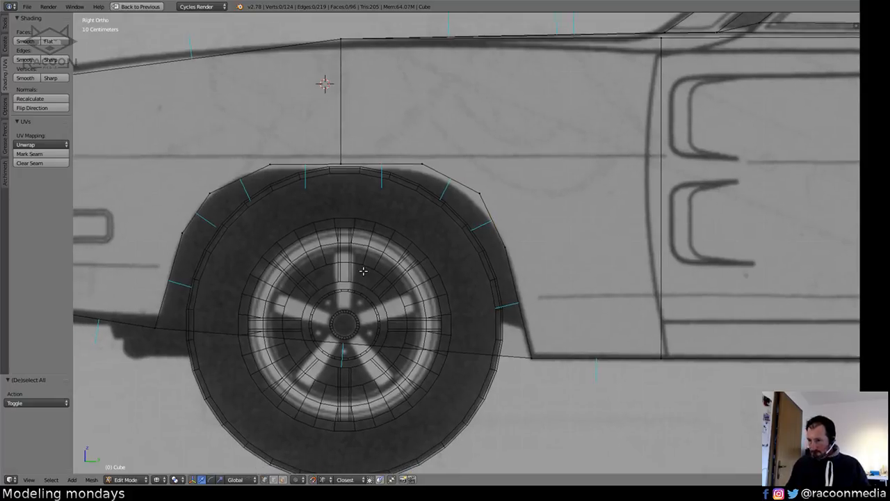
pyautogui.keyDown('shift'); pyautogui.moveTo(321, 246); pyautogui.dragTo(341, 262, button='middle'); pyautogui.keyUp('shift')
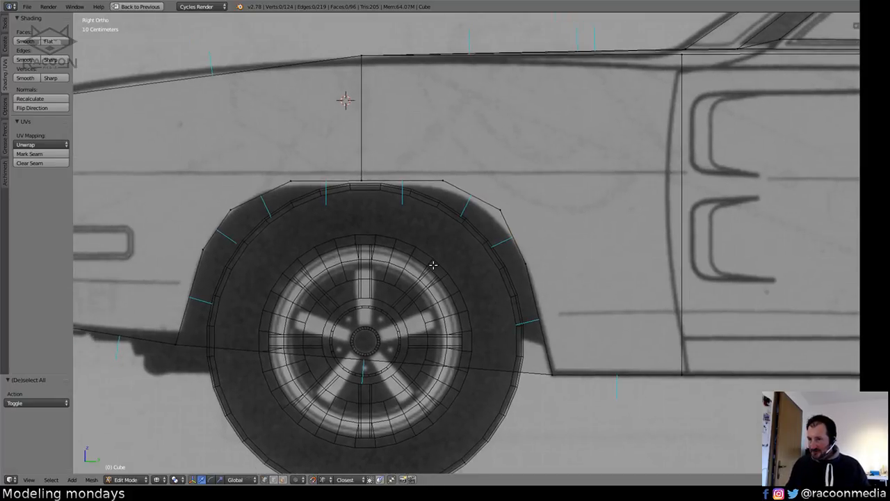
pyautogui.rightClick(207, 263)
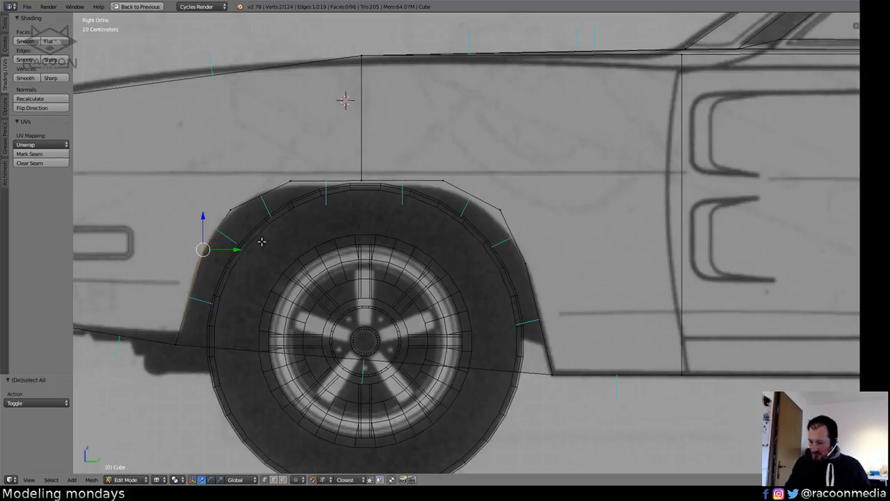
pyautogui.press('g')
pyautogui.press('z')
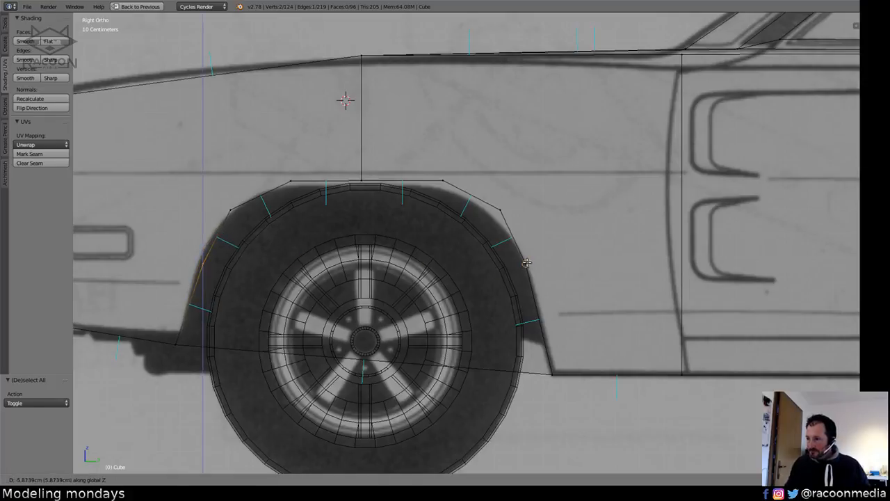
pyautogui.click(527, 263)
pyautogui.press('g')
pyautogui.press('y')
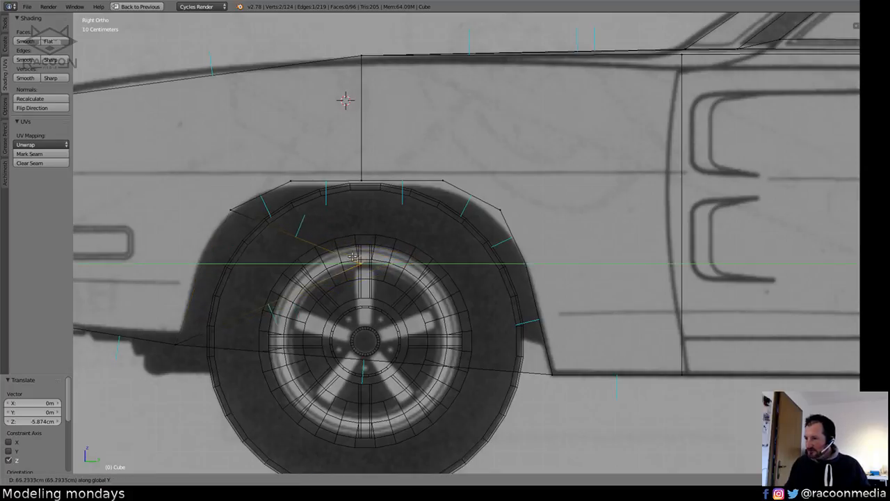
pyautogui.click(417, 270)
pyautogui.press('a')
# Examine the reshaped front wheel arch in solid shading and compare it with the reference photo of the car's fender.
pyautogui.press('z')
pyautogui.scroll(-4, 455, 227)
pyautogui.moveTo(394, 305); pyautogui.dragTo(476, 334, button='middle')
pyautogui.keyDown('shift'); pyautogui.moveTo(476, 334); pyautogui.dragTo(364, 314, button='middle'); pyautogui.keyUp('shift')
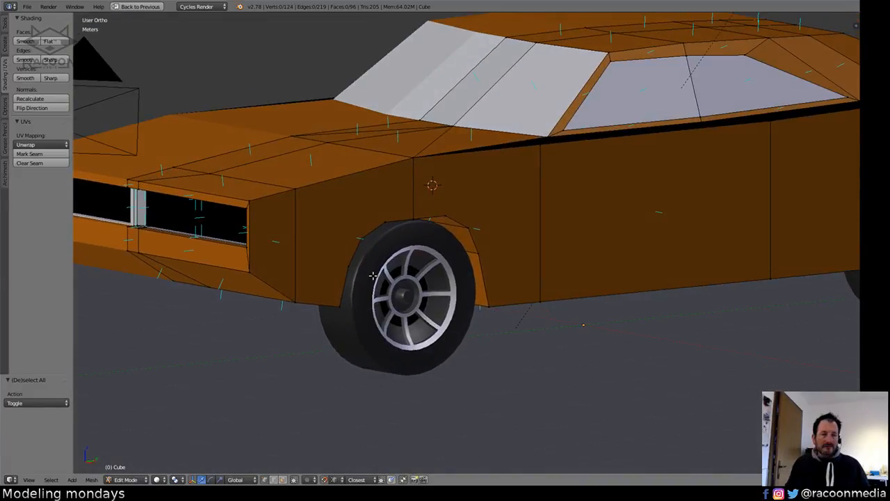
pyautogui.hotkey('ctrl', 'Up')
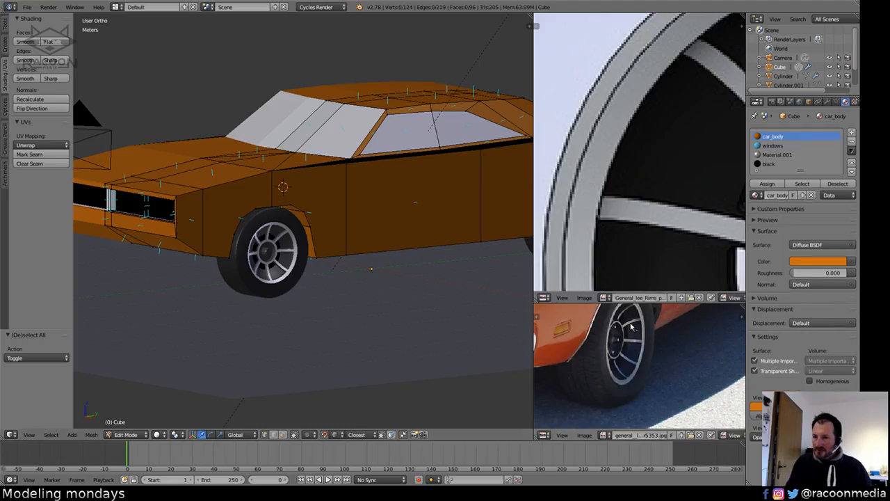
pyautogui.scroll(-3, 615, 374)
pyautogui.moveTo(604, 365); pyautogui.dragTo(615, 373, button='middle')
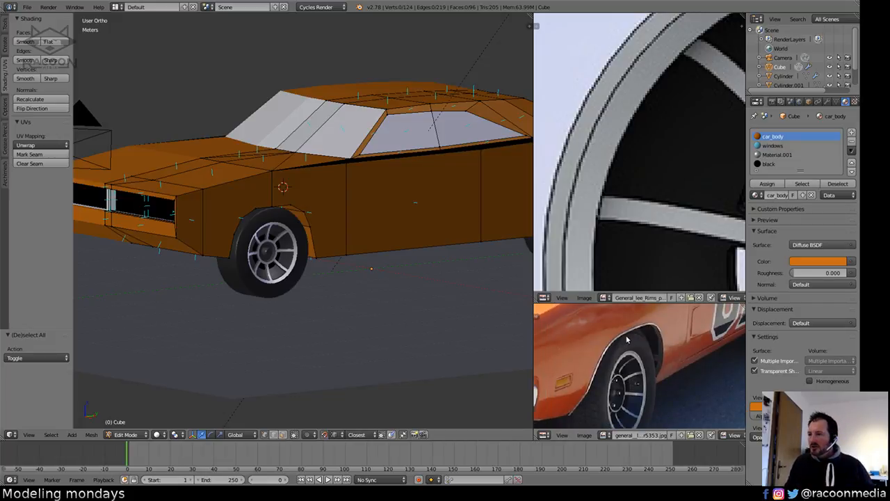
pyautogui.moveTo(678, 346); pyautogui.dragTo(674, 355, button='middle')
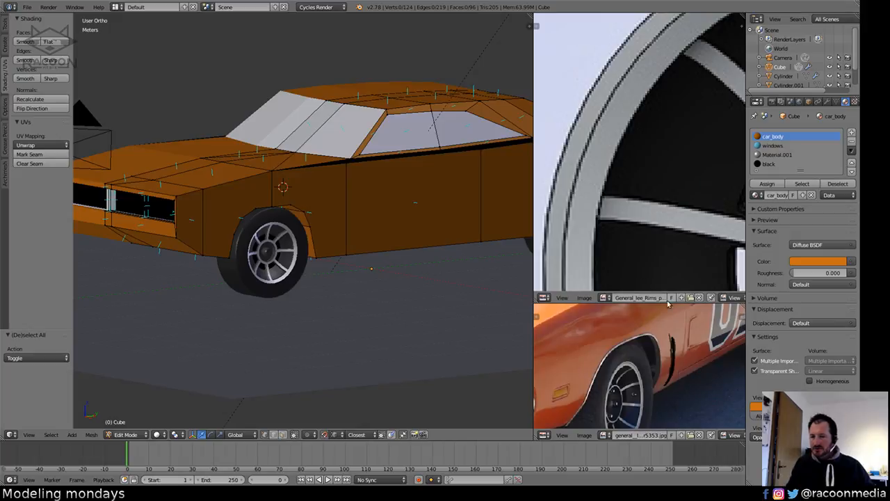
pyautogui.moveTo(334, 280); pyautogui.dragTo(341, 255, button='middle')
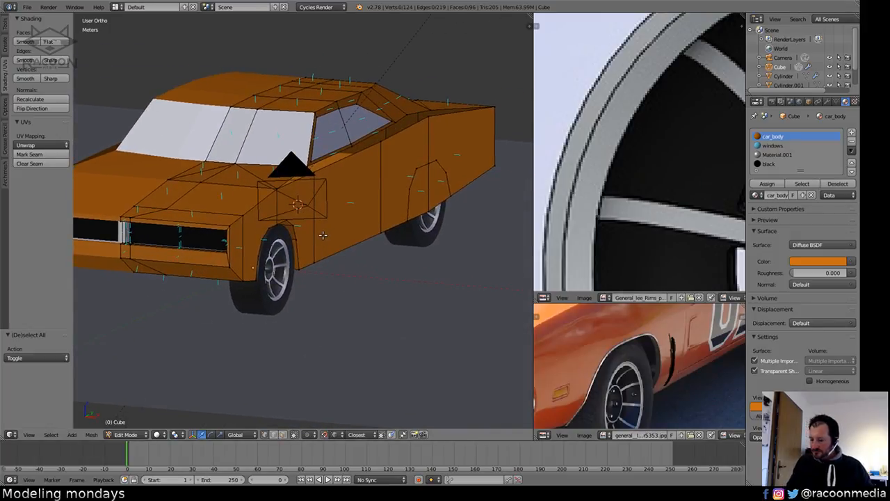
# Examine the car body's side and the rear wheel arch outline in perspective view.
pyautogui.hotkey('ctrl', 'r')
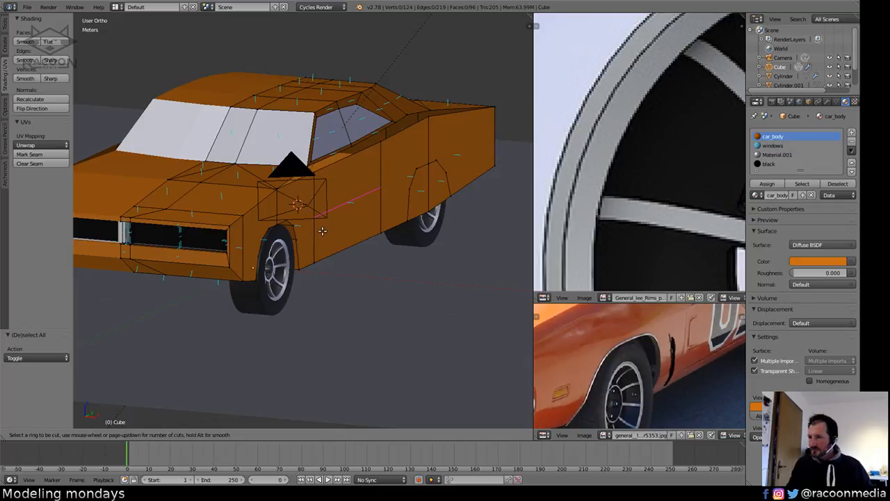
pyautogui.press('Escape')
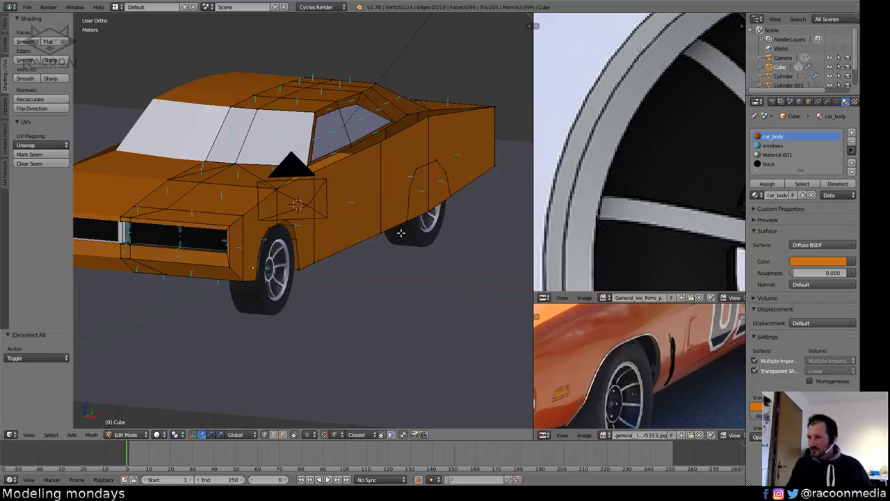
pyautogui.moveTo(278, 260)
pyautogui.keyDown('shift'); pyautogui.mouseDown(button='middle')
pyautogui.moveTo(302, 294)
pyautogui.moveTo(412, 304)
pyautogui.moveTo(403, 321)
pyautogui.moveTo(409, 299)
pyautogui.moveTo(413, 306)
pyautogui.moveTo(407, 317)
pyautogui.moveTo(326, 306)
pyautogui.mouseUp(button='middle'); pyautogui.keyUp('shift')
pyautogui.press('KP_5')
pyautogui.hotkey('shift', 'z')
pyautogui.hotkey('shift', 'z')
pyautogui.keyDown('shift'); pyautogui.moveTo(391, 306); pyautogui.dragTo(335, 288, button='middle'); pyautogui.keyUp('shift')
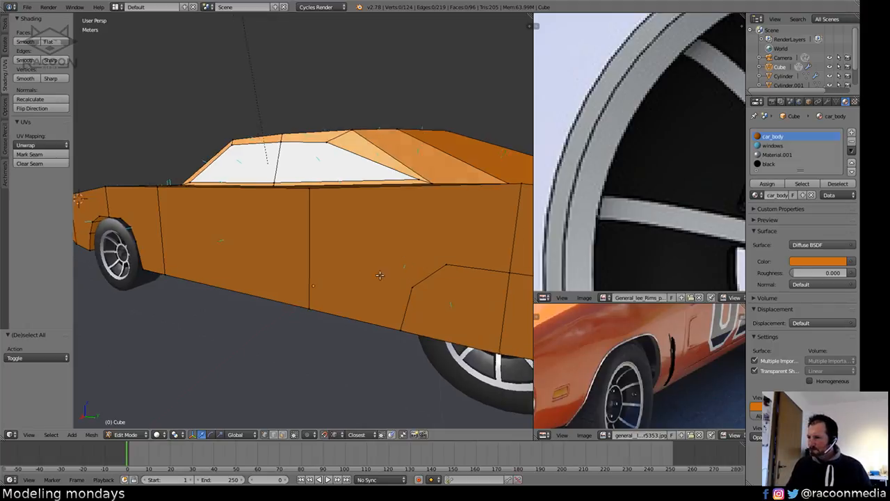
pyautogui.moveTo(379, 253); pyautogui.dragTo(354, 286, button='middle')
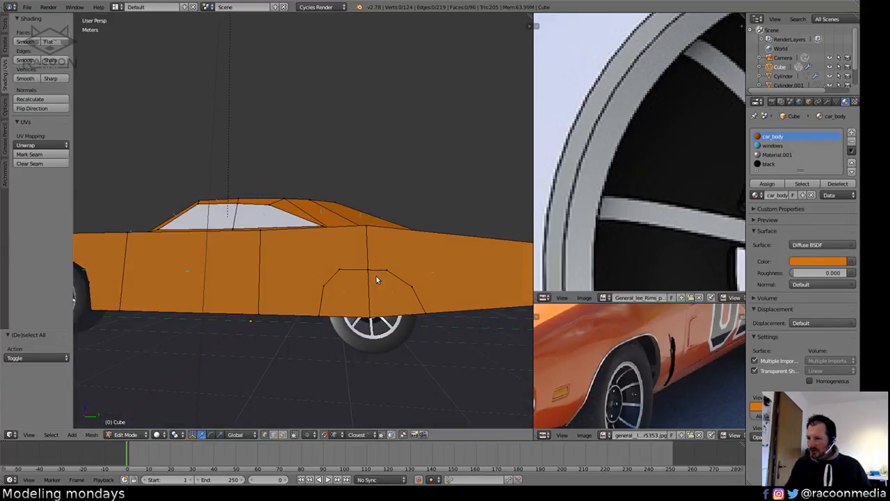
# Hide every object except the car body and return to editing its mesh in a maximized view of the rear underside.
pyautogui.press('Tab')
pyautogui.hotkey('shift', 'h')
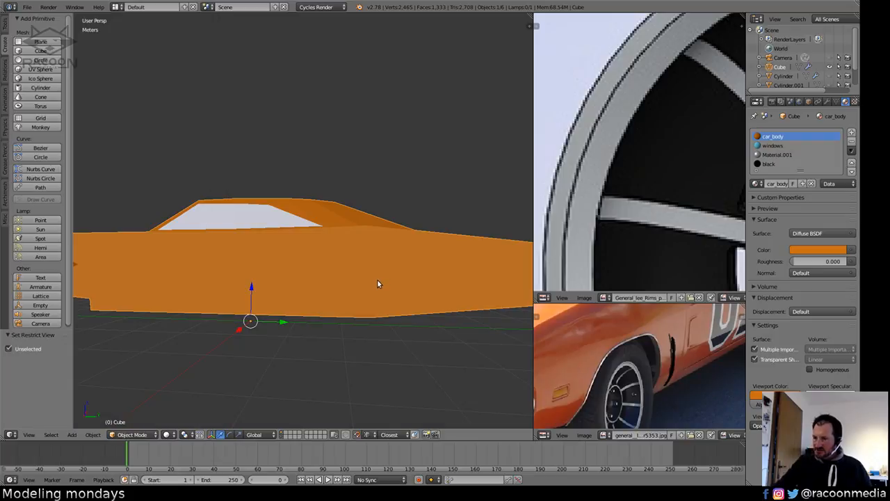
pyautogui.hotkey('shift', 'space')
pyautogui.moveTo(404, 282)
pyautogui.mouseDown(button='middle')
pyautogui.moveTo(387, 278)
pyautogui.moveTo(402, 284)
pyautogui.moveTo(396, 262)
pyautogui.mouseUp(button='middle')
pyautogui.press('z')
pyautogui.press('z')
pyautogui.press('Tab')
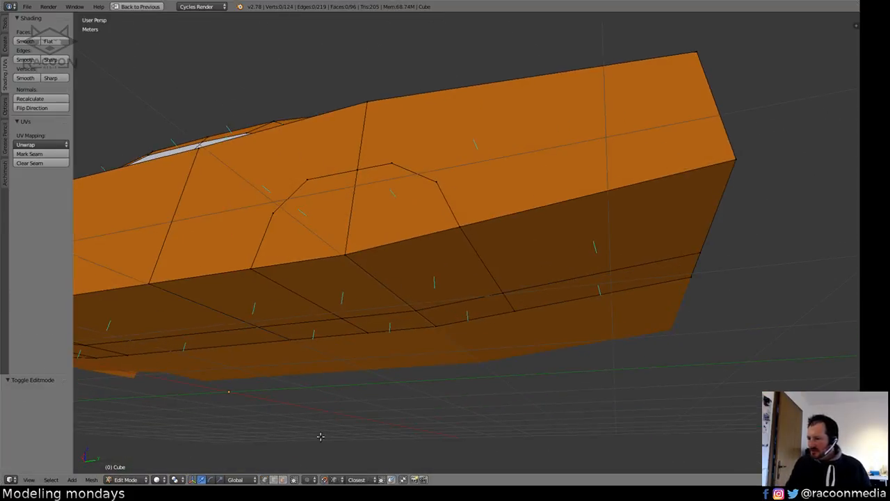
# Extrude the two rear wheel arch faces inward about 63.3 cm to form the wheel well.
pyautogui.click(314, 202)
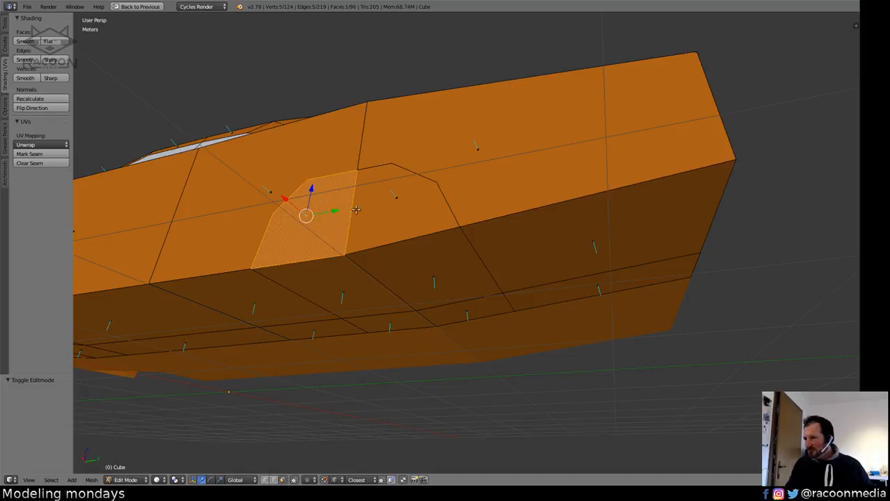
pyautogui.keyDown('shift'); pyautogui.click(379, 222); pyautogui.keyUp('shift')
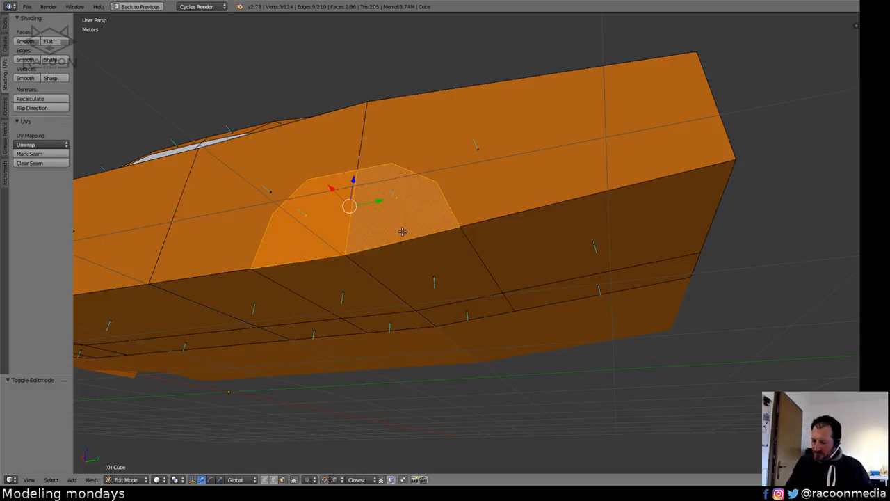
pyautogui.press('e')
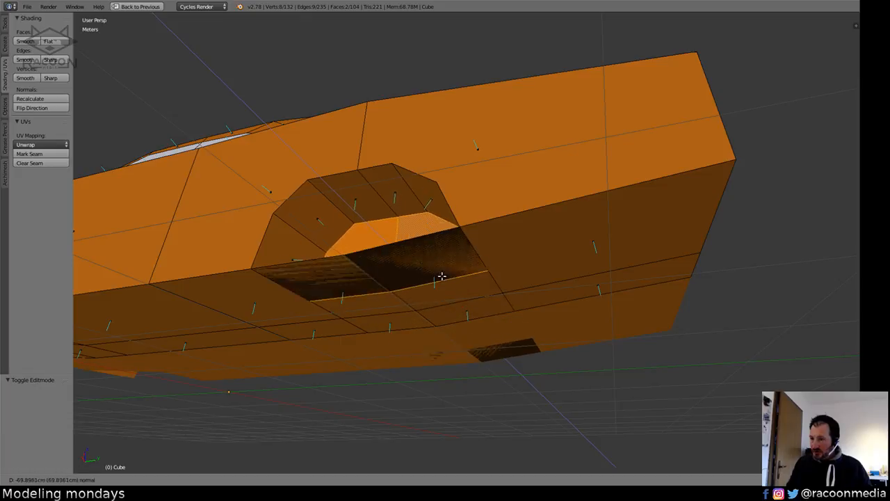
pyautogui.click(440, 271)
# Delete the two underside faces and the two overlapping extruded bottom faces that cover the rear wheel well.
pyautogui.rightClick(326, 279)
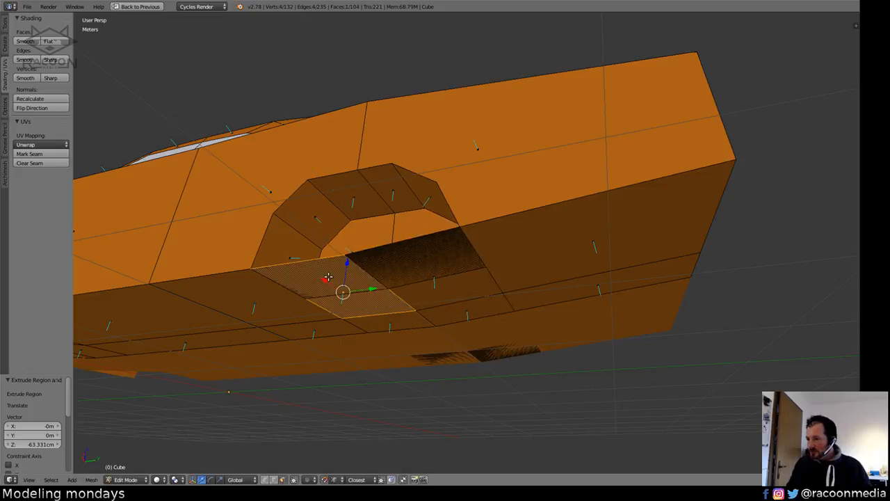
pyautogui.keyDown('shift'); pyautogui.rightClick(411, 270); pyautogui.keyUp('shift')
pyautogui.press('x')
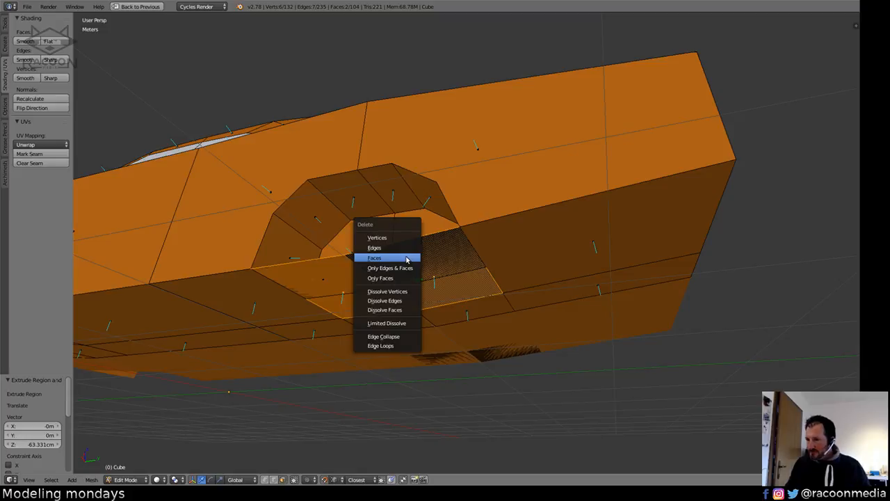
pyautogui.click(402, 259)
pyautogui.rightClick(328, 277)
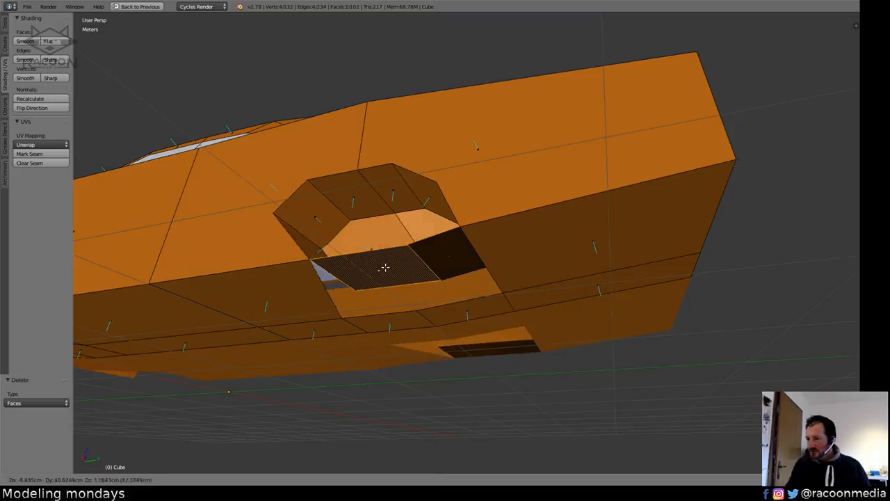
pyautogui.keyDown('shift'); pyautogui.rightClick(420, 258); pyautogui.keyUp('shift')
pyautogui.press('x')
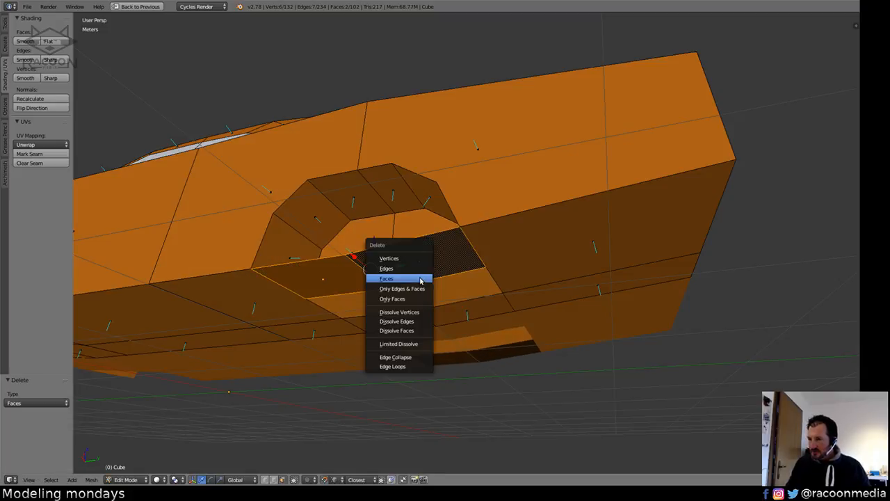
pyautogui.click(413, 277)
pyautogui.moveTo(336, 307); pyautogui.dragTo(332, 292, button='middle')
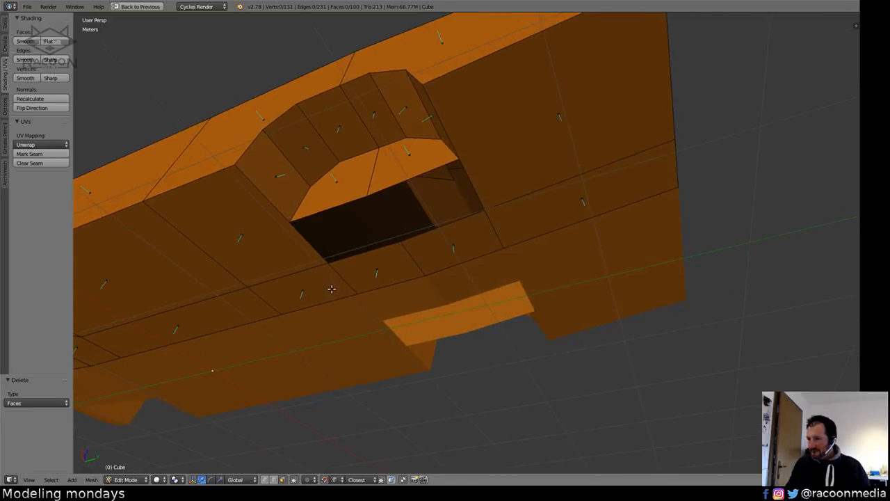
# Undo the face deletions under the rear wheel well.
pyautogui.hotkey('ctrl', 'z')
pyautogui.hotkey('ctrl', 'z')
pyautogui.hotkey('ctrl', 'z')
pyautogui.hotkey('ctrl', 'z')
pyautogui.hotkey('ctrl', 'z')
pyautogui.hotkey('ctrl', 'z')
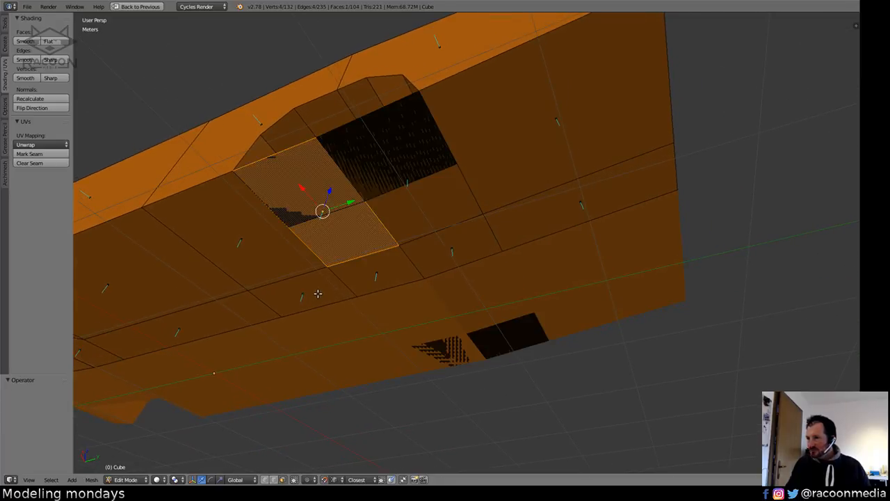
# Undo the wheel well extrusion and delete the two underside faces beneath the rear wheel arch.
pyautogui.hotkey('ctrl', 'z')
pyautogui.rightClick(336, 229)
pyautogui.moveTo(328, 242); pyautogui.dragTo(329, 207, button='middle')
pyautogui.keyDown('shift'); pyautogui.rightClick(381, 197); pyautogui.keyUp('shift')
pyautogui.press('x')
pyautogui.click(370, 239)
# Extrude the two rear wheel arch faces inward about 40 cm along the X axis.
pyautogui.rightClick(330, 208)
pyautogui.keyDown('shift'); pyautogui.rightClick(394, 207); pyautogui.keyUp('shift')
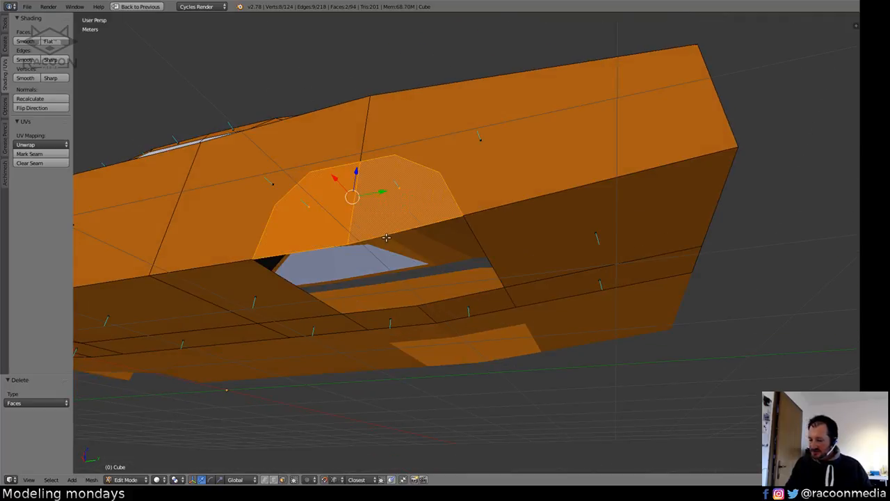
pyautogui.press('e')
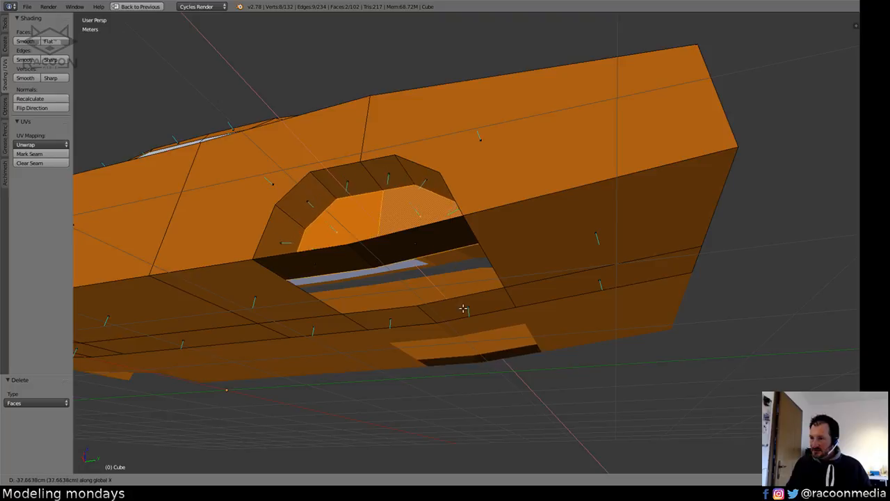
pyautogui.click(464, 310)
# Delete the two bottom faces of the extruded rear wheel well.
pyautogui.rightClick(331, 256)
pyautogui.keyDown('shift'); pyautogui.rightClick(425, 244); pyautogui.keyUp('shift')
pyautogui.press('x')
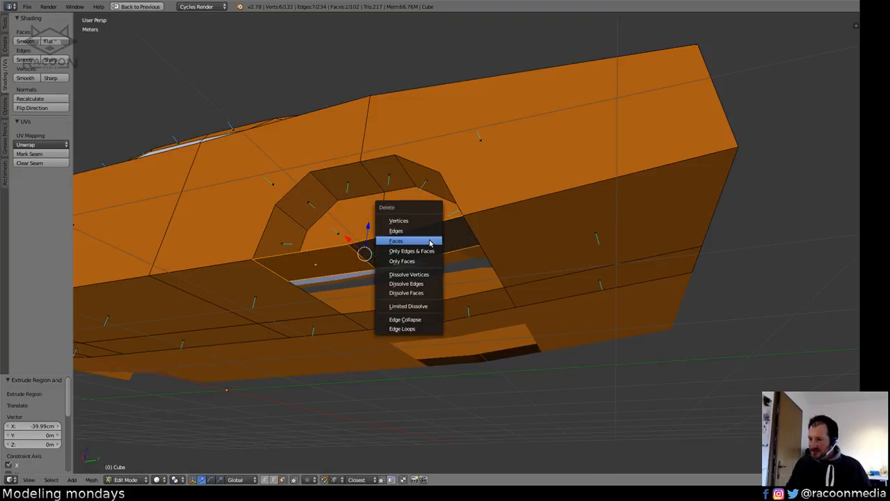
pyautogui.click(420, 242)
# Fill the underside gap with two faces joining the wheel well's inner bottom edges to the center floor strip.
pyautogui.moveTo(421, 242); pyautogui.dragTo(488, 267, button='middle')
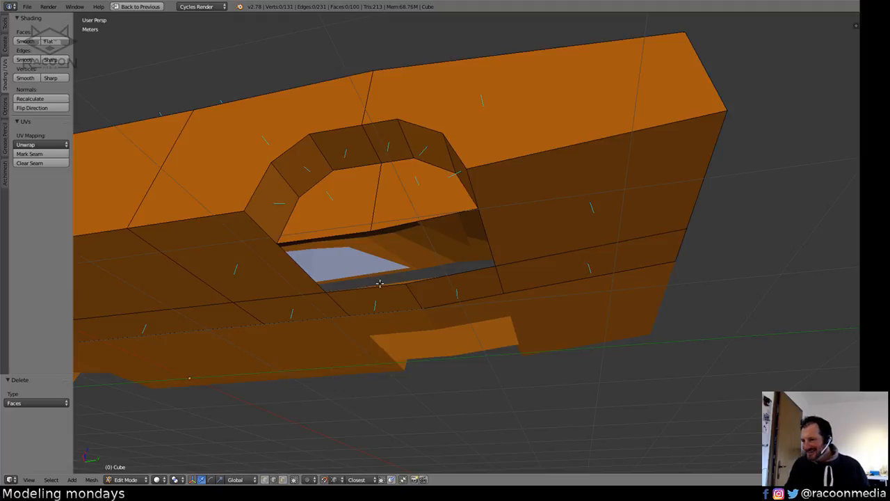
pyautogui.rightClick(379, 283)
pyautogui.keyDown('shift'); pyautogui.rightClick(358, 235); pyautogui.keyUp('shift')
pyautogui.press('f')
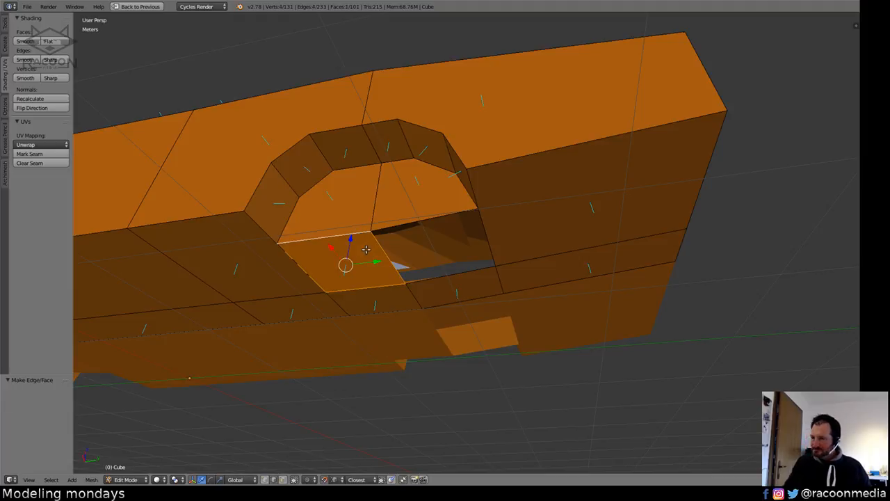
pyautogui.rightClick(406, 222)
pyautogui.keyDown('shift'); pyautogui.rightClick(446, 274); pyautogui.keyUp('shift')
pyautogui.press('f')
pyautogui.press('a')
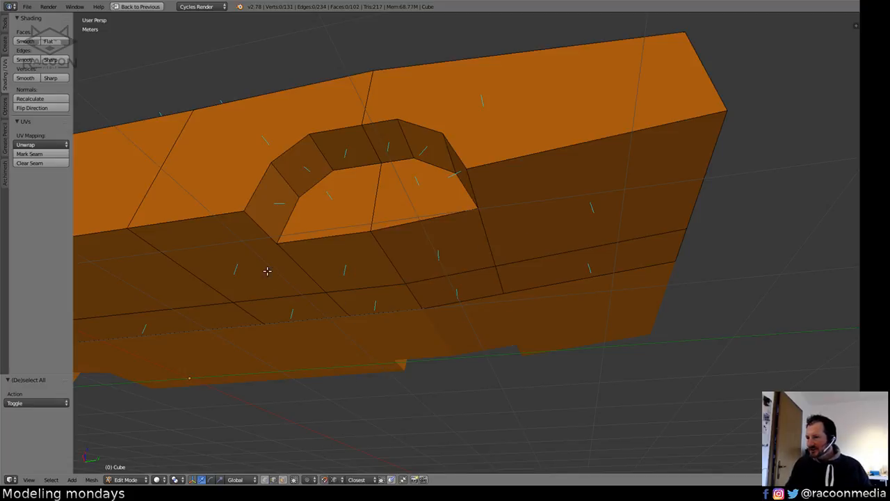
# Triangulate and delete the underside faces directly in front of and behind the rear wheel well.
pyautogui.rightClick(233, 269)
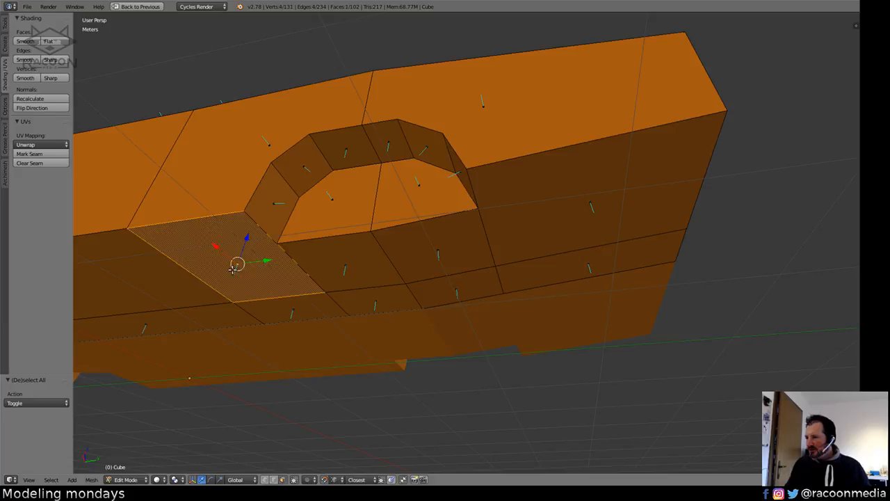
pyautogui.keyDown('shift'); pyautogui.rightClick(557, 192); pyautogui.keyUp('shift')
pyautogui.hotkey('ctrl', 't')
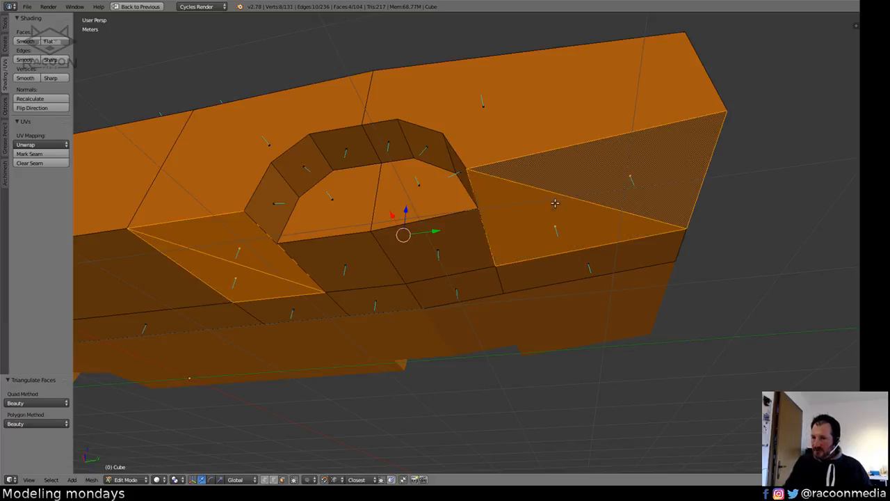
pyautogui.press('x')
pyautogui.click(546, 205)
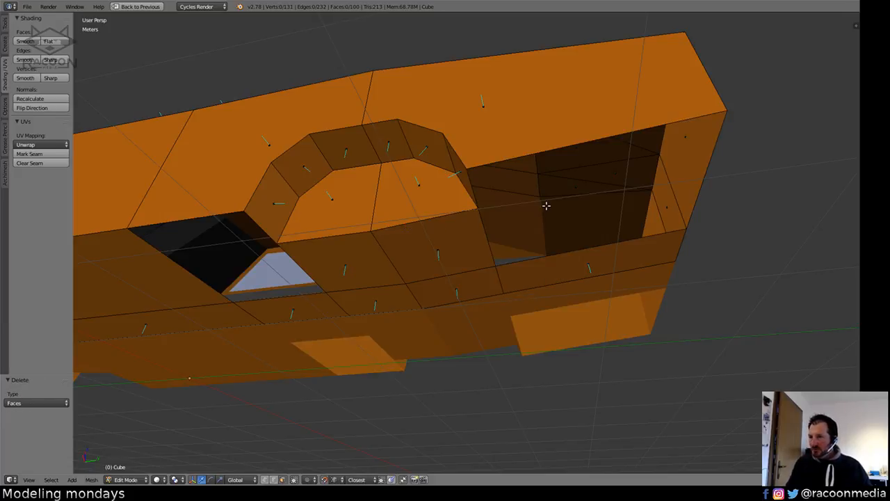
# Fill a triangle on each side of the wheel well between its side edge and the adjoining lower body edge.
pyautogui.click(276, 479)
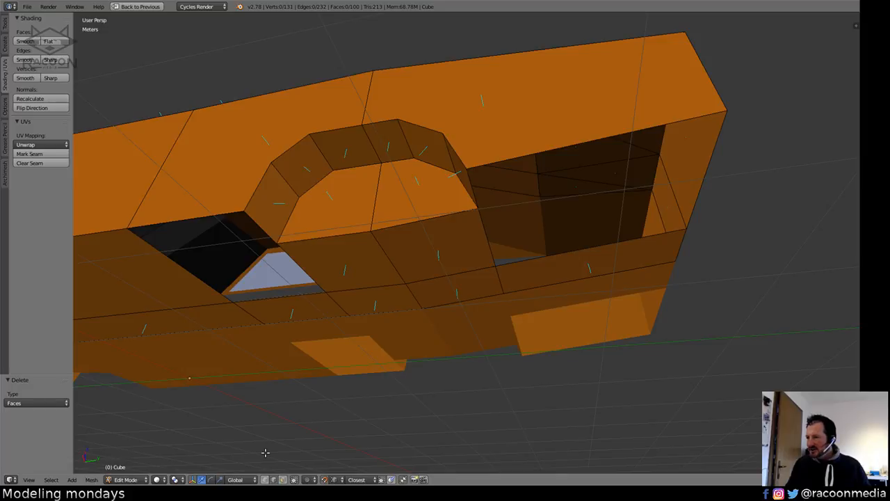
pyautogui.rightClick(261, 229)
pyautogui.keyDown('shift'); pyautogui.rightClick(174, 222); pyautogui.keyUp('shift')
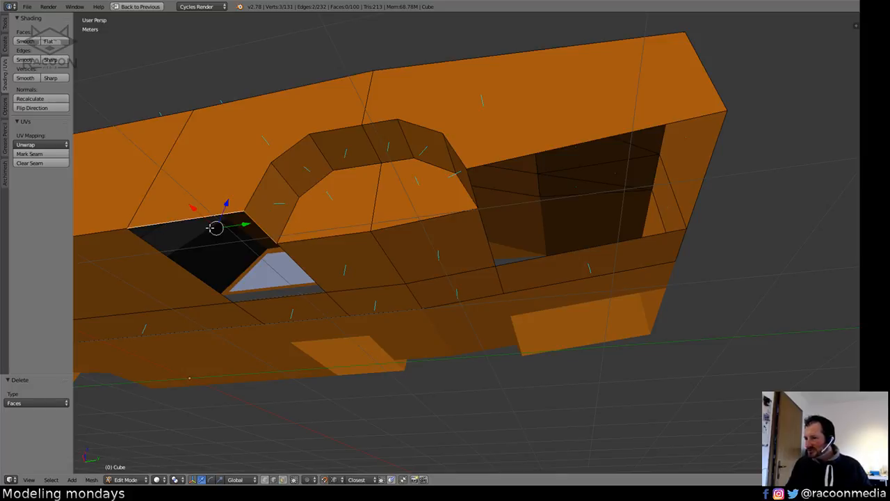
pyautogui.press('f')
pyautogui.rightClick(540, 151)
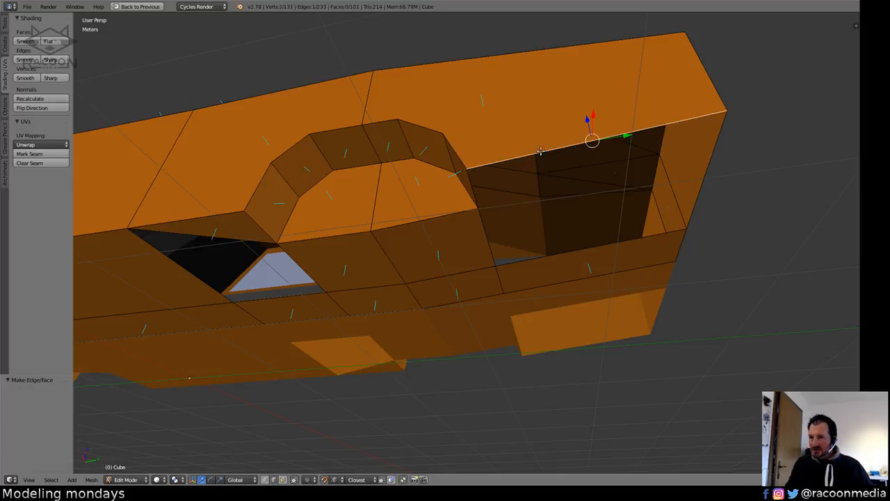
pyautogui.keyDown('shift'); pyautogui.rightClick(474, 188); pyautogui.keyUp('shift')
pyautogui.press('f')
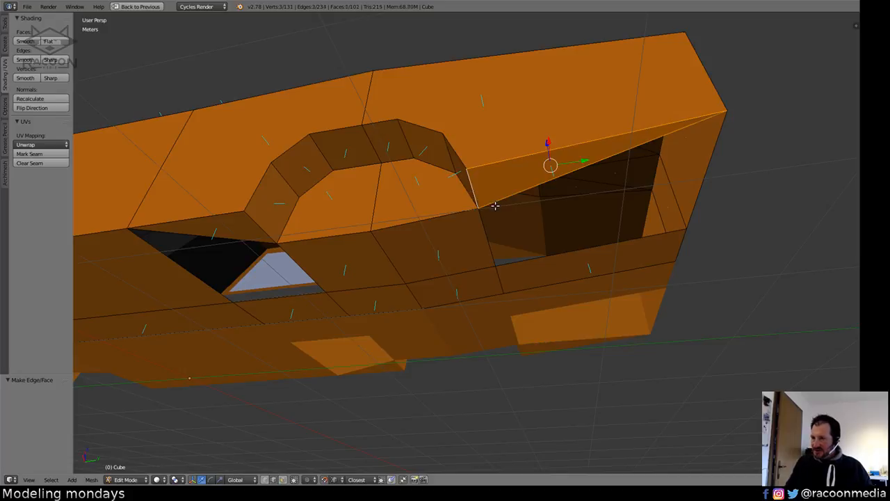
# Close the remaining underside holes in front of and behind the rear wheel well with four-sided faces.
pyautogui.rightClick(187, 271)
pyautogui.keyDown('shift'); pyautogui.rightClick(299, 271); pyautogui.keyUp('shift')
pyautogui.press('f')
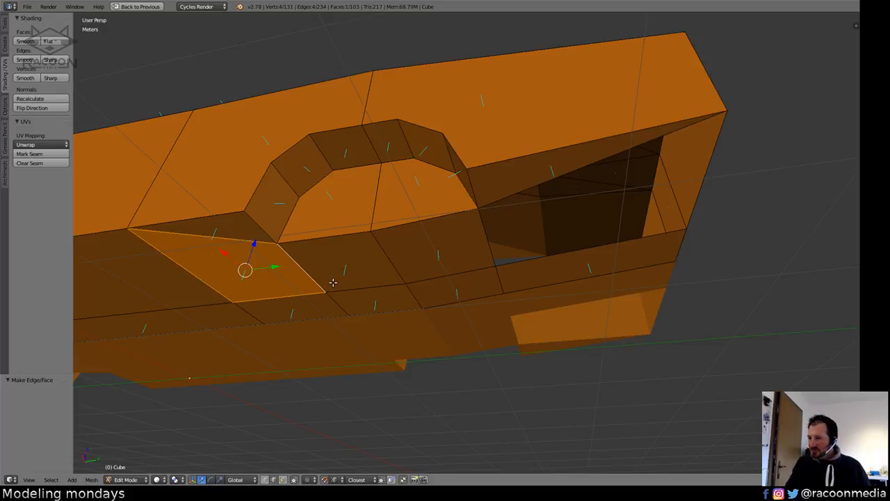
pyautogui.rightClick(486, 238)
pyautogui.keyDown('shift'); pyautogui.rightClick(699, 198); pyautogui.keyUp('shift')
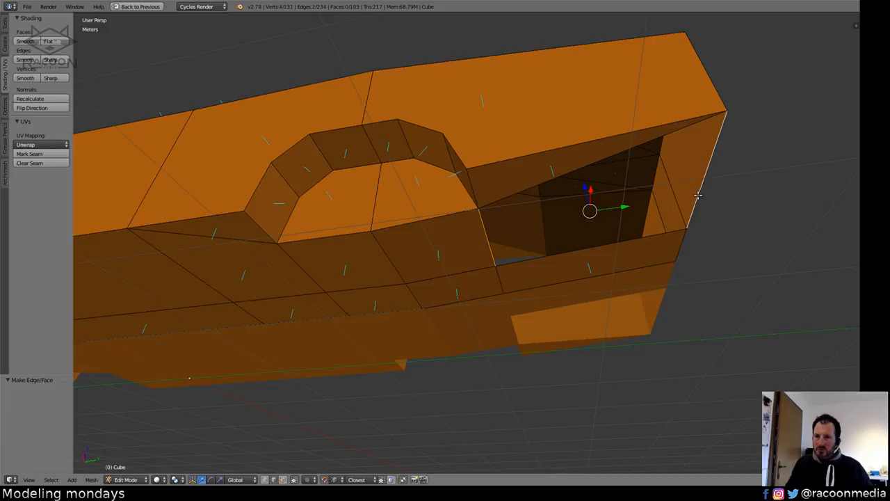
pyautogui.press('f')
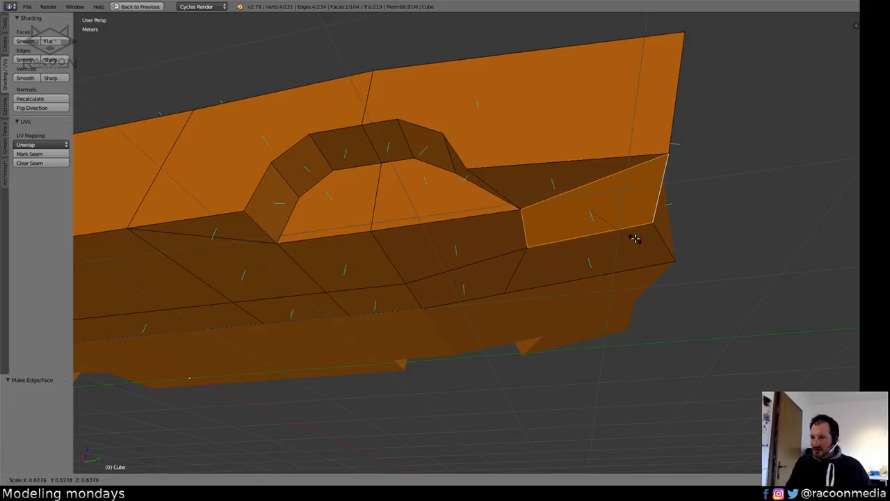
# Fill a face between the edge at the base of the rear roof pillar and the upper edge of the rear fender.
pyautogui.moveTo(513, 260); pyautogui.dragTo(487, 269, button='middle')
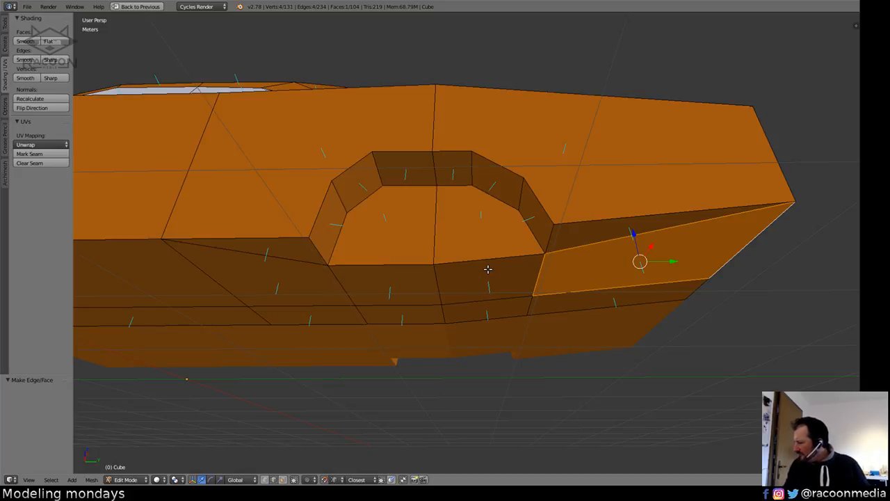
pyautogui.moveTo(511, 258); pyautogui.dragTo(435, 322, button='middle')
pyautogui.press('a')
pyautogui.rightClick(437, 326)
pyautogui.keyDown('shift'); pyautogui.rightClick(438, 356); pyautogui.keyUp('shift')
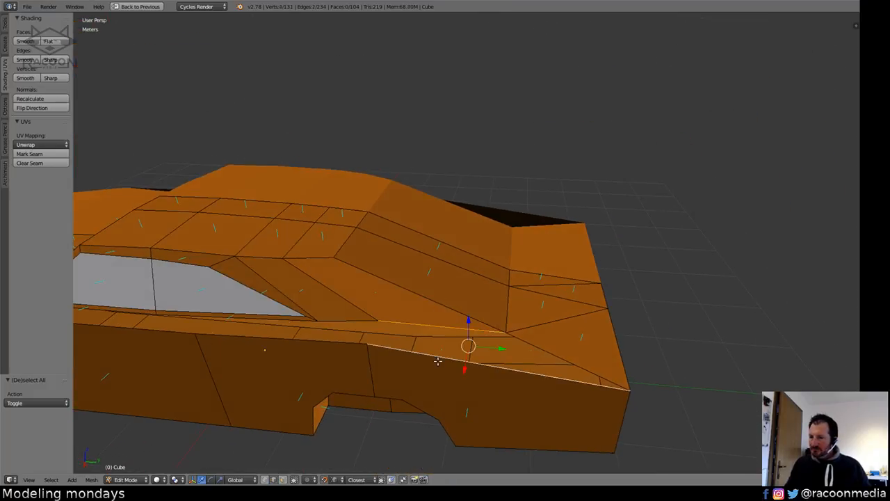
pyautogui.press('f')
pyautogui.moveTo(422, 354); pyautogui.dragTo(500, 361, button='middle')
pyautogui.press('a')
pyautogui.hotkey('ctrl', 'r')
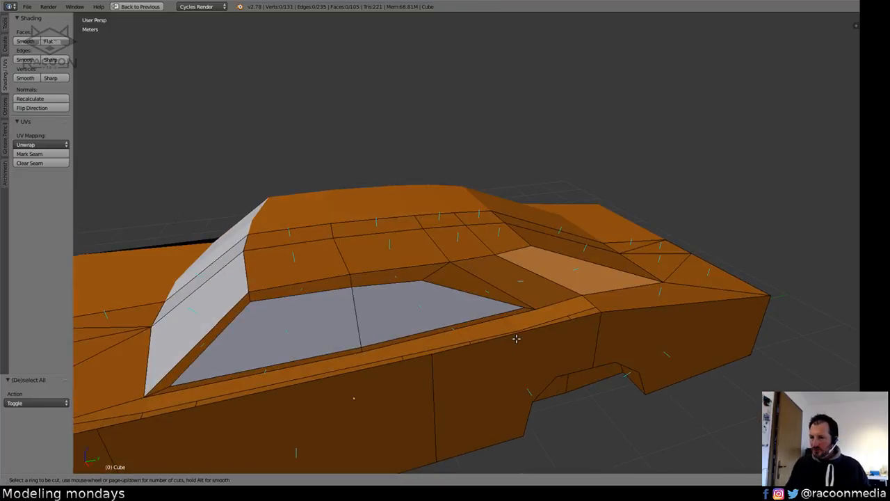
pyautogui.press('Escape')
# Slide the side window's rear lower corner vertex fully onto the outer corner of the window frame.
pyautogui.moveTo(560, 351); pyautogui.dragTo(560, 333, button='middle')
pyautogui.scroll(2, 563, 299)
pyautogui.moveTo(564, 299); pyautogui.dragTo(466, 333, button='middle')
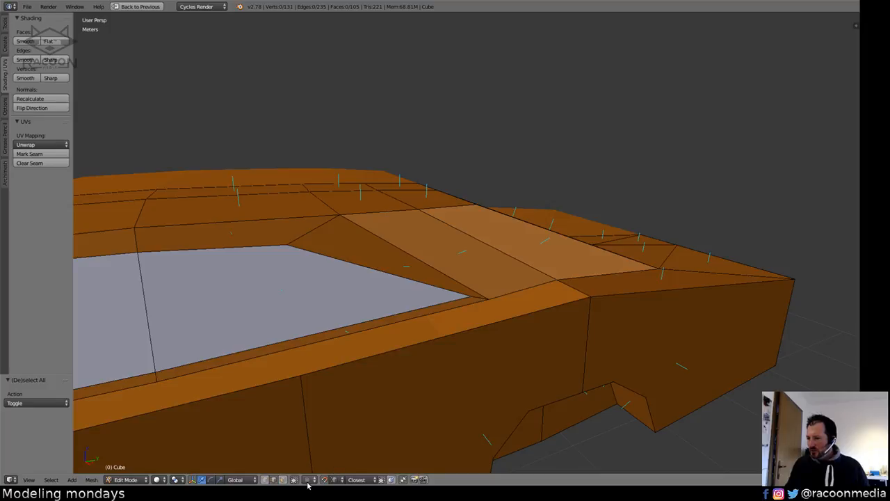
pyautogui.rightClick(470, 295)
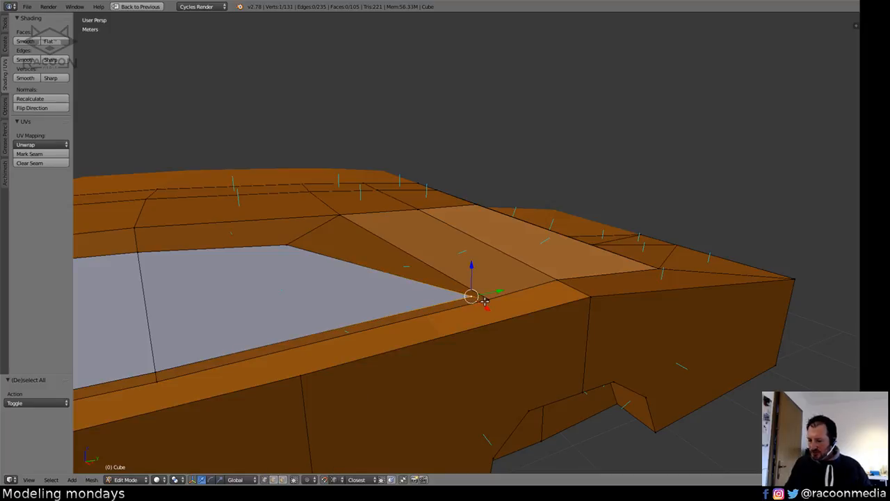
pyautogui.hotkey('shift', 'v')
pyautogui.click(381, 350)
# Try sliding the side window's middle lower vertex down onto the sill edge, and undo the slide.
pyautogui.moveTo(381, 350); pyautogui.dragTo(404, 302, button='middle')
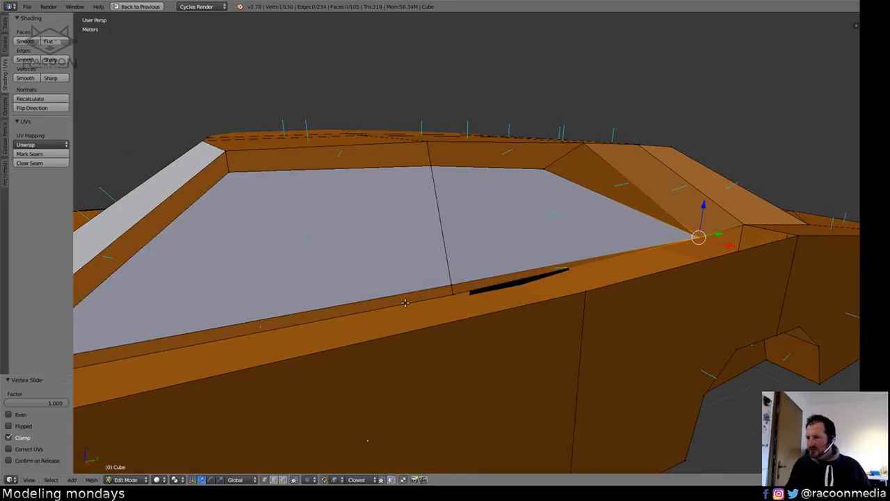
pyautogui.rightClick(452, 283)
pyautogui.hotkey('shift', 'v')
pyautogui.click(473, 337)
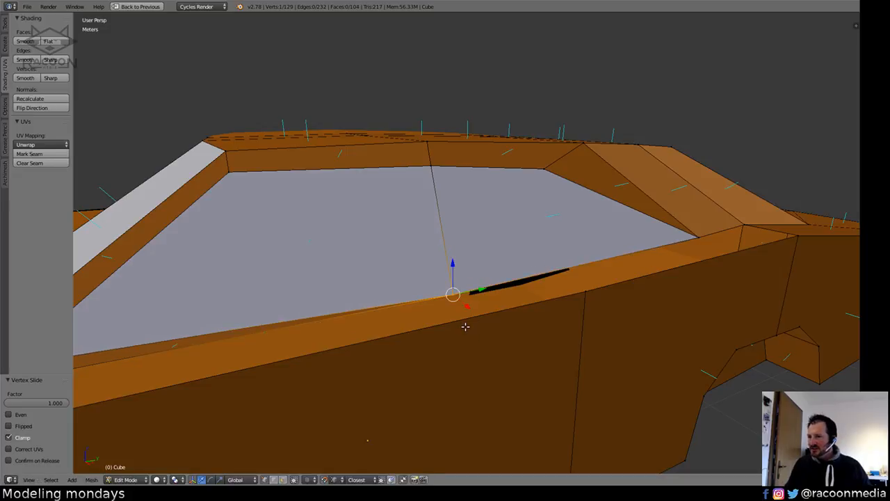
pyautogui.moveTo(363, 347); pyautogui.dragTo(503, 309, button='middle')
pyautogui.moveTo(425, 281); pyautogui.dragTo(379, 298, button='middle')
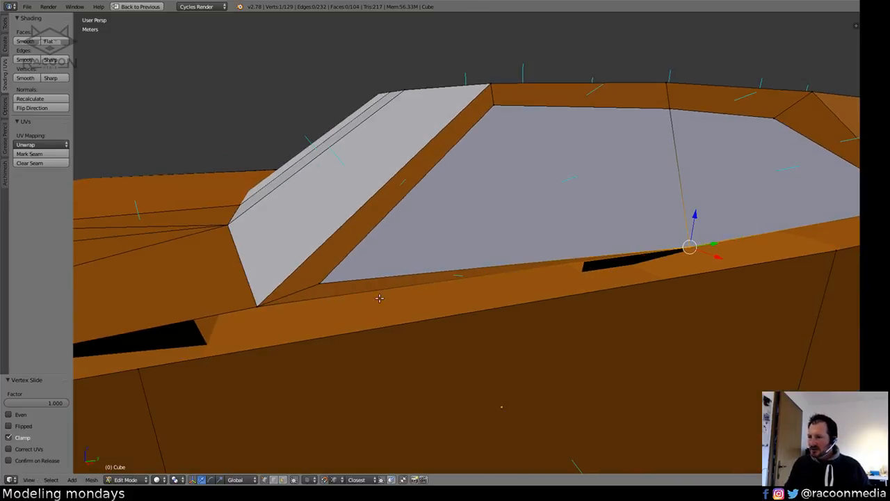
pyautogui.hotkey('ctrl', 'z')
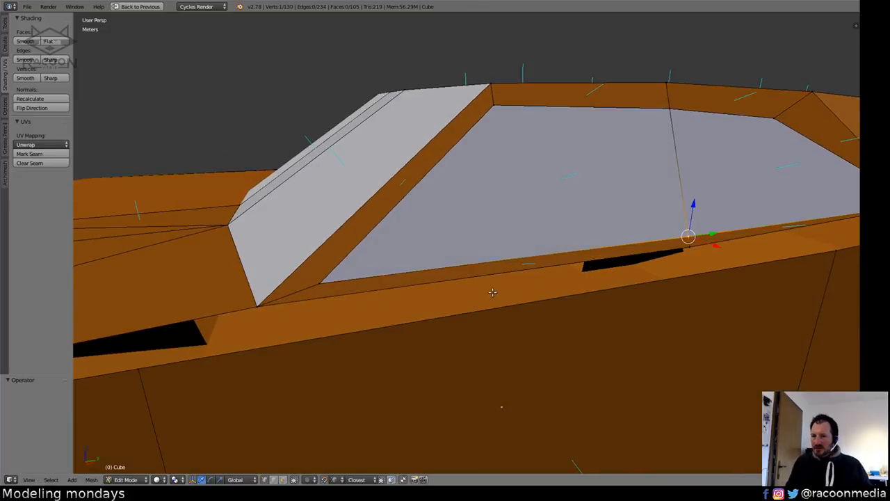
# Add one edge loop through the front half of the side window, slid toward the windshield pillar.
pyautogui.hotkey('ctrl', 'r')
pyautogui.click(425, 278)
pyautogui.click(326, 292)
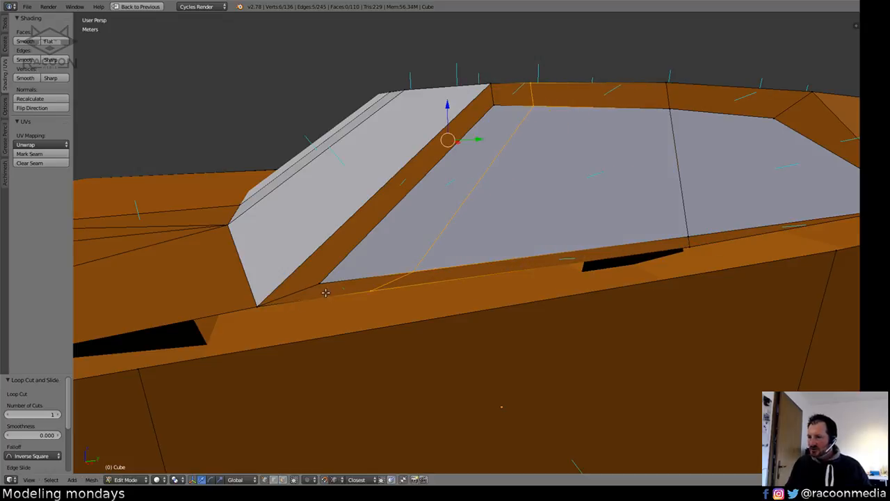
# Slide the side window's middle lower vertex fully down onto the sill edge vertex.
pyautogui.moveTo(513, 283); pyautogui.dragTo(550, 291, button='middle')
pyautogui.rightClick(618, 276)
pyautogui.press('g')
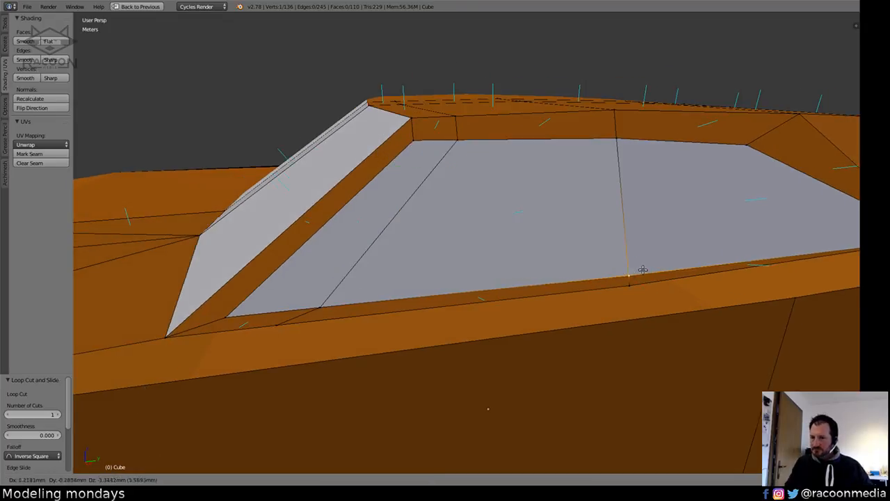
pyautogui.press('g')
pyautogui.click(625, 321)
# Slide the new loop's sill vertex forward by a factor of 0.560 and merge the window's front lower corner into it.
pyautogui.keyDown('shift'); pyautogui.moveTo(341, 320); pyautogui.dragTo(375, 326, button='middle'); pyautogui.keyUp('shift')
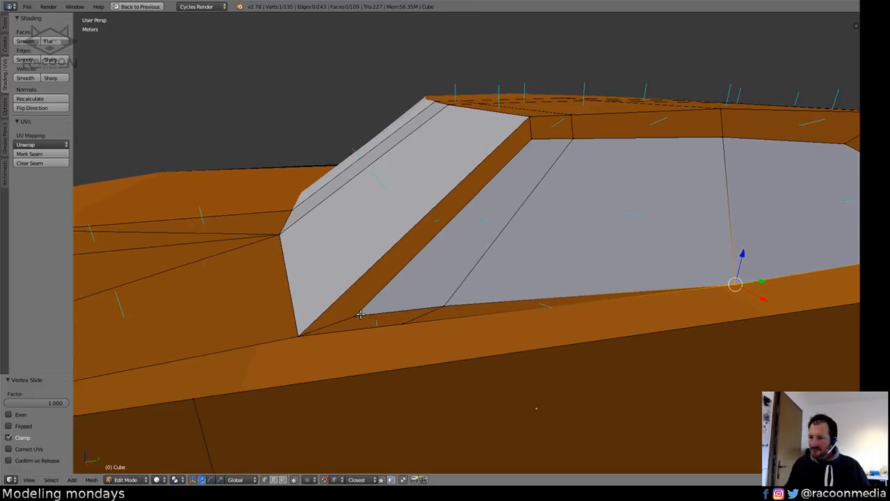
pyautogui.rightClick(400, 324)
pyautogui.press('g')
pyautogui.press('g')
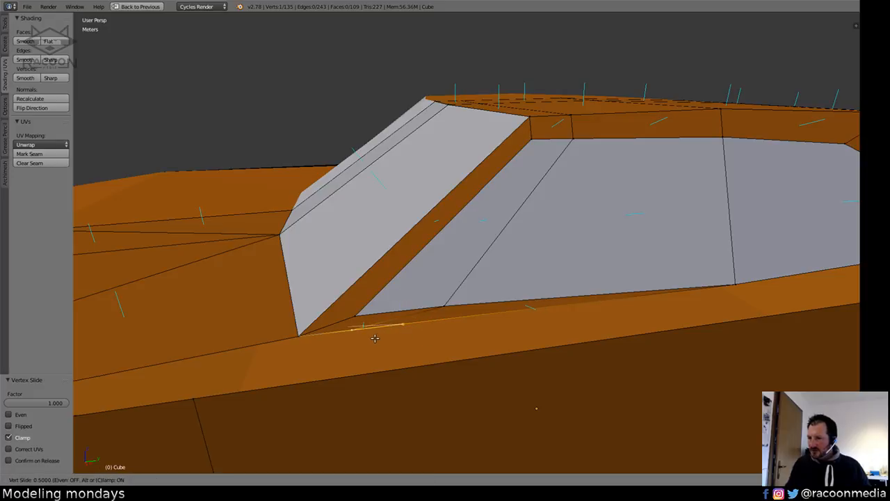
pyautogui.click(332, 349)
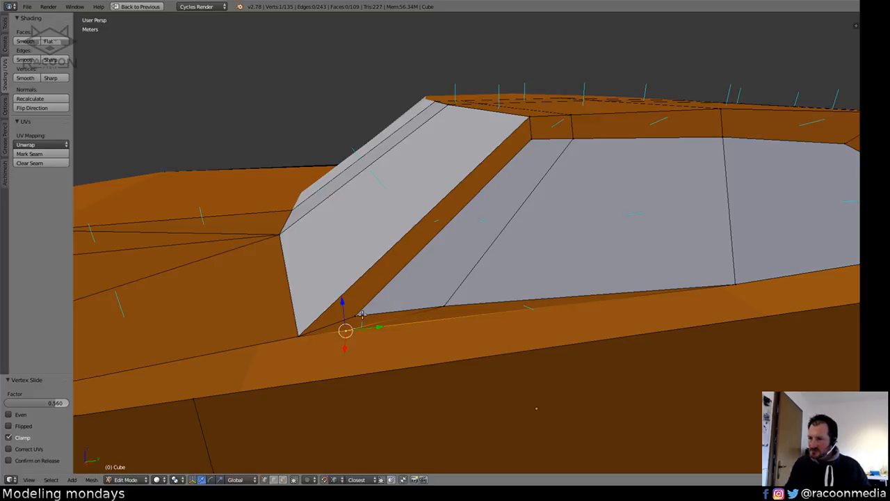
pyautogui.press('g')
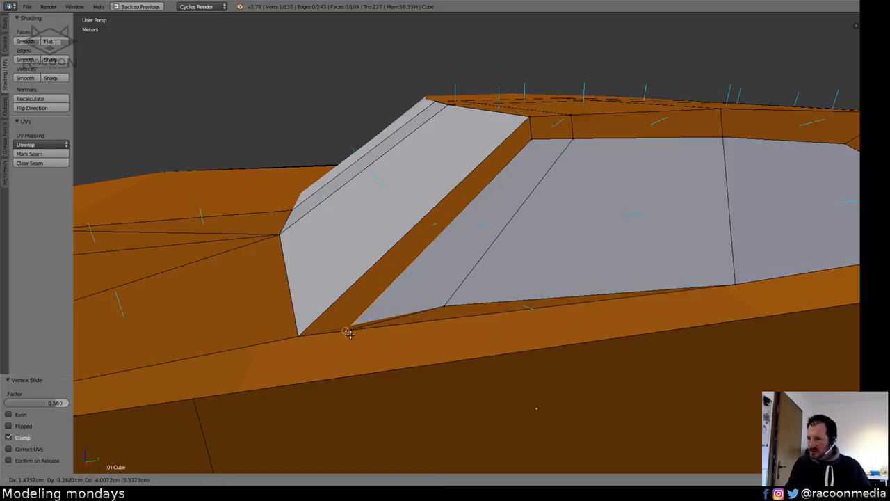
pyautogui.click(349, 333)
pyautogui.press('a')
# Slide the added window edge loop fully forward so it merges into the front edge of the side window.
pyautogui.rightClick(445, 306)
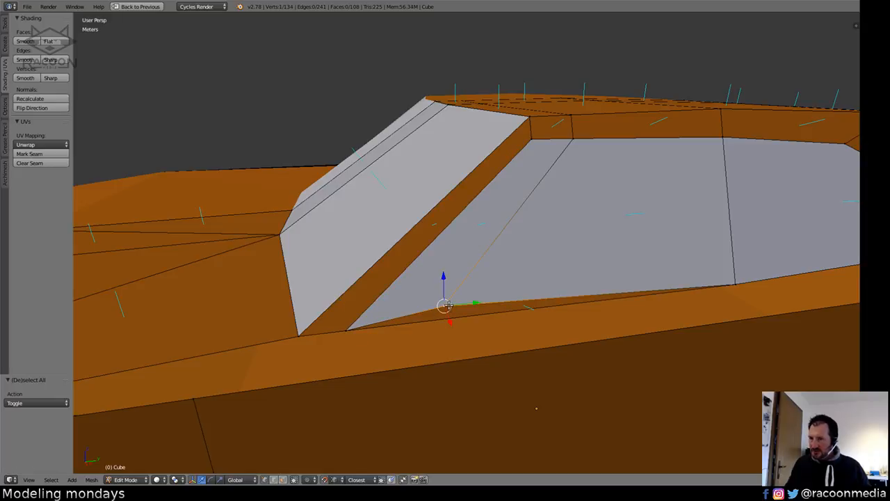
pyautogui.press('a')
pyautogui.press('a')
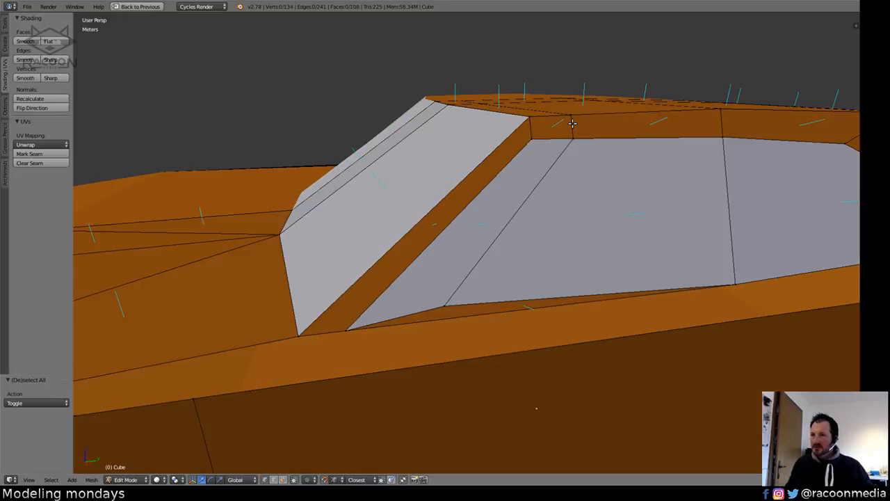
pyautogui.keyDown('alt'); pyautogui.rightClick(571, 125); pyautogui.keyUp('alt')
pyautogui.press('g')
pyautogui.press('g')
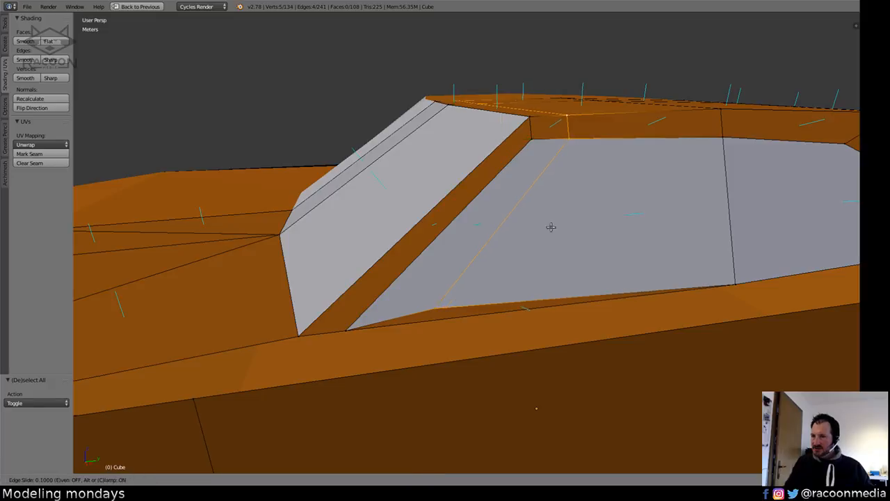
pyautogui.click(292, 258)
pyautogui.press('a')
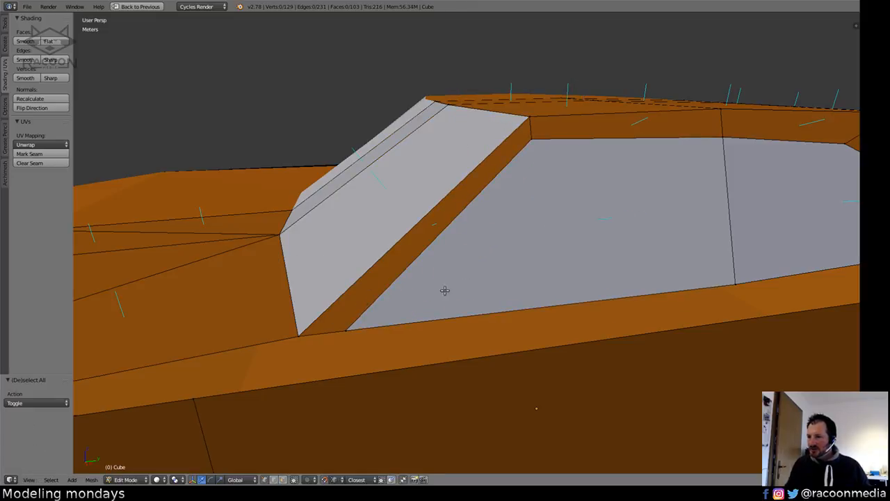
# Slide the rear window's outer corner vertex on the roof side slightly inward along its edge, following the top-view blueprint.
pyautogui.moveTo(433, 302); pyautogui.dragTo(423, 231, button='middle')
pyautogui.scroll(-5, 430, 299)
pyautogui.moveTo(431, 306); pyautogui.dragTo(379, 332, button='middle')
pyautogui.keyDown('alt'); pyautogui.rightClick(381, 213); pyautogui.keyUp('alt')
pyautogui.moveTo(377, 242)
pyautogui.mouseDown(button='middle')
pyautogui.moveTo(412, 228)
pyautogui.moveTo(341, 241)
pyautogui.moveTo(363, 248)
pyautogui.moveTo(389, 280)
pyautogui.moveTo(340, 316)
pyautogui.mouseUp(button='middle')
pyautogui.press('z')
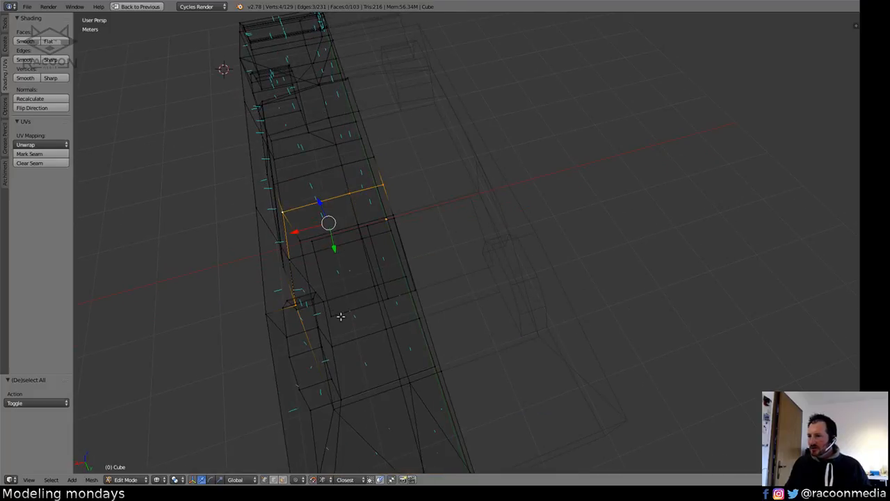
pyautogui.keyDown('alt'); pyautogui.rightClick(335, 313); pyautogui.keyUp('alt')
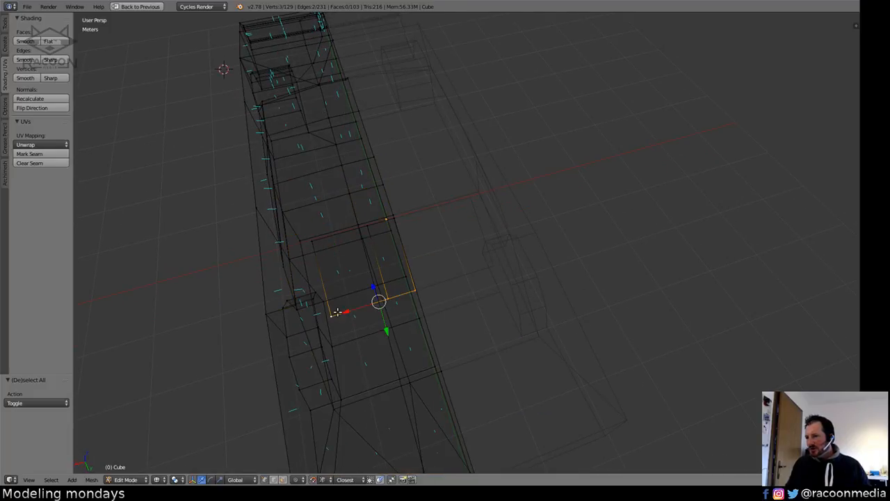
pyautogui.keyDown('alt'); pyautogui.keyDown('shift'); pyautogui.rightClick(325, 232); pyautogui.keyUp('shift'); pyautogui.keyUp('alt')
pyautogui.press('KP_7')
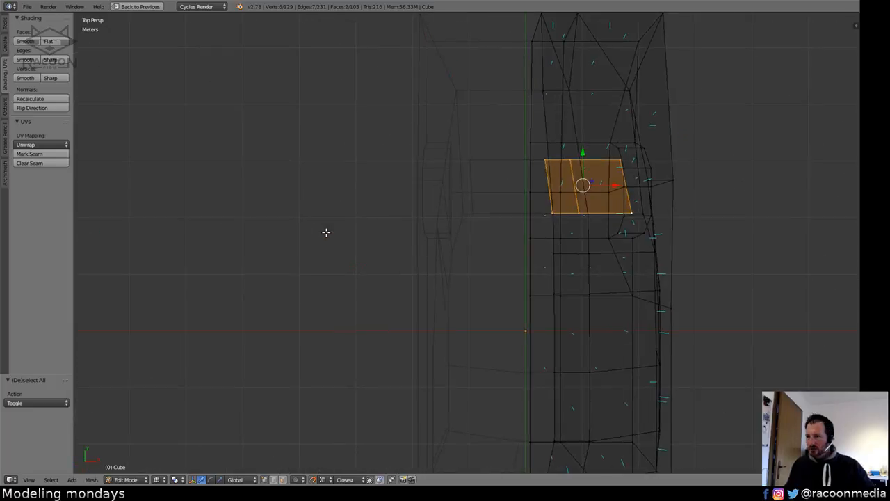
pyautogui.scroll(5, 577, 249)
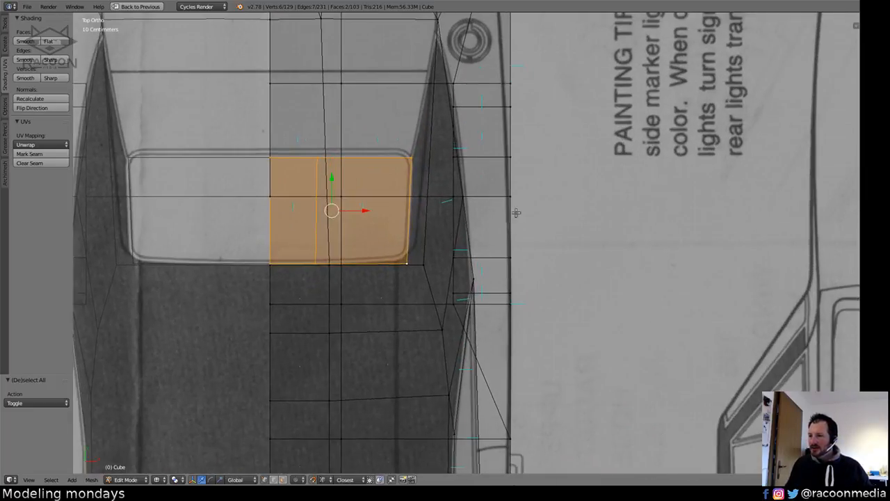
pyautogui.rightClick(407, 318)
pyautogui.hotkey('shift', 'v')
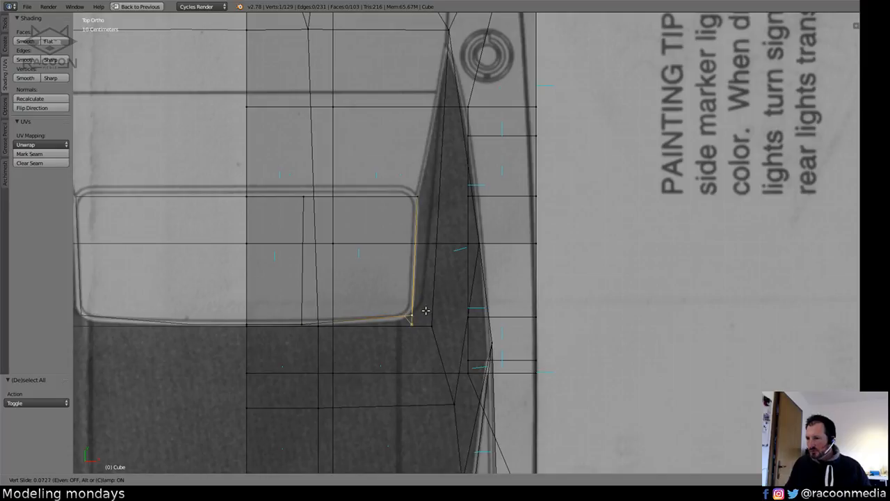
pyautogui.click(428, 308)
pyautogui.press('a')
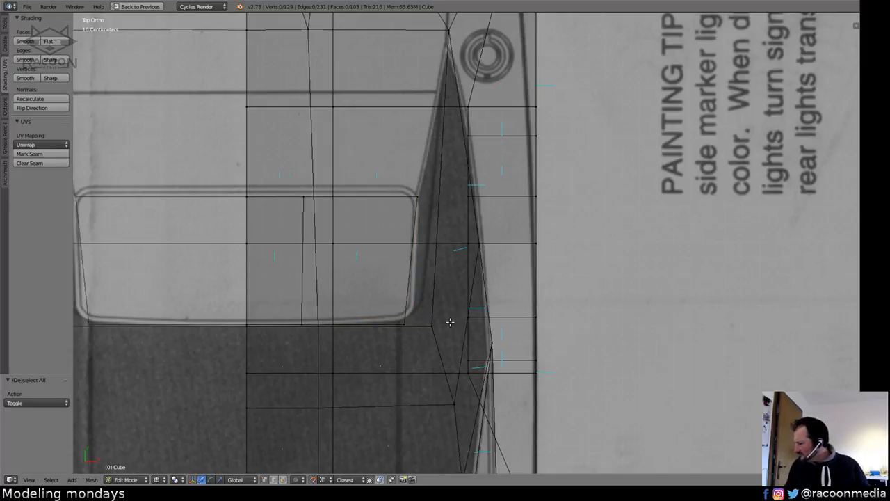
# Delete the two body faces that cover the recessed rear window between the roof's rear edge and the trunk.
pyautogui.keyDown('shift'); pyautogui.moveTo(450, 324); pyautogui.dragTo(468, 319, button='middle'); pyautogui.keyUp('shift')
pyautogui.keyDown('shift'); pyautogui.moveTo(441, 235); pyautogui.dragTo(447, 264, button='middle'); pyautogui.keyUp('shift')
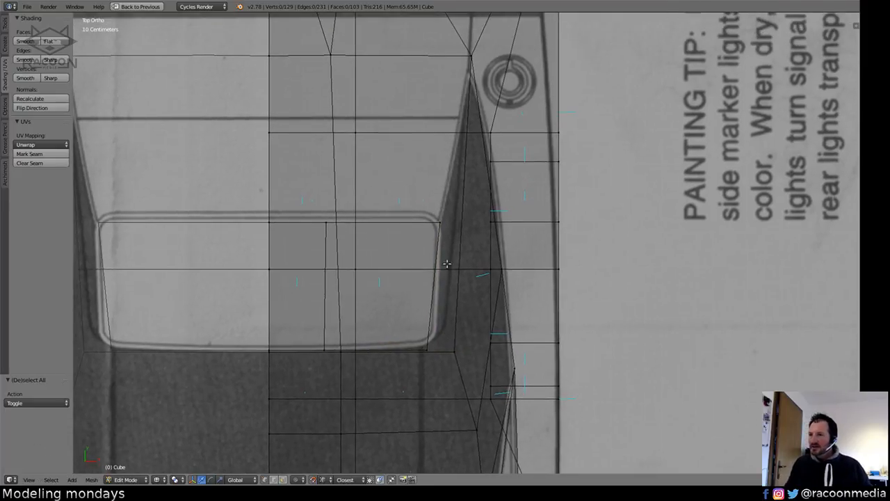
pyautogui.keyDown('shift'); pyautogui.moveTo(445, 145); pyautogui.dragTo(435, 222, button='middle'); pyautogui.keyUp('shift')
pyautogui.moveTo(434, 222)
pyautogui.mouseDown(button='middle')
pyautogui.moveTo(452, 189)
pyautogui.moveTo(447, 180)
pyautogui.moveTo(449, 260)
pyautogui.mouseUp(button='middle')
pyautogui.press('z')
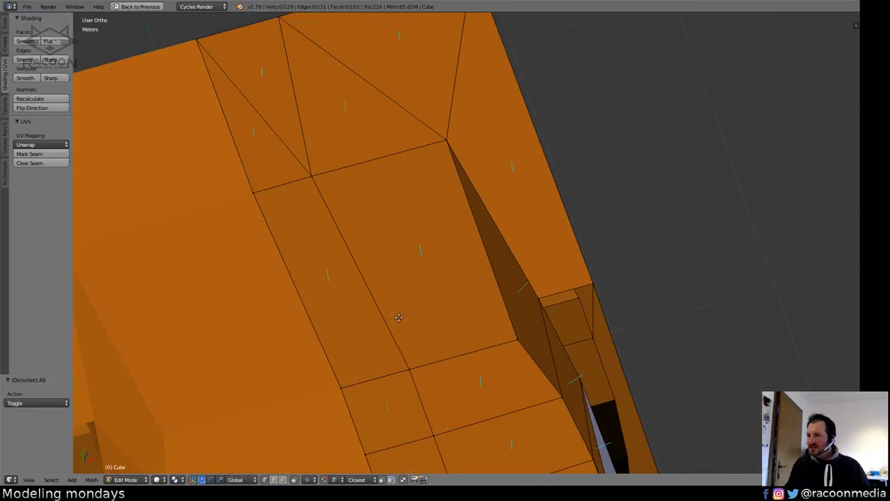
pyautogui.click(283, 479)
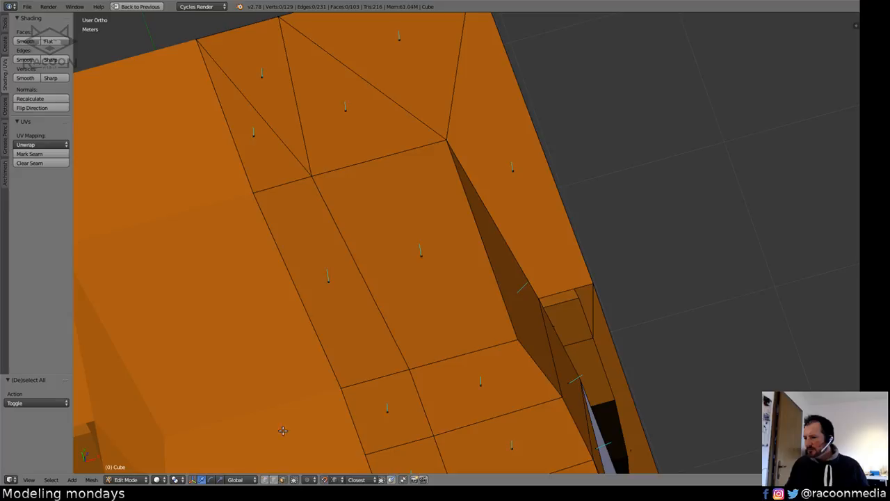
pyautogui.rightClick(326, 272)
pyautogui.keyDown('shift'); pyautogui.rightClick(421, 244); pyautogui.keyUp('shift')
pyautogui.press('x')
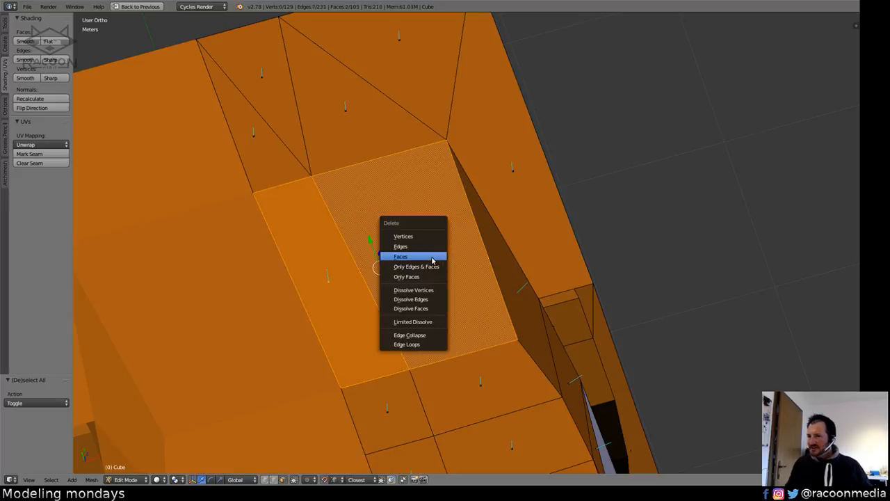
pyautogui.click(432, 259)
# Examine the edge loops around the rear window opening and the lengthwise loop running over the roof to the windshield.
pyautogui.moveTo(432, 259); pyautogui.dragTo(454, 276, button='middle')
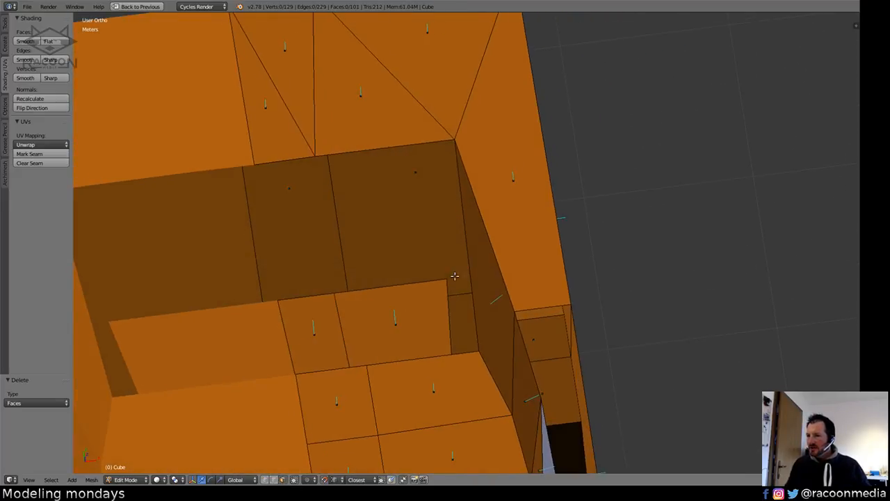
pyautogui.moveTo(425, 235); pyautogui.dragTo(397, 269, button='middle')
pyautogui.press('KP_5')
pyautogui.scroll(-5, 405, 312)
pyautogui.keyDown('alt'); pyautogui.rightClick(386, 223); pyautogui.keyUp('alt')
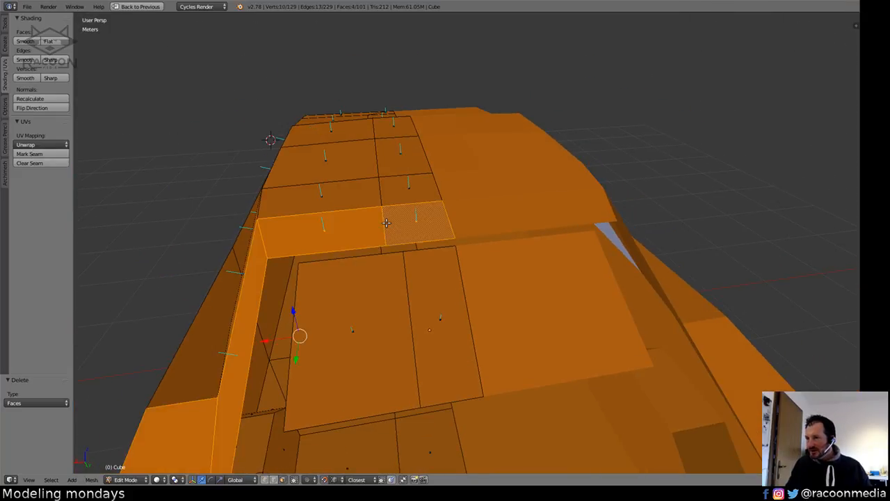
pyautogui.press('a')
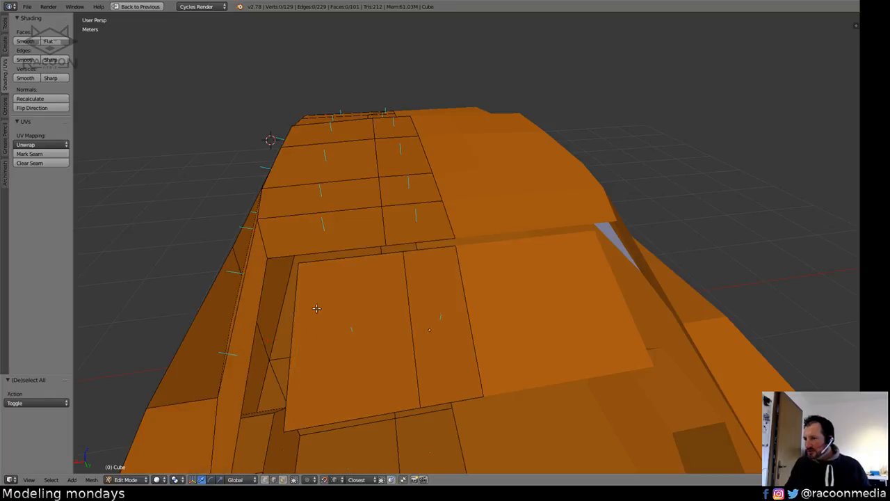
pyautogui.keyDown('alt'); pyautogui.rightClick(387, 184); pyautogui.keyUp('alt')
pyautogui.moveTo(387, 184); pyautogui.dragTo(535, 243, button='middle')
pyautogui.scroll(-6, 517, 308)
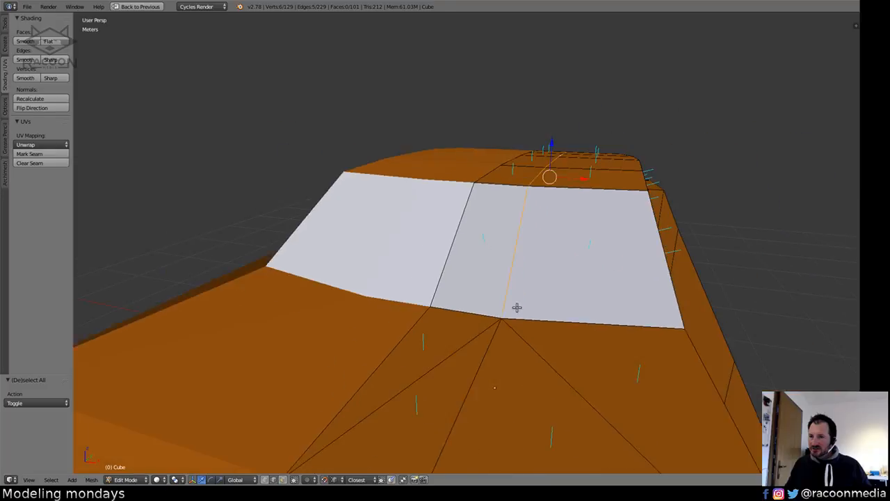
pyautogui.moveTo(494, 326); pyautogui.dragTo(505, 326, button='middle')
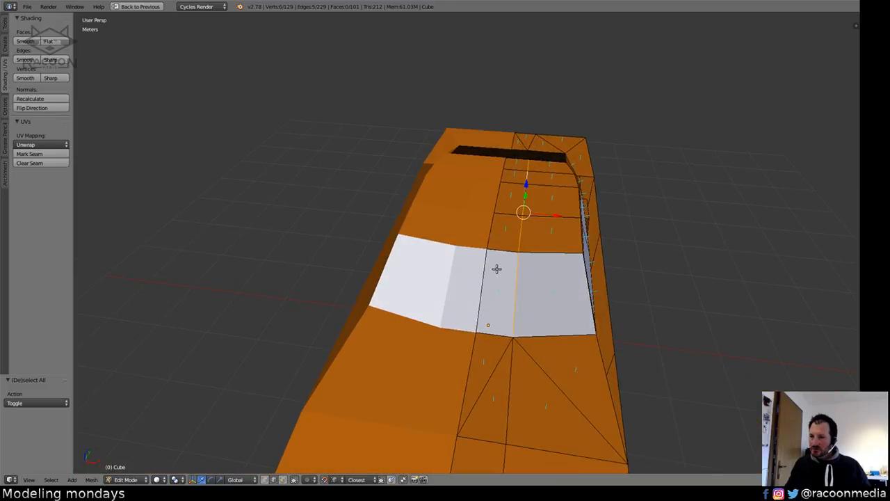
pyautogui.moveTo(496, 268); pyautogui.dragTo(415, 271, button='middle')
pyautogui.scroll(-3, 355, 294)
pyautogui.scroll(4, 383, 294)
# Close the gap between the roof's rear edge and the rear window's upper edge with two new faces.
pyautogui.moveTo(428, 228); pyautogui.dragTo(442, 239, button='middle')
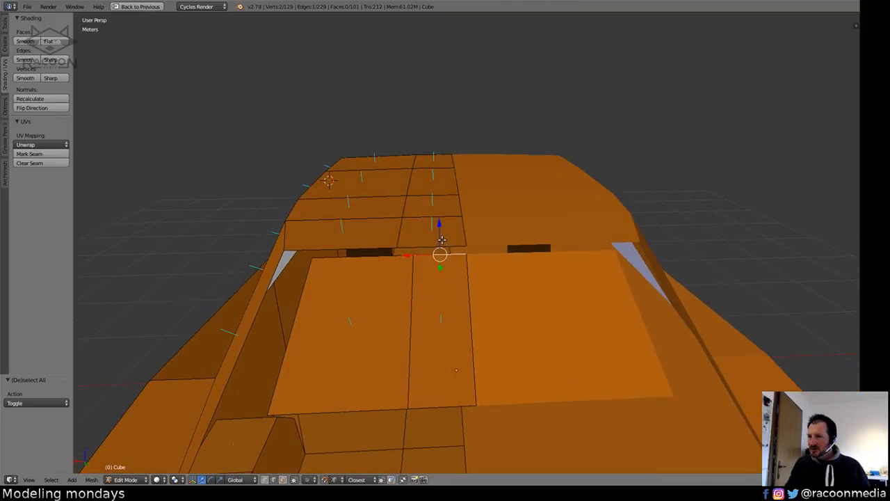
pyautogui.press('f')
pyautogui.rightClick(369, 257)
pyautogui.keyDown('shift'); pyautogui.rightClick(369, 251); pyautogui.keyUp('shift')
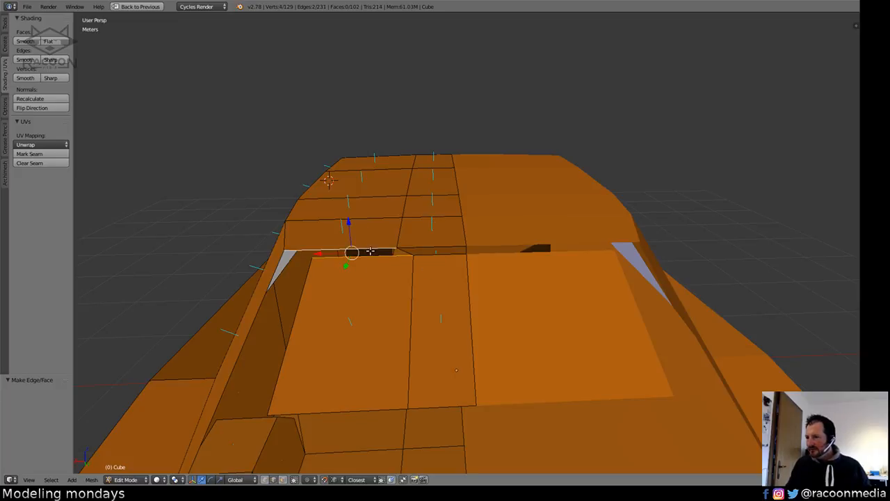
pyautogui.press('f')
pyautogui.moveTo(385, 282); pyautogui.dragTo(394, 253, button='middle')
pyautogui.press('a')
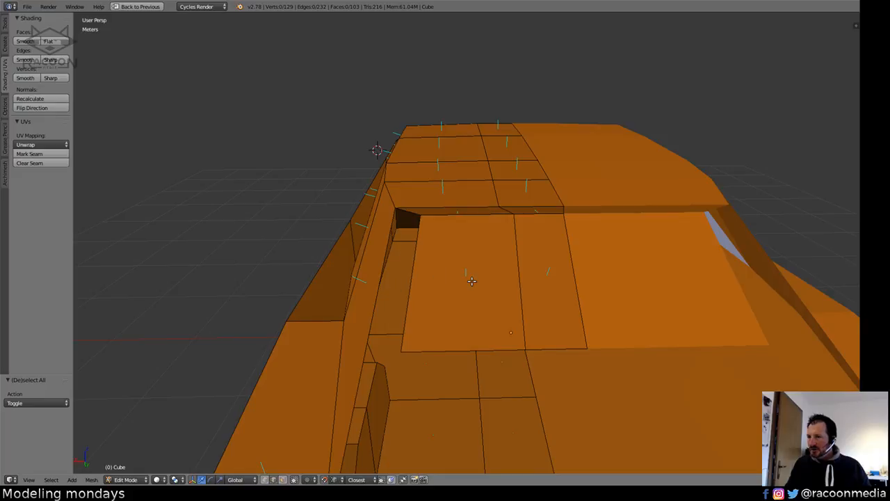
# Fill the open gap between the rear pillar and the outer side edge of the rear window with a face.
pyautogui.moveTo(472, 280); pyautogui.dragTo(374, 283, button='middle')
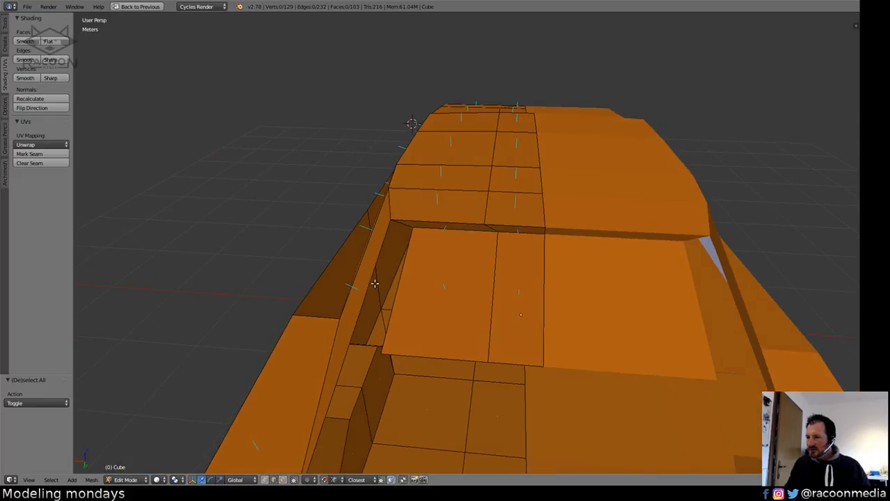
pyautogui.keyDown('alt'); pyautogui.rightClick(379, 285); pyautogui.keyUp('alt')
pyautogui.press('f')
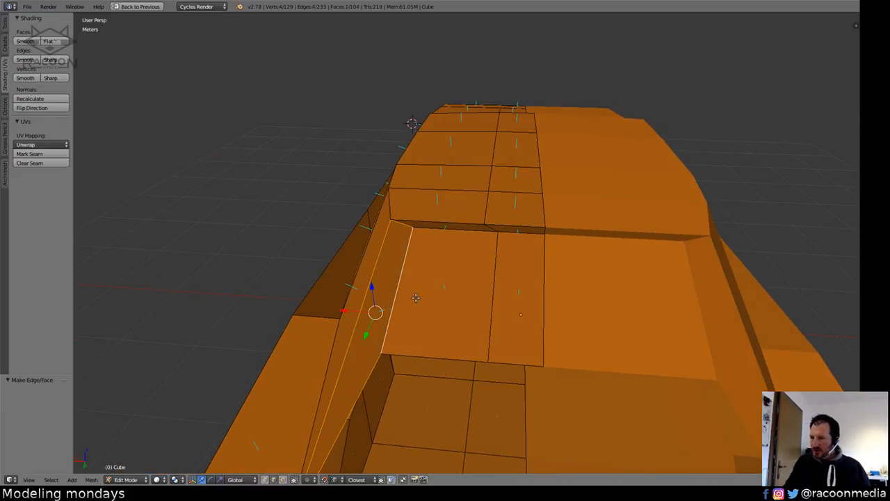
pyautogui.press('a')
# Fill two faces between the rear window's lower edge and the front edge of the trunk.
pyautogui.moveTo(419, 278); pyautogui.dragTo(442, 286, button='middle')
pyautogui.rightClick(434, 274)
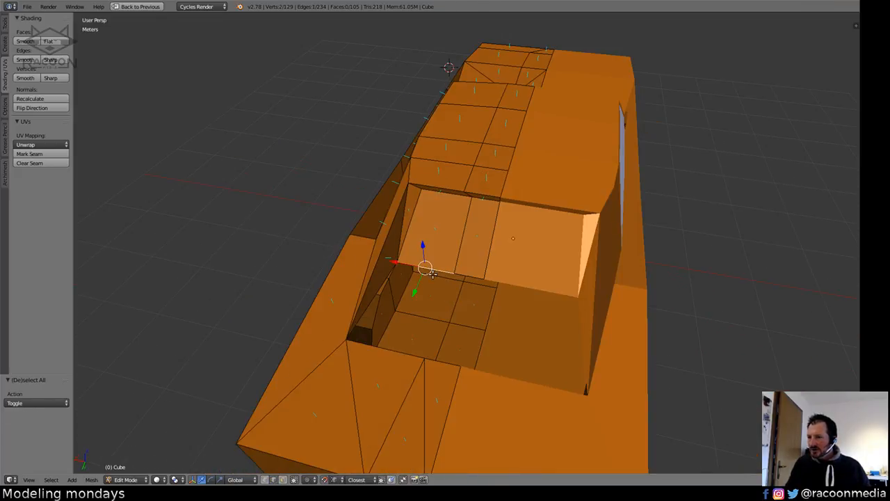
pyautogui.keyDown('shift'); pyautogui.rightClick(390, 352); pyautogui.keyUp('shift')
pyautogui.press('f')
pyautogui.rightClick(463, 303)
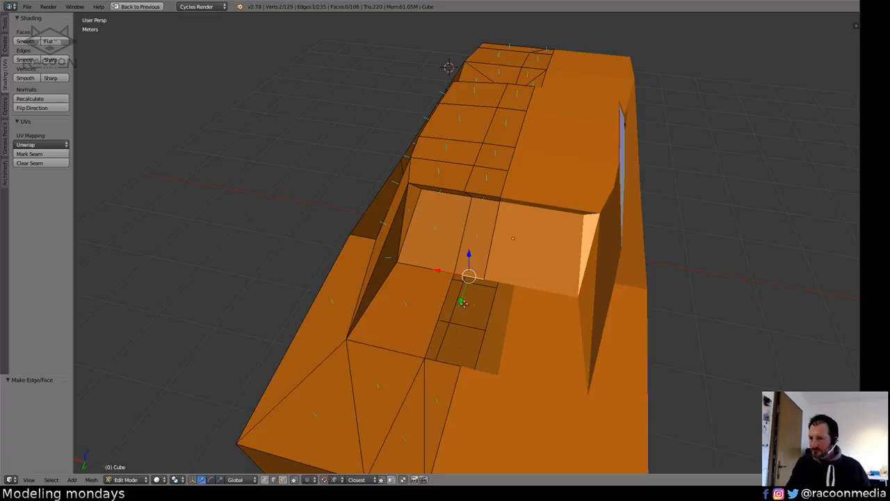
pyautogui.keyDown('shift'); pyautogui.rightClick(443, 360); pyautogui.keyUp('shift')
pyautogui.press('f')
pyautogui.press('a')
# Assign the windows material to the two rear window faces.
pyautogui.moveTo(444, 361); pyautogui.dragTo(482, 323, button='middle')
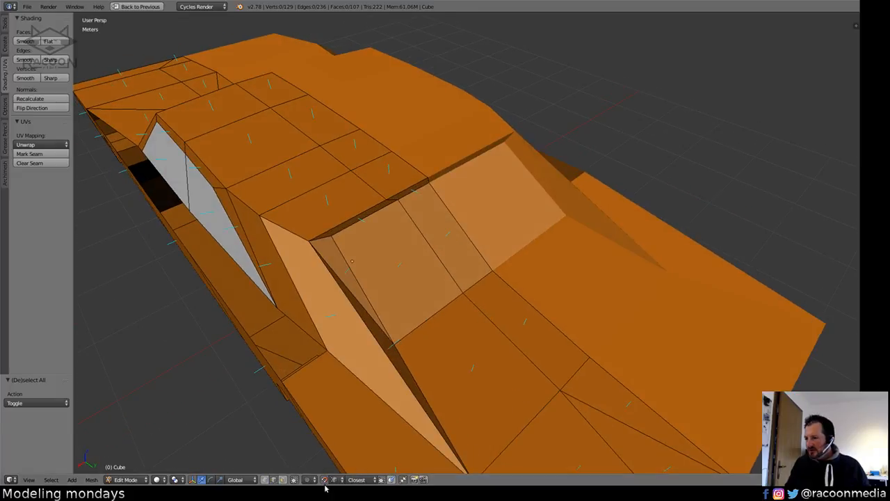
pyautogui.click(282, 480)
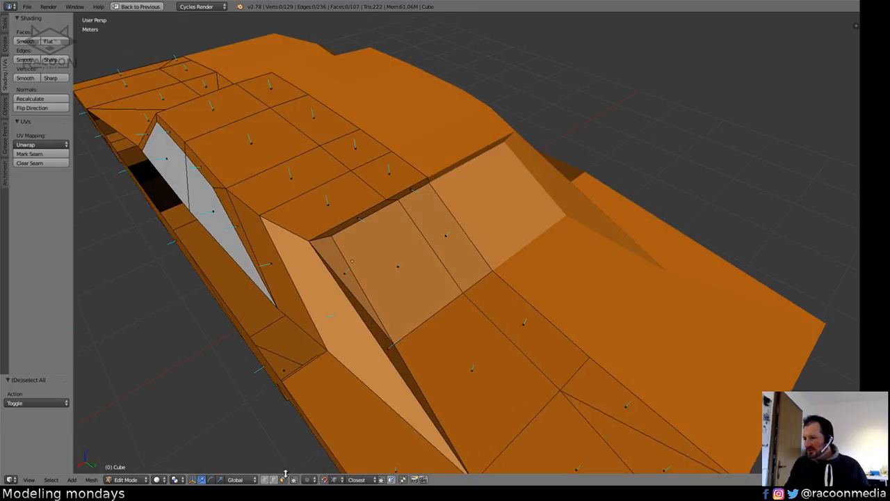
pyautogui.click(397, 272)
pyautogui.keyDown('shift'); pyautogui.click(445, 235); pyautogui.keyUp('shift')
pyautogui.moveTo(446, 235); pyautogui.dragTo(466, 303, button='middle')
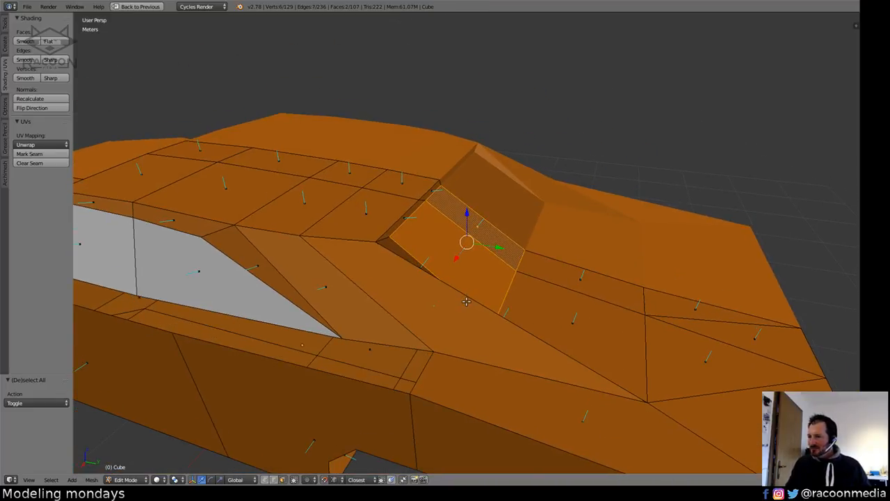
pyautogui.hotkey('ctrl', 'Up')
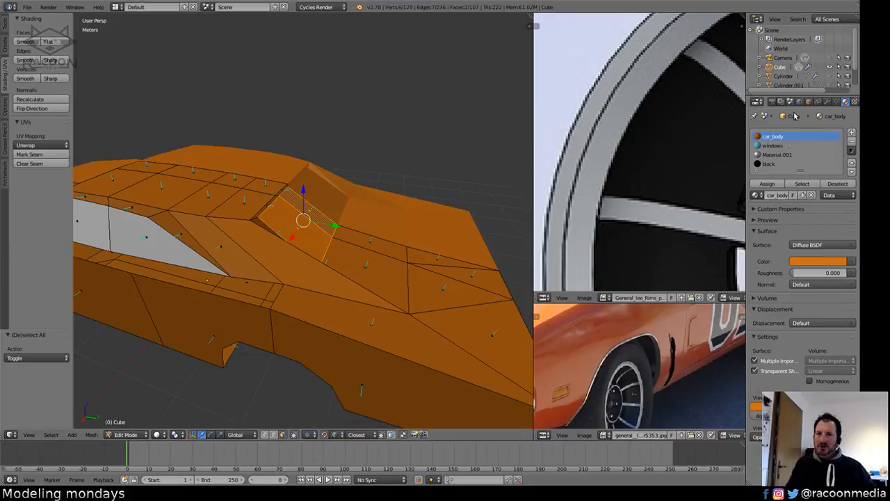
pyautogui.click(772, 145)
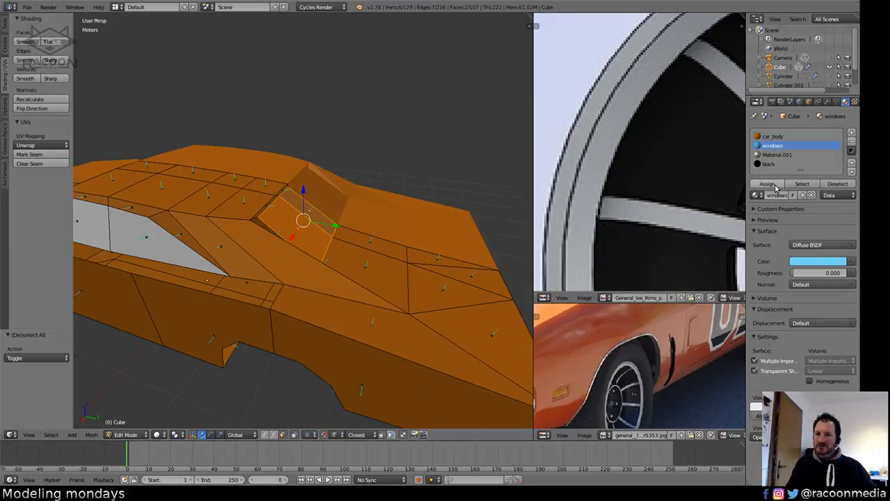
pyautogui.click(767, 184)
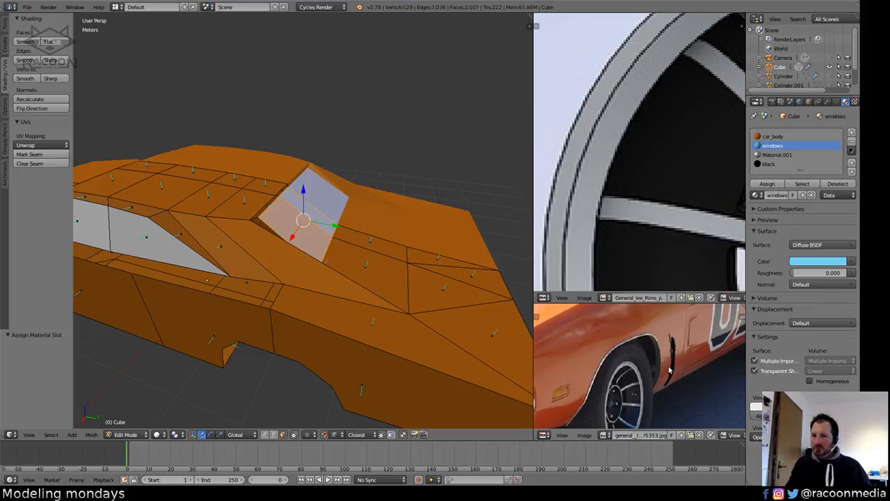
# Unlink the Grease Pencil data from the car reference photo to remove its old black stroke.
pyautogui.press('n')
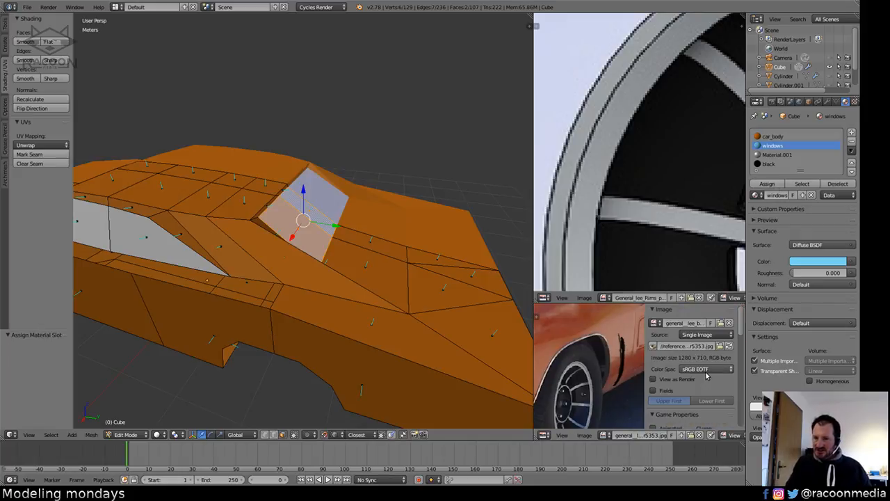
pyautogui.scroll(-8, 740, 331)
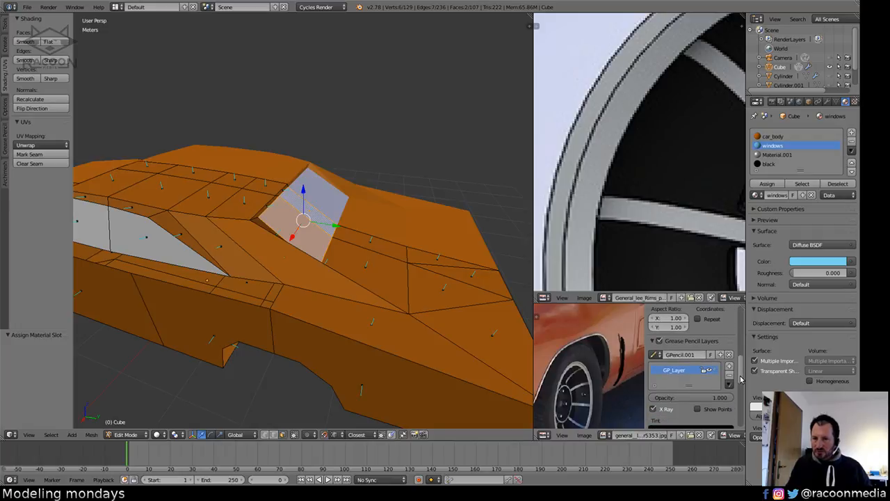
pyautogui.scroll(5, 710, 375)
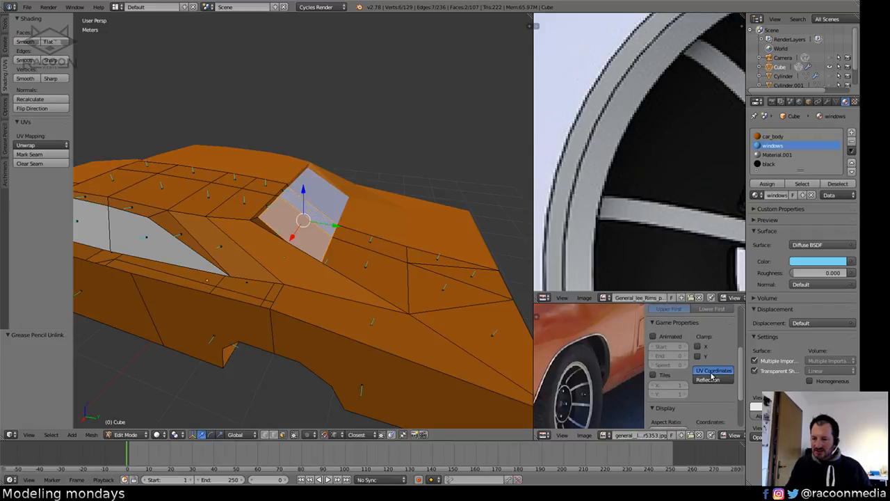
pyautogui.press('n')
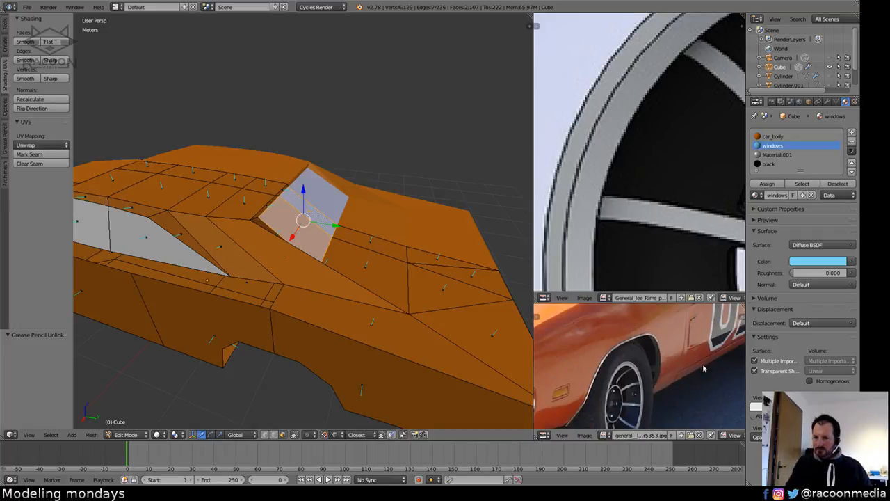
# Trace the upper door recess ahead of the 01 number on the reference photo with a Grease Pencil stroke.
pyautogui.scroll(1, 683, 349)
pyautogui.moveTo(682, 349); pyautogui.dragTo(675, 378, button='middle')
pyautogui.scroll(-1, 675, 377)
pyautogui.scroll(2, 679, 343)
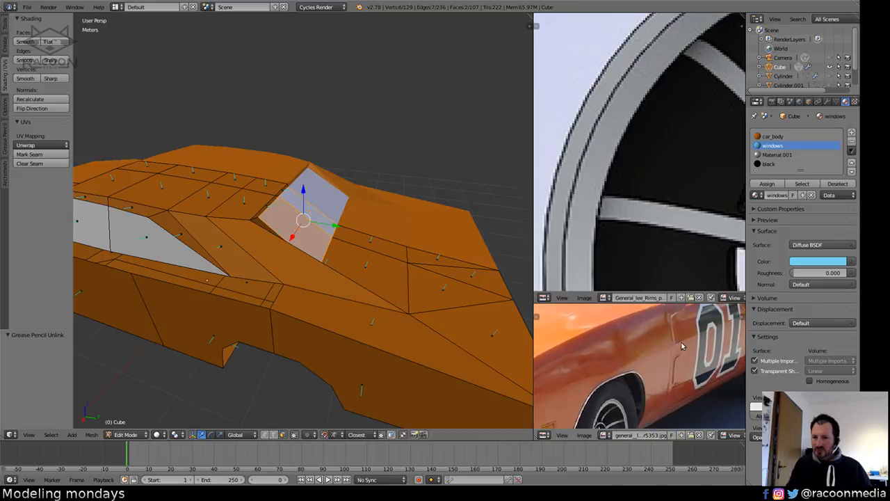
pyautogui.moveTo(685, 332); pyautogui.dragTo(670, 357, button='middle')
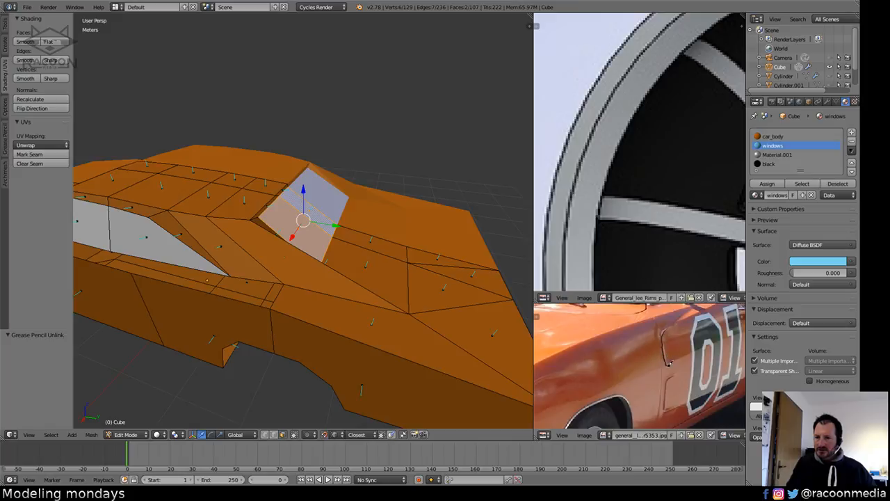
pyautogui.moveTo(670, 331); pyautogui.dragTo(672, 330)
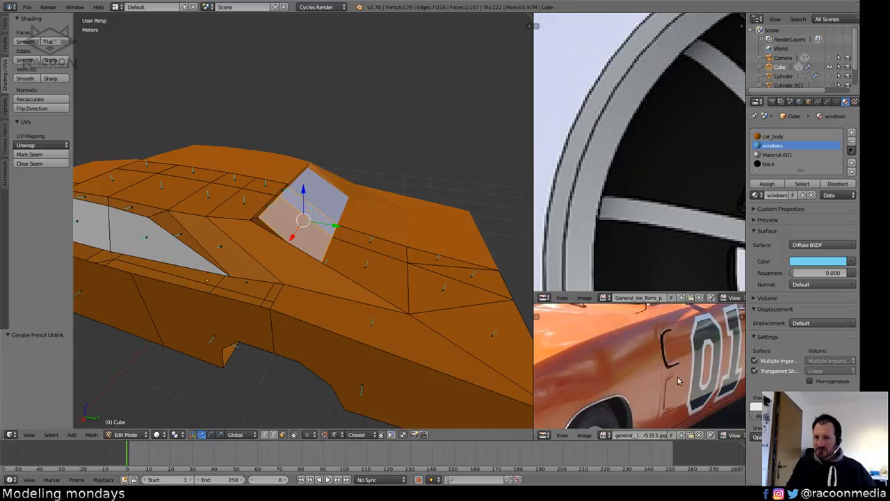
# Trace the lower door recess and the door's front gap on the car reference photo with Grease Pencil strokes.
pyautogui.moveTo(666, 406); pyautogui.dragTo(667, 411)
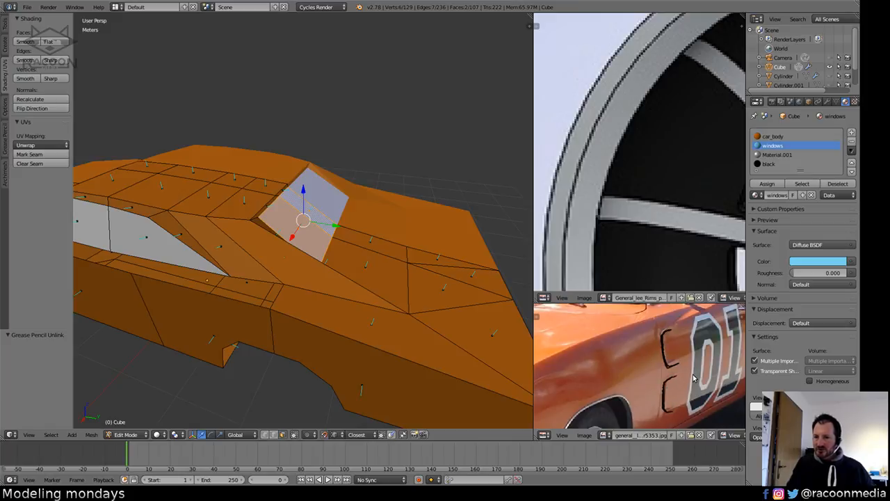
pyautogui.moveTo(692, 374)
pyautogui.mouseDown(button='middle')
pyautogui.moveTo(702, 343)
pyautogui.moveTo(677, 372)
pyautogui.mouseUp(button='middle')
pyautogui.scroll(-1, 690, 326)
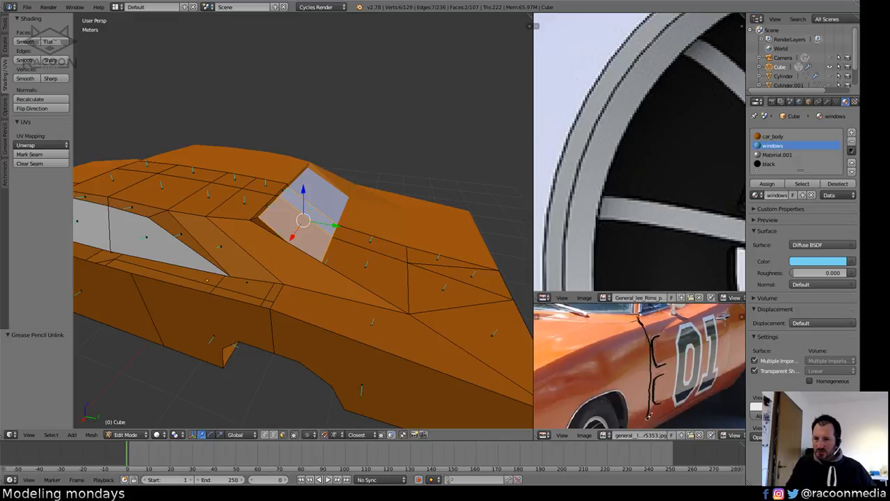
pyautogui.moveTo(643, 424); pyautogui.dragTo(641, 428)
pyautogui.moveTo(698, 379); pyautogui.dragTo(700, 341, button='middle')
pyautogui.scroll(-2, 700, 342)
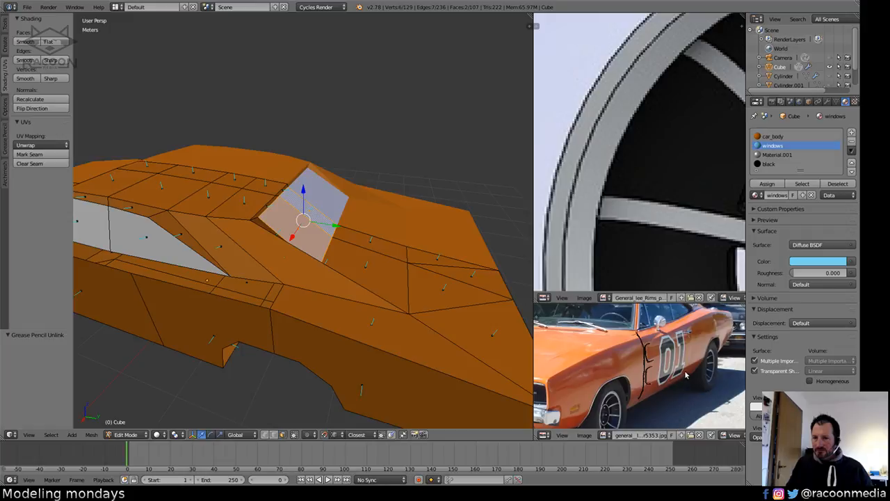
pyautogui.moveTo(685, 376); pyautogui.dragTo(671, 394, button='middle')
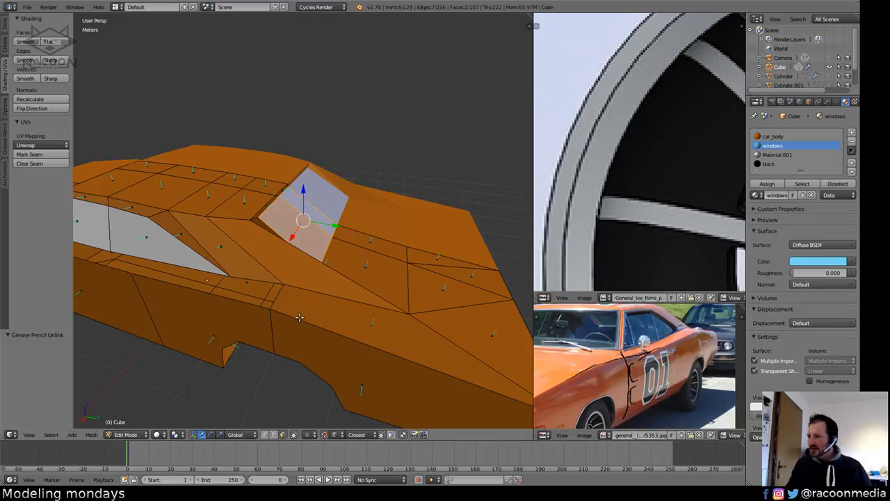
# Compare the car body's side mesh with the blueprint's door and crease lines in the orthographic side view.
pyautogui.moveTo(322, 326); pyautogui.dragTo(385, 303, button='middle')
pyautogui.moveTo(406, 263); pyautogui.dragTo(417, 280, button='middle')
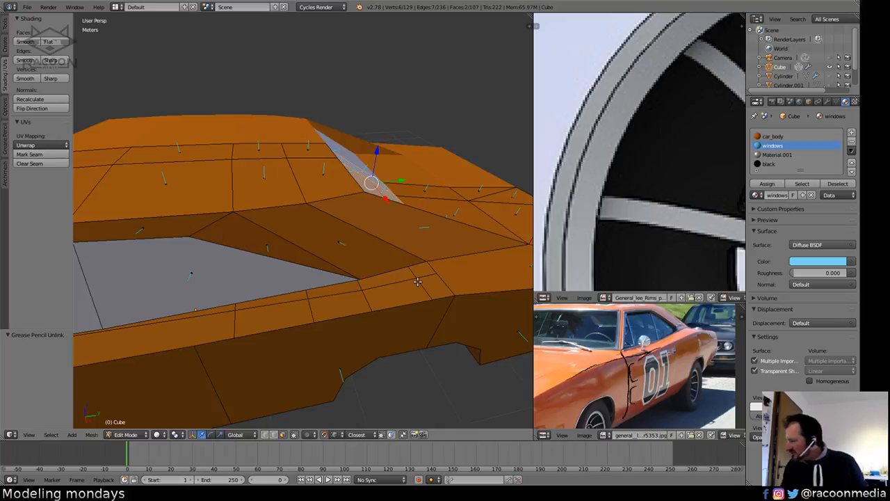
pyautogui.moveTo(317, 308); pyautogui.dragTo(357, 305, button='middle')
pyautogui.press('KP_3')
pyautogui.press('KP_5')
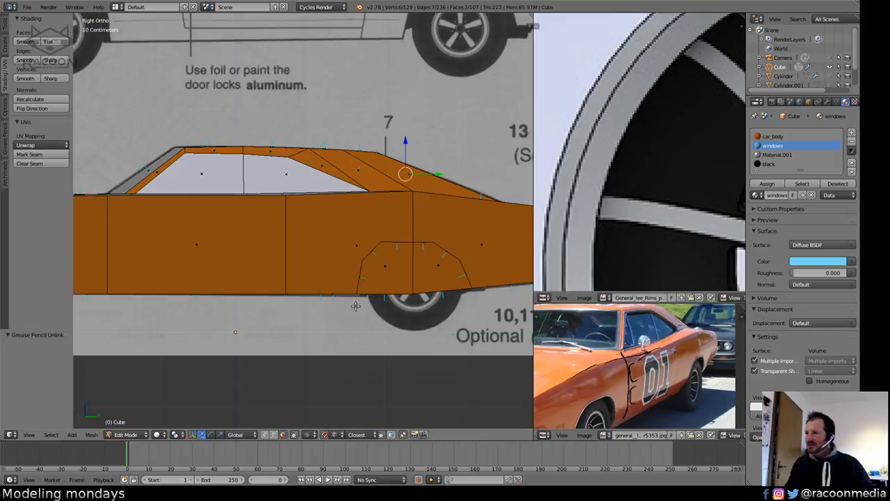
pyautogui.scroll(5, 411, 259)
pyautogui.keyDown('shift'); pyautogui.moveTo(412, 259); pyautogui.dragTo(402, 276, button='middle'); pyautogui.keyUp('shift')
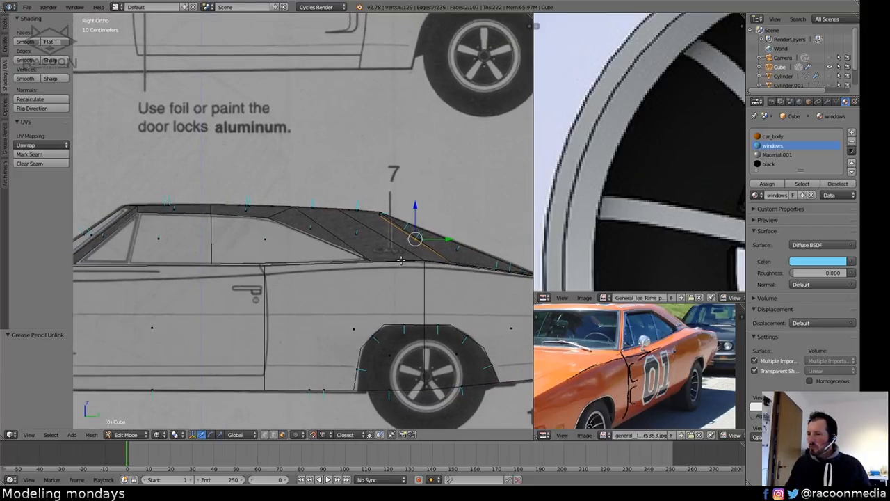
pyautogui.keyDown('shift'); pyautogui.moveTo(314, 294); pyautogui.dragTo(467, 283, button='middle'); pyautogui.keyUp('shift')
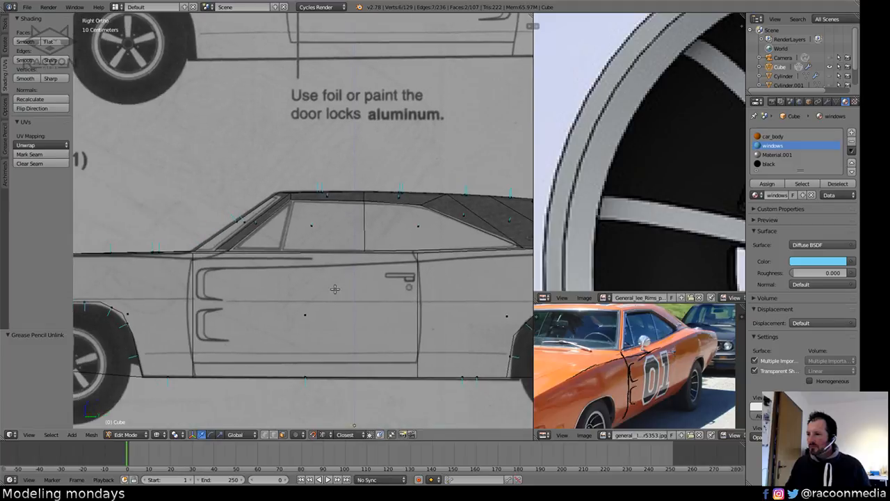
pyautogui.moveTo(287, 298)
pyautogui.keyDown('shift'); pyautogui.mouseDown(button='middle')
pyautogui.moveTo(344, 296)
pyautogui.moveTo(336, 297)
pyautogui.mouseUp(button='middle'); pyautogui.keyUp('shift')
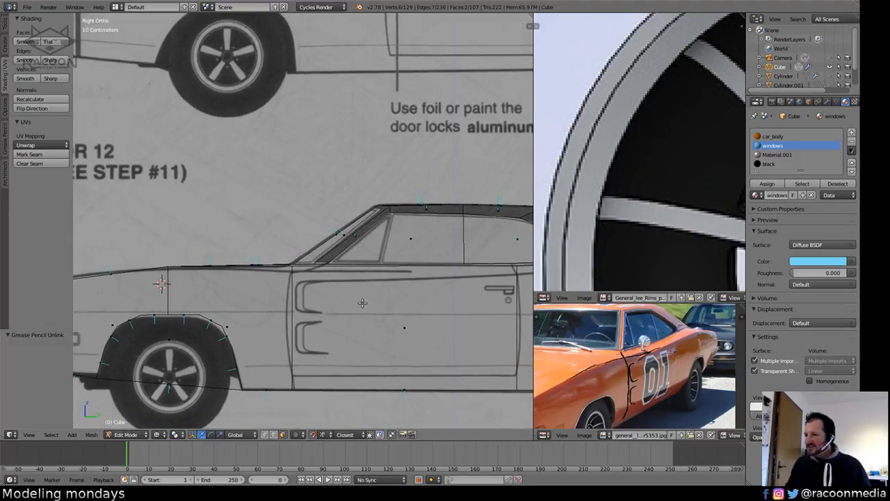
# Lower the vertex at the door's upper front corner about 5.8 cm along Z onto the blueprint's body crease line.
pyautogui.scroll(4, 320, 292)
pyautogui.moveTo(351, 245); pyautogui.dragTo(348, 350, button='middle')
pyautogui.rightClick(348, 365)
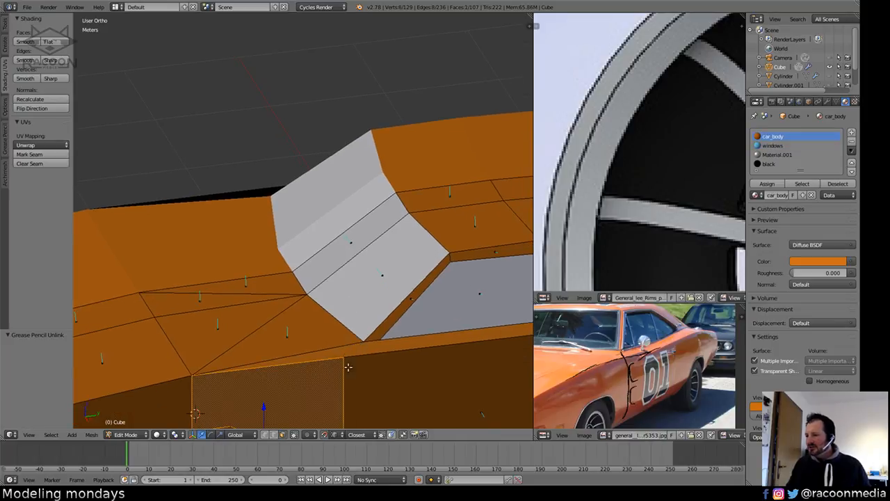
pyautogui.rightClick(343, 358)
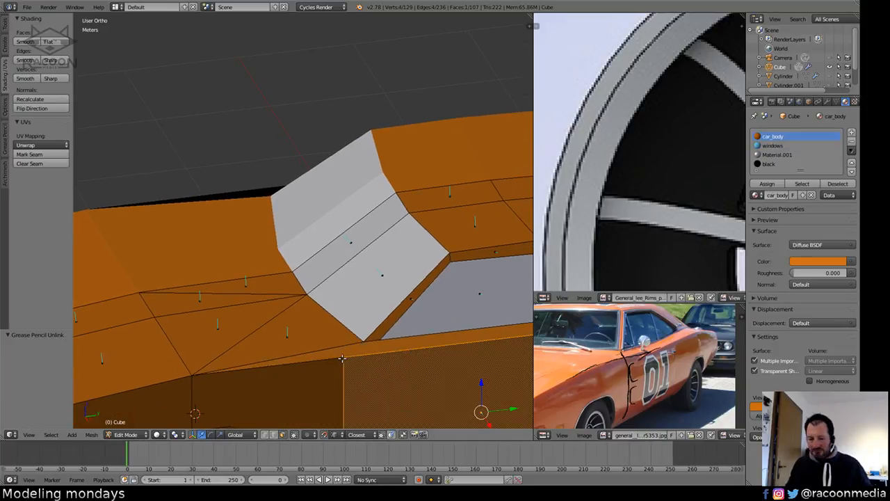
pyautogui.press('KP_3')
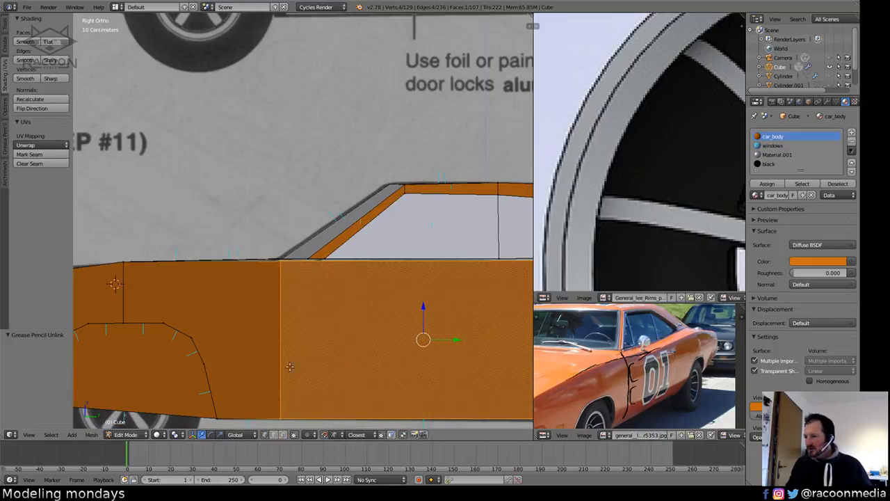
pyautogui.moveTo(342, 358); pyautogui.dragTo(353, 360, button='middle')
pyautogui.rightClick(376, 350)
pyautogui.press('KP_3')
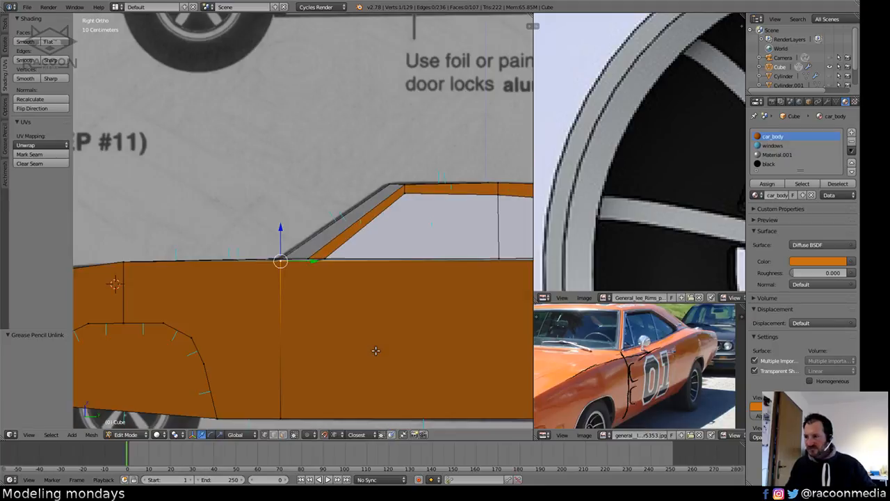
pyautogui.press('z')
pyautogui.keyDown('ctrl'); pyautogui.moveTo(314, 258); pyautogui.dragTo(308, 281, button='middle'); pyautogui.keyUp('ctrl')
pyautogui.press('g')
pyautogui.press('x')
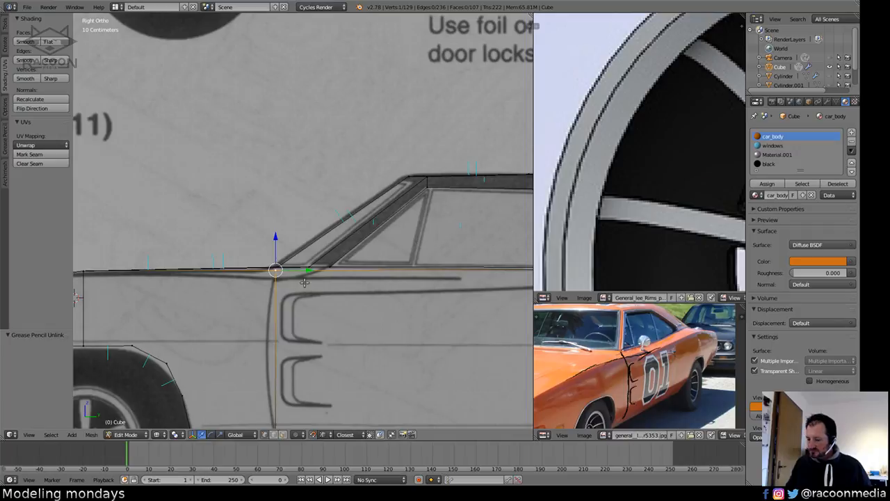
pyautogui.press('z')
pyautogui.click(300, 289)
pyautogui.press('a')
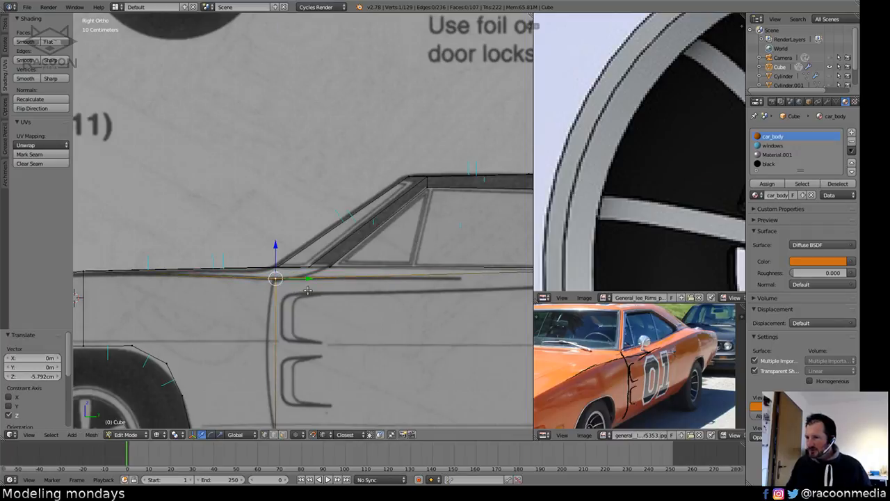
# Draw two roughly horizontal Grease Pencil strokes across the door in the 3D side view and check them in solid shading.
pyautogui.scroll(-4, 295, 292)
pyautogui.keyDown('shift'); pyautogui.moveTo(277, 360); pyautogui.dragTo(300, 370, button='middle'); pyautogui.keyUp('shift')
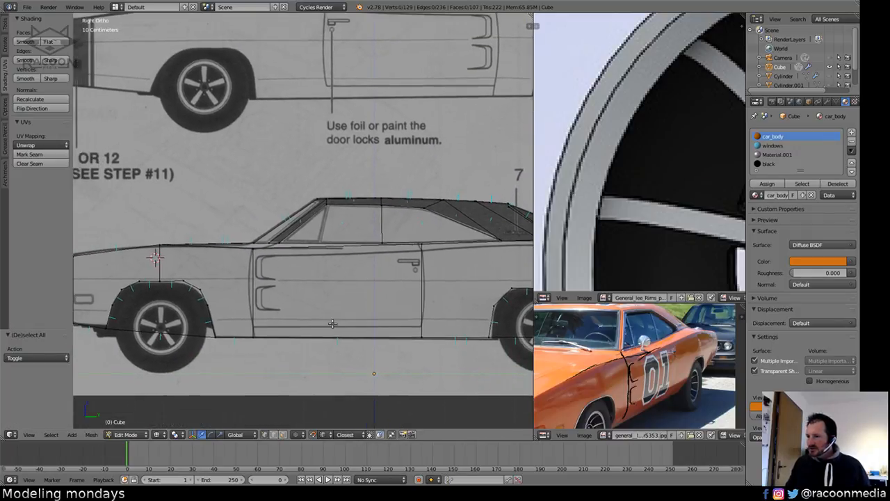
pyautogui.moveTo(334, 279); pyautogui.dragTo(416, 277)
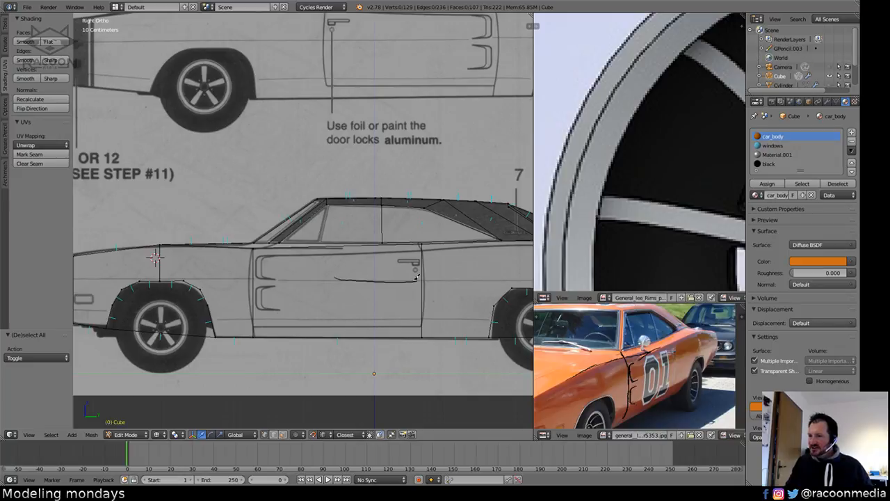
pyautogui.moveTo(333, 318); pyautogui.dragTo(421, 311)
pyautogui.moveTo(424, 307)
pyautogui.mouseDown(button='middle')
pyautogui.moveTo(457, 292)
pyautogui.moveTo(417, 285)
pyautogui.moveTo(456, 301)
pyautogui.moveTo(440, 306)
pyautogui.moveTo(423, 292)
pyautogui.moveTo(407, 299)
pyautogui.mouseUp(button='middle')
pyautogui.press('KP_3')
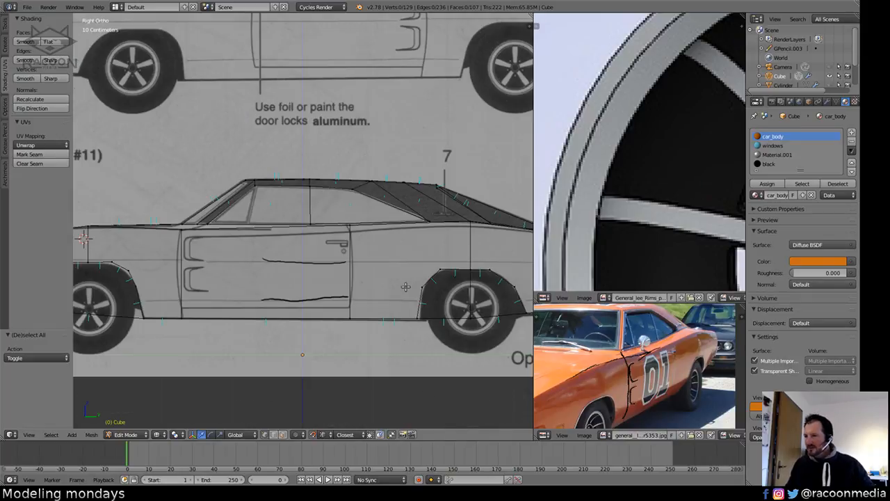
pyautogui.press('z')
pyautogui.scroll(4, 394, 268)
pyautogui.press('a')
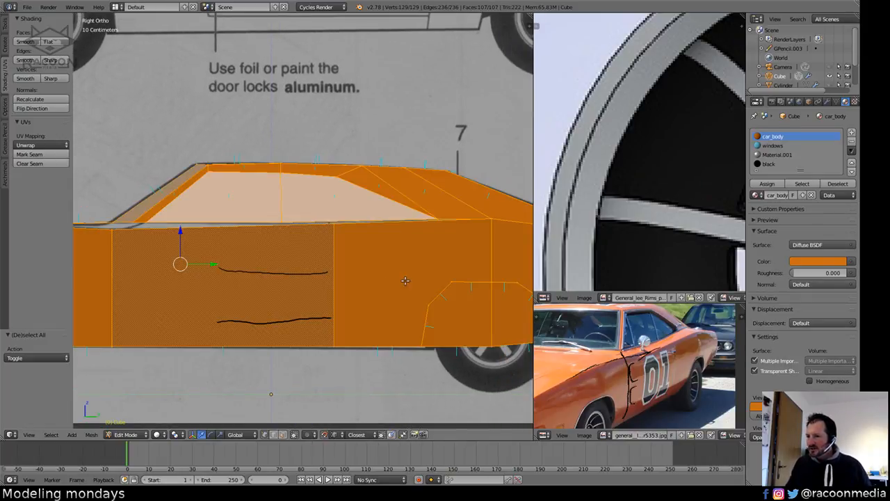
pyautogui.keyDown('shift'); pyautogui.moveTo(389, 313); pyautogui.dragTo(374, 305, button='middle'); pyautogui.keyUp('shift')
pyautogui.press('a')
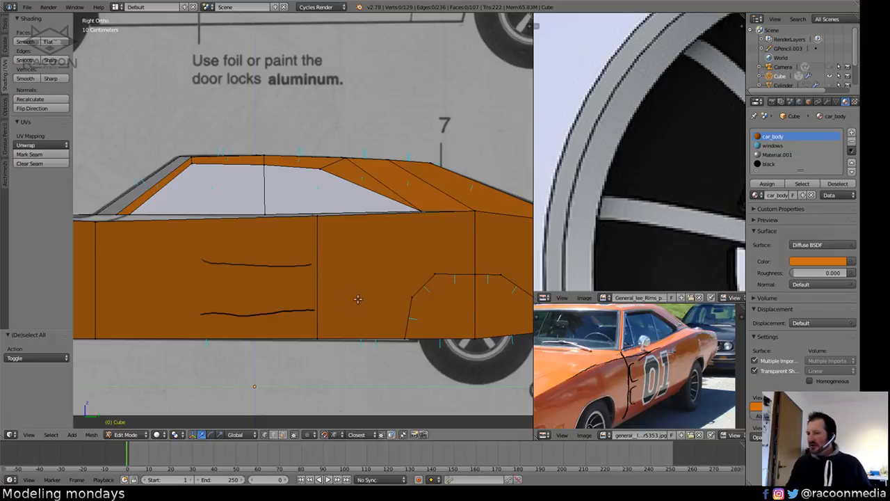
# Turn off the Grease Pencil layers in the 3D view to hide the door strokes, and hide both side panels.
pyautogui.press('n')
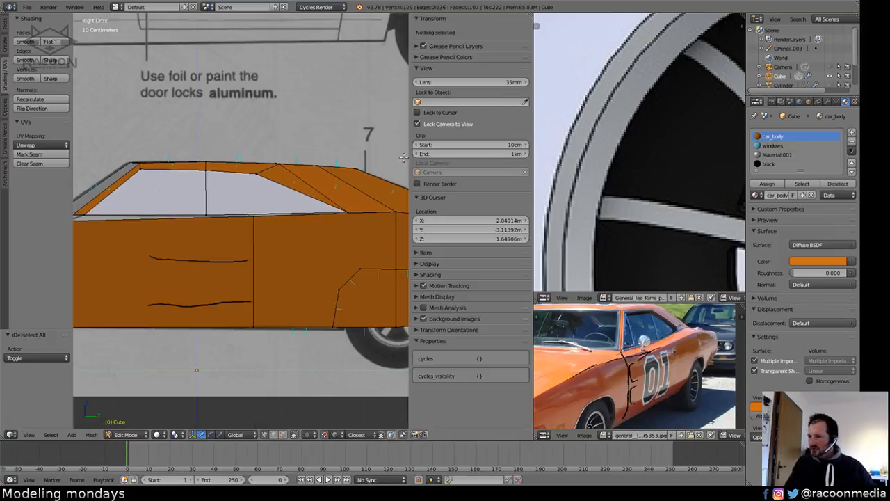
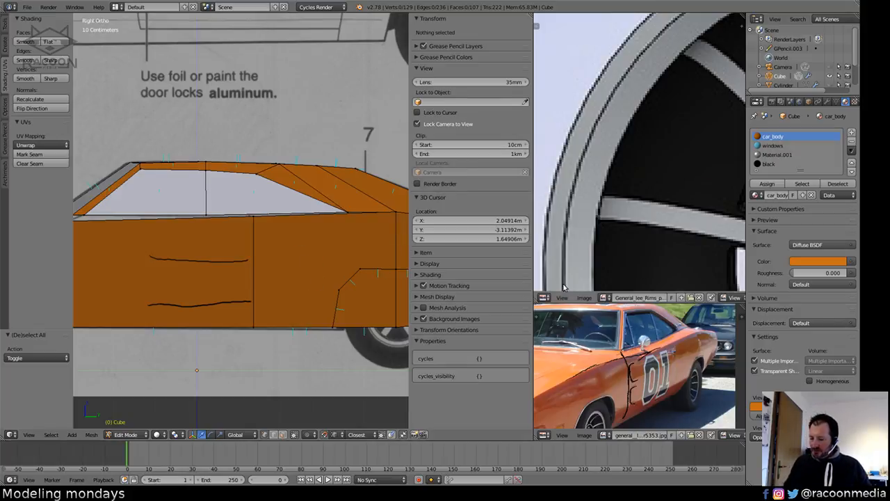
pyautogui.press('t')
pyautogui.press('t')
pyautogui.press('n')
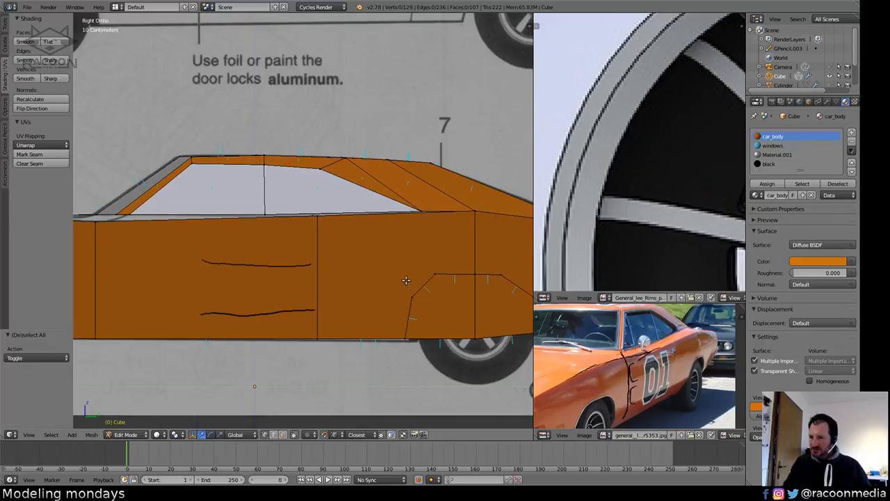
pyautogui.press('n')
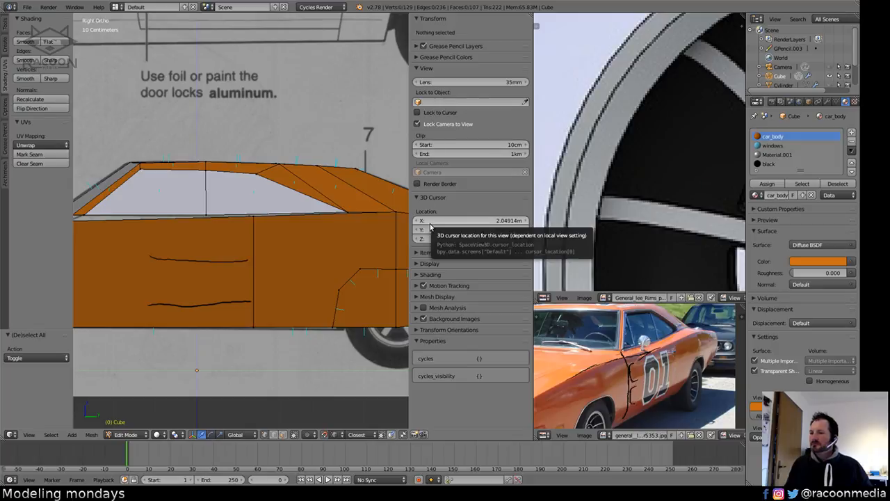
pyautogui.moveTo(410, 250); pyautogui.dragTo(441, 247)
pyautogui.press('Tab')
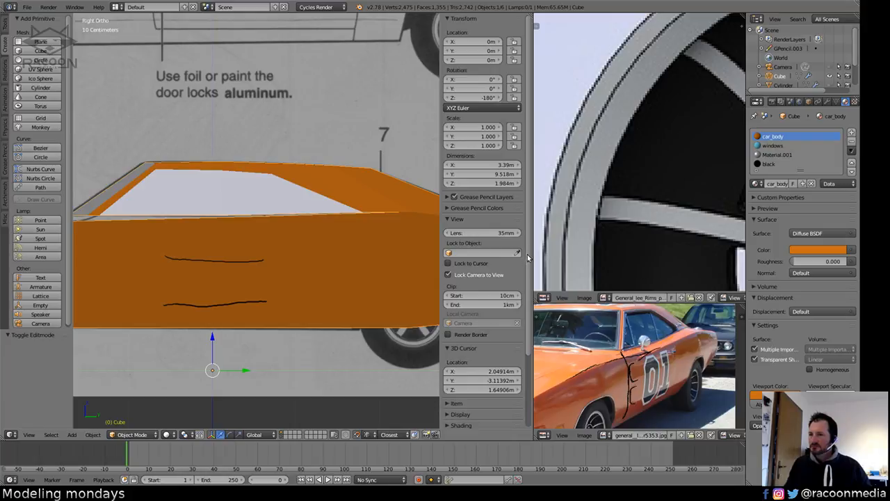
pyautogui.scroll(-3, 483, 333)
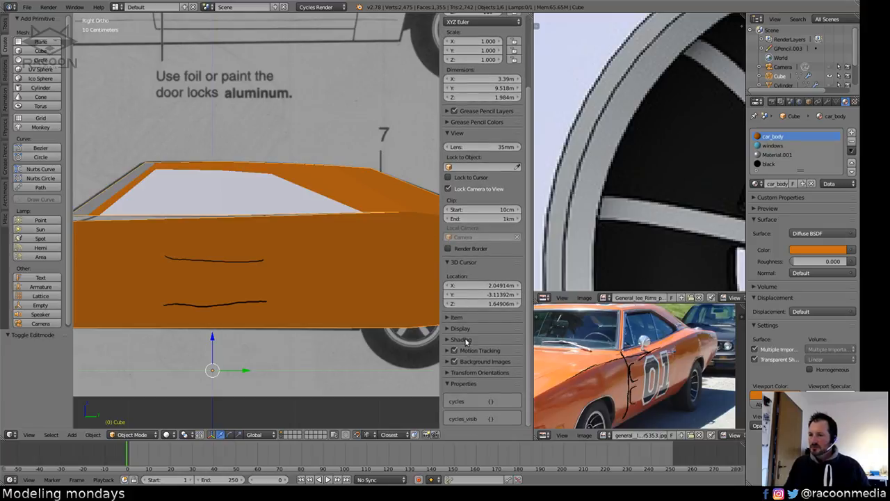
pyautogui.click(447, 384)
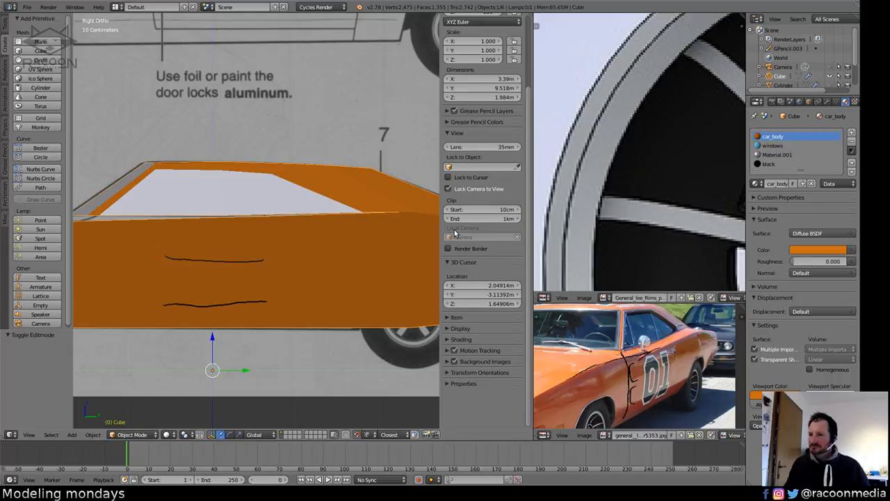
pyautogui.click(451, 113)
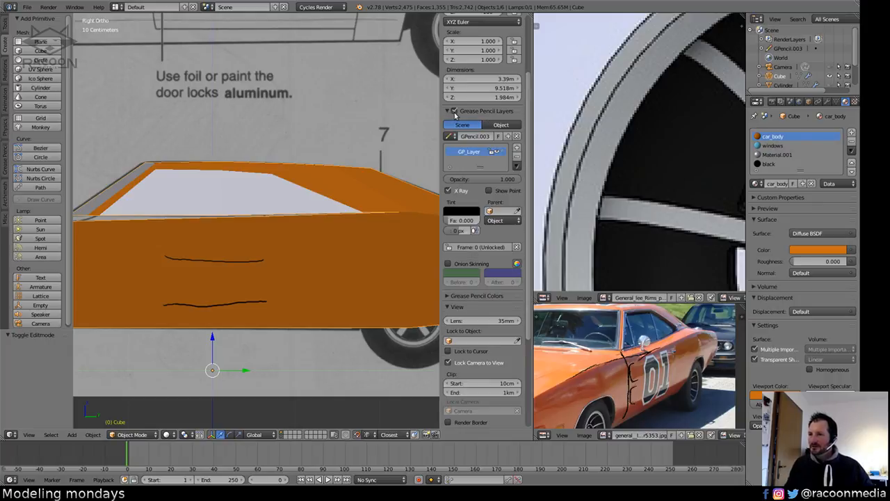
pyautogui.click(454, 113)
pyautogui.click(455, 112)
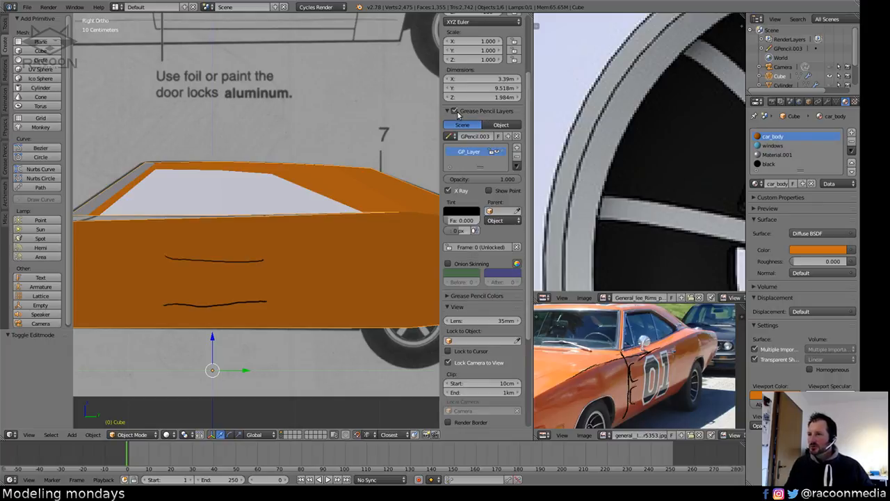
pyautogui.click(455, 112)
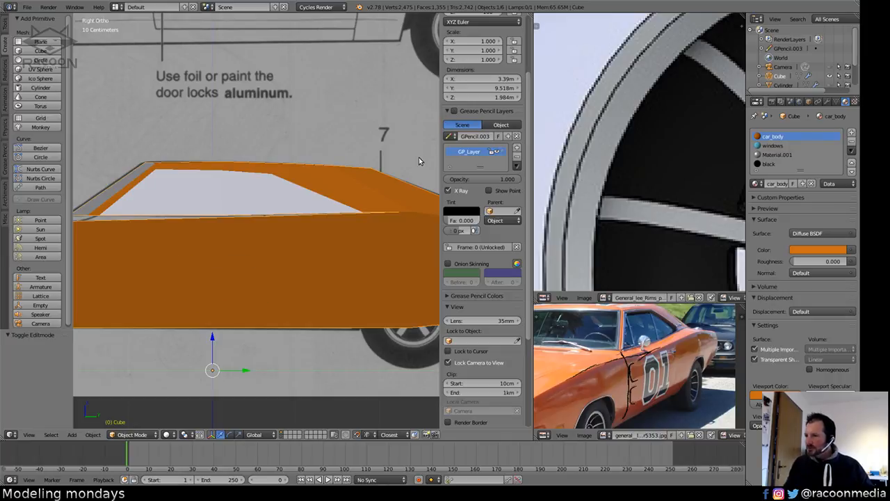
pyautogui.press('t')
pyautogui.press('n')
# Lower the body-side vertex above the rear wheel along Z onto the blueprint's body crease line.
pyautogui.moveTo(350, 243)
pyautogui.keyDown('shift'); pyautogui.mouseDown(button='middle')
pyautogui.moveTo(426, 255)
pyautogui.moveTo(276, 268)
pyautogui.mouseUp(button='middle'); pyautogui.keyUp('shift')
pyautogui.press('z')
pyautogui.keyDown('shift'); pyautogui.moveTo(358, 267); pyautogui.dragTo(237, 271, button='middle'); pyautogui.keyUp('shift')
pyautogui.scroll(3, 368, 257)
pyautogui.keyDown('shift'); pyautogui.moveTo(376, 256); pyautogui.dragTo(322, 266, button='middle'); pyautogui.keyUp('shift')
pyautogui.press('Tab')
pyautogui.rightClick(347, 297)
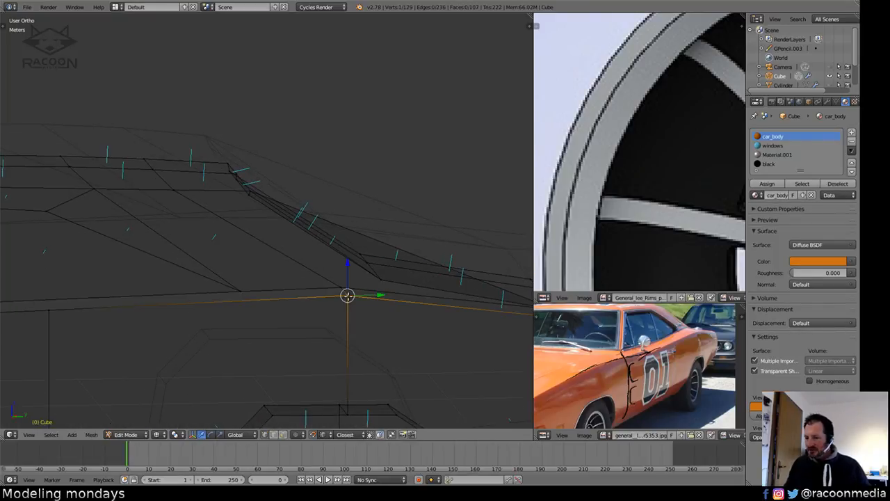
pyautogui.press('KP_3')
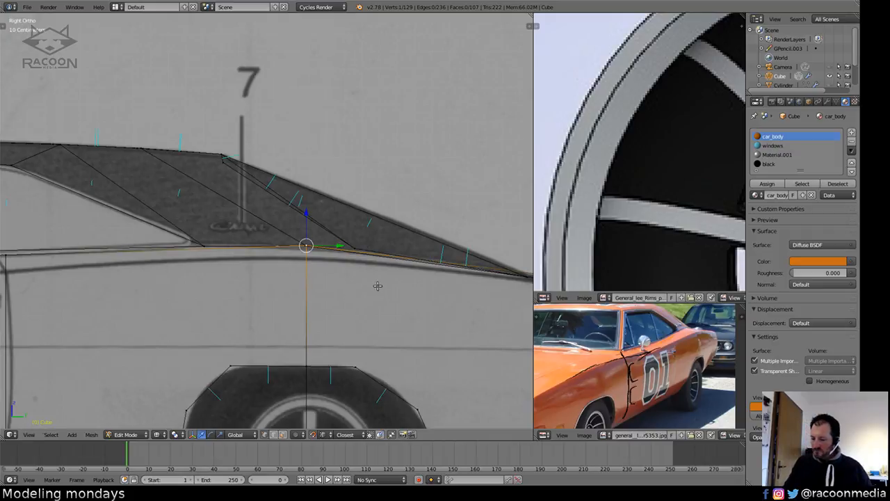
pyautogui.press('g')
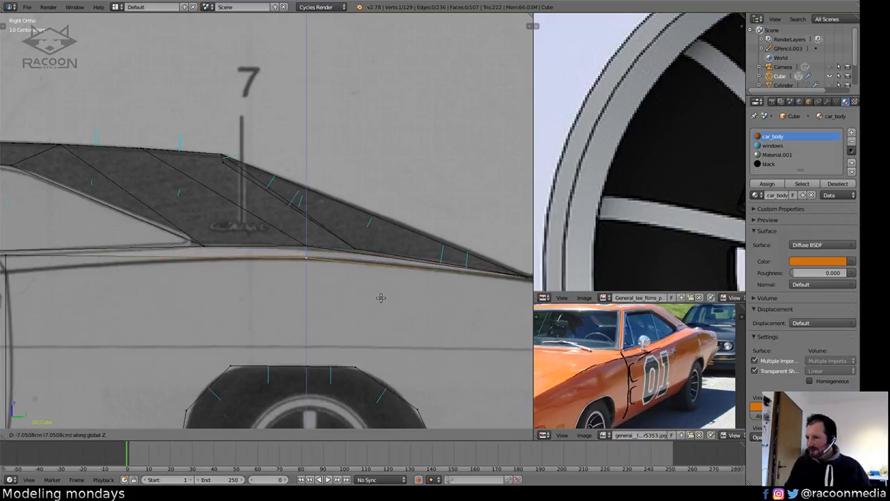
pyautogui.click(378, 303)
# Lower the vertex at the door's upper rear corner about 11.5 cm along Z onto the blueprint's body crease line.
pyautogui.keyDown('shift'); pyautogui.moveTo(233, 306); pyautogui.dragTo(462, 285, button='middle'); pyautogui.keyUp('shift')
pyautogui.rightClick(230, 238)
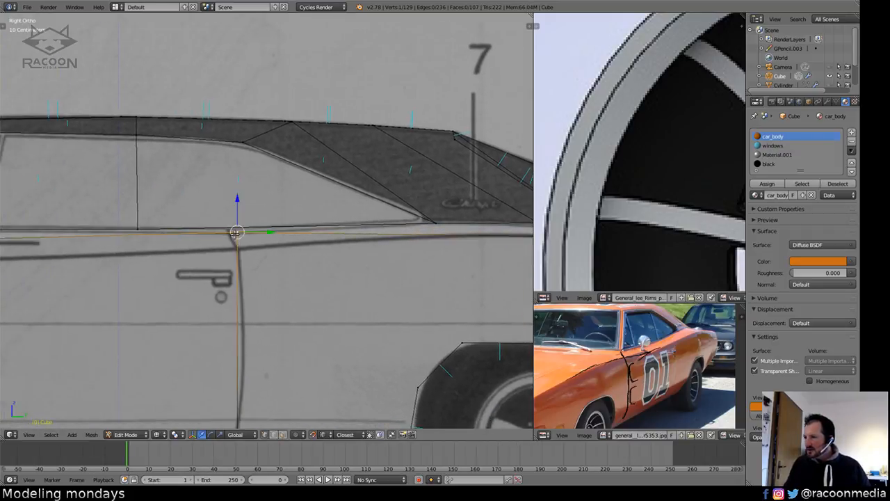
pyautogui.keyDown('shift'); pyautogui.moveTo(292, 265); pyautogui.dragTo(336, 262, button='middle'); pyautogui.keyUp('shift')
pyautogui.press('g')
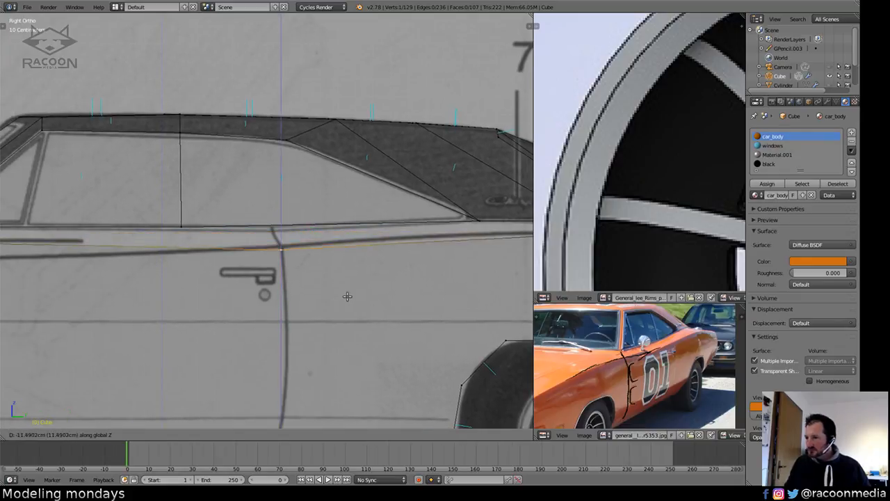
pyautogui.click(346, 295)
# Examine the crease along the door in the side blueprint and in a close-up of the orange car's reference photo.
pyautogui.keyDown('shift'); pyautogui.moveTo(237, 287); pyautogui.dragTo(507, 274, button='middle'); pyautogui.keyUp('shift')
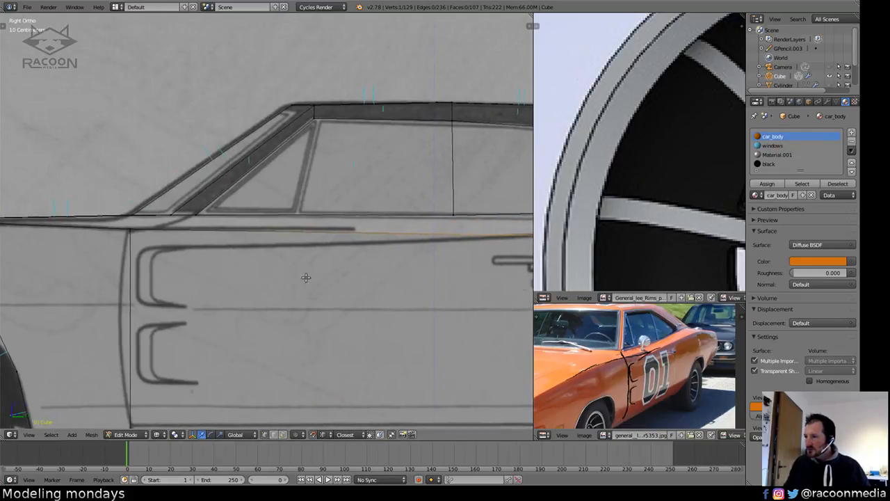
pyautogui.keyDown('shift'); pyautogui.moveTo(306, 278); pyautogui.dragTo(346, 275, button='middle'); pyautogui.keyUp('shift')
pyautogui.keyDown('shift'); pyautogui.moveTo(424, 254); pyautogui.dragTo(245, 255, button='middle'); pyautogui.keyUp('shift')
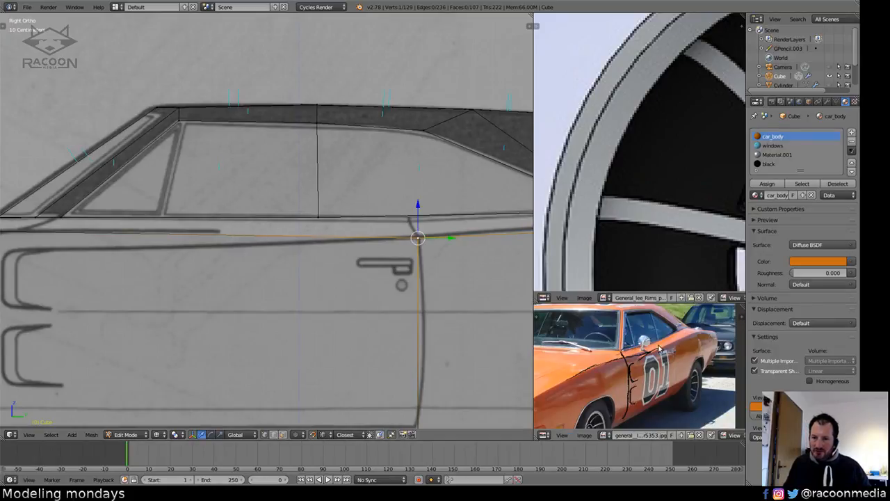
pyautogui.scroll(5, 657, 323)
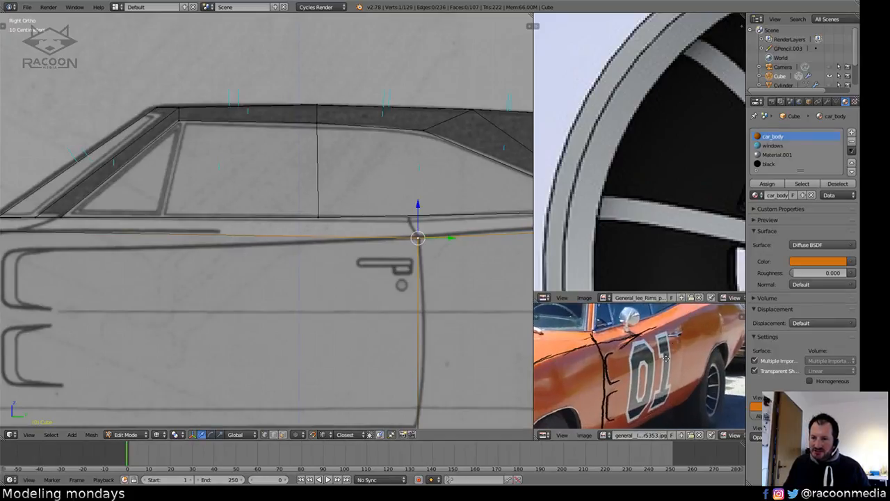
pyautogui.moveTo(658, 324); pyautogui.dragTo(656, 394, button='middle')
pyautogui.moveTo(626, 342)
pyautogui.mouseDown(button='middle')
pyautogui.moveTo(625, 390)
pyautogui.moveTo(623, 356)
pyautogui.moveTo(602, 384)
pyautogui.mouseUp(button='middle')
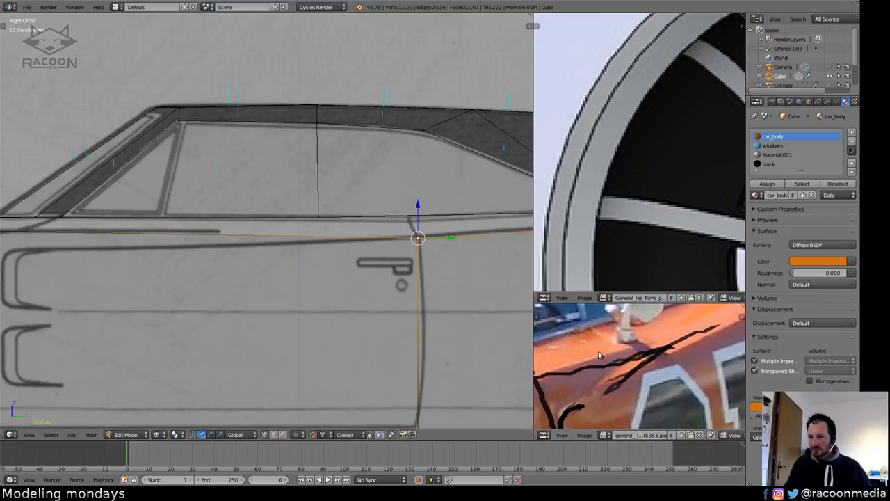
pyautogui.scroll(-6, 621, 394)
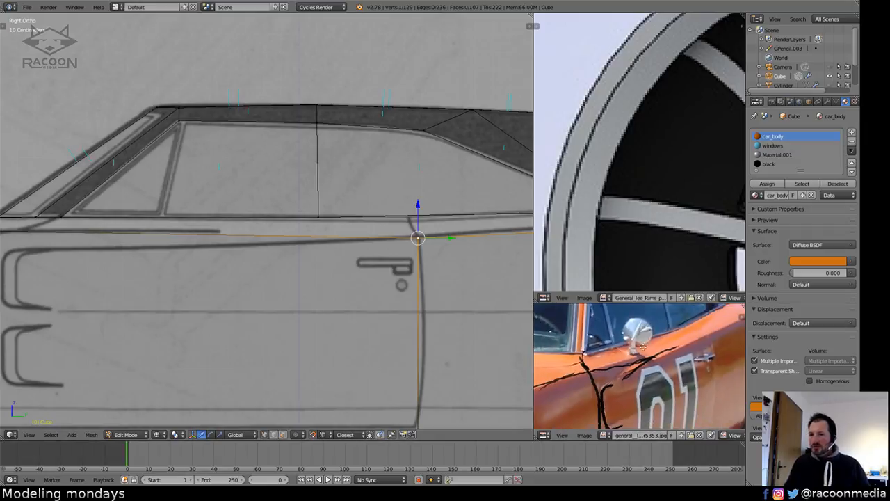
pyautogui.scroll(1, 621, 394)
pyautogui.scroll(-3, 350, 350)
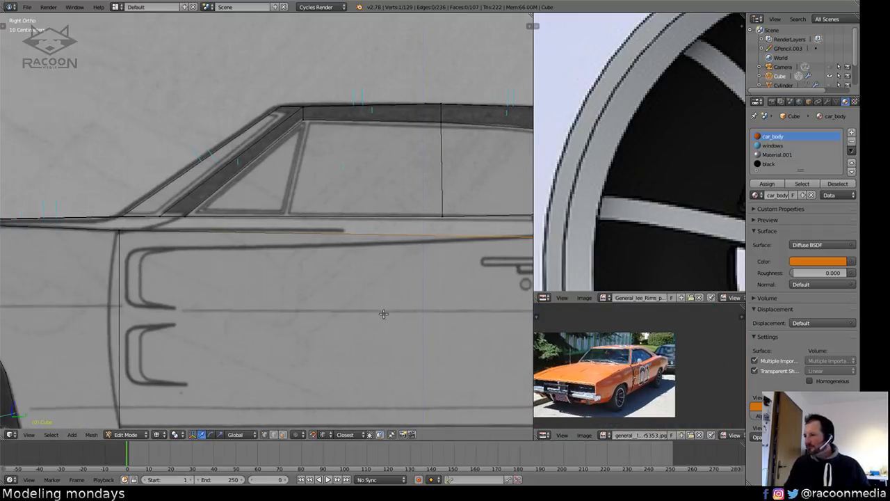
# Raise the top edge loop of the front wheel arch about 2.9 cm along Z onto the blueprint's horizontal body line.
pyautogui.keyDown('shift'); pyautogui.moveTo(326, 319); pyautogui.dragTo(356, 324, button='middle'); pyautogui.keyUp('shift')
pyautogui.keyDown('shift'); pyautogui.moveTo(250, 304); pyautogui.dragTo(272, 304, button='middle'); pyautogui.keyUp('shift')
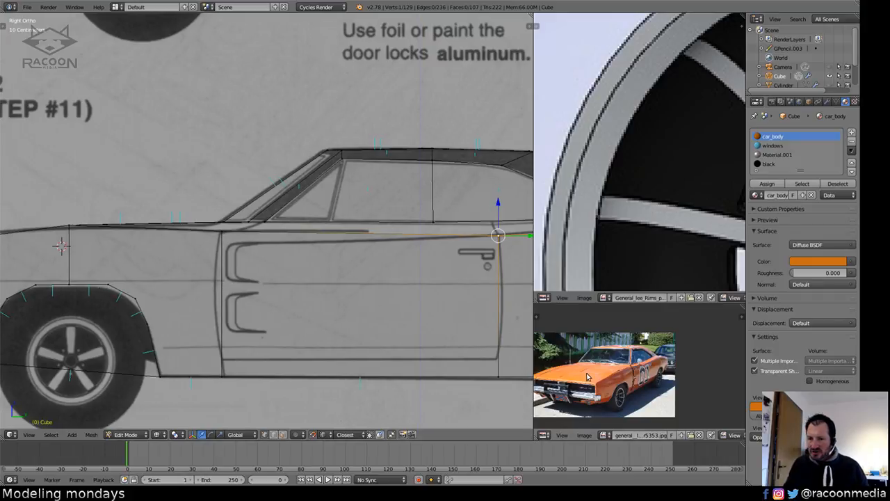
pyautogui.keyDown('shift'); pyautogui.moveTo(114, 284); pyautogui.dragTo(202, 287, button='middle'); pyautogui.keyUp('shift')
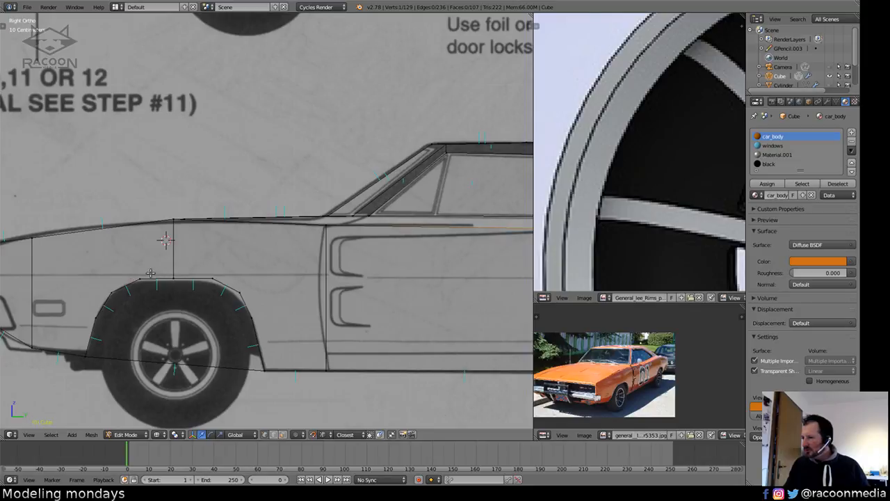
pyautogui.keyDown('alt'); pyautogui.rightClick(209, 294); pyautogui.keyUp('alt')
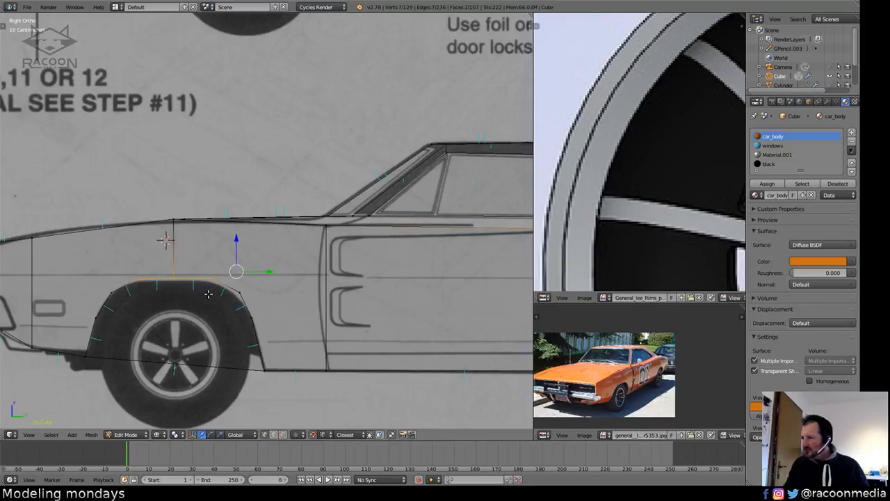
pyautogui.press('g')
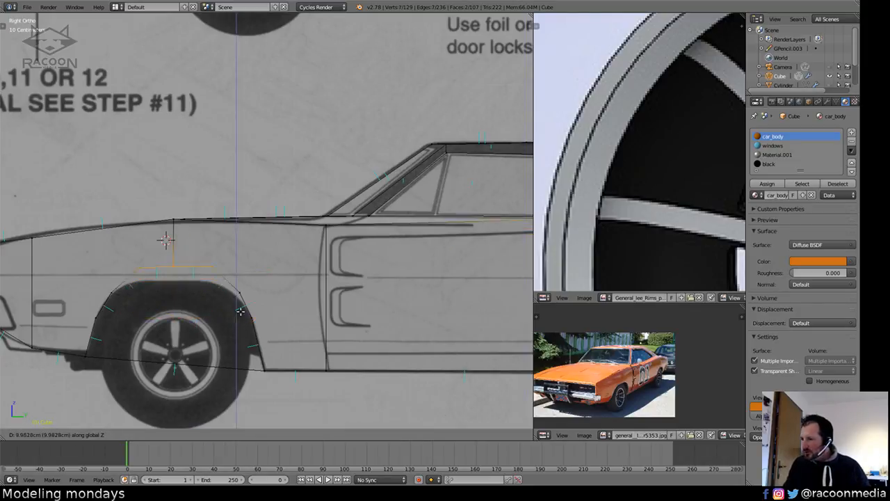
pyautogui.press('z')
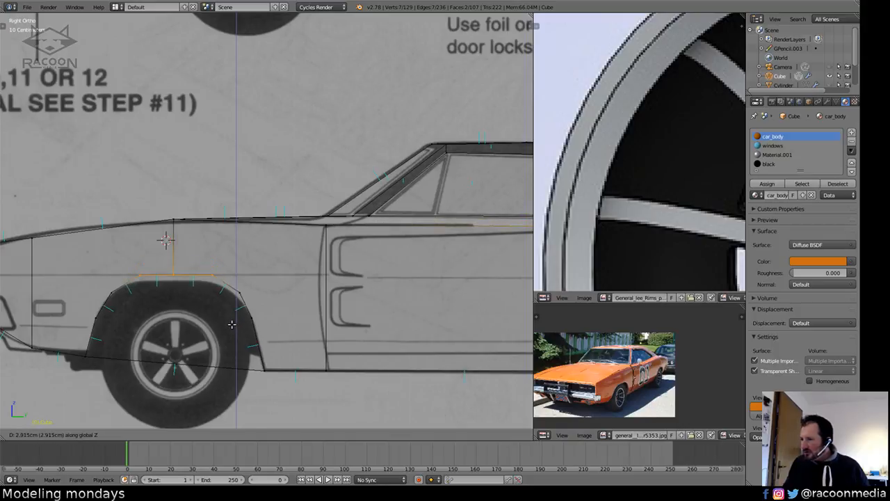
pyautogui.click(233, 323)
pyautogui.press('a')
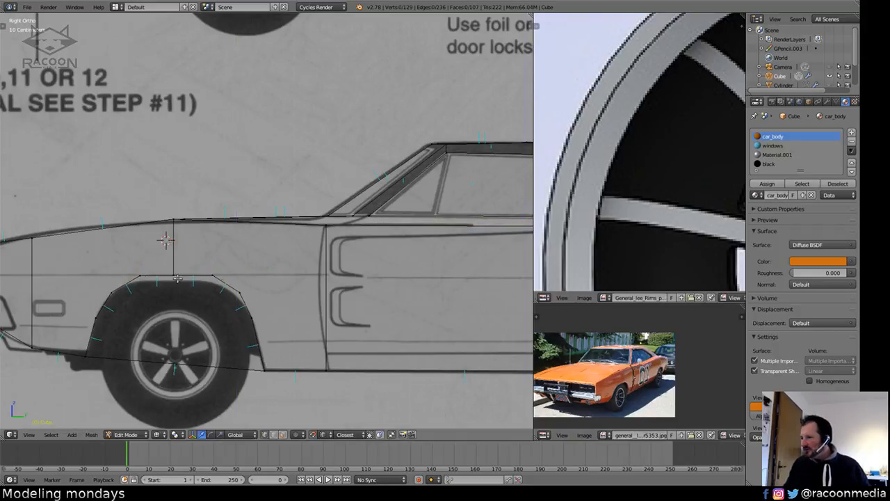
# Add a horizontal loop cut across the door and slide it up to the blueprint's body line between the two scoops.
pyautogui.moveTo(224, 292)
pyautogui.keyDown('shift'); pyautogui.mouseDown(button='middle')
pyautogui.moveTo(319, 283)
pyautogui.moveTo(238, 283)
pyautogui.mouseUp(button='middle'); pyautogui.keyUp('shift')
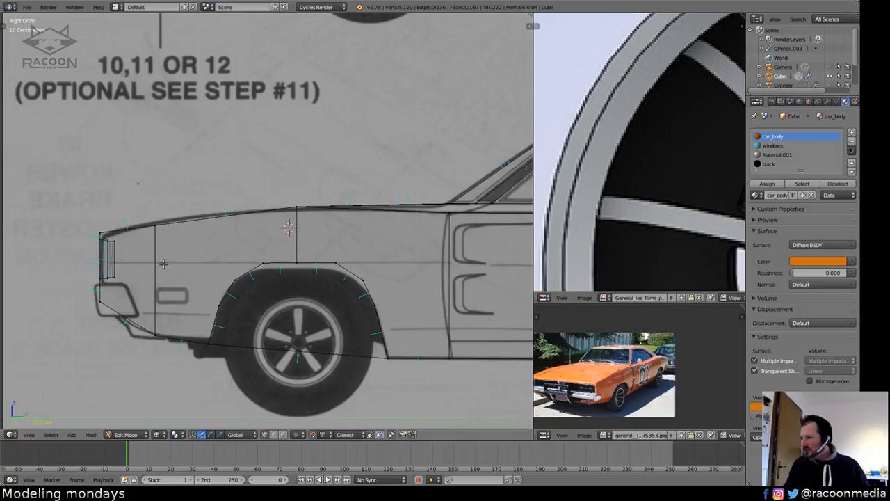
pyautogui.moveTo(184, 284)
pyautogui.mouseDown(button='middle')
pyautogui.moveTo(252, 294)
pyautogui.moveTo(213, 308)
pyautogui.moveTo(251, 305)
pyautogui.mouseUp(button='middle')
pyautogui.press('z')
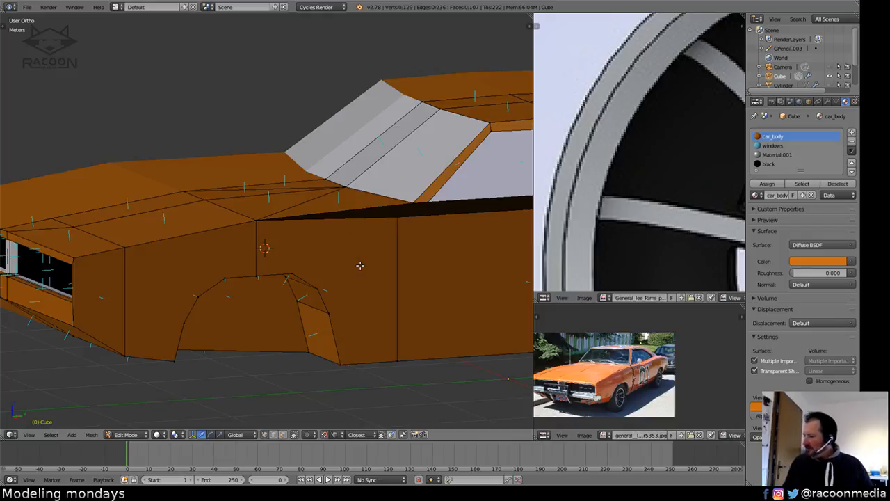
pyautogui.keyDown('shift'); pyautogui.moveTo(468, 277); pyautogui.dragTo(436, 279, button='middle'); pyautogui.keyUp('shift')
pyautogui.moveTo(401, 311)
pyautogui.mouseDown(button='middle')
pyautogui.moveTo(451, 306)
pyautogui.moveTo(394, 321)
pyautogui.mouseUp(button='middle')
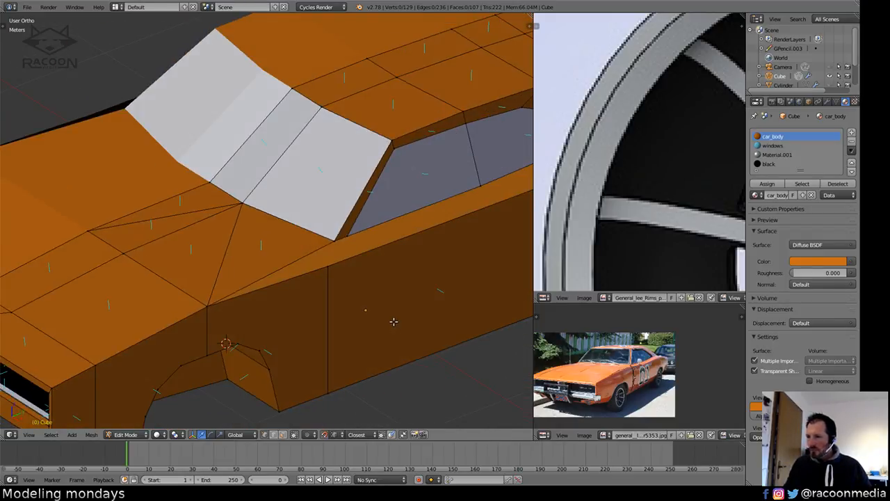
pyautogui.press('KP_3')
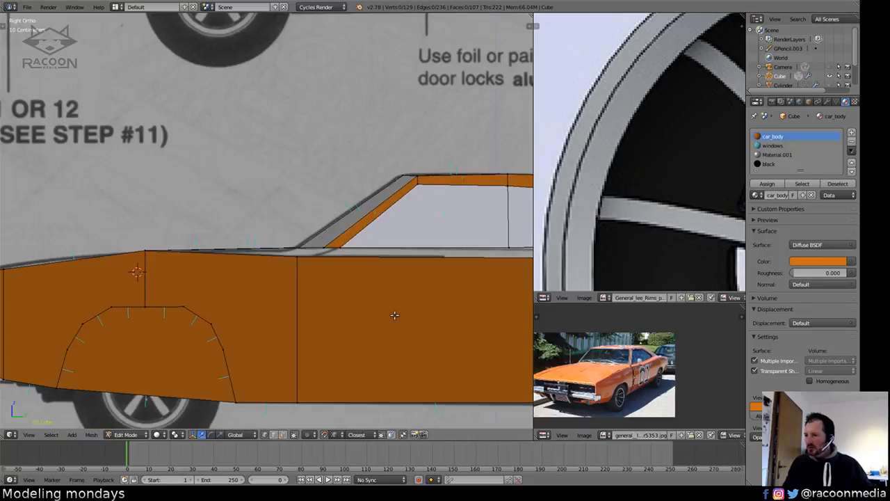
pyautogui.press('z')
pyautogui.keyDown('shift'); pyautogui.moveTo(372, 303); pyautogui.dragTo(280, 290, button='middle'); pyautogui.keyUp('shift')
pyautogui.hotkey('ctrl', 'r')
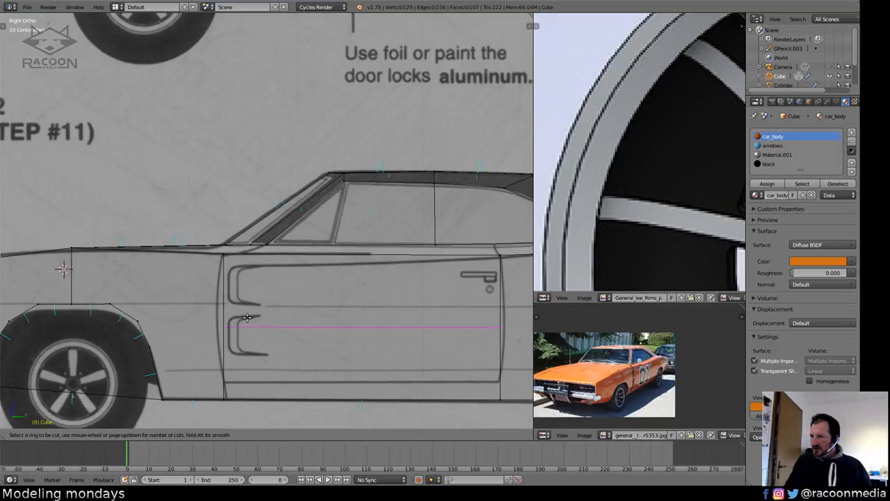
pyautogui.click(228, 306)
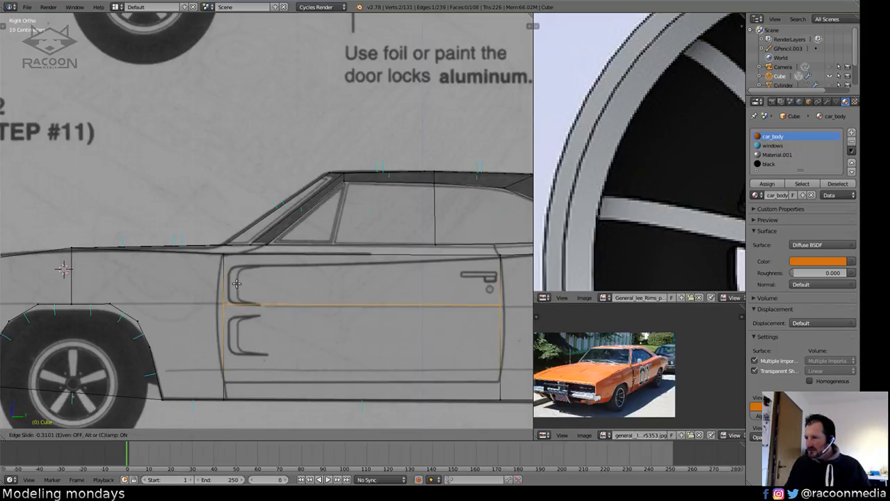
pyautogui.click(236, 285)
# Add a second horizontal loop cut to the door below the lower scoop, slid down to the blueprint's lower body line.
pyautogui.press('z')
pyautogui.moveTo(226, 364)
pyautogui.keyDown('shift'); pyautogui.mouseDown(button='middle')
pyautogui.moveTo(319, 329)
pyautogui.moveTo(265, 320)
pyautogui.mouseUp(button='middle'); pyautogui.keyUp('shift')
pyautogui.press('z')
pyautogui.hotkey('ctrl', 'r')
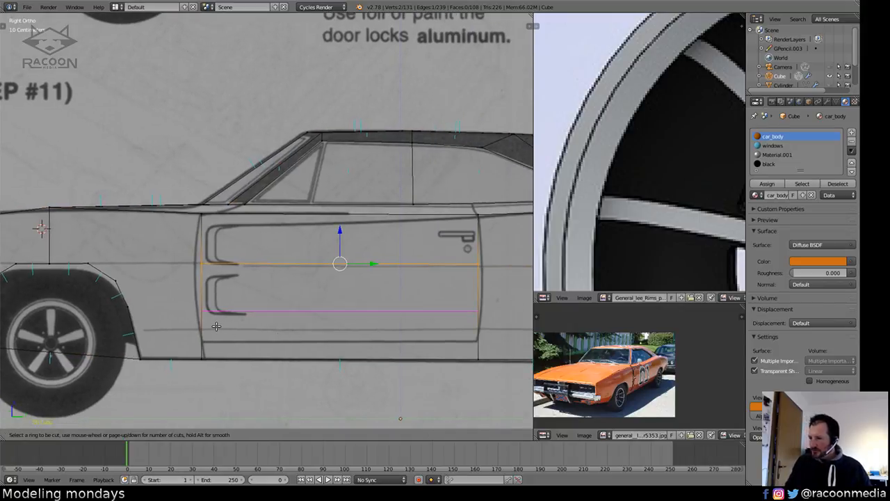
pyautogui.click(214, 328)
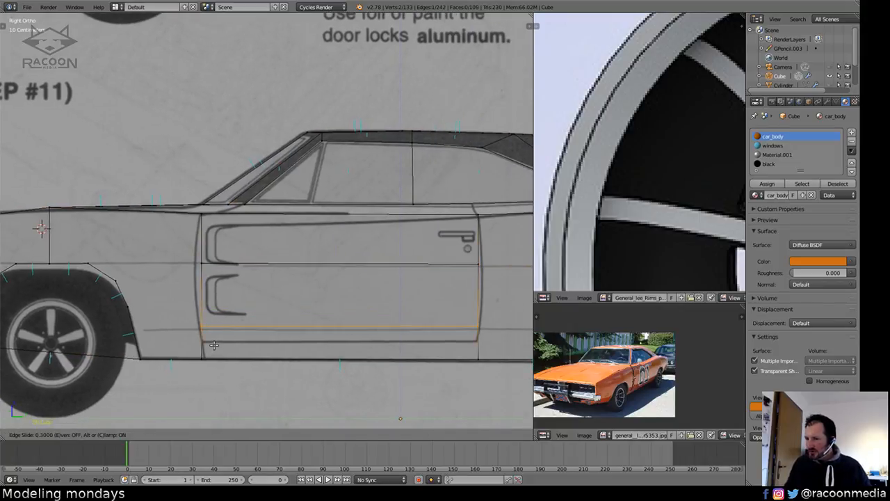
pyautogui.click(214, 346)
pyautogui.keyDown('shift'); pyautogui.moveTo(436, 321); pyautogui.dragTo(329, 310, button='middle'); pyautogui.keyUp('shift')
pyautogui.press('a')
# Maximize the 3D view in solid shading, return to object mode and unhide all hidden objects.
pyautogui.keyDown('shift'); pyautogui.moveTo(392, 317); pyautogui.dragTo(339, 302, button='middle'); pyautogui.keyUp('shift')
pyautogui.keyDown('shift'); pyautogui.moveTo(420, 326); pyautogui.dragTo(341, 322, button='middle'); pyautogui.keyUp('shift')
pyautogui.keyDown('shift'); pyautogui.moveTo(283, 258); pyautogui.dragTo(257, 275, button='middle'); pyautogui.keyUp('shift')
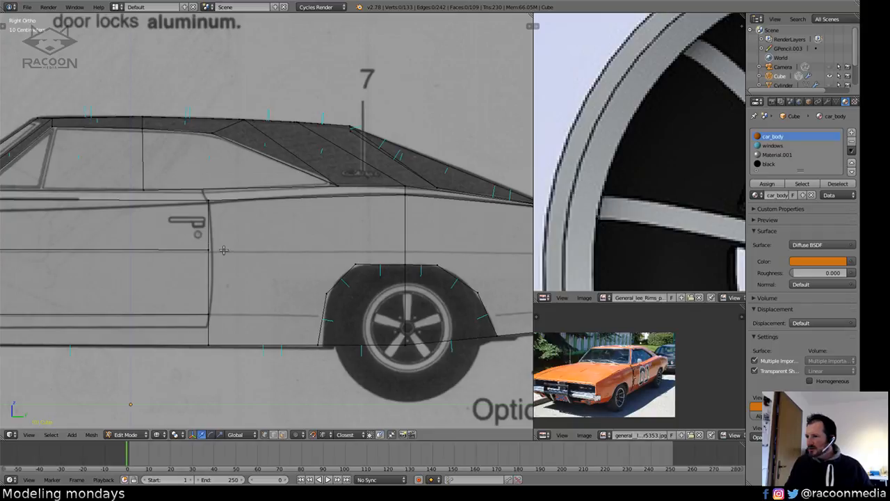
pyautogui.keyDown('shift'); pyautogui.moveTo(340, 307); pyautogui.dragTo(292, 323, button='middle'); pyautogui.keyUp('shift')
pyautogui.hotkey('ctrl', 'Up')
pyautogui.press('z')
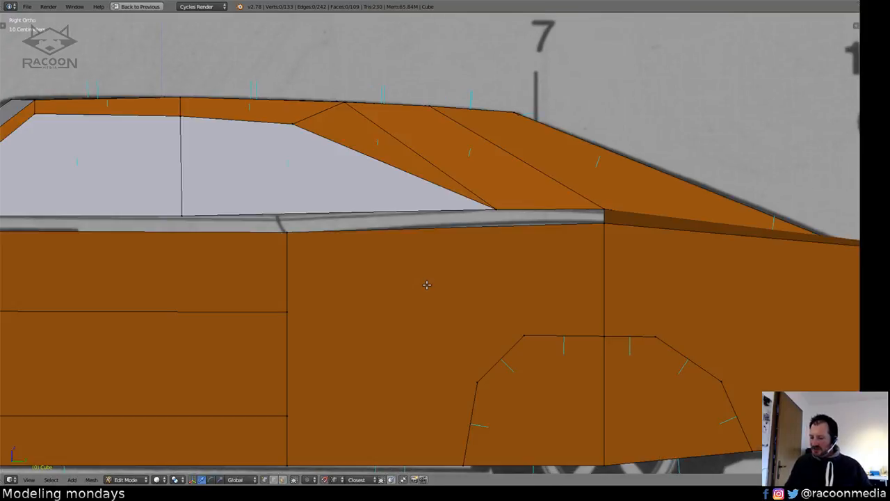
pyautogui.scroll(-4, 410, 396)
pyautogui.keyDown('shift'); pyautogui.moveTo(410, 398); pyautogui.dragTo(403, 381, button='middle'); pyautogui.keyUp('shift')
pyautogui.press('Tab')
pyautogui.hotkey('alt', 'h')
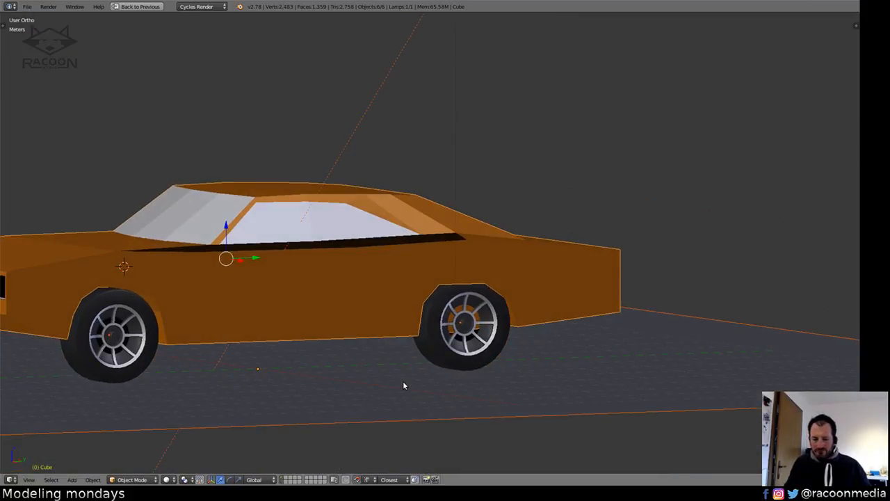
# Deselect everything and inspect the whole car in perspective with rendered shading, returning to solid shading.
pyautogui.press('KP_3')
pyautogui.press('KP_5')
pyautogui.press('KP_5')
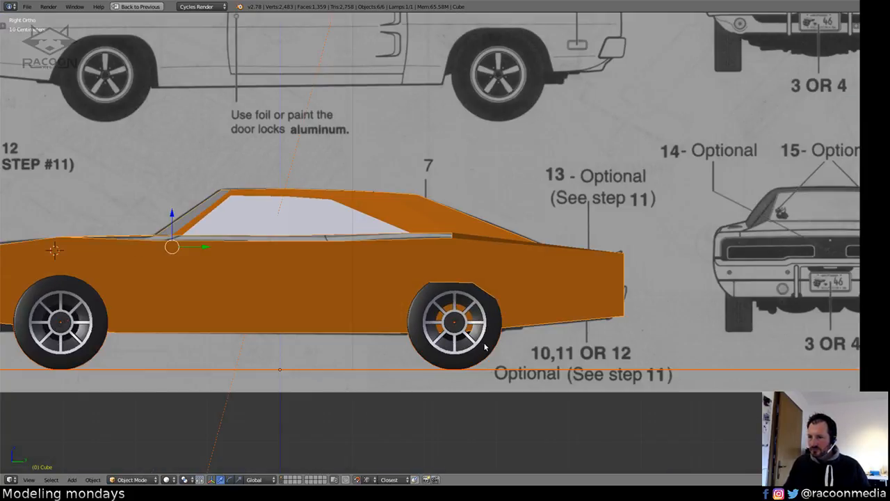
pyautogui.keyDown('shift'); pyautogui.moveTo(433, 339); pyautogui.dragTo(522, 340, button='middle'); pyautogui.keyUp('shift')
pyautogui.scroll(-6, 520, 335)
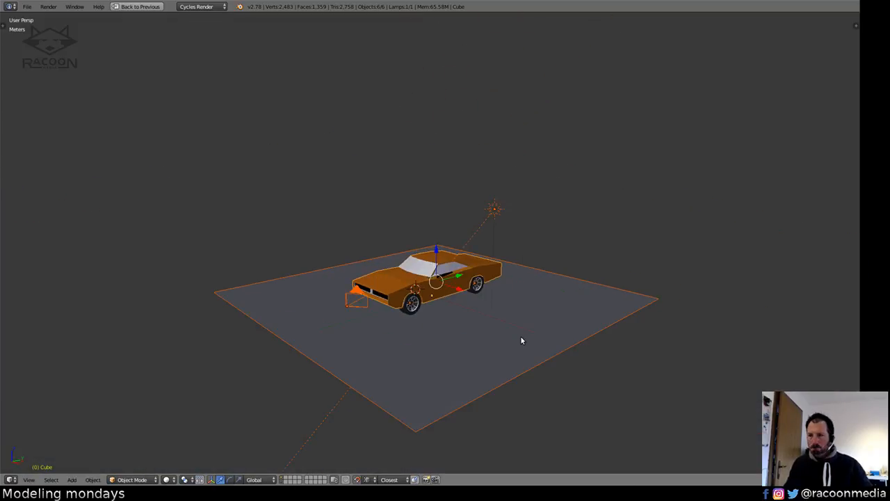
pyautogui.press('KP_5')
pyautogui.press('a')
pyautogui.scroll(5, 486, 327)
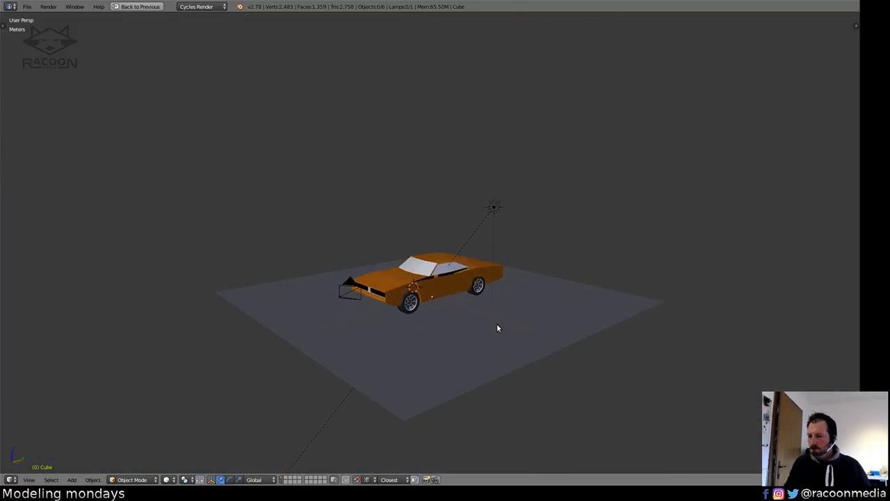
pyautogui.hotkey('shift', 'z')
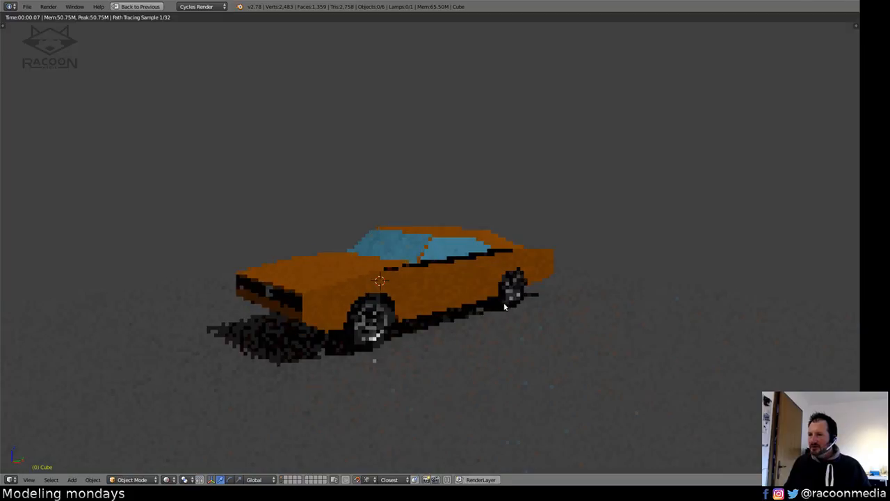
pyautogui.moveTo(456, 331)
pyautogui.mouseDown(button='middle')
pyautogui.moveTo(501, 326)
pyautogui.moveTo(421, 333)
pyautogui.moveTo(456, 334)
pyautogui.moveTo(457, 350)
pyautogui.mouseUp(button='middle')
pyautogui.hotkey('shift', 'z')
# Select the car body, hide all other objects, and open it for mesh editing in the solid orthographic right view.
pyautogui.rightClick(421, 307)
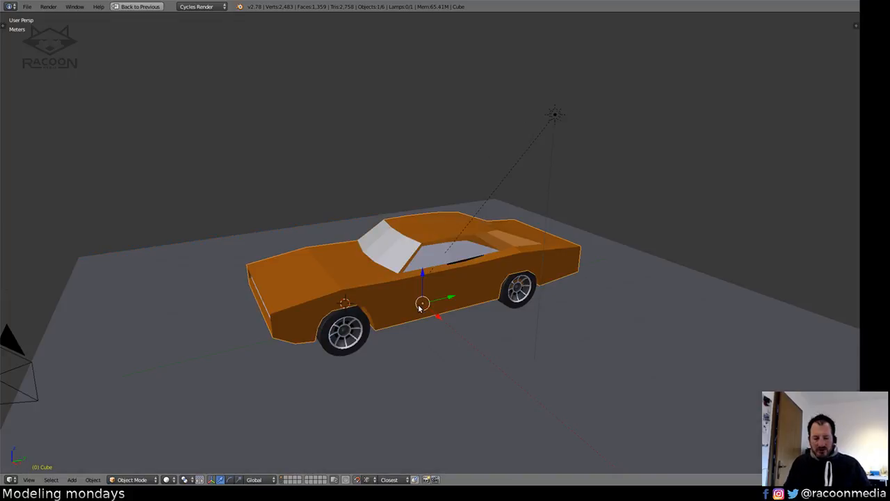
pyautogui.press('KP_3')
pyautogui.press('KP_5')
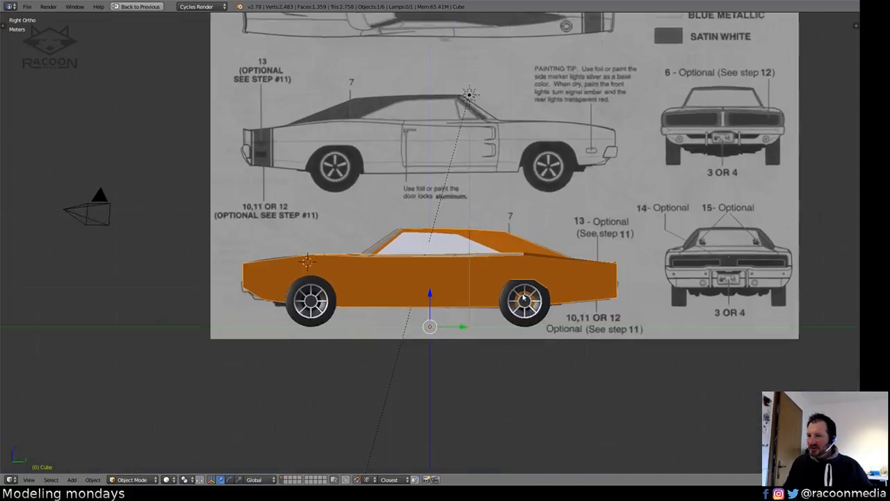
pyautogui.scroll(5, 556, 264)
pyautogui.press('z')
pyautogui.keyDown('shift'); pyautogui.moveTo(440, 320); pyautogui.dragTo(456, 315, button='middle'); pyautogui.keyUp('shift')
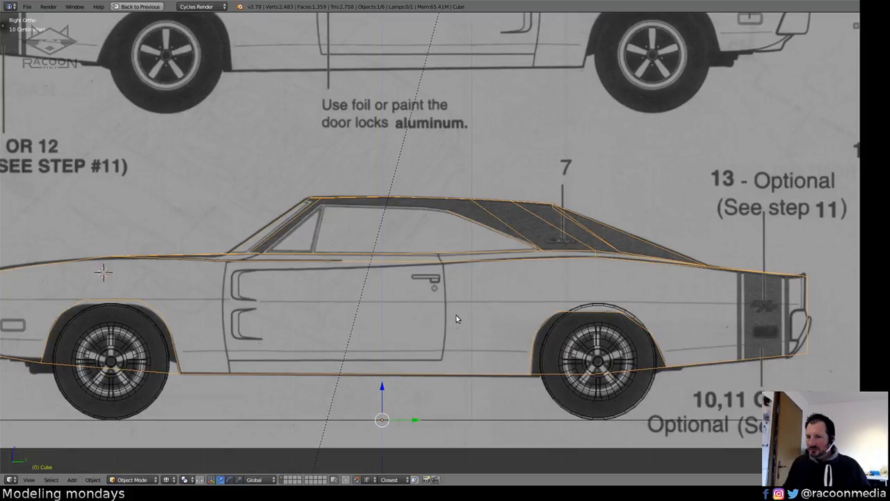
pyautogui.keyDown('shift'); pyautogui.moveTo(527, 317); pyautogui.dragTo(487, 312, button='middle'); pyautogui.keyUp('shift')
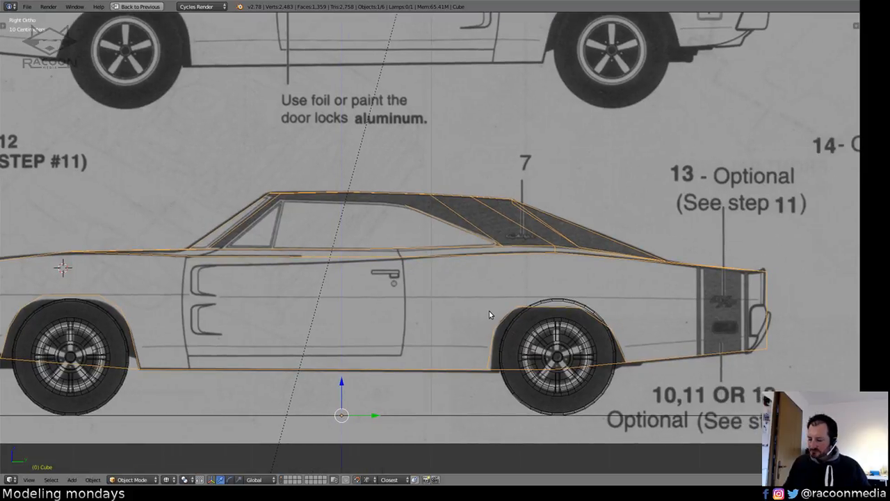
pyautogui.hotkey('shift', 'h')
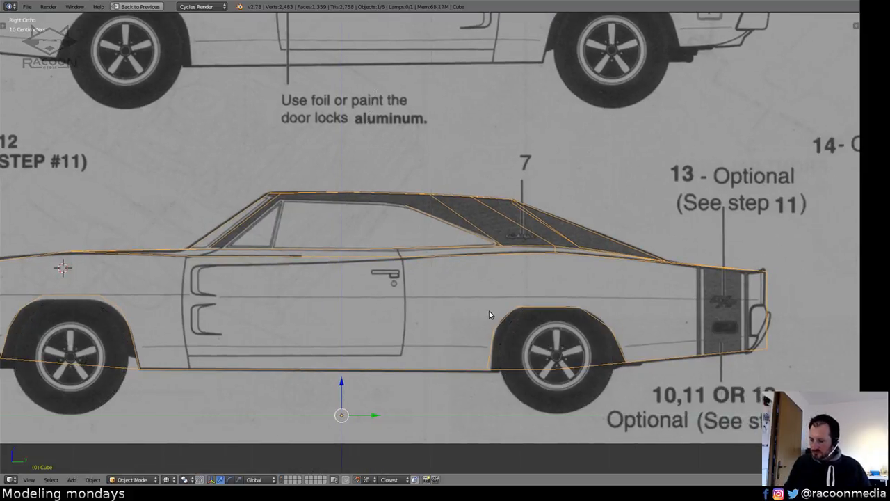
pyautogui.press('z')
pyautogui.press('Tab')
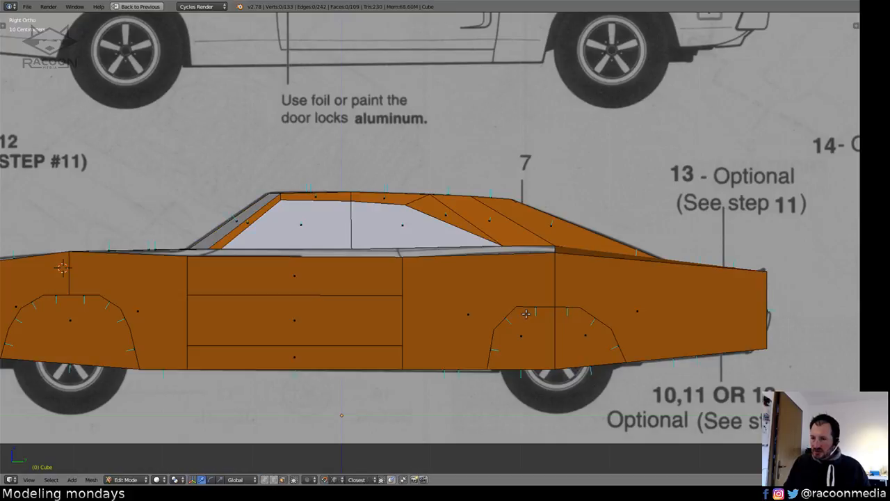
pyautogui.rightClick(470, 320)
pyautogui.keyDown('shift'); pyautogui.rightClick(644, 301); pyautogui.keyUp('shift')
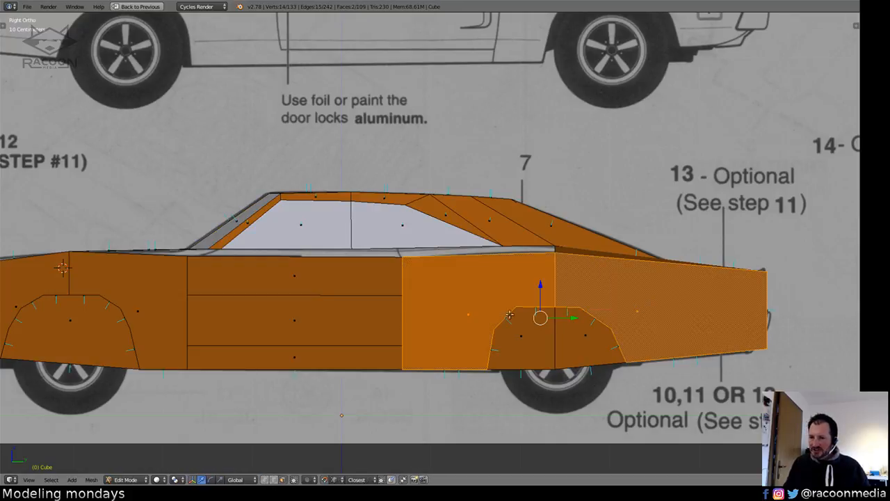
pyautogui.keyDown('shift'); pyautogui.moveTo(294, 321); pyautogui.dragTo(520, 308, button='middle'); pyautogui.keyUp('shift')
pyautogui.keyDown('shift'); pyautogui.rightClick(363, 280); pyautogui.keyUp('shift')
pyautogui.keyDown('shift'); pyautogui.rightClick(221, 282); pyautogui.keyUp('shift')
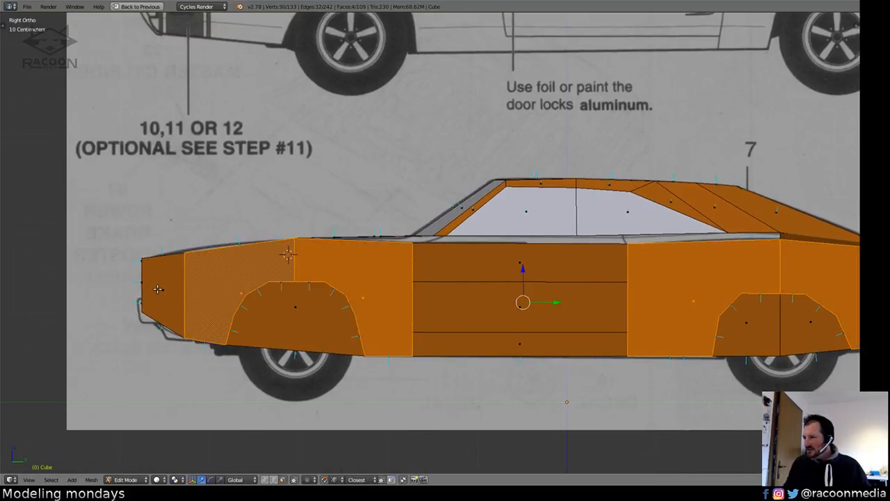
pyautogui.keyDown('shift'); pyautogui.rightClick(158, 288); pyautogui.keyUp('shift')
pyautogui.moveTo(284, 295)
pyautogui.keyDown('shift'); pyautogui.mouseDown(button='middle')
pyautogui.moveTo(257, 308)
pyautogui.moveTo(295, 307)
pyautogui.mouseUp(button='middle'); pyautogui.keyUp('shift')
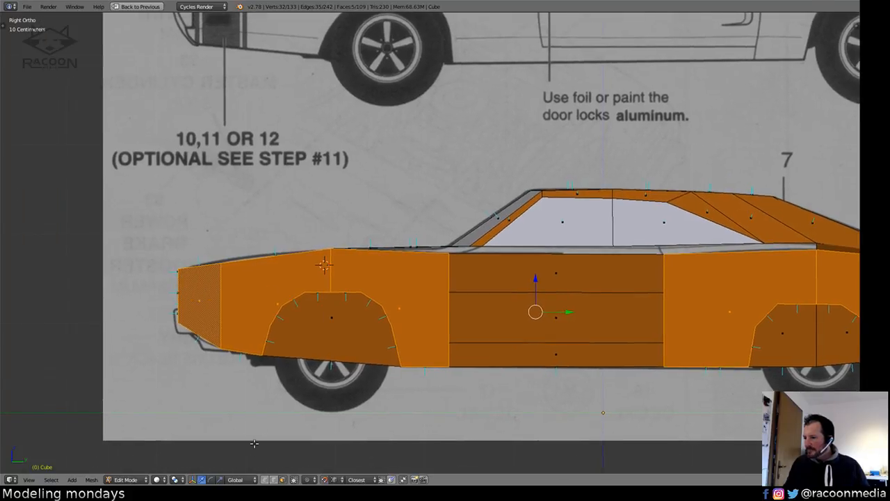
pyautogui.press('a')
pyautogui.press('a')
# In wireframe, raise the forward edges along the hood's upper side about 3.6 cm vertically to match the blueprint's hood line.
pyautogui.press('z')
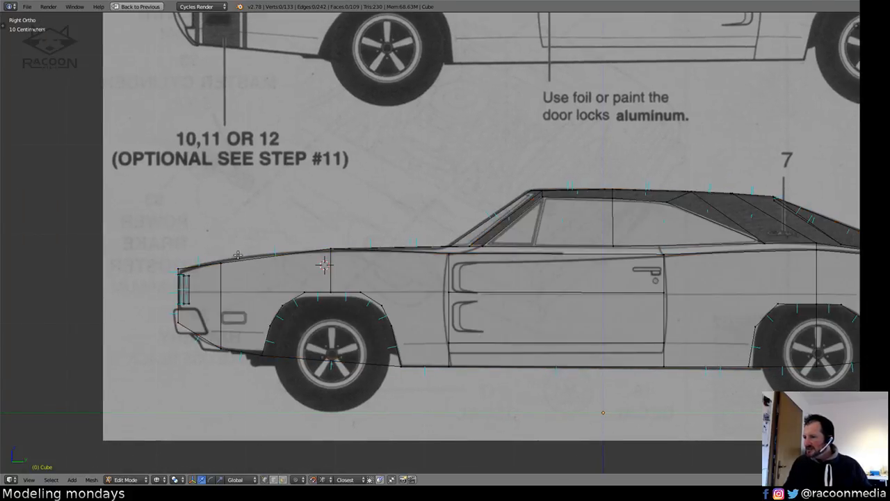
pyautogui.keyDown('alt'); pyautogui.rightClick(211, 271); pyautogui.keyUp('alt')
pyautogui.press('g')
pyautogui.press('z')
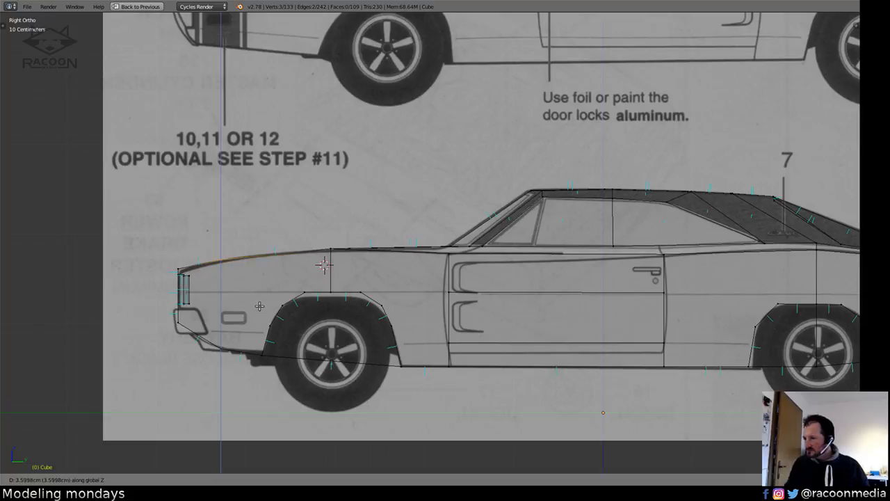
pyautogui.click(259, 305)
pyautogui.press('a')
pyautogui.scroll(3, 365, 281)
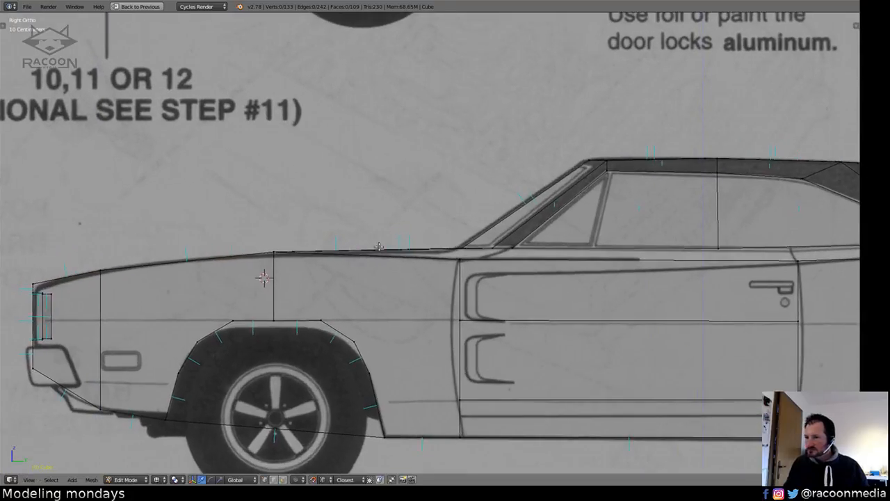
# Move the edges at the upper fender corner above the front wheel slightly down onto the blueprint's hood line.
pyautogui.keyDown('alt'); pyautogui.rightClick(342, 279); pyautogui.keyUp('alt')
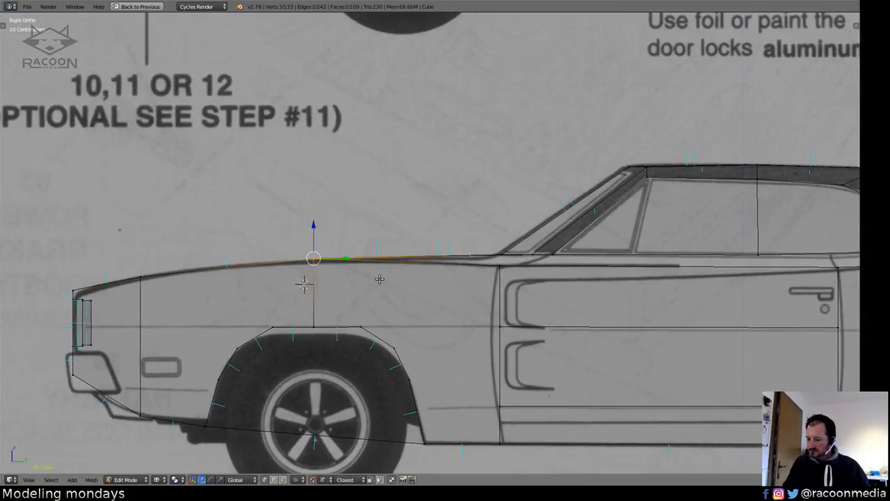
pyautogui.press('g')
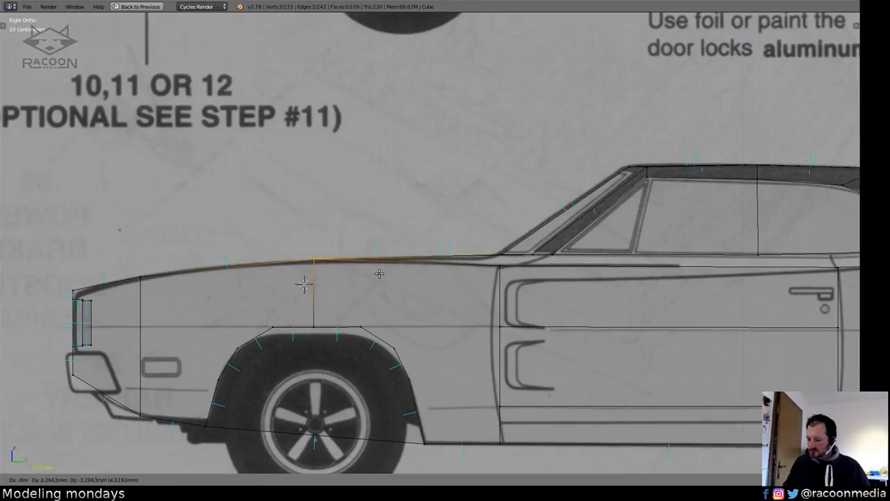
pyautogui.click(379, 275)
pyautogui.press('a')
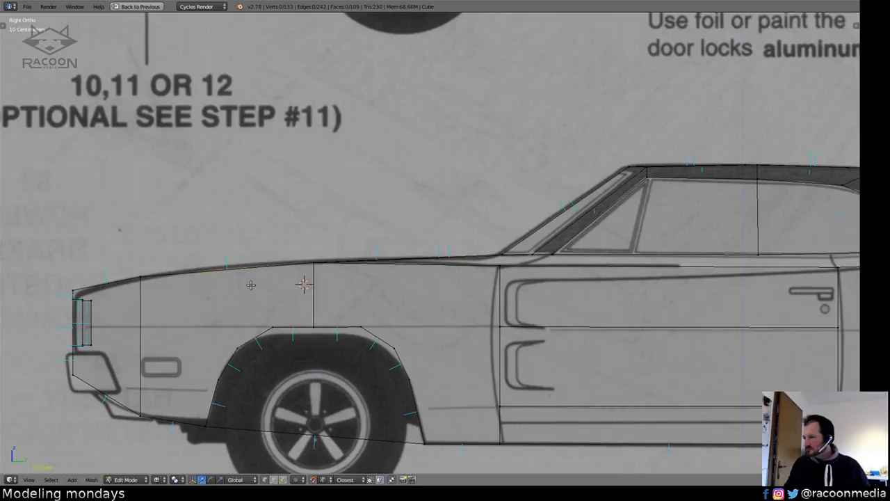
# Delete the two large side faces of the front fender around the wheel arch, working in solid shading.
pyautogui.keyDown('shift'); pyautogui.moveTo(244, 310); pyautogui.dragTo(340, 291, button='middle'); pyautogui.keyUp('shift')
pyautogui.keyDown('shift'); pyautogui.moveTo(250, 375); pyautogui.dragTo(170, 320, button='middle'); pyautogui.keyUp('shift')
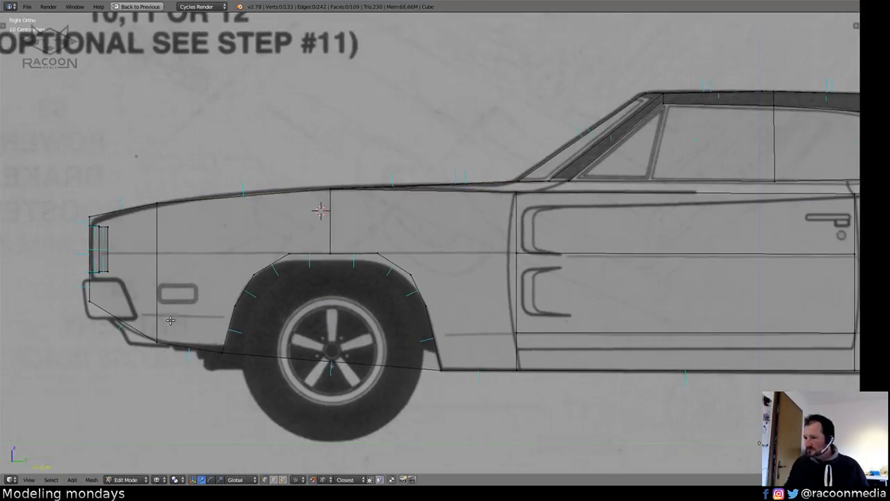
pyautogui.keyDown('shift'); pyautogui.moveTo(512, 300); pyautogui.dragTo(484, 289, button='middle'); pyautogui.keyUp('shift')
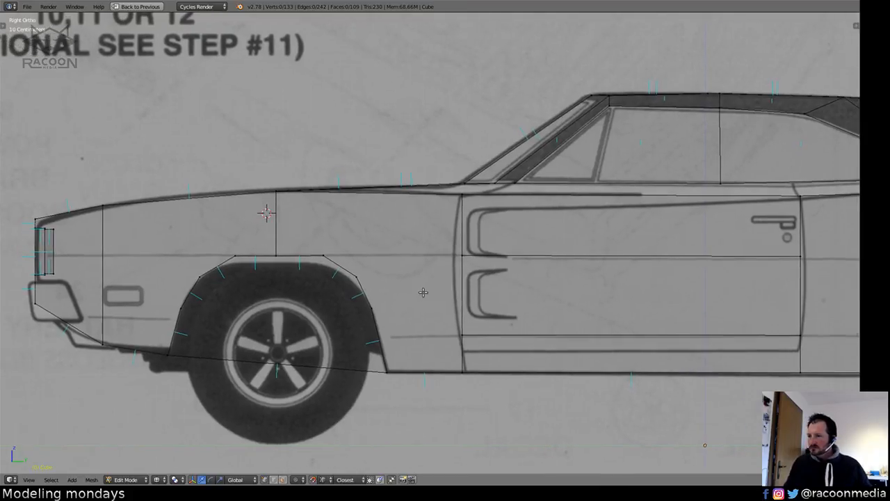
pyautogui.click(282, 480)
pyautogui.rightClick(389, 286)
pyautogui.press('z')
pyautogui.moveTo(394, 300); pyautogui.dragTo(301, 290, button='middle')
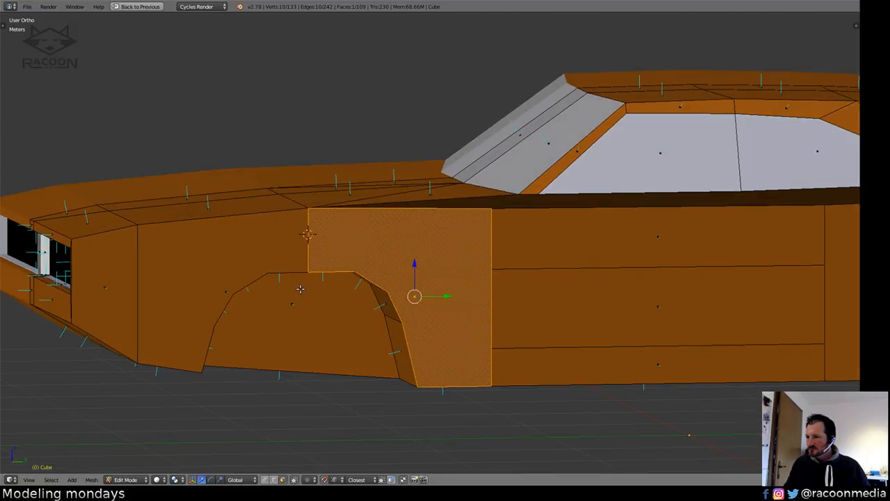
pyautogui.keyDown('shift'); pyautogui.rightClick(254, 277); pyautogui.keyUp('shift')
pyautogui.press('x')
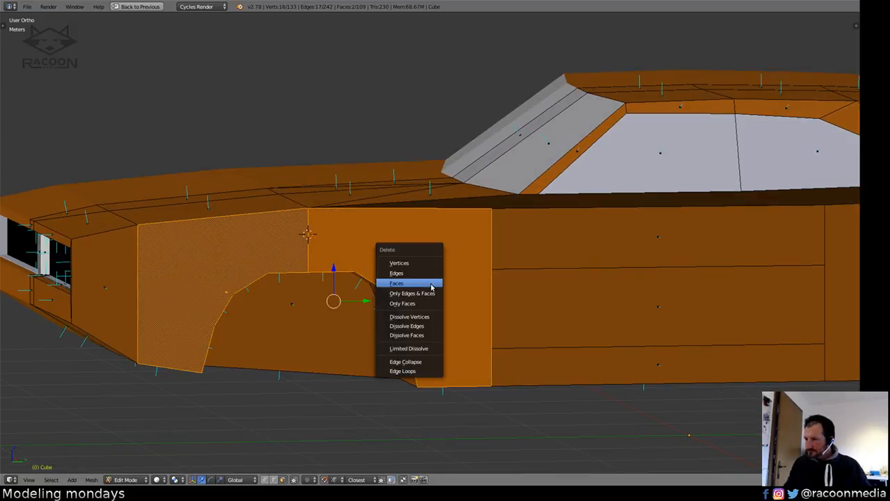
pyautogui.click(430, 285)
pyautogui.moveTo(378, 283); pyautogui.dragTo(433, 316, button='middle')
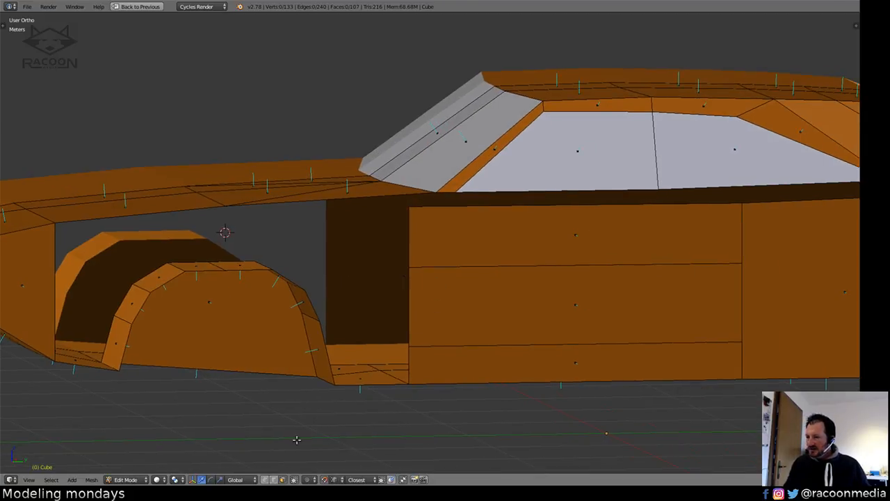
# Connect the front wheel arch's upper rear vertex to the front end of the door's upper horizontal loop with a new edge.
pyautogui.click(264, 479)
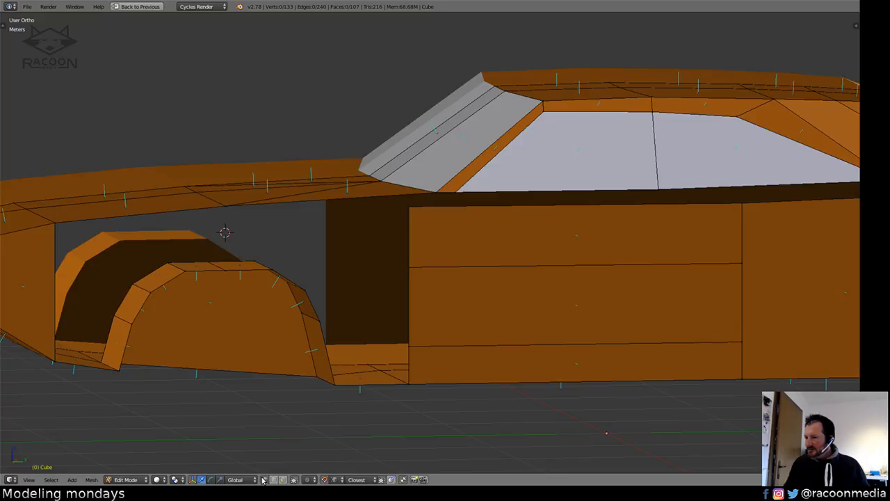
pyautogui.moveTo(326, 294); pyautogui.dragTo(290, 303, button='middle')
pyautogui.rightClick(240, 283)
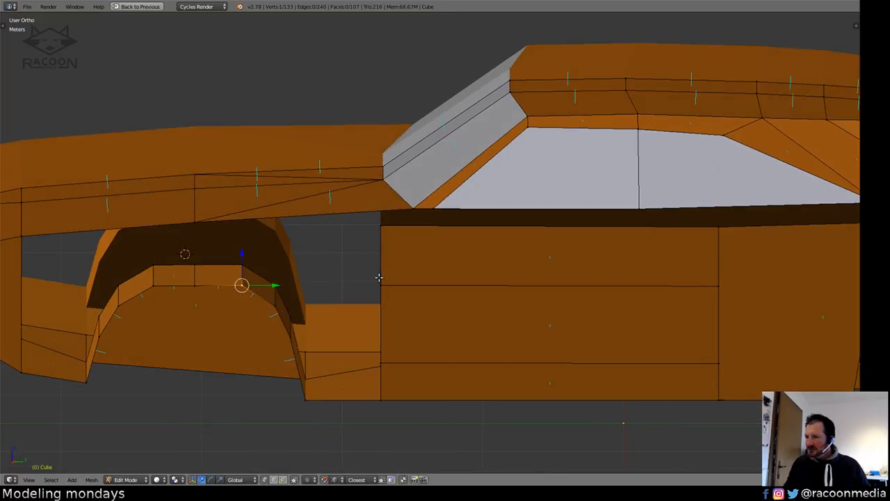
pyautogui.keyDown('shift'); pyautogui.rightClick(381, 279); pyautogui.keyUp('shift')
pyautogui.press('f')
pyautogui.press('a')
pyautogui.moveTo(371, 323); pyautogui.dragTo(461, 348, button='middle')
pyautogui.keyDown('alt'); pyautogui.rightClick(442, 319); pyautogui.keyUp('alt')
pyautogui.press('a')
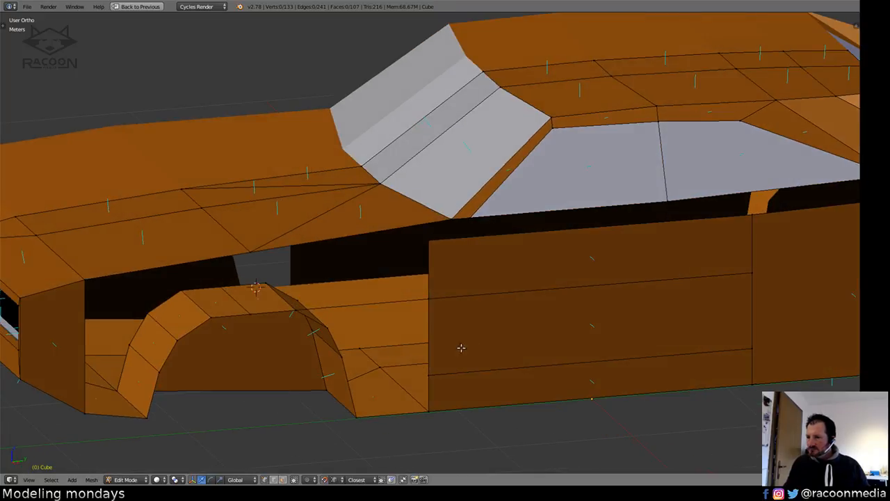
# Add a centred loop cut across the lower rear segment of the front wheel arch's inner rim.
pyautogui.moveTo(345, 330); pyautogui.dragTo(362, 332, button='middle')
pyautogui.moveTo(450, 388); pyautogui.dragTo(370, 376, button='middle')
pyautogui.hotkey('ctrl', 'r')
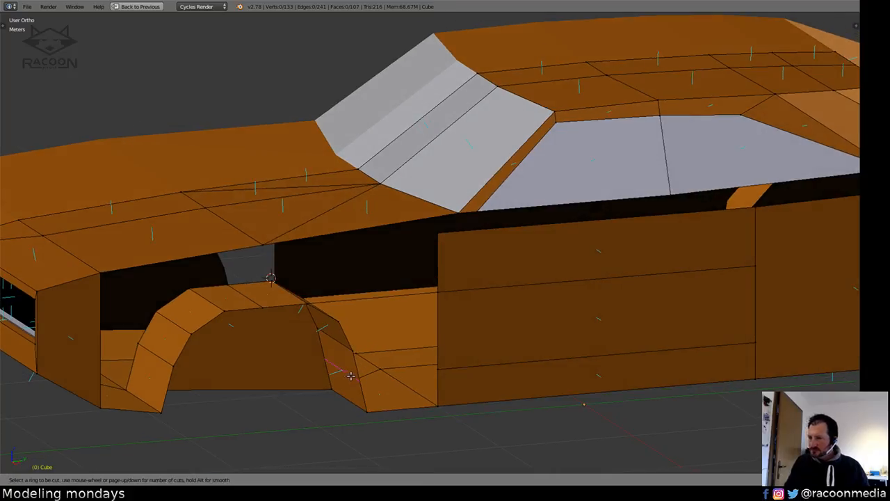
pyautogui.click(349, 374)
pyautogui.rightClick(399, 356)
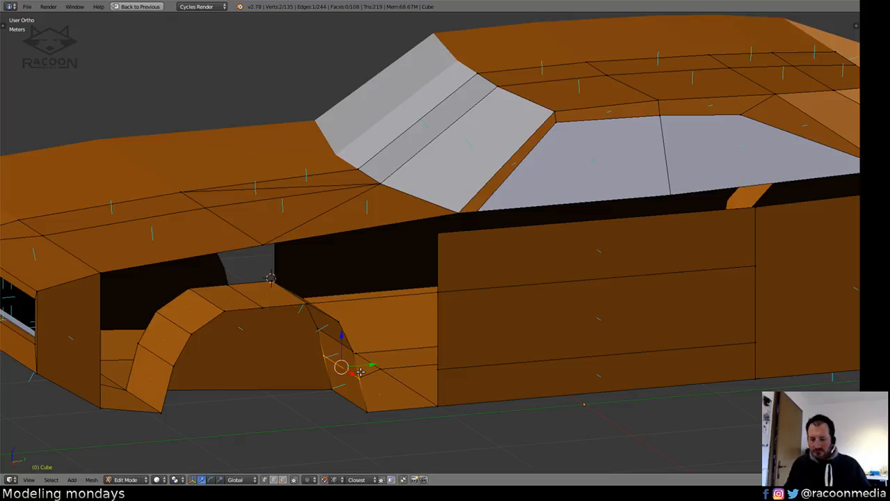
# Edge-slide the new wheel arch cut in the wireframe right view to align with the door's lower horizontal line.
pyautogui.press('KP_1')
pyautogui.press('KP_3')
pyautogui.press('z')
pyautogui.scroll(2, 368, 315)
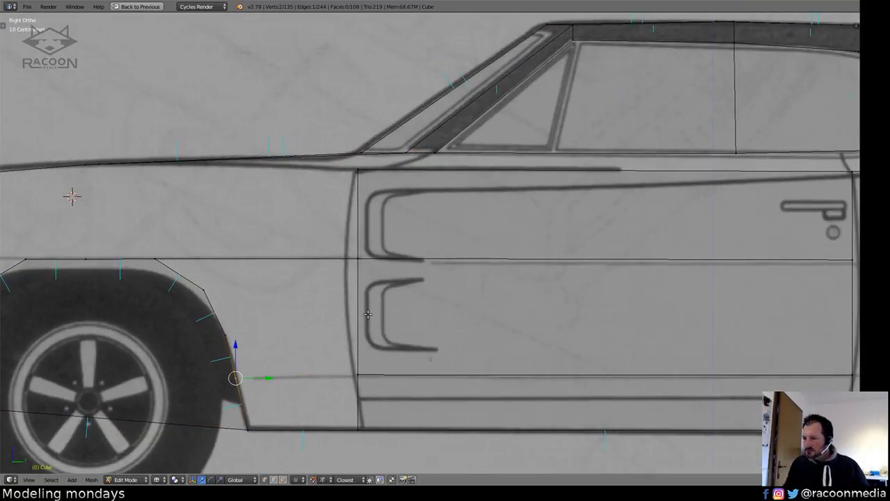
pyautogui.press('b')
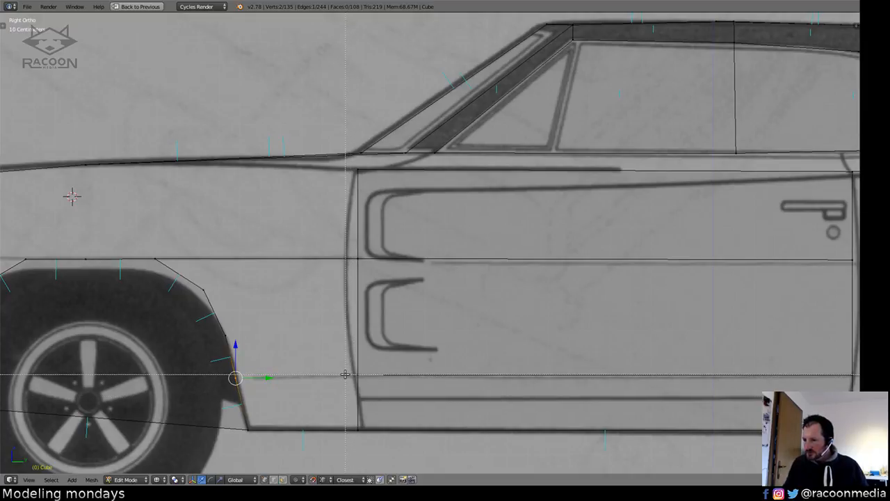
pyautogui.press('Escape')
pyautogui.press('g')
pyautogui.press('g')
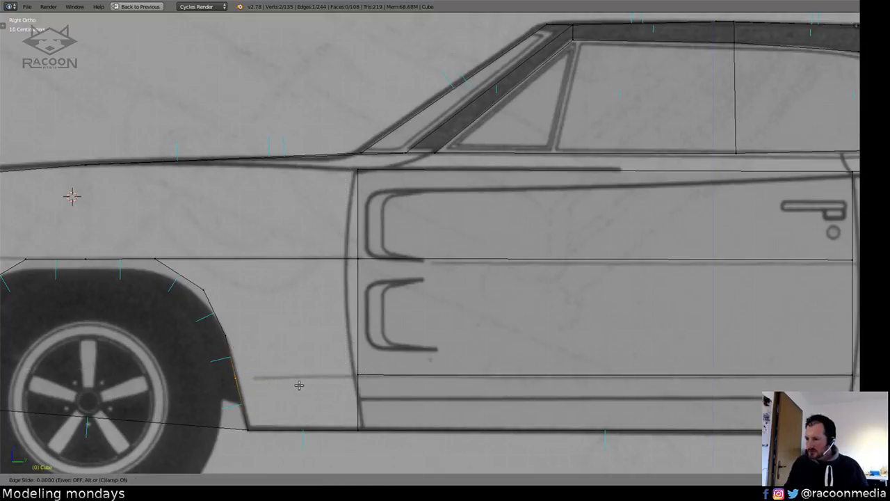
pyautogui.click(298, 377)
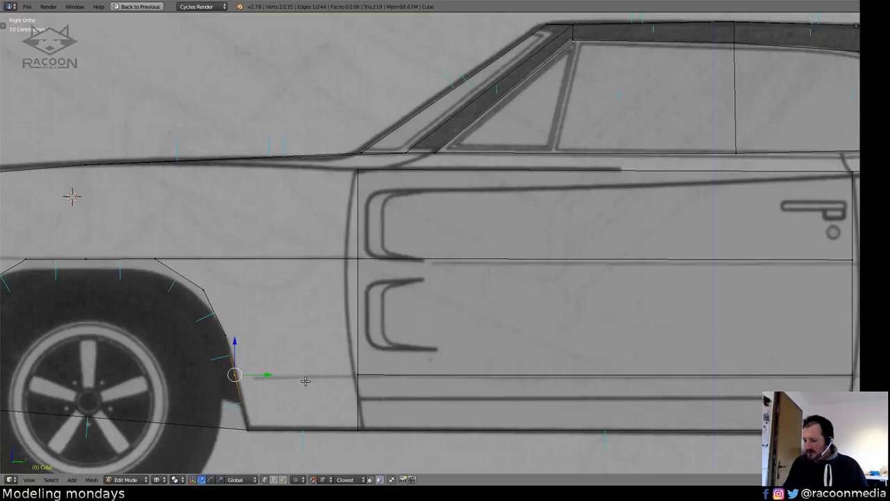
pyautogui.press('b')
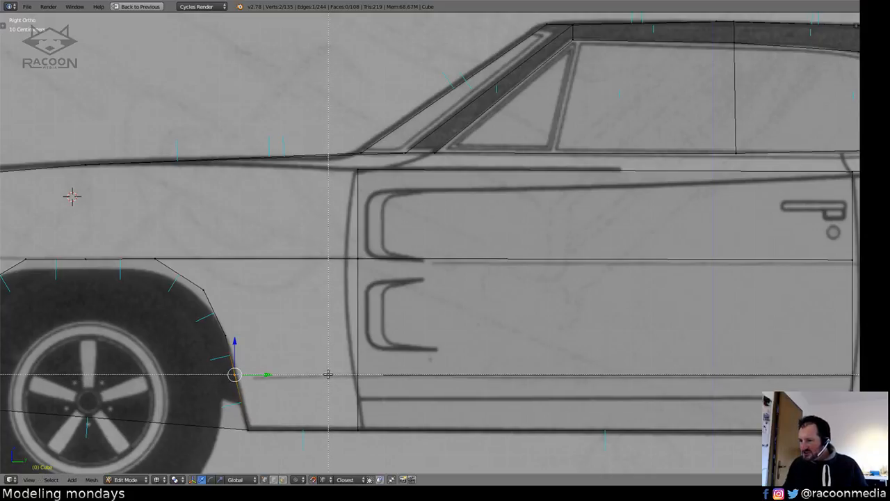
pyautogui.press('Escape')
pyautogui.press('a')
# Fill a face between the wheel arch's lowest rear edge and the door's lower front edge to close the lower fender.
pyautogui.keyDown('ctrl'); pyautogui.moveTo(310, 363); pyautogui.dragTo(294, 432, button='middle'); pyautogui.keyUp('ctrl')
pyautogui.click(274, 479)
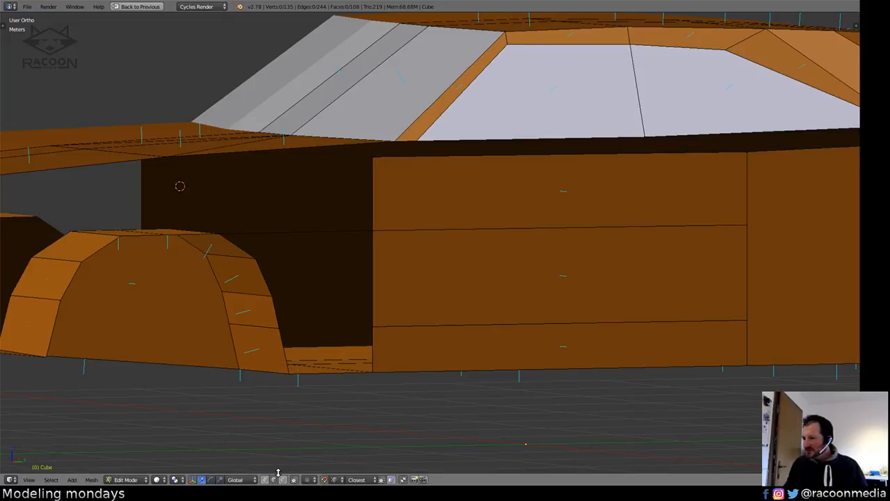
pyautogui.rightClick(286, 353)
pyautogui.keyDown('shift'); pyautogui.rightClick(362, 354); pyautogui.keyUp('shift')
pyautogui.rightClick(376, 350)
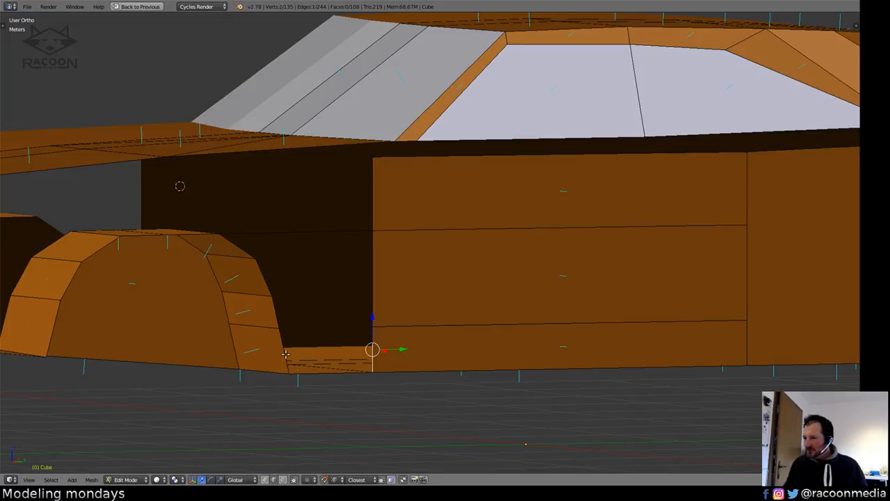
pyautogui.keyDown('shift'); pyautogui.rightClick(281, 353); pyautogui.keyUp('shift')
pyautogui.press('f')
pyautogui.press('a')
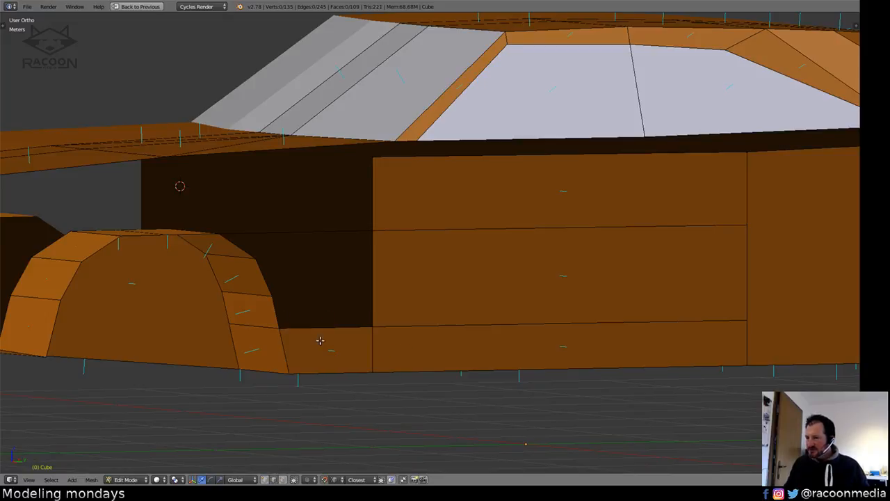
# Fill the open strip between the side windows and the upper body side with a face and triangulate it.
pyautogui.moveTo(313, 324); pyautogui.dragTo(400, 392, button='middle')
pyautogui.moveTo(348, 368); pyautogui.dragTo(320, 465, button='middle')
pyautogui.press('KP_1')
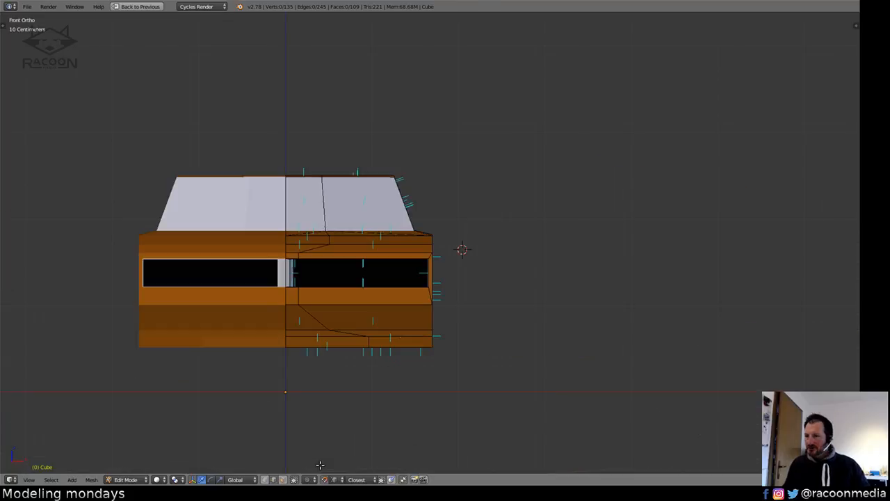
pyautogui.moveTo(452, 292); pyautogui.dragTo(387, 322, button='middle')
pyautogui.press('z')
pyautogui.keyDown('ctrl'); pyautogui.moveTo(505, 311); pyautogui.dragTo(483, 297, button='middle'); pyautogui.keyUp('ctrl')
pyautogui.press('z')
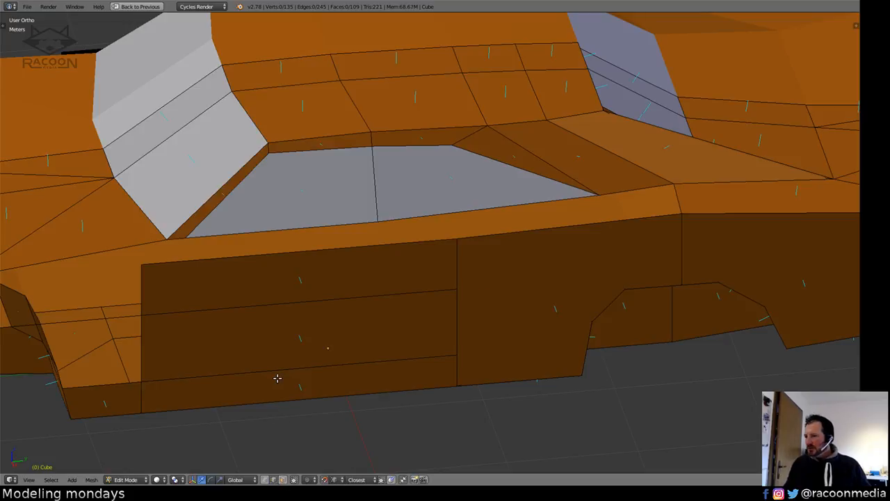
pyautogui.keyDown('shift'); pyautogui.rightClick(475, 210); pyautogui.keyUp('shift')
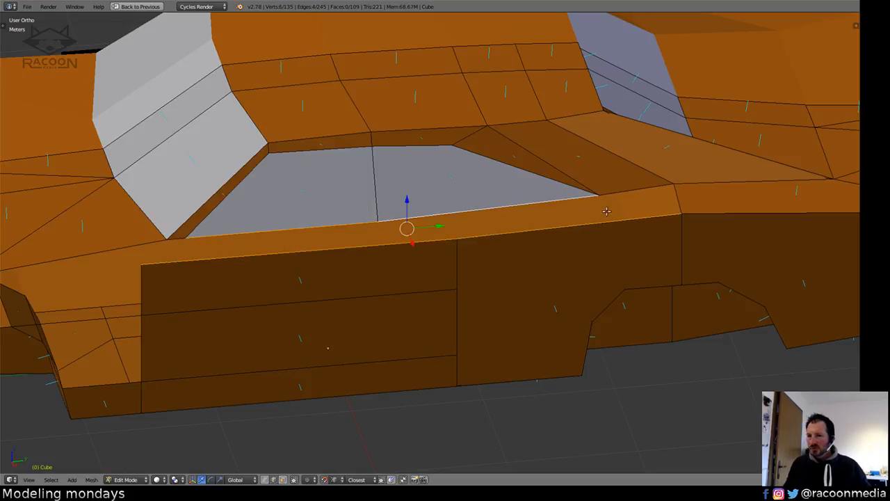
pyautogui.keyDown('shift'); pyautogui.rightClick(634, 191); pyautogui.keyUp('shift')
pyautogui.press('f')
pyautogui.hotkey('ctrl', 't')
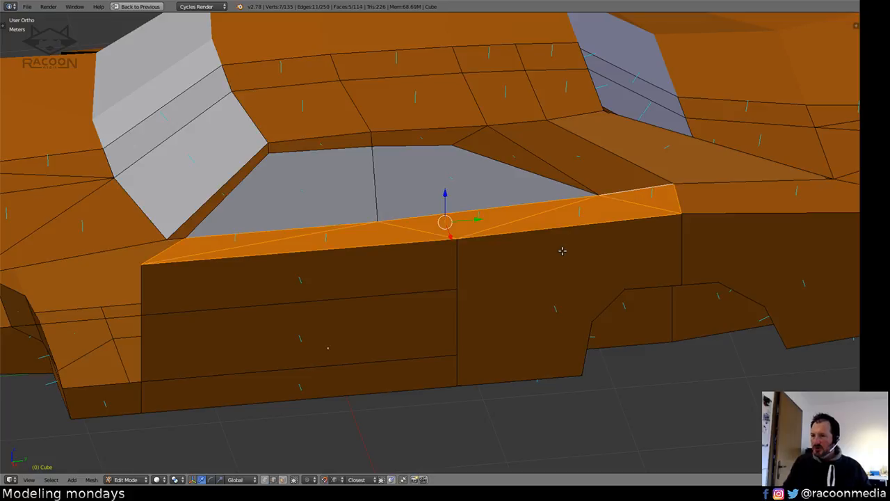
pyautogui.press('a')
# Fill the gap between the windshield's lower corner, the hood's side edge and the door's upper front corner with a face.
pyautogui.moveTo(476, 317); pyautogui.dragTo(518, 315, button='middle')
pyautogui.keyDown('shift'); pyautogui.moveTo(460, 310); pyautogui.dragTo(506, 289, button='middle'); pyautogui.keyUp('shift')
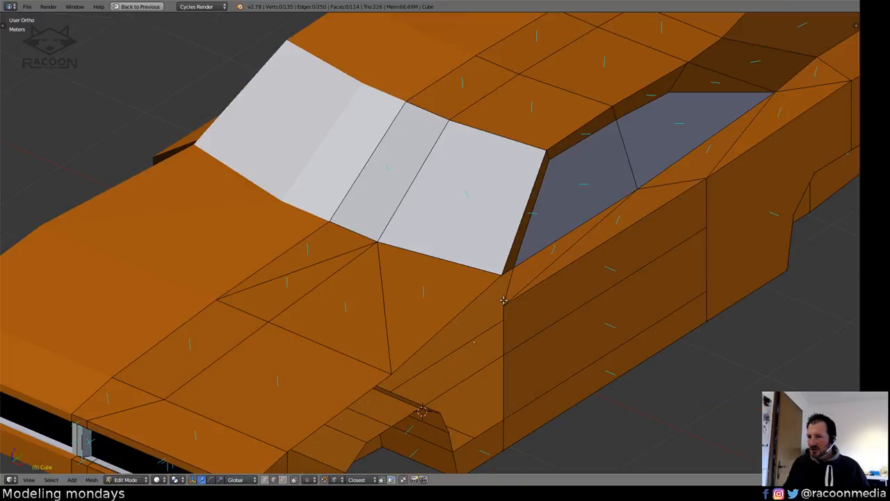
pyautogui.rightClick(507, 288)
pyautogui.keyDown('shift'); pyautogui.rightClick(471, 301); pyautogui.keyUp('shift')
pyautogui.press('f')
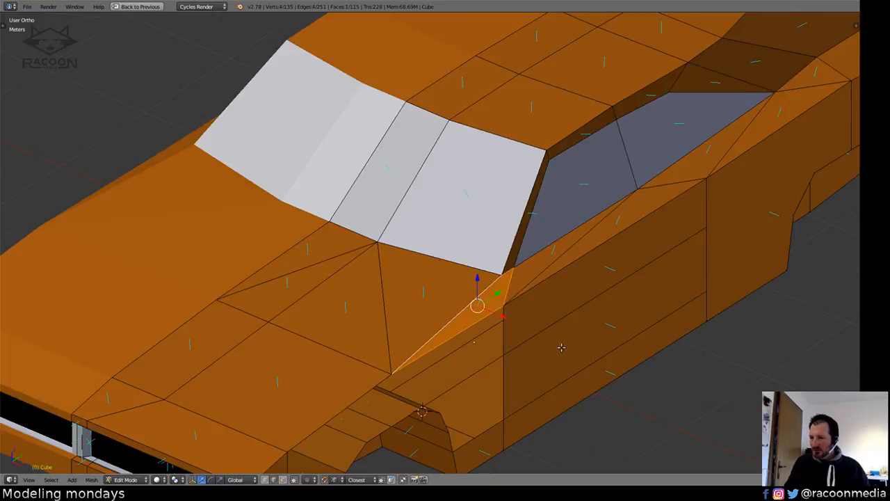
pyautogui.moveTo(561, 347); pyautogui.dragTo(459, 363, button='middle')
pyautogui.press('a')
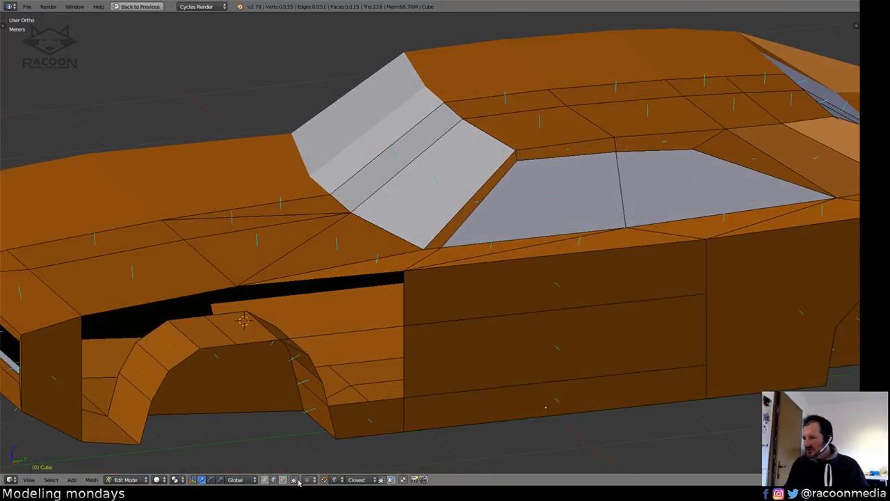
# Select the boundary loop of the open front fender side above the wheel arch and fill it with one face.
pyautogui.keyDown('alt'); pyautogui.rightClick(404, 306); pyautogui.keyUp('alt')
pyautogui.moveTo(405, 306); pyautogui.dragTo(434, 361, button='middle')
pyautogui.press('f')
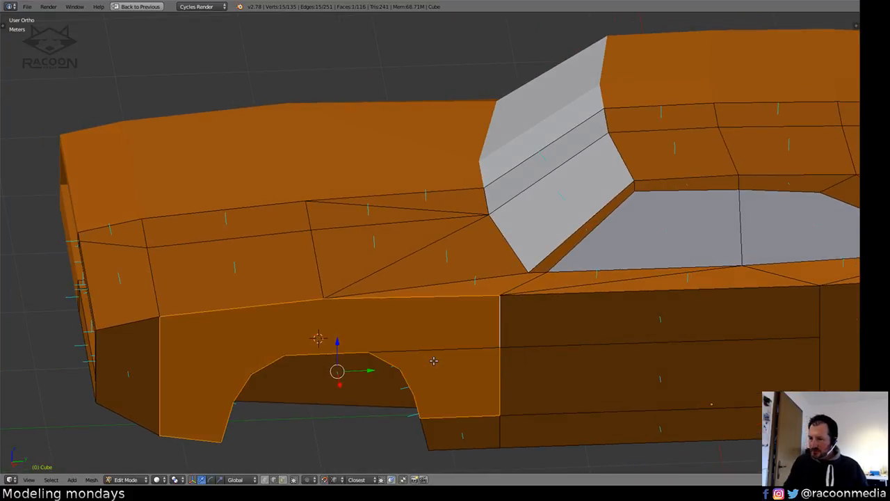
# Undo the triangulation and the single-face fill of the open front fender side above the wheel arch.
pyautogui.hotkey('ctrl', 't')
pyautogui.press('a')
pyautogui.moveTo(526, 390); pyautogui.dragTo(484, 371, button='middle')
pyautogui.hotkey('ctrl', 'z')
pyautogui.hotkey('ctrl', 'z')
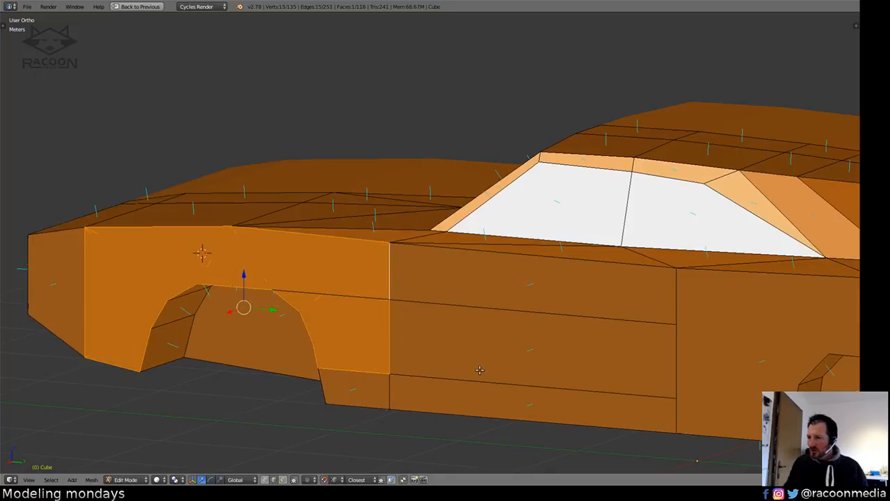
pyautogui.hotkey('ctrl', 'z')
# Fill a triangular face below the edge that runs from the wheel arch's upper rear point to the door's body-side line.
pyautogui.moveTo(401, 366); pyautogui.dragTo(354, 318, button='middle')
pyautogui.rightClick(324, 308)
pyautogui.keyDown('shift'); pyautogui.rightClick(335, 307); pyautogui.keyUp('shift')
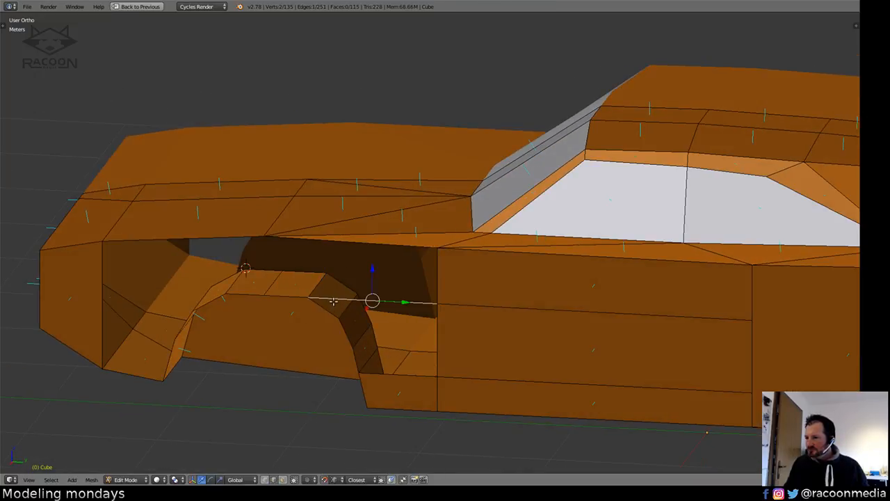
pyautogui.press('f')
pyautogui.press('a')
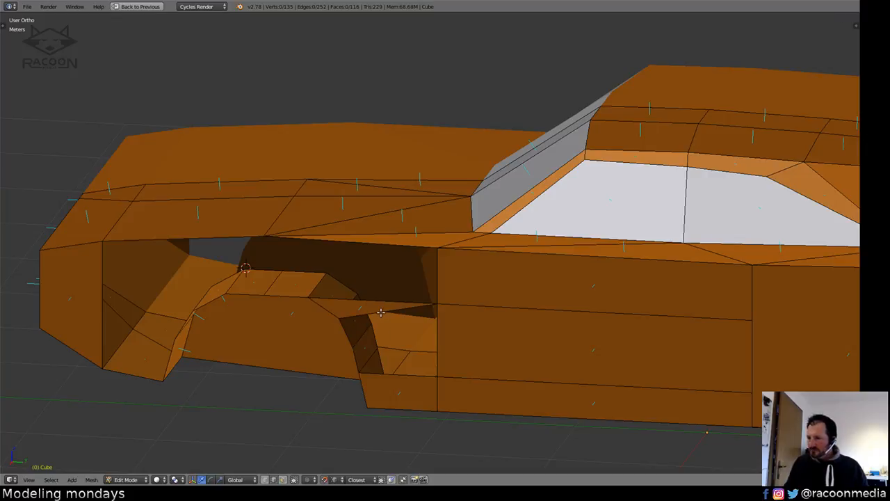
pyautogui.keyDown('alt'); pyautogui.rightClick(381, 312); pyautogui.keyUp('alt')
pyautogui.press('a')
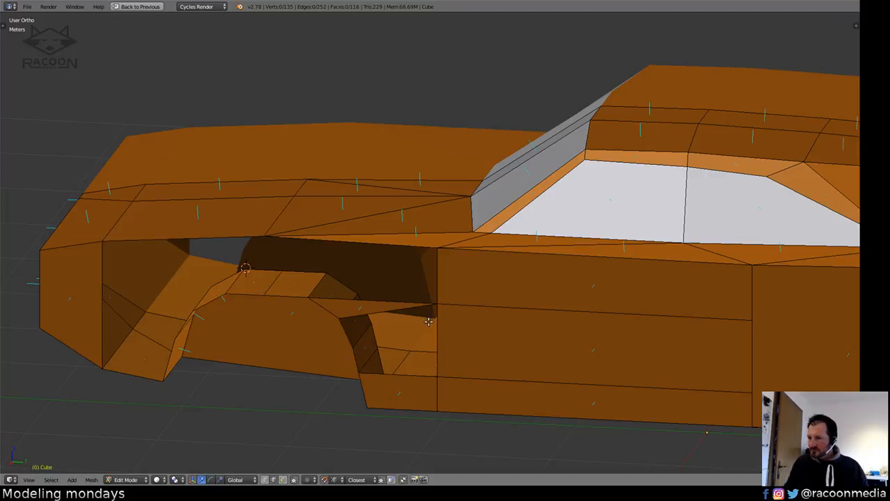
# Fill the remaining gap between the wheel arch's rear edge and the door's front edge with a five-vertex face and triangulate it.
pyautogui.click(265, 482)
pyautogui.rightClick(436, 304)
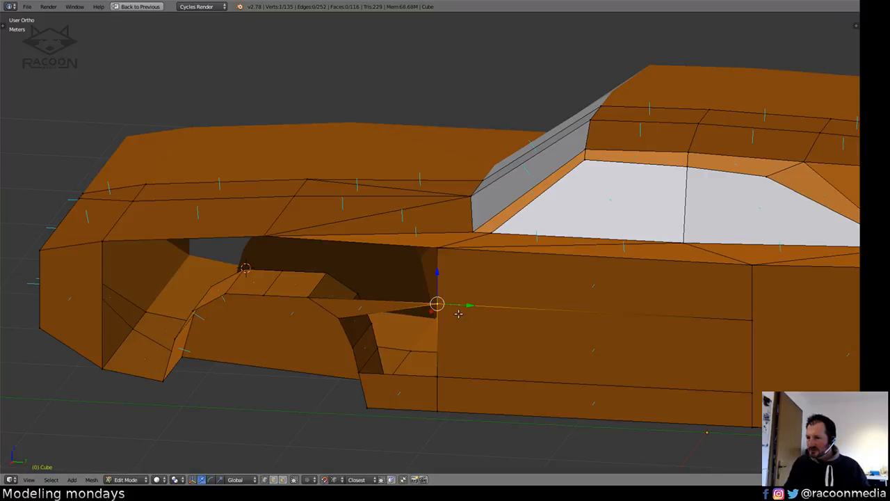
pyautogui.moveTo(367, 353); pyautogui.dragTo(473, 370, button='middle')
pyautogui.keyDown('shift'); pyautogui.rightClick(435, 319); pyautogui.keyUp('shift')
pyautogui.keyDown('shift'); pyautogui.rightClick(451, 353); pyautogui.keyUp('shift')
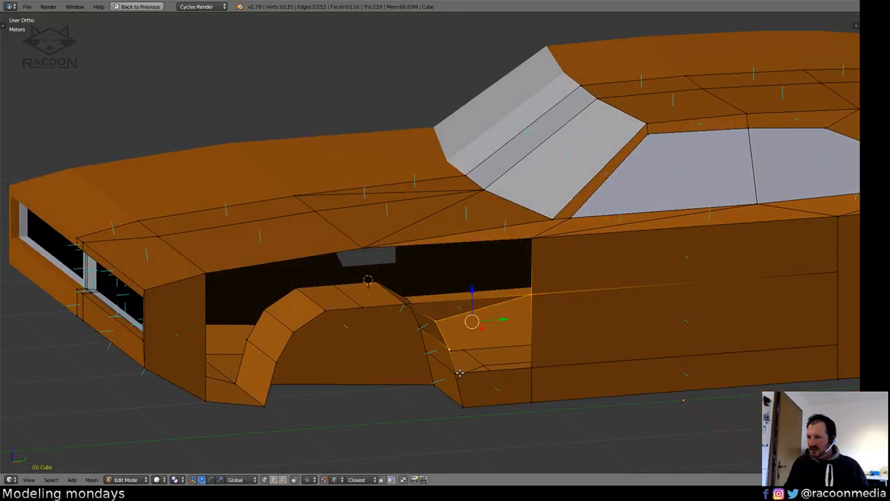
pyautogui.keyDown('shift'); pyautogui.rightClick(455, 372); pyautogui.keyUp('shift')
pyautogui.keyDown('shift'); pyautogui.rightClick(531, 367); pyautogui.keyUp('shift')
pyautogui.press('f')
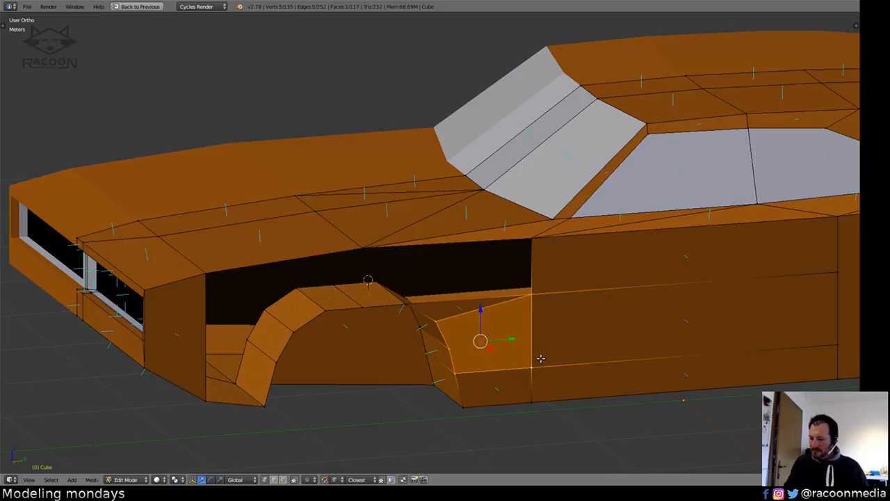
pyautogui.hotkey('ctrl', 't')
pyautogui.press('a')
pyautogui.moveTo(583, 357); pyautogui.dragTo(478, 331, button='middle')
# In the right view, add a loop cut across the front corner panel and slide it up to the blueprint's body-side line.
pyautogui.press('KP_1')
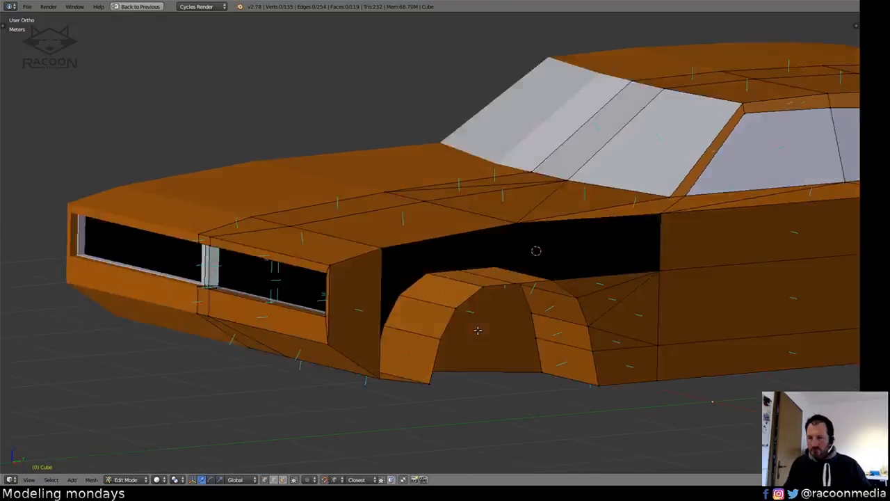
pyautogui.press('KP_3')
pyautogui.keyDown('shift'); pyautogui.moveTo(396, 309); pyautogui.dragTo(378, 322, button='middle'); pyautogui.keyUp('shift')
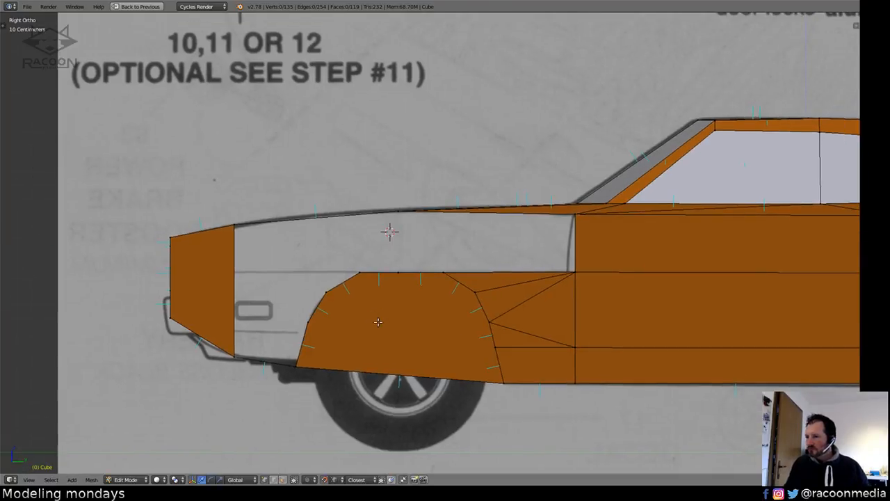
pyautogui.hotkey('ctrl', 'r')
pyautogui.click(235, 281)
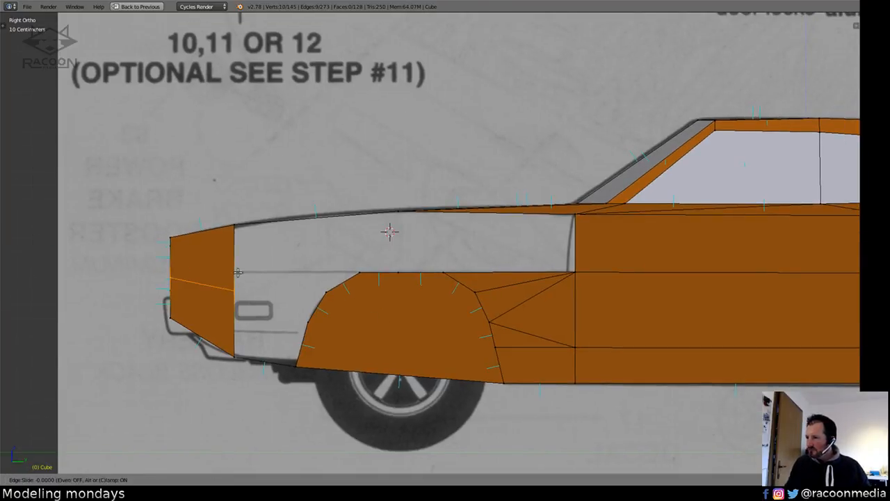
pyautogui.click(247, 263)
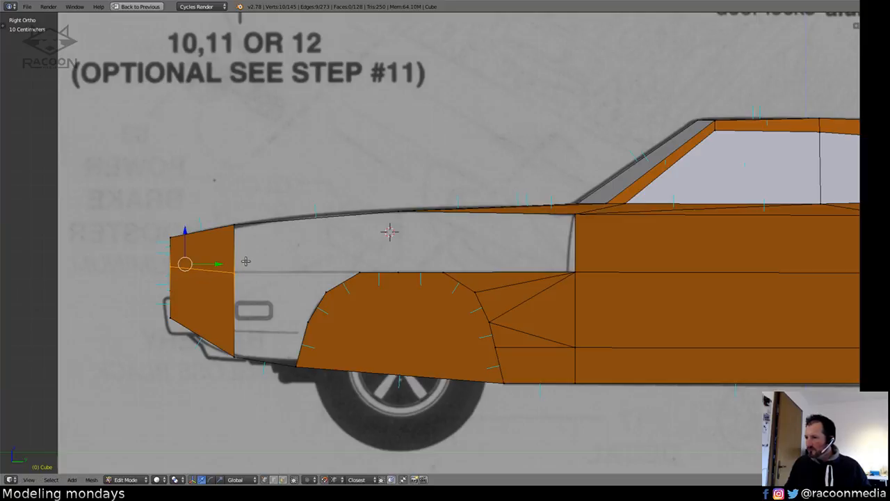
pyautogui.moveTo(246, 260); pyautogui.dragTo(279, 277, button='middle')
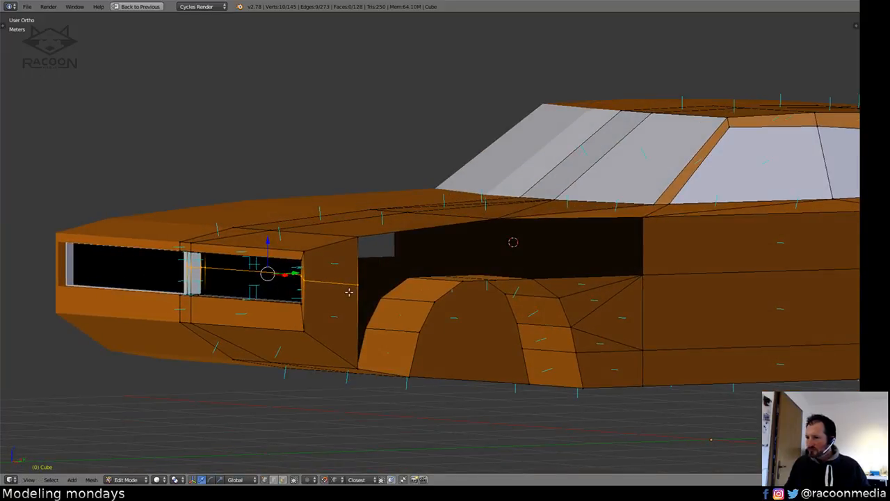
# Slide the new front loop, except its rearmost vertex, up onto the edge above and remove doubles across the whole mesh.
pyautogui.keyDown('shift'); pyautogui.rightClick(364, 294); pyautogui.keyUp('shift')
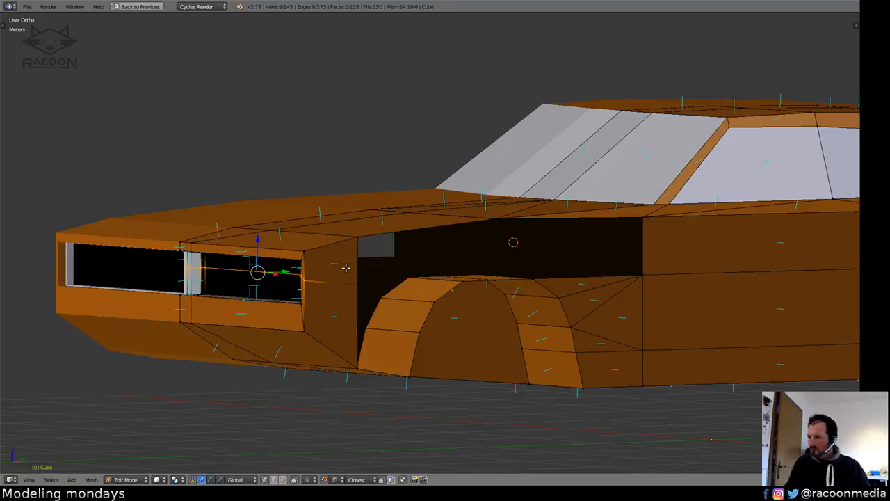
pyautogui.press('g')
pyautogui.press('g')
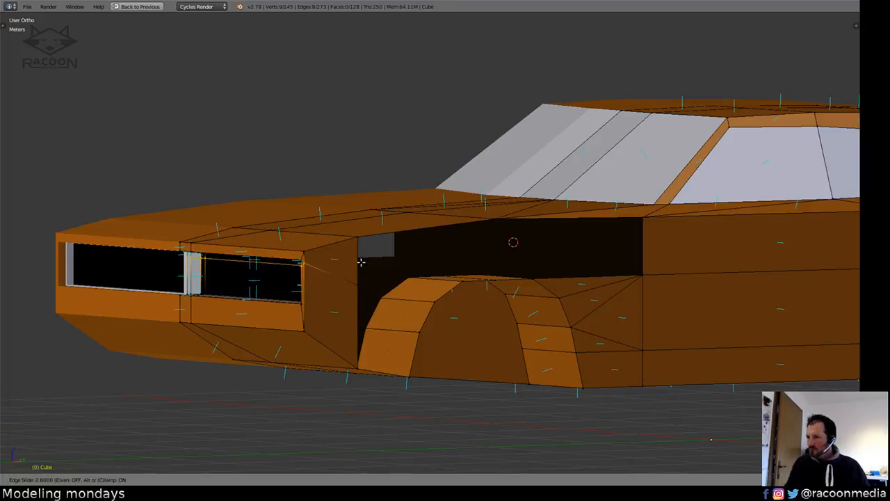
pyautogui.click(360, 237)
pyautogui.moveTo(370, 232); pyautogui.dragTo(433, 322, button='middle')
pyautogui.press('a')
pyautogui.press('w')
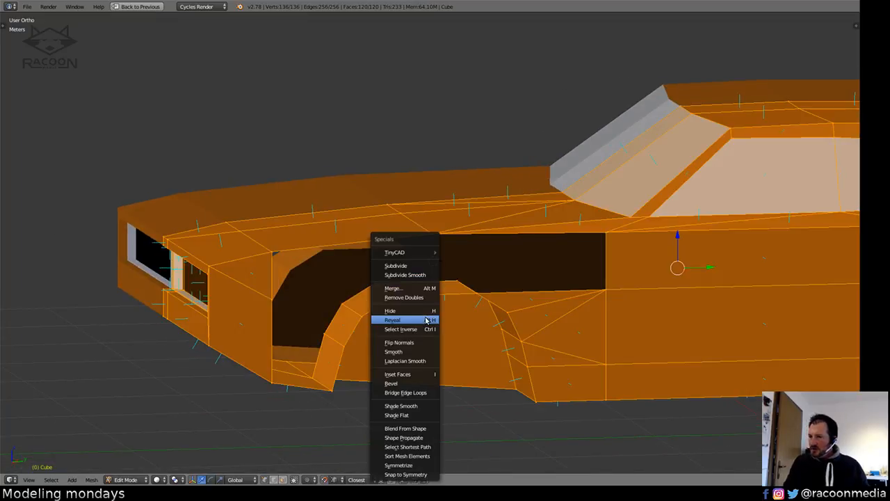
pyautogui.click(416, 297)
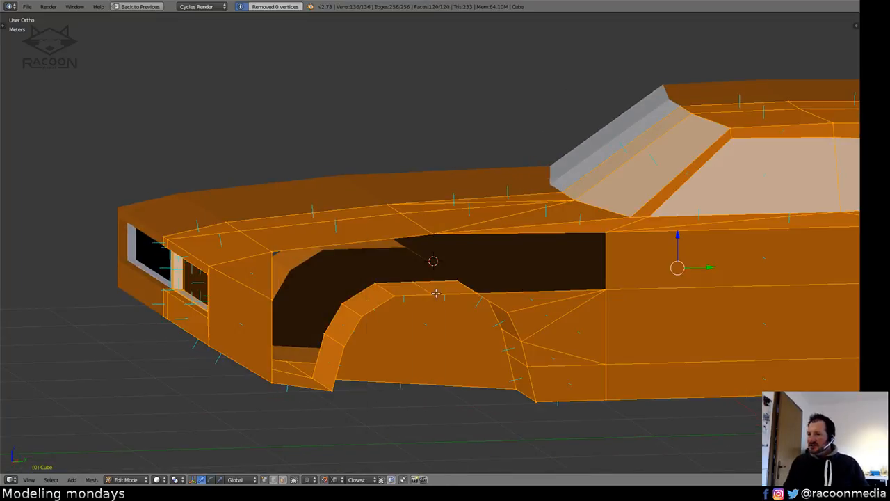
pyautogui.press('a')
# Connect the new vertex on the front corner panel's rear edge to the wheel arch's upper front corner with an edge.
pyautogui.moveTo(415, 266); pyautogui.dragTo(276, 328, button='middle')
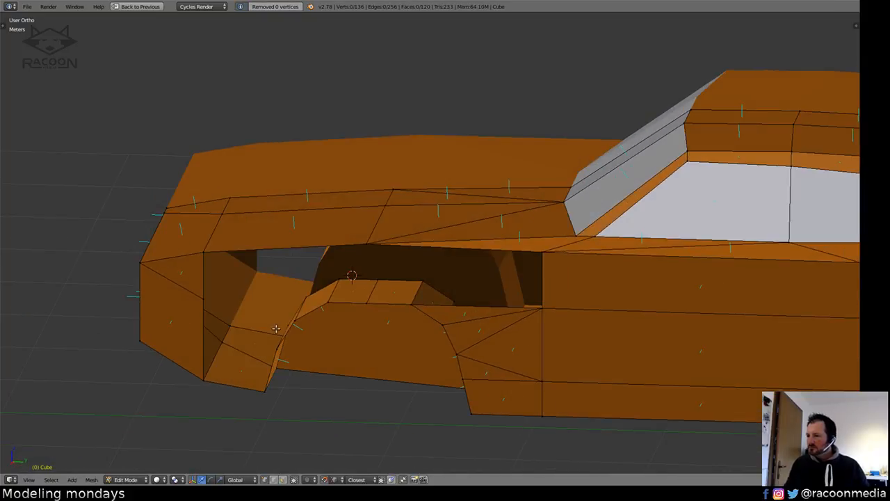
pyautogui.rightClick(204, 299)
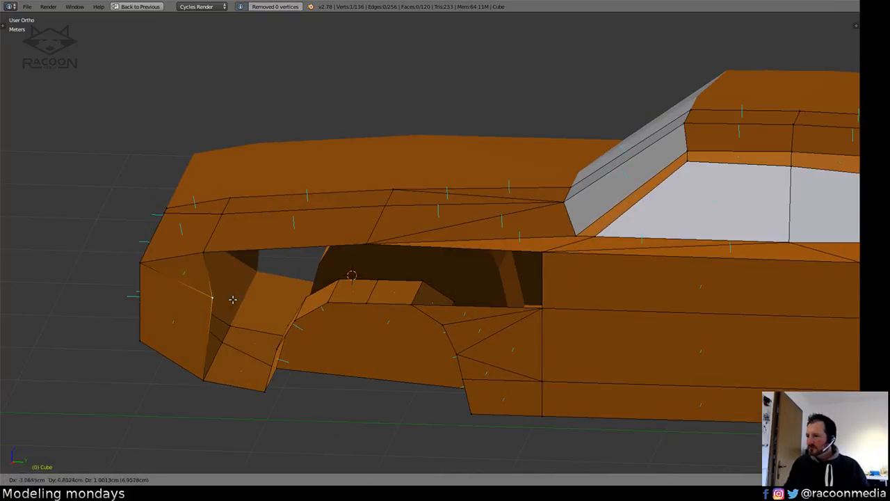
pyautogui.keyDown('shift'); pyautogui.rightClick(329, 303); pyautogui.keyUp('shift')
pyautogui.press('f')
pyautogui.press('a')
# Fill a triangular face between the front corner panel's new vertex and the two upper front points of the wheel arch.
pyautogui.rightClick(295, 322)
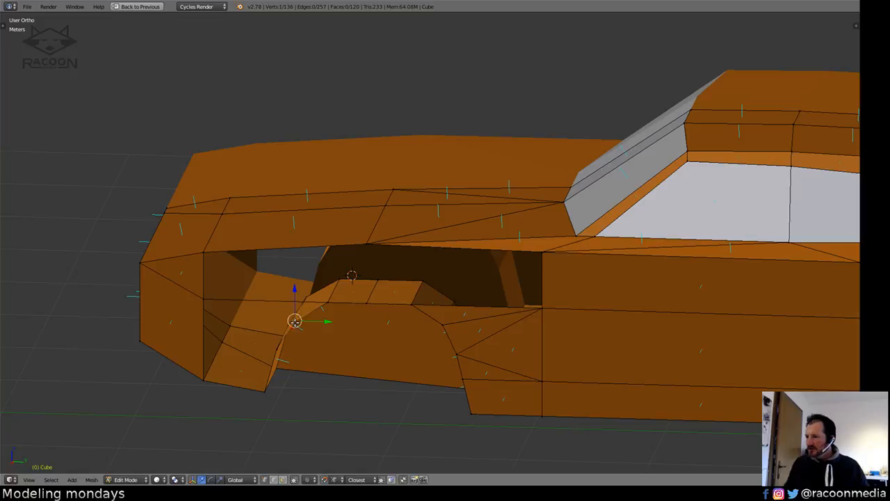
pyautogui.keyDown('shift'); pyautogui.rightClick(323, 304); pyautogui.keyUp('shift')
pyautogui.keyDown('shift'); pyautogui.rightClick(199, 301); pyautogui.keyUp('shift')
pyautogui.press('f')
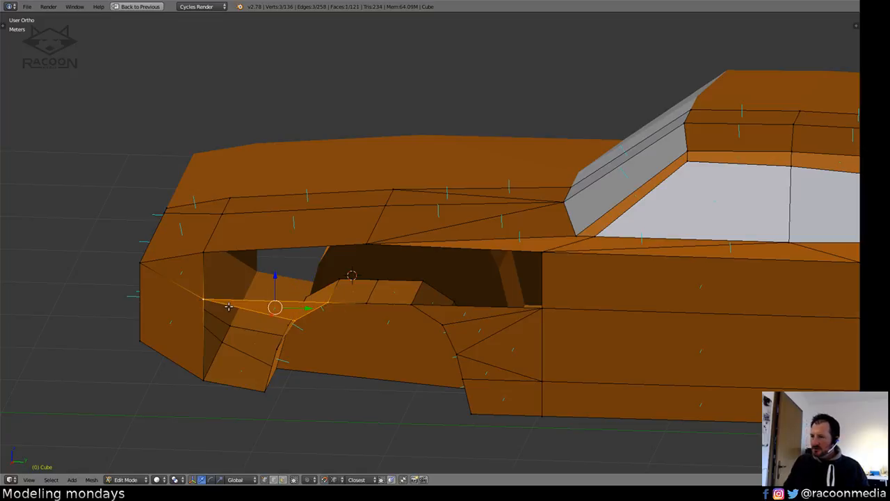
pyautogui.press('a')
# Fill the lower fender gap ahead of the wheel arch with a five-vertex face and triangulate it.
pyautogui.moveTo(230, 366); pyautogui.dragTo(232, 332, button='middle')
pyautogui.keyDown('alt'); pyautogui.rightClick(177, 334); pyautogui.keyUp('alt')
pyautogui.press('a')
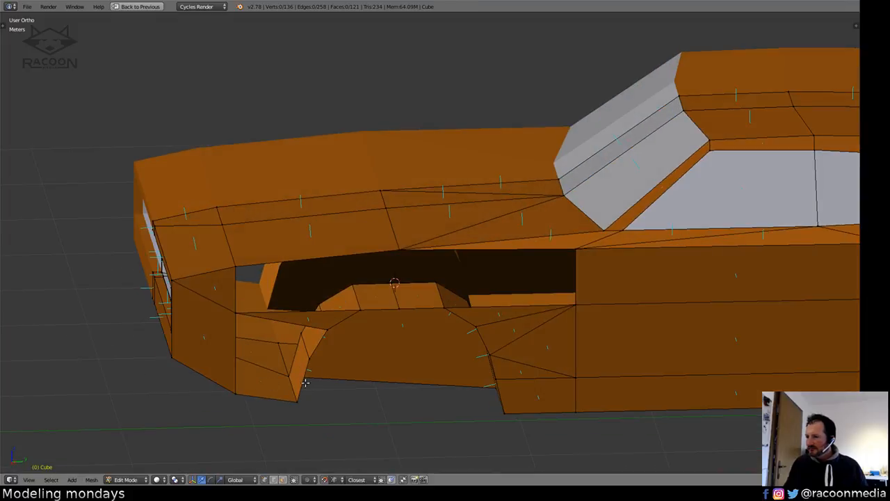
pyautogui.rightClick(235, 392)
pyautogui.keyDown('shift'); pyautogui.rightClick(299, 390); pyautogui.keyUp('shift')
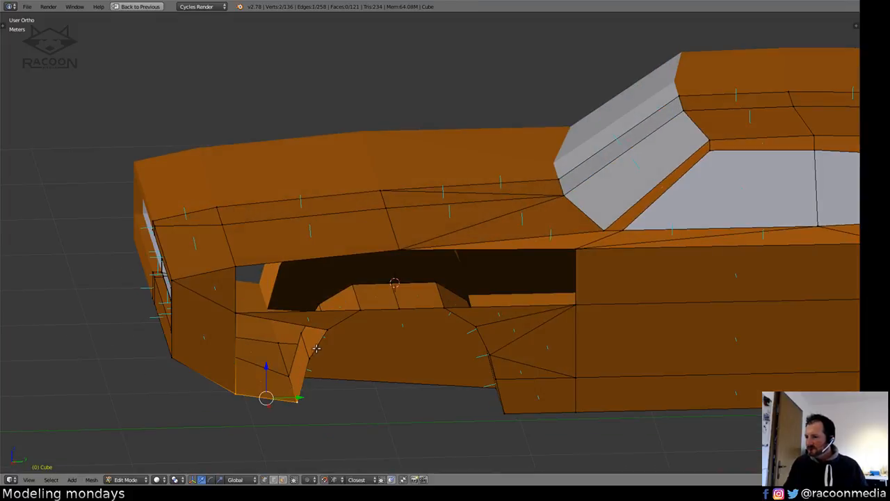
pyautogui.keyDown('shift'); pyautogui.rightClick(317, 348); pyautogui.keyUp('shift')
pyautogui.keyDown('shift'); pyautogui.rightClick(333, 323); pyautogui.keyUp('shift')
pyautogui.keyDown('shift'); pyautogui.rightClick(239, 316); pyautogui.keyUp('shift')
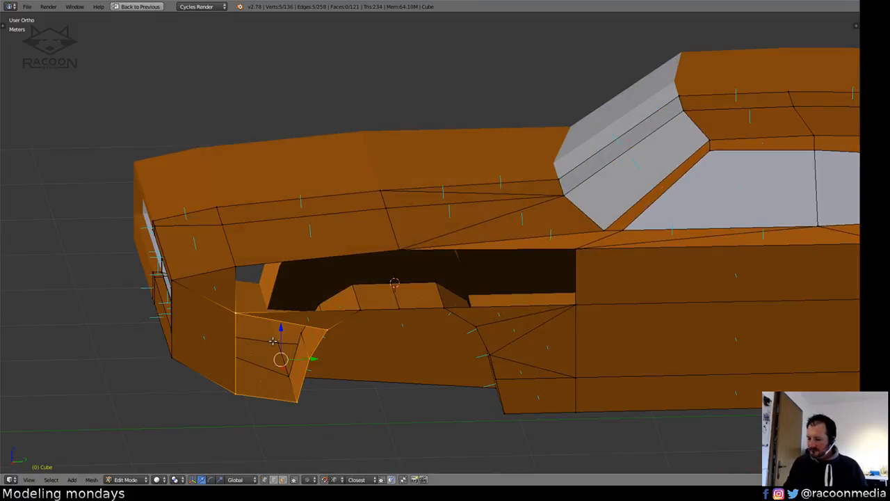
pyautogui.press('f')
pyautogui.hotkey('ctrl', 't')
pyautogui.press('a')
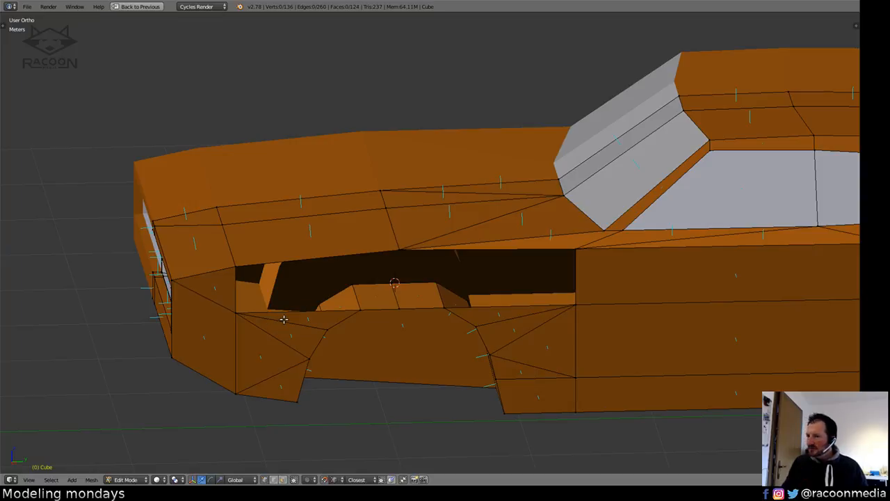
# Merge the two narrow triangles on the hood ahead of the windshield into one four-sided face.
pyautogui.moveTo(283, 318); pyautogui.dragTo(385, 333, button='middle')
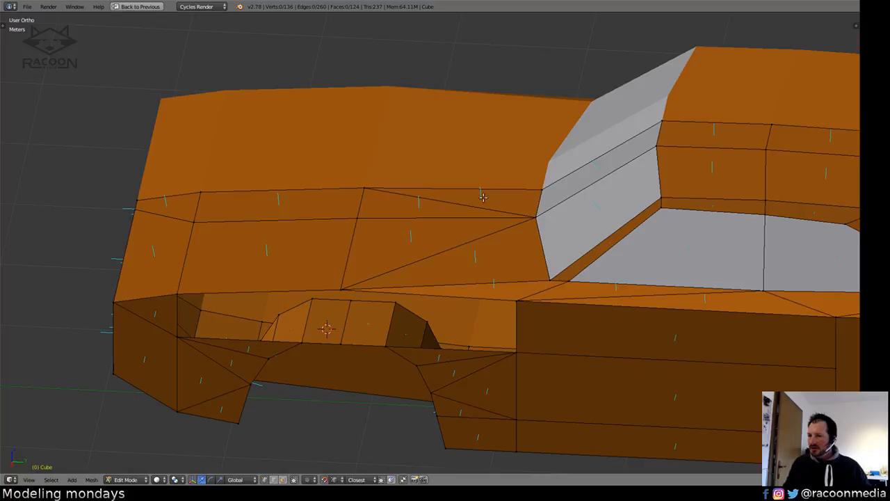
pyautogui.keyDown('shift'); pyautogui.moveTo(514, 276); pyautogui.dragTo(420, 285, button='middle'); pyautogui.keyUp('shift')
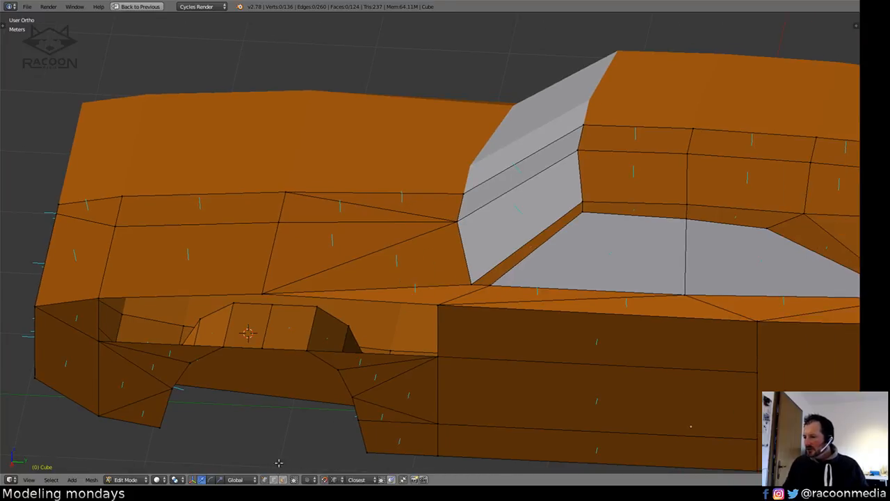
pyautogui.keyDown('shift'); pyautogui.moveTo(351, 390); pyautogui.dragTo(318, 431, button='middle'); pyautogui.keyUp('shift')
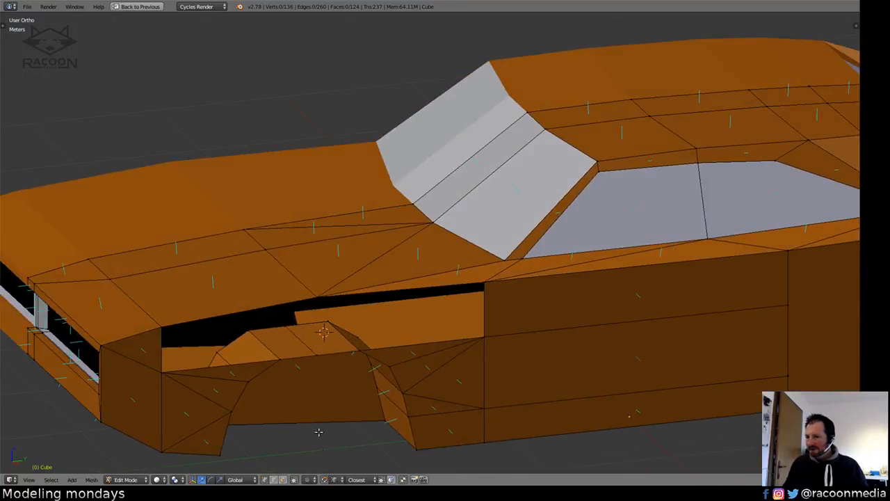
pyautogui.moveTo(365, 391); pyautogui.dragTo(357, 410, button='middle')
pyautogui.click(283, 480)
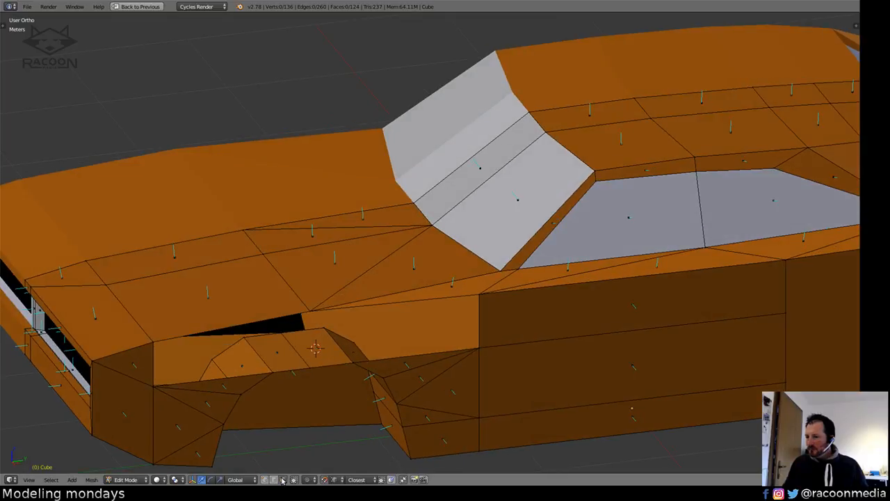
pyautogui.moveTo(380, 317); pyautogui.dragTo(380, 335, button='middle')
pyautogui.rightClick(307, 233)
pyautogui.keyDown('shift'); pyautogui.rightClick(364, 221); pyautogui.keyUp('shift')
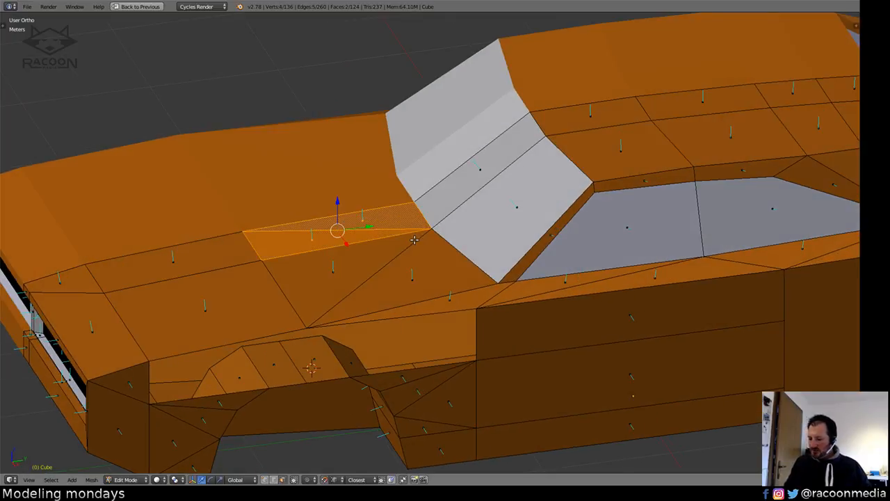
pyautogui.press('f')
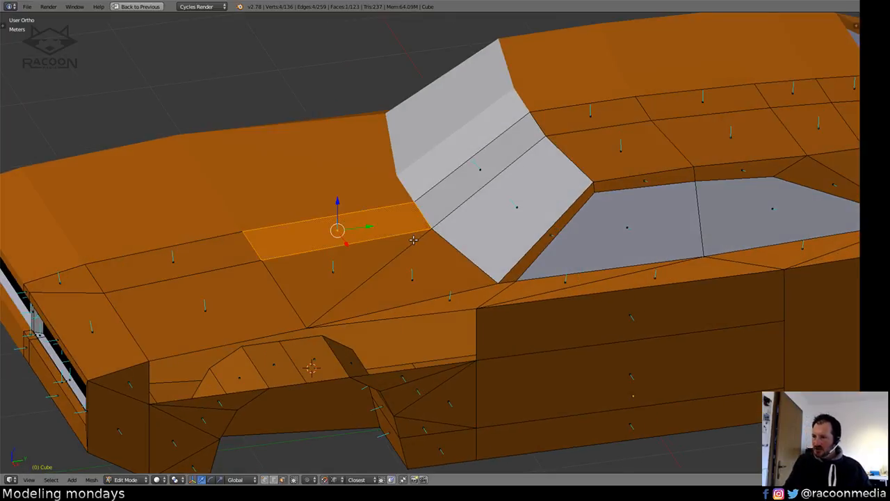
# Merge the two large triangles beside the windshield's lower corner, above the fender, into one four-sided face.
pyautogui.moveTo(413, 270); pyautogui.dragTo(407, 307, button='middle')
pyautogui.rightClick(347, 270)
pyautogui.keyDown('shift'); pyautogui.rightClick(404, 287); pyautogui.keyUp('shift')
pyautogui.press('f')
# Add a loop cut across the merged rear hood faces and slide it slightly toward the front of the car.
pyautogui.hotkey('ctrl', 'r')
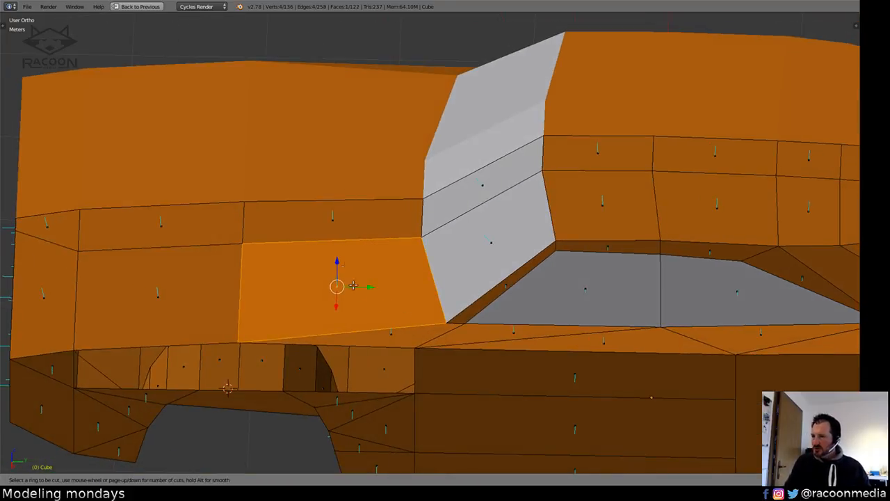
pyautogui.click(344, 243)
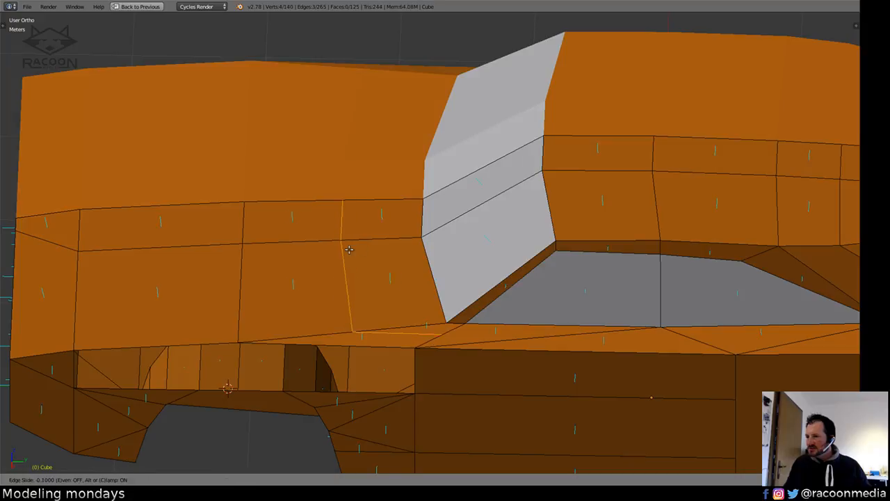
pyautogui.click(348, 260)
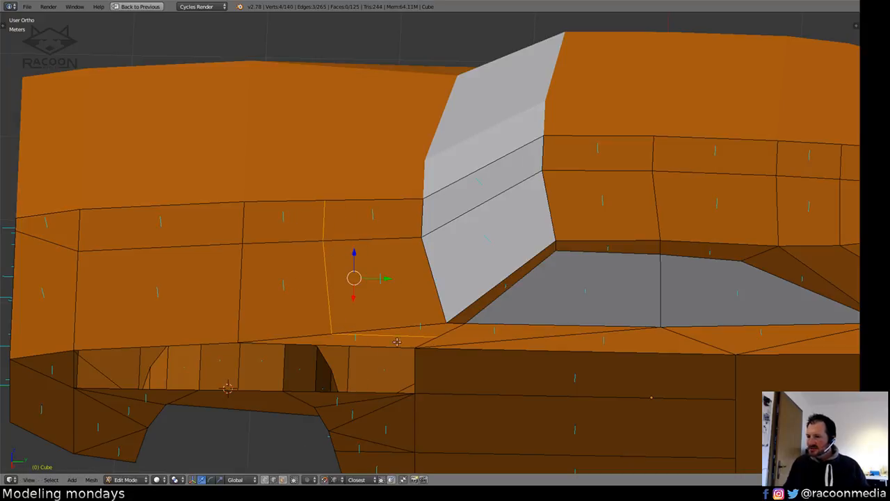
# Slide the loose loop-cut vertex on the fender's upper edge onto the door's upper front corner so the two merge.
pyautogui.click(265, 480)
pyautogui.press('z')
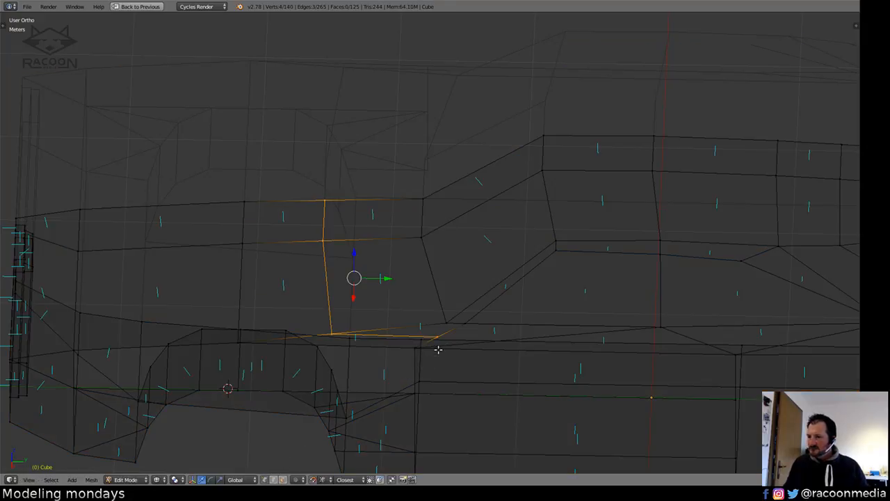
pyautogui.rightClick(436, 337)
pyautogui.press('z')
pyautogui.press('g')
pyautogui.press('g')
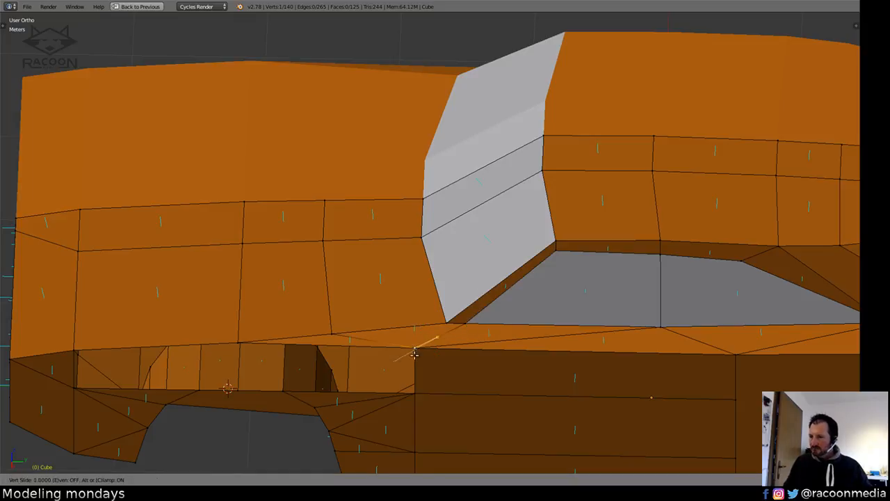
pyautogui.click(355, 378)
pyautogui.press('a')
pyautogui.moveTo(392, 360); pyautogui.dragTo(462, 304, button='middle')
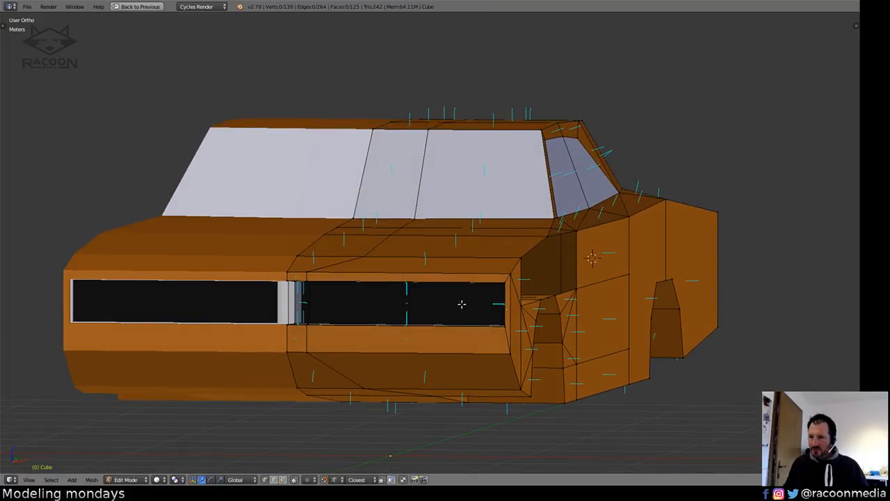
pyautogui.moveTo(582, 234)
pyautogui.keyDown('ctrl'); pyautogui.mouseDown()
pyautogui.moveTo(515, 229)
pyautogui.moveTo(613, 243)
pyautogui.mouseUp(); pyautogui.keyUp('ctrl')
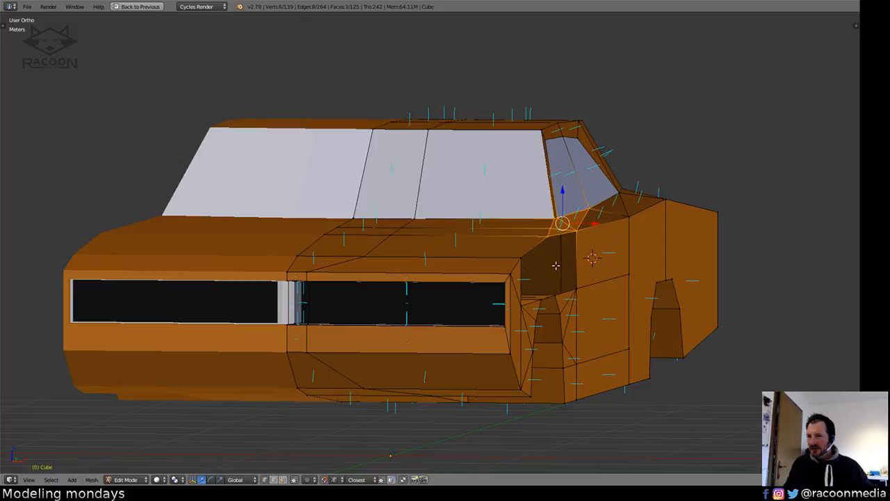
pyautogui.moveTo(595, 251)
pyautogui.mouseDown(button='middle')
pyautogui.moveTo(587, 304)
pyautogui.moveTo(482, 332)
pyautogui.moveTo(477, 350)
pyautogui.moveTo(494, 332)
pyautogui.moveTo(489, 343)
pyautogui.mouseUp(button='middle')
pyautogui.press('a')
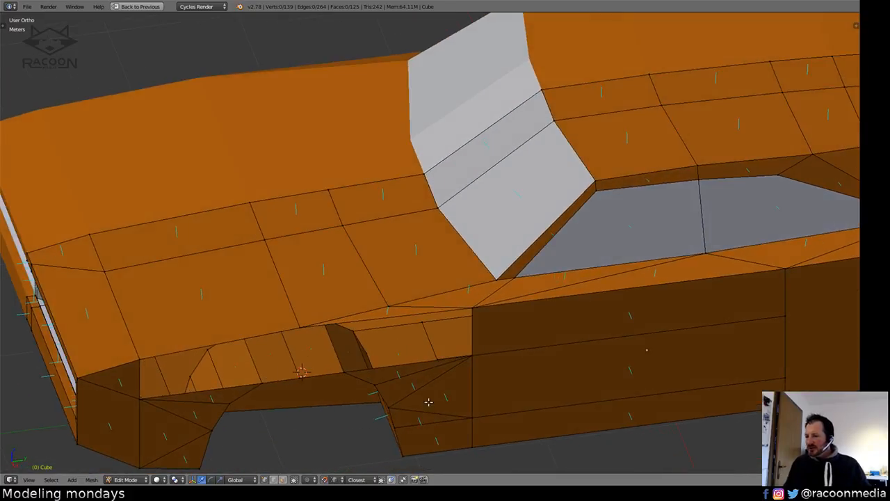
# Fill the gap above the front wheel arch with a face from its surrounding edges and triangulate it.
pyautogui.click(274, 479)
pyautogui.moveTo(378, 318)
pyautogui.mouseDown(button='middle')
pyautogui.moveTo(364, 296)
pyautogui.moveTo(379, 314)
pyautogui.mouseUp(button='middle')
pyautogui.rightClick(381, 312)
pyautogui.keyDown('shift'); pyautogui.rightClick(372, 357); pyautogui.keyUp('shift')
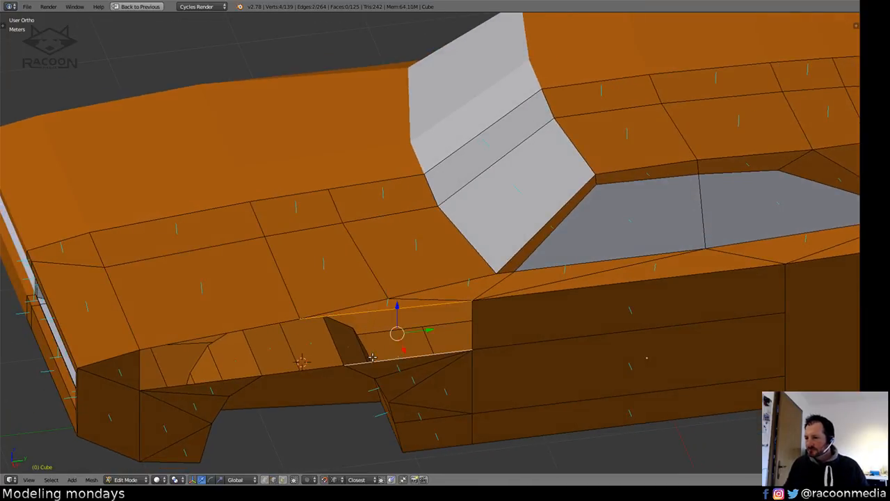
pyautogui.keyDown('shift'); pyautogui.rightClick(233, 332); pyautogui.keyUp('shift')
pyautogui.keyDown('shift'); pyautogui.rightClick(228, 374); pyautogui.keyUp('shift')
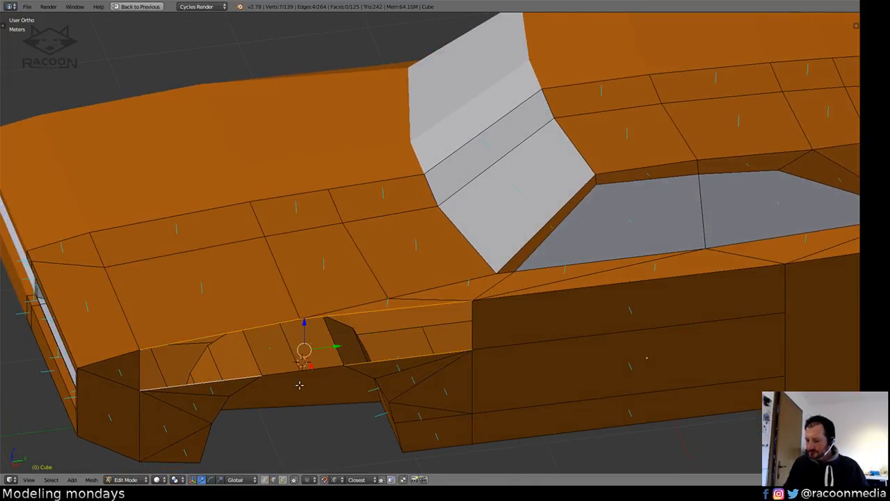
pyautogui.hotkey('alt', 'f')
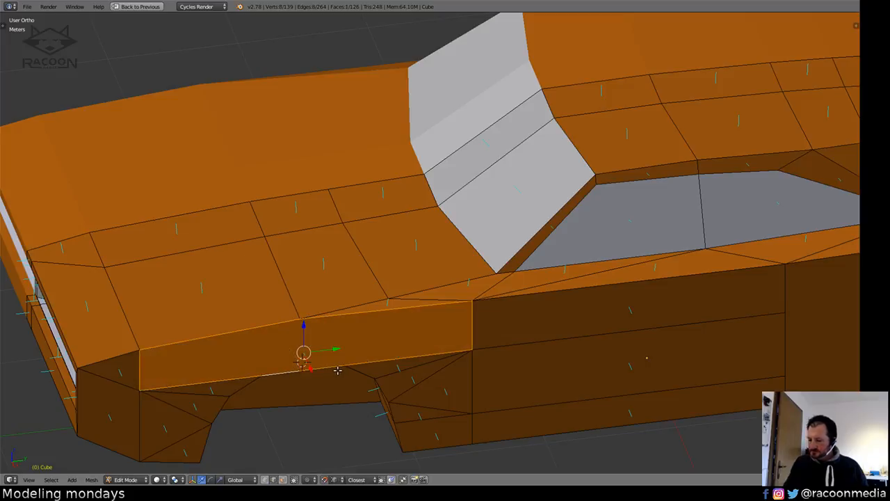
pyautogui.press('a')
# Examine the car body from the front and side in wireframe and solid shading.
pyautogui.scroll(-1, 433, 379)
pyautogui.press('z')
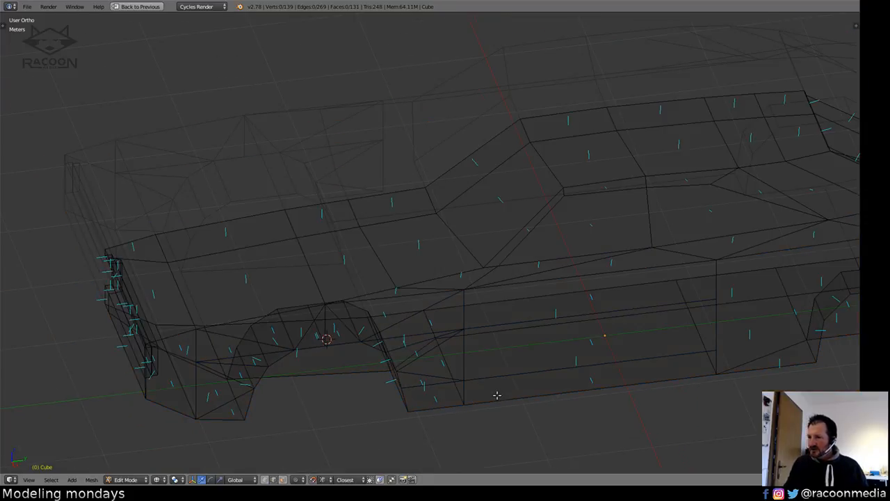
pyautogui.press('Tab')
pyautogui.moveTo(509, 398)
pyautogui.mouseDown(button='middle')
pyautogui.moveTo(426, 384)
pyautogui.moveTo(441, 370)
pyautogui.mouseUp(button='middle')
pyautogui.press('KP_1')
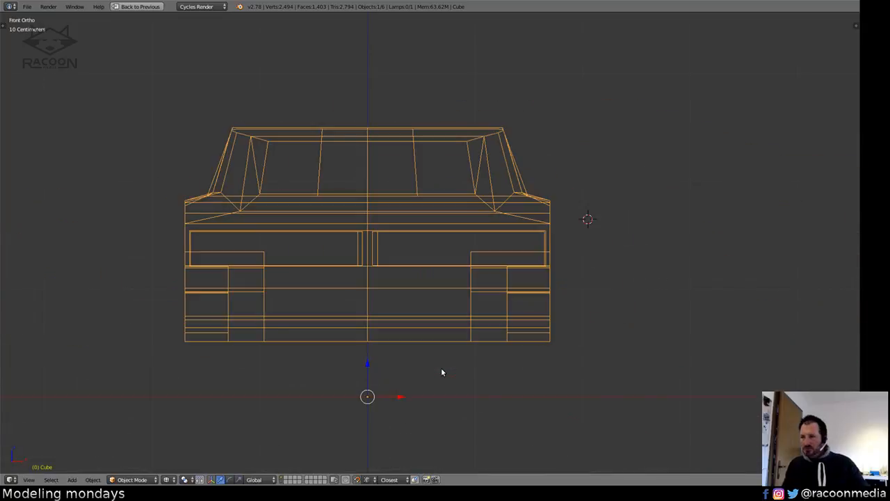
pyautogui.press('z')
pyautogui.scroll(3, 489, 307)
pyautogui.press('z')
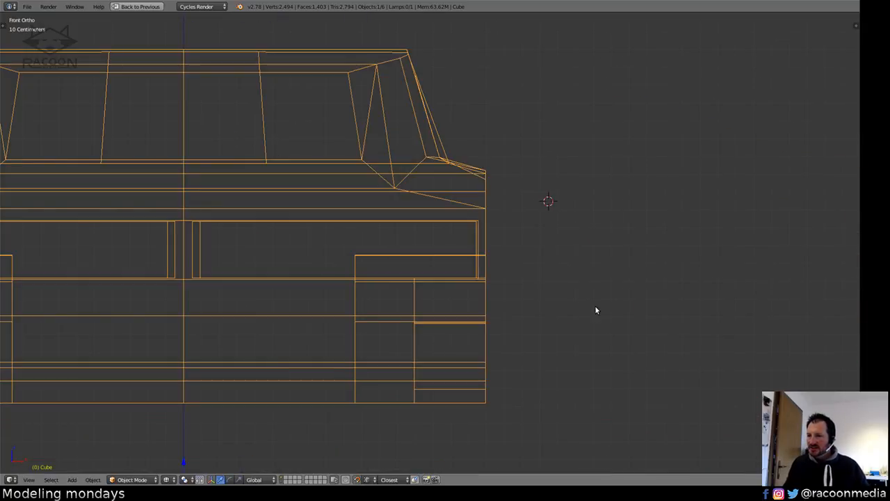
pyautogui.press('z')
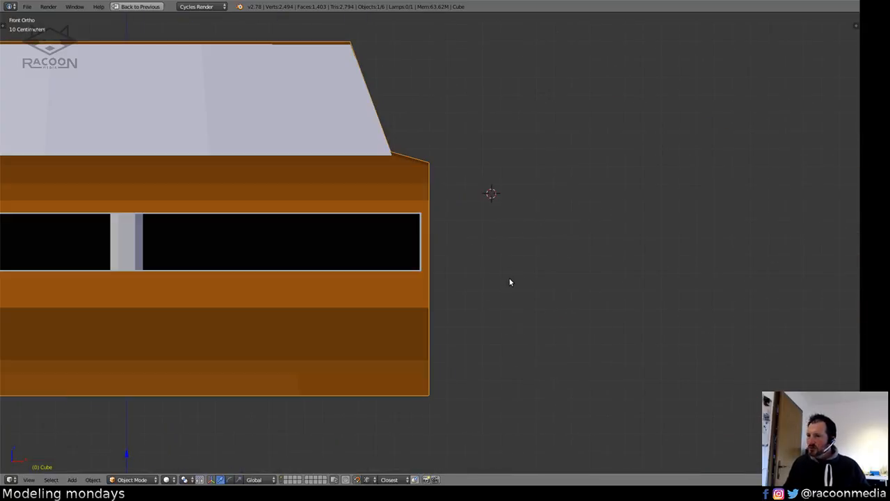
pyautogui.moveTo(511, 280); pyautogui.dragTo(483, 294, button='middle')
pyautogui.press('z')
pyautogui.press('Tab')
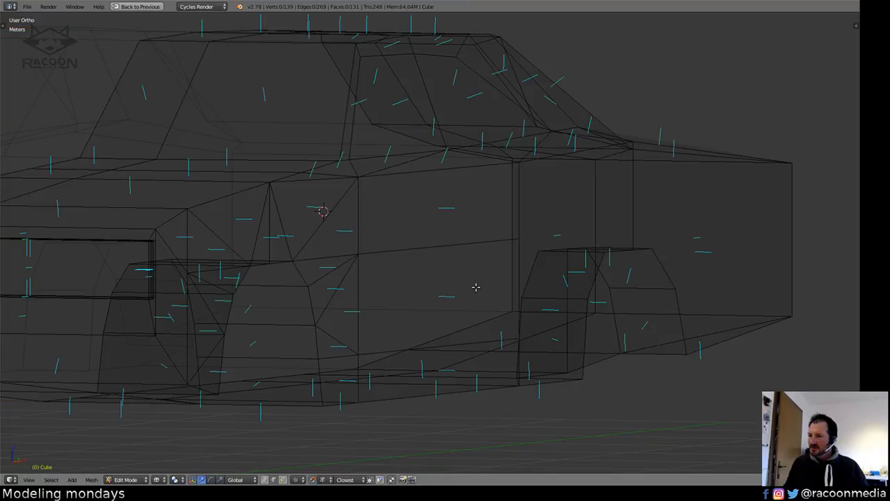
pyautogui.press('z')
pyautogui.scroll(2, 146, 291)
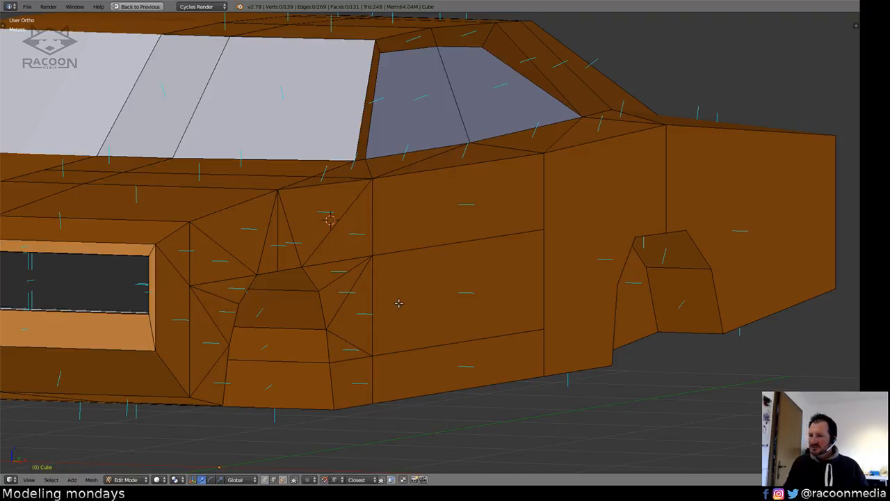
# Try to triangulate the two large side faces around the rear wheel arch.
pyautogui.keyDown('shift'); pyautogui.moveTo(464, 309); pyautogui.dragTo(399, 300, button='middle'); pyautogui.keyUp('shift')
pyautogui.keyDown('shift'); pyautogui.moveTo(485, 309); pyautogui.dragTo(432, 306, button='middle'); pyautogui.keyUp('shift')
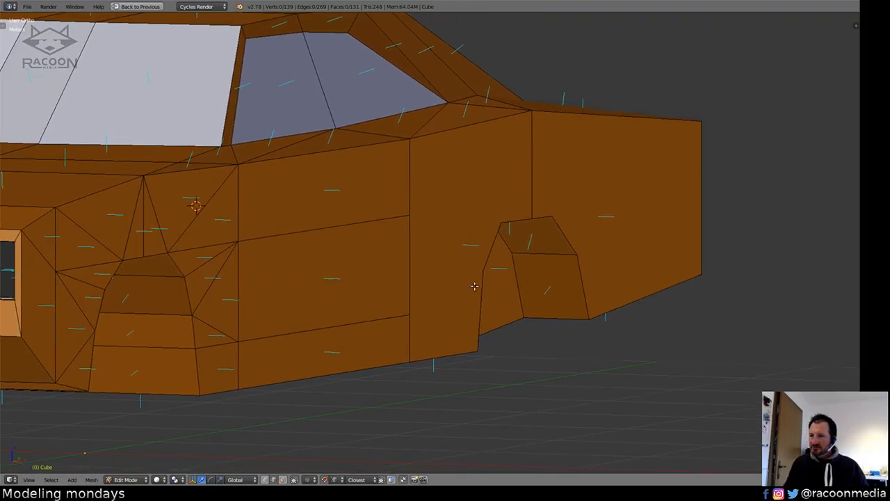
pyautogui.moveTo(541, 300); pyautogui.dragTo(475, 310, button='middle')
pyautogui.keyDown('shift'); pyautogui.moveTo(541, 309); pyautogui.dragTo(300, 460, button='middle'); pyautogui.keyUp('shift')
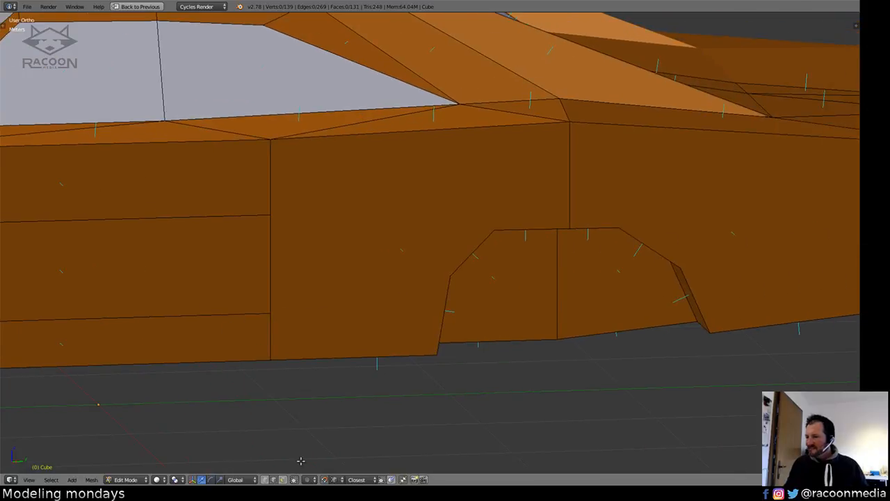
pyautogui.click(283, 480)
pyautogui.moveTo(427, 383); pyautogui.dragTo(372, 308, button='middle')
pyautogui.rightClick(372, 306)
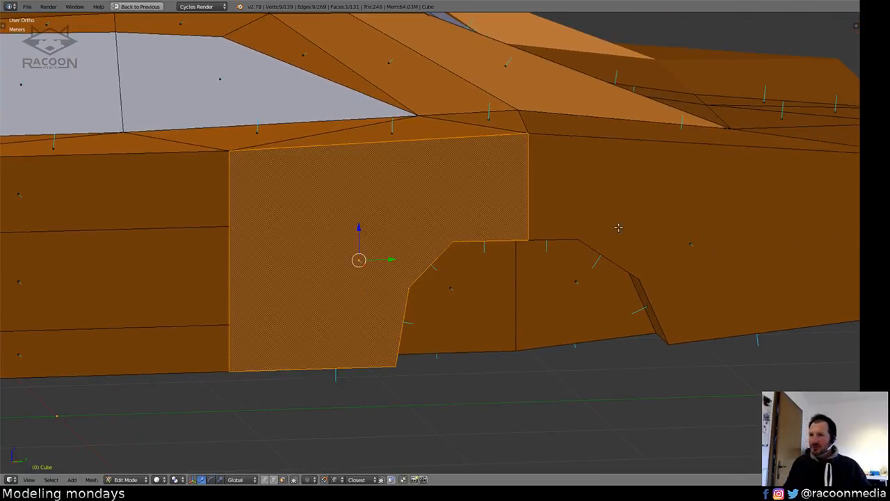
pyautogui.keyDown('shift'); pyautogui.rightClick(666, 220); pyautogui.keyUp('shift')
pyautogui.keyDown('shift'); pyautogui.moveTo(739, 268); pyautogui.dragTo(593, 278, button='middle'); pyautogui.keyUp('shift')
pyautogui.keyDown('shift'); pyautogui.moveTo(385, 319); pyautogui.dragTo(447, 310, button='middle'); pyautogui.keyUp('shift')
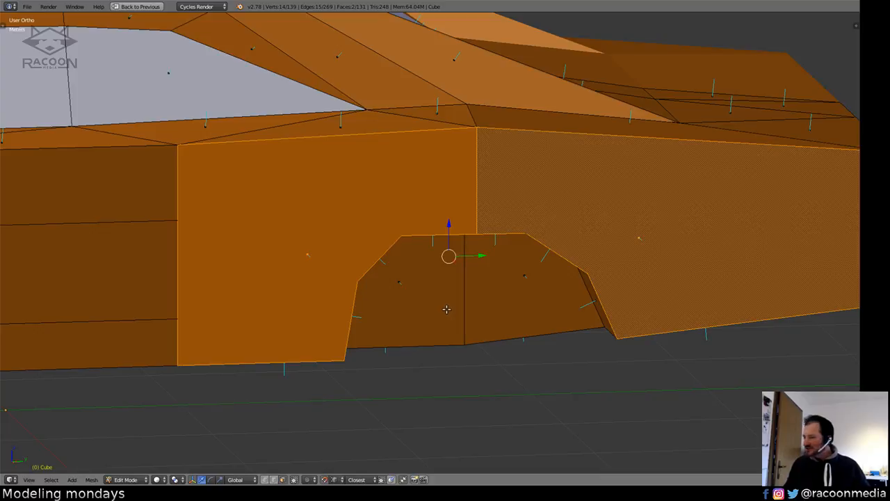
pyautogui.moveTo(402, 321); pyautogui.dragTo(431, 316, button='middle')
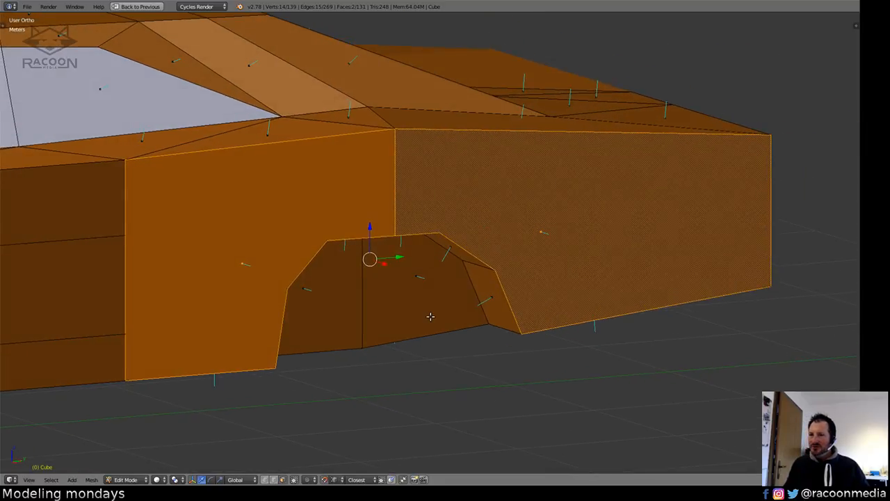
pyautogui.press('t')
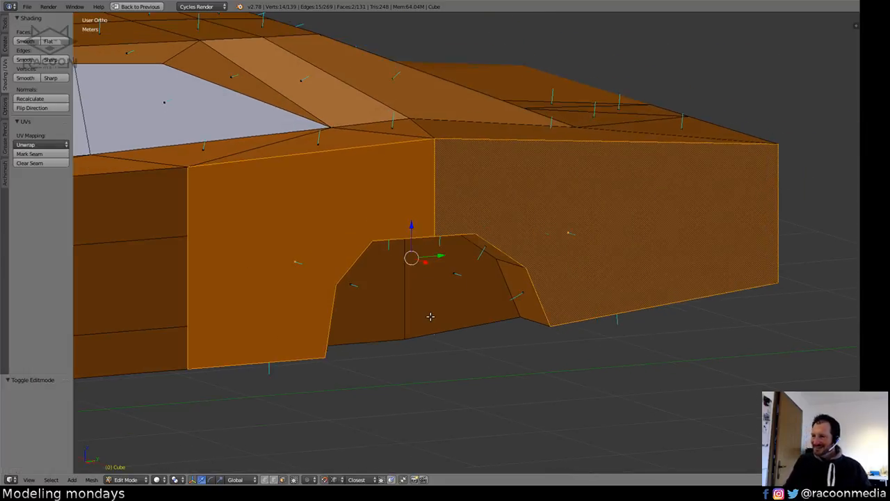
pyautogui.hotkey('ctrl', 't')
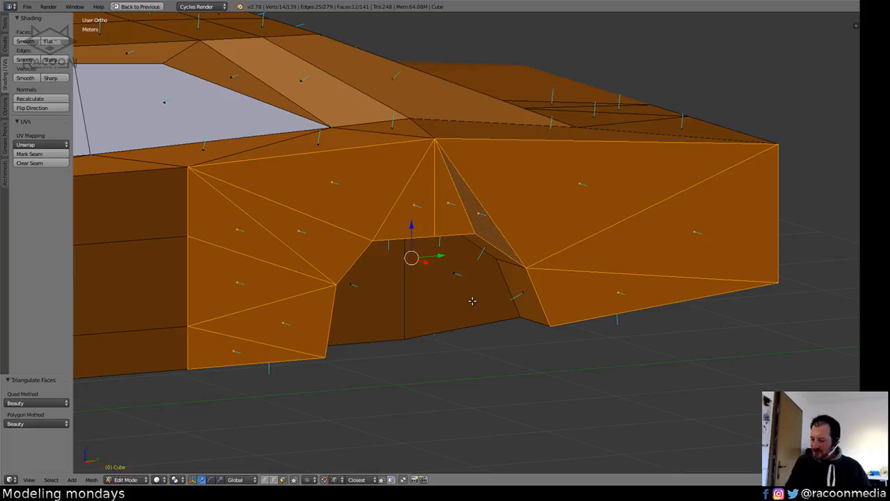
pyautogui.hotkey('ctrl', 'z')
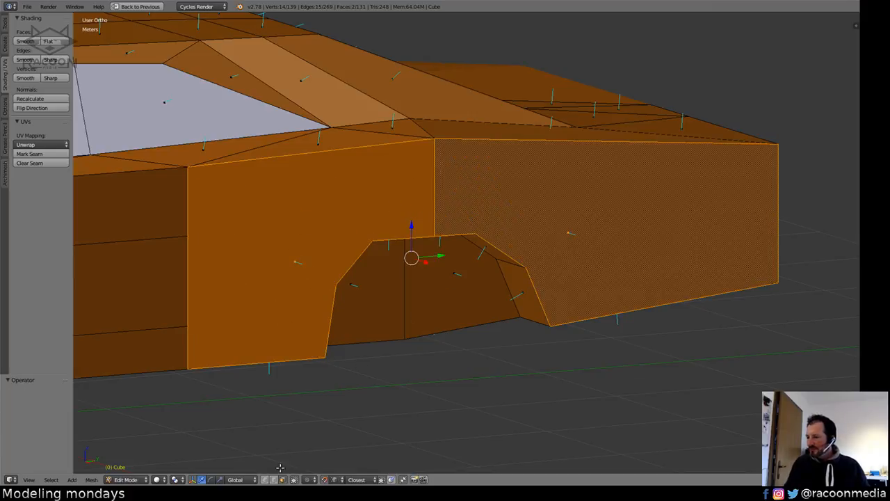
# Delete the two large side faces around the rear wheel arch.
pyautogui.rightClick(283, 259)
pyautogui.keyDown('shift'); pyautogui.rightClick(577, 224); pyautogui.keyUp('shift')
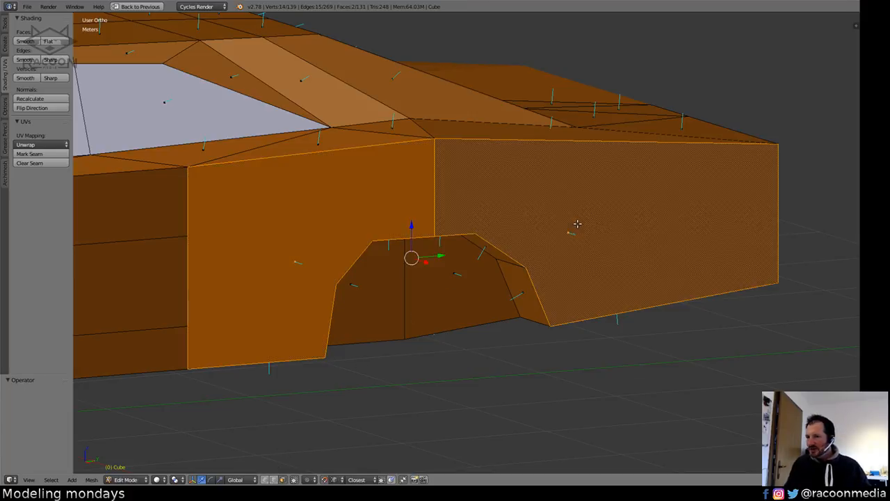
pyautogui.press('x')
pyautogui.click(573, 224)
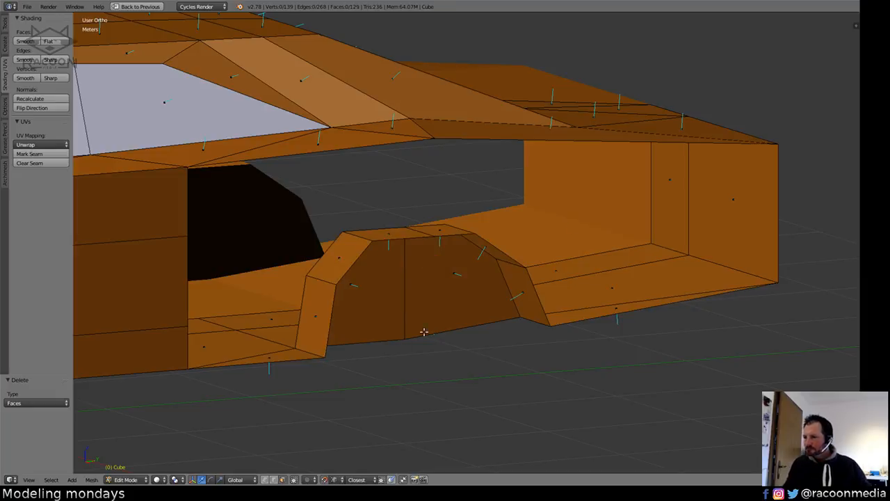
# Extrude the door's three rear vertical edges about 91.7 cm along Y to the front of the rear wheel arch.
pyautogui.click(274, 481)
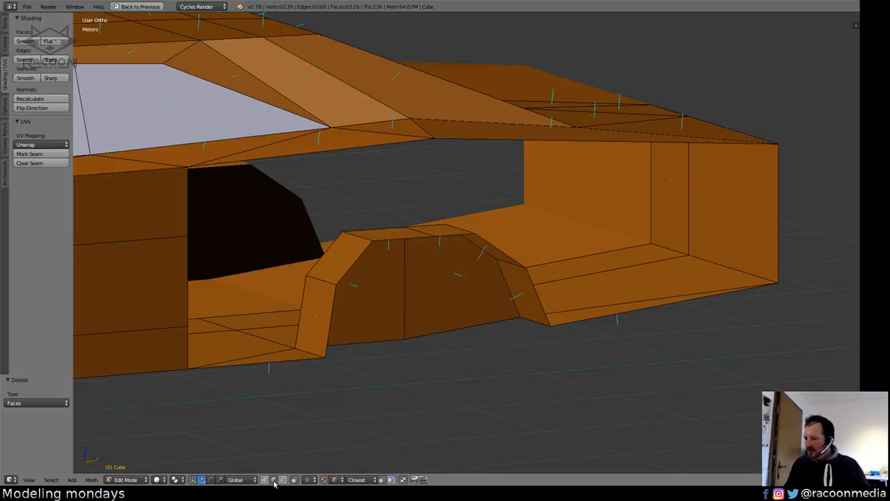
pyautogui.rightClick(187, 339)
pyautogui.keyDown('shift'); pyautogui.rightClick(186, 285); pyautogui.keyUp('shift')
pyautogui.keyDown('shift'); pyautogui.rightClick(183, 213); pyautogui.keyUp('shift')
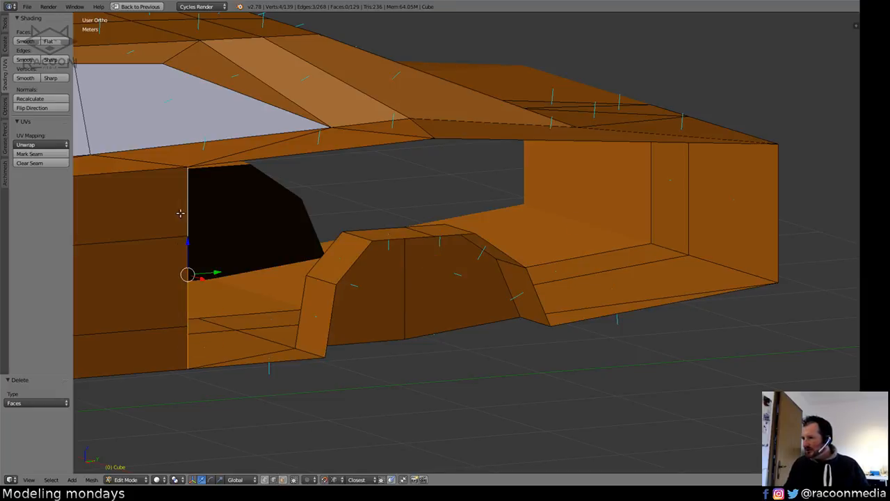
pyautogui.press('e')
pyautogui.press('y')
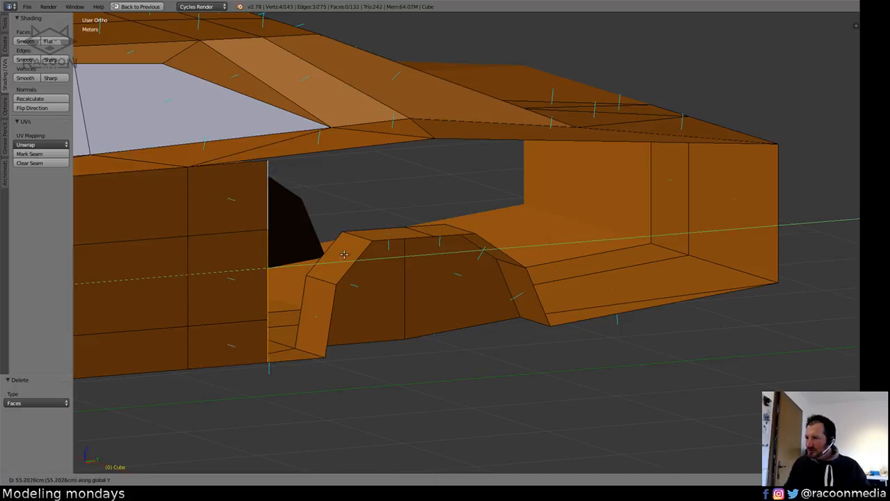
pyautogui.click(405, 256)
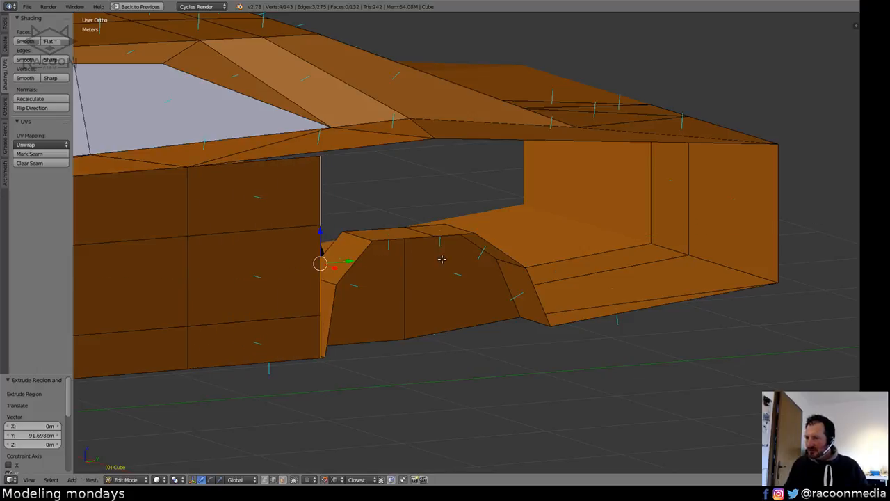
pyautogui.moveTo(455, 304); pyautogui.dragTo(362, 303, button='middle')
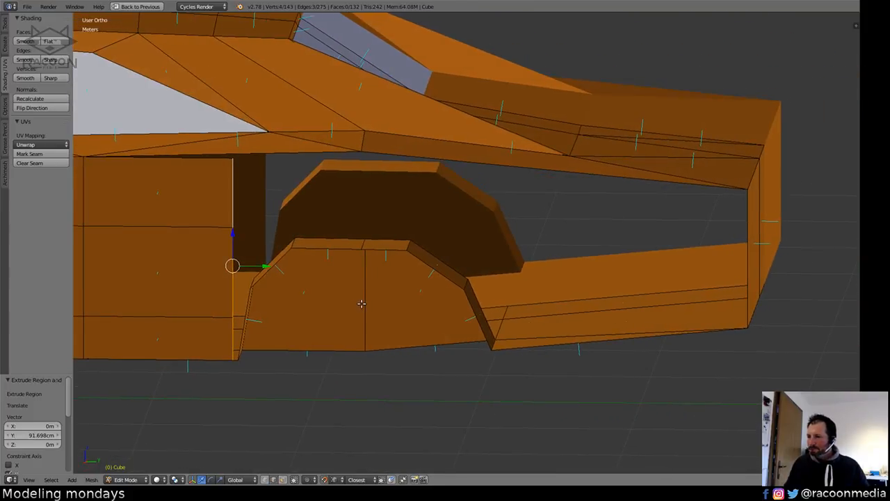
# Duplicate the three extruded vertical edges and place the copy about 1.675 m along Y, behind the rear wheel arch.
pyautogui.hotkey('shift', 'd')
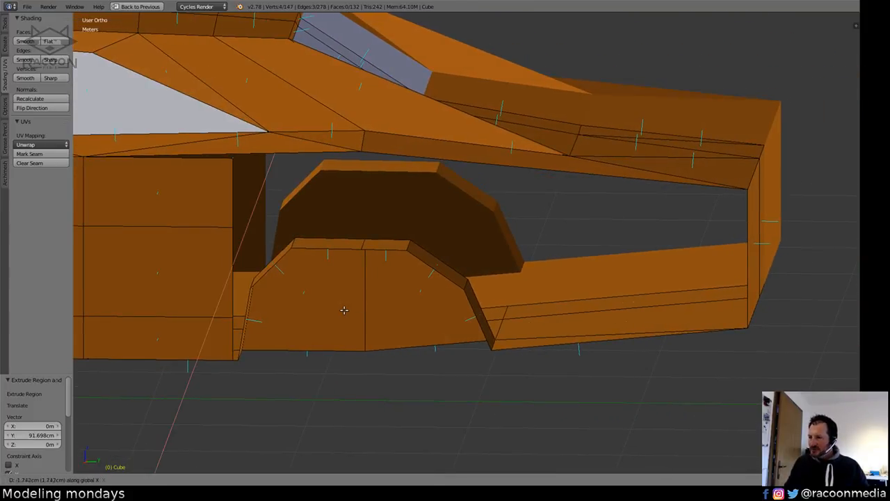
pyautogui.press('y')
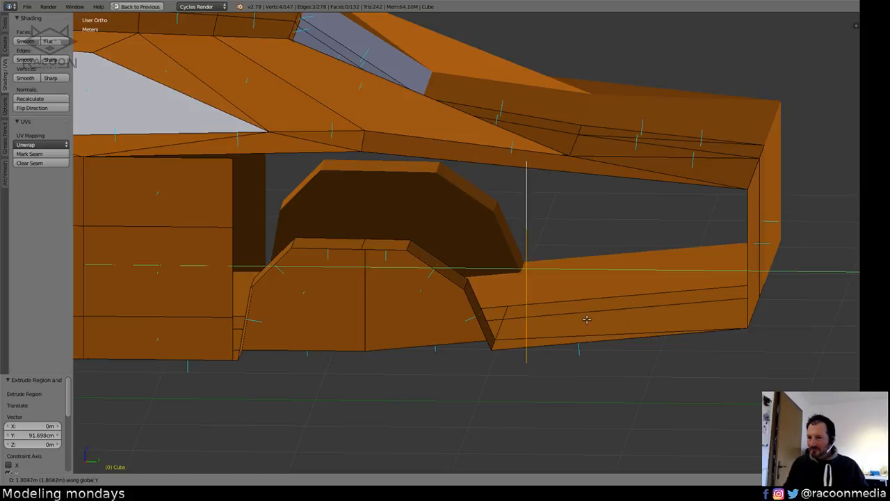
pyautogui.click(569, 299)
# Extrude the duplicated edges about 1.488 m along Y to the car's rear end and recalculate the new faces' normals to point outward.
pyautogui.keyDown('shift'); pyautogui.moveTo(569, 299); pyautogui.dragTo(437, 308, button='middle'); pyautogui.keyUp('shift')
pyautogui.press('e')
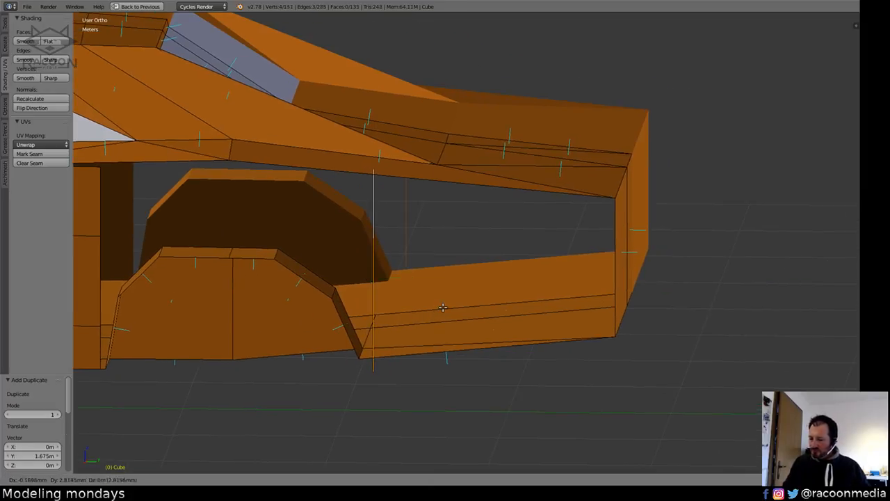
pyautogui.press('y')
pyautogui.click(684, 301)
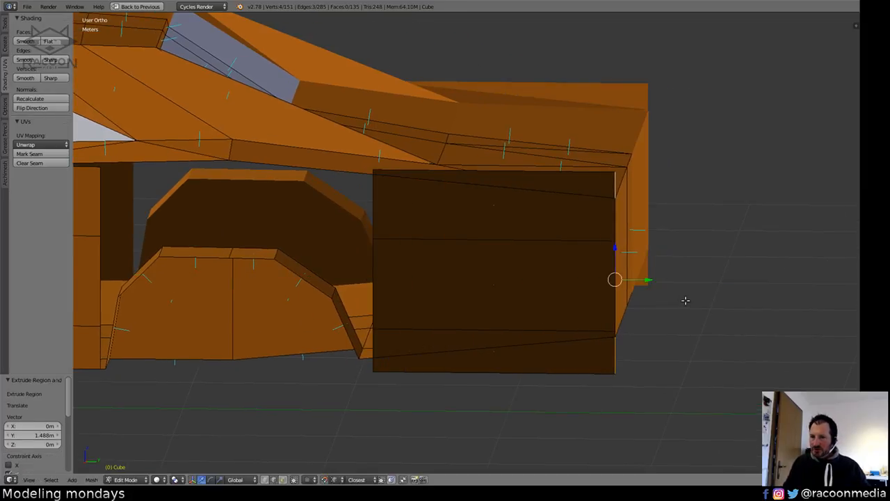
pyautogui.hotkey('ctrl', 'l')
pyautogui.hotkey('ctrl', 'n')
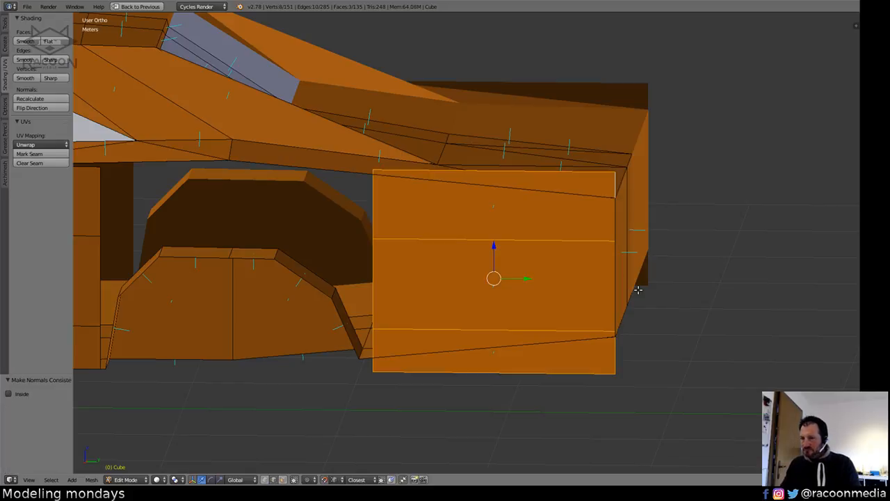
pyautogui.moveTo(638, 290); pyautogui.dragTo(516, 291, button='middle')
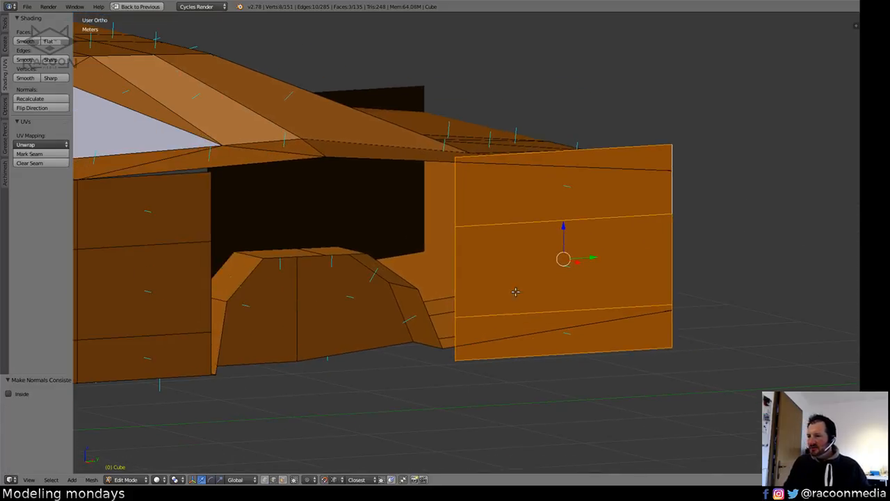
# Snap the rear side panel's lower front vertex onto the wheel arch's lower rear corner, about 8.5 cm forward and 7.8 cm up.
pyautogui.keyDown('shift'); pyautogui.moveTo(453, 269); pyautogui.dragTo(491, 272, button='middle'); pyautogui.keyUp('shift')
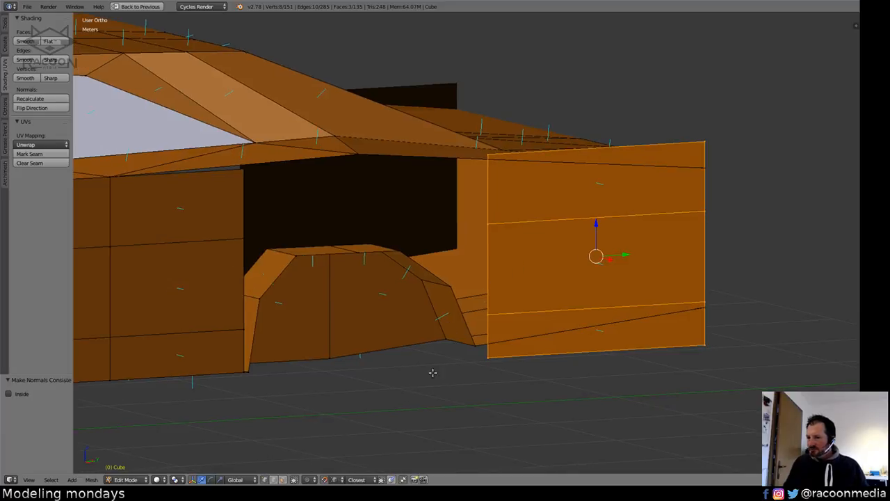
pyautogui.moveTo(431, 371); pyautogui.dragTo(448, 391, button='middle')
pyautogui.rightClick(464, 365)
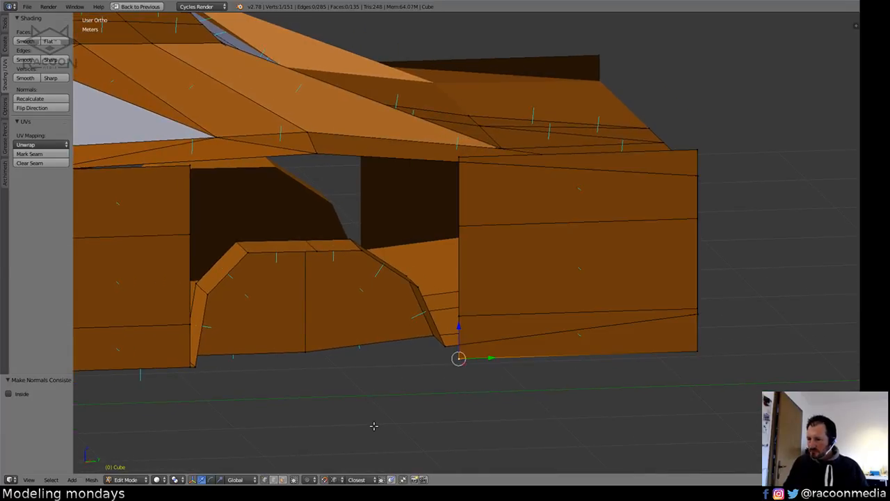
pyautogui.press('g')
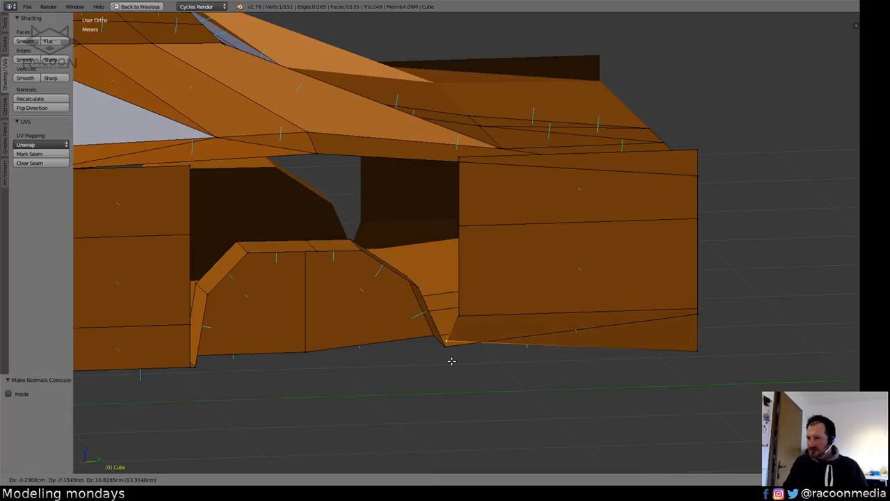
pyautogui.click(445, 347)
# Snap the side panel's two outer rear-end vertices onto the neighbouring body corners, the lower about 23.1 cm up and the upper about 16.3 cm down.
pyautogui.moveTo(625, 365); pyautogui.dragTo(546, 372, button='middle')
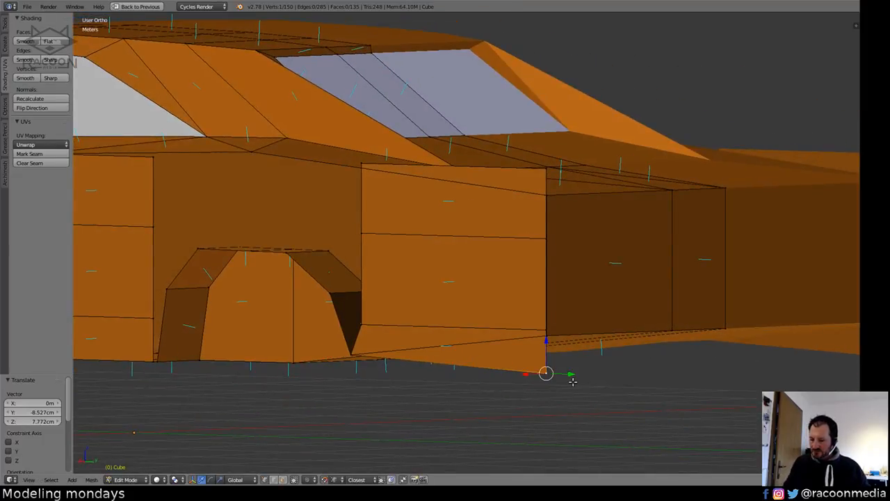
pyautogui.press('g')
pyautogui.click(554, 338)
pyautogui.keyDown('shift'); pyautogui.moveTo(484, 319); pyautogui.dragTo(508, 346, button='middle'); pyautogui.keyUp('shift')
pyautogui.rightClick(593, 228)
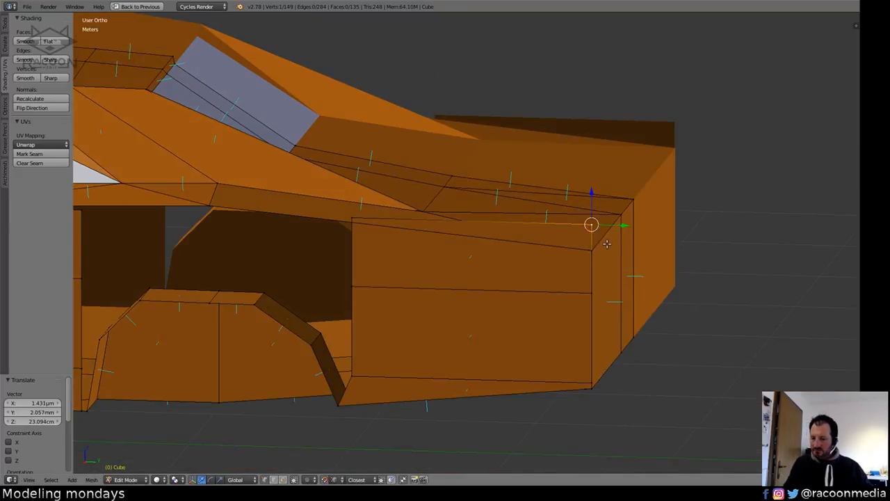
pyautogui.press('g')
pyautogui.click(592, 249)
# Lower the side panel's top front vertex about 2.8 cm along Z to the upper body edge.
pyautogui.moveTo(592, 249); pyautogui.dragTo(376, 243, button='middle')
pyautogui.rightClick(360, 231)
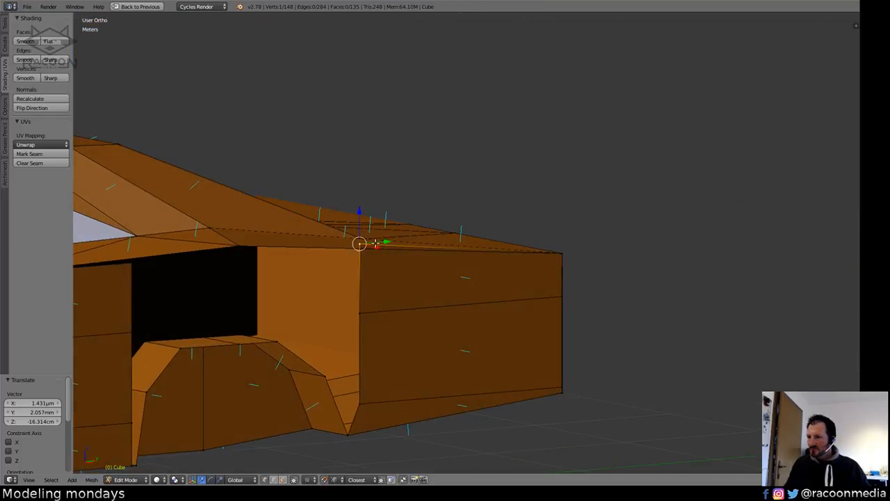
pyautogui.press('g')
pyautogui.press('z')
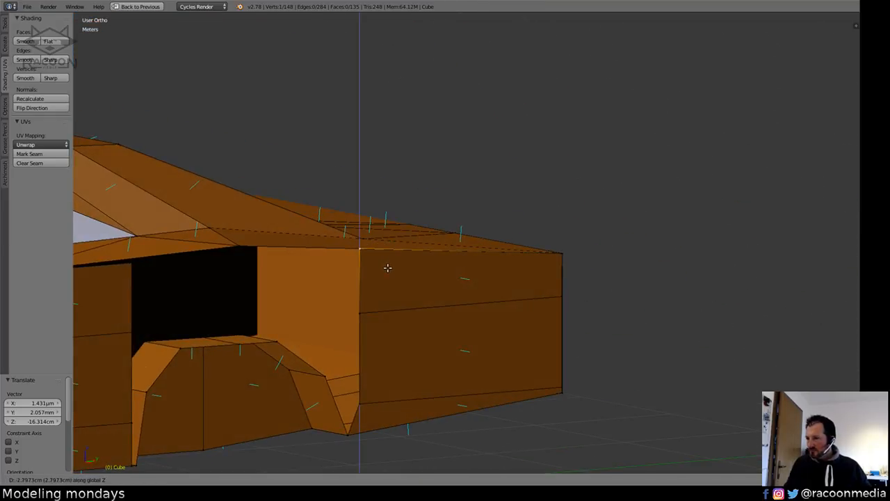
pyautogui.click(383, 266)
pyautogui.press('a')
# With edge snapping, move the panel's lower middle front vertex about 17.1 cm forward along Y onto the wheel arch's rear edge.
pyautogui.moveTo(417, 269); pyautogui.dragTo(496, 268, button='middle')
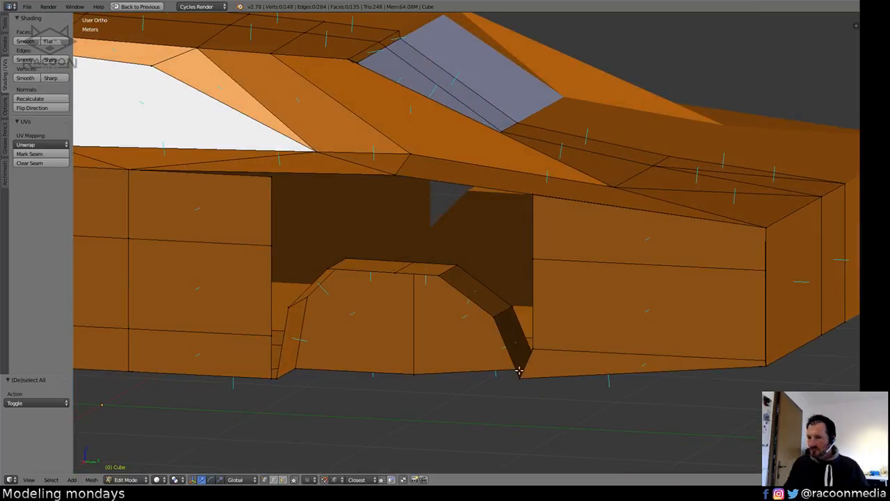
pyautogui.rightClick(530, 354)
pyautogui.moveTo(530, 354); pyautogui.dragTo(566, 377, button='middle')
pyautogui.keyDown('shift'); pyautogui.moveTo(529, 403); pyautogui.dragTo(555, 383, button='middle'); pyautogui.keyUp('shift')
pyautogui.scroll(3, 554, 384)
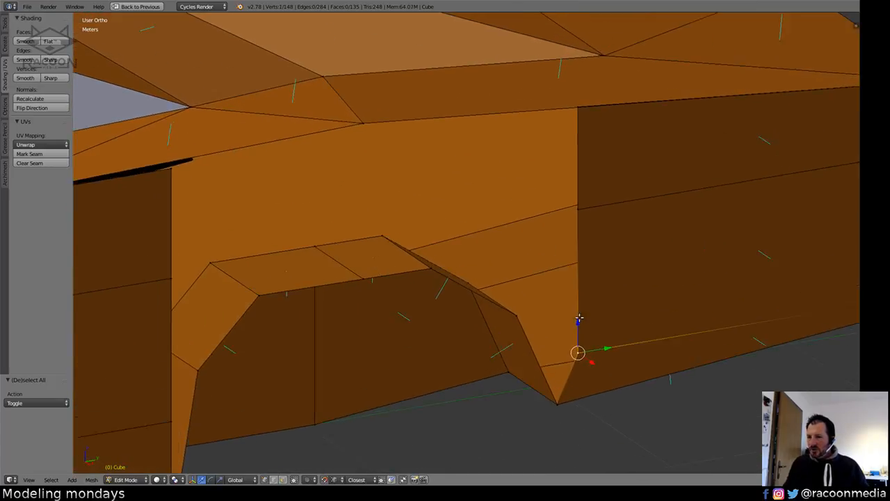
pyautogui.moveTo(425, 422); pyautogui.dragTo(412, 407, button='middle')
pyautogui.click(337, 480)
pyautogui.click(341, 449)
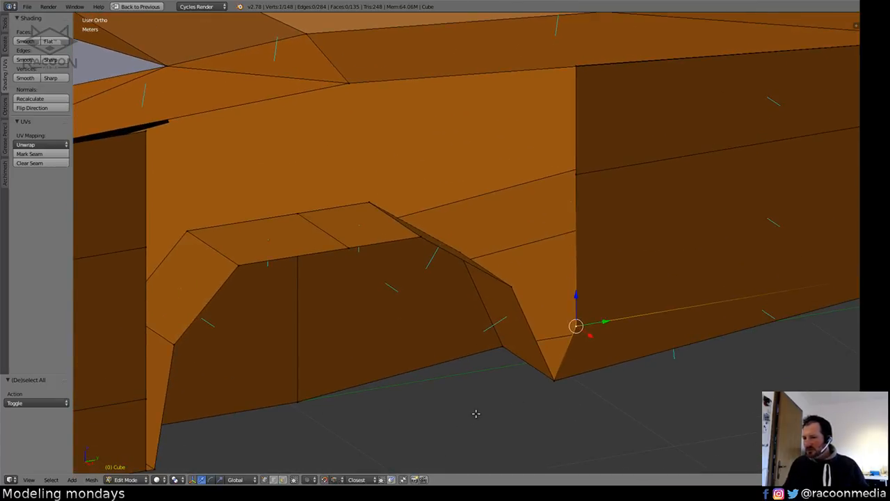
pyautogui.moveTo(553, 381); pyautogui.dragTo(550, 364, button='middle')
pyautogui.press('g')
pyautogui.press('y')
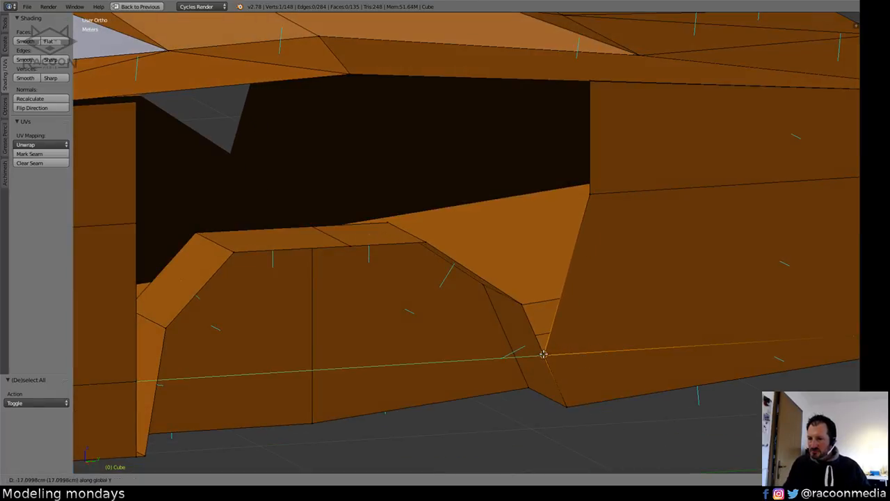
pyautogui.click(543, 354)
# Add a loop cut across the wheel arch's lower rear strip and slide it level with the side panel's lower horizontal edge.
pyautogui.keyDown('shift'); pyautogui.moveTo(577, 302); pyautogui.dragTo(513, 329, button='middle'); pyautogui.keyUp('shift')
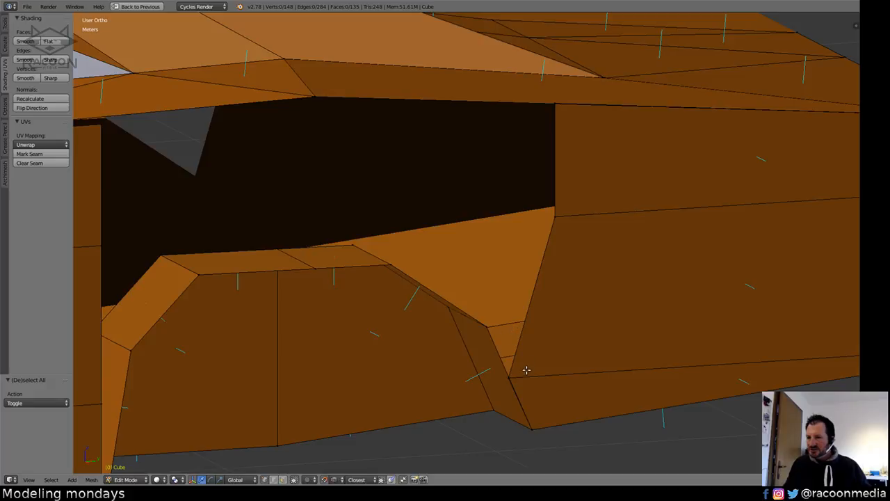
pyautogui.hotkey('ctrl', 'r')
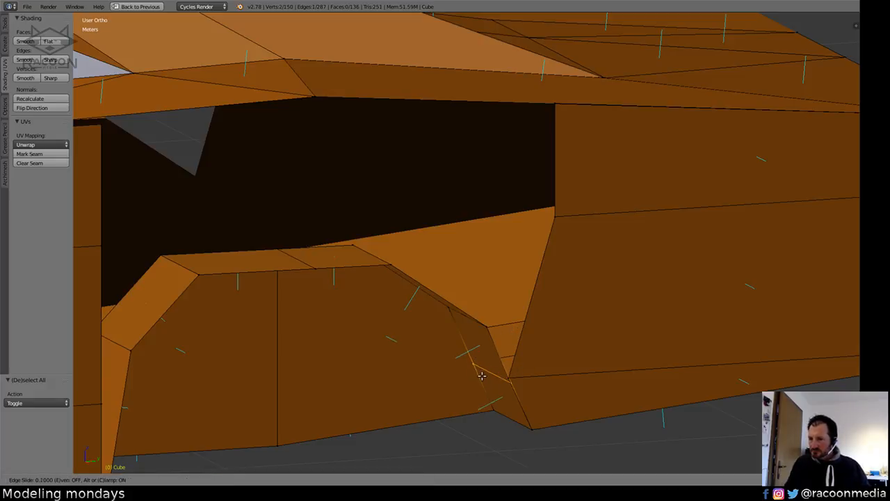
pyautogui.click(478, 370)
pyautogui.click(480, 369)
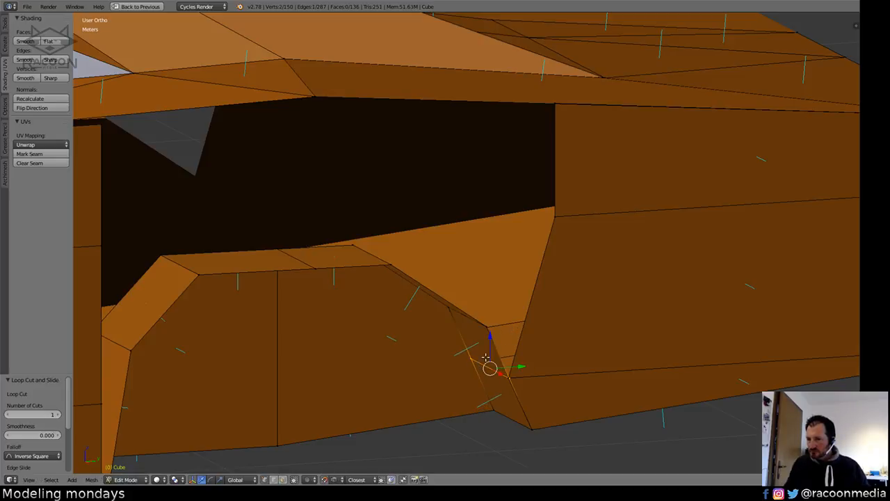
pyautogui.press('KP_3')
pyautogui.press('KP_Decimal')
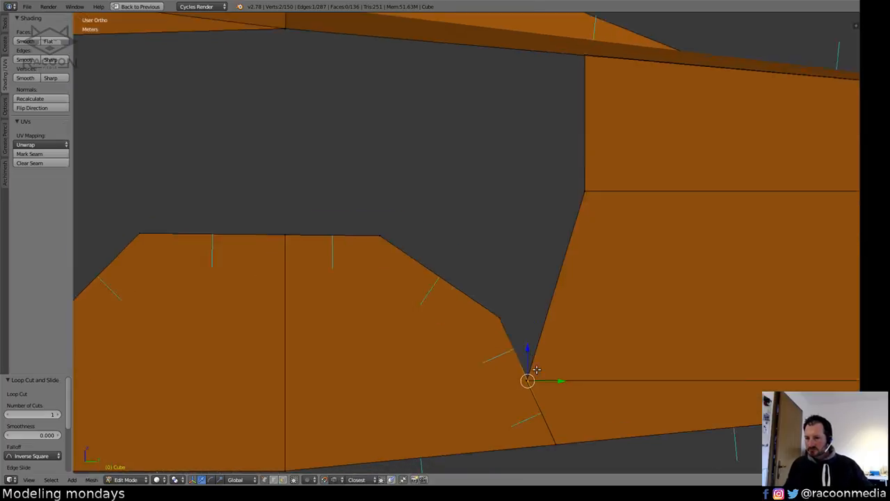
pyautogui.scroll(6, 504, 315)
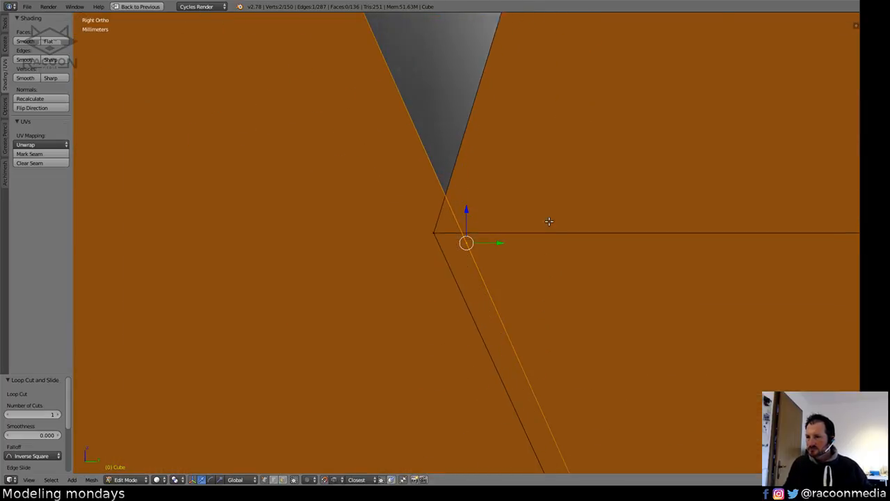
pyautogui.press('g')
pyautogui.press('g')
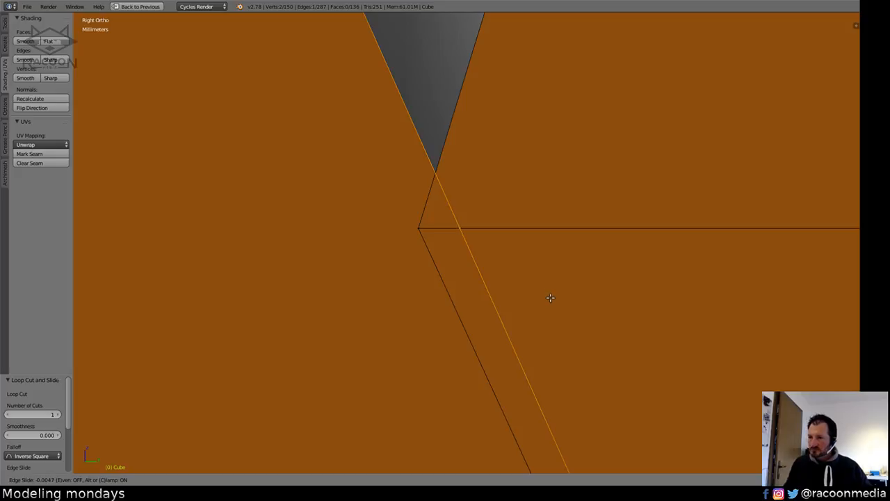
pyautogui.click(549, 296)
pyautogui.press('a')
# Switch snapping to vertices and merge the side panel's lower middle front vertex with the loop cut's outer vertex on the rear arch edge.
pyautogui.click(422, 235)
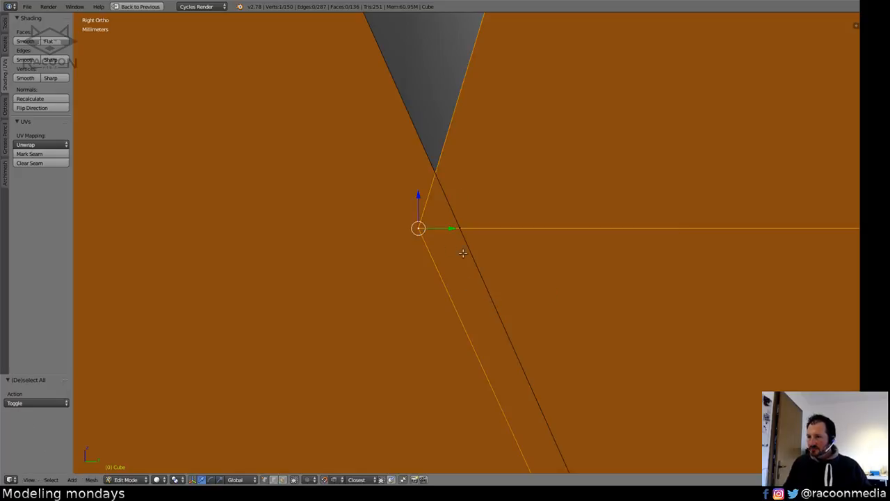
pyautogui.click(336, 479)
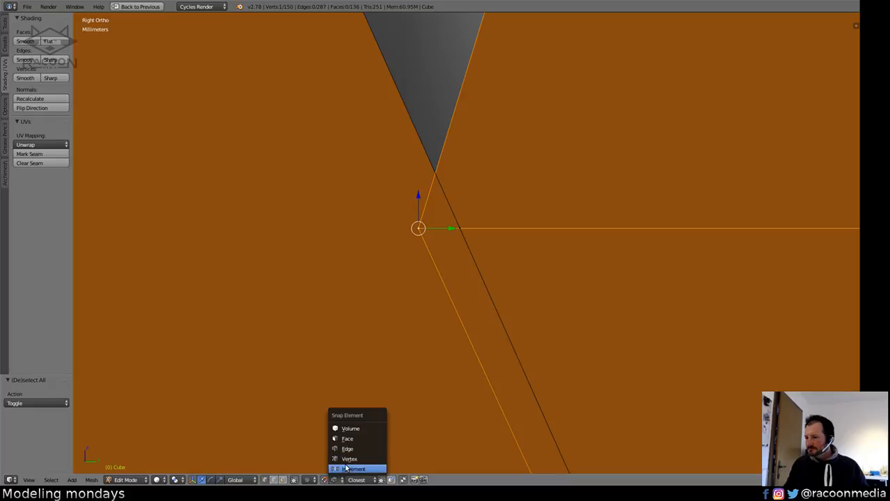
pyautogui.click(348, 460)
pyautogui.press('g')
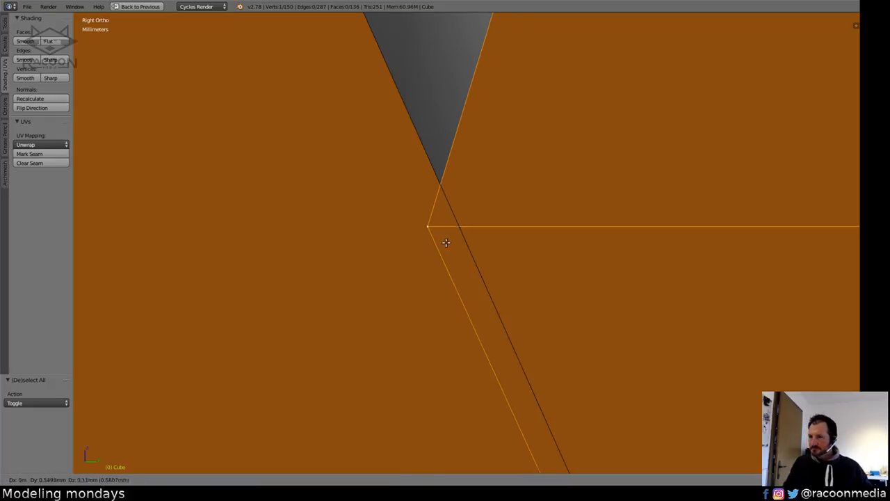
pyautogui.click(462, 234)
pyautogui.press('a')
pyautogui.moveTo(473, 301); pyautogui.dragTo(463, 324, button='middle')
pyautogui.rightClick(345, 229)
pyautogui.hotkey('ctrl', 'z')
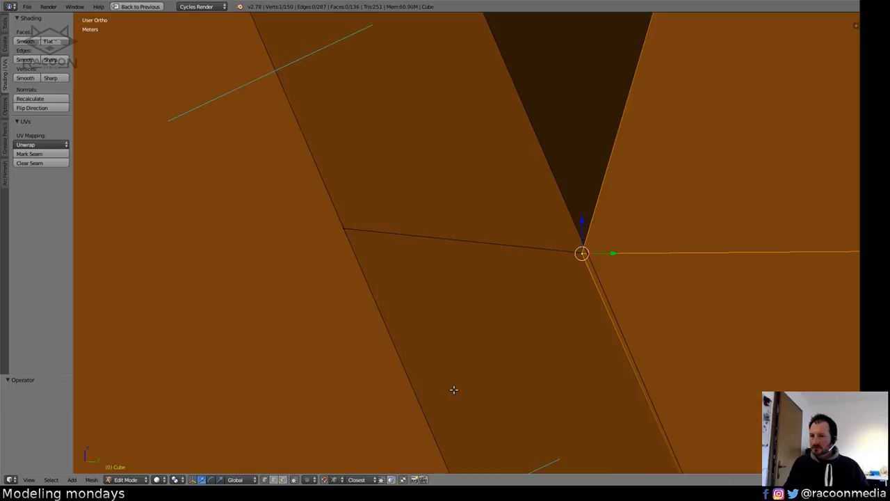
pyautogui.moveTo(570, 323); pyautogui.dragTo(576, 324, button='middle')
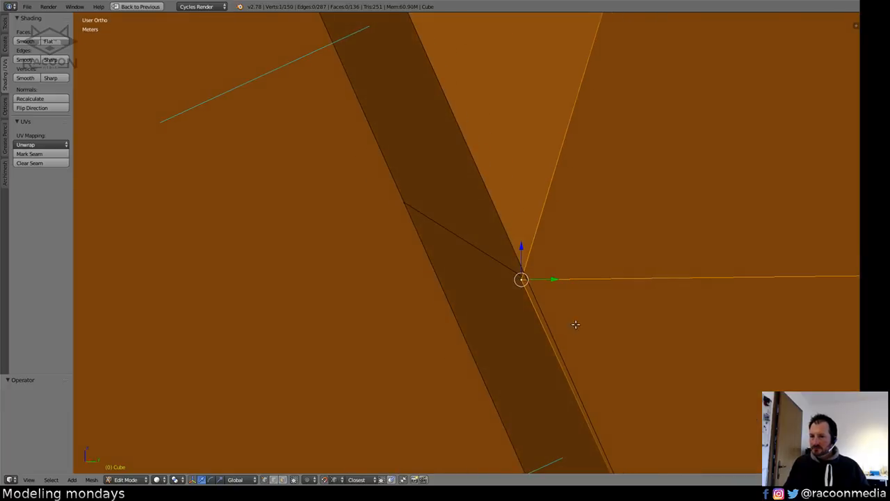
pyautogui.click(534, 286)
pyautogui.moveTo(534, 286); pyautogui.dragTo(483, 308, button='middle')
pyautogui.press('a')
pyautogui.scroll(-6, 471, 387)
pyautogui.keyDown('ctrl'); pyautogui.click(461, 400); pyautogui.keyUp('ctrl')
# Add a loop cut across the wheel arch's lower front strip near the height of the front panel's lower horizontal edge.
pyautogui.press('KP_3')
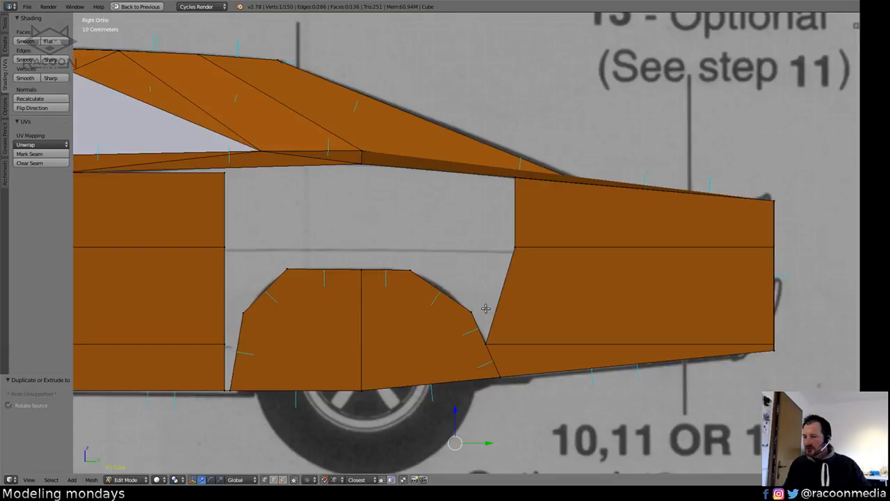
pyautogui.keyDown('shift'); pyautogui.moveTo(295, 304); pyautogui.dragTo(424, 242, button='middle'); pyautogui.keyUp('shift')
pyautogui.moveTo(374, 289)
pyautogui.keyDown('shift'); pyautogui.mouseDown(button='middle')
pyautogui.moveTo(387, 284)
pyautogui.moveTo(365, 300)
pyautogui.mouseUp(button='middle'); pyautogui.keyUp('shift')
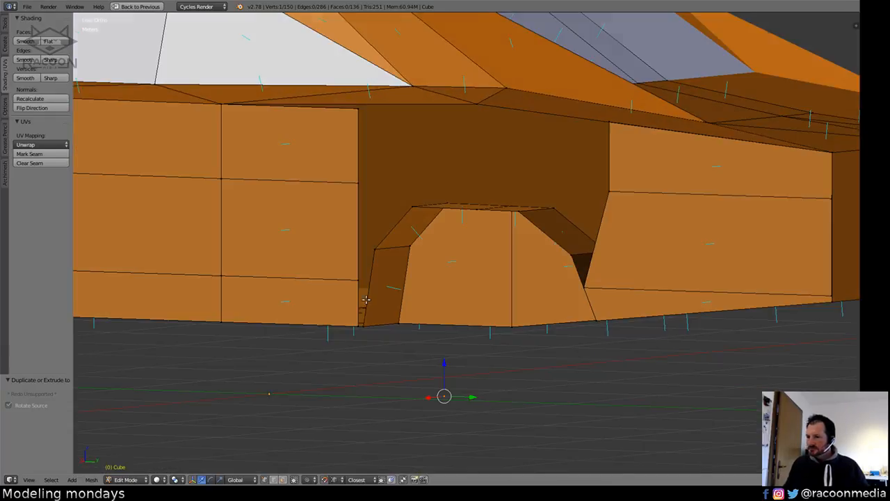
pyautogui.hotkey('ctrl', 'r')
pyautogui.click(370, 287)
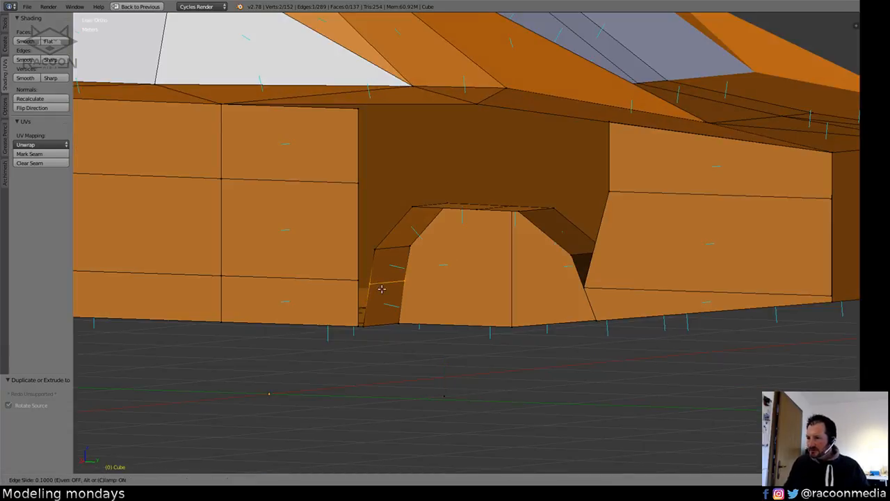
pyautogui.click(366, 279)
pyautogui.rightClick(366, 283)
# Snap the lower rear corner of the panel ahead of the wheel onto the arch's lower front corner, about 3.3 cm along Y.
pyautogui.rightClick(358, 281)
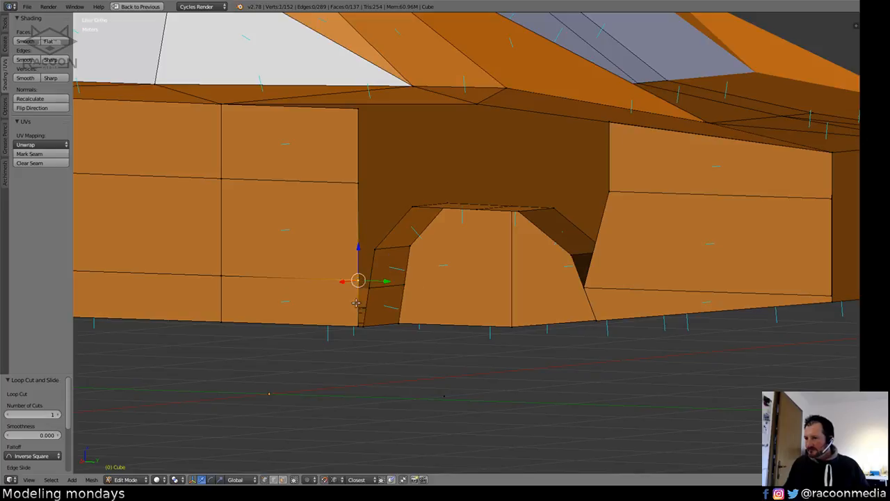
pyautogui.moveTo(345, 295); pyautogui.dragTo(401, 300, button='middle')
pyautogui.scroll(1, 401, 300)
pyautogui.scroll(2, 401, 300)
pyautogui.rightClick(308, 435)
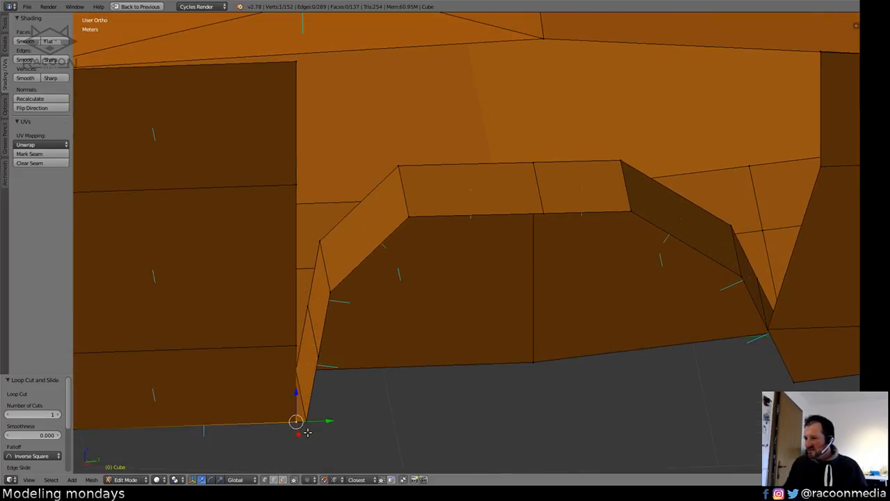
pyautogui.press('g')
pyautogui.click(310, 421)
# Move the front panel's lower middle rear vertex about 7.84 cm along Y onto the wheel arch's front edge.
pyautogui.keyDown('shift'); pyautogui.moveTo(328, 279); pyautogui.dragTo(356, 292, button='middle'); pyautogui.keyUp('shift')
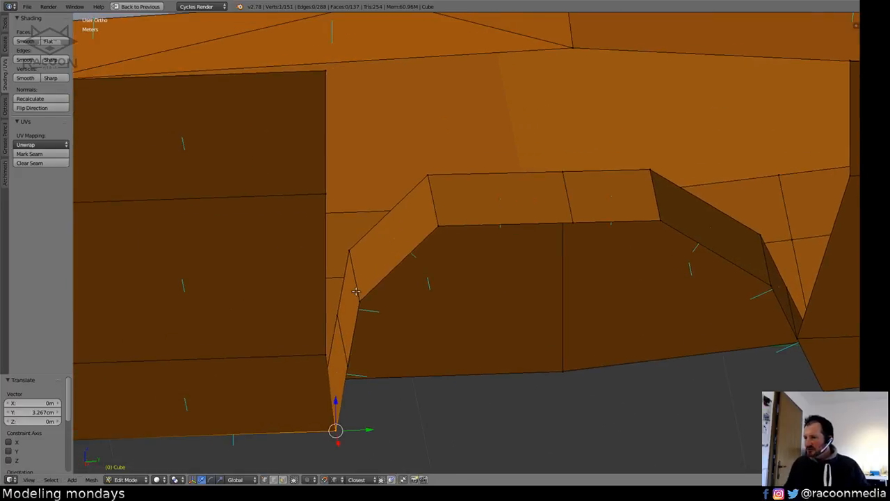
pyautogui.moveTo(375, 349); pyautogui.dragTo(397, 304, button='middle')
pyautogui.rightClick(346, 287)
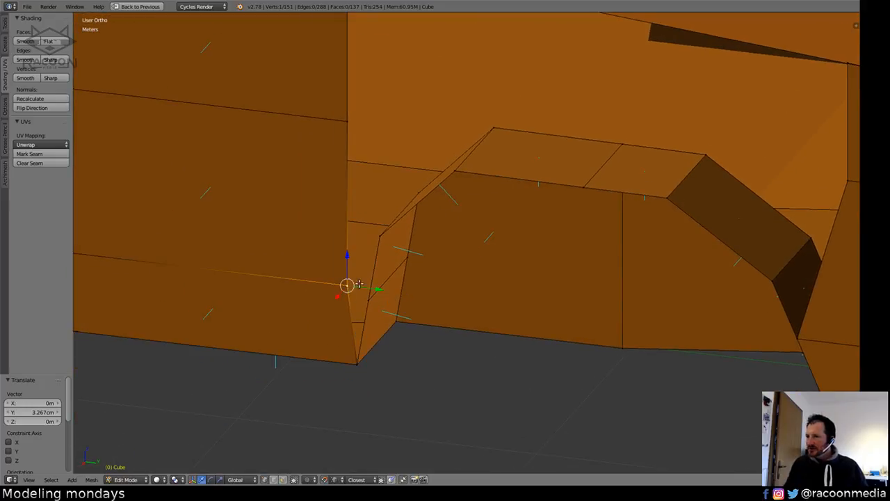
pyautogui.press('KP_3')
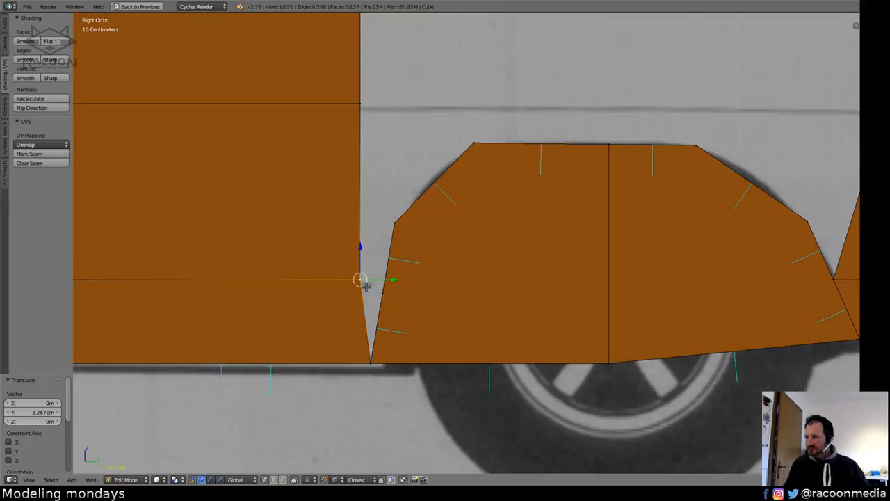
pyautogui.press('g')
pyautogui.press('y')
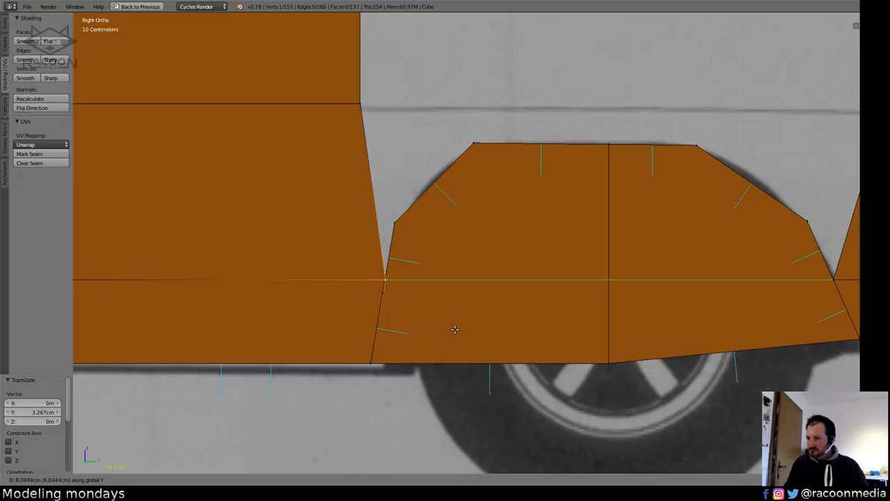
pyautogui.click(449, 327)
# In wireframe display, slide the front arch strip's loop cut up to meet the front panel's moved vertex.
pyautogui.scroll(4, 429, 306)
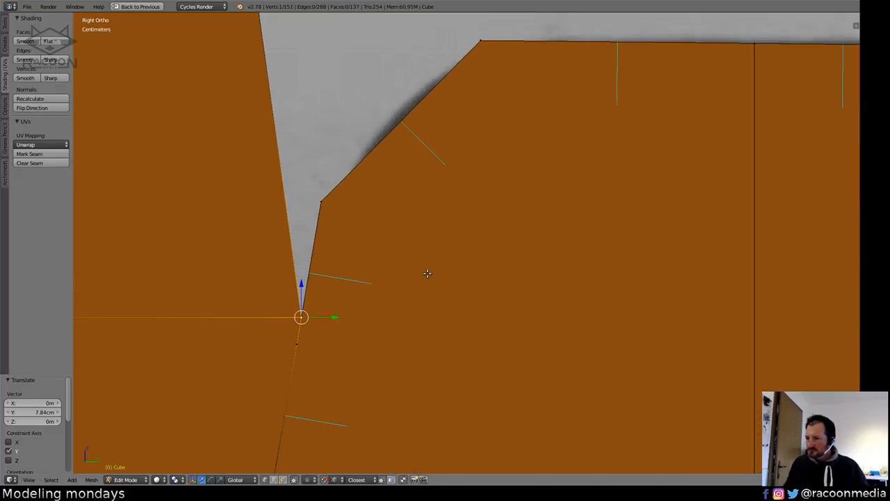
pyautogui.keyDown('shift'); pyautogui.moveTo(403, 318); pyautogui.dragTo(471, 229, button='middle'); pyautogui.keyUp('shift')
pyautogui.press('a')
pyautogui.press('z')
pyautogui.keyDown('ctrl'); pyautogui.moveTo(385, 269); pyautogui.dragTo(394, 265); pyautogui.keyUp('ctrl')
pyautogui.scroll(4, 435, 299)
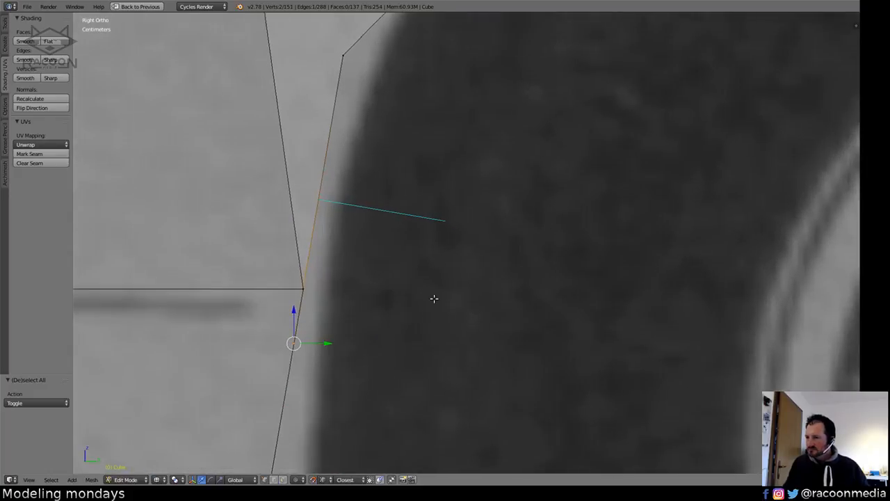
pyautogui.keyDown('shift'); pyautogui.moveTo(434, 298); pyautogui.dragTo(539, 210, button='middle'); pyautogui.keyUp('shift')
pyautogui.press('g')
pyautogui.press('g')
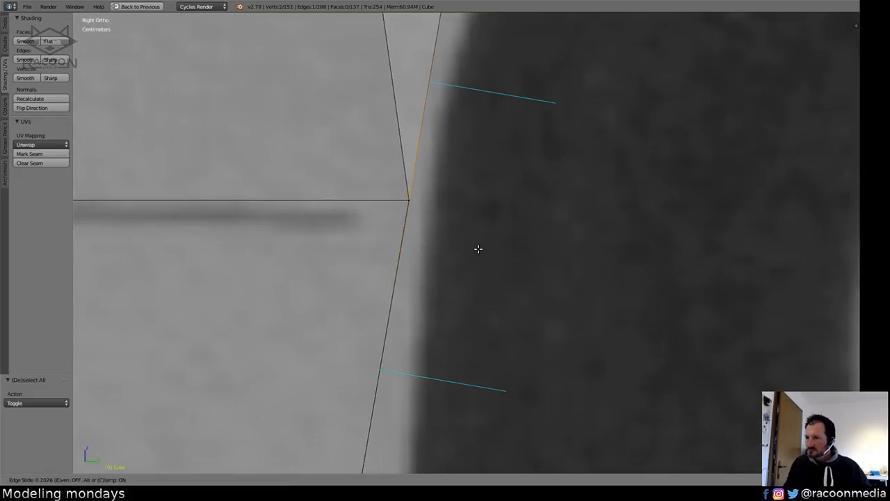
pyautogui.click(474, 254)
pyautogui.scroll(-5, 427, 361)
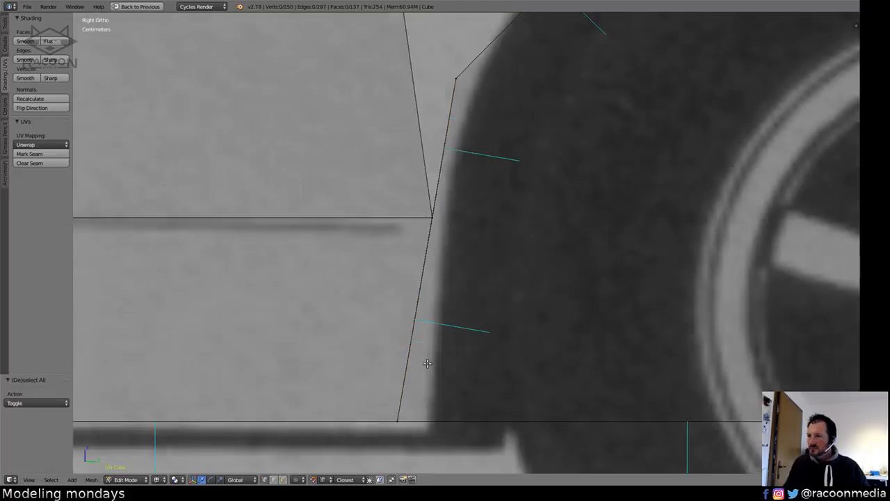
# In solid display, move the two upper rear vertices of the panel ahead of the wheel about 17 cm along Y toward the arch.
pyautogui.moveTo(427, 362)
pyautogui.mouseDown(button='middle')
pyautogui.moveTo(435, 301)
pyautogui.moveTo(409, 299)
pyautogui.mouseUp(button='middle')
pyautogui.press('z')
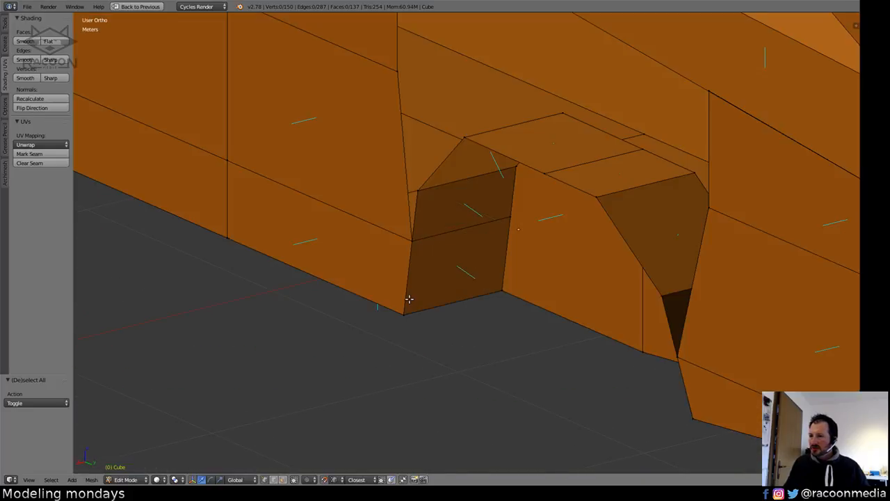
pyautogui.rightClick(409, 241)
pyautogui.moveTo(434, 267); pyautogui.dragTo(425, 352, button='middle')
pyautogui.press('a')
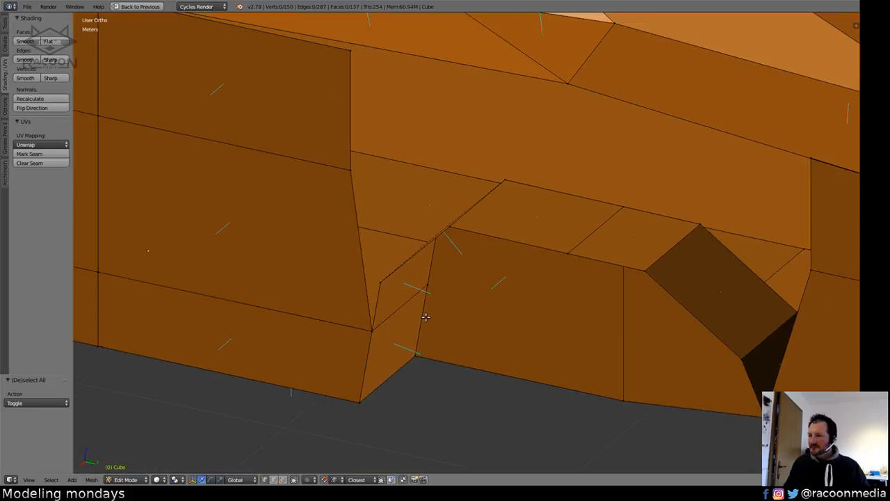
pyautogui.moveTo(427, 317); pyautogui.dragTo(447, 312, button='middle')
pyautogui.rightClick(388, 172)
pyautogui.keyDown('shift'); pyautogui.rightClick(379, 66); pyautogui.keyUp('shift')
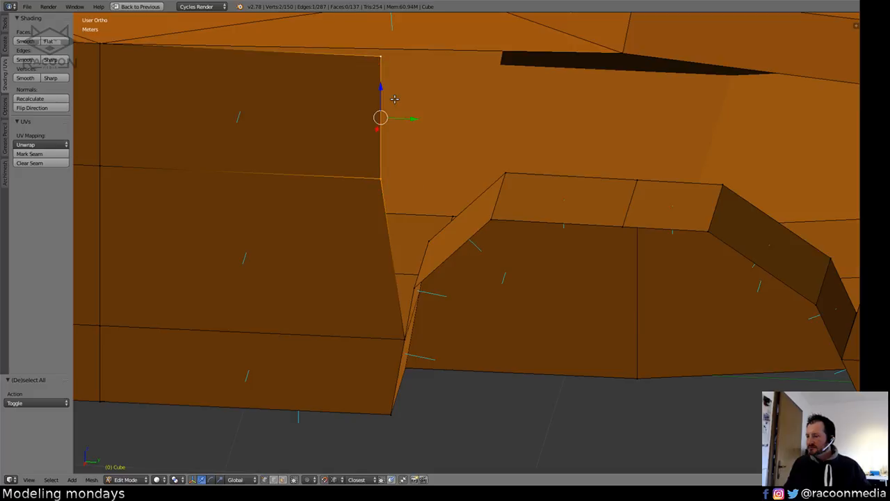
pyautogui.press('KP_3')
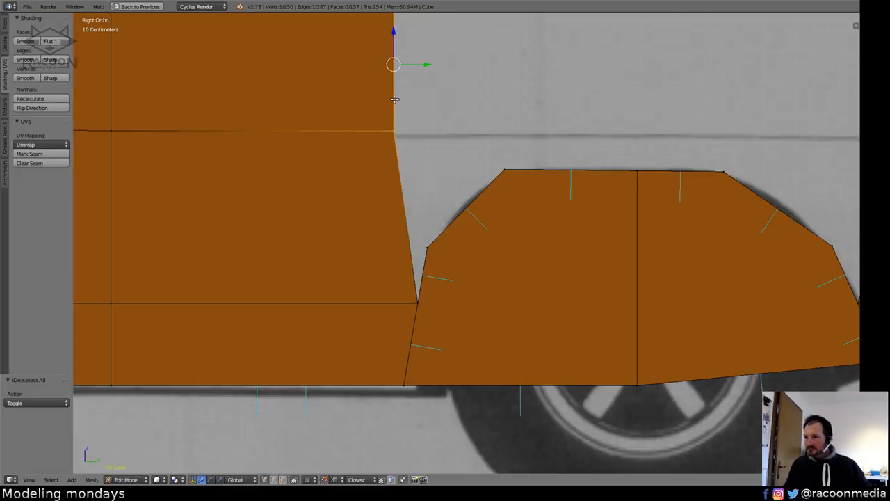
pyautogui.keyDown('shift'); pyautogui.moveTo(394, 100); pyautogui.dragTo(384, 275, button='middle'); pyautogui.keyUp('shift')
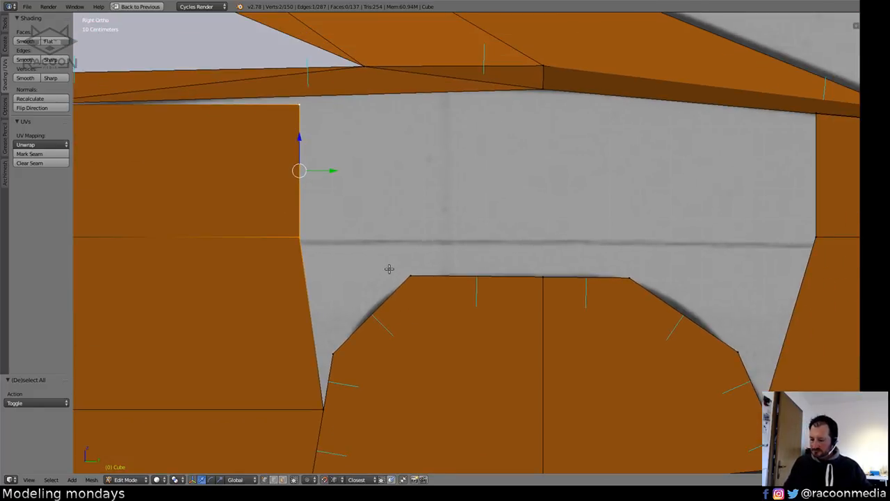
pyautogui.press('g')
pyautogui.press('y')
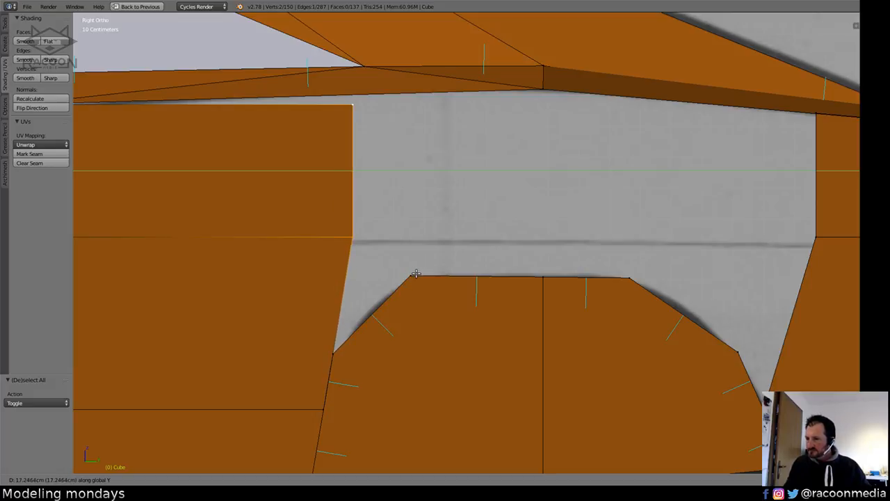
pyautogui.click(417, 271)
# Snap the front panel's top rear corner up onto the lower edge of the trim strip, about 1.8 cm along Y and 2.8 cm along Z.
pyautogui.keyDown('shift'); pyautogui.moveTo(389, 275); pyautogui.dragTo(336, 396, button='middle'); pyautogui.keyUp('shift')
pyautogui.press('a')
pyautogui.keyDown('shift'); pyautogui.moveTo(344, 278); pyautogui.dragTo(442, 269, button='middle'); pyautogui.keyUp('shift')
pyautogui.rightClick(363, 307)
pyautogui.scroll(3, 444, 309)
pyautogui.press('KP_3')
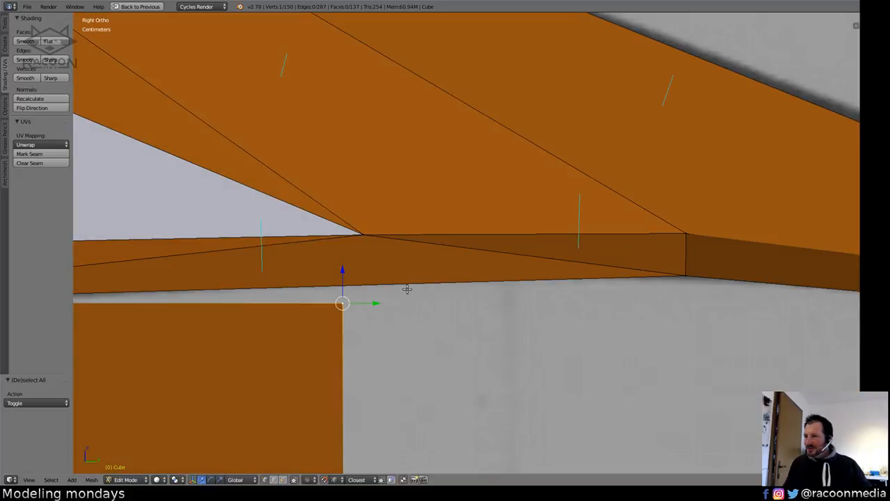
pyautogui.scroll(2, 407, 288)
pyautogui.keyDown('shift'); pyautogui.moveTo(350, 292); pyautogui.dragTo(443, 277, button='middle'); pyautogui.keyUp('shift')
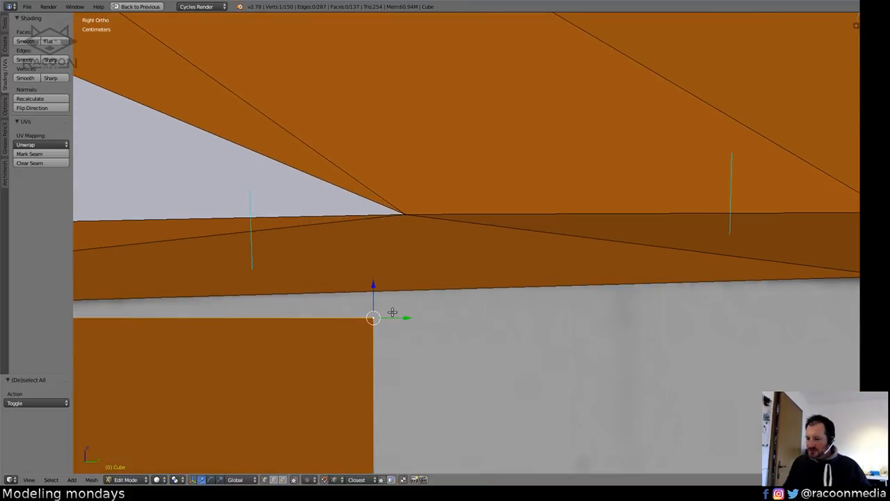
pyautogui.press('g')
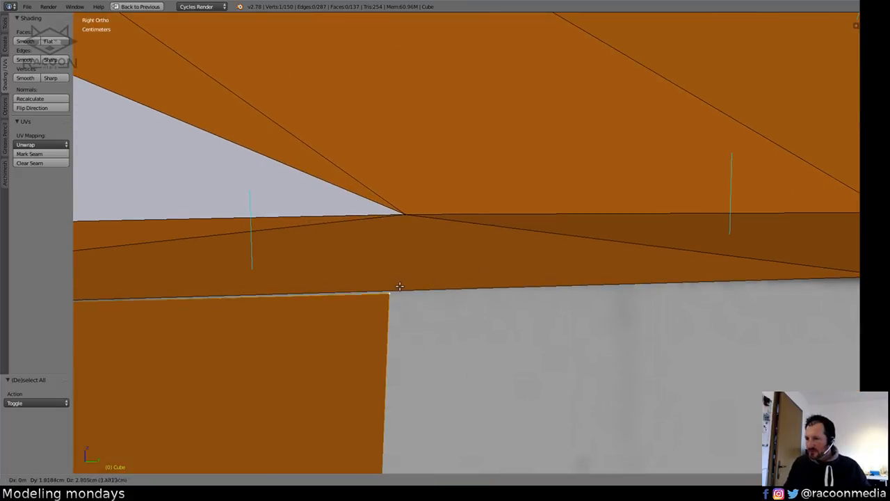
pyautogui.press('Escape')
pyautogui.press('a')
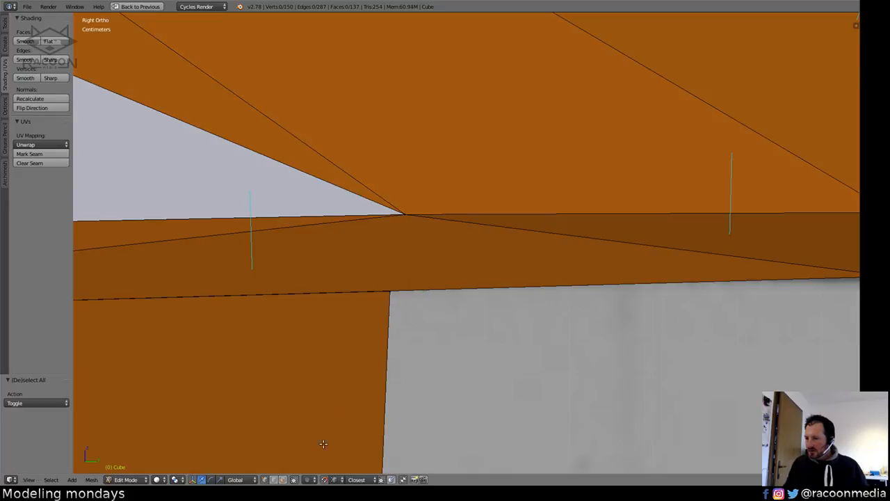
# Delete the long triangular face of the trim strip directly above the front panel's rear corner.
pyautogui.rightClick(435, 250)
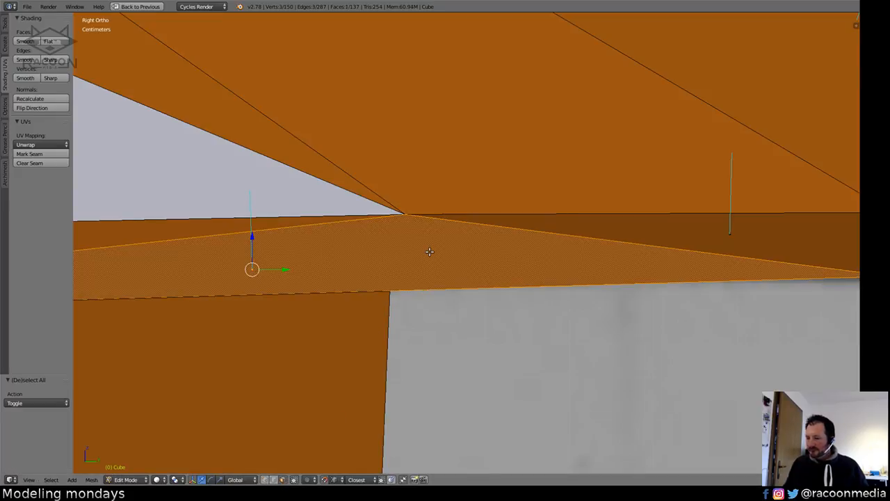
pyautogui.press('x')
pyautogui.click(424, 252)
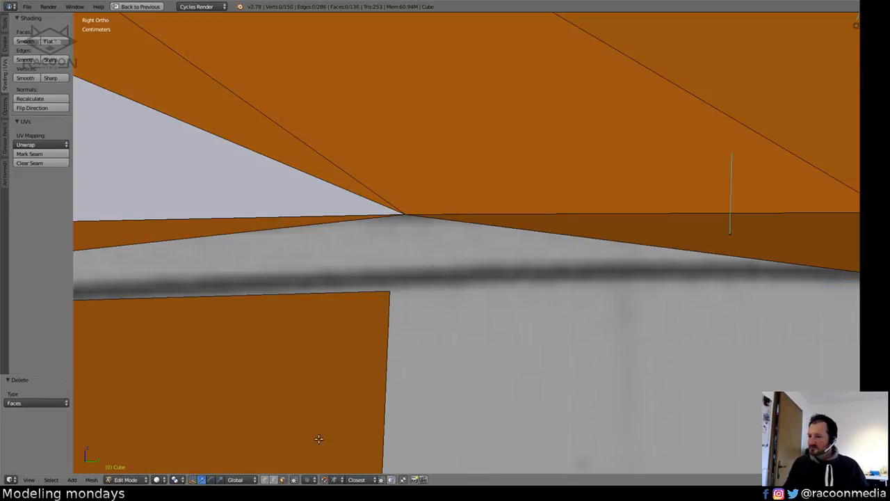
# Fill a triangular face between the front panel's top edge and the diagonal trim edge below the side window.
pyautogui.click(274, 480)
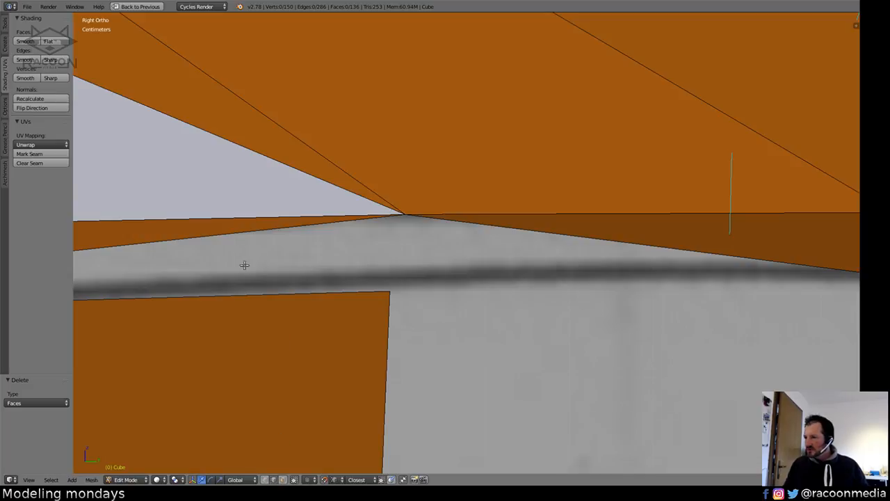
pyautogui.rightClick(229, 235)
pyautogui.keyDown('shift'); pyautogui.rightClick(247, 299); pyautogui.keyUp('shift')
pyautogui.scroll(-3, 266, 437)
pyautogui.scroll(-5, 266, 437)
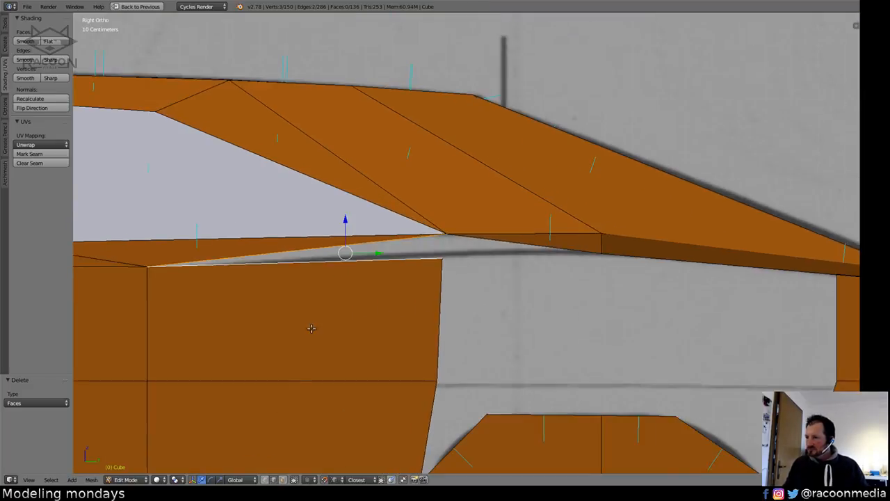
pyautogui.moveTo(317, 308); pyautogui.dragTo(315, 332, button='middle')
pyautogui.press('f')
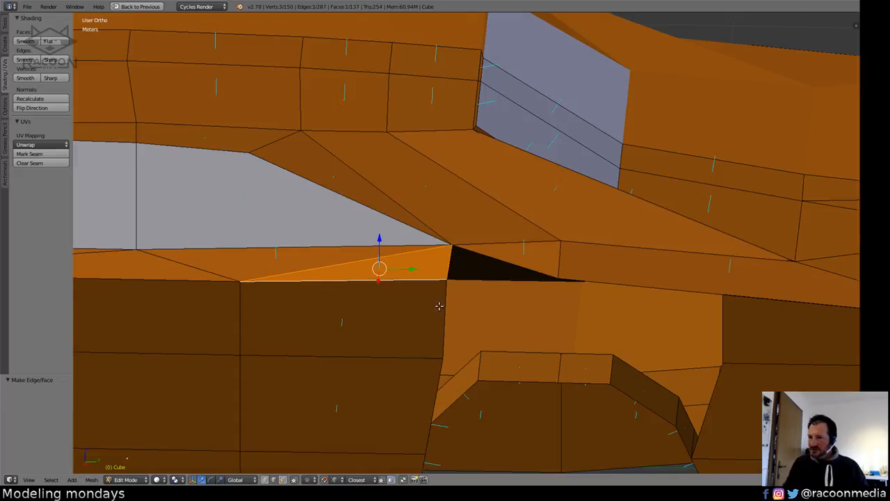
pyautogui.press('a')
# Close the remaining triangular gap in the trim strip with a face between the new face's rear edge and the adjoining diagonal edge.
pyautogui.moveTo(439, 306); pyautogui.dragTo(401, 331, button='middle')
pyautogui.rightClick(429, 278)
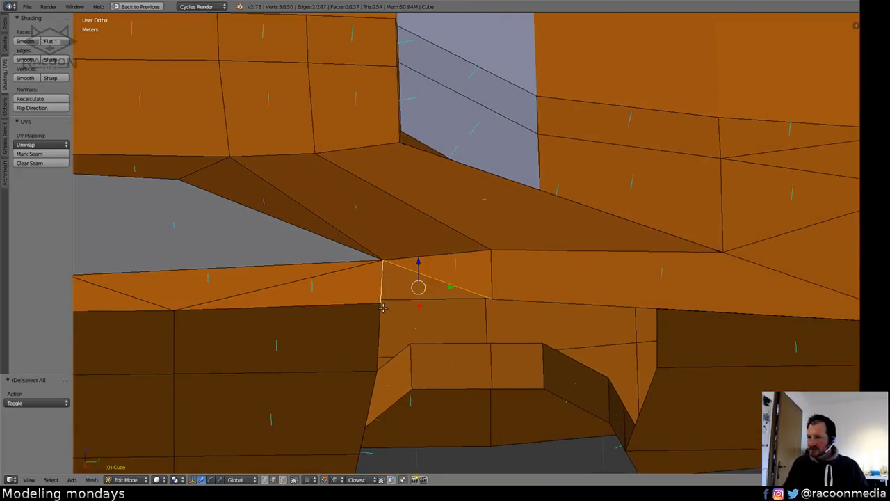
pyautogui.press('f')
pyautogui.press('a')
# Add a horizontal loop cut through the side panels ahead of the wheel, slid down to the arch's front corner.
pyautogui.moveTo(430, 278); pyautogui.dragTo(265, 327, button='middle')
pyautogui.hotkey('ctrl', 'r')
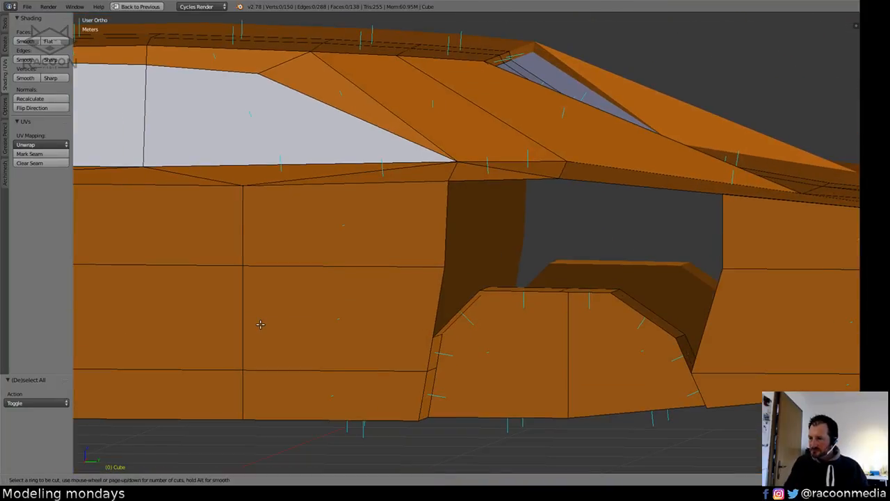
pyautogui.click(253, 319)
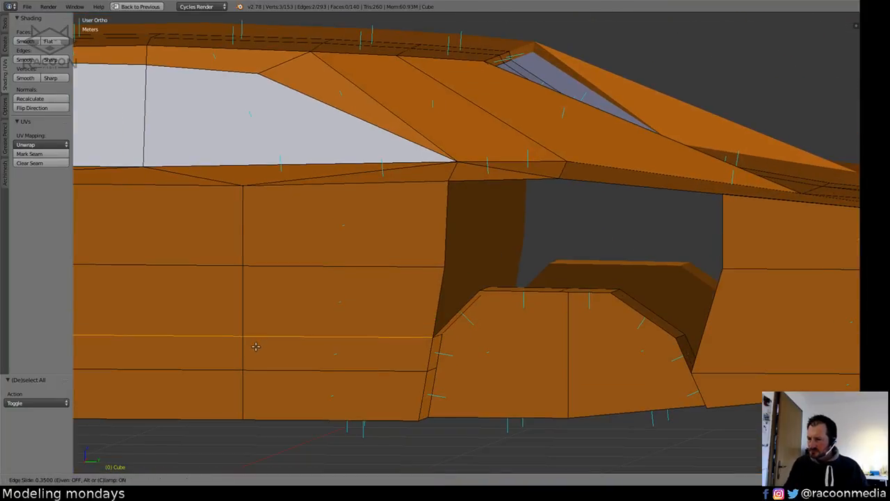
pyautogui.click(253, 346)
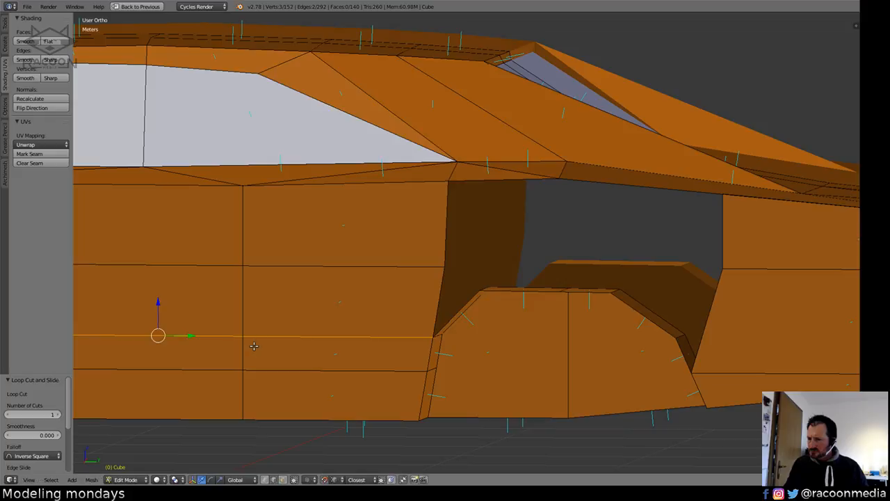
# Add a horizontal loop cut across the middle section of the panel behind the wheel, near the arch's rear corner height.
pyautogui.keyDown('shift'); pyautogui.moveTo(614, 342); pyautogui.dragTo(380, 327, button='middle'); pyautogui.keyUp('shift')
pyautogui.hotkey('ctrl', 'r')
pyautogui.click(475, 309)
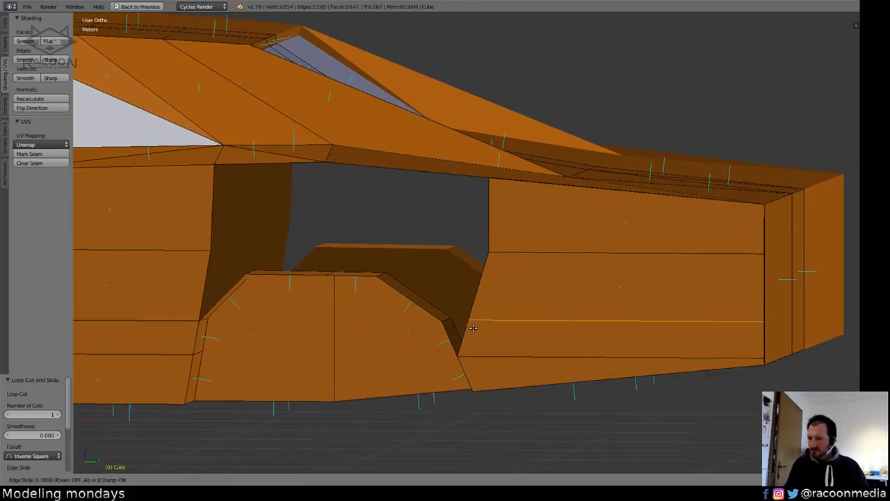
pyautogui.click(473, 317)
# In wireframe display, lower both ends of the rear panel's loop cut by 3.737 cm along Z to the height of the arch's rear corner.
pyautogui.press('KP_3')
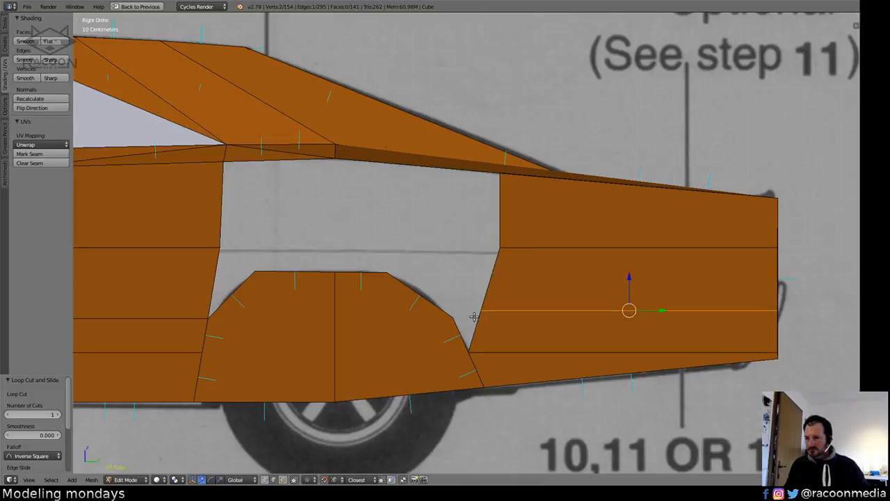
pyautogui.keyDown('shift'); pyautogui.moveTo(596, 331); pyautogui.dragTo(468, 236, button='middle'); pyautogui.keyUp('shift')
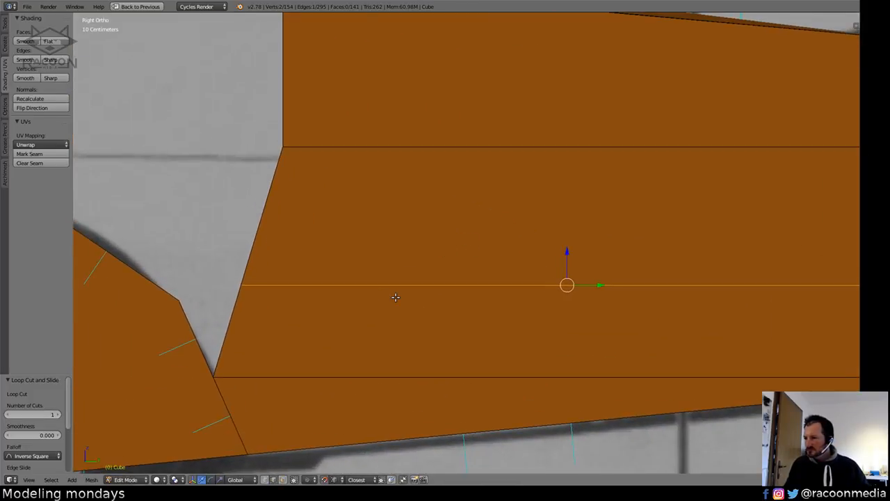
pyautogui.moveTo(392, 310)
pyautogui.keyDown('shift'); pyautogui.mouseDown(button='middle')
pyautogui.moveTo(488, 283)
pyautogui.moveTo(501, 292)
pyautogui.moveTo(491, 264)
pyautogui.moveTo(493, 226)
pyautogui.mouseUp(button='middle'); pyautogui.keyUp('shift')
pyautogui.press('z')
pyautogui.keyDown('shift'); pyautogui.moveTo(480, 278); pyautogui.dragTo(554, 272, button='middle'); pyautogui.keyUp('shift')
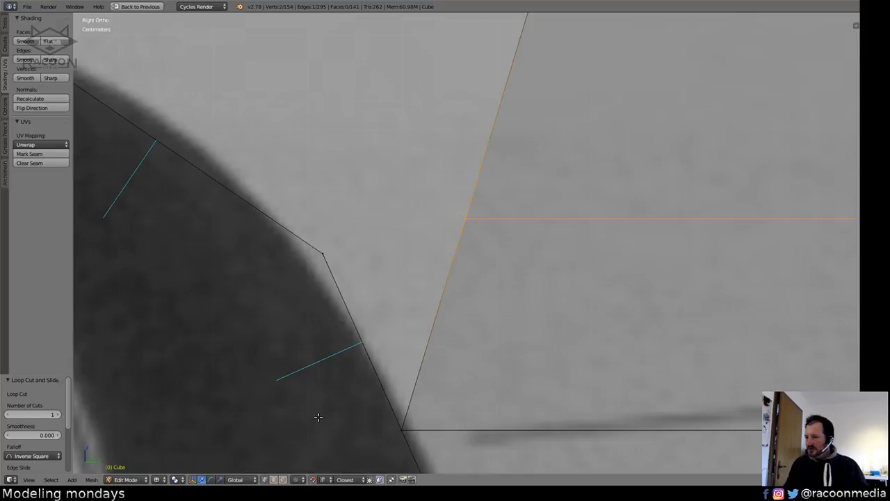
pyautogui.rightClick(467, 219)
pyautogui.keyDown('shift'); pyautogui.moveTo(622, 270); pyautogui.dragTo(196, 279, button='middle'); pyautogui.keyUp('shift')
pyautogui.keyDown('ctrl'); pyautogui.moveTo(417, 258); pyautogui.dragTo(463, 342, button='middle'); pyautogui.keyUp('ctrl')
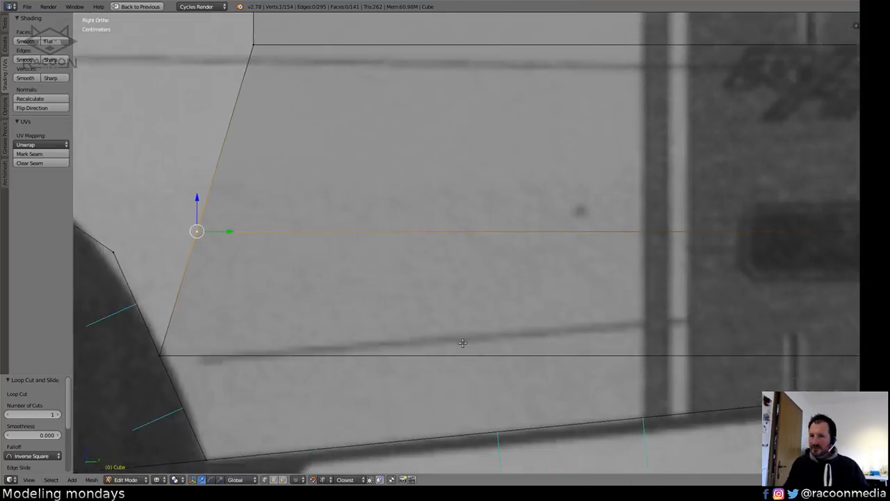
pyautogui.keyDown('ctrl'); pyautogui.moveTo(484, 247); pyautogui.dragTo(510, 363, button='middle'); pyautogui.keyUp('ctrl')
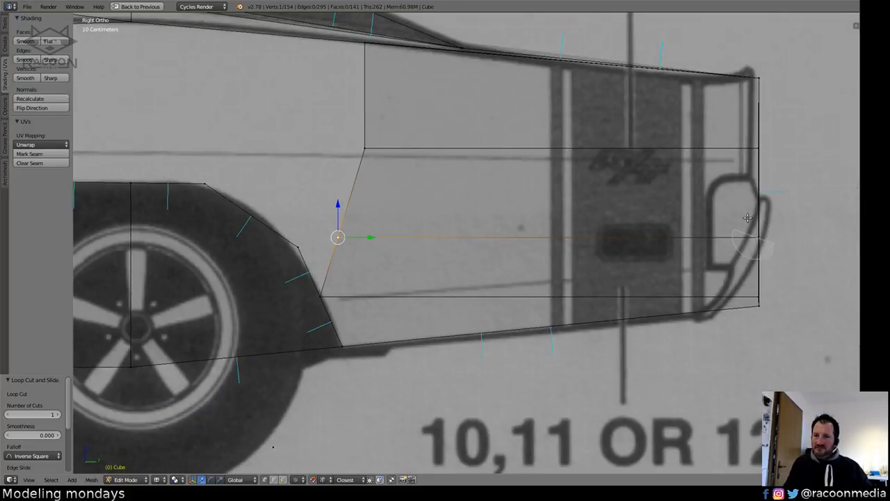
pyautogui.keyDown('shift'); pyautogui.rightClick(759, 239); pyautogui.keyUp('shift')
pyautogui.keyDown('shift'); pyautogui.moveTo(397, 259); pyautogui.dragTo(559, 281, button='middle'); pyautogui.keyUp('shift')
pyautogui.keyDown('ctrl'); pyautogui.moveTo(520, 309); pyautogui.dragTo(542, 228, button='middle'); pyautogui.keyUp('ctrl')
pyautogui.scroll(1, 543, 228)
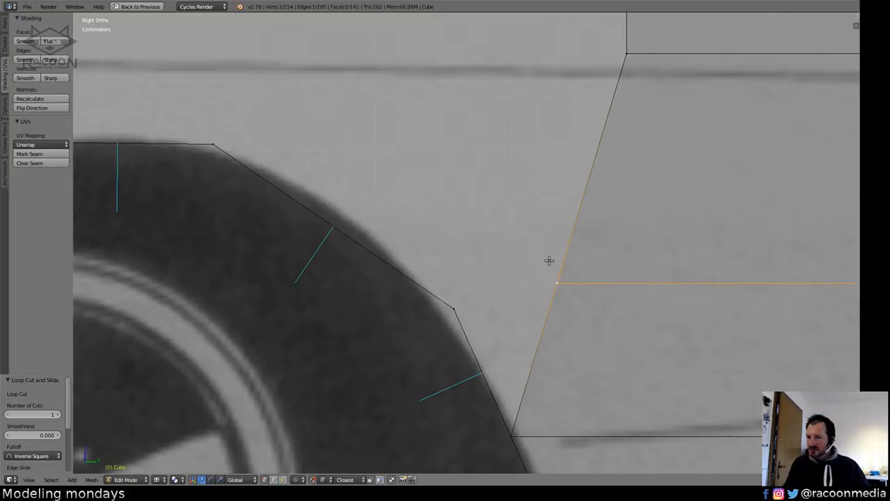
pyautogui.scroll(2, 530, 301)
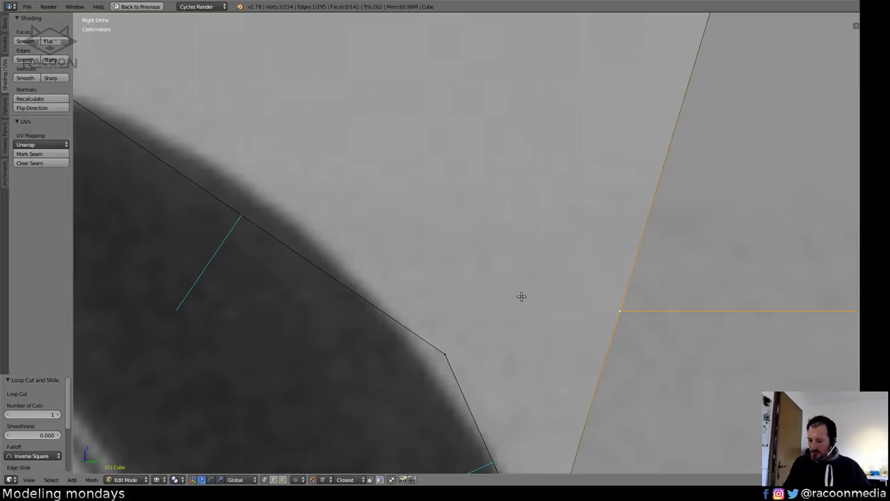
pyautogui.press('g')
pyautogui.press('z')
pyautogui.click(441, 355)
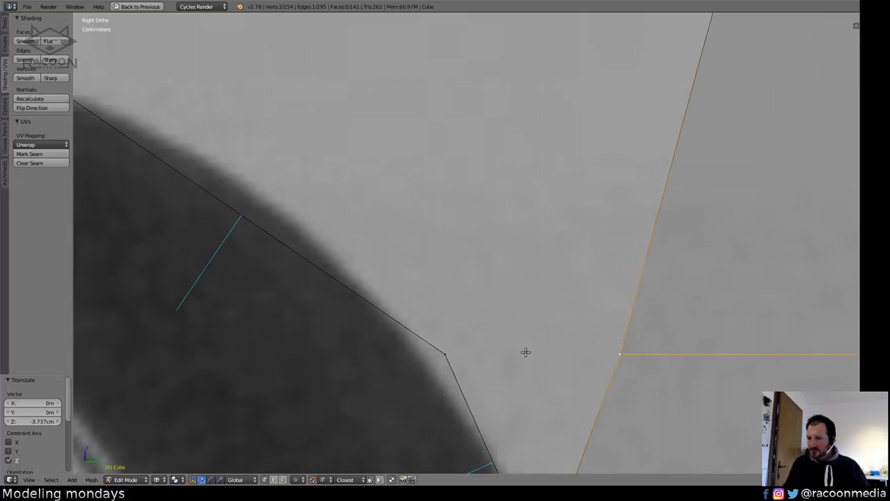
# Snap and merge the front vertex of the rear panel's loop cut onto the wheel arch's outer rear corner.
pyautogui.hotkey('ctrl', 'space')
pyautogui.moveTo(592, 350); pyautogui.dragTo(554, 370, button='middle')
pyautogui.press('a')
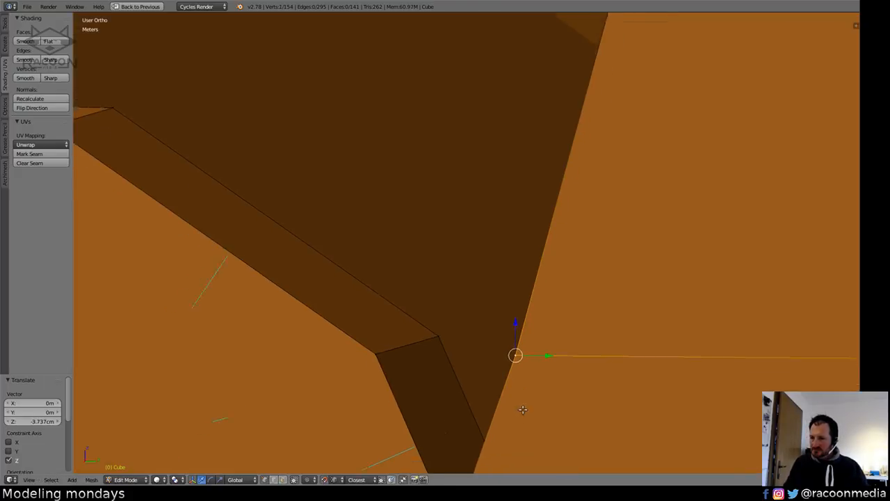
pyautogui.press('g')
pyautogui.click(387, 348)
pyautogui.press('a')
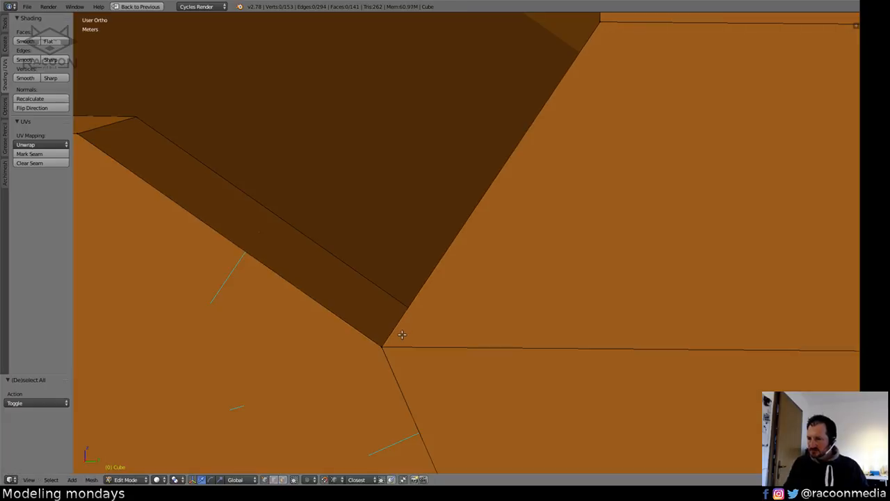
pyautogui.scroll(-8, 434, 305)
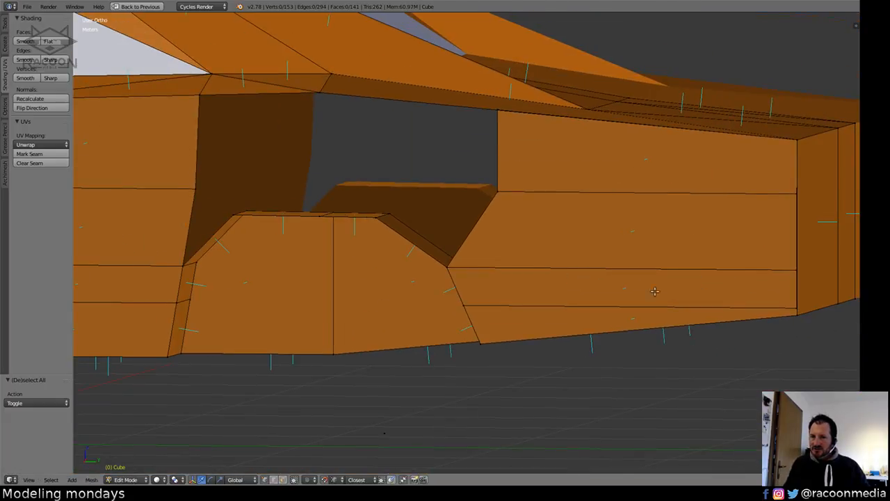
# Extrude the wheel arch's two outer top edges 12.514 cm up along Z to the height of the front panel's upper horizontal edge.
pyautogui.moveTo(585, 287); pyautogui.dragTo(448, 318, button='middle')
pyautogui.rightClick(376, 266)
pyautogui.moveTo(439, 270); pyautogui.dragTo(404, 302, button='middle')
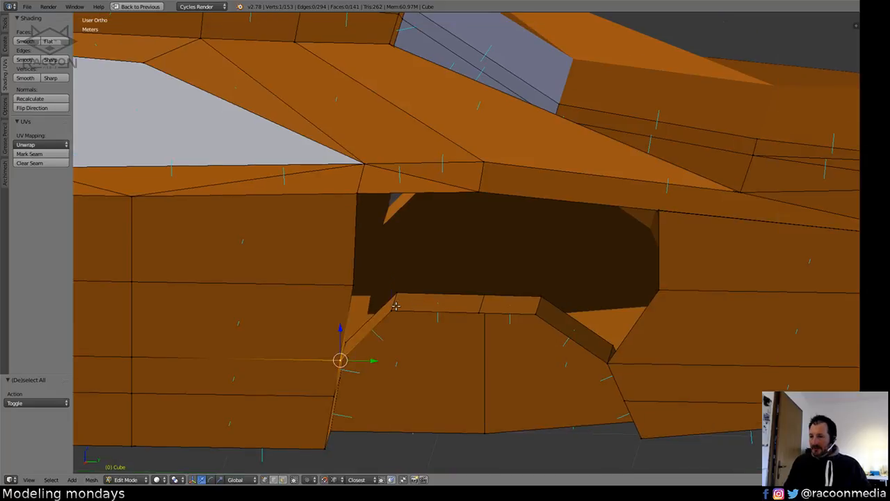
pyautogui.rightClick(393, 309)
pyautogui.keyDown('shift'); pyautogui.rightClick(530, 311); pyautogui.keyUp('shift')
pyautogui.keyDown('shift'); pyautogui.rightClick(464, 297); pyautogui.keyUp('shift')
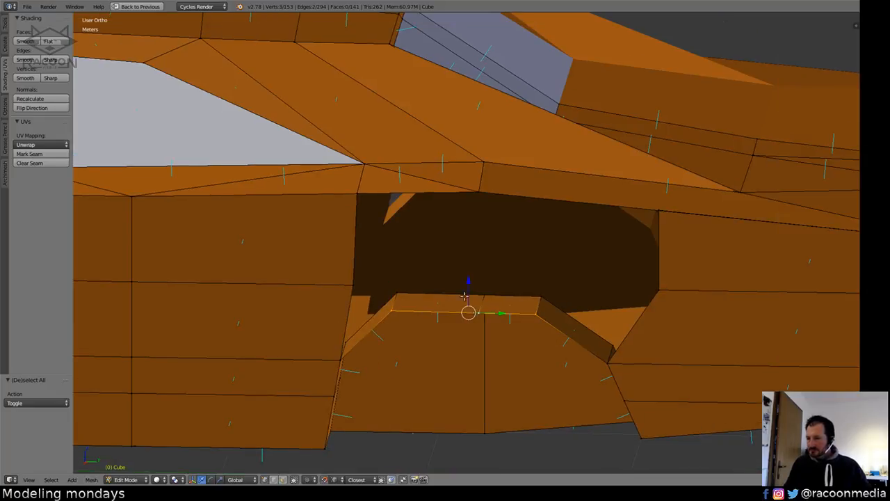
pyautogui.press('e')
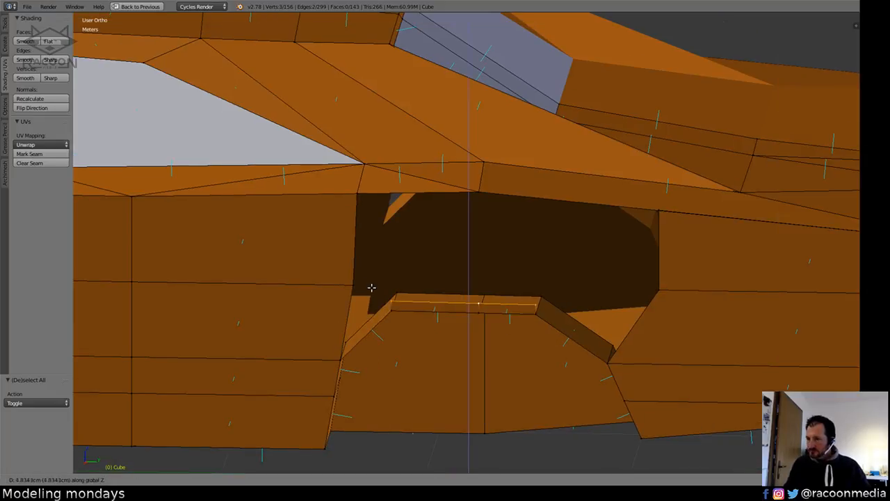
pyautogui.click(351, 285)
pyautogui.rightClick(354, 284)
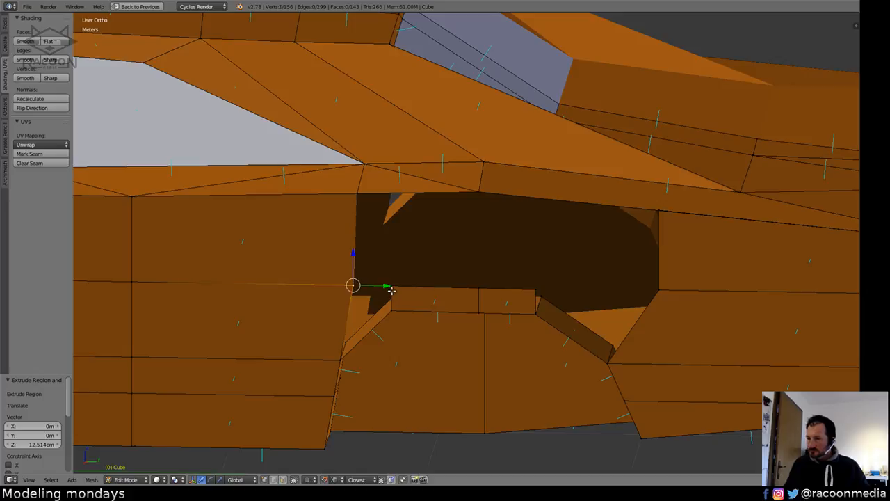
# Try to snap and merge the front and rear panels' facing mid-height vertices onto the upper corners of the wheel arch extension.
pyautogui.moveTo(391, 290)
pyautogui.mouseDown(button='middle')
pyautogui.moveTo(380, 280)
pyautogui.moveTo(400, 288)
pyautogui.mouseUp(button='middle')
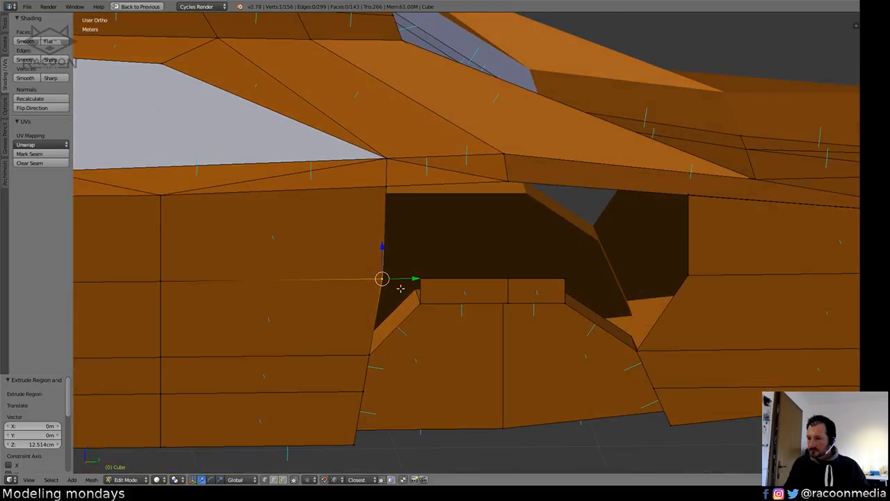
pyautogui.press('g')
pyautogui.click(557, 277)
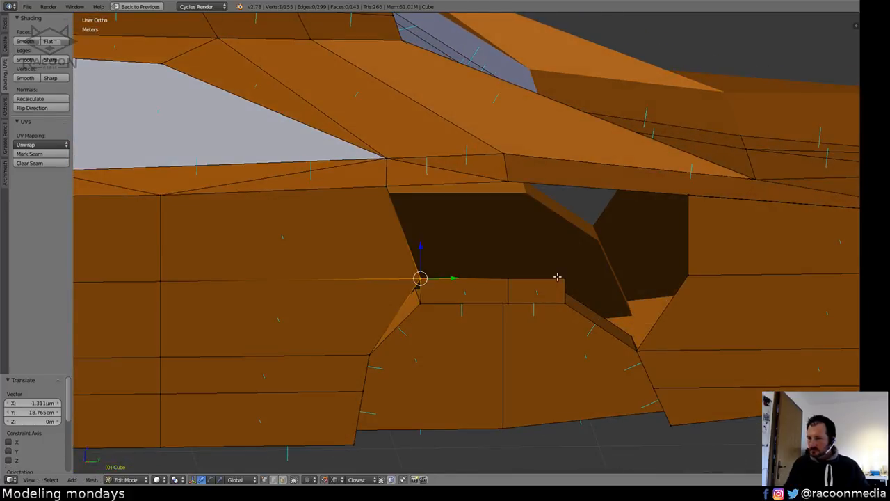
pyautogui.rightClick(688, 276)
pyautogui.press('g')
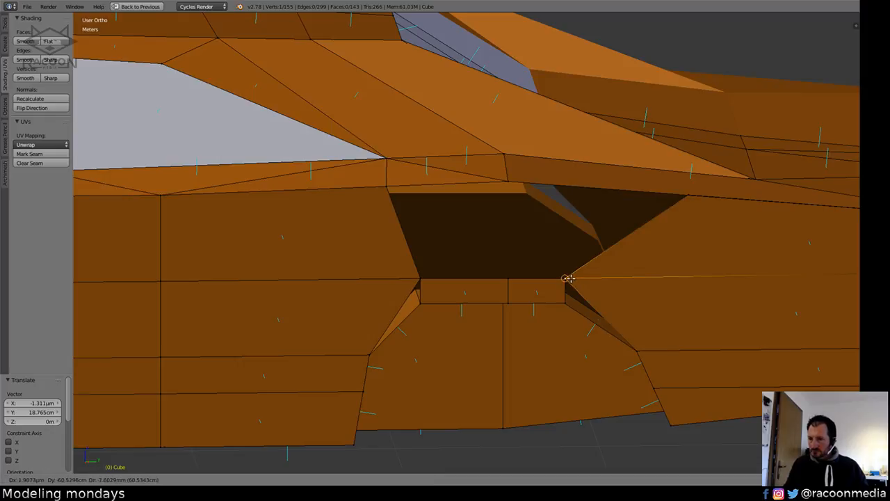
pyautogui.click(568, 278)
# In the right orthographic view, undo both vertex merges at the wheel arch extension's upper corners.
pyautogui.press('KP_3')
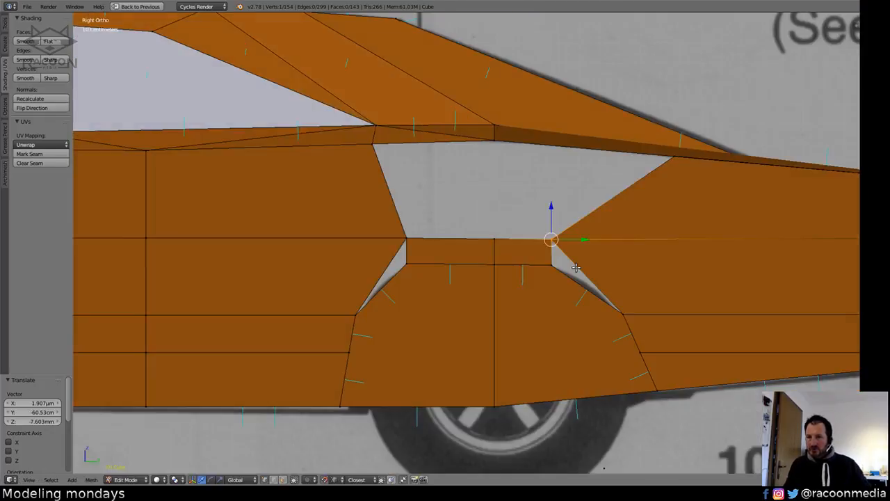
pyautogui.keyDown('shift'); pyautogui.moveTo(600, 263); pyautogui.dragTo(381, 269, button='middle'); pyautogui.keyUp('shift')
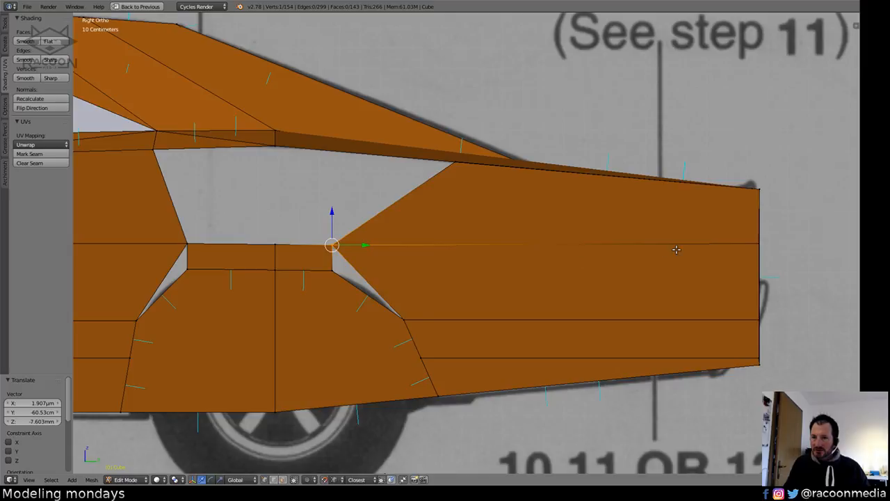
pyautogui.scroll(2, 575, 253)
pyautogui.press('a')
pyautogui.scroll(2, 510, 280)
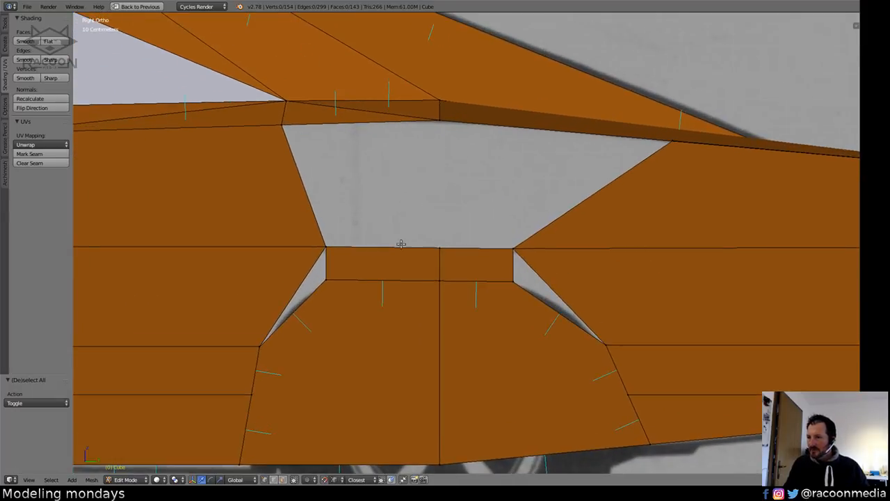
pyautogui.hotkey('ctrl', 'z')
pyautogui.hotkey('ctrl', 'z')
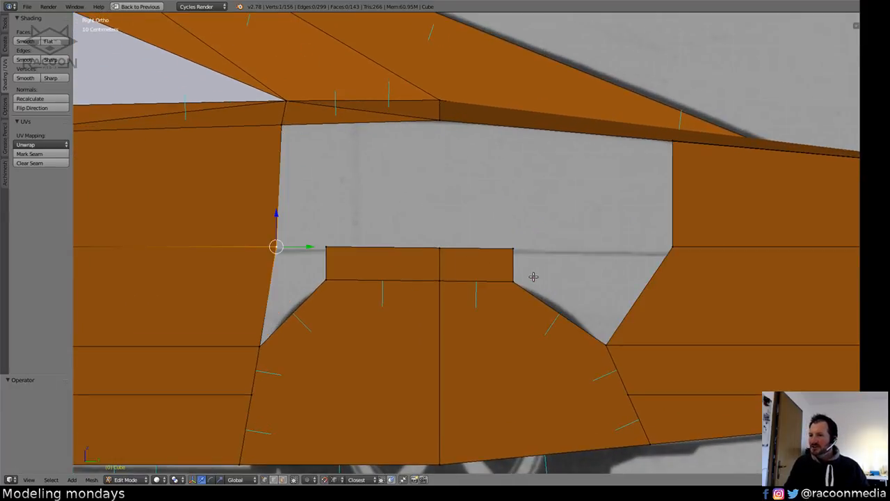
# Flatten the arch extension's top edges by scaling to 0 along Z, and raise them 4.071 mm to the rear panel vertex's height.
pyautogui.click(326, 247)
pyautogui.keyDown('shift'); pyautogui.click(440, 248); pyautogui.keyUp('shift')
pyautogui.keyDown('shift'); pyautogui.click(514, 248); pyautogui.keyUp('shift')
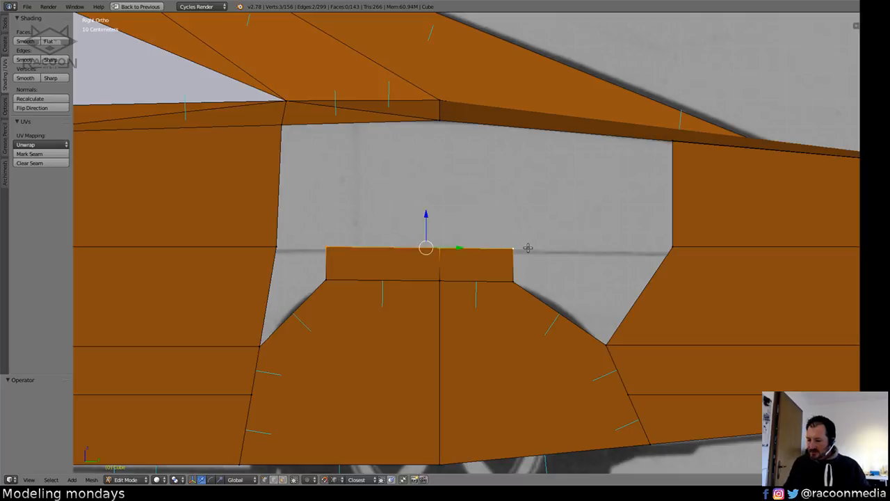
pyautogui.press('s')
pyautogui.press('z')
pyautogui.press('0')
pyautogui.press('Return')
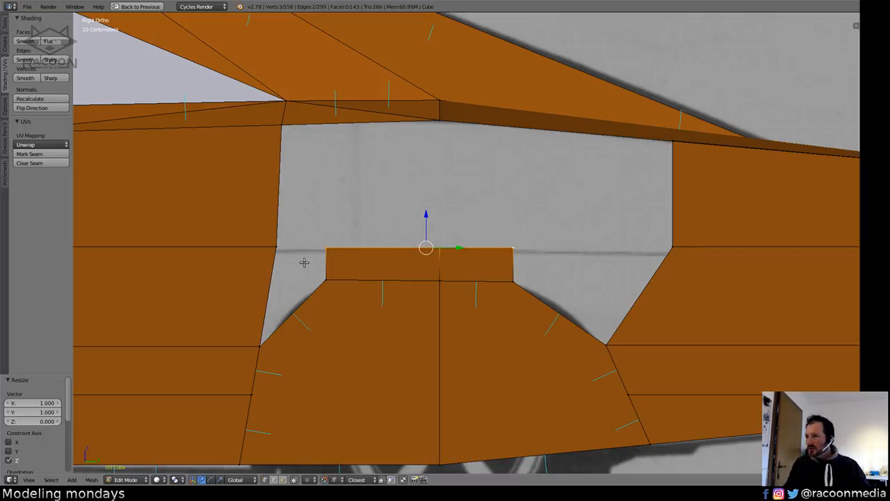
pyautogui.press('g')
pyautogui.press('z')
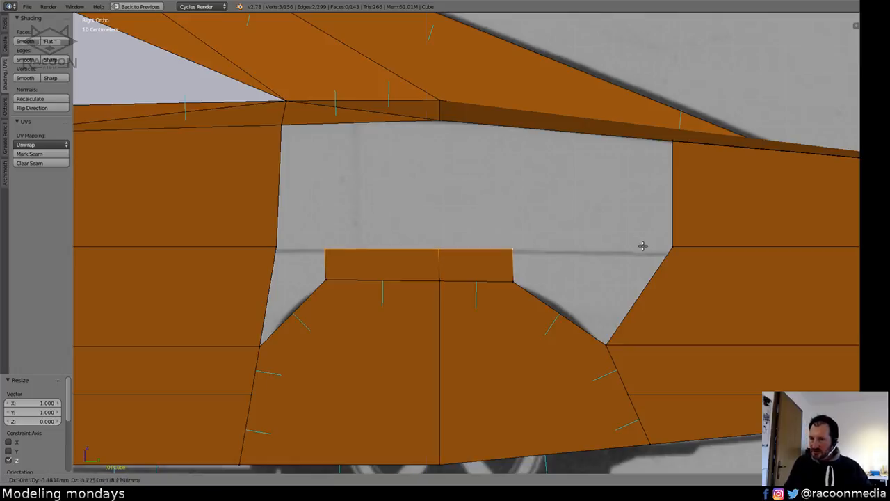
pyautogui.click(673, 247)
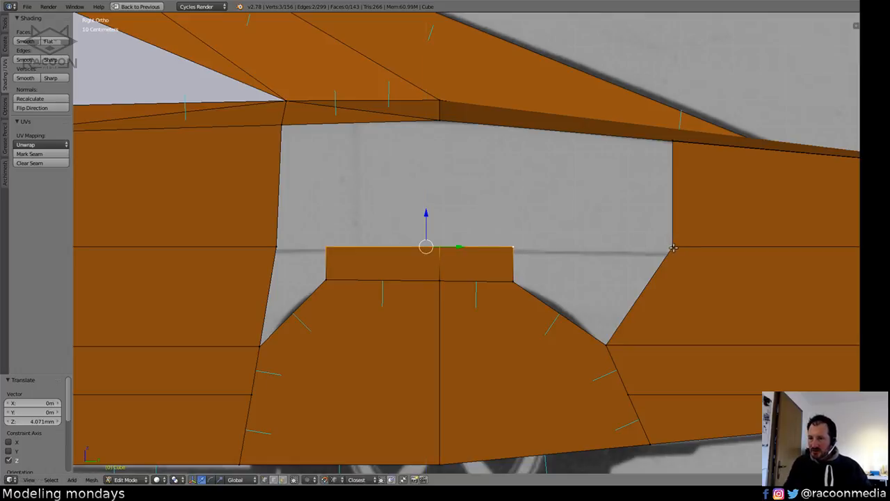
# Snap and merge the front and rear panels' mid-height vertices onto the levelled upper corners of the wheel arch extension.
pyautogui.rightClick(288, 246)
pyautogui.moveTo(305, 247); pyautogui.dragTo(332, 248)
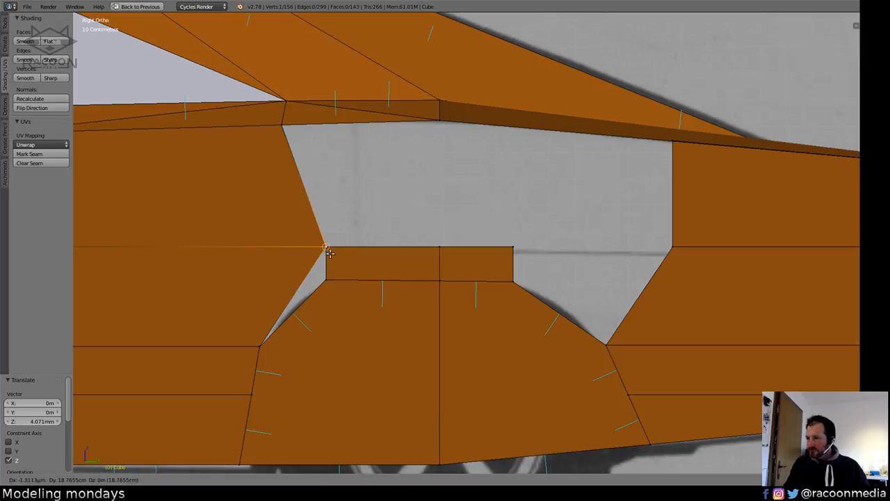
pyautogui.rightClick(671, 247)
pyautogui.press('g')
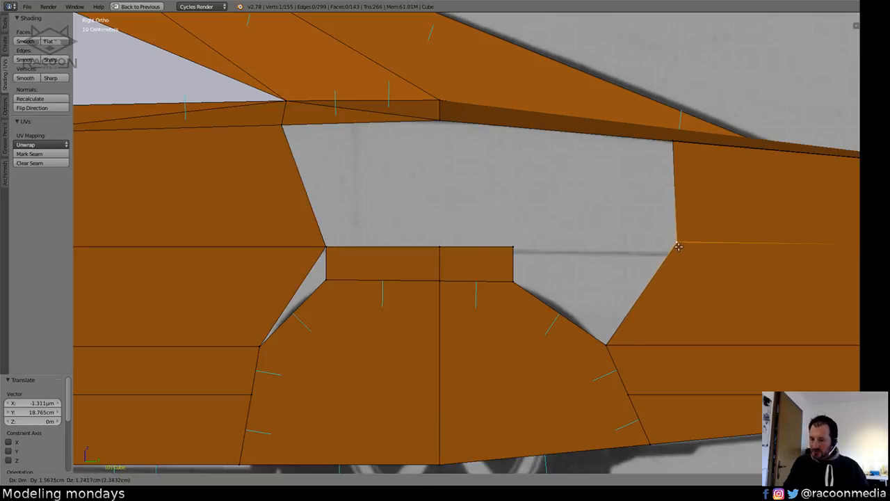
pyautogui.click(510, 249)
pyautogui.press('a')
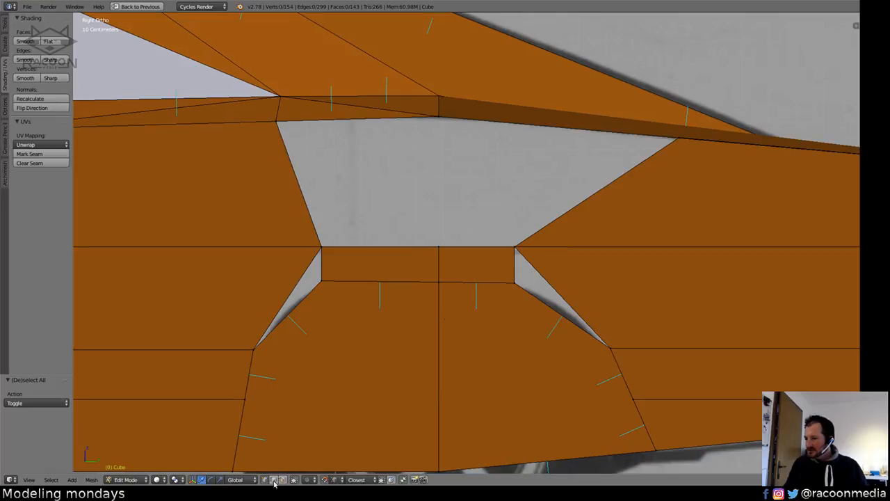
# Fill the triangular gaps at the front and rear ends of the wheel arch extension with one face each.
pyautogui.keyDown('alt'); pyautogui.rightClick(298, 280); pyautogui.keyUp('alt')
pyautogui.press('f')
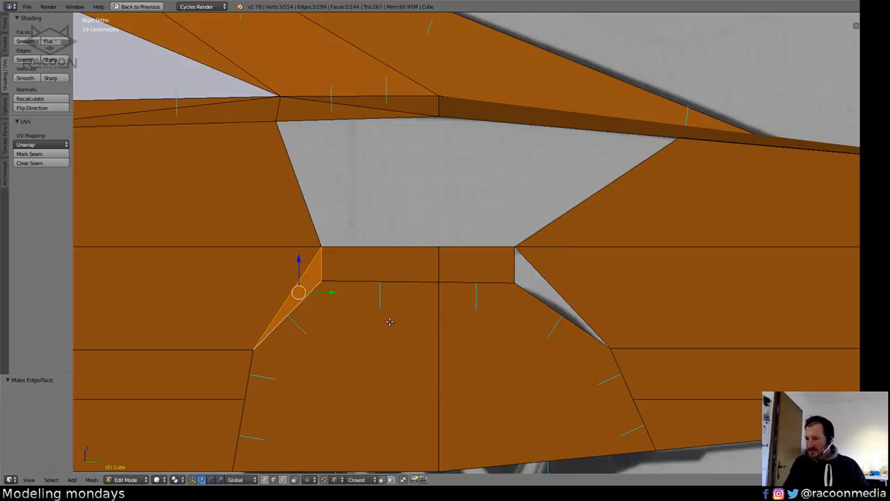
pyautogui.rightClick(560, 273)
pyautogui.moveTo(532, 303); pyautogui.dragTo(555, 320, button='middle')
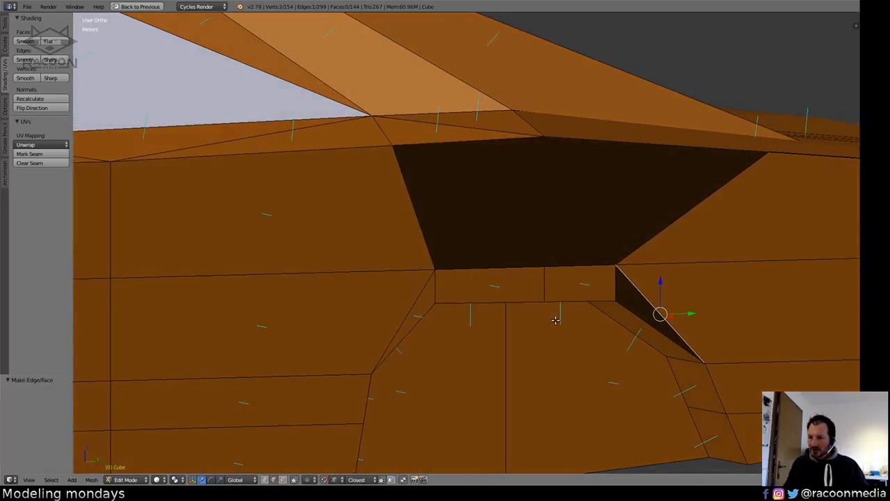
pyautogui.keyDown('shift'); pyautogui.rightClick(625, 312); pyautogui.keyUp('shift')
pyautogui.press('f')
pyautogui.press('s')
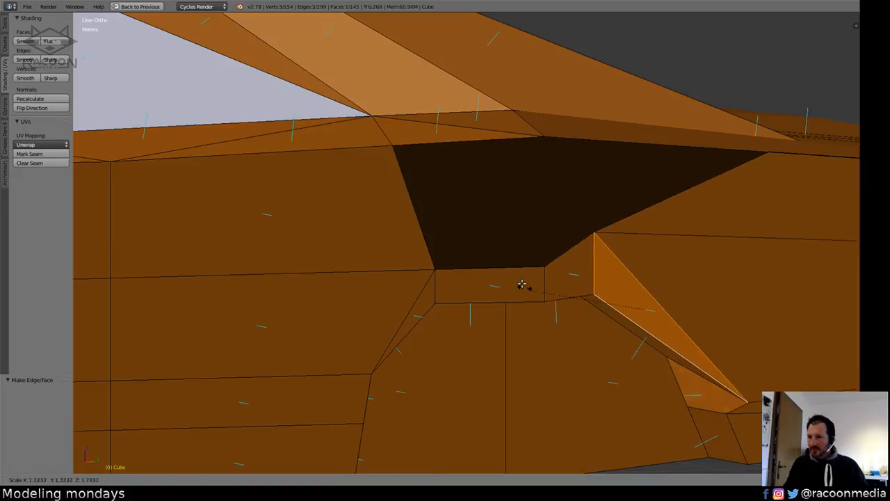
pyautogui.rightClick(557, 288)
pyautogui.press('a')
pyautogui.moveTo(536, 290); pyautogui.dragTo(488, 335, button='middle')
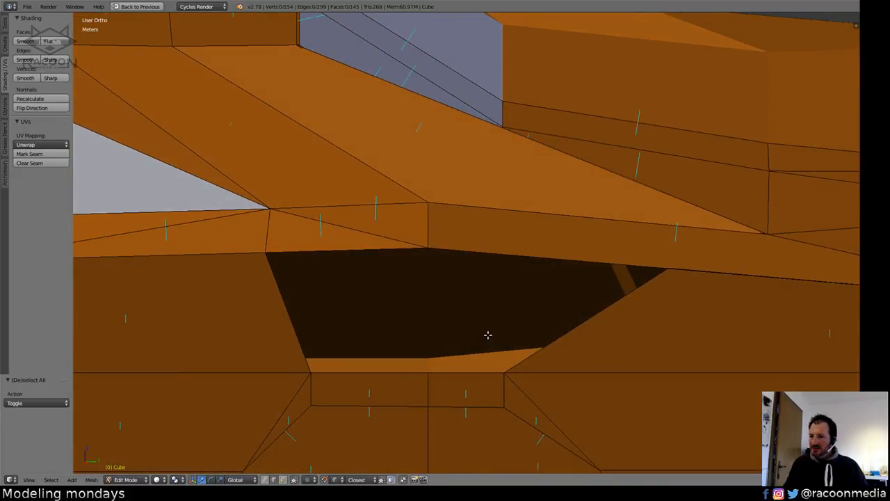
# Fill the front half of the gap above the rear wheel arch with a face between its upper and lower edges.
pyautogui.rightClick(354, 251)
pyautogui.keyDown('shift'); pyautogui.rightClick(380, 365); pyautogui.keyUp('shift')
pyautogui.press('f')
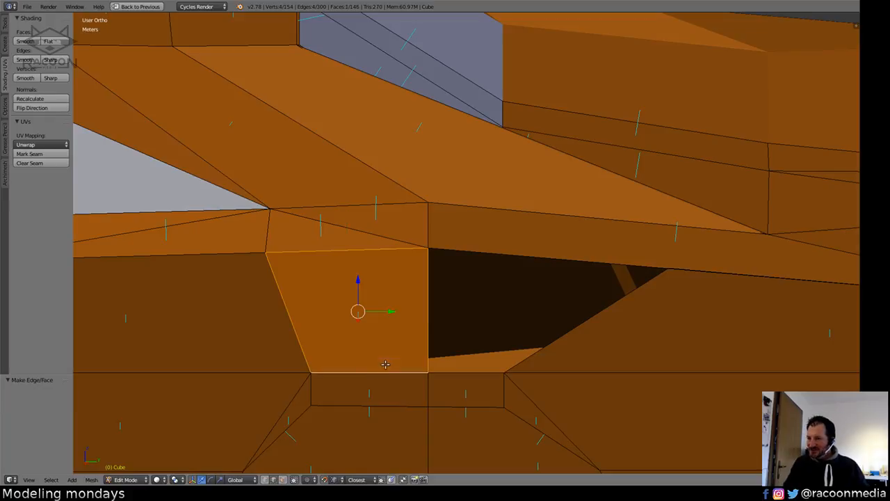
# Delete the long narrow face running along the top of the rear fender.
pyautogui.rightClick(478, 255)
pyautogui.moveTo(497, 345); pyautogui.dragTo(338, 354, button='middle')
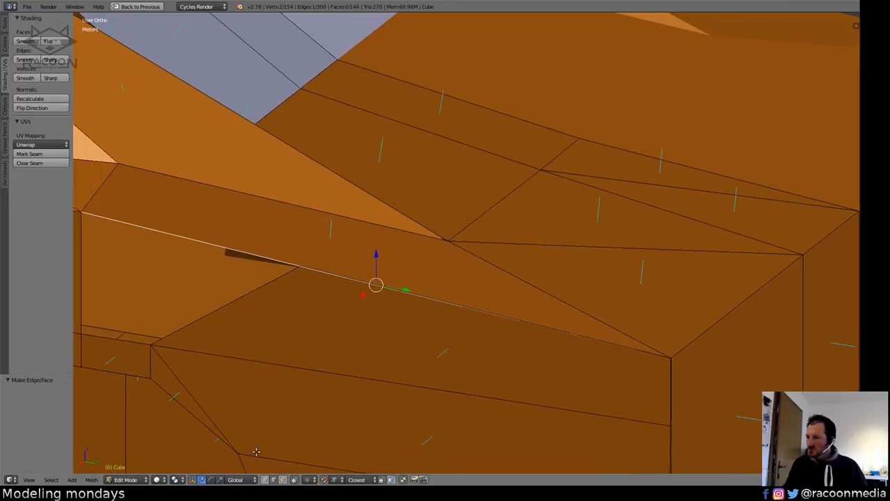
pyautogui.keyDown('shift'); pyautogui.moveTo(277, 345); pyautogui.dragTo(337, 343, button='middle'); pyautogui.keyUp('shift')
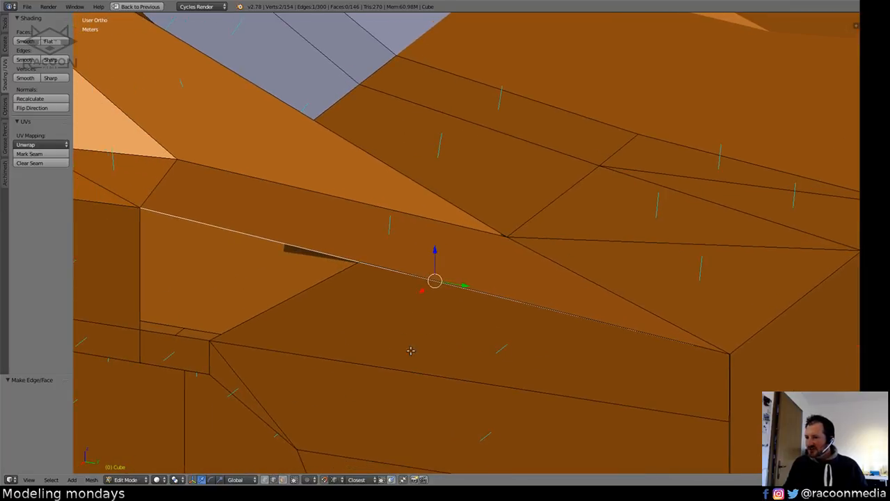
pyautogui.click(283, 480)
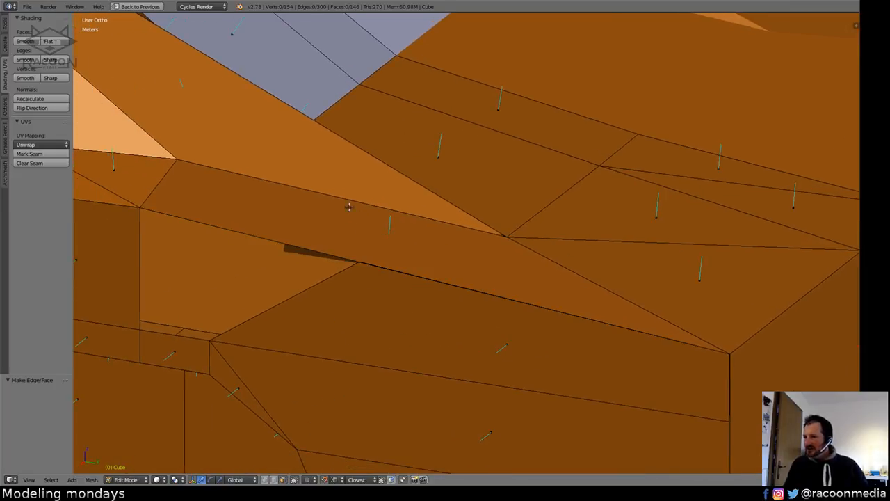
pyautogui.rightClick(367, 226)
pyautogui.press('x')
pyautogui.click(383, 262)
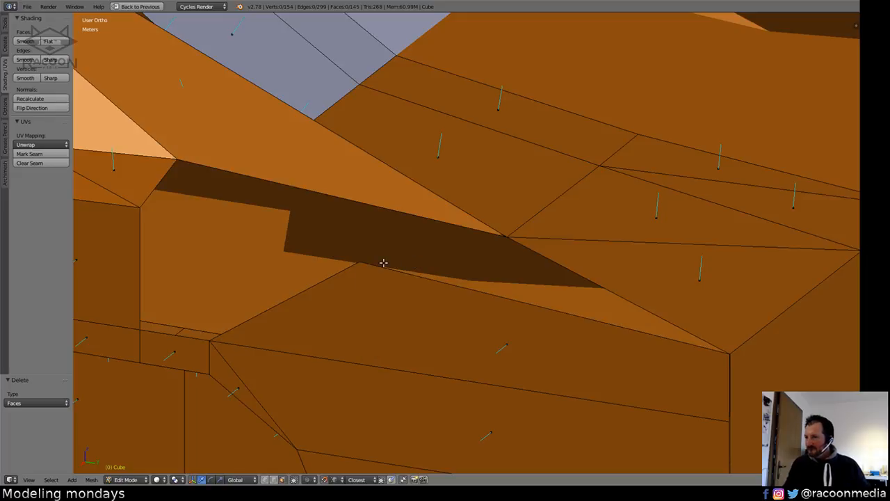
# Fill the remaining gap above the rear wheel arch with a face between its vertical edge and lower edge.
pyautogui.click(272, 481)
pyautogui.rightClick(134, 272)
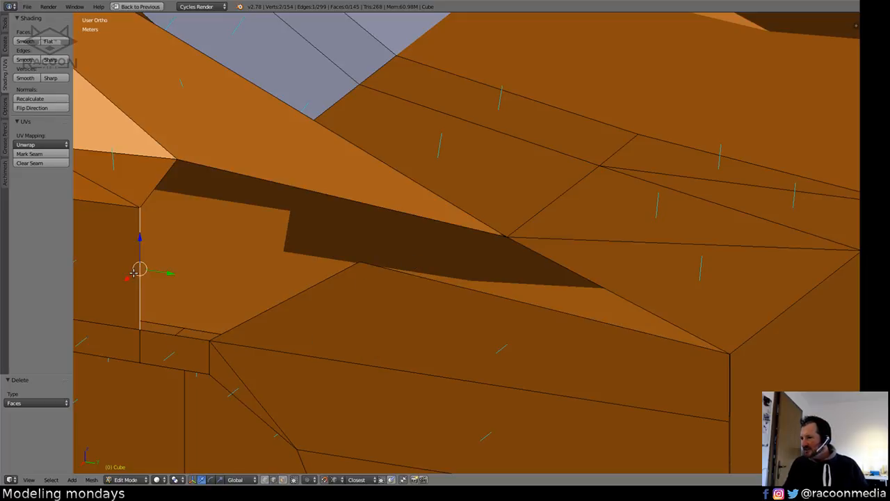
pyautogui.keyDown('shift'); pyautogui.rightClick(265, 298); pyautogui.keyUp('shift')
pyautogui.press('f')
pyautogui.moveTo(341, 298); pyautogui.dragTo(354, 328, button='middle')
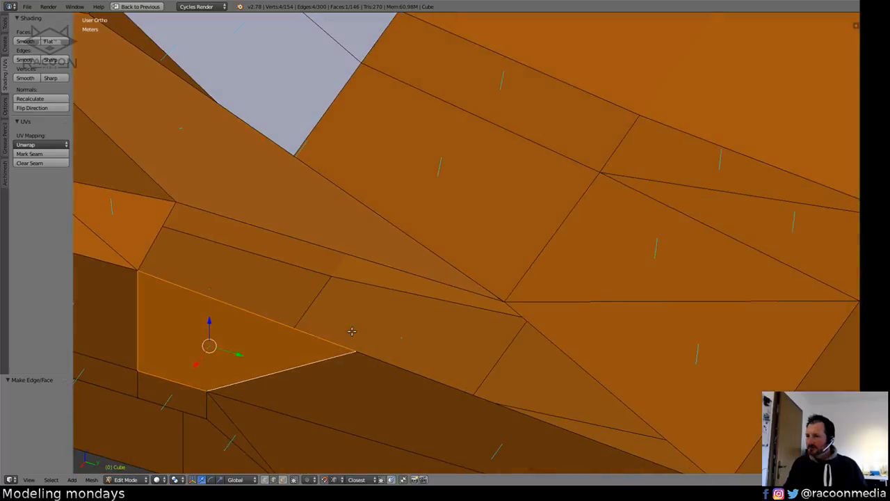
pyautogui.press('a')
pyautogui.moveTo(419, 359); pyautogui.dragTo(323, 346, button='middle')
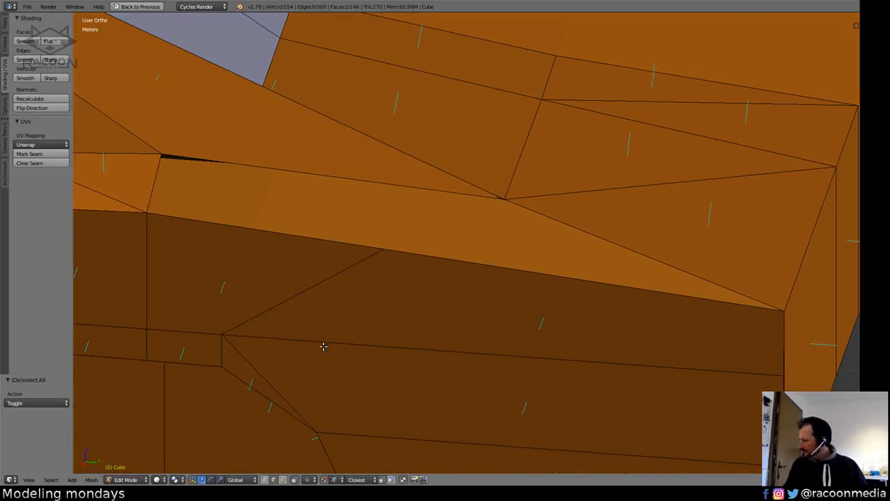
# Slide the new face's rear upper vertex backward along the top edge of the rear fender.
pyautogui.rightClick(395, 245)
pyautogui.hotkey('shift', 'v')
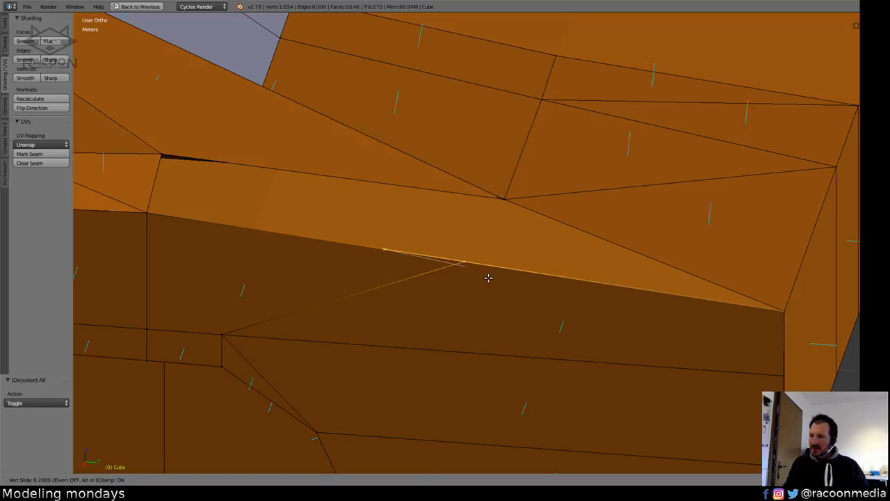
pyautogui.click(495, 277)
pyautogui.press('a')
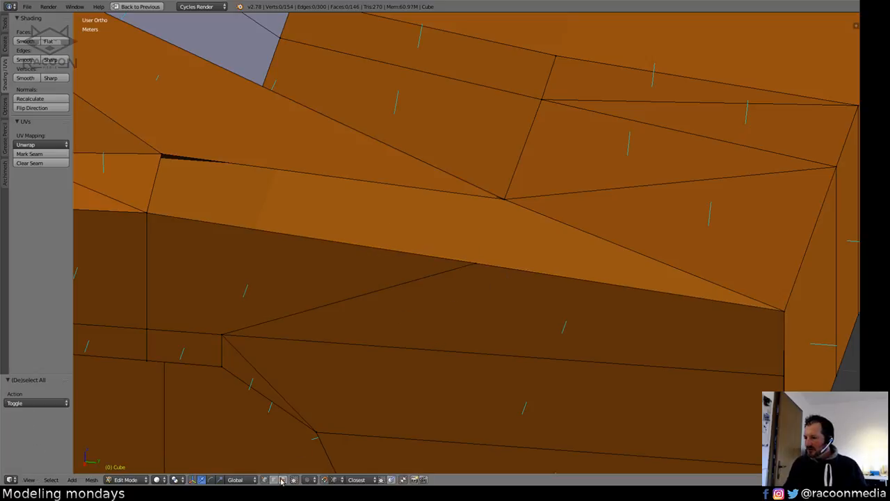
# Rebuild the strip on top of the rear fender with a triangle at the rear and a quad in front of it.
pyautogui.rightClick(558, 227)
pyautogui.keyDown('shift'); pyautogui.rightClick(556, 271); pyautogui.keyUp('shift')
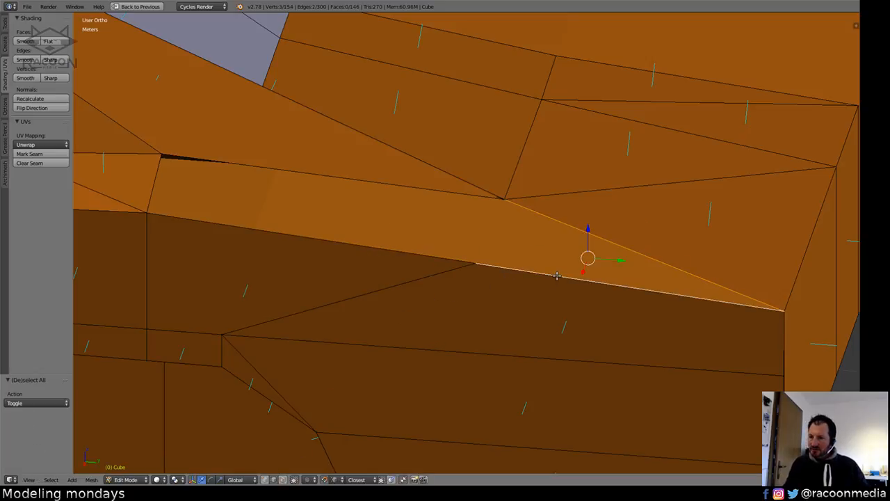
pyautogui.press('f')
pyautogui.rightClick(402, 195)
pyautogui.keyDown('shift'); pyautogui.rightClick(390, 256); pyautogui.keyUp('shift')
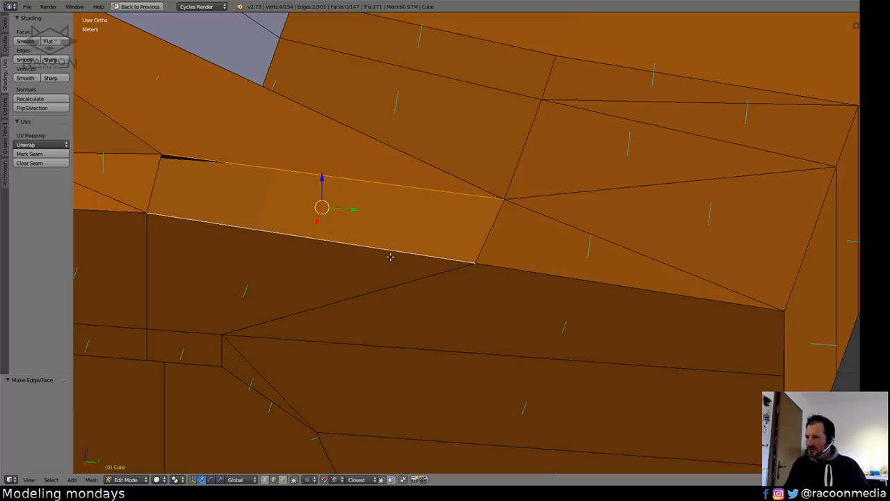
pyautogui.press('f')
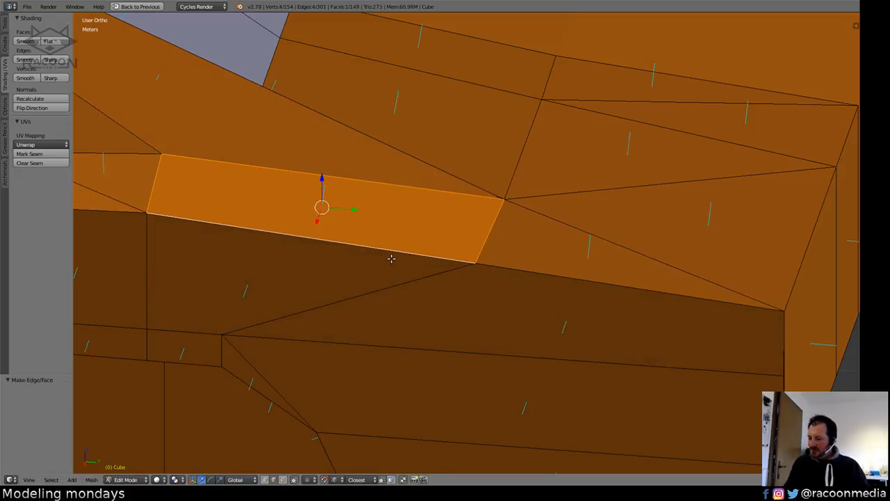
pyautogui.press('a')
# Examine the car body's shape from the rear, side and front, including in perspective.
pyautogui.scroll(-3, 365, 423)
pyautogui.keyDown('shift'); pyautogui.moveTo(378, 368); pyautogui.dragTo(442, 341, button='middle'); pyautogui.keyUp('shift')
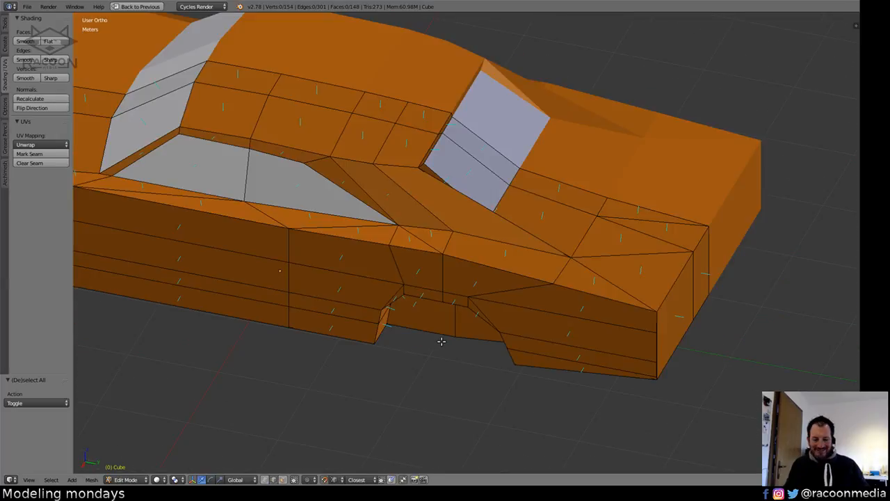
pyautogui.press('KP_3')
pyautogui.keyDown('shift'); pyautogui.moveTo(486, 260); pyautogui.dragTo(410, 256, button='middle'); pyautogui.keyUp('shift')
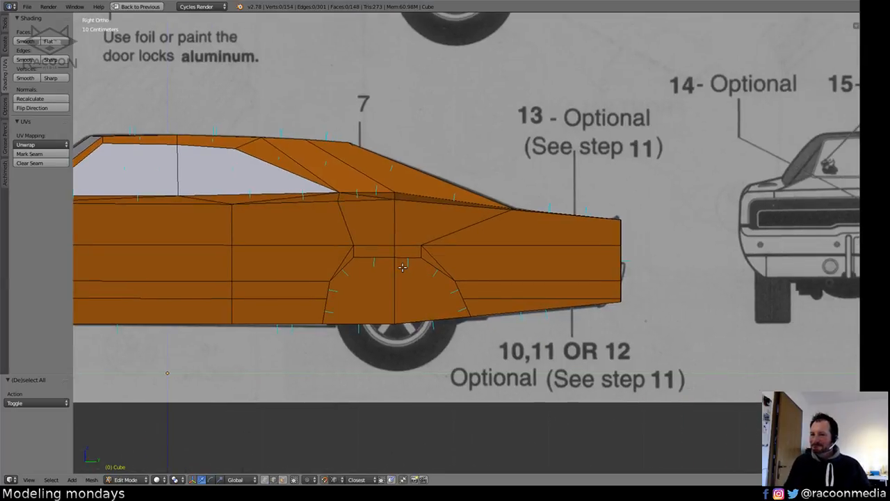
pyautogui.keyDown('ctrl'); pyautogui.moveTo(567, 249); pyautogui.dragTo(375, 274, button='middle'); pyautogui.keyUp('ctrl')
pyautogui.keyDown('shift'); pyautogui.moveTo(375, 274); pyautogui.dragTo(598, 285, button='middle'); pyautogui.keyUp('shift')
pyautogui.moveTo(437, 289); pyautogui.dragTo(638, 250, button='middle')
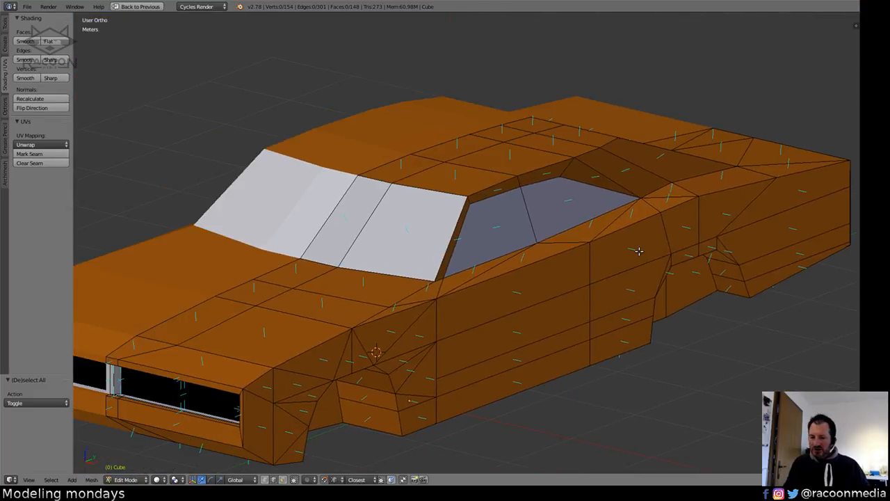
pyautogui.press('KP_5')
pyautogui.scroll(-3, 449, 306)
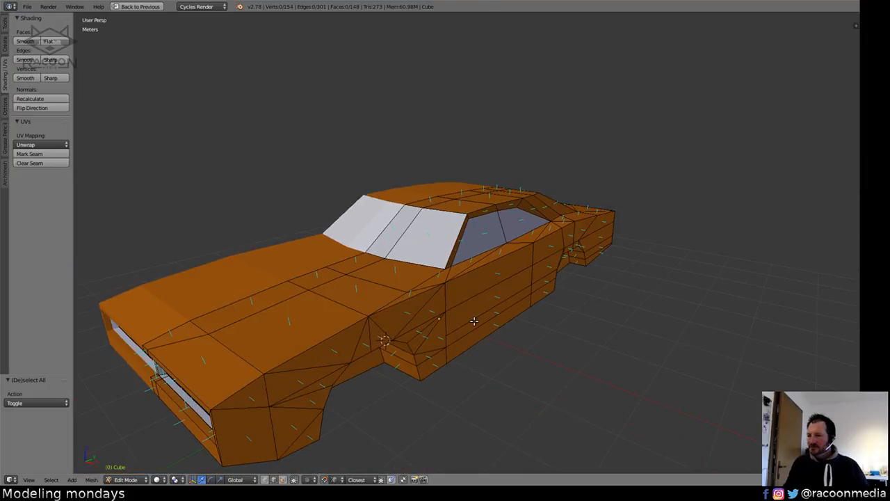
pyautogui.moveTo(473, 320); pyautogui.dragTo(490, 275, button='middle')
pyautogui.scroll(5, 490, 275)
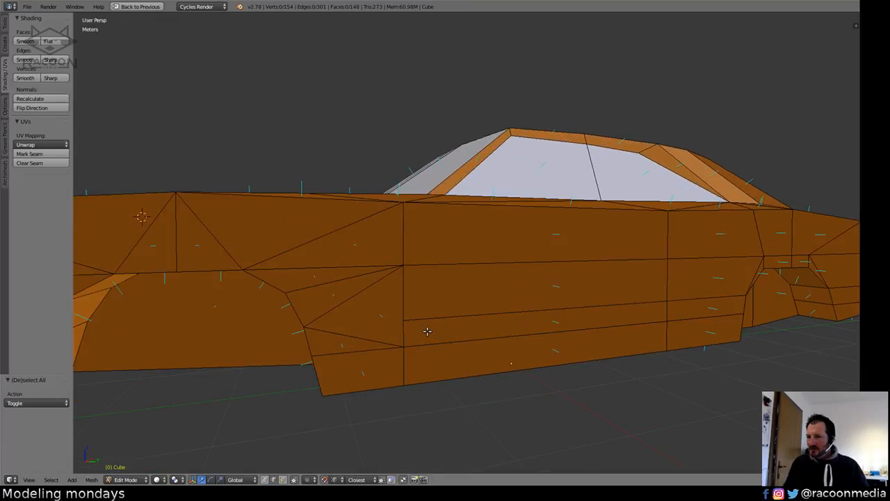
pyautogui.moveTo(578, 296); pyautogui.dragTo(553, 291, button='middle')
# In the wireframe side view, slide the door's lower horizontal edge down just below the blueprint's lower air scoop, by a factor of about 0.589.
pyautogui.press('KP_3')
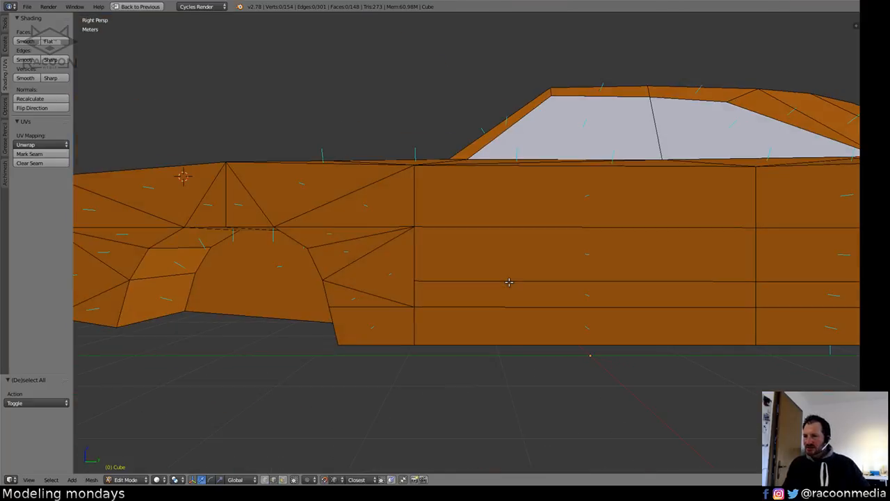
pyautogui.press('z')
pyautogui.press('a')
pyautogui.press('a')
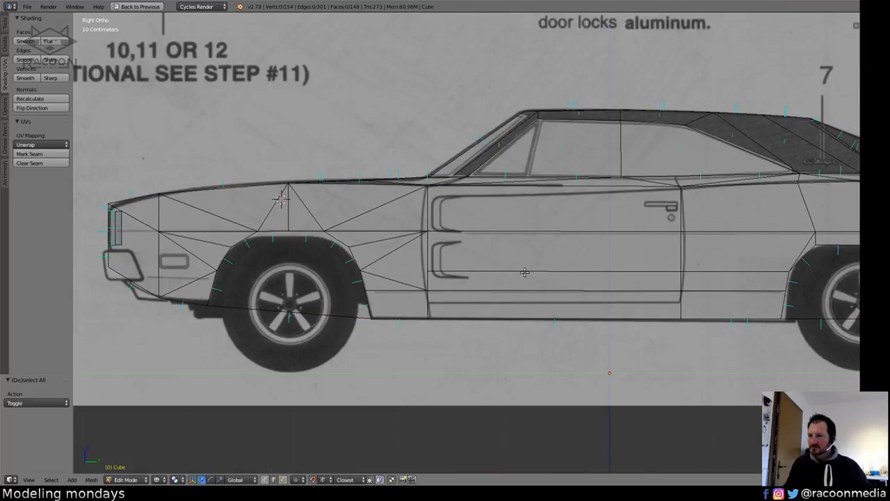
pyautogui.scroll(3, 509, 281)
pyautogui.keyDown('shift'); pyautogui.moveTo(303, 301); pyautogui.dragTo(390, 312, button='middle'); pyautogui.keyUp('shift')
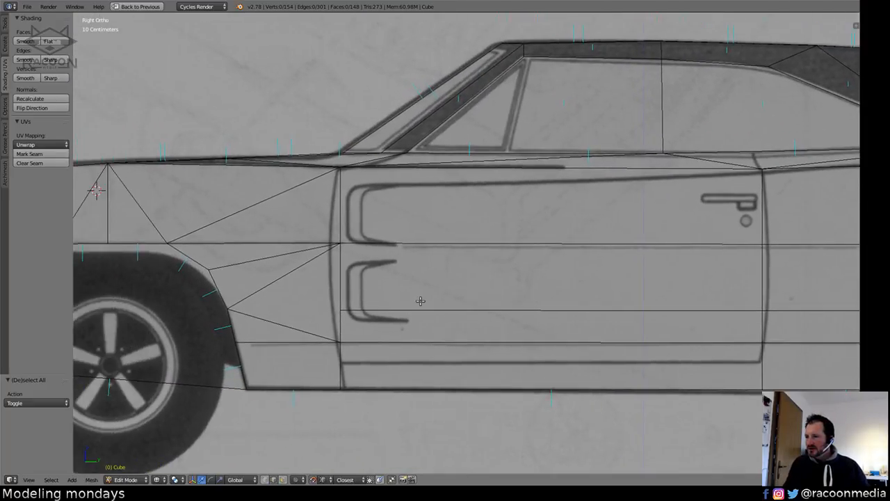
pyautogui.keyDown('shift'); pyautogui.moveTo(515, 314); pyautogui.dragTo(498, 312, button='middle'); pyautogui.keyUp('shift')
pyautogui.keyDown('alt'); pyautogui.rightClick(628, 318); pyautogui.keyUp('alt')
pyautogui.keyDown('shift'); pyautogui.moveTo(628, 318); pyautogui.dragTo(692, 354, button='middle'); pyautogui.keyUp('shift')
pyautogui.keyDown('shift'); pyautogui.rightClick(562, 299); pyautogui.keyUp('shift')
pyautogui.keyDown('shift'); pyautogui.moveTo(500, 314); pyautogui.dragTo(490, 304, button='middle'); pyautogui.keyUp('shift')
pyautogui.press('g')
pyautogui.press('g')
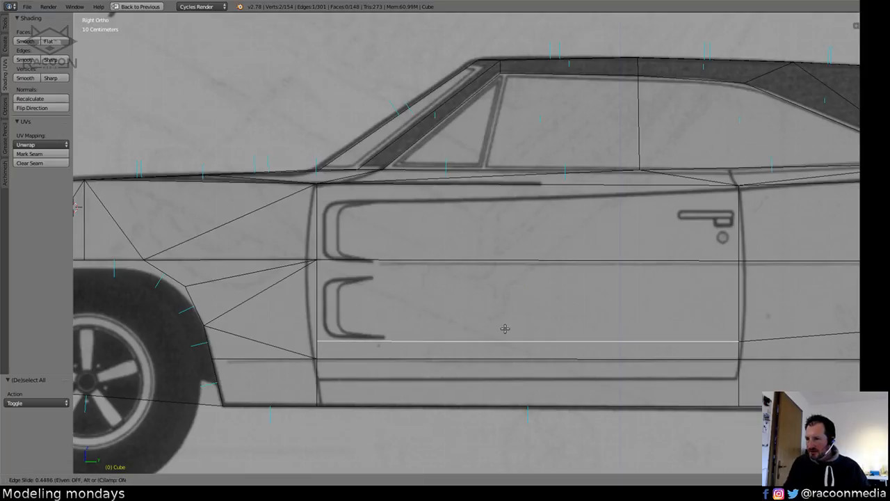
pyautogui.click(504, 332)
pyautogui.keyDown('shift'); pyautogui.moveTo(387, 294); pyautogui.dragTo(394, 312, button='middle'); pyautogui.keyUp('shift')
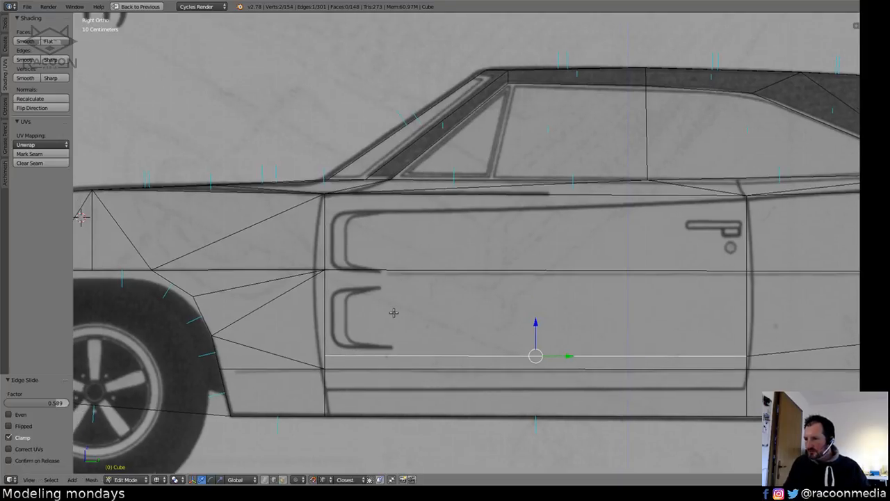
# Cut a vertical edge loop through the rear fender at the blueprint stripe's rear edge, using even, flipped edge sliding.
pyautogui.click(284, 480)
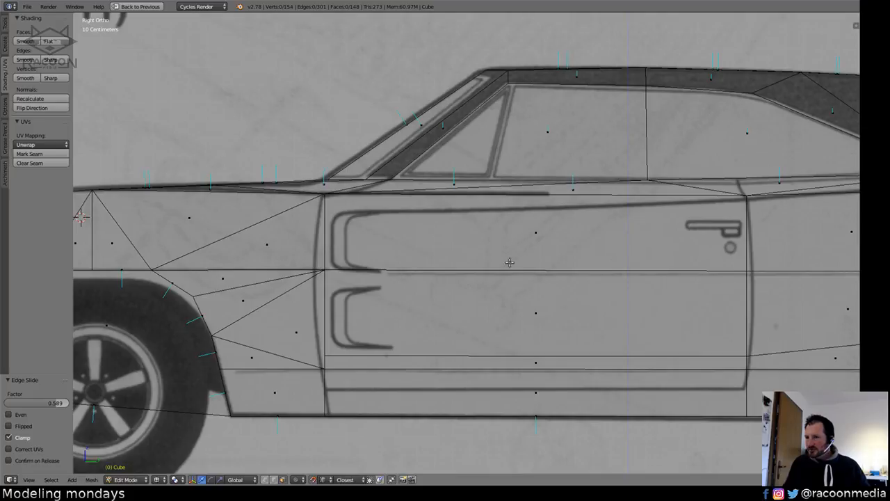
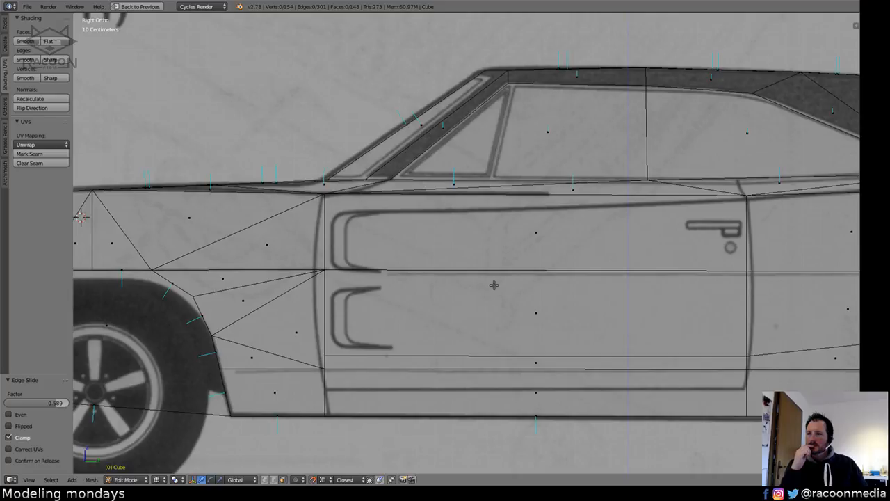
pyautogui.keyDown('shift'); pyautogui.moveTo(599, 274); pyautogui.dragTo(244, 303, button='middle'); pyautogui.keyUp('shift')
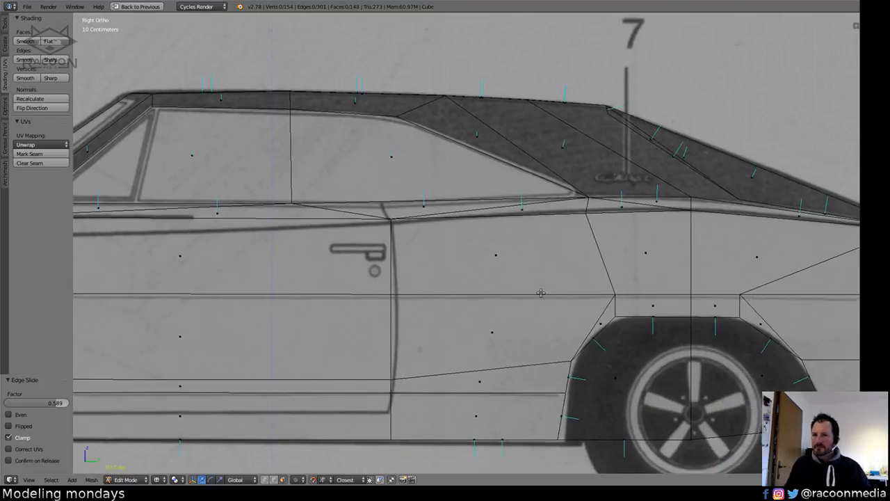
pyautogui.keyDown('shift'); pyautogui.moveTo(510, 292); pyautogui.dragTo(298, 282, button='middle'); pyautogui.keyUp('shift')
pyautogui.keyDown('shift'); pyautogui.moveTo(615, 316); pyautogui.dragTo(336, 297, button='middle'); pyautogui.keyUp('shift')
pyautogui.hotkey('ctrl', 'r')
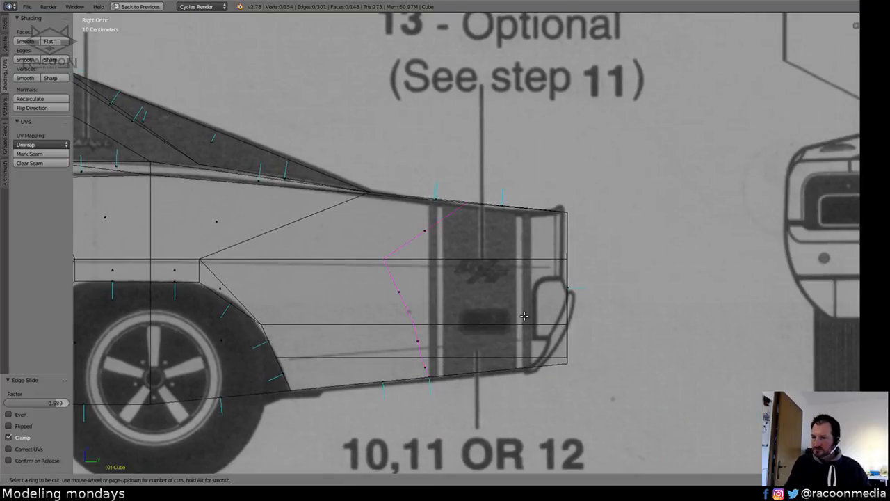
pyautogui.click(529, 296)
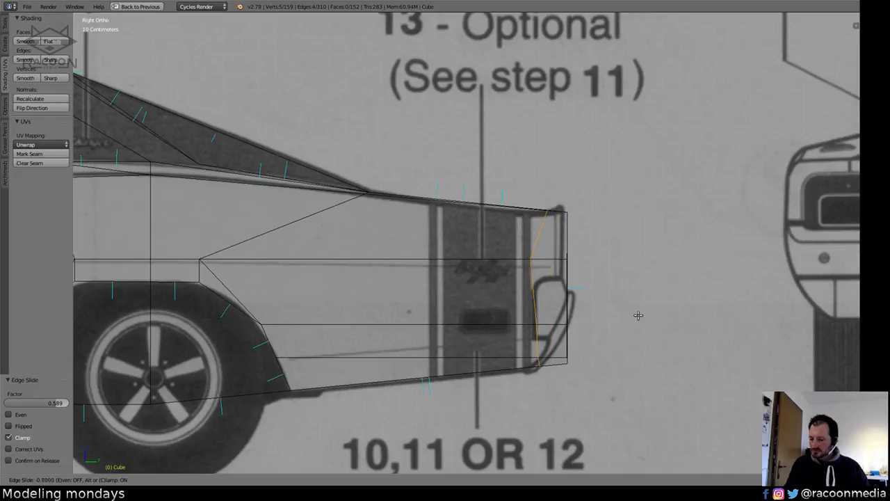
pyautogui.press('e')
pyautogui.press('f')
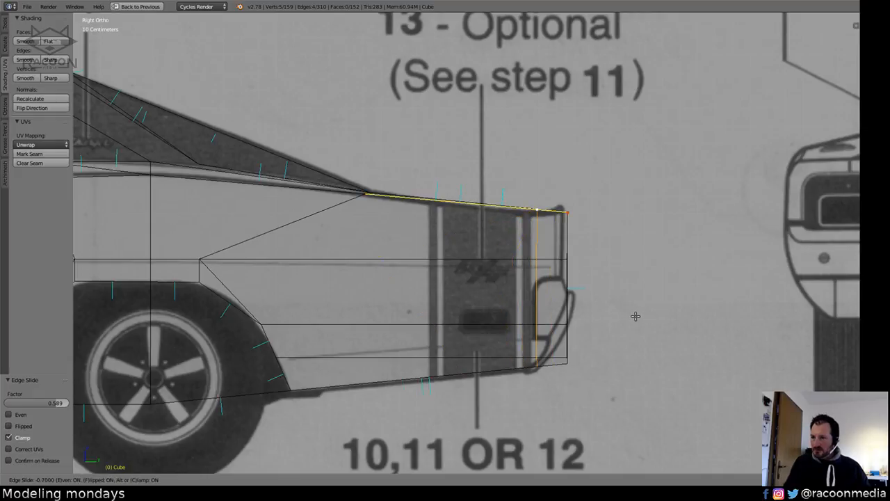
pyautogui.click(616, 316)
pyautogui.press('a')
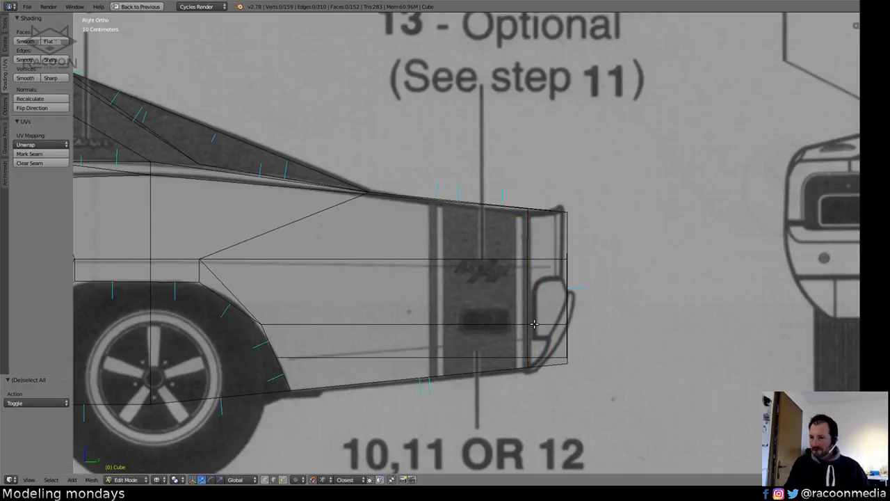
# Raise the rear deck's top end vertices about 4.4 cm along Z to match the blueprint's trunk lip.
pyautogui.click(264, 482)
pyautogui.keyDown('ctrl'); pyautogui.moveTo(604, 226); pyautogui.dragTo(616, 203); pyautogui.keyUp('ctrl')
pyautogui.press('g')
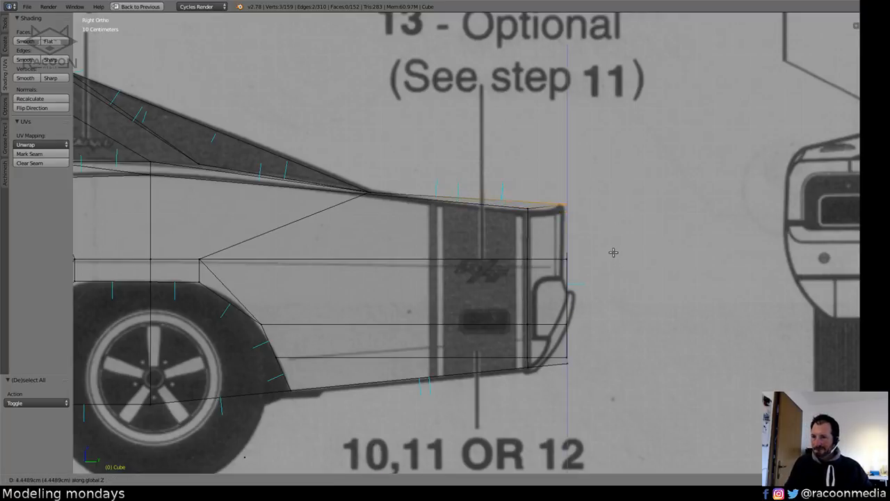
pyautogui.click(616, 248)
pyautogui.moveTo(576, 245); pyautogui.dragTo(533, 319, button='middle')
# Delete the five top faces of the rear deck behind the rear window in solid view.
pyautogui.press('z')
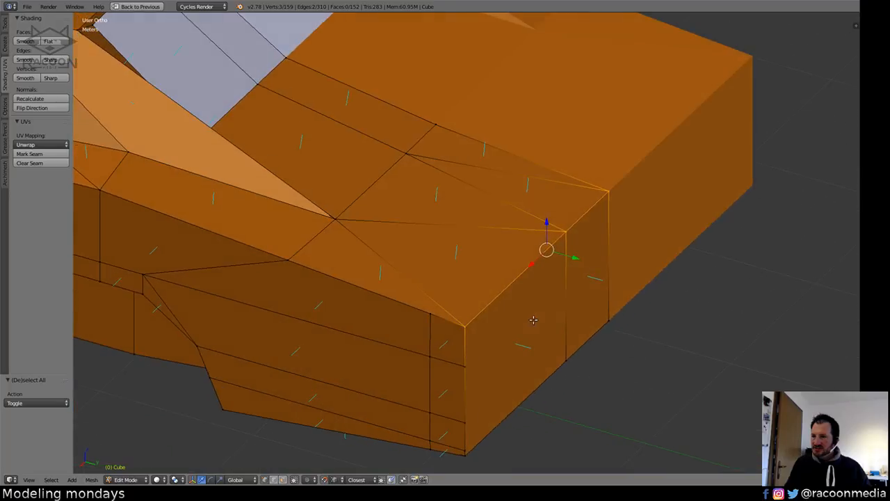
pyautogui.moveTo(435, 390); pyautogui.dragTo(379, 423, button='middle')
pyautogui.press('a')
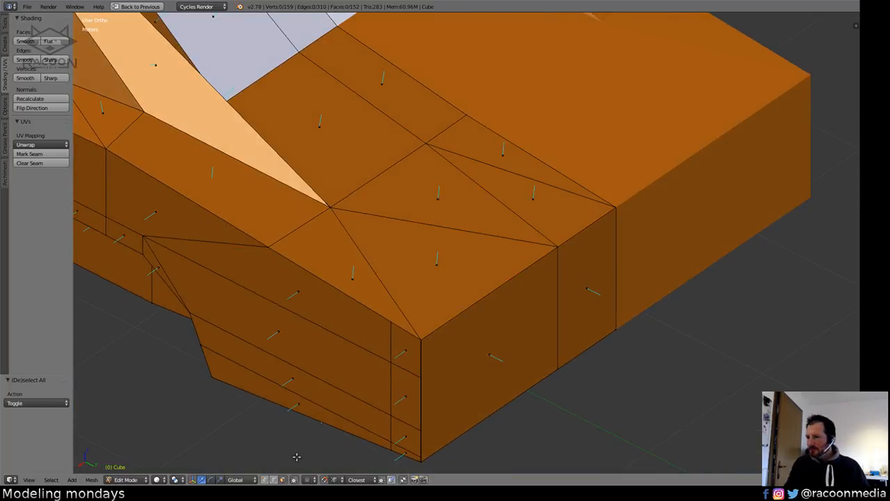
pyautogui.rightClick(343, 278)
pyautogui.keyDown('shift'); pyautogui.rightClick(436, 267); pyautogui.keyUp('shift')
pyautogui.keyDown('shift'); pyautogui.rightClick(438, 201); pyautogui.keyUp('shift')
pyautogui.keyDown('shift'); pyautogui.rightClick(532, 202); pyautogui.keyUp('shift')
pyautogui.keyDown('shift'); pyautogui.rightClick(512, 161); pyautogui.keyUp('shift')
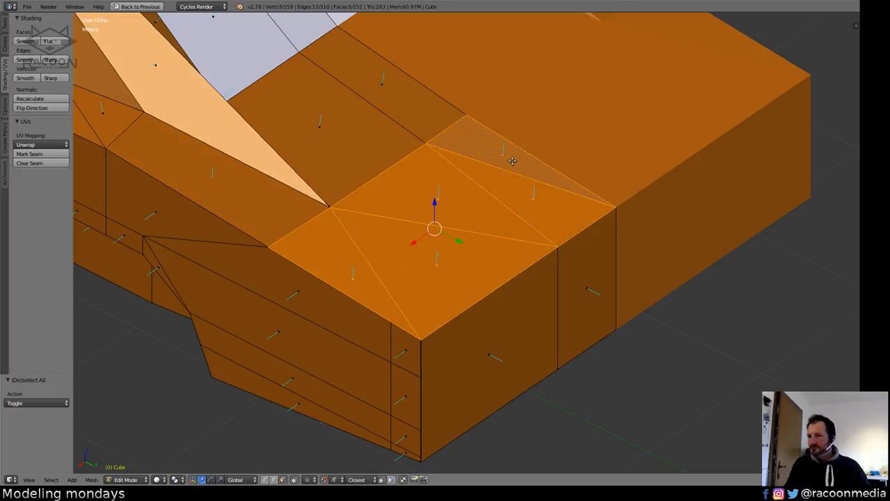
pyautogui.press('x')
pyautogui.click(523, 271)
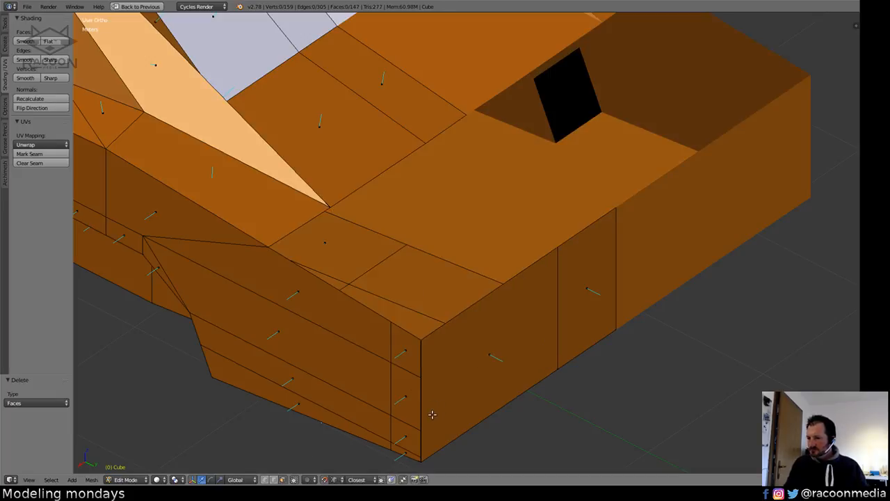
# Cut two evenly spaced horizontal edge loops across the car's rear end faces, without sliding them.
pyautogui.hotkey('ctrl', 'r')
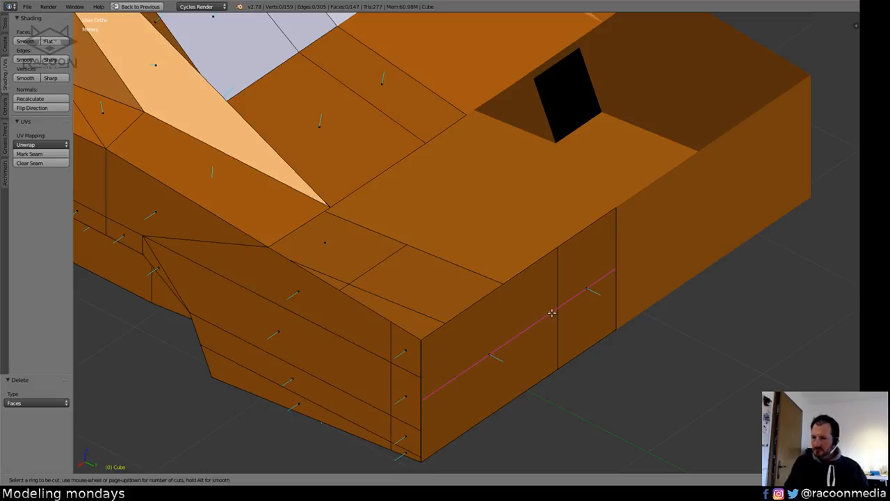
pyautogui.scroll(1, 553, 318)
pyautogui.click(554, 318)
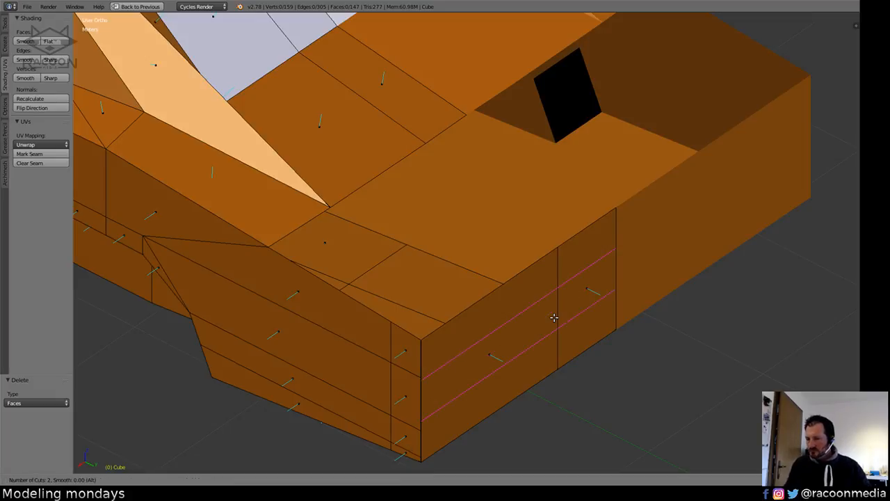
pyautogui.rightClick(553, 317)
pyautogui.moveTo(542, 370); pyautogui.dragTo(554, 312, button='middle')
pyautogui.keyDown('shift'); pyautogui.moveTo(527, 348); pyautogui.dragTo(566, 282, button='middle'); pyautogui.keyUp('shift')
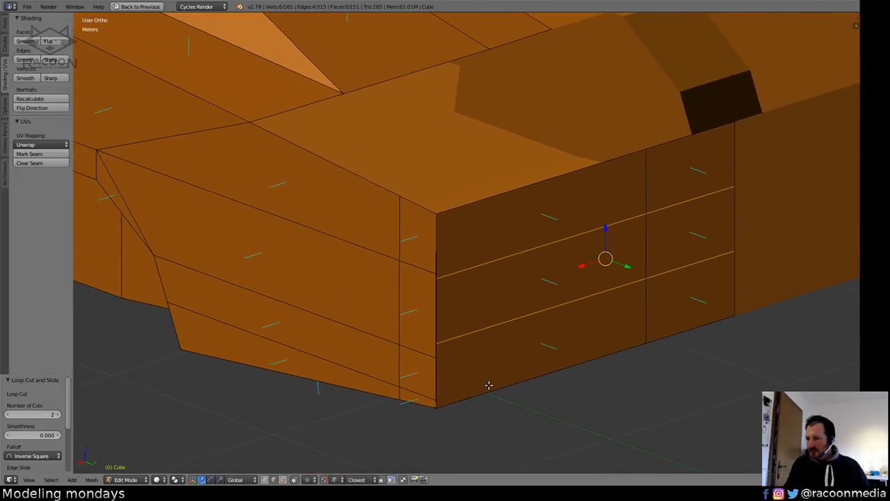
pyautogui.press('a')
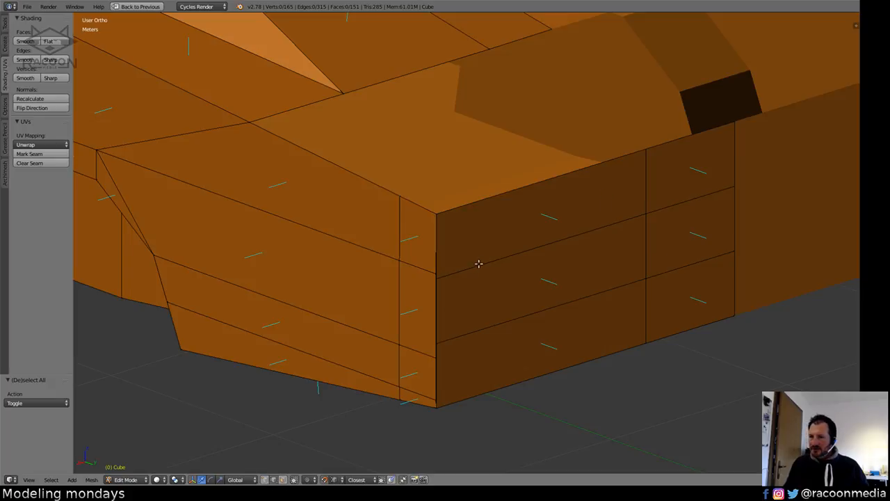
# Raise the rear end's upper horizontal loop about 2.1 cm along Z to the fender edge and merge the corner vertices there.
pyautogui.keyDown('alt'); pyautogui.rightClick(479, 264); pyautogui.keyUp('alt')
pyautogui.scroll(5, 471, 308)
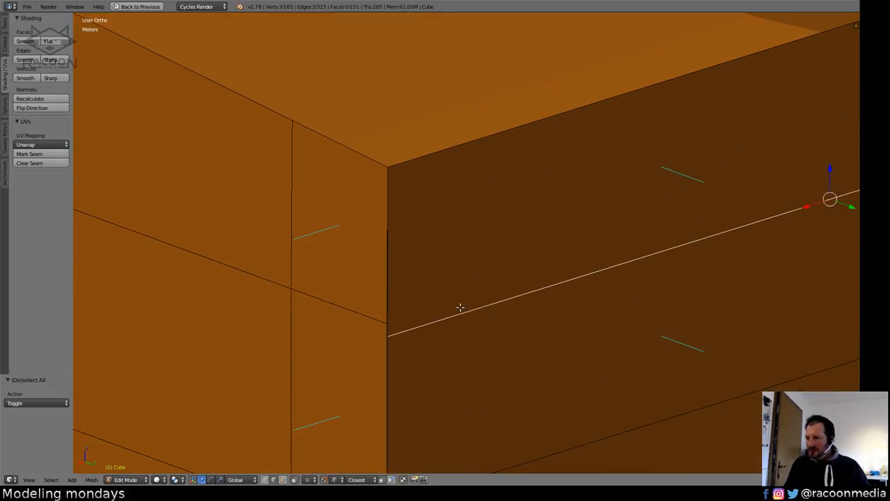
pyautogui.press('z')
pyautogui.moveTo(417, 340); pyautogui.dragTo(420, 339, button='middle')
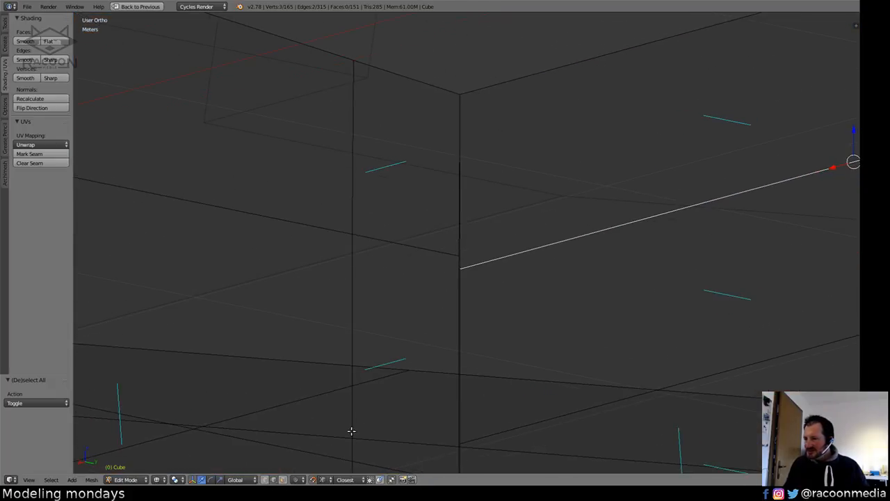
pyautogui.click(263, 479)
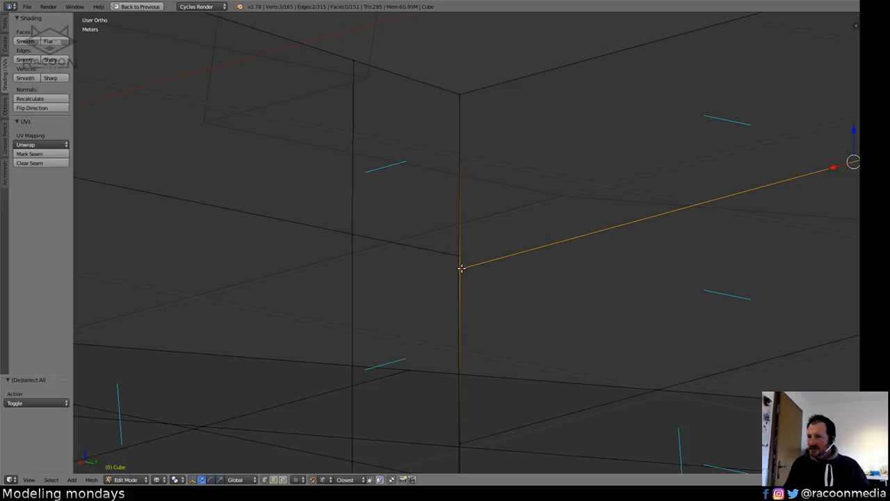
pyautogui.press('g')
pyautogui.press('z')
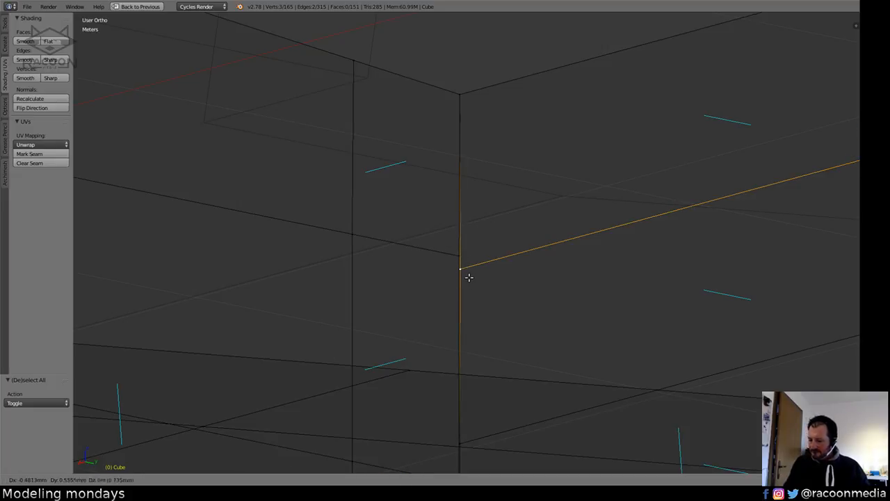
pyautogui.click(470, 261)
pyautogui.rightClick(458, 255)
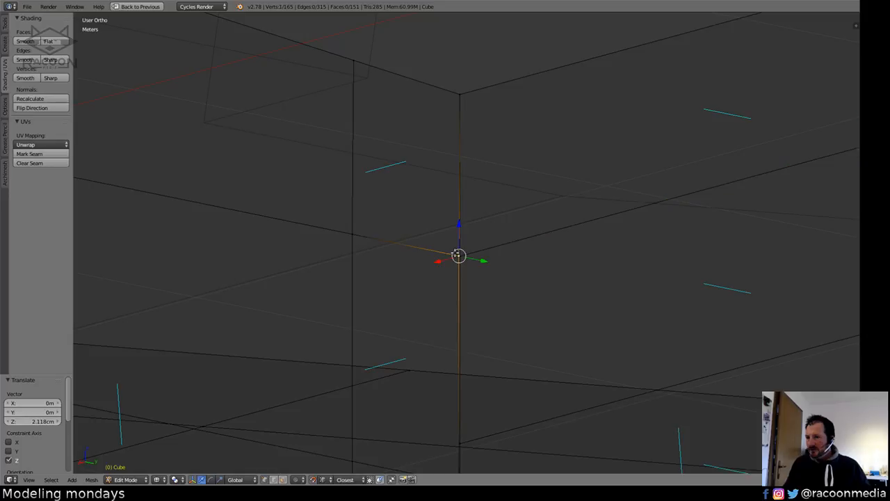
pyautogui.press('g')
pyautogui.click(461, 261)
# Lower the rear end's lower horizontal loop about 6.5 cm along Z to the matching fender edge and merge the corner vertices.
pyautogui.keyDown('shift'); pyautogui.moveTo(476, 334); pyautogui.dragTo(489, 200, button='middle'); pyautogui.keyUp('shift')
pyautogui.keyDown('shift'); pyautogui.moveTo(499, 314); pyautogui.dragTo(497, 283, button='middle'); pyautogui.keyUp('shift')
pyautogui.press('a')
pyautogui.rightClick(497, 285)
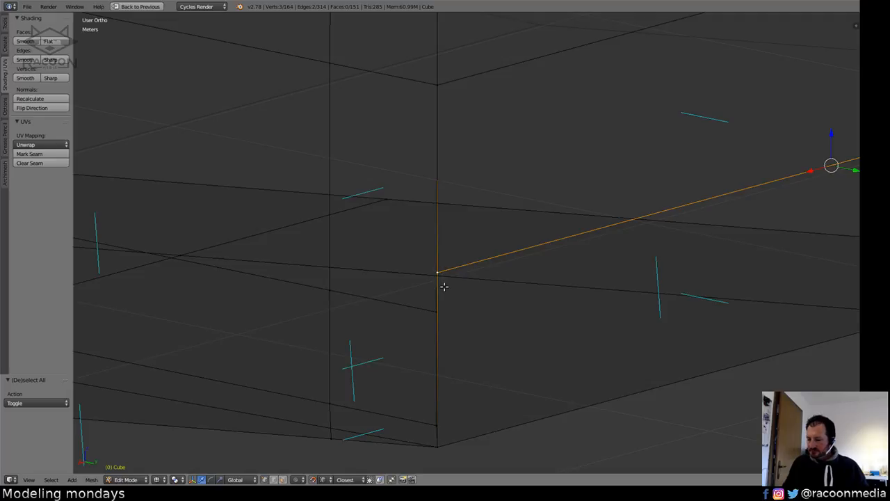
pyautogui.press('g')
pyautogui.press('z')
pyautogui.click(436, 311)
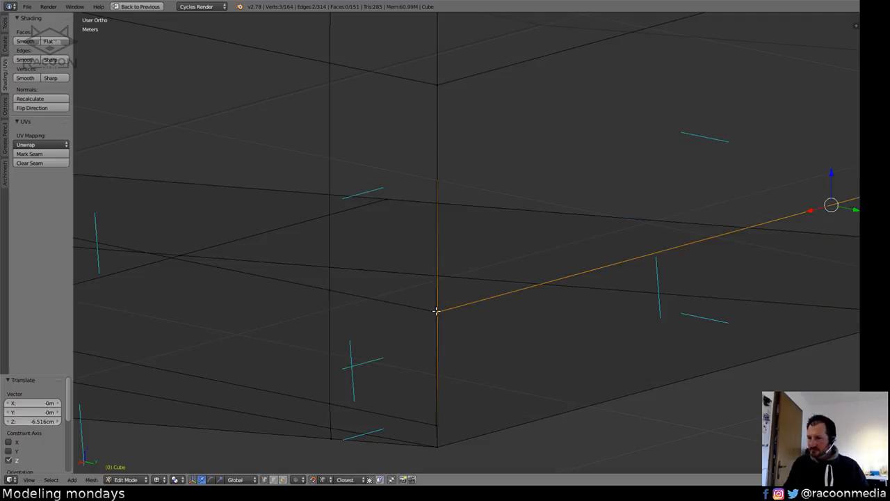
pyautogui.press('a')
pyautogui.rightClick(435, 310)
pyautogui.press('g')
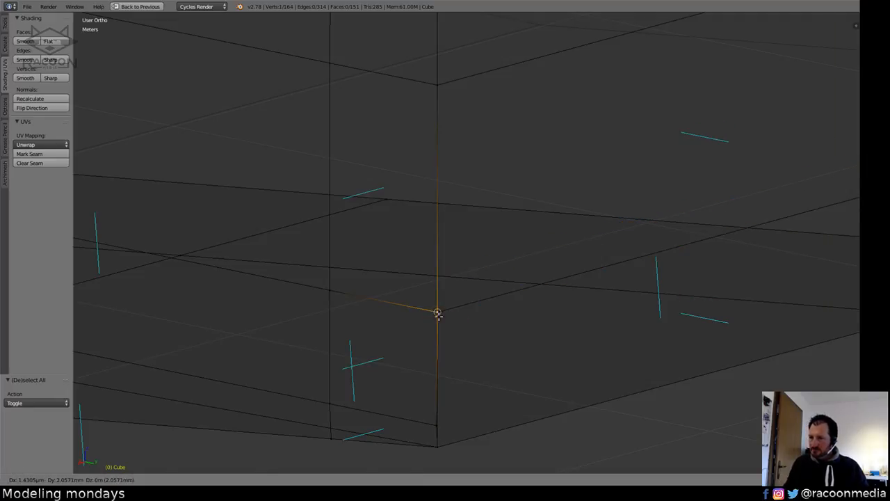
pyautogui.click(438, 316)
pyautogui.keyDown('shift'); pyautogui.moveTo(452, 379); pyautogui.dragTo(457, 299, button='middle'); pyautogui.keyUp('shift')
pyautogui.rightClick(442, 351)
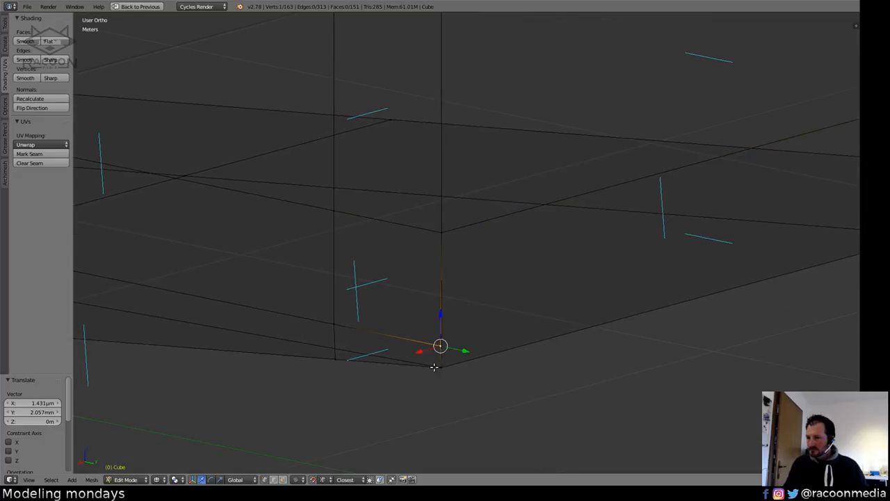
pyautogui.rightClick(332, 346)
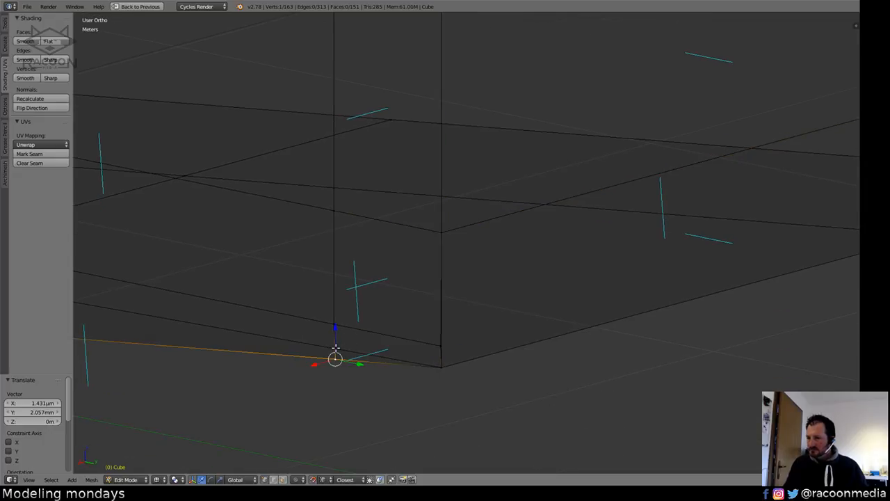
# Extrude the fender's three top edge vertices inward along X to the base corner of the rear pillar.
pyautogui.moveTo(383, 353); pyautogui.dragTo(427, 367, button='middle')
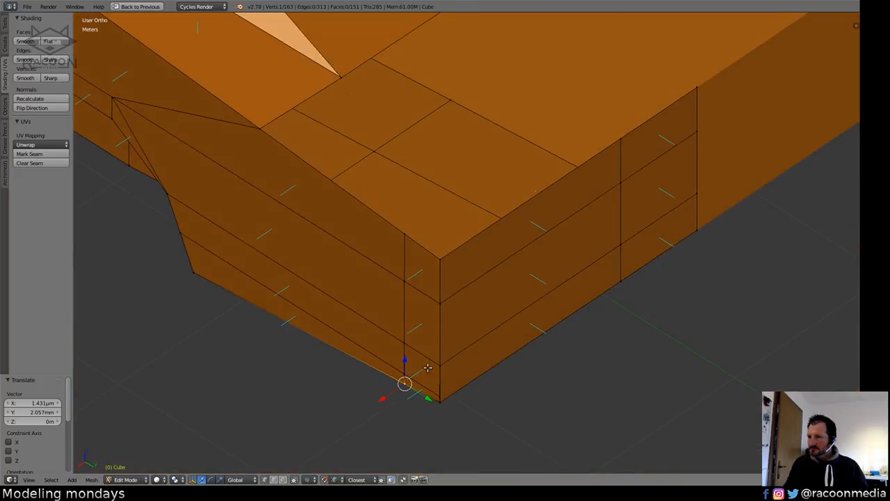
pyautogui.rightClick(405, 235)
pyautogui.keyDown('shift'); pyautogui.rightClick(442, 259); pyautogui.keyUp('shift')
pyautogui.keyDown('shift'); pyautogui.moveTo(432, 250); pyautogui.dragTo(430, 356, button='middle'); pyautogui.keyUp('shift')
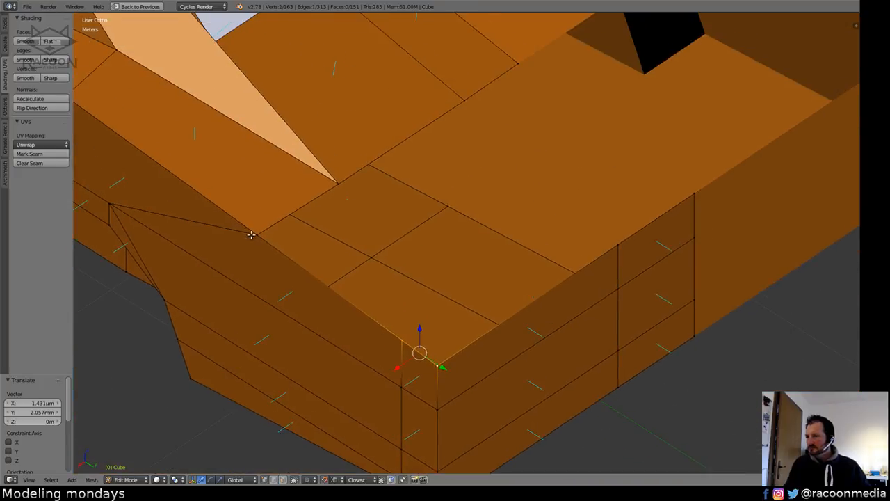
pyautogui.keyDown('shift'); pyautogui.rightClick(257, 234); pyautogui.keyUp('shift')
pyautogui.keyDown('shift'); pyautogui.moveTo(372, 280); pyautogui.dragTo(325, 308, button='middle'); pyautogui.keyUp('shift')
pyautogui.press('e')
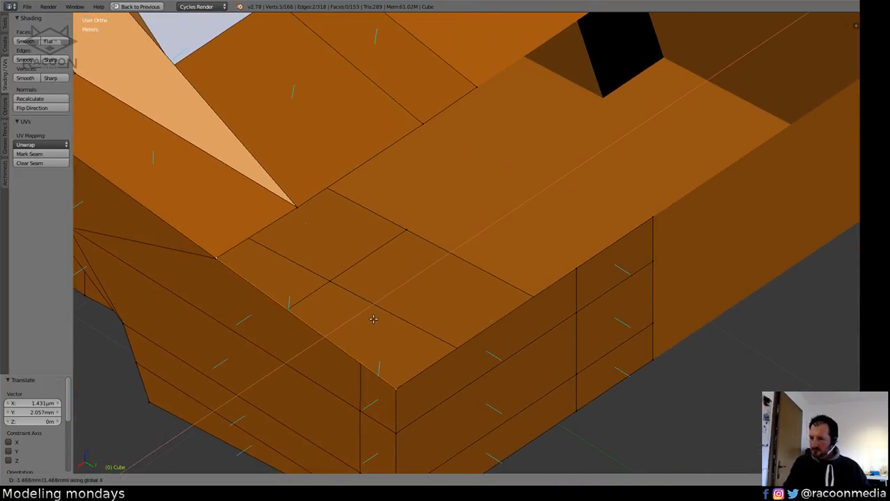
pyautogui.press('x')
pyautogui.click(306, 212)
pyautogui.press('a')
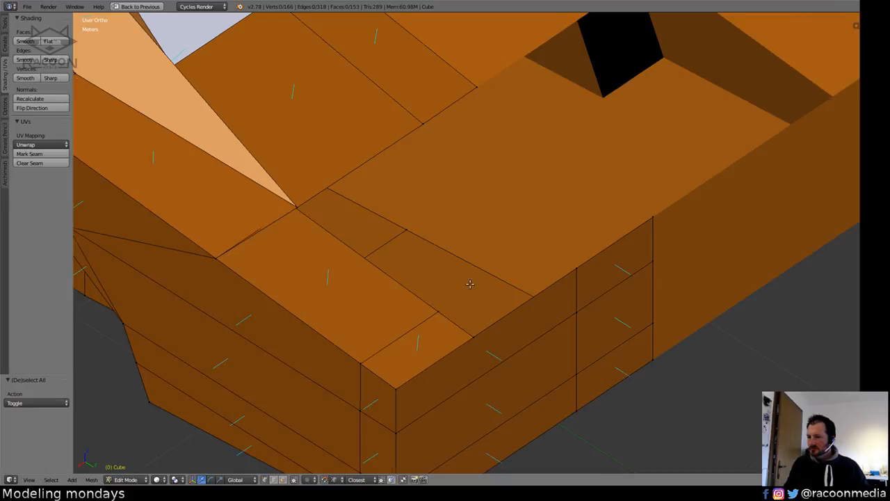
# Move the three rear edge vertices of the panel below the rear window about -2.5 cm along Y to line up with the deck strip.
pyautogui.moveTo(471, 284); pyautogui.dragTo(294, 306, button='middle')
pyautogui.rightClick(202, 147)
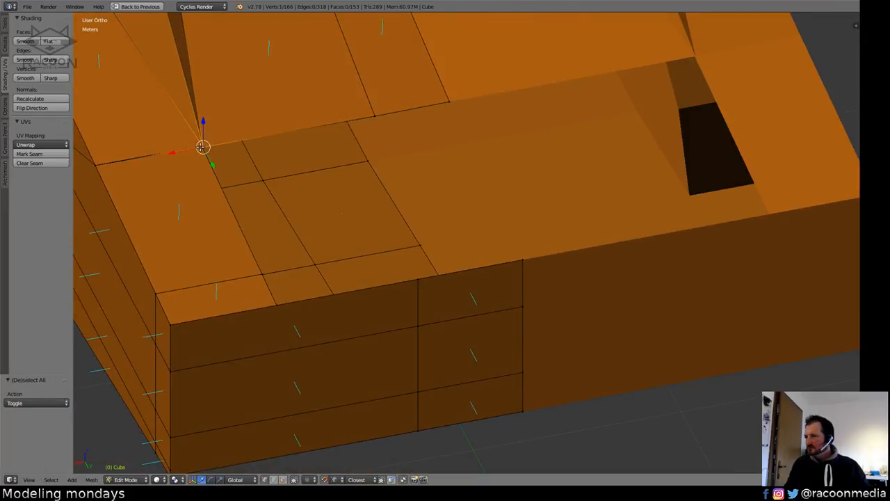
pyautogui.moveTo(241, 269); pyautogui.dragTo(412, 273, button='middle')
pyautogui.press('z')
pyautogui.moveTo(436, 242); pyautogui.dragTo(461, 278, button='middle')
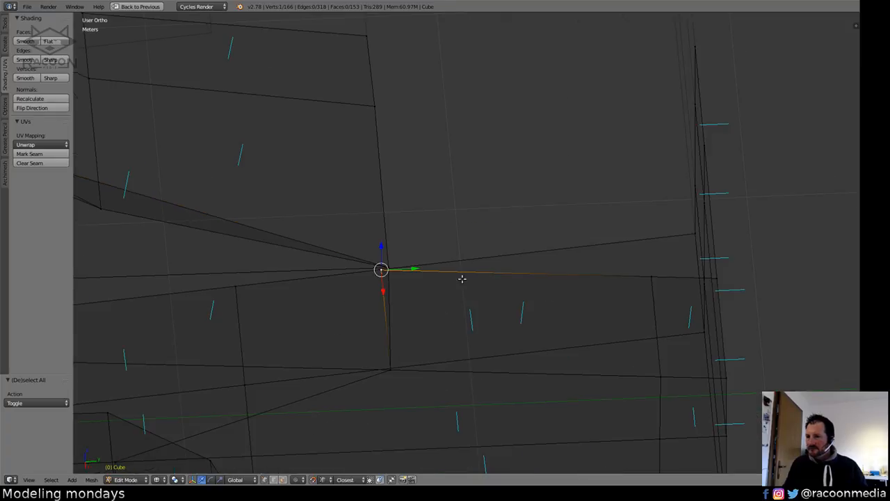
pyautogui.rightClick(388, 267)
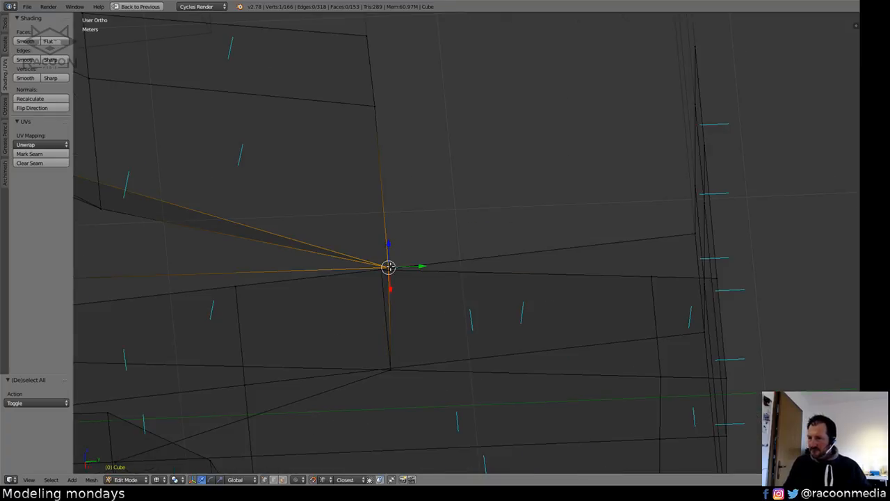
pyautogui.keyDown('shift'); pyautogui.rightClick(376, 106); pyautogui.keyUp('shift')
pyautogui.keyDown('shift'); pyautogui.rightClick(368, 36); pyautogui.keyUp('shift')
pyautogui.keyDown('shift'); pyautogui.moveTo(432, 189); pyautogui.dragTo(482, 219, button='middle'); pyautogui.keyUp('shift')
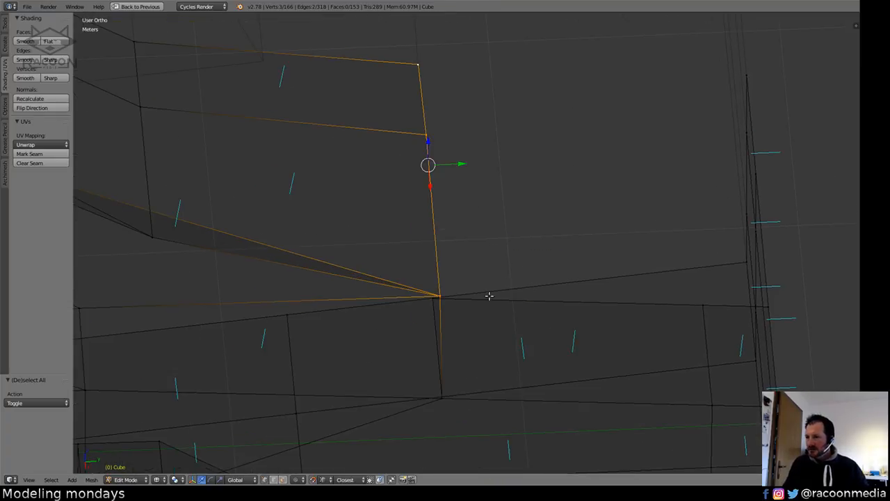
pyautogui.keyDown('shift'); pyautogui.rightClick(443, 289); pyautogui.keyUp('shift')
pyautogui.keyDown('shift'); pyautogui.rightClick(448, 287); pyautogui.keyUp('shift')
pyautogui.press('g')
pyautogui.press('y')
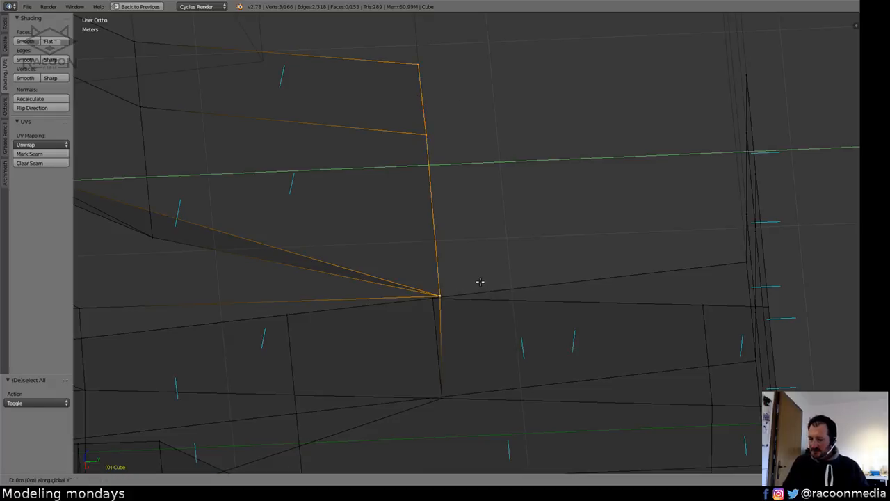
pyautogui.keyDown('ctrl'); pyautogui.click(441, 294); pyautogui.keyUp('ctrl')
pyautogui.press('z')
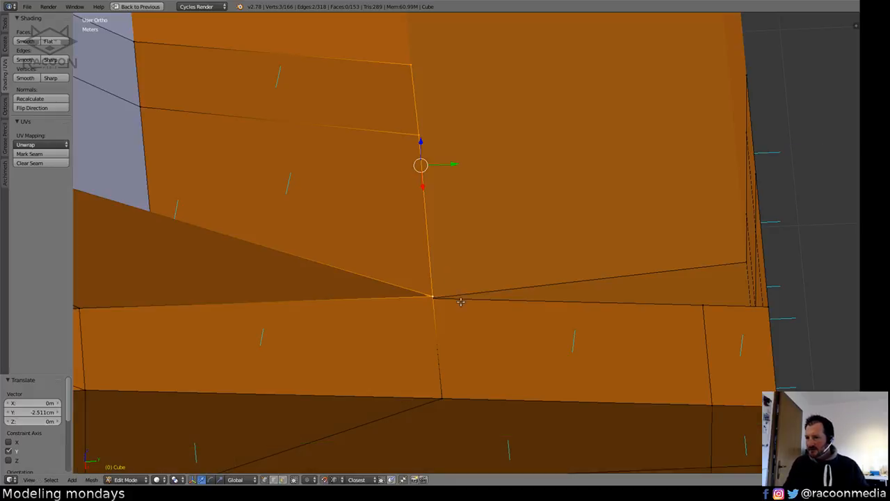
# Snap the deck strip's inner edge along X to the pillar's base corner and merge its front vertex with that corner.
pyautogui.moveTo(454, 280)
pyautogui.mouseDown(button='middle')
pyautogui.moveTo(415, 301)
pyautogui.moveTo(324, 308)
pyautogui.moveTo(293, 265)
pyautogui.mouseUp(button='middle')
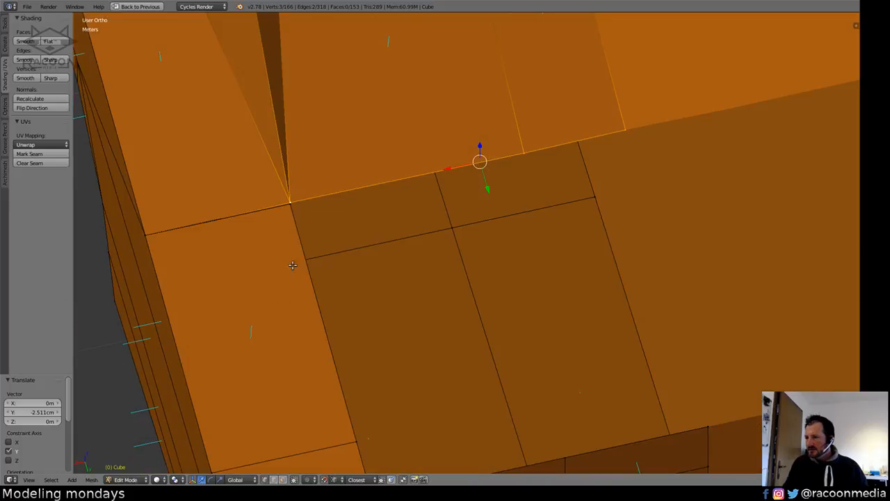
pyautogui.rightClick(290, 207)
pyautogui.keyDown('shift'); pyautogui.moveTo(352, 429); pyautogui.dragTo(336, 295, button='middle'); pyautogui.keyUp('shift')
pyautogui.keyDown('shift'); pyautogui.rightClick(339, 304); pyautogui.keyUp('shift')
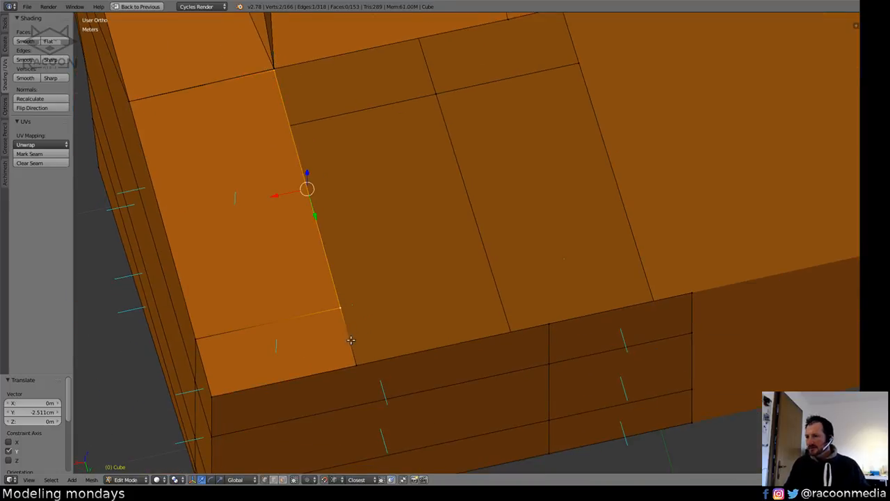
pyautogui.keyDown('shift'); pyautogui.rightClick(357, 360); pyautogui.keyUp('shift')
pyautogui.keyDown('shift'); pyautogui.moveTo(349, 231); pyautogui.dragTo(418, 418, button='middle'); pyautogui.keyUp('shift')
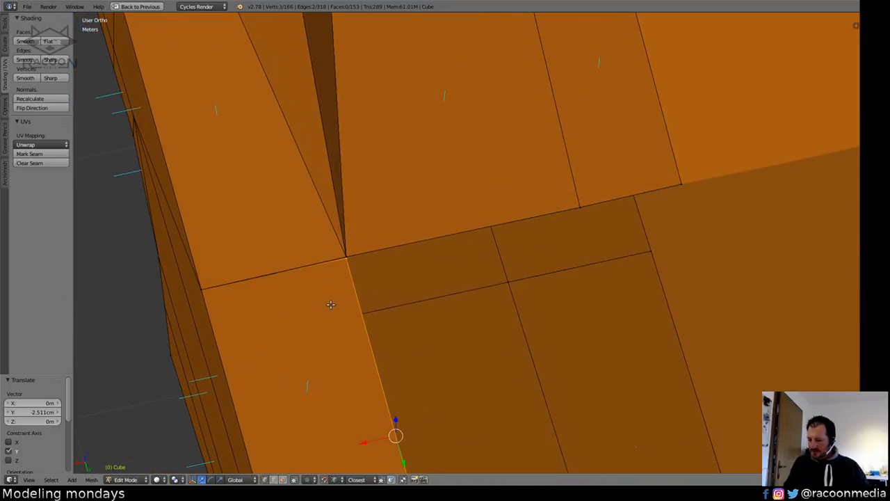
pyautogui.press('g')
pyautogui.press('x')
pyautogui.click(342, 260)
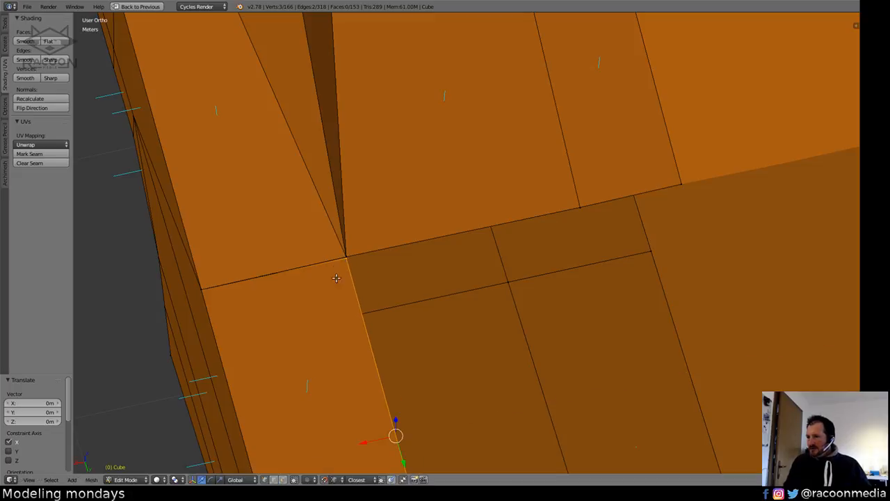
pyautogui.moveTo(413, 312); pyautogui.dragTo(404, 267, button='middle')
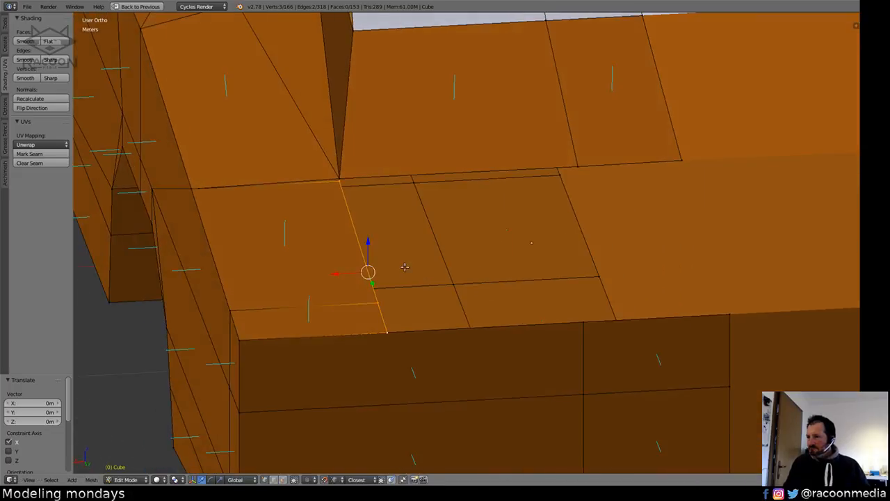
pyautogui.rightClick(343, 185)
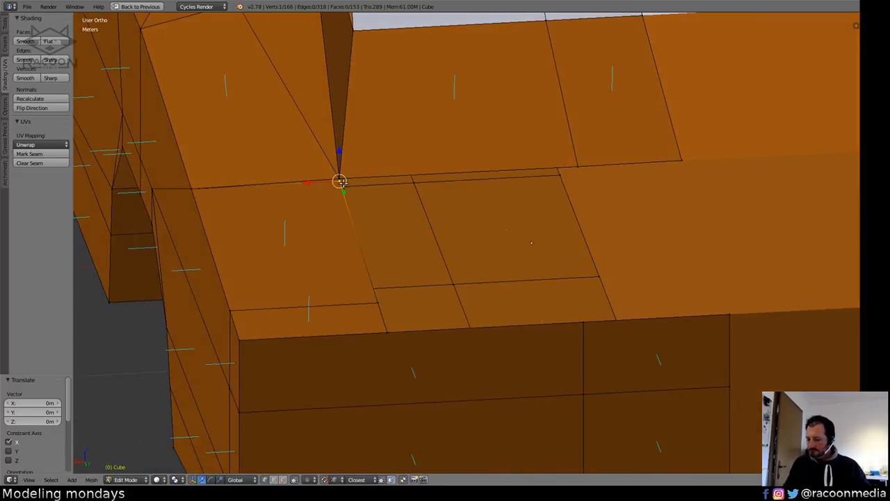
pyautogui.press('g')
pyautogui.click(341, 180)
# Extrude the deck strip's inner edge about -82.4 cm along X to the next vertex of the panel below the rear window.
pyautogui.press('a')
pyautogui.rightClick(378, 299)
pyautogui.keyDown('shift'); pyautogui.rightClick(391, 325); pyautogui.keyUp('shift')
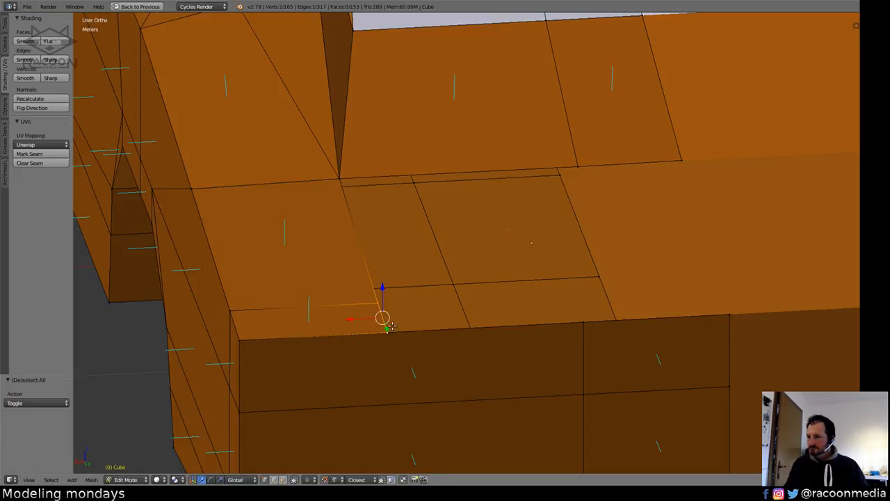
pyautogui.keyDown('shift'); pyautogui.rightClick(341, 183); pyautogui.keyUp('shift')
pyautogui.press('e')
pyautogui.press('x')
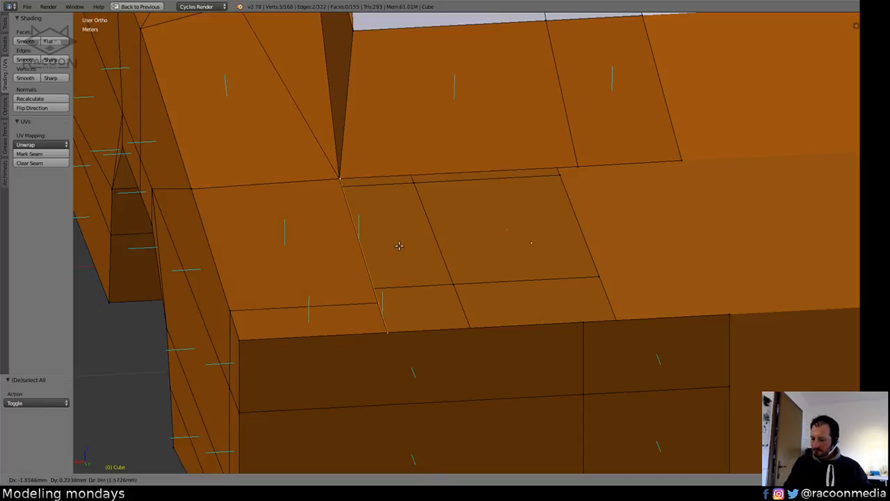
pyautogui.click(585, 167)
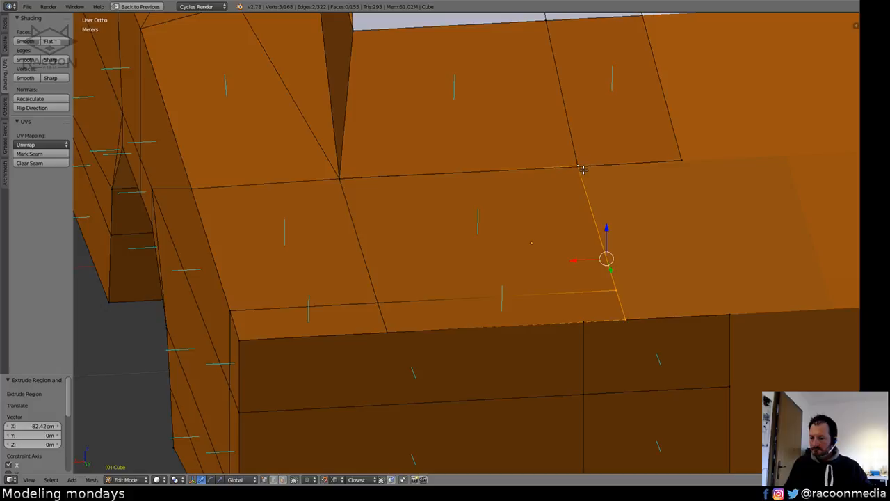
# Extrude the deck's new inner edge another -35.9 cm or so along X to the panel's end vertex at the car's centre.
pyautogui.press('e')
pyautogui.press('x')
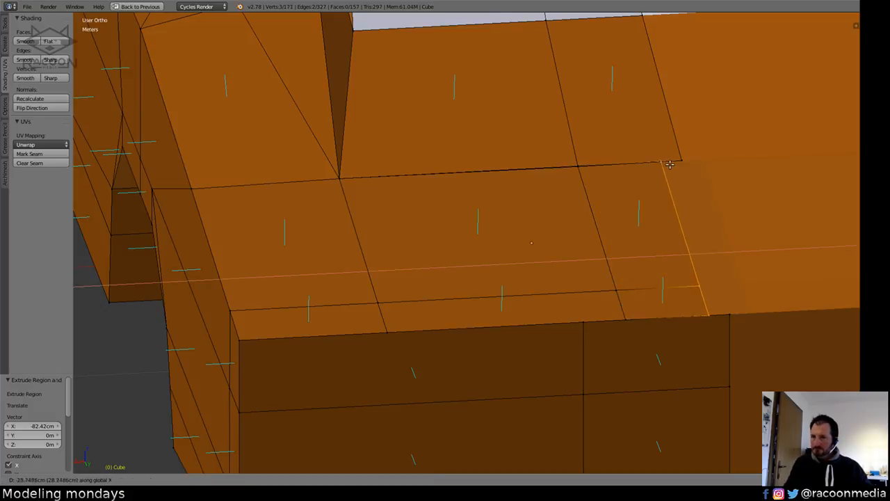
pyautogui.click(685, 162)
pyautogui.rightClick(585, 176)
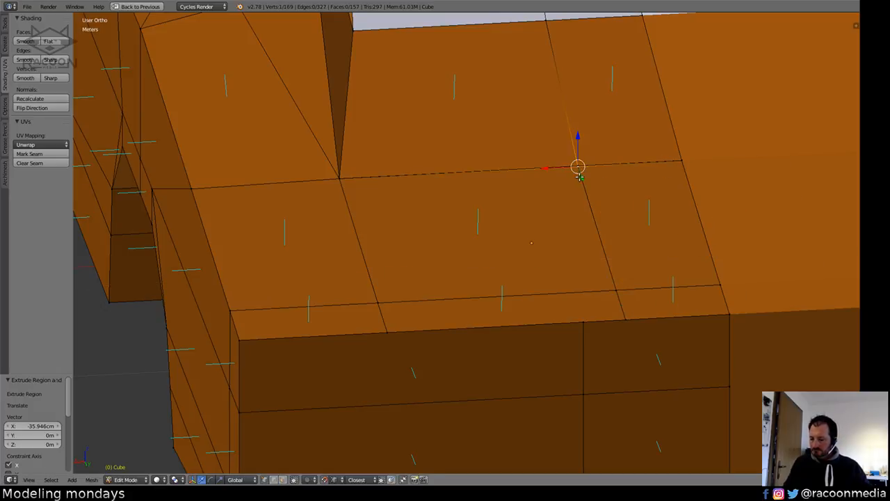
# Snap the deck's selected front vertex onto the matching lower vertex of the panel below the rear window to merge them.
pyautogui.press('g')
pyautogui.click(579, 169)
pyautogui.press('a')
# Move the four vertices of the rear face's inner vertical edge along X to line up and join with the deck's inner edge.
pyautogui.keyDown('ctrl'); pyautogui.moveTo(593, 176); pyautogui.dragTo(522, 312, button='middle'); pyautogui.keyUp('ctrl')
pyautogui.rightClick(516, 231)
pyautogui.keyDown('shift'); pyautogui.rightClick(518, 315); pyautogui.keyUp('shift')
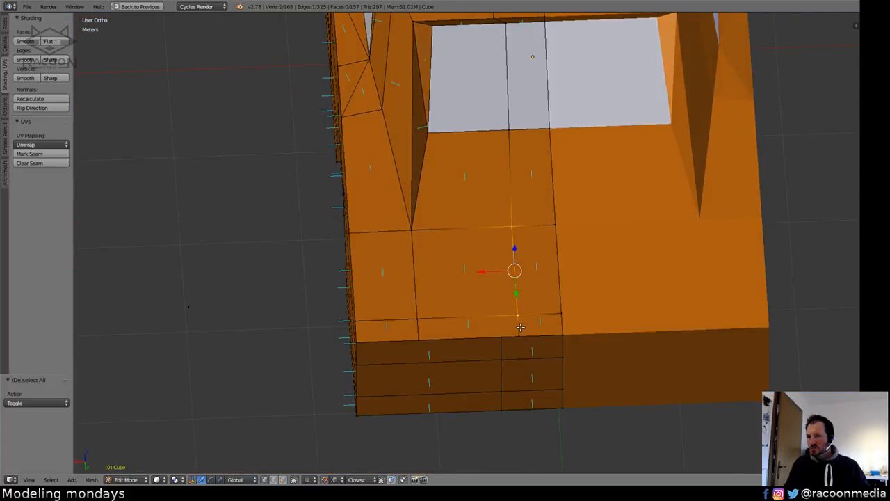
pyautogui.rightClick(501, 339)
pyautogui.keyDown('shift'); pyautogui.rightClick(501, 359); pyautogui.keyUp('shift')
pyautogui.keyDown('shift'); pyautogui.rightClick(501, 391); pyautogui.keyUp('shift')
pyautogui.keyDown('shift'); pyautogui.rightClick(501, 410); pyautogui.keyUp('shift')
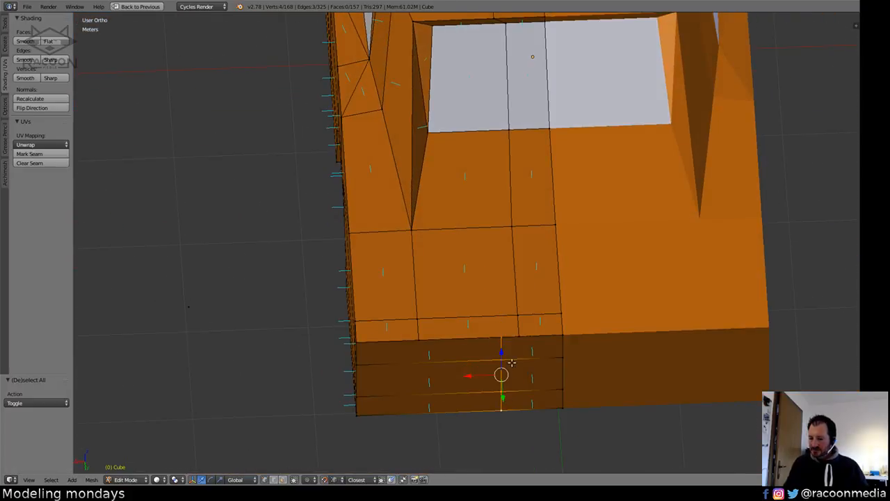
pyautogui.press('g')
pyautogui.press('x')
pyautogui.click(526, 329)
pyautogui.press('a')
pyautogui.press('z')
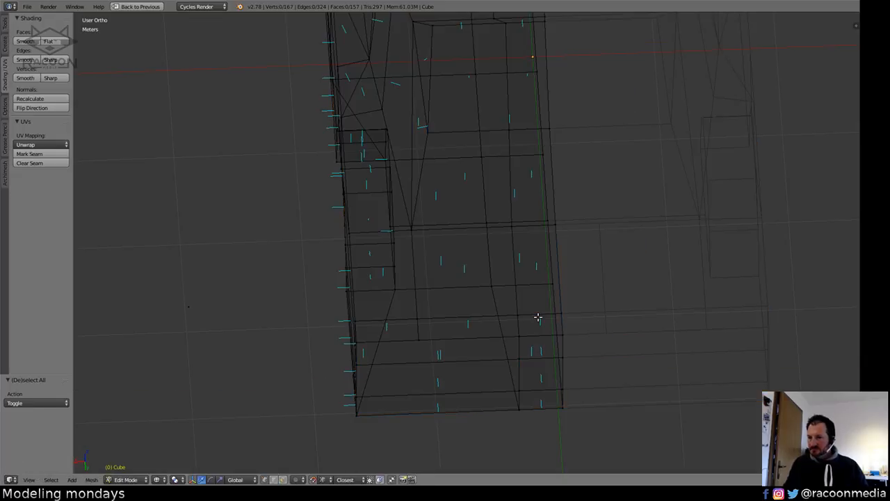
# Add a lengthwise loop cut through the rear face aligned with the deck's outer edge, and merge its top rear vertex with the deck's vertex.
pyautogui.moveTo(537, 300)
pyautogui.keyDown('ctrl'); pyautogui.mouseDown(button='middle')
pyautogui.moveTo(487, 366)
pyautogui.moveTo(507, 318)
pyautogui.moveTo(497, 308)
pyautogui.moveTo(508, 240)
pyautogui.mouseUp(button='middle'); pyautogui.keyUp('ctrl')
pyautogui.press('z')
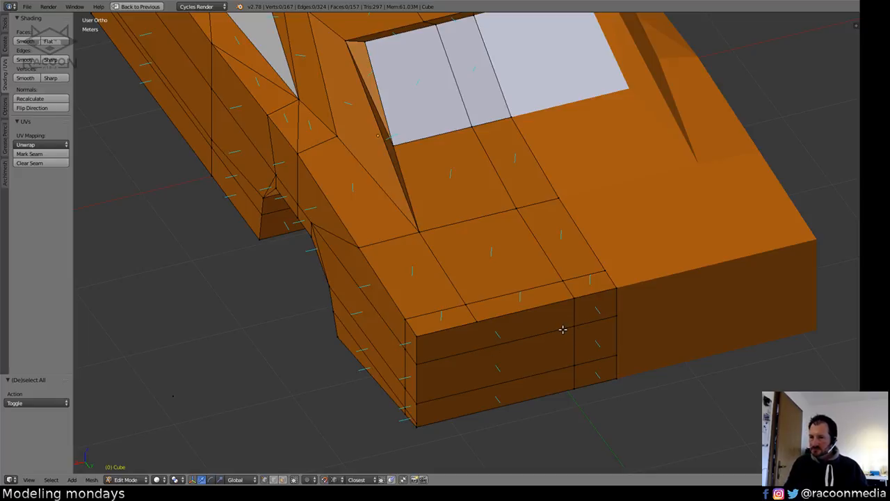
pyautogui.hotkey('ctrl', 'r')
pyautogui.click(522, 338)
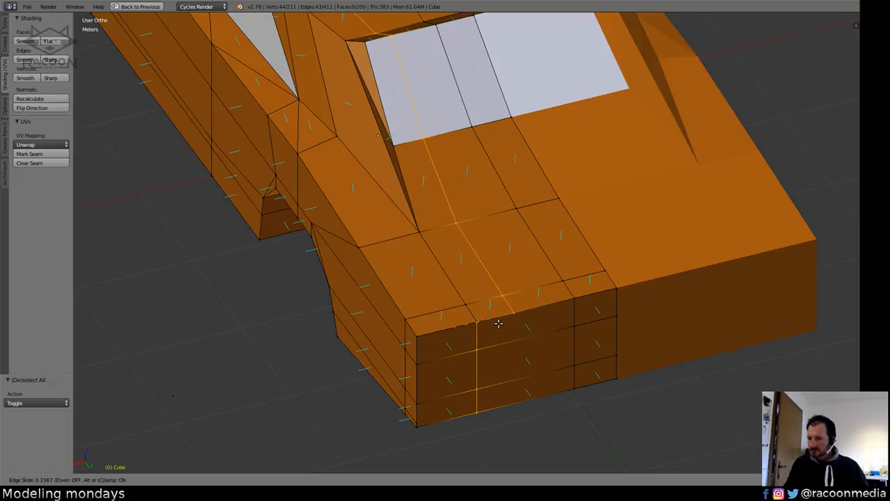
pyautogui.click(498, 323)
pyautogui.rightClick(479, 324)
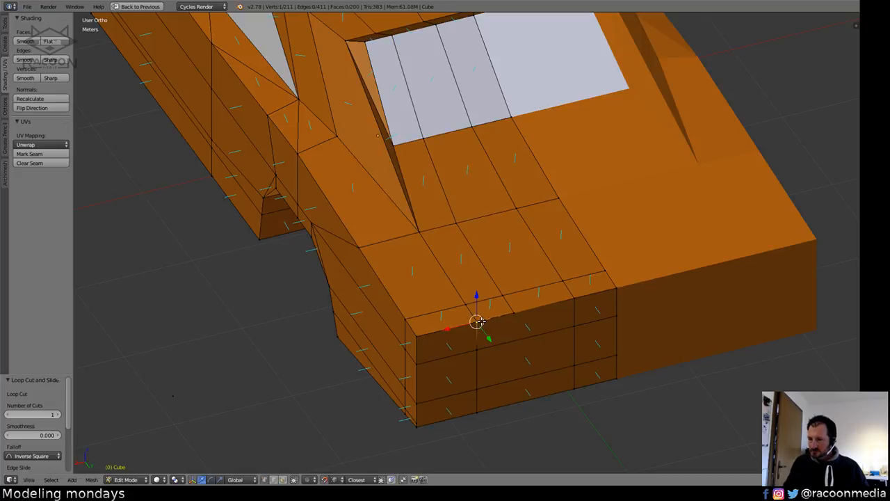
pyautogui.press('g')
pyautogui.click(481, 321)
pyautogui.press('a')
# Slide the new edge loop, except its four vertices on the rear face, by a factor of 1 onto the neighbouring inner loop.
pyautogui.keyDown('alt'); pyautogui.rightClick(481, 349); pyautogui.keyUp('alt')
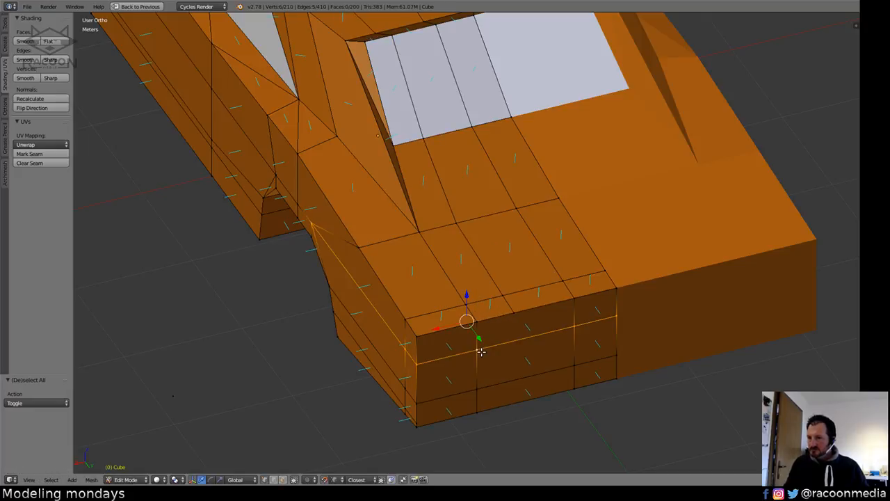
pyautogui.press('a')
pyautogui.keyDown('alt'); pyautogui.rightClick(480, 368); pyautogui.keyUp('alt')
pyautogui.press('z')
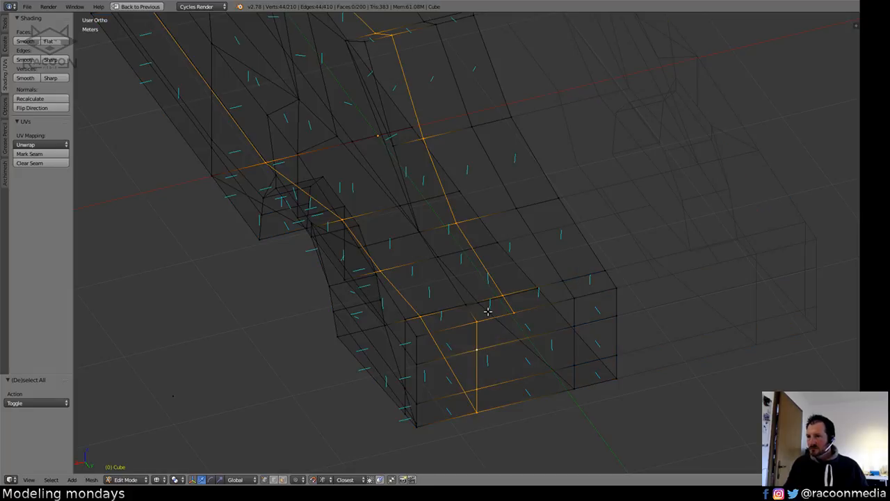
pyautogui.moveTo(487, 308)
pyautogui.mouseDown(button='middle')
pyautogui.moveTo(485, 324)
pyautogui.moveTo(488, 311)
pyautogui.moveTo(477, 305)
pyautogui.moveTo(501, 300)
pyautogui.mouseUp(button='middle')
pyautogui.keyDown('shift'); pyautogui.rightClick(501, 301); pyautogui.keyUp('shift')
pyautogui.keyDown('shift'); pyautogui.rightClick(501, 327); pyautogui.keyUp('shift')
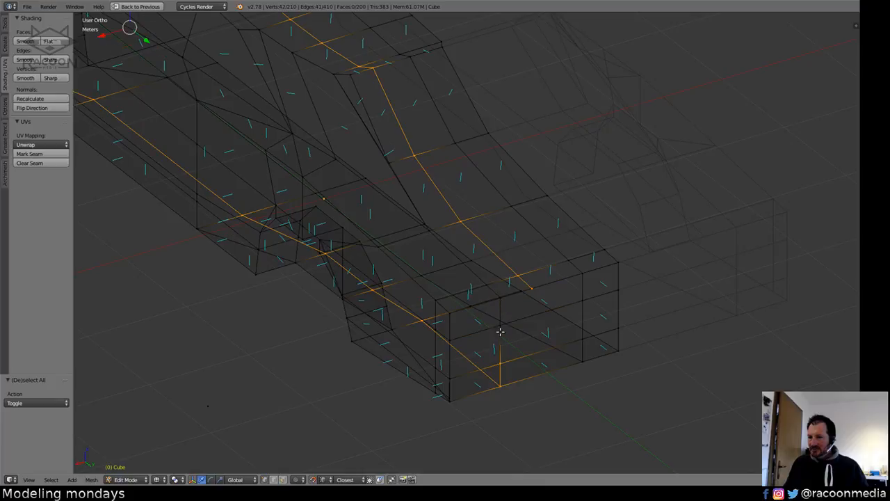
pyautogui.keyDown('shift'); pyautogui.rightClick(504, 364); pyautogui.keyUp('shift')
pyautogui.keyDown('shift'); pyautogui.rightClick(503, 384); pyautogui.keyUp('shift')
pyautogui.moveTo(540, 359)
pyautogui.mouseDown(button='middle')
pyautogui.moveTo(532, 383)
pyautogui.moveTo(496, 354)
pyautogui.moveTo(505, 313)
pyautogui.mouseUp(button='middle')
pyautogui.press('z')
pyautogui.press('g')
pyautogui.press('g')
pyautogui.click(669, 317)
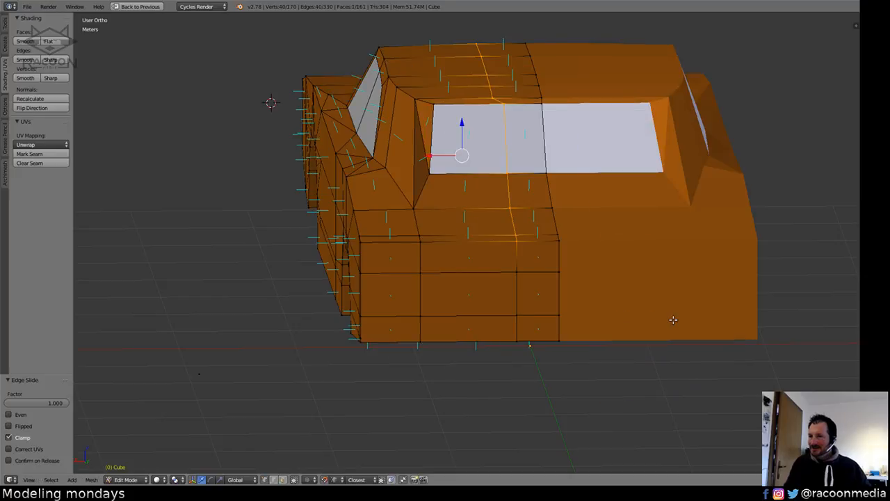
pyautogui.press('a')
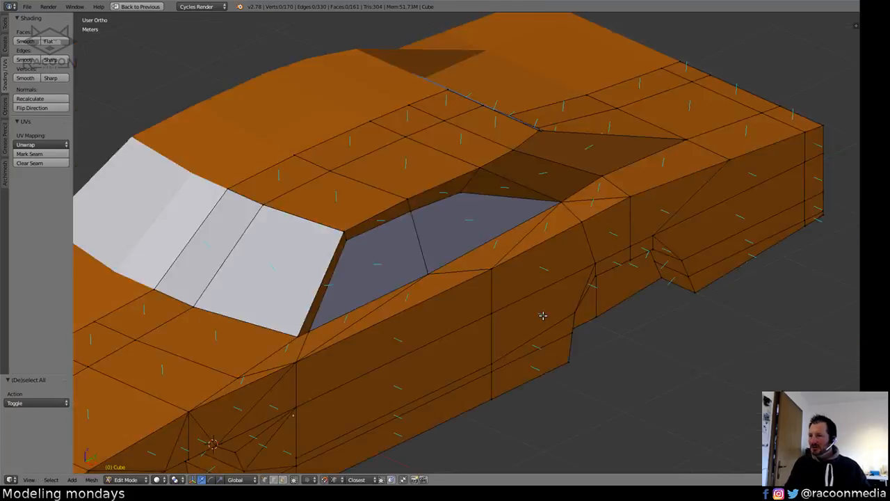
# Try to move the rear window's upper outer corner vertex about 6 cm outward along X.
pyautogui.moveTo(543, 315); pyautogui.dragTo(570, 316, button='middle')
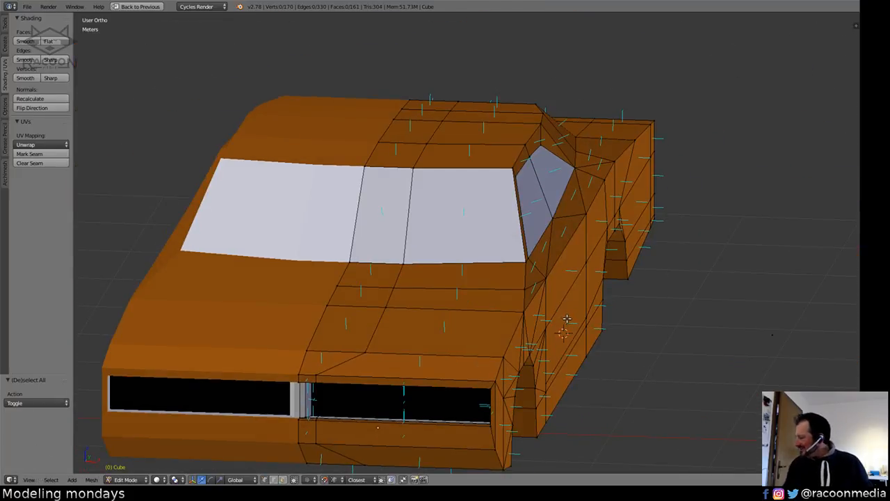
pyautogui.moveTo(584, 326); pyautogui.dragTo(379, 386, button='middle')
pyautogui.moveTo(382, 332); pyautogui.dragTo(392, 294, button='middle')
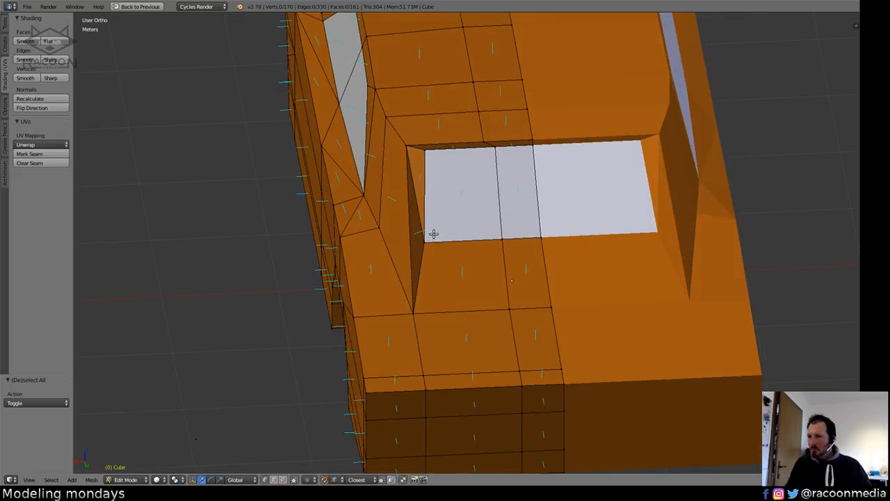
pyautogui.moveTo(432, 234); pyautogui.dragTo(413, 292, button='middle')
pyautogui.rightClick(415, 188)
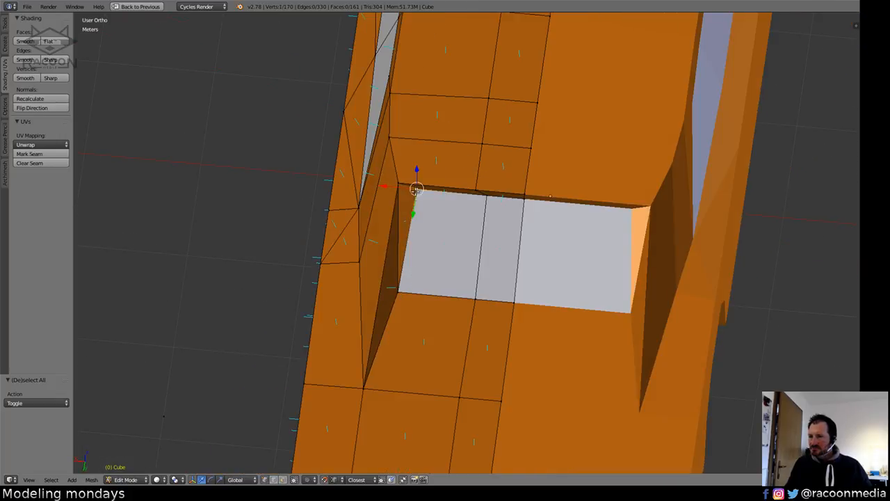
pyautogui.press('g')
pyautogui.press('x')
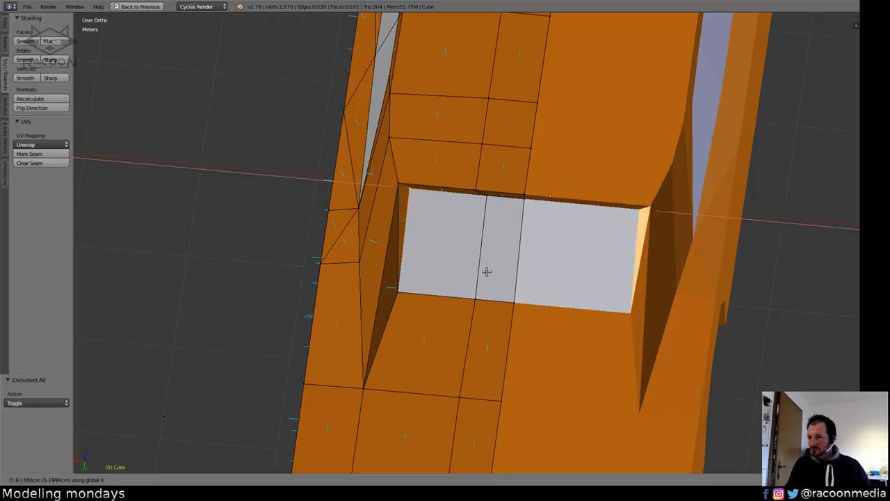
pyautogui.click(491, 276)
pyautogui.moveTo(497, 285); pyautogui.dragTo(587, 227, button='middle')
pyautogui.hotkey('ctrl', 'z')
# Move the two side vertices at the rear of the roof about -3.2 cm along X.
pyautogui.press('a')
pyautogui.rightClick(538, 145)
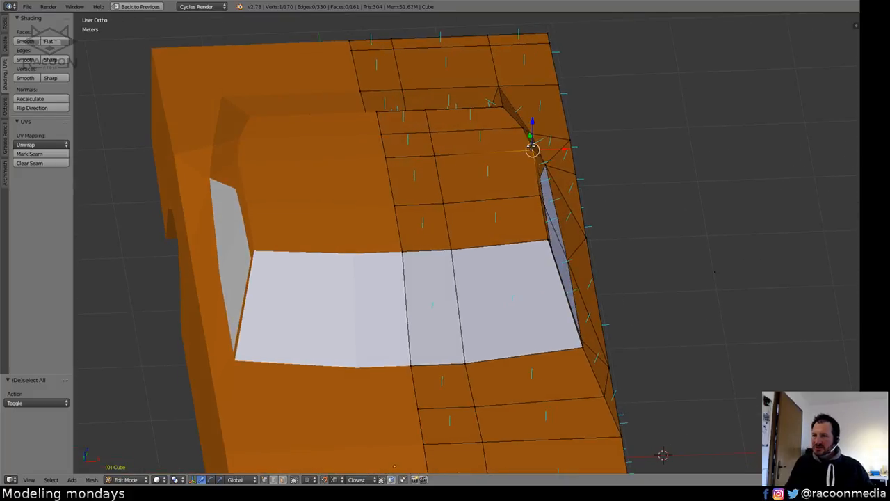
pyautogui.press('g')
pyautogui.press('x')
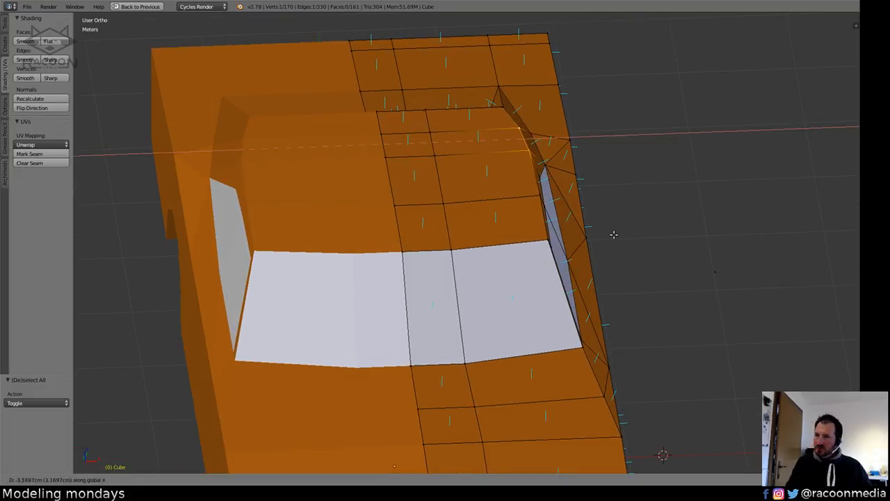
pyautogui.click(612, 235)
pyautogui.press('a')
# Examine the body's proportions in front view and against the side blueprint, checking both solid and wireframe display.
pyautogui.moveTo(643, 252); pyautogui.dragTo(529, 318, button='middle')
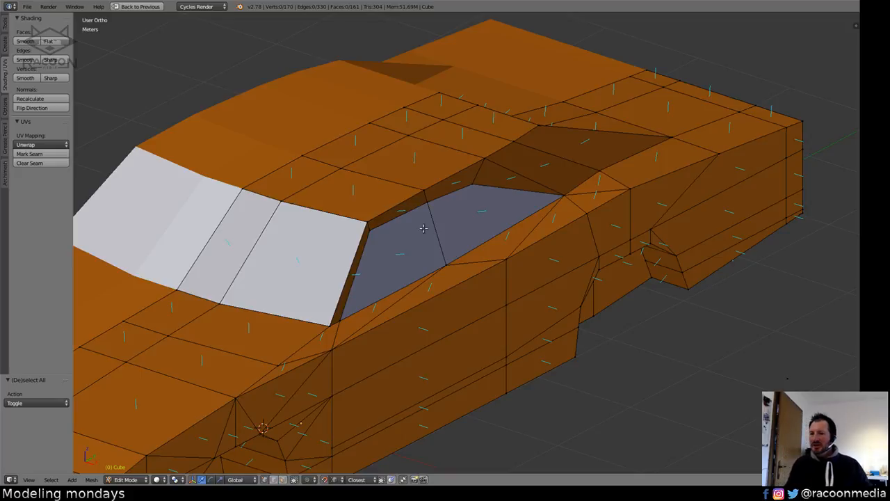
pyautogui.moveTo(565, 271); pyautogui.dragTo(480, 255, button='middle')
pyautogui.press('KP_1')
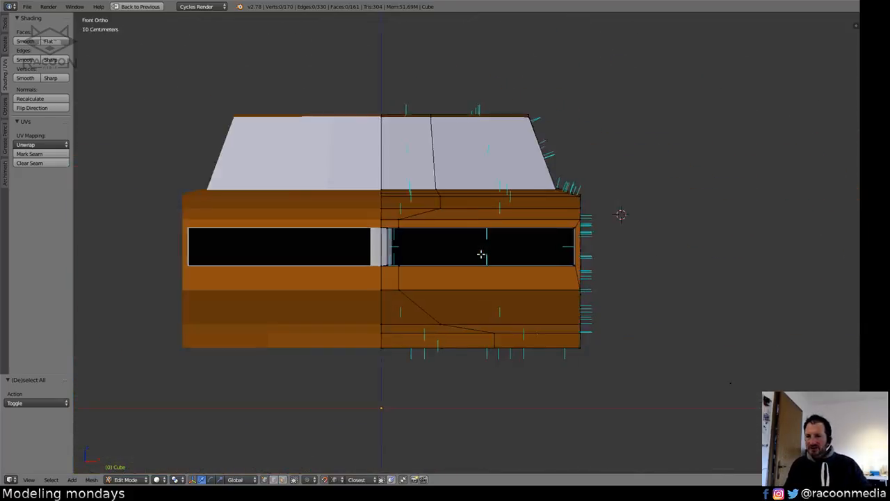
pyautogui.press('KP_3')
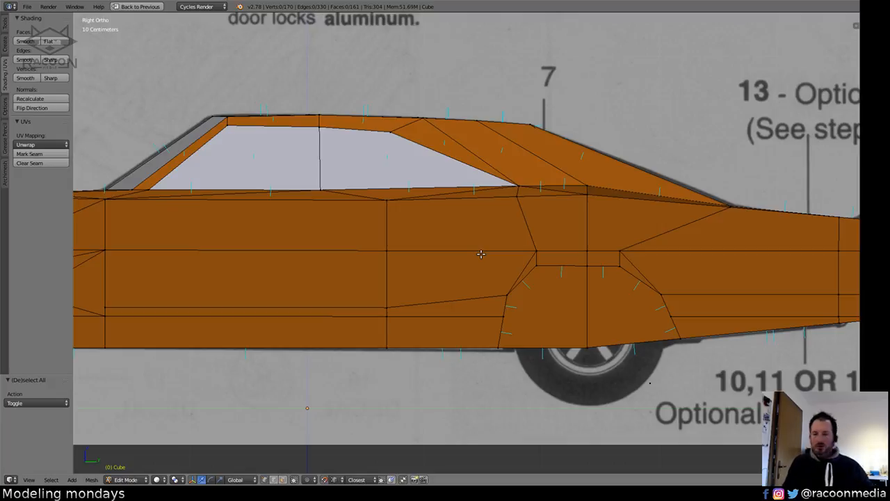
pyautogui.keyDown('shift'); pyautogui.moveTo(558, 293); pyautogui.dragTo(455, 249, button='middle'); pyautogui.keyUp('shift')
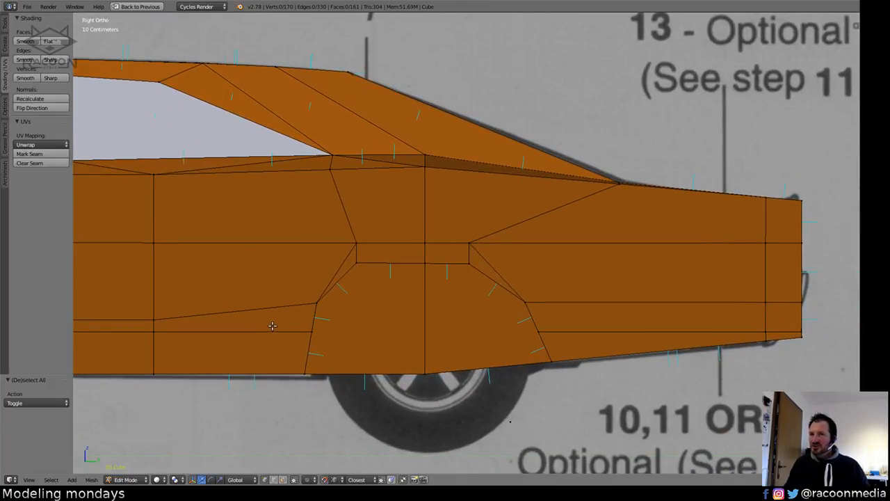
pyautogui.keyDown('shift'); pyautogui.moveTo(269, 328); pyautogui.dragTo(517, 274, button='middle'); pyautogui.keyUp('shift')
pyautogui.scroll(-3, 407, 274)
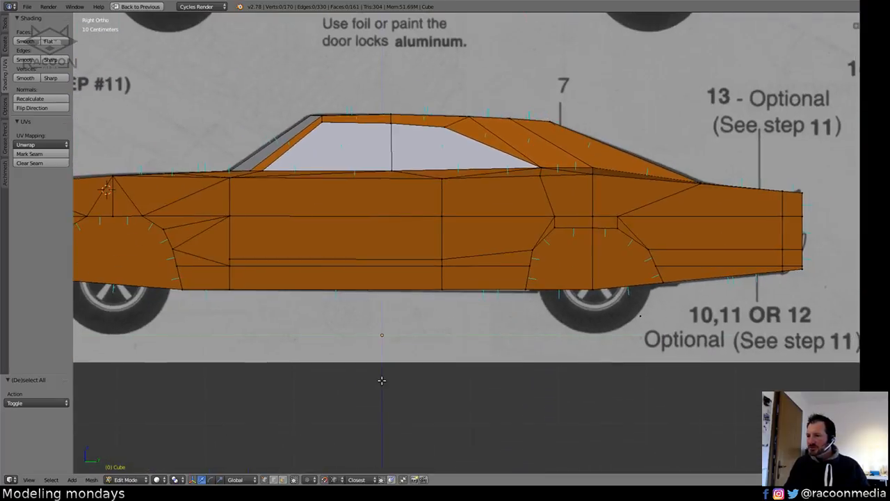
pyautogui.keyDown('shift'); pyautogui.moveTo(388, 312); pyautogui.dragTo(450, 285, button='middle'); pyautogui.keyUp('shift')
pyautogui.press('KP_1')
pyautogui.press('KP_5')
pyautogui.scroll(5, 451, 285)
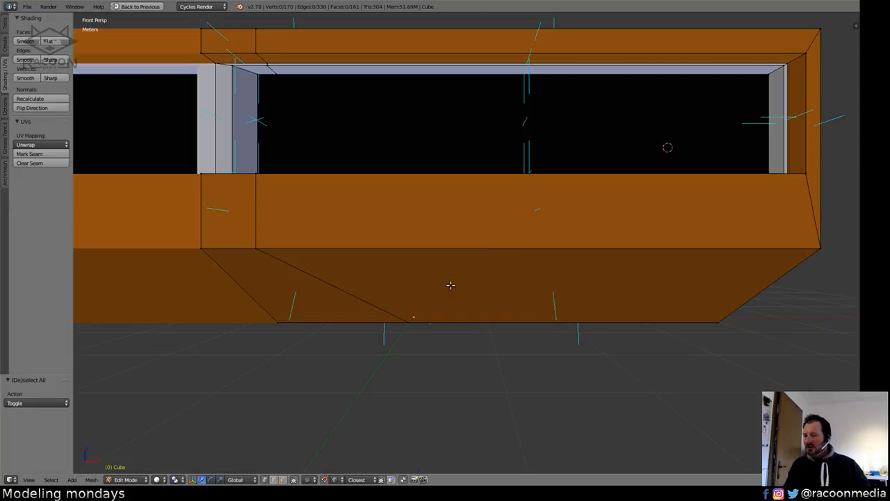
pyautogui.press('KP_5')
pyautogui.scroll(-5, 450, 285)
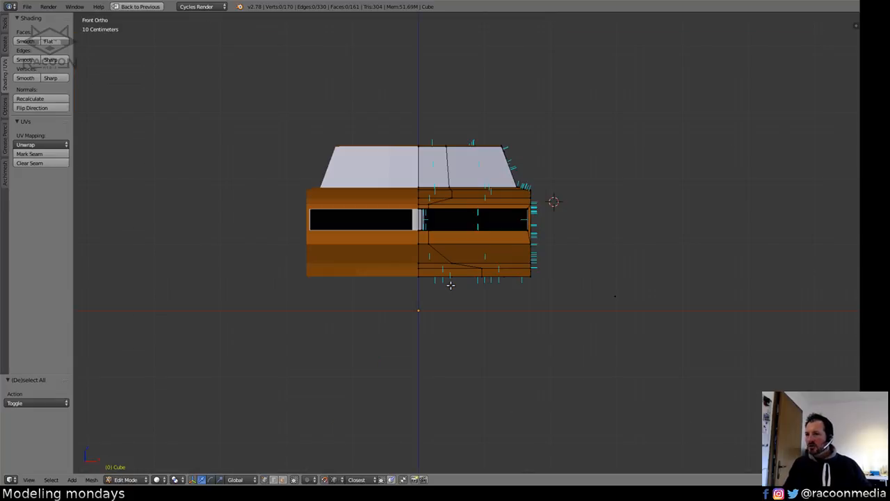
pyautogui.scroll(3, 451, 285)
pyautogui.press('z')
pyautogui.keyDown('shift'); pyautogui.moveTo(630, 240); pyautogui.dragTo(488, 291, button='middle'); pyautogui.keyUp('shift')
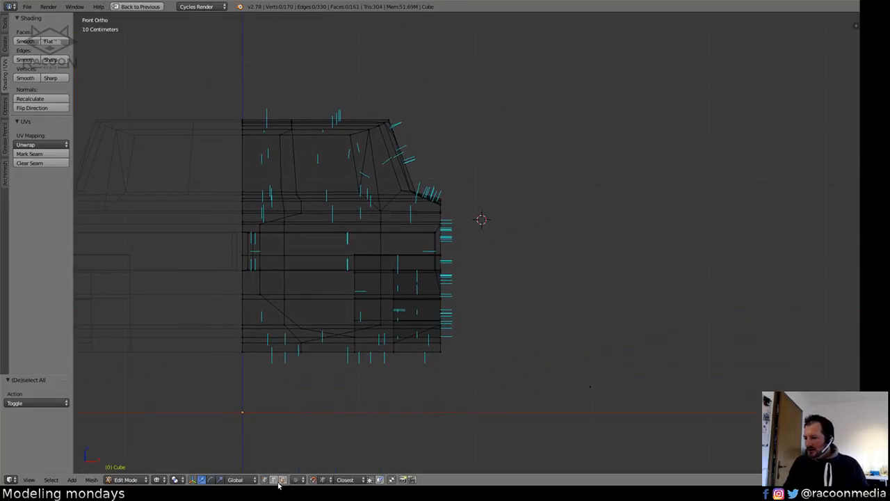
pyautogui.press('z')
pyautogui.moveTo(500, 377)
pyautogui.keyDown('shift'); pyautogui.mouseDown(button='middle')
pyautogui.moveTo(464, 354)
pyautogui.moveTo(419, 359)
pyautogui.moveTo(518, 358)
pyautogui.mouseUp(button='middle'); pyautogui.keyUp('shift')
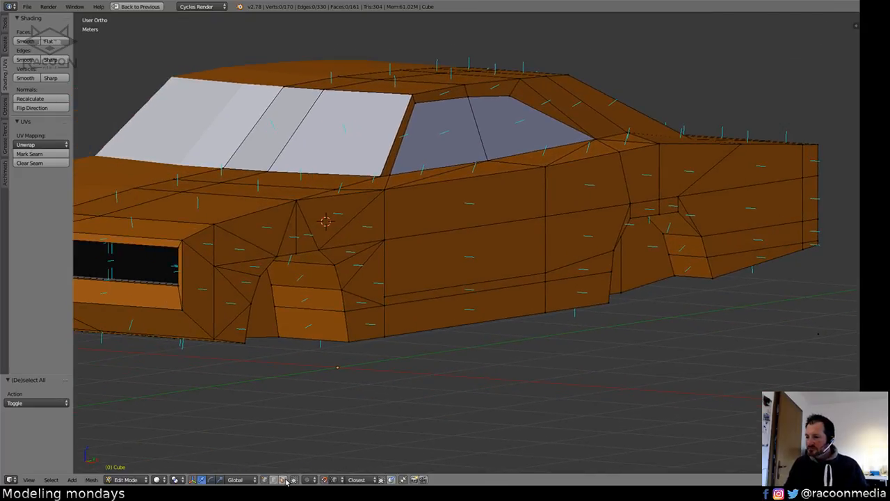
# Select the three lowest side faces between the wheel arches and the two lowest side faces behind the rear wheel arch.
pyautogui.click(282, 479)
pyautogui.click(371, 323)
pyautogui.keyDown('shift'); pyautogui.click(504, 312); pyautogui.keyUp('shift')
pyautogui.keyDown('shift'); pyautogui.click(559, 299); pyautogui.keyUp('shift')
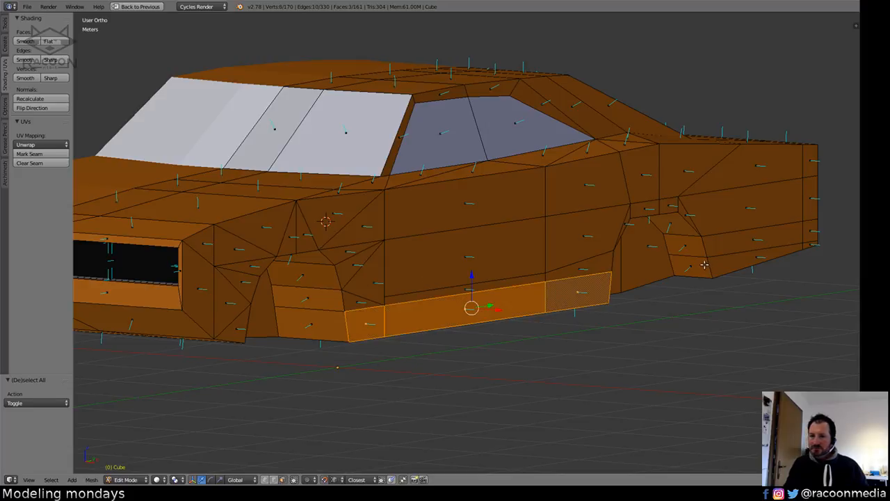
pyautogui.keyDown('shift'); pyautogui.click(723, 267); pyautogui.keyUp('shift')
pyautogui.keyDown('shift'); pyautogui.click(807, 245); pyautogui.keyUp('shift')
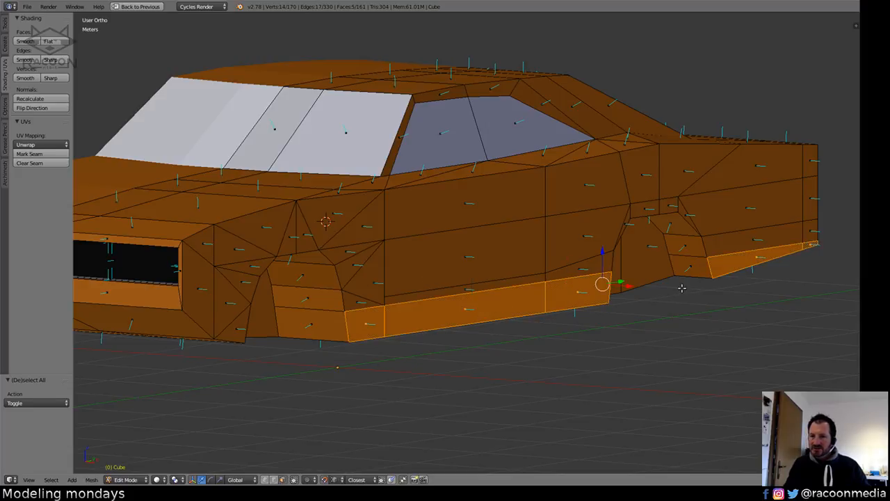
# Examine the lower body side in the car's reference photo and compare it with the model's lower side edge in front view.
pyautogui.hotkey('ctrl', 'space')
pyautogui.scroll(6, 653, 386)
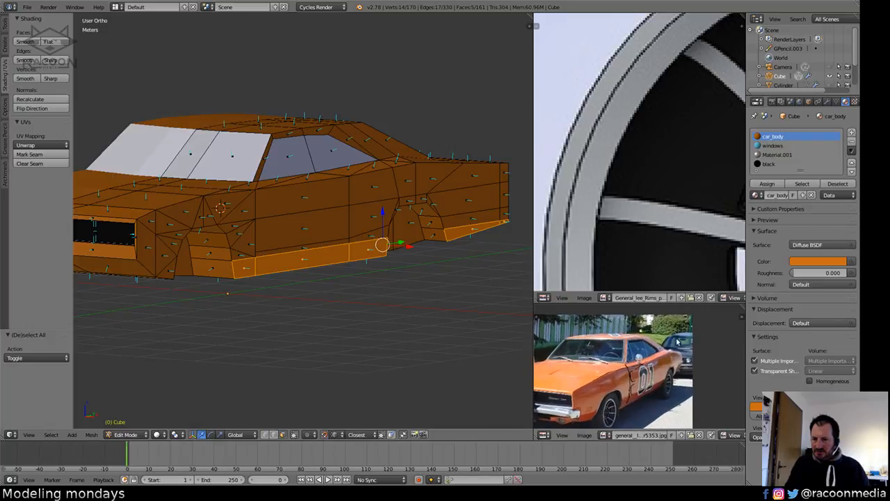
pyautogui.moveTo(654, 386); pyautogui.dragTo(656, 358, button='middle')
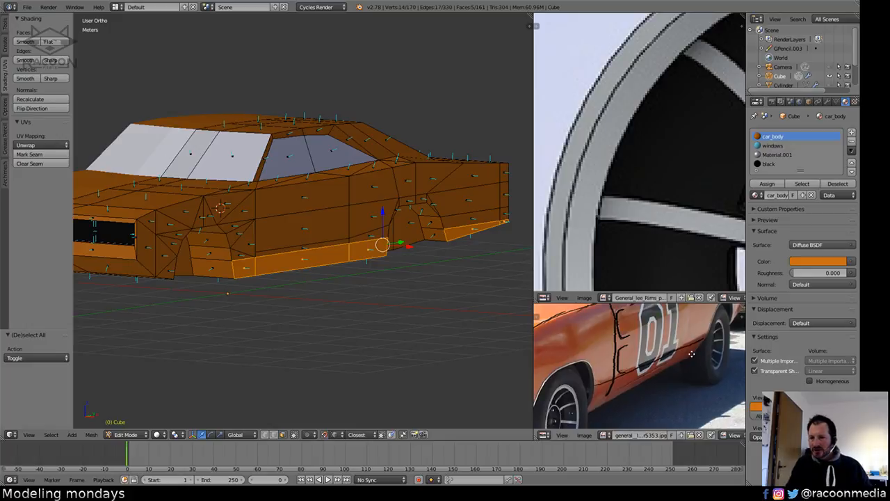
pyautogui.moveTo(692, 354); pyautogui.dragTo(802, 303, button='middle')
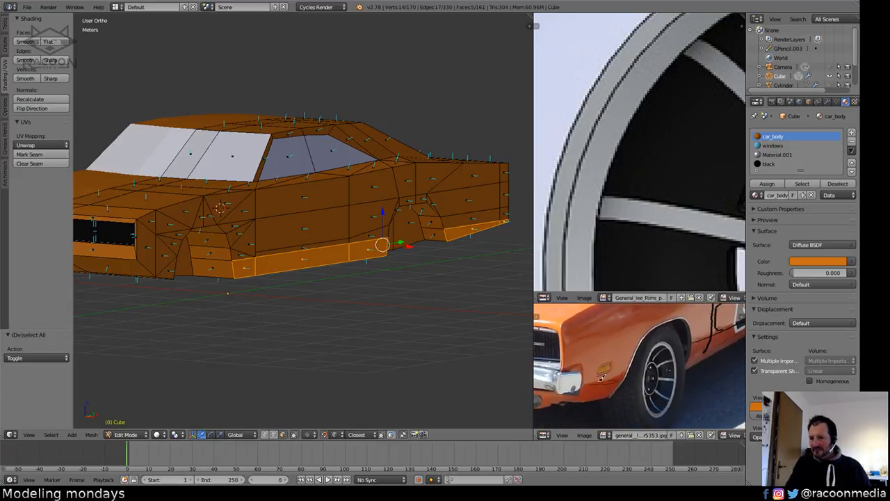
pyautogui.moveTo(468, 367); pyautogui.dragTo(377, 344, button='middle')
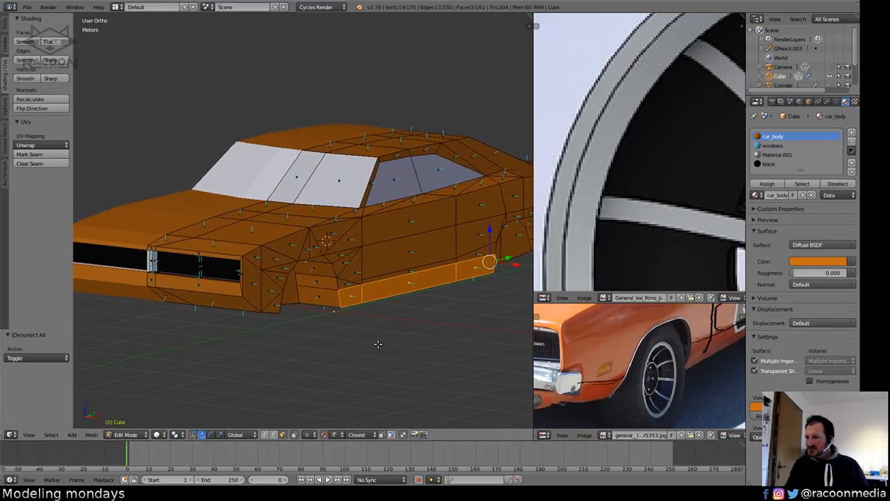
pyautogui.scroll(1, 377, 343)
pyautogui.press('KP_1')
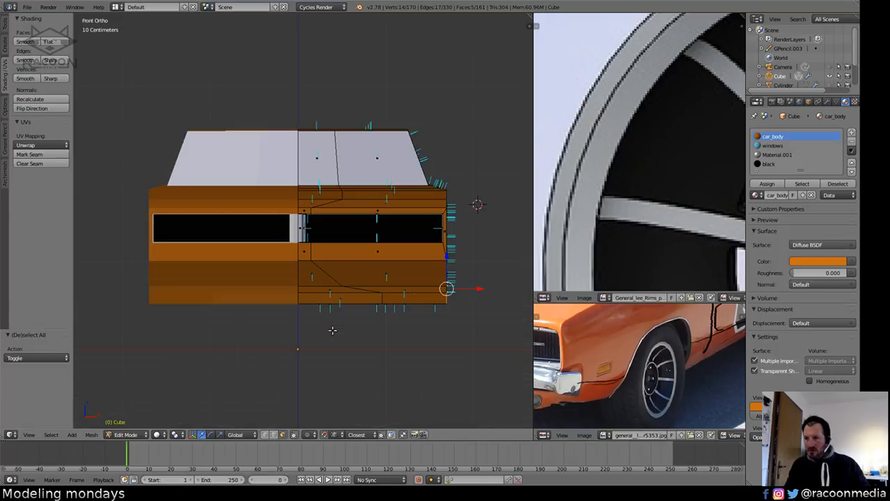
pyautogui.press('KP_3')
pyautogui.press('KP_1')
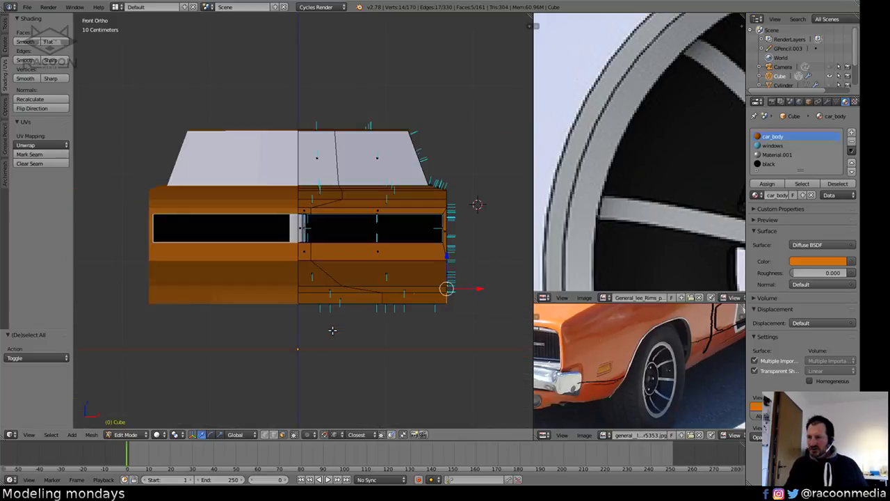
pyautogui.scroll(6, 375, 362)
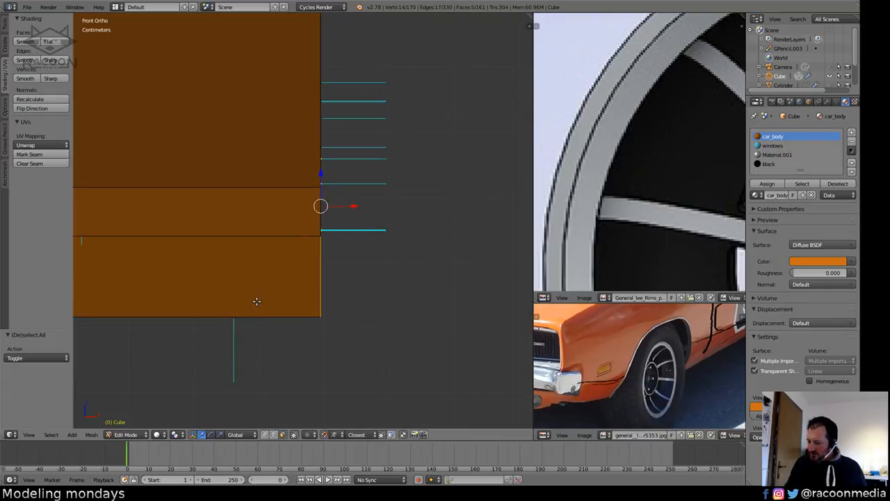
# Shear the selected lower side faces inward toward their lower edge in front view, using an offset of 0.318.
pyautogui.hotkey('shift', 'ctrl', 'alt', 's')
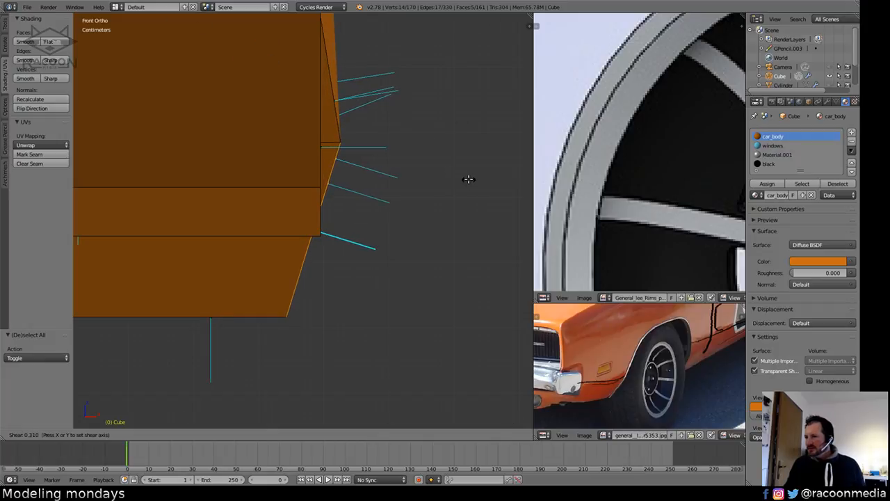
pyautogui.click(518, 186)
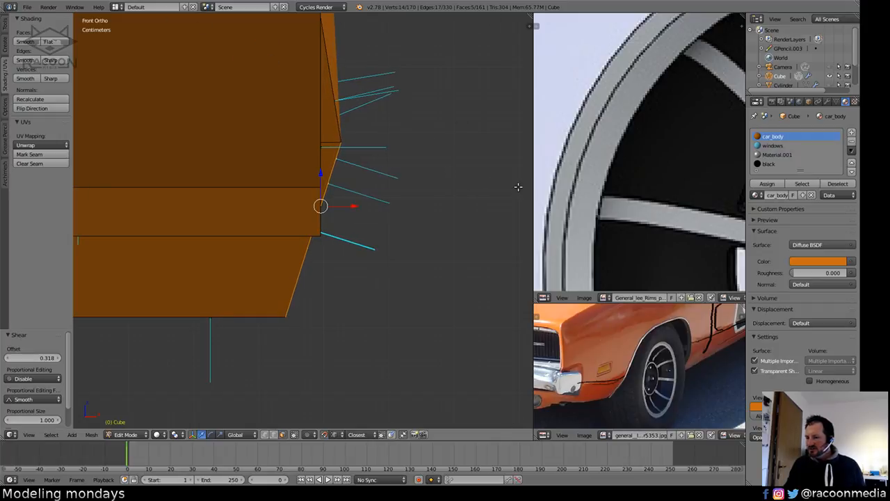
pyautogui.click(266, 434)
pyautogui.keyDown('shift'); pyautogui.moveTo(413, 213); pyautogui.dragTo(404, 350, button='middle'); pyautogui.keyUp('shift')
pyautogui.press('z')
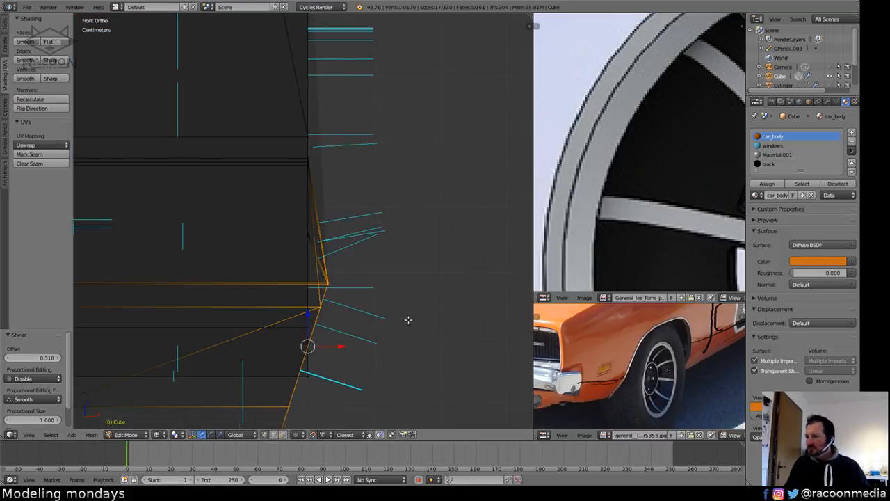
pyautogui.scroll(4, 417, 284)
pyautogui.keyDown('shift'); pyautogui.moveTo(423, 309); pyautogui.dragTo(400, 245, button='middle'); pyautogui.keyUp('shift')
pyautogui.keyDown('shift'); pyautogui.rightClick(350, 312); pyautogui.keyUp('shift')
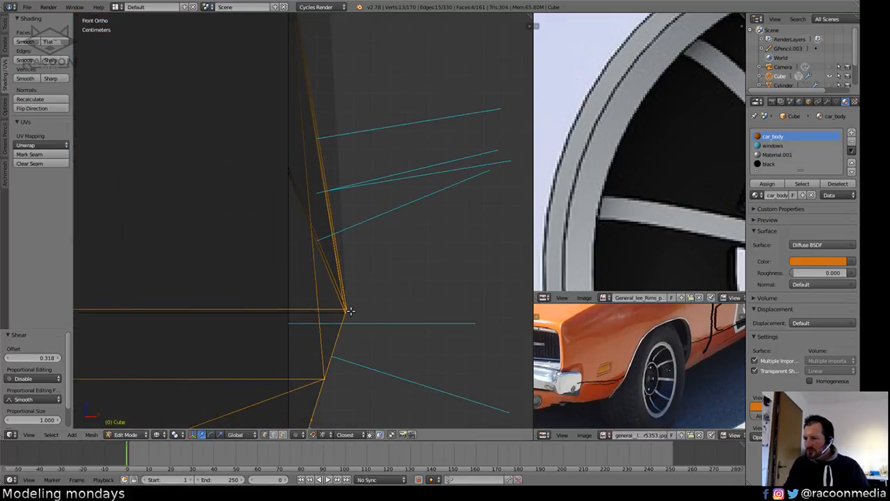
pyautogui.keyDown('shift'); pyautogui.rightClick(350, 309); pyautogui.keyUp('shift')
pyautogui.hotkey('ctrl', 'z')
pyautogui.hotkey('ctrl', 'z')
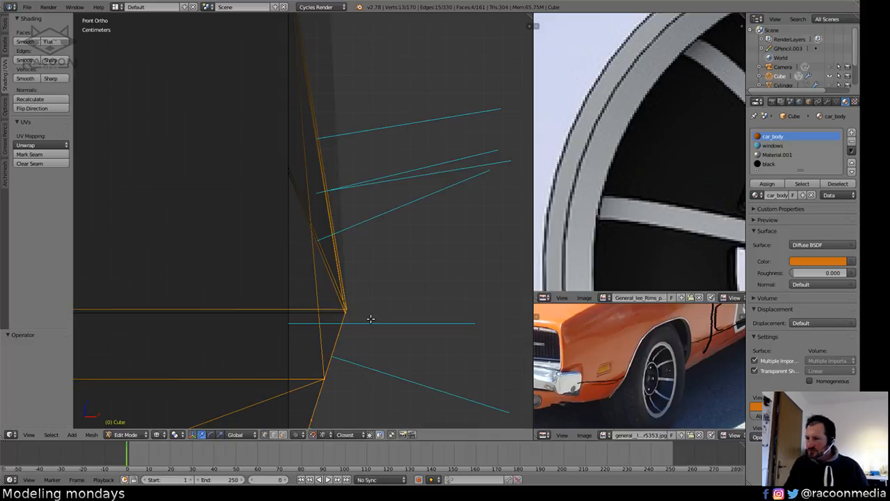
# Move the sheared lower side faces inward about -17 cm along X, deselect everything and restore solid display.
pyautogui.moveTo(405, 302); pyautogui.dragTo(364, 403, button='middle')
pyautogui.scroll(-8, 363, 403)
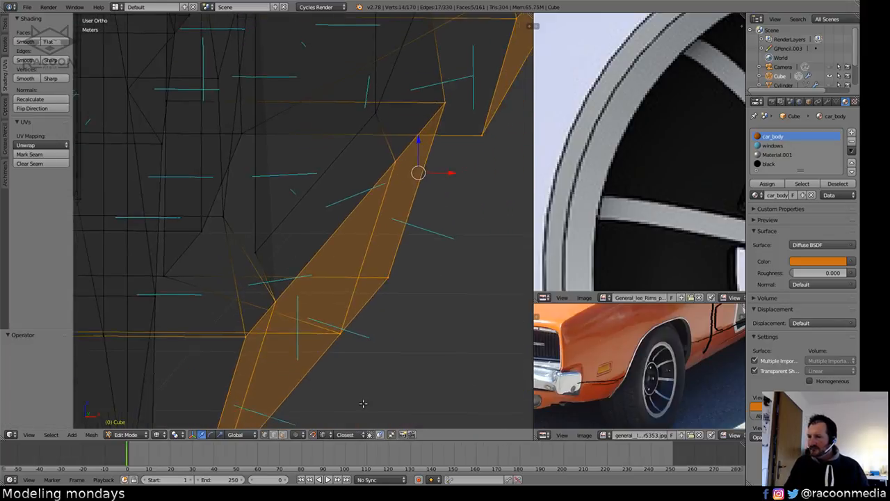
pyautogui.moveTo(372, 373); pyautogui.dragTo(363, 303, button='middle')
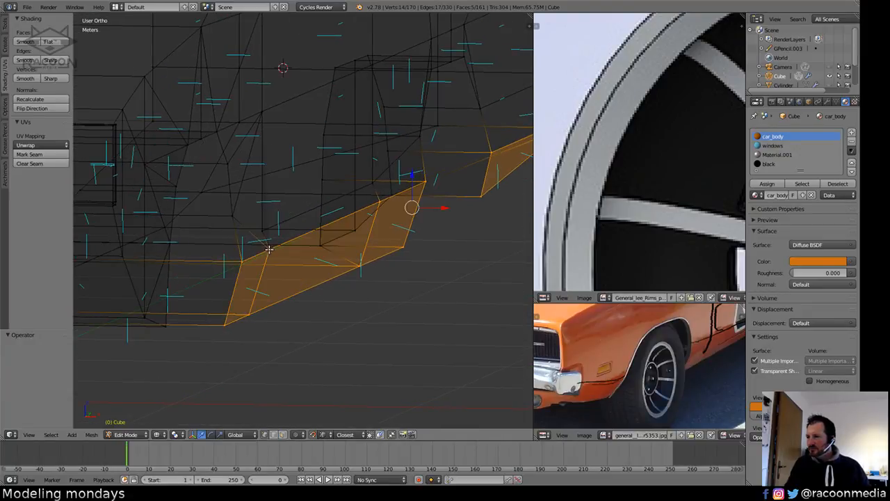
pyautogui.press('KP_1')
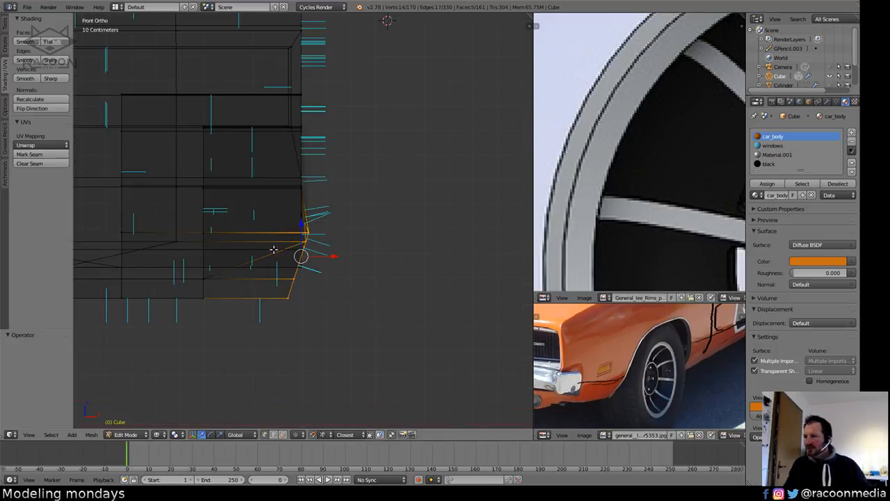
pyautogui.moveTo(407, 253); pyautogui.dragTo(437, 233, button='middle')
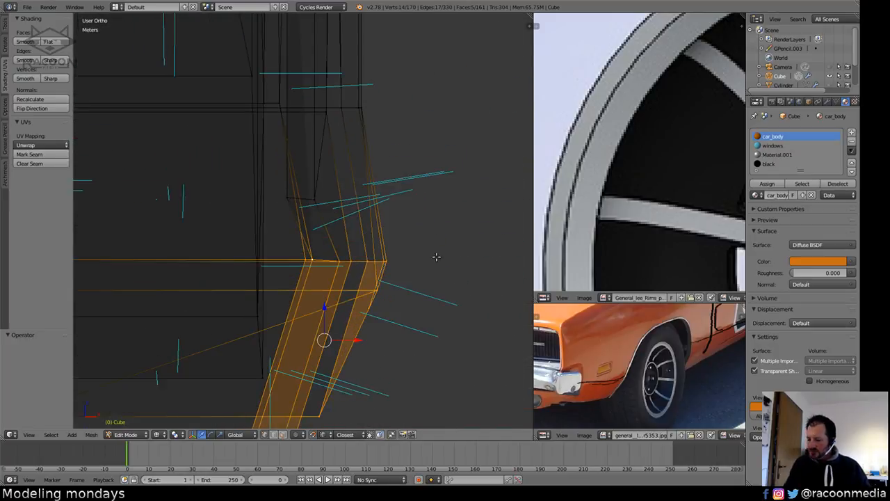
pyautogui.press('g')
pyautogui.press('x')
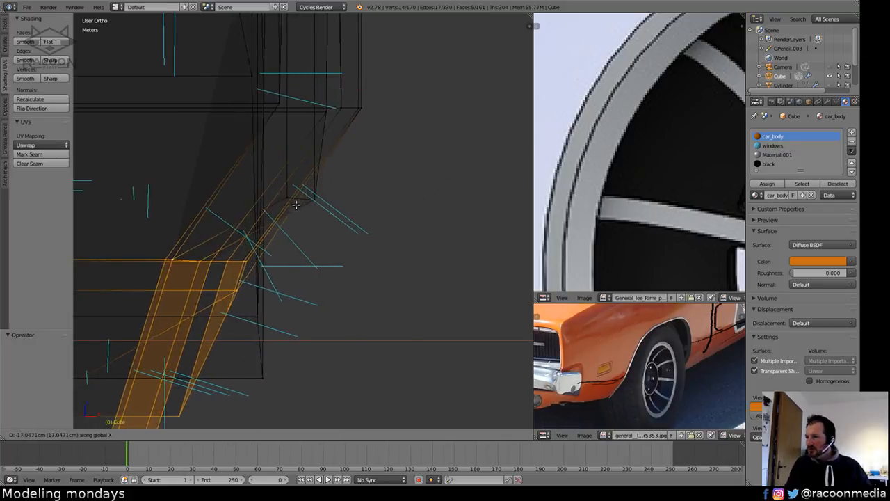
pyautogui.click(290, 196)
pyautogui.press('a')
pyautogui.press('z')
pyautogui.scroll(-8, 367, 373)
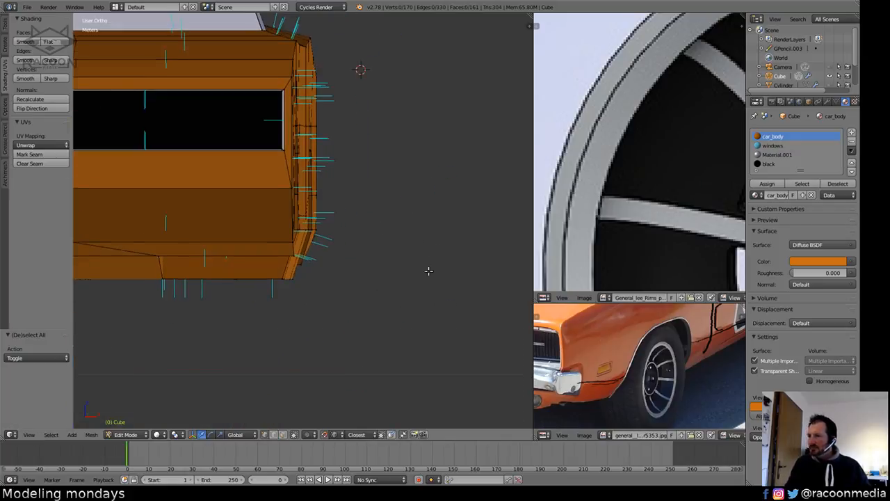
# Examine the reshaped lower sides of the whole car body in object mode from several angles, comparing perspective and orthographic views.
pyautogui.moveTo(428, 271); pyautogui.dragTo(375, 295, button='middle')
pyautogui.press('Tab')
pyautogui.scroll(-6, 386, 327)
pyautogui.moveTo(377, 356); pyautogui.dragTo(367, 312, button='middle')
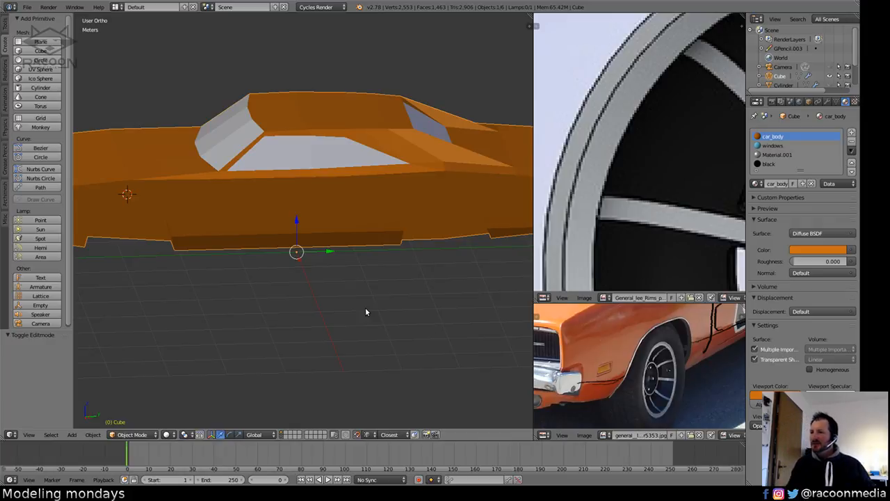
pyautogui.moveTo(379, 269); pyautogui.dragTo(353, 268, button='middle')
pyautogui.press('KP_5')
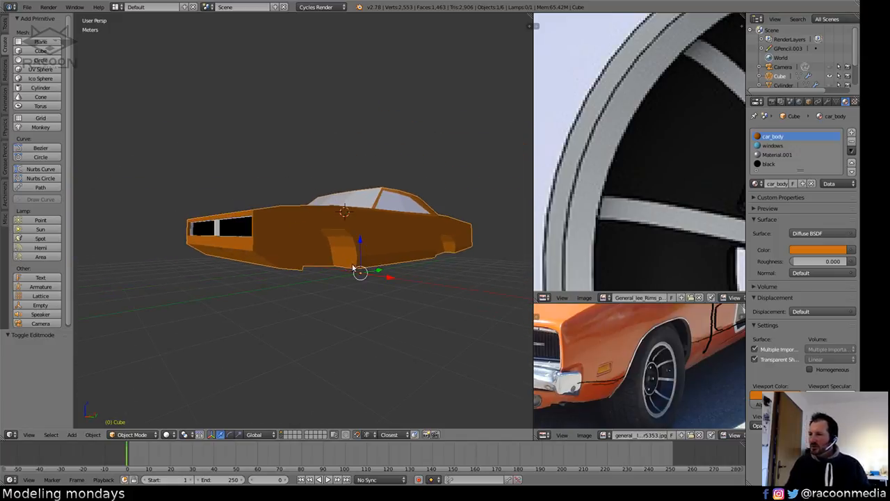
pyautogui.press('KP_5')
pyautogui.press('KP_5')
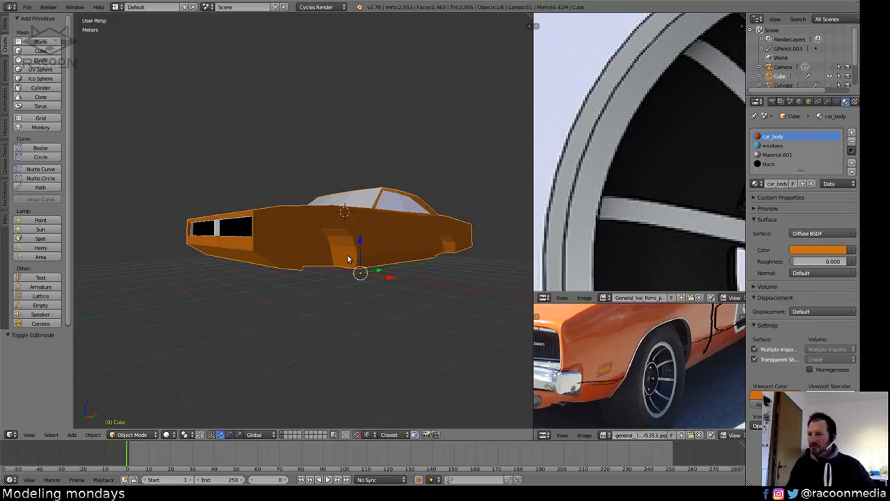
pyautogui.moveTo(328, 237); pyautogui.dragTo(383, 310, button='middle')
pyautogui.scroll(2, 438, 272)
# Triangulate the body side face directly behind the front corner of the grille opening.
pyautogui.press('Tab')
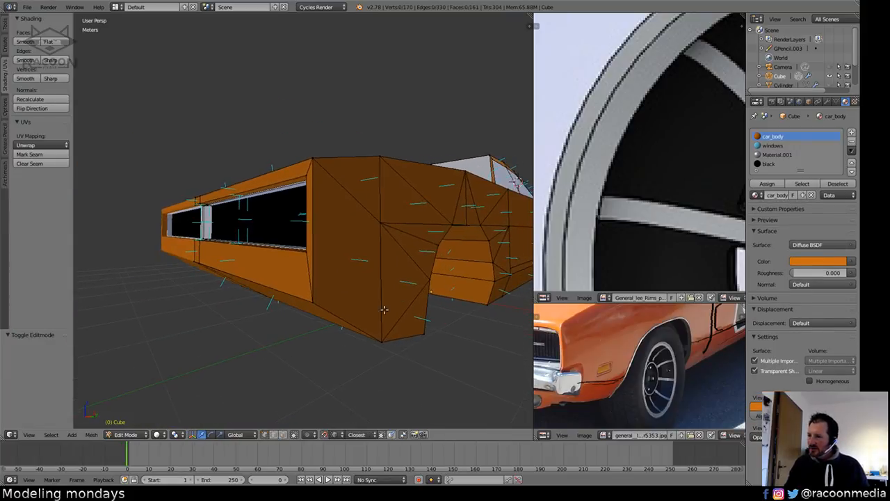
pyautogui.click(282, 434)
pyautogui.rightClick(345, 261)
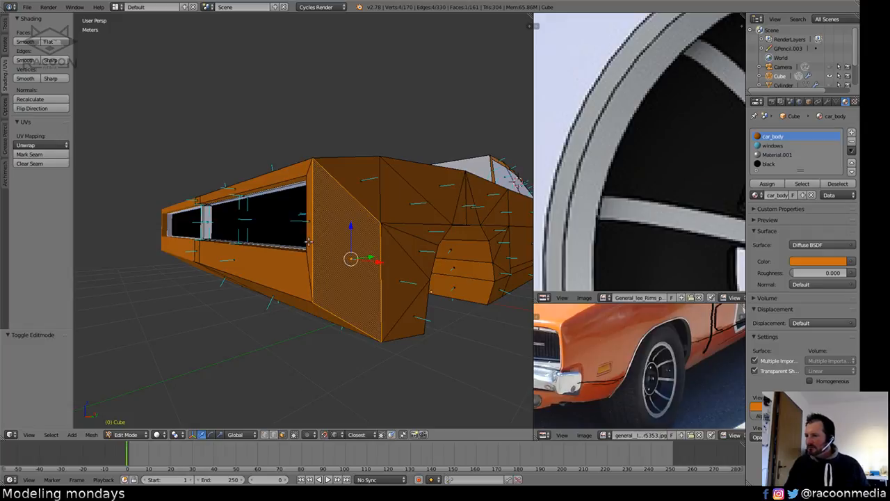
pyautogui.hotkey('ctrl', 't')
pyautogui.moveTo(395, 297); pyautogui.dragTo(342, 317, button='middle')
# Rotate the lower vertical edge between the triangulated front side face and the wheel arch faces clockwise, and clear the selection.
pyautogui.click(274, 434)
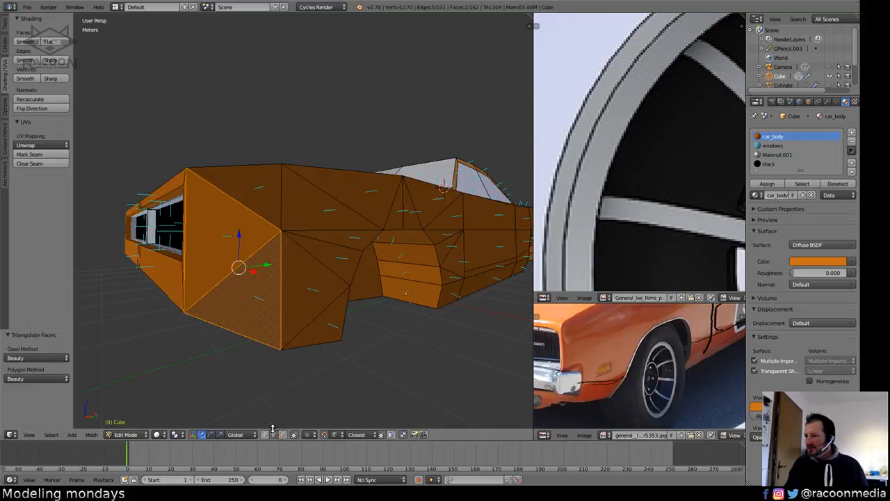
pyautogui.rightClick(282, 302)
pyautogui.hotkey('ctrl', 'e')
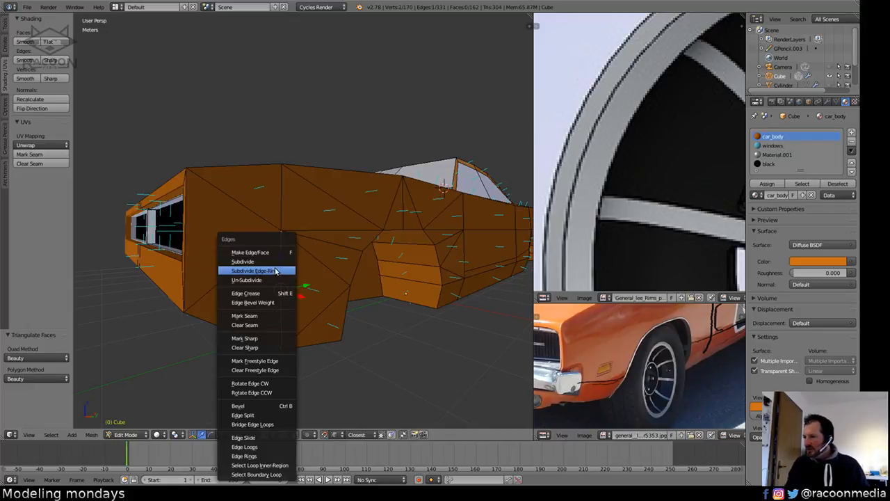
pyautogui.click(264, 382)
pyautogui.press('a')
# Move the lower front corner edge below the grille inward along X in front view, toward the slanted lower body side.
pyautogui.moveTo(362, 312); pyautogui.dragTo(386, 321, button='middle')
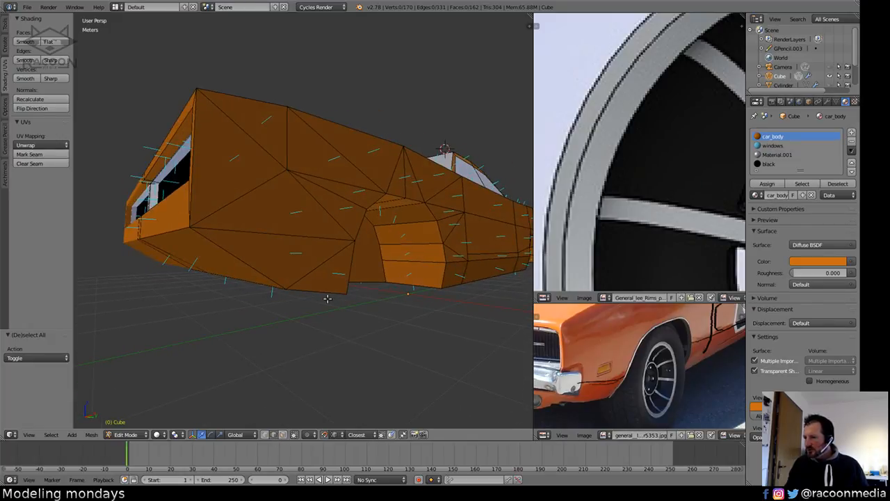
pyautogui.moveTo(318, 292); pyautogui.dragTo(348, 334, button='middle')
pyautogui.press('KP_1')
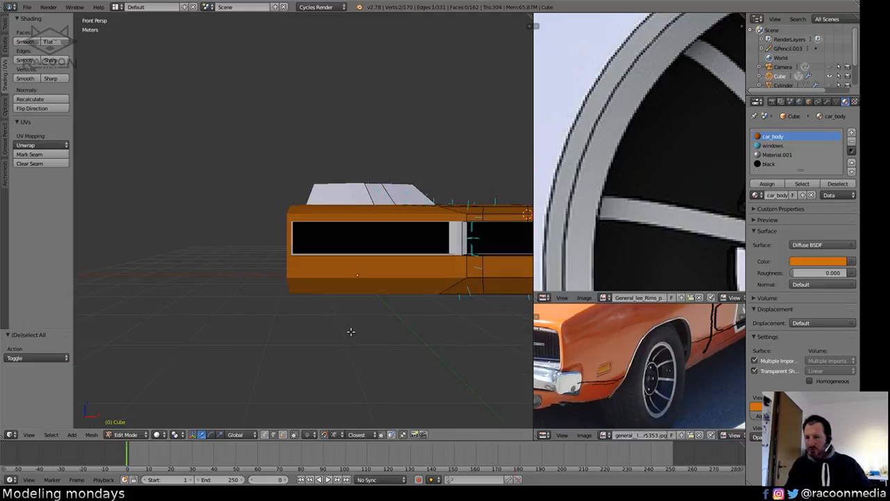
pyautogui.press('KP_5')
pyautogui.press('KP_Decimal')
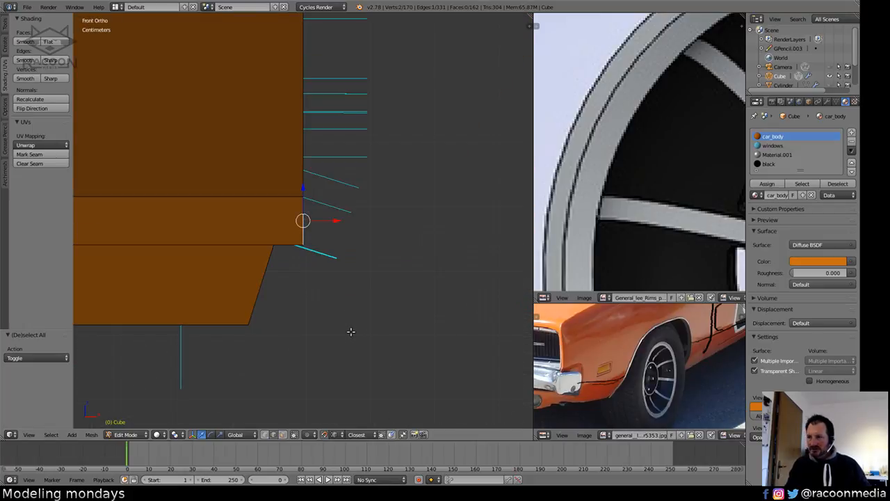
pyautogui.keyDown('shift'); pyautogui.moveTo(418, 322); pyautogui.dragTo(424, 328, button='middle'); pyautogui.keyUp('shift')
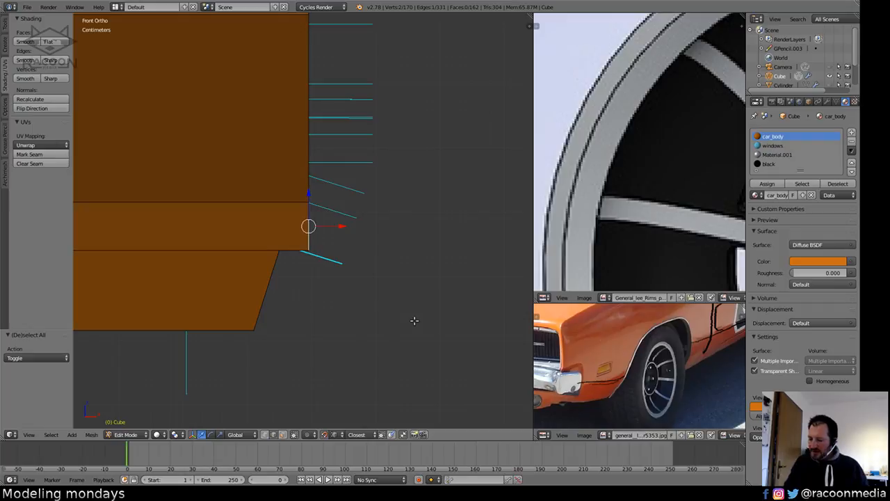
pyautogui.press('g')
pyautogui.press('x')
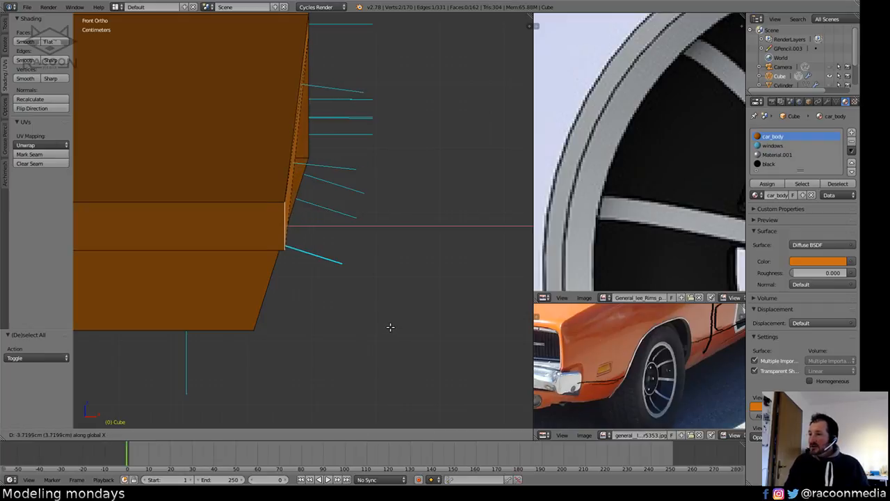
pyautogui.click(383, 328)
pyautogui.moveTo(391, 282); pyautogui.dragTo(288, 293, button='middle')
pyautogui.press('Tab')
pyautogui.press('Tab')
# Compare with the bumper in the reference photo and bevel the two edges along the body front below the grille with an offset of 0.157.
pyautogui.click(282, 435)
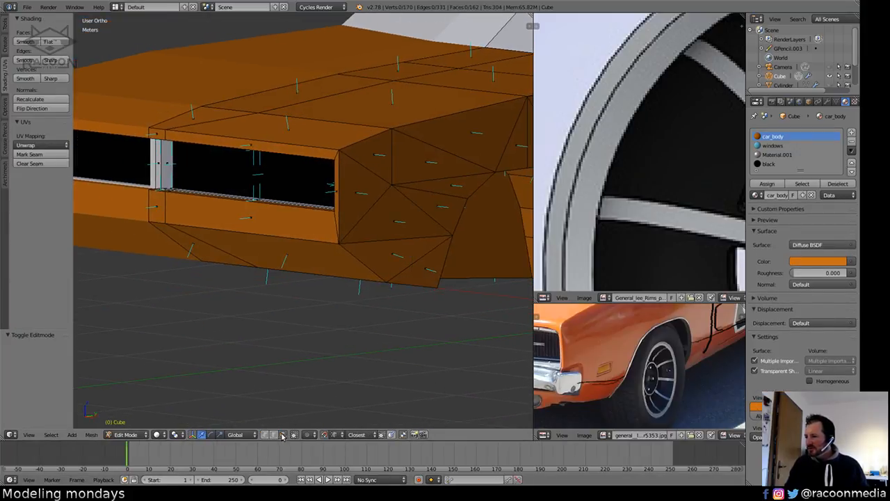
pyautogui.moveTo(558, 389); pyautogui.dragTo(603, 378, button='middle')
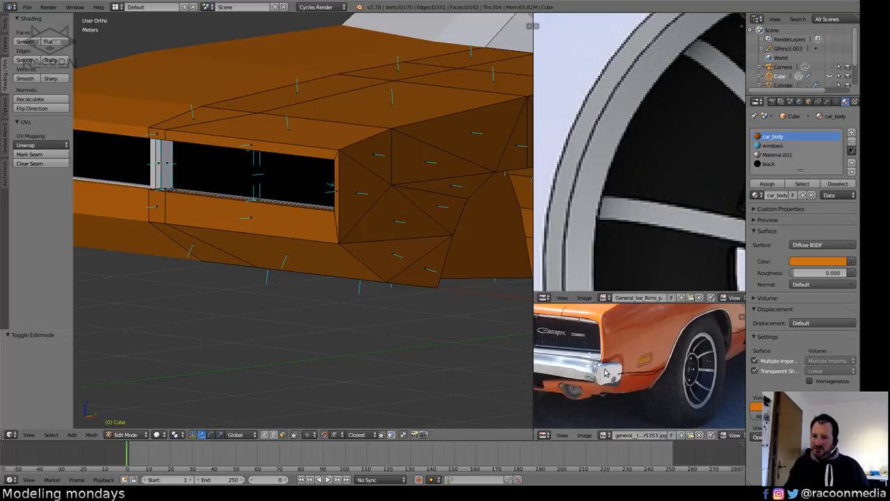
pyautogui.keyDown('shift'); pyautogui.moveTo(289, 275); pyautogui.dragTo(292, 288, button='middle'); pyautogui.keyUp('shift')
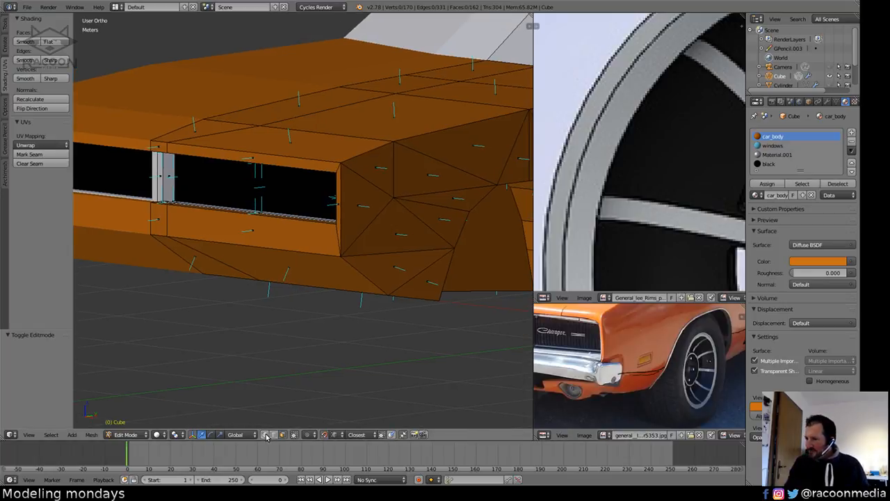
pyautogui.keyDown('shift'); pyautogui.rightClick(215, 249); pyautogui.keyUp('shift')
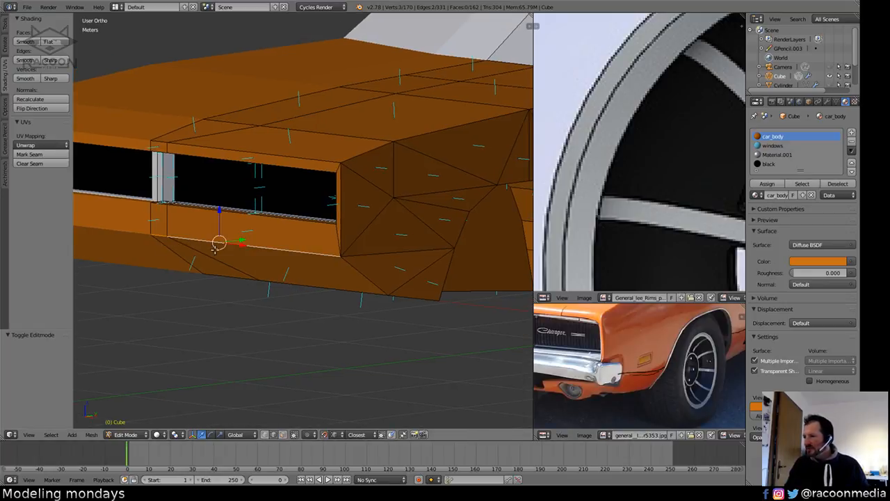
pyautogui.hotkey('ctrl', 'b')
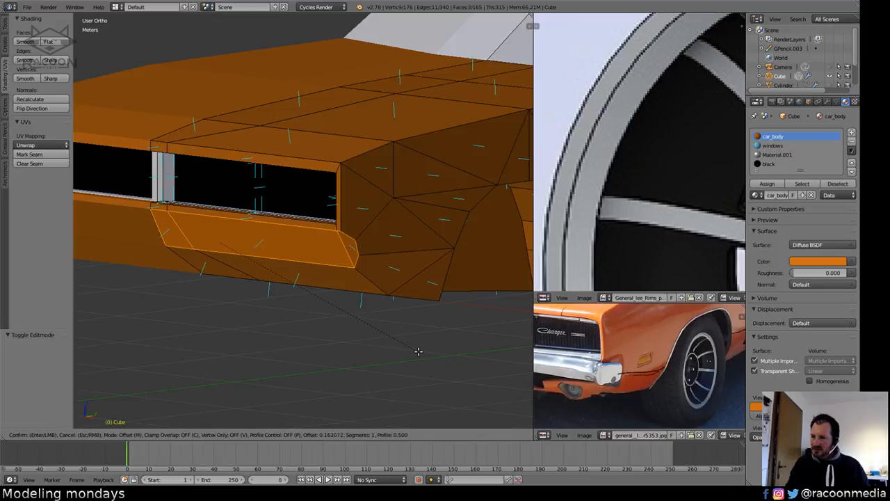
pyautogui.click(412, 346)
# Duplicate the three bevelled faces below the grille and move the copy -23.017 cm along Y as the bumper base.
pyautogui.moveTo(409, 342)
pyautogui.mouseDown(button='middle')
pyautogui.moveTo(353, 325)
pyautogui.moveTo(371, 318)
pyautogui.moveTo(406, 338)
pyautogui.moveTo(409, 309)
pyautogui.moveTo(413, 344)
pyautogui.mouseUp(button='middle')
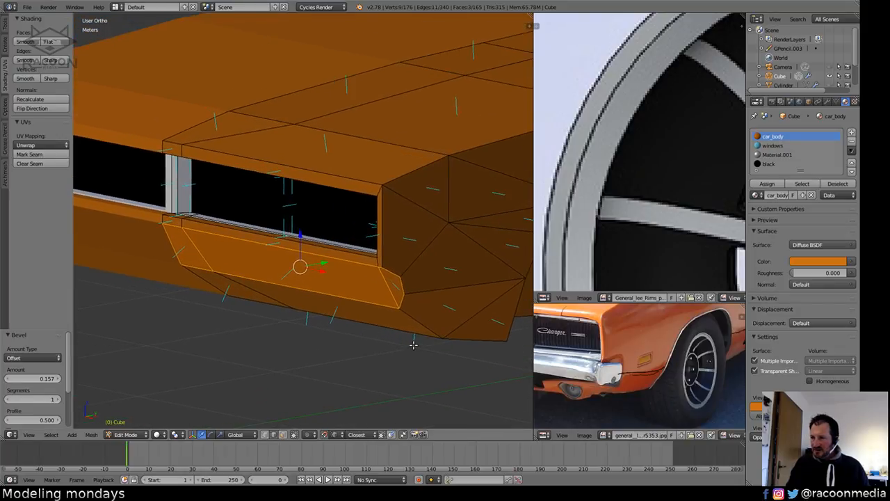
pyautogui.hotkey('shift', 'd')
pyautogui.press('y')
pyautogui.click(383, 371)
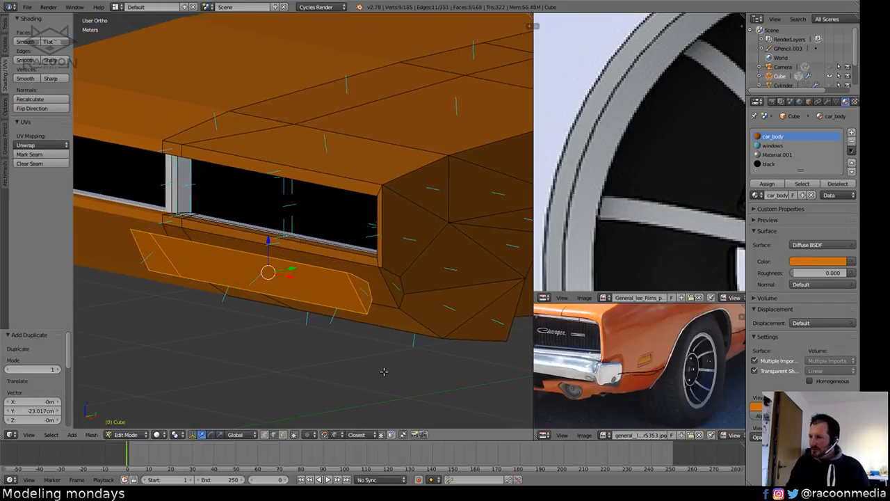
# Flatten the two front-facing faces of the duplicated bumper strip by scaling them to 0 along Y.
pyautogui.moveTo(354, 349); pyautogui.dragTo(334, 322, button='middle')
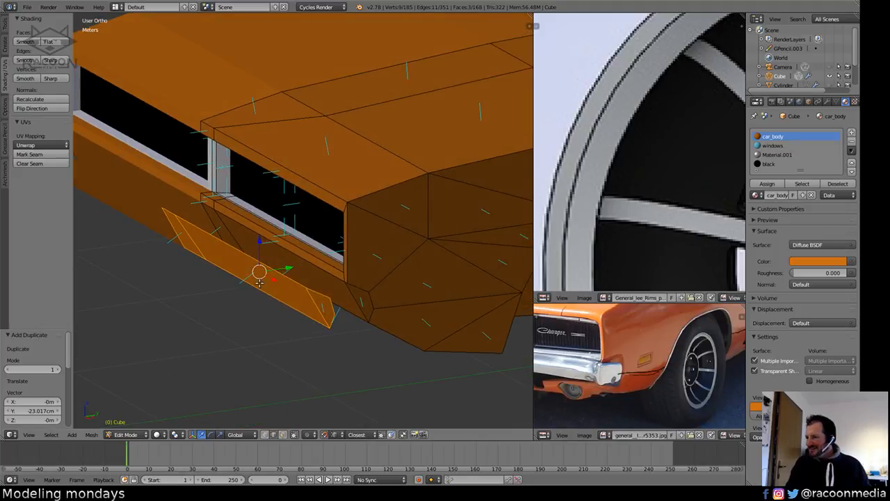
pyautogui.press('a')
pyautogui.rightClick(182, 239)
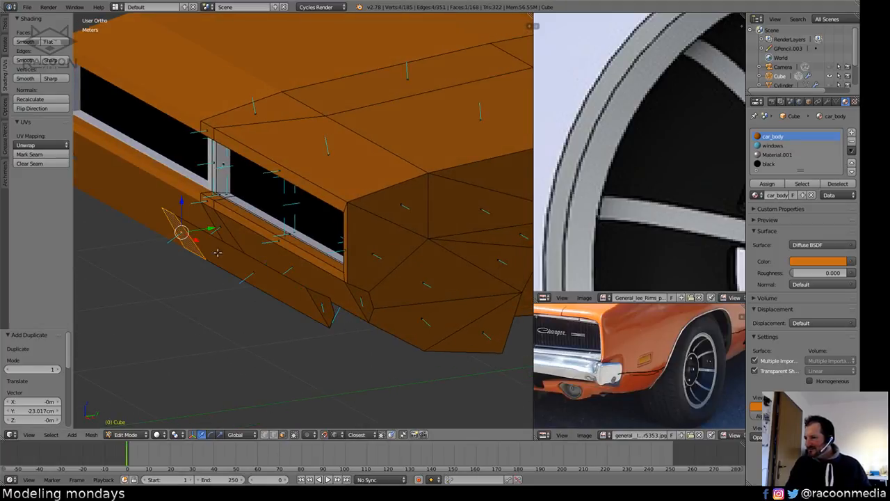
pyautogui.keyDown('shift'); pyautogui.rightClick(222, 254); pyautogui.keyUp('shift')
pyautogui.press('s')
pyautogui.press('y')
pyautogui.press('0')
pyautogui.press('Return')
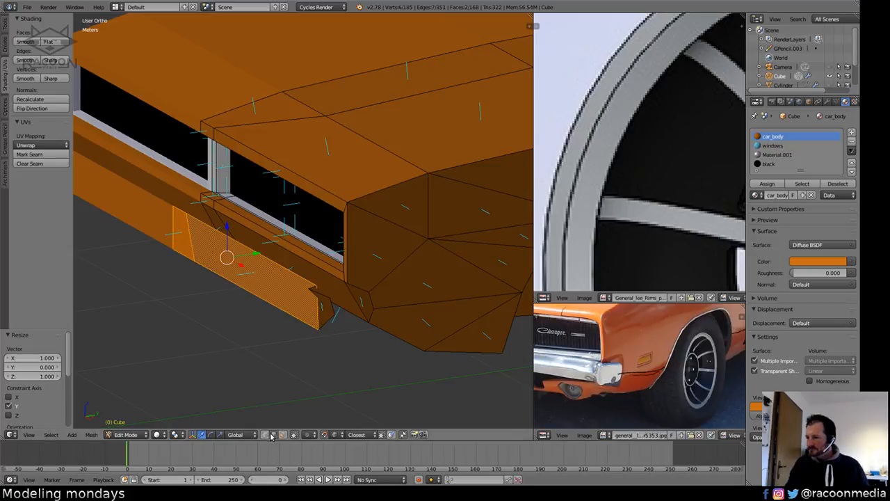
# Triangulate the twisted face at the outer end of the duplicated bumper strip, working in wireframe display.
pyautogui.rightClick(330, 304)
pyautogui.press('z')
pyautogui.moveTo(352, 338); pyautogui.dragTo(326, 345, button='middle')
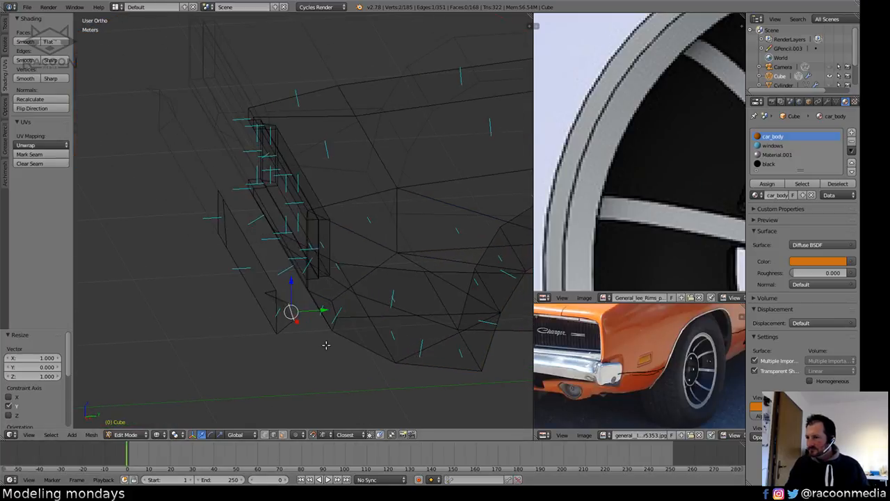
pyautogui.press('ctrl+KP_Add')
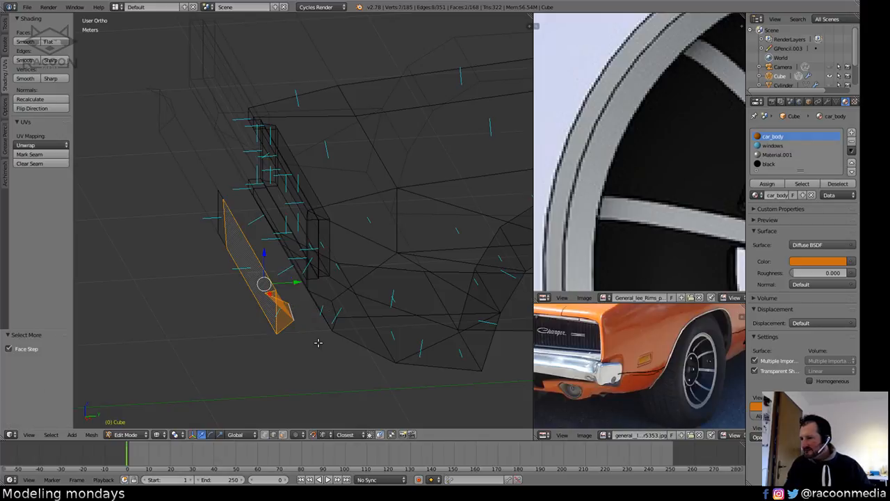
pyautogui.keyDown('shift'); pyautogui.moveTo(318, 342); pyautogui.dragTo(368, 296, button='middle'); pyautogui.keyUp('shift')
pyautogui.scroll(4, 387, 219)
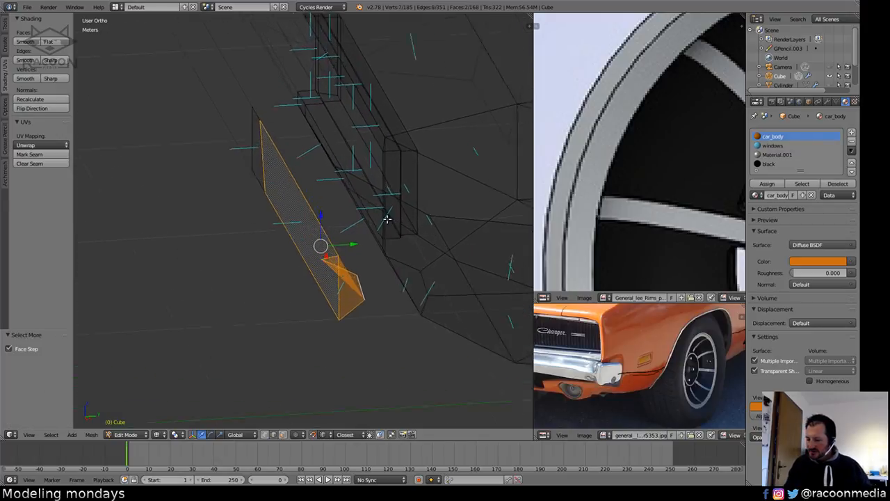
pyautogui.rightClick(380, 307)
pyautogui.rightClick(362, 313)
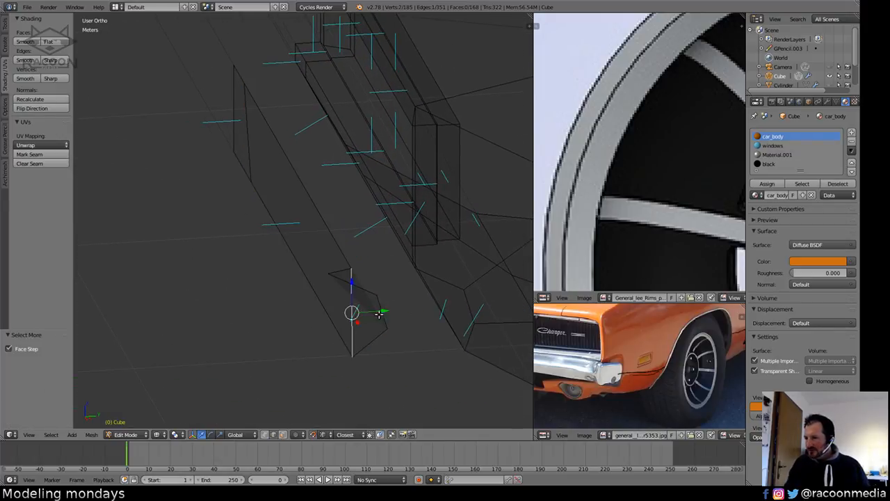
pyautogui.keyDown('shift'); pyautogui.rightClick(381, 314); pyautogui.keyUp('shift')
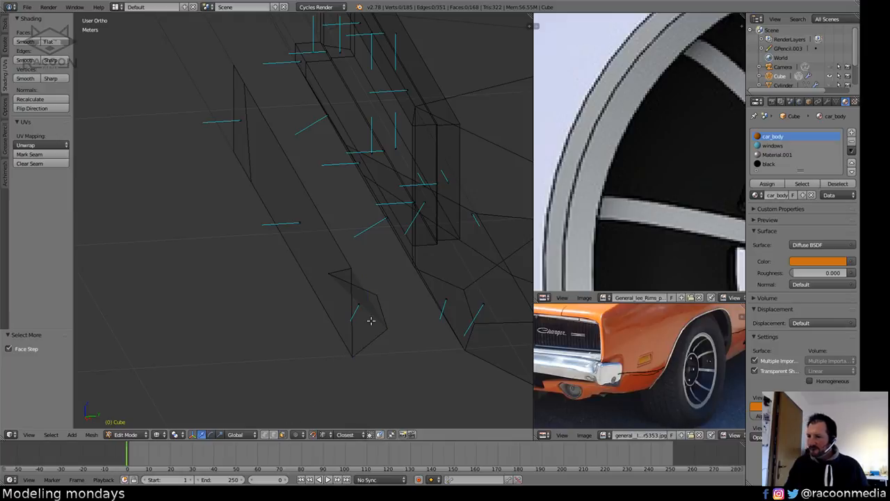
pyautogui.keyDown('shift'); pyautogui.rightClick(366, 315); pyautogui.keyUp('shift')
pyautogui.hotkey('ctrl', 't')
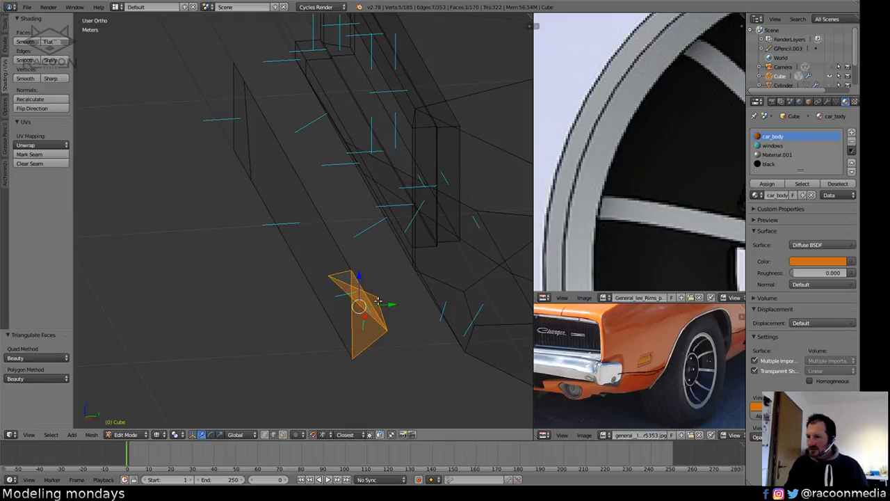
# Delete the three triangulated faces at the outer end of the bumper strip.
pyautogui.rightClick(378, 301)
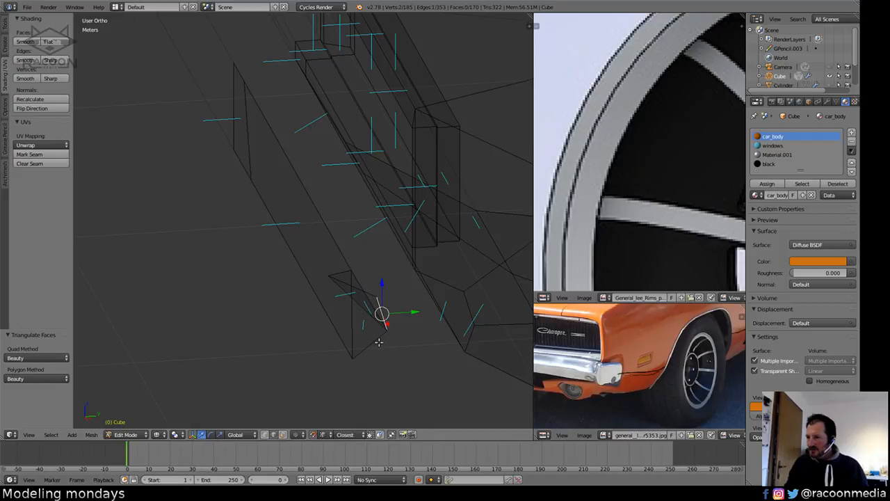
pyautogui.rightClick(358, 294)
pyautogui.rightClick(360, 298)
pyautogui.click(283, 434)
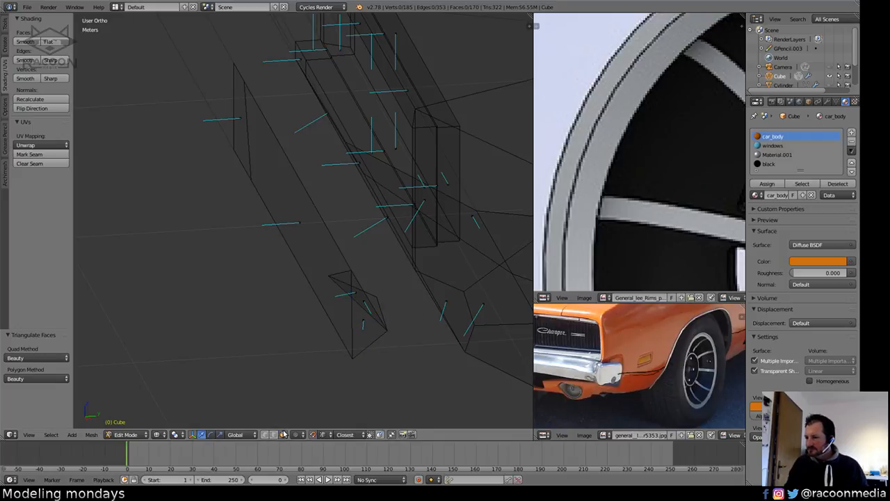
pyautogui.rightClick(365, 302)
pyautogui.press('x')
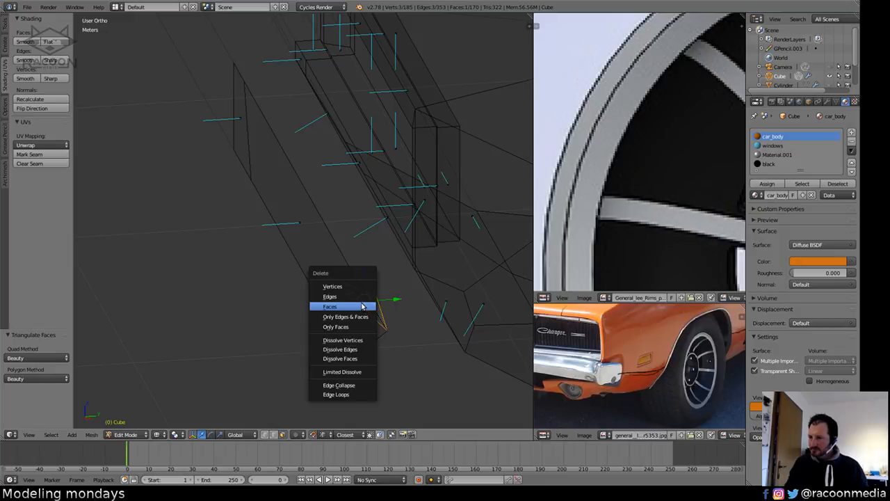
pyautogui.click(362, 302)
pyautogui.rightClick(357, 297)
pyautogui.press('x')
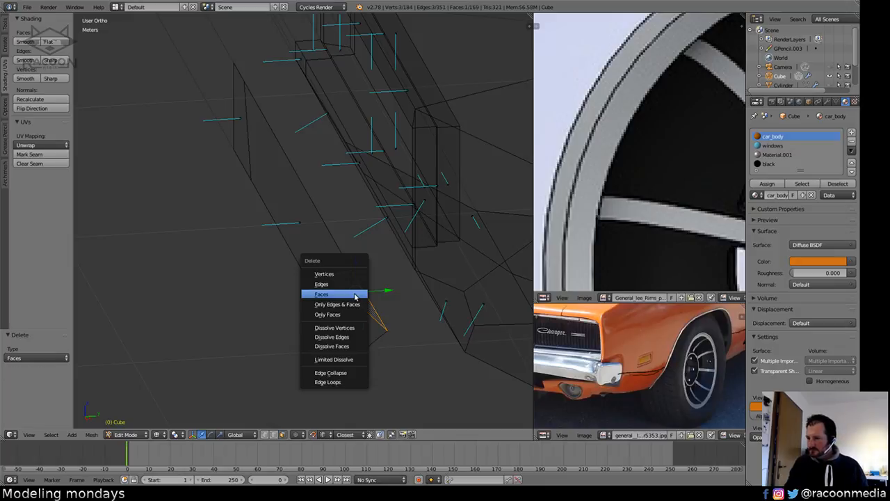
pyautogui.click(355, 294)
pyautogui.rightClick(364, 311)
pyautogui.press('x')
pyautogui.click(367, 322)
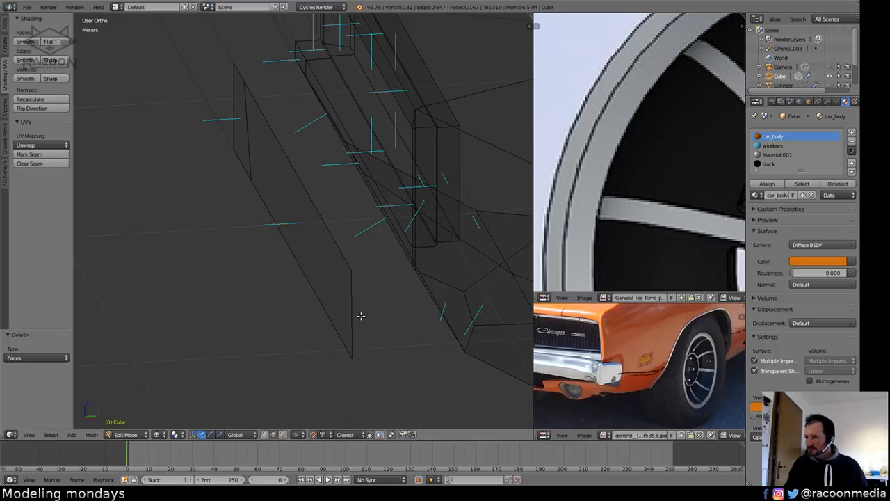
# Extrude the bumper strip's outer vertical edge 11.606 cm along Y toward the body to form the end face.
pyautogui.rightClick(361, 316)
pyautogui.press('e')
pyautogui.press('y')
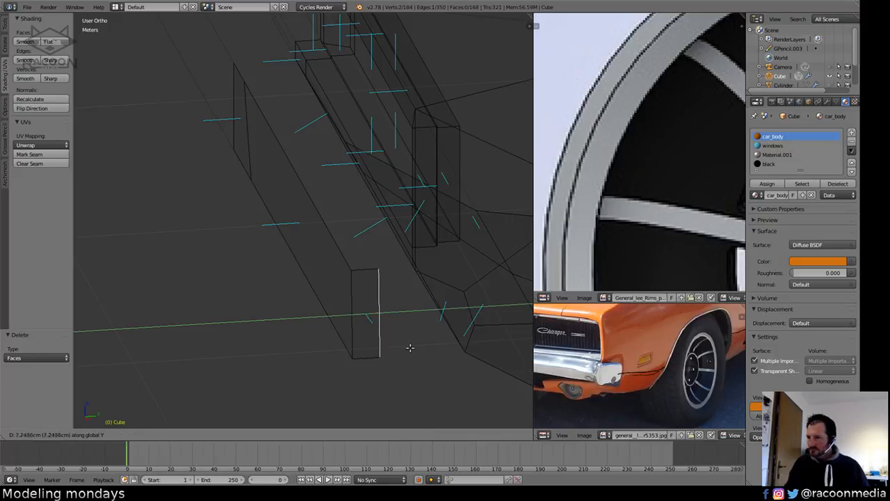
pyautogui.click(425, 346)
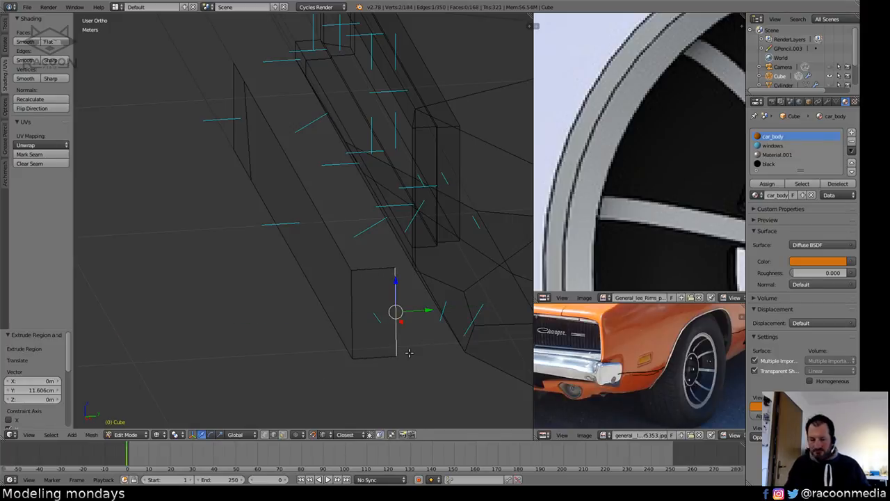
# Add a horizontal loop cut halfway up the bumper strip and move its front edges forward along Y.
pyautogui.hotkey('ctrl', 'r')
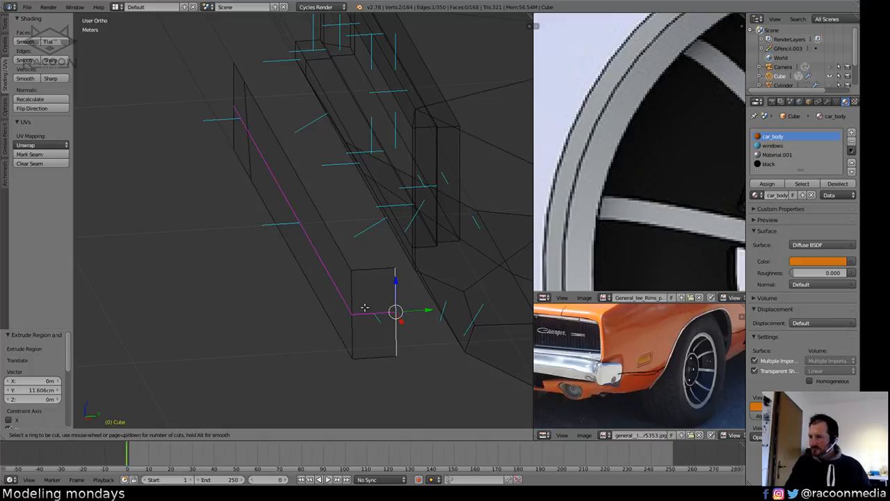
pyautogui.click(362, 310)
pyautogui.rightClick(372, 312)
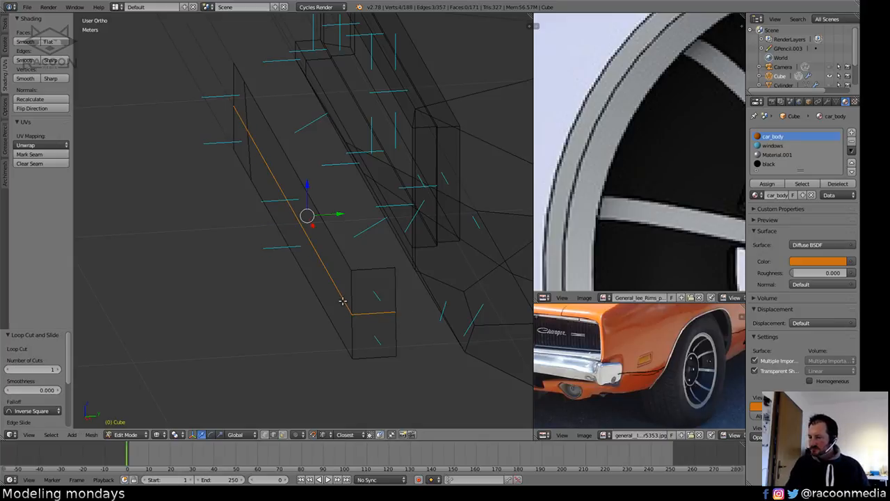
pyautogui.keyDown('shift'); pyautogui.rightClick(376, 316); pyautogui.keyUp('shift')
pyautogui.press('g')
pyautogui.press('y')
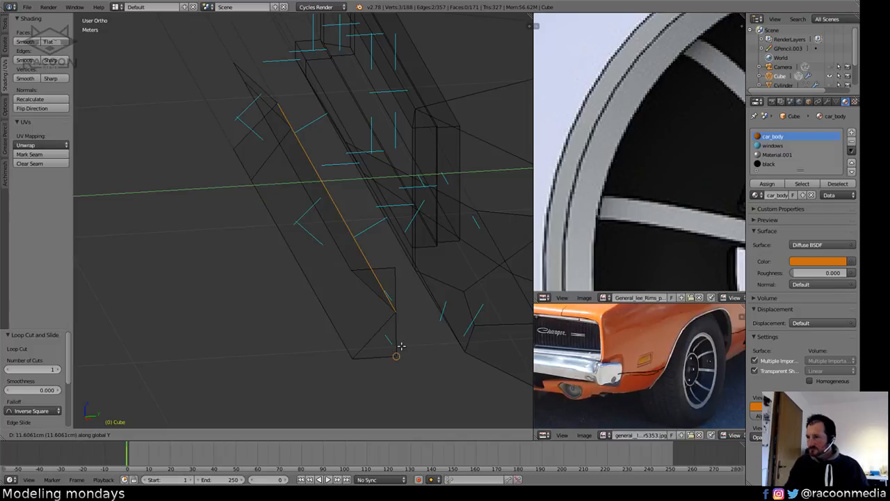
pyautogui.click(456, 334)
pyautogui.press('a')
pyautogui.moveTo(461, 318); pyautogui.dragTo(401, 324, button='middle')
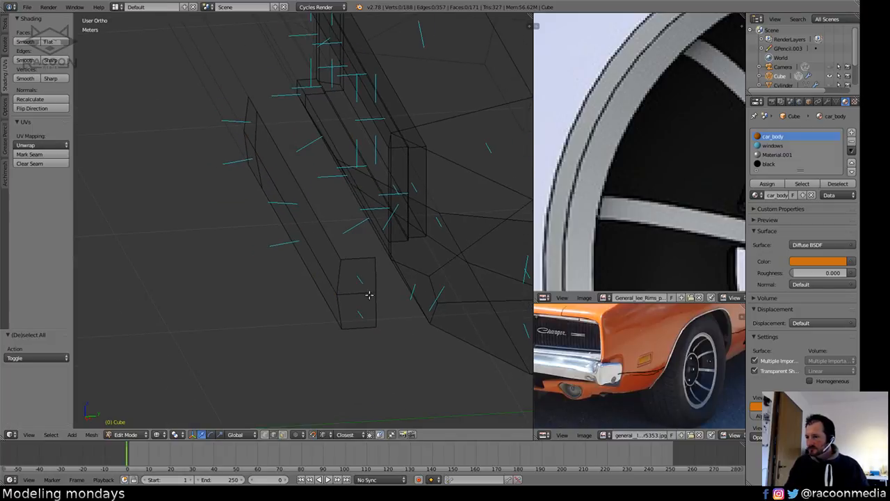
# Flatten the two end faces of the bumper by scaling them to 0 along X.
pyautogui.rightClick(369, 295)
pyautogui.moveTo(370, 298); pyautogui.dragTo(314, 341, button='middle')
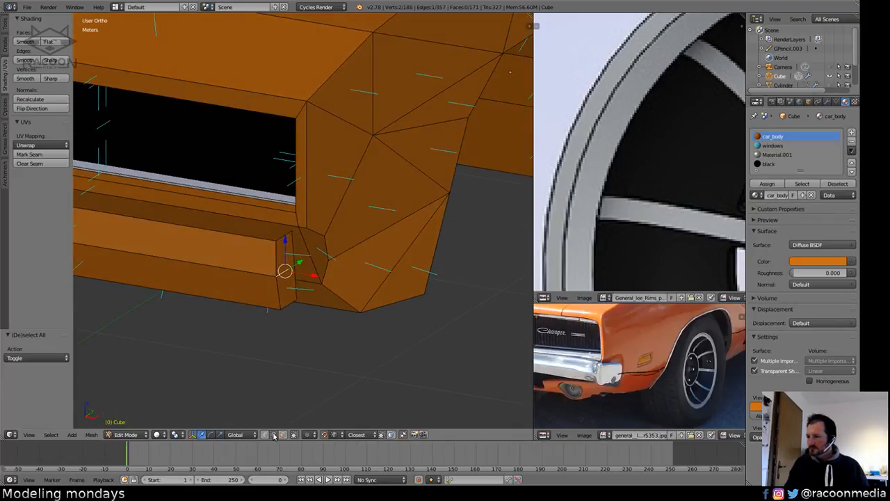
pyautogui.press('a')
pyautogui.rightClick(282, 269)
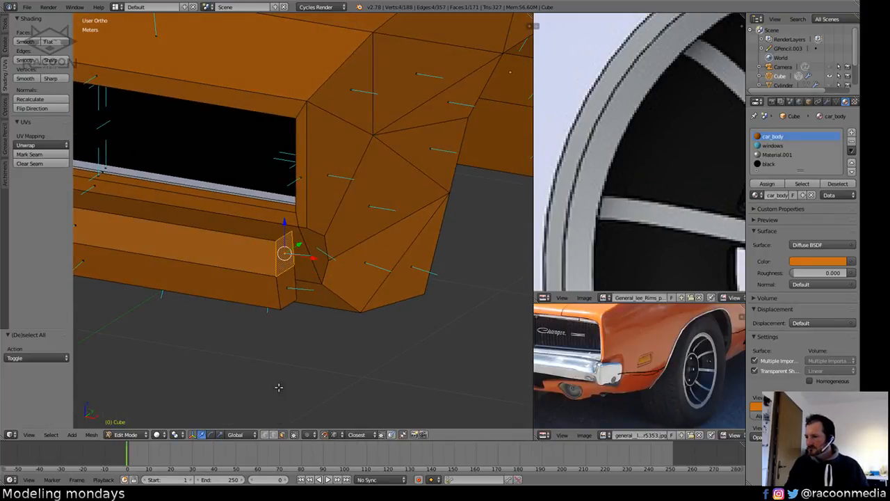
pyautogui.keyDown('shift'); pyautogui.rightClick(284, 280); pyautogui.keyUp('shift')
pyautogui.press('s')
pyautogui.press('x')
pyautogui.press('0')
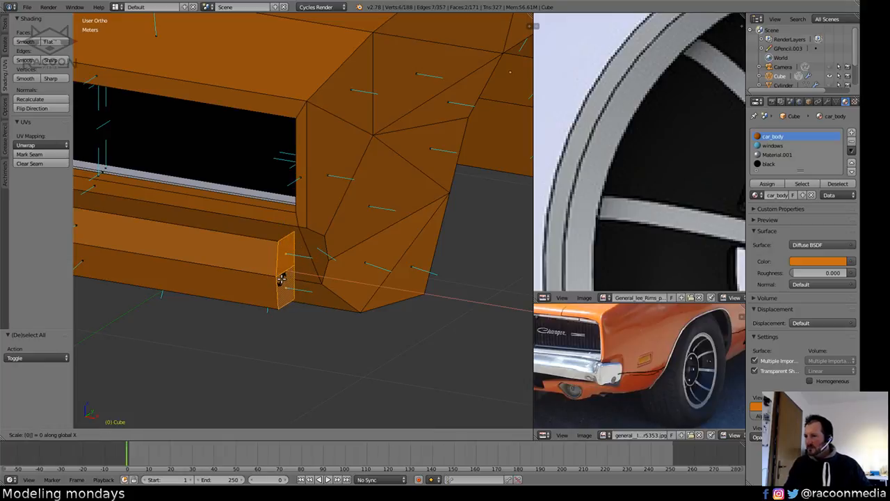
pyautogui.press('Return')
# Move the middle edge of the bumper's end slightly outward along X.
pyautogui.click(288, 433)
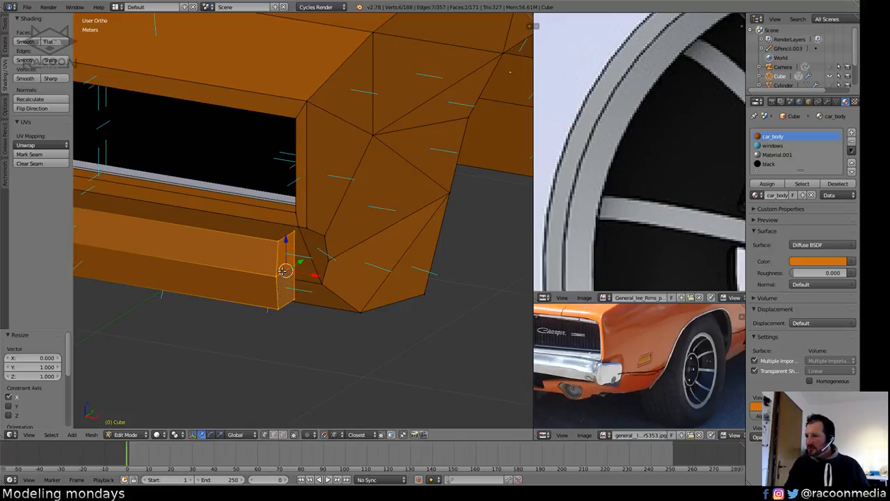
pyautogui.rightClick(284, 271)
pyautogui.press('g')
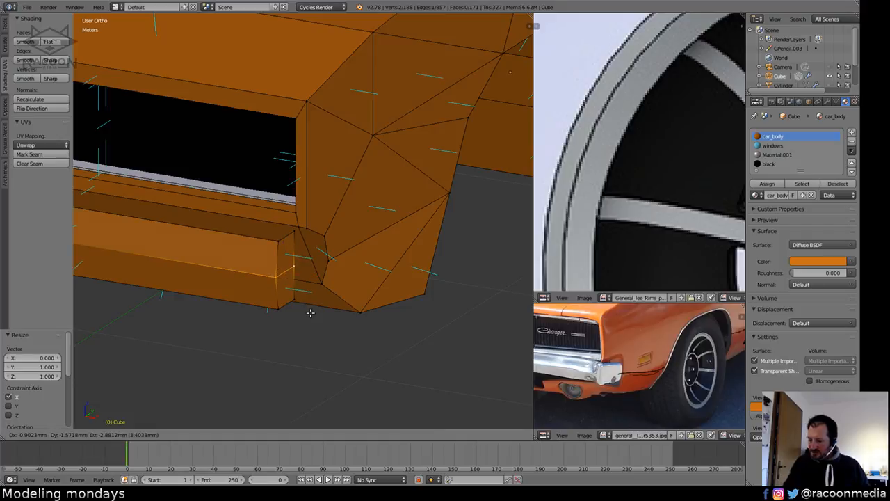
pyautogui.press('x')
pyautogui.click(311, 310)
pyautogui.press('a')
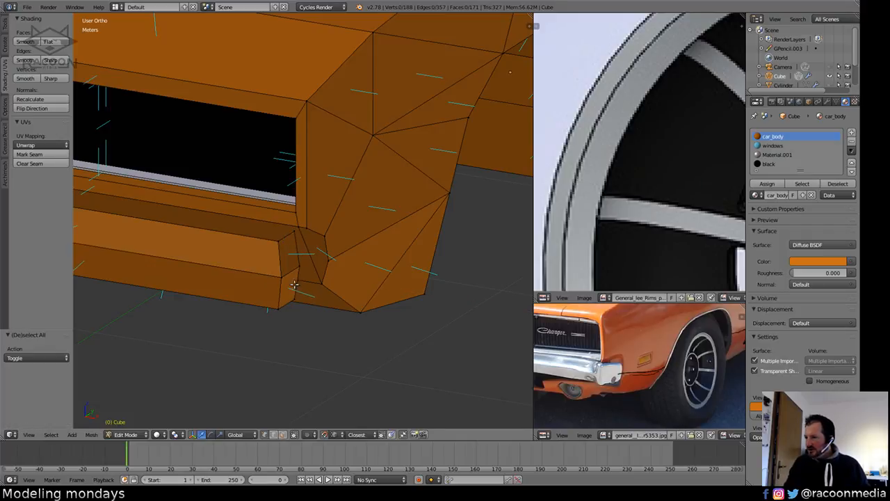
# Extrude the upper edge of the bumper's end inward along X by -1.523 m, then extrude again to the car's centre line.
pyautogui.keyDown('shift'); pyautogui.moveTo(312, 309); pyautogui.dragTo(301, 406, button='middle'); pyautogui.keyUp('shift')
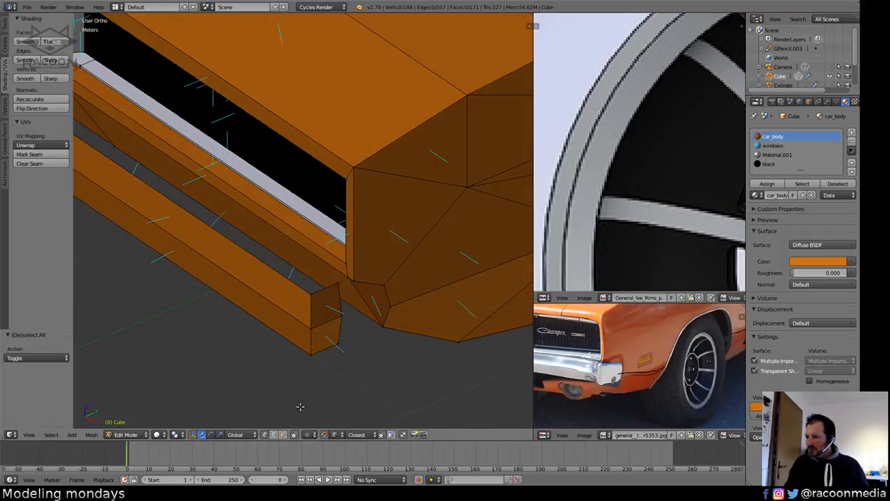
pyautogui.rightClick(318, 286)
pyautogui.rightClick(317, 290)
pyautogui.keyDown('shift'); pyautogui.moveTo(309, 293); pyautogui.dragTo(364, 338, button='middle'); pyautogui.keyUp('shift')
pyautogui.press('e')
pyautogui.press('x')
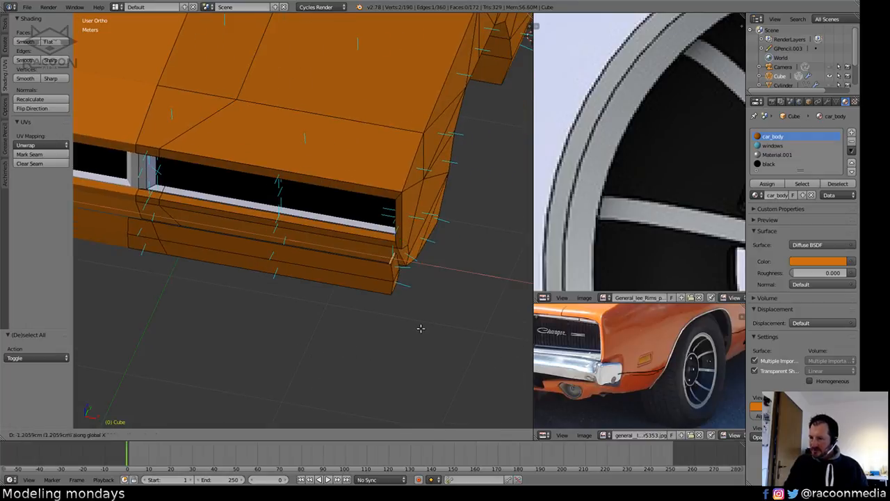
pyautogui.click(152, 222)
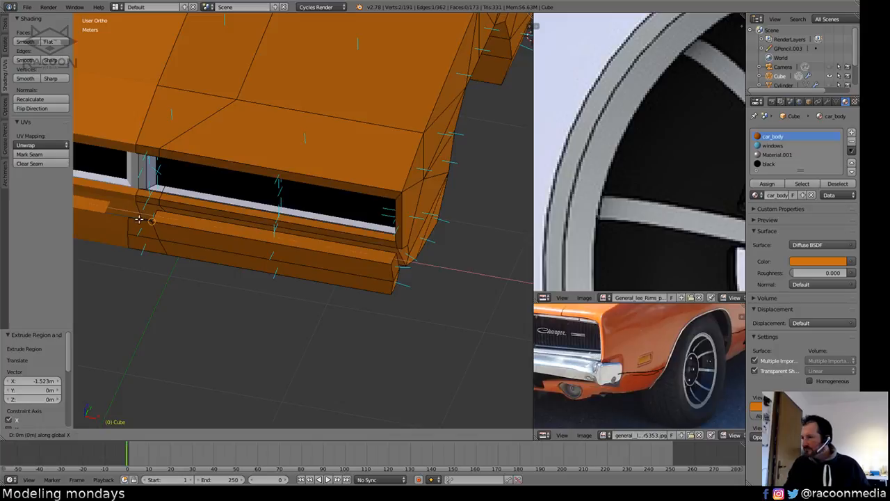
pyautogui.click(130, 211)
# Dissolve the slanted edge loop crossing the bumper's front and top near the centre line.
pyautogui.press('a')
pyautogui.keyDown('alt'); pyautogui.rightClick(160, 235); pyautogui.keyUp('alt')
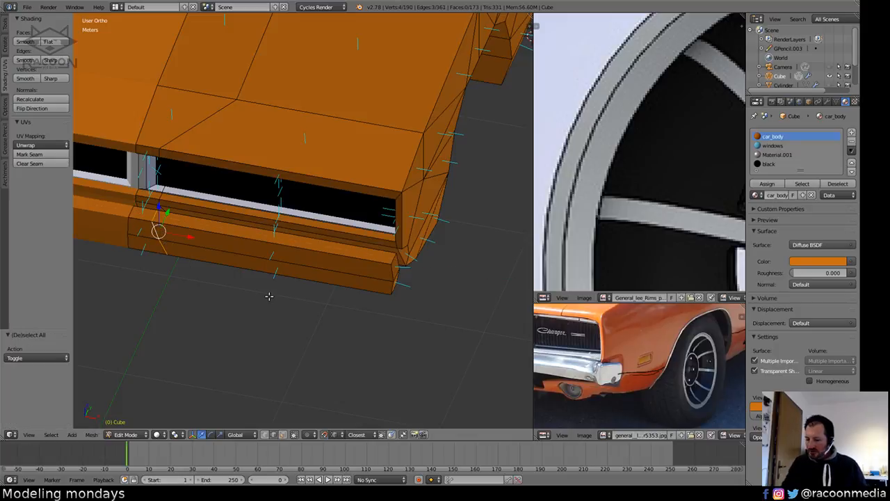
pyautogui.hotkey('ctrl', 'x')
pyautogui.press('a')
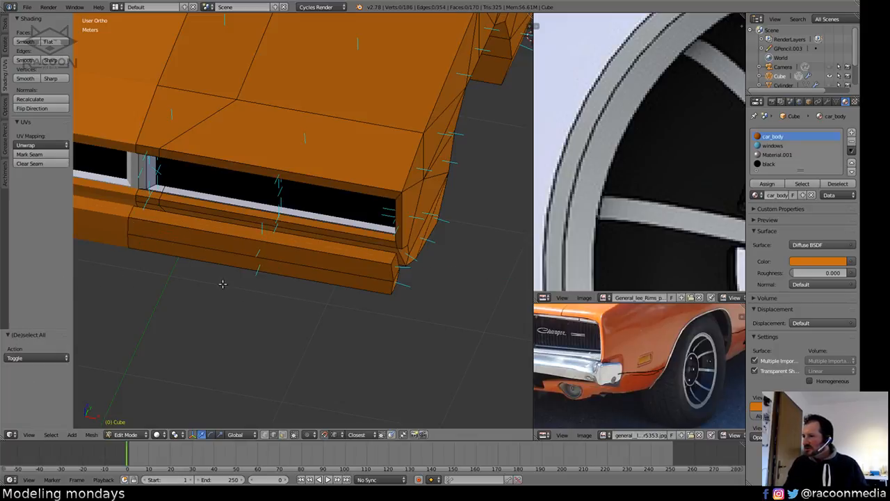
# Extrude the lower edge of the bumper's end -1.673 m along X to the centre line to form the underside.
pyautogui.moveTo(222, 284); pyautogui.dragTo(236, 260, button='middle')
pyautogui.rightClick(349, 279)
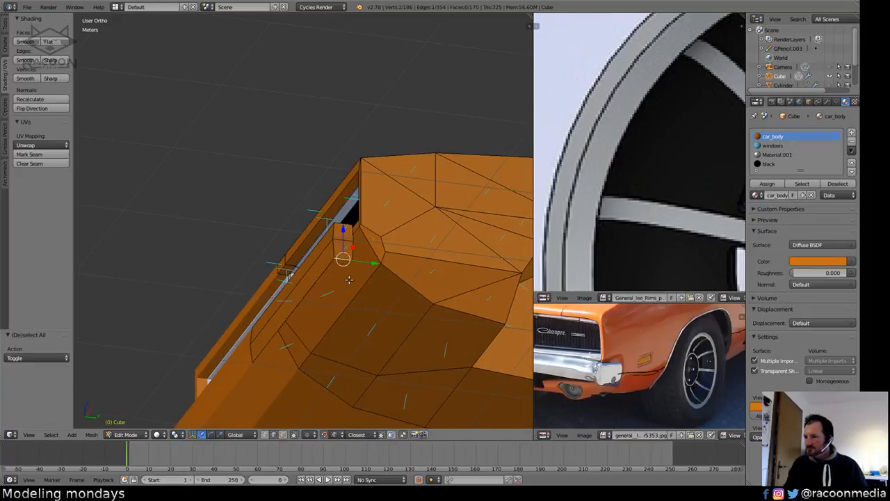
pyautogui.press('e')
pyautogui.press('x')
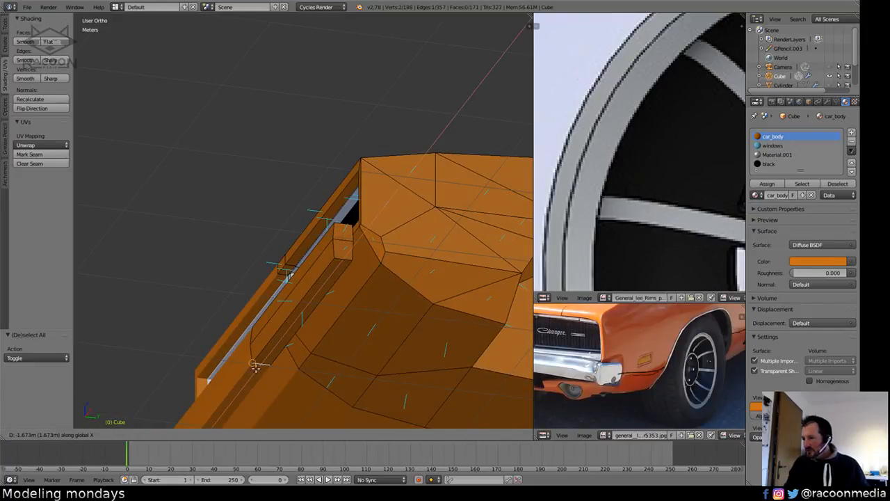
pyautogui.click(254, 364)
pyautogui.press('a')
pyautogui.moveTo(259, 364); pyautogui.dragTo(318, 352, button='middle')
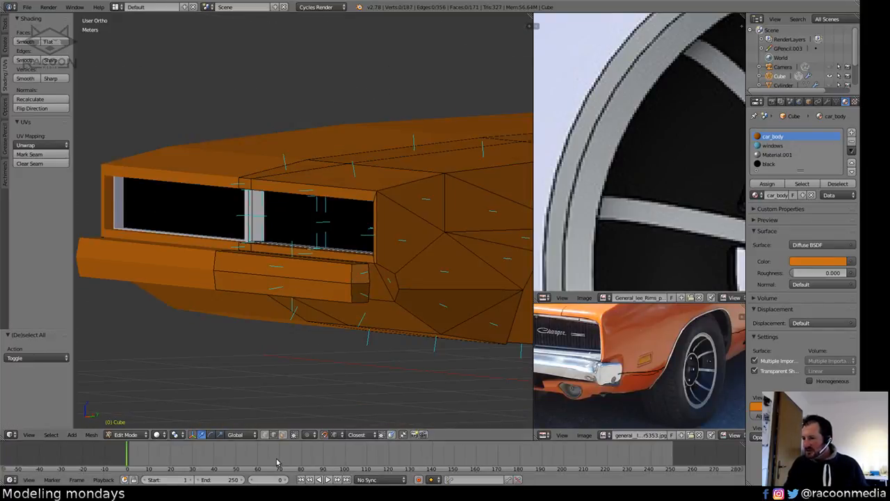
pyautogui.rightClick(345, 276)
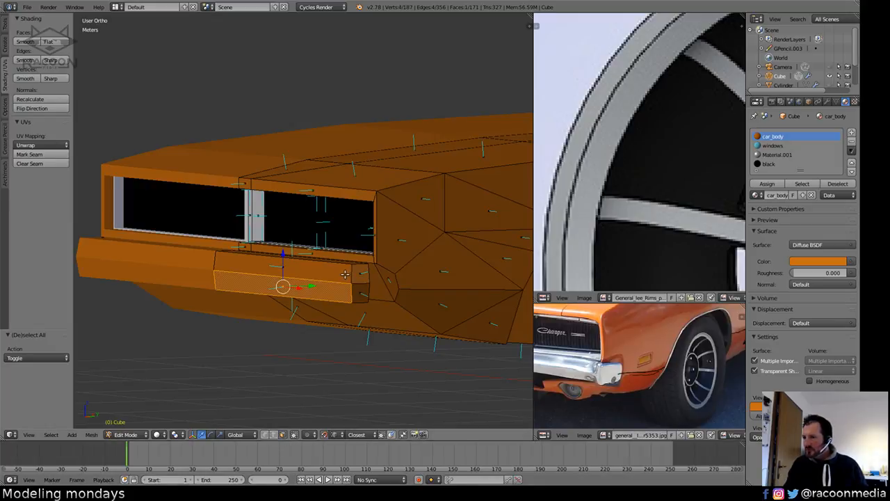
pyautogui.press('ctrl+KP_Add')
pyautogui.press('KP_1')
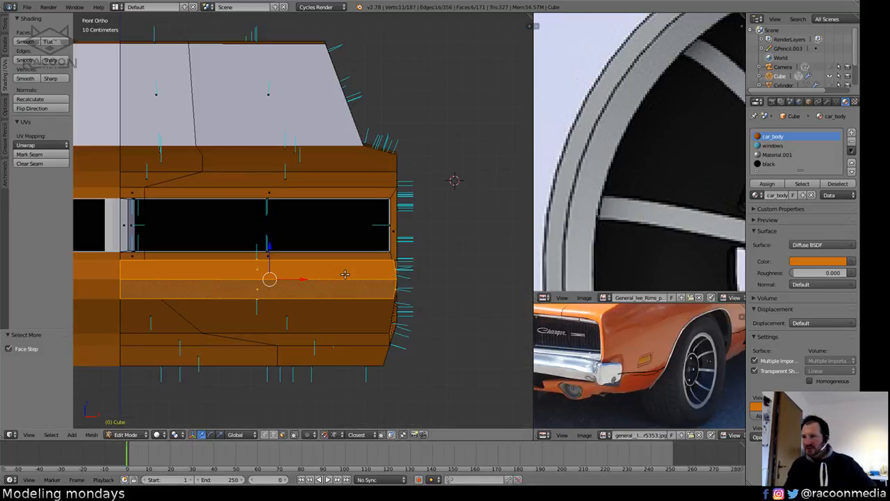
pyautogui.scroll(4, 490, 315)
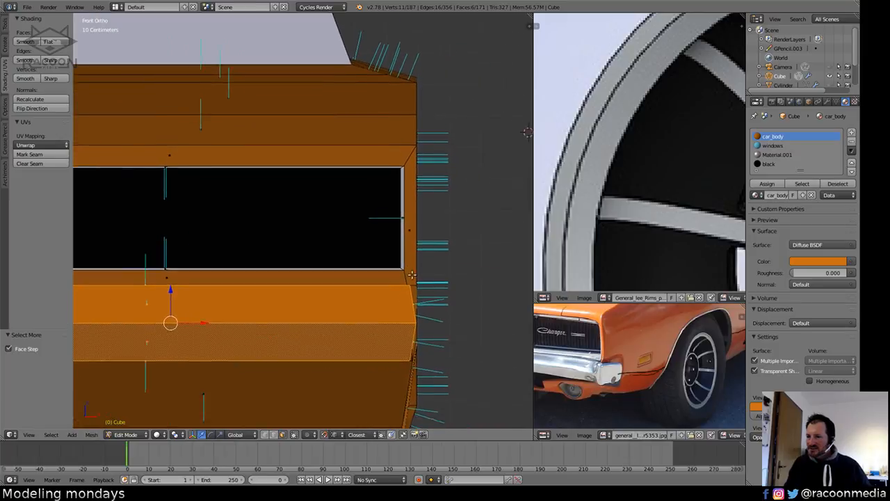
pyautogui.scroll(-3, 355, 336)
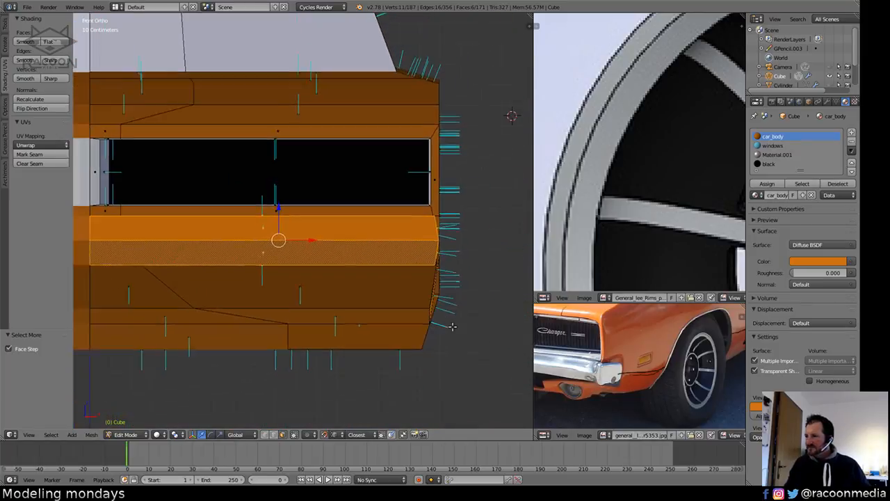
pyautogui.press('z')
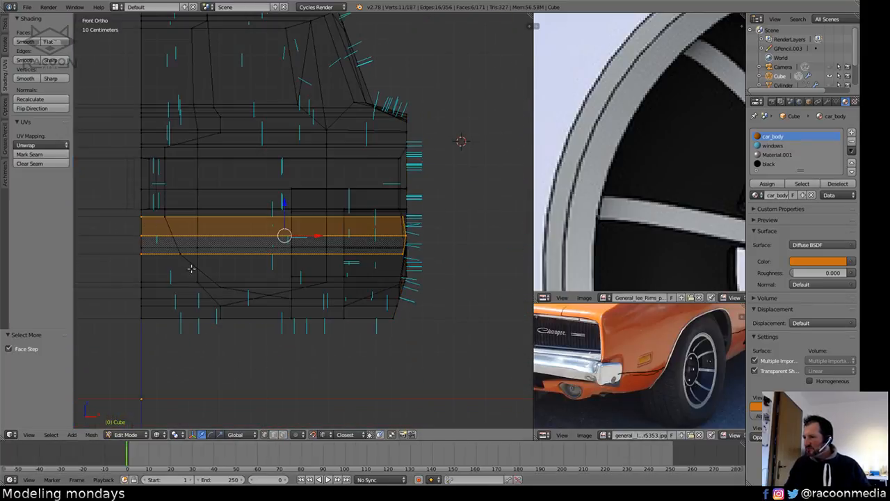
pyautogui.moveTo(191, 269)
pyautogui.keyDown('ctrl'); pyautogui.mouseDown()
pyautogui.moveTo(171, 178)
pyautogui.moveTo(214, 221)
pyautogui.mouseUp(); pyautogui.keyUp('ctrl')
pyautogui.press('z')
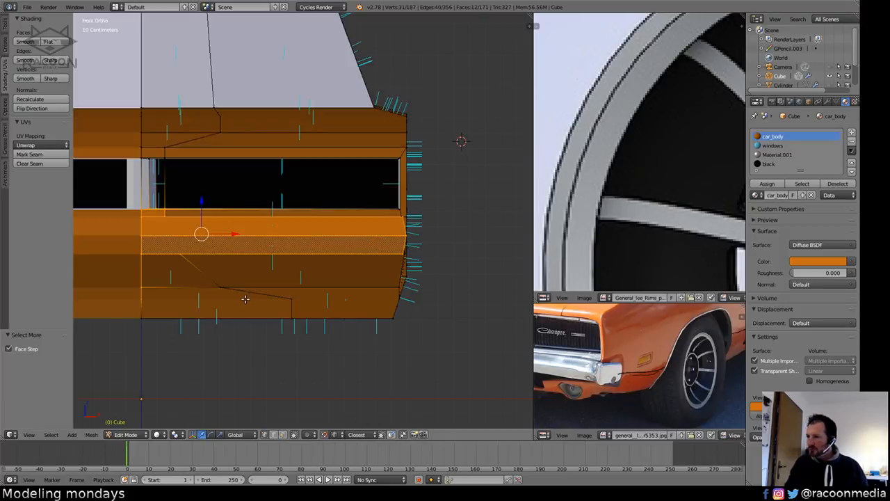
pyautogui.press('z')
pyautogui.moveTo(239, 279)
pyautogui.keyDown('ctrl'); pyautogui.keyDown('shift'); pyautogui.mouseDown()
pyautogui.moveTo(208, 353)
pyautogui.moveTo(302, 192)
pyautogui.moveTo(294, 324)
pyautogui.mouseUp(); pyautogui.keyUp('shift'); pyautogui.keyUp('ctrl')
pyautogui.press('z')
pyautogui.moveTo(295, 324); pyautogui.dragTo(335, 291, button='middle')
pyautogui.press('a')
# Select all the faces of the front bumper and assign them Material.001.
pyautogui.rightClick(329, 283)
pyautogui.press('ctrl+KP_Add')
pyautogui.press('ctrl+KP_Add')
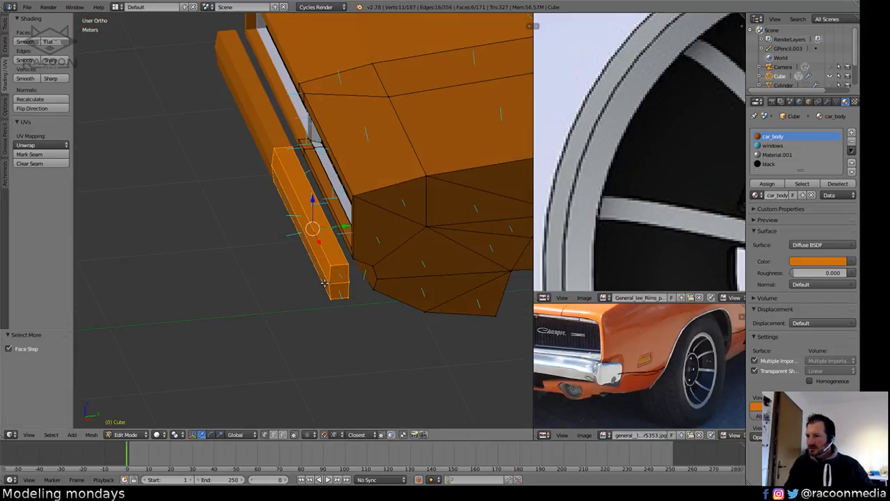
pyautogui.click(774, 154)
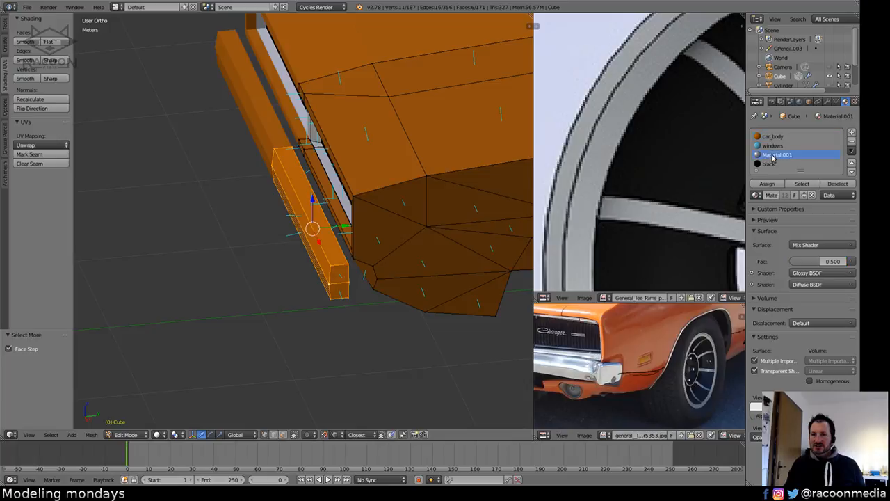
pyautogui.click(768, 184)
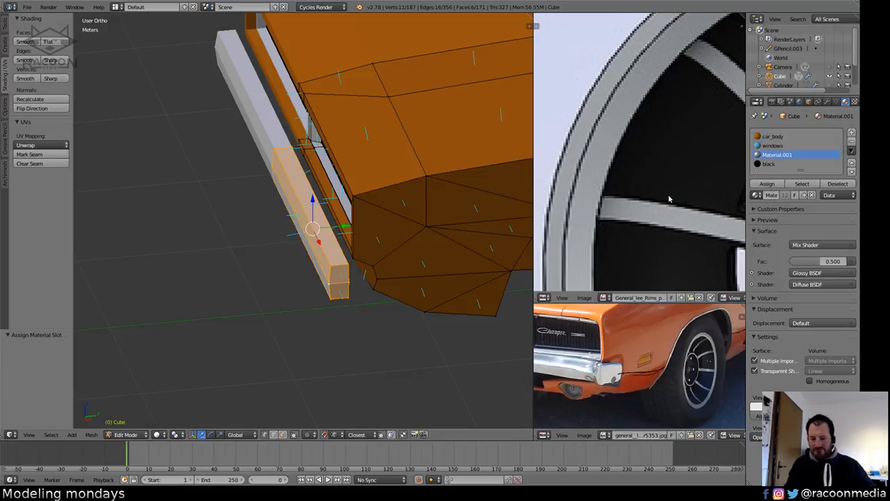
# In the maximized side view, move the bumper -1.959 cm along Z and scale it by 1.100 along Z.
pyautogui.scroll(-5, 669, 199)
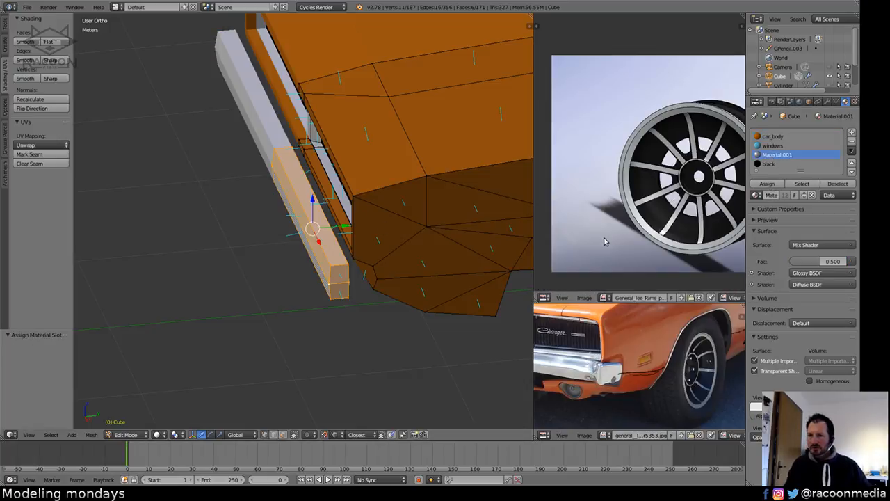
pyautogui.moveTo(666, 243); pyautogui.dragTo(637, 234, button='middle')
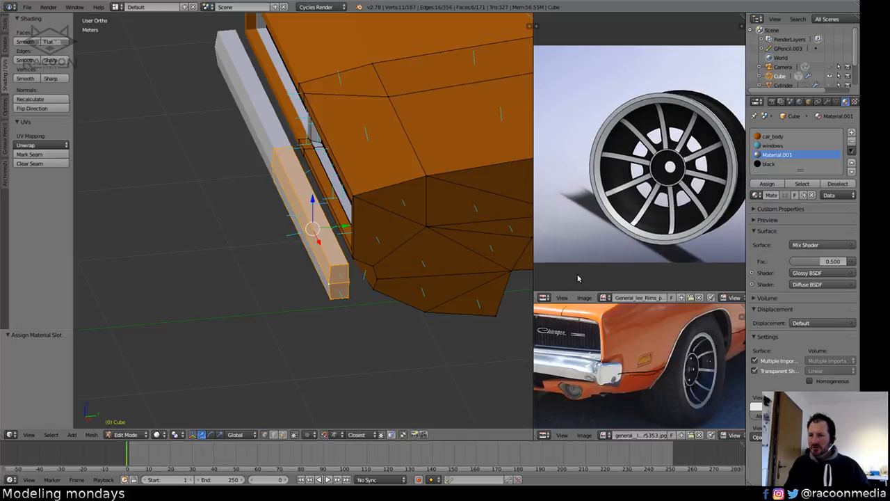
pyautogui.hotkey('shift', 'space')
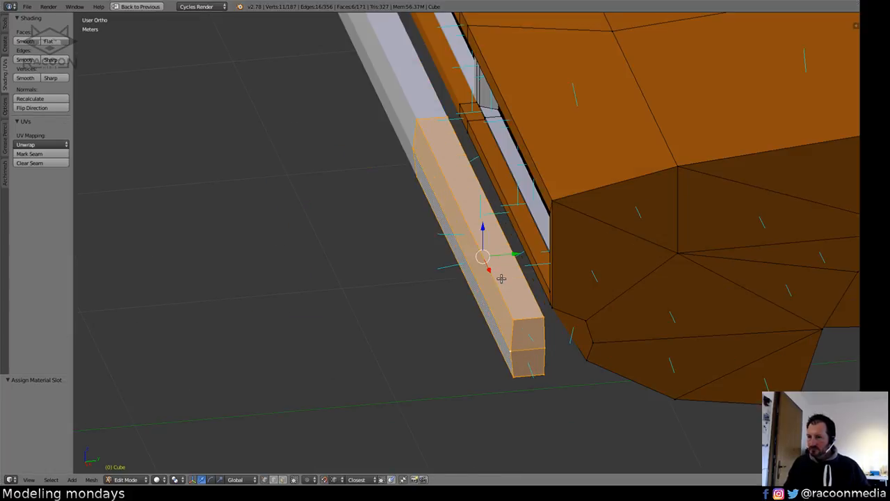
pyautogui.keyDown('shift'); pyautogui.moveTo(567, 264); pyautogui.dragTo(457, 251, button='middle'); pyautogui.keyUp('shift')
pyautogui.moveTo(407, 272); pyautogui.dragTo(427, 254, button='middle')
pyautogui.press('KP_5')
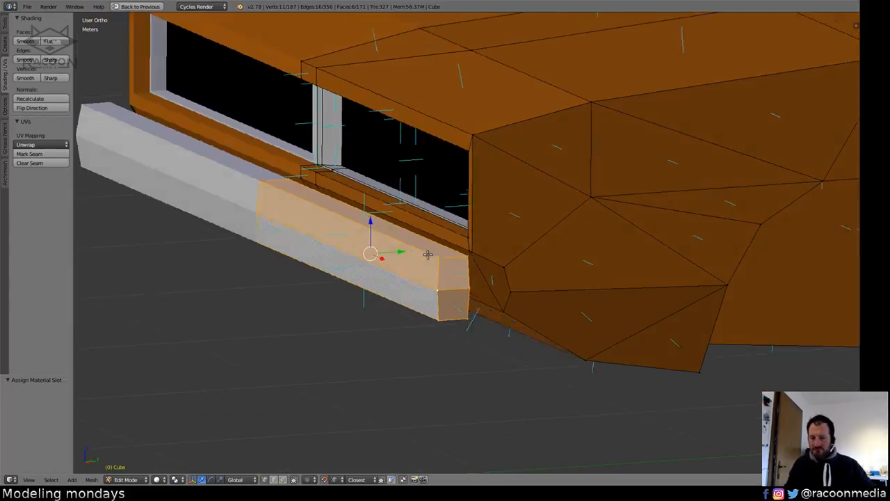
pyautogui.press('KP_3')
pyautogui.press('KP_5')
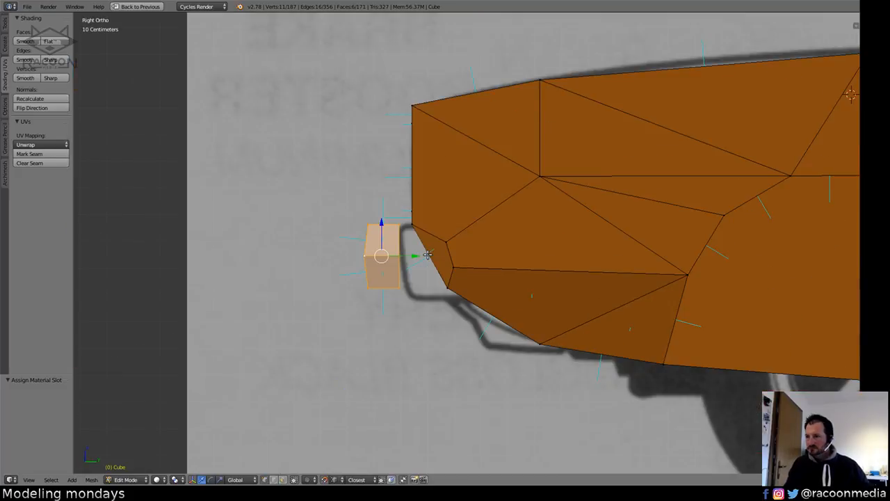
pyautogui.scroll(2, 427, 234)
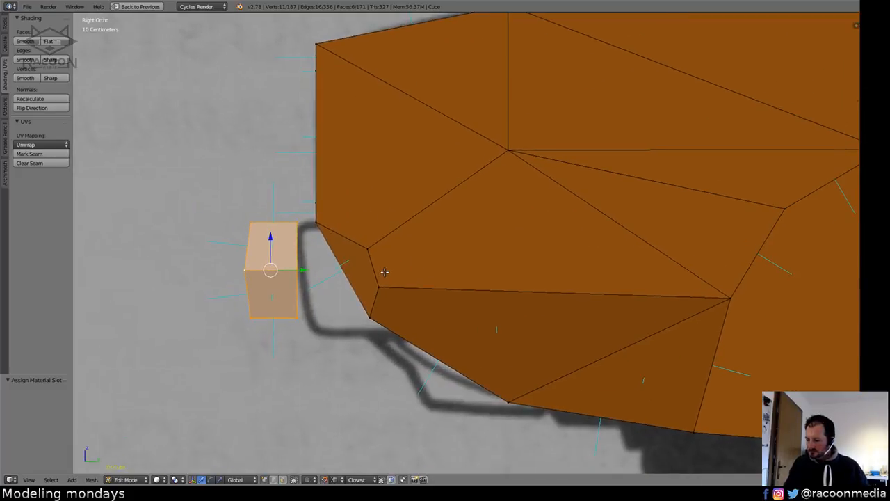
pyautogui.press('g')
pyautogui.press('z')
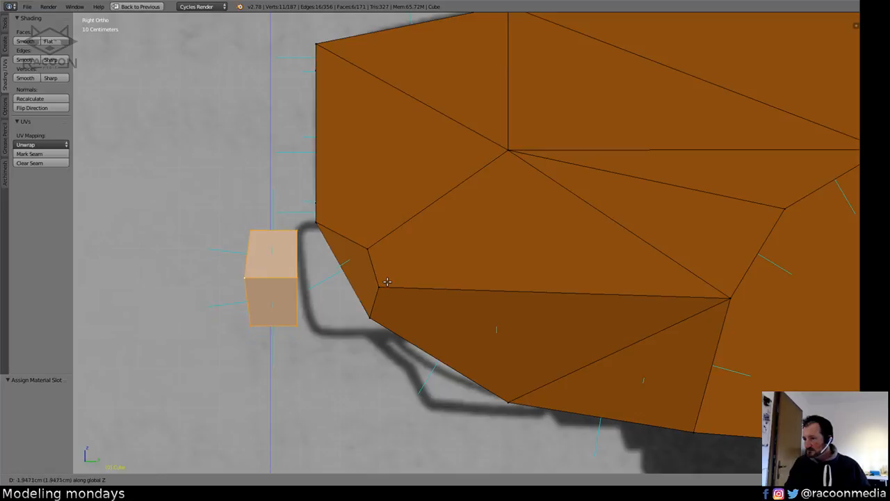
pyautogui.click(387, 279)
pyautogui.press('s')
pyautogui.press('z')
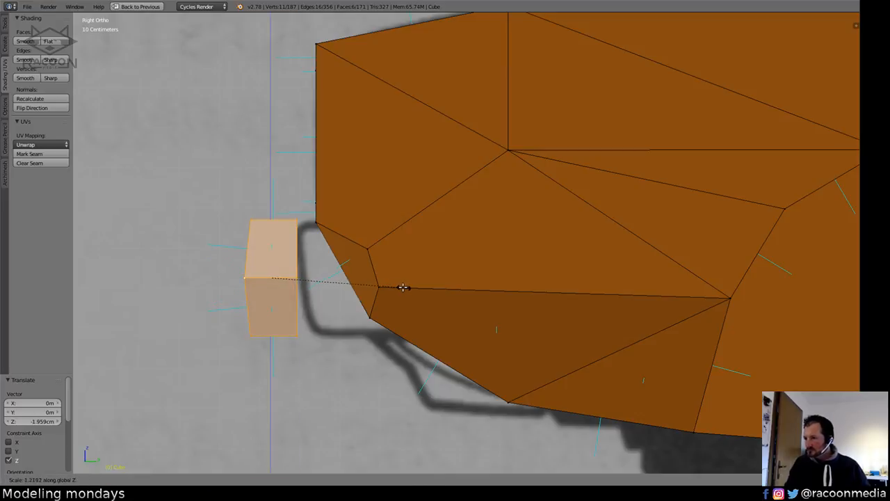
pyautogui.click(391, 281)
# Move the bumper 12.736 cm along Y so its front follows the blueprint's bumper outline, with the mesh shown in wireframe.
pyautogui.press('z')
pyautogui.keyDown('shift'); pyautogui.moveTo(371, 282); pyautogui.dragTo(347, 277, button='middle'); pyautogui.keyUp('shift')
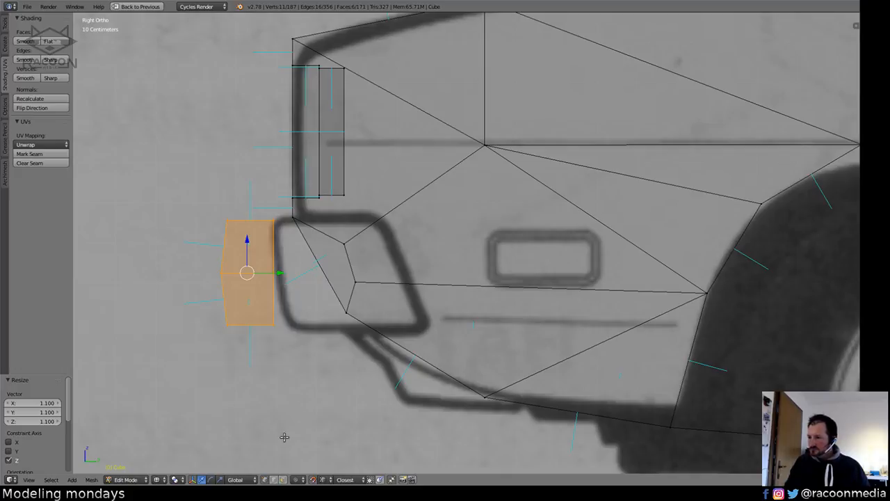
pyautogui.click(282, 481)
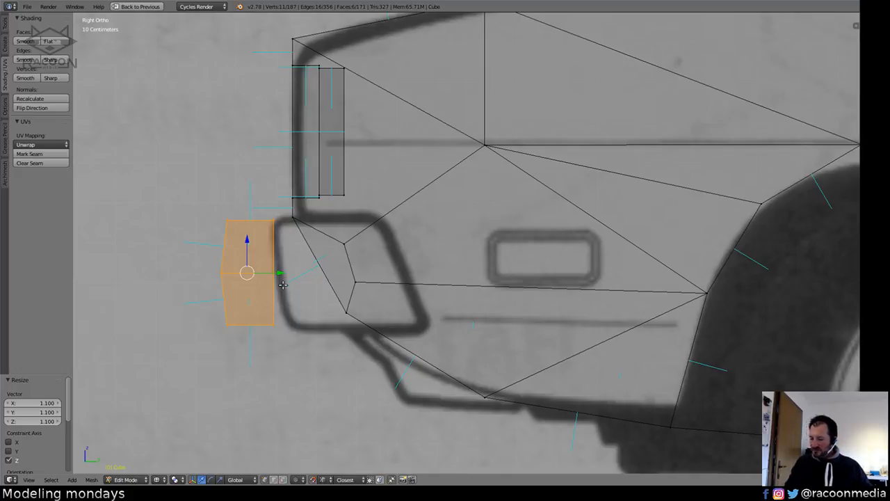
pyautogui.hotkey('shift', 'v')
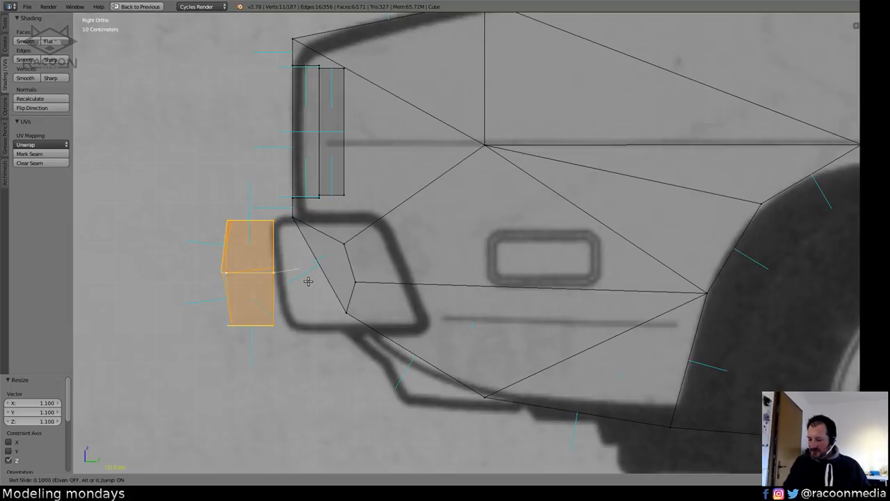
pyautogui.click(313, 275)
pyautogui.press('g')
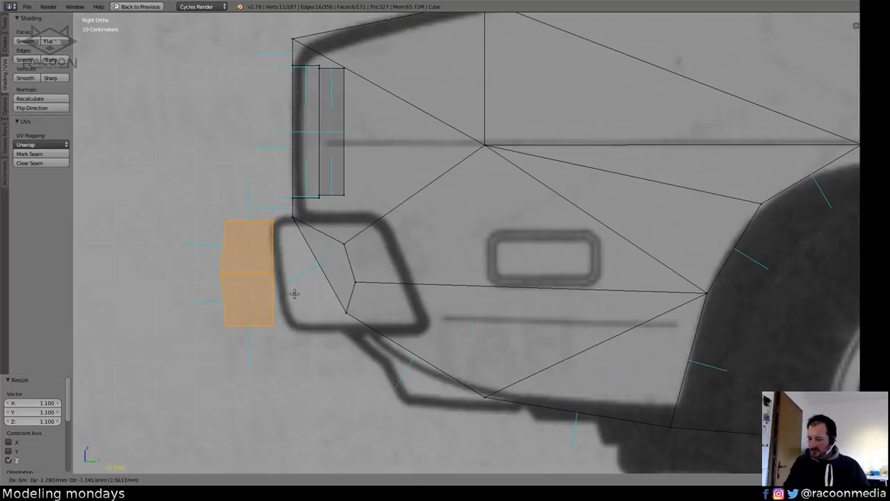
pyautogui.press('y')
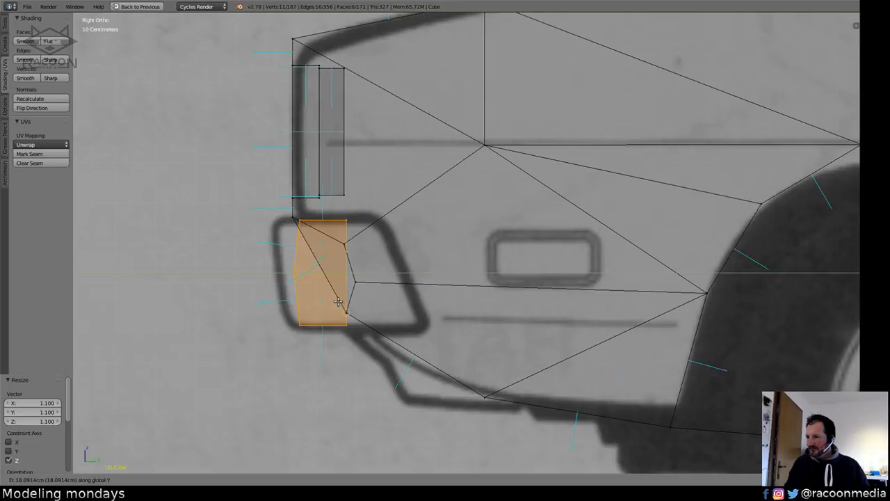
pyautogui.click(403, 307)
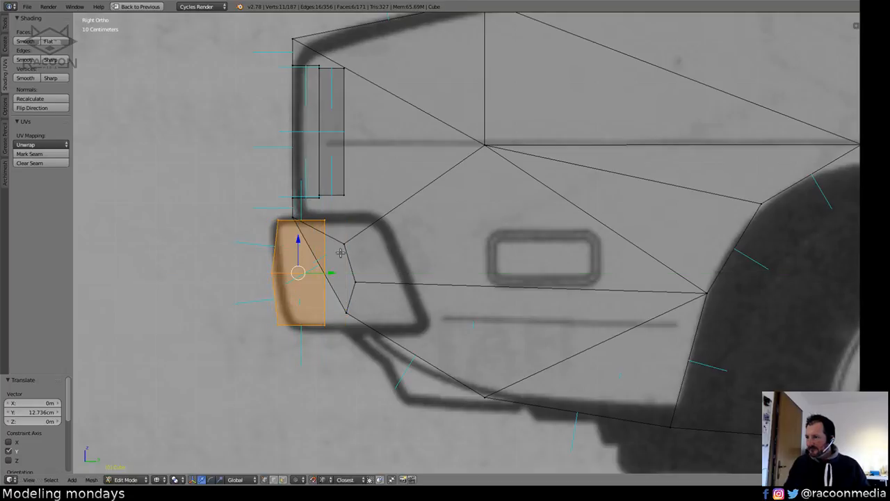
# Select only the bumper's rear vertices and move them 14.317 cm along Y to lengthen its side.
pyautogui.moveTo(296, 207)
pyautogui.keyDown('ctrl'); pyautogui.keyDown('shift'); pyautogui.mouseDown()
pyautogui.moveTo(220, 338)
pyautogui.moveTo(229, 192)
pyautogui.mouseUp(); pyautogui.keyUp('shift'); pyautogui.keyUp('ctrl')
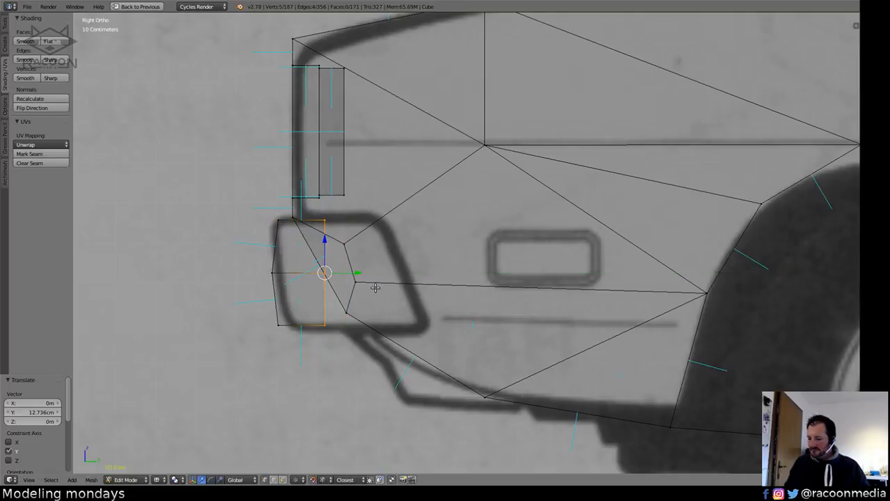
pyautogui.press('g')
pyautogui.press('y')
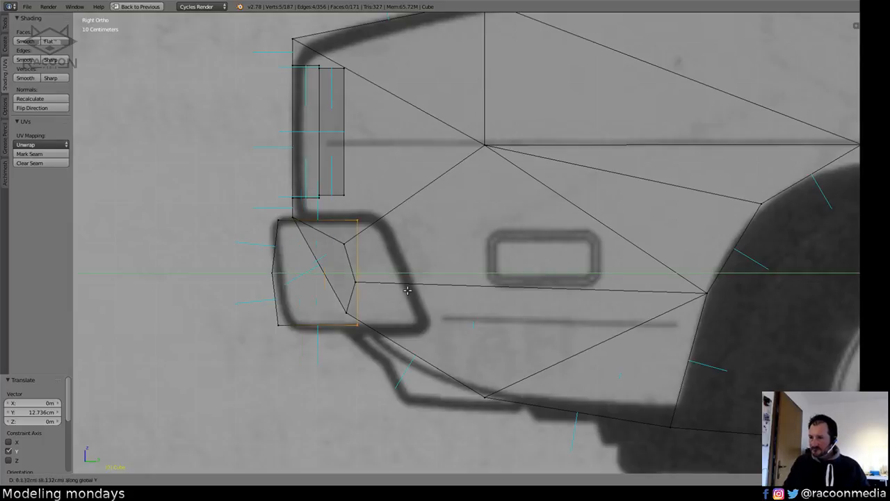
pyautogui.click(432, 293)
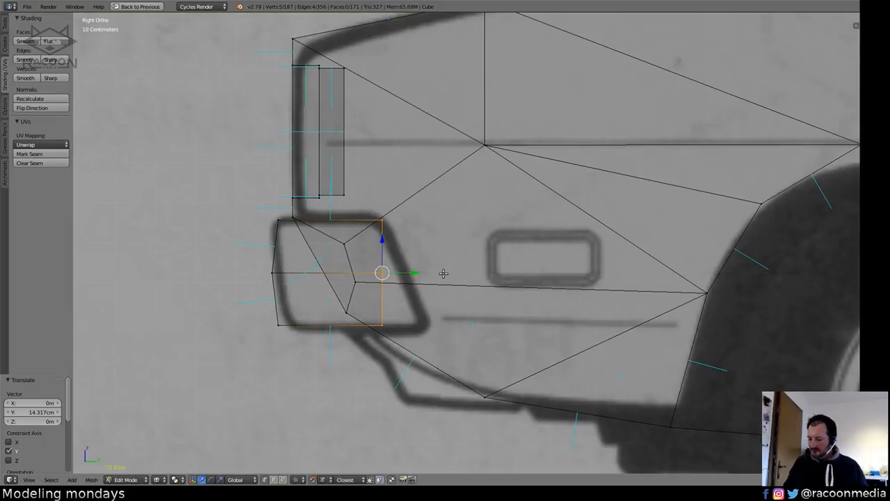
# Shear the bumper's rear edge by -0.400 and move it along Y onto the slanted blueprint outline, then return to solid shading.
pyautogui.hotkey('shift', 'ctrl', 'alt', 's')
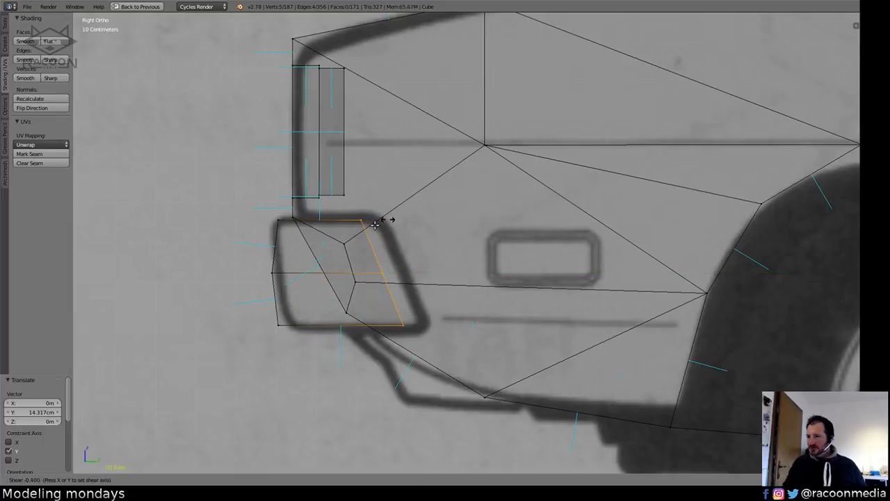
pyautogui.click(340, 219)
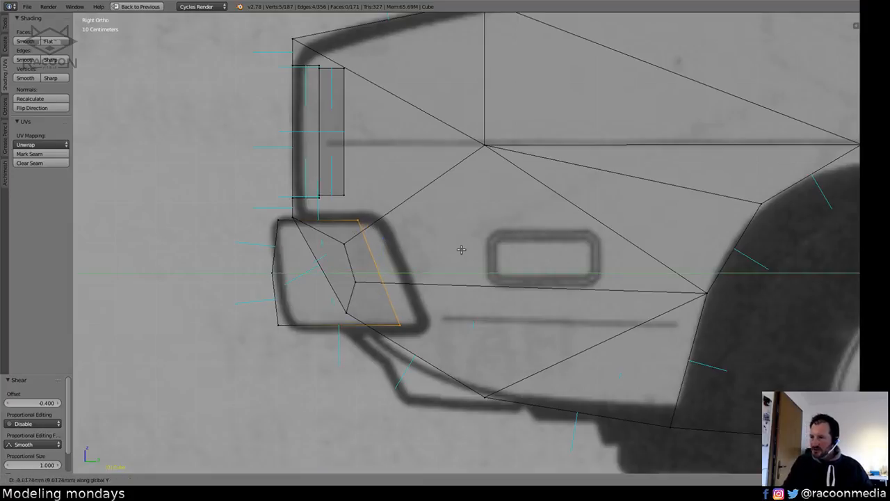
pyautogui.press('a')
pyautogui.press('z')
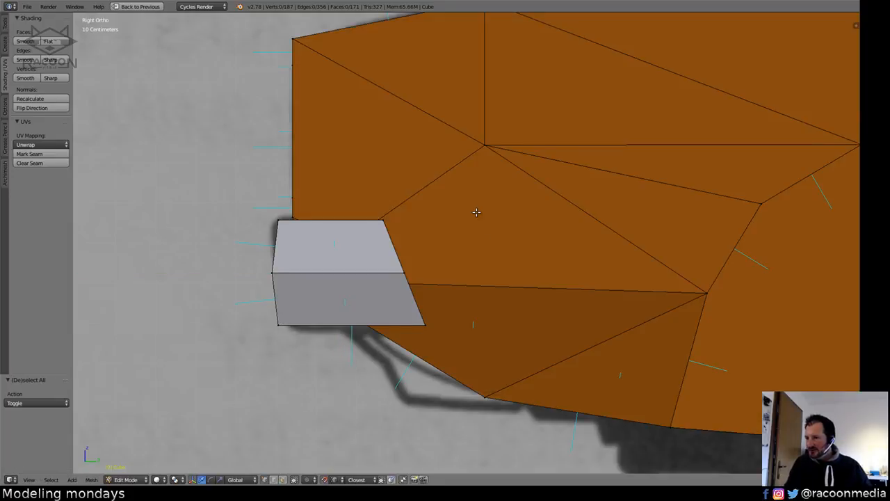
# Move the two side faces at the bumper's end slightly inward along X, and leave mesh editing to view the whole car.
pyautogui.scroll(-4, 477, 213)
pyautogui.moveTo(440, 312)
pyautogui.mouseDown(button='middle')
pyautogui.moveTo(503, 332)
pyautogui.moveTo(531, 324)
pyautogui.mouseUp(button='middle')
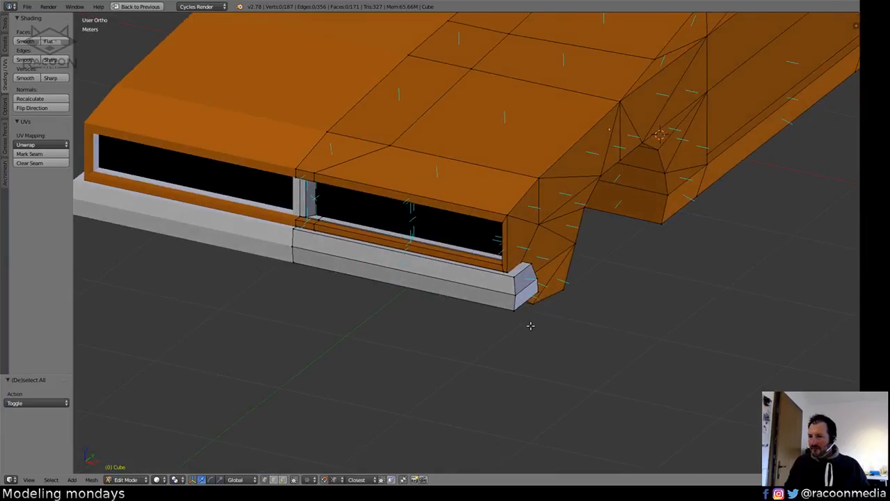
pyautogui.scroll(4, 529, 317)
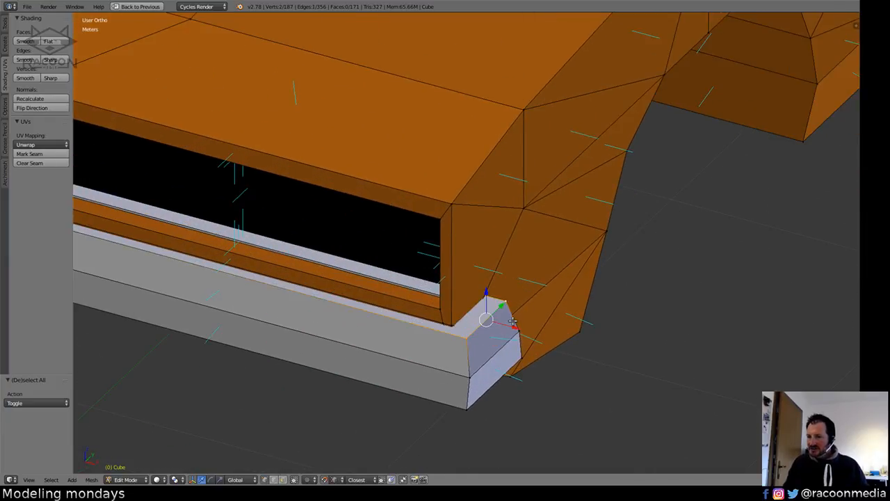
pyautogui.rightClick(501, 320)
pyautogui.keyDown('shift'); pyautogui.rightClick(521, 358); pyautogui.keyUp('shift')
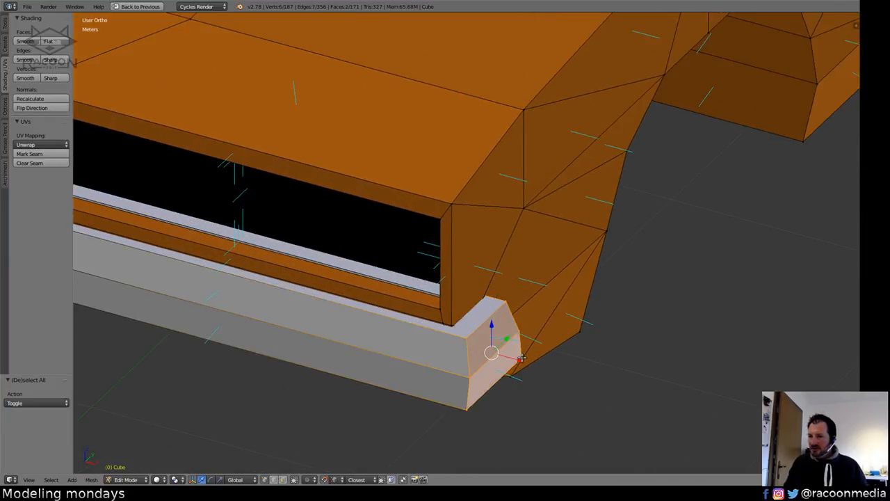
pyautogui.press('g')
pyautogui.press('x')
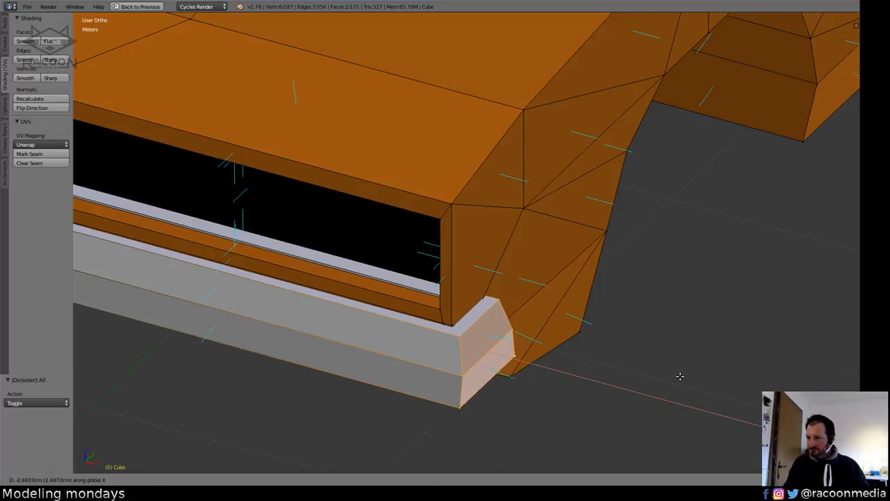
pyautogui.press('Tab')
pyautogui.scroll(-8, 637, 314)
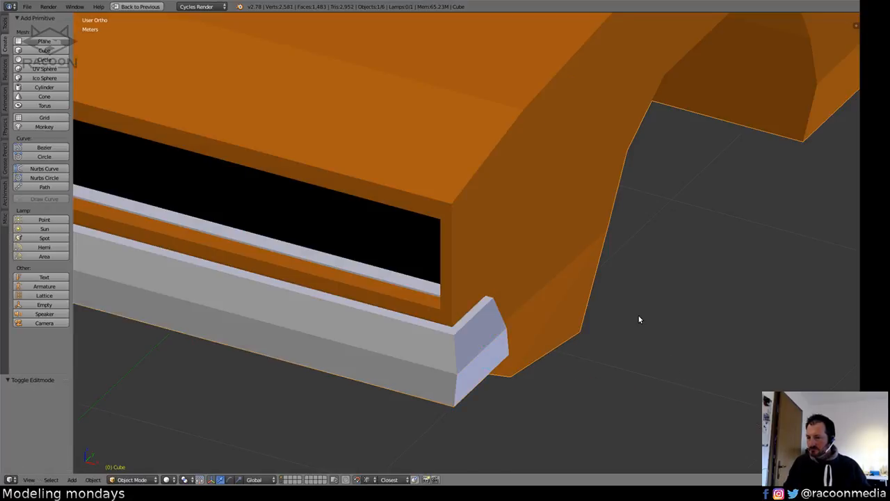
pyautogui.scroll(-3, 544, 332)
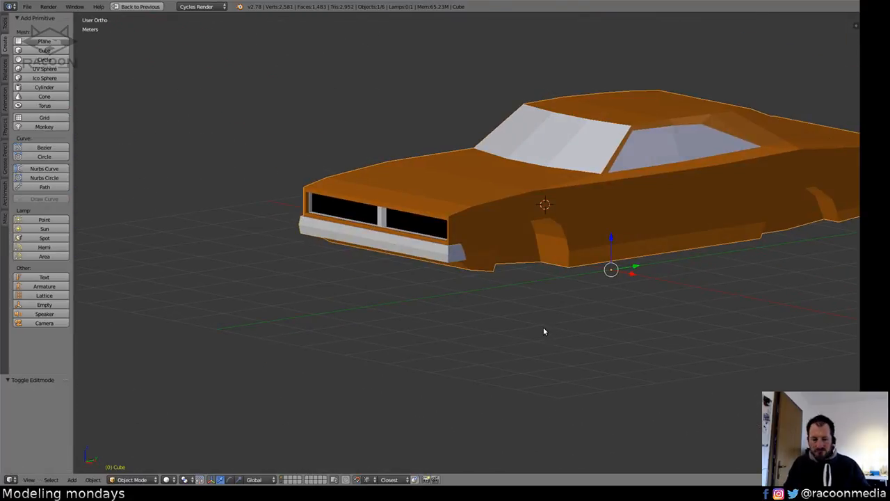
# Save over the existing project file and compare the whole car body with the side-view blueprint in wireframe.
pyautogui.press('KP_5')
pyautogui.moveTo(428, 297); pyautogui.dragTo(470, 339, button='middle')
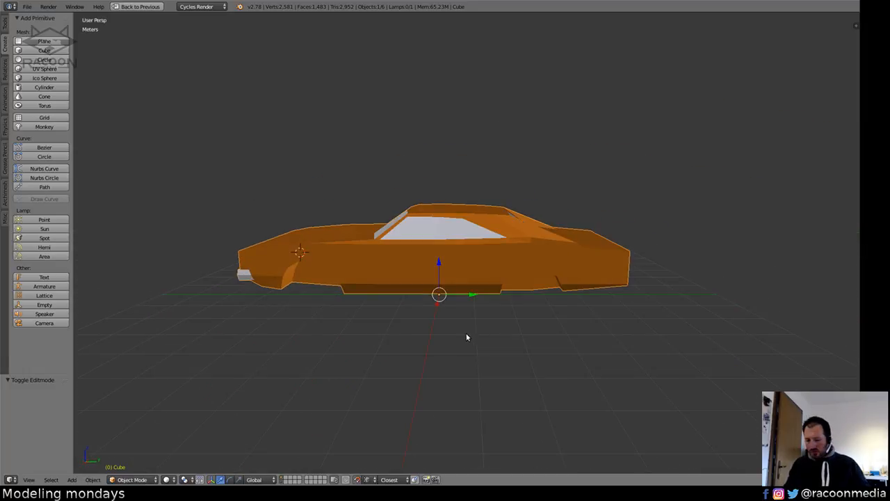
pyautogui.press('KP_3')
pyautogui.press('KP_5')
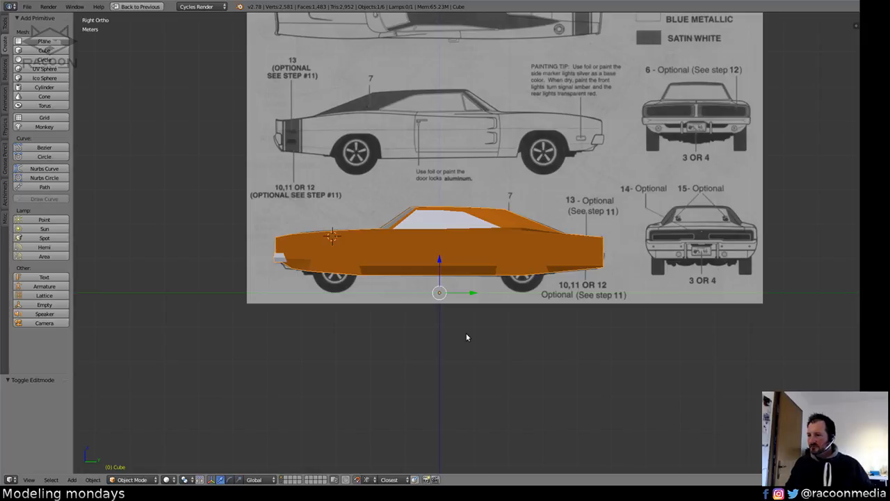
pyautogui.press('z')
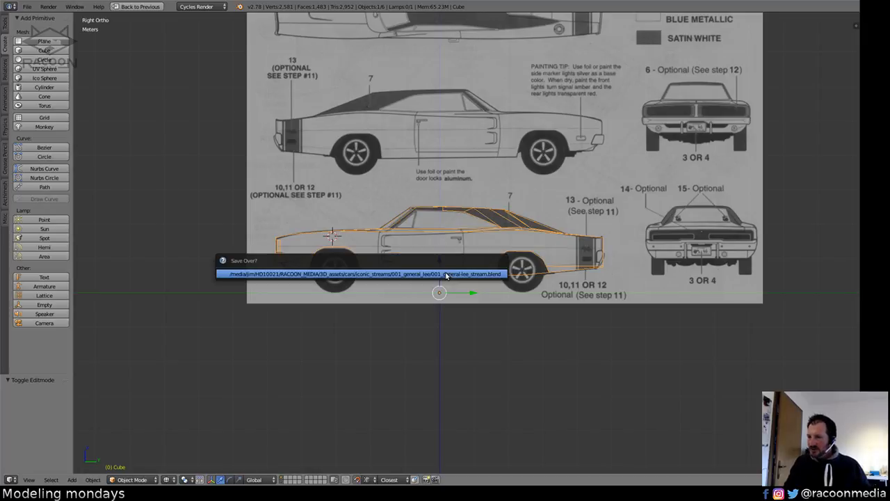
pyautogui.scroll(4, 473, 280)
pyautogui.moveTo(470, 278)
pyautogui.keyDown('shift'); pyautogui.mouseDown(button='middle')
pyautogui.moveTo(527, 282)
pyautogui.moveTo(513, 295)
pyautogui.moveTo(488, 289)
pyautogui.moveTo(492, 299)
pyautogui.moveTo(389, 285)
pyautogui.moveTo(361, 290)
pyautogui.moveTo(425, 292)
pyautogui.moveTo(410, 314)
pyautogui.moveTo(447, 292)
pyautogui.moveTo(538, 300)
pyautogui.moveTo(528, 304)
pyautogui.mouseUp(button='middle'); pyautogui.keyUp('shift')
pyautogui.scroll(-1, 501, 289)
pyautogui.press('z')
# In the top-view wireframe, move the body's outer rear side vertices about 7.9 cm inward along X toward the blueprint outline.
pyautogui.press('KP_7')
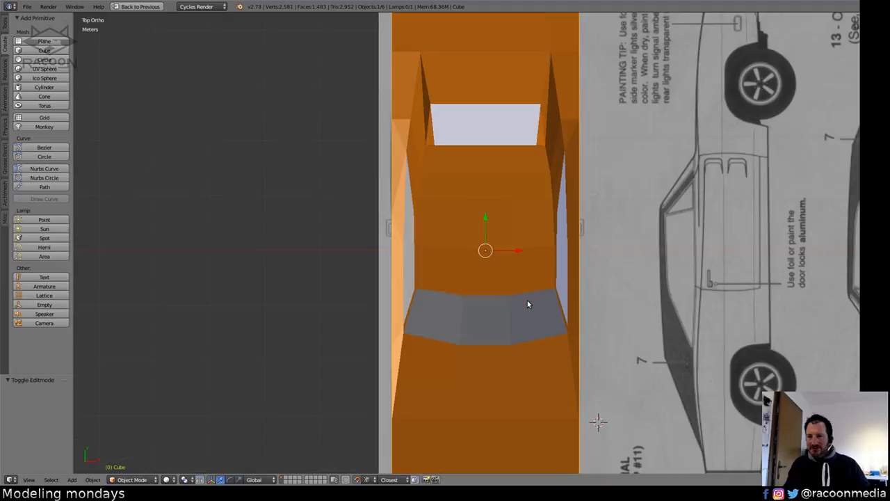
pyautogui.press('z')
pyautogui.keyDown('shift'); pyautogui.moveTo(461, 250); pyautogui.dragTo(349, 436, button='middle'); pyautogui.keyUp('shift')
pyautogui.keyDown('ctrl'); pyautogui.moveTo(511, 312); pyautogui.dragTo(478, 254, button='middle'); pyautogui.keyUp('ctrl')
pyautogui.moveTo(410, 217)
pyautogui.keyDown('shift'); pyautogui.mouseDown(button='middle')
pyautogui.moveTo(490, 298)
pyautogui.moveTo(479, 324)
pyautogui.mouseUp(button='middle'); pyautogui.keyUp('shift')
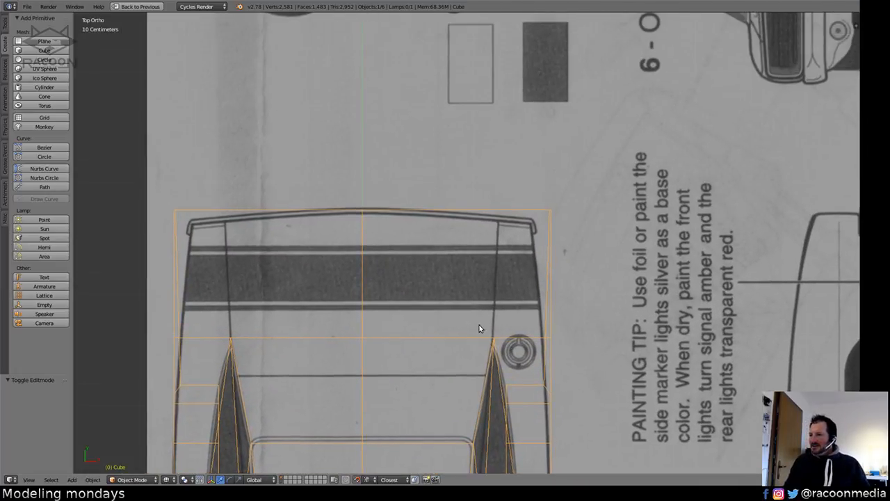
pyautogui.press('Tab')
pyautogui.moveTo(550, 302)
pyautogui.keyDown('shift'); pyautogui.mouseDown(button='middle')
pyautogui.moveTo(529, 305)
pyautogui.moveTo(521, 292)
pyautogui.moveTo(540, 301)
pyautogui.moveTo(492, 202)
pyautogui.mouseUp(button='middle'); pyautogui.keyUp('shift')
pyautogui.moveTo(479, 178)
pyautogui.keyDown('ctrl'); pyautogui.mouseDown()
pyautogui.moveTo(468, 306)
pyautogui.moveTo(494, 263)
pyautogui.moveTo(453, 308)
pyautogui.moveTo(501, 299)
pyautogui.mouseUp(); pyautogui.keyUp('ctrl')
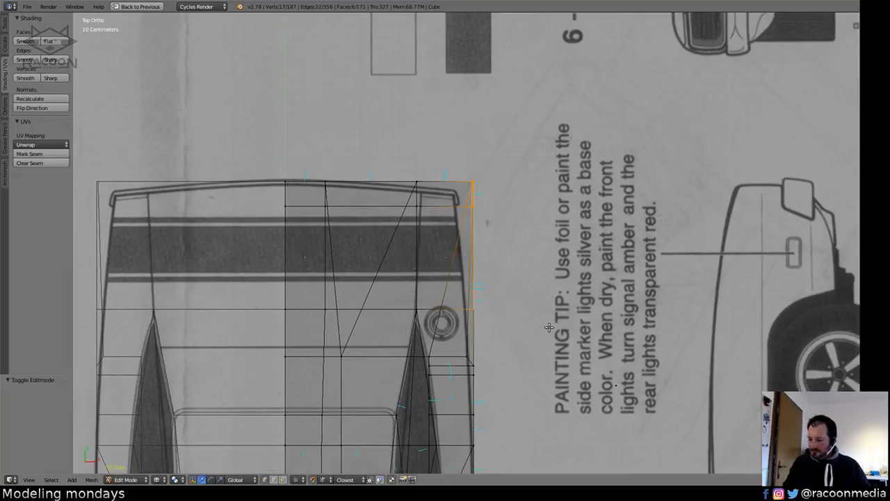
pyautogui.press('g')
pyautogui.press('x')
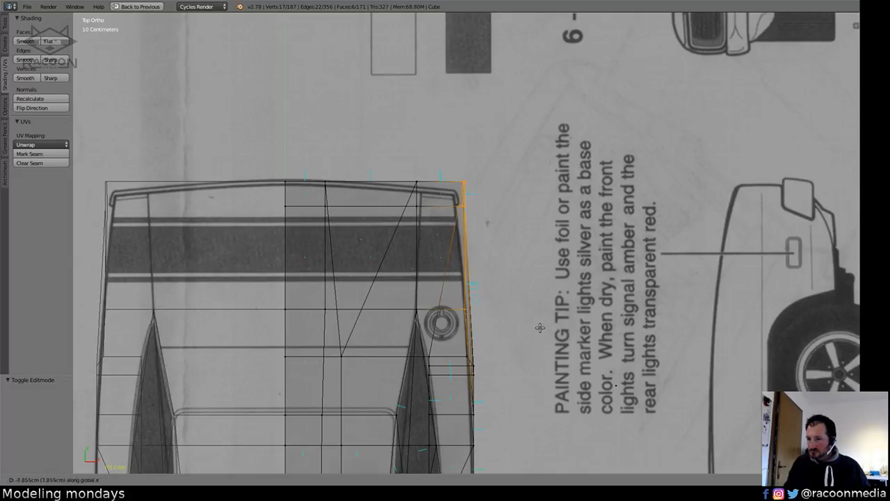
pyautogui.click(537, 325)
# Move only the rearmost corner vertices -7.855 cm along X and shear them to match the tapered blueprint side.
pyautogui.press('a')
pyautogui.moveTo(432, 207)
pyautogui.keyDown('ctrl'); pyautogui.mouseDown()
pyautogui.moveTo(519, 191)
pyautogui.moveTo(496, 251)
pyautogui.mouseUp(); pyautogui.keyUp('ctrl')
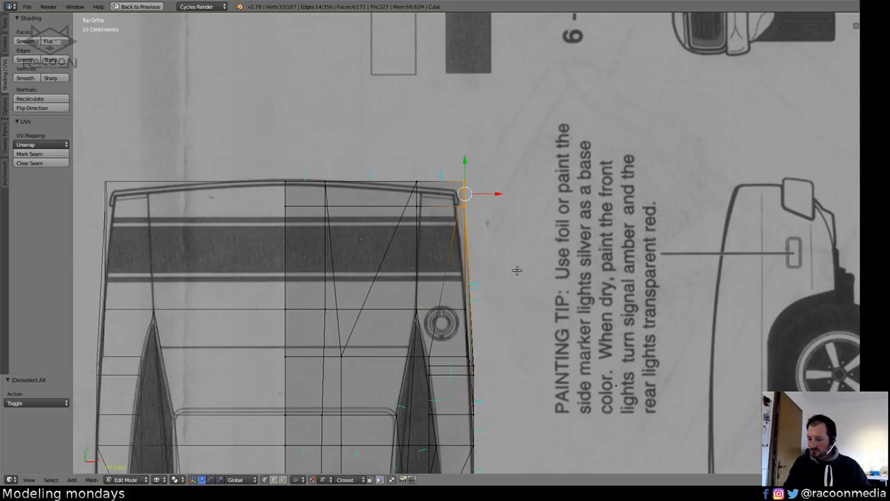
pyautogui.press('g')
pyautogui.press('x')
pyautogui.click(511, 267)
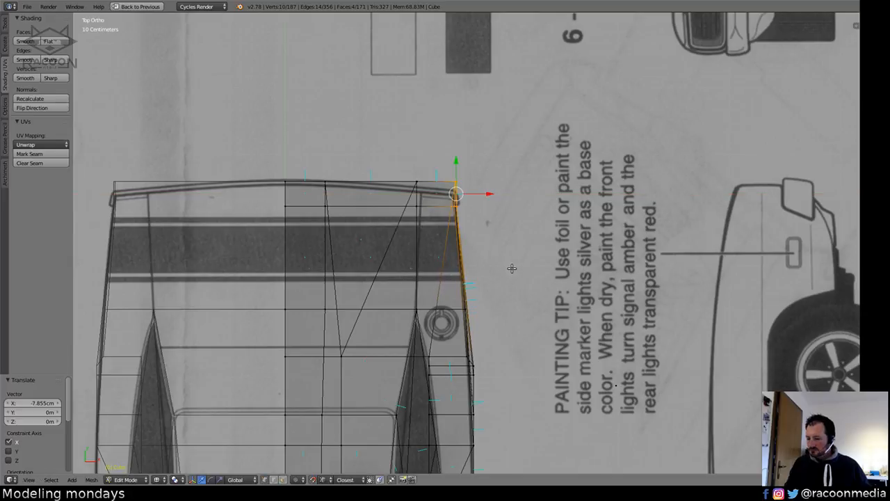
pyautogui.hotkey('shift', 'ctrl', 'alt', 's')
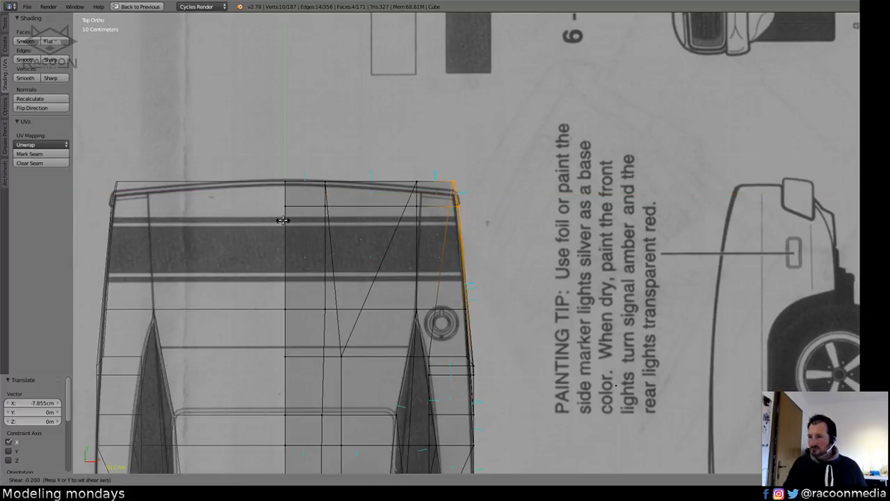
pyautogui.click(406, 226)
pyautogui.press('a')
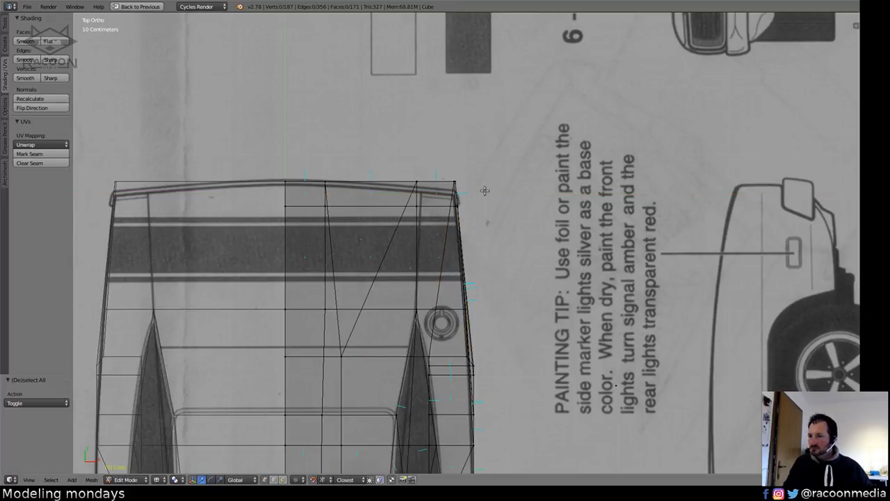
# Move the outer vertices of the car's rear end forward onto the curved rear outline of the blueprint.
pyautogui.press('l')
pyautogui.press('g')
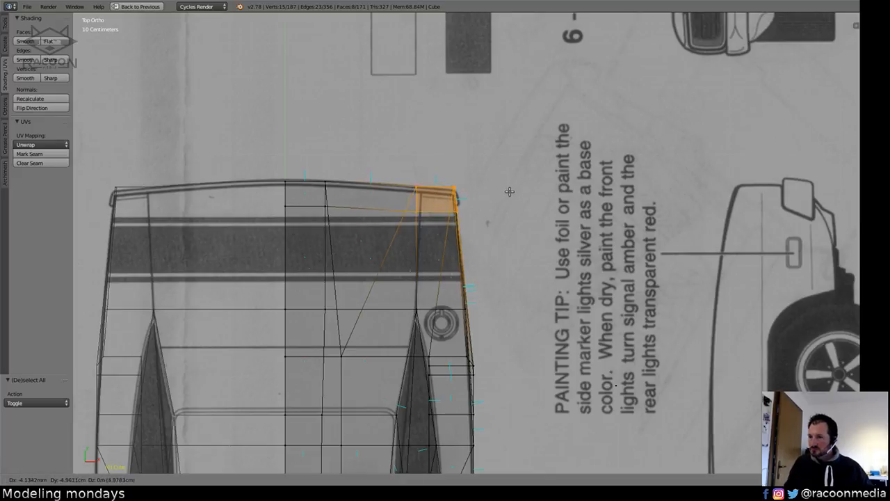
pyautogui.click(510, 195)
pyautogui.press('a')
# Move the vertices at the inner end of the rear corner section 2.481 cm along Y onto the curved outline.
pyautogui.keyDown('ctrl'); pyautogui.moveTo(422, 178); pyautogui.dragTo(409, 182); pyautogui.keyUp('ctrl')
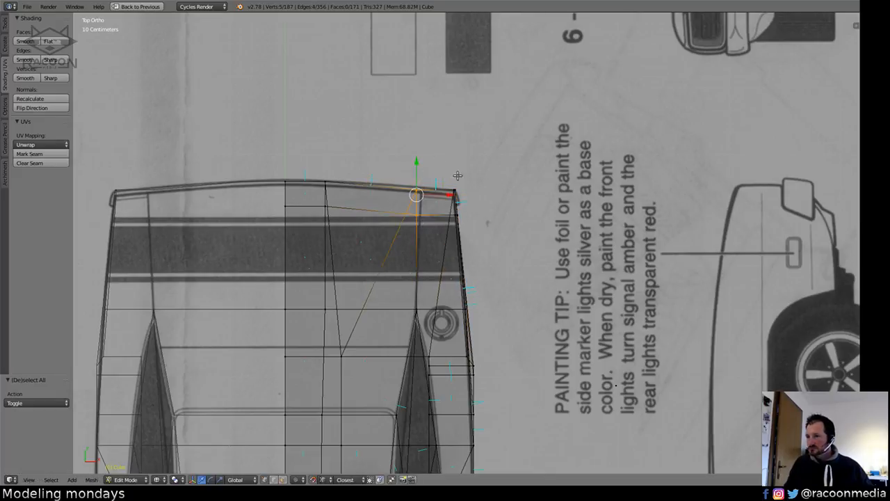
pyautogui.press('g')
pyautogui.press('y')
pyautogui.click(535, 241)
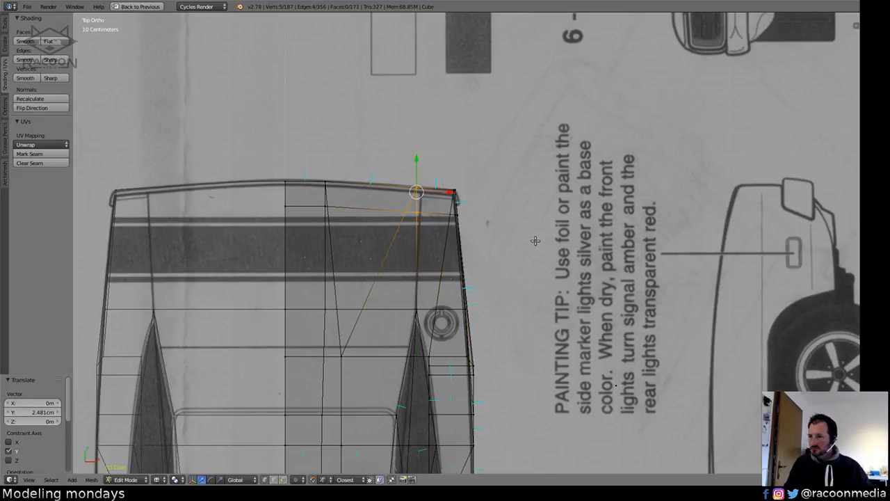
pyautogui.press('a')
pyautogui.keyDown('shift'); pyautogui.moveTo(520, 271); pyautogui.dragTo(465, 90, button='middle'); pyautogui.keyUp('shift')
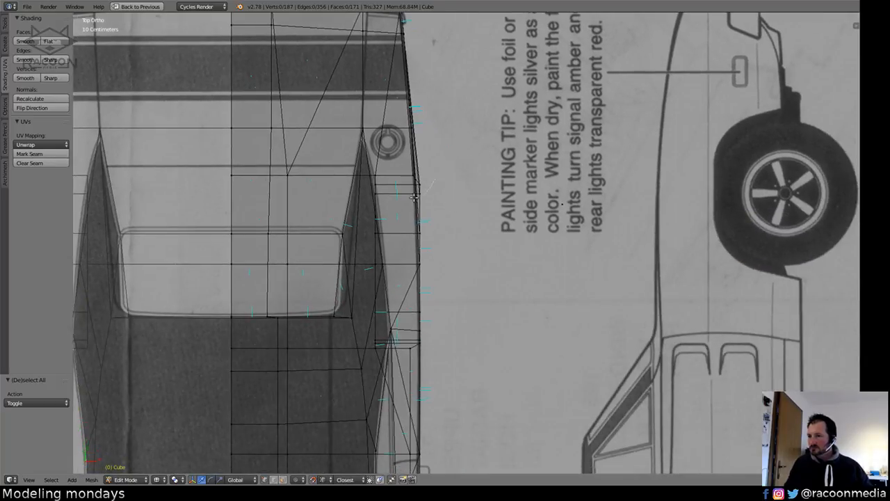
pyautogui.keyDown('ctrl'); pyautogui.moveTo(414, 197); pyautogui.dragTo(458, 157); pyautogui.keyUp('ctrl')
pyautogui.keyDown('shift'); pyautogui.moveTo(514, 229); pyautogui.dragTo(536, 263, button='middle'); pyautogui.keyUp('shift')
pyautogui.press('g')
pyautogui.press('x')
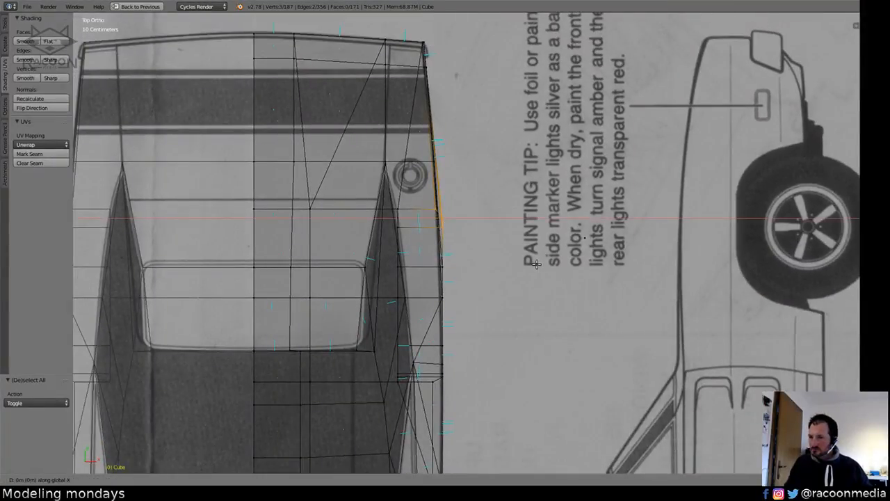
pyautogui.press('Escape')
pyautogui.press('a')
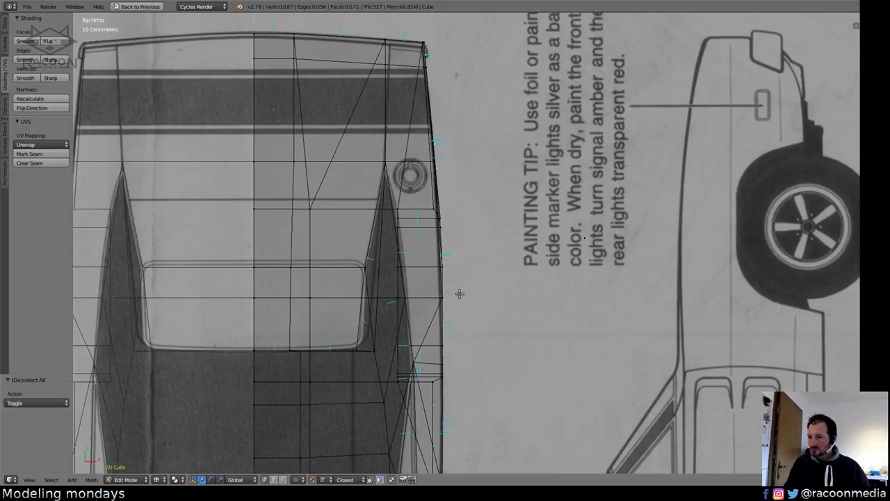
# Select the side vertices just ahead of the tapered rear section and move them slightly along X onto the blueprint outline.
pyautogui.rightClick(449, 240)
pyautogui.press('g')
pyautogui.press('x')
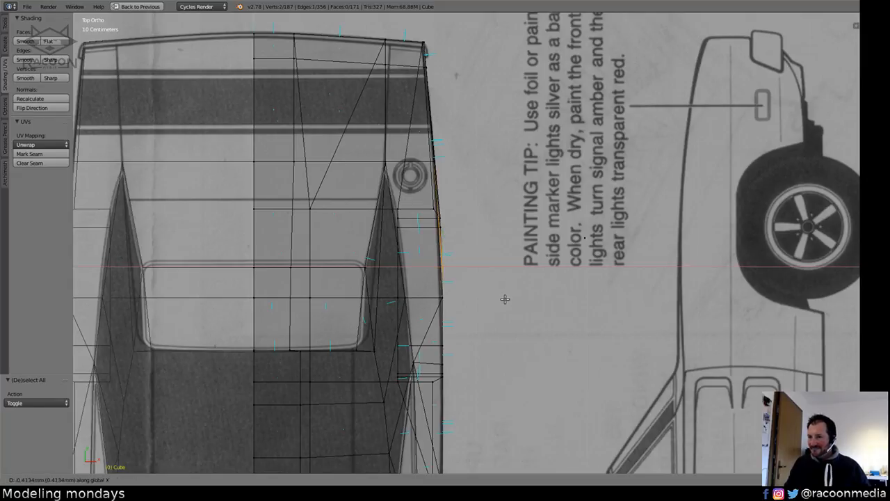
pyautogui.click(501, 296)
pyautogui.press('a')
# Select the outer side vertices of the car's front end and move them -1.282 cm along X toward the blueprint outline.
pyautogui.keyDown('shift'); pyautogui.moveTo(482, 329); pyautogui.dragTo(461, 218, button='middle'); pyautogui.keyUp('shift')
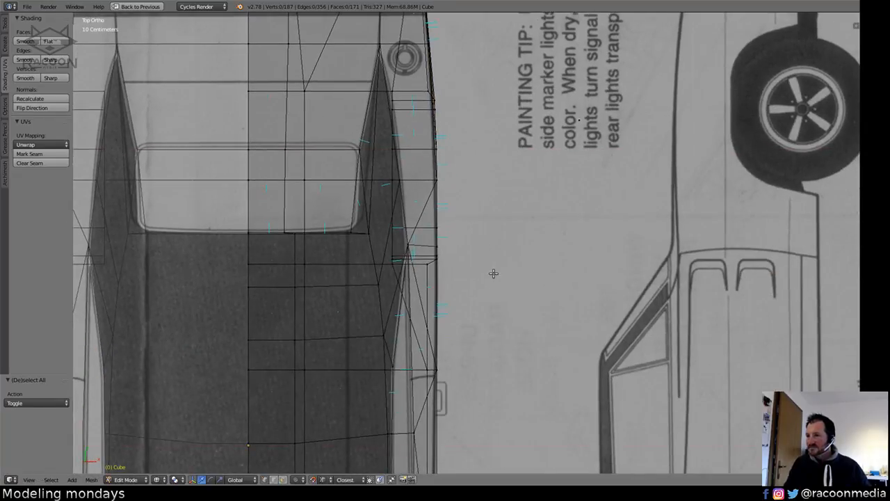
pyautogui.keyDown('shift'); pyautogui.moveTo(493, 274); pyautogui.dragTo(477, 96, button='middle'); pyautogui.keyUp('shift')
pyautogui.keyDown('shift'); pyautogui.moveTo(492, 315); pyautogui.dragTo(477, 122, button='middle'); pyautogui.keyUp('shift')
pyautogui.moveTo(477, 274)
pyautogui.keyDown('shift'); pyautogui.mouseDown(button='middle')
pyautogui.moveTo(487, 138)
pyautogui.moveTo(482, 291)
pyautogui.mouseUp(button='middle'); pyautogui.keyUp('shift')
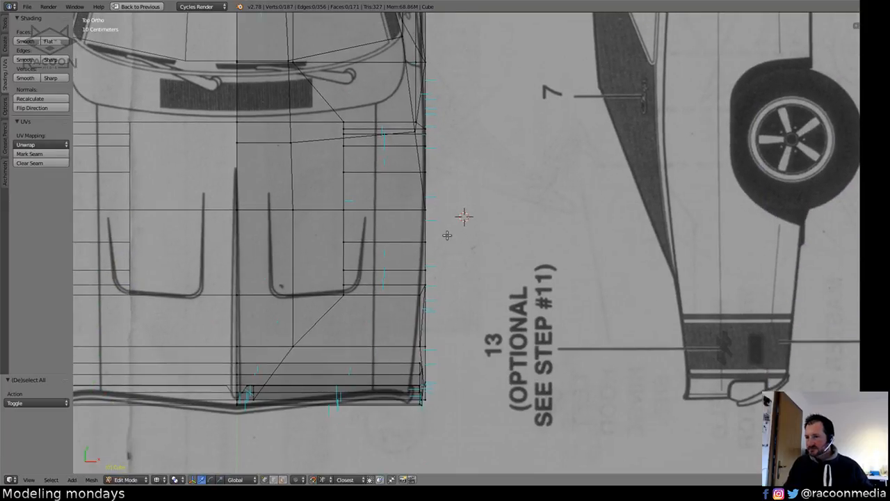
pyautogui.keyDown('ctrl'); pyautogui.moveTo(447, 235); pyautogui.dragTo(352, 351); pyautogui.keyUp('ctrl')
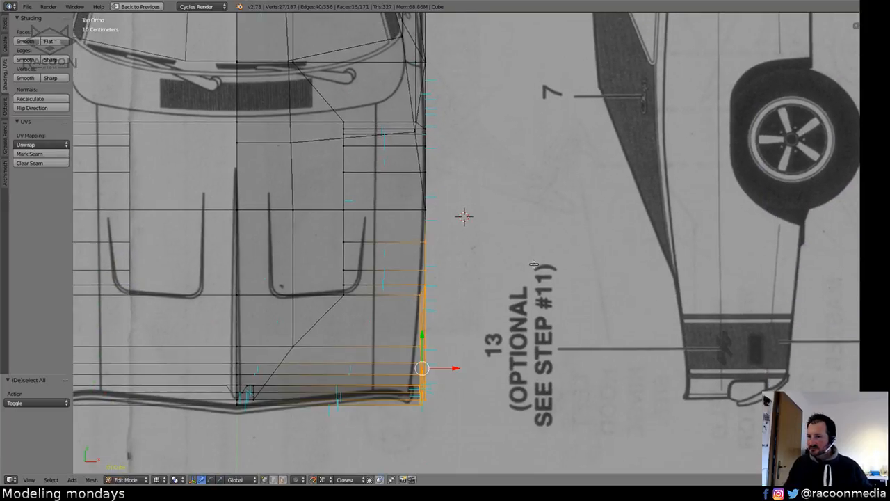
pyautogui.keyDown('shift'); pyautogui.moveTo(490, 307); pyautogui.dragTo(512, 310, button='middle'); pyautogui.keyUp('shift')
pyautogui.press('g')
pyautogui.press('x')
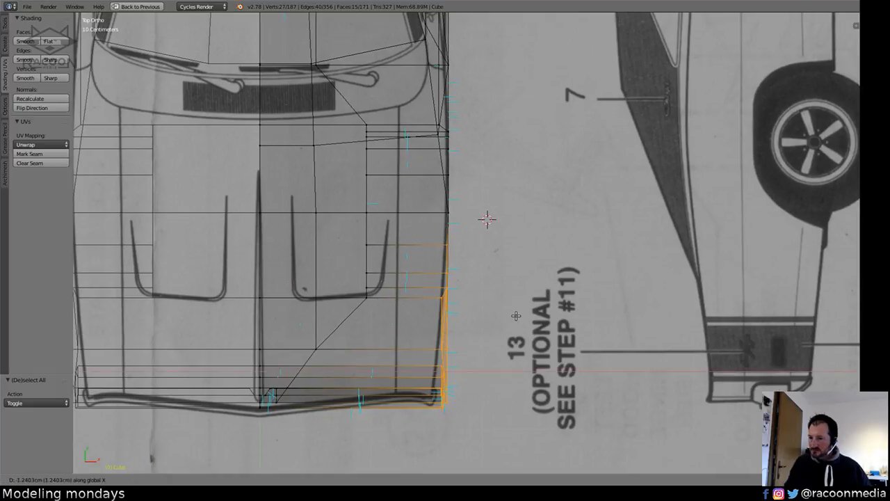
pyautogui.click(517, 316)
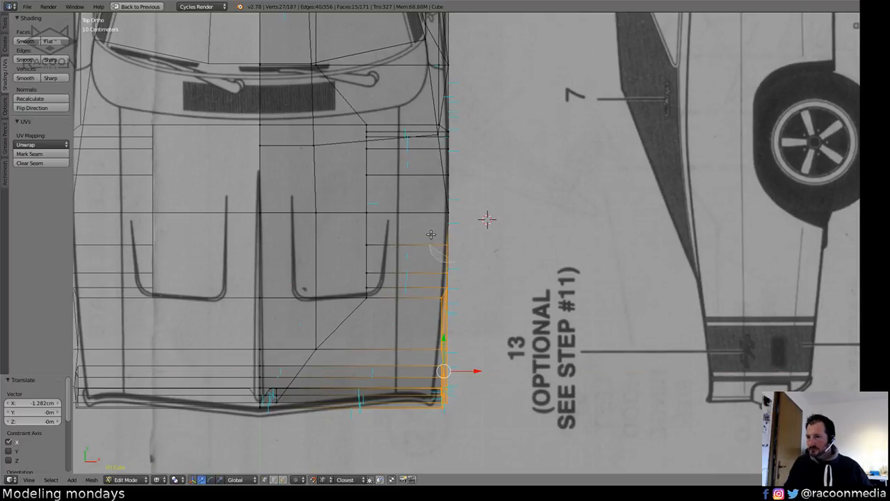
# Limit the selection to the side vertices nearer the front bumper and move them -2.558 cm along X, following the blueprint taper.
pyautogui.scroll(1, 507, 327)
pyautogui.keyDown('shift'); pyautogui.moveTo(521, 325); pyautogui.dragTo(520, 218, button='middle'); pyautogui.keyUp('shift')
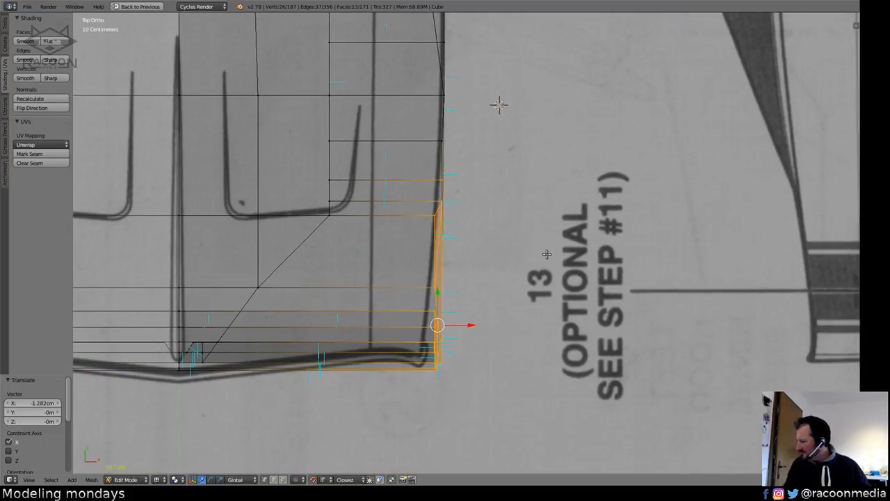
pyautogui.scroll(4, 532, 242)
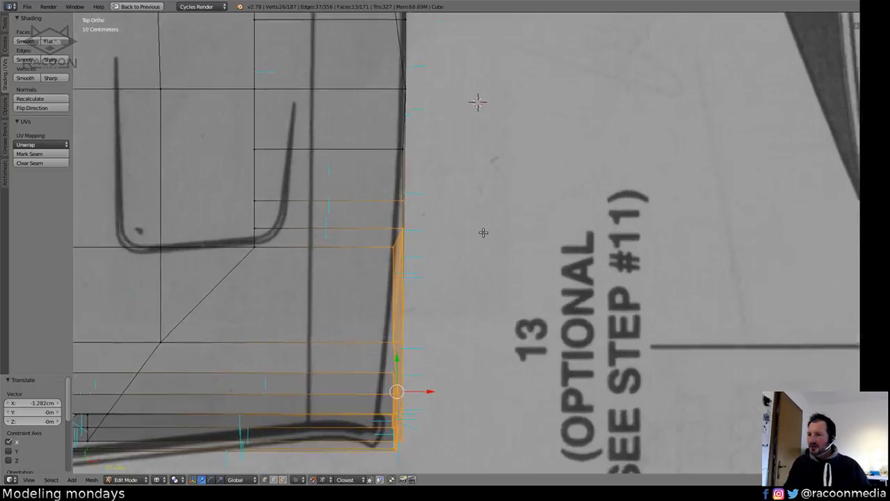
pyautogui.keyDown('shift'); pyautogui.moveTo(491, 193); pyautogui.dragTo(493, 192, button='middle'); pyautogui.keyUp('shift')
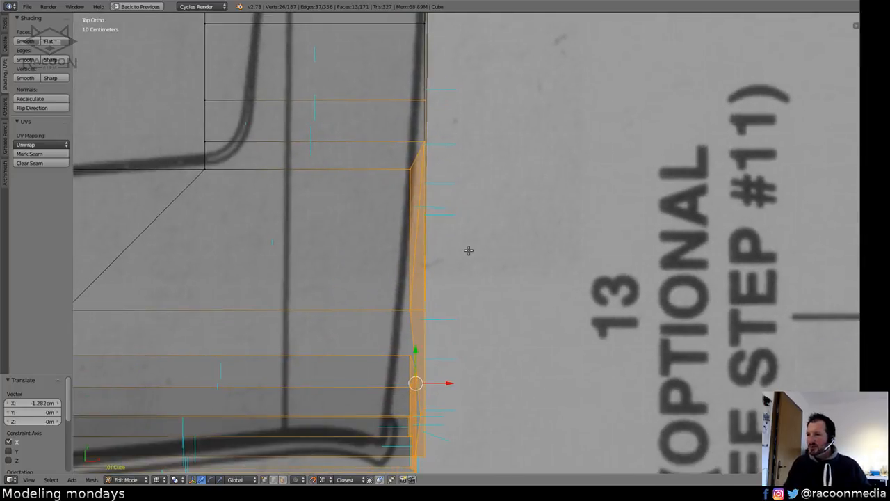
pyautogui.keyDown('shift'); pyautogui.moveTo(469, 251); pyautogui.dragTo(476, 270, button='middle'); pyautogui.keyUp('shift')
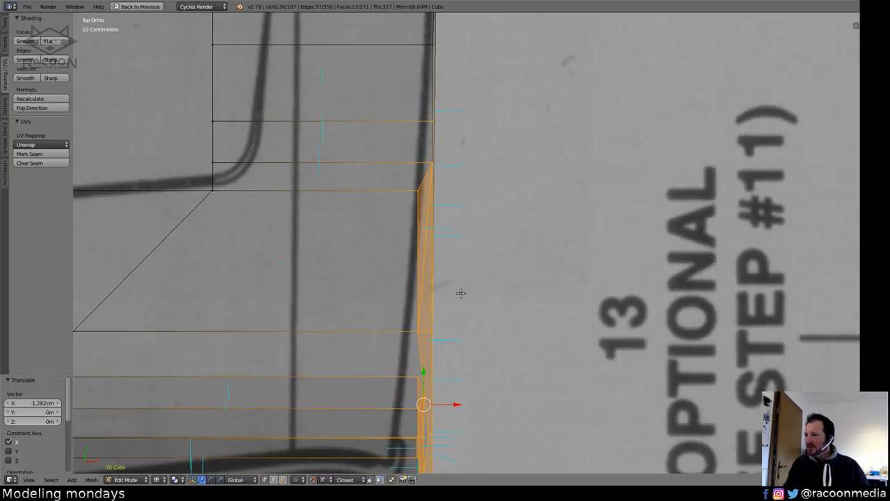
pyautogui.keyDown('shift'); pyautogui.moveTo(458, 303); pyautogui.dragTo(522, 294, button='middle'); pyautogui.keyUp('shift')
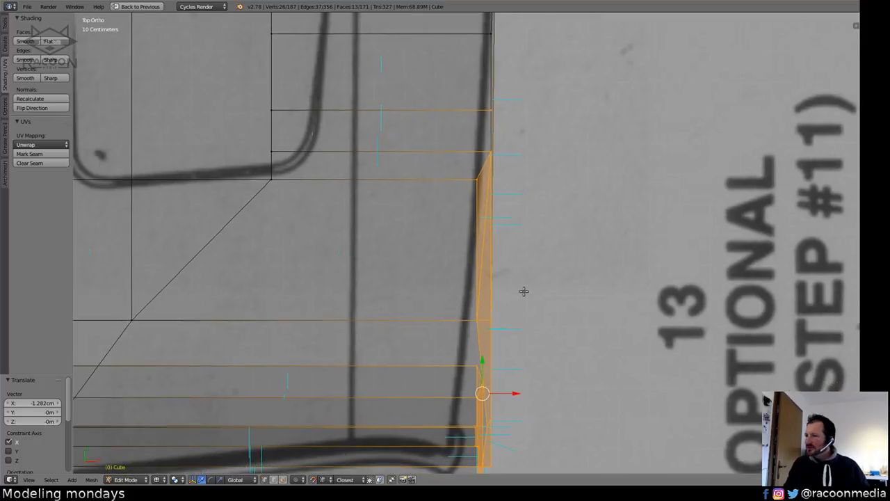
pyautogui.scroll(-4, 494, 324)
pyautogui.scroll(3, 522, 255)
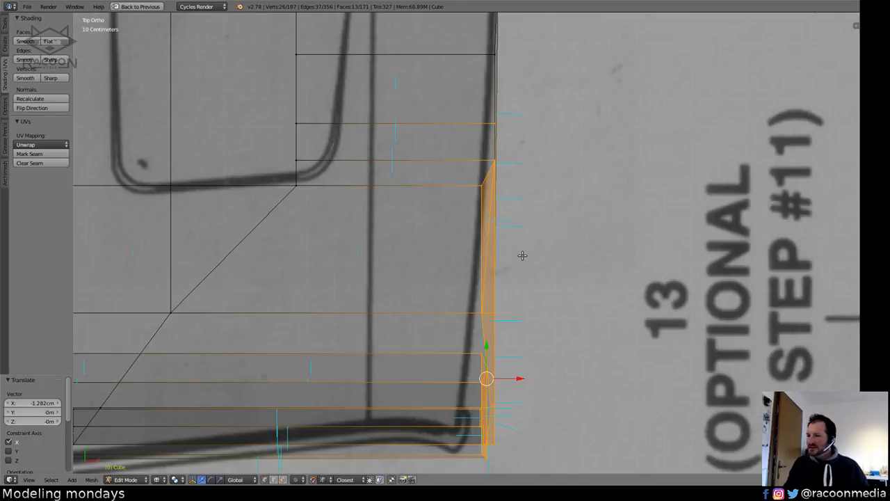
pyautogui.keyDown('shift'); pyautogui.moveTo(521, 289); pyautogui.dragTo(508, 273, button='middle'); pyautogui.keyUp('shift')
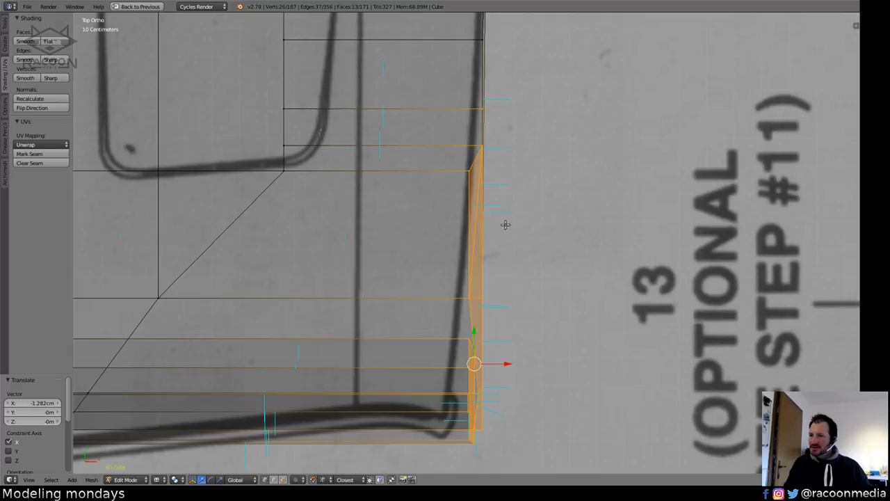
pyautogui.moveTo(500, 201); pyautogui.dragTo(515, 206, button='middle')
pyautogui.moveTo(526, 302)
pyautogui.keyDown('shift'); pyautogui.mouseDown(button='middle')
pyautogui.moveTo(527, 266)
pyautogui.moveTo(531, 296)
pyautogui.mouseUp(button='middle'); pyautogui.keyUp('shift')
pyautogui.press('g')
pyautogui.press('x')
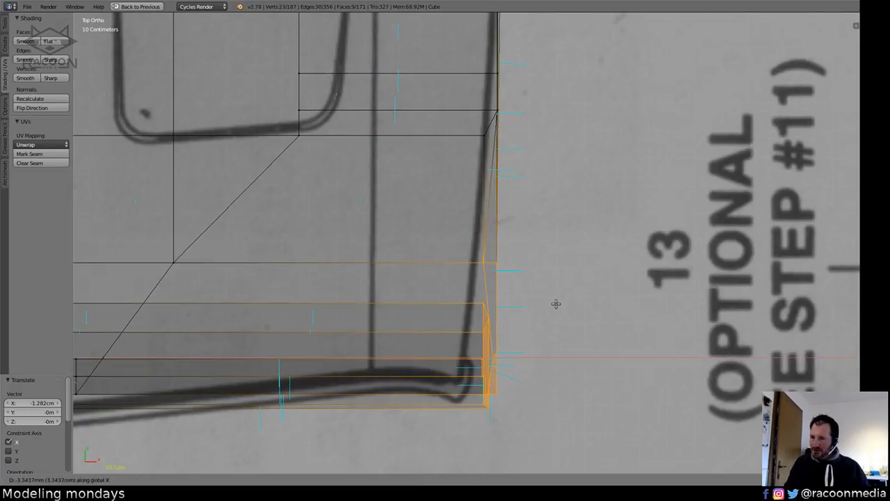
pyautogui.click(549, 304)
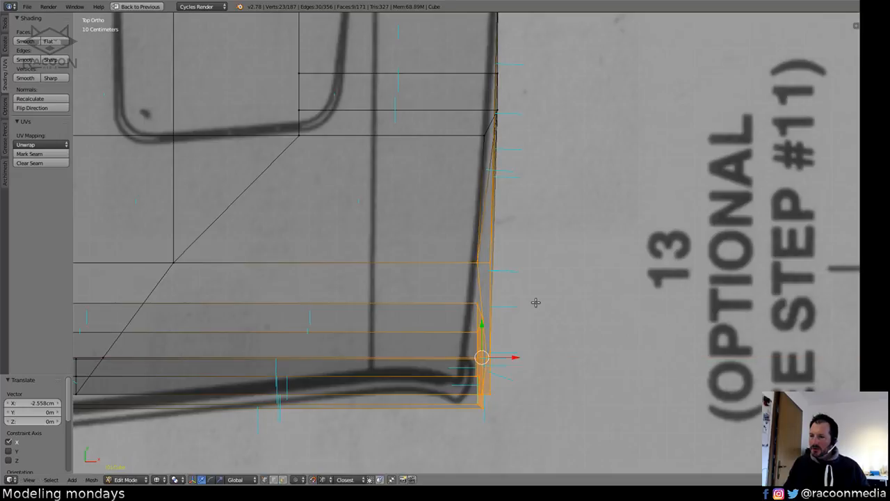
pyautogui.press('a')
# Shear the side vertices near the front bumper with an offset of 0.086 and move them inward along X toward the tapered blueprint outline.
pyautogui.keyDown('shift'); pyautogui.moveTo(506, 306); pyautogui.dragTo(513, 286, button='middle'); pyautogui.keyUp('shift')
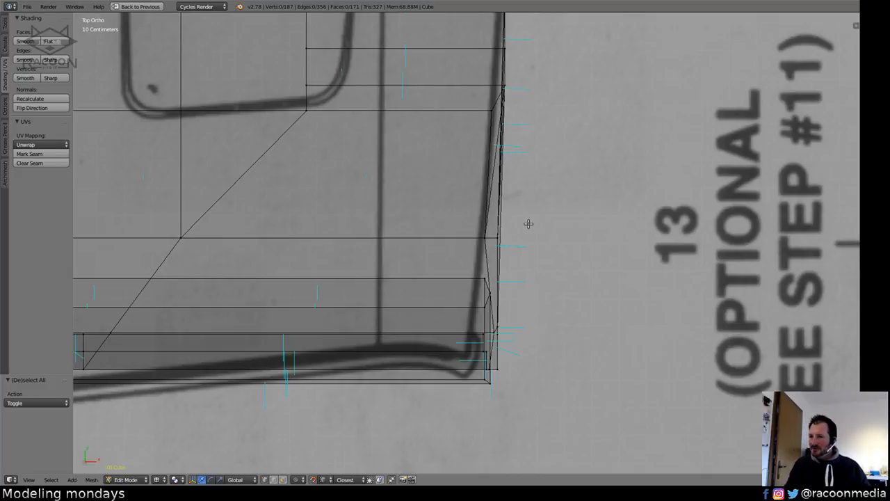
pyautogui.moveTo(541, 221)
pyautogui.keyDown('ctrl'); pyautogui.mouseDown()
pyautogui.moveTo(418, 348)
pyautogui.moveTo(491, 227)
pyautogui.mouseUp(); pyautogui.keyUp('ctrl')
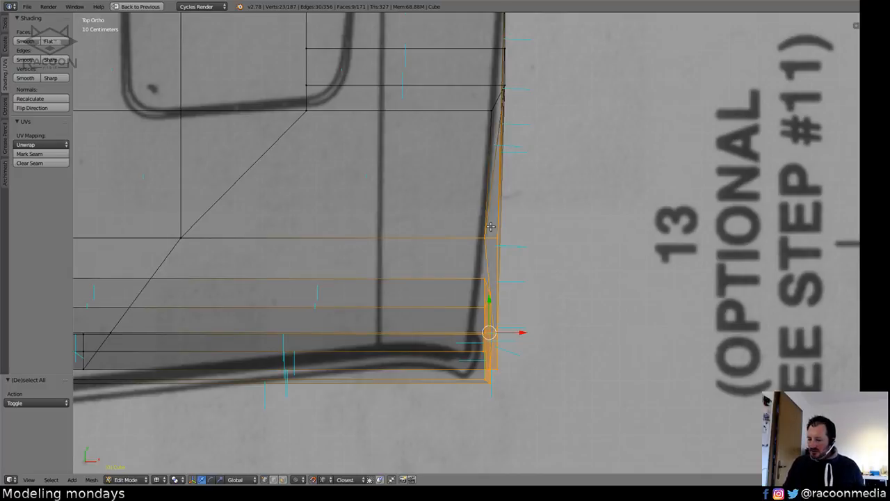
pyautogui.hotkey('shift', 'ctrl', 'alt', 's')
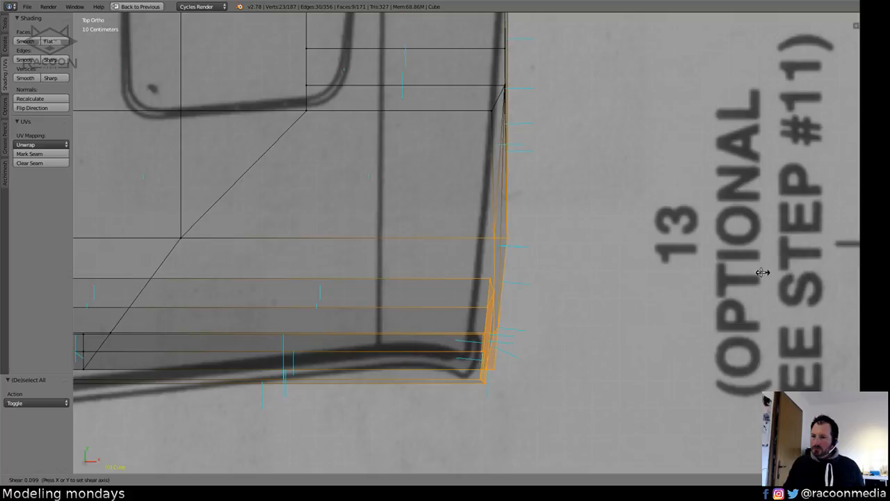
pyautogui.click(727, 266)
pyautogui.press('g')
pyautogui.press('x')
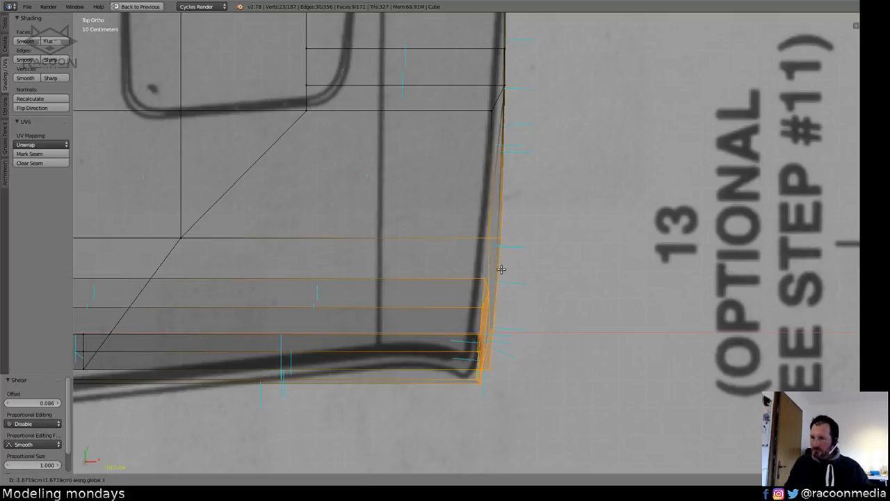
pyautogui.click(486, 270)
pyautogui.press('a')
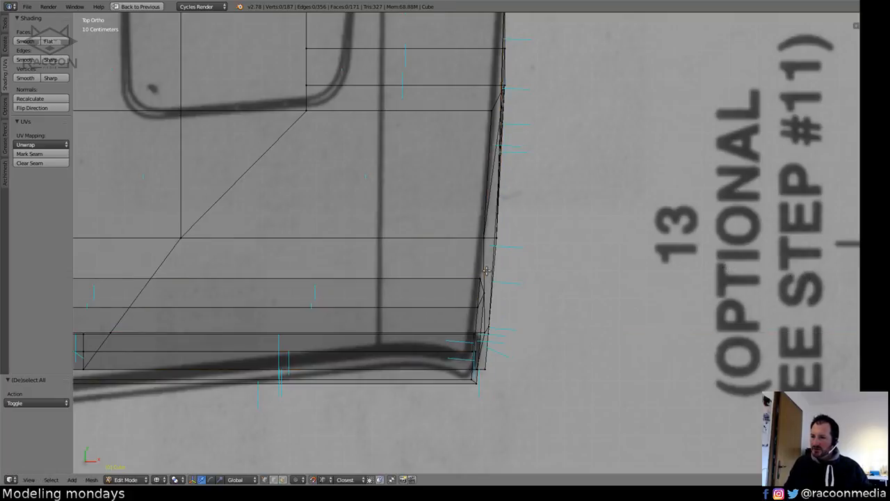
# Select only the outer end vertices of the front bumper and move them outward along X to cover the body corner.
pyautogui.press('z')
pyautogui.scroll(-3, 533, 224)
pyautogui.moveTo(526, 93)
pyautogui.mouseDown(button='middle')
pyautogui.moveTo(580, 163)
pyautogui.moveTo(426, 258)
pyautogui.moveTo(533, 188)
pyautogui.moveTo(481, 245)
pyautogui.moveTo(487, 266)
pyautogui.mouseUp(button='middle')
pyautogui.scroll(3, 540, 294)
pyautogui.keyDown('shift'); pyautogui.moveTo(537, 298); pyautogui.dragTo(493, 195, button='middle'); pyautogui.keyUp('shift')
pyautogui.rightClick(419, 306)
pyautogui.press('ctrl+KP_Add')
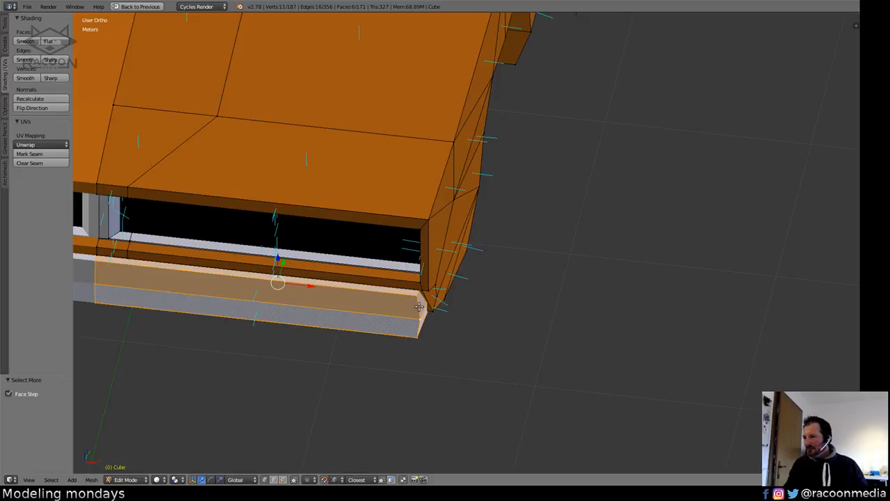
pyautogui.press('z')
pyautogui.moveTo(136, 226)
pyautogui.keyDown('ctrl'); pyautogui.keyDown('shift'); pyautogui.mouseDown()
pyautogui.moveTo(138, 311)
pyautogui.moveTo(103, 198)
pyautogui.moveTo(117, 200)
pyautogui.mouseUp(); pyautogui.keyUp('shift'); pyautogui.keyUp('ctrl')
pyautogui.press('z')
pyautogui.press('g')
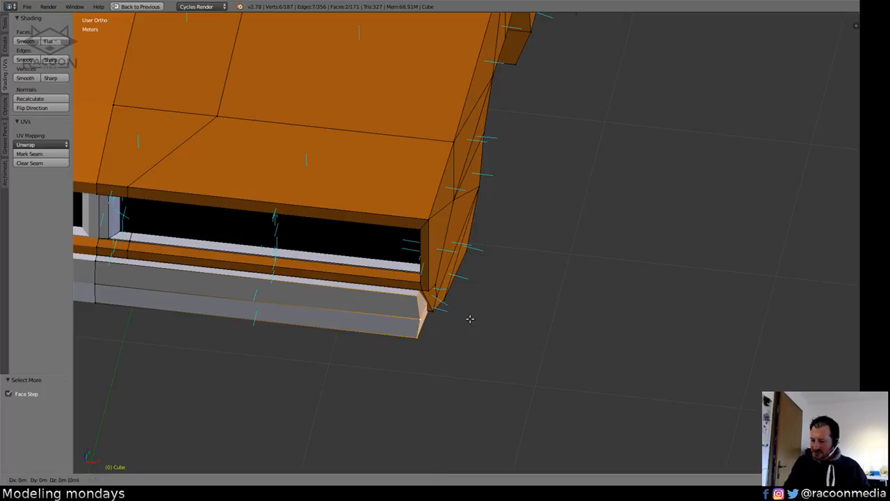
pyautogui.press('x')
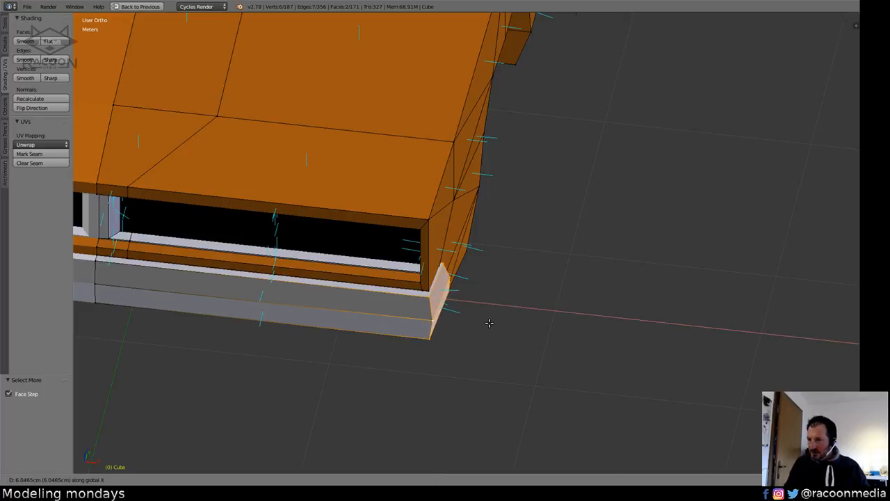
pyautogui.click(499, 326)
pyautogui.press('a')
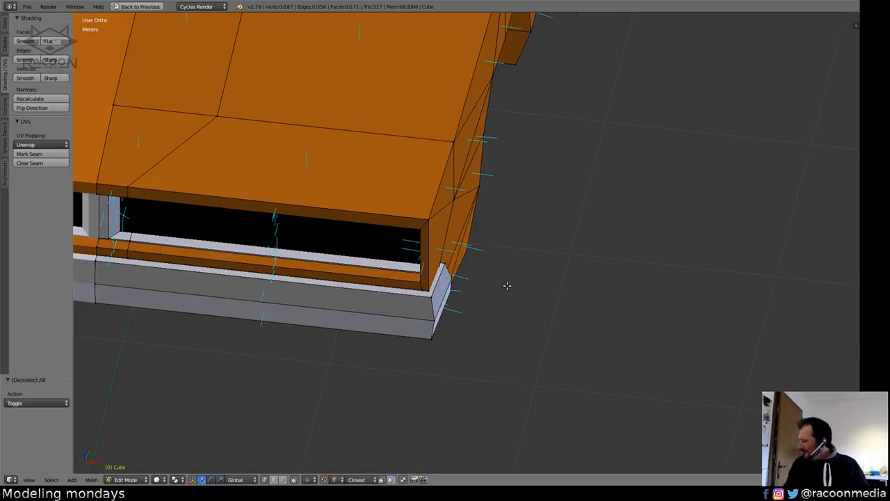
# Edge-slide the hood's lengthwise edge by a factor of 0.409 toward the centre line, onto the inner line of the blueprint's hood recess.
pyautogui.moveTo(508, 287); pyautogui.dragTo(479, 329, button='middle')
pyautogui.scroll(-5, 445, 366)
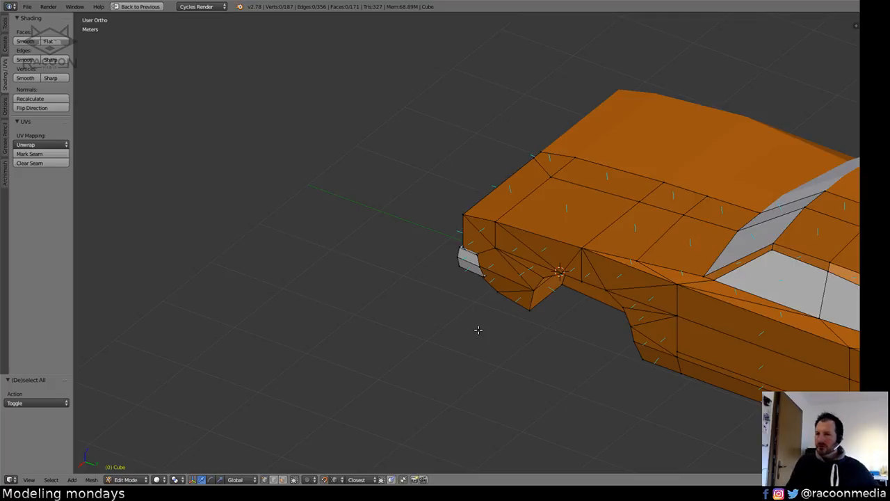
pyautogui.keyDown('shift'); pyautogui.moveTo(540, 272); pyautogui.dragTo(526, 302, button='middle'); pyautogui.keyUp('shift')
pyautogui.press('KP_7')
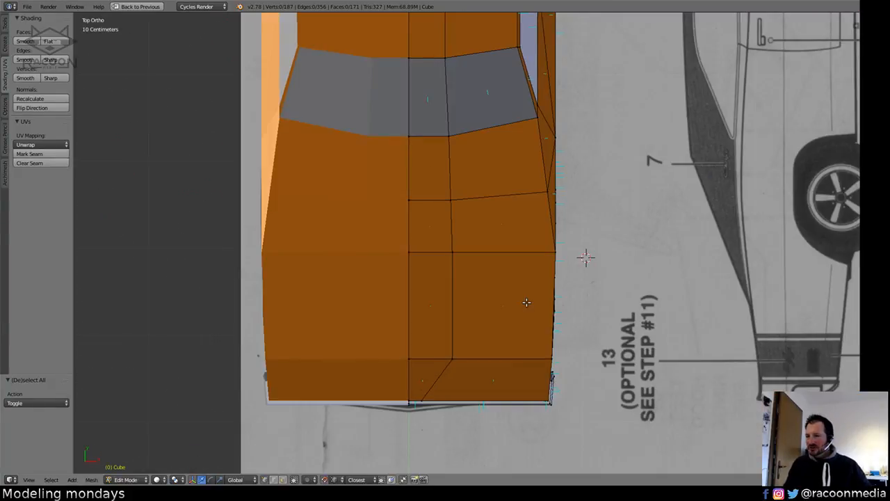
pyautogui.press('z')
pyautogui.scroll(3, 526, 302)
pyautogui.keyDown('shift'); pyautogui.moveTo(440, 359); pyautogui.dragTo(457, 307, button='middle'); pyautogui.keyUp('shift')
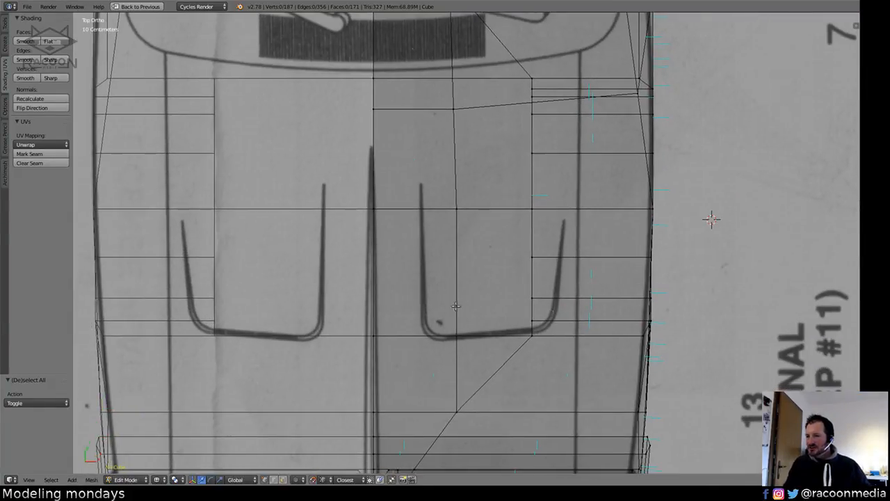
pyautogui.press('z')
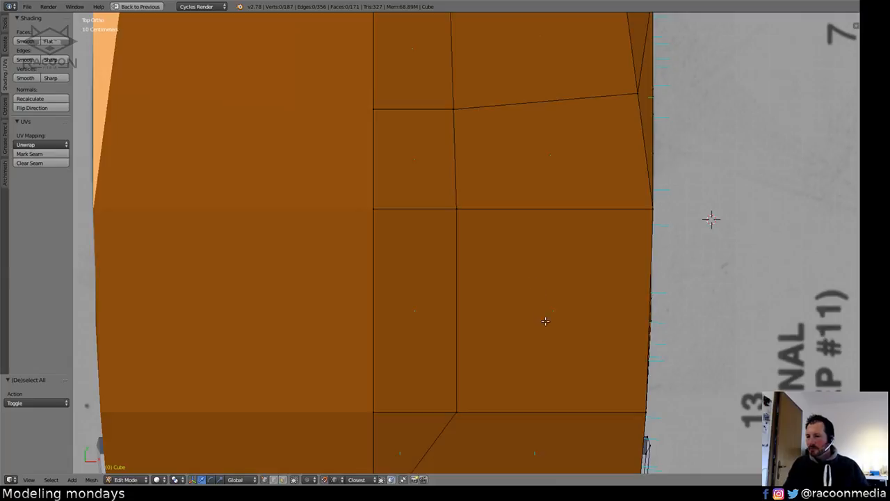
pyautogui.rightClick(458, 212)
pyautogui.keyDown('shift'); pyautogui.rightClick(459, 410); pyautogui.keyUp('shift')
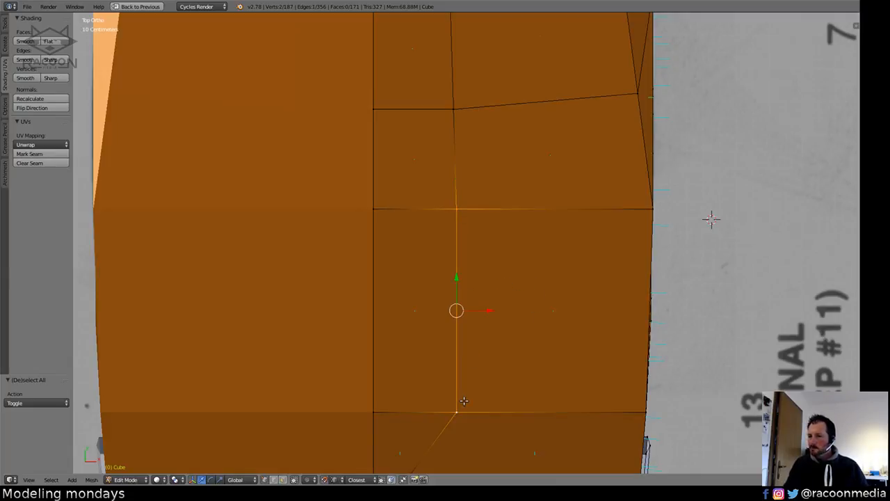
pyautogui.press('z')
pyautogui.press('g')
pyautogui.press('g')
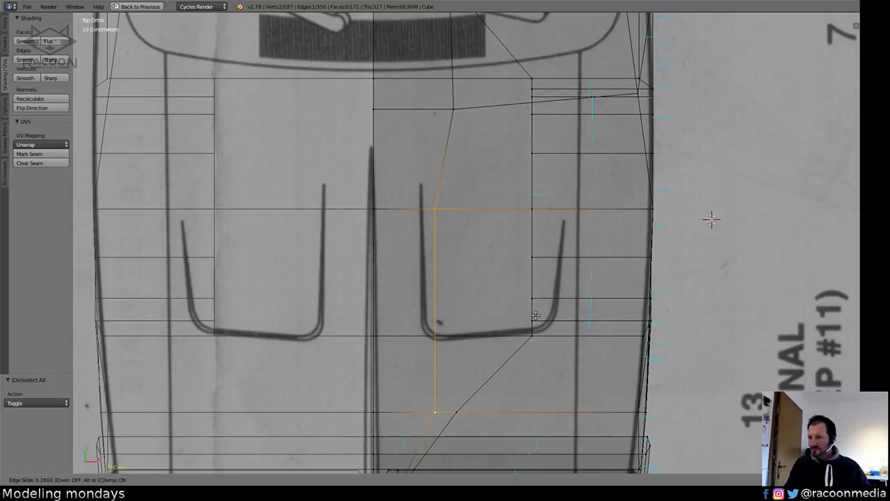
pyautogui.click(515, 308)
# Slide the vertex behind that hood edge, near the windshield, toward the centre line by a factor of 0.454.
pyautogui.keyDown('shift'); pyautogui.moveTo(490, 135); pyautogui.dragTo(548, 233, button='middle'); pyautogui.keyUp('shift')
pyautogui.rightClick(452, 264)
pyautogui.press('g')
pyautogui.press('g')
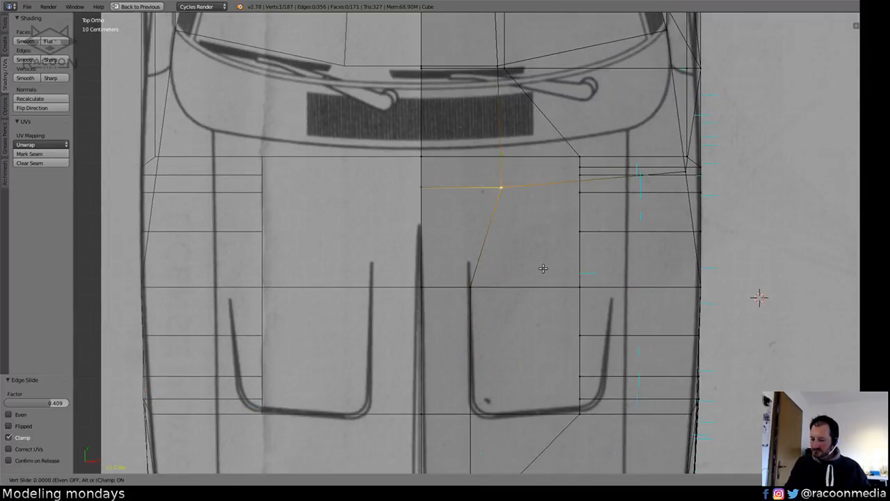
pyautogui.click(510, 269)
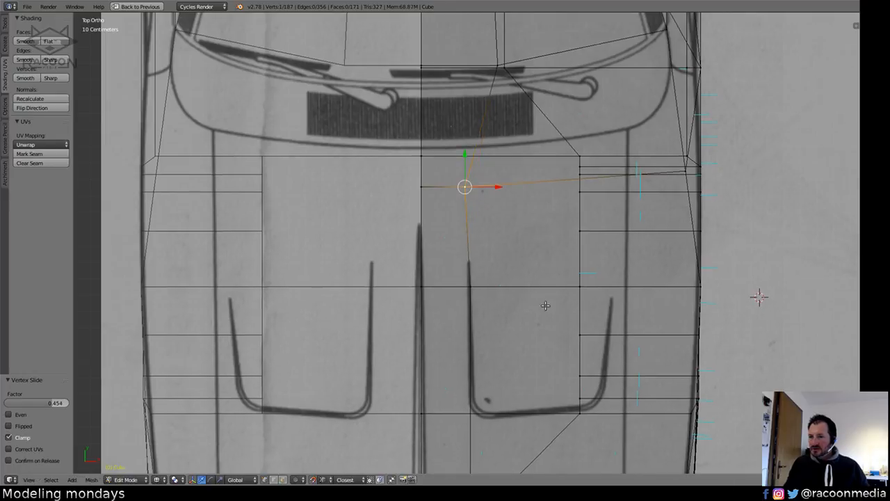
pyautogui.press('a')
# Examine the hood topology from above and at an angle, comparing it with the hood recess on the top-view blueprint.
pyautogui.keyDown('shift'); pyautogui.moveTo(618, 369); pyautogui.dragTo(507, 304, button='middle'); pyautogui.keyUp('shift')
pyautogui.press('z')
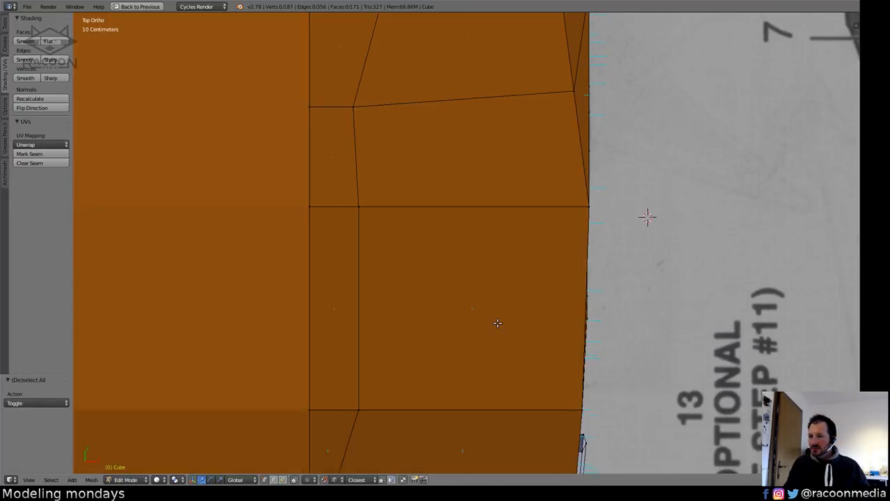
pyautogui.keyDown('shift'); pyautogui.moveTo(534, 401); pyautogui.dragTo(472, 280, button='middle'); pyautogui.keyUp('shift')
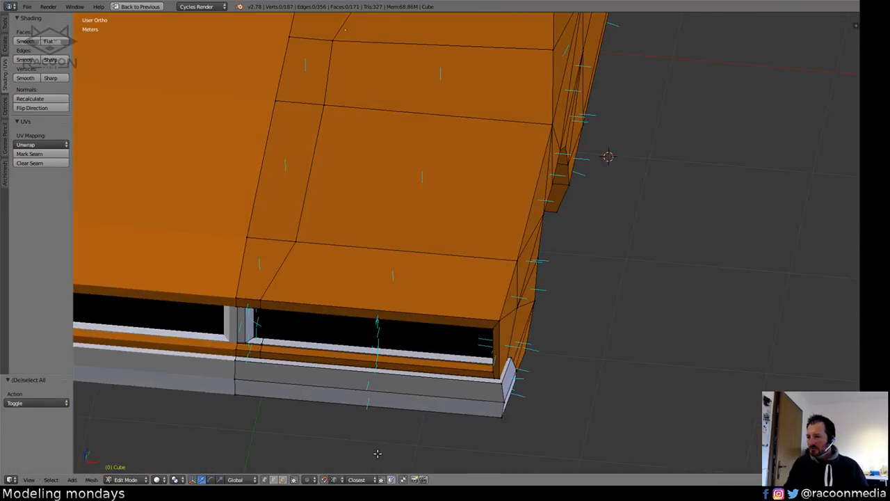
pyautogui.press('z')
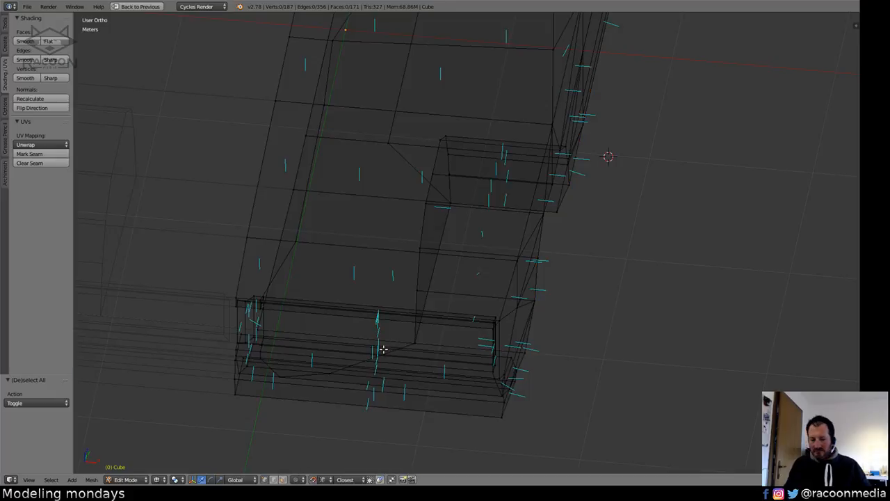
pyautogui.press('KP_7')
pyautogui.press('z')
pyautogui.press('z')
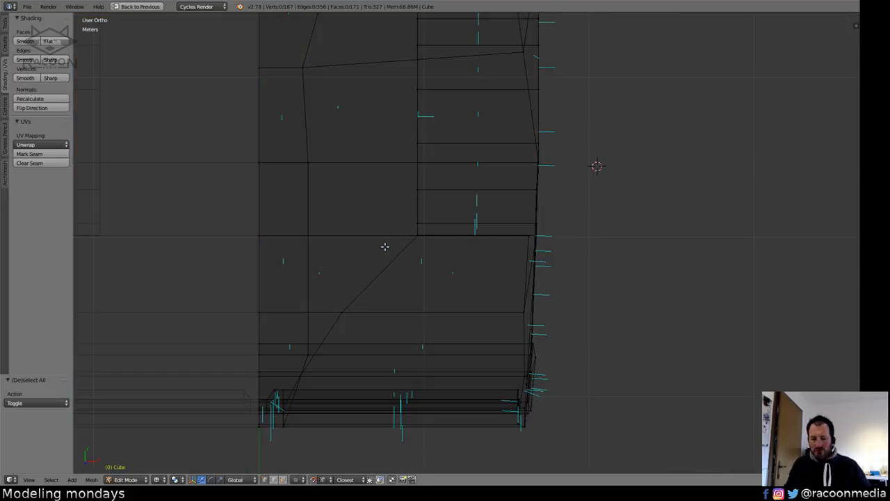
pyautogui.press('KP_5')
pyautogui.press('z')
pyautogui.press('KP_7')
pyautogui.press('z')
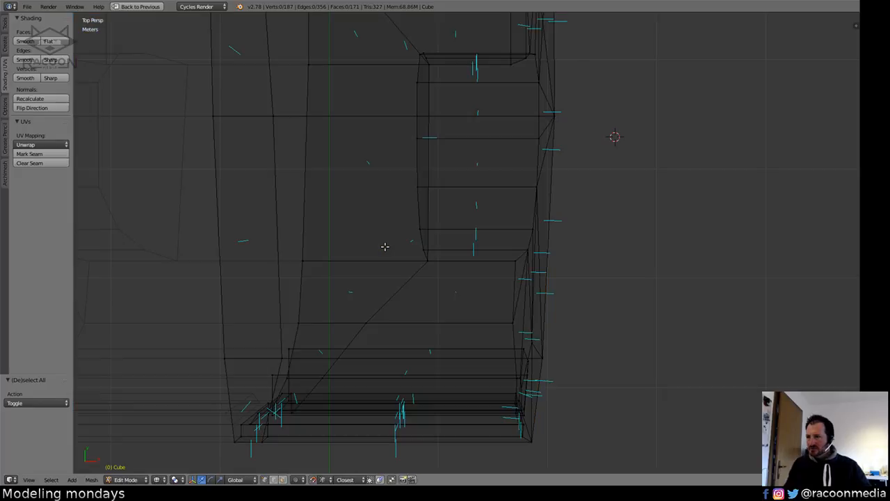
pyautogui.press('KP_5')
pyautogui.keyDown('shift'); pyautogui.moveTo(374, 312); pyautogui.dragTo(386, 346, button='middle'); pyautogui.keyUp('shift')
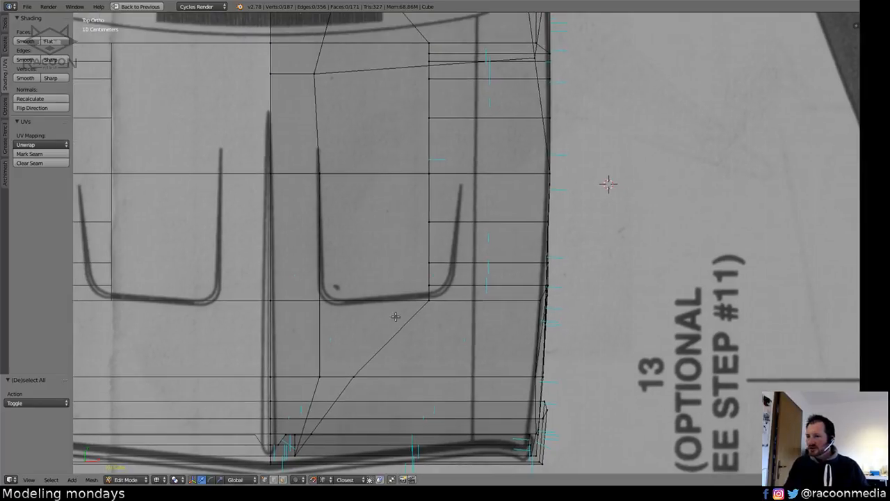
pyautogui.press('z')
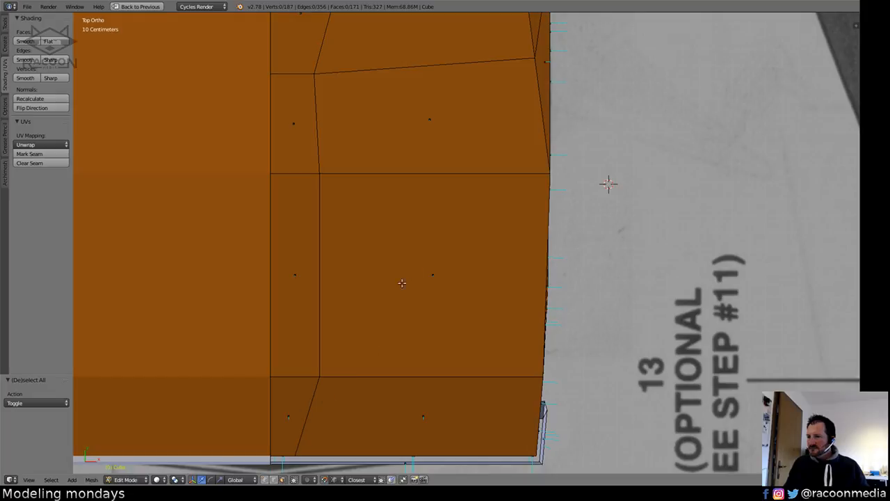
pyautogui.click(433, 274)
pyautogui.press('z')
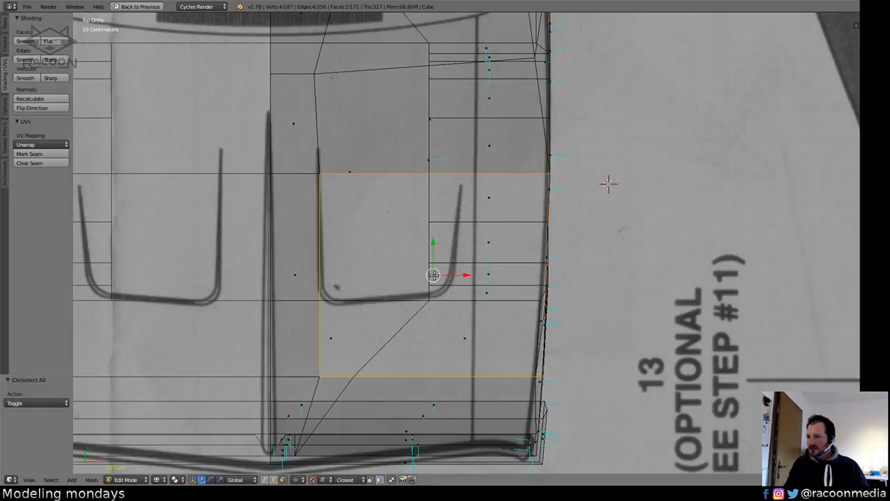
pyautogui.keyDown('shift'); pyautogui.moveTo(433, 274); pyautogui.dragTo(442, 345, button='middle'); pyautogui.keyUp('shift')
pyautogui.press('z')
pyautogui.keyDown('shift'); pyautogui.click(436, 205); pyautogui.keyUp('shift')
pyautogui.keyDown('shift'); pyautogui.moveTo(436, 205); pyautogui.dragTo(406, 373, button='middle'); pyautogui.keyUp('shift')
# Straighten the two lengthwise hood edges beside the centre strip by scaling them to 0 along X.
pyautogui.click(275, 482)
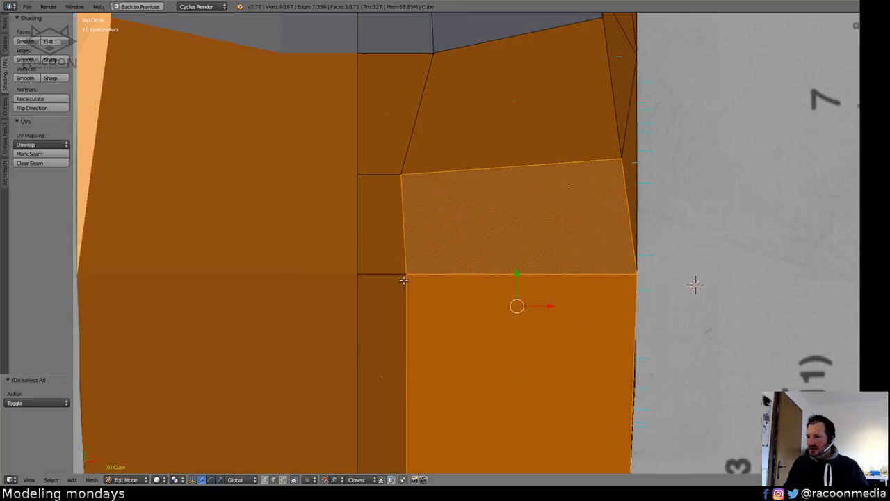
pyautogui.click(409, 256)
pyautogui.keyDown('shift'); pyautogui.click(420, 348); pyautogui.keyUp('shift')
pyautogui.keyDown('shift'); pyautogui.moveTo(421, 353); pyautogui.dragTo(441, 274, button='middle'); pyautogui.keyUp('shift')
pyautogui.press('s')
pyautogui.press('x')
pyautogui.press('0')
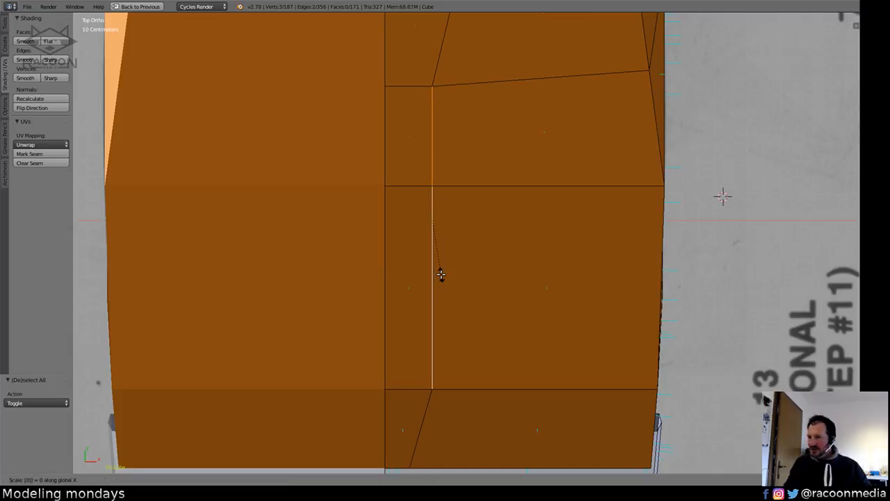
pyautogui.press('Return')
pyautogui.press('z')
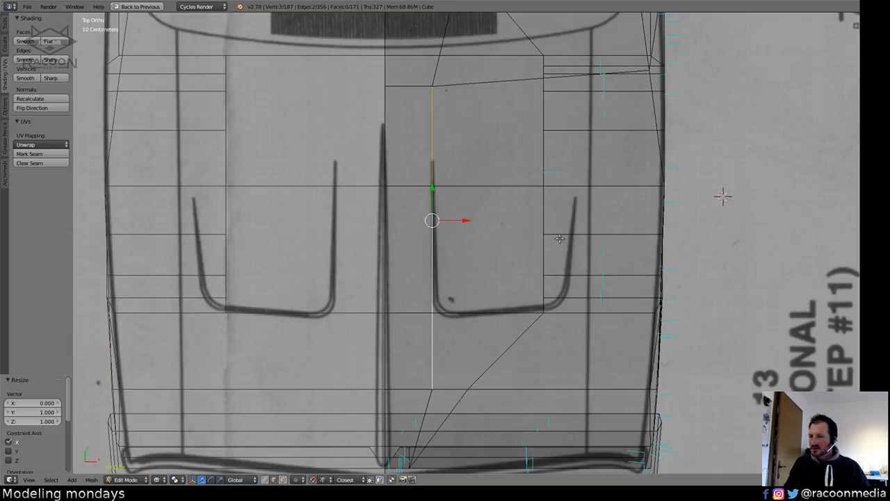
pyautogui.keyDown('shift'); pyautogui.moveTo(558, 252); pyautogui.dragTo(503, 284, button='middle'); pyautogui.keyUp('shift')
pyautogui.press('z')
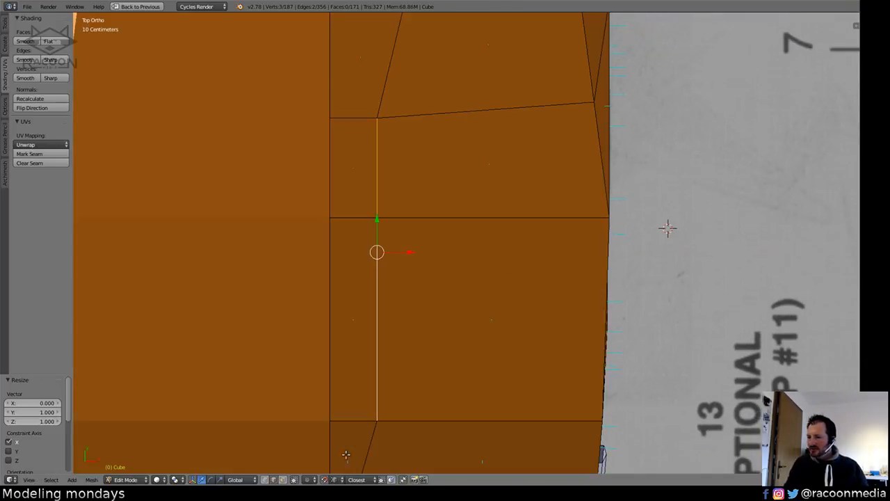
# Inset the two large hood faces outside the centre strip together with a thickness of 10.7677 cm.
pyautogui.click(283, 479)
pyautogui.click(482, 345)
pyautogui.keyDown('shift'); pyautogui.click(492, 200); pyautogui.keyUp('shift')
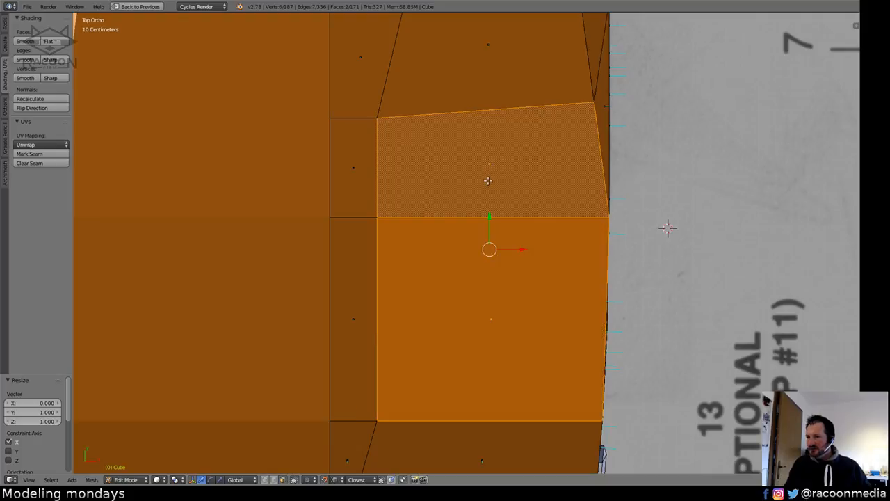
pyautogui.keyDown('shift'); pyautogui.moveTo(490, 276); pyautogui.dragTo(483, 307, button='middle'); pyautogui.keyUp('shift')
pyautogui.press('i')
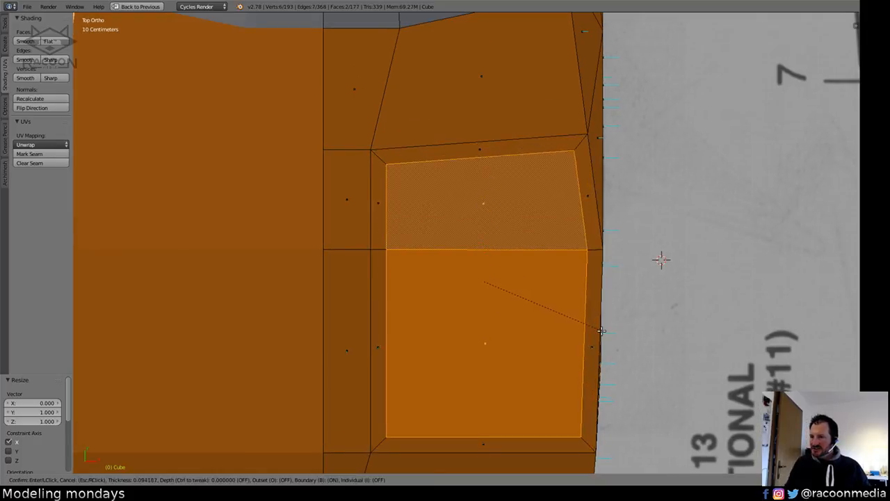
pyautogui.click(602, 329)
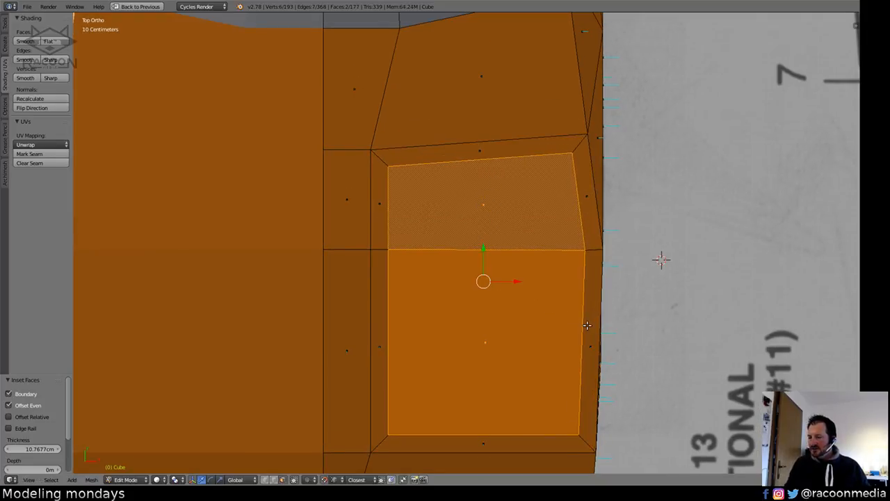
pyautogui.moveTo(518, 310)
pyautogui.keyDown('shift'); pyautogui.mouseDown(button='middle')
pyautogui.moveTo(553, 274)
pyautogui.moveTo(554, 309)
pyautogui.mouseUp(button='middle'); pyautogui.keyUp('shift')
pyautogui.press('z')
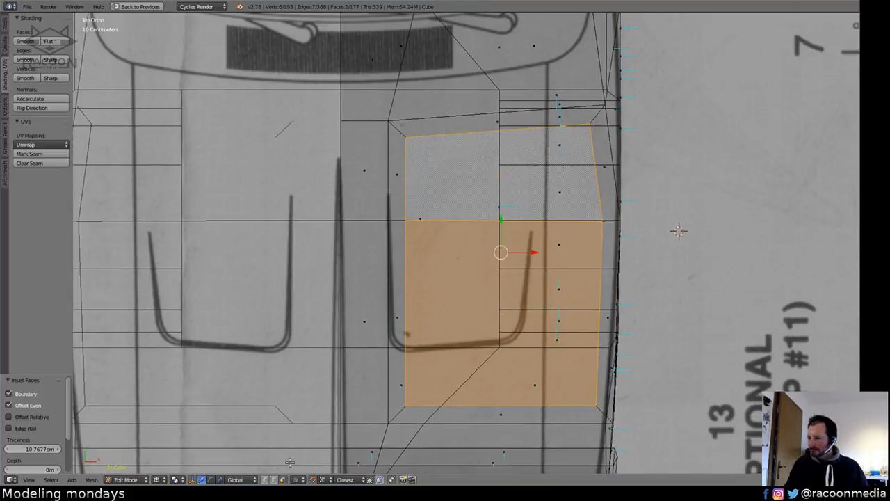
pyautogui.rightClick(599, 197)
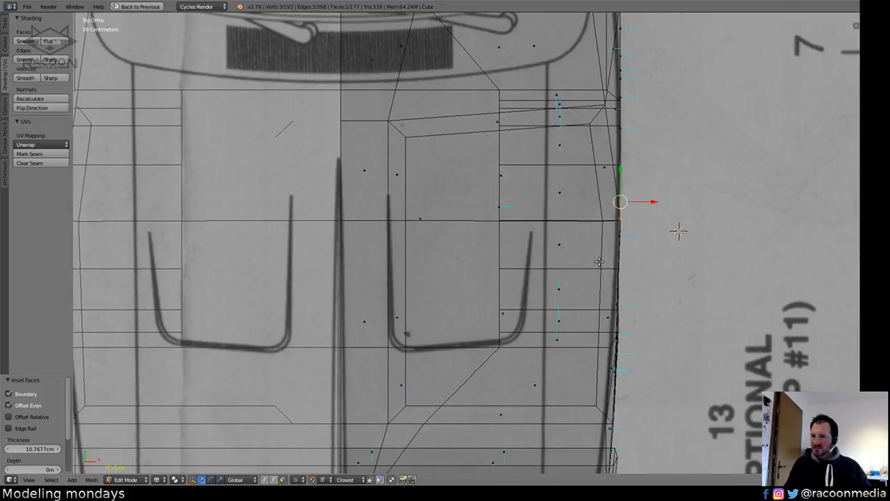
pyautogui.press('z')
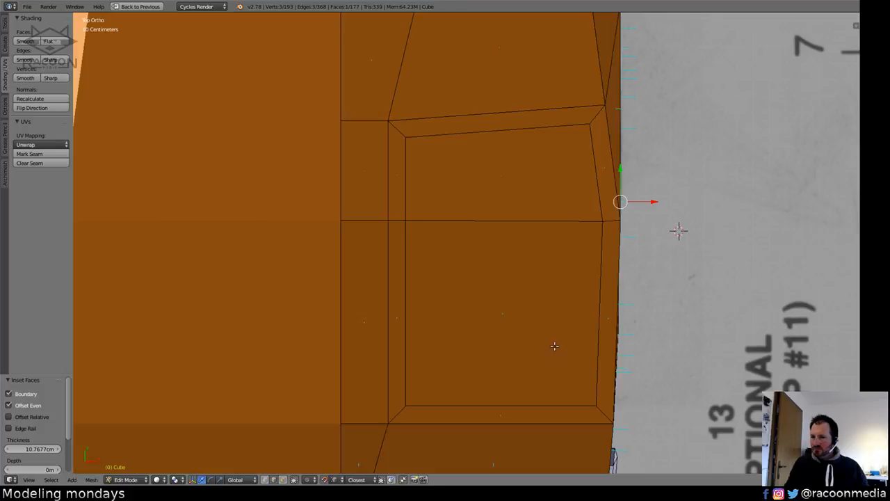
# Move the two outer lengthwise edges of the hood inset by -49.834 cm along X toward the blueprint recess.
pyautogui.rightClick(584, 339)
pyautogui.keyDown('shift'); pyautogui.rightClick(601, 176); pyautogui.keyUp('shift')
pyautogui.press('z')
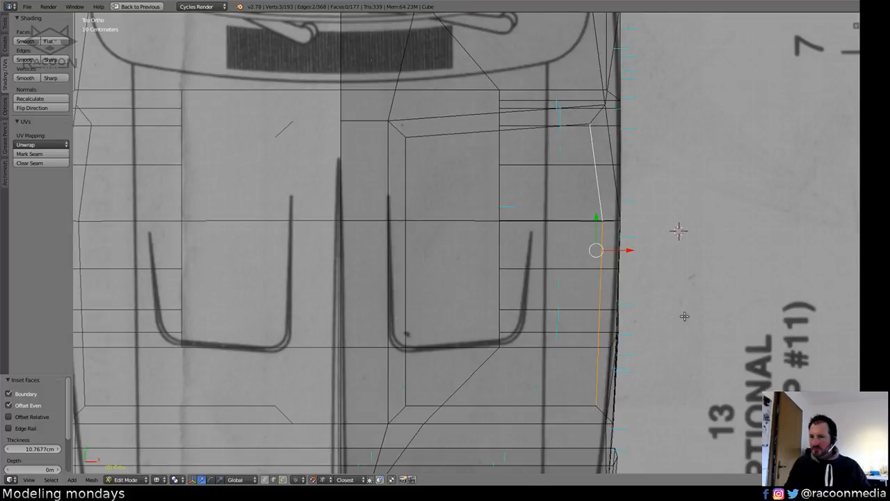
pyautogui.press('g')
pyautogui.press('x')
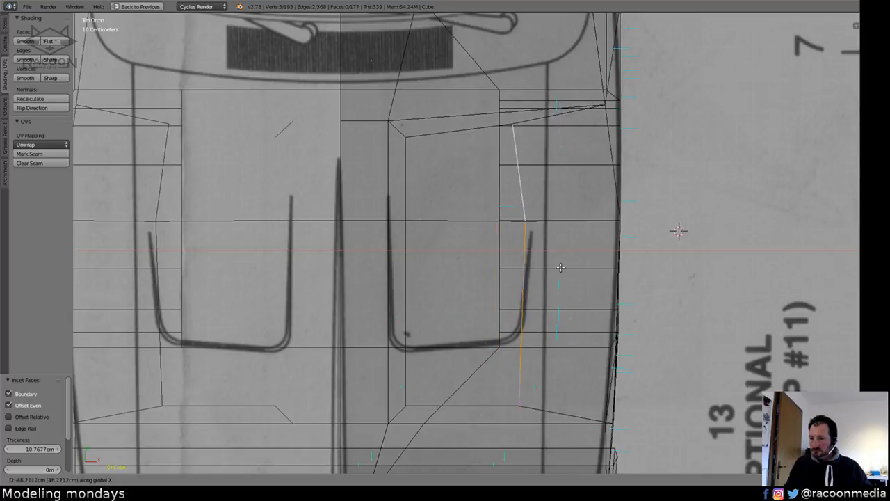
pyautogui.click(577, 263)
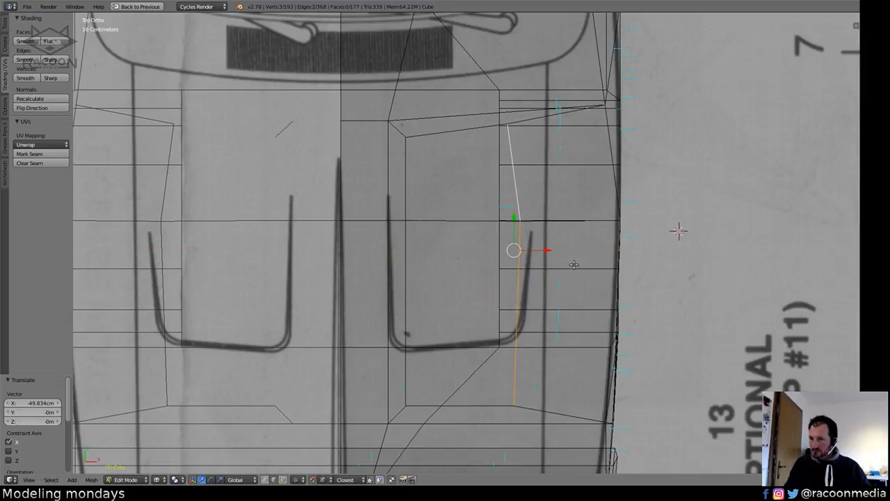
# Slide the rear outer inset edge slightly outward so its front end aligns with the blueprint recess's outer line.
pyautogui.rightClick(519, 187)
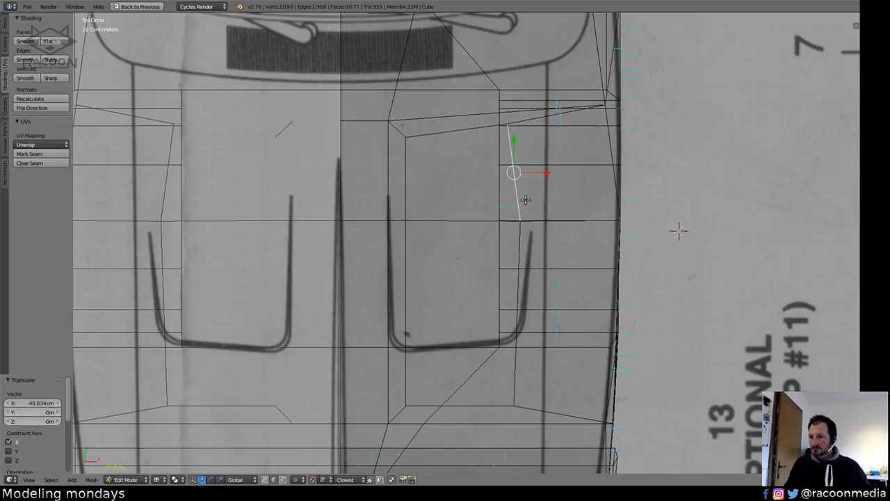
pyautogui.press('g')
pyautogui.press('g')
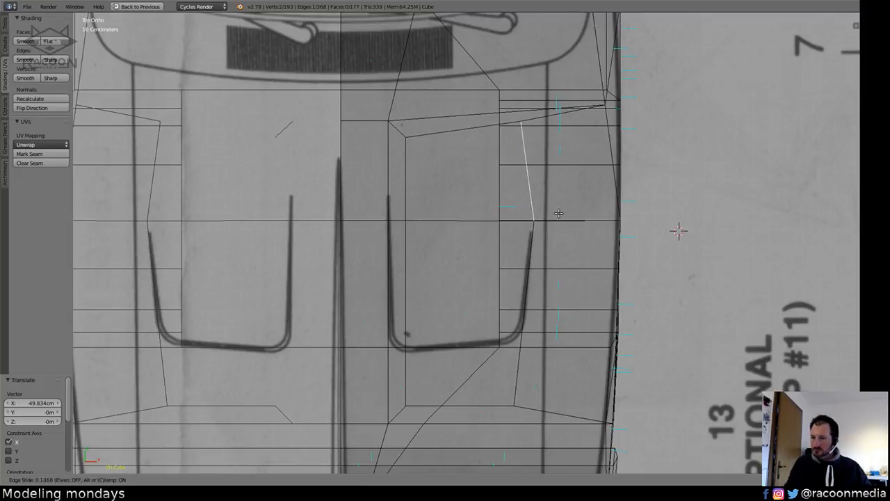
pyautogui.click(558, 212)
pyautogui.press('a')
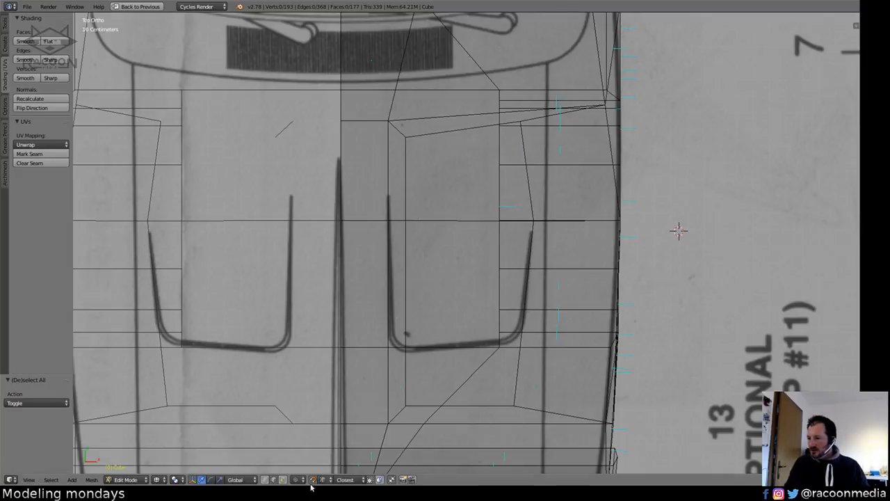
# Slide the front crosswise edge of the hood inset rearward by a factor of -0.315 onto the blueprint recess's front line.
pyautogui.click(281, 481)
pyautogui.press('z')
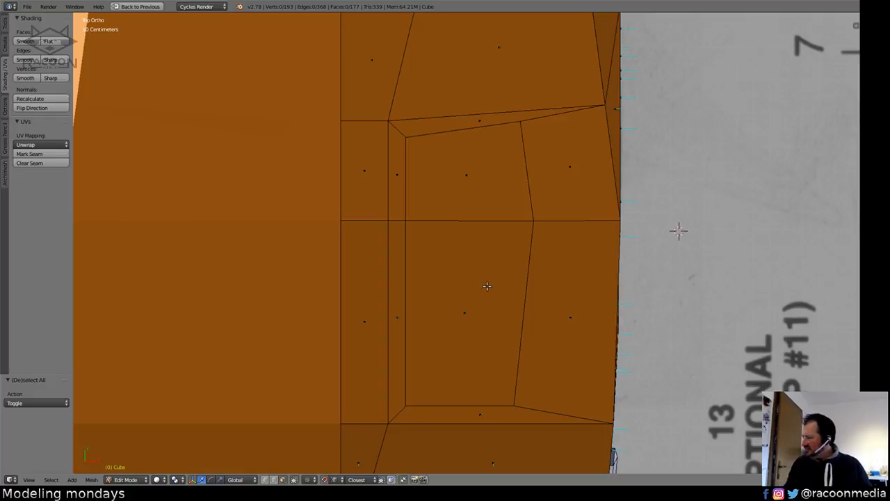
pyautogui.keyDown('shift'); pyautogui.moveTo(496, 310); pyautogui.dragTo(491, 292, button='middle'); pyautogui.keyUp('shift')
pyautogui.press('z')
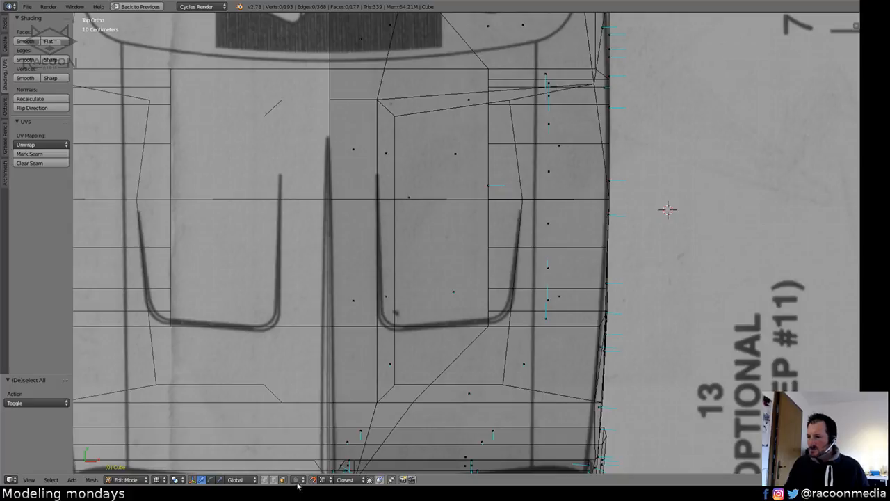
pyautogui.click(274, 481)
pyautogui.rightClick(443, 383)
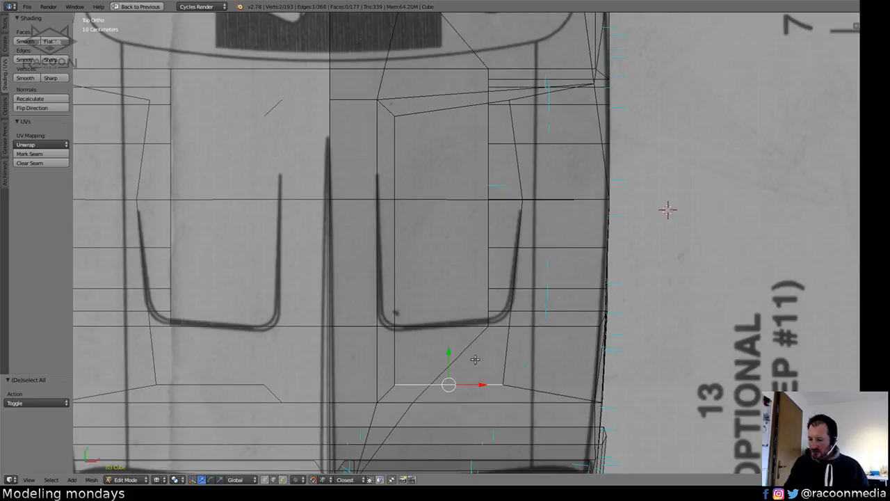
pyautogui.press('g')
pyautogui.press('g')
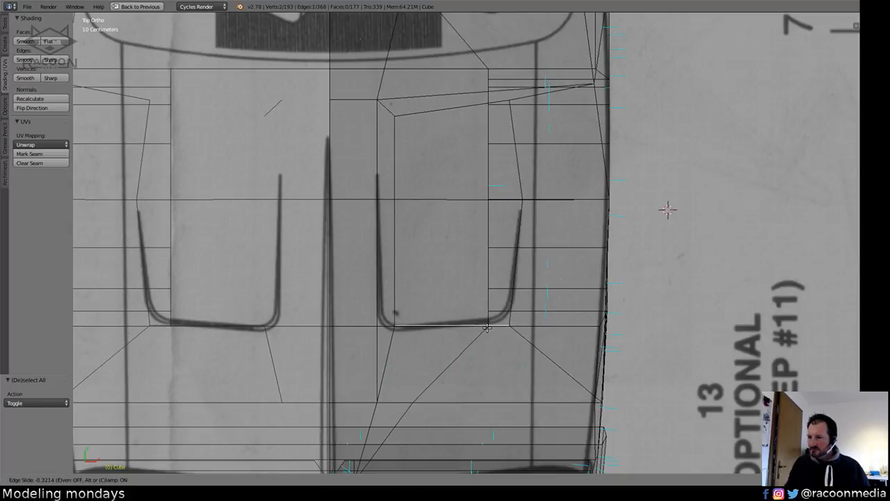
pyautogui.click(488, 323)
pyautogui.press('z')
pyautogui.press('z')
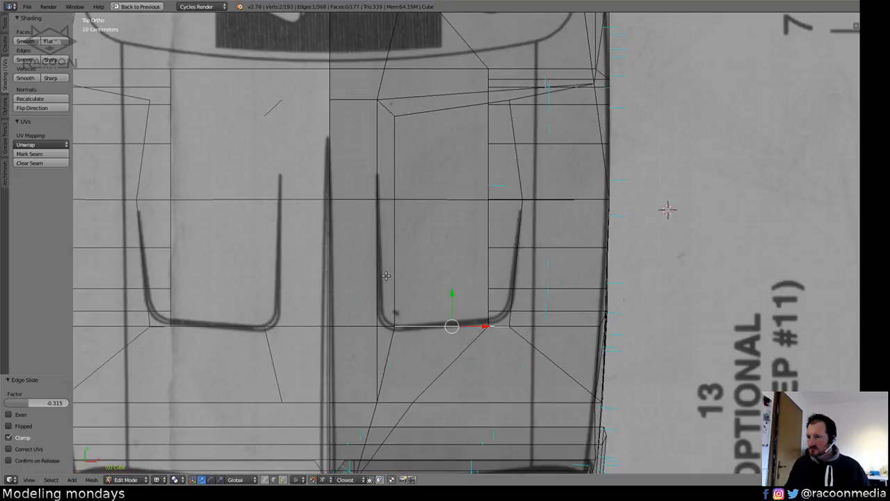
# Move the two narrow faces along the inner side of the hood inset by -8.909 cm along X.
pyautogui.click(283, 480)
pyautogui.rightClick(386, 275)
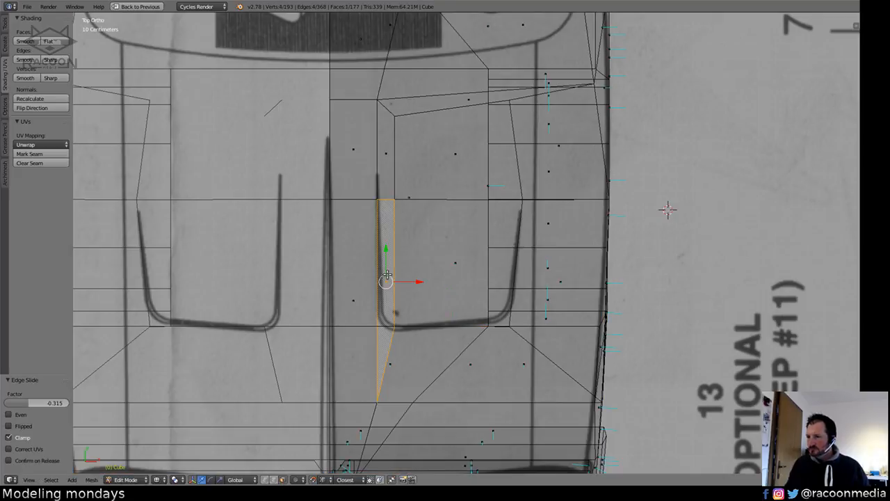
pyautogui.keyDown('shift'); pyautogui.rightClick(385, 157); pyautogui.keyUp('shift')
pyautogui.keyDown('shift'); pyautogui.moveTo(520, 267); pyautogui.dragTo(574, 311, button='middle'); pyautogui.keyUp('shift')
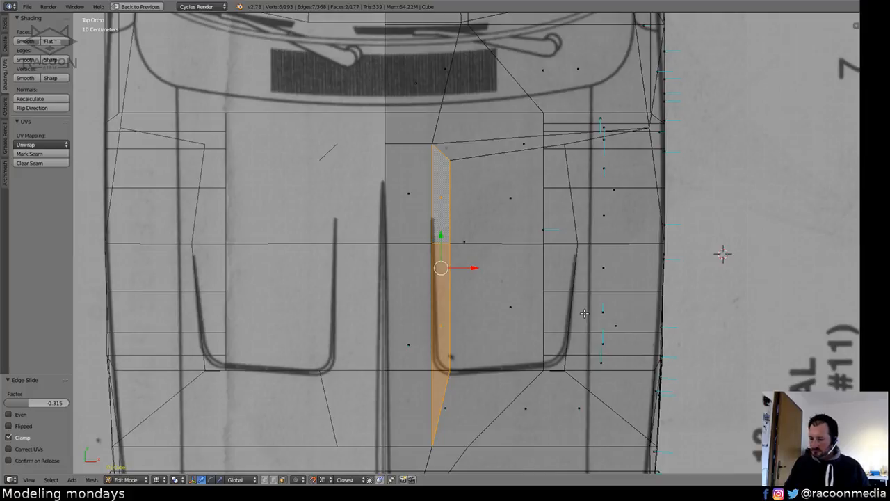
pyautogui.press('g')
pyautogui.press('x')
pyautogui.click(566, 306)
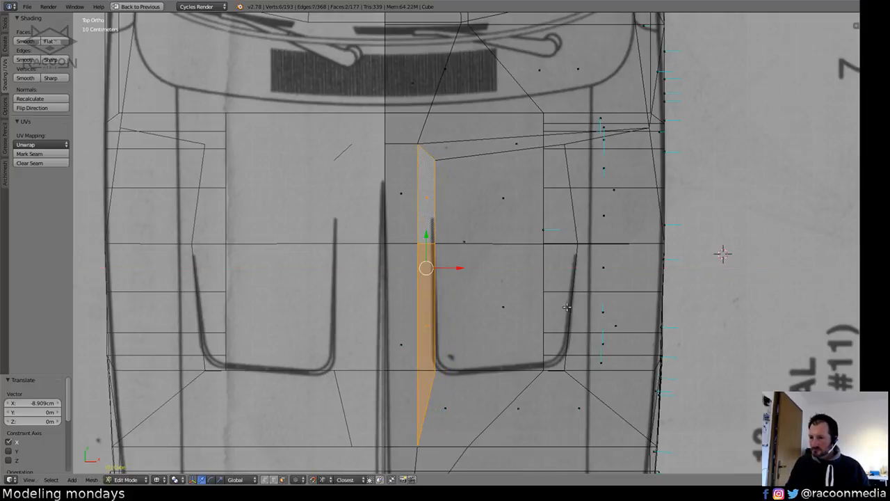
pyautogui.press('a')
pyautogui.press('a')
pyautogui.press('a')
pyautogui.keyDown('shift'); pyautogui.moveTo(568, 324); pyautogui.dragTo(530, 326, button='middle'); pyautogui.keyUp('shift')
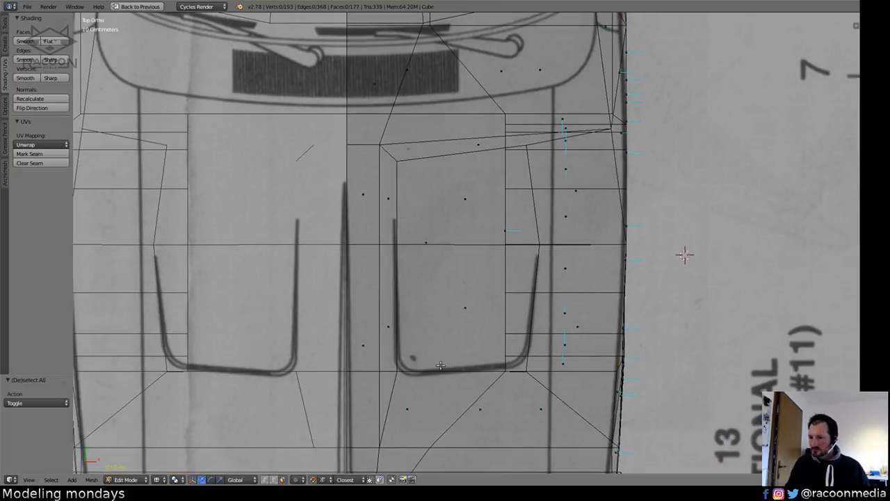
# Slide the front outer corner vertex of the hood inset slightly rearward to match the blueprint recess corner.
pyautogui.click(264, 479)
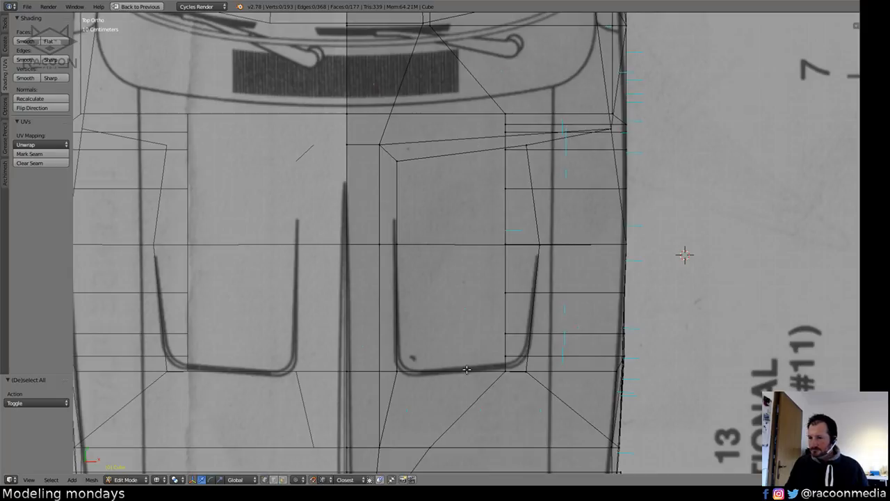
pyautogui.press('a')
pyautogui.rightClick(525, 377)
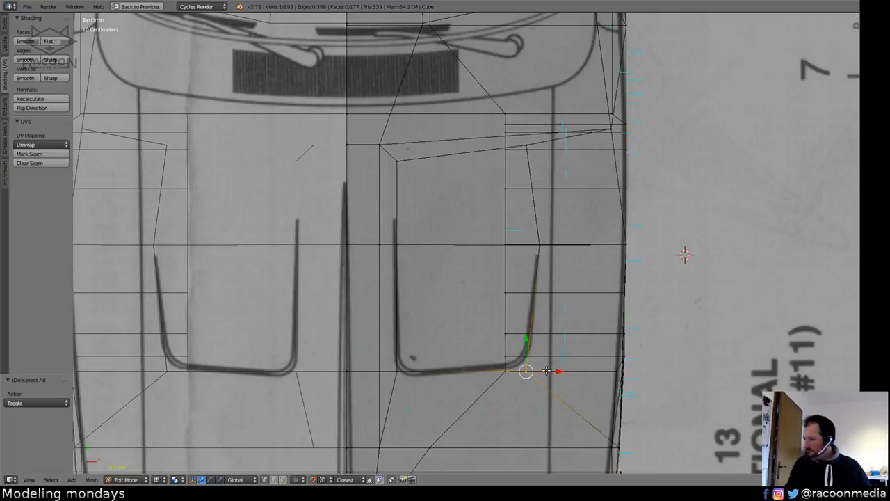
pyautogui.hotkey('shift', 'v')
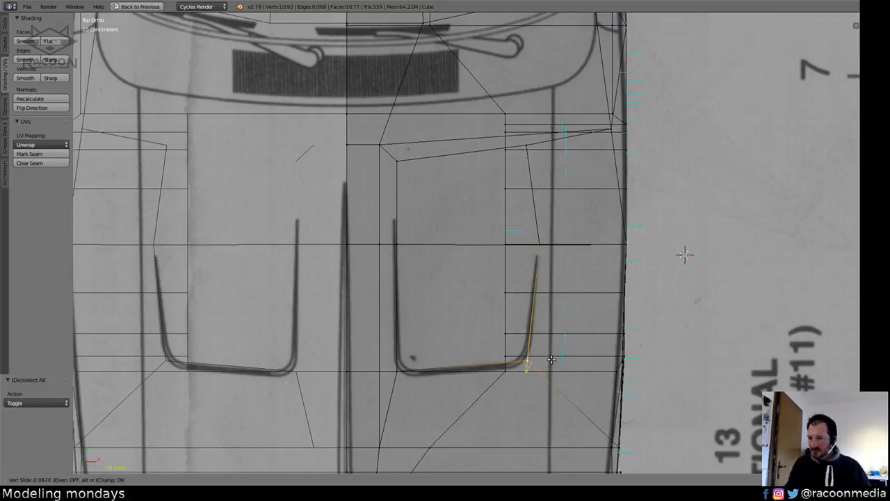
pyautogui.click(547, 358)
pyautogui.press('a')
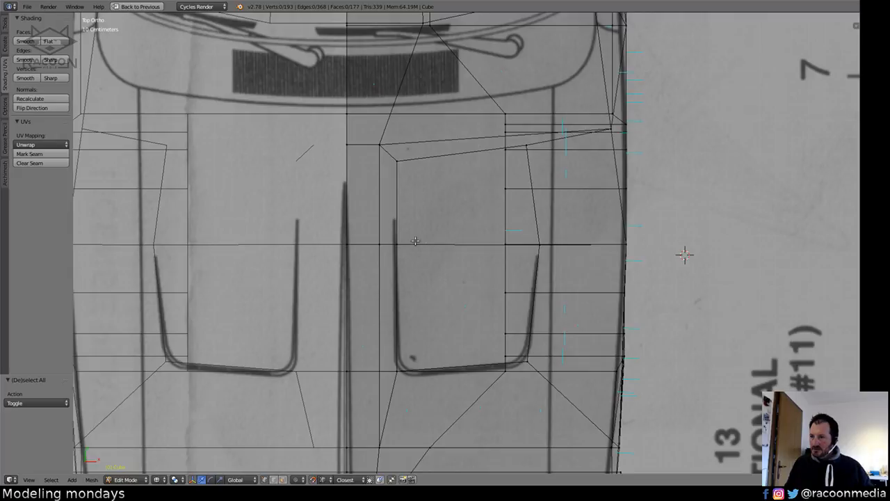
# Slide the crosswise edges between the centre line and the inset's inner side rearward by a factor of 0.293.
pyautogui.keyDown('shift'); pyautogui.moveTo(477, 230); pyautogui.dragTo(469, 301, button='middle'); pyautogui.keyUp('shift')
pyautogui.keyDown('shift'); pyautogui.moveTo(415, 286); pyautogui.dragTo(415, 294, button='middle'); pyautogui.keyUp('shift')
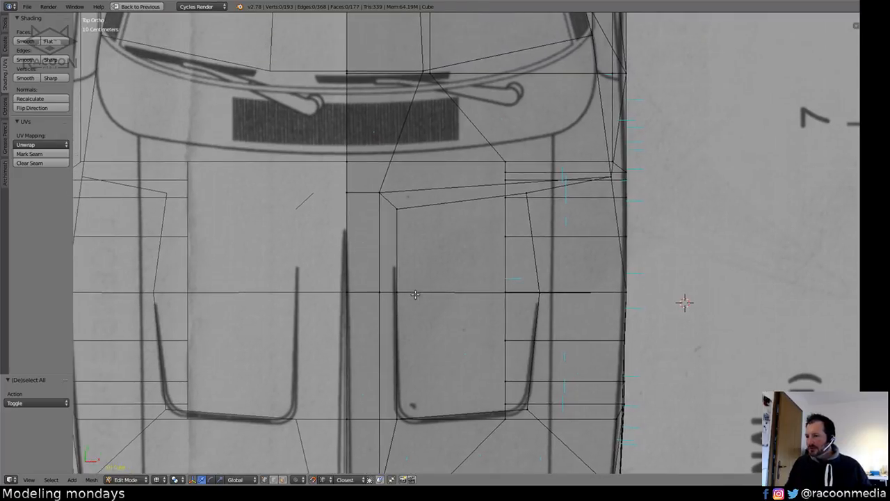
pyautogui.rightClick(381, 291)
pyautogui.rightClick(396, 291)
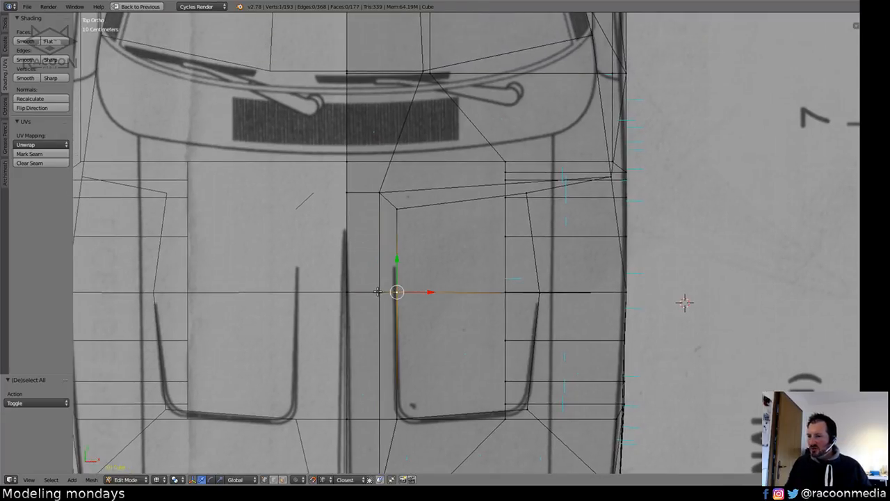
pyautogui.keyDown('shift'); pyautogui.rightClick(377, 292); pyautogui.keyUp('shift')
pyautogui.keyDown('shift'); pyautogui.moveTo(446, 333); pyautogui.dragTo(454, 350, button='middle'); pyautogui.keyUp('shift')
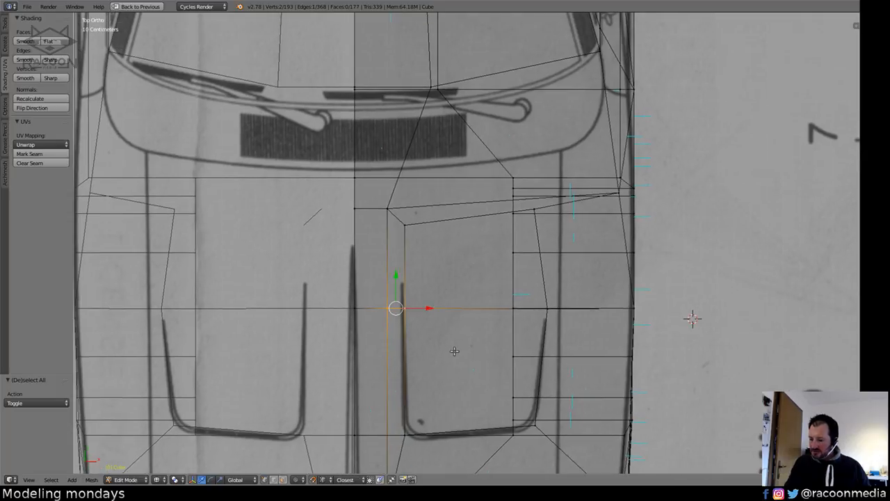
pyautogui.keyDown('shift'); pyautogui.rightClick(369, 311); pyautogui.keyUp('shift')
pyautogui.press('g')
pyautogui.press('g')
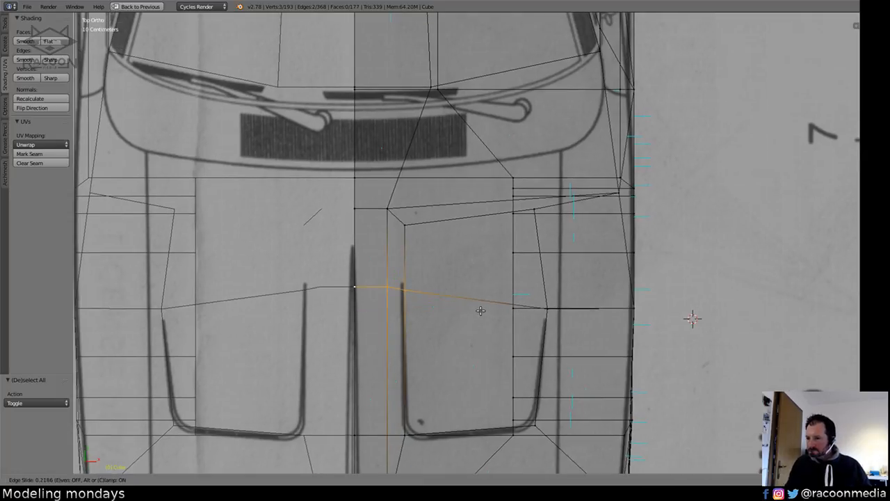
pyautogui.click(478, 303)
pyautogui.keyDown('shift'); pyautogui.moveTo(525, 323); pyautogui.dragTo(502, 307, button='middle'); pyautogui.keyUp('shift')
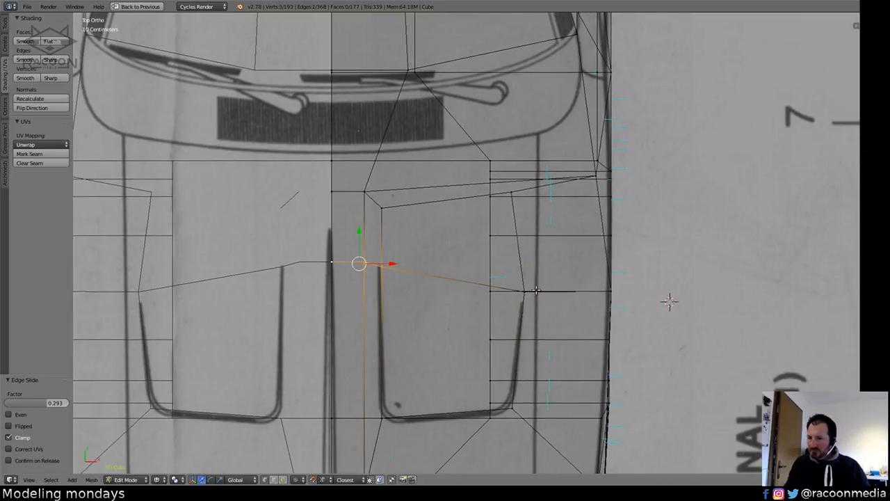
# Slide the middle vertex on the inset's outer side forward by a factor of 0.065 to meet the blueprint line's end.
pyautogui.rightClick(536, 290)
pyautogui.press('g')
pyautogui.press('g')
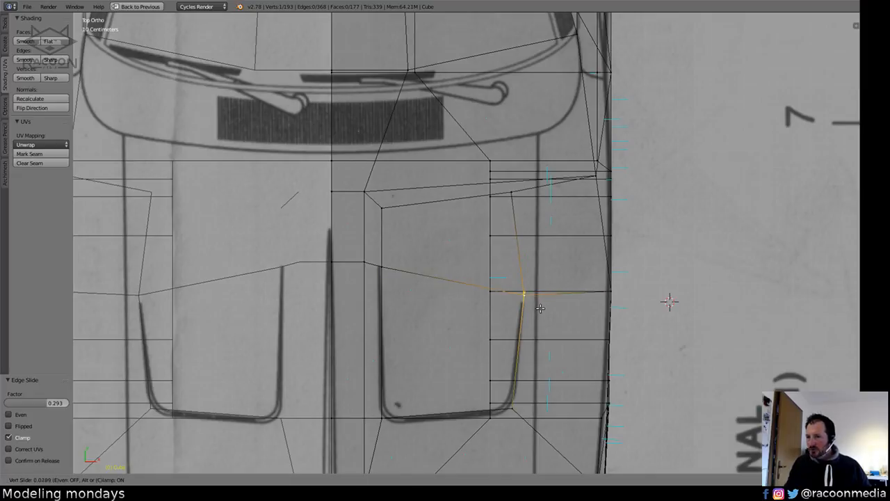
pyautogui.click(533, 313)
pyautogui.rightClick(386, 268)
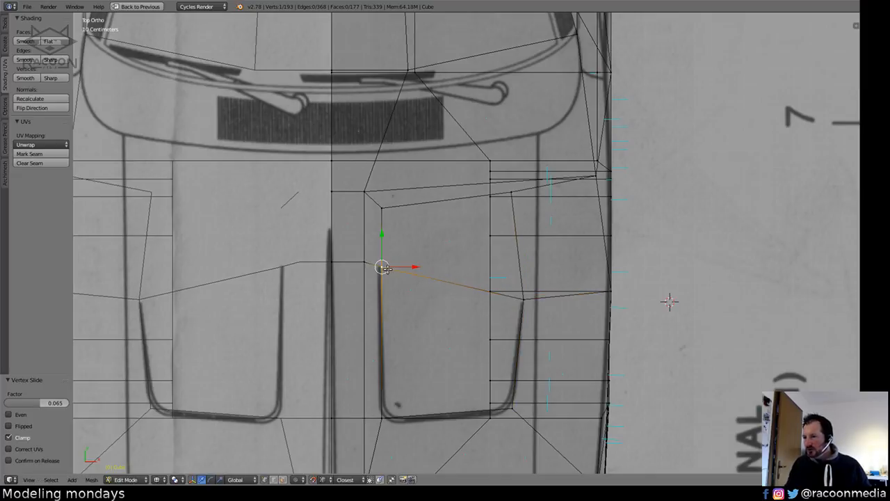
pyautogui.press('g')
pyautogui.press('g')
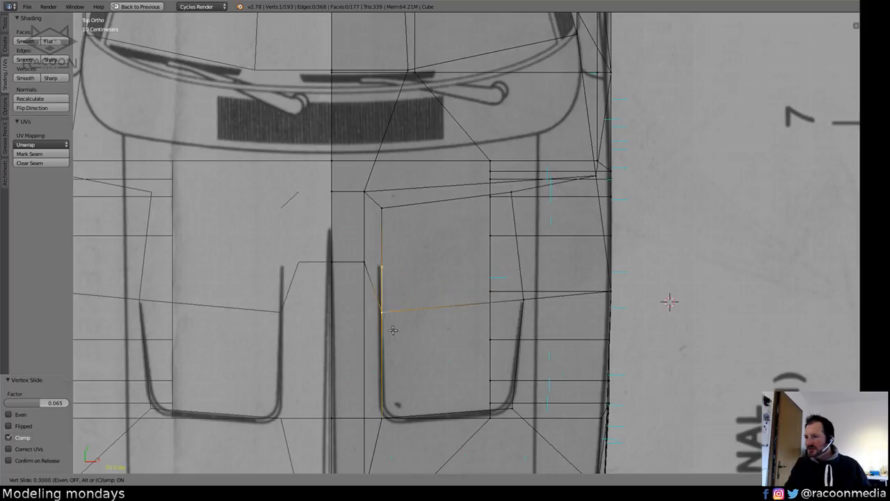
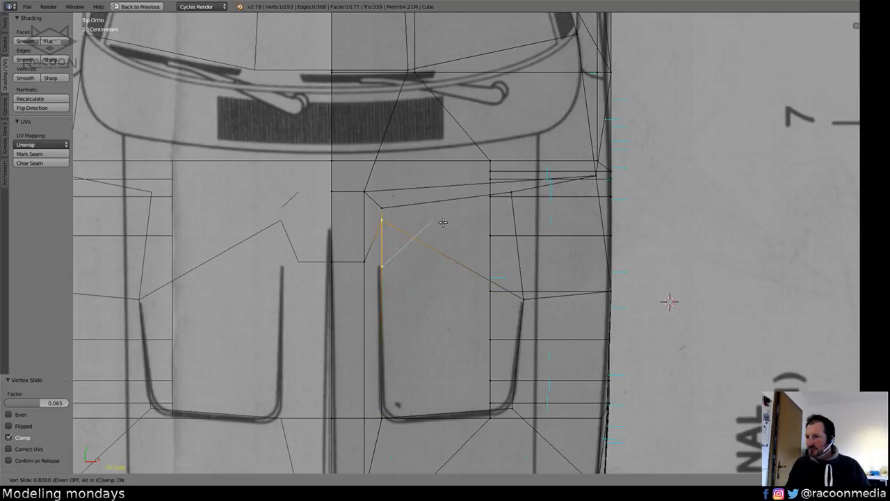
pyautogui.click(411, 259)
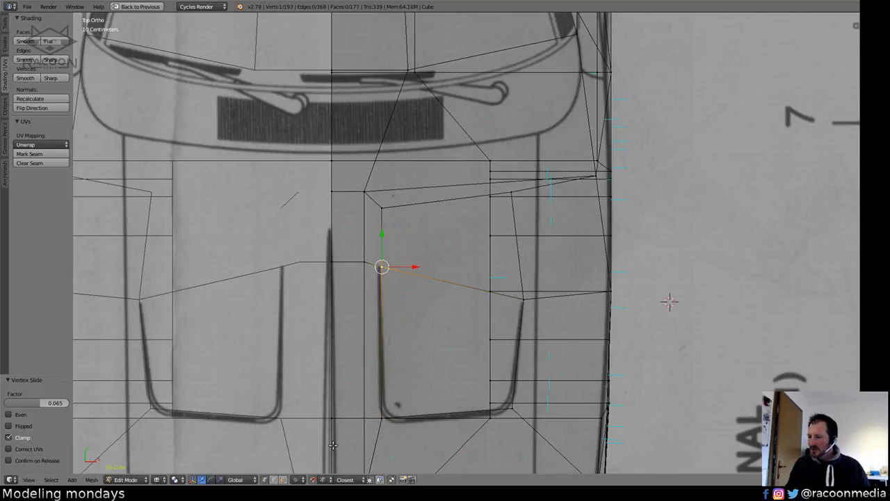
# Extrude the front recess face of the hood by -1.809 cm along global Z.
pyautogui.click(279, 479)
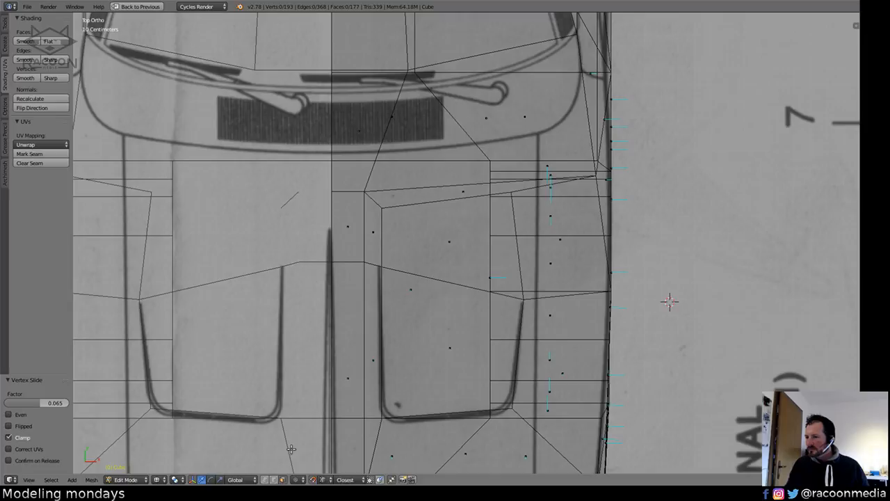
pyautogui.rightClick(449, 348)
pyautogui.moveTo(495, 361)
pyautogui.keyDown('ctrl'); pyautogui.mouseDown(button='middle')
pyautogui.moveTo(500, 407)
pyautogui.moveTo(410, 393)
pyautogui.moveTo(369, 357)
pyautogui.mouseUp(button='middle'); pyautogui.keyUp('ctrl')
pyautogui.press('z')
pyautogui.press('KP_1')
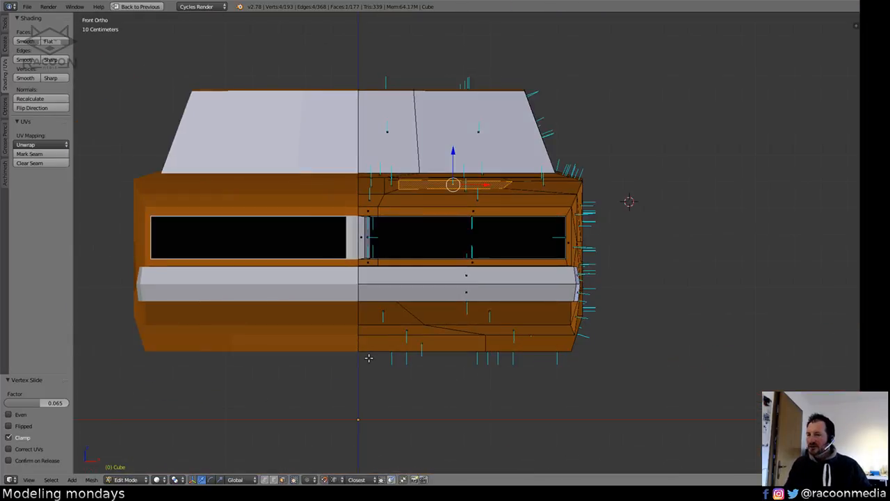
pyautogui.scroll(3, 369, 357)
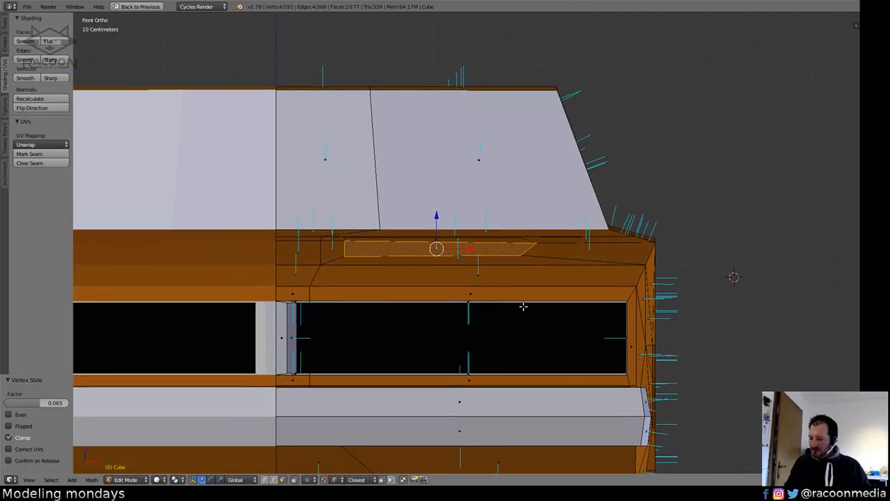
pyautogui.press('e')
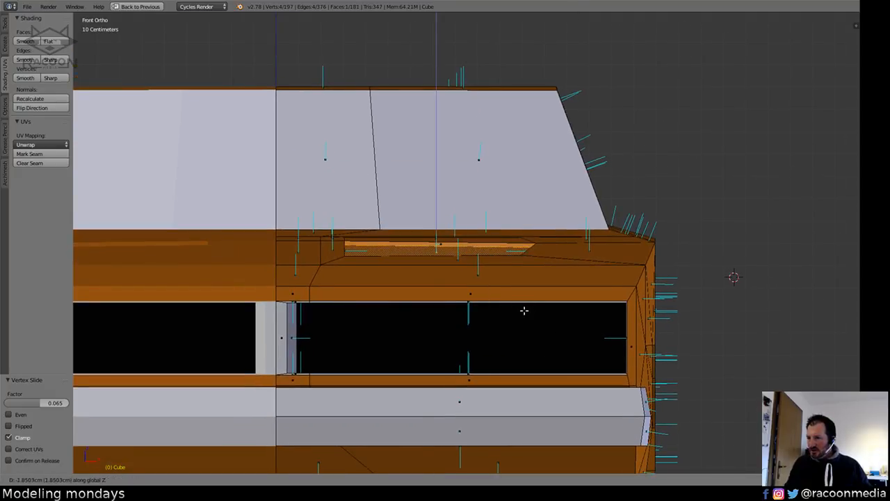
pyautogui.click(525, 309)
# Slide the rear edge of the hood recess floor up to the hood surface so the recess slopes down toward the front.
pyautogui.moveTo(532, 287); pyautogui.dragTo(440, 359, button='middle')
pyautogui.click(273, 480)
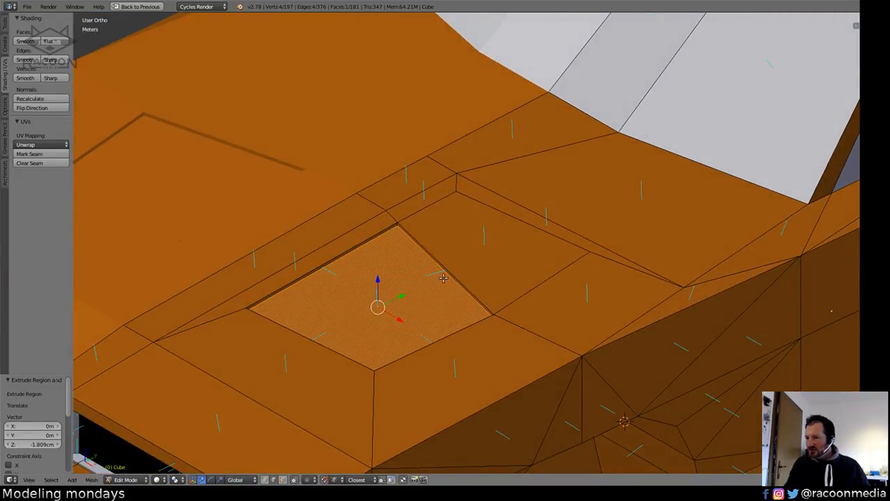
pyautogui.click(445, 276)
pyautogui.moveTo(445, 276); pyautogui.dragTo(460, 284, button='middle')
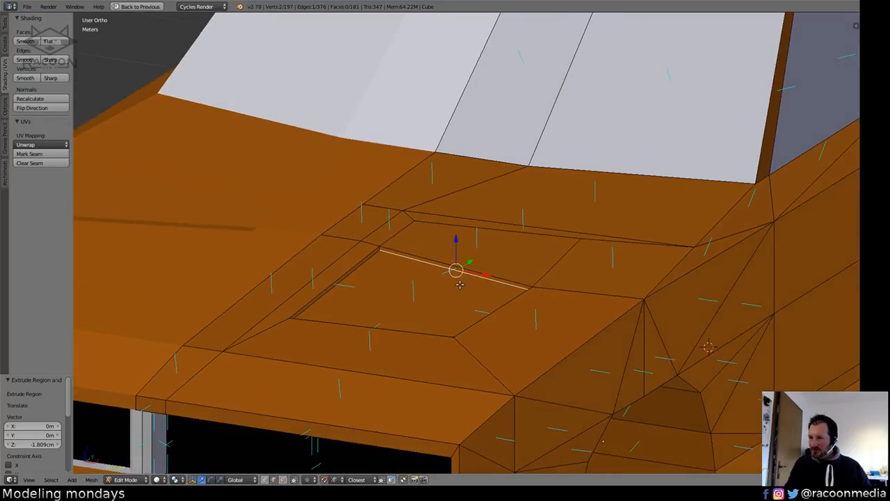
pyautogui.press('g')
pyautogui.press('g')
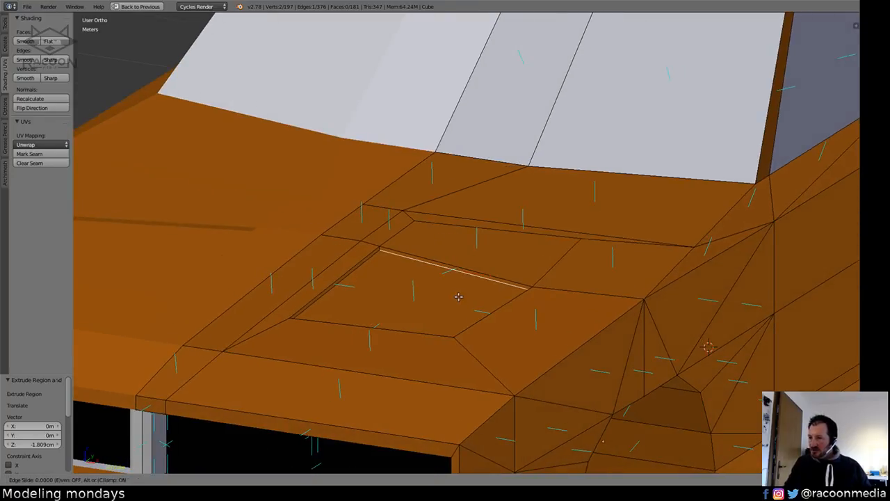
pyautogui.click(488, 160)
pyautogui.press('a')
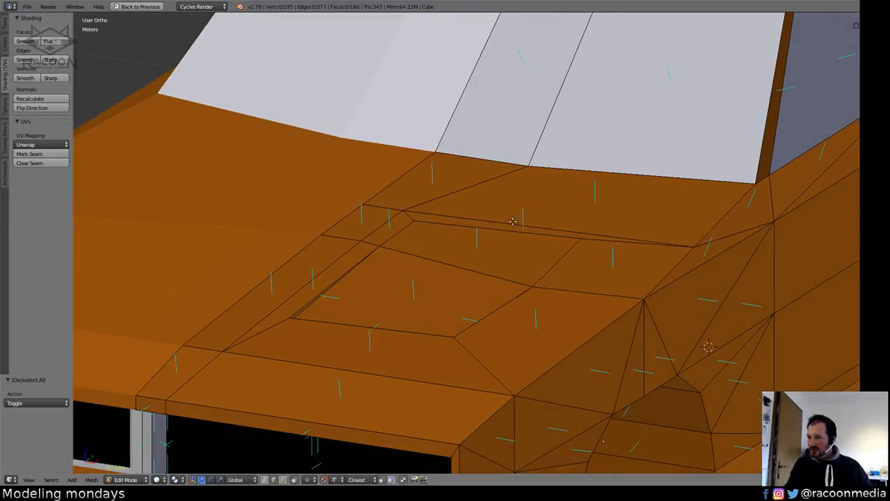
# Return to Object Mode, preview the whole car body with rendered shading, and unhide all hidden objects.
pyautogui.press('Tab')
pyautogui.scroll(-4, 513, 223)
pyautogui.moveTo(494, 350)
pyautogui.mouseDown(button='middle')
pyautogui.moveTo(396, 339)
pyautogui.moveTo(401, 378)
pyautogui.moveTo(415, 334)
pyautogui.moveTo(458, 325)
pyautogui.mouseUp(button='middle')
pyautogui.scroll(-4, 411, 335)
pyautogui.press('KP_5')
pyautogui.press('z')
pyautogui.press('z')
pyautogui.hotkey('shift', 'z')
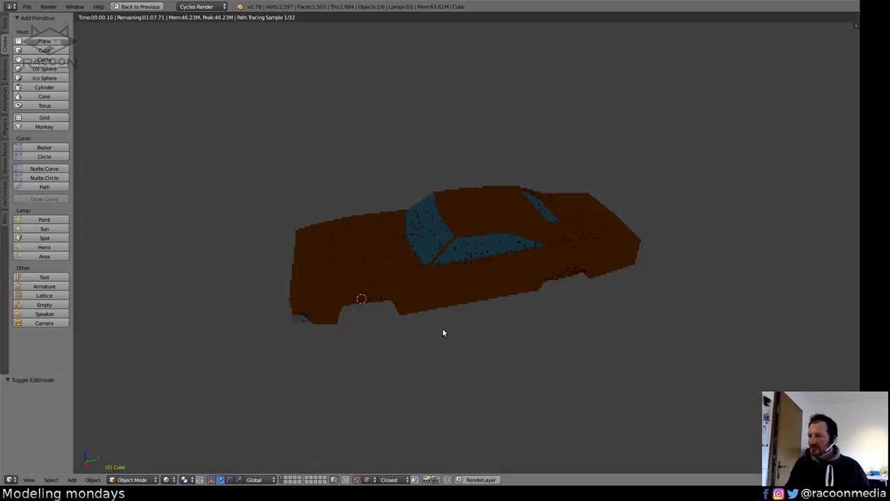
pyautogui.hotkey('shift', 'z')
pyautogui.hotkey('alt', 'h')
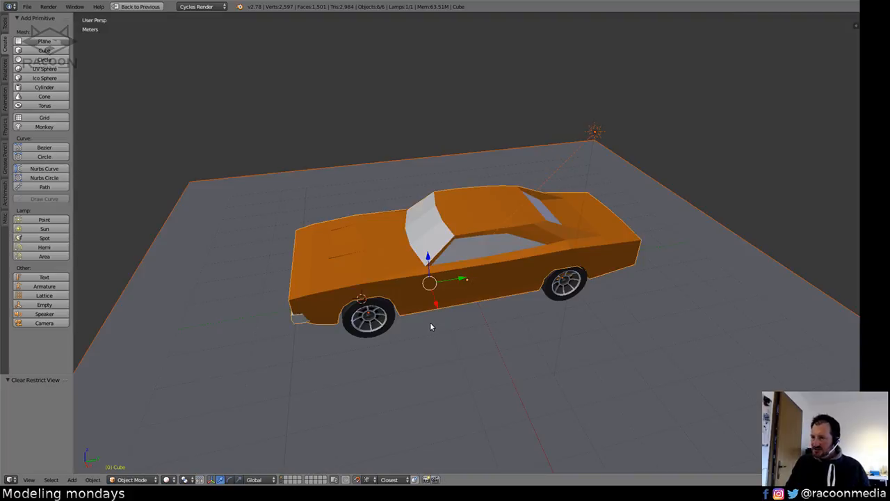
# Examine the hood recesses and the whole car from both sides in rendered and solid shading, clearing the selection.
pyautogui.moveTo(430, 322); pyautogui.dragTo(449, 353, button='middle')
pyautogui.scroll(6, 462, 299)
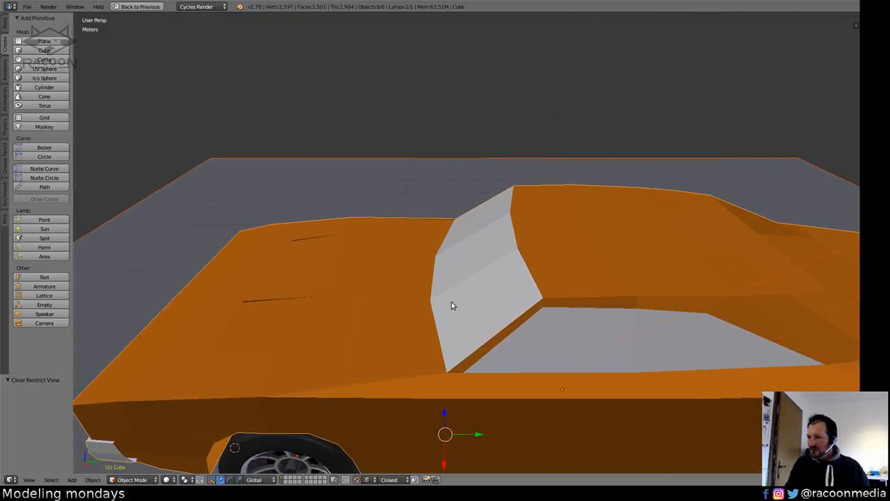
pyautogui.moveTo(451, 302); pyautogui.dragTo(455, 279, button='middle')
pyautogui.hotkey('shift', 'z')
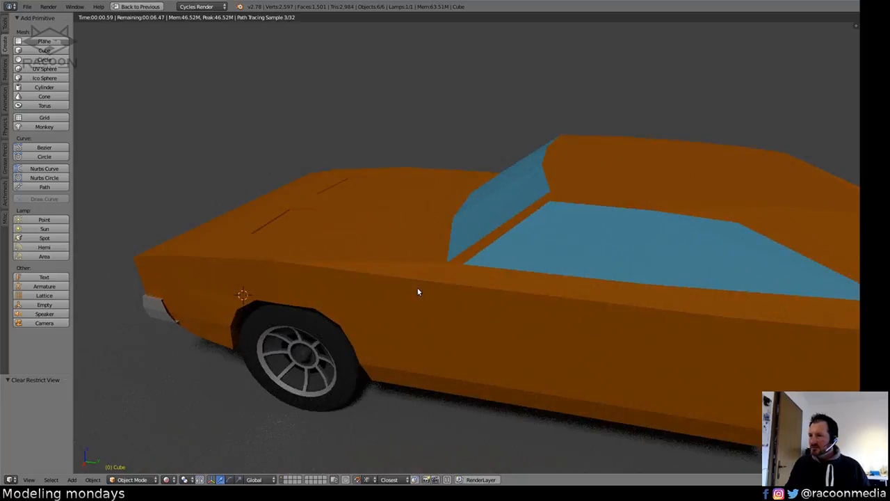
pyautogui.moveTo(413, 298); pyautogui.dragTo(609, 322, button='middle')
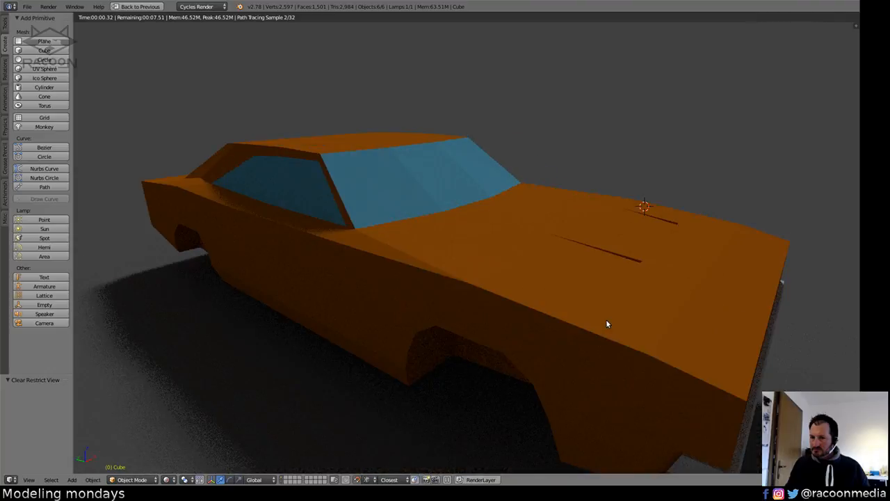
pyautogui.press('z')
pyautogui.moveTo(606, 320); pyautogui.dragTo(502, 316)
pyautogui.press('a')
pyautogui.moveTo(502, 316)
pyautogui.mouseDown(button='middle')
pyautogui.moveTo(466, 315)
pyautogui.moveTo(447, 357)
pyautogui.moveTo(473, 357)
pyautogui.moveTo(509, 327)
pyautogui.moveTo(489, 289)
pyautogui.moveTo(384, 286)
pyautogui.moveTo(531, 289)
pyautogui.moveTo(536, 281)
pyautogui.mouseUp(button='middle')
pyautogui.press('z')
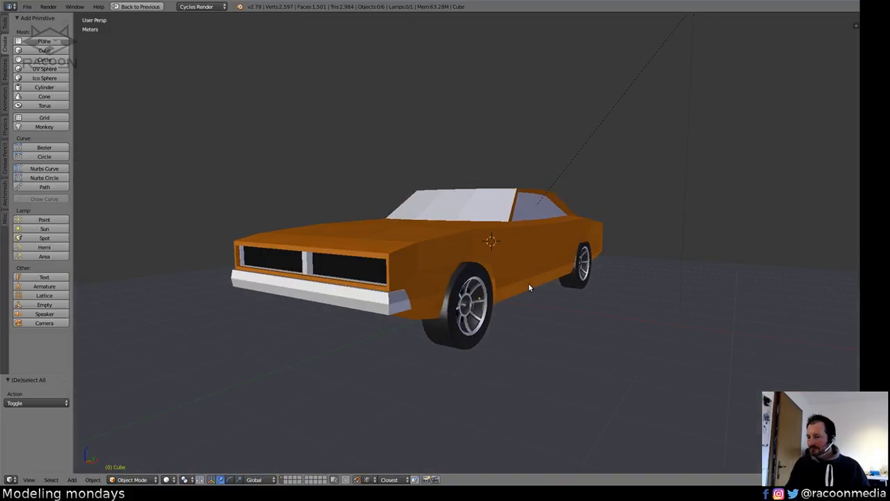
# Snap the 3D cursor to the car body's origin on the centre line.
pyautogui.moveTo(444, 350); pyautogui.dragTo(453, 349, button='middle')
pyautogui.rightClick(479, 335)
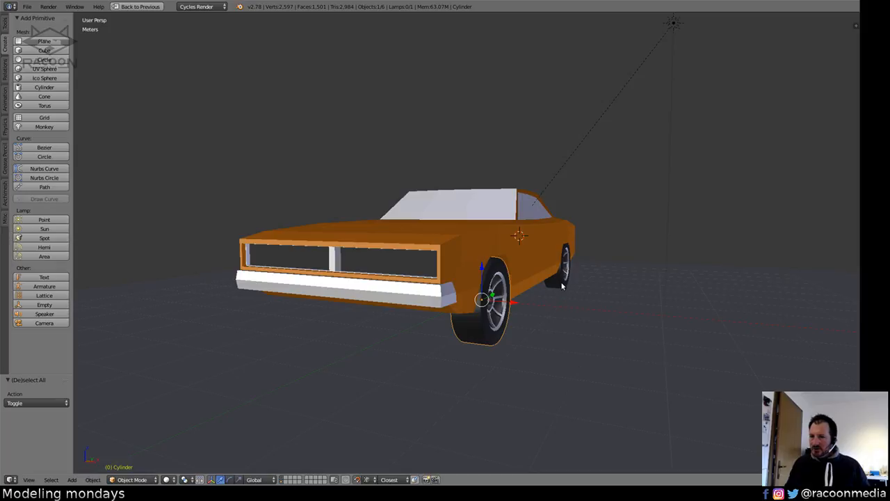
pyautogui.rightClick(490, 297)
pyautogui.moveTo(490, 297); pyautogui.dragTo(476, 311, button='middle')
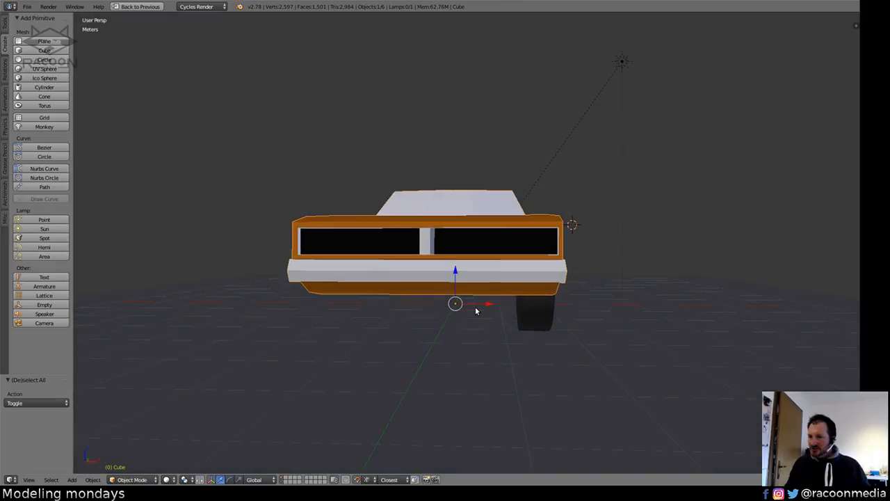
pyautogui.press('KP_1')
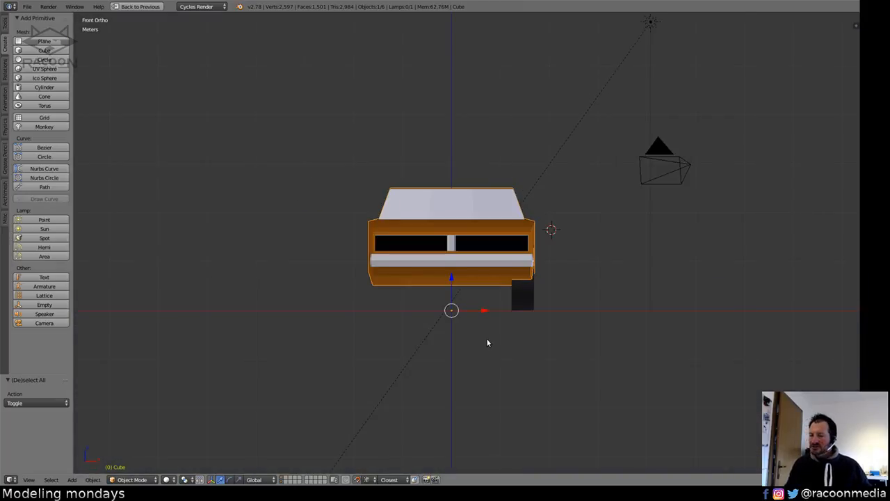
pyautogui.scroll(3, 486, 342)
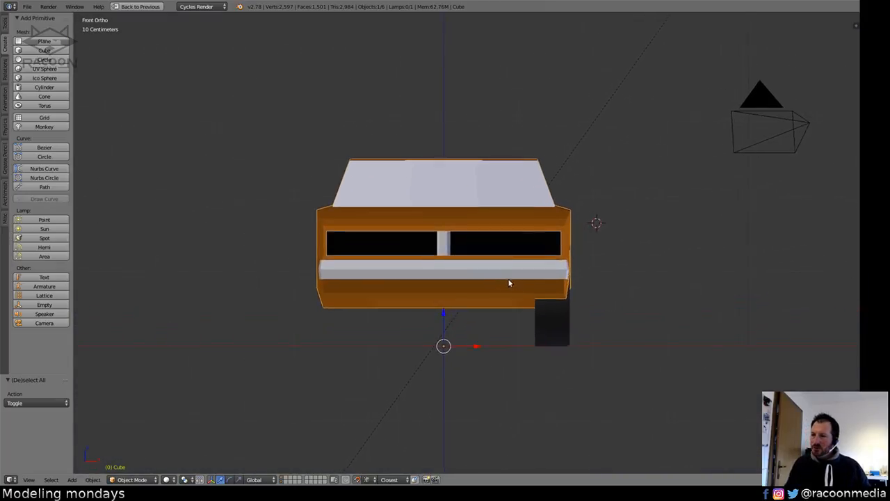
pyautogui.hotkey('shift', 's')
pyautogui.click(478, 308)
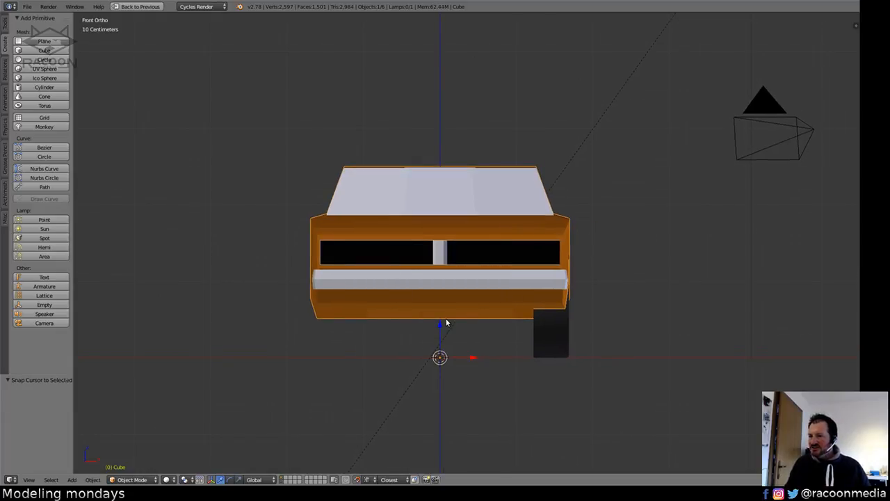
pyautogui.moveTo(446, 323); pyautogui.dragTo(479, 330, button='middle')
pyautogui.moveTo(515, 360); pyautogui.dragTo(495, 342, button='middle')
pyautogui.moveTo(539, 269); pyautogui.dragTo(566, 287, button='middle')
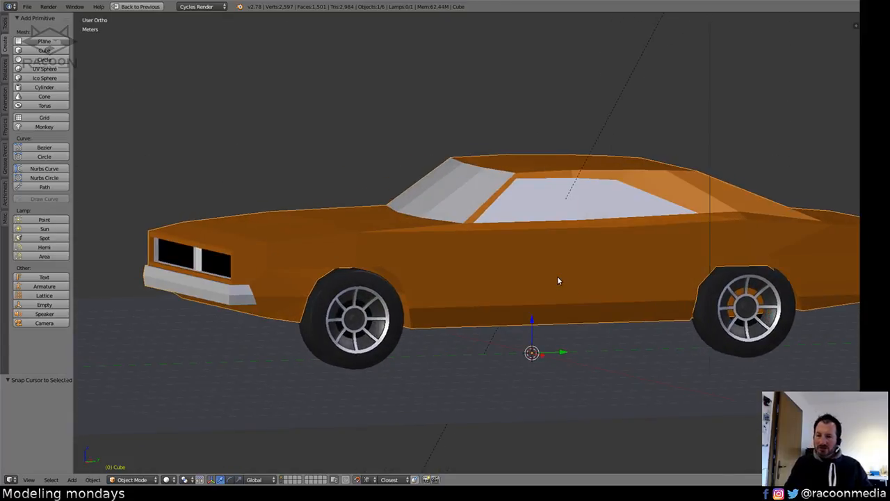
pyautogui.press('g')
pyautogui.rightClick(555, 218)
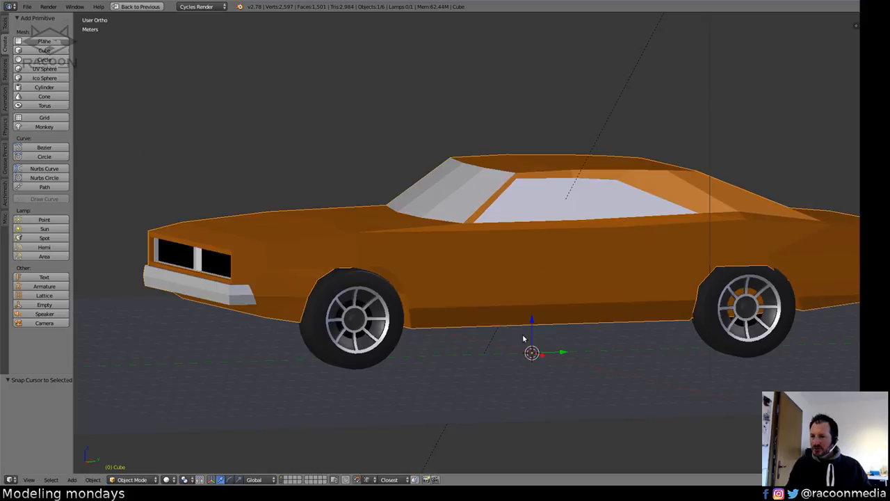
pyautogui.moveTo(520, 270); pyautogui.dragTo(565, 299, button='middle')
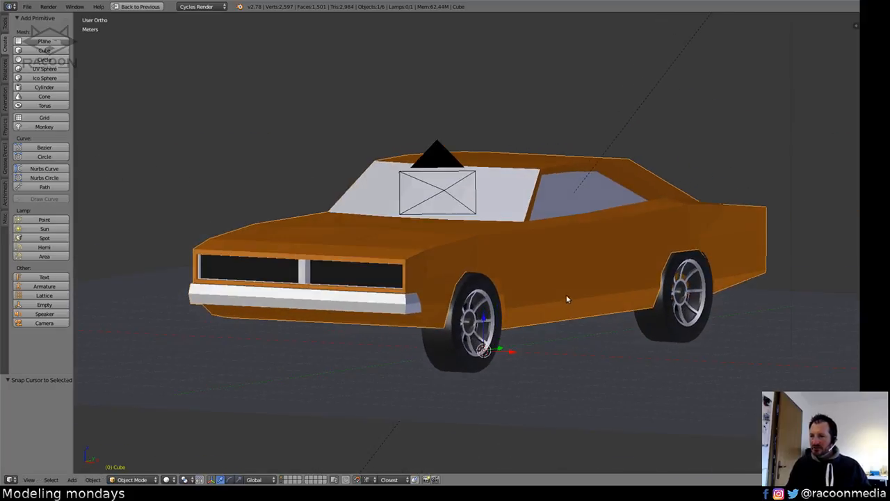
pyautogui.press('KP_1')
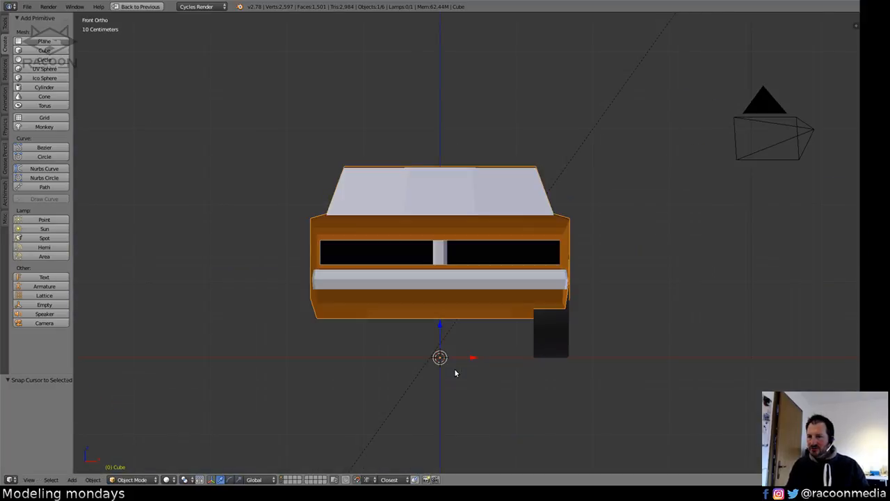
# Select the front and rear wheels, set the pivot point to Median Point, and add the car body to the selection.
pyautogui.rightClick(553, 339)
pyautogui.moveTo(626, 338); pyautogui.dragTo(653, 340, button='middle')
pyautogui.moveTo(577, 340); pyautogui.dragTo(606, 338, button='middle')
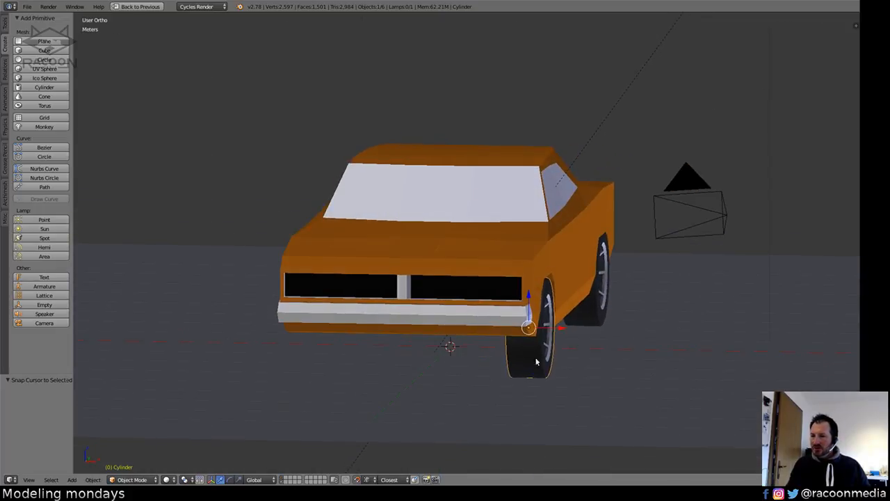
pyautogui.moveTo(537, 362); pyautogui.dragTo(548, 350, button='middle')
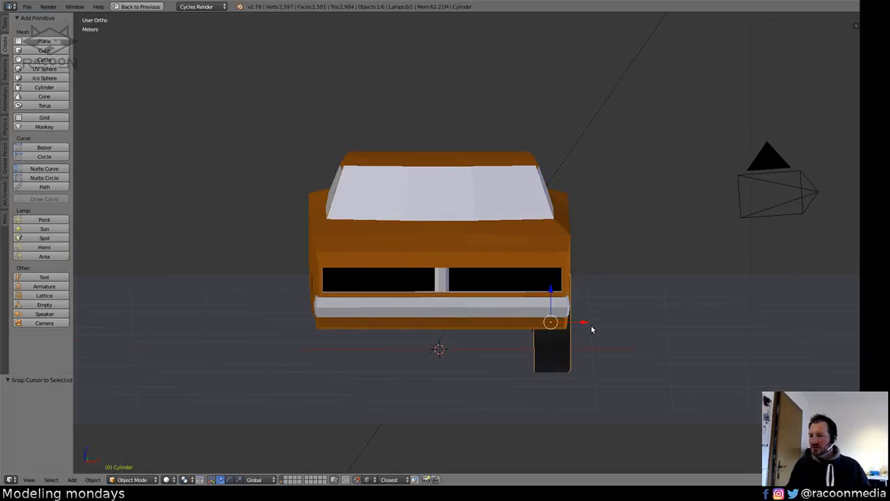
pyautogui.moveTo(591, 329)
pyautogui.mouseDown(button='middle')
pyautogui.moveTo(510, 324)
pyautogui.moveTo(502, 334)
pyautogui.moveTo(596, 339)
pyautogui.moveTo(588, 338)
pyautogui.mouseUp(button='middle')
pyautogui.keyDown('shift'); pyautogui.rightClick(715, 334); pyautogui.keyUp('shift')
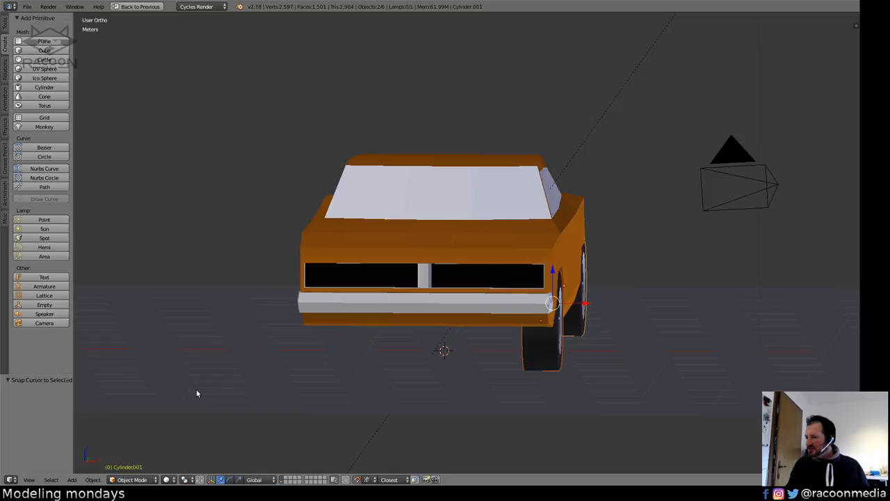
pyautogui.click(184, 480)
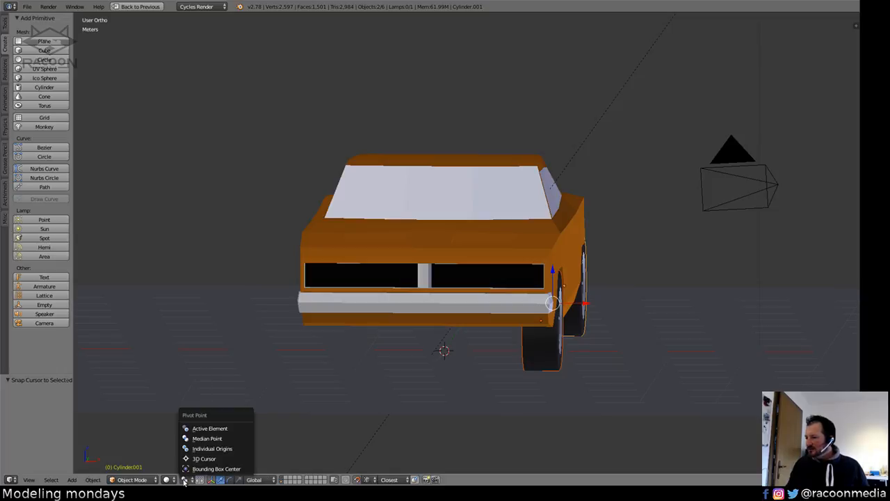
pyautogui.click(195, 439)
pyautogui.rightClick(434, 277)
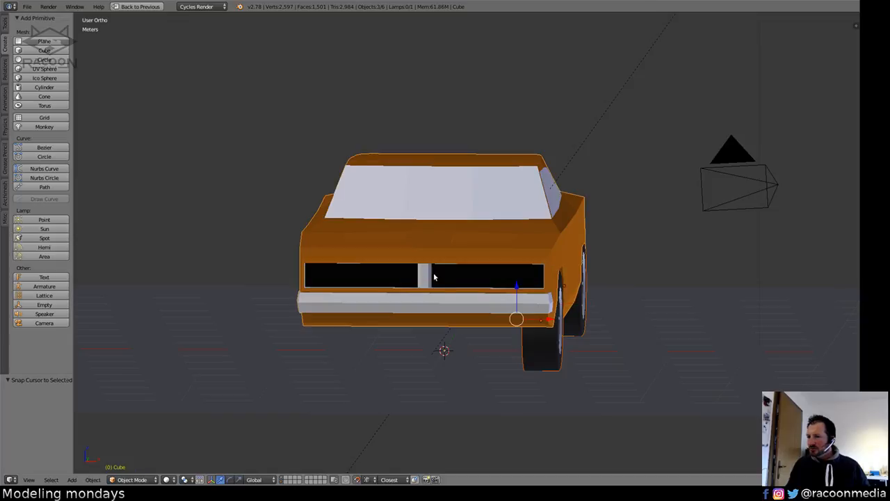
# Select only the front and rear wheels and set the pivot point to 3D Cursor.
pyautogui.moveTo(643, 329); pyautogui.dragTo(542, 331, button='middle')
pyautogui.rightClick(520, 362)
pyautogui.keyDown('shift'); pyautogui.rightClick(616, 320); pyautogui.keyUp('shift')
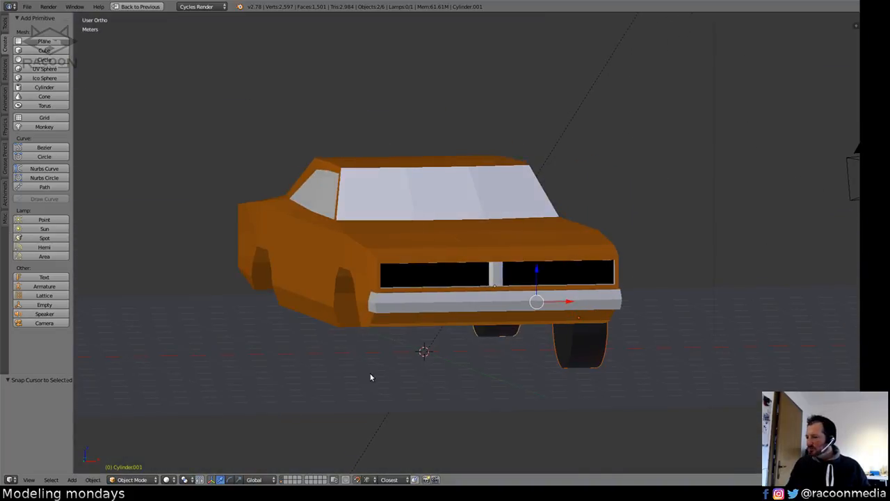
pyautogui.click(191, 480)
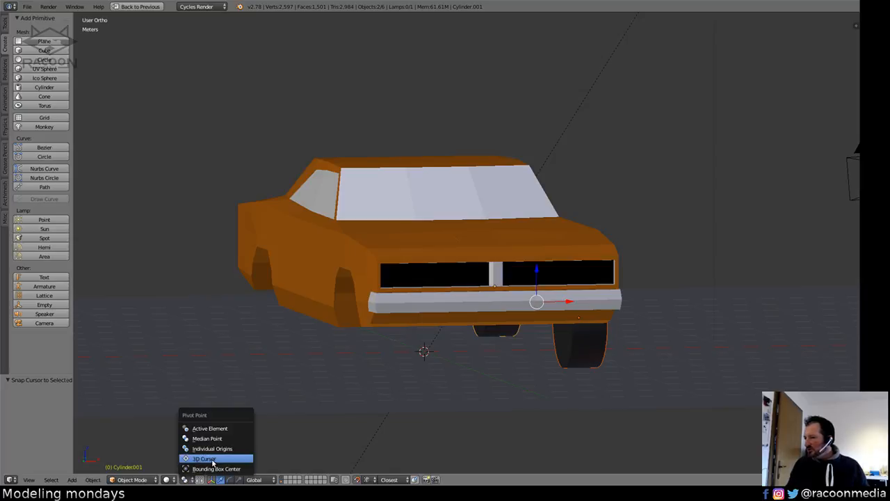
pyautogui.click(205, 459)
pyautogui.moveTo(445, 367); pyautogui.dragTo(434, 384, button='middle')
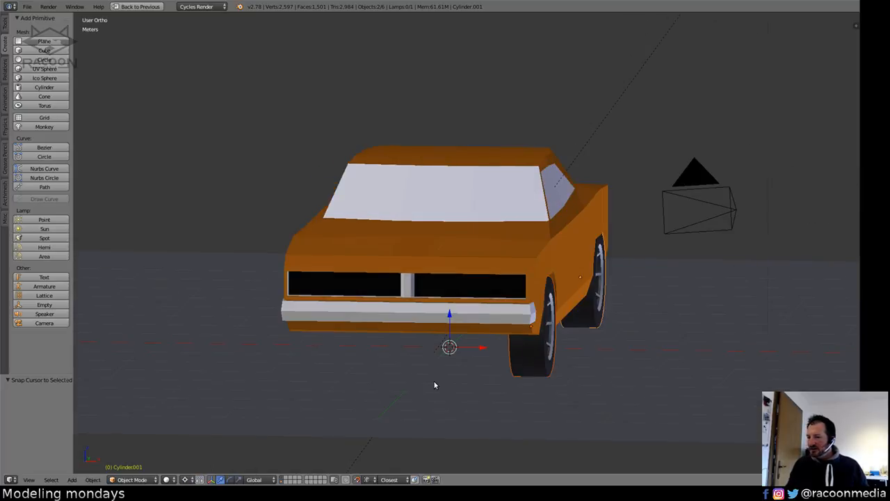
# Make linked duplicates of both wheels in place and mirror them along global X to the car's other side.
pyautogui.press('KP_1')
pyautogui.press('KP_3')
pyautogui.press('KP_4')
pyautogui.press('KP_1')
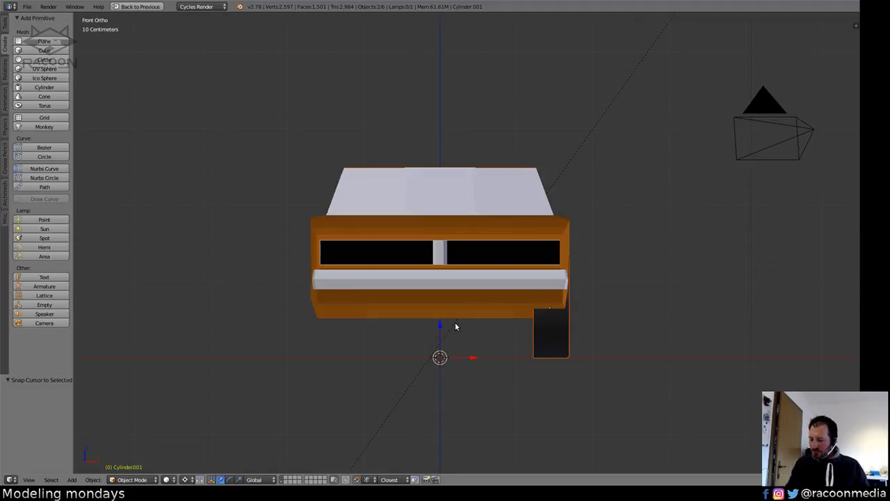
pyautogui.hotkey('alt', 'd')
pyautogui.press('Escape')
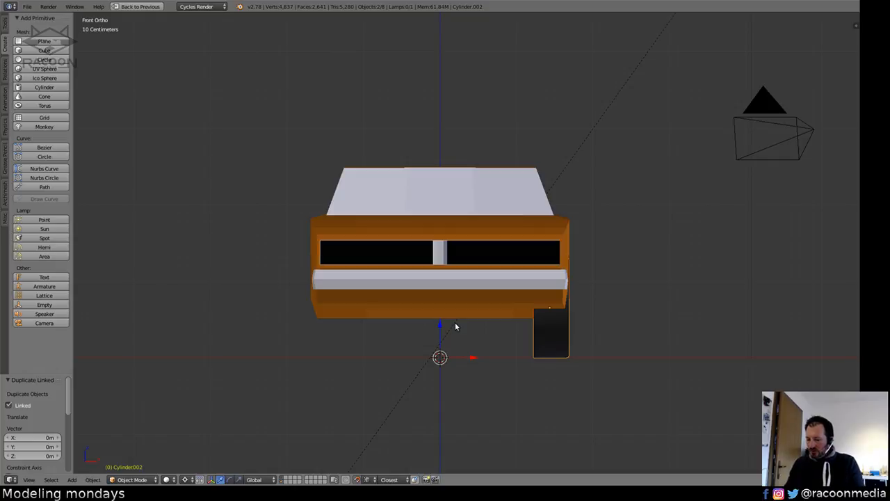
pyautogui.hotkey('ctrl', 'm')
pyautogui.press('Return')
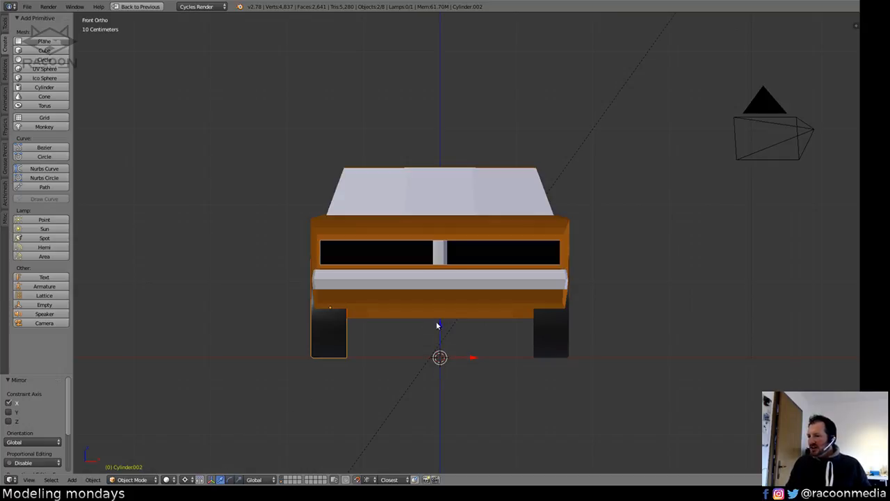
# Examine the mirrored wheels under the car from the front and side in orthographic and perspective views, clearing the selection.
pyautogui.moveTo(438, 325); pyautogui.dragTo(477, 345, button='middle')
pyautogui.scroll(3, 492, 342)
pyautogui.moveTo(343, 279); pyautogui.dragTo(428, 332, button='middle')
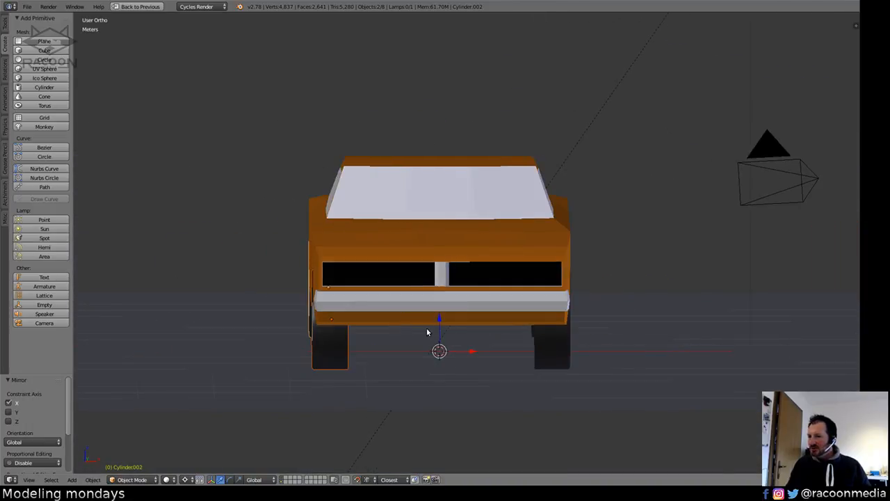
pyautogui.rightClick(450, 294)
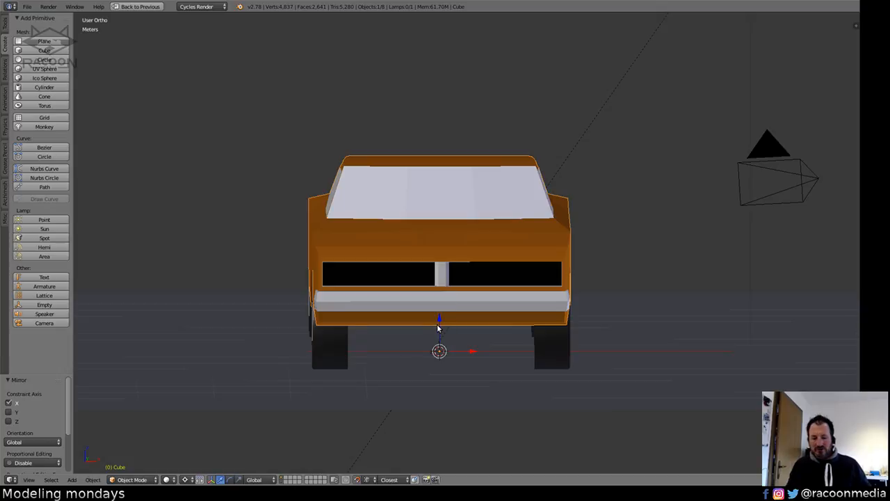
pyautogui.press('KP_1')
pyautogui.moveTo(427, 319); pyautogui.dragTo(504, 322, button='middle')
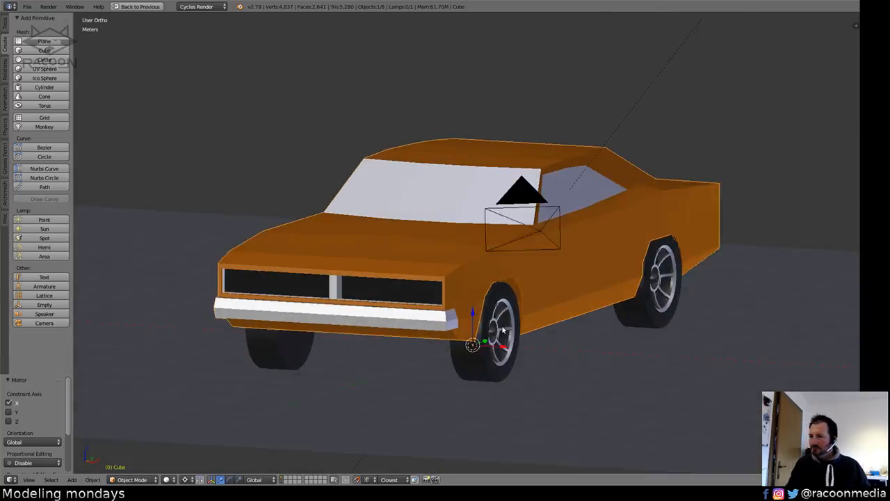
pyautogui.press('a')
pyautogui.press('KP_5')
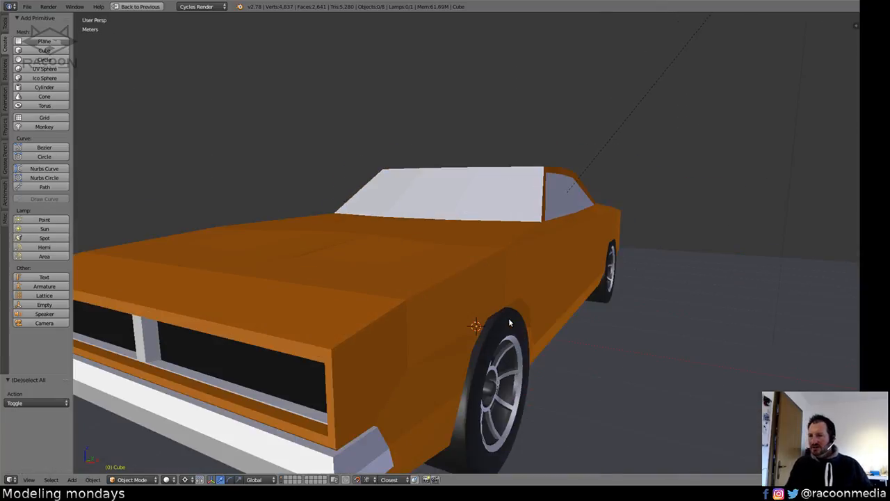
pyautogui.scroll(-4, 509, 322)
pyautogui.moveTo(509, 322); pyautogui.dragTo(475, 317, button='middle')
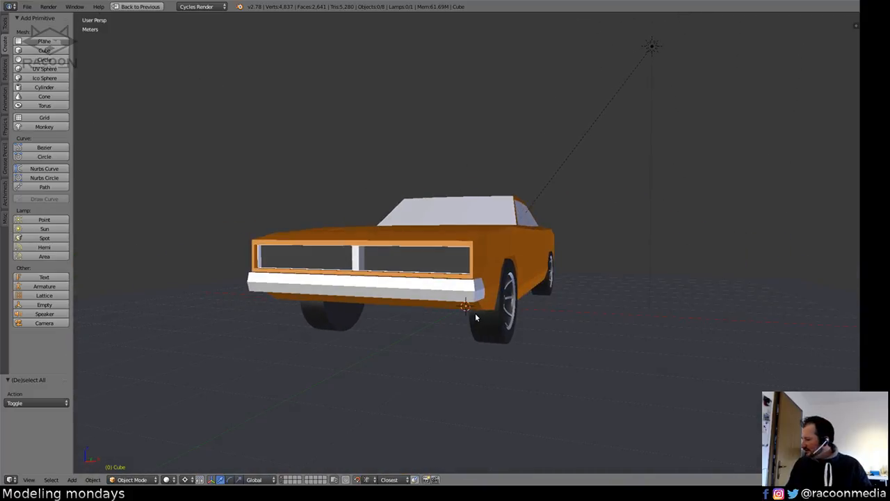
# Examine the car in rendered viewport shading from the front corner and the side, returning to solid shading between views.
pyautogui.press('KP_5')
pyautogui.press('KP_5')
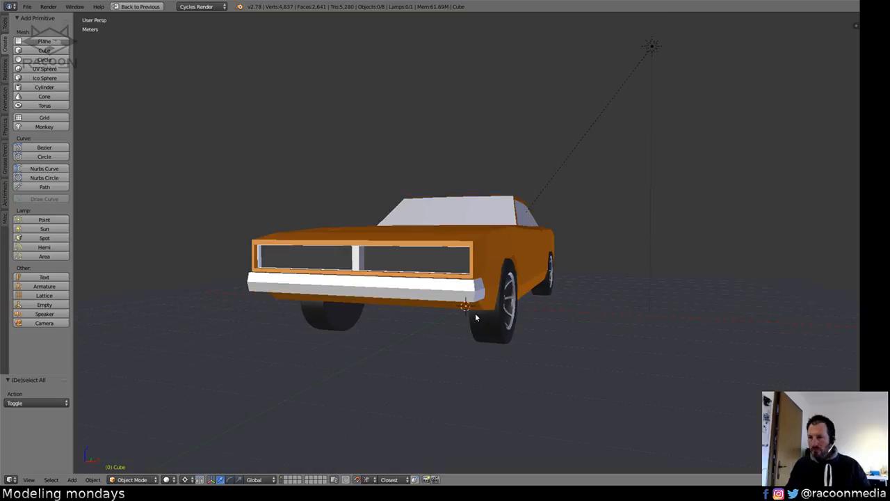
pyautogui.moveTo(476, 318); pyautogui.dragTo(511, 304, button='middle')
pyautogui.hotkey('shift', 'z')
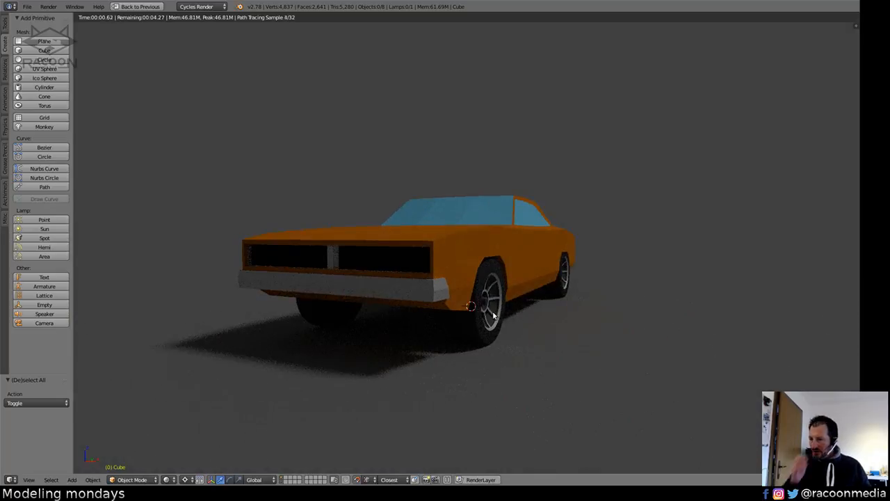
pyautogui.moveTo(425, 312)
pyautogui.mouseDown(button='middle')
pyautogui.moveTo(541, 322)
pyautogui.moveTo(459, 313)
pyautogui.moveTo(495, 304)
pyautogui.mouseUp(button='middle')
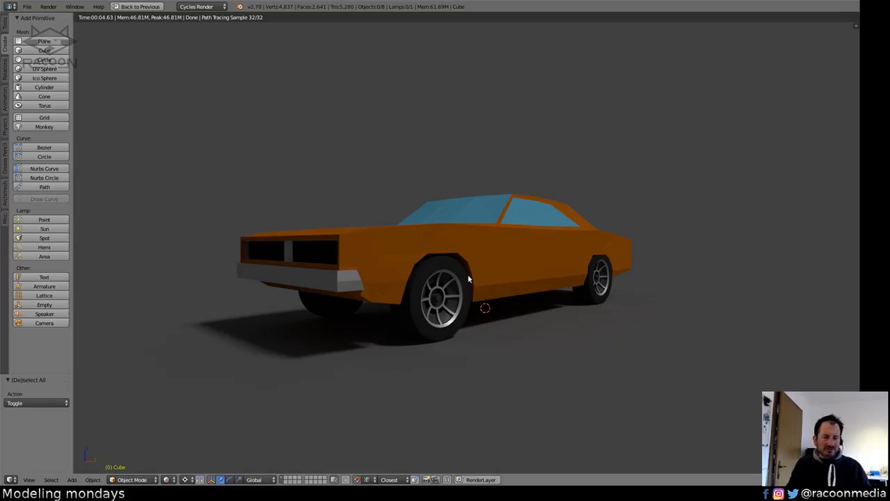
pyautogui.moveTo(469, 278)
pyautogui.mouseDown(button='middle')
pyautogui.moveTo(485, 292)
pyautogui.moveTo(456, 280)
pyautogui.moveTo(502, 281)
pyautogui.mouseUp(button='middle')
pyautogui.hotkey('shift', 'z')
pyautogui.scroll(6, 489, 260)
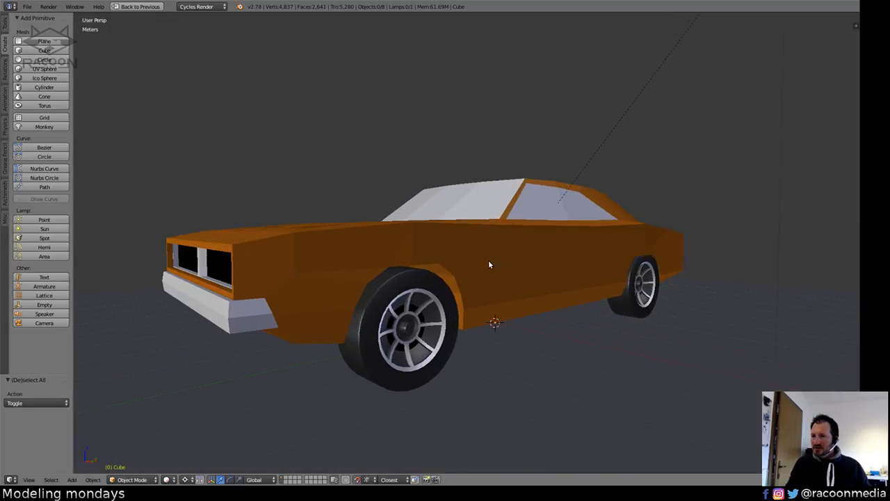
pyautogui.moveTo(493, 255); pyautogui.dragTo(491, 256, button='middle')
pyautogui.hotkey('shift', 'z')
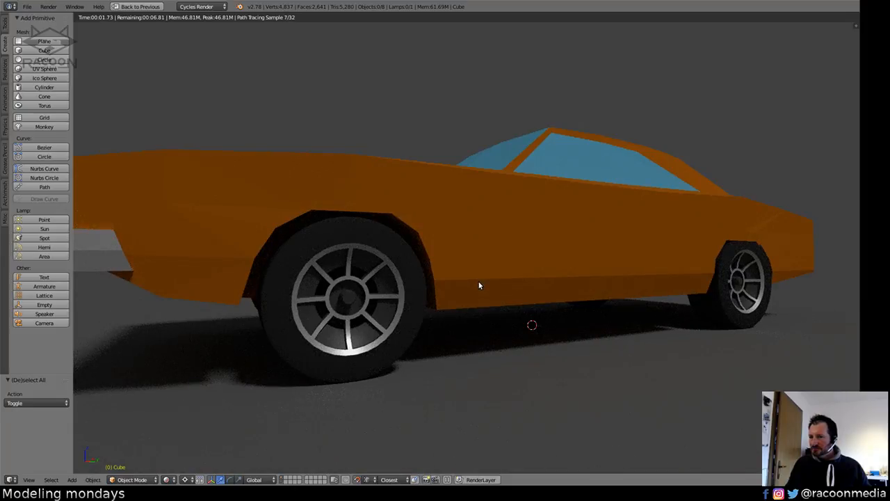
pyautogui.moveTo(479, 286); pyautogui.dragTo(491, 288, button='middle')
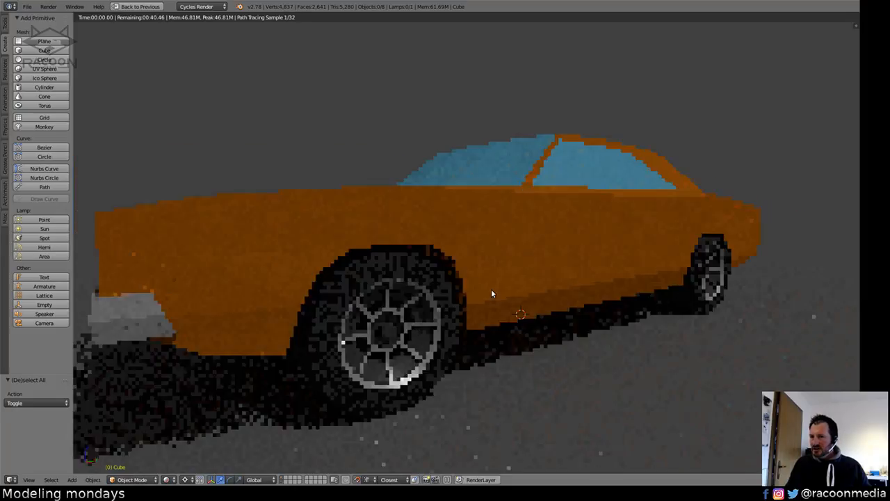
pyautogui.hotkey('shift', 'z')
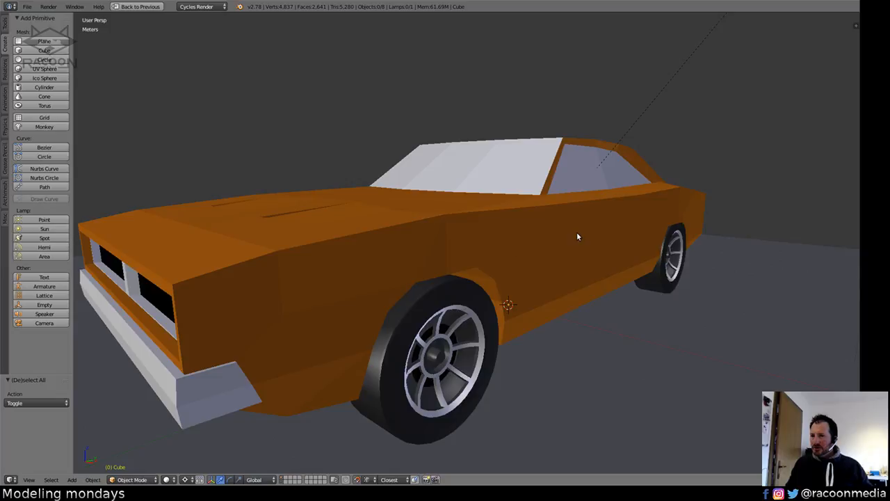
# Enter Edit Mode on the car body and add one unshifted loop cut from beside the grille around under the front bumper.
pyautogui.press('KP_1')
pyautogui.press('KP_5')
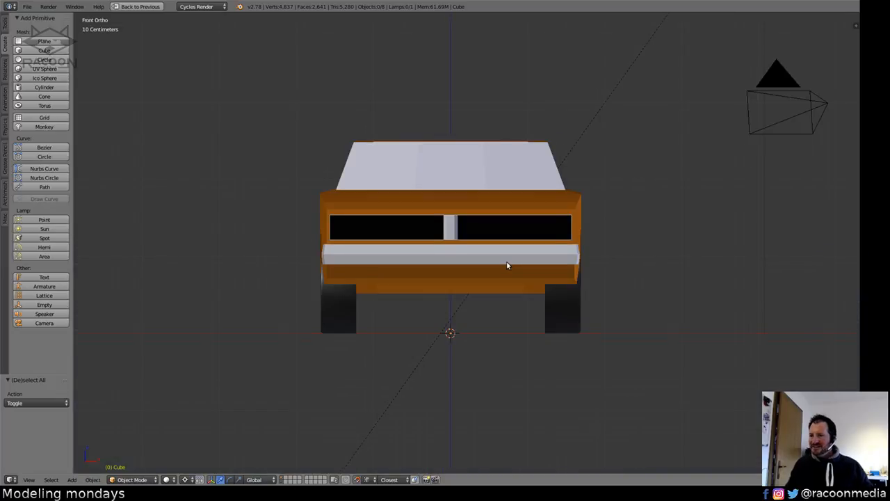
pyautogui.keyDown('shift'); pyautogui.moveTo(506, 262); pyautogui.dragTo(420, 301, button='middle'); pyautogui.keyUp('shift')
pyautogui.press('z')
pyautogui.moveTo(483, 317)
pyautogui.keyDown('ctrl'); pyautogui.mouseDown(button='middle')
pyautogui.moveTo(579, 276)
pyautogui.moveTo(582, 244)
pyautogui.moveTo(522, 294)
pyautogui.moveTo(530, 292)
pyautogui.moveTo(532, 311)
pyautogui.moveTo(502, 318)
pyautogui.moveTo(554, 301)
pyautogui.mouseUp(button='middle'); pyautogui.keyUp('ctrl')
pyautogui.press('Tab')
pyautogui.press('z')
pyautogui.scroll(4, 502, 318)
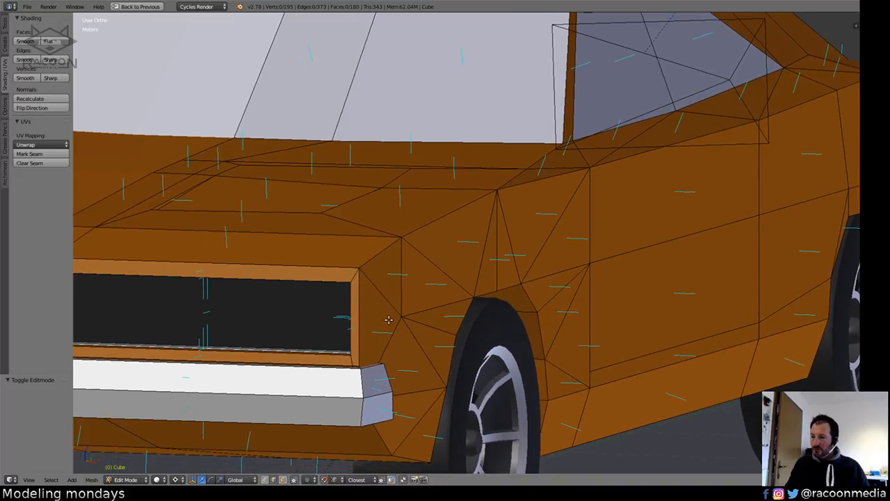
pyautogui.hotkey('ctrl', 'r')
pyautogui.click(361, 321)
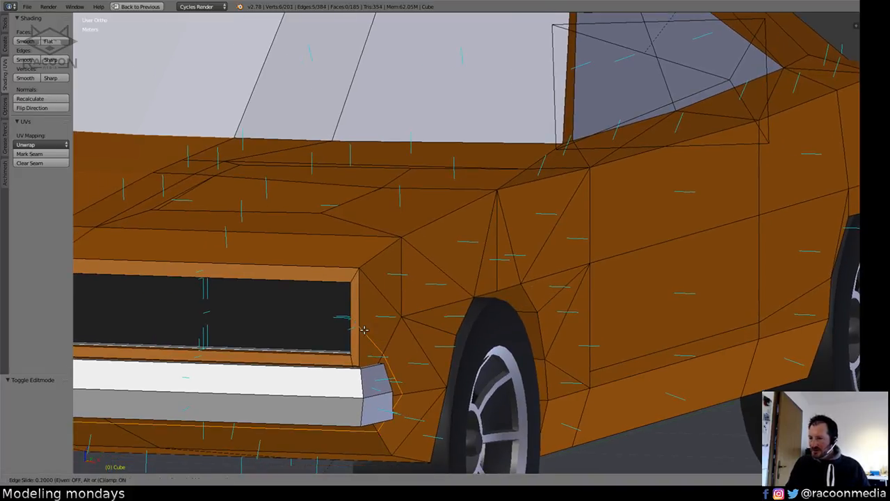
pyautogui.rightClick(376, 323)
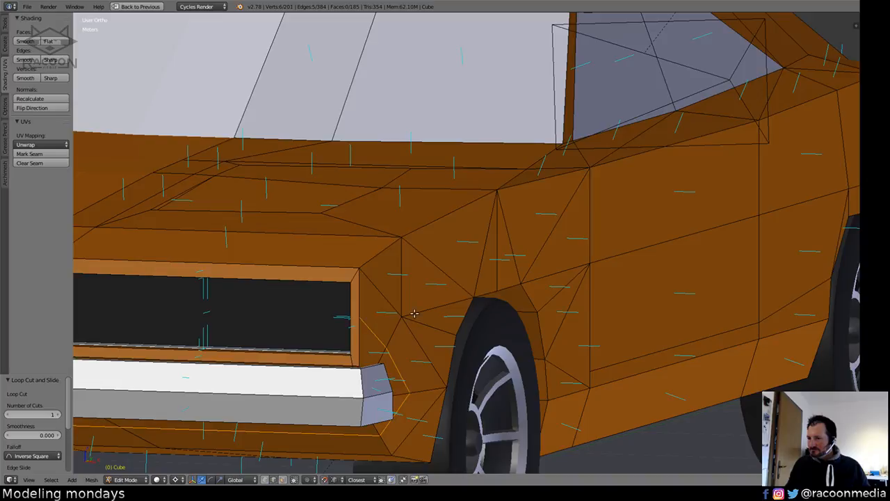
# Edge-slide the new loop beside the grille by a factor of about -0.19, working in the front orthographic view.
pyautogui.press('KP_1')
pyautogui.scroll(7, 487, 306)
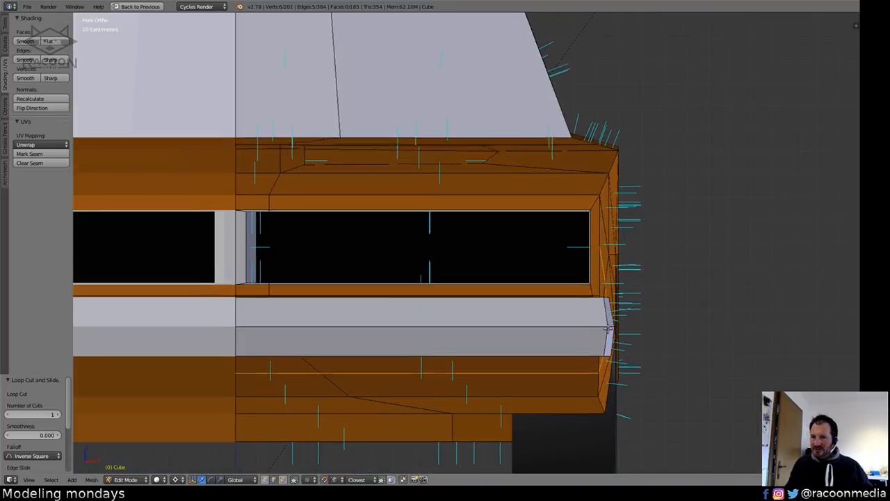
pyautogui.scroll(2, 606, 268)
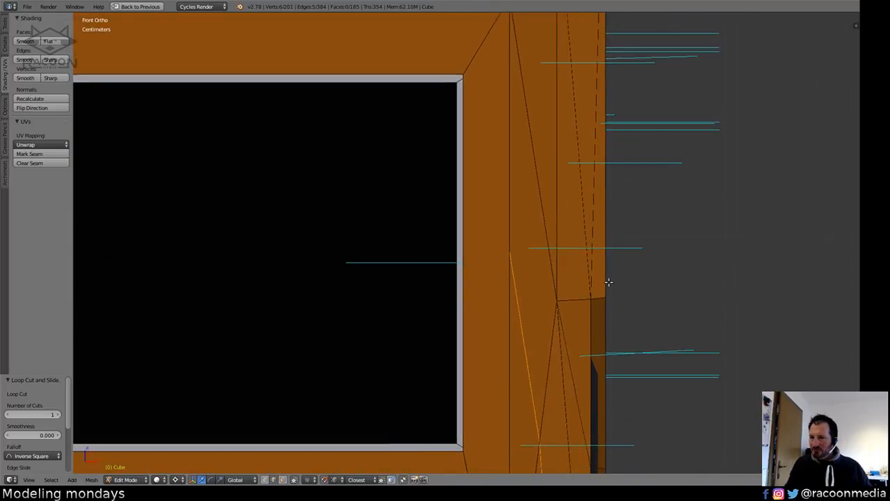
pyautogui.press('g')
pyautogui.press('g')
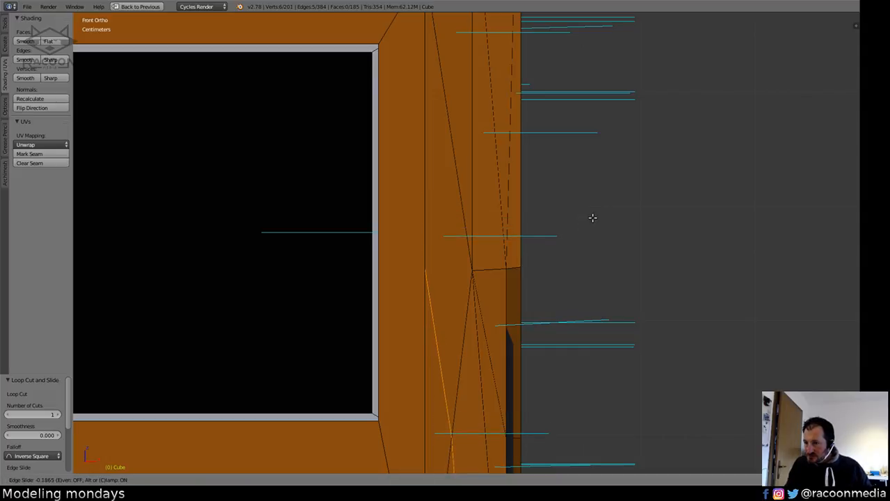
pyautogui.click(588, 228)
pyautogui.scroll(-7, 532, 299)
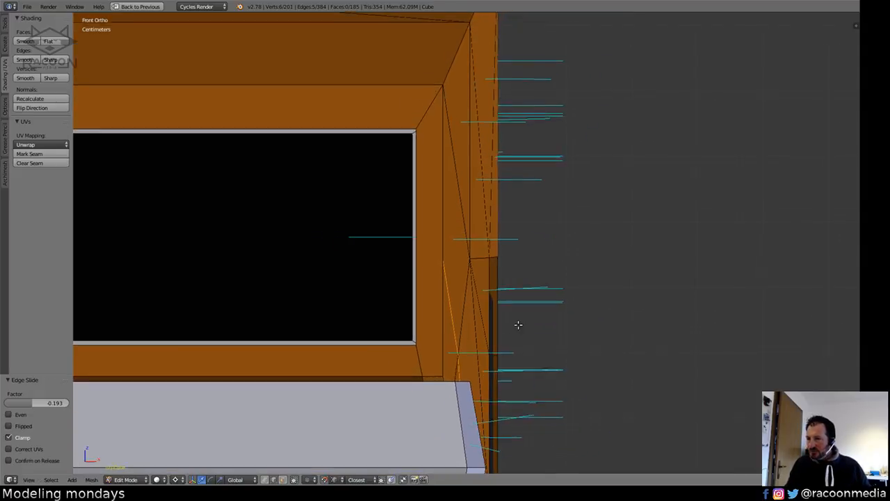
# In face select mode, triangulate the fender face beside the grille's outer edge, and clear the selection.
pyautogui.moveTo(512, 333); pyautogui.dragTo(744, 280, button='middle')
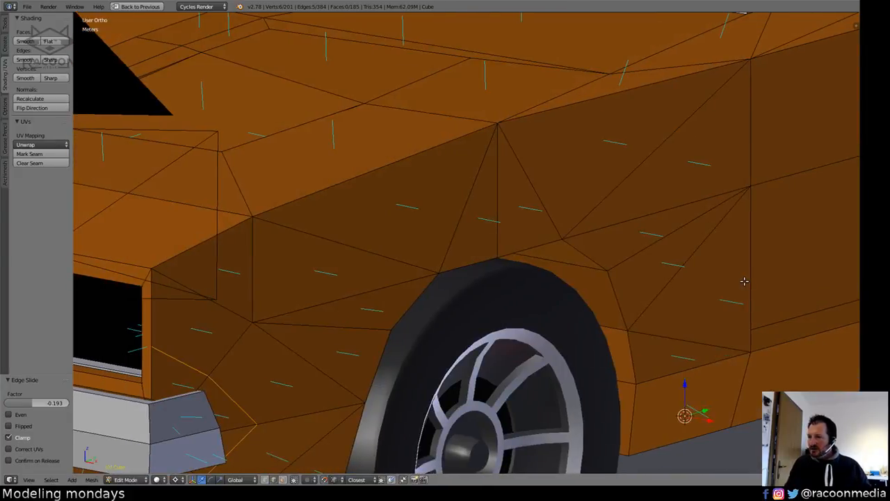
pyautogui.keyDown('shift'); pyautogui.moveTo(457, 331); pyautogui.dragTo(621, 285, button='middle'); pyautogui.keyUp('shift')
pyautogui.click(282, 480)
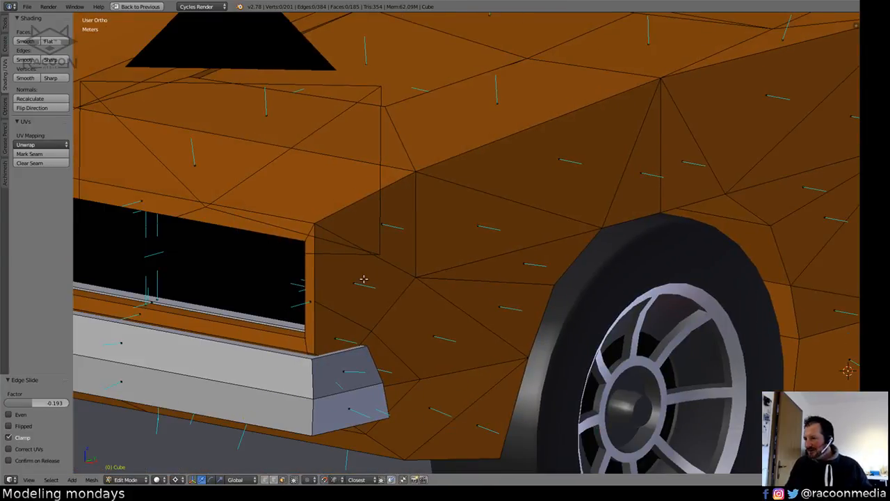
pyautogui.rightClick(369, 270)
pyautogui.keyDown('shift'); pyautogui.moveTo(385, 287); pyautogui.dragTo(418, 296, button='middle'); pyautogui.keyUp('shift')
pyautogui.rightClick(419, 305)
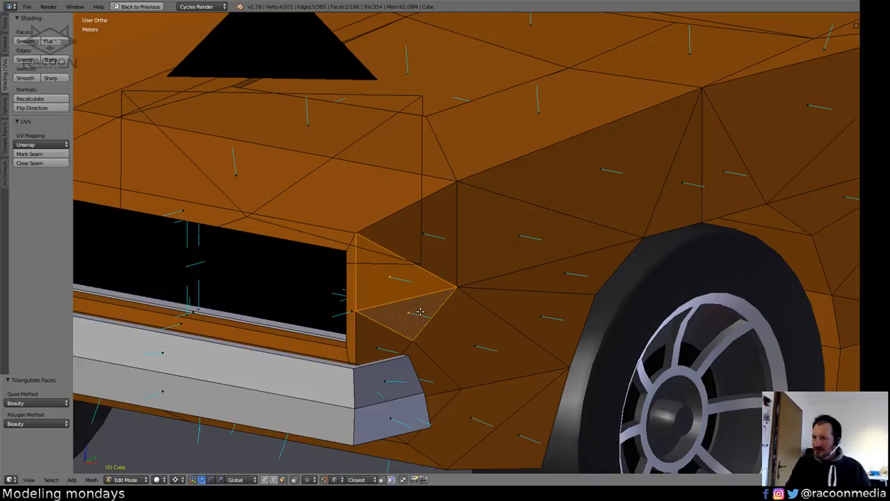
pyautogui.press('a')
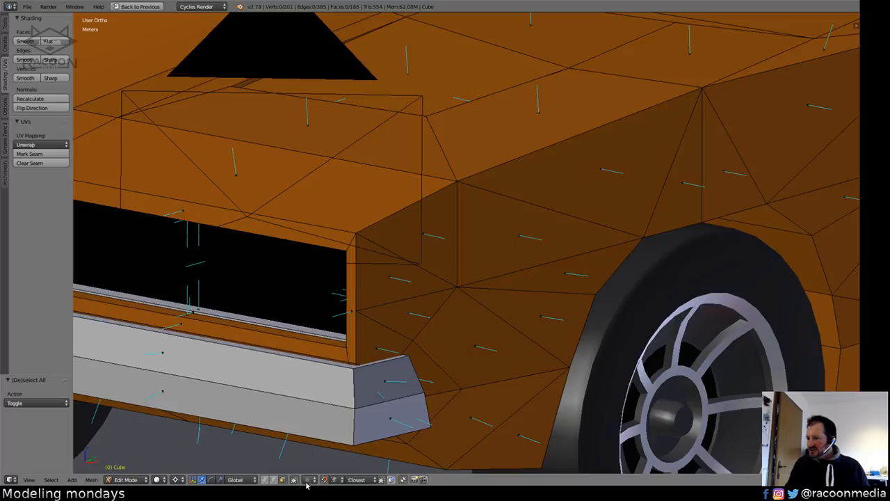
# Select the added edge loop around the bumper end and edge-slide it by a factor of -1 onto the neighbouring edges toward the wheel arch.
pyautogui.keyDown('alt'); pyautogui.rightClick(423, 371); pyautogui.keyUp('alt')
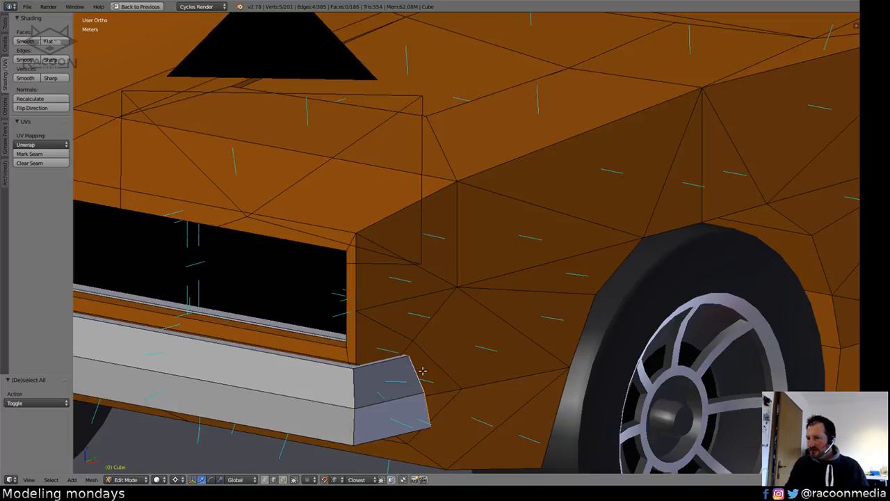
pyautogui.keyDown('alt'); pyautogui.rightClick(435, 366); pyautogui.keyUp('alt')
pyautogui.keyDown('shift'); pyautogui.rightClick(384, 327); pyautogui.keyUp('shift')
pyautogui.keyDown('shift'); pyautogui.rightClick(361, 281); pyautogui.keyUp('shift')
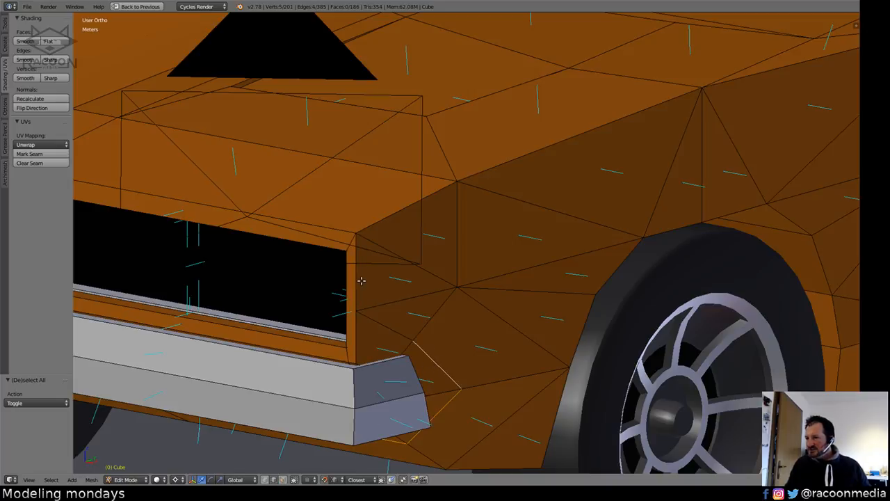
pyautogui.press('g')
pyautogui.press('g')
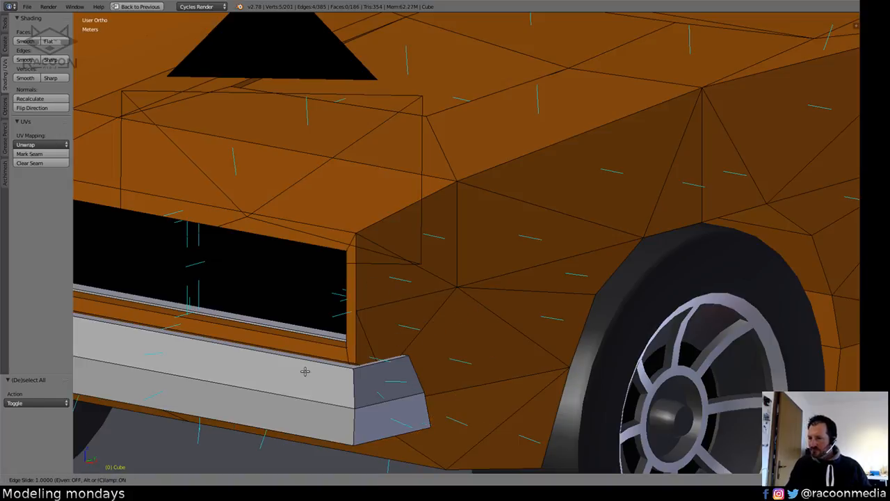
pyautogui.click(575, 225)
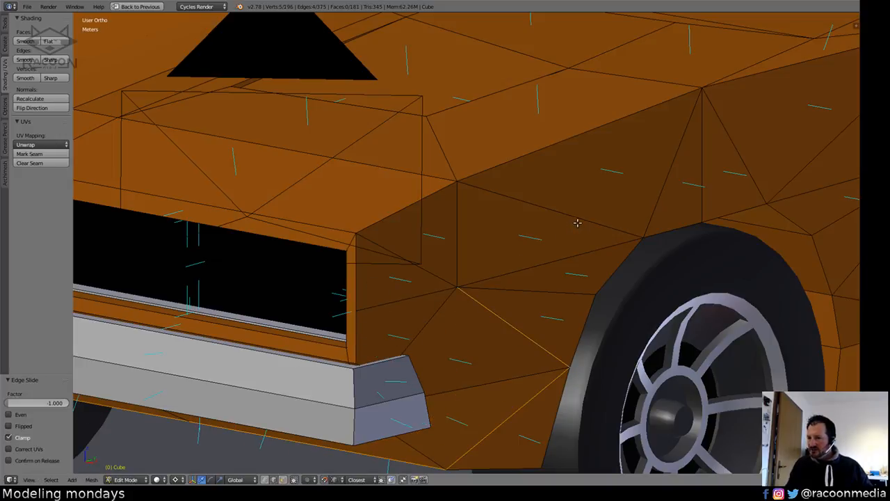
pyautogui.press('a')
# Select the two front hood edges running along the top of the grille frame.
pyautogui.moveTo(543, 254); pyautogui.dragTo(501, 317, button='middle')
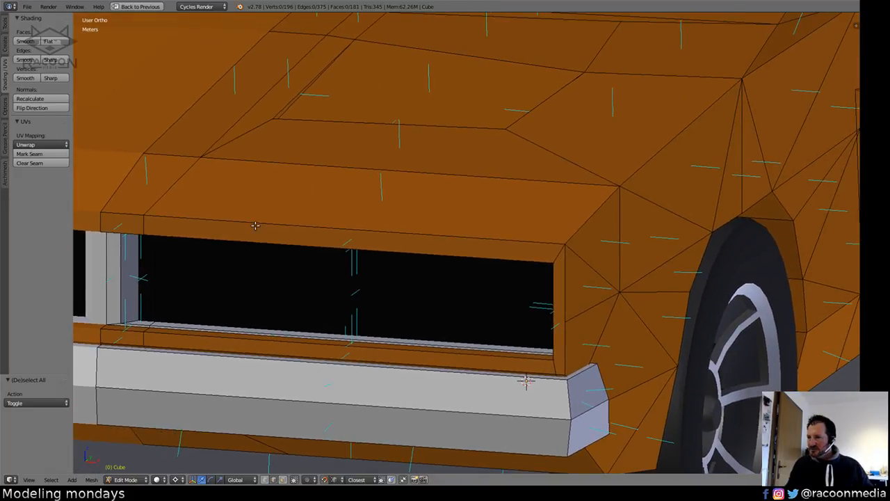
pyautogui.rightClick(128, 214)
pyautogui.keyDown('shift'); pyautogui.rightClick(264, 217); pyautogui.keyUp('shift')
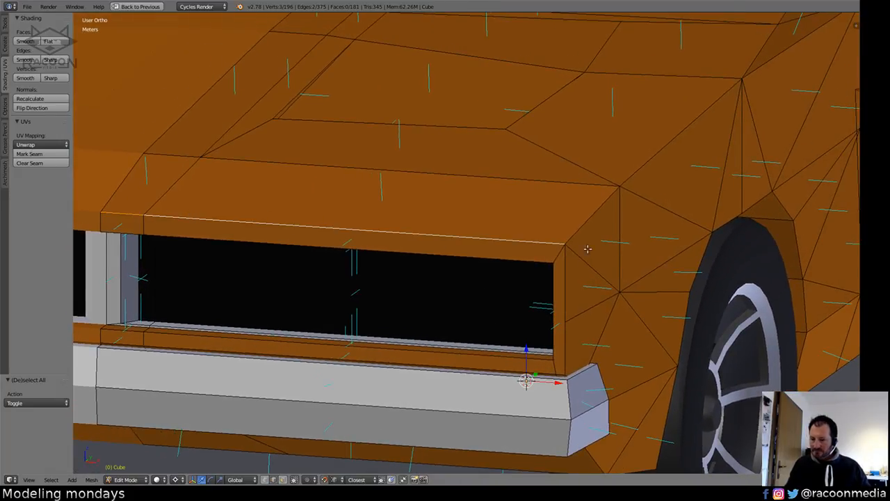
# Lower the body edge above the front grille opening by about 1.4 cm along Z and clear the selection.
pyautogui.press('g')
pyautogui.press('z')
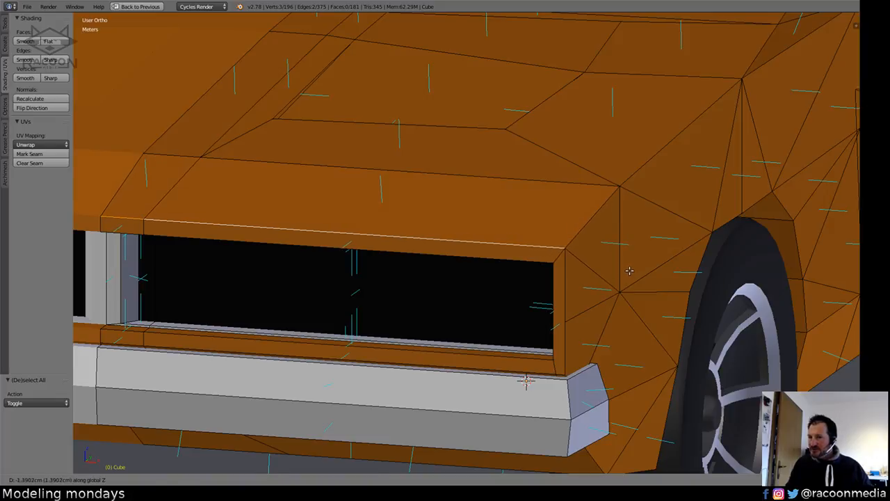
pyautogui.click(629, 270)
pyautogui.press('a')
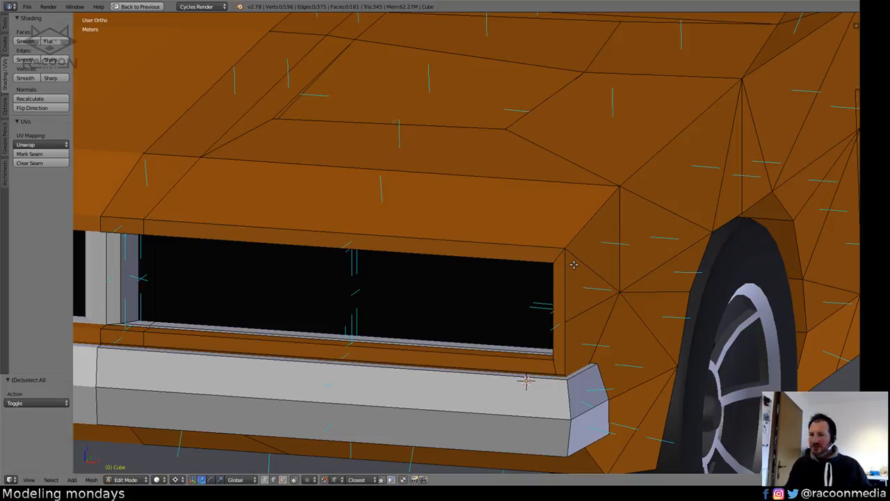
# In the side orthographic wireframe view, nudge the fender-top vertices above the front wheel to fit the blueprint's hood line.
pyautogui.press('KP_1')
pyautogui.press('KP_3')
pyautogui.press('KP_5')
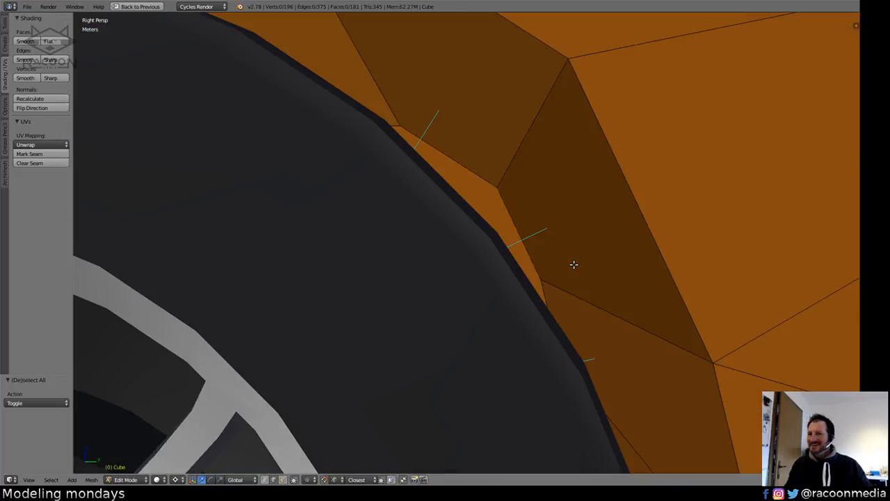
pyautogui.press('KP_5')
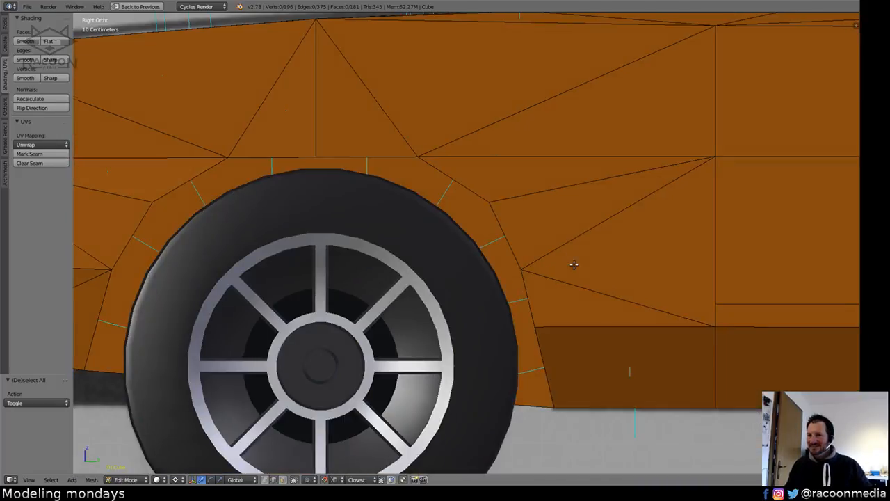
pyautogui.scroll(-4, 573, 264)
pyautogui.scroll(1, 489, 248)
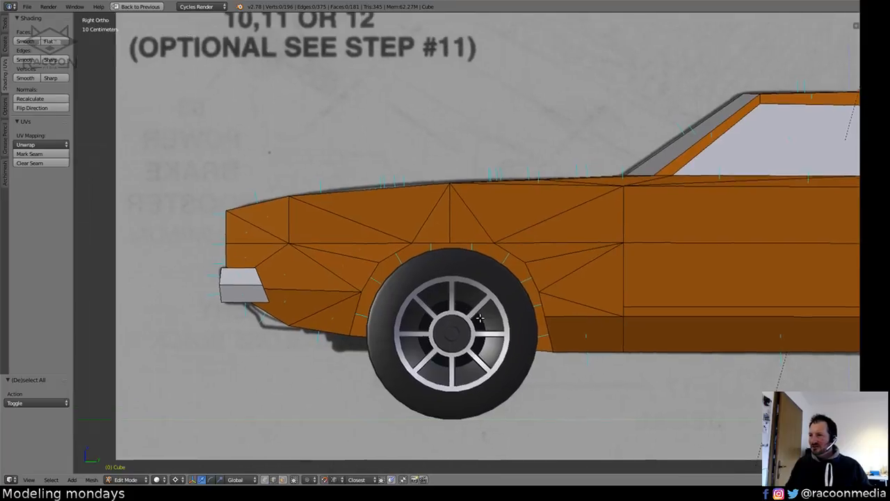
pyautogui.press('z')
pyautogui.scroll(4, 488, 248)
pyautogui.keyDown('shift'); pyautogui.moveTo(482, 259); pyautogui.dragTo(491, 312, button='middle'); pyautogui.keyUp('shift')
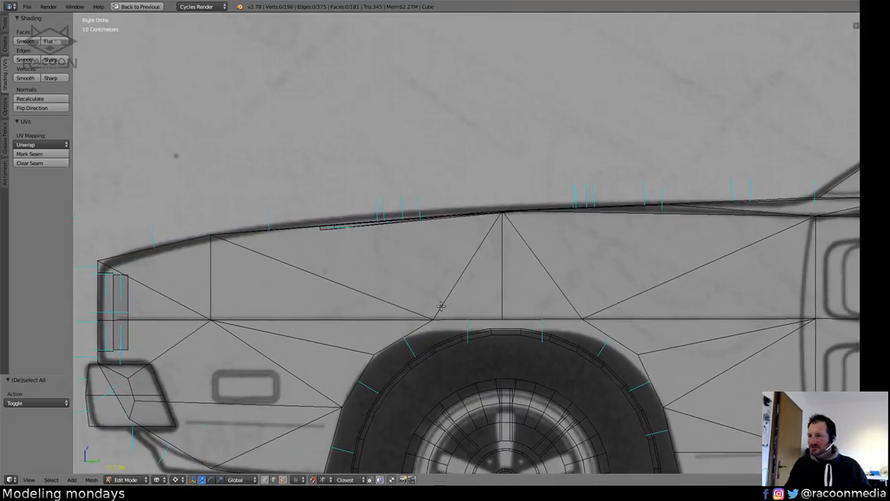
pyautogui.click(264, 480)
pyautogui.keyDown('shift'); pyautogui.moveTo(510, 239); pyautogui.dragTo(461, 275, button='middle'); pyautogui.keyUp('shift')
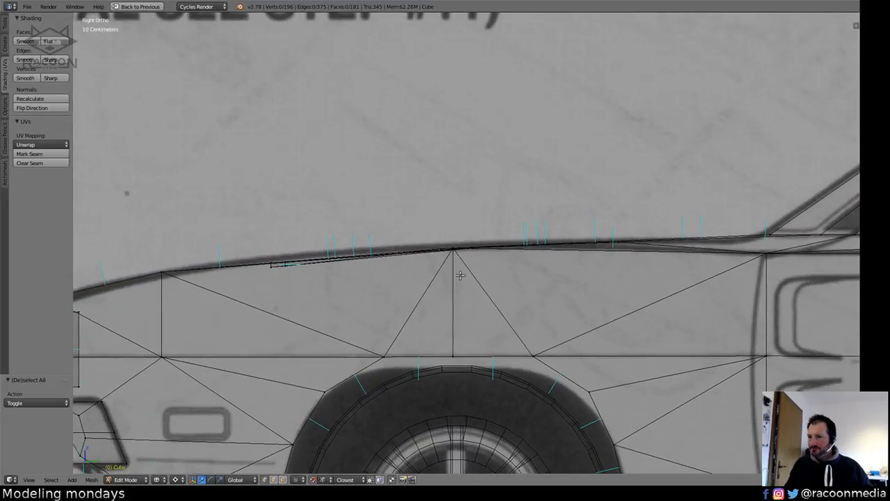
pyautogui.keyDown('ctrl'); pyautogui.moveTo(441, 229); pyautogui.dragTo(495, 263); pyautogui.keyUp('ctrl')
pyautogui.press('g')
pyautogui.press('z')
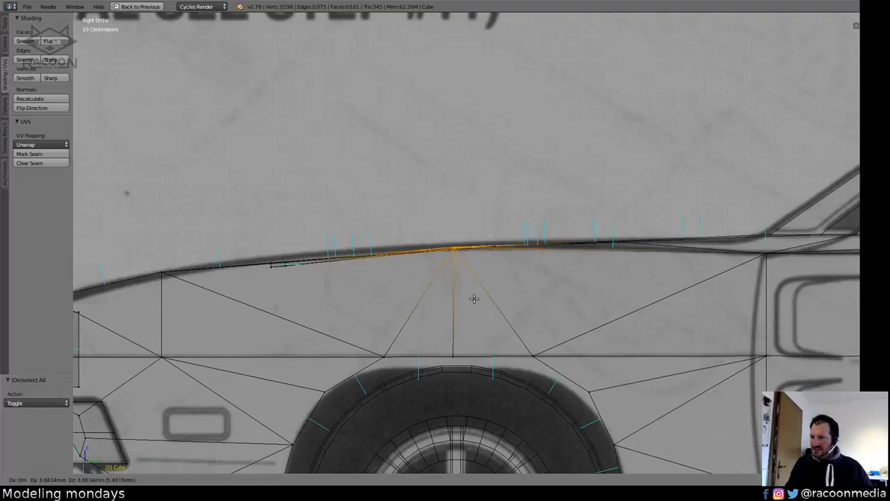
pyautogui.click(477, 300)
pyautogui.press('a')
pyautogui.press('z')
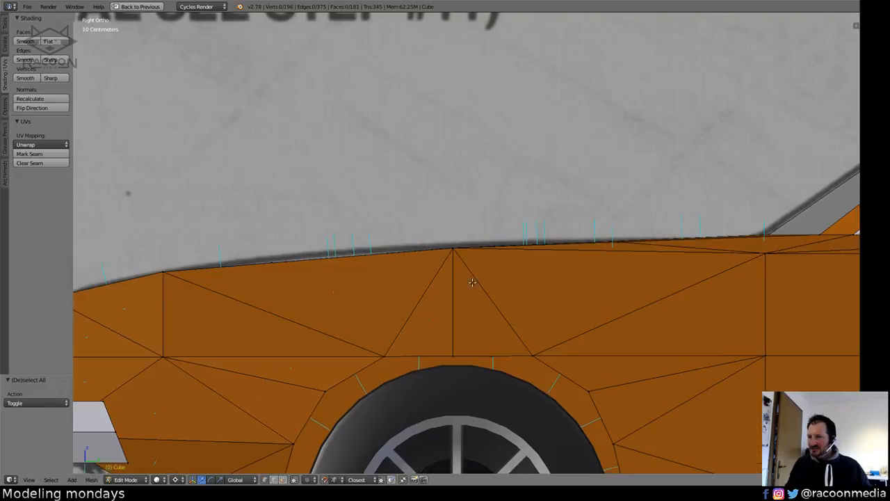
# Select the 11 vertices of the body's upper side edge running from the front fender past the windows, including hidden ones.
pyautogui.keyDown('ctrl'); pyautogui.moveTo(473, 282); pyautogui.dragTo(489, 306, button='middle'); pyautogui.keyUp('ctrl')
pyautogui.keyDown('shift'); pyautogui.moveTo(545, 319); pyautogui.dragTo(429, 310, button='middle'); pyautogui.keyUp('shift')
pyautogui.press('KP_1')
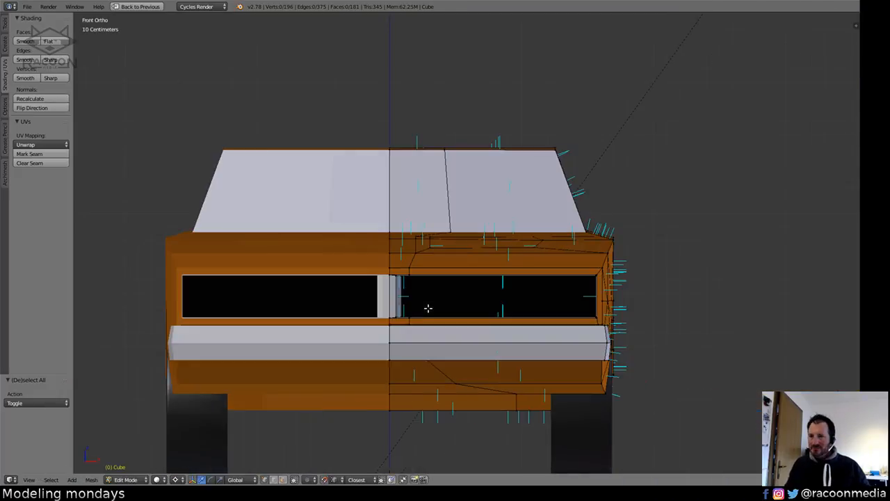
pyautogui.keyDown('shift'); pyautogui.moveTo(557, 277); pyautogui.dragTo(440, 287, button='middle'); pyautogui.keyUp('shift')
pyautogui.scroll(3, 635, 243)
pyautogui.press('z')
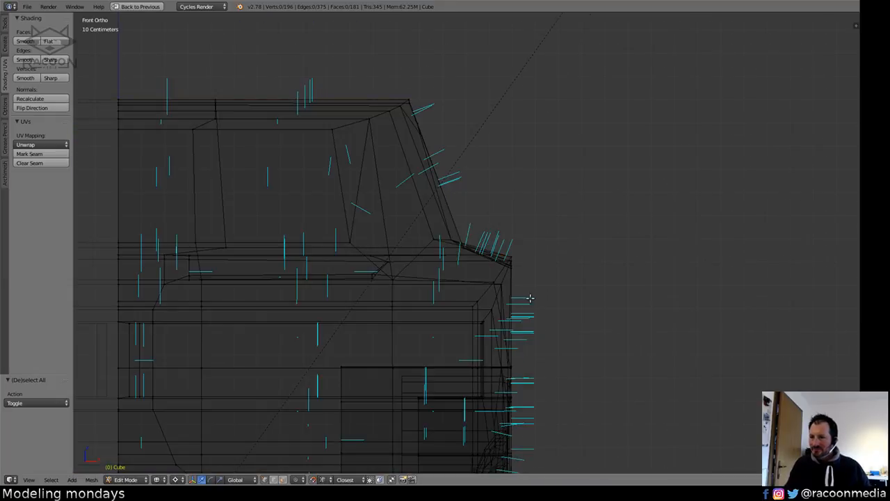
pyautogui.press('z')
pyautogui.press('z')
pyautogui.moveTo(486, 328)
pyautogui.keyDown('ctrl'); pyautogui.mouseDown()
pyautogui.moveTo(466, 323)
pyautogui.moveTo(491, 301)
pyautogui.moveTo(492, 271)
pyautogui.moveTo(518, 244)
pyautogui.moveTo(487, 329)
pyautogui.mouseUp(); pyautogui.keyUp('ctrl')
pyautogui.press('z')
pyautogui.scroll(-2, 554, 350)
pyautogui.moveTo(554, 349)
pyautogui.mouseDown(button='middle')
pyautogui.moveTo(519, 323)
pyautogui.moveTo(483, 338)
pyautogui.moveTo(555, 348)
pyautogui.moveTo(559, 336)
pyautogui.mouseUp(button='middle')
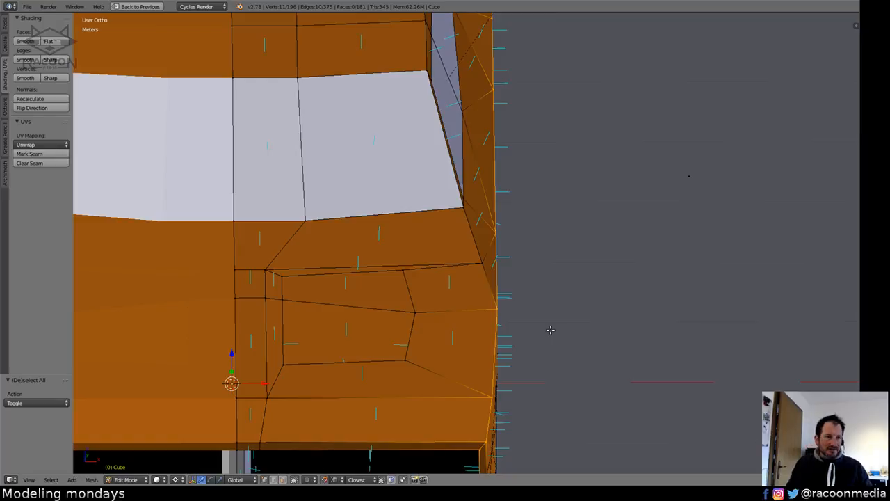
pyautogui.click(612, 304)
# Restore the full editor layout and replace the wheel picture in the upper image editor with the general-lee-dukes reference photo.
pyautogui.hotkey('ctrl', 'Up')
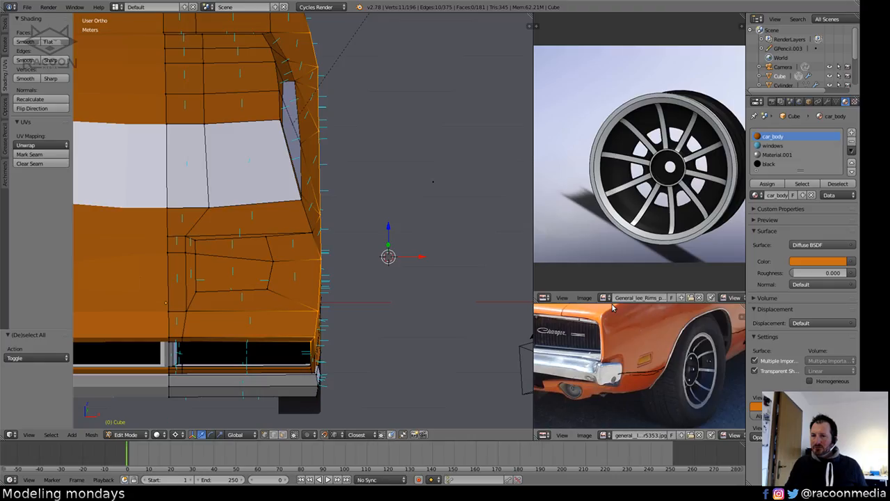
pyautogui.scroll(-1, 598, 321)
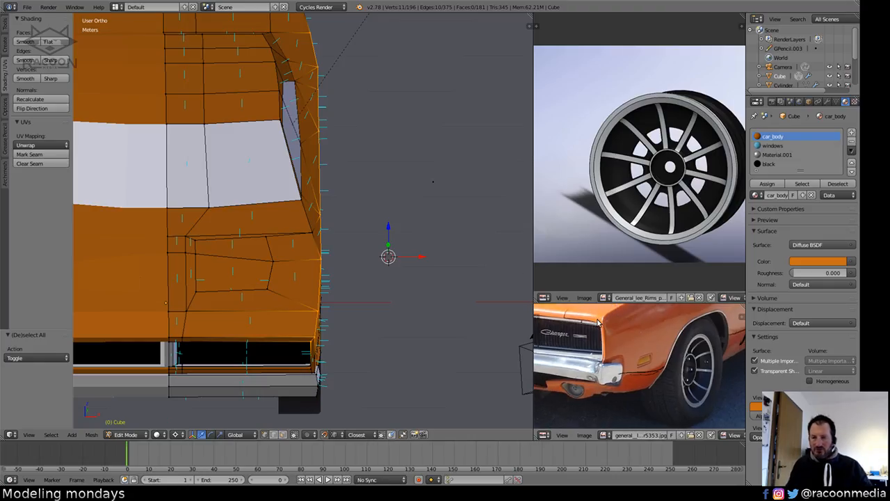
pyautogui.moveTo(686, 320); pyautogui.dragTo(613, 392, button='middle')
pyautogui.moveTo(662, 368); pyautogui.dragTo(625, 377, button='middle')
pyautogui.moveTo(668, 347); pyautogui.dragTo(623, 372, button='middle')
pyautogui.scroll(2, 621, 374)
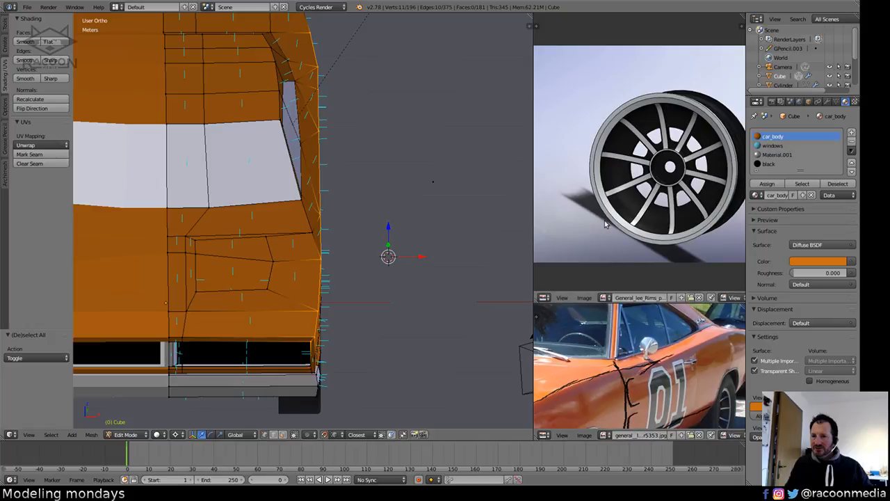
pyautogui.click(586, 297)
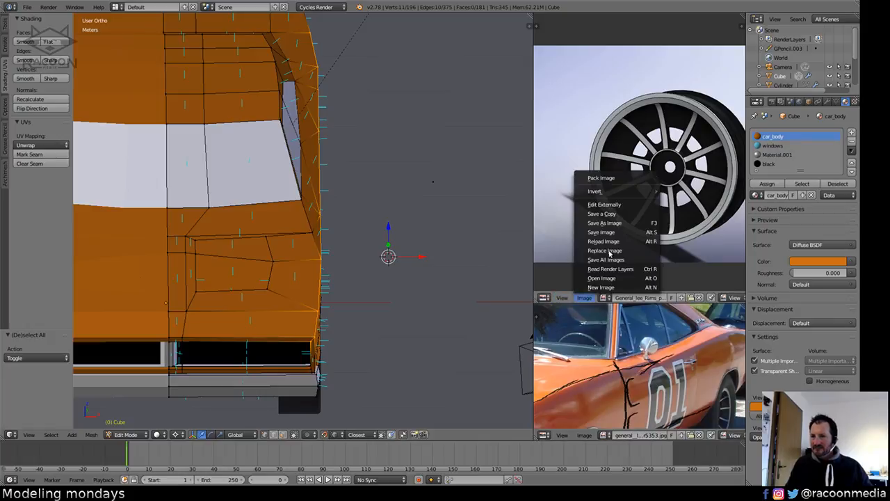
pyautogui.click(544, 298)
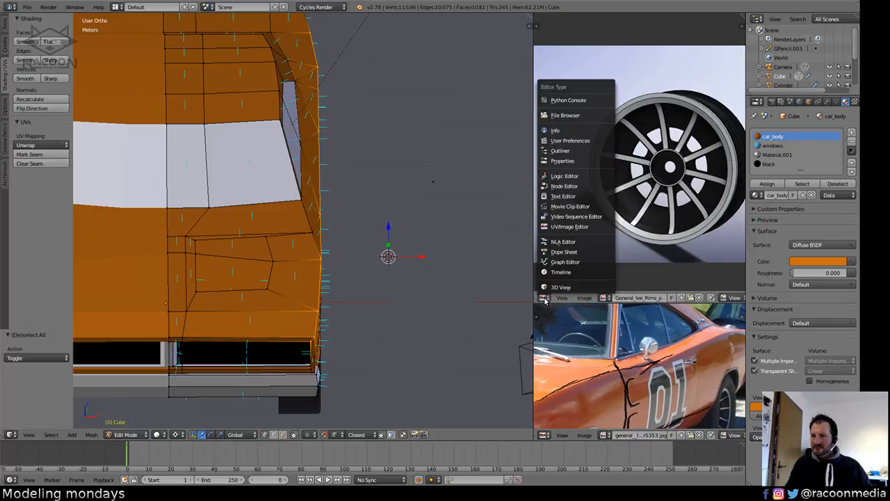
pyautogui.click(604, 298)
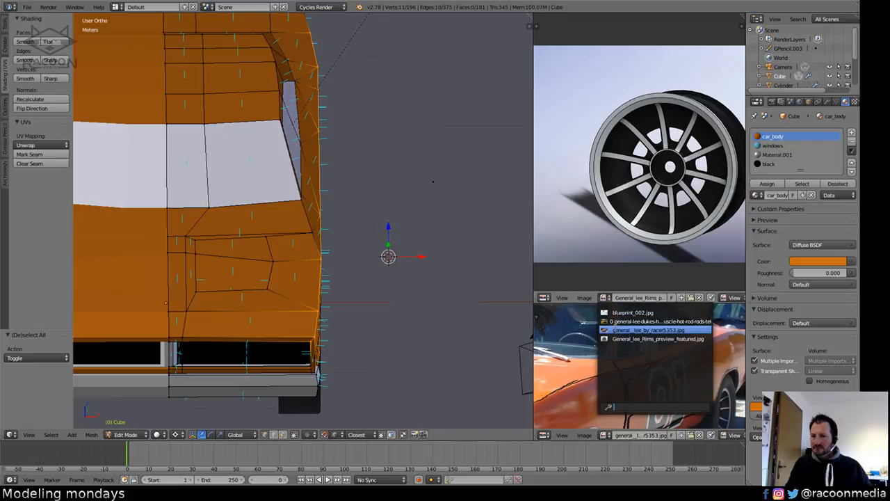
pyautogui.click(653, 321)
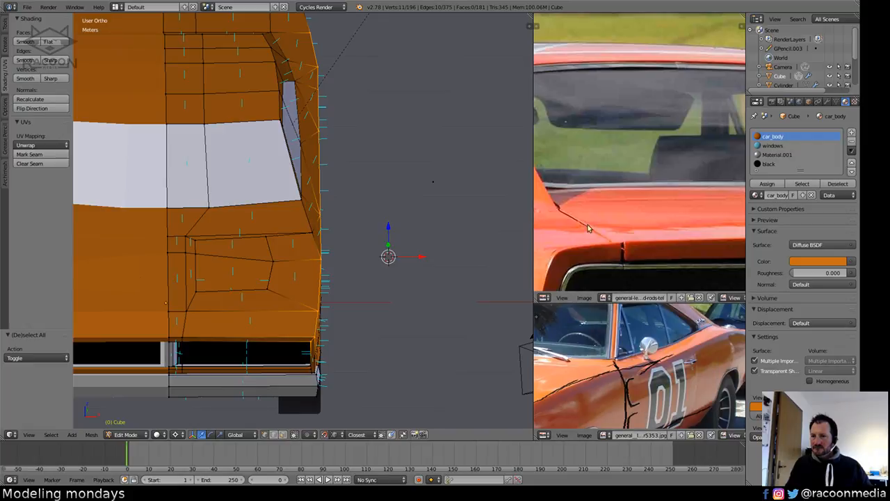
# Examine the car's side and rear quarter in the reference photo and compare the shoulder line with the model.
pyautogui.scroll(2, 660, 228)
pyautogui.scroll(-5, 661, 229)
pyautogui.moveTo(556, 225); pyautogui.dragTo(641, 235, button='middle')
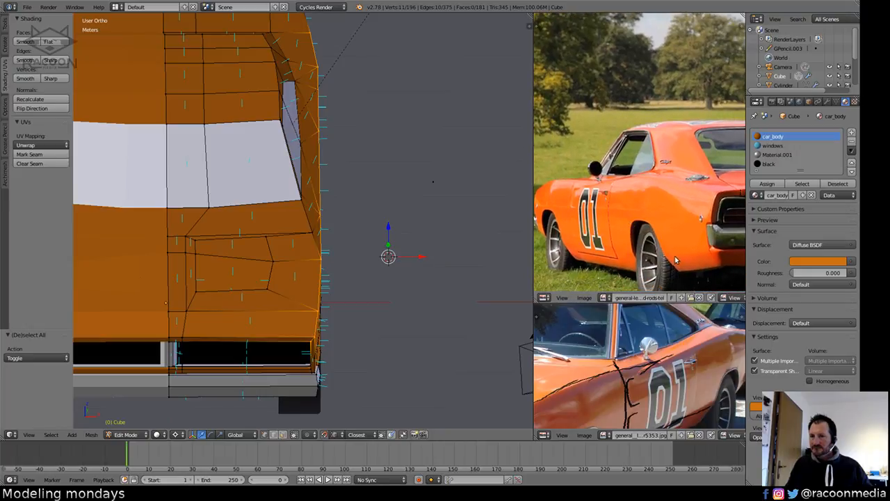
pyautogui.moveTo(675, 260); pyautogui.dragTo(665, 253, button='middle')
pyautogui.moveTo(605, 234); pyautogui.dragTo(661, 224, button='middle')
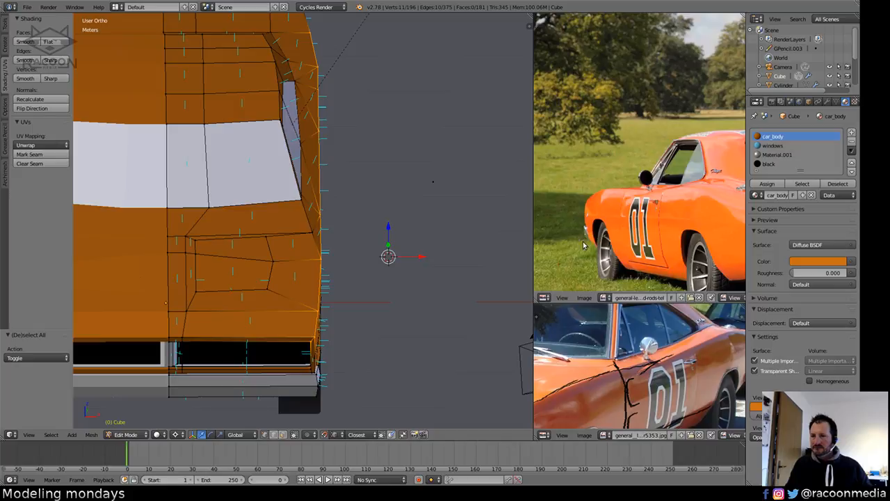
pyautogui.keyDown('shift'); pyautogui.moveTo(348, 268); pyautogui.dragTo(373, 261, button='middle'); pyautogui.keyUp('shift')
pyautogui.moveTo(655, 266); pyautogui.dragTo(593, 257, button='middle')
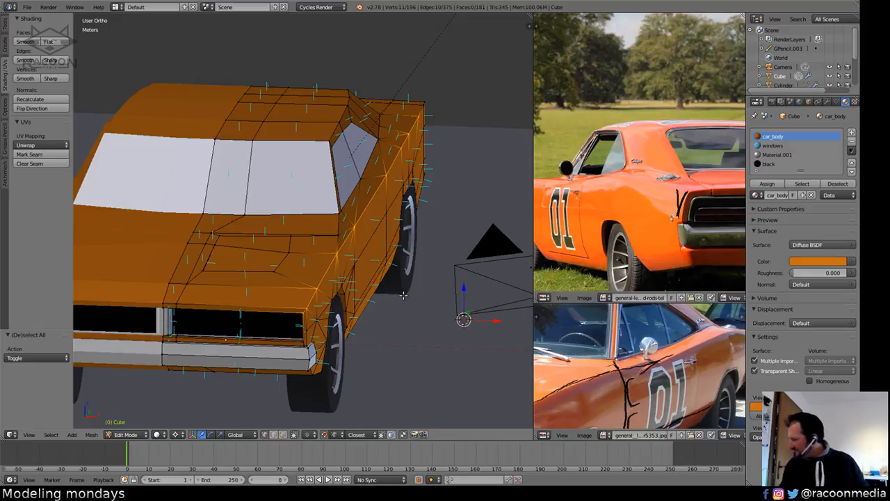
# Try to move the selected shoulder-line vertices inward along X in the front view.
pyautogui.press('KP_1')
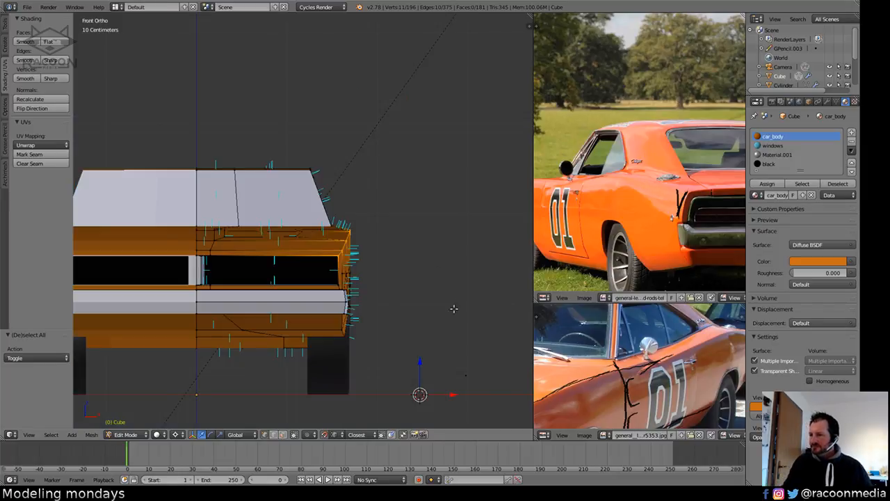
pyautogui.keyDown('ctrl'); pyautogui.moveTo(453, 309); pyautogui.dragTo(474, 223, button='middle'); pyautogui.keyUp('ctrl')
pyautogui.keyDown('shift'); pyautogui.moveTo(472, 261); pyautogui.dragTo(435, 279, button='middle'); pyautogui.keyUp('shift')
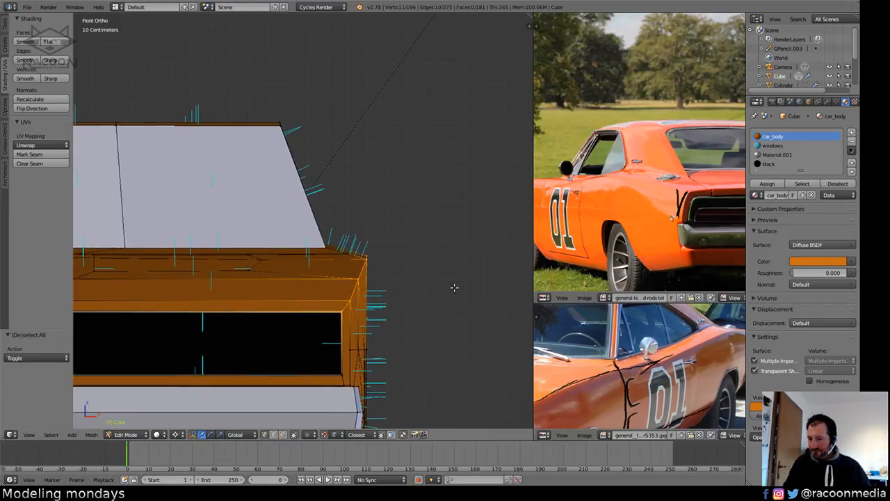
pyautogui.press('g')
pyautogui.press('x')
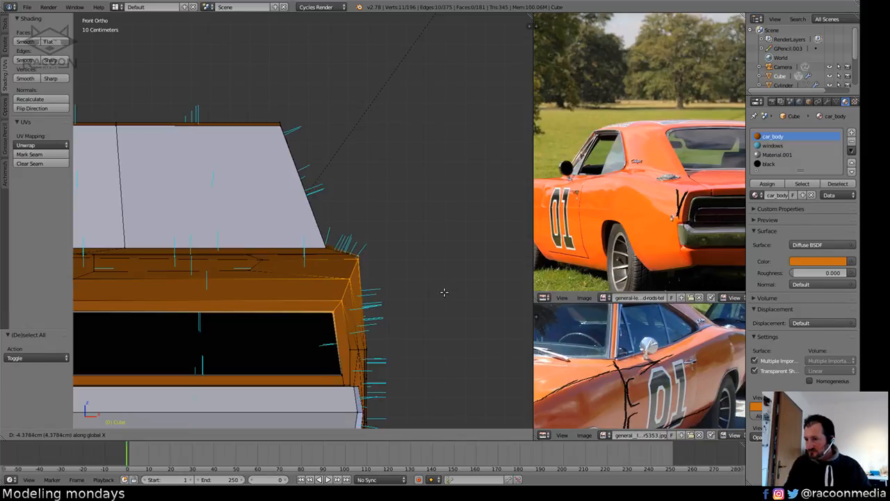
pyautogui.click(440, 291)
pyautogui.press('a')
# Inspect the narrowed shoulder line around to the car's rear and undo its inward move.
pyautogui.moveTo(394, 326); pyautogui.dragTo(362, 383, button='middle')
pyautogui.scroll(-4, 314, 394)
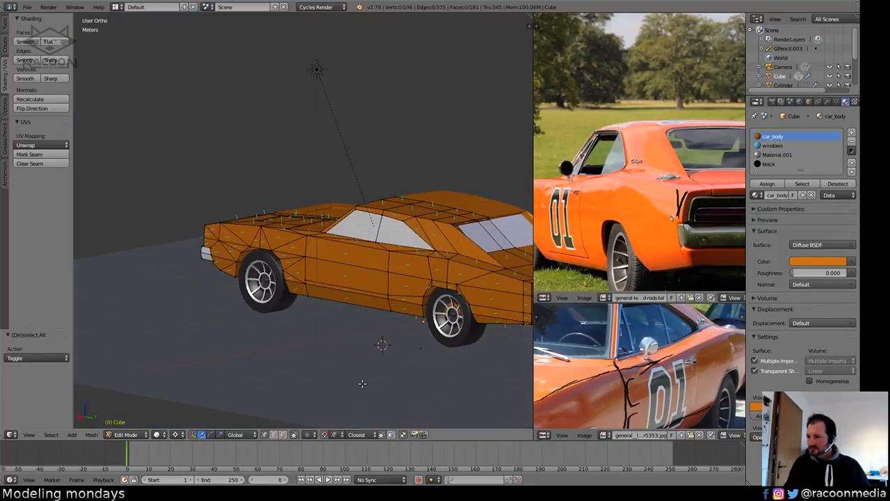
pyautogui.press('KP_5')
pyautogui.press('z')
pyautogui.moveTo(340, 280)
pyautogui.mouseDown(button='middle')
pyautogui.moveTo(383, 294)
pyautogui.moveTo(386, 310)
pyautogui.moveTo(348, 338)
pyautogui.moveTo(349, 309)
pyautogui.mouseUp(button='middle')
pyautogui.press('z')
pyautogui.hotkey('ctrl', 'z')
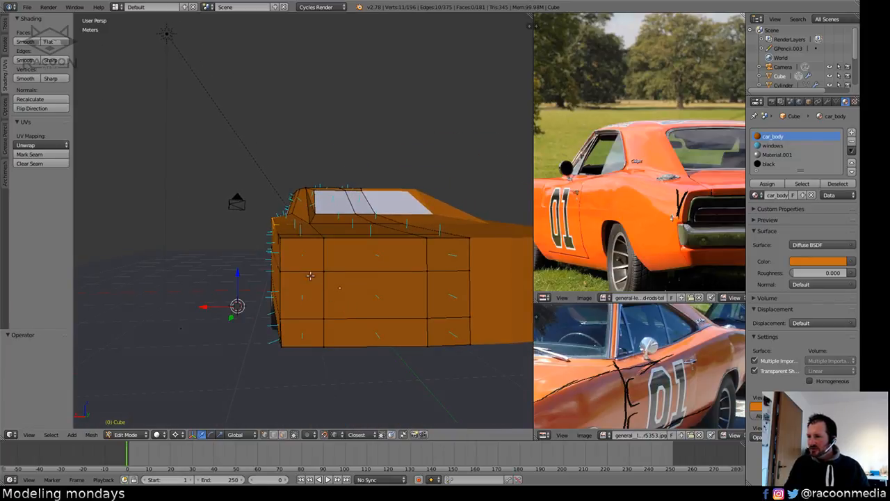
# Extend the shoulder-line selection to the rear corner, making 13 vertices, and move it inward along X.
pyautogui.moveTo(310, 276); pyautogui.dragTo(344, 290, button='middle')
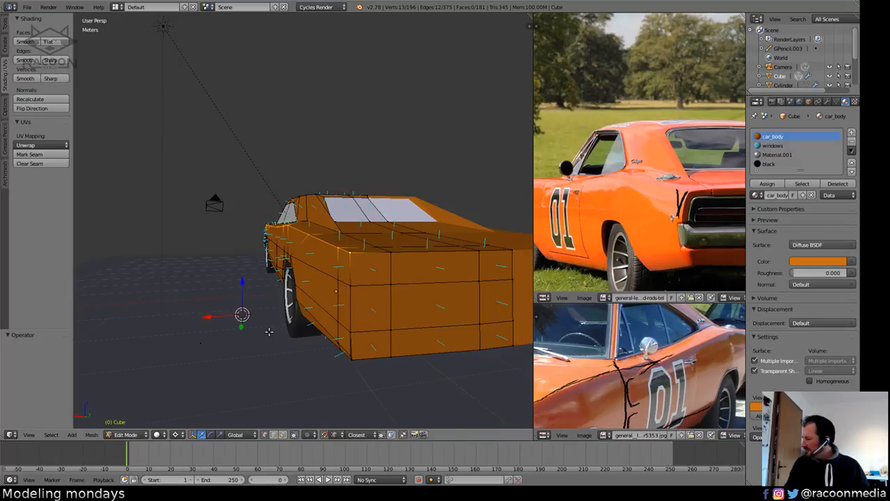
pyautogui.press('g')
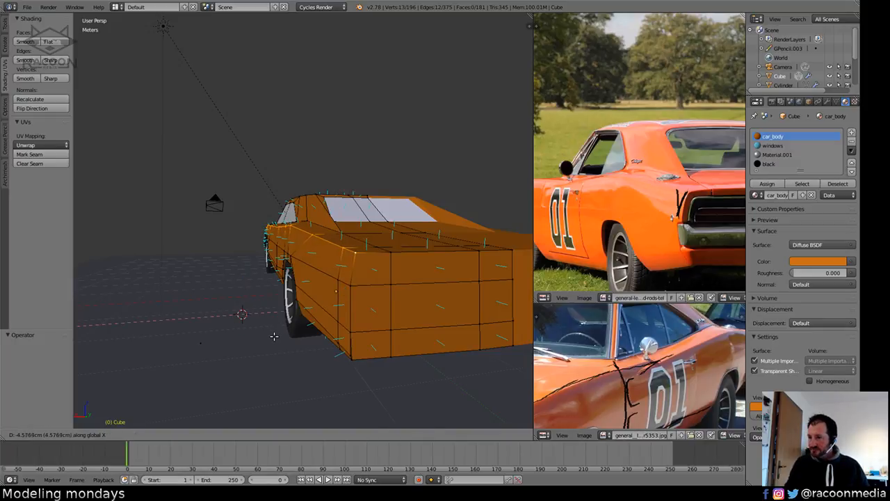
pyautogui.click(281, 335)
pyautogui.press('a')
# Try to edge-slide the lower door edge between the wheels down onto the body line beneath it.
pyautogui.moveTo(255, 317); pyautogui.dragTo(429, 292, button='middle')
pyautogui.scroll(3, 430, 292)
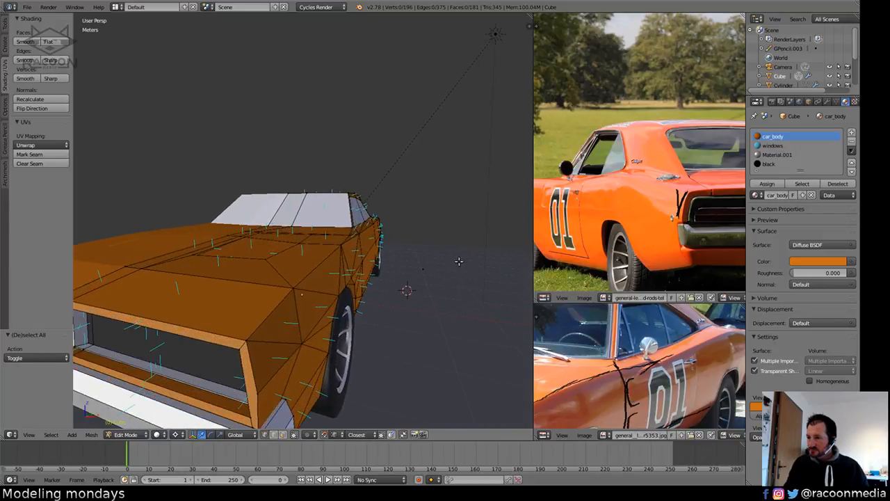
pyautogui.moveTo(459, 260); pyautogui.dragTo(355, 273, button='middle')
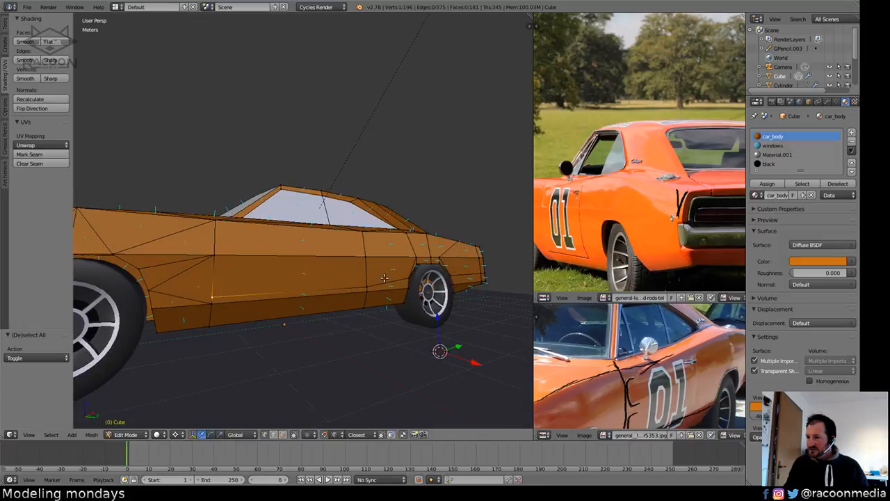
pyautogui.press('g')
pyautogui.press('g')
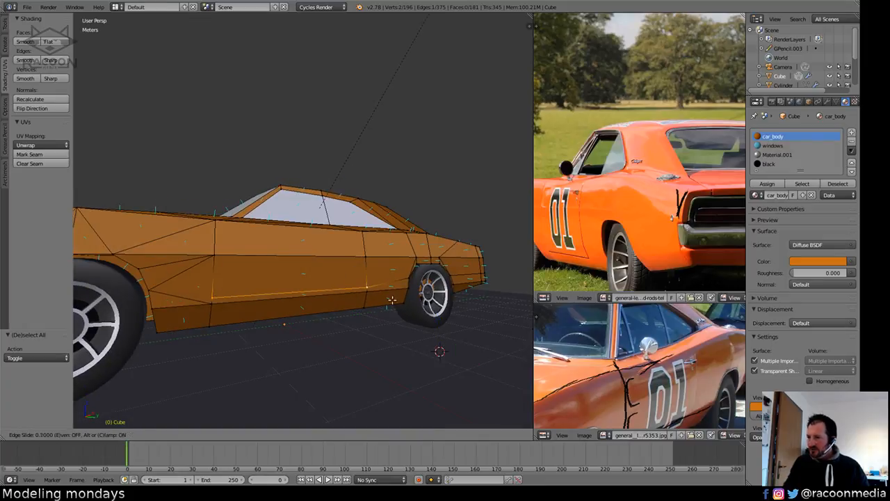
pyautogui.click(383, 350)
pyautogui.press('a')
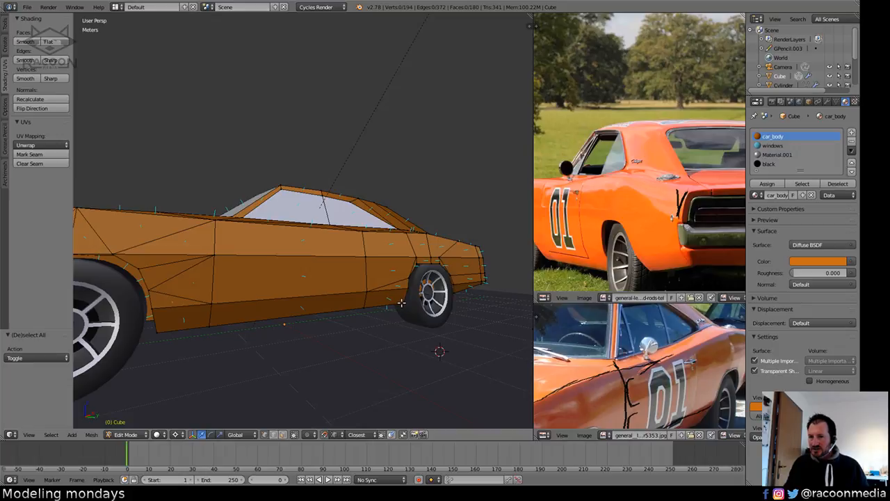
# Undo the lower door edge slide, restoring the edge selection, and view the car's side again.
pyautogui.moveTo(392, 305); pyautogui.dragTo(400, 305, button='middle')
pyautogui.hotkey('ctrl', 'z')
pyautogui.hotkey('ctrl', 'z')
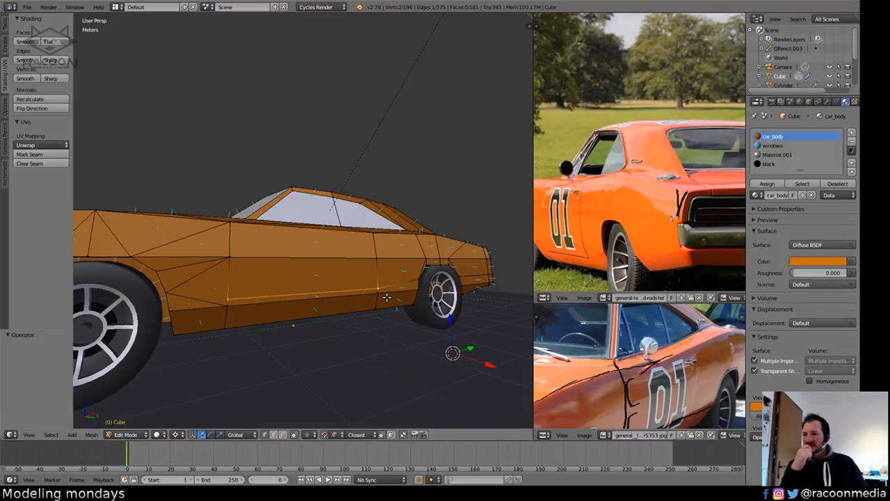
pyautogui.moveTo(403, 297); pyautogui.dragTo(427, 302, button='middle')
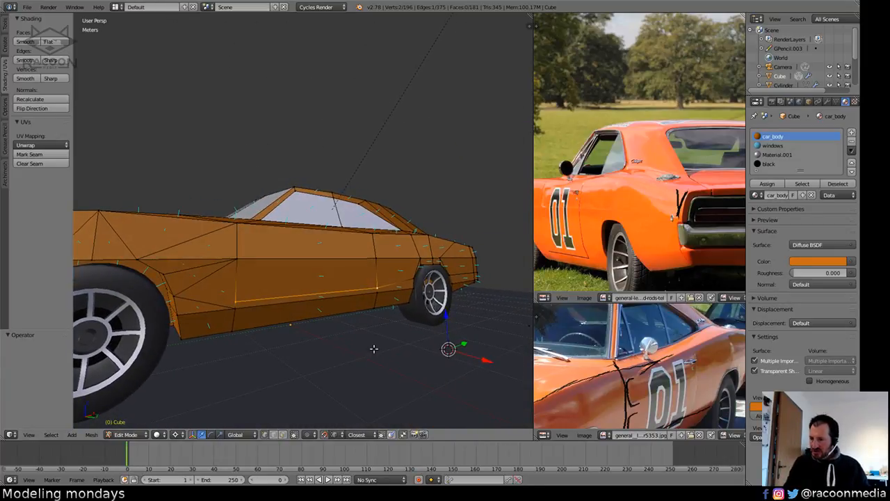
# Move the lower door edge between the wheels up along Z by about 10.68 cm.
pyautogui.press('g')
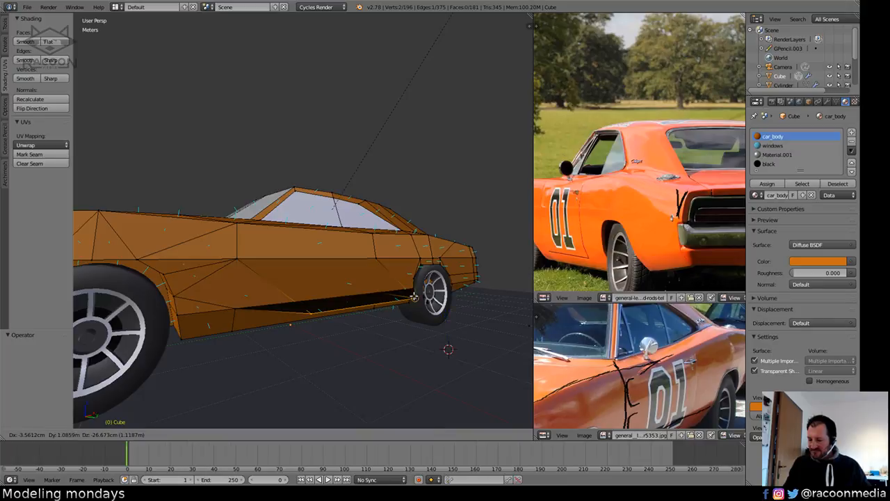
pyautogui.press('z')
pyautogui.click(413, 278)
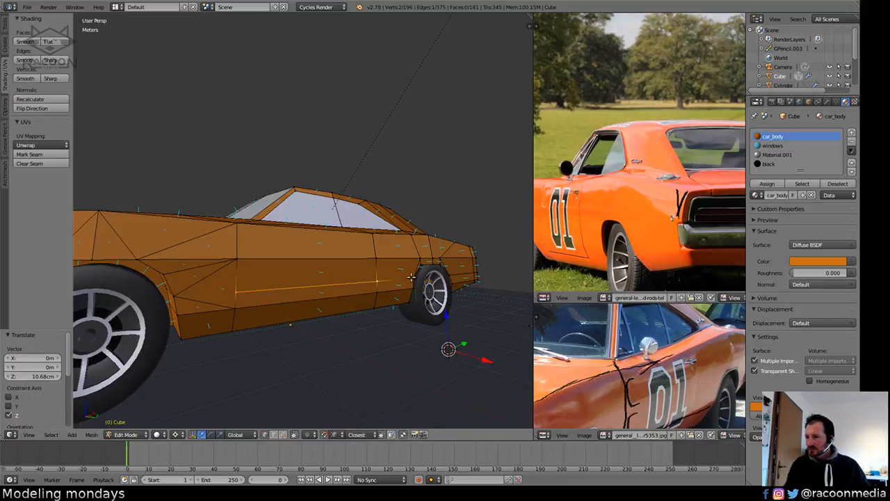
pyautogui.press('a')
pyautogui.moveTo(296, 306); pyautogui.dragTo(290, 331, button='middle')
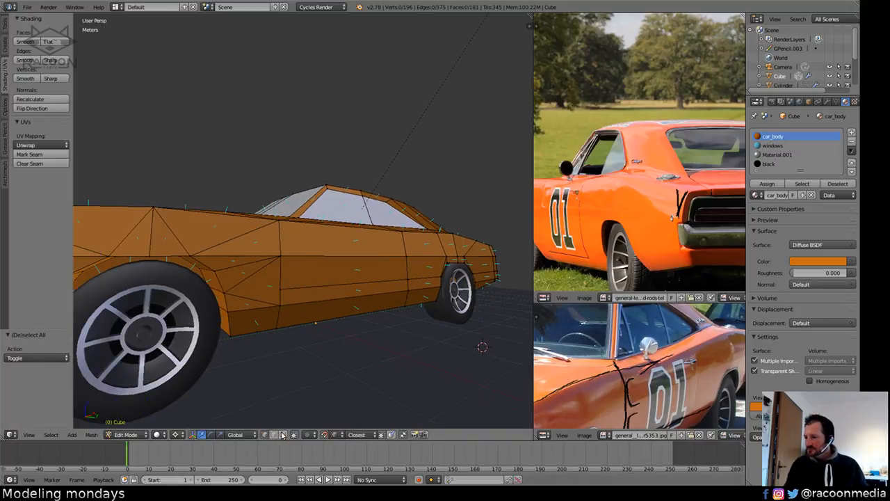
# Triangulate the body face just behind the front wheel arch, in front of the door.
pyautogui.rightClick(268, 297)
pyautogui.hotkey('ctrl', 't')
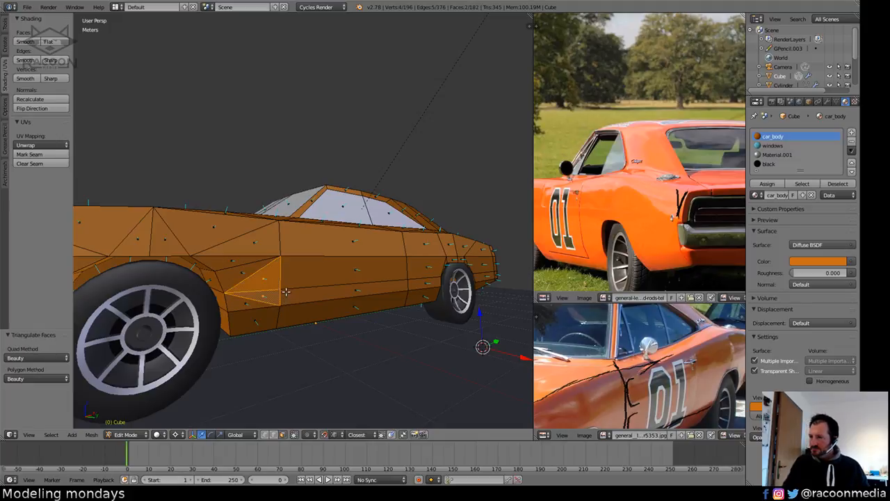
pyautogui.press('a')
pyautogui.moveTo(385, 321)
pyautogui.mouseDown(button='middle')
pyautogui.moveTo(354, 338)
pyautogui.moveTo(305, 341)
pyautogui.moveTo(409, 331)
pyautogui.moveTo(385, 337)
pyautogui.mouseUp(button='middle')
# Select the lower outer corner vertices of the front grille frame and move them slightly inward along X.
pyautogui.click(264, 436)
pyautogui.moveTo(253, 385); pyautogui.dragTo(166, 393, button='middle')
pyautogui.moveTo(165, 393); pyautogui.dragTo(247, 377, button='middle')
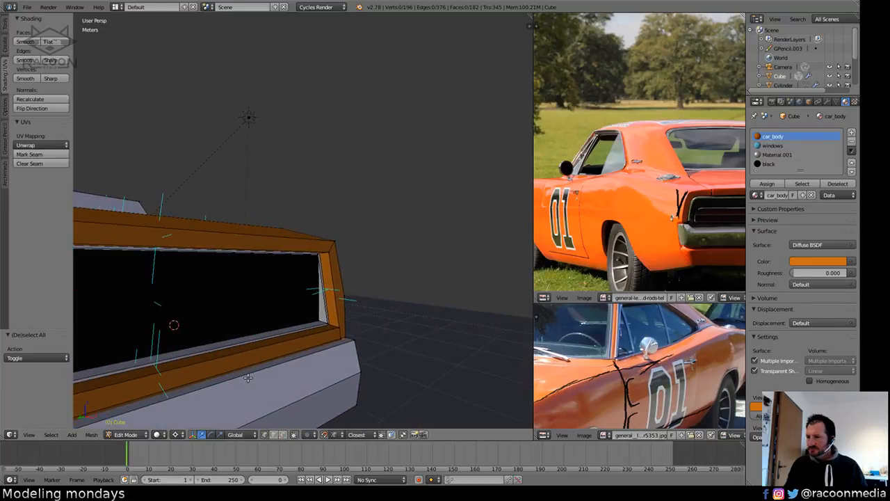
pyautogui.rightClick(326, 323)
pyautogui.keyDown('shift'); pyautogui.rightClick(333, 325); pyautogui.keyUp('shift')
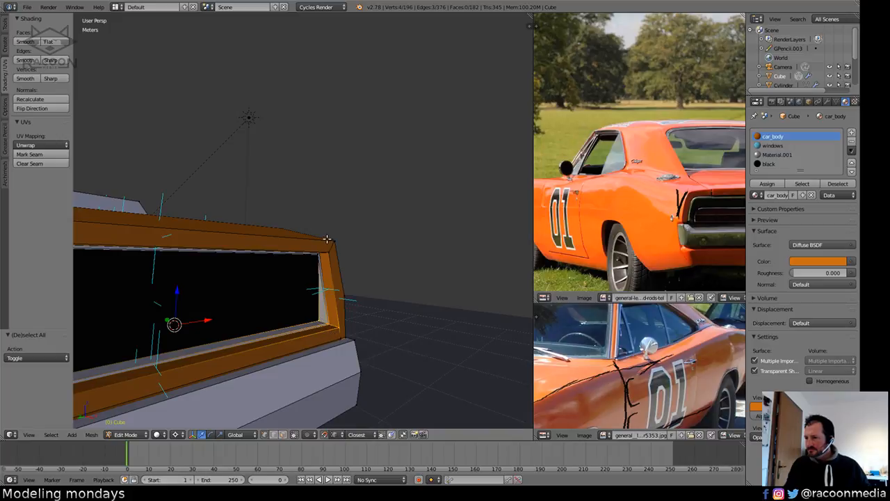
pyautogui.scroll(-3, 327, 271)
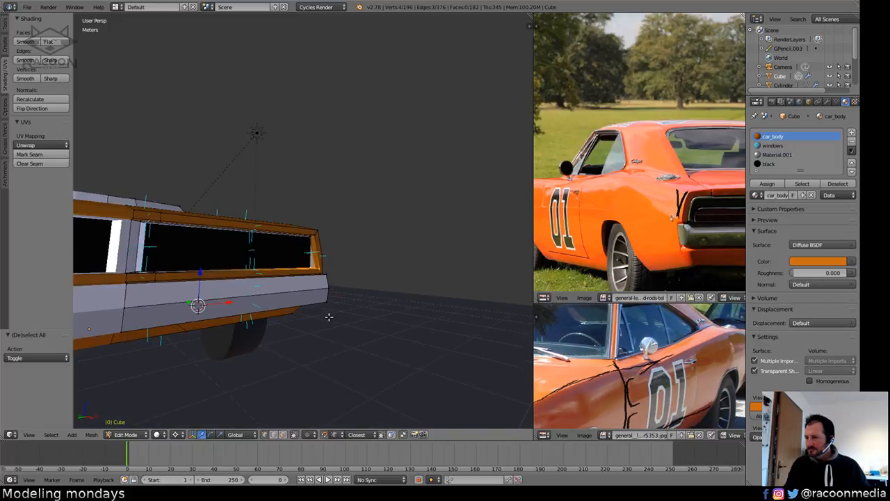
pyautogui.moveTo(325, 316); pyautogui.dragTo(402, 345, button='middle')
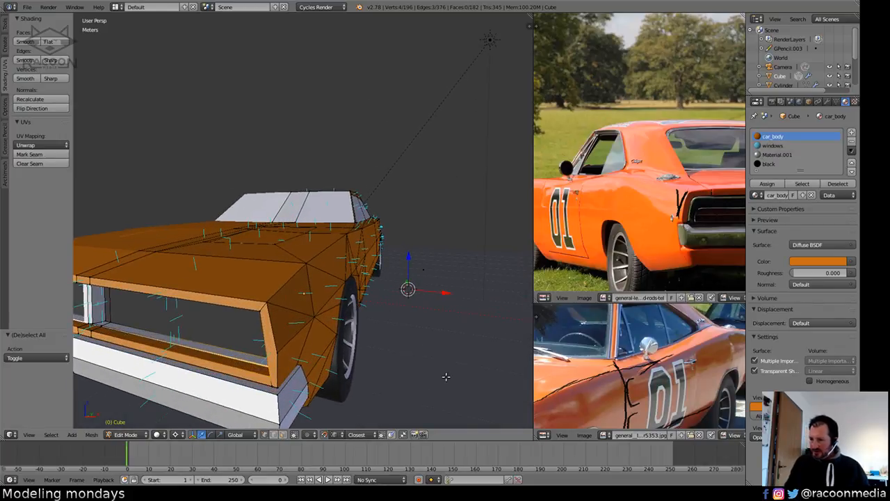
pyautogui.press('g')
pyautogui.press('x')
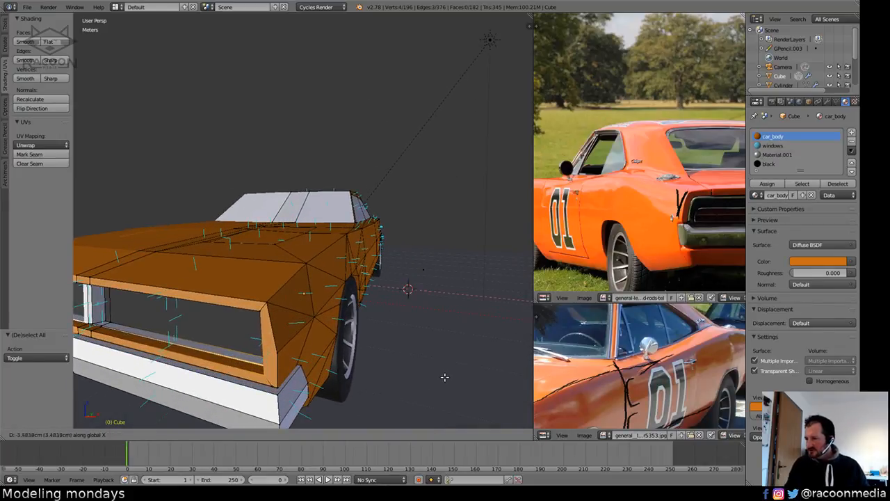
pyautogui.click(441, 377)
pyautogui.press('a')
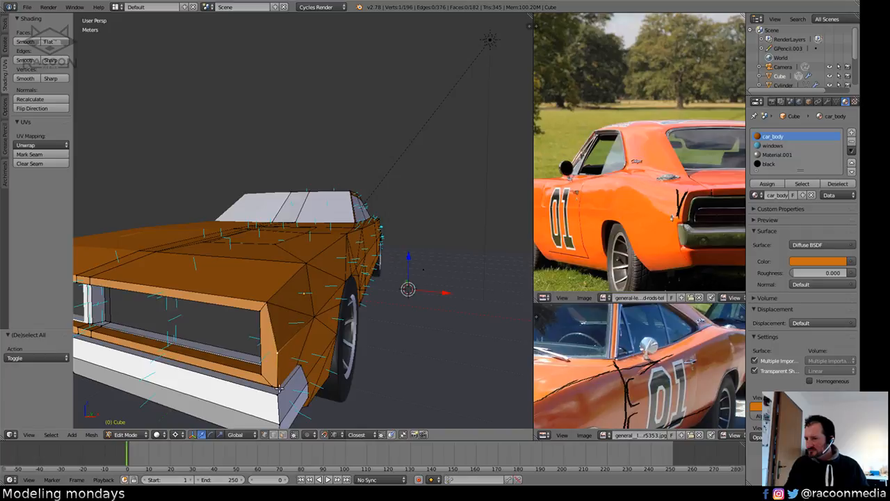
# Select the outer end vertices of the front bumper in wireframe and move them inward along X by about 2.8 cm.
pyautogui.press('z')
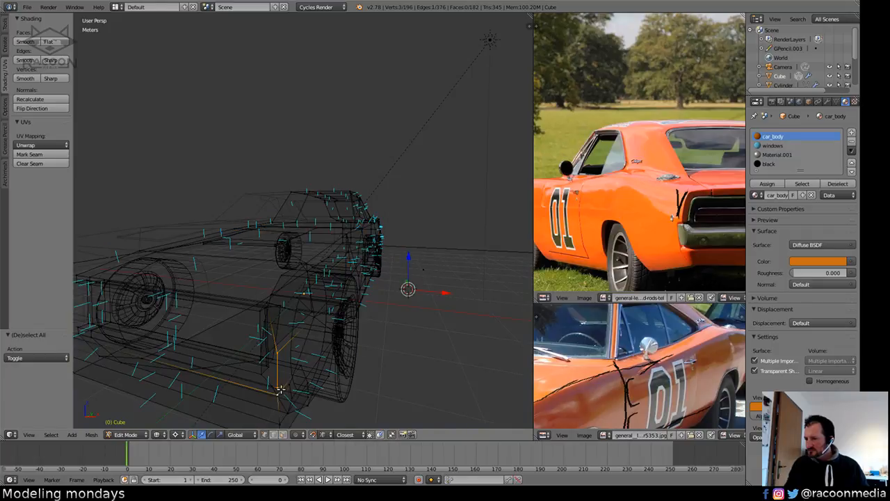
pyautogui.moveTo(305, 372); pyautogui.dragTo(324, 313, button='middle')
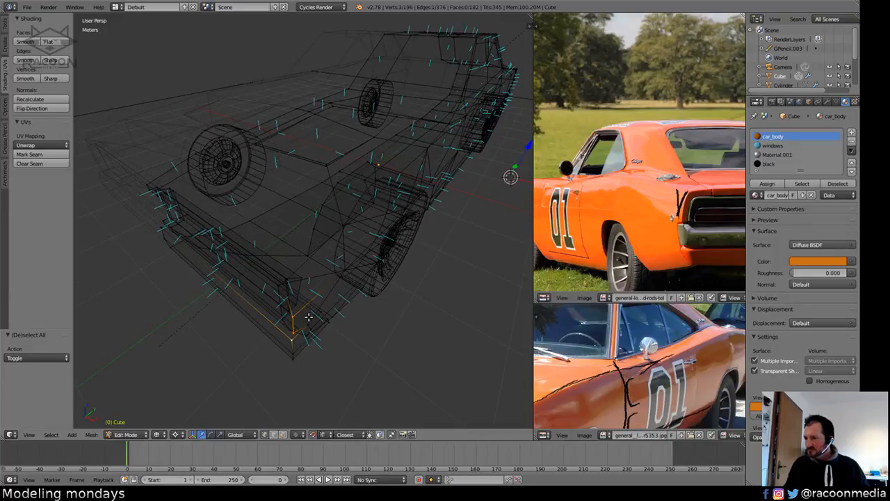
pyautogui.moveTo(309, 317)
pyautogui.keyDown('ctrl'); pyautogui.mouseDown()
pyautogui.moveTo(275, 379)
pyautogui.moveTo(299, 321)
pyautogui.mouseUp(); pyautogui.keyUp('ctrl')
pyautogui.moveTo(338, 355)
pyautogui.mouseDown(button='middle')
pyautogui.moveTo(376, 354)
pyautogui.moveTo(367, 364)
pyautogui.mouseUp(button='middle')
pyautogui.press('z')
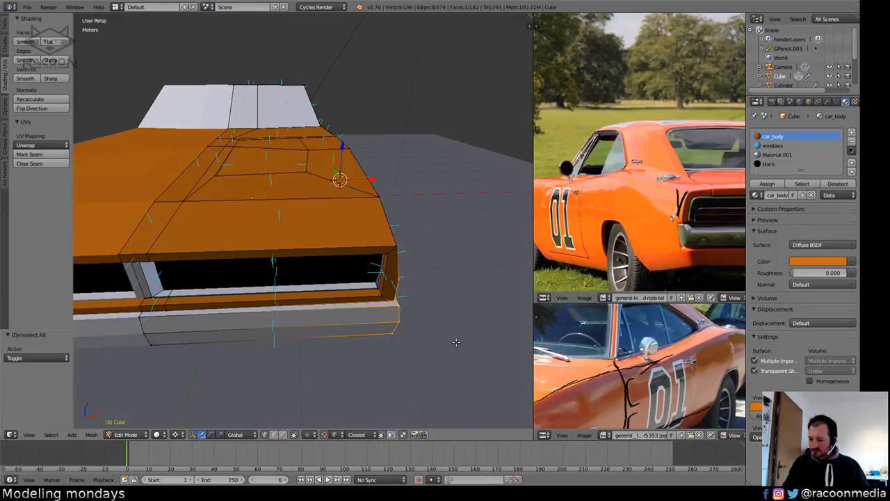
pyautogui.press('g')
pyautogui.press('x')
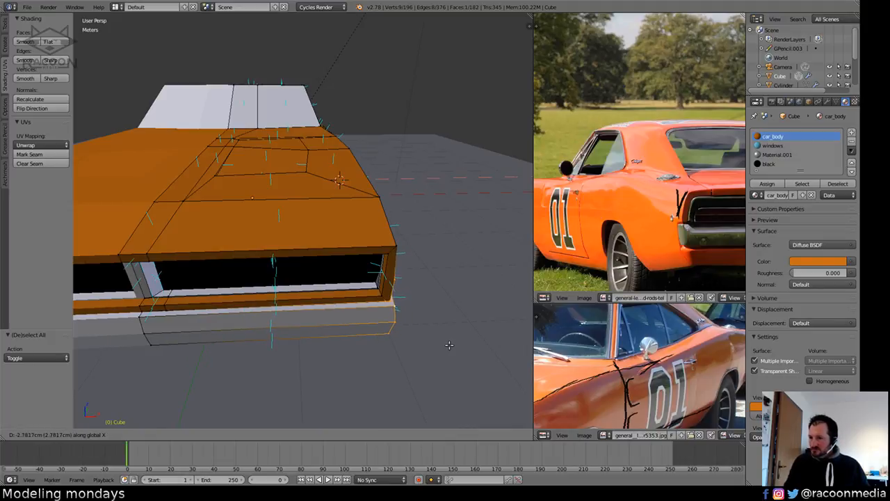
pyautogui.click(448, 343)
pyautogui.moveTo(448, 344); pyautogui.dragTo(362, 313, button='middle')
# Select the two windshield faces in face select mode and split them from the surrounding body mesh.
pyautogui.press('Tab')
pyautogui.scroll(2, 376, 302)
pyautogui.scroll(2, 352, 321)
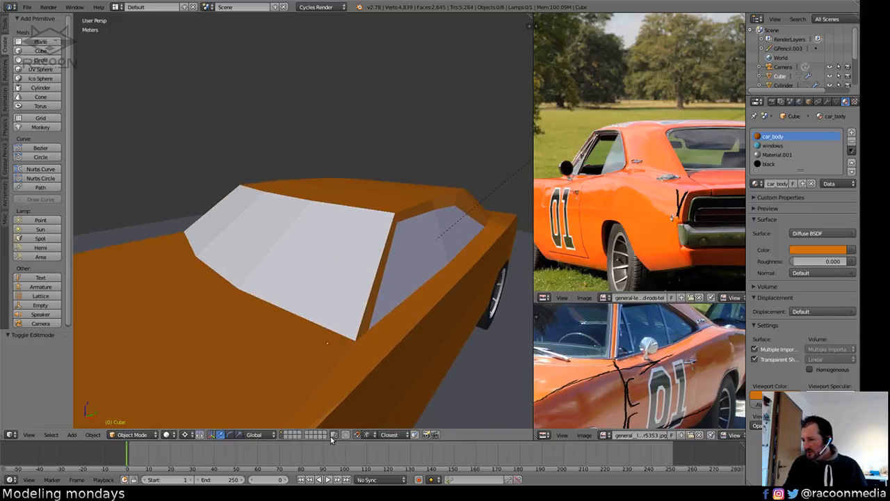
pyautogui.press('Tab')
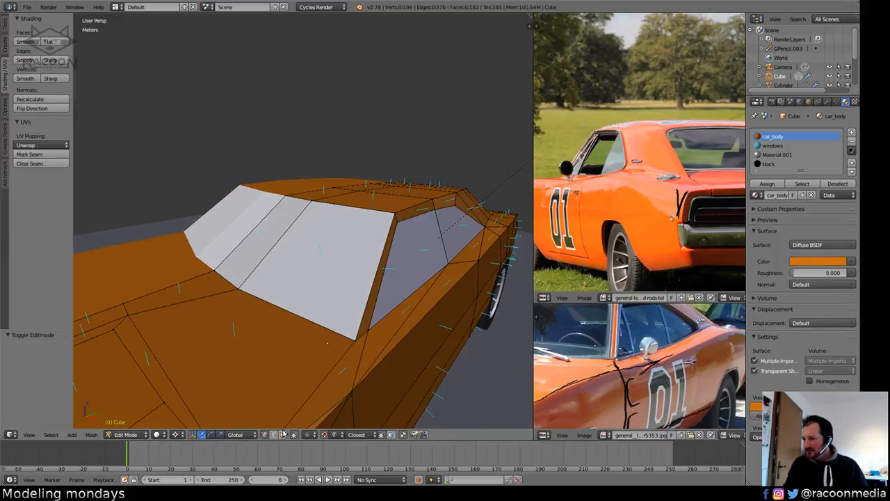
pyautogui.rightClick(315, 290)
pyautogui.moveTo(284, 247); pyautogui.dragTo(318, 266, button='middle')
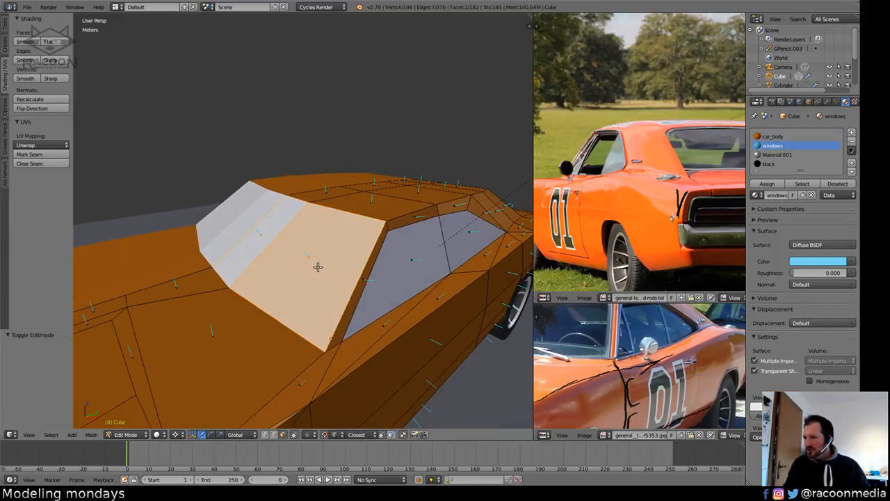
pyautogui.press('y')
pyautogui.rightClick(420, 260)
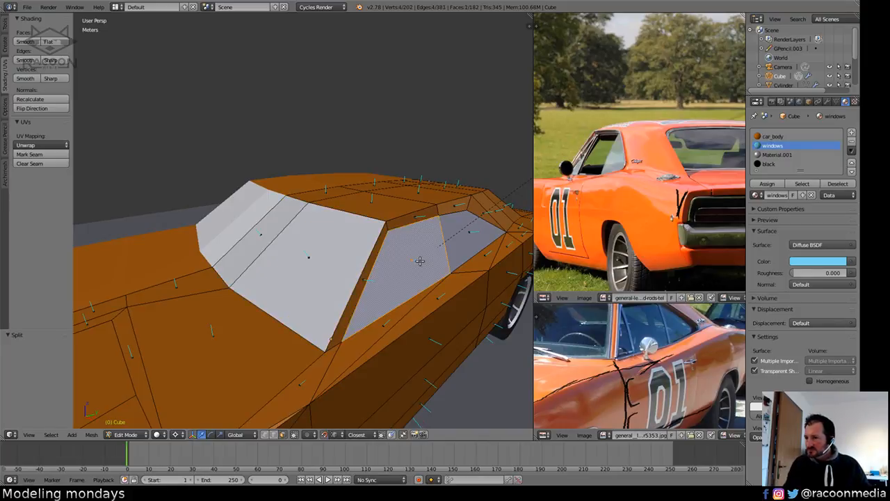
pyautogui.press('z')
pyautogui.press('z')
pyautogui.moveTo(445, 306); pyautogui.dragTo(457, 262, button='middle')
pyautogui.scroll(2, 457, 262)
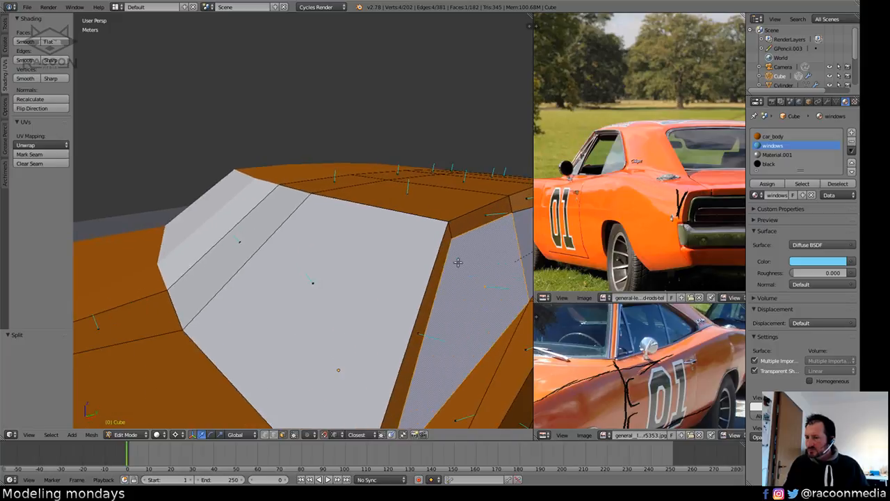
pyautogui.moveTo(468, 296)
pyautogui.mouseDown(button='middle')
pyautogui.moveTo(475, 294)
pyautogui.moveTo(464, 295)
pyautogui.mouseUp(button='middle')
# Maximize the 3D view, then inset the two split windshield faces with a thickness of about 4.03 cm.
pyautogui.hotkey('shift', 'space')
pyautogui.scroll(-2, 464, 295)
pyautogui.moveTo(423, 255); pyautogui.dragTo(432, 296, button='middle')
pyautogui.press('a')
pyautogui.hotkey('ctrl', 'z')
pyautogui.hotkey('ctrl', 'z')
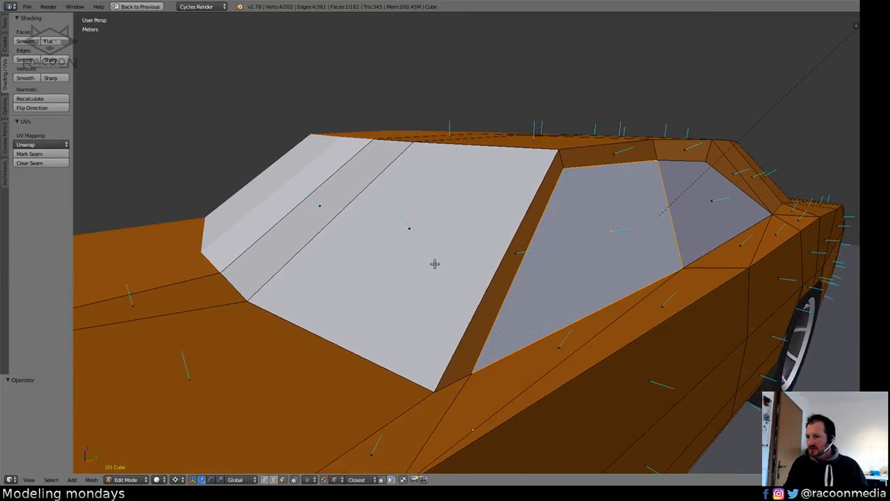
pyautogui.press('i')
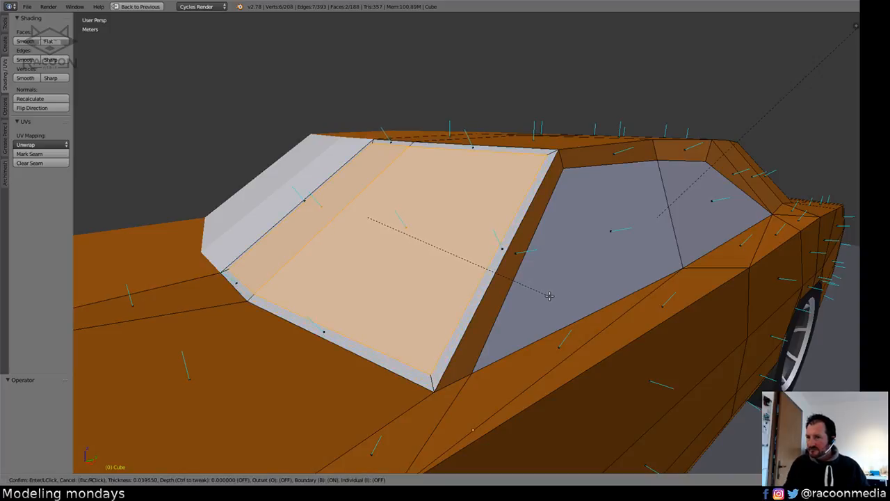
pyautogui.click(549, 295)
pyautogui.moveTo(549, 284); pyautogui.dragTo(335, 469, button='middle')
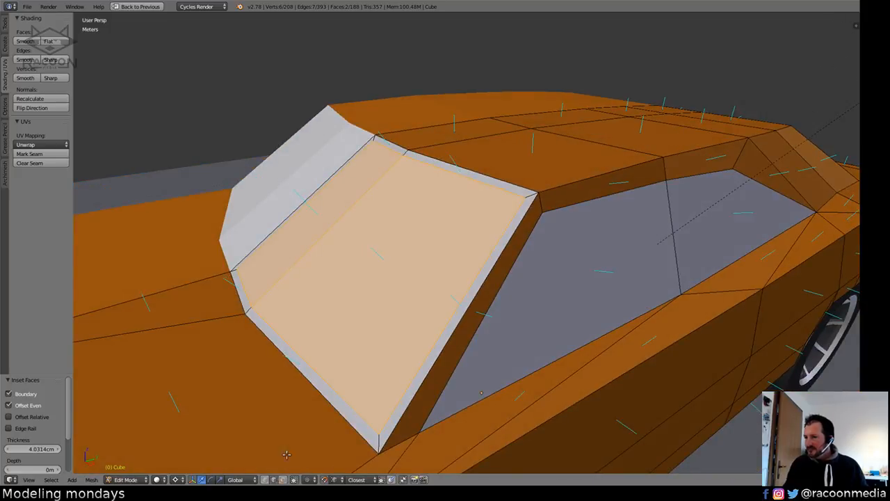
# Edge-slide the upper inner edges of the windshield inset away from the roof by a factor of -0.049.
pyautogui.rightClick(484, 189)
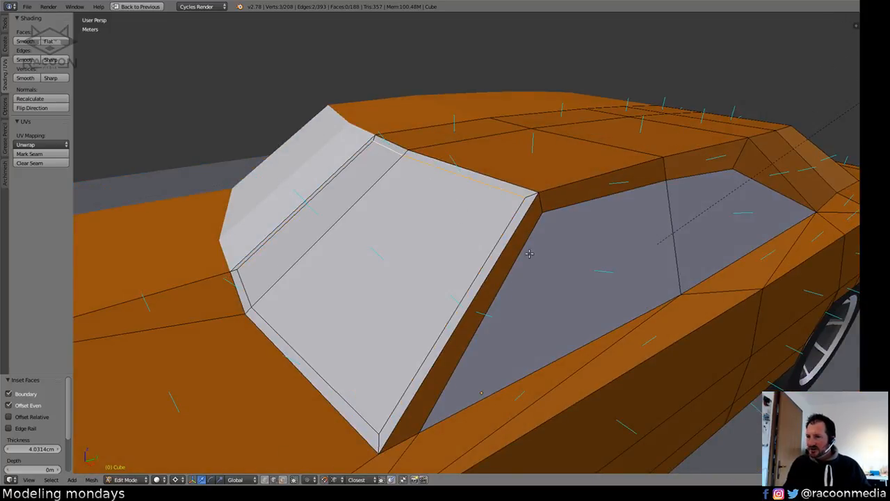
pyautogui.press('g')
pyautogui.press('g')
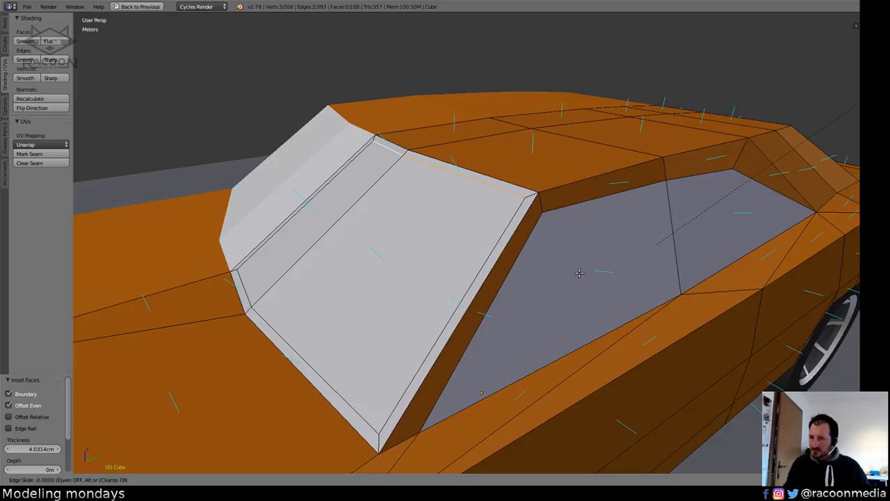
pyautogui.click(580, 277)
pyautogui.press('a')
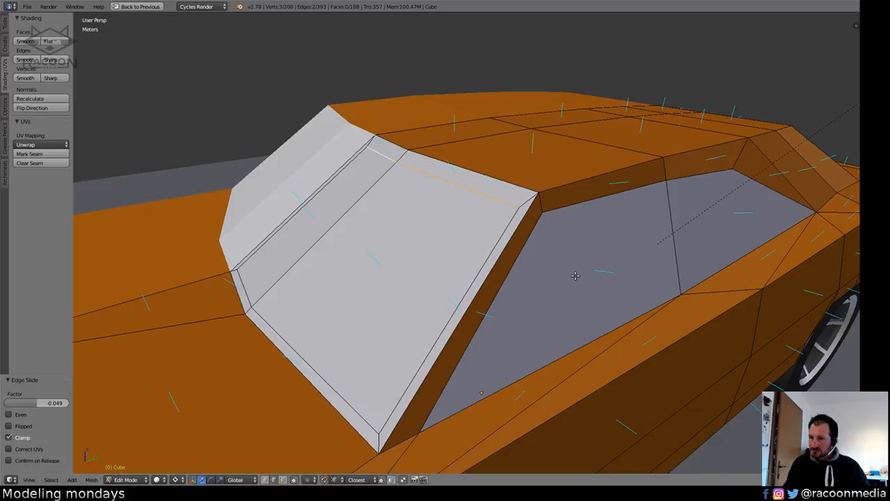
pyautogui.moveTo(580, 277); pyautogui.dragTo(511, 383, button='middle')
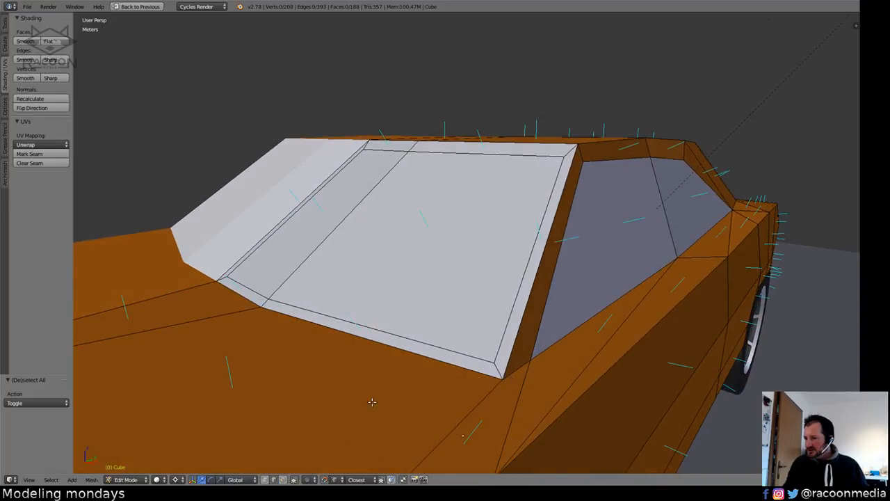
# Delete the narrow inset face running along the windshield's centerline.
pyautogui.rightClick(417, 338)
pyautogui.keyDown('shift'); pyautogui.rightClick(246, 284); pyautogui.keyUp('shift')
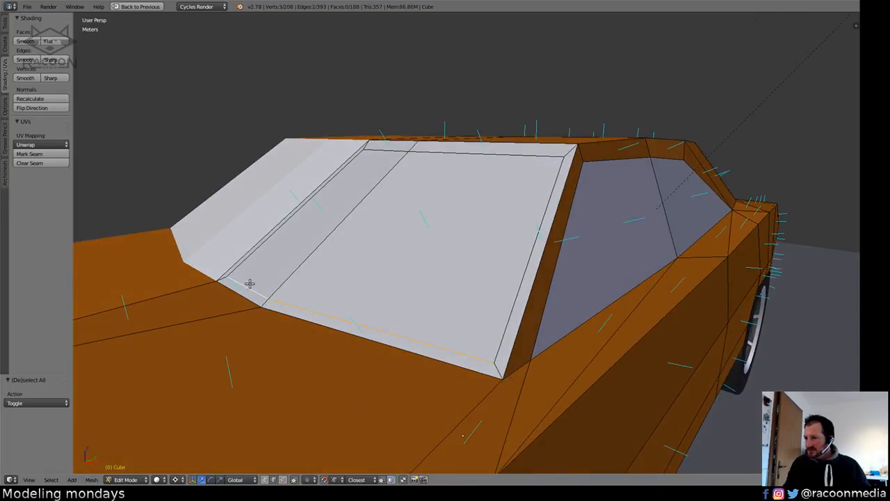
pyautogui.moveTo(249, 282); pyautogui.dragTo(375, 299, button='middle')
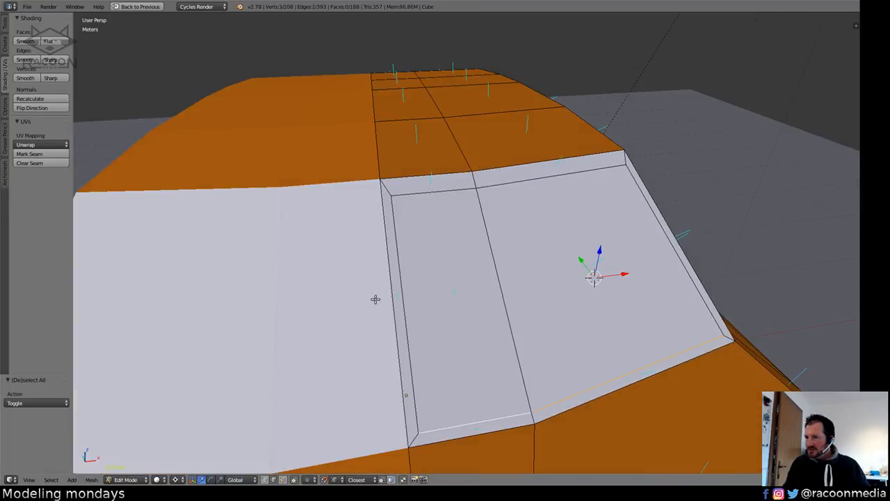
pyautogui.click(282, 480)
pyautogui.rightClick(399, 318)
pyautogui.press('x')
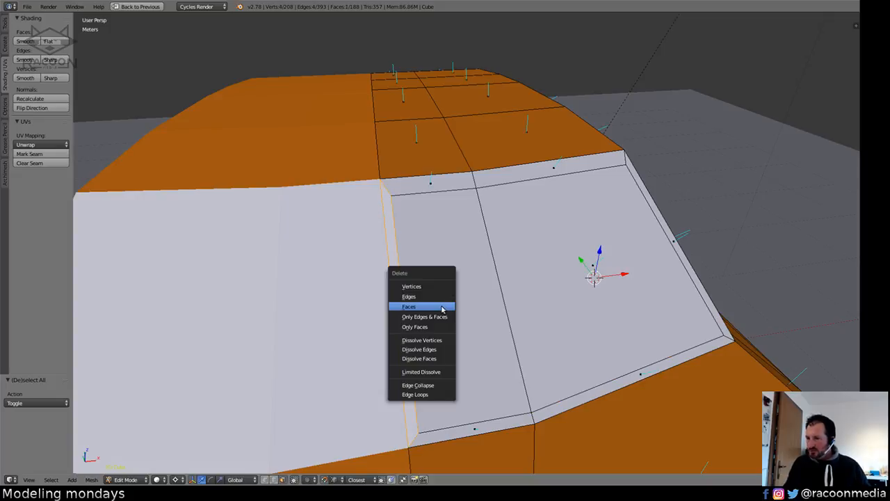
pyautogui.click(432, 302)
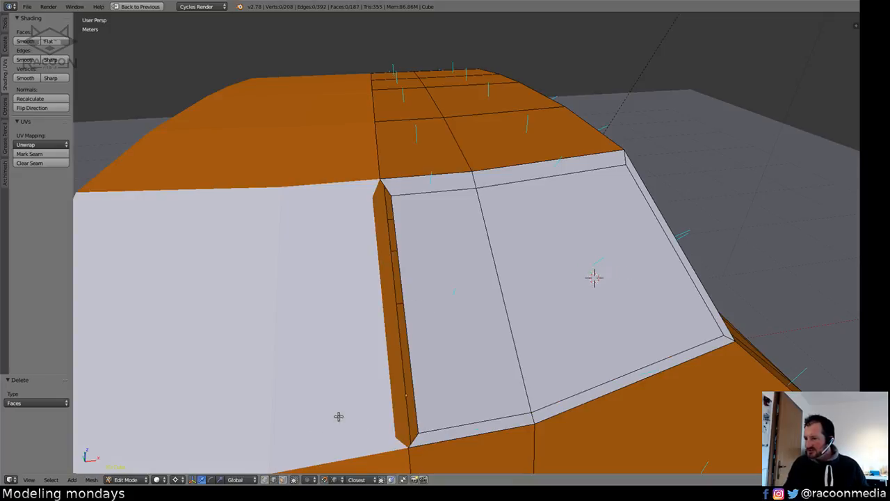
# Move the inset's inner center edge along X to the car's centerline, closing the gap in the windshield.
pyautogui.rightClick(410, 350)
pyautogui.press('g')
pyautogui.press('x')
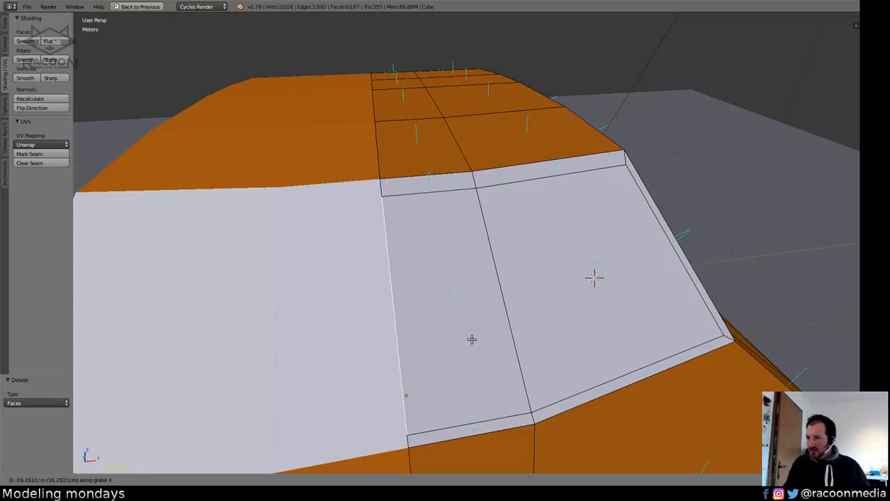
pyautogui.click(457, 338)
pyautogui.press('a')
pyautogui.moveTo(592, 353); pyautogui.dragTo(448, 369, button='middle')
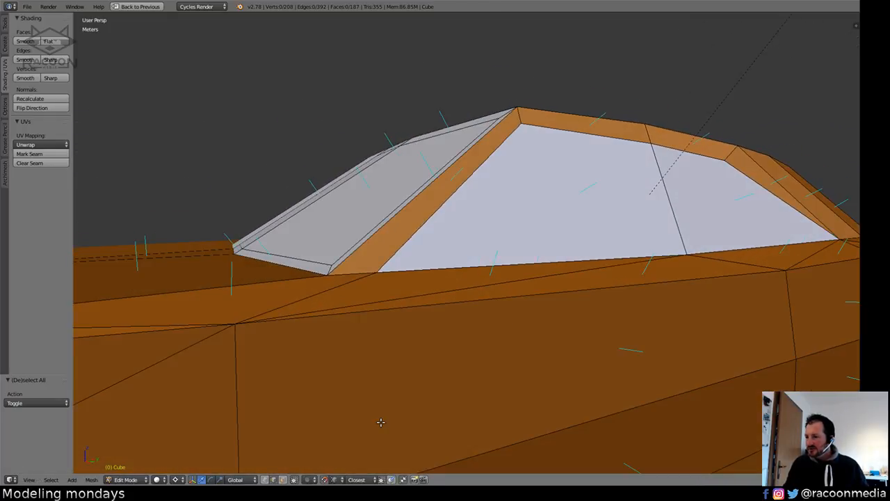
# Extrude the two inner windshield faces 2.762 cm inward along Y, leaving a raised frame around the glass.
pyautogui.click(281, 479)
pyautogui.moveTo(390, 278); pyautogui.dragTo(422, 314, button='middle')
pyautogui.rightClick(458, 293)
pyautogui.keyDown('shift'); pyautogui.rightClick(367, 238); pyautogui.keyUp('shift')
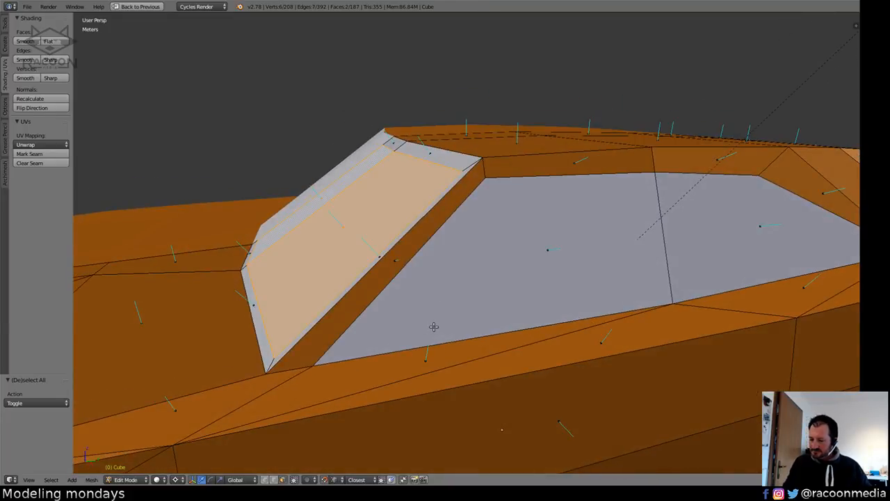
pyautogui.press('e')
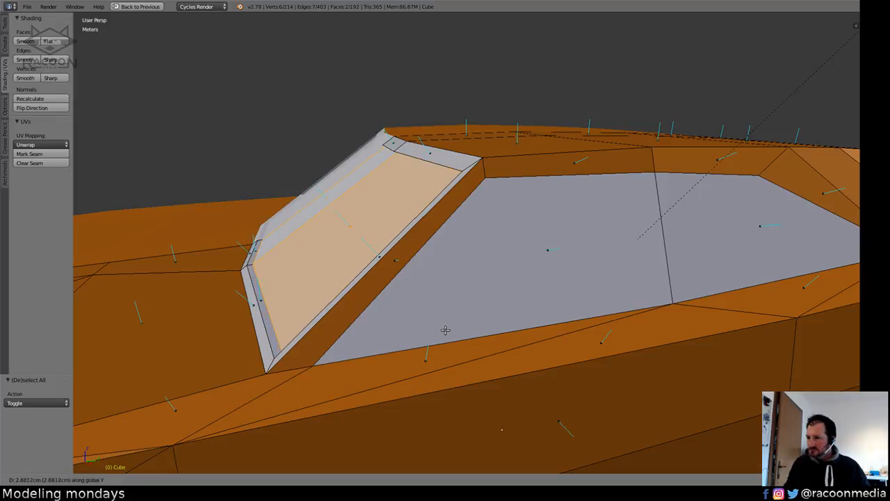
pyautogui.click(445, 330)
pyautogui.moveTo(463, 324); pyautogui.dragTo(526, 317, button='middle')
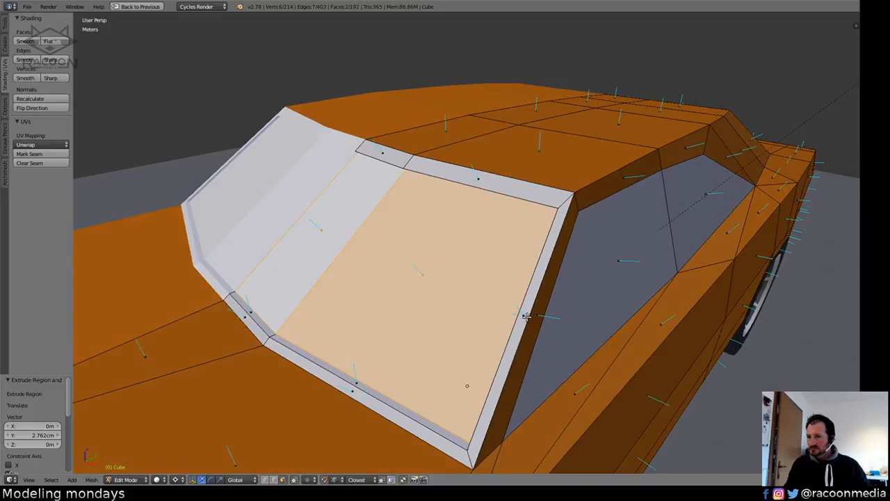
# Expand the selection to the windshield's surrounding frame, exclude the central glass face and assign the car_body material to it.
pyautogui.press('ctrl+KP_Add')
pyautogui.keyDown('shift'); pyautogui.rightClick(328, 235); pyautogui.keyUp('shift')
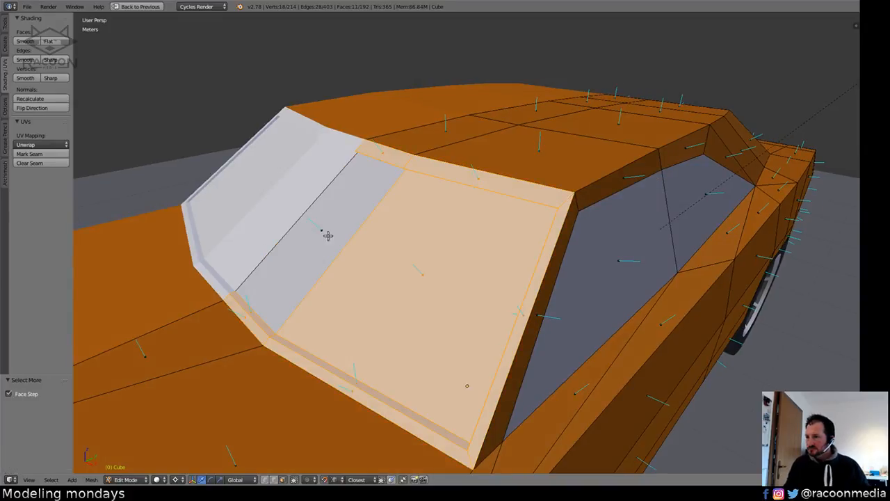
pyautogui.scroll(-5, 455, 296)
pyautogui.hotkey('ctrl', 'Up')
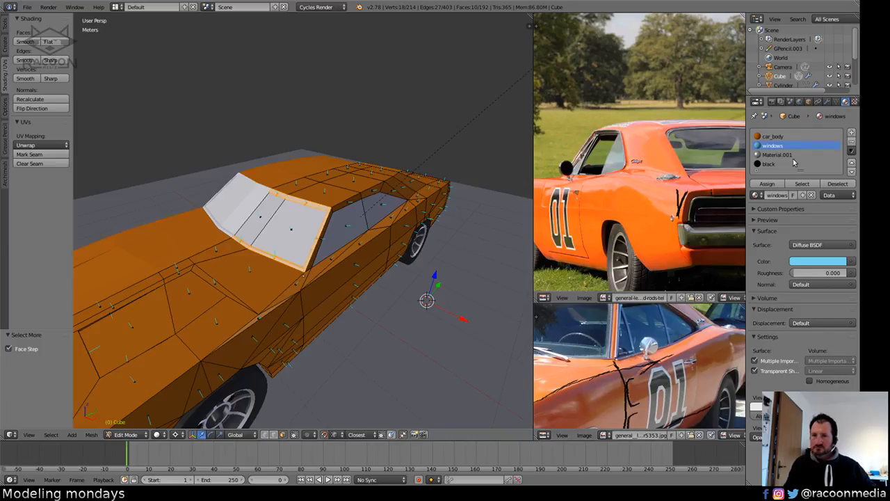
pyautogui.click(774, 137)
pyautogui.click(777, 184)
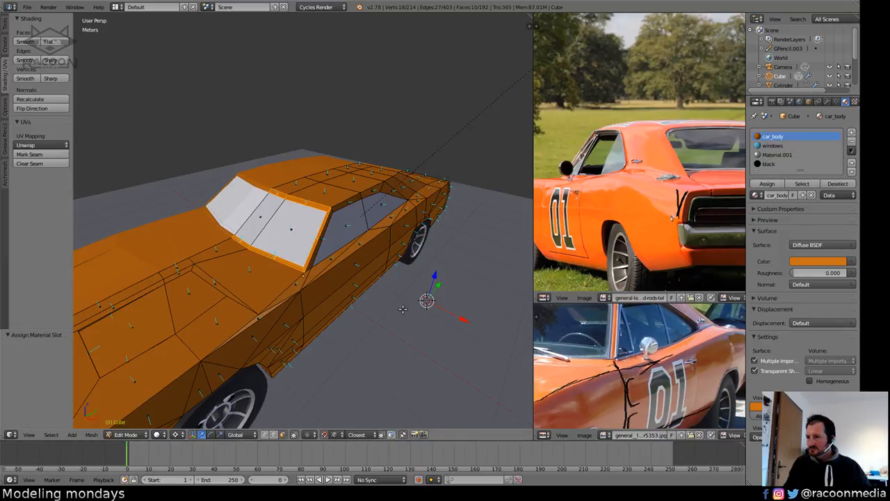
# Extrude the two side window faces inward along X so the side glass sits recessed behind its frame.
pyautogui.press('Tab')
pyautogui.scroll(1, 407, 308)
pyautogui.moveTo(408, 308); pyautogui.dragTo(376, 284, button='middle')
pyautogui.scroll(4, 429, 260)
pyautogui.press('Tab')
pyautogui.rightClick(385, 240)
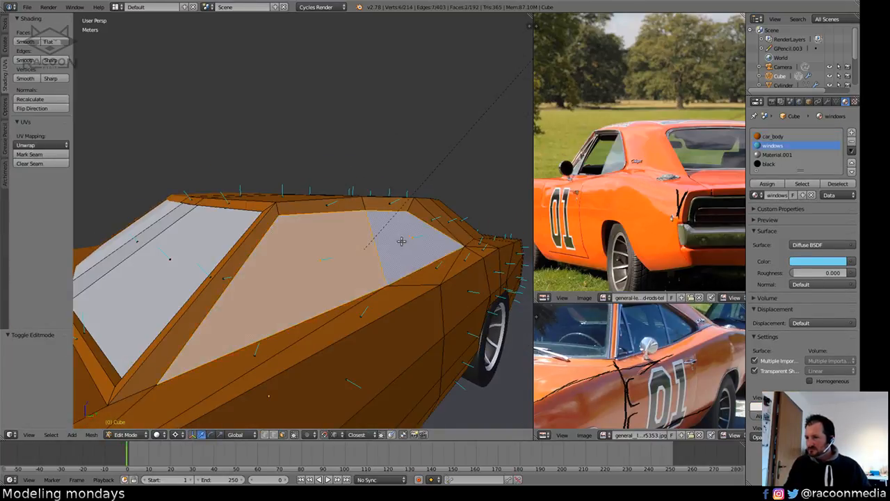
pyautogui.moveTo(385, 240); pyautogui.dragTo(458, 284, button='middle')
pyautogui.press('e')
pyautogui.press('x')
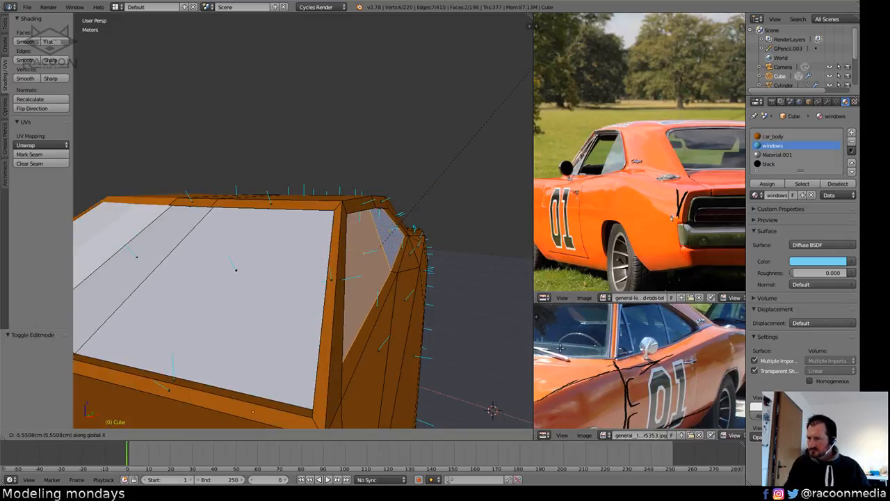
pyautogui.click(597, 359)
# Inspect the recessed windows and overall car shape in solid and rendered shading from the front, side and rear.
pyautogui.moveTo(487, 259); pyautogui.dragTo(420, 271, button='middle')
pyautogui.press('Tab')
pyautogui.scroll(-5, 420, 271)
pyautogui.moveTo(401, 303); pyautogui.dragTo(389, 313, button='middle')
pyautogui.hotkey('ctrl', 'Up')
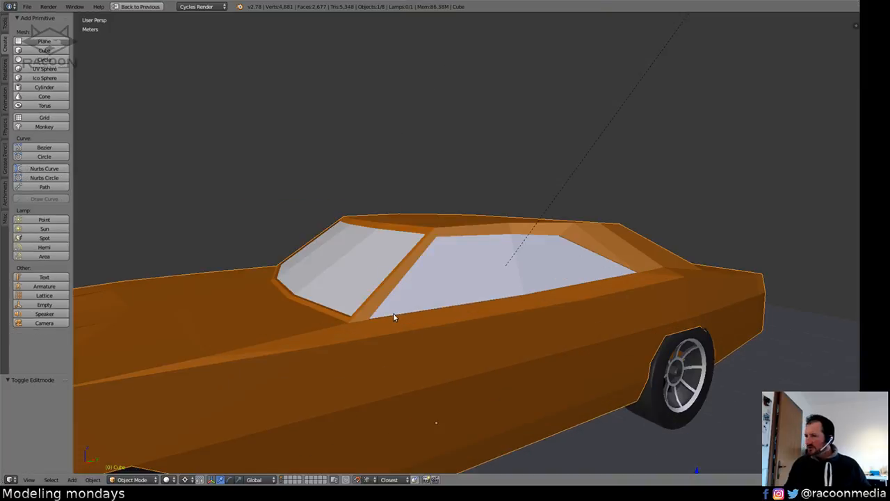
pyautogui.hotkey('shift', 'z')
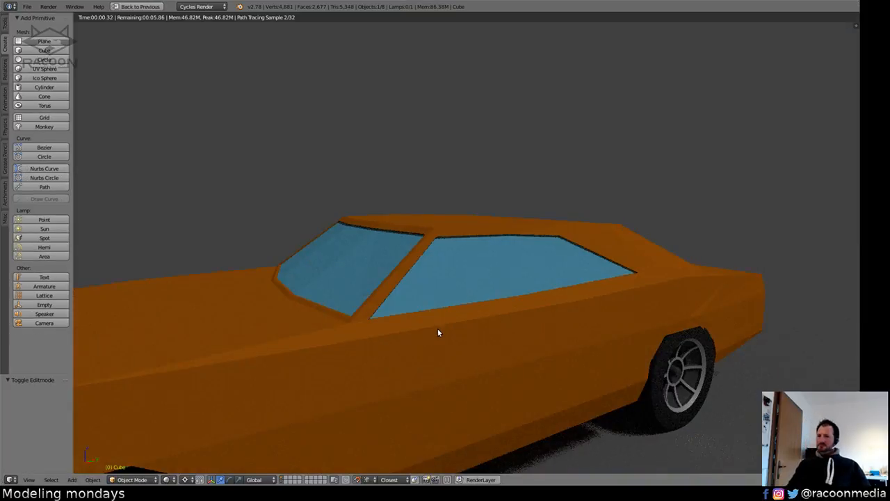
pyautogui.hotkey('shift', 'z')
pyautogui.moveTo(412, 374)
pyautogui.mouseDown(button='middle')
pyautogui.moveTo(417, 362)
pyautogui.moveTo(445, 366)
pyautogui.mouseUp(button='middle')
pyautogui.scroll(-1, 423, 383)
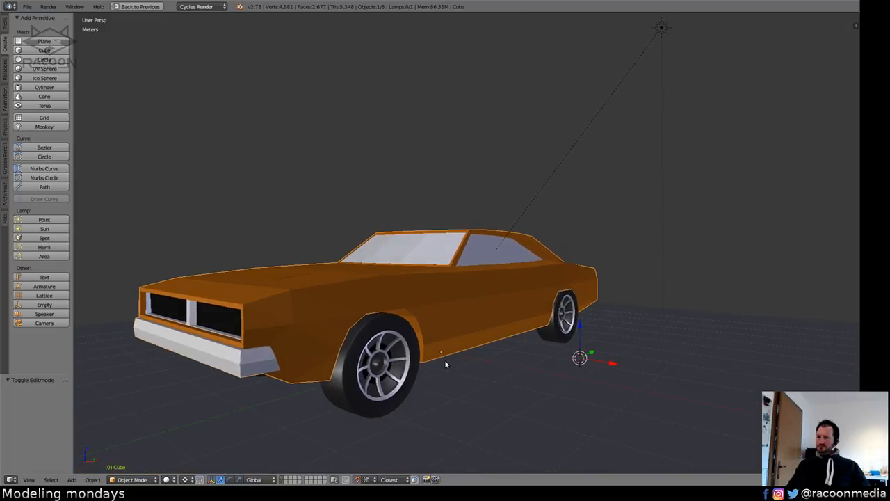
pyautogui.hotkey('shift', 'z')
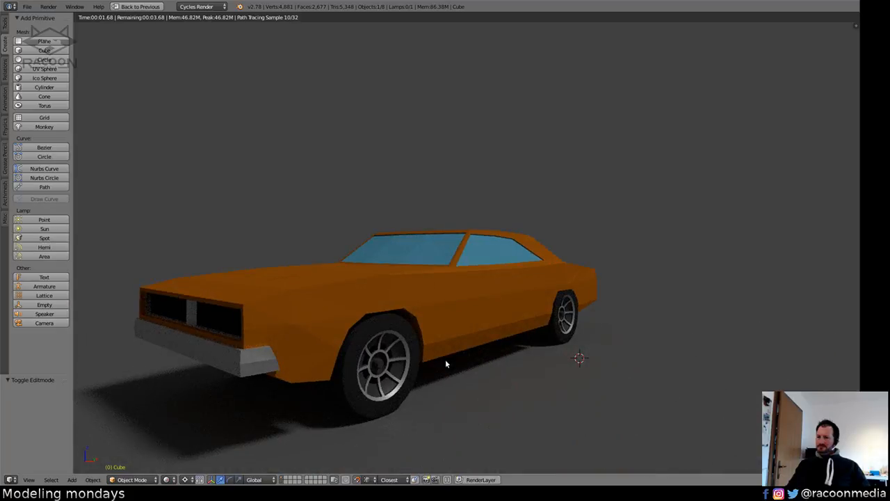
pyautogui.hotkey('shift', 'z')
pyautogui.moveTo(513, 337)
pyautogui.mouseDown(button='middle')
pyautogui.moveTo(478, 350)
pyautogui.moveTo(496, 349)
pyautogui.mouseUp(button='middle')
pyautogui.press('Tab')
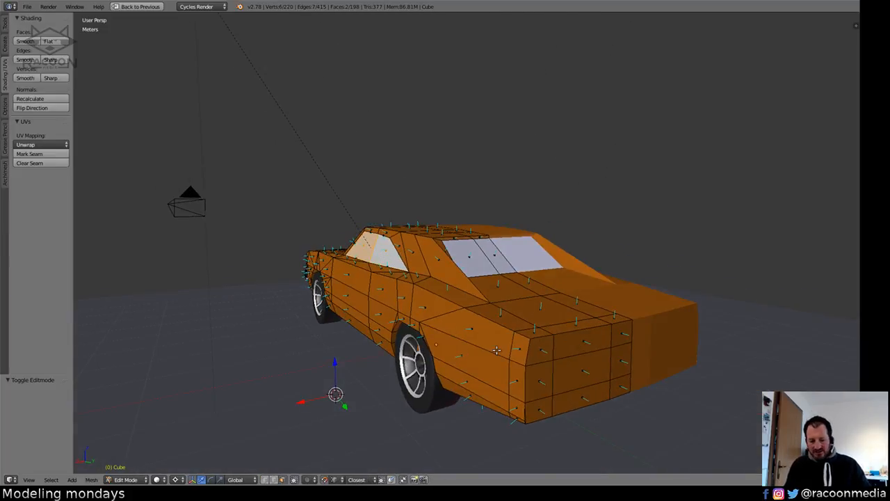
pyautogui.press('KP_1')
pyautogui.press('KP_3')
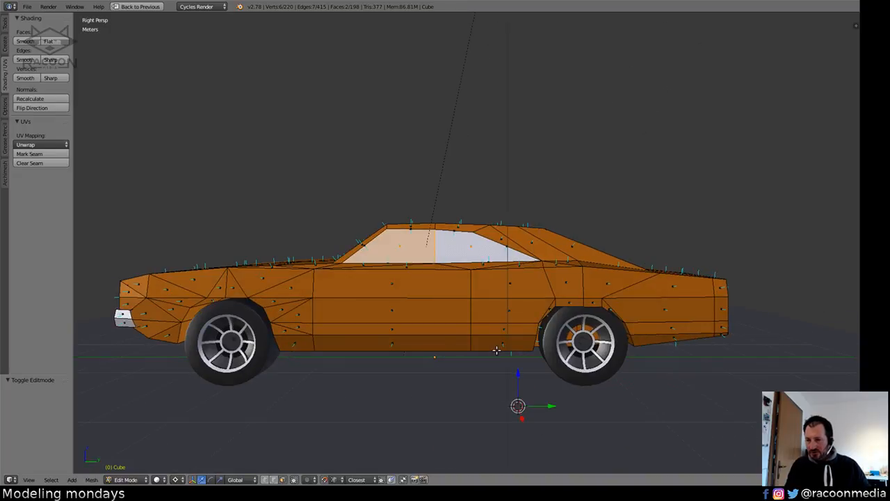
pyautogui.moveTo(386, 313); pyautogui.dragTo(509, 295, button='middle')
pyautogui.scroll(2, 621, 276)
pyautogui.keyDown('shift'); pyautogui.moveTo(656, 257); pyautogui.dragTo(586, 293, button='middle'); pyautogui.keyUp('shift')
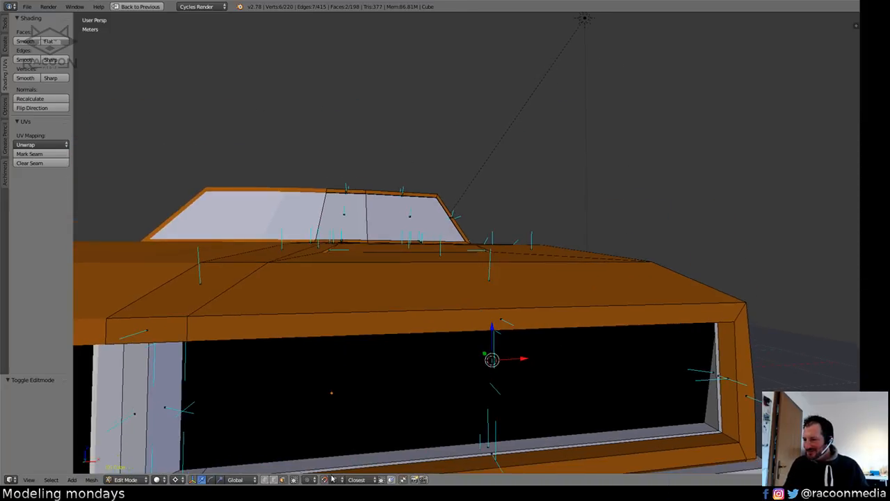
# Examine how deep the black grille backing face sits, using a wireframe side view against the blueprint.
pyautogui.rightClick(380, 381)
pyautogui.press('g')
pyautogui.rightClick(410, 380)
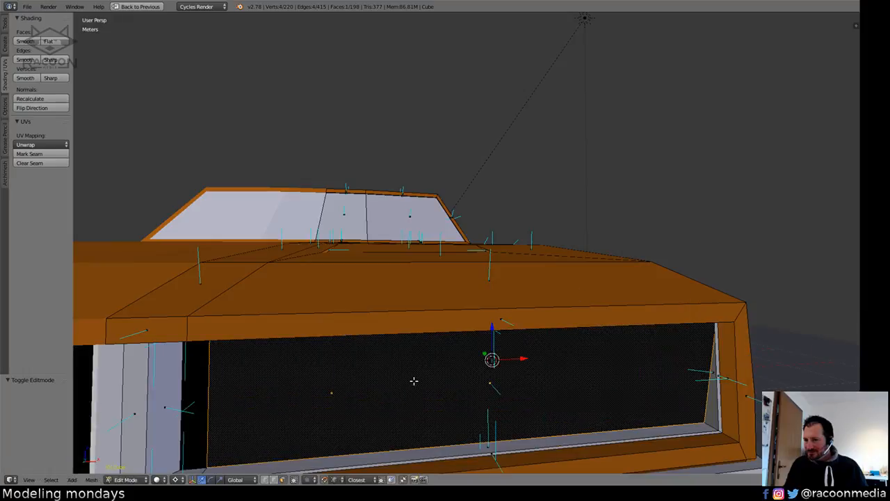
pyautogui.press('z')
pyautogui.moveTo(503, 384); pyautogui.dragTo(541, 393, button='middle')
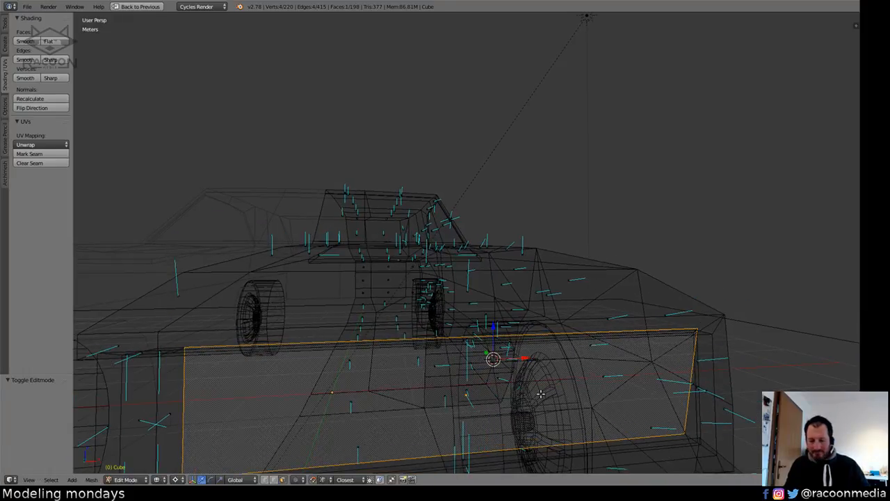
pyautogui.press('KP_3')
pyautogui.press('KP_Decimal')
pyautogui.press('KP_5')
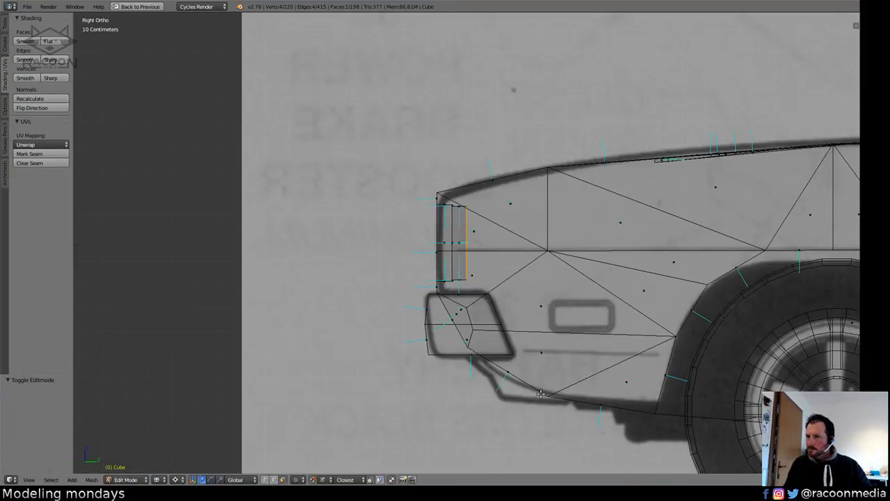
pyautogui.scroll(5, 522, 235)
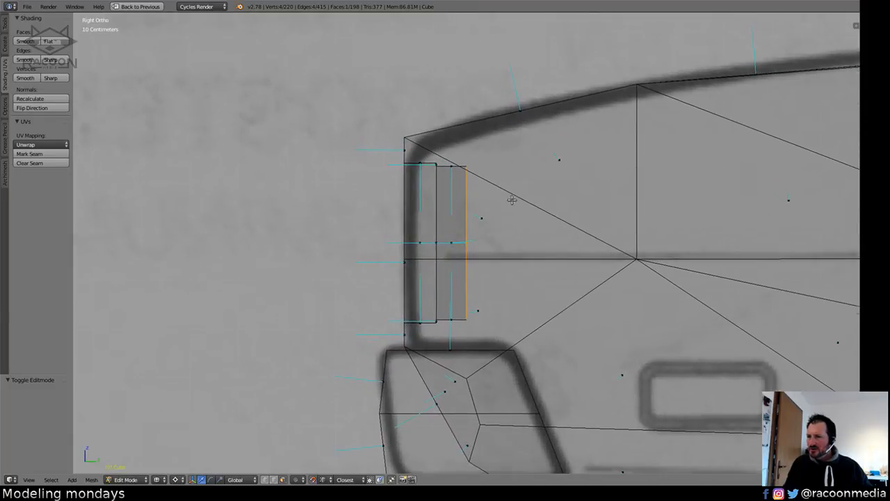
pyautogui.moveTo(522, 235)
pyautogui.mouseDown(button='middle')
pyautogui.moveTo(450, 235)
pyautogui.moveTo(451, 255)
pyautogui.moveTo(482, 299)
pyautogui.moveTo(600, 304)
pyautogui.moveTo(557, 304)
pyautogui.moveTo(598, 265)
pyautogui.mouseUp(button='middle')
# Select the black grille backing face, expand the selection through its surrounding frame and hide all unselected geometry.
pyautogui.press('z')
pyautogui.keyDown('shift'); pyautogui.rightClick(627, 263); pyautogui.keyUp('shift')
pyautogui.keyDown('shift'); pyautogui.rightClick(621, 275); pyautogui.keyUp('shift')
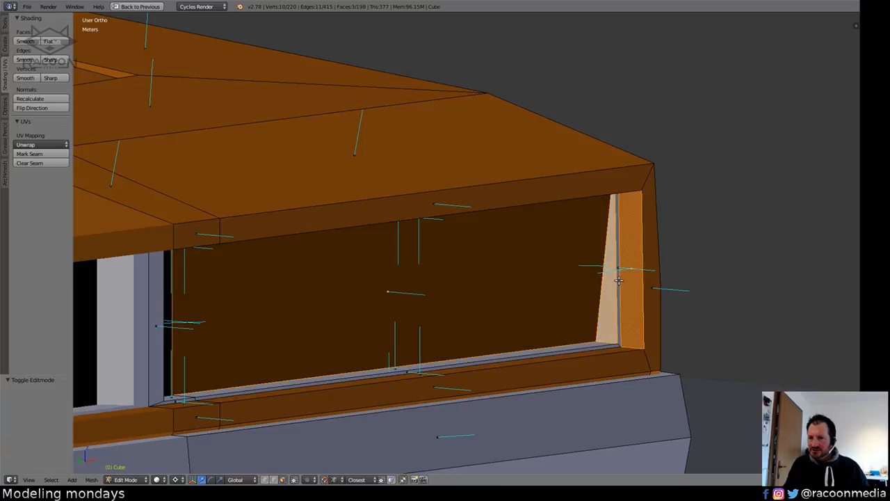
pyautogui.press('a')
pyautogui.rightClick(439, 278)
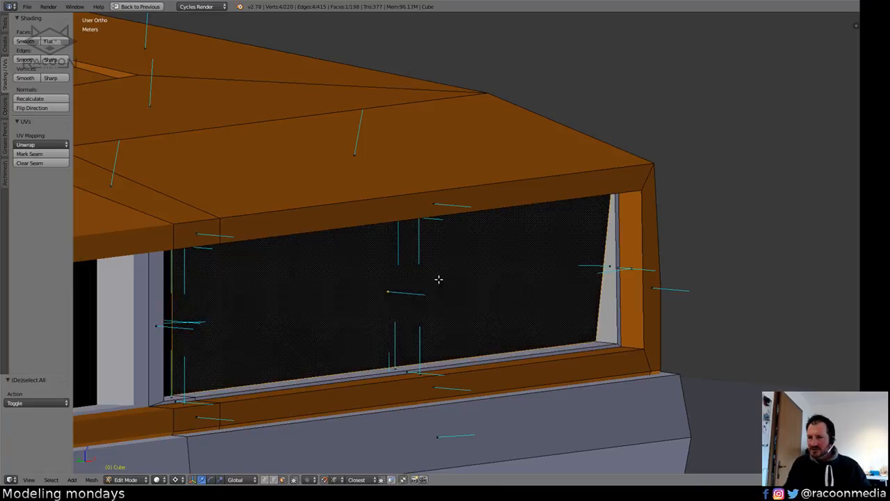
pyautogui.press('ctrl+KP_Add')
pyautogui.press('ctrl+KP_Add')
pyautogui.press('ctrl+KP_Add')
pyautogui.press('ctrl+KP_Add')
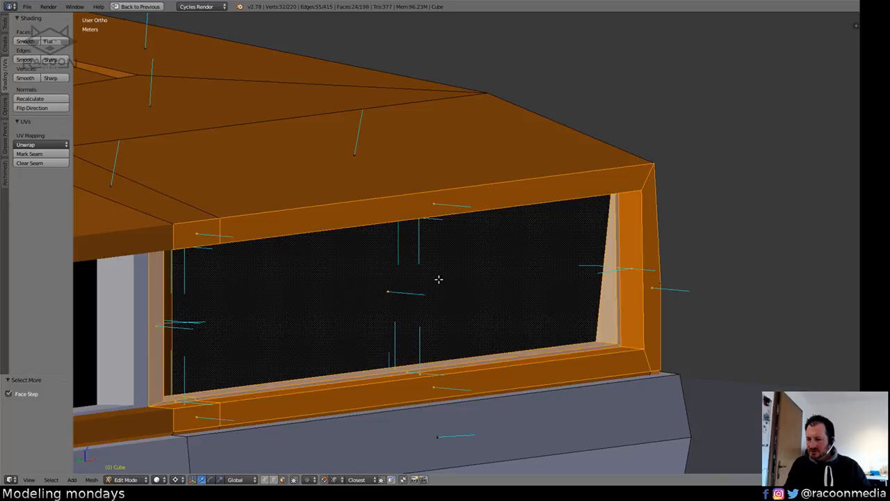
pyautogui.hotkey('shift', 'h')
pyautogui.moveTo(437, 281); pyautogui.dragTo(348, 306, button='middle')
# Move the upper outer corner vertex of the grille's backing face -5.247 cm along X to straighten the recess.
pyautogui.click(265, 479)
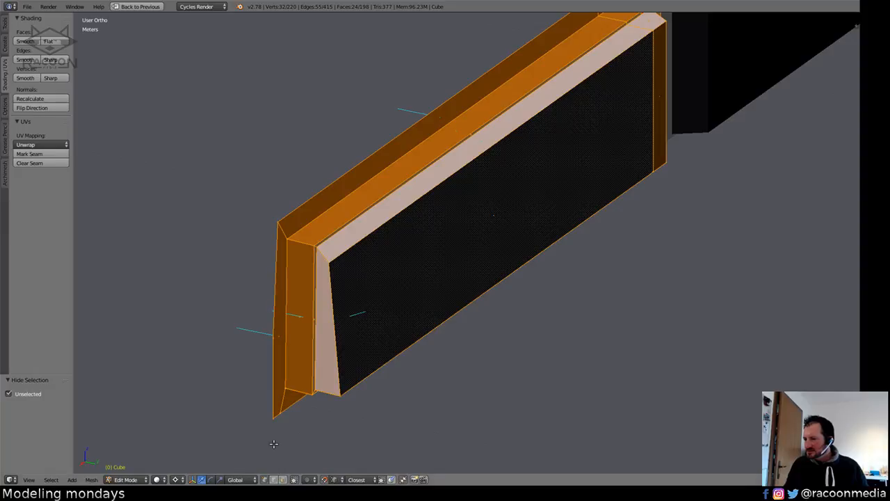
pyautogui.rightClick(330, 257)
pyautogui.moveTo(330, 257); pyautogui.dragTo(315, 316, button='middle')
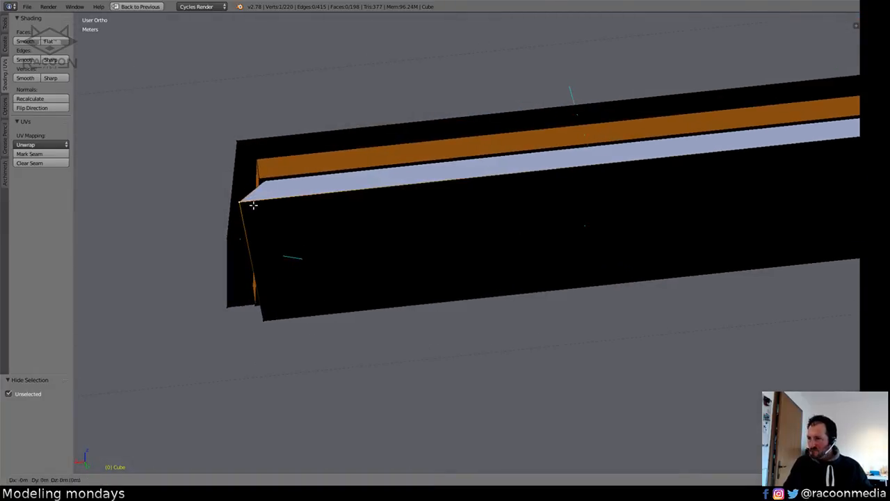
pyautogui.hotkey('shift', 'v')
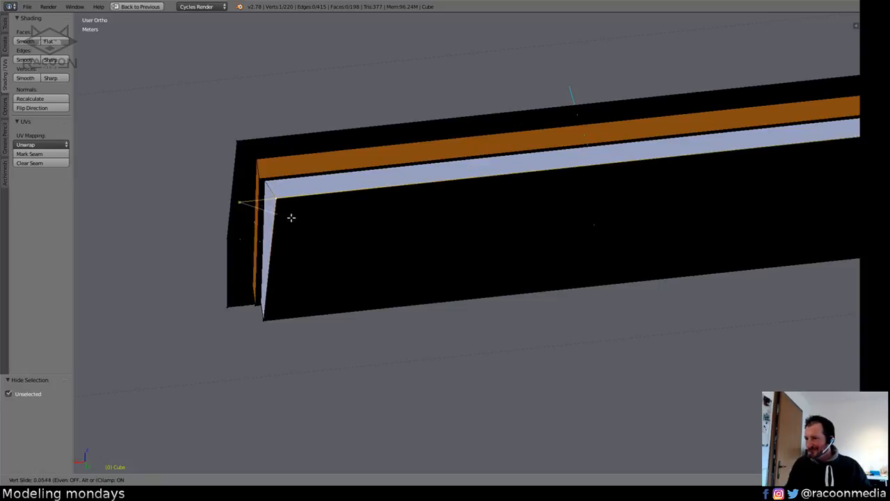
pyautogui.click(249, 189)
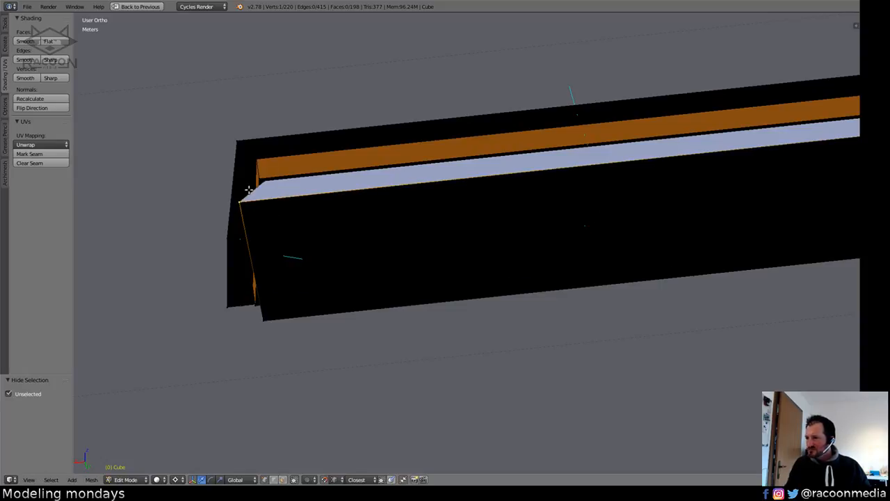
pyautogui.press('g')
pyautogui.press('x')
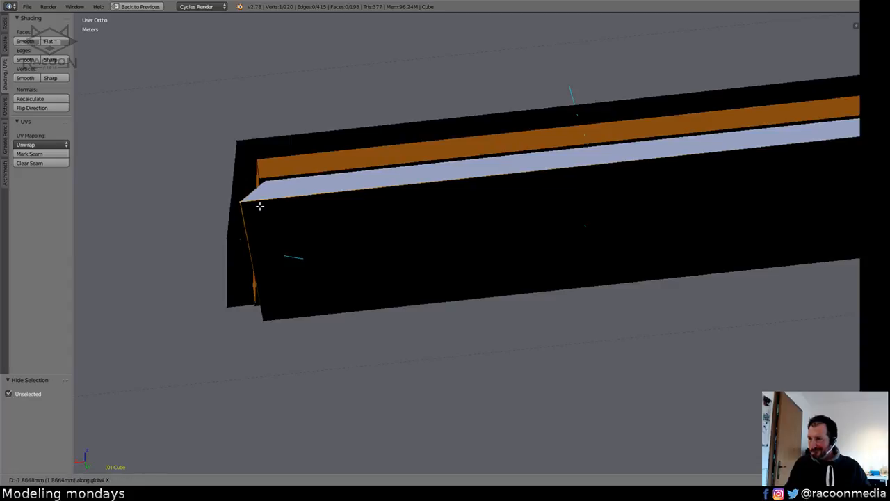
pyautogui.click(269, 181)
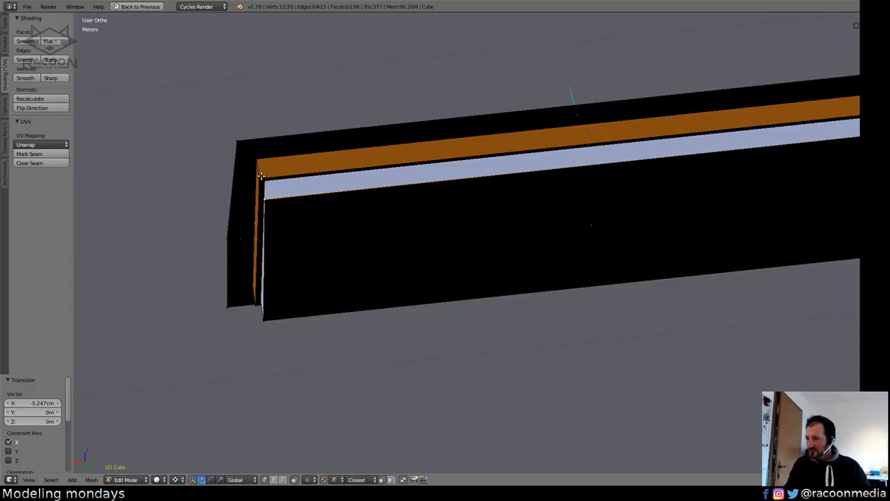
# Add the lower outer corner to the selection and move the backing face's outer vertical edge -2.066 cm along X.
pyautogui.moveTo(260, 176)
pyautogui.mouseDown(button='middle')
pyautogui.moveTo(410, 215)
pyautogui.moveTo(436, 186)
pyautogui.mouseUp(button='middle')
pyautogui.press('KP_1')
pyautogui.press('z')
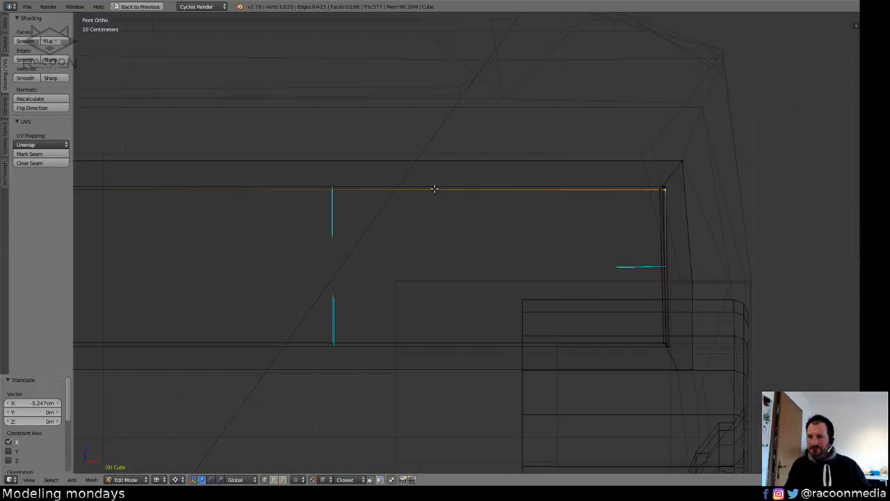
pyautogui.keyDown('shift'); pyautogui.moveTo(582, 215); pyautogui.dragTo(423, 210, button='middle'); pyautogui.keyUp('shift')
pyautogui.keyDown('ctrl'); pyautogui.moveTo(530, 258); pyautogui.dragTo(554, 211, button='middle'); pyautogui.keyUp('ctrl')
pyautogui.keyDown('shift'); pyautogui.moveTo(579, 251); pyautogui.dragTo(457, 313, button='middle'); pyautogui.keyUp('shift')
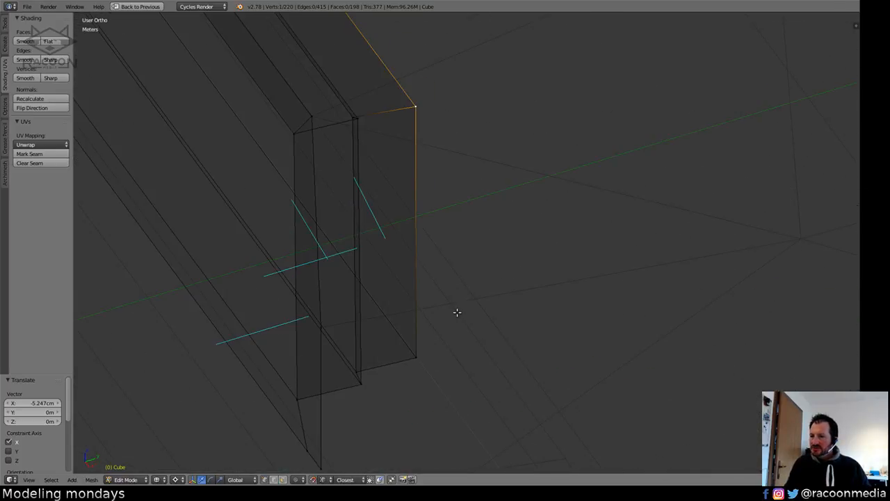
pyautogui.keyDown('shift'); pyautogui.rightClick(428, 344); pyautogui.keyUp('shift')
pyautogui.press('KP_1')
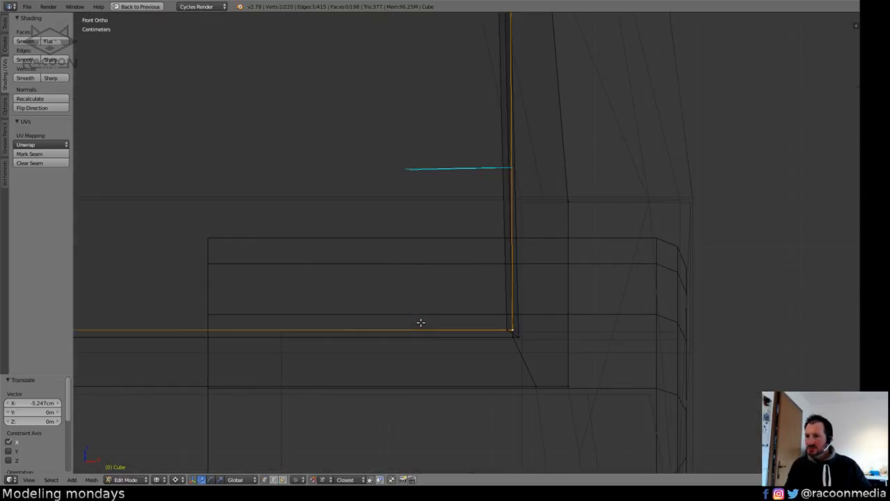
pyautogui.keyDown('shift'); pyautogui.moveTo(420, 323); pyautogui.dragTo(422, 377, button='middle'); pyautogui.keyUp('shift')
pyautogui.press('z')
pyautogui.moveTo(524, 258)
pyautogui.keyDown('ctrl'); pyautogui.mouseDown(button='middle')
pyautogui.moveTo(530, 278)
pyautogui.moveTo(530, 262)
pyautogui.moveTo(552, 274)
pyautogui.mouseUp(button='middle'); pyautogui.keyUp('ctrl')
pyautogui.press('g')
pyautogui.press('x')
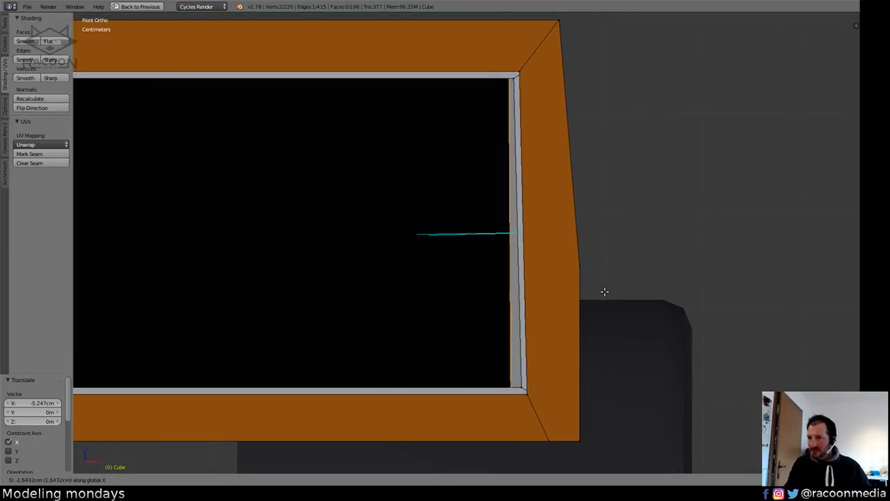
pyautogui.click(596, 291)
# Move only the lower outer corner vertex of the grille backing outward about 5 mm along X, aligning the edge with the frame's slant.
pyautogui.press('z')
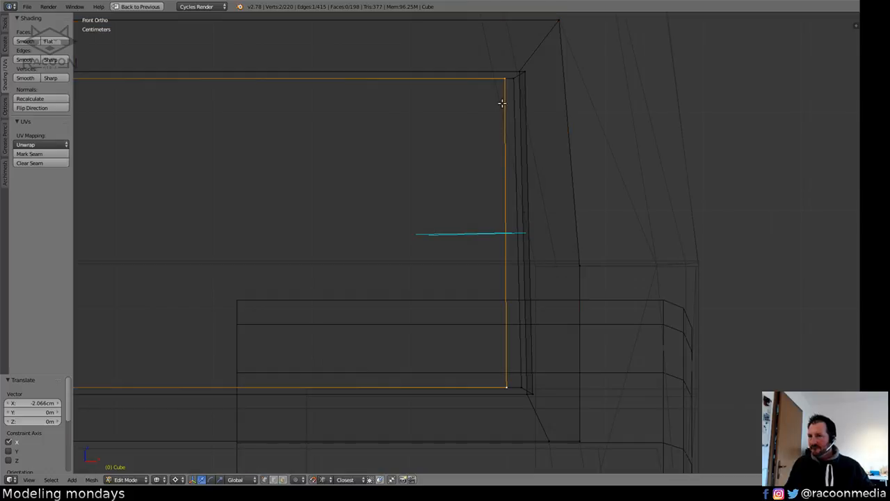
pyautogui.keyDown('shift'); pyautogui.rightClick(480, 66); pyautogui.keyUp('shift')
pyautogui.press('z')
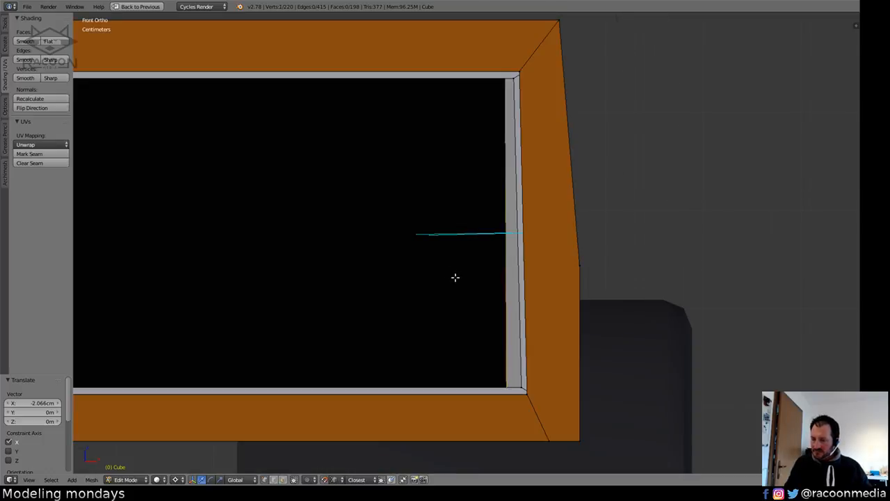
pyautogui.press('g')
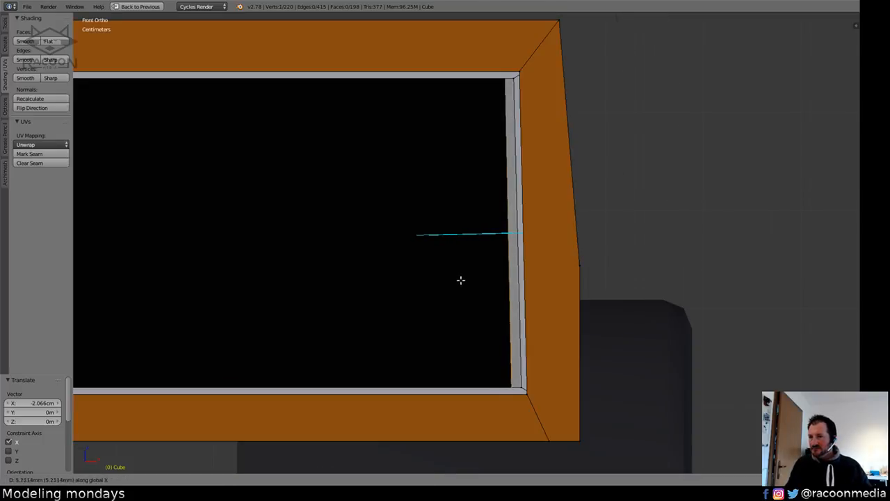
pyautogui.click(459, 278)
pyautogui.press('a')
# Inspect the isolated grille frame and its center divider for remaining geometry problems.
pyautogui.scroll(-8, 467, 237)
pyautogui.press('z')
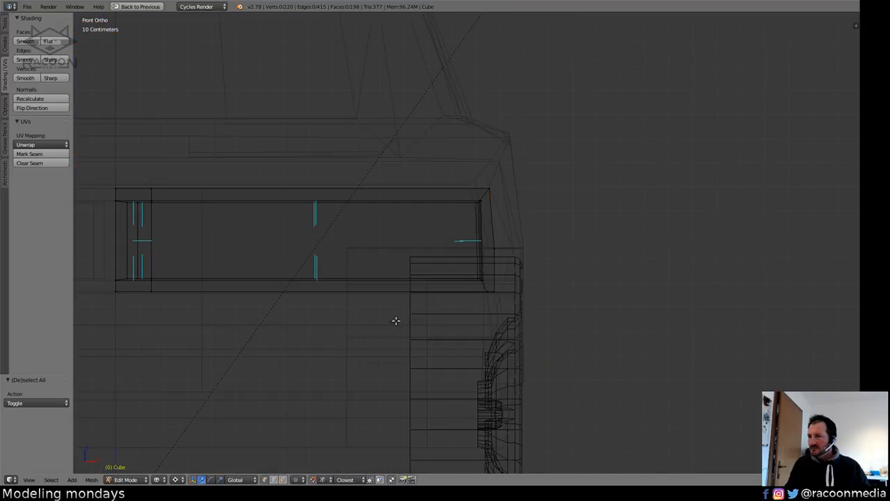
pyautogui.press('z')
pyautogui.moveTo(395, 319)
pyautogui.keyDown('shift'); pyautogui.mouseDown(button='middle')
pyautogui.moveTo(512, 306)
pyautogui.moveTo(461, 301)
pyautogui.moveTo(396, 312)
pyautogui.mouseUp(button='middle'); pyautogui.keyUp('shift')
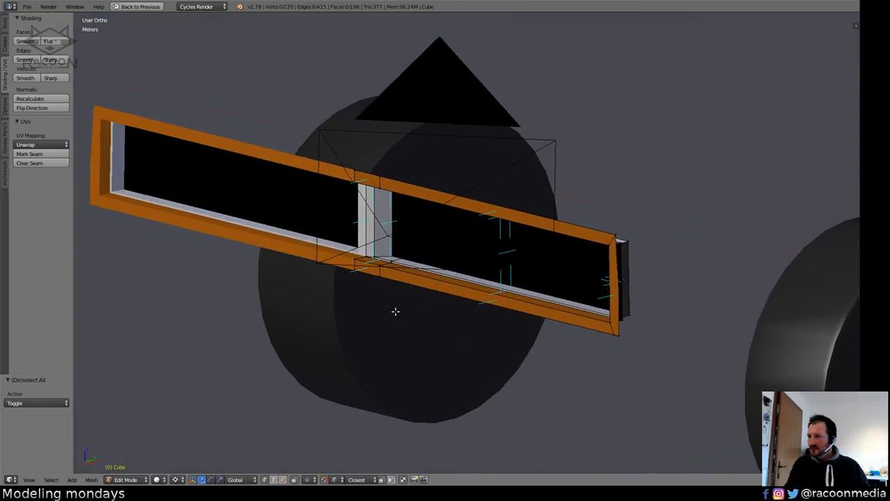
pyautogui.scroll(3, 393, 248)
pyautogui.scroll(2, 400, 272)
pyautogui.moveTo(400, 271)
pyautogui.mouseDown(button='middle')
pyautogui.moveTo(395, 288)
pyautogui.moveTo(502, 282)
pyautogui.moveTo(413, 275)
pyautogui.moveTo(417, 265)
pyautogui.moveTo(438, 264)
pyautogui.moveTo(435, 280)
pyautogui.moveTo(416, 272)
pyautogui.mouseUp(button='middle')
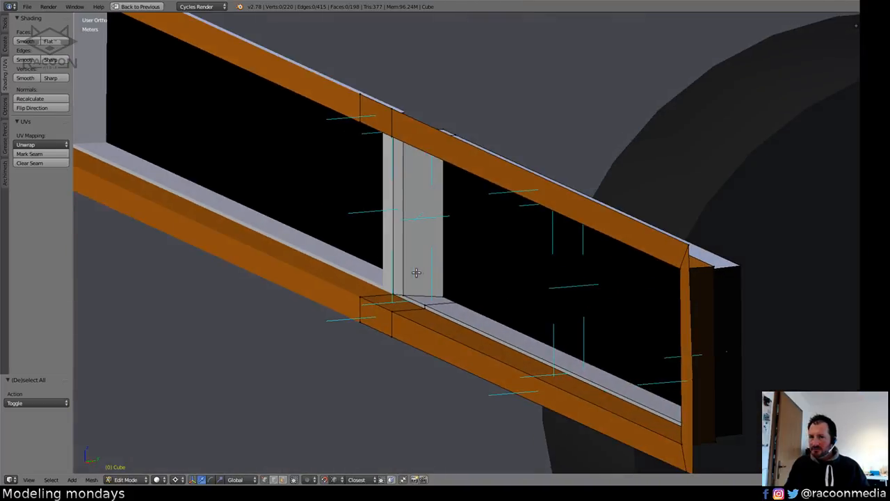
# Consult the grille reference photo and select the upper and lower inner wall faces of the grille recess.
pyautogui.hotkey('shift', 'space')
pyautogui.moveTo(560, 363); pyautogui.dragTo(661, 299, button='middle')
pyautogui.moveTo(591, 386); pyautogui.dragTo(674, 355, button='middle')
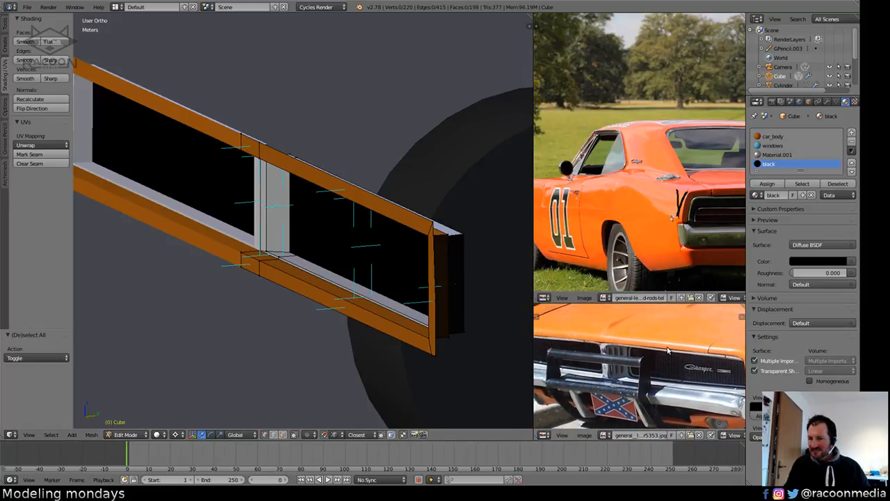
pyautogui.moveTo(669, 350); pyautogui.dragTo(600, 328, button='middle')
pyautogui.moveTo(335, 313); pyautogui.dragTo(393, 335, button='middle')
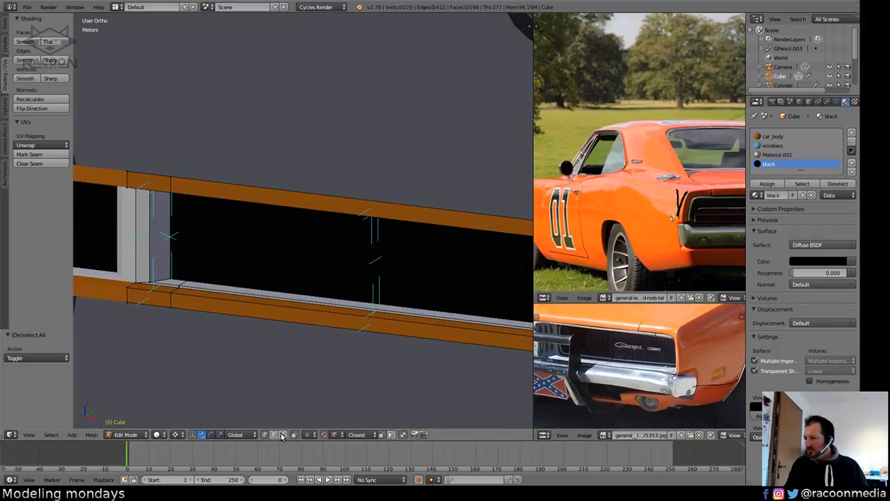
pyautogui.rightClick(173, 284)
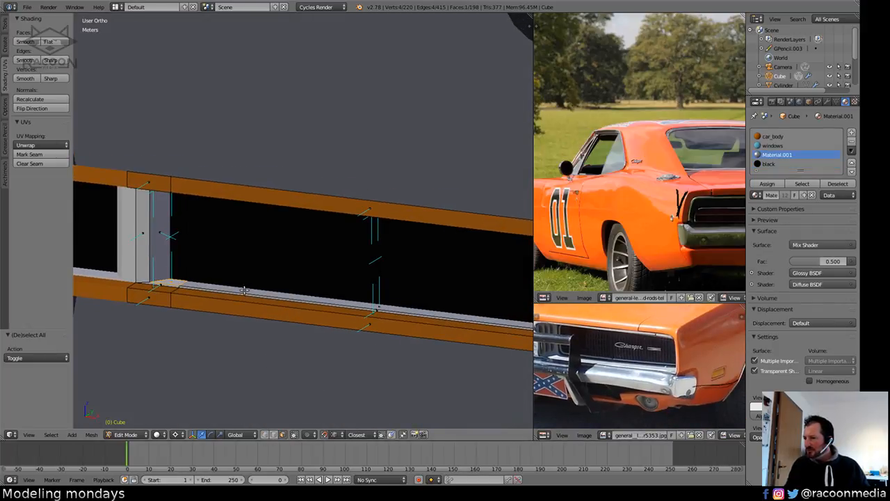
pyautogui.moveTo(244, 290); pyautogui.dragTo(121, 272, button='middle')
pyautogui.keyDown('shift'); pyautogui.rightClick(251, 289); pyautogui.keyUp('shift')
pyautogui.keyDown('shift'); pyautogui.rightClick(287, 287); pyautogui.keyUp('shift')
pyautogui.moveTo(380, 306); pyautogui.dragTo(391, 308, button='middle')
pyautogui.press('s')
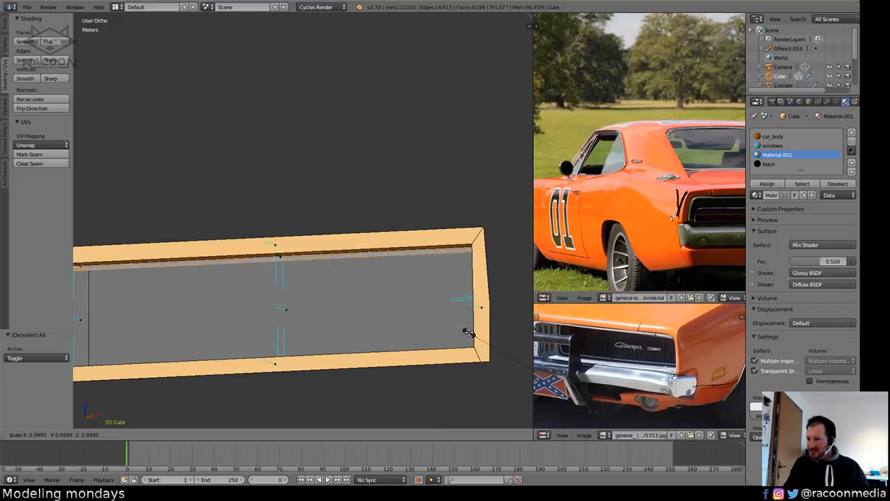
pyautogui.press('y')
pyautogui.rightClick(487, 338)
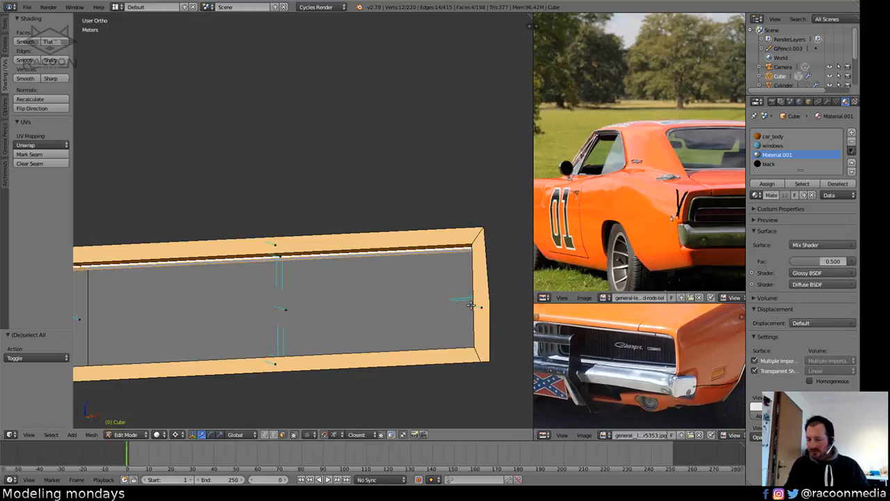
# Set the pivot to Median Point and scale the selected recess walls to 0.897 along Z in front view.
pyautogui.press('KP_1')
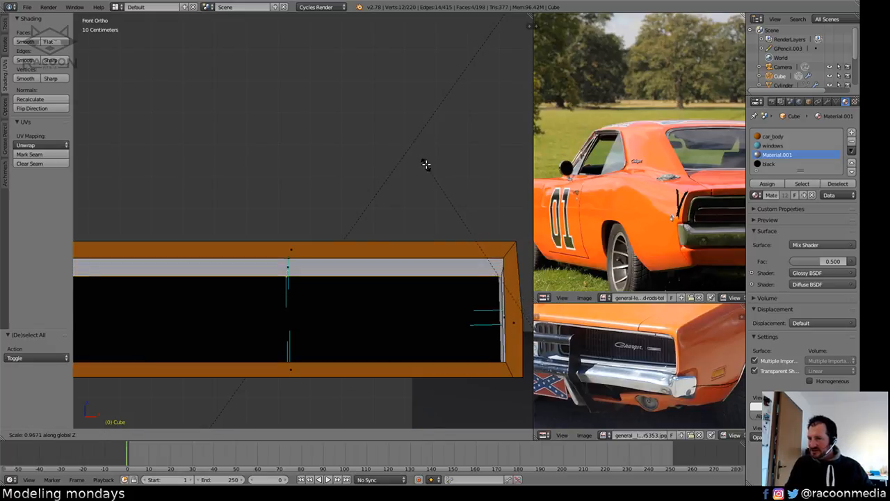
pyautogui.click(176, 434)
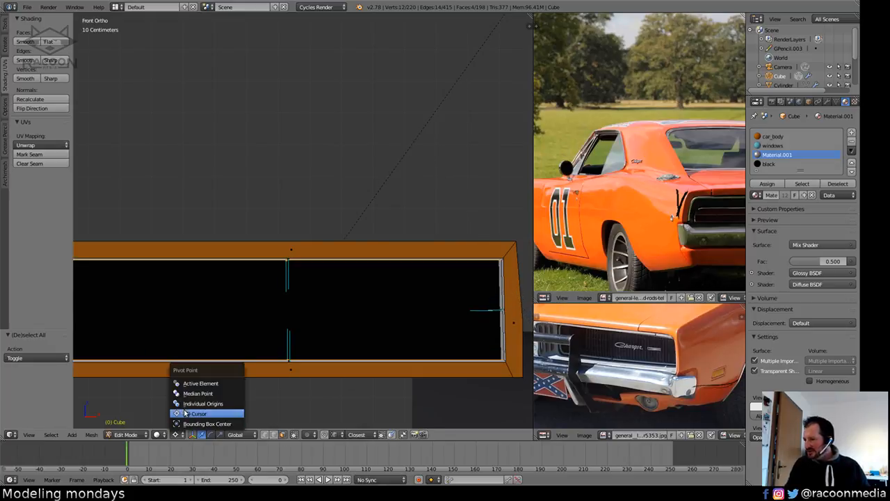
pyautogui.click(198, 392)
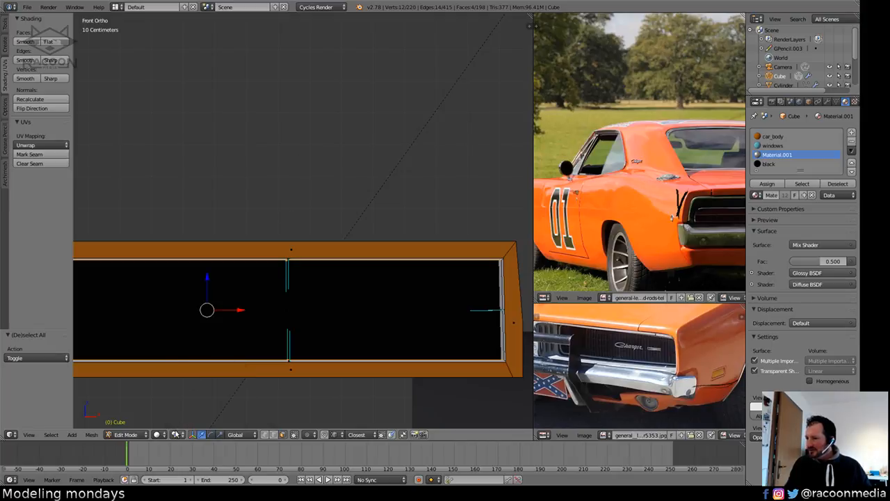
pyautogui.press('s')
pyautogui.press('z')
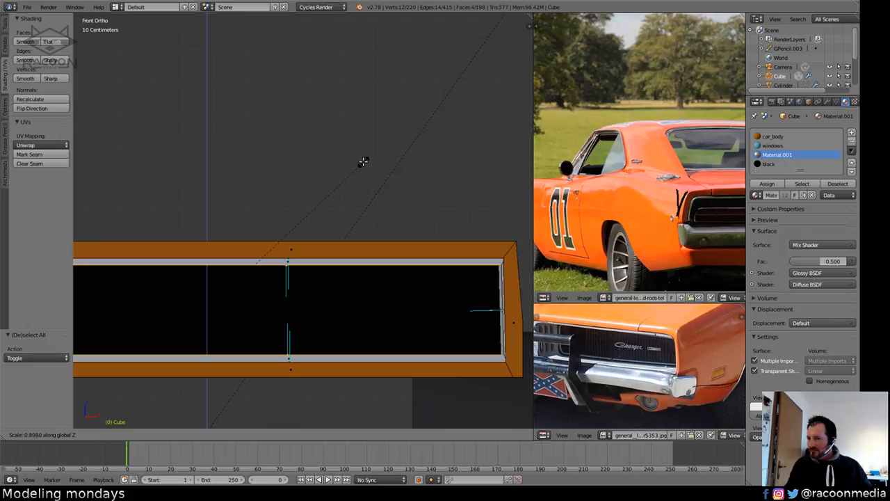
pyautogui.click(359, 166)
# Move the front vertical edge of the grille's center divider inward along X, toward the car's centerline.
pyautogui.keyDown('shift'); pyautogui.moveTo(324, 185); pyautogui.dragTo(298, 173, button='middle'); pyautogui.keyUp('shift')
pyautogui.keyDown('shift'); pyautogui.moveTo(267, 210); pyautogui.dragTo(459, 201, button='middle'); pyautogui.keyUp('shift')
pyautogui.rightClick(266, 263)
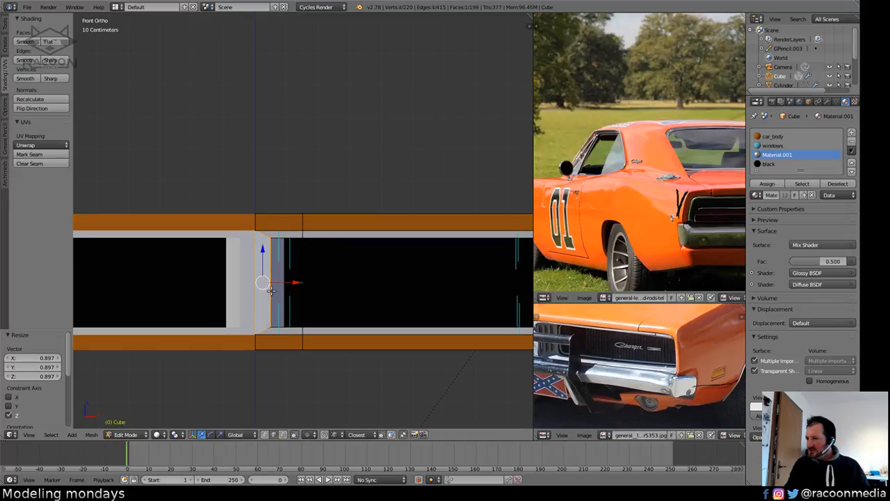
pyautogui.press('g')
pyautogui.press('x')
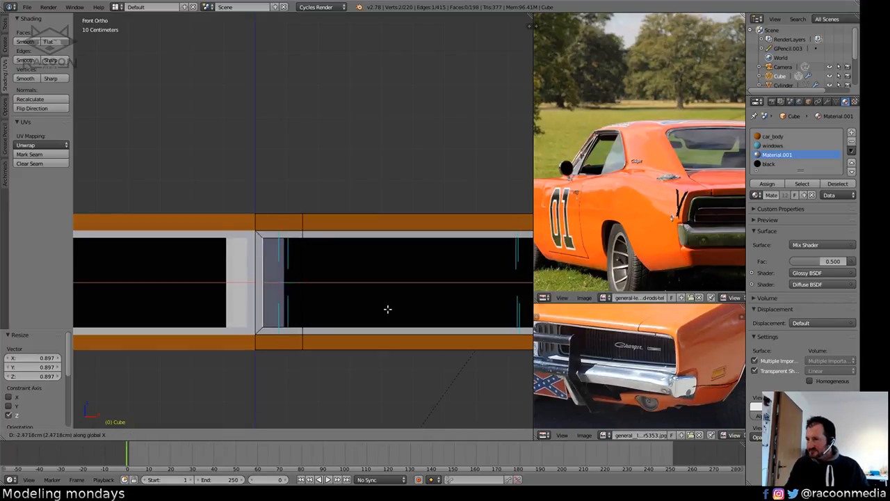
pyautogui.click(386, 307)
# Move the rear vertical edge of the center divider 1.294 cm along X.
pyautogui.press('a')
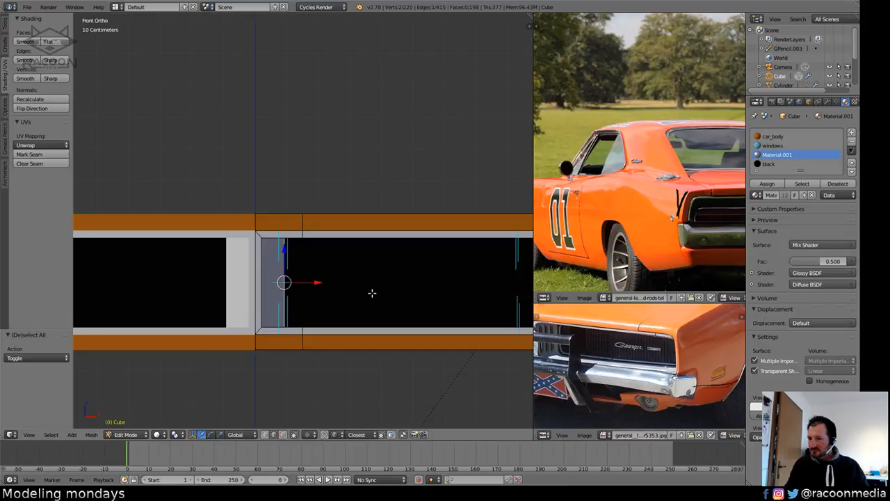
pyautogui.press('g')
pyautogui.press('x')
pyautogui.click(380, 299)
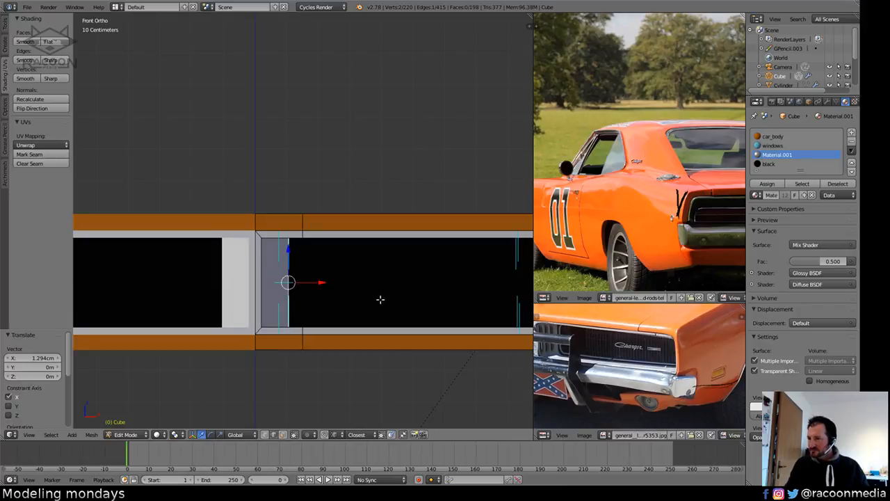
pyautogui.press('a')
# Select the face loop around the grille opening's inner rim and move it forward about 4.7 cm along negative Y.
pyautogui.scroll(-3, 393, 294)
pyautogui.moveTo(357, 371); pyautogui.dragTo(368, 284, button='middle')
pyautogui.scroll(6, 319, 341)
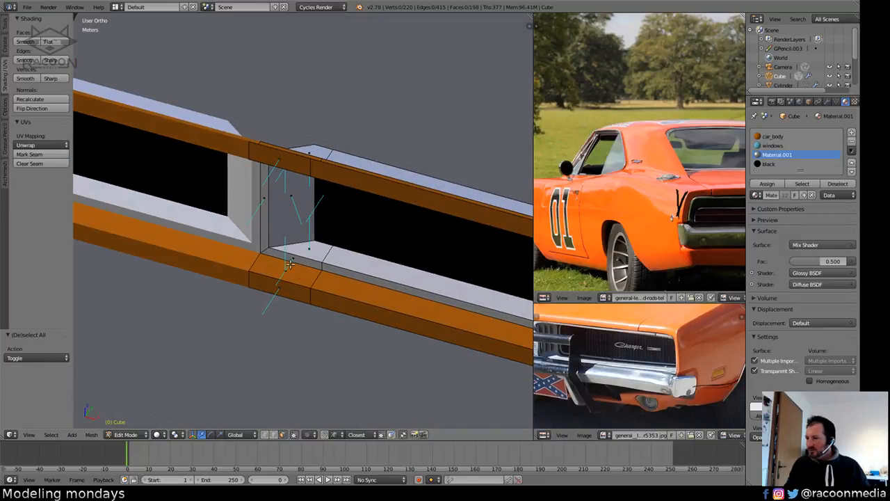
pyautogui.press('a')
pyautogui.press('a')
pyautogui.keyDown('alt'); pyautogui.rightClick(265, 248); pyautogui.keyUp('alt')
pyautogui.keyDown('shift'); pyautogui.moveTo(379, 291); pyautogui.dragTo(347, 297, button='middle'); pyautogui.keyUp('shift')
pyautogui.scroll(-4, 347, 297)
pyautogui.keyDown('shift'); pyautogui.moveTo(390, 356); pyautogui.dragTo(337, 358, button='middle'); pyautogui.keyUp('shift')
pyautogui.press('g')
pyautogui.press('y')
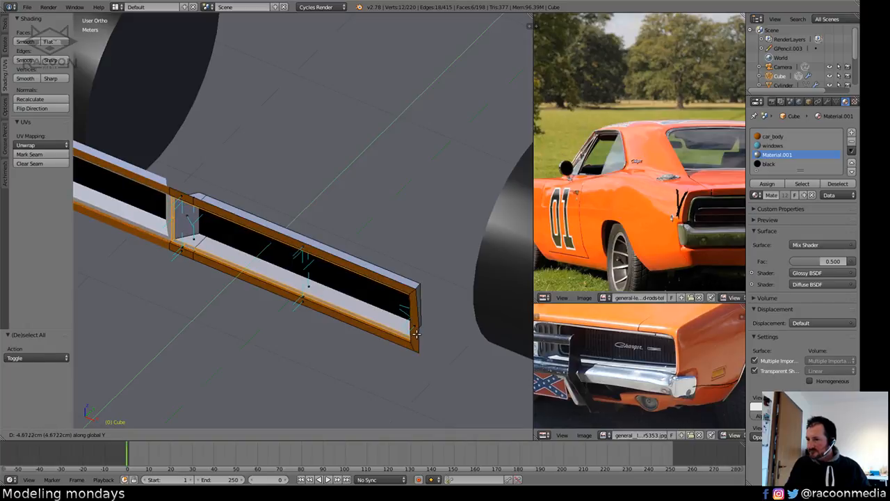
pyautogui.click(415, 332)
# Inspect the finished grille on the complete car body in Object Mode with perspective view.
pyautogui.press('Tab')
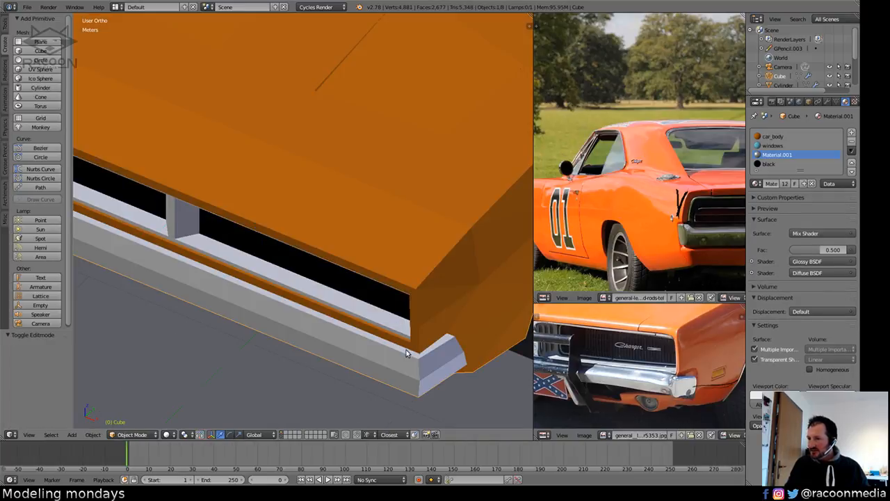
pyautogui.moveTo(406, 350); pyautogui.dragTo(401, 302, button='middle')
pyautogui.scroll(-5, 369, 381)
pyautogui.moveTo(375, 338); pyautogui.dragTo(407, 292, button='middle')
pyautogui.scroll(-6, 438, 350)
pyautogui.press('KP_5')
pyautogui.scroll(5, 388, 292)
pyautogui.scroll(-2, 360, 277)
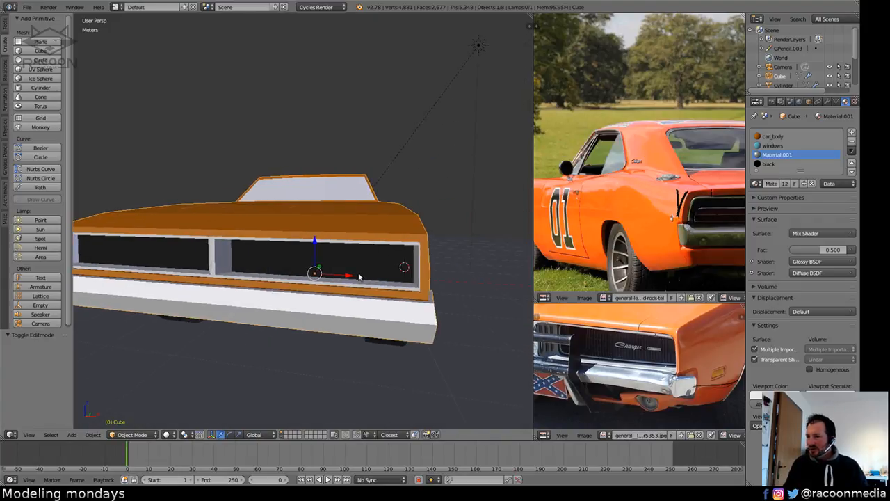
pyautogui.moveTo(360, 277); pyautogui.dragTo(318, 272, button='middle')
# Reveal the hidden body geometry and move the two underside edges behind the front bumper forward about 24 cm along Y.
pyautogui.press('Tab')
pyautogui.hotkey('alt', 'h')
pyautogui.press('a')
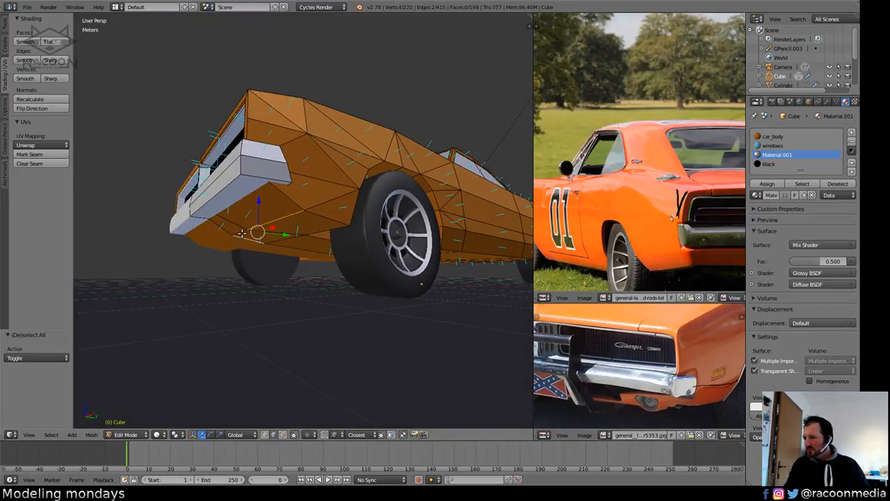
pyautogui.press('g')
pyautogui.press('y')
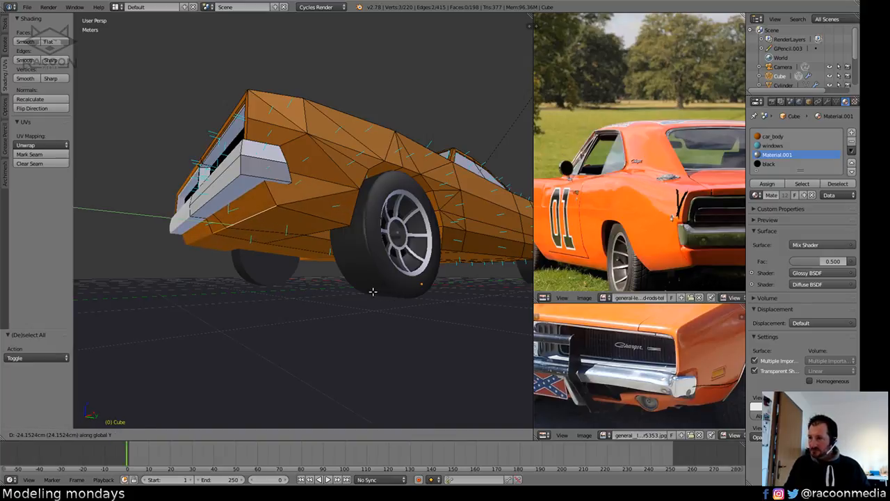
pyautogui.click(371, 291)
pyautogui.press('a')
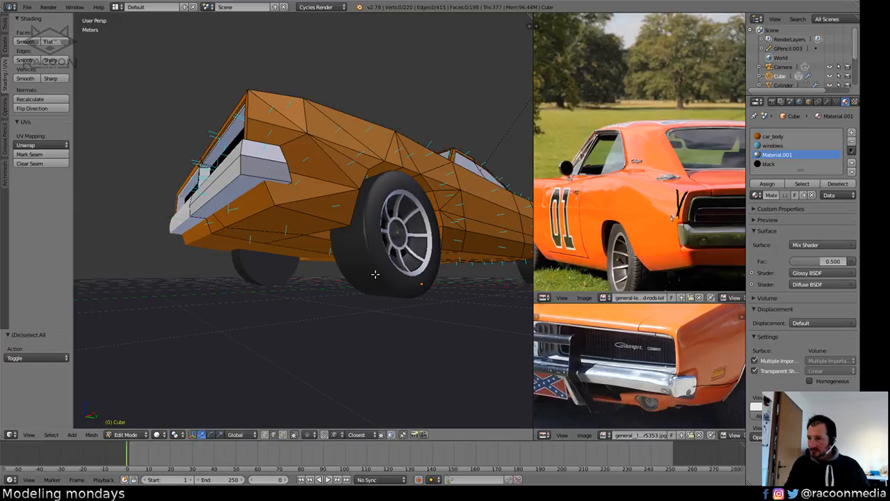
# Compare the hood line above the front wheel with the side blueprint in right wireframe view.
pyautogui.press('KP_3')
pyautogui.press('z')
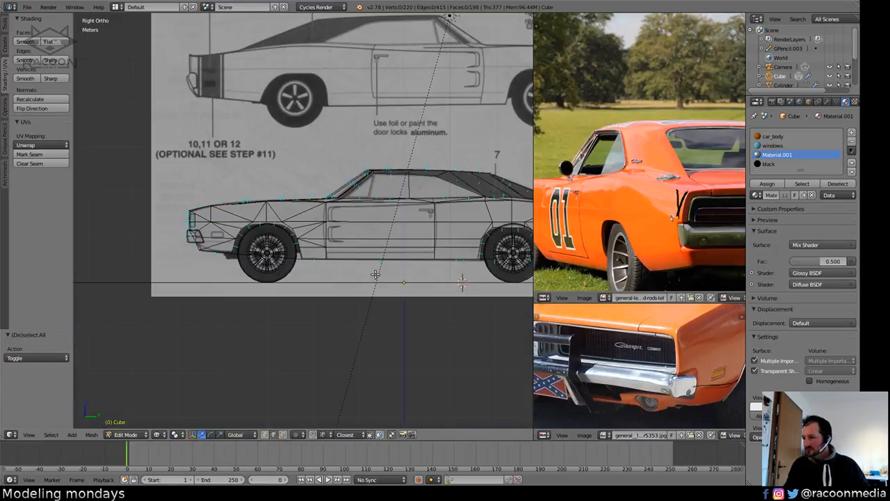
pyautogui.scroll(3, 356, 274)
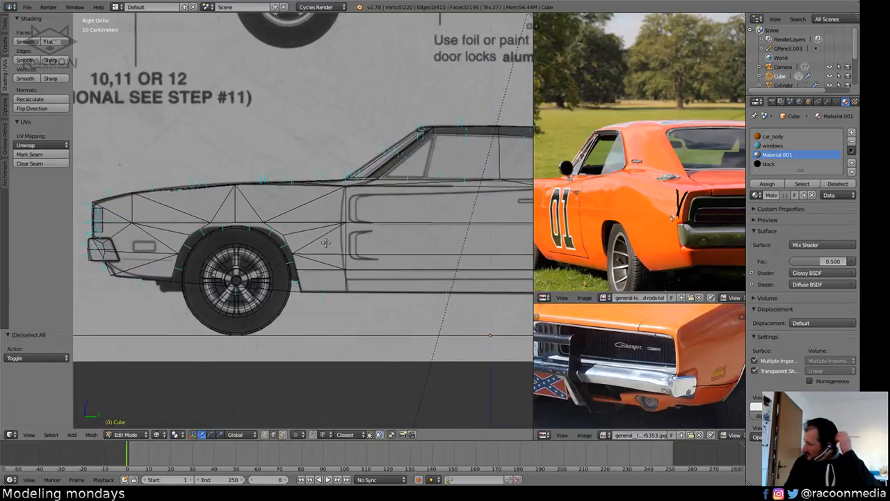
pyautogui.keyDown('ctrl'); pyautogui.scroll(-2, 338, 211); pyautogui.keyUp('ctrl')
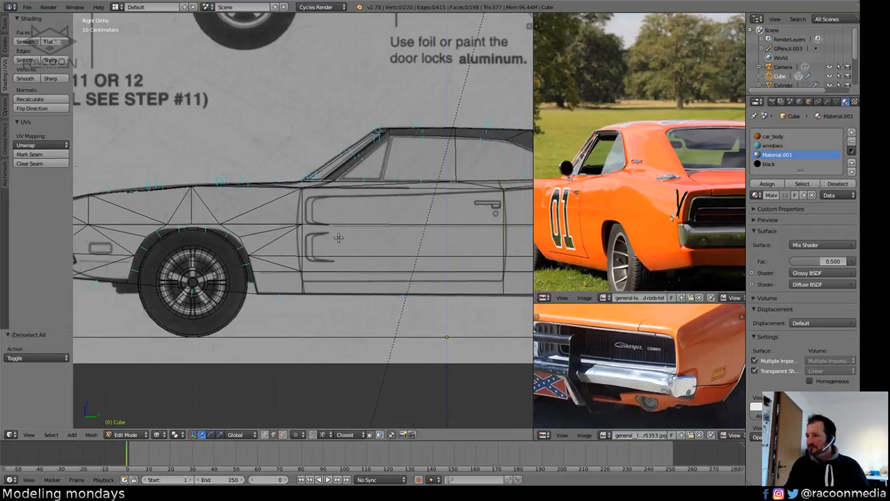
pyautogui.keyDown('shift'); pyautogui.moveTo(295, 237); pyautogui.dragTo(417, 270, button='middle'); pyautogui.keyUp('shift')
pyautogui.scroll(6, 258, 235)
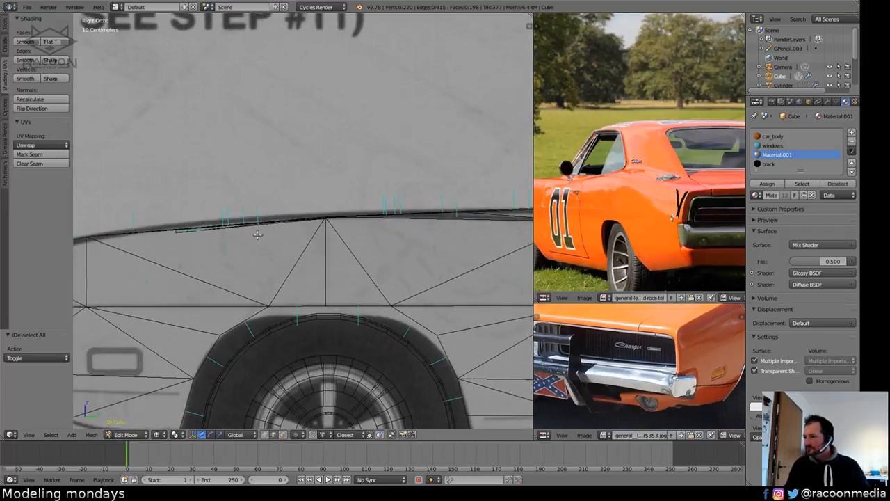
pyautogui.keyDown('shift'); pyautogui.moveTo(248, 256); pyautogui.dragTo(319, 309, button='middle'); pyautogui.keyUp('shift')
pyautogui.rightClick(192, 244)
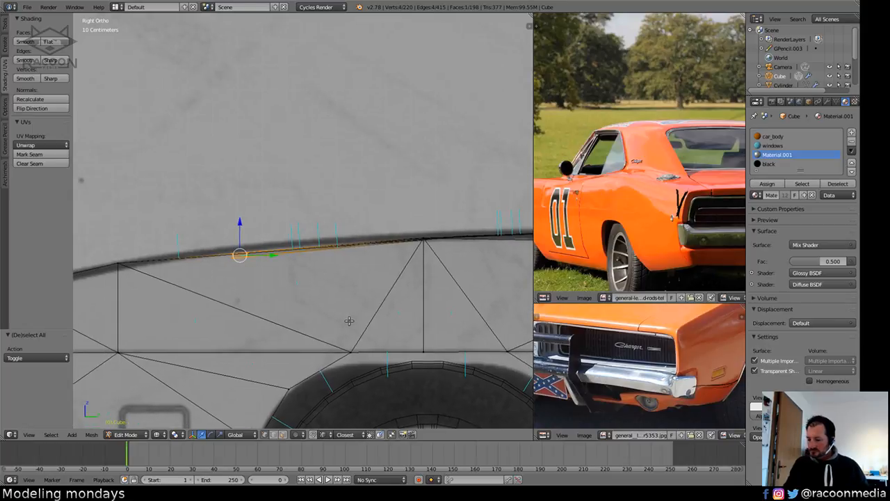
pyautogui.press('g')
pyautogui.press('z')
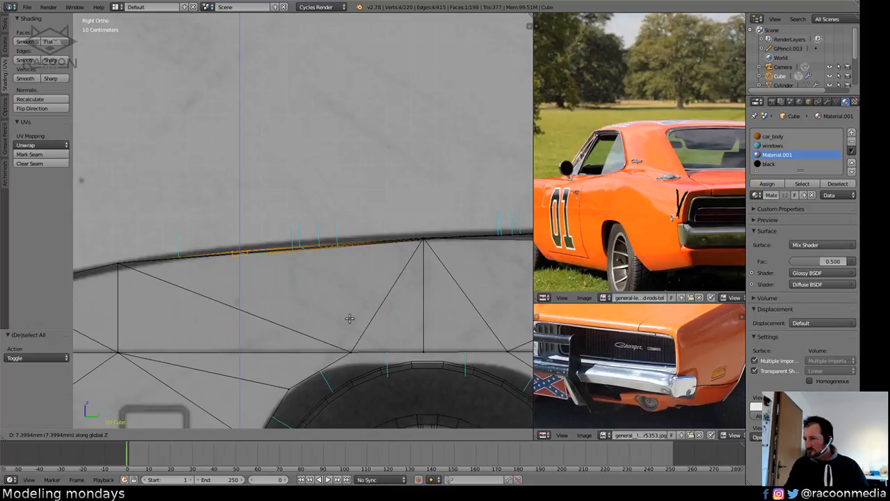
pyautogui.rightClick(350, 310)
pyautogui.press('a')
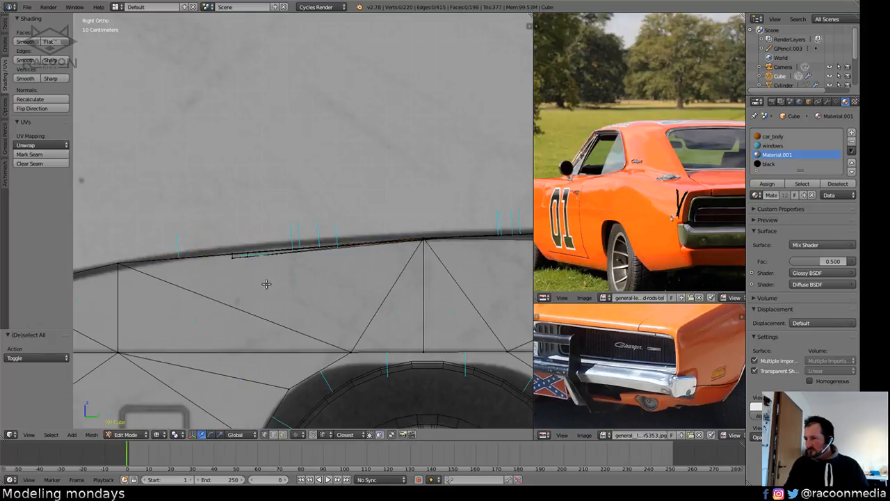
# Select the hood-line vertices above and ahead of the front wheel and raise them 1.868 cm along Z.
pyautogui.keyDown('shift'); pyautogui.moveTo(199, 294); pyautogui.dragTo(301, 293, button='middle'); pyautogui.keyUp('shift')
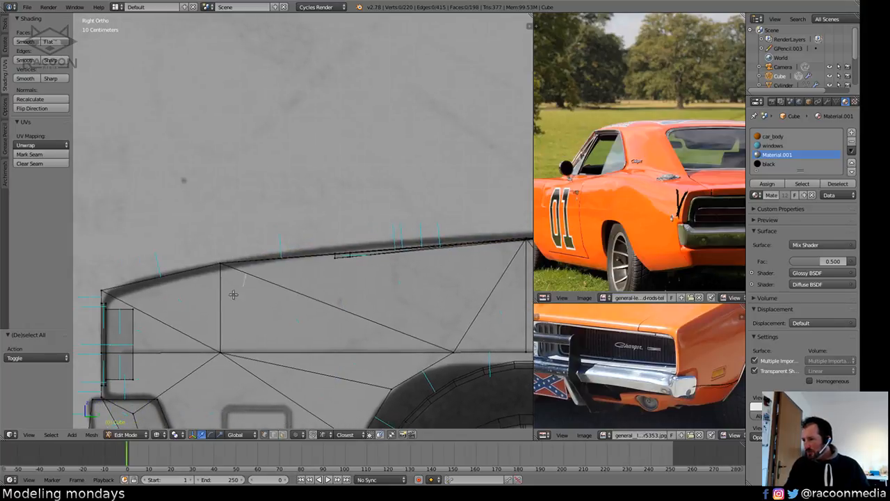
pyautogui.keyDown('ctrl'); pyautogui.moveTo(233, 295); pyautogui.dragTo(235, 254); pyautogui.keyUp('ctrl')
pyautogui.keyDown('shift'); pyautogui.moveTo(397, 282); pyautogui.dragTo(237, 290, button='middle'); pyautogui.keyUp('shift')
pyautogui.keyDown('shift'); pyautogui.rightClick(383, 243); pyautogui.keyUp('shift')
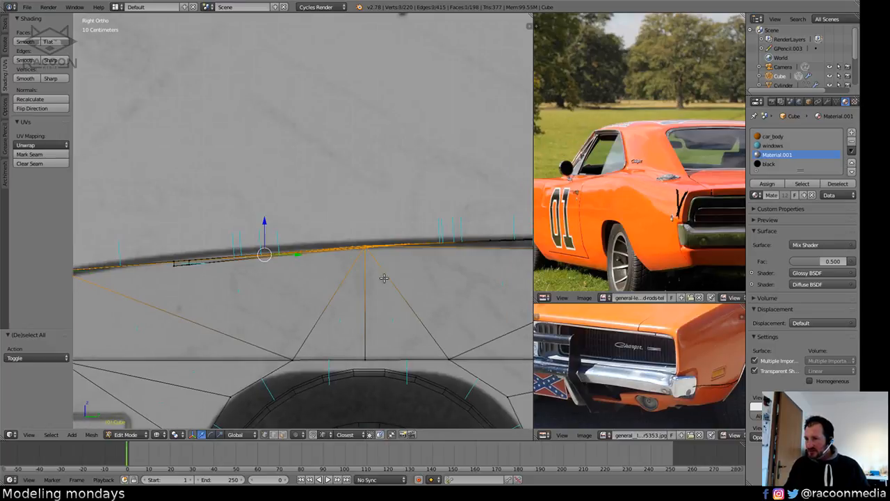
pyautogui.keyDown('ctrl'); pyautogui.moveTo(187, 281); pyautogui.dragTo(191, 256); pyautogui.keyUp('ctrl')
pyautogui.keyDown('shift'); pyautogui.moveTo(228, 305); pyautogui.dragTo(332, 309, button='middle'); pyautogui.keyUp('shift')
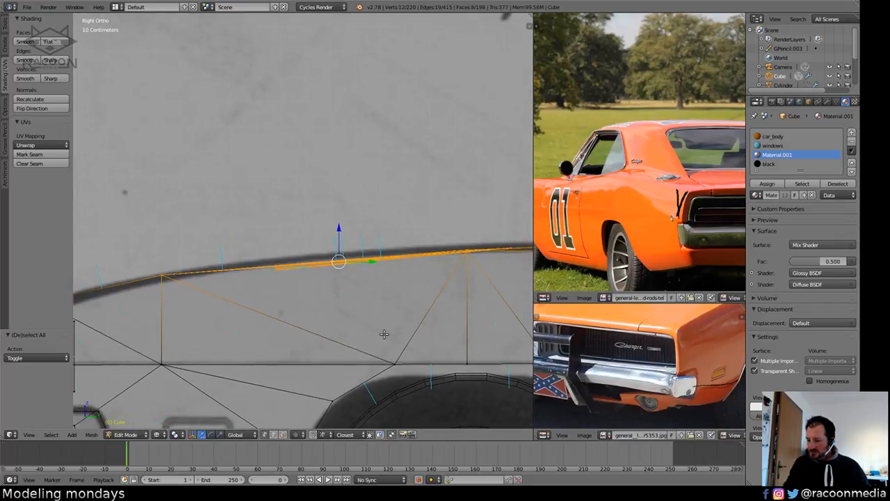
pyautogui.press('g')
pyautogui.press('z')
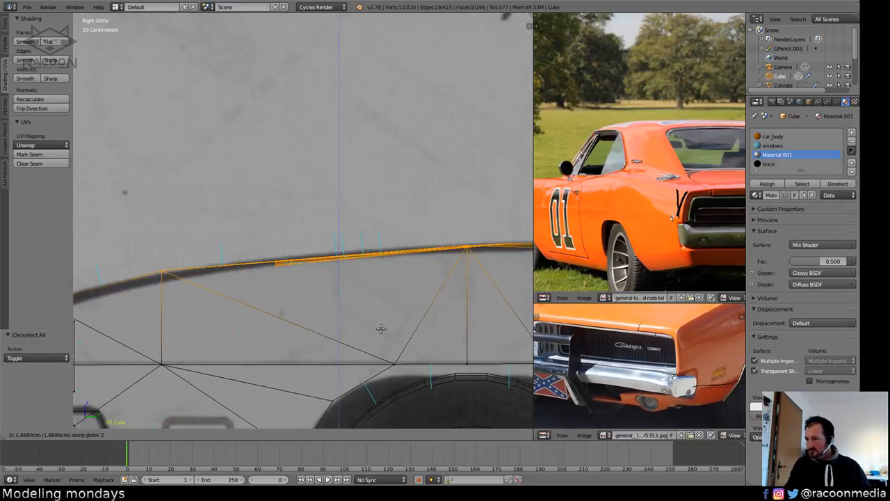
pyautogui.click(384, 334)
# Scale the selected hood-line vertices to 0.919 along Z to follow the blueprint's curve.
pyautogui.press('s')
pyautogui.press('z')
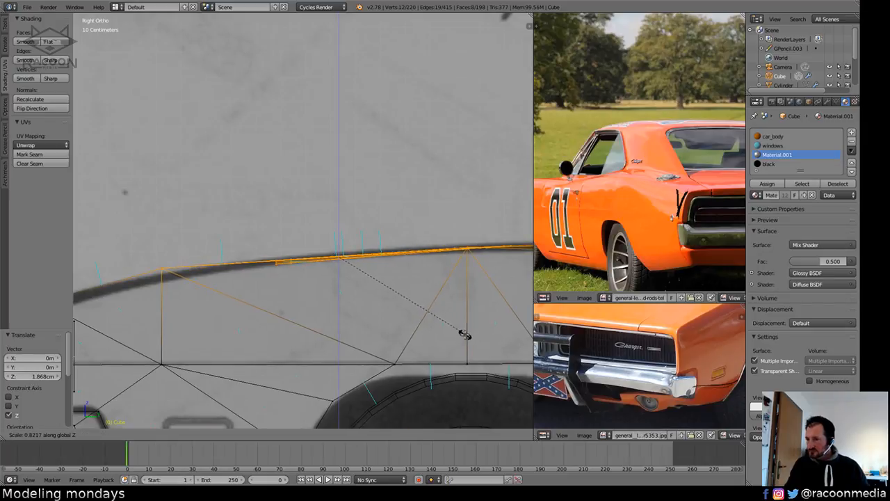
pyautogui.click(473, 330)
pyautogui.moveTo(345, 282)
pyautogui.keyDown('shift'); pyautogui.mouseDown(button='middle')
pyautogui.moveTo(390, 262)
pyautogui.moveTo(400, 241)
pyautogui.mouseUp(button='middle'); pyautogui.keyUp('shift')
pyautogui.press('z')
pyautogui.keyDown('shift'); pyautogui.moveTo(260, 279); pyautogui.dragTo(364, 290, button='middle'); pyautogui.keyUp('shift')
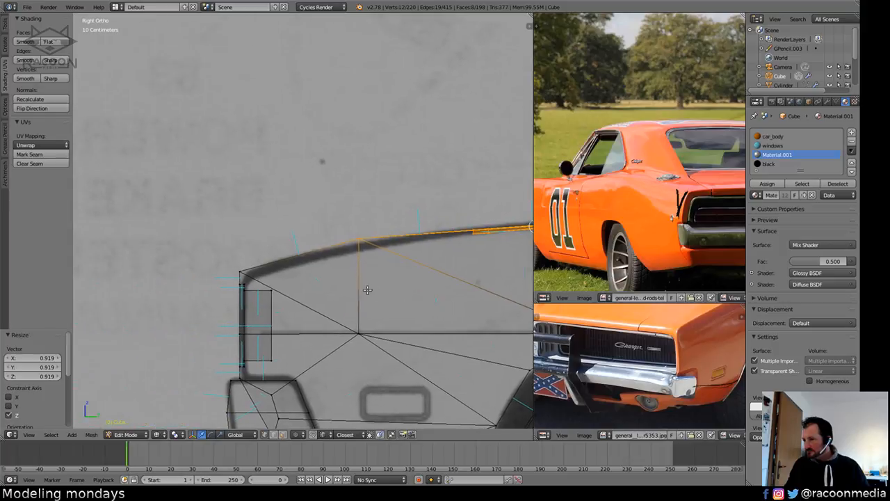
# Reselect the hood-line vertices from ahead of the front wheel to directly above it and lower them slightly along Z.
pyautogui.press('a')
pyautogui.rightClick(351, 207)
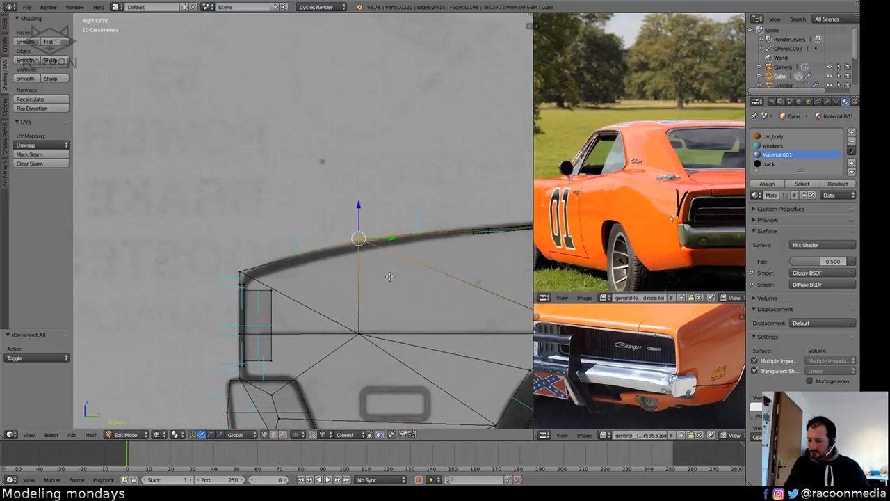
pyautogui.keyDown('shift'); pyautogui.moveTo(447, 283); pyautogui.dragTo(255, 289, button='middle'); pyautogui.keyUp('shift')
pyautogui.keyDown('ctrl'); pyautogui.moveTo(352, 259); pyautogui.dragTo(356, 260); pyautogui.keyUp('ctrl')
pyautogui.keyDown('shift'); pyautogui.moveTo(437, 274); pyautogui.dragTo(404, 276, button='middle'); pyautogui.keyUp('shift')
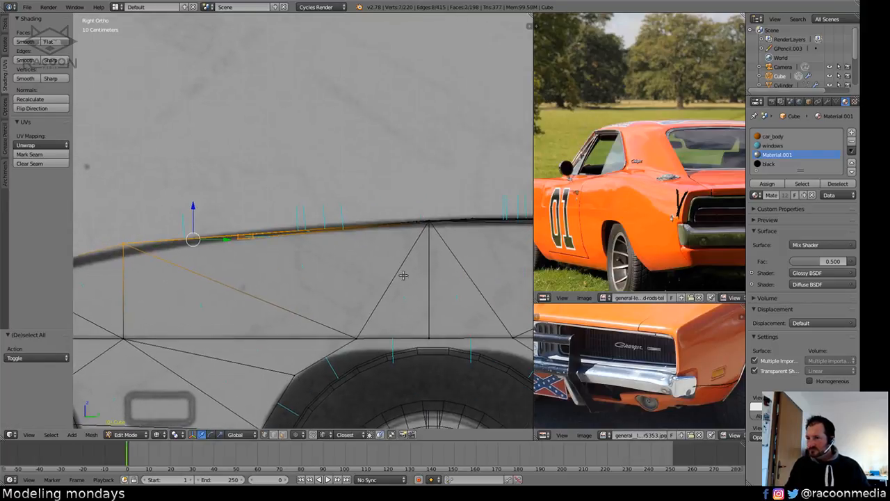
pyautogui.keyDown('ctrl'); pyautogui.moveTo(436, 187); pyautogui.dragTo(470, 269); pyautogui.keyUp('ctrl')
pyautogui.moveTo(467, 282)
pyautogui.keyDown('shift'); pyautogui.mouseDown(button='middle')
pyautogui.moveTo(269, 290)
pyautogui.moveTo(346, 292)
pyautogui.mouseUp(button='middle'); pyautogui.keyUp('shift')
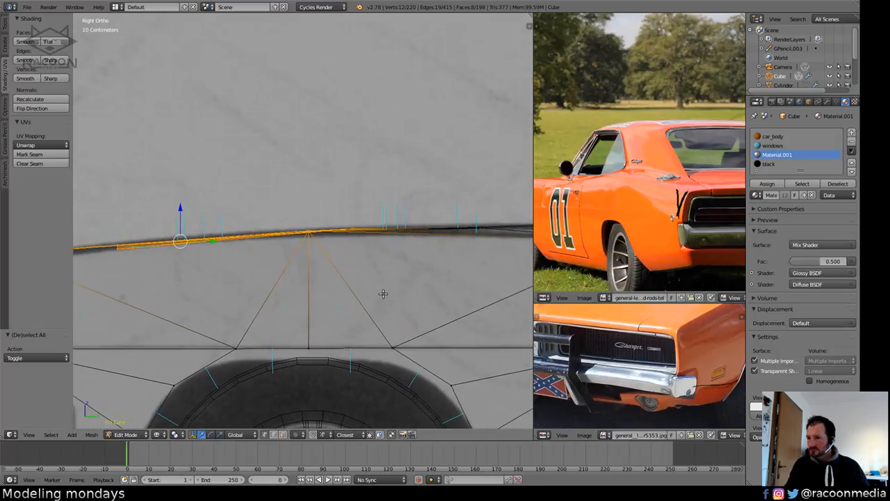
pyautogui.press('g')
pyautogui.press('z')
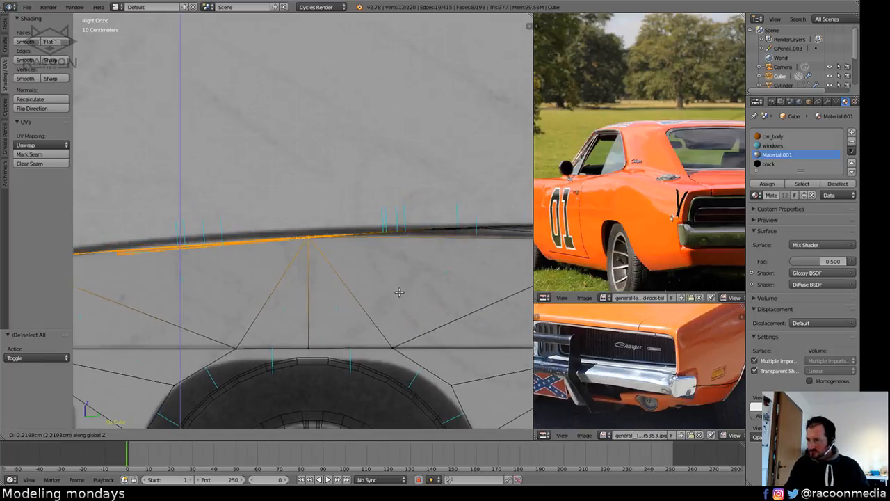
pyautogui.click(346, 291)
# Check the adjusted hood line against the side blueprint in solid shading and return the body to Object Mode.
pyautogui.press('a')
pyautogui.keyDown('shift'); pyautogui.moveTo(335, 281); pyautogui.dragTo(477, 274, button='middle'); pyautogui.keyUp('shift')
pyautogui.keyDown('shift'); pyautogui.moveTo(400, 275); pyautogui.dragTo(472, 270, button='middle'); pyautogui.keyUp('shift')
pyautogui.press('z')
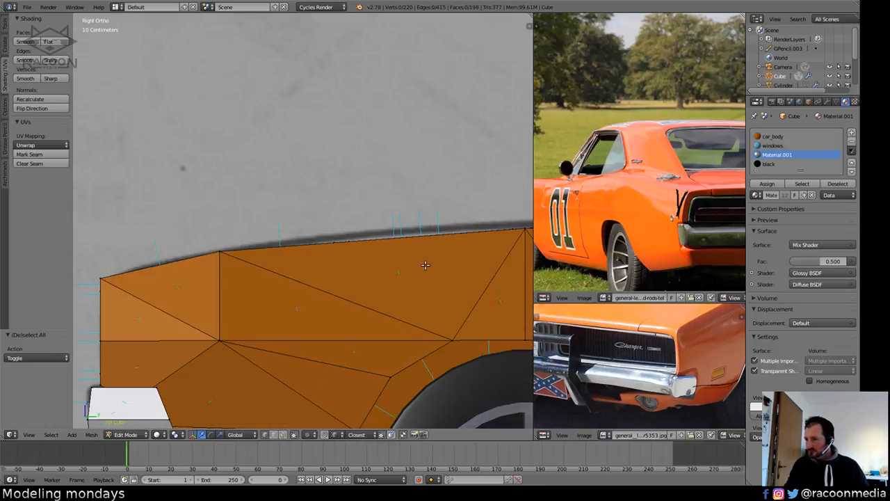
pyautogui.scroll(-4, 426, 266)
pyautogui.scroll(-4, 363, 364)
pyautogui.press('a')
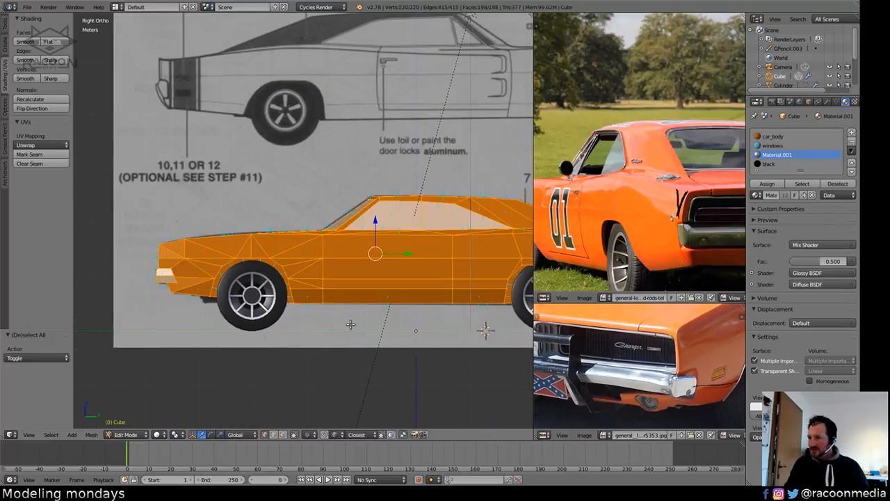
pyautogui.press('Tab')
pyautogui.scroll(-3, 380, 324)
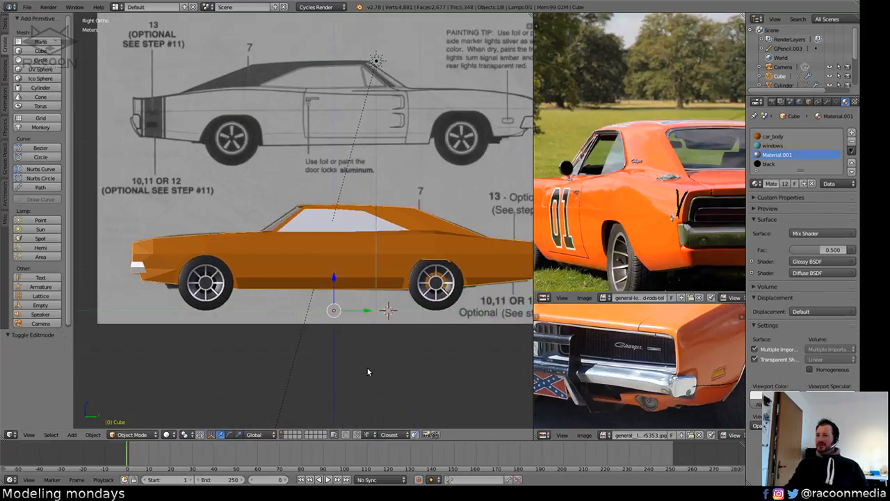
# Compare the car's rear end in perspective view with the rear reference photo of the bumper and tail lights.
pyautogui.moveTo(368, 369); pyautogui.dragTo(343, 290, button='middle')
pyautogui.press('KP_5')
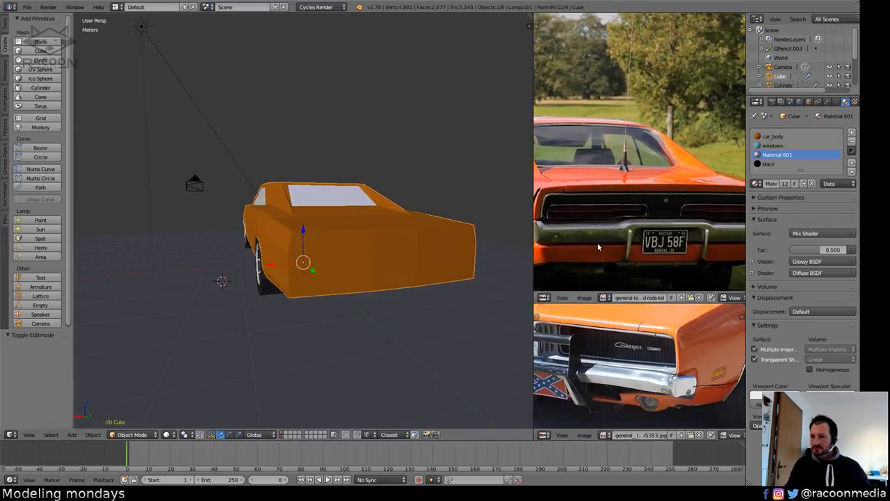
pyautogui.moveTo(509, 272); pyautogui.dragTo(601, 259, button='middle')
pyautogui.moveTo(598, 259); pyautogui.dragTo(624, 263, button='middle')
pyautogui.moveTo(500, 278); pyautogui.dragTo(373, 280, button='middle')
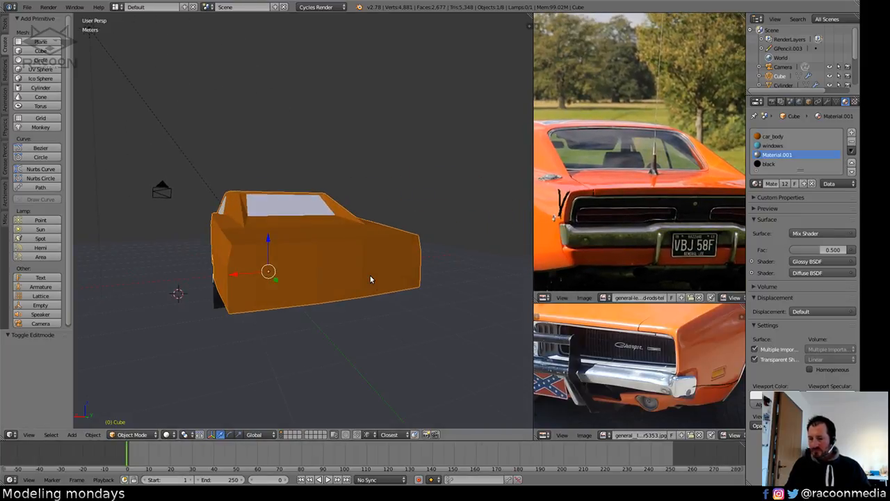
# Select the vertices along the bottom of the rear end in Edit Mode, using the right wireframe view over the side blueprint.
pyautogui.press('KP_3')
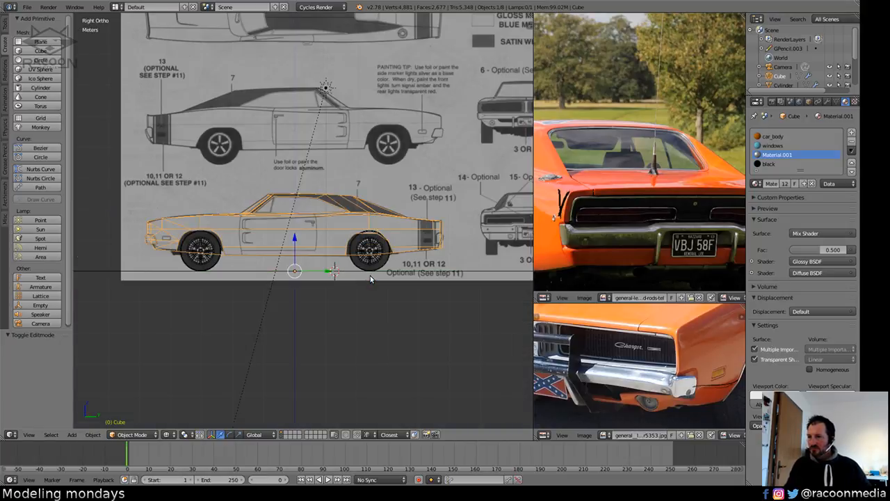
pyautogui.scroll(8, 370, 279)
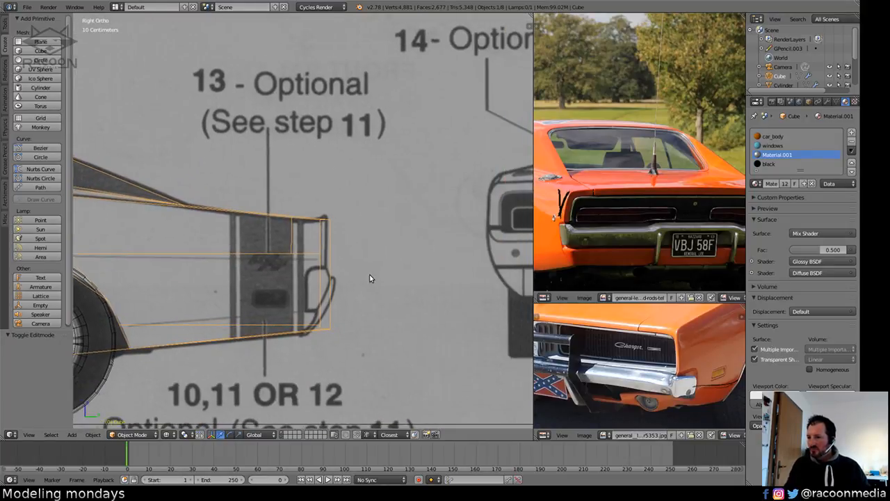
pyautogui.scroll(3, 395, 254)
pyautogui.scroll(-2, 396, 254)
pyautogui.press('Tab')
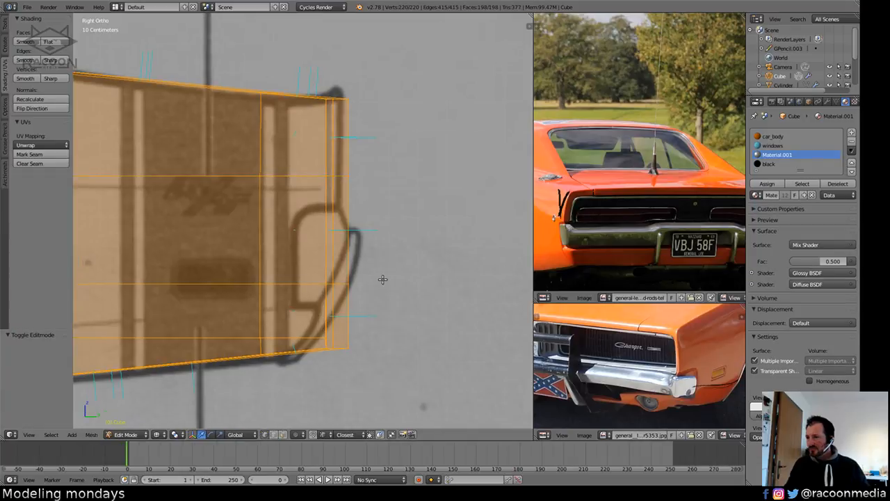
pyautogui.keyDown('shift'); pyautogui.moveTo(382, 279); pyautogui.dragTo(398, 272, button='middle'); pyautogui.keyUp('shift')
pyautogui.keyDown('shift'); pyautogui.moveTo(371, 306); pyautogui.dragTo(389, 290, button='middle'); pyautogui.keyUp('shift')
pyautogui.press('a')
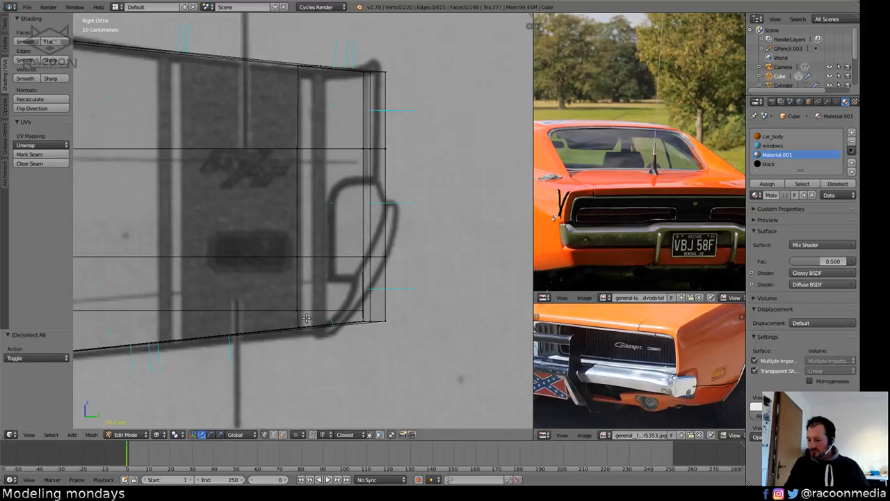
pyautogui.rightClick(306, 314)
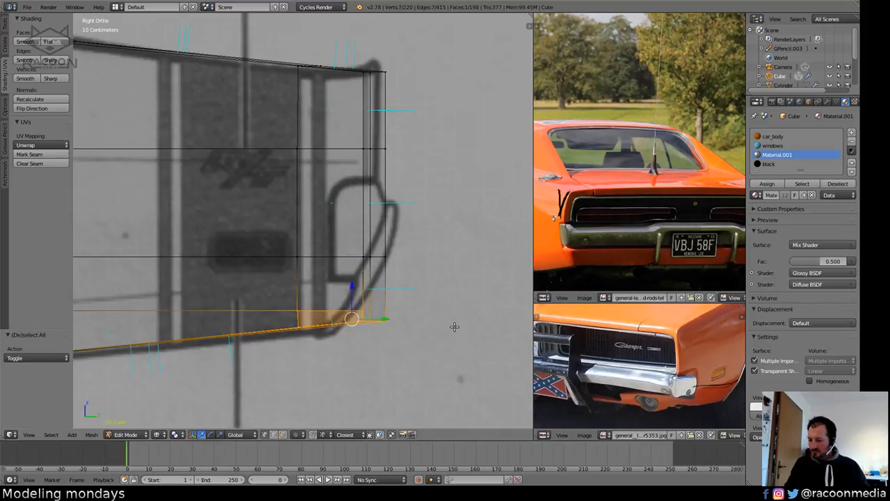
# Try to move the selected bottom rear vertices -11.291 cm along Y and -2.067 cm along Z, and undo the move.
pyautogui.press('g')
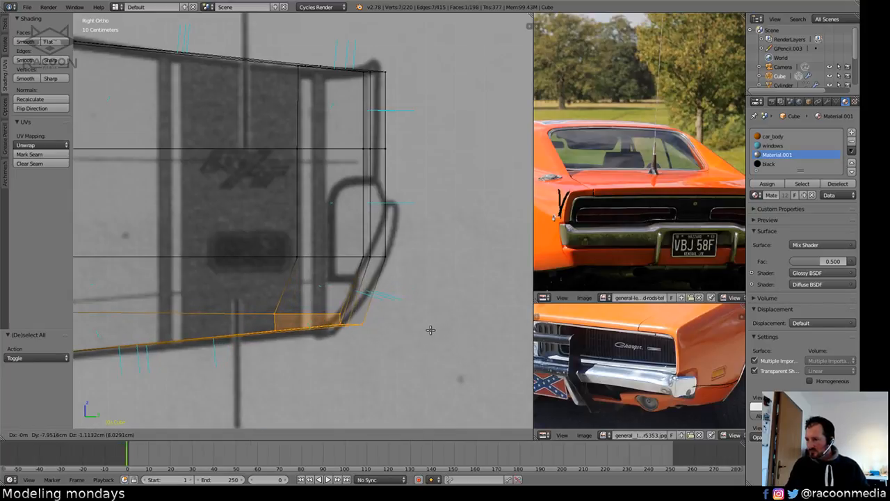
pyautogui.click(422, 331)
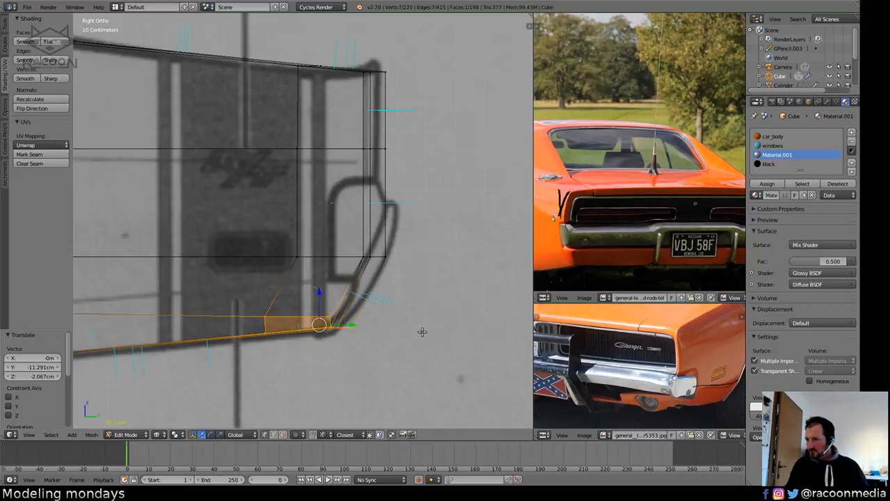
pyautogui.press('a')
pyautogui.hotkey('ctrl', 'z')
pyautogui.hotkey('ctrl', 'z')
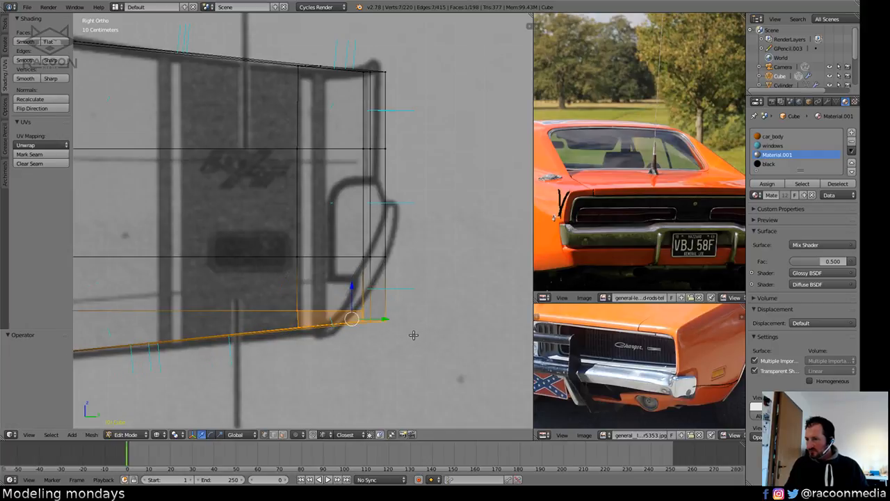
pyautogui.press('g')
pyautogui.press('x')
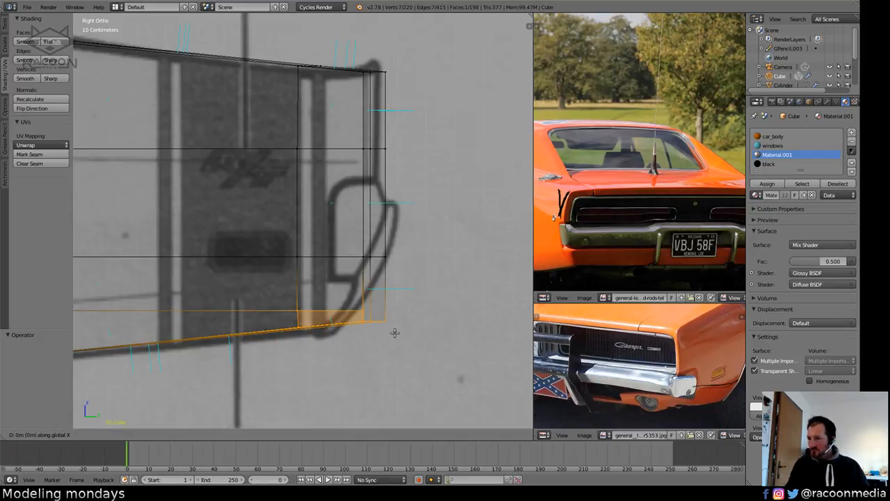
pyautogui.rightClick(386, 324)
# Move the bottom rear vertices toward the car's front along Y so the rear edge slopes like the blueprint.
pyautogui.press('g')
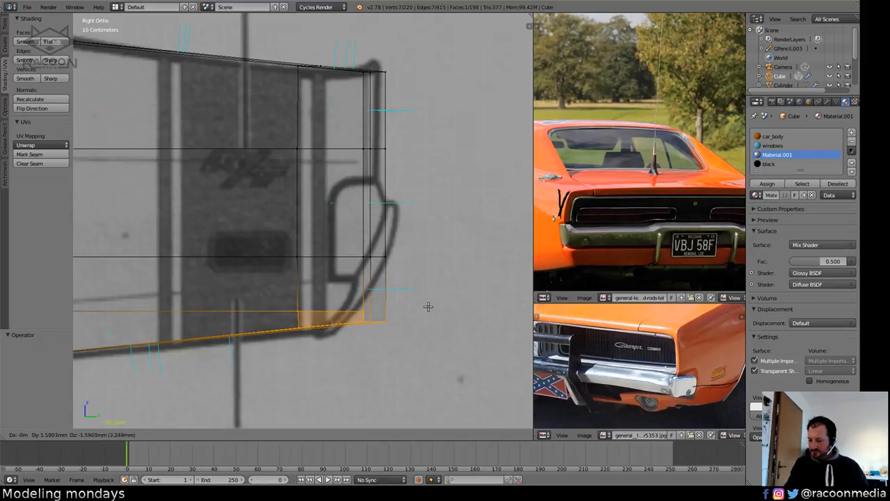
pyautogui.press('x')
pyautogui.press('y')
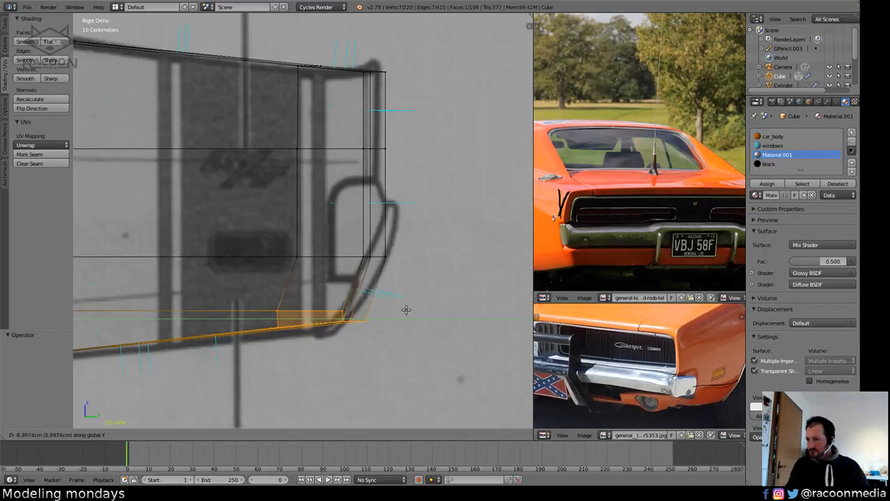
pyautogui.click(392, 310)
pyautogui.press('a')
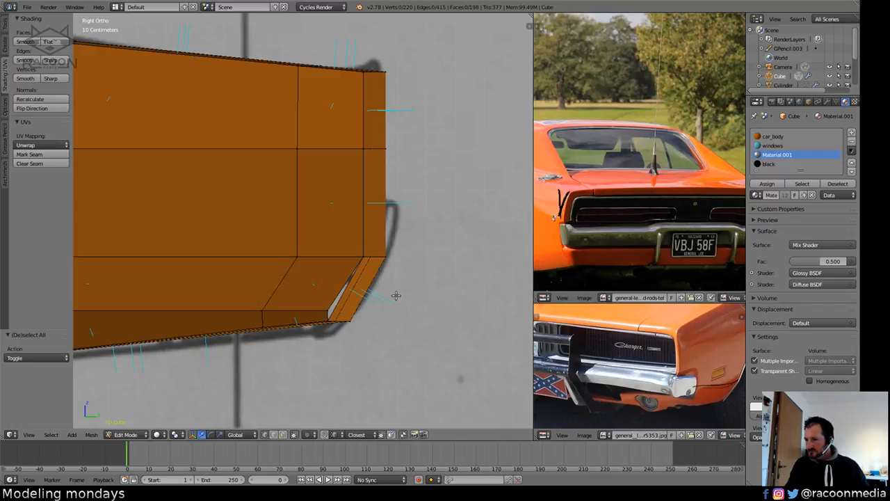
# Compare the slanted rear profile and bumper area with the side blueprint in wireframe shading.
pyautogui.scroll(1, 386, 313)
pyautogui.press('z')
pyautogui.keyDown('shift'); pyautogui.moveTo(377, 288); pyautogui.dragTo(377, 328, button='middle'); pyautogui.keyUp('shift')
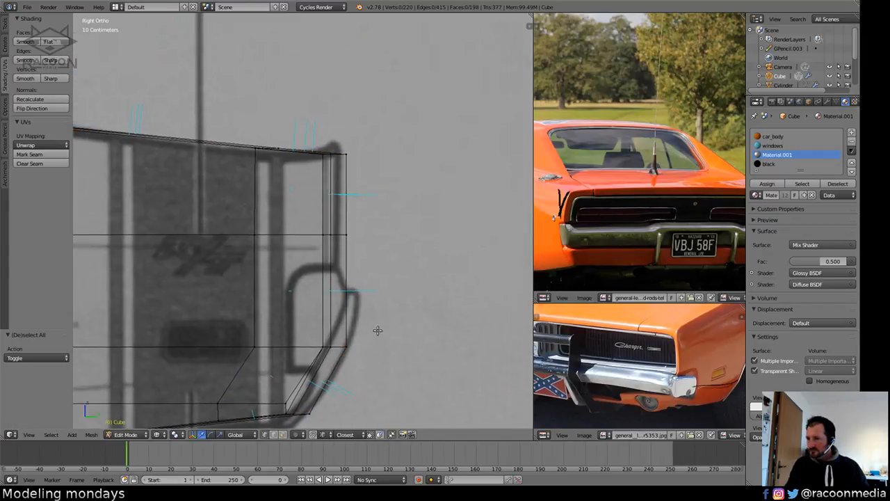
pyautogui.press('a')
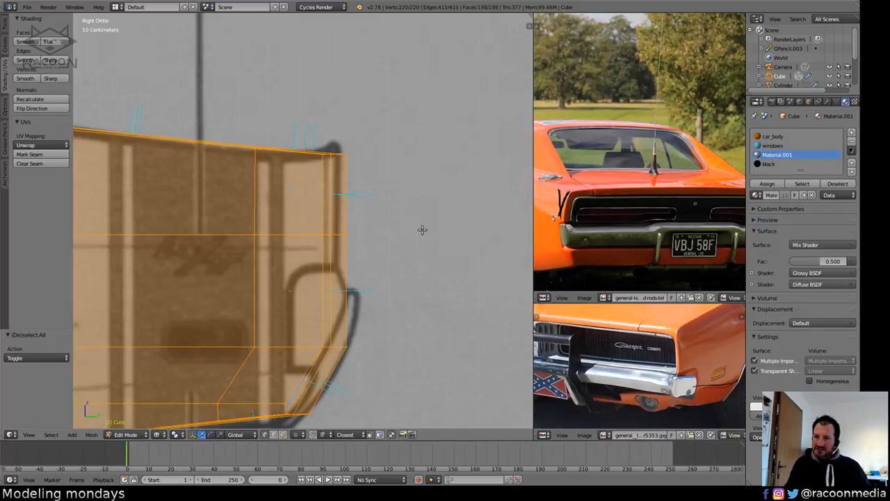
pyautogui.keyDown('shift'); pyautogui.moveTo(365, 242); pyautogui.dragTo(363, 256, button='middle'); pyautogui.keyUp('shift')
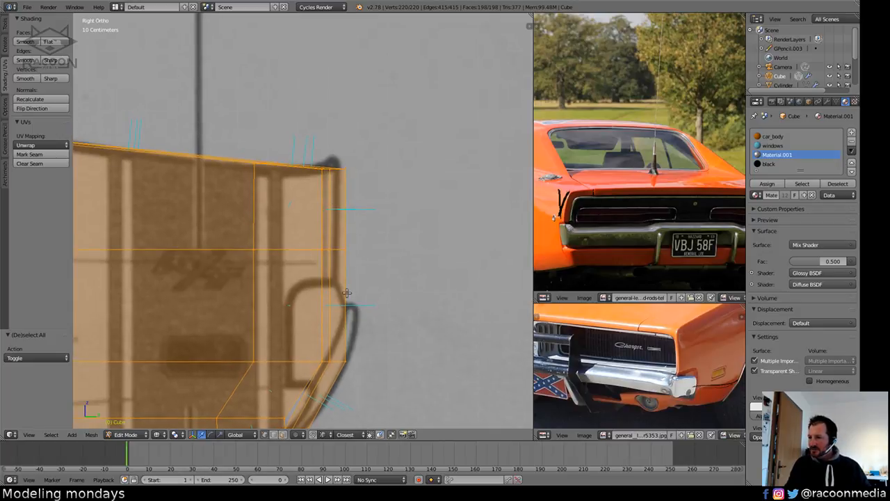
pyautogui.keyDown('shift'); pyautogui.moveTo(343, 333); pyautogui.dragTo(356, 303, button='middle'); pyautogui.keyUp('shift')
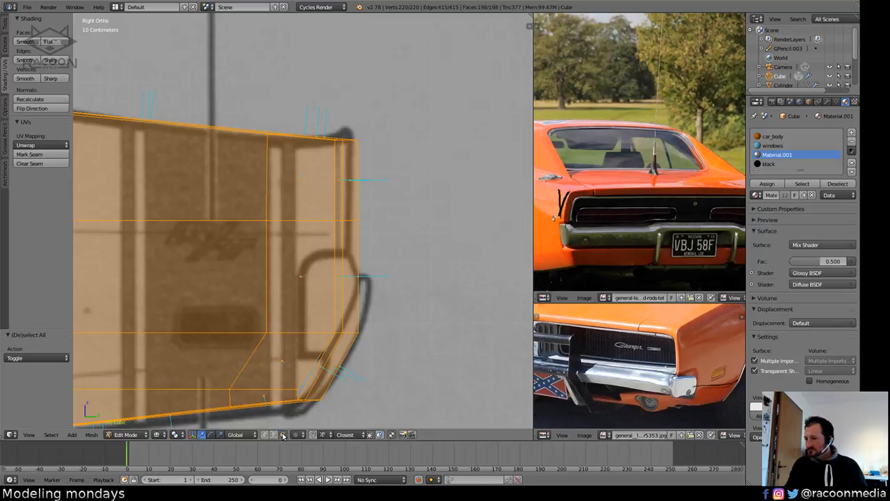
# Duplicate the four middle-band faces wrapping around the rear corner and offset the copy 45.943 cm backward along Y.
pyautogui.press('z')
pyautogui.rightClick(303, 273)
pyautogui.keyDown('shift'); pyautogui.rightClick(338, 277); pyautogui.keyUp('shift')
pyautogui.keyDown('shift'); pyautogui.rightClick(349, 277); pyautogui.keyUp('shift')
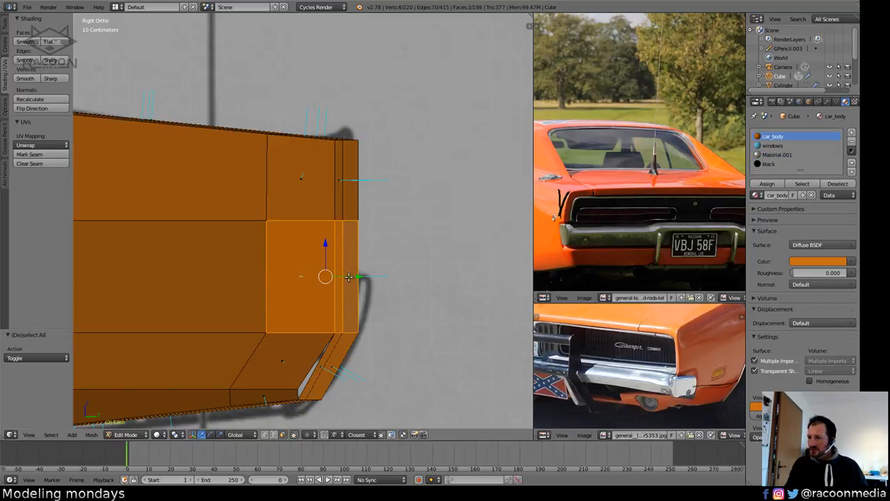
pyautogui.moveTo(412, 289); pyautogui.dragTo(377, 301, button='middle')
pyautogui.scroll(-2, 369, 307)
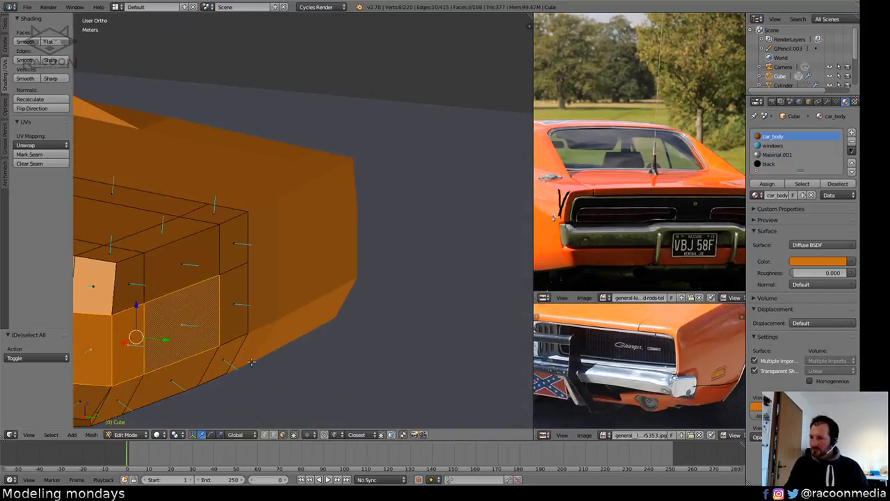
pyautogui.keyDown('shift'); pyautogui.rightClick(242, 317); pyautogui.keyUp('shift')
pyautogui.keyDown('shift'); pyautogui.moveTo(256, 344); pyautogui.dragTo(379, 320, button='middle'); pyautogui.keyUp('shift')
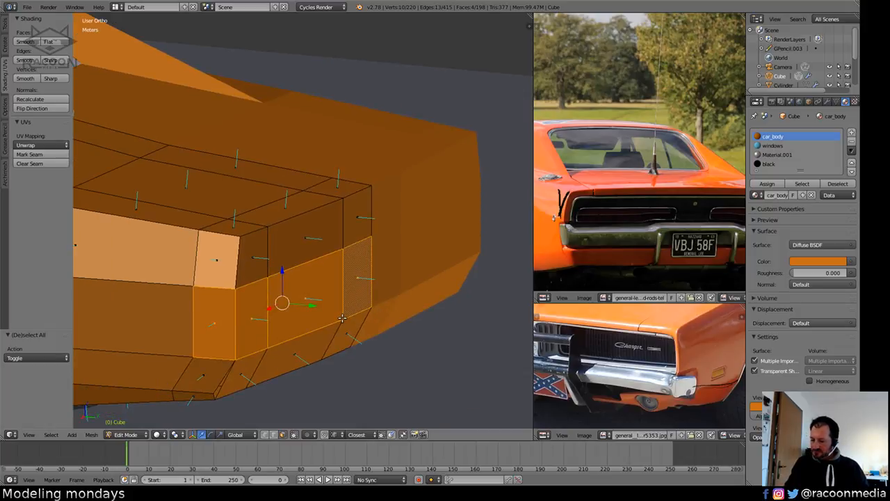
pyautogui.hotkey('shift', 'd')
pyautogui.press('y')
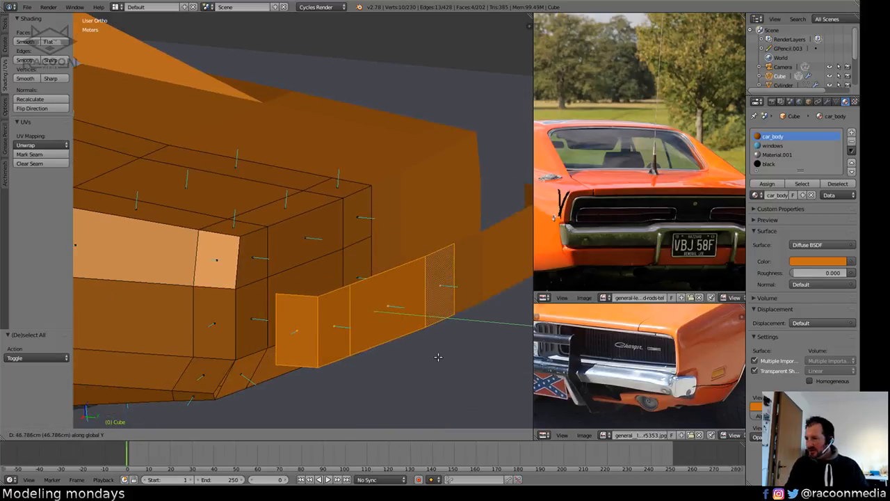
pyautogui.click(432, 345)
pyautogui.moveTo(397, 323); pyautogui.dragTo(421, 350, button='middle')
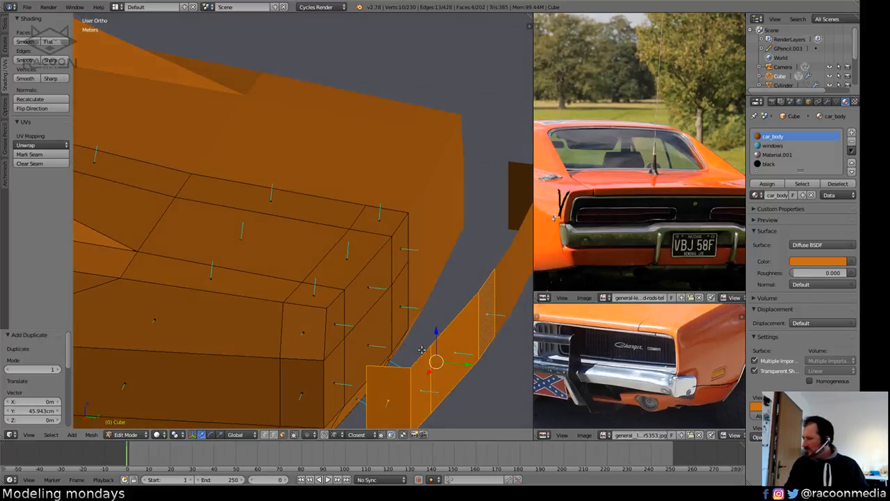
# Lower the duplicated bumper faces 10.16 cm along Z and scale them to 0.678 along Z in right wireframe view.
pyautogui.press('KP_3')
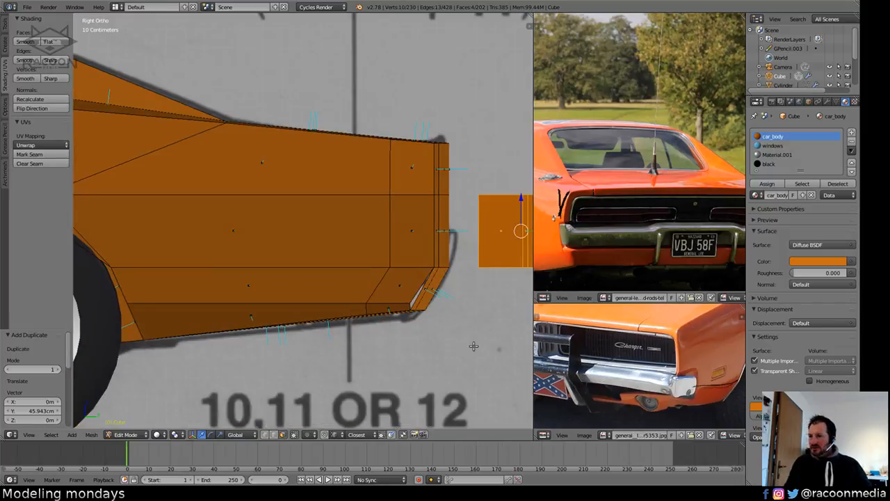
pyautogui.keyDown('shift'); pyautogui.moveTo(408, 309); pyautogui.dragTo(278, 324, button='middle'); pyautogui.keyUp('shift')
pyautogui.press('z')
pyautogui.scroll(3, 397, 288)
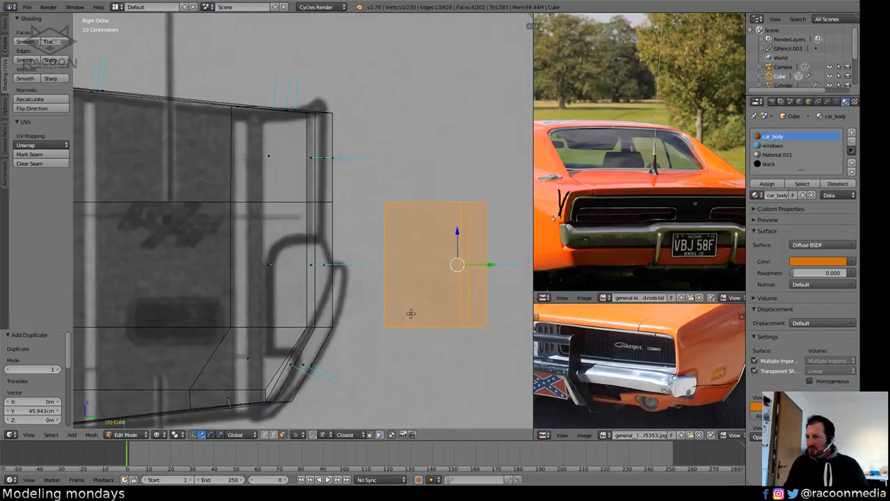
pyautogui.keyDown('shift'); pyautogui.moveTo(411, 314); pyautogui.dragTo(407, 300, button='middle'); pyautogui.keyUp('shift')
pyautogui.press('g')
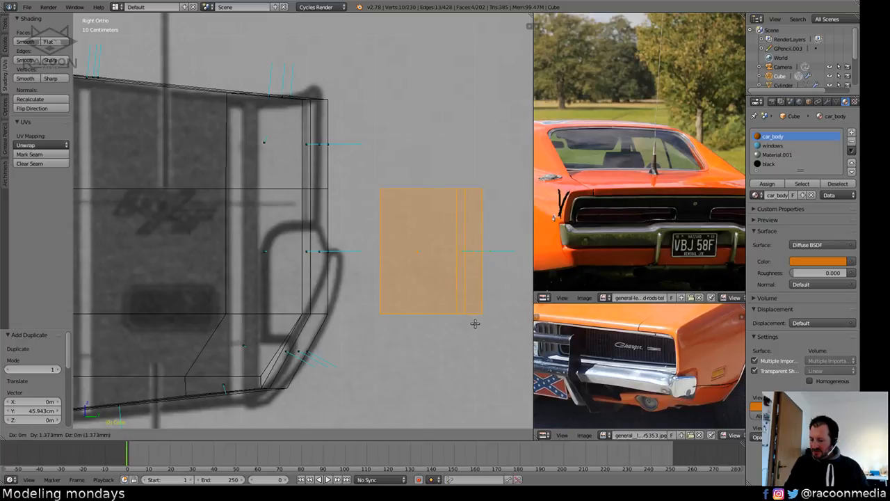
pyautogui.press('z')
pyautogui.click(470, 347)
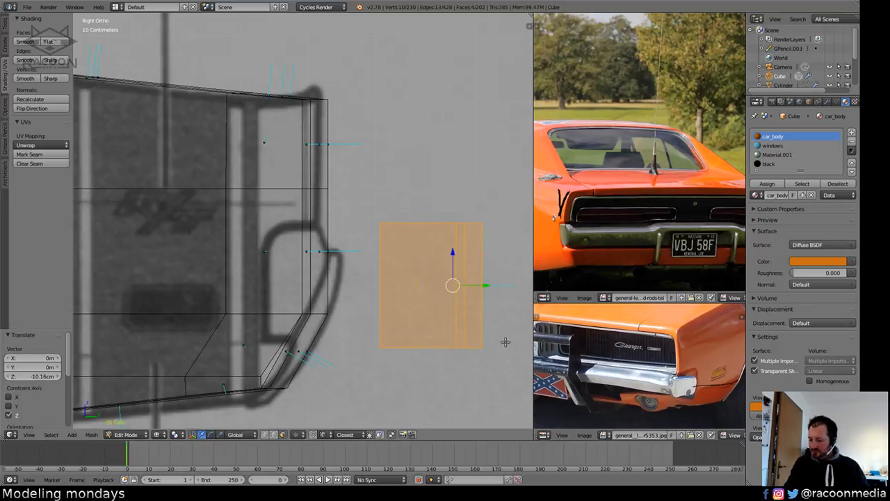
pyautogui.press('s')
pyautogui.press('z')
pyautogui.click(488, 326)
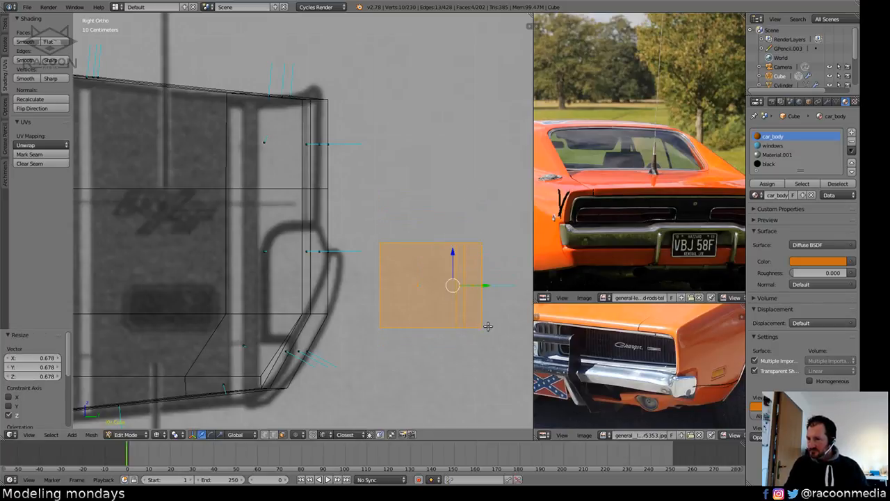
# Move the duplicated bumper faces -40.366 cm along Y onto the blueprint's bumper and scale them to 1.227 along Z.
pyautogui.press('g')
pyautogui.press('y')
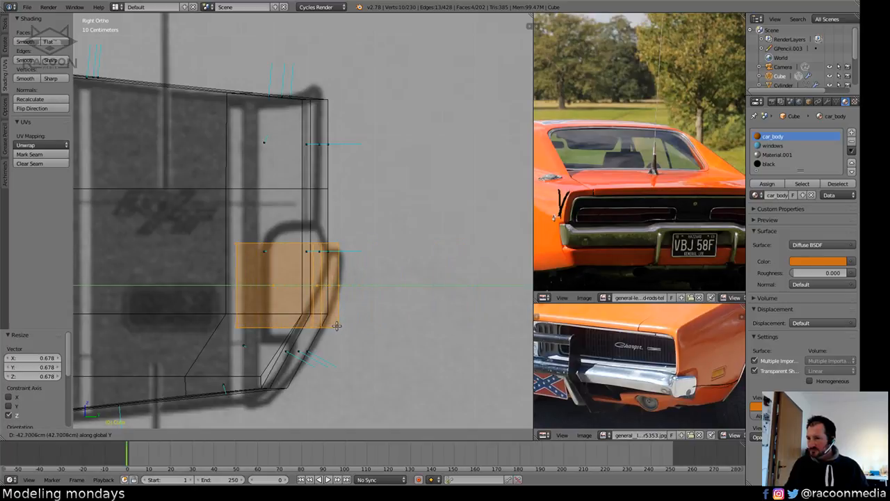
pyautogui.click(346, 326)
pyautogui.press('s')
pyautogui.press('z')
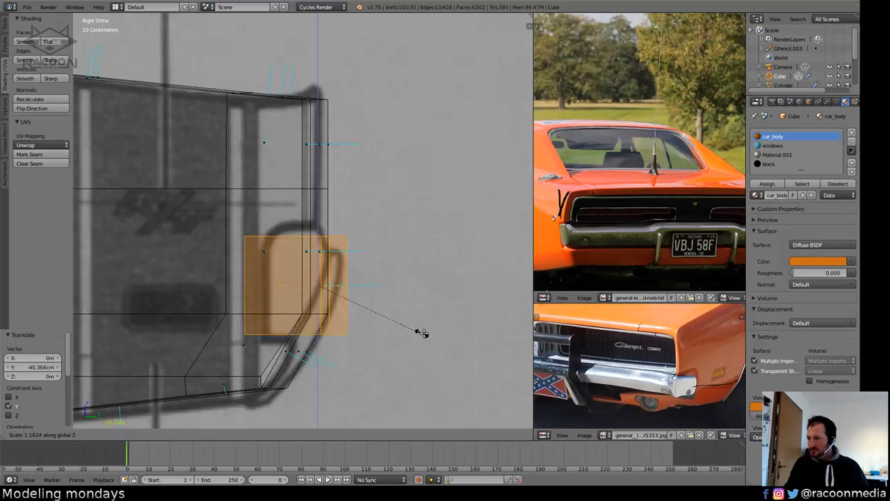
pyautogui.click(425, 334)
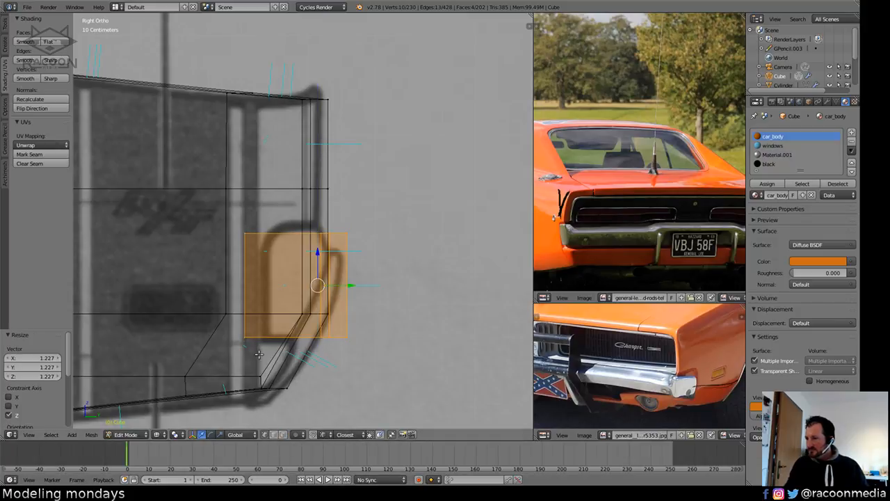
# Edge-slide the front vertical edge of the bumper's side face backward to the front of the bumper outline in the blueprint.
pyautogui.moveTo(291, 222)
pyautogui.keyDown('ctrl'); pyautogui.keyDown('shift'); pyautogui.mouseDown()
pyautogui.moveTo(439, 250)
pyautogui.moveTo(299, 222)
pyautogui.mouseUp(); pyautogui.keyUp('shift'); pyautogui.keyUp('ctrl')
pyautogui.press('g')
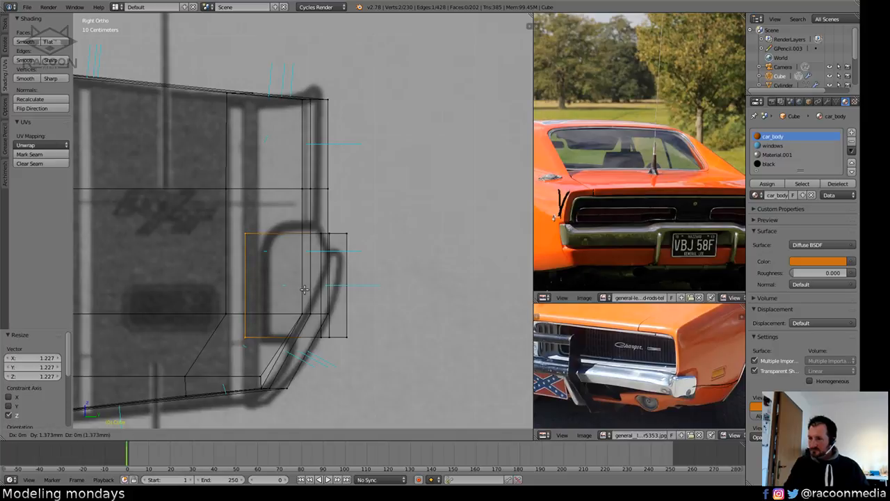
pyautogui.press('g')
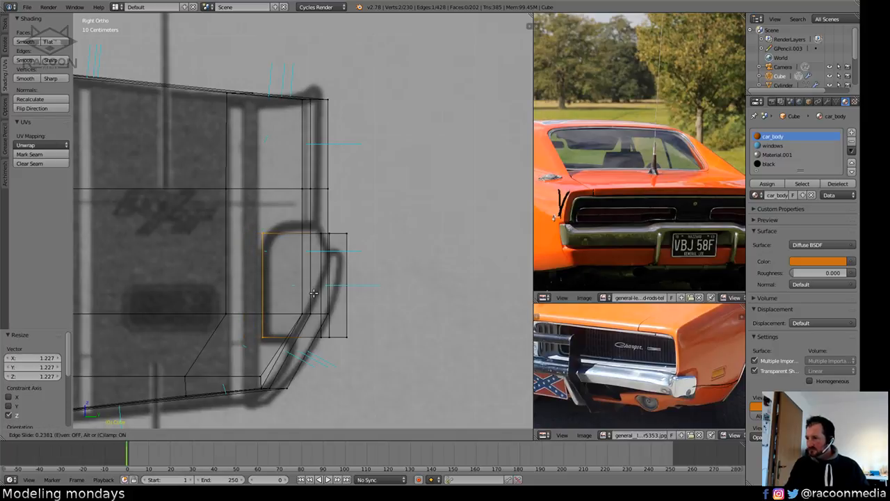
pyautogui.click(312, 294)
# Extend the selection to all the bumper faces and assign Material.001 to them.
pyautogui.moveTo(312, 294); pyautogui.dragTo(350, 292, button='middle')
pyautogui.press('ctrl+KP_Add')
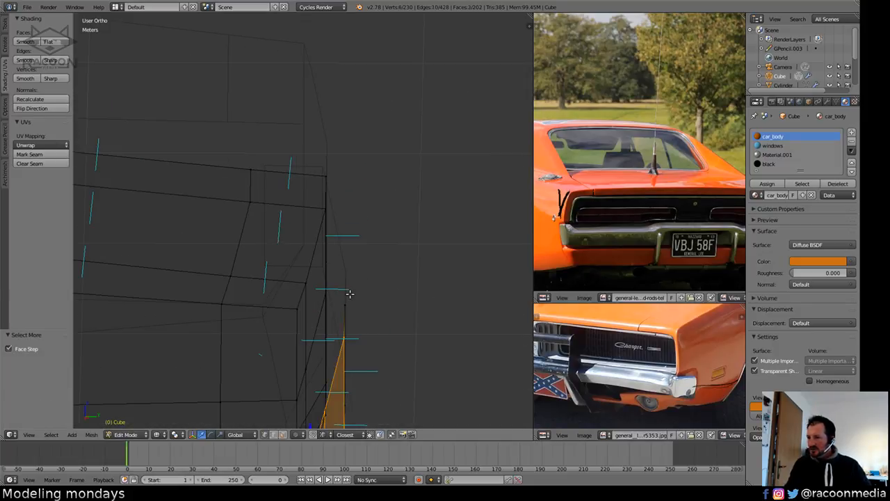
pyautogui.click(777, 154)
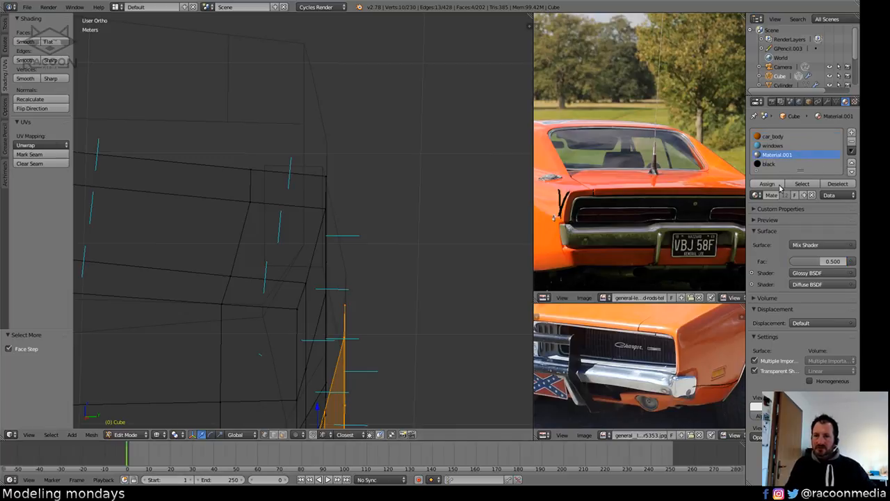
pyautogui.click(767, 184)
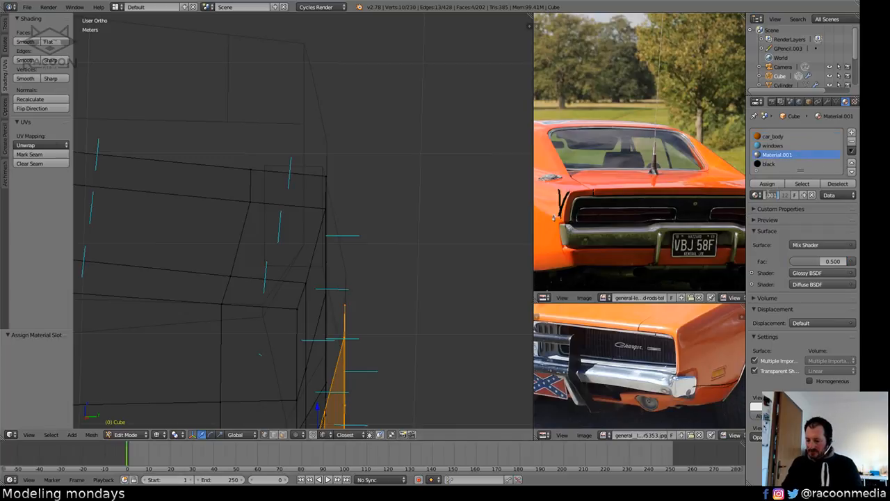
# Rename the bumper's material as metal and save the file.
pyautogui.press('Return')
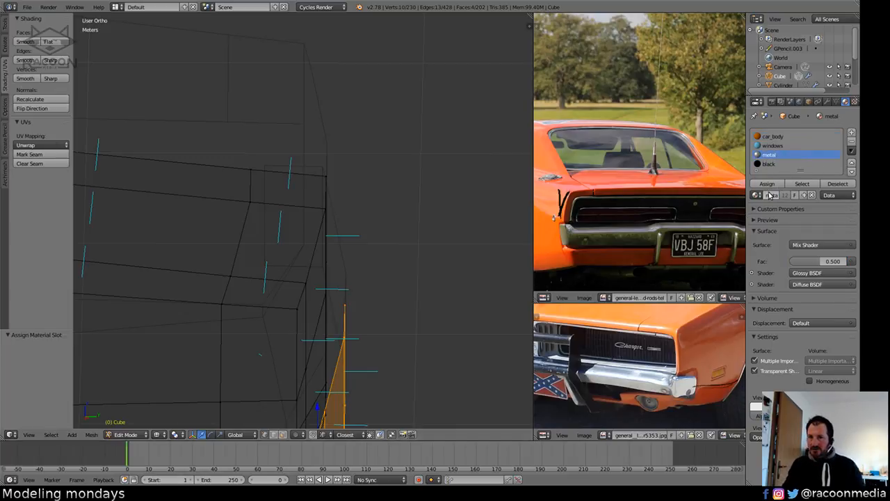
pyautogui.hotkey('ctrl', 's')
pyautogui.click(436, 230)
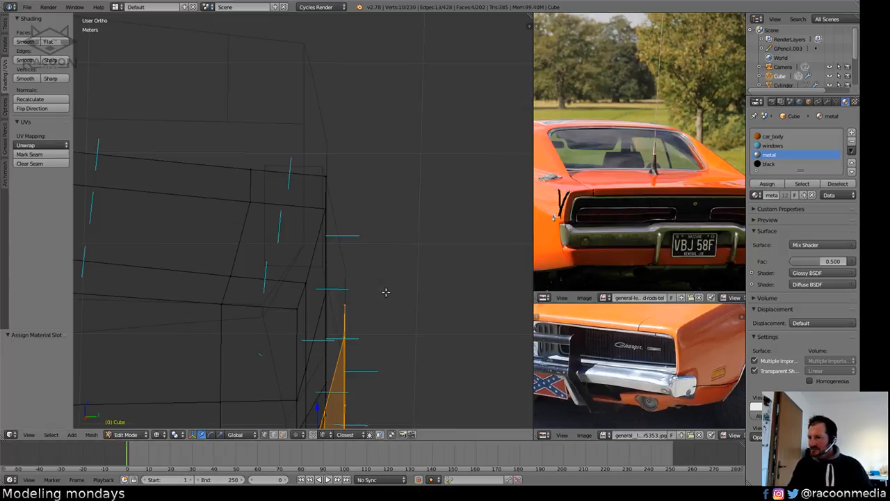
# Extrude the upper and lower edges of the bumper's three rear faces -17.199 cm along Y to give it depth.
pyautogui.keyDown('shift'); pyautogui.moveTo(391, 326); pyautogui.dragTo(420, 176, button='middle'); pyautogui.keyUp('shift')
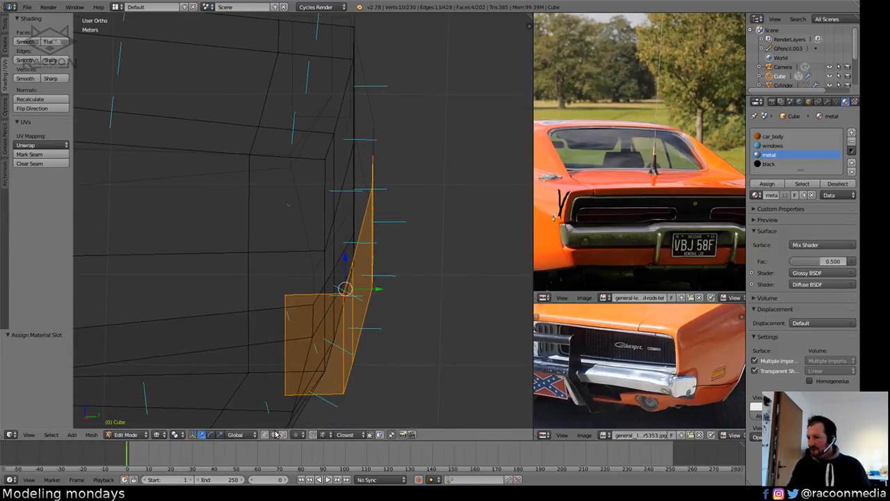
pyautogui.moveTo(366, 241); pyautogui.dragTo(346, 251, button='middle')
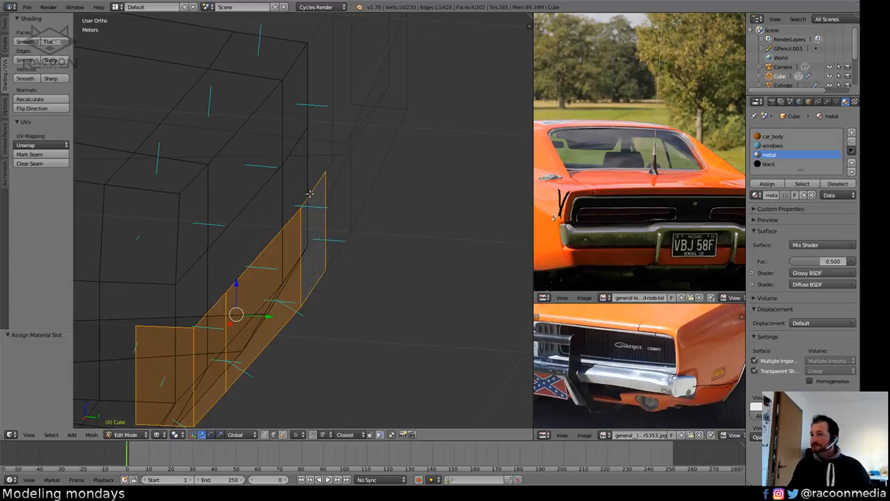
pyautogui.rightClick(311, 195)
pyautogui.rightClick(264, 245)
pyautogui.keyDown('shift'); pyautogui.rightClick(216, 308); pyautogui.keyUp('shift')
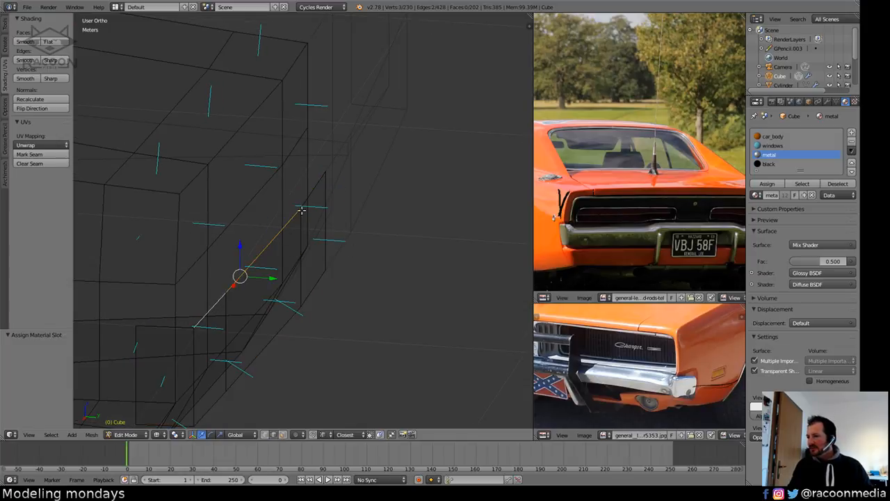
pyautogui.keyDown('shift'); pyautogui.rightClick(313, 190); pyautogui.keyUp('shift')
pyautogui.keyDown('shift'); pyautogui.moveTo(292, 279); pyautogui.dragTo(321, 246, button='middle'); pyautogui.keyUp('shift')
pyautogui.keyDown('shift'); pyautogui.rightClick(318, 291); pyautogui.keyUp('shift')
pyautogui.keyDown('shift'); pyautogui.rightClick(346, 268); pyautogui.keyUp('shift')
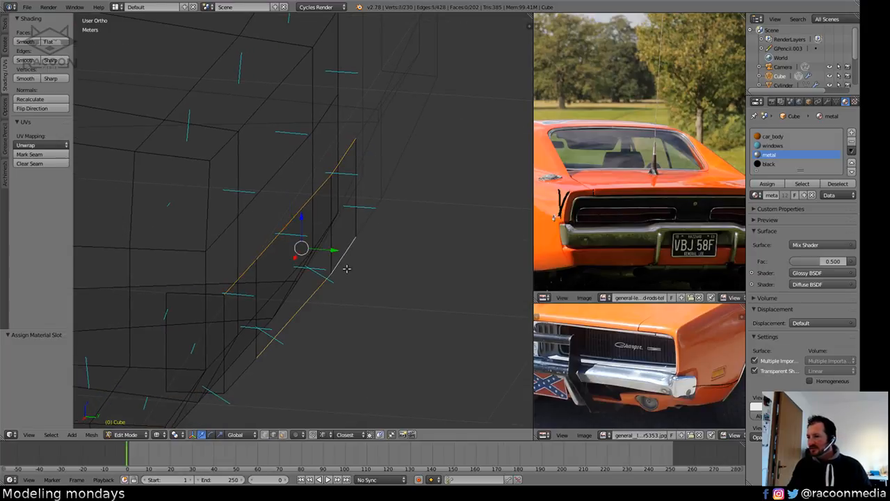
pyautogui.keyDown('shift'); pyautogui.moveTo(285, 350); pyautogui.dragTo(294, 338, button='middle'); pyautogui.keyUp('shift')
pyautogui.keyDown('shift'); pyautogui.rightClick(288, 335); pyautogui.keyUp('shift')
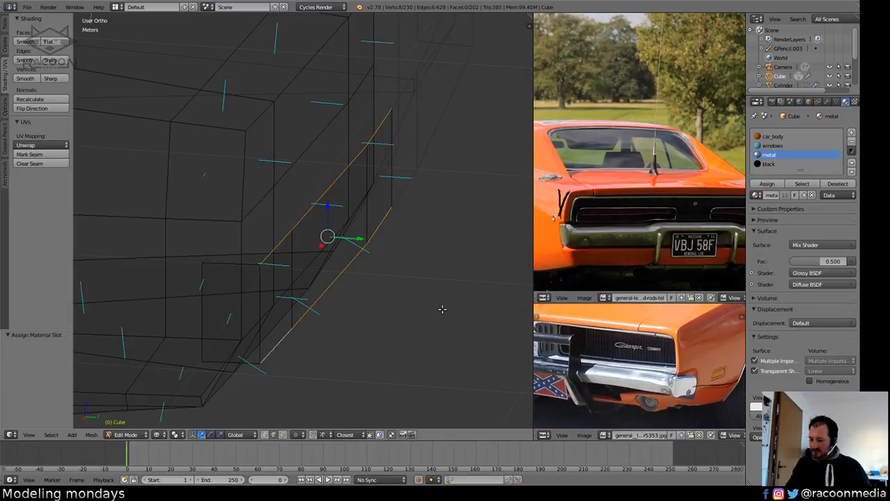
pyautogui.press('e')
pyautogui.click(387, 310)
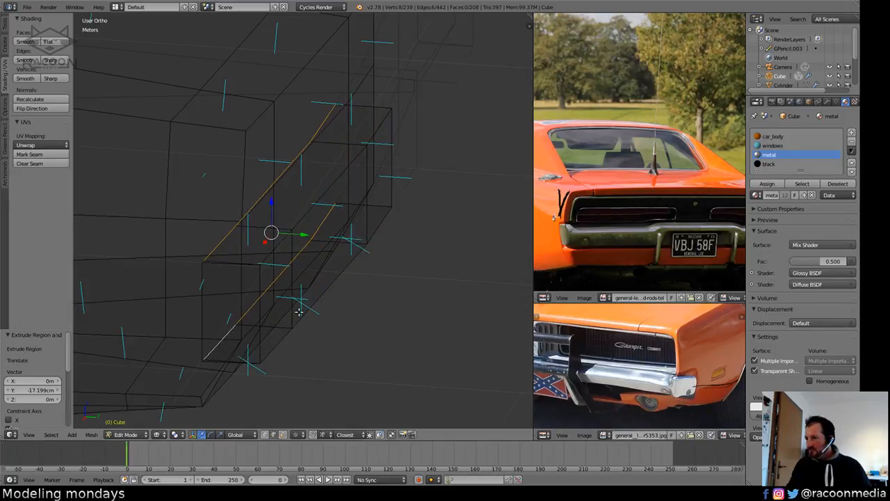
# Select the whole bumper and isolate it by hiding the rest of the mesh, in solid shading and perspective view.
pyautogui.moveTo(299, 312)
pyautogui.mouseDown(button='middle')
pyautogui.moveTo(240, 302)
pyautogui.moveTo(287, 303)
pyautogui.mouseUp(button='middle')
pyautogui.press('ctrl+KP_Add')
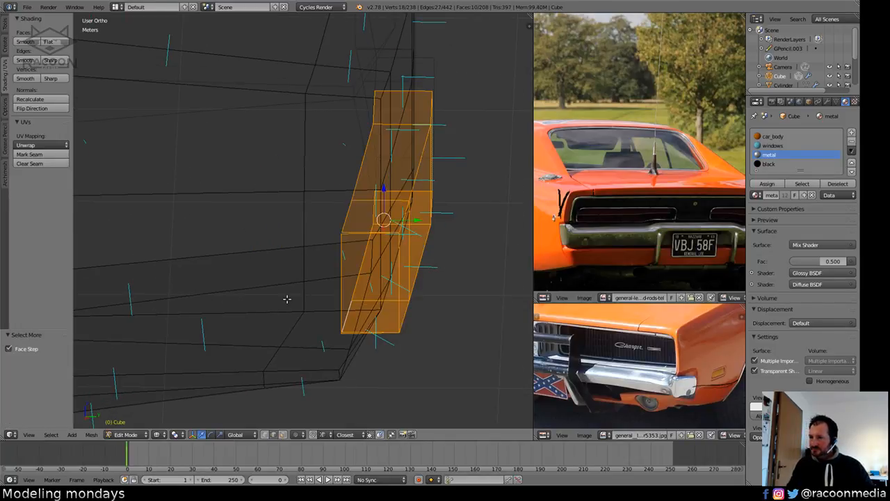
pyautogui.scroll(-3, 286, 299)
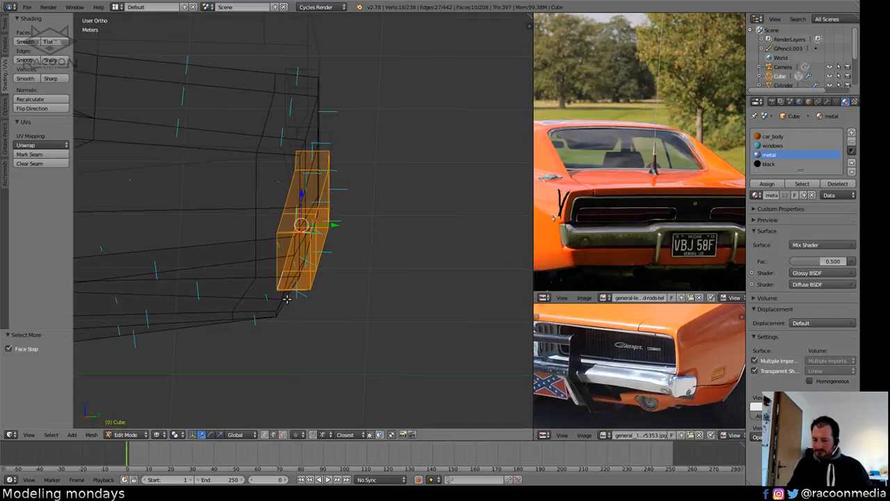
pyautogui.press('KP_5')
pyautogui.hotkey('shift', 'h')
pyautogui.moveTo(317, 296)
pyautogui.mouseDown(button='middle')
pyautogui.moveTo(310, 301)
pyautogui.moveTo(321, 319)
pyautogui.mouseUp(button='middle')
pyautogui.press('z')
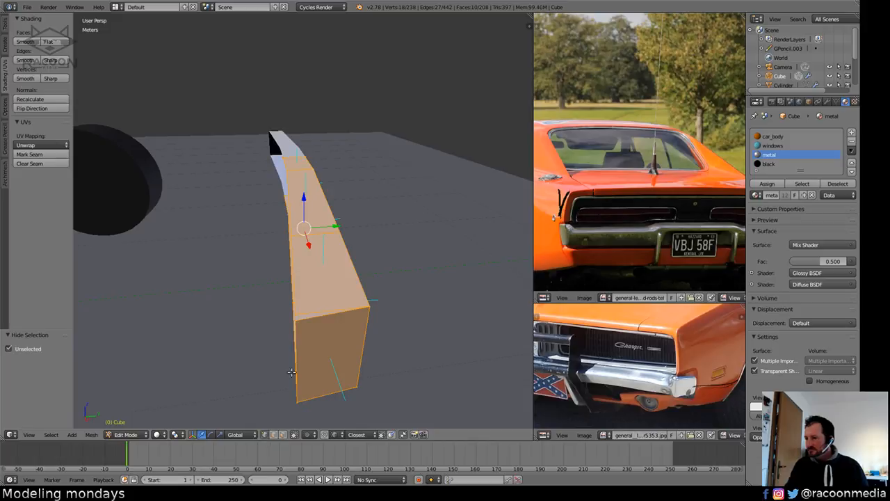
# Snap and merge the loose upper and lower extruded end vertices onto the matching corners of the bumper's side face.
pyautogui.moveTo(290, 372); pyautogui.dragTo(322, 362, button='middle')
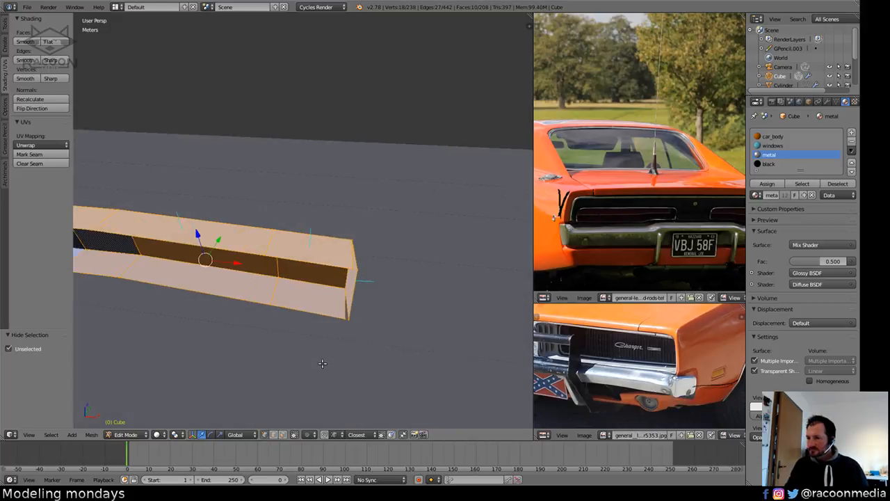
pyautogui.rightClick(346, 321)
pyautogui.press('g')
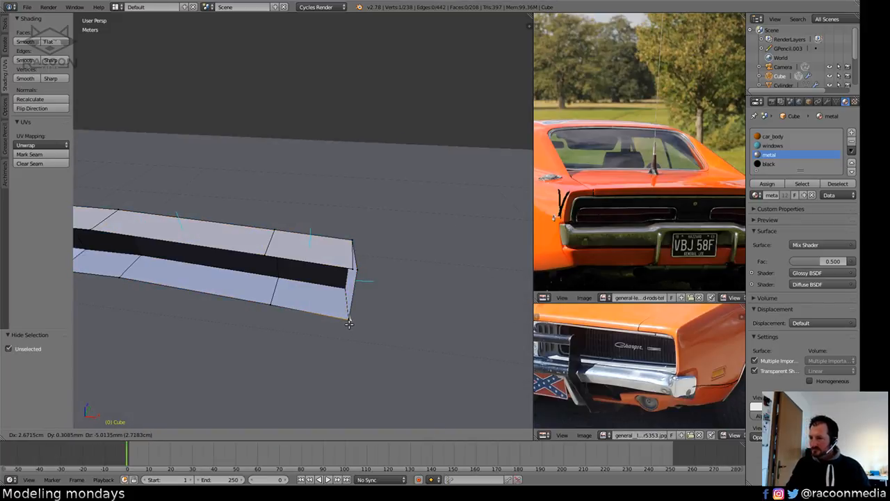
pyautogui.click(349, 320)
pyautogui.rightClick(352, 267)
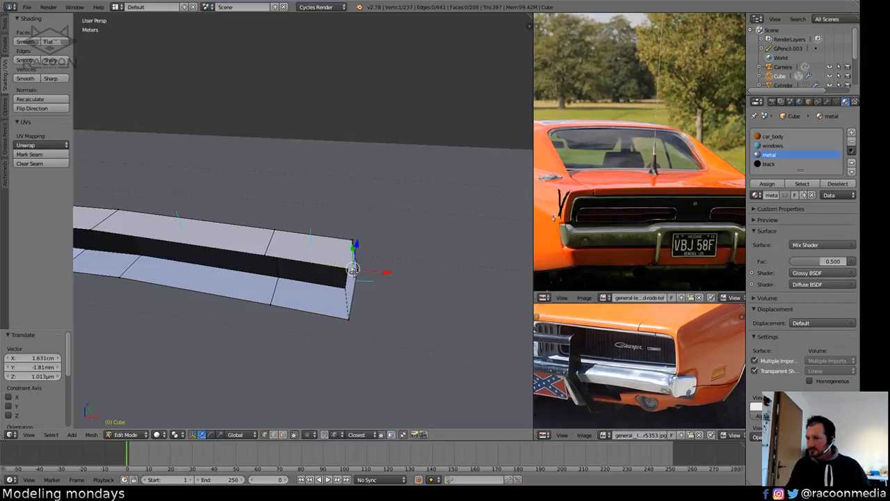
pyautogui.press('g')
pyautogui.click(356, 271)
pyautogui.press('a')
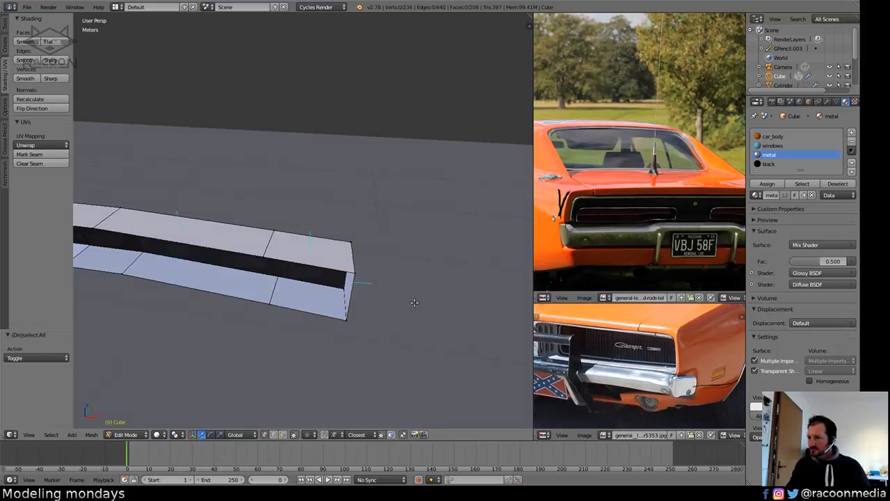
# Add a vertical edge loop around the bumper's long rear segment and slide it close to the edge nearer the car's centre.
pyautogui.moveTo(408, 304); pyautogui.dragTo(307, 279, button='middle')
pyautogui.hotkey('ctrl', 'r')
pyautogui.click(309, 276)
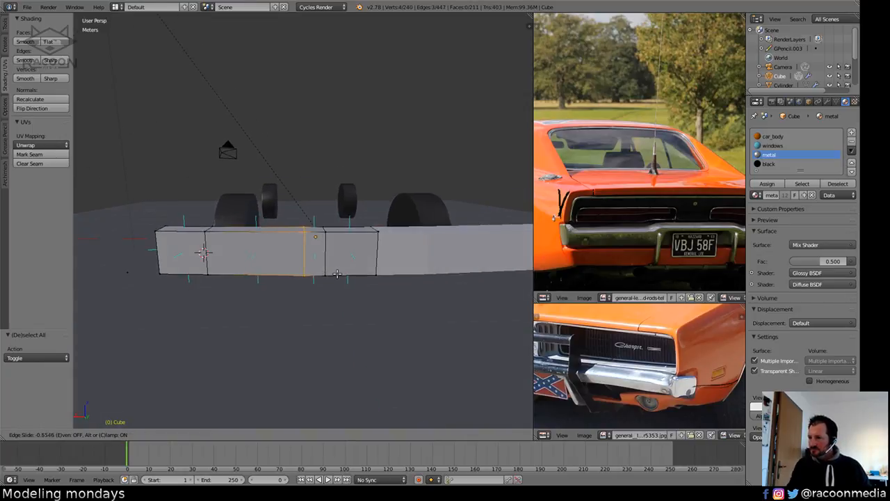
pyautogui.click(333, 272)
pyautogui.press('a')
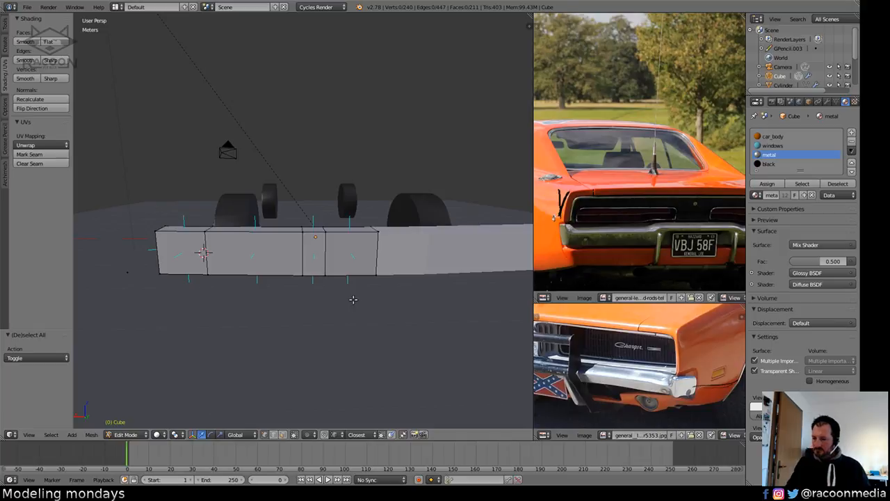
# Reveal the hidden car body around the bumper and clear the selection.
pyautogui.hotkey('alt', 'h')
pyautogui.moveTo(394, 302); pyautogui.dragTo(349, 292, button='middle')
pyautogui.press('a')
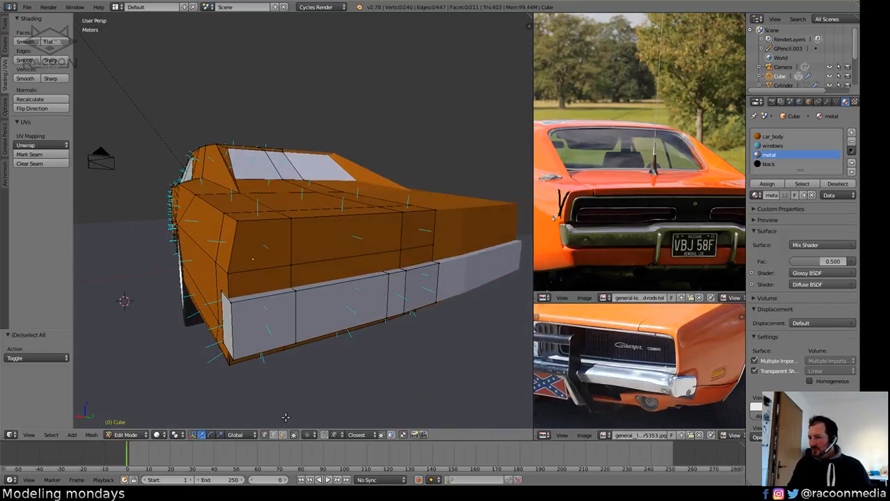
# Inset the six rear panel faces above the bumper by 6.4493 cm.
pyautogui.rightClick(265, 263)
pyautogui.keyDown('shift'); pyautogui.rightClick(267, 280); pyautogui.keyUp('shift')
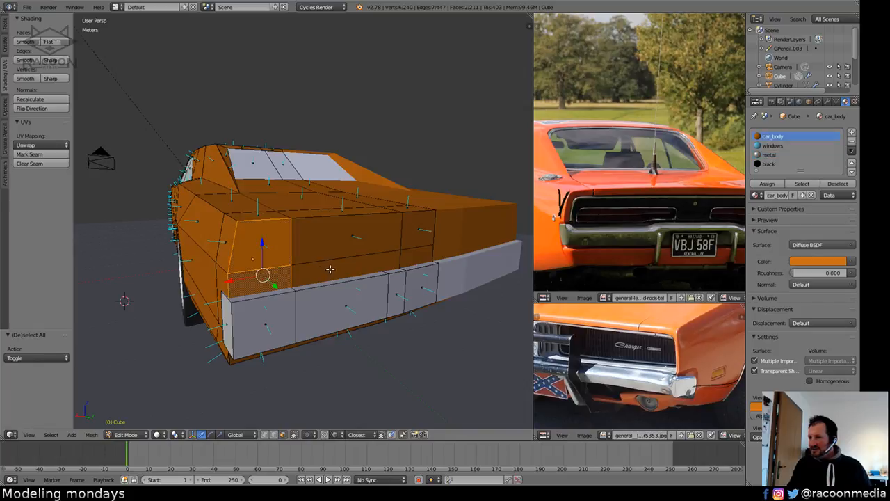
pyautogui.keyDown('shift'); pyautogui.rightClick(322, 273); pyautogui.keyUp('shift')
pyautogui.keyDown('shift'); pyautogui.rightClick(337, 244); pyautogui.keyUp('shift')
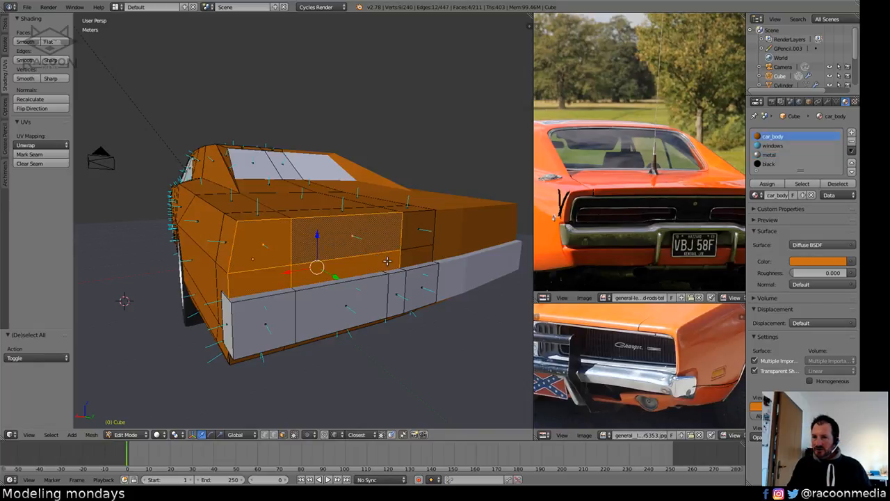
pyautogui.keyDown('shift'); pyautogui.rightClick(427, 234); pyautogui.keyUp('shift')
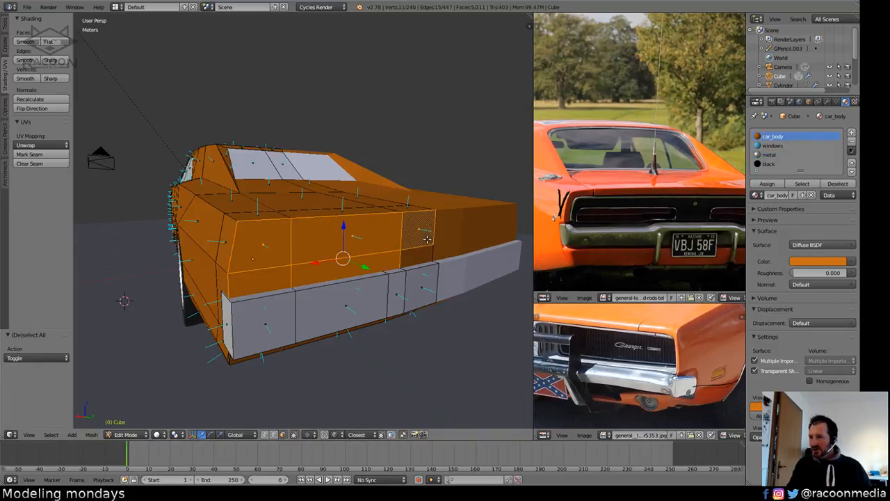
pyautogui.keyDown('shift'); pyautogui.rightClick(426, 257); pyautogui.keyUp('shift')
pyautogui.moveTo(438, 280); pyautogui.dragTo(369, 320, button='middle')
pyautogui.press('i')
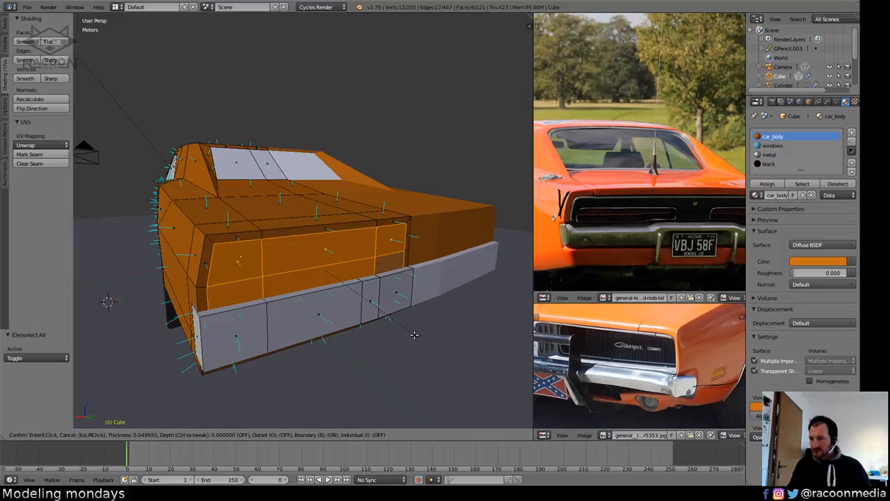
pyautogui.click(399, 328)
# Try to extrude the inset rear panel faces inward along Y and undo the extrusion.
pyautogui.moveTo(375, 322); pyautogui.dragTo(422, 329, button='middle')
pyautogui.press('e')
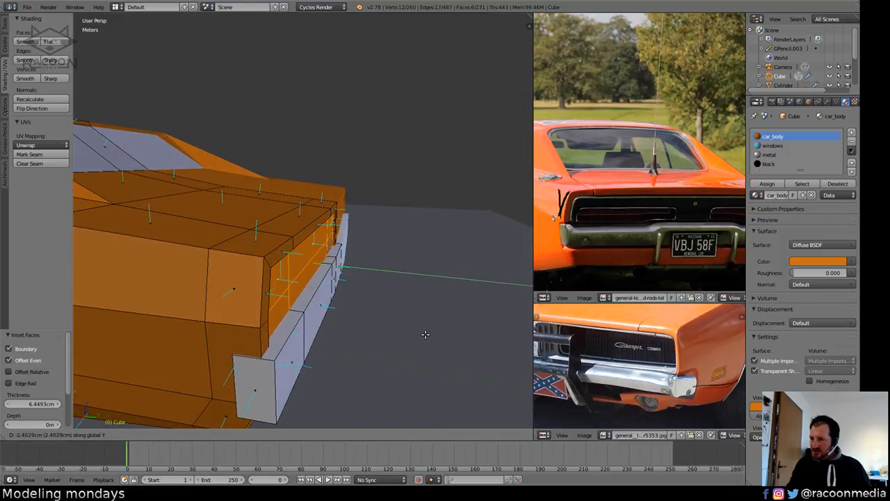
pyautogui.click(421, 334)
pyautogui.moveTo(422, 334); pyautogui.dragTo(329, 316, button='middle')
pyautogui.hotkey('ctrl', 'z')
pyautogui.hotkey('ctrl', 'z')
pyautogui.hotkey('ctrl', 'shift', 'z')
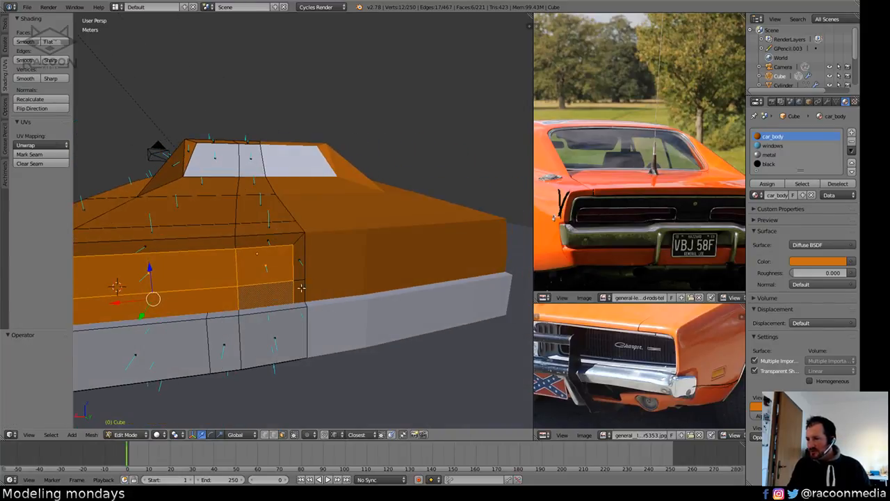
# Delete the two narrow inset border faces along the car's centre line on the rear panel.
pyautogui.rightClick(294, 263)
pyautogui.keyDown('shift'); pyautogui.rightClick(300, 296); pyautogui.keyUp('shift')
pyautogui.press('x')
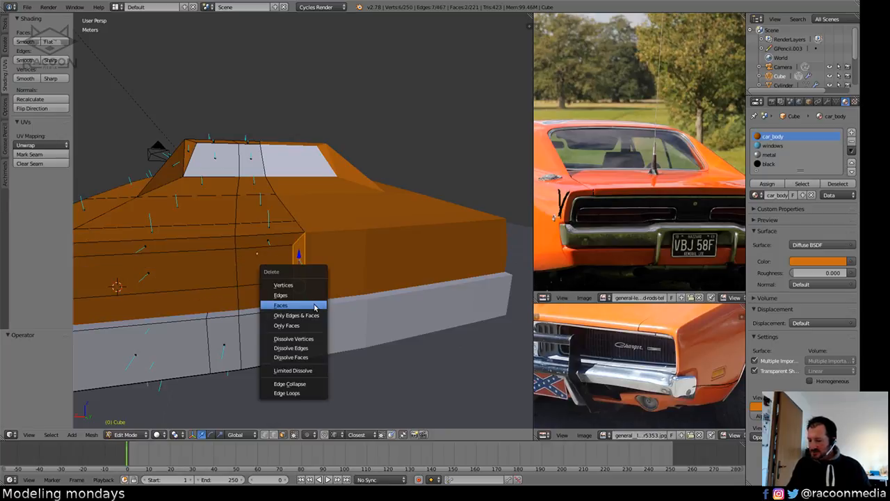
pyautogui.click(309, 306)
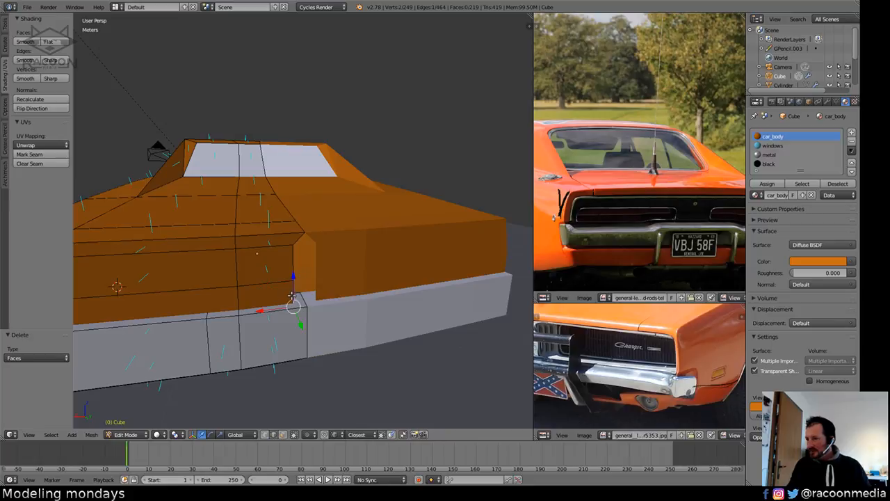
# Move the inset panel's inner vertical edges onto the centre line to close the gap between the mirrored halves.
pyautogui.moveTo(296, 282)
pyautogui.mouseDown(button='middle')
pyautogui.moveTo(322, 316)
pyautogui.moveTo(286, 328)
pyautogui.moveTo(333, 357)
pyautogui.moveTo(320, 369)
pyautogui.mouseUp(button='middle')
pyautogui.press('z')
pyautogui.press('z')
pyautogui.press('a')
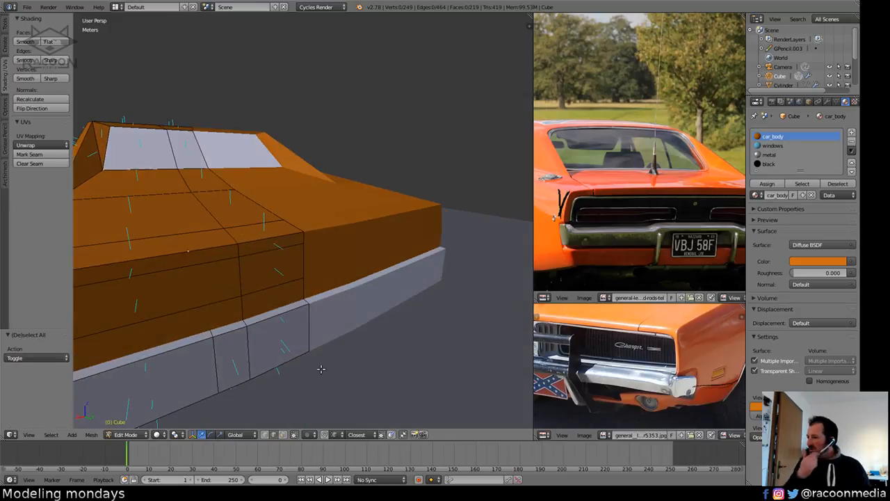
# Extrude the six inset rear panel faces inward along Y by about 3.83 cm to form the tail-light recess.
pyautogui.moveTo(277, 425); pyautogui.dragTo(429, 318, button='middle')
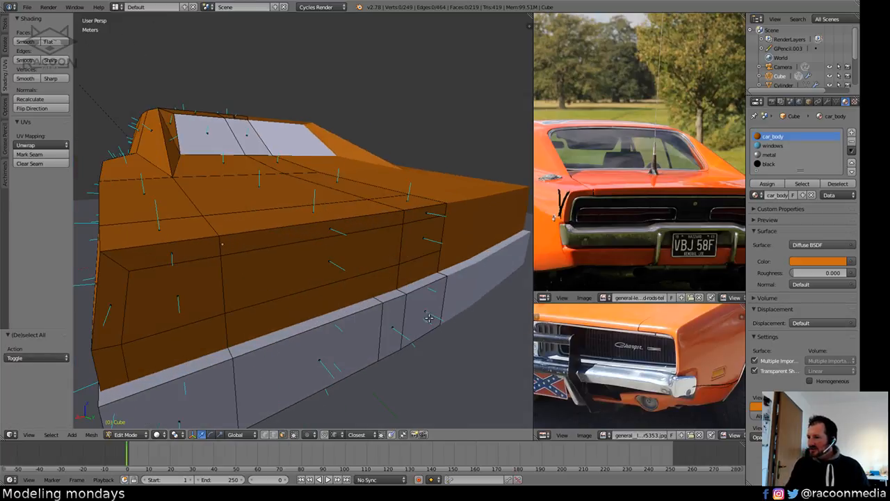
pyautogui.rightClick(302, 270)
pyautogui.keyDown('shift'); pyautogui.rightClick(204, 292); pyautogui.keyUp('shift')
pyautogui.keyDown('shift'); pyautogui.rightClick(278, 313); pyautogui.keyUp('shift')
pyautogui.keyDown('shift'); pyautogui.rightClick(416, 256); pyautogui.keyUp('shift')
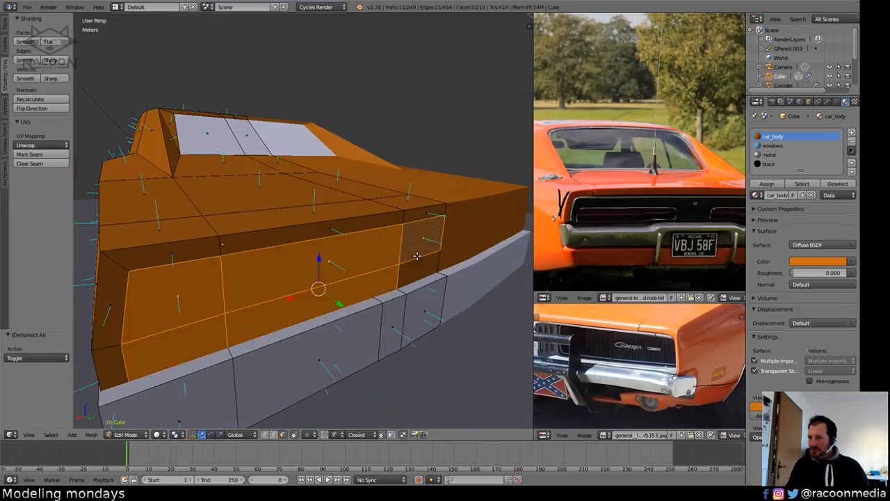
pyautogui.keyDown('shift'); pyautogui.rightClick(419, 270); pyautogui.keyUp('shift')
pyautogui.moveTo(341, 351); pyautogui.dragTo(443, 330, button='middle')
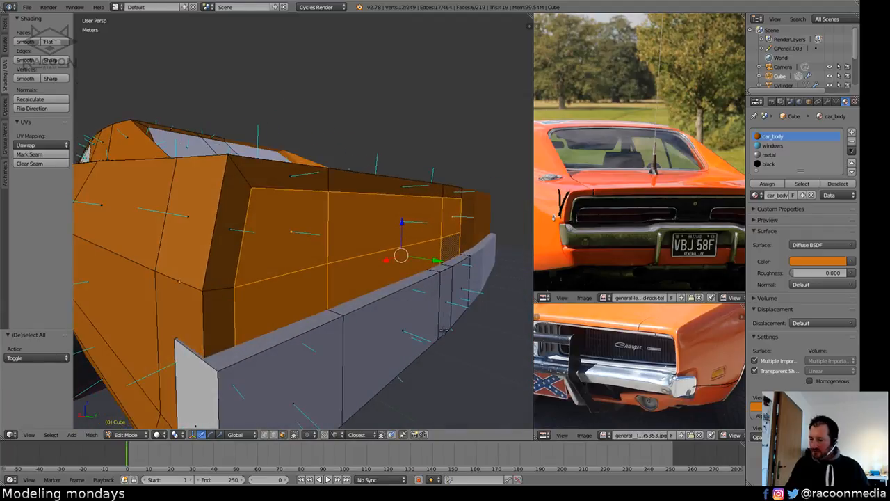
pyautogui.press('e')
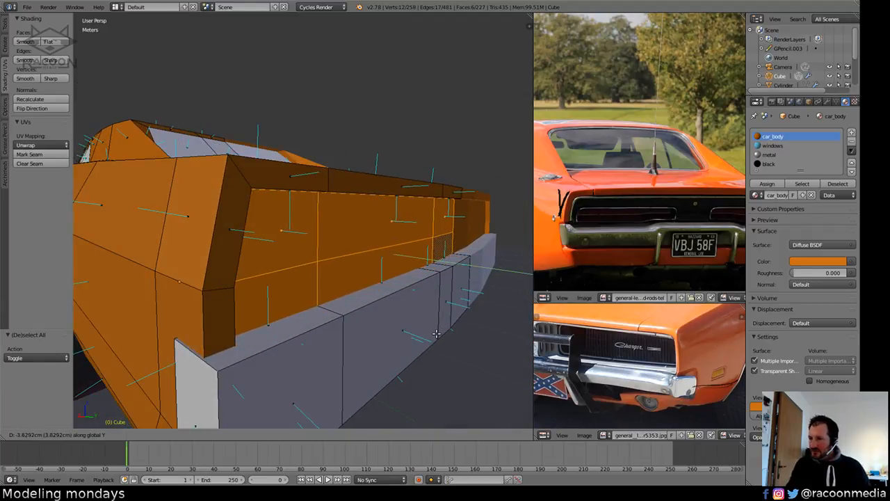
pyautogui.click(436, 334)
pyautogui.moveTo(424, 328); pyautogui.dragTo(324, 400, button='middle')
pyautogui.press('a')
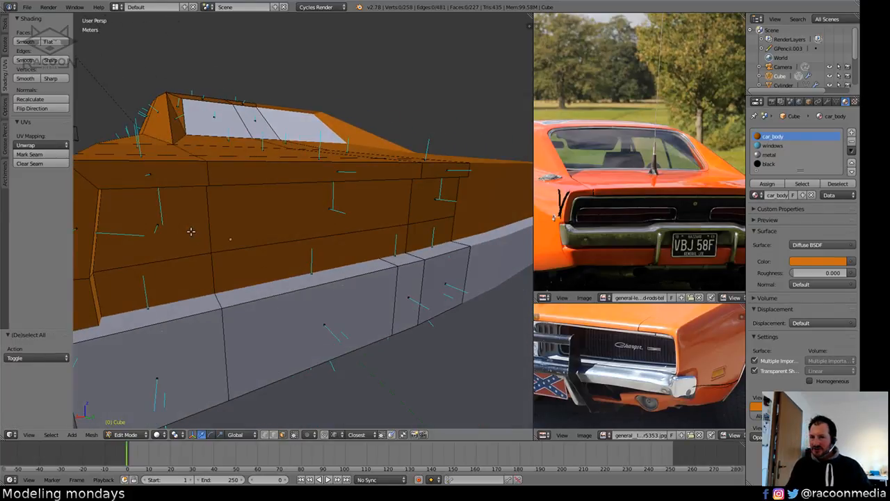
# Duplicate the two outer upper faces of the recessed rear panel and offset the copy 7.597 cm along Y.
pyautogui.moveTo(188, 231); pyautogui.dragTo(333, 258, button='middle')
pyautogui.rightClick(165, 244)
pyautogui.keyDown('shift'); pyautogui.rightClick(283, 234); pyautogui.keyUp('shift')
pyautogui.moveTo(410, 262); pyautogui.dragTo(449, 282, button='middle')
pyautogui.press('e')
pyautogui.press('y')
pyautogui.click(429, 268)
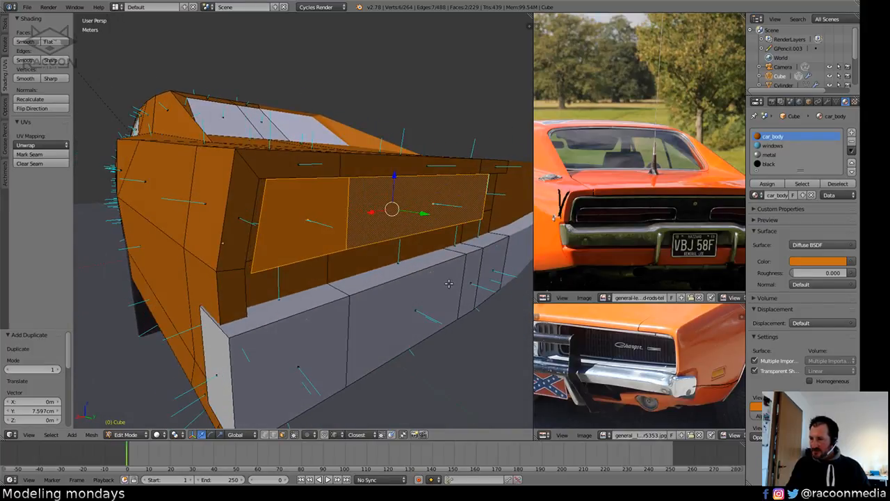
# Inset the duplicated tail-light faces by 3.6774 cm and delete the surrounding ring of border faces.
pyautogui.press('i')
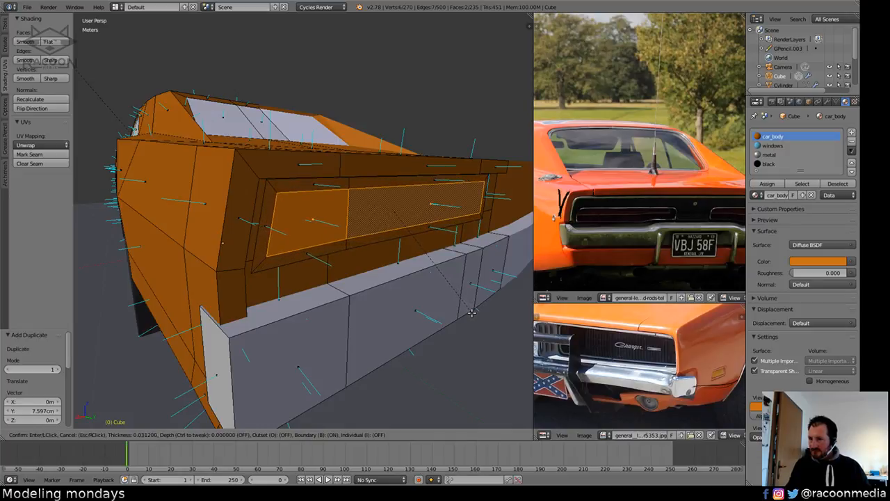
pyautogui.click(472, 312)
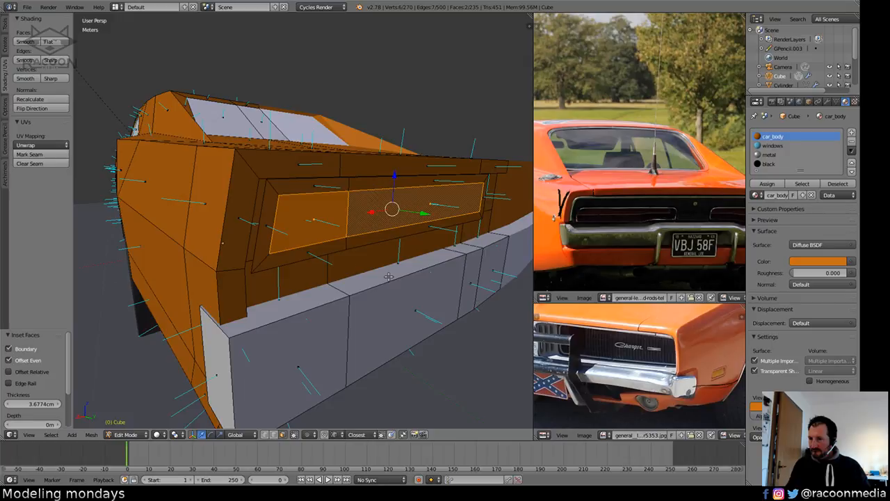
pyautogui.press('a')
pyautogui.keyDown('alt'); pyautogui.click(265, 261); pyautogui.keyUp('alt')
pyautogui.press('x')
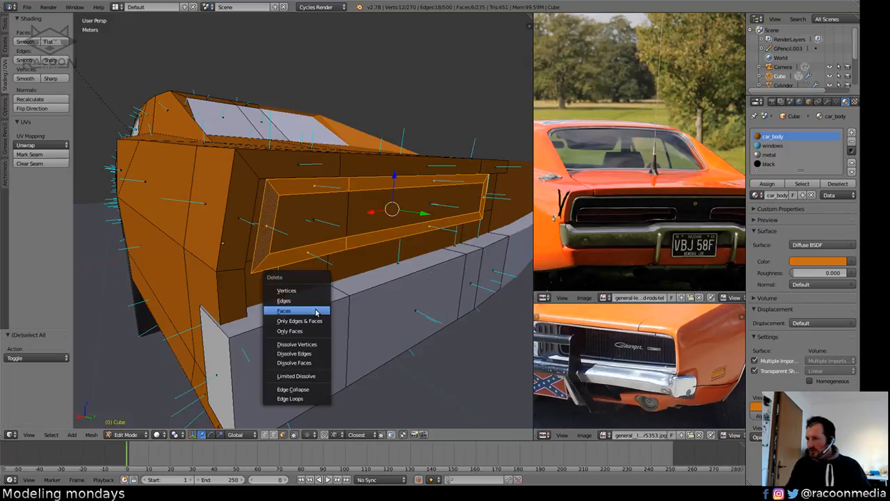
pyautogui.click(315, 312)
pyautogui.moveTo(312, 310); pyautogui.dragTo(303, 309, button='middle')
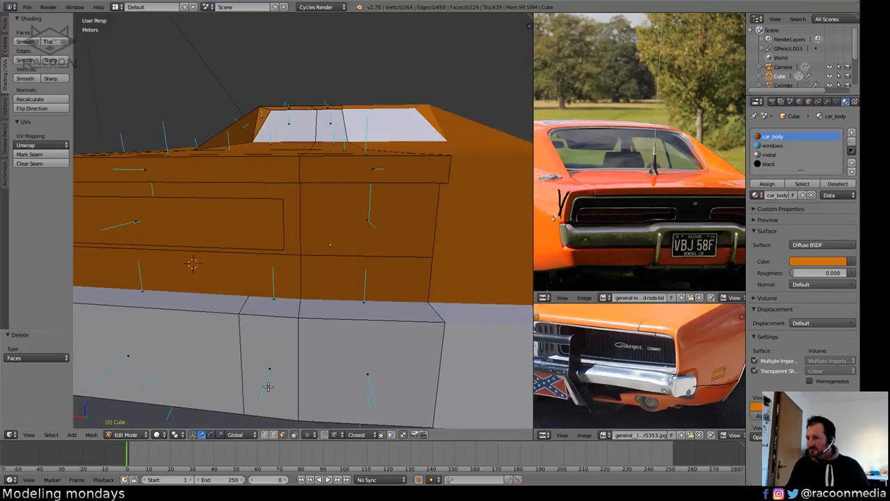
# Select the floating tail-light faces and create a new material slot with a material named lights-brake.
pyautogui.click(282, 239)
pyautogui.moveTo(282, 239); pyautogui.dragTo(384, 343, button='middle')
pyautogui.press('ctrl+KP_Add')
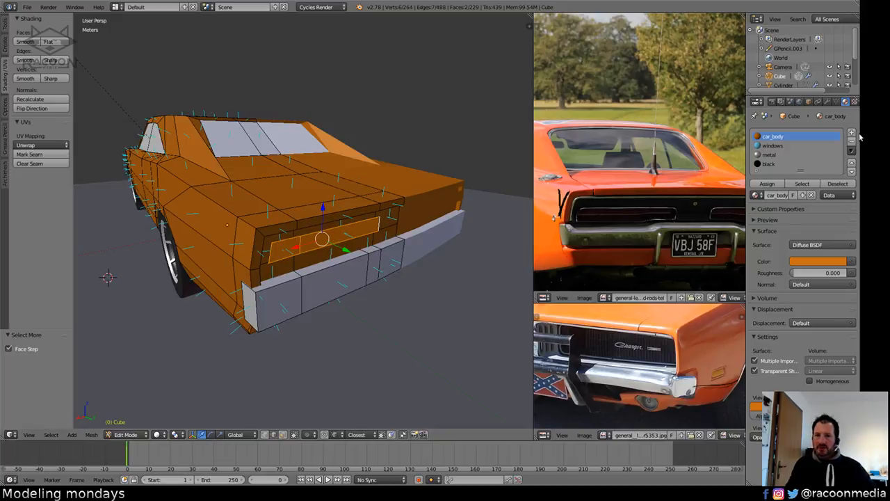
pyautogui.click(851, 132)
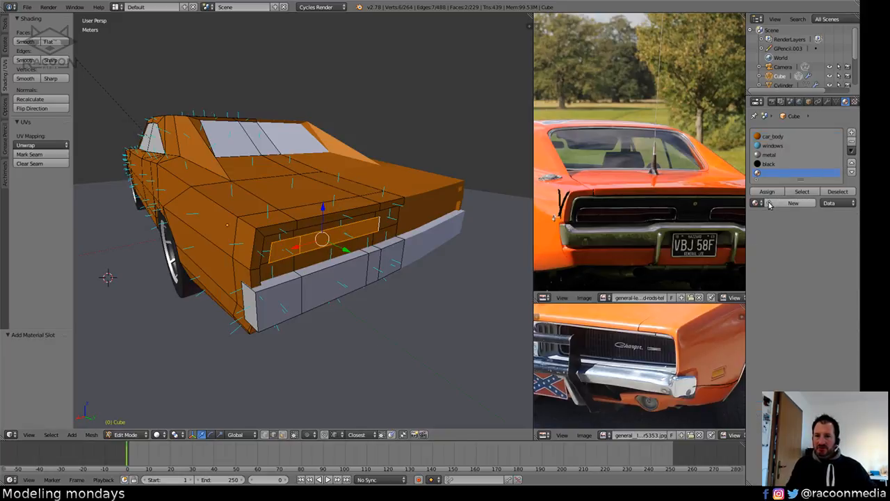
pyautogui.click(793, 202)
pyautogui.doubleClick(772, 203)
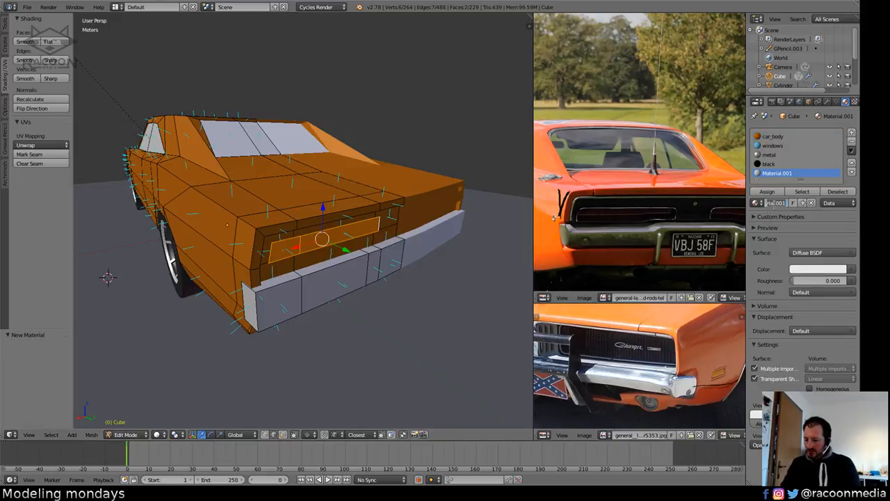
pyautogui.press('BackSpace')
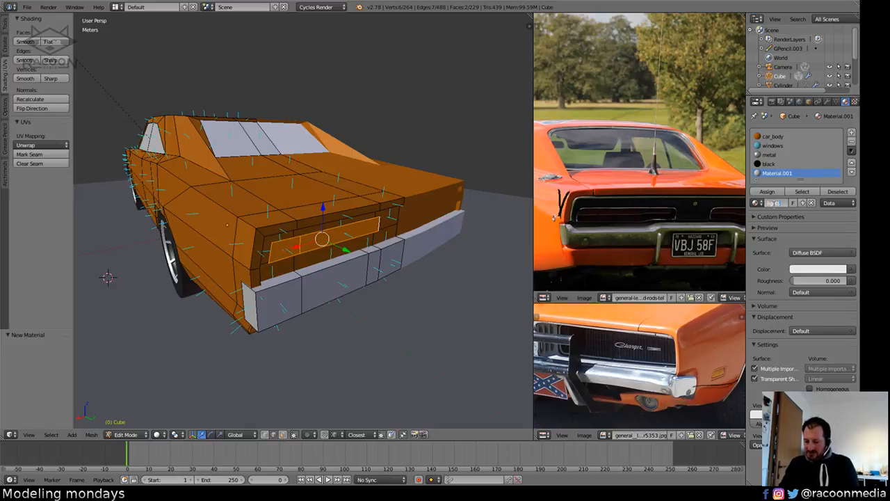
pyautogui.press('Return')
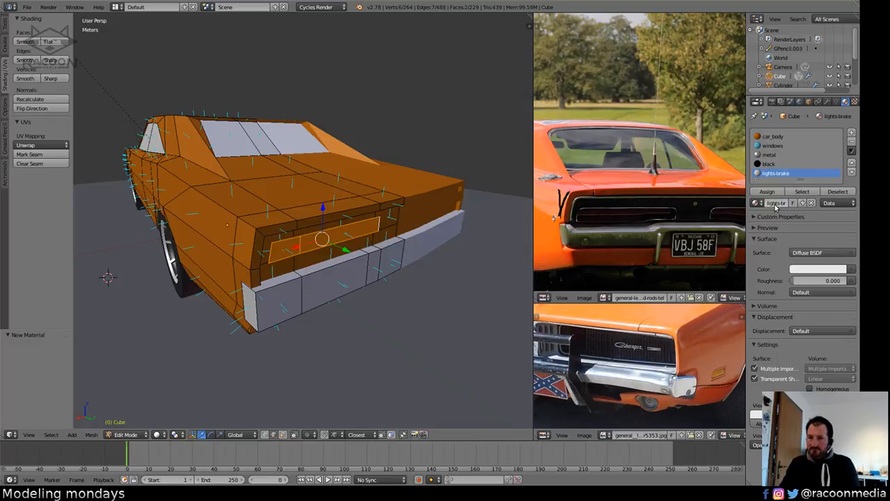
# Set the lights-brake diffuse colour to deep red and assign the material to the selected tail-light faces.
pyautogui.click(791, 269)
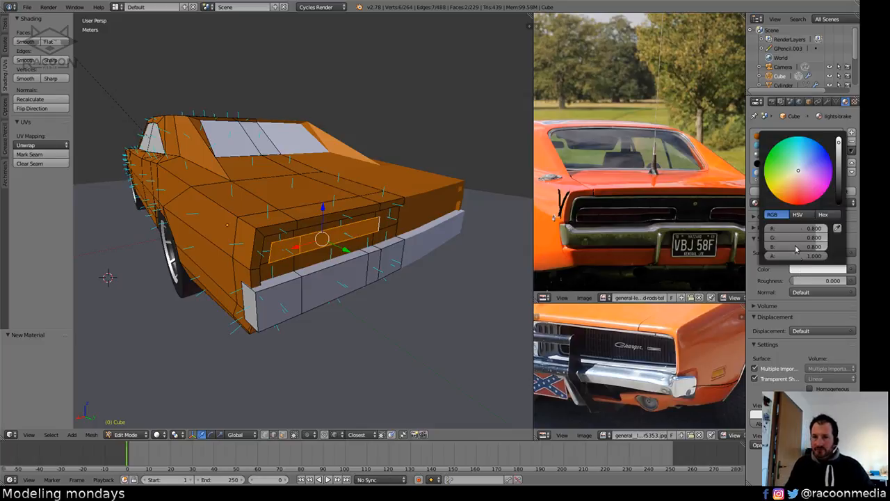
pyautogui.moveTo(806, 189); pyautogui.dragTo(803, 213)
pyautogui.moveTo(838, 142); pyautogui.dragTo(841, 161)
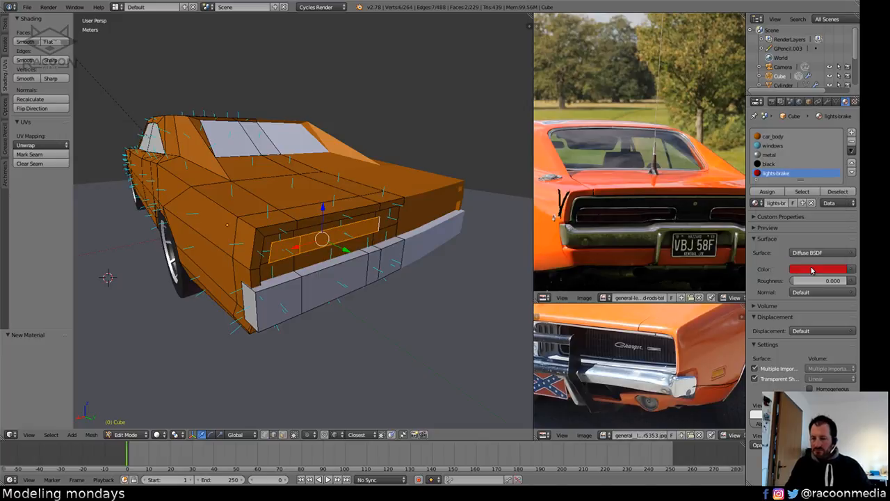
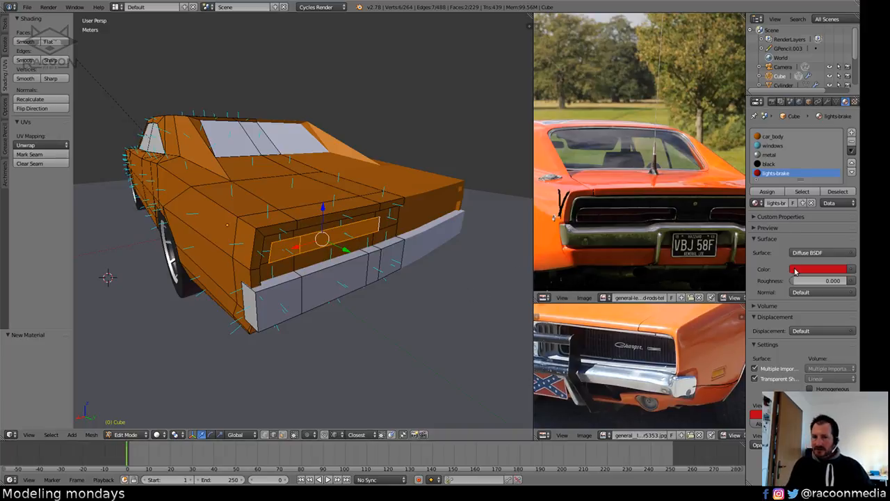
pyautogui.click(768, 192)
# Add a vertical loop cut across the inner red tail-light face and bevel it by 0.017.
pyautogui.moveTo(333, 278); pyautogui.dragTo(355, 290, button='middle')
pyautogui.scroll(4, 368, 271)
pyautogui.hotkey('ctrl', 'r')
pyautogui.click(313, 232)
pyautogui.rightClick(331, 231)
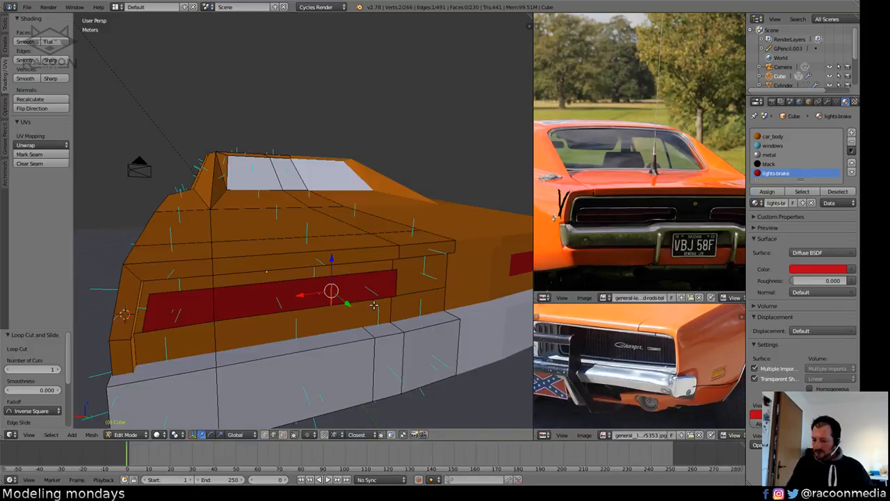
pyautogui.hotkey('ctrl', 'b')
pyautogui.click(376, 308)
# Raise the bottom edge of the tail light's inner section 3.755 cm along Z to form a step.
pyautogui.rightClick(368, 302)
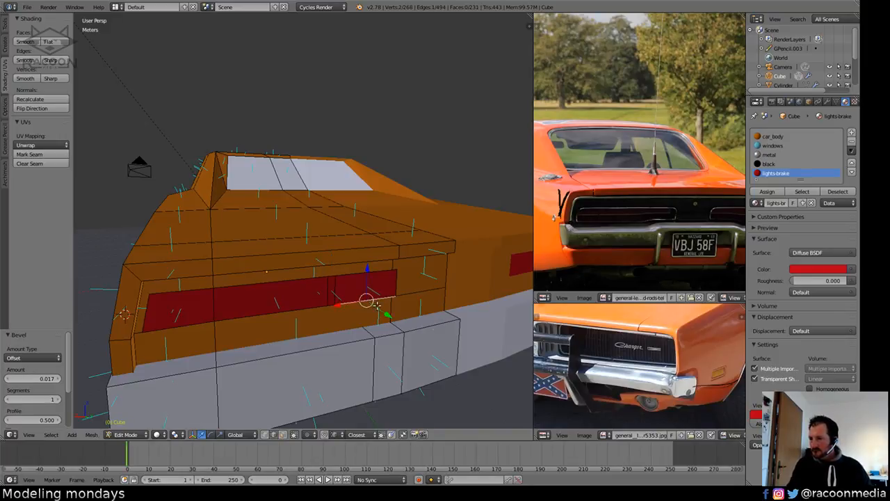
pyautogui.press('g')
pyautogui.press('z')
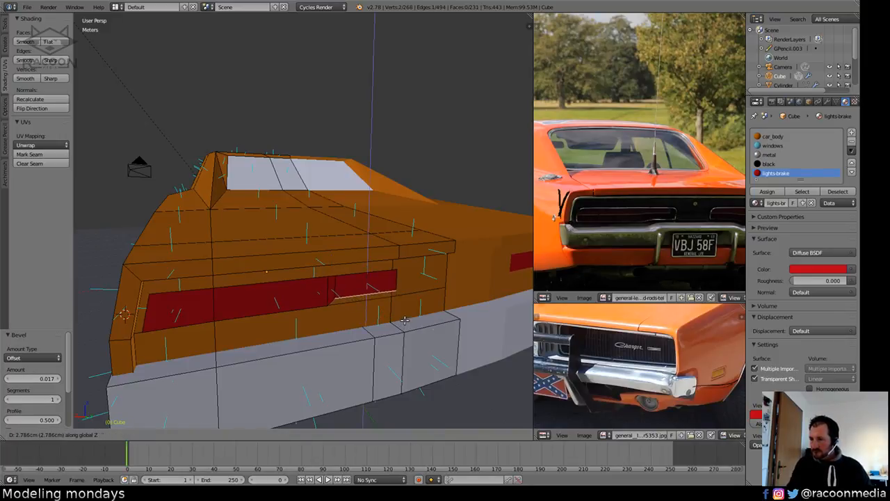
pyautogui.click(403, 319)
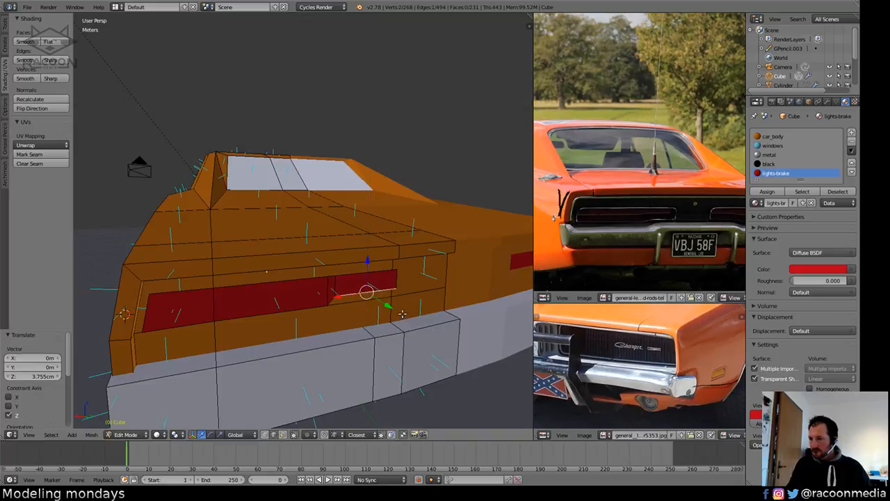
pyautogui.press('a')
pyautogui.moveTo(403, 319); pyautogui.dragTo(405, 301, button='middle')
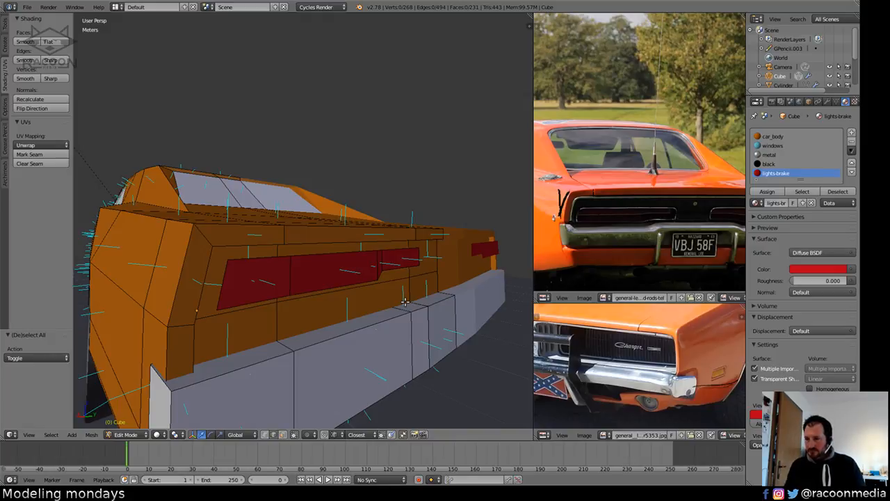
# Slide the rear bumper's intermediate vertical edge loop outward to line up with the notch in the tail light.
pyautogui.moveTo(404, 300); pyautogui.dragTo(344, 345, button='middle')
pyautogui.keyDown('alt'); pyautogui.rightClick(343, 346); pyautogui.keyUp('alt')
pyautogui.press('g')
pyautogui.press('g')
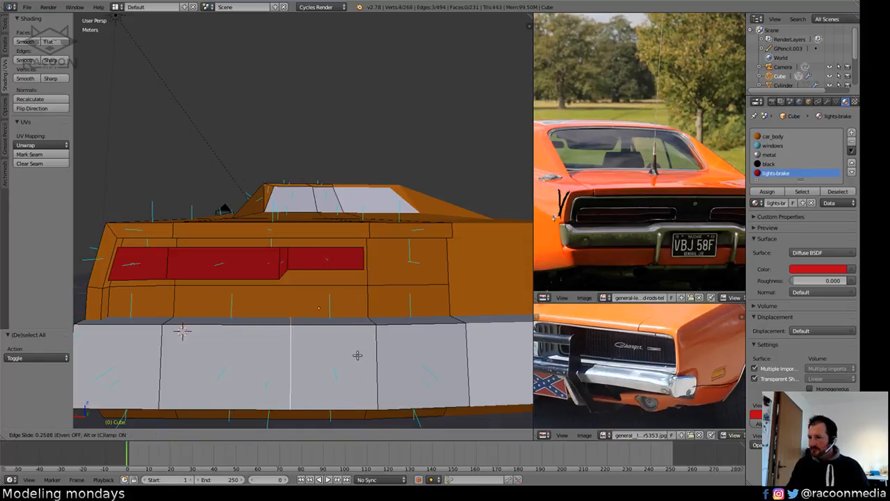
pyautogui.click(357, 356)
pyautogui.press('a')
# Bevel the repositioned vertical edge loop on the rear bumper into a narrow strip of faces.
pyautogui.moveTo(354, 340); pyautogui.dragTo(328, 351, button='middle')
pyautogui.keyDown('alt'); pyautogui.rightClick(300, 344); pyautogui.keyUp('alt')
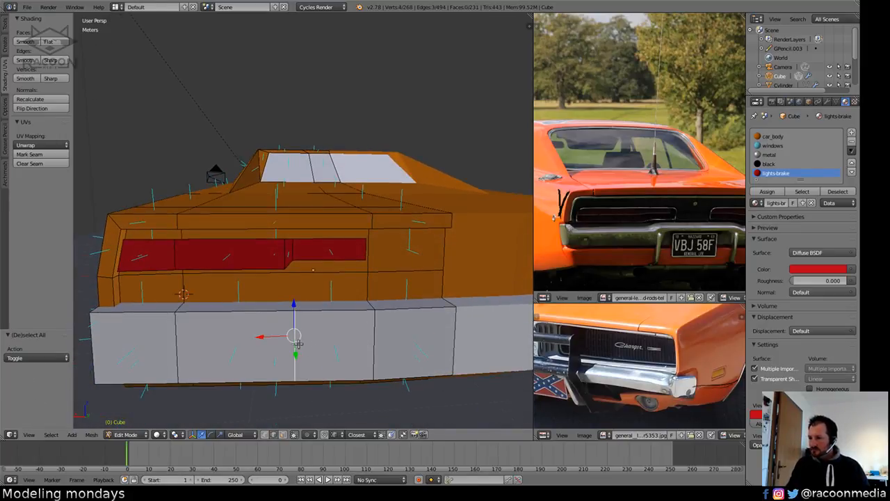
pyautogui.hotkey('ctrl', 'b')
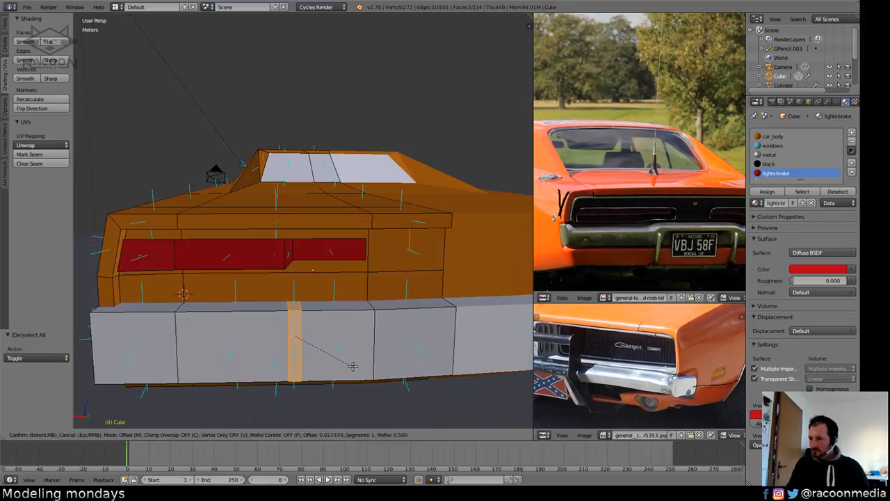
pyautogui.click(347, 363)
pyautogui.press('a')
# Raise the two top faces of the rear bumper's central section along Z to create a stepped profile.
pyautogui.click(282, 434)
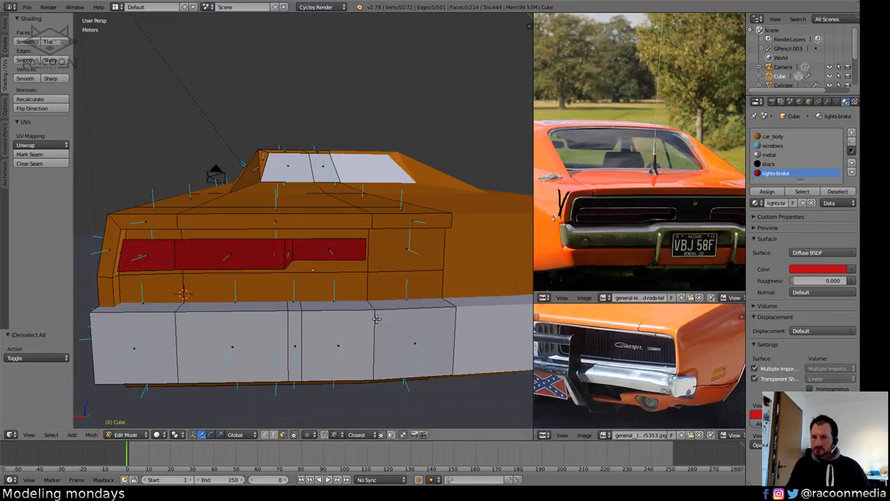
pyautogui.rightClick(338, 306)
pyautogui.keyDown('shift'); pyautogui.rightClick(383, 305); pyautogui.keyUp('shift')
pyautogui.press('g')
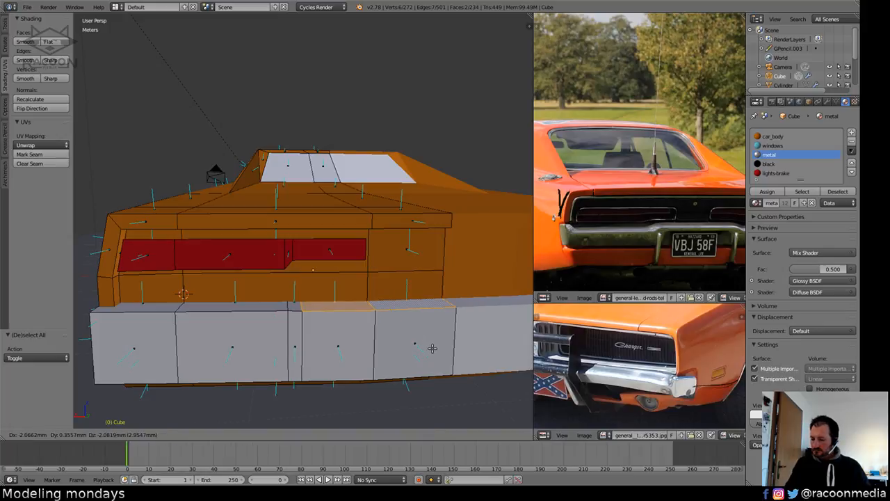
pyautogui.press('z')
pyautogui.click(415, 312)
pyautogui.press('a')
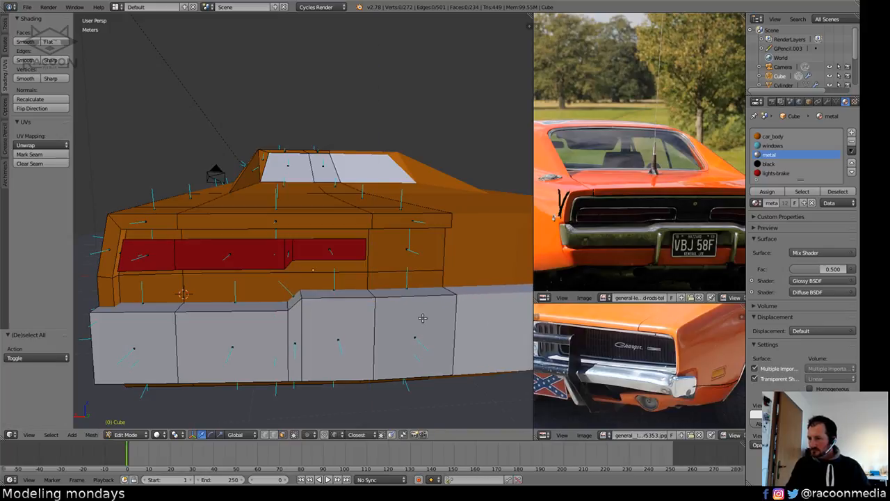
# Add a horizontal loop cut along the rear bumper and slide it evenly towards the upper edge, with Even and Flipped on.
pyautogui.moveTo(415, 312); pyautogui.dragTo(358, 303, button='middle')
pyautogui.hotkey('ctrl', 'r')
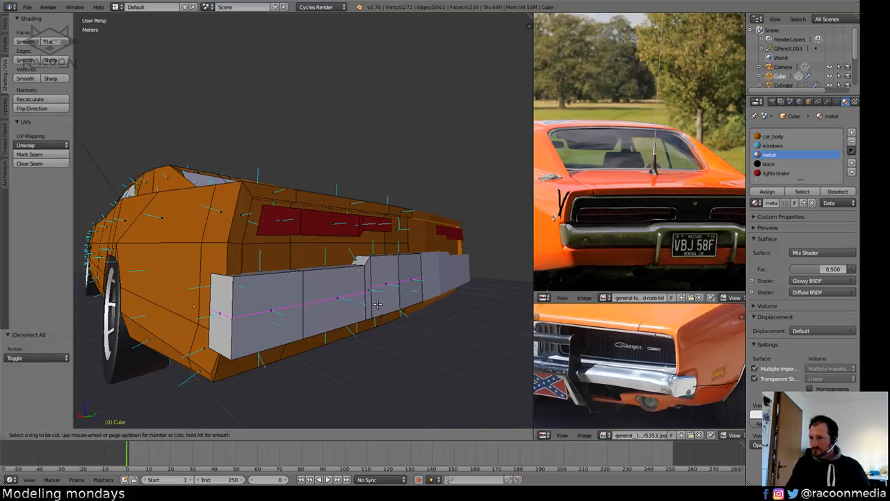
pyautogui.click(377, 303)
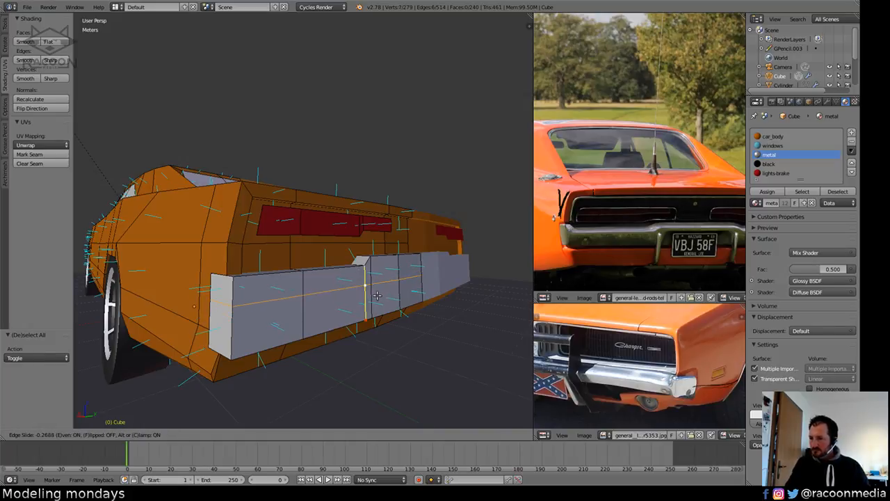
pyautogui.press('f')
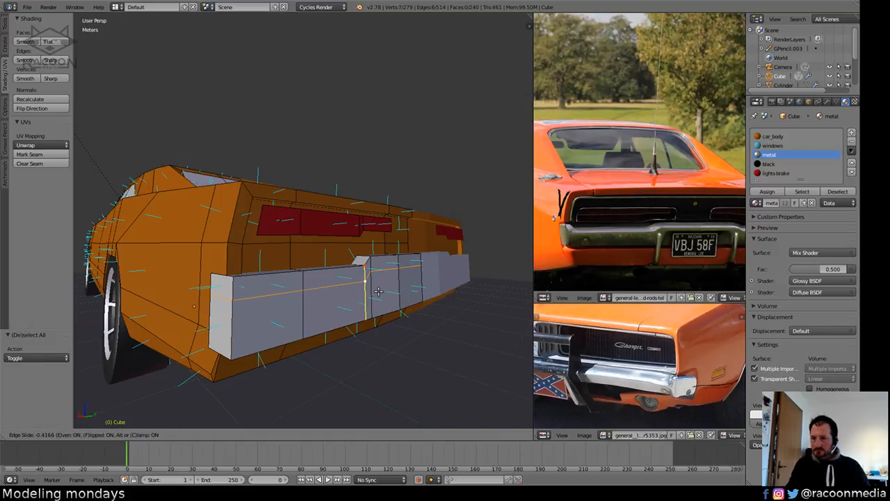
pyautogui.click(378, 291)
pyautogui.press('a')
pyautogui.moveTo(432, 291); pyautogui.dragTo(409, 308, button='middle')
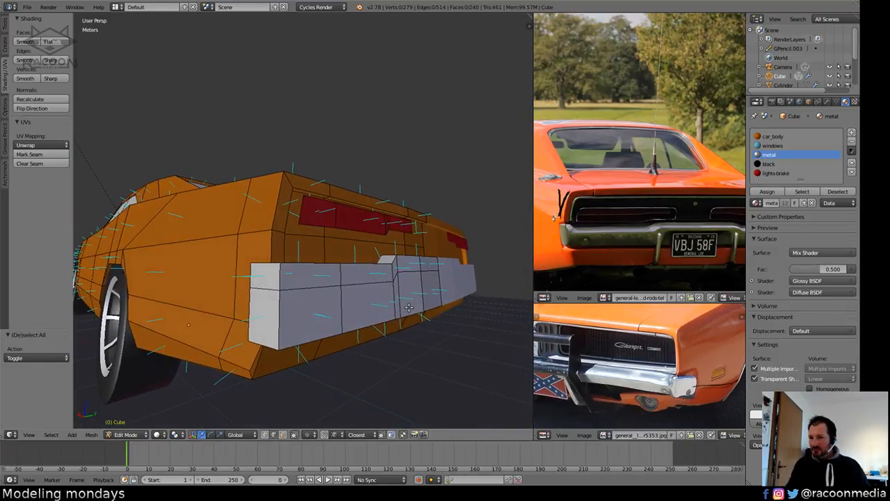
# Add two closely spaced vertical loop cuts near the outer end of the rear bumper.
pyautogui.moveTo(411, 243); pyautogui.dragTo(235, 322, button='middle')
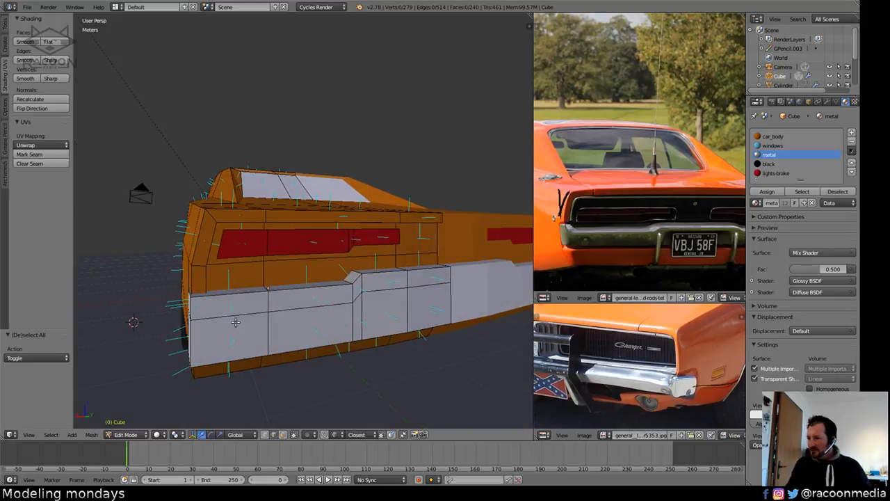
pyautogui.hotkey('ctrl', 'r')
pyautogui.click(230, 320)
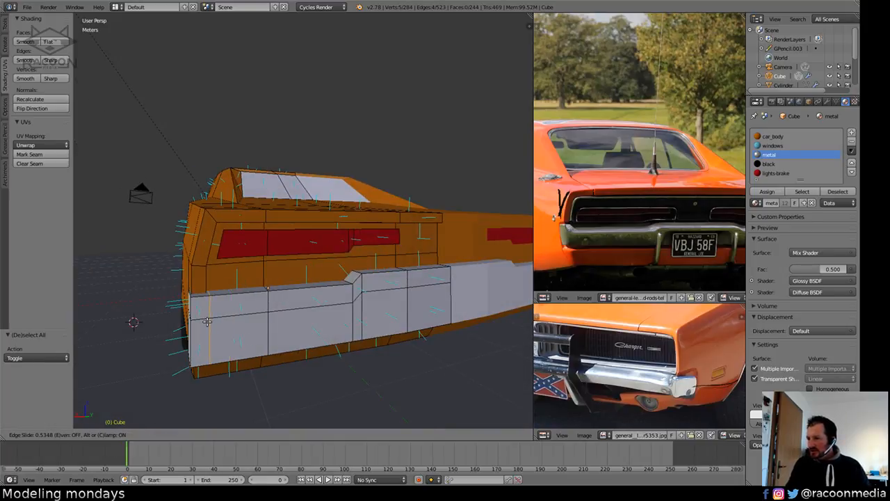
pyautogui.click(208, 322)
pyautogui.moveTo(248, 314); pyautogui.dragTo(234, 333, button='middle')
pyautogui.hotkey('ctrl', 'r')
pyautogui.click(210, 334)
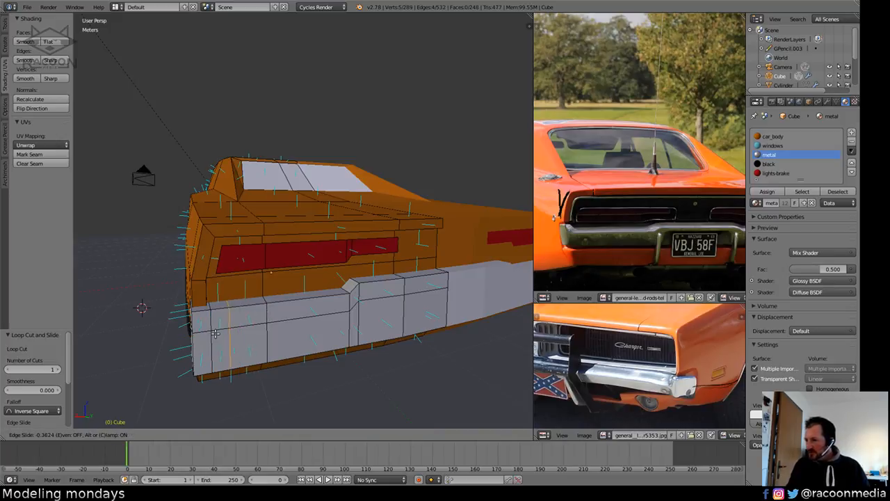
pyautogui.click(200, 334)
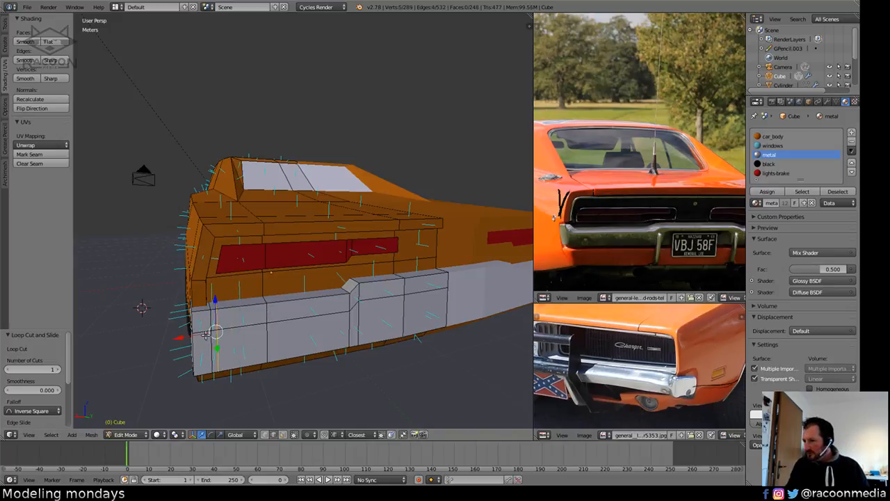
pyautogui.press('a')
# Lower the five top faces of the rear bumper inboard of the new cuts by about 6.3 cm along Z.
pyautogui.click(281, 436)
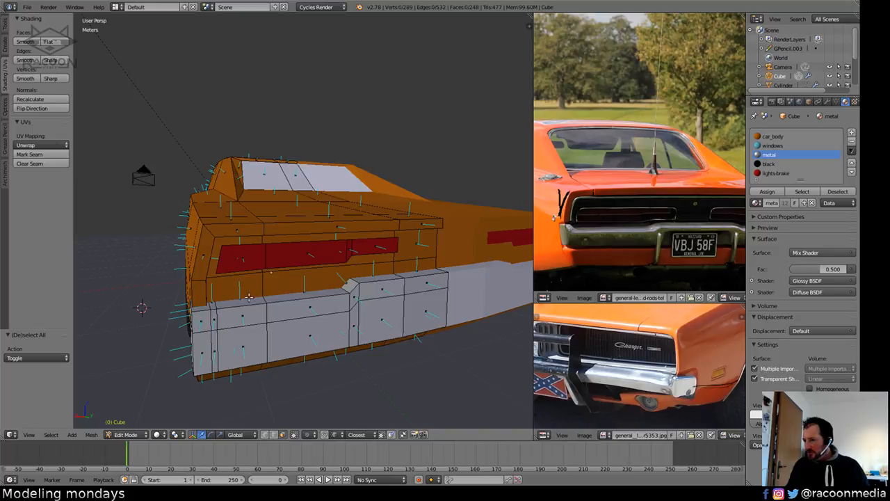
pyautogui.rightClick(247, 302)
pyautogui.keyDown('shift'); pyautogui.rightClick(298, 296); pyautogui.keyUp('shift')
pyautogui.keyDown('shift'); pyautogui.rightClick(354, 285); pyautogui.keyUp('shift')
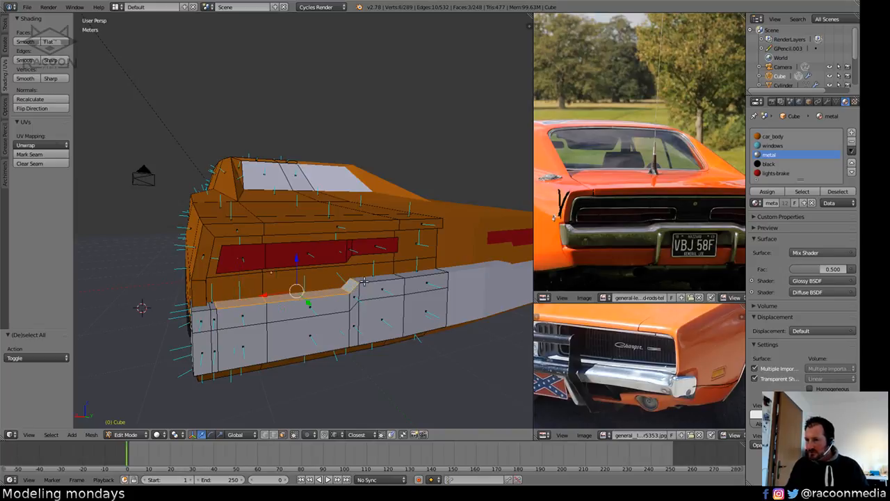
pyautogui.keyDown('shift'); pyautogui.rightClick(384, 276); pyautogui.keyUp('shift')
pyautogui.keyDown('shift'); pyautogui.rightClick(410, 275); pyautogui.keyUp('shift')
pyautogui.press('g')
pyautogui.press('z')
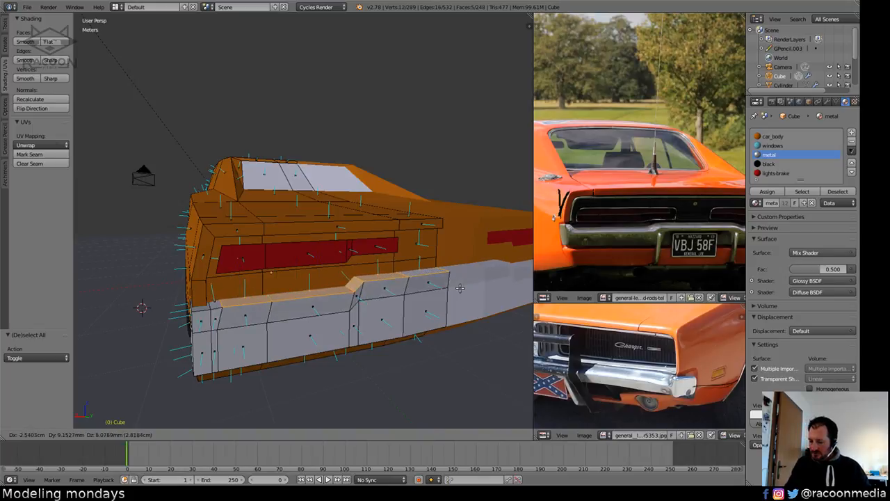
pyautogui.click(455, 300)
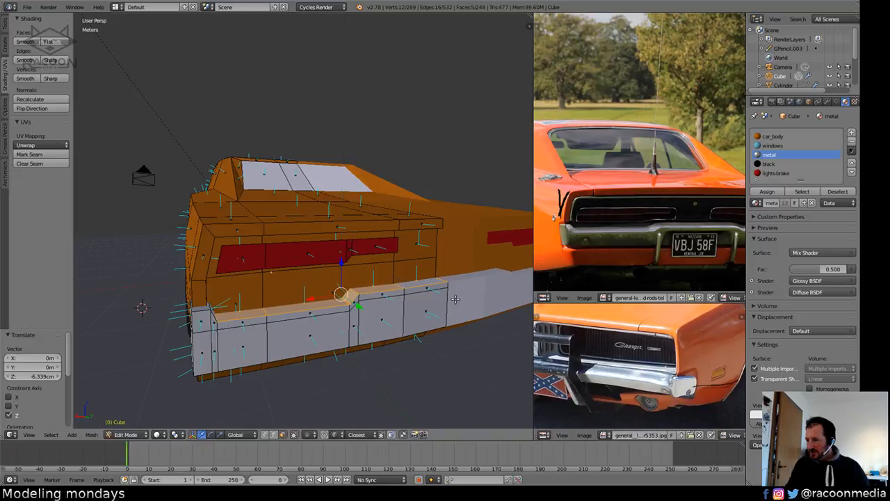
pyautogui.press('a')
# Select the entire linked rear bumper and raise it about 11 cm along Z.
pyautogui.moveTo(387, 333); pyautogui.dragTo(441, 308, button='middle')
pyautogui.press('a')
pyautogui.scroll(1, 407, 332)
pyautogui.press('a')
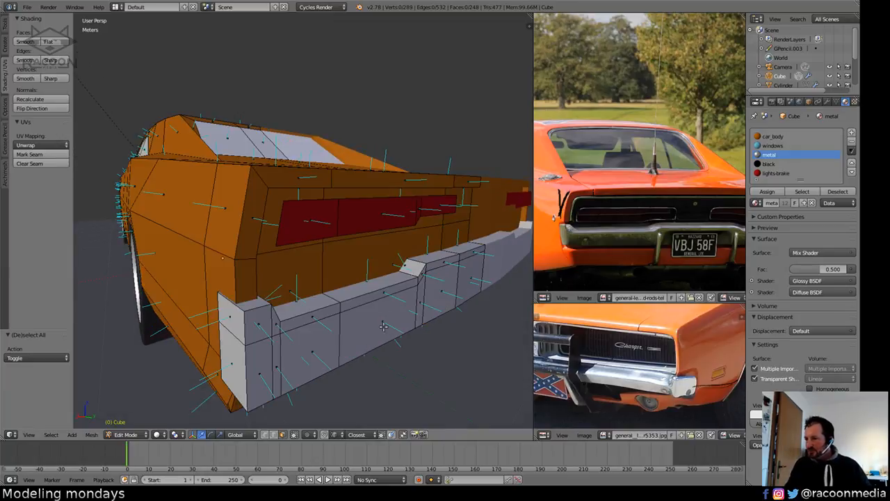
pyautogui.press('l')
pyautogui.press('g')
pyautogui.press('z')
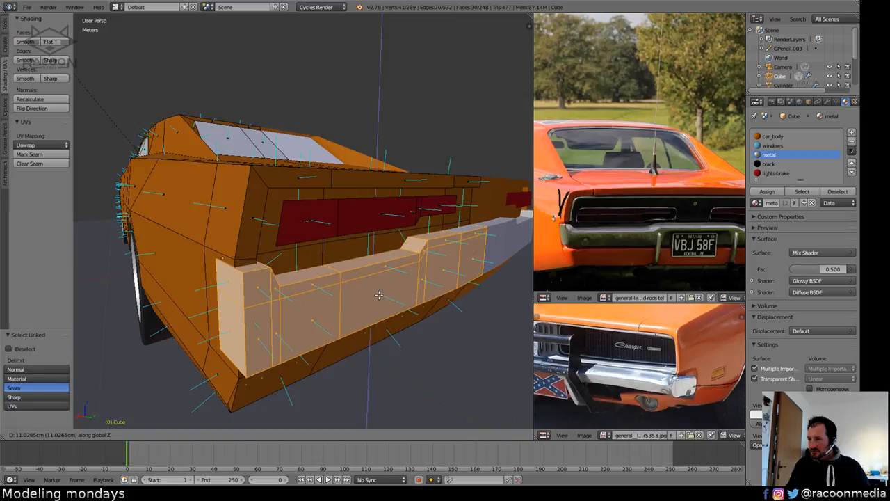
pyautogui.click(377, 296)
pyautogui.moveTo(399, 296)
pyautogui.mouseDown(button='middle')
pyautogui.moveTo(390, 273)
pyautogui.moveTo(422, 271)
pyautogui.moveTo(396, 279)
pyautogui.moveTo(389, 304)
pyautogui.mouseUp(button='middle')
pyautogui.press('a')
# Inspect the rear bumper and the whole car in Object Mode, comparing perspective and orthographic views.
pyautogui.press('Tab')
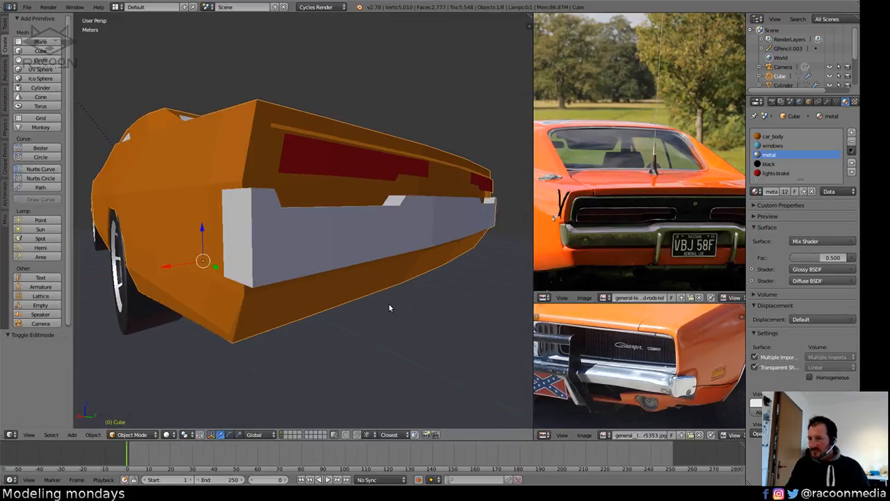
pyautogui.scroll(-5, 387, 319)
pyautogui.moveTo(377, 381); pyautogui.dragTo(357, 345, button='middle')
pyautogui.scroll(3, 355, 345)
pyautogui.press('KP_5')
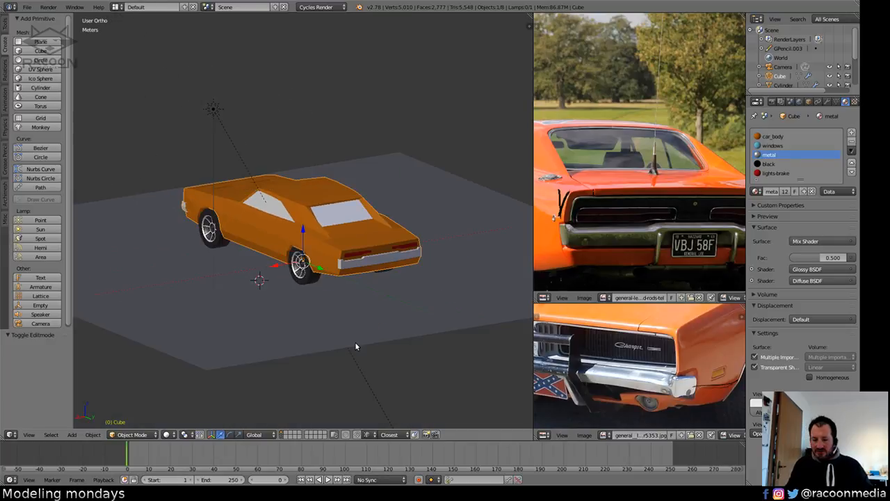
pyautogui.press('KP_5')
pyautogui.moveTo(392, 338)
pyautogui.mouseDown(button='middle')
pyautogui.moveTo(407, 317)
pyautogui.moveTo(381, 334)
pyautogui.moveTo(391, 340)
pyautogui.mouseUp(button='middle')
pyautogui.scroll(8, 404, 281)
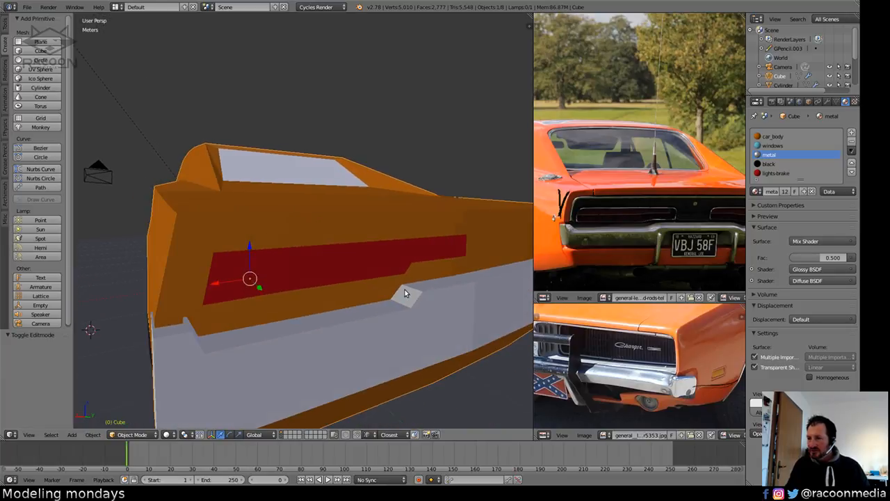
# Assign the black material to the six recessed body faces surrounding the brake light.
pyautogui.press('Tab')
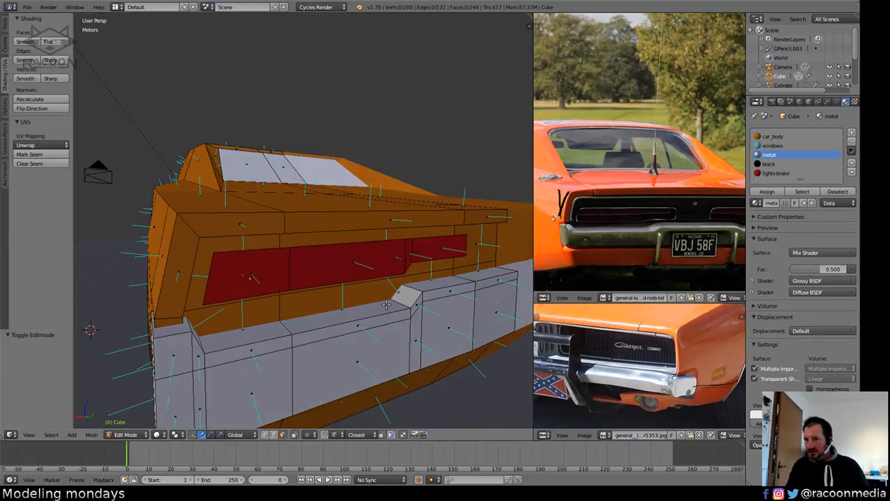
pyautogui.rightClick(231, 313)
pyautogui.keyDown('shift'); pyautogui.rightClick(198, 297); pyautogui.keyUp('shift')
pyautogui.keyDown('shift'); pyautogui.rightClick(319, 297); pyautogui.keyUp('shift')
pyautogui.keyDown('shift'); pyautogui.rightClick(331, 238); pyautogui.keyUp('shift')
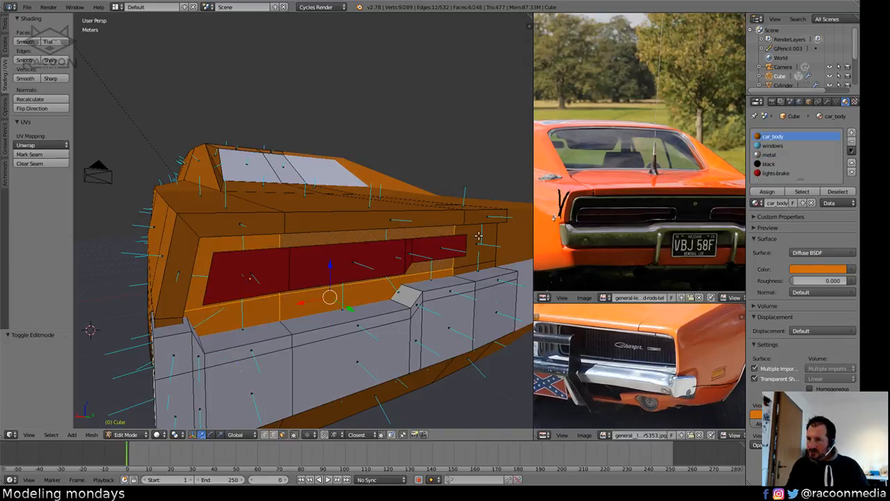
pyautogui.keyDown('shift'); pyautogui.rightClick(479, 236); pyautogui.keyUp('shift')
pyautogui.keyDown('shift'); pyautogui.rightClick(478, 267); pyautogui.keyUp('shift')
pyautogui.click(793, 163)
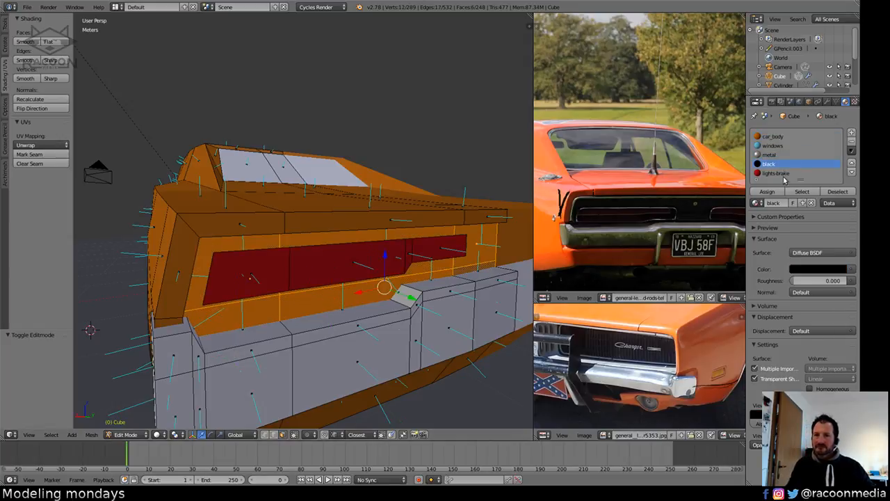
pyautogui.click(767, 191)
# Examine the black tail panel and brake lights in Object Mode, and return to Edit Mode.
pyautogui.press('Tab')
pyautogui.scroll(-5, 400, 292)
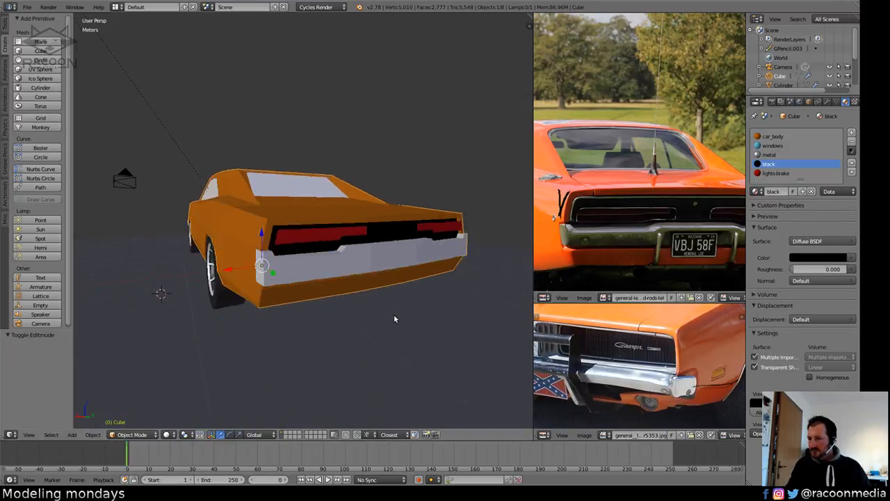
pyautogui.moveTo(393, 313)
pyautogui.mouseDown(button='middle')
pyautogui.moveTo(386, 302)
pyautogui.moveTo(385, 320)
pyautogui.mouseUp(button='middle')
pyautogui.scroll(3, 394, 285)
pyautogui.scroll(2, 396, 285)
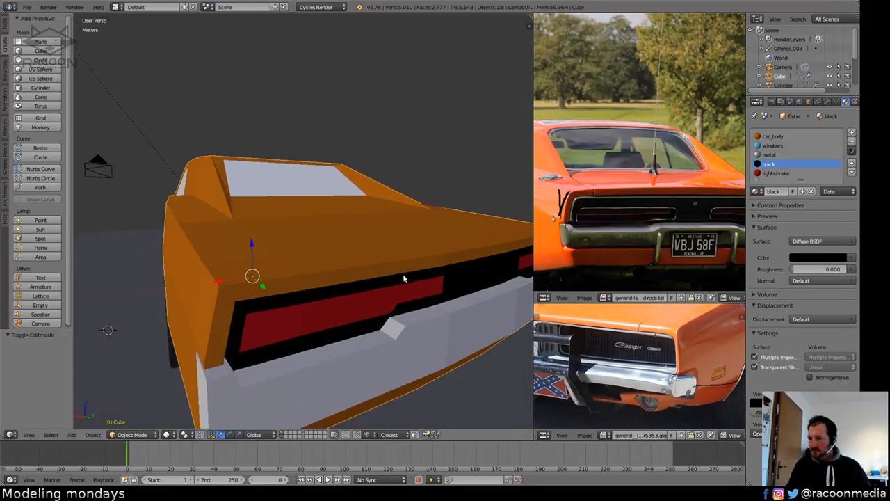
pyautogui.moveTo(402, 275); pyautogui.dragTo(383, 292, button='middle')
pyautogui.moveTo(296, 302); pyautogui.dragTo(301, 304, button='middle')
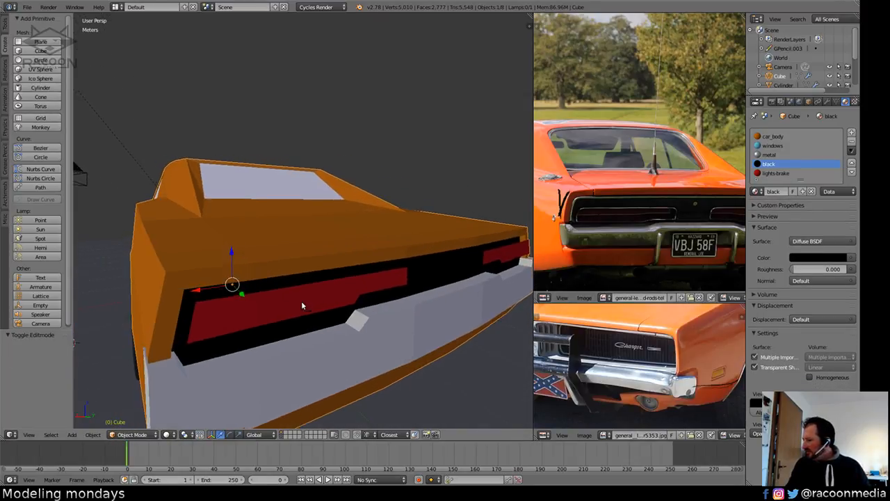
pyautogui.press('Tab')
pyautogui.rightClick(297, 301)
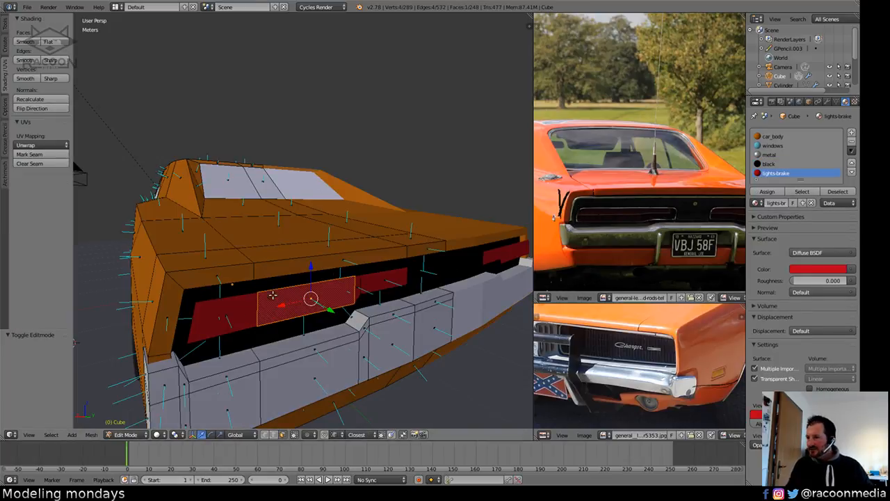
pyautogui.press('ctrl+KP_Add')
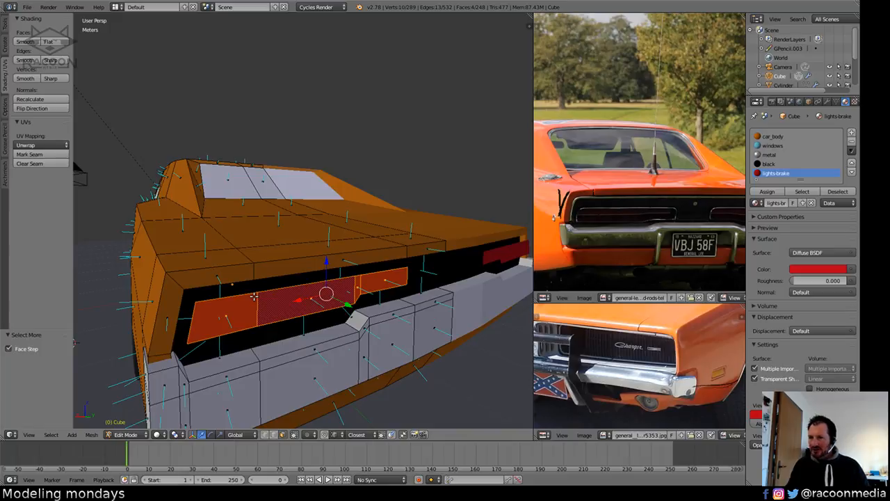
pyautogui.moveTo(402, 241); pyautogui.dragTo(440, 260, button='middle')
pyautogui.rightClick(223, 228)
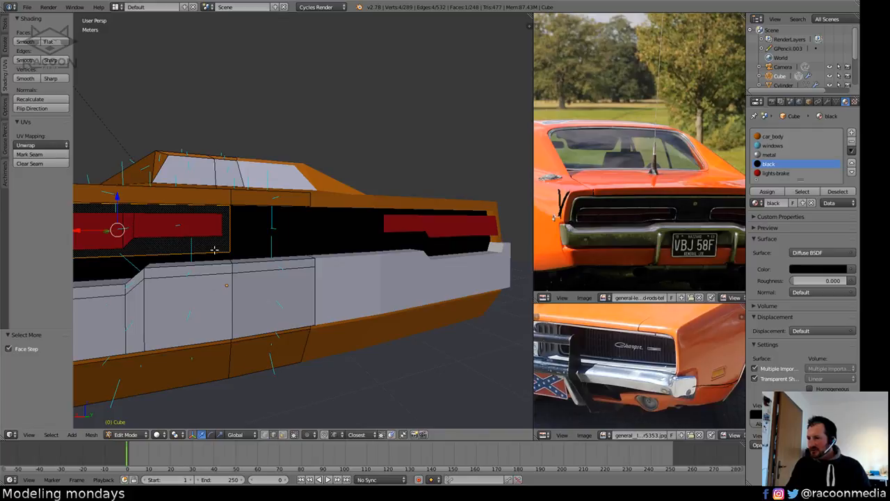
pyautogui.rightClick(220, 224)
pyautogui.moveTo(198, 253); pyautogui.dragTo(230, 251, button='middle')
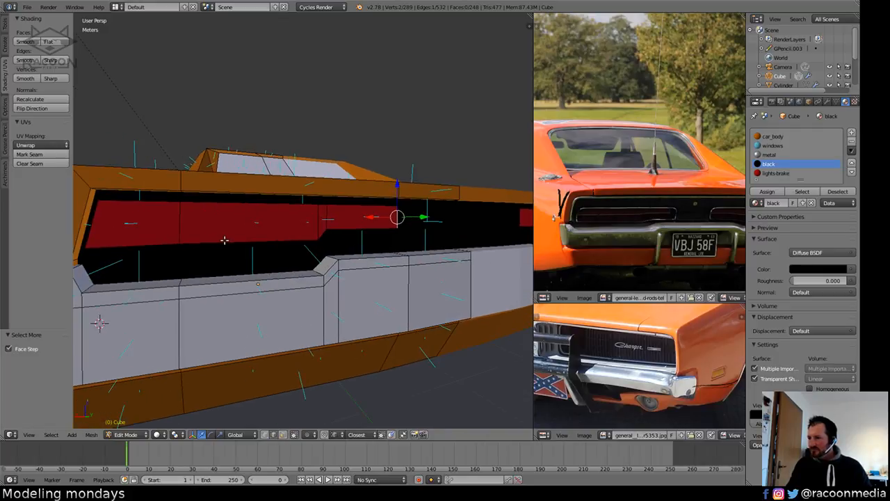
# Lower the brake light's bottom edges about 4.5 cm along Z to make the red area taller.
pyautogui.rightClick(201, 244)
pyautogui.keyDown('shift'); pyautogui.rightClick(165, 244); pyautogui.keyUp('shift')
pyautogui.keyDown('shift'); pyautogui.rightClick(328, 230); pyautogui.keyUp('shift')
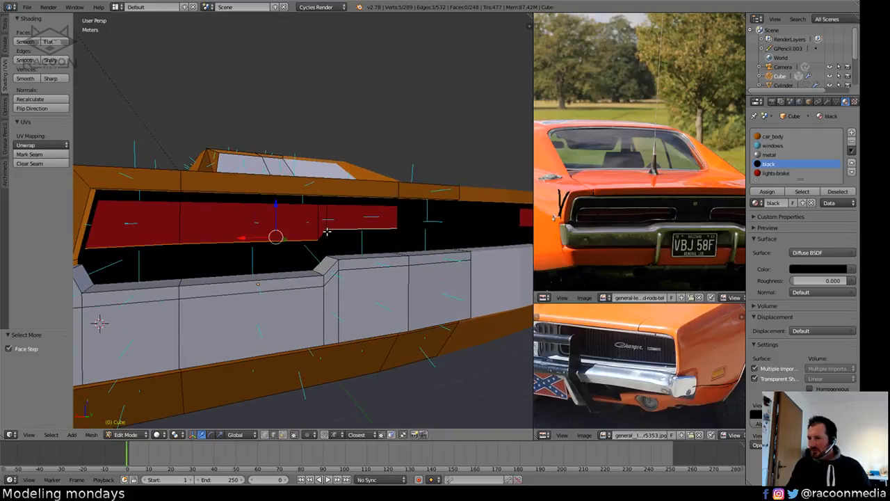
pyautogui.press('g')
pyautogui.press('z')
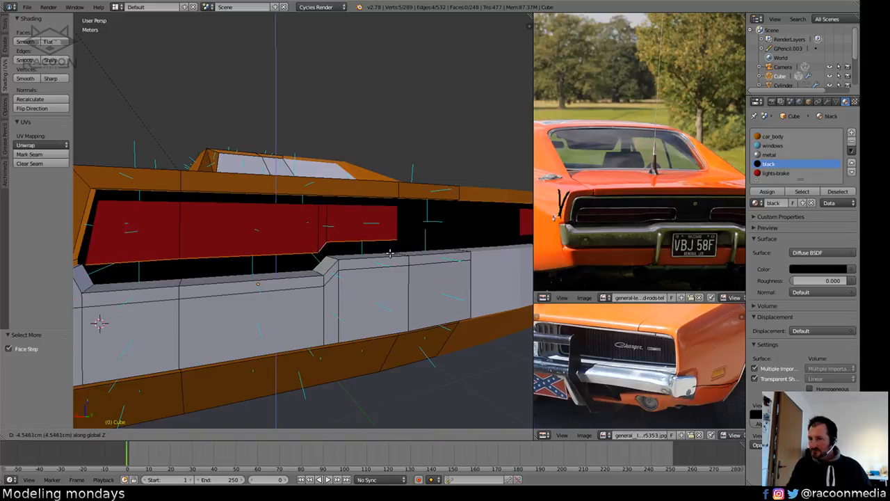
pyautogui.click(387, 255)
pyautogui.moveTo(384, 257); pyautogui.dragTo(355, 272, button='middle')
# Extrude the brake light's outline edges about -6.6 cm along Y to give the light side walls.
pyautogui.press('ctrl+KP_Add')
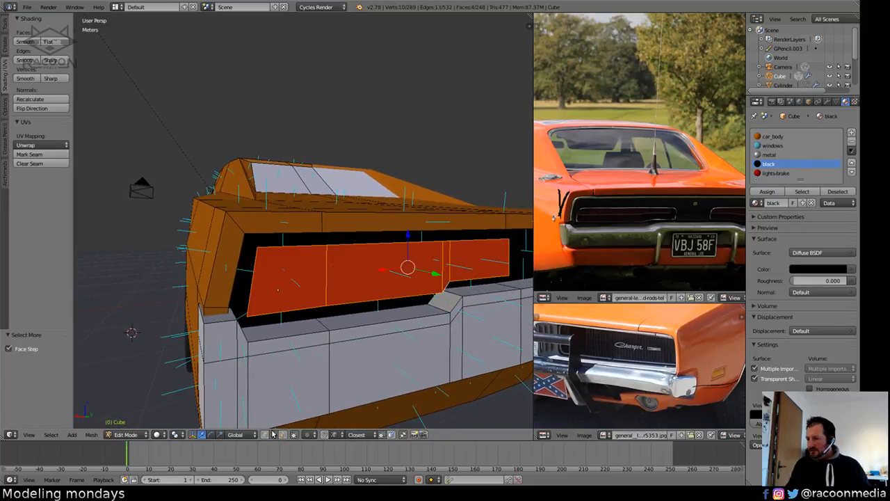
pyautogui.press('a')
pyautogui.keyDown('alt'); pyautogui.rightClick(303, 254); pyautogui.keyUp('alt')
pyautogui.keyDown('shift'); pyautogui.rightClick(296, 306); pyautogui.keyUp('shift')
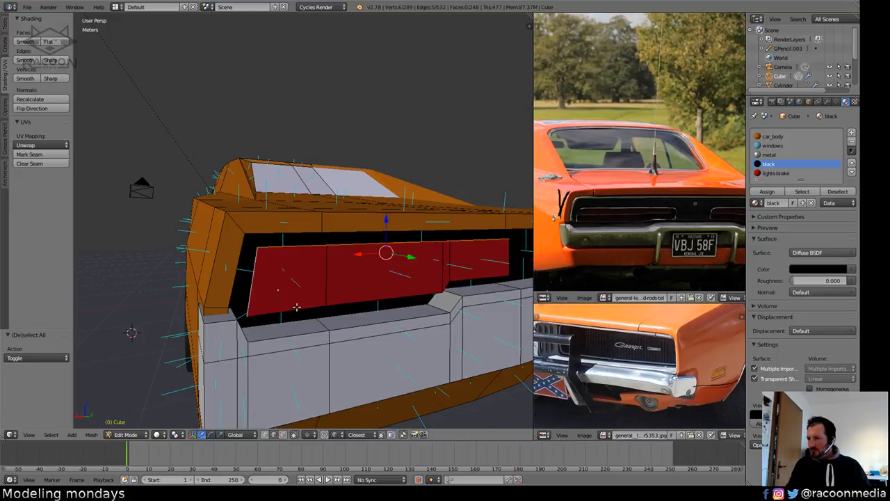
pyautogui.keyDown('alt'); pyautogui.keyDown('shift'); pyautogui.rightClick(431, 282); pyautogui.keyUp('shift'); pyautogui.keyUp('alt')
pyautogui.keyDown('shift'); pyautogui.rightClick(499, 260); pyautogui.keyUp('shift')
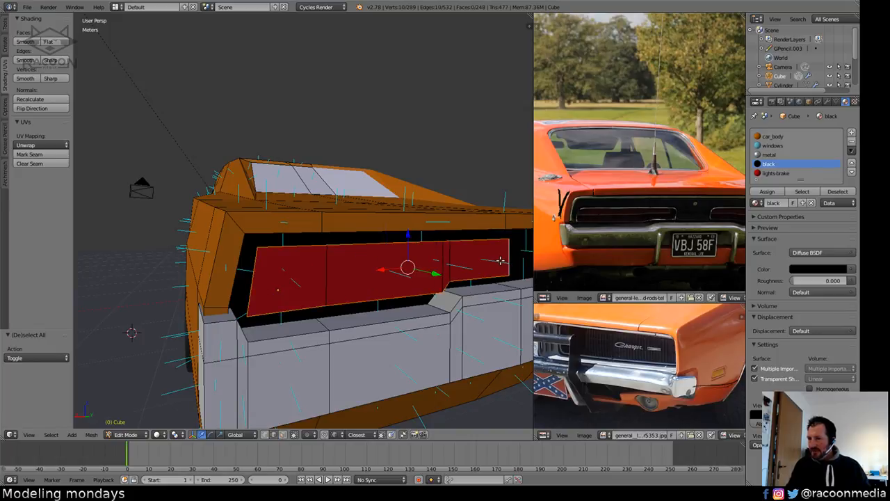
pyautogui.press('e')
pyautogui.press('y')
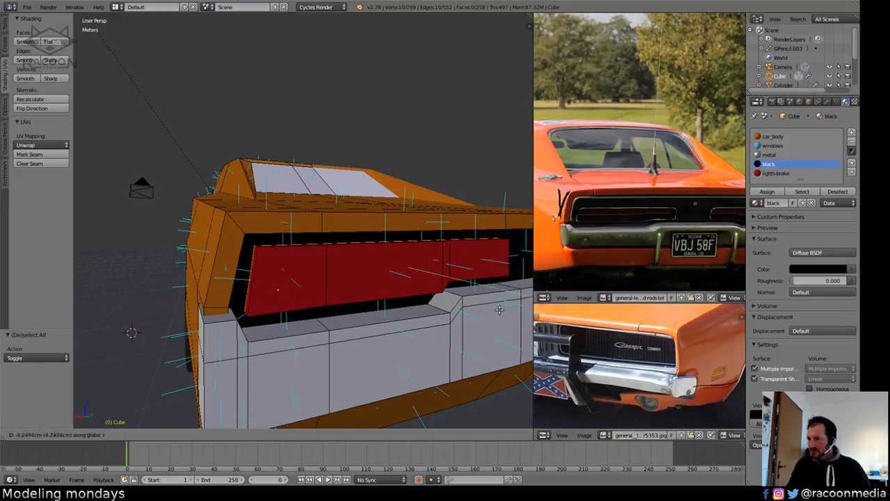
pyautogui.click(497, 309)
pyautogui.moveTo(426, 299); pyautogui.dragTo(456, 306, button='middle')
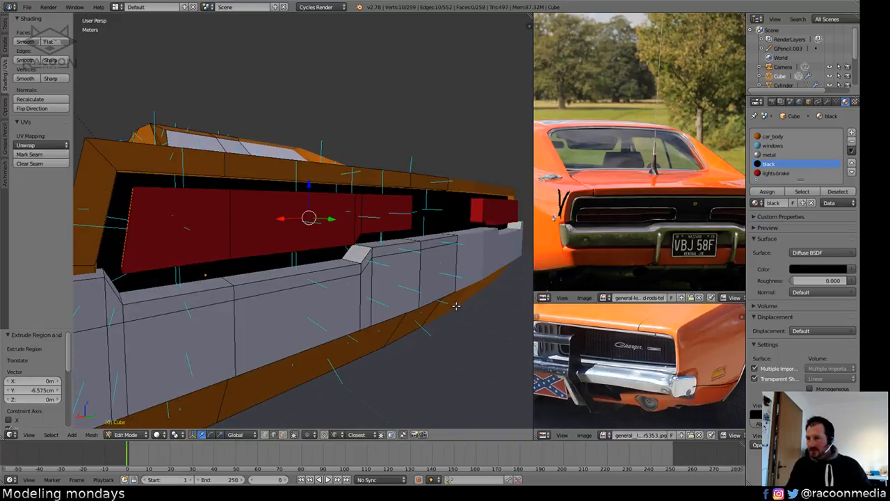
# Expand the selection to the whole brake light and move it along Y so it protrudes only slightly from the black panel.
pyautogui.press('ctrl+KP_Add')
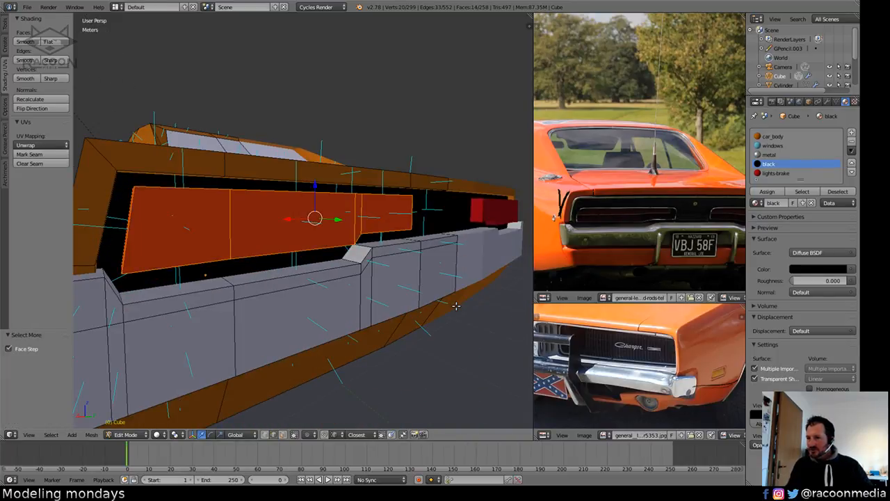
pyautogui.moveTo(422, 278); pyautogui.dragTo(432, 283, button='middle')
pyautogui.moveTo(459, 290); pyautogui.dragTo(447, 297, button='middle')
pyautogui.press('g')
pyautogui.press('y')
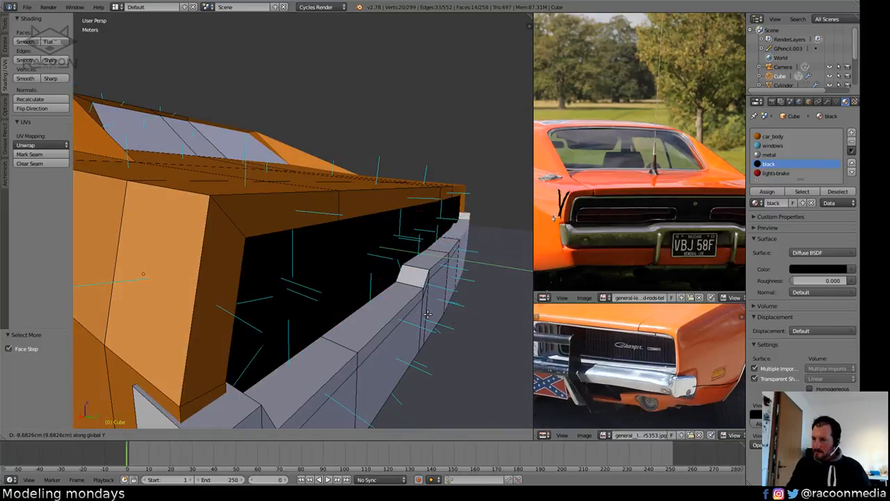
pyautogui.click(442, 316)
pyautogui.press('a')
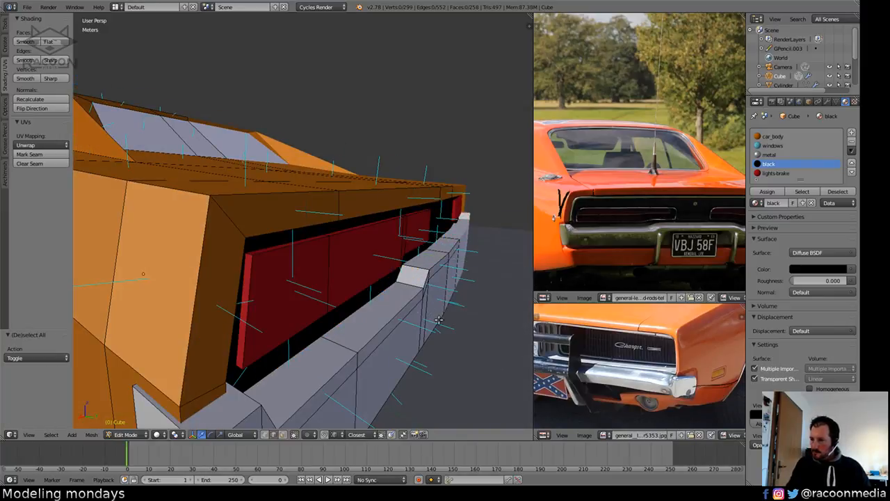
pyautogui.moveTo(443, 317); pyautogui.dragTo(381, 354, button='middle')
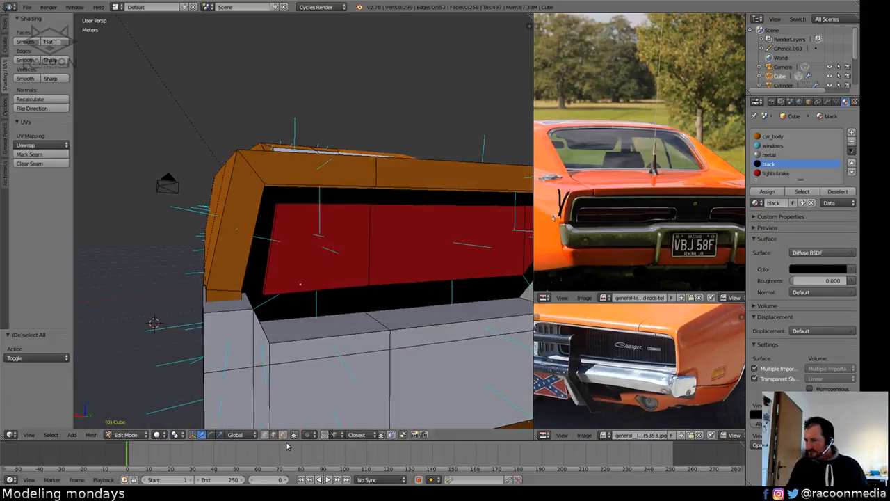
pyautogui.moveTo(292, 313); pyautogui.dragTo(306, 276, button='middle')
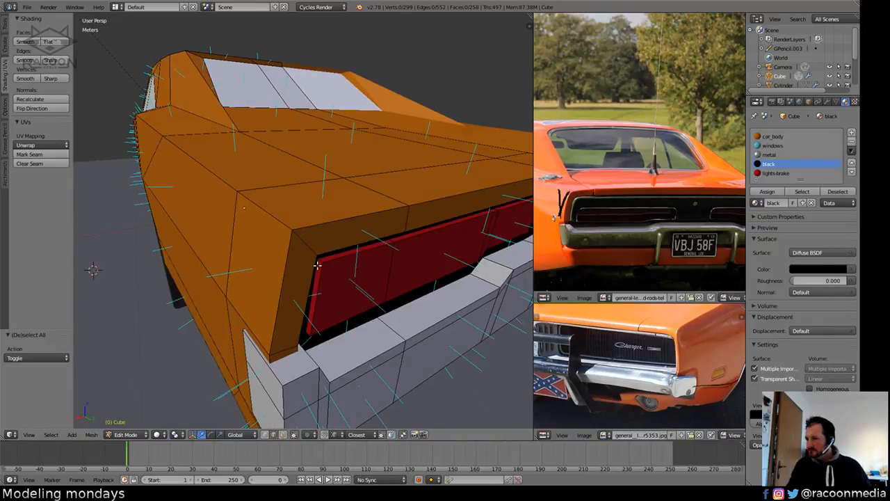
# Nudge the edge at the brake light's outer end slightly, and check the rear of the car in Object Mode.
pyautogui.moveTo(399, 303)
pyautogui.mouseDown(button='middle')
pyautogui.moveTo(391, 294)
pyautogui.moveTo(375, 306)
pyautogui.moveTo(338, 303)
pyautogui.moveTo(379, 285)
pyautogui.mouseUp(button='middle')
pyautogui.press('z')
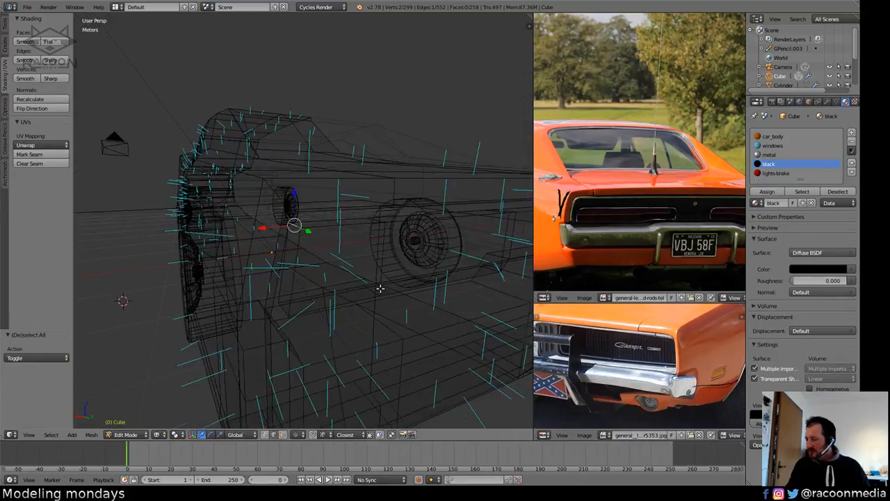
pyautogui.press('z')
pyautogui.moveTo(380, 323); pyautogui.dragTo(395, 337, button='middle')
pyautogui.press('g')
pyautogui.press('g')
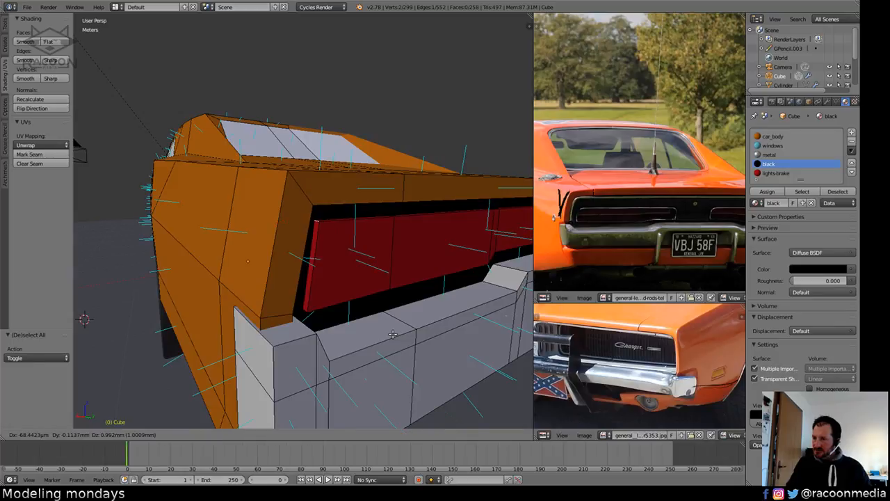
pyautogui.click(403, 331)
pyautogui.press('a')
pyautogui.moveTo(403, 331); pyautogui.dragTo(377, 338, button='middle')
pyautogui.scroll(-4, 376, 341)
pyautogui.press('Tab')
pyautogui.scroll(-3, 393, 360)
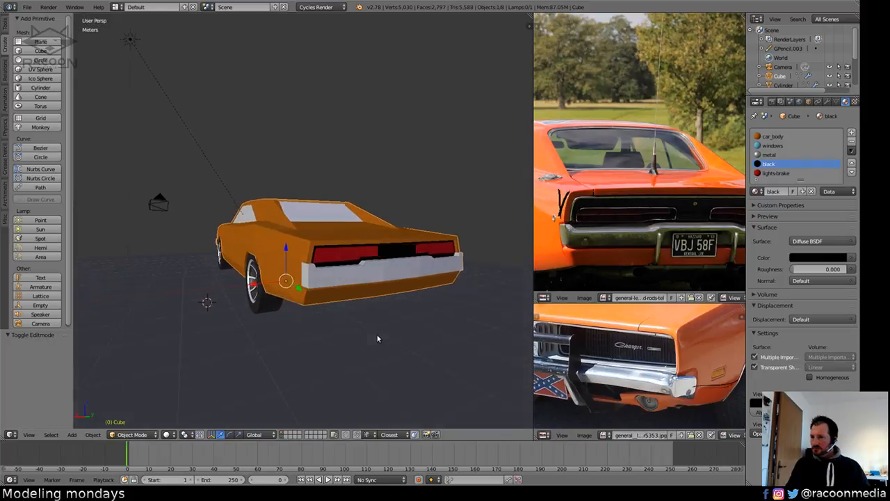
# Lower the top faces of the brake light about 2.2 cm along Z.
pyautogui.scroll(4, 396, 281)
pyautogui.moveTo(432, 290); pyautogui.dragTo(326, 305, button='middle')
pyautogui.press('Tab')
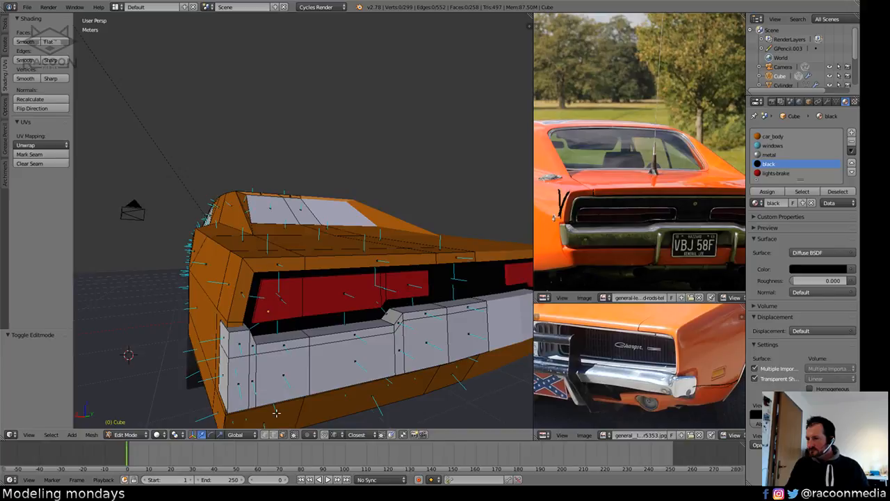
pyautogui.press('z')
pyautogui.rightClick(281, 278)
pyautogui.keyDown('shift'); pyautogui.rightClick(379, 273); pyautogui.keyUp('shift')
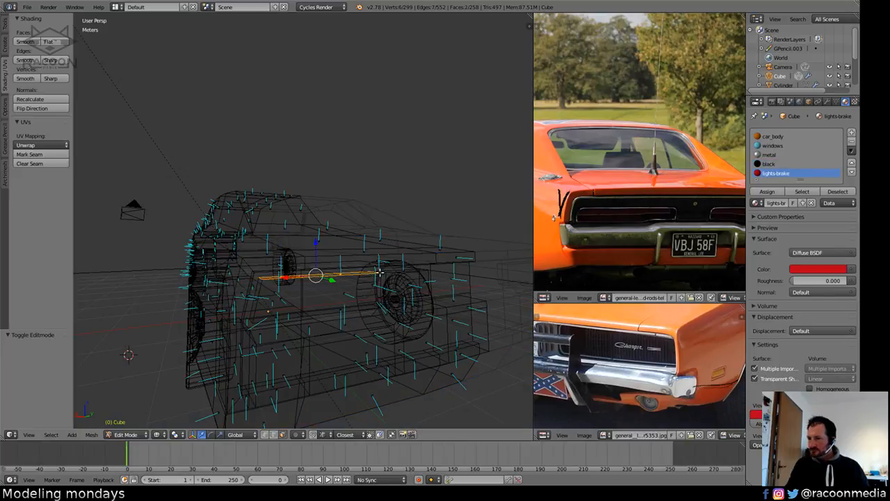
pyautogui.press('z')
pyautogui.press('g')
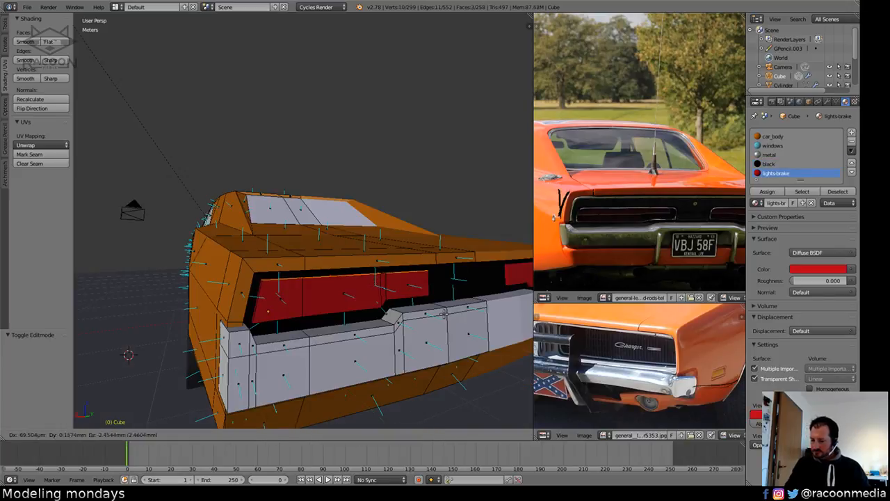
pyautogui.press('z')
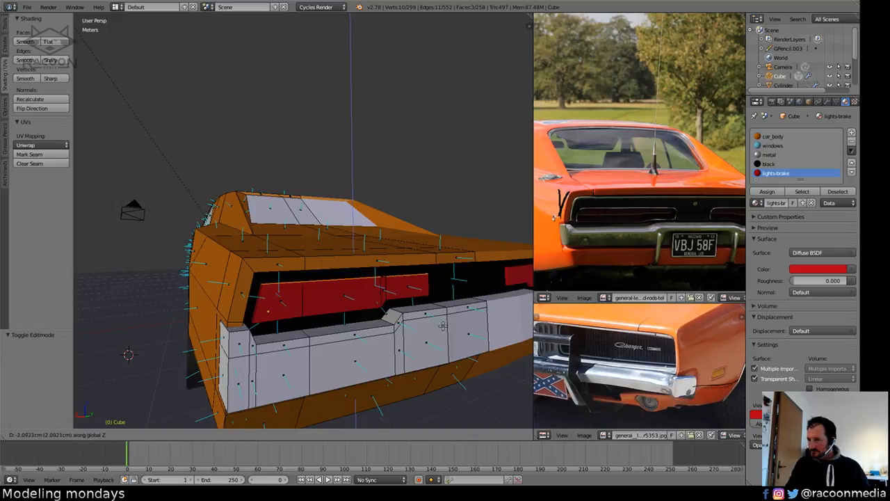
pyautogui.click(442, 324)
# Change the lights-brake material's surface shader to Emission and check the brake lights in a rendered preview.
pyautogui.moveTo(463, 321); pyautogui.dragTo(619, 270, button='middle')
pyautogui.click(806, 253)
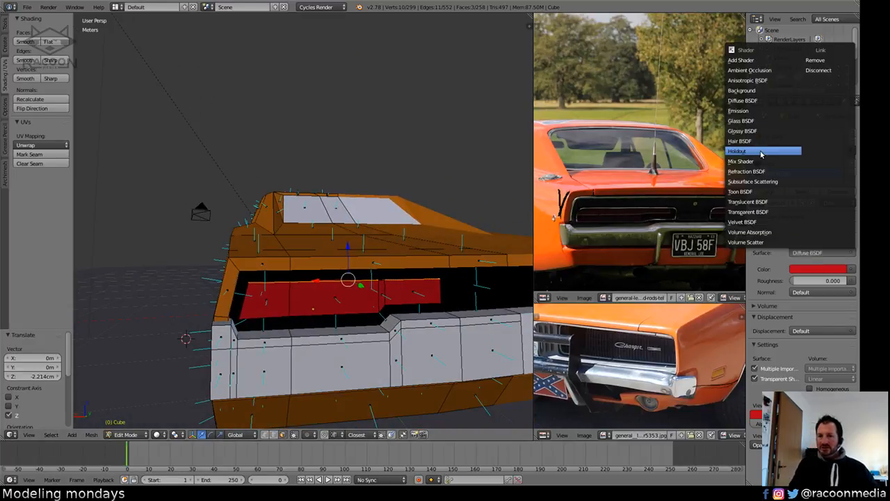
pyautogui.click(758, 111)
pyautogui.hotkey('shift', 'z')
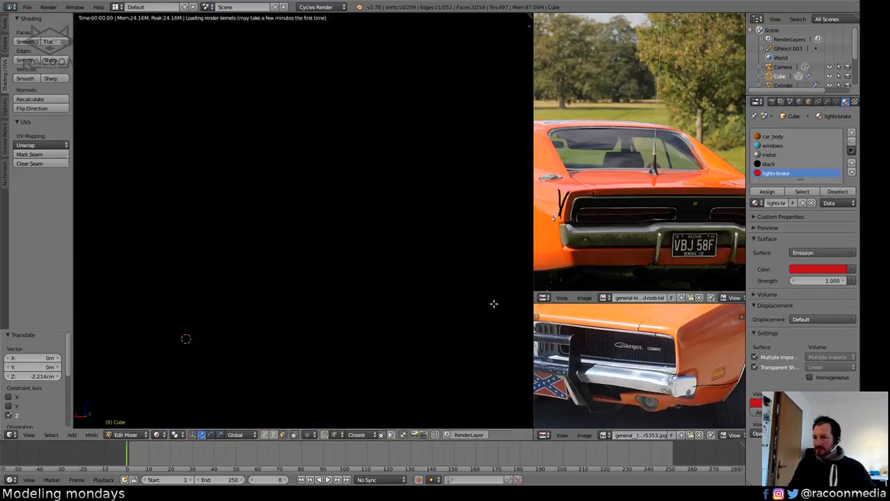
pyautogui.hotkey('shift', 'z')
pyautogui.moveTo(420, 322); pyautogui.dragTo(466, 316, button='middle')
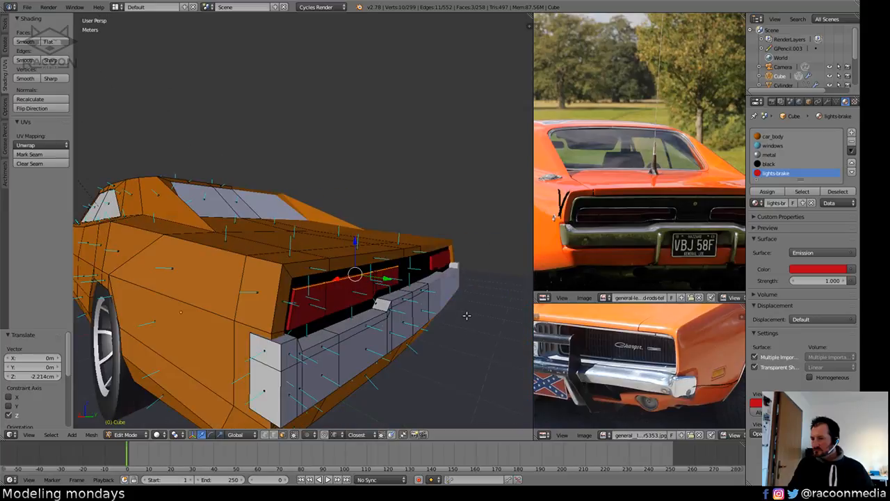
pyautogui.hotkey('shift', 'z')
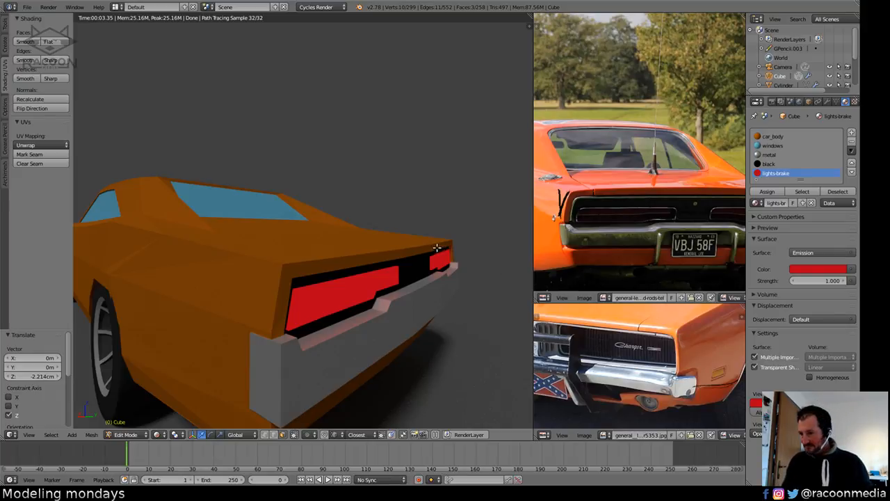
pyautogui.moveTo(437, 247)
pyautogui.mouseDown(button='middle')
pyautogui.moveTo(403, 270)
pyautogui.moveTo(449, 263)
pyautogui.moveTo(424, 277)
pyautogui.moveTo(384, 226)
pyautogui.moveTo(405, 266)
pyautogui.mouseUp(button='middle')
pyautogui.hotkey('shift', 'z')
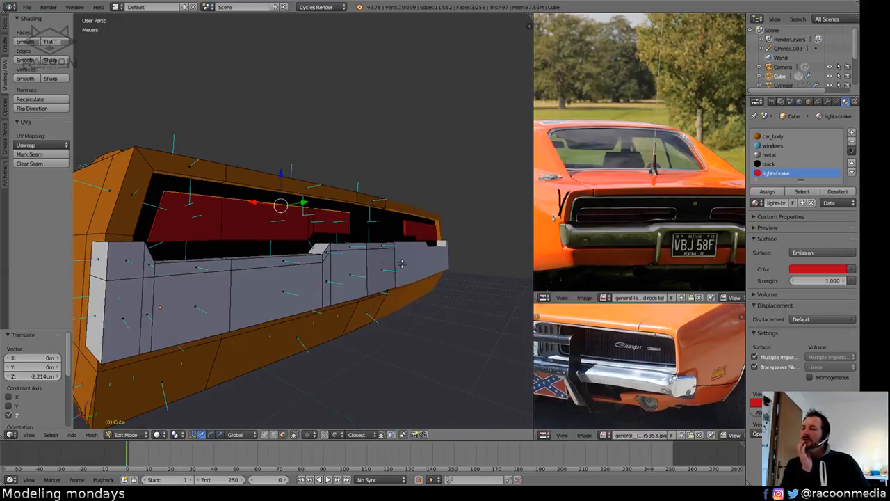
# Raise all the underside faces of the rear bumper about 5.9 cm along Z to make the bumper slimmer.
pyautogui.moveTo(384, 267); pyautogui.dragTo(350, 276, button='middle')
pyautogui.rightClick(342, 270)
pyautogui.keyDown('shift'); pyautogui.rightClick(307, 262); pyautogui.keyUp('shift')
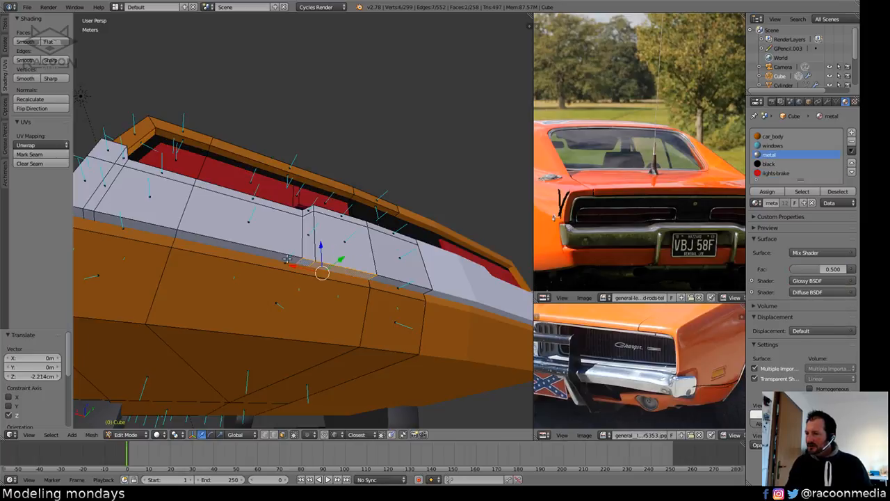
pyautogui.keyDown('shift'); pyautogui.rightClick(263, 255); pyautogui.keyUp('shift')
pyautogui.keyDown('shift'); pyautogui.rightClick(127, 222); pyautogui.keyUp('shift')
pyautogui.keyDown('shift'); pyautogui.rightClick(88, 215); pyautogui.keyUp('shift')
pyautogui.keyDown('shift'); pyautogui.rightClick(82, 212); pyautogui.keyUp('shift')
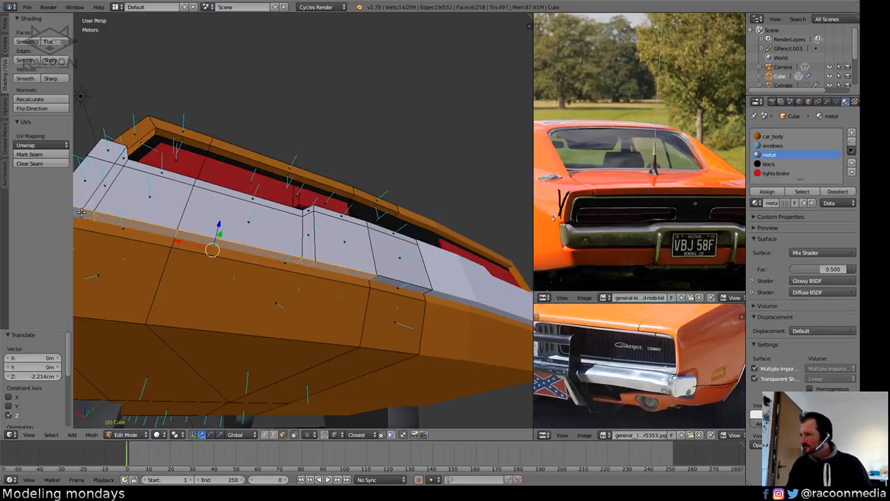
pyautogui.moveTo(372, 269); pyautogui.dragTo(413, 312, button='middle')
pyautogui.keyDown('shift'); pyautogui.rightClick(383, 298); pyautogui.keyUp('shift')
pyautogui.press('g')
pyautogui.press('z')
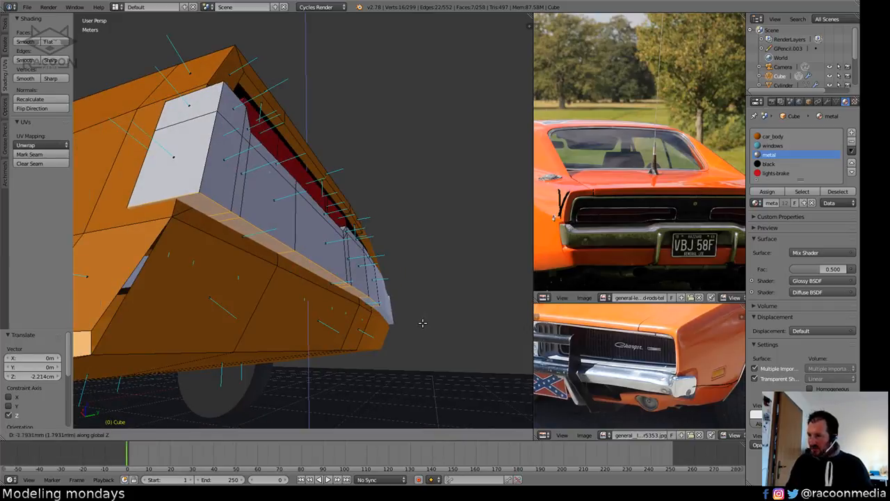
pyautogui.click(424, 308)
pyautogui.moveTo(424, 308); pyautogui.dragTo(334, 288, button='middle')
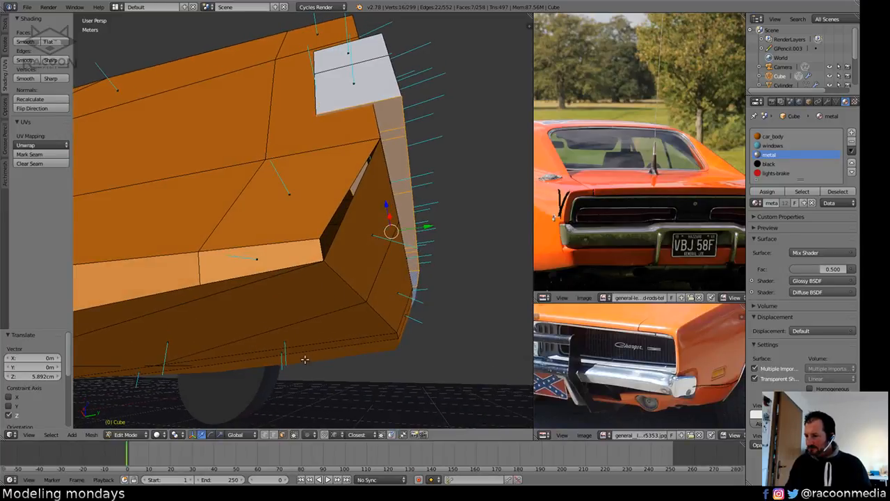
# Examine the whole car and its rear end in Object Mode, in shaded, rendered and wireframe display.
pyautogui.click(265, 433)
pyautogui.press('a')
pyautogui.press('Tab')
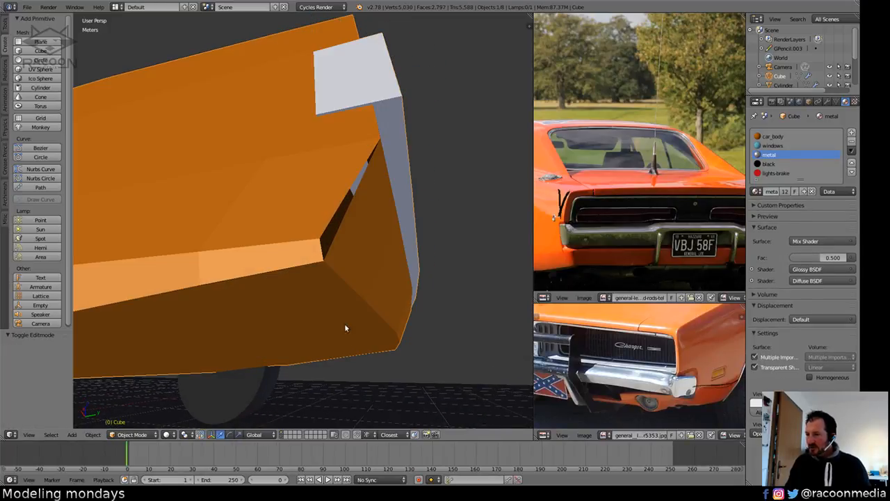
pyautogui.scroll(-5, 344, 326)
pyautogui.moveTo(357, 338); pyautogui.dragTo(310, 358, button='middle')
pyautogui.press('KP_Decimal')
pyautogui.press('KP_5')
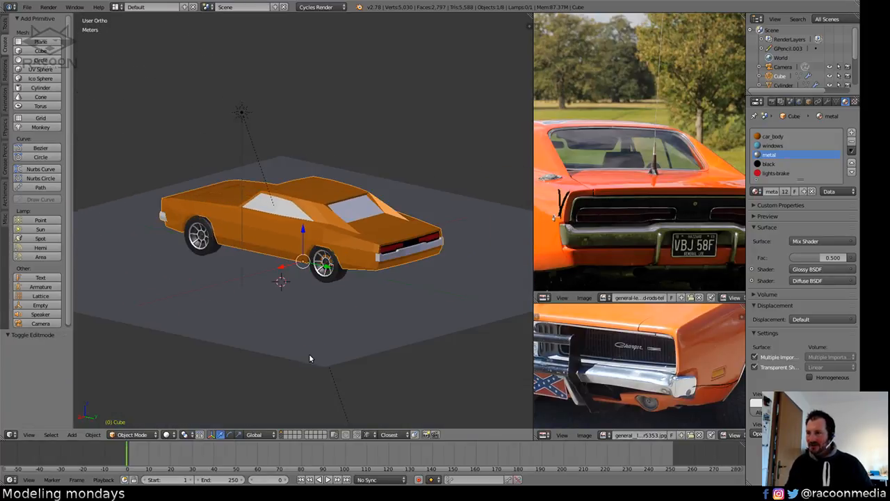
pyautogui.press('KP_5')
pyautogui.moveTo(297, 281); pyautogui.dragTo(276, 270, button='middle')
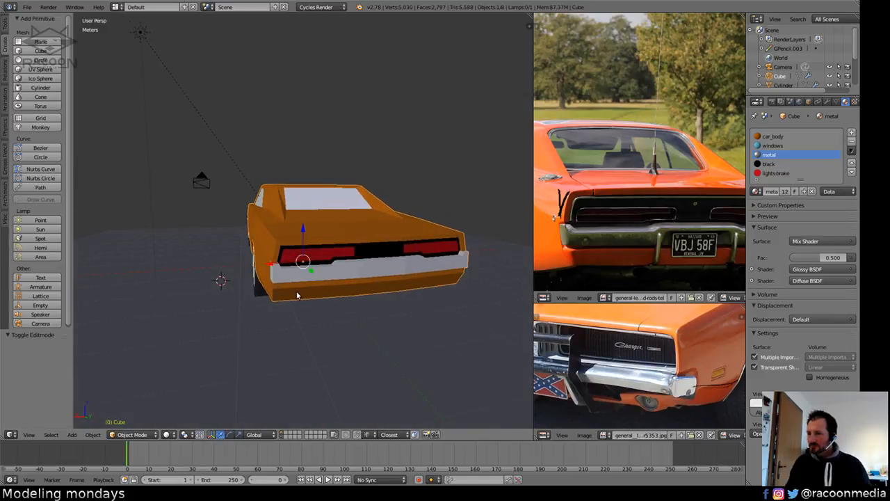
pyautogui.hotkey('shift', 'z')
pyautogui.moveTo(350, 286)
pyautogui.mouseDown(button='middle')
pyautogui.moveTo(391, 299)
pyautogui.moveTo(411, 294)
pyautogui.mouseUp(button='middle')
pyautogui.hotkey('shift', 'z')
pyautogui.moveTo(362, 260); pyautogui.dragTo(321, 321, button='middle')
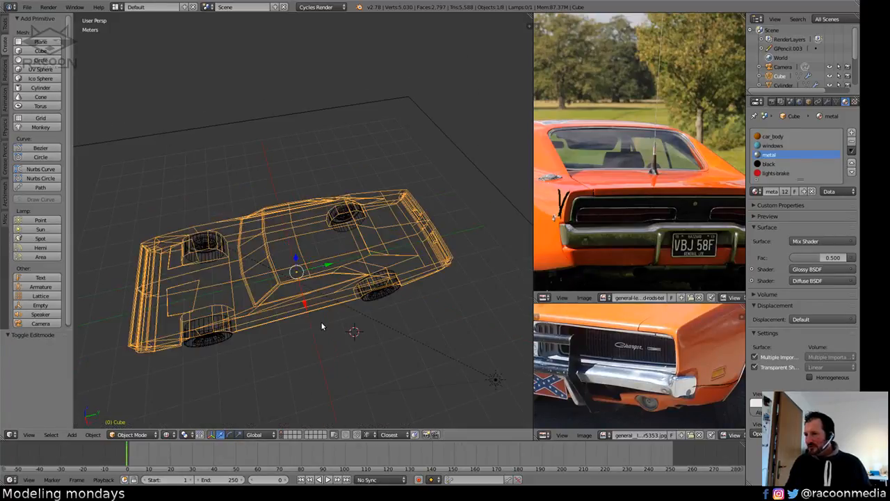
# Return to Edit Mode in solid display and set up face selection in a top view of the roof.
pyautogui.press('z')
pyautogui.scroll(5, 321, 321)
pyautogui.press('Tab')
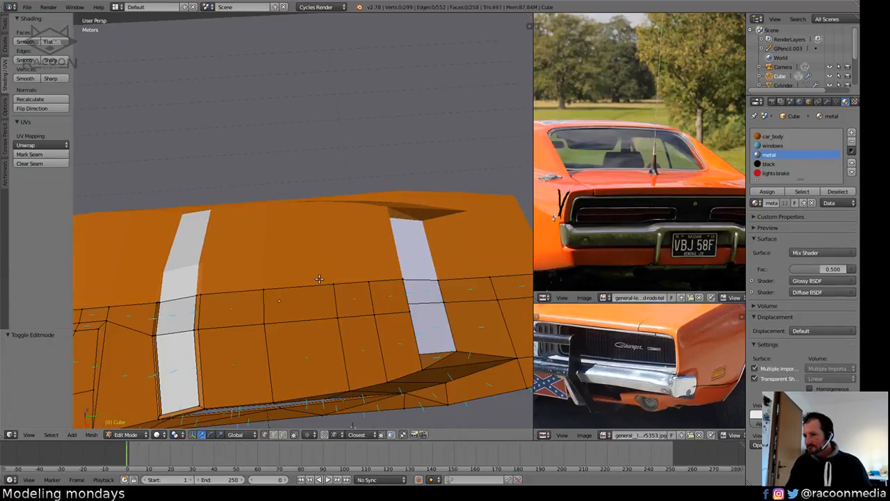
pyautogui.rightClick(321, 282)
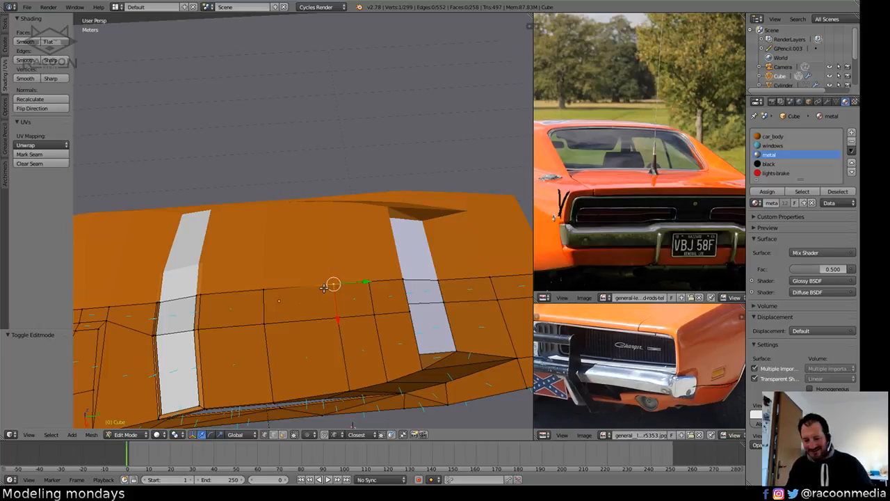
pyautogui.press('KP_7')
pyautogui.keyDown('shift'); pyautogui.moveTo(443, 244); pyautogui.dragTo(388, 227, button='middle'); pyautogui.keyUp('shift')
pyautogui.keyDown('shift'); pyautogui.moveTo(377, 267); pyautogui.dragTo(410, 241, button='middle'); pyautogui.keyUp('shift')
pyautogui.click(282, 434)
pyautogui.keyDown('shift'); pyautogui.moveTo(287, 287); pyautogui.dragTo(299, 297, button='middle'); pyautogui.keyUp('shift')
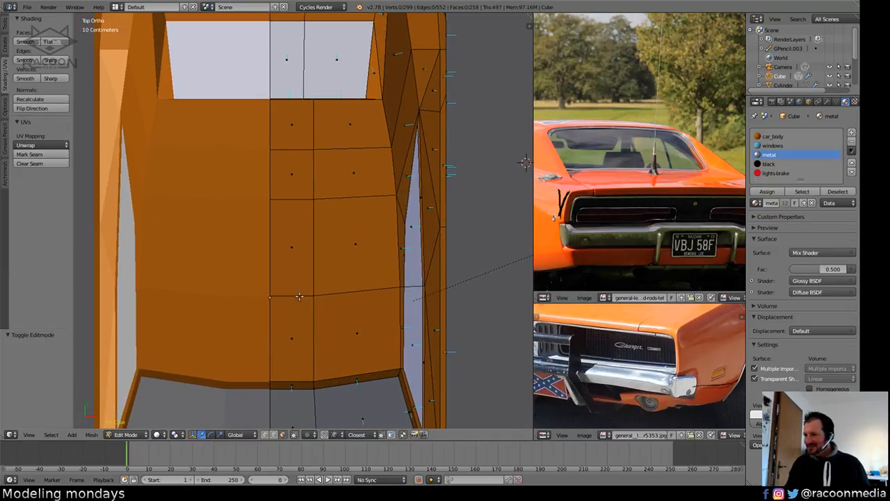
# Select the eight roof faces between the rear window and windscreen and inset them about 17.6 cm.
pyautogui.click(297, 260)
pyautogui.keyDown('shift'); pyautogui.click(294, 175); pyautogui.keyUp('shift')
pyautogui.keyDown('shift'); pyautogui.click(353, 173); pyautogui.keyUp('shift')
pyautogui.keyDown('shift'); pyautogui.click(355, 240); pyautogui.keyUp('shift')
pyautogui.keyDown('shift'); pyautogui.click(342, 319); pyautogui.keyUp('shift')
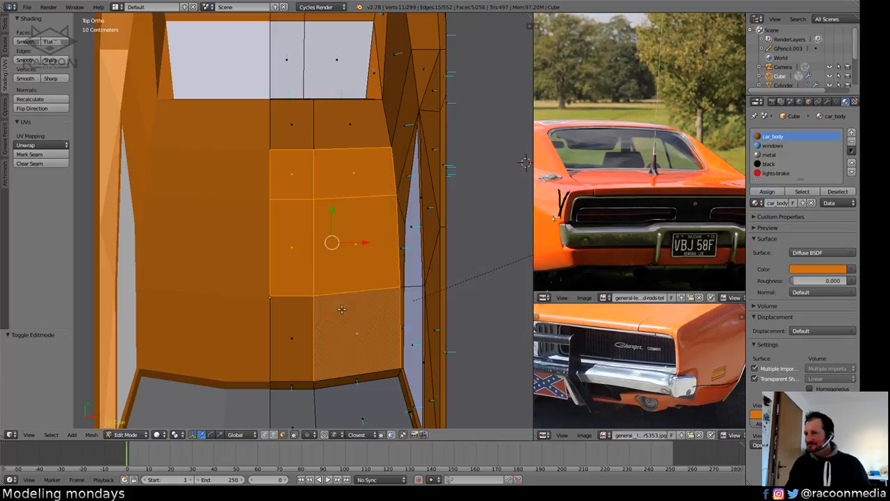
pyautogui.keyDown('shift'); pyautogui.click(306, 311); pyautogui.keyUp('shift')
pyautogui.keyDown('shift'); pyautogui.click(291, 124); pyautogui.keyUp('shift')
pyautogui.keyDown('shift'); pyautogui.click(344, 132); pyautogui.keyUp('shift')
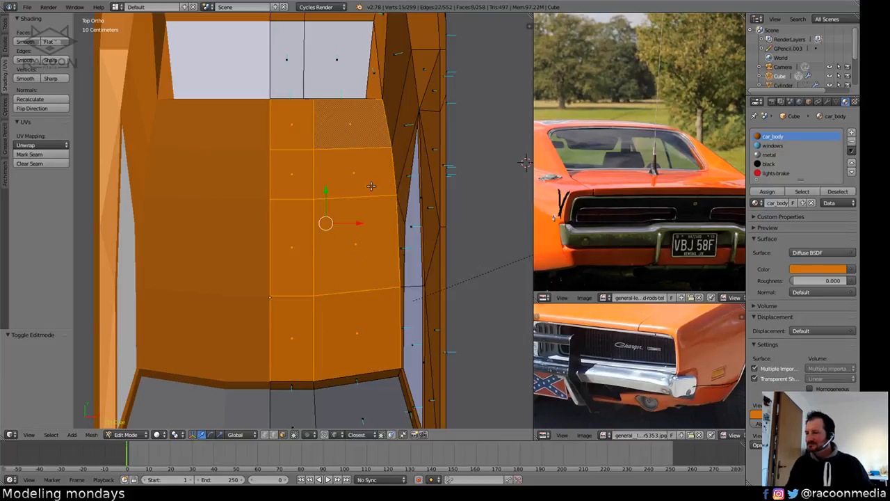
pyautogui.keyDown('shift'); pyautogui.moveTo(379, 208); pyautogui.dragTo(388, 253, button='middle'); pyautogui.keyUp('shift')
pyautogui.keyDown('shift'); pyautogui.moveTo(385, 306); pyautogui.dragTo(410, 274, button='middle'); pyautogui.keyUp('shift')
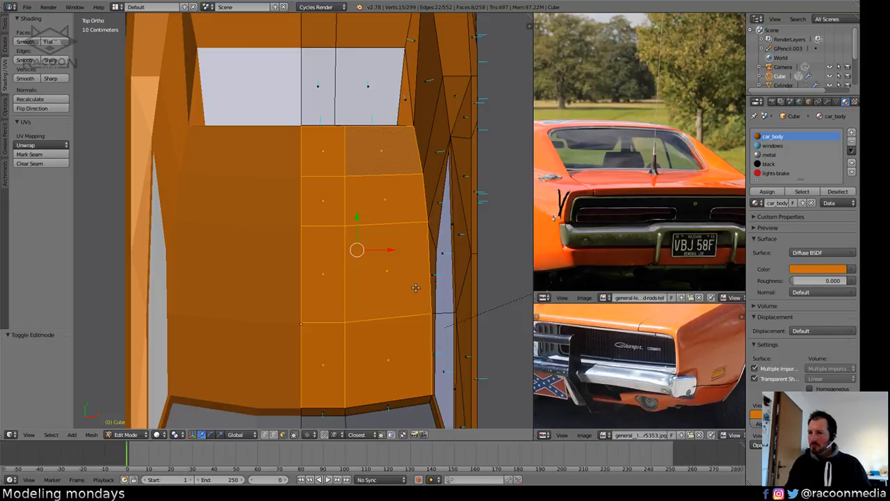
pyautogui.press('i')
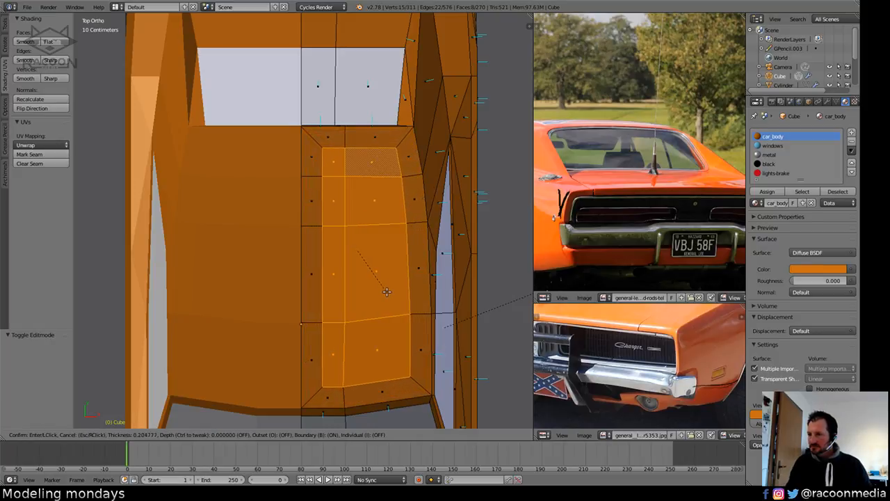
pyautogui.click(387, 294)
pyautogui.keyDown('shift'); pyautogui.moveTo(383, 292); pyautogui.dragTo(401, 293, button='middle'); pyautogui.keyUp('shift')
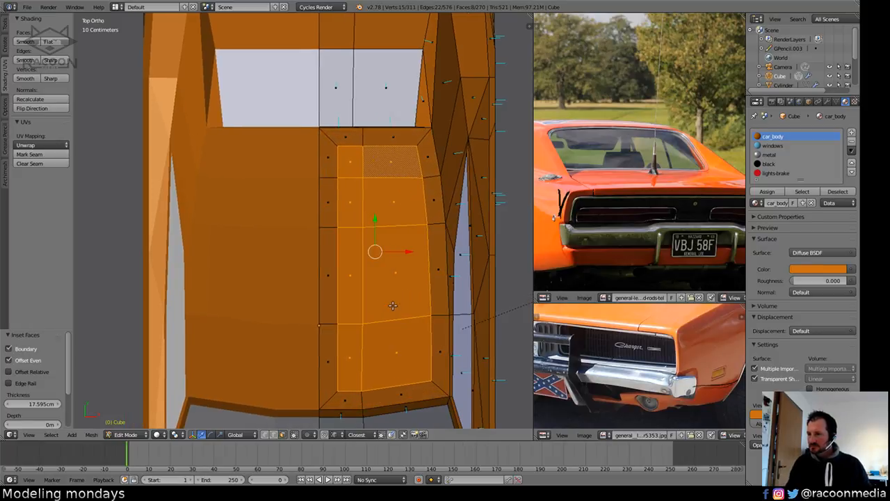
# Delete the four inset border faces along the roof's centreline.
pyautogui.click(273, 436)
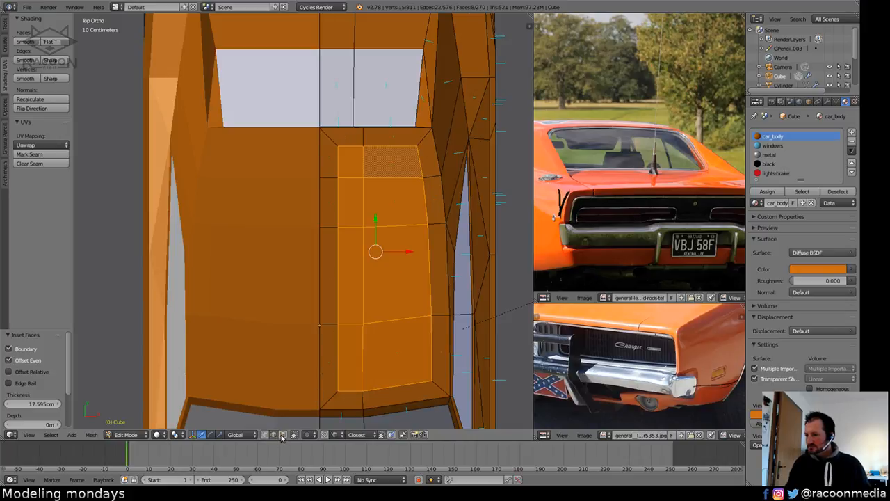
pyautogui.click(282, 435)
pyautogui.click(326, 359)
pyautogui.keyDown('shift'); pyautogui.click(326, 293); pyautogui.keyUp('shift')
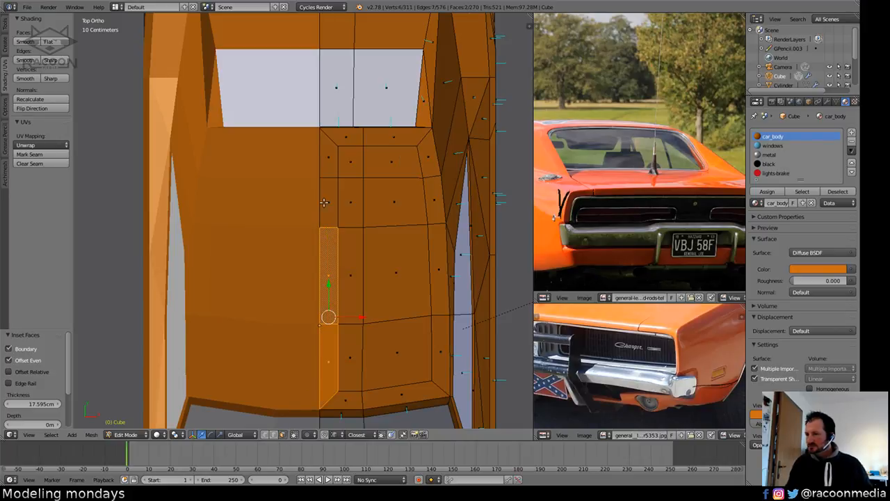
pyautogui.keyDown('shift'); pyautogui.click(324, 202); pyautogui.keyUp('shift')
pyautogui.keyDown('shift'); pyautogui.click(328, 166); pyautogui.keyUp('shift')
pyautogui.press('x')
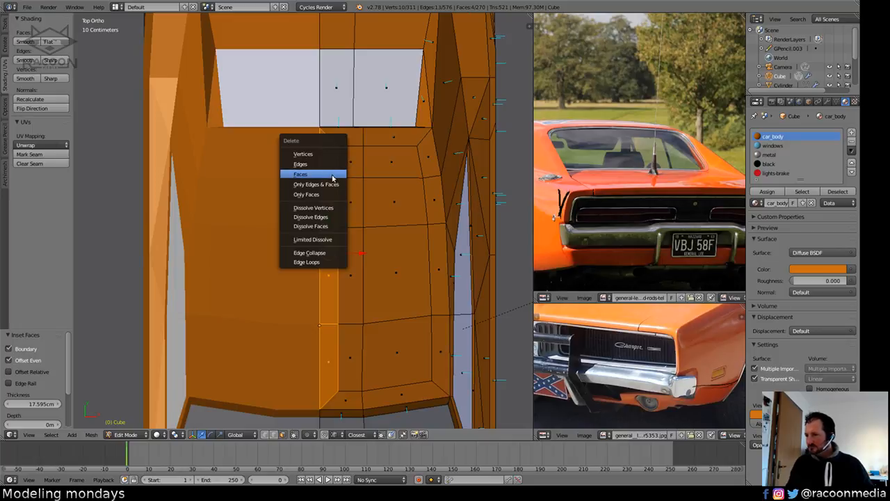
pyautogui.click(333, 173)
# Move the four open inner edges of the roof inset to the centreline to close the gap.
pyautogui.click(273, 435)
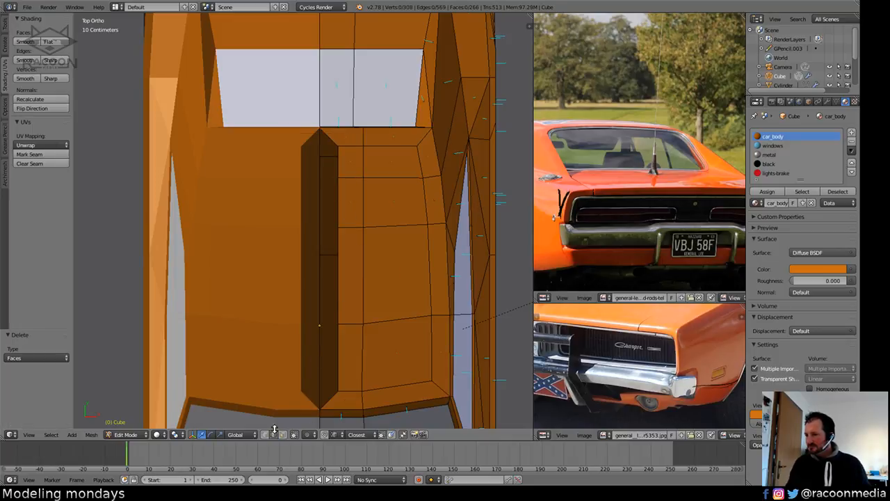
pyautogui.click(337, 202)
pyautogui.keyDown('shift'); pyautogui.click(338, 162); pyautogui.keyUp('shift')
pyautogui.keyDown('shift'); pyautogui.click(339, 272); pyautogui.keyUp('shift')
pyautogui.keyDown('shift'); pyautogui.click(336, 351); pyautogui.keyUp('shift')
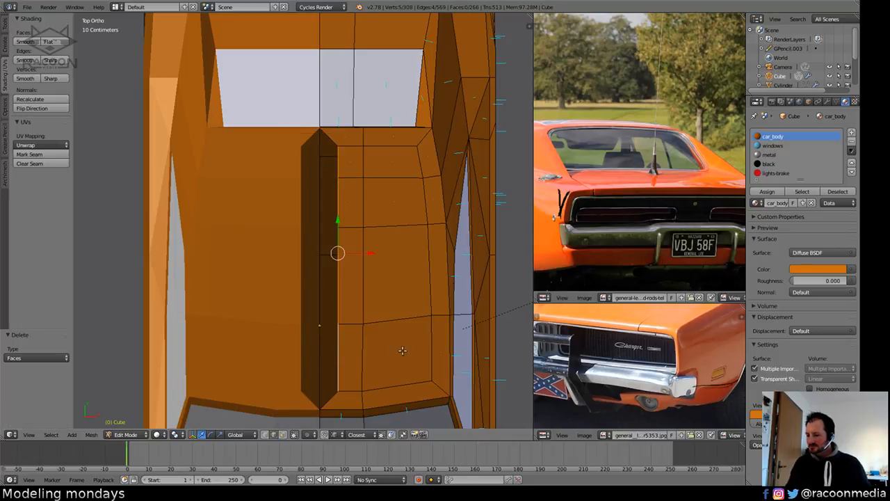
pyautogui.press('g')
pyautogui.click(335, 350)
pyautogui.press('a')
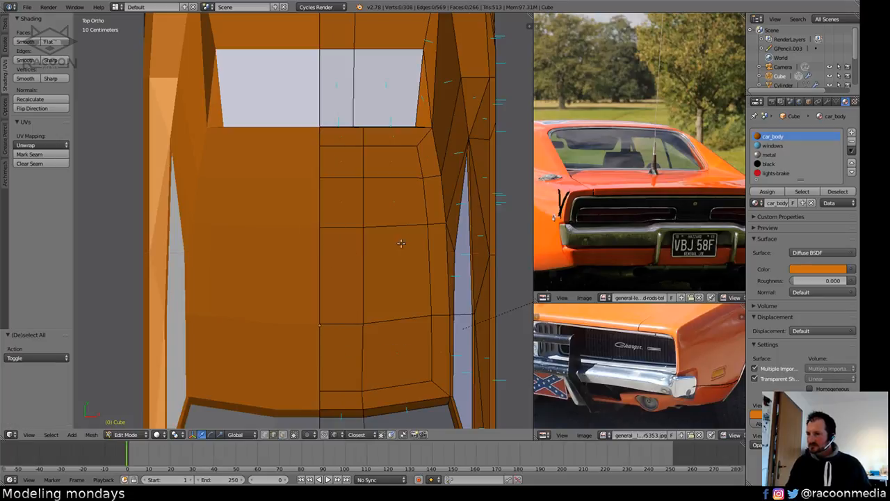
# Slide the three outer side edges of the roof inset inward along the roof by a factor of about -0.285.
pyautogui.click(424, 222)
pyautogui.keyDown('shift'); pyautogui.click(433, 259); pyautogui.keyUp('shift')
pyautogui.keyDown('shift'); pyautogui.click(432, 330); pyautogui.keyUp('shift')
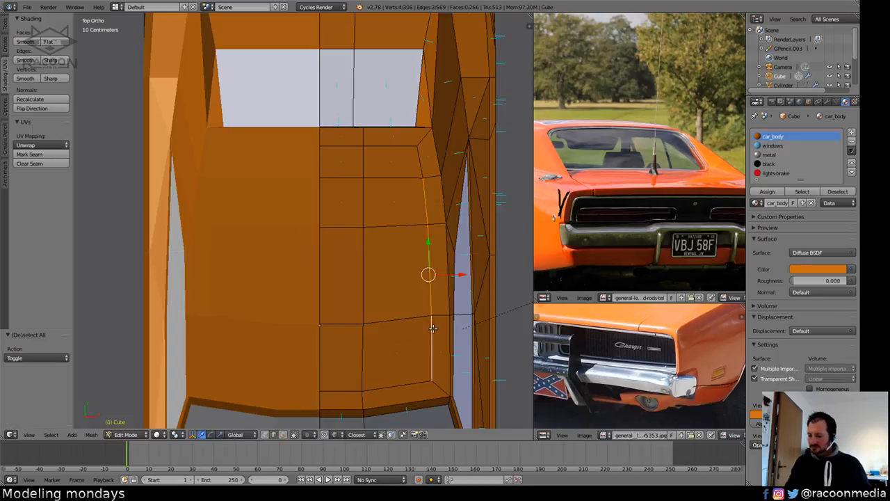
pyautogui.press('g')
pyautogui.press('g')
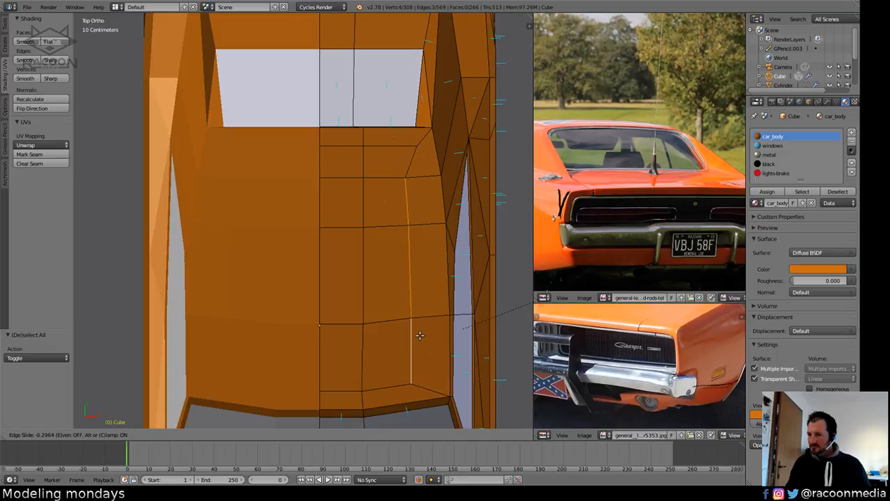
pyautogui.click(419, 335)
# Straighten the inset's outer side edge chain, including the segment nearest the rear window, by scaling it to 0 along X.
pyautogui.press('s')
pyautogui.press('x')
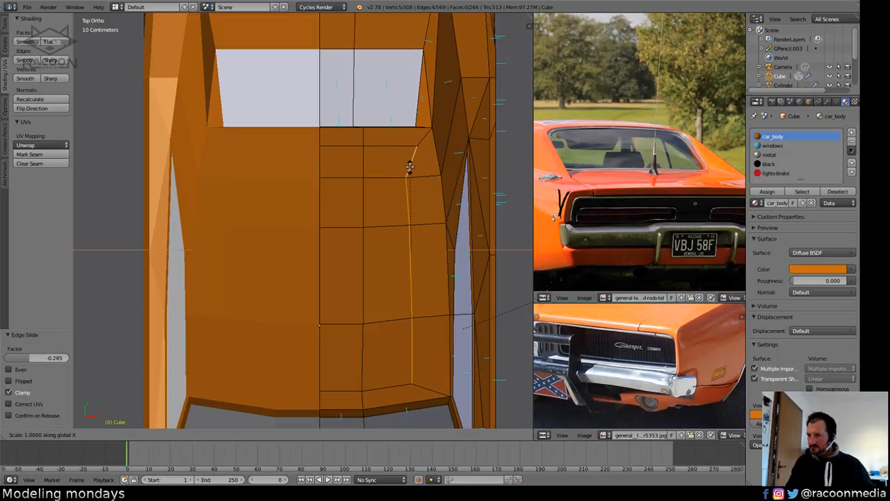
pyautogui.press('0')
pyautogui.press('Return')
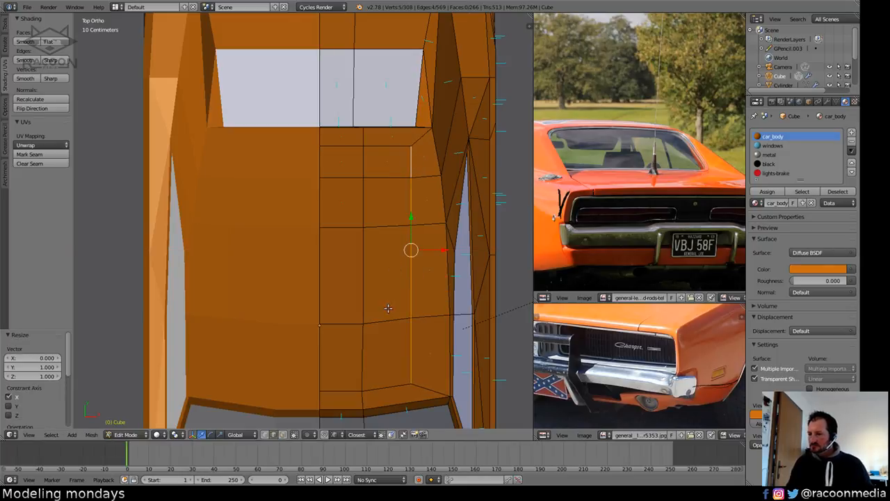
# Select the eight inner roof faces enclosed by the inset using face selection.
pyautogui.click(284, 435)
pyautogui.rightClick(341, 202)
pyautogui.keyDown('shift'); pyautogui.rightClick(342, 162); pyautogui.keyUp('shift')
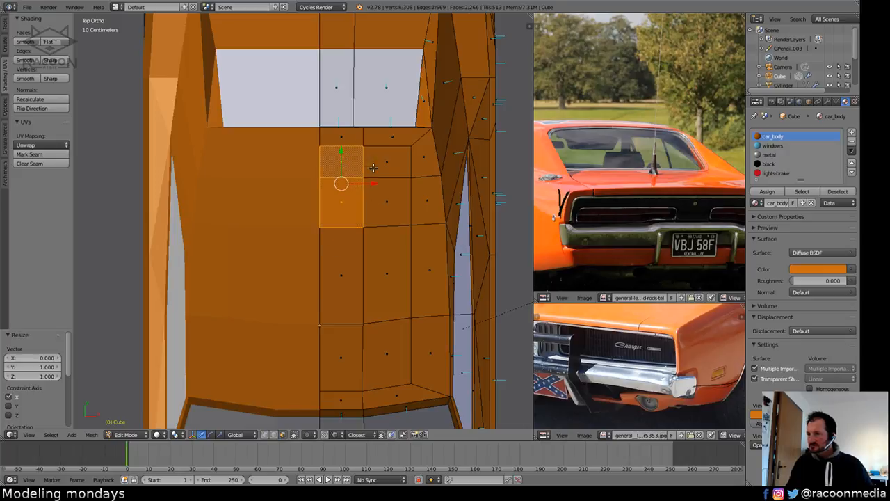
pyautogui.keyDown('shift'); pyautogui.rightClick(386, 162); pyautogui.keyUp('shift')
pyautogui.keyDown('shift'); pyautogui.rightClick(387, 202); pyautogui.keyUp('shift')
pyautogui.keyDown('shift'); pyautogui.rightClick(379, 257); pyautogui.keyUp('shift')
pyautogui.keyDown('shift'); pyautogui.rightClick(347, 272); pyautogui.keyUp('shift')
pyautogui.keyDown('shift'); pyautogui.rightClick(344, 355); pyautogui.keyUp('shift')
pyautogui.keyDown('shift'); pyautogui.rightClick(379, 361); pyautogui.keyUp('shift')
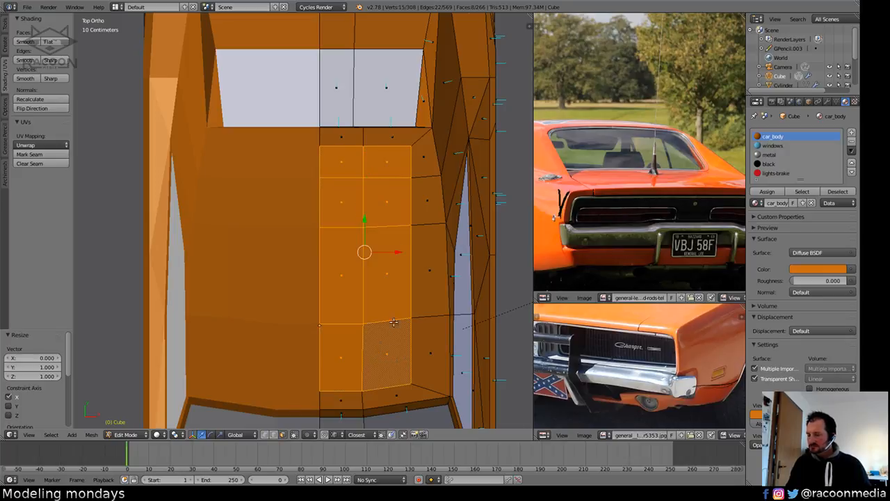
# Add a material slot using the existing car_body material and assign it to the eight selected roof faces.
pyautogui.click(851, 132)
pyautogui.click(768, 202)
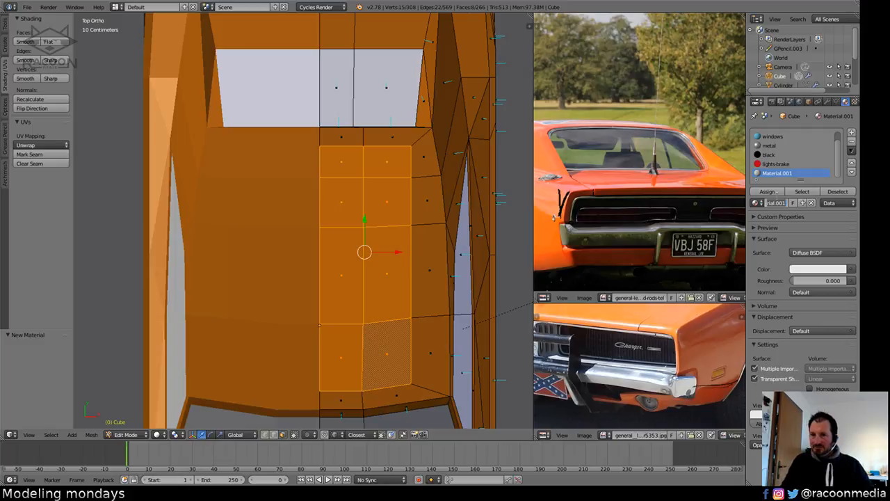
pyautogui.click(837, 156)
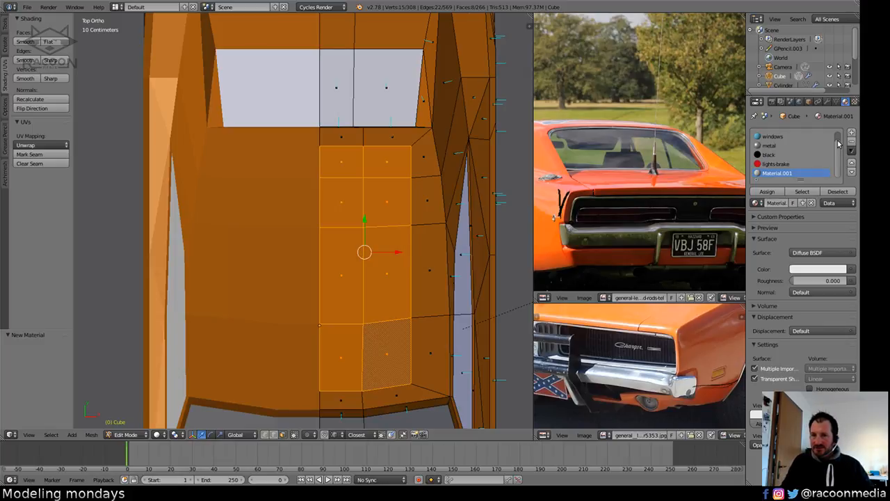
pyautogui.click(757, 203)
pyautogui.click(678, 226)
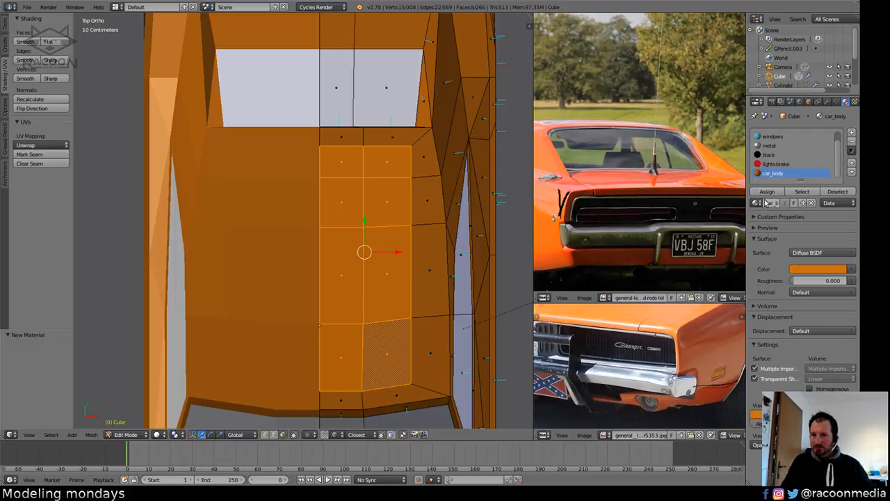
pyautogui.click(767, 191)
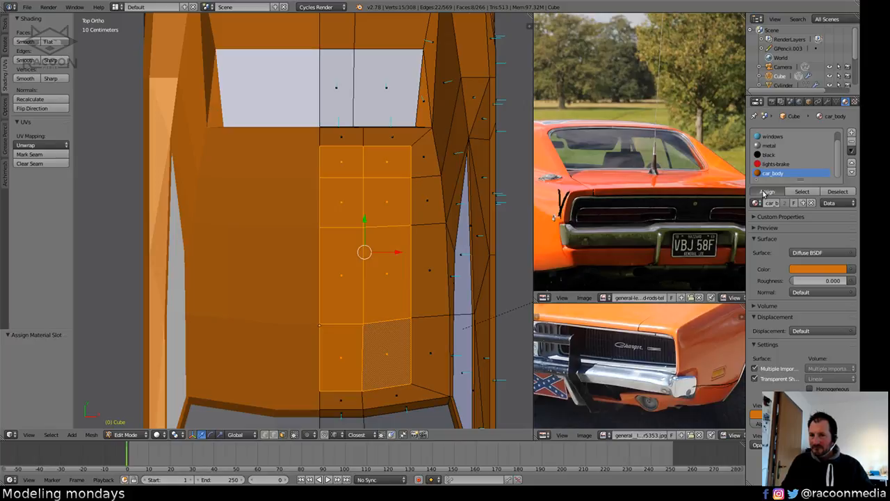
# Rename the newly assigned roof material as car_bodflag.
pyautogui.click(772, 202)
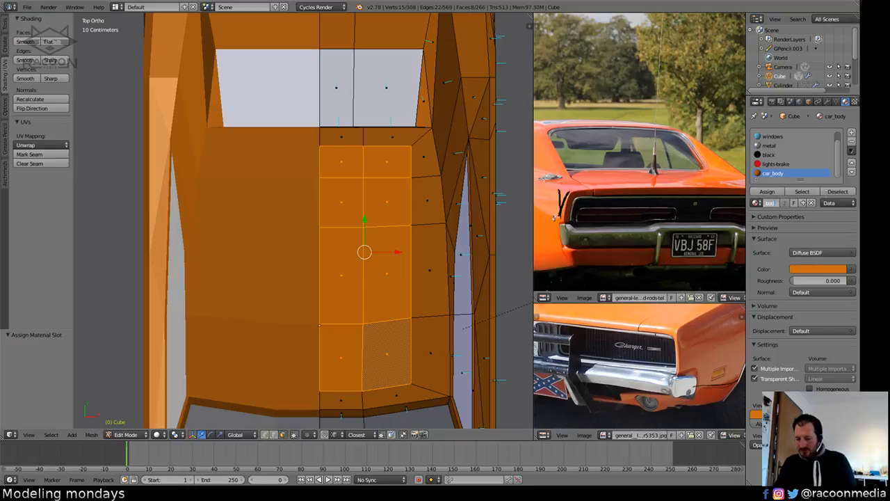
pyautogui.write('car_bodflag')
pyautogui.press('Return')
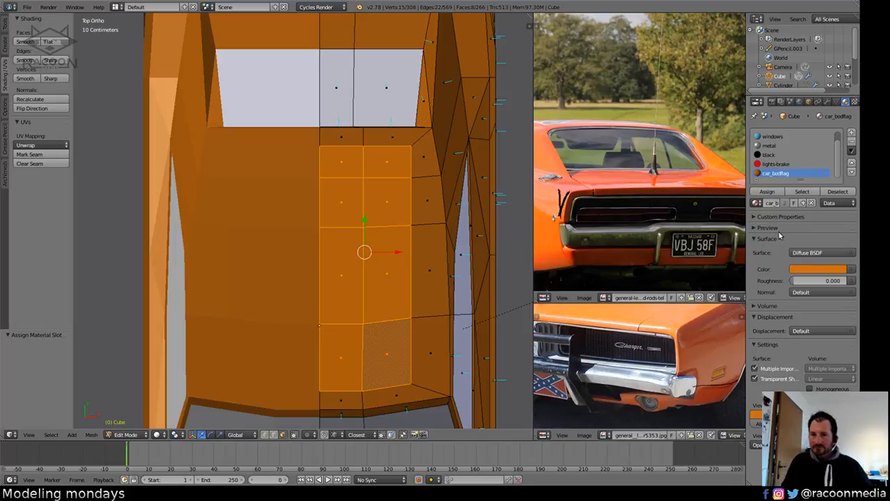
# Shift the car_bodflag diffuse colour to a deeper red-orange with RGB 0.593, 0.057, 0.000.
pyautogui.click(779, 195)
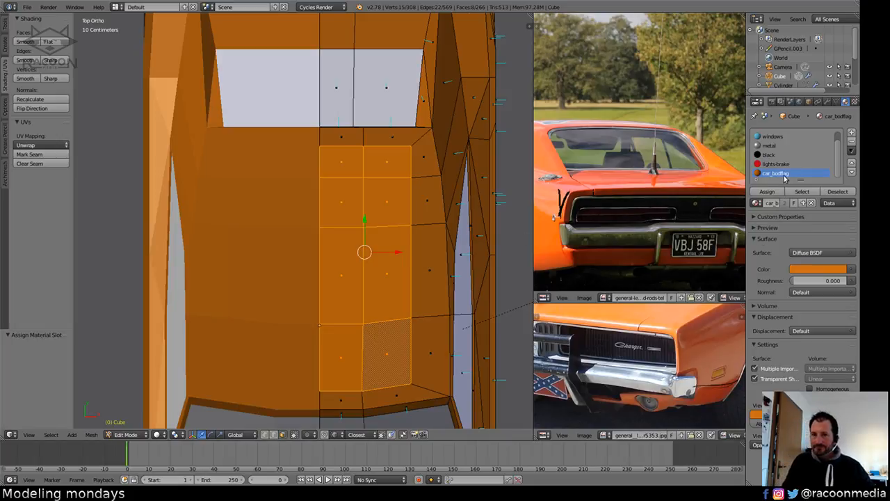
pyautogui.click(816, 270)
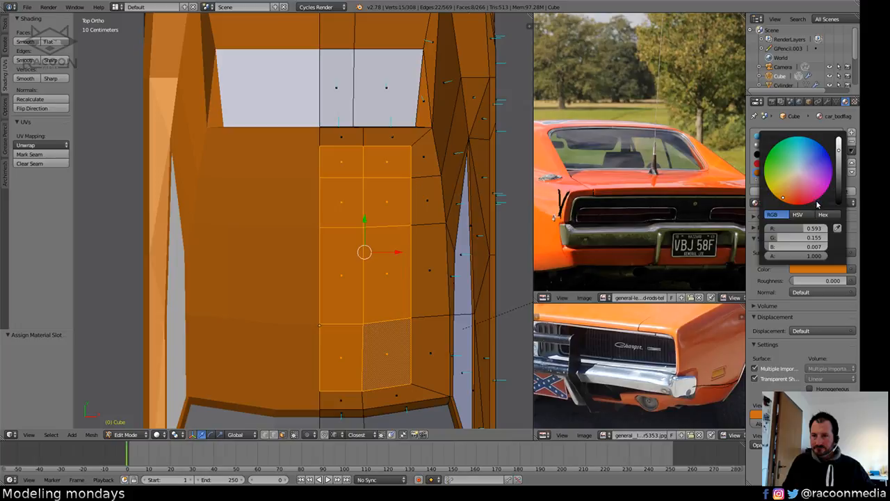
pyautogui.moveTo(817, 204); pyautogui.dragTo(789, 213)
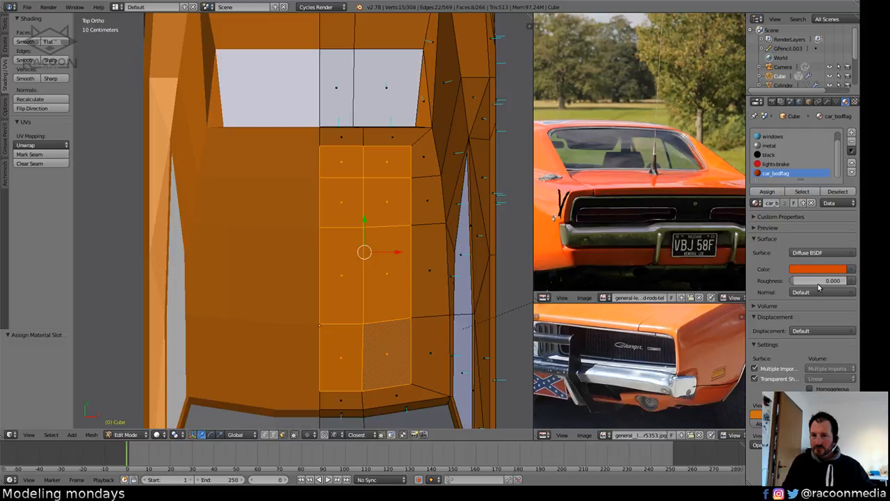
pyautogui.hotkey('ctrl', 'v')
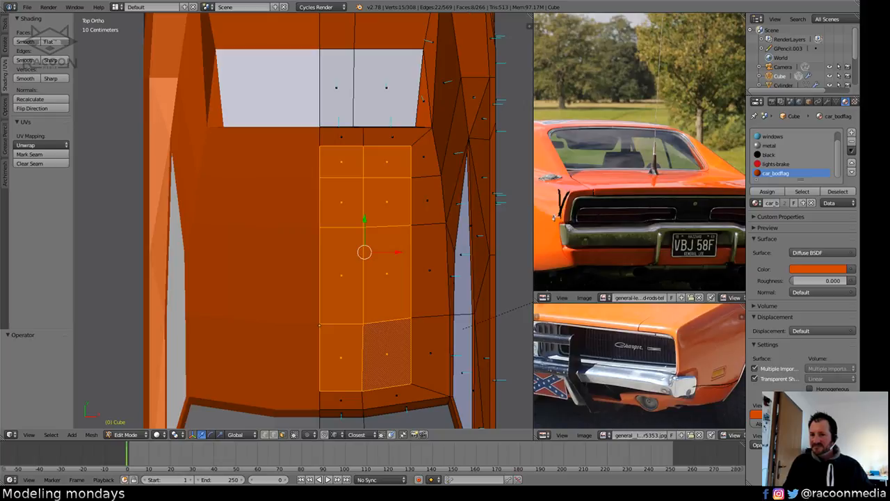
# Sample a paint colour from the reference photo for car_bodflag, and adjust it to a slightly darkened orange.
pyautogui.moveTo(735, 336); pyautogui.dragTo(658, 354, button='middle')
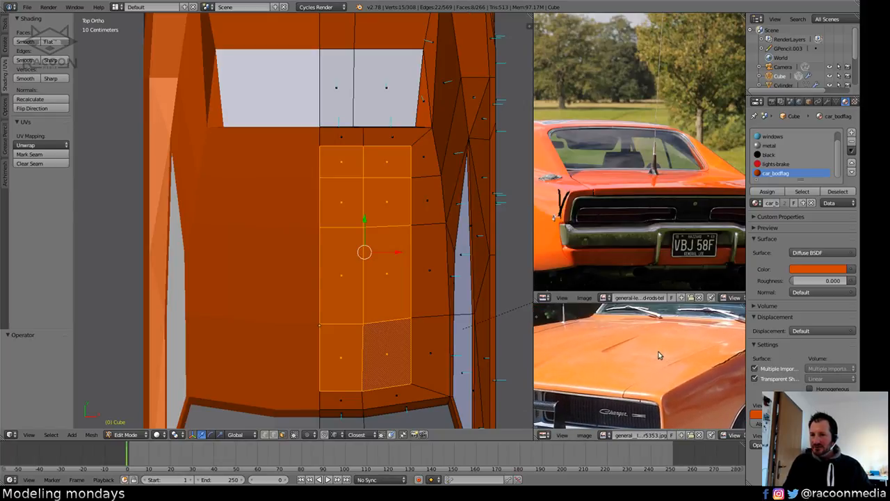
pyautogui.click(816, 270)
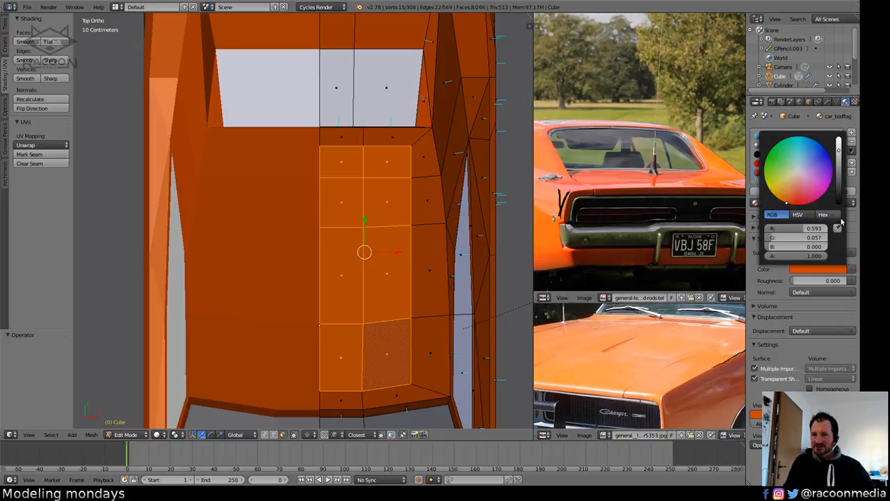
pyautogui.click(566, 185)
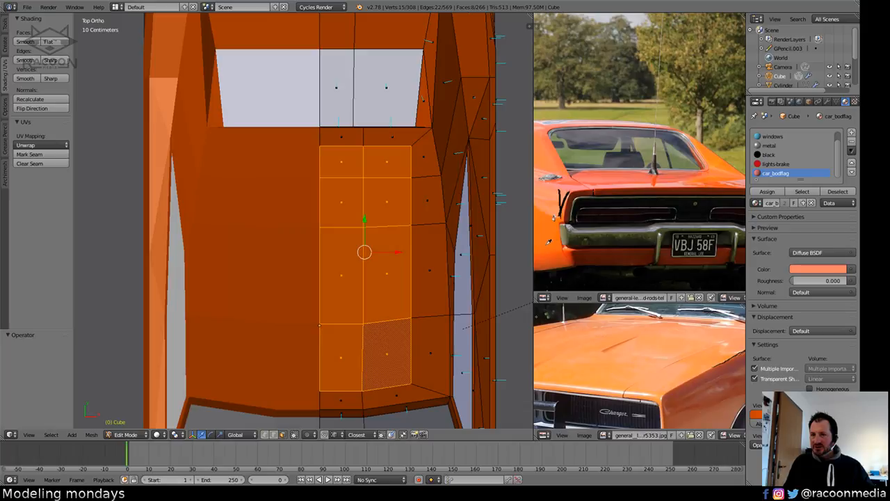
pyautogui.click(825, 270)
pyautogui.click(807, 269)
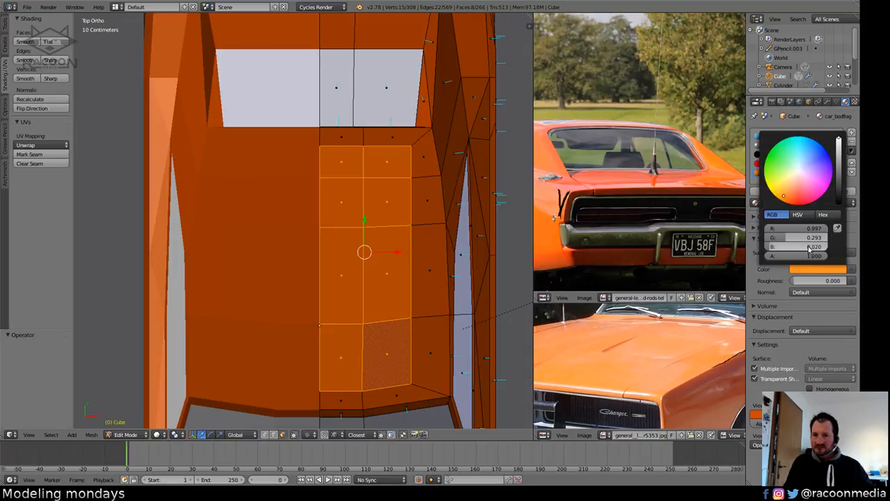
pyautogui.moveTo(840, 149); pyautogui.dragTo(839, 154)
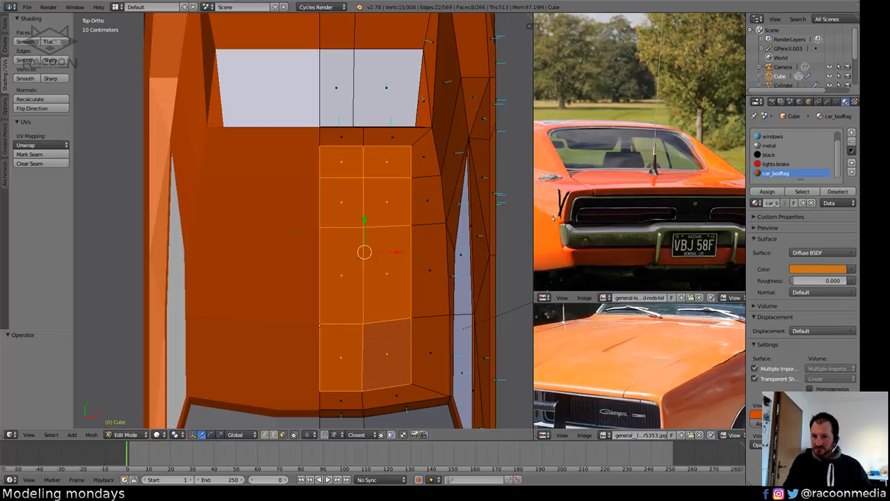
# Deselect the roof faces, check the new paint colour in rendered display, and return to Object Mode in solid display.
pyautogui.press('a')
pyautogui.moveTo(375, 279); pyautogui.dragTo(397, 303, button='middle')
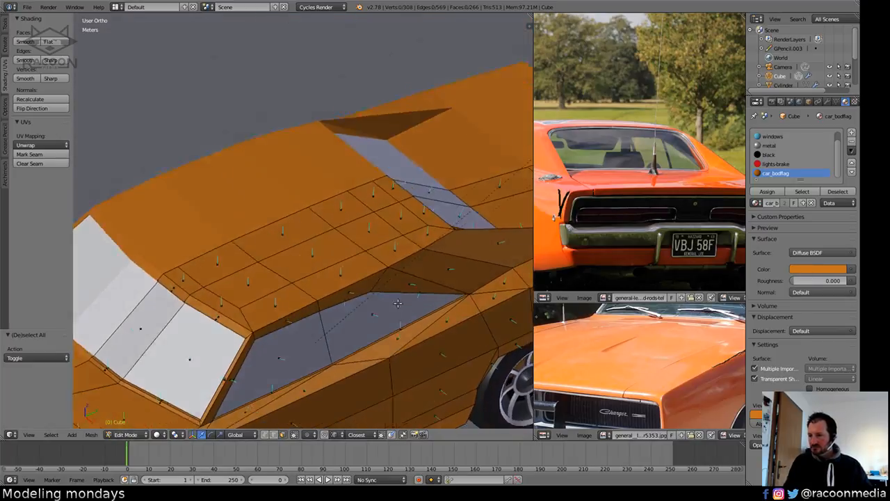
pyautogui.scroll(-4, 397, 303)
pyautogui.keyDown('shift'); pyautogui.moveTo(362, 359); pyautogui.dragTo(438, 332, button='middle'); pyautogui.keyUp('shift')
pyautogui.hotkey('shift', 'z')
pyautogui.hotkey('shift', 'z')
pyautogui.scroll(-3, 408, 317)
pyautogui.press('Tab')
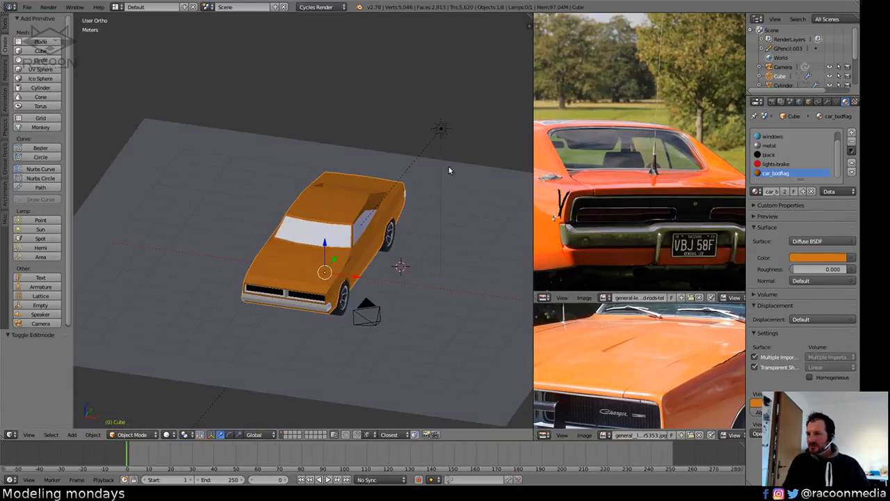
pyautogui.rightClick(441, 128)
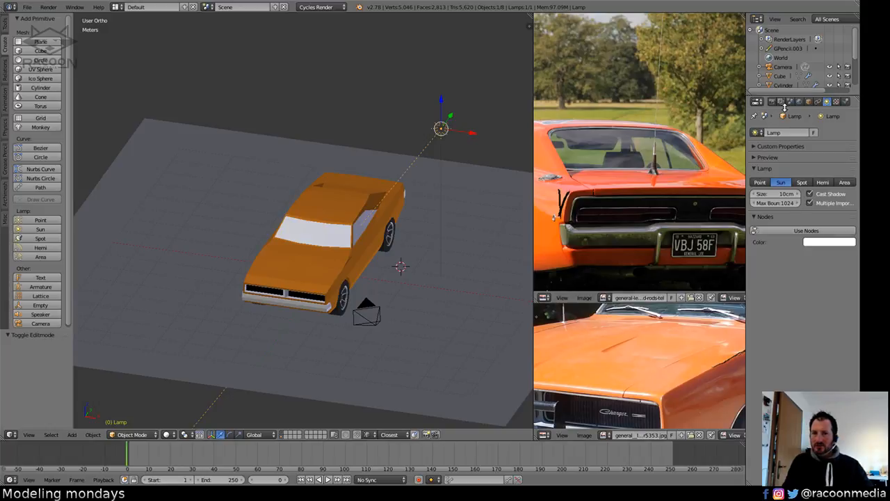
pyautogui.click(771, 102)
pyautogui.click(780, 102)
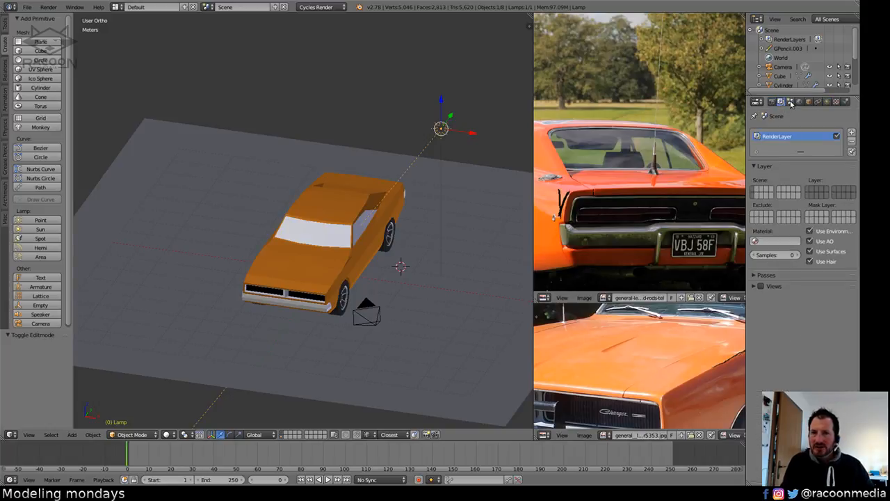
pyautogui.click(790, 102)
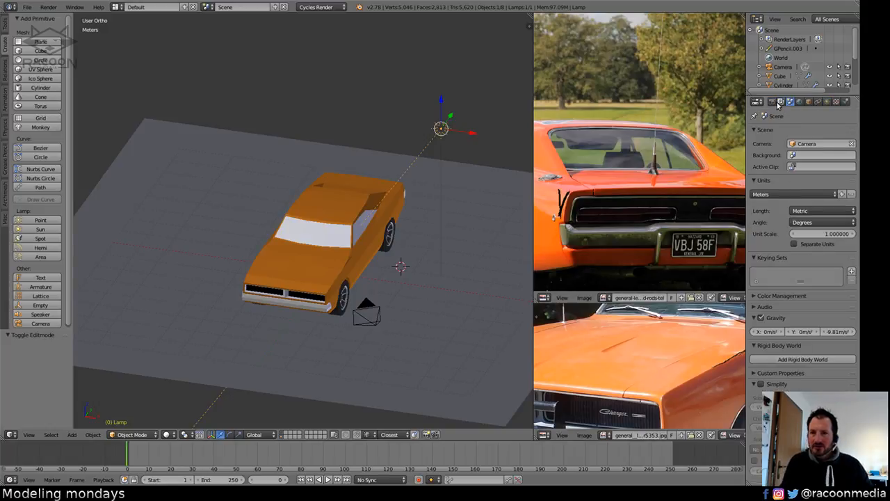
pyautogui.click(780, 103)
# Set the scene's colour management view transform to Filmic Log Encoding Base.
pyautogui.click(790, 101)
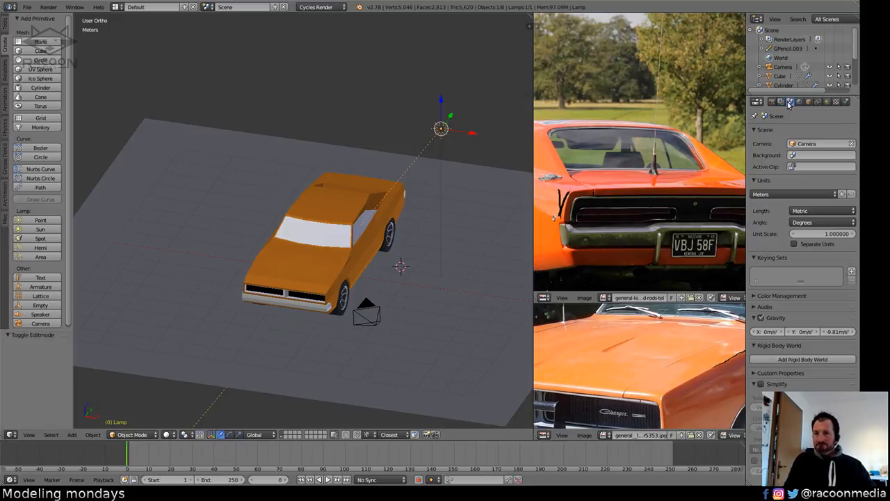
pyautogui.click(758, 298)
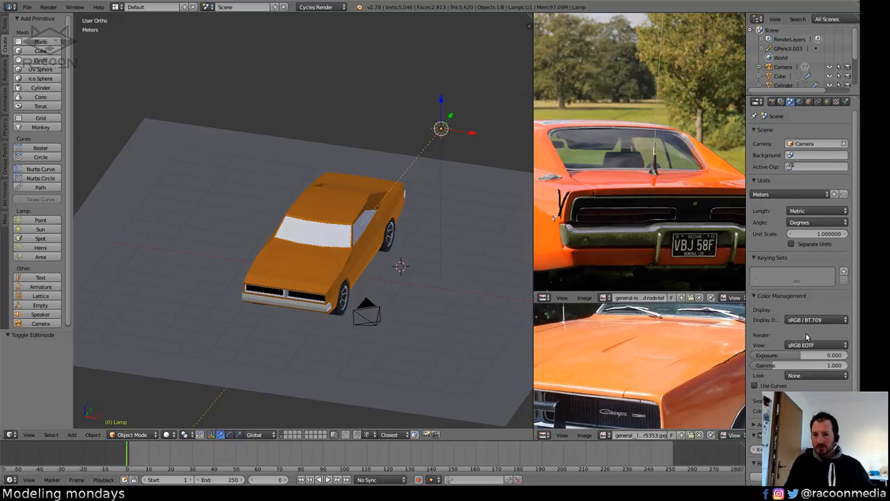
pyautogui.click(812, 410)
pyautogui.click(804, 391)
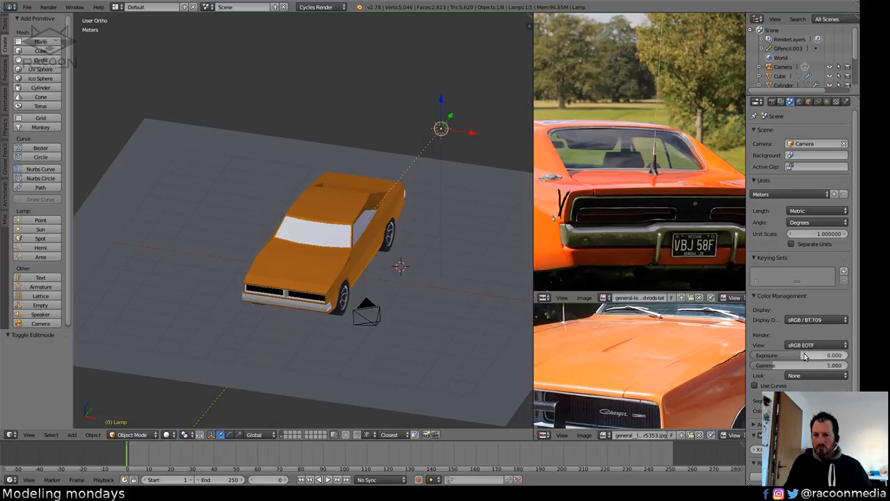
pyautogui.click(805, 321)
pyautogui.click(807, 346)
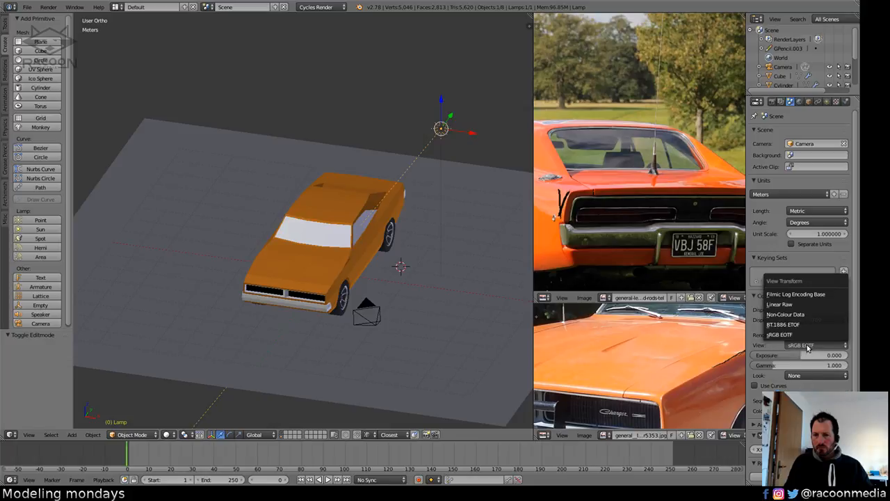
pyautogui.click(793, 294)
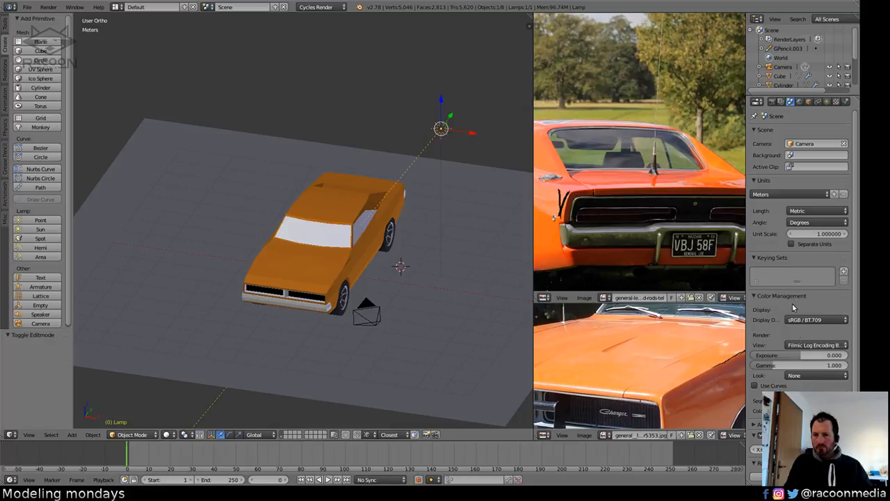
pyautogui.click(808, 345)
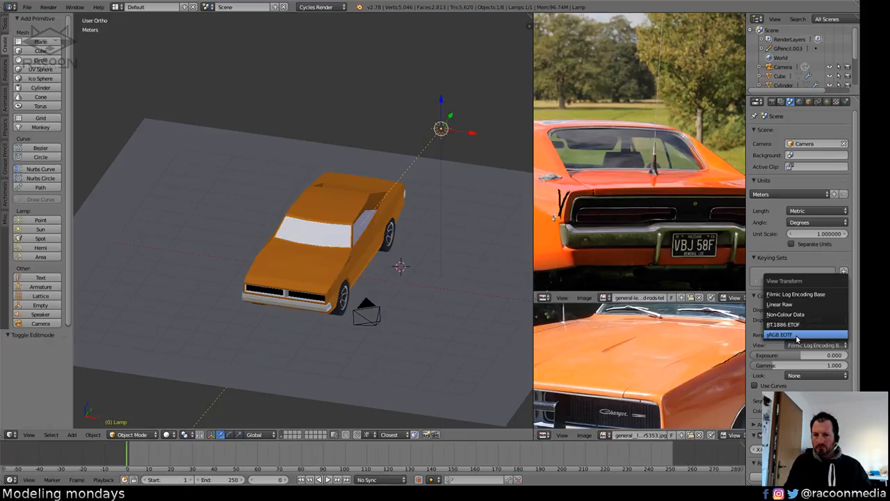
# Set the colour management look to Base Contrast and briefly check the scene in rendered display.
pyautogui.click(806, 375)
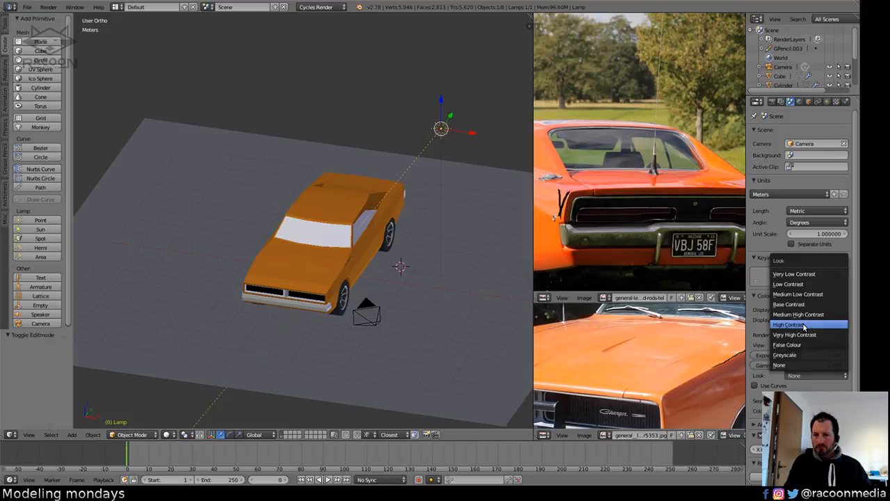
pyautogui.click(793, 304)
pyautogui.hotkey('shift', 'z')
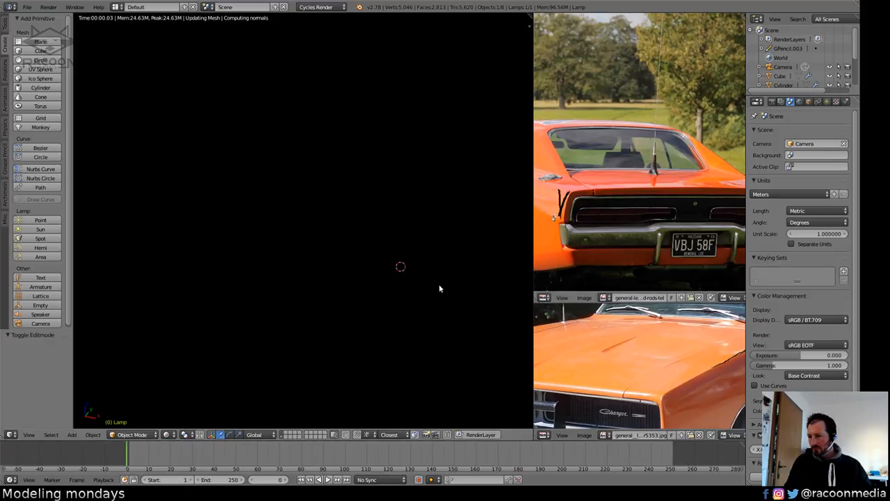
pyautogui.hotkey('shift', 'z')
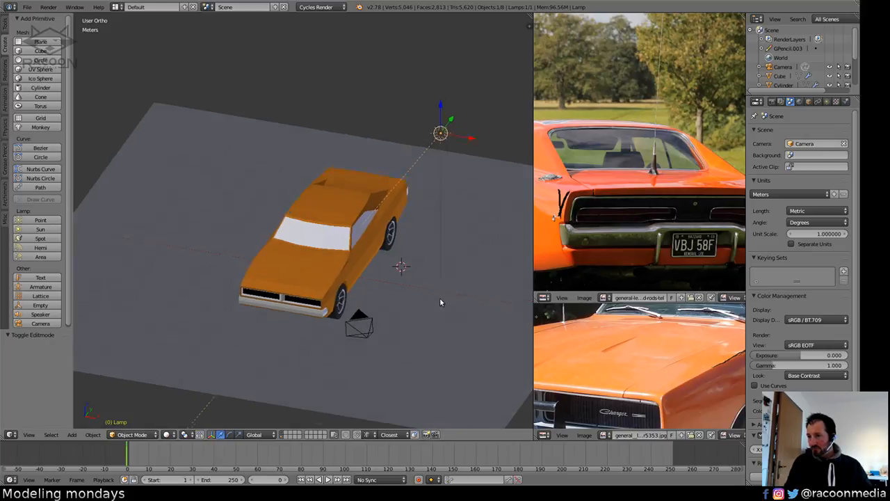
# Select the sun lamp, enable nodes for it and set its emission strength to 10.
pyautogui.rightClick(439, 298)
pyautogui.rightClick(440, 141)
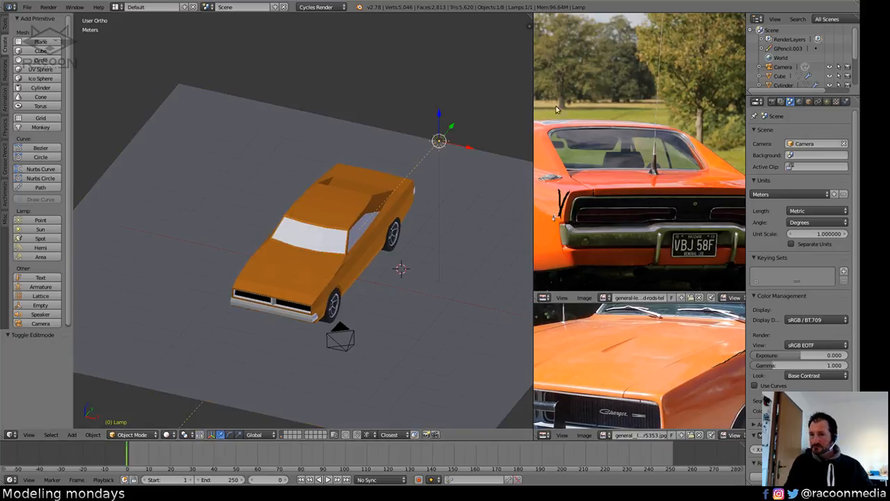
pyautogui.click(827, 102)
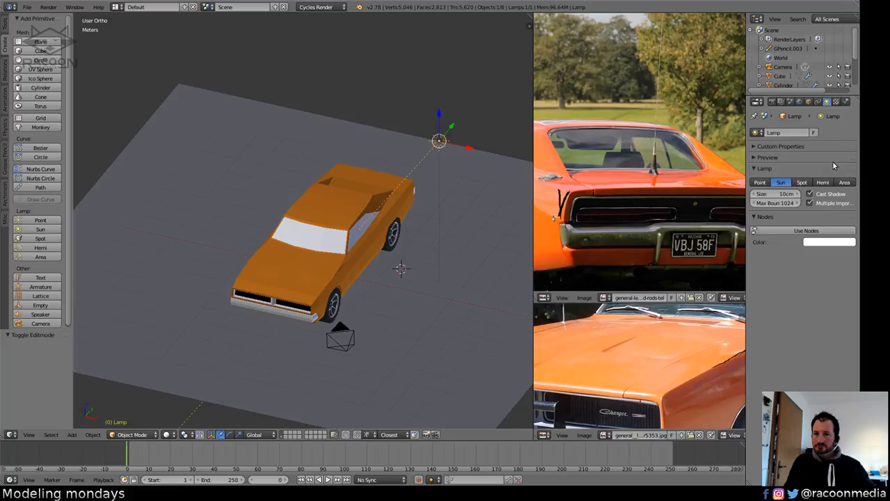
pyautogui.click(827, 230)
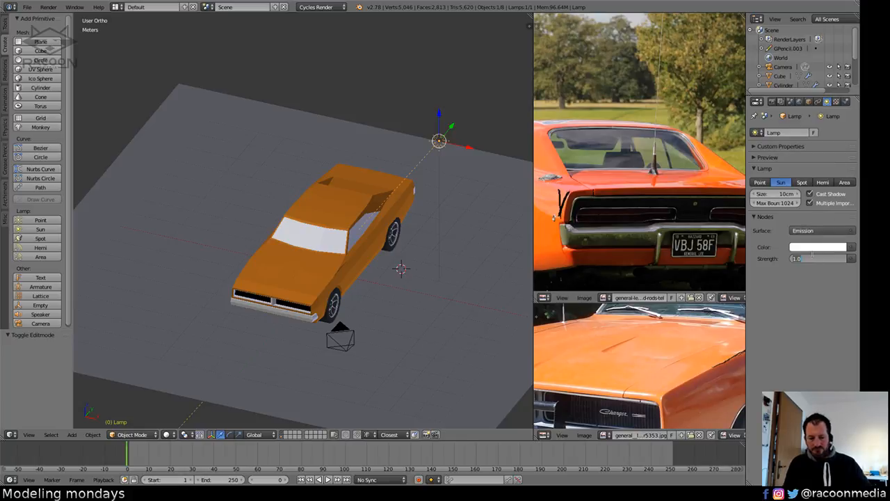
pyautogui.press('Return')
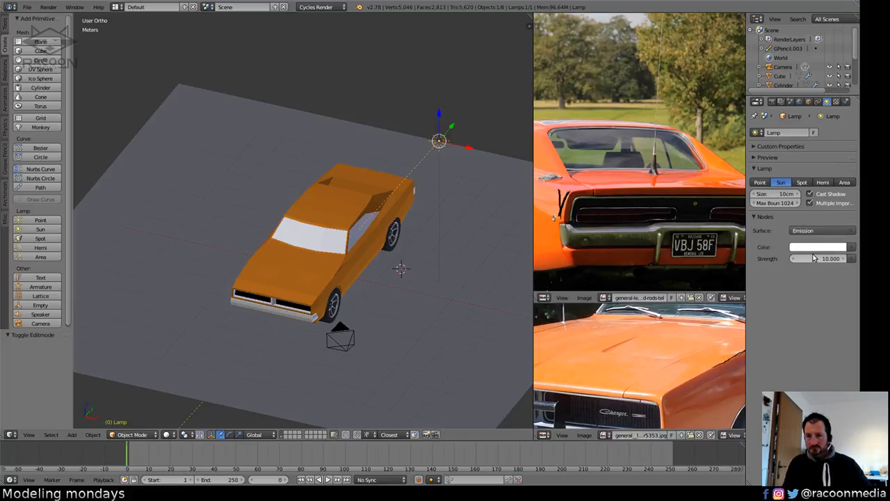
# Tint the sun lamp's light a warm cream, about RGB 1.000, 0.897, 0.759, while previewing it in rendered display.
pyautogui.hotkey('shift', 'z')
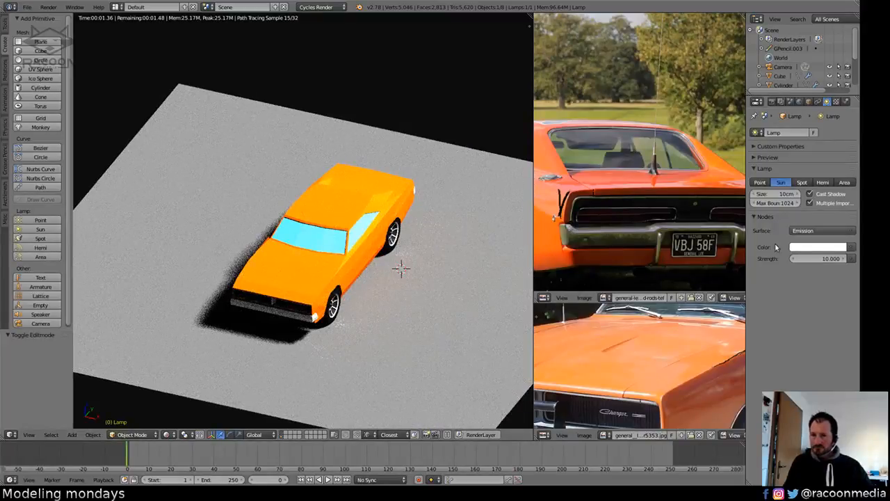
pyautogui.click(803, 246)
pyautogui.moveTo(800, 149); pyautogui.dragTo(795, 152)
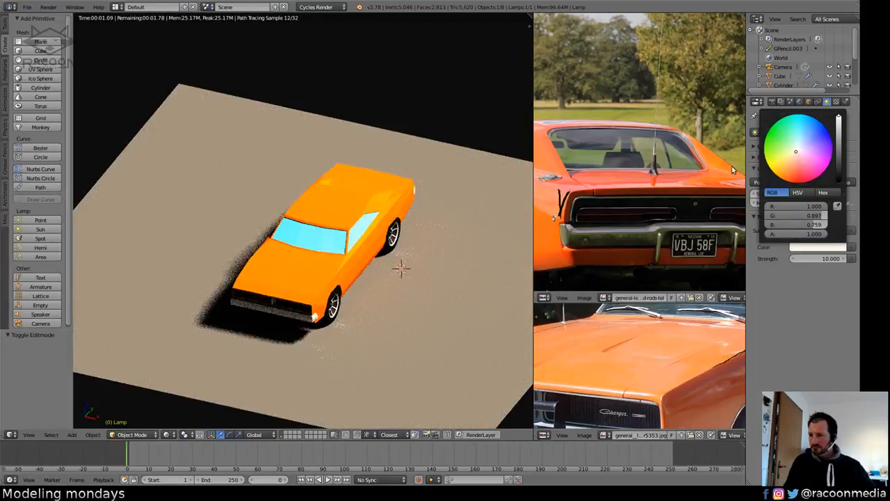
pyautogui.hotkey('shift', 'z')
# In top view, move the sun lamp to the opposite side of the car, about -11.6 m in X and 1.45 m in Y.
pyautogui.moveTo(456, 280); pyautogui.dragTo(415, 277, button='middle')
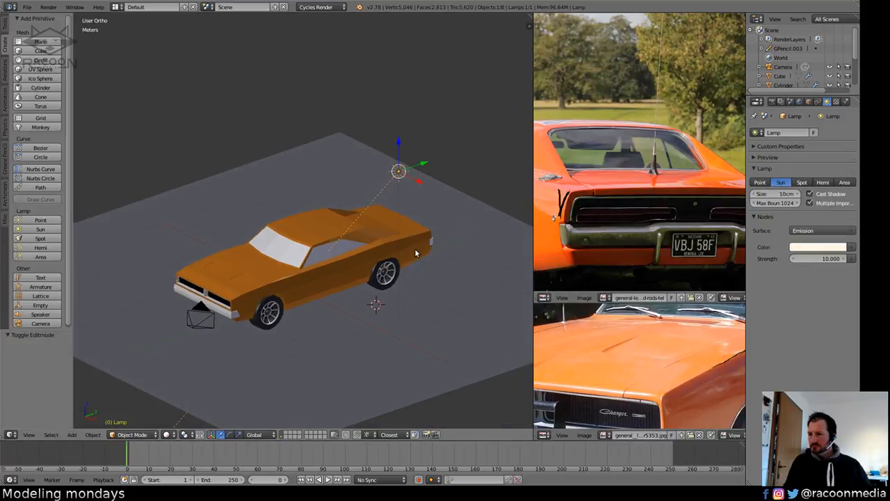
pyautogui.press('KP_7')
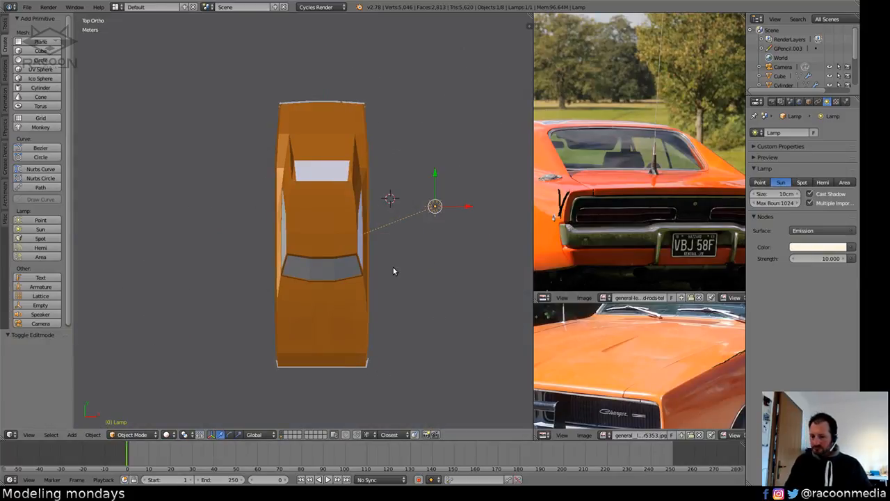
pyautogui.press('KP_5')
pyautogui.press('KP_5')
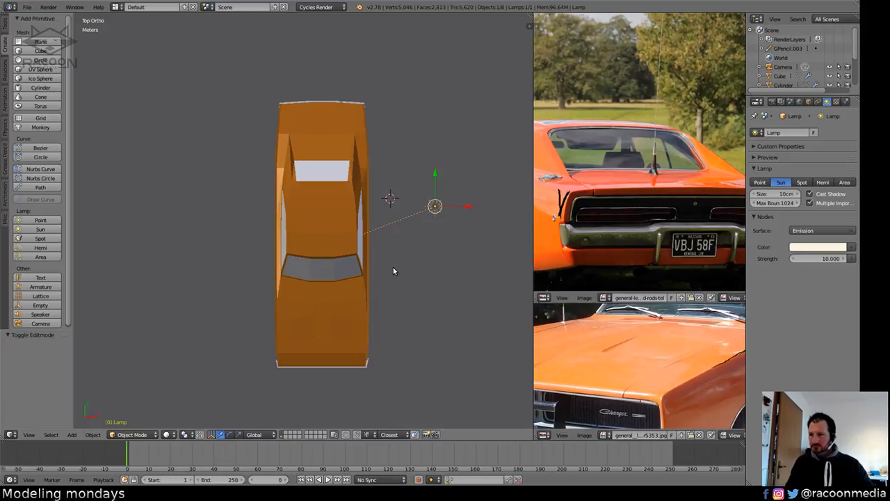
pyautogui.scroll(-3, 379, 251)
pyautogui.keyDown('shift'); pyautogui.moveTo(364, 233); pyautogui.dragTo(437, 288, button='middle'); pyautogui.keyUp('shift')
pyautogui.press('g')
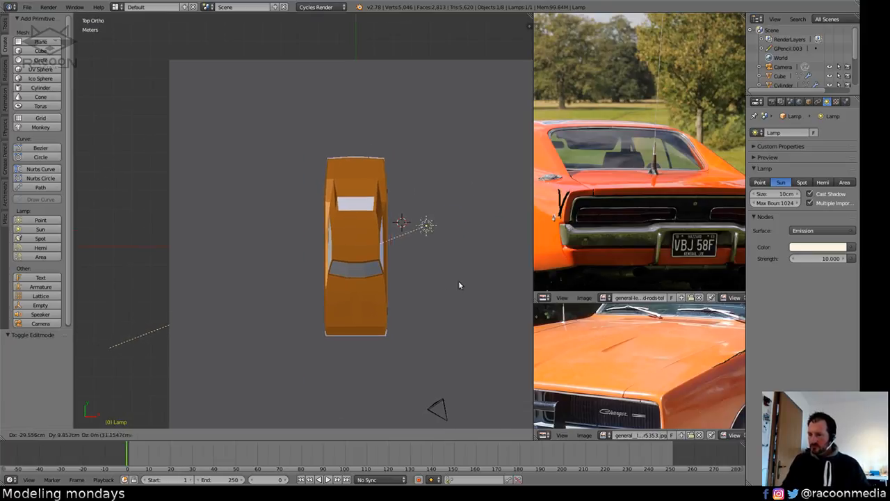
pyautogui.click(257, 257)
# Aim the sun lamp at the car by rotating it about -125° in top view and about -23° in front view.
pyautogui.press('r')
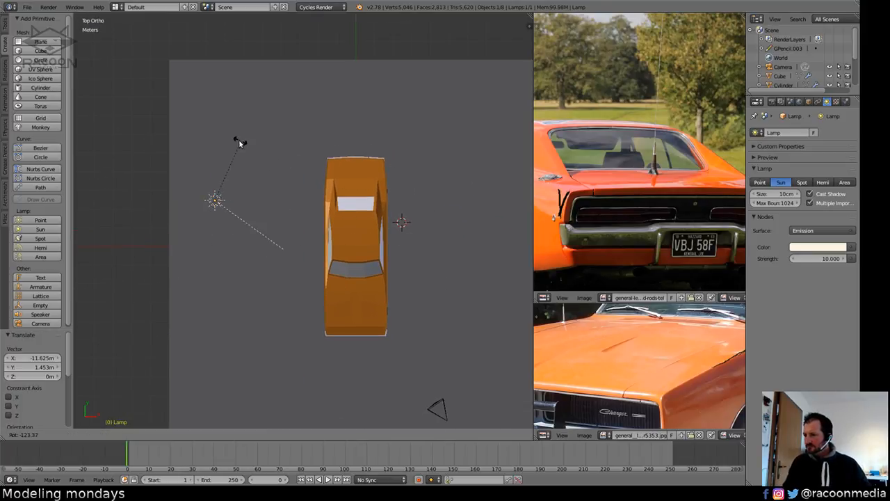
pyautogui.click(241, 160)
pyautogui.press('KP_1')
pyautogui.press('r')
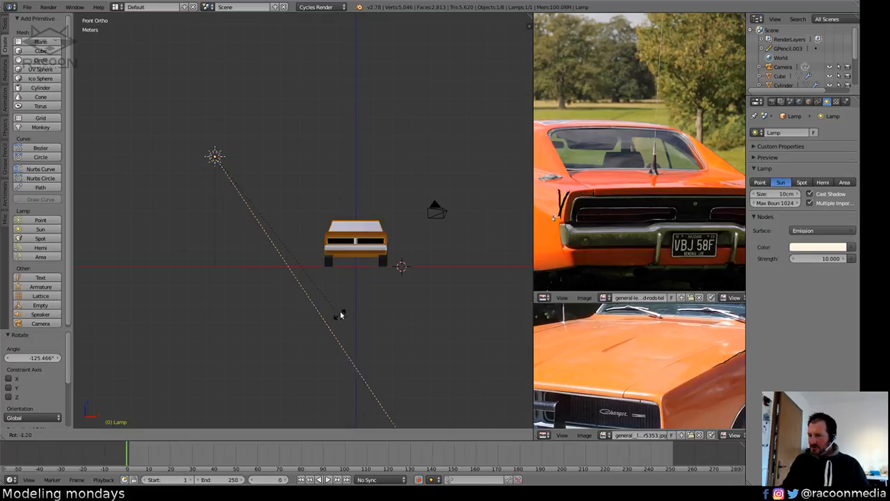
pyautogui.click(349, 240)
# Check the new sun lighting on the car through the camera in rendered display, and return to solid display.
pyautogui.press('KP_0')
pyautogui.hotkey('shift', 'z')
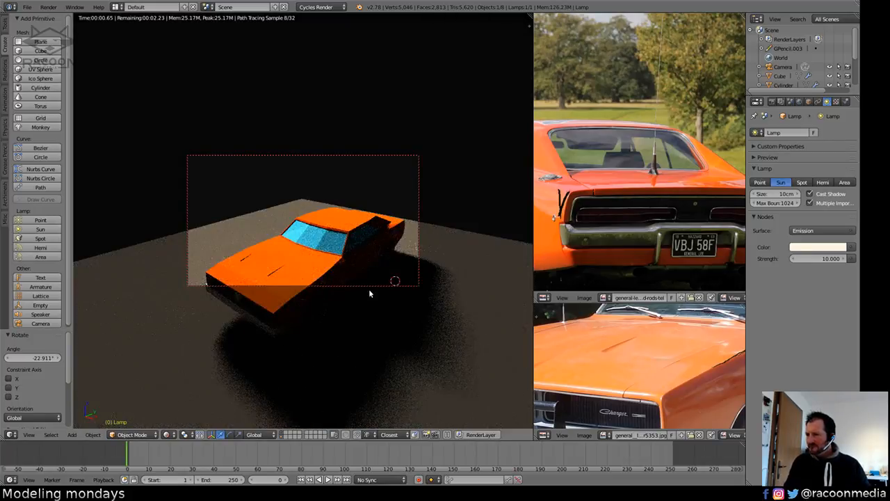
pyautogui.hotkey('shift', 'z')
pyautogui.moveTo(356, 291)
pyautogui.keyDown('shift'); pyautogui.mouseDown(button='middle')
pyautogui.moveTo(362, 267)
pyautogui.moveTo(371, 274)
pyautogui.moveTo(358, 296)
pyautogui.mouseUp(button='middle'); pyautogui.keyUp('shift')
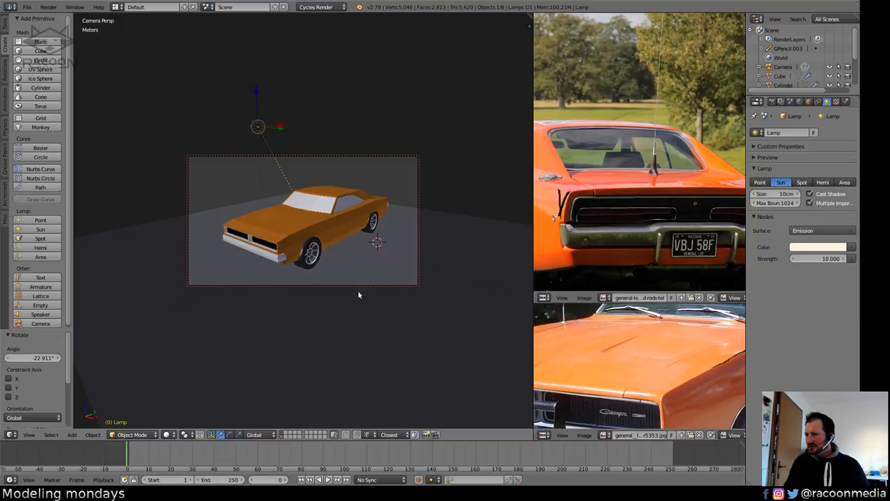
pyautogui.hotkey('shift', 'z')
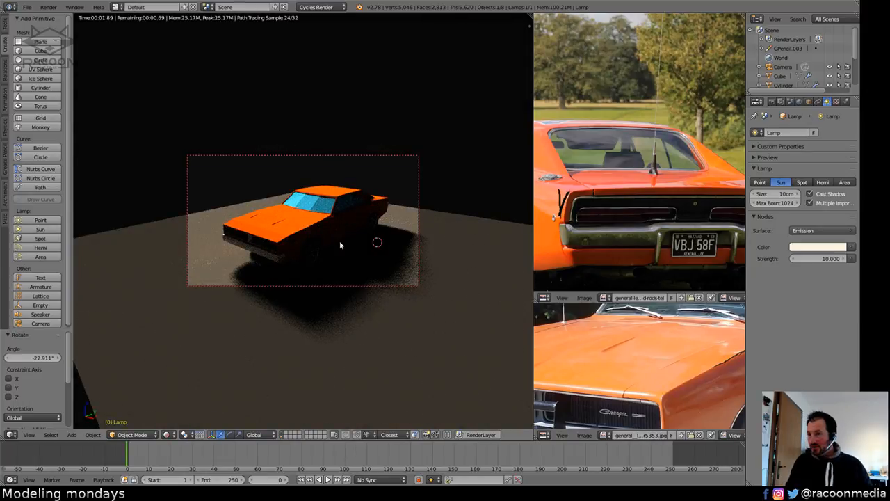
pyautogui.hotkey('shift', 'z')
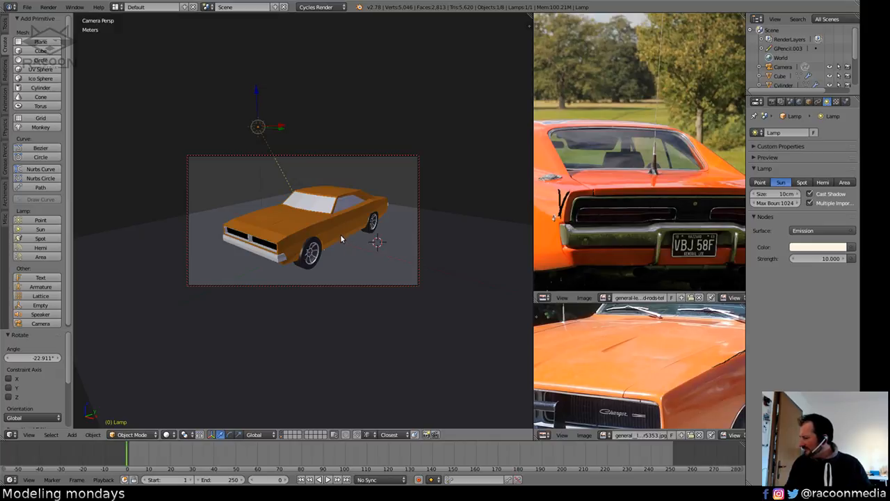
# Enable nodes for the world surface and open its background colour for editing.
pyautogui.click(798, 102)
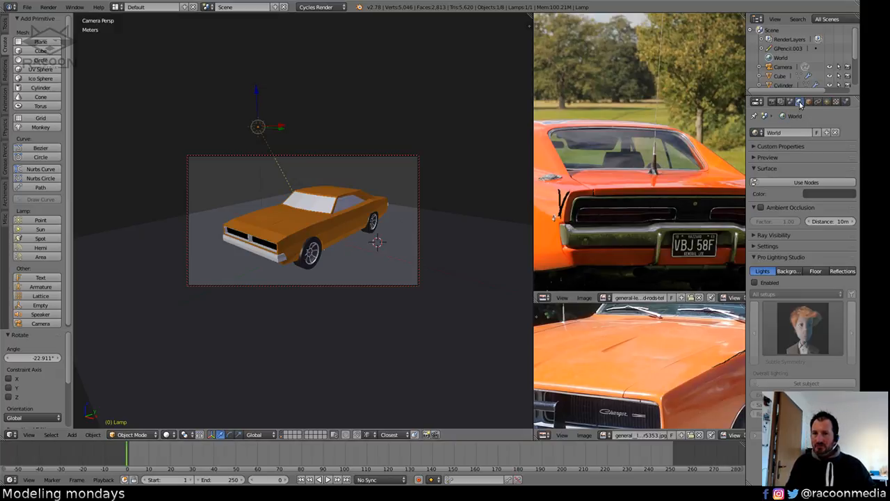
pyautogui.click(799, 183)
pyautogui.click(814, 200)
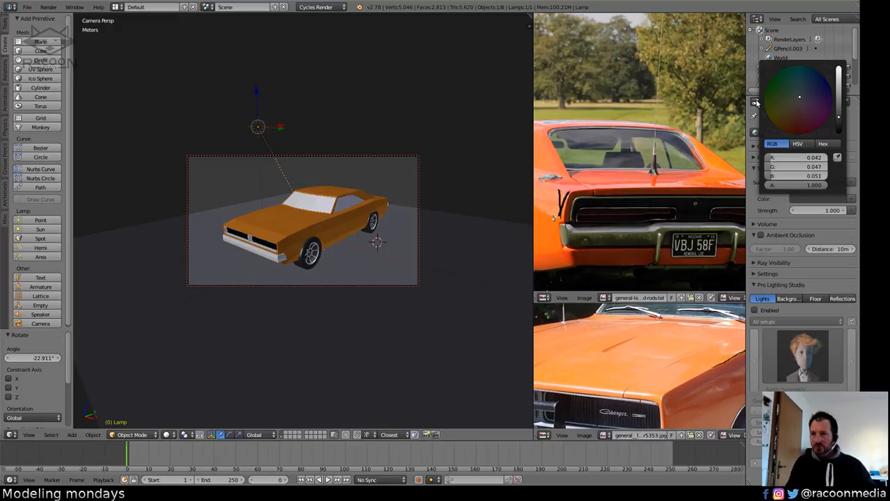
# Brighten the world background colour to a pale bluish white, checking it in the rendered preview.
pyautogui.hotkey('shift', 'z')
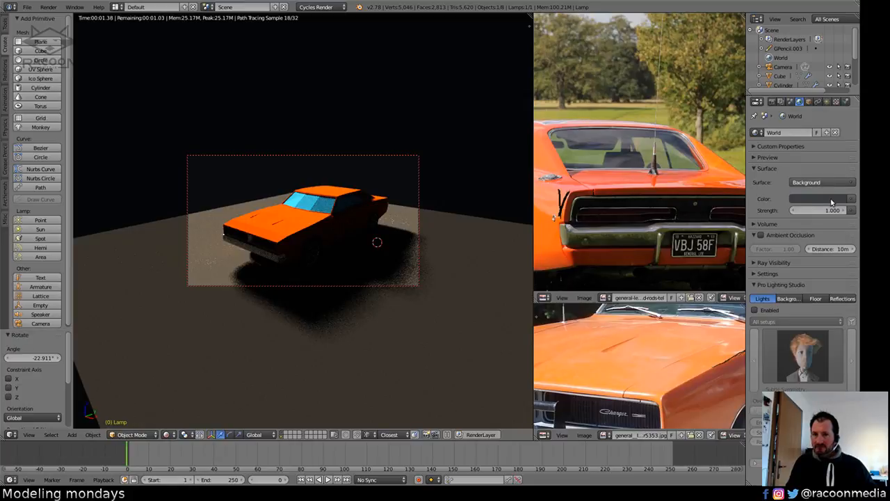
pyautogui.click(833, 201)
pyautogui.moveTo(839, 115); pyautogui.dragTo(839, 76)
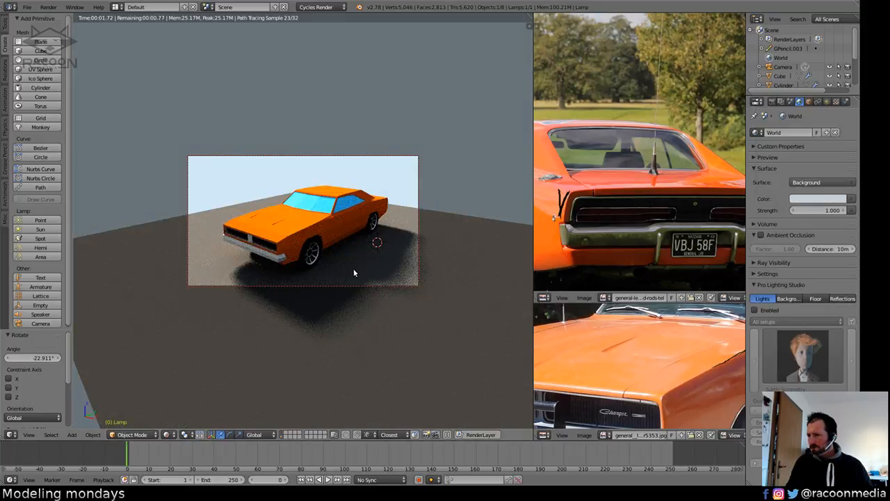
pyautogui.hotkey('shift', 'z')
# Scale the ground plane under the car by a factor of 5 and preview it rendered.
pyautogui.moveTo(356, 270)
pyautogui.mouseDown(button='middle')
pyautogui.moveTo(309, 284)
pyautogui.moveTo(356, 269)
pyautogui.mouseUp(button='middle')
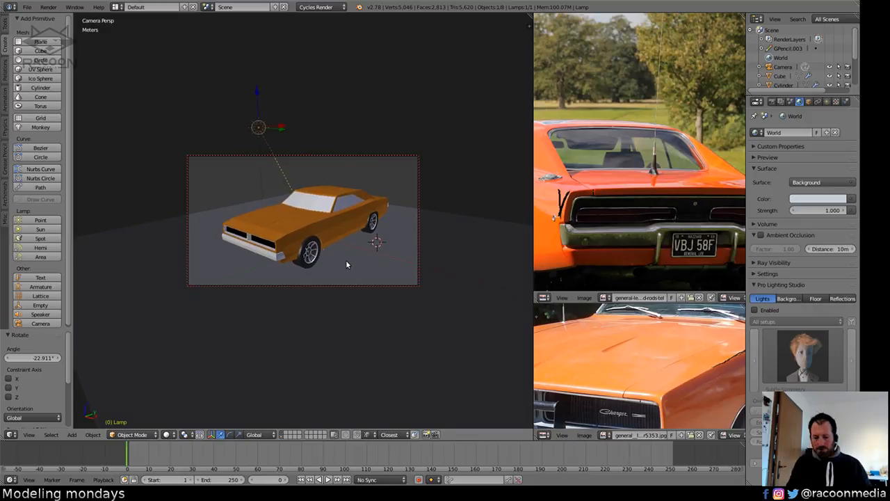
pyautogui.press('KP_Decimal')
pyautogui.moveTo(345, 264); pyautogui.dragTo(411, 292, button='middle')
pyautogui.scroll(-5, 347, 319)
pyautogui.rightClick(346, 208)
pyautogui.press('KP_Decimal')
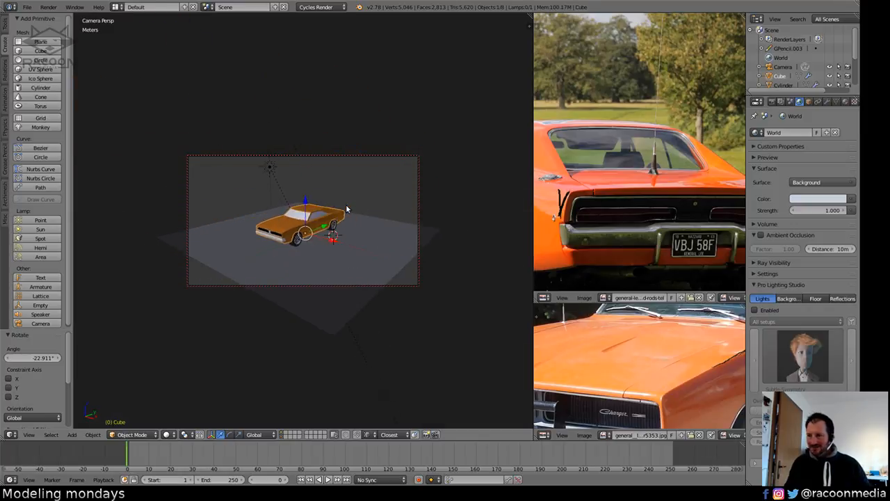
pyautogui.moveTo(303, 252); pyautogui.dragTo(364, 246, button='middle')
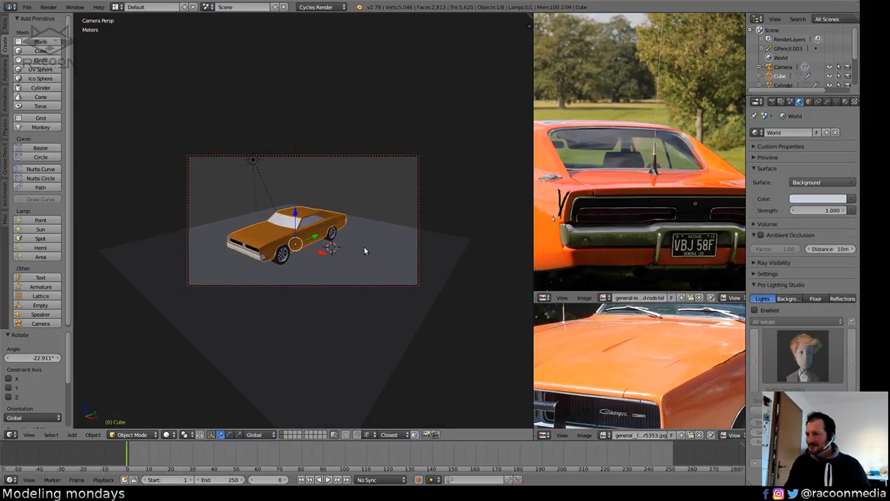
pyautogui.rightClick(363, 245)
pyautogui.press('s')
pyautogui.press('5')
pyautogui.press('Return')
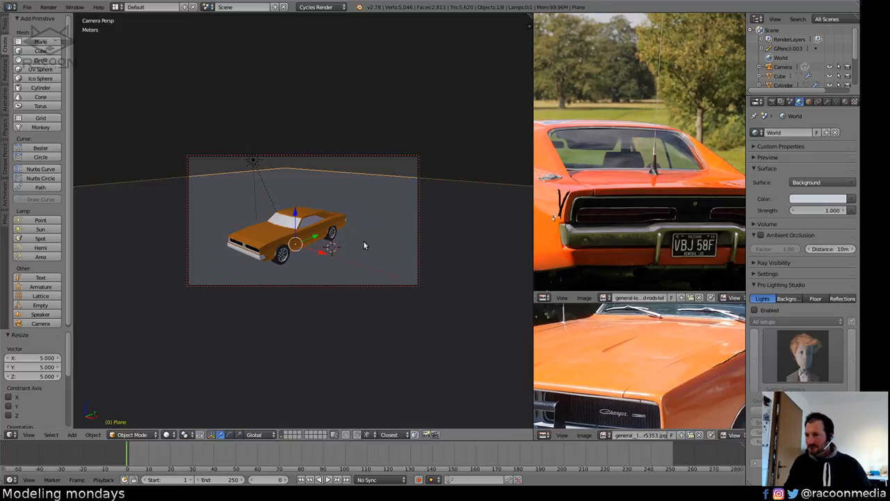
pyautogui.hotkey('shift', 'z')
pyautogui.moveTo(358, 264)
pyautogui.mouseDown(button='middle')
pyautogui.moveTo(408, 218)
pyautogui.moveTo(478, 252)
pyautogui.moveTo(347, 251)
pyautogui.mouseUp(button='middle')
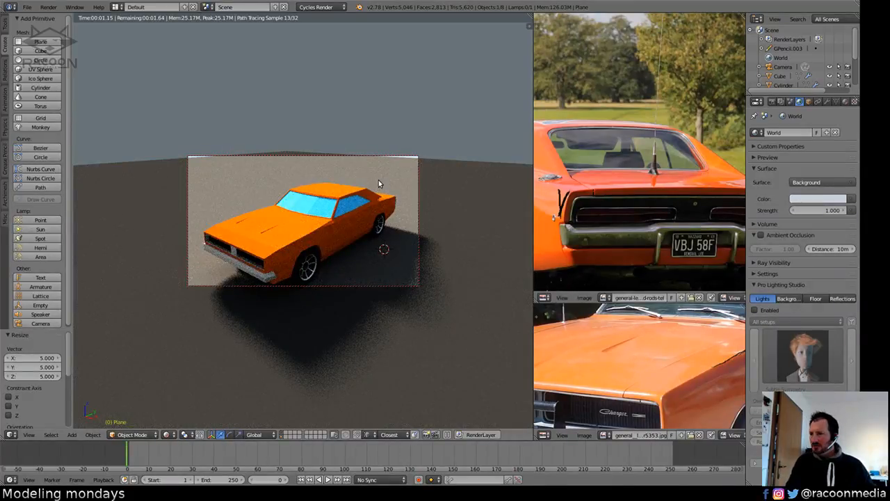
# Set the sun lamp's strength to 7 and inspect the lit car from several angles in the rendered preview.
pyautogui.hotkey('shift', 'z')
pyautogui.rightClick(252, 117)
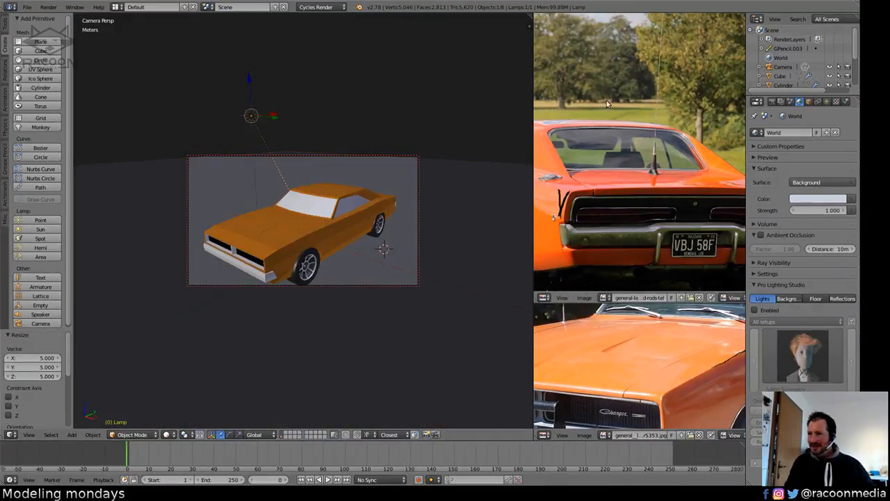
pyautogui.click(826, 101)
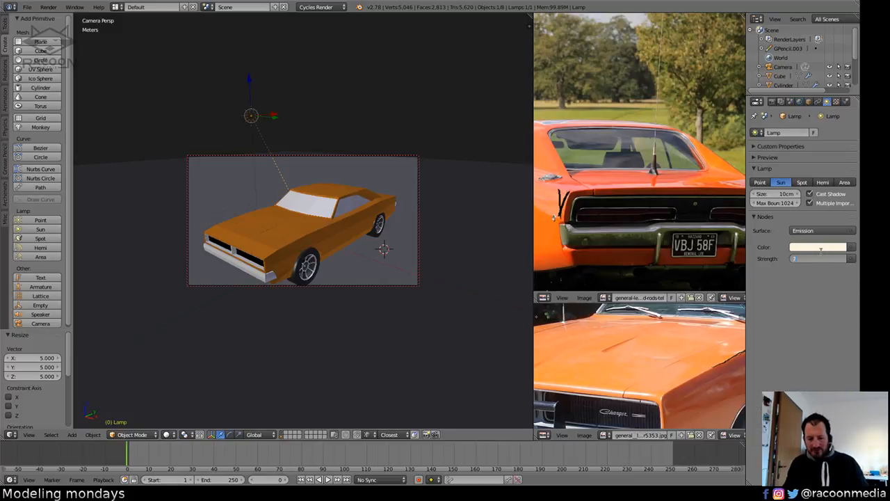
pyautogui.write('7')
pyautogui.press('Return')
pyautogui.hotkey('shift', 'z')
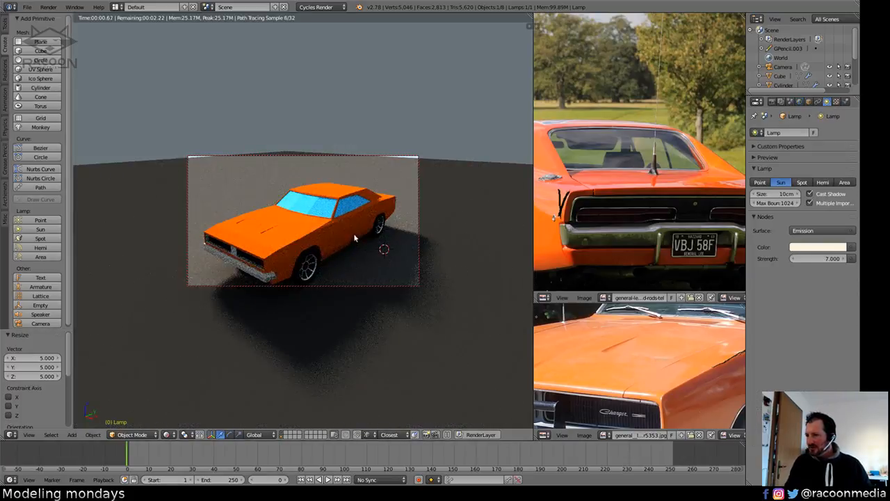
pyautogui.moveTo(368, 254); pyautogui.dragTo(451, 257, button='middle')
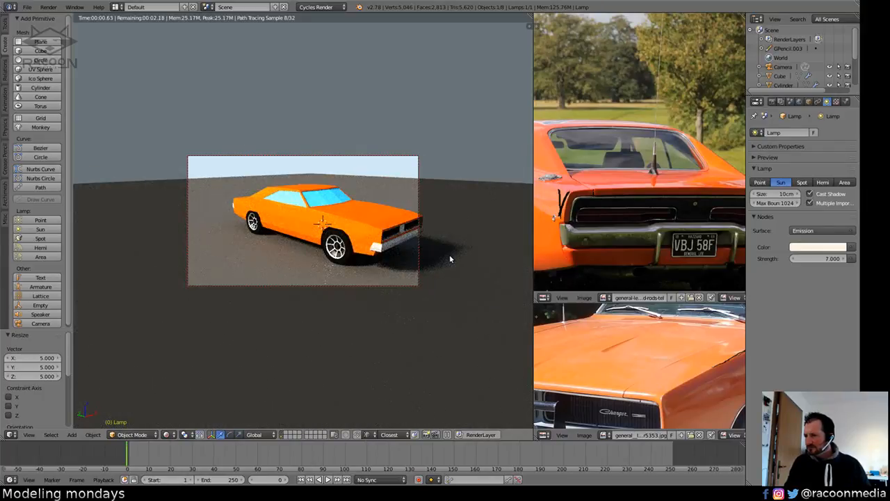
pyautogui.moveTo(415, 253); pyautogui.dragTo(352, 258, button='middle')
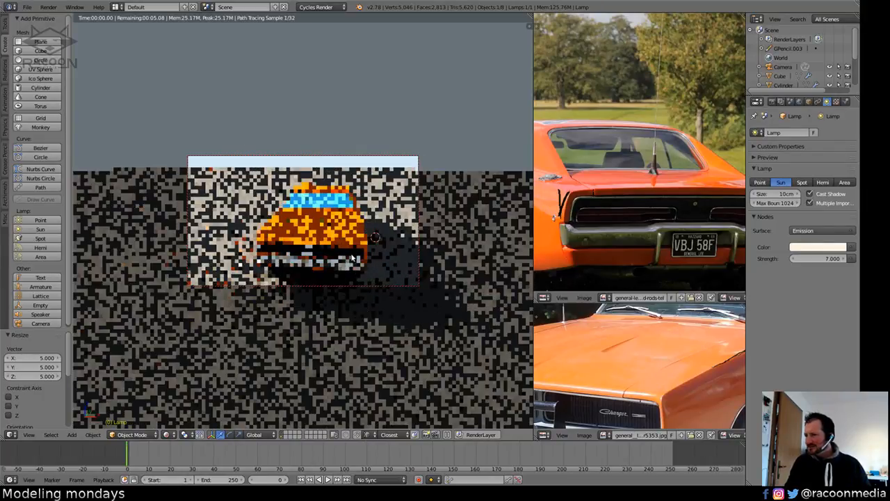
pyautogui.press('KP_0')
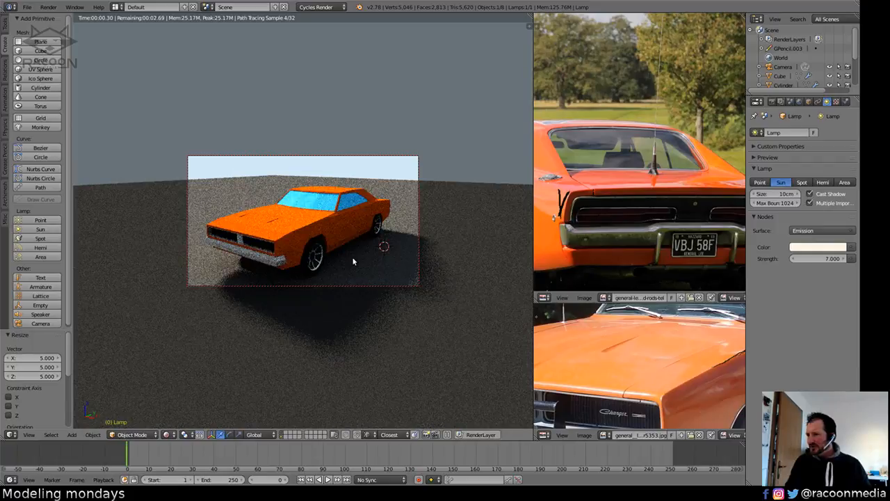
pyautogui.hotkey('shift', 'z')
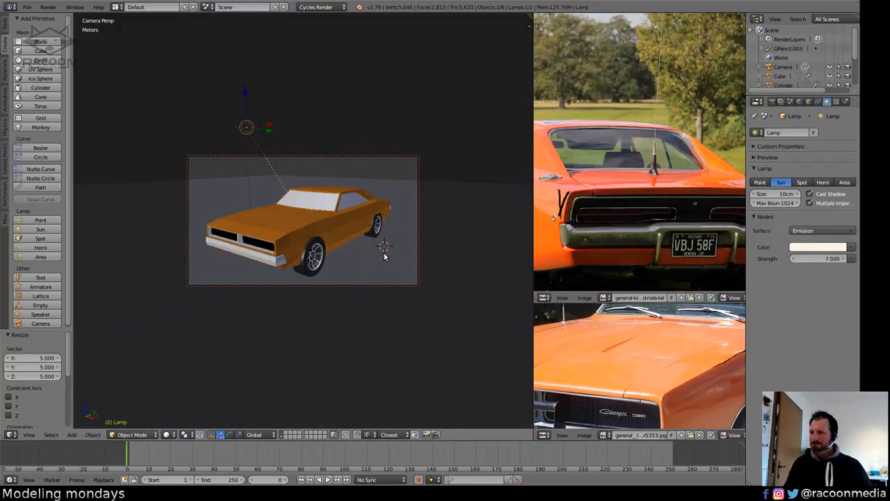
# Enter mesh editing on the car body, clear the selection and select the faces assigned to the last material slot, car_bodflag.
pyautogui.moveTo(388, 252); pyautogui.dragTo(379, 277, button='middle')
pyautogui.rightClick(351, 210)
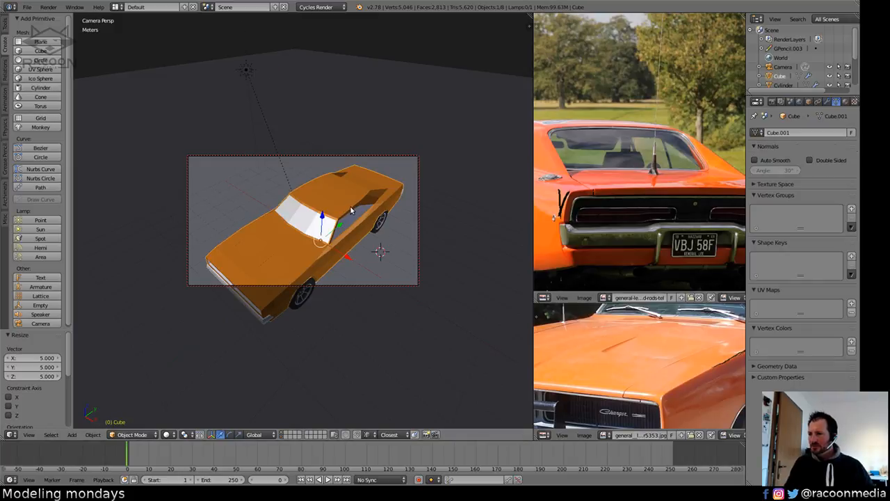
pyautogui.press('Tab')
pyautogui.press('a')
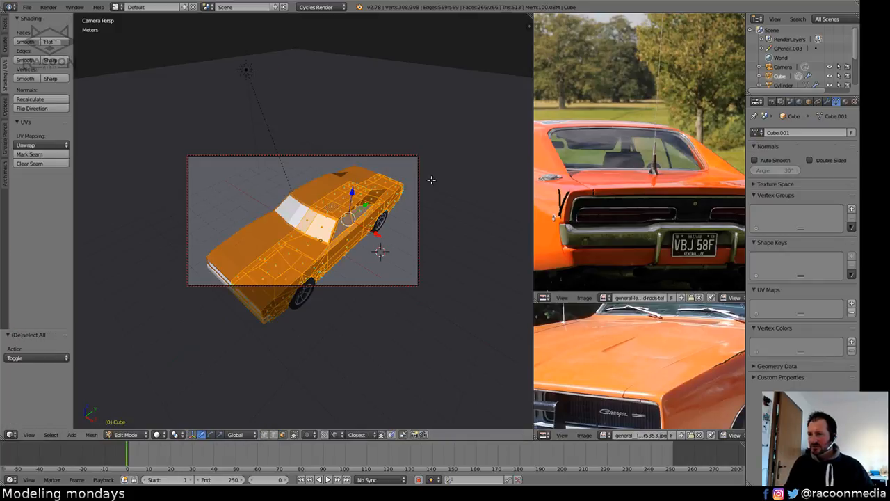
pyautogui.click(845, 102)
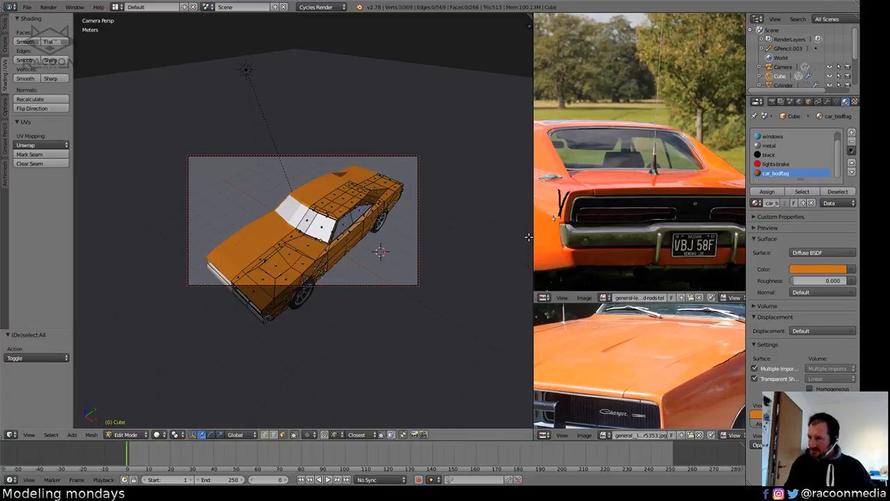
pyautogui.press('a')
pyautogui.click(801, 191)
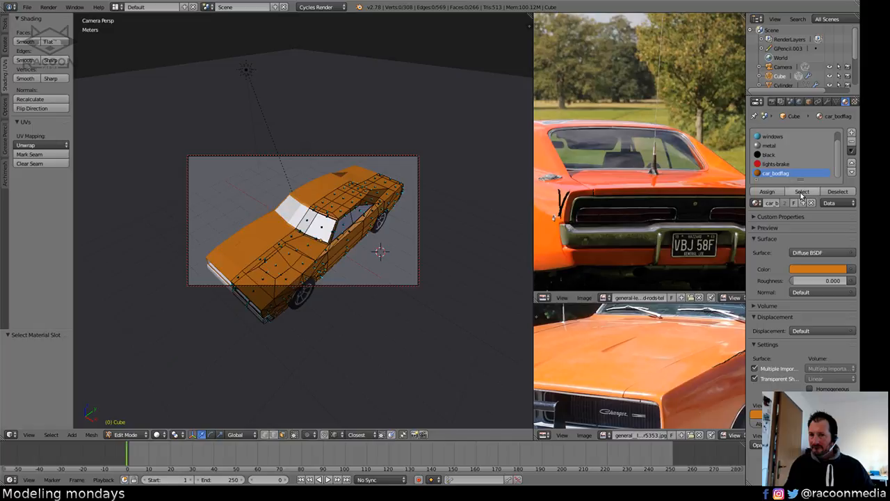
# Select the four roof faces just behind the windshield in the editable half of the body.
pyautogui.rightClick(322, 204)
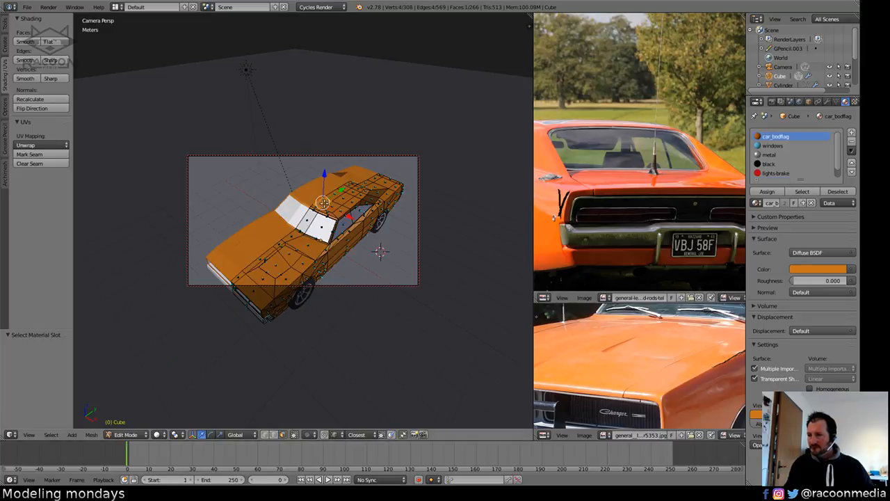
pyautogui.keyDown('shift'); pyautogui.rightClick(333, 203); pyautogui.keyUp('shift')
pyautogui.keyDown('shift'); pyautogui.rightClick(343, 196); pyautogui.keyUp('shift')
pyautogui.keyDown('shift'); pyautogui.rightClick(337, 193); pyautogui.keyUp('shift')
# In top view, align the two roof edges behind the windshield by scaling them to 0 along Y.
pyautogui.press('KP_7')
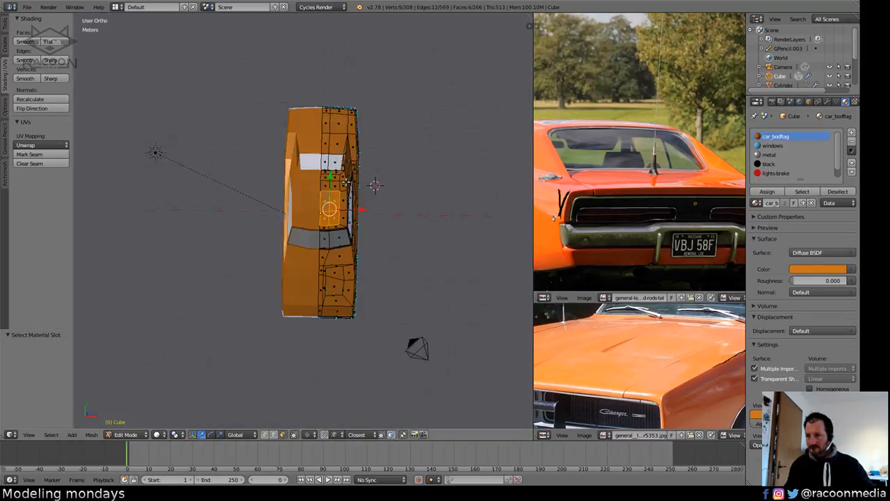
pyautogui.scroll(6, 371, 199)
pyautogui.scroll(-3, 372, 206)
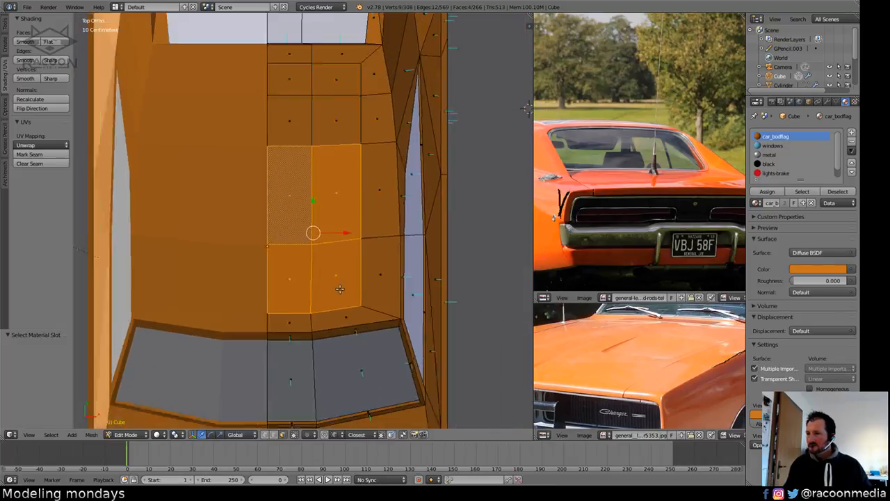
pyautogui.keyDown('shift'); pyautogui.moveTo(372, 208); pyautogui.dragTo(372, 247, button='middle'); pyautogui.keyUp('shift')
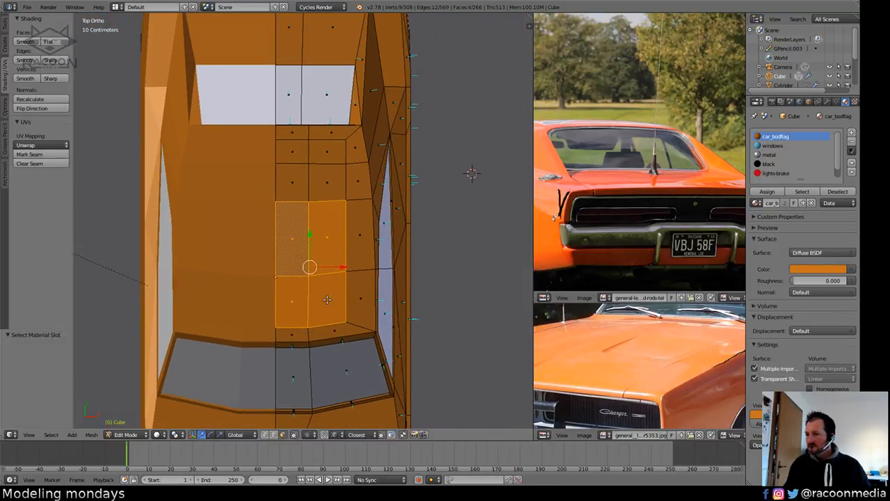
pyautogui.click(273, 435)
pyautogui.rightClick(293, 326)
pyautogui.keyDown('shift'); pyautogui.rightClick(325, 323); pyautogui.keyUp('shift')
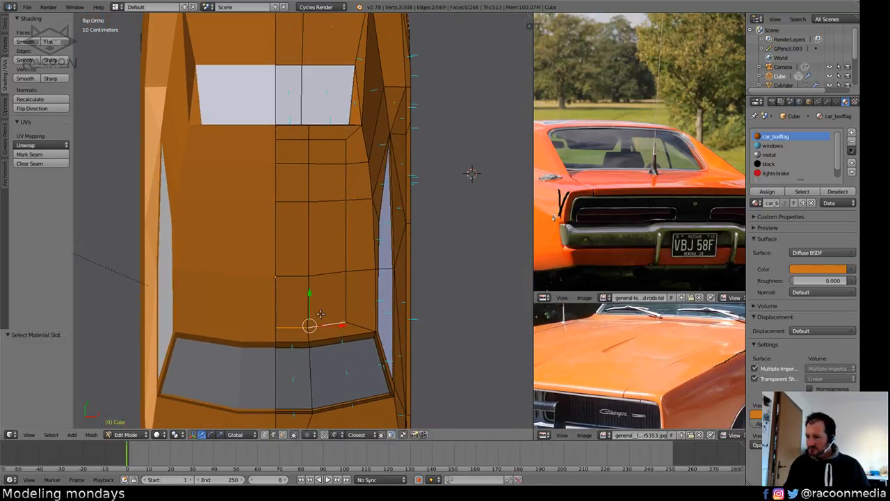
pyautogui.press('s')
pyautogui.press('y')
pyautogui.press('0')
pyautogui.press('Return')
# Move the two aligned roof edges slightly along Y towards the rear window and clear the selection.
pyautogui.press('g')
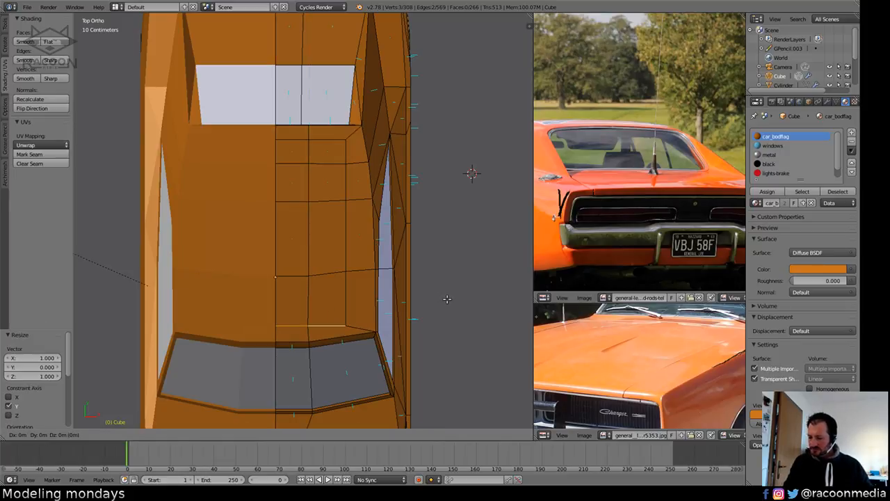
pyautogui.press('y')
pyautogui.click(446, 290)
pyautogui.press('a')
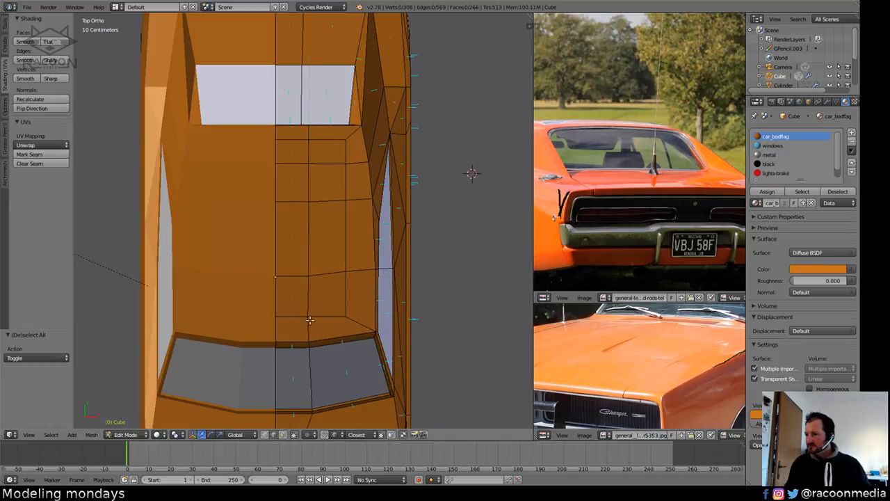
# Select the eight inner roof faces between windshield and rear window and assign them to the last material slot, car_bodflag.
pyautogui.click(295, 294)
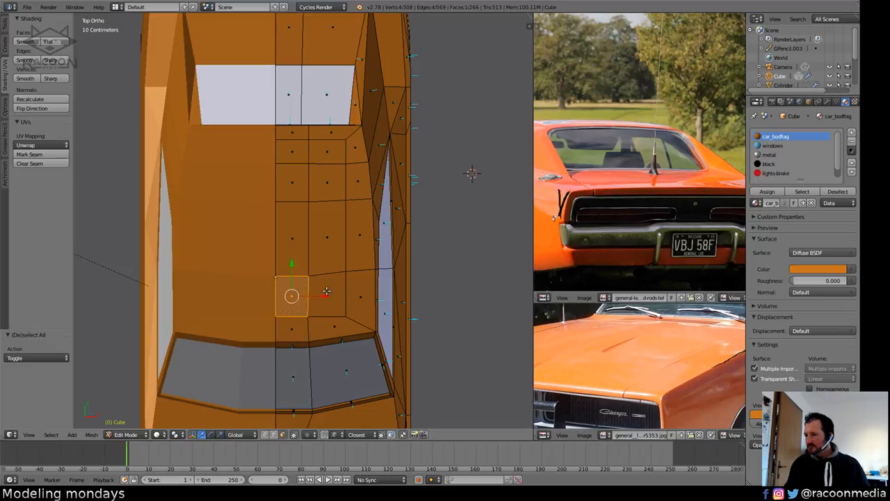
pyautogui.keyDown('shift'); pyautogui.click(327, 294); pyautogui.keyUp('shift')
pyautogui.keyDown('shift'); pyautogui.click(327, 239); pyautogui.keyUp('shift')
pyautogui.keyDown('shift'); pyautogui.click(292, 238); pyautogui.keyUp('shift')
pyautogui.keyDown('shift'); pyautogui.click(292, 183); pyautogui.keyUp('shift')
pyautogui.keyDown('shift'); pyautogui.click(294, 151); pyautogui.keyUp('shift')
pyautogui.keyDown('shift'); pyautogui.click(325, 153); pyautogui.keyUp('shift')
pyautogui.keyDown('shift'); pyautogui.click(326, 182); pyautogui.keyUp('shift')
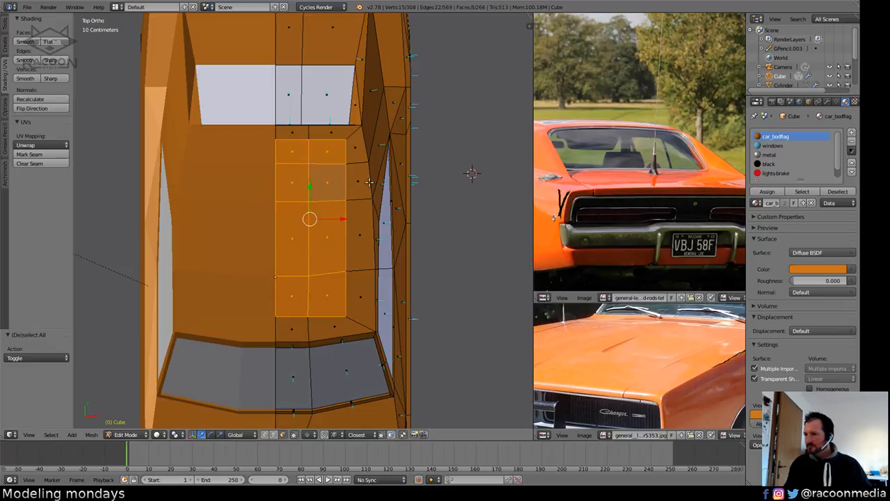
pyautogui.moveTo(838, 158); pyautogui.dragTo(833, 174)
pyautogui.click(782, 176)
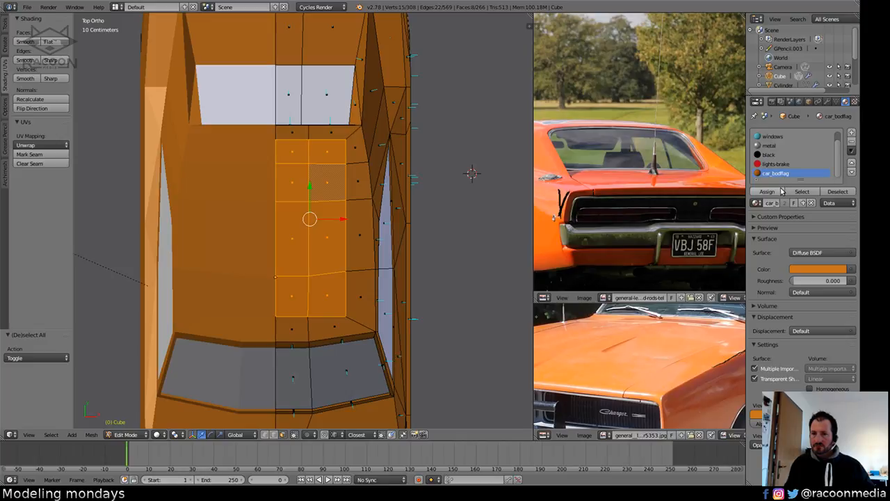
pyautogui.click(781, 192)
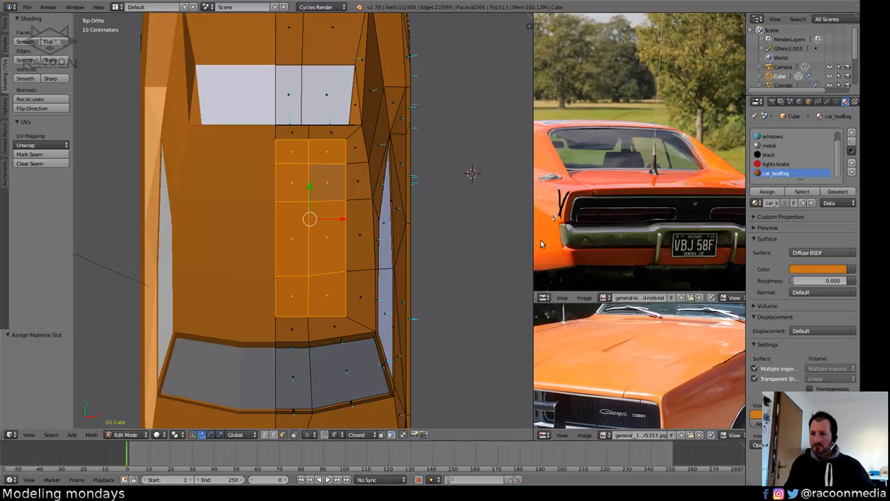
# Make the last slot's shared car_bodflag material a single-user copy in object mode, and return to mesh editing.
pyautogui.press('Tab')
pyautogui.click(784, 191)
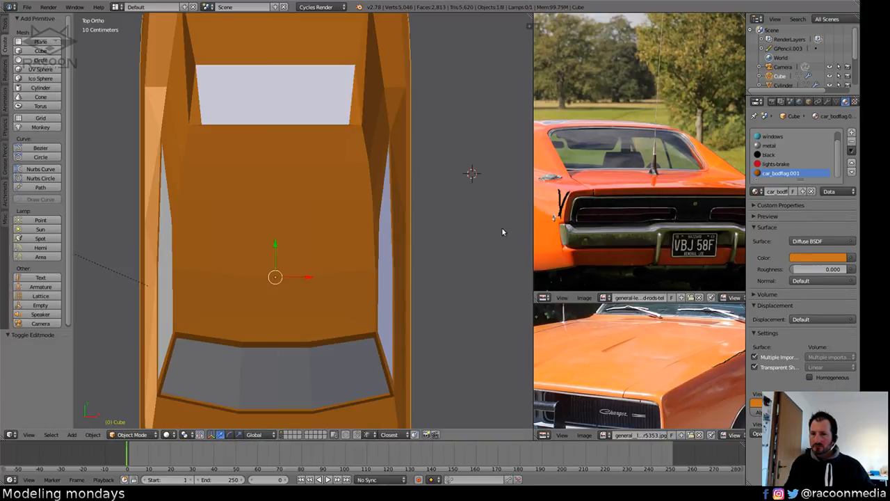
pyautogui.press('Tab')
# Rename the material in the first slot as car_body.
pyautogui.moveTo(837, 168); pyautogui.dragTo(838, 143)
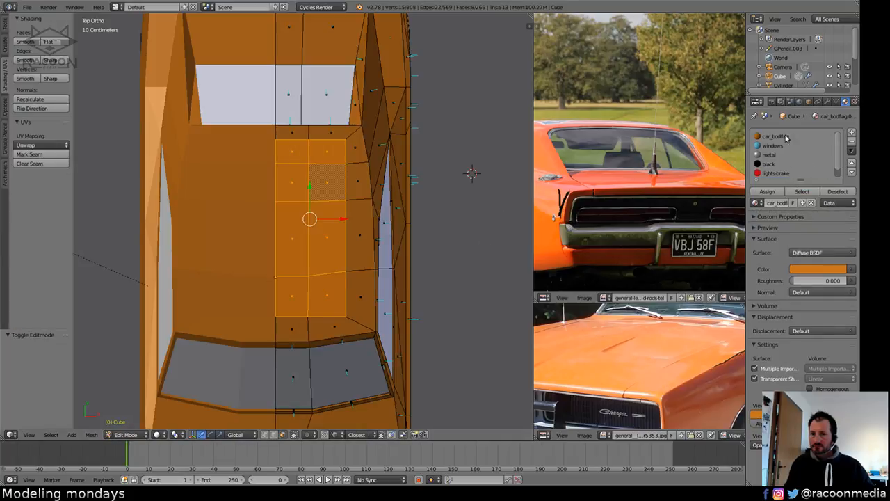
pyautogui.click(786, 138)
pyautogui.click(779, 204)
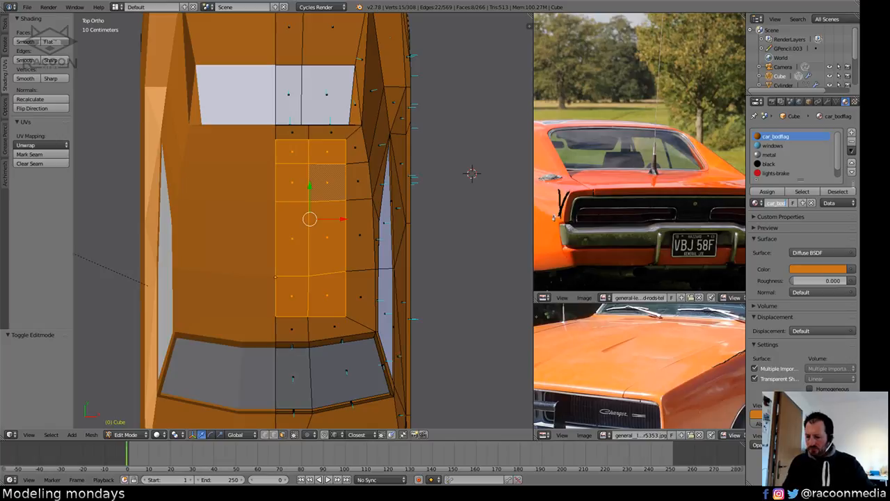
pyautogui.write('car_body')
pyautogui.press('Return')
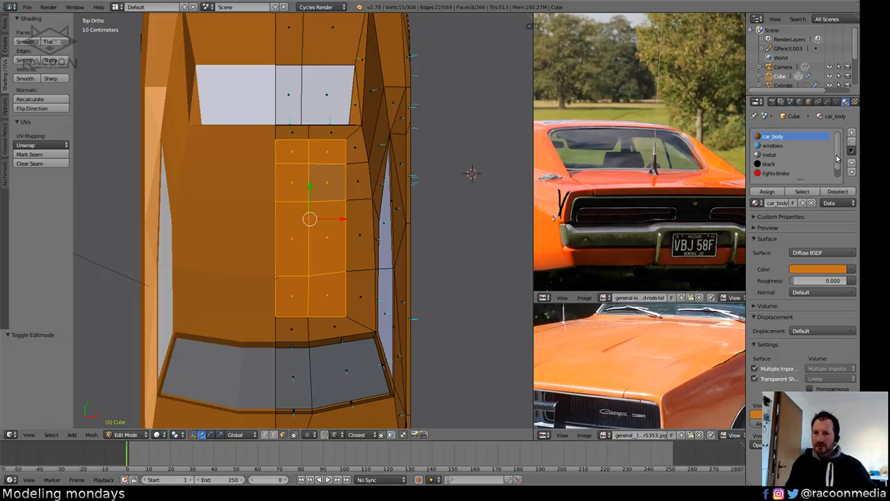
# Assign the selected roof faces to the car_bodflag.001 material slot.
pyautogui.moveTo(836, 159); pyautogui.dragTo(843, 186)
pyautogui.click(796, 175)
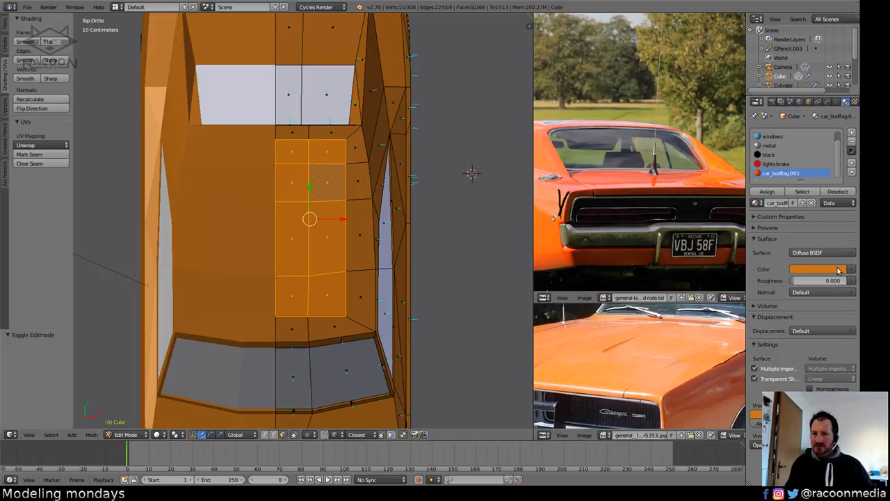
pyautogui.click(767, 191)
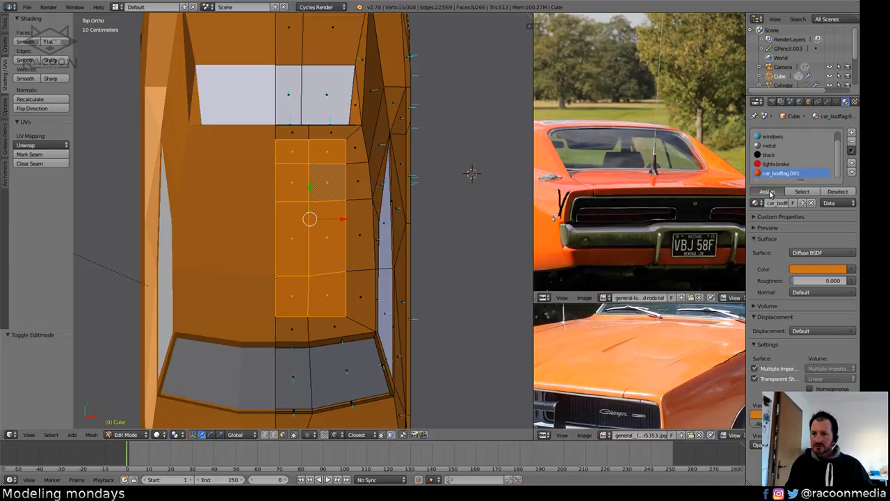
# Change the flag material's diffuse colour to red and check the roof in a rendered preview.
pyautogui.click(817, 270)
pyautogui.moveTo(803, 187); pyautogui.dragTo(793, 203)
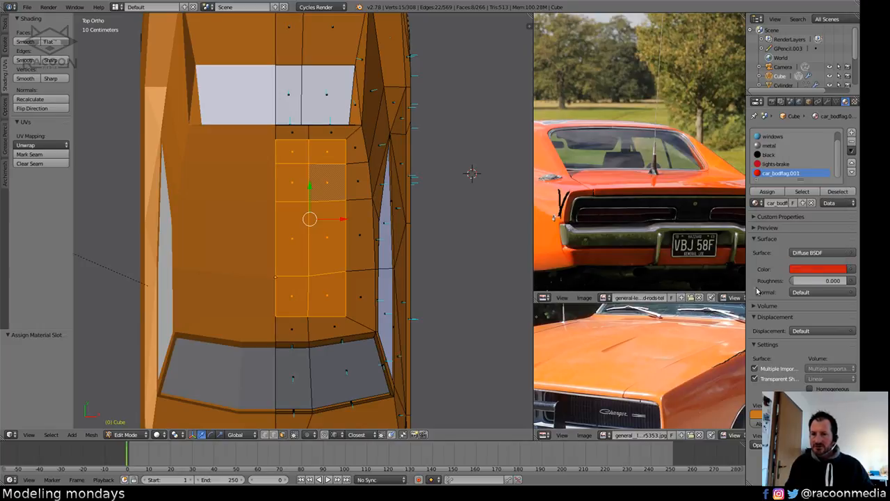
pyautogui.hotkey('shift', 'z')
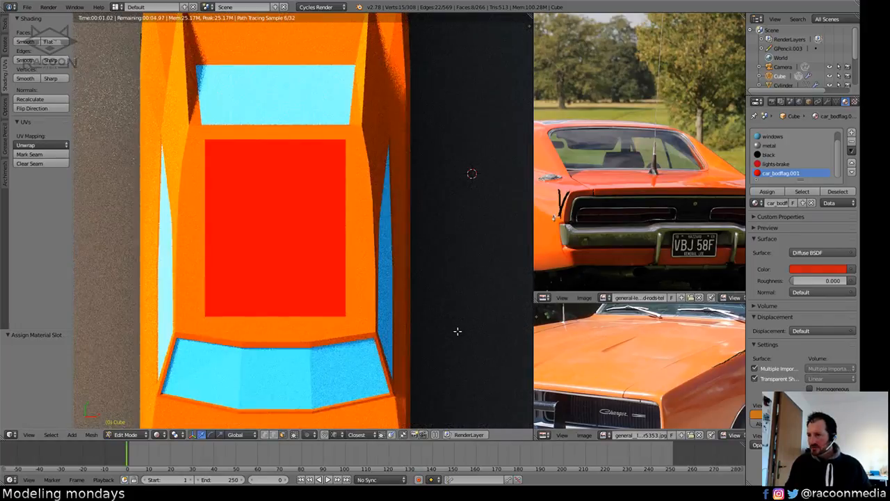
pyautogui.hotkey('shift', 'z')
# Darken the flag material's diffuse colour to a deep red and check it on the roof in a rendered perspective preview.
pyautogui.moveTo(457, 328); pyautogui.dragTo(370, 290, button='middle')
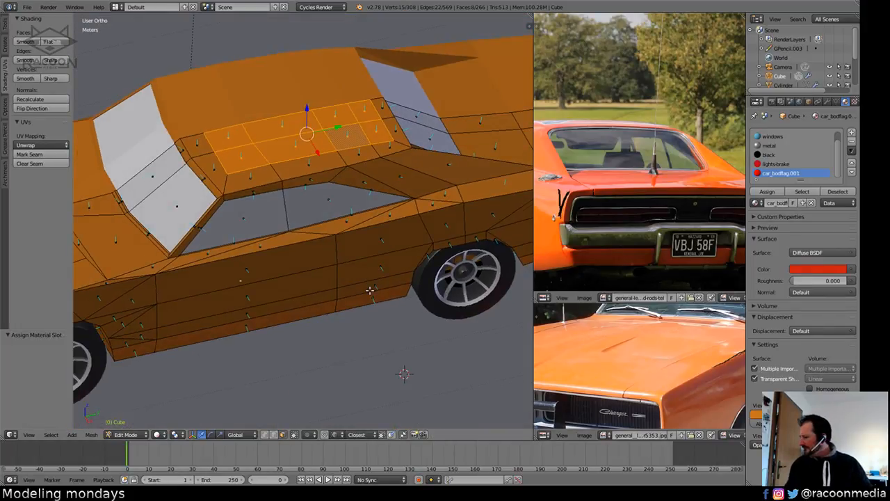
pyautogui.press('KP_Decimal')
pyautogui.press('KP_5')
pyautogui.scroll(-7, 391, 217)
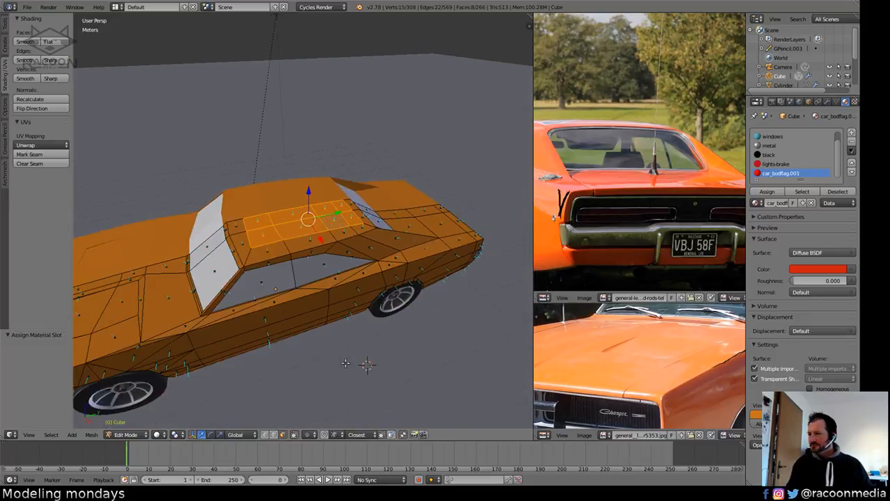
pyautogui.moveTo(392, 218); pyautogui.dragTo(421, 201, button='middle')
pyautogui.click(814, 270)
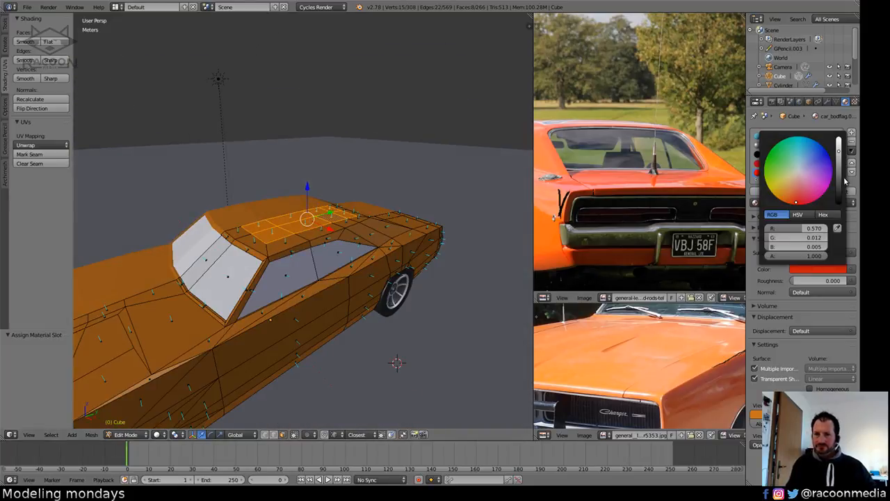
pyautogui.moveTo(842, 173); pyautogui.dragTo(838, 172)
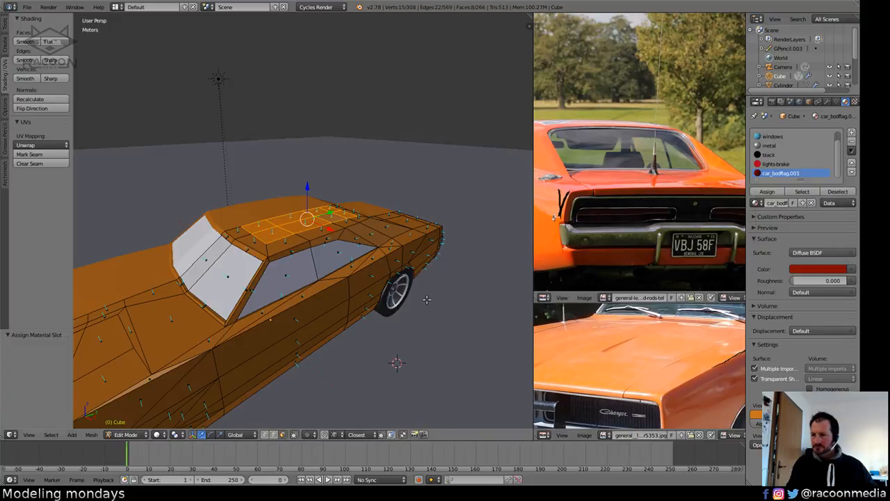
pyautogui.hotkey('shift', 'z')
pyautogui.moveTo(416, 332); pyautogui.dragTo(383, 320, button='middle')
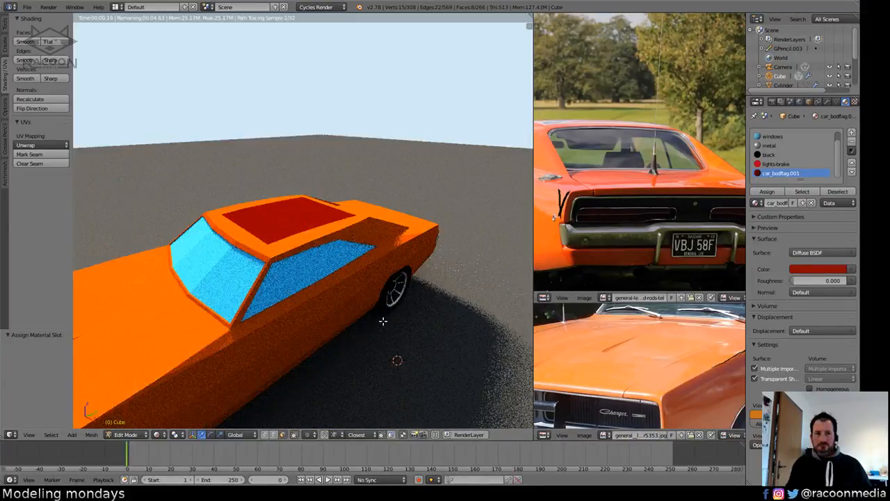
pyautogui.moveTo(367, 280); pyautogui.dragTo(378, 315, button='middle')
pyautogui.hotkey('shift', 'z')
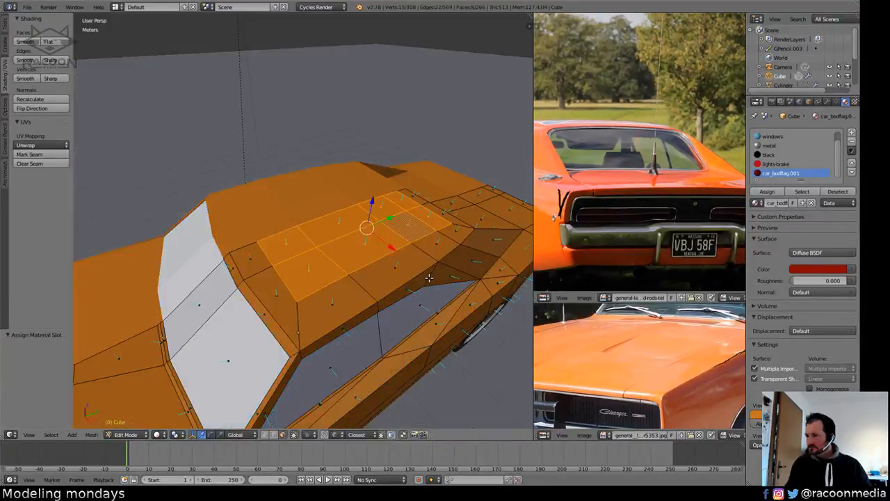
# Examine the car body in wireframe and the roof in the orange car's reference photo, then return to mesh editing.
pyautogui.press('Tab')
pyautogui.moveTo(429, 277); pyautogui.dragTo(385, 310, button='middle')
pyautogui.press('z')
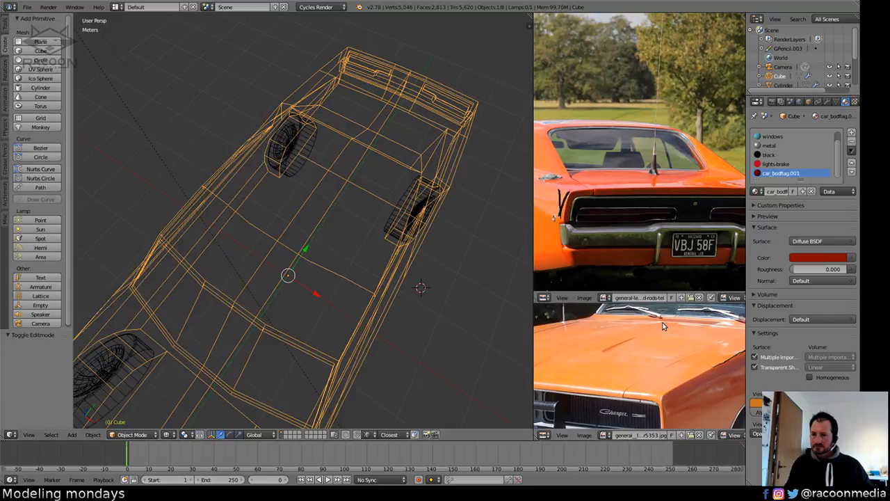
pyautogui.moveTo(663, 326); pyautogui.dragTo(637, 360, button='middle')
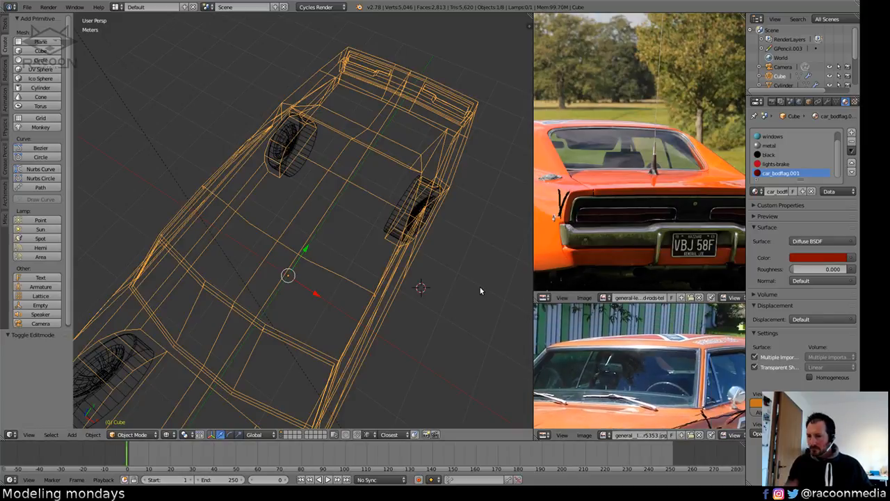
pyautogui.moveTo(399, 308)
pyautogui.mouseDown(button='middle')
pyautogui.moveTo(330, 308)
pyautogui.moveTo(364, 289)
pyautogui.moveTo(331, 293)
pyautogui.moveTo(328, 271)
pyautogui.moveTo(318, 319)
pyautogui.mouseUp(button='middle')
pyautogui.press('z')
pyautogui.press('Tab')
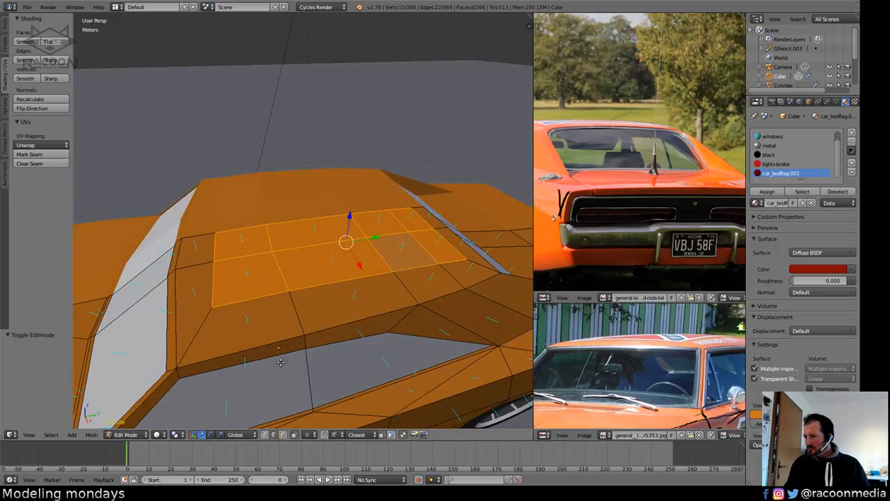
# Straighten the two front crosswise edges inside the roof panel by scaling them to 0 along Y.
pyautogui.rightClick(280, 271)
pyautogui.keyDown('shift'); pyautogui.rightClick(272, 238); pyautogui.keyUp('shift')
pyautogui.press('s')
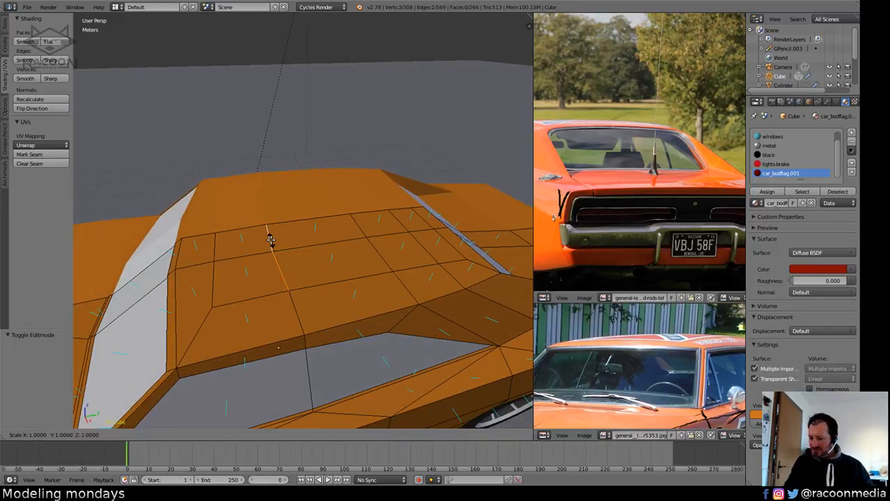
pyautogui.press('y')
pyautogui.press('0')
pyautogui.press('Return')
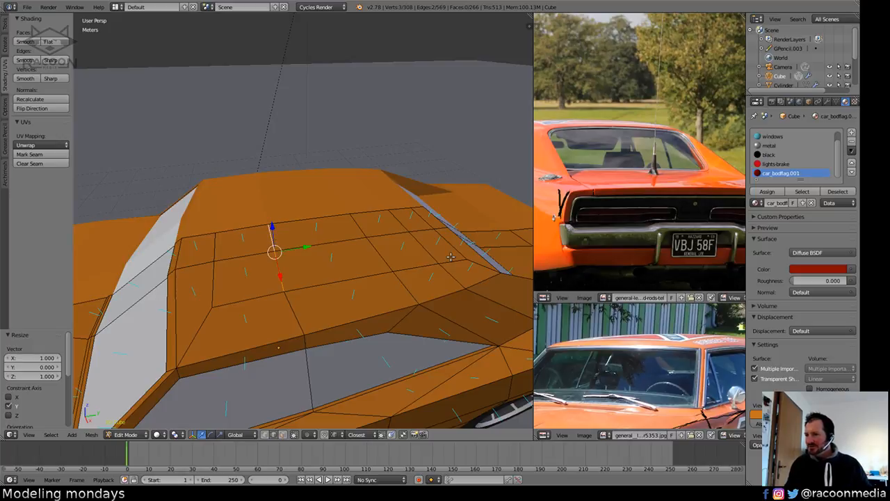
pyautogui.moveTo(436, 269); pyautogui.dragTo(384, 298, button='middle')
pyautogui.press('a')
# Select the eight inner roof faces that form the flag area and split them off from the surrounding roof mesh.
pyautogui.moveTo(322, 288); pyautogui.dragTo(389, 261, button='middle')
pyautogui.rightClick(272, 288)
pyautogui.click(284, 435)
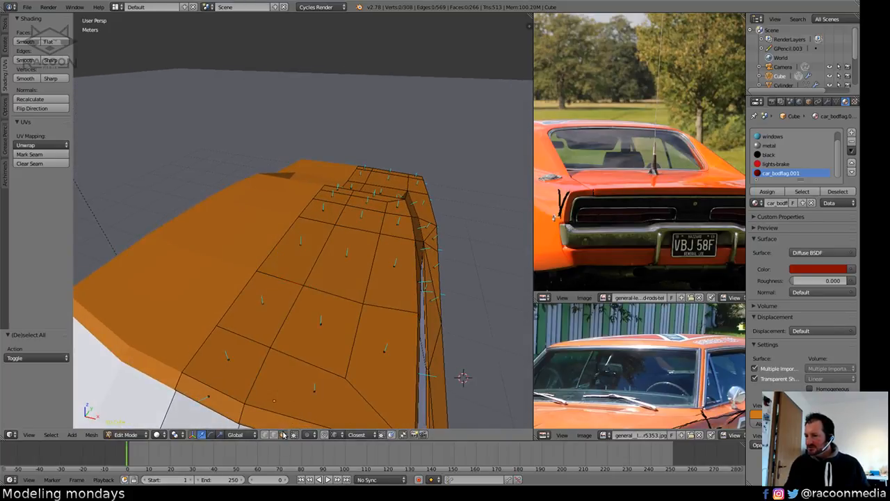
pyautogui.rightClick(256, 314)
pyautogui.keyDown('shift'); pyautogui.rightClick(318, 328); pyautogui.keyUp('shift')
pyautogui.keyDown('shift'); pyautogui.rightClick(340, 268); pyautogui.keyUp('shift')
pyautogui.keyDown('shift'); pyautogui.rightClick(313, 250); pyautogui.keyUp('shift')
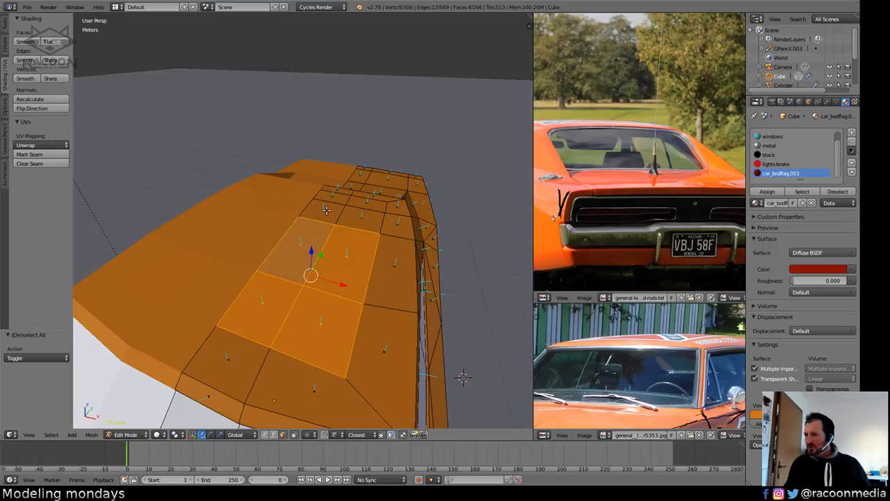
pyautogui.keyDown('shift'); pyautogui.rightClick(330, 203); pyautogui.keyUp('shift')
pyautogui.keyDown('shift'); pyautogui.rightClick(332, 199); pyautogui.keyUp('shift')
pyautogui.keyDown('shift'); pyautogui.rightClick(366, 205); pyautogui.keyUp('shift')
pyautogui.keyDown('shift'); pyautogui.rightClick(362, 228); pyautogui.keyUp('shift')
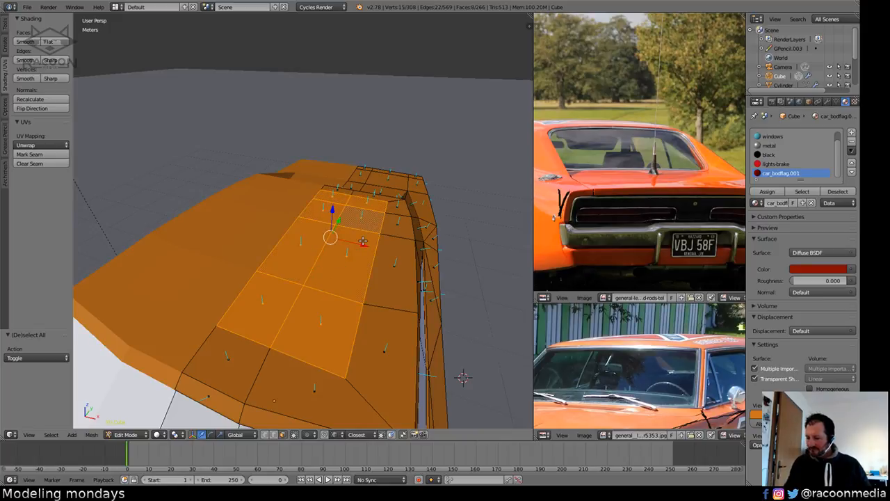
pyautogui.press('y')
pyautogui.press('a')
# Edge-slide the four lengthwise middle edges of the flag panel outward, close to its outer side border.
pyautogui.moveTo(422, 308); pyautogui.dragTo(361, 327, button='middle')
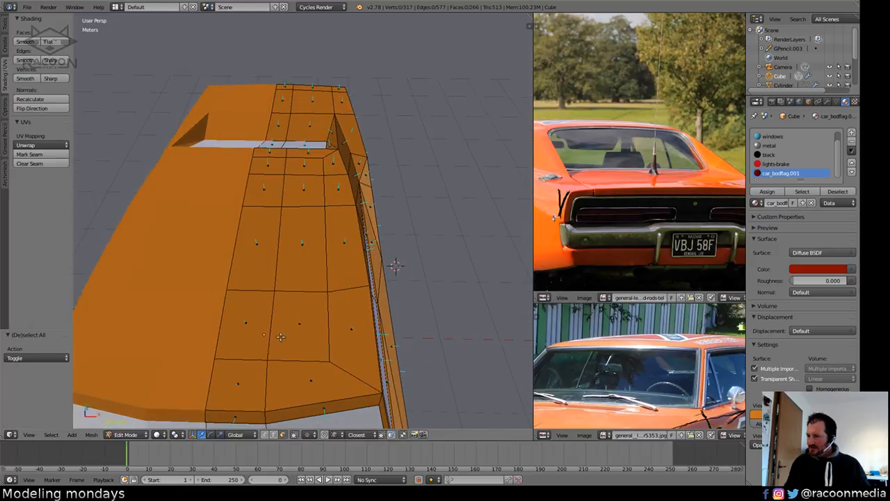
pyautogui.click(273, 435)
pyautogui.rightClick(270, 339)
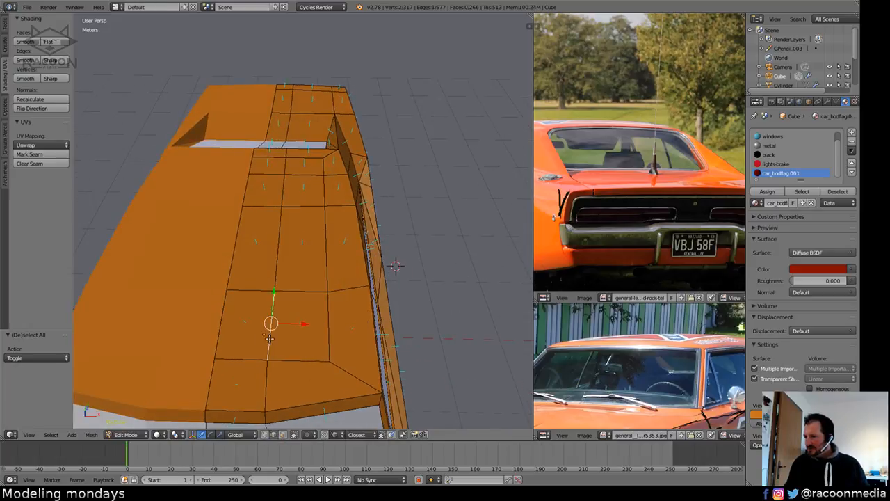
pyautogui.keyDown('shift'); pyautogui.rightClick(277, 240); pyautogui.keyUp('shift')
pyautogui.keyDown('shift'); pyautogui.rightClick(282, 195); pyautogui.keyUp('shift')
pyautogui.keyDown('shift'); pyautogui.rightClick(285, 170); pyautogui.keyUp('shift')
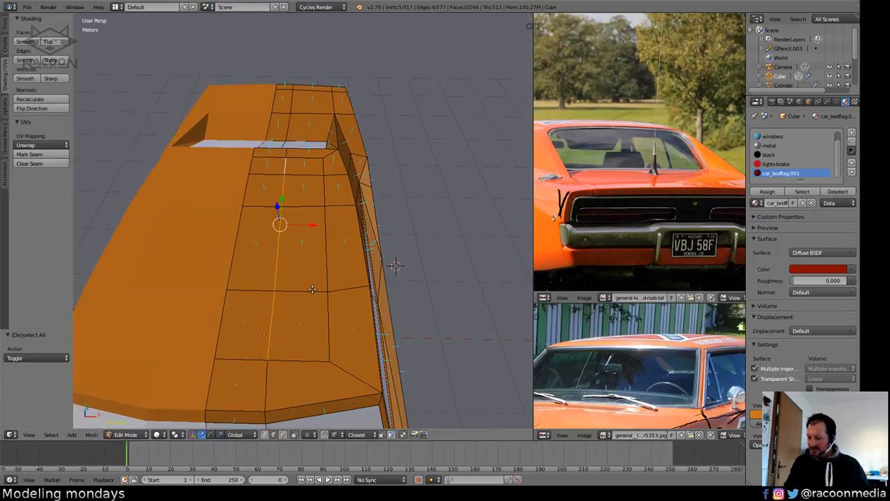
pyautogui.press('g')
pyautogui.press('g')
pyautogui.click(336, 295)
pyautogui.press('a')
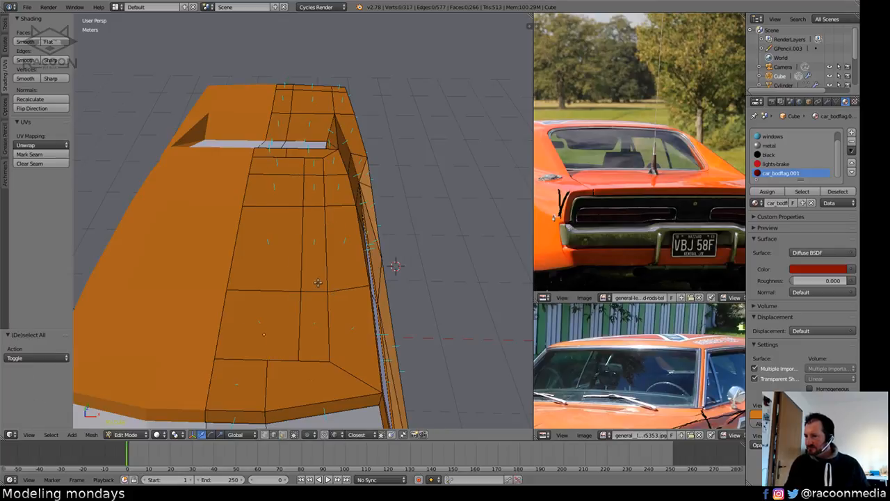
# Edge-slide the flag panel's two front crosswise edges toward its windshield-side border.
pyautogui.rightClick(317, 286)
pyautogui.keyDown('shift'); pyautogui.rightClick(267, 290); pyautogui.keyUp('shift')
pyautogui.press('g')
pyautogui.press('g')
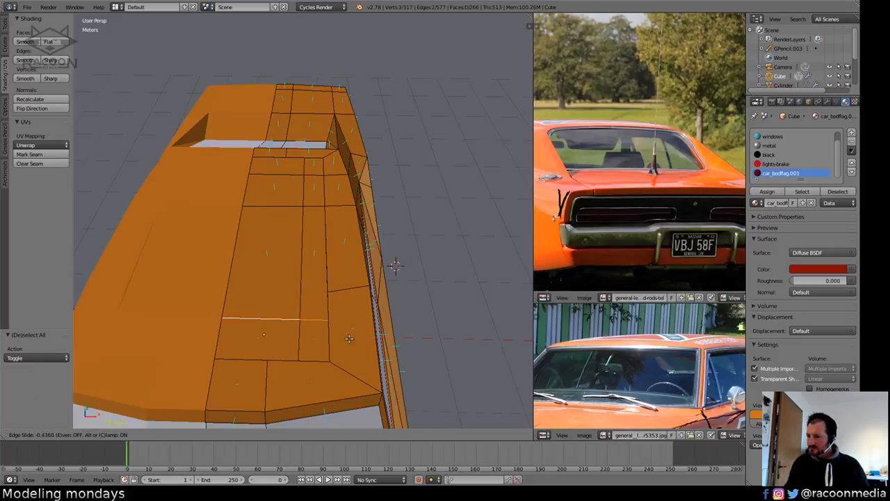
pyautogui.click(351, 348)
pyautogui.press('a')
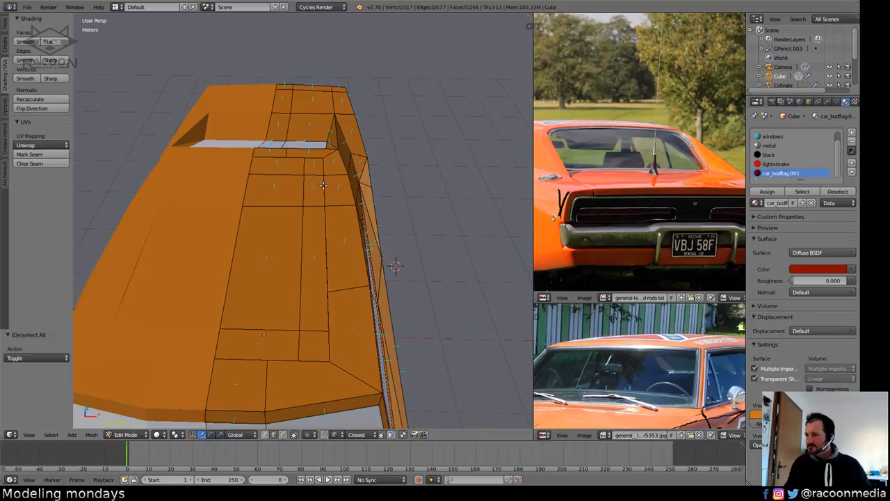
# Edge-slide the flag panel's rear crosswise edges toward its rear-window border.
pyautogui.moveTo(323, 186); pyautogui.dragTo(236, 163, button='middle')
pyautogui.rightClick(267, 235)
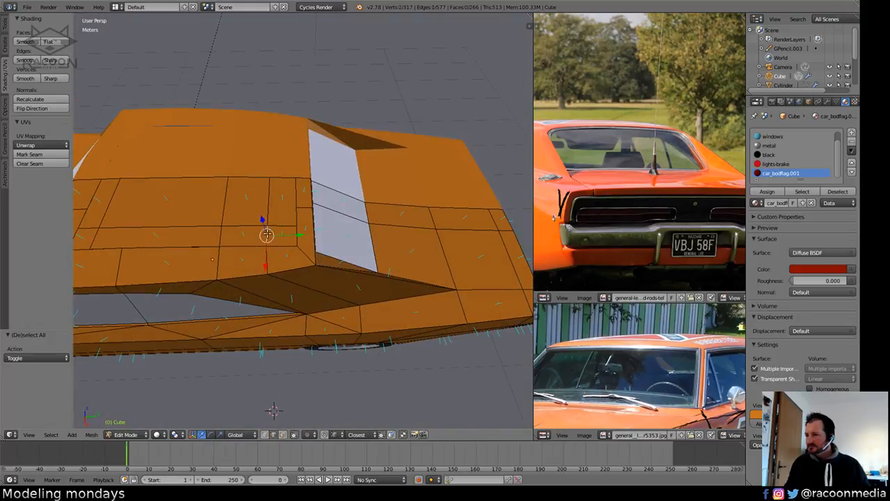
pyautogui.press('g')
pyautogui.press('z')
pyautogui.press('g')
pyautogui.press('g')
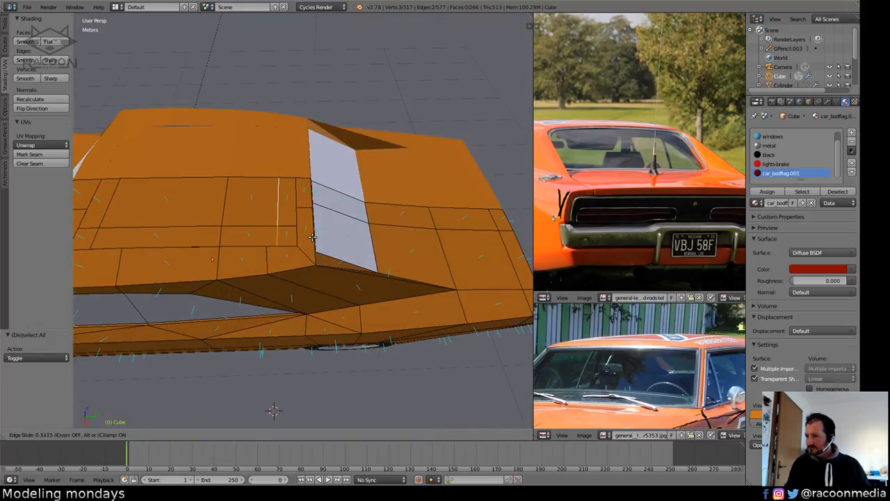
pyautogui.click(271, 235)
pyautogui.press('a')
# Edge-slide the flag panel's two remaining middle crosswise edges by a factor of 1 onto the rear strip's edges.
pyautogui.moveTo(272, 235); pyautogui.dragTo(338, 289, button='middle')
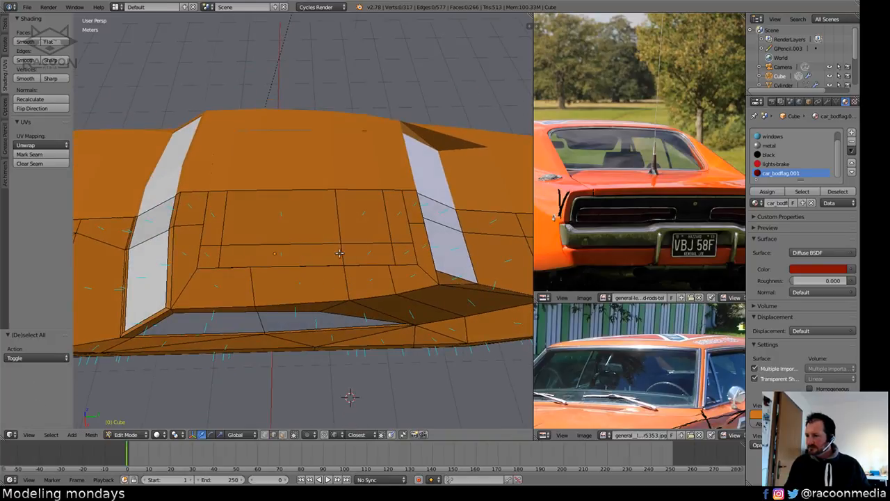
pyautogui.rightClick(366, 247)
pyautogui.rightClick(337, 256)
pyautogui.keyDown('shift'); pyautogui.rightClick(338, 224); pyautogui.keyUp('shift')
pyautogui.press('g')
pyautogui.press('g')
pyautogui.click(510, 251)
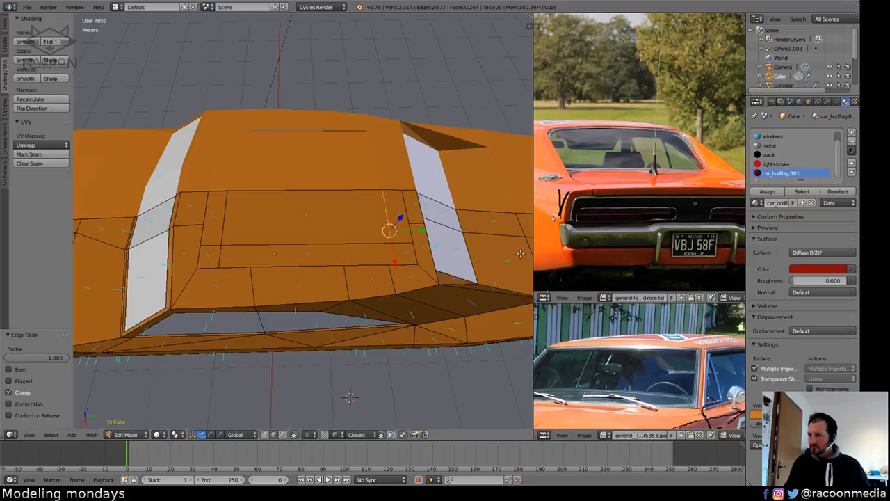
pyautogui.press('a')
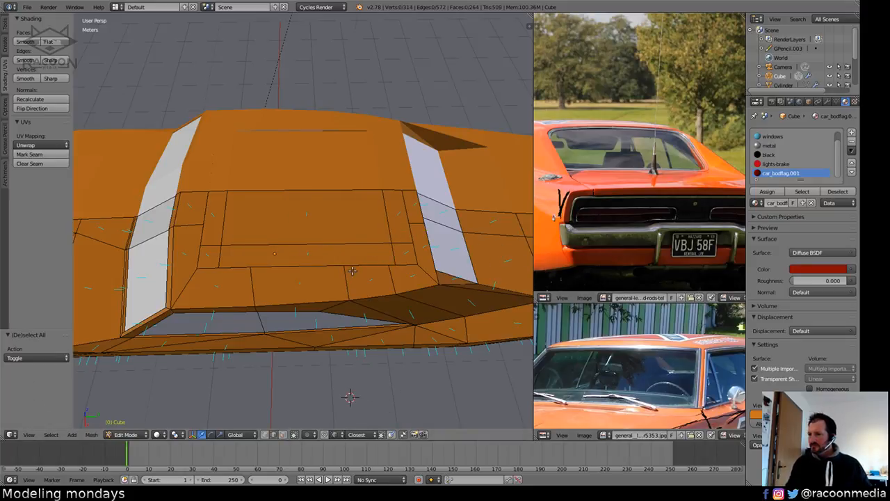
# Add a centred crosswise loop cut through the flag panel and bevel it into a narrow central strip.
pyautogui.hotkey('ctrl', 'r')
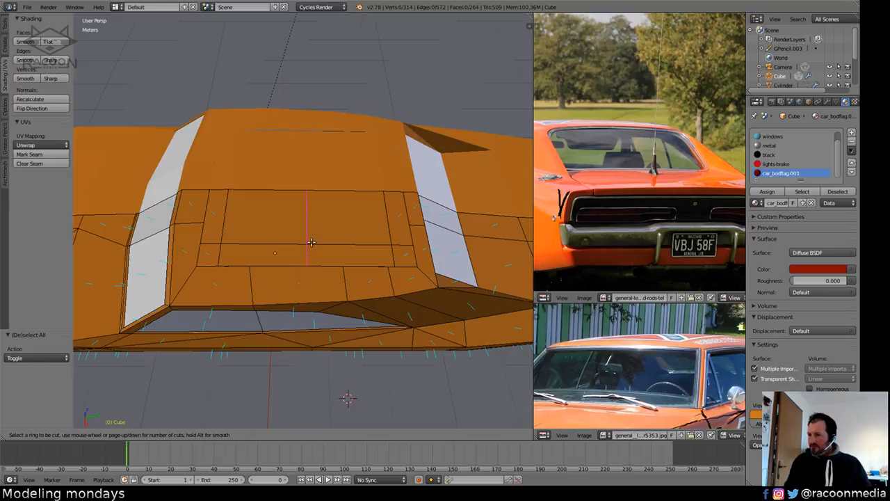
pyautogui.click(311, 242)
pyautogui.rightClick(317, 244)
pyautogui.press('a')
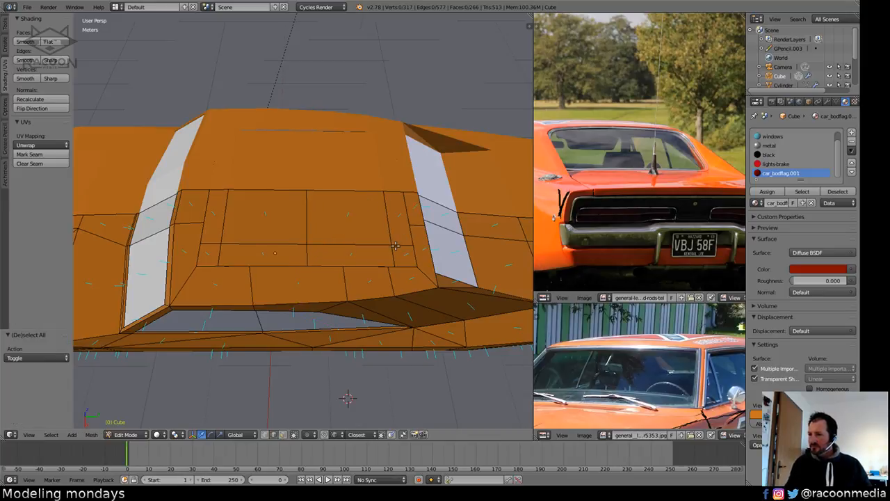
pyautogui.rightClick(307, 252)
pyautogui.keyDown('alt'); pyautogui.rightClick(307, 252); pyautogui.keyUp('alt')
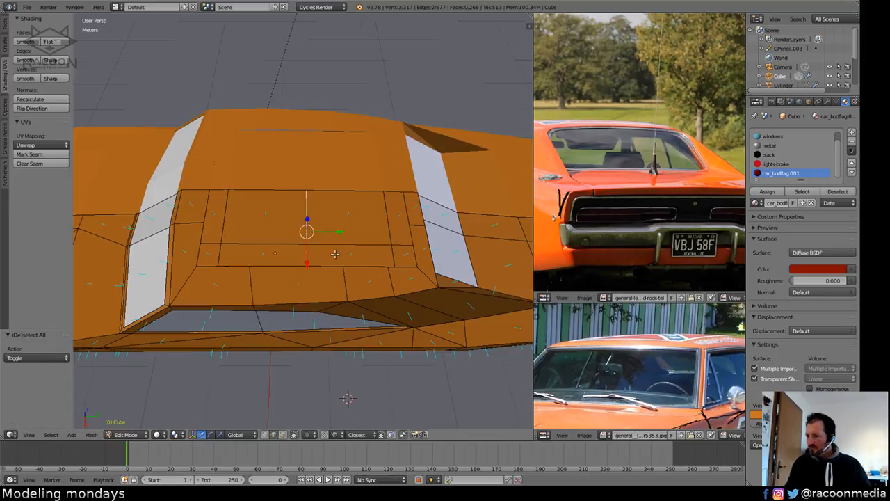
pyautogui.hotkey('ctrl', 'b')
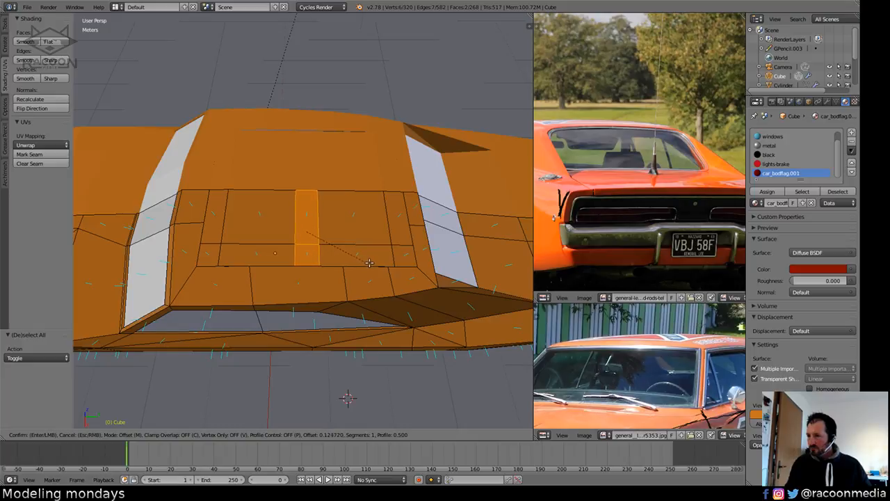
pyautogui.click(352, 244)
pyautogui.press('a')
# Add a lengthwise loop cut near the car's centreline and a crosswise loop cut through the middle of the narrow central strip.
pyautogui.keyDown('shift'); pyautogui.moveTo(340, 219); pyautogui.dragTo(351, 239, button='middle'); pyautogui.keyUp('shift')
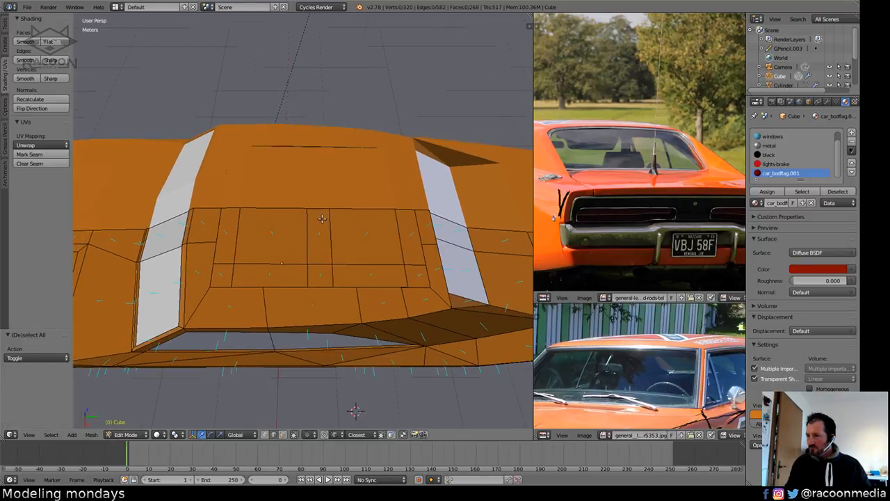
pyautogui.hotkey('ctrl', 'r')
pyautogui.click(332, 219)
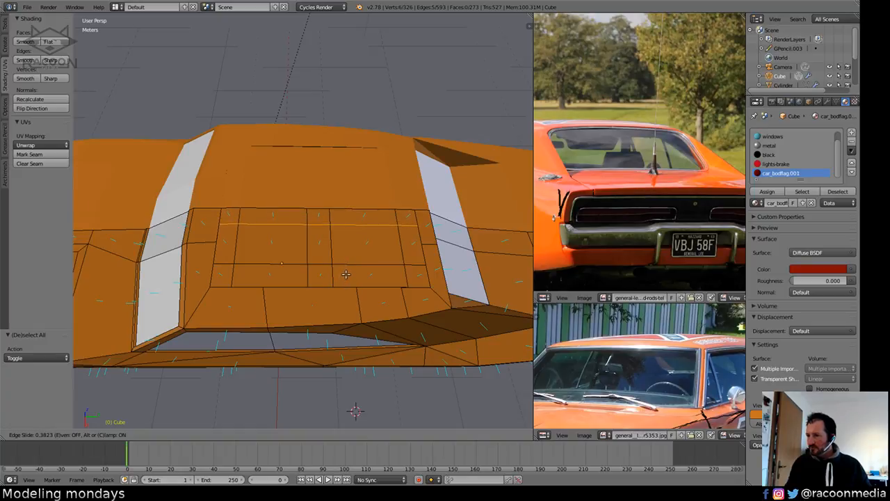
pyautogui.click(352, 254)
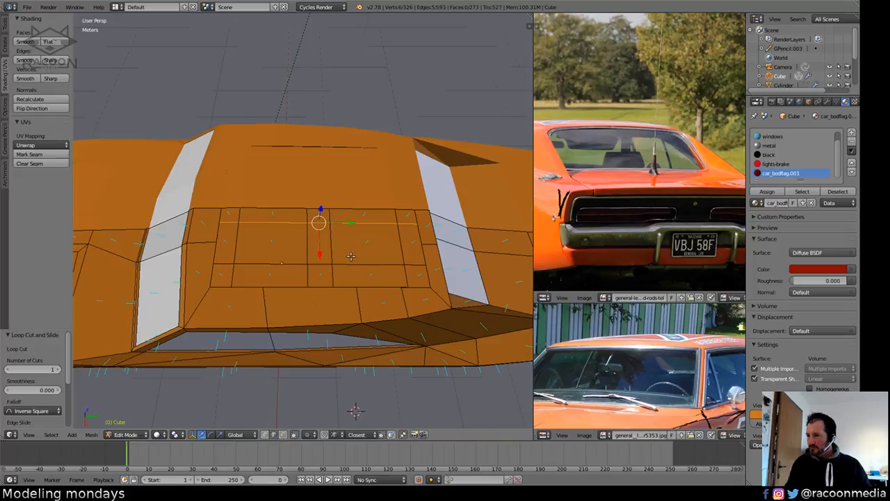
pyautogui.hotkey('ctrl', 'r')
pyautogui.click(324, 263)
pyautogui.click(324, 261)
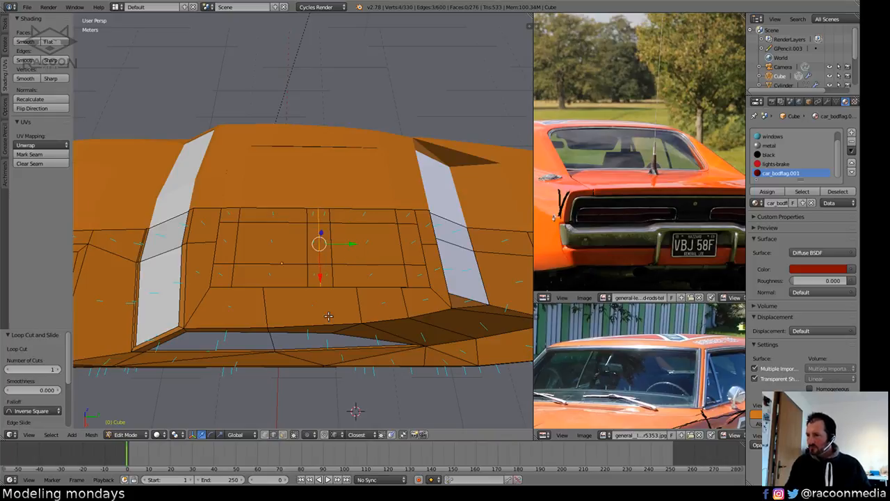
# Edge-slide the flag panel's near-centre lengthwise edges on the windshield side of the narrow strip onto the car's centreline by a factor of 1.
pyautogui.press('a')
pyautogui.rightClick(306, 222)
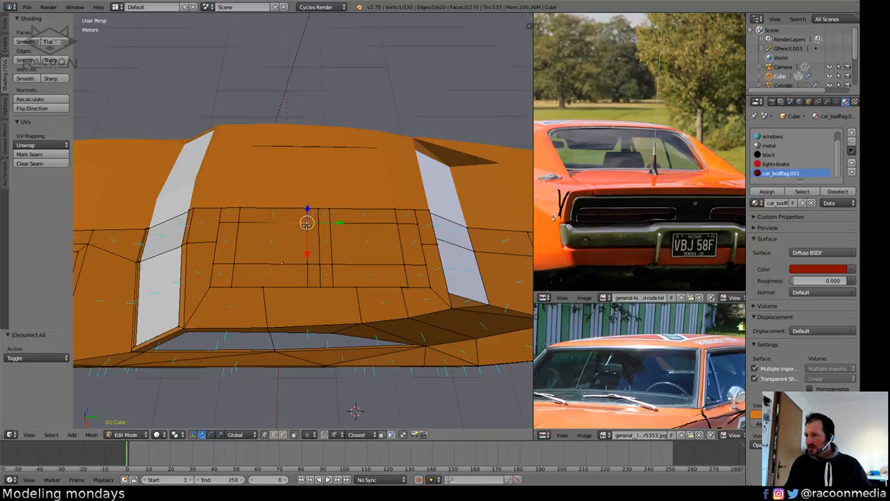
pyautogui.keyDown('shift'); pyautogui.rightClick(227, 221); pyautogui.keyUp('shift')
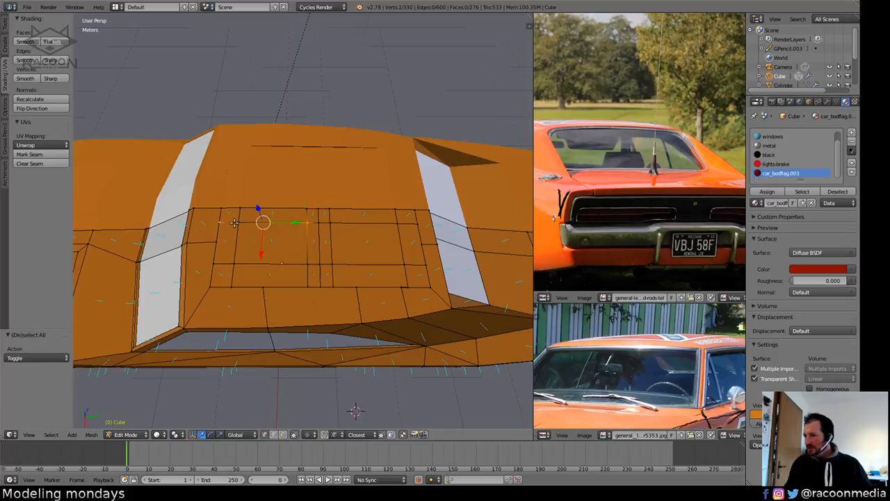
pyautogui.press('g')
pyautogui.press('g')
pyautogui.click(358, 141)
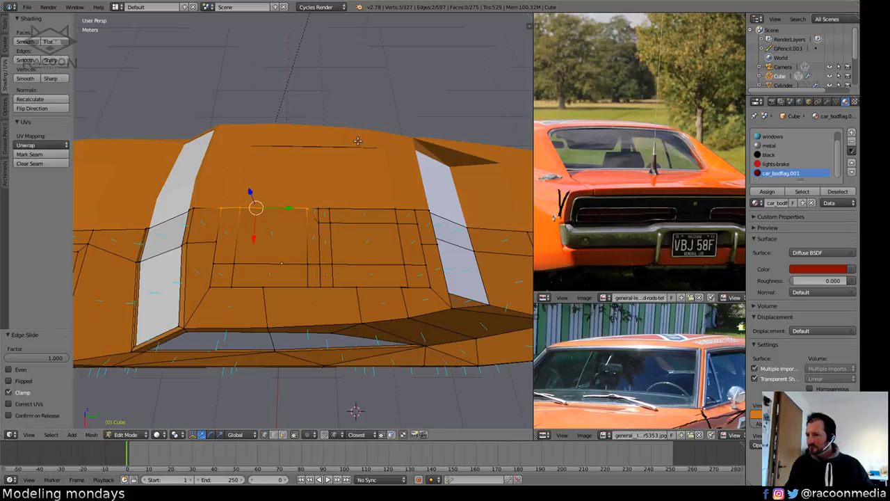
# Edge-slide the matching near-centre lengthwise edges on the rear-window side of the narrow strip onto the car's centreline.
pyautogui.press('a')
pyautogui.rightClick(337, 225)
pyautogui.keyDown('shift'); pyautogui.rightClick(405, 224); pyautogui.keyUp('shift')
pyautogui.keyDown('shift'); pyautogui.rightClick(419, 227); pyautogui.keyUp('shift')
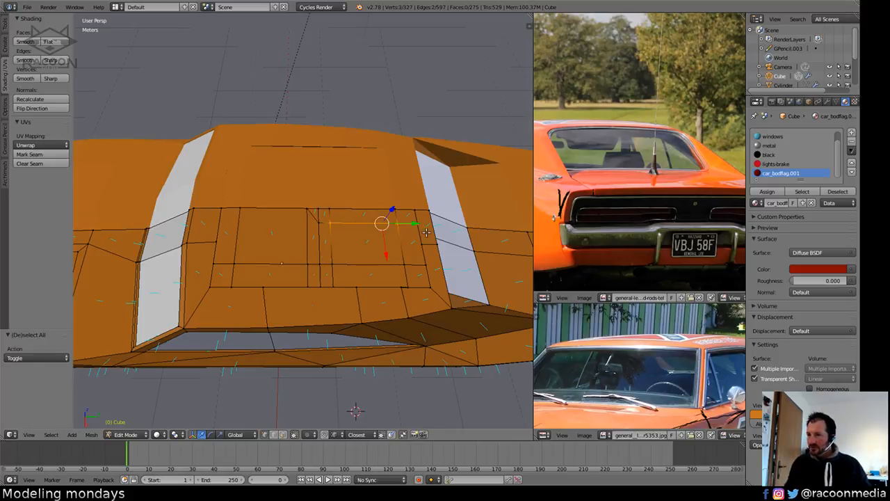
pyautogui.press('g')
pyautogui.press('g')
pyautogui.click(424, 141)
pyautogui.press('a')
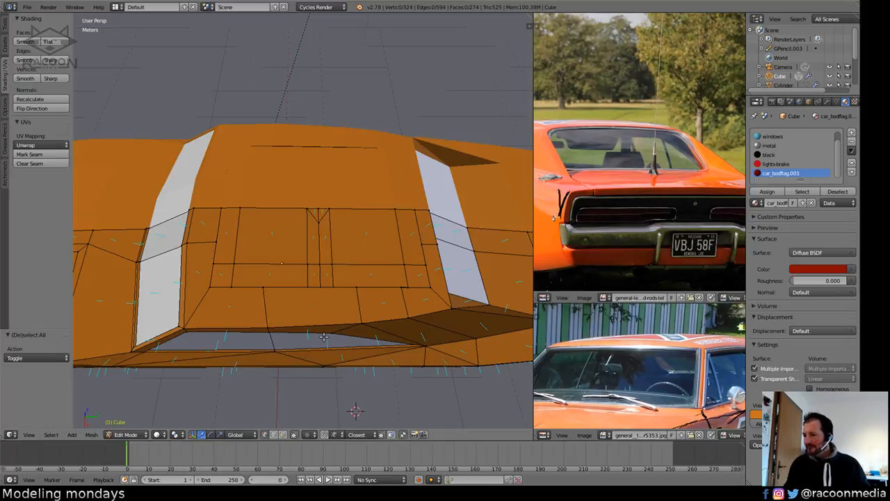
# Delete the flag panel's ten inner faces, keeping only the small triangle at the centreline and the panel's corner faces.
pyautogui.click(285, 435)
pyautogui.rightClick(315, 281)
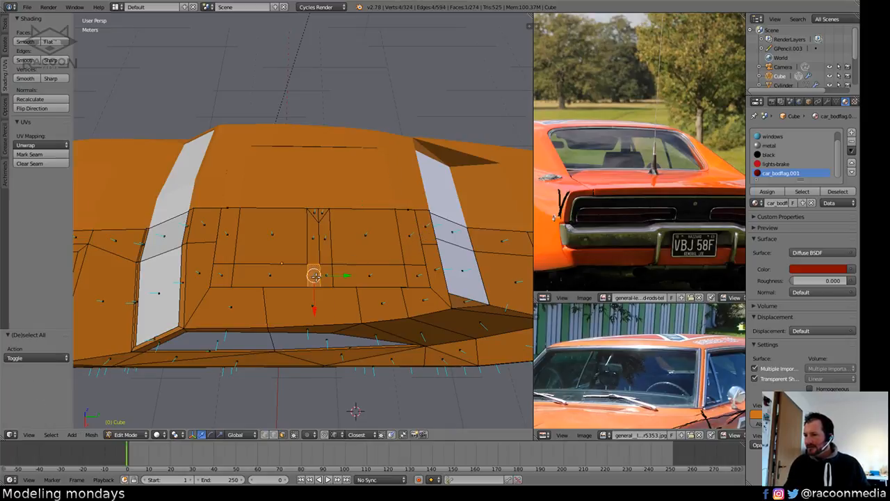
pyautogui.keyDown('shift'); pyautogui.rightClick(325, 276); pyautogui.keyUp('shift')
pyautogui.keyDown('shift'); pyautogui.rightClick(323, 249); pyautogui.keyUp('shift')
pyautogui.keyDown('shift'); pyautogui.rightClick(314, 247); pyautogui.keyUp('shift')
pyautogui.keyDown('shift'); pyautogui.rightClick(277, 275); pyautogui.keyUp('shift')
pyautogui.keyDown('shift'); pyautogui.rightClick(282, 253); pyautogui.keyUp('shift')
pyautogui.keyDown('shift'); pyautogui.rightClick(362, 240); pyautogui.keyUp('shift')
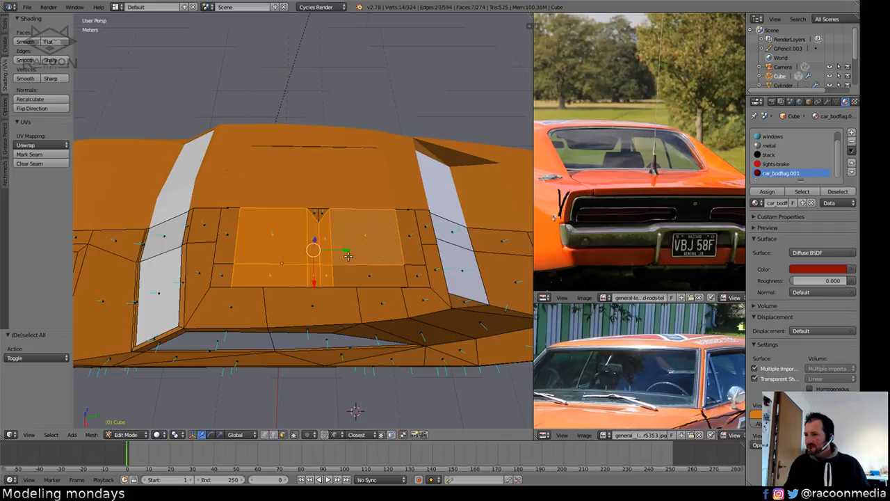
pyautogui.keyDown('shift'); pyautogui.rightClick(355, 276); pyautogui.keyUp('shift')
pyautogui.keyDown('shift'); pyautogui.rightClick(420, 251); pyautogui.keyUp('shift')
pyautogui.keyDown('shift'); pyautogui.rightClick(229, 248); pyautogui.keyUp('shift')
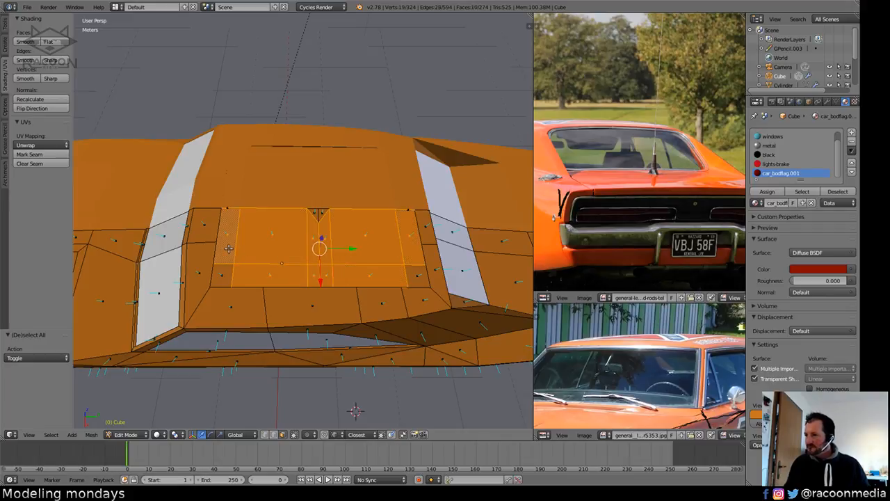
pyautogui.press('x')
pyautogui.click(261, 258)
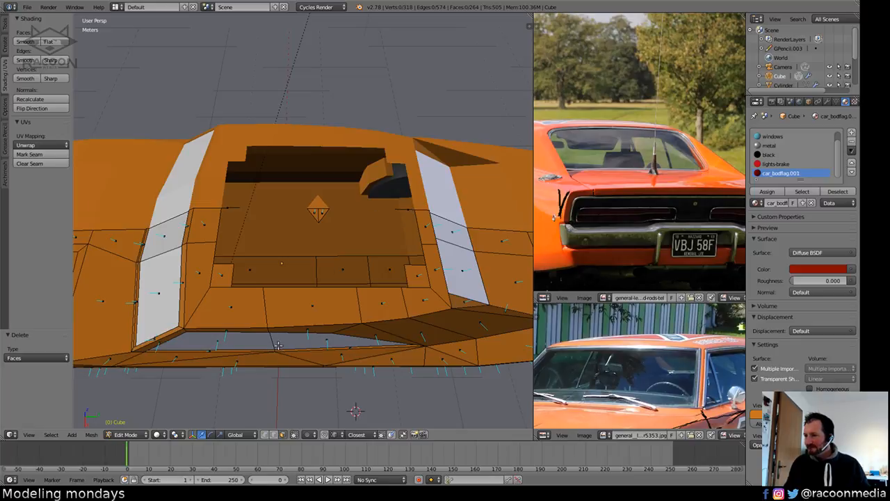
# Delete the two stray vertices left on the centreline side of the roof opening, one at the windshield end and one at the rear-window end.
pyautogui.moveTo(228, 216); pyautogui.dragTo(390, 250, button='middle')
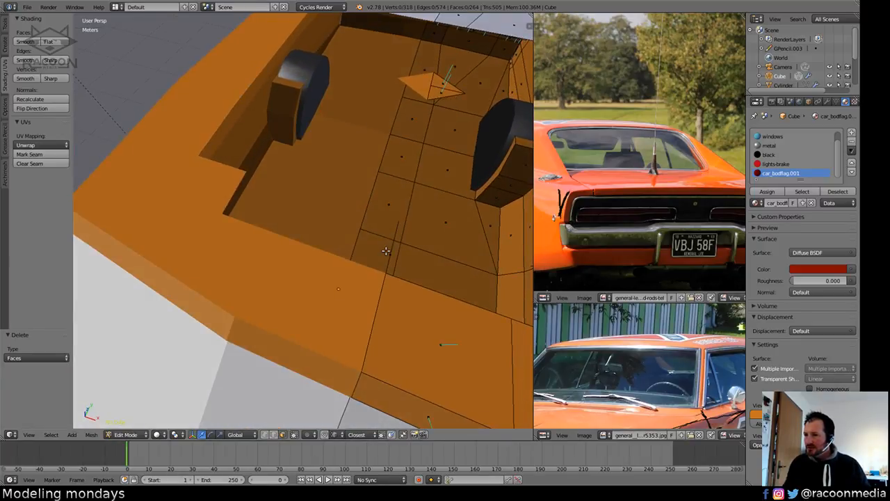
pyautogui.rightClick(392, 254)
pyautogui.press('a')
pyautogui.moveTo(431, 269); pyautogui.dragTo(308, 257, button='middle')
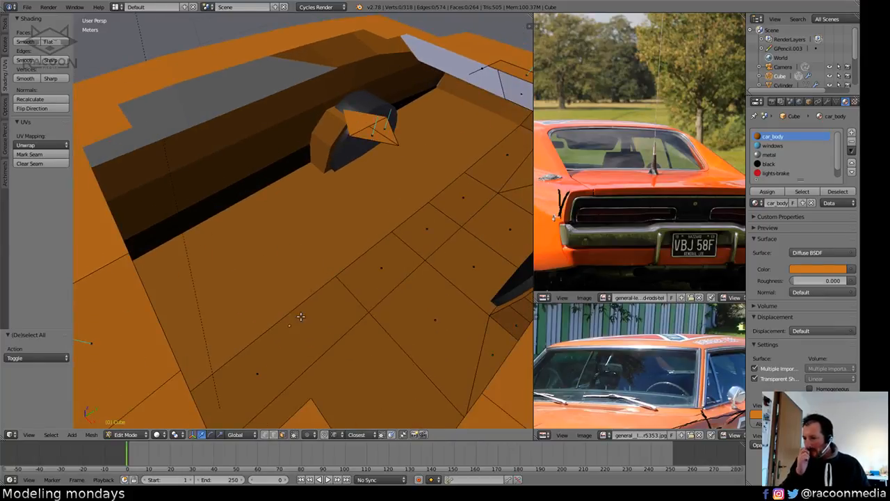
pyautogui.moveTo(282, 417); pyautogui.dragTo(328, 310, button='middle')
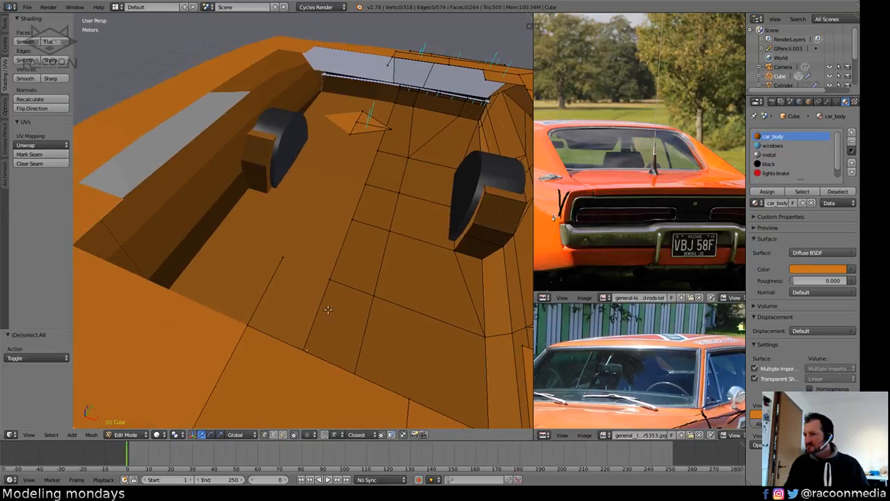
pyautogui.rightClick(301, 243)
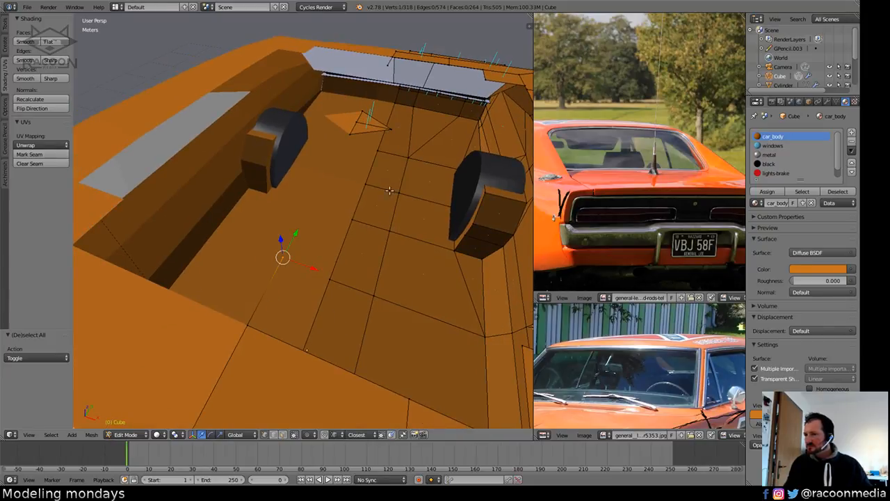
pyautogui.moveTo(389, 190); pyautogui.dragTo(302, 254, button='middle')
pyautogui.moveTo(325, 181); pyautogui.dragTo(348, 95, button='middle')
pyautogui.keyDown('shift'); pyautogui.rightClick(341, 94); pyautogui.keyUp('shift')
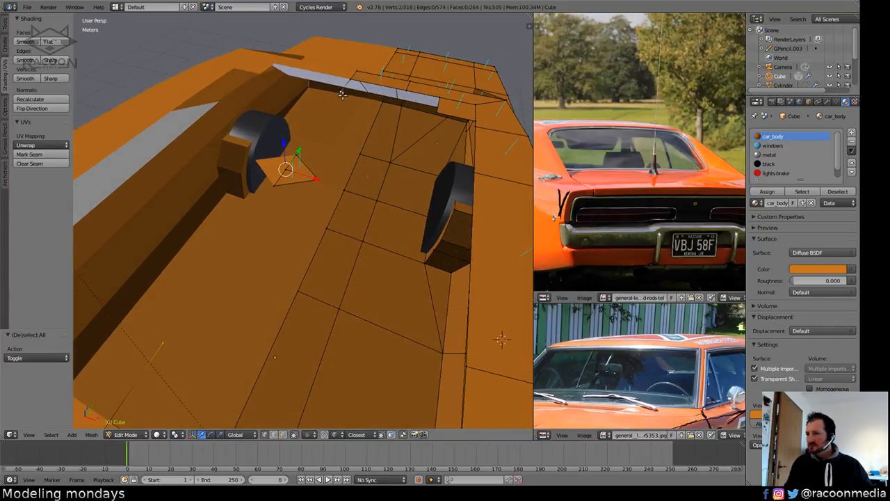
pyautogui.press('x')
pyautogui.click(336, 154)
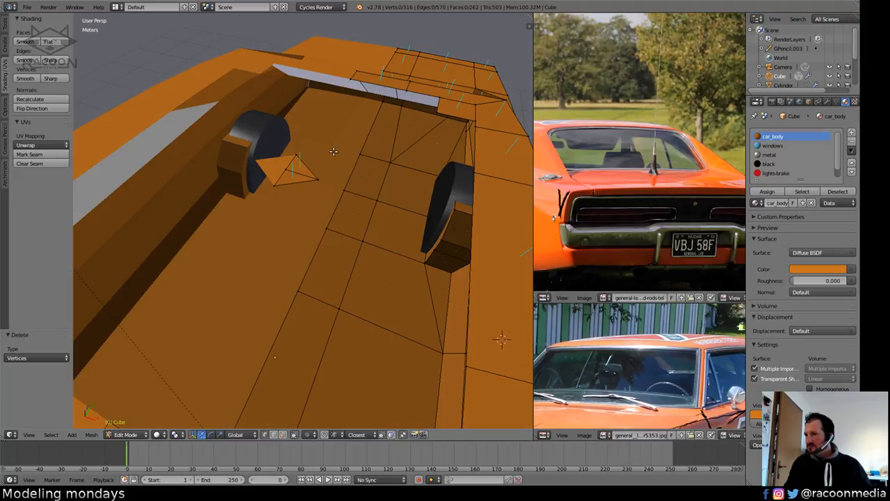
# Vertex-slide the inner corner vertex at the opening's windshield end onto the border by a factor of 1, forming a diagonal corner edge.
pyautogui.moveTo(334, 152); pyautogui.dragTo(353, 313, button='middle')
pyautogui.scroll(-2, 370, 302)
pyautogui.press('z')
pyautogui.press('z')
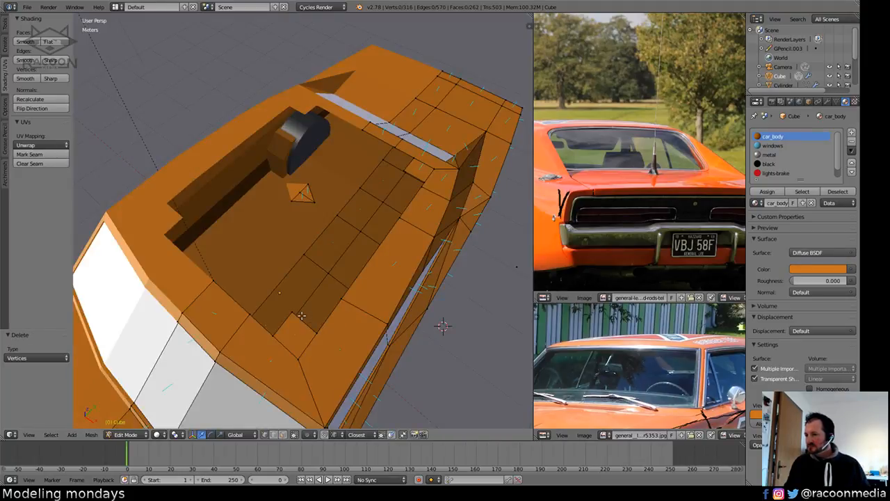
pyautogui.rightClick(303, 316)
pyautogui.hotkey('shift', 'v')
pyautogui.click(377, 322)
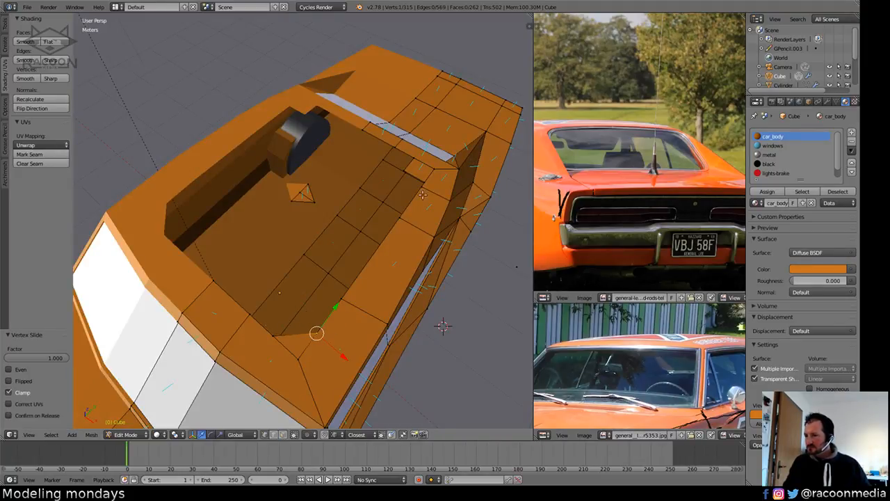
# Try to vertex-slide the inner corner vertex at the opening's rear-window end, and undo the slide.
pyautogui.rightClick(408, 169)
pyautogui.hotkey('shift', 'v')
pyautogui.click(472, 221)
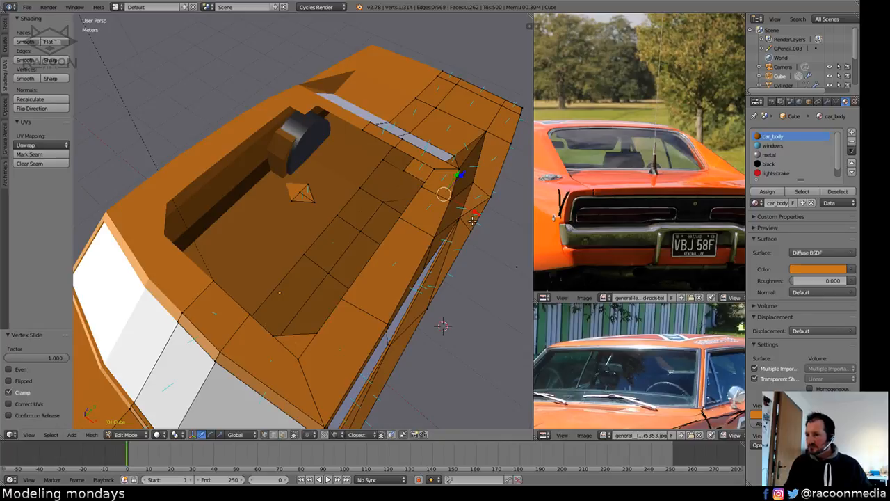
pyautogui.hotkey('ctrl', 'z')
# Vertex-slide the inner corner vertex at the opening's rear-window end onto the side border by a factor of 1, forming a diagonal corner edge.
pyautogui.moveTo(477, 228); pyautogui.dragTo(351, 284, button='middle')
pyautogui.press('z')
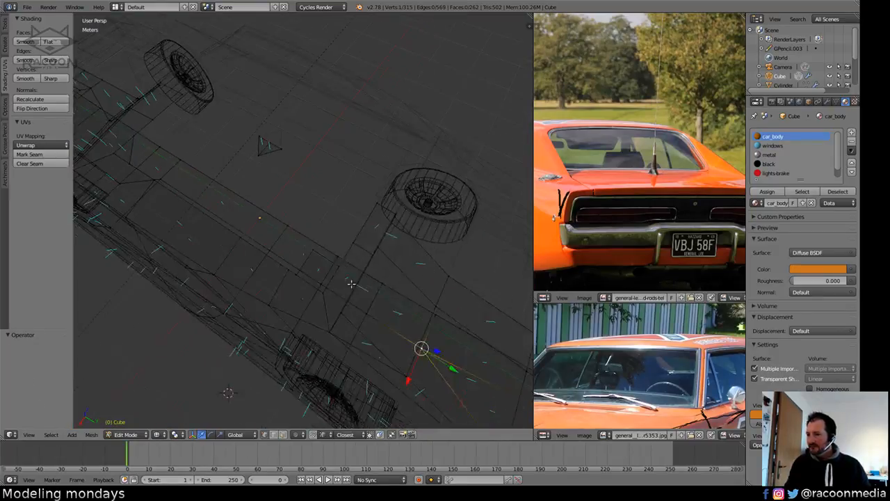
pyautogui.press('z')
pyautogui.rightClick(331, 266)
pyautogui.press('g')
pyautogui.press('g')
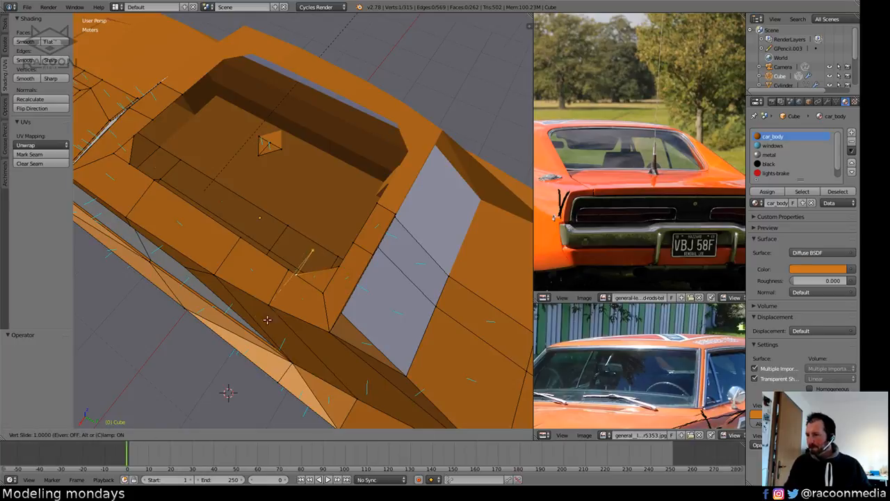
pyautogui.click(283, 308)
pyautogui.press('a')
# Fill a stripe face between the rear-window corner's diagonal edge and the rear-facing edge of the central triangle.
pyautogui.click(274, 434)
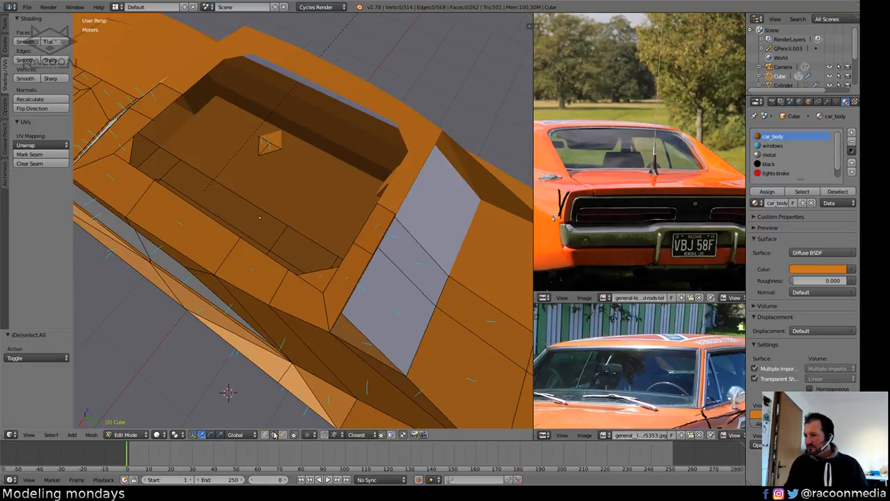
pyautogui.rightClick(316, 270)
pyautogui.keyDown('shift'); pyautogui.rightClick(271, 154); pyautogui.keyUp('shift')
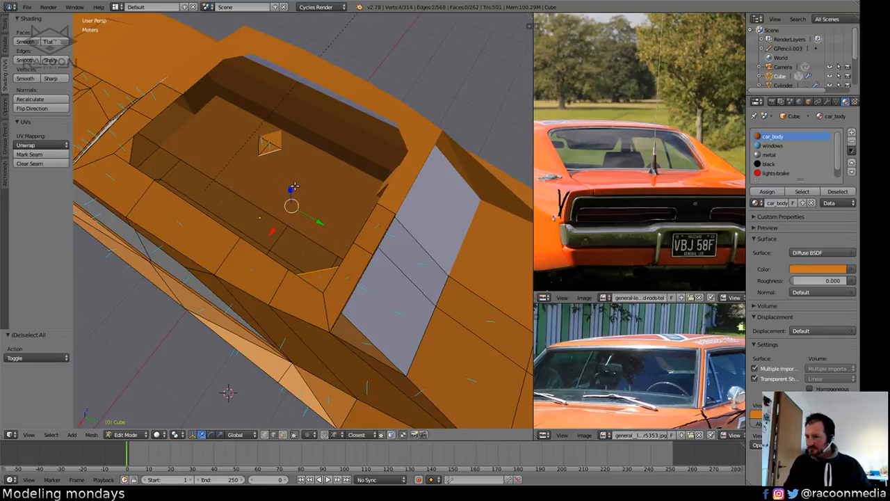
pyautogui.press('f')
# Fill a stripe face between the windshield corner's diagonal edge and the front-facing edge of the central triangle.
pyautogui.moveTo(293, 199); pyautogui.dragTo(391, 176, button='middle')
pyautogui.rightClick(387, 170)
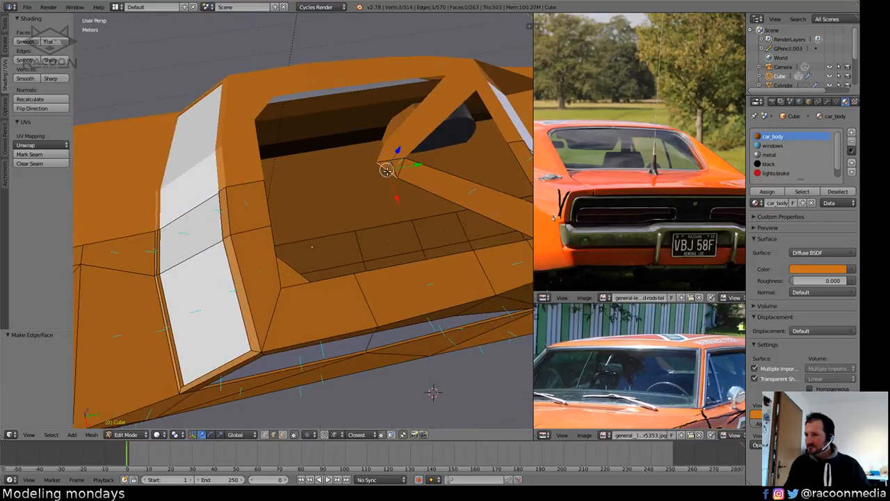
pyautogui.keyDown('shift'); pyautogui.rightClick(290, 268); pyautogui.keyUp('shift')
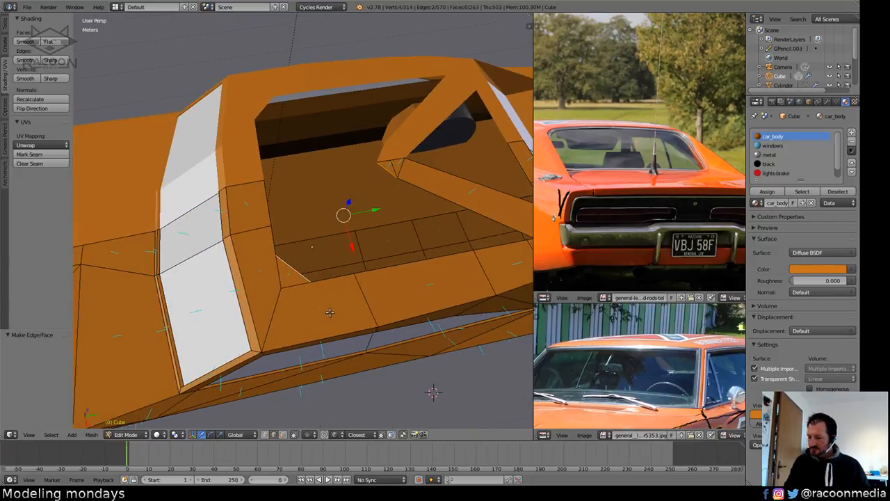
pyautogui.press('f')
pyautogui.press('a')
# Vertex-slide the rear stripe's two outer end vertices toward the opening's rear corner, the one on the side border by a factor of 0.212.
pyautogui.moveTo(329, 312); pyautogui.dragTo(289, 411, button='middle')
pyautogui.rightClick(411, 321)
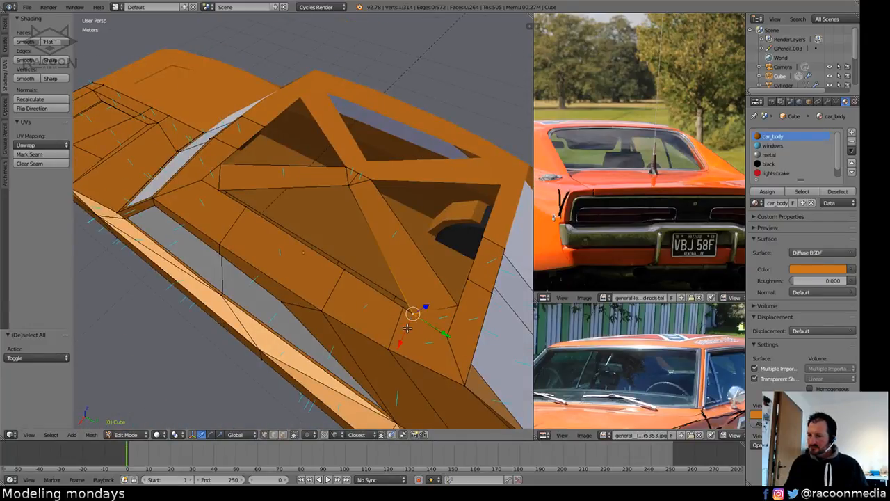
pyautogui.hotkey('shift', 'v')
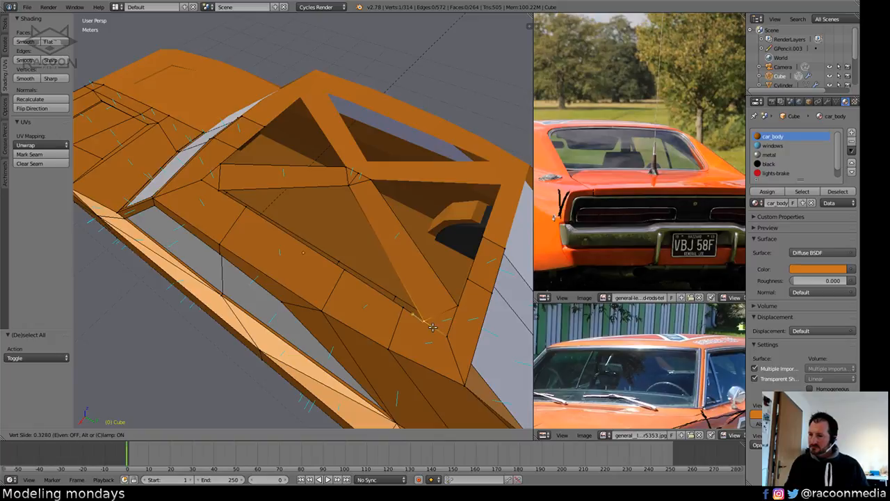
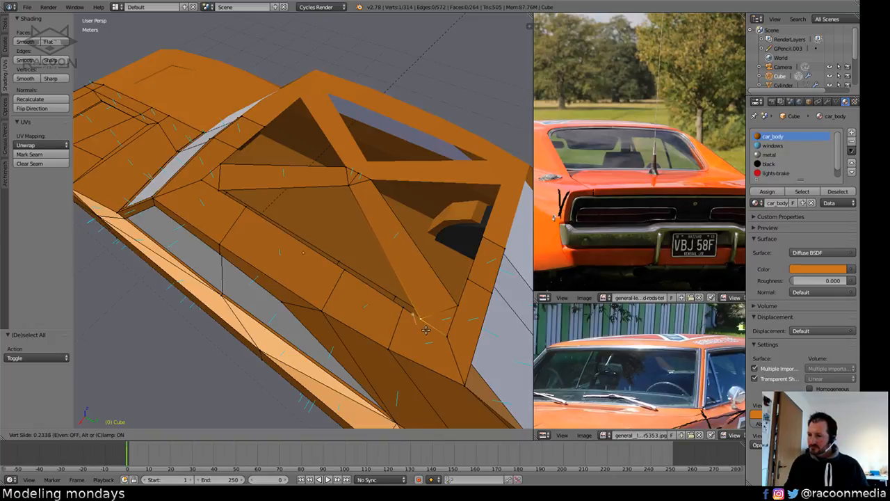
pyautogui.click(426, 330)
pyautogui.press('g')
pyautogui.press('z')
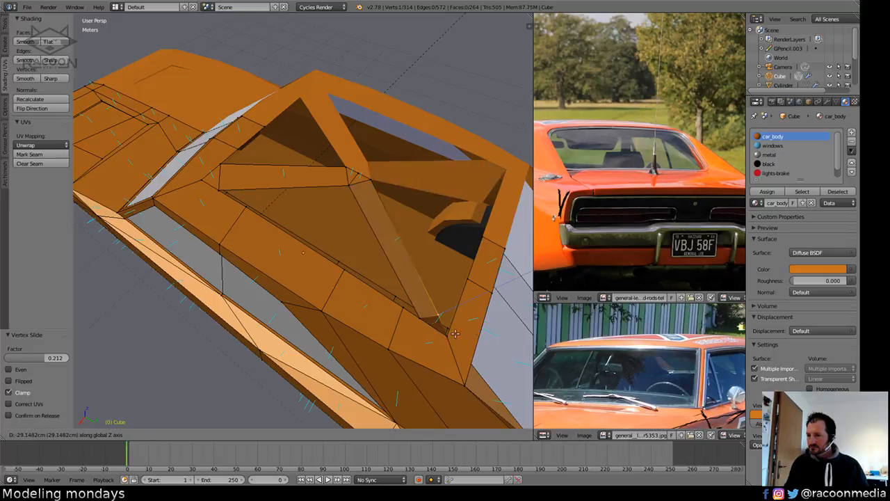
pyautogui.press('Escape')
pyautogui.moveTo(455, 334); pyautogui.dragTo(436, 338, button='middle')
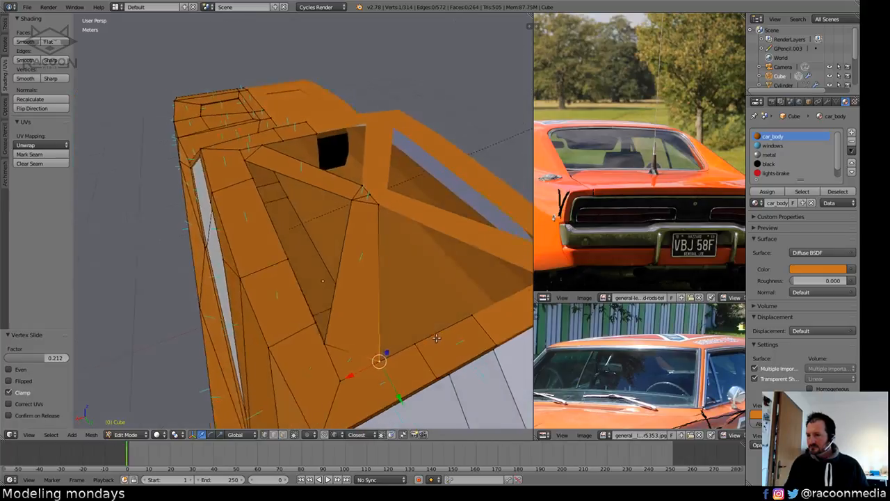
pyautogui.hotkey('shift', 'v')
pyautogui.click(404, 359)
pyautogui.press('a')
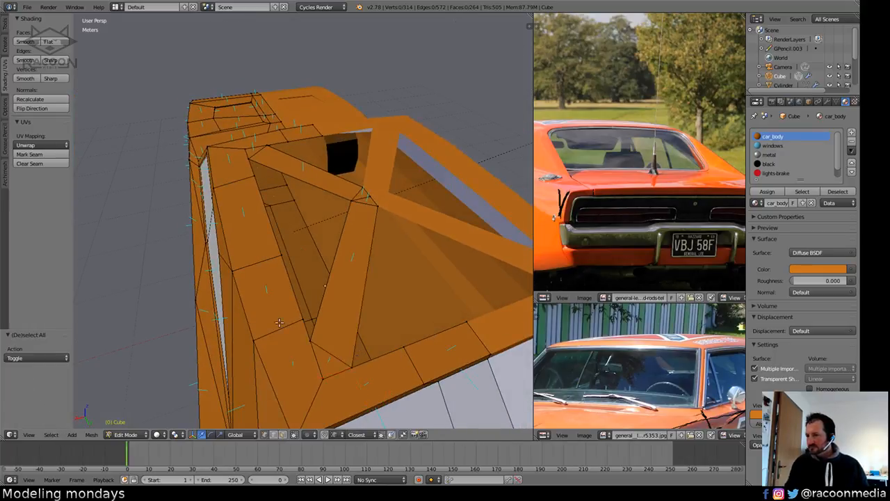
# In top view, vertex-slide the front stripe's end vertex on the windshield border toward the front corner by a factor of 0.321.
pyautogui.moveTo(404, 358); pyautogui.dragTo(321, 349, button='middle')
pyautogui.press('KP_7')
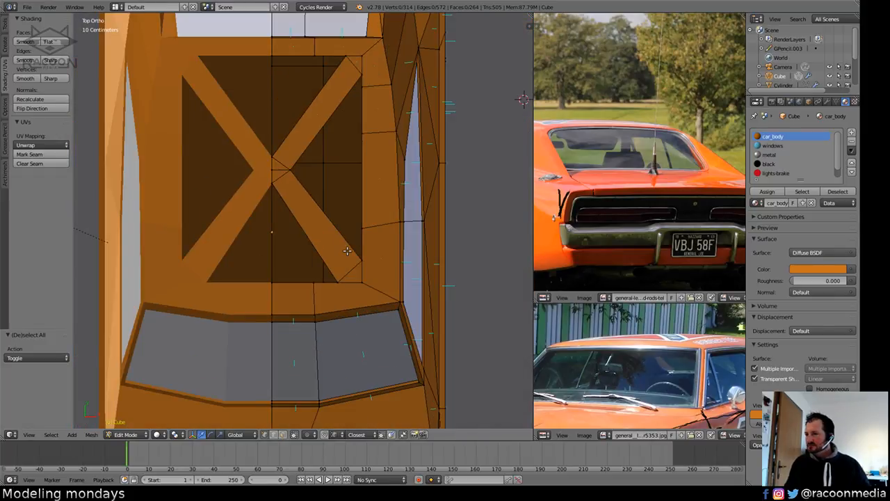
pyautogui.keyDown('shift'); pyautogui.moveTo(347, 250); pyautogui.dragTo(393, 326, button='middle'); pyautogui.keyUp('shift')
pyautogui.rightClick(389, 354)
pyautogui.hotkey('shift', 'v')
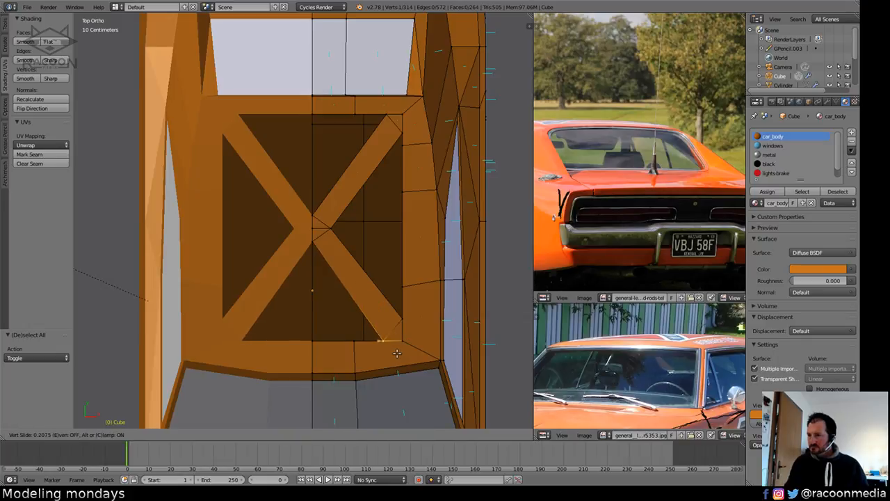
pyautogui.click(397, 350)
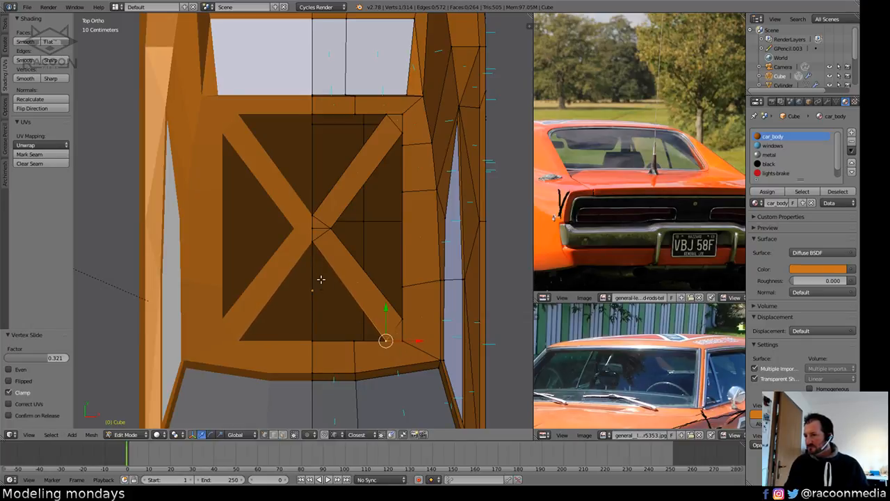
# Scale the crossing's front and rear centreline vertices slightly apart along the Y axis to even out the stripe widths.
pyautogui.rightClick(314, 243)
pyautogui.keyDown('shift'); pyautogui.rightClick(311, 212); pyautogui.keyUp('shift')
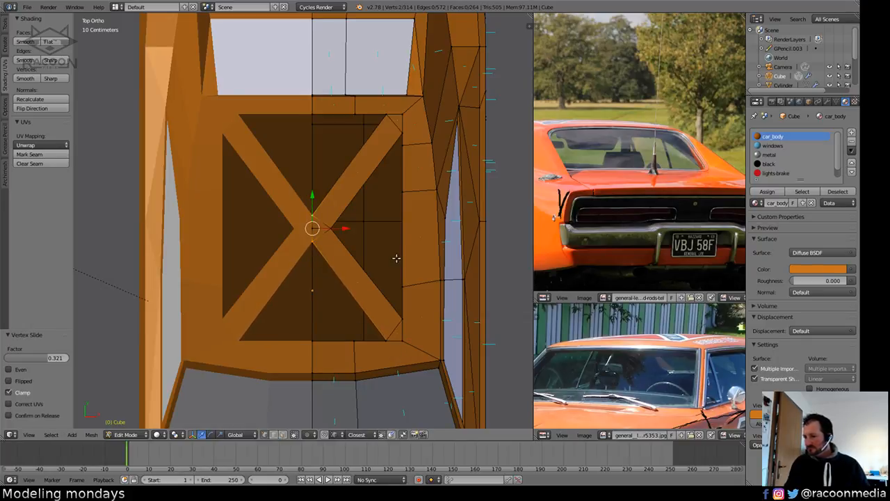
pyautogui.press('s')
pyautogui.press('y')
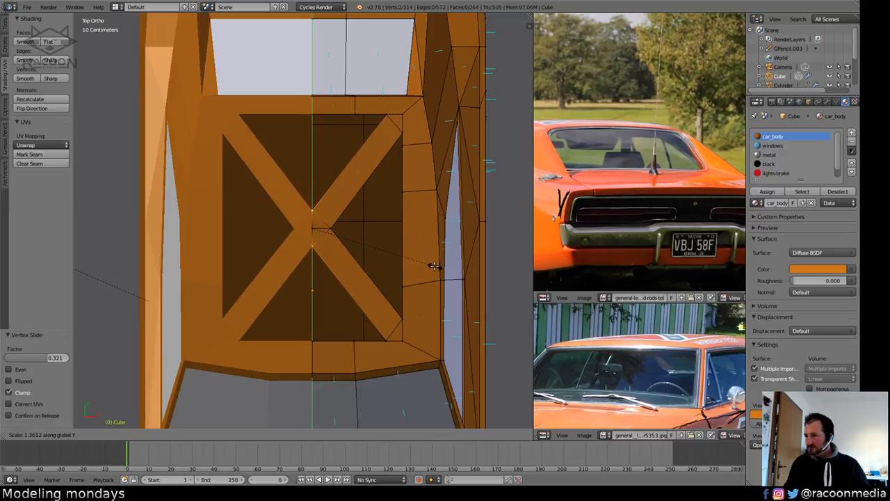
pyautogui.click(444, 276)
pyautogui.press('a')
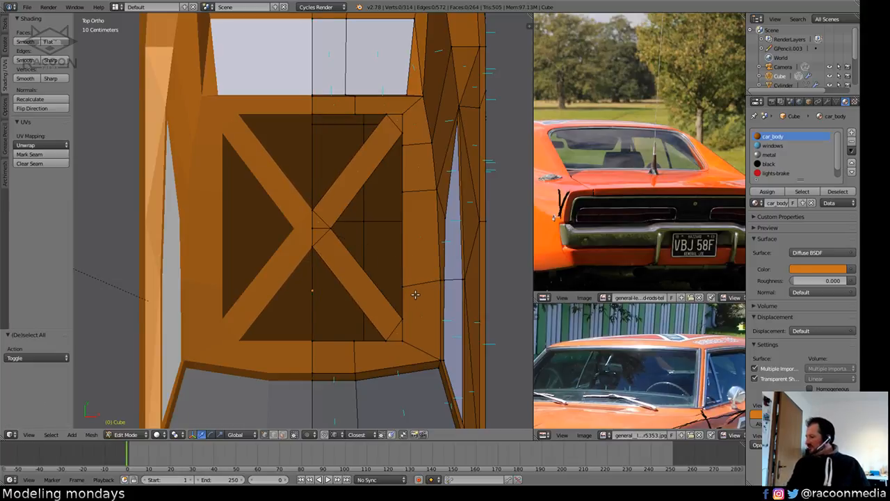
# Add a new blue diffuse material and assign it to all crossed-stripe faces, including the central triangles and the corner pieces.
pyautogui.keyDown('ctrl'); pyautogui.moveTo(415, 294); pyautogui.dragTo(414, 300, button='middle'); pyautogui.keyUp('ctrl')
pyautogui.keyDown('shift'); pyautogui.moveTo(413, 287); pyautogui.dragTo(400, 322, button='middle'); pyautogui.keyUp('shift')
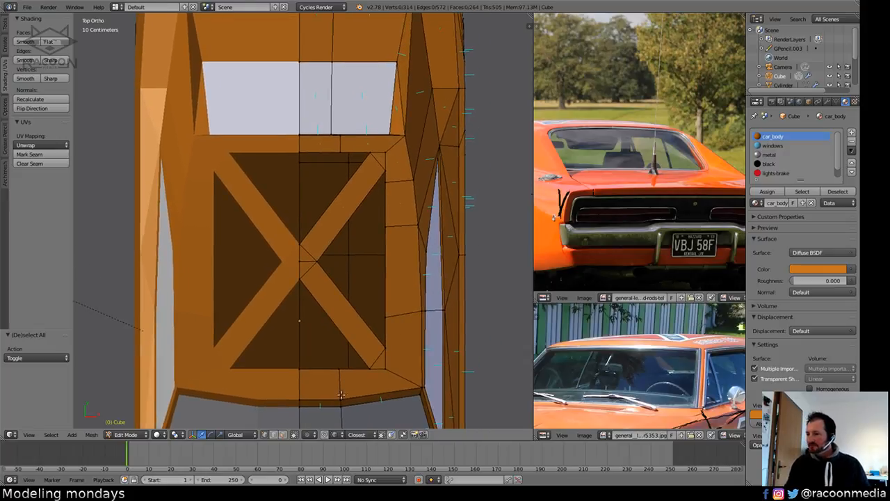
pyautogui.click(282, 434)
pyautogui.click(303, 265)
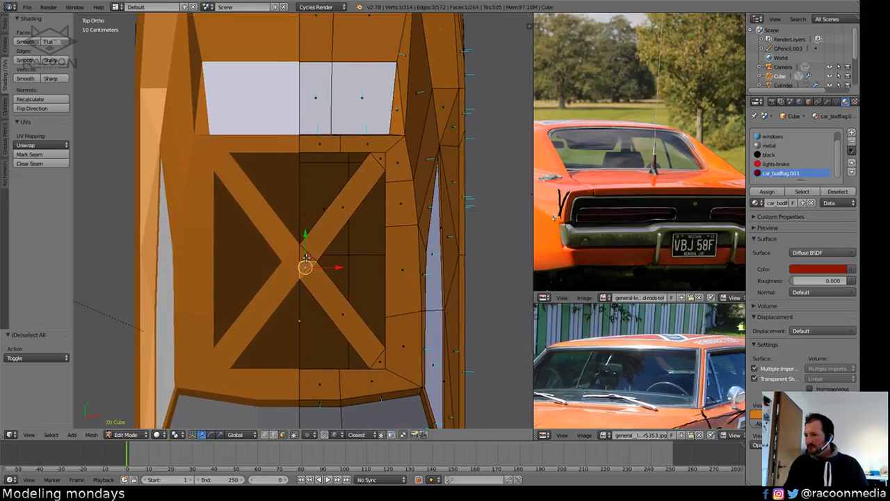
pyautogui.keyDown('shift'); pyautogui.click(317, 245); pyautogui.keyUp('shift')
pyautogui.keyDown('shift'); pyautogui.click(342, 317); pyautogui.keyUp('shift')
pyautogui.keyDown('shift'); pyautogui.click(380, 354); pyautogui.keyUp('shift')
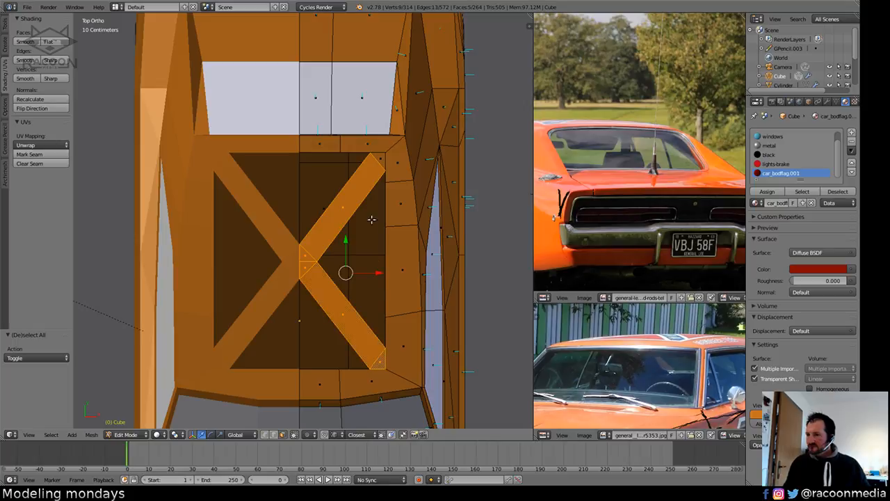
pyautogui.keyDown('shift'); pyautogui.click(378, 160); pyautogui.keyUp('shift')
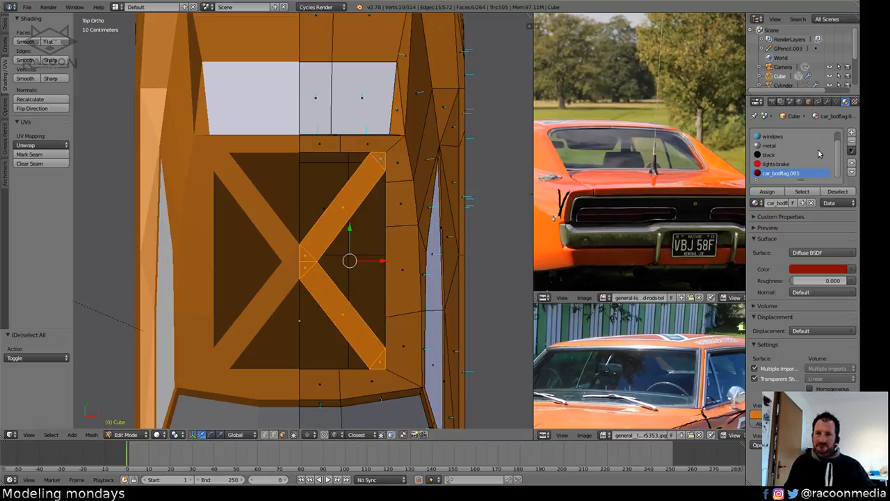
pyautogui.click(849, 131)
pyautogui.click(771, 202)
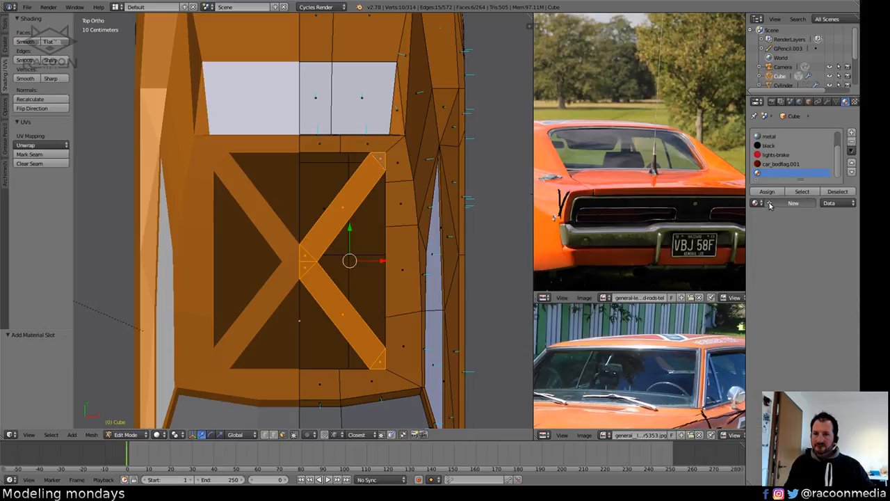
pyautogui.click(814, 270)
pyautogui.click(817, 152)
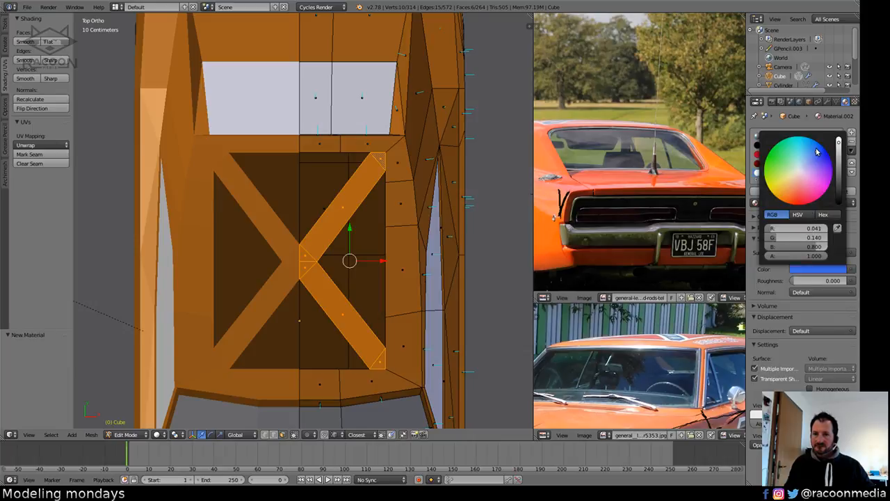
pyautogui.moveTo(818, 152); pyautogui.dragTo(820, 151)
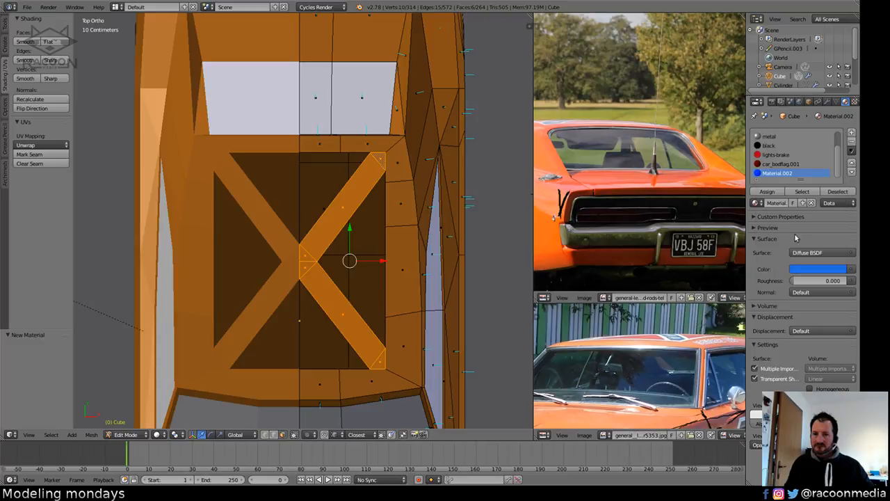
pyautogui.click(776, 193)
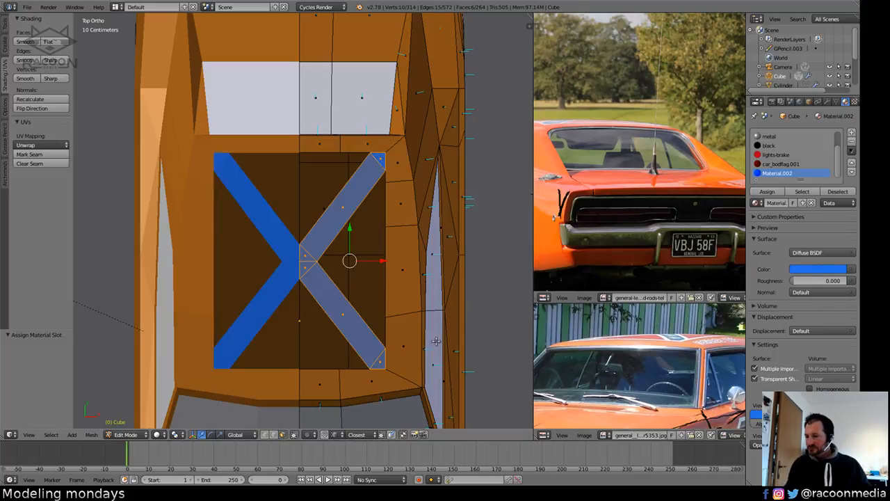
# Fill the side triangle between the outer edges of the front and rear diagonal stripes along the roof's side border.
pyautogui.click(276, 436)
pyautogui.rightClick(341, 230)
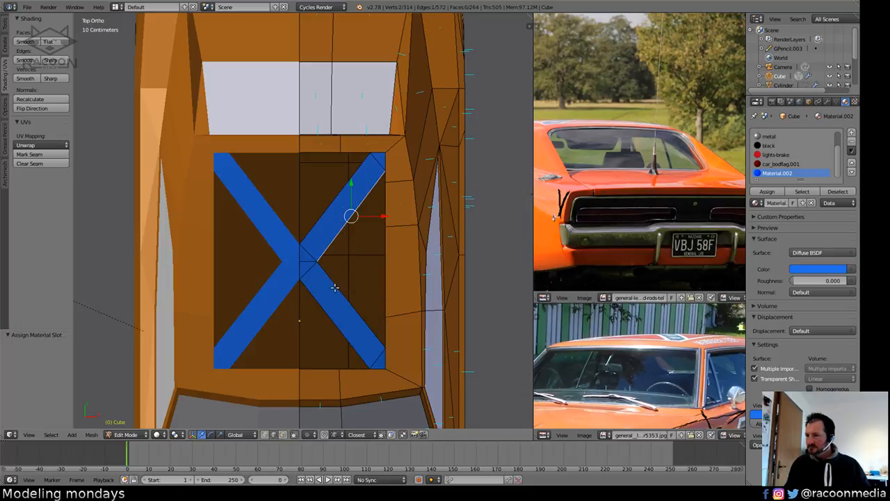
pyautogui.keyDown('shift'); pyautogui.rightClick(336, 287); pyautogui.keyUp('shift')
pyautogui.moveTo(362, 295)
pyautogui.mouseDown(button='middle')
pyautogui.moveTo(381, 301)
pyautogui.moveTo(361, 298)
pyautogui.mouseUp(button='middle')
pyautogui.press('f')
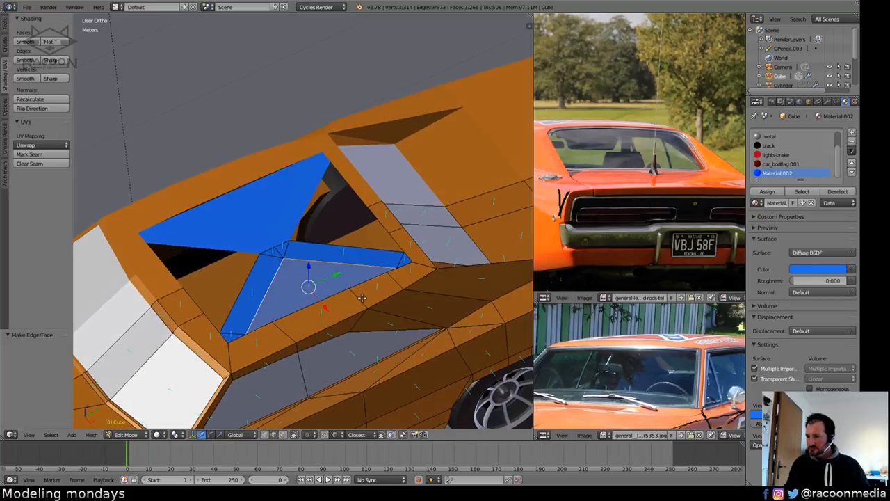
# Try to fill the rear triangle between the rear stripe's inner edge and the rear-window border edges.
pyautogui.rightClick(322, 241)
pyautogui.moveTo(323, 242); pyautogui.dragTo(373, 223, button='middle')
pyautogui.keyDown('shift'); pyautogui.rightClick(365, 200); pyautogui.keyUp('shift')
pyautogui.keyDown('shift'); pyautogui.rightClick(398, 202); pyautogui.keyUp('shift')
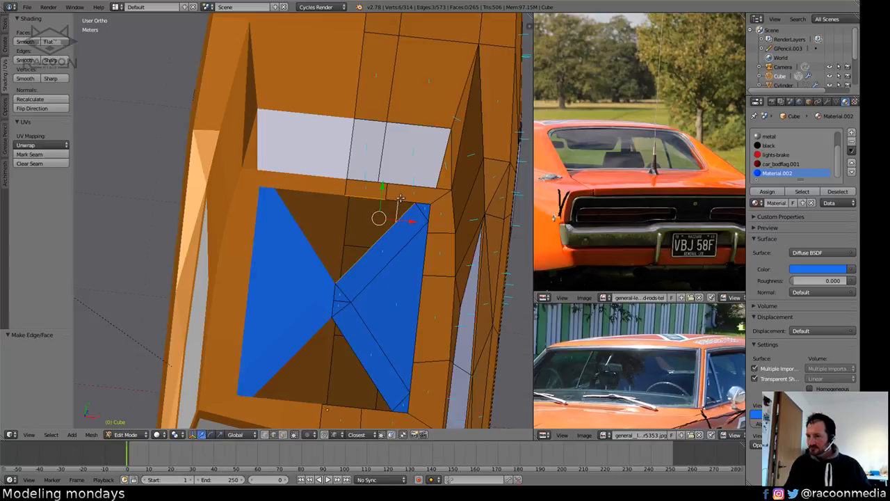
pyautogui.rightClick(399, 198)
pyautogui.keyDown('shift'); pyautogui.rightClick(368, 197); pyautogui.keyUp('shift')
pyautogui.keyDown('shift'); pyautogui.rightClick(391, 225); pyautogui.keyUp('shift')
pyautogui.moveTo(442, 276); pyautogui.dragTo(424, 259, button='middle')
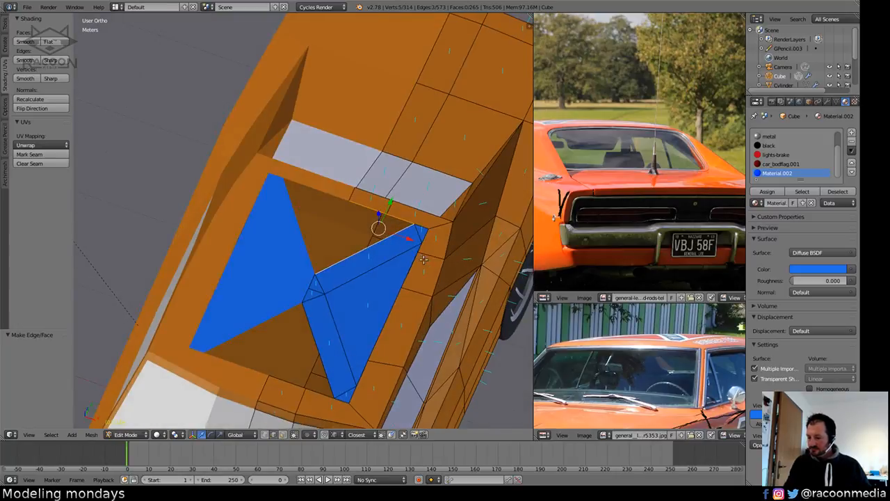
pyautogui.press('f')
pyautogui.hotkey('ctrl', 'z')
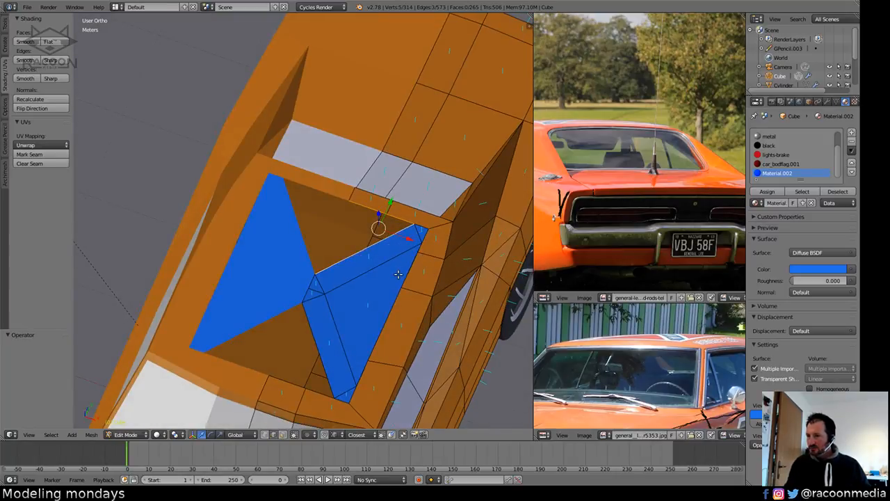
# Remove doubles across the entire car body mesh.
pyautogui.moveTo(399, 281); pyautogui.dragTo(388, 291, button='middle')
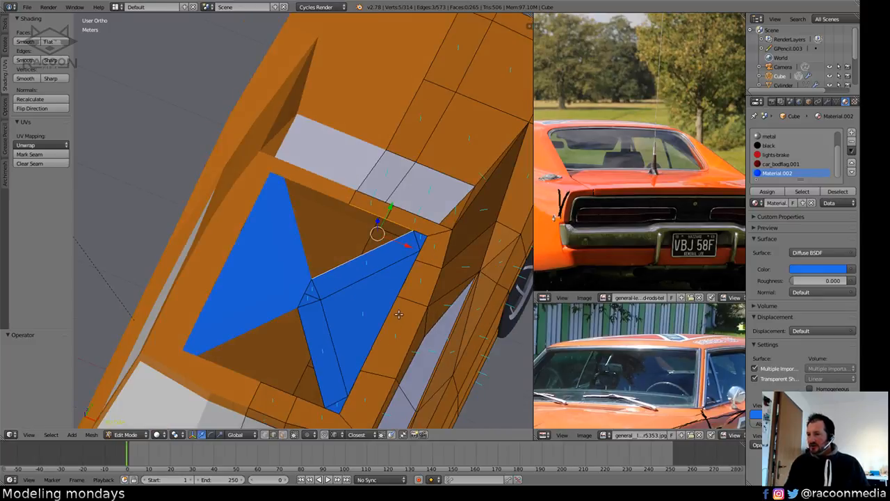
pyautogui.press('a')
pyautogui.press('w')
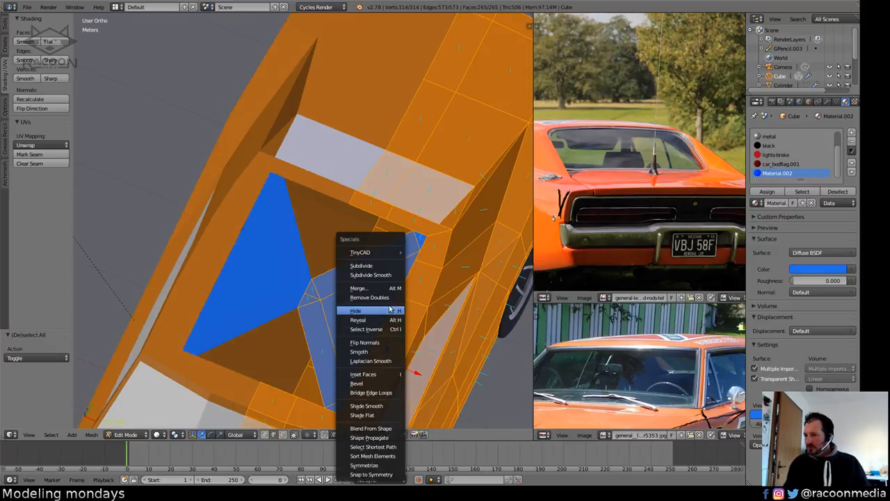
pyautogui.click(388, 304)
pyautogui.moveTo(385, 295); pyautogui.dragTo(393, 268, button='middle')
pyautogui.press('a')
# Extrude the rear-window border's inner centre edge -34.309 cm along Y into the roof opening.
pyautogui.rightClick(392, 213)
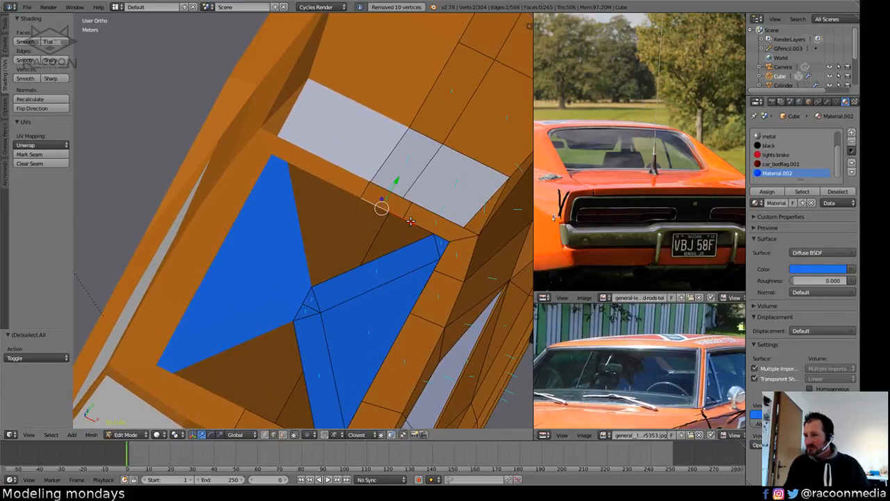
pyautogui.keyDown('shift'); pyautogui.rightClick(412, 222); pyautogui.keyUp('shift')
pyautogui.rightClick(380, 210)
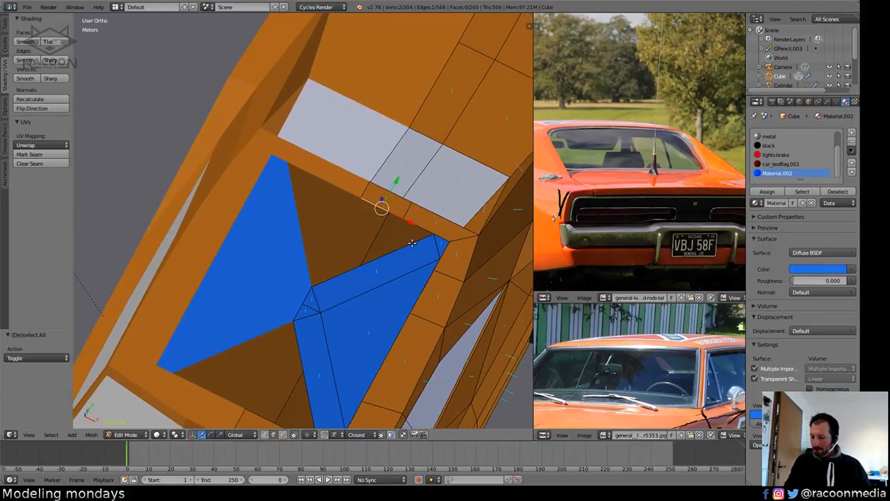
pyautogui.press('e')
pyautogui.press('y')
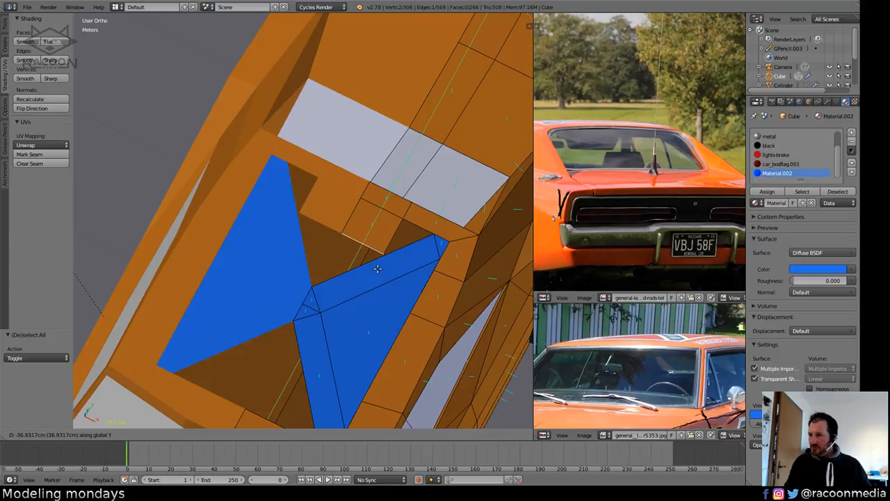
pyautogui.click(389, 268)
# Split the windshield border's inner centre edge from the adjoining mesh.
pyautogui.moveTo(344, 379); pyautogui.dragTo(340, 312, button='middle')
pyautogui.rightClick(307, 362)
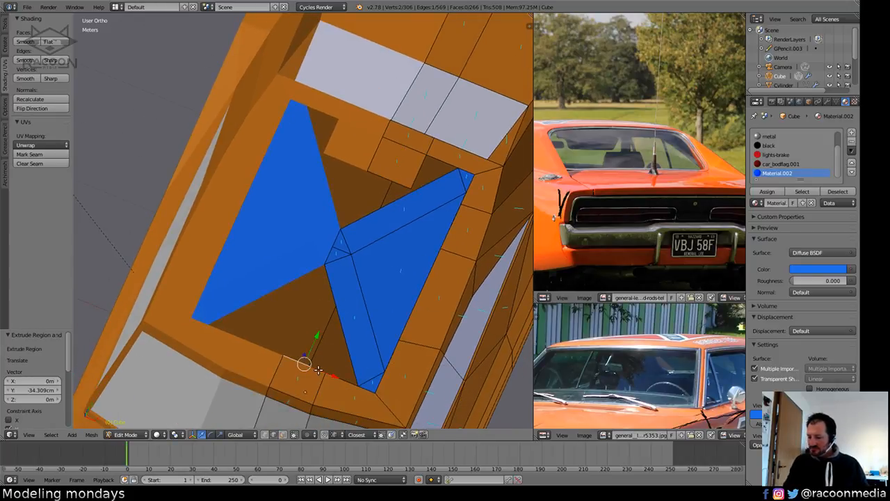
pyautogui.press('y')
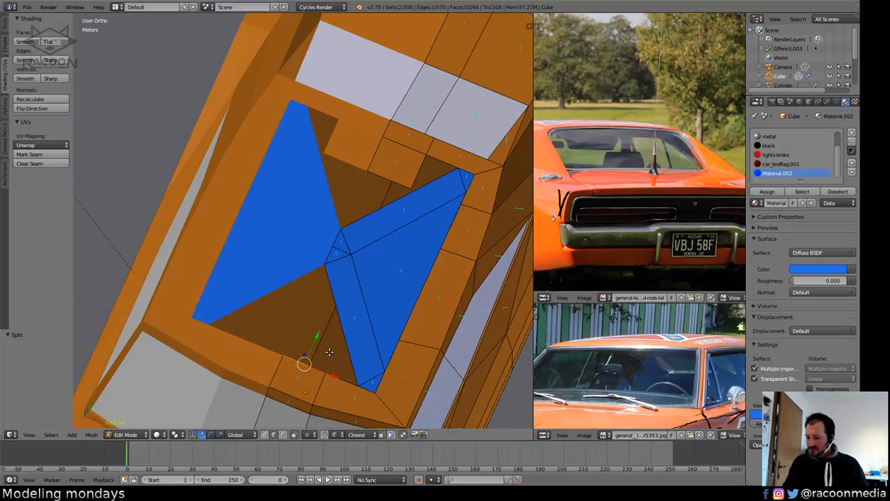
pyautogui.press('x')
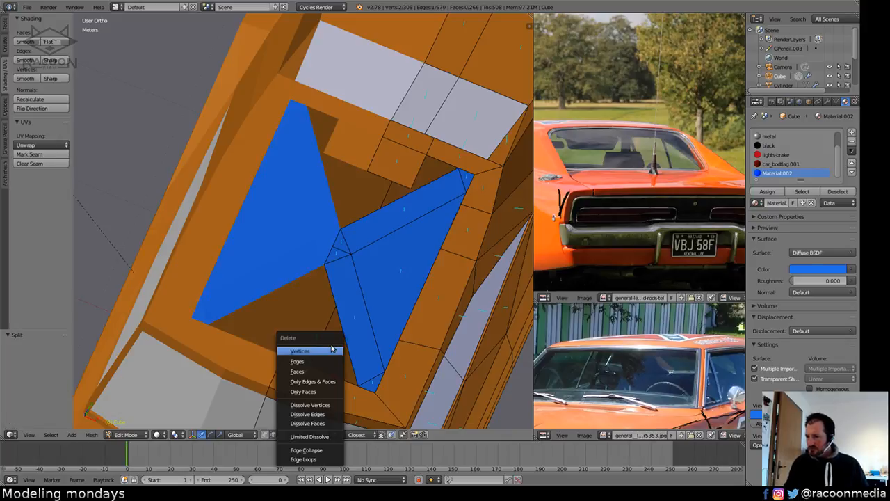
pyautogui.press('Escape')
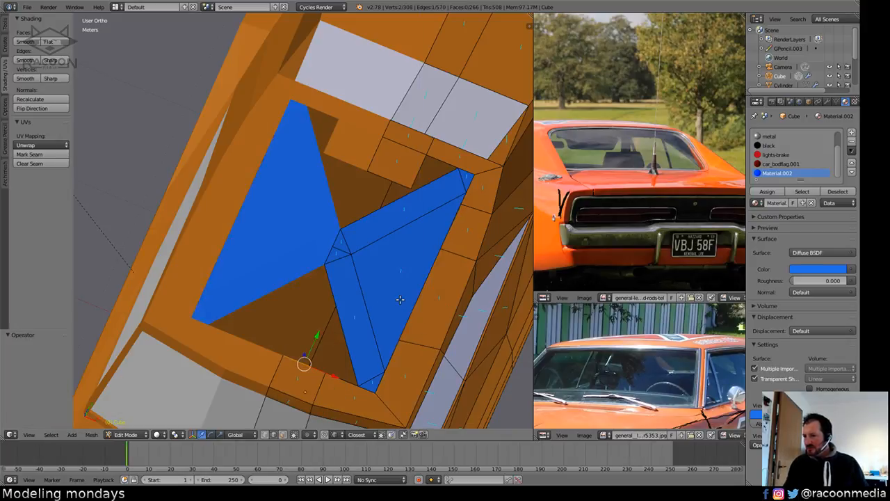
# Extrude both stripes' inner diagonal edges -21.918 cm along X and move them another -1.102 m along X against the centreline.
pyautogui.moveTo(400, 299)
pyautogui.mouseDown(button='middle')
pyautogui.moveTo(355, 297)
pyautogui.moveTo(406, 270)
pyautogui.moveTo(385, 304)
pyautogui.mouseUp(button='middle')
pyautogui.moveTo(324, 322); pyautogui.dragTo(330, 319, button='middle')
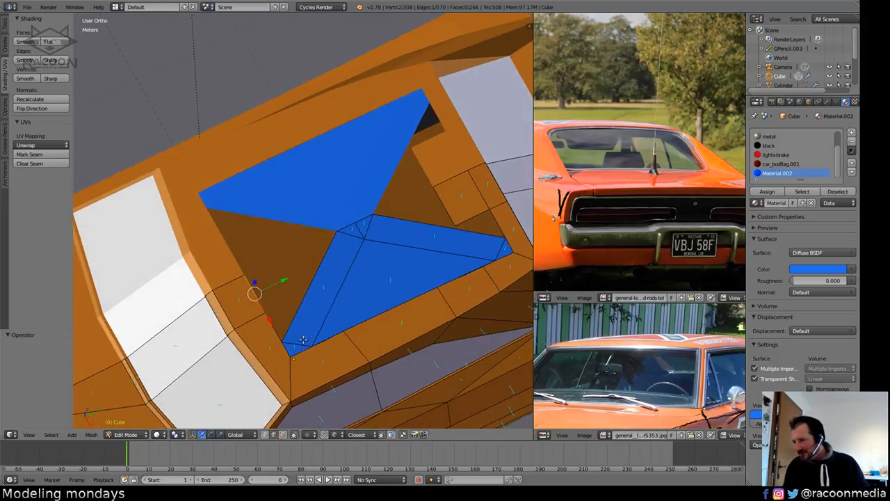
pyautogui.moveTo(288, 340); pyautogui.dragTo(325, 318, button='middle')
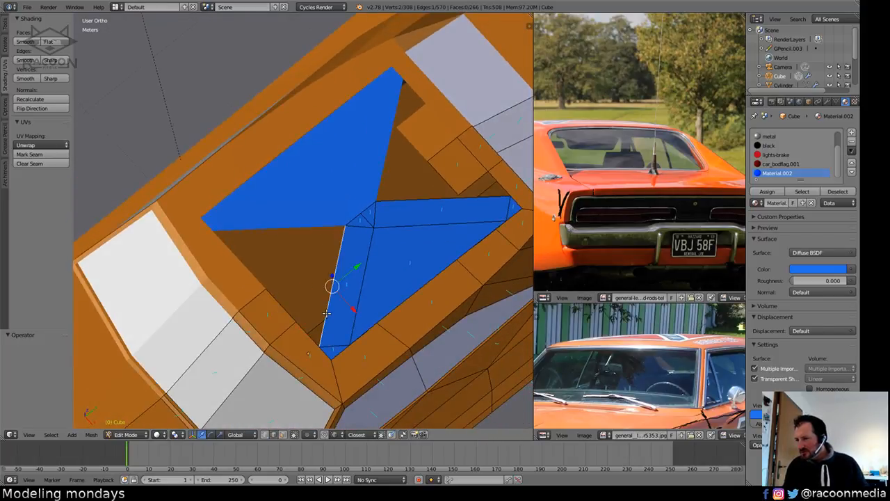
pyautogui.moveTo(334, 236); pyautogui.dragTo(434, 263, button='middle')
pyautogui.keyDown('shift'); pyautogui.rightClick(392, 125); pyautogui.keyUp('shift')
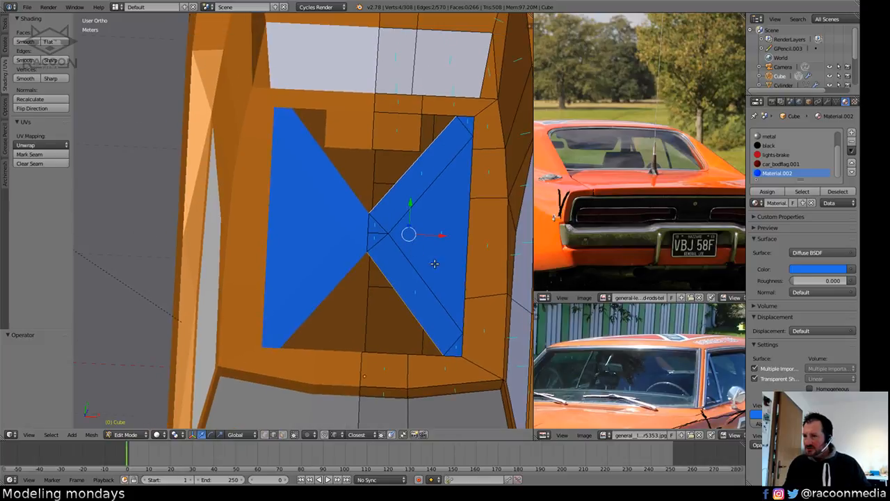
pyautogui.press('e')
pyautogui.press('x')
pyautogui.click(459, 278)
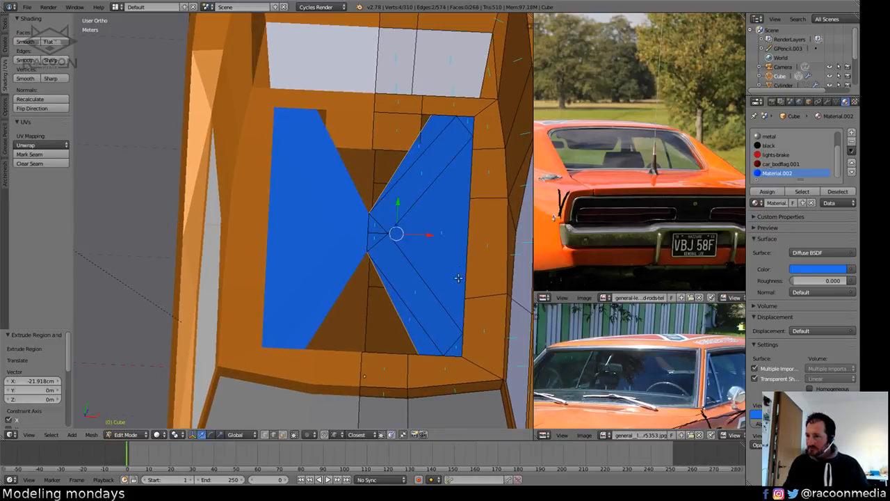
pyautogui.press('g')
pyautogui.press('x')
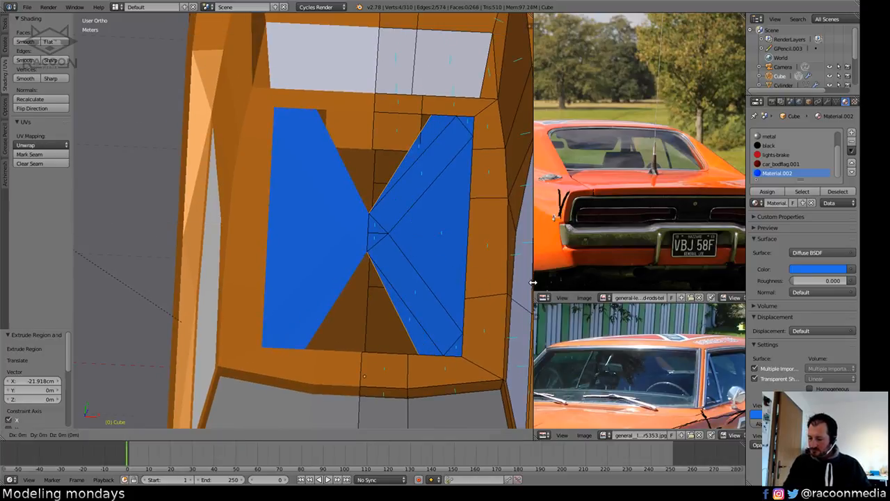
pyautogui.click(405, 278)
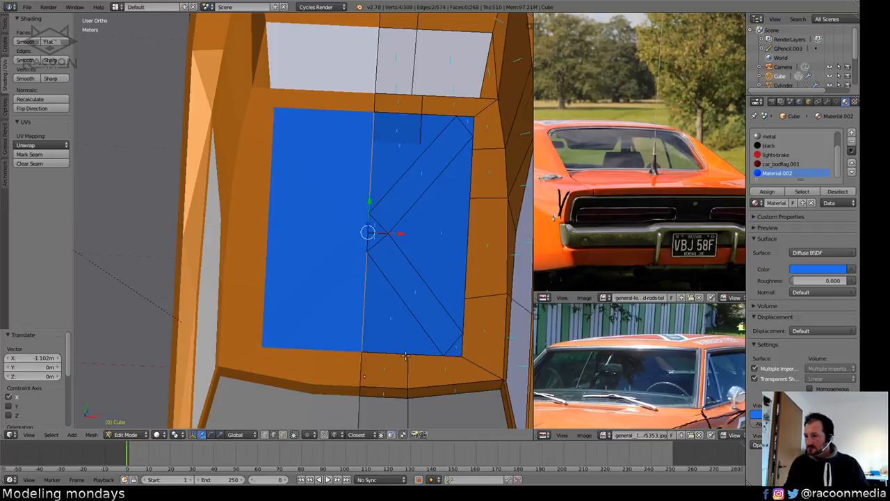
# Delete the leftover orange extruded face beneath the rear triangle, using wireframe display to reach it.
pyautogui.moveTo(405, 356); pyautogui.dragTo(351, 368, button='middle')
pyautogui.rightClick(321, 342)
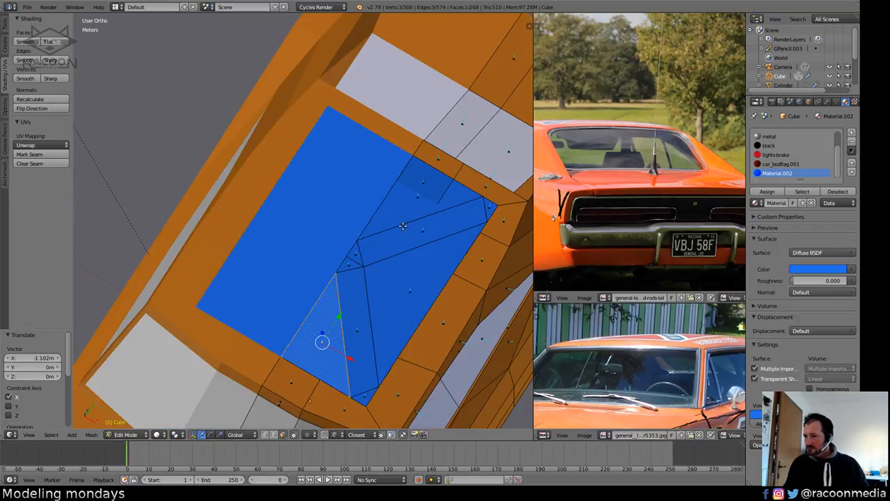
pyautogui.rightClick(416, 196)
pyautogui.press('z')
pyautogui.rightClick(424, 181)
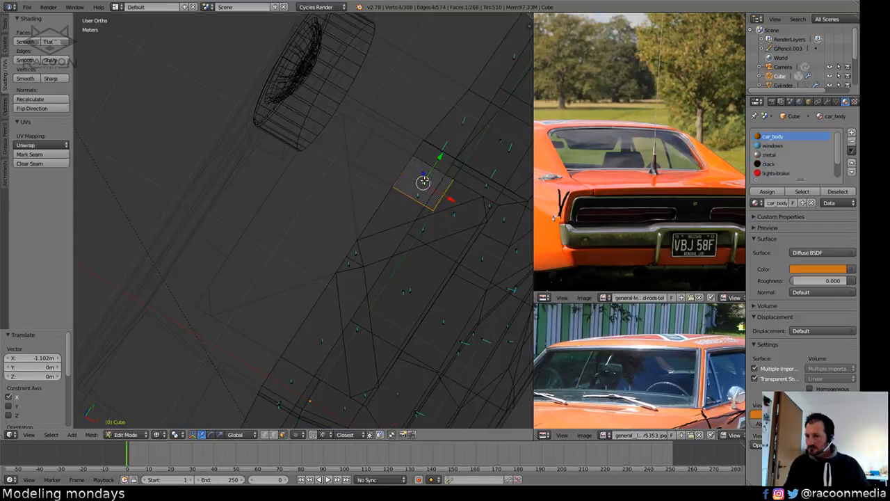
pyautogui.press('x')
pyautogui.click(417, 202)
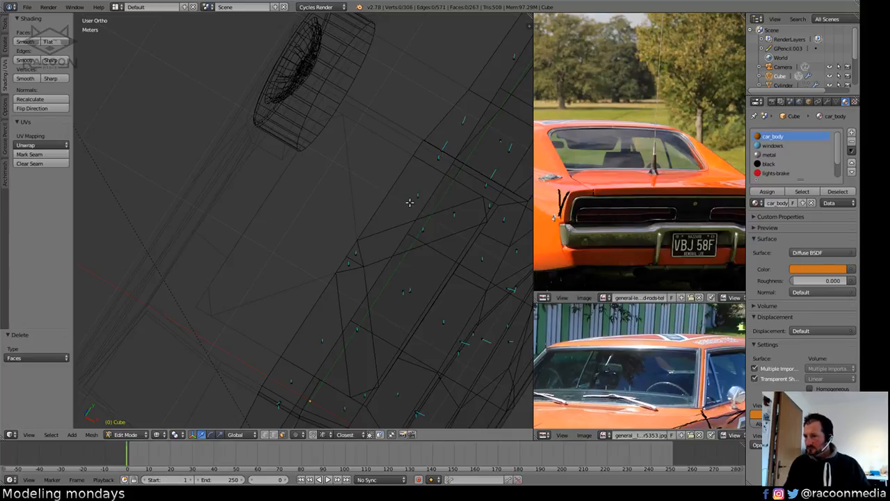
pyautogui.press('z')
# Assign the car_bodflag.001 material to the three triangular roof faces between the blue stripes and clear the selection.
pyautogui.rightClick(417, 199)
pyautogui.keyDown('shift'); pyautogui.rightClick(324, 338); pyautogui.keyUp('shift')
pyautogui.keyDown('shift'); pyautogui.rightClick(421, 290); pyautogui.keyUp('shift')
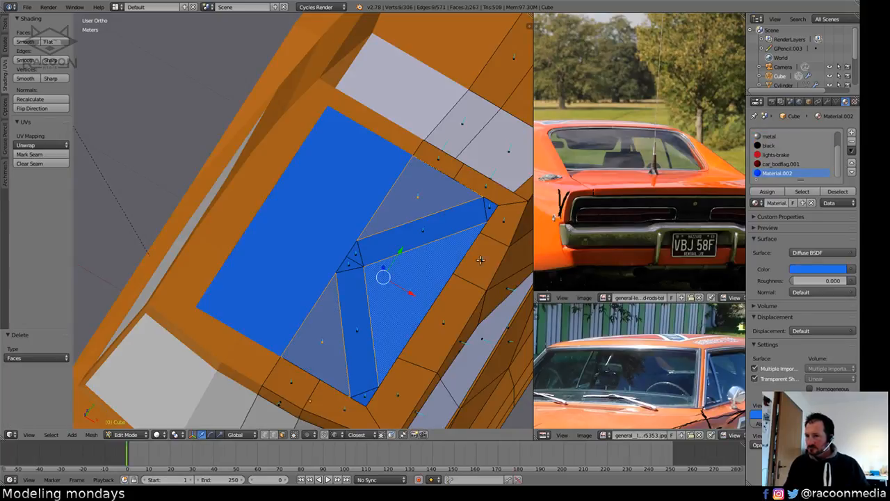
pyautogui.click(784, 165)
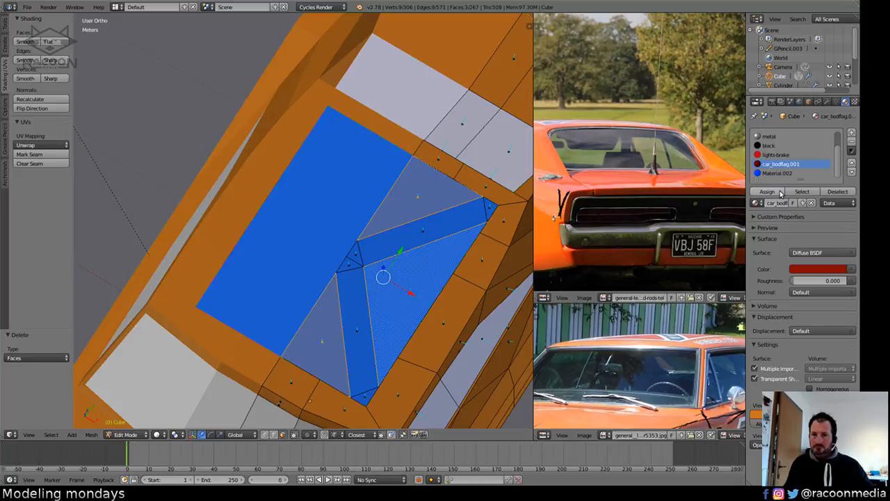
pyautogui.click(767, 192)
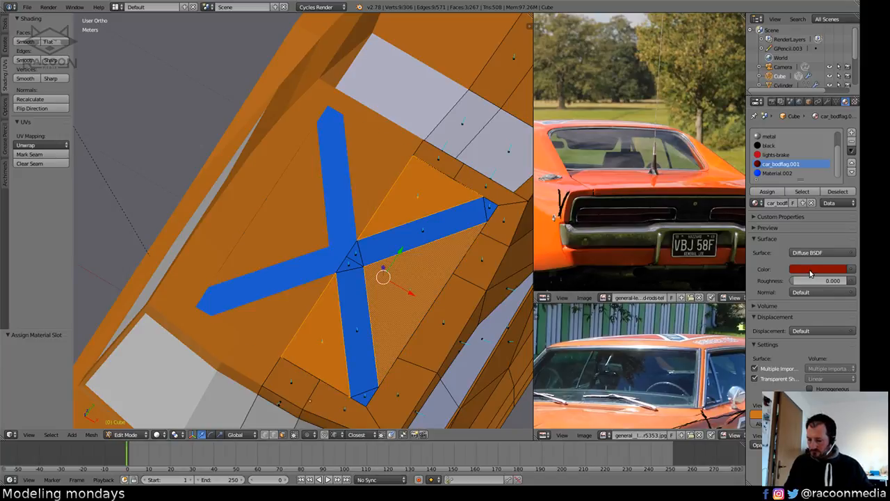
pyautogui.press('z')
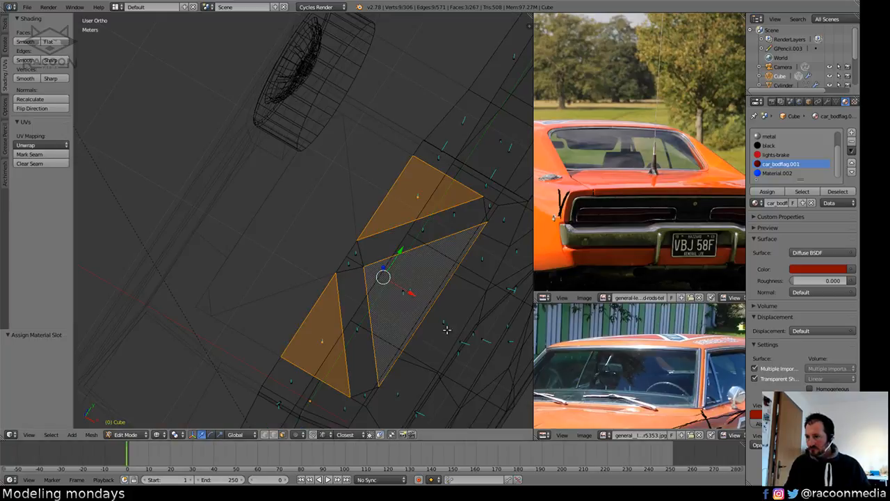
pyautogui.press('a')
pyautogui.press('z')
pyautogui.scroll(-3, 435, 310)
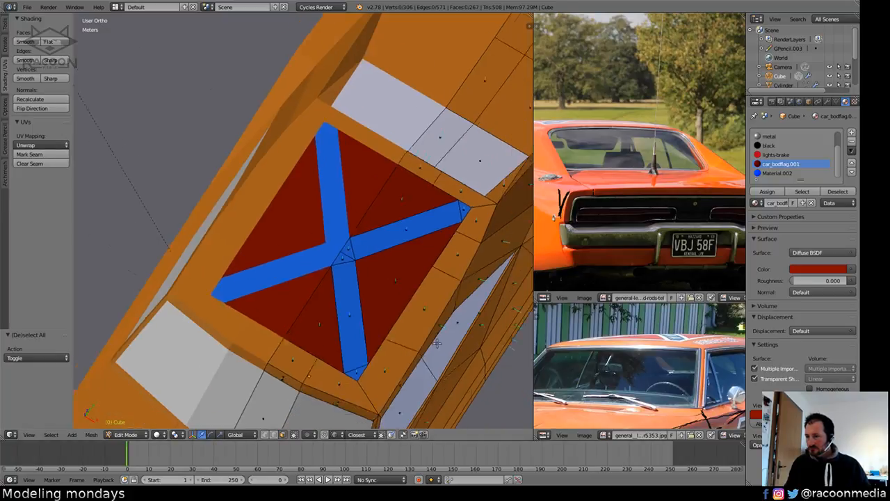
# Leave mesh editing and examine the roof flag on the whole car and up close in perspective view.
pyautogui.press('Tab')
pyautogui.moveTo(442, 344); pyautogui.dragTo(389, 300, button='middle')
pyautogui.scroll(-4, 375, 379)
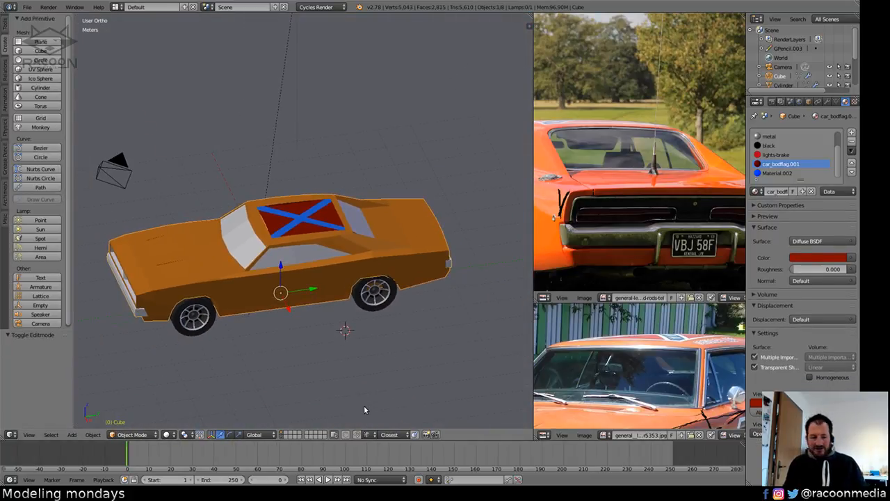
pyautogui.press('KP_Decimal')
pyautogui.press('KP_5')
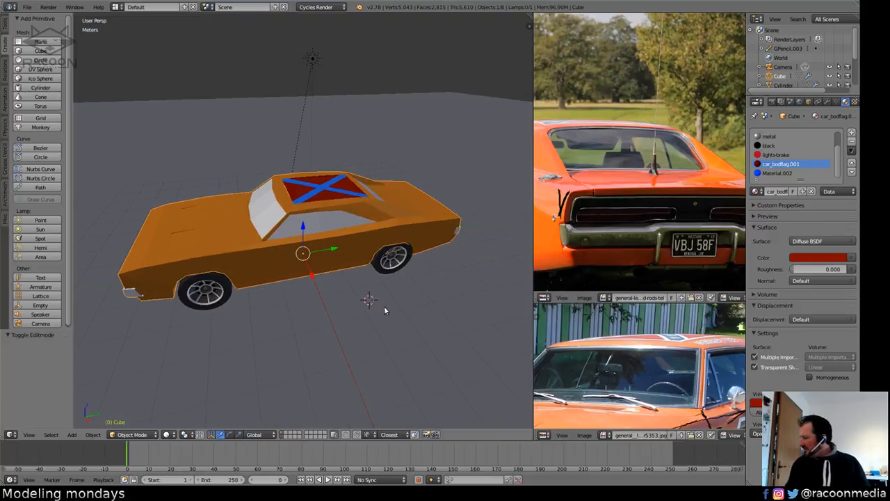
pyautogui.moveTo(387, 295); pyautogui.dragTo(344, 350, button='middle')
pyautogui.scroll(4, 355, 341)
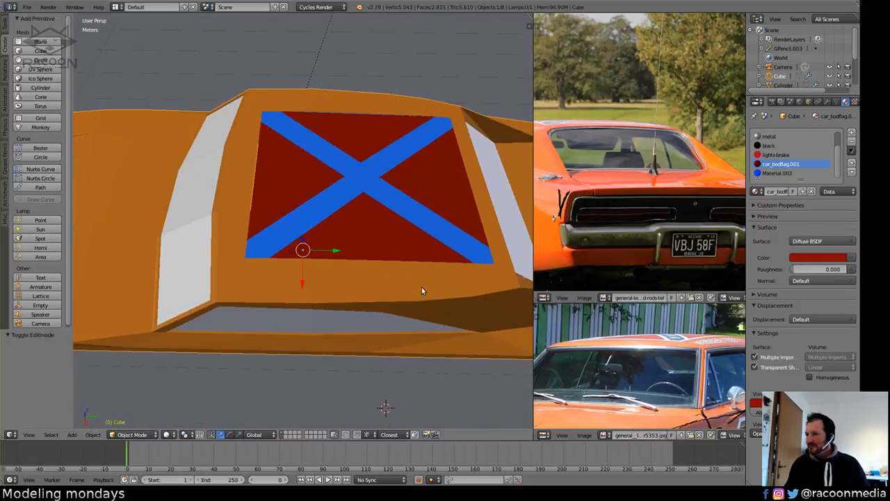
pyautogui.keyDown('shift'); pyautogui.moveTo(421, 286); pyautogui.dragTo(387, 327, button='middle'); pyautogui.keyUp('shift')
pyautogui.moveTo(387, 327); pyautogui.dragTo(363, 322, button='middle')
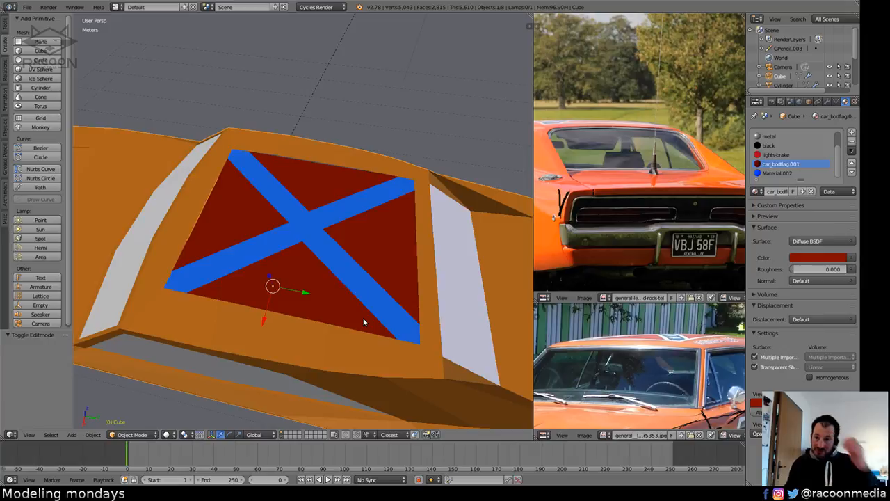
pyautogui.moveTo(354, 305); pyautogui.dragTo(386, 337, button='middle')
pyautogui.scroll(2, 389, 323)
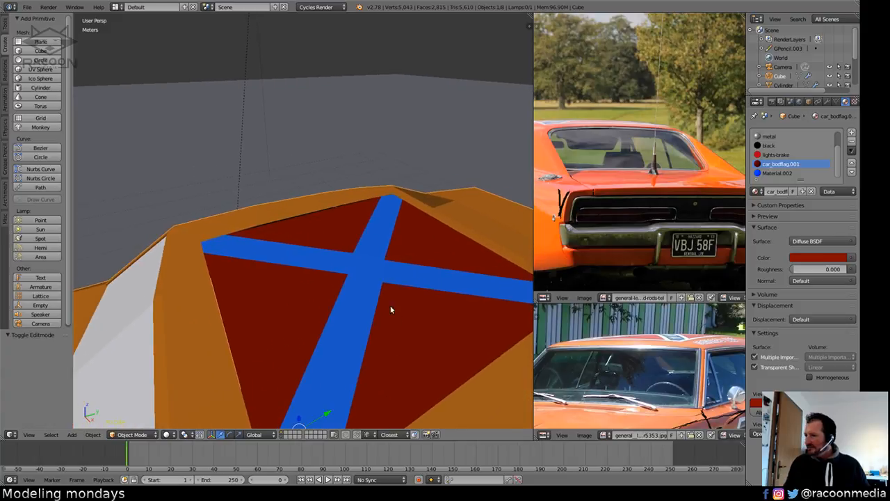
# Examine the front red triangle's edges and vertices in solid and wireframe display, and check the body's Mirror modifier settings.
pyautogui.press('Tab')
pyautogui.moveTo(293, 350); pyautogui.dragTo(281, 370, button='middle')
pyautogui.press('z')
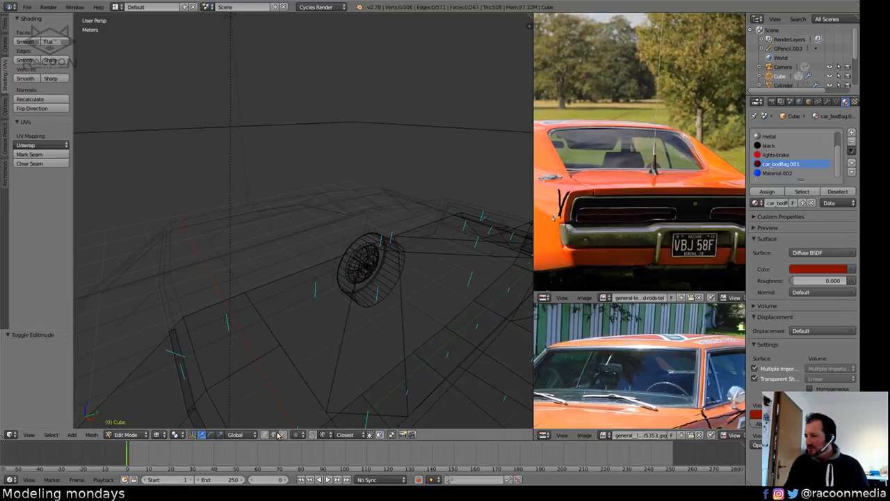
pyautogui.rightClick(314, 292)
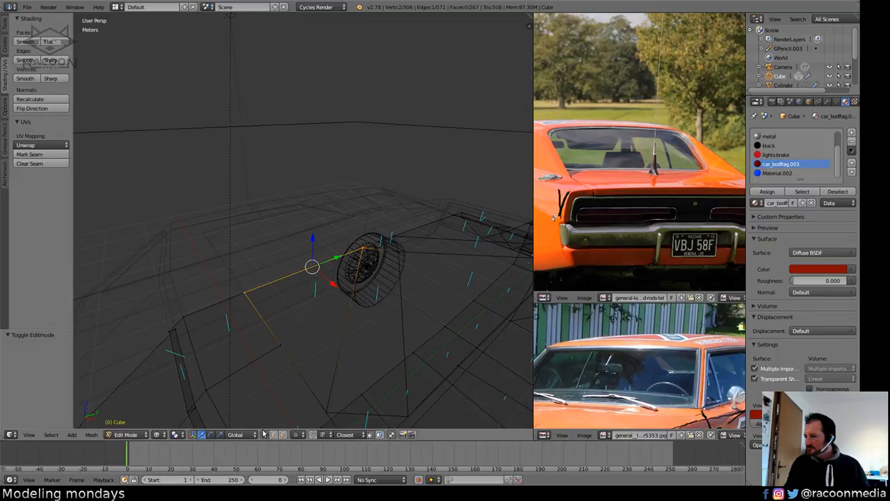
pyautogui.press('z')
pyautogui.rightClick(256, 292)
pyautogui.moveTo(256, 292)
pyautogui.mouseDown(button='middle')
pyautogui.moveTo(298, 319)
pyautogui.moveTo(320, 306)
pyautogui.mouseUp(button='middle')
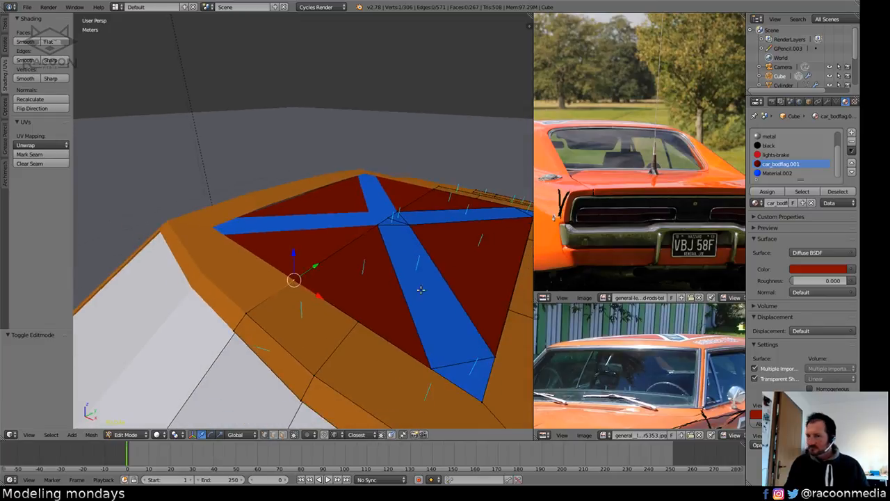
pyautogui.click(826, 102)
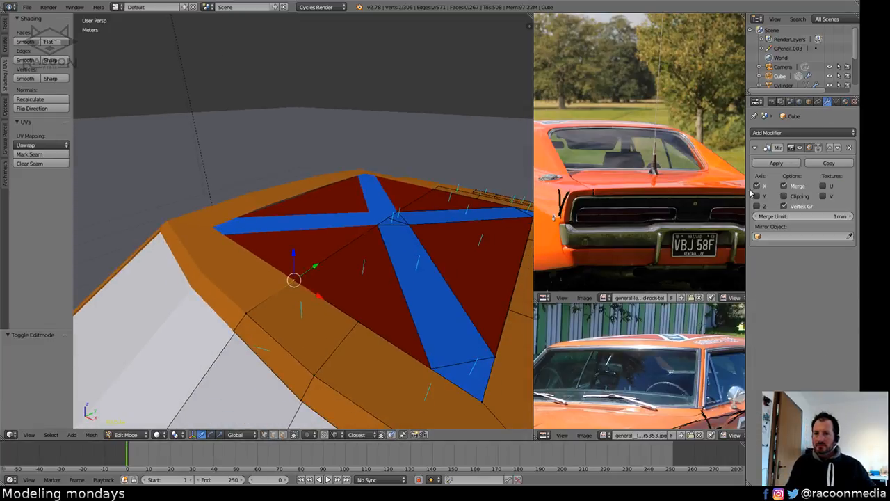
pyautogui.rightClick(359, 322)
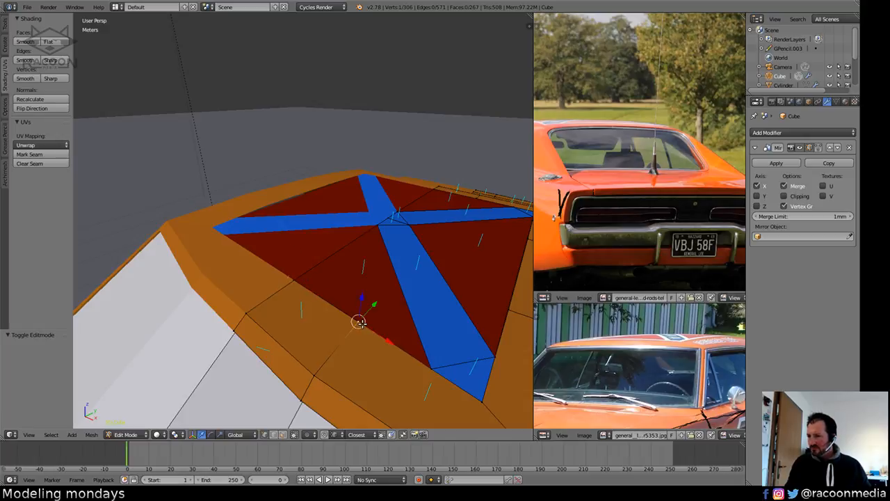
pyautogui.press('z')
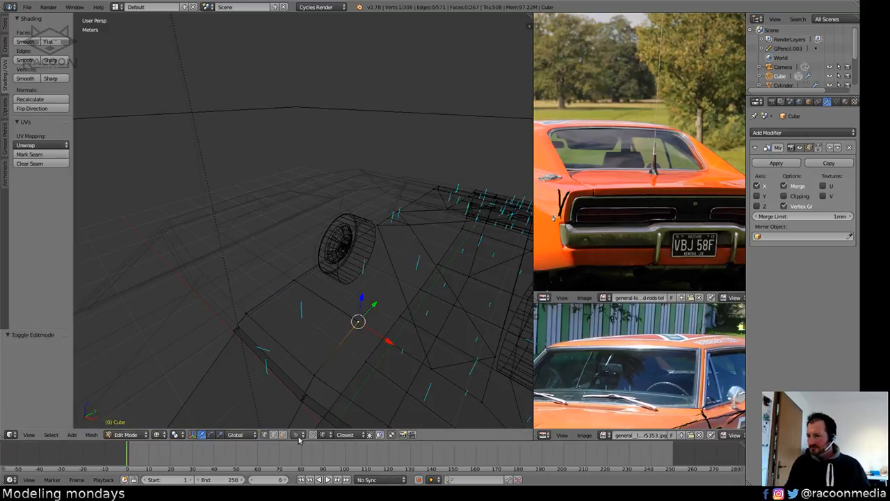
pyautogui.press('a')
pyautogui.press('z')
pyautogui.rightClick(363, 273)
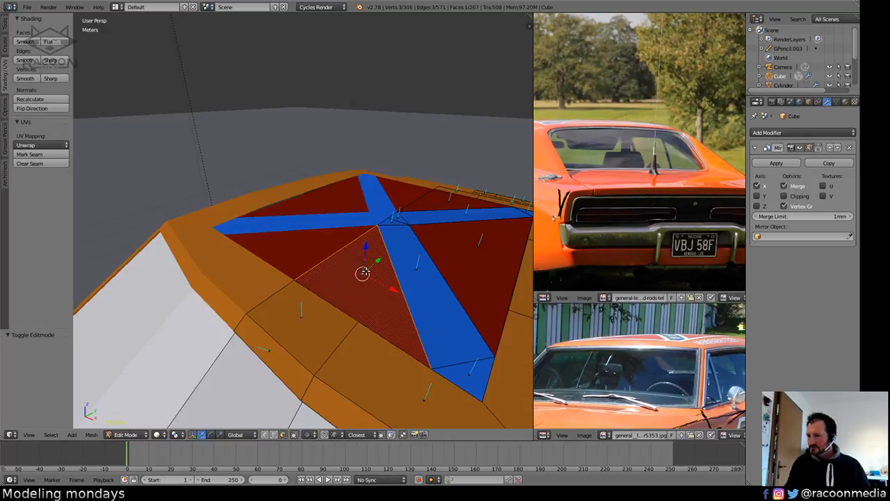
# Move the front red triangle's centreline vertex along X onto the adjacent inner vertex of the windshield border.
pyautogui.press('z')
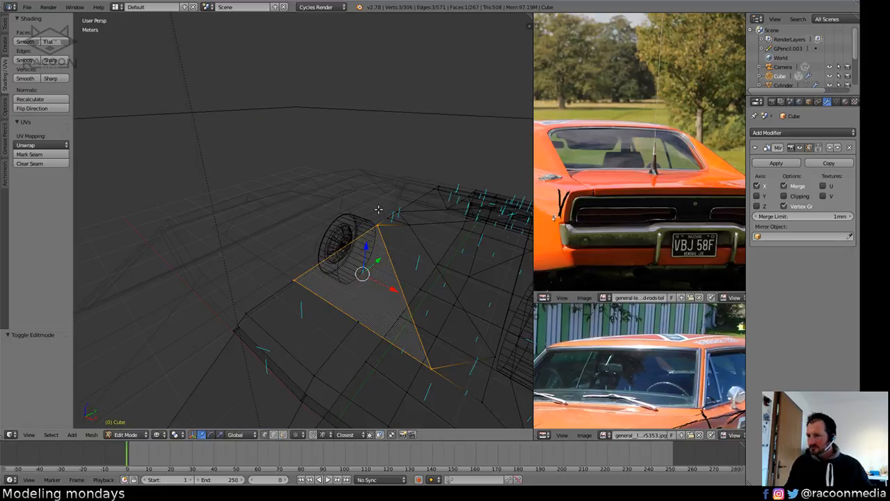
pyautogui.moveTo(371, 216)
pyautogui.keyDown('ctrl'); pyautogui.keyDown('shift'); pyautogui.mouseDown()
pyautogui.moveTo(422, 390)
pyautogui.moveTo(378, 204)
pyautogui.moveTo(367, 215)
pyautogui.mouseUp(); pyautogui.keyUp('shift'); pyautogui.keyUp('ctrl')
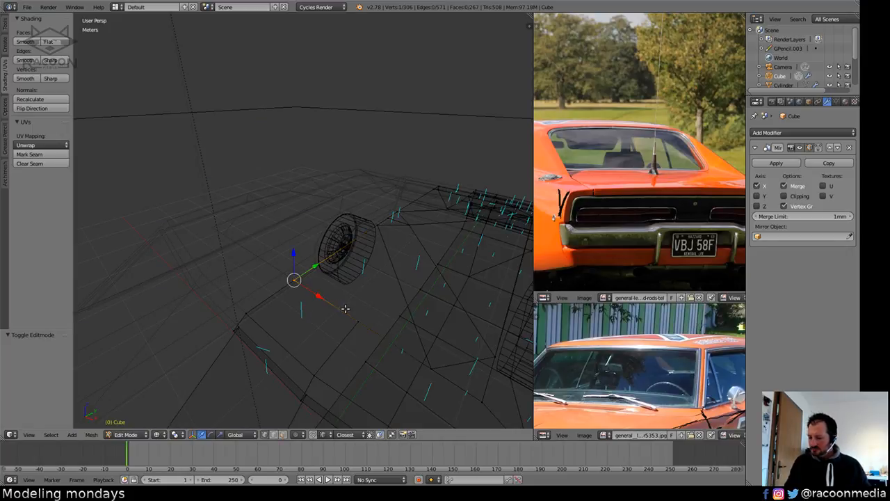
pyautogui.press('g')
pyautogui.press('x')
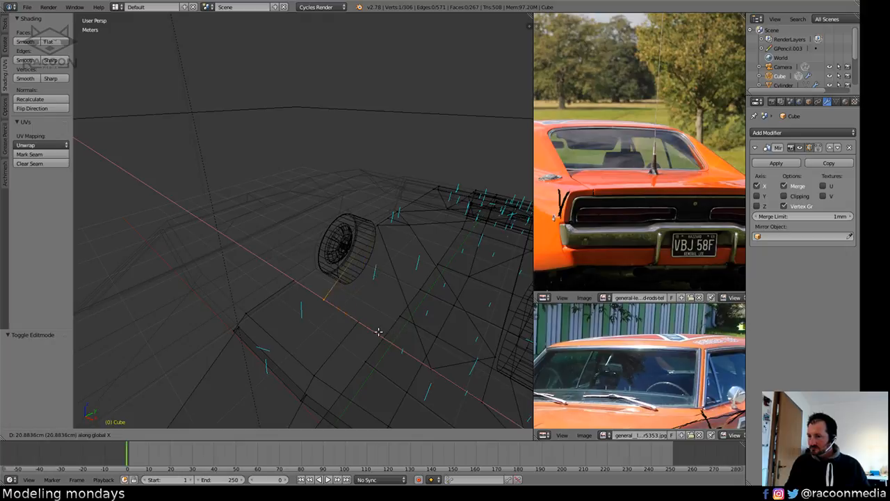
pyautogui.click(361, 321)
pyautogui.press('a')
pyautogui.press('z')
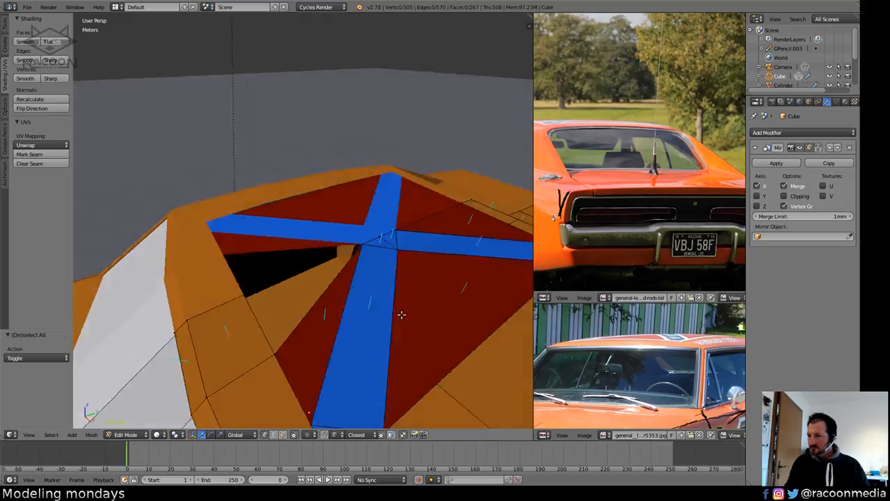
# Move the rear red triangle's centreline vertex 41.934 cm along X onto the adjacent inner vertex of the rear-window border.
pyautogui.moveTo(401, 314); pyautogui.dragTo(348, 293, button='middle')
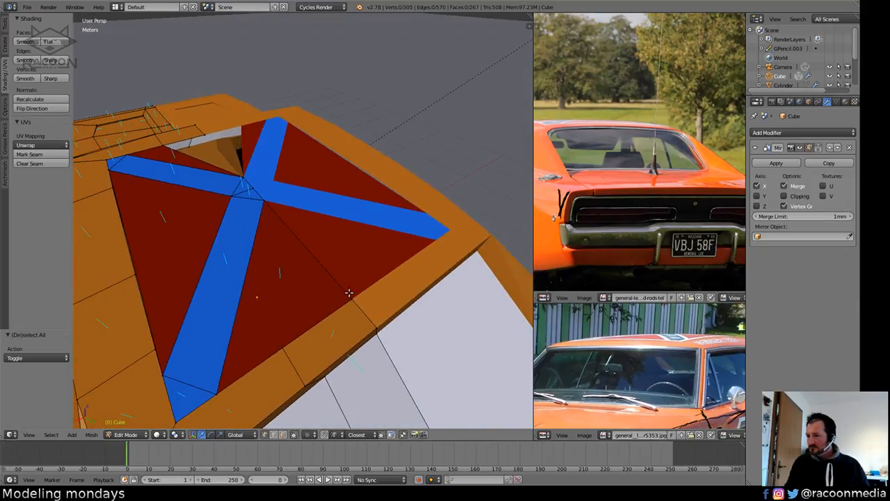
pyautogui.press('z')
pyautogui.rightClick(351, 298)
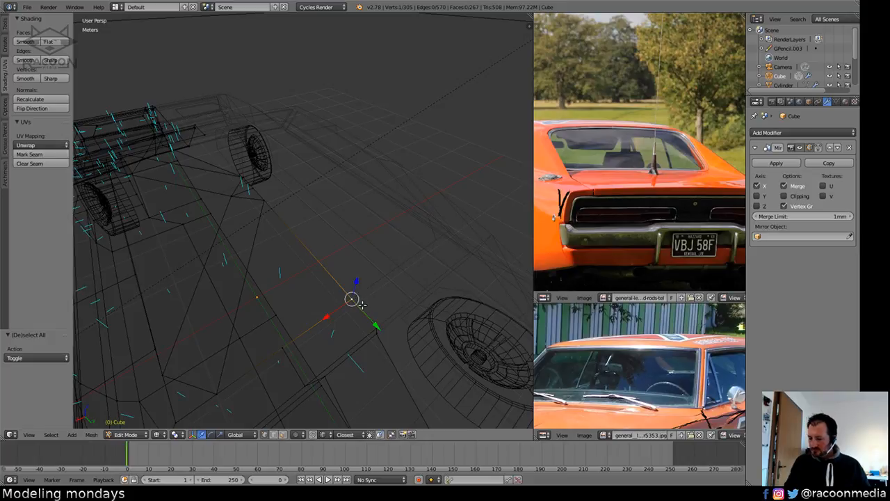
pyautogui.press('g')
pyautogui.press('x')
pyautogui.click(282, 346)
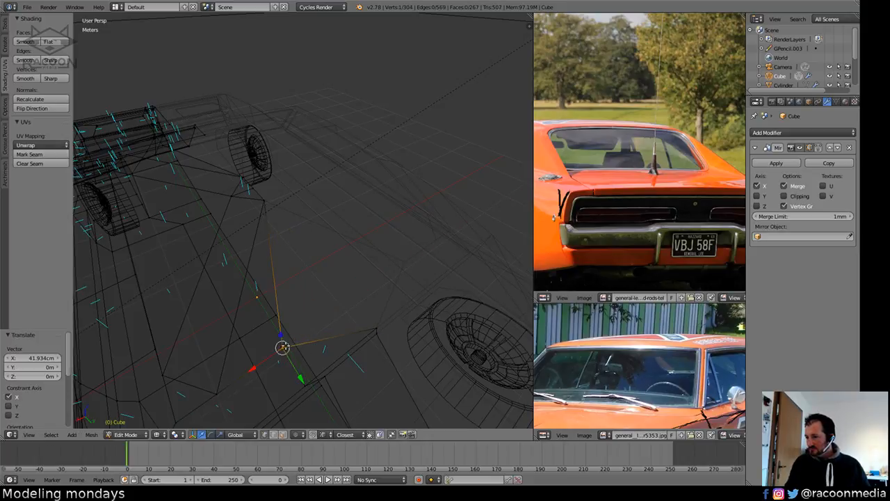
pyautogui.press('z')
# Select the inner edges bordering the rear opening and try to extrude them along X.
pyautogui.moveTo(309, 307)
pyautogui.mouseDown(button='middle')
pyautogui.moveTo(386, 292)
pyautogui.moveTo(363, 314)
pyautogui.mouseUp(button='middle')
pyautogui.click(273, 435)
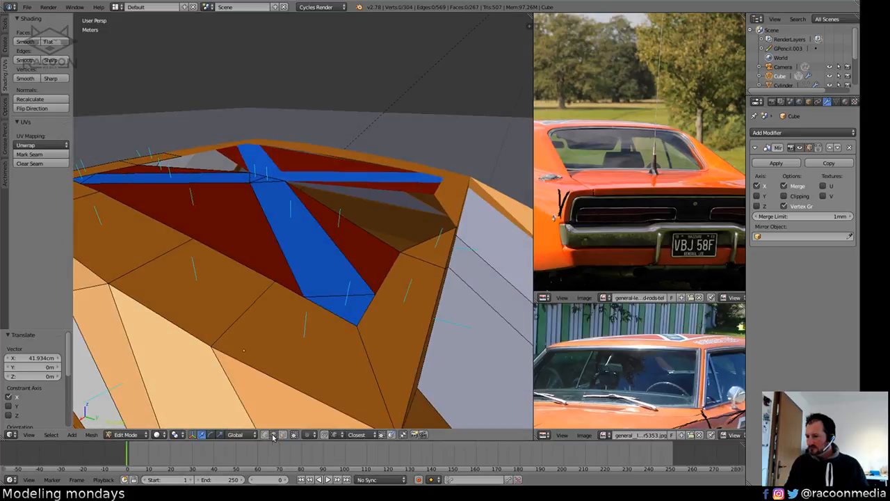
pyautogui.rightClick(383, 240)
pyautogui.keyDown('shift'); pyautogui.rightClick(407, 246); pyautogui.keyUp('shift')
pyautogui.moveTo(409, 263); pyautogui.dragTo(365, 308, button='middle')
pyautogui.press('e')
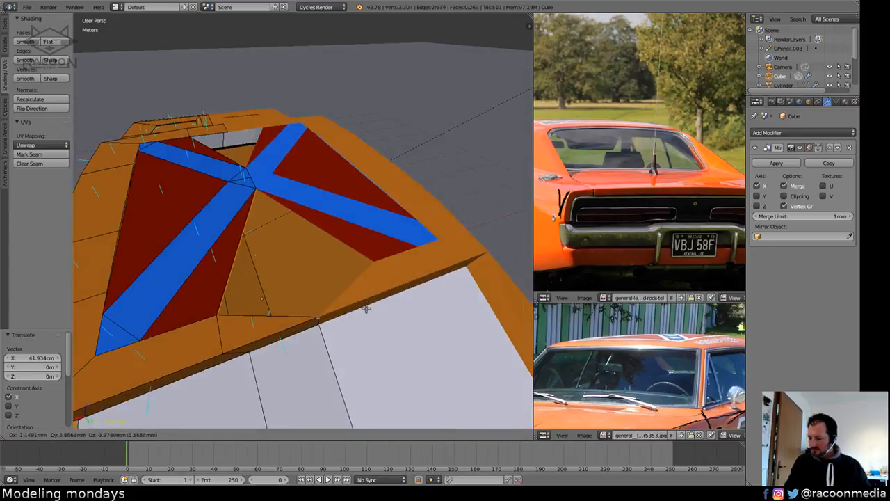
pyautogui.press('x')
pyautogui.rightClick(380, 292)
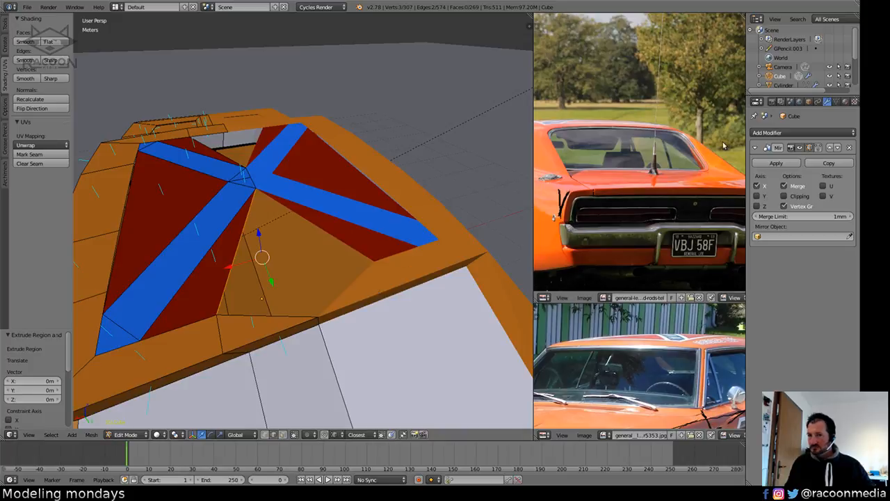
# Enable Clipping in the Mirror modifier and extrude the rear opening's inner edges along X to the centreline.
pyautogui.click(794, 197)
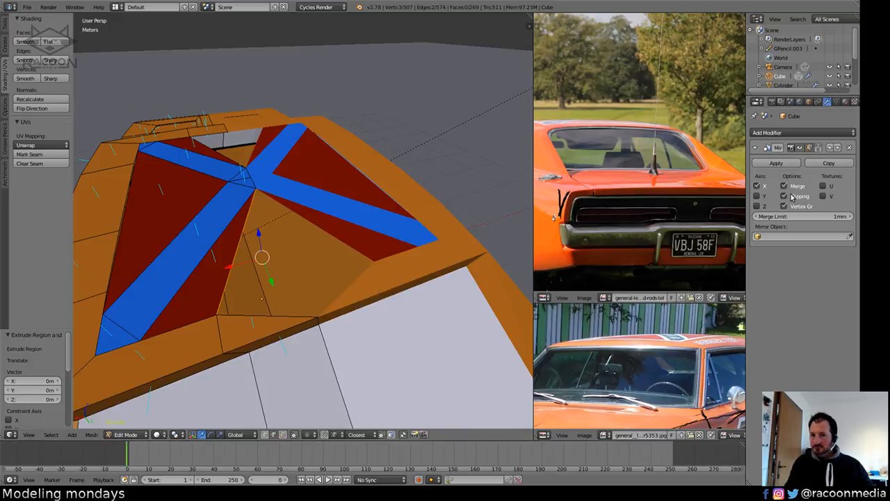
pyautogui.keyDown('shift'); pyautogui.rightClick(245, 317); pyautogui.keyUp('shift')
pyautogui.press('e')
pyautogui.press('x')
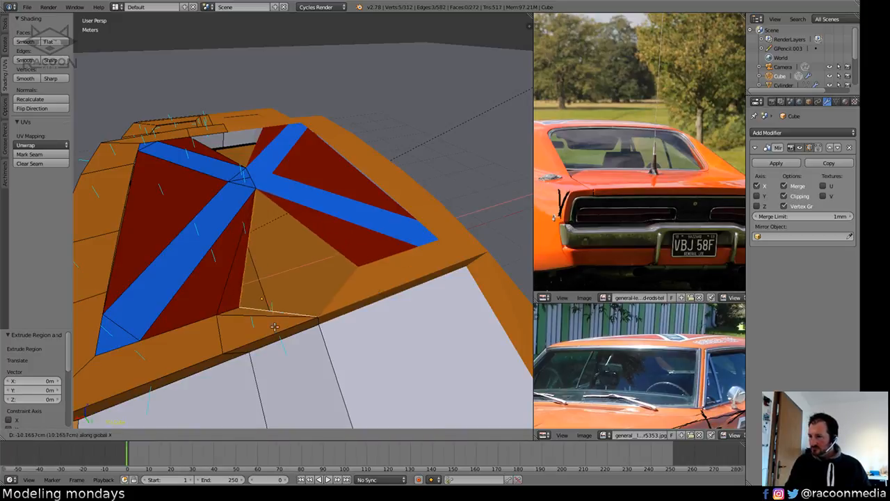
pyautogui.rightClick(382, 312)
pyautogui.press('a')
pyautogui.moveTo(411, 306); pyautogui.dragTo(322, 286, button='middle')
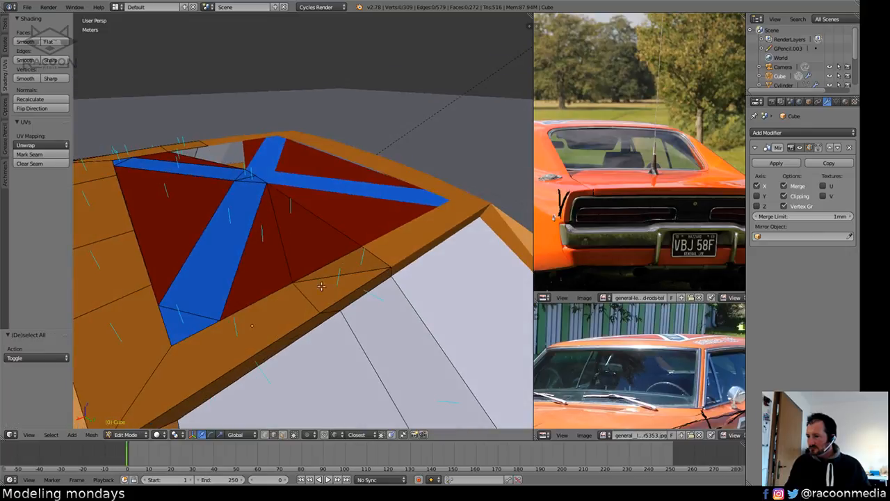
# Remove the doubled vertices from the entire car body mesh.
pyautogui.rightClick(346, 275)
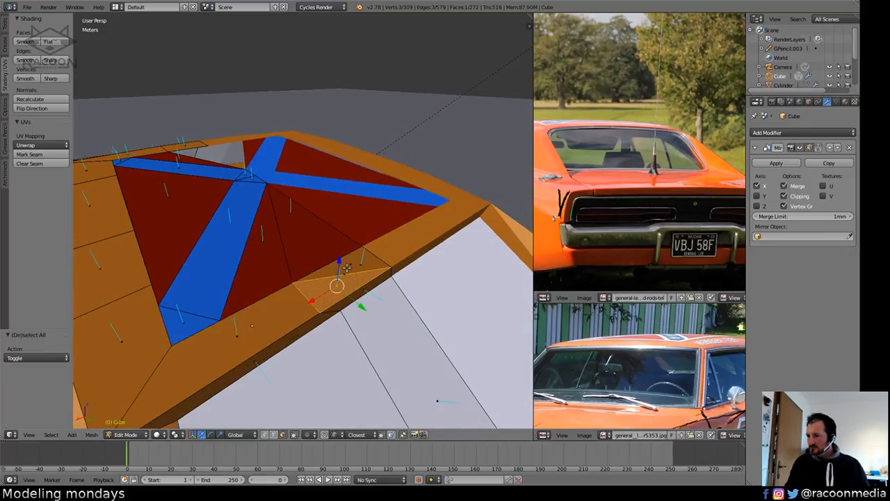
pyautogui.press('a')
pyautogui.press('a')
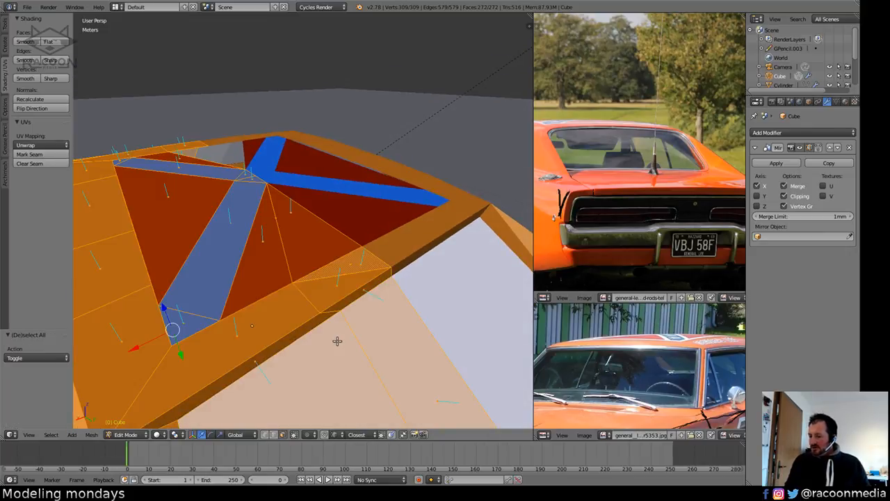
pyautogui.press('w')
pyautogui.click(326, 297)
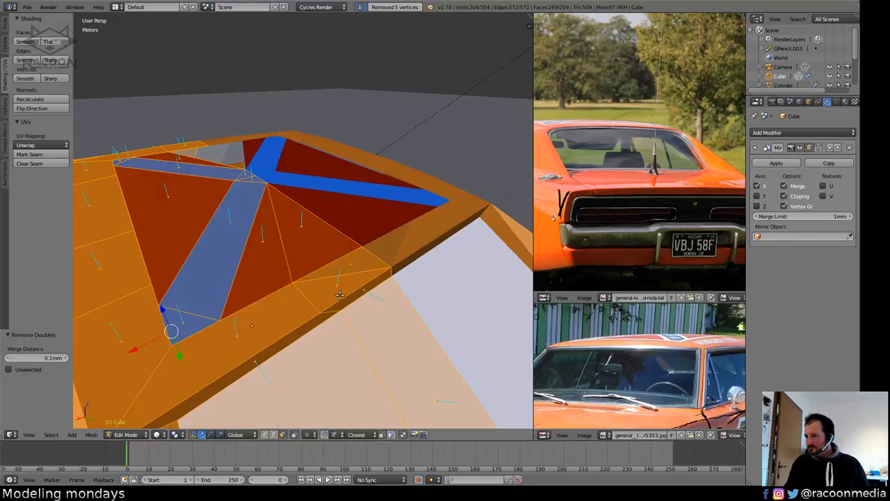
# Recalculate the normals of the entire car body mesh and clear the selection.
pyautogui.press('a')
pyautogui.moveTo(333, 306); pyautogui.dragTo(495, 309, button='middle')
pyautogui.press('a')
pyautogui.hotkey('ctrl', 'n')
pyautogui.hotkey('ctrl', 'n')
pyautogui.press('a')
# Extrude the inner edge of the flag's remaining open triangle along X to the centreline.
pyautogui.rightClick(416, 300)
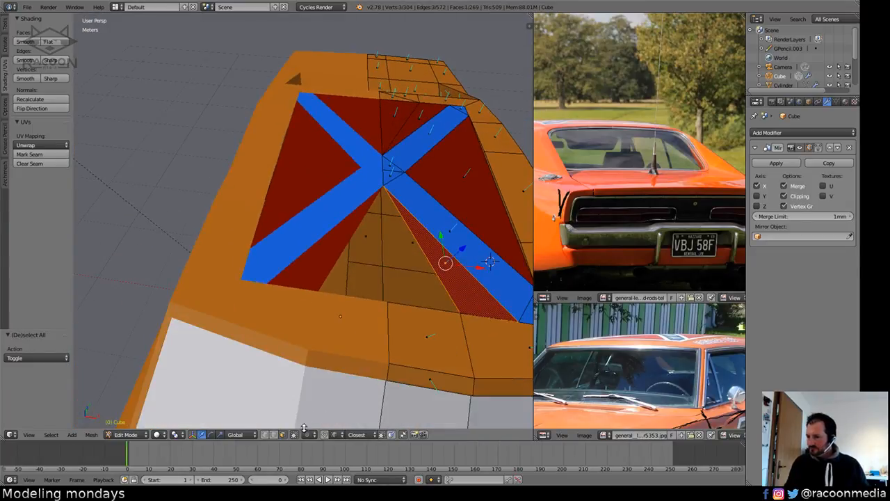
pyautogui.click(273, 435)
pyautogui.rightClick(444, 292)
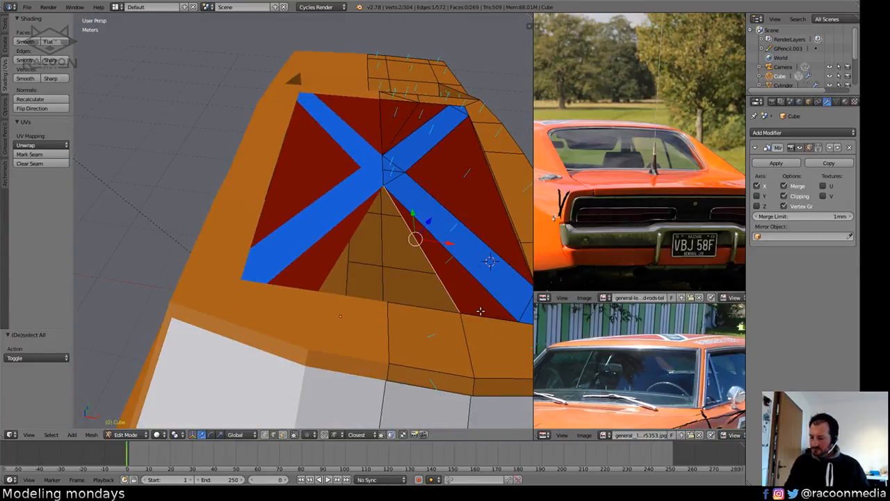
pyautogui.press('e')
pyautogui.press('x')
pyautogui.click(375, 308)
# Select the entire car body mesh and remove its doubled vertices.
pyautogui.press('a')
pyautogui.moveTo(481, 340); pyautogui.dragTo(403, 324, button='middle')
pyautogui.press('a')
pyautogui.press('w')
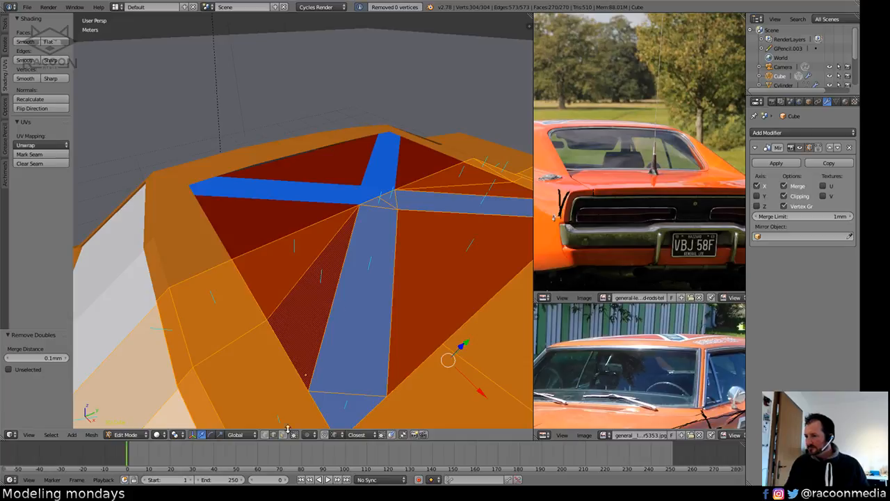
# Move the stray vertex in the middle of the blue cross onto the adjacent corner vertex and clear the selection.
pyautogui.rightClick(233, 268)
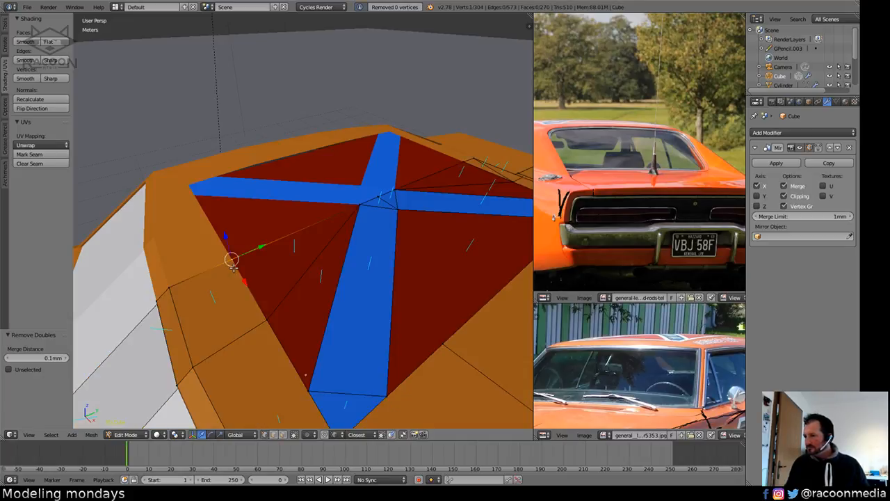
pyautogui.rightClick(269, 316)
pyautogui.press('a')
pyautogui.press('z')
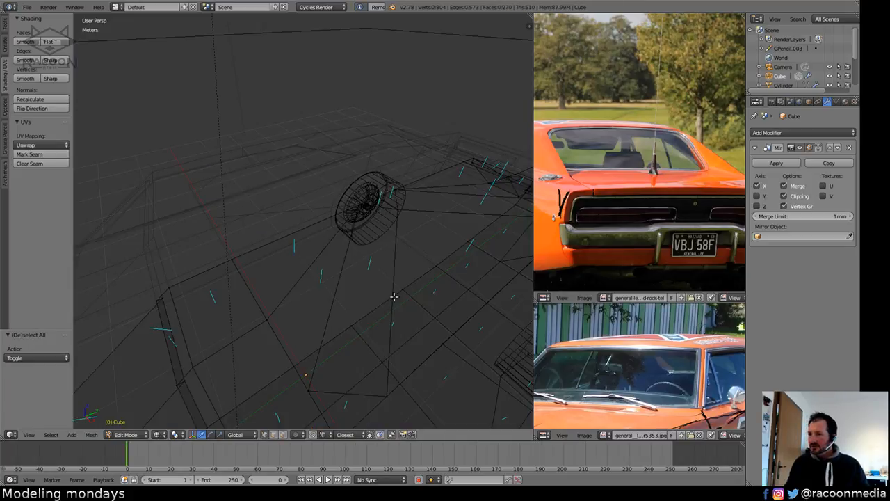
pyautogui.press('a')
pyautogui.rightClick(379, 195)
pyautogui.press('z')
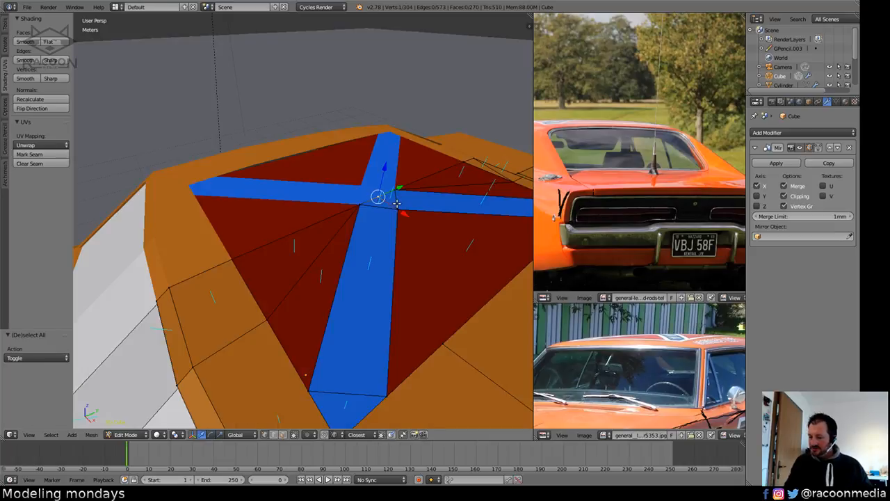
pyautogui.press('g')
pyautogui.click(340, 233)
pyautogui.press('a')
# Delete the large dark red triangle face on the editable side of the flag.
pyautogui.scroll(-3, 408, 346)
pyautogui.moveTo(407, 348); pyautogui.dragTo(347, 363, button='middle')
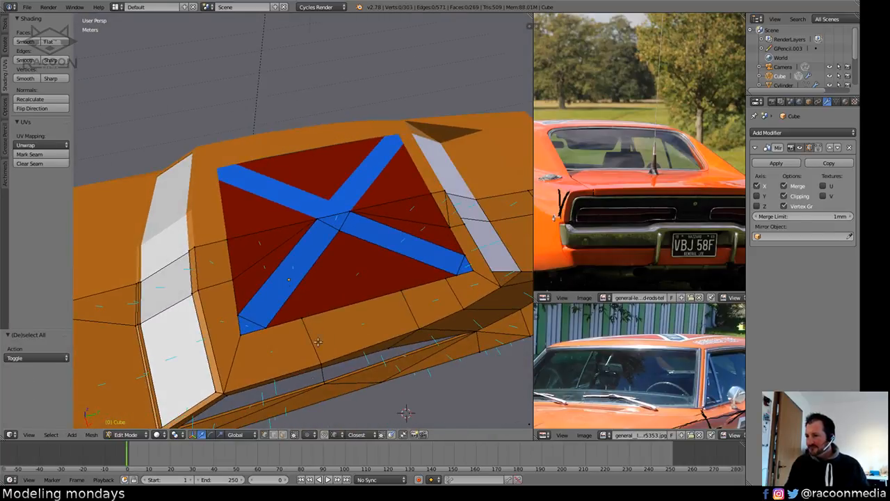
pyautogui.click(283, 434)
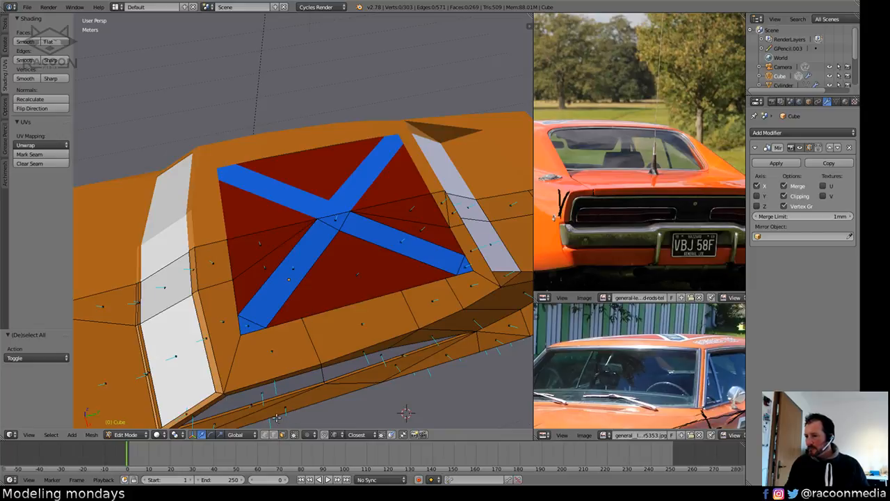
pyautogui.rightClick(356, 272)
pyautogui.press('x')
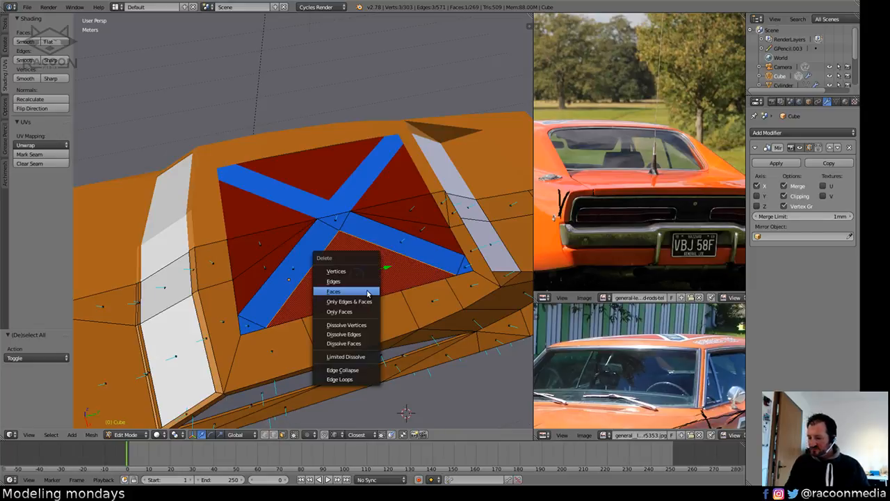
pyautogui.click(364, 292)
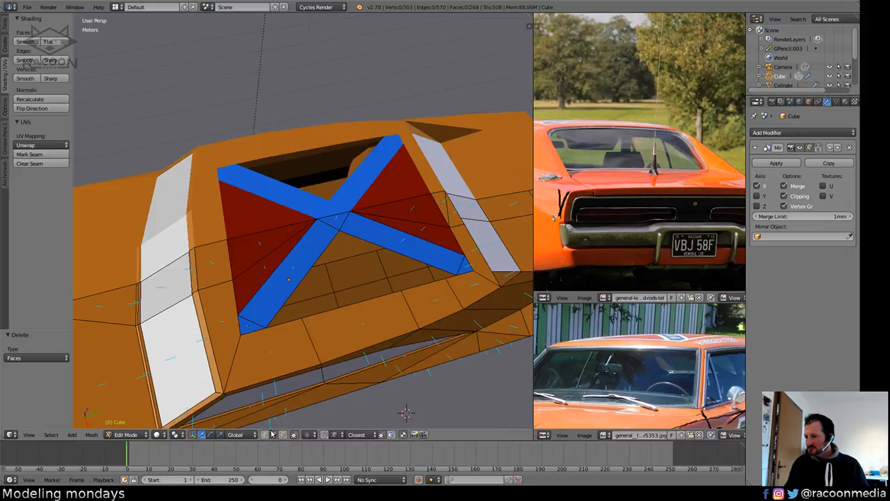
# Fill both outer corners of the flag's side opening with triangular faces reaching the inner corner of the blue cross.
pyautogui.rightClick(294, 319)
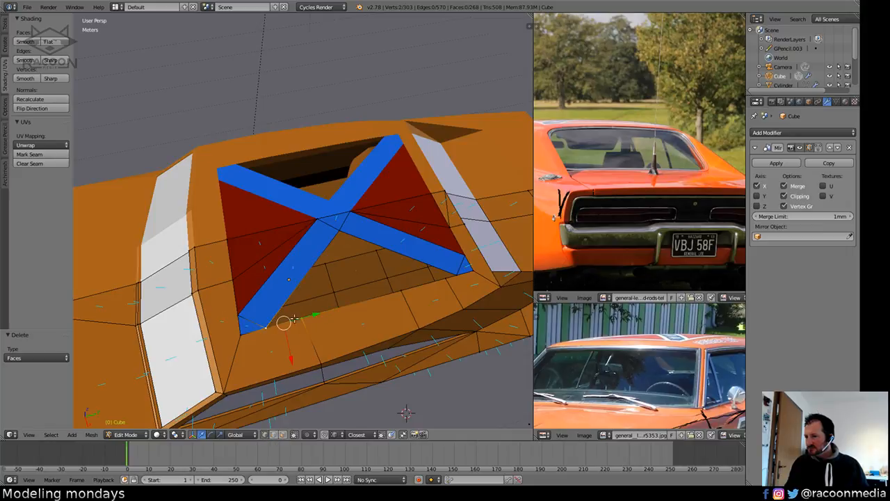
pyautogui.keyDown('shift'); pyautogui.rightClick(346, 232); pyautogui.keyUp('shift')
pyautogui.press('f')
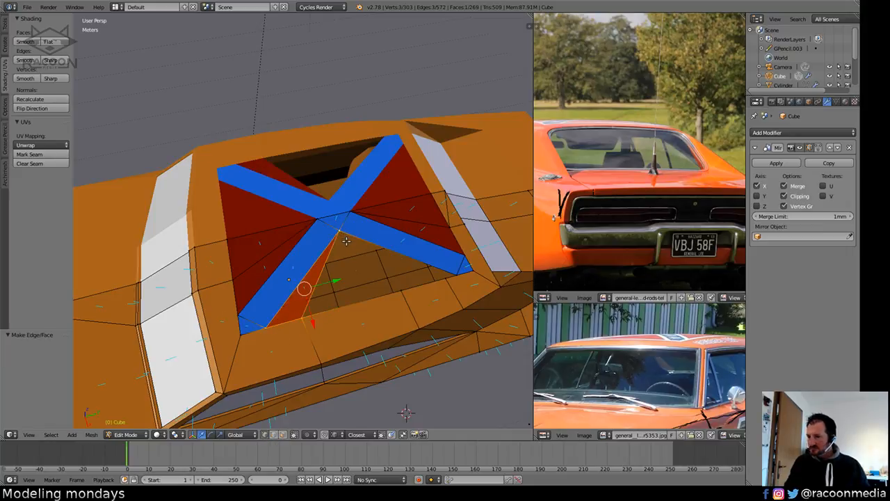
pyautogui.rightClick(403, 296)
pyautogui.rightClick(448, 284)
pyautogui.keyDown('shift'); pyautogui.rightClick(457, 277); pyautogui.keyUp('shift')
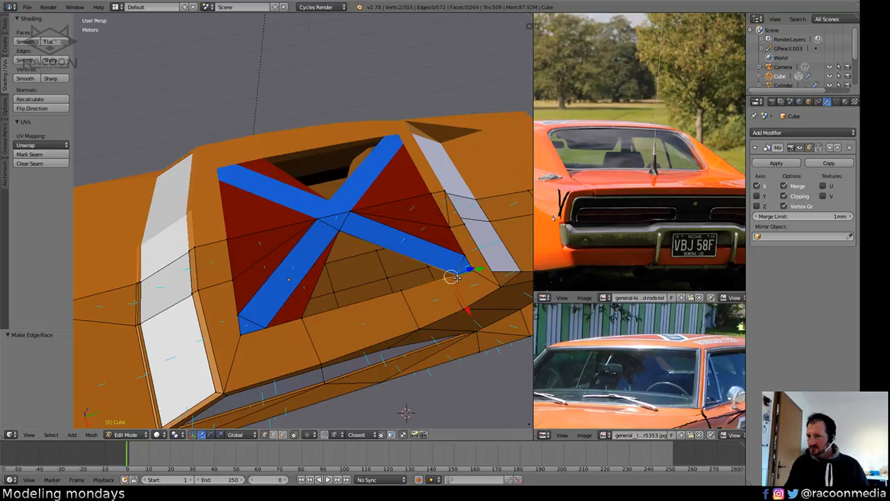
pyautogui.keyDown('shift'); pyautogui.rightClick(344, 236); pyautogui.keyUp('shift')
pyautogui.press('f')
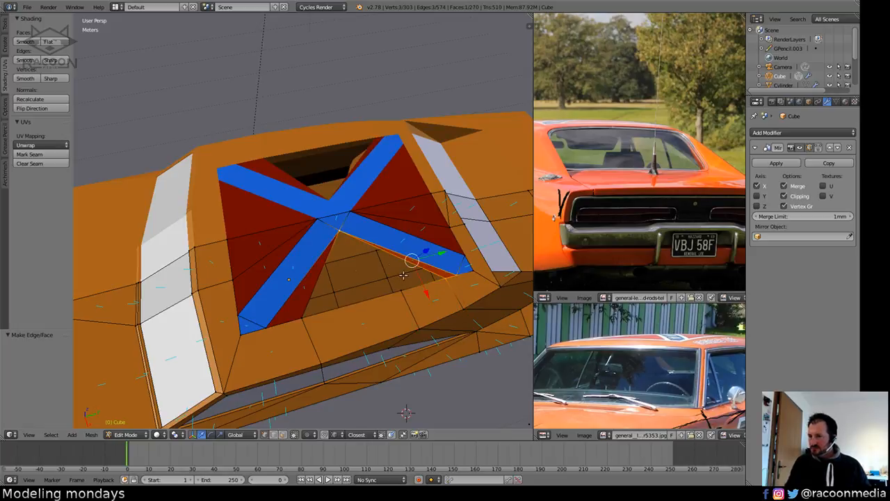
# Close the rest of the flag's side opening with two triangular faces between the roof-edge vertices and the cross's inner corner.
pyautogui.moveTo(402, 289); pyautogui.dragTo(416, 285, button='right')
pyautogui.rightClick(416, 286)
pyautogui.keyDown('shift'); pyautogui.rightClick(444, 281); pyautogui.keyUp('shift')
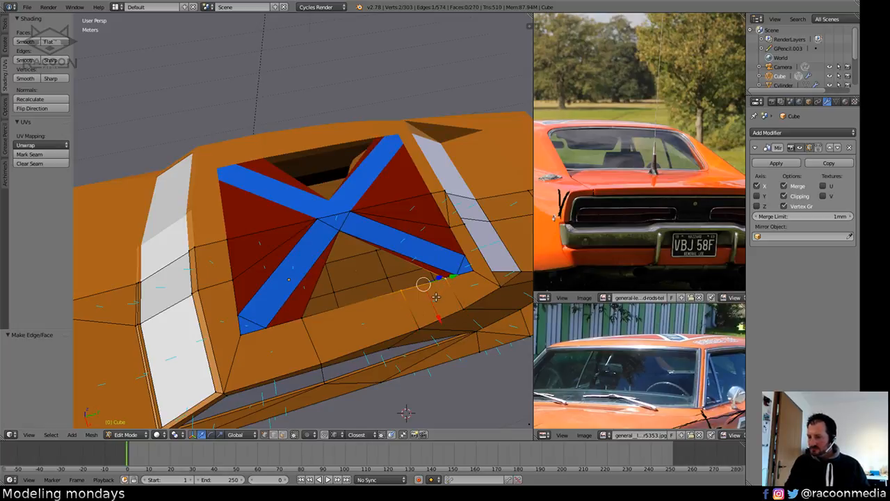
pyautogui.keyDown('shift'); pyautogui.rightClick(338, 232); pyautogui.keyUp('shift')
pyautogui.press('f')
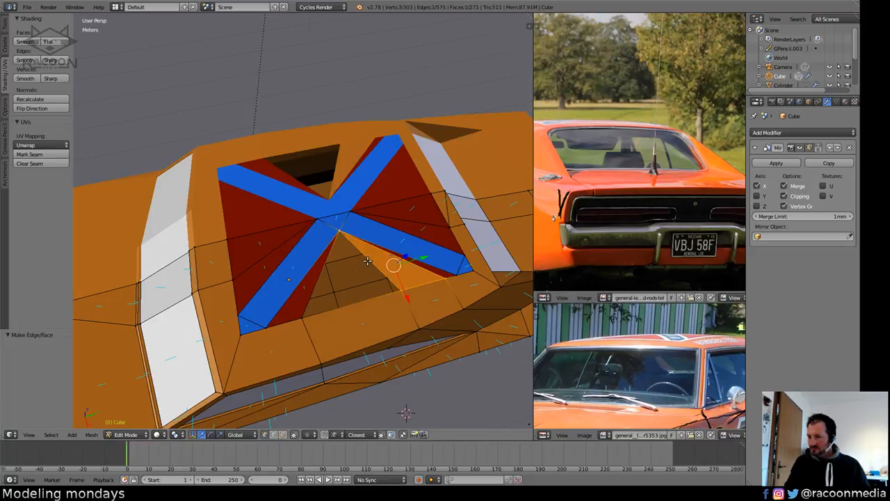
pyautogui.press('a')
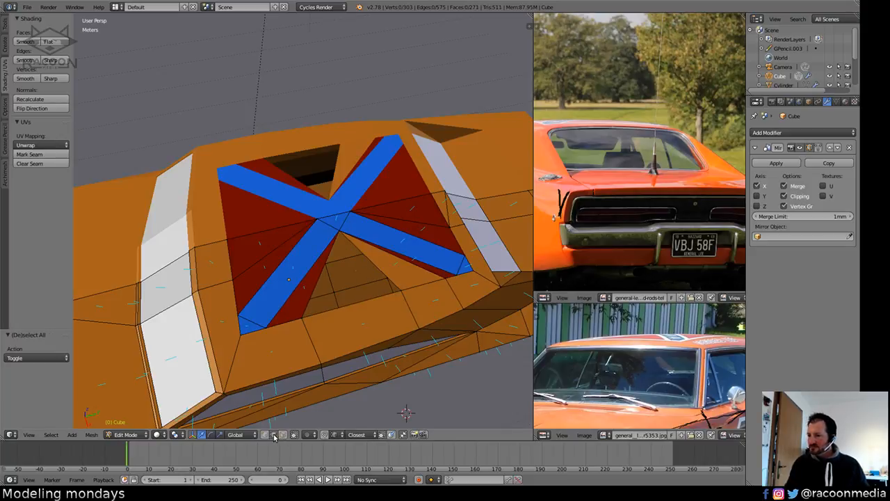
pyautogui.rightClick(308, 319)
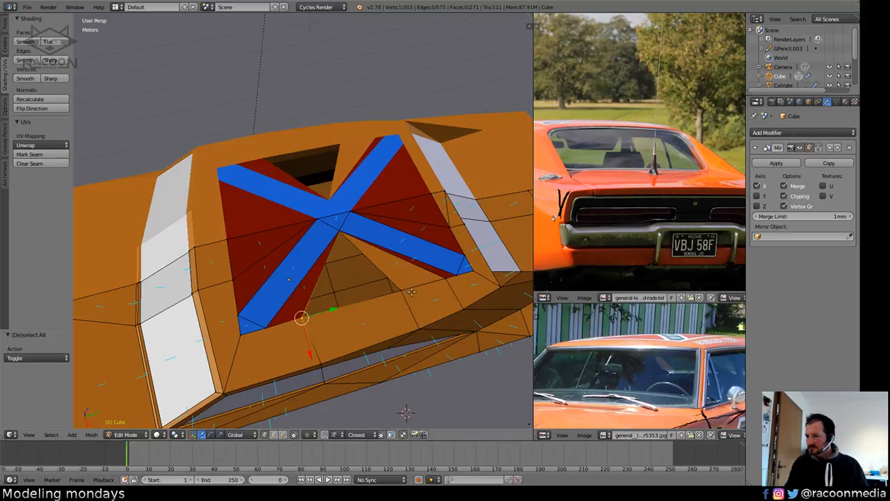
pyautogui.keyDown('shift'); pyautogui.rightClick(404, 288); pyautogui.keyUp('shift')
pyautogui.keyDown('shift'); pyautogui.rightClick(339, 233); pyautogui.keyUp('shift')
pyautogui.press('f')
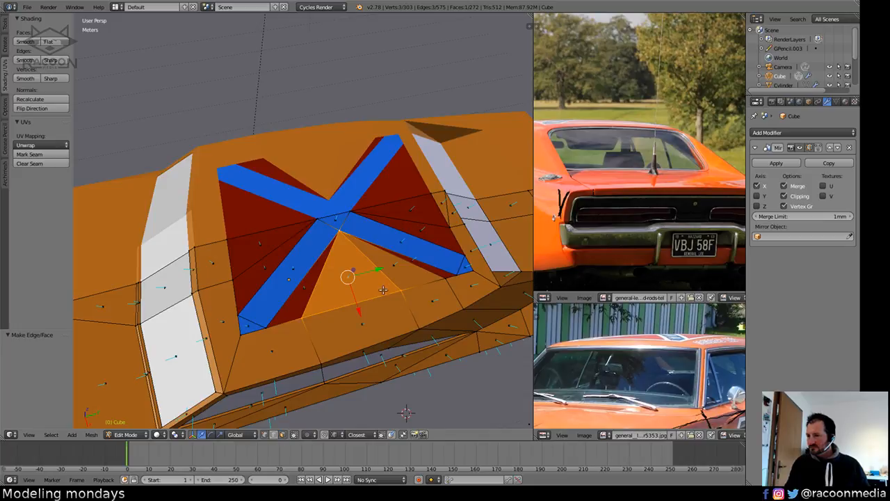
# Assign the car_bodflag.001 material to the two orange faces in the flag's side triangle and clear the selection.
pyautogui.keyDown('shift'); pyautogui.rightClick(393, 270); pyautogui.keyUp('shift')
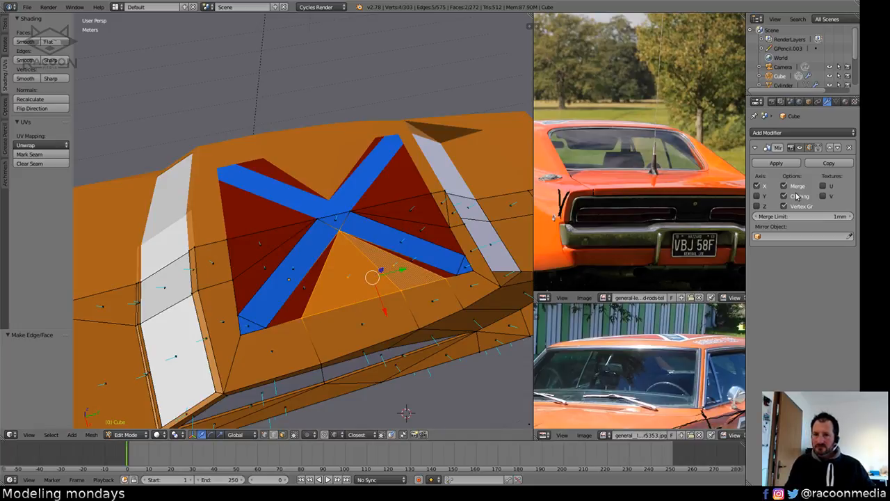
pyautogui.click(845, 102)
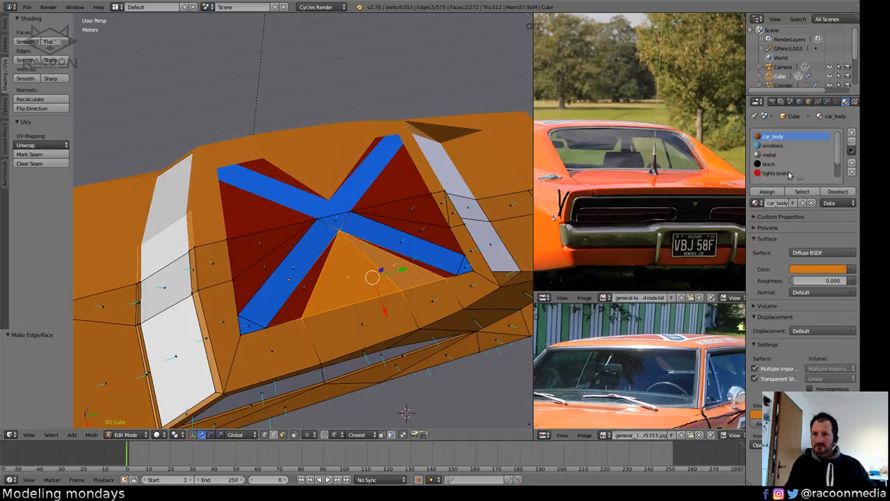
pyautogui.click(788, 173)
pyautogui.scroll(-2, 836, 151)
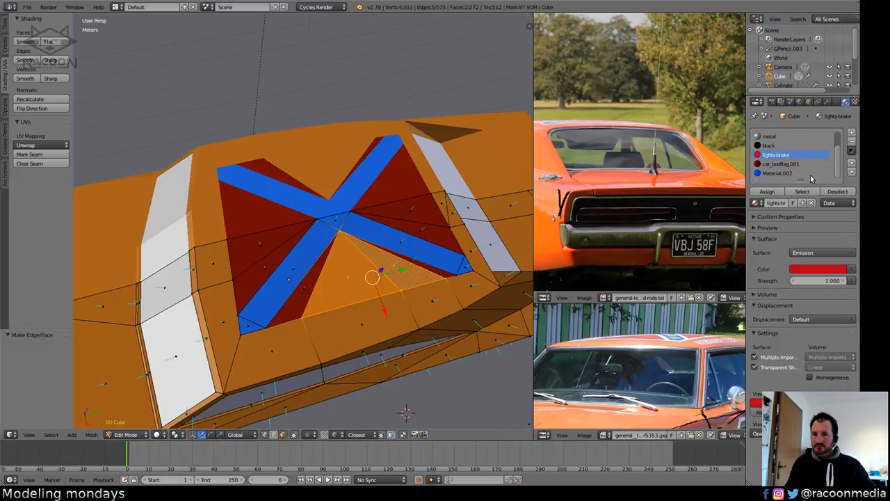
pyautogui.click(787, 164)
pyautogui.click(767, 191)
pyautogui.press('a')
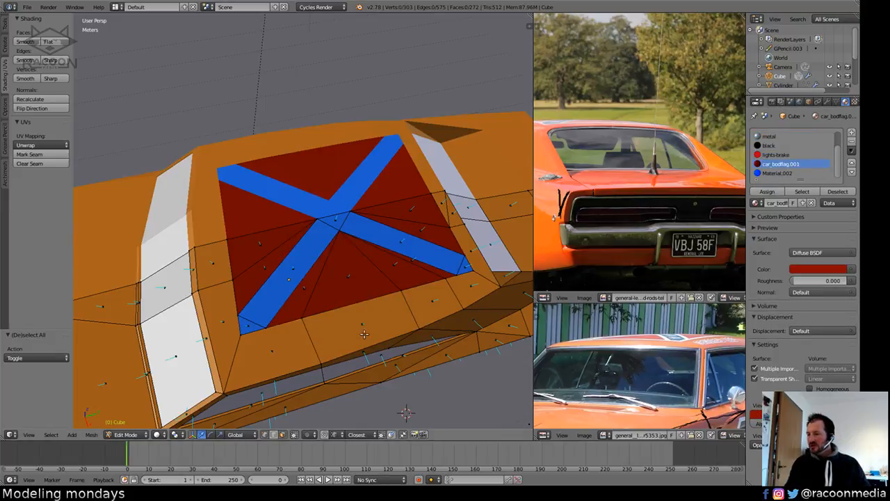
# Leave Edit Mode, inspect the whole car from the side and bring the 01 door number into sight in the reference photo.
pyautogui.moveTo(365, 336); pyautogui.dragTo(428, 334, button='middle')
pyautogui.scroll(2, 393, 313)
pyautogui.press('Tab')
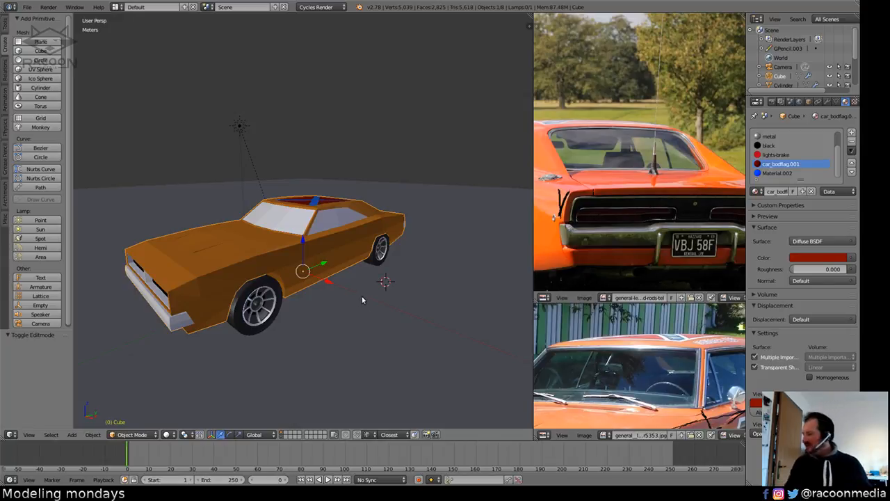
pyautogui.moveTo(331, 316)
pyautogui.mouseDown(button='middle')
pyautogui.moveTo(392, 318)
pyautogui.moveTo(275, 309)
pyautogui.moveTo(276, 288)
pyautogui.moveTo(283, 300)
pyautogui.moveTo(304, 302)
pyautogui.moveTo(420, 303)
pyautogui.moveTo(340, 299)
pyautogui.moveTo(368, 306)
pyautogui.moveTo(316, 317)
pyautogui.mouseUp(button='middle')
pyautogui.press('KP_3')
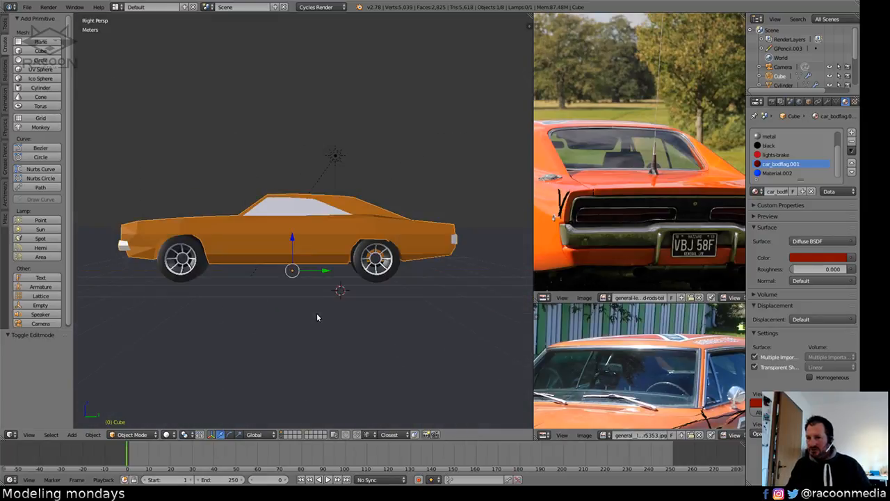
pyautogui.moveTo(676, 396); pyautogui.dragTo(601, 332, button='middle')
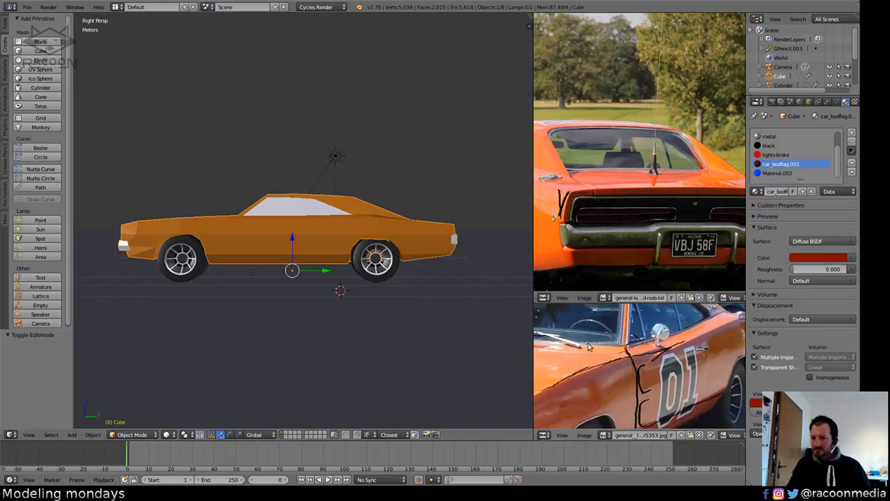
# Set up an orthographic right-side wireframe view centred on the car door over the blueprint.
pyautogui.keyDown('shift'); pyautogui.moveTo(361, 302); pyautogui.dragTo(366, 322, button='middle'); pyautogui.keyUp('shift')
pyautogui.press('KP_1')
pyautogui.press('KP_3')
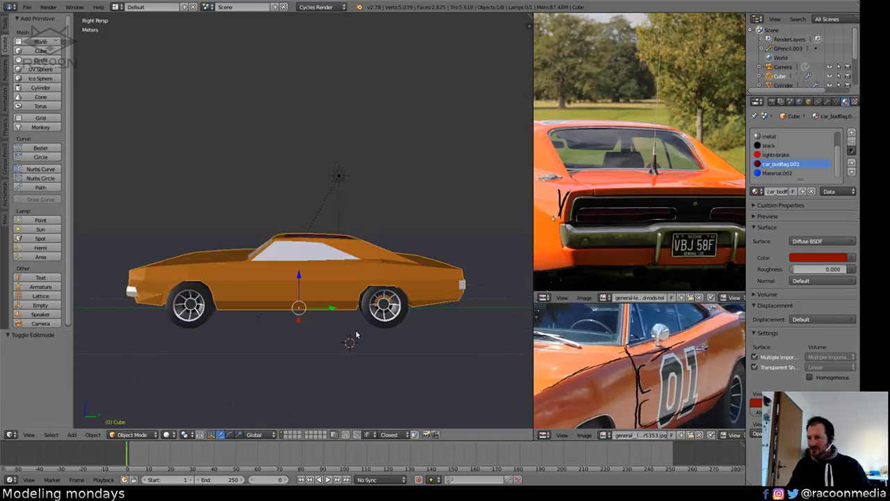
pyautogui.press('KP_5')
pyautogui.scroll(4, 355, 334)
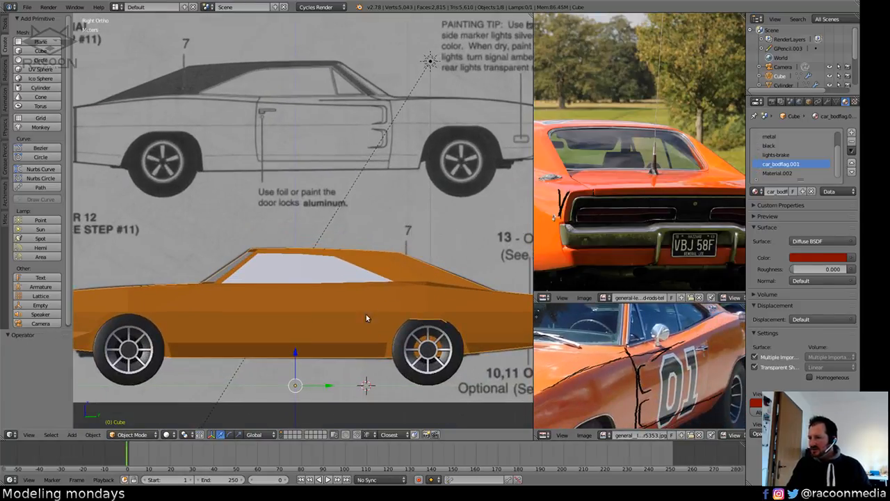
pyautogui.press('z')
pyautogui.keyDown('shift'); pyautogui.moveTo(365, 335); pyautogui.dragTo(392, 298, button='middle'); pyautogui.keyUp('shift')
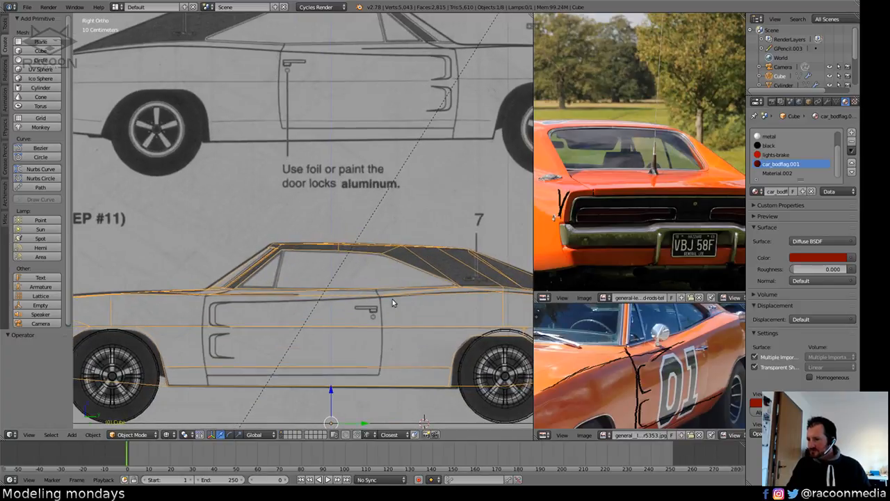
pyautogui.keyDown('shift'); pyautogui.moveTo(382, 342); pyautogui.dragTo(371, 320, button='middle'); pyautogui.keyUp('shift')
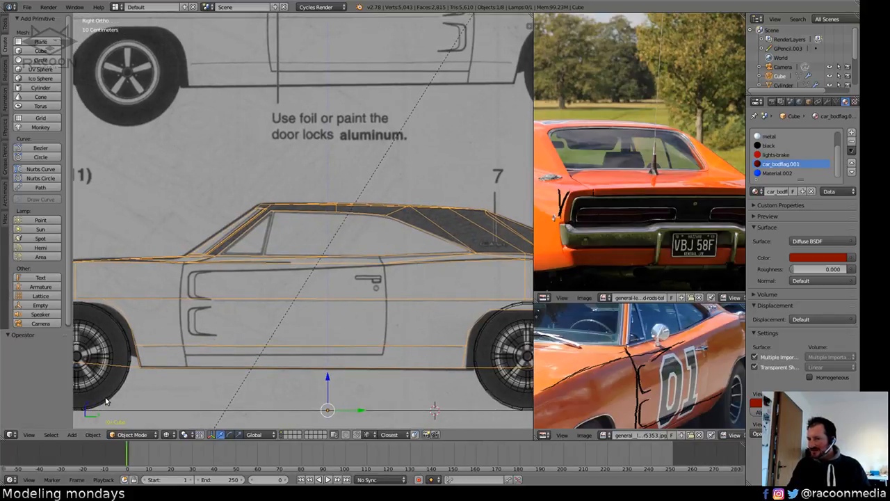
pyautogui.press('Tab')
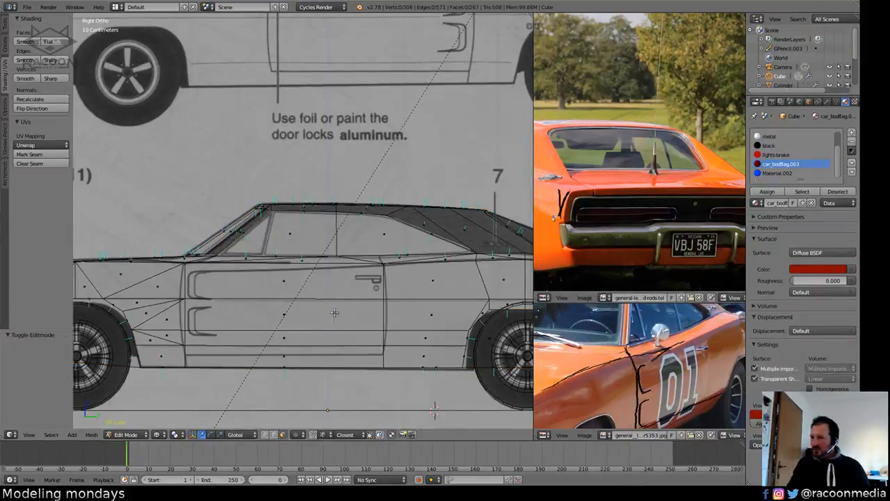
pyautogui.rightClick(294, 312)
pyautogui.keyDown('shift'); pyautogui.rightClick(285, 281); pyautogui.keyUp('shift')
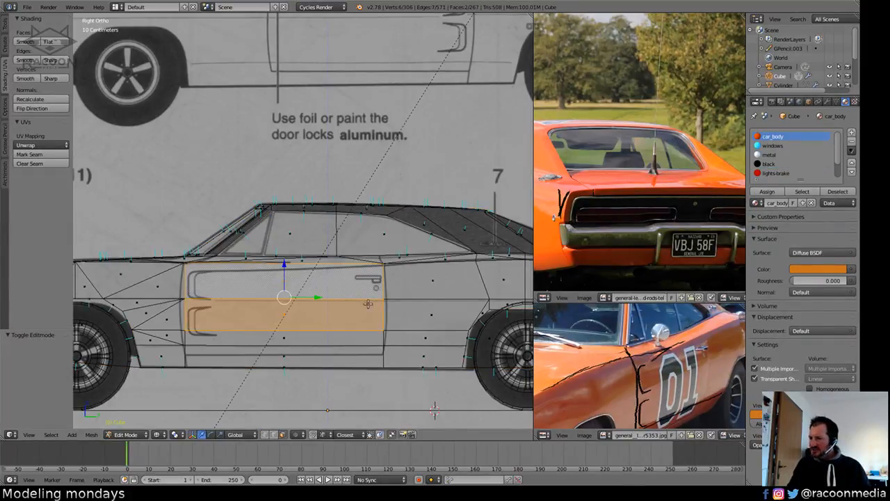
pyautogui.moveTo(377, 310)
pyautogui.keyDown('shift'); pyautogui.mouseDown(button='middle')
pyautogui.moveTo(361, 303)
pyautogui.moveTo(360, 313)
pyautogui.mouseUp(button='middle'); pyautogui.keyUp('shift')
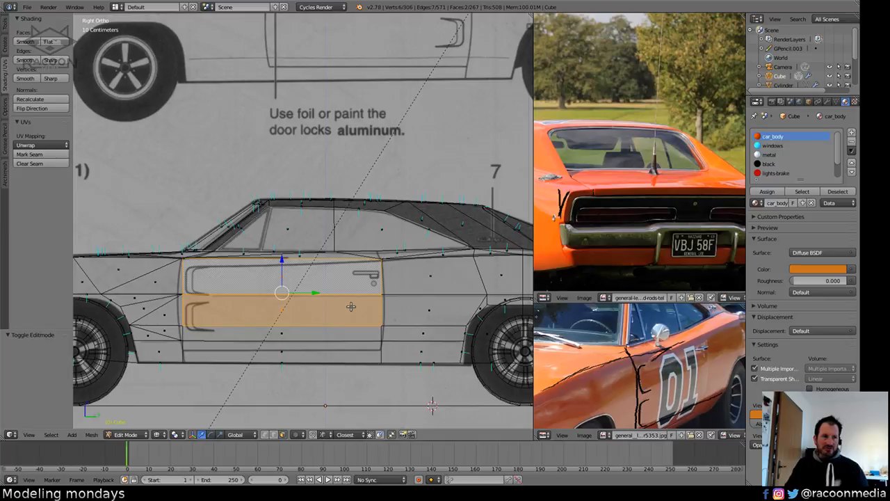
pyautogui.keyDown('shift'); pyautogui.moveTo(434, 278); pyautogui.dragTo(441, 272, button='middle'); pyautogui.keyUp('shift')
pyautogui.press('Tab')
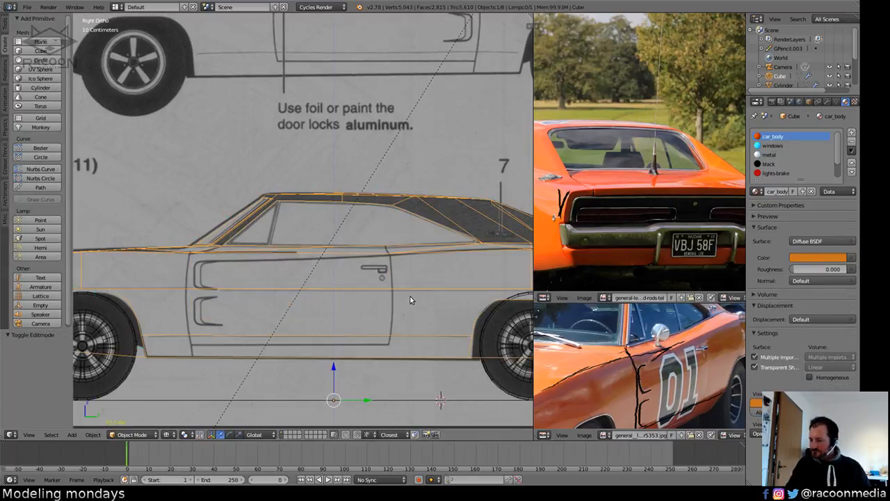
# Snap the 3D cursor to the centre of the car body's two selected door faces in Edit Mode.
pyautogui.hotkey('shift', 'a')
pyautogui.moveTo(410, 296)
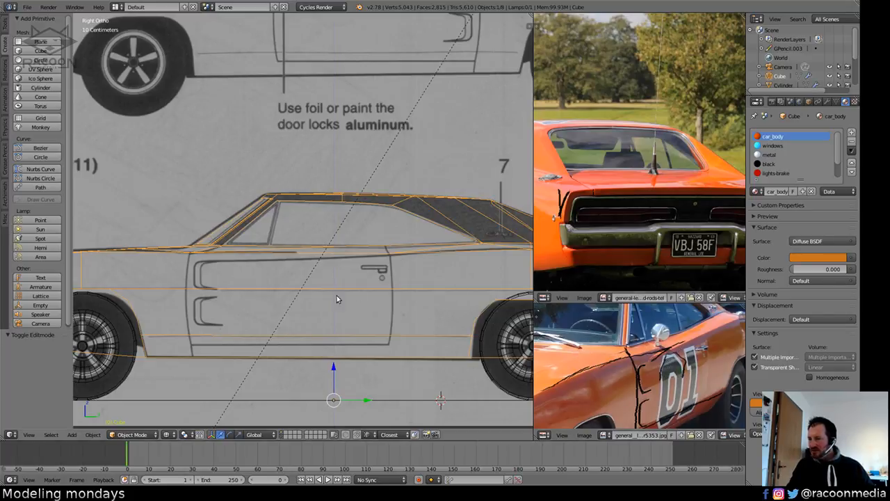
pyautogui.keyDown('shift'); pyautogui.moveTo(291, 315); pyautogui.dragTo(364, 326, button='middle'); pyautogui.keyUp('shift')
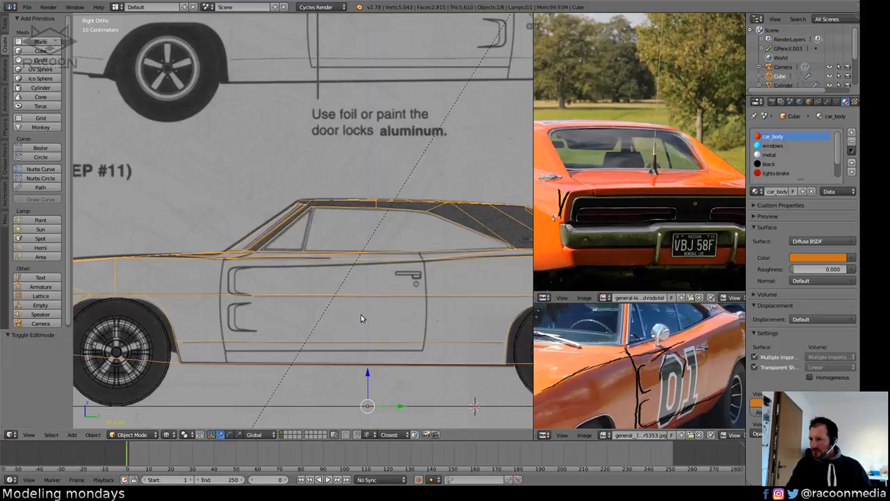
pyautogui.press('Tab')
pyautogui.hotkey('shift', 's')
pyautogui.click(339, 292)
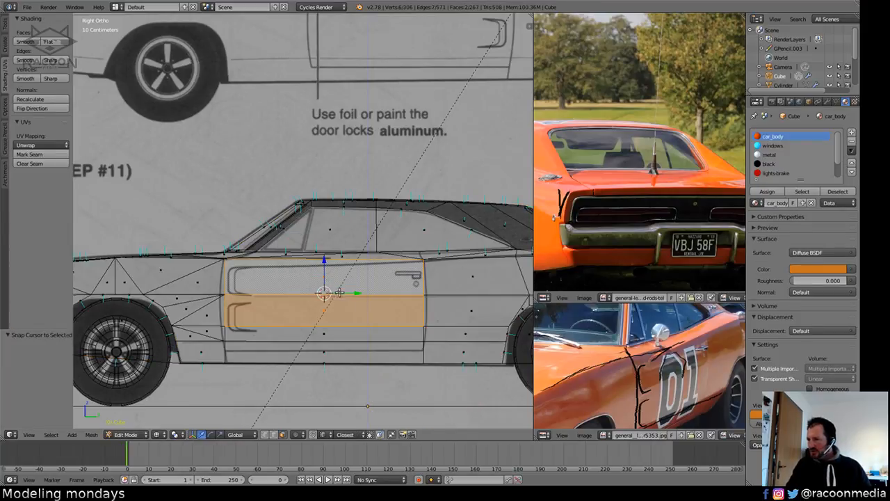
# Return to Object Mode and add a mesh circle with 8 vertices at the 3D cursor on the door.
pyautogui.press('Tab')
pyautogui.hotkey('shift', 'a')
pyautogui.moveTo(350, 304)
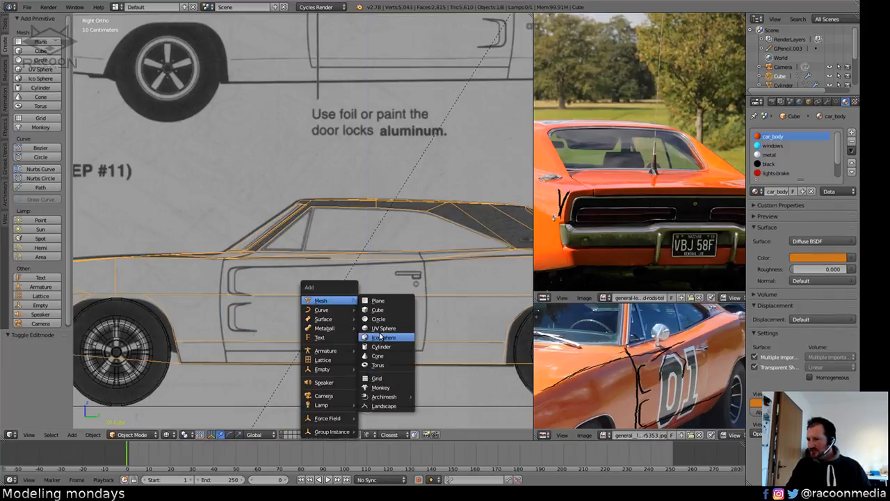
pyautogui.click(381, 319)
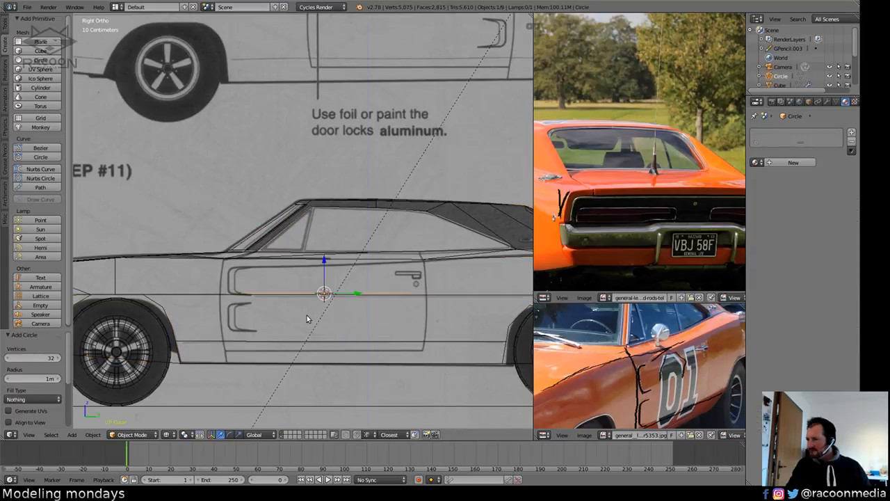
pyautogui.click(50, 357)
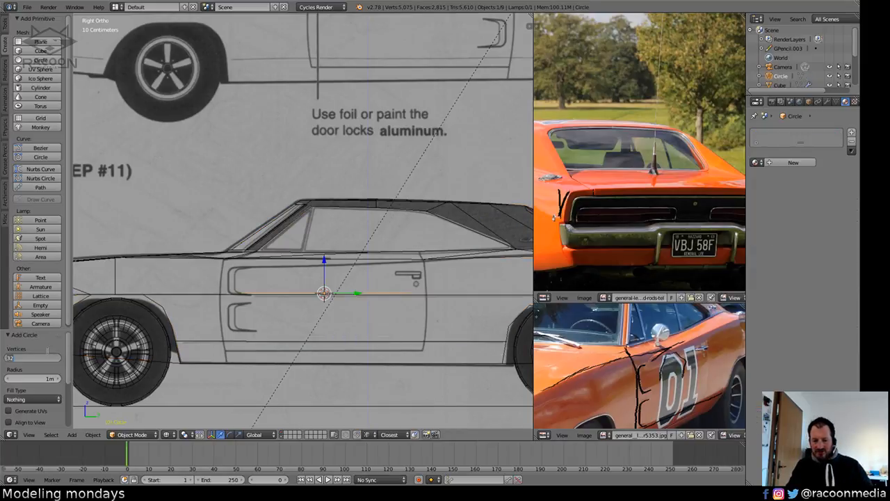
pyautogui.write('8')
pyautogui.press('Return')
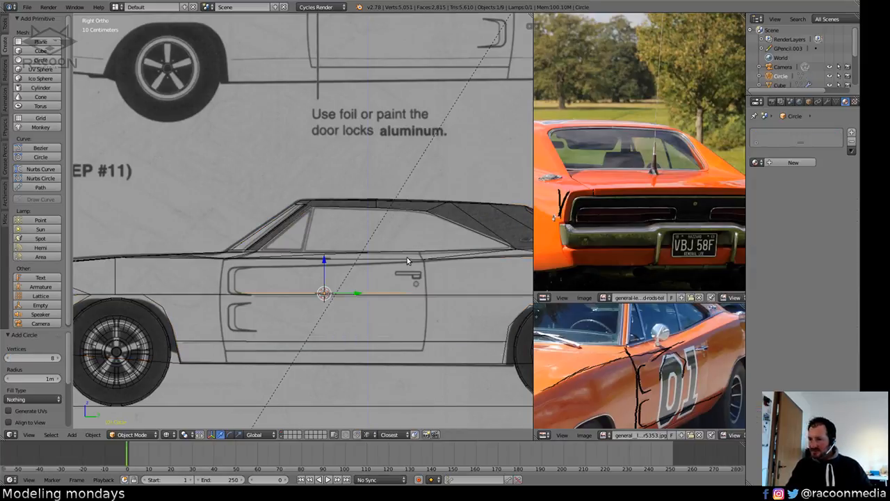
# Rotate the new circle 90° about the Y axis so it stands parallel to the door.
pyautogui.press('r')
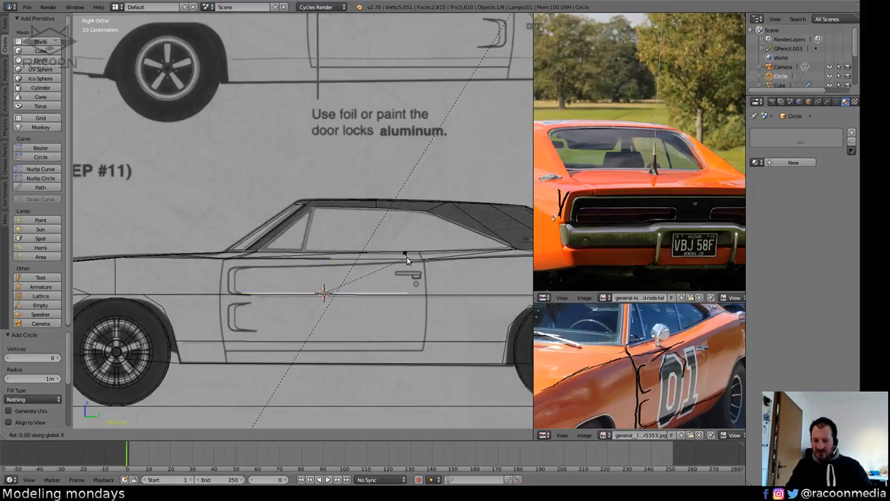
pyautogui.write('90')
pyautogui.press('Return')
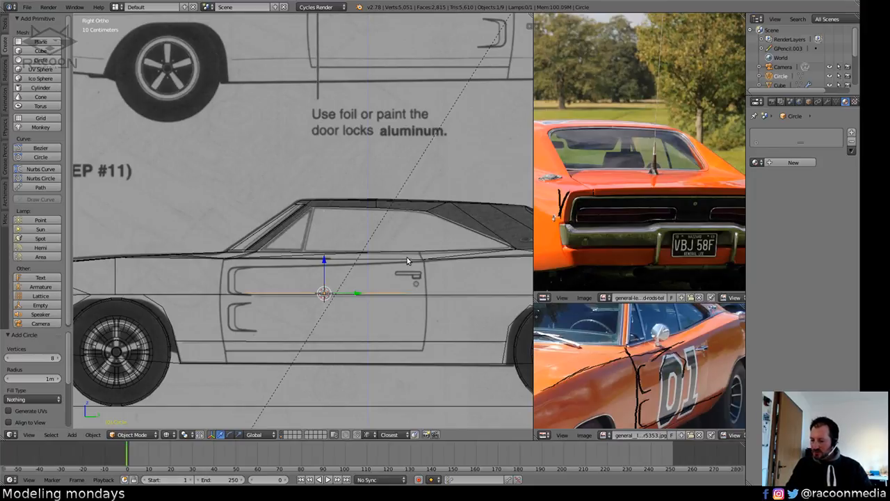
pyautogui.write('ry90')
pyautogui.press('Return')
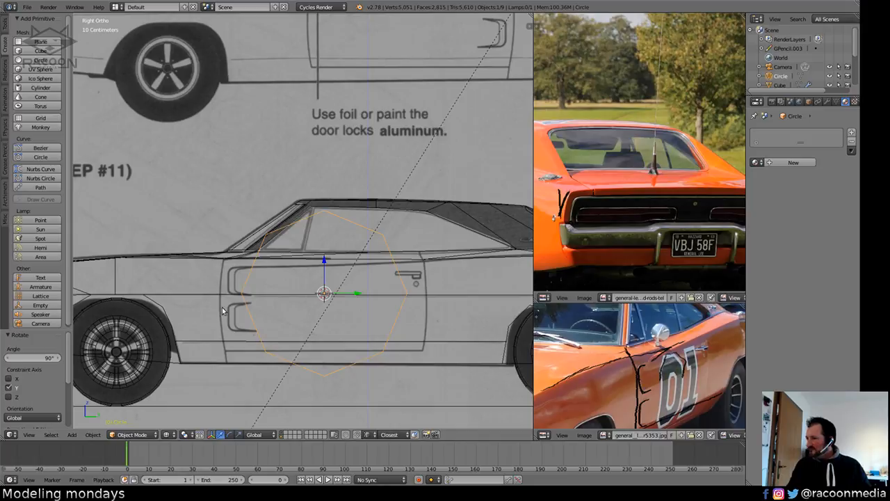
# Rotate the circle's vertices 22.5° in Edit Mode so the octagon has level top and bottom edges.
pyautogui.moveTo(69, 363)
pyautogui.mouseDown()
pyautogui.moveTo(68, 415)
pyautogui.moveTo(68, 360)
pyautogui.mouseUp()
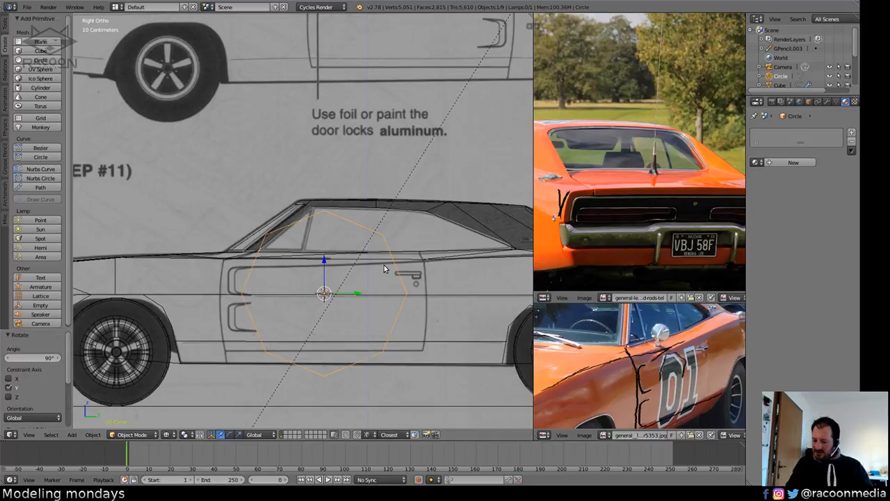
pyautogui.press('Tab')
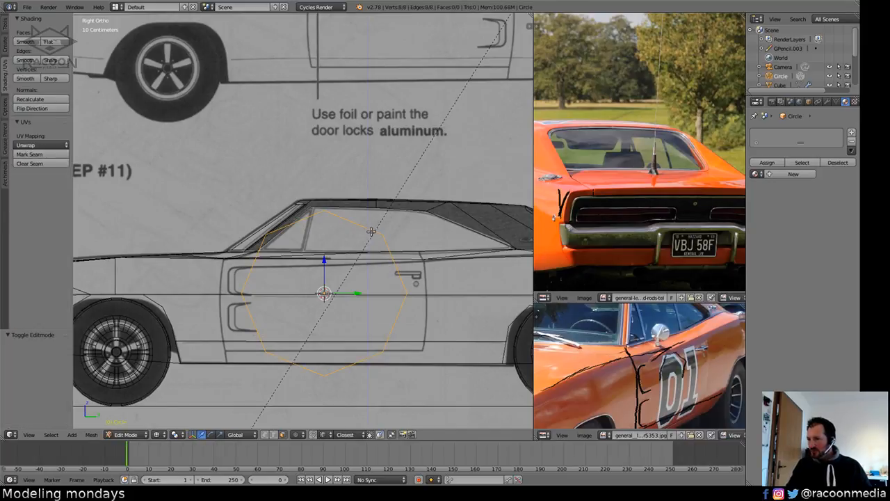
pyautogui.press('Tab')
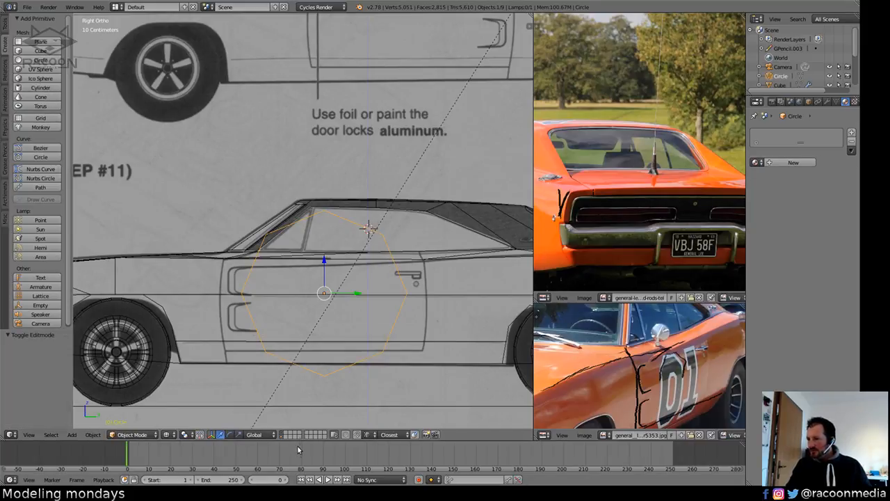
pyautogui.press('Tab')
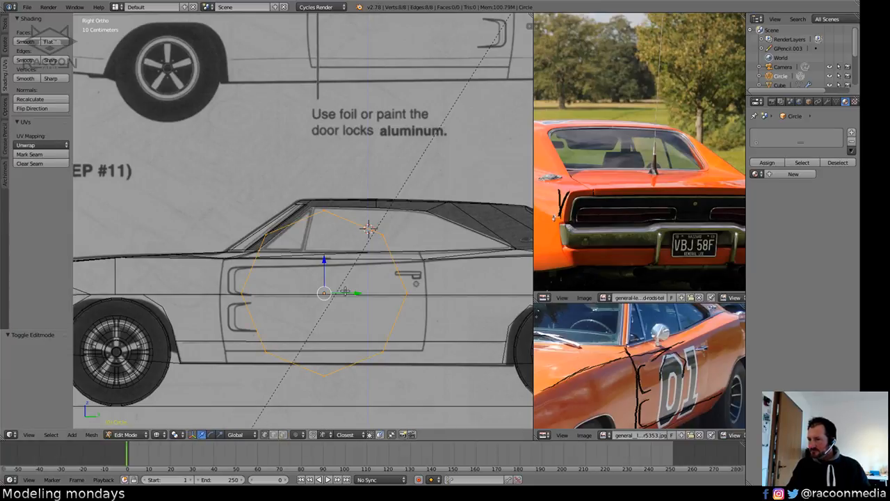
pyautogui.write('r')
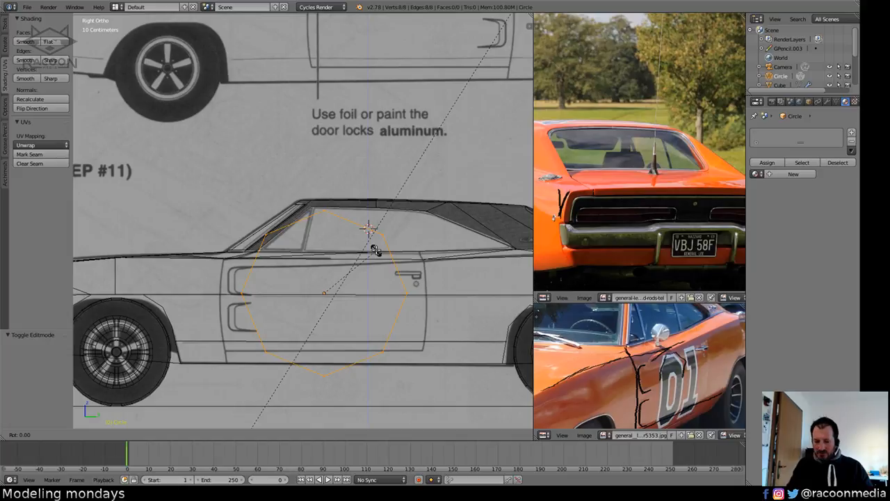
pyautogui.write('22')
pyautogui.press('Return')
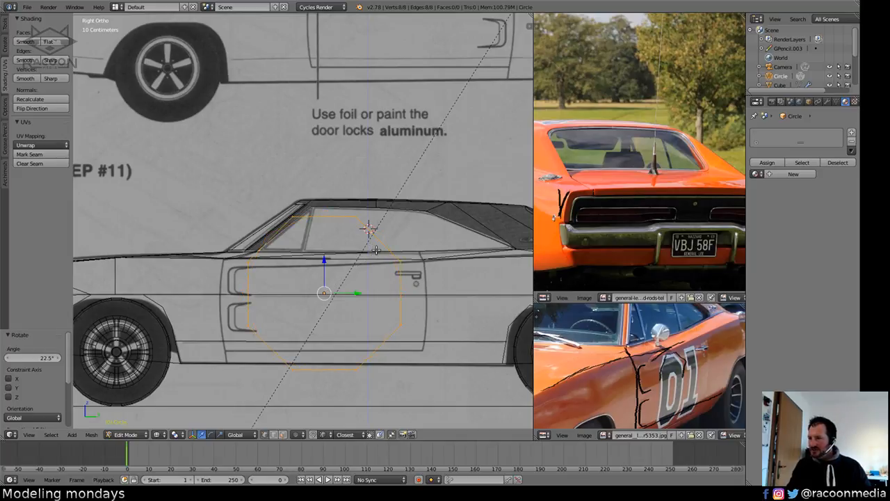
# Scale the octagon to about 0.42, shrink it slightly further to the 0's width, and deselect its vertices.
pyautogui.press('s')
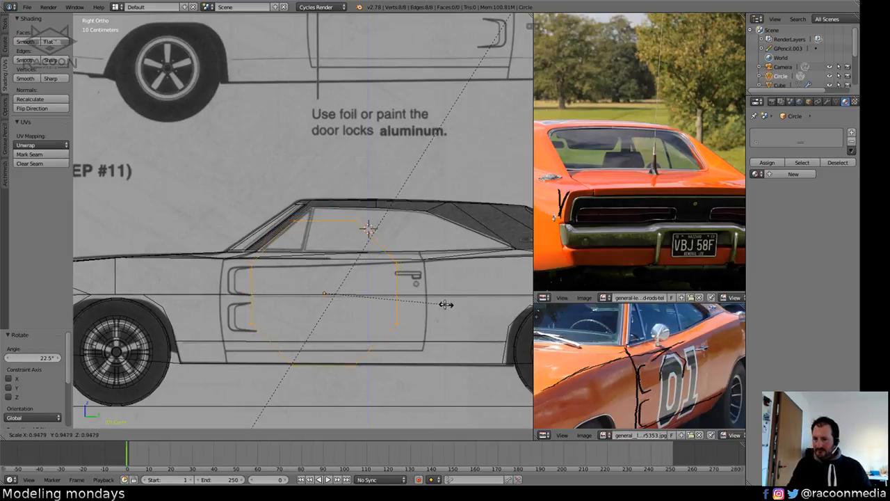
pyautogui.click(379, 301)
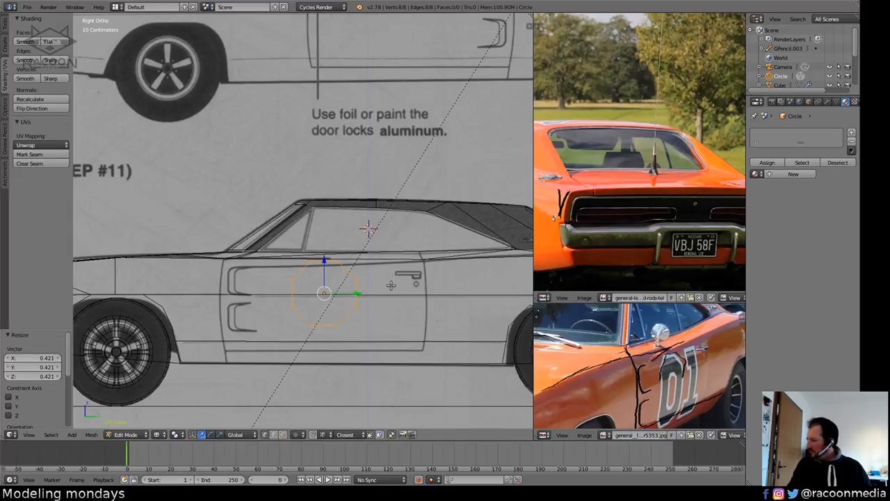
pyautogui.scroll(3, 391, 285)
pyautogui.press('s')
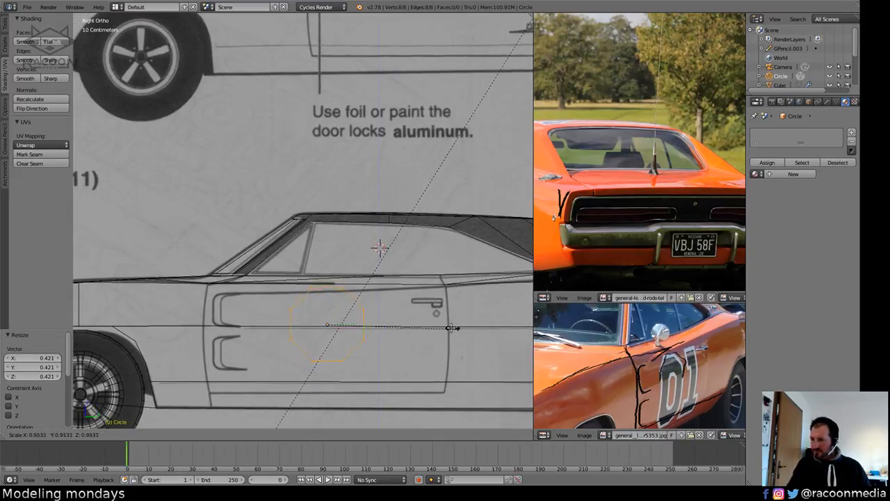
pyautogui.click(413, 330)
pyautogui.press('a')
pyautogui.keyDown('shift'); pyautogui.moveTo(335, 330); pyautogui.dragTo(357, 305, button='middle'); pyautogui.keyUp('shift')
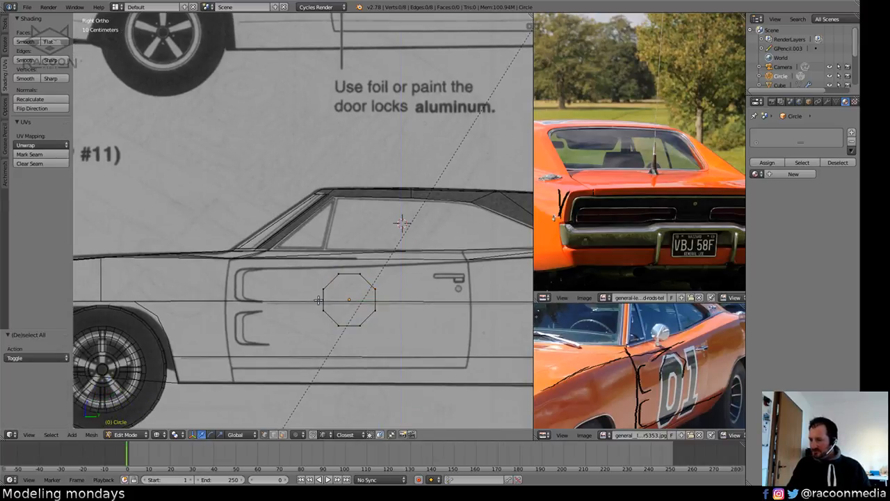
# Move the octagon's lower four vertices about 34 cm down along Z to stretch it into a tall 0.
pyautogui.press('b')
pyautogui.moveTo(315, 300); pyautogui.dragTo(420, 381)
pyautogui.press('g')
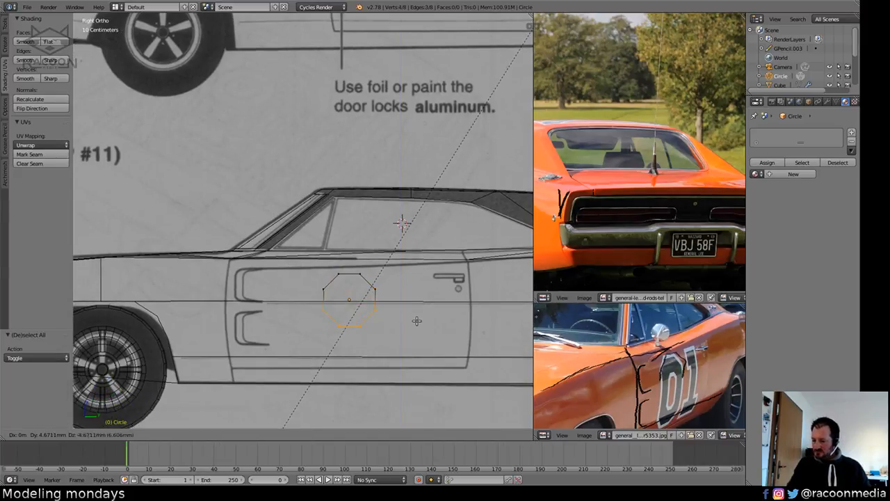
pyautogui.press('z')
pyautogui.click(412, 353)
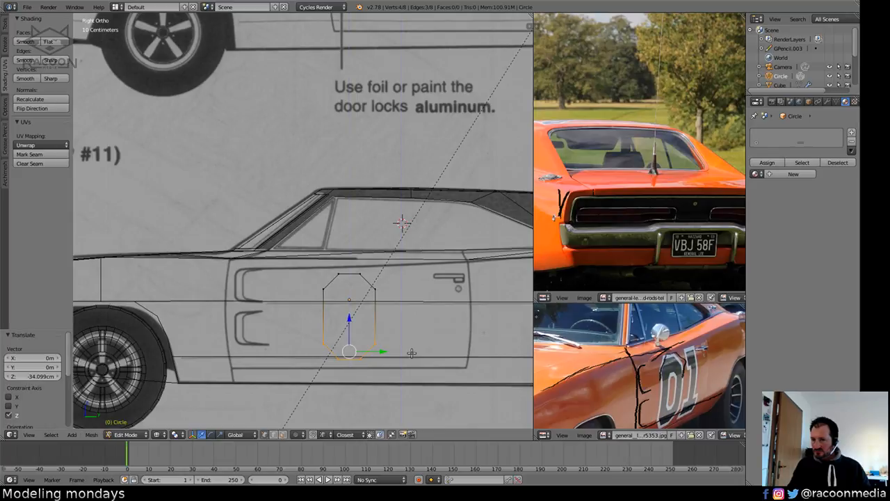
pyautogui.keyDown('shift'); pyautogui.moveTo(394, 311); pyautogui.dragTo(387, 308, button='middle'); pyautogui.keyUp('shift')
pyautogui.press('a')
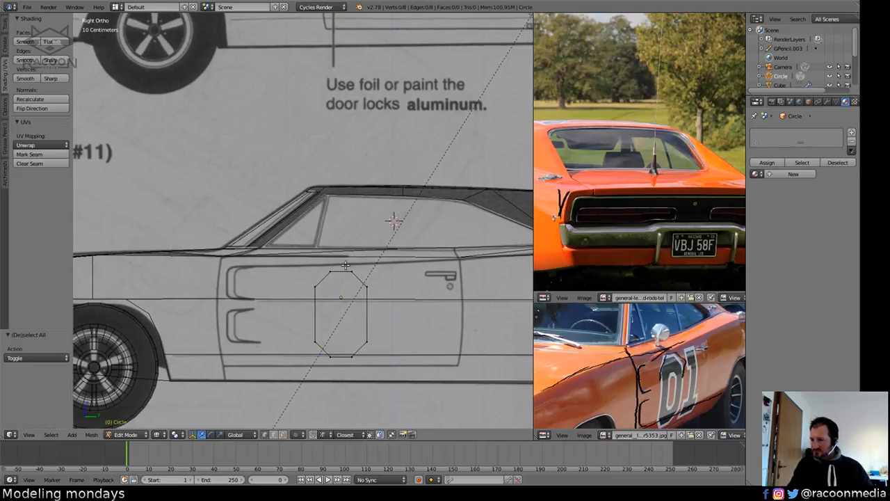
# Widen the 0 outline by moving its four rear-side vertices about 9.8 cm along Y.
pyautogui.press('b')
pyautogui.moveTo(348, 257); pyautogui.dragTo(418, 378)
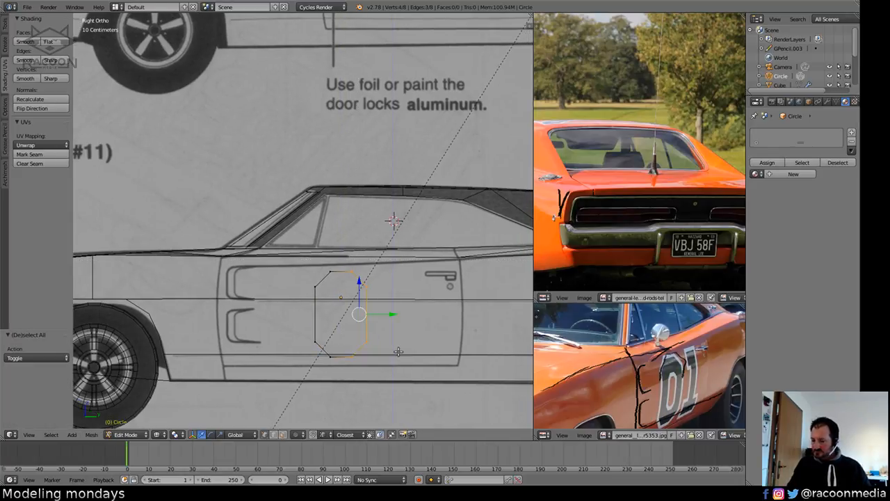
pyautogui.press('g')
pyautogui.press('x')
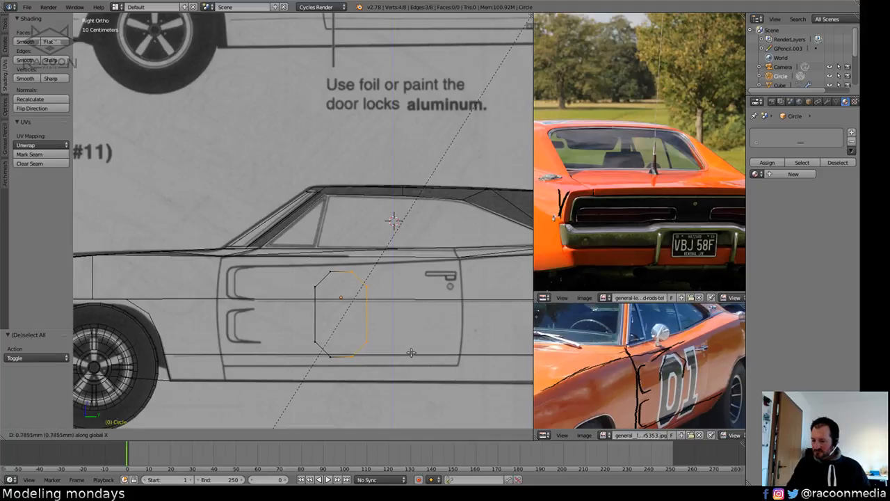
pyautogui.press('y')
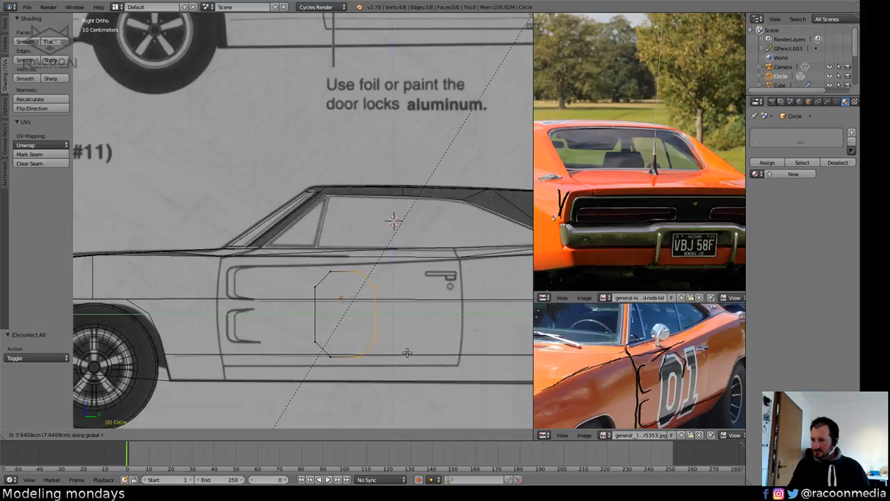
pyautogui.click(409, 352)
pyautogui.keyDown('shift'); pyautogui.moveTo(451, 329); pyautogui.dragTo(408, 325, button='middle'); pyautogui.keyUp('shift')
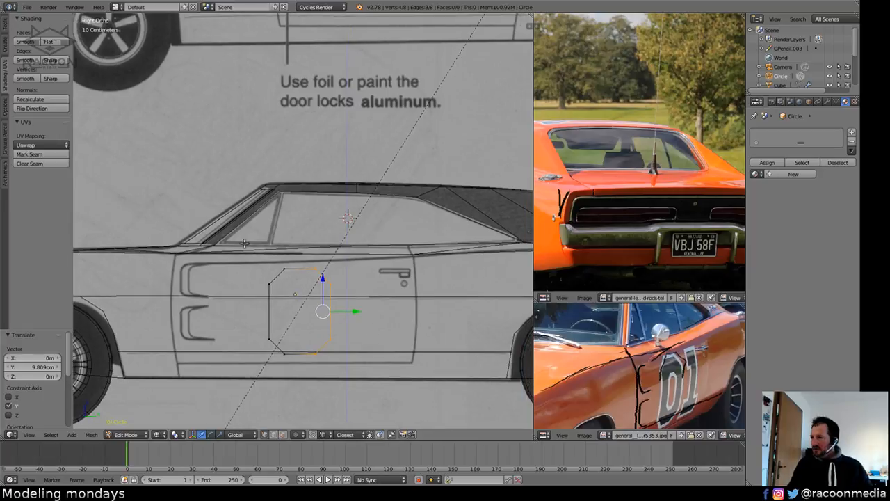
# Duplicate the 0's rear vertical edge about 51.4 cm along Y to start the digit 1.
pyautogui.rightClick(333, 290)
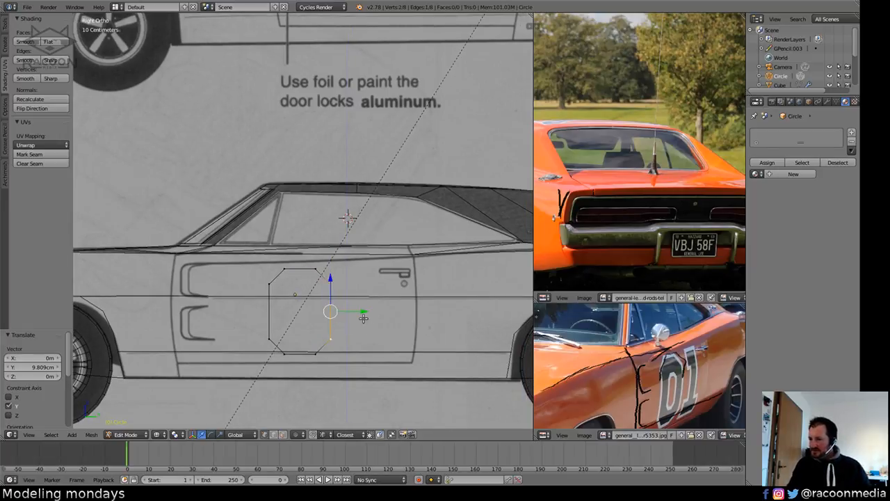
pyautogui.press('e')
pyautogui.press('x')
pyautogui.press('y')
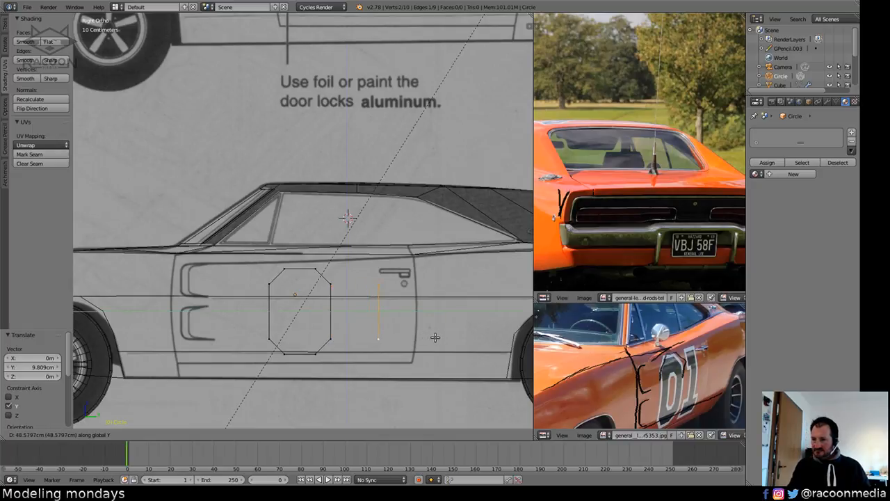
pyautogui.click(434, 337)
pyautogui.keyDown('shift'); pyautogui.moveTo(438, 303); pyautogui.dragTo(427, 313, button='middle'); pyautogui.keyUp('shift')
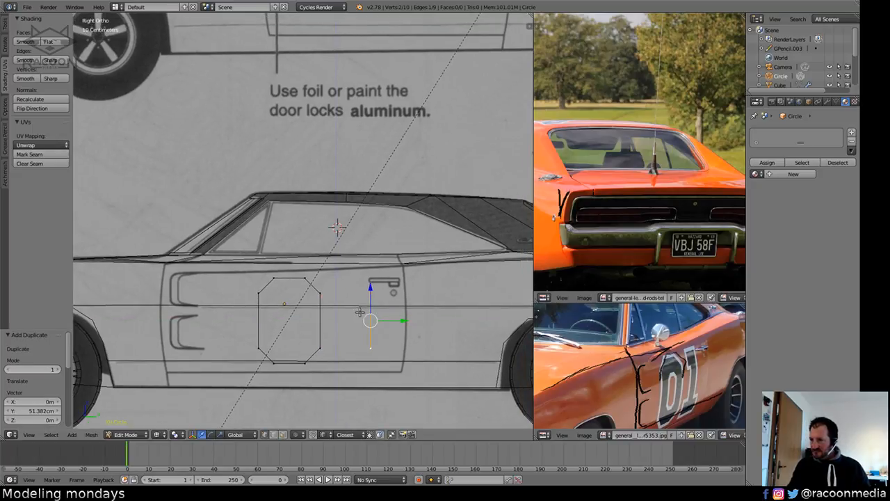
# Lengthen the duplicated edge to the 0's full height, moving its upper vertex up about 15.3 cm and its lower vertex down along Z.
pyautogui.rightClick(379, 282)
pyautogui.press('g')
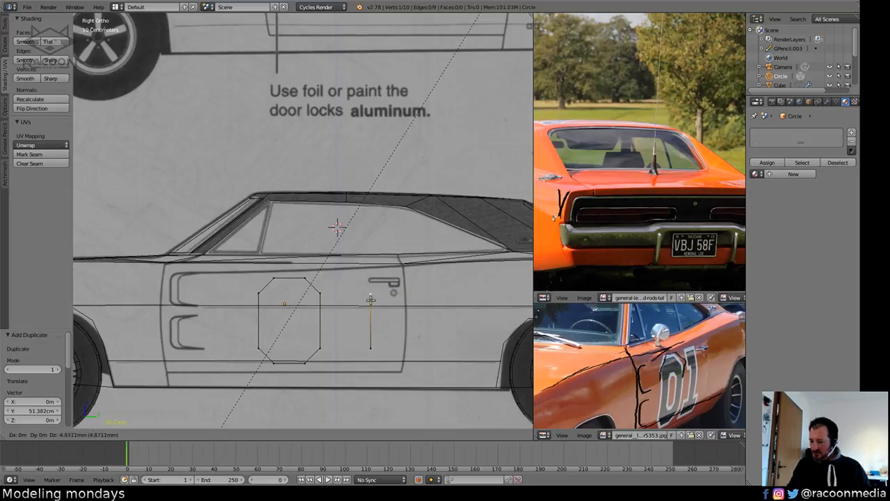
pyautogui.press('z')
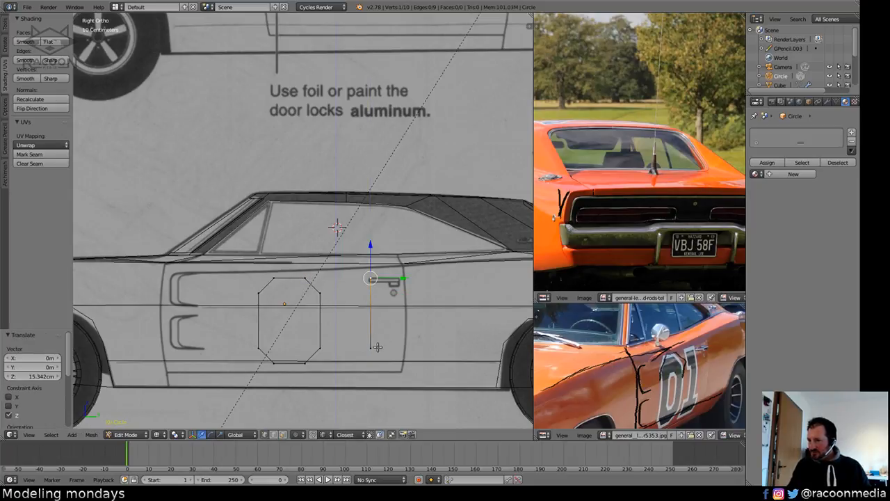
pyautogui.press('g')
pyautogui.press('z')
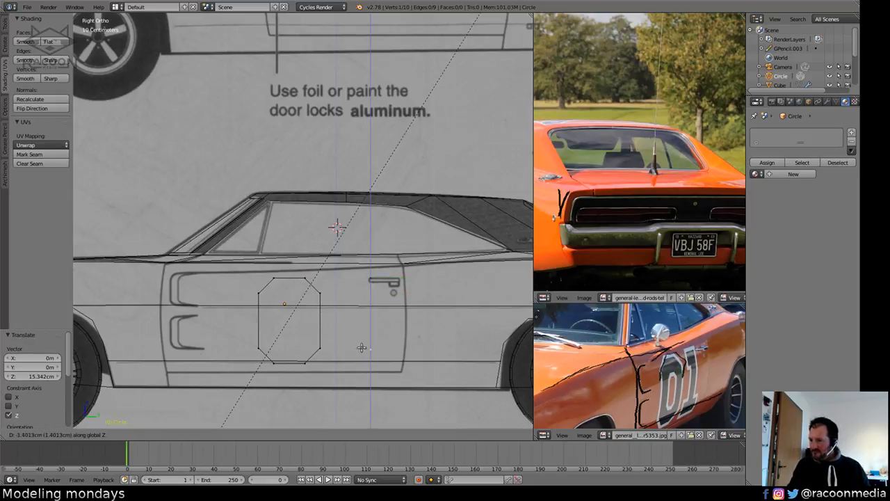
pyautogui.click(310, 362)
pyautogui.press('a')
# Extrude the 1's vertical edge forward along Y into an upright rectangle a little under half the 0's width.
pyautogui.rightClick(371, 279)
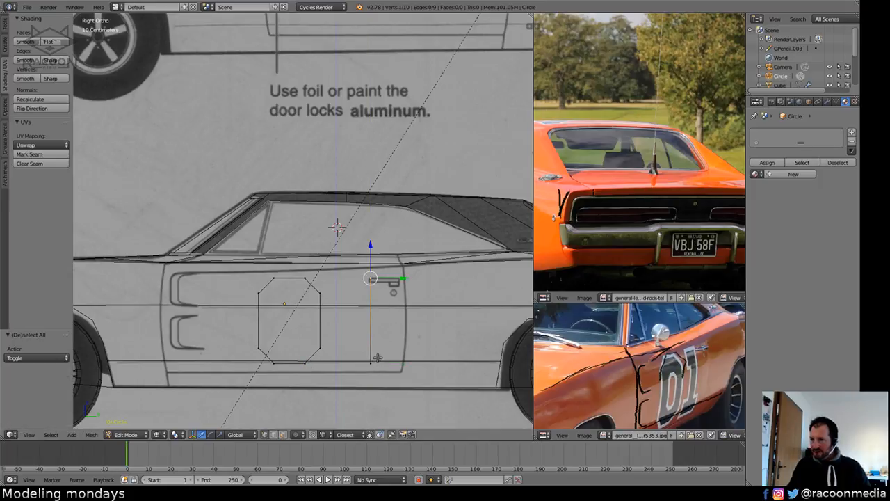
pyautogui.keyDown('shift'); pyautogui.rightClick(370, 361); pyautogui.keyUp('shift')
pyautogui.press('g')
pyautogui.press('x')
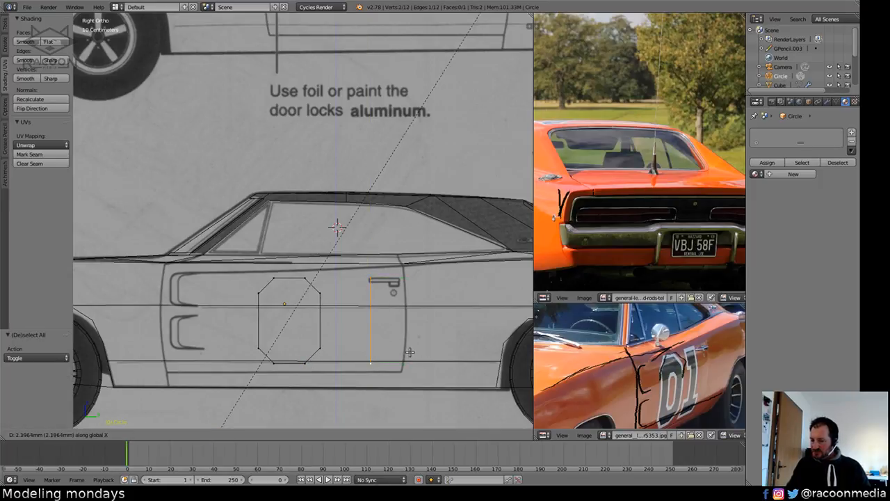
pyautogui.press('y')
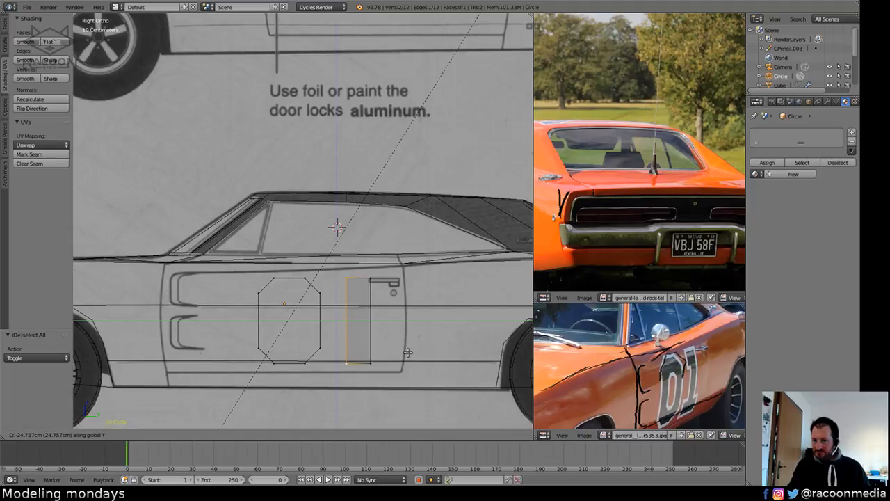
pyautogui.click(407, 352)
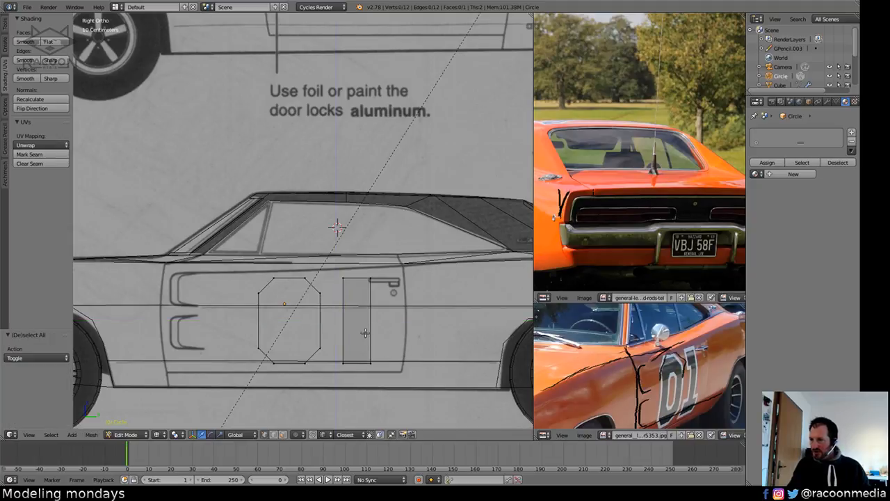
# Select only the connected outline of the 0, leaving the 1 deselected.
pyautogui.press('a')
pyautogui.keyDown('shift'); pyautogui.moveTo(484, 327); pyautogui.dragTo(506, 327, button='middle'); pyautogui.keyUp('shift')
pyautogui.press('l')
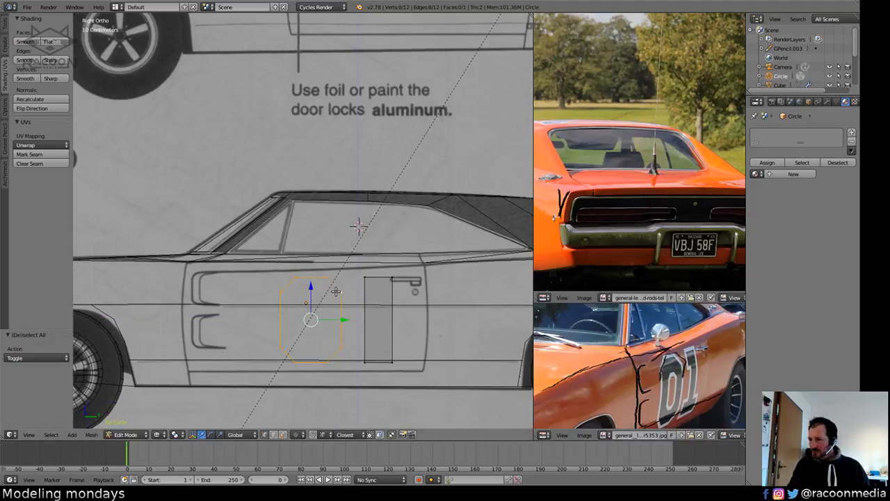
pyautogui.press('a')
pyautogui.press('a')
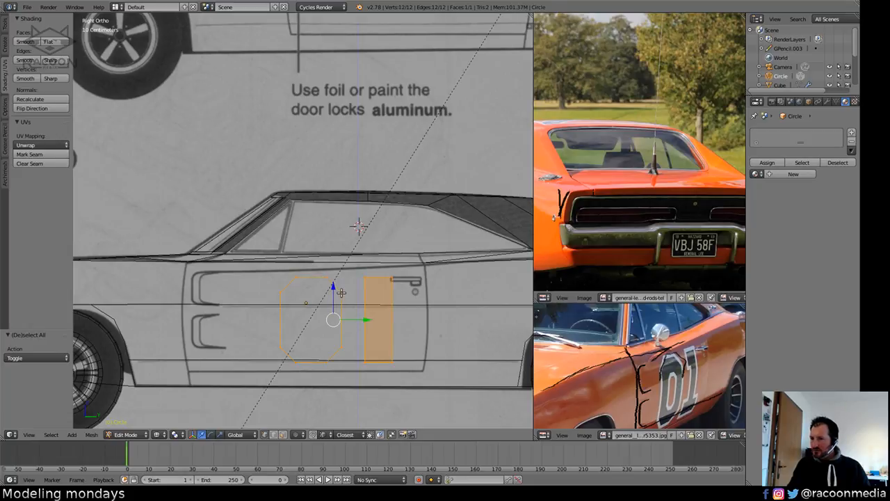
pyautogui.press('a')
pyautogui.press('l')
pyautogui.keyDown('shift'); pyautogui.moveTo(474, 331); pyautogui.dragTo(494, 331, button='middle'); pyautogui.keyUp('shift')
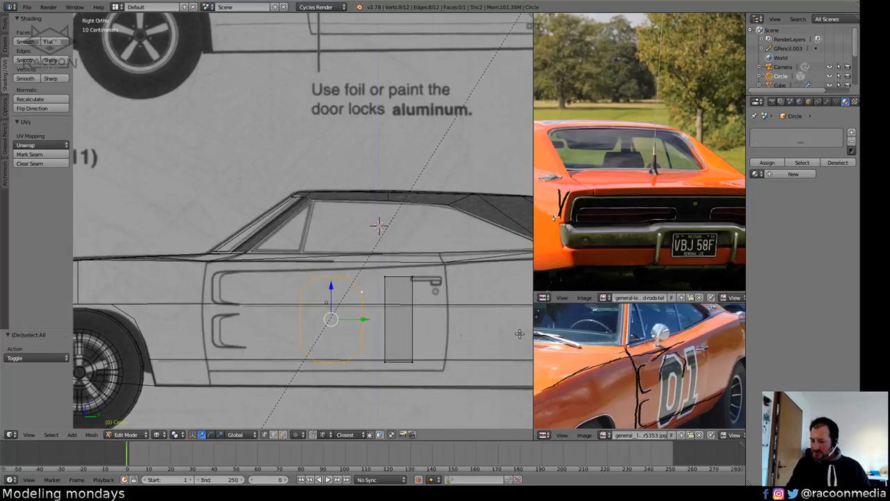
pyautogui.press('e')
pyautogui.press('s')
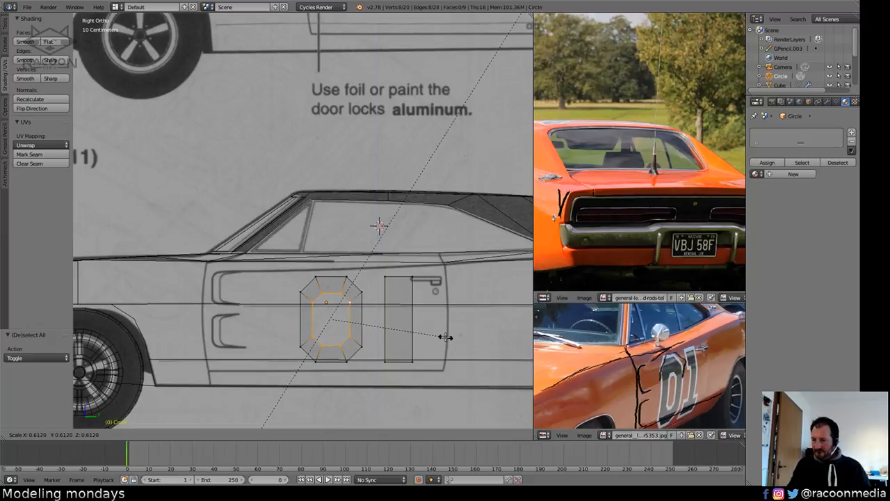
pyautogui.press('Escape')
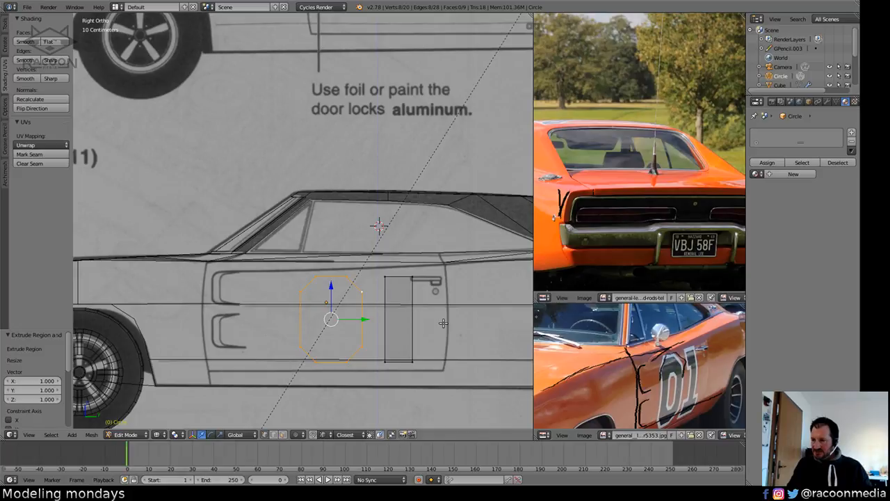
# Fill the 0's outline with a face and inset it by about 0.2 to form the inner opening's border.
pyautogui.press('f')
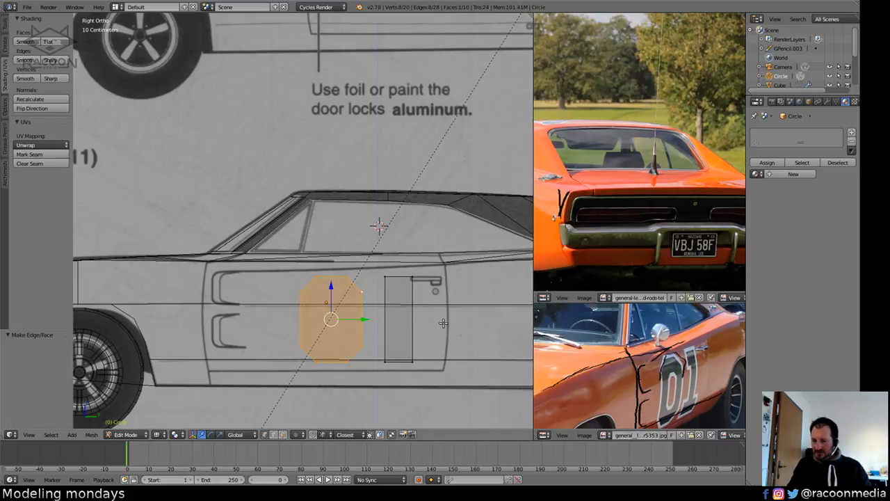
pyautogui.press('i')
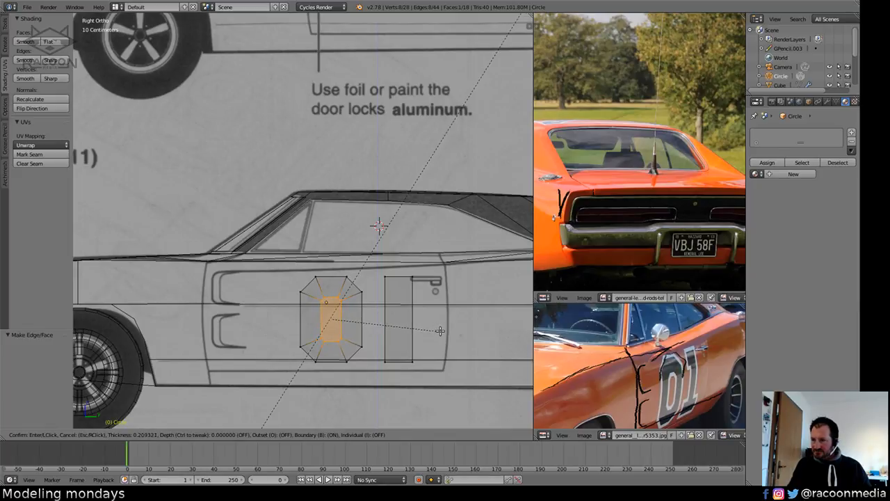
pyautogui.click(449, 330)
pyautogui.press('a')
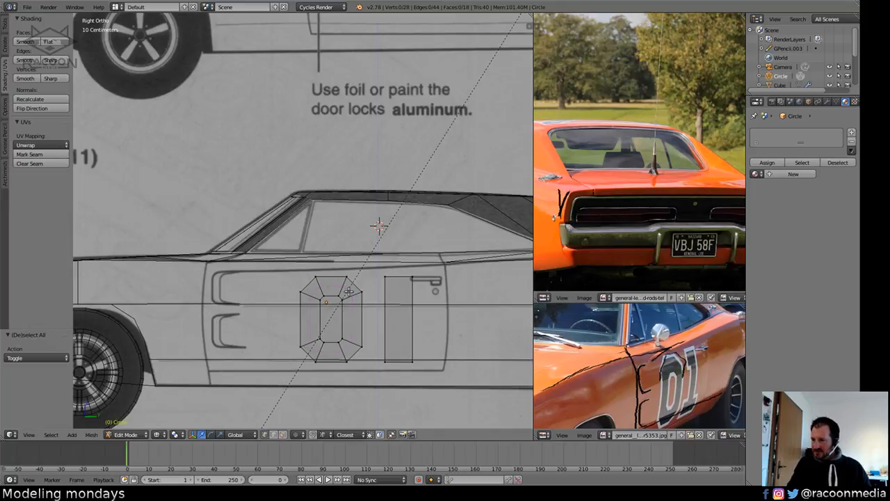
pyautogui.hotkey('ctrl', 'r')
pyautogui.scroll(1, 354, 296)
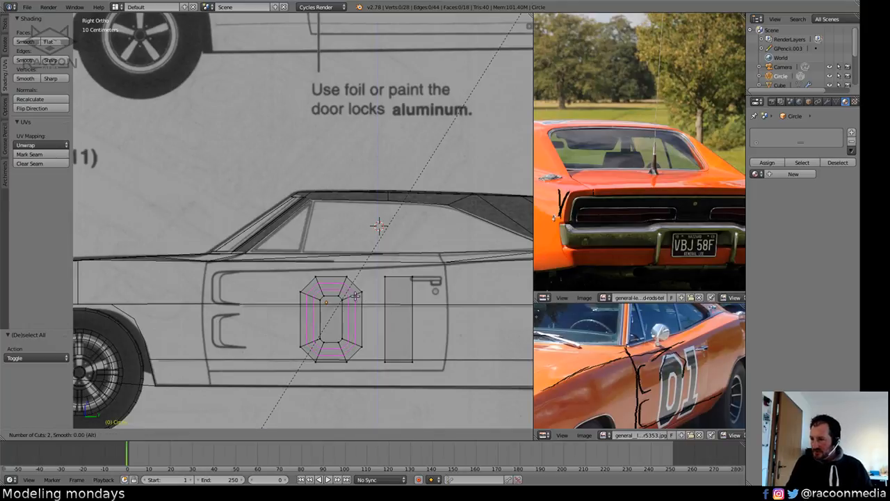
pyautogui.press('Escape')
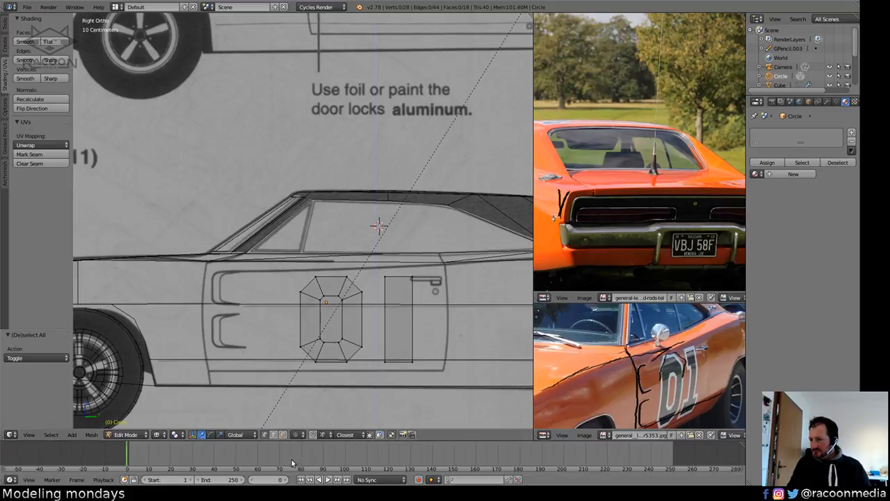
# Delete the 0's inner face to open the hole in its centre.
pyautogui.click(283, 433)
pyautogui.rightClick(326, 316)
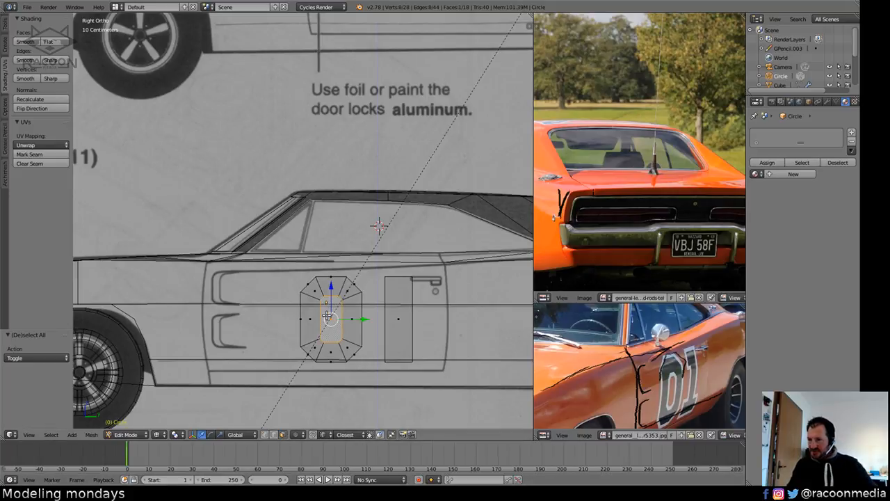
pyautogui.press('x')
pyautogui.click(328, 316)
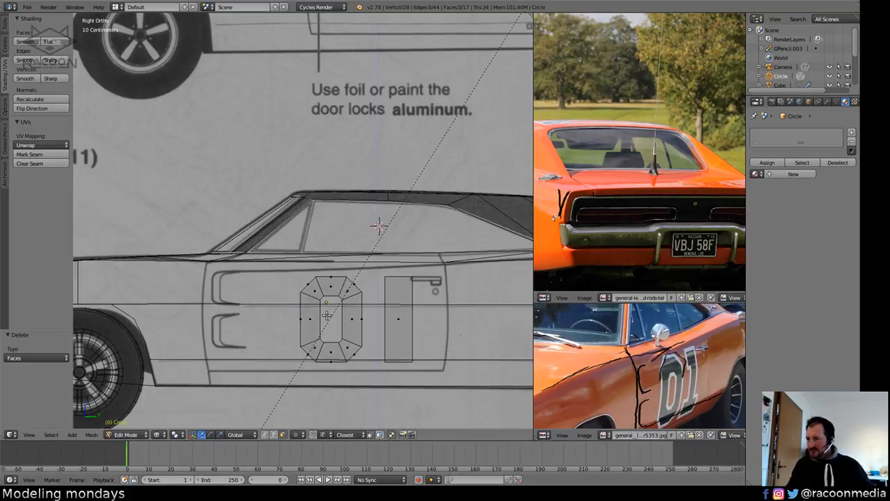
# Remove the doubled vertices from the entire door number mesh.
pyautogui.press('a')
pyautogui.press('w')
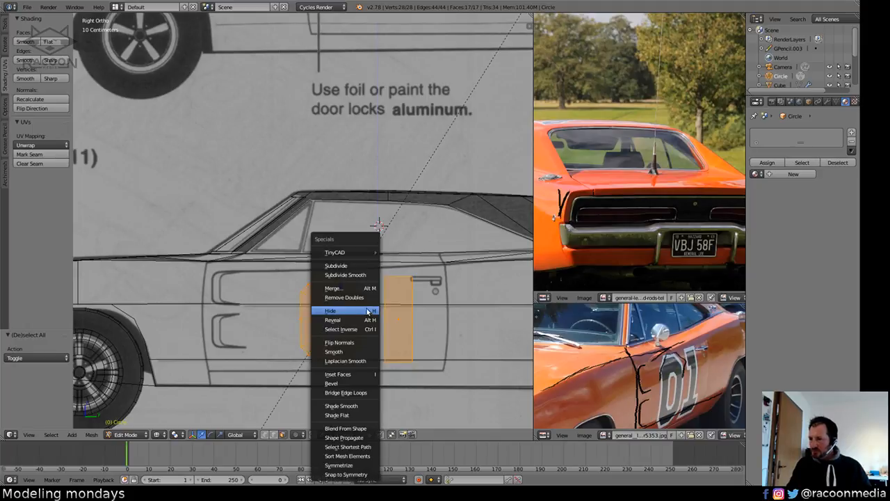
pyautogui.click(374, 298)
pyautogui.press('a')
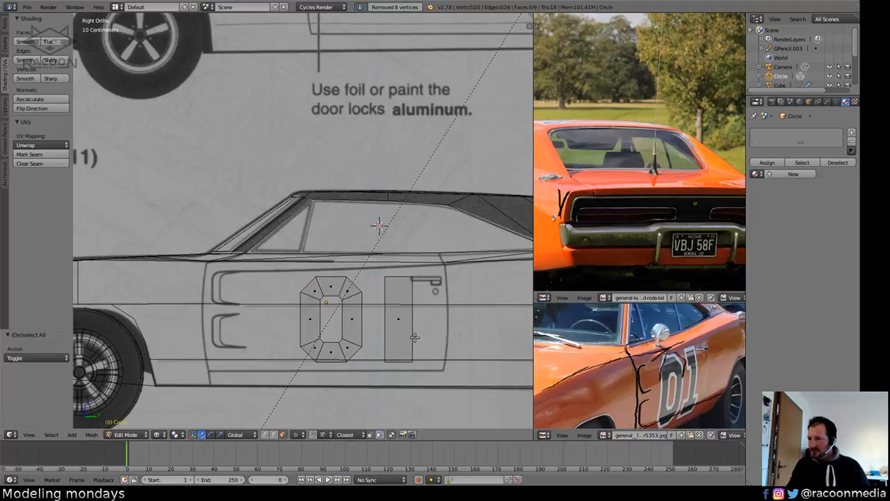
# Add a horizontal loop cut across the upper half of the 1 and raise it about 10 cm along Z.
pyautogui.keyDown('shift'); pyautogui.moveTo(415, 337); pyautogui.dragTo(402, 328, button='middle'); pyautogui.keyUp('shift')
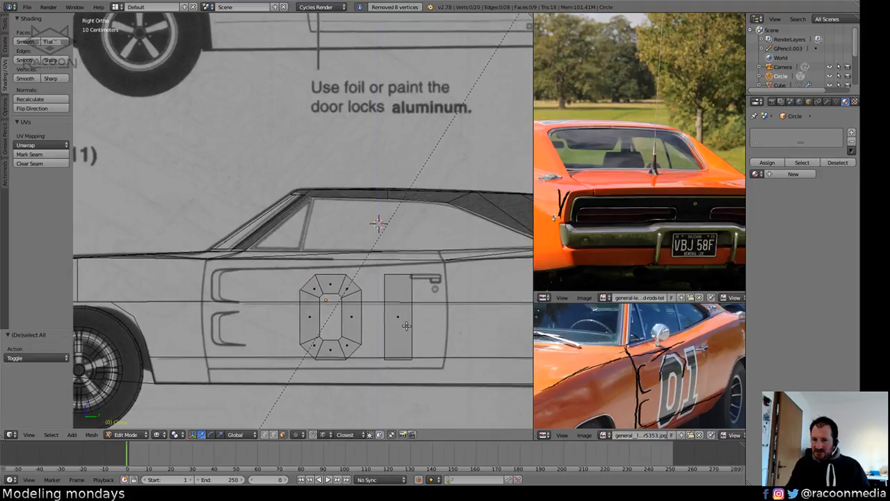
pyautogui.hotkey('ctrl', 'r')
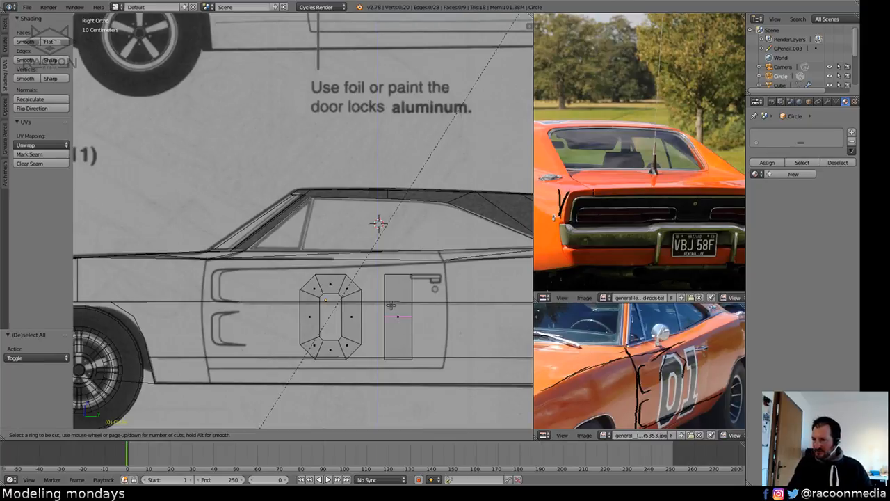
pyautogui.click(394, 306)
pyautogui.click(394, 307)
pyautogui.click(265, 435)
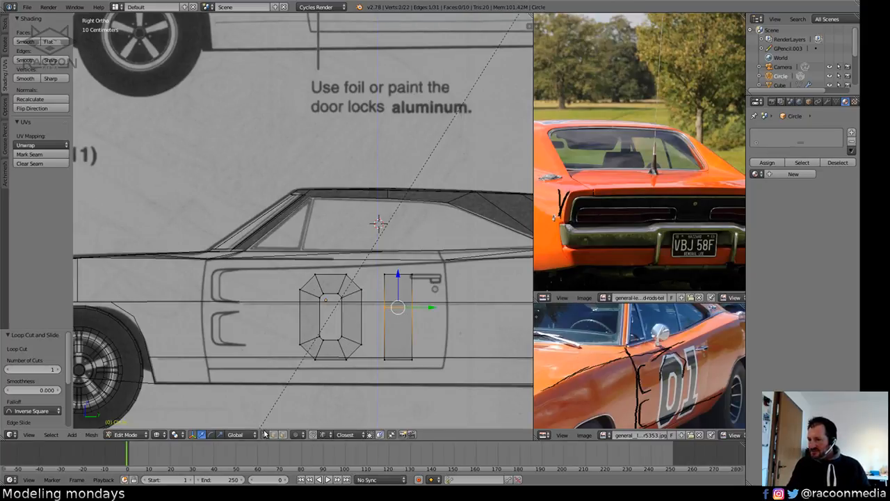
pyautogui.keyDown('shift'); pyautogui.rightClick(389, 308); pyautogui.keyUp('shift')
pyautogui.keyDown('shift'); pyautogui.rightClick(389, 308); pyautogui.keyUp('shift')
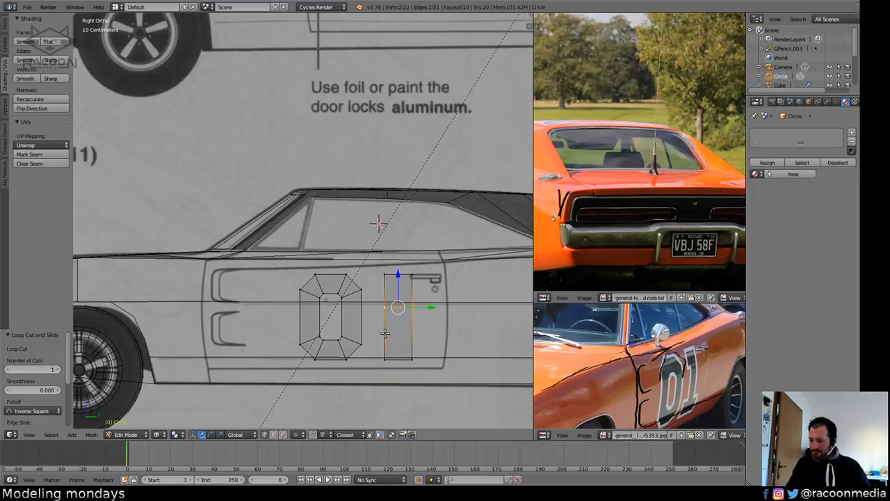
pyautogui.press('g')
pyautogui.press('z')
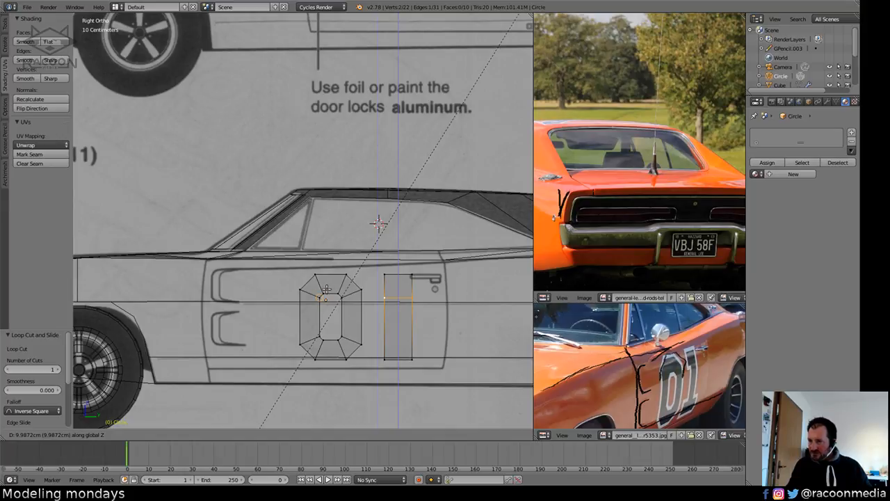
pyautogui.click(326, 287)
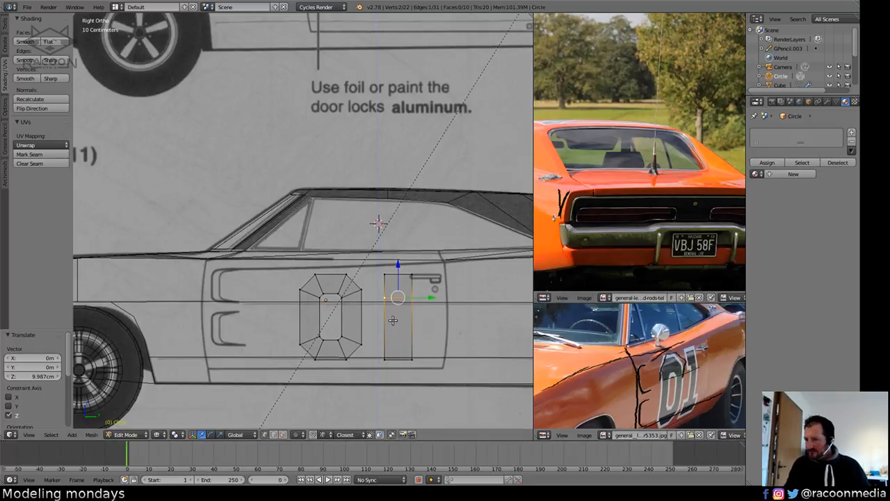
# Set the snap target to Active and move the 1's horizontal cut along Z level with the top of the 0's hole.
pyautogui.scroll(3, 389, 295)
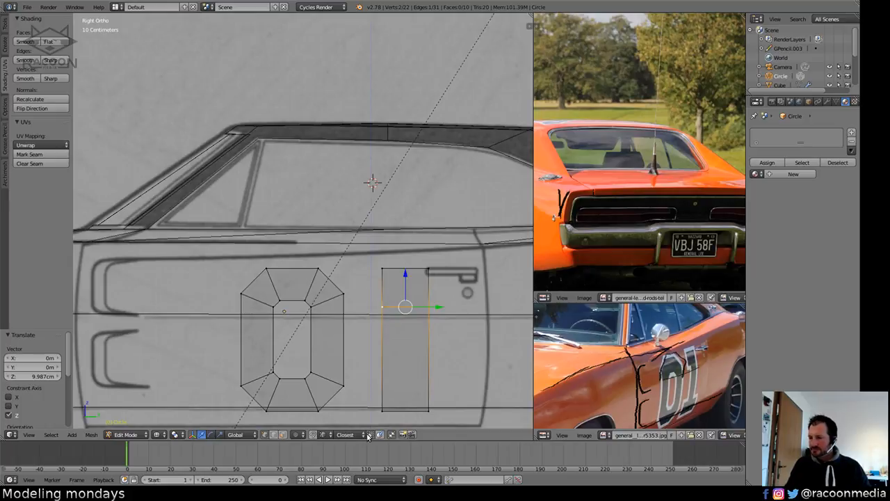
pyautogui.click(356, 435)
pyautogui.click(362, 391)
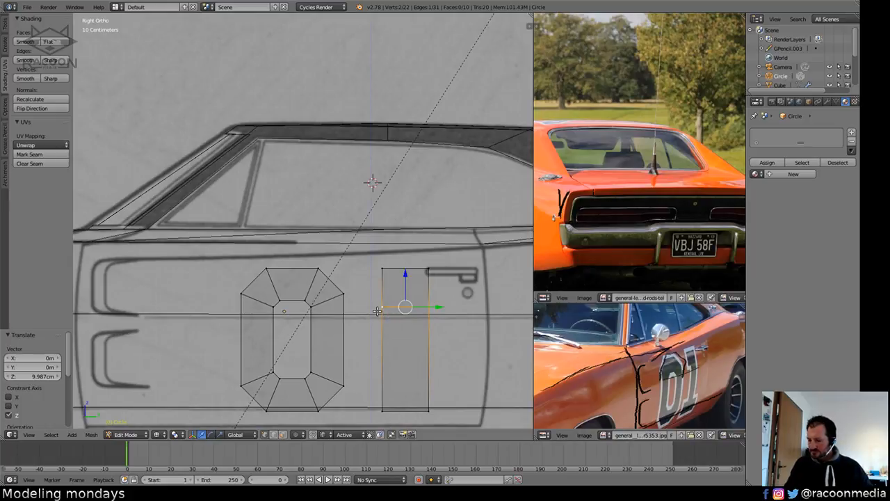
pyautogui.press('g')
pyautogui.press('z')
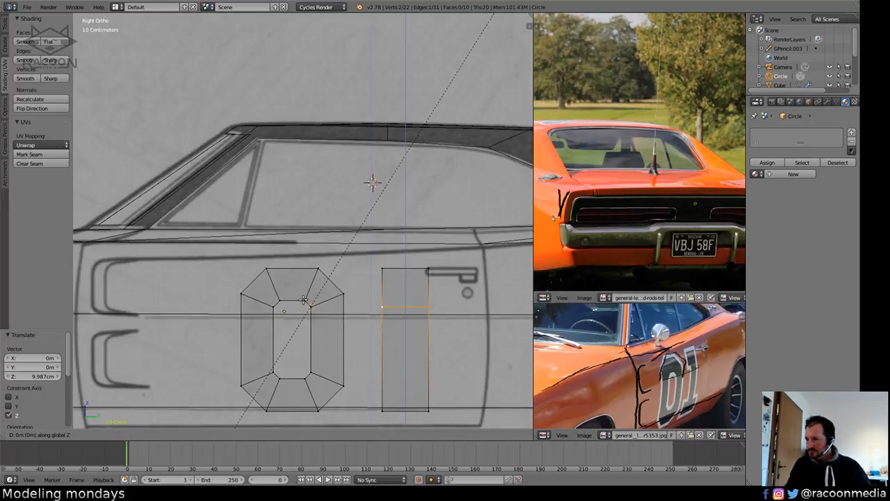
pyautogui.click(298, 293)
pyautogui.press('a')
# Add a vertical loop cut through the 1 close to its front edge.
pyautogui.keyDown('shift'); pyautogui.moveTo(458, 336); pyautogui.dragTo(415, 322, button='middle'); pyautogui.keyUp('shift')
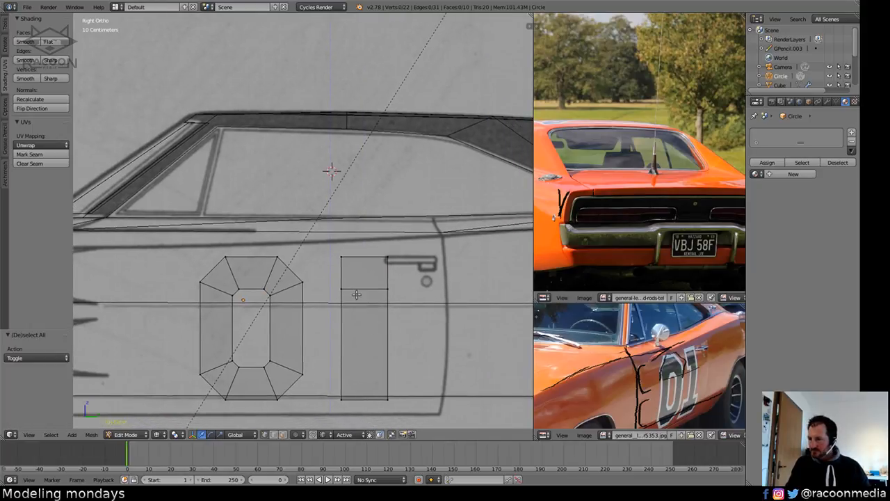
pyautogui.hotkey('ctrl', 'r')
pyautogui.click(347, 291)
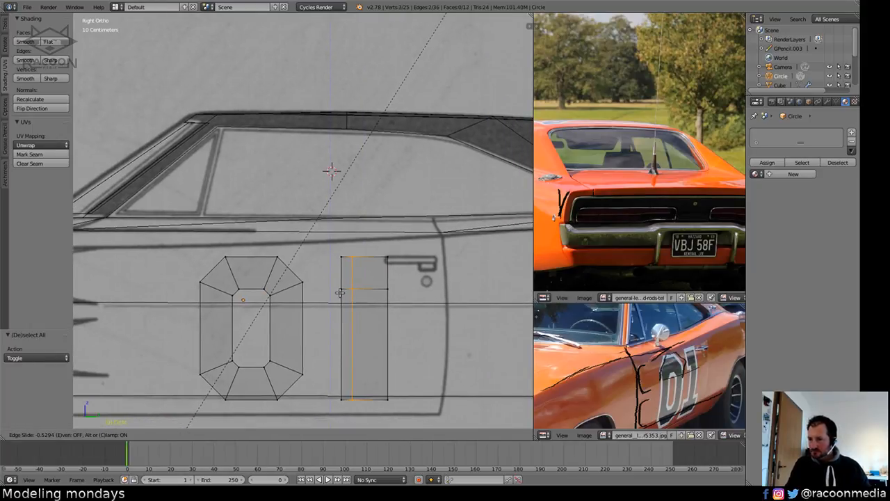
pyautogui.click(338, 293)
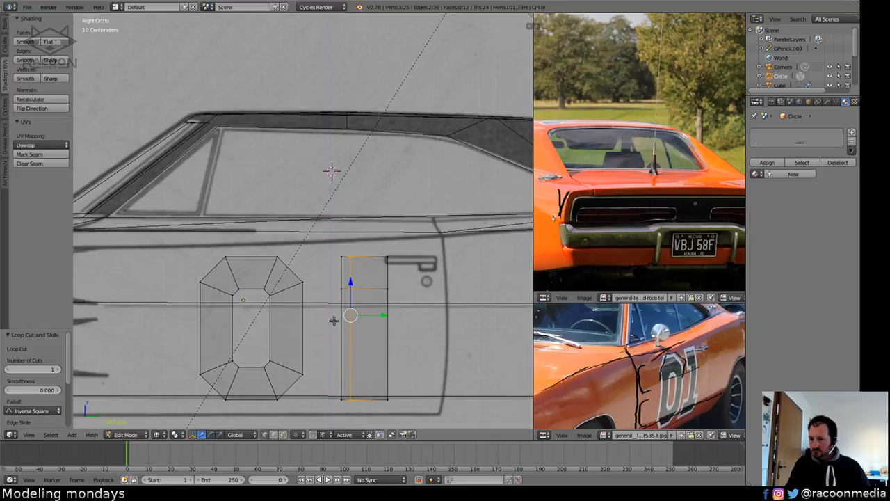
# Add a horizontal loop cut in the 1's lower half and snap it about 7.1 cm down along Z to the hole's bottom edge.
pyautogui.hotkey('ctrl', 'r')
pyautogui.click(346, 378)
pyautogui.click(332, 362)
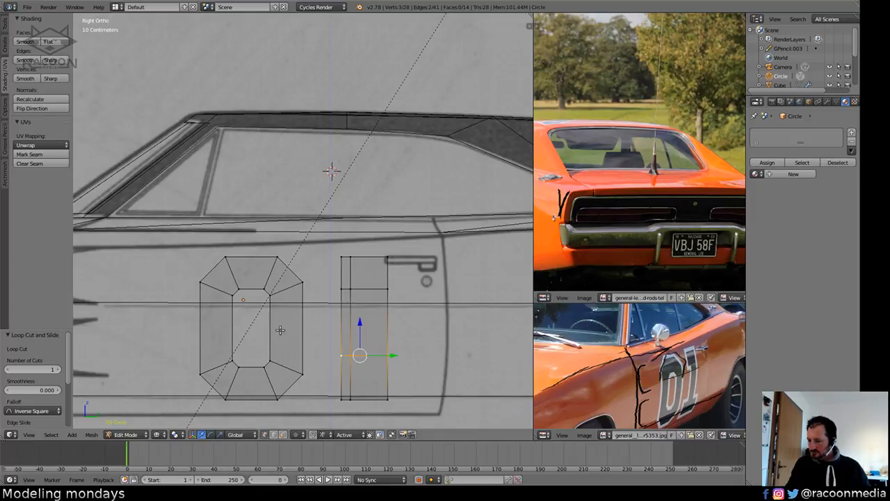
pyautogui.press('g')
pyautogui.press('z')
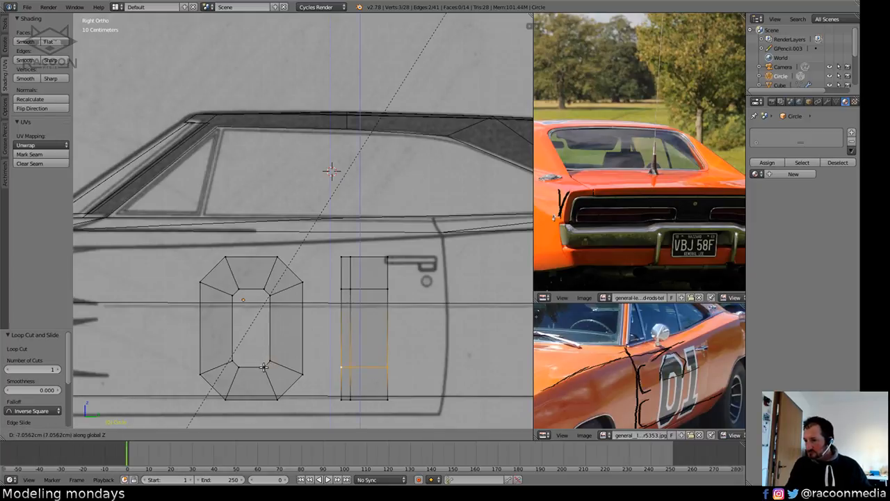
pyautogui.click(262, 367)
pyautogui.press('a')
# Slide the 1's vertical loop cut onto its front edge to merge the loop away.
pyautogui.keyDown('shift'); pyautogui.moveTo(393, 337); pyautogui.dragTo(376, 337, button='middle'); pyautogui.keyUp('shift')
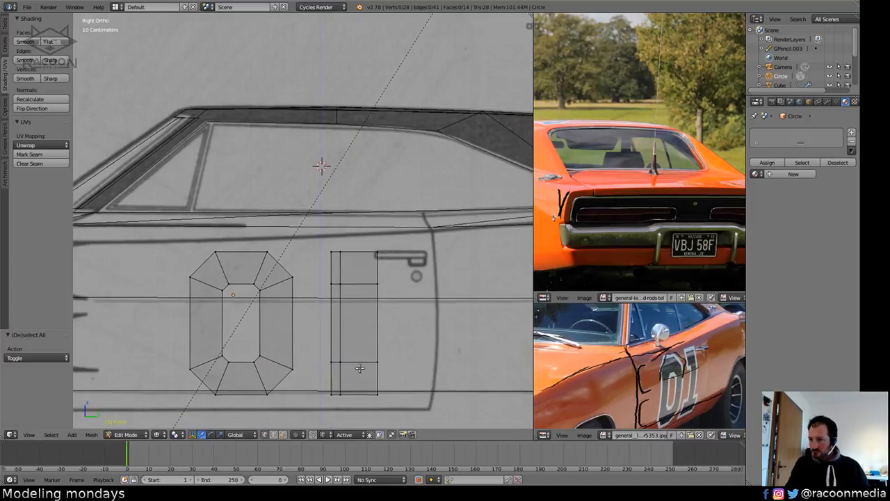
pyautogui.keyDown('alt'); pyautogui.rightClick(341, 323); pyautogui.keyUp('alt')
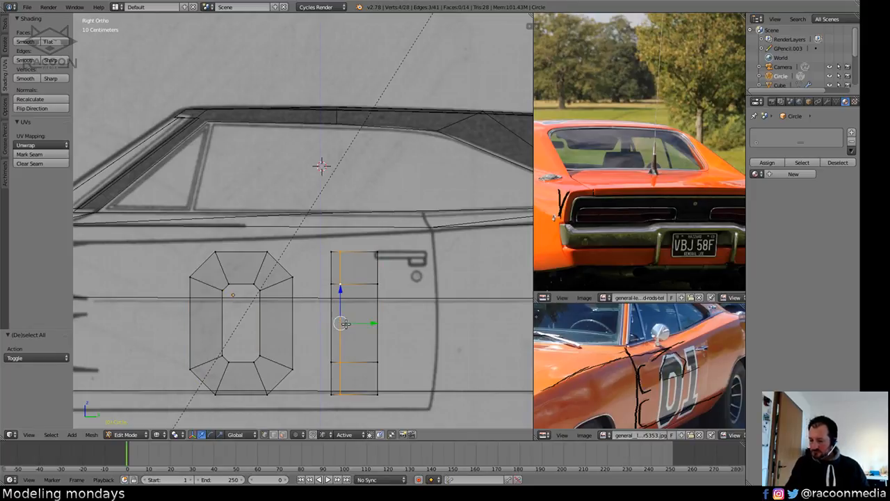
pyautogui.press('g')
pyautogui.press('g')
pyautogui.click(286, 328)
pyautogui.press('a')
# Circle the 1's base on the reference photo and add a centred vertical loop cut through the 1, bevelled into two parallel edges.
pyautogui.keyDown('alt'); pyautogui.rightClick(354, 285); pyautogui.keyUp('alt')
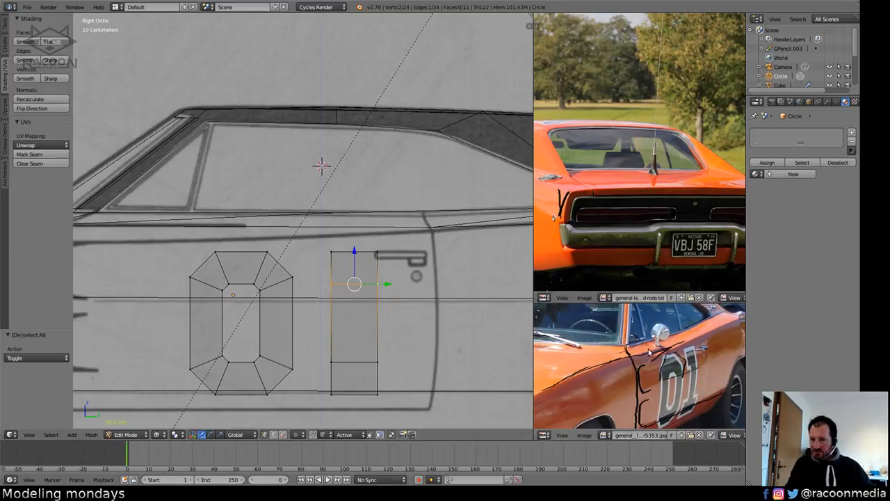
pyautogui.moveTo(695, 395); pyautogui.dragTo(701, 396)
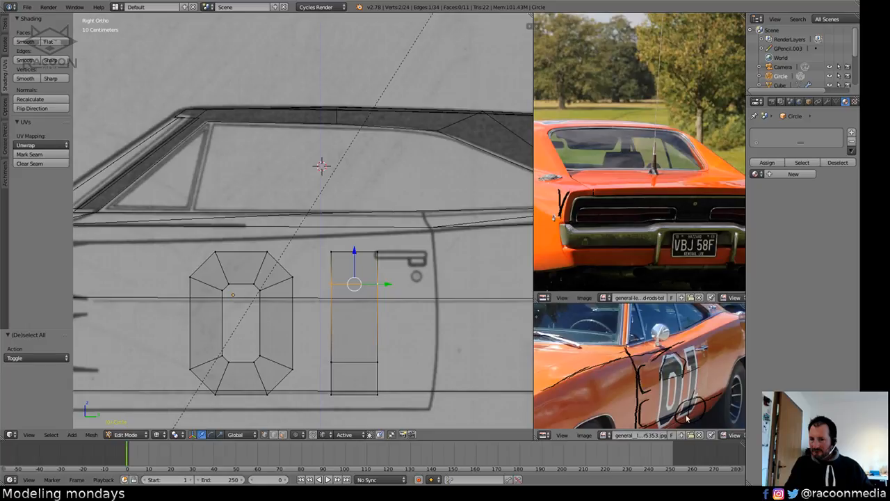
pyautogui.press('a')
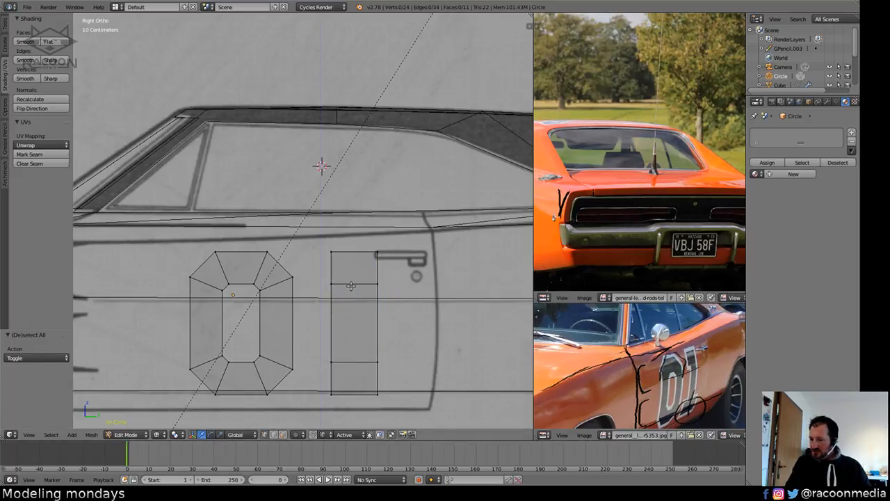
pyautogui.hotkey('ctrl', 'r')
pyautogui.click(351, 286)
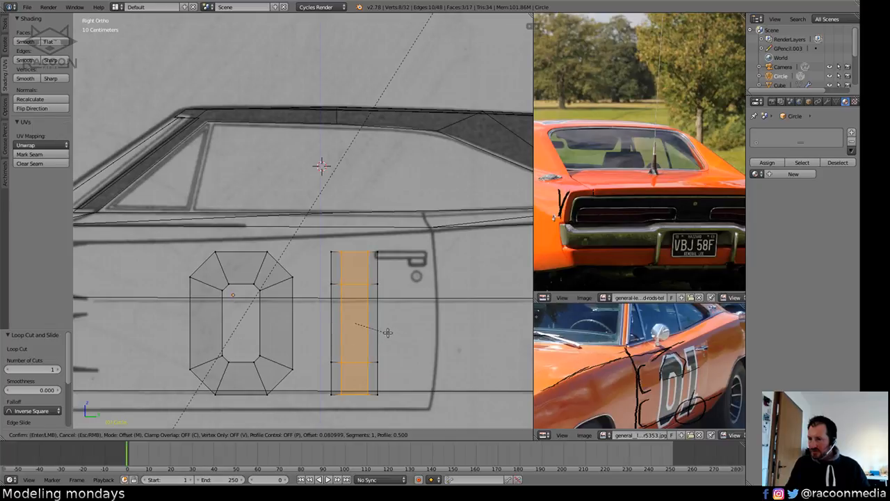
pyautogui.click(354, 322)
pyautogui.press('a')
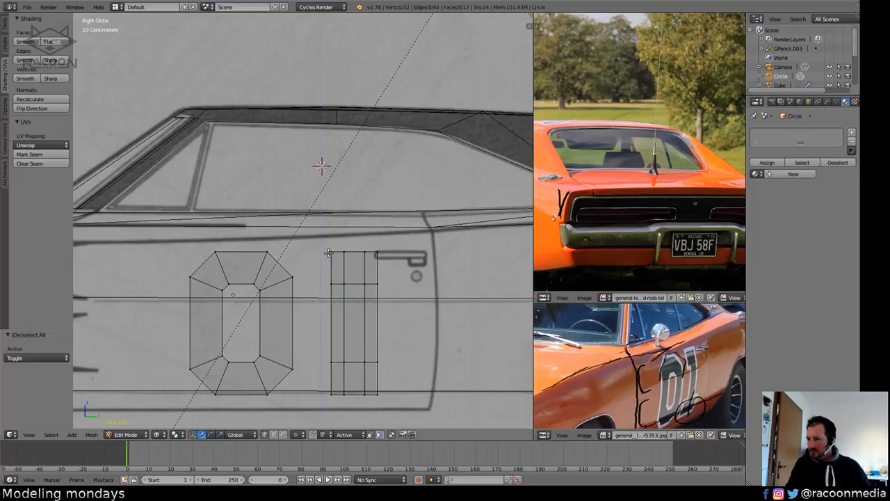
pyautogui.press('b')
pyautogui.moveTo(315, 235); pyautogui.dragTo(336, 411)
pyautogui.press('b')
pyautogui.moveTo(374, 240); pyautogui.dragTo(386, 396)
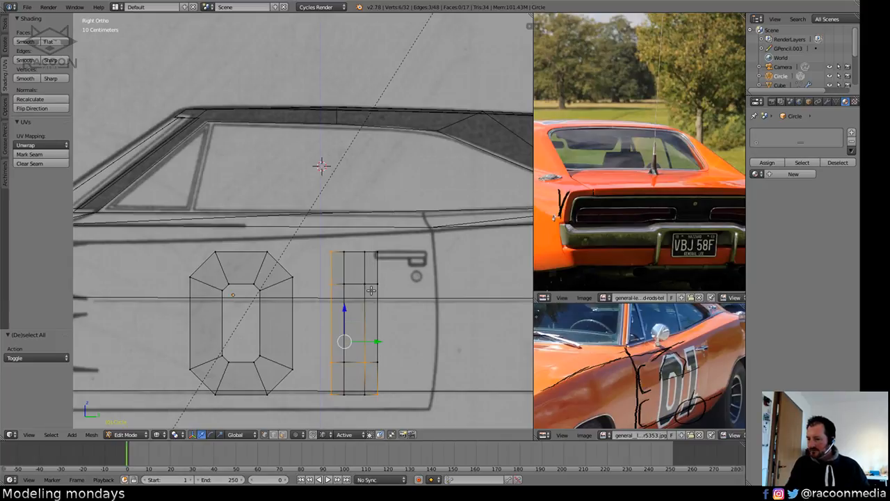
pyautogui.press('a')
# Widen the 1 by scaling its two outer vertical edges along Y by about 1.17.
pyautogui.press('b')
pyautogui.moveTo(332, 239); pyautogui.dragTo(321, 383)
pyautogui.press('b')
pyautogui.press('b')
pyautogui.moveTo(372, 240); pyautogui.dragTo(380, 394)
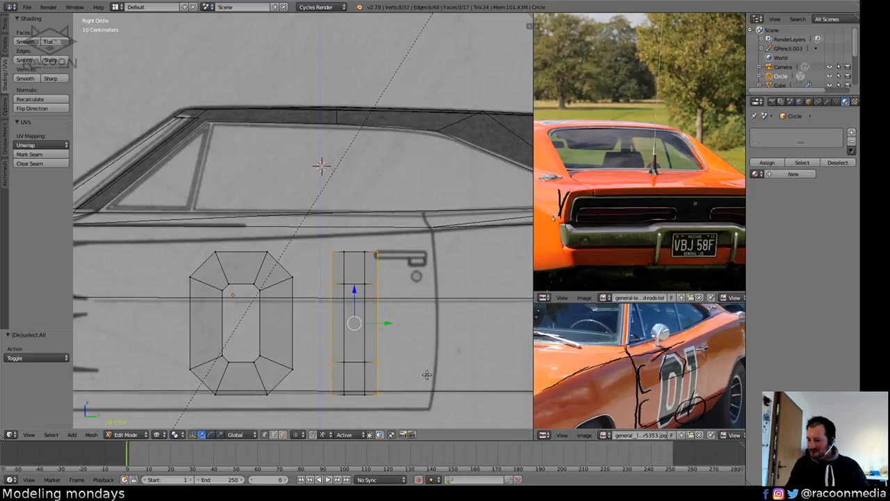
pyautogui.press('s')
pyautogui.press('y')
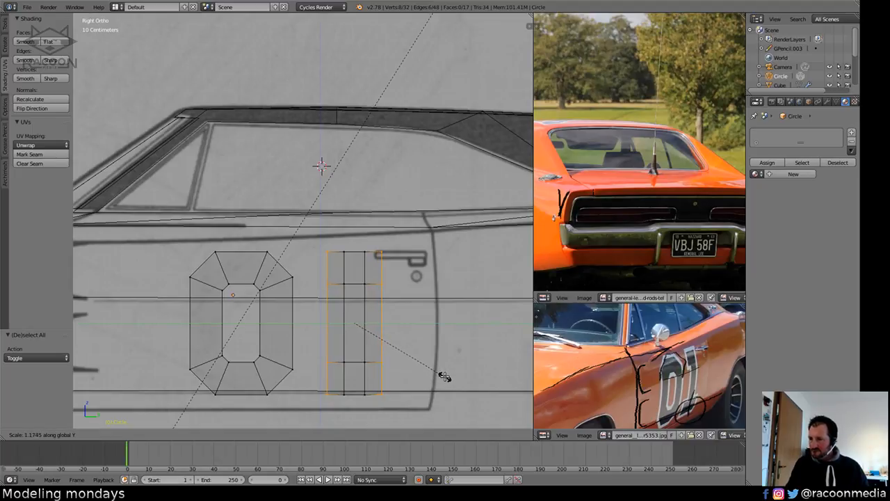
pyautogui.click(445, 376)
pyautogui.press('a')
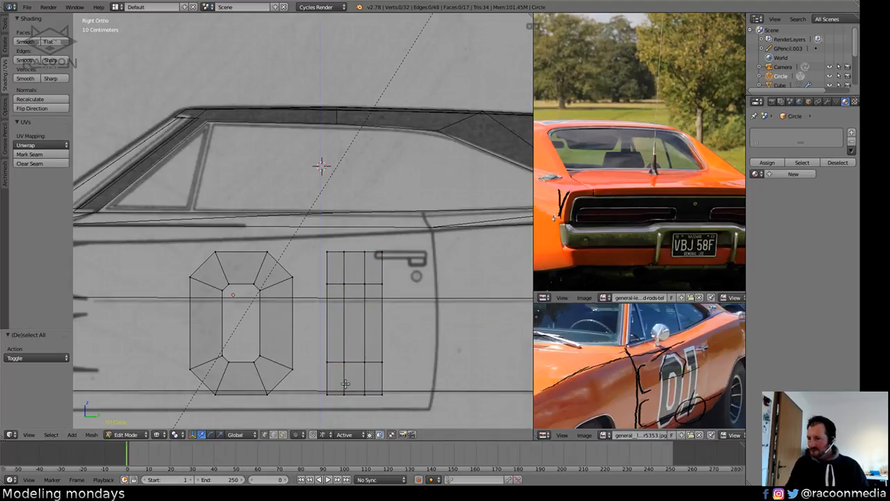
# Delete the 1's upper and middle rear faces and its middle front face to shape the stem and serifs.
pyautogui.click(282, 434)
pyautogui.click(374, 270)
pyautogui.keyDown('shift'); pyautogui.click(368, 311); pyautogui.keyUp('shift')
pyautogui.keyDown('shift'); pyautogui.click(334, 322); pyautogui.keyUp('shift')
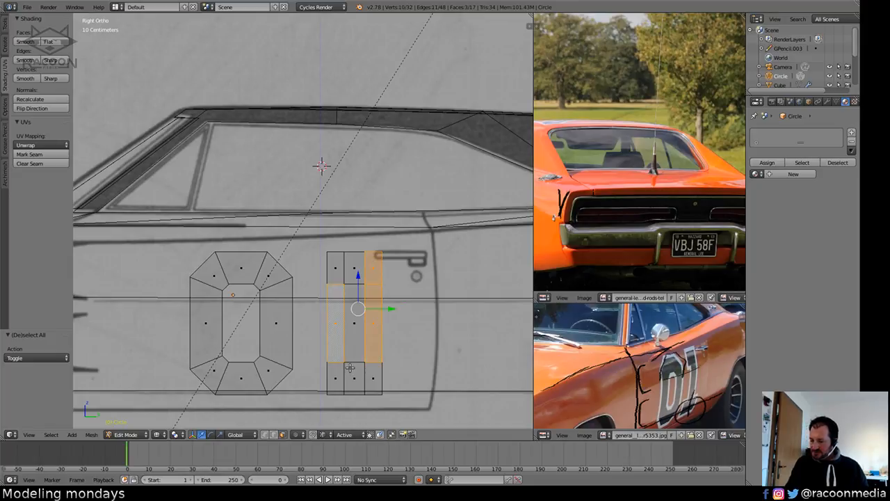
pyautogui.press('x')
pyautogui.click(348, 369)
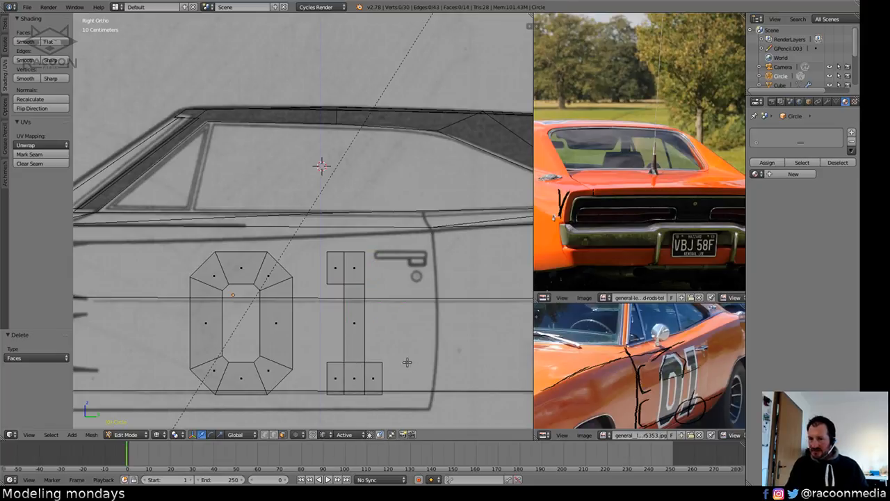
# Move the rear edges of the 1's stem, upper part and base about 7.5 cm back along Y.
pyautogui.keyDown('shift'); pyautogui.moveTo(407, 362); pyautogui.dragTo(409, 352, button='middle'); pyautogui.keyUp('shift')
pyautogui.click(275, 435)
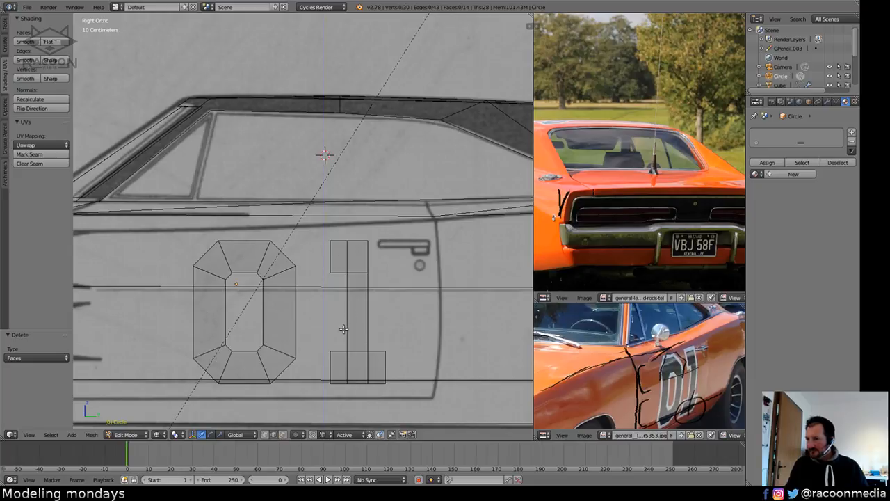
pyautogui.rightClick(368, 265)
pyautogui.keyDown('shift'); pyautogui.rightClick(368, 287); pyautogui.keyUp('shift')
pyautogui.keyDown('shift'); pyautogui.rightClick(383, 370); pyautogui.keyUp('shift')
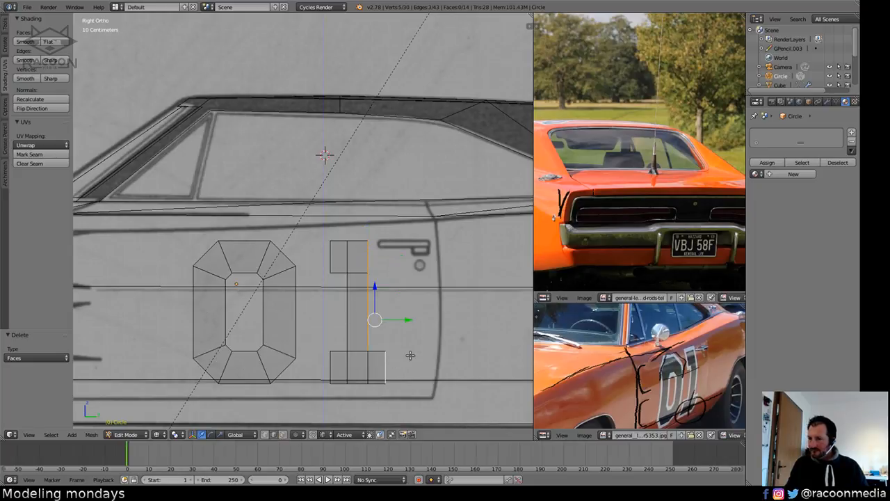
pyautogui.press('g')
pyautogui.press('x')
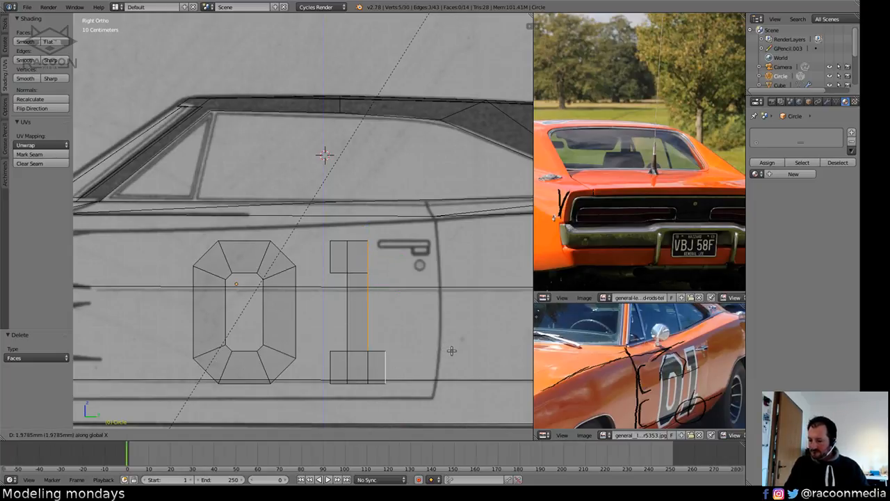
pyautogui.press('y')
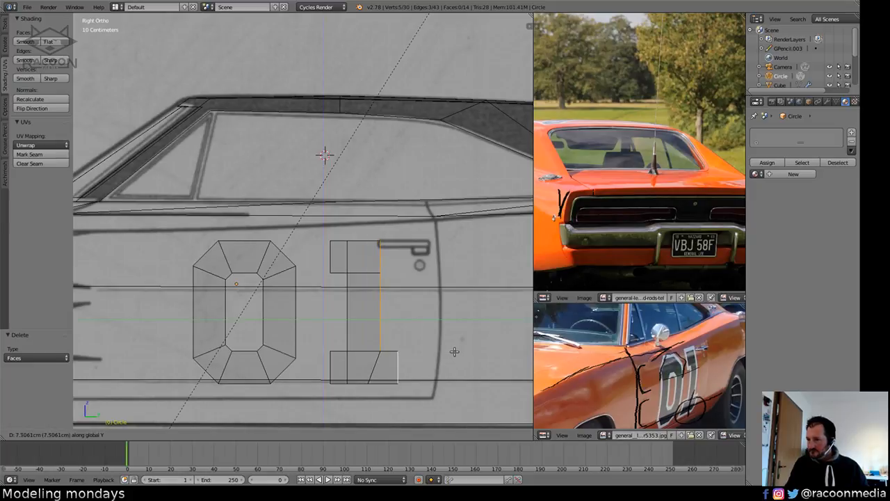
pyautogui.click(451, 351)
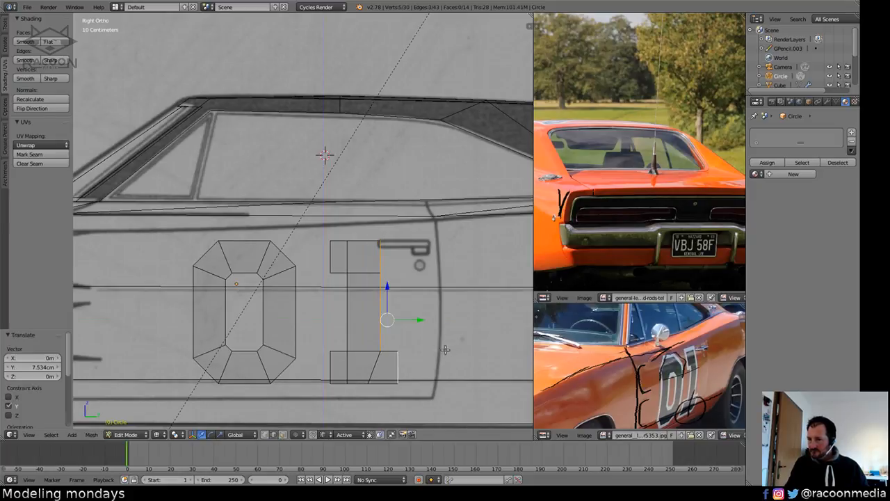
pyautogui.press('a')
# Inset all faces of the 1 together by about 0.04 to create a border around it.
pyautogui.keyDown('shift'); pyautogui.moveTo(294, 373); pyautogui.dragTo(315, 391, button='middle'); pyautogui.keyUp('shift')
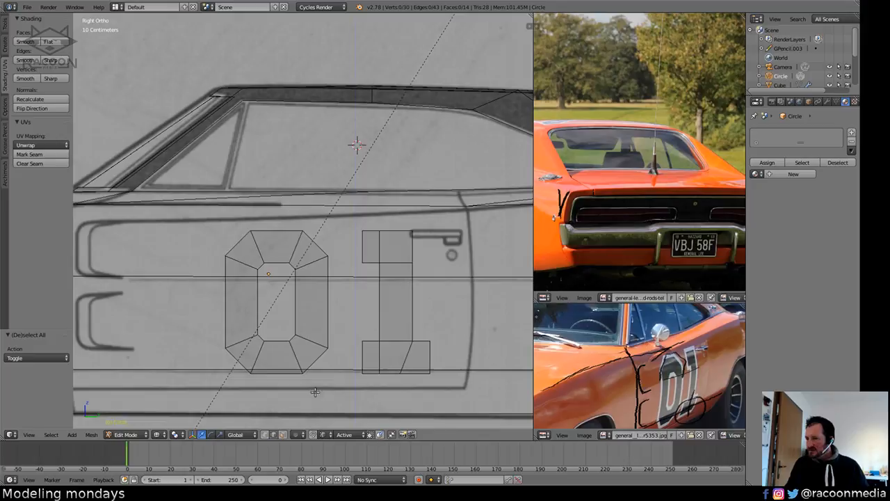
pyautogui.click(282, 434)
pyautogui.rightClick(373, 243)
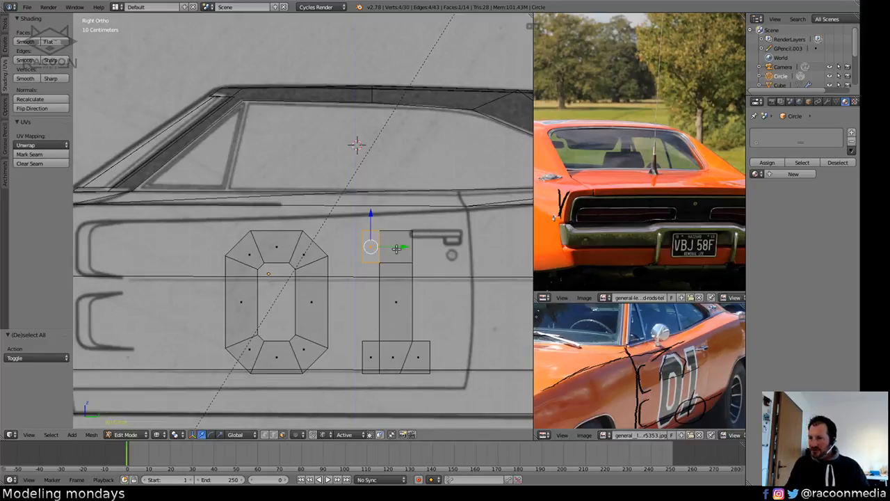
pyautogui.keyDown('shift'); pyautogui.rightClick(396, 247); pyautogui.keyUp('shift')
pyautogui.keyDown('shift'); pyautogui.rightClick(398, 299); pyautogui.keyUp('shift')
pyautogui.keyDown('shift'); pyautogui.rightClick(373, 356); pyautogui.keyUp('shift')
pyautogui.keyDown('shift'); pyautogui.rightClick(391, 358); pyautogui.keyUp('shift')
pyautogui.keyDown('shift'); pyautogui.rightClick(417, 358); pyautogui.keyUp('shift')
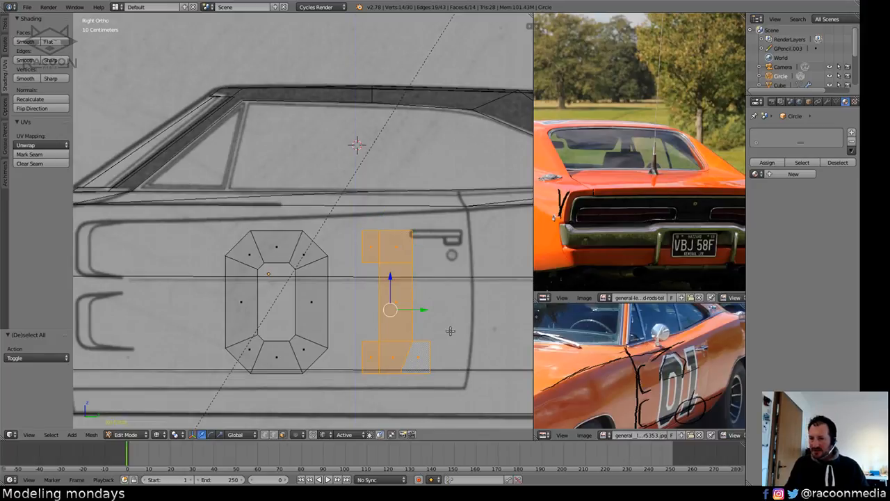
pyautogui.keyDown('shift'); pyautogui.moveTo(475, 349); pyautogui.dragTo(458, 350, button='middle'); pyautogui.keyUp('shift')
pyautogui.press('i')
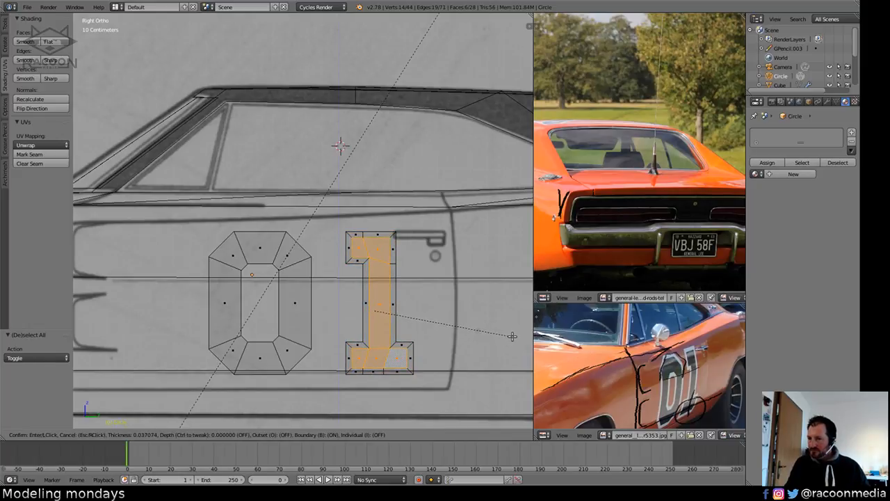
pyautogui.click(507, 335)
pyautogui.keyDown('shift'); pyautogui.moveTo(346, 313); pyautogui.dragTo(370, 314, button='middle'); pyautogui.keyUp('shift')
pyautogui.press('a')
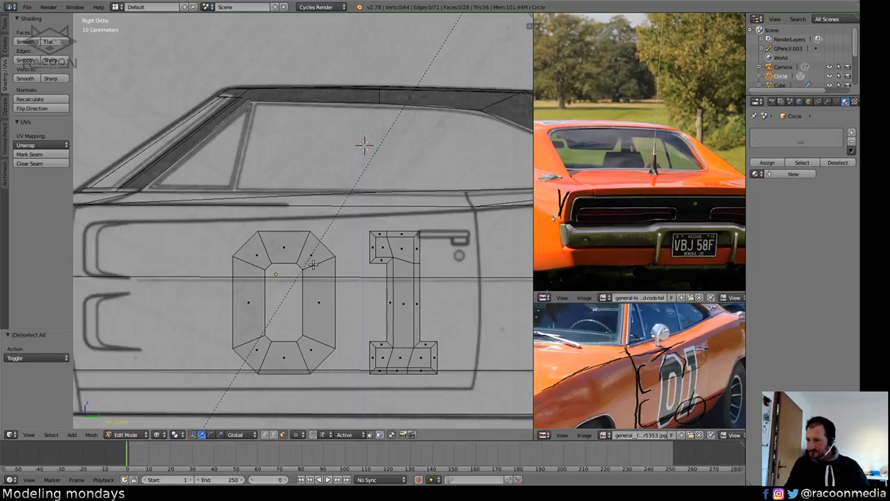
pyautogui.rightClick(313, 254)
pyautogui.keyDown('shift'); pyautogui.rightClick(286, 250); pyautogui.keyUp('shift')
pyautogui.press('a')
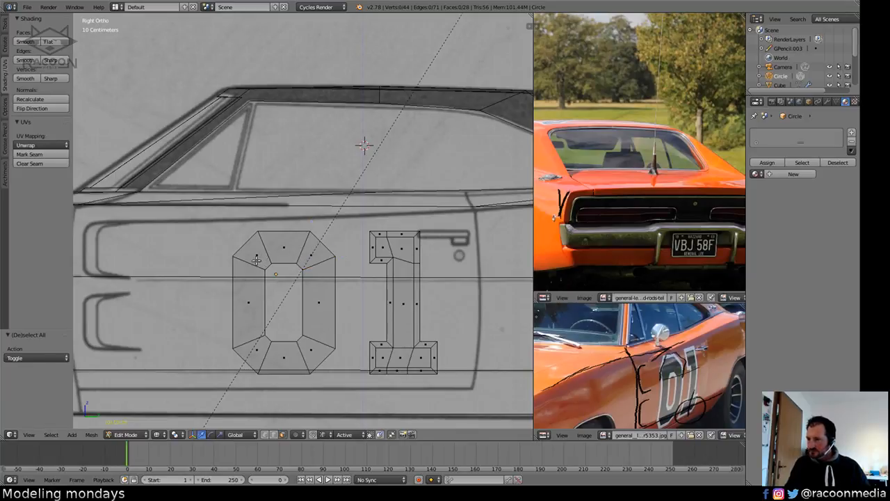
# Inset all linked faces of the 0 by about 0.04 to create a matching border.
pyautogui.press('l')
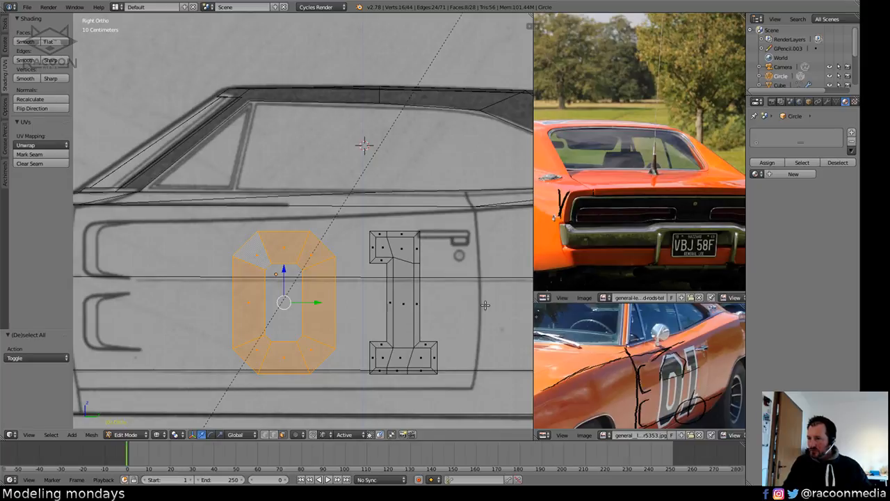
pyautogui.press('i')
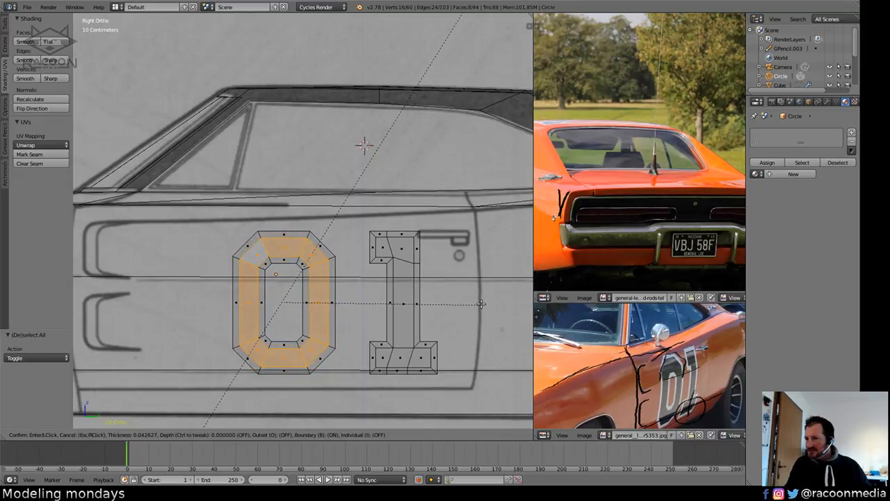
pyautogui.click(483, 304)
pyautogui.click(276, 434)
# Select the whole 01 mesh and give it a material slot with the existing black material.
pyautogui.press('a')
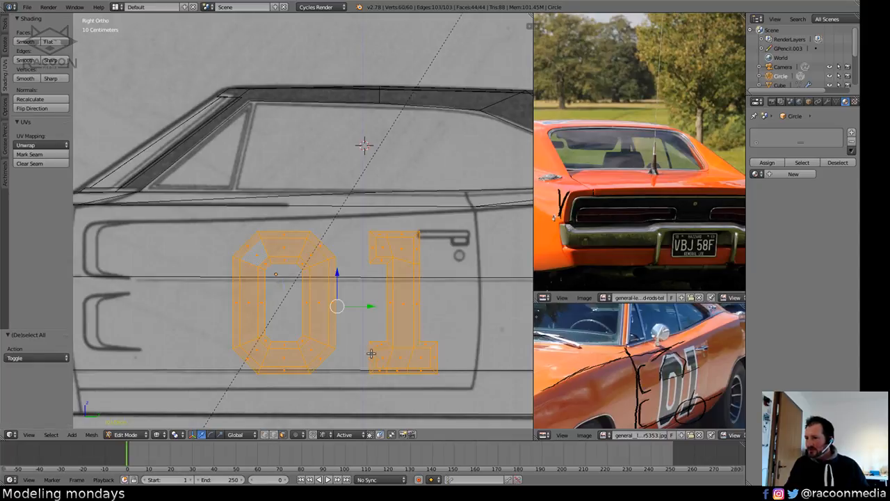
pyautogui.click(851, 132)
pyautogui.click(756, 173)
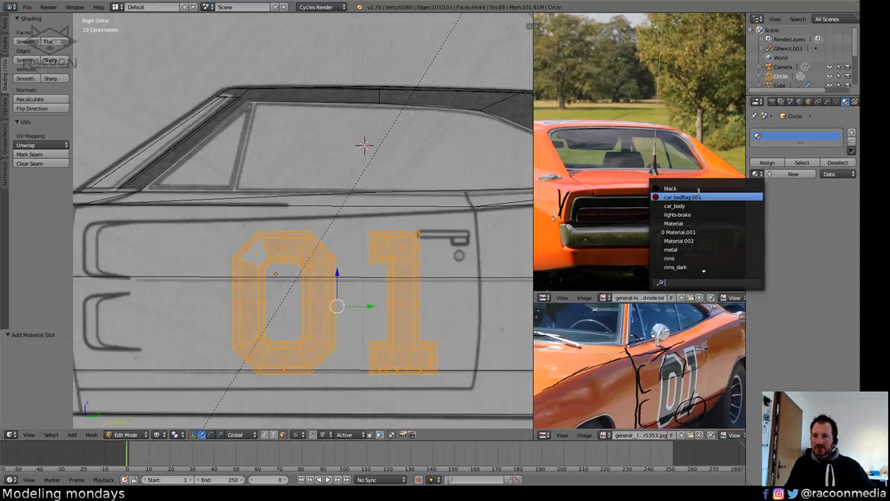
pyautogui.click(698, 189)
# Add a second slot with a new material named white and assign it to all faces of the 01.
pyautogui.click(851, 133)
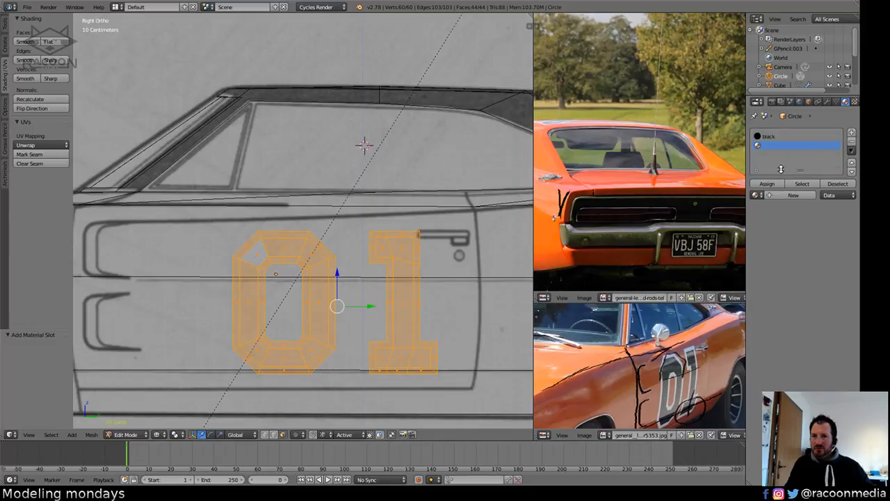
pyautogui.click(792, 194)
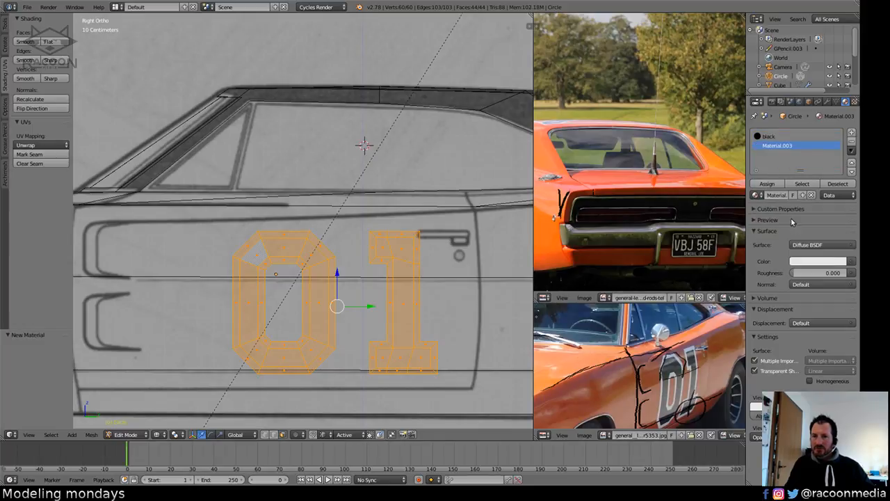
pyautogui.click(770, 195)
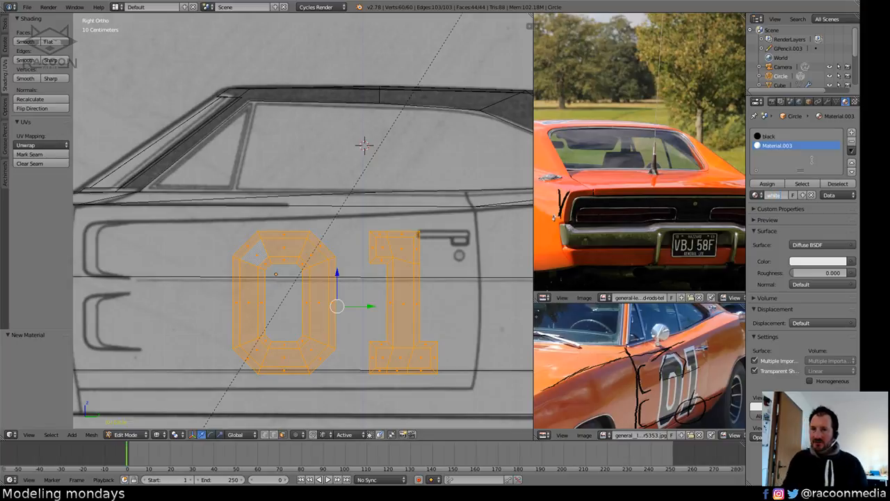
pyautogui.press('Return')
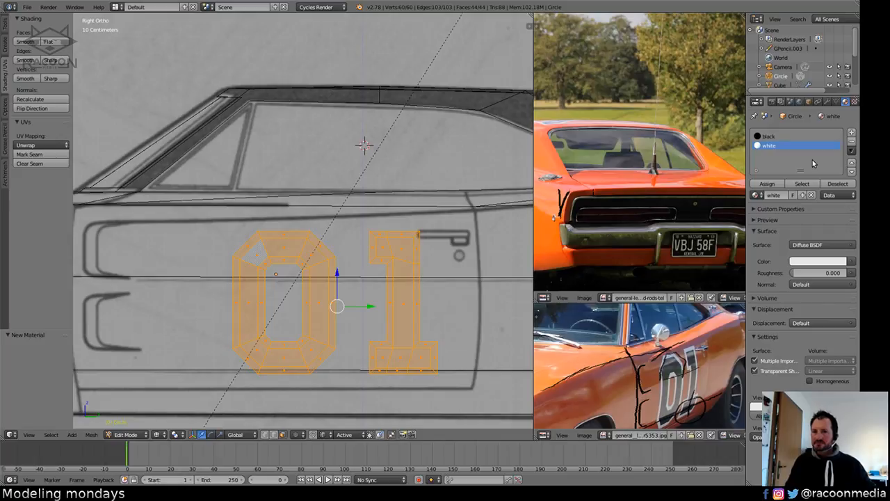
pyautogui.click(768, 183)
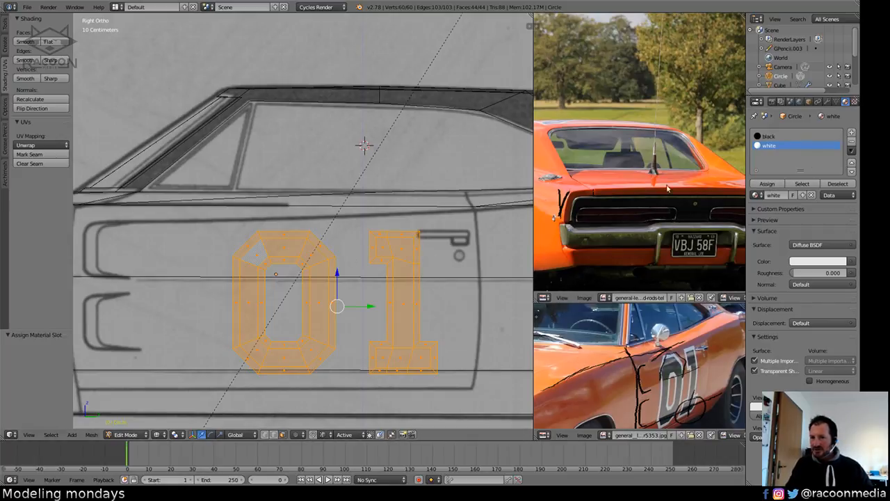
# Assign the black material to the inner faces of both the 0 and the 1, leaving out the border faces.
pyautogui.click(768, 136)
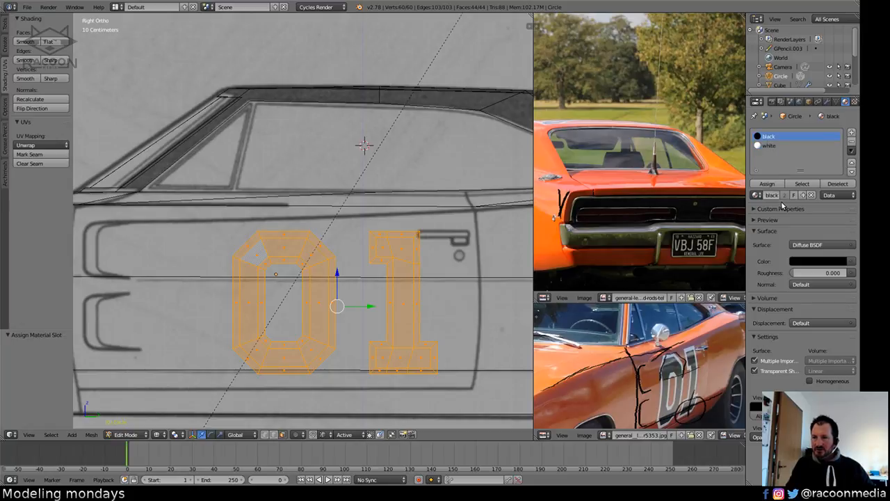
pyautogui.press('a')
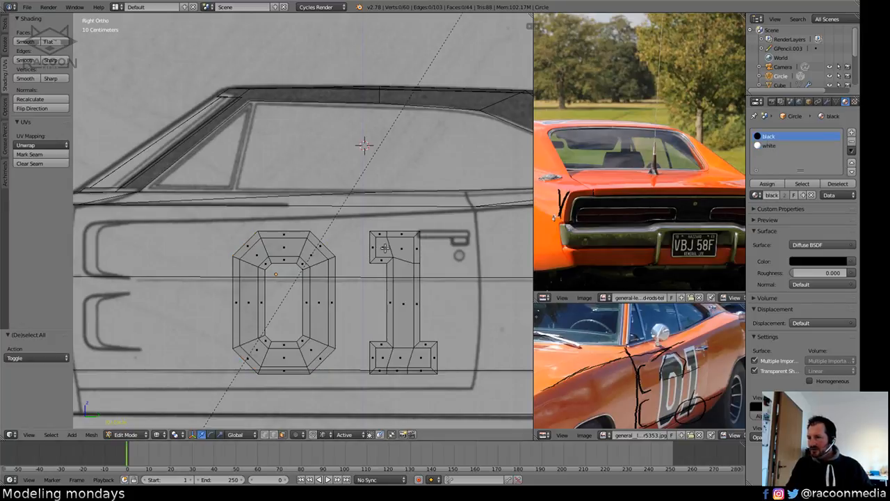
pyautogui.rightClick(384, 248)
pyautogui.keyDown('shift'); pyautogui.rightClick(401, 249); pyautogui.keyUp('shift')
pyautogui.keyDown('shift'); pyautogui.rightClick(402, 292); pyautogui.keyUp('shift')
pyautogui.keyDown('shift'); pyautogui.click(399, 357); pyautogui.keyUp('shift')
pyautogui.keyDown('shift'); pyautogui.click(420, 358); pyautogui.keyUp('shift')
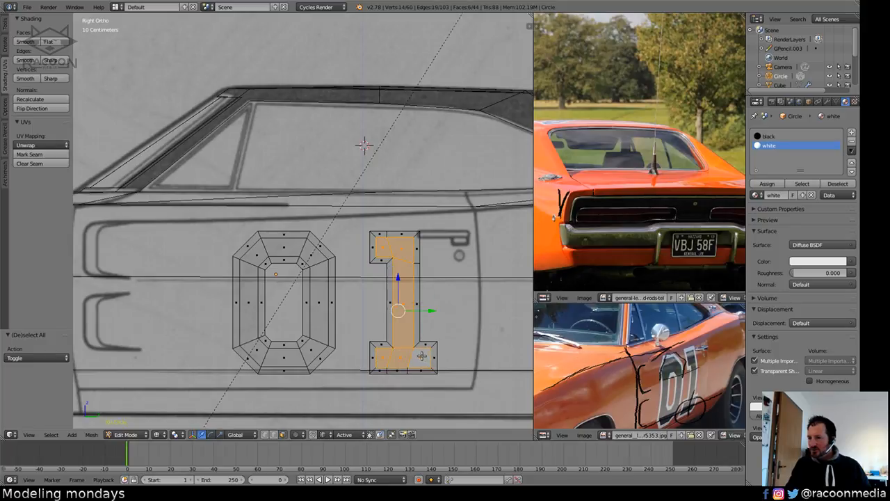
pyautogui.press('l')
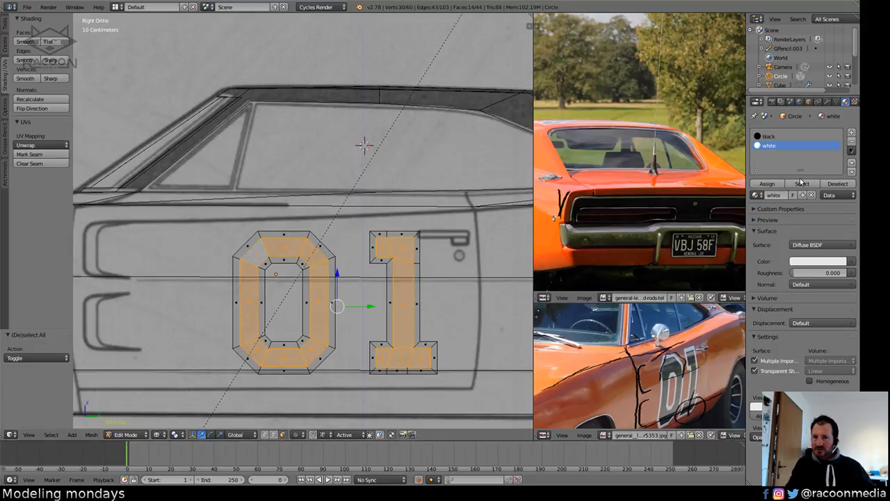
pyautogui.click(772, 136)
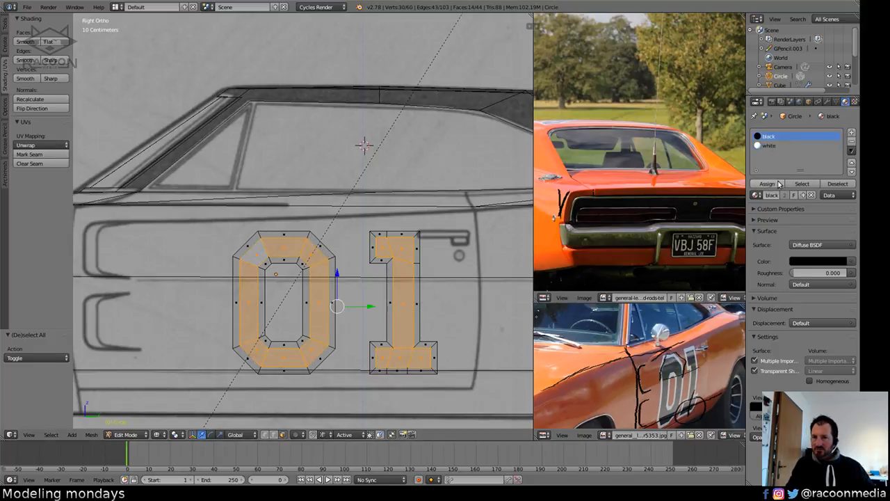
pyautogui.click(767, 183)
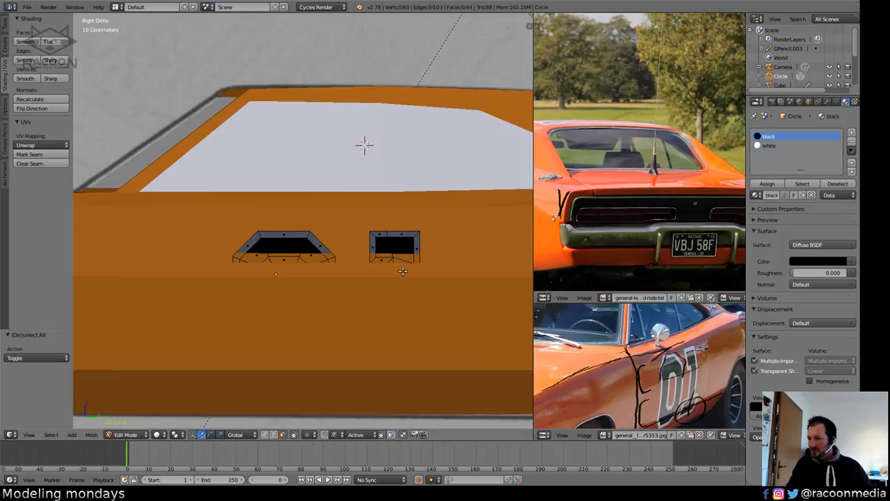
# Select the whole 01 mesh and move it about 3 cm outward from the door along the X axis.
pyautogui.moveTo(402, 299); pyautogui.dragTo(402, 328, button='middle')
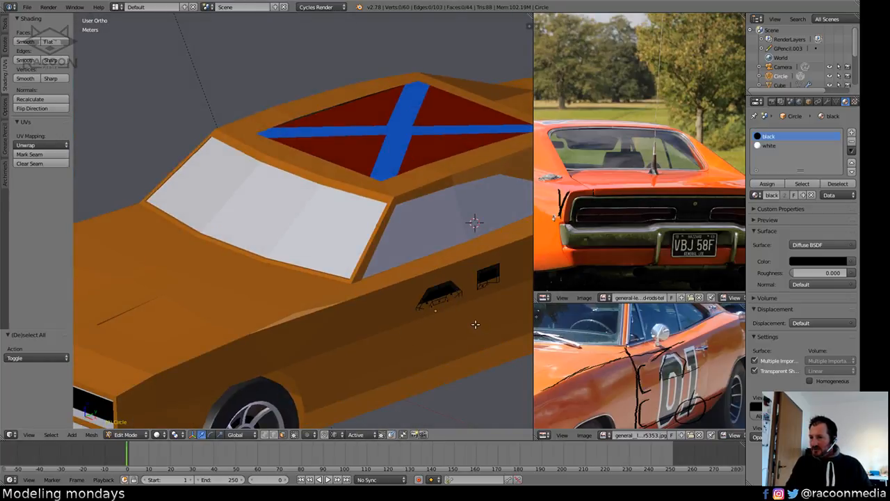
pyautogui.press('a')
pyautogui.keyDown('shift'); pyautogui.moveTo(475, 324); pyautogui.dragTo(417, 319, button='middle'); pyautogui.keyUp('shift')
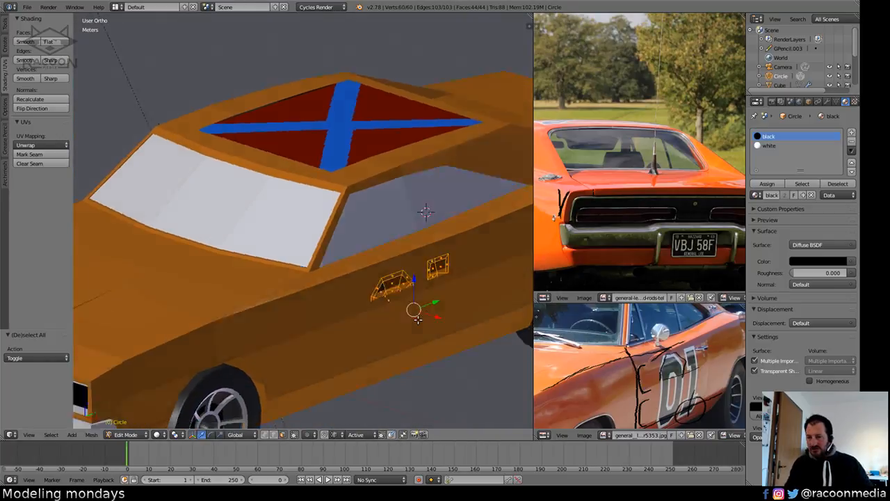
pyautogui.press('KP_3')
pyautogui.moveTo(479, 260); pyautogui.dragTo(428, 270, button='middle')
pyautogui.press('g')
pyautogui.press('x')
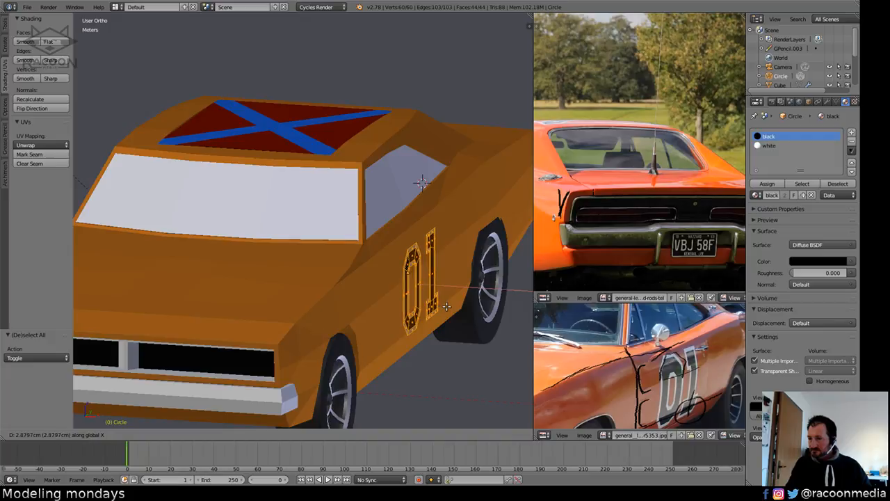
pyautogui.click(448, 306)
# Extrude all faces of the 01 about 13.6 cm outward along the X axis.
pyautogui.moveTo(465, 287); pyautogui.dragTo(411, 289, button='middle')
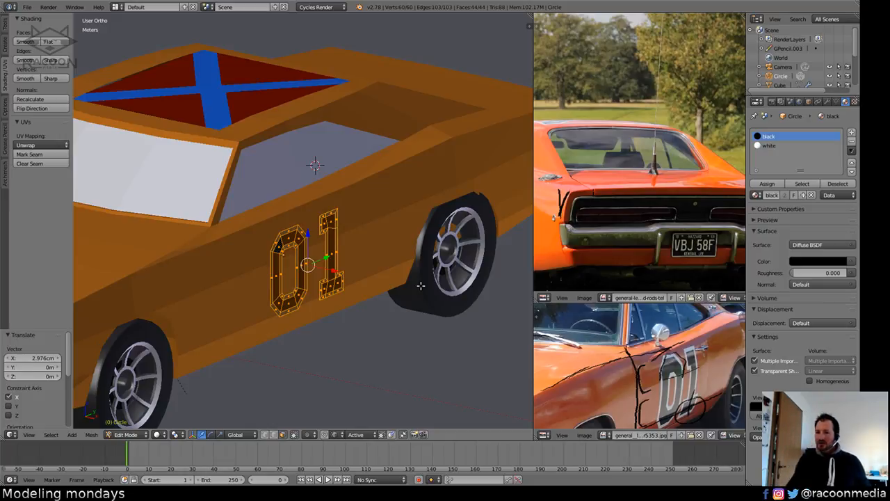
pyautogui.moveTo(383, 246)
pyautogui.mouseDown(button='middle')
pyautogui.moveTo(370, 248)
pyautogui.moveTo(388, 260)
pyautogui.mouseUp(button='middle')
pyautogui.press('e')
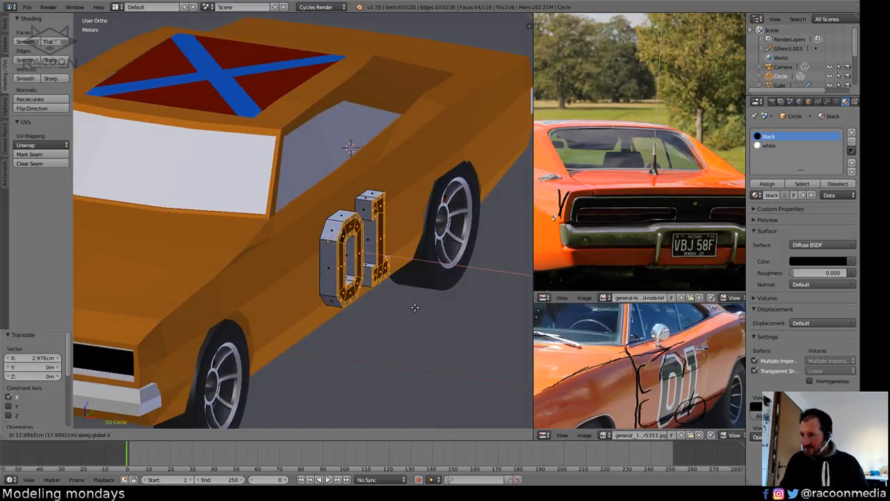
pyautogui.click(405, 299)
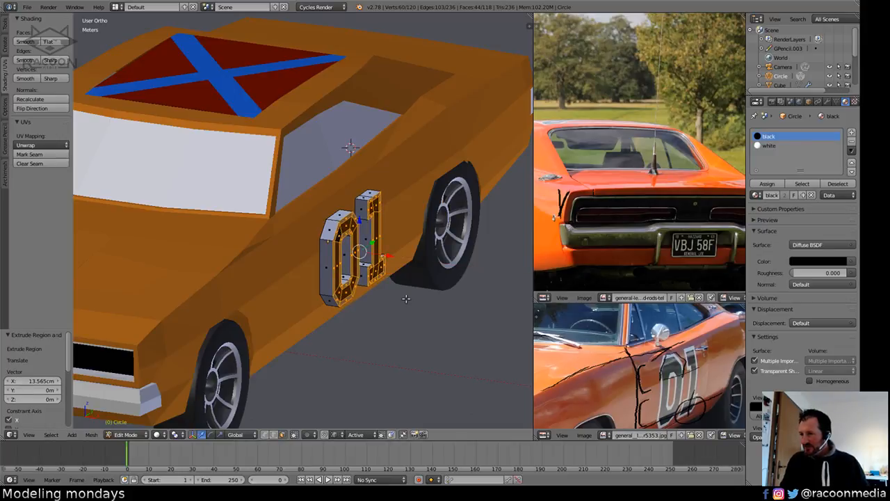
# Expand the selection to the whole extruded 01, make its normals consistent, and check the digits in side view.
pyautogui.press('ctrl+KP_Add')
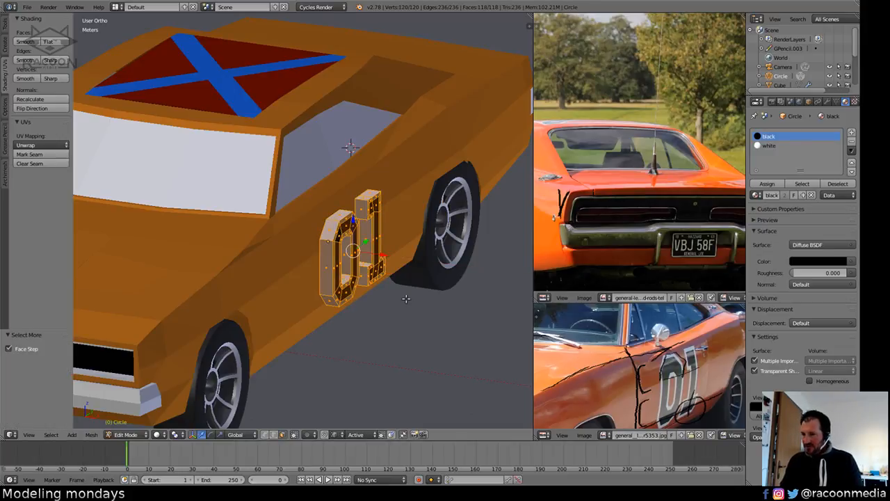
pyautogui.hotkey('ctrl', 'n')
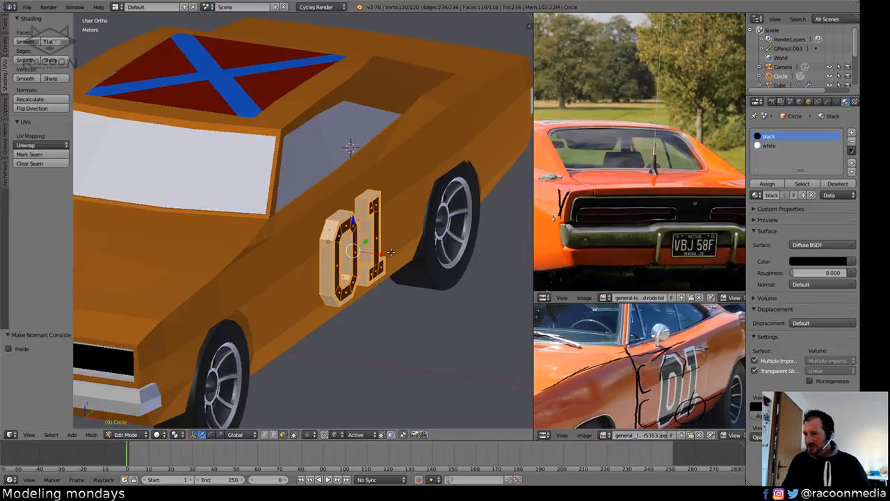
pyautogui.moveTo(390, 251); pyautogui.dragTo(389, 279, button='middle')
pyautogui.press('Tab')
pyautogui.press('KP_3')
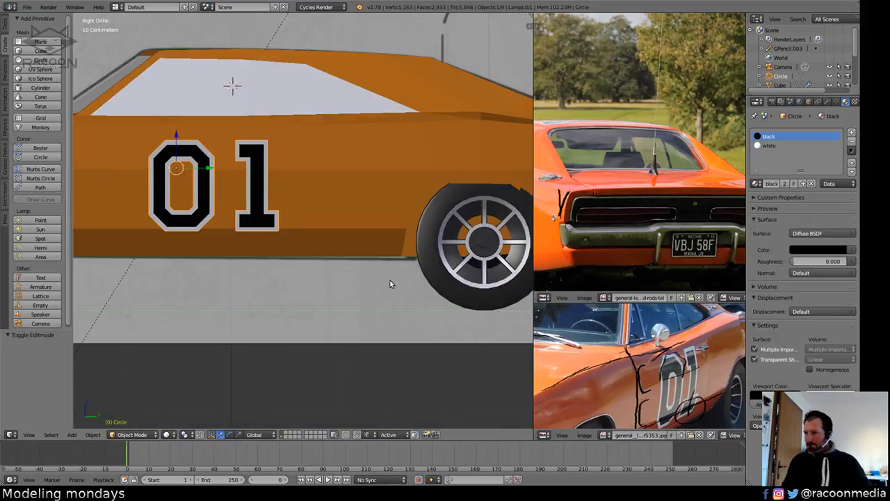
pyautogui.scroll(-6, 389, 284)
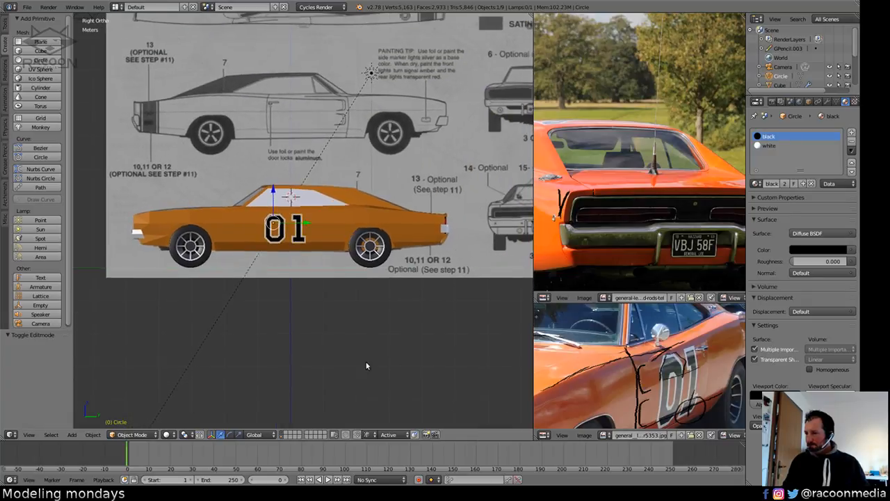
pyautogui.scroll(5, 389, 264)
pyautogui.scroll(1, 323, 278)
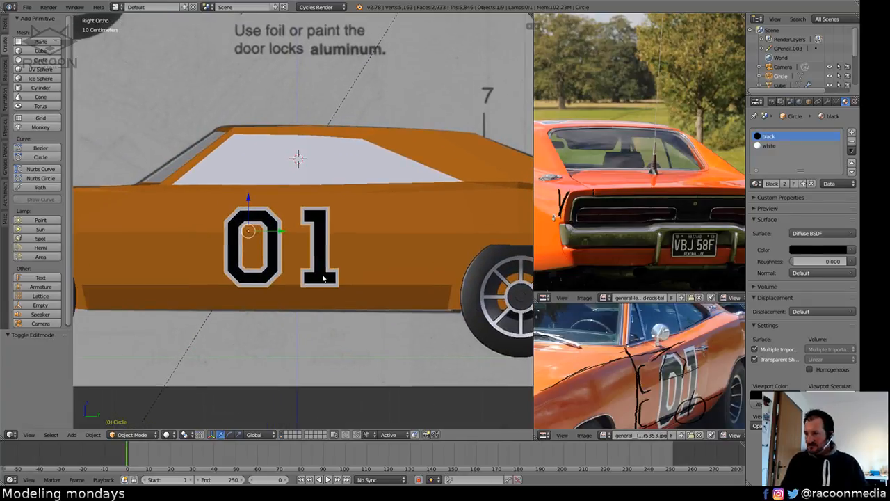
# Scale the whole 01 mesh up slightly on the door.
pyautogui.press('Tab')
pyautogui.press('a')
pyautogui.press('a')
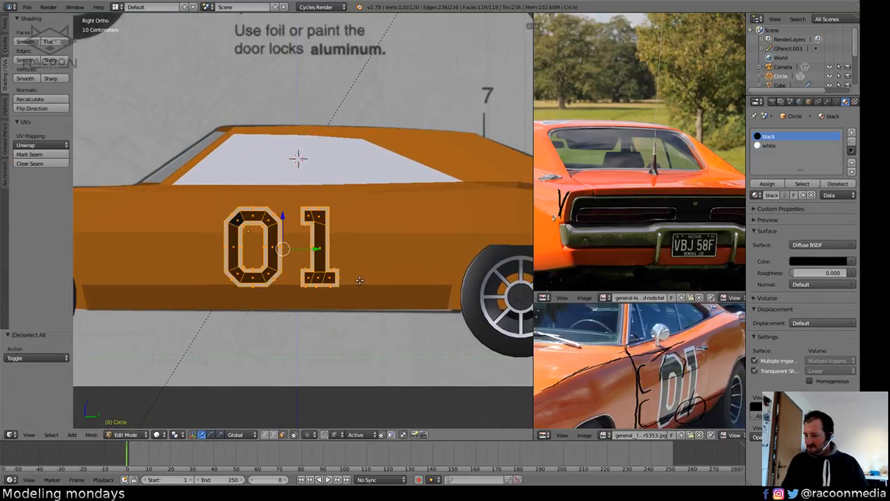
pyautogui.press('s')
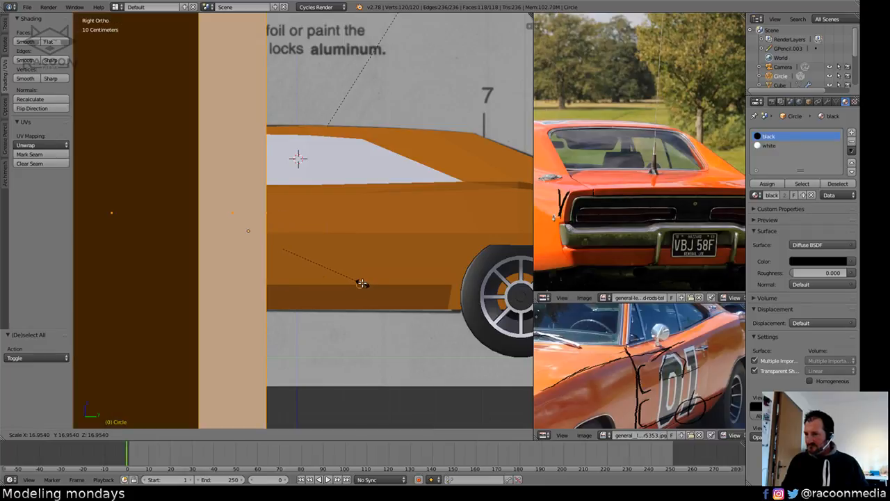
pyautogui.press('Escape')
pyautogui.press('Tab')
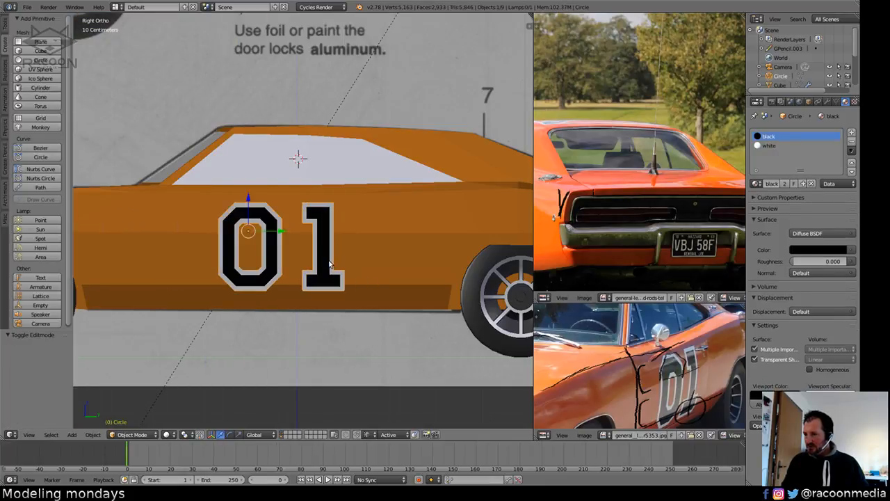
# Select all linked faces of the 1 and move it about 11 cm closer to the 0 along the Y axis.
pyautogui.press('Tab')
pyautogui.press('a')
pyautogui.press('l')
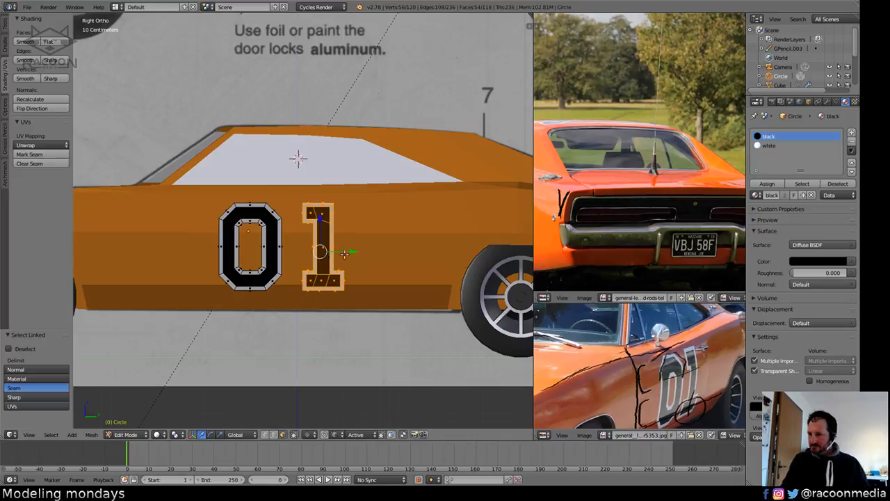
pyautogui.press('g')
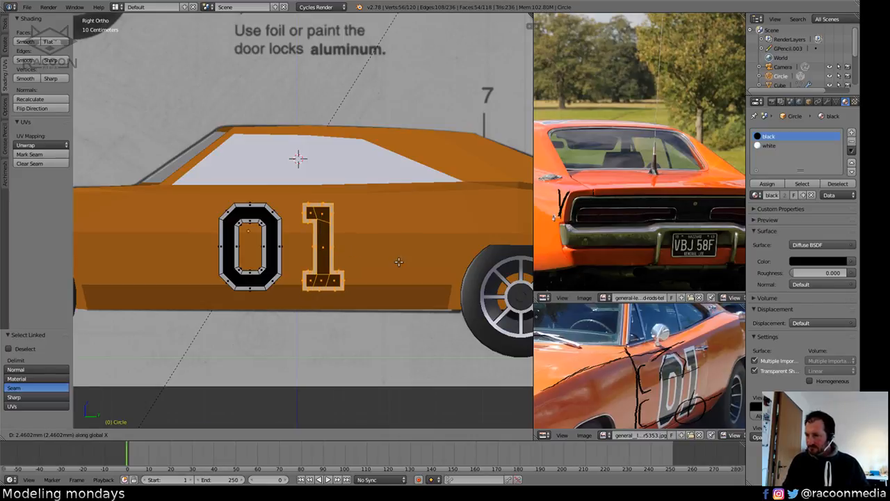
pyautogui.press('y')
pyautogui.click(393, 262)
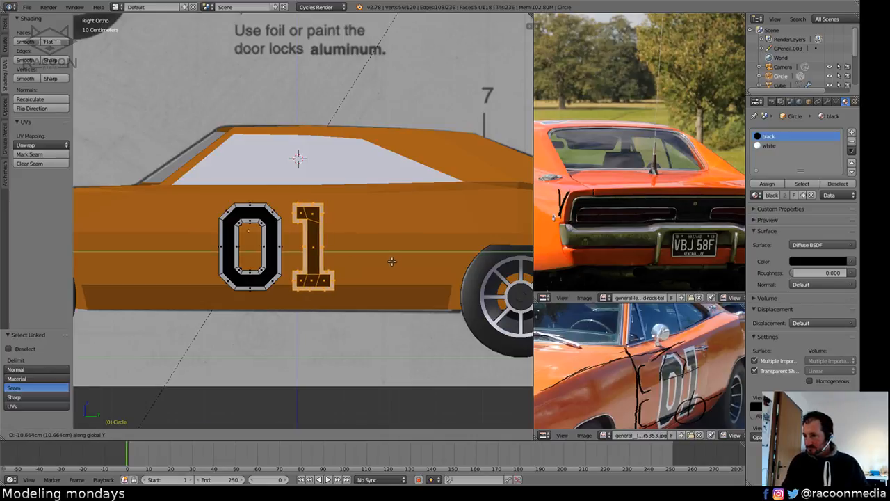
pyautogui.press('Tab')
pyautogui.moveTo(349, 271); pyautogui.dragTo(358, 275, button='middle')
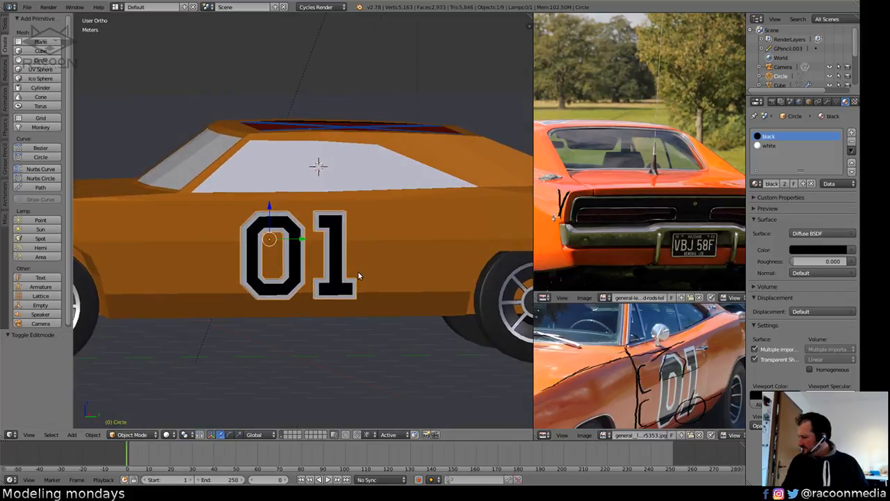
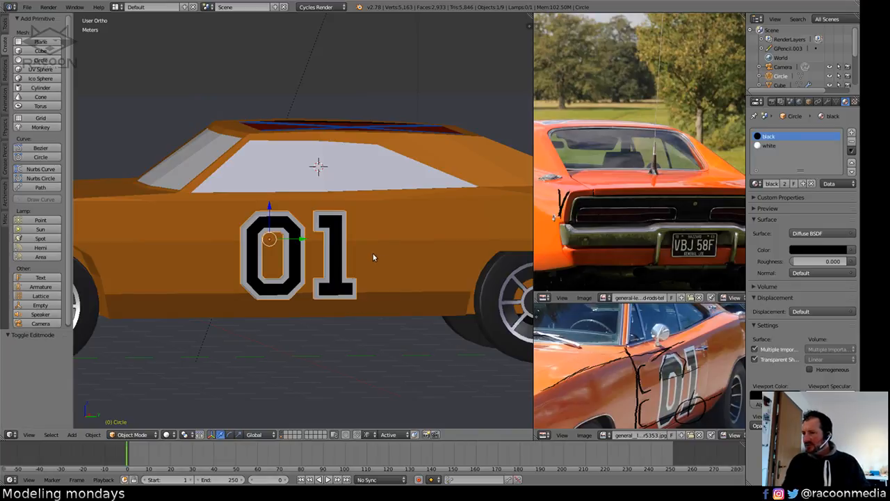
# Examine how the rear wheel sits in the car body's wheel arch compared with the side blueprint.
pyautogui.scroll(-1, 369, 271)
pyautogui.scroll(2, 369, 272)
pyautogui.moveTo(369, 253); pyautogui.dragTo(394, 271, button='middle')
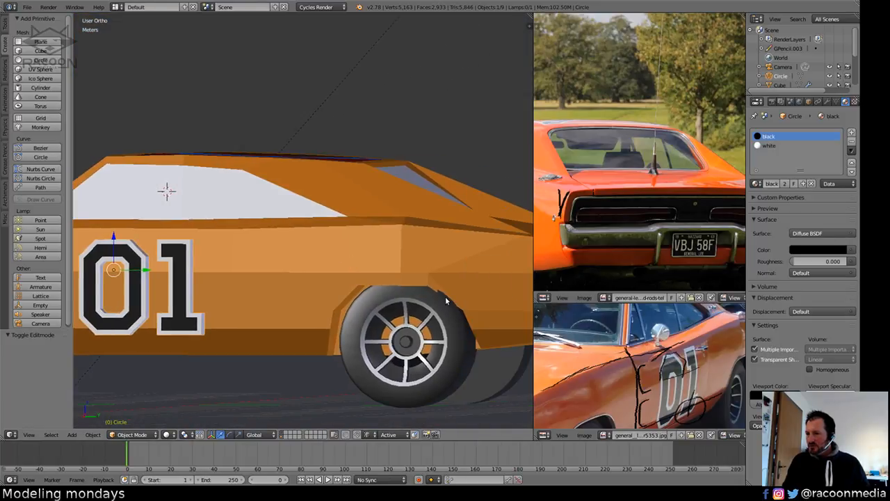
pyautogui.press('Tab')
pyautogui.press('Tab')
pyautogui.rightClick(441, 289)
pyautogui.press('Tab')
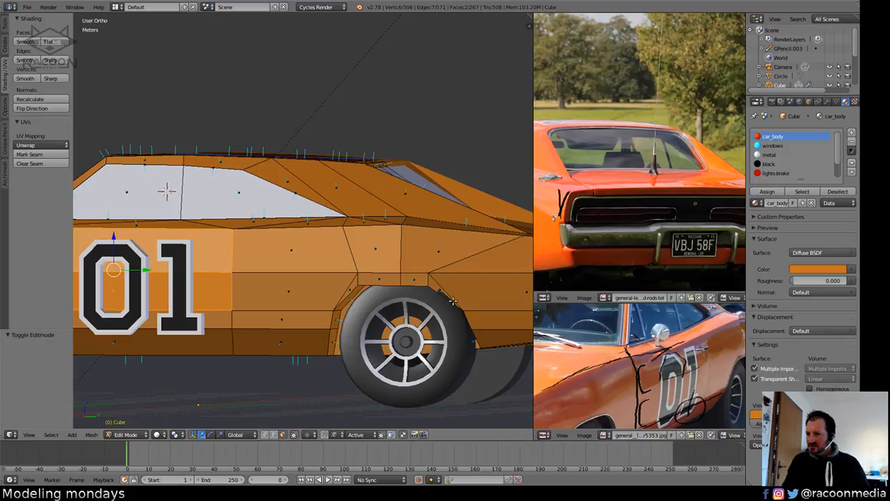
pyautogui.press('Tab')
pyautogui.press('KP_1')
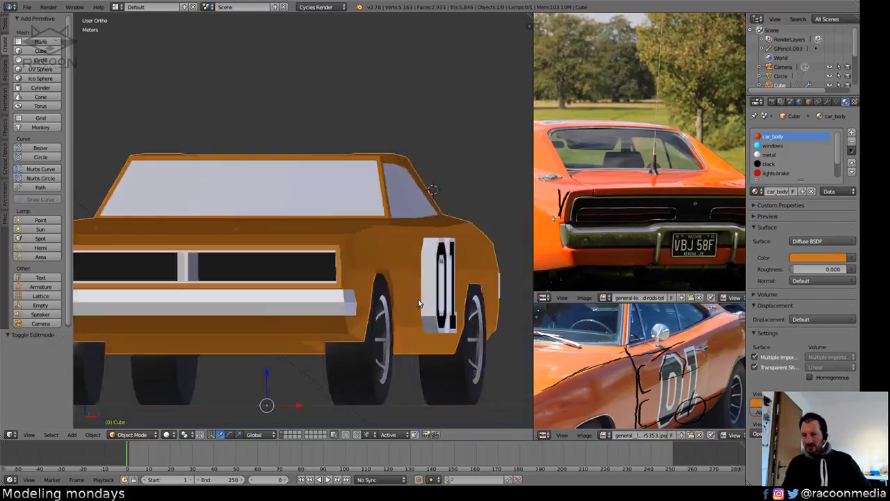
pyautogui.press('KP_3')
pyautogui.keyDown('shift'); pyautogui.moveTo(458, 291); pyautogui.dragTo(359, 261, button='middle'); pyautogui.keyUp('shift')
pyautogui.press('z')
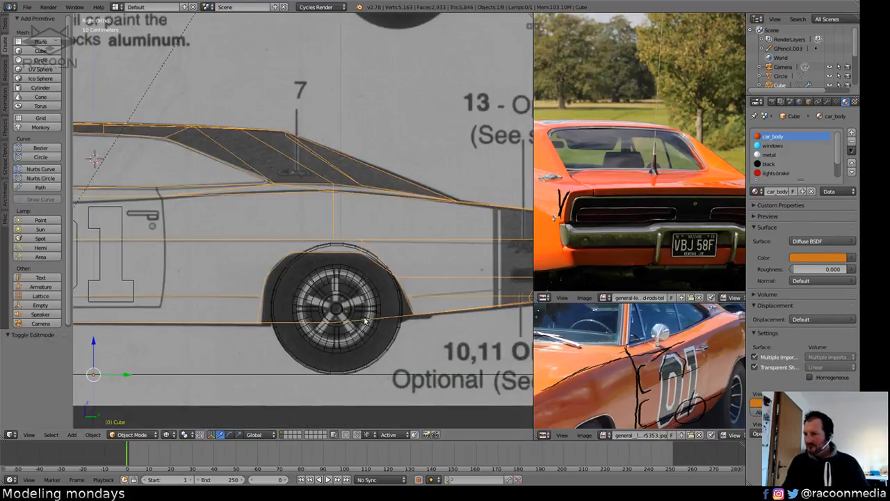
pyautogui.scroll(2, 363, 269)
pyautogui.keyDown('shift'); pyautogui.moveTo(378, 353); pyautogui.dragTo(391, 292, button='middle'); pyautogui.keyUp('shift')
pyautogui.press('z')
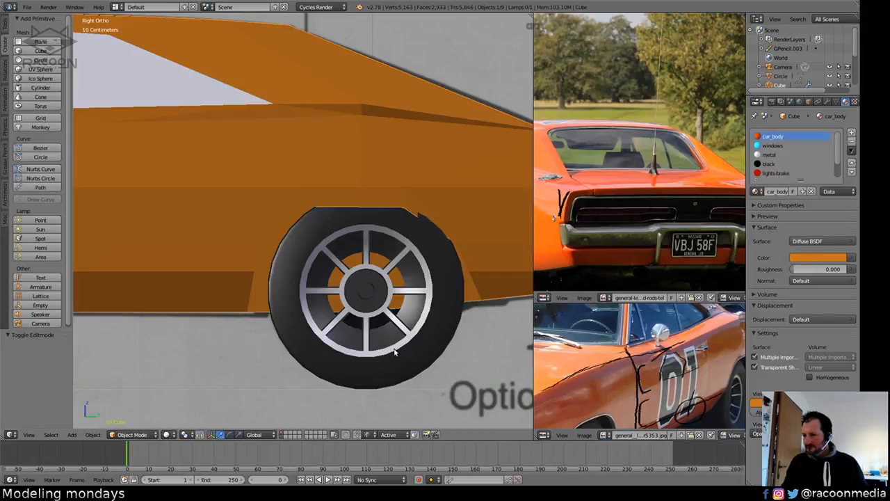
# Select both rear wheels and move them about 5.9 cm toward the front of the car along the Y axis.
pyautogui.rightClick(394, 351)
pyautogui.press('z')
pyautogui.keyDown('shift'); pyautogui.rightClick(408, 345); pyautogui.keyUp('shift')
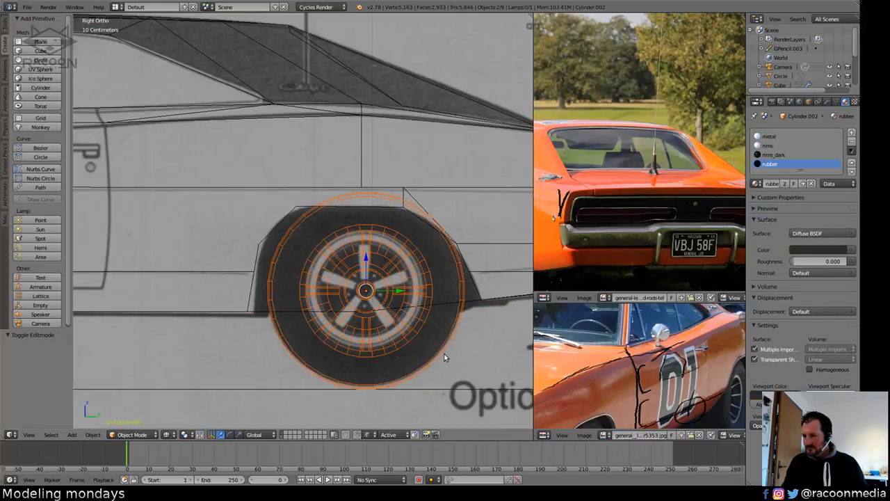
pyautogui.moveTo(443, 354); pyautogui.dragTo(435, 350, button='middle')
pyautogui.press('KP_1')
pyautogui.press('KP_3')
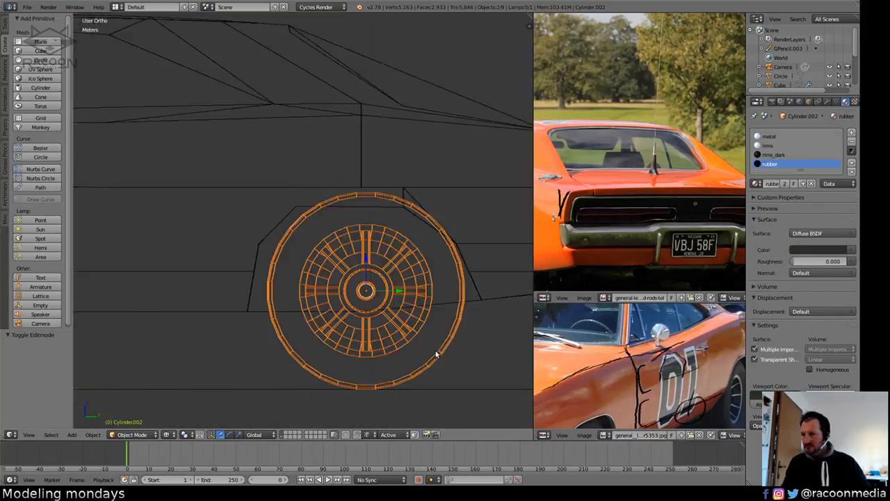
pyautogui.press('g')
pyautogui.press('x')
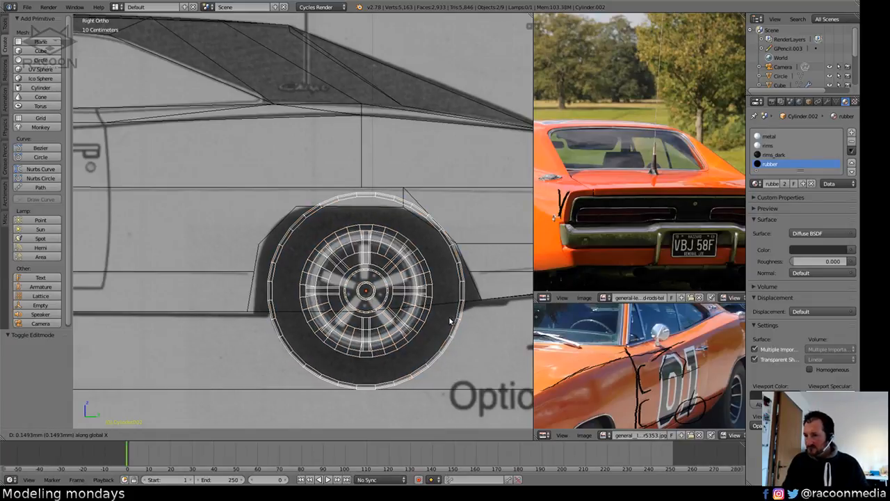
pyautogui.press('y')
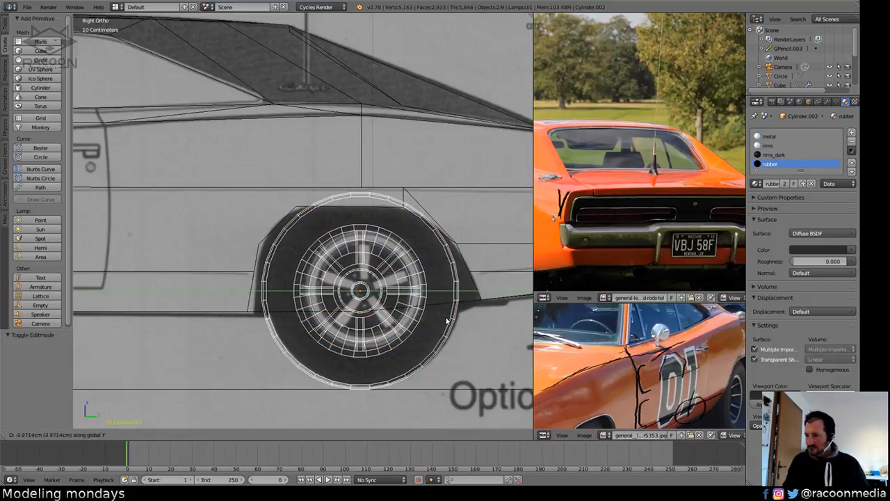
pyautogui.click(458, 318)
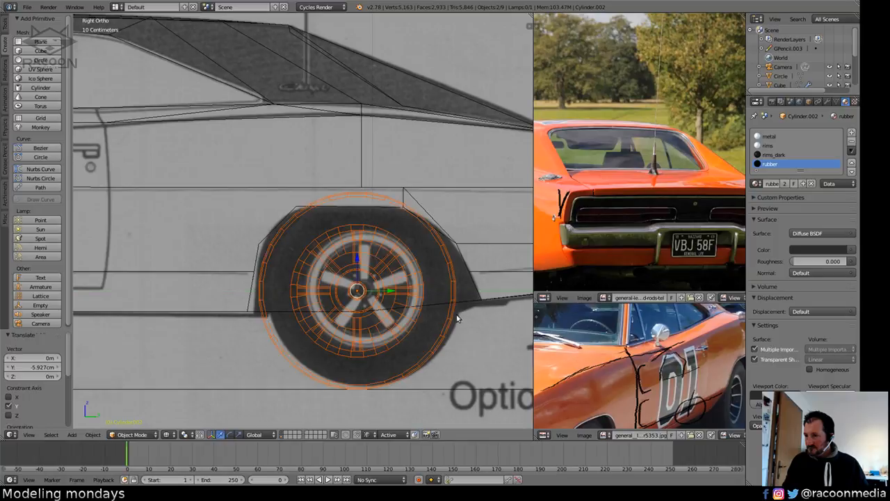
# Return the viewport to solid shading, deselect the wheels and open the car body mesh for editing.
pyautogui.press('z')
pyautogui.press('a')
pyautogui.keyDown('ctrl'); pyautogui.moveTo(435, 313); pyautogui.dragTo(403, 313, button='middle'); pyautogui.keyUp('ctrl')
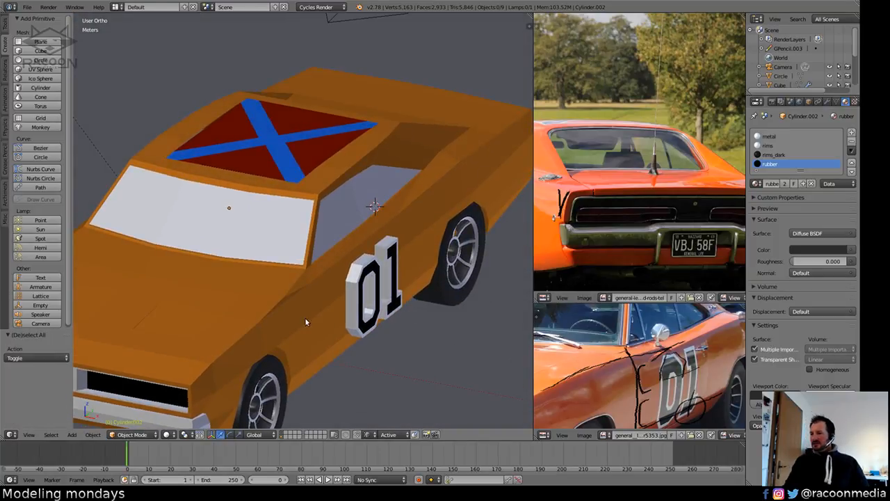
pyautogui.rightClick(306, 181)
pyautogui.press('Tab')
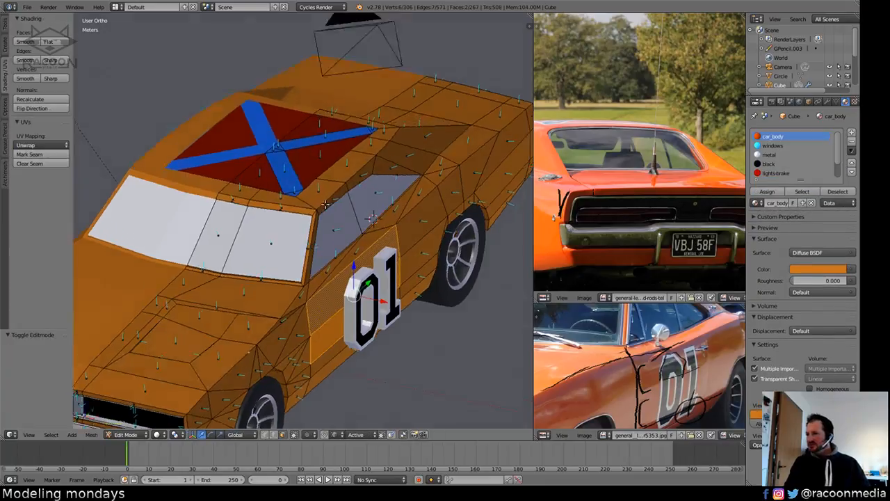
# Delete the four orange corner faces of the roof border around the ends of the blue flag stripes.
pyautogui.scroll(6, 324, 204)
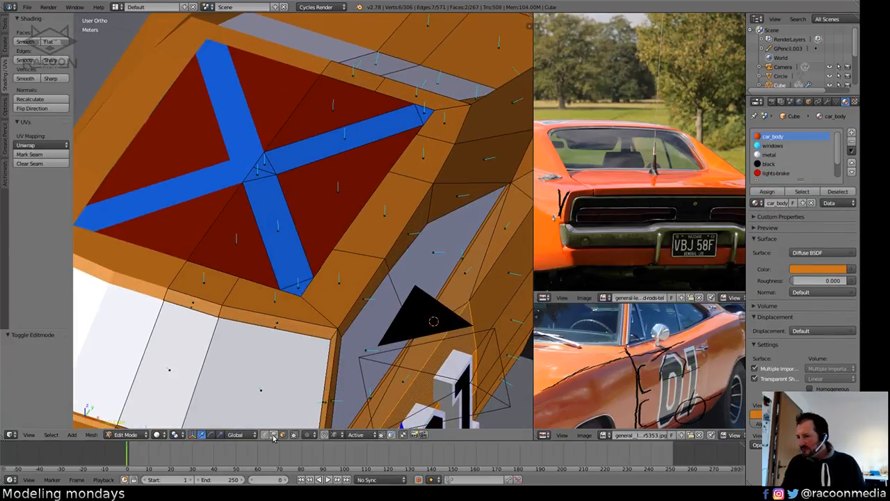
pyautogui.rightClick(285, 300)
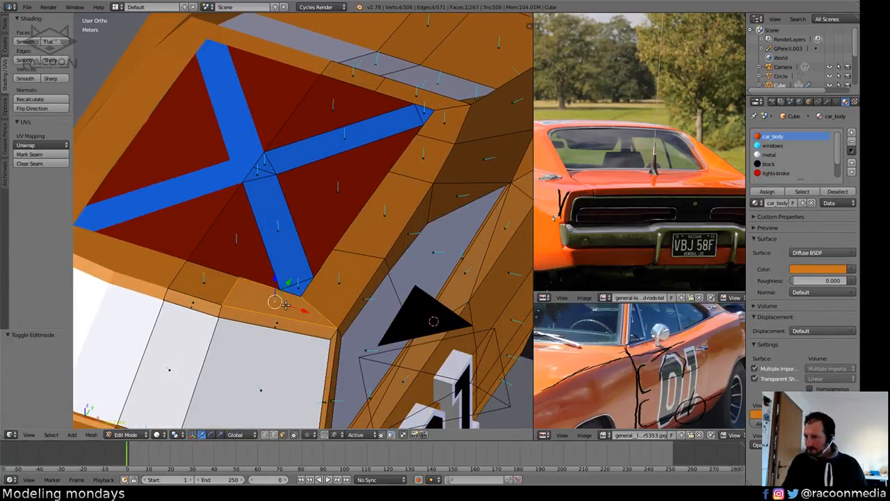
pyautogui.keyDown('shift'); pyautogui.rightClick(355, 251); pyautogui.keyUp('shift')
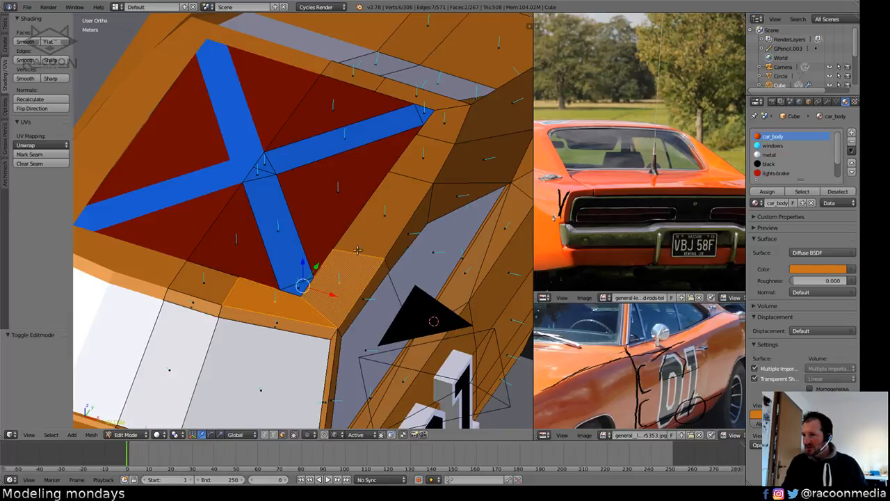
pyautogui.keyDown('shift'); pyautogui.rightClick(430, 103); pyautogui.keyUp('shift')
pyautogui.keyDown('shift'); pyautogui.rightClick(444, 132); pyautogui.keyUp('shift')
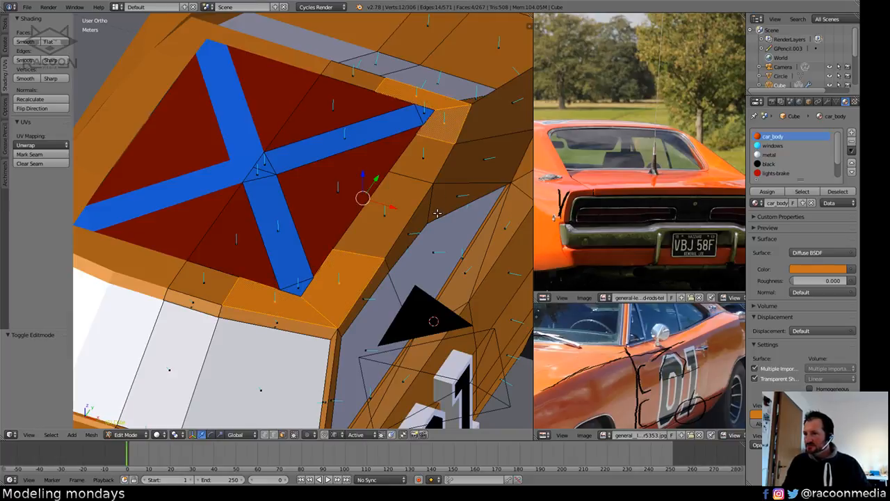
pyautogui.keyDown('shift'); pyautogui.rightClick(347, 112); pyautogui.keyUp('shift')
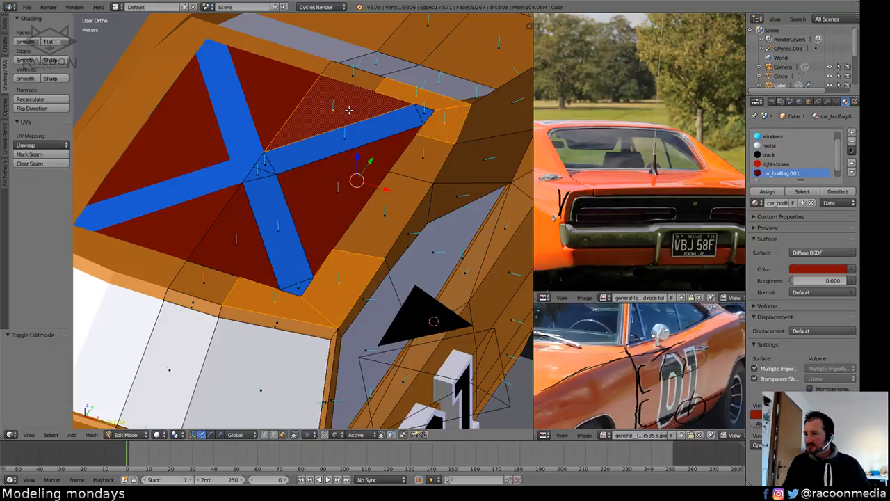
pyautogui.keyDown('shift'); pyautogui.rightClick(357, 119); pyautogui.keyUp('shift')
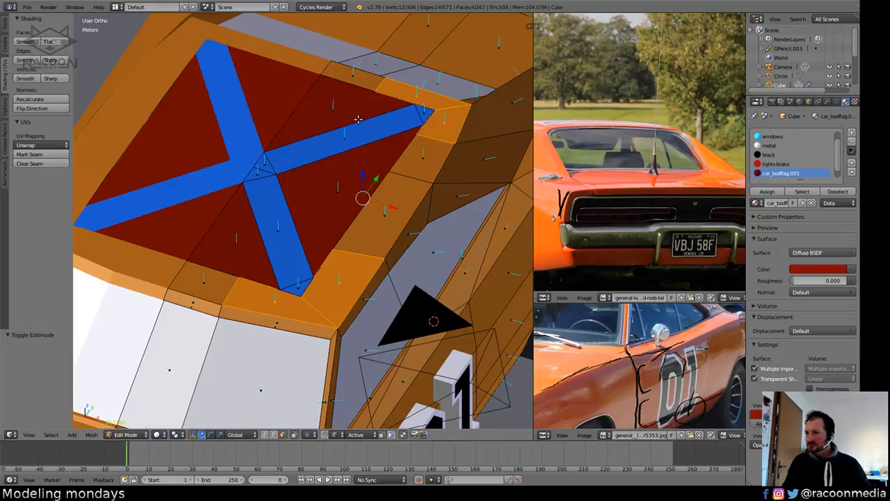
pyautogui.press('x')
pyautogui.click(408, 212)
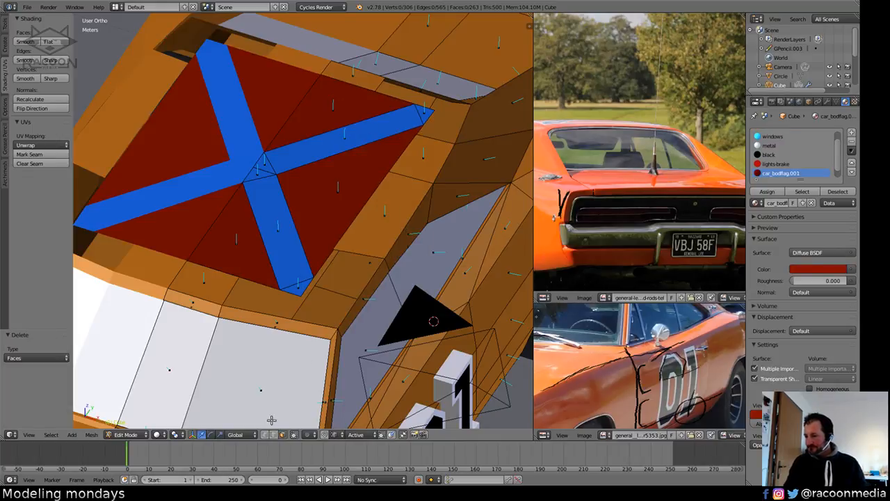
# Delete the red flag face between the blue stripes on the windshield side of the roof.
pyautogui.rightClick(257, 281)
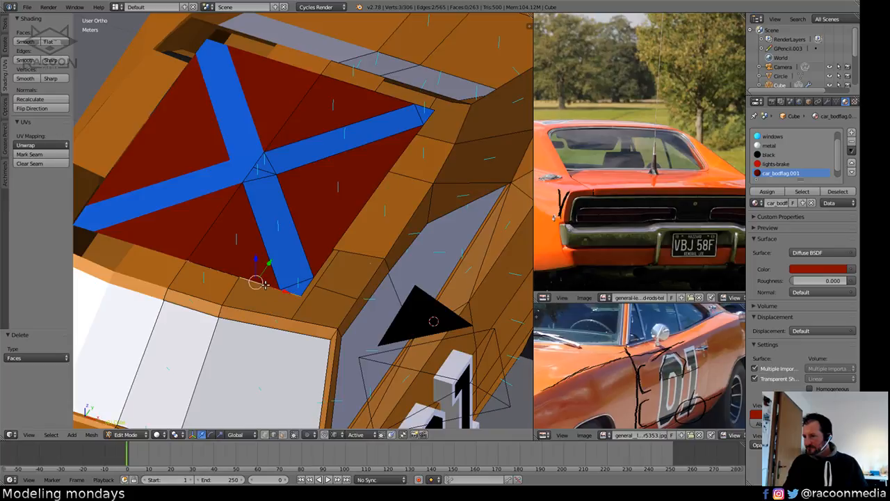
pyautogui.moveTo(268, 294); pyautogui.dragTo(284, 331, button='middle')
pyautogui.press('a')
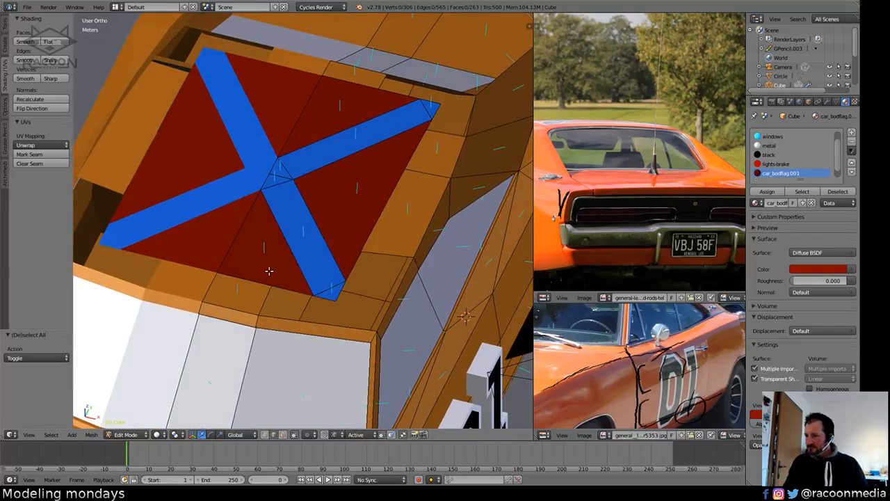
pyautogui.click(283, 434)
pyautogui.rightClick(271, 263)
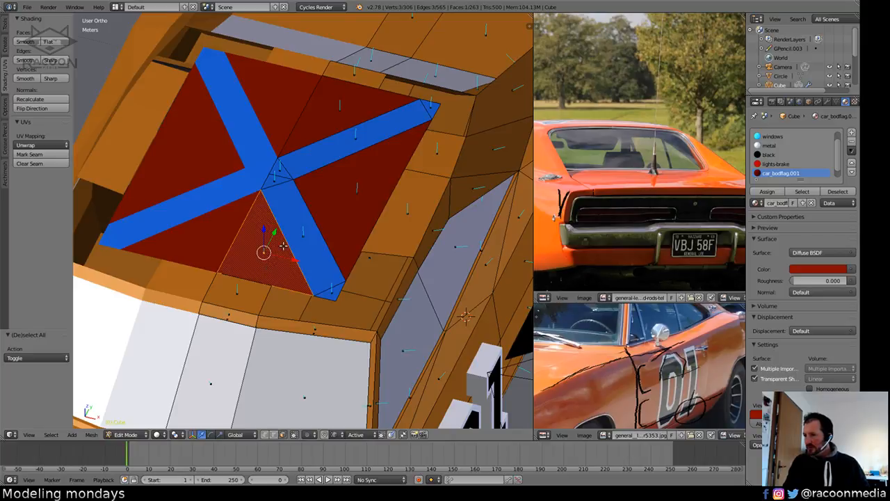
pyautogui.hotkey('ctrl', 't')
pyautogui.press('x')
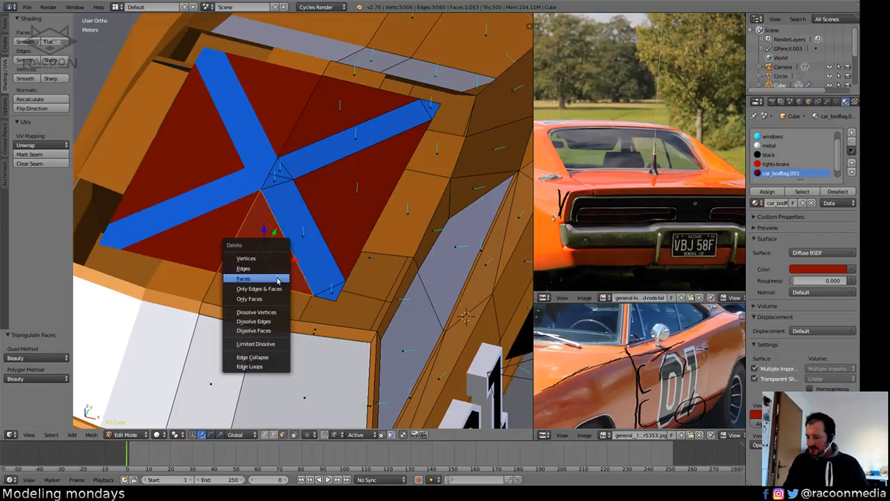
pyautogui.click(278, 279)
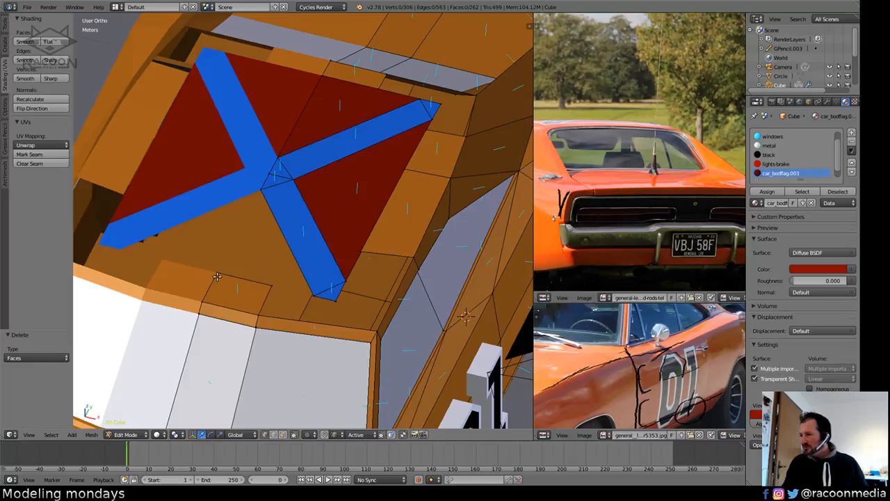
# Select the whole car body mesh and remove its double vertices.
pyautogui.rightClick(217, 272)
pyautogui.keyDown('shift'); pyautogui.rightClick(259, 191); pyautogui.keyUp('shift')
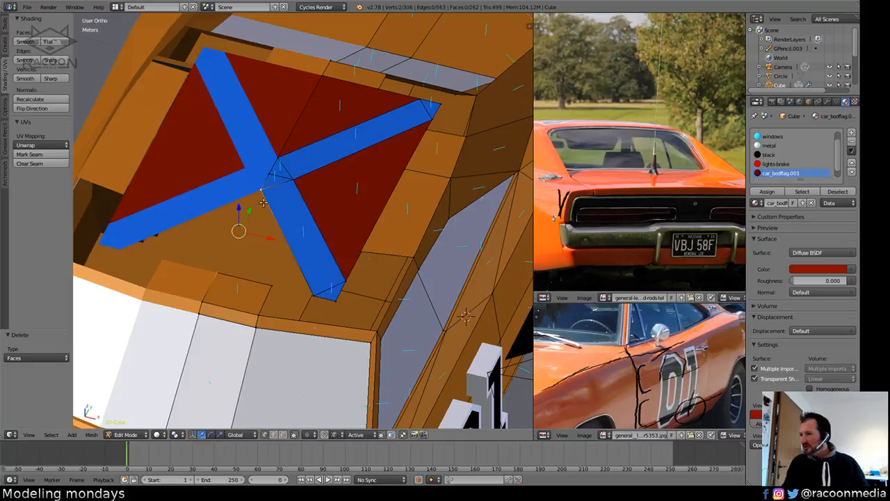
pyautogui.keyDown('shift'); pyautogui.rightClick(274, 282); pyautogui.keyUp('shift')
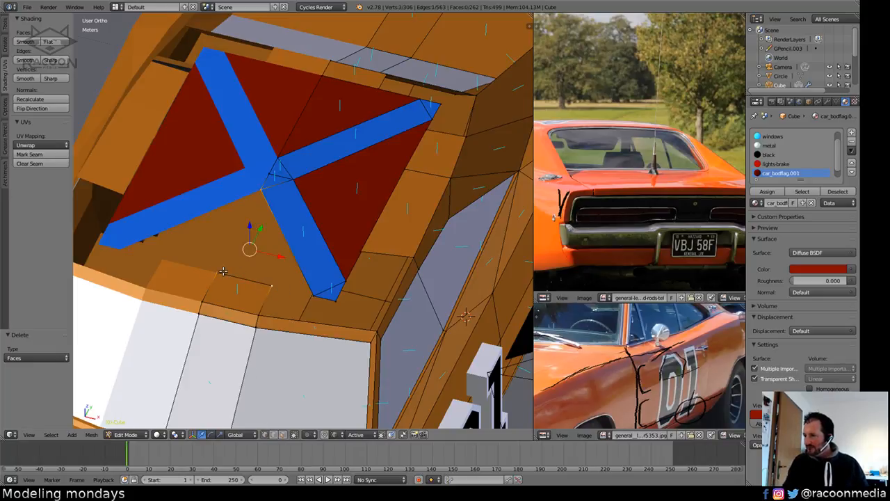
pyautogui.press('a')
pyautogui.press('a')
pyautogui.press('w')
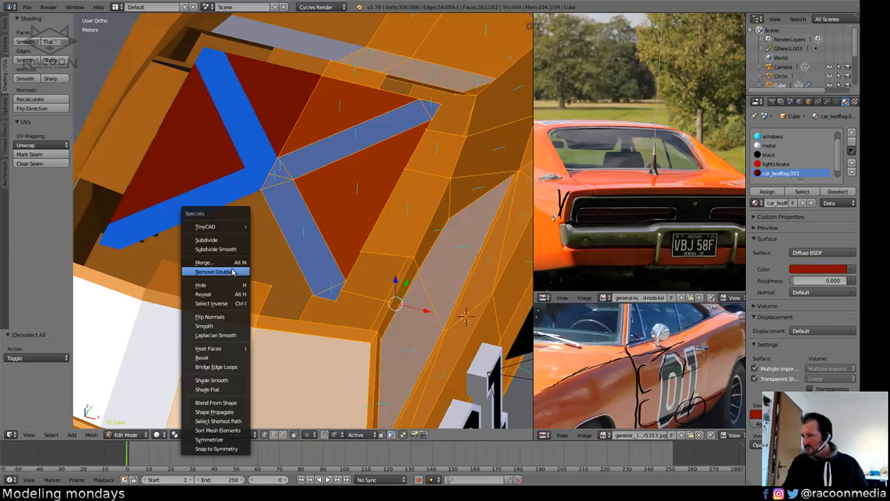
pyautogui.click(233, 271)
pyautogui.press('a')
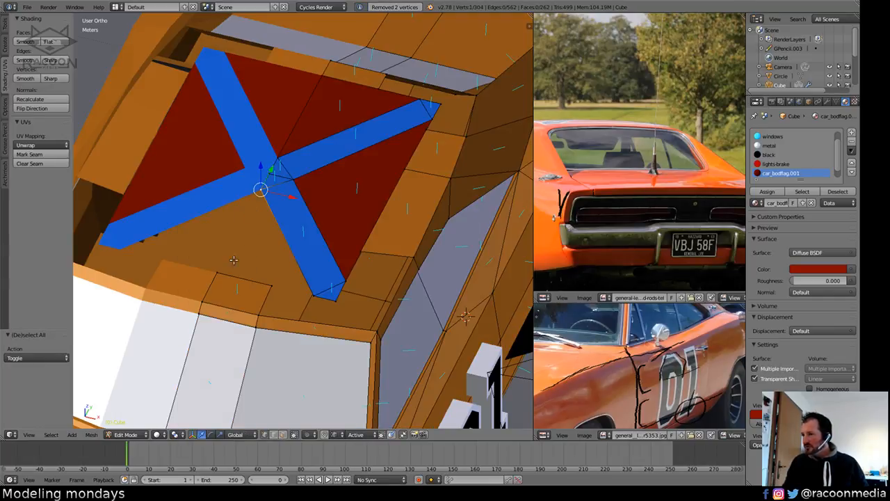
# Fill a red triangle between the flag's centre vertex and the two vertices of the middle front roof border face.
pyautogui.keyDown('shift'); pyautogui.rightClick(219, 271); pyautogui.keyUp('shift')
pyautogui.keyDown('shift'); pyautogui.rightClick(271, 284); pyautogui.keyUp('shift')
pyautogui.press('f')
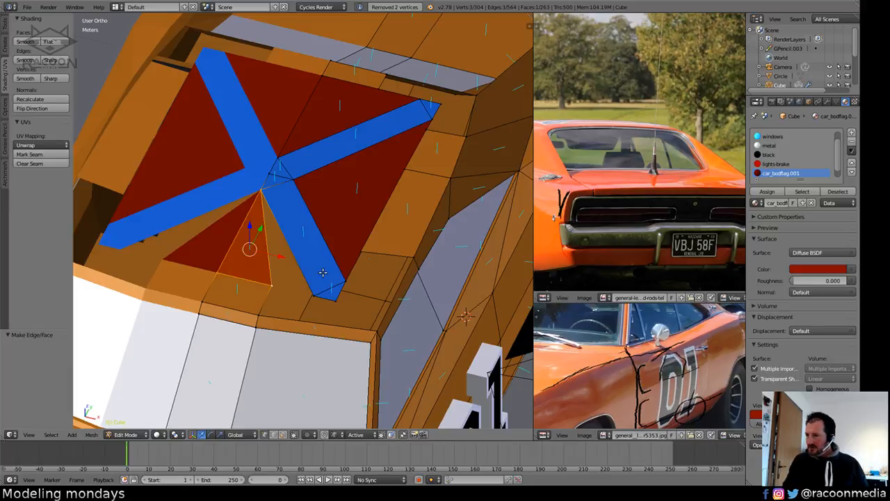
# Fill a blue triangle between the front border vertex, the end of the blue stripe and the flag's centre vertex.
pyautogui.rightClick(271, 284)
pyautogui.keyDown('shift'); pyautogui.rightClick(321, 297); pyautogui.keyUp('shift')
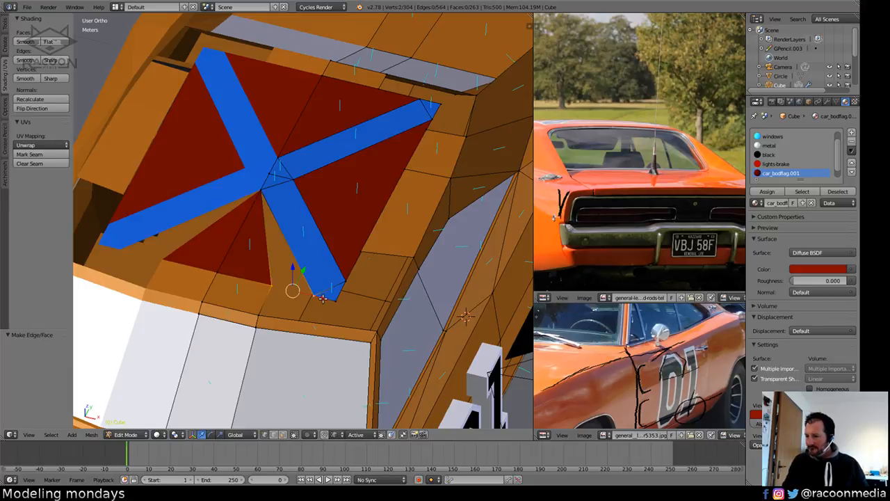
pyautogui.keyDown('shift'); pyautogui.rightClick(261, 190); pyautogui.keyUp('shift')
pyautogui.press('f')
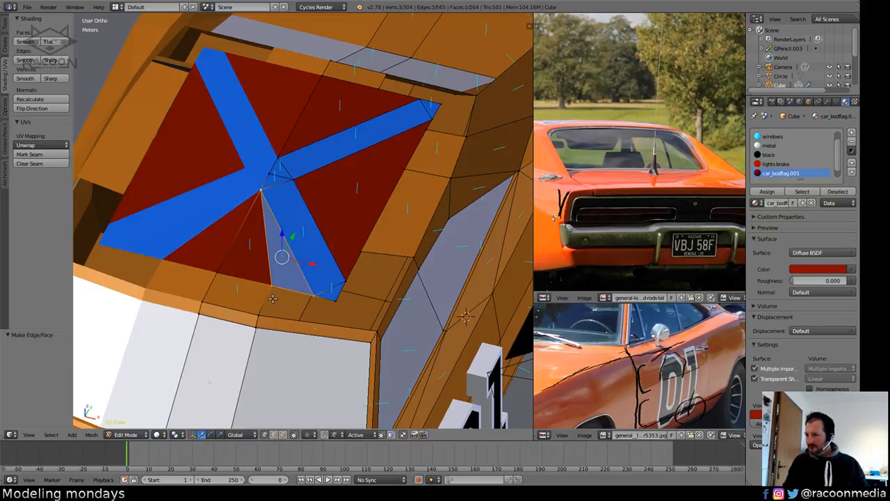
pyautogui.press('a')
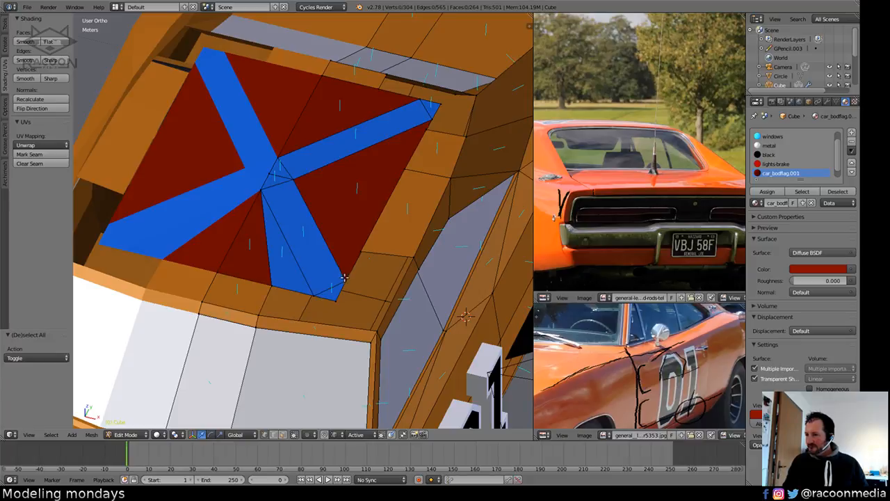
# Delete the red flag face between the blue stripes on the side-window side of the roof.
pyautogui.moveTo(402, 244); pyautogui.dragTo(313, 293, button='middle')
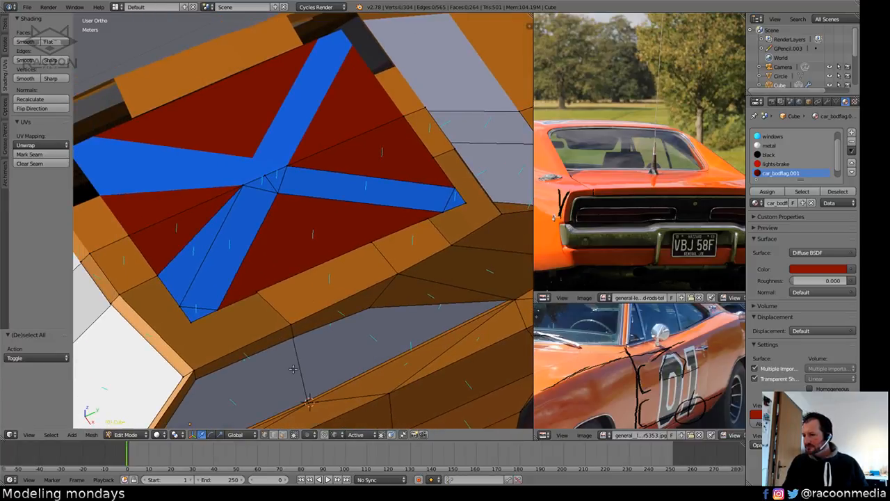
pyautogui.click(282, 434)
pyautogui.rightClick(313, 238)
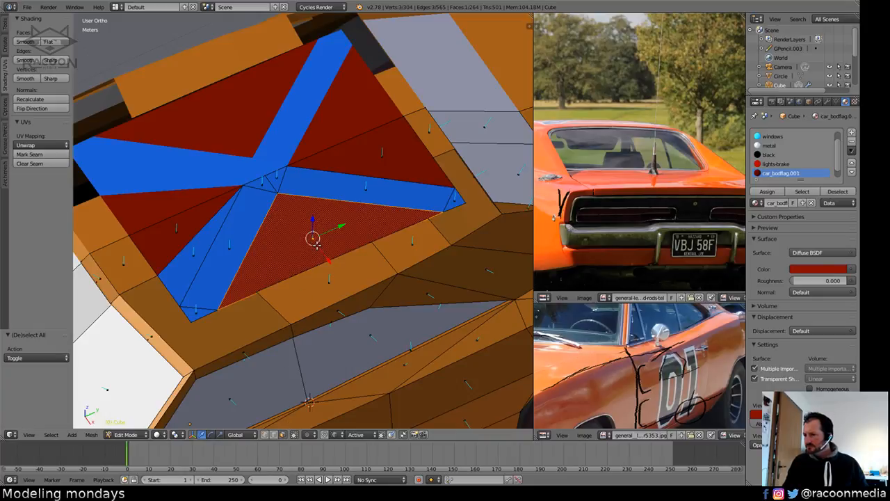
pyautogui.press('x')
pyautogui.click(314, 247)
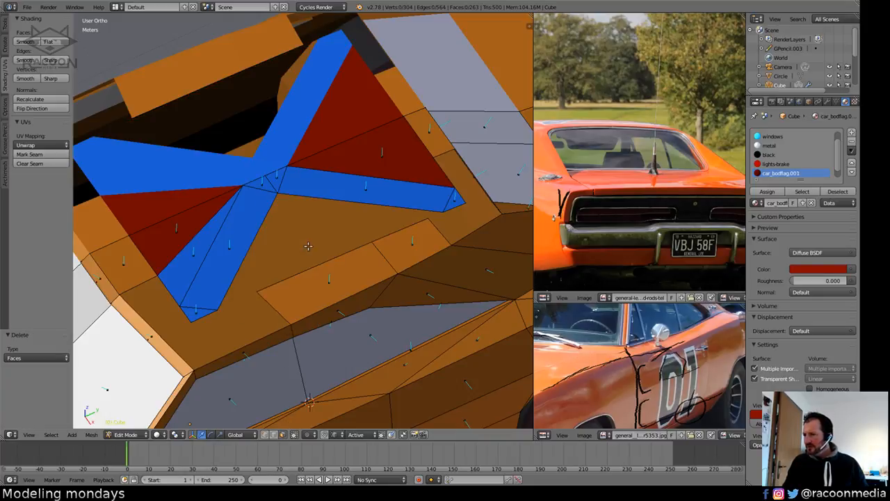
# Switch to vertex selection and select the front stripe's end vertex bordering the gap on the side-window side.
pyautogui.click(274, 435)
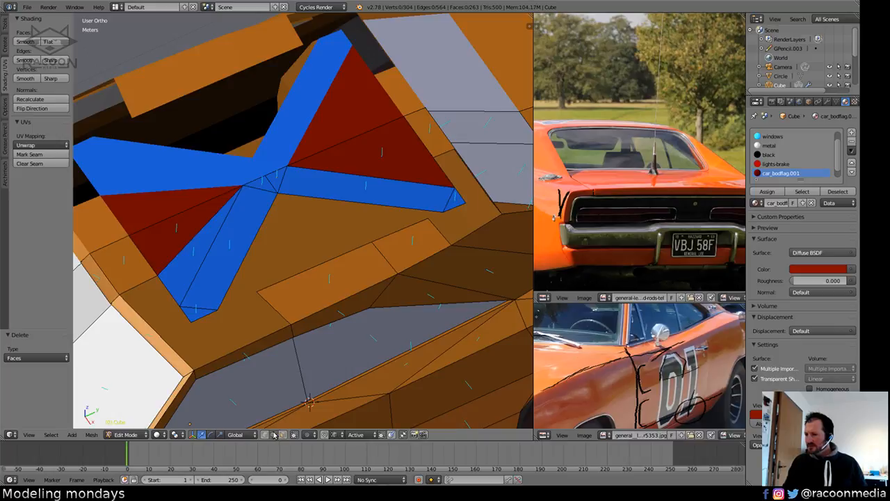
pyautogui.click(265, 435)
pyautogui.rightClick(232, 304)
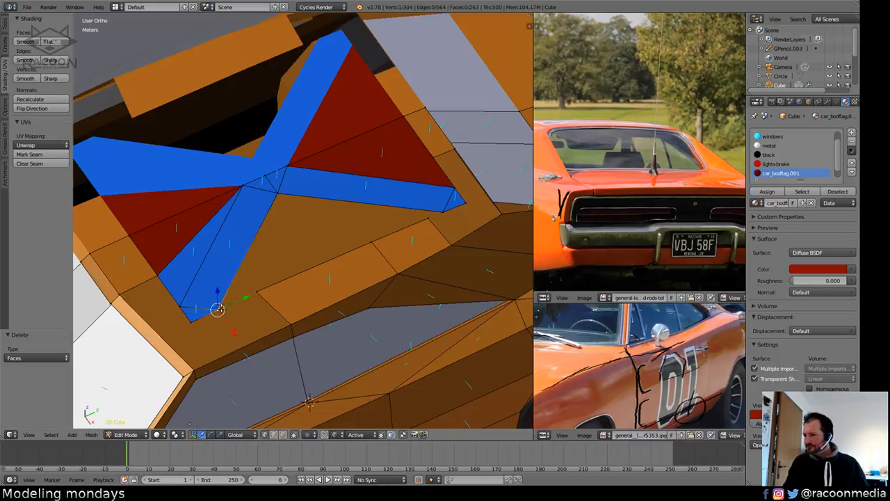
# Fill two triangular faces from the blue cross centre to the roof rim on the side-window side of the flag.
pyautogui.keyDown('shift'); pyautogui.rightClick(256, 294); pyautogui.keyUp('shift')
pyautogui.keyDown('shift'); pyautogui.rightClick(282, 199); pyautogui.keyUp('shift')
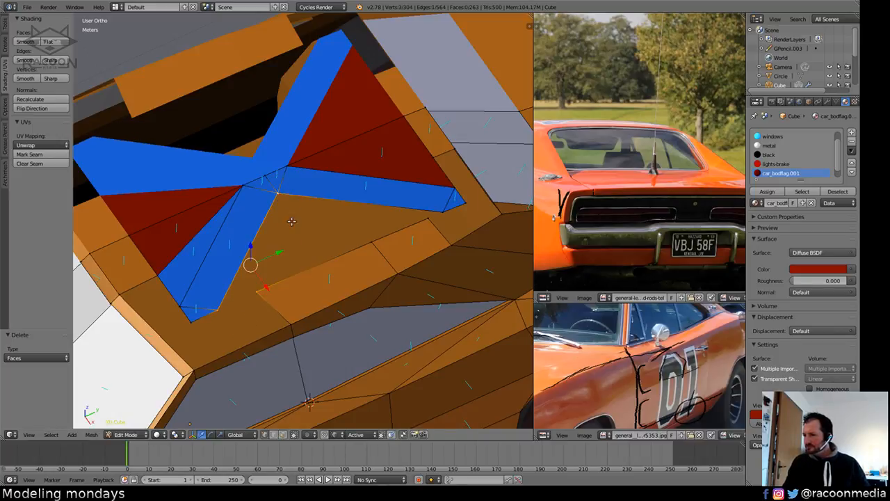
pyautogui.press('f')
pyautogui.rightClick(379, 245)
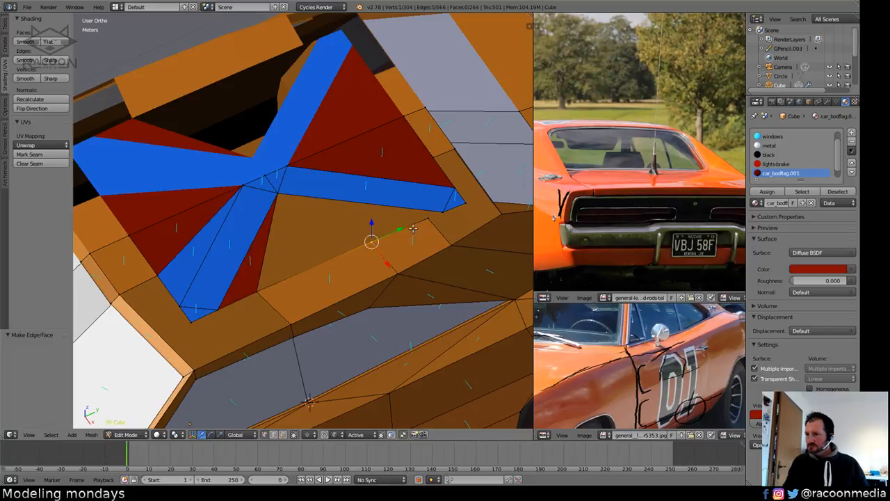
pyautogui.keyDown('shift'); pyautogui.rightClick(278, 194); pyautogui.keyUp('shift')
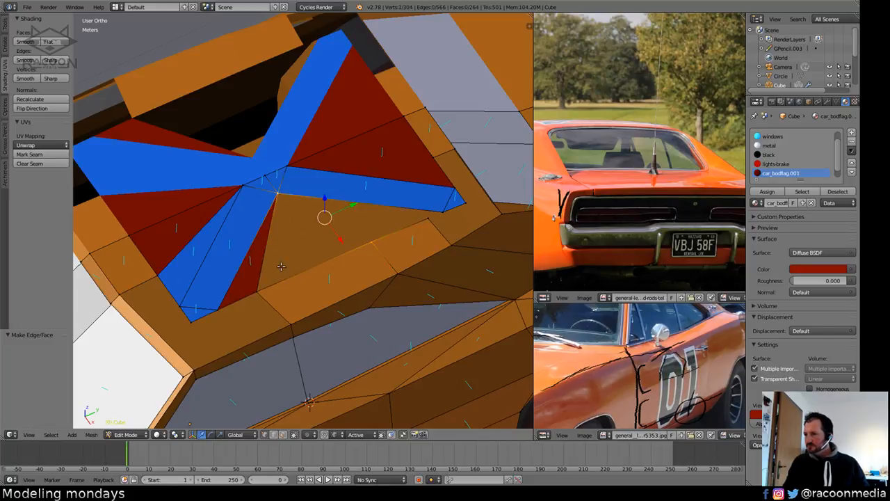
pyautogui.keyDown('shift'); pyautogui.rightClick(262, 288); pyautogui.keyUp('shift')
pyautogui.press('f')
# Fill the remaining two triangles on the side-window side, between the cross centre, the roof rim and the blue stripe's end.
pyautogui.rightClick(392, 243)
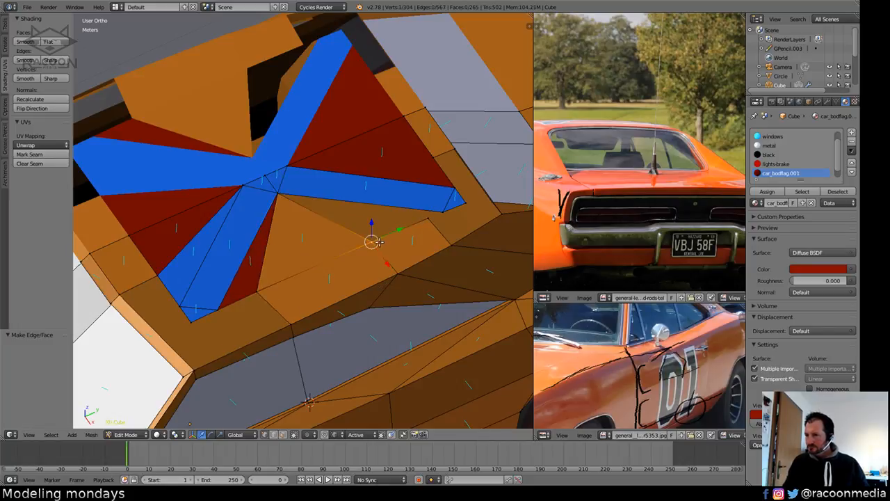
pyautogui.keyDown('shift'); pyautogui.rightClick(430, 223); pyautogui.keyUp('shift')
pyautogui.keyDown('shift'); pyautogui.rightClick(280, 196); pyautogui.keyUp('shift')
pyautogui.press('f')
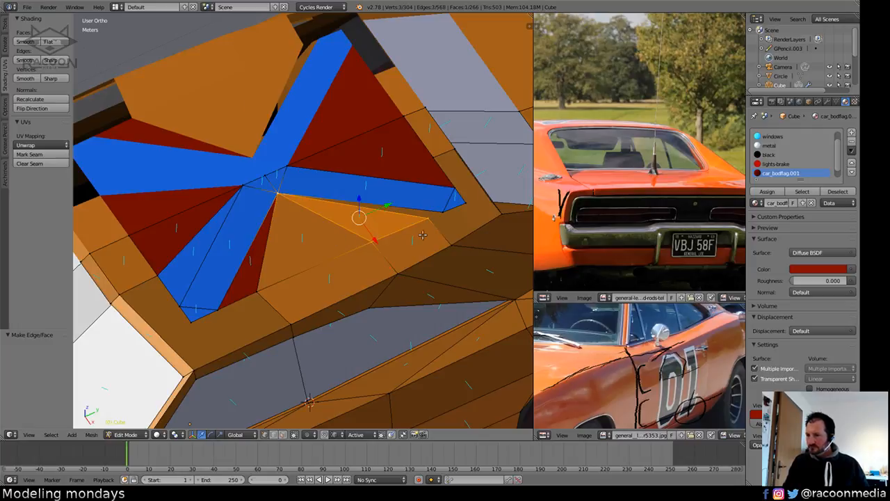
pyautogui.rightClick(428, 219)
pyautogui.keyDown('shift'); pyautogui.rightClick(442, 211); pyautogui.keyUp('shift')
pyautogui.keyDown('shift'); pyautogui.rightClick(280, 196); pyautogui.keyUp('shift')
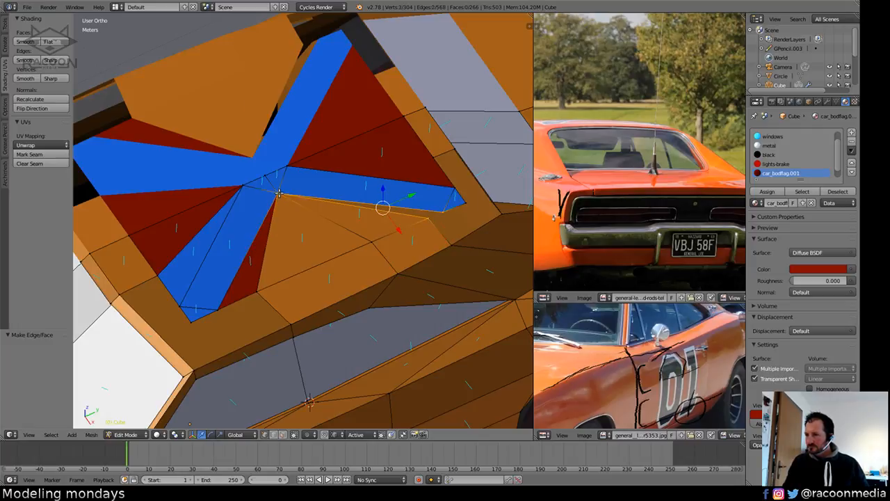
pyautogui.press('f')
pyautogui.press('a')
# Fill the small triangular gap in the roof rim beside the blue stripe's tip.
pyautogui.moveTo(466, 240); pyautogui.dragTo(414, 274, button='middle')
pyautogui.rightClick(336, 235)
pyautogui.keyDown('shift'); pyautogui.rightClick(321, 232); pyautogui.keyUp('shift')
pyautogui.keyDown('shift'); pyautogui.rightClick(326, 256); pyautogui.keyUp('shift')
pyautogui.press('f')
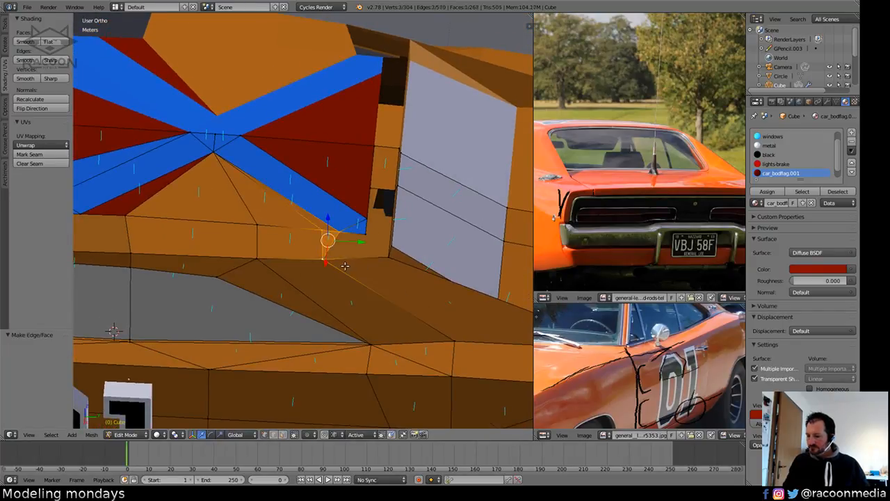
# Fill the roof rim face between the blue stripe's end and the roof corner.
pyautogui.rightClick(366, 237)
pyautogui.keyDown('shift'); pyautogui.rightClick(389, 262); pyautogui.keyUp('shift')
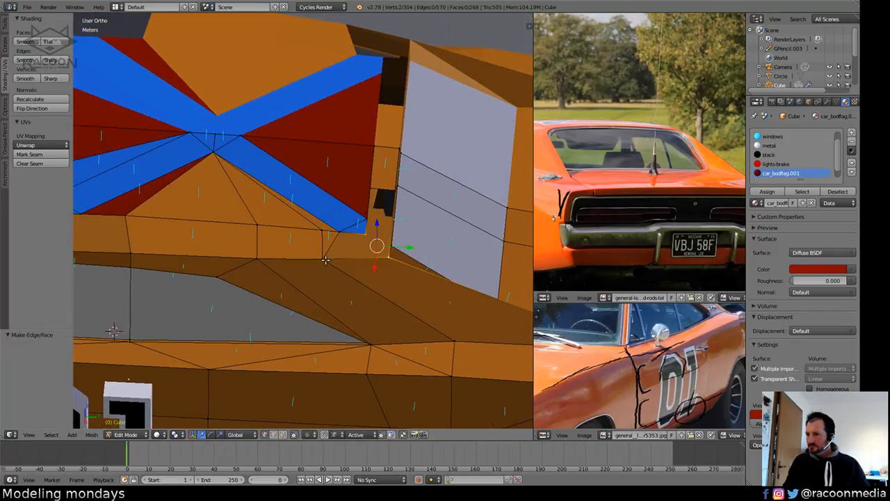
pyautogui.keyDown('shift'); pyautogui.rightClick(326, 261); pyautogui.keyUp('shift')
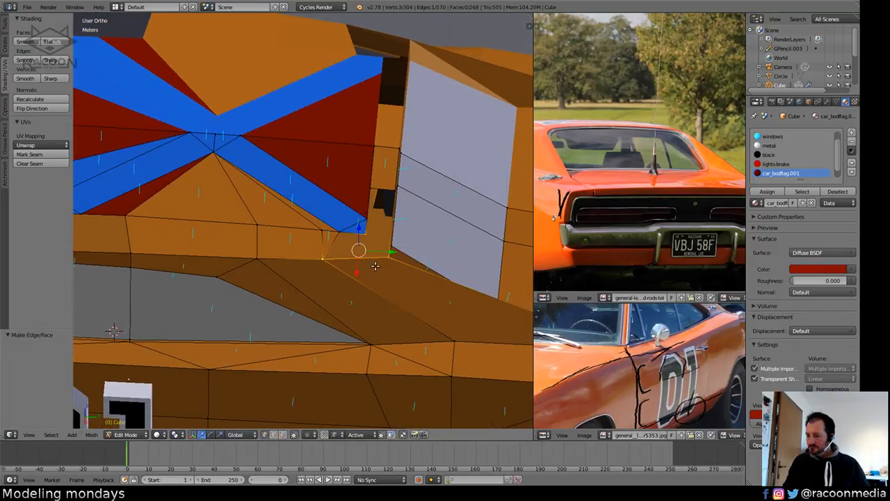
pyautogui.keyDown('shift'); pyautogui.rightClick(338, 234); pyautogui.keyUp('shift')
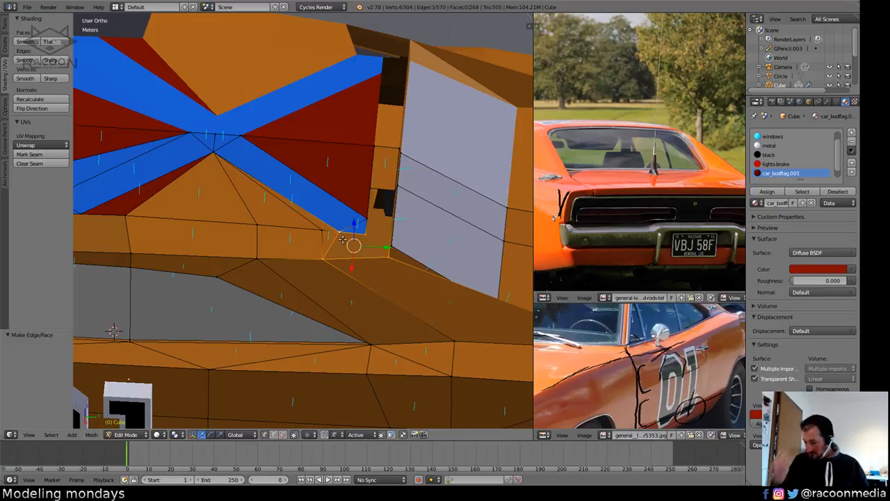
pyautogui.press('f')
pyautogui.press('a')
# Delete the dark red flag face beside the blue stripe at the window end of the roof.
pyautogui.moveTo(338, 238); pyautogui.dragTo(296, 426, button='middle')
pyautogui.rightClick(289, 229)
pyautogui.keyDown('shift'); pyautogui.rightClick(340, 230); pyautogui.keyUp('shift')
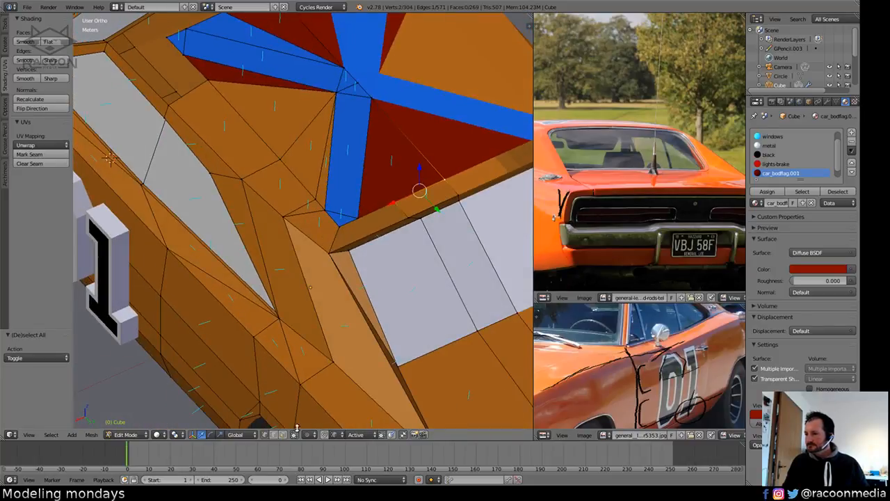
pyautogui.click(284, 434)
pyautogui.rightClick(394, 180)
pyautogui.moveTo(394, 180); pyautogui.dragTo(350, 345, button='middle')
pyautogui.press('x')
pyautogui.click(370, 278)
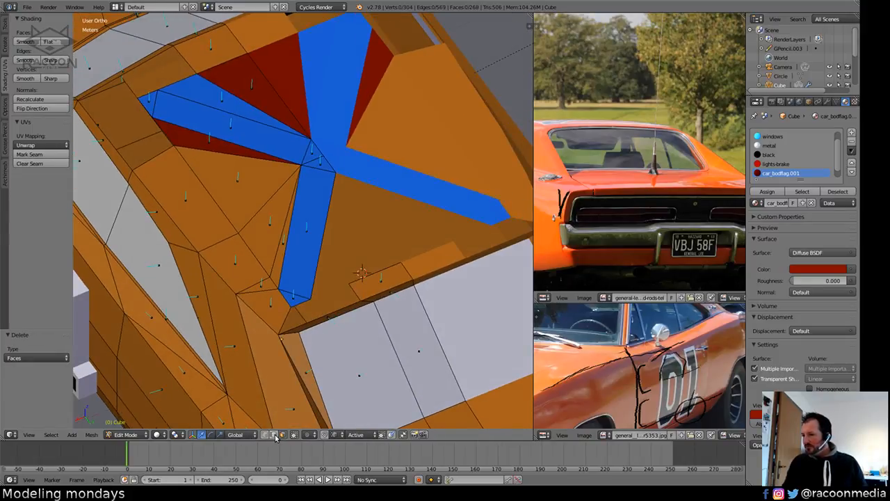
# Create a four-vertex rim face joining the blue stripe's tip to the roof corner and the window-end rim.
pyautogui.click(267, 435)
pyautogui.rightClick(310, 300)
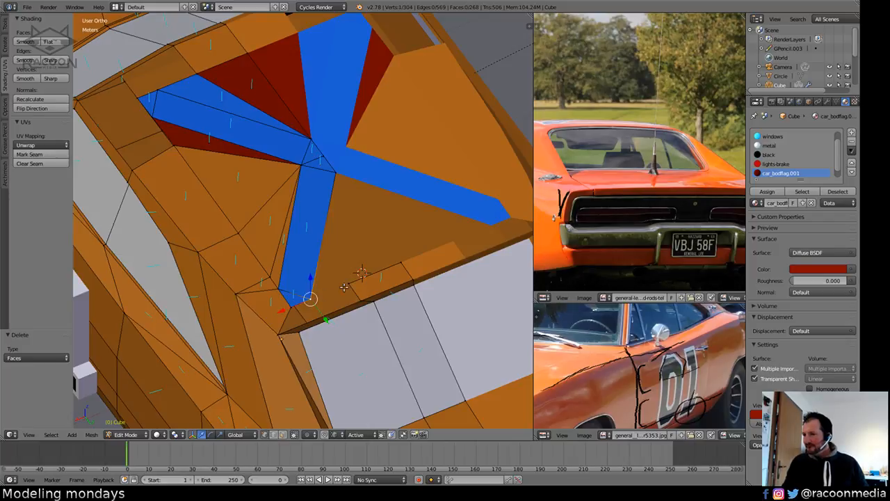
pyautogui.keyDown('shift'); pyautogui.rightClick(348, 286); pyautogui.keyUp('shift')
pyautogui.keyDown('shift'); pyautogui.rightClick(363, 297); pyautogui.keyUp('shift')
pyautogui.keyDown('shift'); pyautogui.rightClick(281, 336); pyautogui.keyUp('shift')
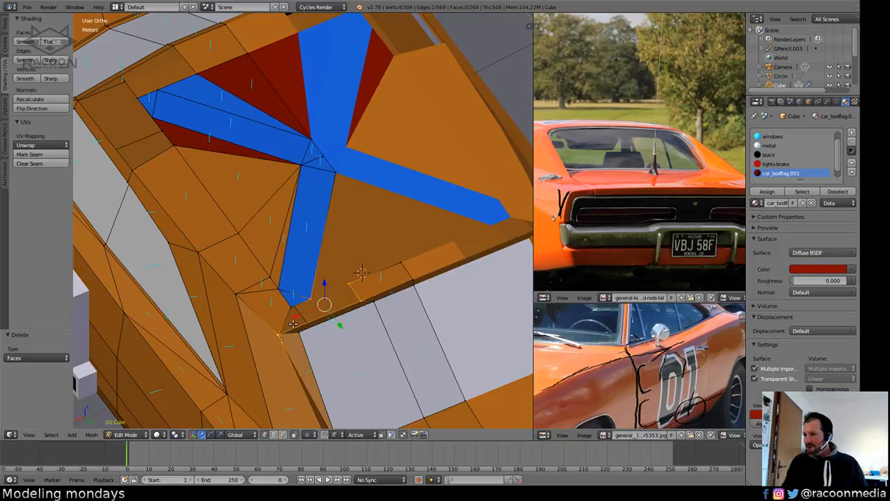
pyautogui.rightClick(294, 307)
pyautogui.keyDown('shift'); pyautogui.rightClick(308, 302); pyautogui.keyUp('shift')
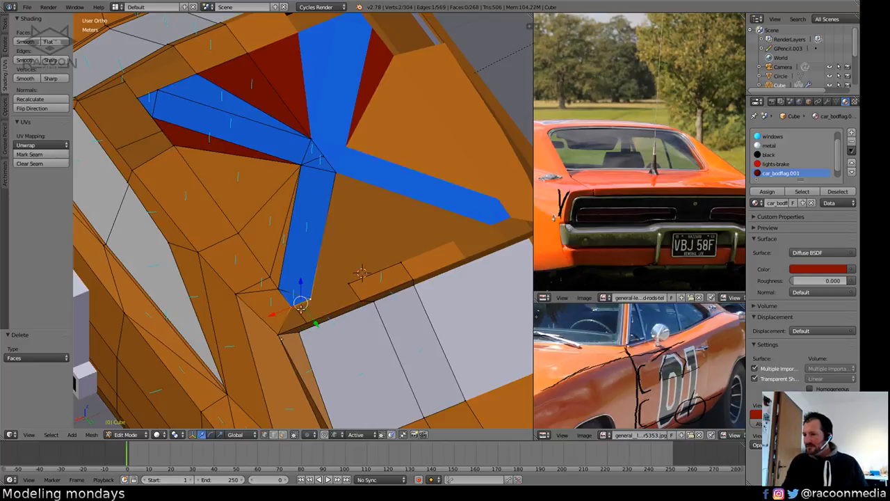
pyautogui.keyDown('shift'); pyautogui.rightClick(282, 331); pyautogui.keyUp('shift')
pyautogui.keyDown('shift'); pyautogui.rightClick(357, 300); pyautogui.keyUp('shift')
pyautogui.press('f')
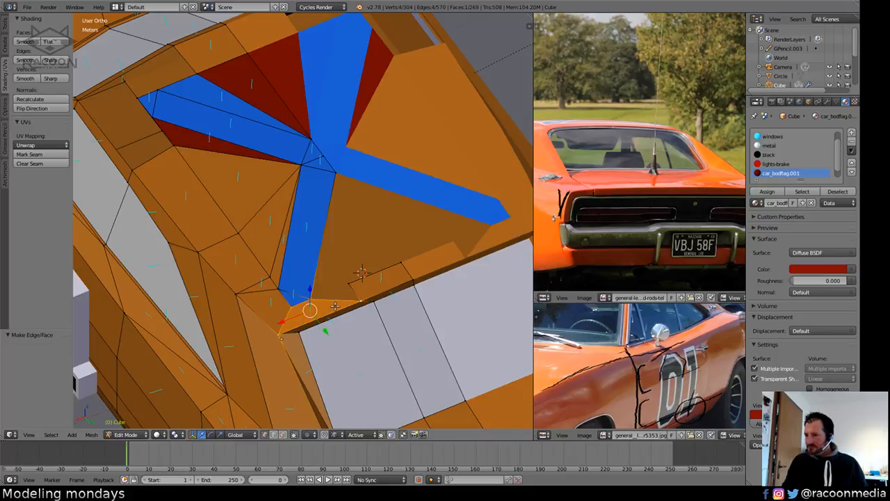
# Fill the small triangle between the blue stripe's outer corner and the adjoining window-end rim edge.
pyautogui.rightClick(315, 297)
pyautogui.keyDown('shift'); pyautogui.rightClick(349, 284); pyautogui.keyUp('shift')
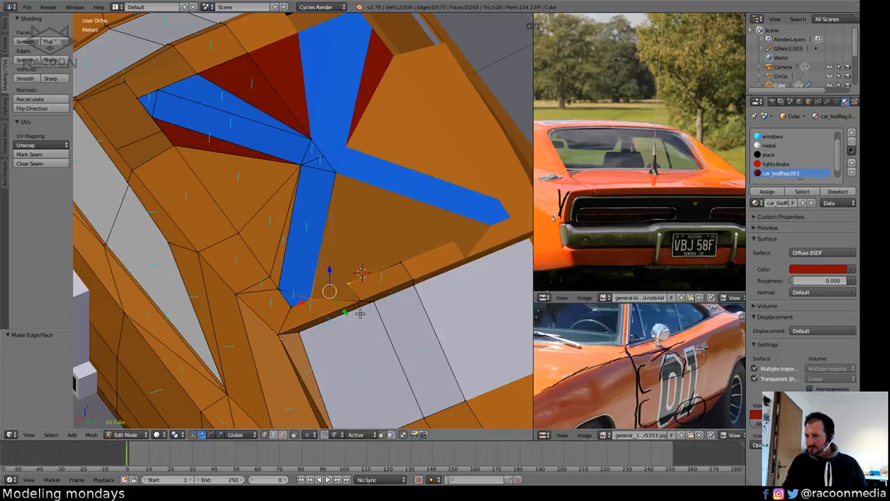
pyautogui.keyDown('shift'); pyautogui.rightClick(359, 300); pyautogui.keyUp('shift')
pyautogui.press('f')
pyautogui.moveTo(455, 278); pyautogui.dragTo(390, 320, button='middle')
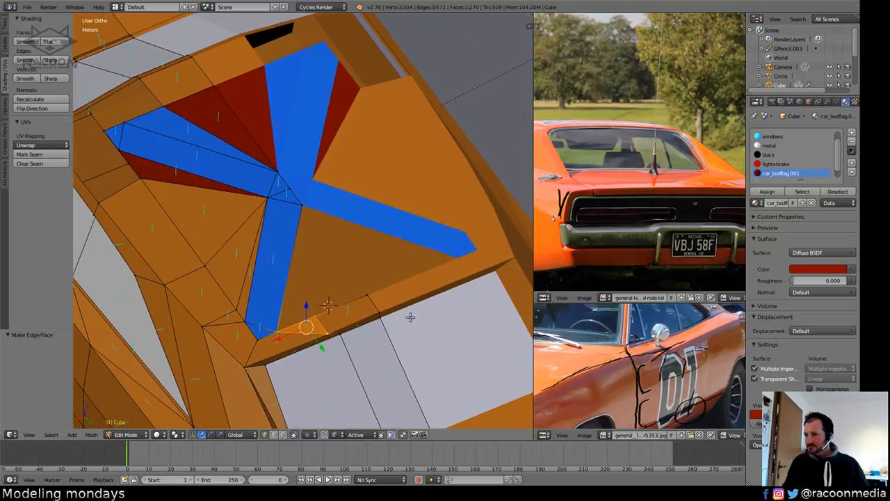
pyautogui.press('a')
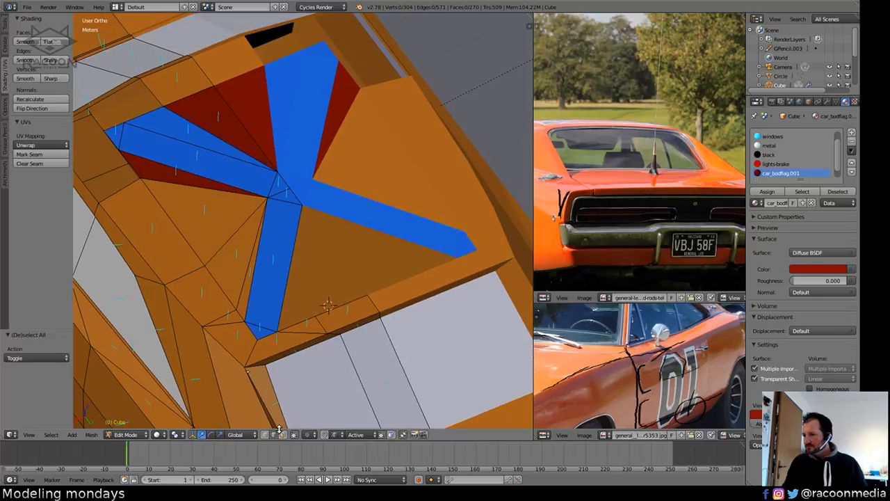
# Fill the window-end flag gap with two triangles between the blue stripe, the cross centre and the roof rim.
pyautogui.rightClick(284, 310)
pyautogui.keyDown('shift'); pyautogui.rightClick(296, 317); pyautogui.keyUp('shift')
pyautogui.press('f')
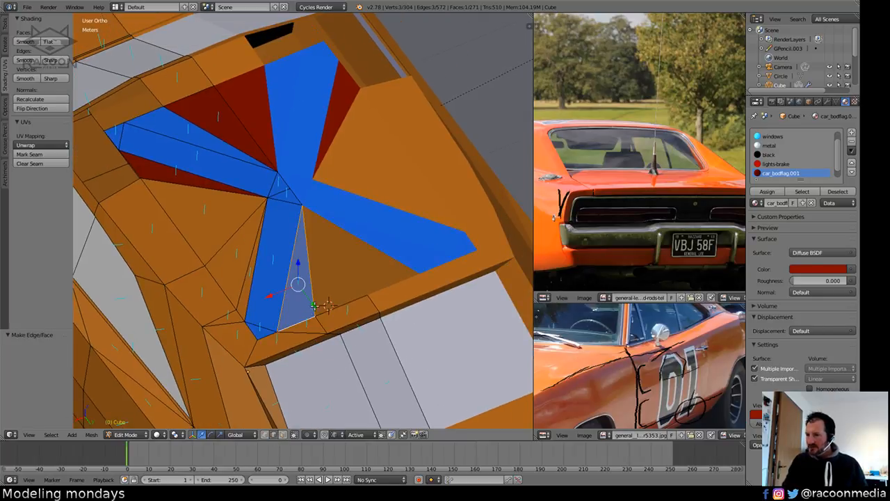
pyautogui.rightClick(317, 296)
pyautogui.keyDown('shift'); pyautogui.rightClick(331, 310); pyautogui.keyUp('shift')
pyautogui.press('f')
pyautogui.press('a')
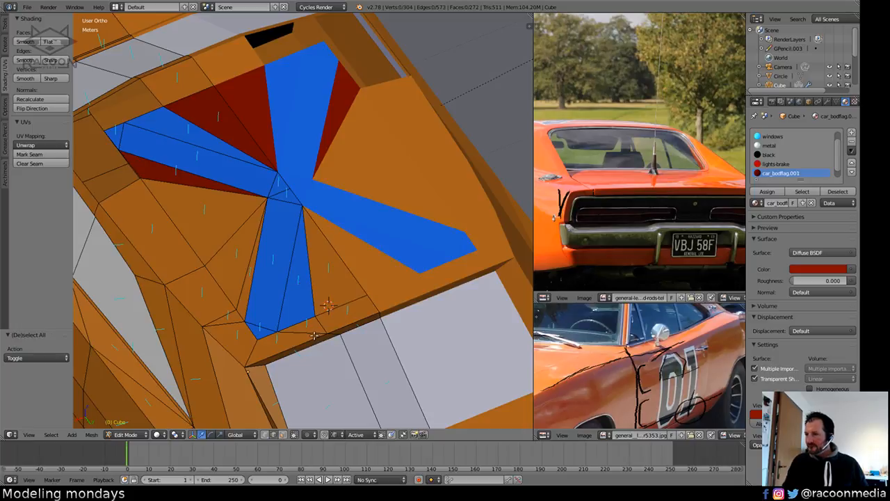
# Assign the car_bodflag.001 material to the five new triangular faces around the blue stripe.
pyautogui.click(282, 435)
pyautogui.rightClick(301, 299)
pyautogui.keyDown('shift'); pyautogui.rightClick(324, 285); pyautogui.keyUp('shift')
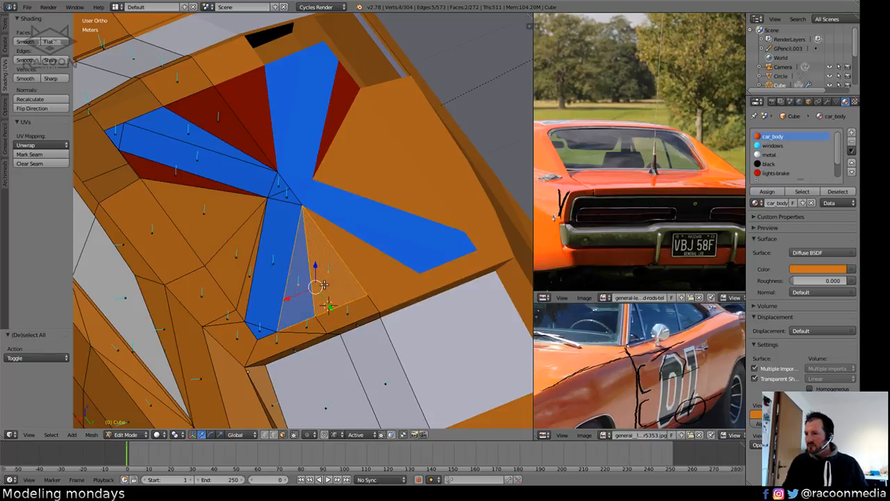
pyautogui.keyDown('shift'); pyautogui.rightClick(237, 266); pyautogui.keyUp('shift')
pyautogui.keyDown('shift'); pyautogui.rightClick(233, 268); pyautogui.keyUp('shift')
pyautogui.keyDown('shift'); pyautogui.rightClick(185, 199); pyautogui.keyUp('shift')
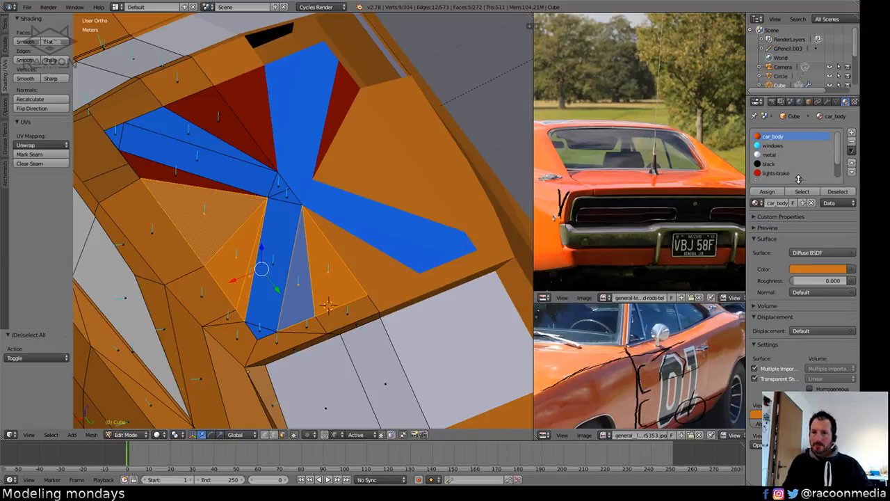
pyautogui.moveTo(798, 179); pyautogui.dragTo(797, 225)
pyautogui.click(780, 183)
pyautogui.click(766, 237)
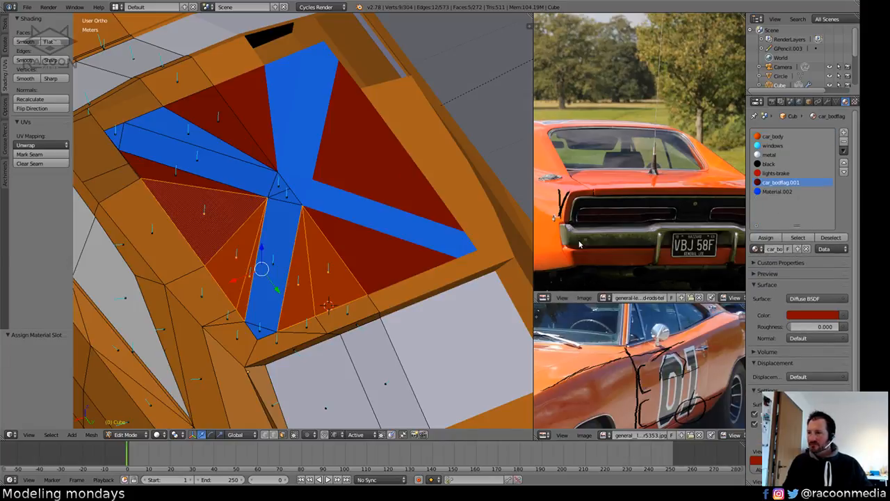
pyautogui.press('a')
# Slide the extra rim vertex beside the blue stripe's tip along its edge onto the stripe's corner.
pyautogui.moveTo(390, 292); pyautogui.dragTo(306, 346, button='middle')
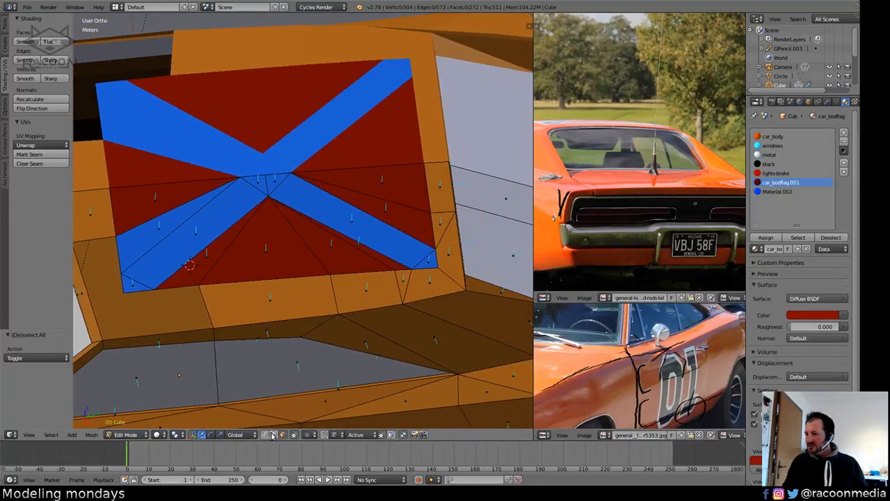
pyautogui.rightClick(402, 273)
pyautogui.press('g')
pyautogui.press('g')
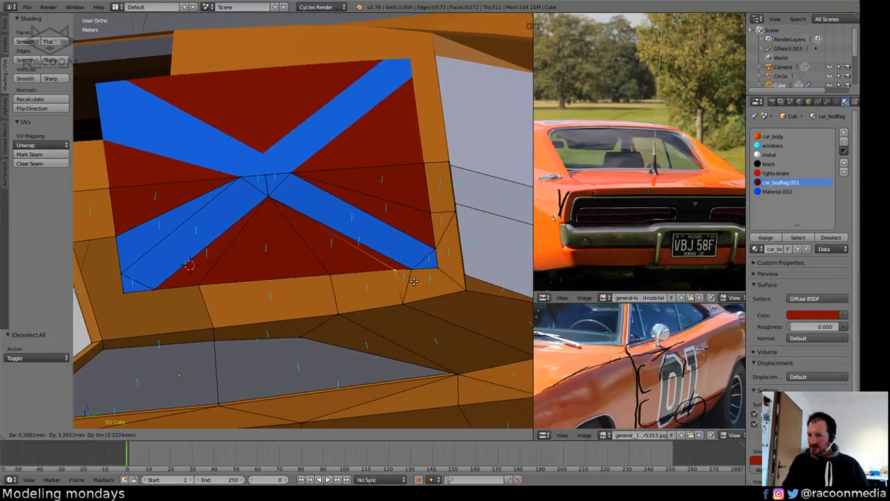
pyautogui.click(489, 286)
pyautogui.press('a')
# Fill the side-window rim gap at the opposite end of the roof, from the blue stripe's tip to the roof corner.
pyautogui.moveTo(348, 352)
pyautogui.keyDown('shift'); pyautogui.mouseDown(button='middle')
pyautogui.moveTo(488, 346)
pyautogui.moveTo(381, 316)
pyautogui.moveTo(387, 337)
pyautogui.mouseUp(button='middle'); pyautogui.keyUp('shift')
pyautogui.keyDown('shift'); pyautogui.moveTo(346, 354); pyautogui.dragTo(330, 361, button='middle'); pyautogui.keyUp('shift')
pyautogui.moveTo(310, 402)
pyautogui.mouseDown(button='middle')
pyautogui.moveTo(357, 375)
pyautogui.moveTo(294, 425)
pyautogui.mouseUp(button='middle')
pyautogui.click(273, 436)
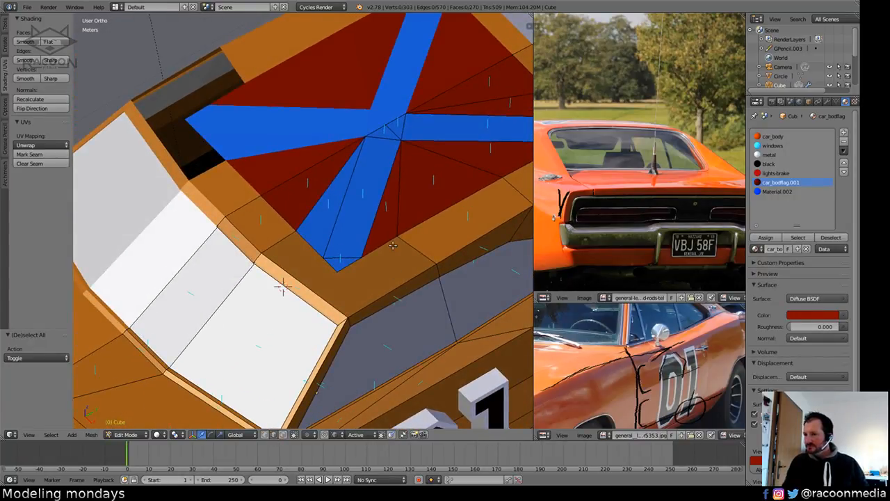
pyautogui.rightClick(392, 245)
pyautogui.keyDown('shift'); pyautogui.rightClick(399, 285); pyautogui.keyUp('shift')
pyautogui.press('f')
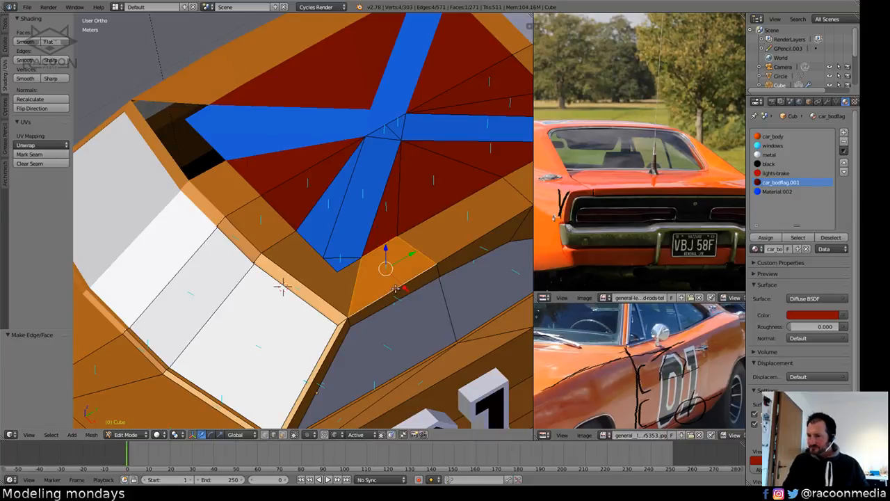
pyautogui.moveTo(360, 304); pyautogui.dragTo(368, 304, button='middle')
pyautogui.press('a')
# Fill two small triangular faces on either side of the blue stripe's tip at this roof corner.
pyautogui.rightClick(362, 276)
pyautogui.keyDown('shift'); pyautogui.rightClick(372, 296); pyautogui.keyUp('shift')
pyautogui.press('f')
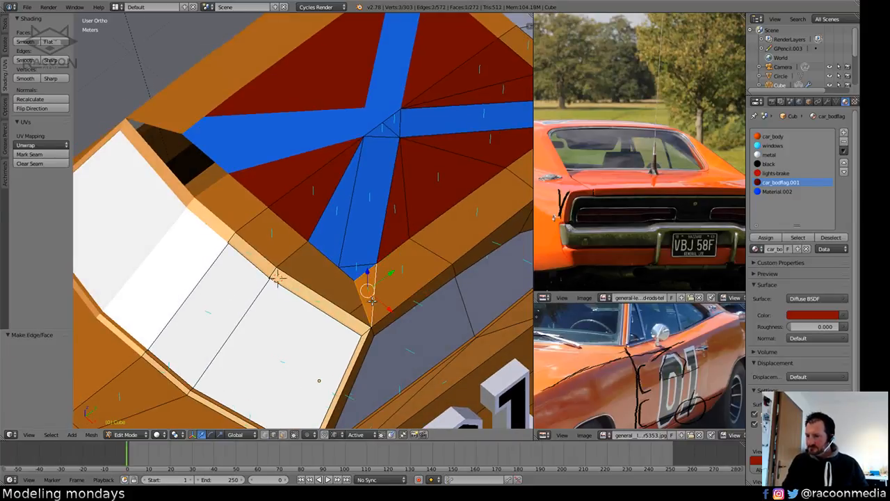
pyautogui.rightClick(349, 285)
pyautogui.moveTo(349, 285); pyautogui.dragTo(345, 264, button='middle')
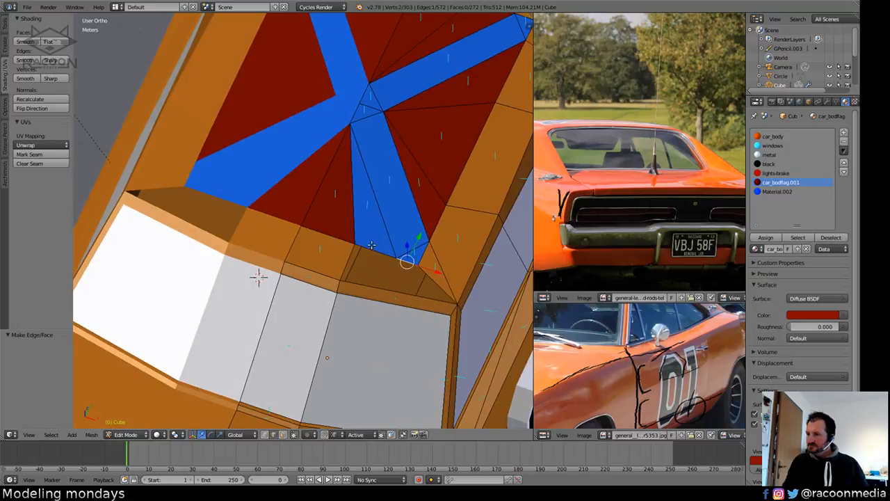
pyautogui.keyDown('shift'); pyautogui.rightClick(344, 260); pyautogui.keyUp('shift')
pyautogui.press('f')
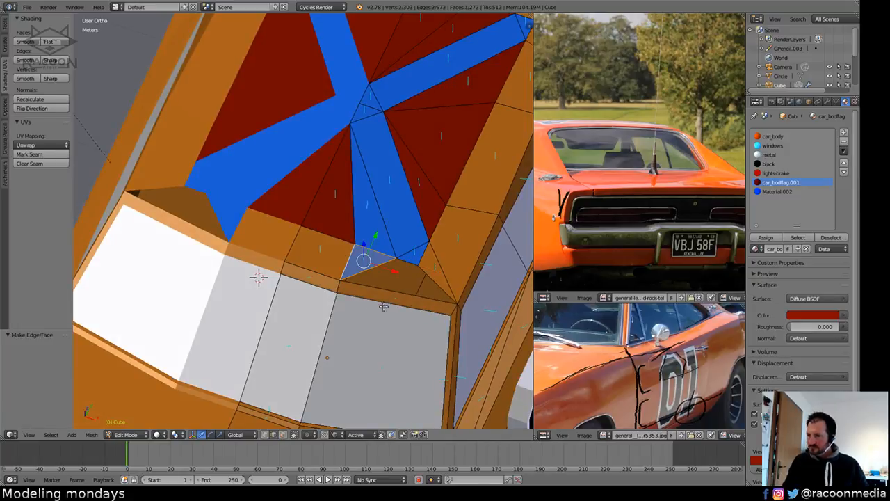
# Fill the remaining rim gap between the blue stripe's tip and the roof corner above the end window.
pyautogui.rightClick(401, 263)
pyautogui.rightClick(385, 266)
pyautogui.keyDown('shift'); pyautogui.rightClick(434, 281); pyautogui.keyUp('shift')
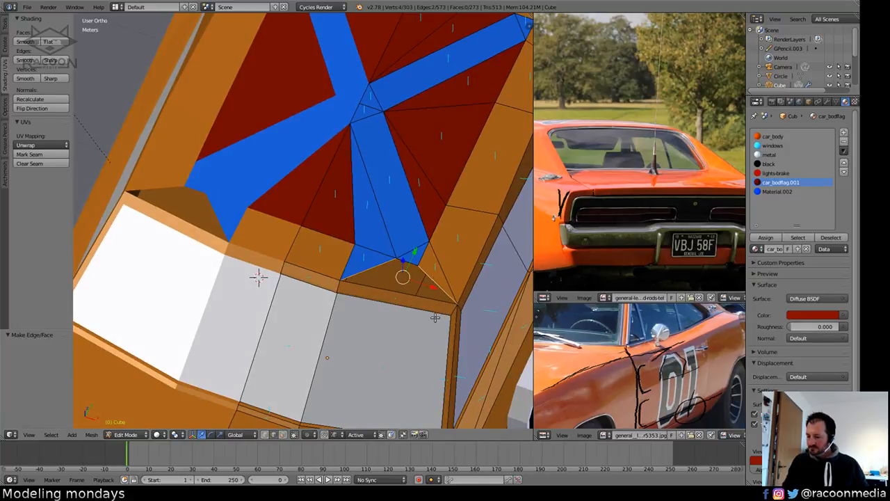
pyautogui.press('f')
pyautogui.press('a')
# Assign the car_body material to the two blue rim faces next to the stripe's tip.
pyautogui.moveTo(445, 326); pyautogui.dragTo(380, 341, button='middle')
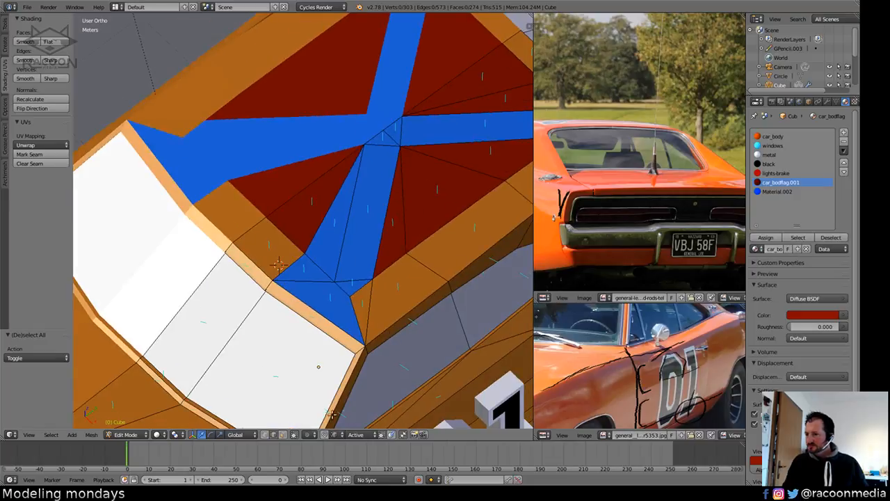
pyautogui.click(283, 434)
pyautogui.rightClick(307, 267)
pyautogui.keyDown('shift'); pyautogui.rightClick(327, 300); pyautogui.keyUp('shift')
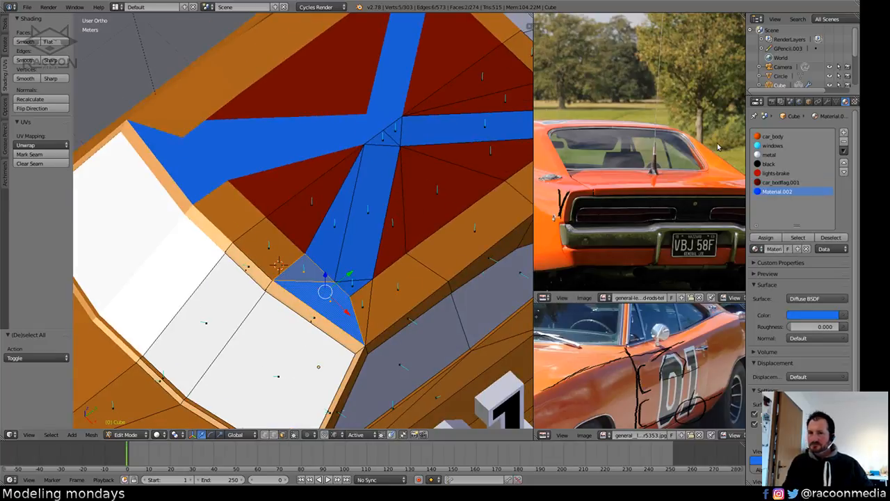
pyautogui.click(771, 137)
pyautogui.click(764, 237)
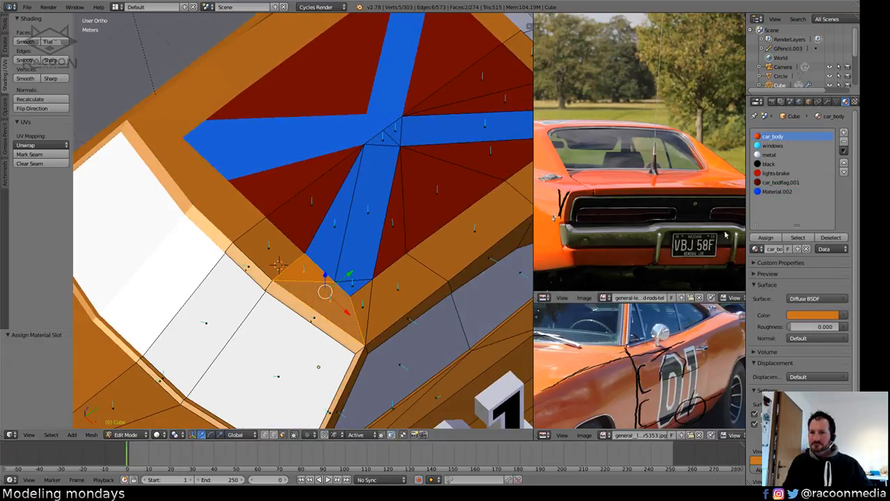
# Assign the car_bodflag.001 material to the narrow triangular flag face beside the blue stripe at this roof corner.
pyautogui.rightClick(340, 242)
pyautogui.click(780, 182)
pyautogui.click(765, 237)
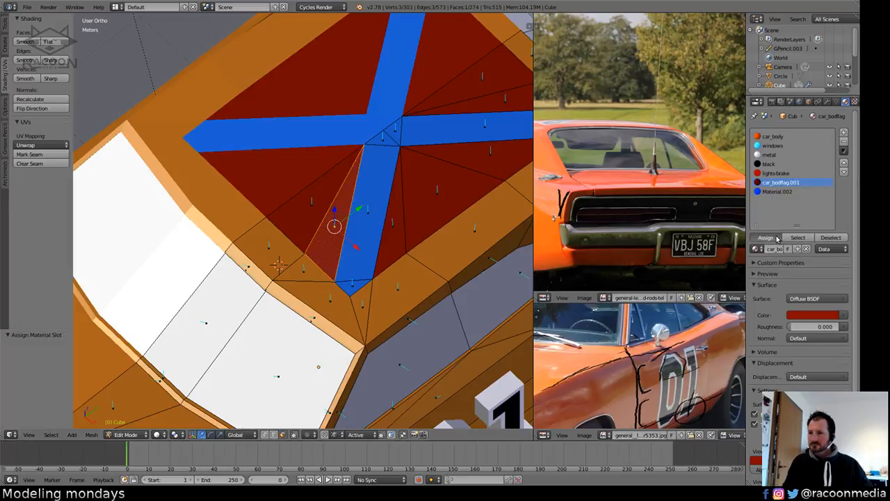
# Examine the finished roof flag and the surrounding car body from the front and the rear.
pyautogui.press('a')
pyautogui.moveTo(422, 250)
pyautogui.keyDown('ctrl'); pyautogui.mouseDown(button='middle')
pyautogui.moveTo(452, 300)
pyautogui.moveTo(427, 310)
pyautogui.moveTo(415, 287)
pyautogui.moveTo(361, 259)
pyautogui.moveTo(404, 265)
pyautogui.mouseUp(button='middle'); pyautogui.keyUp('ctrl')
pyautogui.press('a')
pyautogui.press('w')
pyautogui.click(422, 296)
pyautogui.press('a')
pyautogui.hotkey('shift', 'z')
pyautogui.hotkey('shift', 'z')
pyautogui.moveTo(447, 300)
pyautogui.mouseDown(button='middle')
pyautogui.moveTo(522, 302)
pyautogui.moveTo(513, 310)
pyautogui.mouseUp(button='middle')
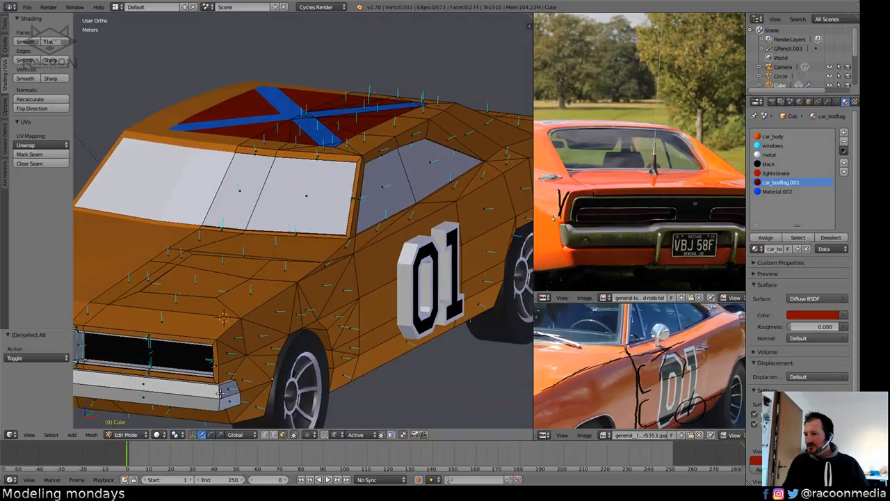
pyautogui.moveTo(435, 312); pyautogui.dragTo(352, 344, button='middle')
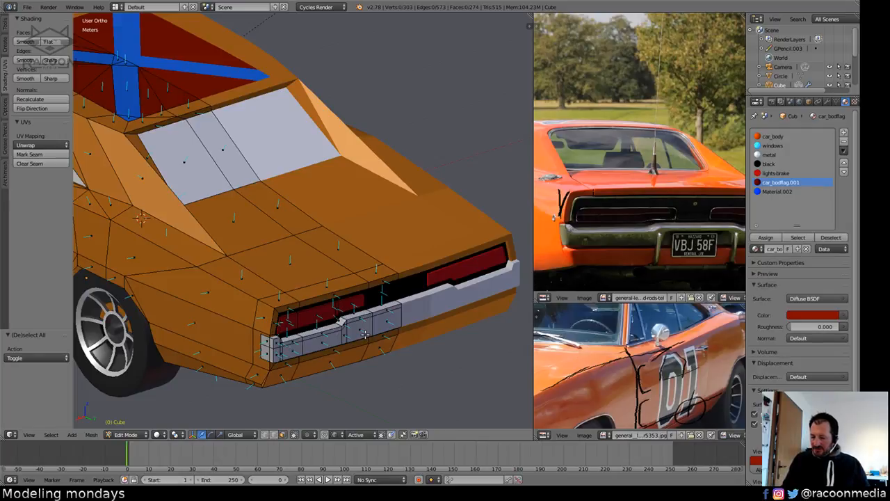
# Temporarily hide the rear bumper to examine the body faces behind it, and reveal it again.
pyautogui.press('l')
pyautogui.press('h')
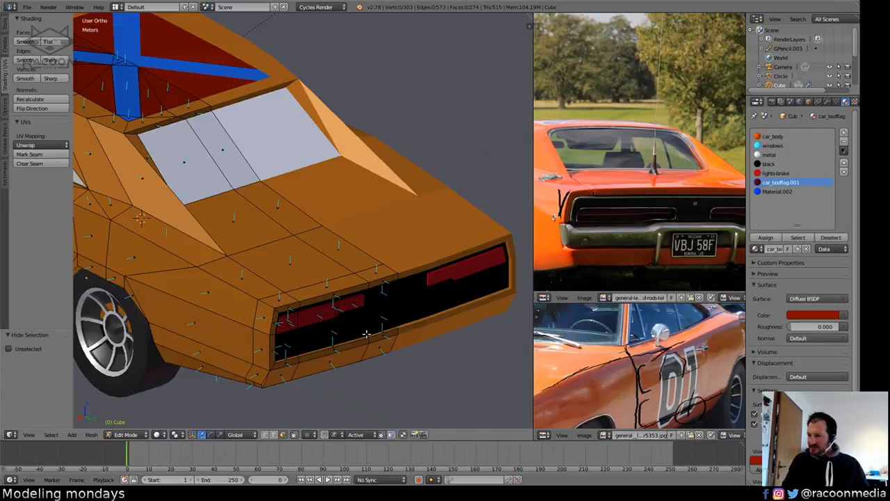
pyautogui.moveTo(367, 334)
pyautogui.mouseDown(button='middle')
pyautogui.moveTo(373, 341)
pyautogui.moveTo(417, 328)
pyautogui.moveTo(453, 338)
pyautogui.moveTo(461, 329)
pyautogui.moveTo(453, 317)
pyautogui.moveTo(416, 328)
pyautogui.moveTo(359, 294)
pyautogui.mouseUp(button='middle')
pyautogui.press('z')
pyautogui.press('a')
pyautogui.press('z')
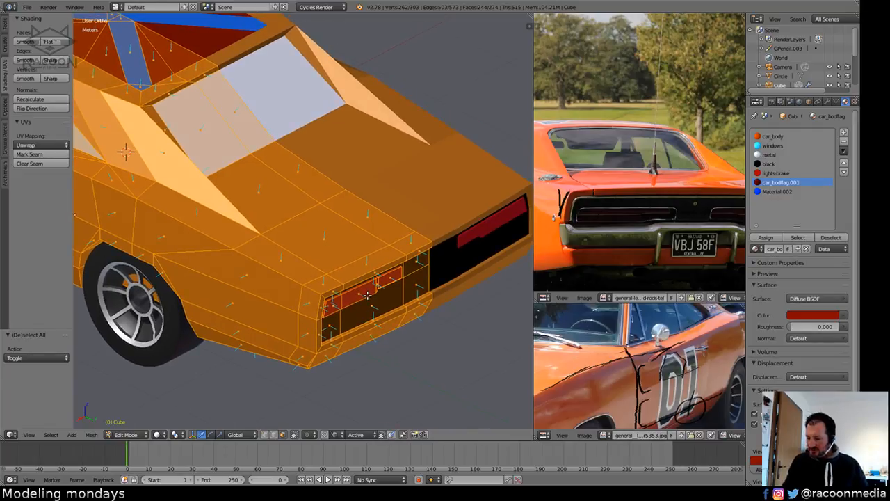
pyautogui.hotkey('alt', 'h')
pyautogui.press('Tab')
pyautogui.press('Tab')
pyautogui.press('Tab')
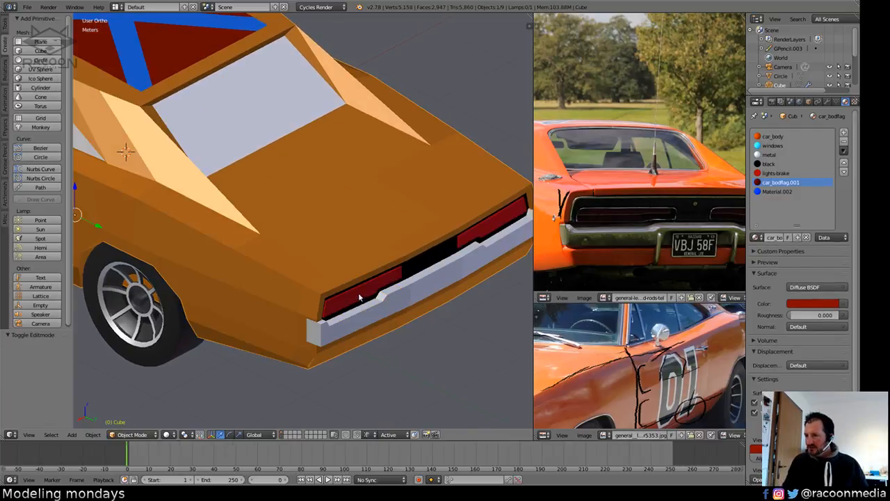
pyautogui.rightClick(358, 293)
pyautogui.press('Tab')
pyautogui.press('Tab')
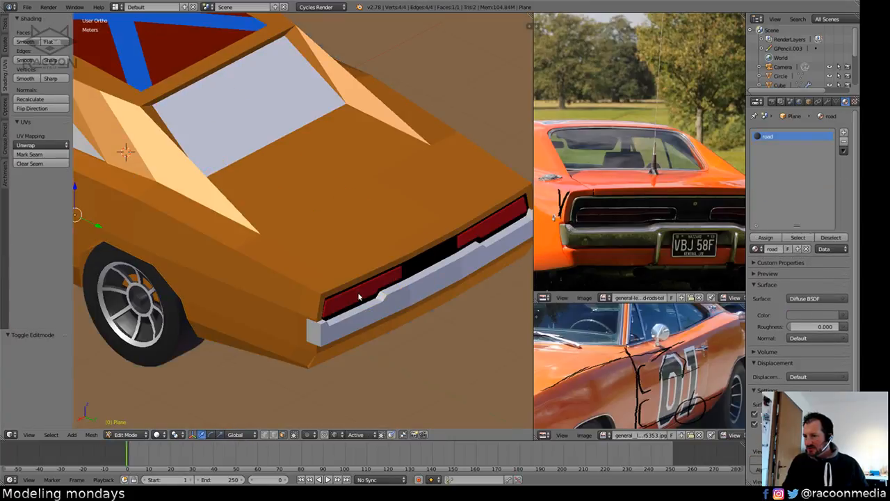
# Separate the linked rear light and bumper geometry together with the front bumper from the car mesh into a new object.
pyautogui.rightClick(358, 292)
pyautogui.press('Tab')
pyautogui.rightClick(358, 292)
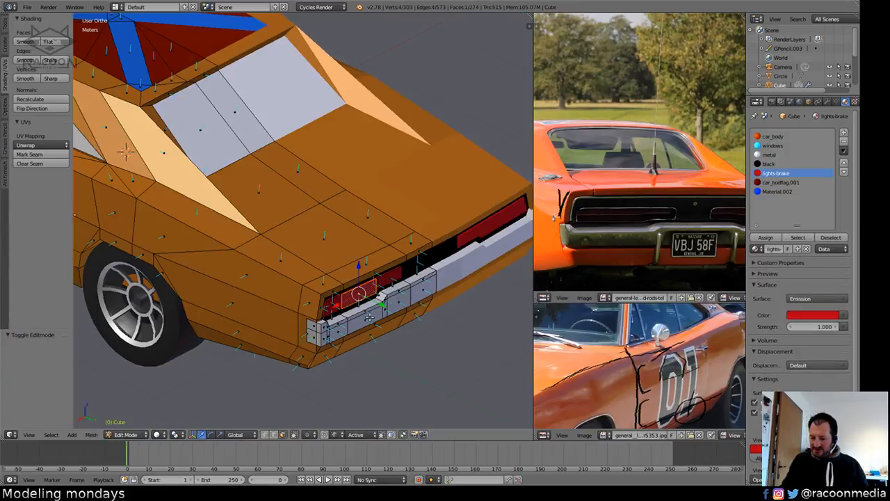
pyautogui.hotkey('ctrl', 'l')
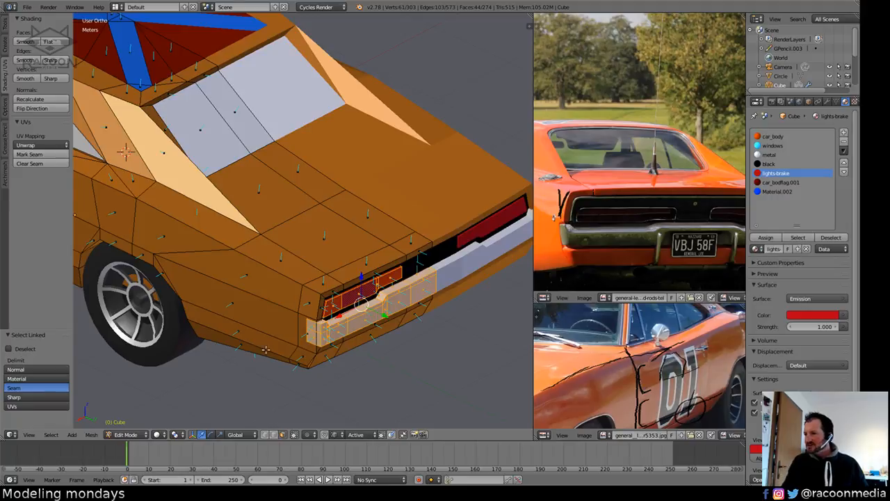
pyautogui.moveTo(265, 349); pyautogui.dragTo(345, 378, button='middle')
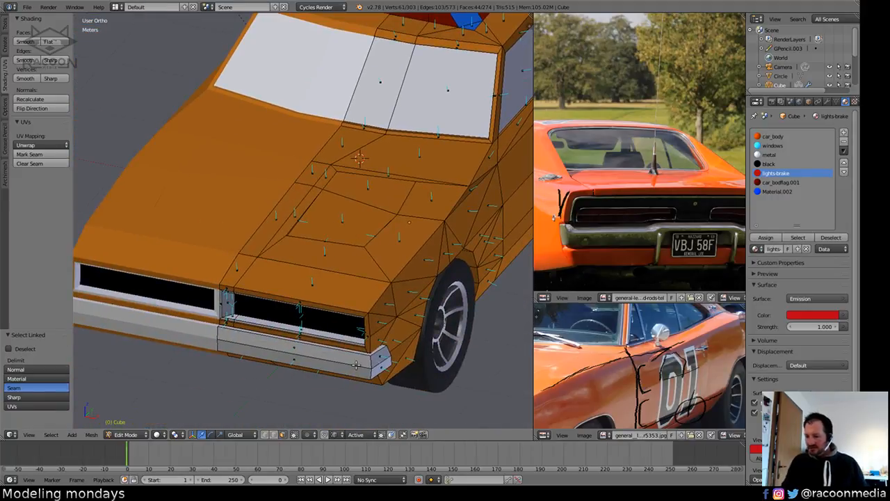
pyautogui.press('l')
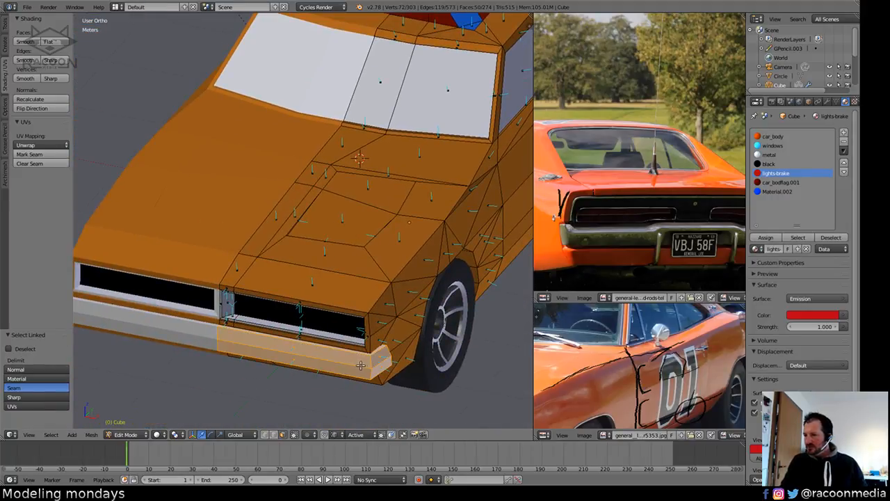
pyautogui.press('p')
pyautogui.click(388, 351)
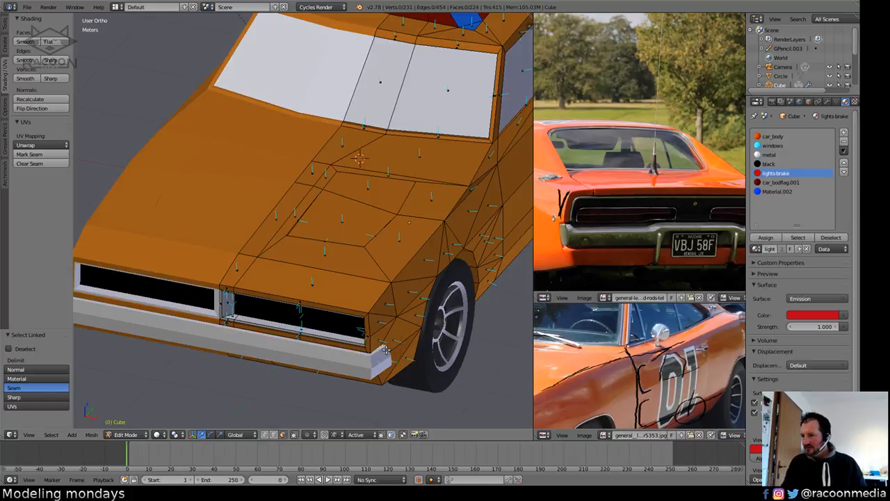
pyautogui.press('Tab')
# Rename the car body object as general_lee.
pyautogui.moveTo(444, 305); pyautogui.dragTo(320, 349, button='middle')
pyautogui.rightClick(321, 345)
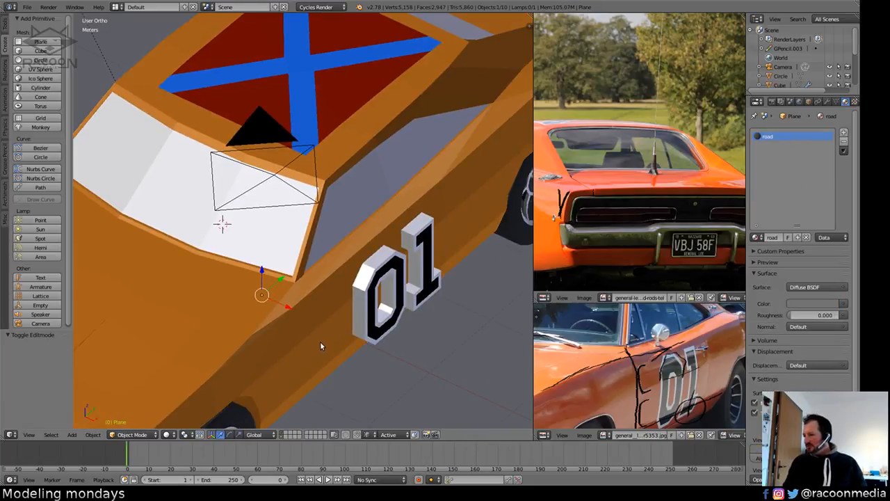
pyautogui.rightClick(314, 346)
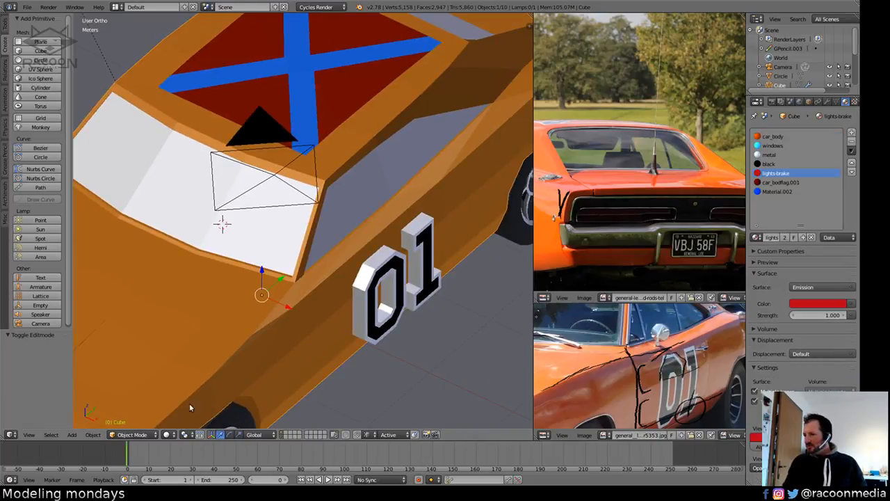
pyautogui.moveTo(189, 408); pyautogui.dragTo(327, 333, button='middle')
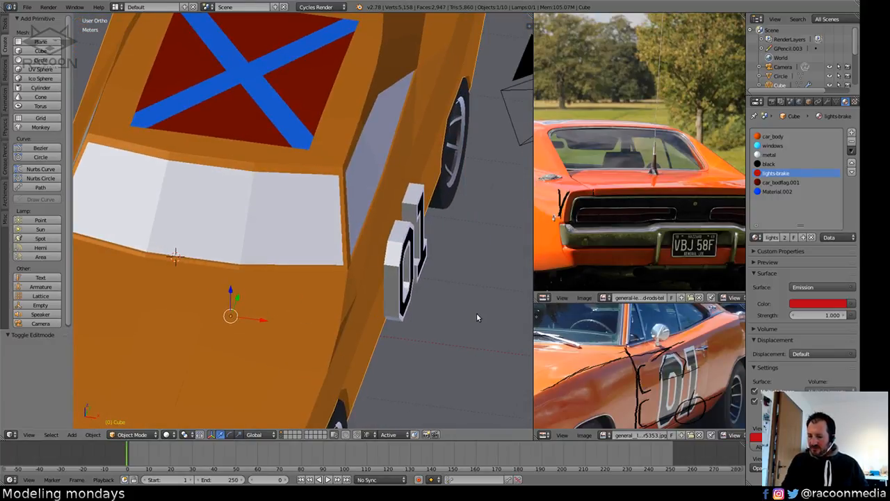
pyautogui.press('n')
pyautogui.scroll(-2, 530, 336)
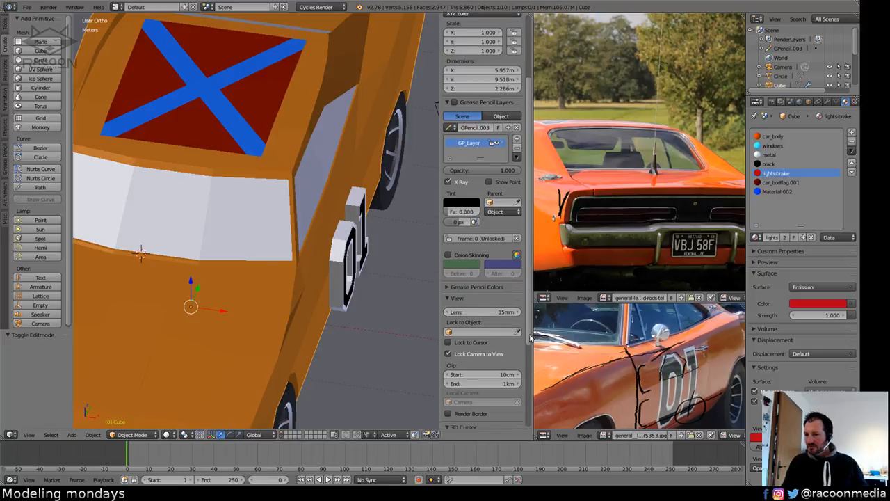
pyautogui.scroll(-5, 530, 337)
pyautogui.scroll(5, 520, 334)
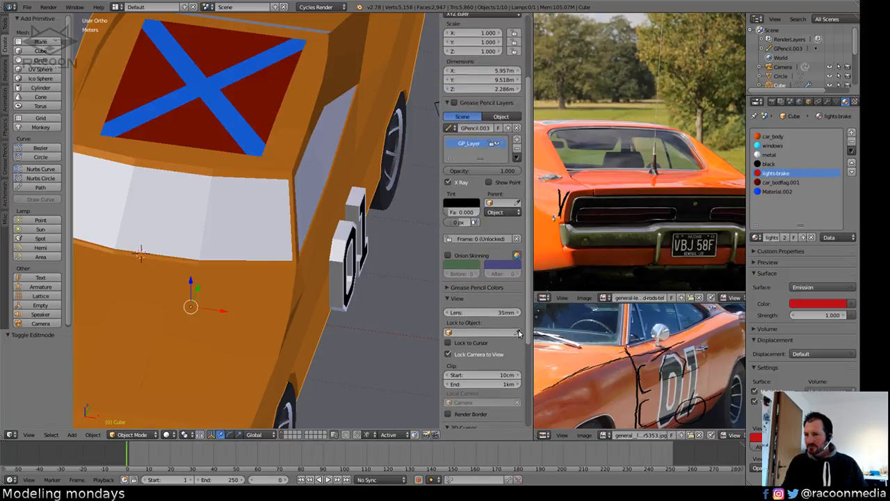
pyautogui.scroll(-5, 518, 334)
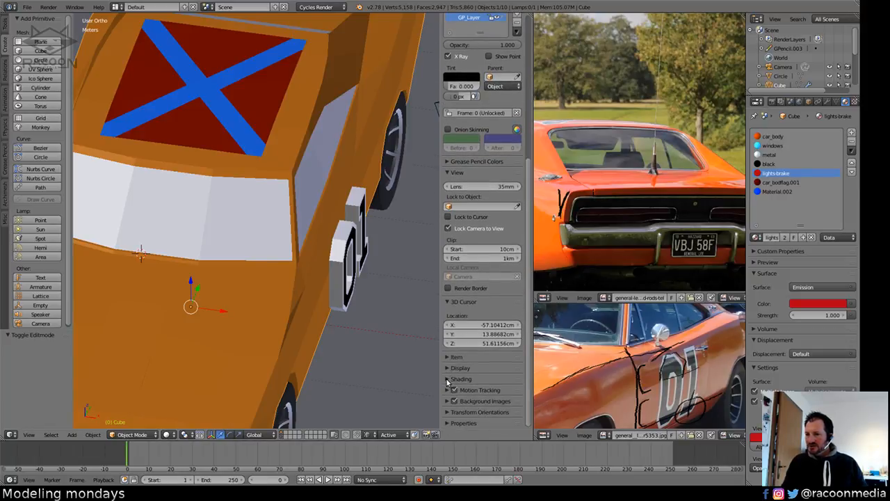
pyautogui.click(447, 359)
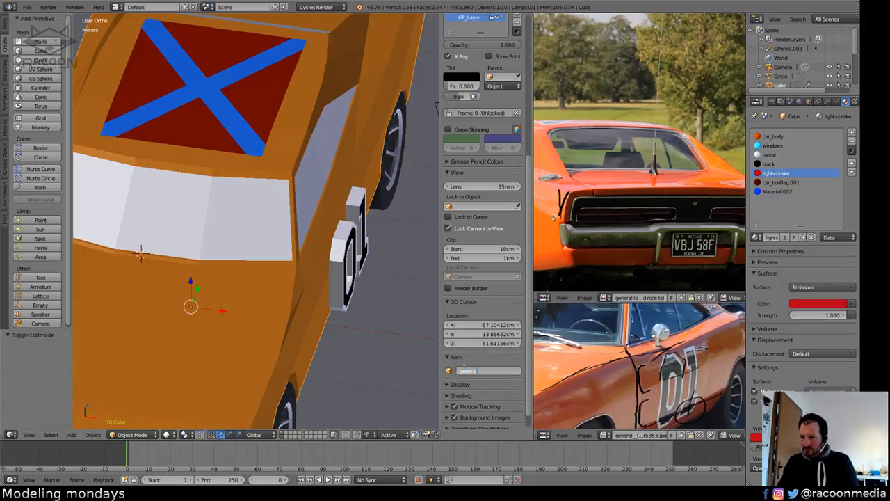
pyautogui.write('lee')
pyautogui.press('Return')
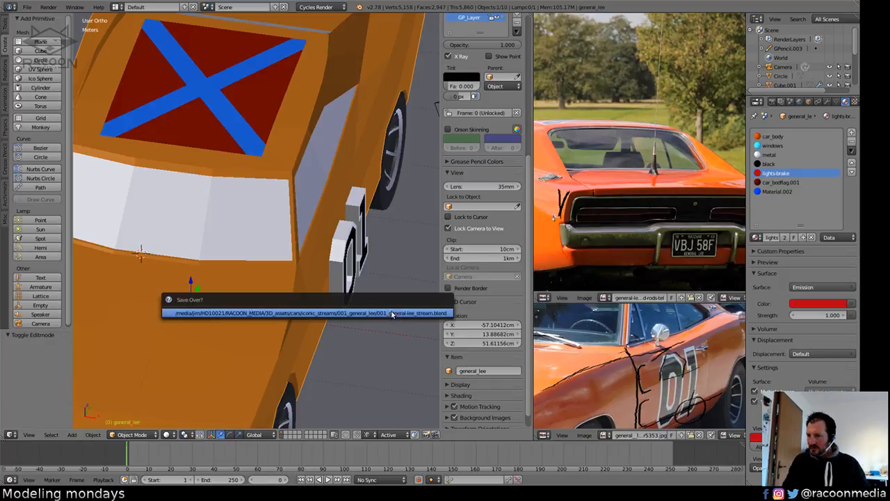
# Rename the door number object as 01.
pyautogui.moveTo(399, 315); pyautogui.dragTo(359, 310, button='middle')
pyautogui.rightClick(276, 276)
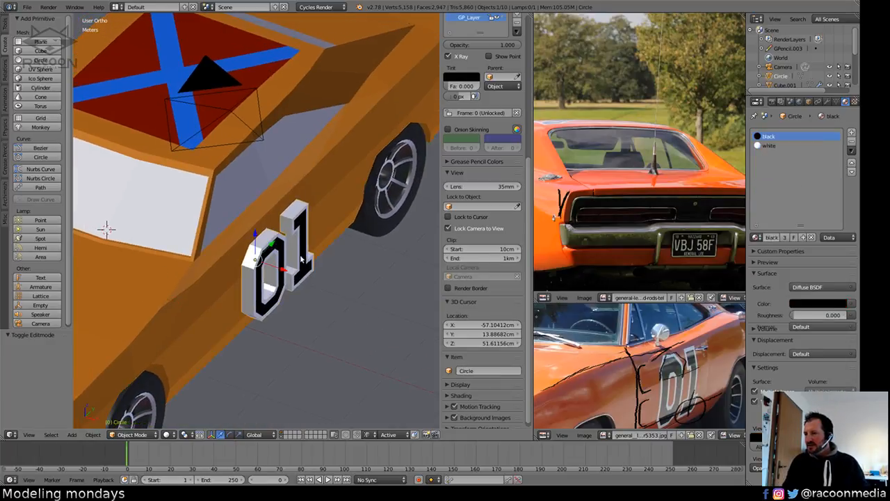
pyautogui.click(471, 369)
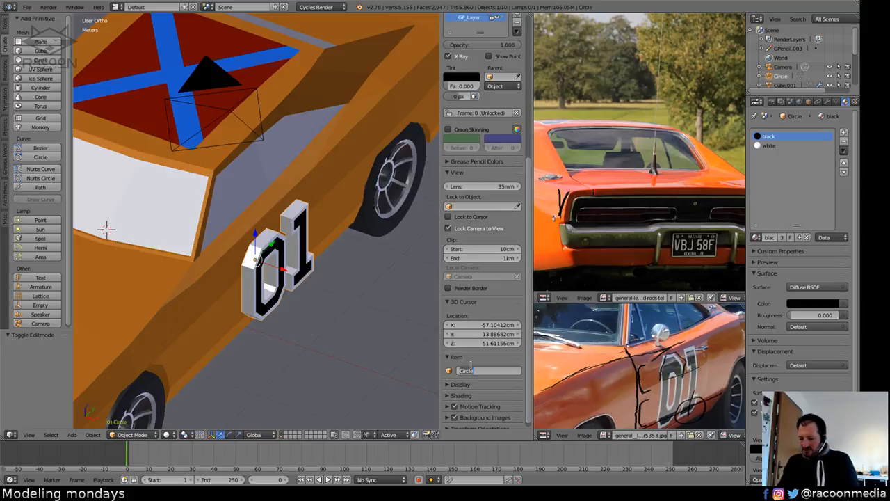
pyautogui.write('01')
pyautogui.press('Return')
# Add a Boolean modifier to the general_lee car body.
pyautogui.keyDown('shift'); pyautogui.moveTo(308, 296); pyautogui.dragTo(335, 315, button='middle'); pyautogui.keyUp('shift')
pyautogui.rightClick(228, 324)
pyautogui.click(827, 102)
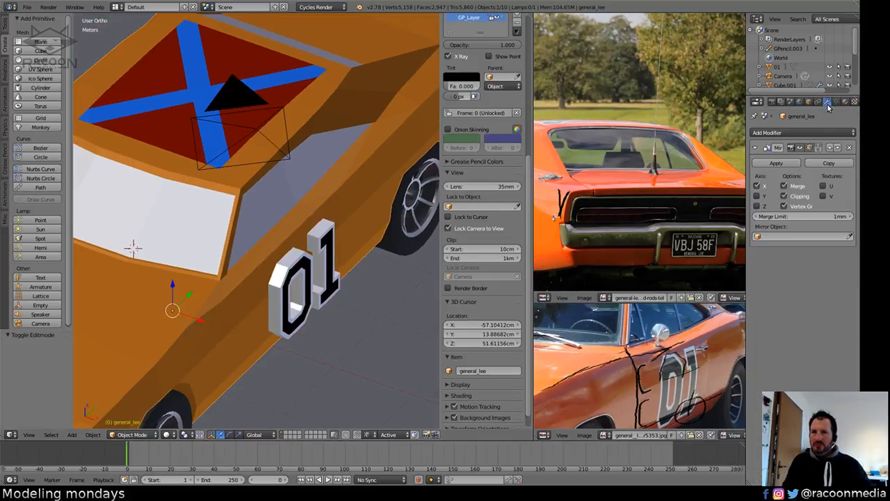
pyautogui.click(782, 133)
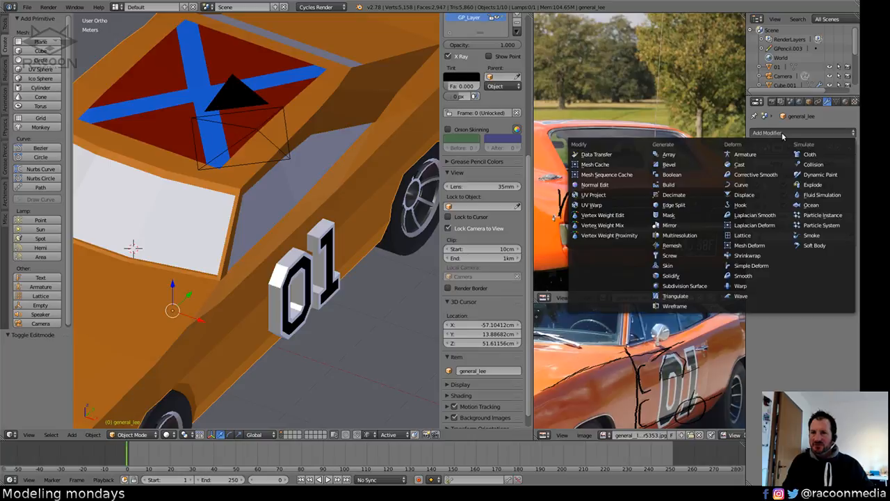
pyautogui.click(675, 175)
pyautogui.keyDown('shift'); pyautogui.moveTo(347, 294); pyautogui.dragTo(366, 311, button='middle'); pyautogui.keyUp('shift')
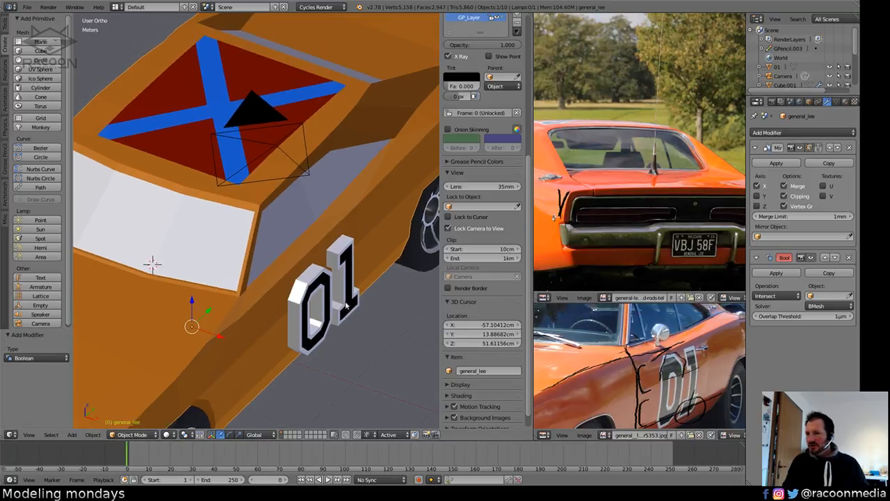
# Set the Boolean modifier's object to 01 and its operation to Difference.
pyautogui.click(786, 235)
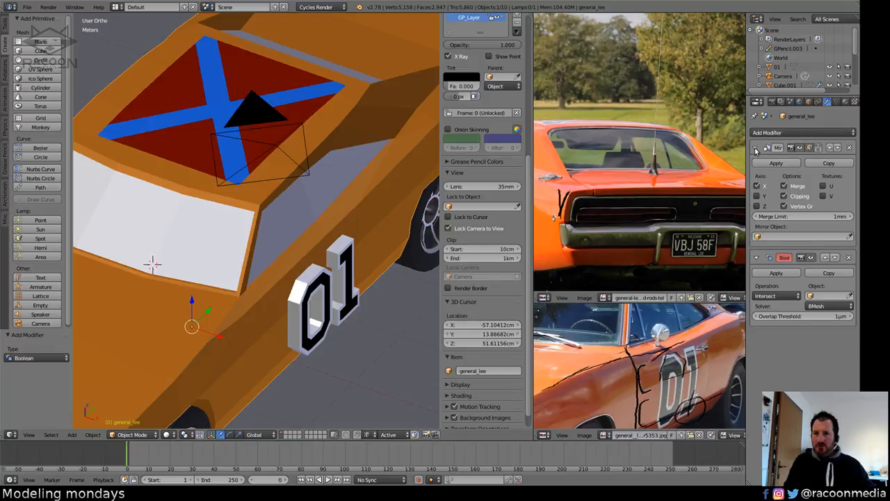
pyautogui.click(755, 147)
pyautogui.click(821, 202)
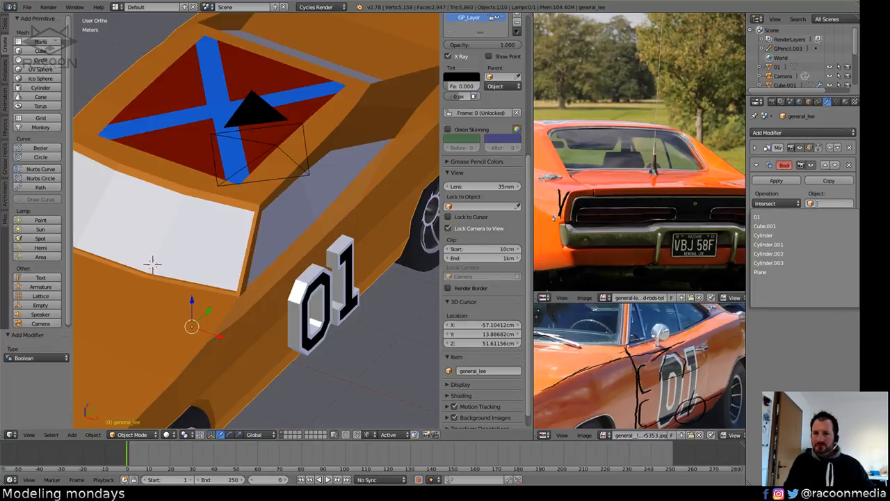
pyautogui.click(776, 219)
pyautogui.click(778, 203)
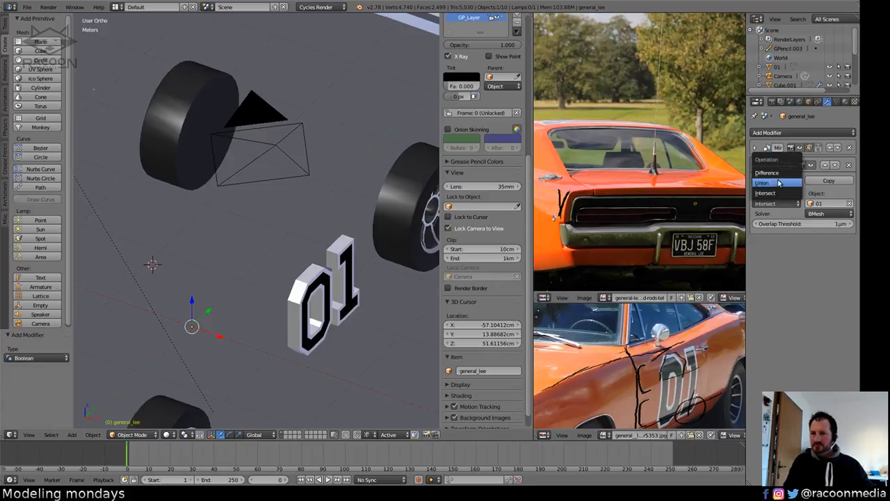
pyautogui.click(776, 180)
pyautogui.press('z')
pyautogui.press('z')
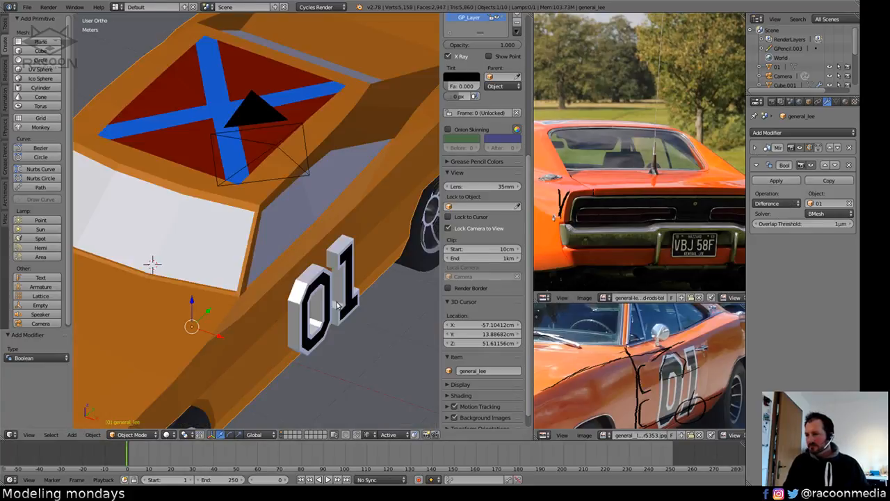
# Move the 01 object about -12.8 cm along X into the car's side and check the overlap in an enlarged view.
pyautogui.rightClick(324, 297)
pyautogui.moveTo(323, 296)
pyautogui.mouseDown(button='middle')
pyautogui.moveTo(394, 347)
pyautogui.moveTo(321, 316)
pyautogui.moveTo(344, 314)
pyautogui.moveTo(335, 318)
pyautogui.mouseUp(button='middle')
pyautogui.press('g')
pyautogui.press('x')
pyautogui.click(383, 348)
pyautogui.press('z')
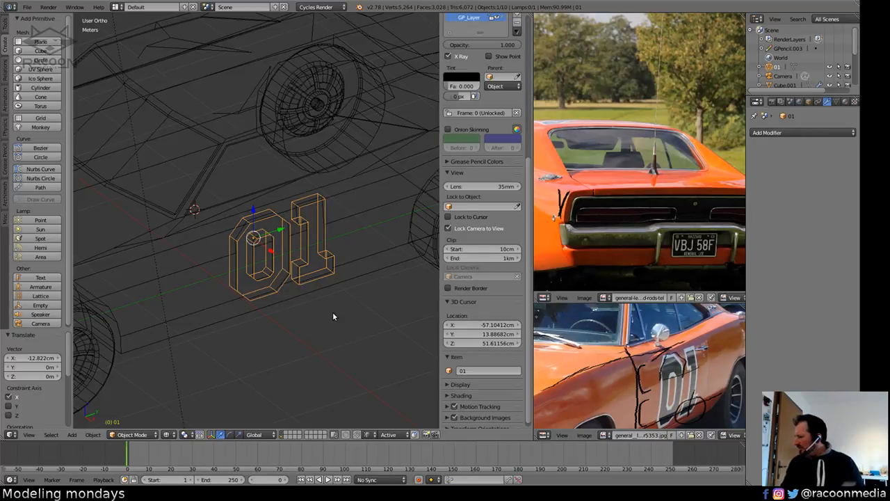
pyautogui.hotkey('shift', 'space')
pyautogui.moveTo(518, 294)
pyautogui.mouseDown(button='middle')
pyautogui.moveTo(483, 293)
pyautogui.moveTo(524, 306)
pyautogui.mouseUp(button='middle')
pyautogui.press('z')
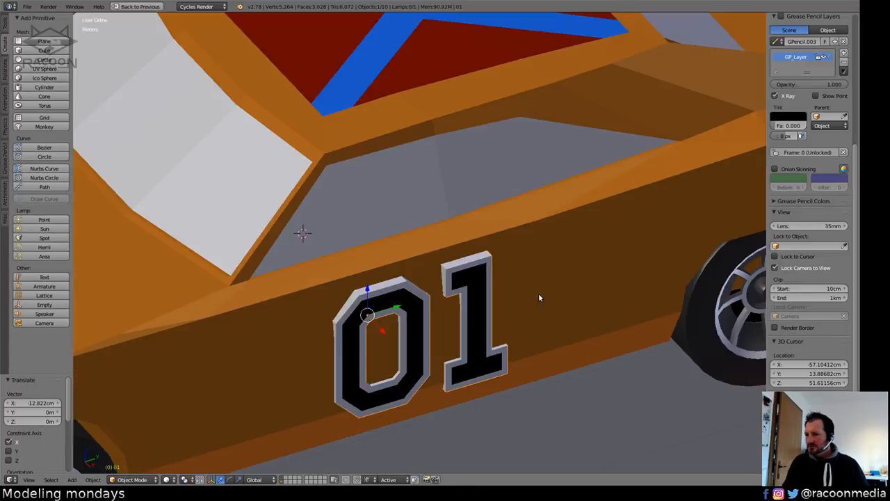
# Hide the 01 number object in wireframe display, leaving the rest of the car shown.
pyautogui.hotkey('shift', 'h')
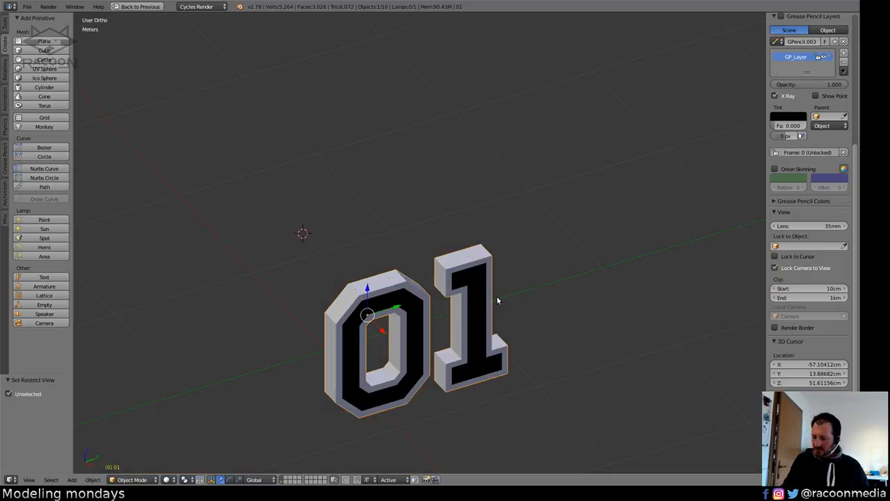
pyautogui.hotkey('alt', 'h')
pyautogui.rightClick(477, 292)
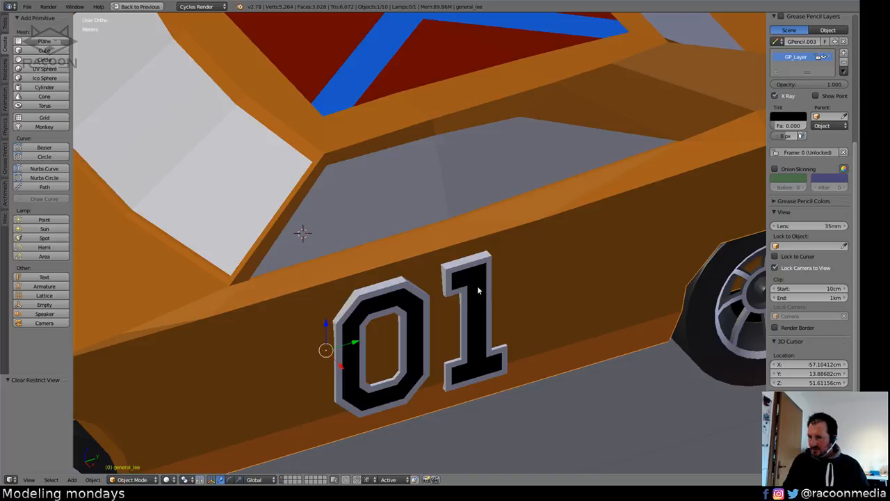
pyautogui.press('z')
pyautogui.rightClick(459, 271)
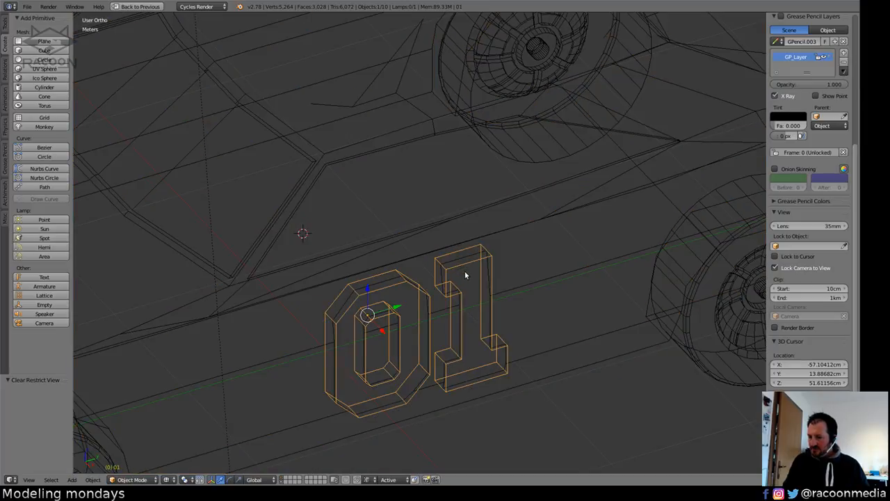
pyautogui.press('h')
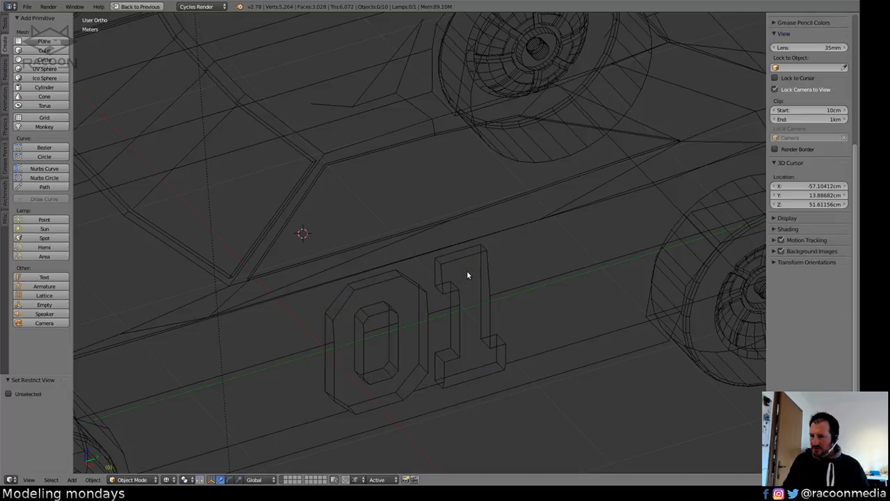
# Inspect the recessed 01 cut-out in the car's side in solid shading and perspective view.
pyautogui.press('z')
pyautogui.moveTo(489, 297); pyautogui.dragTo(429, 312, button='middle')
pyautogui.moveTo(363, 299); pyautogui.dragTo(379, 315, button='middle')
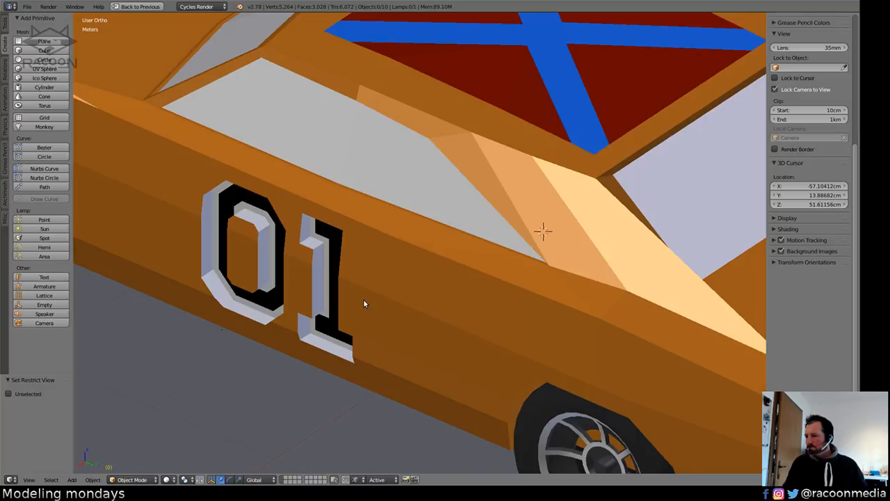
pyautogui.press('KP_5')
pyautogui.scroll(-6, 303, 332)
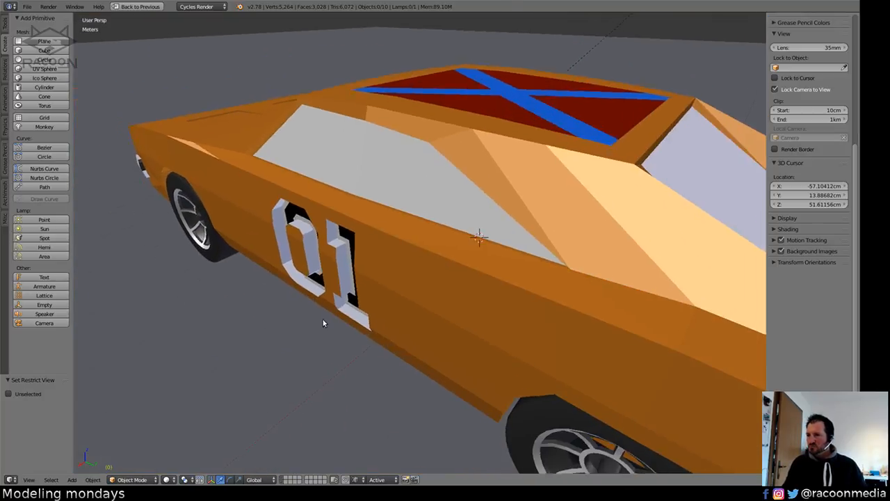
pyautogui.moveTo(323, 322)
pyautogui.mouseDown(button='middle')
pyautogui.moveTo(359, 310)
pyautogui.moveTo(437, 308)
pyautogui.moveTo(380, 331)
pyautogui.moveTo(415, 292)
pyautogui.moveTo(418, 309)
pyautogui.moveTo(441, 314)
pyautogui.moveTo(410, 322)
pyautogui.moveTo(420, 316)
pyautogui.mouseUp(button='middle')
pyautogui.scroll(3, 382, 330)
# Unhide the 01 object and select the general_lee car body in the restored multi-editor layout.
pyautogui.hotkey('alt', 'h')
pyautogui.rightClick(396, 305)
pyautogui.hotkey('ctrl', 'Up')
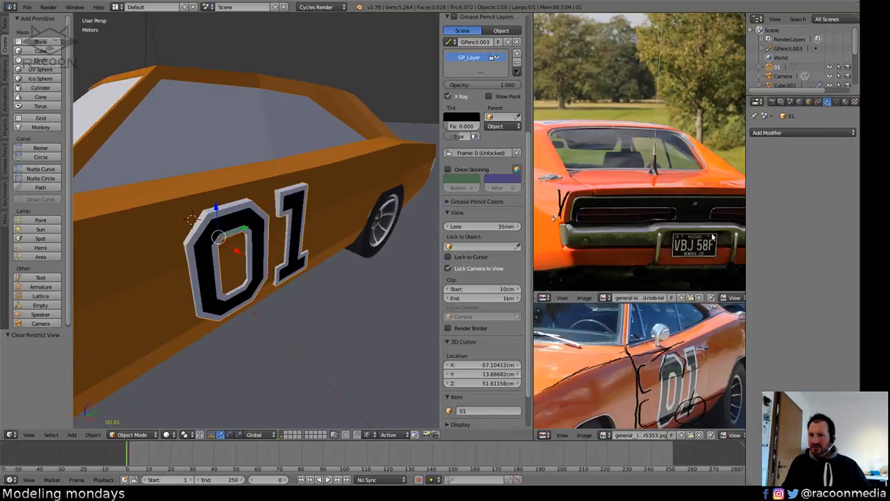
pyautogui.rightClick(348, 197)
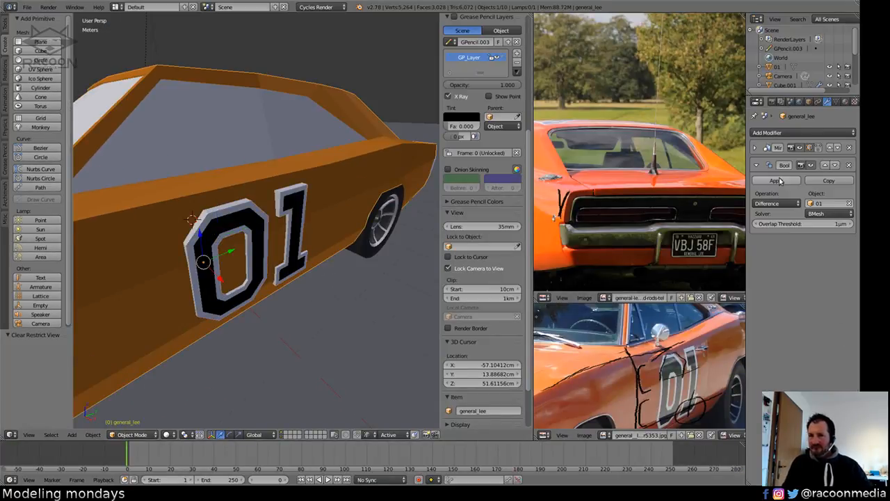
# Try the Union operation on the car body's Boolean modifier and inspect the overlap in wireframe.
pyautogui.click(779, 202)
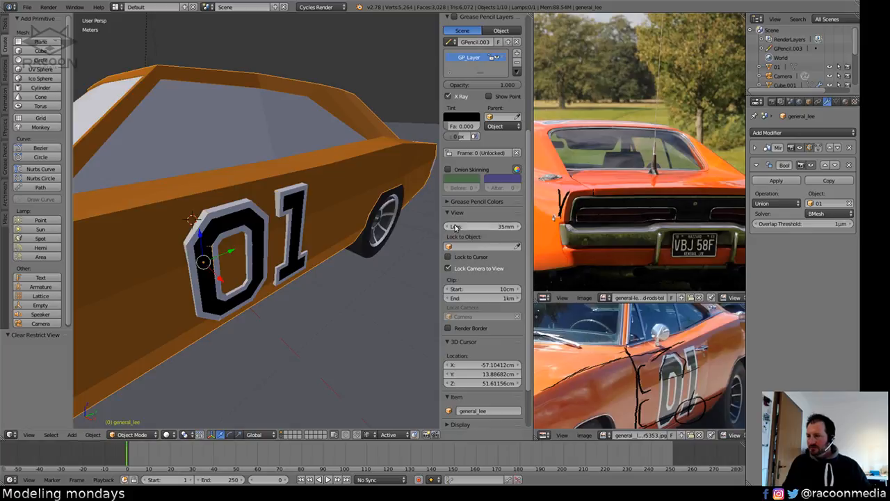
pyautogui.press('z')
pyautogui.moveTo(292, 284)
pyautogui.mouseDown(button='middle')
pyautogui.moveTo(308, 289)
pyautogui.moveTo(405, 254)
pyautogui.mouseUp(button='middle')
# Set the car body's Boolean operation to Intersect and check the resulting shape in solid and wireframe display.
pyautogui.click(763, 204)
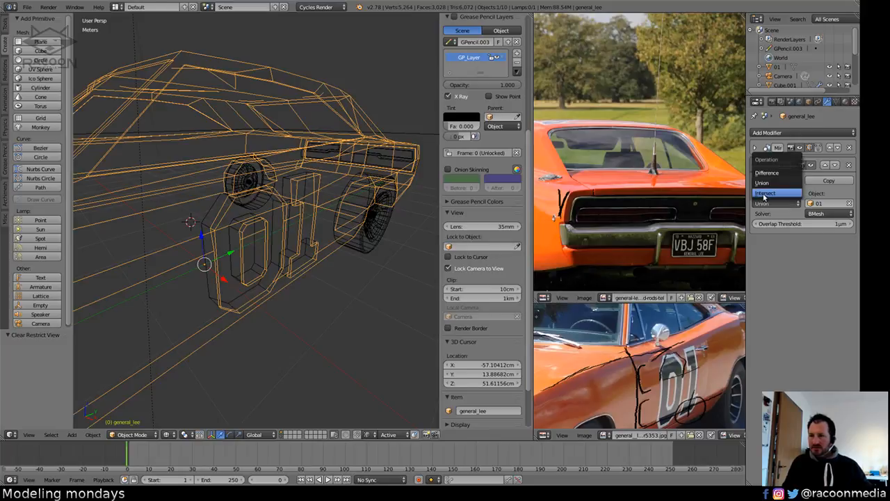
pyautogui.click(765, 192)
pyautogui.press('z')
pyautogui.moveTo(332, 291)
pyautogui.mouseDown(button='middle')
pyautogui.moveTo(308, 295)
pyautogui.moveTo(388, 289)
pyautogui.moveTo(384, 273)
pyautogui.moveTo(364, 276)
pyautogui.mouseUp(button='middle')
pyautogui.press('z')
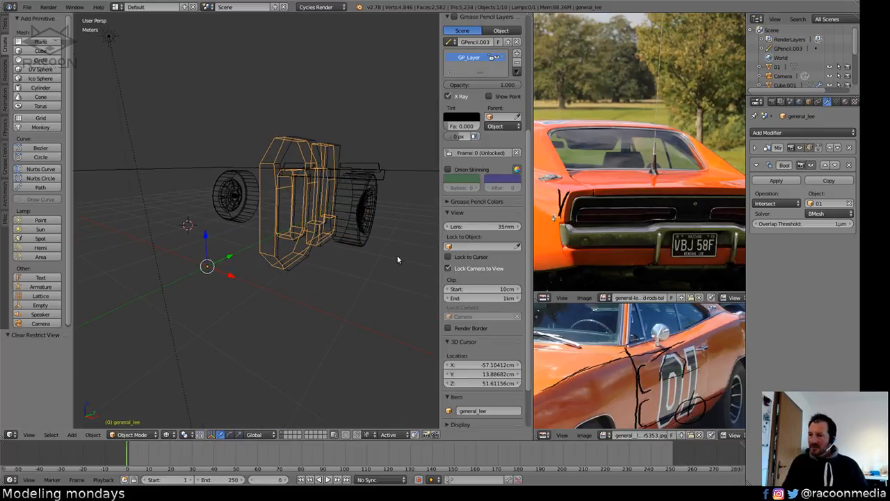
pyautogui.moveTo(397, 258); pyautogui.dragTo(341, 276, button='middle')
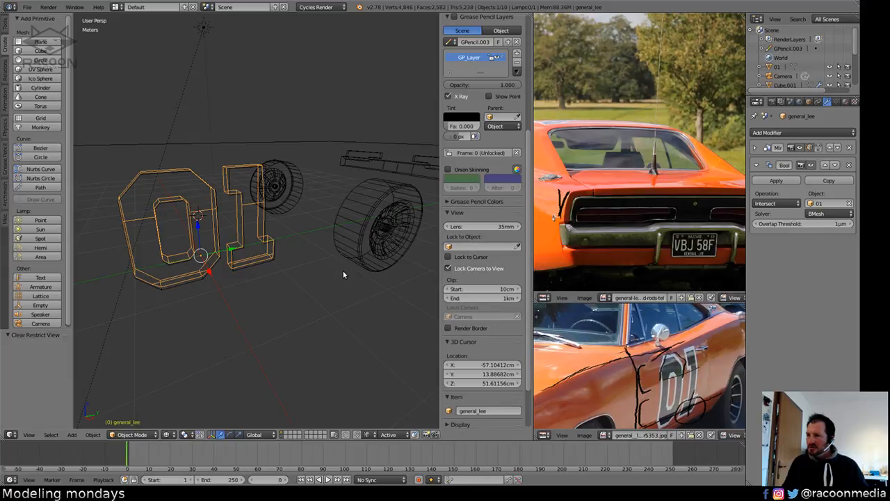
pyautogui.moveTo(343, 275); pyautogui.dragTo(345, 286, button='middle')
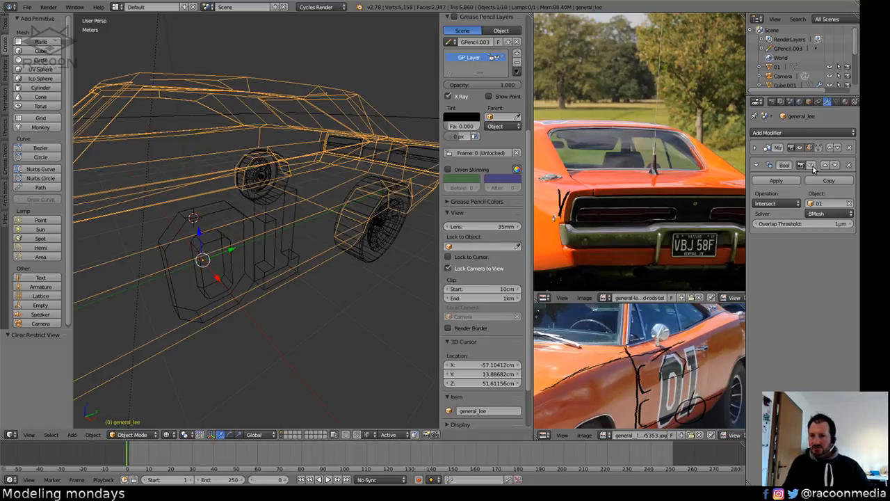
# Turn off the Boolean modifier's viewport preview and duplicate the car body in place.
pyautogui.click(811, 165)
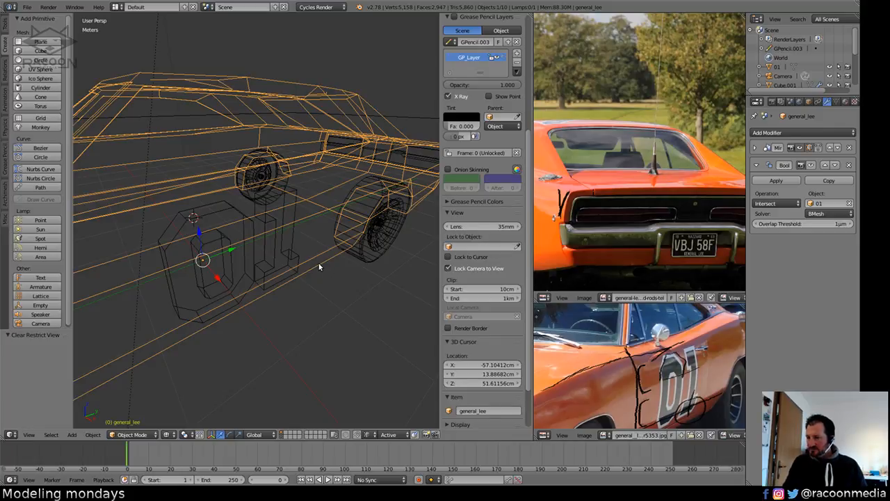
pyautogui.hotkey('shift', 'd')
pyautogui.press('Escape')
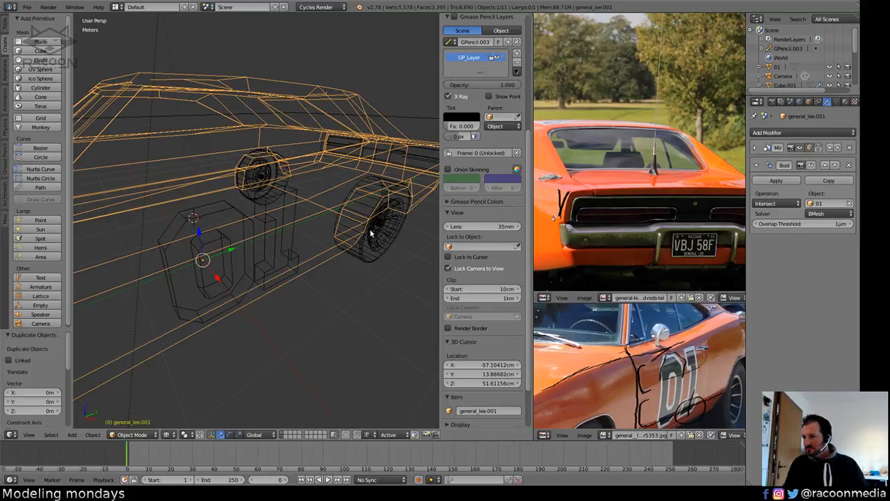
pyautogui.rightClick(317, 210)
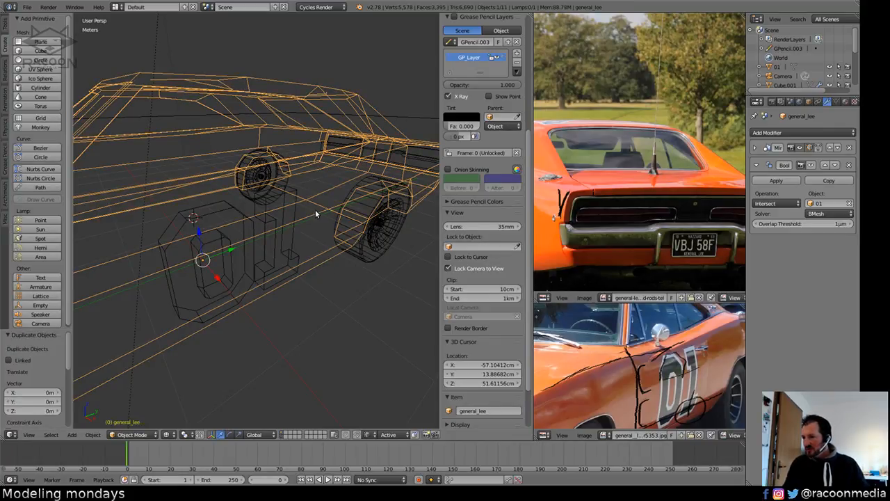
pyautogui.rightClick(315, 262)
# Re-enable the Boolean preview on the general_lee.001 duplicate, apply the modifier and view the result in solid shading.
pyautogui.click(811, 165)
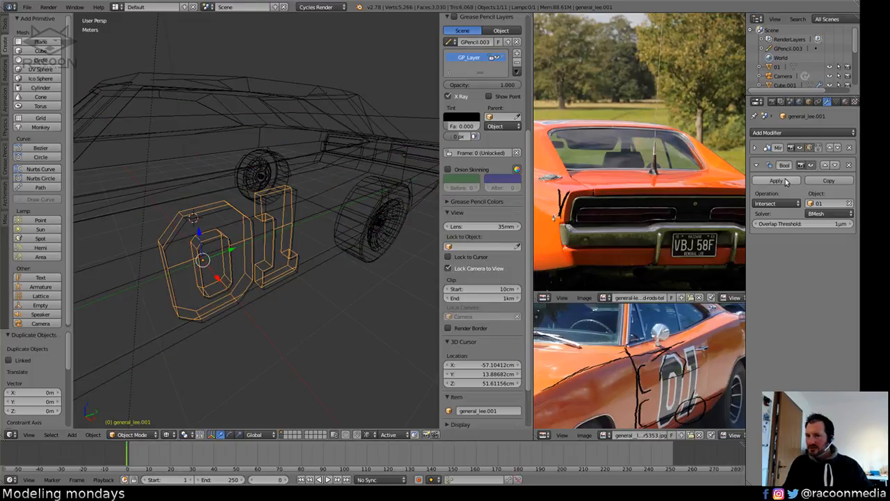
pyautogui.click(783, 179)
pyautogui.press('z')
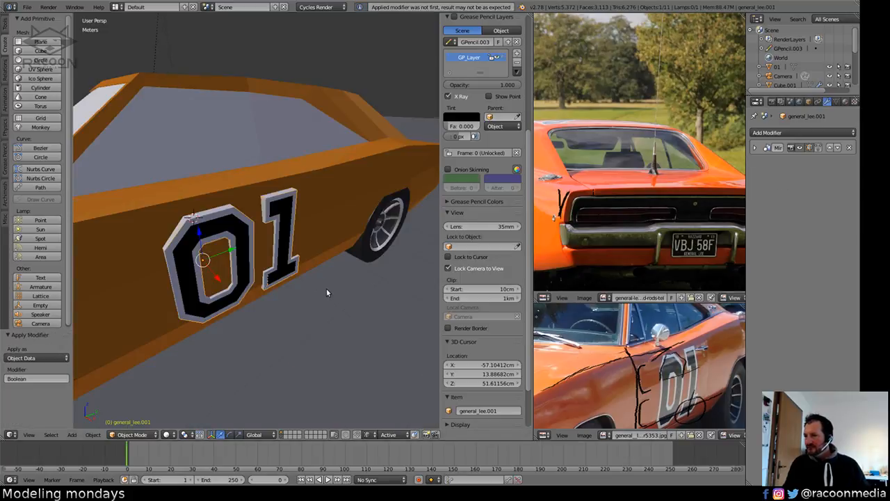
pyautogui.moveTo(332, 292); pyautogui.dragTo(292, 289, button='middle')
# Try moving the 01 object freely away from the car's side, then undo the move.
pyautogui.rightClick(265, 262)
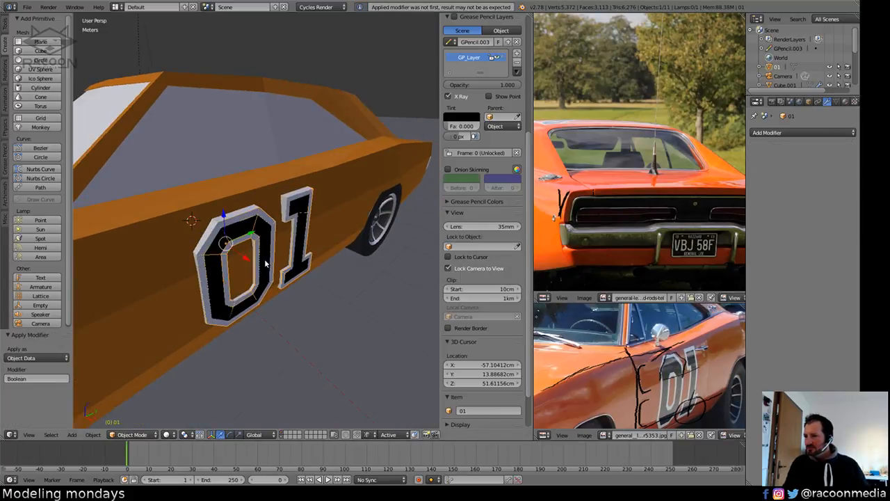
pyautogui.hotkey('shift', 'd')
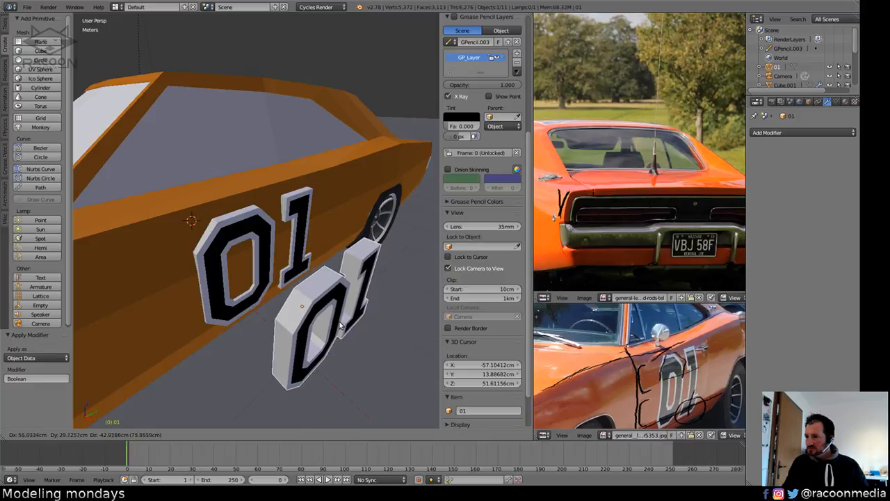
pyautogui.click(282, 228)
pyautogui.rightClick(290, 209)
pyautogui.press('z')
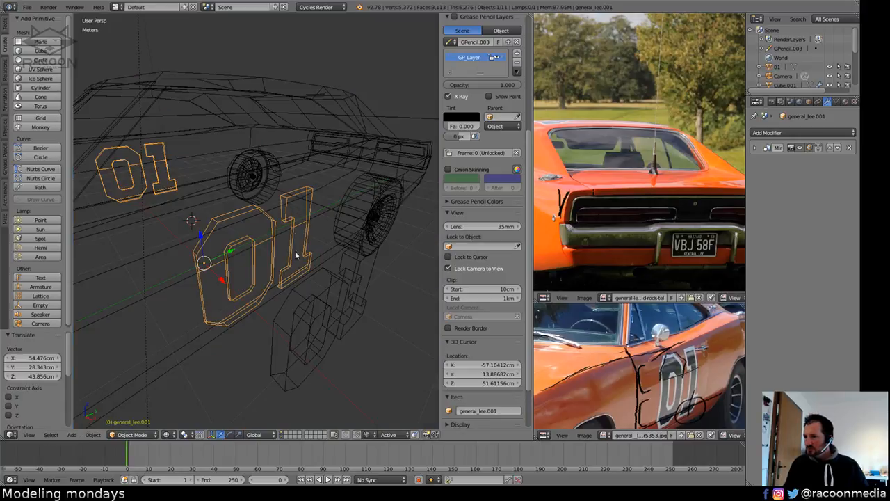
pyautogui.moveTo(295, 256); pyautogui.dragTo(317, 272, button='middle')
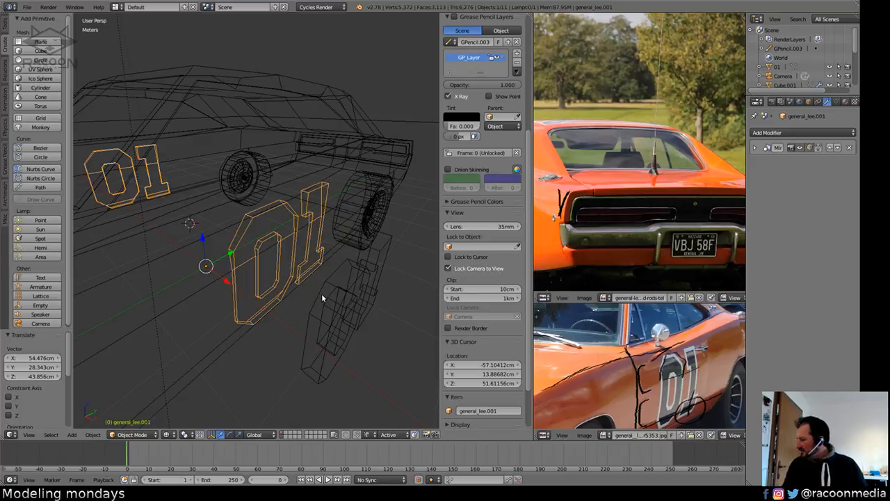
pyautogui.moveTo(330, 296); pyautogui.dragTo(318, 298, button='middle')
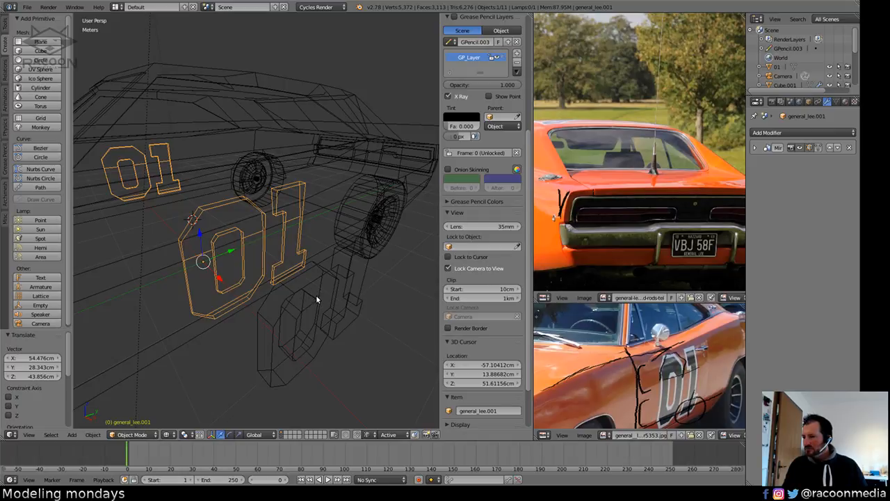
pyautogui.hotkey('ctrl', 'z')
pyautogui.hotkey('ctrl', 'z')
# Move the 01 object about 25.6 cm outward along X in the front orthographic view.
pyautogui.moveTo(317, 296); pyautogui.dragTo(305, 294, button='middle')
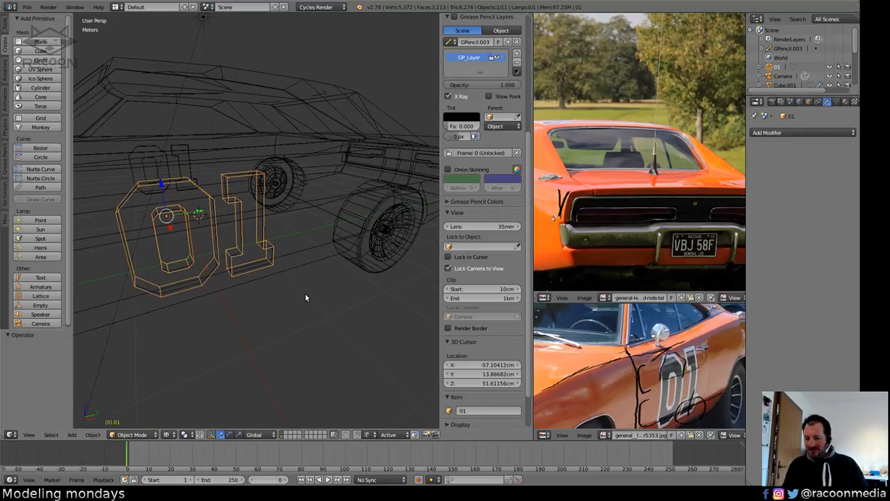
pyautogui.press('KP_1')
pyautogui.press('KP_5')
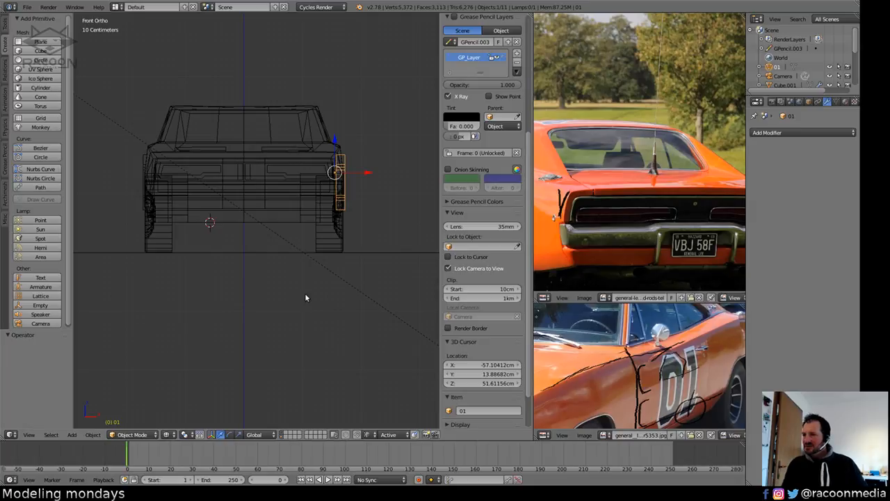
pyautogui.press('KP_Decimal')
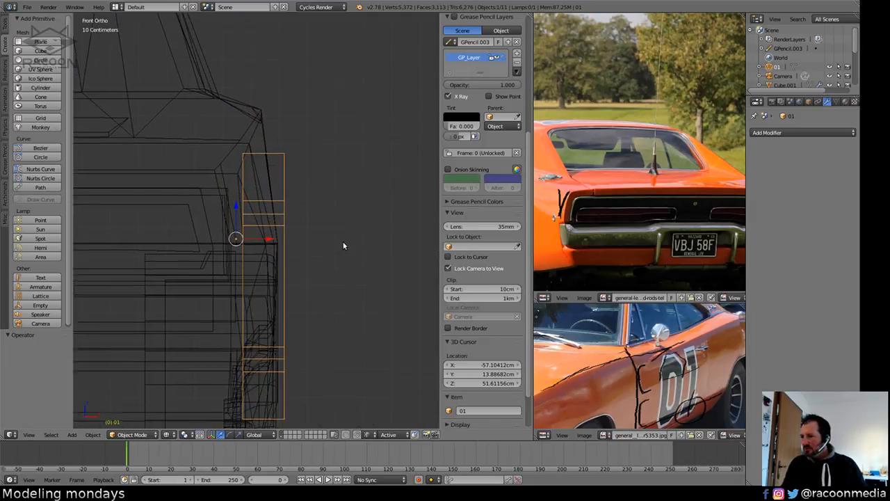
pyautogui.press('g')
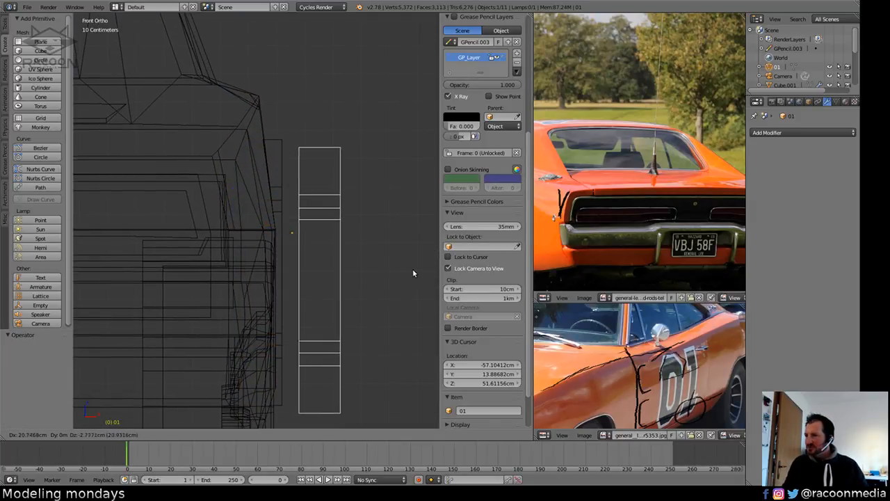
pyautogui.press('x')
pyautogui.click(423, 267)
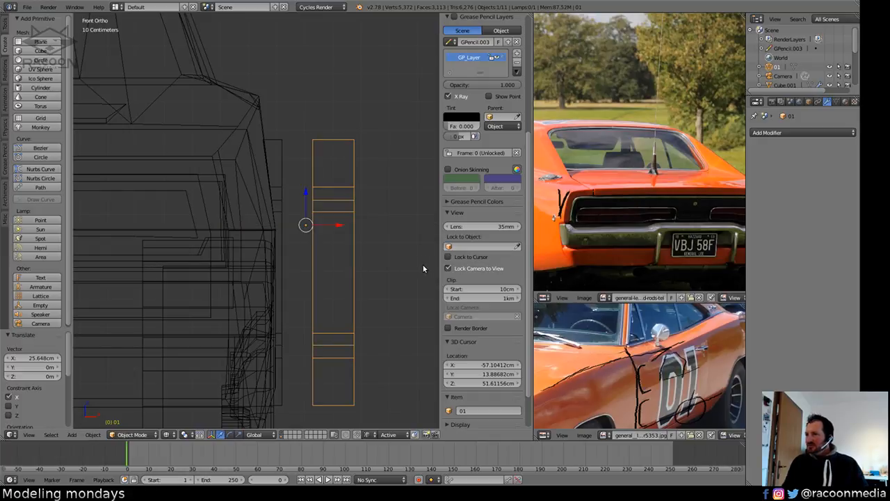
# Examine the mesh of the intersected number general_lee.001 in Edit Mode, in solid and wireframe display.
pyautogui.moveTo(402, 253); pyautogui.dragTo(273, 207, button='middle')
pyautogui.rightClick(187, 229)
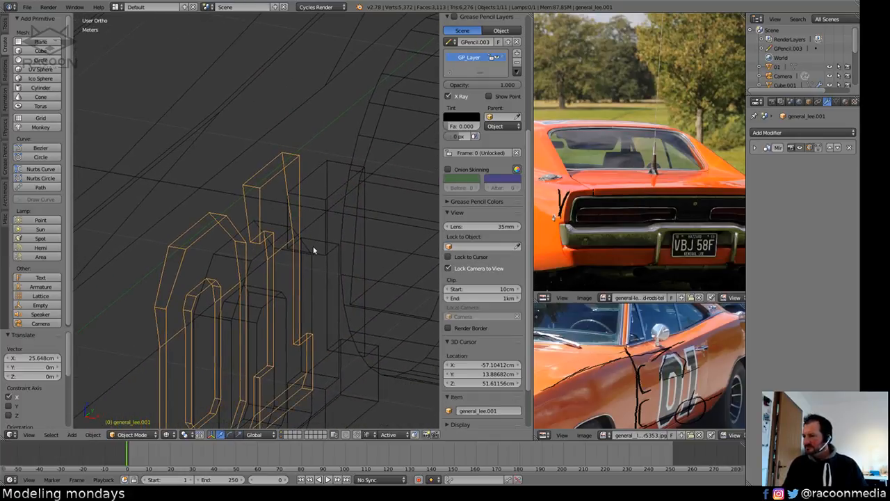
pyautogui.press('Tab')
pyautogui.press('z')
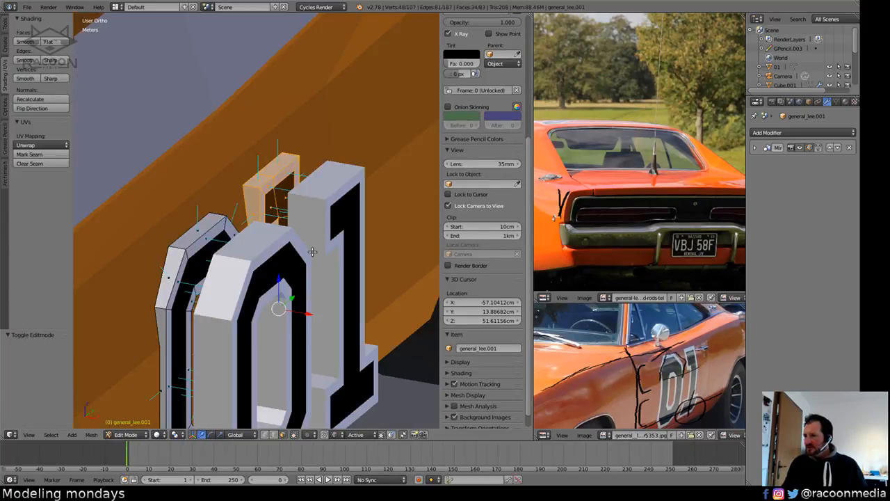
pyautogui.moveTo(310, 258)
pyautogui.mouseDown(button='middle')
pyautogui.moveTo(299, 264)
pyautogui.moveTo(351, 242)
pyautogui.moveTo(334, 247)
pyautogui.moveTo(359, 244)
pyautogui.moveTo(340, 247)
pyautogui.moveTo(359, 254)
pyautogui.mouseUp(button='middle')
pyautogui.press('z')
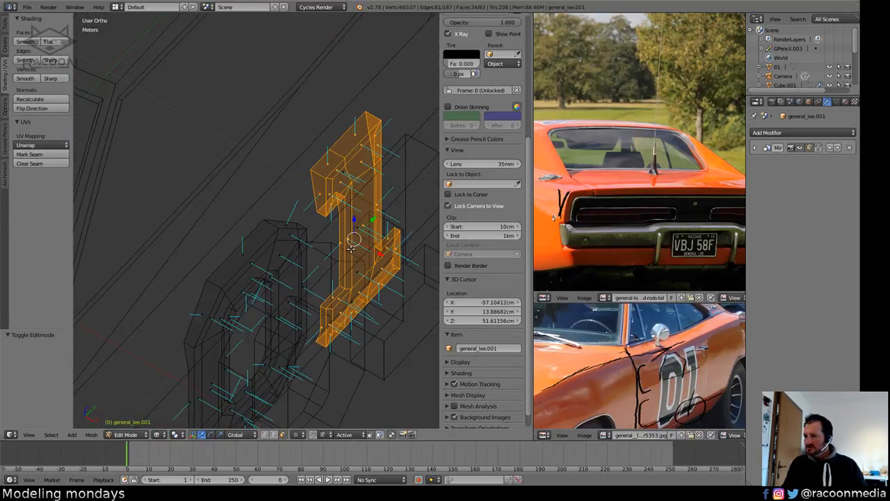
pyautogui.press('Tab')
# Hide everything except general_lee.001 and open its mesh for editing in an enlarged solid view.
pyautogui.hotkey('shift', 'h')
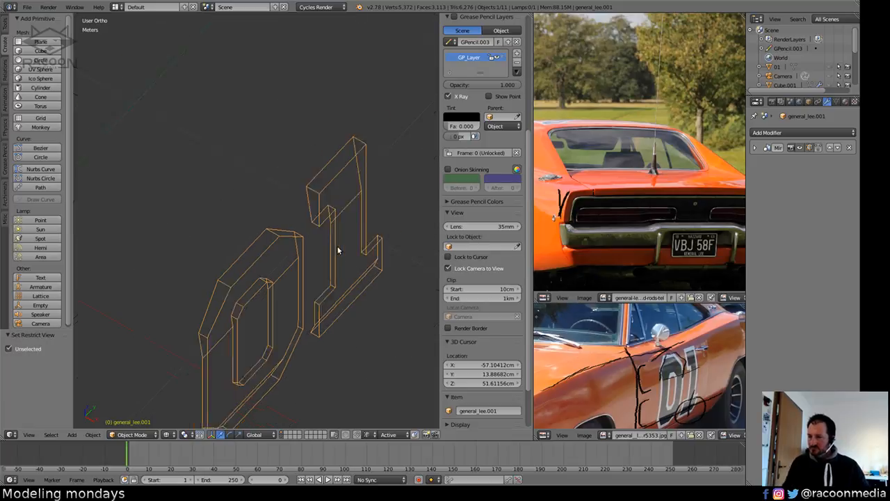
pyautogui.press('KP_Decimal')
pyautogui.press('z')
pyautogui.moveTo(293, 320); pyautogui.dragTo(306, 256, button='middle')
pyautogui.scroll(3, 313, 291)
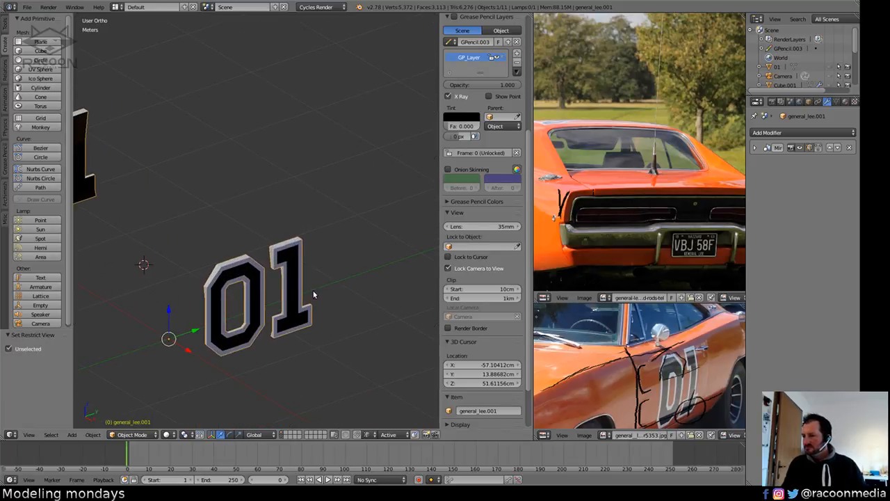
pyautogui.moveTo(313, 295)
pyautogui.mouseDown(button='middle')
pyautogui.moveTo(364, 292)
pyautogui.moveTo(220, 296)
pyautogui.mouseUp(button='middle')
pyautogui.press('Tab')
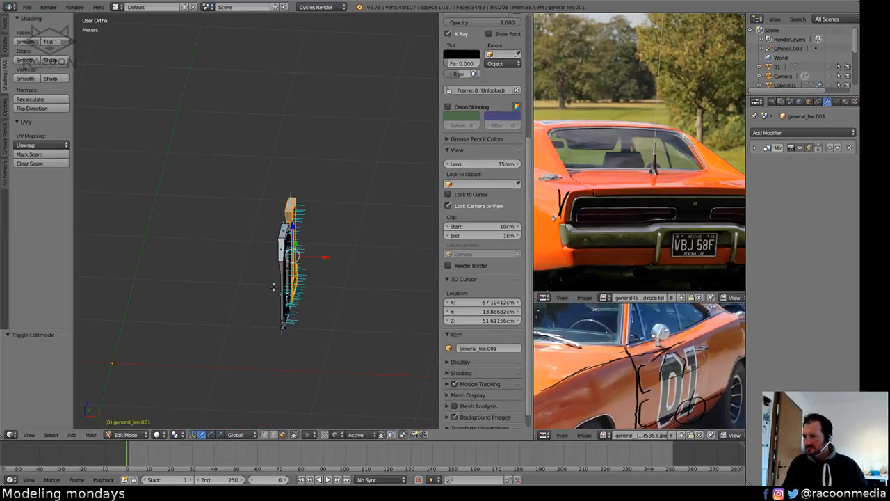
pyautogui.press('KP_Decimal')
pyautogui.hotkey('shift', 'space')
# Delete all faces of general_lee.001 except the nine orange body-surface faces of the 0 and 1, using an inverted selection.
pyautogui.moveTo(417, 299); pyautogui.dragTo(353, 285, button='middle')
pyautogui.scroll(1, 369, 303)
pyautogui.scroll(-2, 292, 290)
pyautogui.rightClick(324, 370)
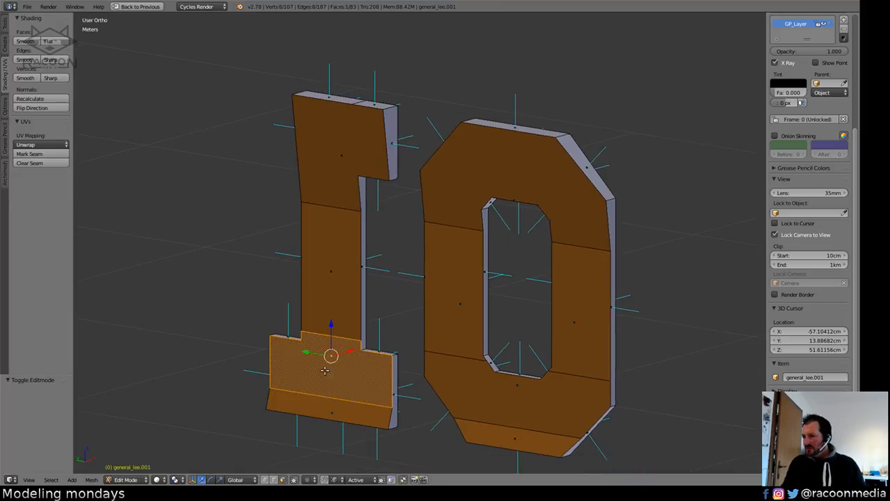
pyautogui.keyDown('shift'); pyautogui.rightClick(327, 411); pyautogui.keyUp('shift')
pyautogui.keyDown('shift'); pyautogui.rightClick(332, 292); pyautogui.keyUp('shift')
pyautogui.keyDown('shift'); pyautogui.rightClick(327, 167); pyautogui.keyUp('shift')
pyautogui.keyDown('shift'); pyautogui.rightClick(480, 164); pyautogui.keyUp('shift')
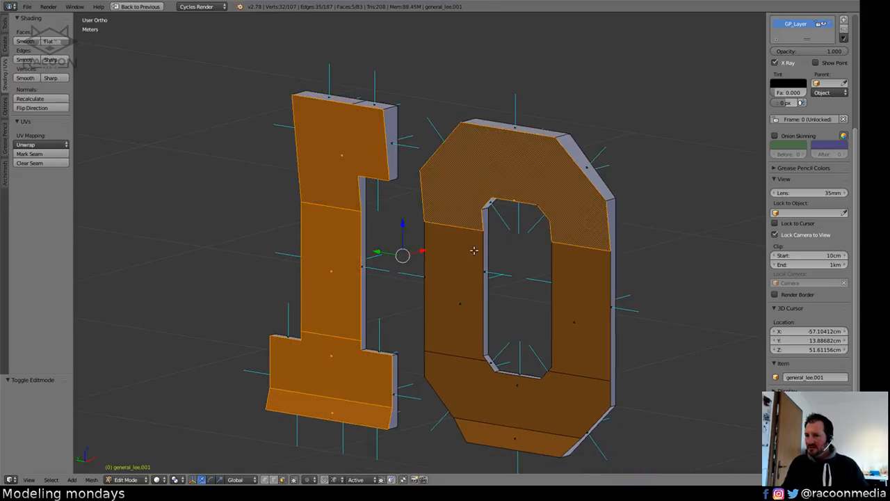
pyautogui.keyDown('shift'); pyautogui.rightClick(465, 266); pyautogui.keyUp('shift')
pyautogui.keyDown('shift'); pyautogui.rightClick(573, 309); pyautogui.keyUp('shift')
pyautogui.keyDown('shift'); pyautogui.rightClick(541, 396); pyautogui.keyUp('shift')
pyautogui.keyDown('shift'); pyautogui.rightClick(509, 436); pyautogui.keyUp('shift')
pyautogui.moveTo(572, 379); pyautogui.dragTo(382, 377, button='middle')
pyautogui.hotkey('ctrl', 'i')
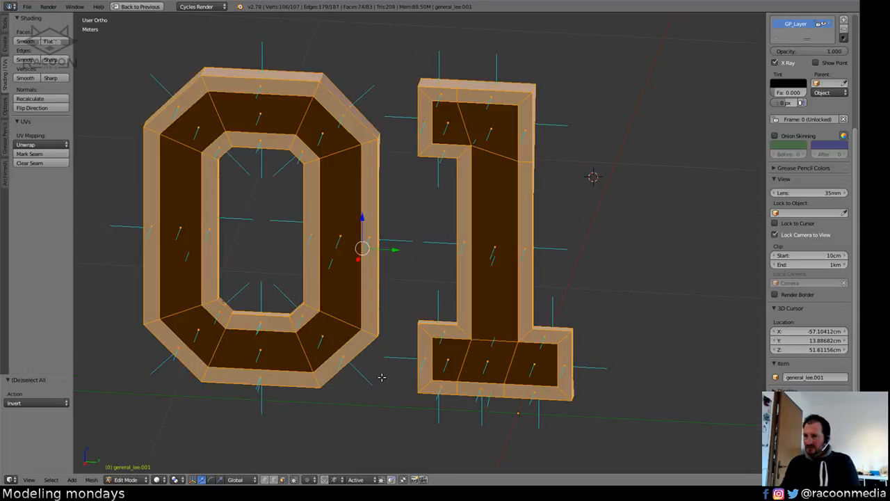
pyautogui.press('x')
pyautogui.click(382, 377)
pyautogui.moveTo(355, 255); pyautogui.dragTo(368, 308, button='middle')
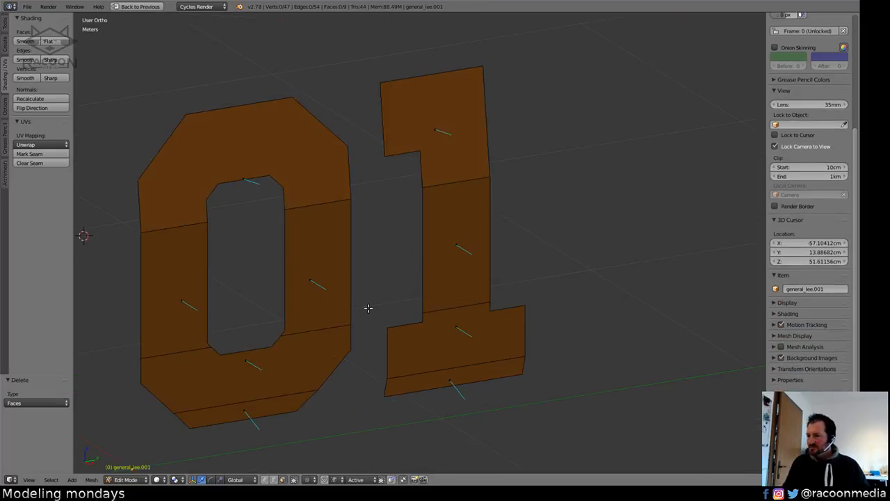
pyautogui.keyDown('shift'); pyautogui.moveTo(274, 424); pyautogui.dragTo(306, 322, button='middle'); pyautogui.keyUp('shift')
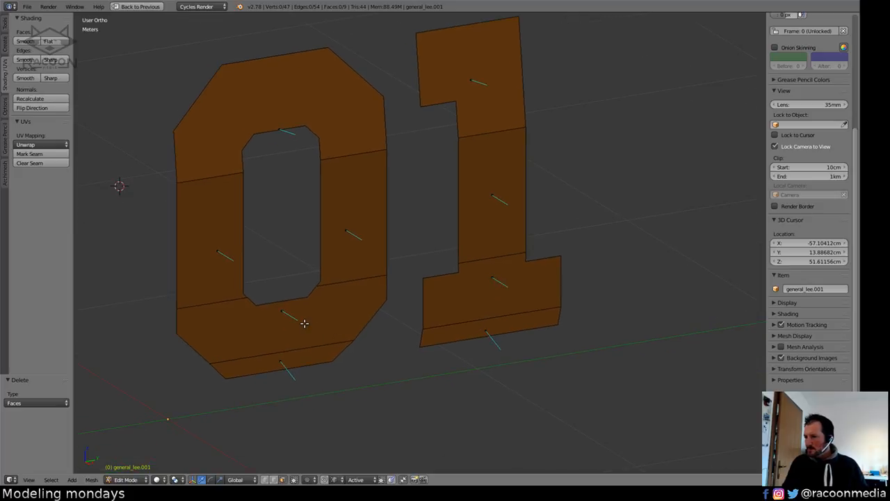
# Inset all faces of the 0 and 1 in general_lee.001 by about 3.8 cm to create a border.
pyautogui.press('a')
pyautogui.press('i')
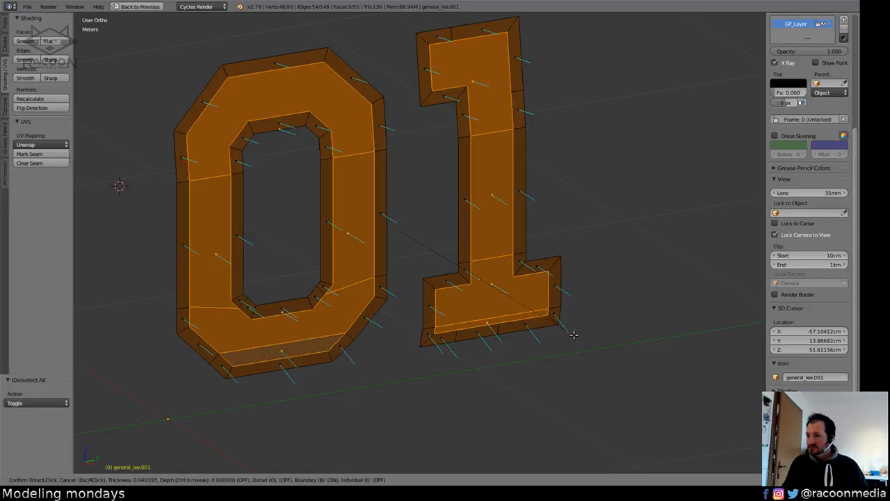
pyautogui.click(580, 338)
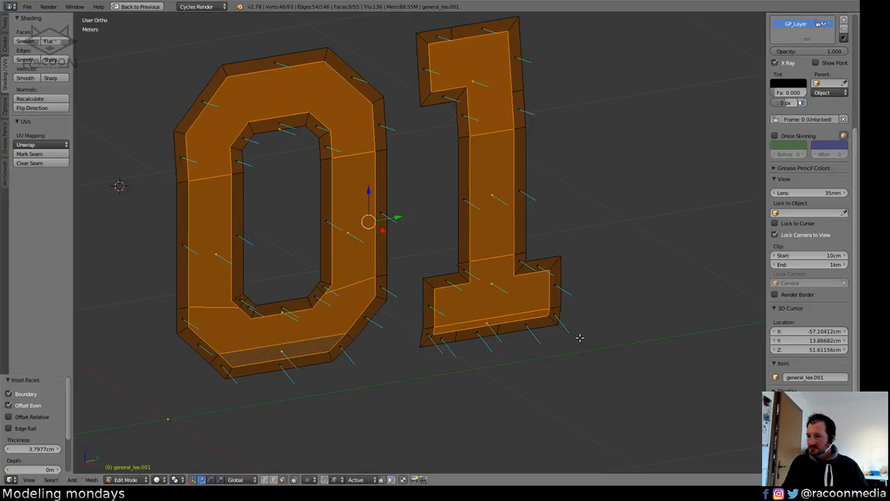
# Restore the full editor layout and assign the black material to the selected inner faces of the 0 and 1.
pyautogui.hotkey('ctrl', 'Up')
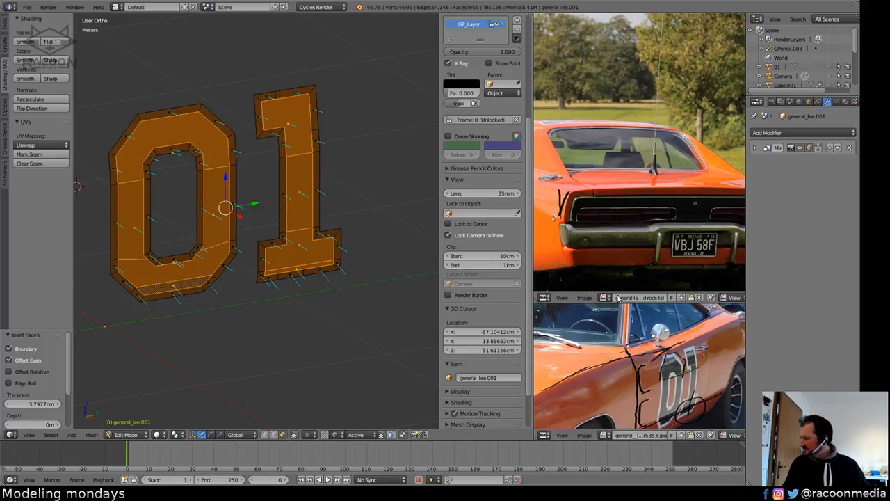
pyautogui.click(845, 102)
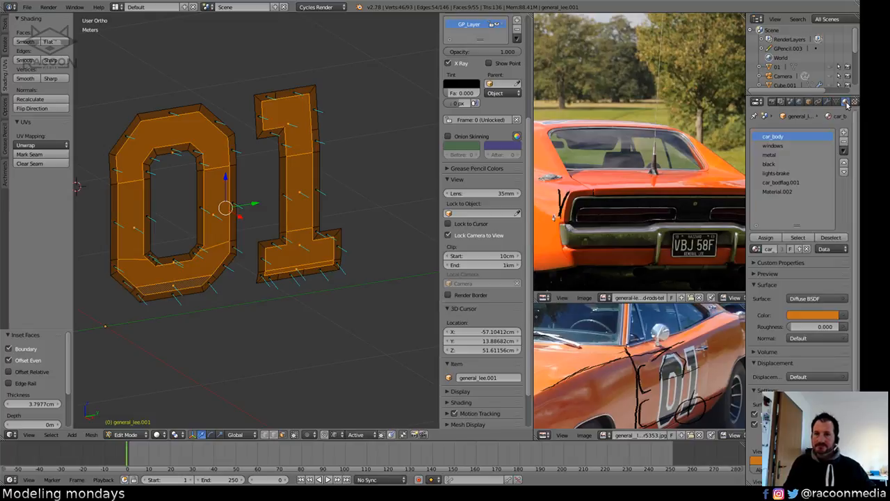
pyautogui.click(774, 164)
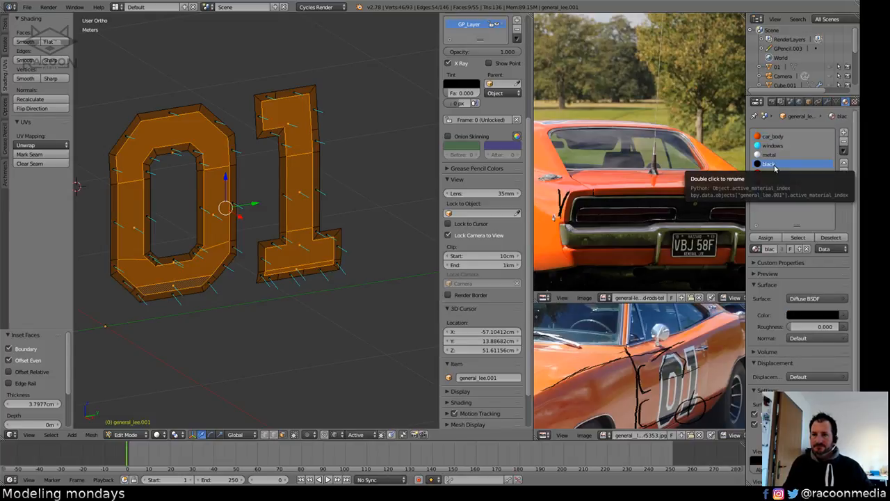
pyautogui.click(766, 238)
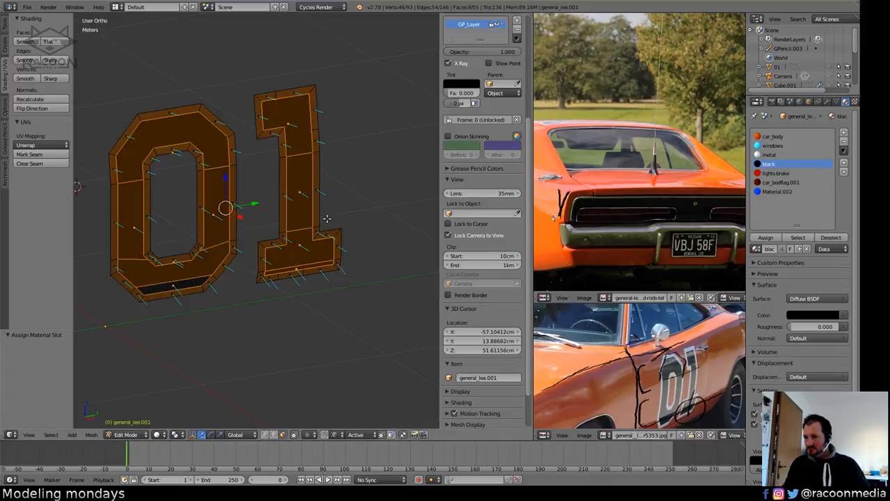
# Invert the selection to the border faces, add a material slot with the existing white material and assign it to them.
pyautogui.hotkey('ctrl', 'i')
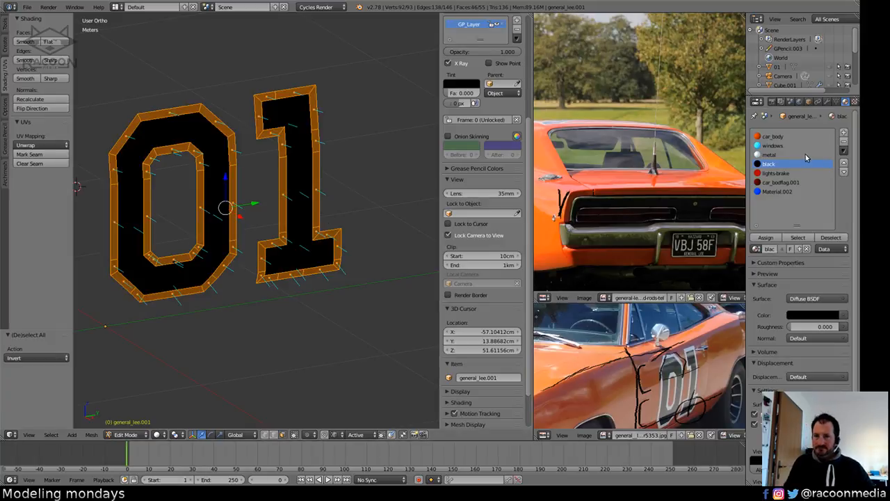
pyautogui.click(844, 132)
pyautogui.click(757, 248)
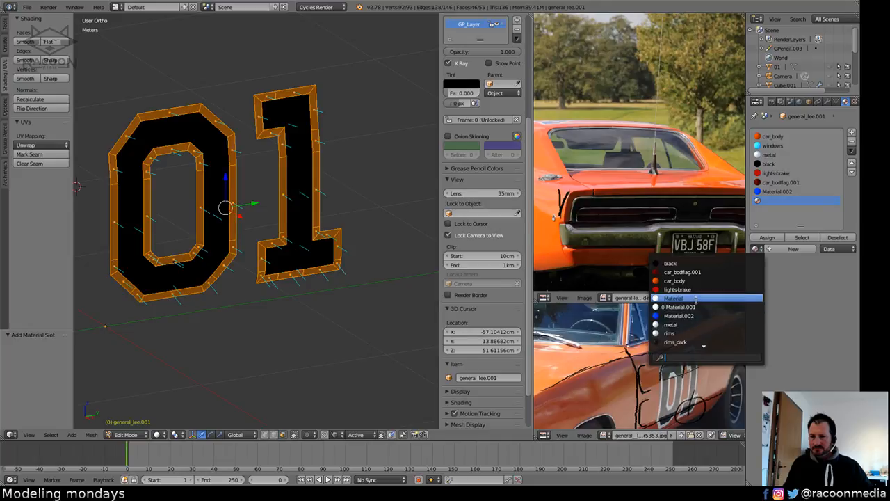
pyautogui.write('wh')
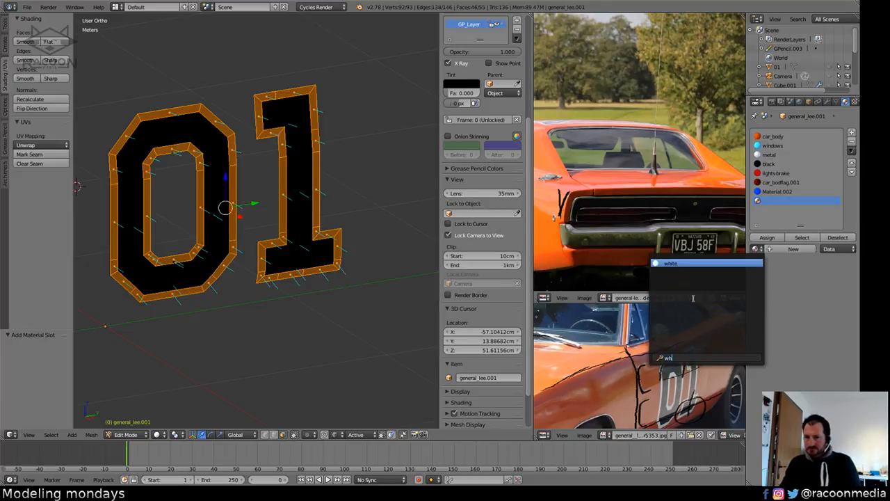
pyautogui.press('Return')
pyautogui.click(766, 237)
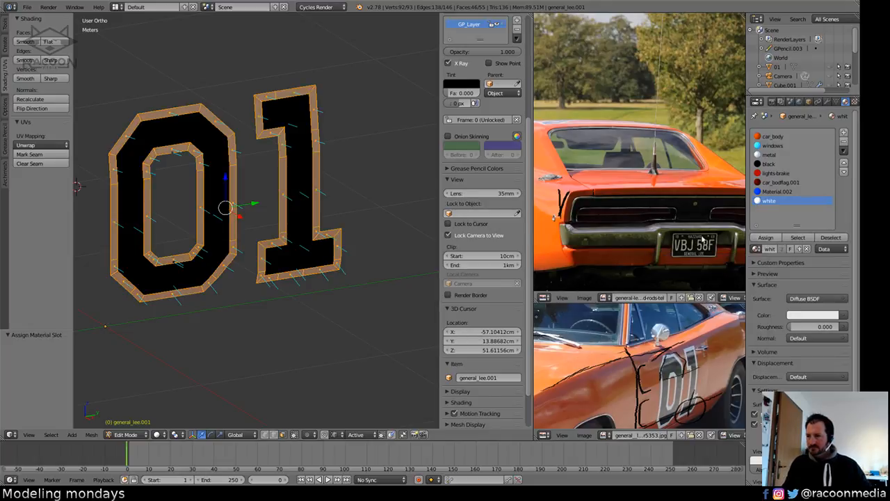
# In wireframe display, edge-slide the two superfluous short edges across the bottom border of the 1 fully into its lower corners.
pyautogui.press('a')
pyautogui.moveTo(358, 215)
pyautogui.mouseDown(button='middle')
pyautogui.moveTo(280, 234)
pyautogui.moveTo(222, 222)
pyautogui.moveTo(368, 235)
pyautogui.moveTo(301, 249)
pyautogui.moveTo(287, 373)
pyautogui.moveTo(310, 337)
pyautogui.moveTo(294, 324)
pyautogui.moveTo(306, 326)
pyautogui.moveTo(238, 318)
pyautogui.moveTo(288, 311)
pyautogui.moveTo(289, 328)
pyautogui.moveTo(319, 331)
pyautogui.mouseUp(button='middle')
pyautogui.press('z')
pyautogui.press('a')
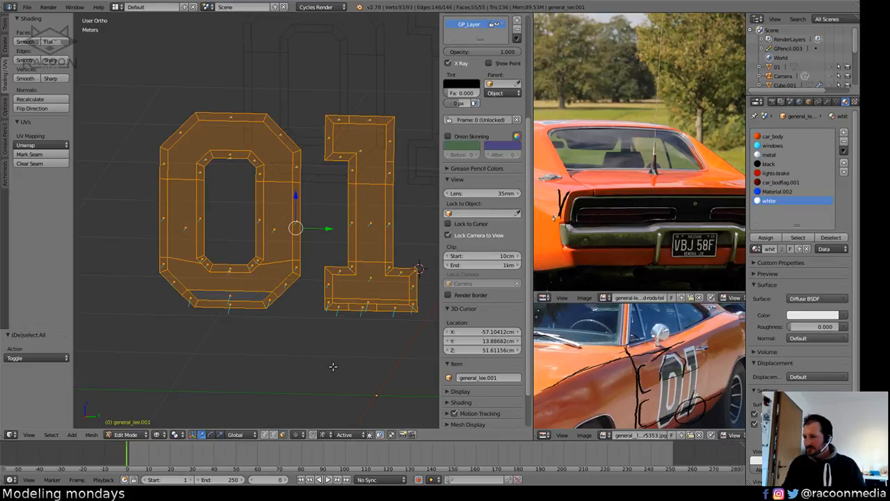
pyautogui.keyDown('shift'); pyautogui.moveTo(333, 367); pyautogui.dragTo(317, 359, button='middle'); pyautogui.keyUp('shift')
pyautogui.scroll(4, 285, 333)
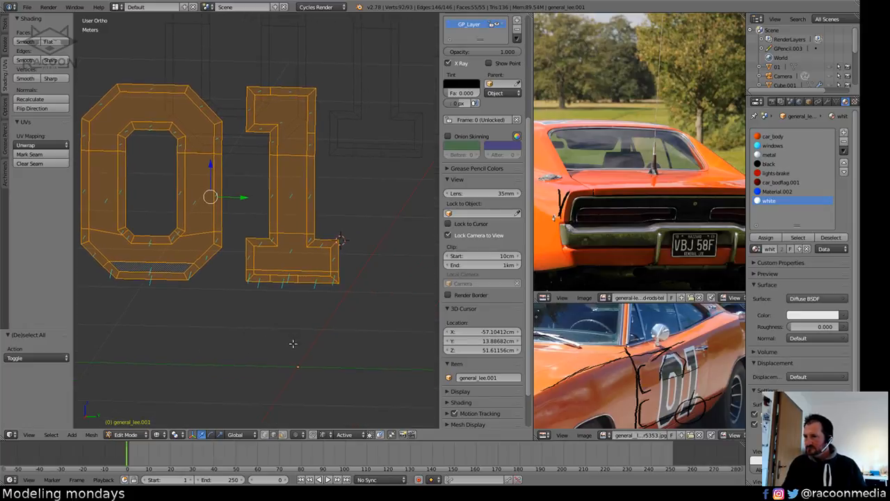
pyautogui.rightClick(284, 326)
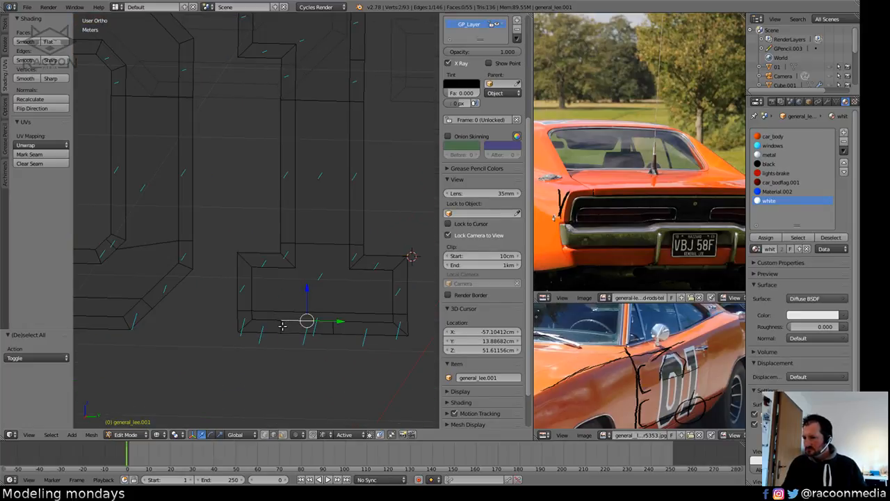
pyautogui.press('g')
pyautogui.press('g')
pyautogui.click(337, 313)
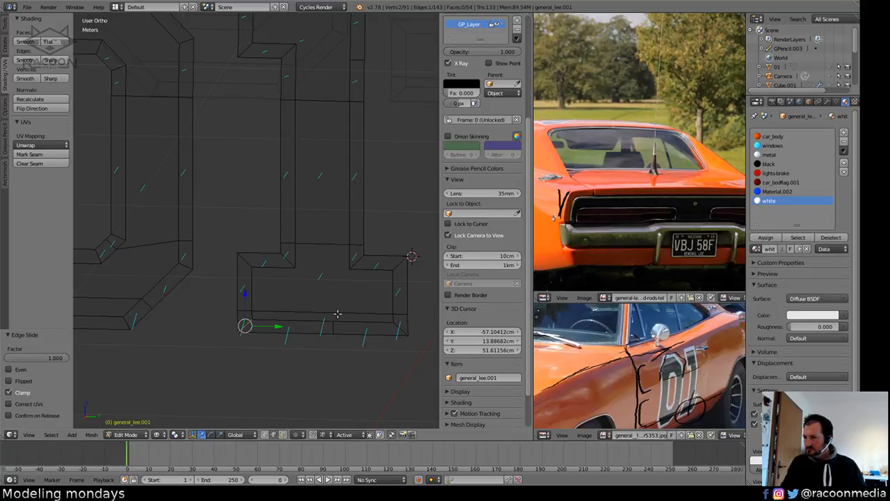
pyautogui.rightClick(336, 325)
pyautogui.press('g')
pyautogui.press('g')
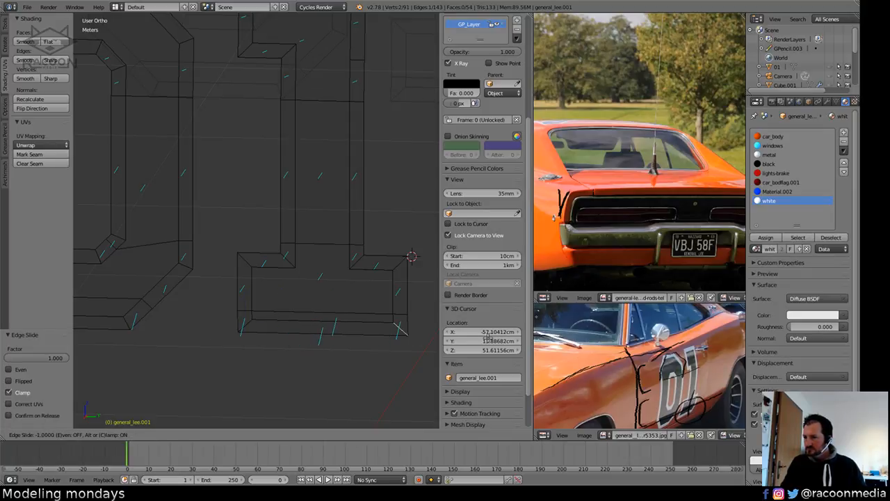
pyautogui.click(487, 336)
# Edge-slide the superfluous short edge across the top border of the 1 into its upper corner and return to solid display.
pyautogui.keyDown('shift'); pyautogui.moveTo(368, 243); pyautogui.dragTo(365, 376, button='middle'); pyautogui.keyUp('shift')
pyautogui.press('a')
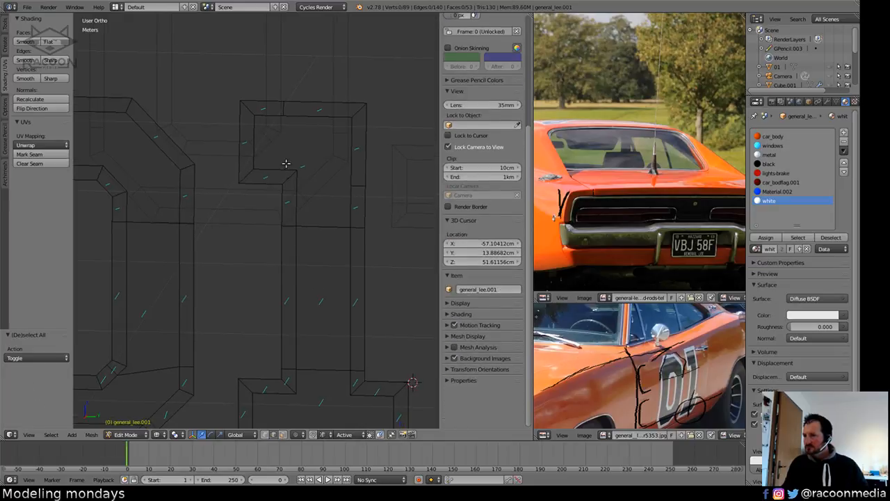
pyautogui.keyDown('shift'); pyautogui.moveTo(282, 156); pyautogui.dragTo(322, 184, button='middle'); pyautogui.keyUp('shift')
pyautogui.rightClick(329, 137)
pyautogui.press('g')
pyautogui.press('g')
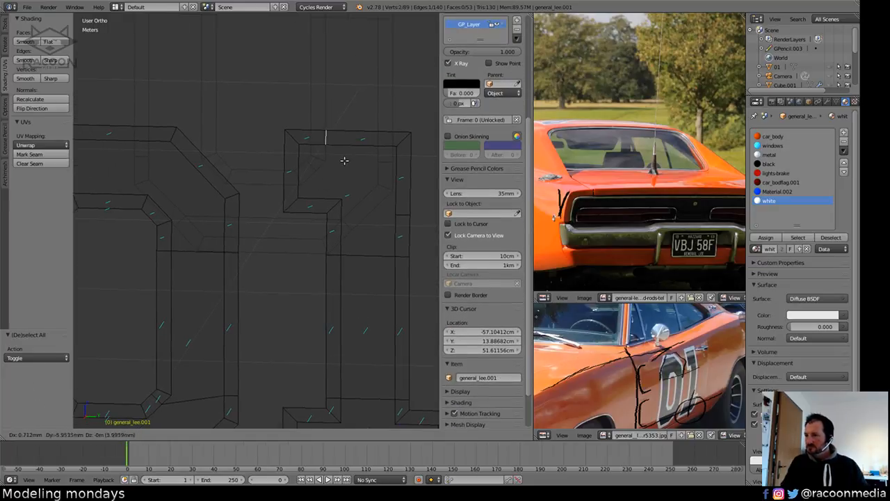
pyautogui.click(214, 167)
pyautogui.press('a')
pyautogui.press('z')
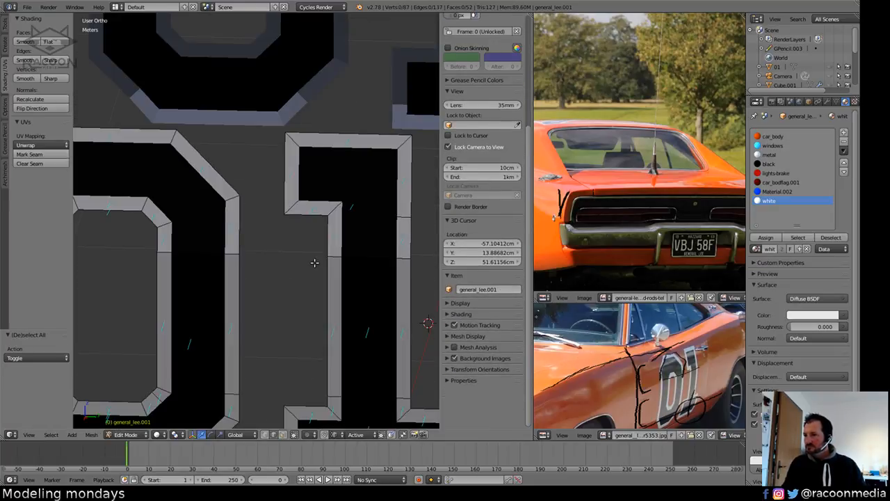
# Extrude the inner and outer boundary loops of the 0 and the outline of the 1 about 9 mm inward along X.
pyautogui.scroll(-3, 314, 262)
pyautogui.moveTo(300, 319); pyautogui.dragTo(311, 333, button='middle')
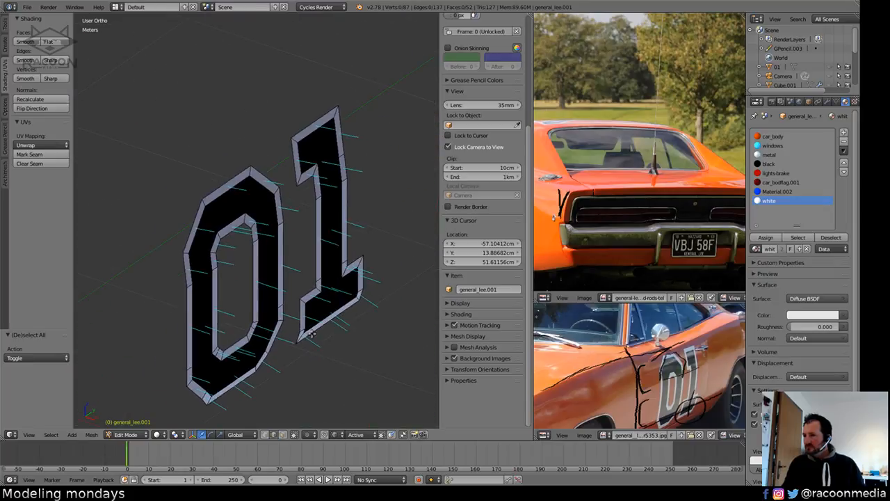
pyautogui.keyDown('alt'); pyautogui.rightClick(254, 299); pyautogui.keyUp('alt')
pyautogui.keyDown('alt'); pyautogui.keyDown('shift'); pyautogui.rightClick(282, 249); pyautogui.keyUp('shift'); pyautogui.keyUp('alt')
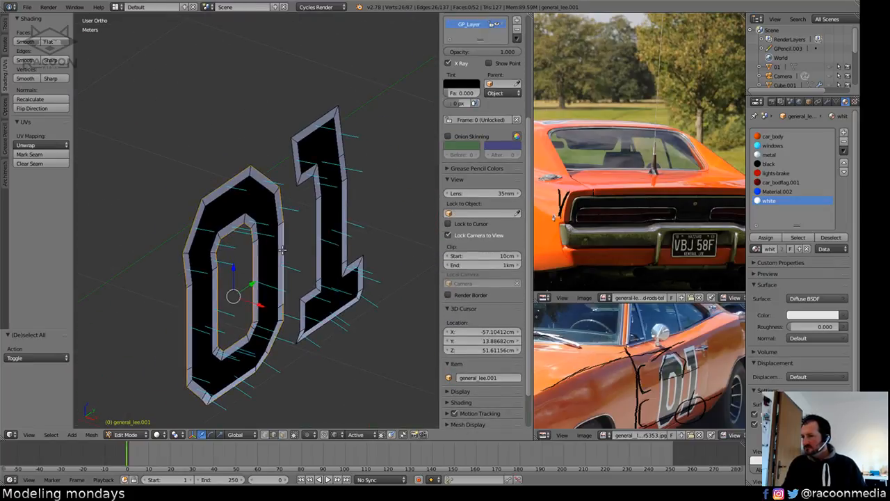
pyautogui.keyDown('alt'); pyautogui.keyDown('shift'); pyautogui.rightClick(314, 252); pyautogui.keyUp('shift'); pyautogui.keyUp('alt')
pyautogui.moveTo(324, 293); pyautogui.dragTo(368, 332, button='middle')
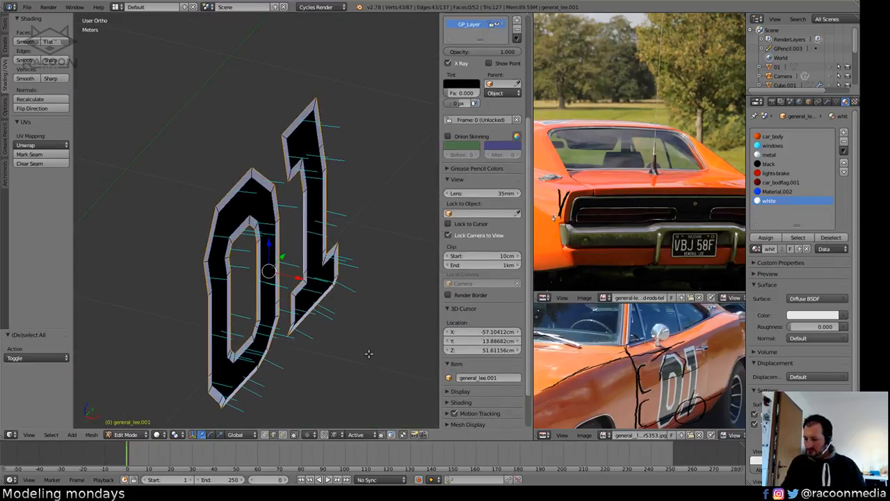
pyautogui.press('g')
pyautogui.press('x')
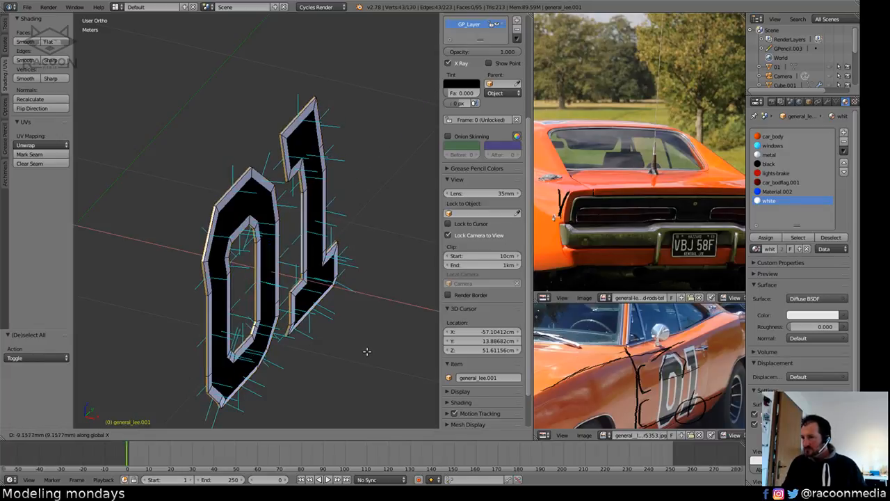
pyautogui.click(358, 338)
pyautogui.press('ctrl+KP_Add')
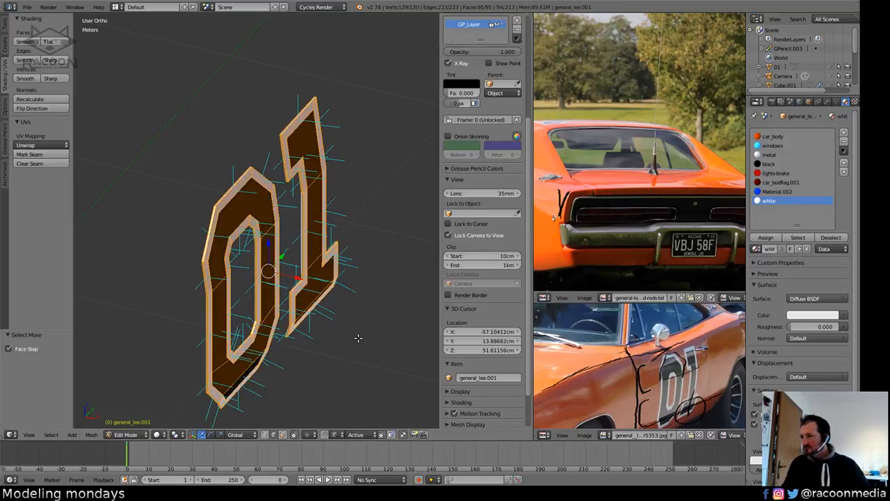
pyautogui.press('Tab')
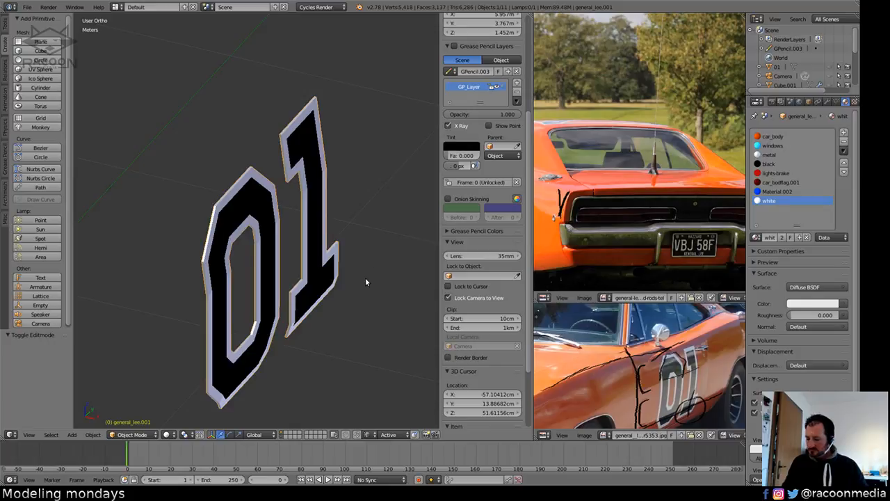
# Reveal all hidden objects and delete the original thick 01 object.
pyautogui.hotkey('alt', 'h')
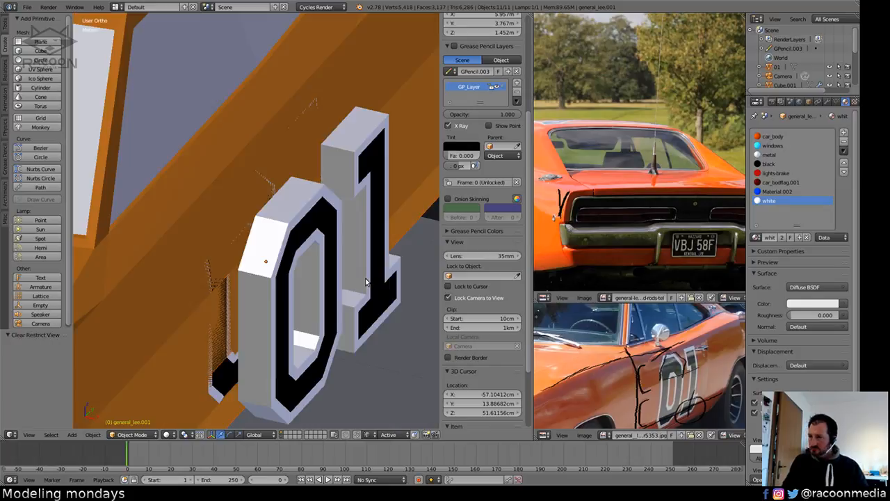
pyautogui.rightClick(295, 306)
pyautogui.press('x')
pyautogui.click(281, 299)
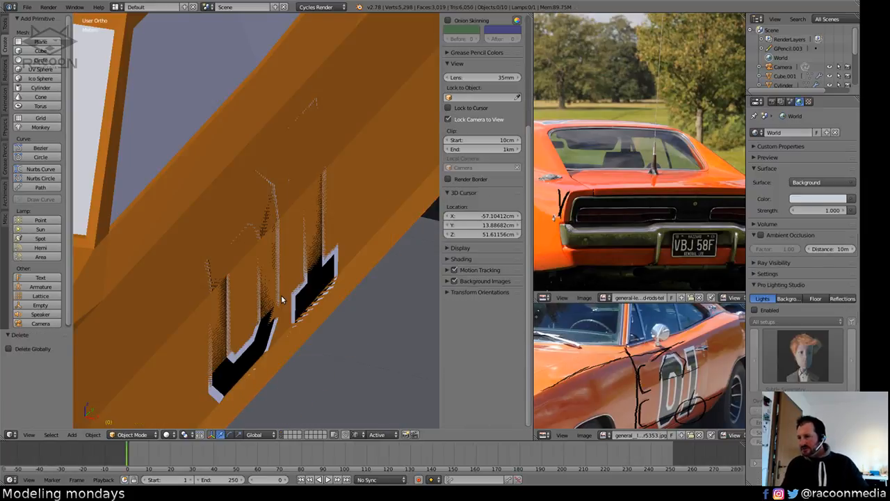
# Move the entire mesh of general_lee.001 about 8 mm outward along X from the car's side surface.
pyautogui.hotkey('ctrl', 'z')
pyautogui.press('Tab')
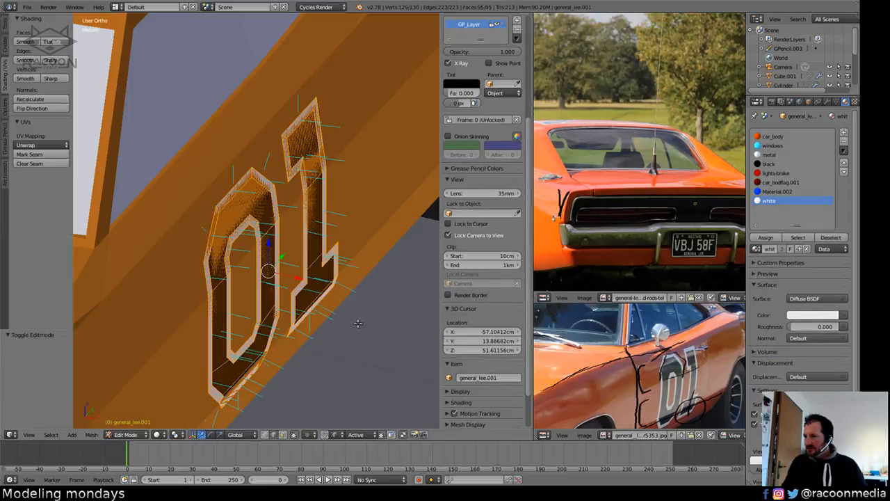
pyautogui.press('a')
pyautogui.press('a')
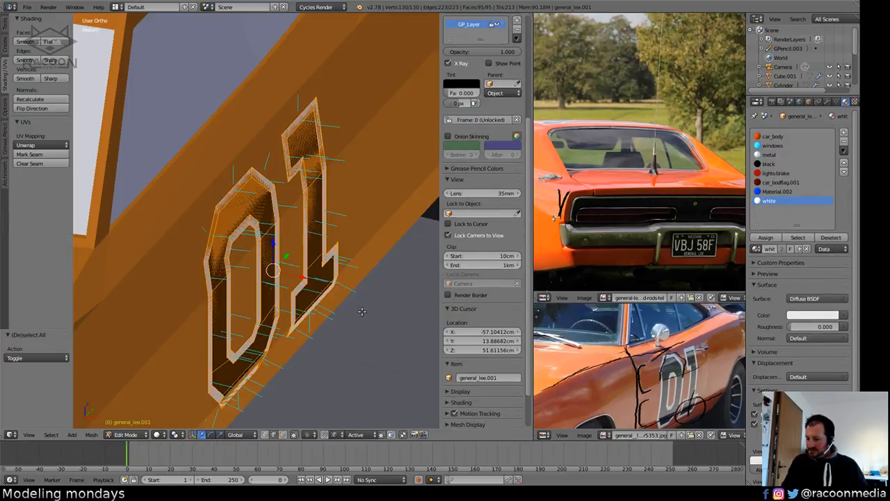
pyautogui.press('g')
pyautogui.press('x')
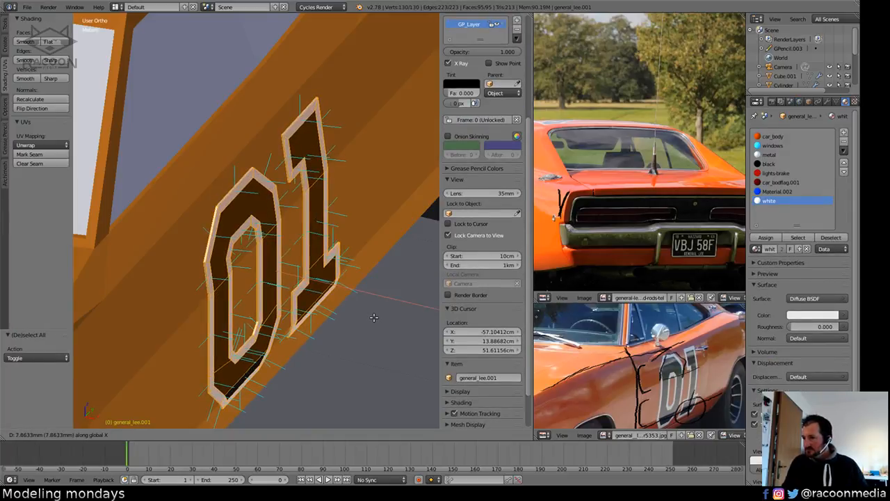
pyautogui.click(370, 310)
pyautogui.press('Tab')
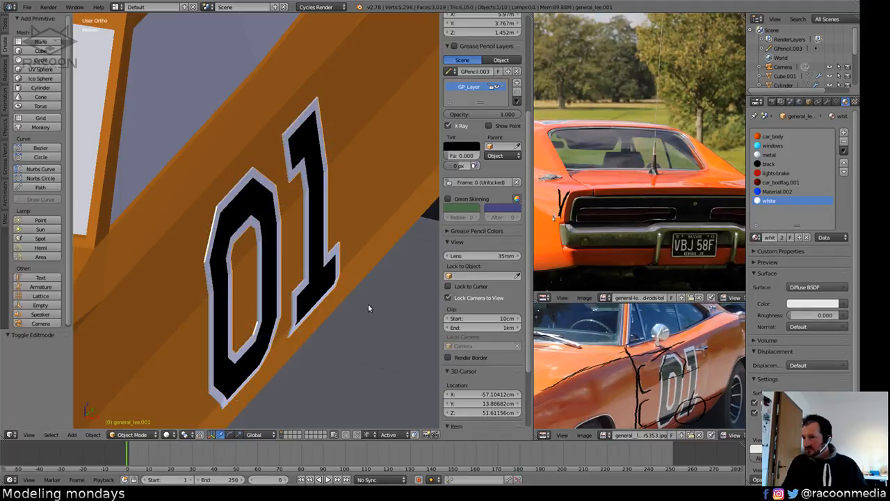
# Examine the 01 number on the car's side from several angles and toggle the rendered preview.
pyautogui.scroll(-4, 352, 334)
pyautogui.scroll(-3, 341, 347)
pyautogui.moveTo(334, 361); pyautogui.dragTo(296, 408, button='middle')
pyautogui.scroll(5, 297, 407)
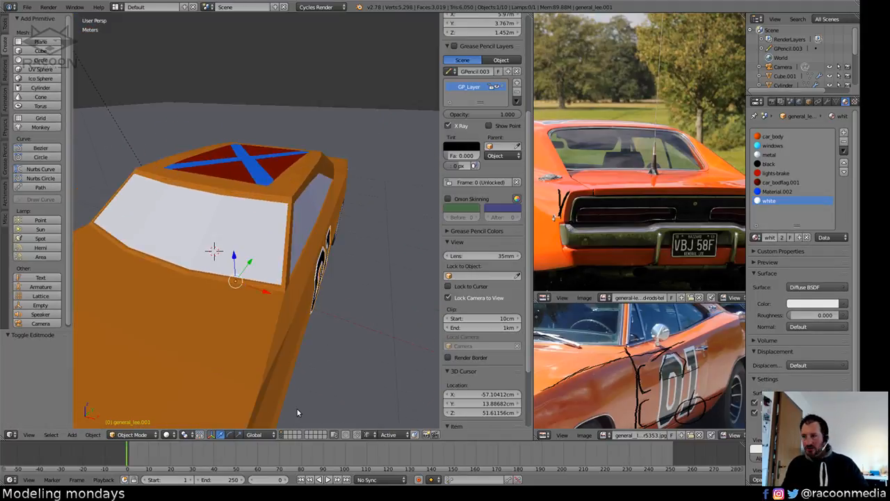
pyautogui.moveTo(335, 358)
pyautogui.mouseDown(button='middle')
pyautogui.moveTo(268, 327)
pyautogui.moveTo(214, 332)
pyautogui.moveTo(285, 340)
pyautogui.moveTo(325, 330)
pyautogui.mouseUp(button='middle')
pyautogui.scroll(1, 285, 340)
pyautogui.hotkey('shift', 'z')
pyautogui.hotkey('shift', 'z')
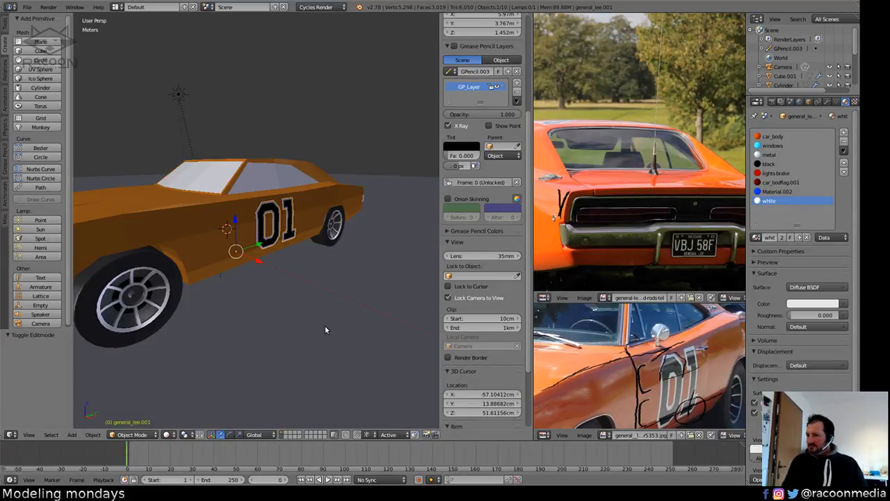
# Deselect everything and view the car from the front in perspective.
pyautogui.press('KP_5')
pyautogui.press('space')
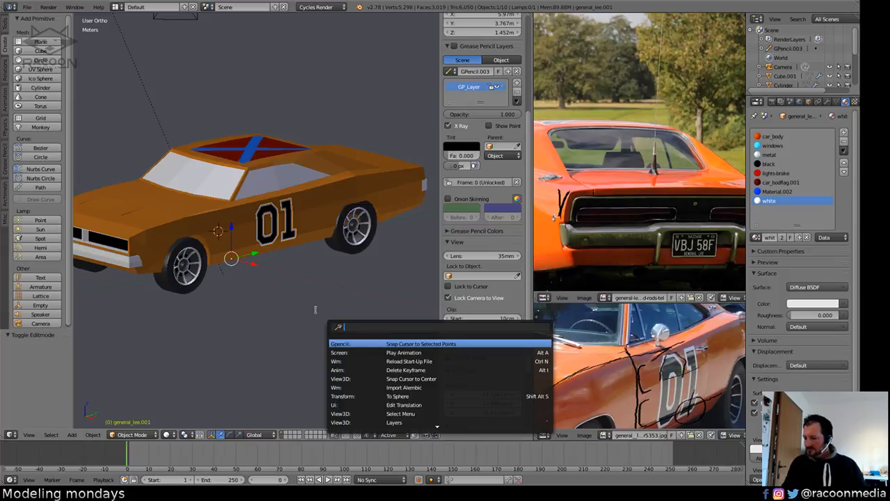
pyautogui.press('Escape')
pyautogui.press('a')
pyautogui.press('z')
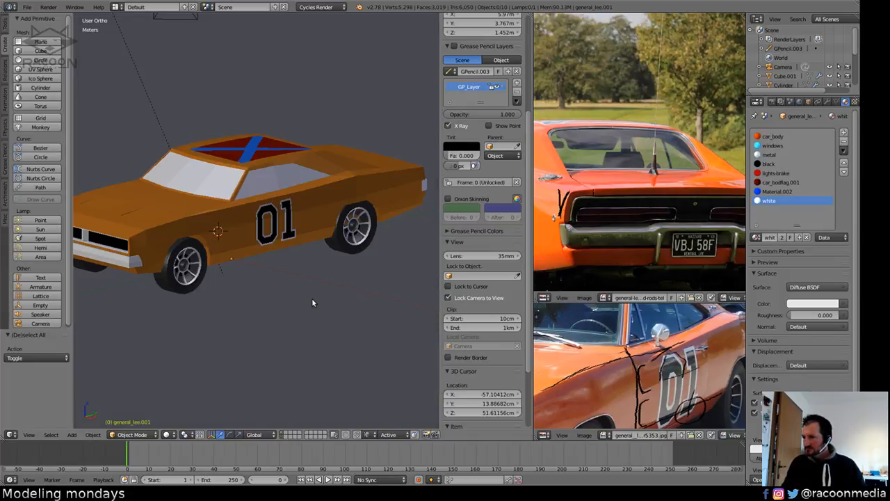
pyautogui.press('KP_1')
pyautogui.press('KP_5')
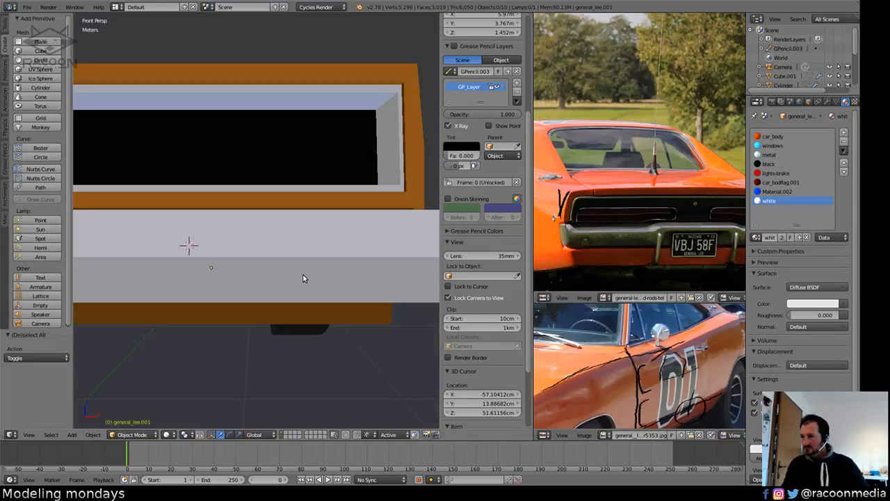
# Examine the whole car from several angles and through the camera in the rendered preview, checking the 01 on both sides.
pyautogui.press('KP_5')
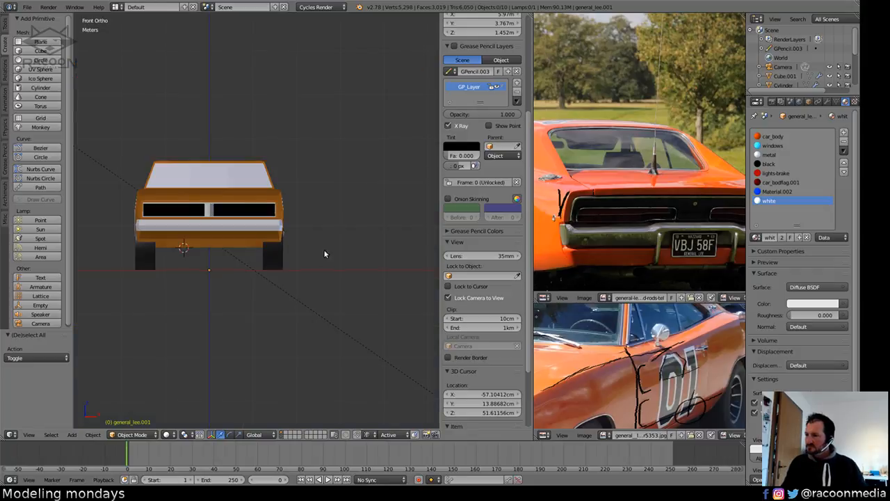
pyautogui.moveTo(324, 252); pyautogui.dragTo(245, 310, button='middle')
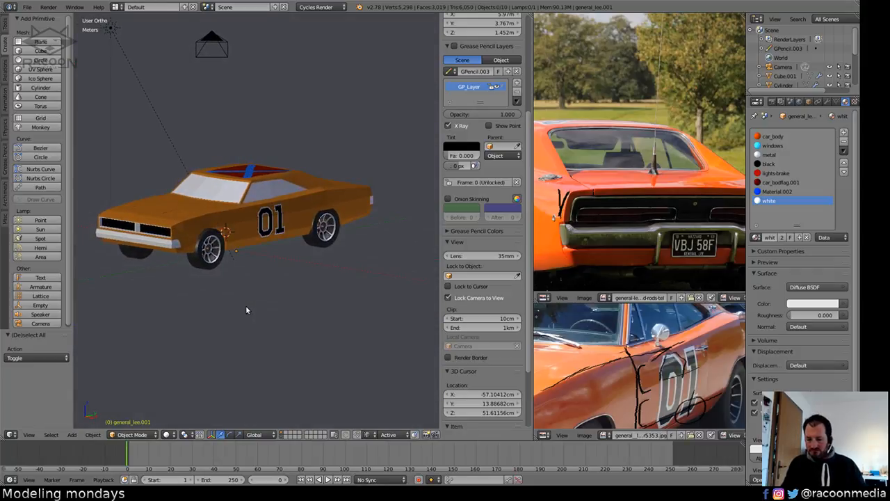
pyautogui.press('KP_5')
pyautogui.press('KP_0')
pyautogui.moveTo(258, 317); pyautogui.dragTo(317, 315, button='middle')
pyautogui.hotkey('shift', 'z')
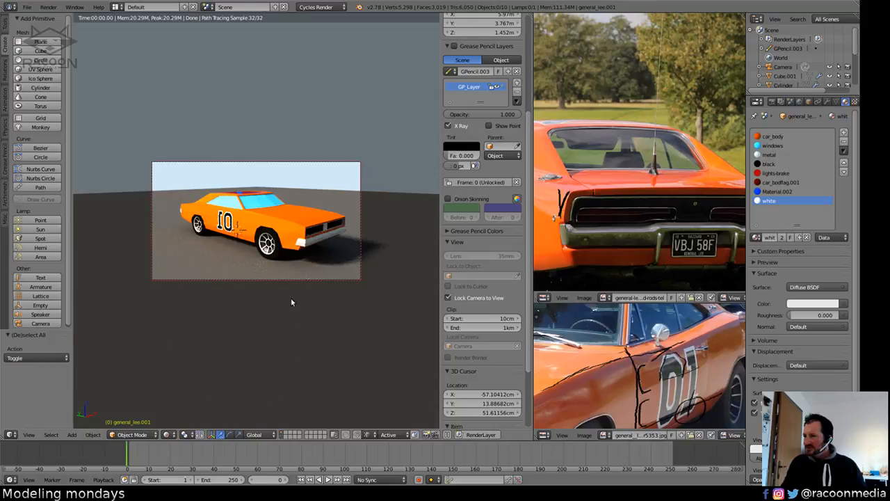
pyautogui.moveTo(292, 302)
pyautogui.mouseDown(button='middle')
pyautogui.moveTo(320, 299)
pyautogui.moveTo(240, 309)
pyautogui.mouseUp(button='middle')
pyautogui.hotkey('shift', 'z')
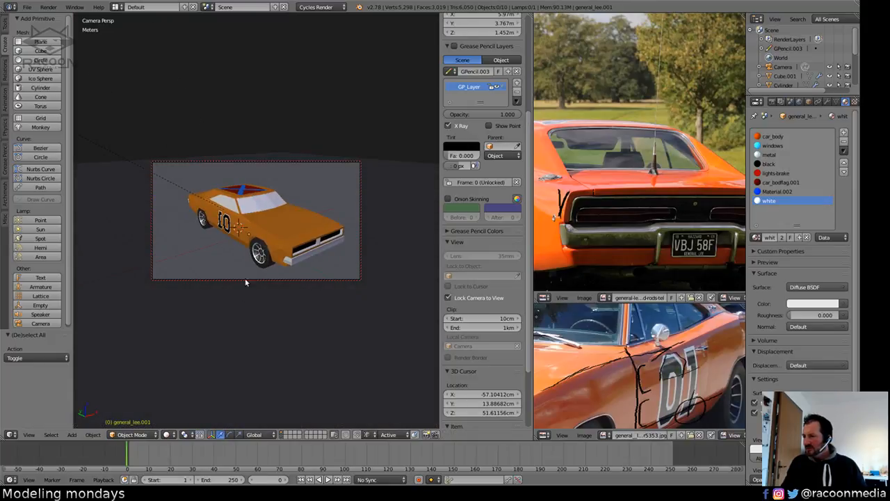
# Apply the Mirror modifier on the 01 number object general_lee.001.
pyautogui.rightClick(225, 228)
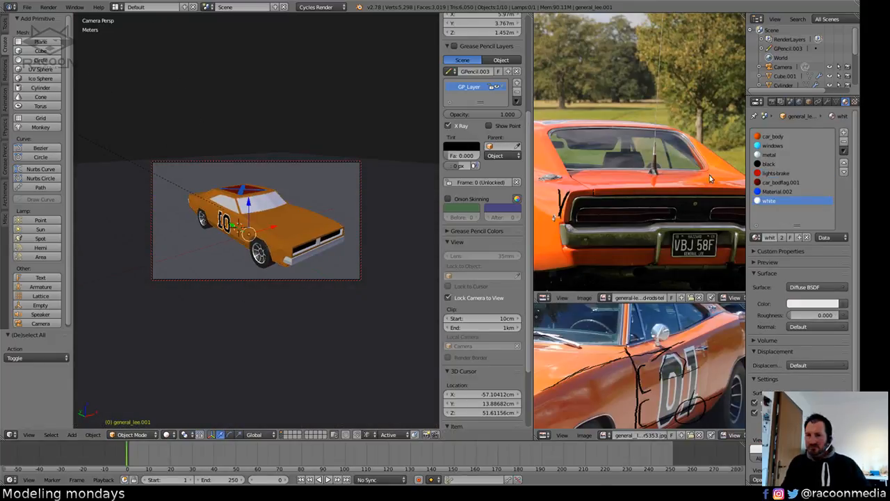
pyautogui.click(828, 103)
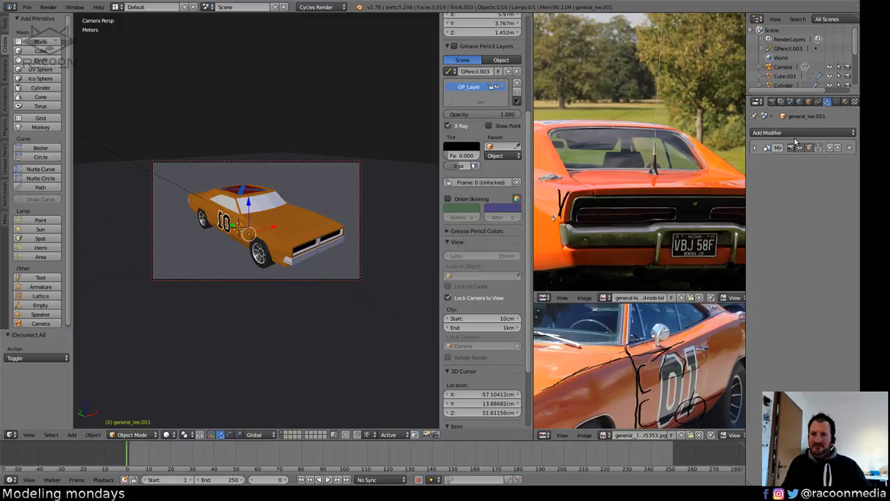
pyautogui.click(755, 147)
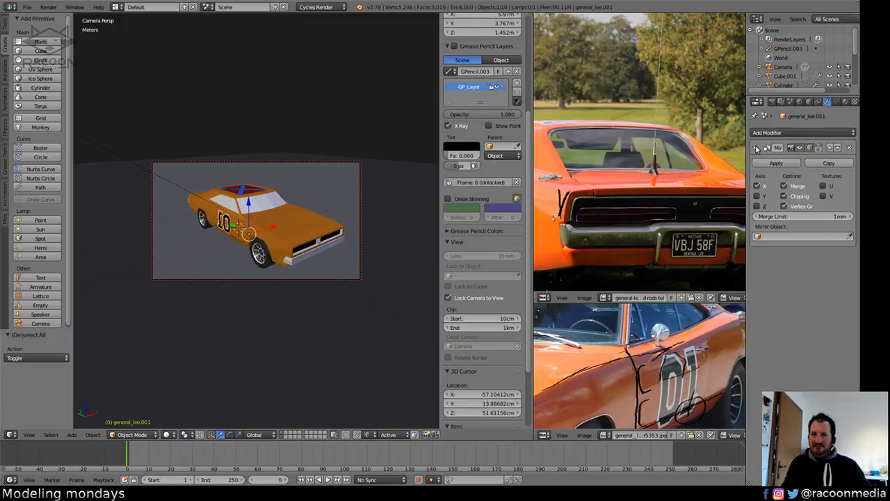
pyautogui.click(776, 163)
# Select the complete 01 on the car's negative X side in the orthographic top wireframe view and split it from the mesh.
pyautogui.press('Tab')
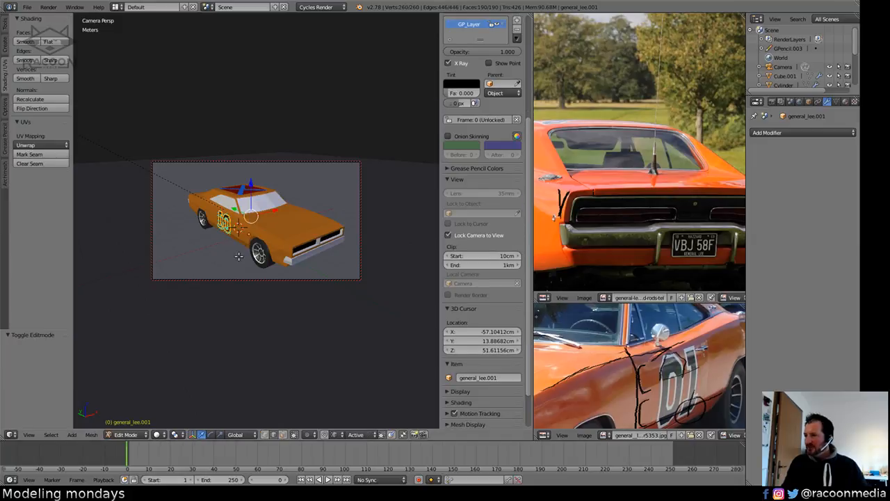
pyautogui.press('KP_7')
pyautogui.press('KP_5')
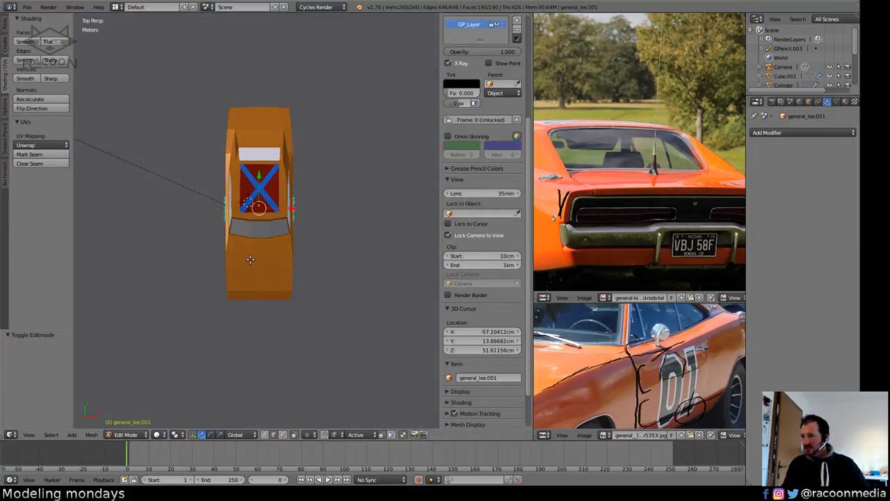
pyautogui.press('KP_5')
pyautogui.press('a')
pyautogui.press('z')
pyautogui.scroll(7, 250, 260)
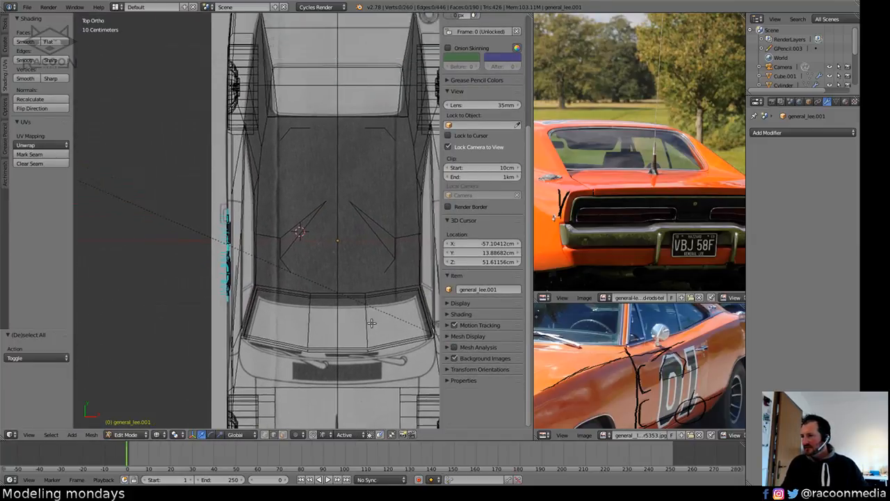
pyautogui.moveTo(301, 218)
pyautogui.keyDown('ctrl'); pyautogui.mouseDown()
pyautogui.moveTo(213, 207)
pyautogui.moveTo(220, 197)
pyautogui.mouseUp(); pyautogui.keyUp('ctrl')
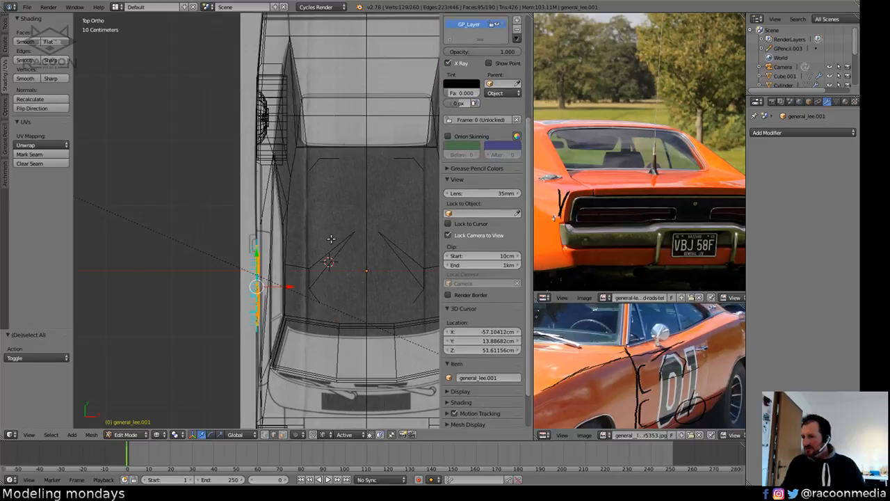
pyautogui.press('y')
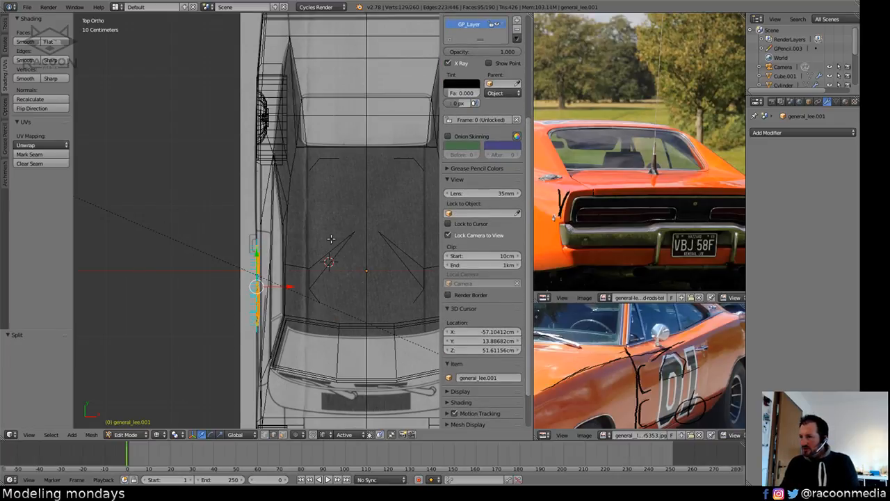
pyautogui.moveTo(315, 337); pyautogui.dragTo(320, 287, button='middle')
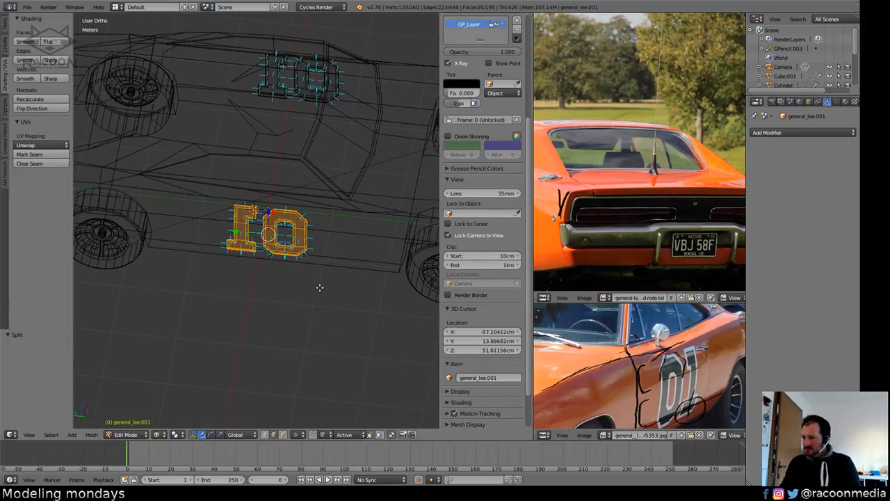
pyautogui.hotkey('ctrl', 'm')
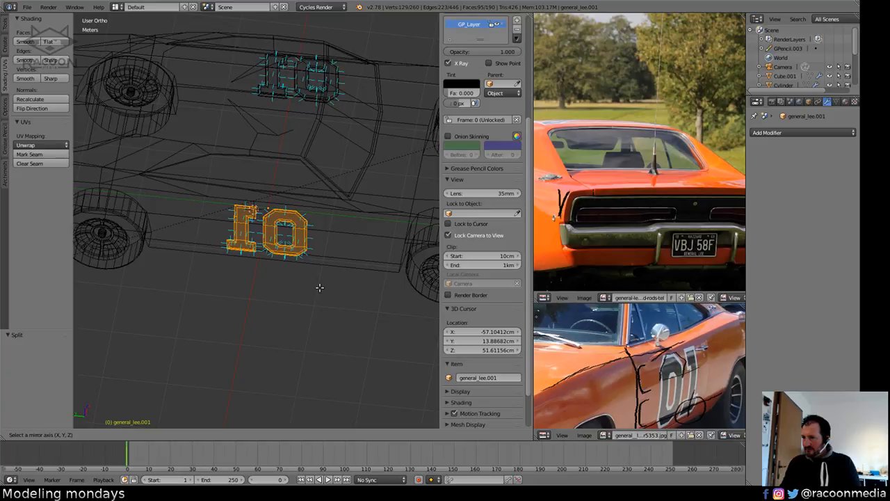
pyautogui.rightClick(310, 251)
pyautogui.rightClick(311, 261)
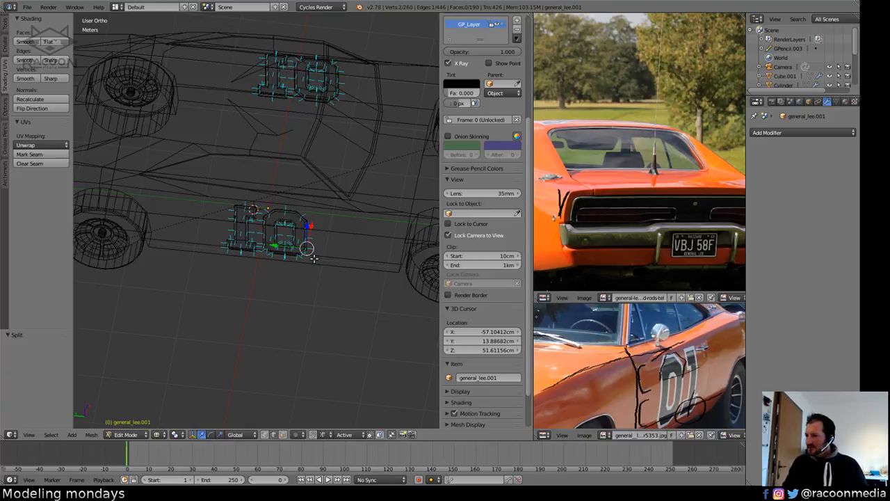
pyautogui.press('c')
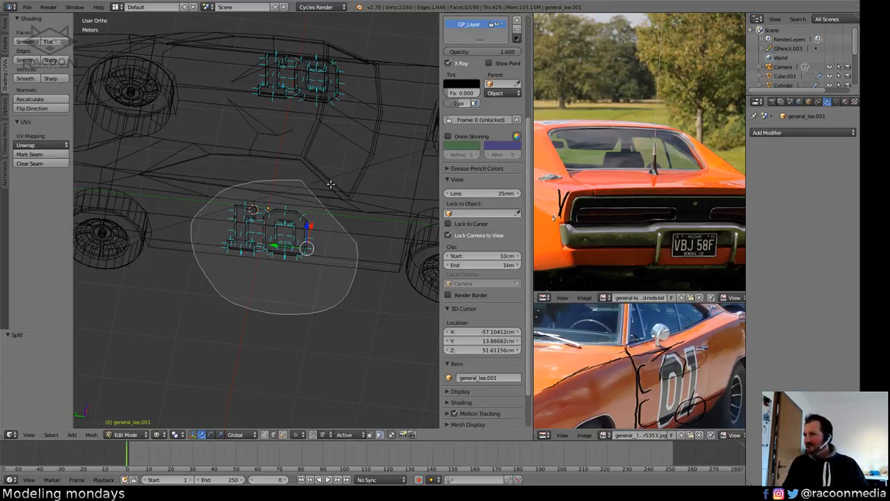
pyautogui.click(300, 262)
pyautogui.press('Escape')
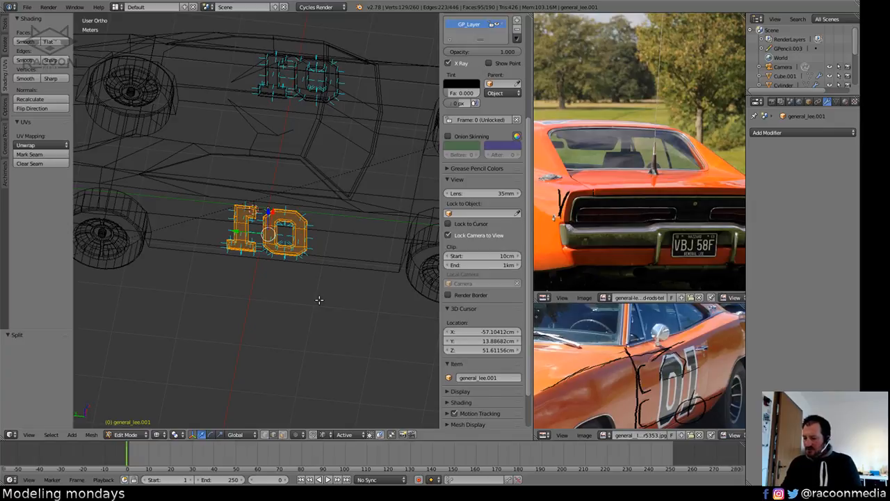
# Mirror the selected backward 01 along the global Y axis so it reads correctly.
pyautogui.hotkey('ctrl', 'm')
pyautogui.press('y')
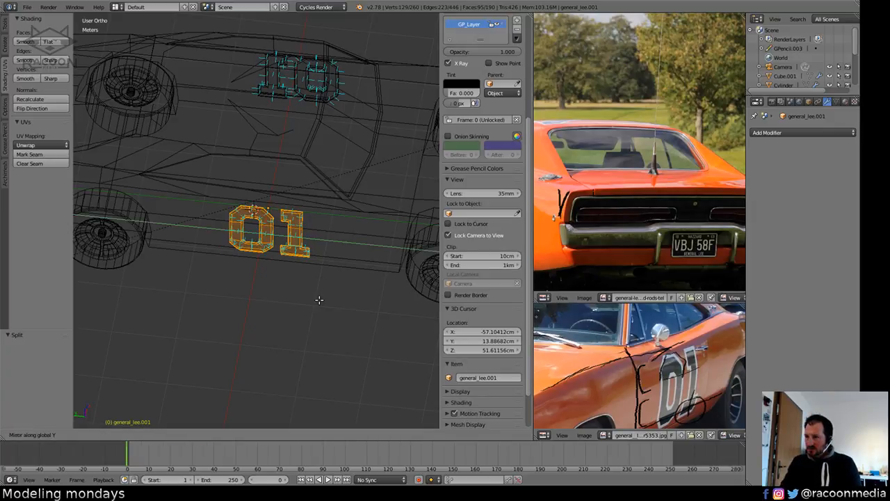
pyautogui.press('Return')
# Move the mirrored 01 about 2.79 cm along negative Y to align it with the number on the opposite door.
pyautogui.press('KP_3')
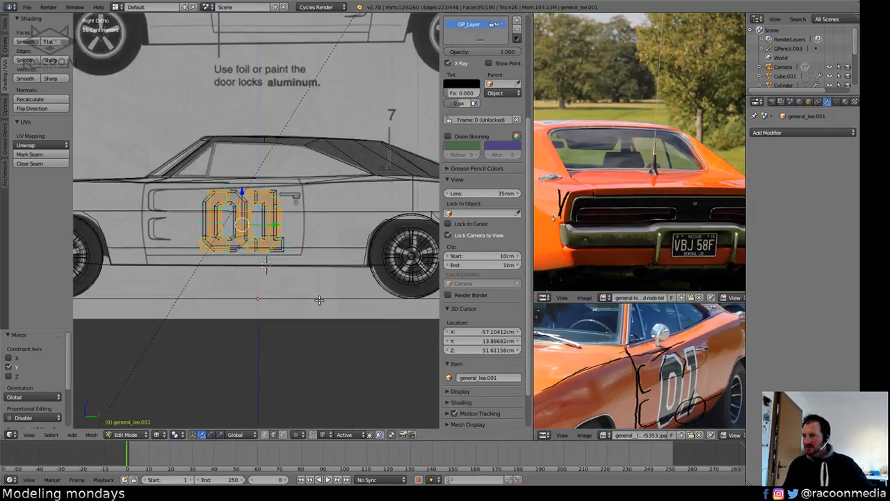
pyautogui.press('z')
pyautogui.scroll(3, 319, 300)
pyautogui.press('z')
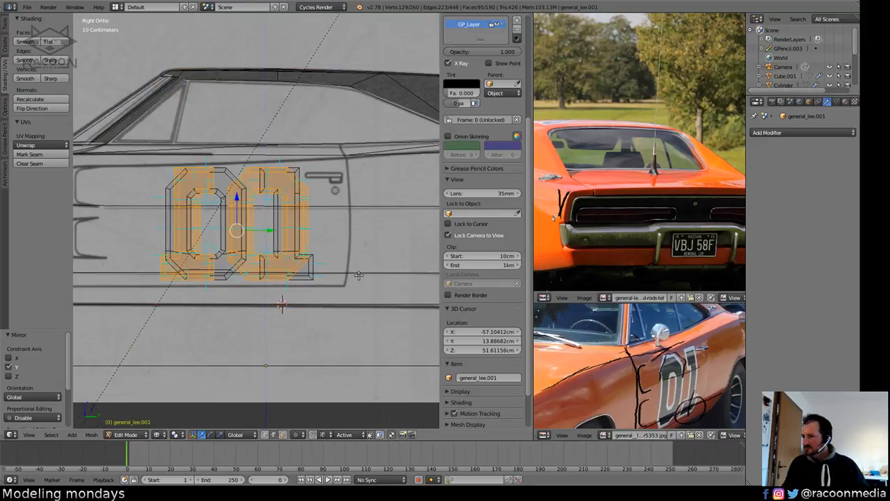
pyautogui.press('g')
pyautogui.press('y')
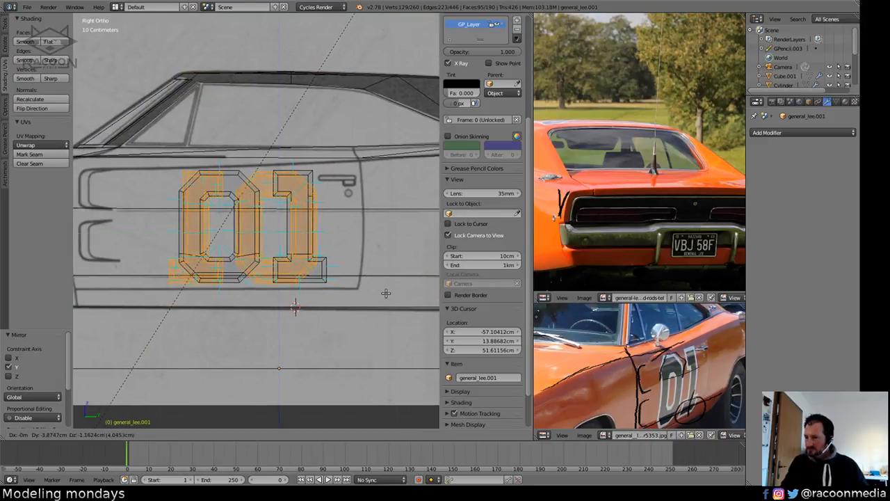
pyautogui.click(387, 293)
pyautogui.press('a')
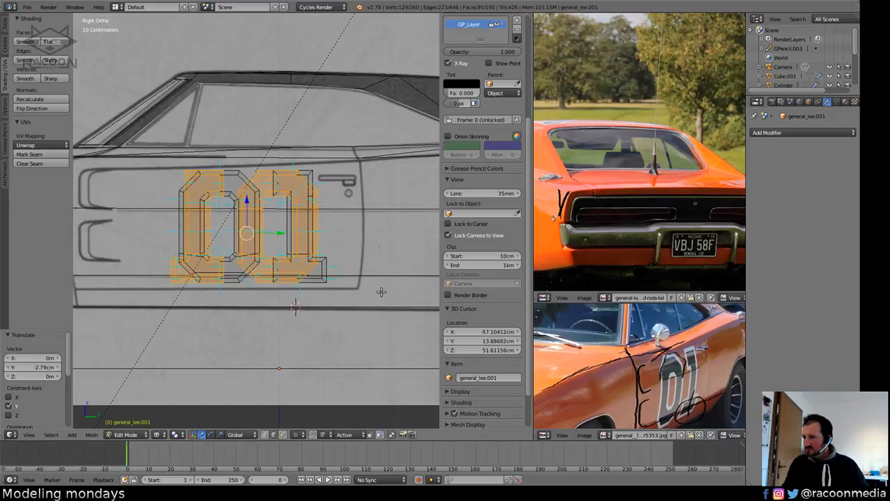
# Recalculate the normals of the entire 01 mesh and return to Object Mode.
pyautogui.scroll(-4, 374, 262)
pyautogui.press('z')
pyautogui.moveTo(352, 334); pyautogui.dragTo(308, 287, button='middle')
pyautogui.press('Tab')
pyautogui.press('Tab')
pyautogui.press('a')
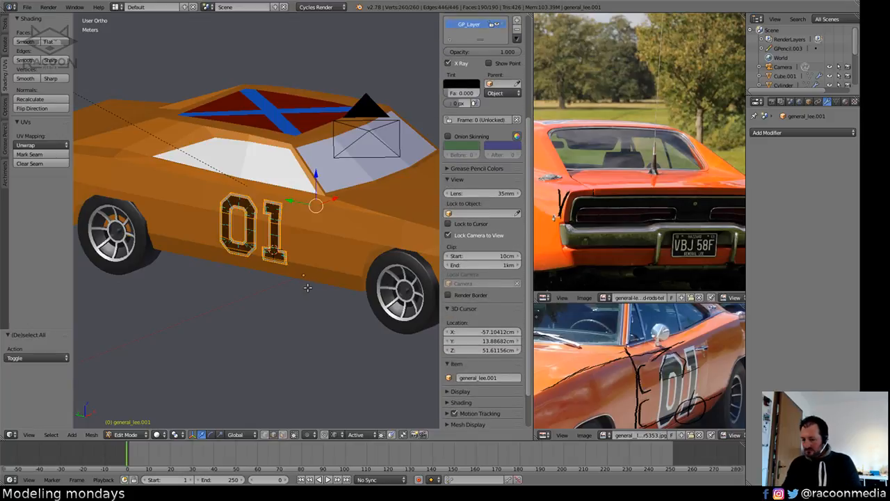
pyautogui.hotkey('ctrl', 'n')
pyautogui.press('Tab')
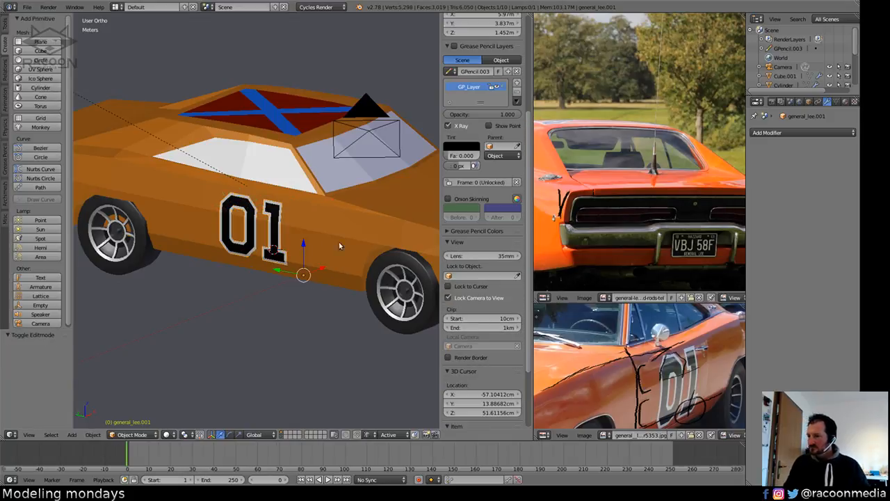
# Examine the car with its corrected 01 number through the camera in the rendered preview.
pyautogui.scroll(-3, 340, 245)
pyautogui.moveTo(337, 321)
pyautogui.mouseDown(button='middle')
pyautogui.moveTo(324, 303)
pyautogui.moveTo(350, 308)
pyautogui.moveTo(332, 284)
pyautogui.moveTo(335, 315)
pyautogui.moveTo(341, 294)
pyautogui.moveTo(317, 310)
pyautogui.moveTo(232, 302)
pyautogui.moveTo(294, 308)
pyautogui.moveTo(303, 328)
pyautogui.moveTo(291, 330)
pyautogui.moveTo(310, 326)
pyautogui.moveTo(297, 326)
pyautogui.moveTo(317, 339)
pyautogui.moveTo(340, 322)
pyautogui.moveTo(338, 340)
pyautogui.moveTo(340, 319)
pyautogui.mouseUp(button='middle')
pyautogui.press('KP_5')
pyautogui.press('KP_0')
pyautogui.hotkey('shift', 'z')
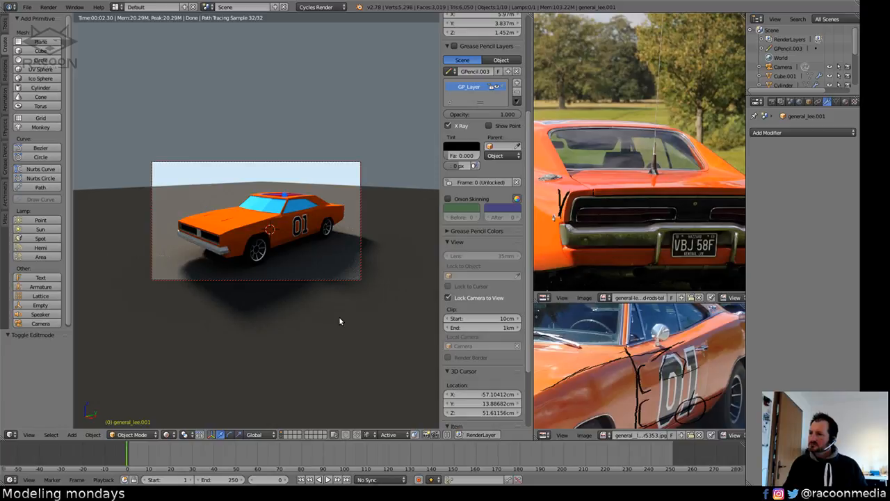
pyautogui.hotkey('shift', 'z')
pyautogui.press('Tab')
pyautogui.press('Tab')
# Lower the front edge of the hood recess on the general_lee body about 2.9 cm along Z.
pyautogui.rightClick(270, 230)
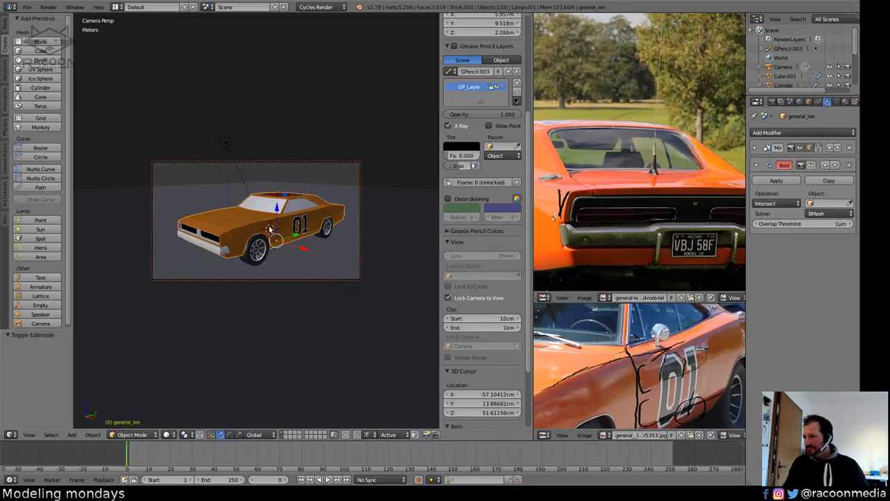
pyautogui.press('KP_7')
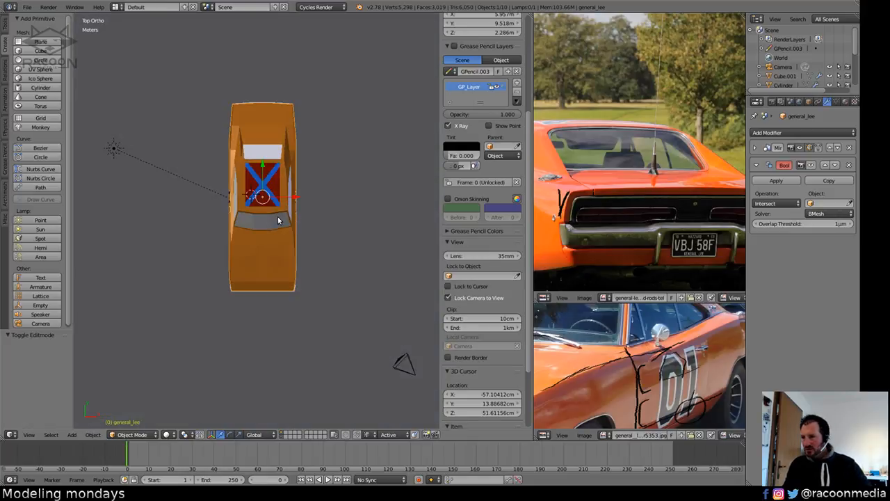
pyautogui.scroll(8, 328, 205)
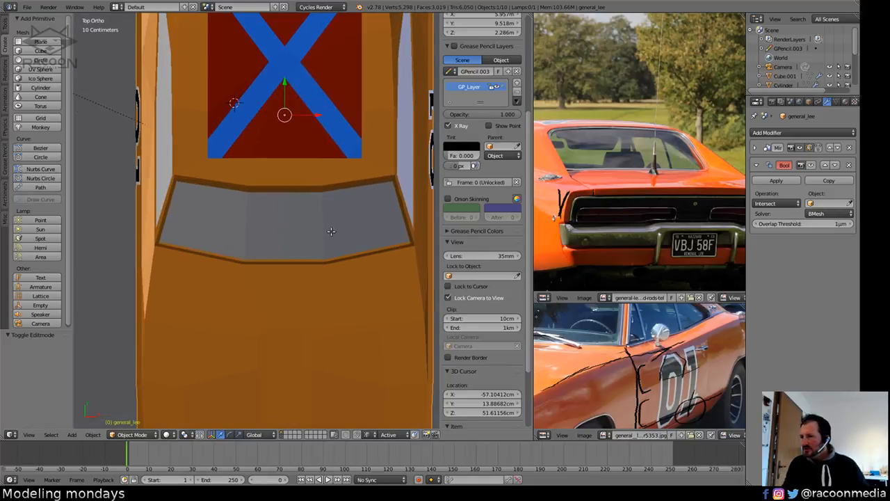
pyautogui.press('Tab')
pyautogui.moveTo(308, 235); pyautogui.dragTo(185, 251, button='middle')
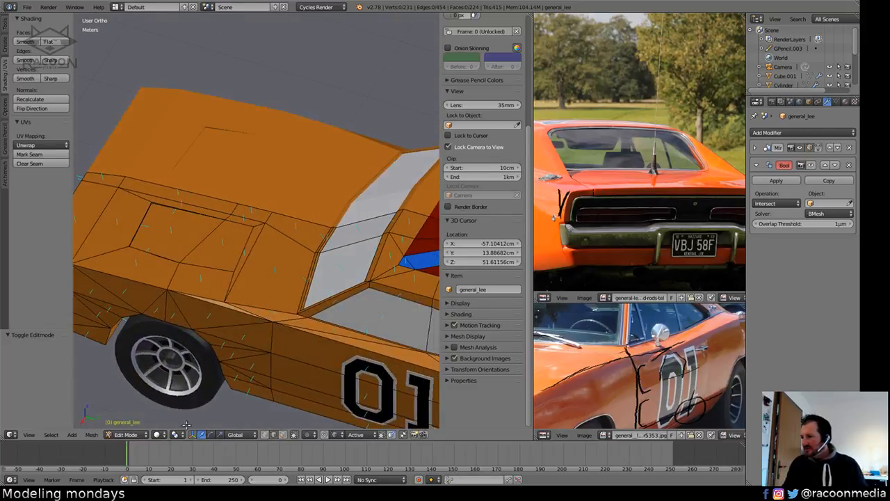
pyautogui.rightClick(148, 231)
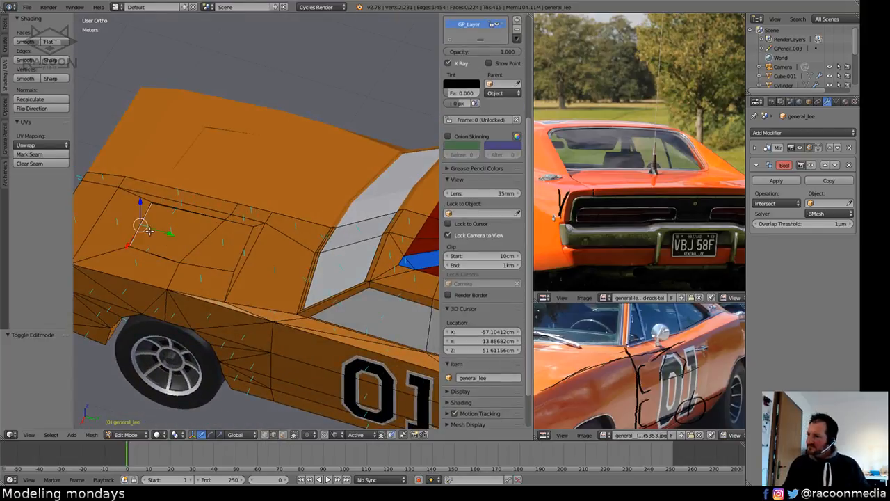
pyautogui.press('g')
pyautogui.press('z')
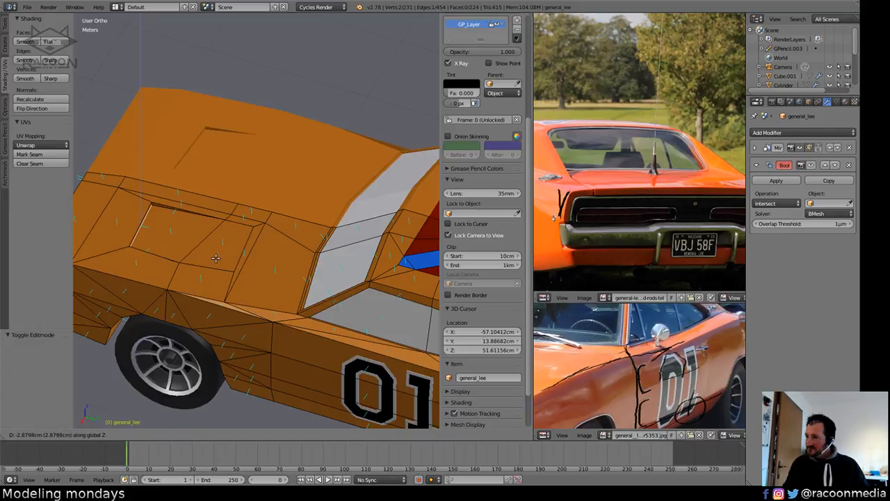
pyautogui.click(215, 257)
pyautogui.press('a')
# Raise the chain of four edges running across the middle of the hood recess about 7 mm along Z.
pyautogui.moveTo(215, 257); pyautogui.dragTo(262, 230, button='middle')
pyautogui.rightClick(260, 224)
pyautogui.keyDown('shift'); pyautogui.rightClick(257, 207); pyautogui.keyUp('shift')
pyautogui.keyDown('shift'); pyautogui.rightClick(258, 194); pyautogui.keyUp('shift')
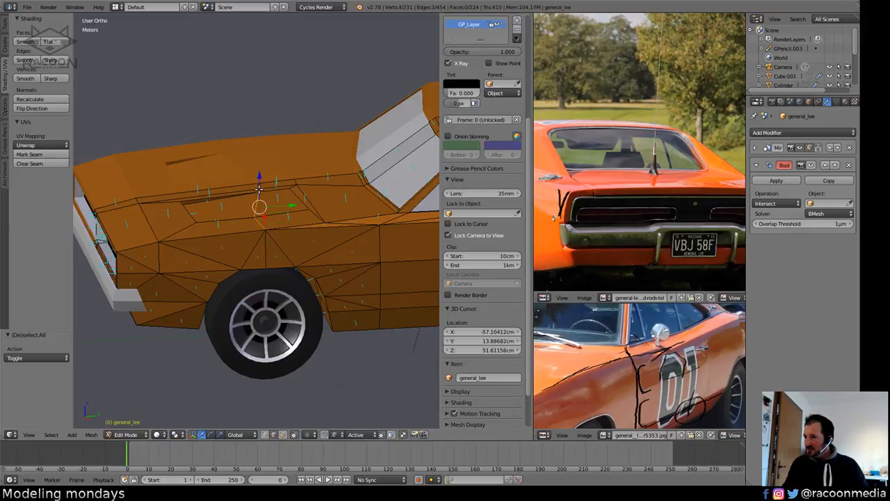
pyautogui.keyDown('shift'); pyautogui.rightClick(259, 187); pyautogui.keyUp('shift')
pyautogui.press('g')
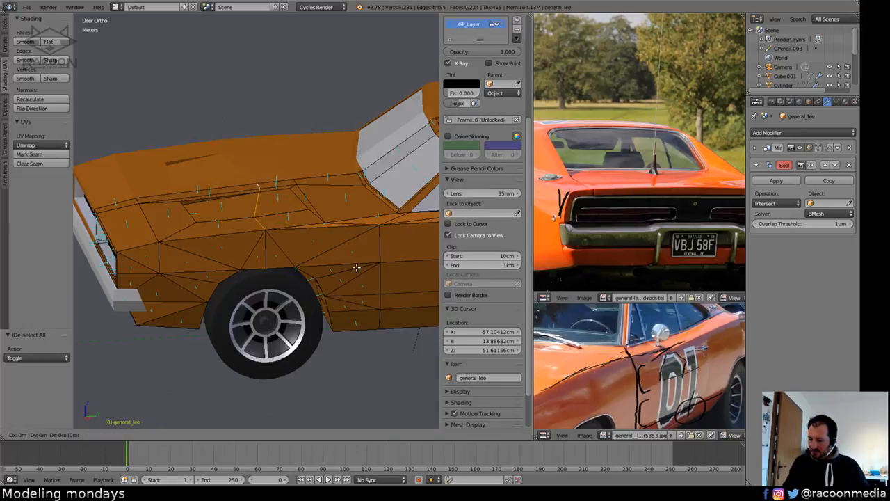
pyautogui.press('z')
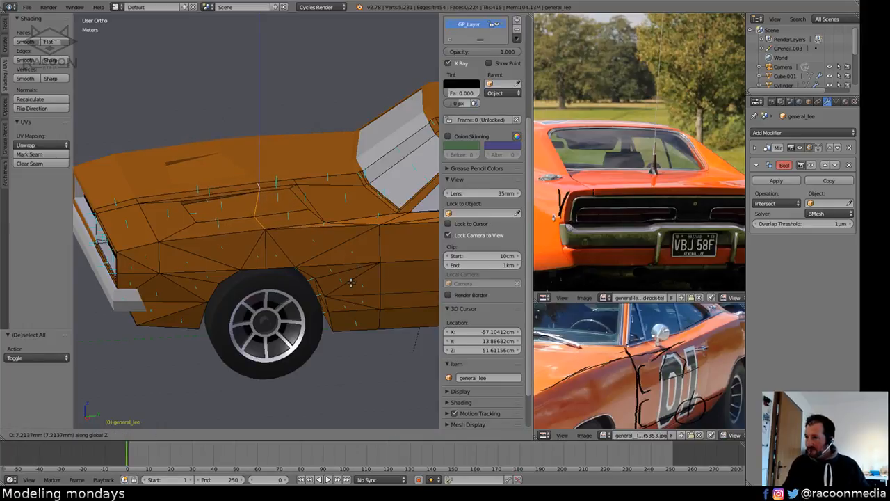
pyautogui.click(351, 280)
pyautogui.press('a')
pyautogui.moveTo(320, 294); pyautogui.dragTo(354, 311, button='middle')
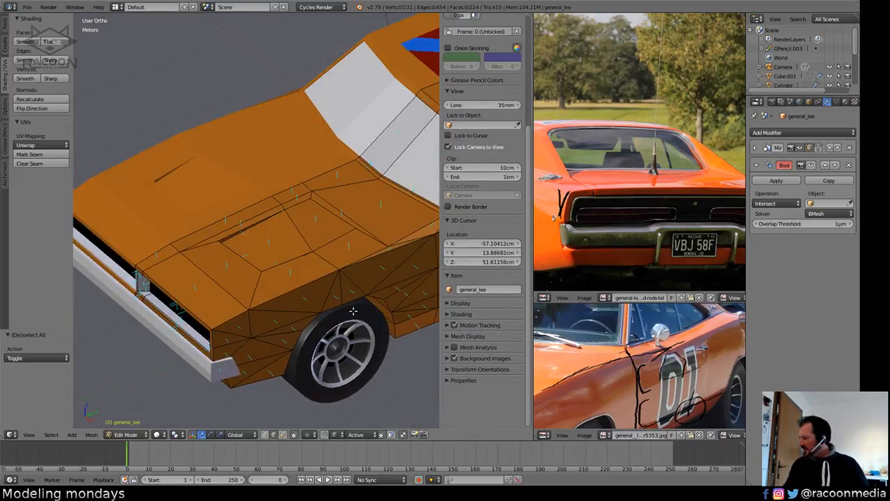
# Rotate the front wheel about -12.7° in the right side view, after leaving Edit Mode on the body.
pyautogui.press('KP_1')
pyautogui.press('KP_3')
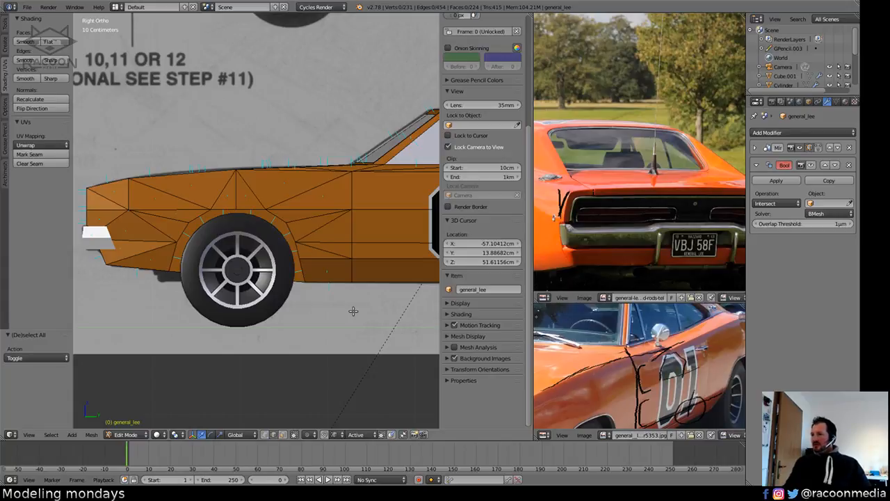
pyautogui.press('Tab')
pyautogui.keyDown('shift'); pyautogui.moveTo(261, 250); pyautogui.dragTo(245, 264, button='middle'); pyautogui.keyUp('shift')
pyautogui.rightClick(245, 317)
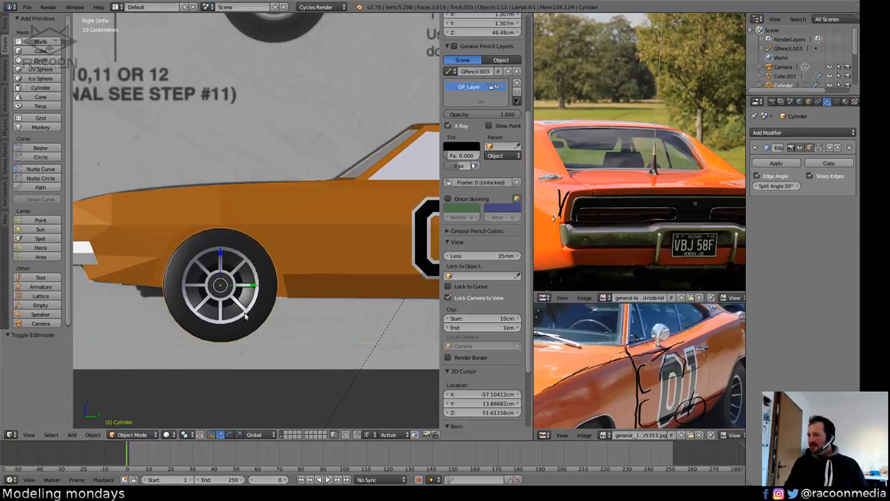
pyautogui.press('r')
pyautogui.click(348, 312)
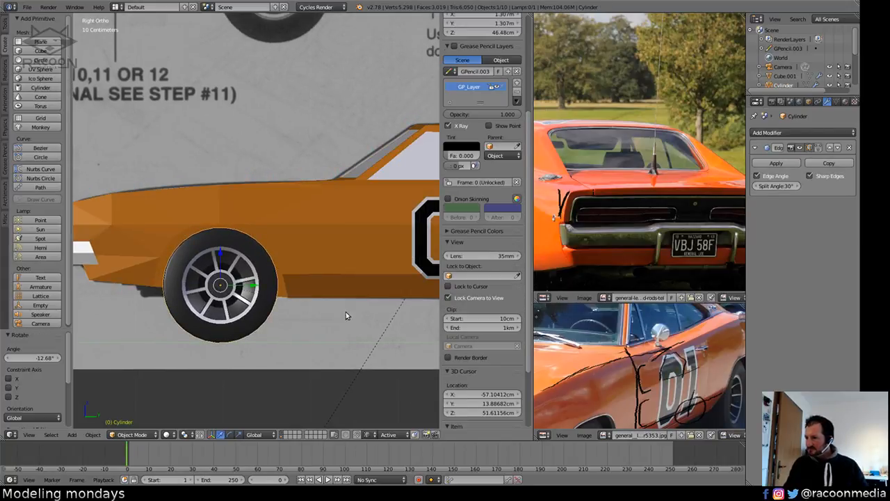
pyautogui.keyDown('shift'); pyautogui.moveTo(348, 312); pyautogui.dragTo(0, 311, button='middle'); pyautogui.keyUp('shift')
pyautogui.rightClick(368, 310)
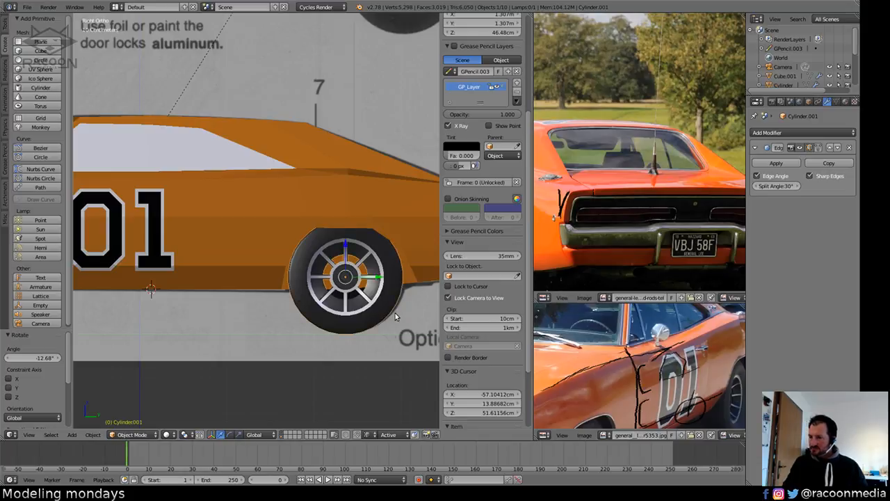
pyautogui.press('a')
# Rotate the front wheel on the opposite side of the car about 10° around the global X axis.
pyautogui.scroll(-1, 265, 387)
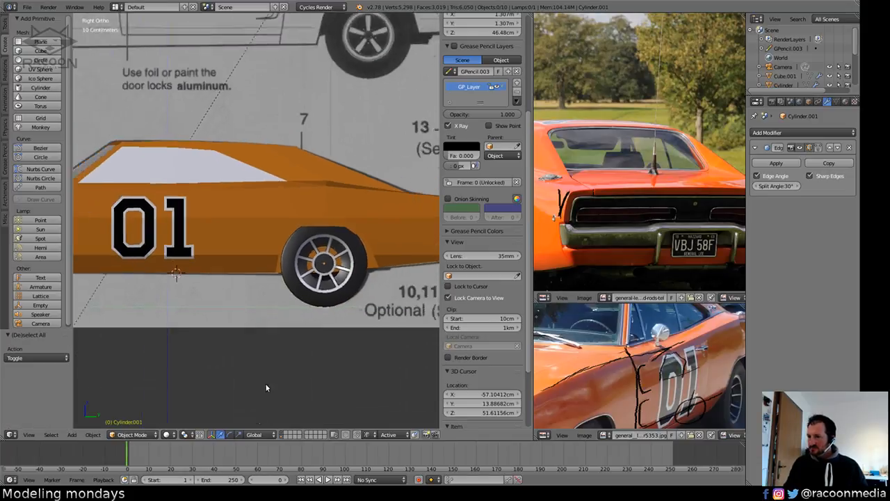
pyautogui.scroll(-3, 262, 386)
pyautogui.keyDown('shift'); pyautogui.moveTo(217, 370); pyautogui.dragTo(345, 291, button='middle'); pyautogui.keyUp('shift')
pyautogui.moveTo(303, 311); pyautogui.dragTo(390, 348, button='middle')
pyautogui.press('r')
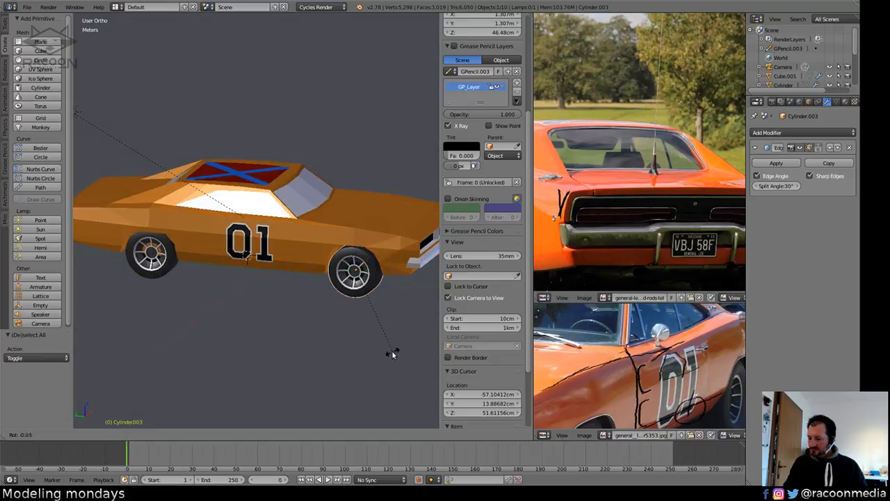
pyautogui.press('x')
pyautogui.press('x')
pyautogui.press('x')
pyautogui.press('x')
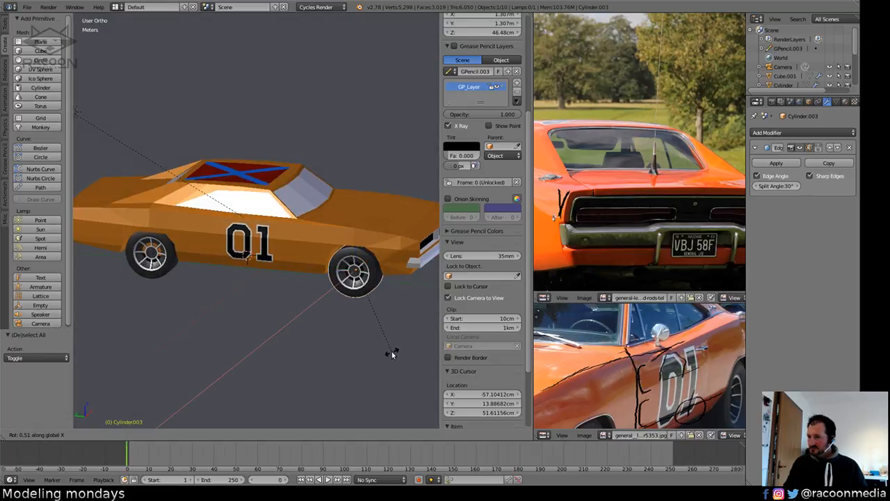
pyautogui.click(378, 361)
# Rotate the rear wheel on that same side about -10.4° around the global X axis.
pyautogui.rightClick(168, 277)
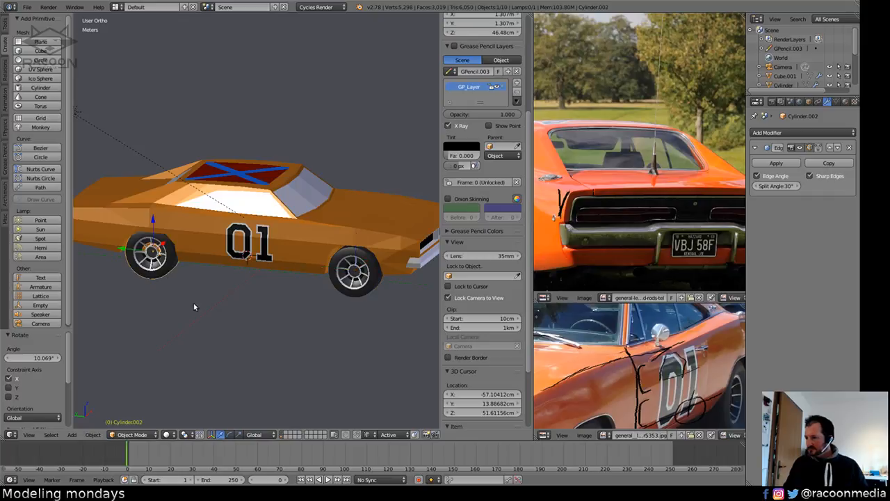
pyautogui.press('r')
pyautogui.rightClick(244, 322)
pyautogui.press('r')
pyautogui.press('x')
pyautogui.press('x')
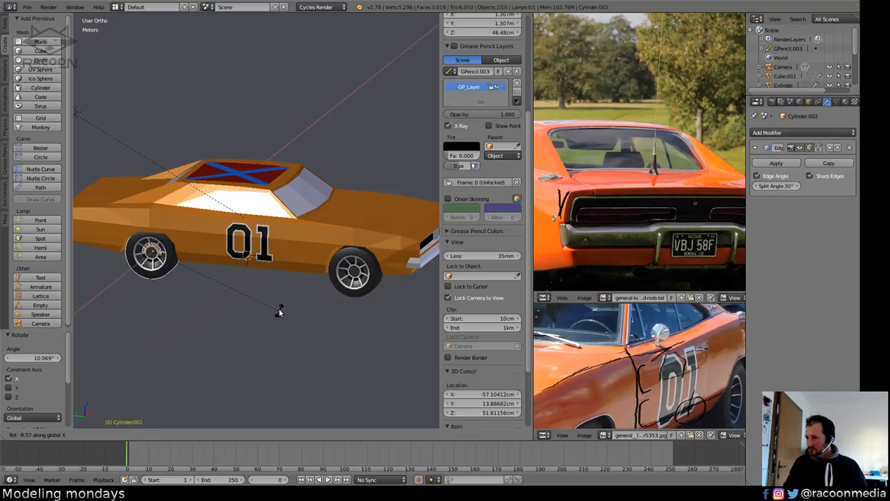
pyautogui.click(316, 310)
# Steer both front wheels about -20.3° around Z in the top view, with the pivot point set to Individual Origins.
pyautogui.rightClick(350, 297)
pyautogui.moveTo(390, 315); pyautogui.dragTo(244, 315, button='middle')
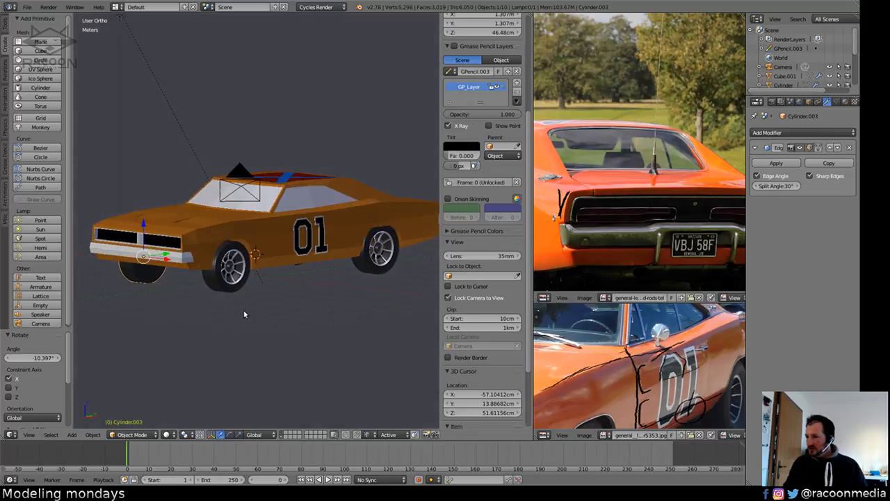
pyautogui.rightClick(229, 281)
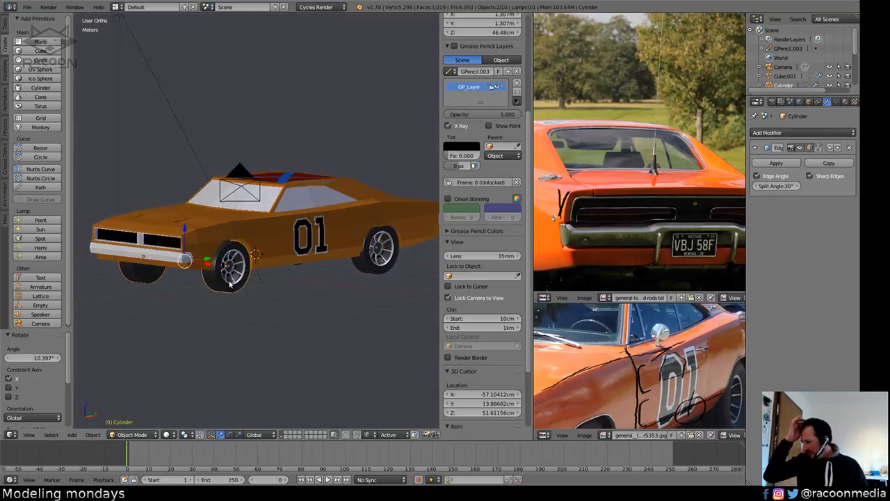
pyautogui.press('KP_7')
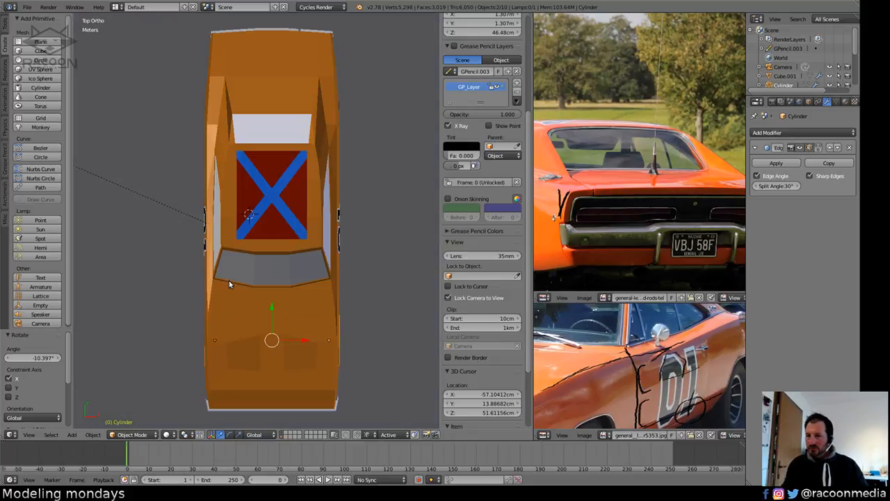
pyautogui.moveTo(629, 400); pyautogui.dragTo(653, 325, button='middle')
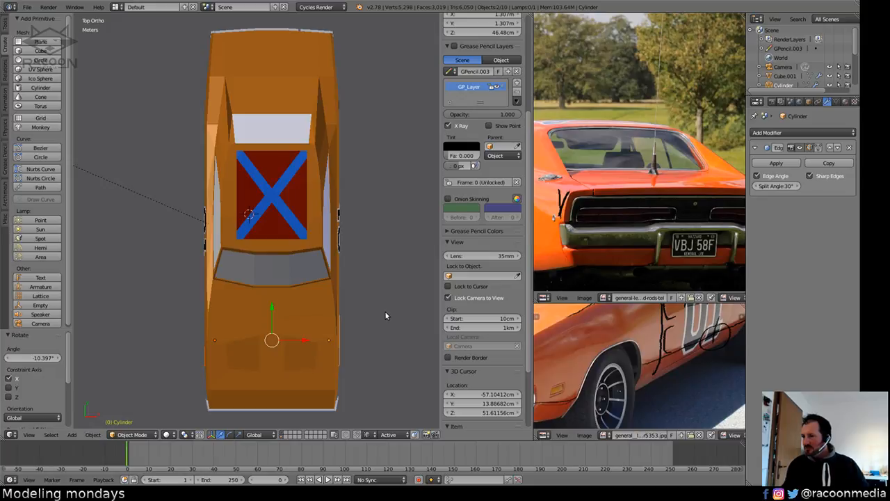
pyautogui.scroll(-1, 338, 332)
pyautogui.scroll(2, 338, 304)
pyautogui.press('z')
pyautogui.scroll(3, 341, 276)
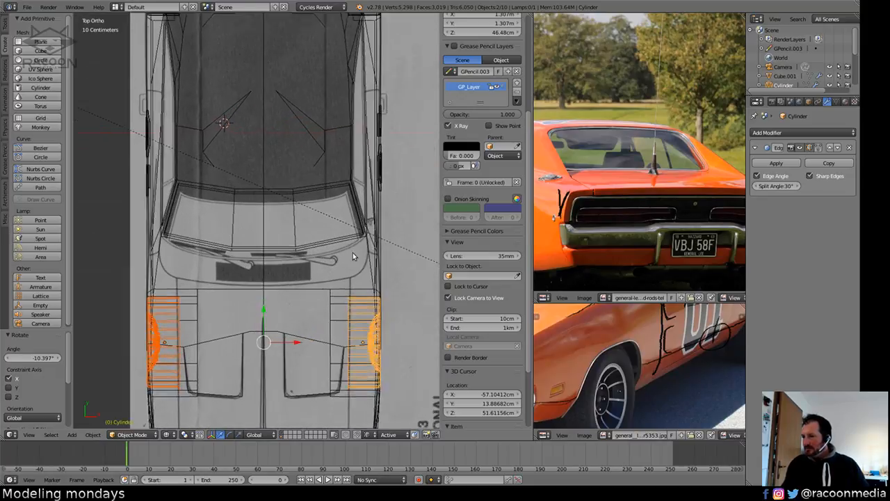
pyautogui.click(183, 435)
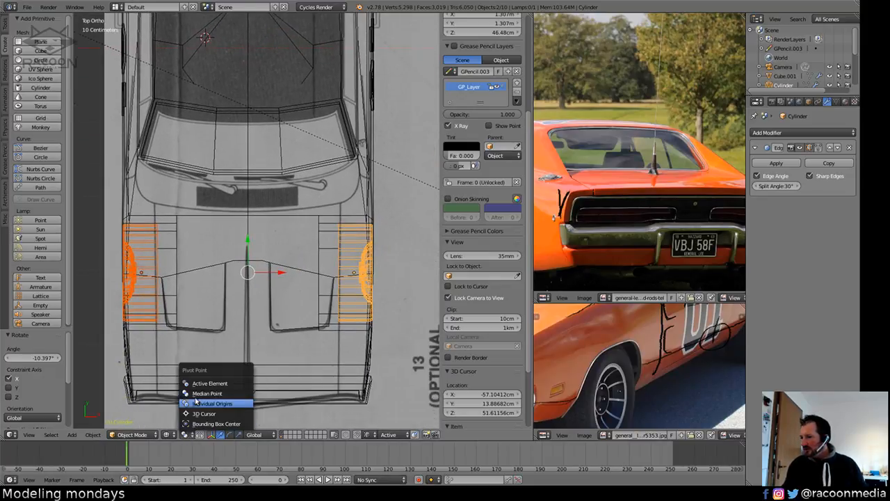
pyautogui.click(244, 405)
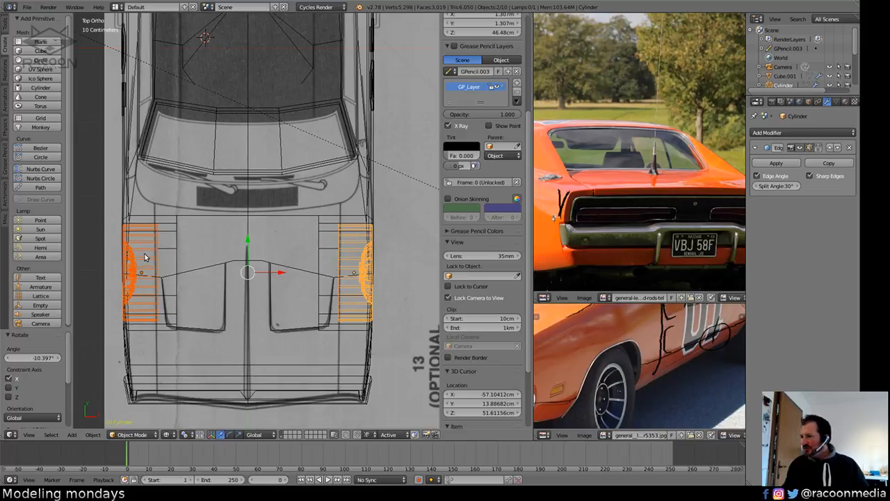
pyautogui.press('r')
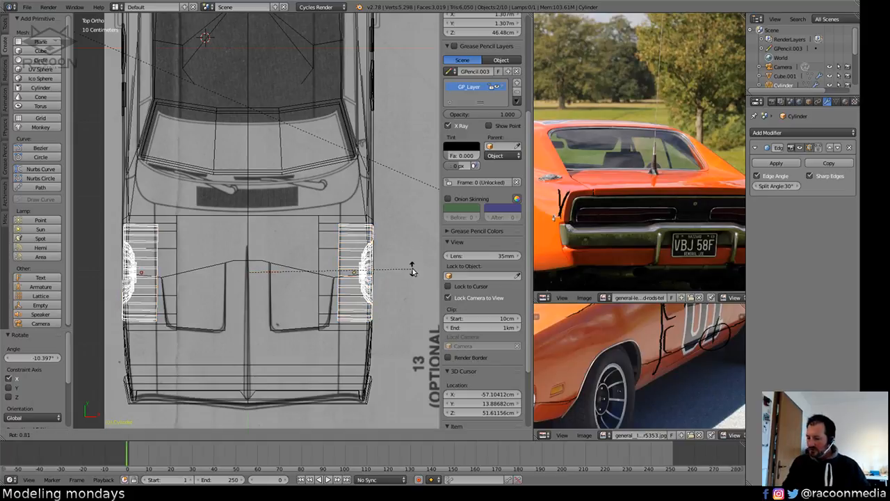
pyautogui.click(400, 320)
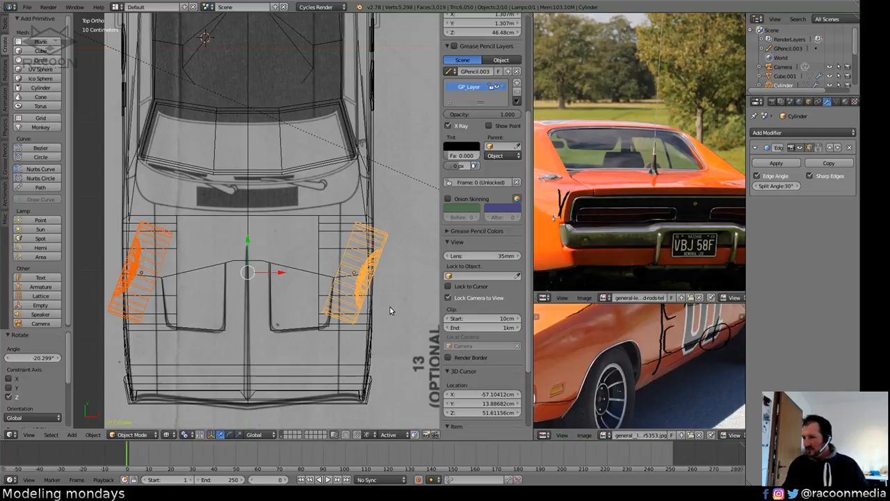
# Examine the car with its steered front wheels through the camera in the rendered preview.
pyautogui.press('KP_0')
pyautogui.press('z')
pyautogui.moveTo(282, 338)
pyautogui.mouseDown(button='middle')
pyautogui.moveTo(278, 316)
pyautogui.moveTo(366, 315)
pyautogui.moveTo(228, 314)
pyautogui.moveTo(240, 322)
pyautogui.moveTo(318, 320)
pyautogui.moveTo(331, 308)
pyautogui.moveTo(331, 331)
pyautogui.mouseUp(button='middle')
pyautogui.hotkey('shift', 'z')
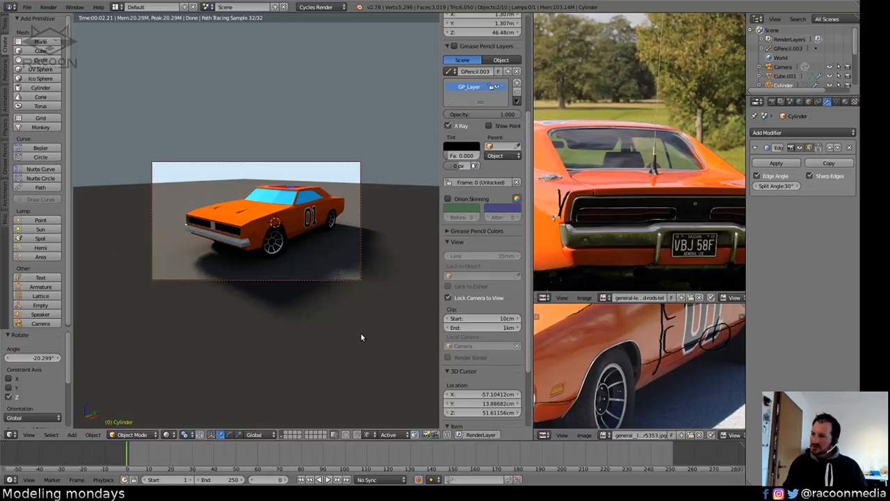
pyautogui.hotkey('shift', 'z')
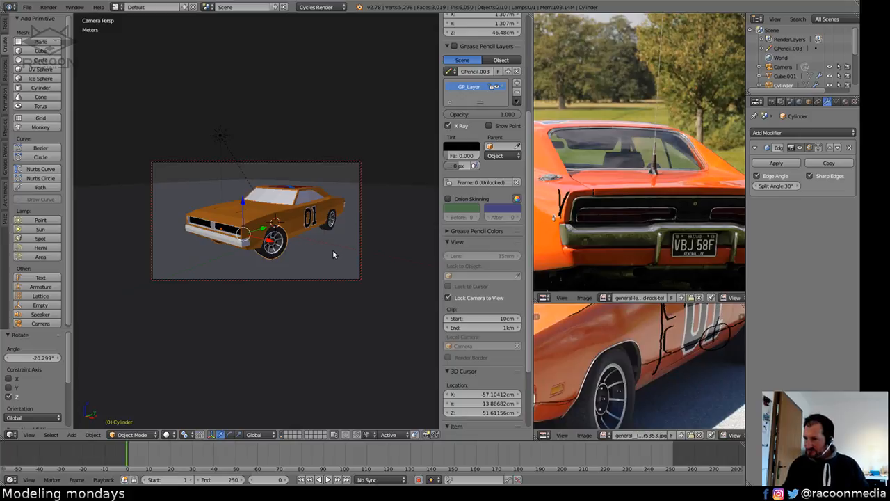
# Enable the Pro Lighting Studio lights in the World settings and check them in the rendered preview.
pyautogui.rightClick(379, 239)
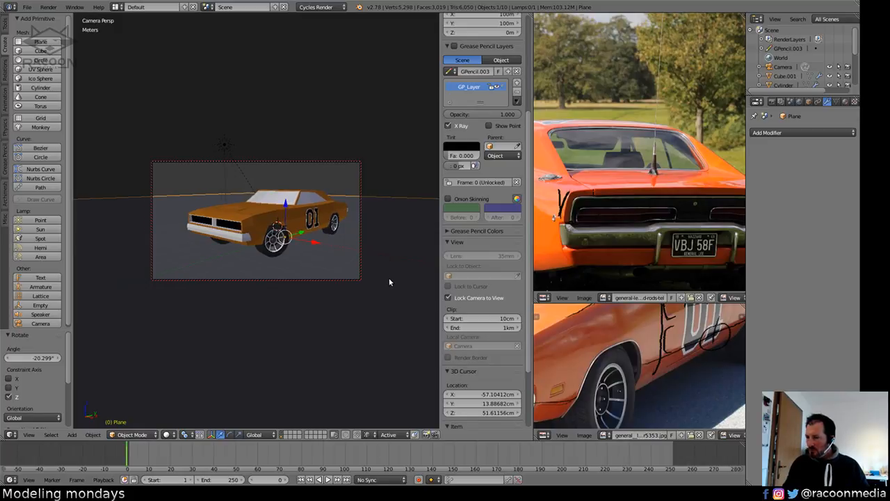
pyautogui.click(800, 102)
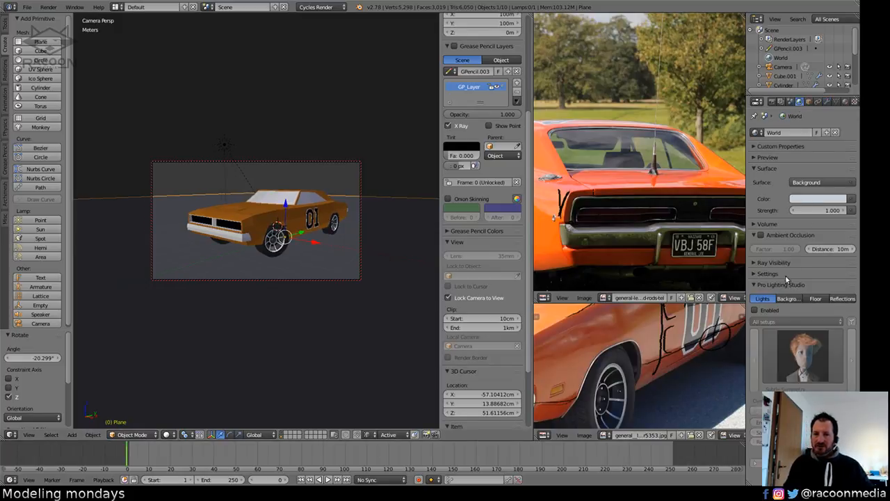
pyautogui.click(755, 311)
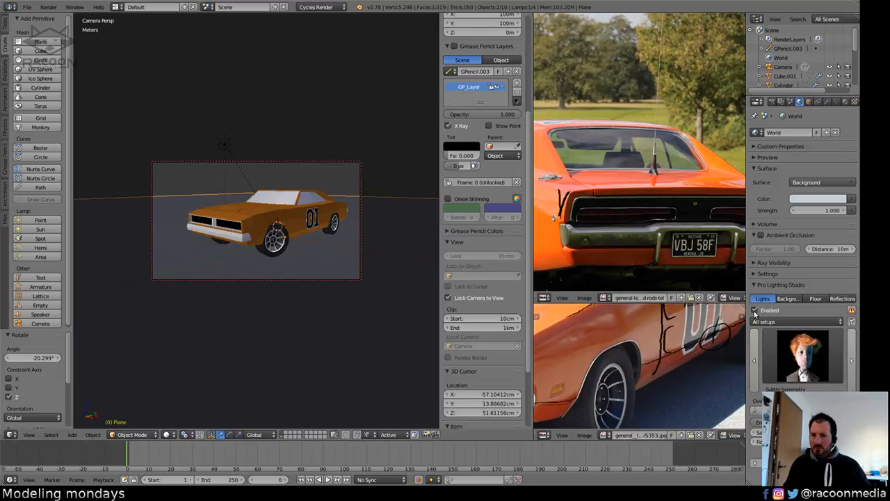
pyautogui.hotkey('shift', 'z')
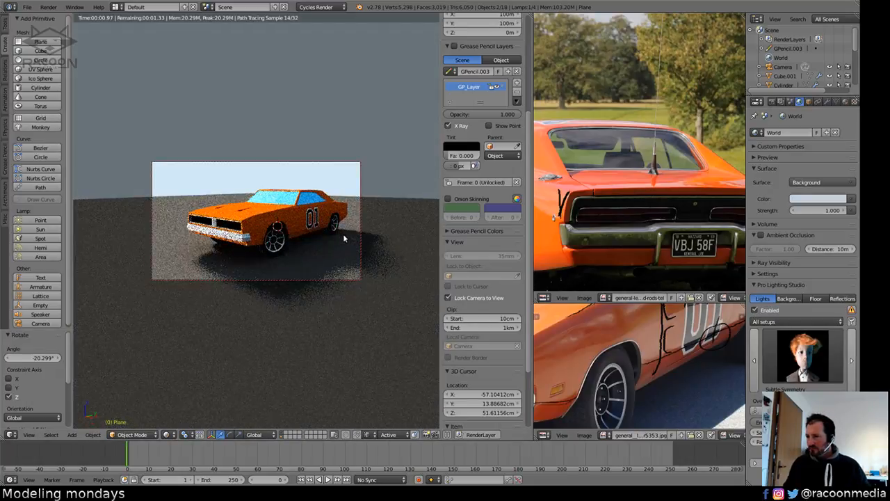
pyautogui.hotkey('shift', 'z')
# Set the sun lamp's strength to 0 and preview the scene rendered.
pyautogui.rightClick(222, 144)
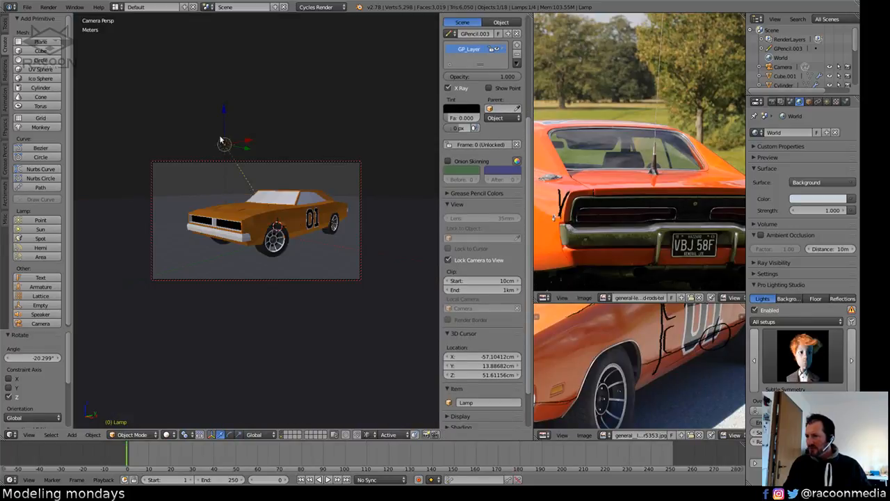
pyautogui.click(827, 102)
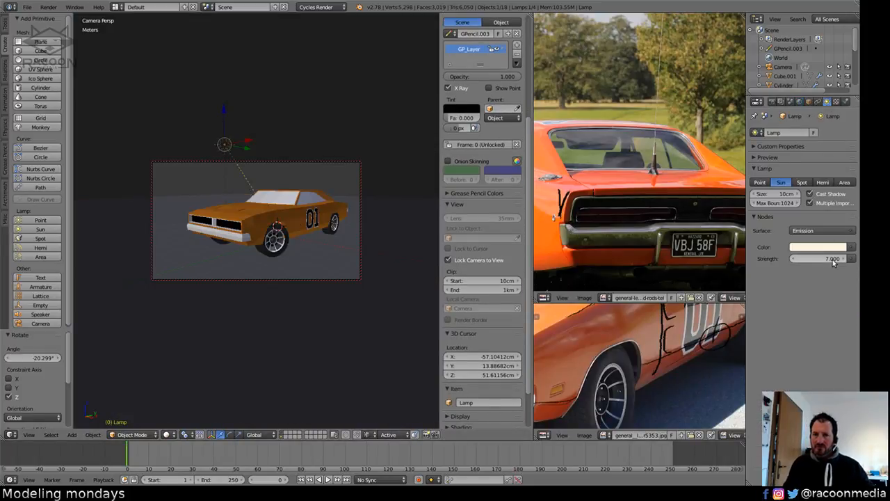
pyautogui.hotkey('shift', 'z')
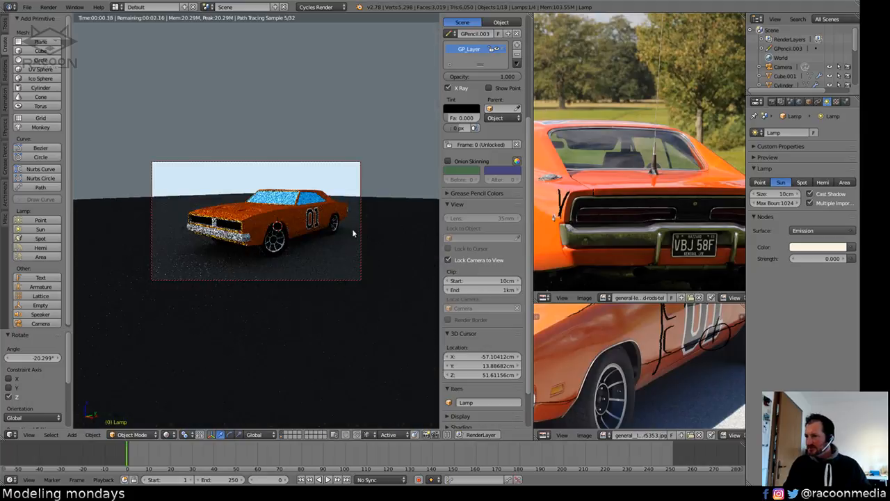
# Switch the Pro Lighting Studio lights off and on again, choose Vehicle setups, and accept losing the current lighting changes.
pyautogui.click(798, 102)
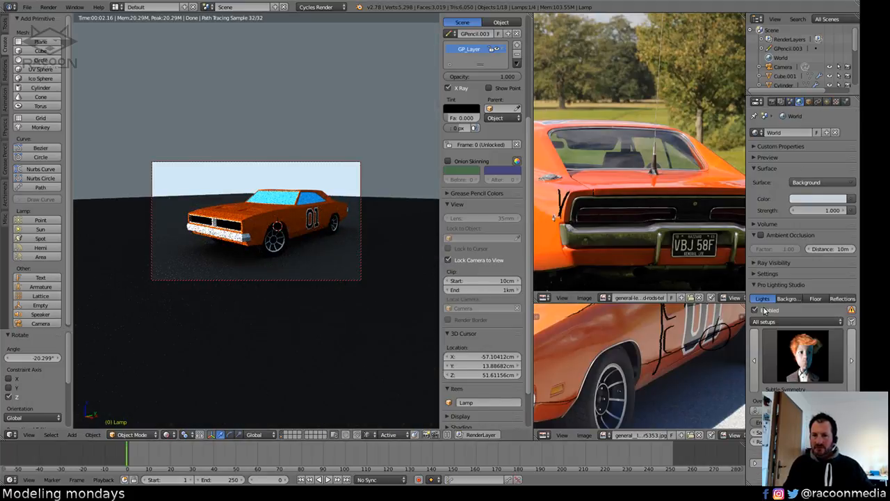
pyautogui.click(764, 310)
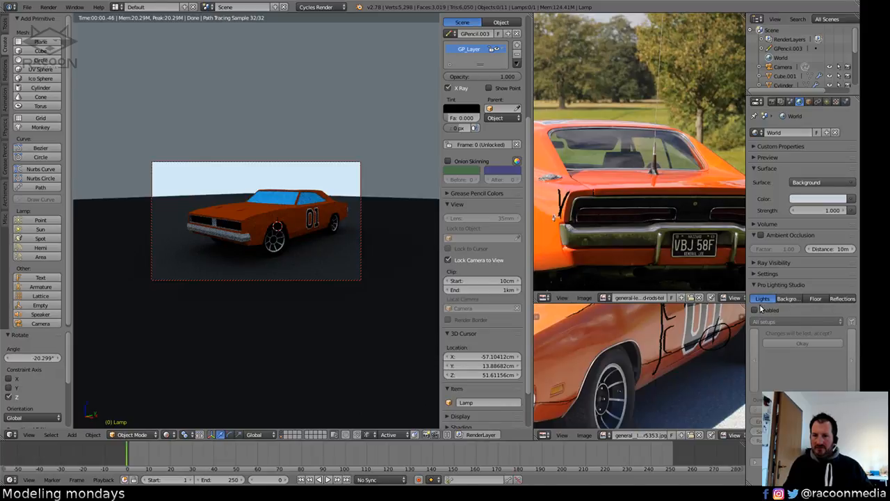
pyautogui.click(760, 309)
pyautogui.click(772, 321)
pyautogui.click(778, 285)
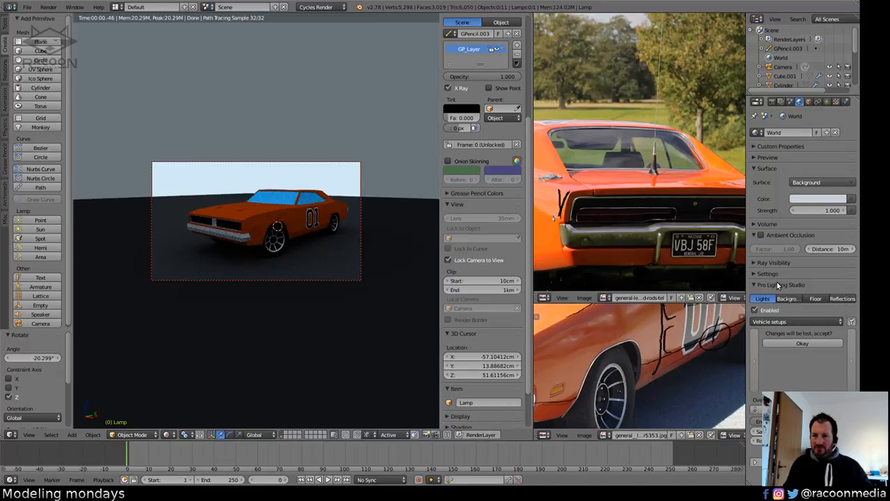
pyautogui.click(777, 340)
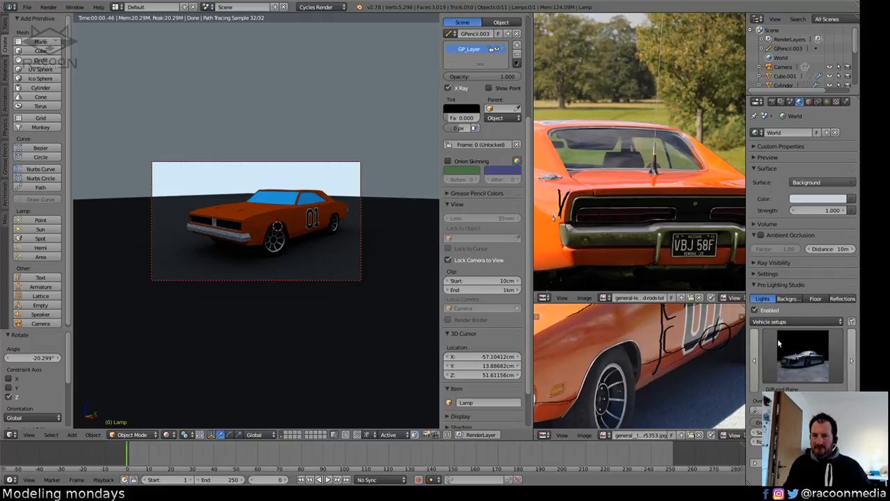
# Check the rendered preview through the camera, and set the general_lee body as the lighting subject.
pyautogui.click(805, 356)
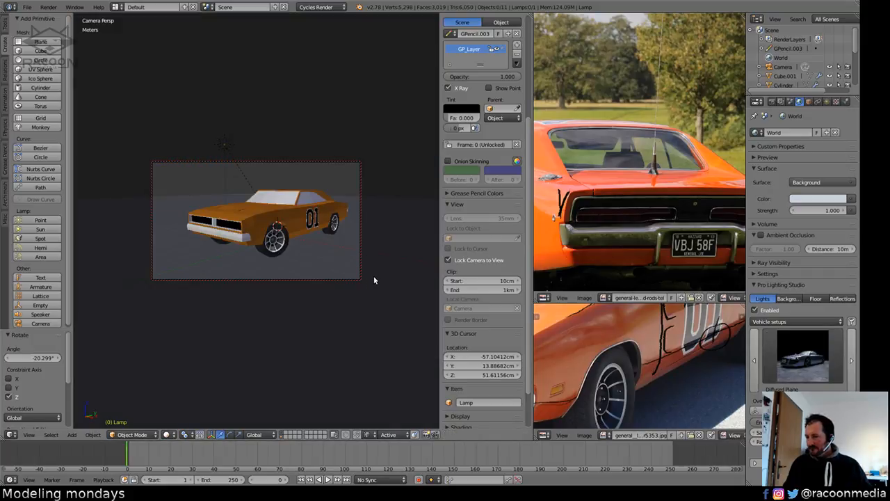
pyautogui.hotkey('shift', 'z')
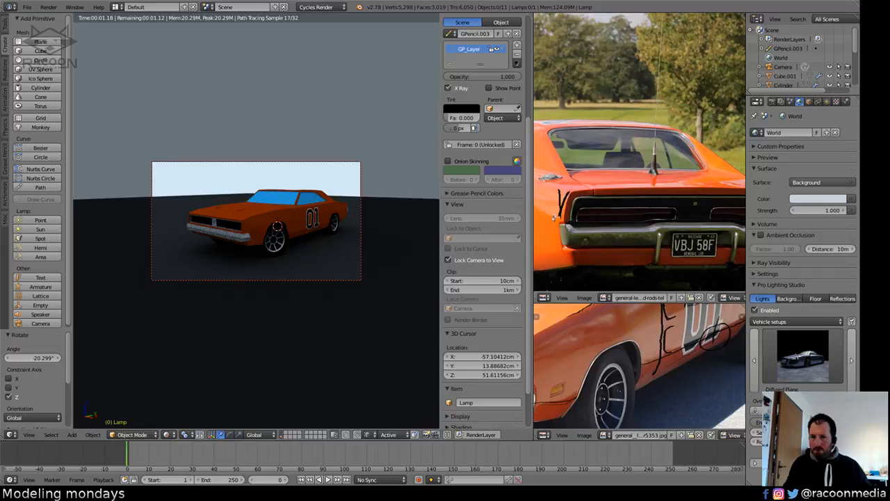
pyautogui.hotkey('shift', 'z')
pyautogui.rightClick(330, 234)
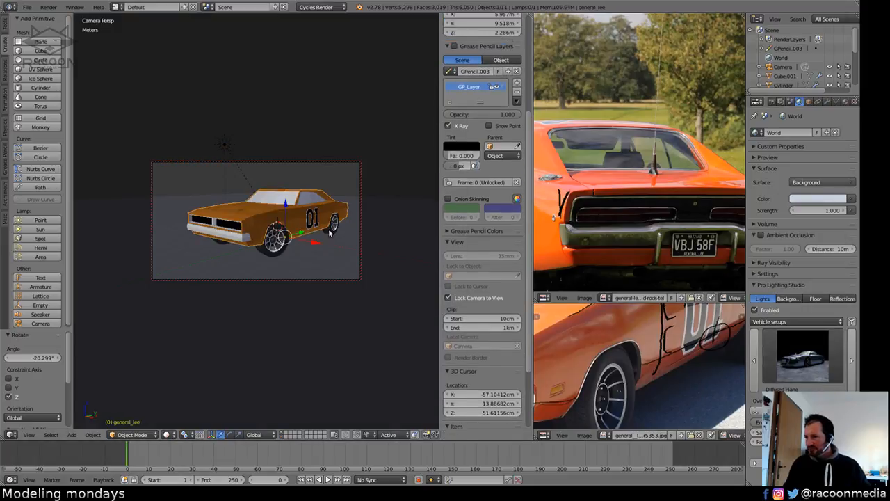
pyautogui.click(786, 410)
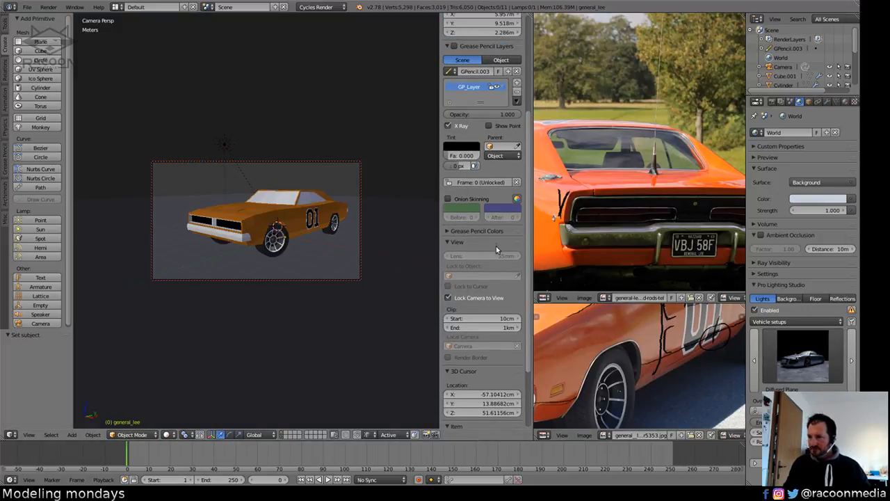
# Preview the scene rendered through the camera, and change the vehicle lighting setup to Spot Accent.
pyautogui.hotkey('shift', 'z')
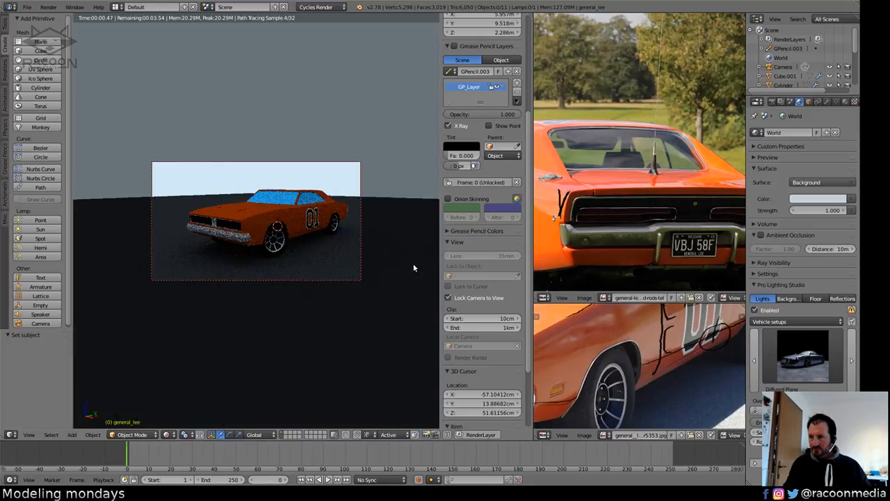
pyautogui.click(789, 358)
pyautogui.click(789, 358)
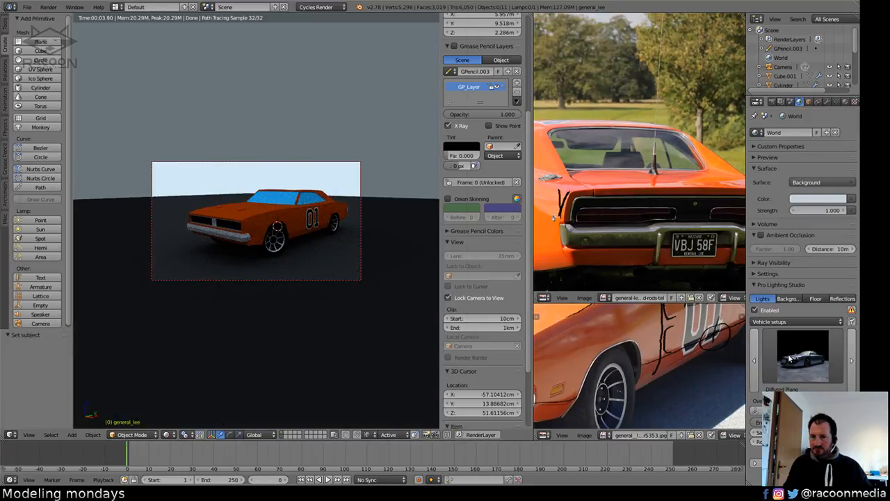
pyautogui.click(790, 359)
pyautogui.click(789, 359)
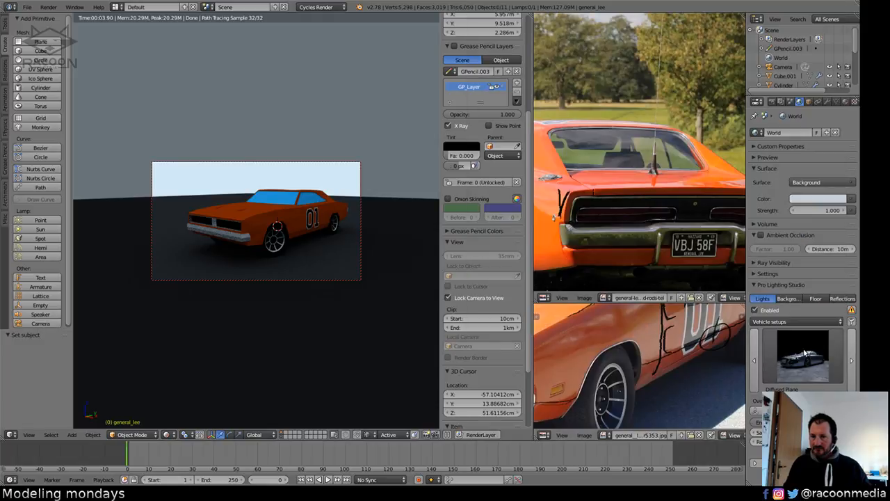
pyautogui.click(805, 353)
pyautogui.click(771, 306)
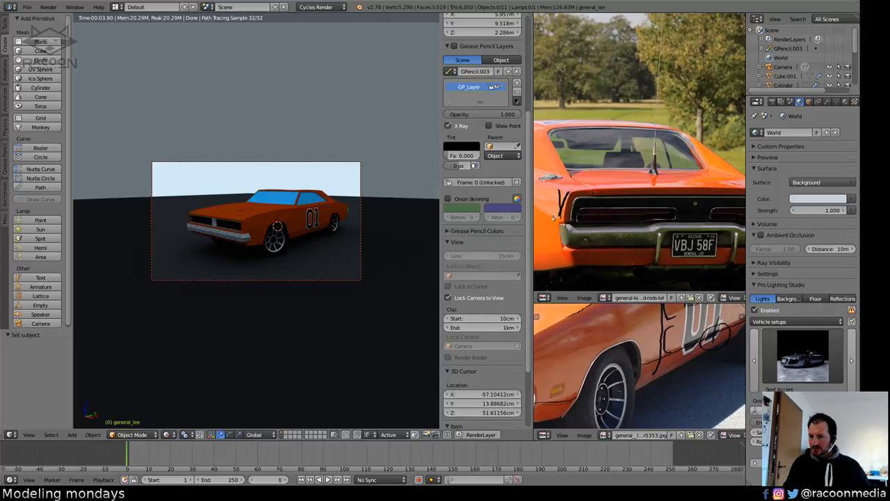
# Apply the Pro Lighting Studio fix that removes other lights in the scene, and reselect the Spot Accent setup.
pyautogui.click(850, 320)
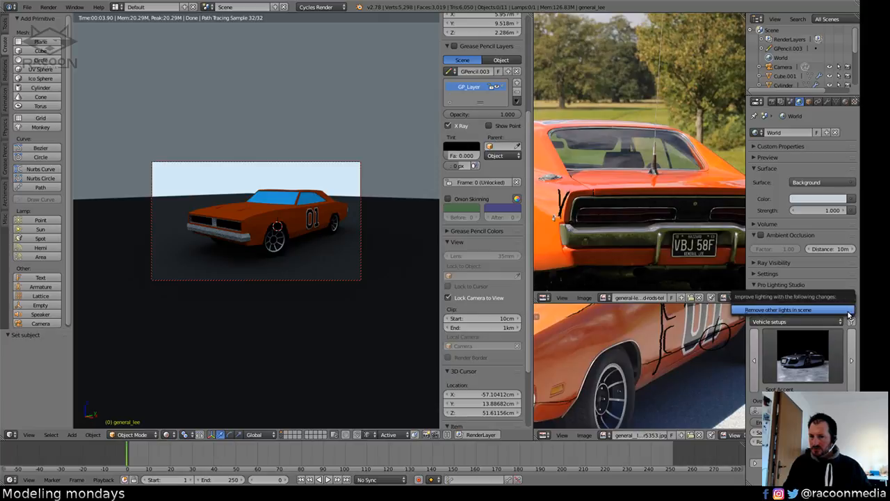
pyautogui.click(844, 313)
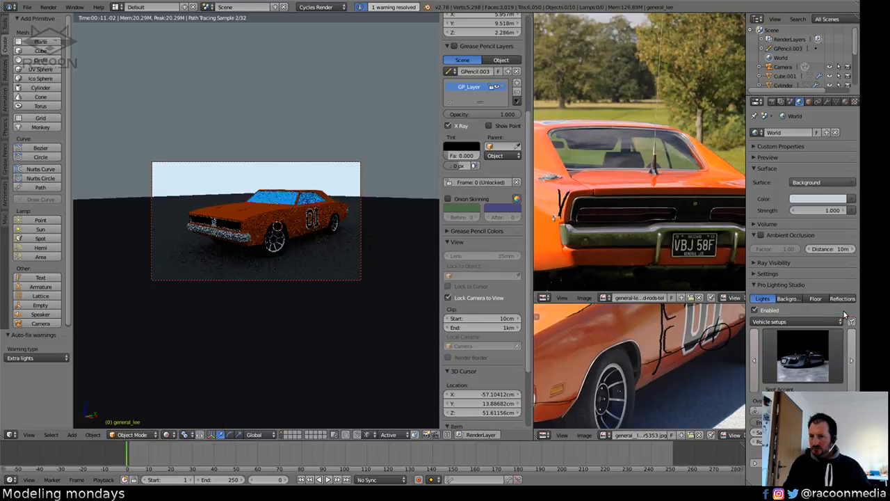
pyautogui.click(791, 369)
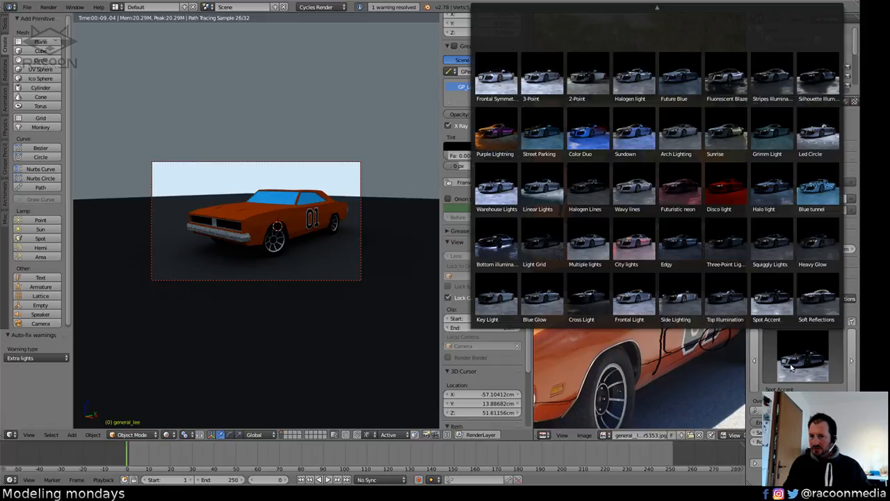
pyautogui.click(793, 312)
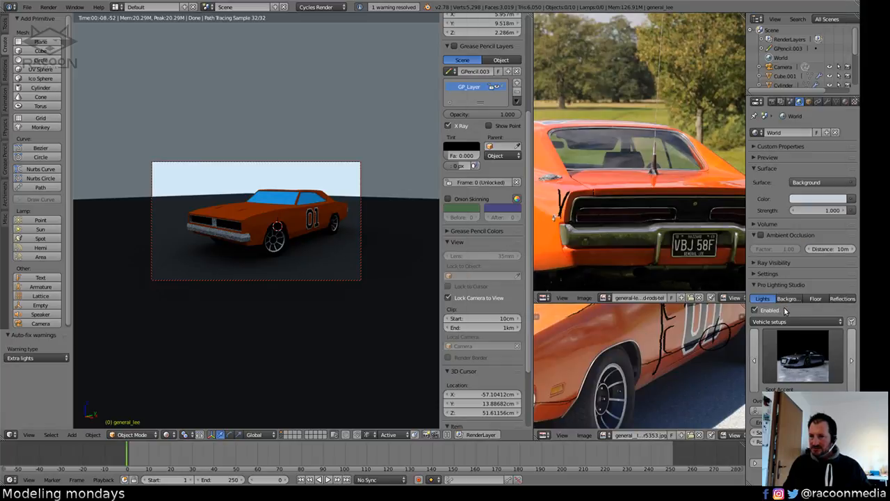
# Turn the Pro Lighting Studio floor on and off again, and return to the light settings.
pyautogui.click(811, 299)
pyautogui.click(756, 311)
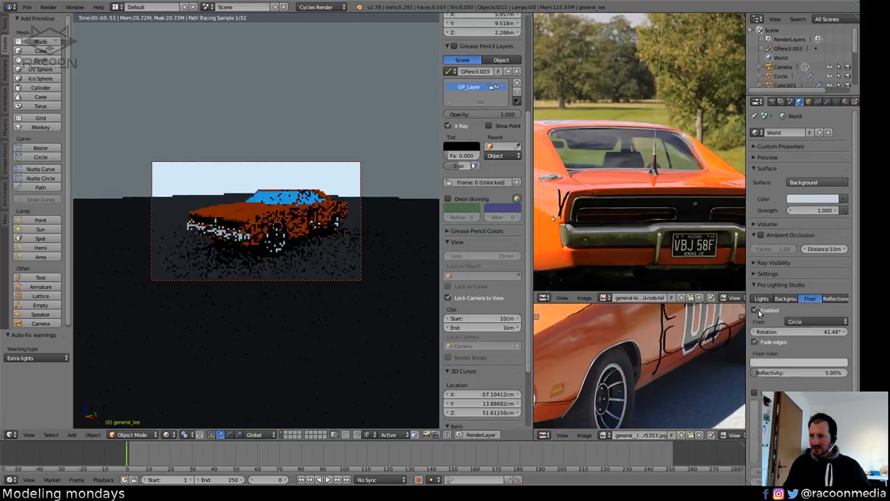
pyautogui.click(756, 311)
pyautogui.click(761, 298)
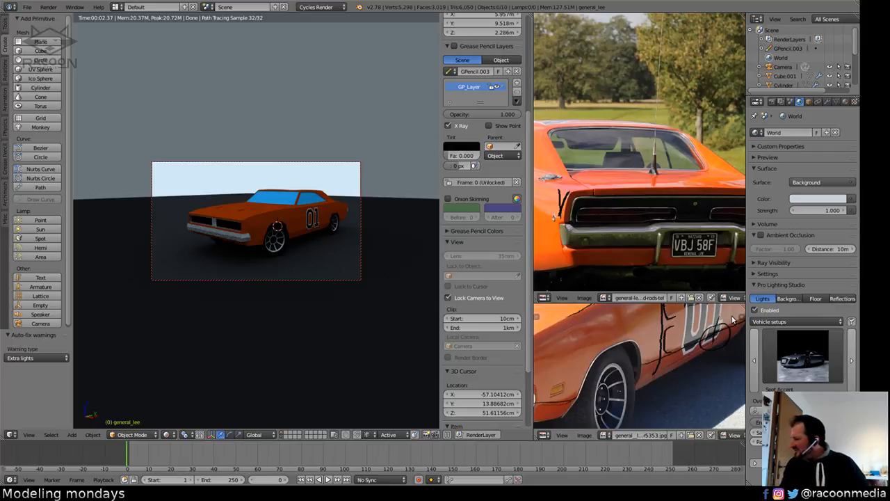
# Change the vehicle lighting setup to Warehouse Lights and check the rendered car from different camera angles.
pyautogui.click(814, 355)
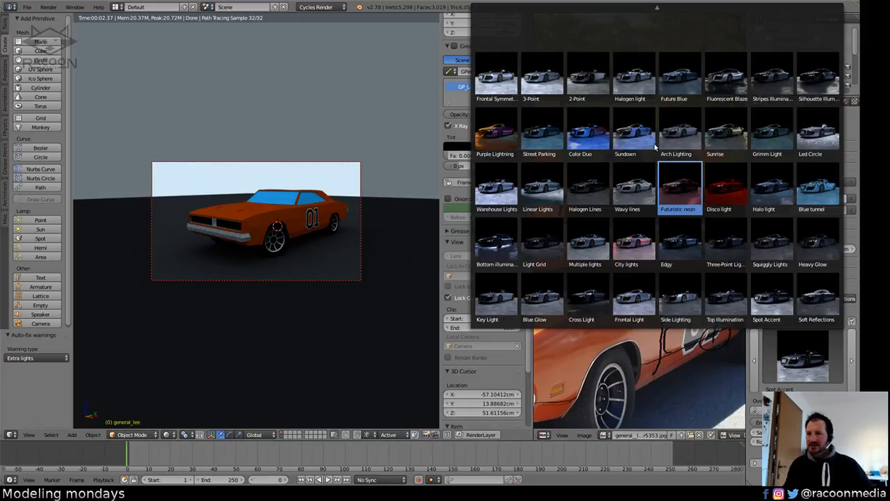
pyautogui.click(510, 183)
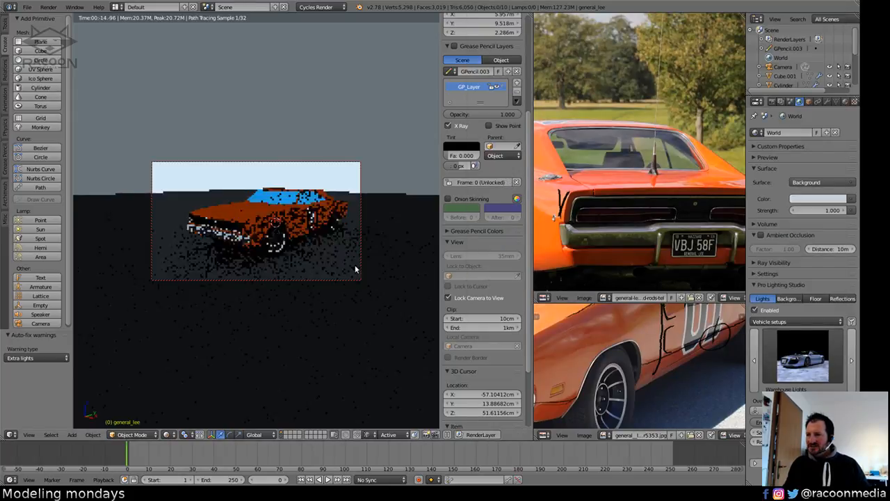
pyautogui.moveTo(354, 264)
pyautogui.mouseDown(button='middle')
pyautogui.moveTo(417, 292)
pyautogui.moveTo(356, 262)
pyautogui.moveTo(355, 246)
pyautogui.moveTo(261, 263)
pyautogui.moveTo(349, 260)
pyautogui.moveTo(330, 262)
pyautogui.moveTo(342, 262)
pyautogui.moveTo(349, 240)
pyautogui.moveTo(354, 255)
pyautogui.mouseUp(button='middle')
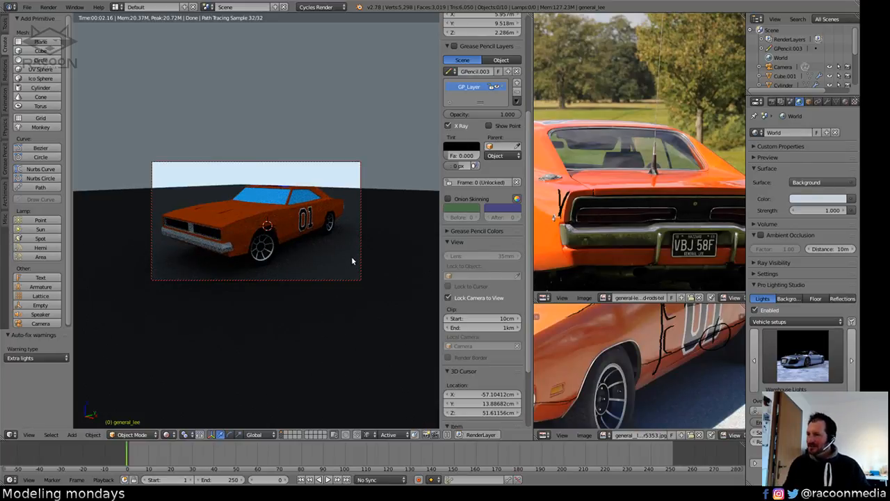
pyautogui.moveTo(351, 259); pyautogui.dragTo(356, 256, button='middle')
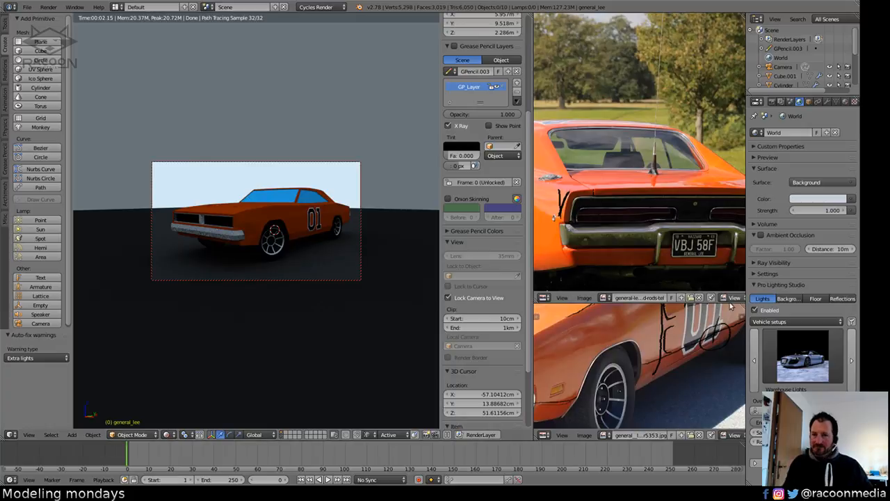
# Browse the previews of All setups in Pro Lighting Studio, and disable its lights.
pyautogui.click(761, 311)
pyautogui.click(761, 311)
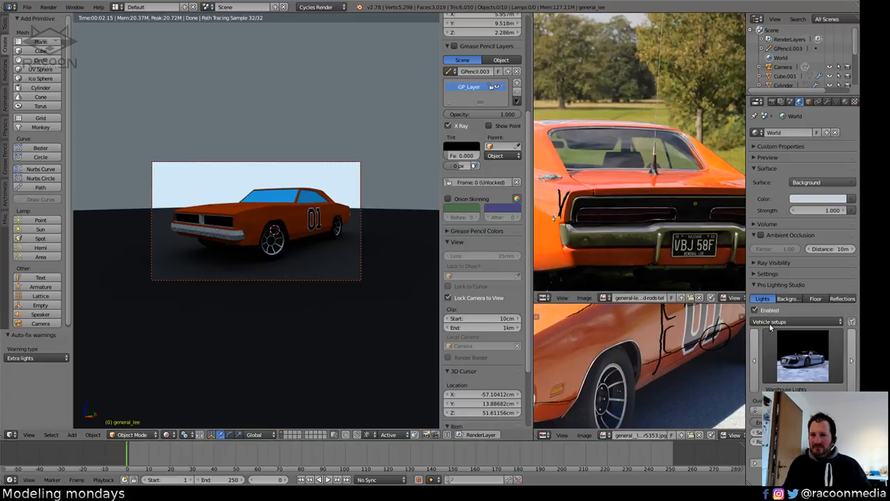
pyautogui.click(772, 322)
pyautogui.click(775, 312)
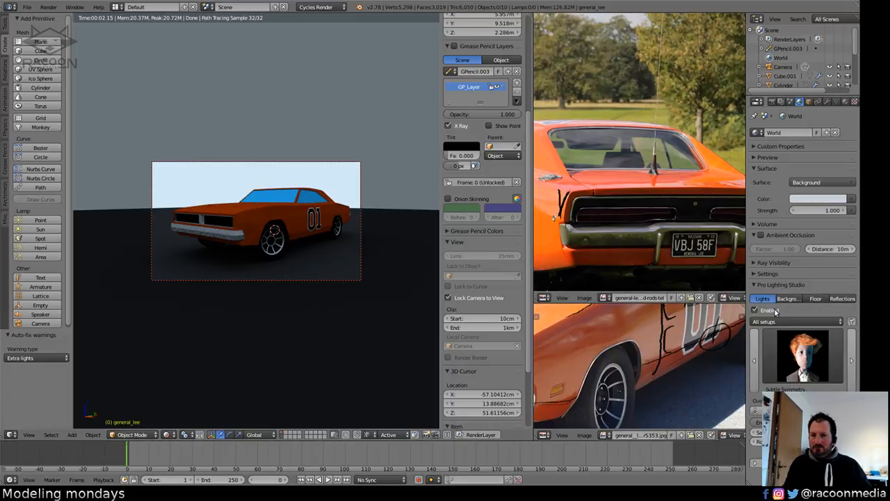
pyautogui.click(800, 361)
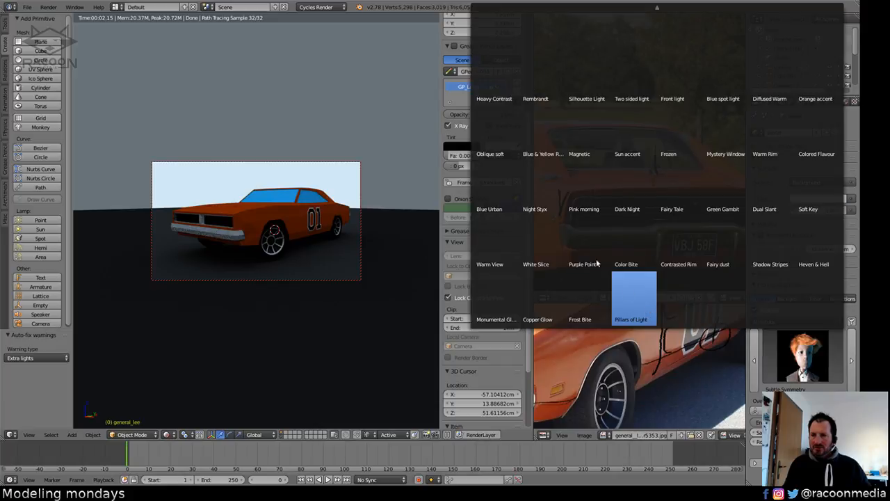
pyautogui.click(793, 345)
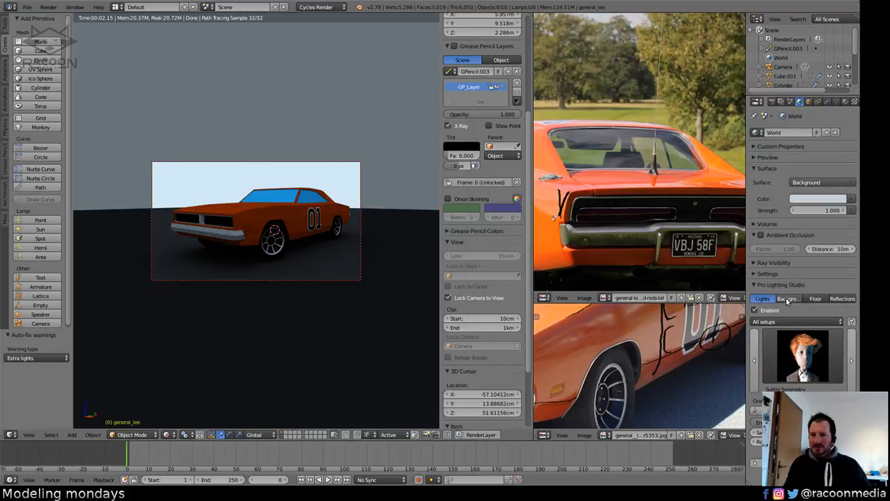
pyautogui.click(765, 310)
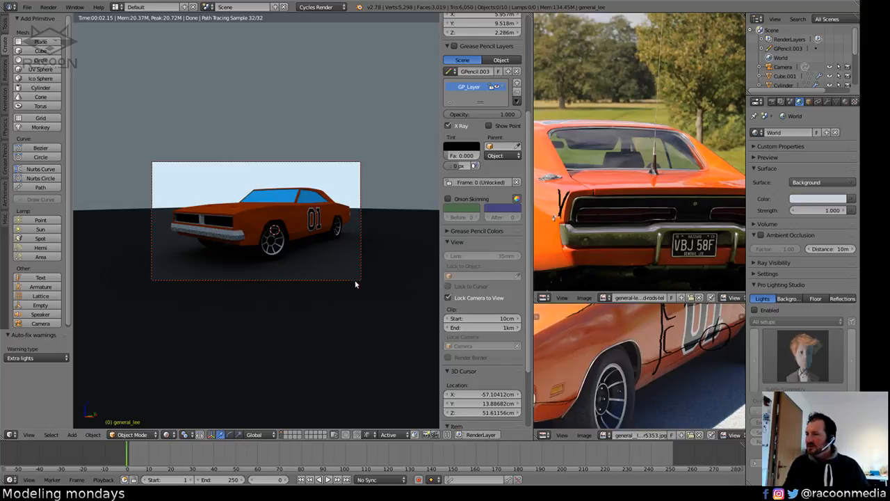
# Reframe the camera to a higher front three-quarter view of the car showing the roof, and check it rendered.
pyautogui.moveTo(355, 280); pyautogui.dragTo(350, 277, button='middle')
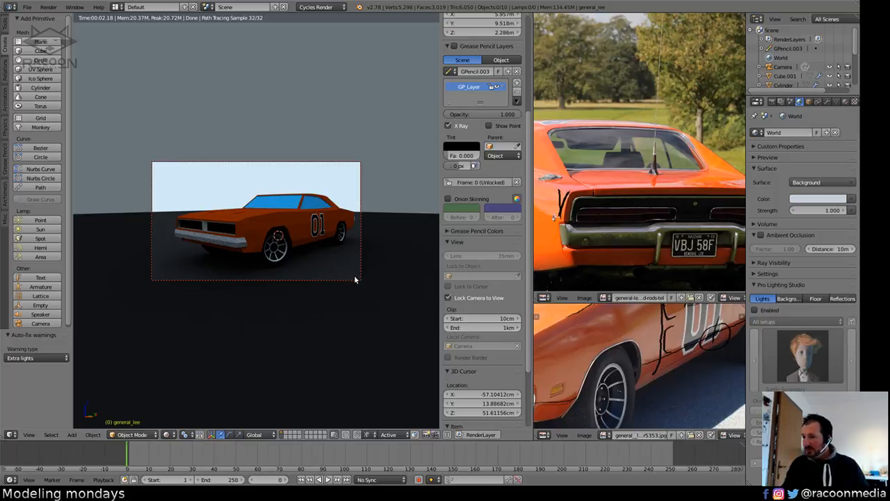
pyautogui.moveTo(367, 280); pyautogui.dragTo(361, 286, button='middle')
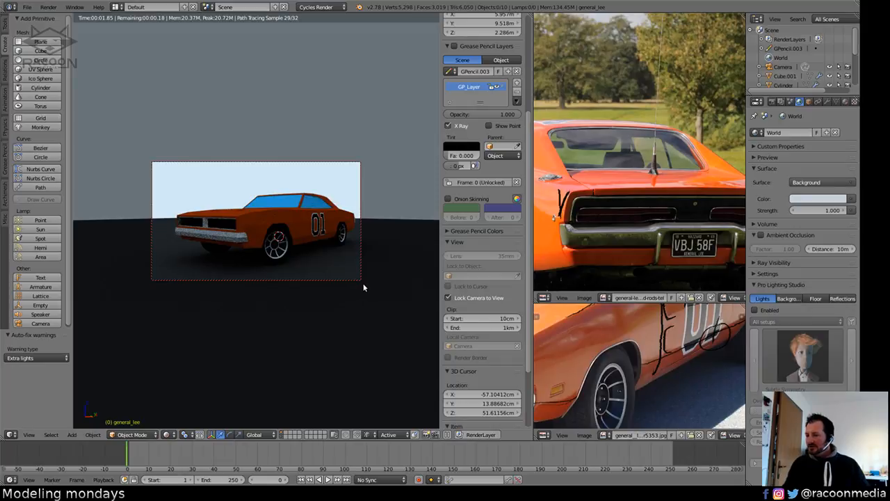
pyautogui.hotkey('shift', 'z')
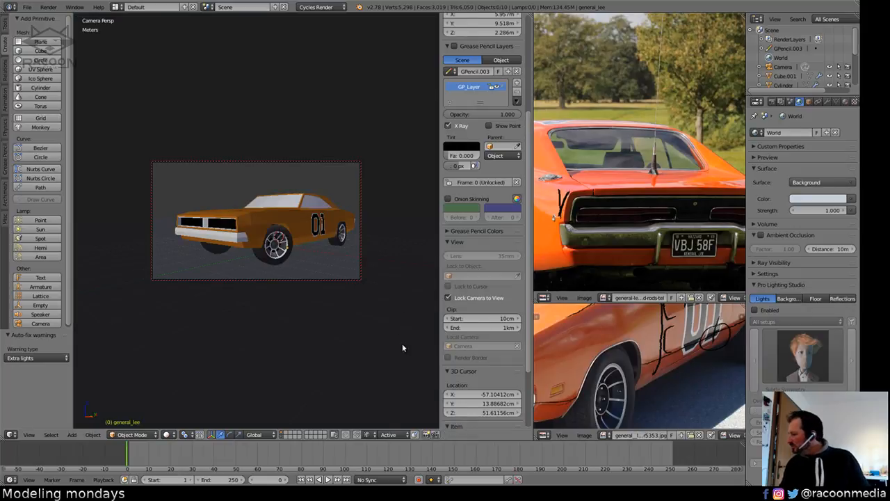
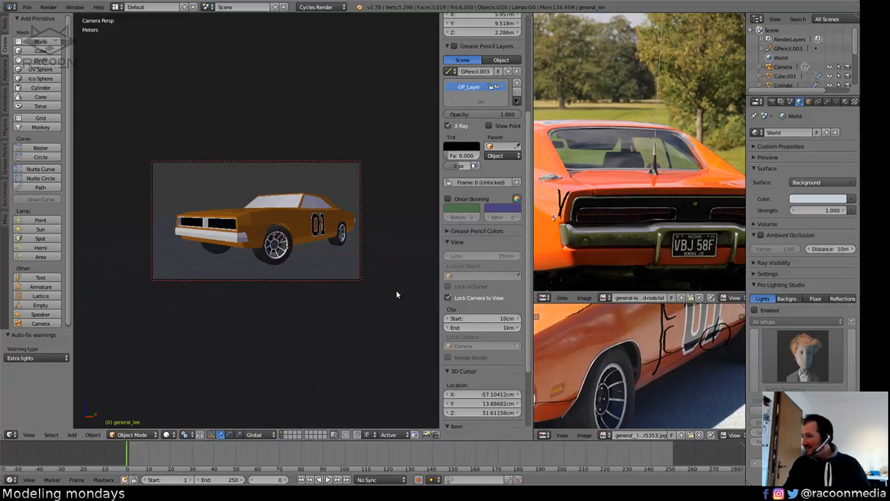
pyautogui.moveTo(380, 297)
pyautogui.mouseDown(button='middle')
pyautogui.moveTo(366, 344)
pyautogui.moveTo(365, 331)
pyautogui.mouseUp(button='middle')
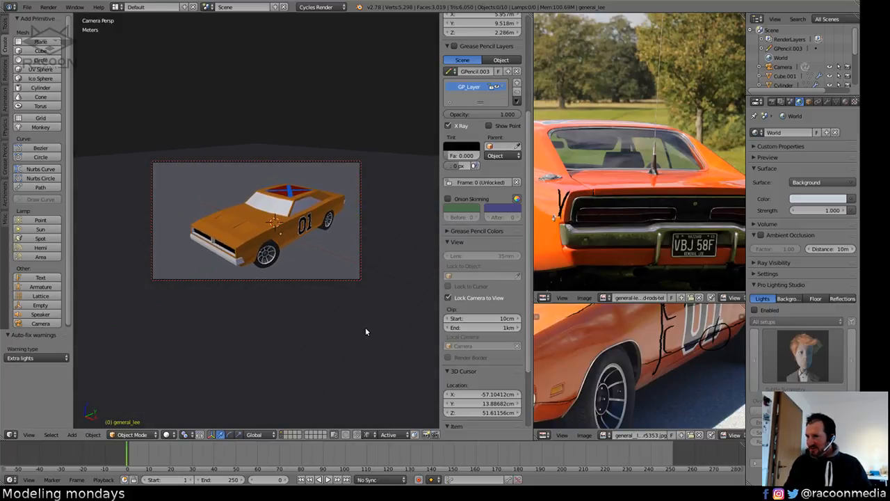
pyautogui.hotkey('shift', 'z')
pyautogui.hotkey('shift', 'z')
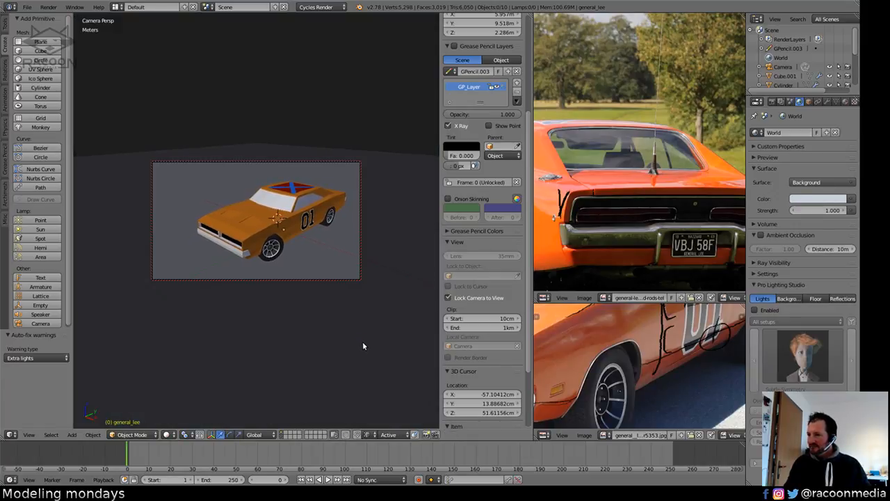
pyautogui.hotkey('shift', 'z')
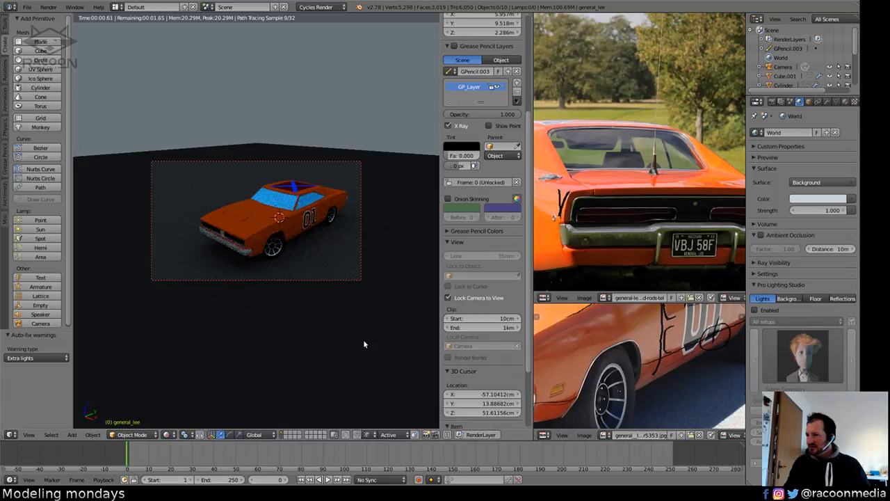
pyautogui.hotkey('shift', 'z')
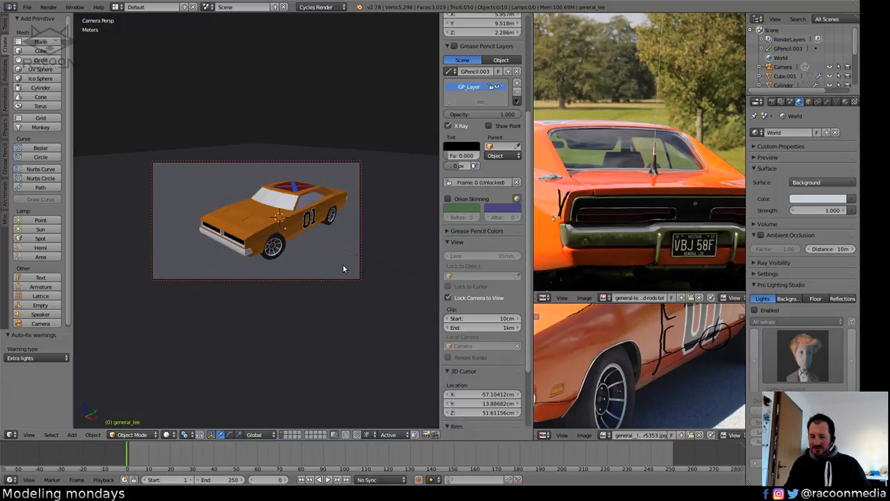
# Scale the oversized subject frame around the car down to about 0.092, and delete it.
pyautogui.press('KP_1')
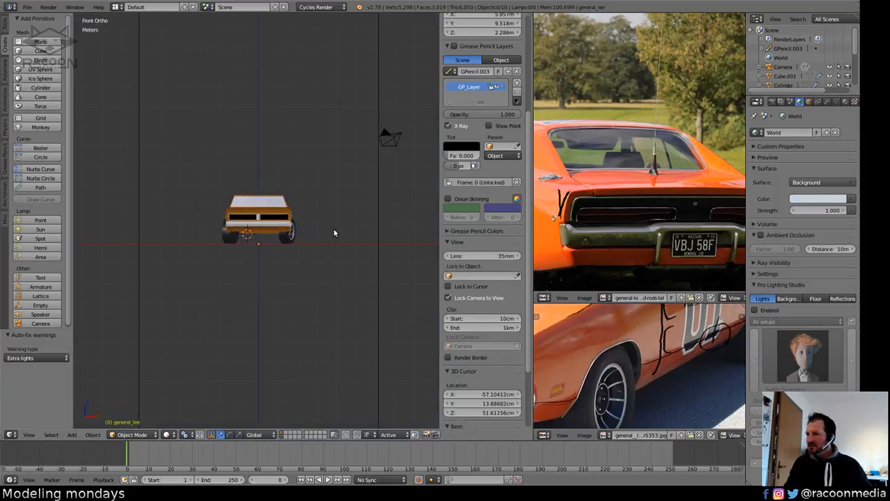
pyautogui.scroll(-8, 318, 215)
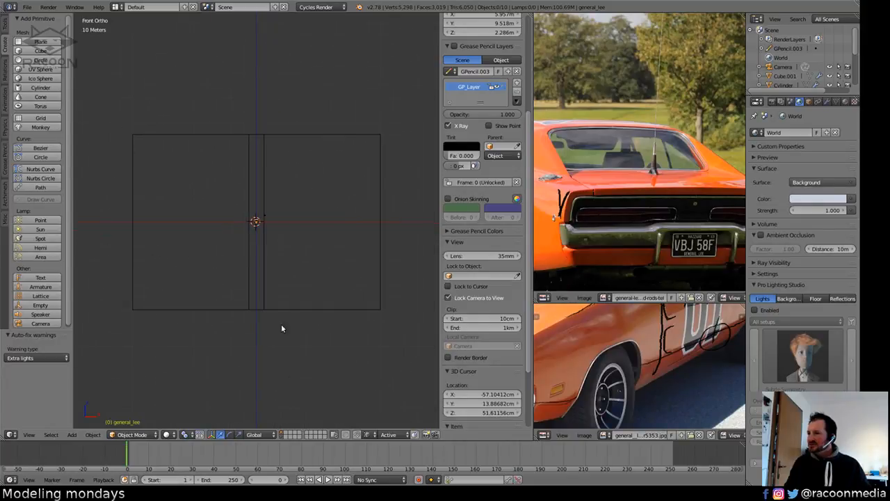
pyautogui.rightClick(261, 278)
pyautogui.moveTo(296, 281); pyautogui.dragTo(371, 319, button='middle')
pyautogui.press('s')
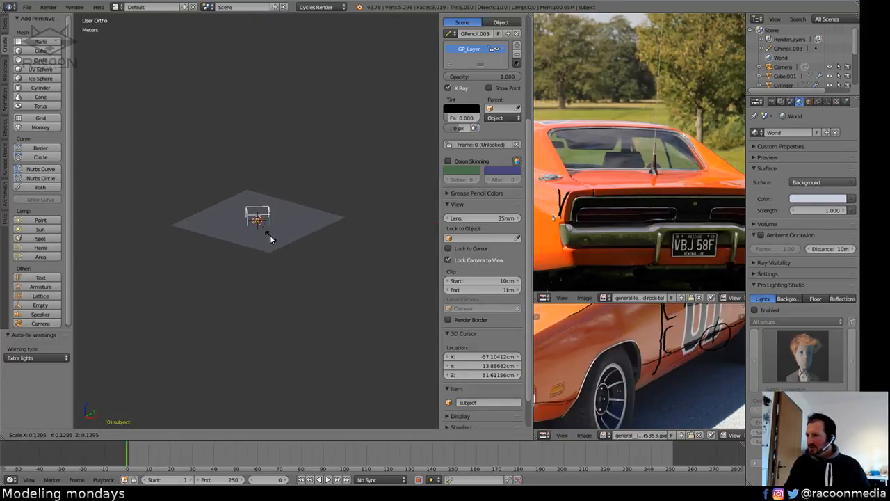
pyautogui.click(266, 236)
pyautogui.scroll(6, 264, 234)
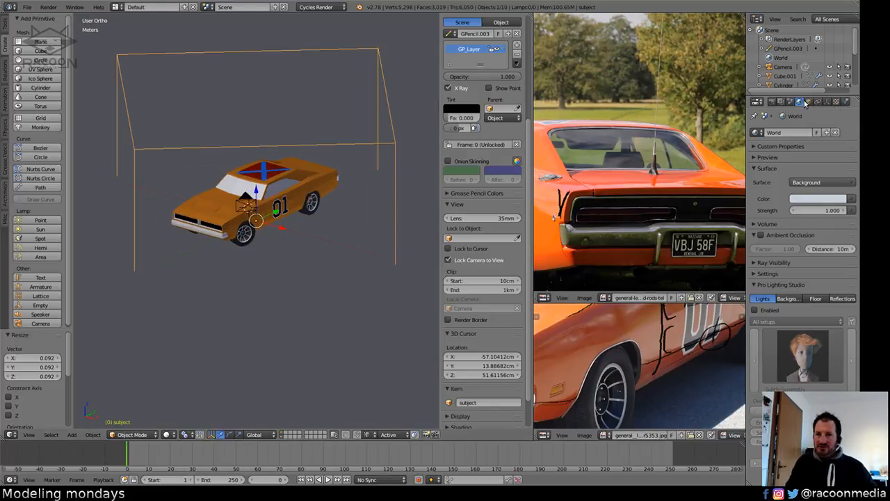
pyautogui.press('KP_0')
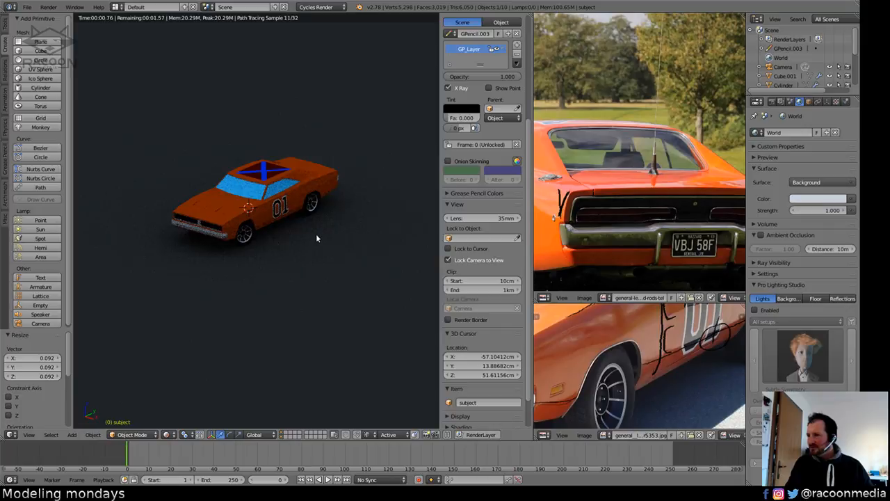
pyautogui.press('KP_0')
pyautogui.press('x')
pyautogui.click(310, 235)
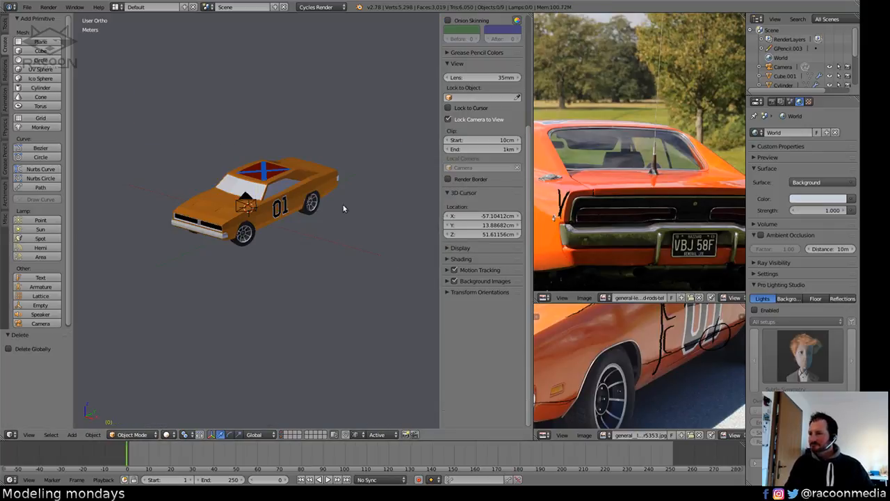
# Add a sun lamp at the 3D cursor.
pyautogui.hotkey('shift', 'a')
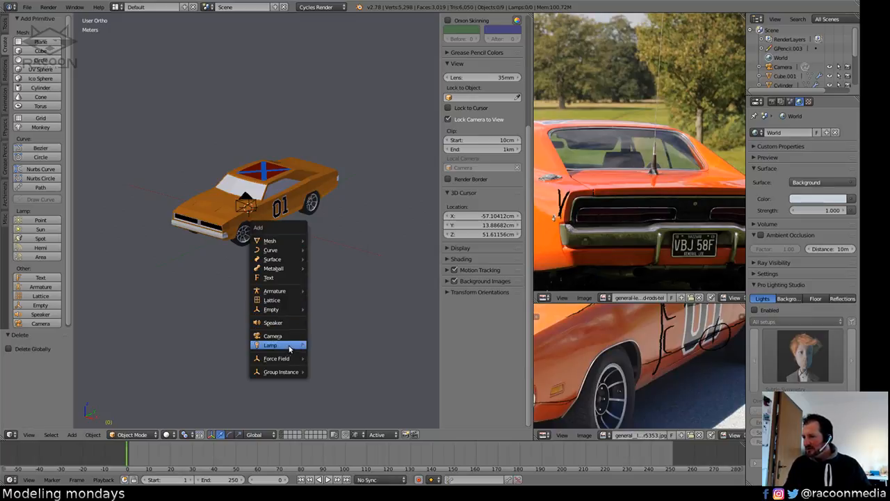
pyautogui.moveTo(301, 349)
pyautogui.click(327, 354)
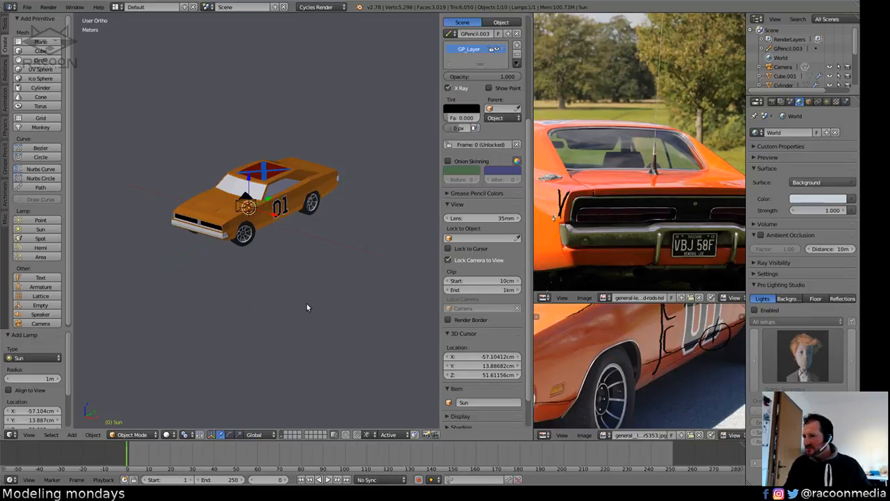
# Raise the sun lamp about 7.3 m straight up above the car, and rotate it about -47° in the front view.
pyautogui.press('g')
pyautogui.press('z')
pyautogui.click(313, 182)
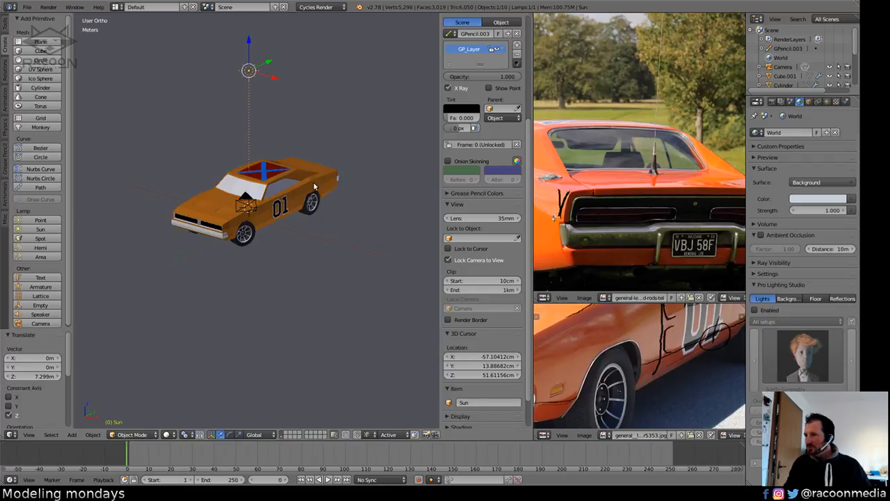
pyautogui.press('KP_1')
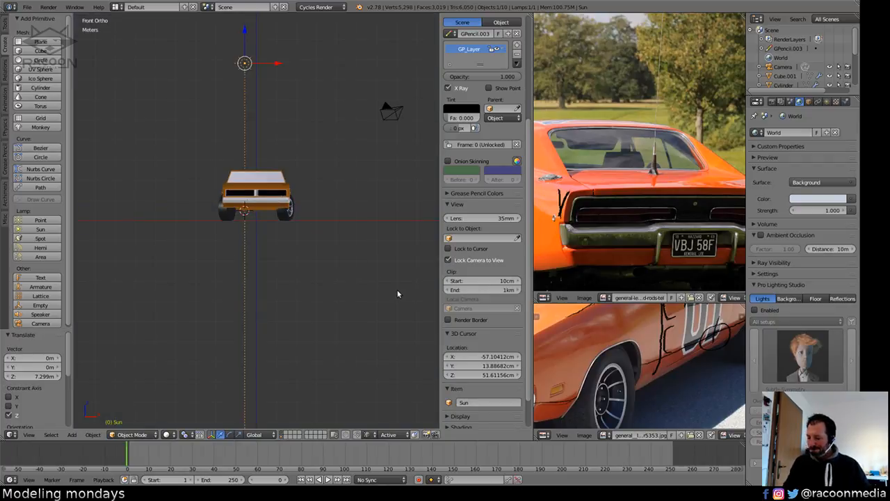
pyautogui.press('r')
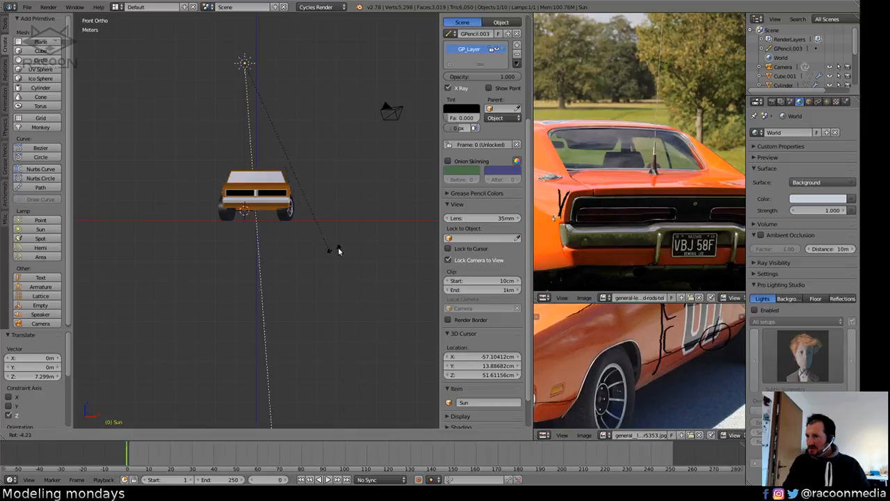
pyautogui.click(415, 147)
# Preview the scene rendered through the camera, and orbit the camera to a slightly lower angle on the car.
pyautogui.hotkey('shift', 'z')
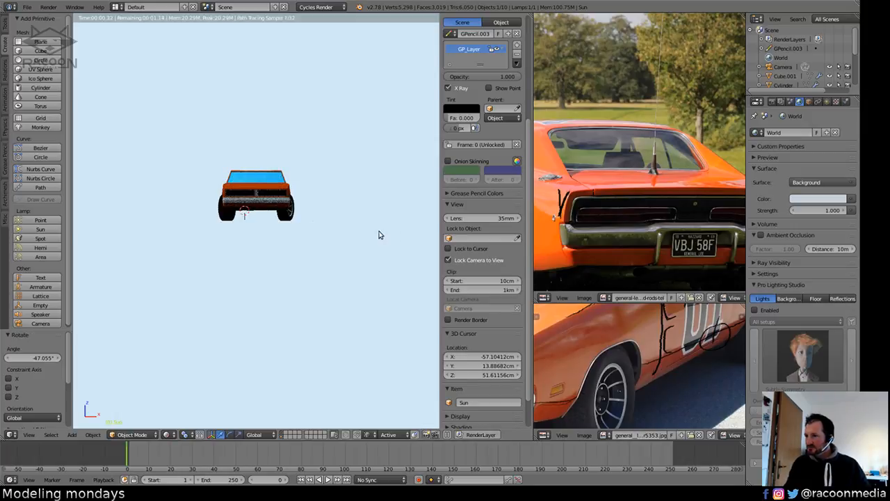
pyautogui.press('KP_0')
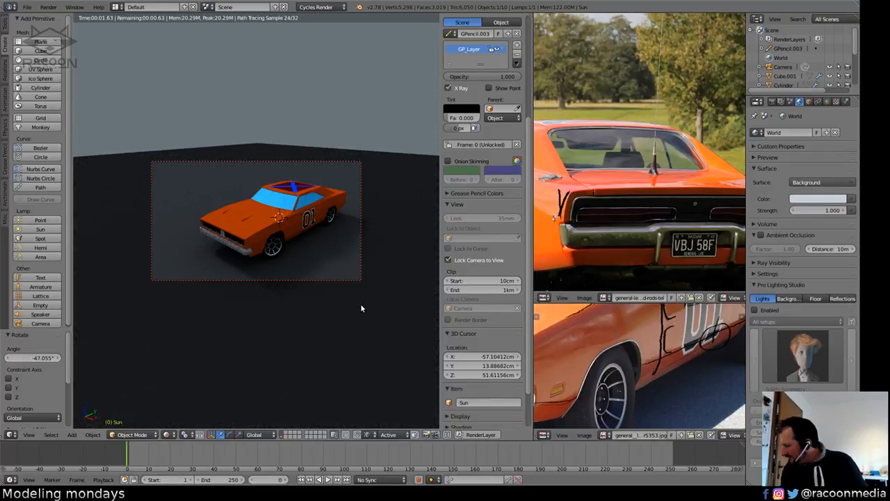
pyautogui.moveTo(361, 308)
pyautogui.mouseDown(button='middle')
pyautogui.moveTo(365, 298)
pyautogui.moveTo(361, 307)
pyautogui.mouseUp(button='middle')
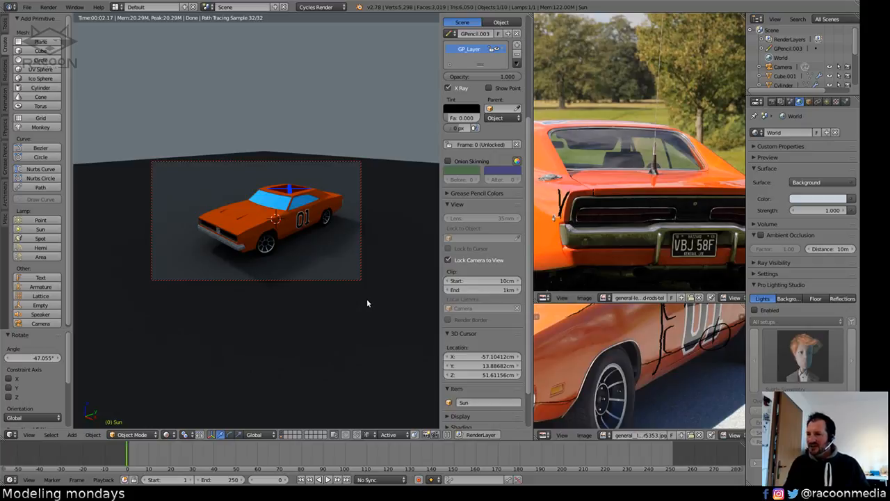
pyautogui.moveTo(367, 303); pyautogui.dragTo(370, 305, button='middle')
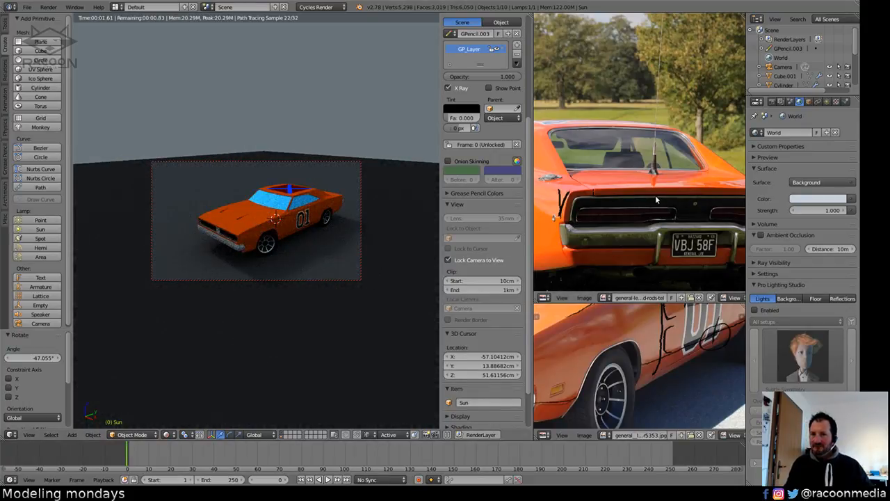
# Tint the sun lamp's emission color to a slightly warm off-white.
pyautogui.click(821, 102)
pyautogui.click(825, 103)
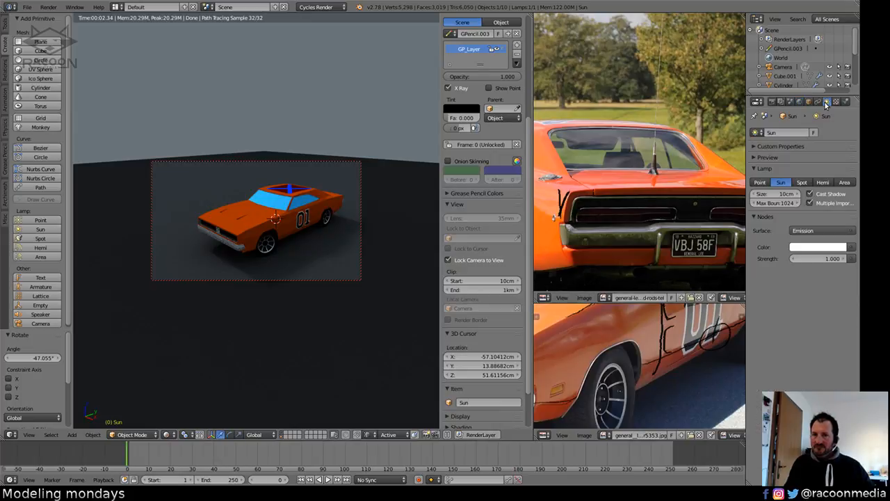
pyautogui.click(818, 247)
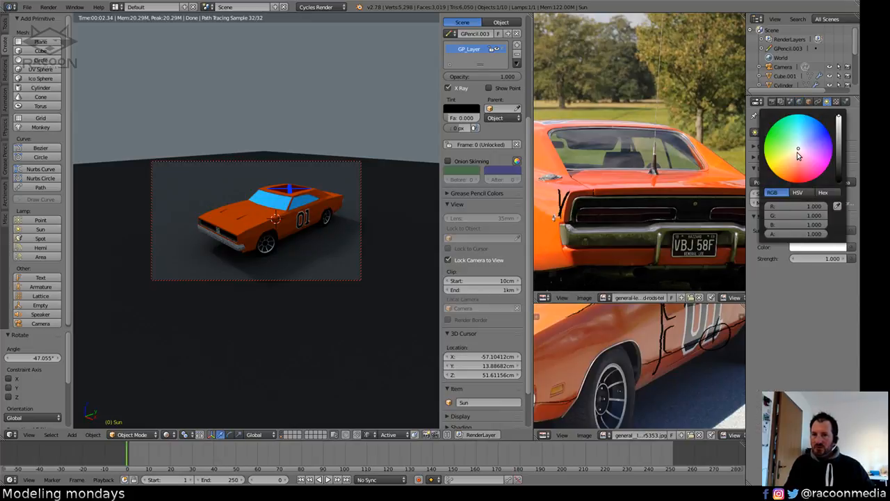
pyautogui.click(798, 155)
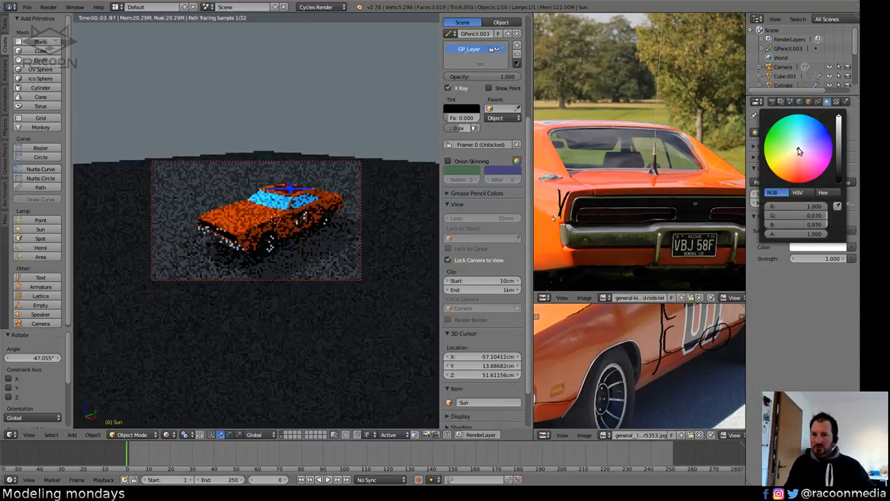
# Try a sun lamp emission strength of 7, and settle on a strength of 5.
pyautogui.click(822, 259)
pyautogui.write('7')
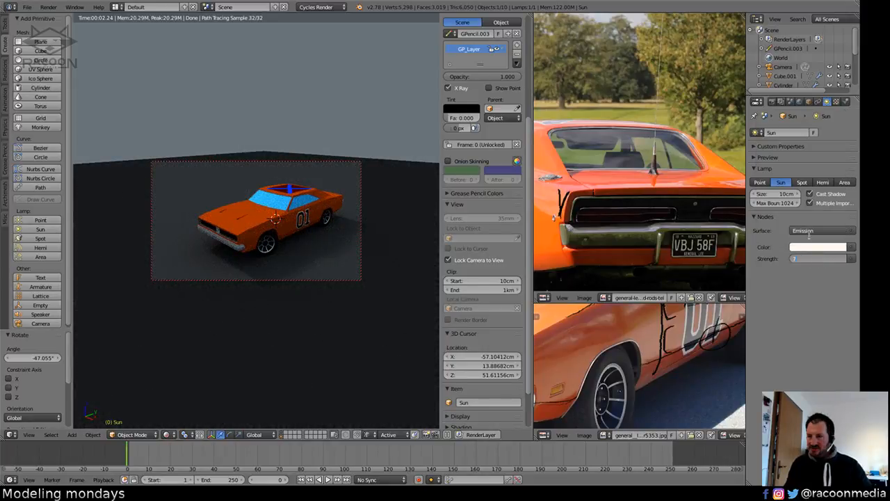
pyautogui.press('Return')
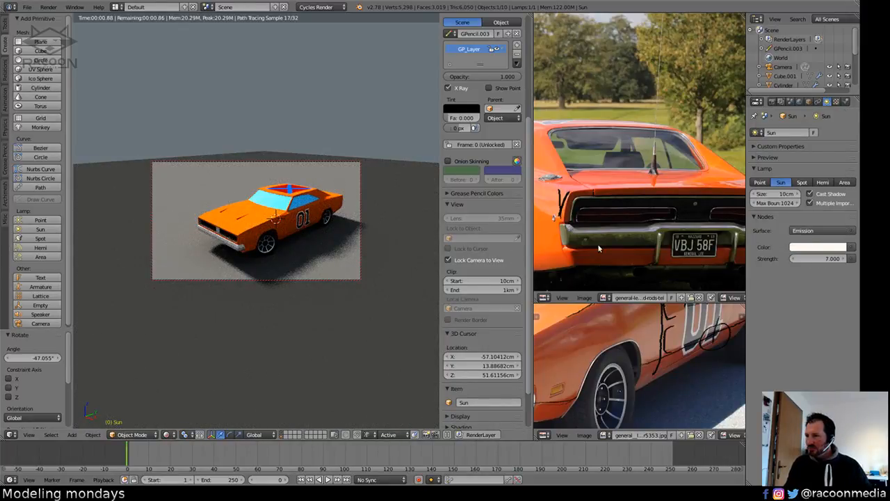
pyautogui.click(800, 257)
pyautogui.write('5')
pyautogui.press('Return')
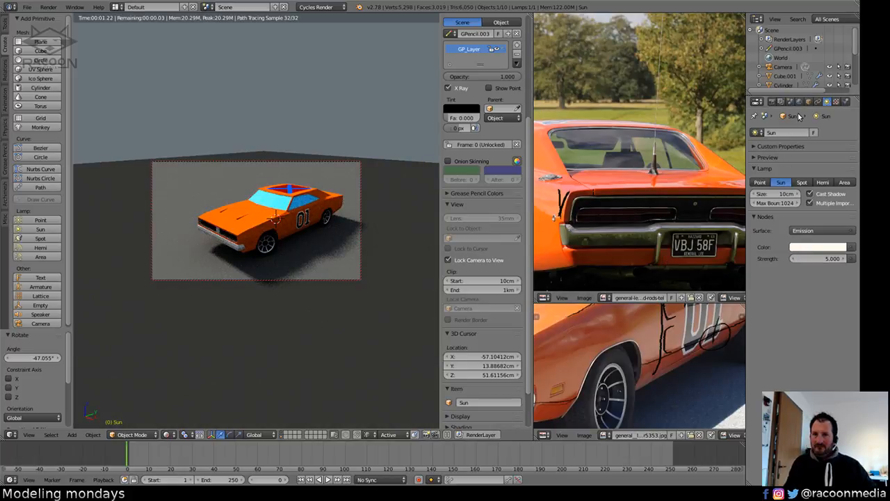
# Set the scene's color management view to Filmic Log Encoding Base and its look to High Contrast.
pyautogui.click(790, 102)
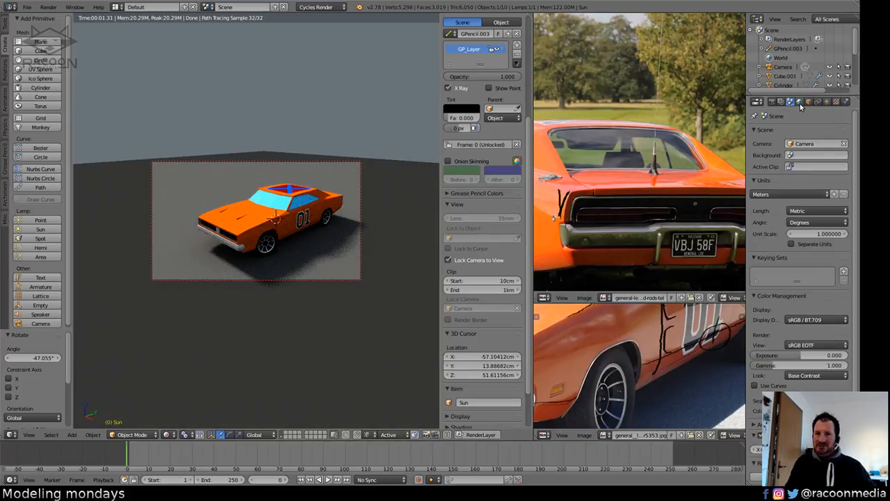
pyautogui.click(798, 102)
pyautogui.click(756, 285)
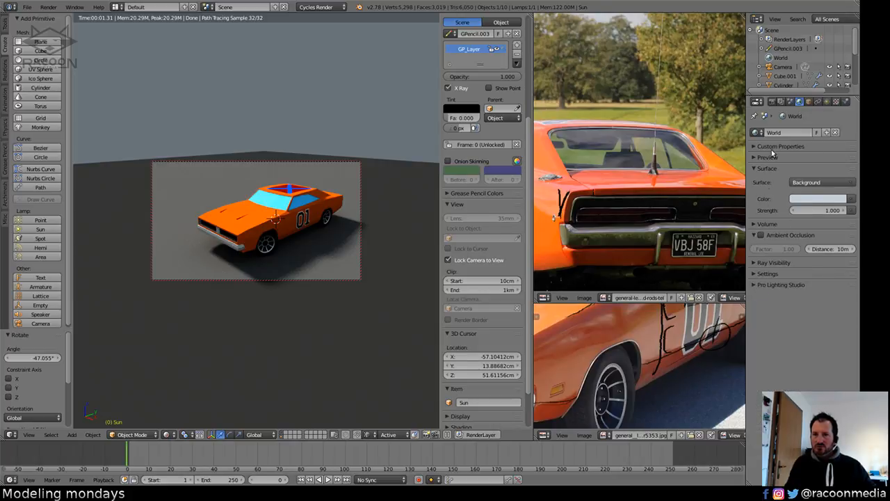
pyautogui.click(790, 101)
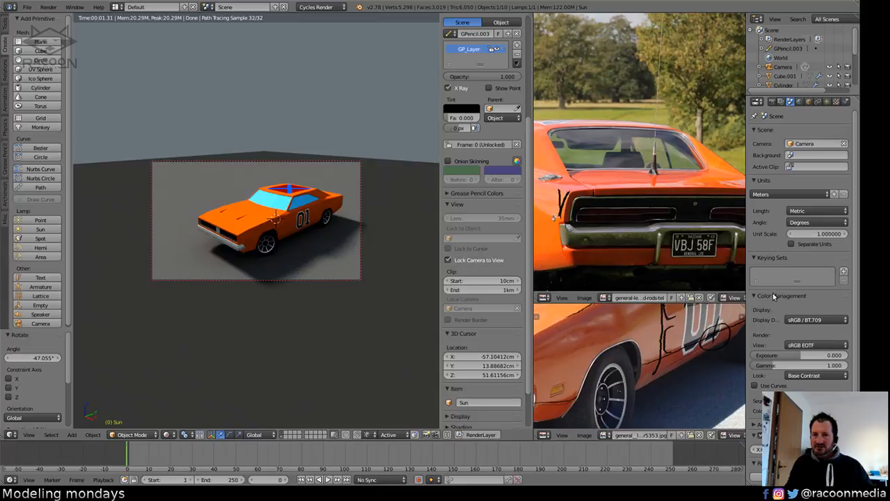
pyautogui.click(755, 258)
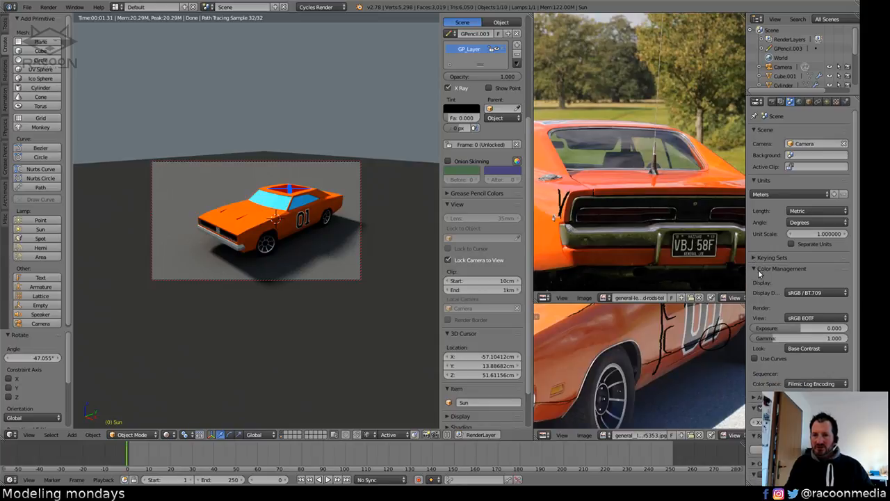
pyautogui.click(815, 318)
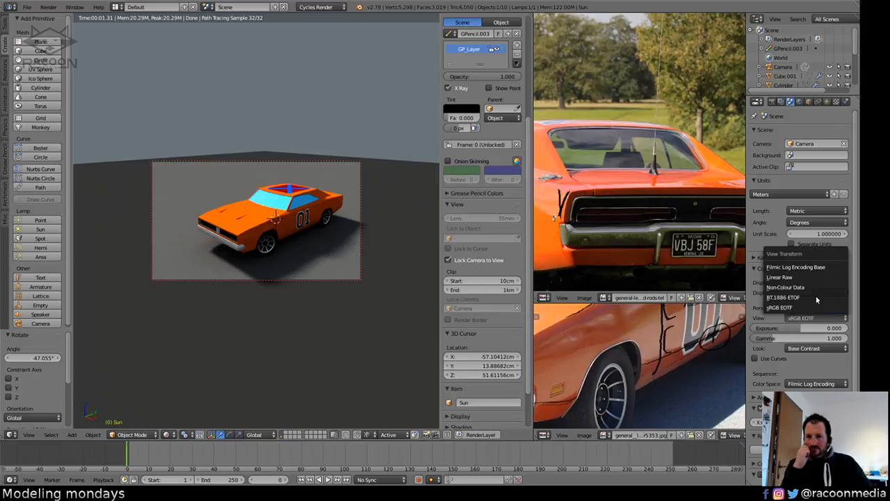
pyautogui.click(815, 268)
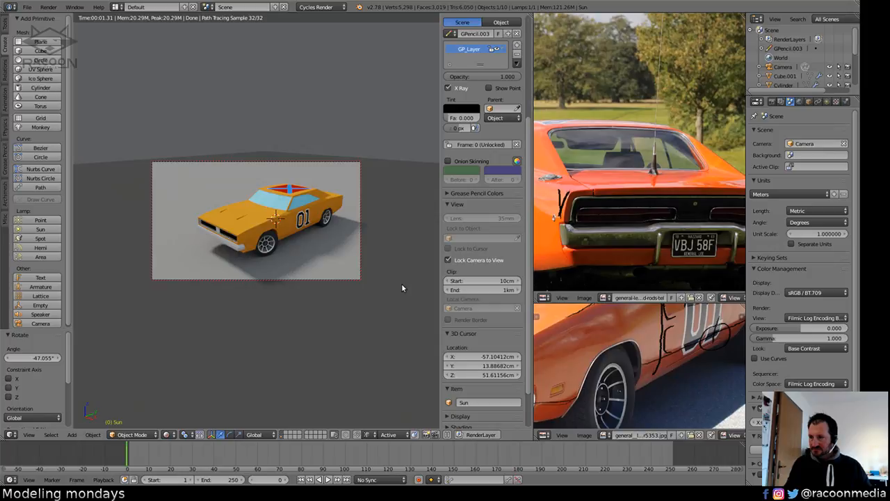
pyautogui.click(819, 348)
pyautogui.click(815, 298)
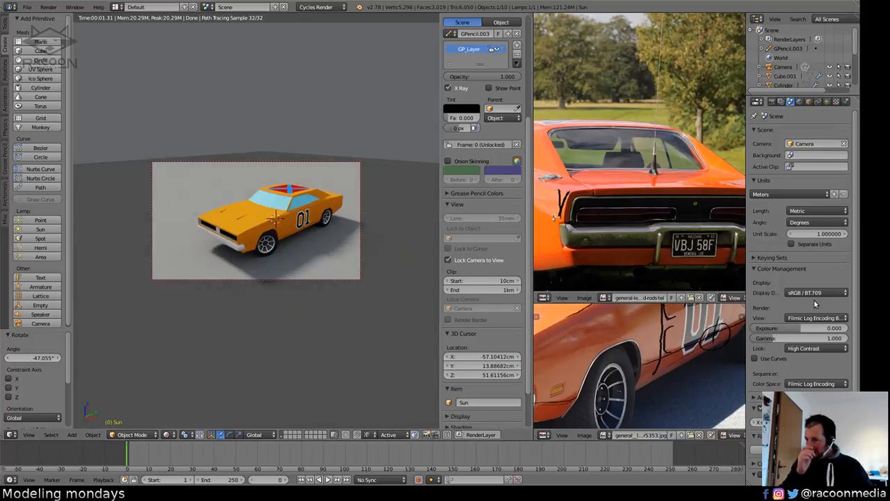
# Check the render's exposure with the False Colour look, and return the look to High Contrast.
pyautogui.click(803, 348)
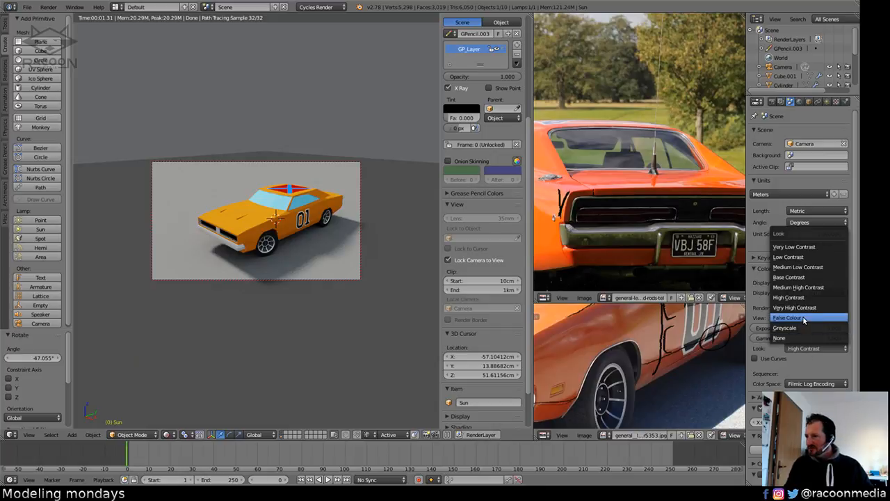
pyautogui.click(803, 318)
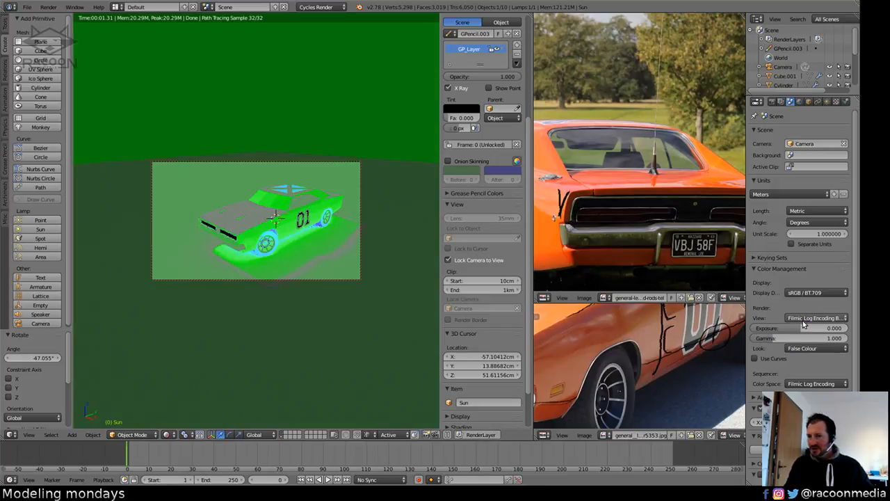
pyautogui.click(809, 348)
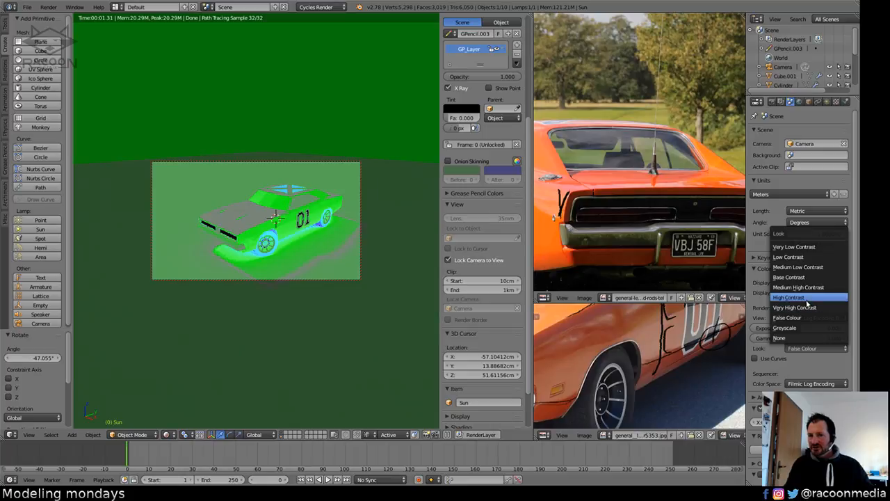
pyautogui.click(806, 297)
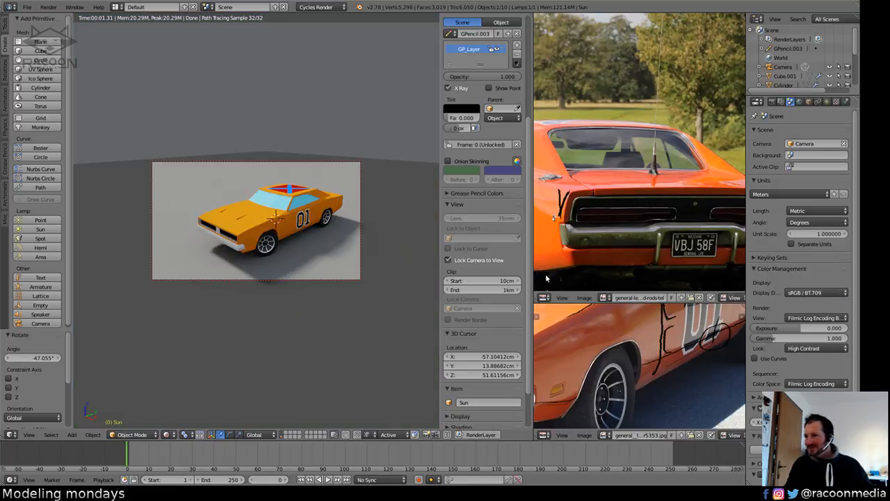
# Select the car and bring up its car_body material nodes in the Compositing layout with a rendered preview.
pyautogui.hotkey('shift', 'z')
pyautogui.rightClick(248, 231)
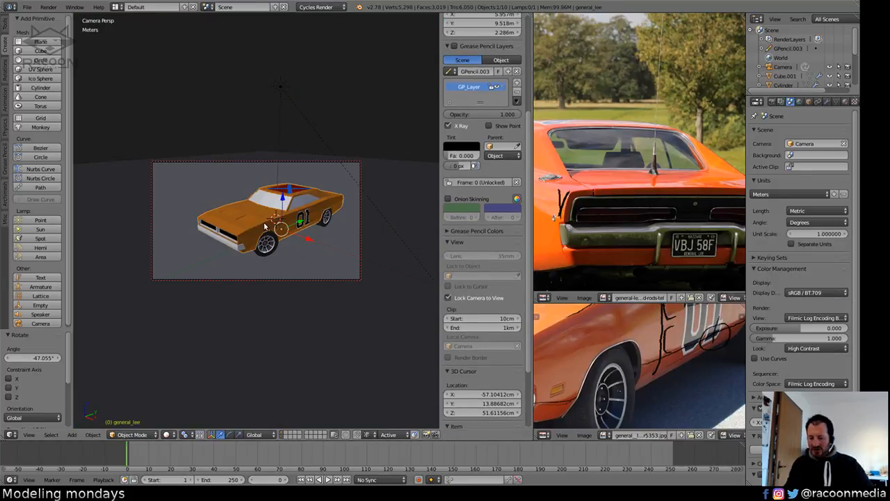
pyautogui.hotkey('ctrl', 'Left')
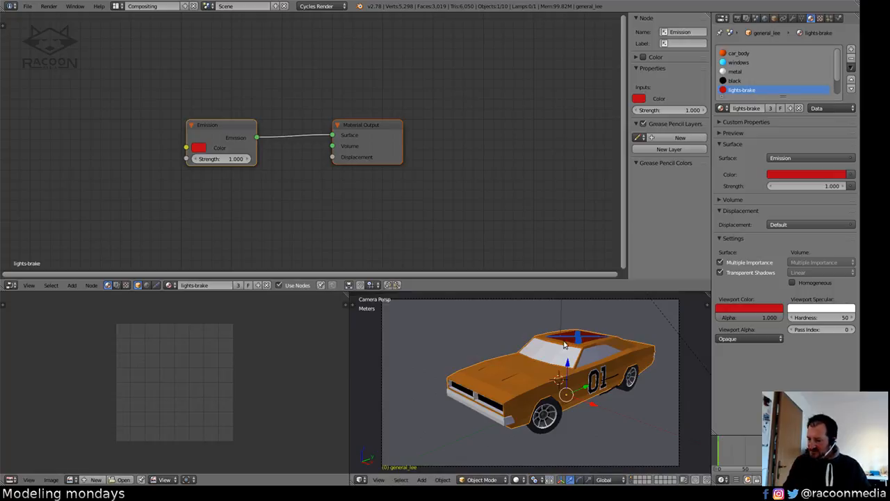
pyautogui.hotkey('shift', 'z')
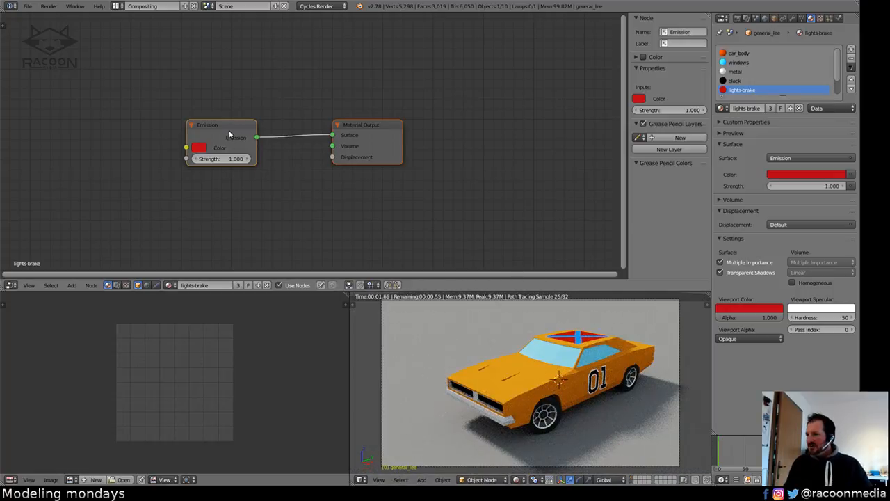
pyautogui.click(751, 54)
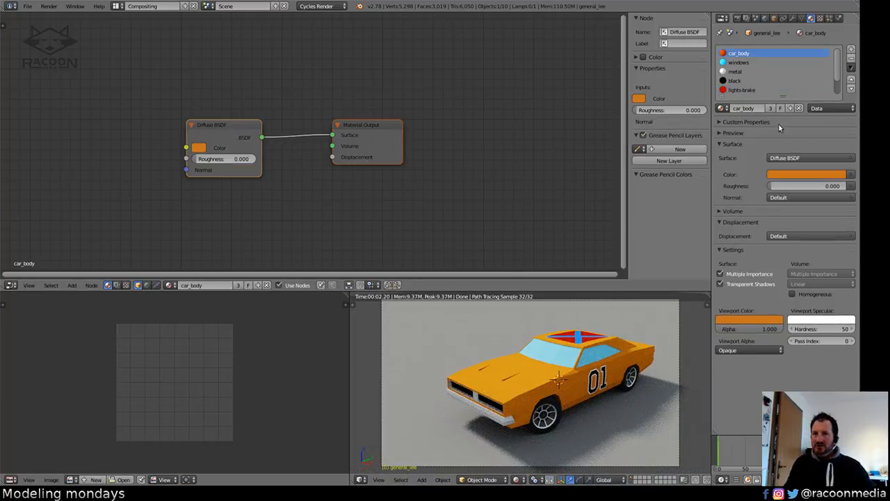
# Spread the car_body material's diffuse and output nodes apart, and add a Glossy BSDF node above the diffuse one.
pyautogui.moveTo(214, 124); pyautogui.dragTo(149, 161)
pyautogui.moveTo(303, 162); pyautogui.dragTo(455, 107)
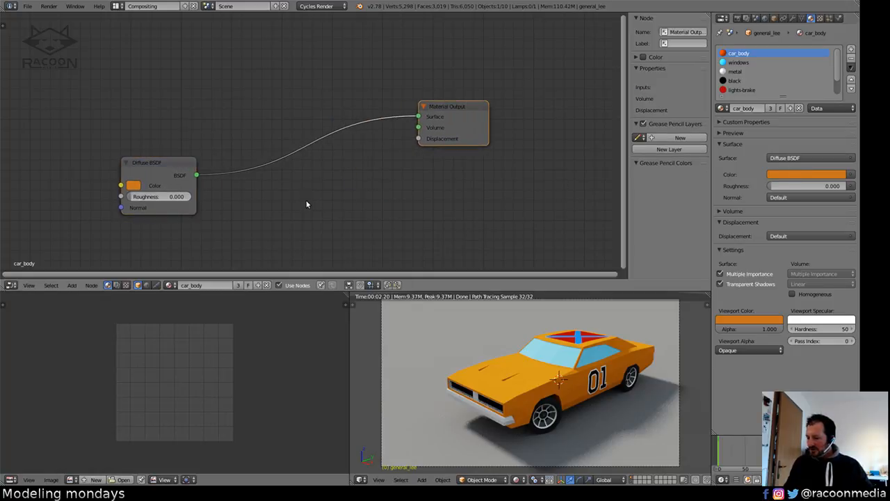
pyautogui.hotkey('shift', 'a')
pyautogui.moveTo(292, 229)
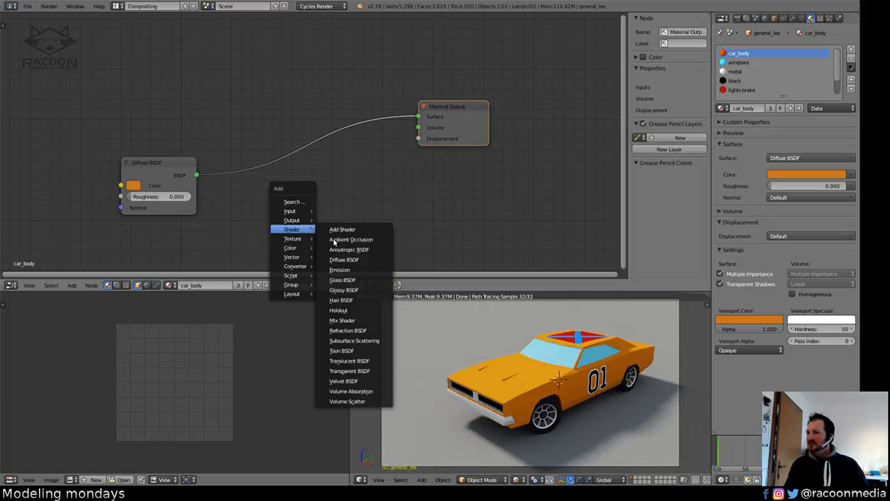
pyautogui.click(367, 290)
pyautogui.click(148, 106)
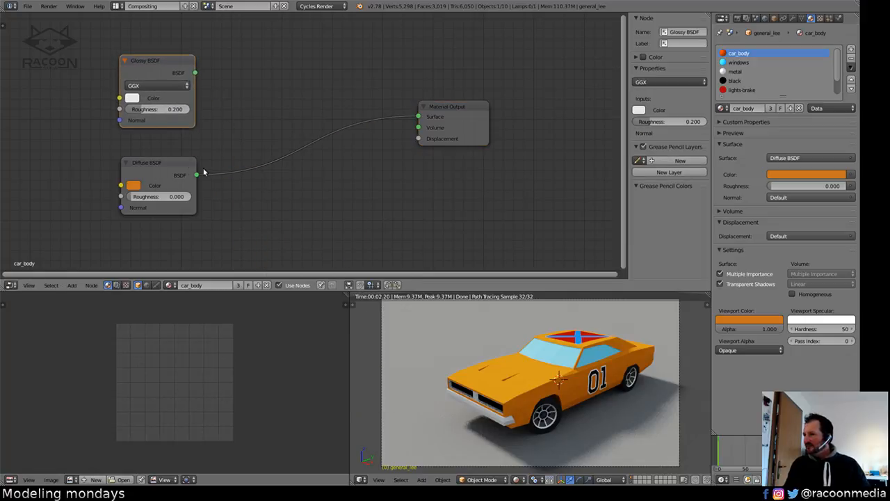
# Replace the direct diffuse link with a Mix Shader combining Diffuse BSDF first and Glossy BSDF second into the output surface, with glossy placed below diffuse.
pyautogui.keyDown('ctrl'); pyautogui.moveTo(250, 156); pyautogui.dragTo(310, 192, button='right'); pyautogui.keyUp('ctrl')
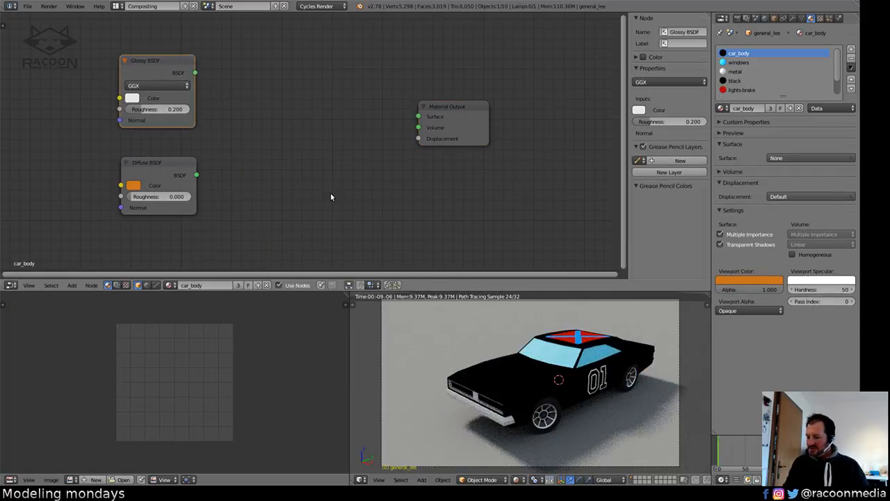
pyautogui.hotkey('shift', 'a')
pyautogui.moveTo(331, 196)
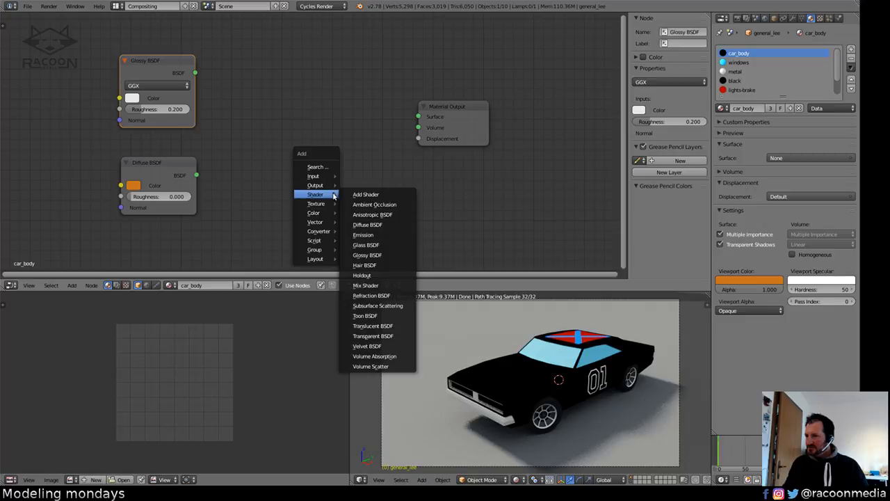
pyautogui.click(365, 285)
pyautogui.click(267, 92)
pyautogui.moveTo(197, 174); pyautogui.dragTo(276, 142)
pyautogui.moveTo(196, 73); pyautogui.dragTo(278, 148)
pyautogui.moveTo(196, 72); pyautogui.dragTo(276, 153)
pyautogui.moveTo(346, 121); pyautogui.dragTo(418, 117)
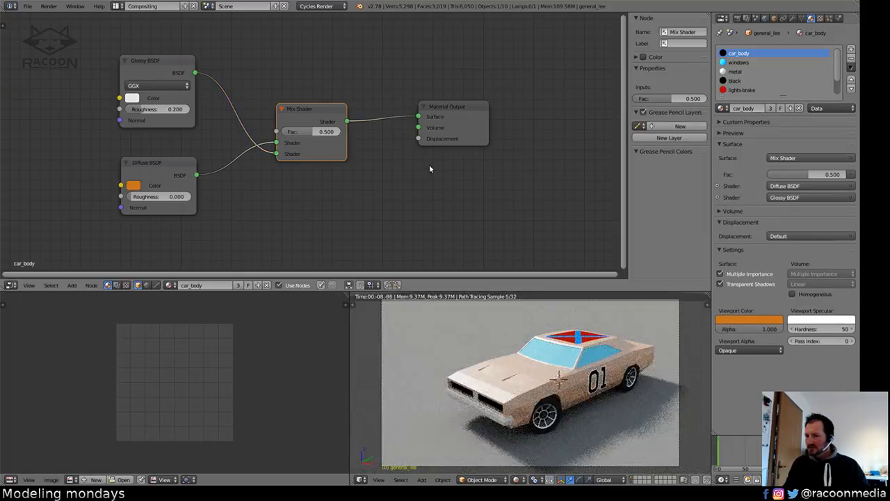
pyautogui.moveTo(181, 90); pyautogui.dragTo(213, 265)
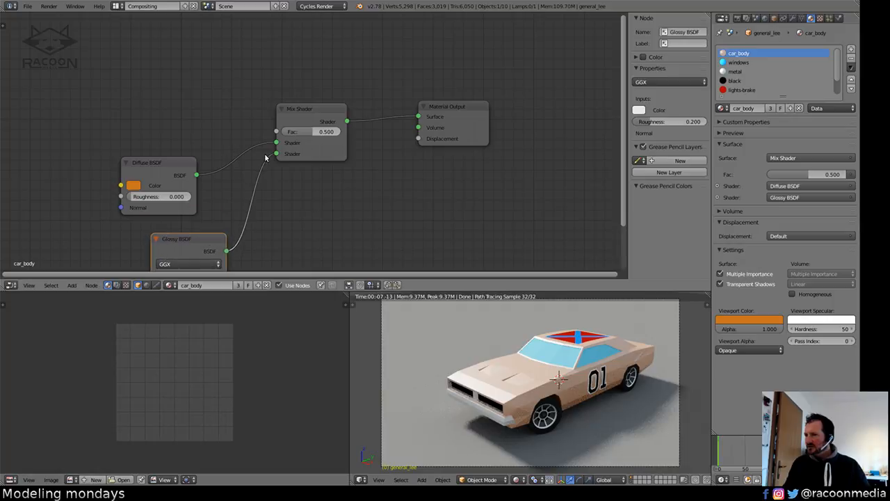
# Arrange the Diffuse BSDF node above the Glossy BSDF node, and lower the Mix Shader's factor to about 0.055.
pyautogui.moveTo(189, 162); pyautogui.dragTo(177, 91)
pyautogui.moveTo(194, 241); pyautogui.dragTo(145, 162)
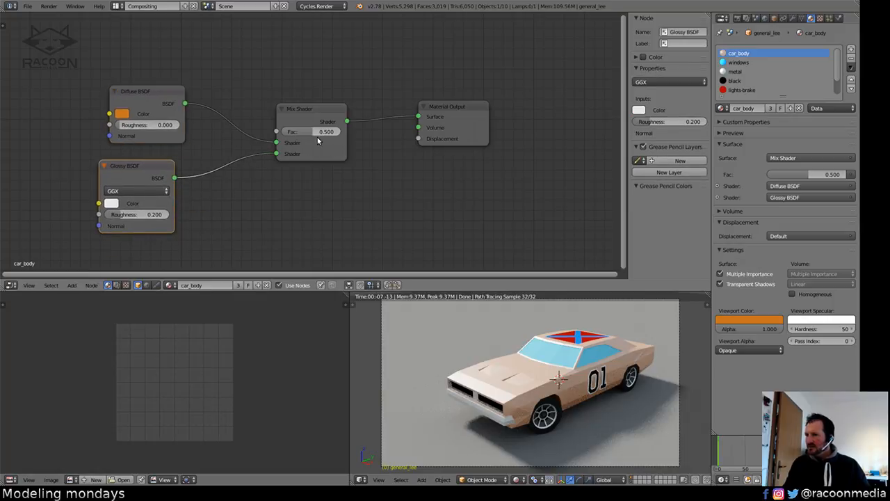
pyautogui.moveTo(317, 137); pyautogui.dragTo(291, 138)
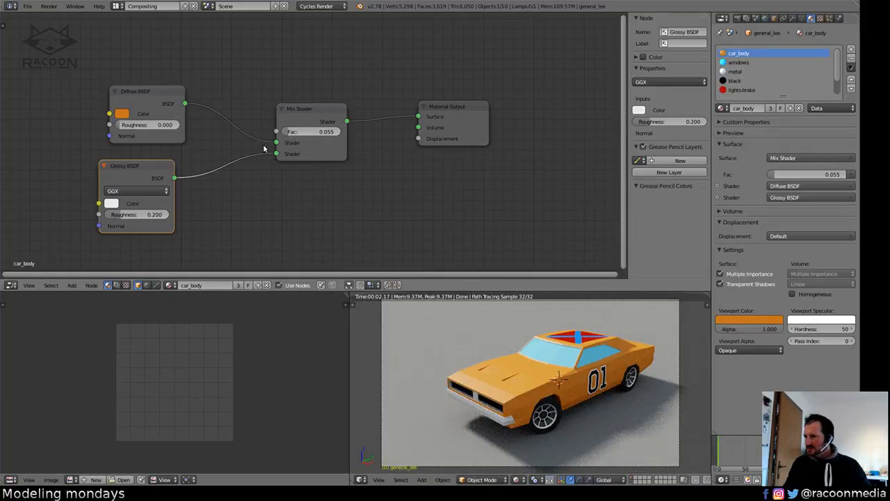
# Swap the Mix Shader's inputs so Glossy BSDF comes first and Diffuse BSDF second, and set its factor to 0.97.
pyautogui.moveTo(276, 143); pyautogui.dragTo(274, 153)
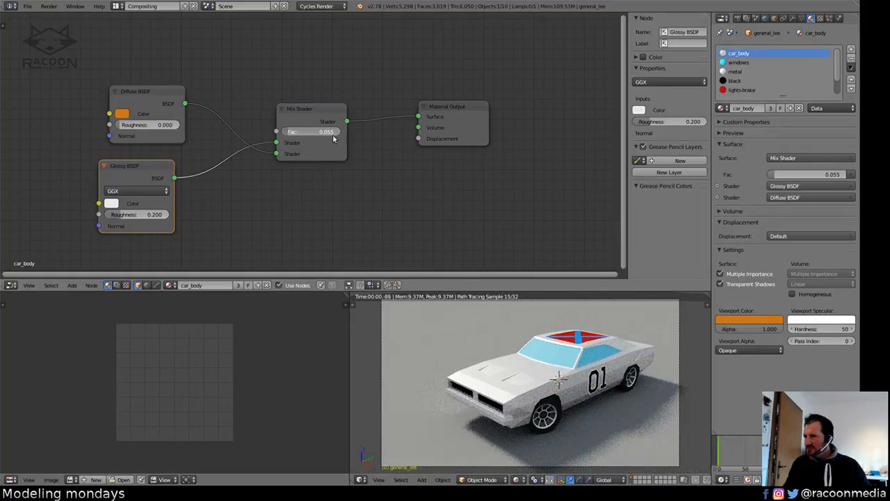
pyautogui.doubleClick(309, 131)
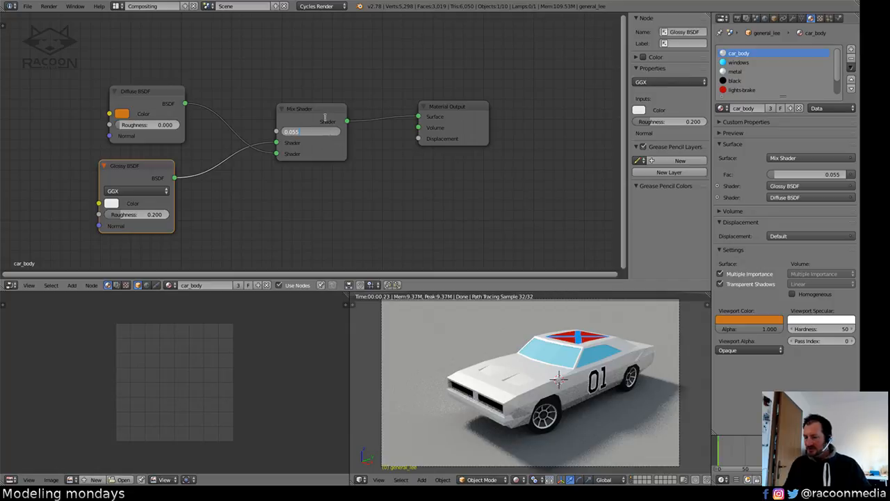
pyautogui.write('.97')
pyautogui.press('Return')
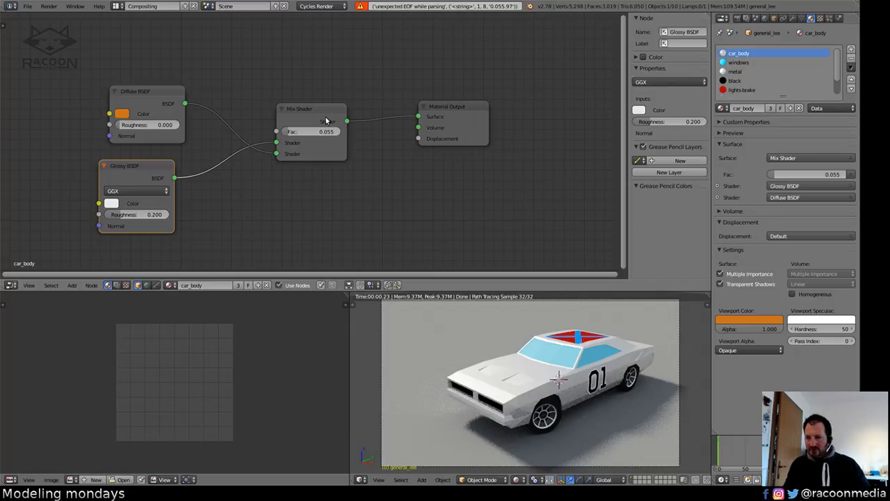
pyautogui.click(335, 135)
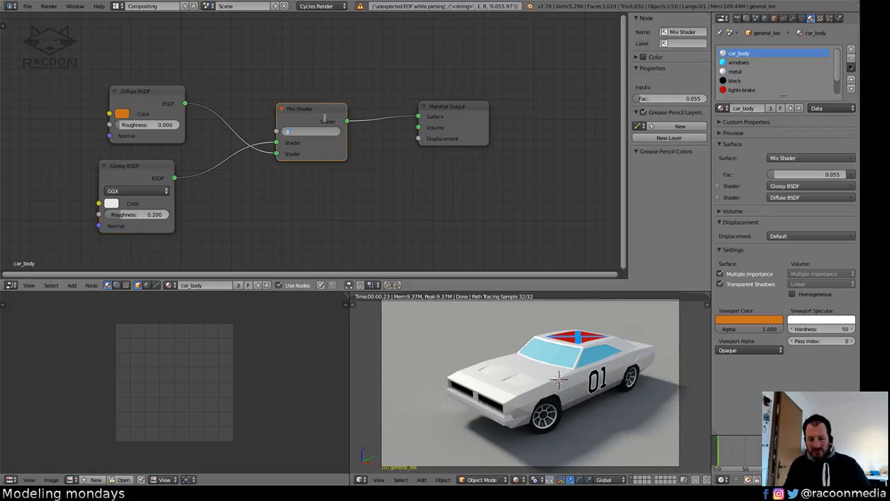
pyautogui.write('.97')
pyautogui.press('Return')
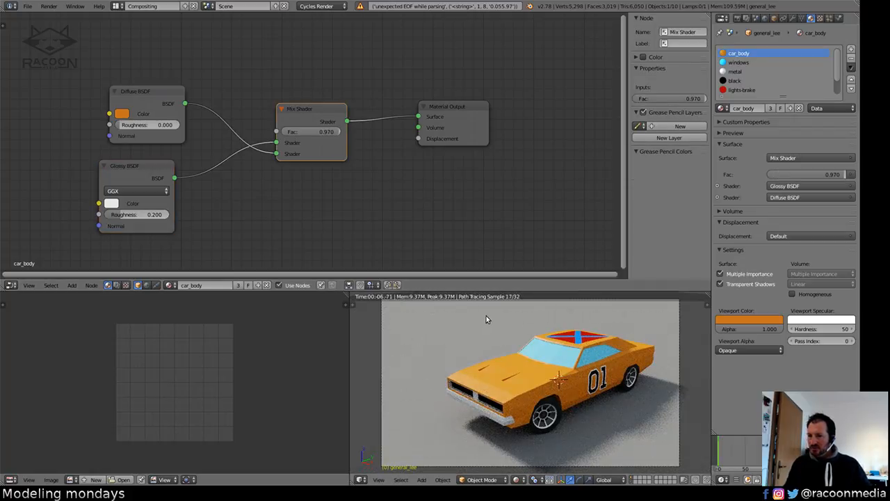
# Darken the Diffuse BSDF colour and shift its hue to a redder orange.
pyautogui.click(123, 114)
pyautogui.moveTo(201, 142)
pyautogui.mouseDown()
pyautogui.moveTo(202, 170)
pyautogui.moveTo(202, 148)
pyautogui.mouseUp()
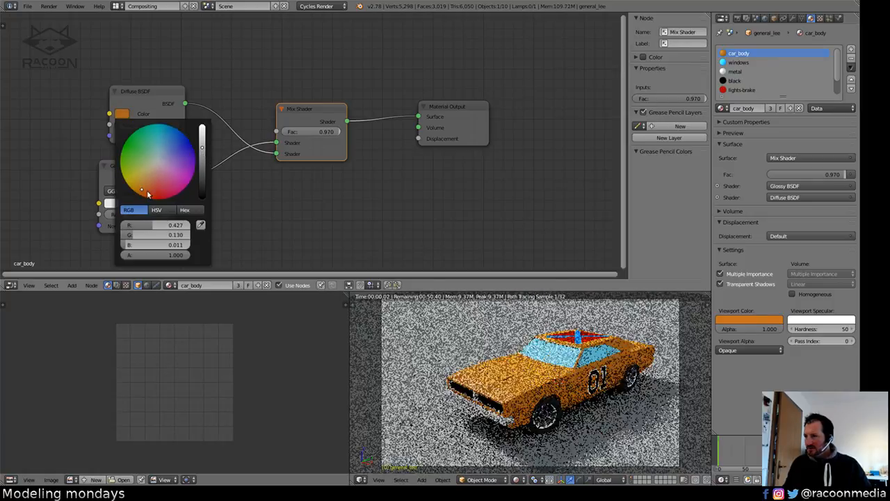
pyautogui.click(144, 192)
pyautogui.moveTo(144, 190); pyautogui.dragTo(145, 191)
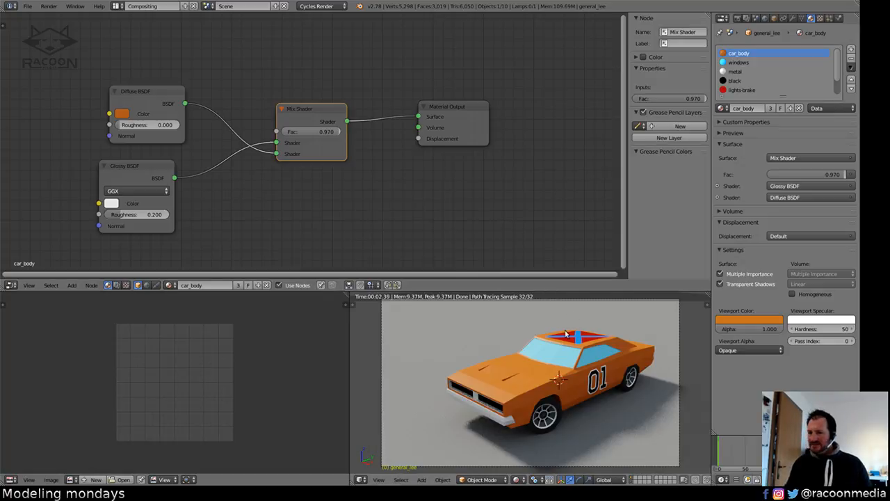
# Examine the car paint in the rendered preview from several angles and distances, and return to the camera view.
pyautogui.moveTo(588, 376); pyautogui.dragTo(594, 397, button='middle')
pyautogui.scroll(9, 548, 404)
pyautogui.scroll(-3, 550, 397)
pyautogui.scroll(-5, 544, 417)
pyautogui.press('KP_0')
pyautogui.scroll(-1, 514, 309)
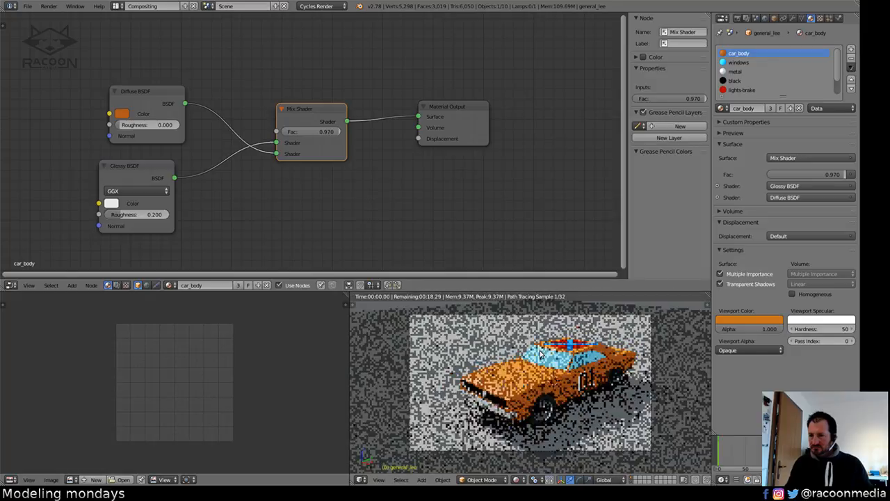
pyautogui.scroll(-1, 562, 376)
pyautogui.moveTo(562, 376); pyautogui.dragTo(580, 381, button='middle')
pyautogui.press('KP_0')
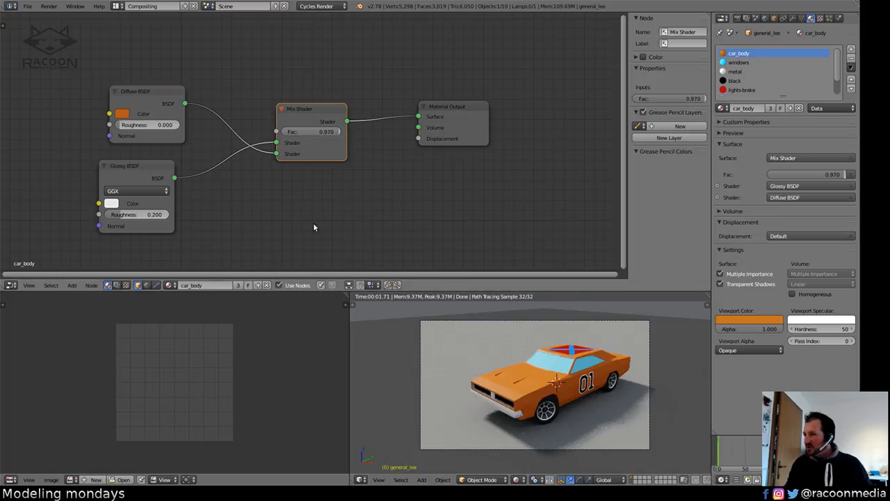
# Rearrange the nodes with Glossy BSDF above Diffuse BSDF, and connect a new Fresnel node to the Mix Shader's factor.
pyautogui.moveTo(170, 103); pyautogui.dragTo(183, 230)
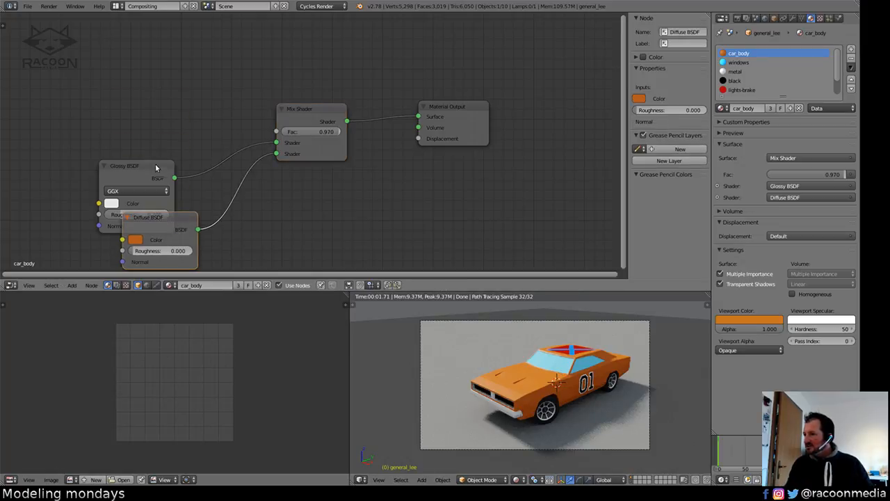
pyautogui.moveTo(163, 178); pyautogui.dragTo(155, 120)
pyautogui.moveTo(305, 111); pyautogui.dragTo(319, 100)
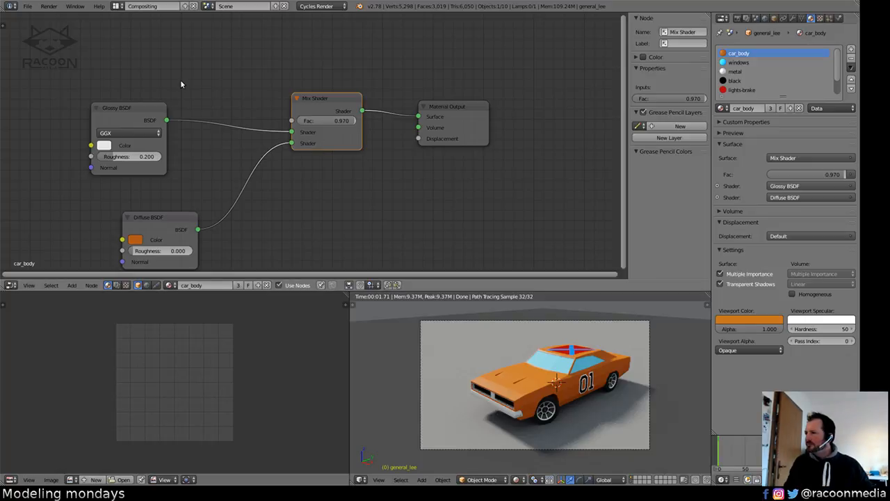
pyautogui.hotkey('shift', 'a')
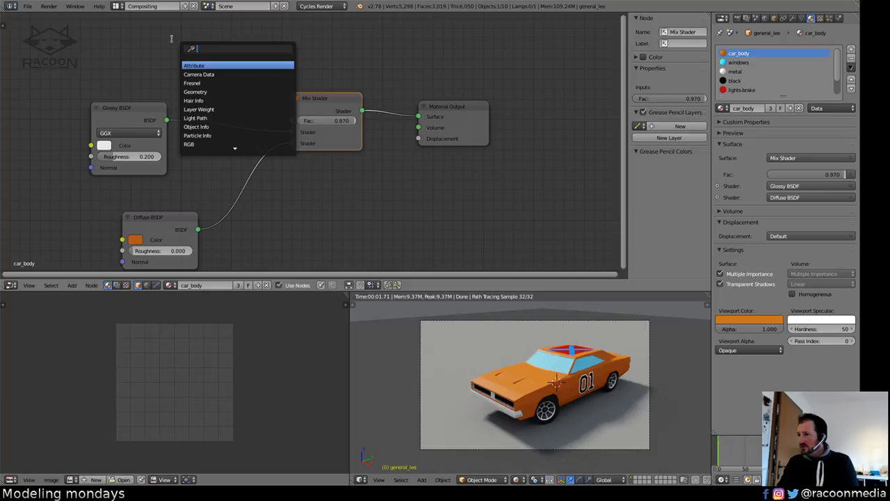
pyautogui.click(192, 83)
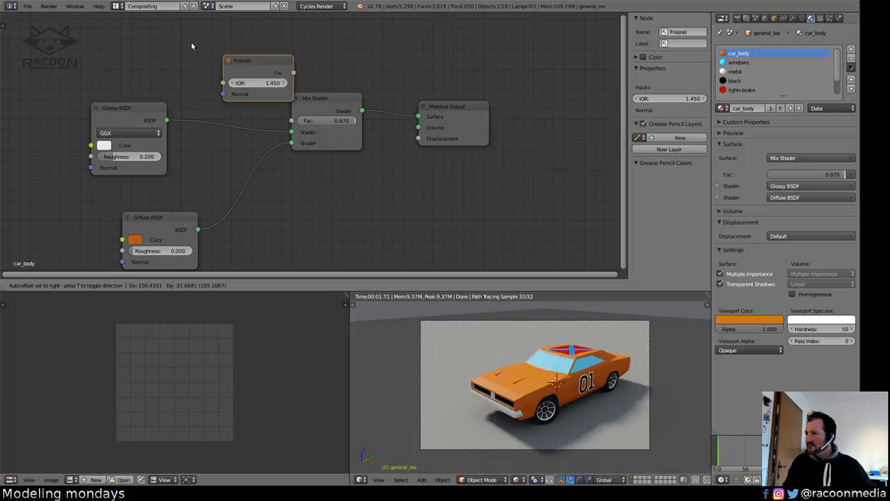
pyautogui.click(105, 21)
pyautogui.moveTo(207, 48); pyautogui.dragTo(292, 121)
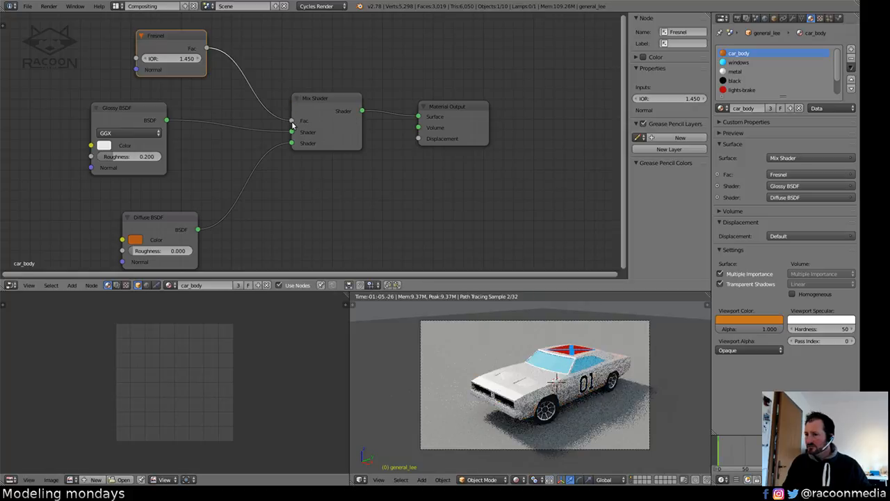
# Swap the Mix Shader's inputs so diffuse comes first and glossy second, and set the Fresnel IOR to 1.4.
pyautogui.click(188, 57)
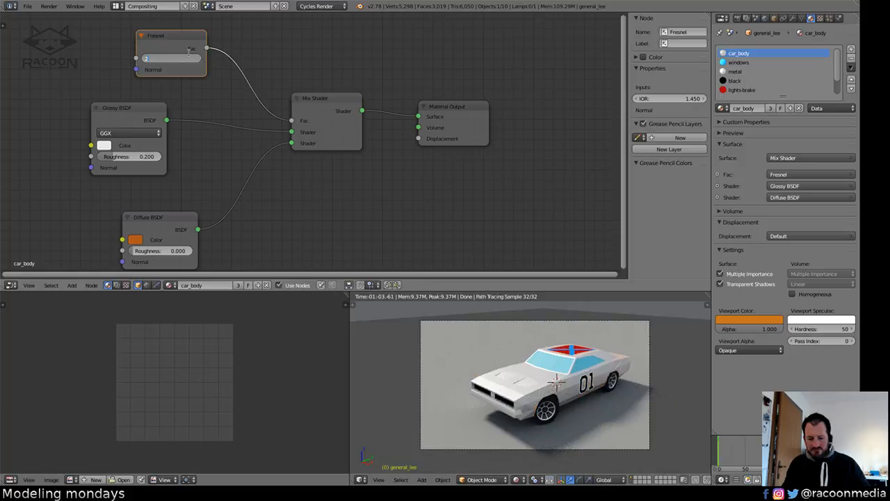
pyautogui.write('2.3')
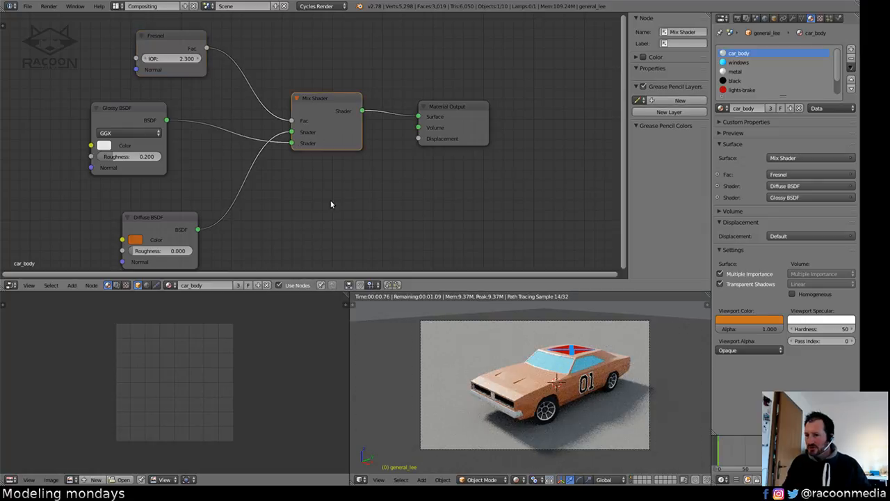
pyautogui.click(182, 57)
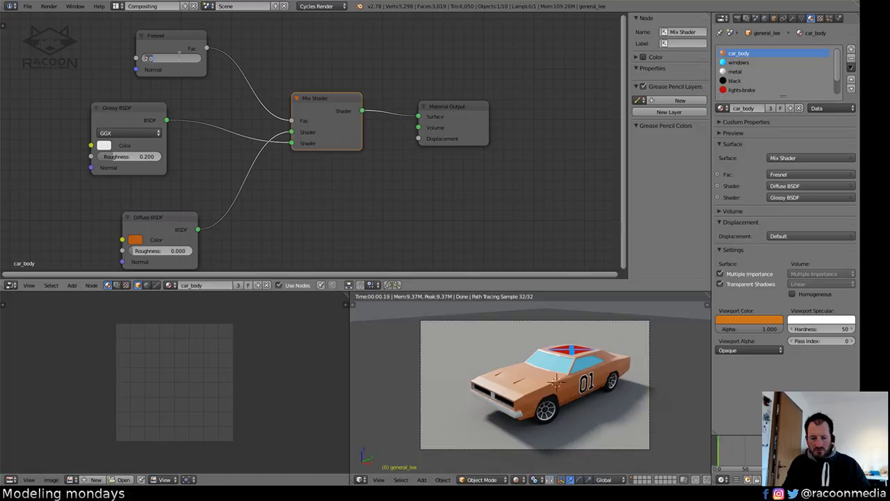
pyautogui.write('1.')
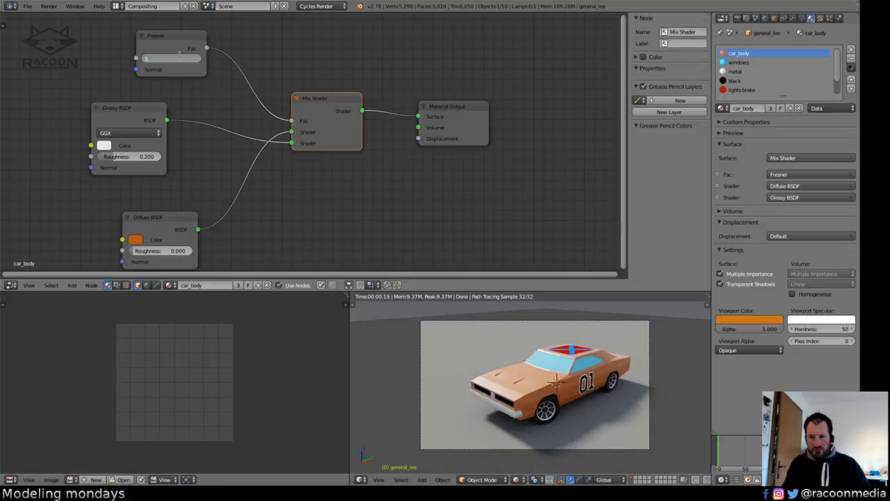
pyautogui.write('400')
pyautogui.press('Return')
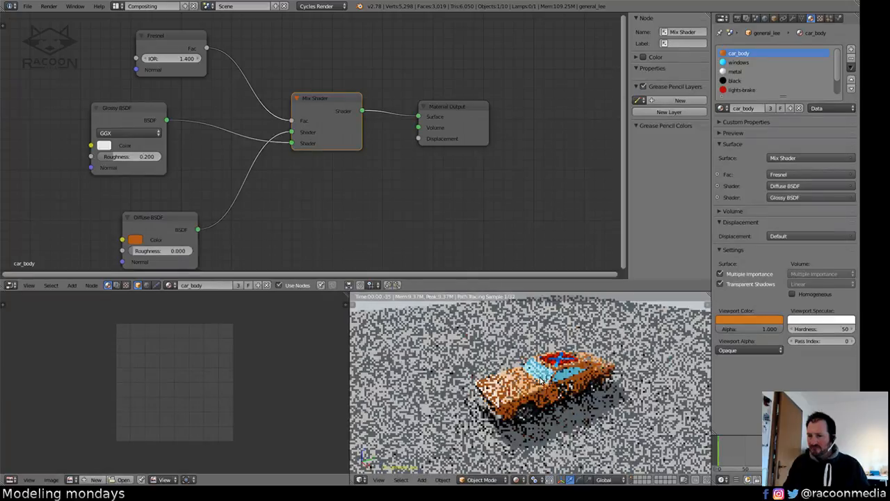
pyautogui.moveTo(541, 380); pyautogui.dragTo(546, 413, button='middle')
pyautogui.scroll(5, 546, 413)
pyautogui.scroll(-5, 546, 413)
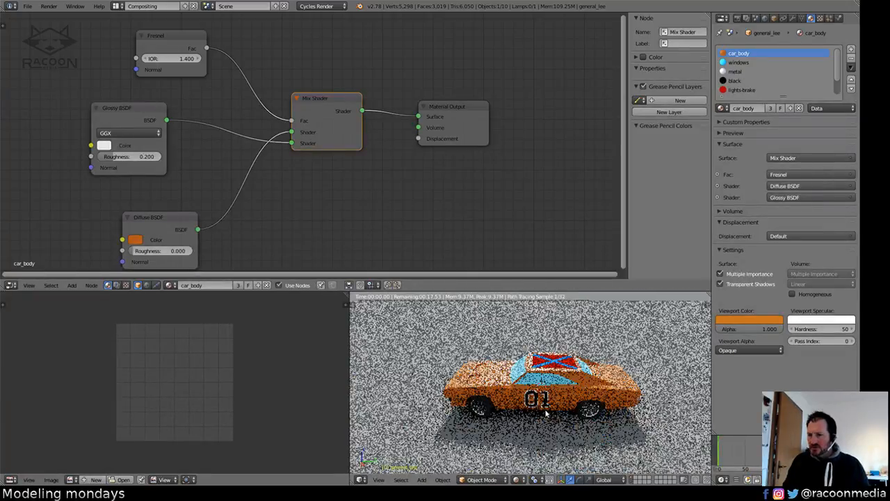
pyautogui.press('KP_0')
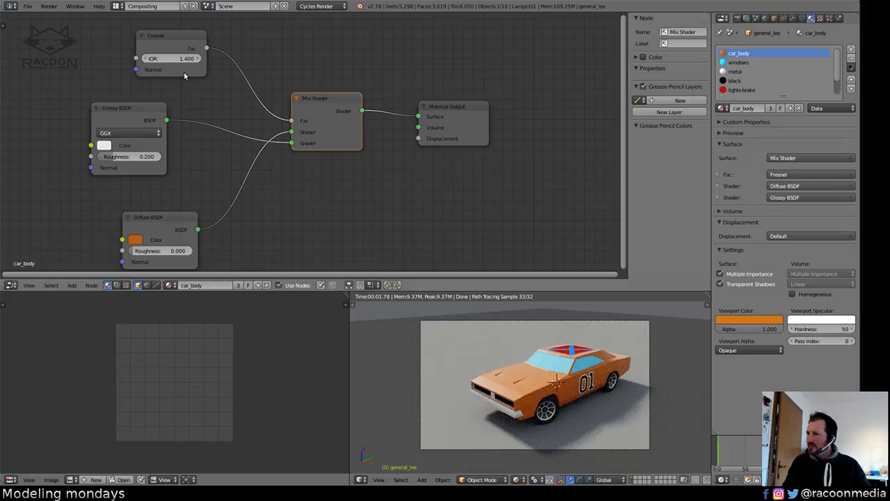
# Try a roughness of 0 on the Glossy BSDF, and inspect the reflections on the car's bodywork up close.
pyautogui.click(114, 157)
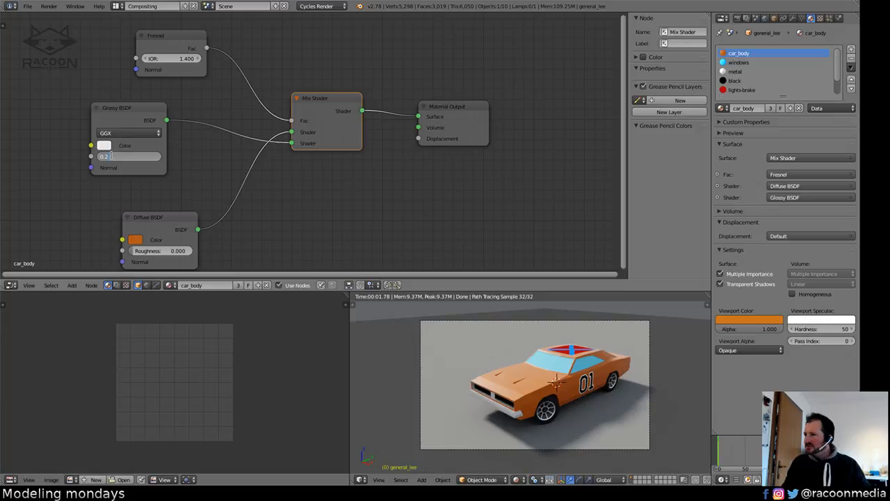
pyautogui.write('0')
pyautogui.press('Return')
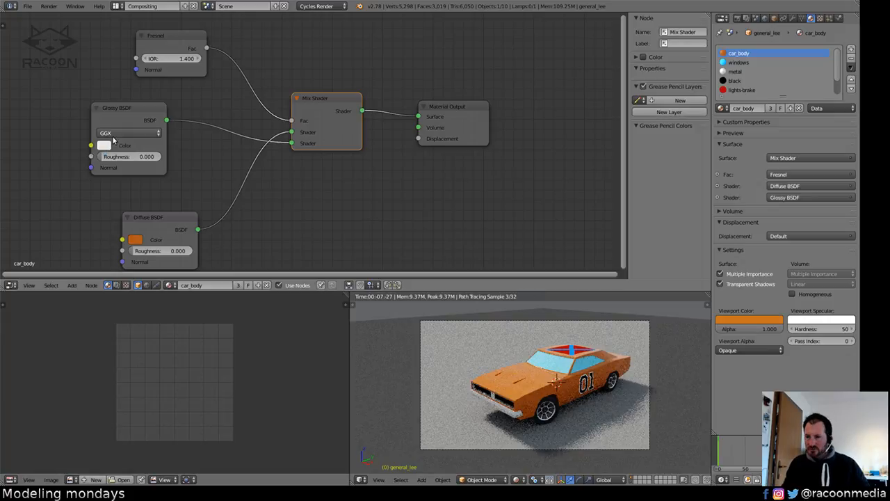
pyautogui.moveTo(593, 367); pyautogui.dragTo(532, 384, button='middle')
pyautogui.scroll(10, 534, 379)
pyautogui.scroll(-8, 529, 374)
pyautogui.scroll(4, 564, 377)
# Set the Glossy BSDF roughness to 0.1, and check the paint from another angle and through the camera.
pyautogui.click(140, 156)
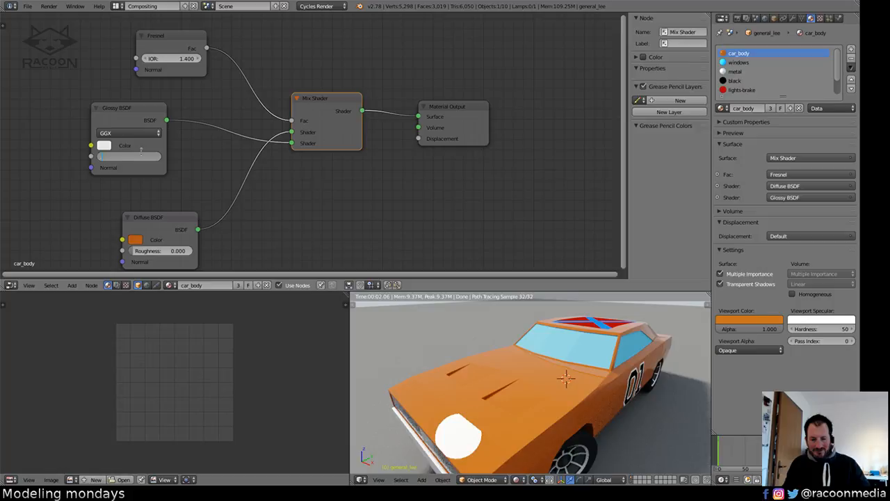
pyautogui.write('.1')
pyautogui.press('Return')
pyautogui.scroll(-1, 586, 383)
pyautogui.moveTo(586, 383); pyautogui.dragTo(514, 381, button='middle')
pyautogui.press('KP_0')
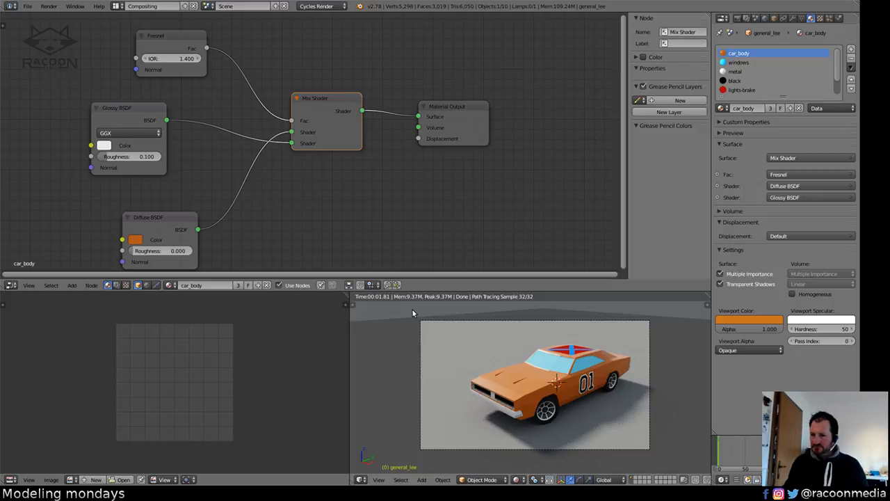
# Leave the rendered preview for solid shading, and switch to the Default layout with an angled view of the car's front.
pyautogui.hotkey('shift', 'z')
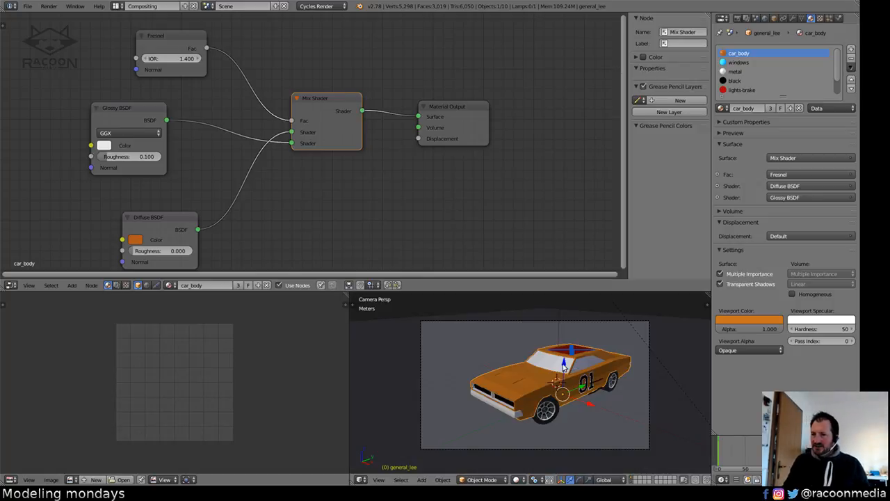
pyautogui.press('KP_7')
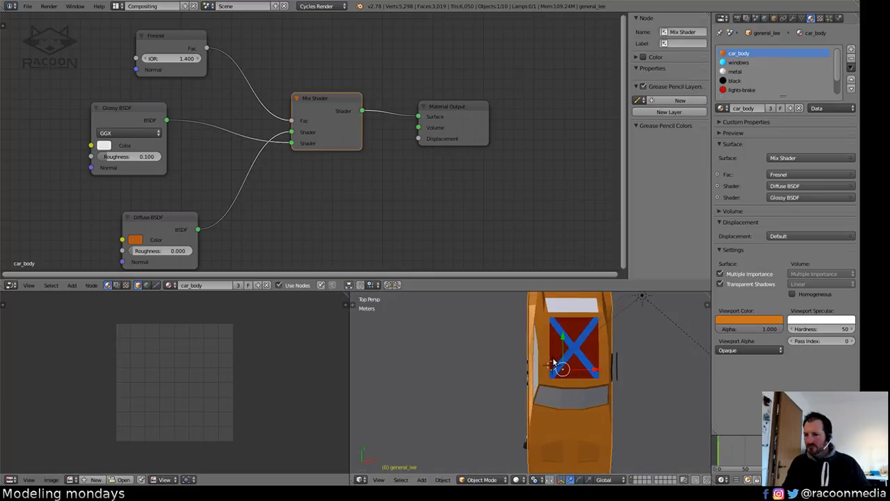
pyautogui.hotkey('ctrl', 'Right')
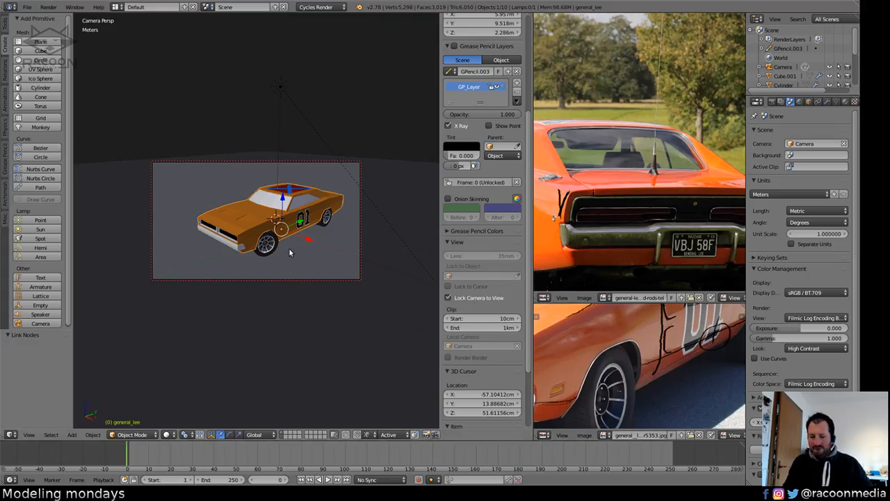
pyautogui.press('KP_7')
pyautogui.scroll(6, 334, 308)
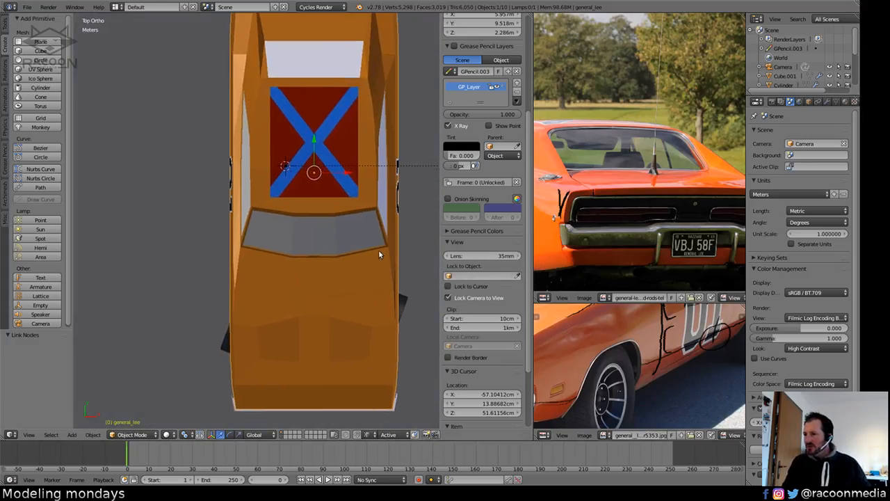
pyautogui.moveTo(381, 252); pyautogui.dragTo(314, 239, button='middle')
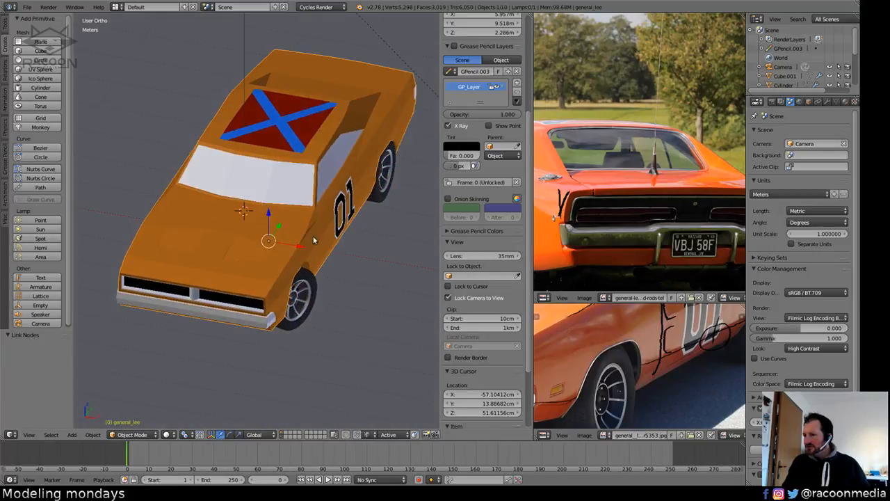
# Enter Edit Mode on the car body, select two windshield faces, and apply smooth shading to them.
pyautogui.rightClick(281, 251)
pyautogui.press('Tab')
pyautogui.press('Tab')
pyautogui.rightClick(280, 251)
pyautogui.press('Tab')
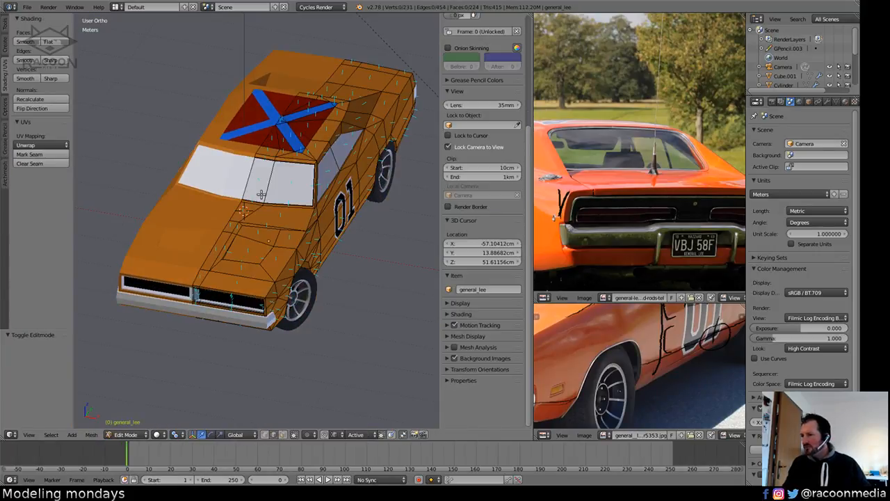
pyautogui.rightClick(260, 182)
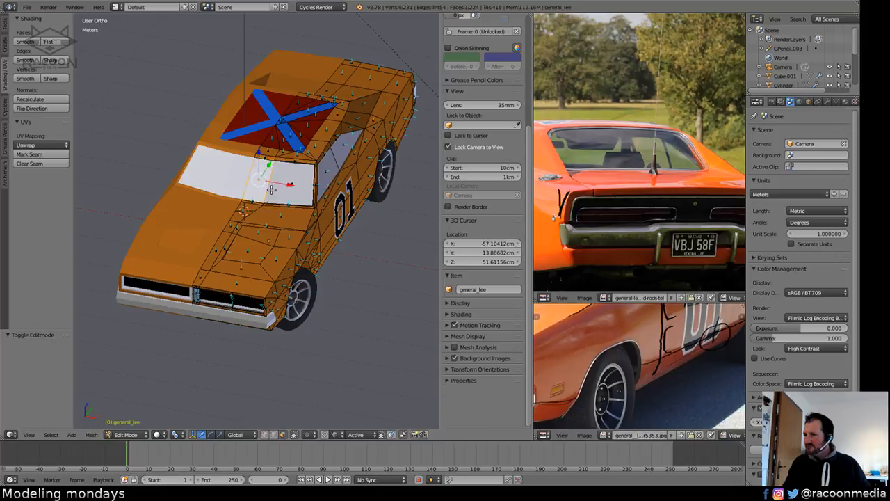
pyautogui.click(29, 42)
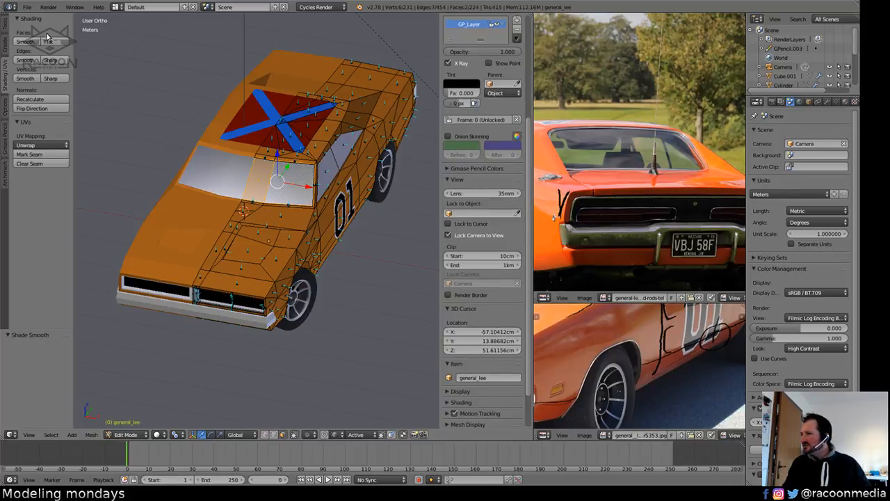
# Select the entire car body mesh and apply smooth shading to all of its faces.
pyautogui.keyDown('shift'); pyautogui.moveTo(351, 226); pyautogui.dragTo(333, 276, button='middle'); pyautogui.keyUp('shift')
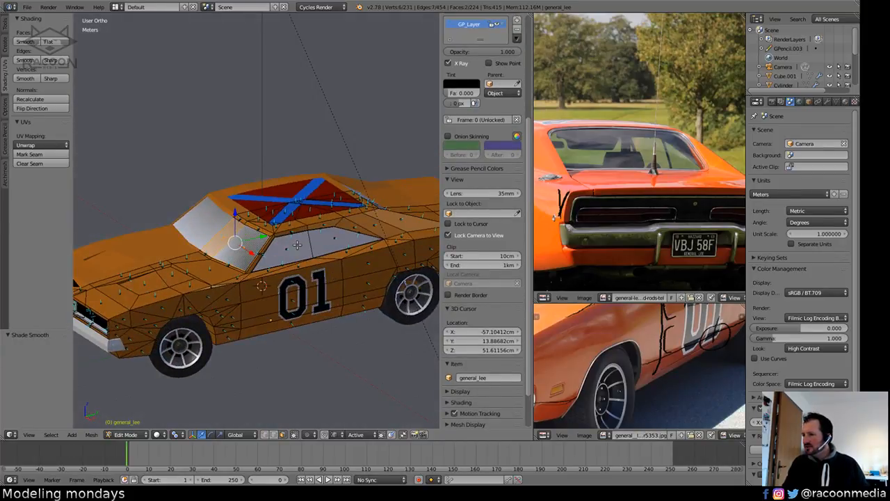
pyautogui.press('a')
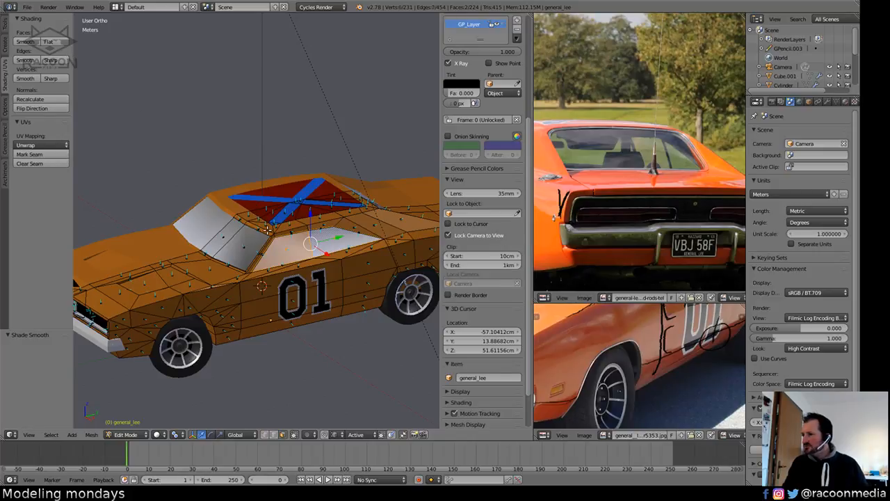
pyautogui.moveTo(268, 231); pyautogui.dragTo(384, 283, button='middle')
pyautogui.press('a')
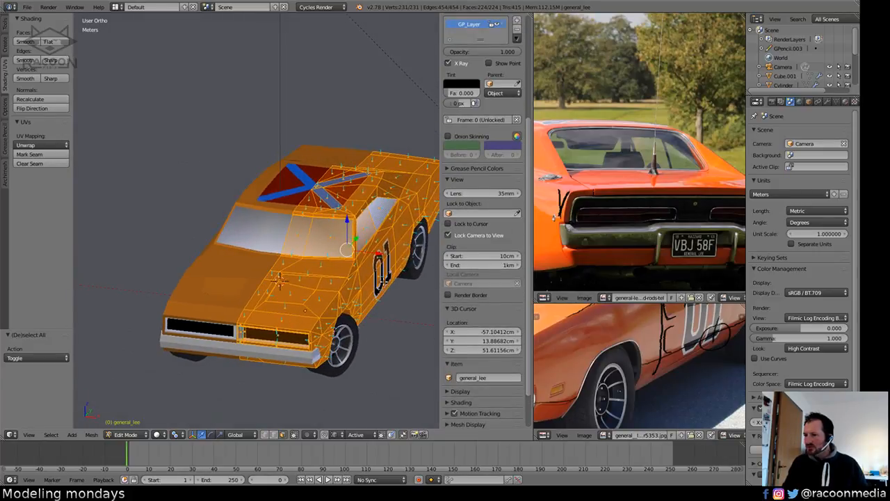
pyautogui.click(25, 41)
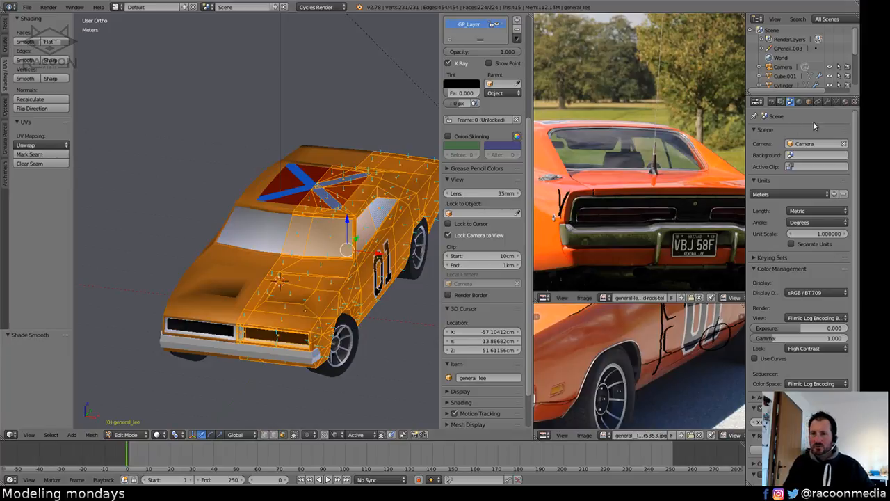
# Add an Edge Split modifier to the car body and return to Object Mode.
pyautogui.click(827, 102)
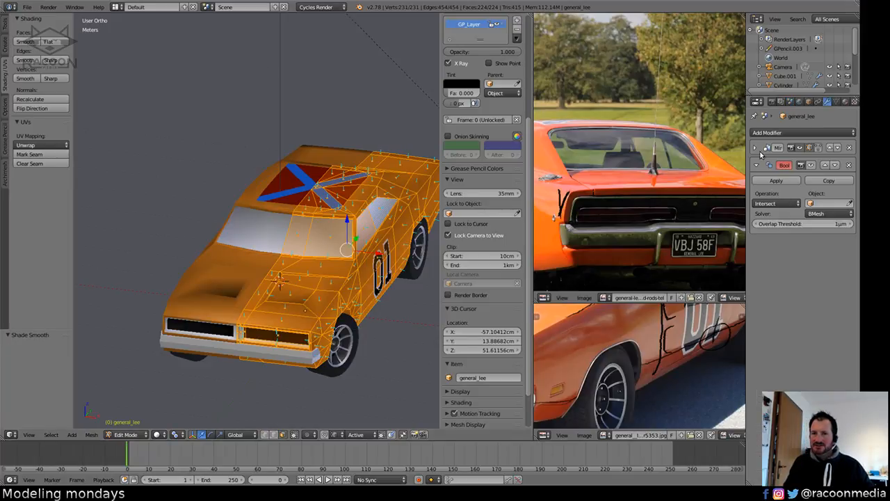
pyautogui.click(754, 148)
pyautogui.click(800, 132)
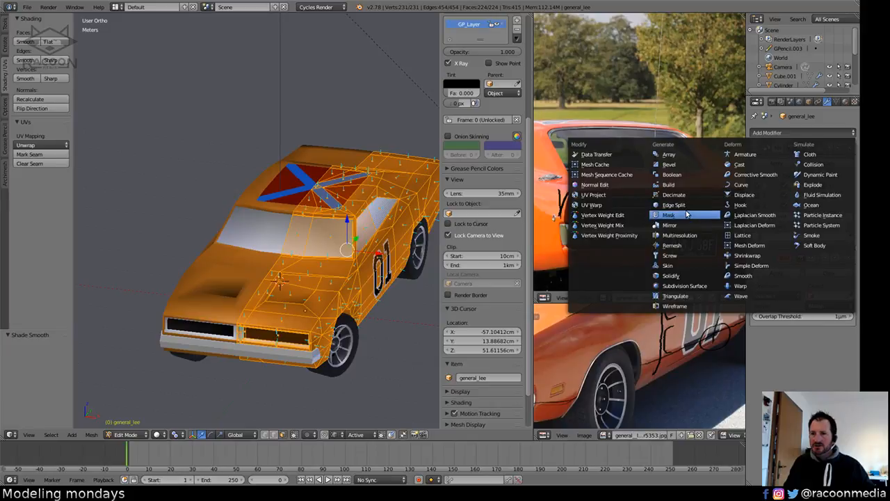
pyautogui.click(687, 205)
pyautogui.press('Tab')
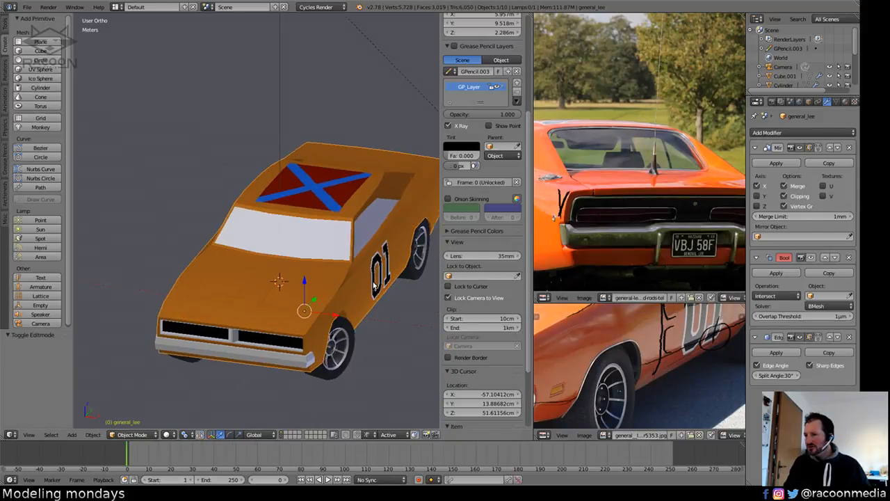
# Check the car body's shading in the rendered preview from the front and from the rear.
pyautogui.moveTo(334, 264)
pyautogui.mouseDown(button='middle')
pyautogui.moveTo(292, 286)
pyautogui.moveTo(326, 271)
pyautogui.moveTo(359, 277)
pyautogui.mouseUp(button='middle')
pyautogui.scroll(-2, 292, 281)
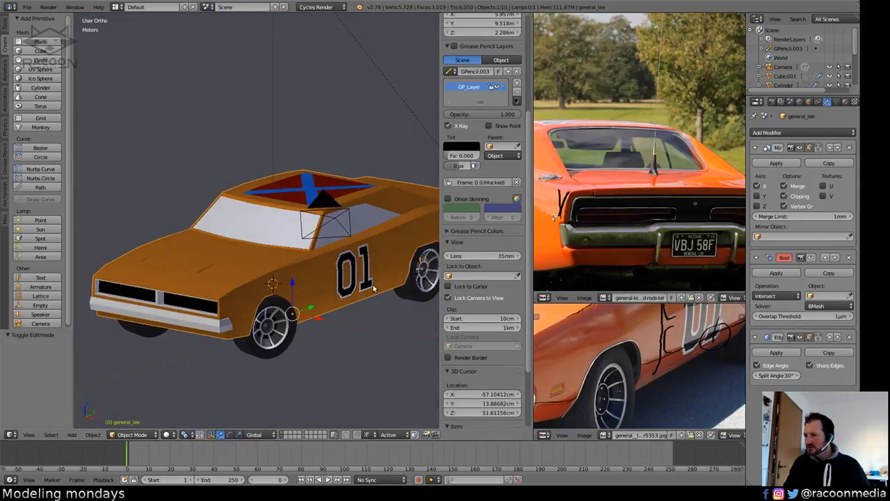
pyautogui.hotkey('shift', 'z')
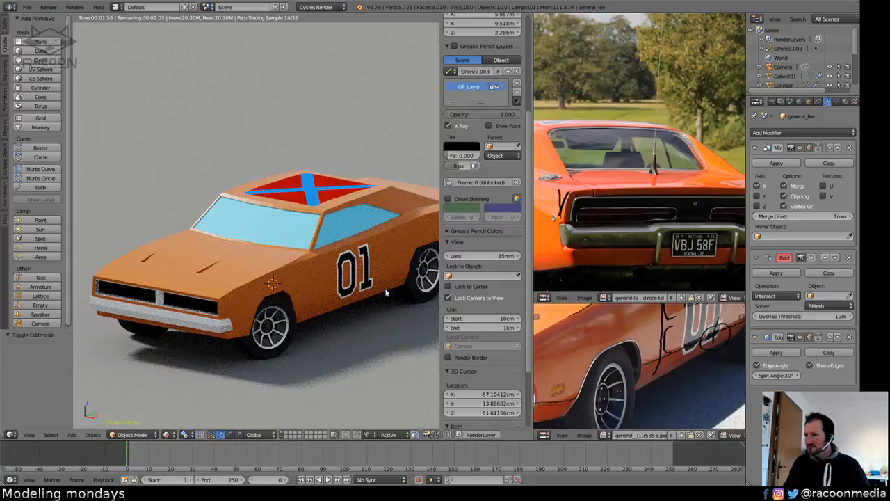
pyautogui.hotkey('shift', 'z')
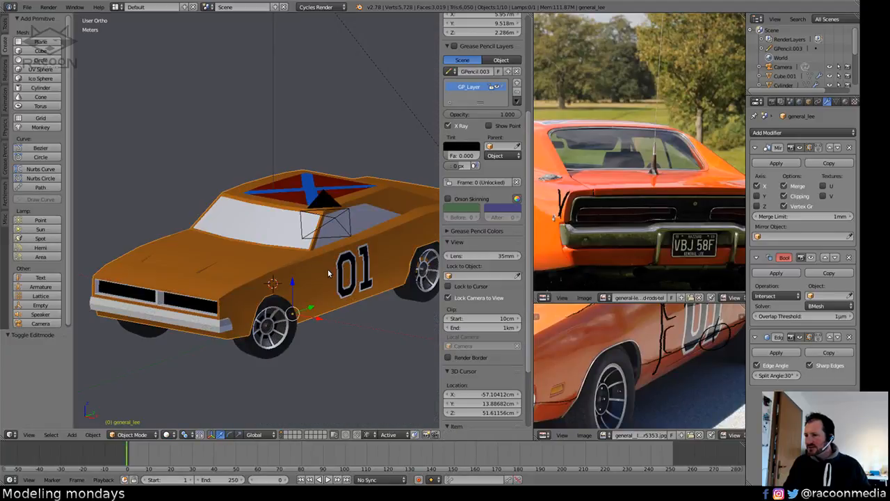
pyautogui.moveTo(383, 266)
pyautogui.keyDown('shift'); pyautogui.mouseDown(button='middle')
pyautogui.moveTo(232, 286)
pyautogui.moveTo(299, 295)
pyautogui.mouseUp(button='middle'); pyautogui.keyUp('shift')
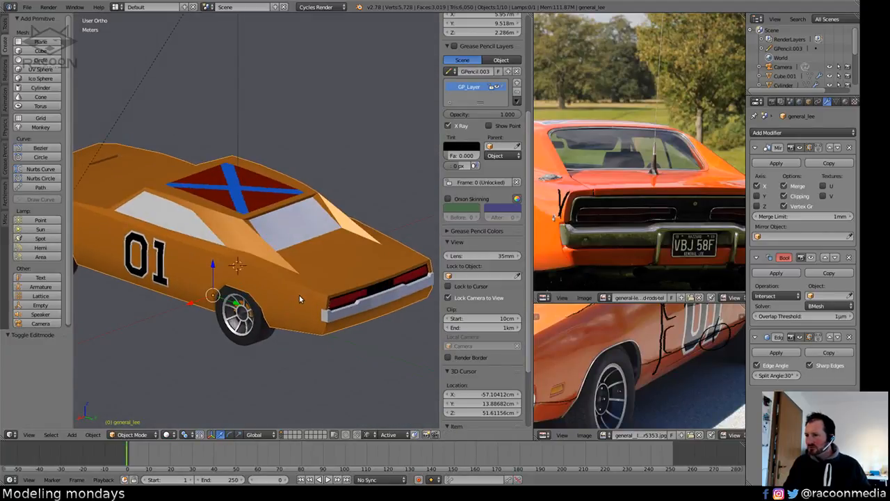
pyautogui.hotkey('shift', 'z')
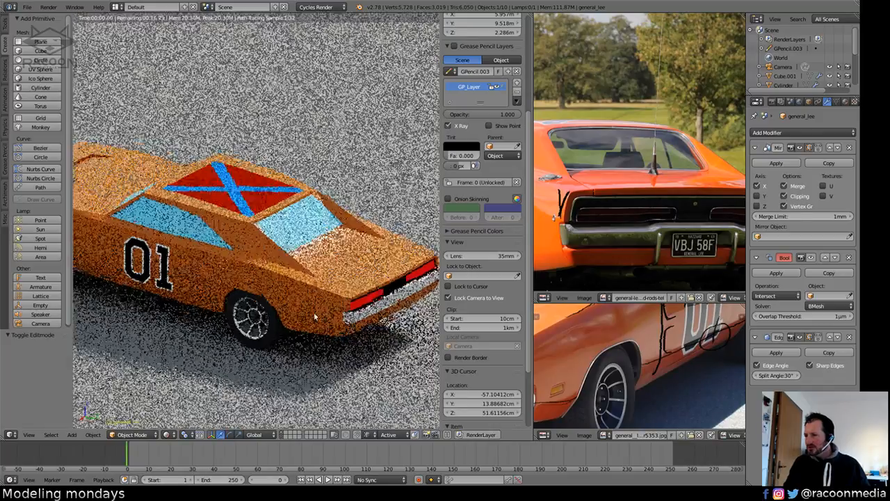
pyautogui.moveTo(343, 315); pyautogui.dragTo(286, 304, button='middle')
# Maximize the 3D view and inspect the rendered car from a low front perspective, returning to solid shading.
pyautogui.hotkey('shift', 'space')
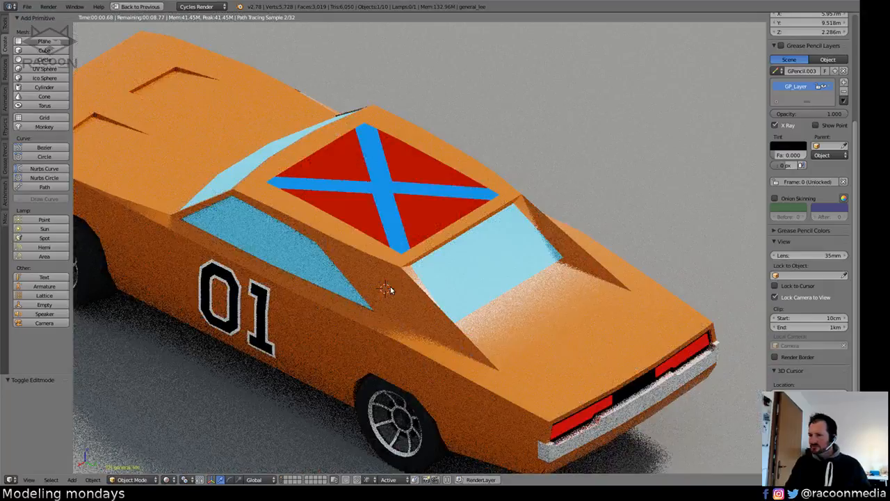
pyautogui.hotkey('shift', 'z')
pyautogui.keyDown('ctrl'); pyautogui.moveTo(388, 290); pyautogui.dragTo(386, 374, button='middle'); pyautogui.keyUp('ctrl')
pyautogui.moveTo(356, 334)
pyautogui.keyDown('shift'); pyautogui.mouseDown(button='middle')
pyautogui.moveTo(385, 339)
pyautogui.moveTo(401, 300)
pyautogui.moveTo(400, 317)
pyautogui.moveTo(370, 320)
pyautogui.moveTo(404, 320)
pyautogui.moveTo(387, 332)
pyautogui.mouseUp(button='middle'); pyautogui.keyUp('shift')
pyautogui.hotkey('shift', 'z')
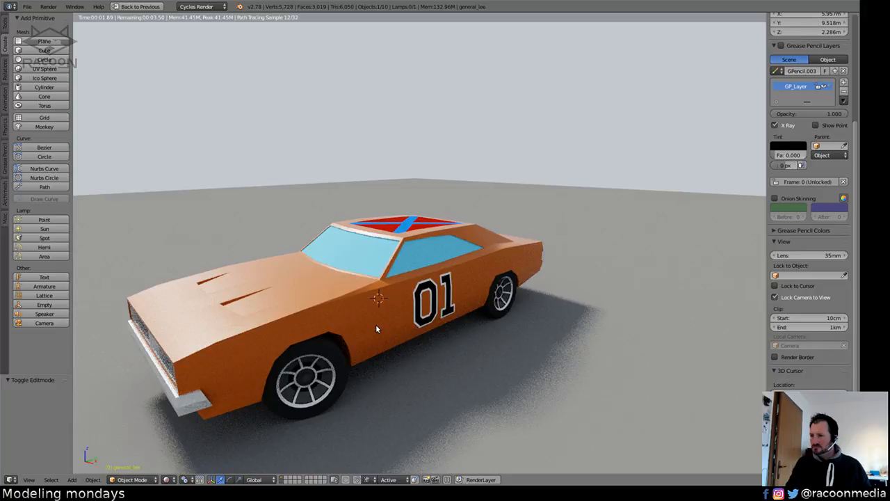
pyautogui.hotkey('shift', 'z')
# Enter Edit Mode on the car body and show the windshield base in wireframe side view over the blueprint.
pyautogui.press('Tab')
pyautogui.scroll(2, 398, 274)
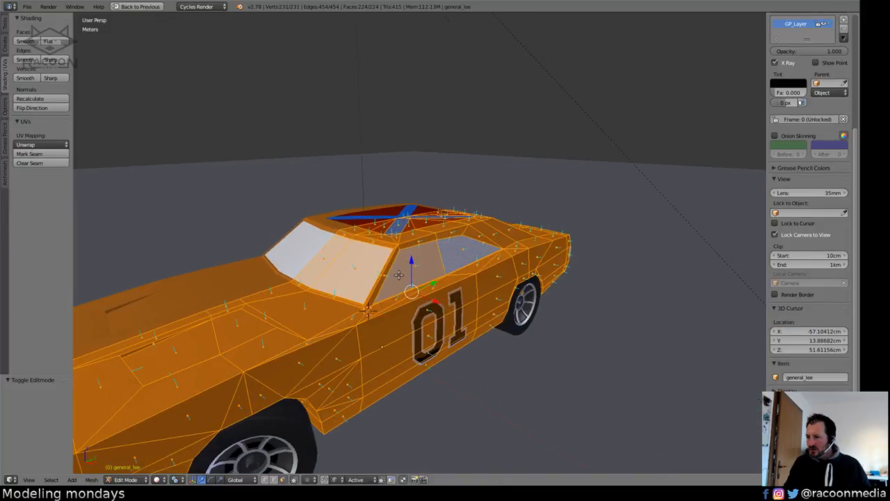
pyautogui.moveTo(398, 274); pyautogui.dragTo(415, 286, button='middle')
pyautogui.rightClick(506, 238)
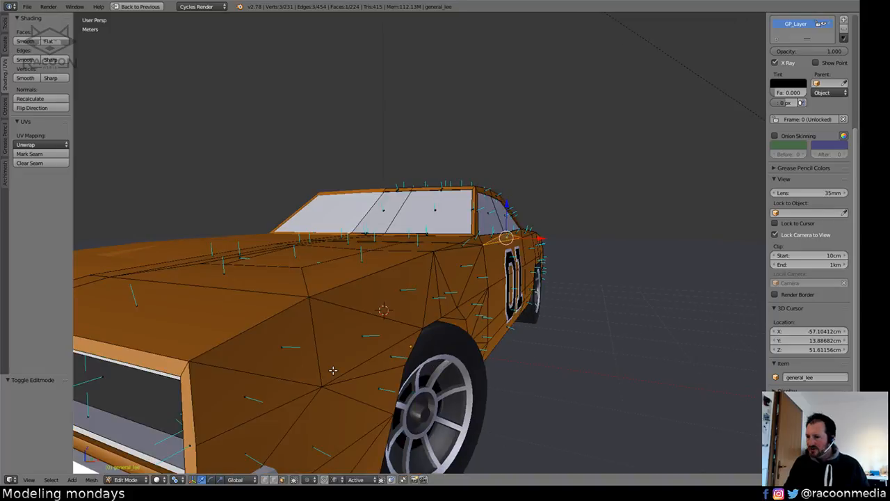
pyautogui.moveTo(332, 370); pyautogui.dragTo(473, 292, button='middle')
pyautogui.press('KP_3')
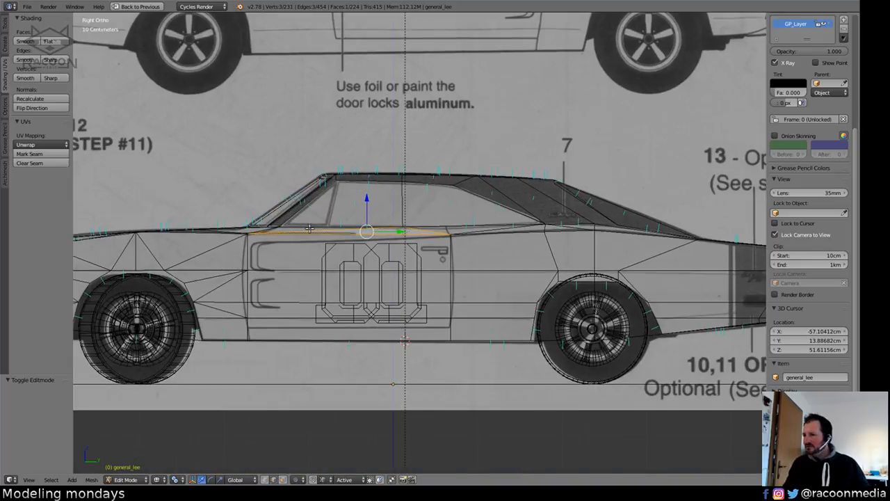
pyautogui.scroll(5, 310, 228)
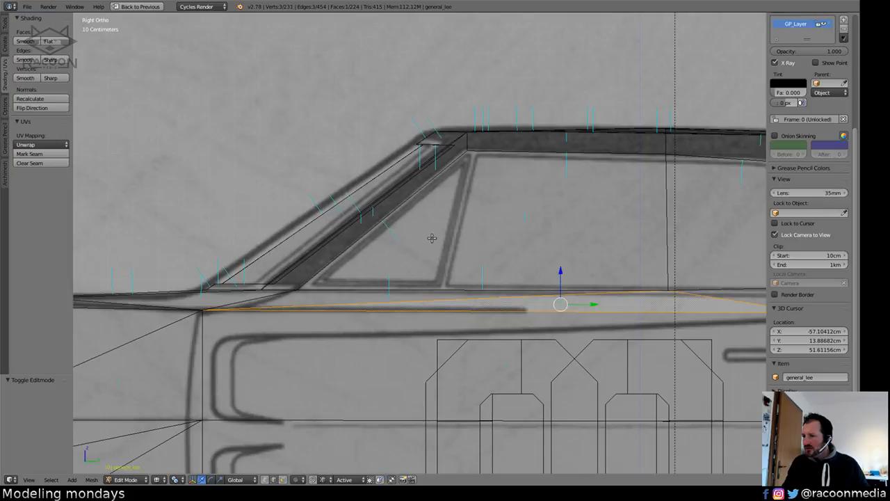
pyautogui.scroll(1, 432, 238)
pyautogui.keyDown('shift'); pyautogui.moveTo(432, 238); pyautogui.dragTo(602, 217, button='middle'); pyautogui.keyUp('shift')
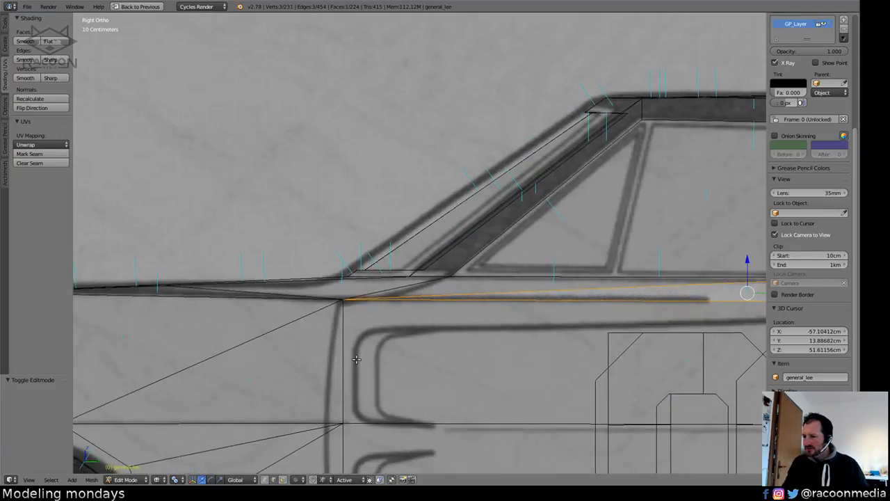
# Box-select the vertices at the windshield's base and move them about 7 cm forward and 4 cm down to match the blueprint.
pyautogui.press('a')
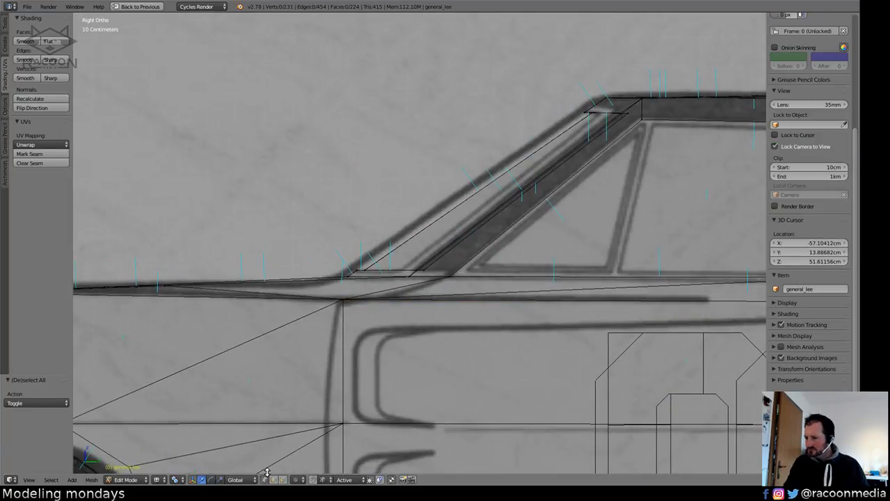
pyautogui.press('Tab')
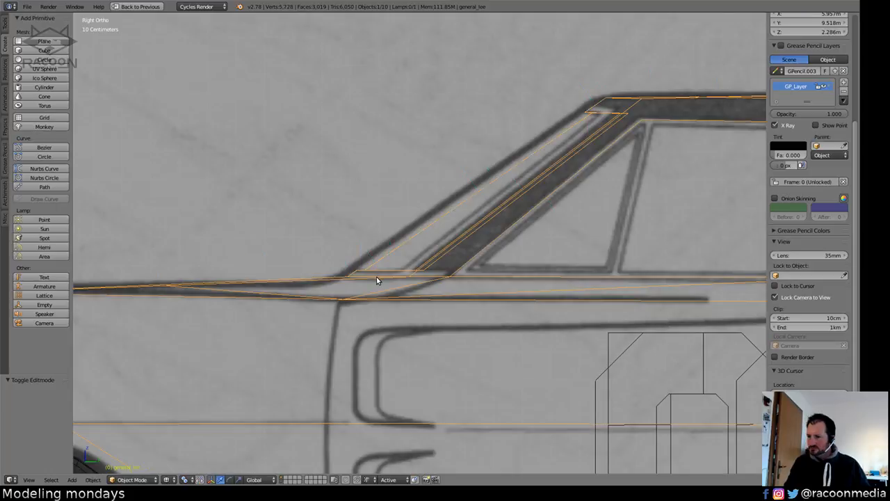
pyautogui.press('Tab')
pyautogui.press('a')
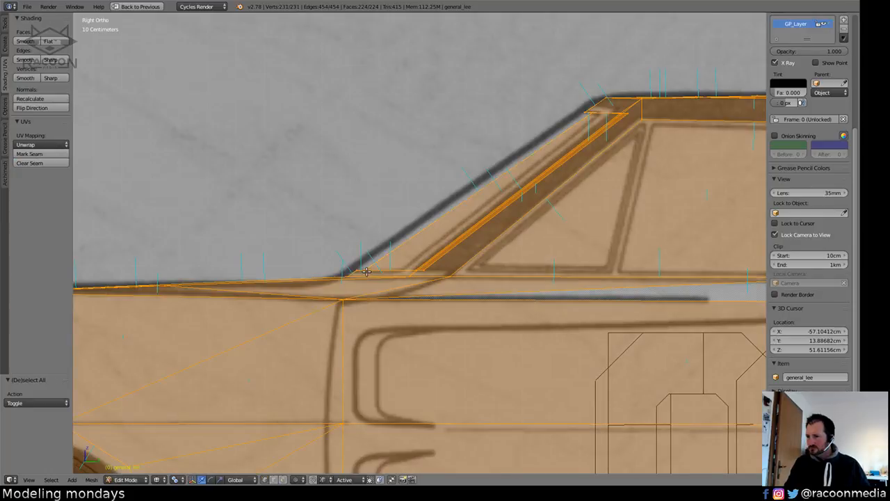
pyautogui.press('a')
pyautogui.press('b')
pyautogui.moveTo(308, 267); pyautogui.dragTo(455, 282)
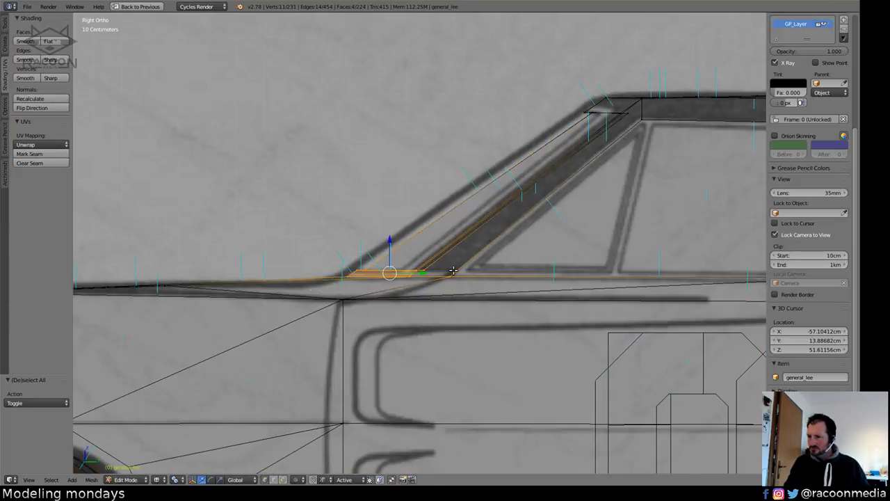
pyautogui.press('g')
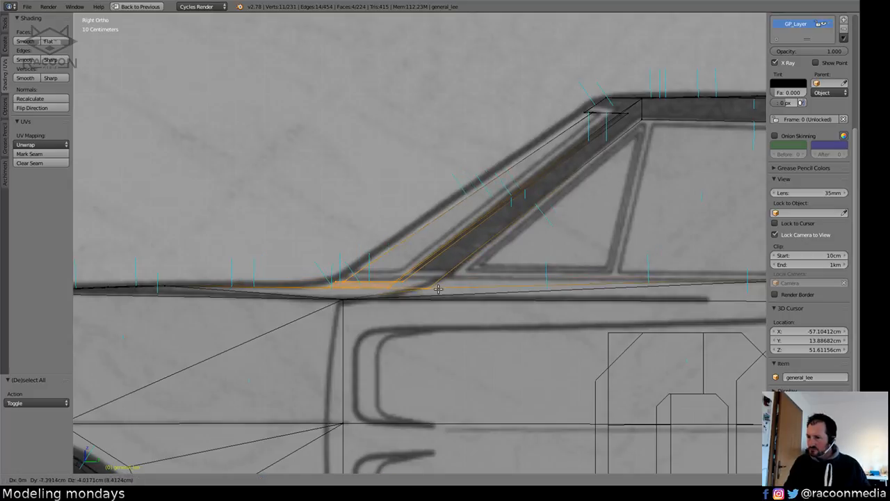
pyautogui.click(439, 287)
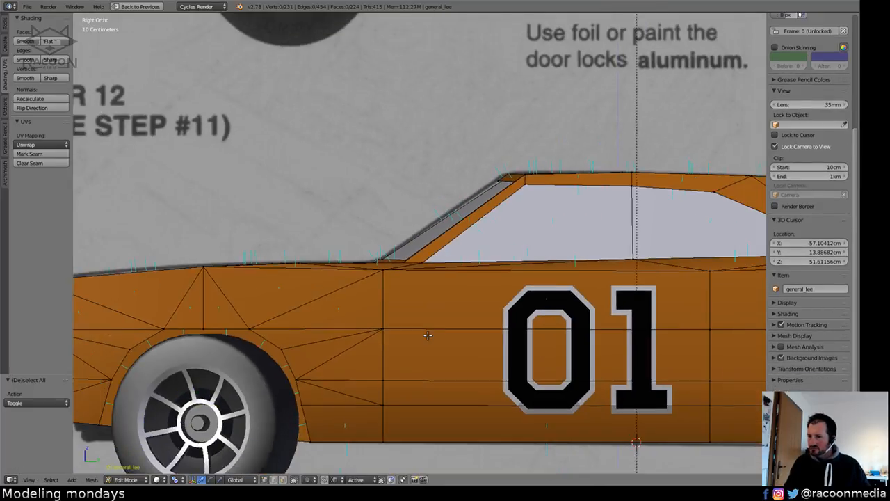
# Check the lowered windshield base in the rendered preview from the front.
pyautogui.scroll(-3, 427, 335)
pyautogui.moveTo(390, 338); pyautogui.dragTo(467, 372, button='middle')
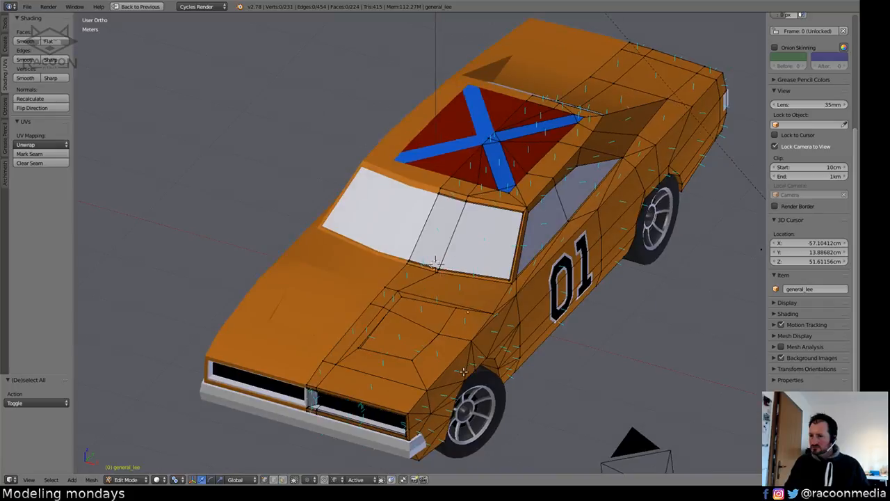
pyautogui.hotkey('shift', 'z')
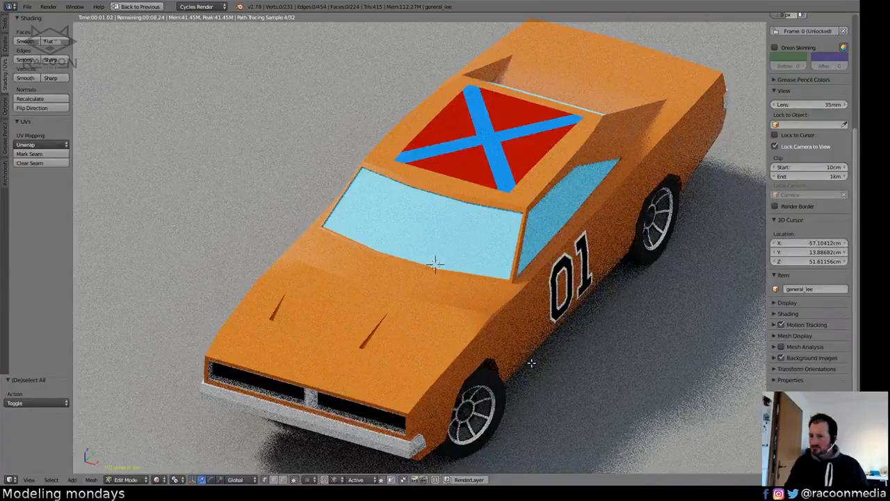
pyautogui.moveTo(530, 362); pyautogui.dragTo(458, 355, button='middle')
# Select the two edges across the rear of the hood and edge-slide them close to the windshield base.
pyautogui.press('z')
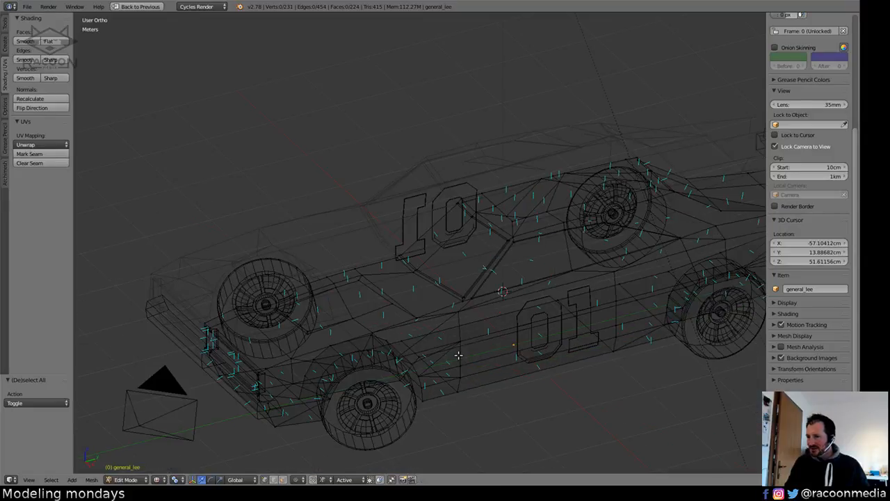
pyautogui.scroll(6, 418, 278)
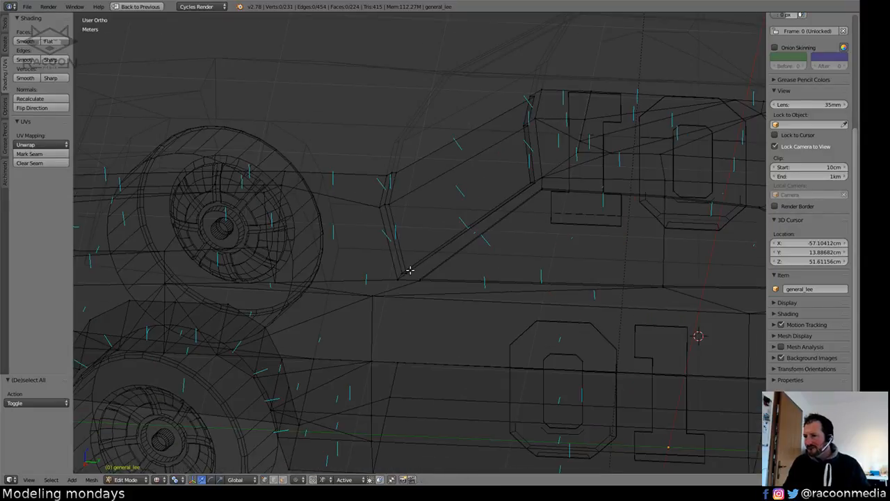
pyautogui.press('z')
pyautogui.keyDown('shift'); pyautogui.moveTo(351, 289); pyautogui.dragTo(402, 301, button='middle'); pyautogui.keyUp('shift')
pyautogui.rightClick(328, 292)
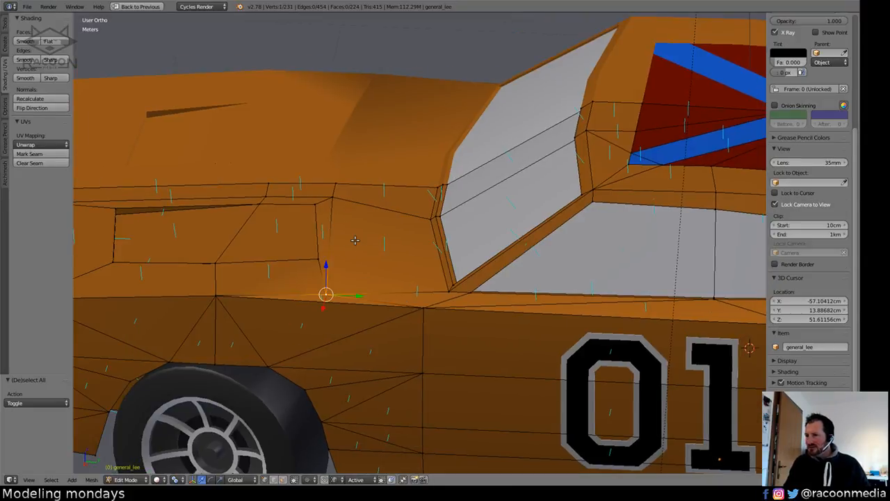
pyautogui.keyDown('shift'); pyautogui.rightClick(336, 194); pyautogui.keyUp('shift')
pyautogui.press('g')
pyautogui.press('g')
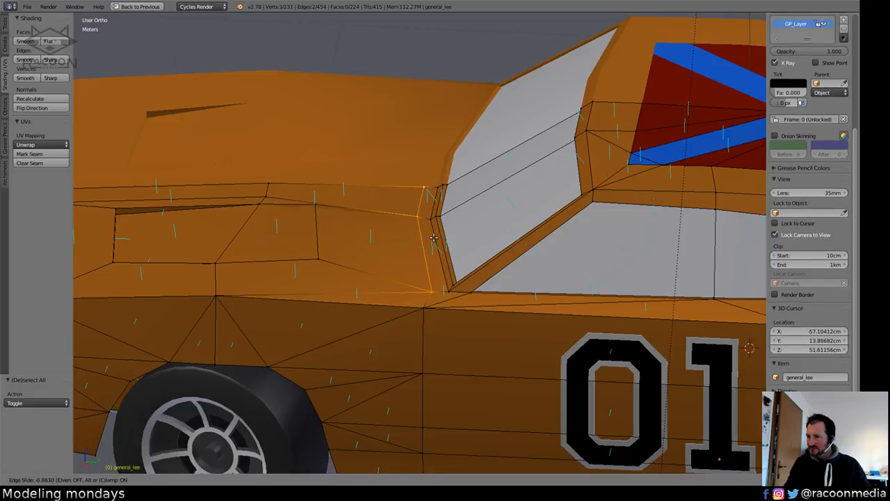
pyautogui.click(429, 238)
pyautogui.press('a')
# Vertex-slide the loose hood vertex fully along its edge, factor 1.000, onto the hood vertex below the windshield to merge them.
pyautogui.moveTo(425, 238); pyautogui.dragTo(419, 207, button='middle')
pyautogui.rightClick(442, 230)
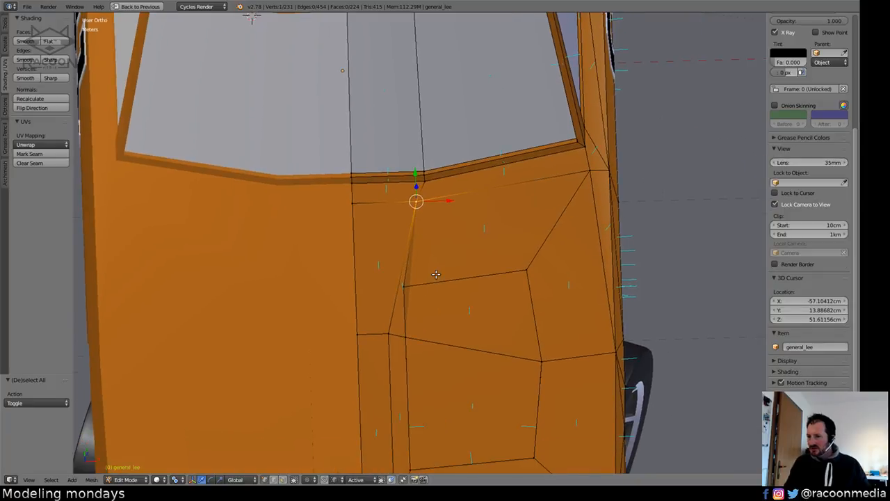
pyautogui.rightClick(396, 270)
pyautogui.keyDown('shift'); pyautogui.moveTo(437, 274); pyautogui.dragTo(403, 269, button='middle'); pyautogui.keyUp('shift')
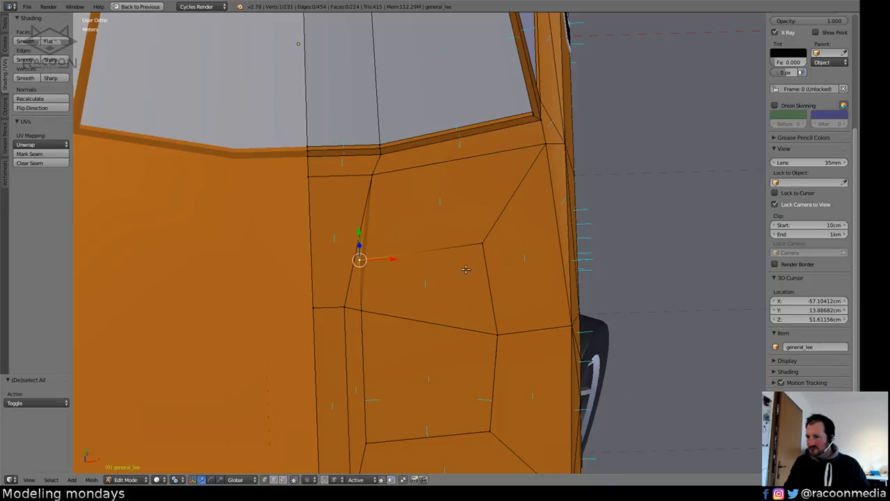
pyautogui.moveTo(384, 269); pyautogui.dragTo(397, 254, button='middle')
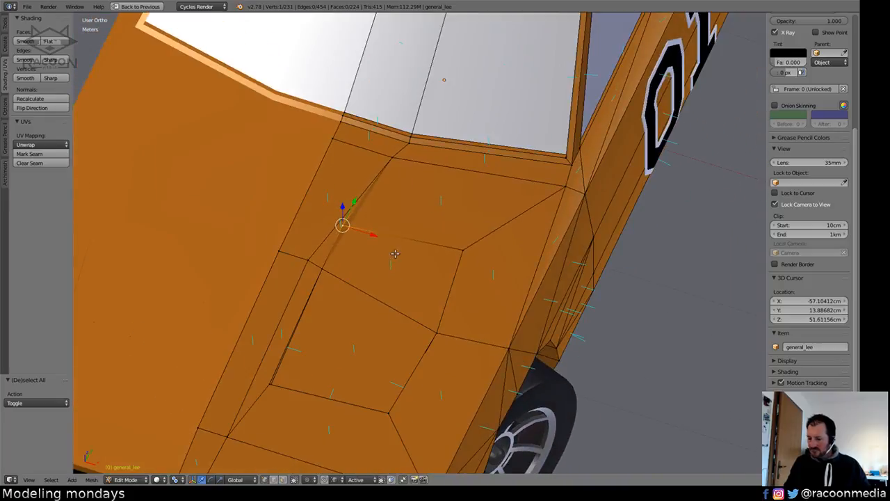
pyautogui.hotkey('shift', 'v')
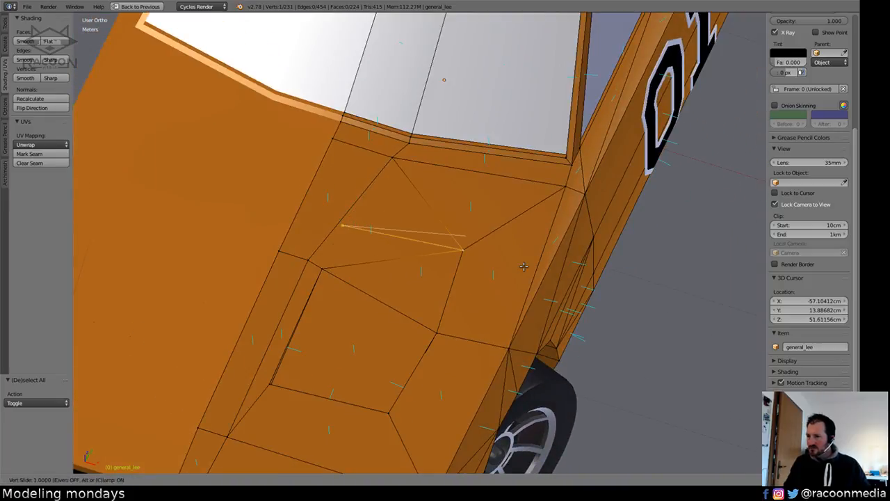
pyautogui.click(461, 164)
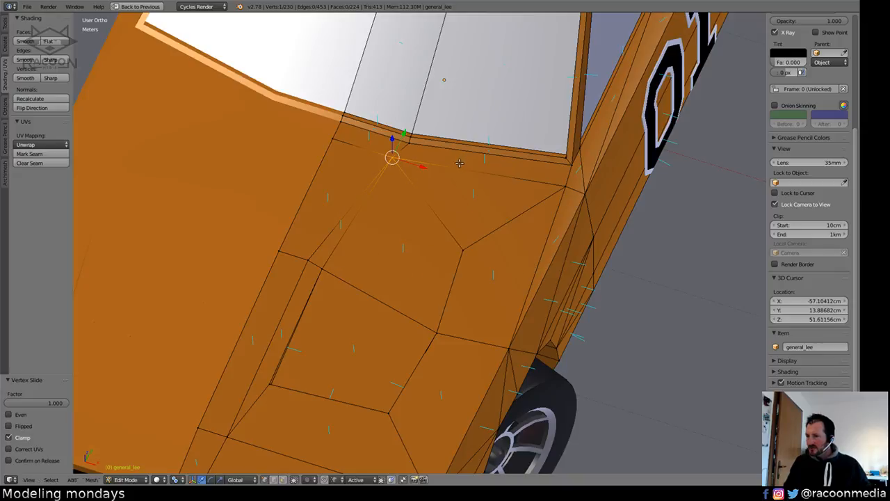
# Leave Edit Mode and check the hood and front fender shading in the rendered preview from the front side.
pyautogui.press('a')
pyautogui.press('z')
pyautogui.press('Tab')
pyautogui.press('z')
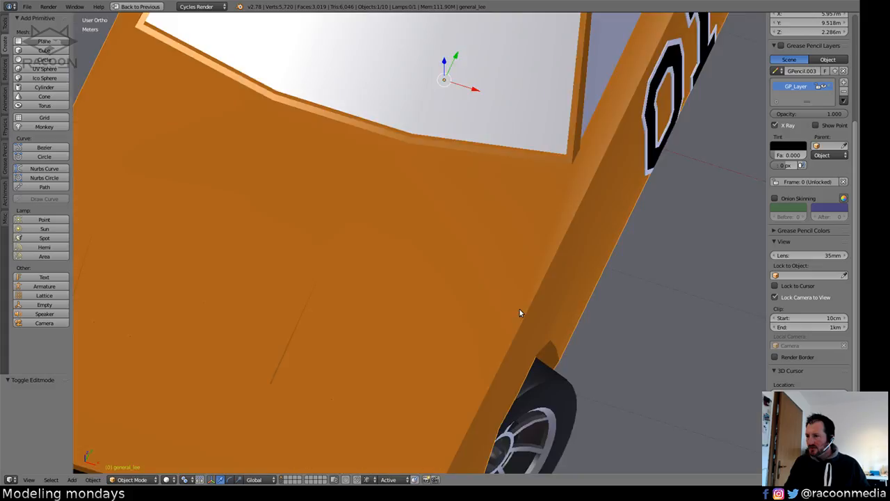
pyautogui.moveTo(520, 311)
pyautogui.mouseDown(button='middle')
pyautogui.moveTo(489, 299)
pyautogui.moveTo(464, 274)
pyautogui.moveTo(472, 271)
pyautogui.mouseUp(button='middle')
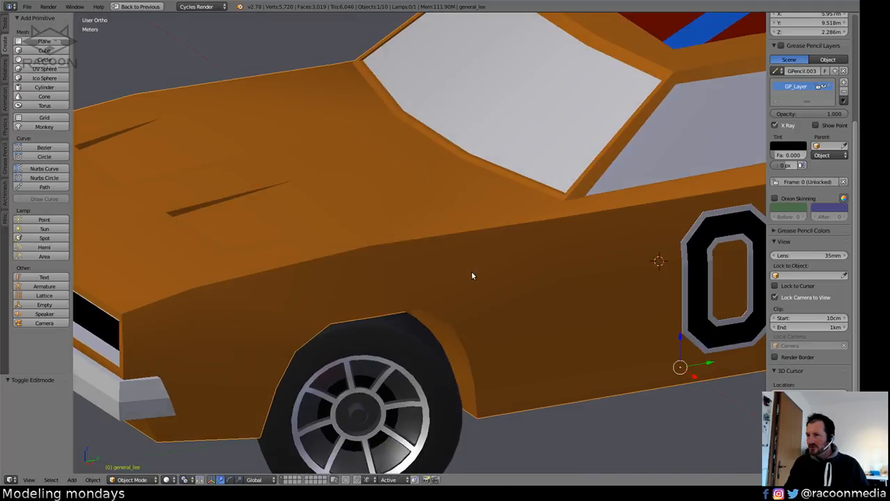
pyautogui.hotkey('shift', 'z')
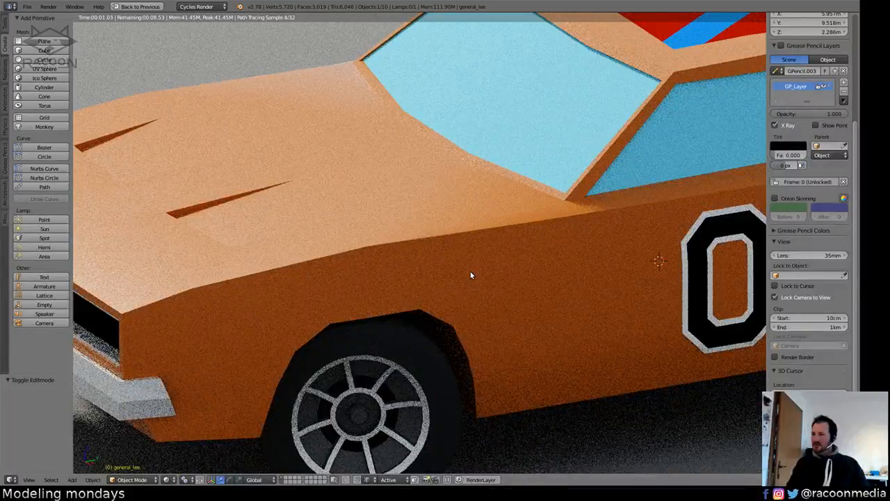
pyautogui.hotkey('shift', 'z')
pyautogui.moveTo(471, 272); pyautogui.dragTo(393, 313, button='middle')
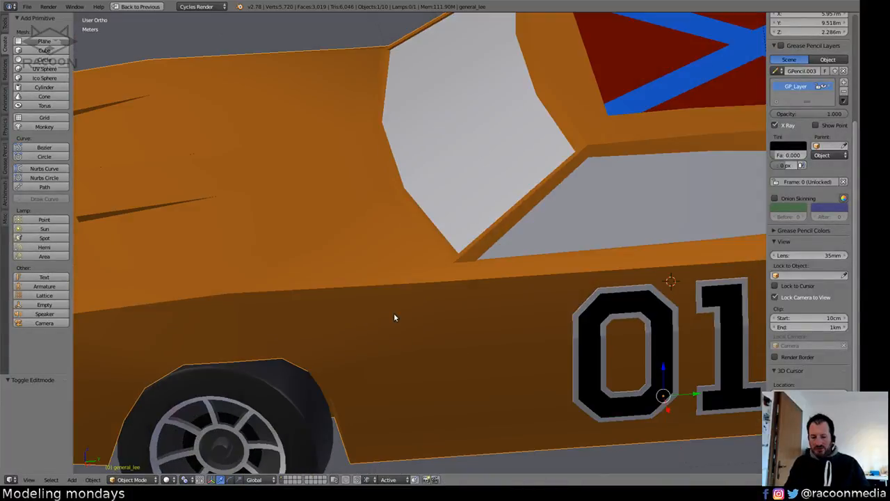
# Frame the whole car in a front three-quarter perspective view and align the camera to it.
pyautogui.press('KP_1')
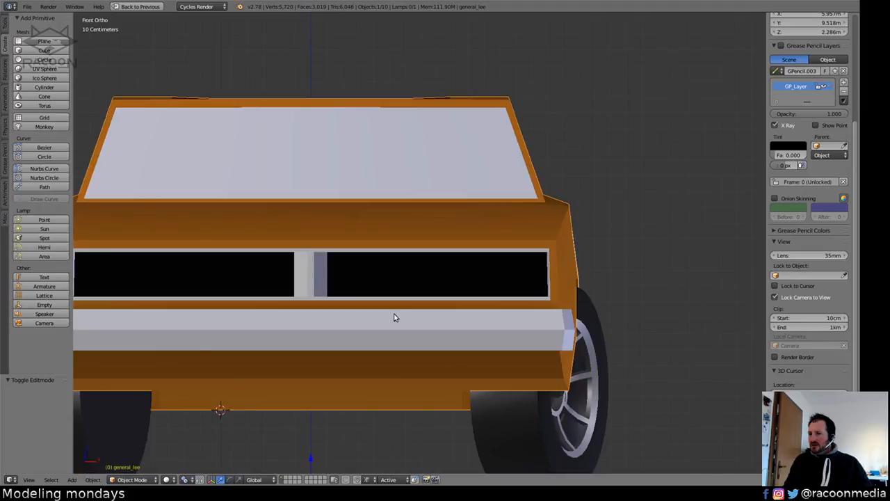
pyautogui.scroll(-3, 423, 298)
pyautogui.moveTo(424, 302); pyautogui.dragTo(361, 314, button='middle')
pyautogui.press('KP_5')
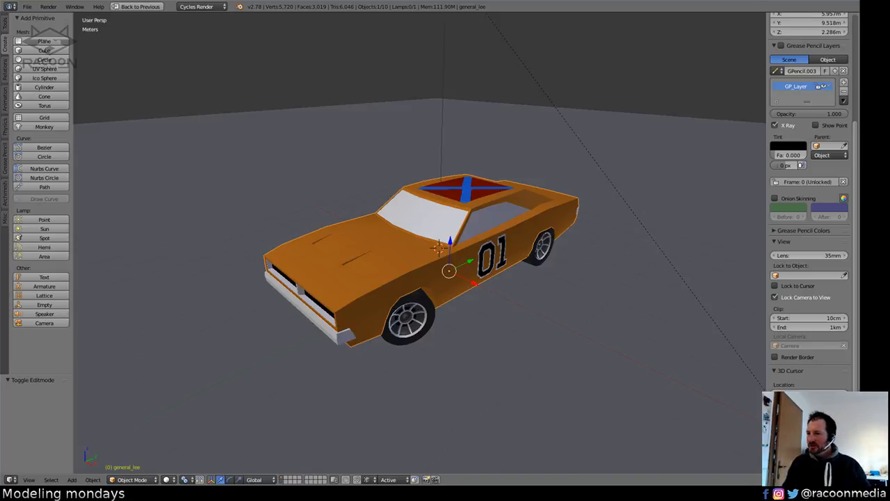
pyautogui.moveTo(461, 273); pyautogui.dragTo(500, 282, button='middle')
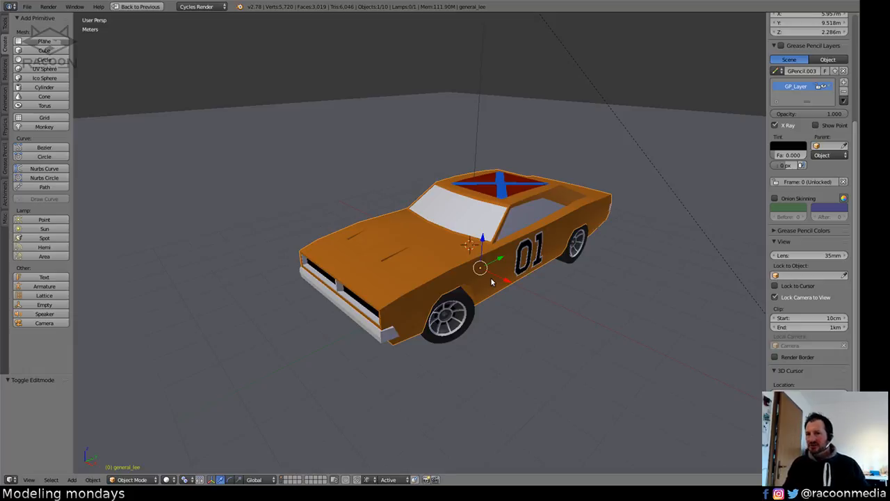
pyautogui.press('ctrl+alt+KP_0')
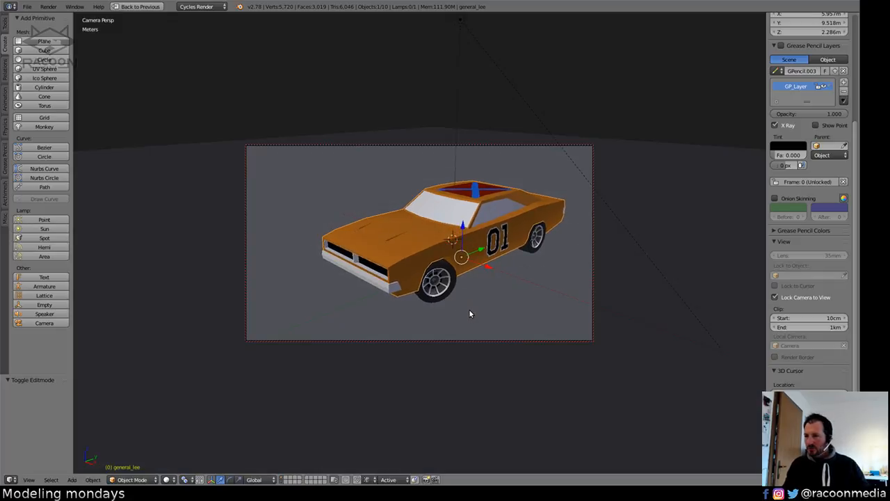
pyautogui.moveTo(408, 316); pyautogui.dragTo(475, 301, button='middle')
# Check the camera shot of the car in the rendered preview and select the ground plane.
pyautogui.hotkey('shift', 'z')
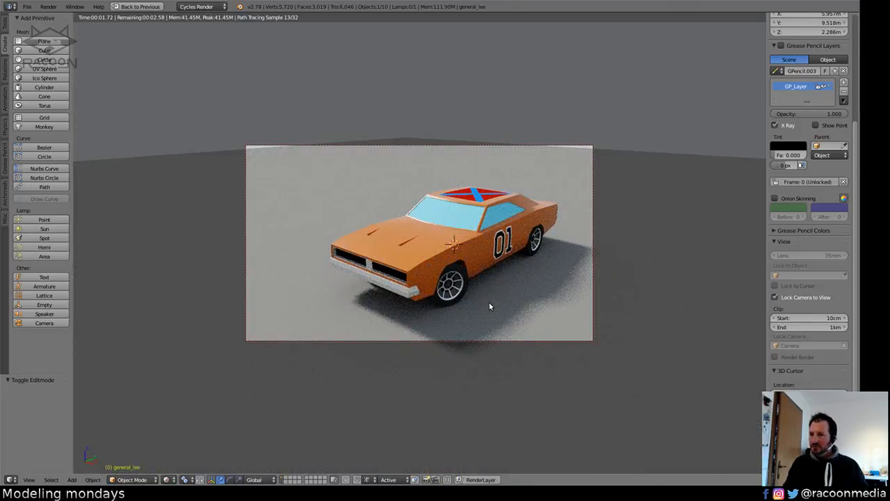
pyautogui.rightClick(488, 301)
pyautogui.hotkey('shift', 'z')
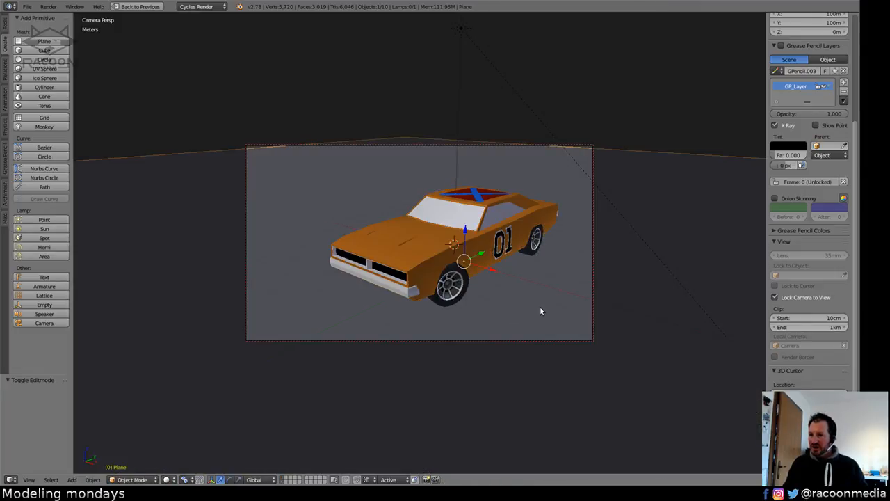
# Reframe the camera to look down on the car from a slightly higher angle and show the rendered preview.
pyautogui.moveTo(529, 305)
pyautogui.mouseDown(button='middle')
pyautogui.moveTo(525, 316)
pyautogui.moveTo(518, 310)
pyautogui.mouseUp(button='middle')
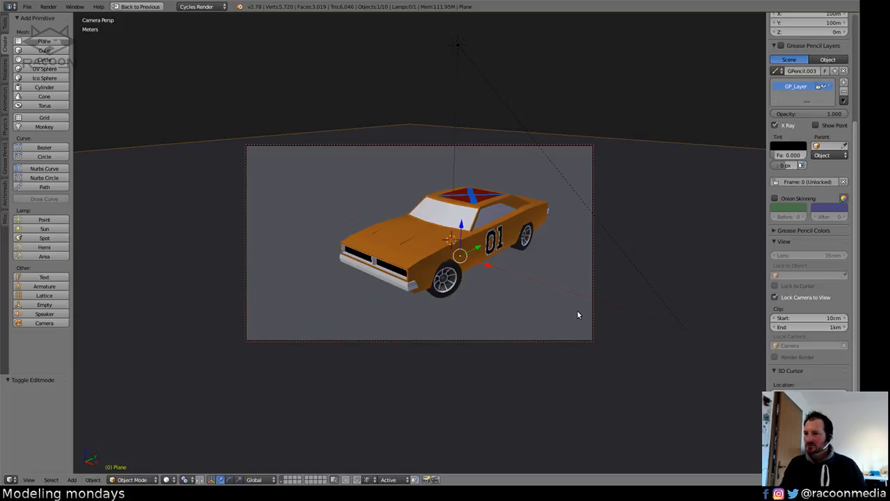
pyautogui.moveTo(562, 316)
pyautogui.mouseDown(button='middle')
pyautogui.moveTo(528, 316)
pyautogui.moveTo(562, 315)
pyautogui.mouseUp(button='middle')
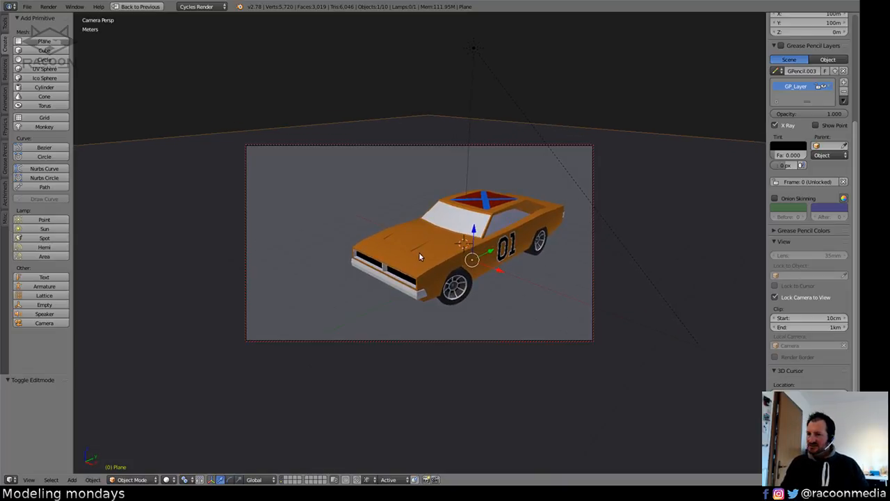
pyautogui.hotkey('shift', 'z')
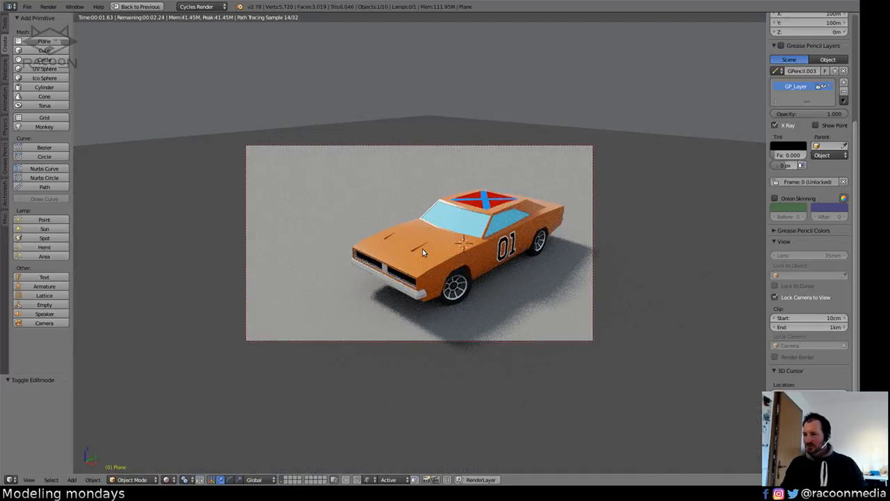